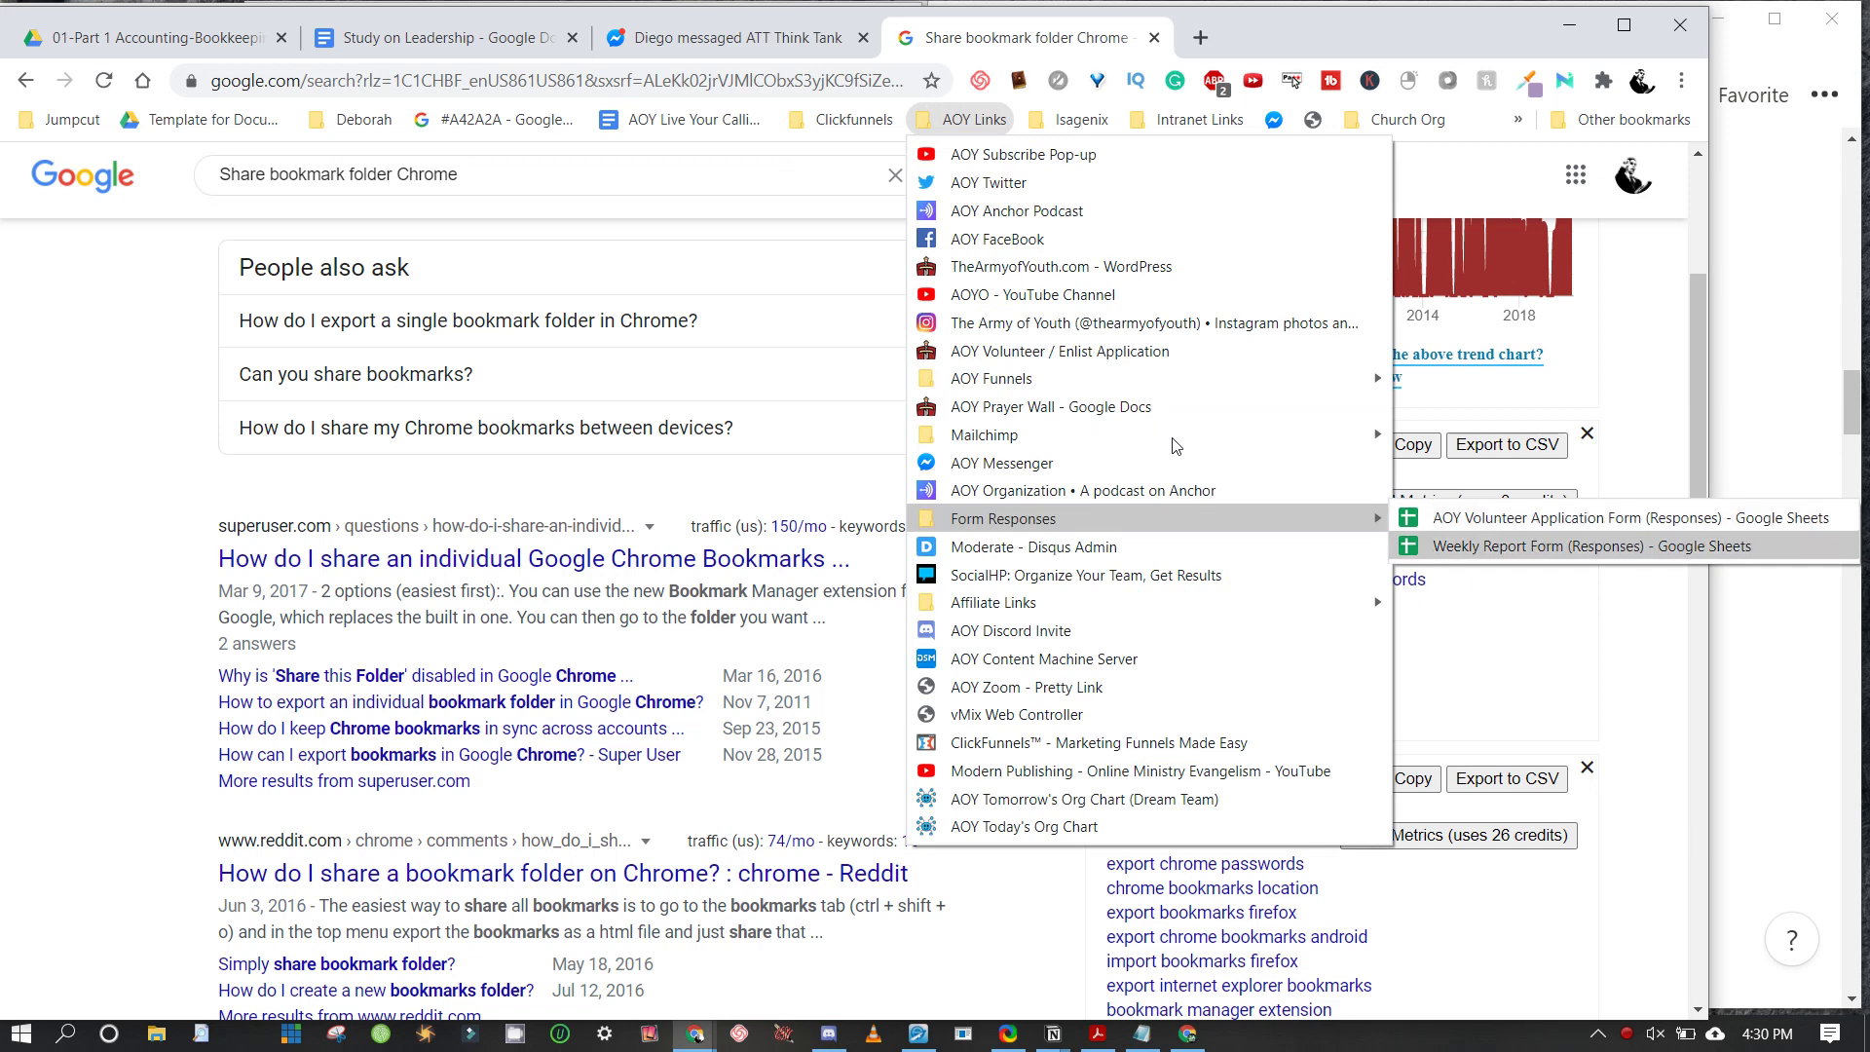
# Step: Open 'Weekly Report Form (Responses) - Google Sheets' from the AOY Links > Form Responses bookmarks
pyautogui.press('Return')
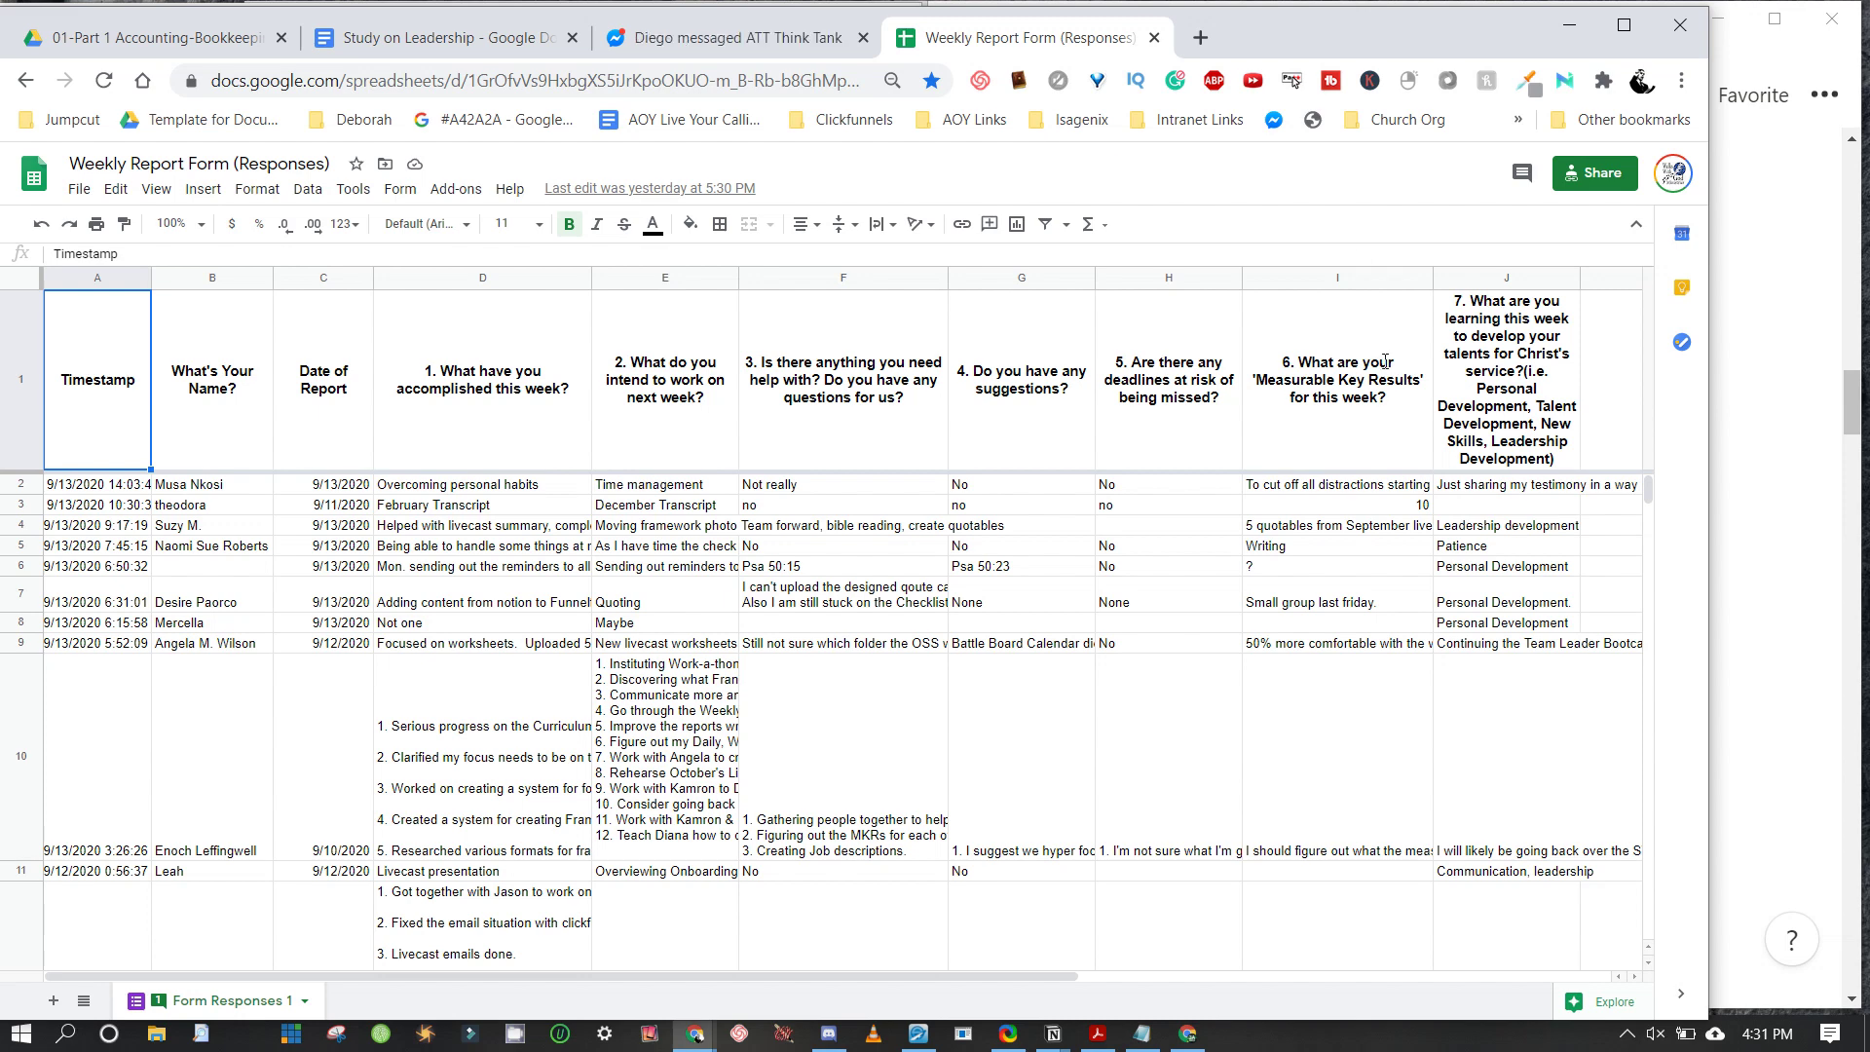
# Step: Narrow the Chrome window to show Notion beside it, then open Notion's Quick Find search
pyautogui.moveTo(1709, 502); pyautogui.dragTo(1227, 550)
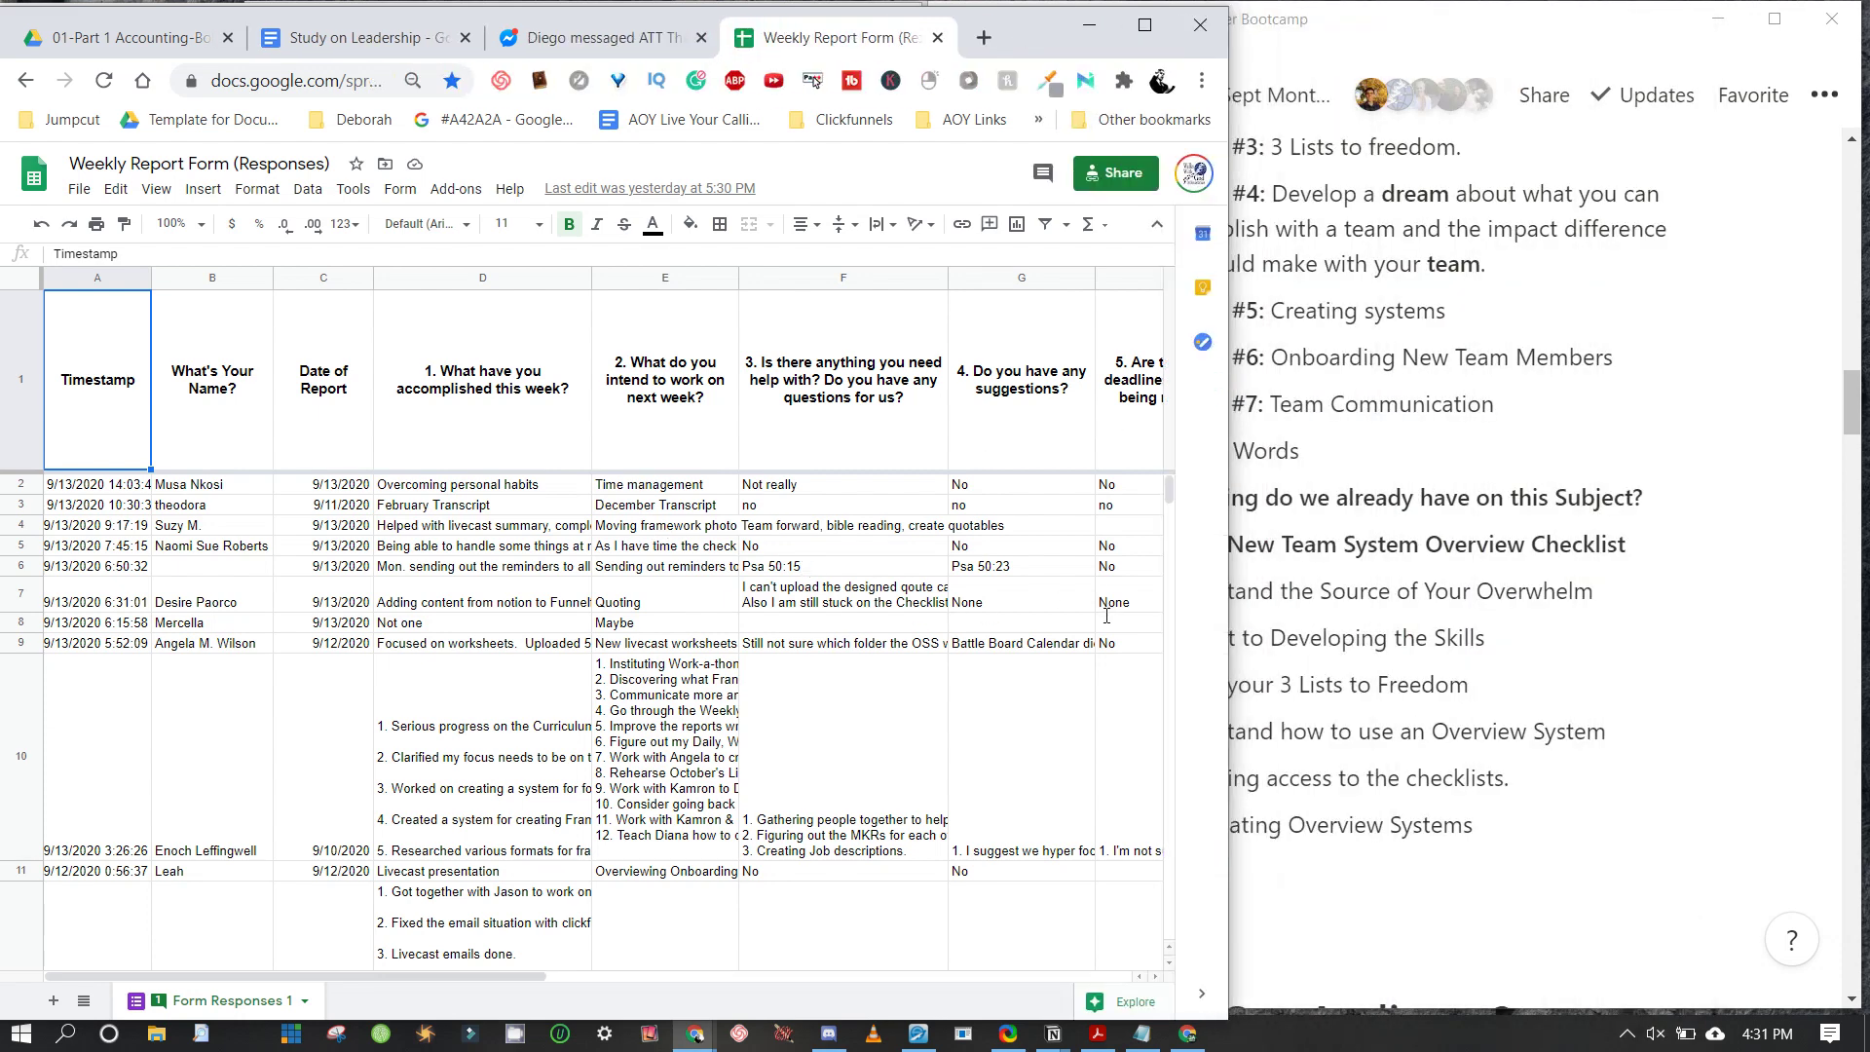
pyautogui.hotkey('alt', 'Tab')
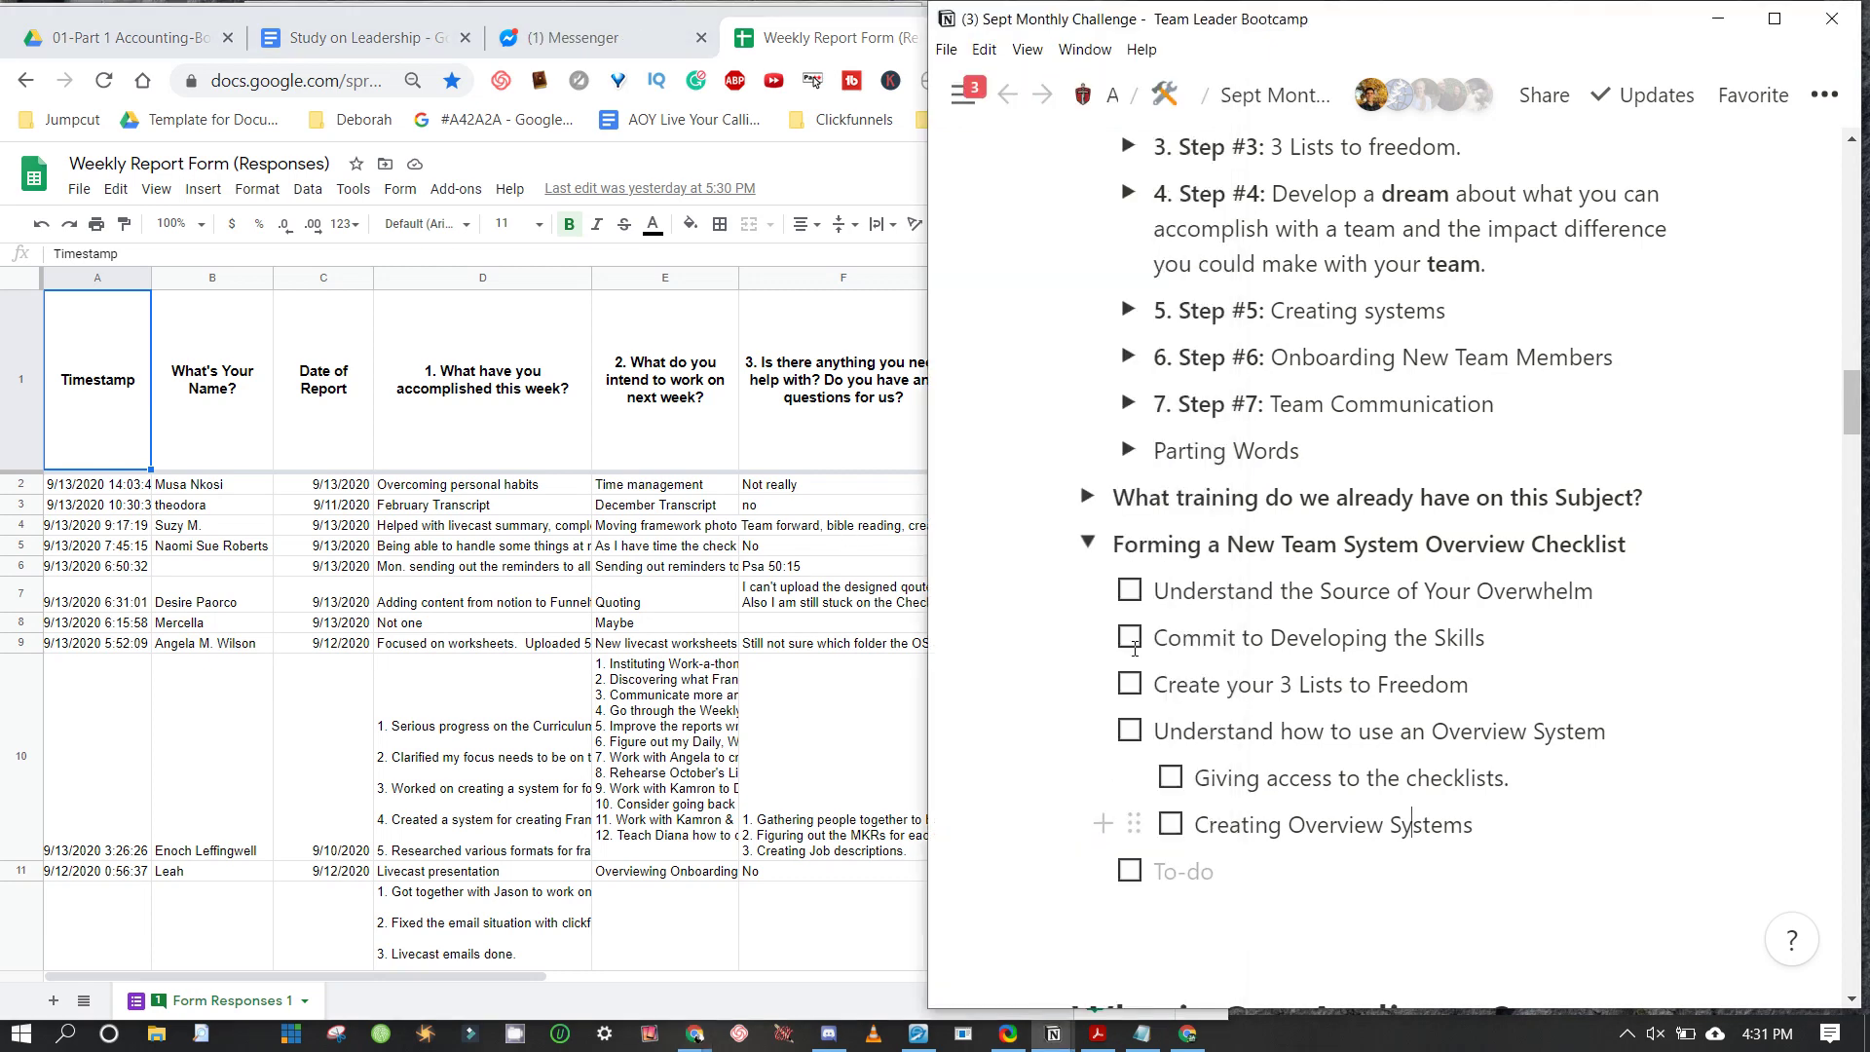
pyautogui.hotkey('ctrl', 'p')
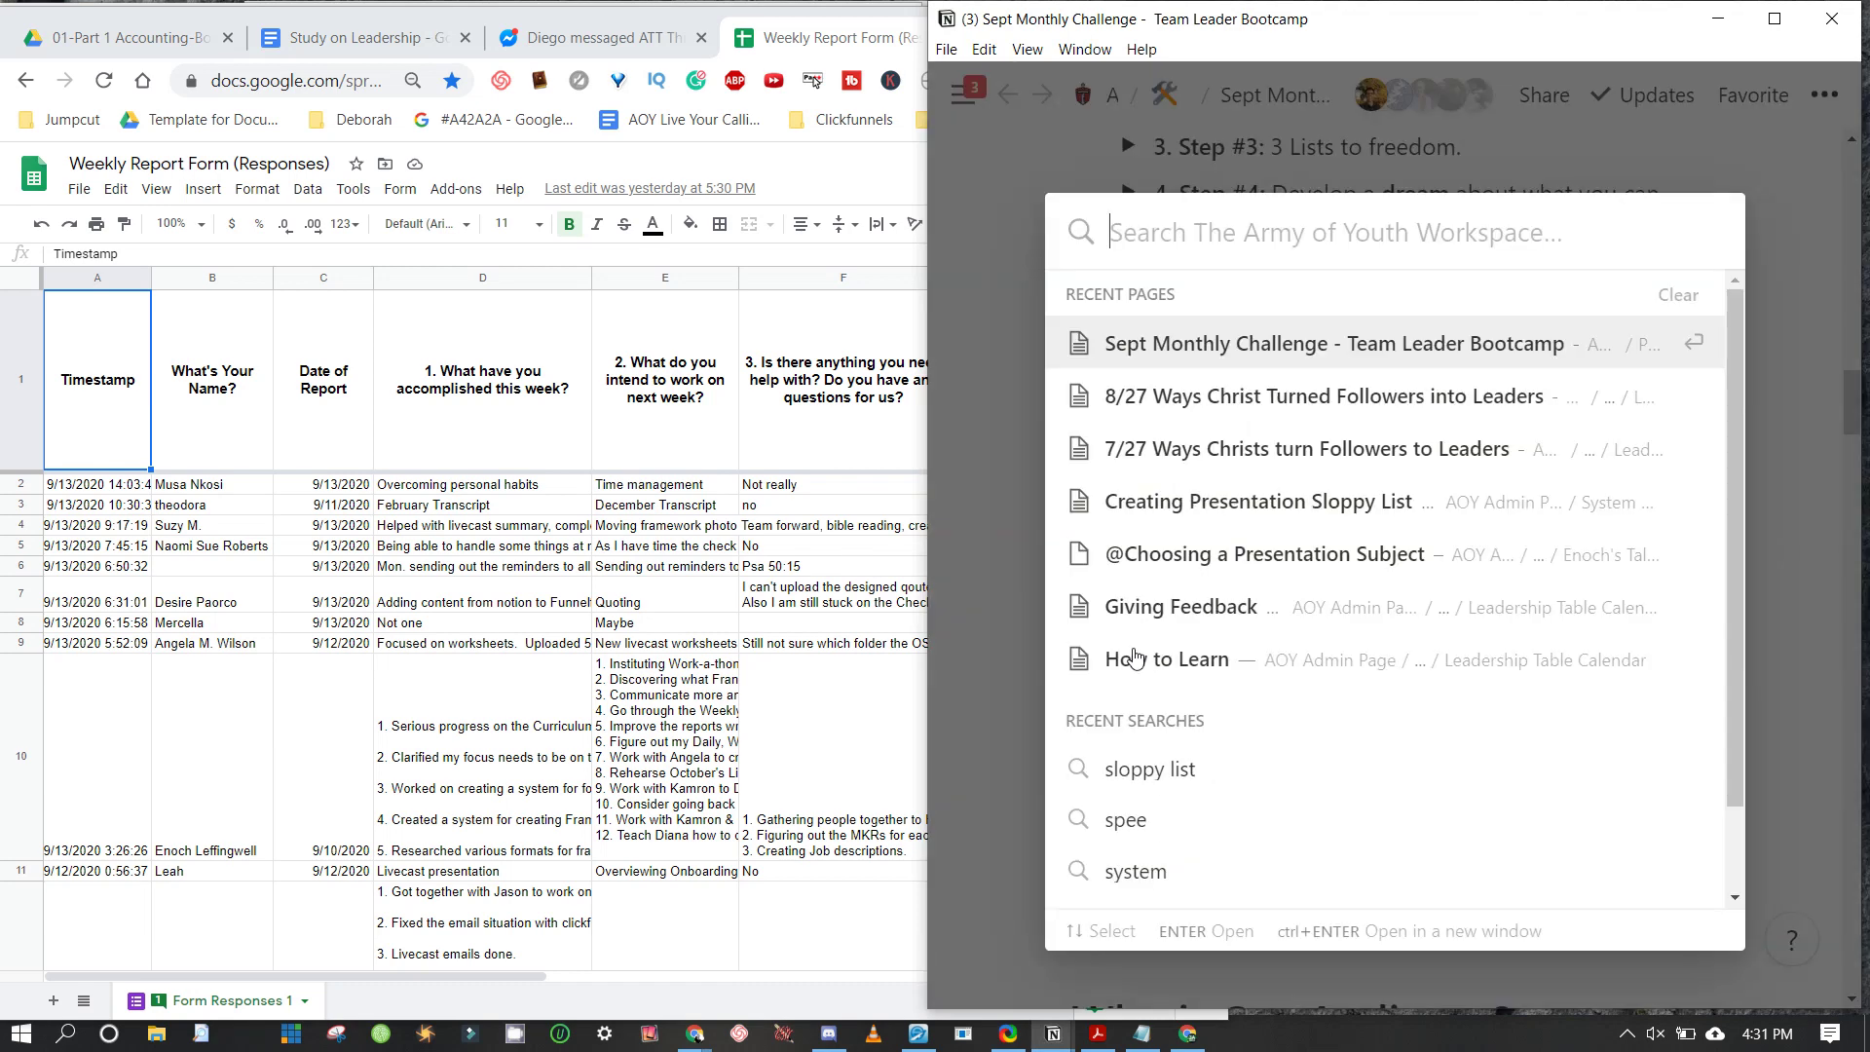
# Step: Open the Project Board by searching 'project' and switch to a team member's board view
pyautogui.write('project')
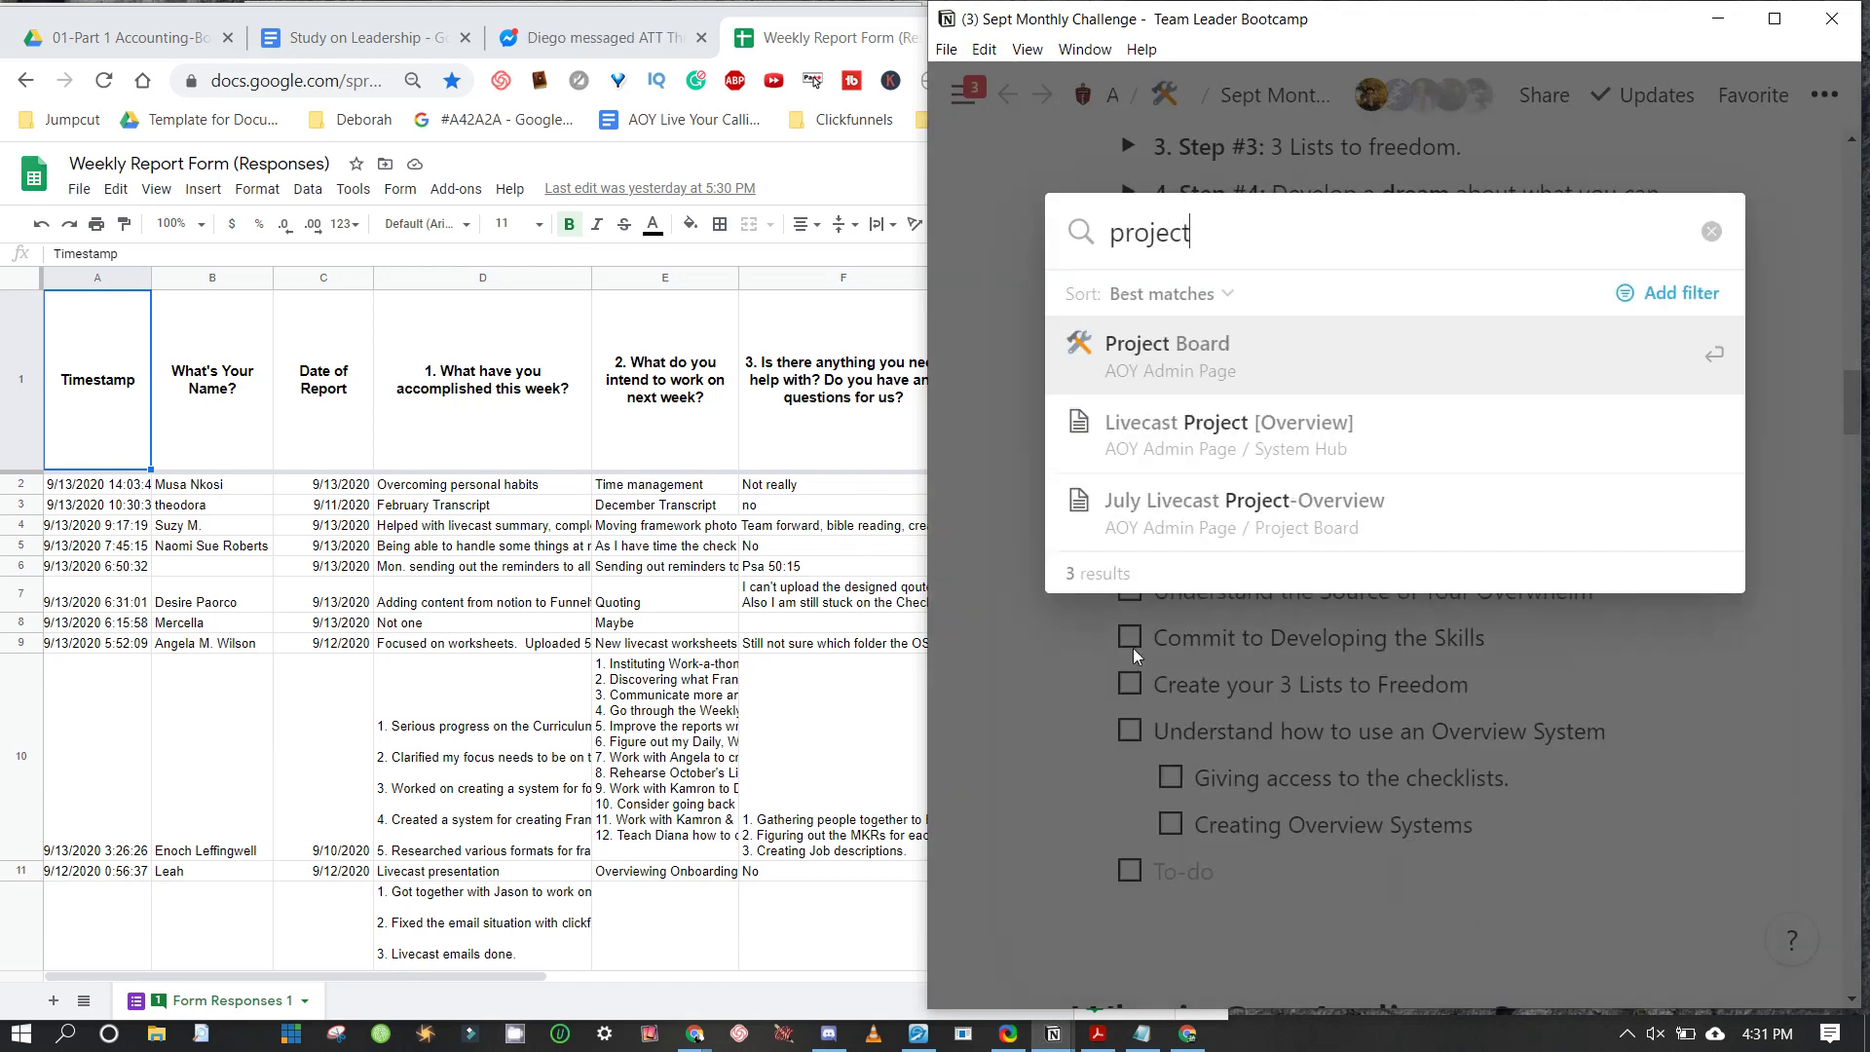
pyautogui.press('Up')
pyautogui.press('Down')
pyautogui.press('Return')
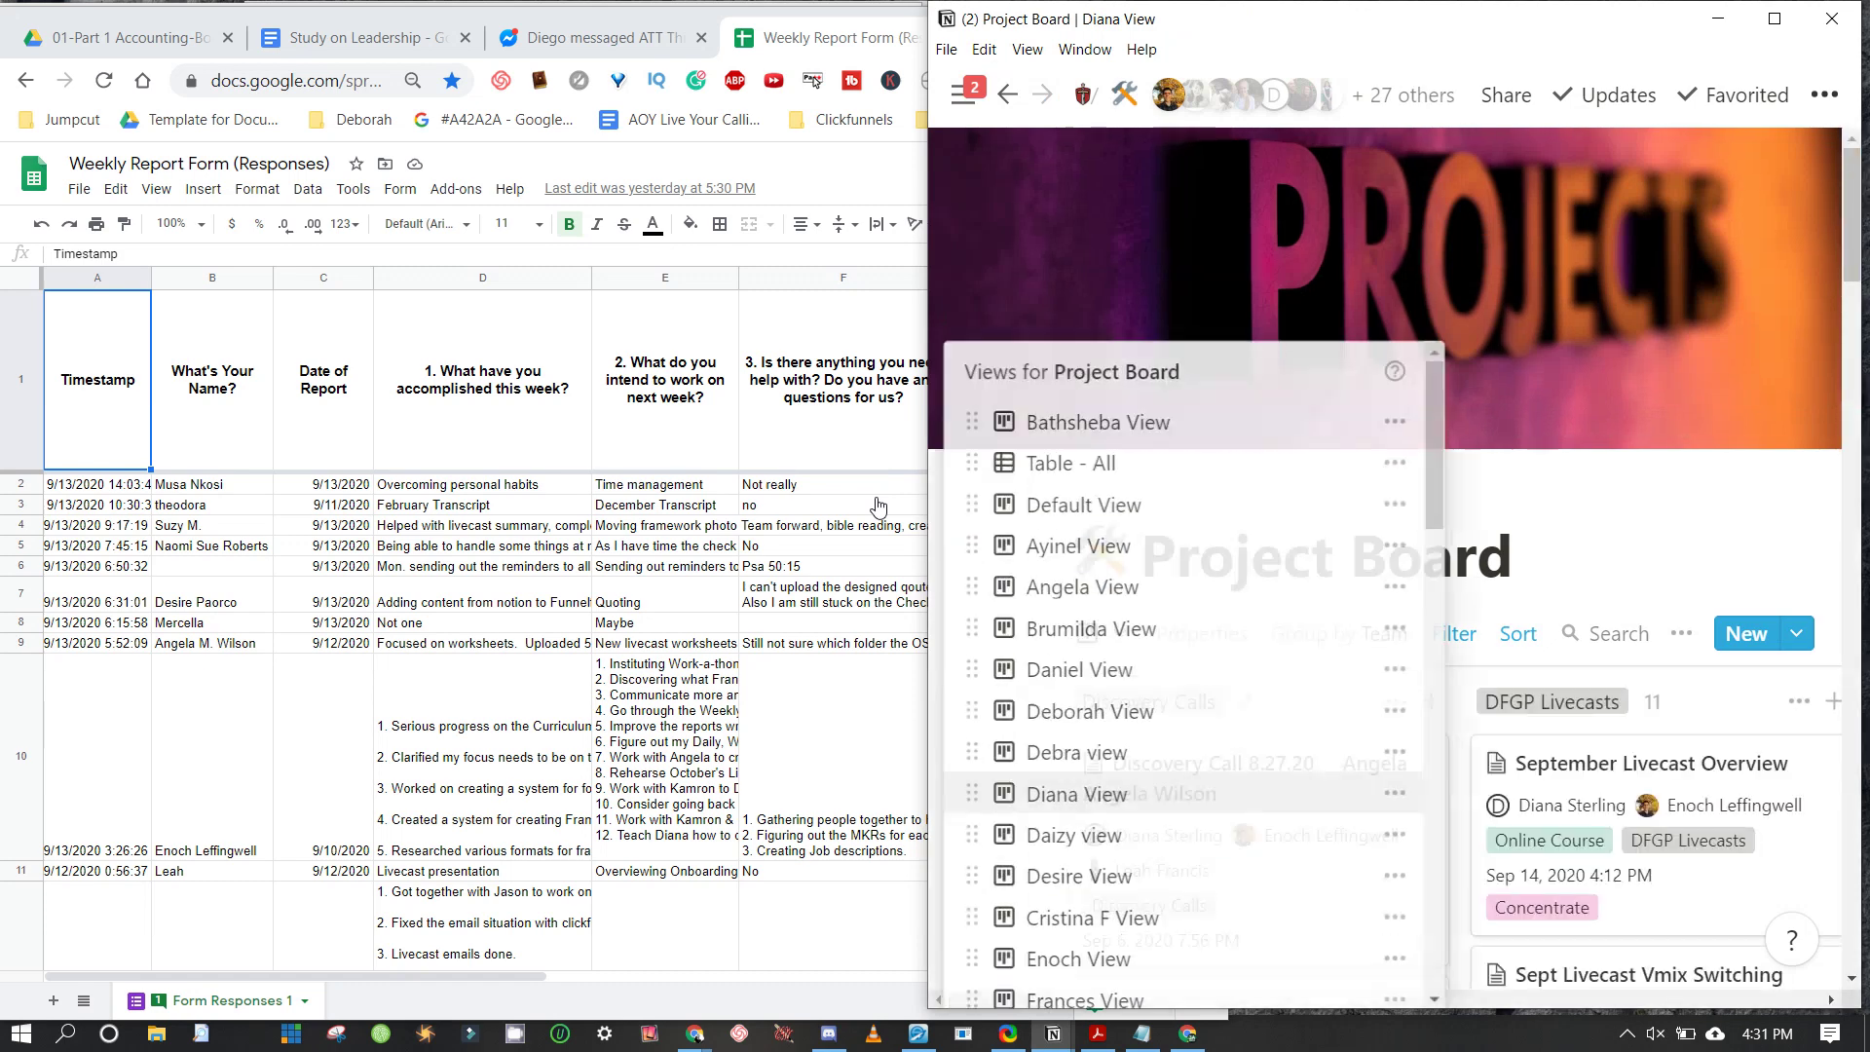
pyautogui.press('Down')
pyautogui.press('Down')
pyautogui.press('Down')
pyautogui.press('Down')
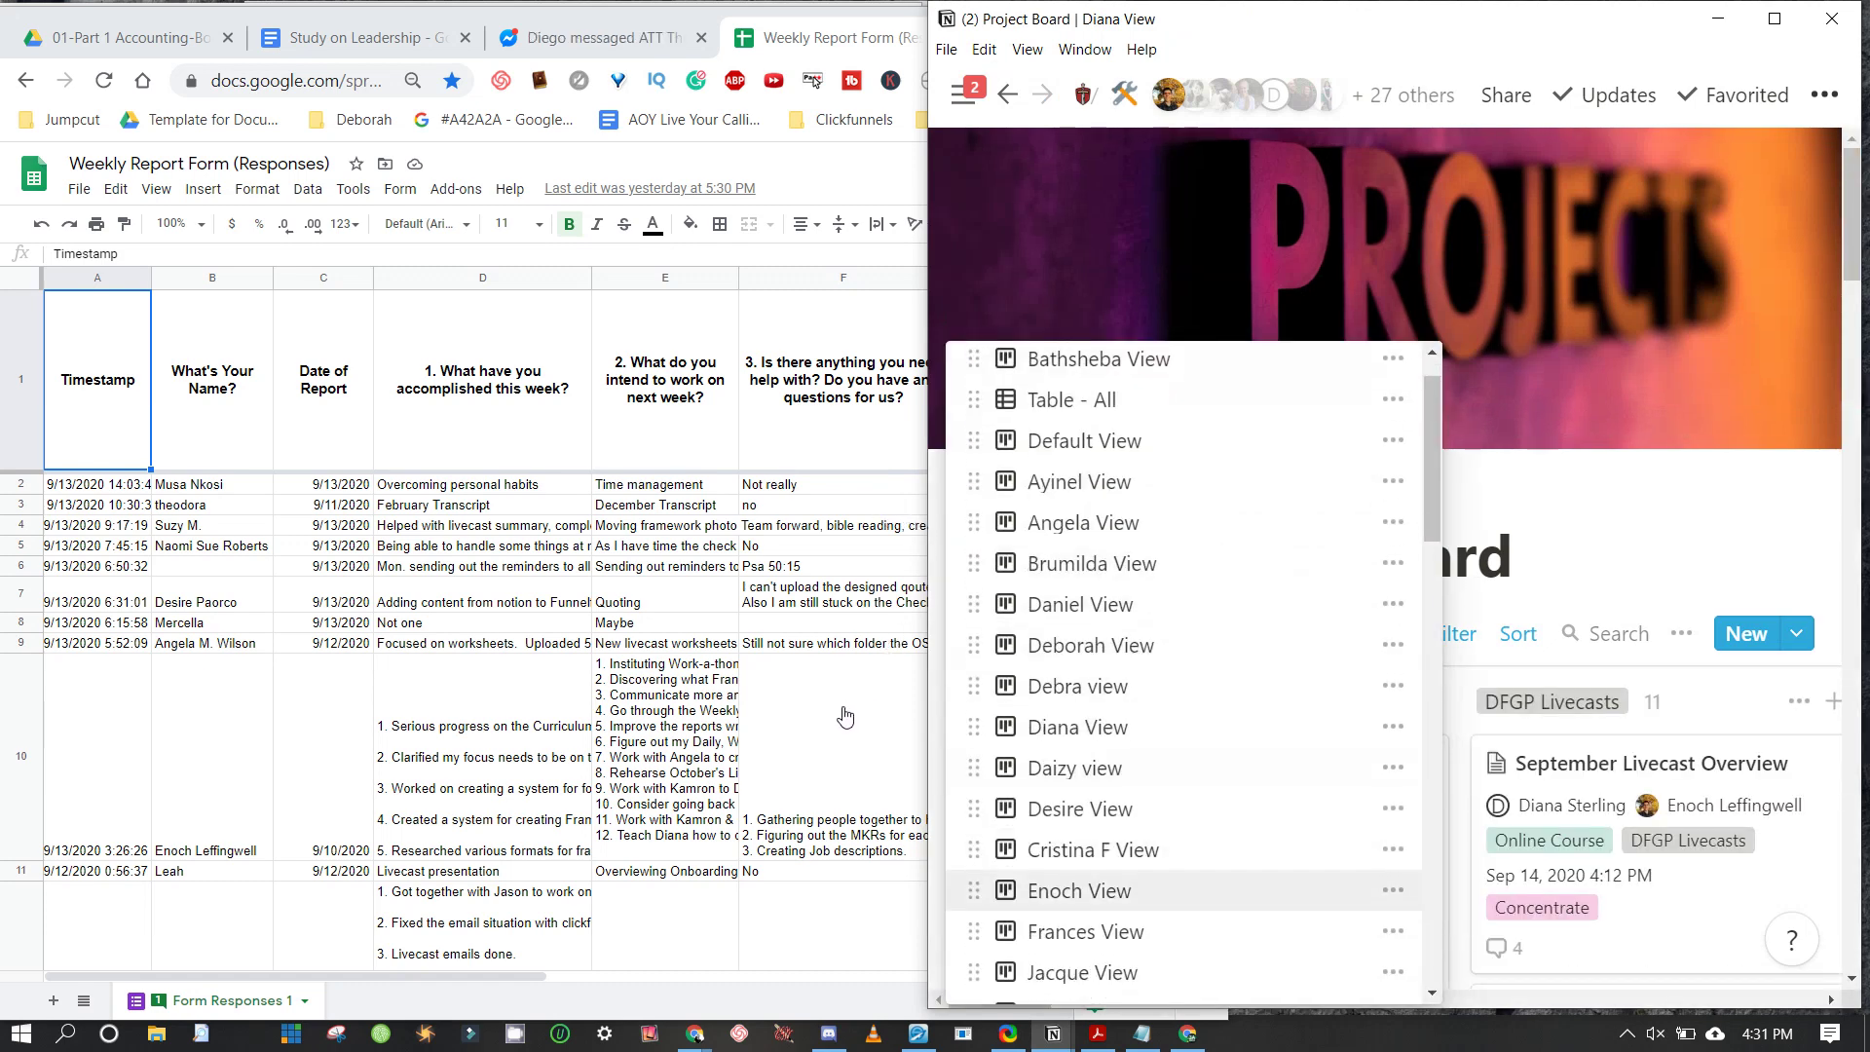
pyautogui.press('Return')
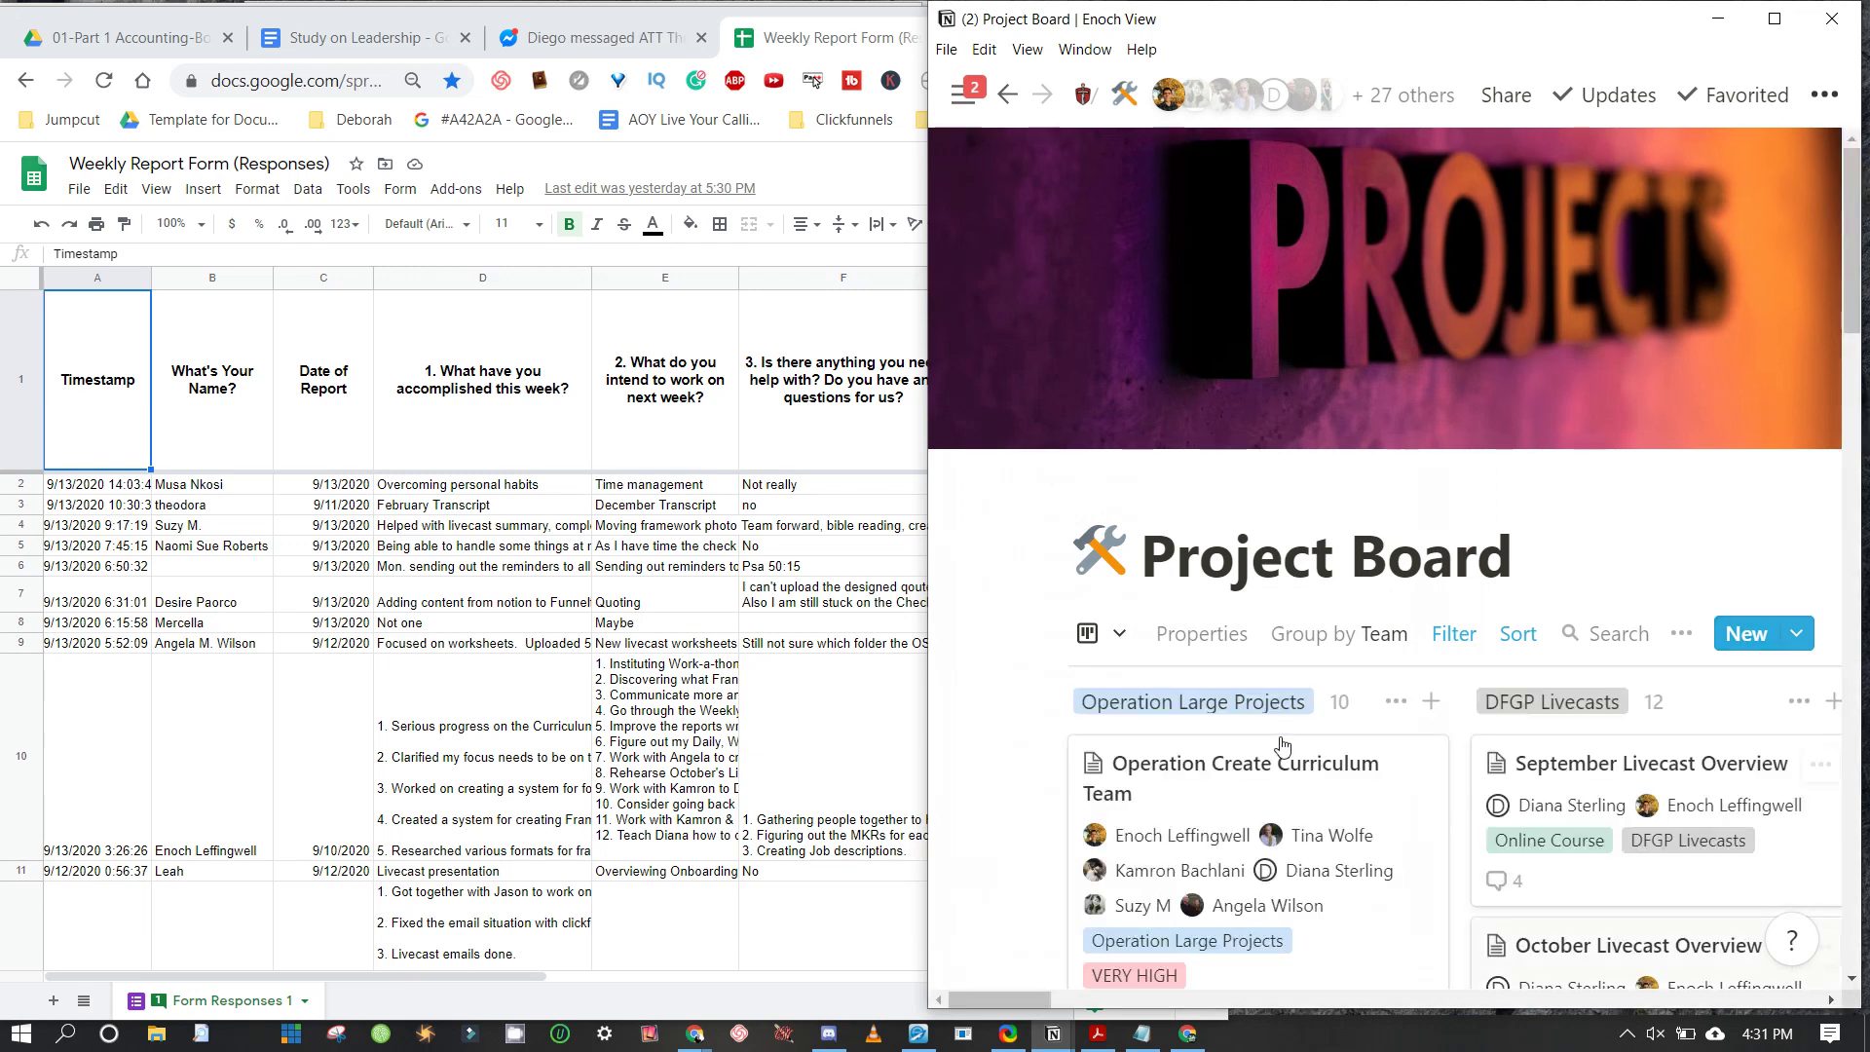
# Step: Scroll across the Project Board's team columns to locate the Human Resources column
pyautogui.scroll(-3, 1282, 745)
pyautogui.hscroll(5, 1299, 633)
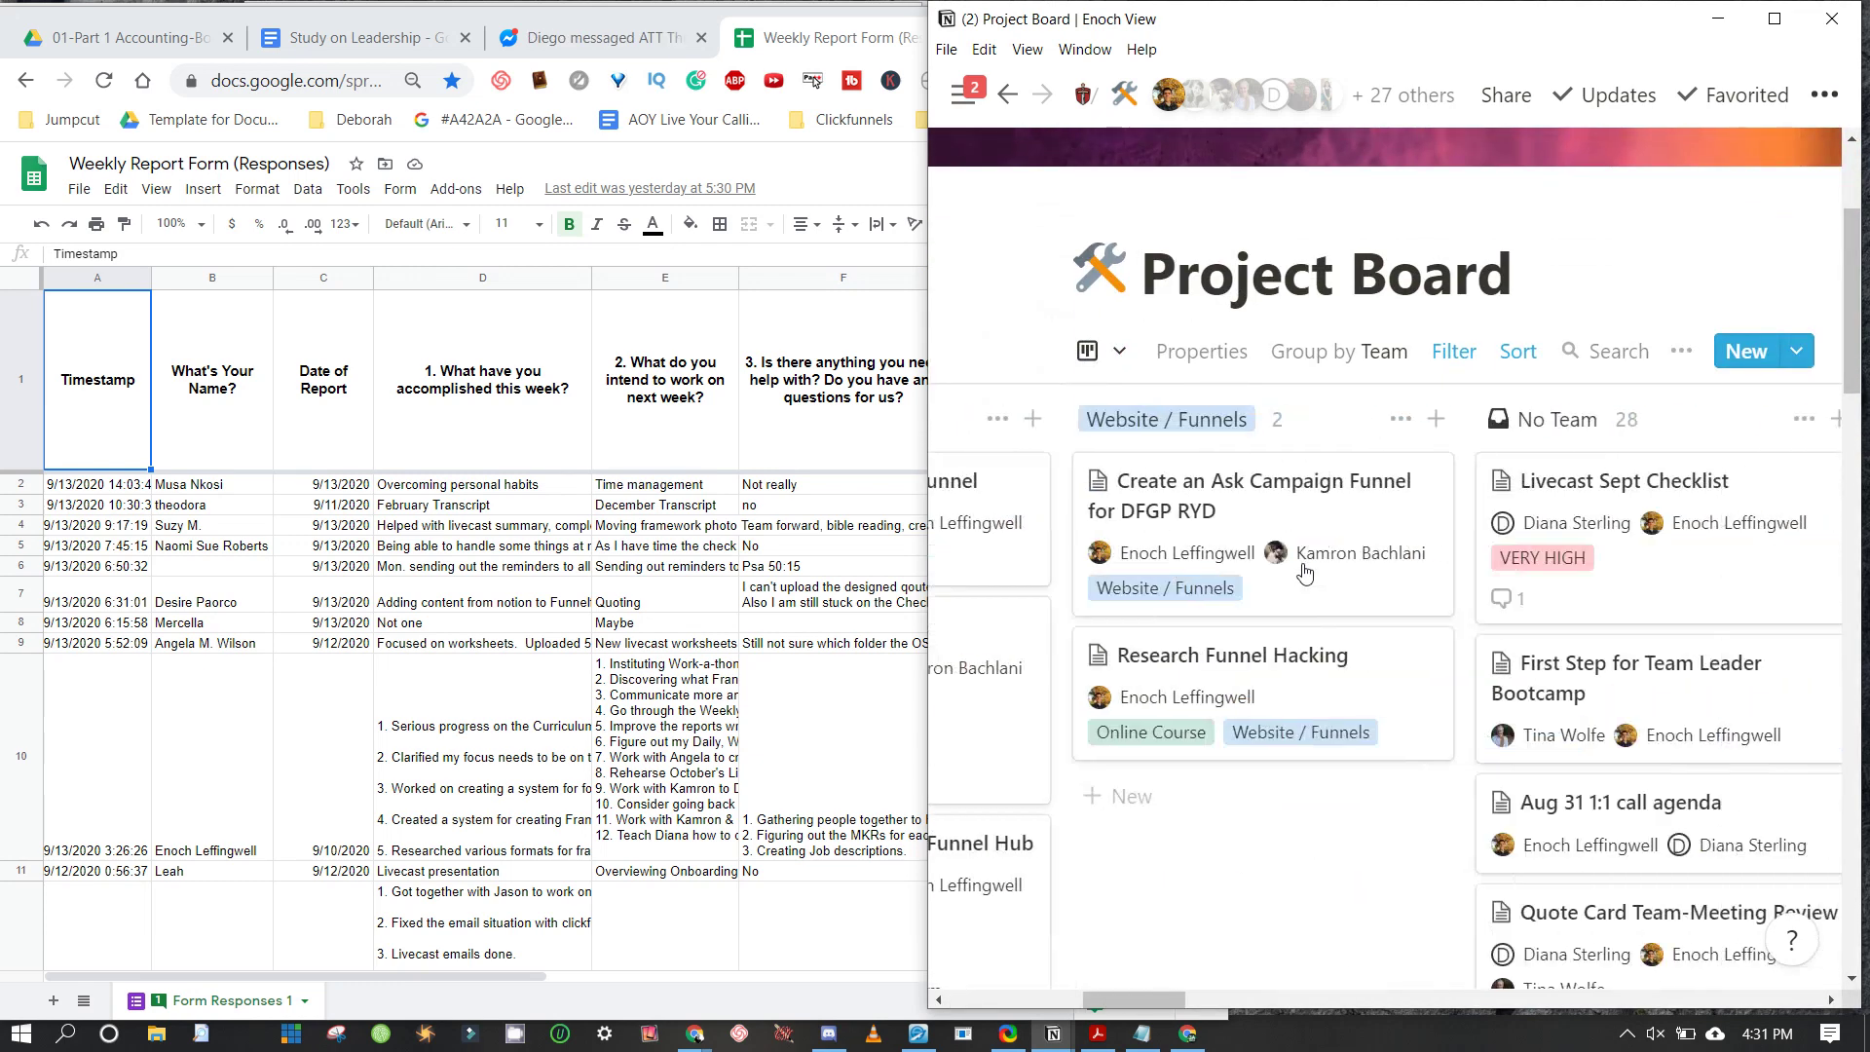
pyautogui.hscroll(10, 1305, 572)
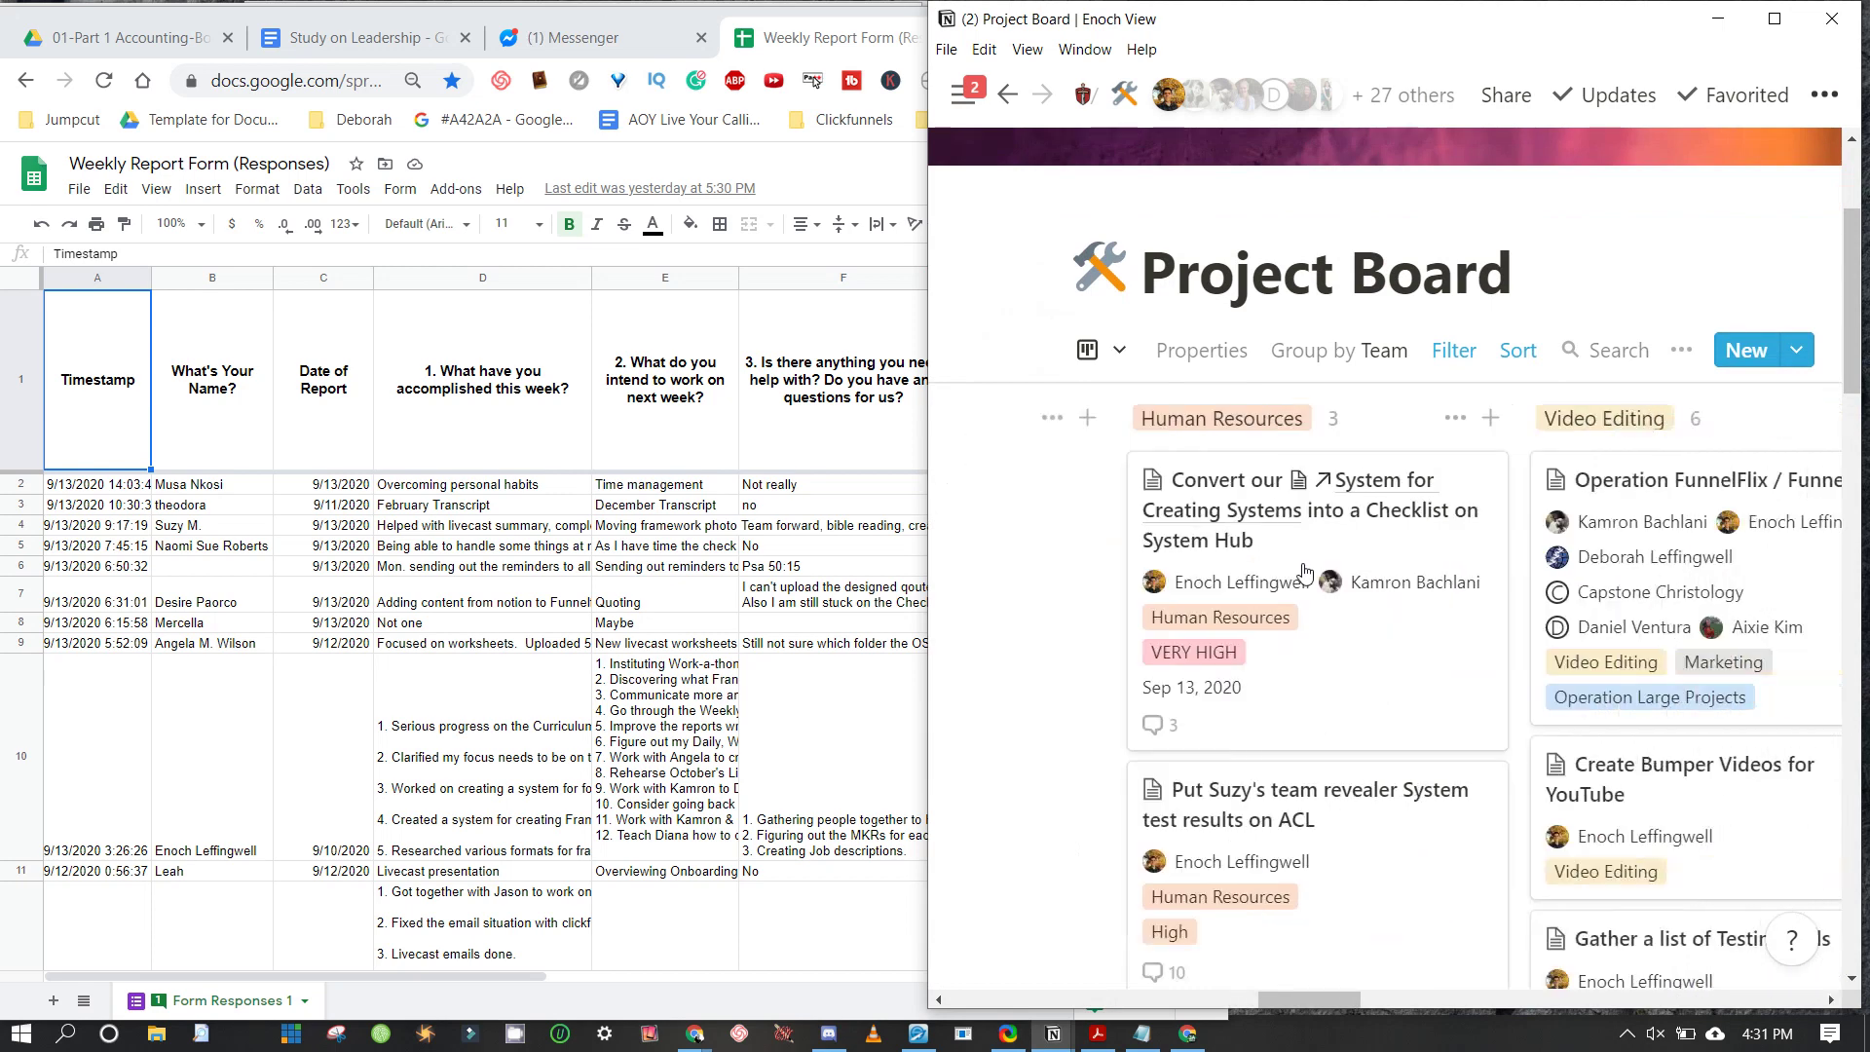
pyautogui.hscroll(10, 1305, 573)
pyautogui.hscroll(-8, 1305, 574)
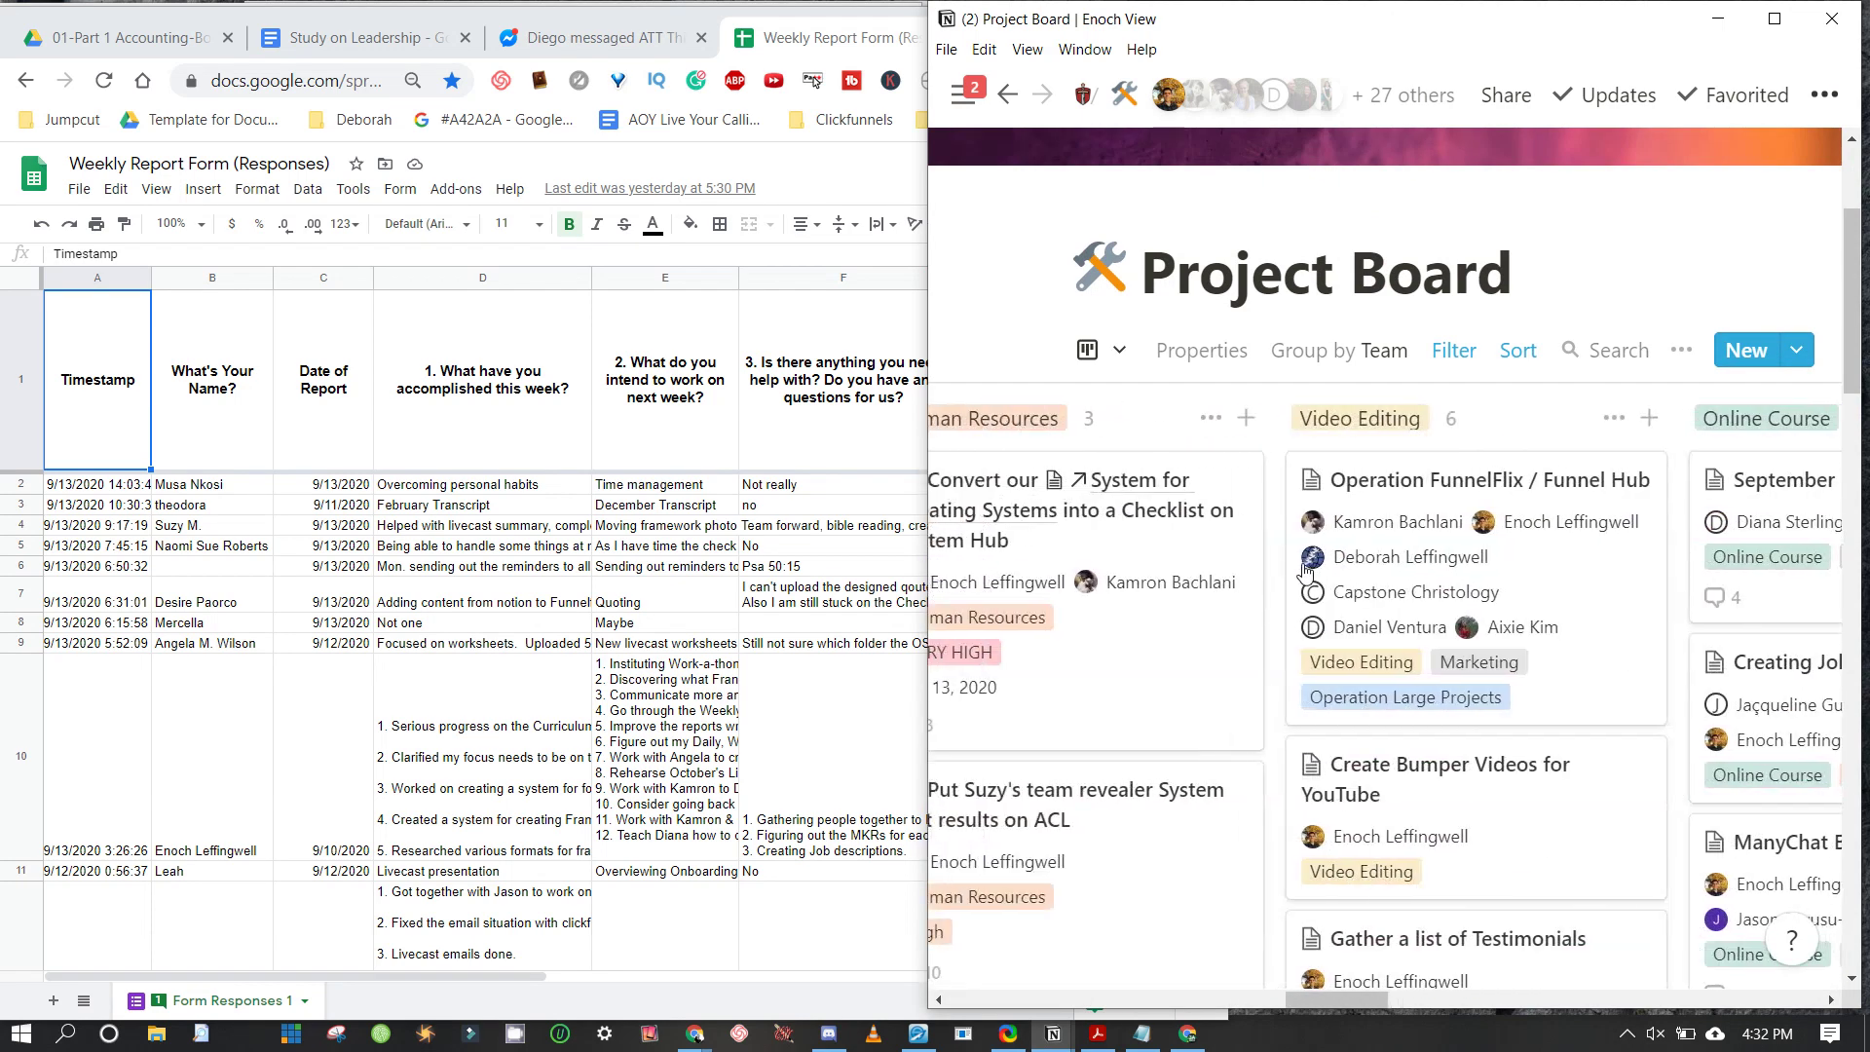
pyautogui.scroll(-1, 1305, 572)
pyautogui.hscroll(10, 1305, 570)
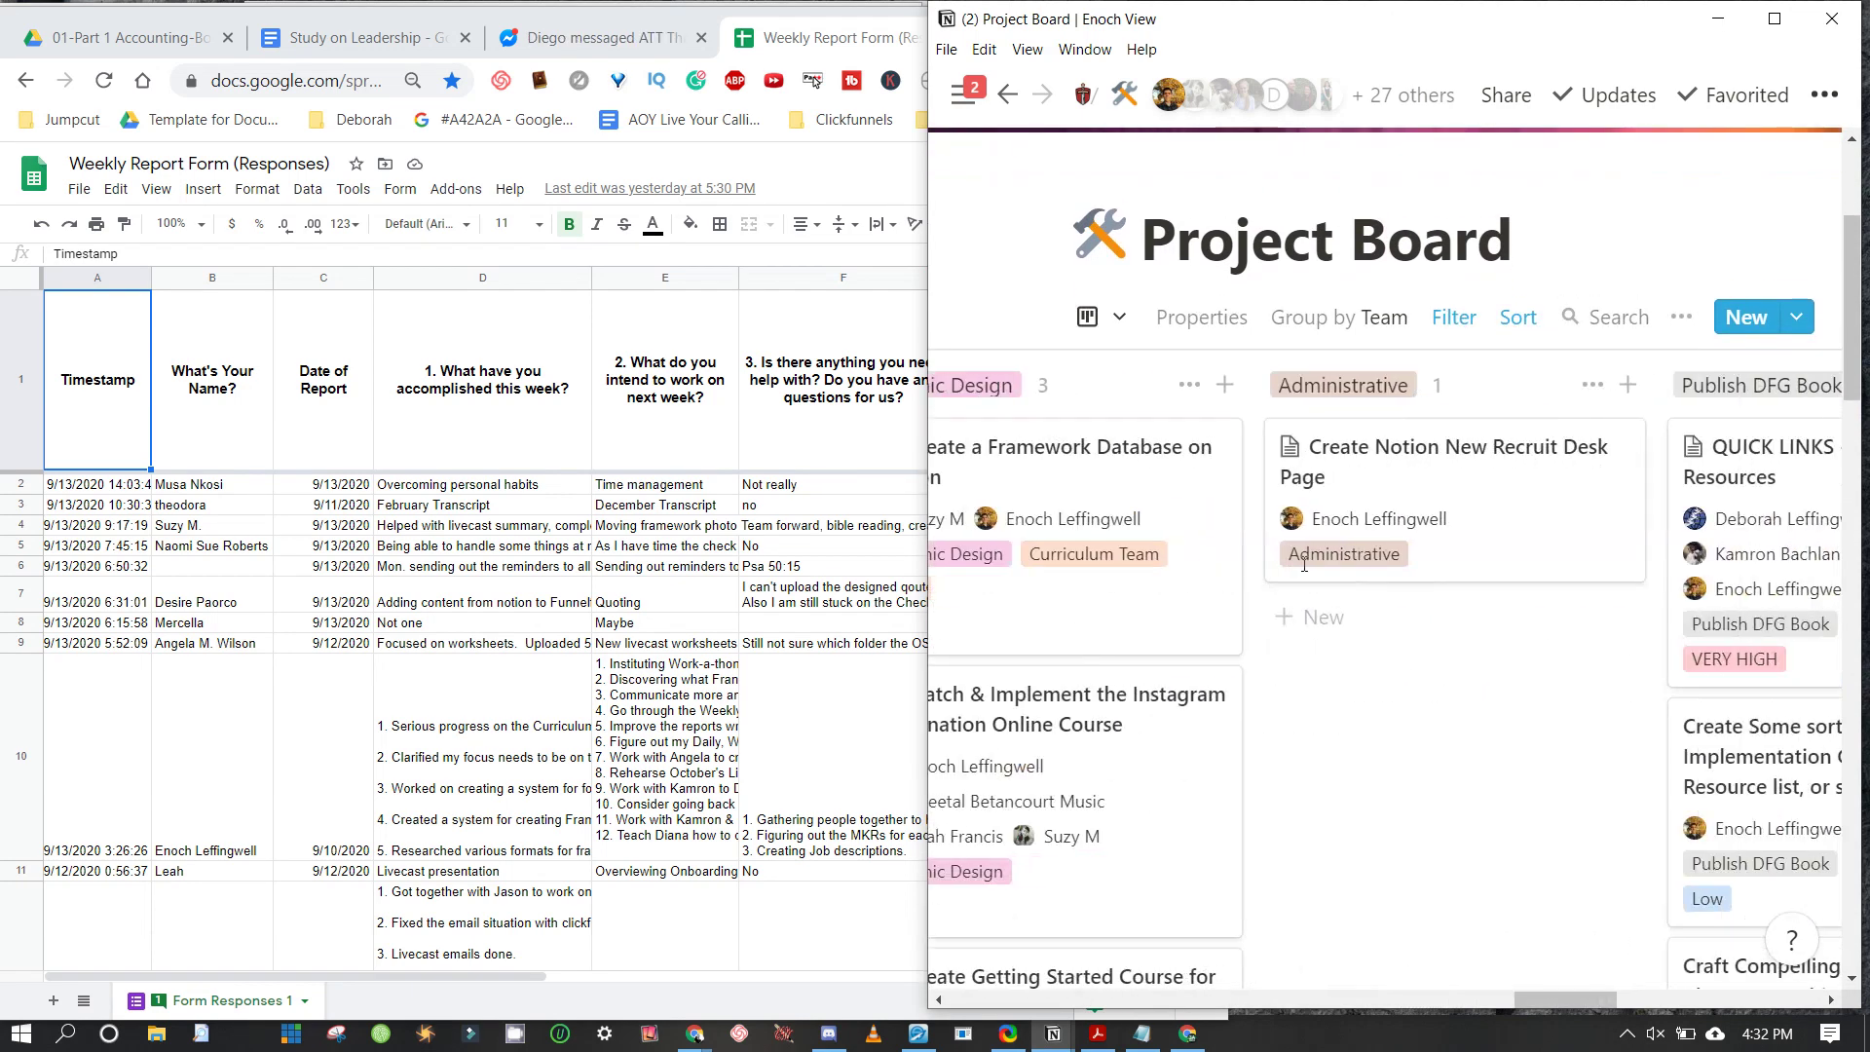
pyautogui.hscroll(10, 1304, 570)
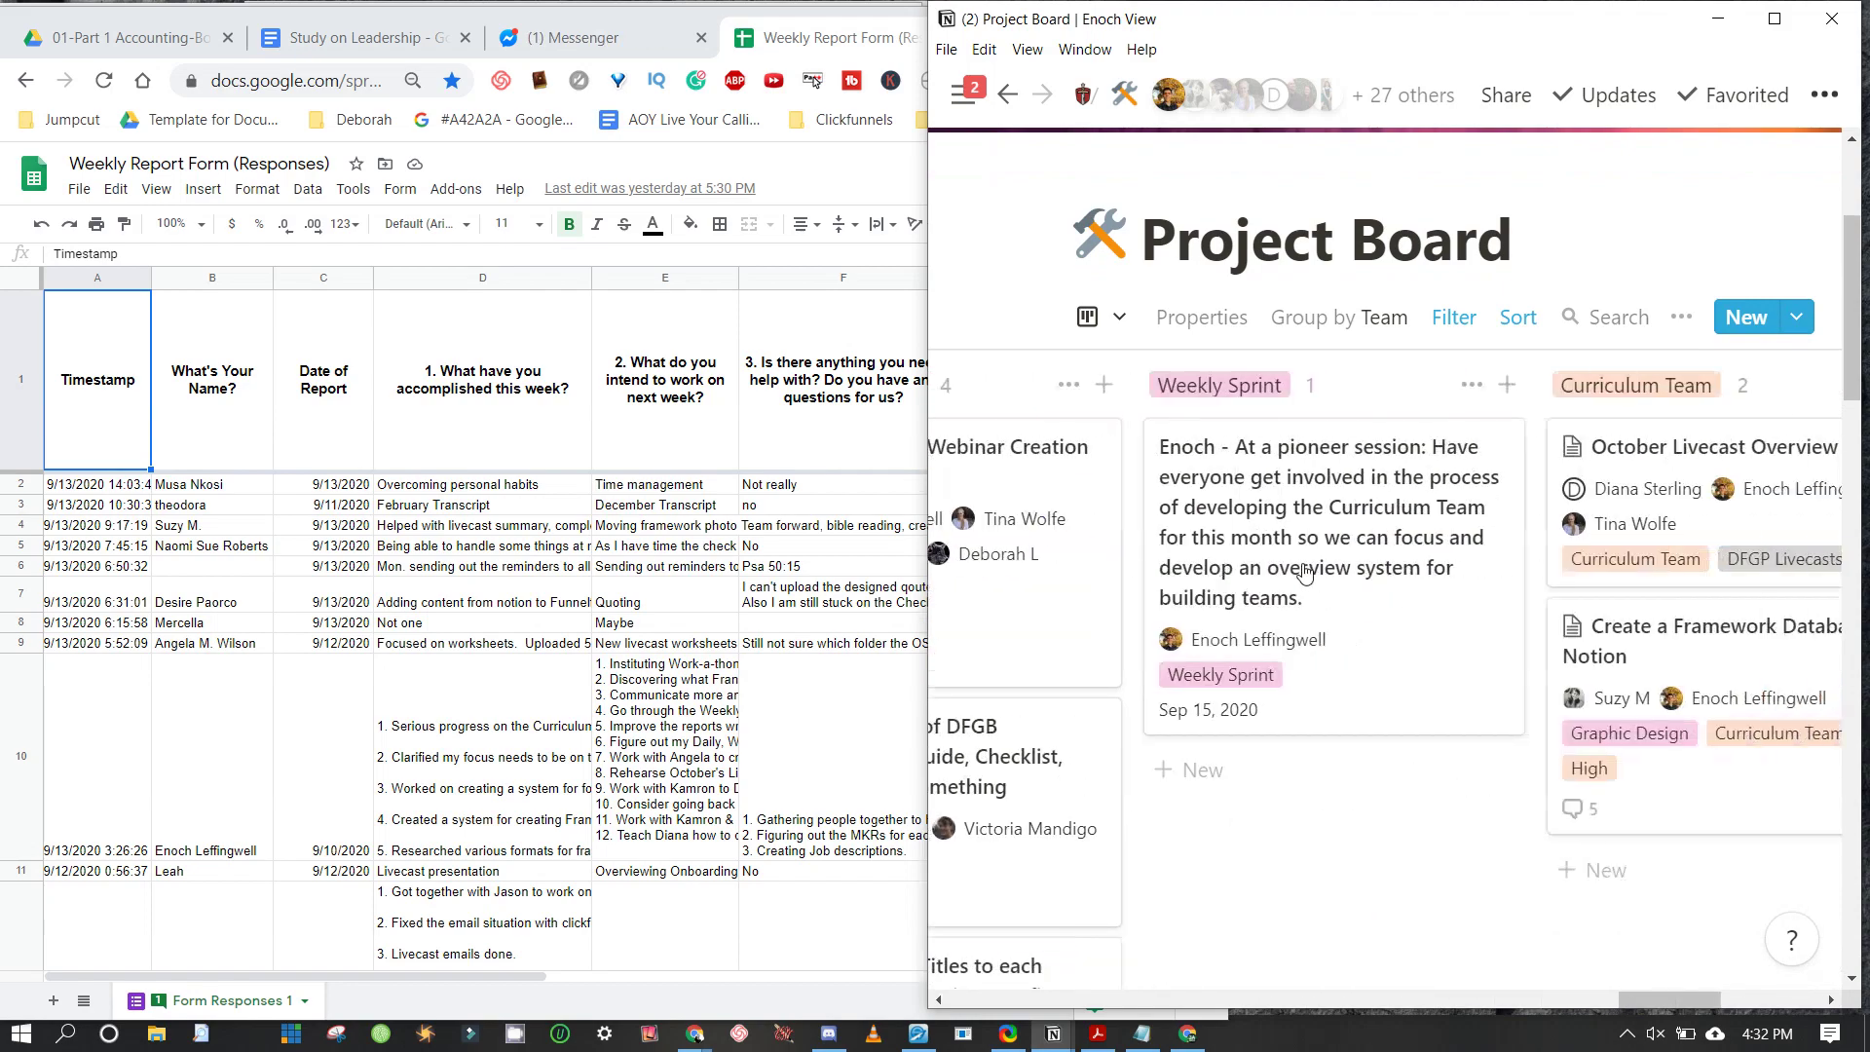
pyautogui.hscroll(5, 1304, 573)
pyautogui.hscroll(-15, 1304, 570)
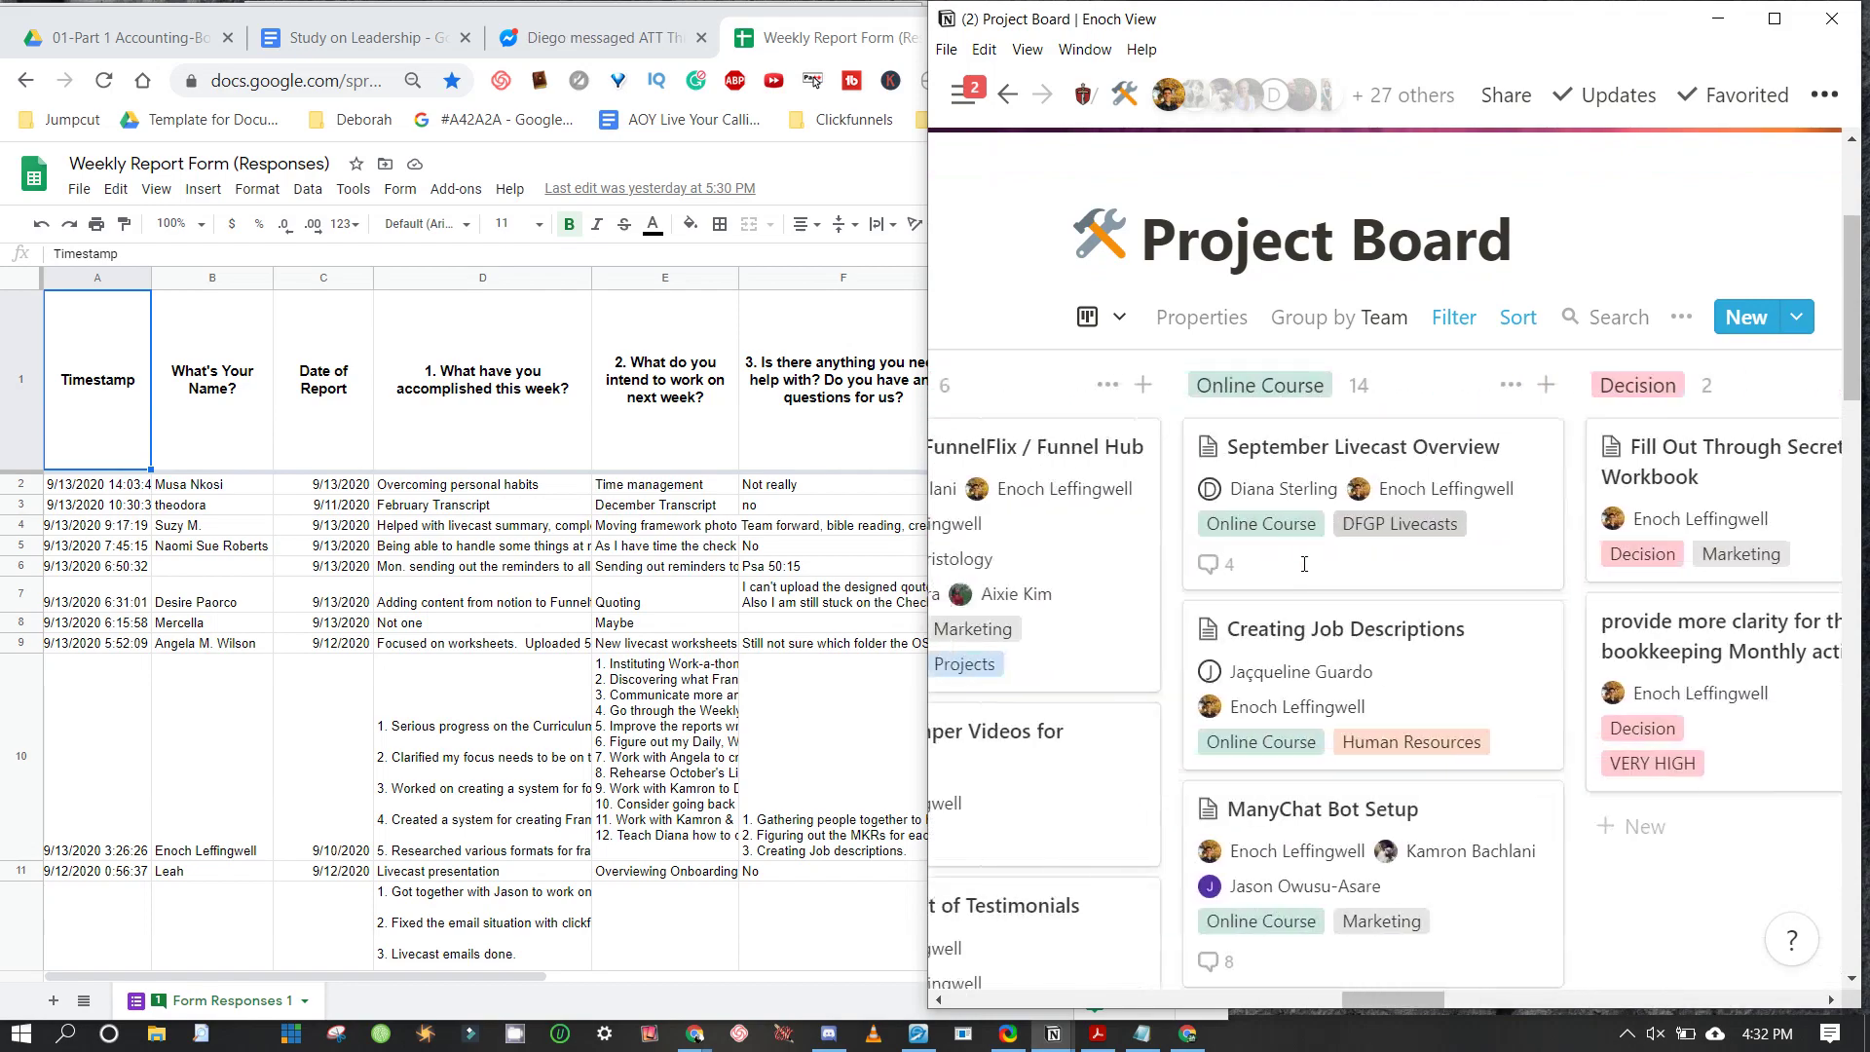
pyautogui.hscroll(-15, 1305, 566)
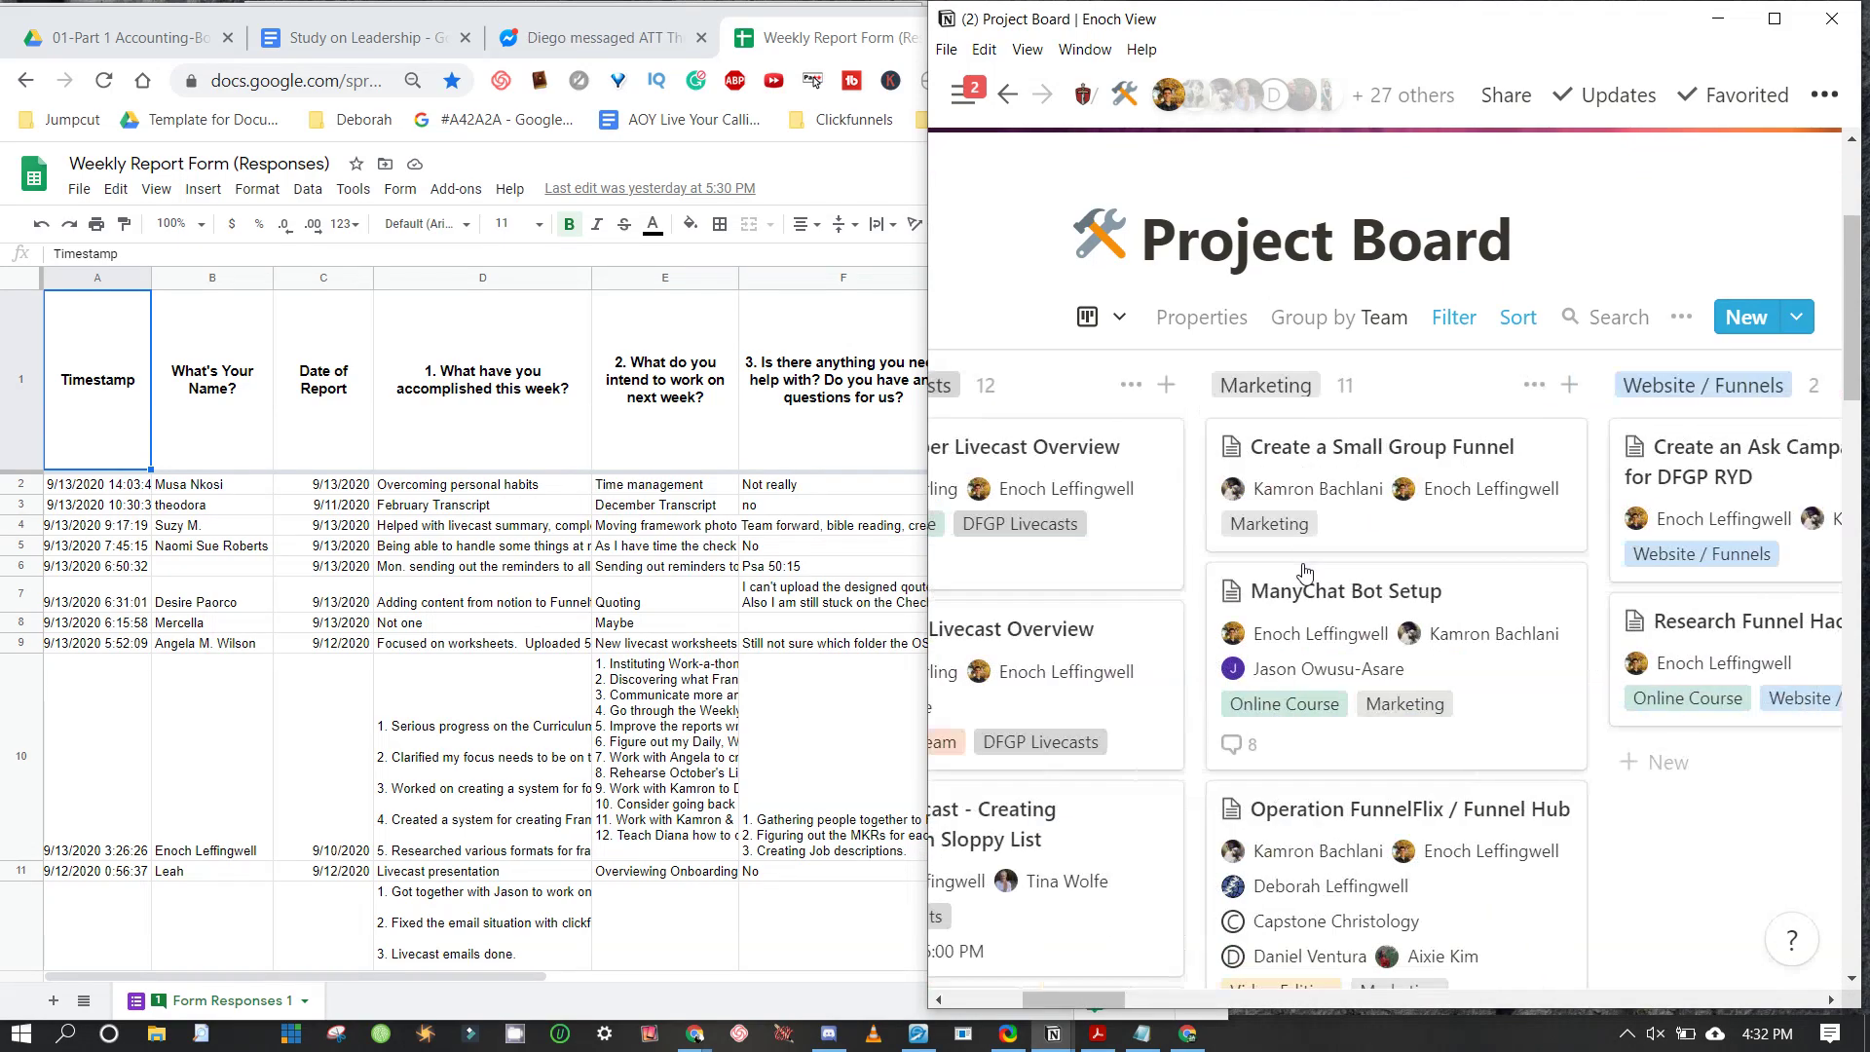
pyautogui.hscroll(-5, 1305, 570)
pyautogui.hscroll(15, 1305, 573)
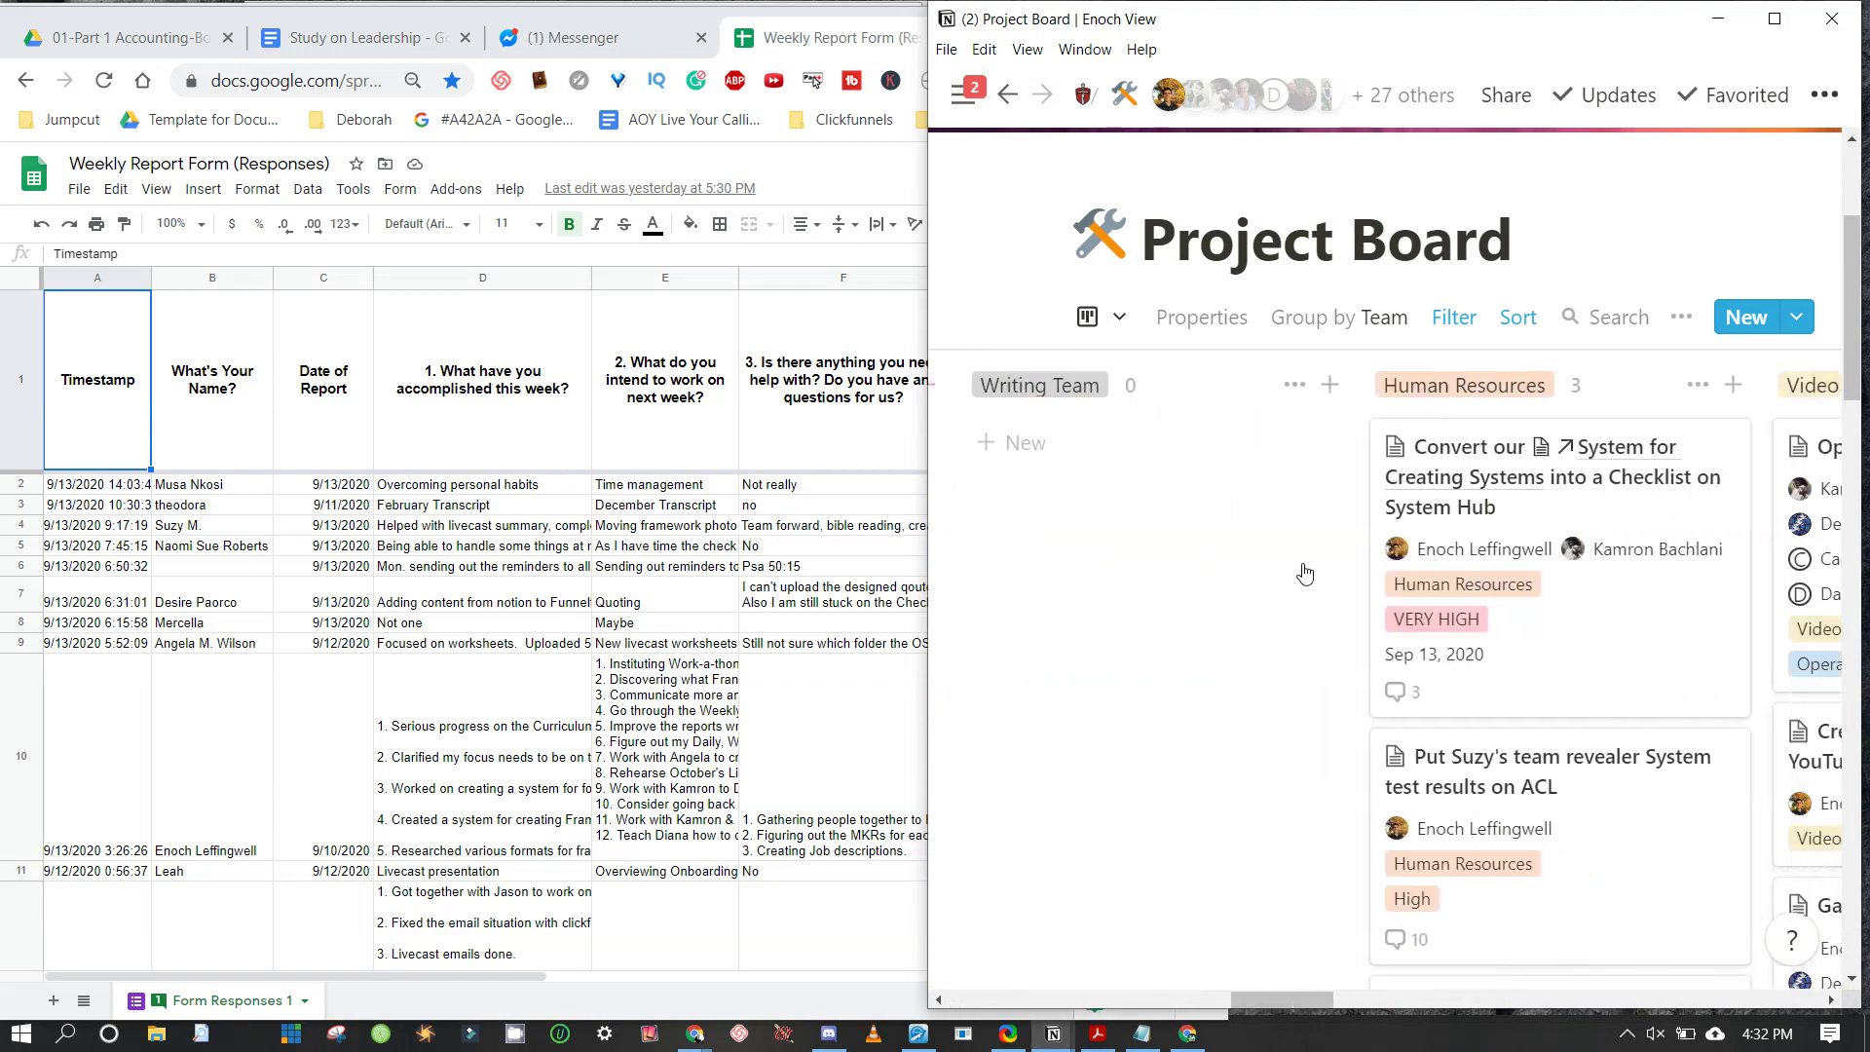
pyautogui.hscroll(3, 1304, 573)
pyautogui.scroll(-8, 1025, 662)
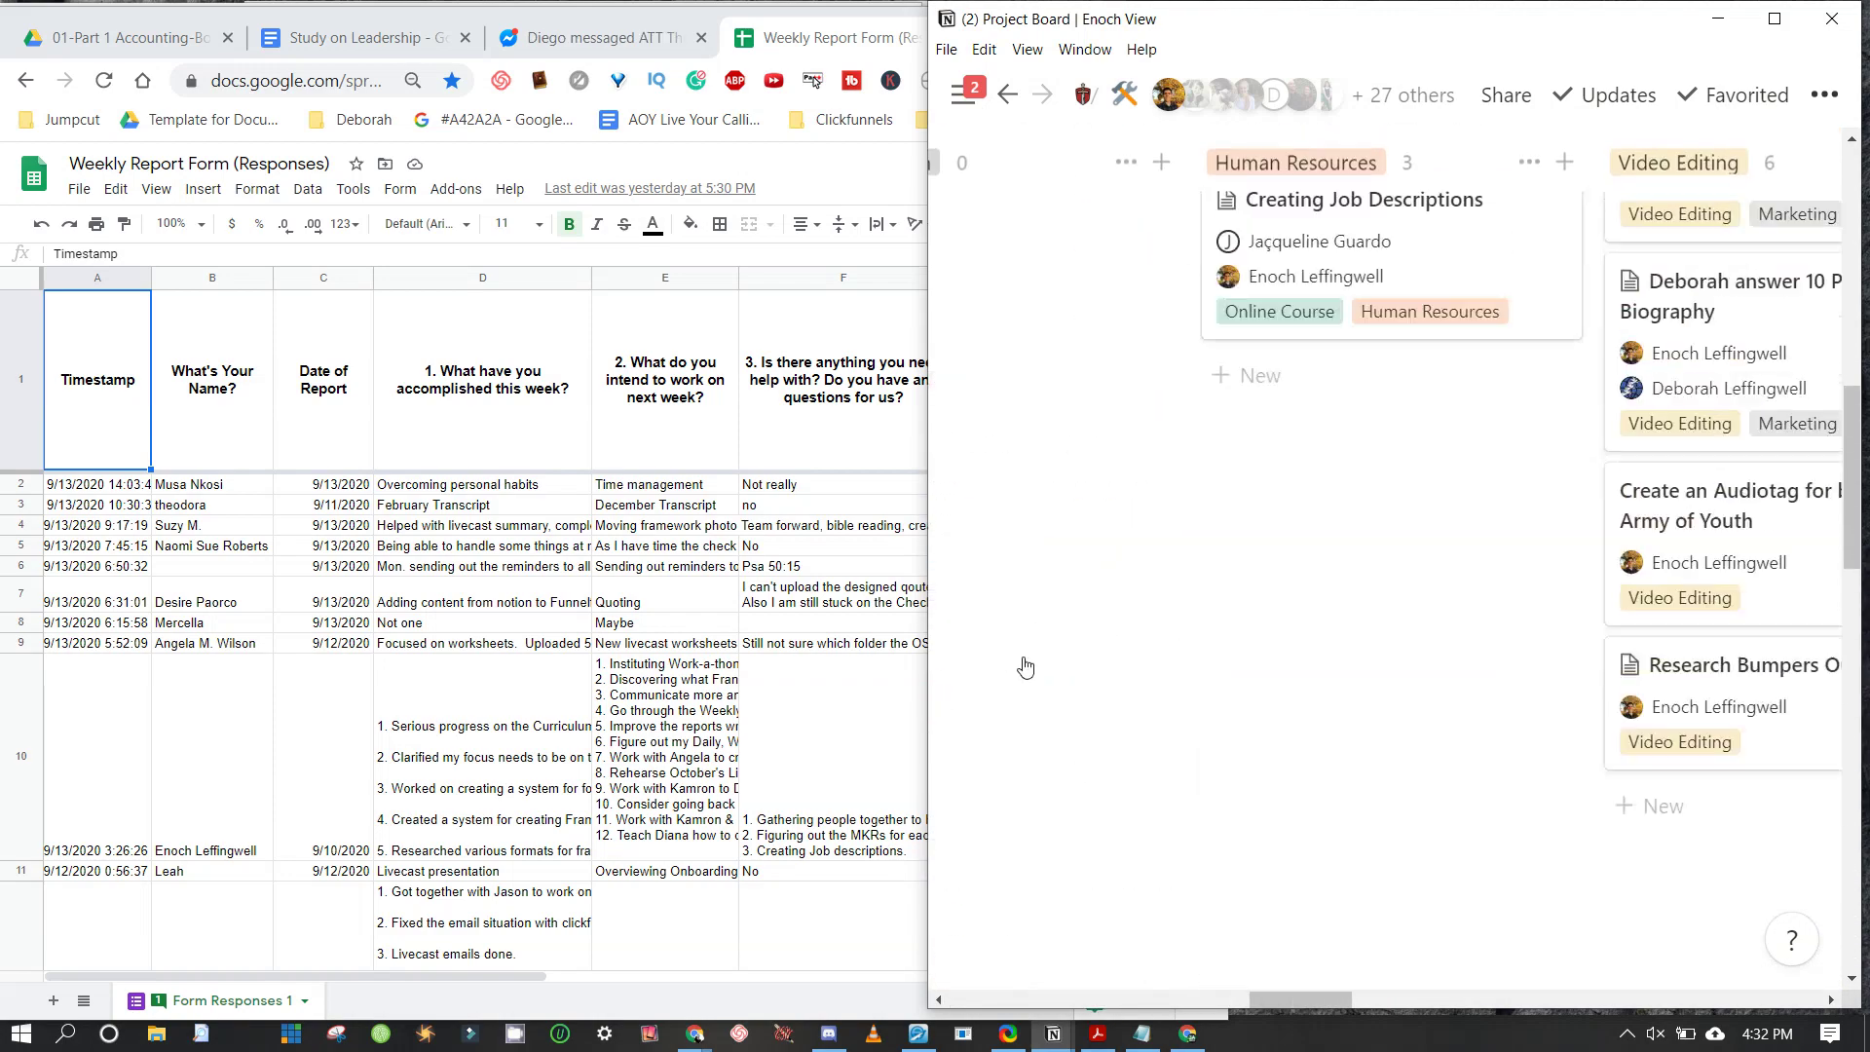
pyautogui.scroll(5, 1025, 662)
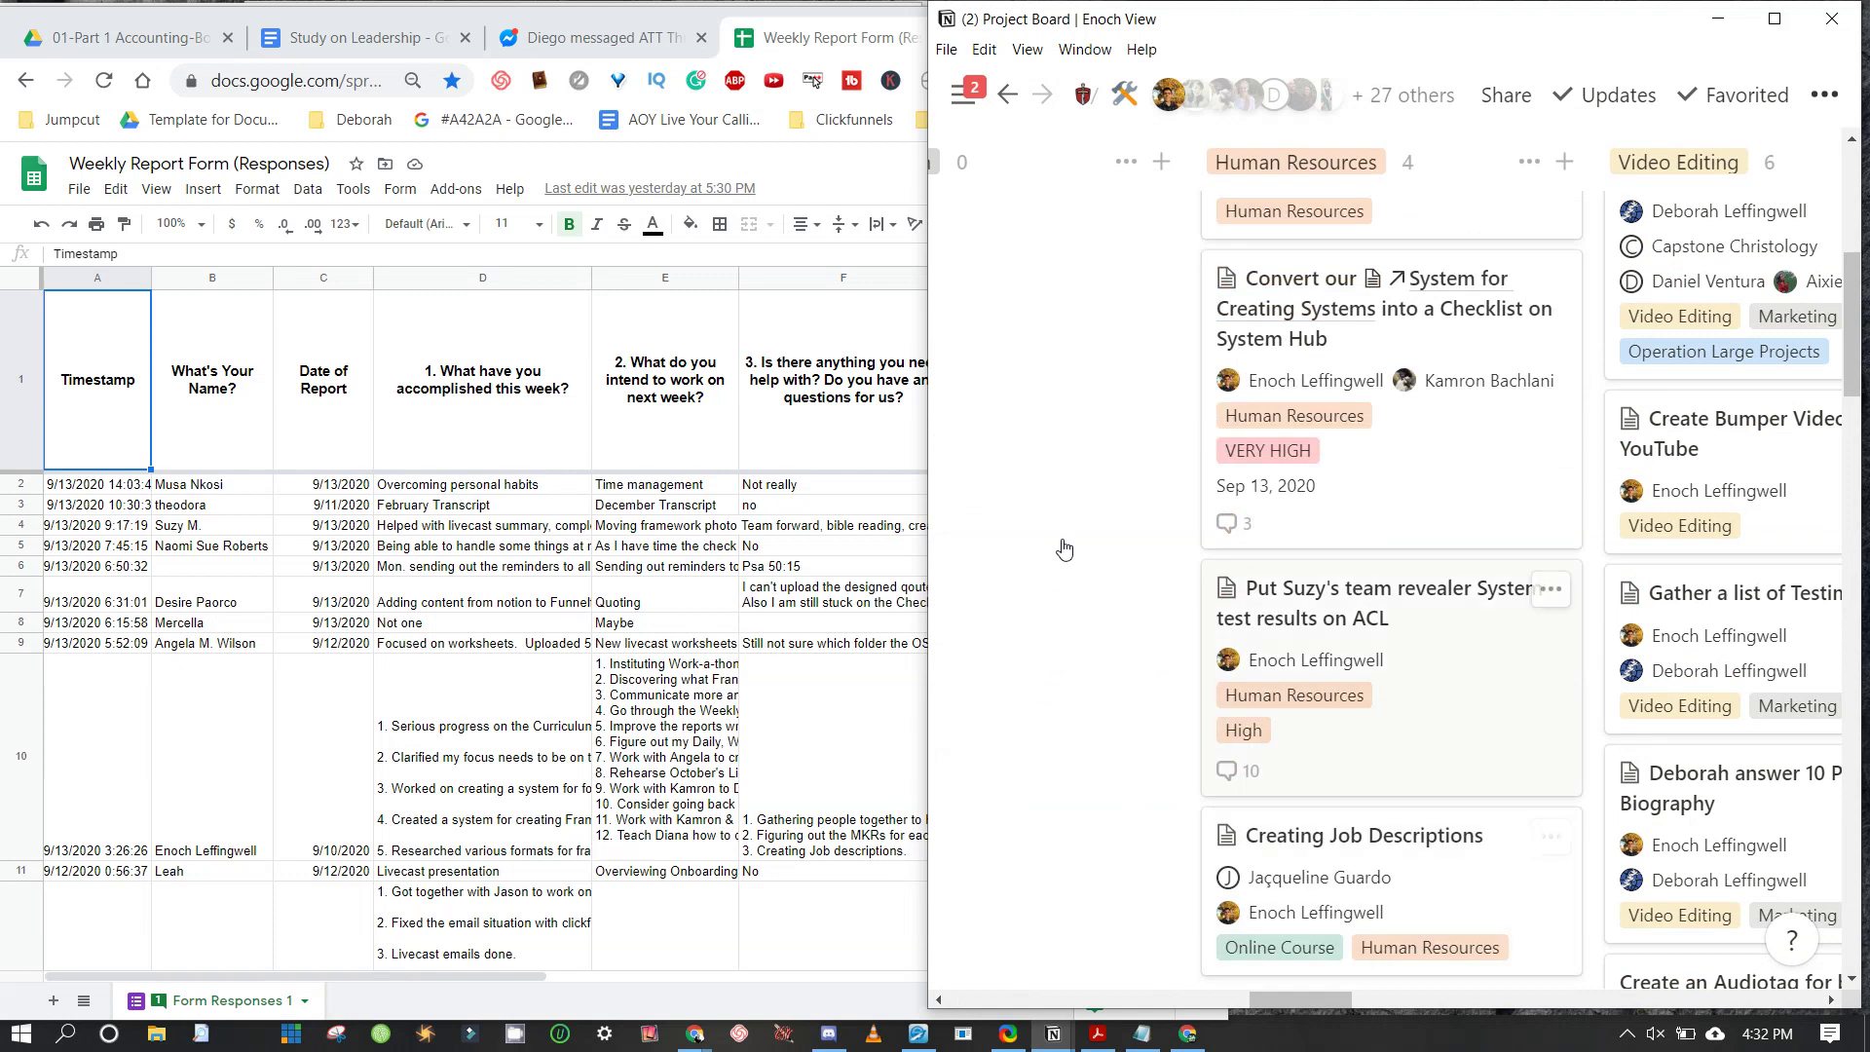
pyautogui.scroll(1, 1063, 550)
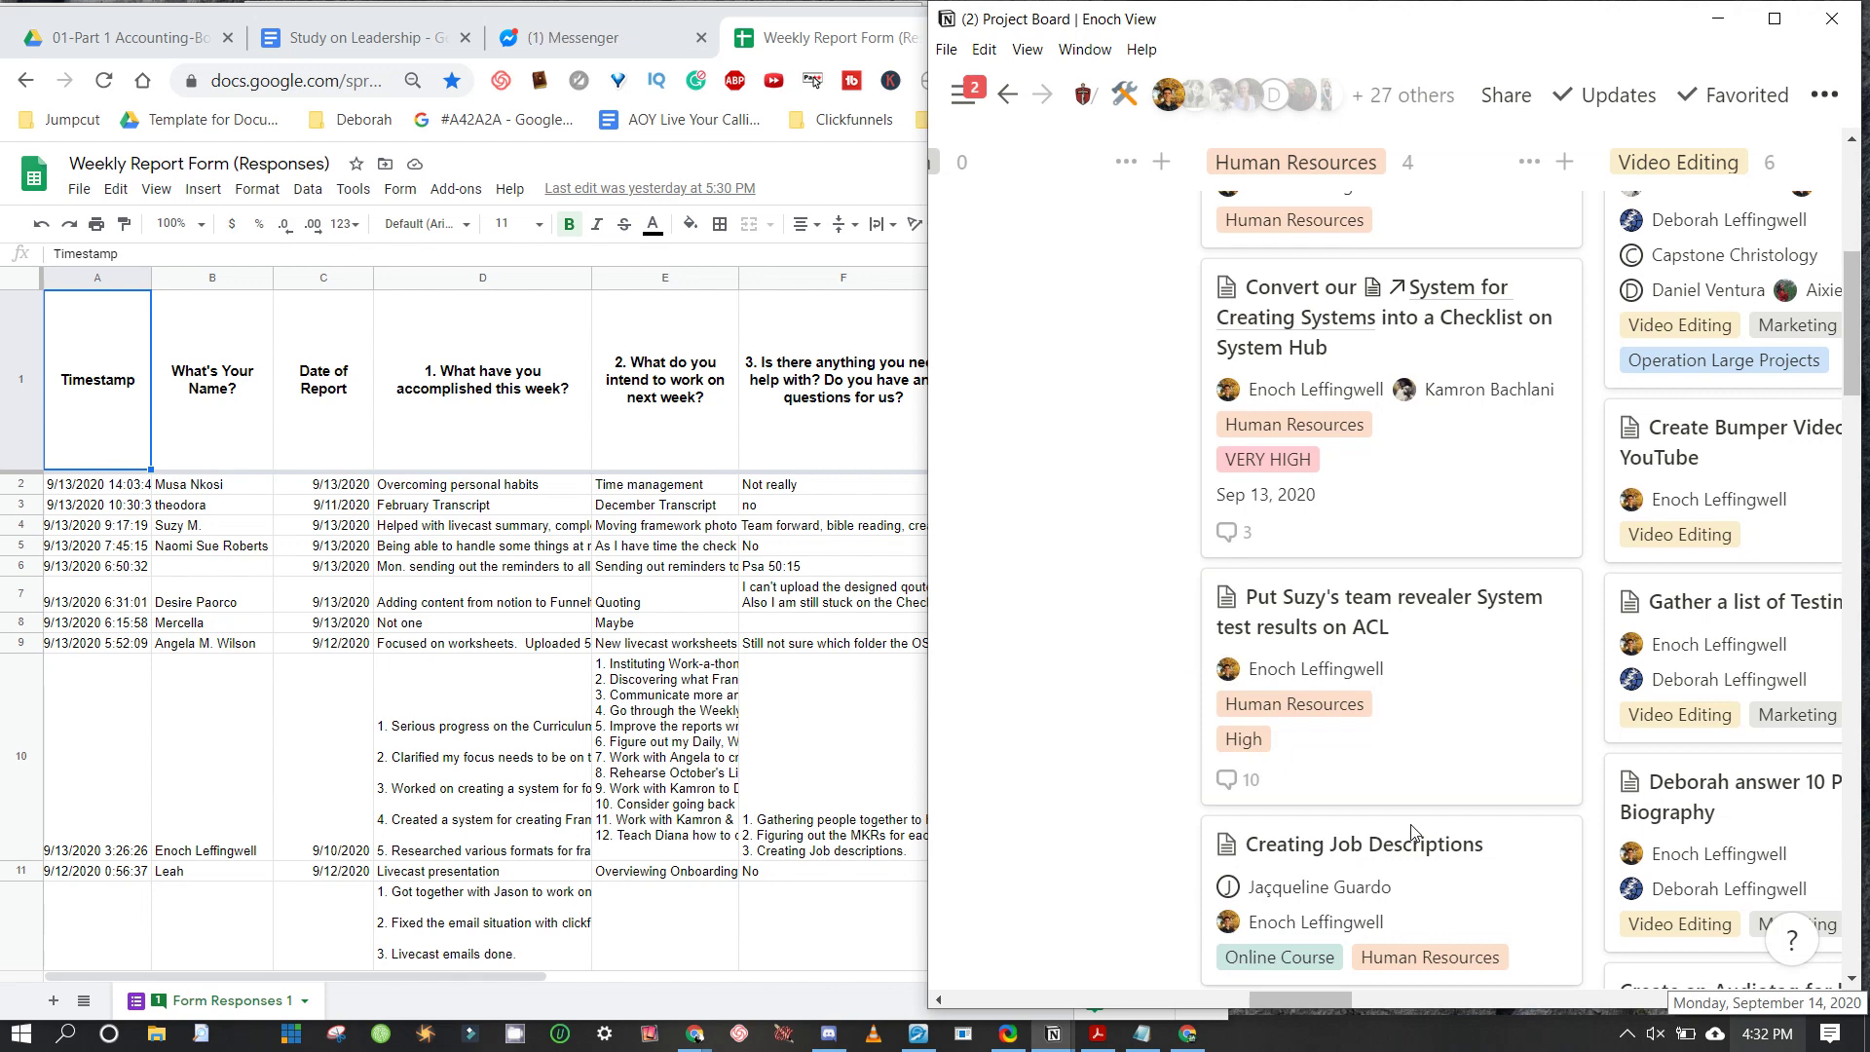
# Step: Check today's date on the calendar, then scroll back up to the board header
pyautogui.press('super+alt+d')
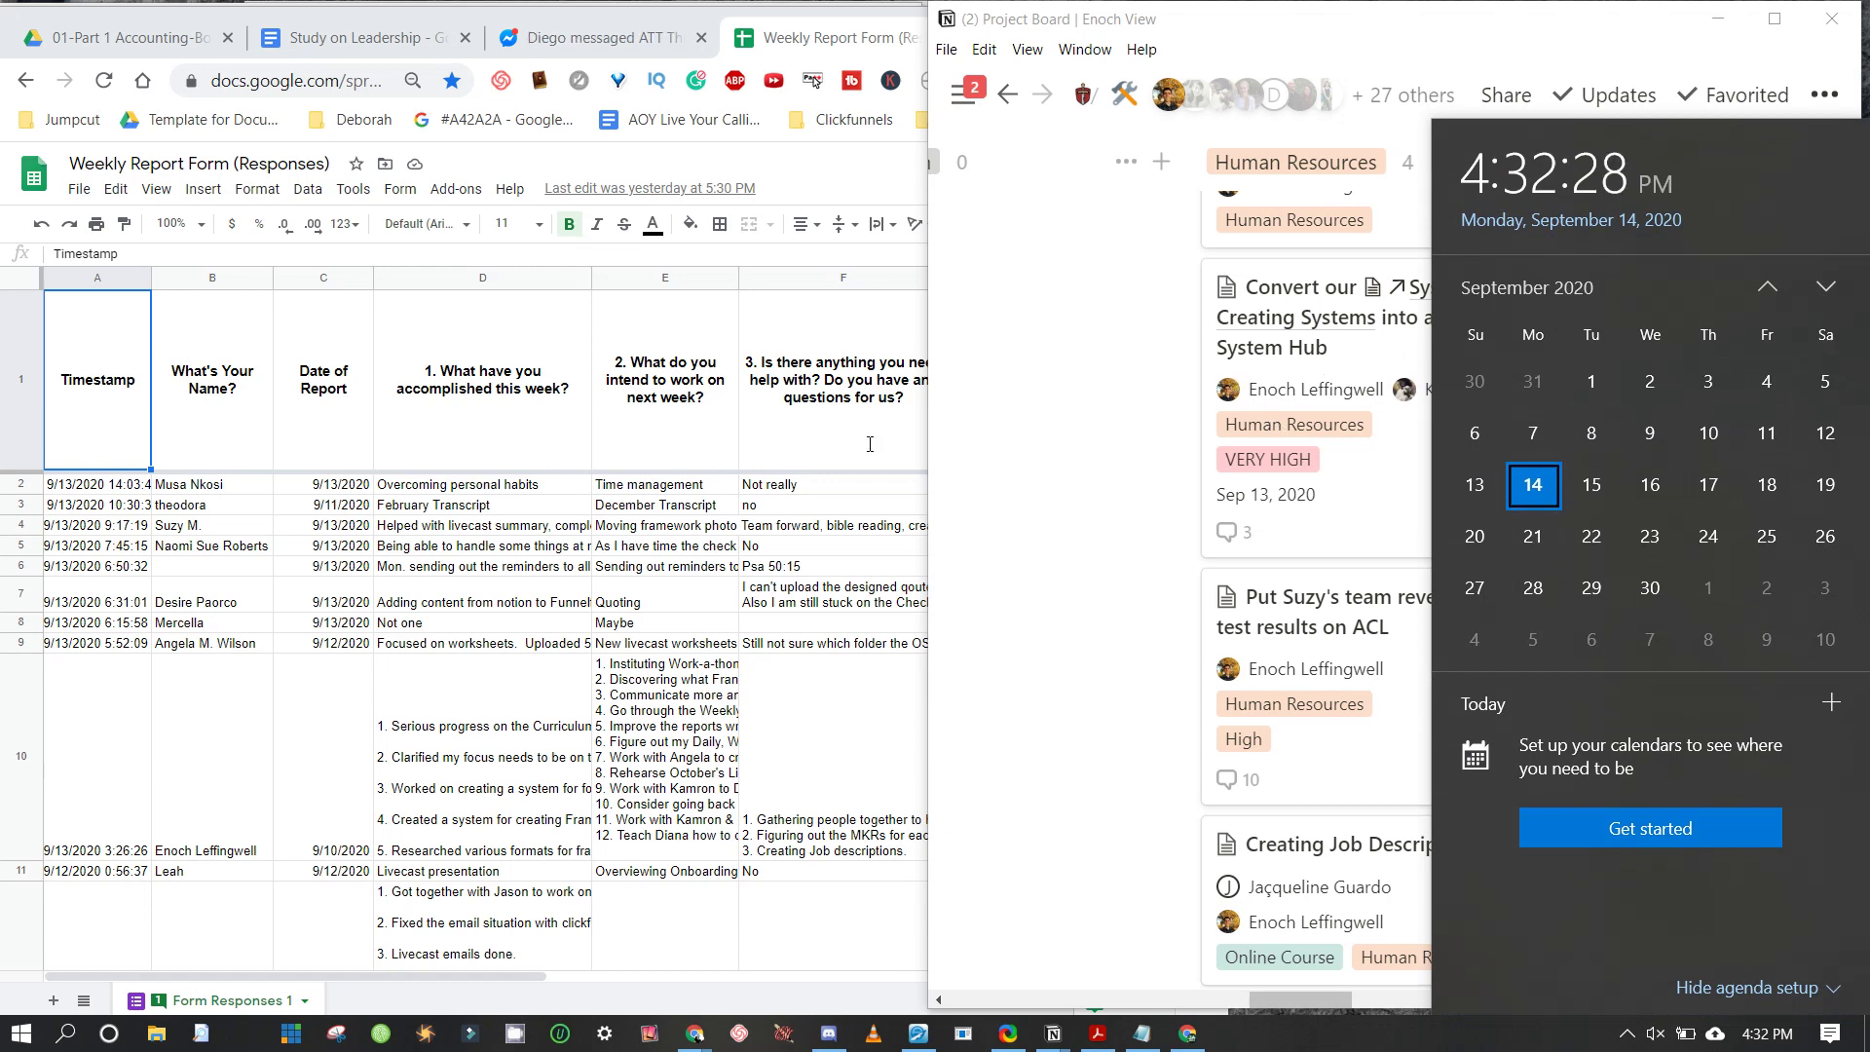
pyautogui.press('Escape')
pyautogui.scroll(5, 1047, 382)
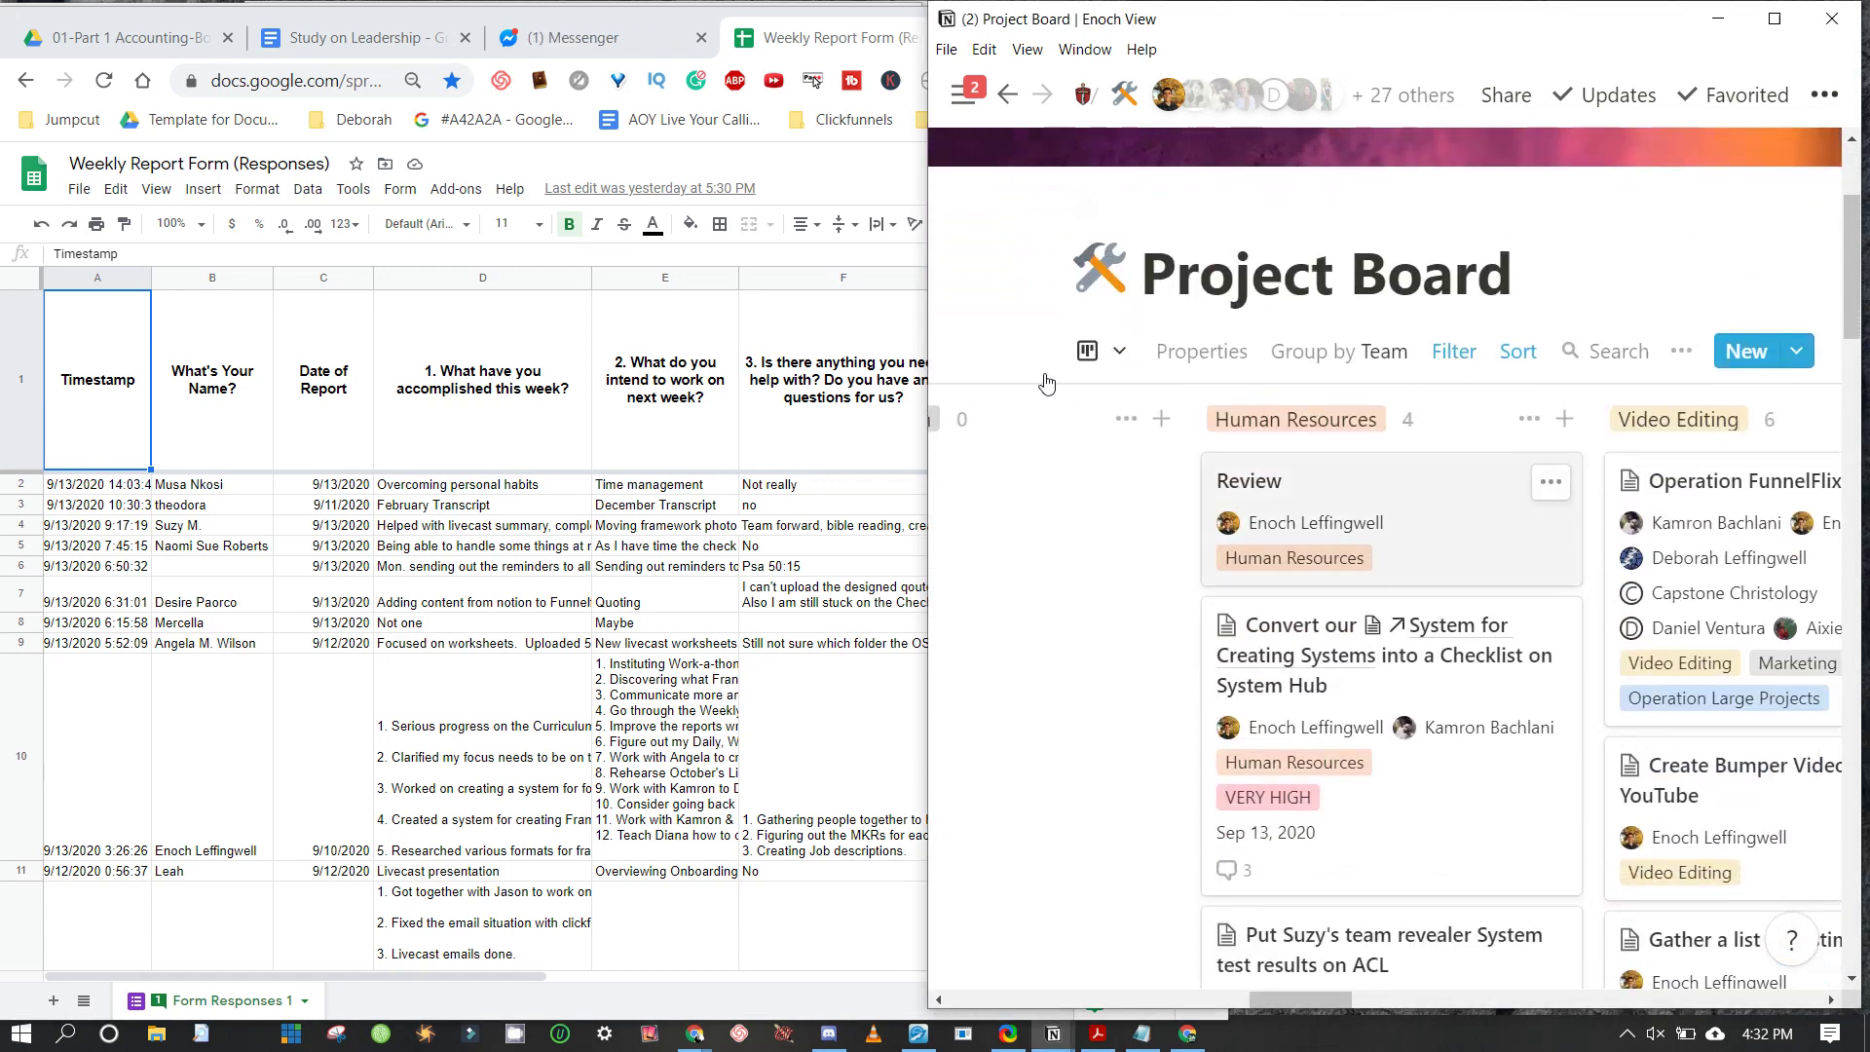
# Step: Retitle the Review card to 'Review 9.10.20 Report Form', correcting the 'Rport' typo
pyautogui.click(1266, 487)
pyautogui.click(1430, 363)
pyautogui.write('S')
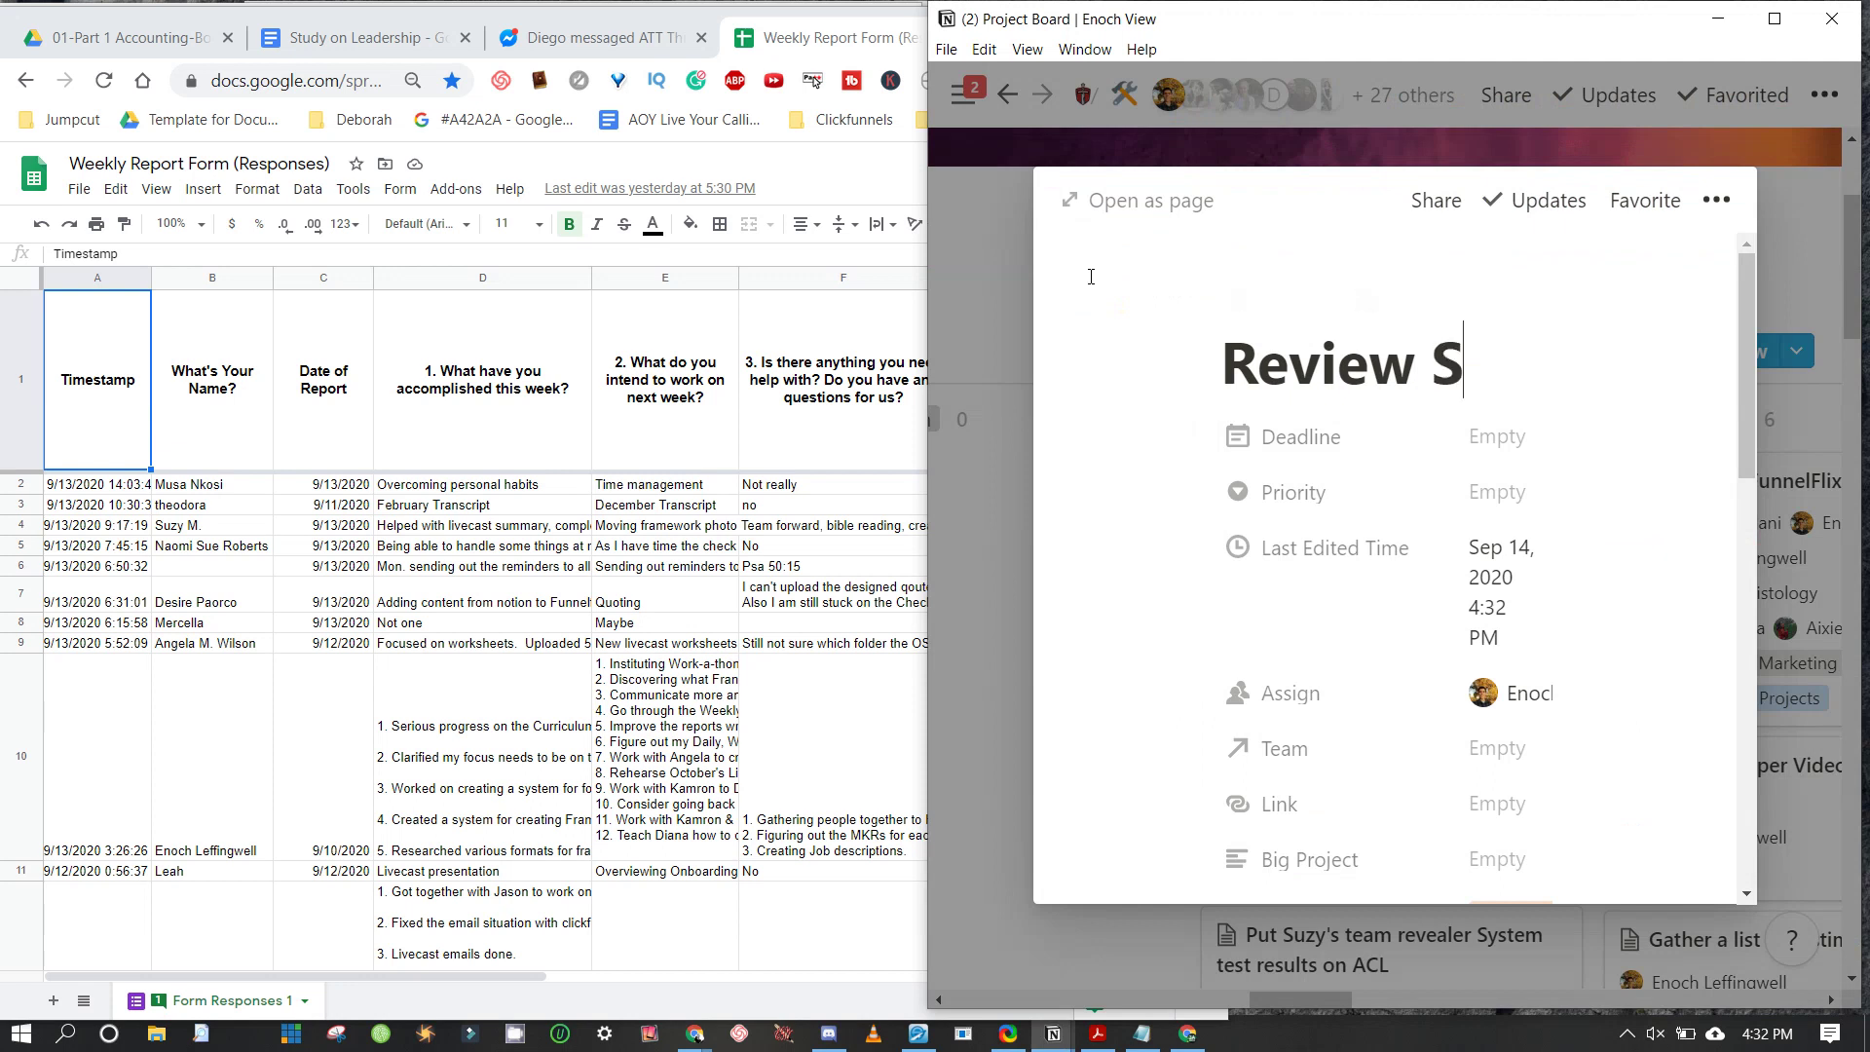
pyautogui.write('ept')
pyautogui.press('BackSpace')
pyautogui.press('BackSpace')
pyautogui.press('BackSpace')
pyautogui.press('BackSpace')
pyautogui.press('BackSpace')
pyautogui.write('9.10.20 ')
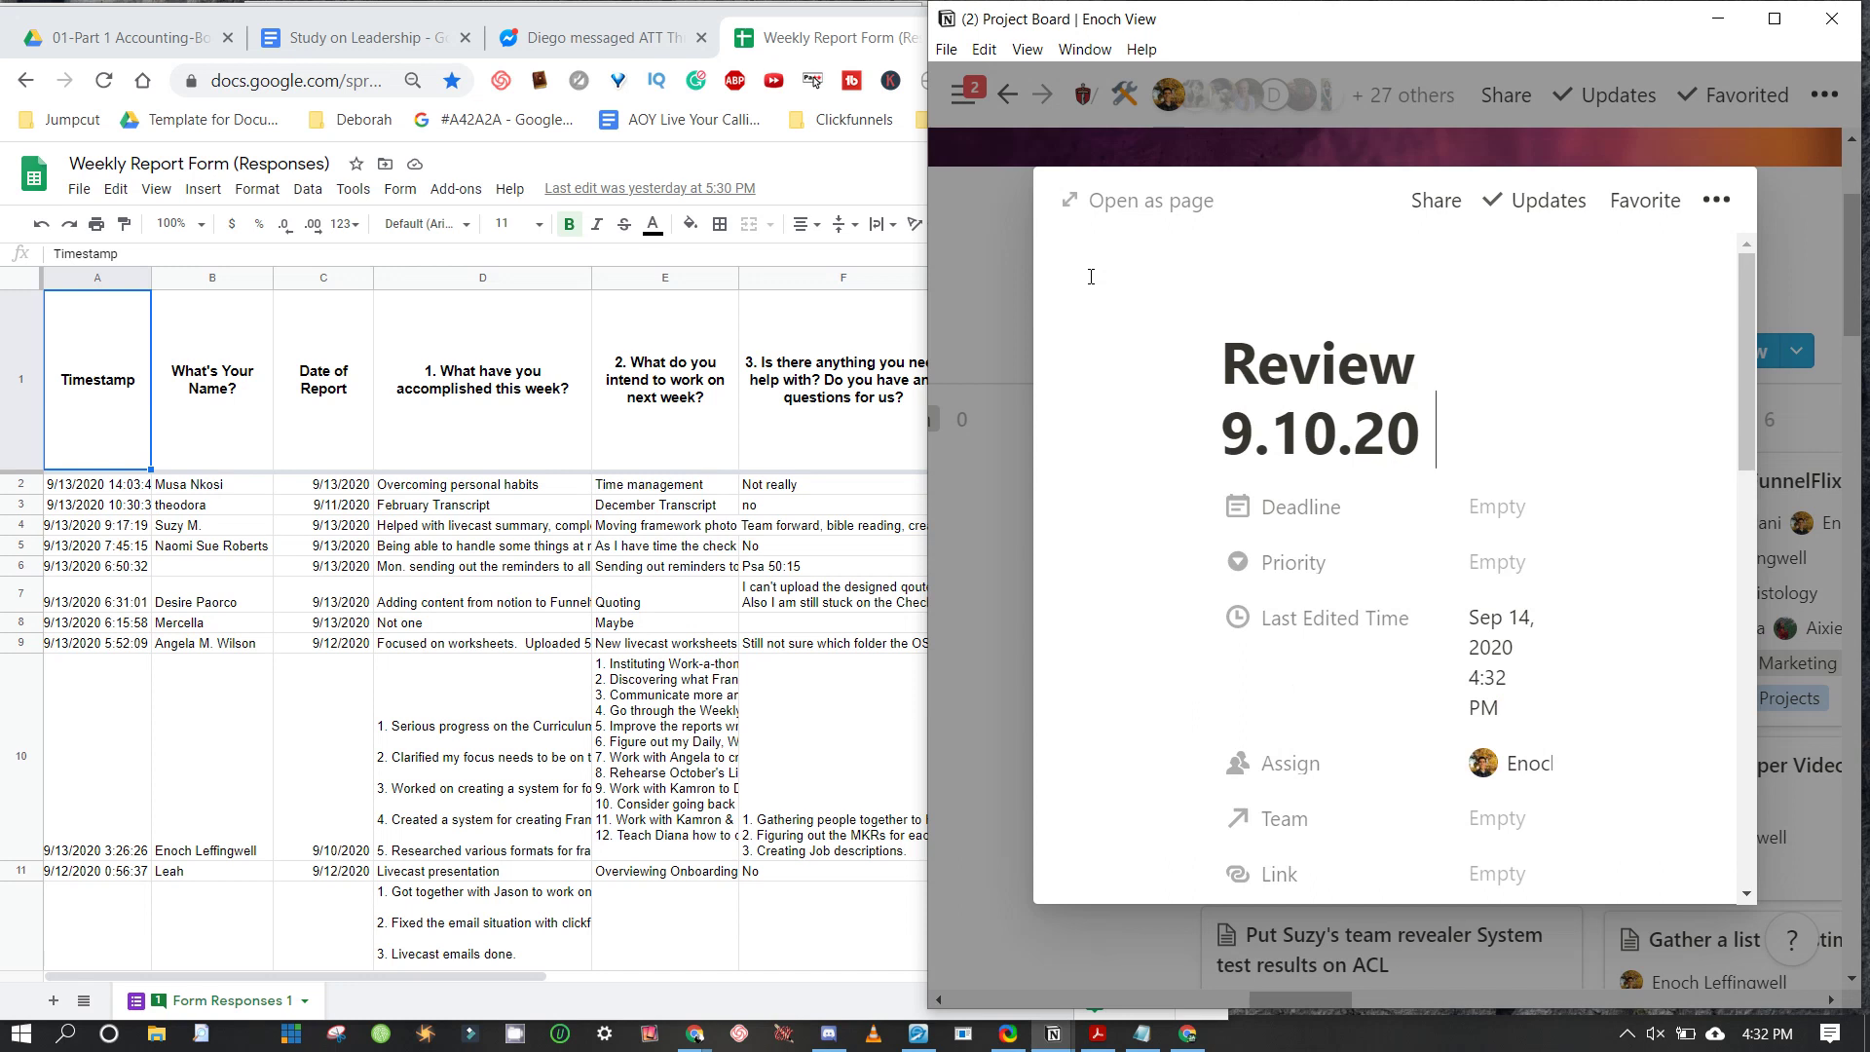
pyautogui.write('Rport')
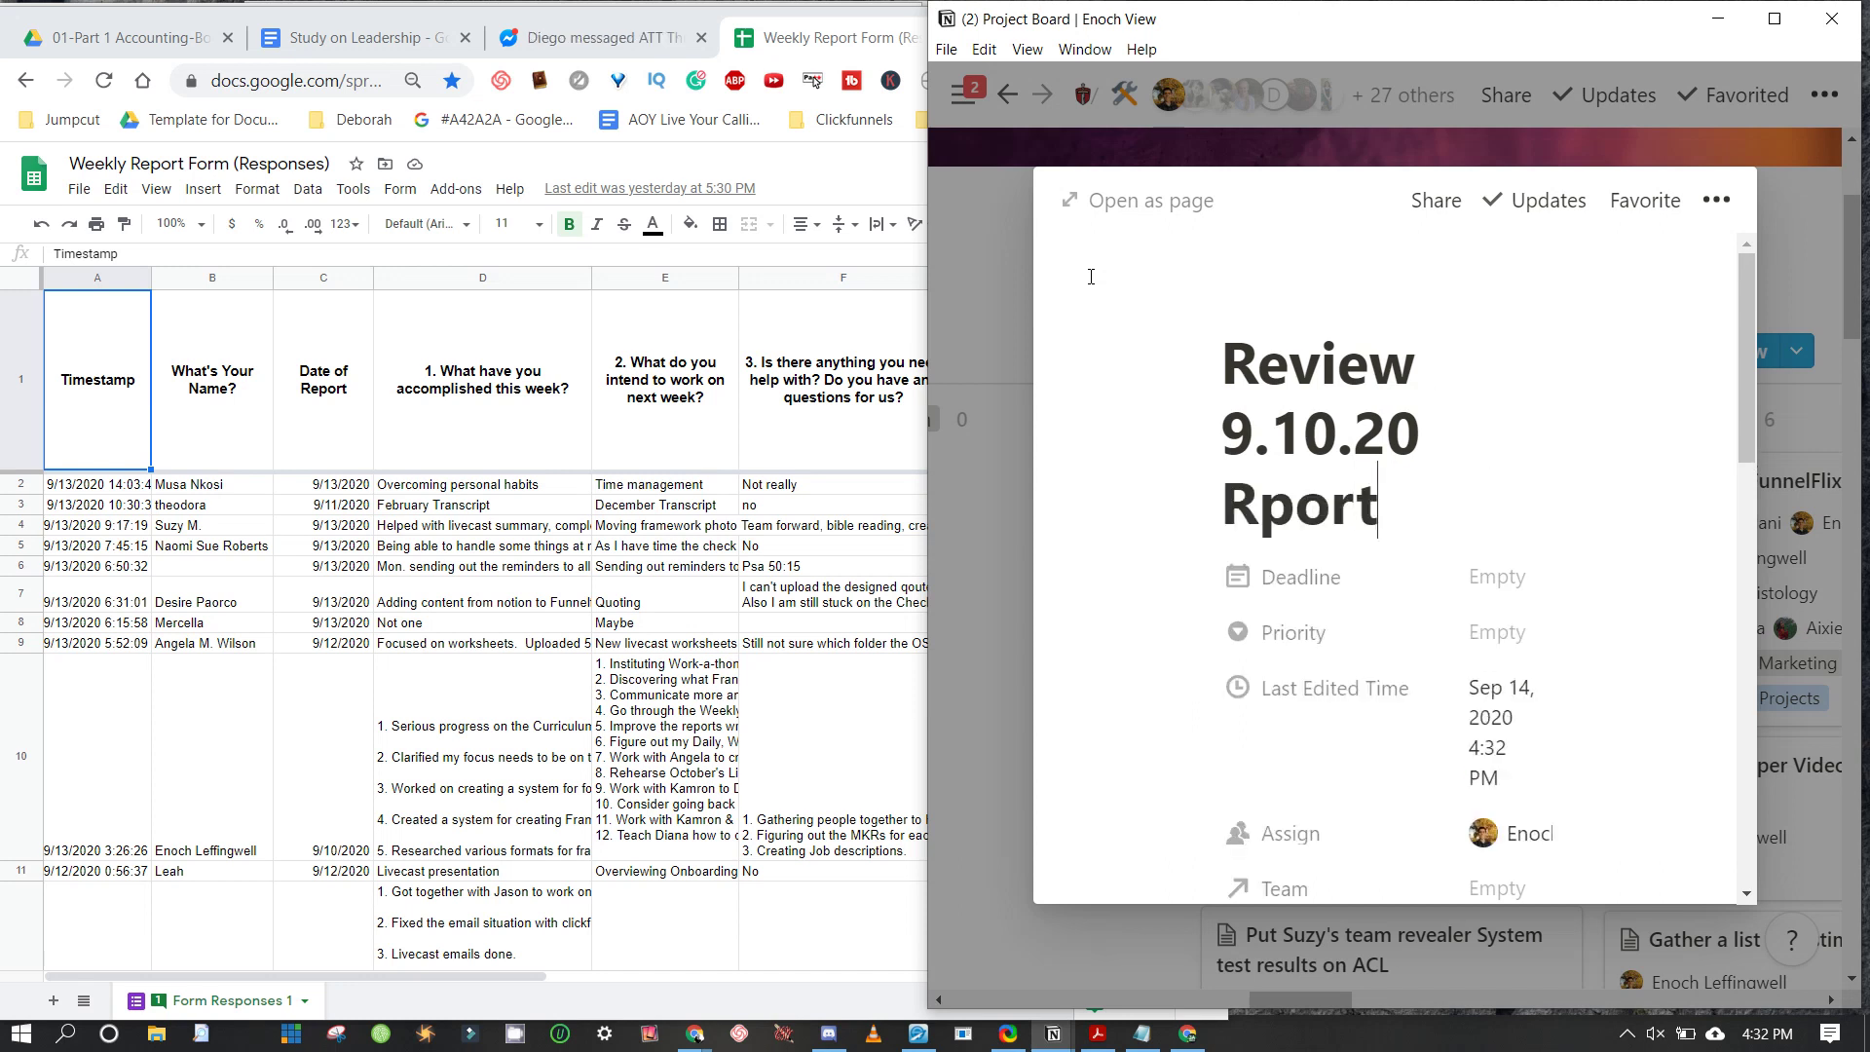
pyautogui.write(' Form')
pyautogui.hotkey('ctrl', 'Left')
pyautogui.hotkey('ctrl', 'Left')
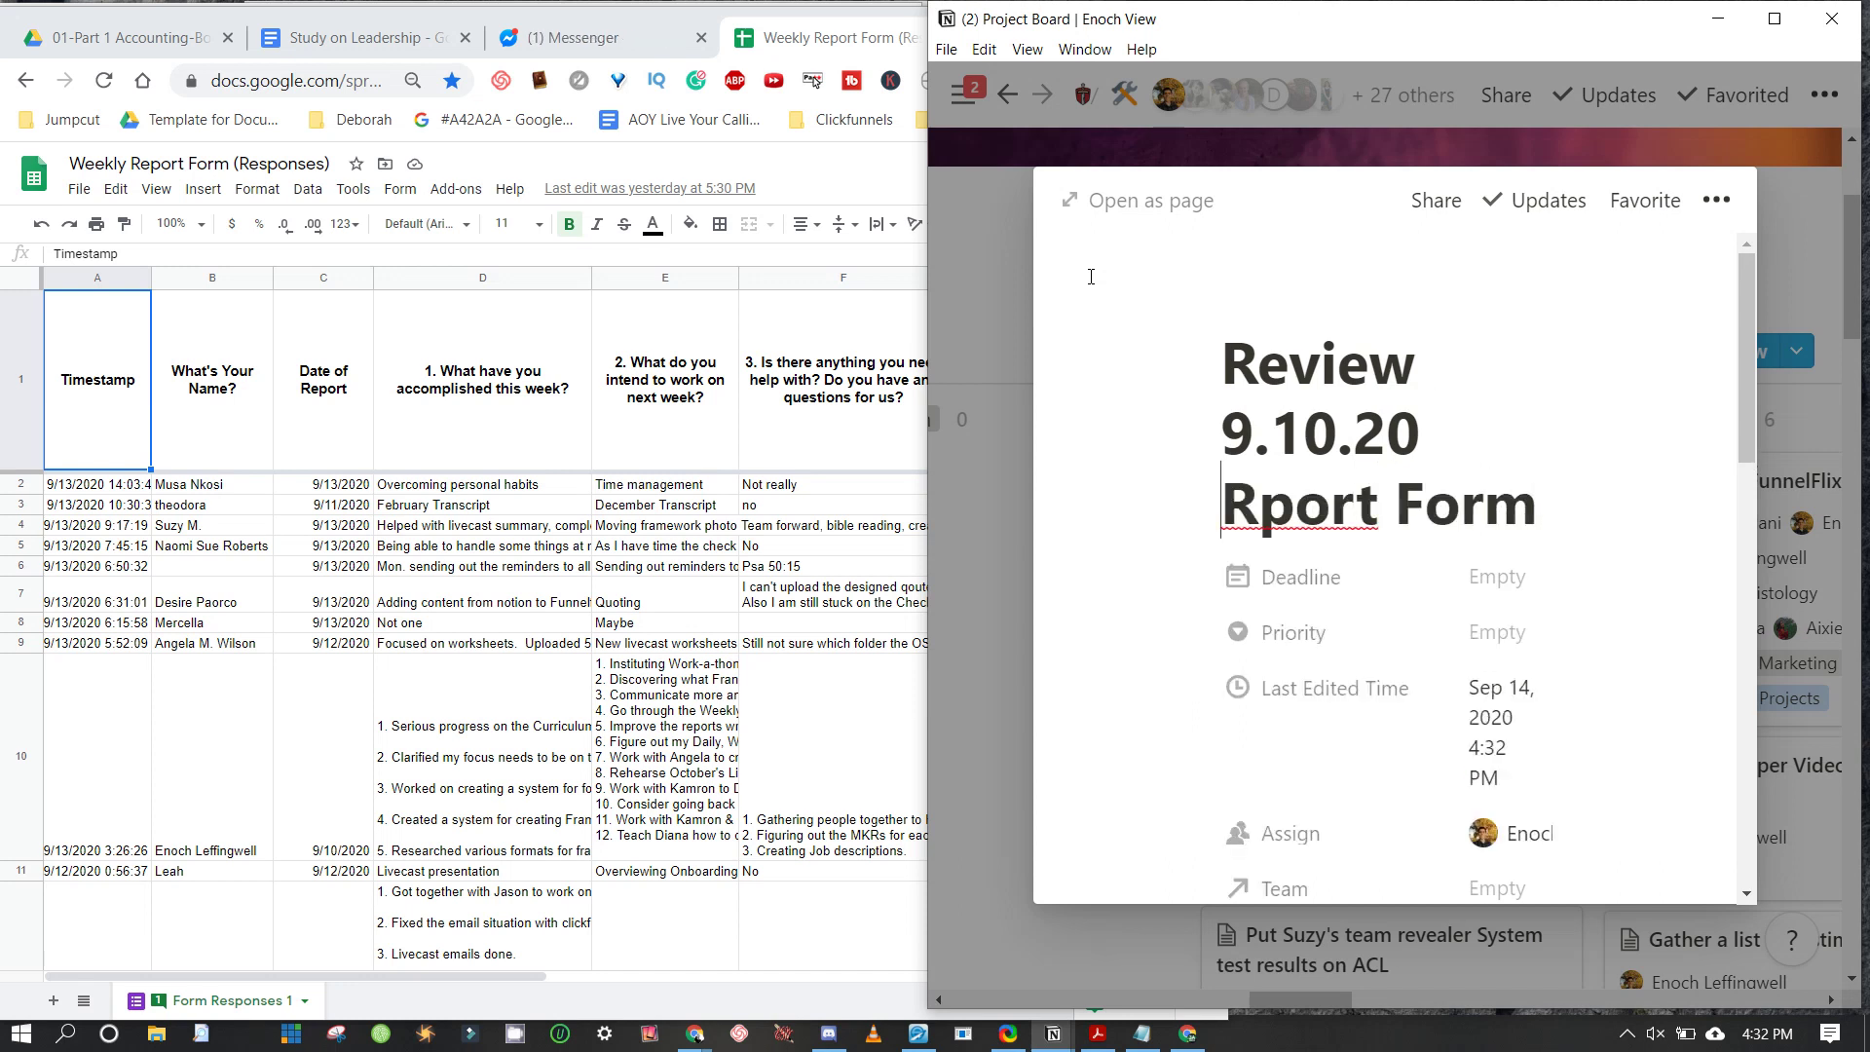
pyautogui.press('Right')
pyautogui.write('e')
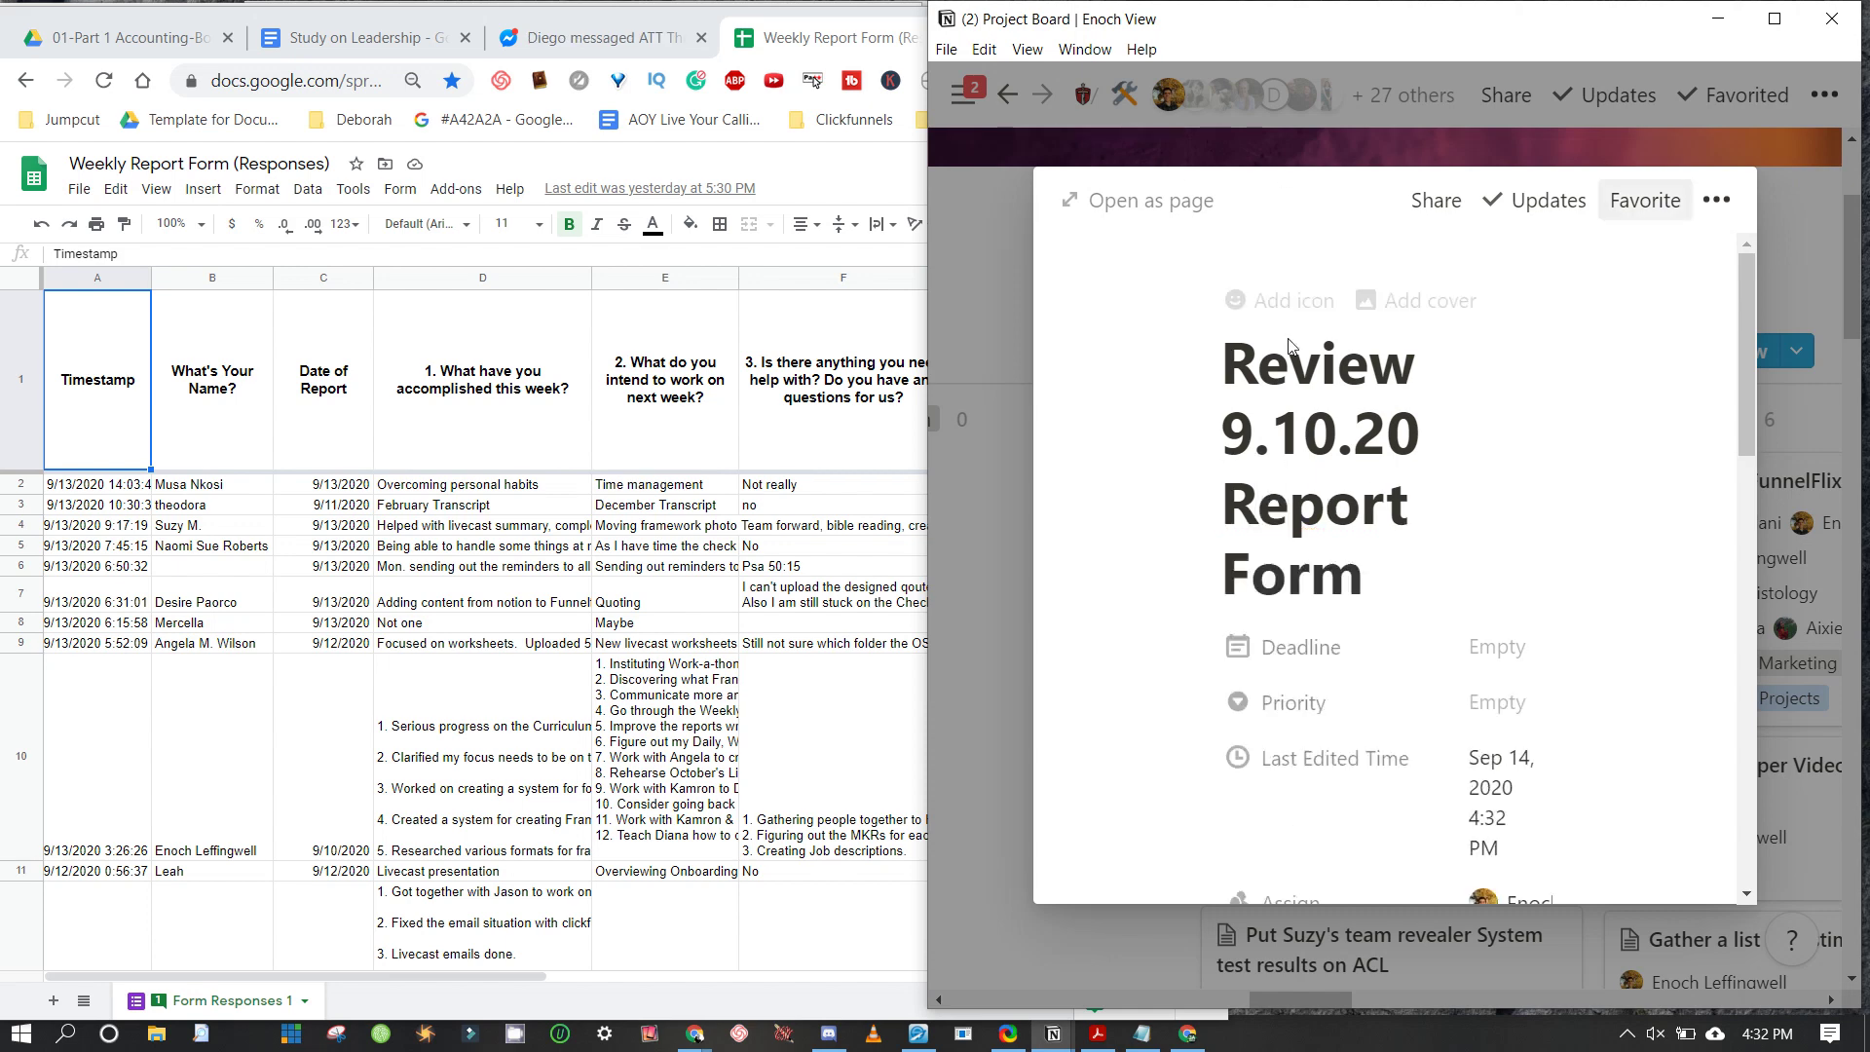
# Step: Open the card as an empty full page without a template, then narrow Notion beside the spreadsheet
pyautogui.click(1138, 200)
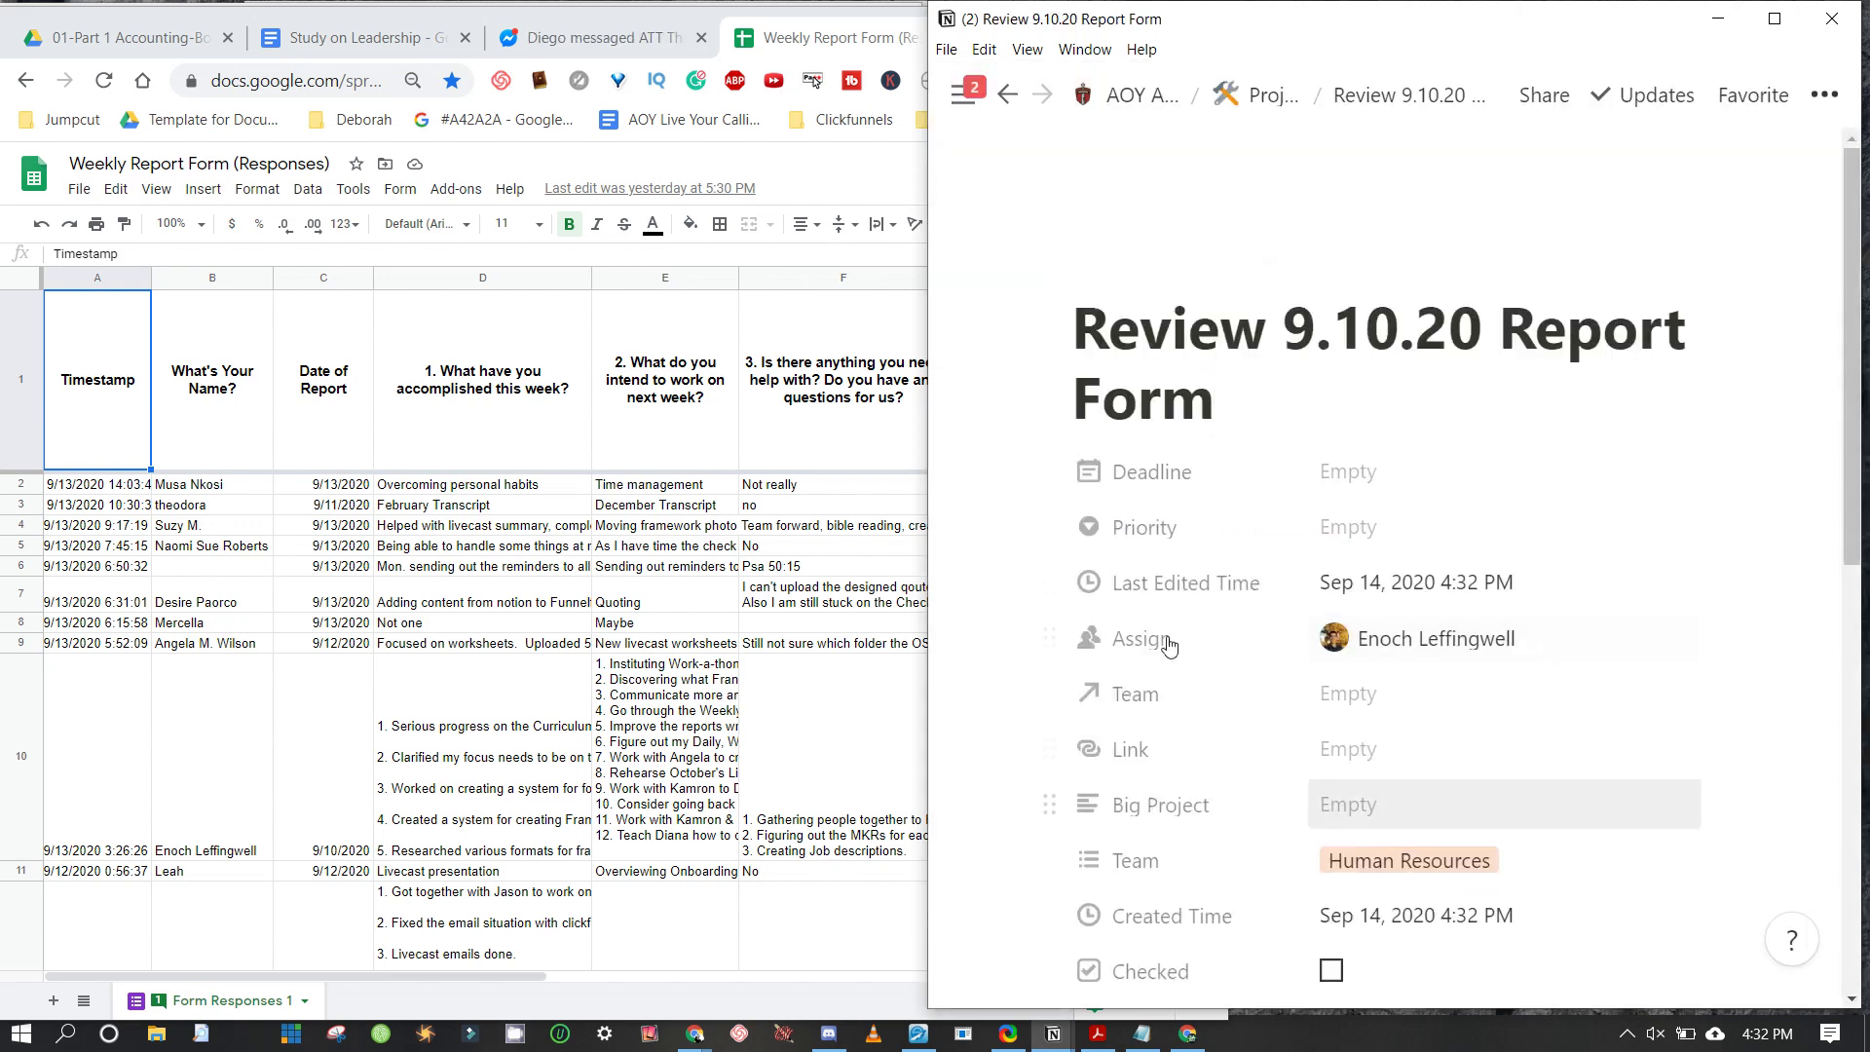
pyautogui.scroll(-6, 1169, 542)
pyautogui.scroll(-3, 1169, 646)
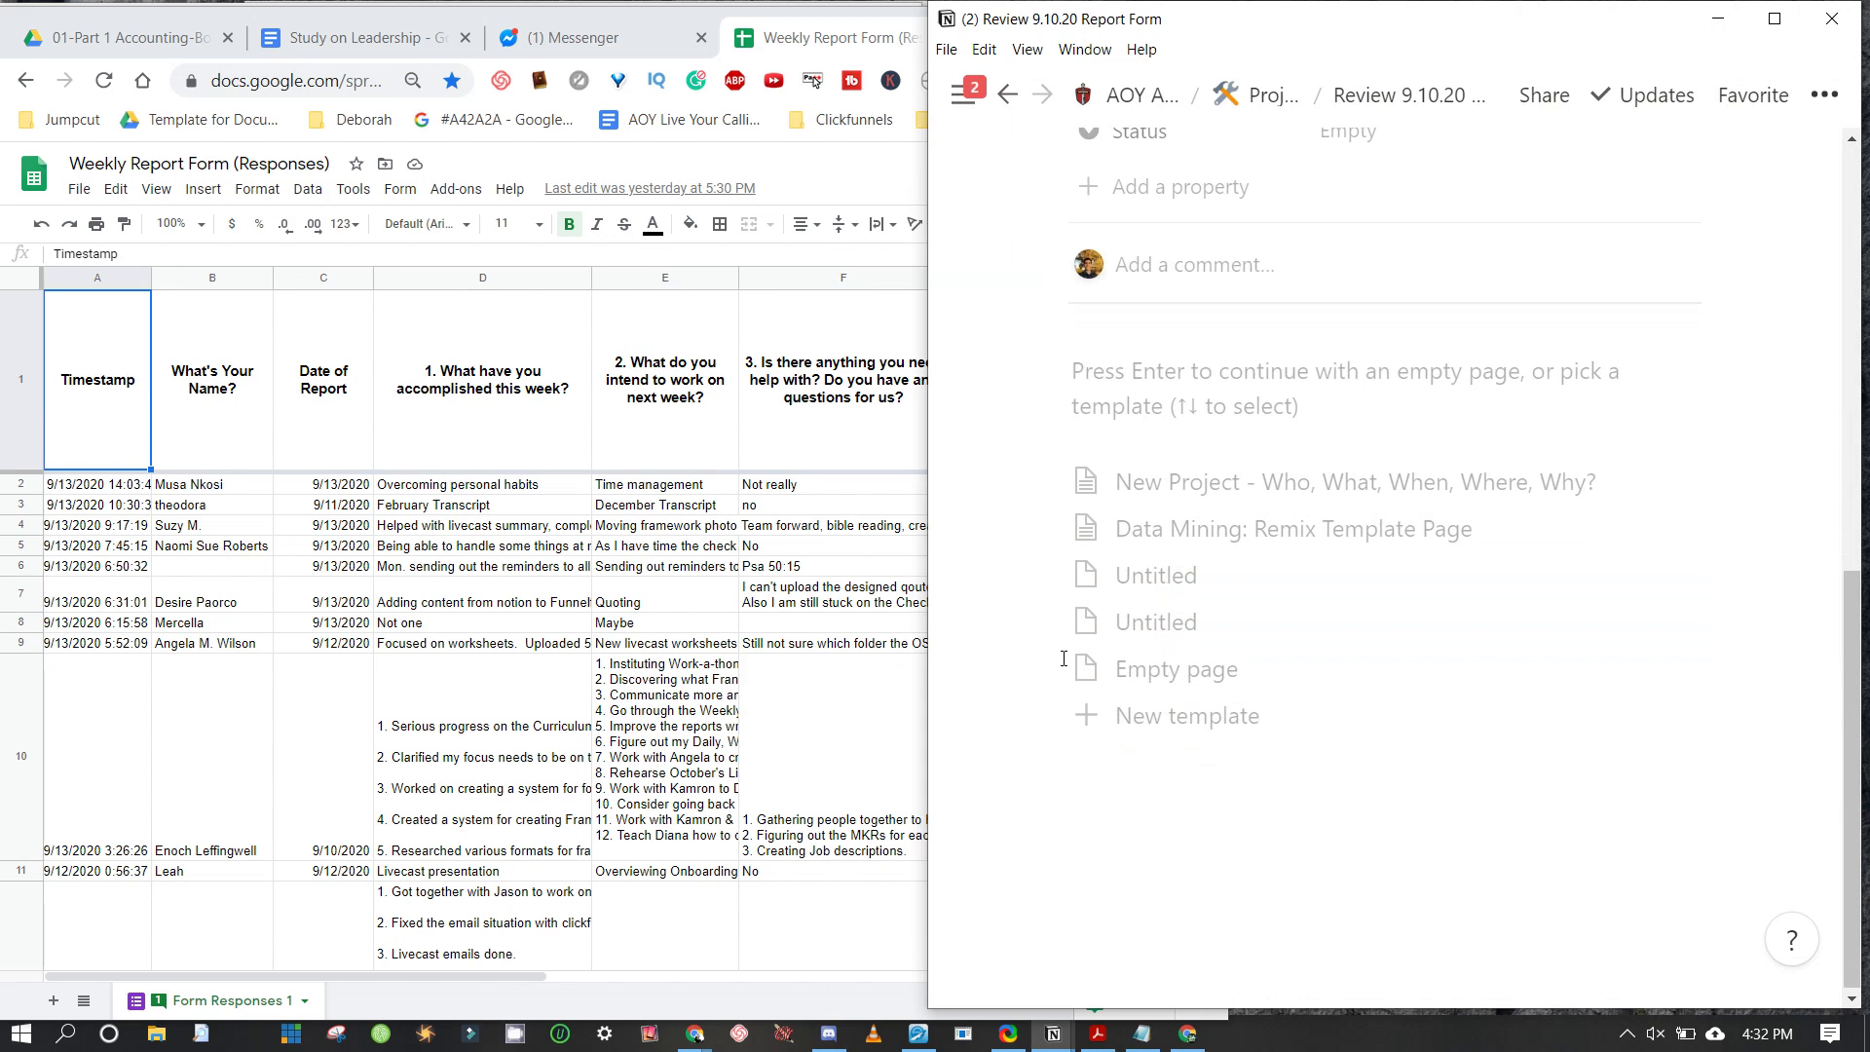
pyautogui.click(1009, 676)
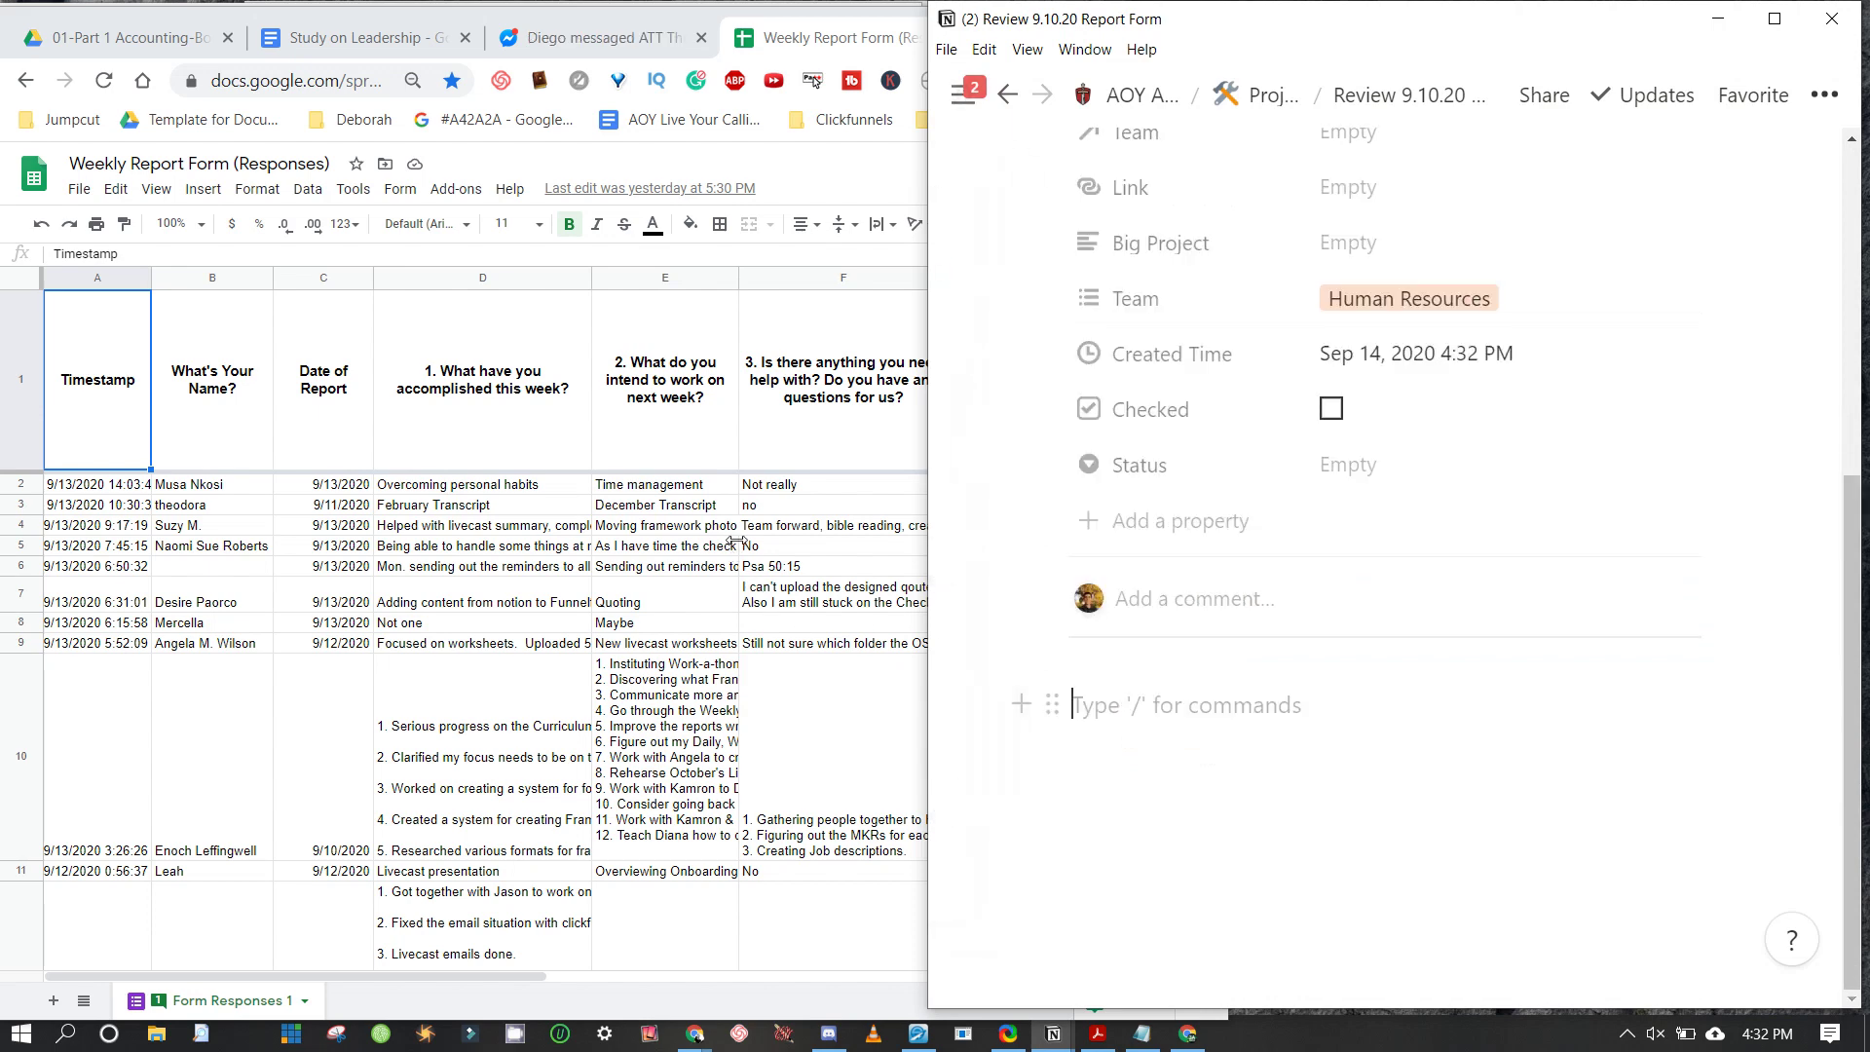
pyautogui.moveTo(928, 545); pyautogui.dragTo(1018, 545)
pyautogui.click(205, 623)
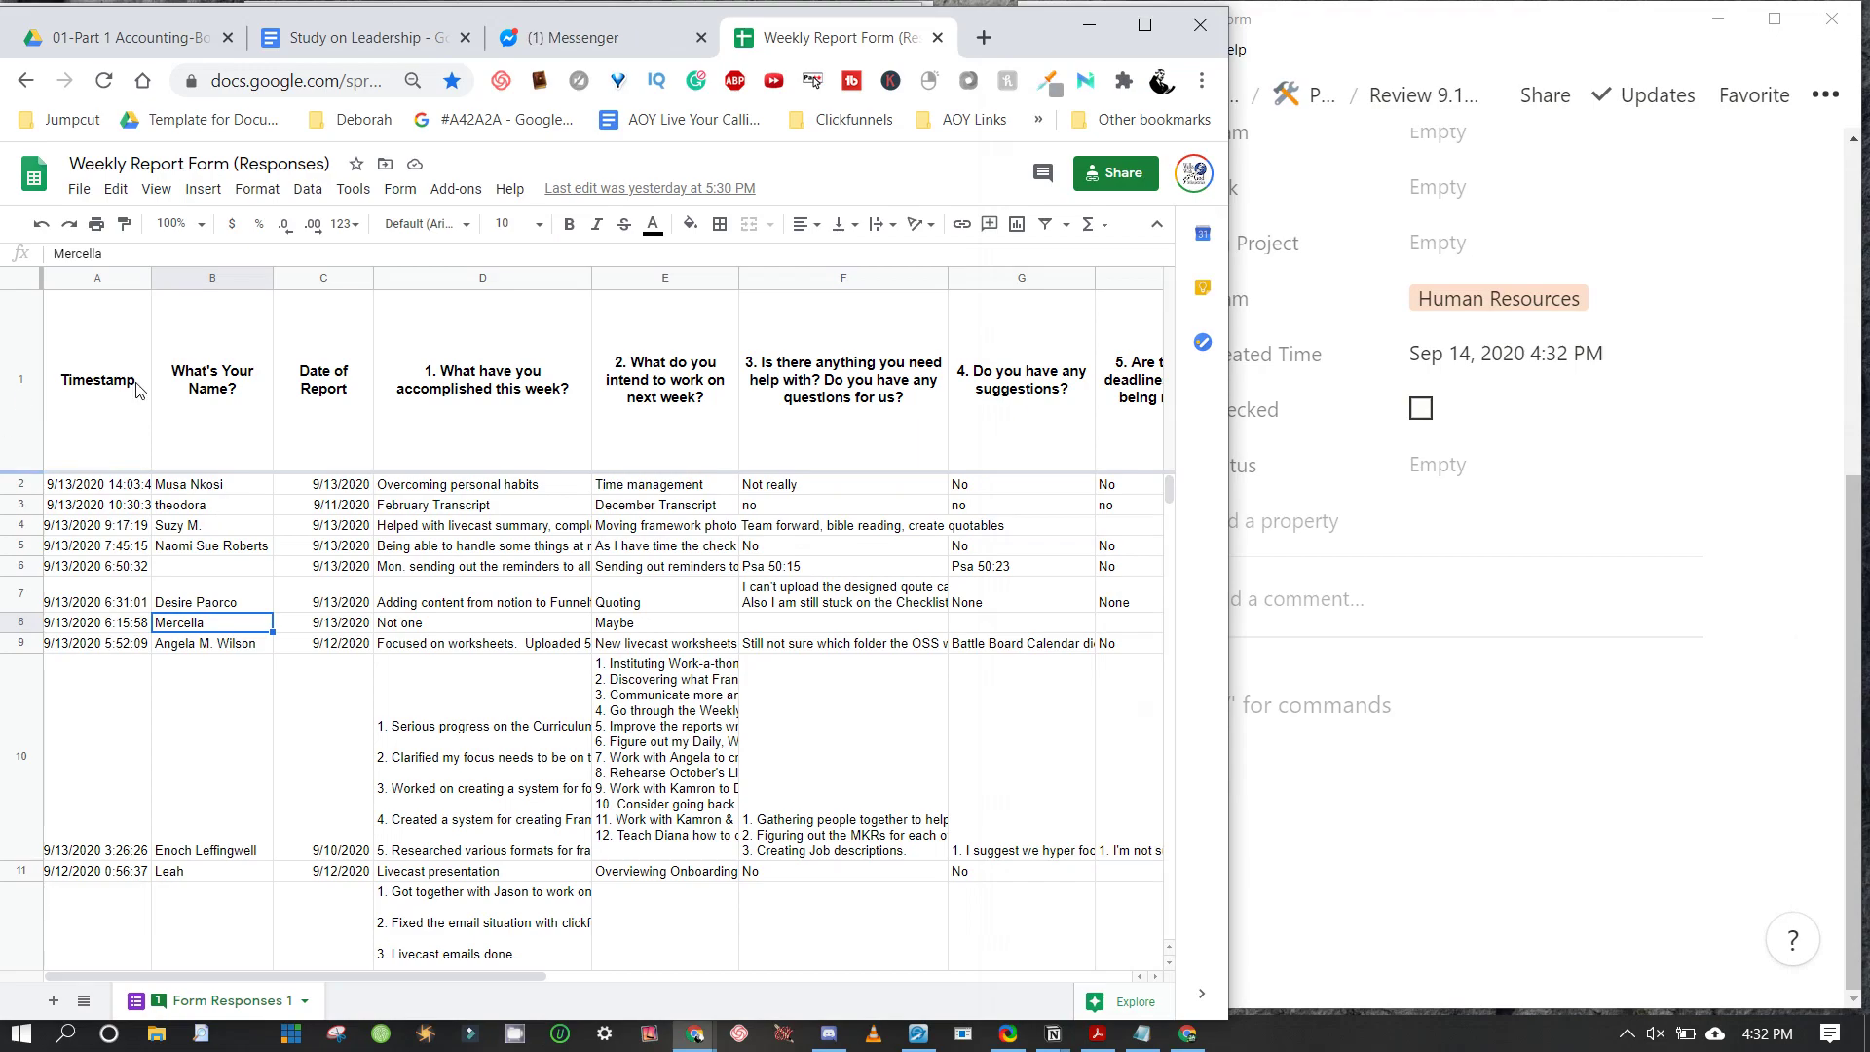
pyautogui.scroll(-20, 212, 659)
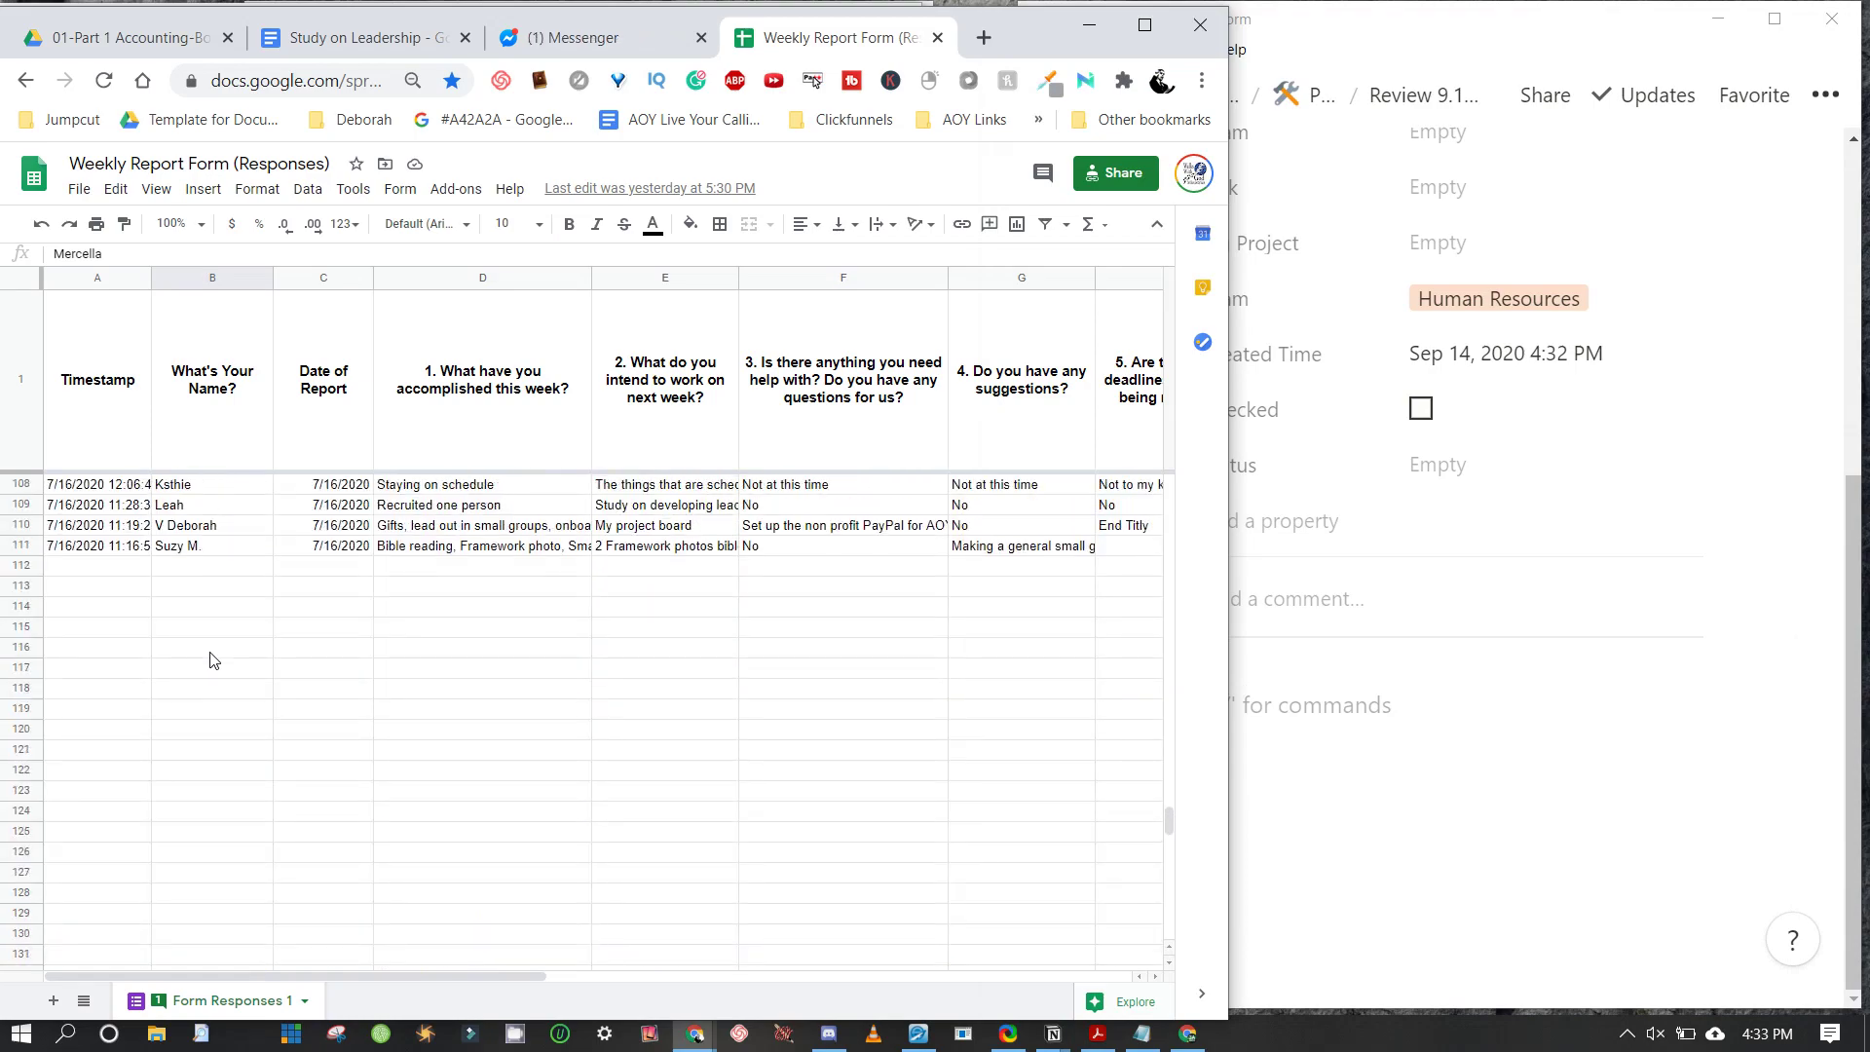
pyautogui.scroll(20, 213, 659)
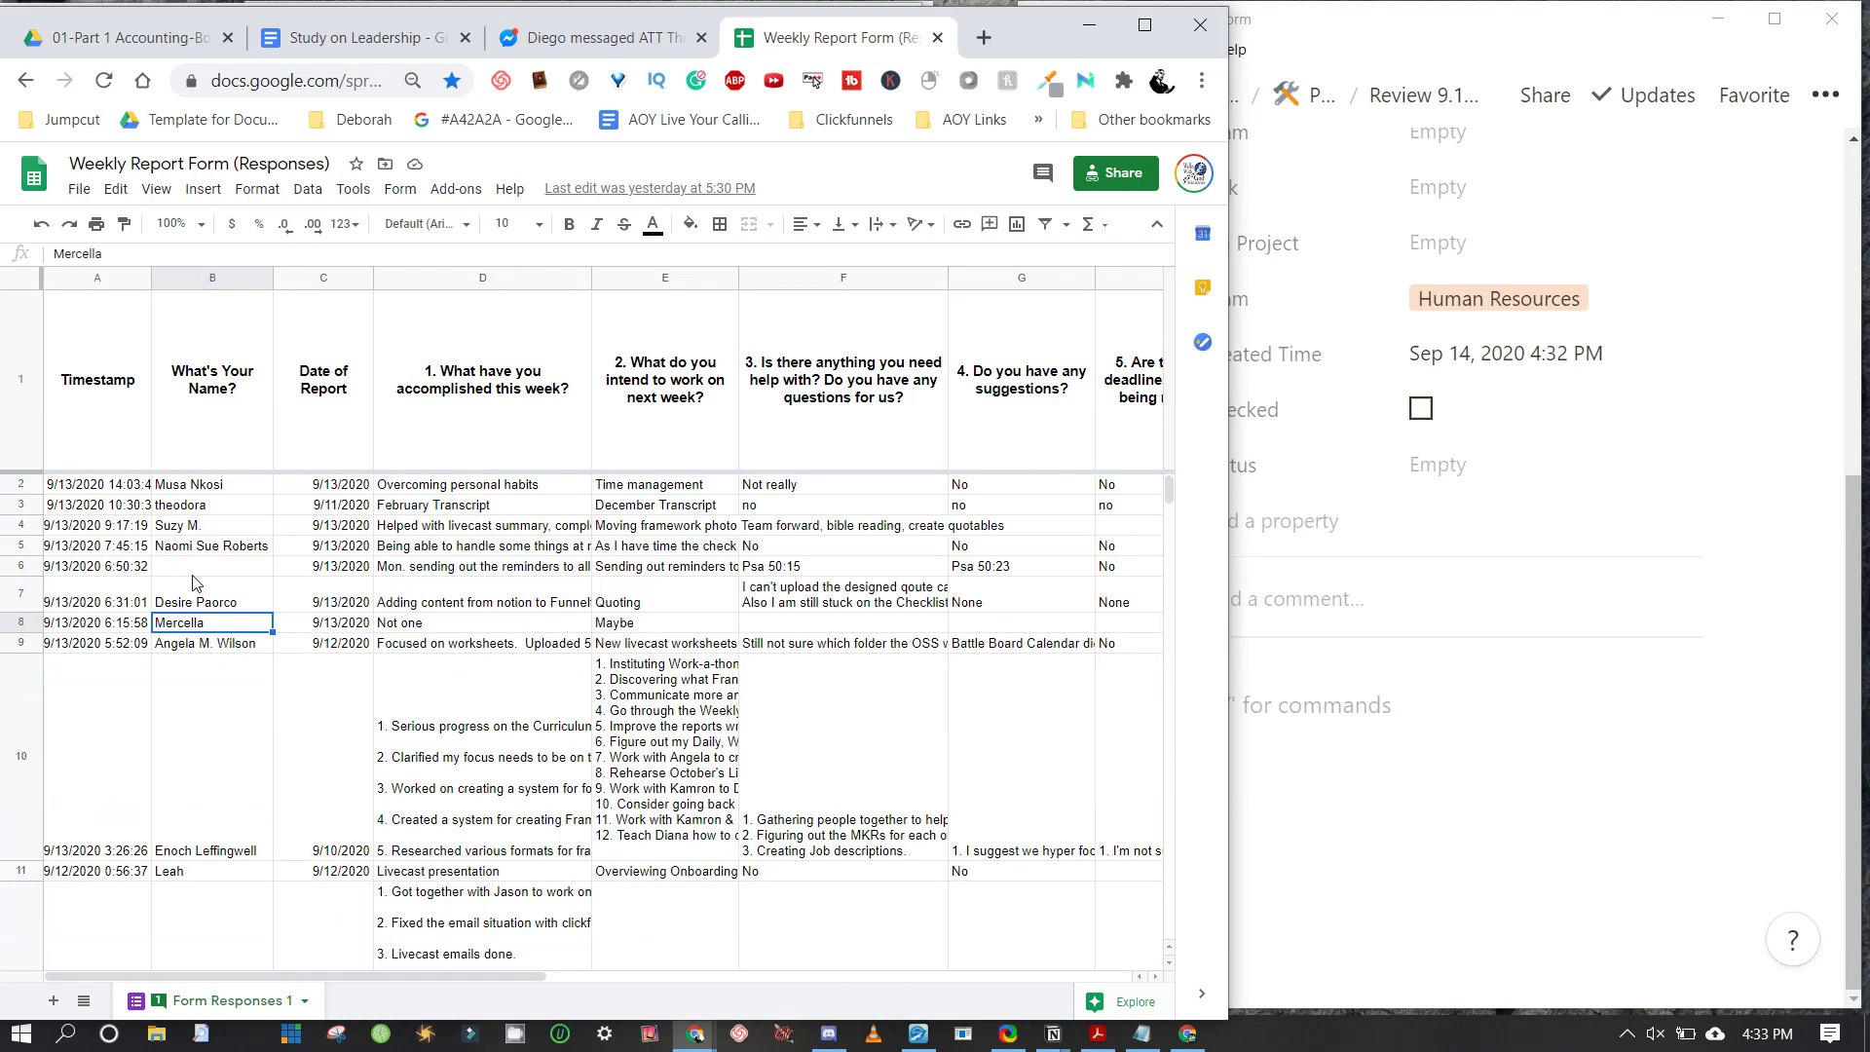
pyautogui.click(75, 303)
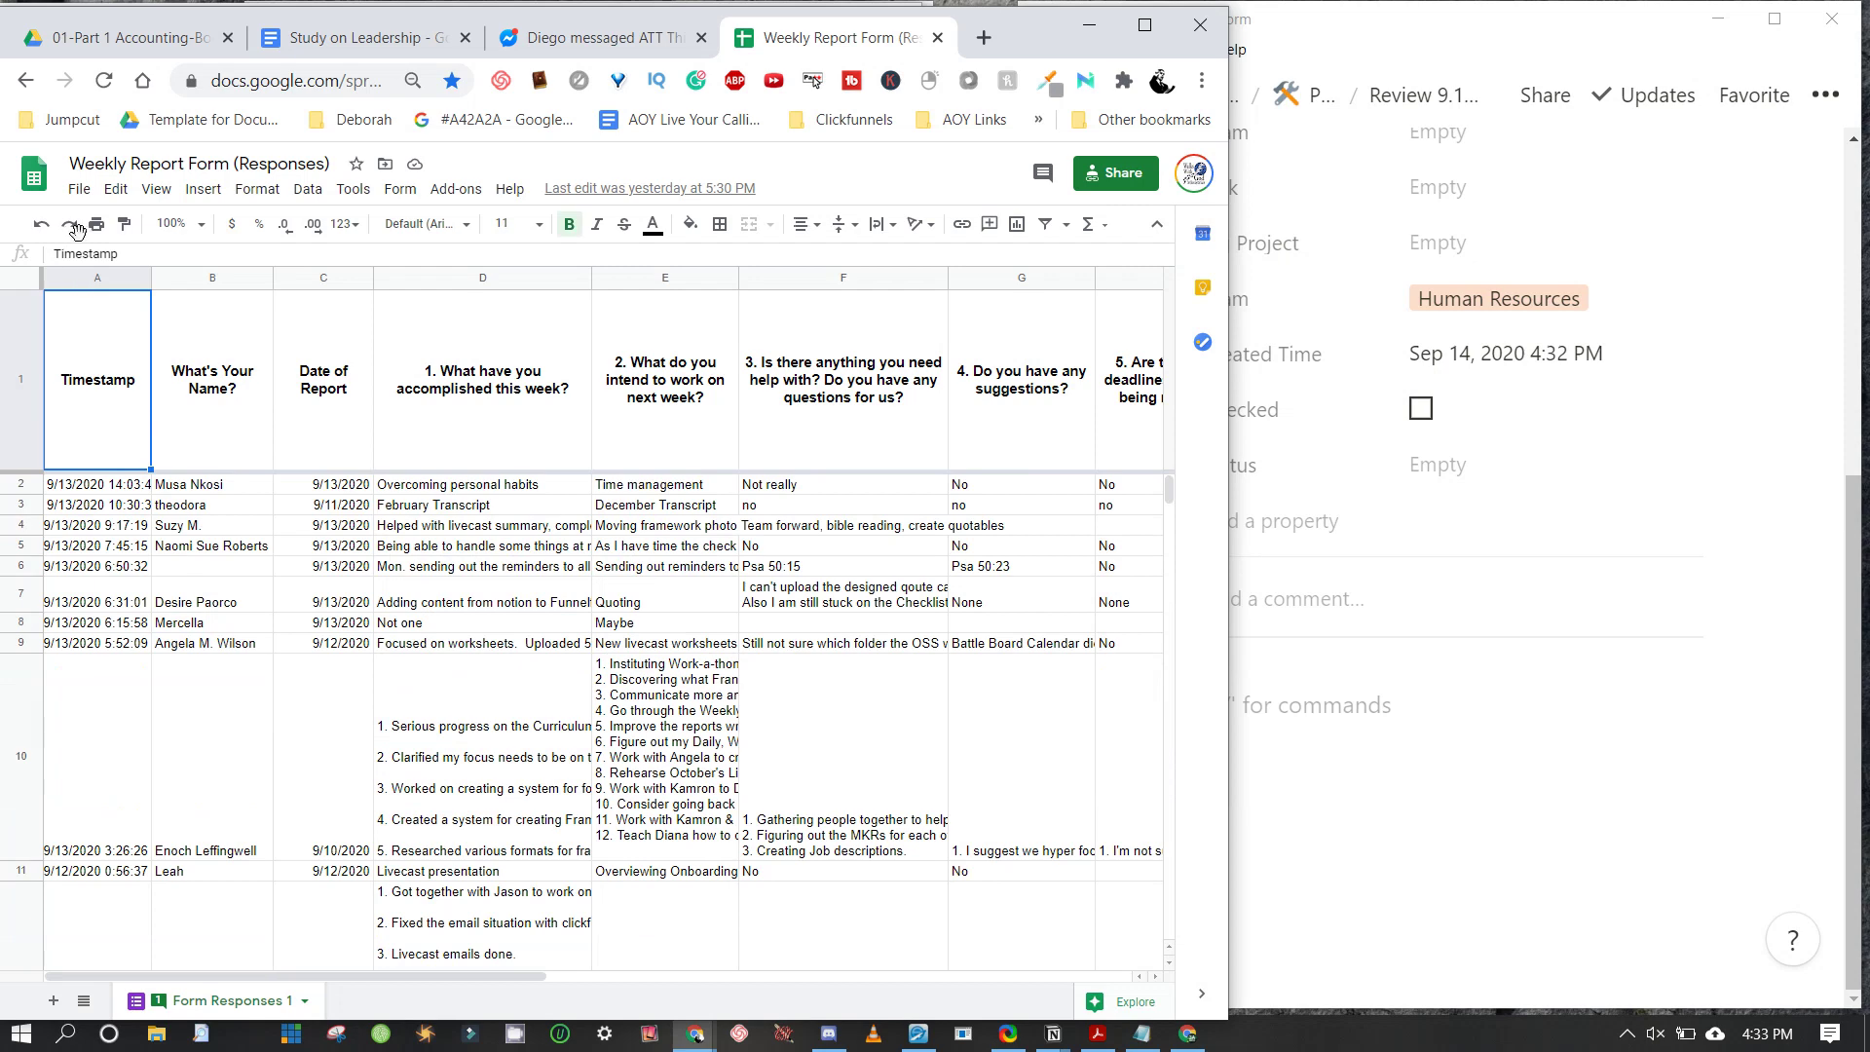
pyautogui.hotkey('ctrl', 'space')
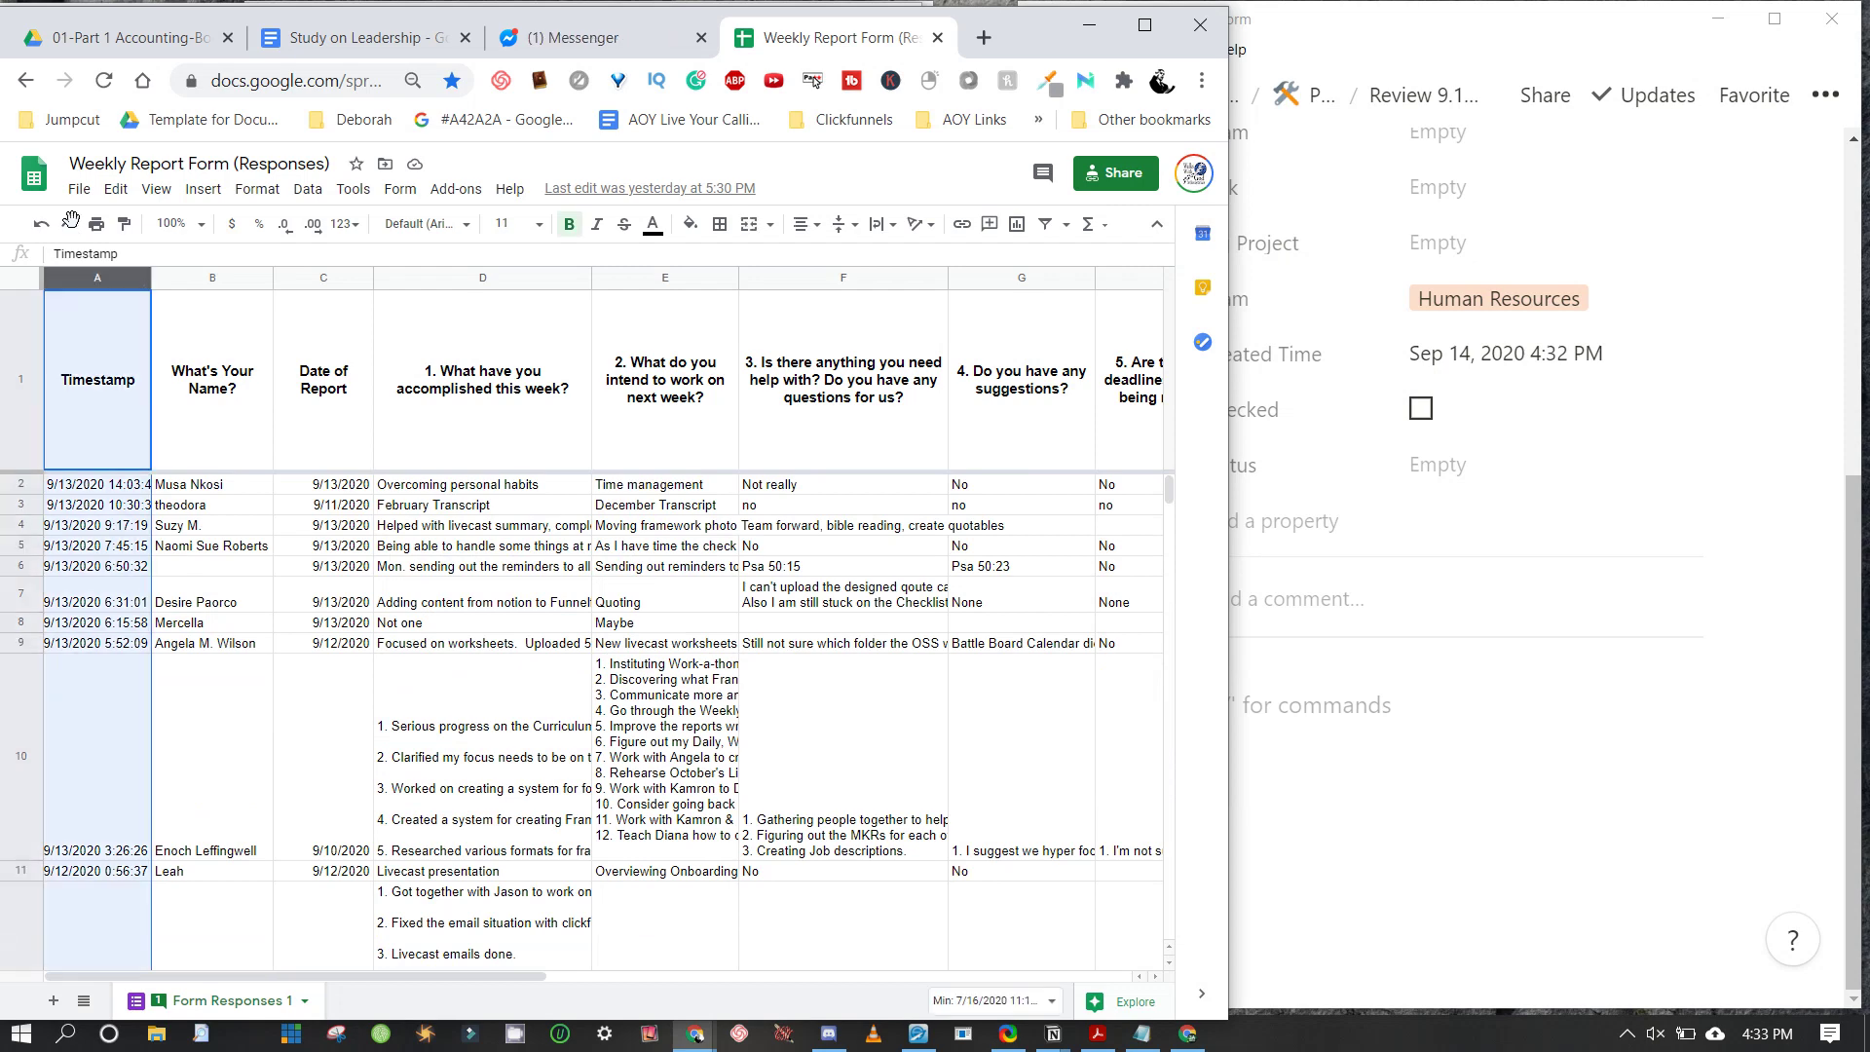
pyautogui.rightClick(94, 279)
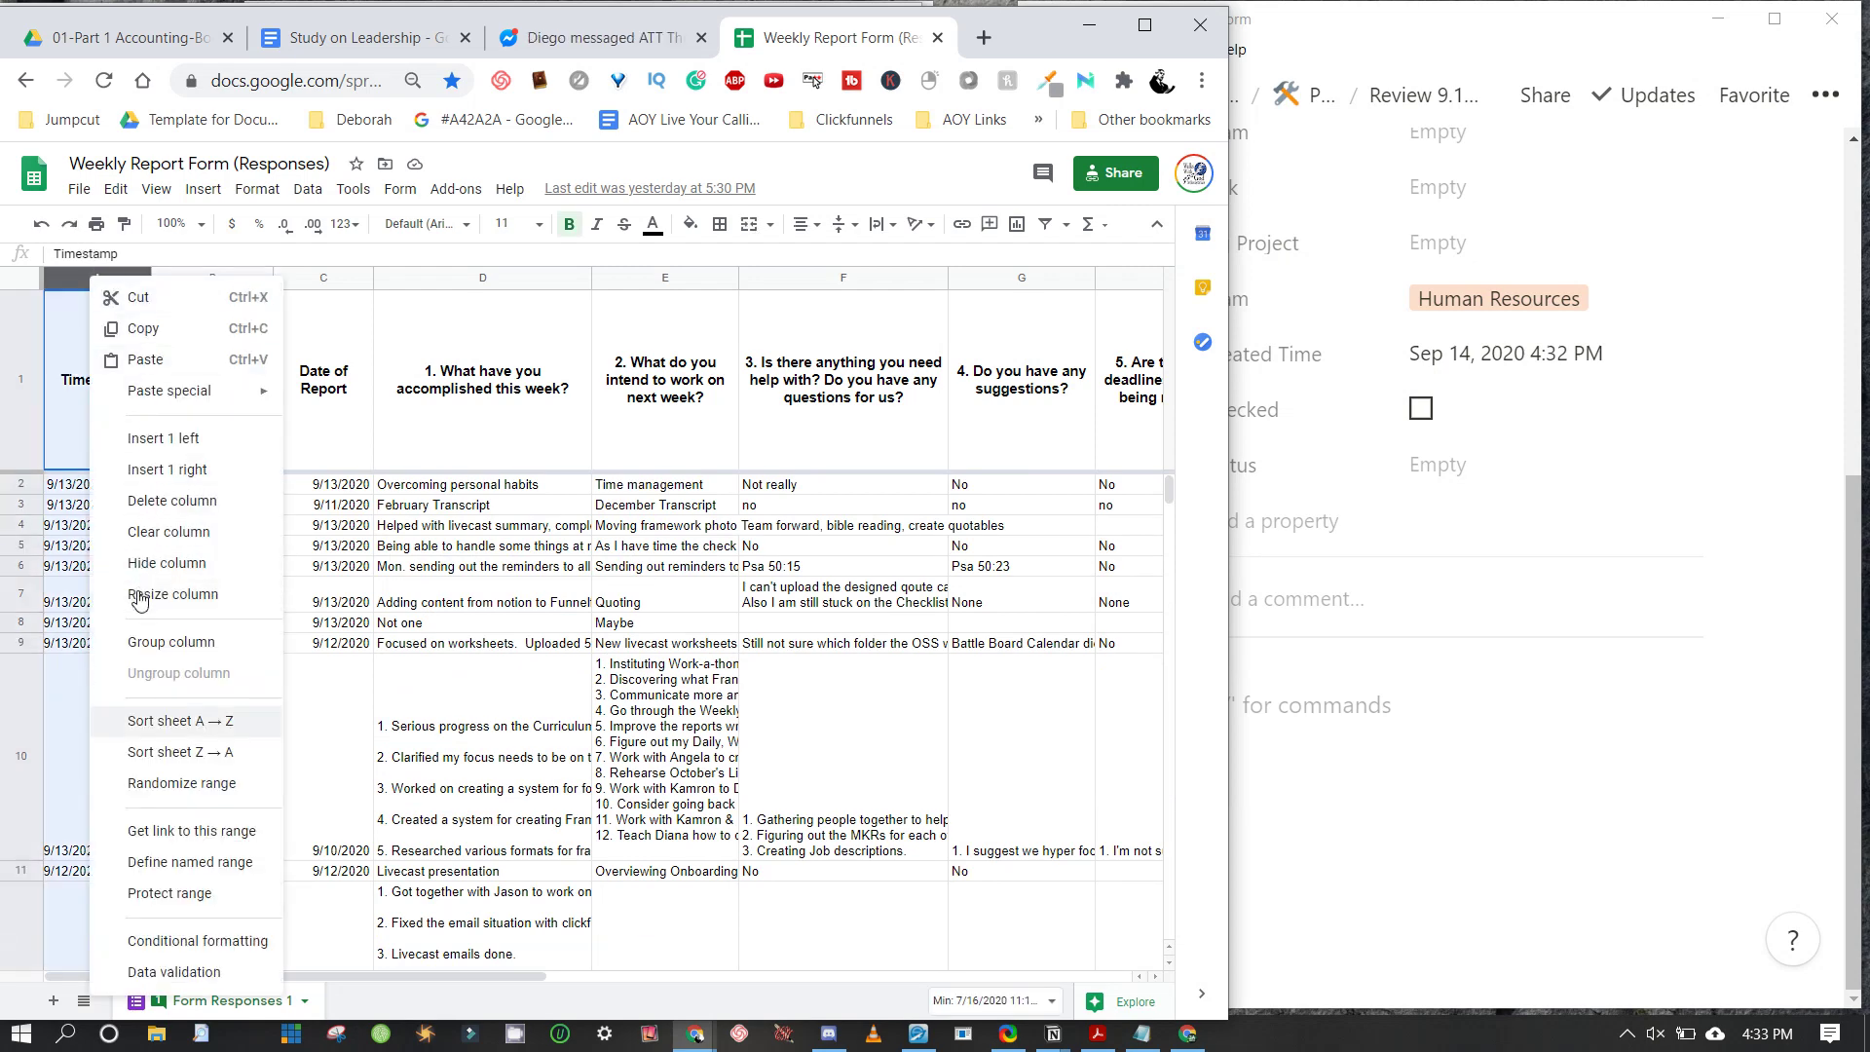
pyautogui.press('Escape')
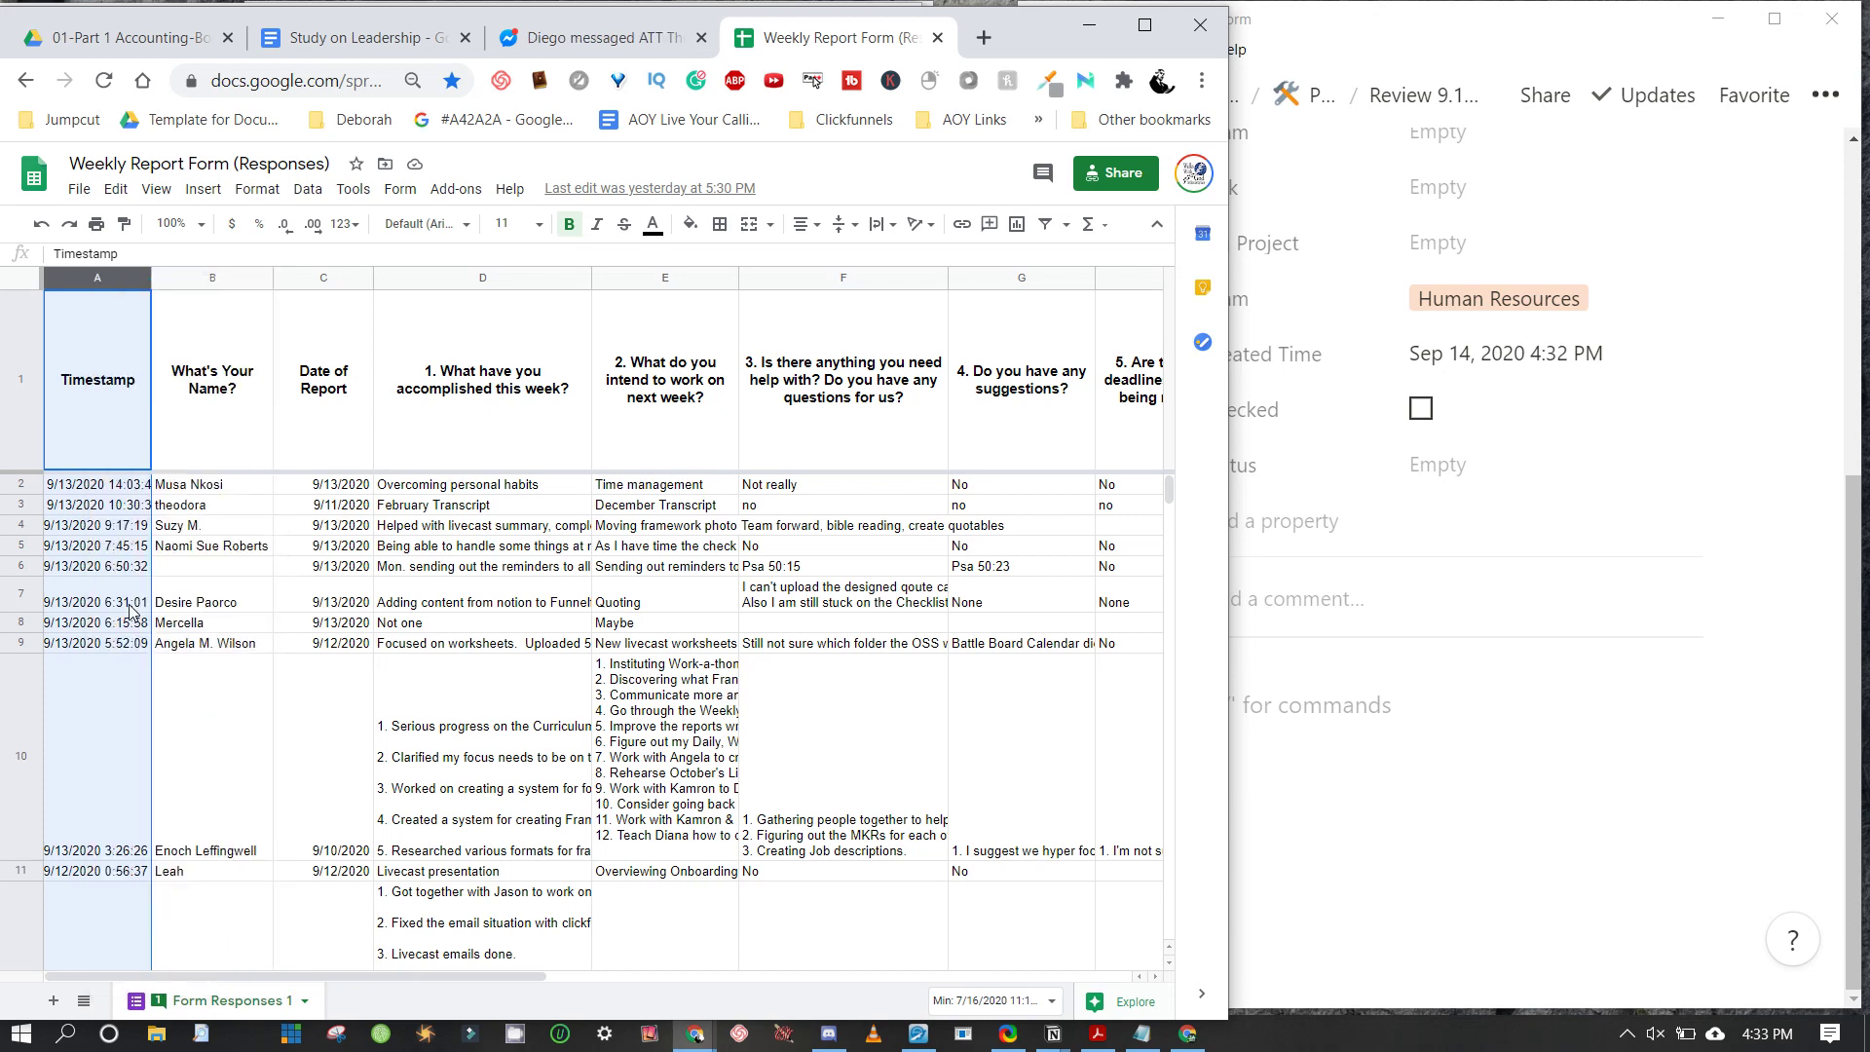
pyautogui.rightClick(93, 279)
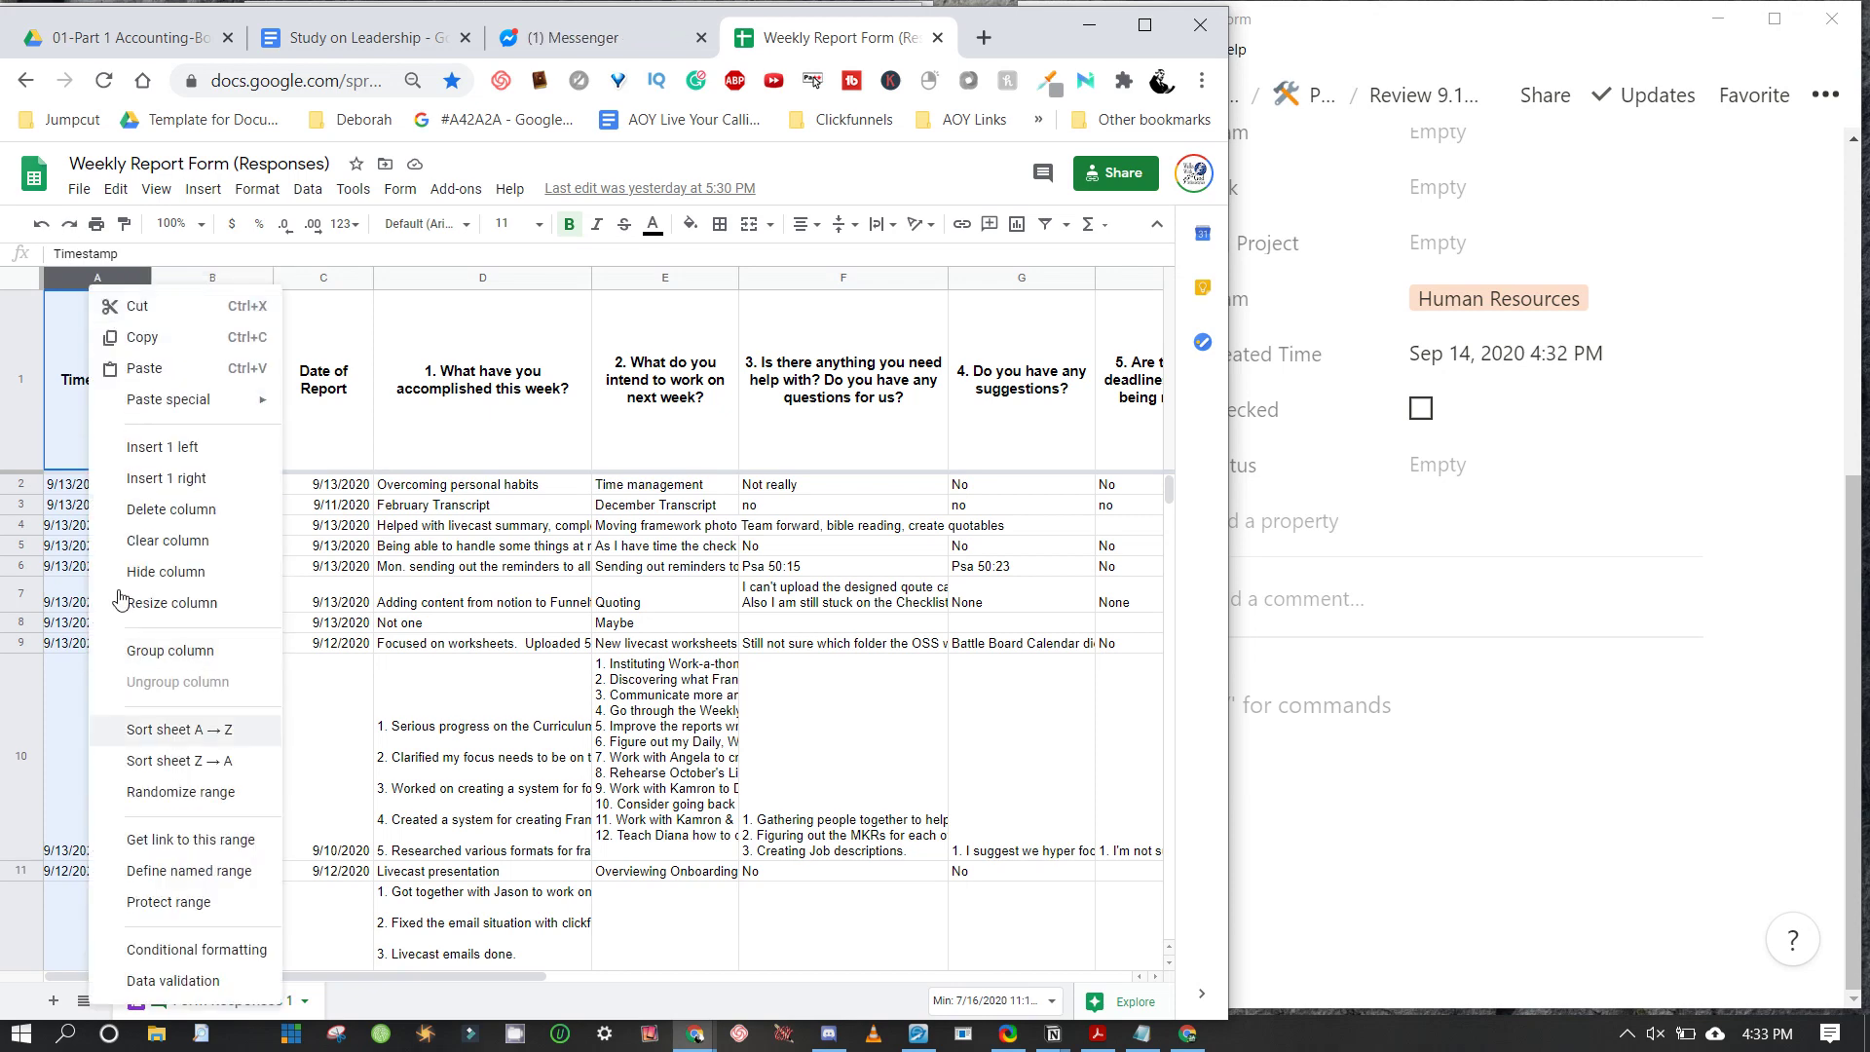
pyautogui.press('Escape')
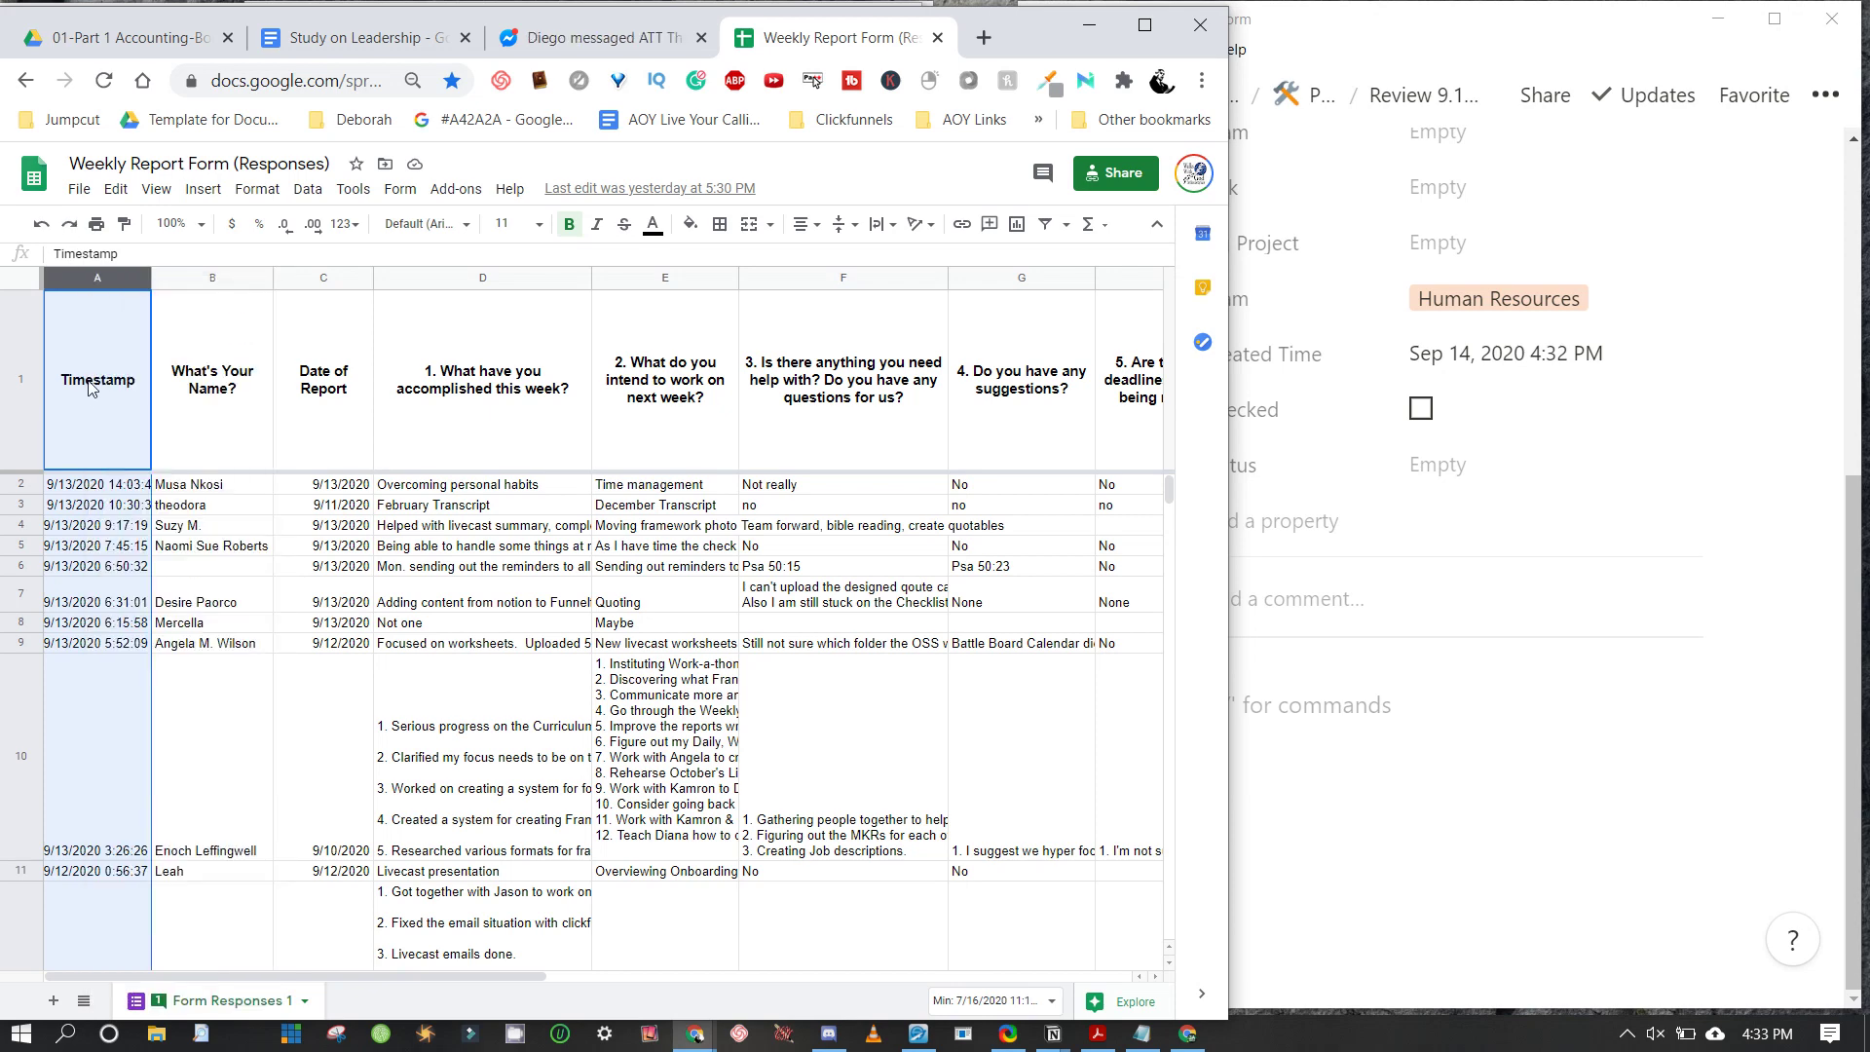
# Step: Select B2, scroll down to the early-September responses, and check the date on the calendar
pyautogui.click(161, 484)
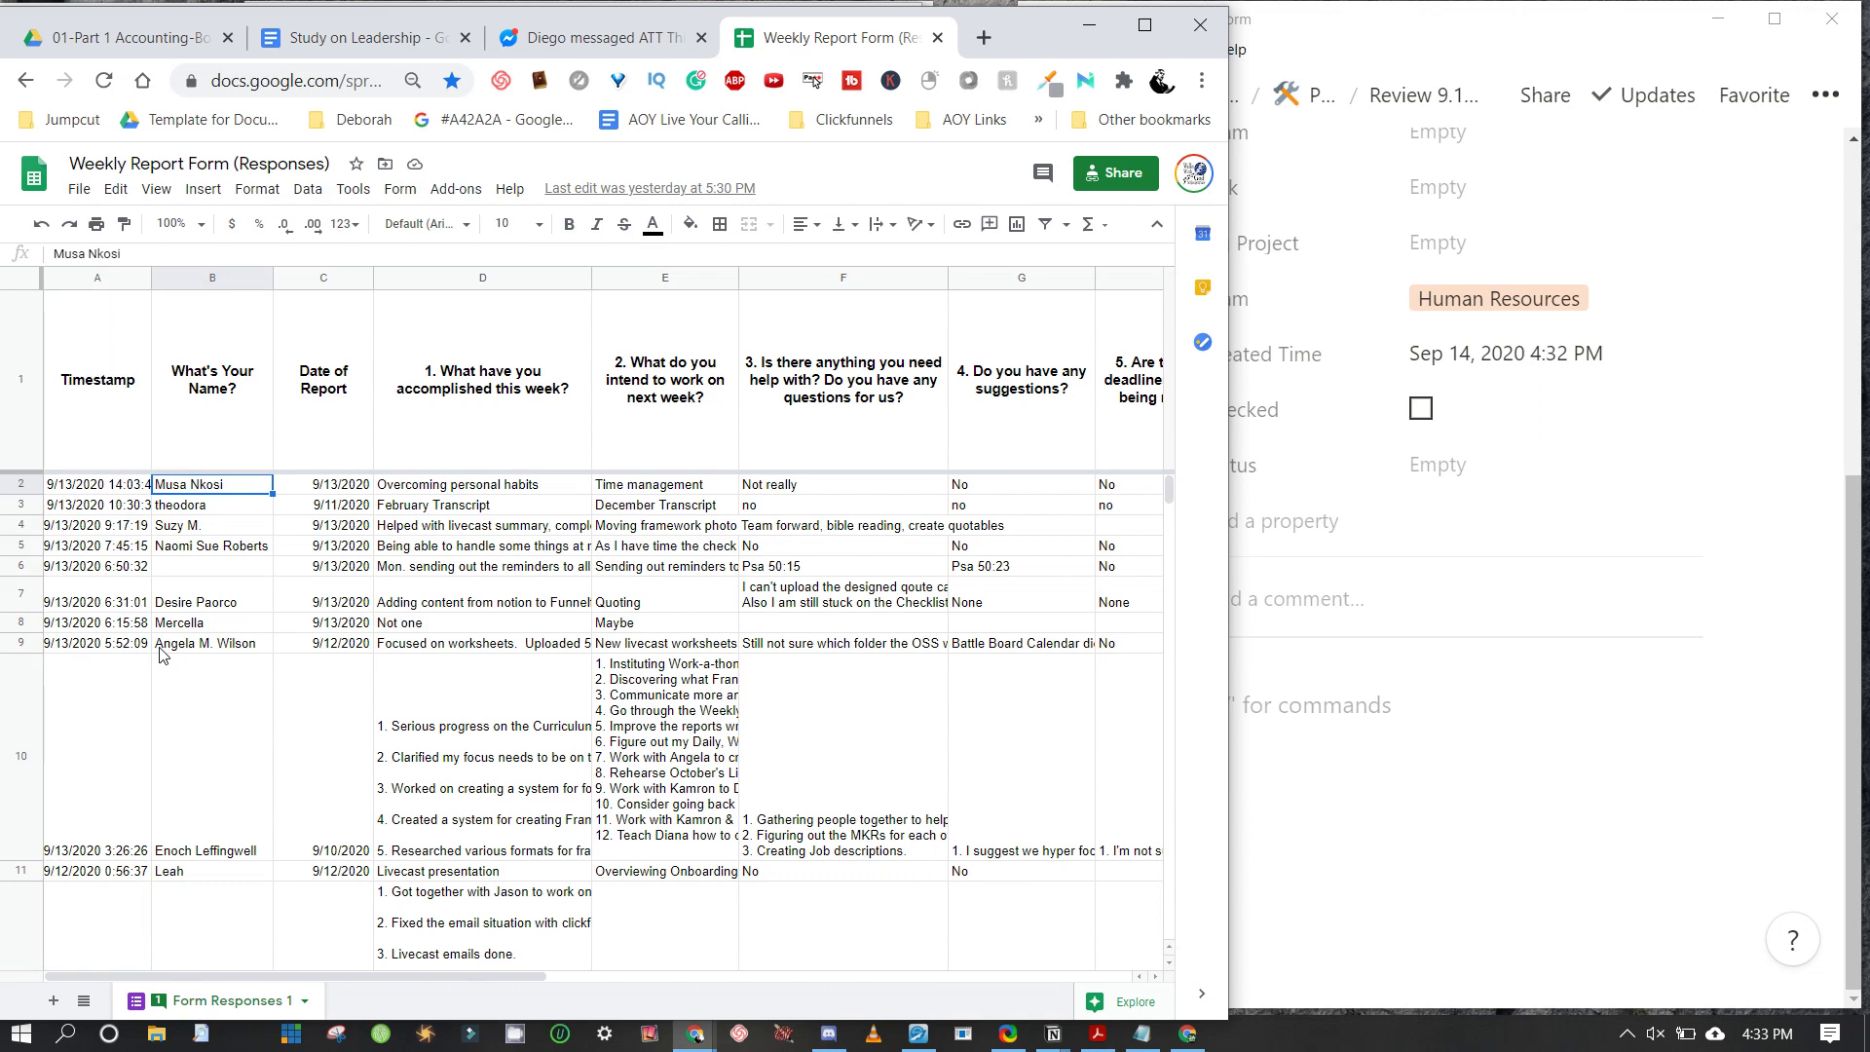
pyautogui.scroll(-5, 161, 655)
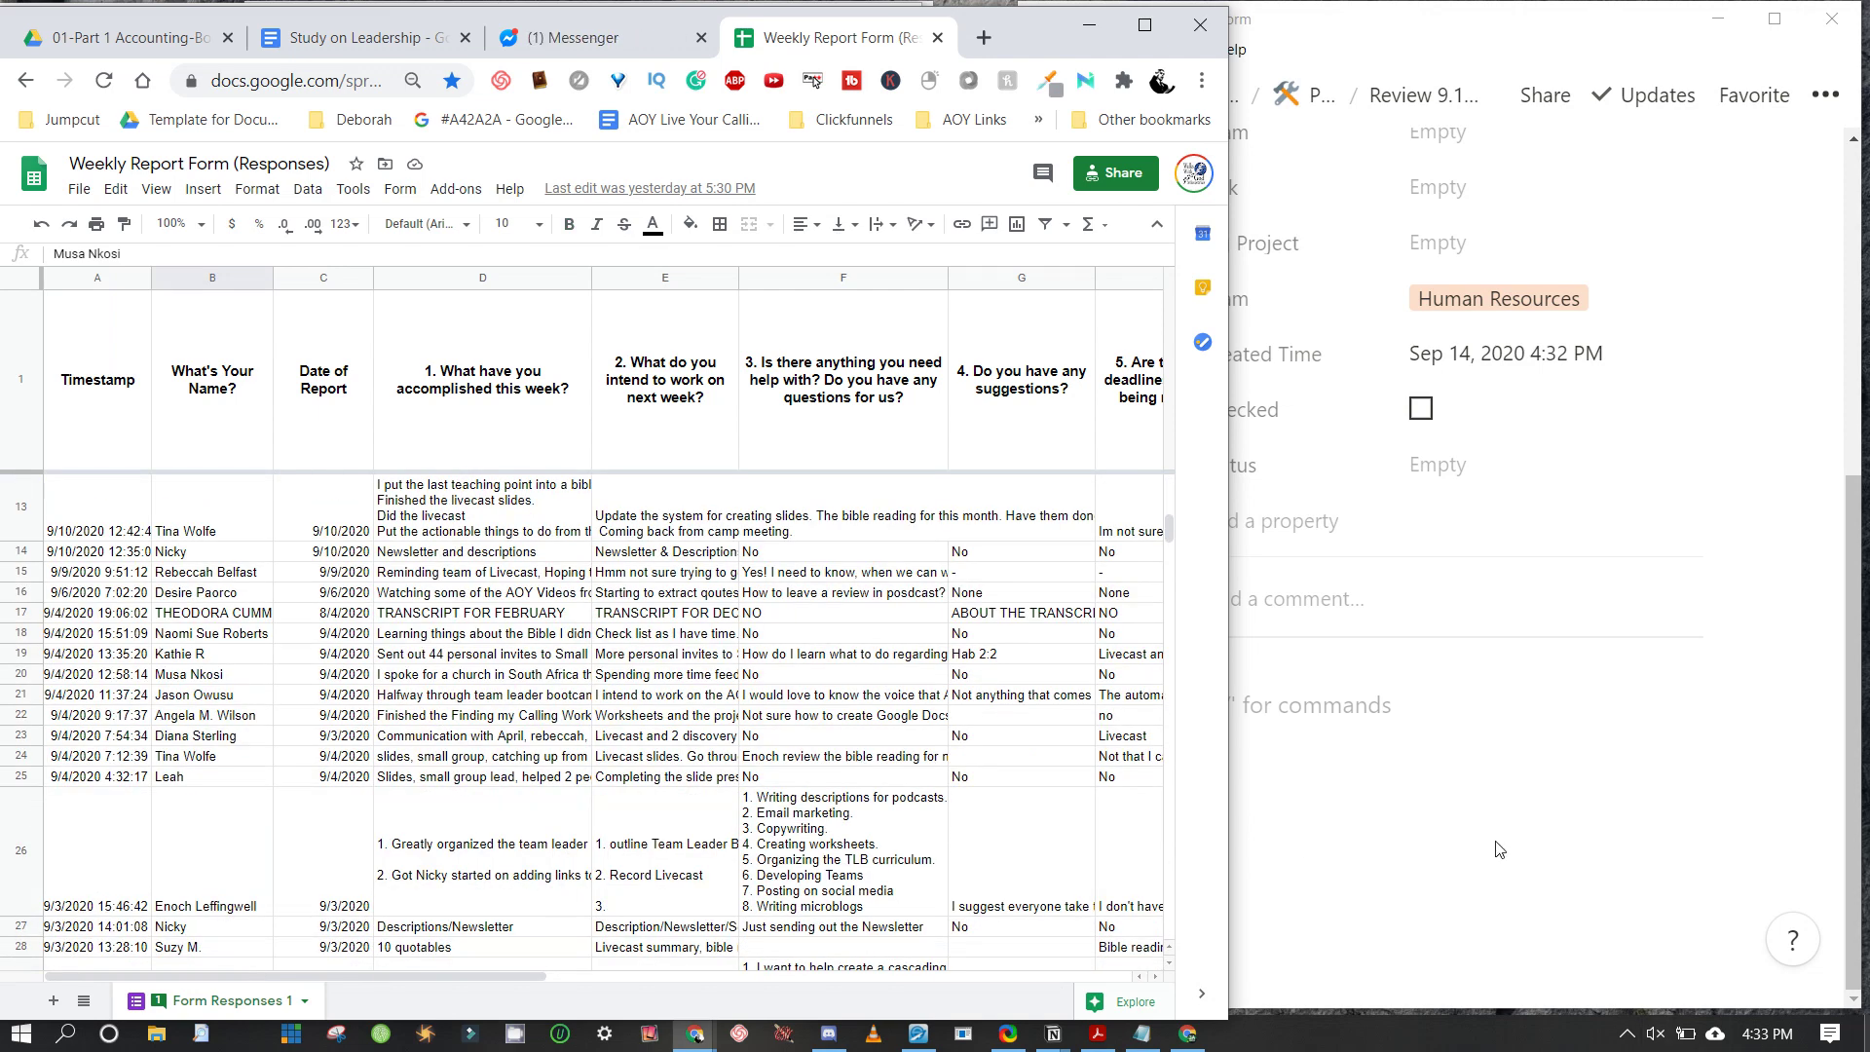
pyautogui.click(1768, 1033)
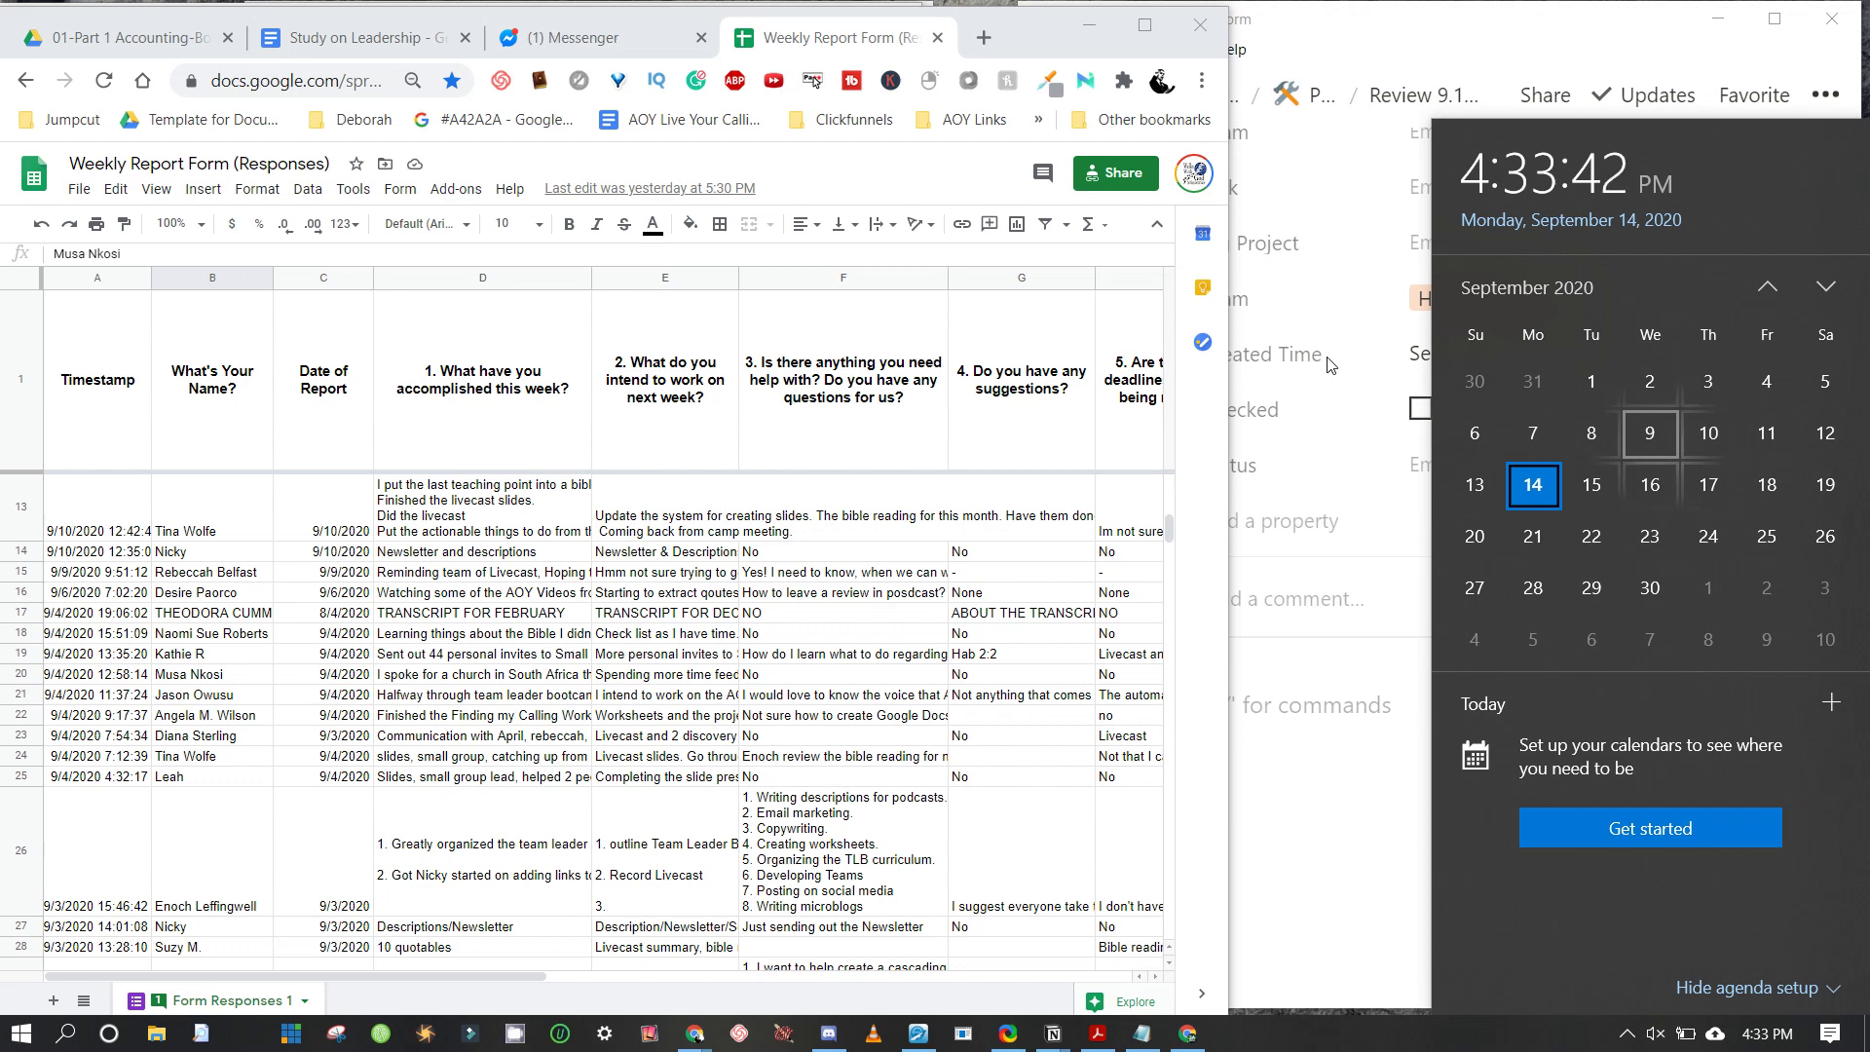
# Step: Select row 15's 9/9/2020 response and narrow Chrome so the Notion page sits beside it
pyautogui.click(83, 467)
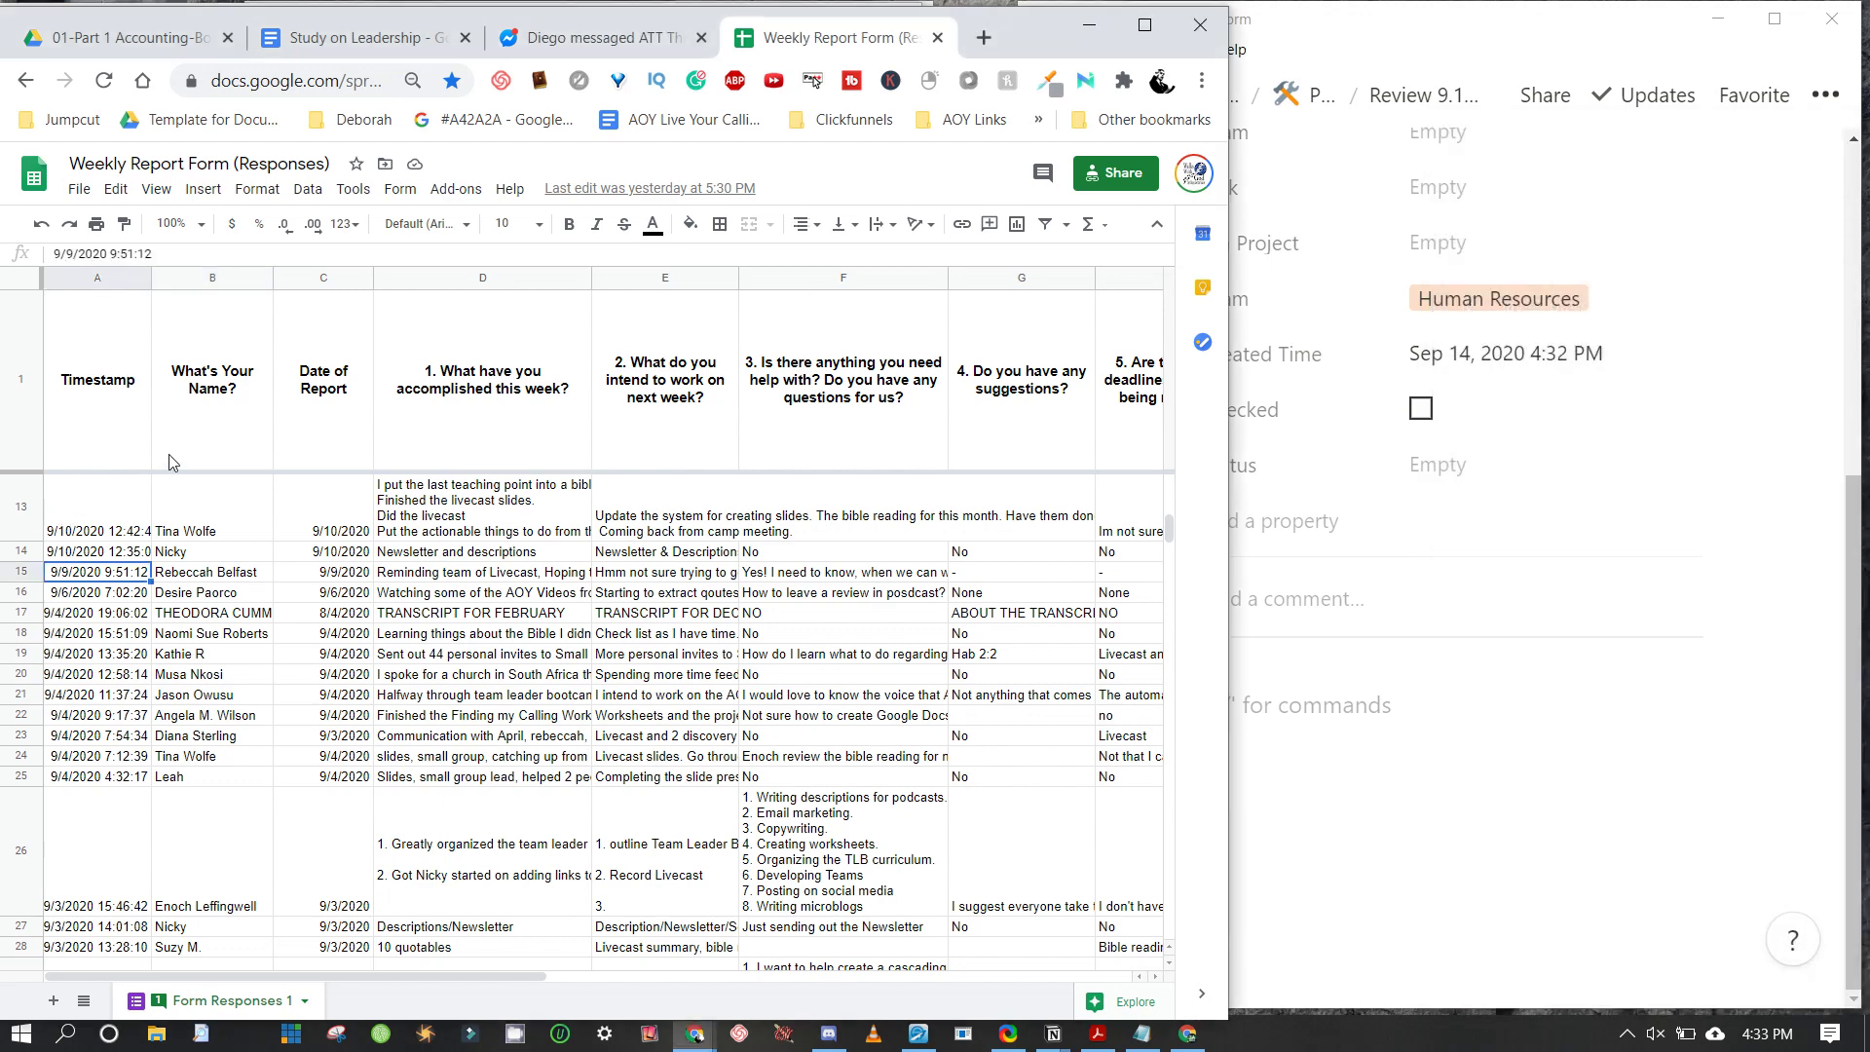
pyautogui.press('Right')
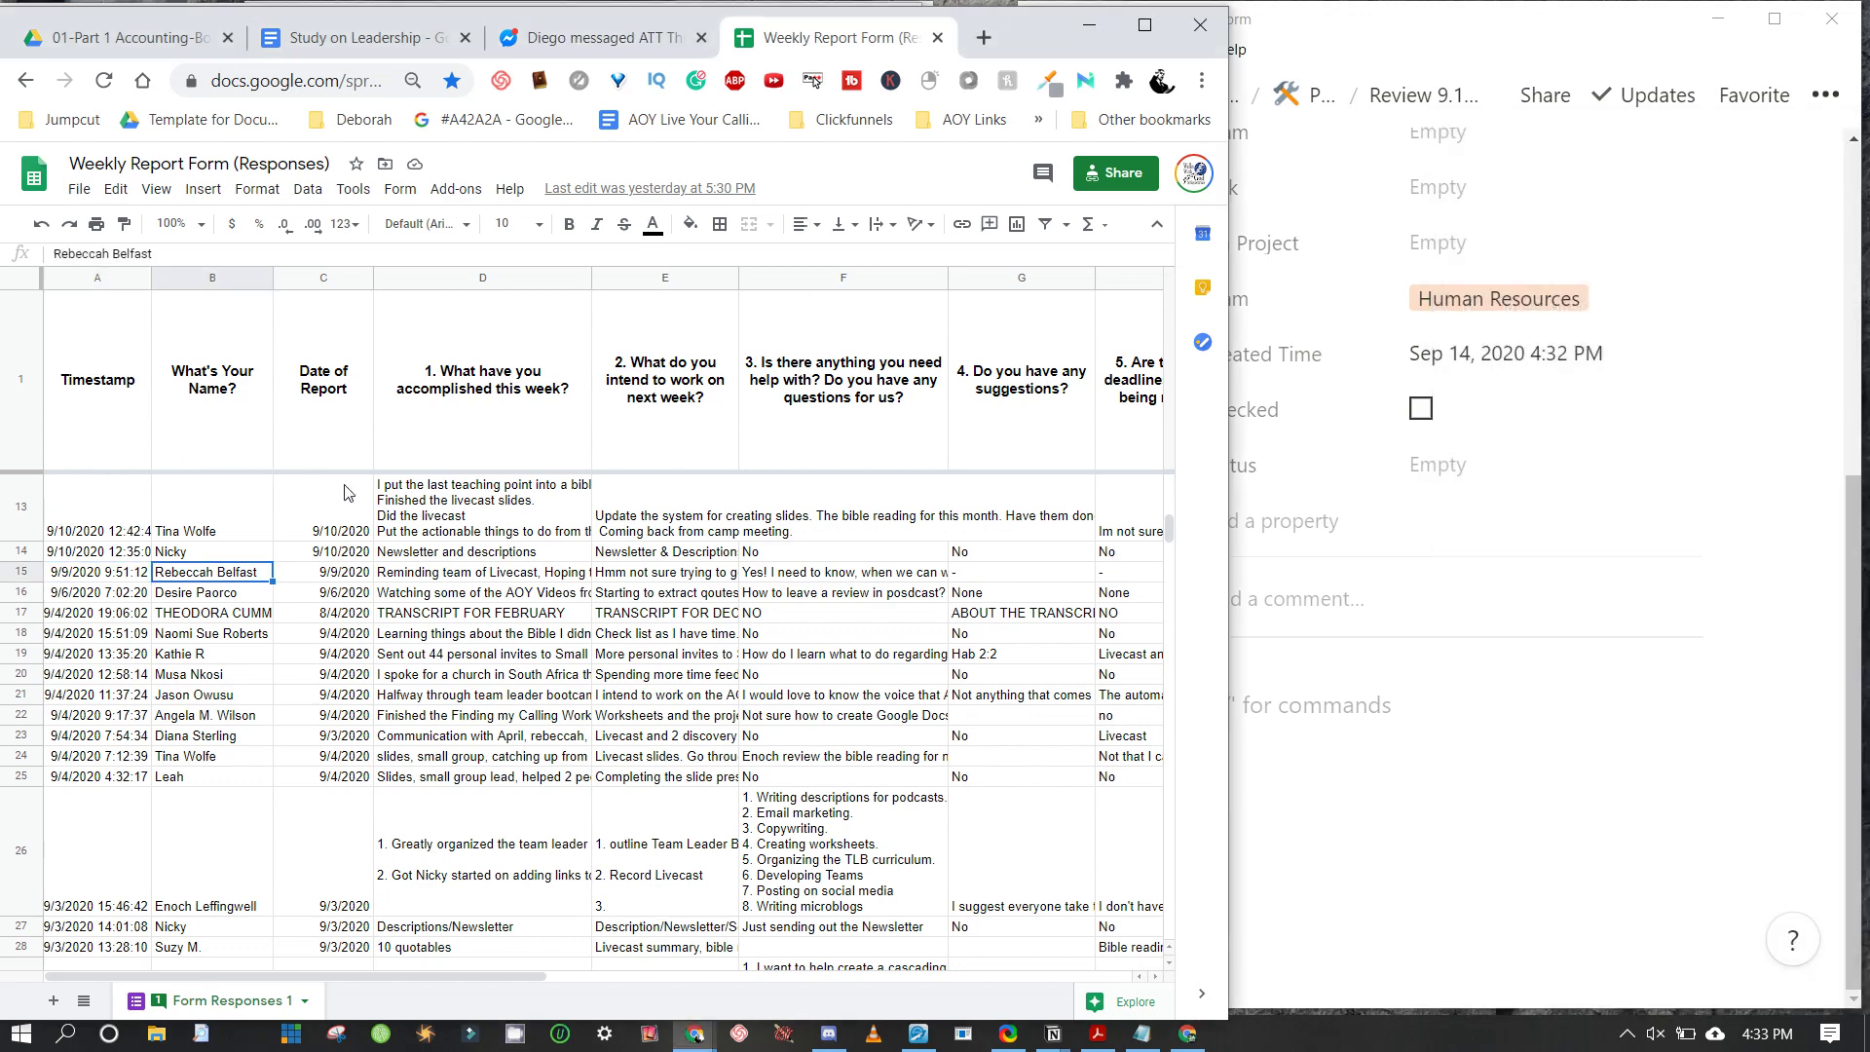
pyautogui.moveTo(985, 486); pyautogui.dragTo(843, 491)
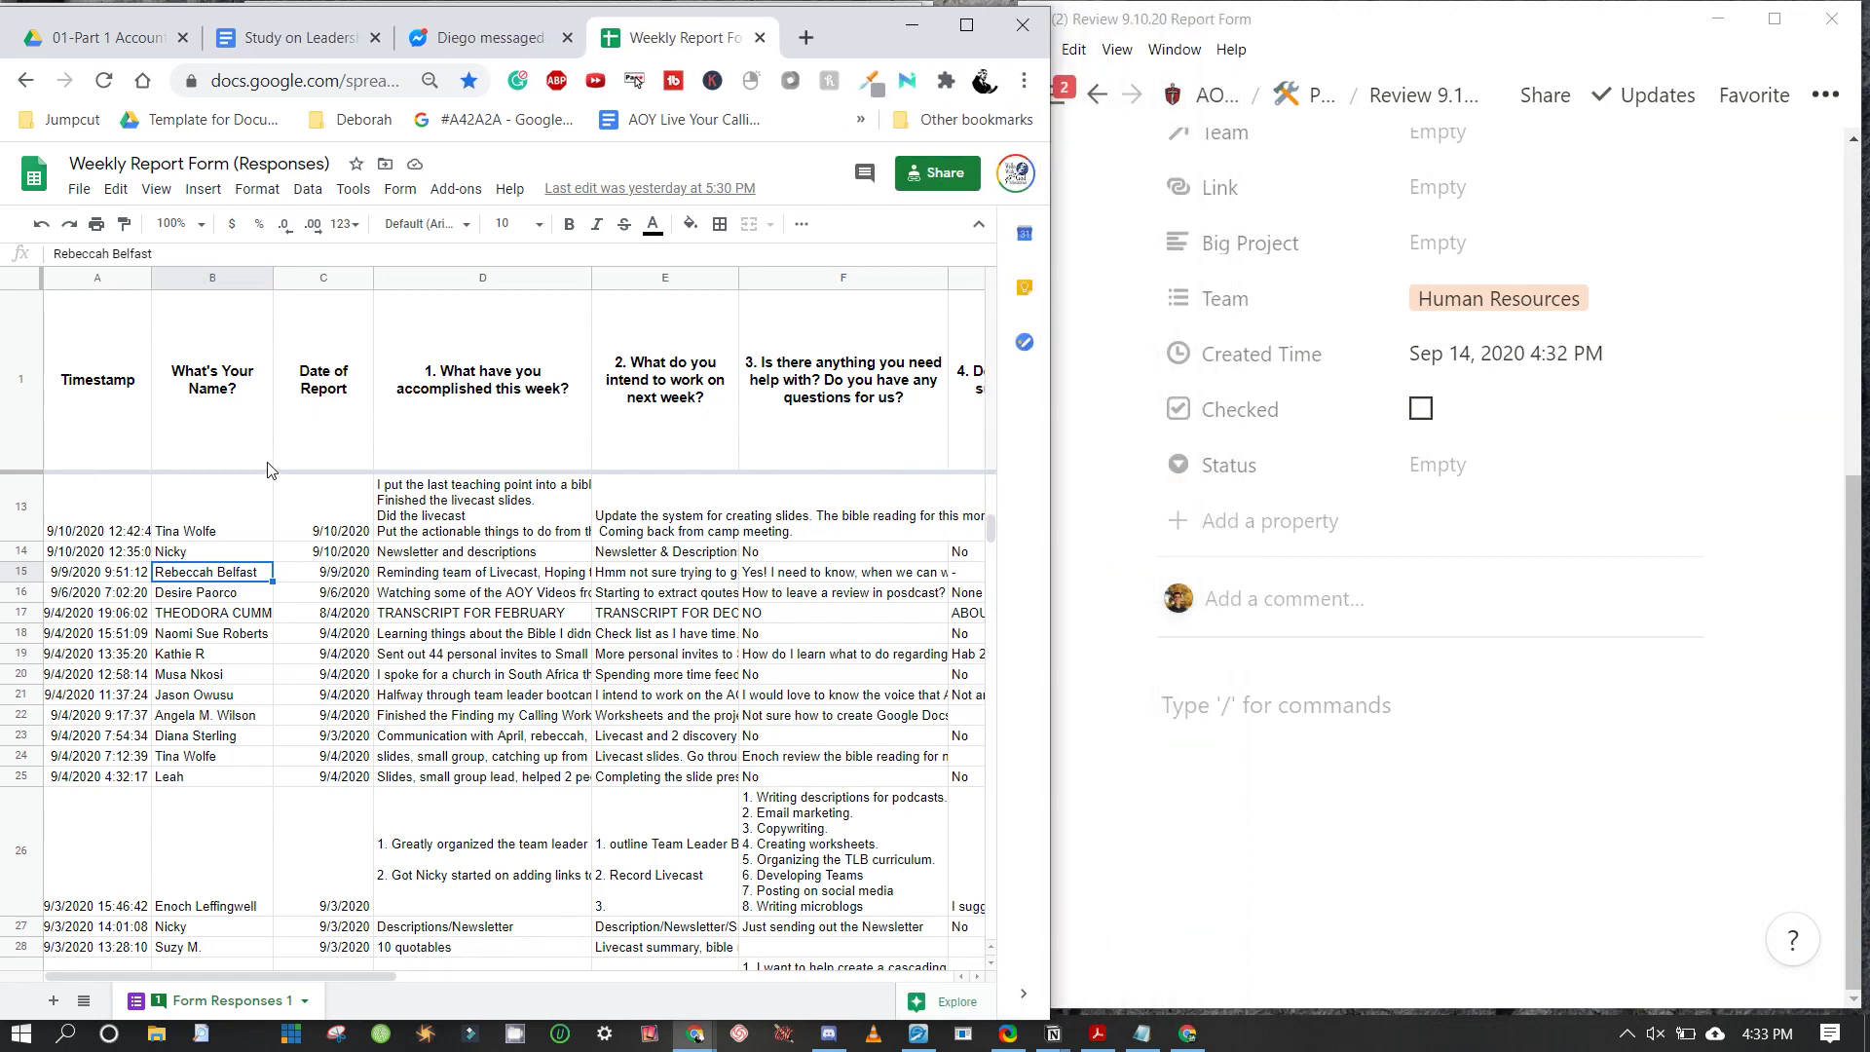
pyautogui.press('Left')
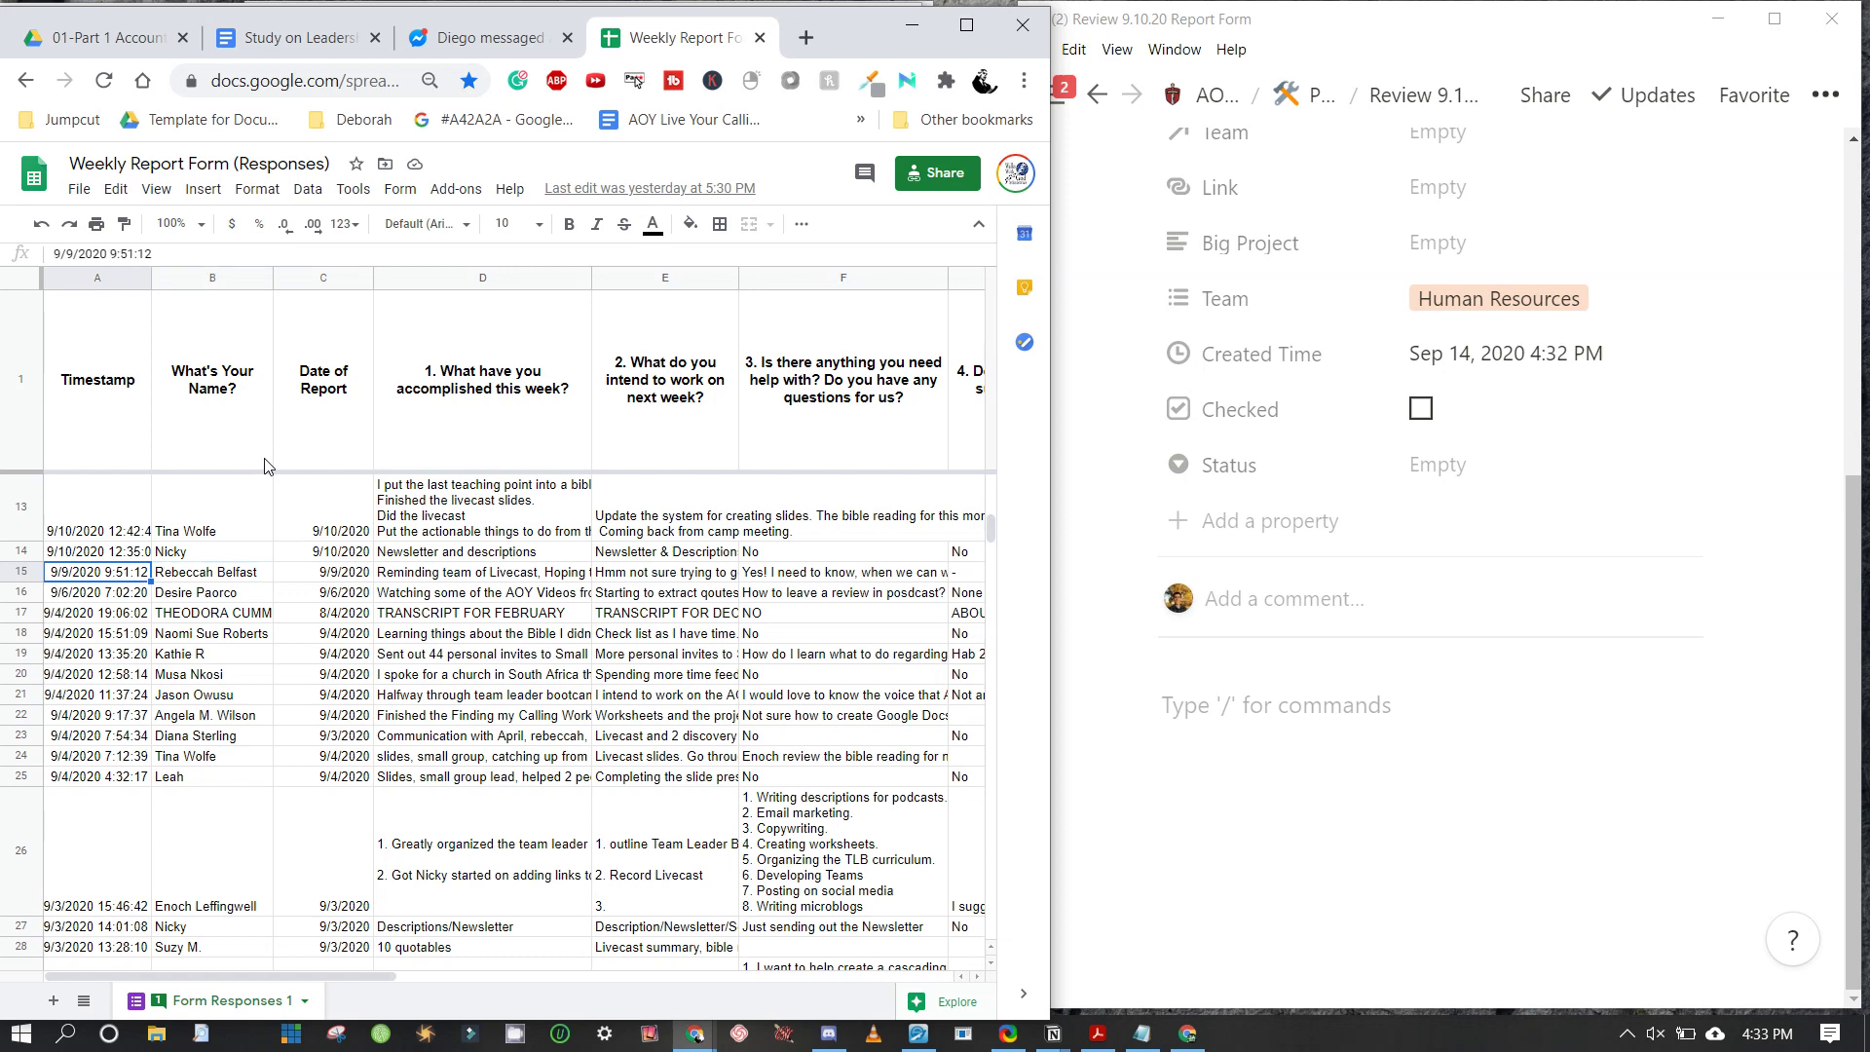
pyautogui.press('Right')
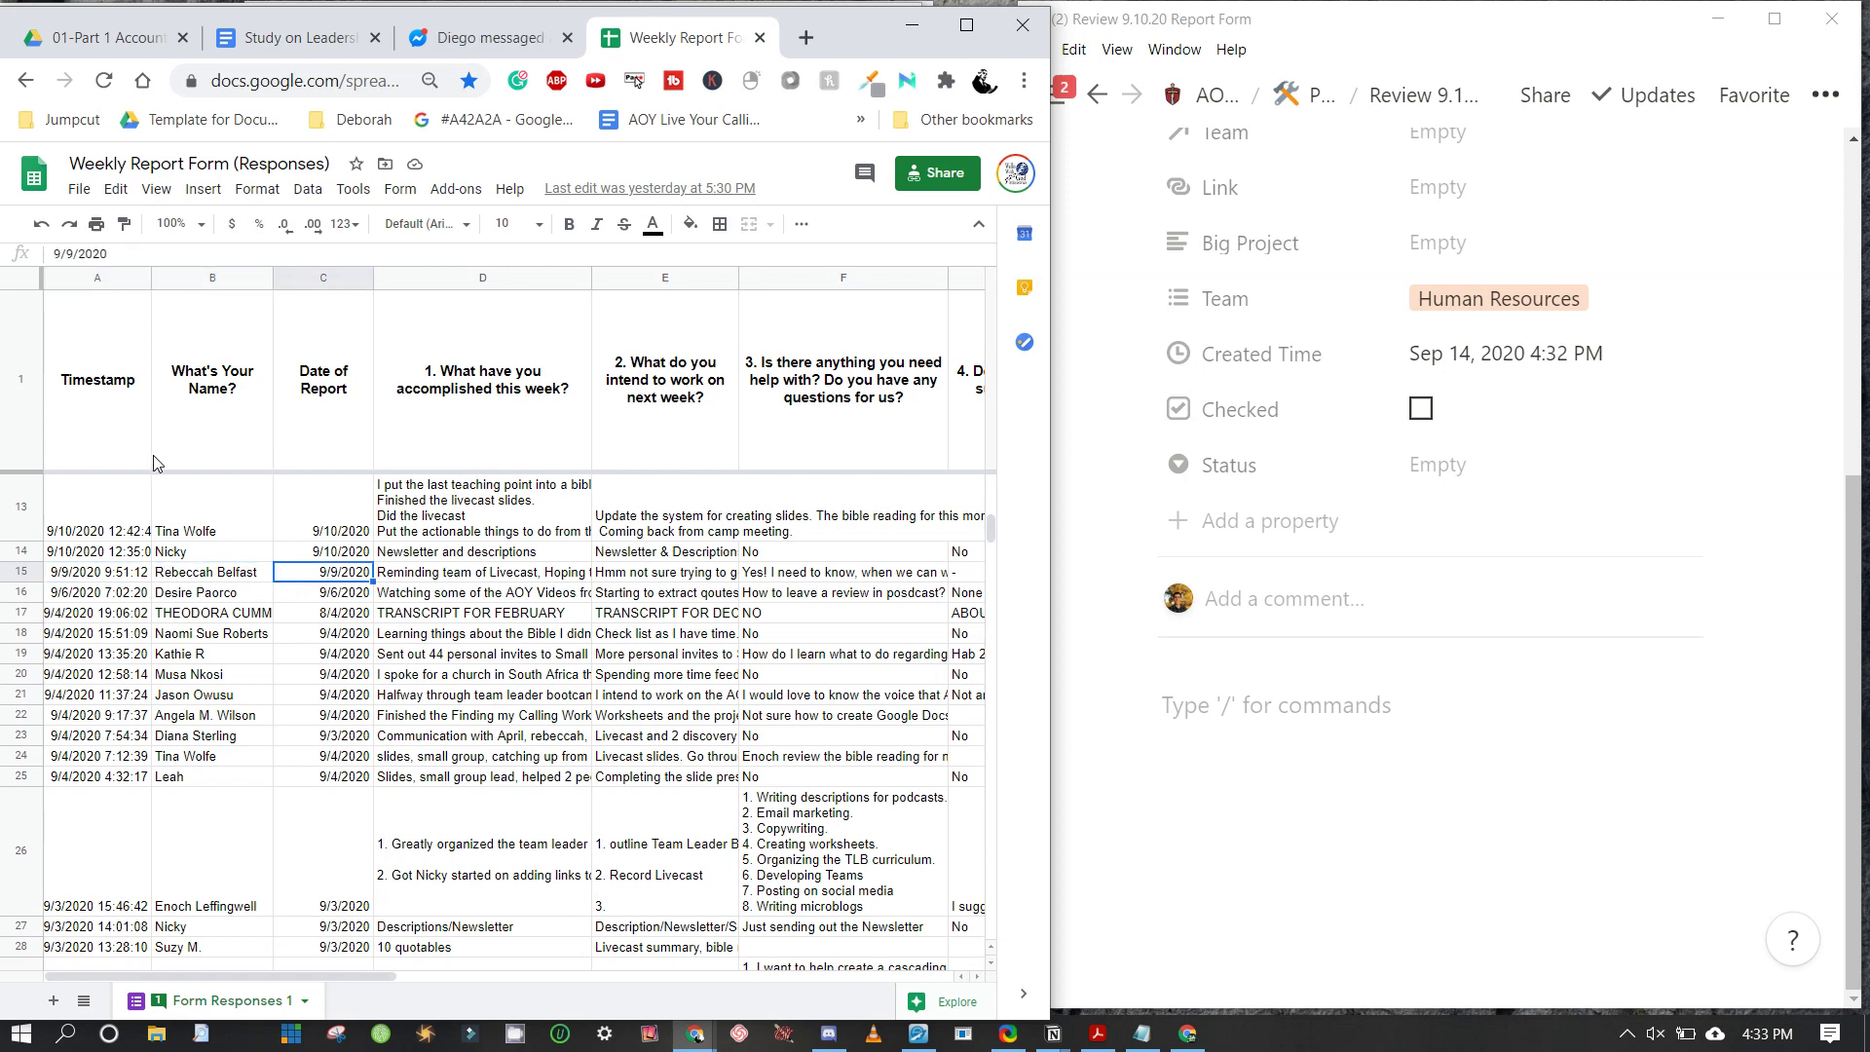
pyautogui.press('Right')
pyautogui.press('Right')
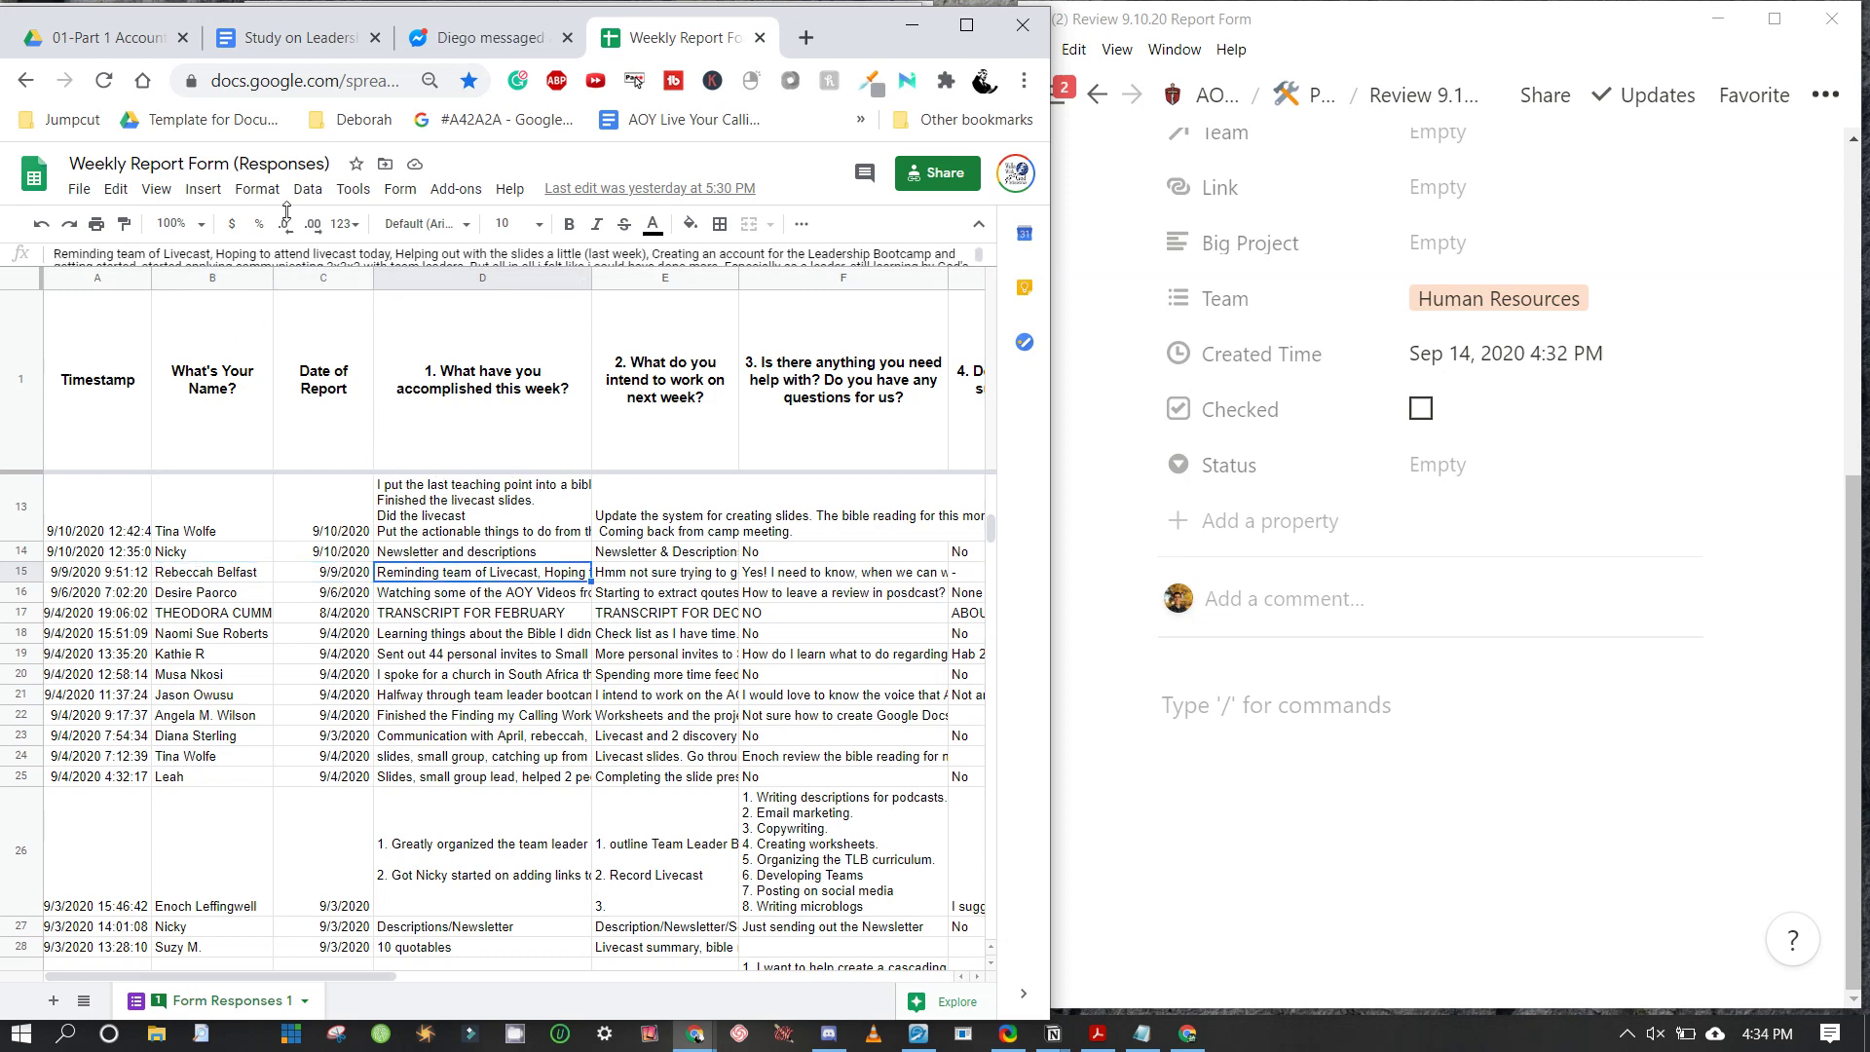
# Step: Enlarge the formula bar and try larger sheet zoom before returning to 100%
pyautogui.moveTo(289, 261); pyautogui.dragTo(290, 299)
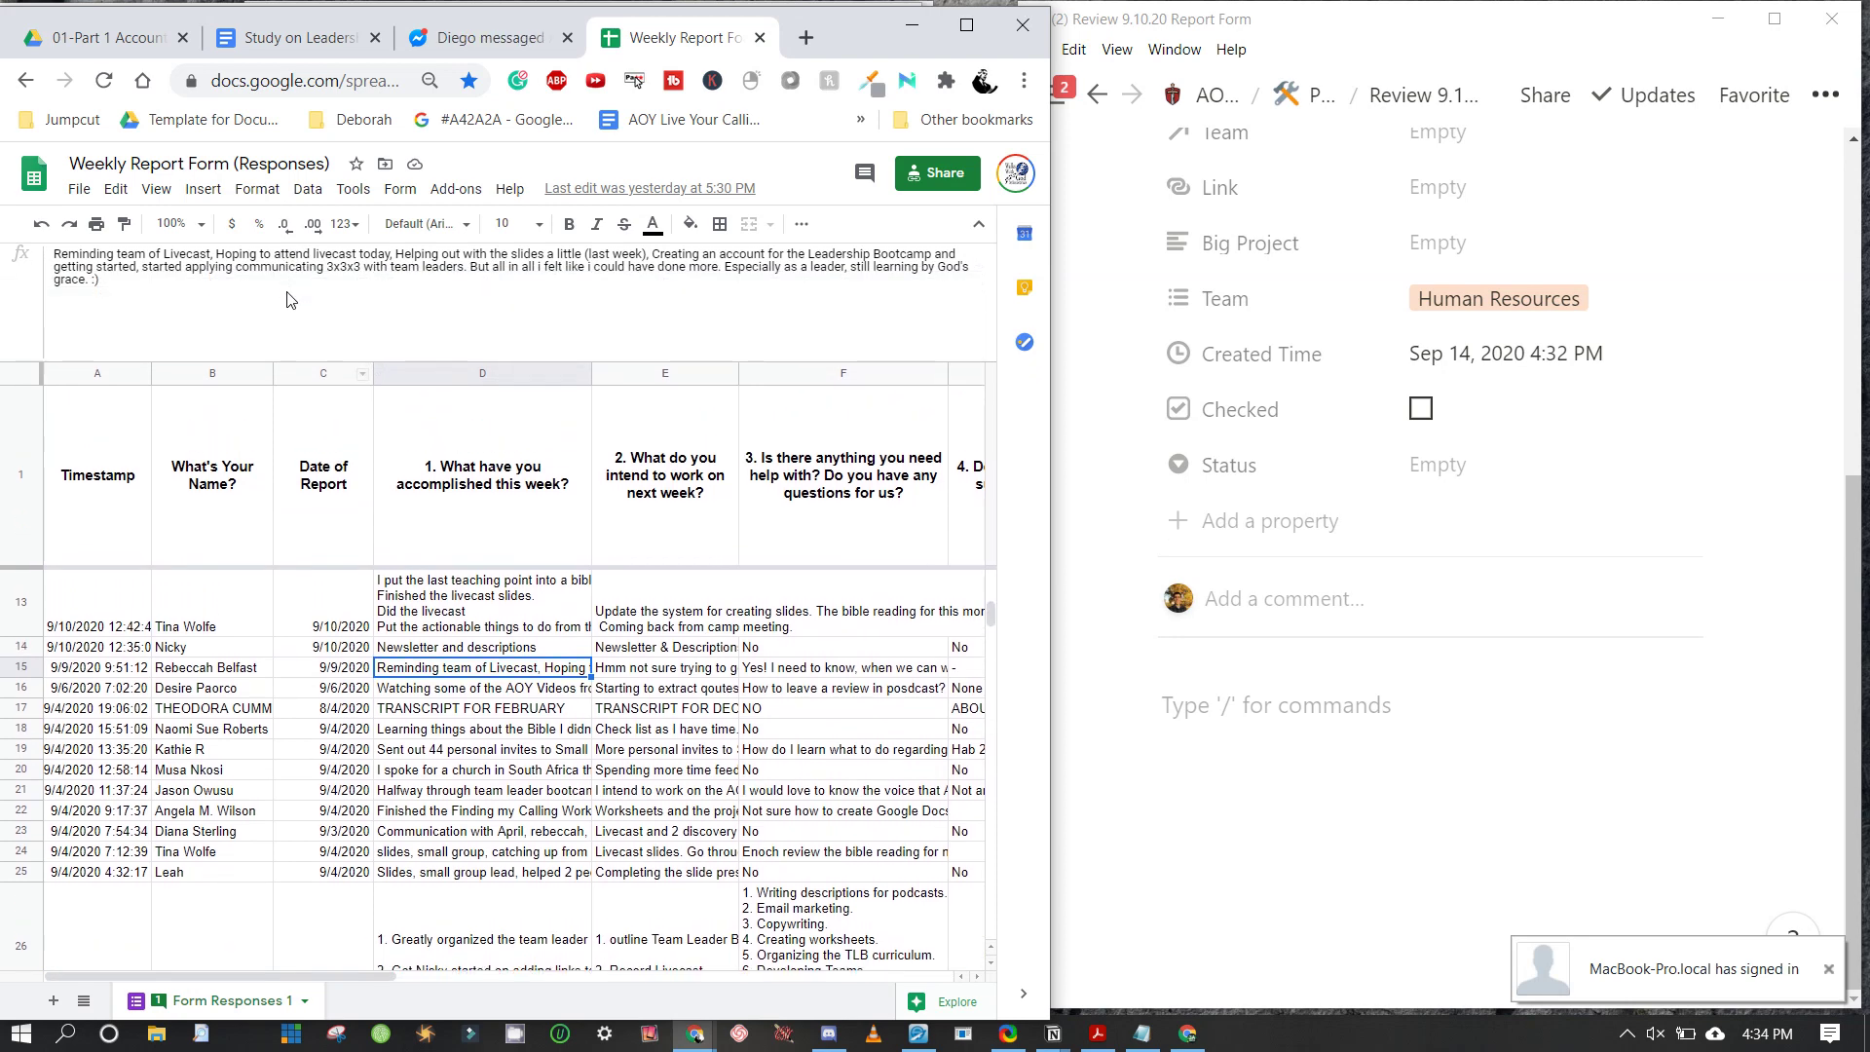
pyautogui.hotkey('ctrl', '+')
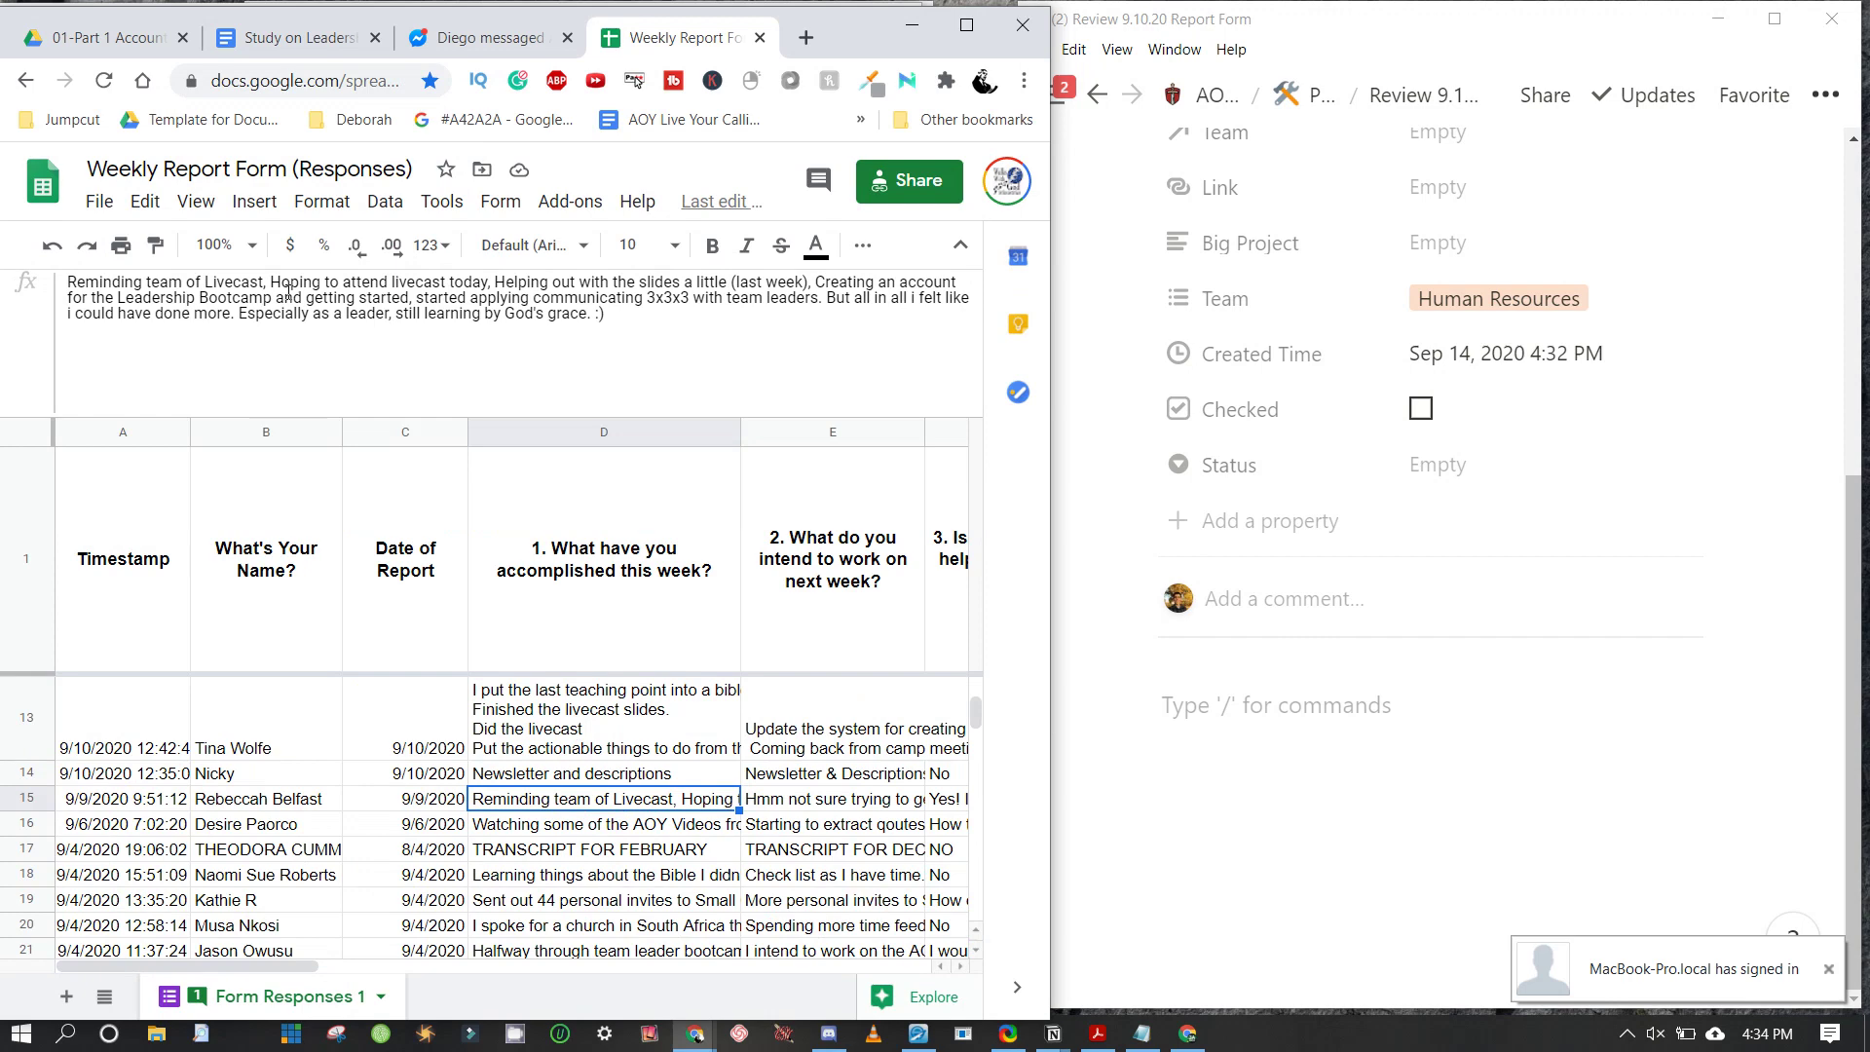
pyautogui.hotkey('ctrl', '+')
pyautogui.hotkey('ctrl', '+')
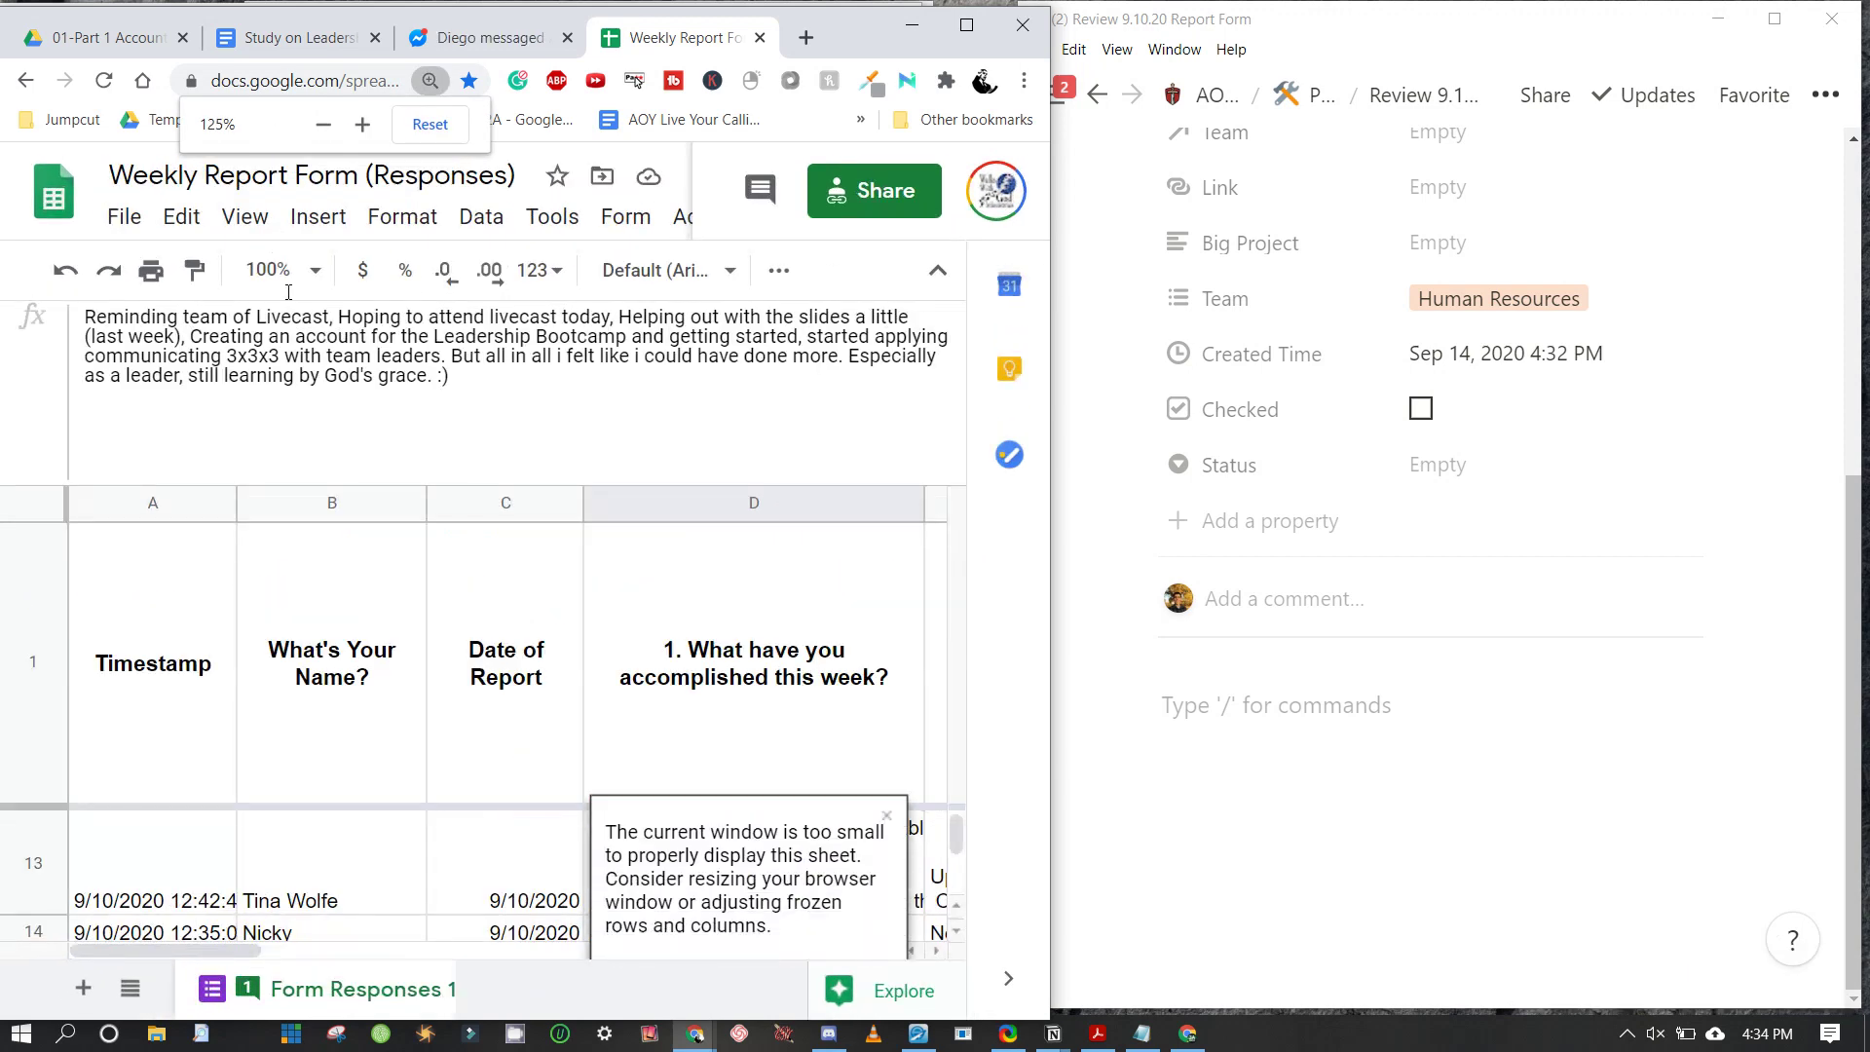
pyautogui.scroll(-2, 264, 555)
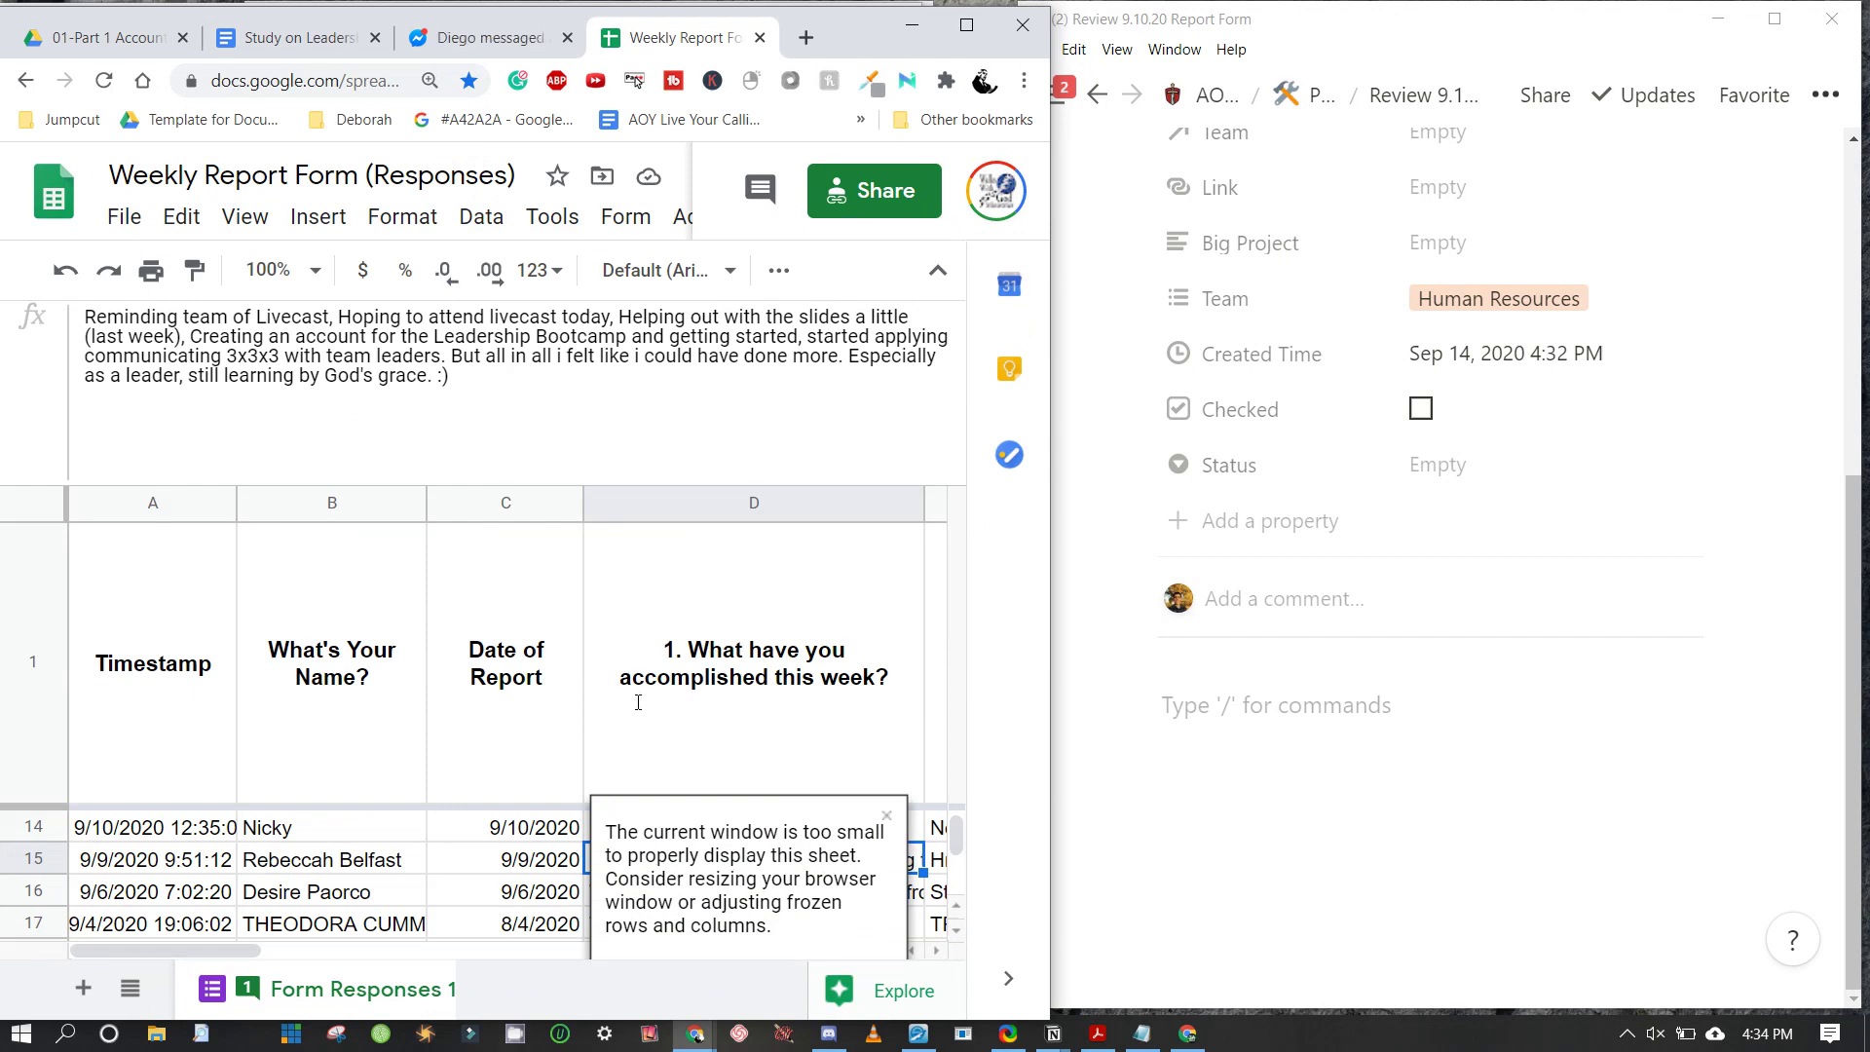
pyautogui.hotkey('ctrl', '-')
pyautogui.hotkey('ctrl', '-')
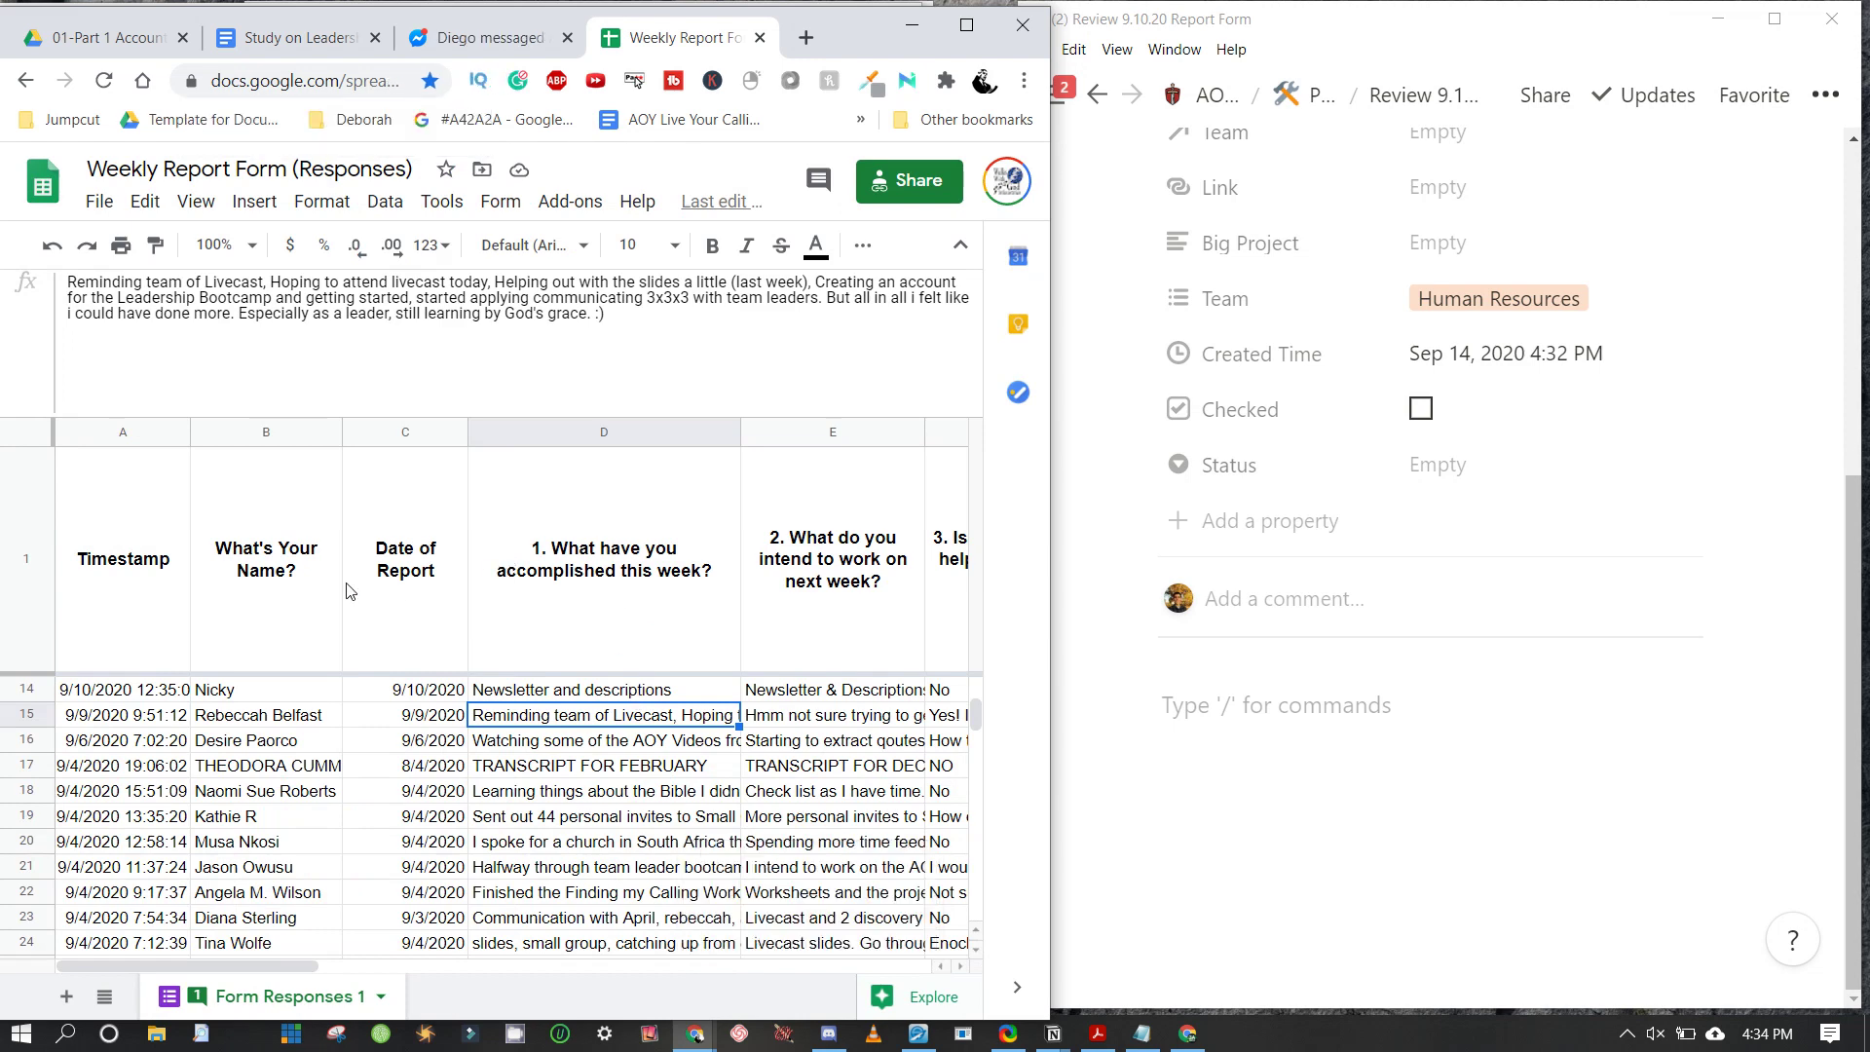
# Step: Read row 15's accomplishments, next-week plans and help-needed answers in D15, E15 and F15
pyautogui.press('Left')
pyautogui.press('Right')
pyautogui.press('Return')
pyautogui.press('Return')
pyautogui.press('Left')
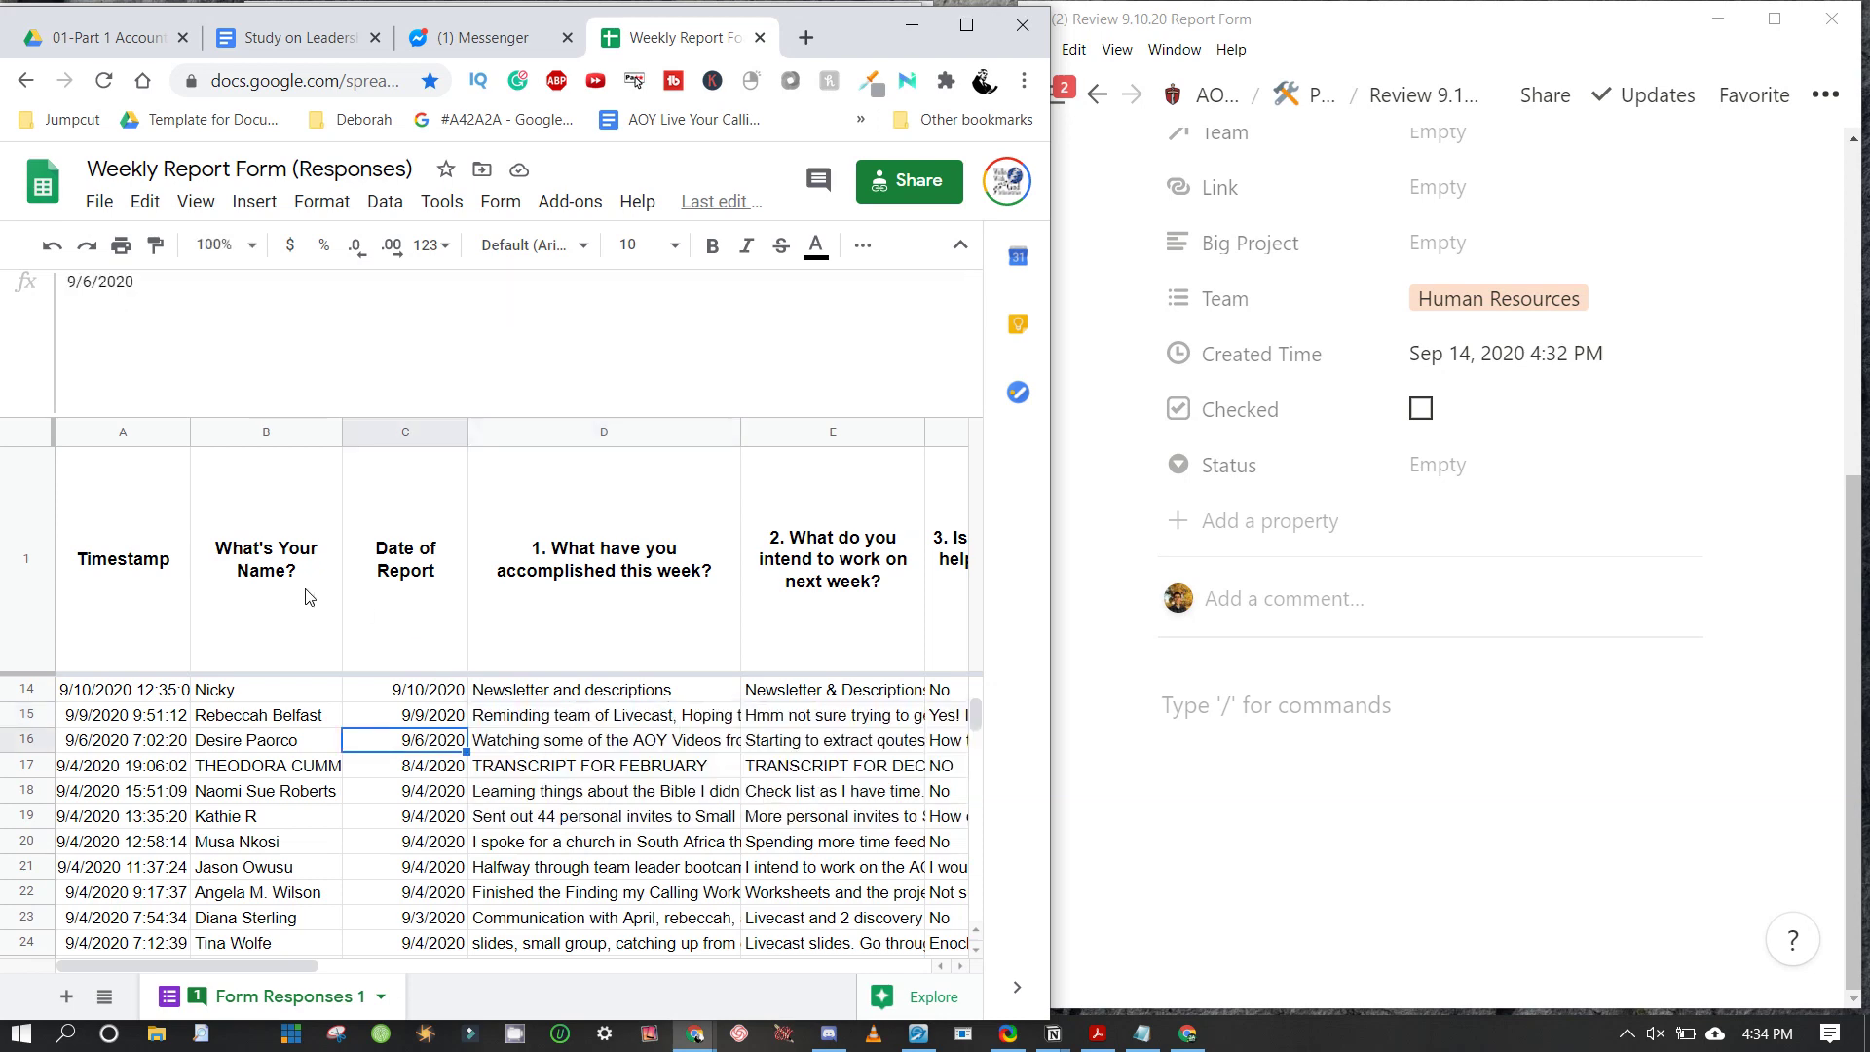
pyautogui.press('Up')
pyautogui.press('Left')
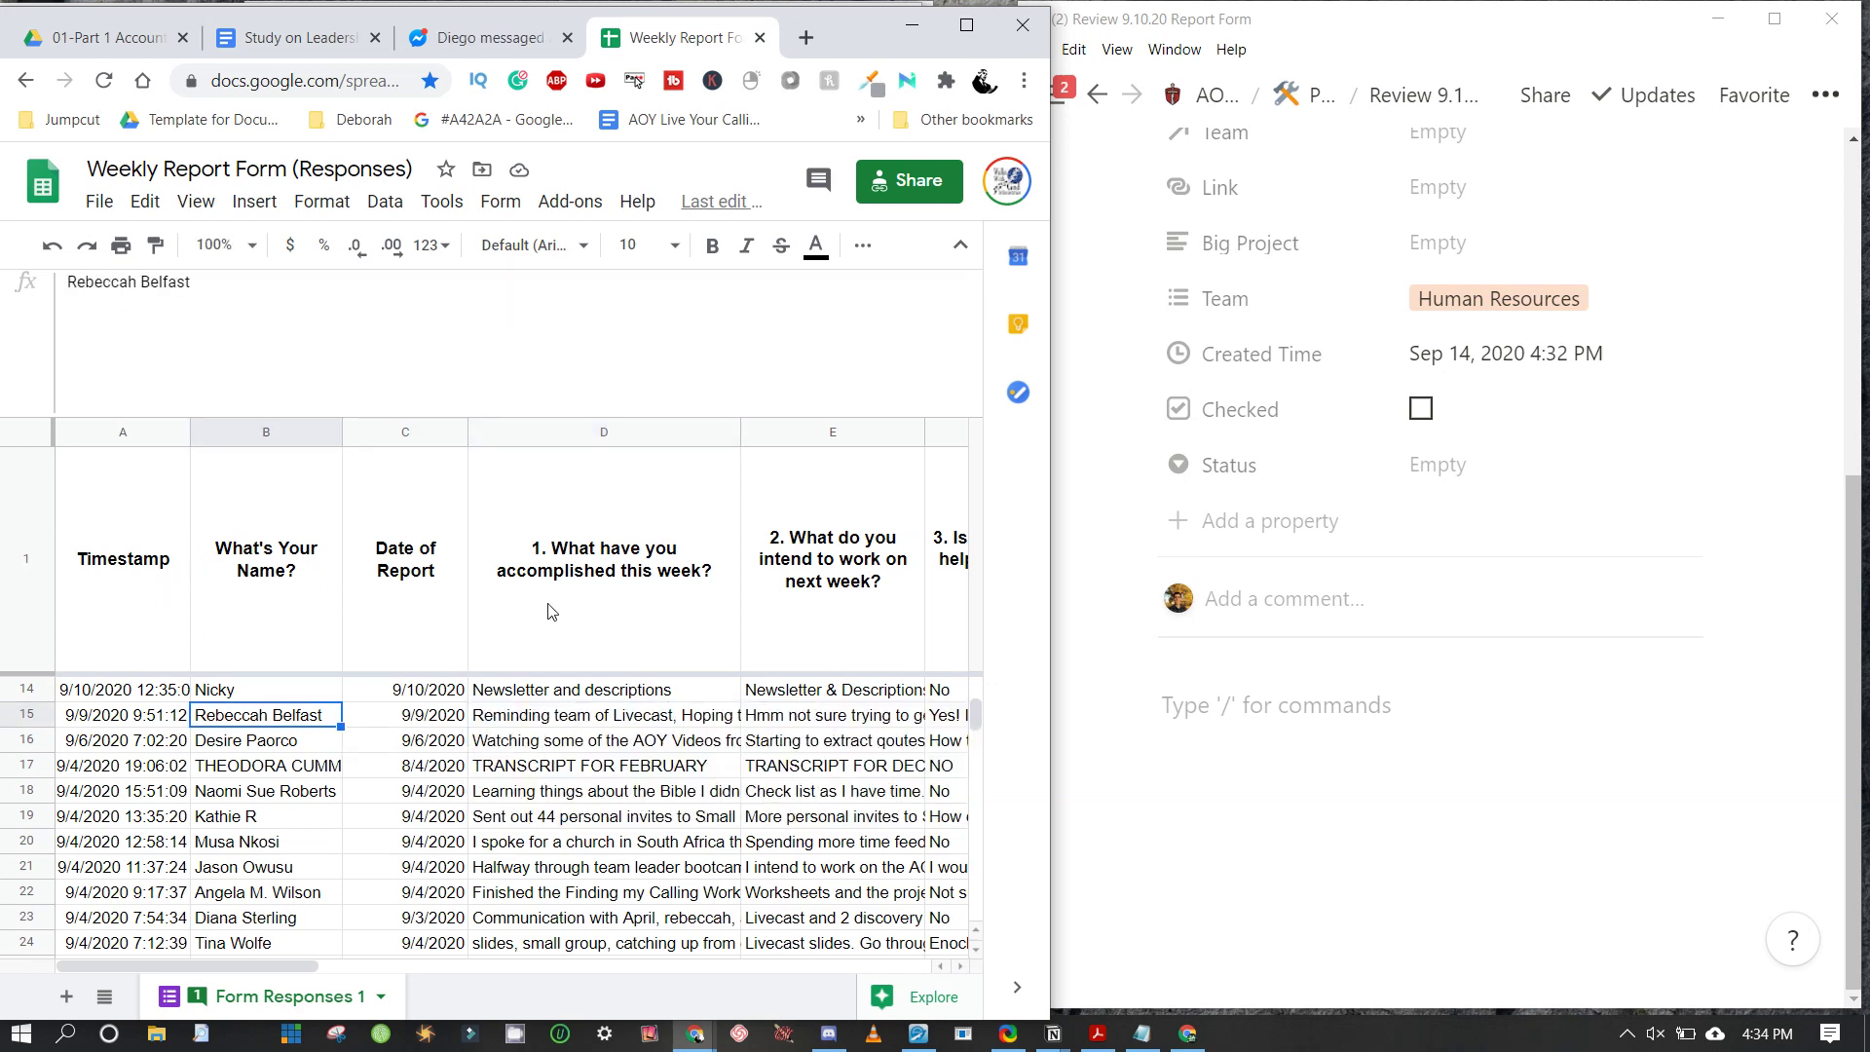
pyautogui.press('Right')
pyautogui.press('Right')
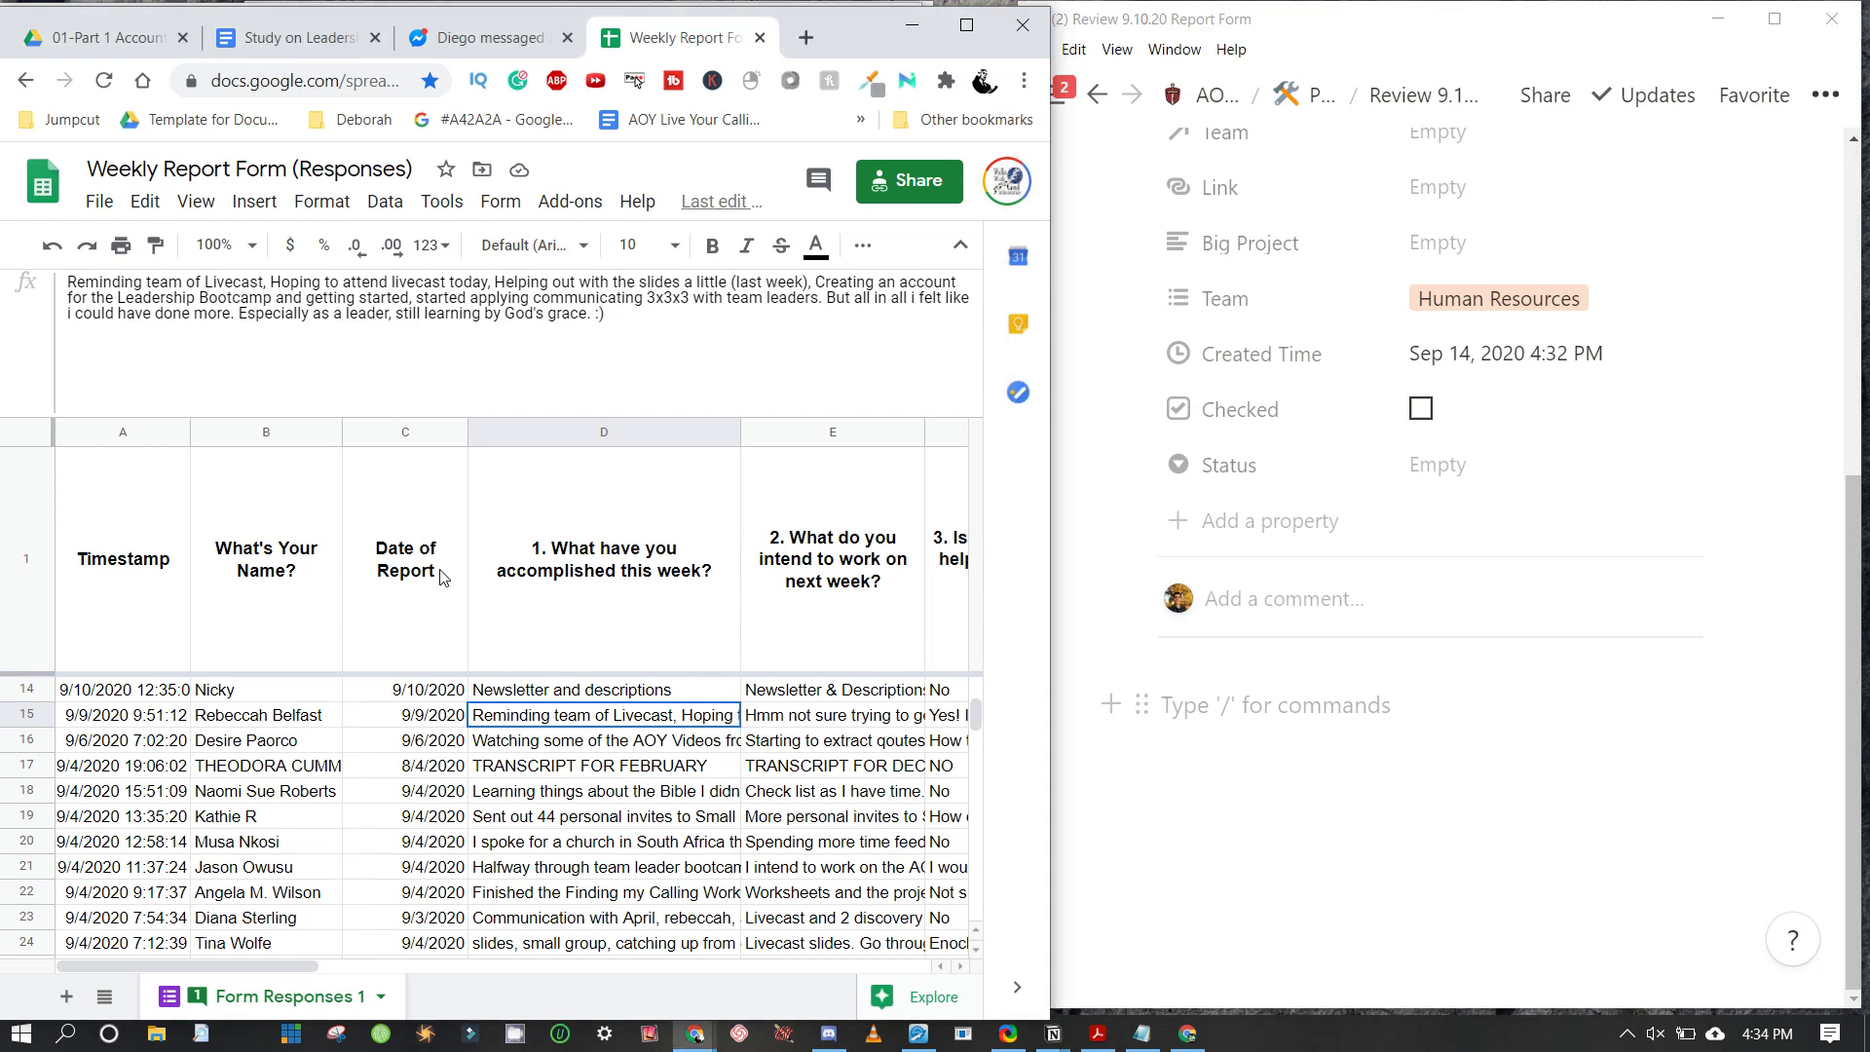
pyautogui.press('Right')
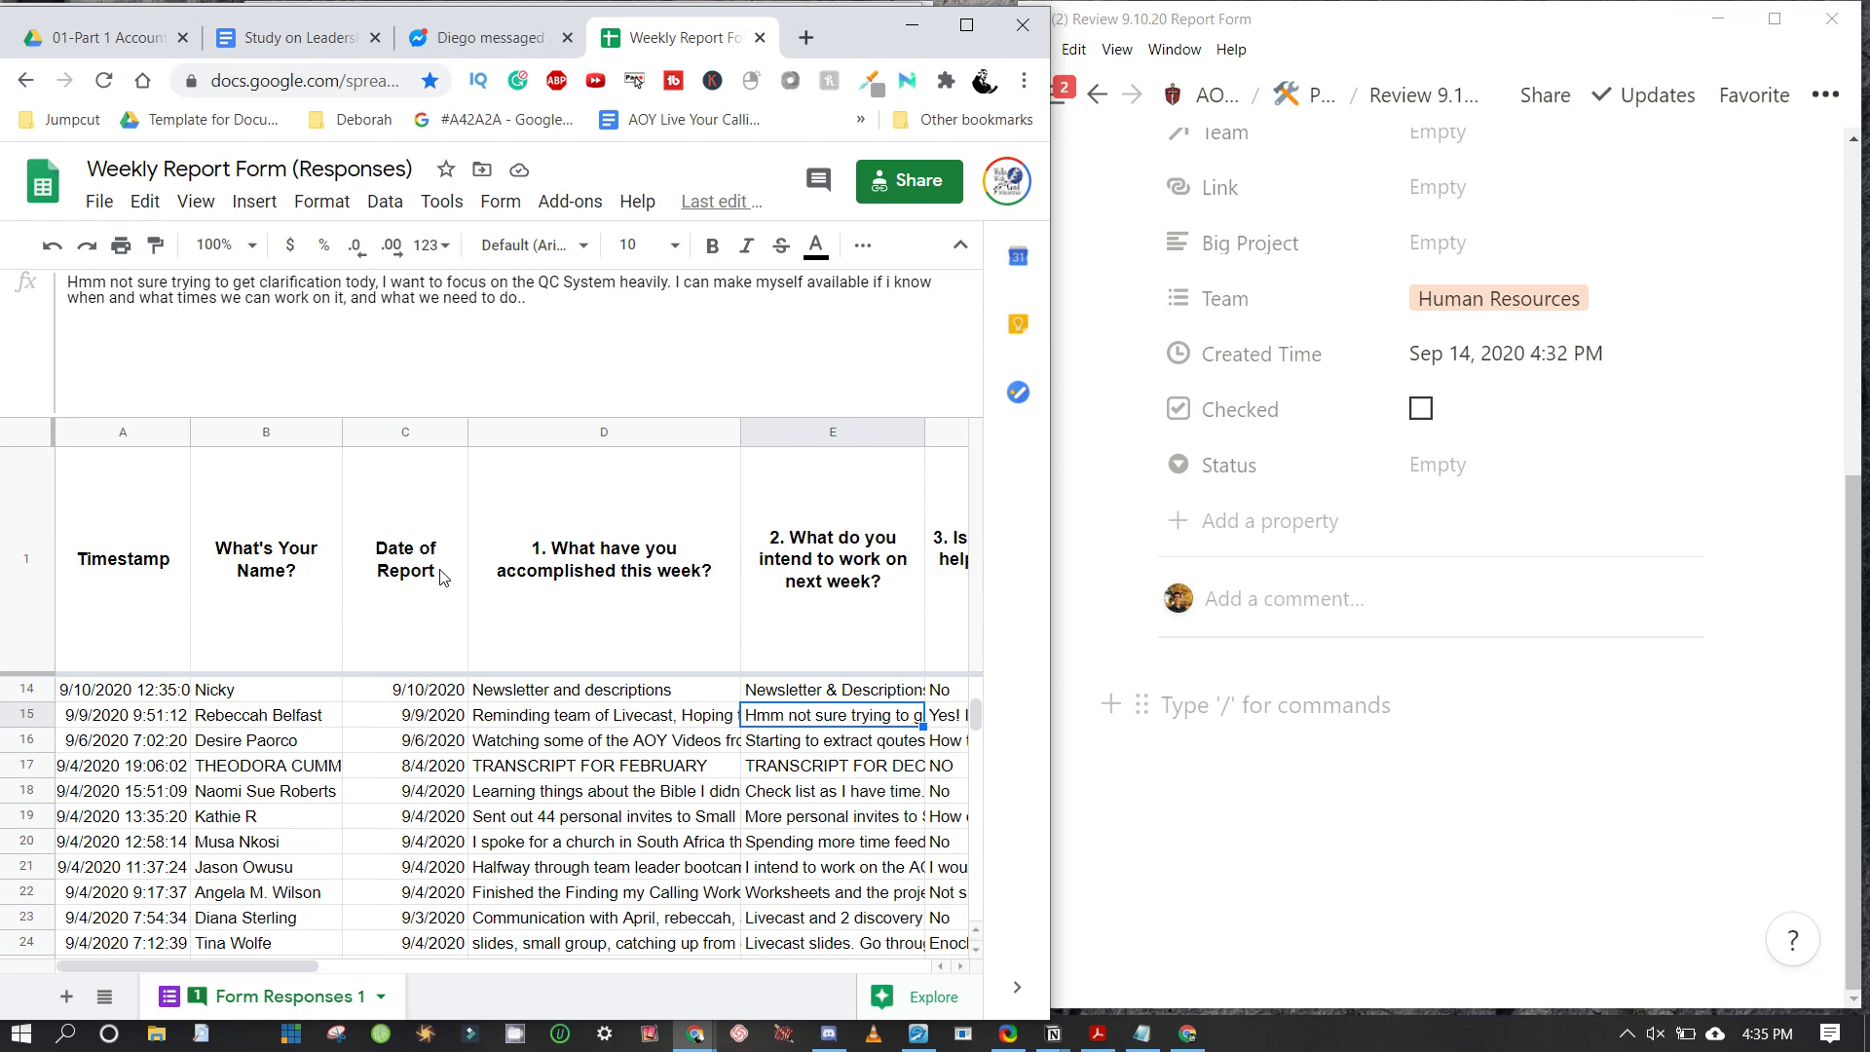
pyautogui.press('Right')
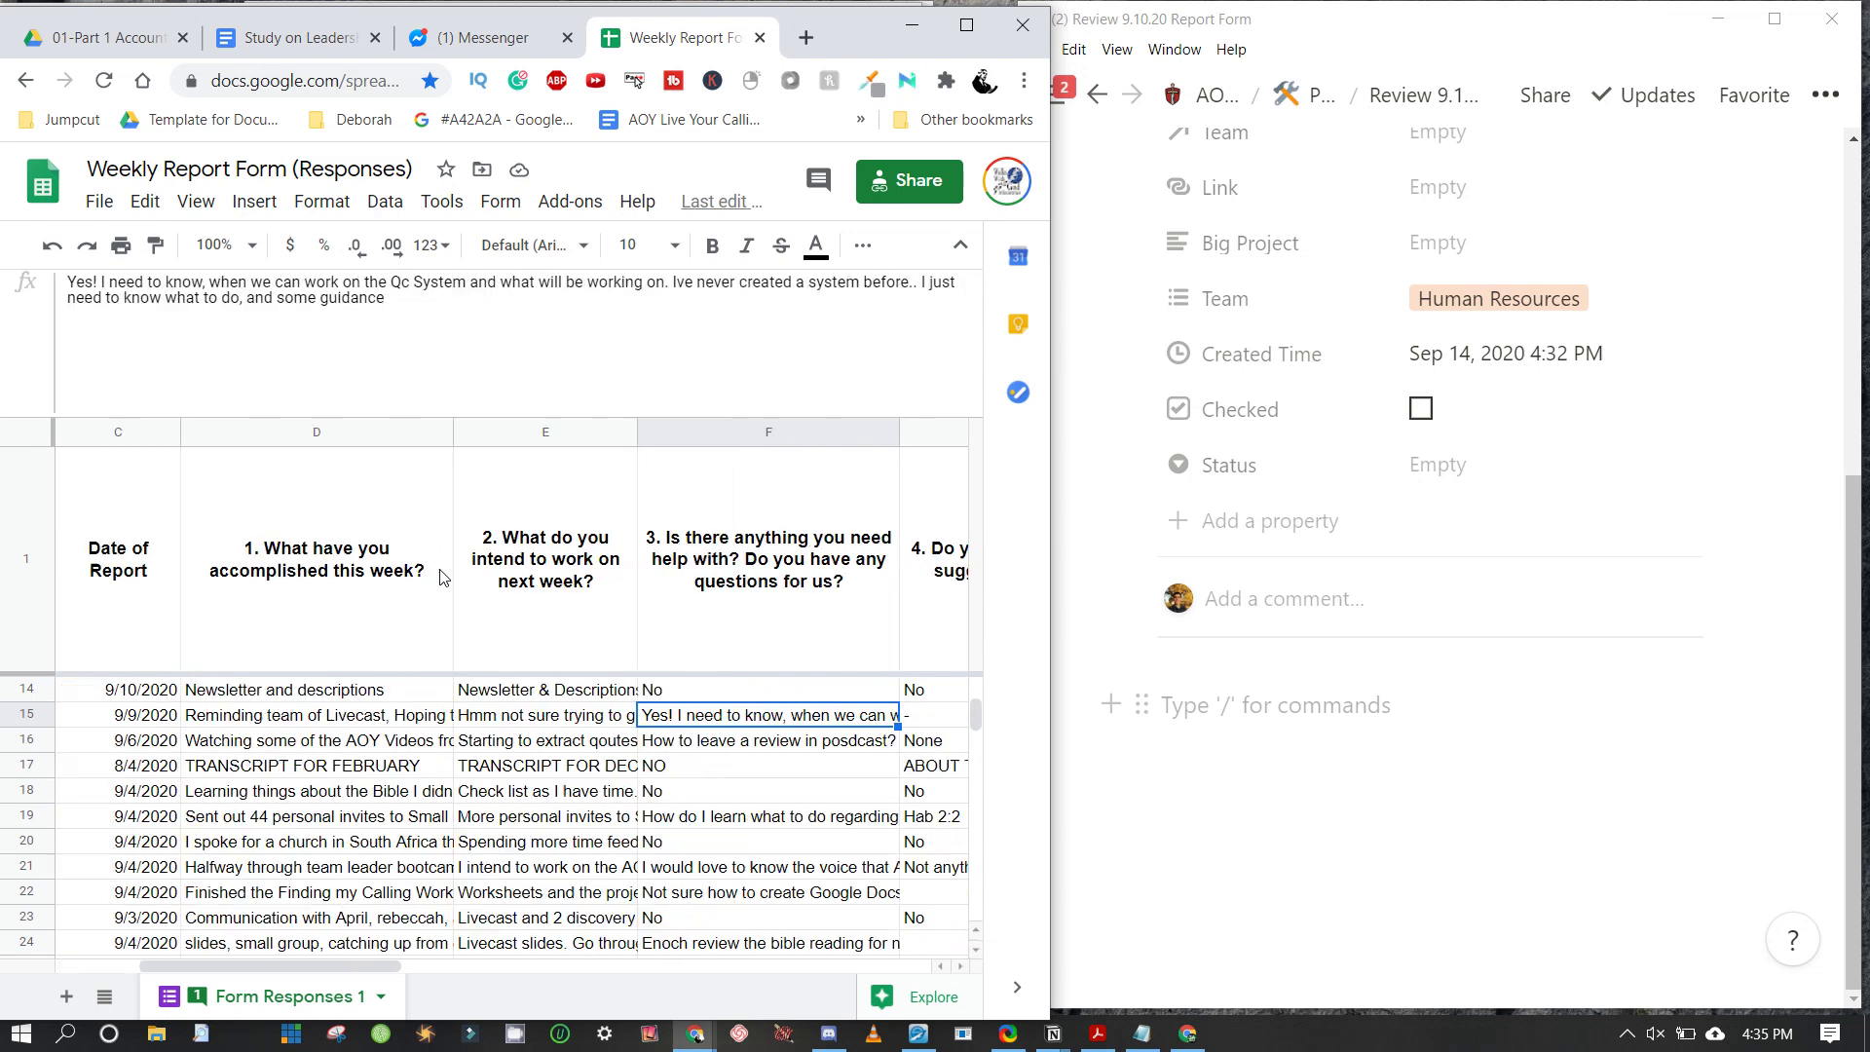
pyautogui.press('Left')
# Step: Add a to-do that the team member wants QC team clarity, nesting 'Give her access to the system for creating systems.'
pyautogui.click(1104, 564)
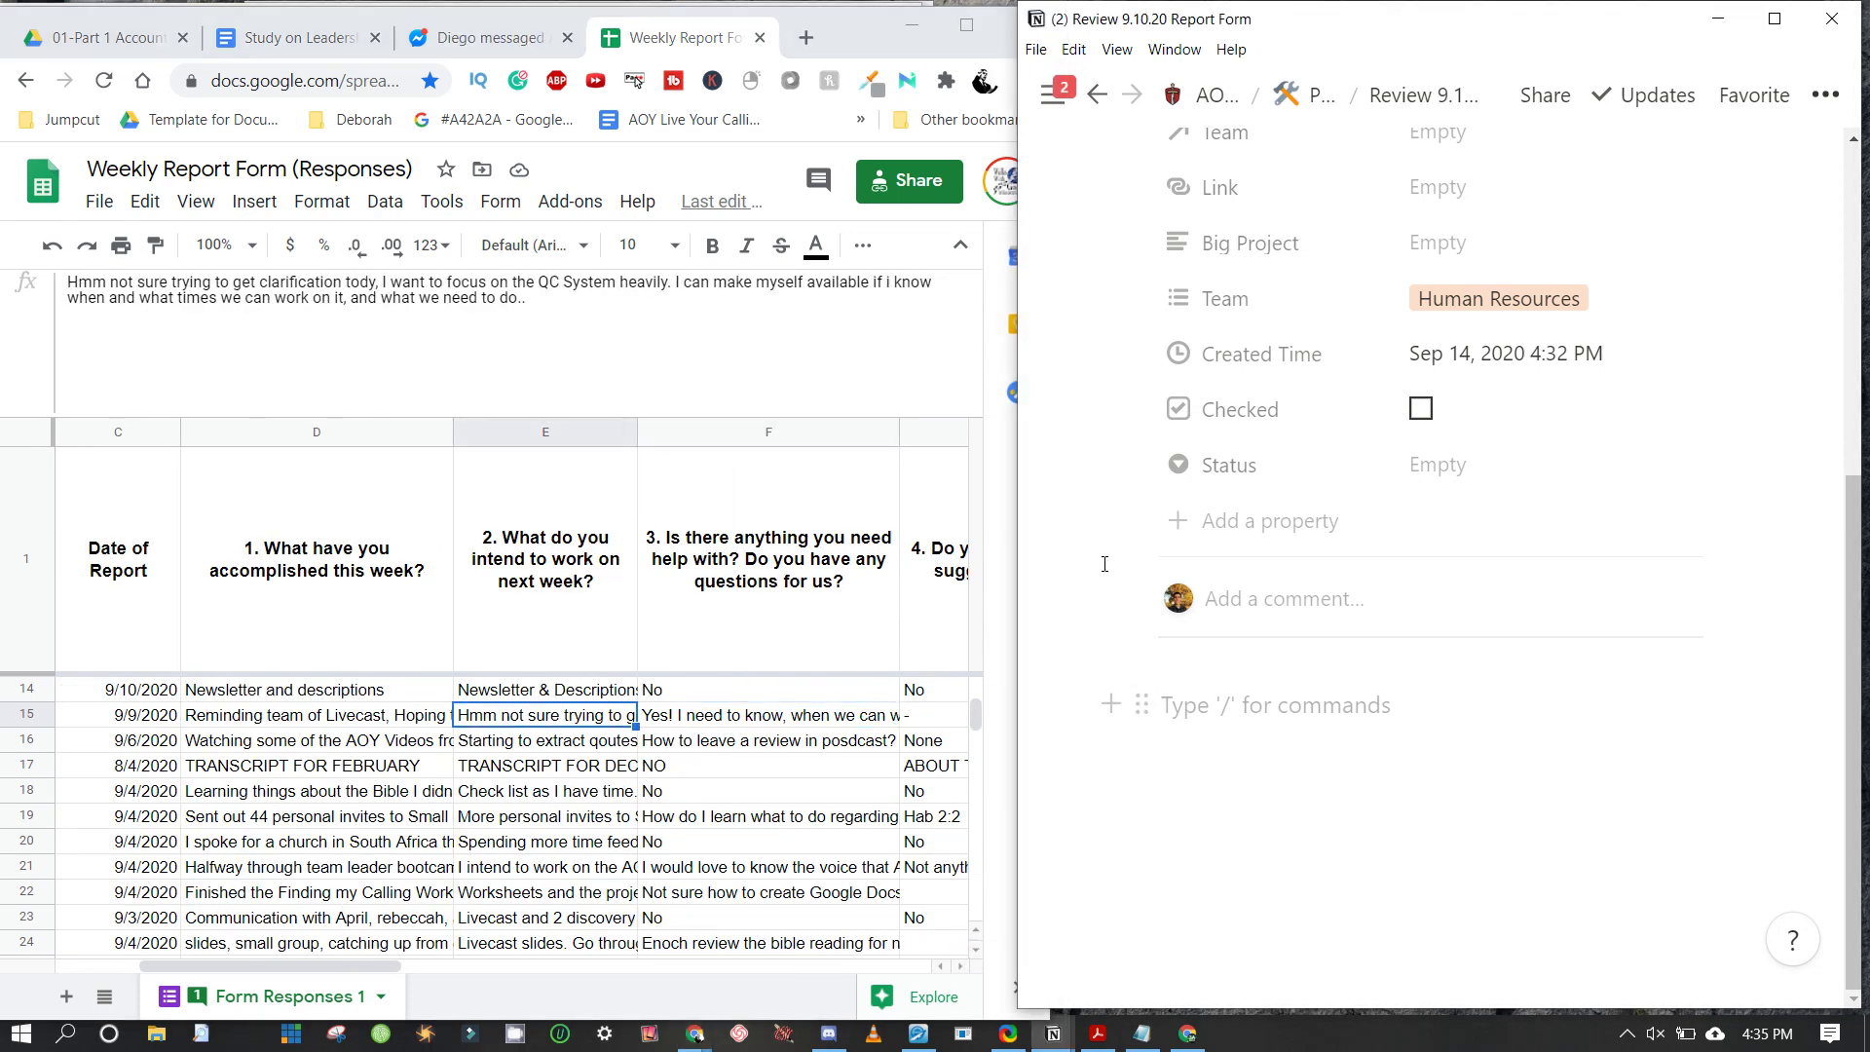
pyautogui.scroll(-1, 1104, 564)
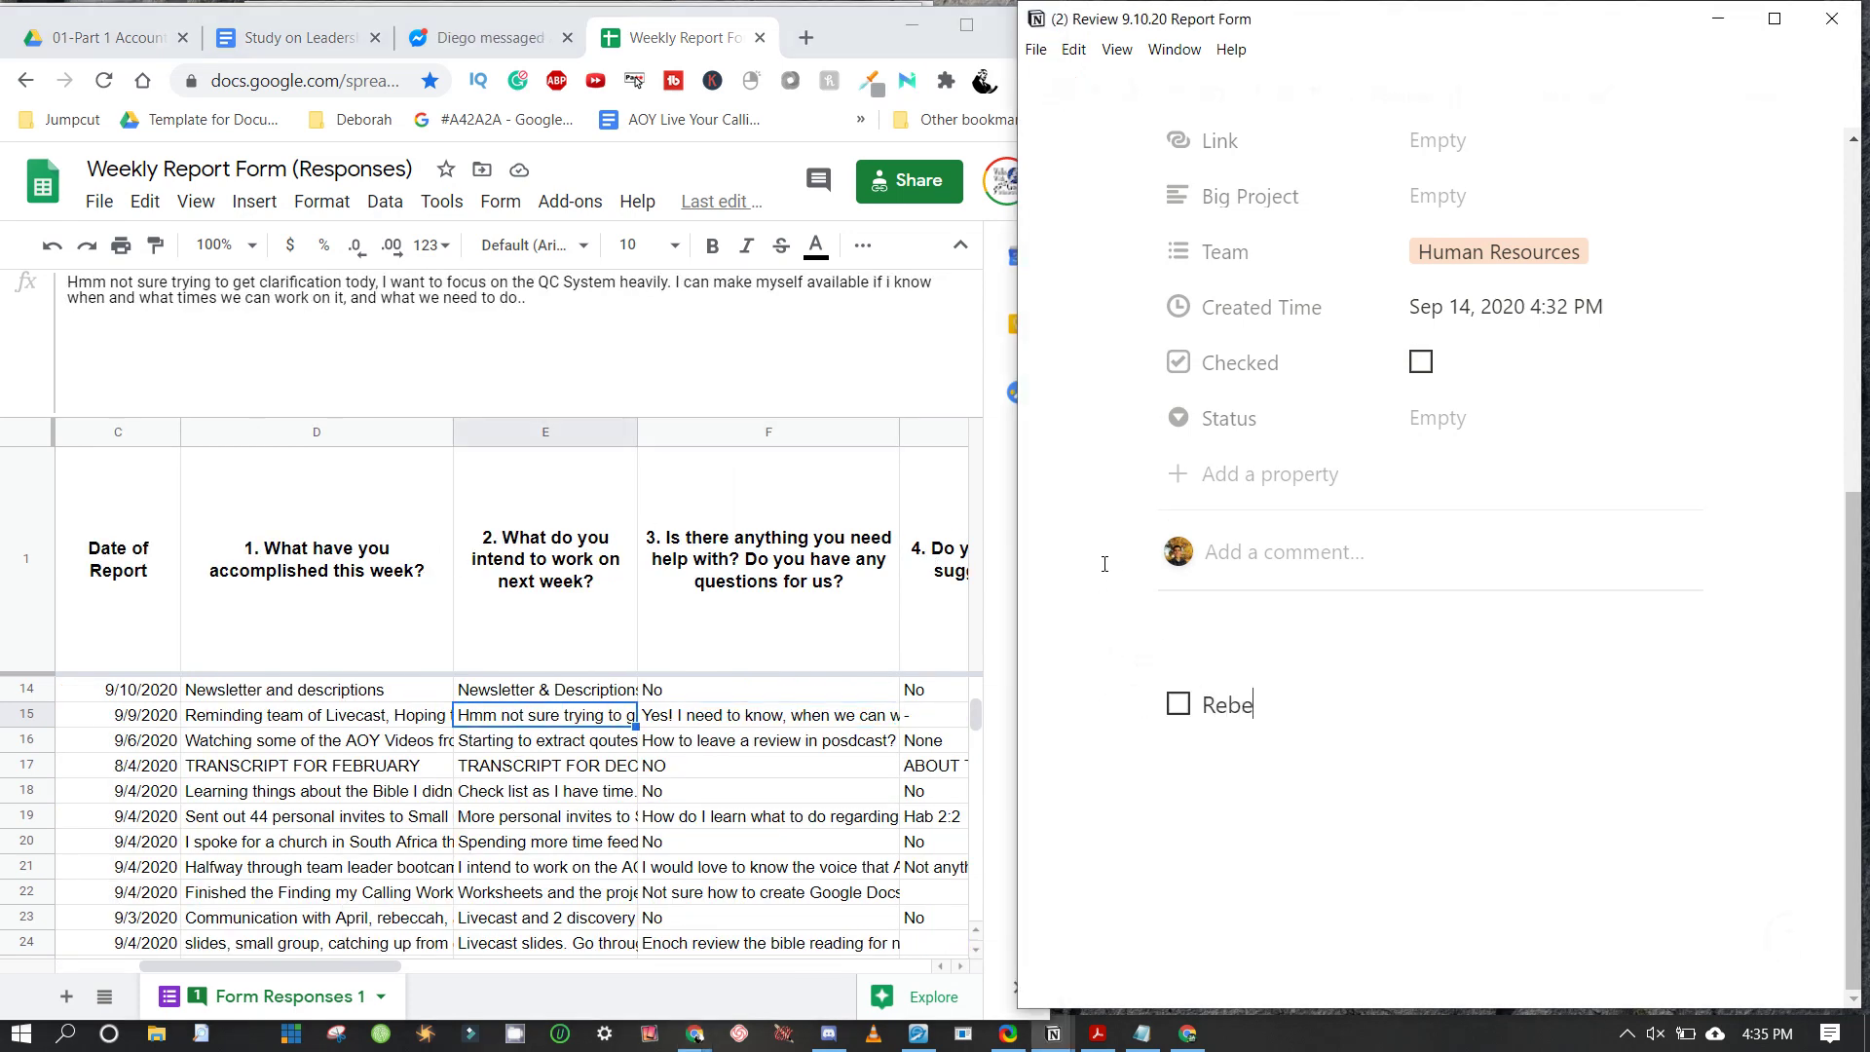
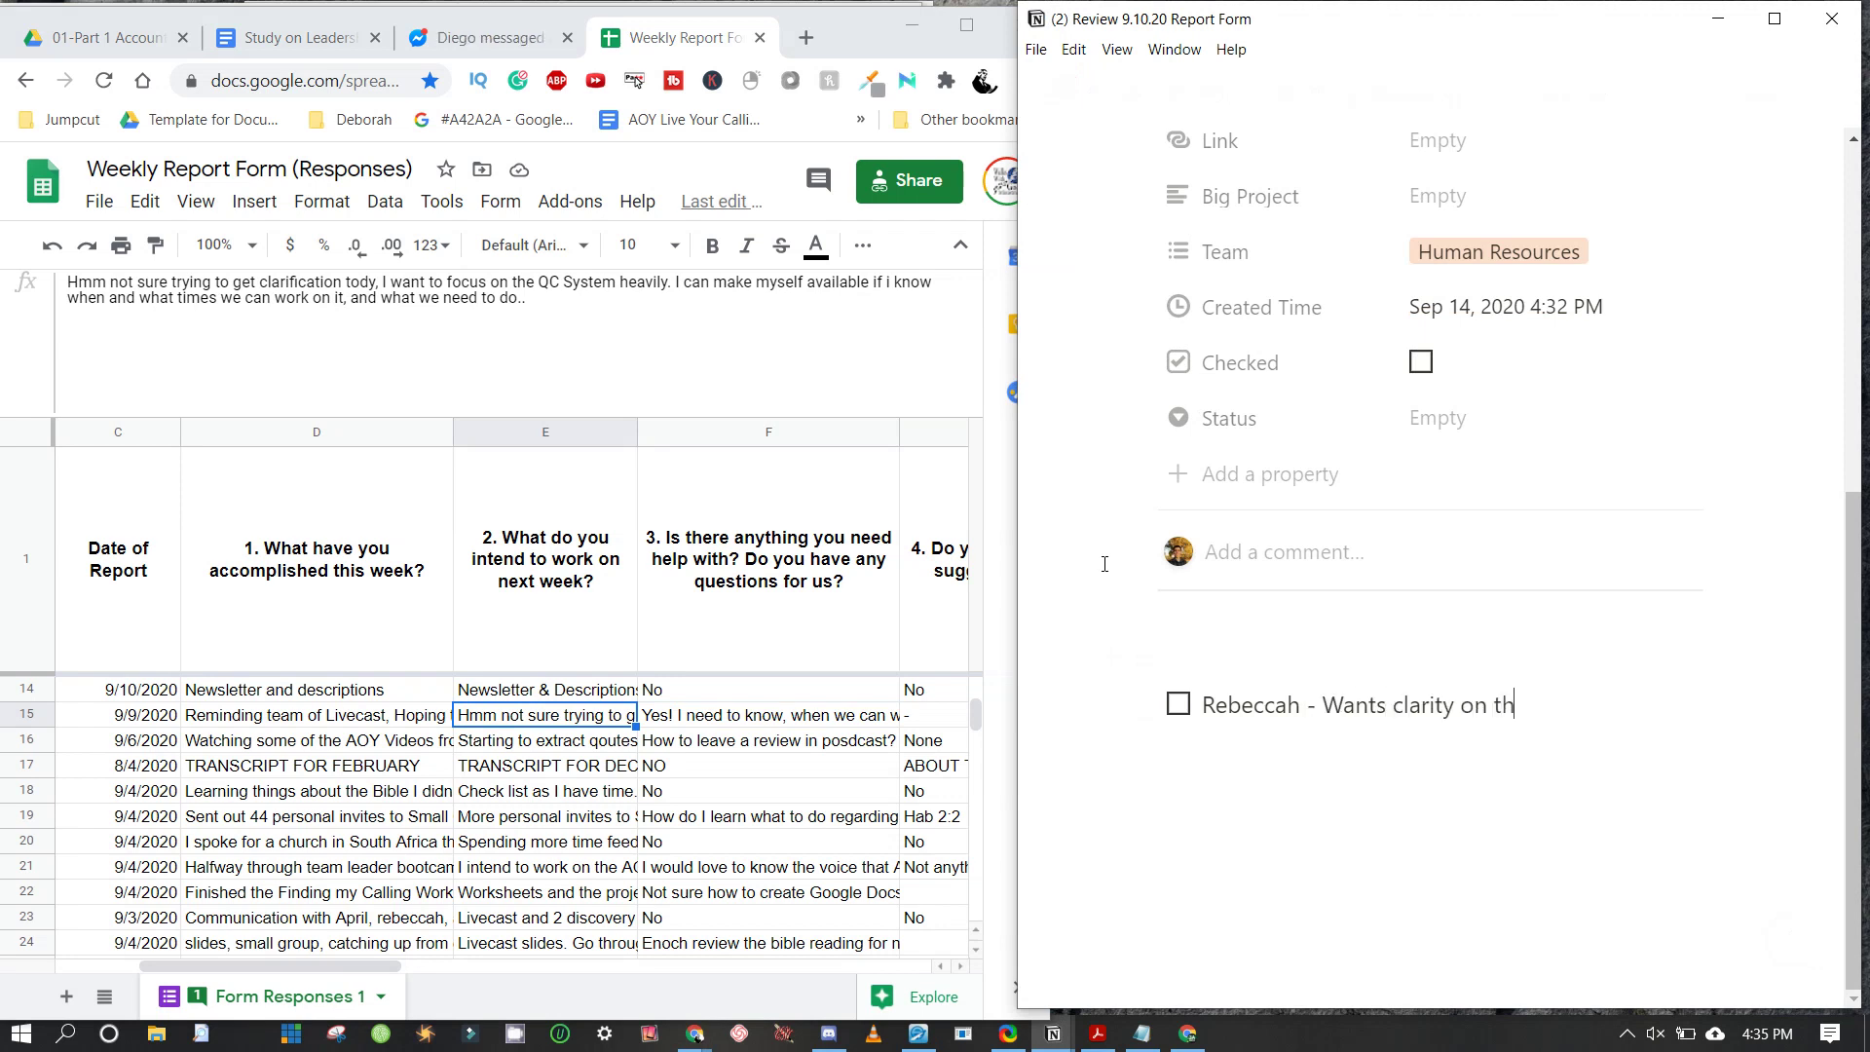
pyautogui.write('e QC teams and what to do ')
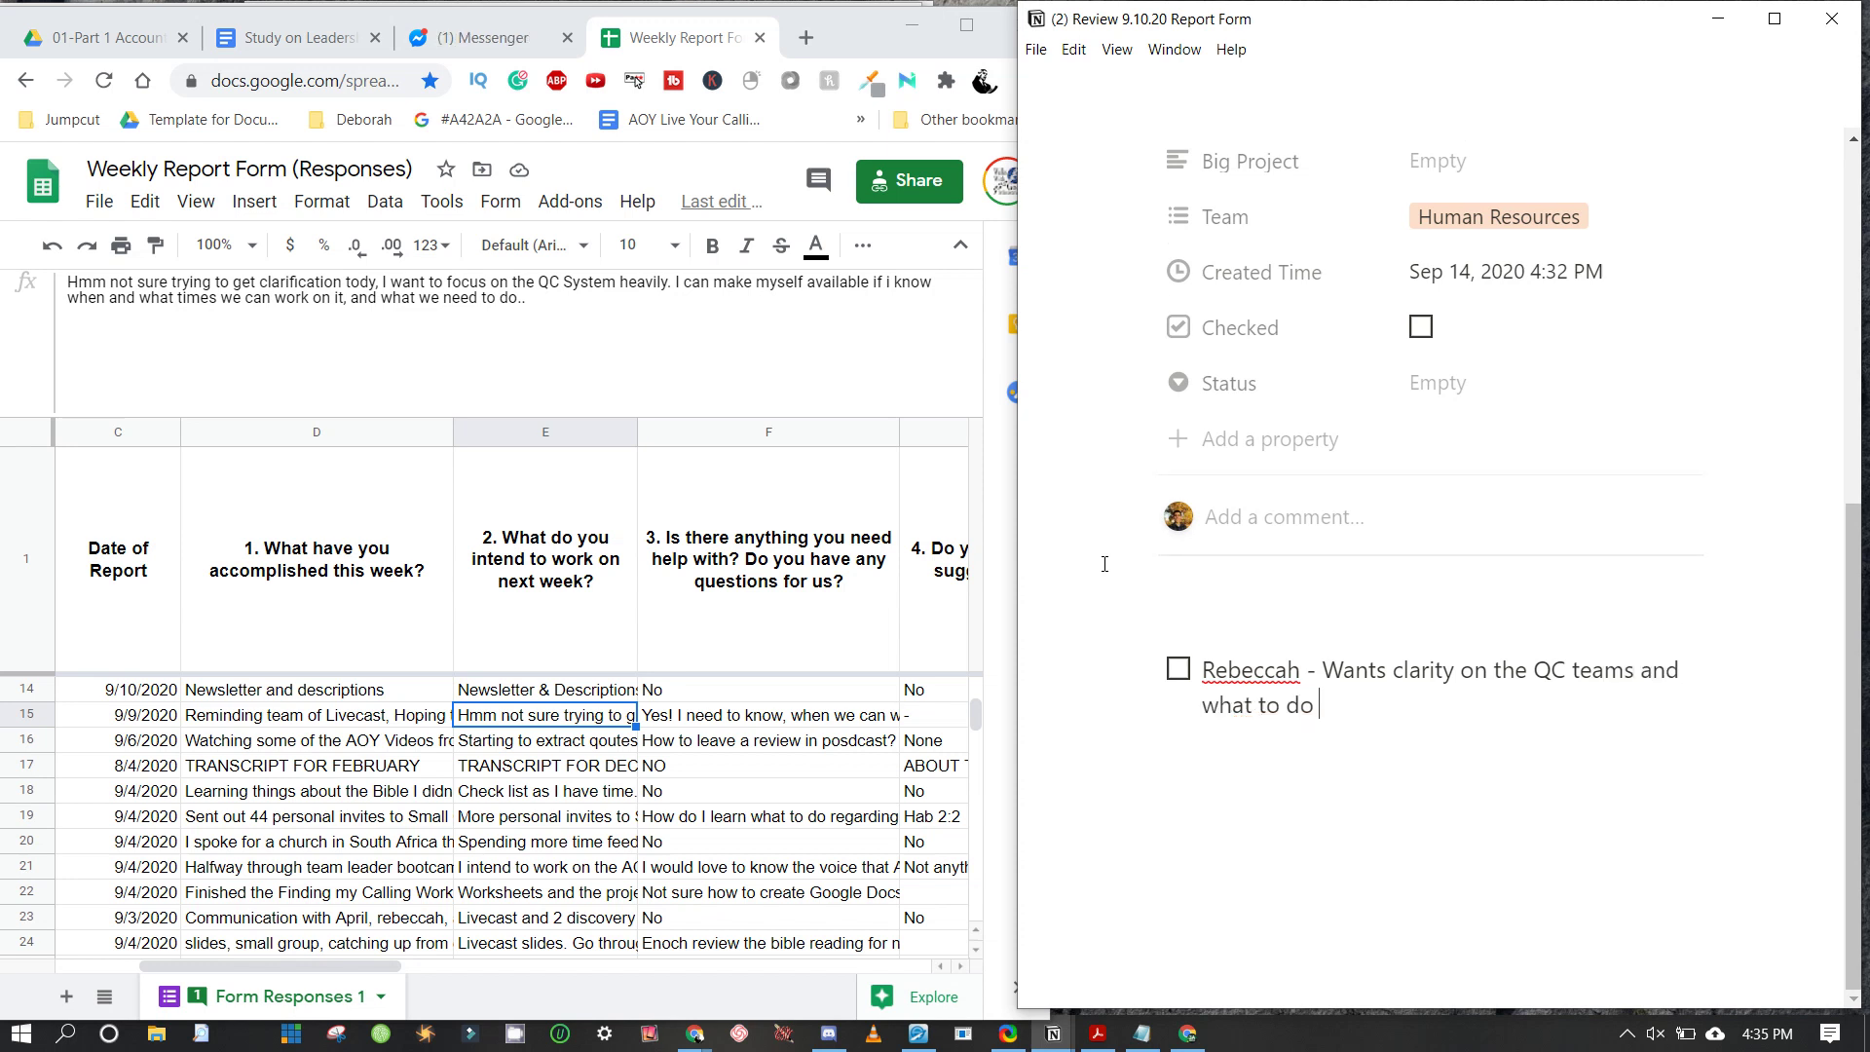
pyautogui.write('for those.')
pyautogui.press('Return')
pyautogui.press('Tab')
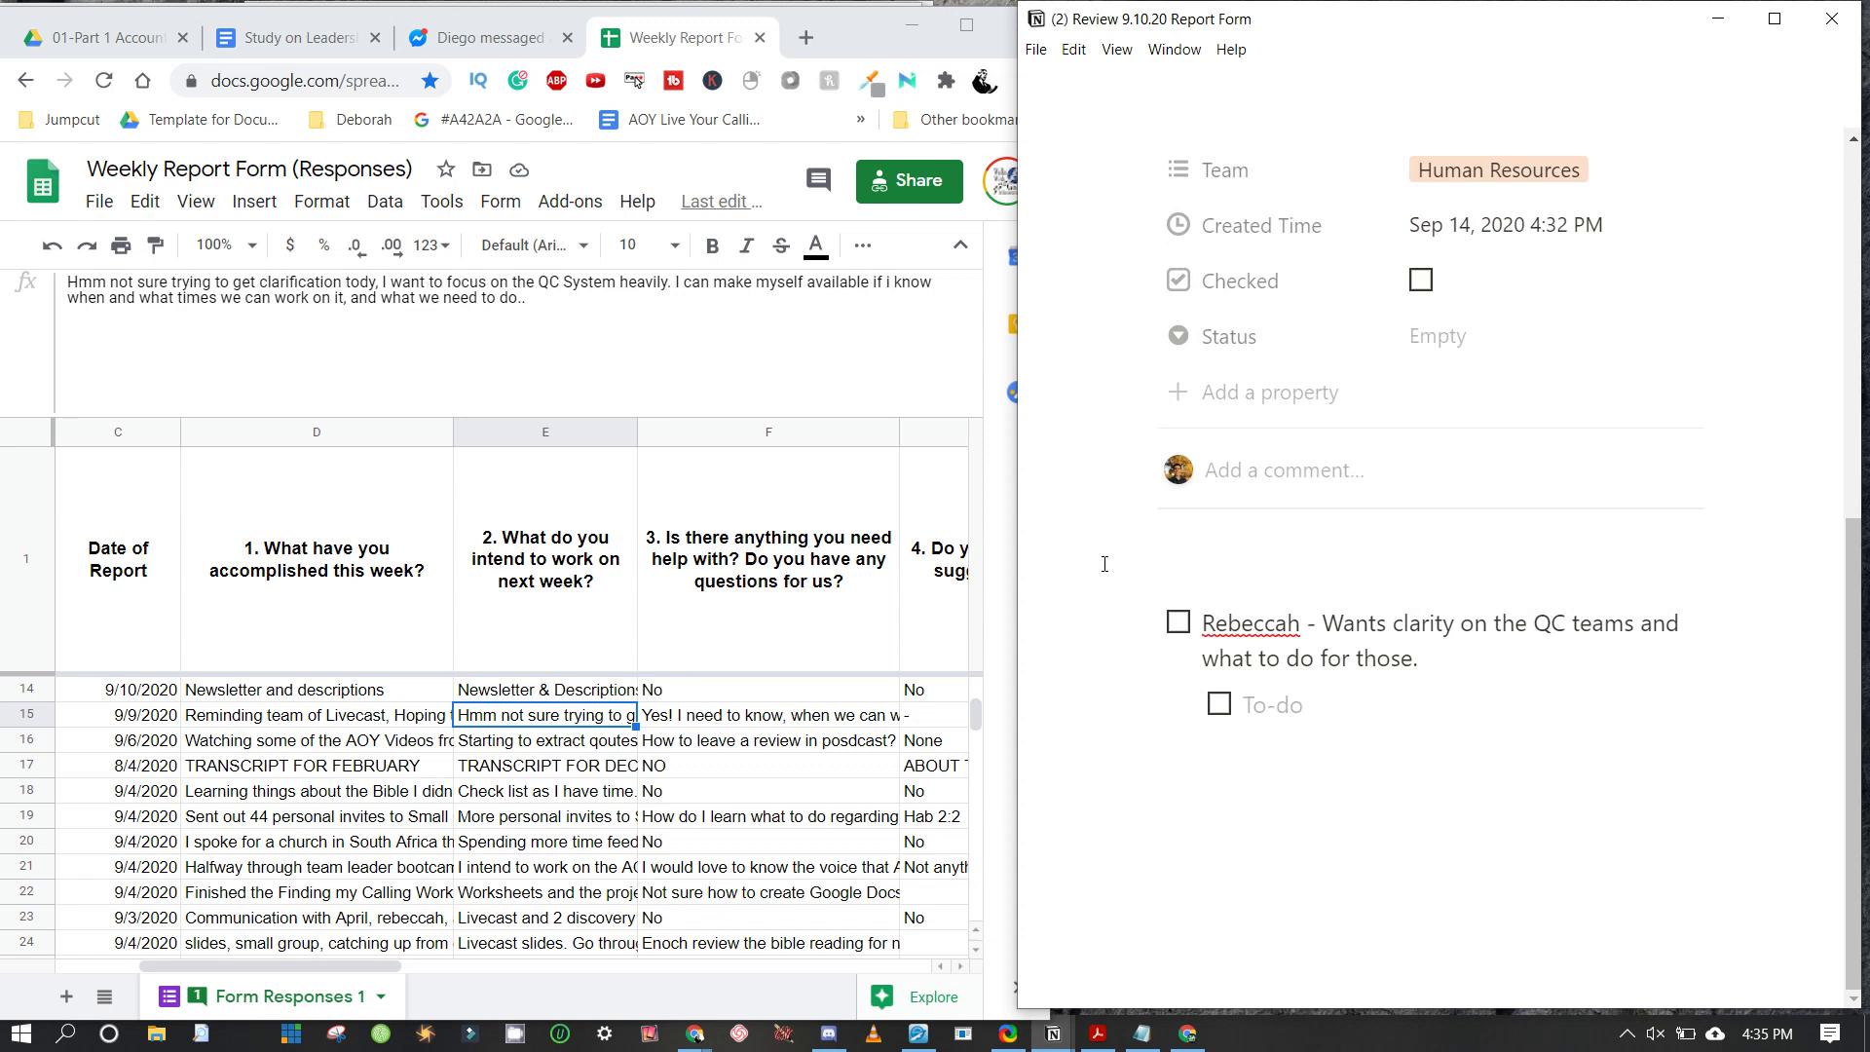
pyautogui.write('Give her access to t')
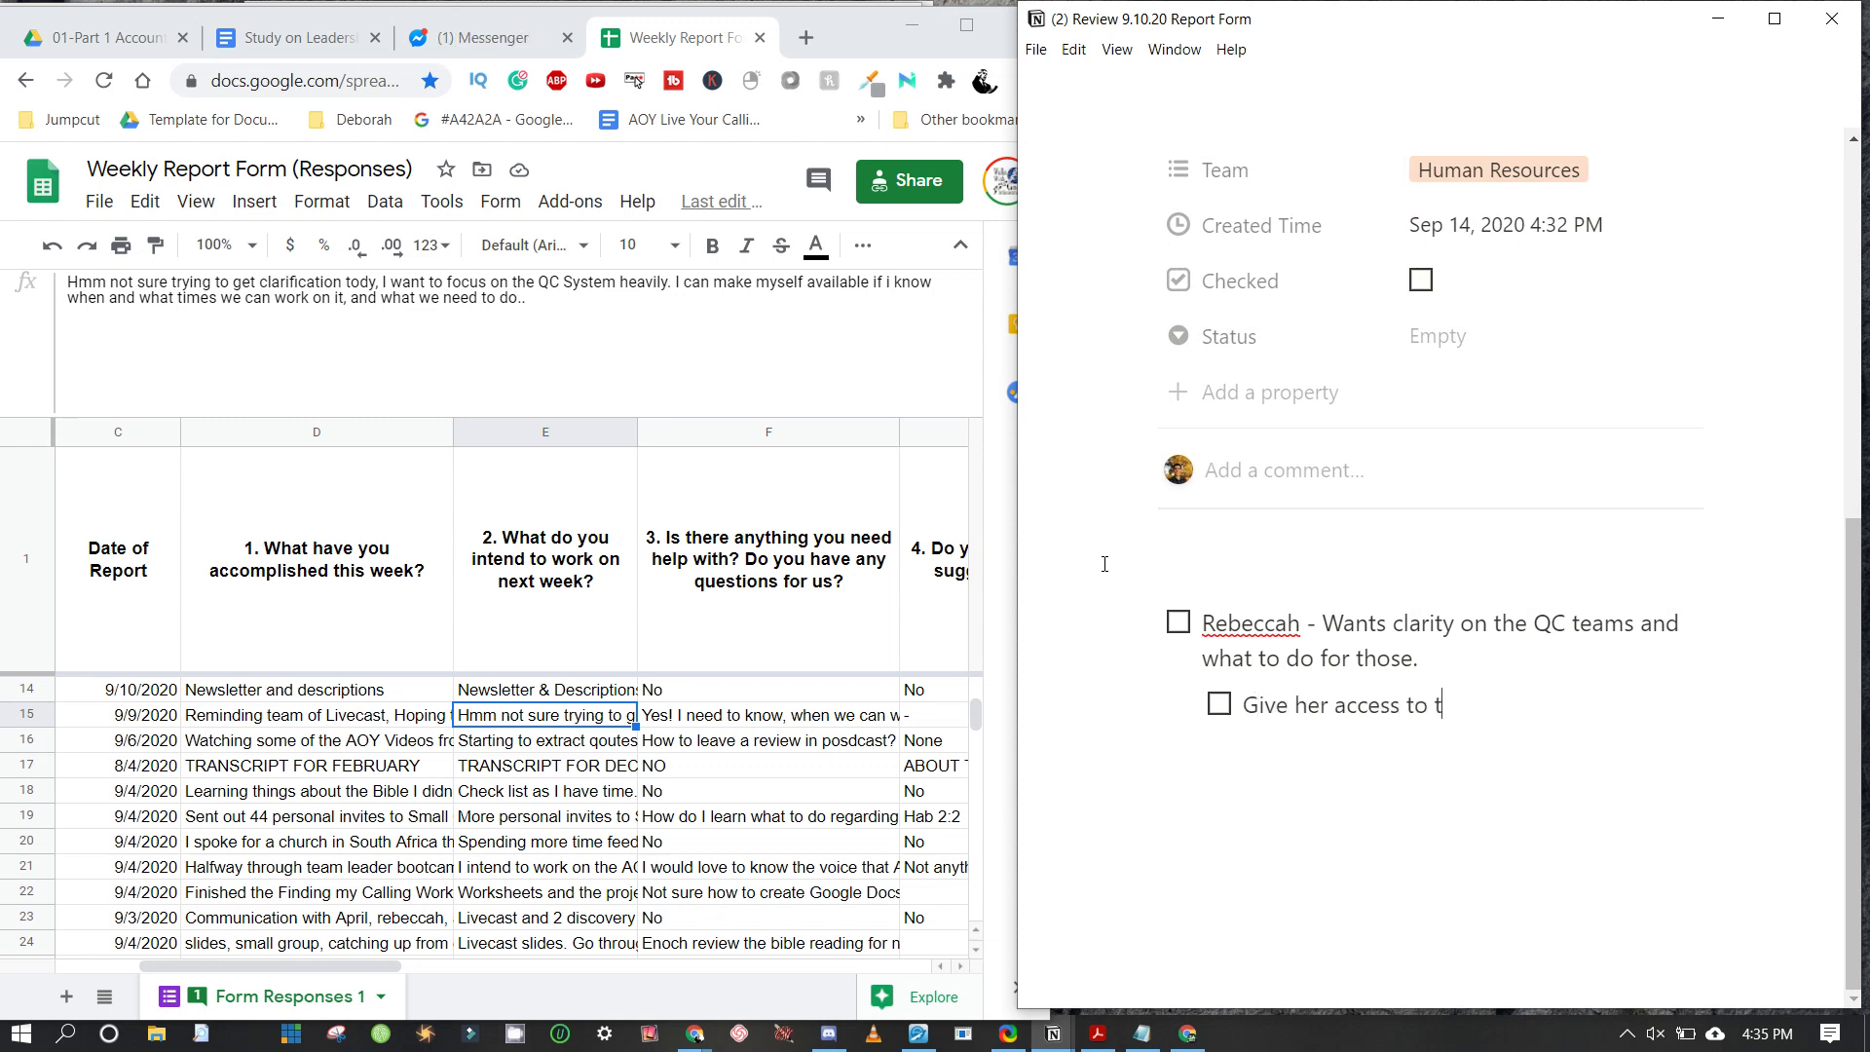
pyautogui.write('he system for creatin')
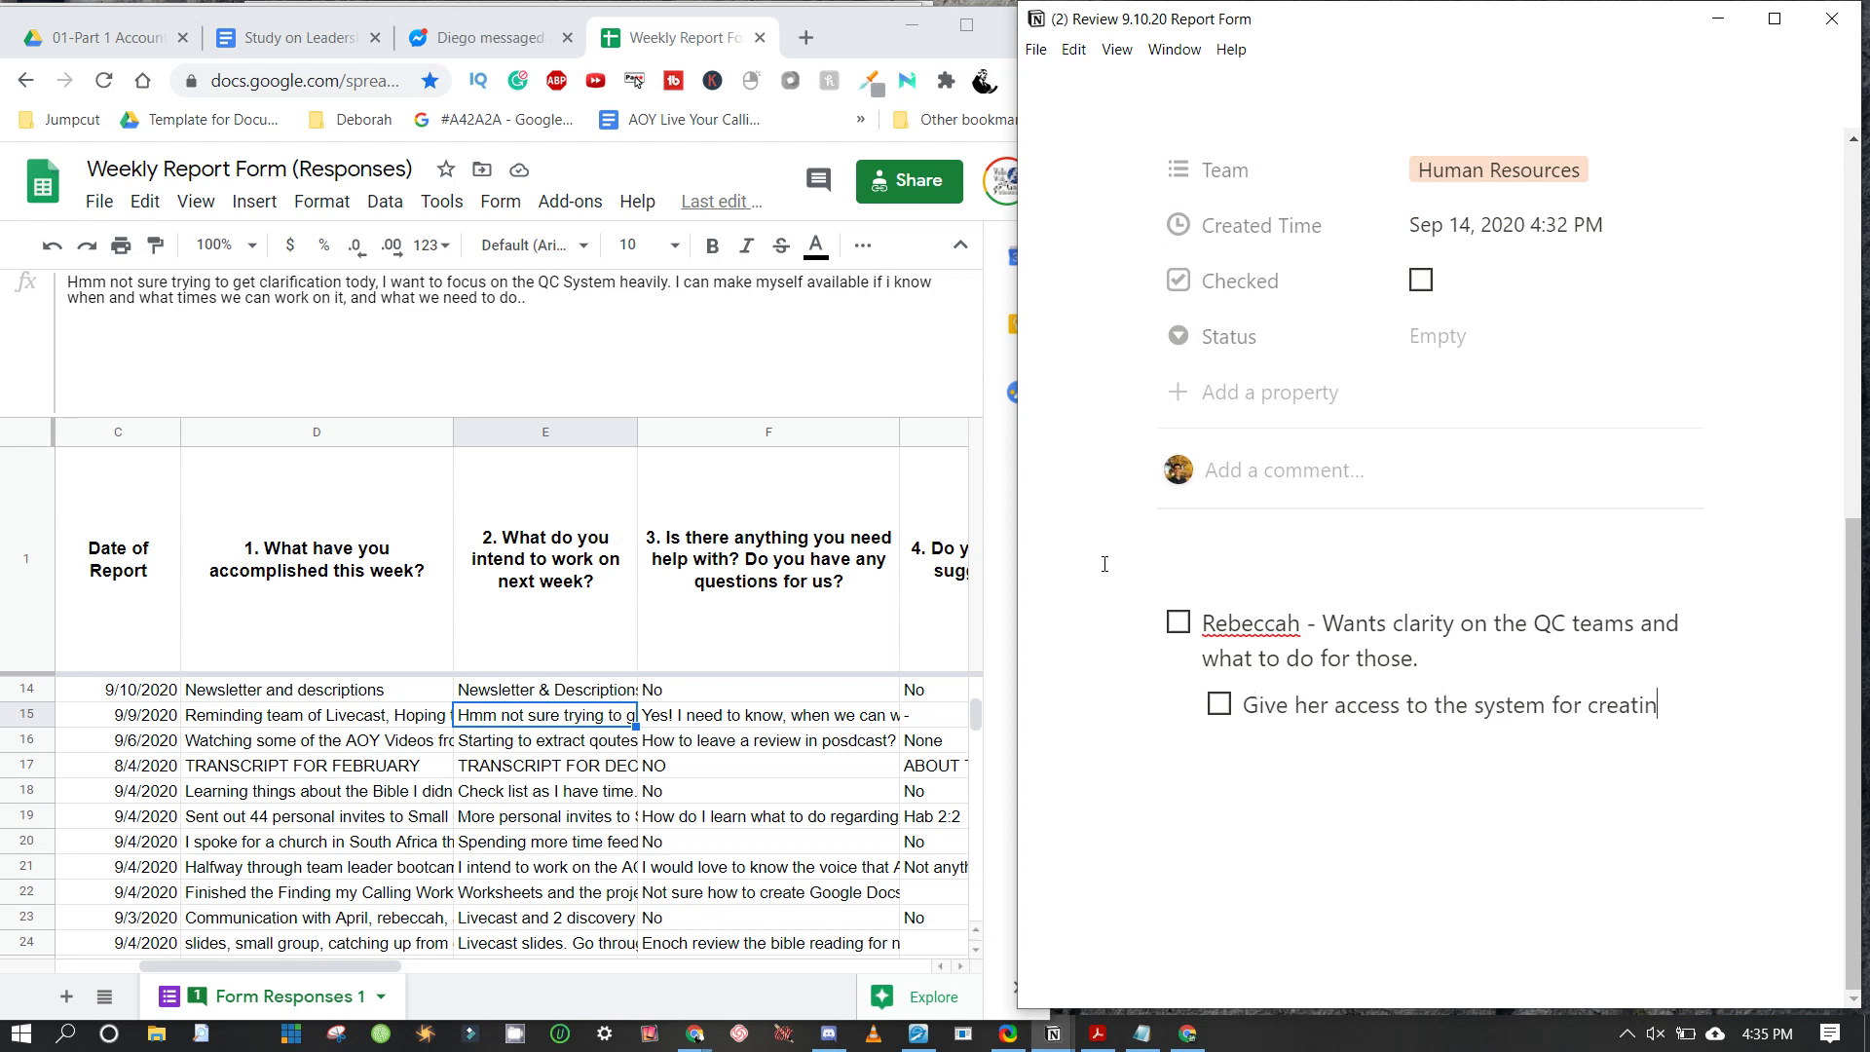
pyautogui.write('g systems.')
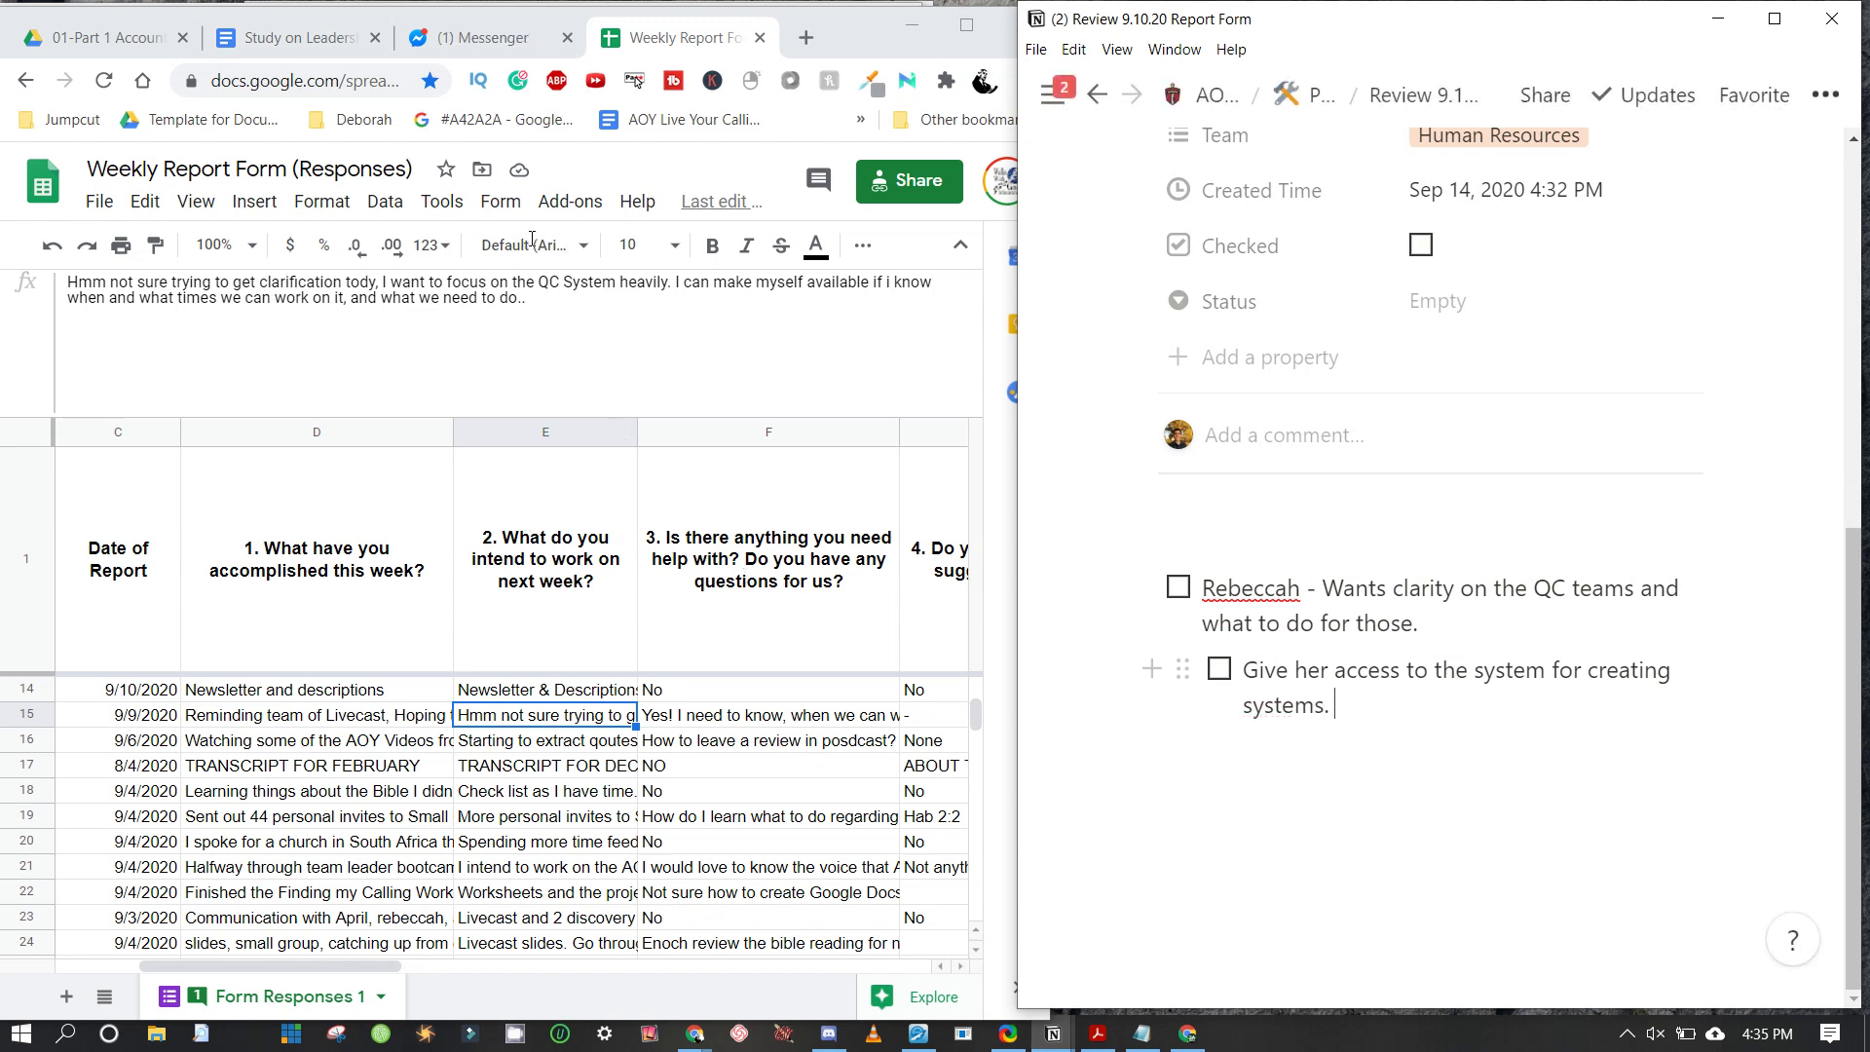
# Step: Reread the row 15 next-week plan and help-request answers in the spreadsheet
pyautogui.moveTo(380, 297); pyautogui.dragTo(305, 254)
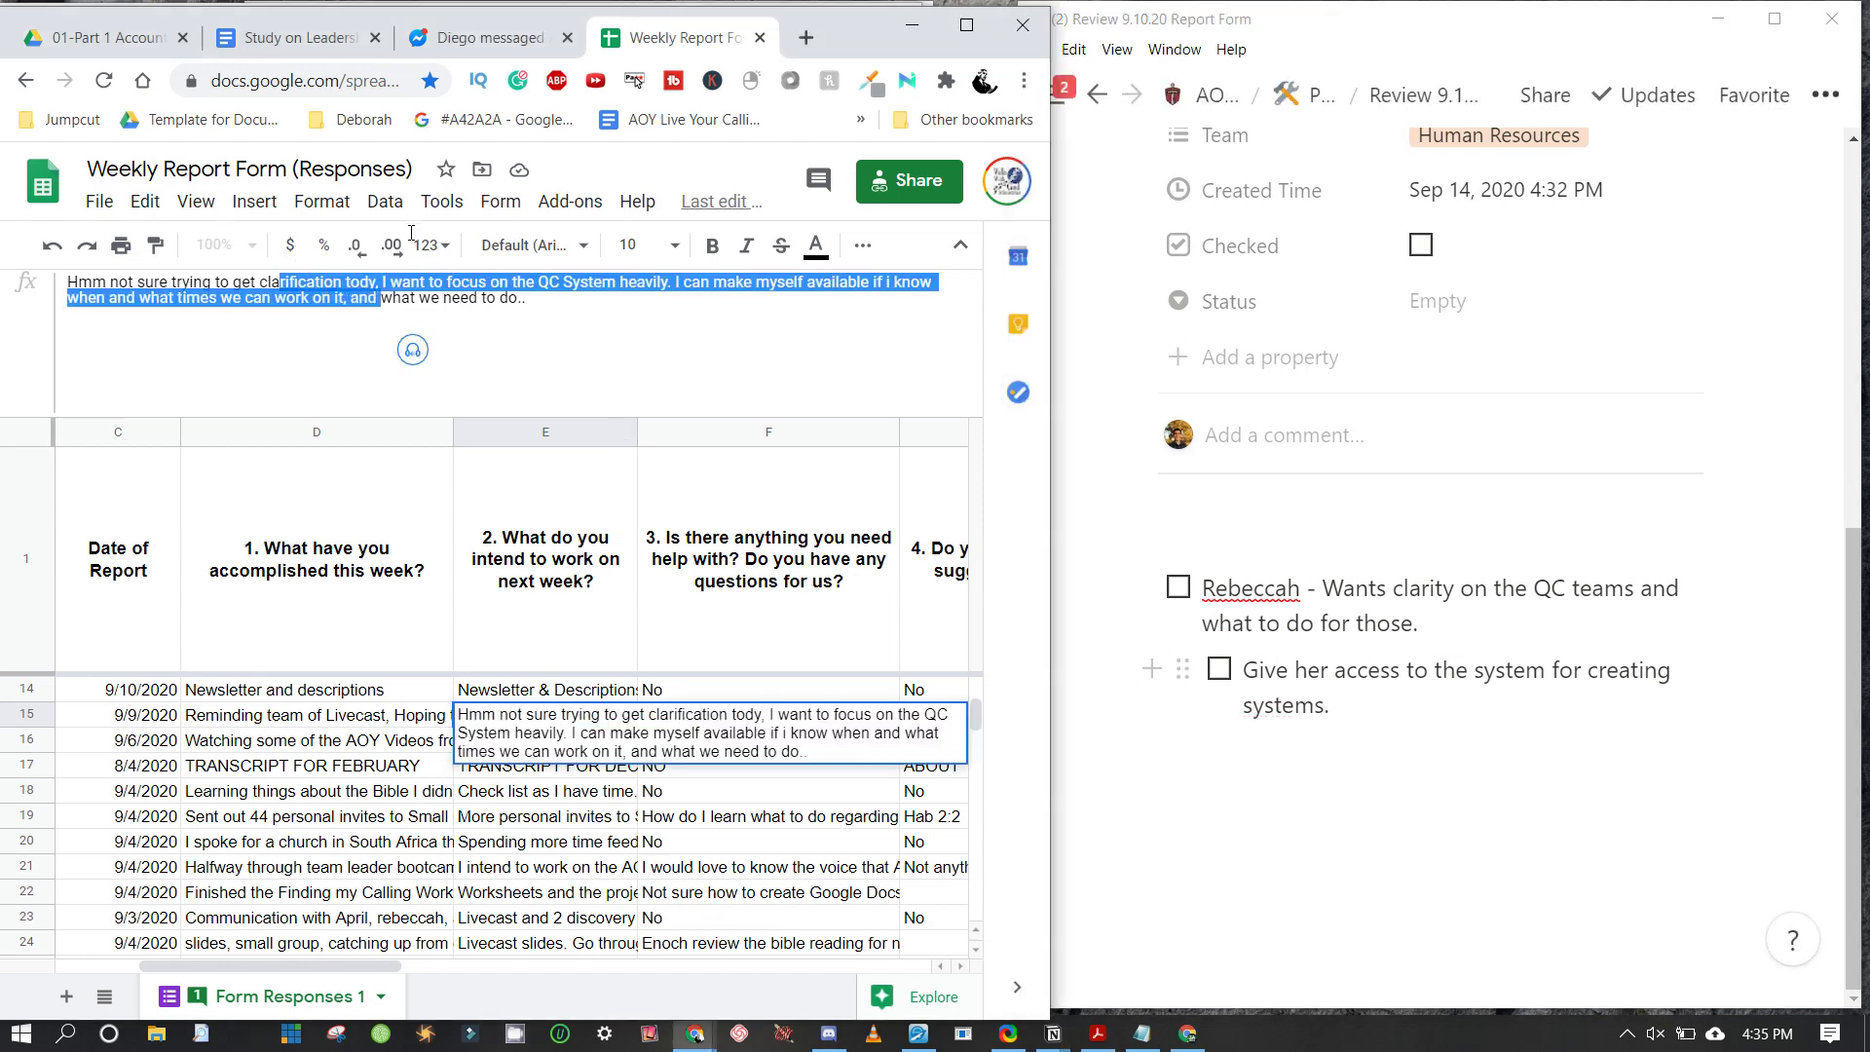
pyautogui.click(1062, 584)
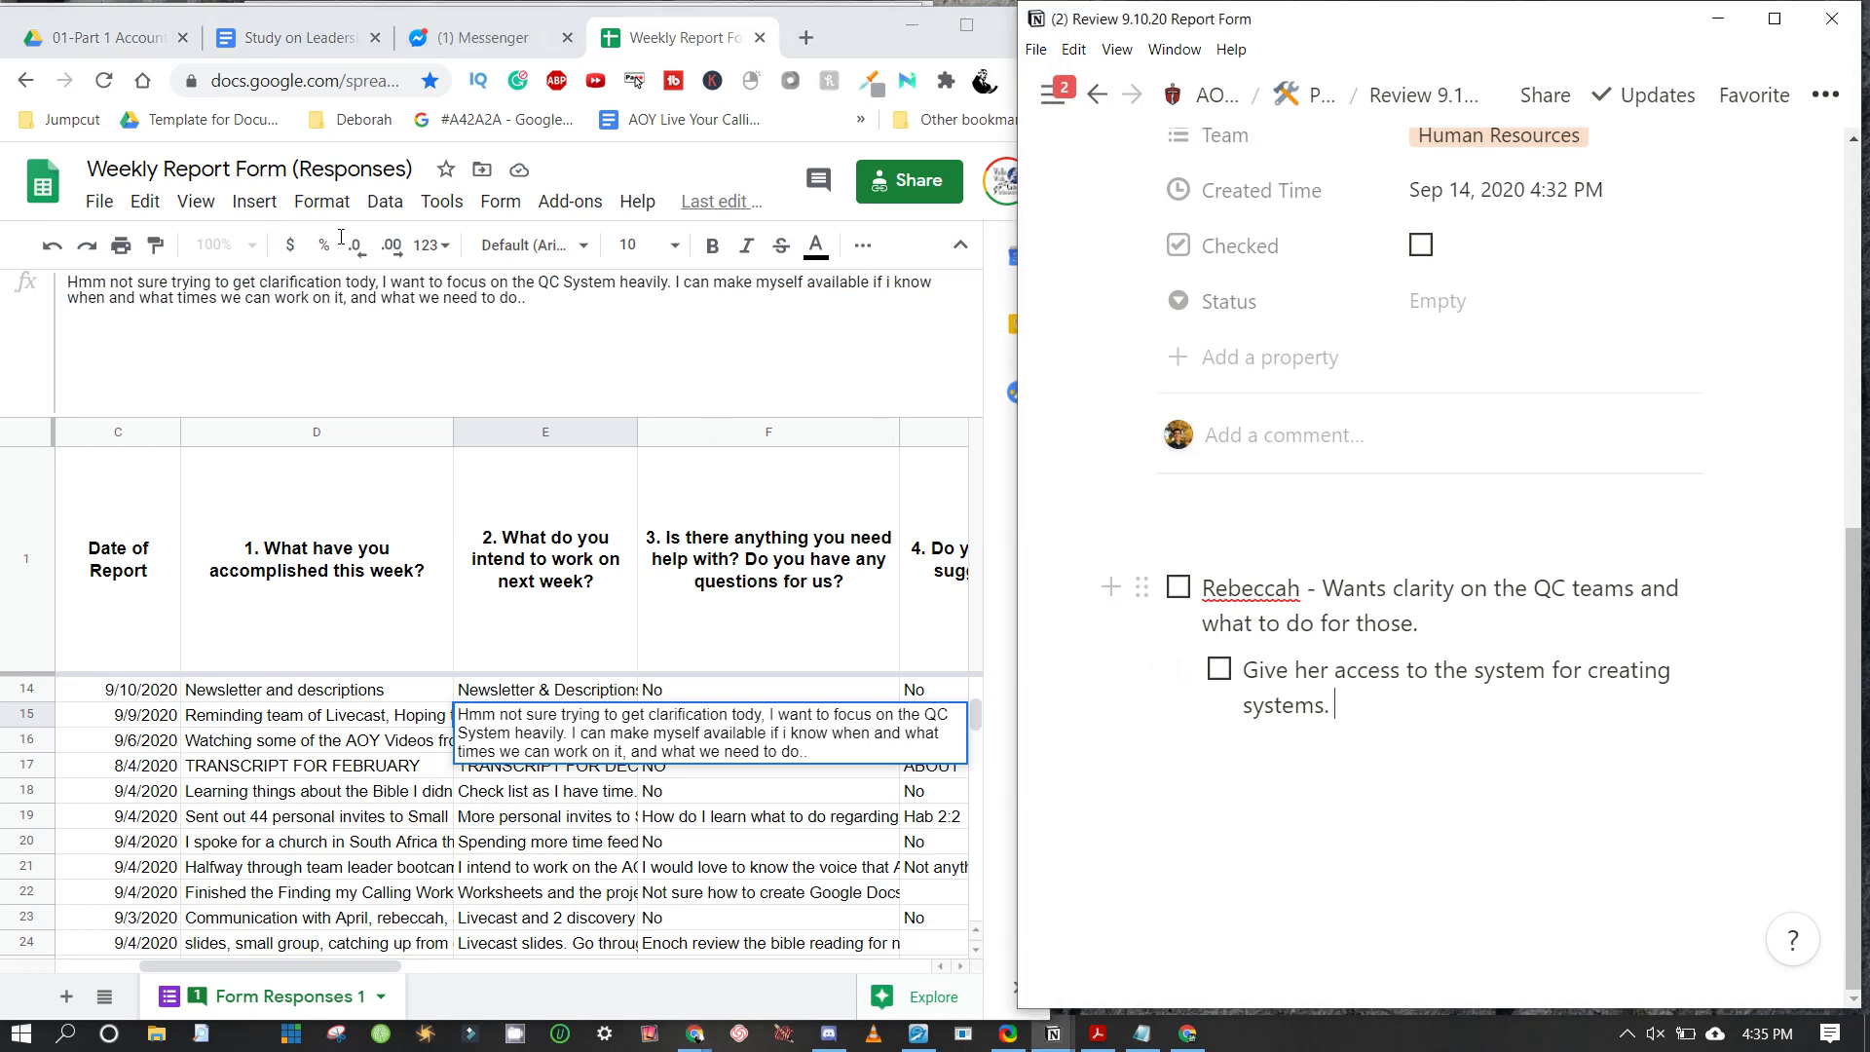
pyautogui.moveTo(93, 297); pyautogui.dragTo(525, 297)
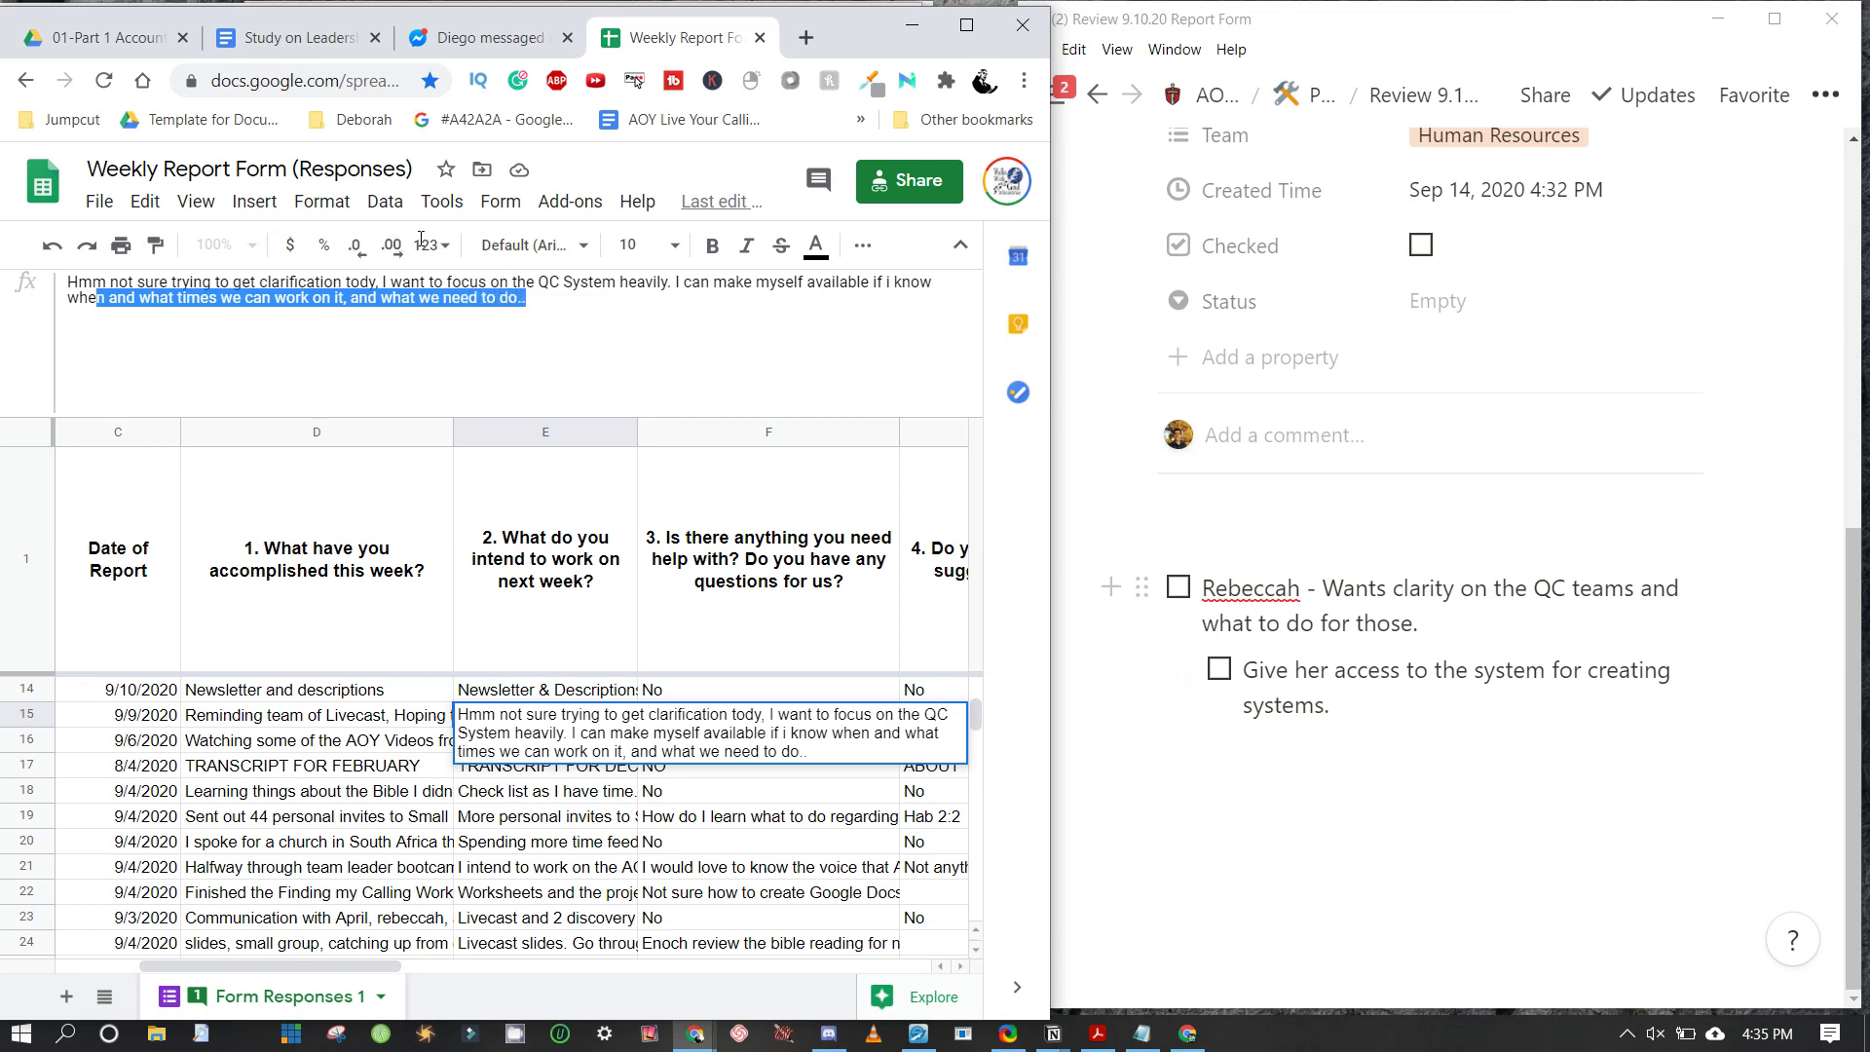
pyautogui.click(276, 892)
pyautogui.click(721, 715)
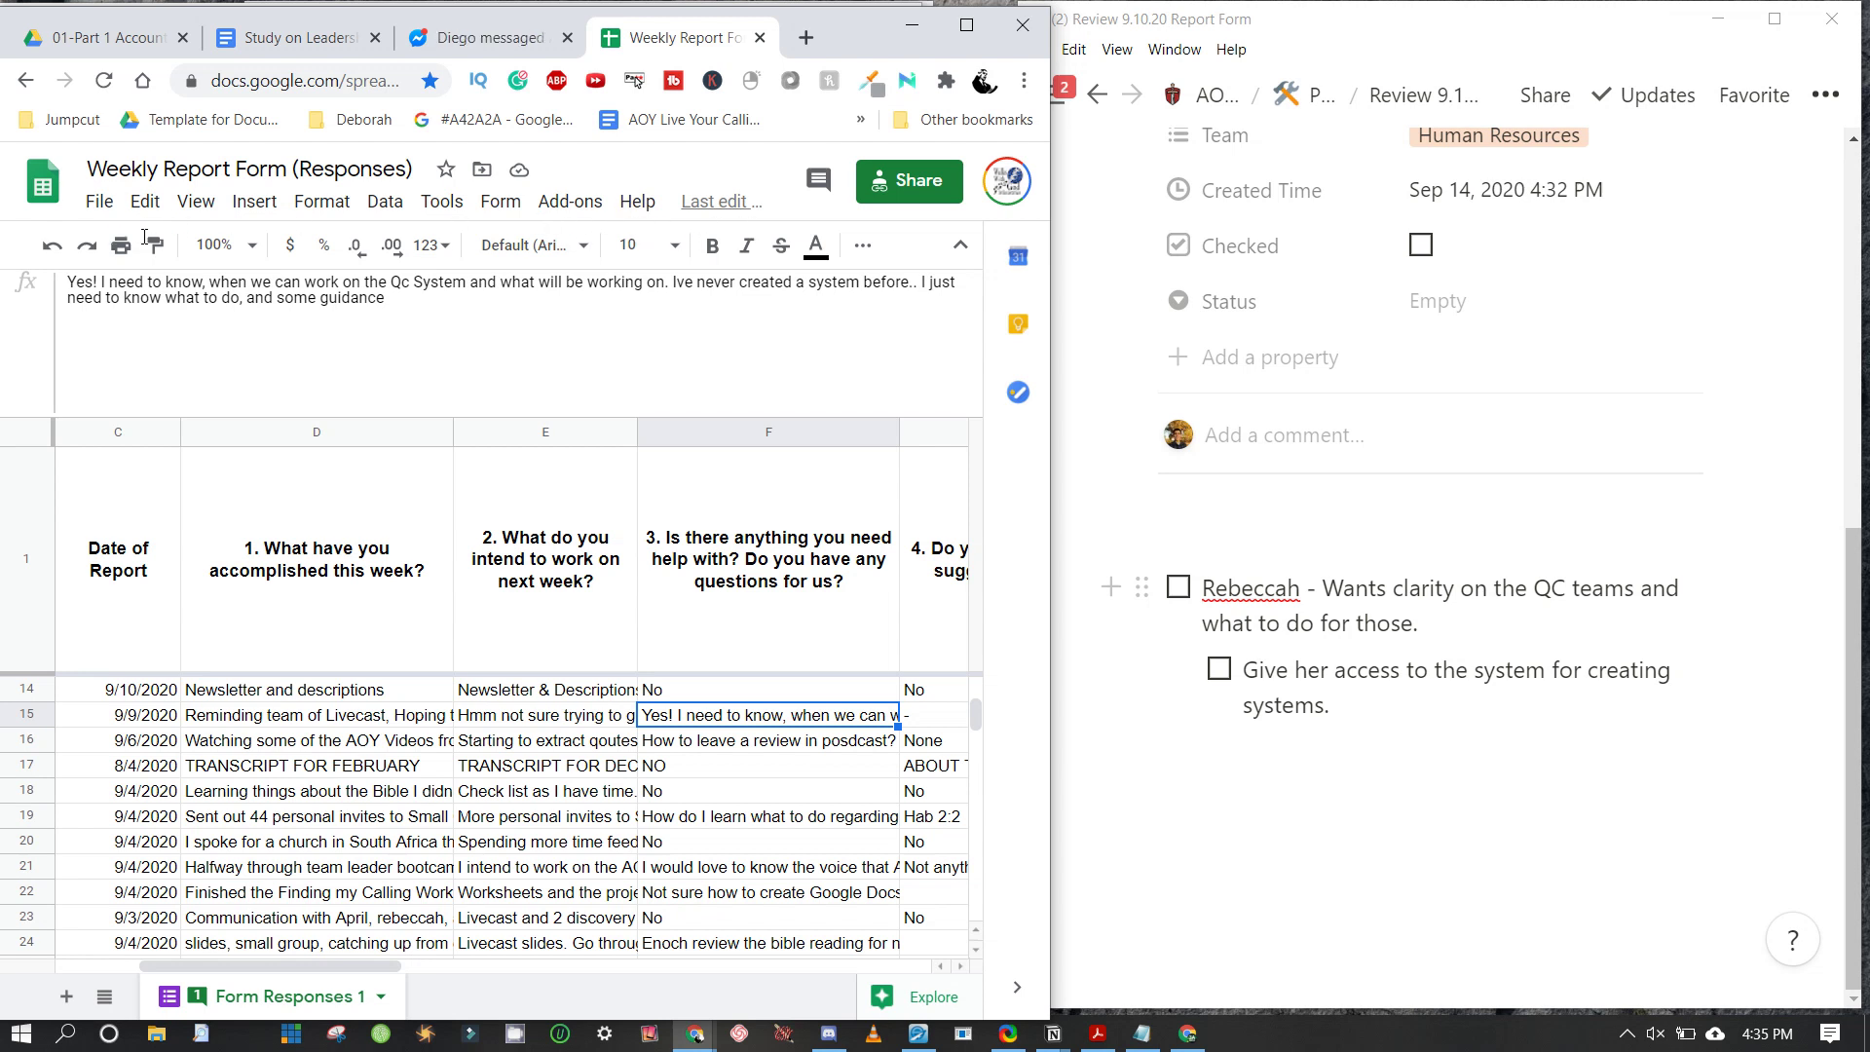
pyautogui.moveTo(176, 297); pyautogui.dragTo(387, 298)
pyautogui.click(386, 297)
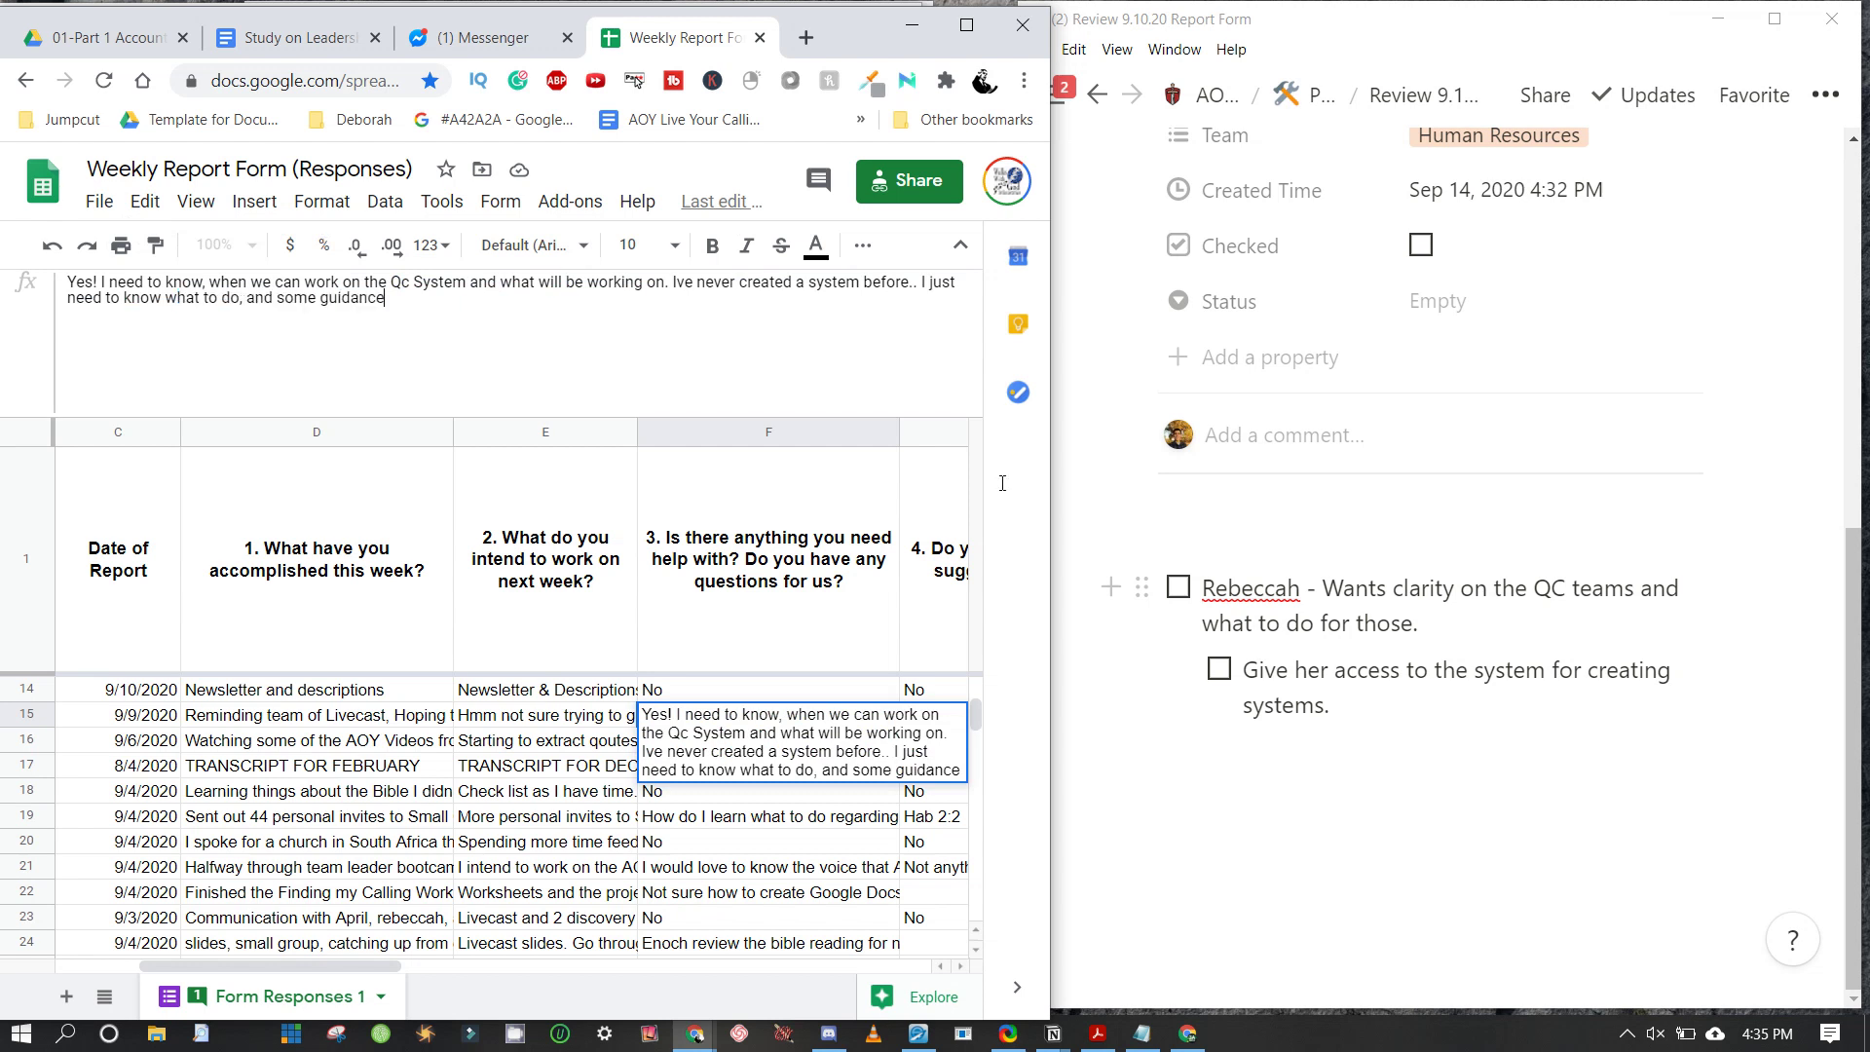
# Step: Add a second nested to-do: 'Wants to know when we can work on it.'
pyautogui.click(1086, 565)
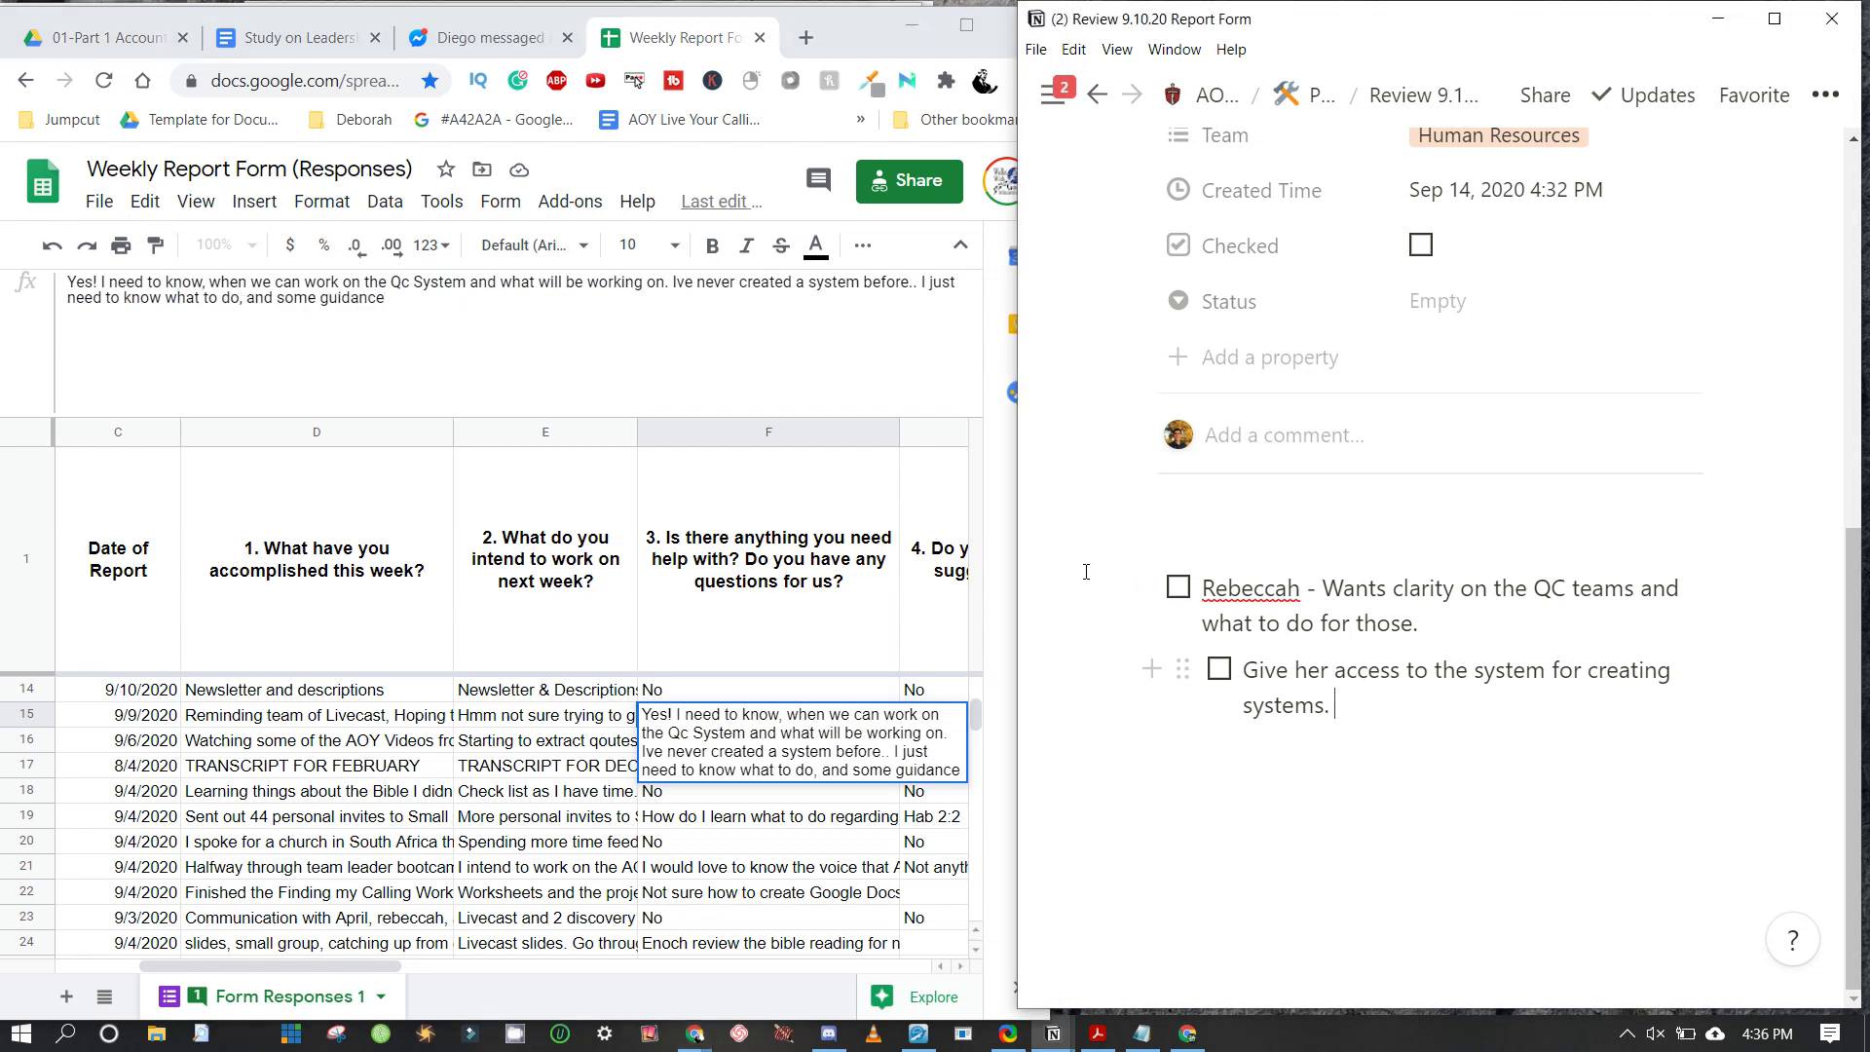
pyautogui.press('Return')
pyautogui.write('Wan')
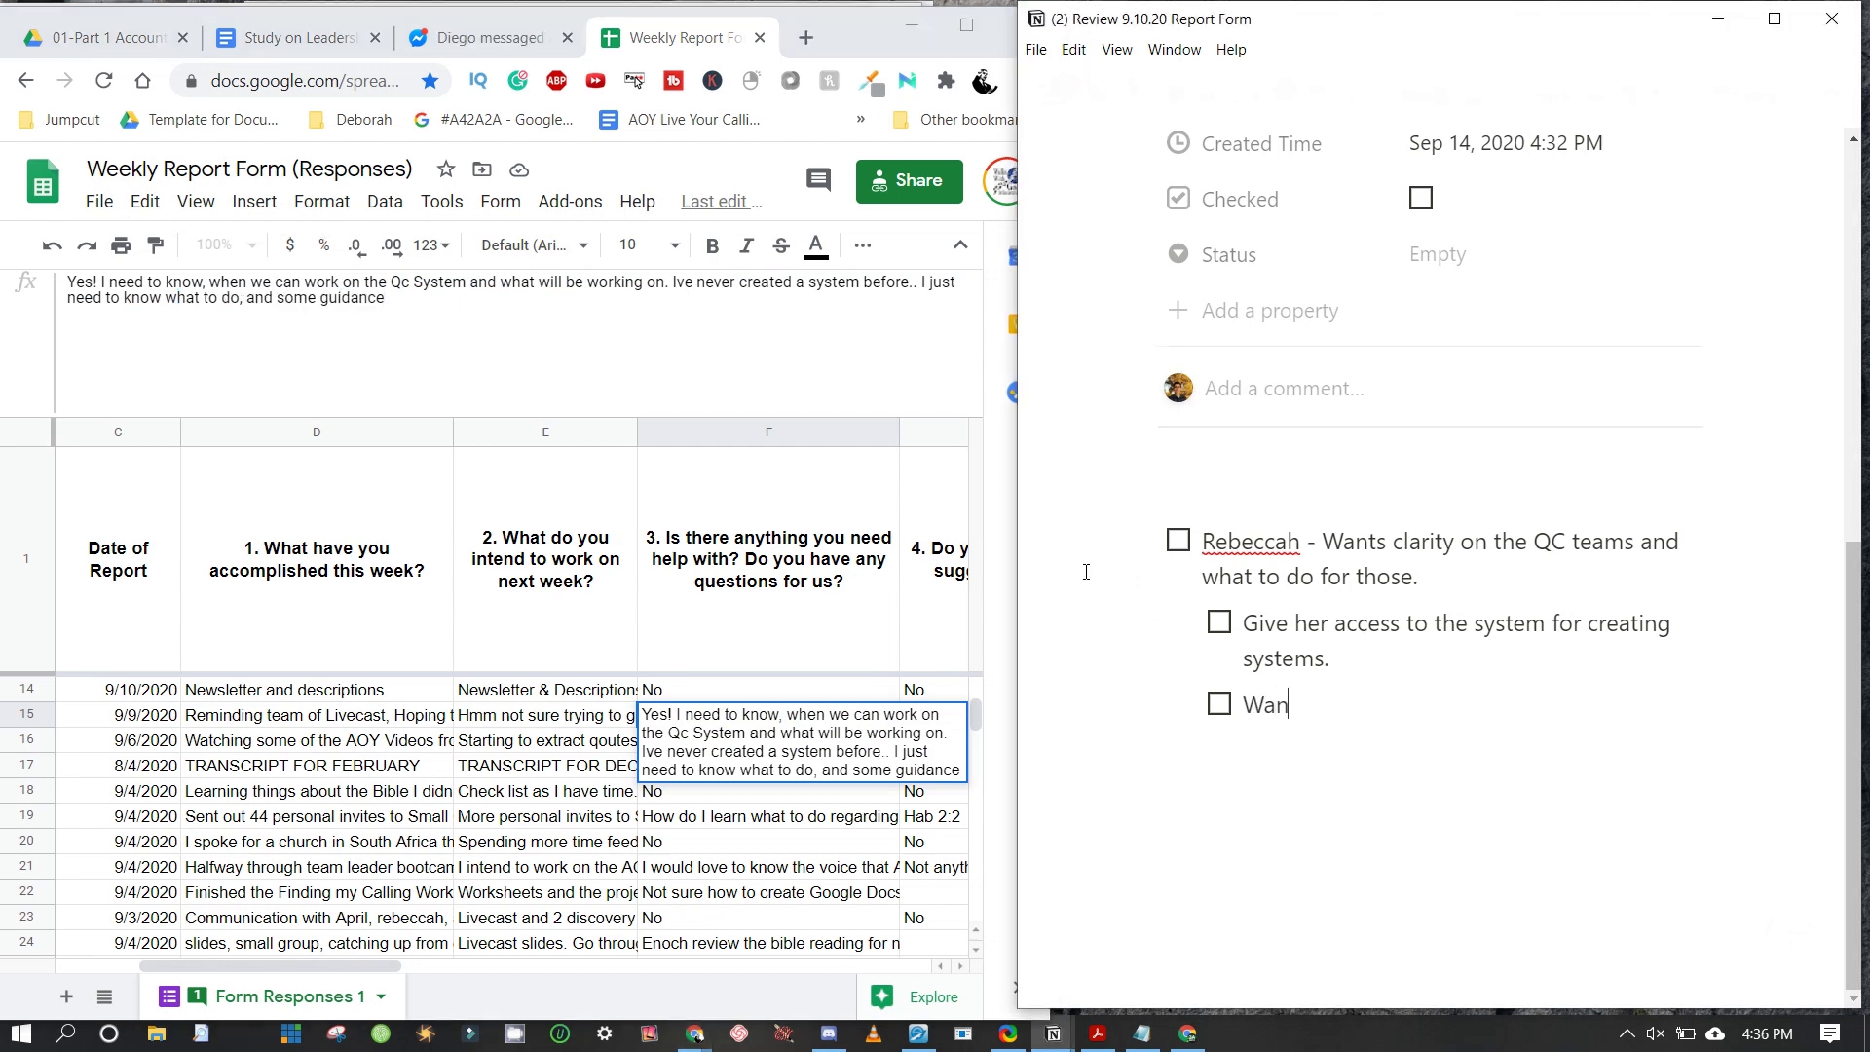
pyautogui.write('ts to know when we')
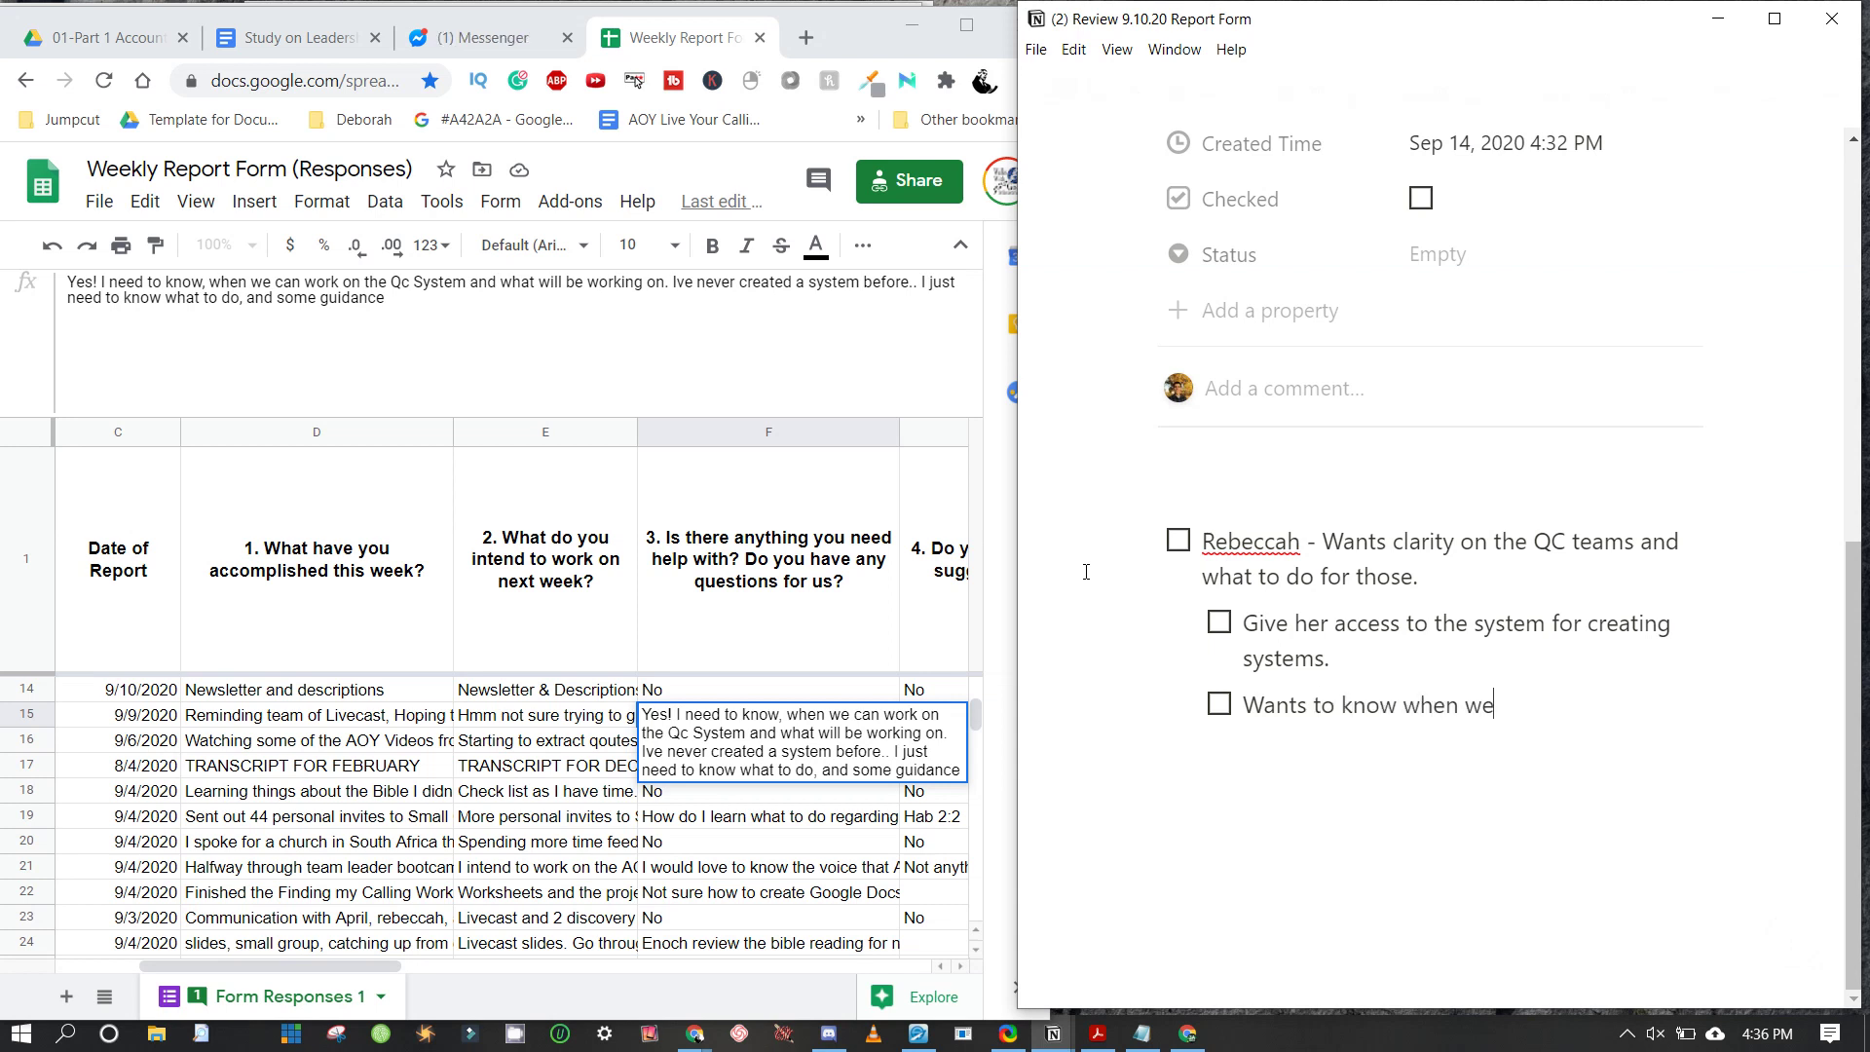
pyautogui.write(' can work on it.')
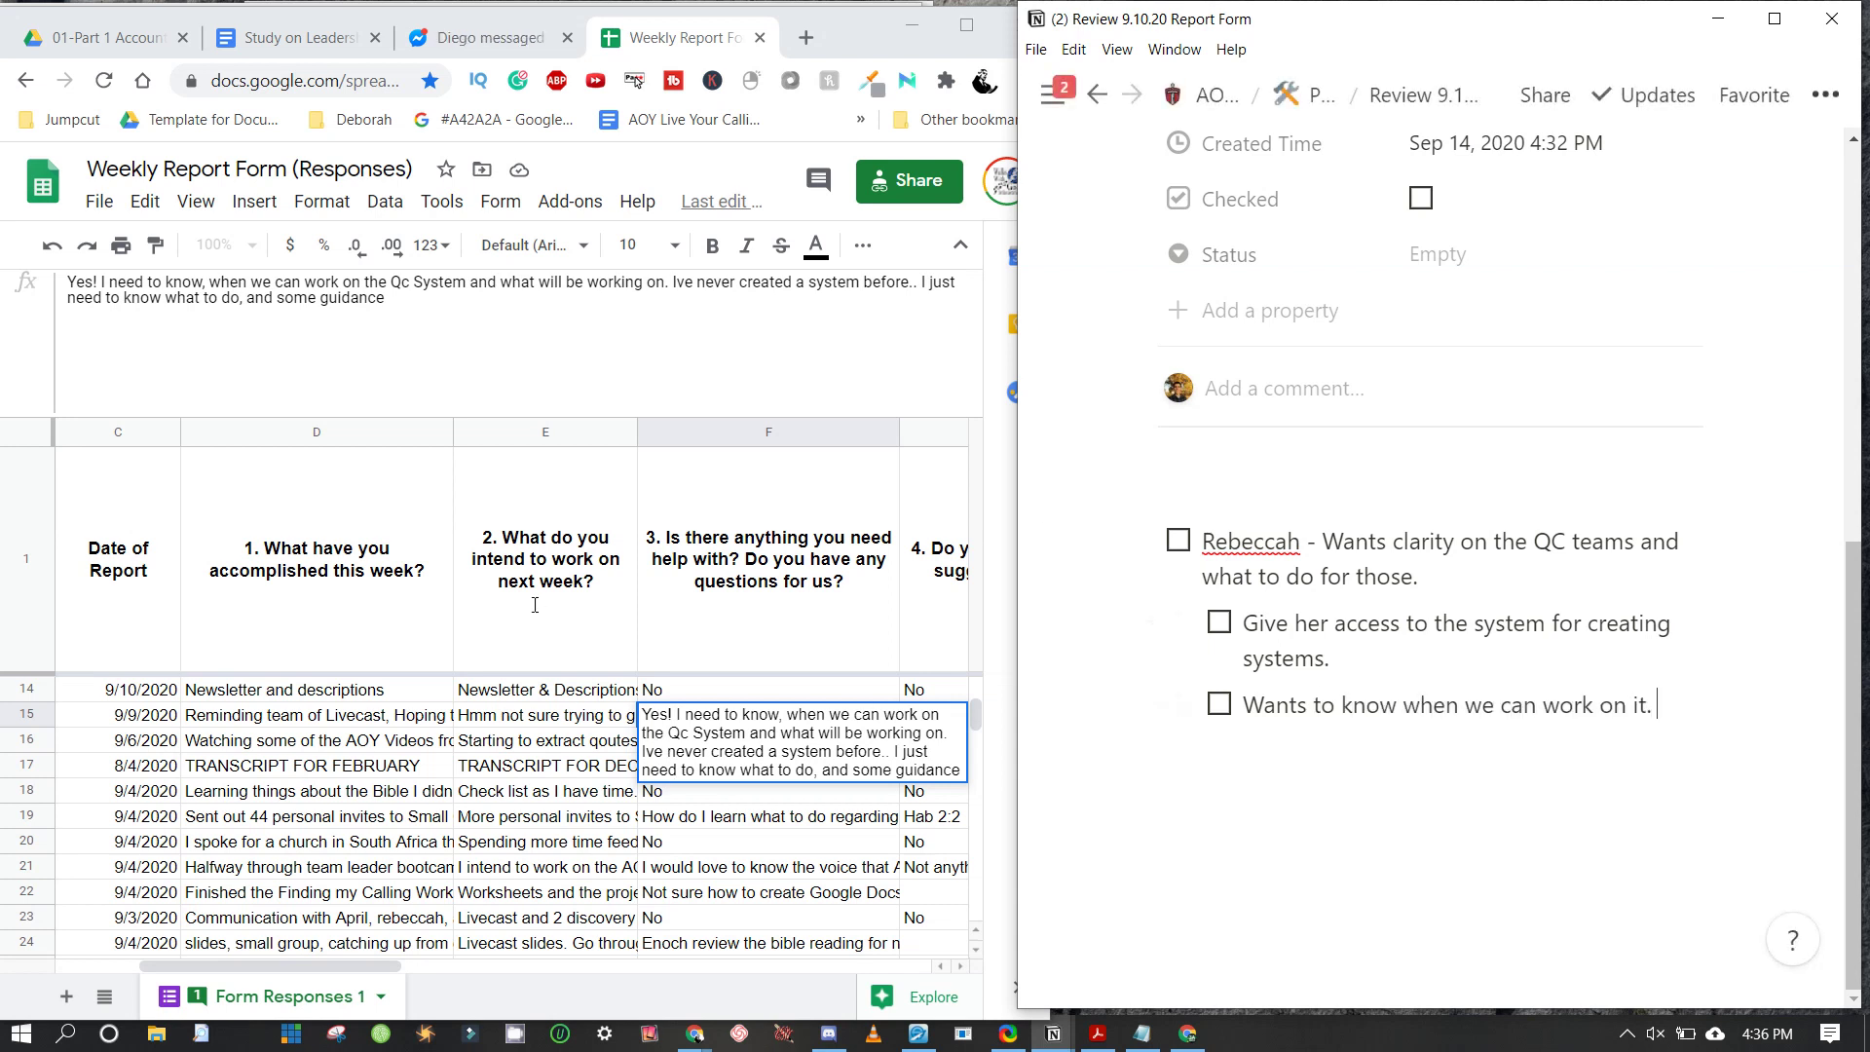
pyautogui.click(479, 613)
pyautogui.press('Up')
pyautogui.press('Right')
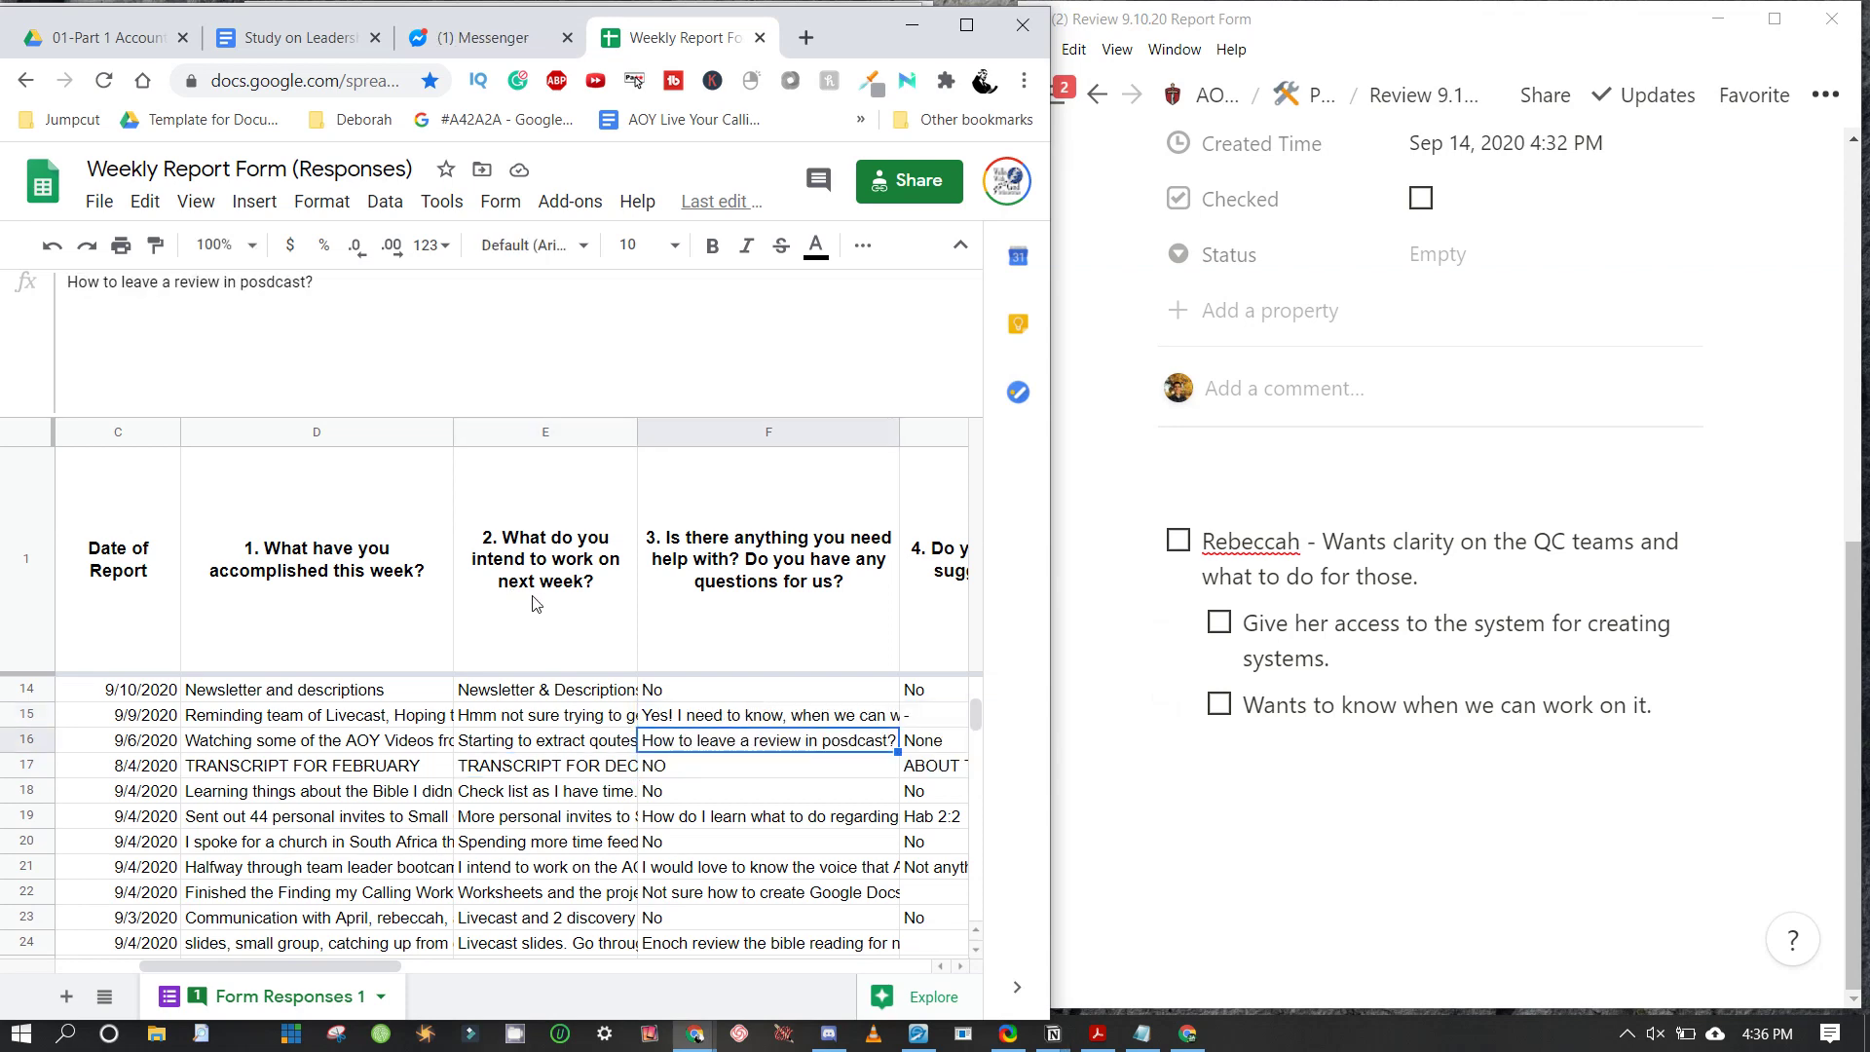
pyautogui.press('Right')
pyautogui.hscroll(5, 533, 604)
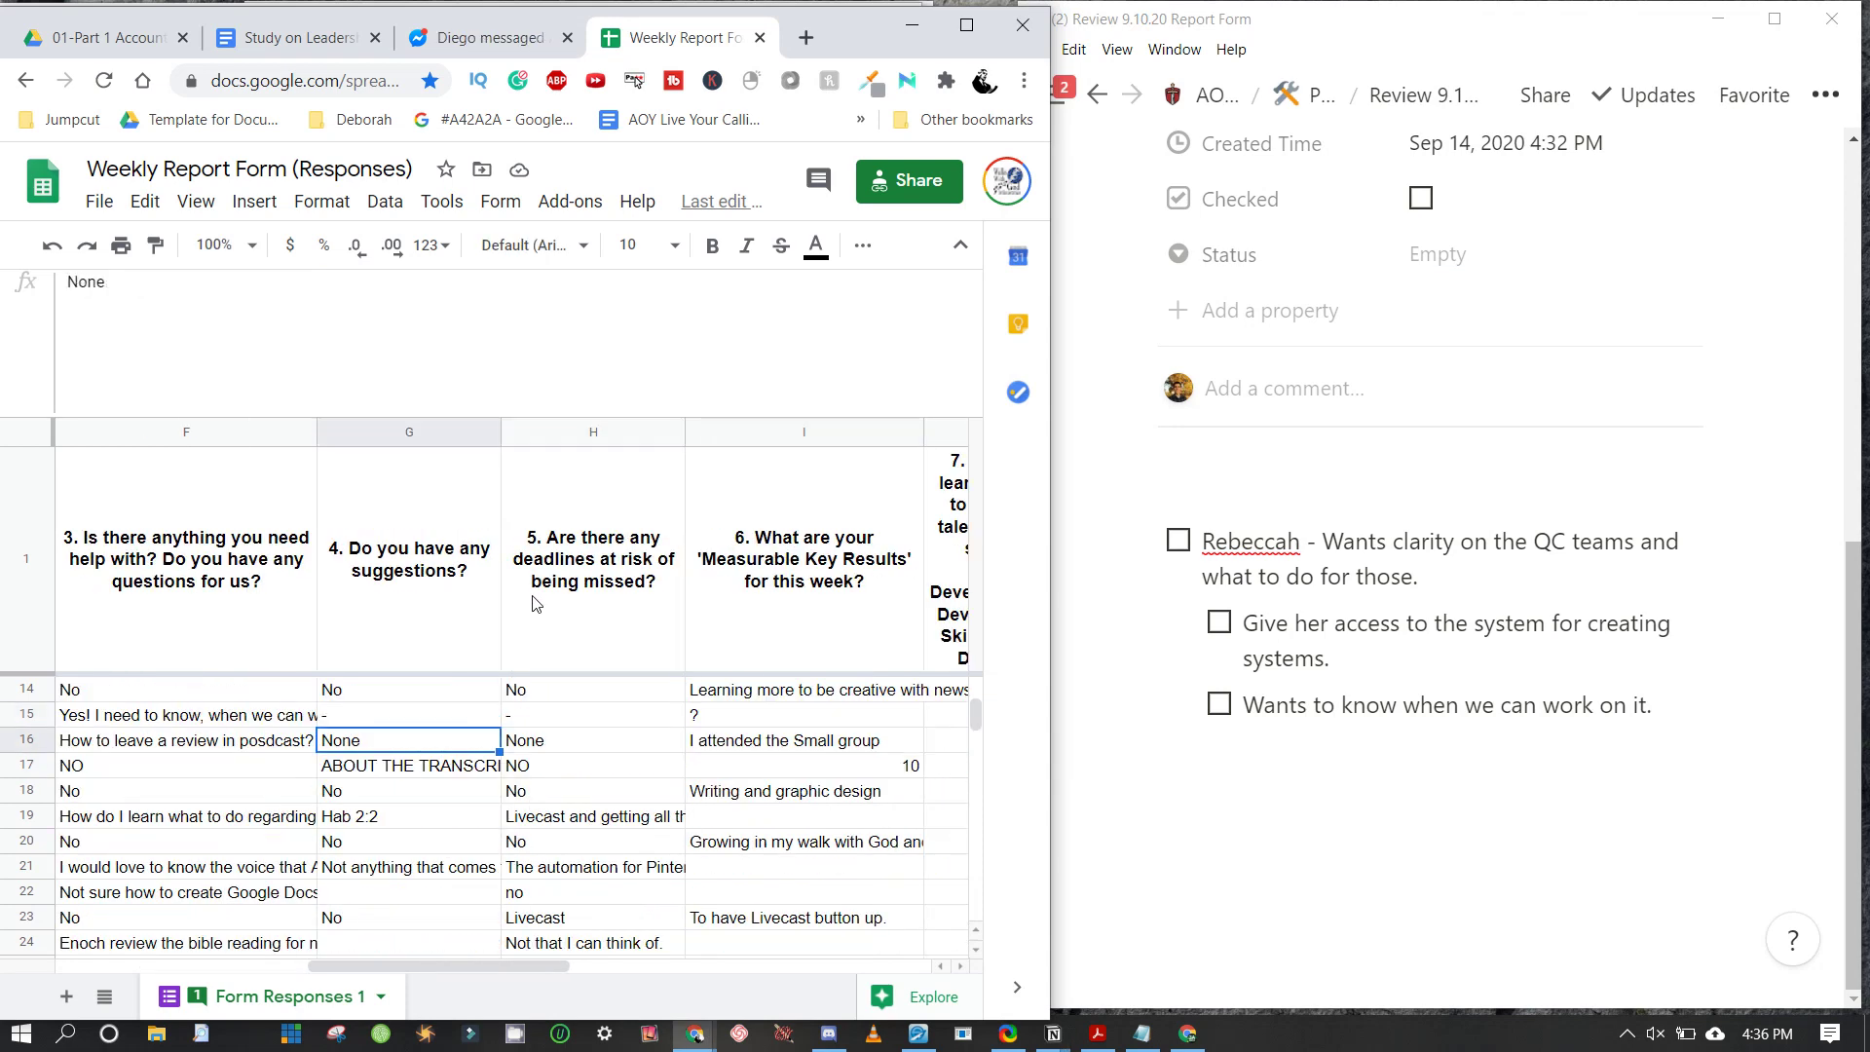
pyautogui.press('Left')
pyautogui.press('Right')
pyautogui.press('Left')
pyautogui.press('Right')
pyautogui.press('Left')
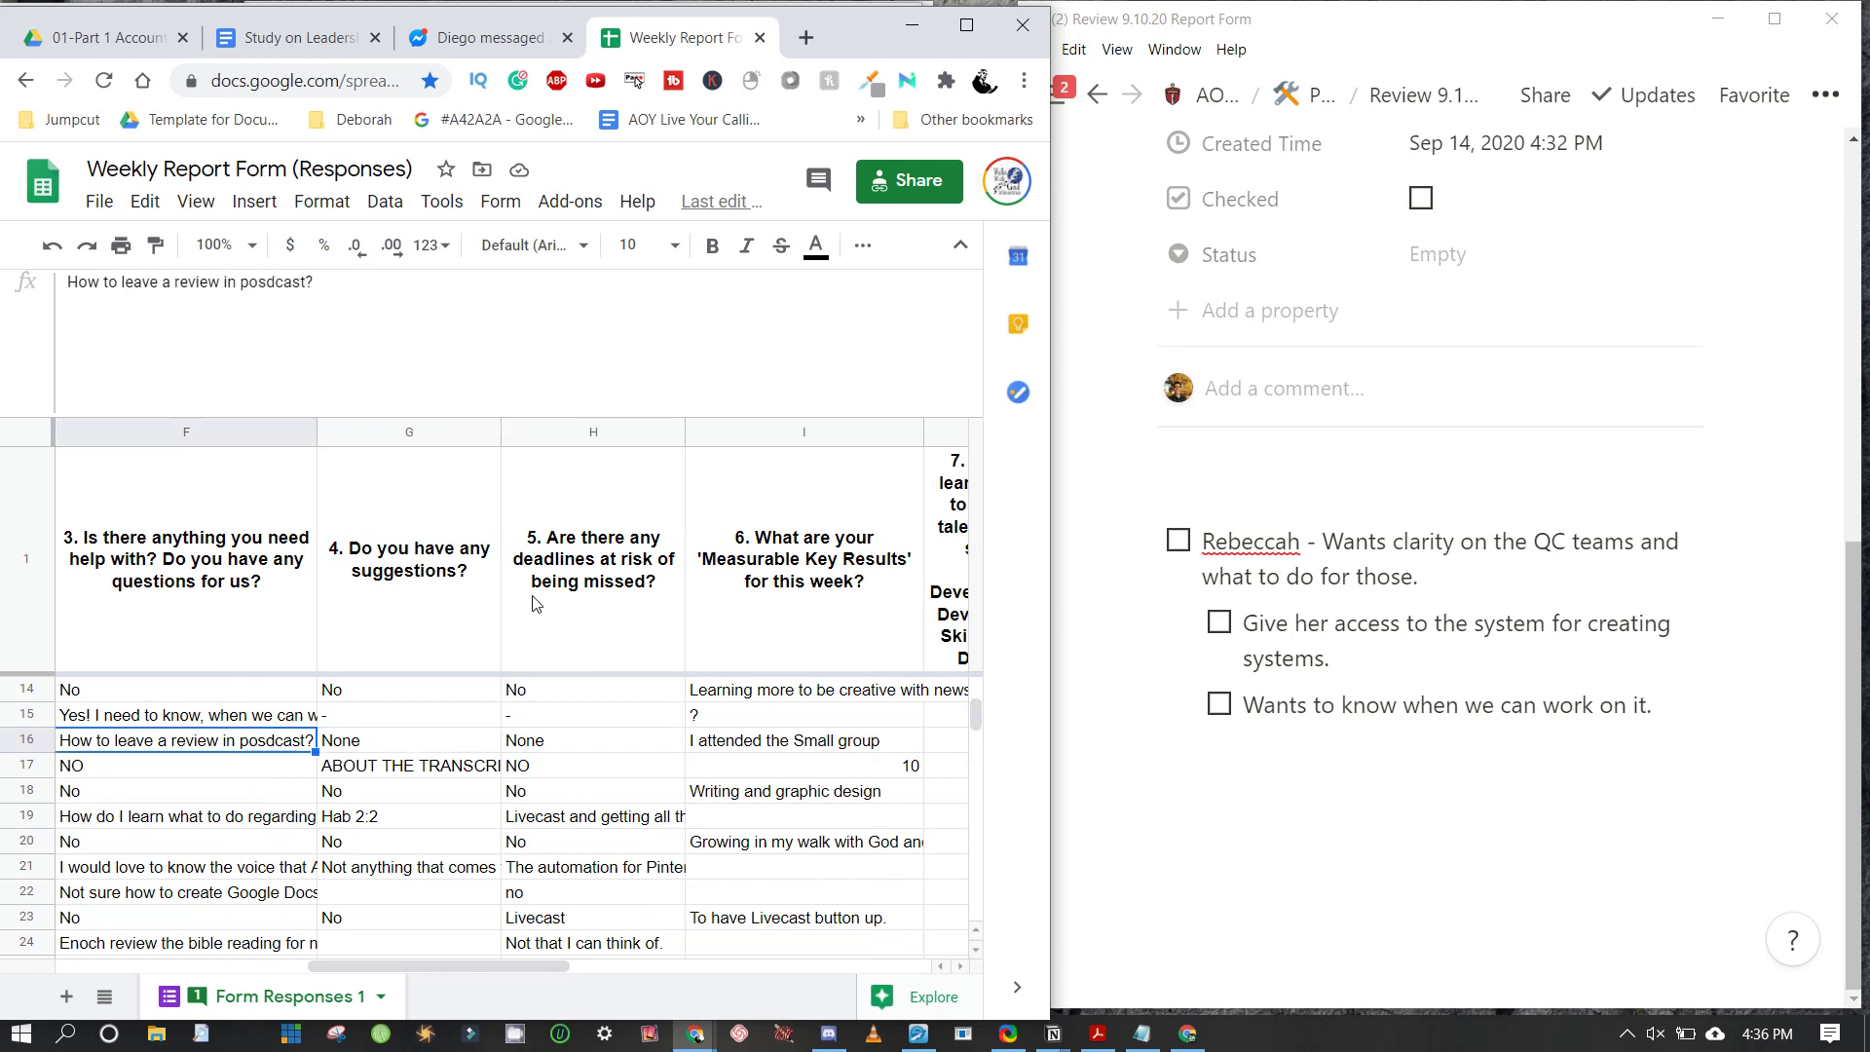
pyautogui.press('Left')
pyautogui.press('Left')
pyautogui.press('Right')
pyautogui.press('Right')
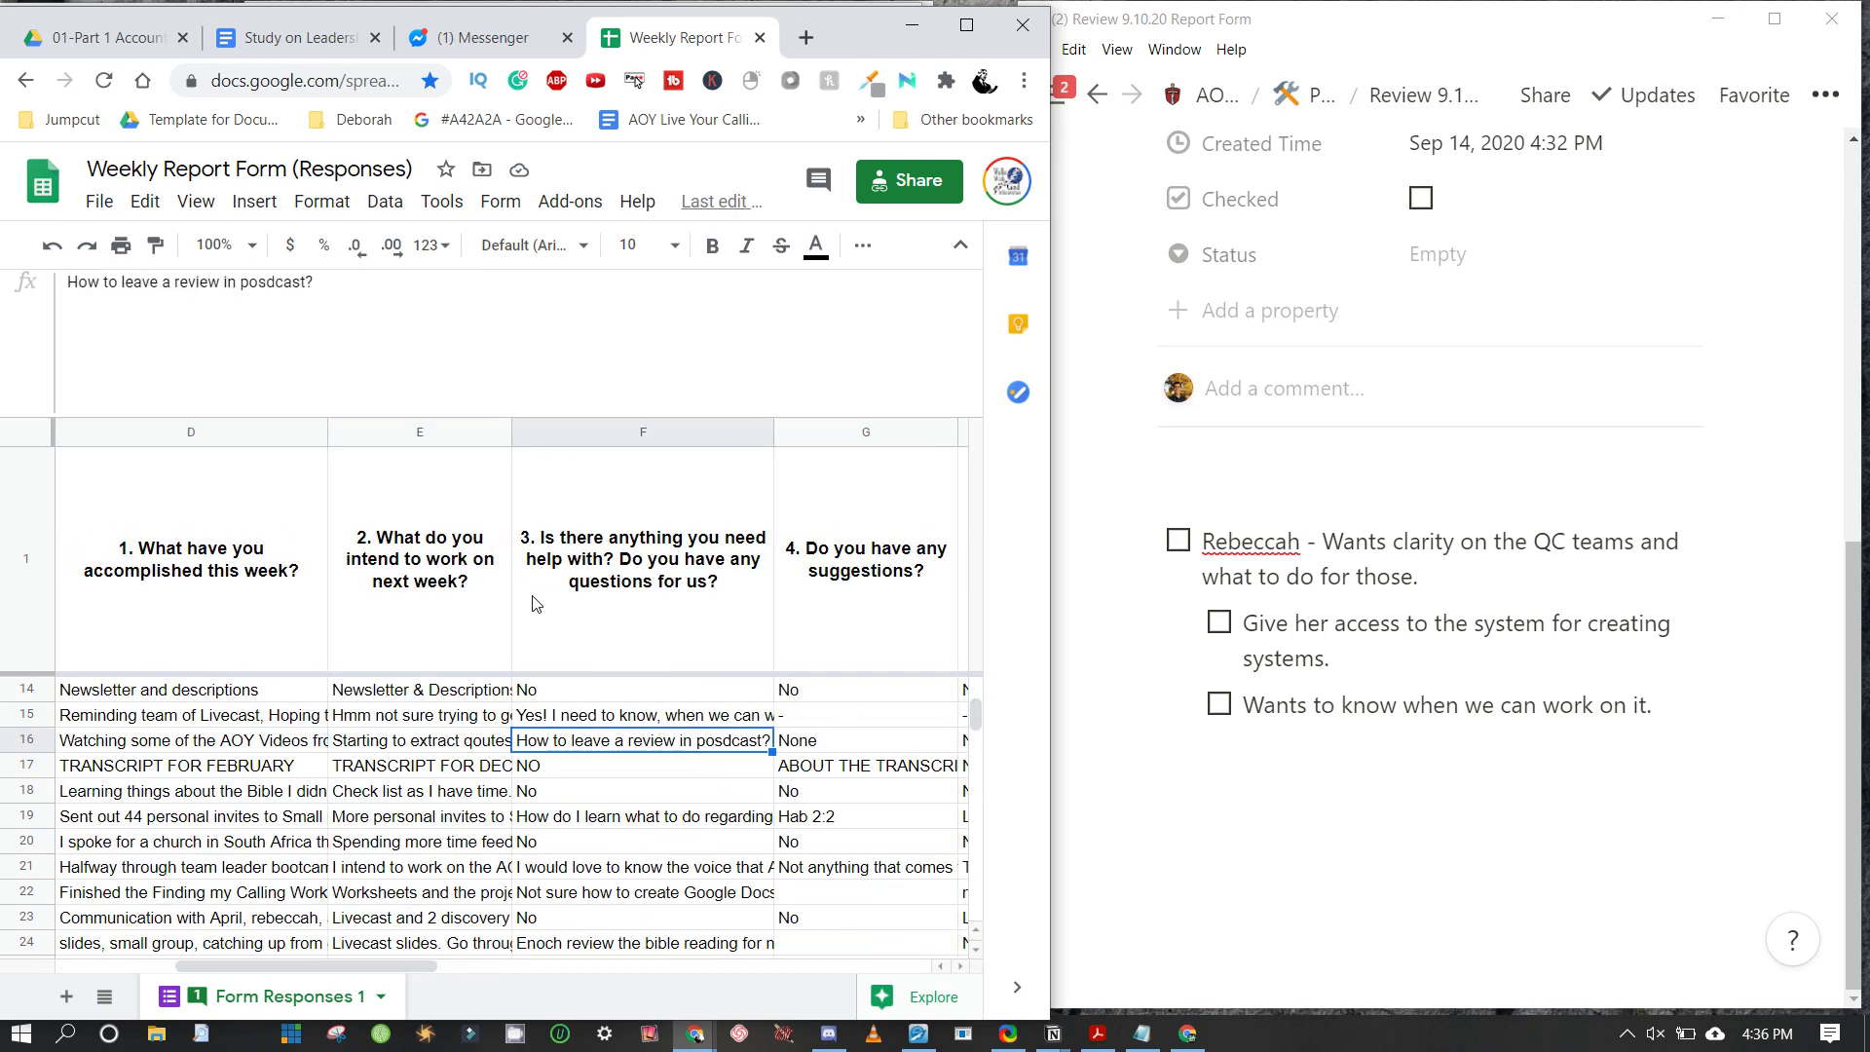
pyautogui.press('Left')
pyautogui.press('Left')
pyautogui.press('Left')
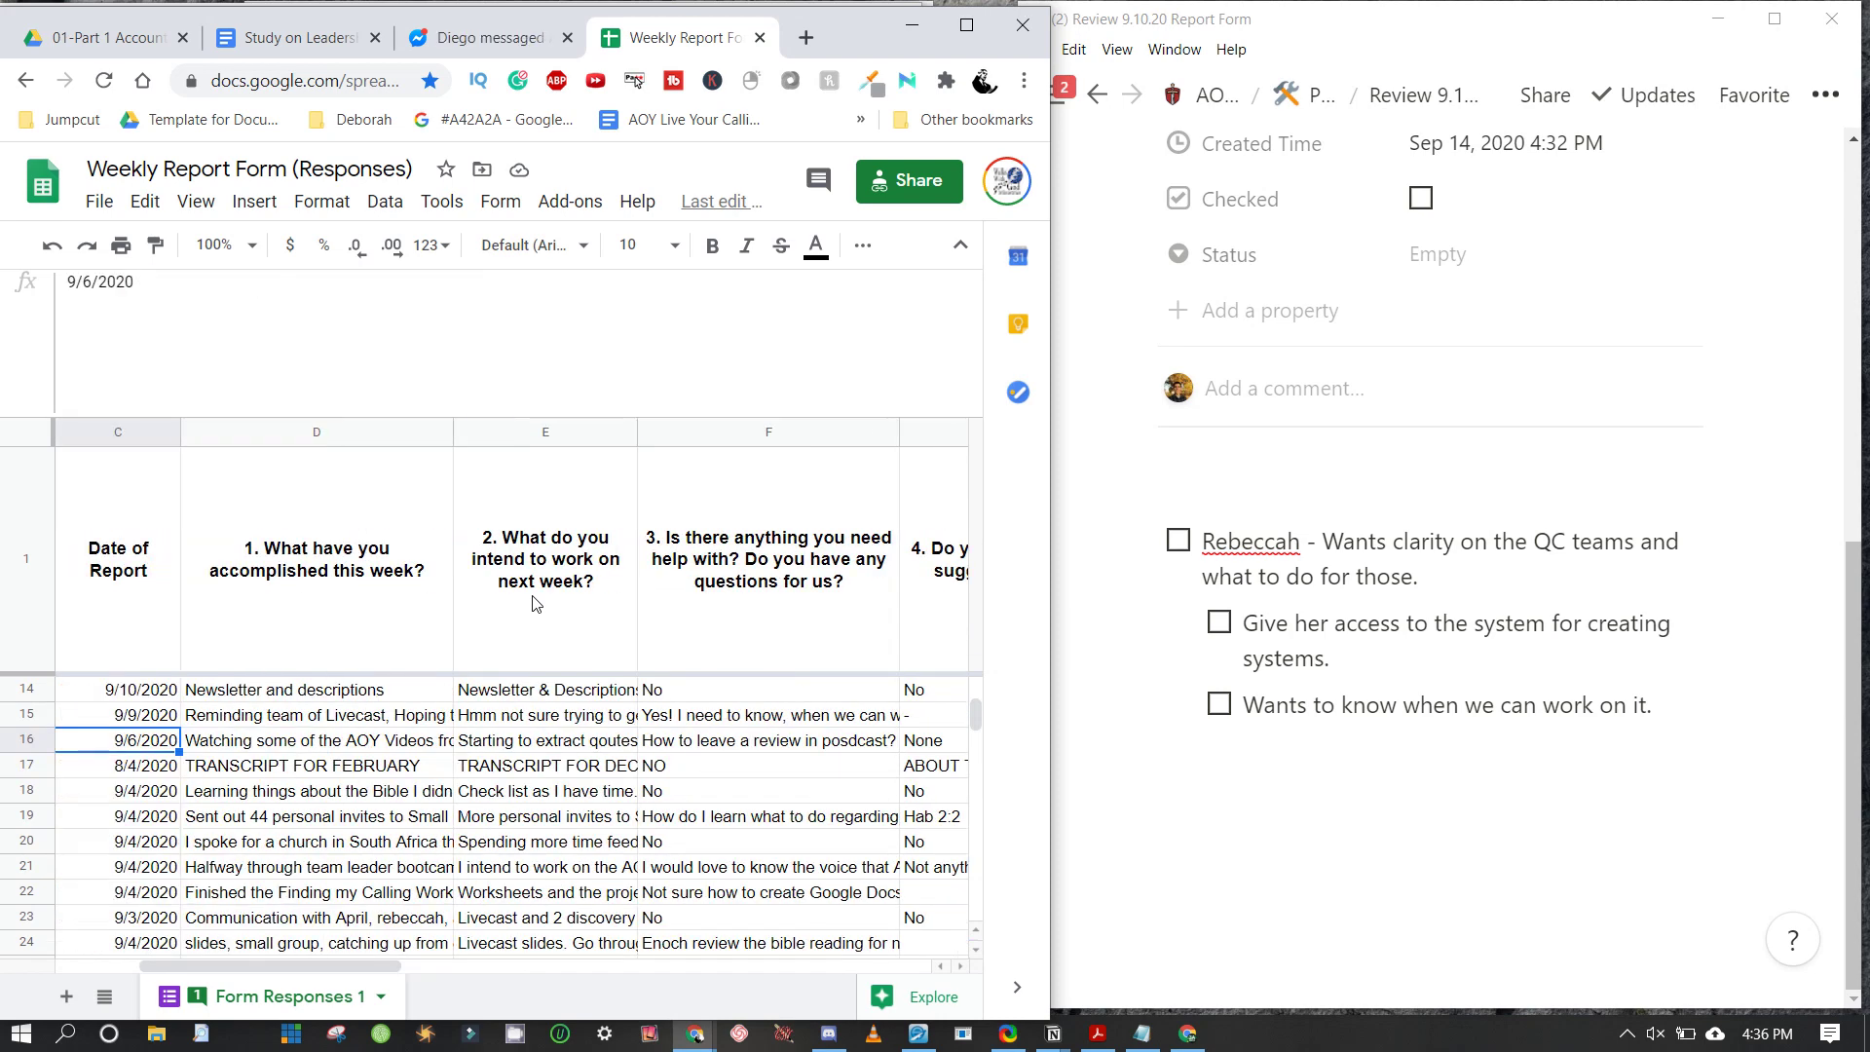
pyautogui.press('Right')
pyautogui.press('Right')
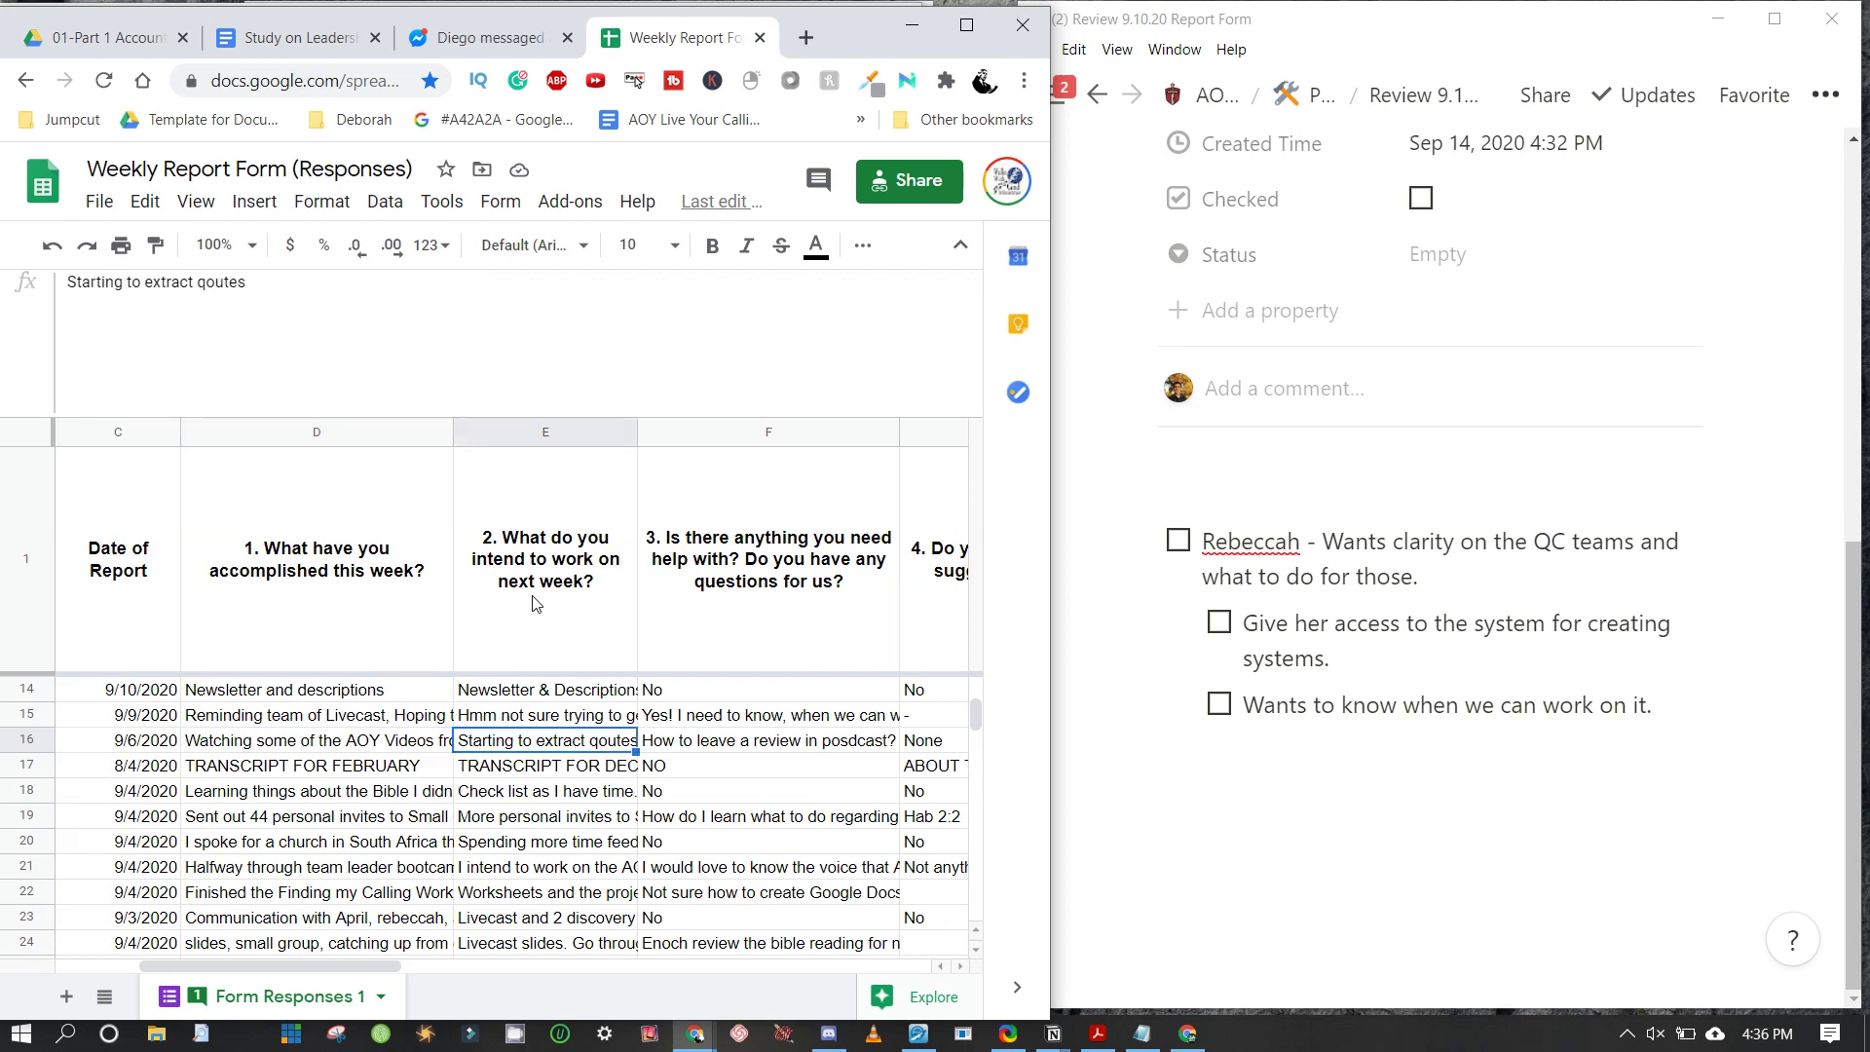
pyautogui.press('Left')
pyautogui.press('Left')
pyautogui.press('Left')
pyautogui.press('Right')
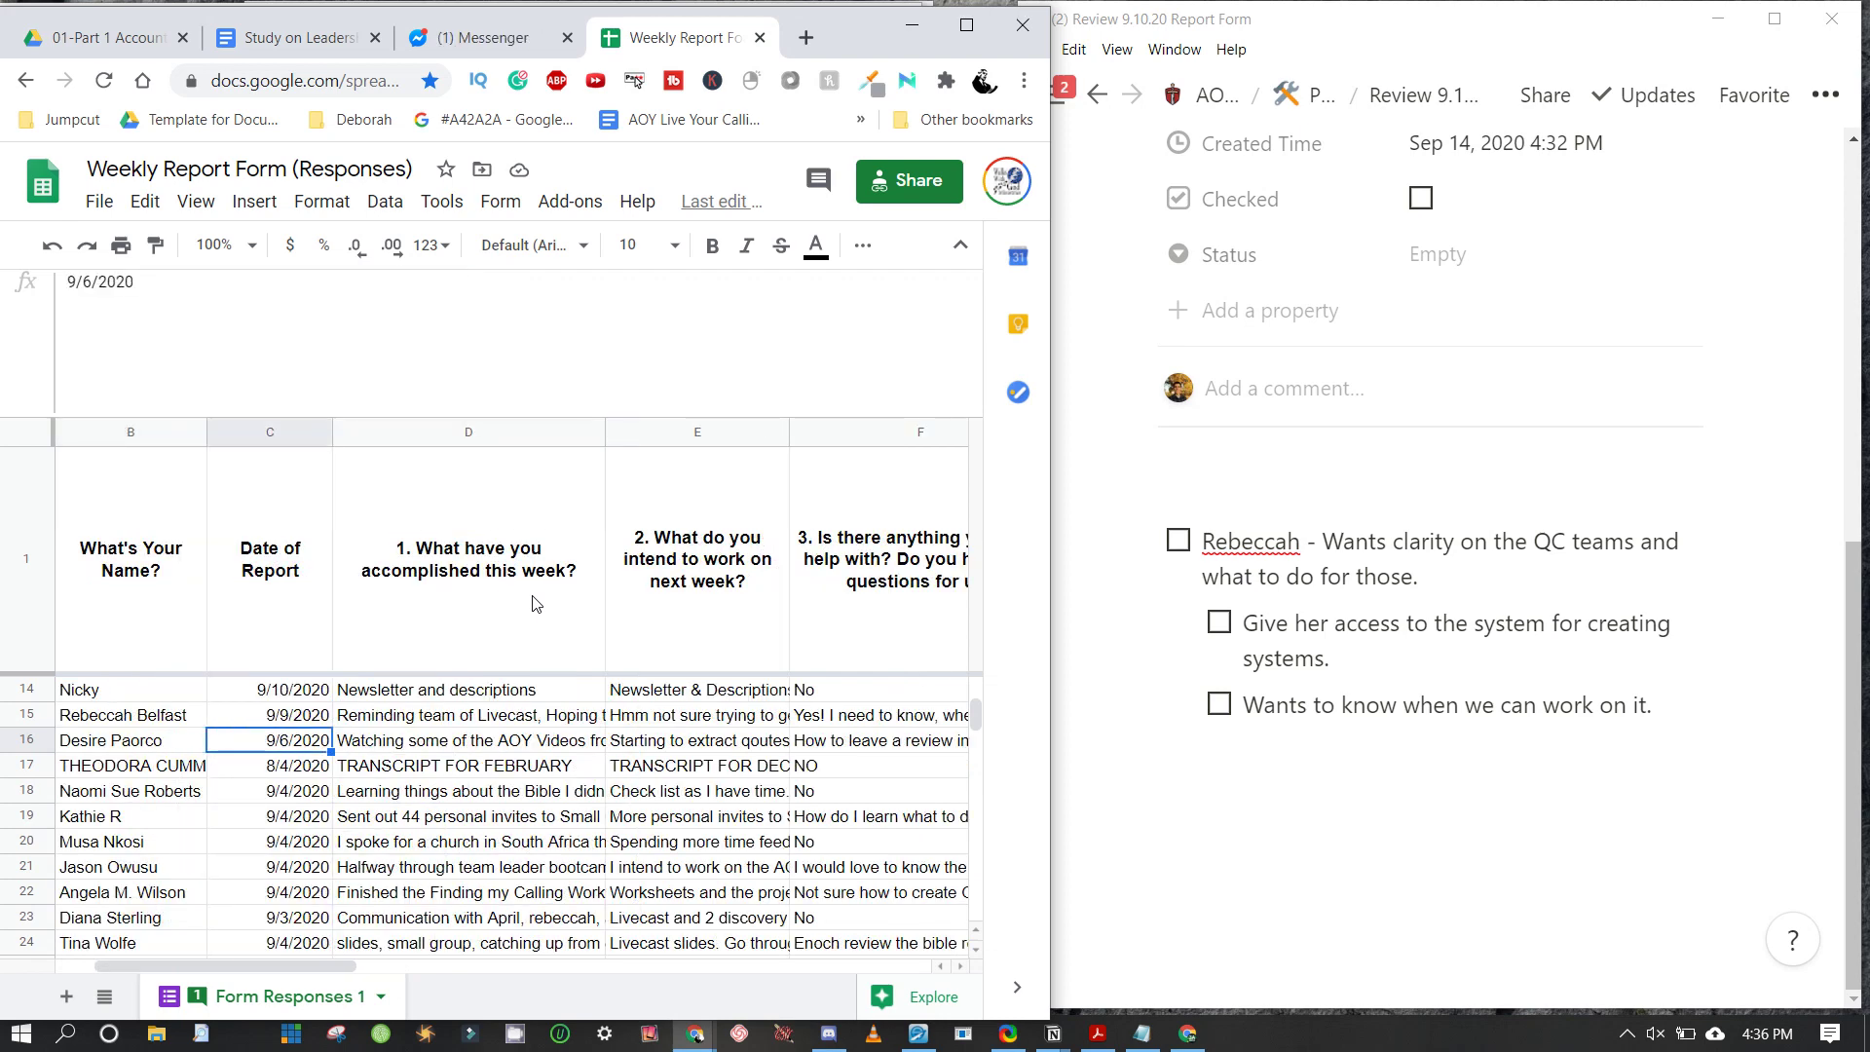
pyautogui.press('Left')
pyautogui.press('Up')
pyautogui.press('Right')
pyautogui.press('Right')
pyautogui.press('Right')
pyautogui.press('Right')
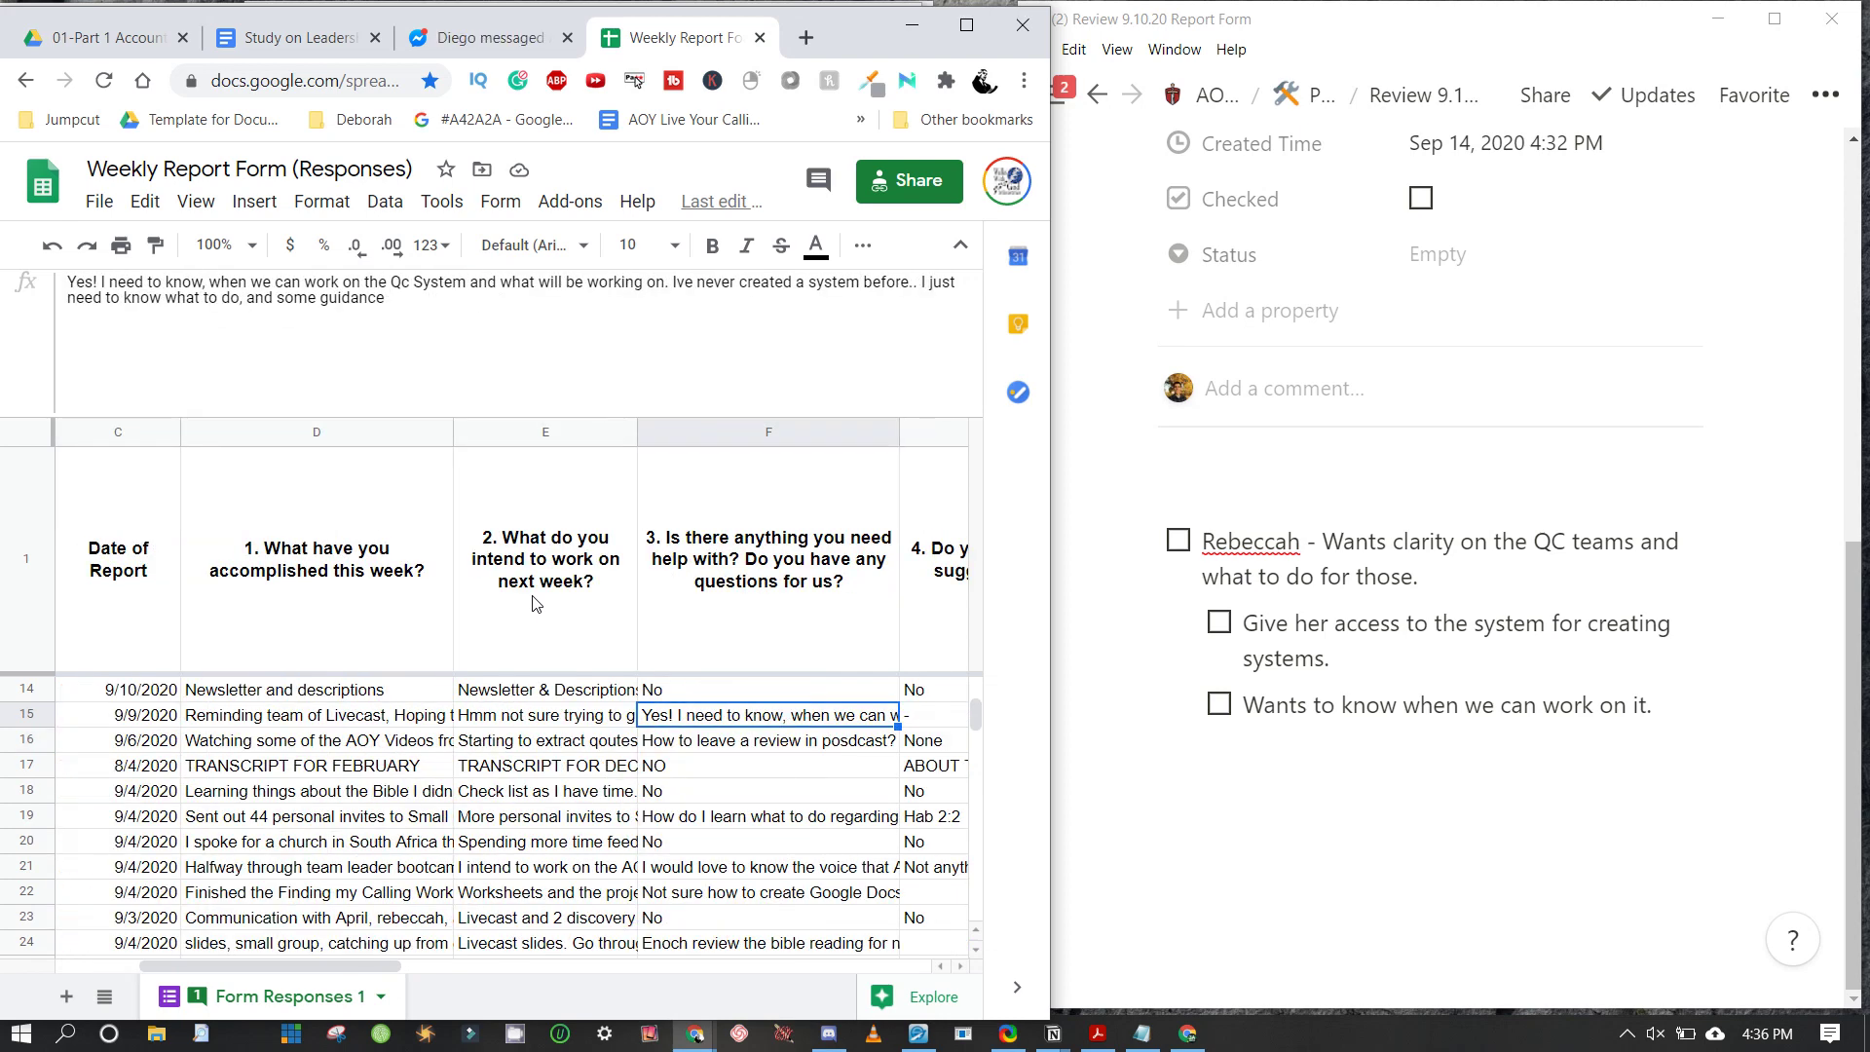
pyautogui.press('Right')
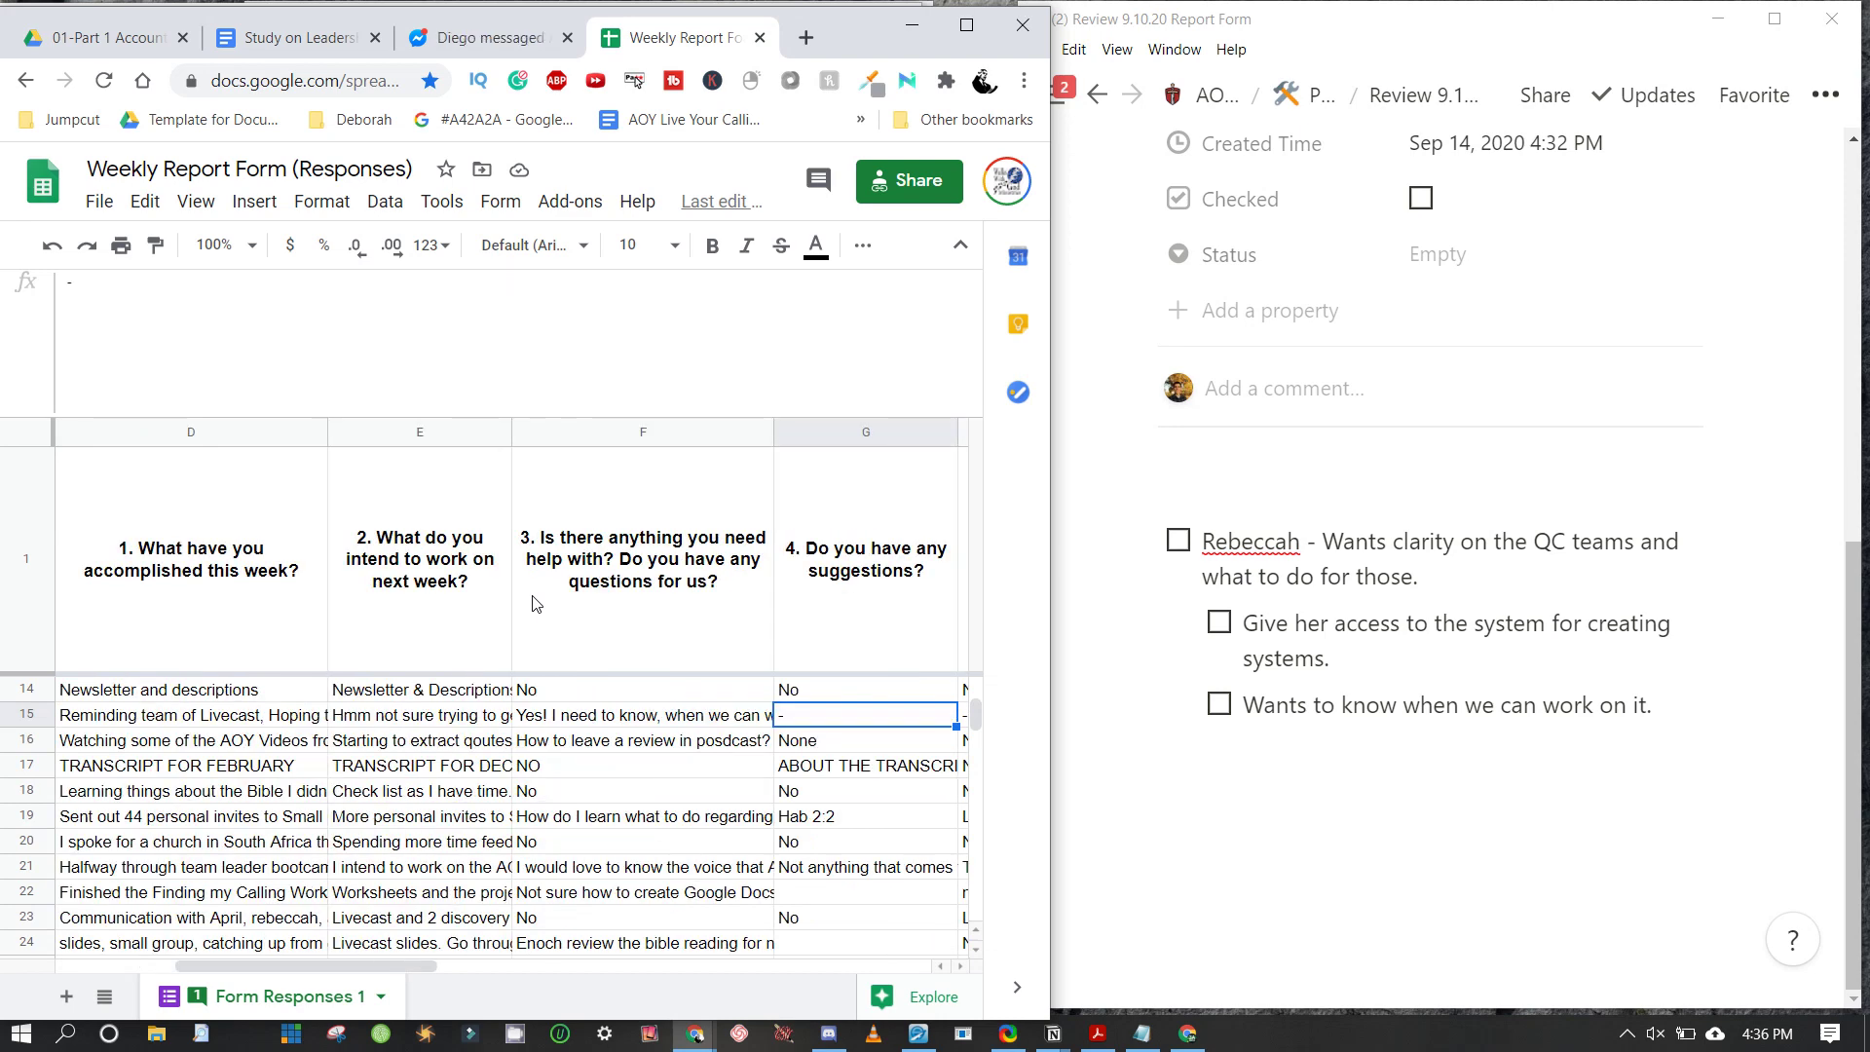
pyautogui.press('Right')
pyautogui.press('Right')
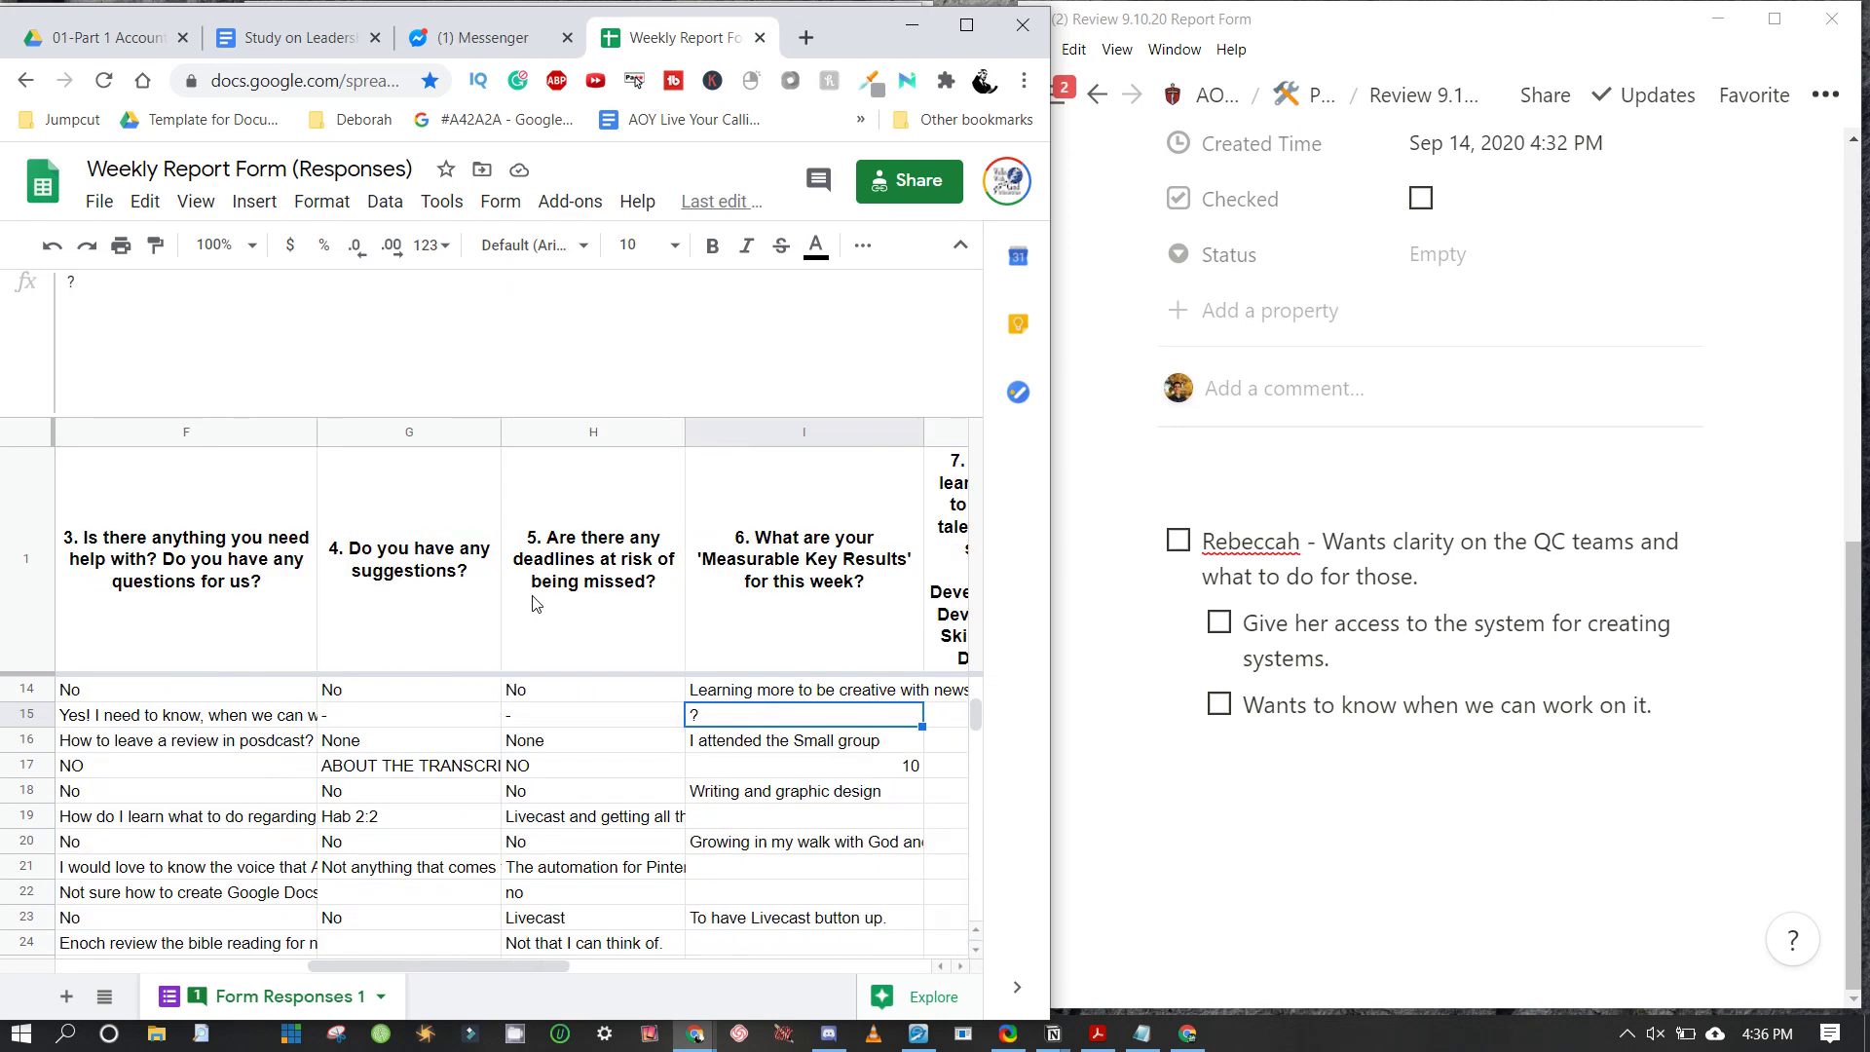
# Step: Add a nested to-do 'Does not know what are measurable key results.'
pyautogui.click(1326, 576)
pyautogui.press('Return')
pyautogui.write('Doe')
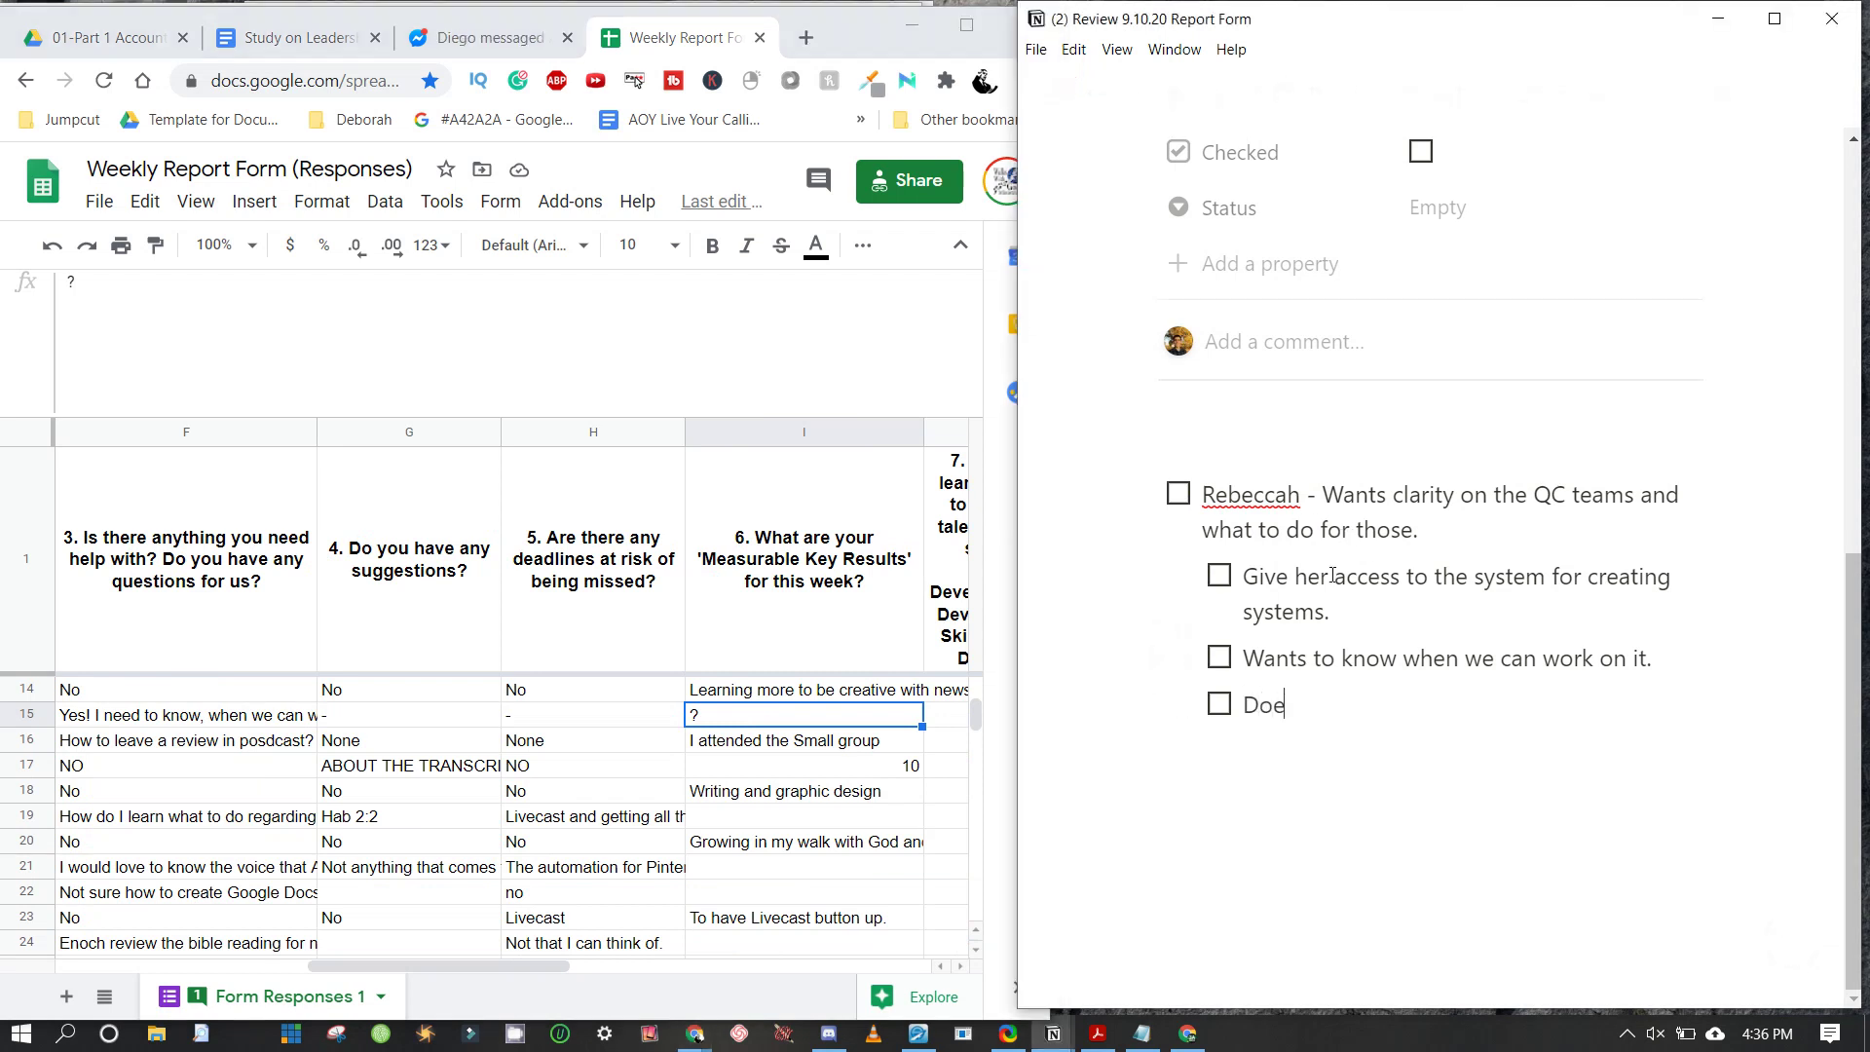
pyautogui.write('s not know what are m')
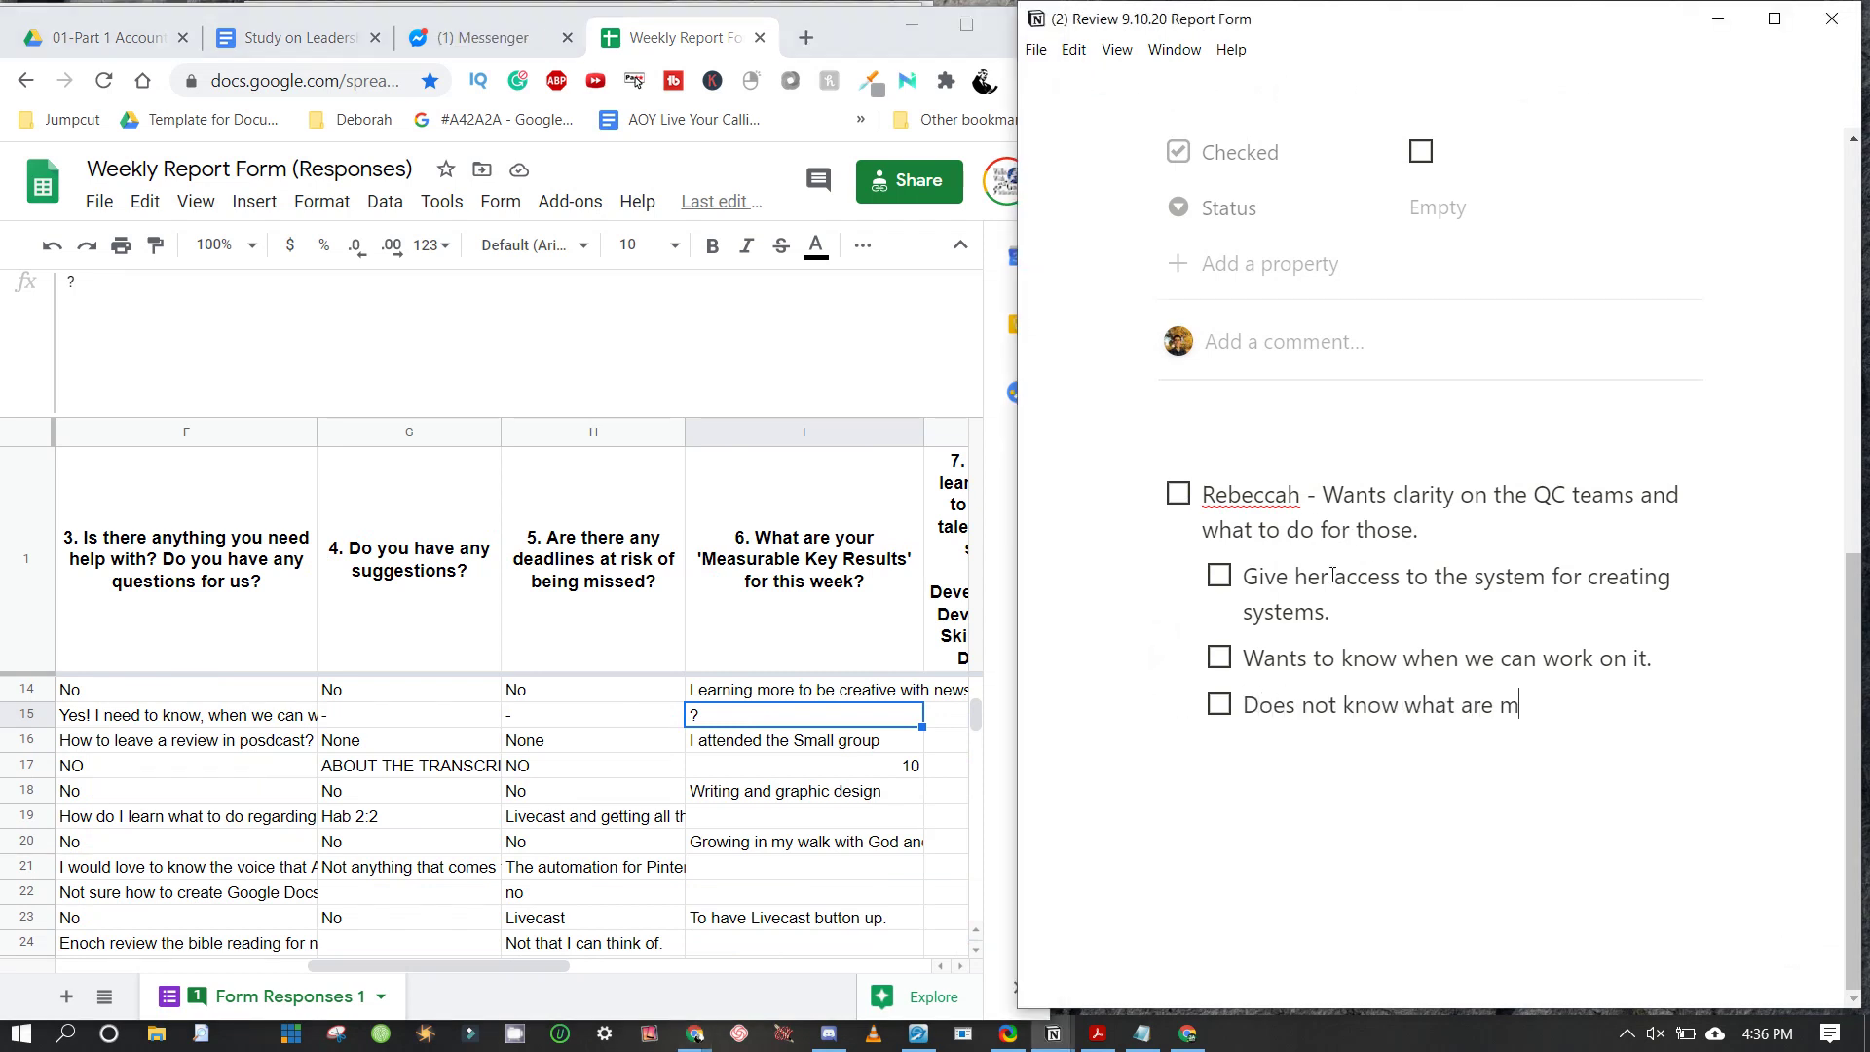
pyautogui.write('easurale')
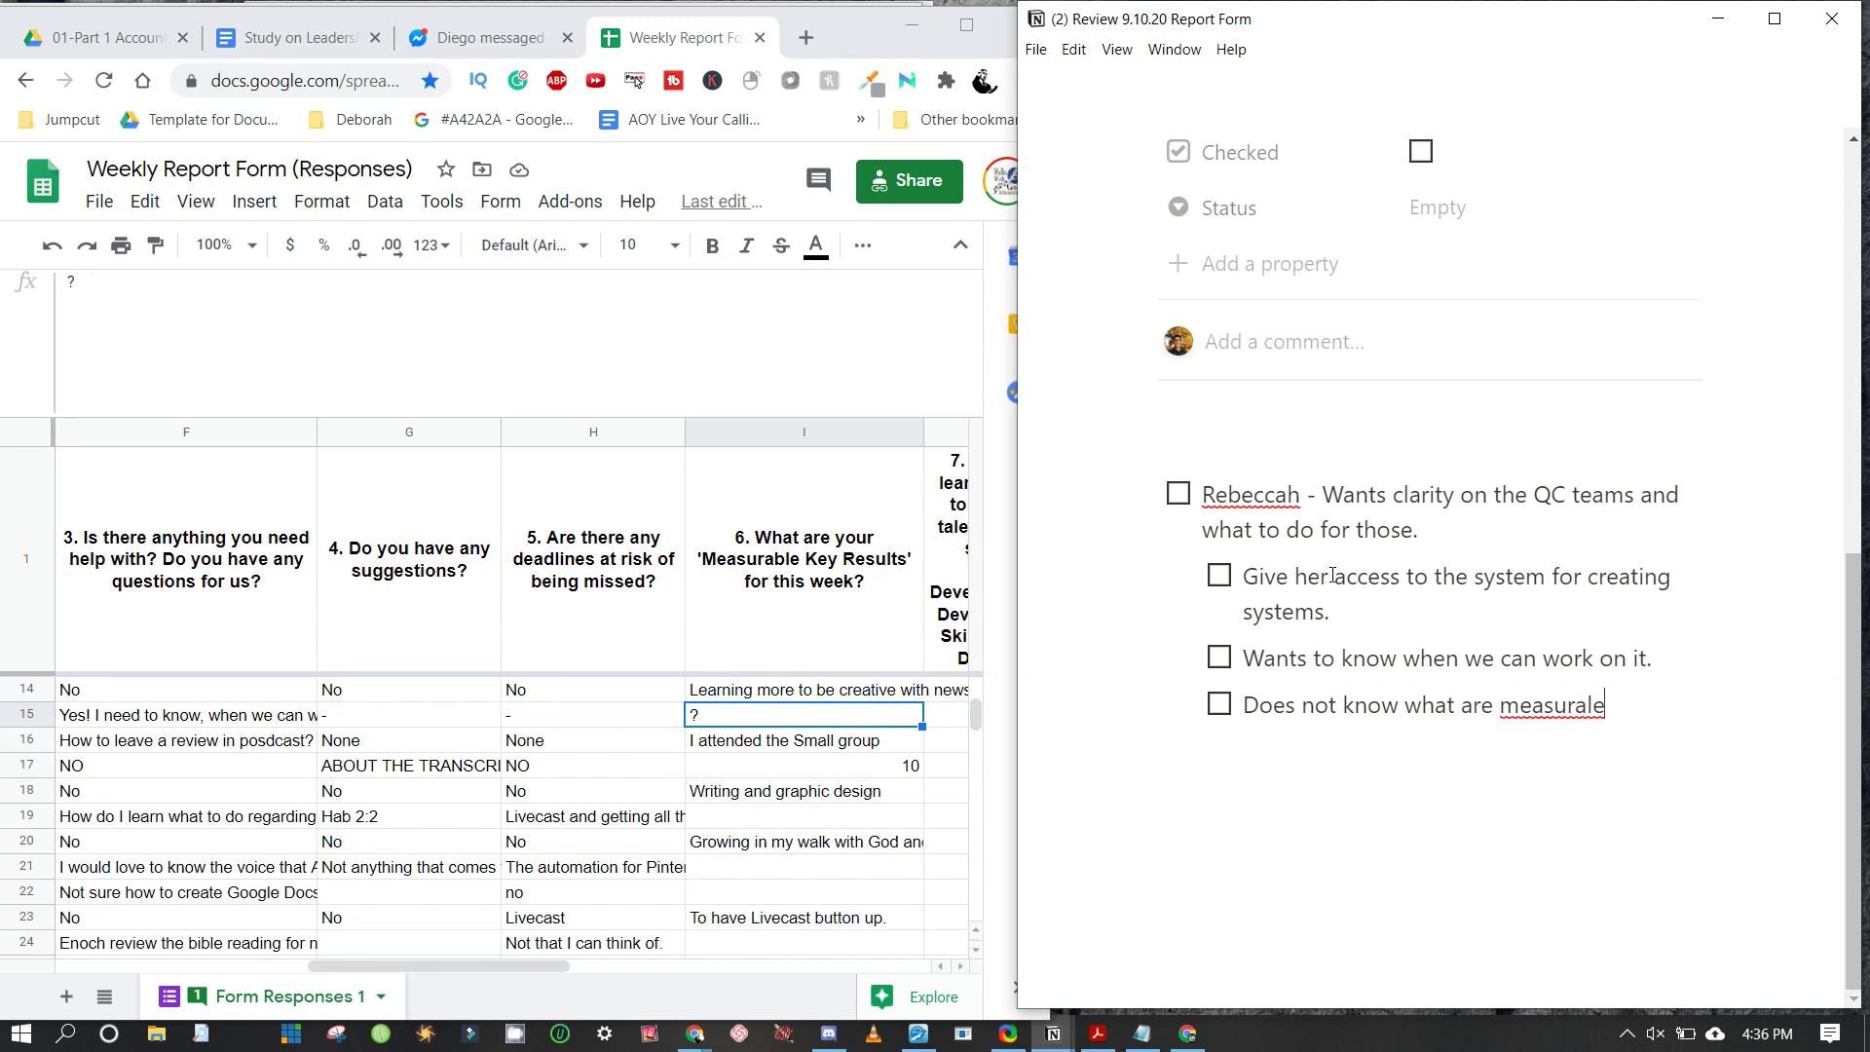
pyautogui.press('BackSpace')
pyautogui.press('BackSpace')
pyautogui.write('ble key results.')
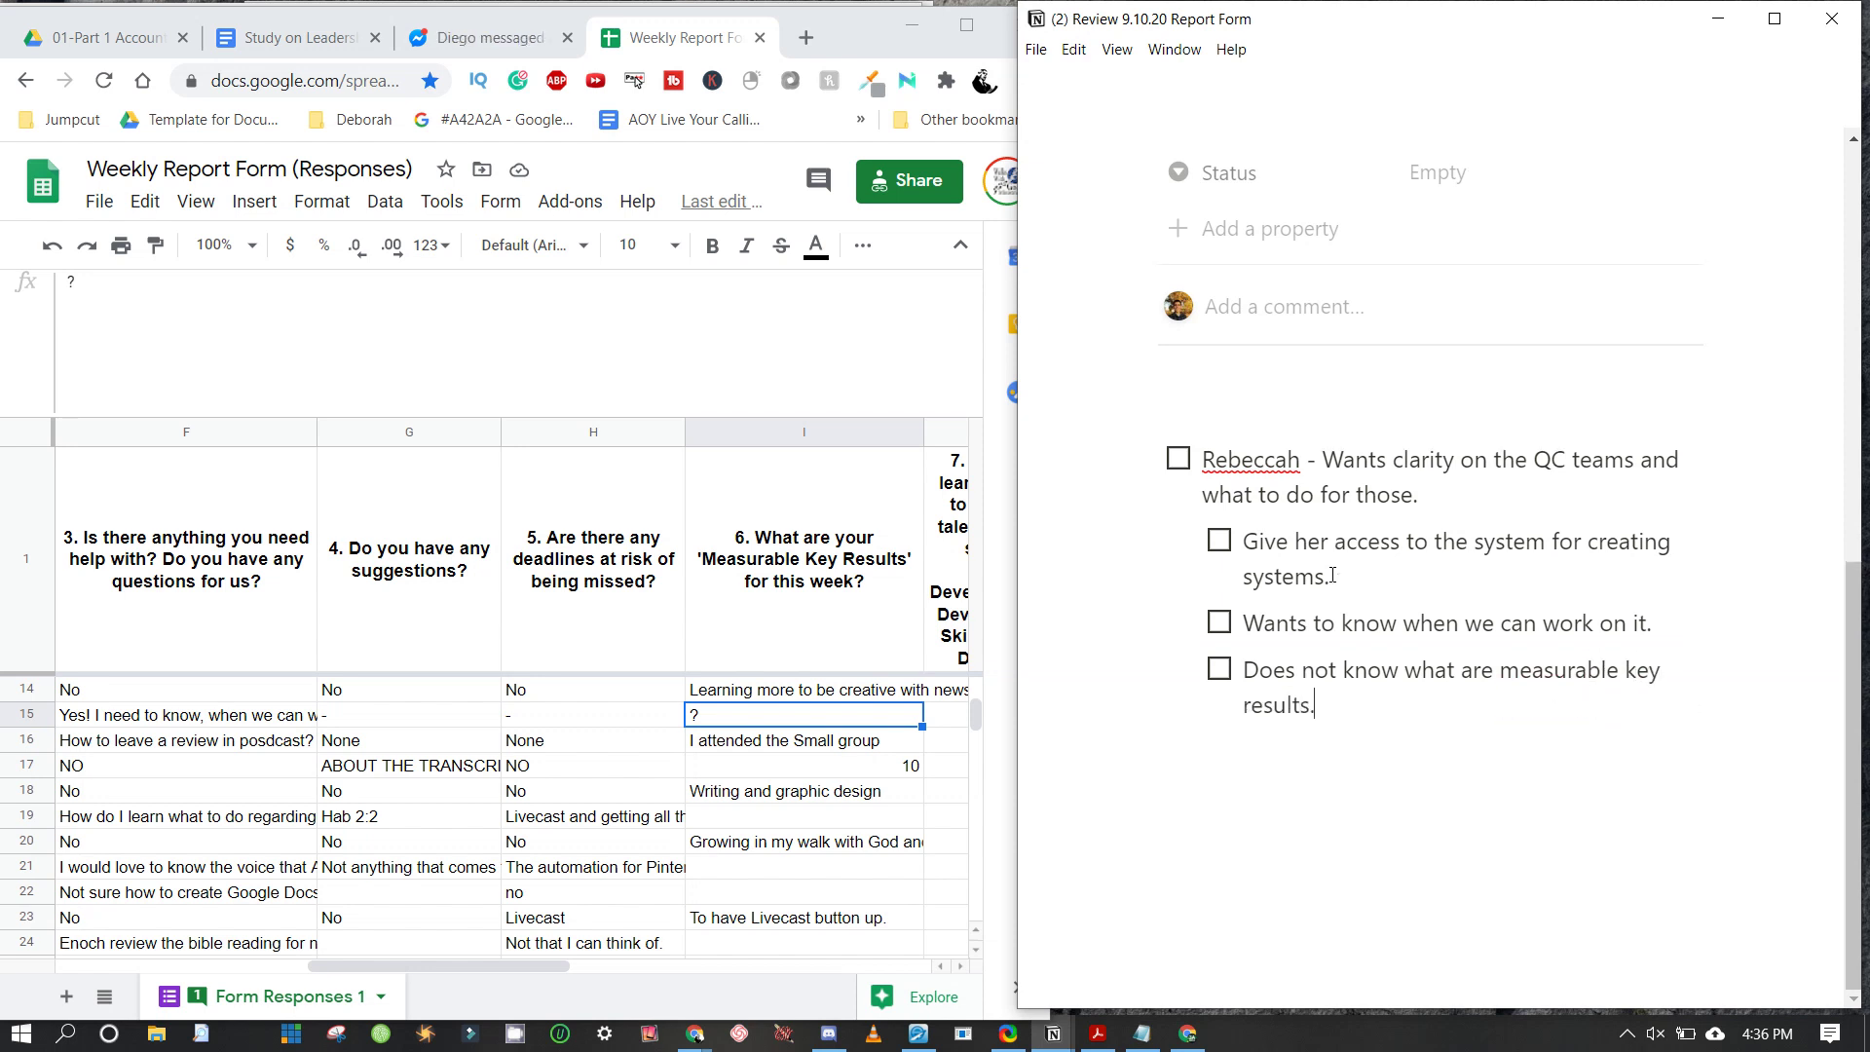
# Step: Add a team member's to-do: 'Provide examples of what could be measurable key results for people.'
pyautogui.press('Return')
pyautogui.press('Return')
pyautogui.press('Return')
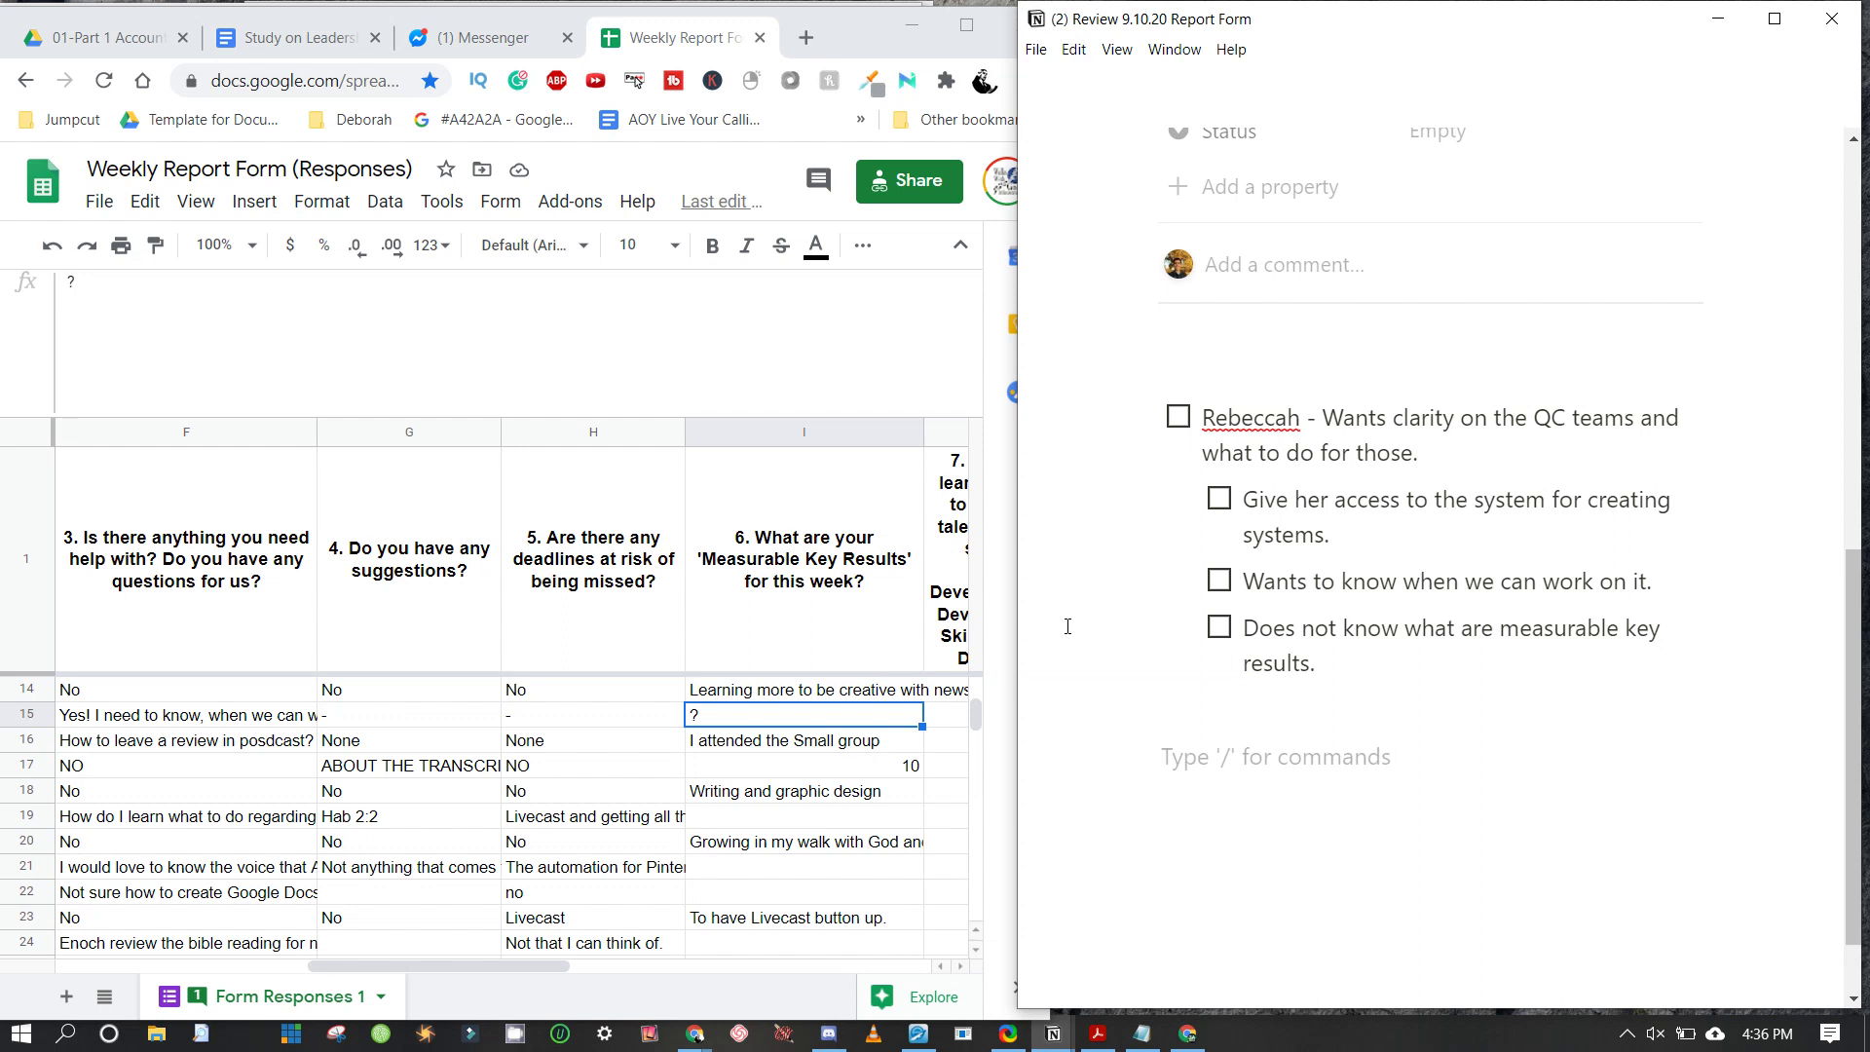
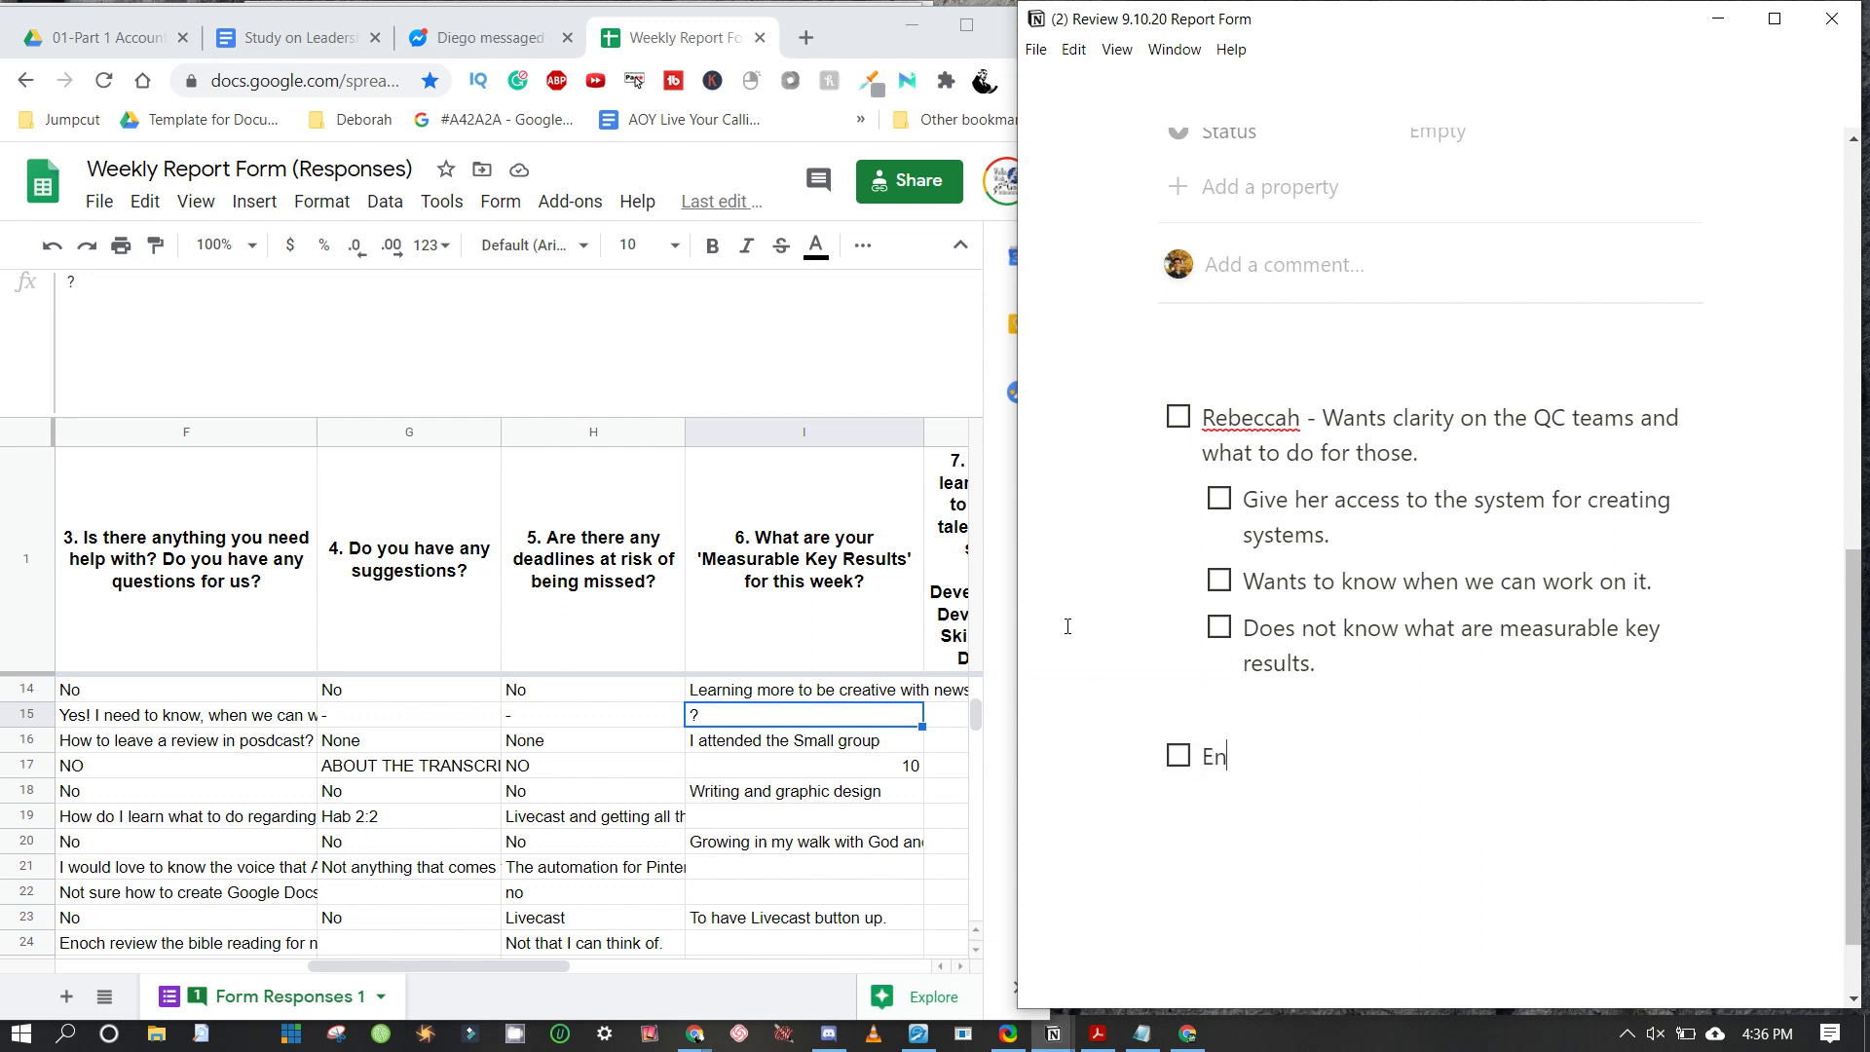
pyautogui.write('Provide examples of what cou')
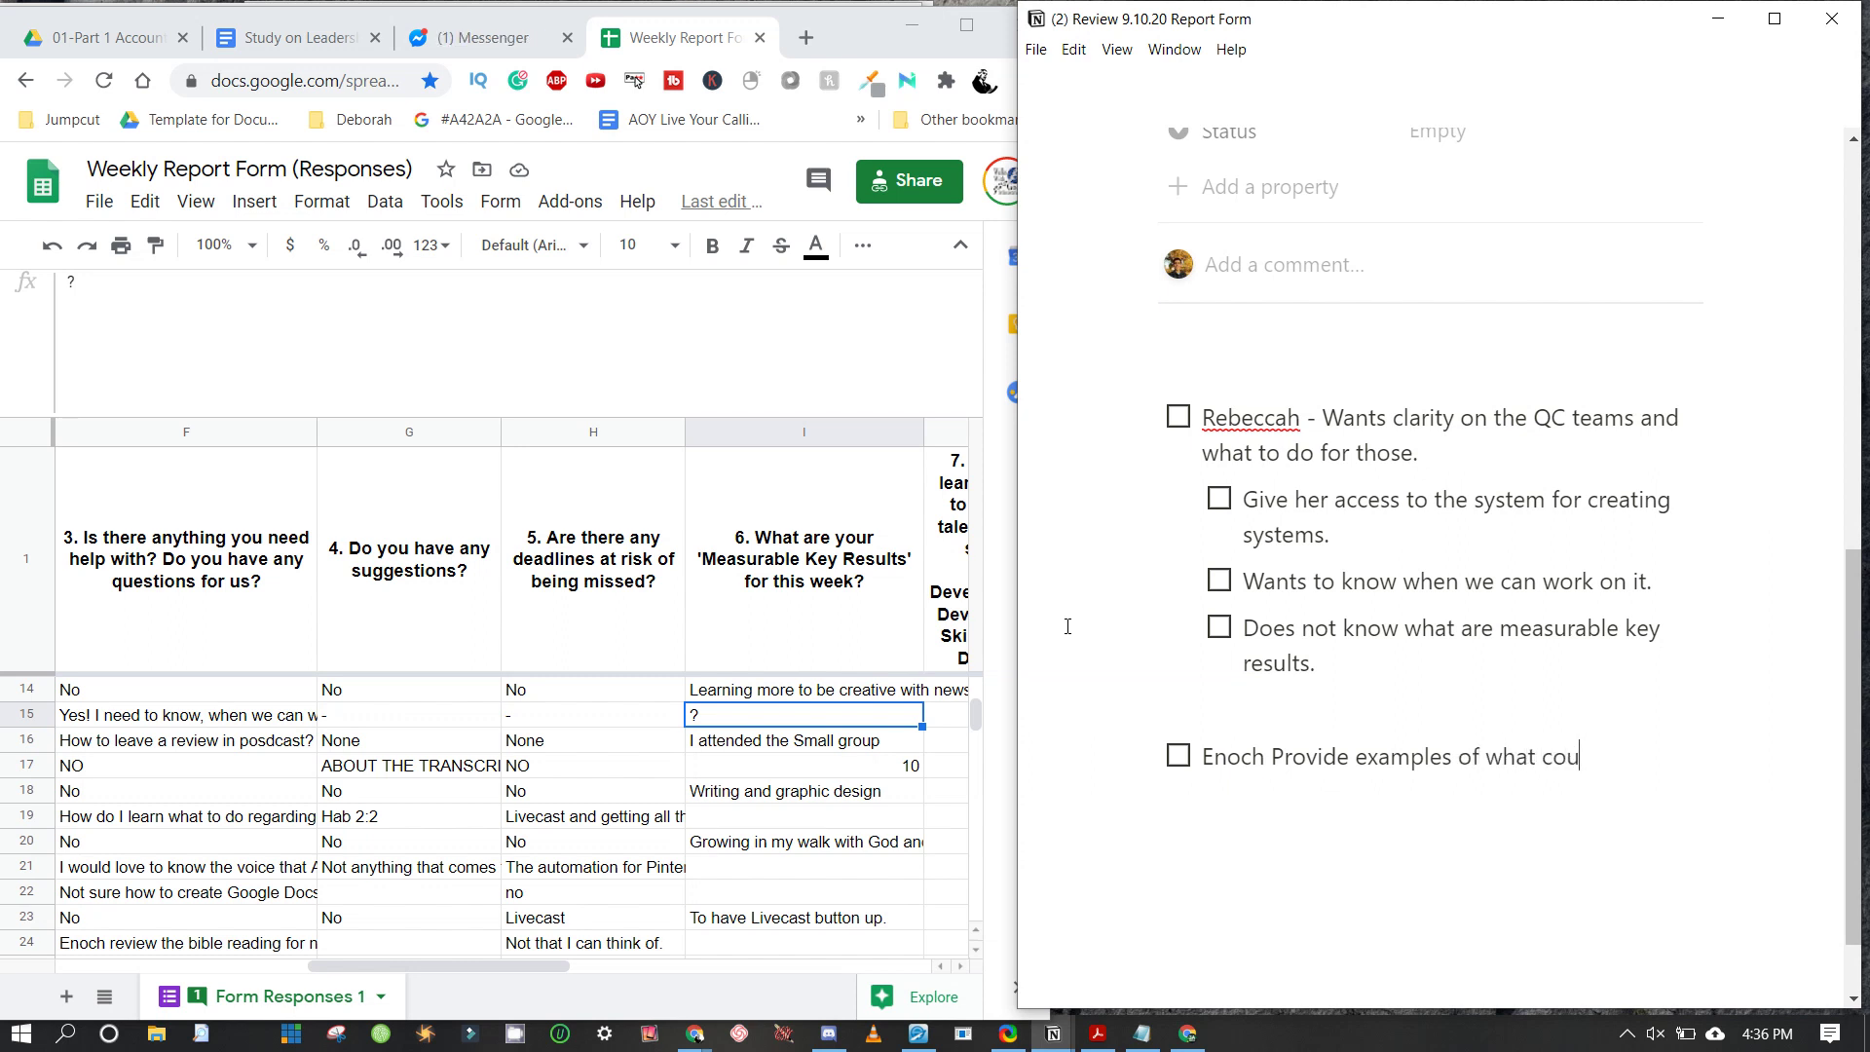
pyautogui.write('ld be measurable key ')
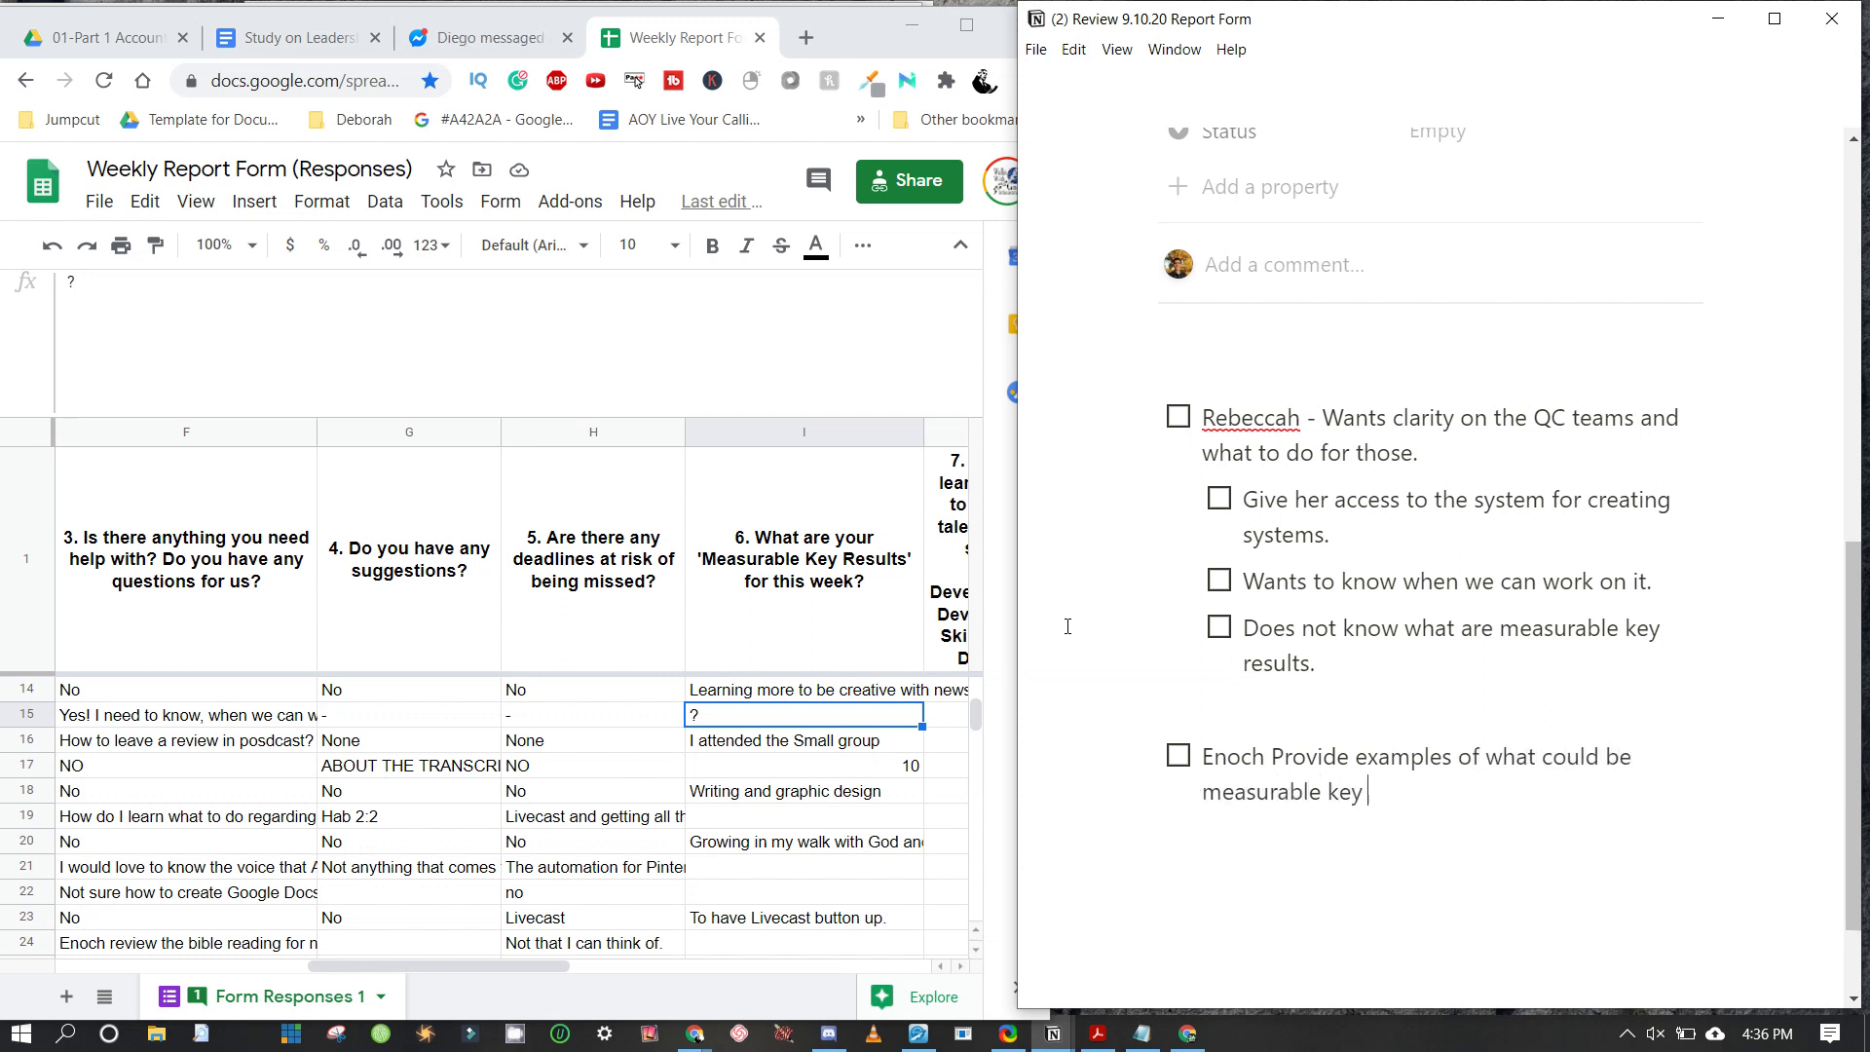
pyautogui.write('results for people.')
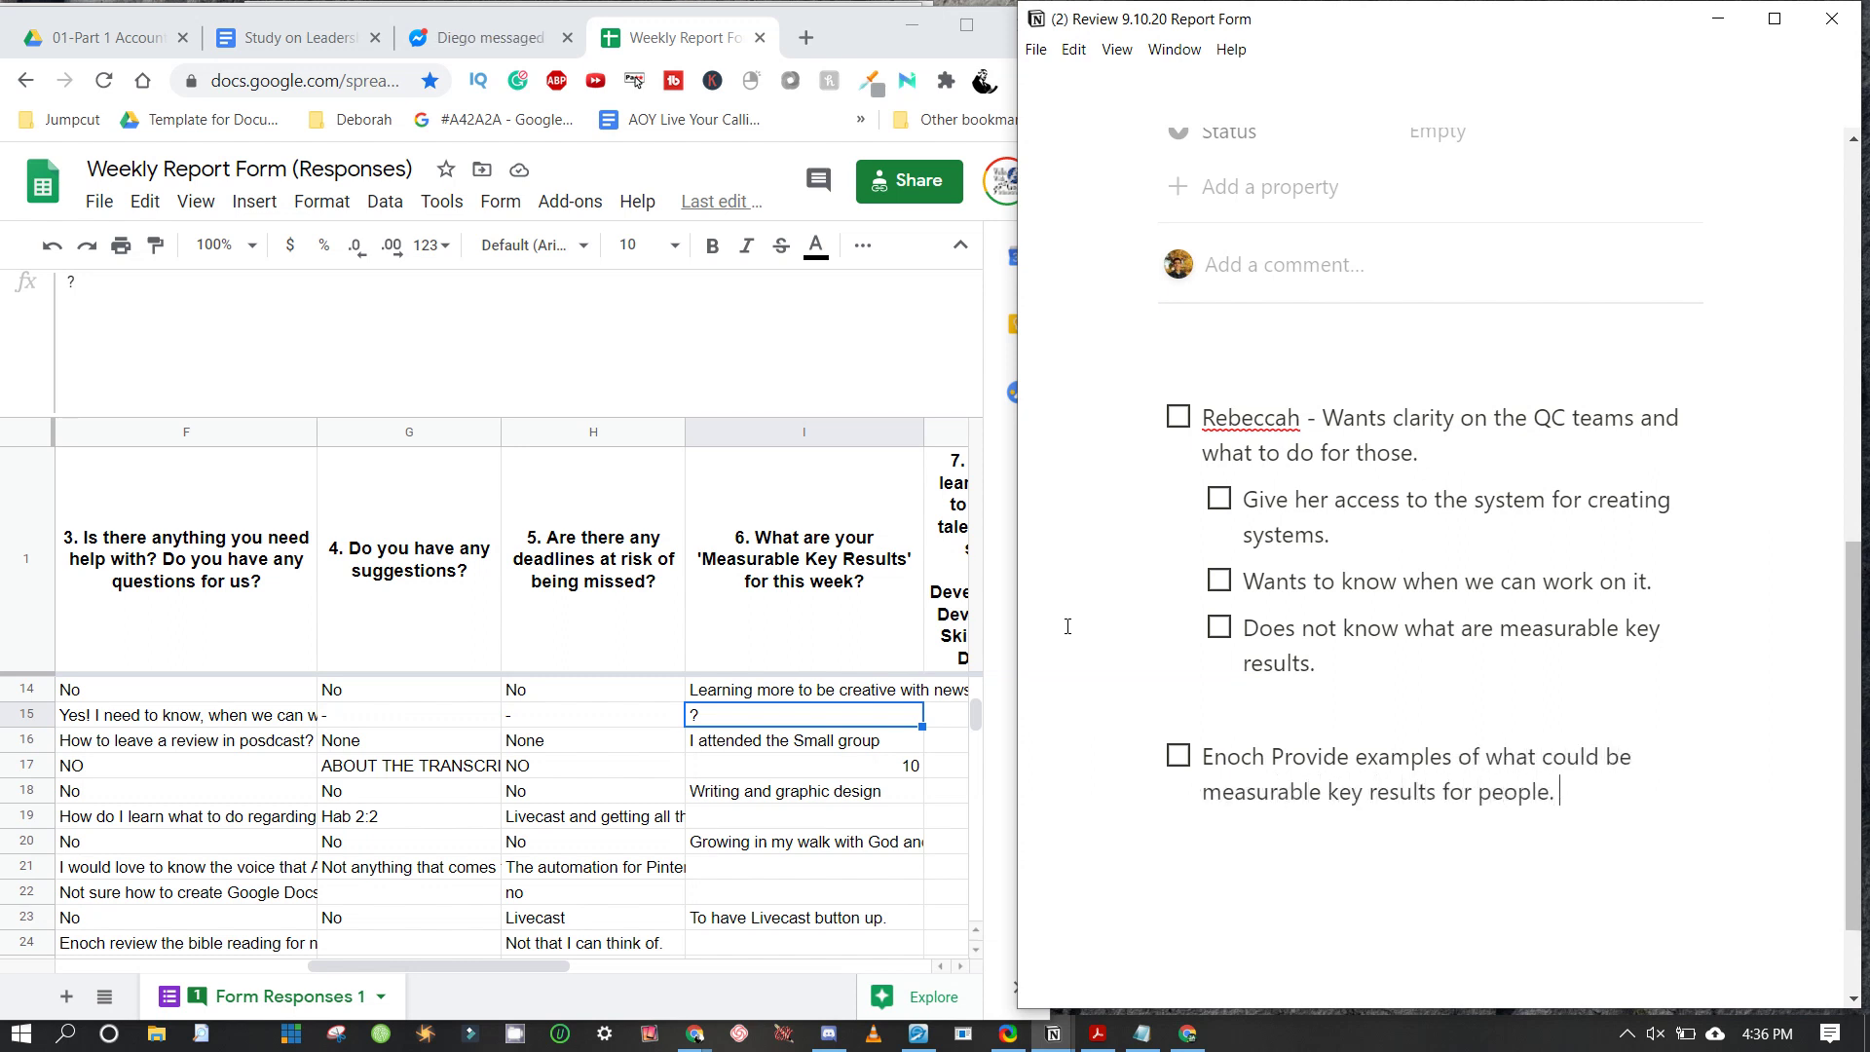
pyautogui.scroll(-1, 1168, 604)
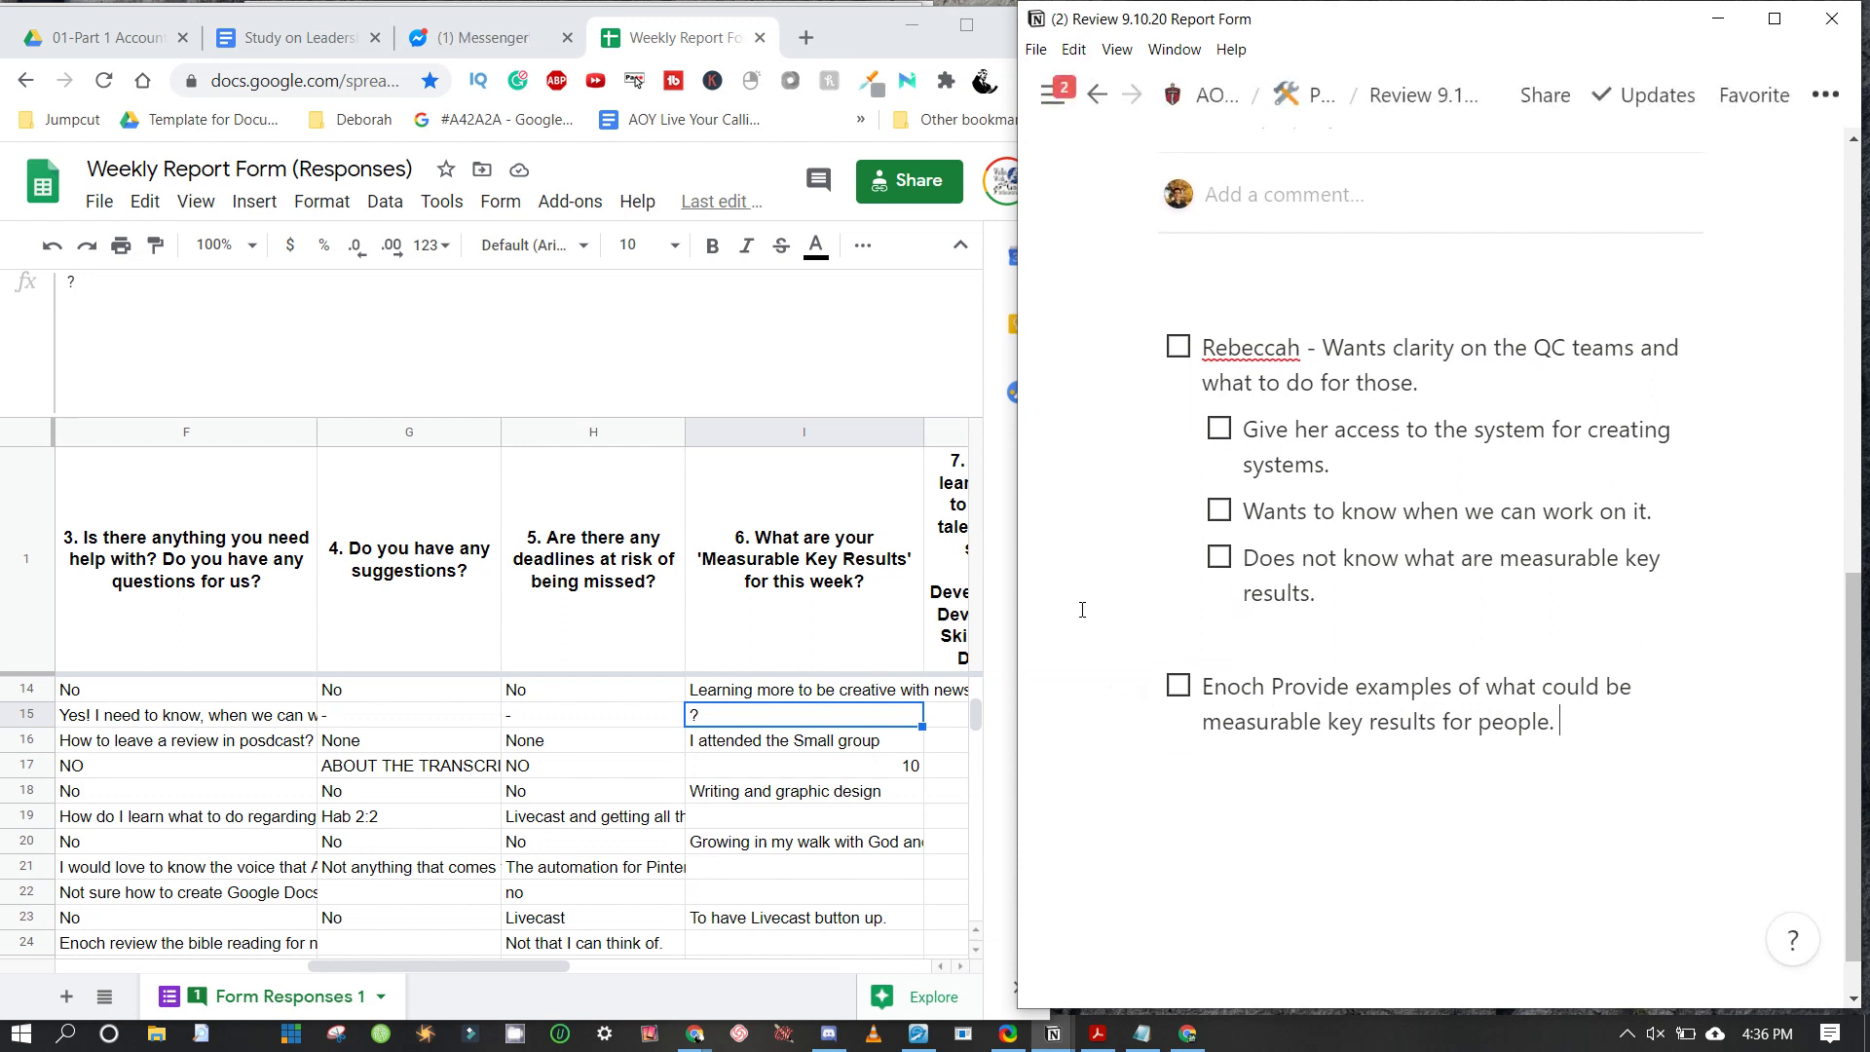
pyautogui.hotkey('alt', 'Tab')
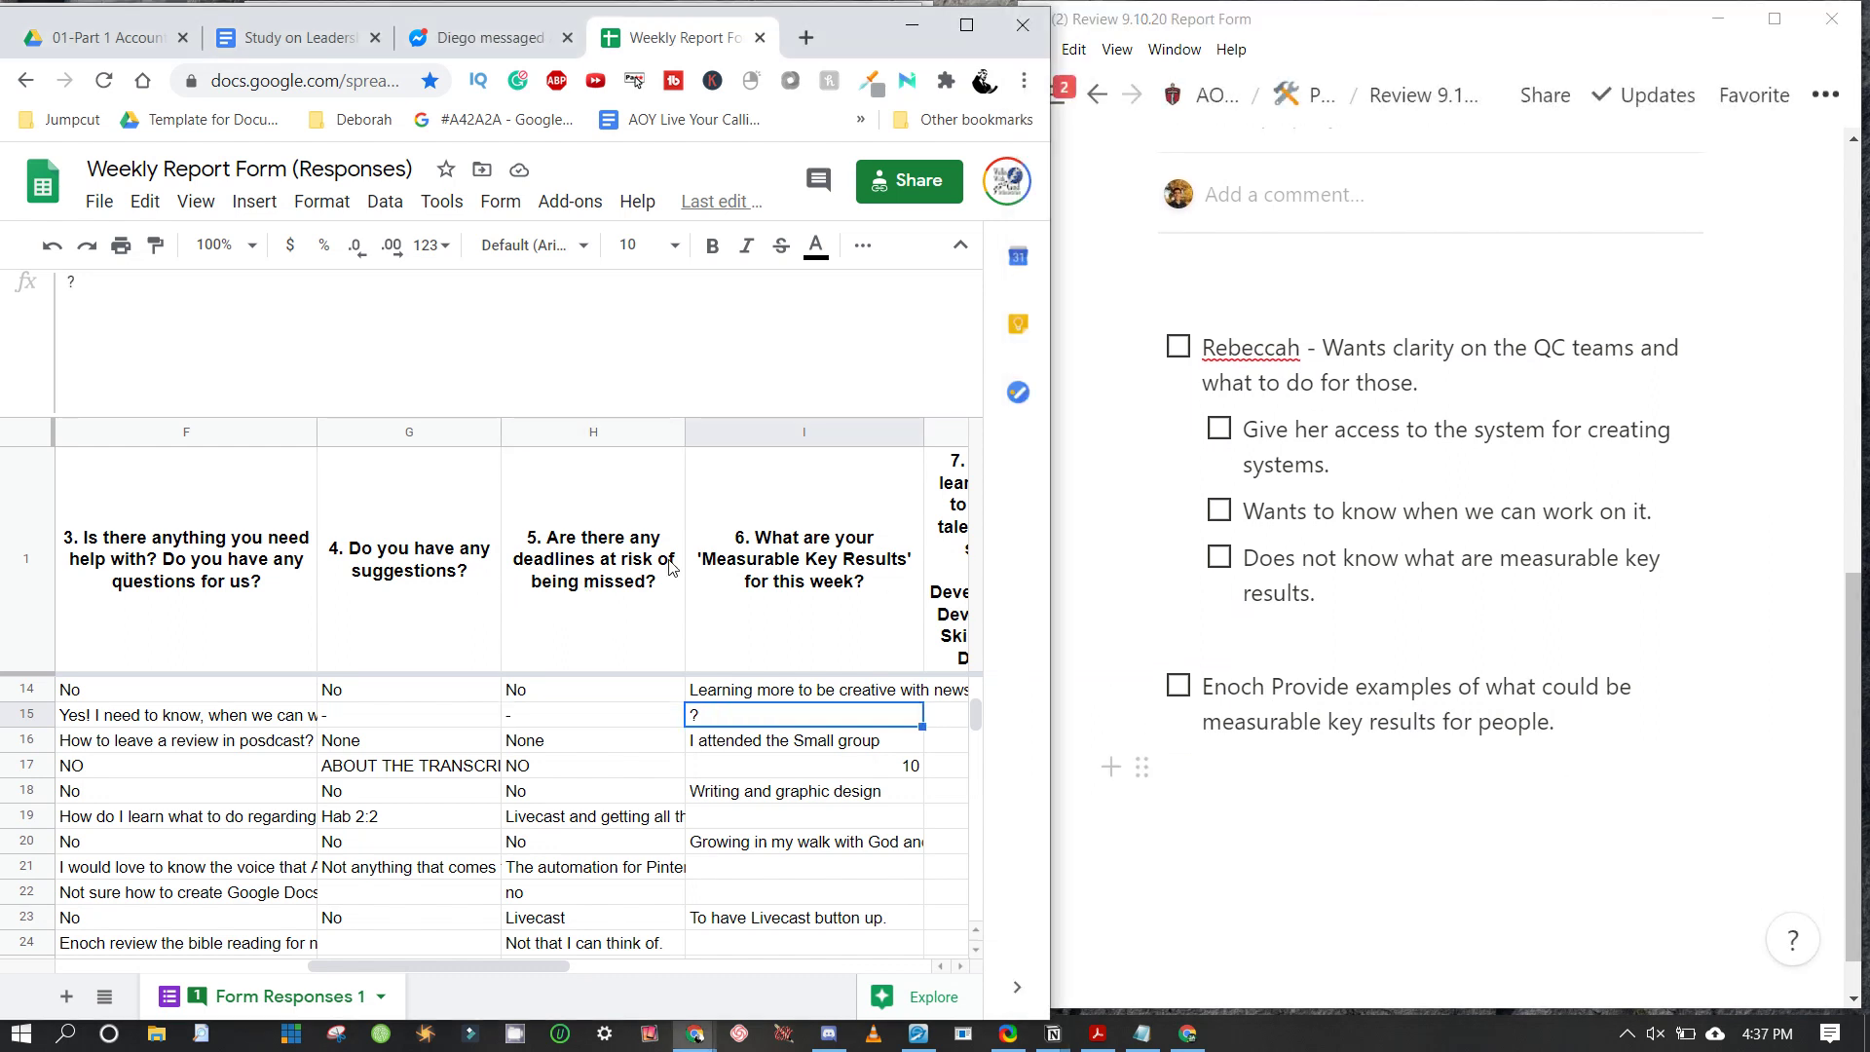
pyautogui.click(1079, 580)
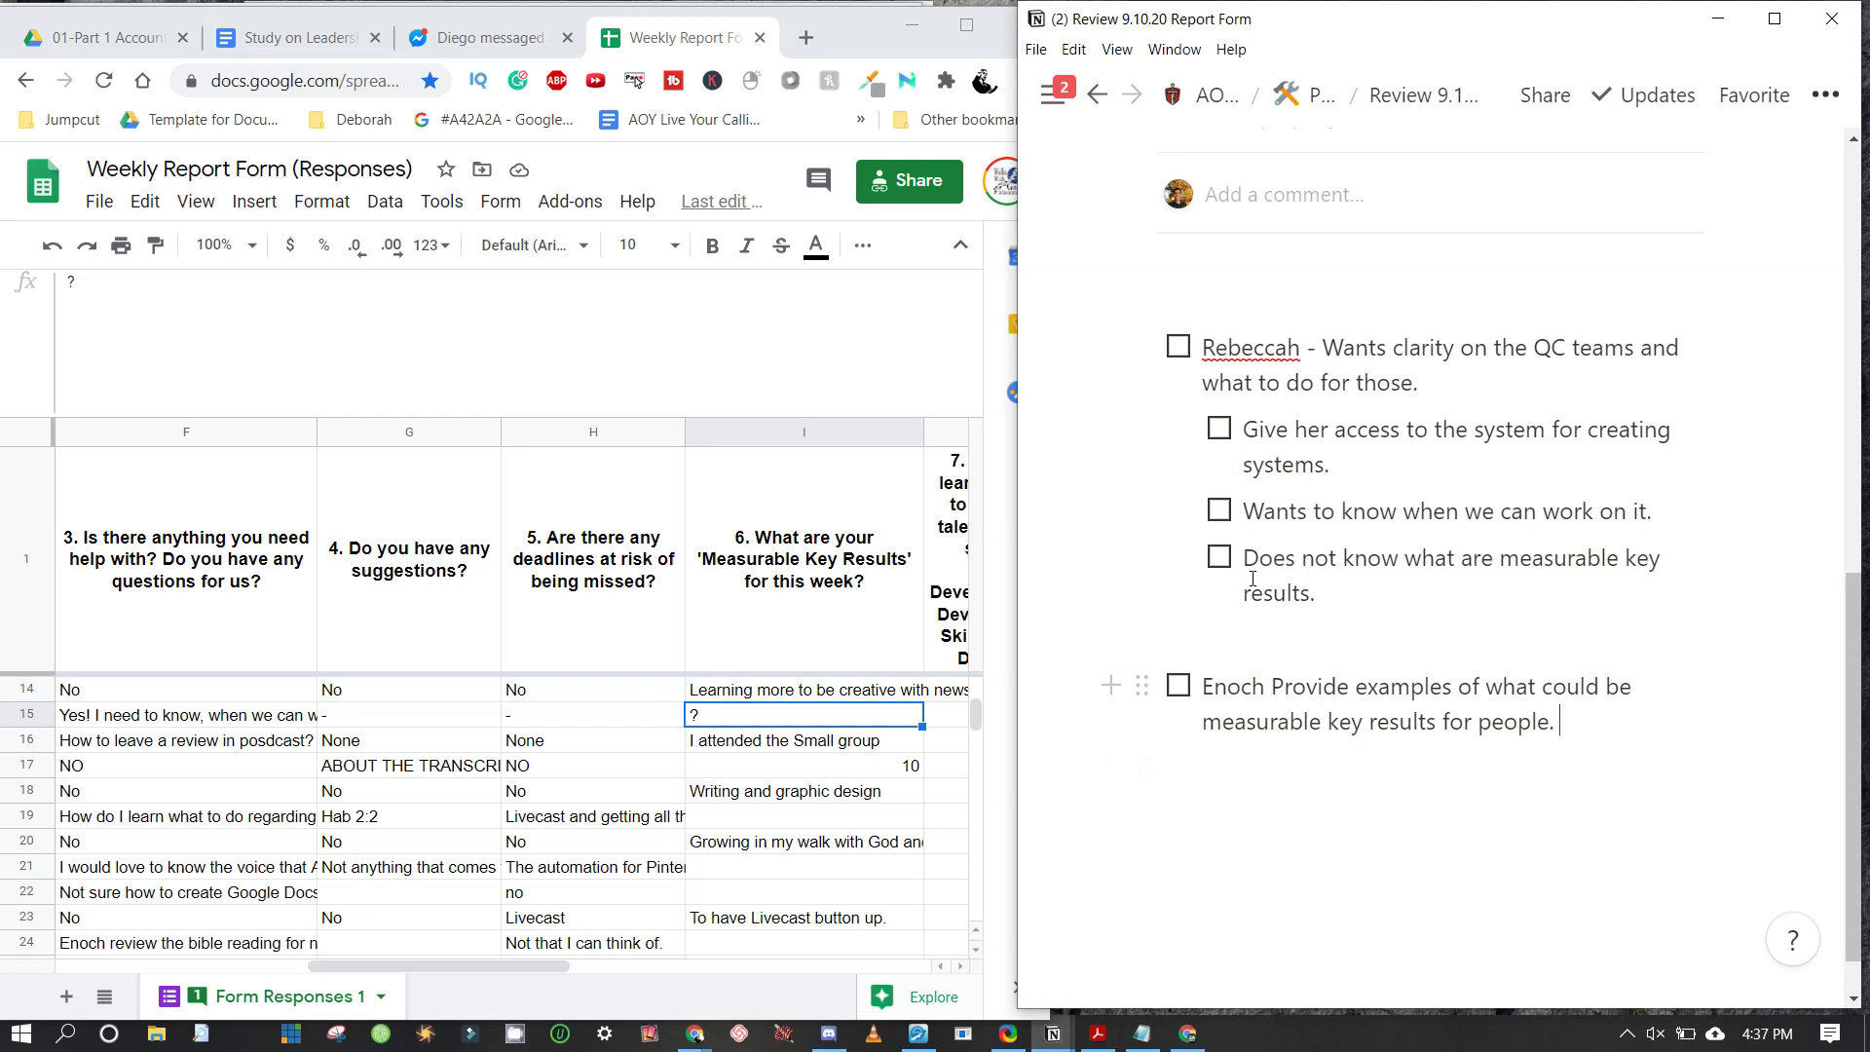
pyautogui.press('Return')
# Step: Turn the to-do into a toggle holding a numbered team member, with a nested sub-item under them
pyautogui.write('>')
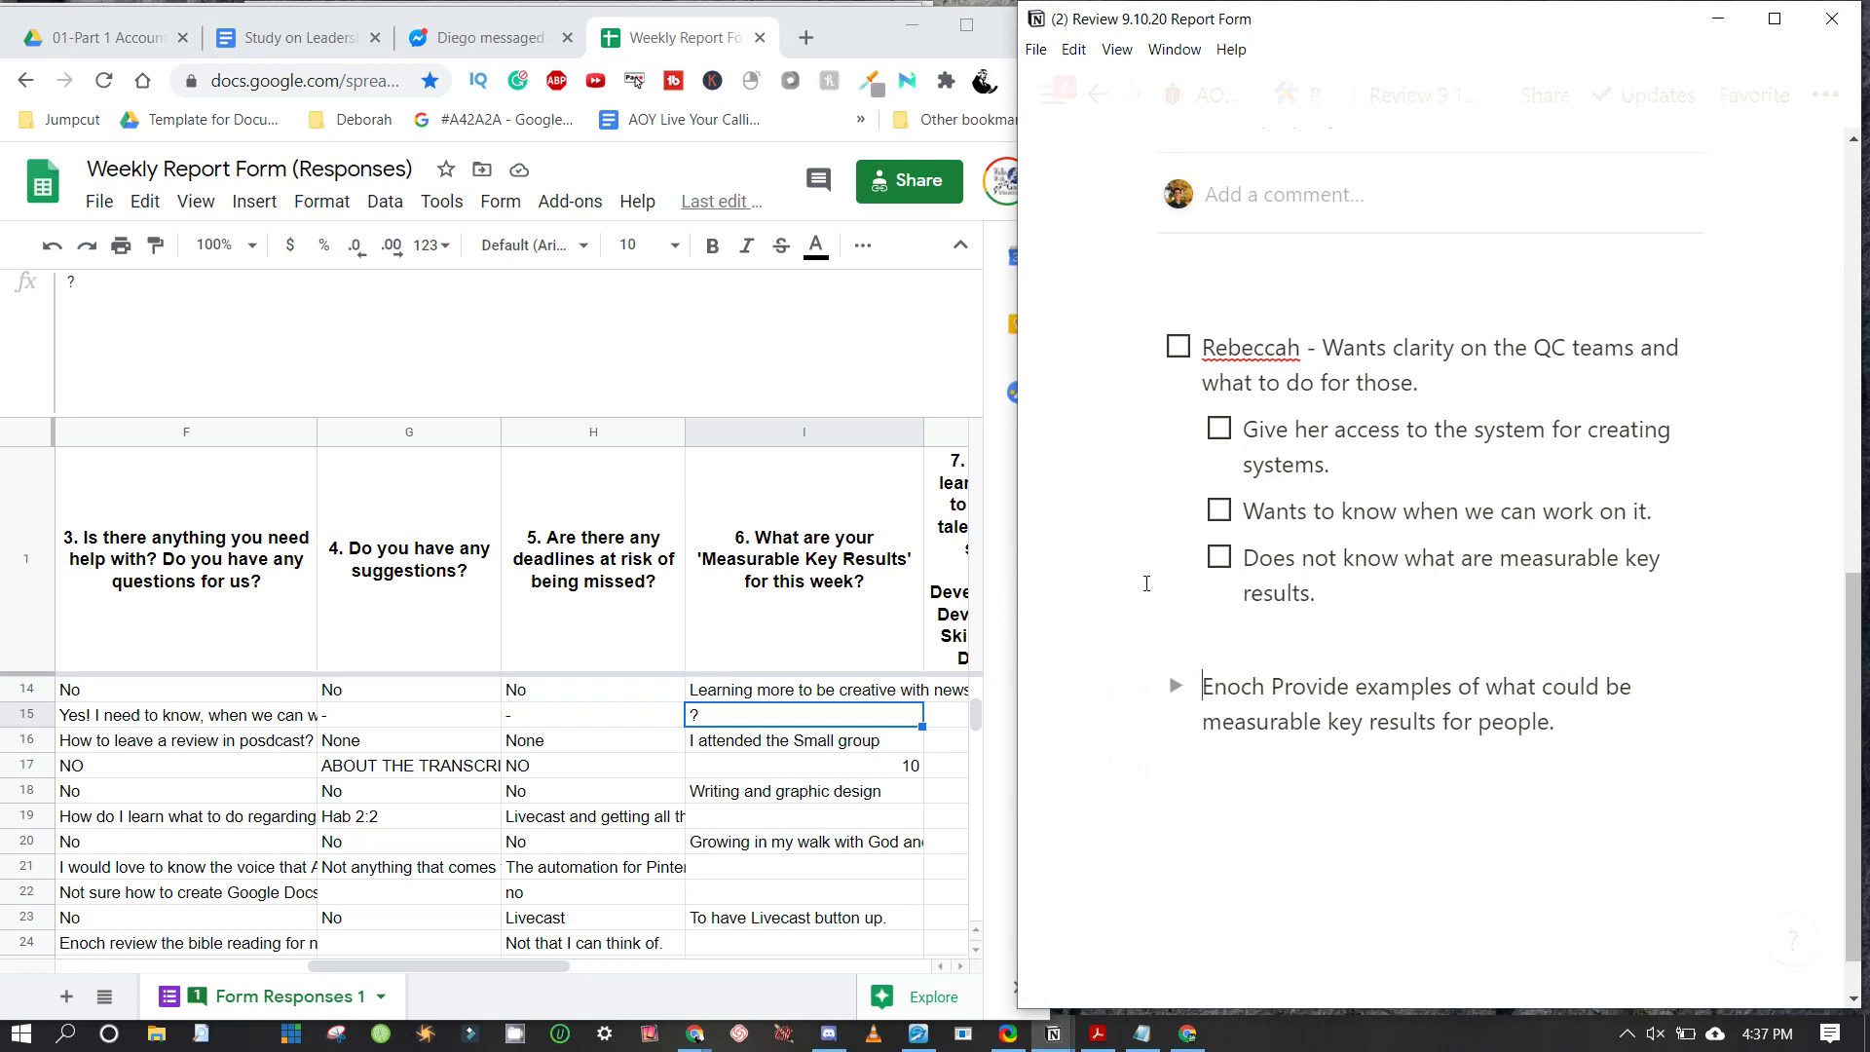
pyautogui.press('Down')
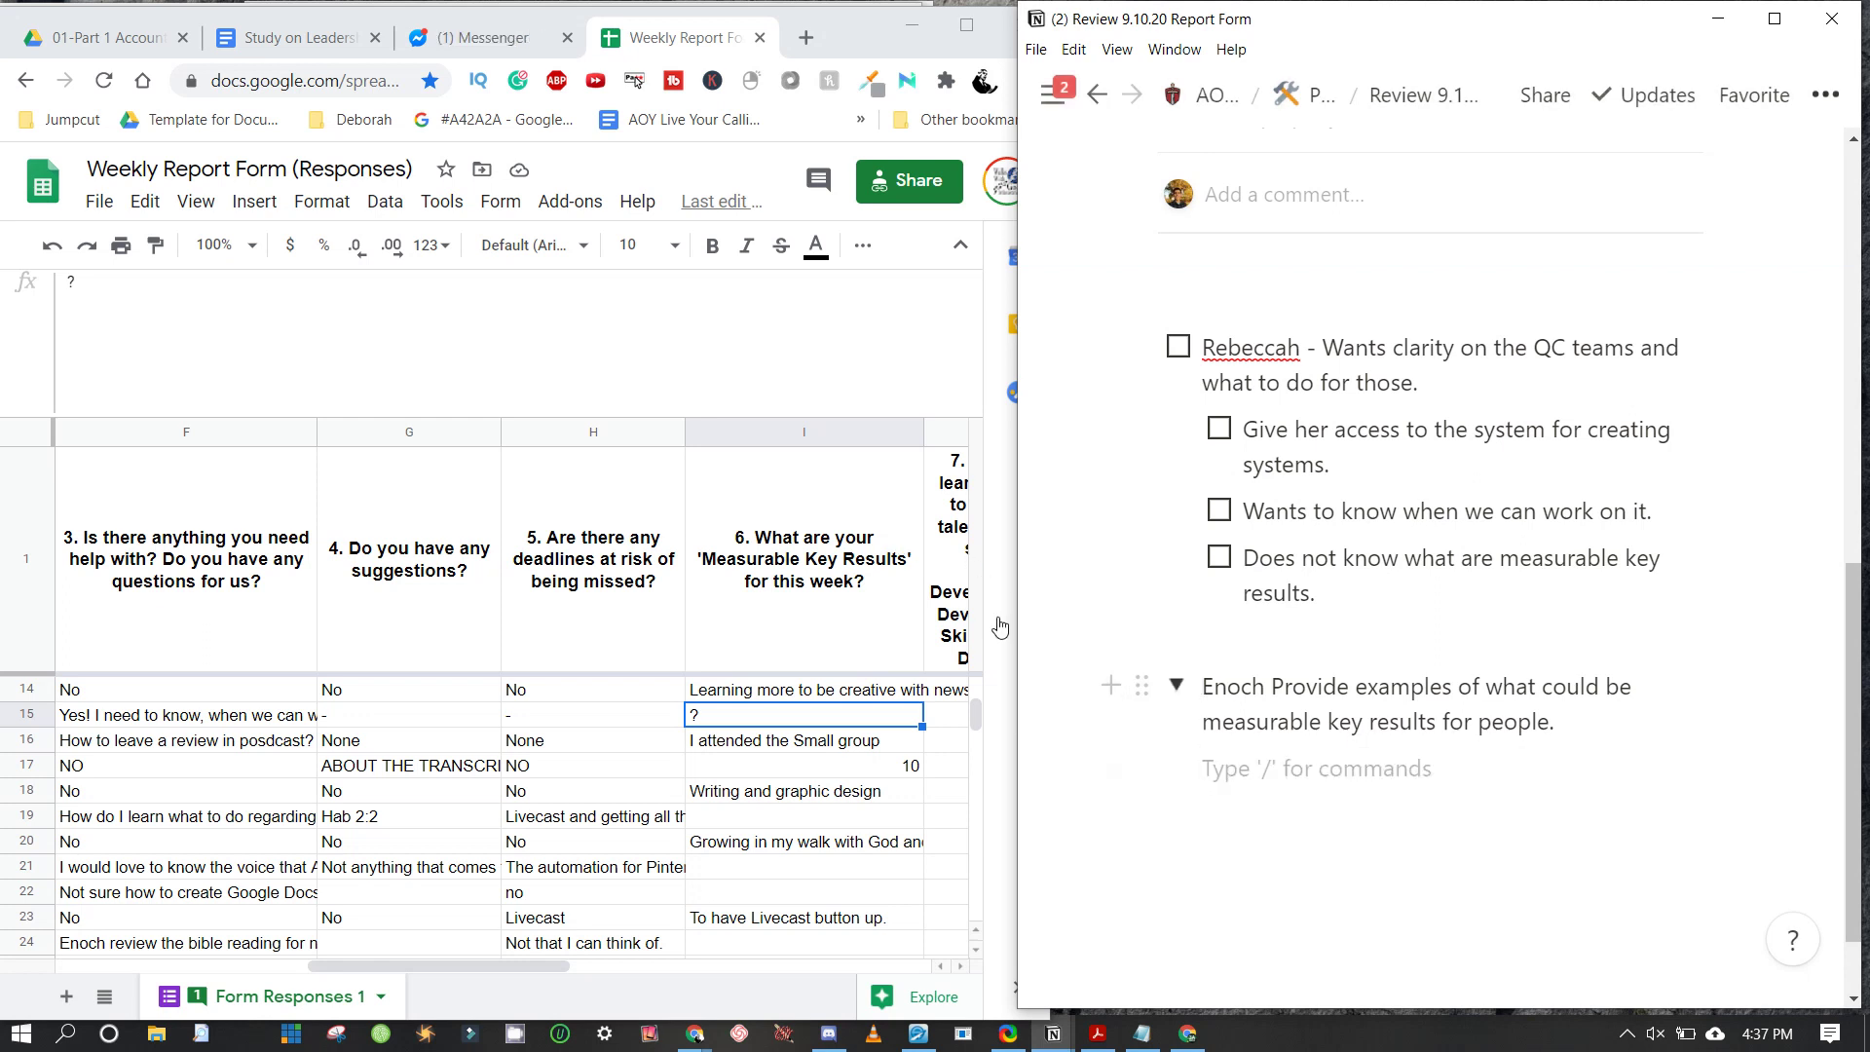
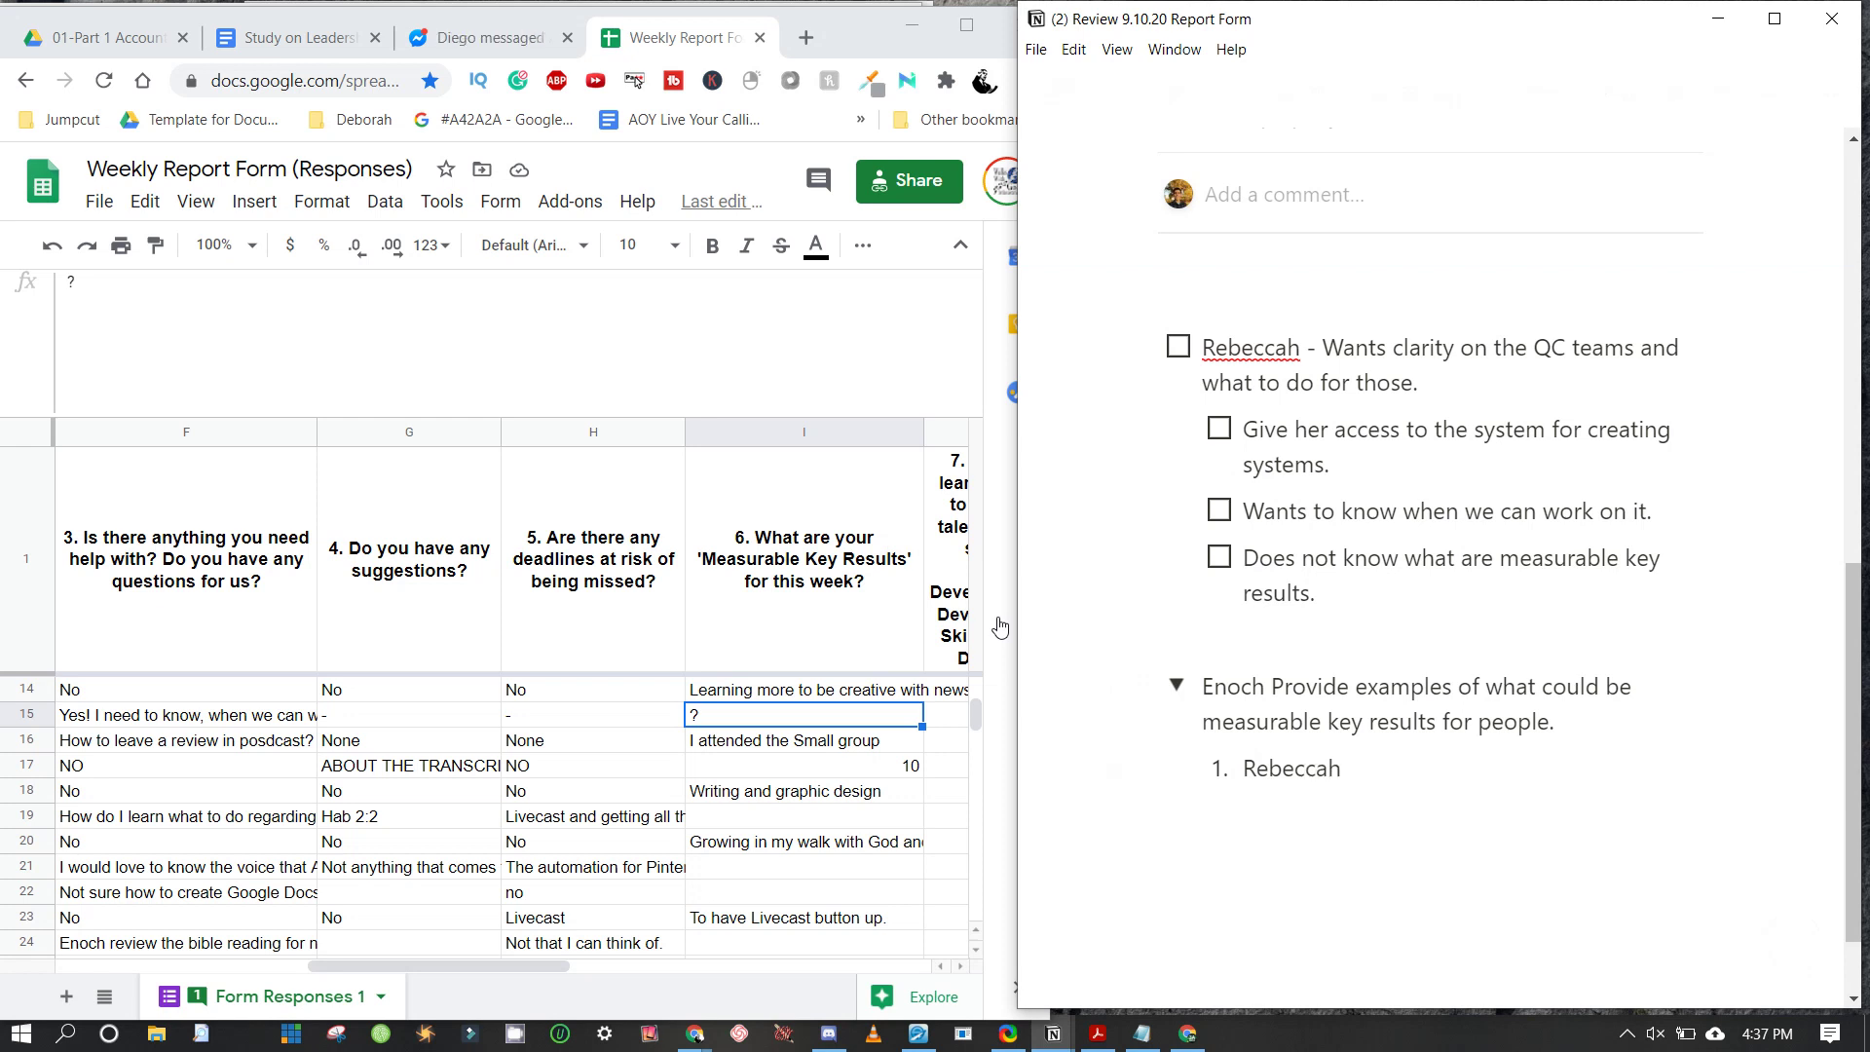
pyautogui.press('Return')
pyautogui.press('Tab')
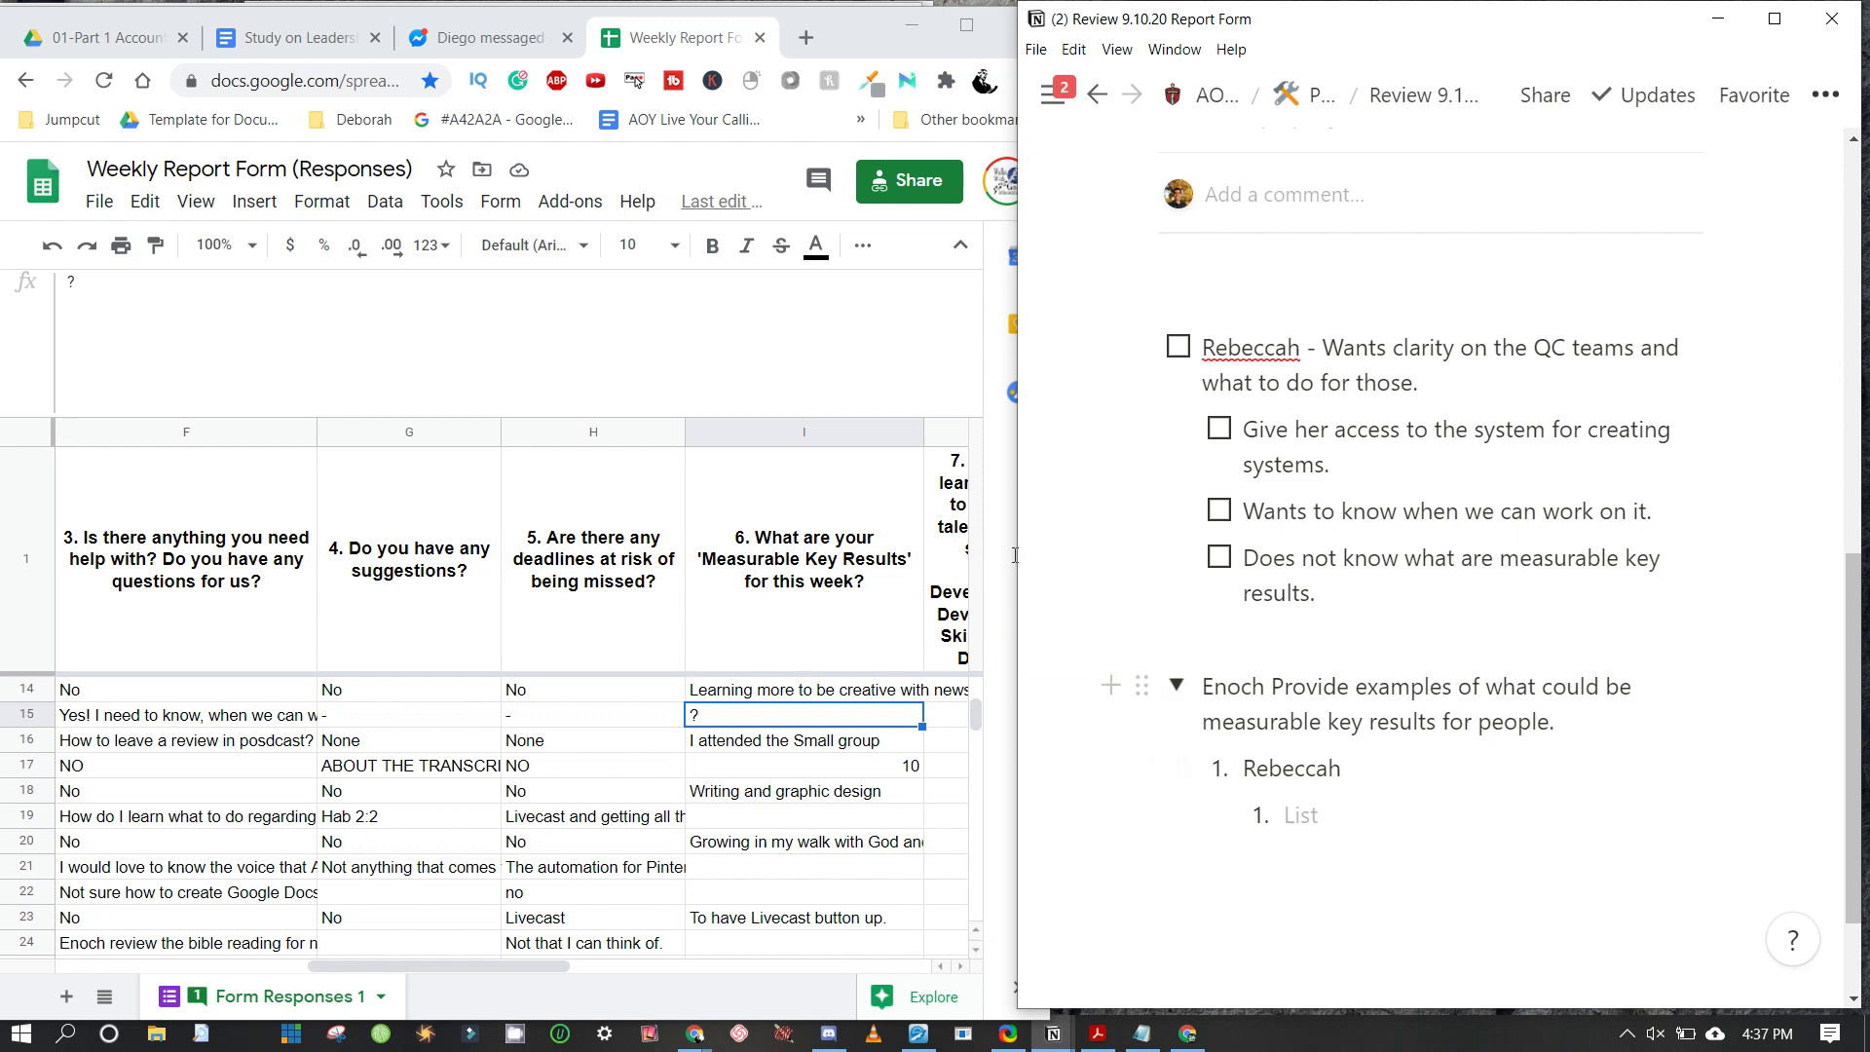
# Step: Add key results '# of Quote cards designed' and '# systems developed for the QC team'
pyautogui.moveTo(1264, 686); pyautogui.dragTo(1371, 722)
pyautogui.click(1373, 721)
pyautogui.write('# of qu')
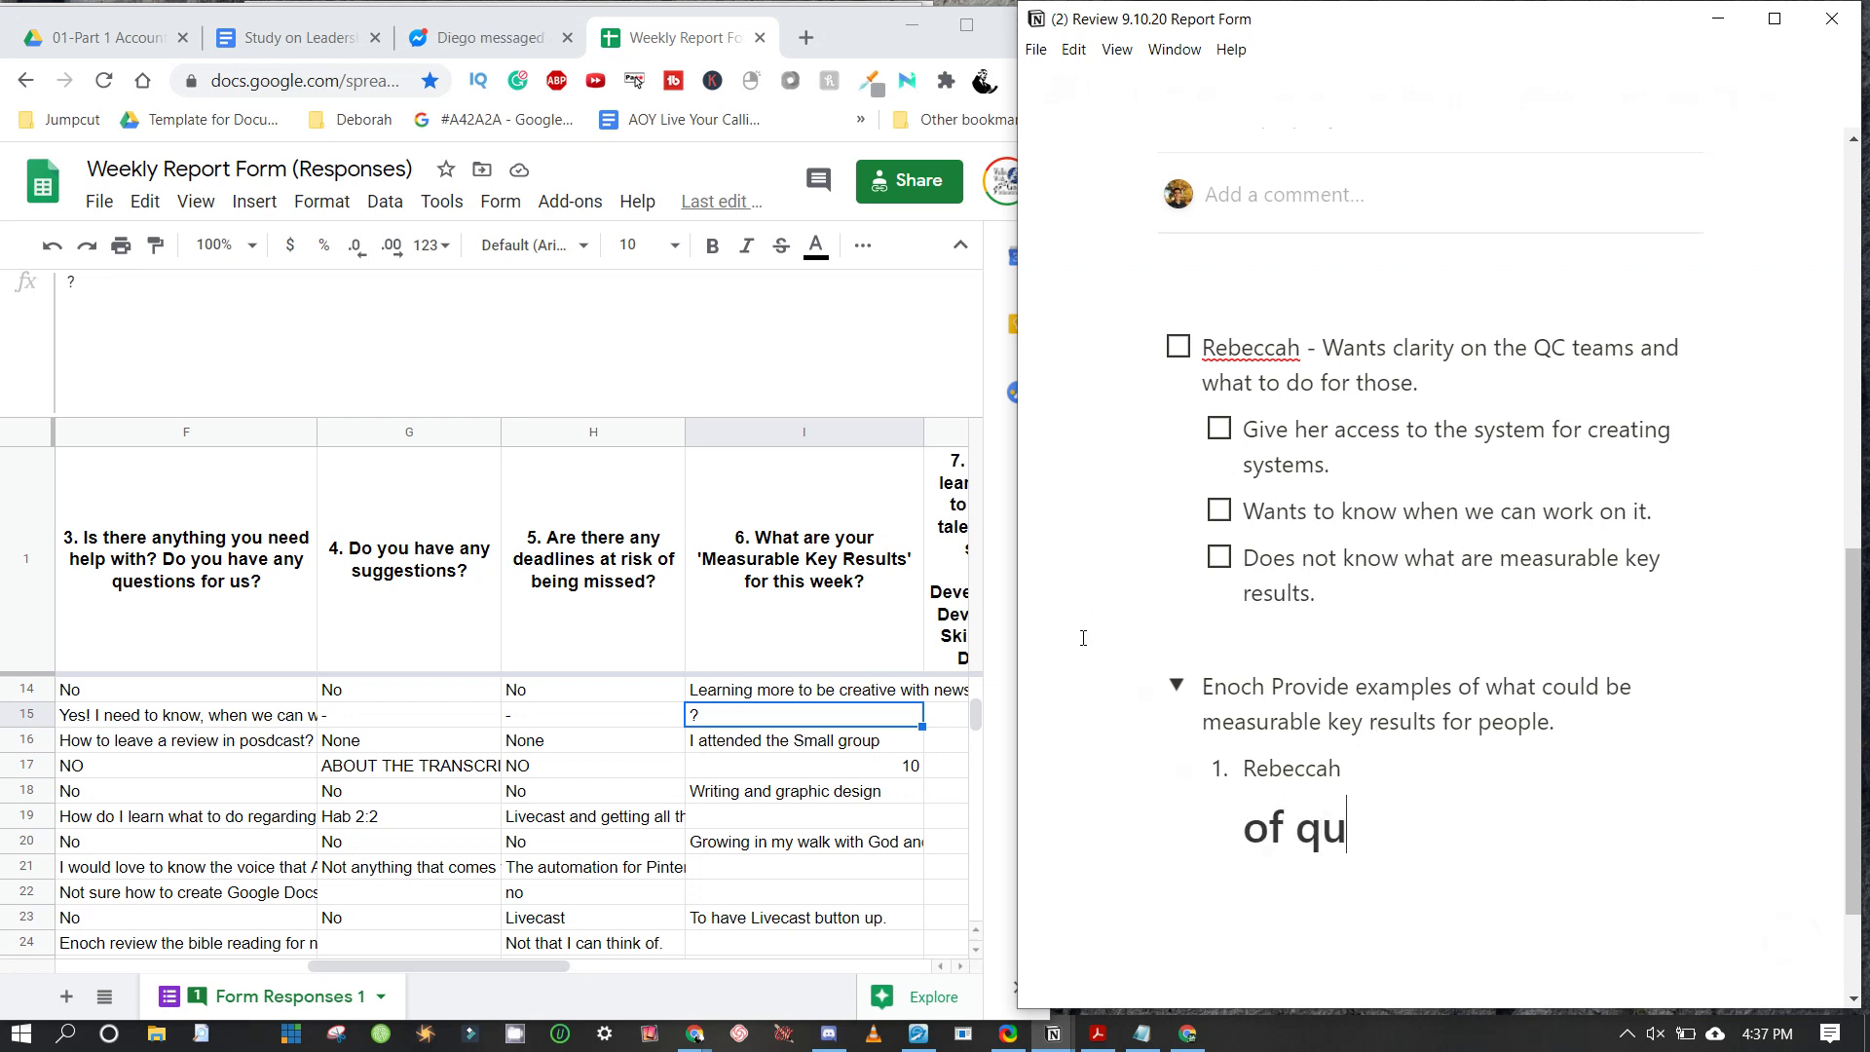
pyautogui.write('ote ca')
pyautogui.press('BackSpace')
pyautogui.press('BackSpace')
pyautogui.press('BackSpace')
pyautogui.press('BackSpace')
pyautogui.press('BackSpace')
pyautogui.press('BackSpace')
pyautogui.press('BackSpace')
pyautogui.hotkey('ctrl', 'z')
pyautogui.hotkey('ctrl', 'z')
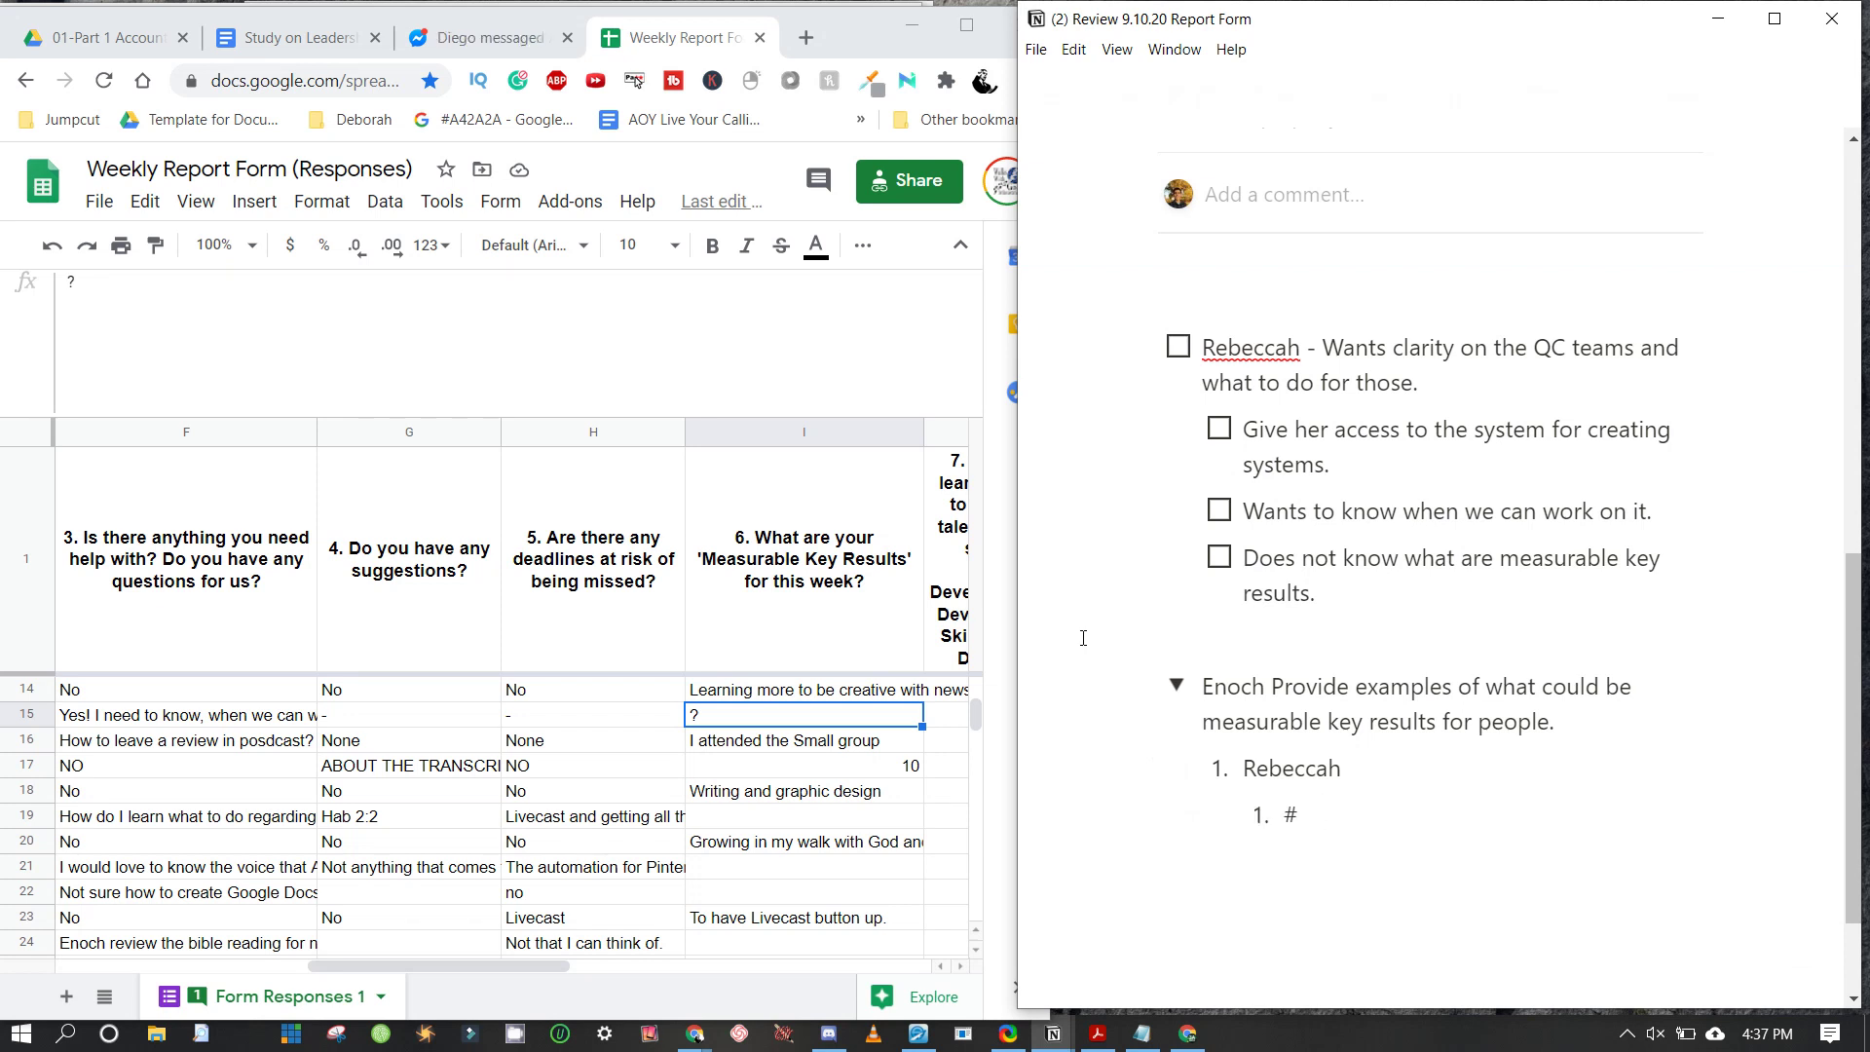
pyautogui.write('of Quote cards designe')
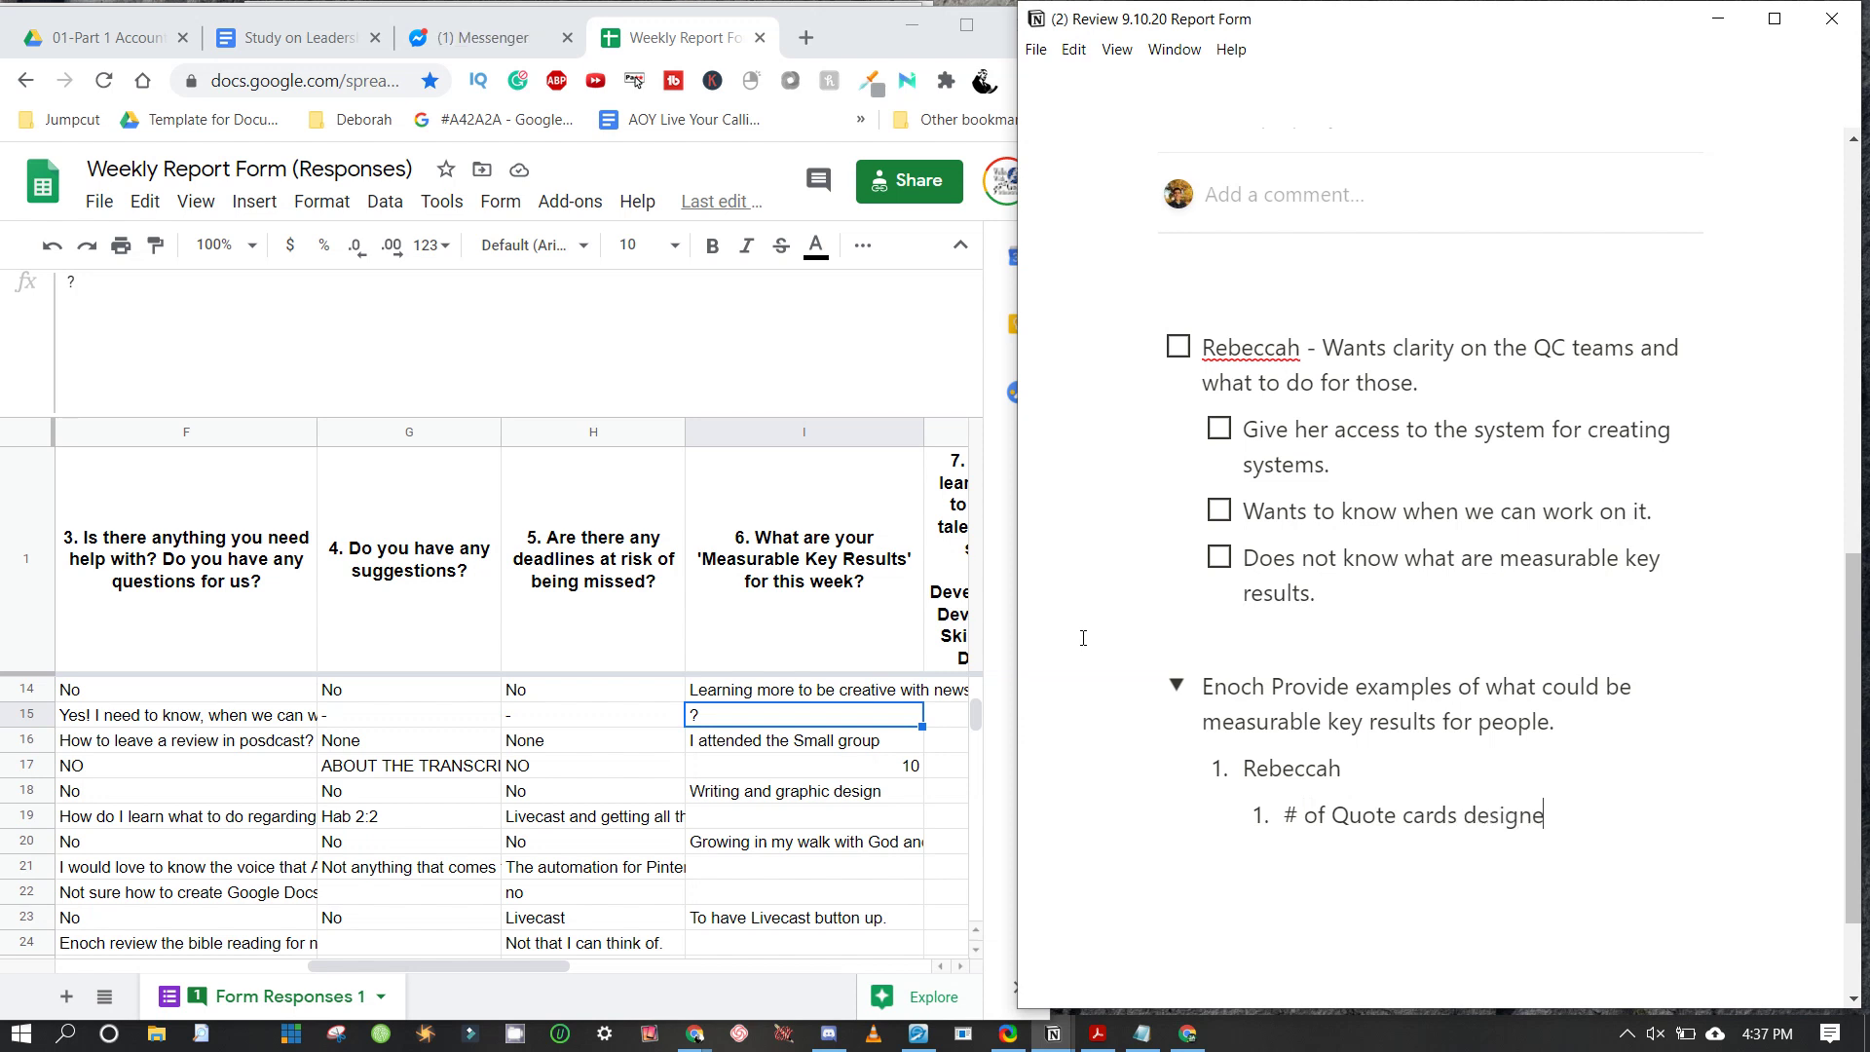
pyautogui.write('d')
pyautogui.press('Return')
pyautogui.write('# of ')
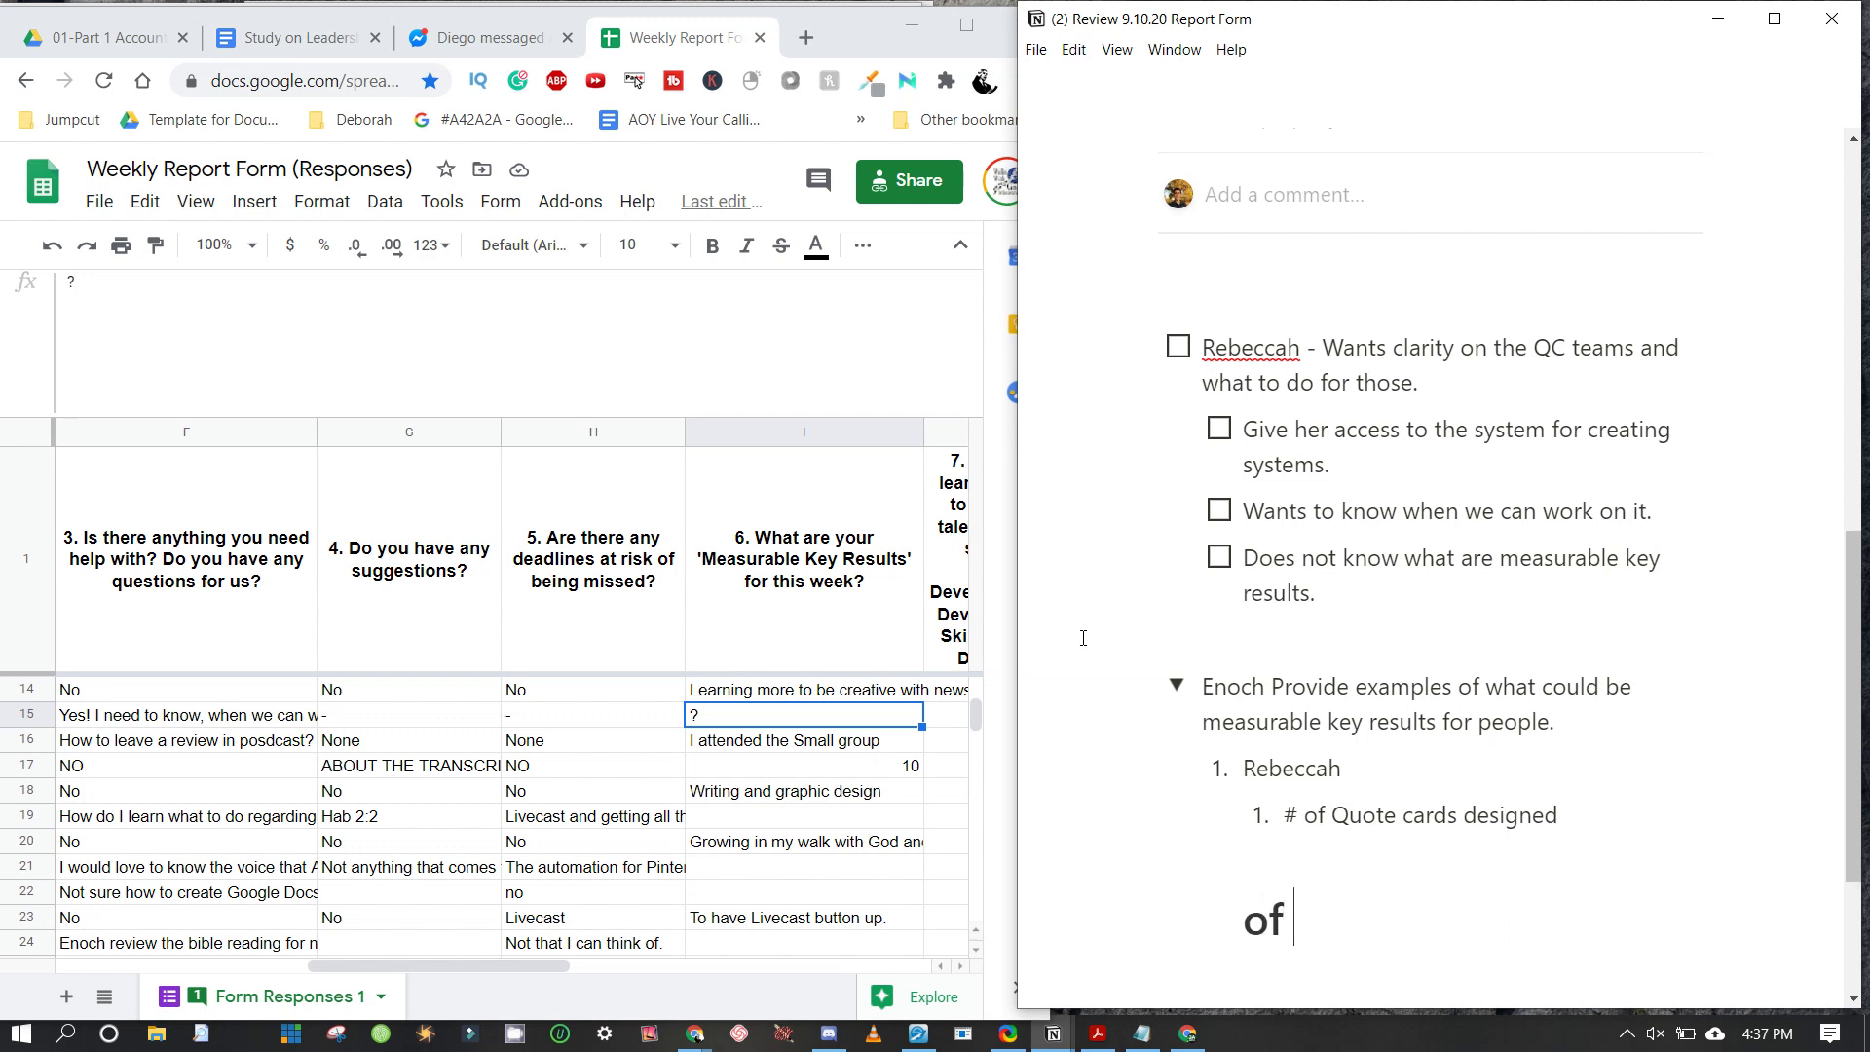
pyautogui.write('sy')
pyautogui.hotkey('ctrl', 'z')
pyautogui.hotkey('ctrl', 'z')
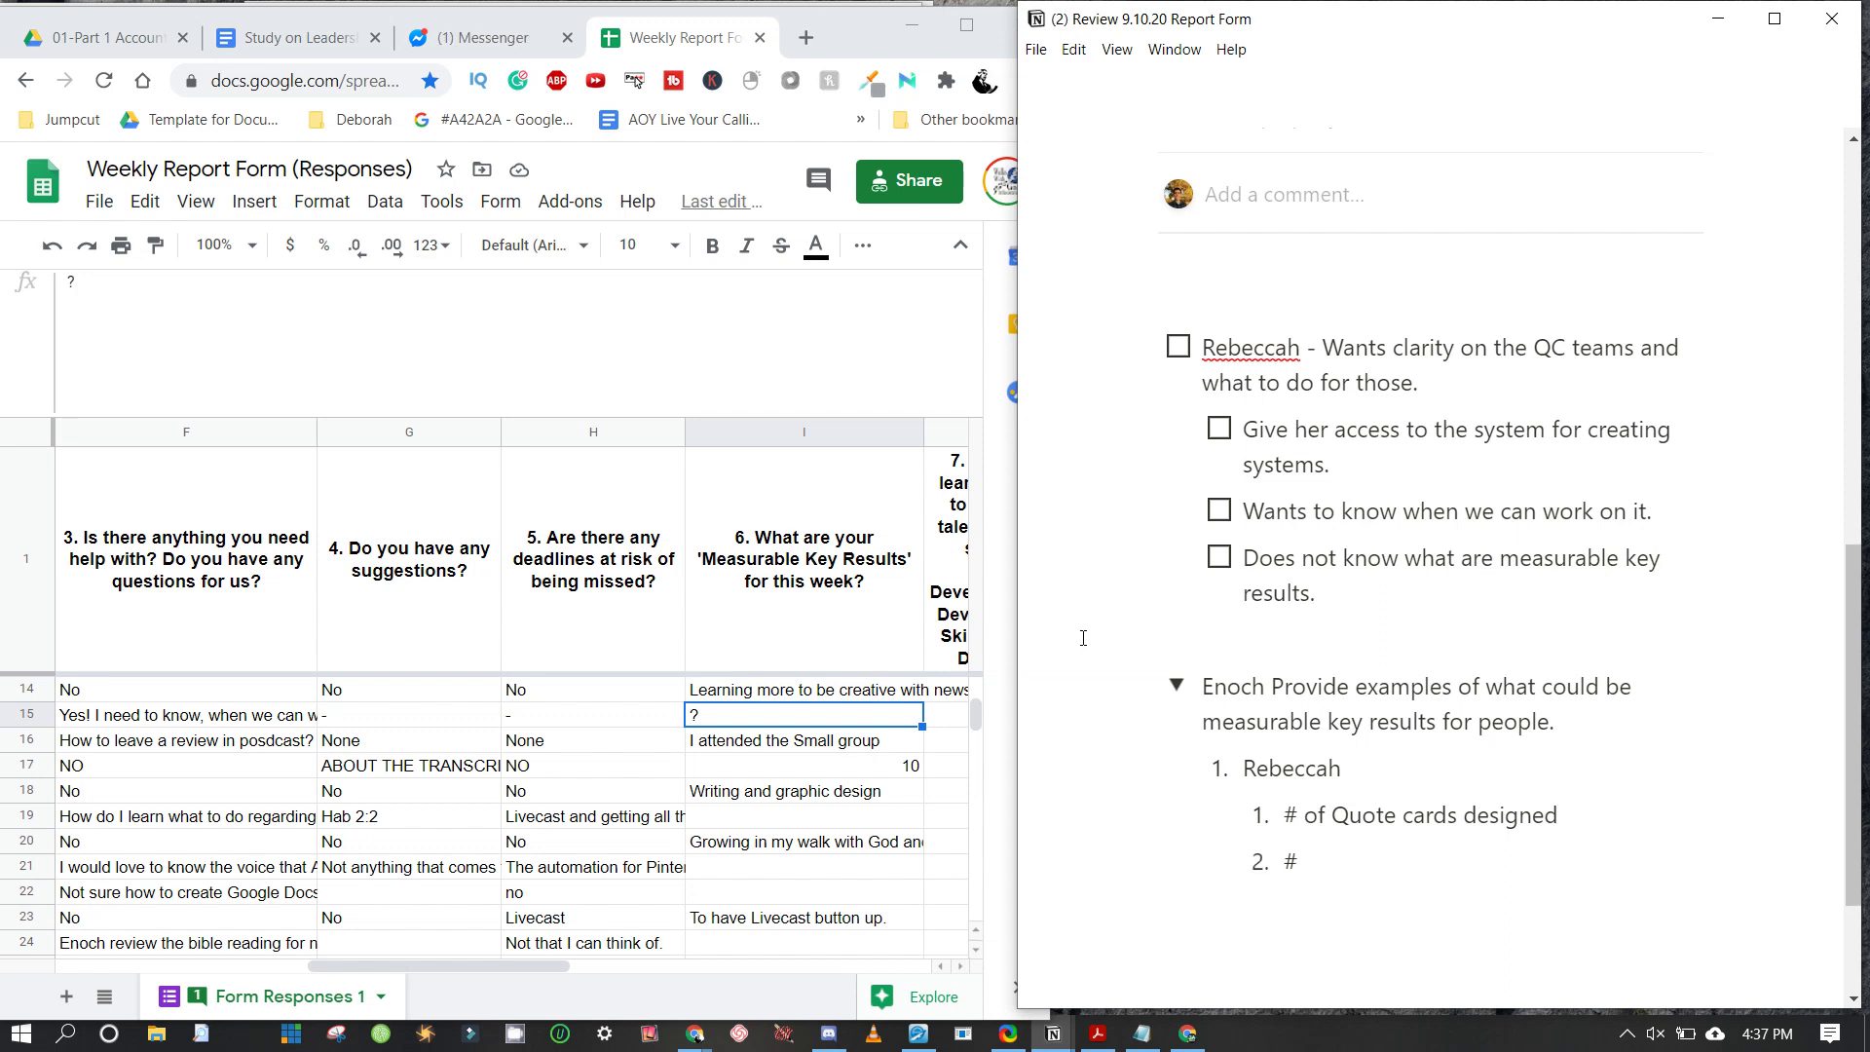
pyautogui.write('systems develope')
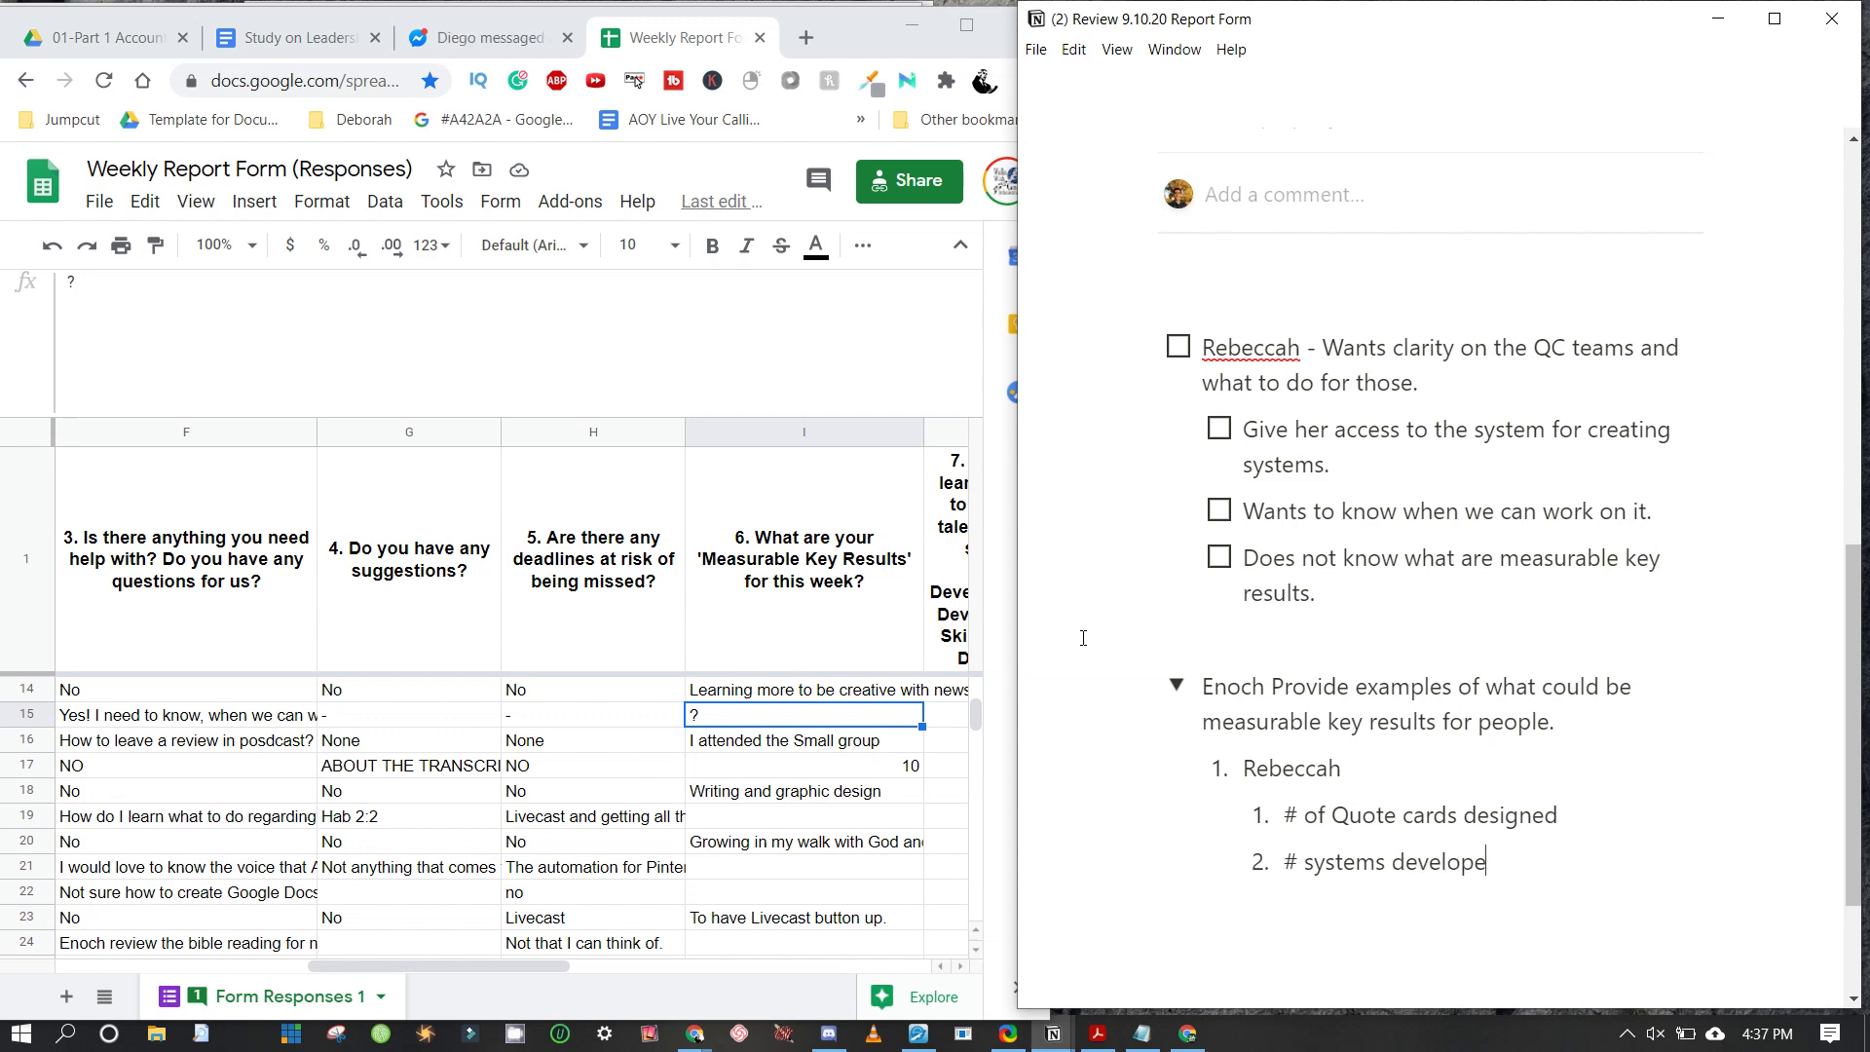
pyautogui.write('d for the QC team.')
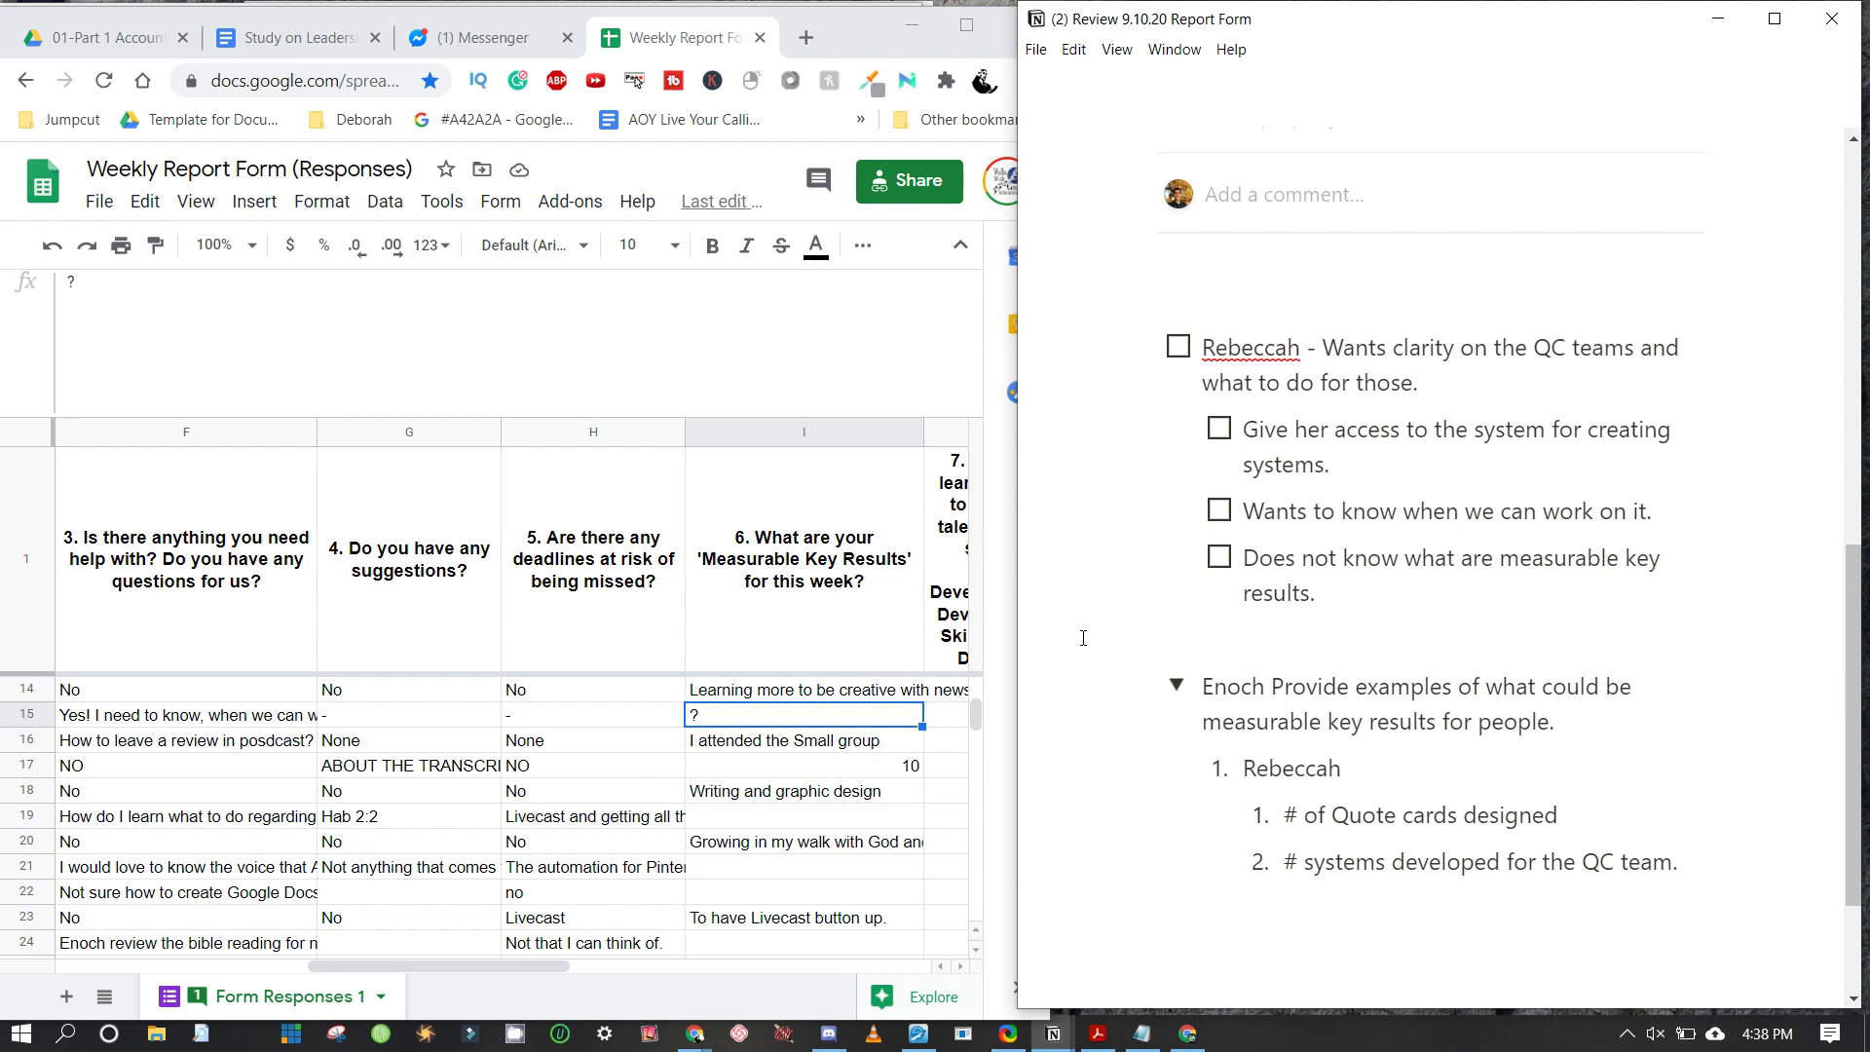
# Step: In the responses spreadsheet, go to the latest respondent's name cell
pyautogui.click(1011, 623)
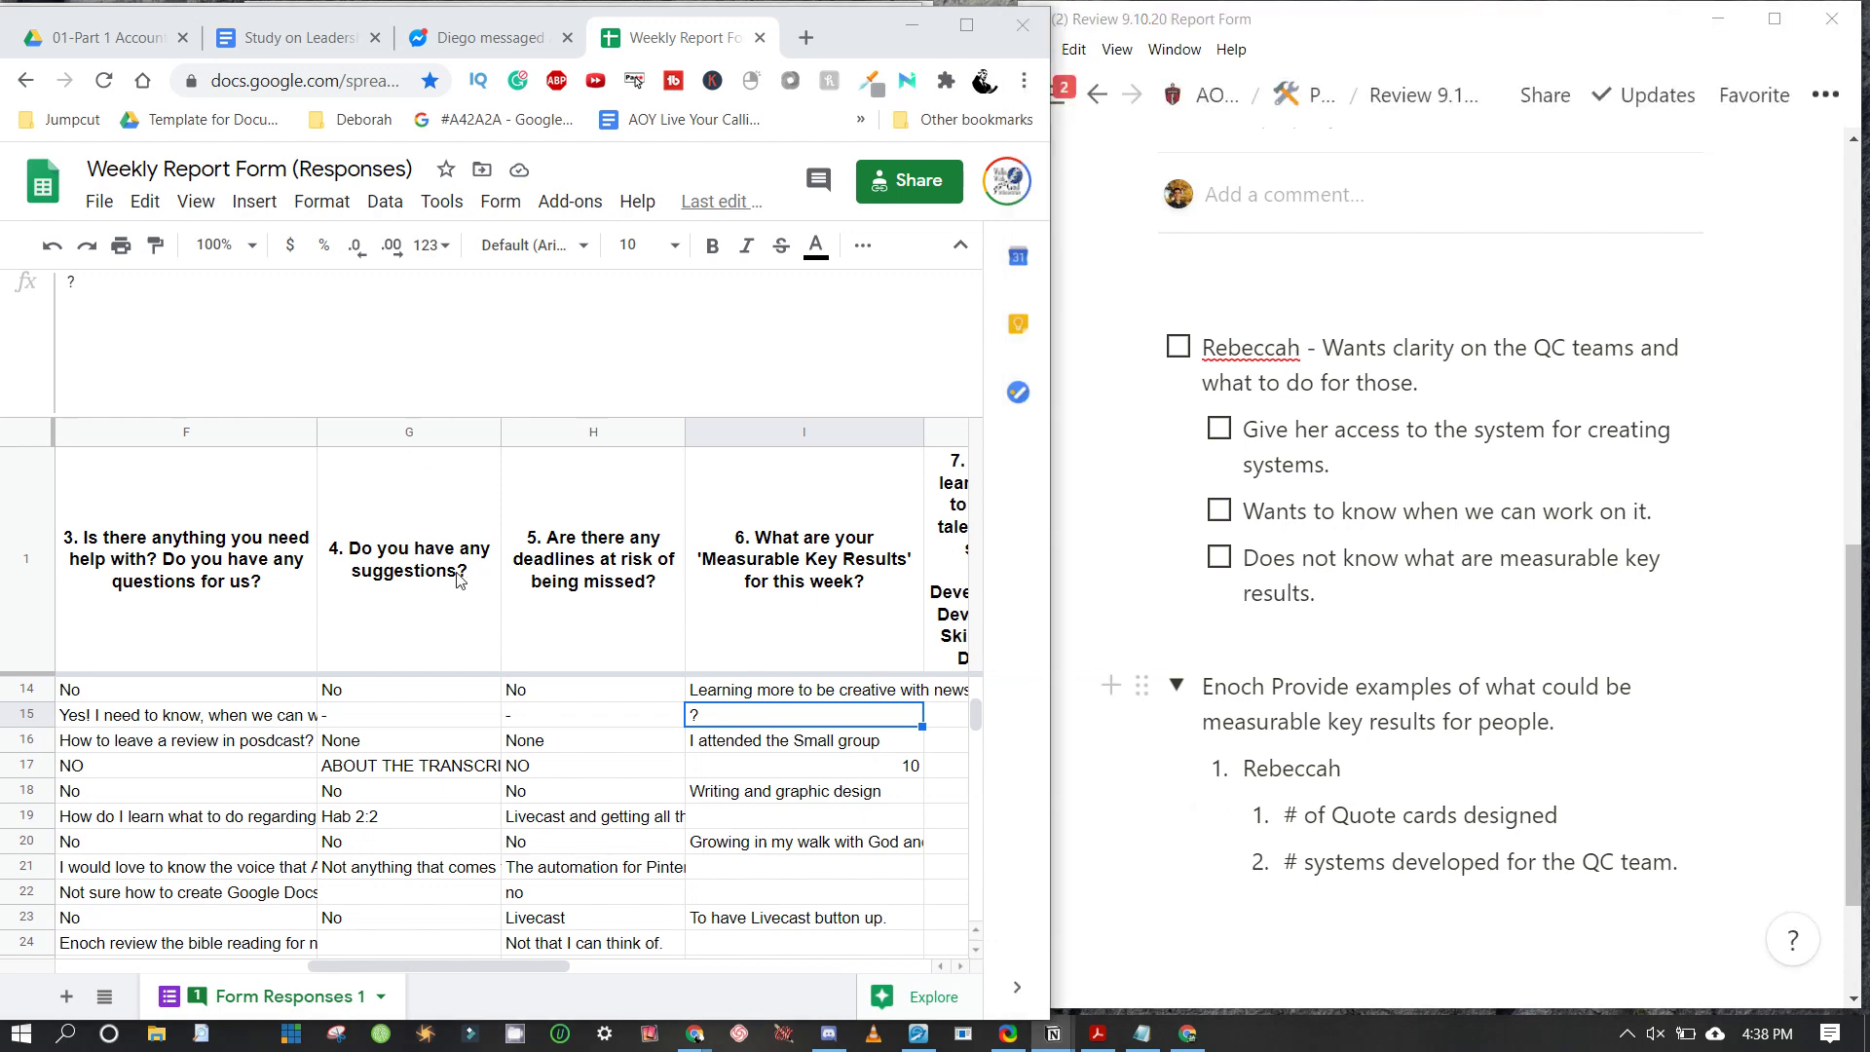
pyautogui.press('Tab')
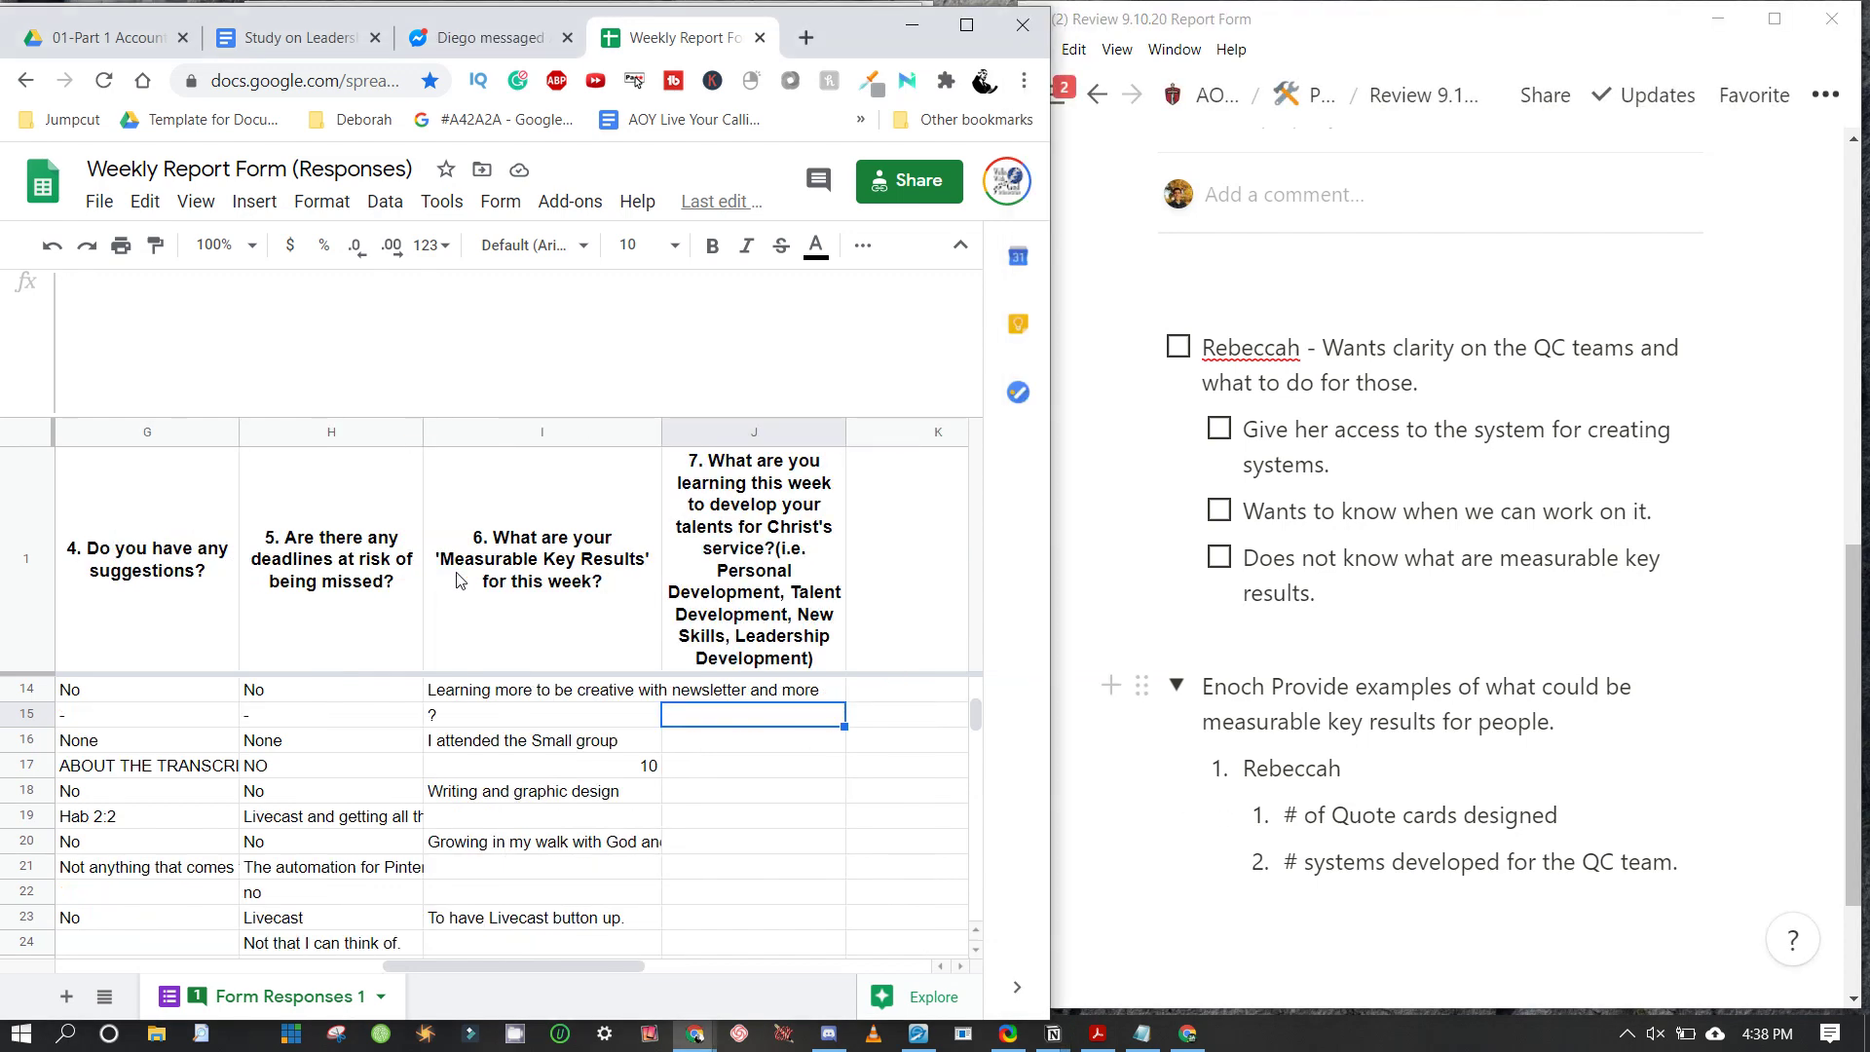
pyautogui.hotkey('ctrl', 'Up')
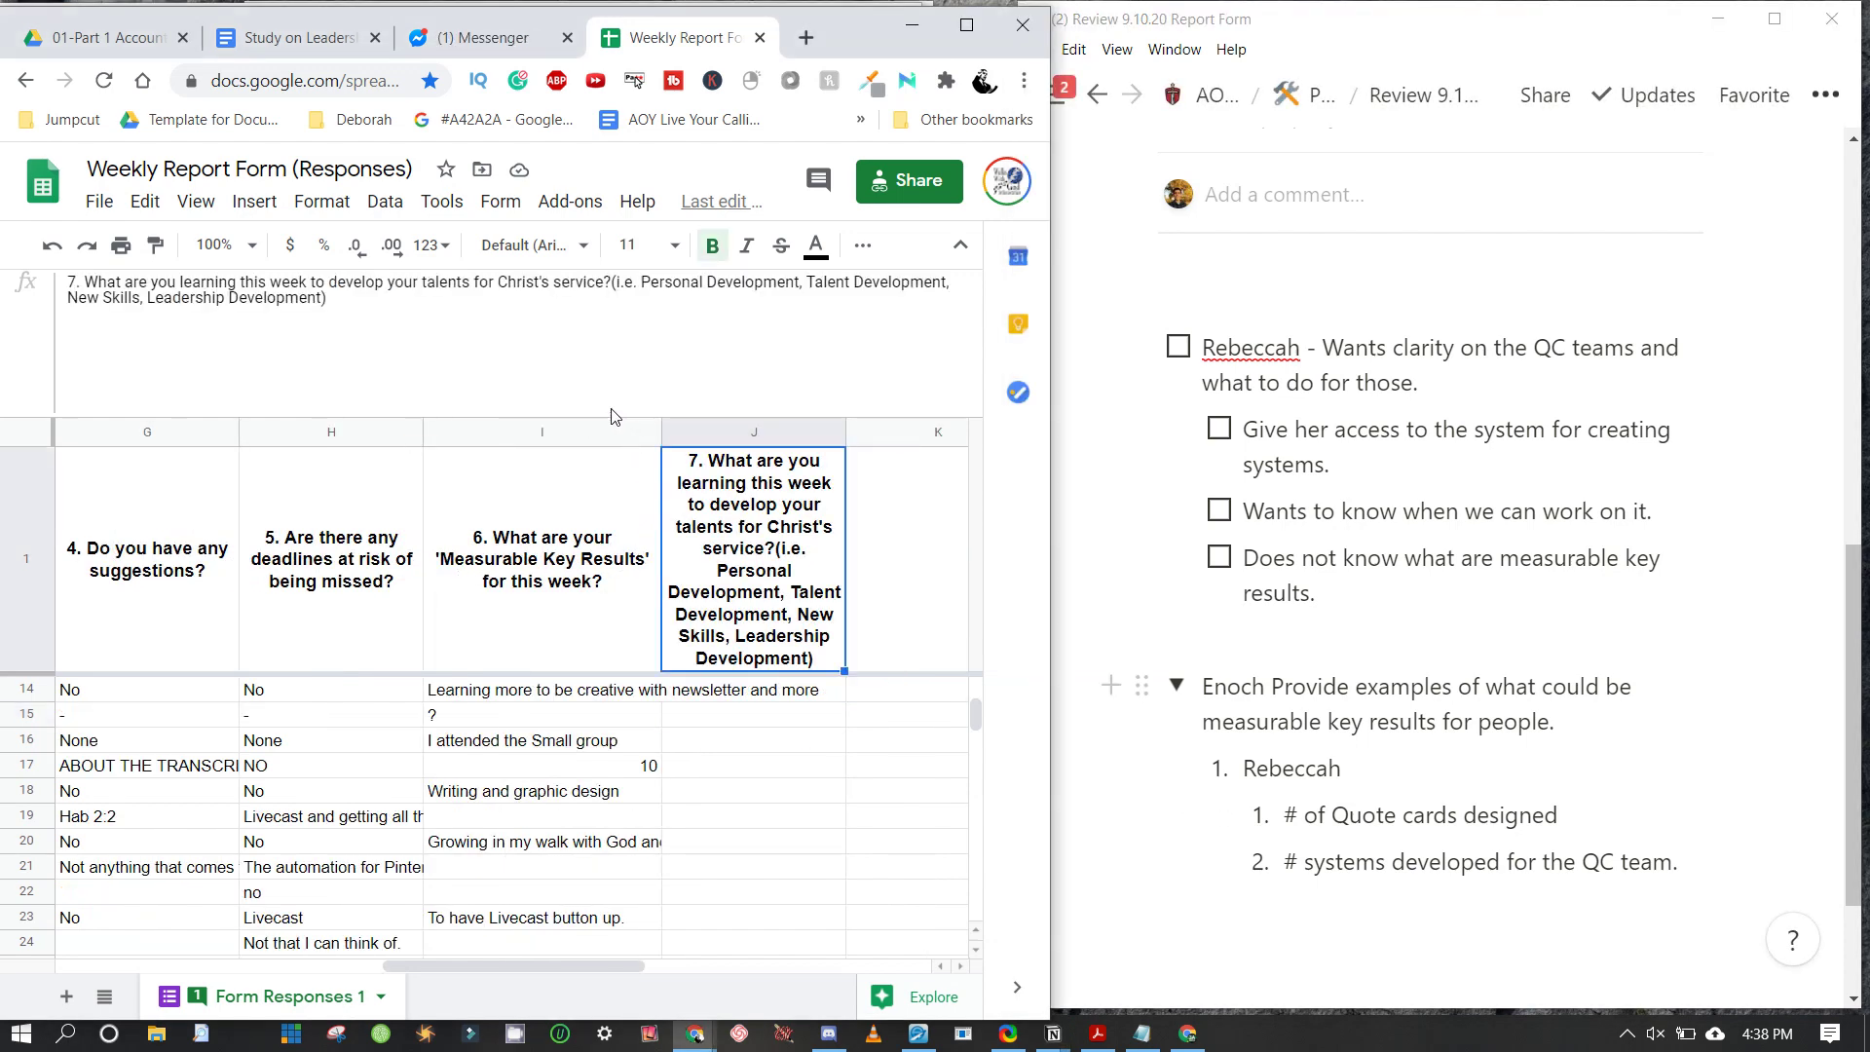
pyautogui.hotkey('ctrl', 'Down')
pyautogui.press('Left')
pyautogui.press('Left')
pyautogui.press('Left')
pyautogui.press('Left')
pyautogui.press('Left')
pyautogui.press('Left')
pyautogui.press('Left')
pyautogui.press('Left')
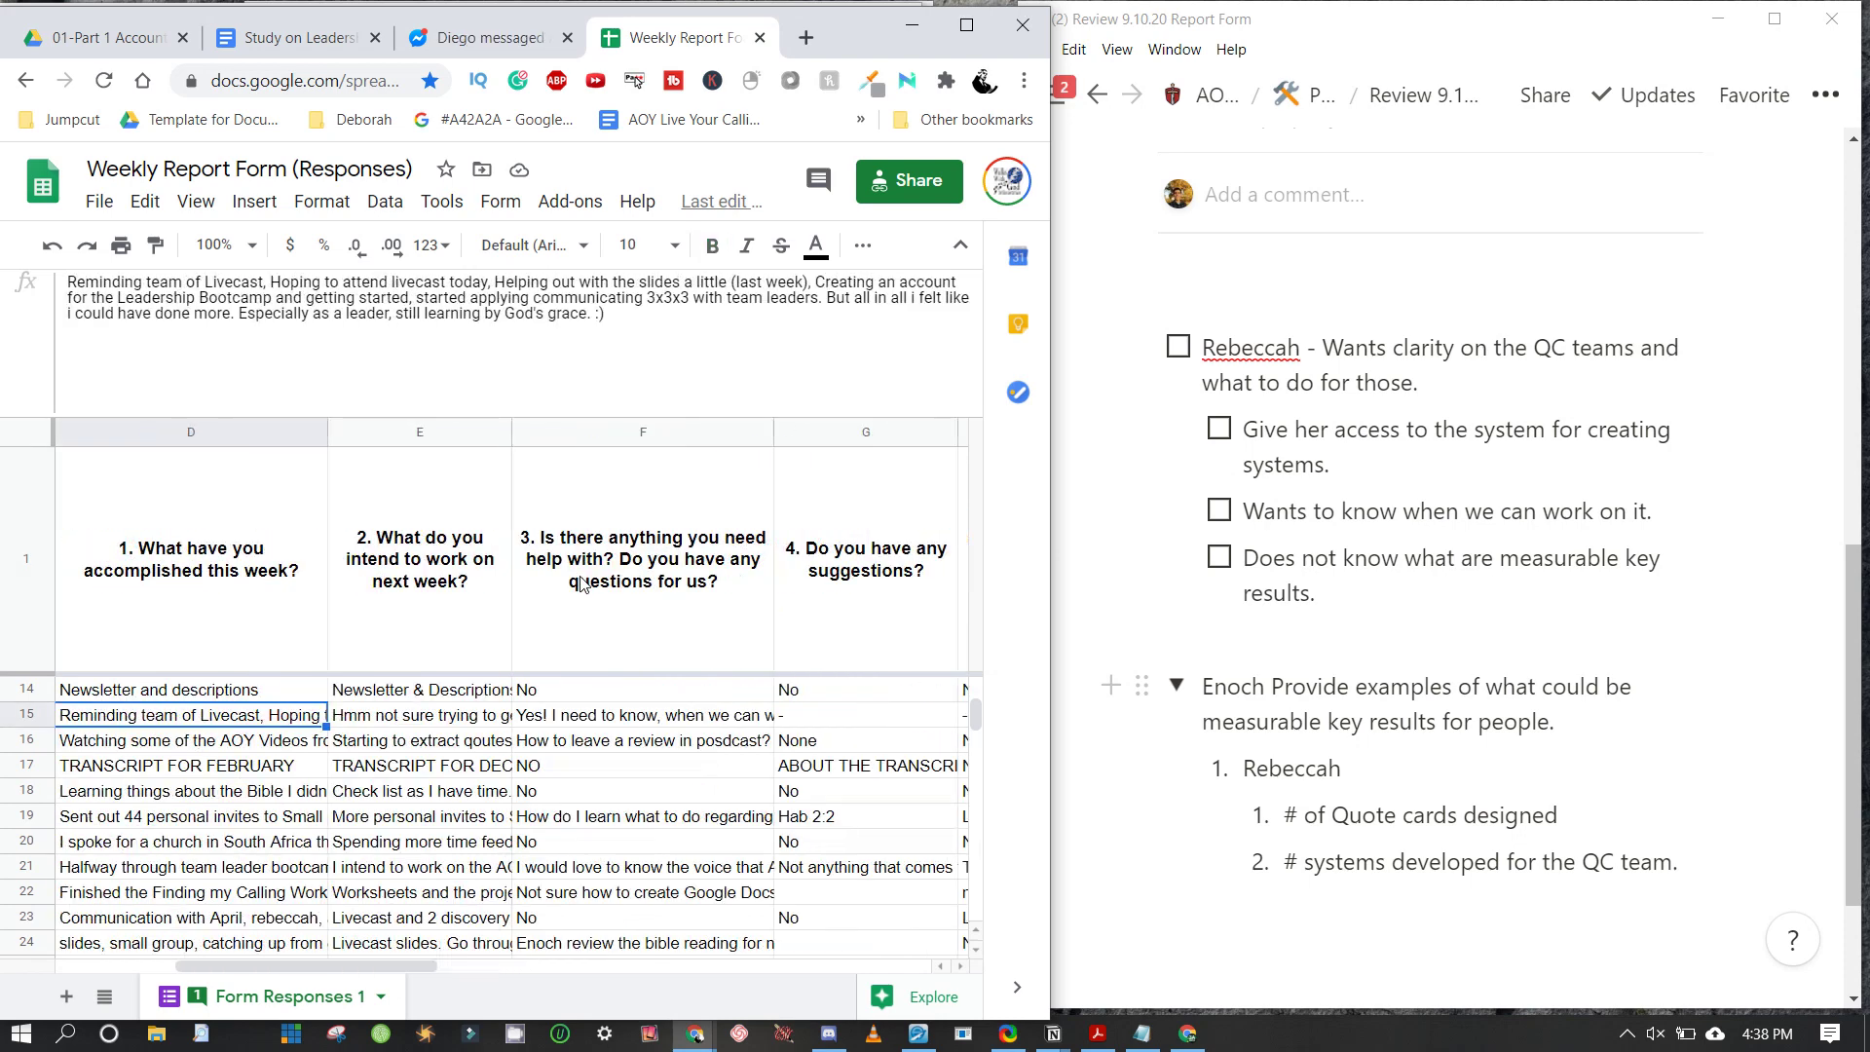
pyautogui.press('Left')
pyautogui.press('Right')
pyautogui.press('Up')
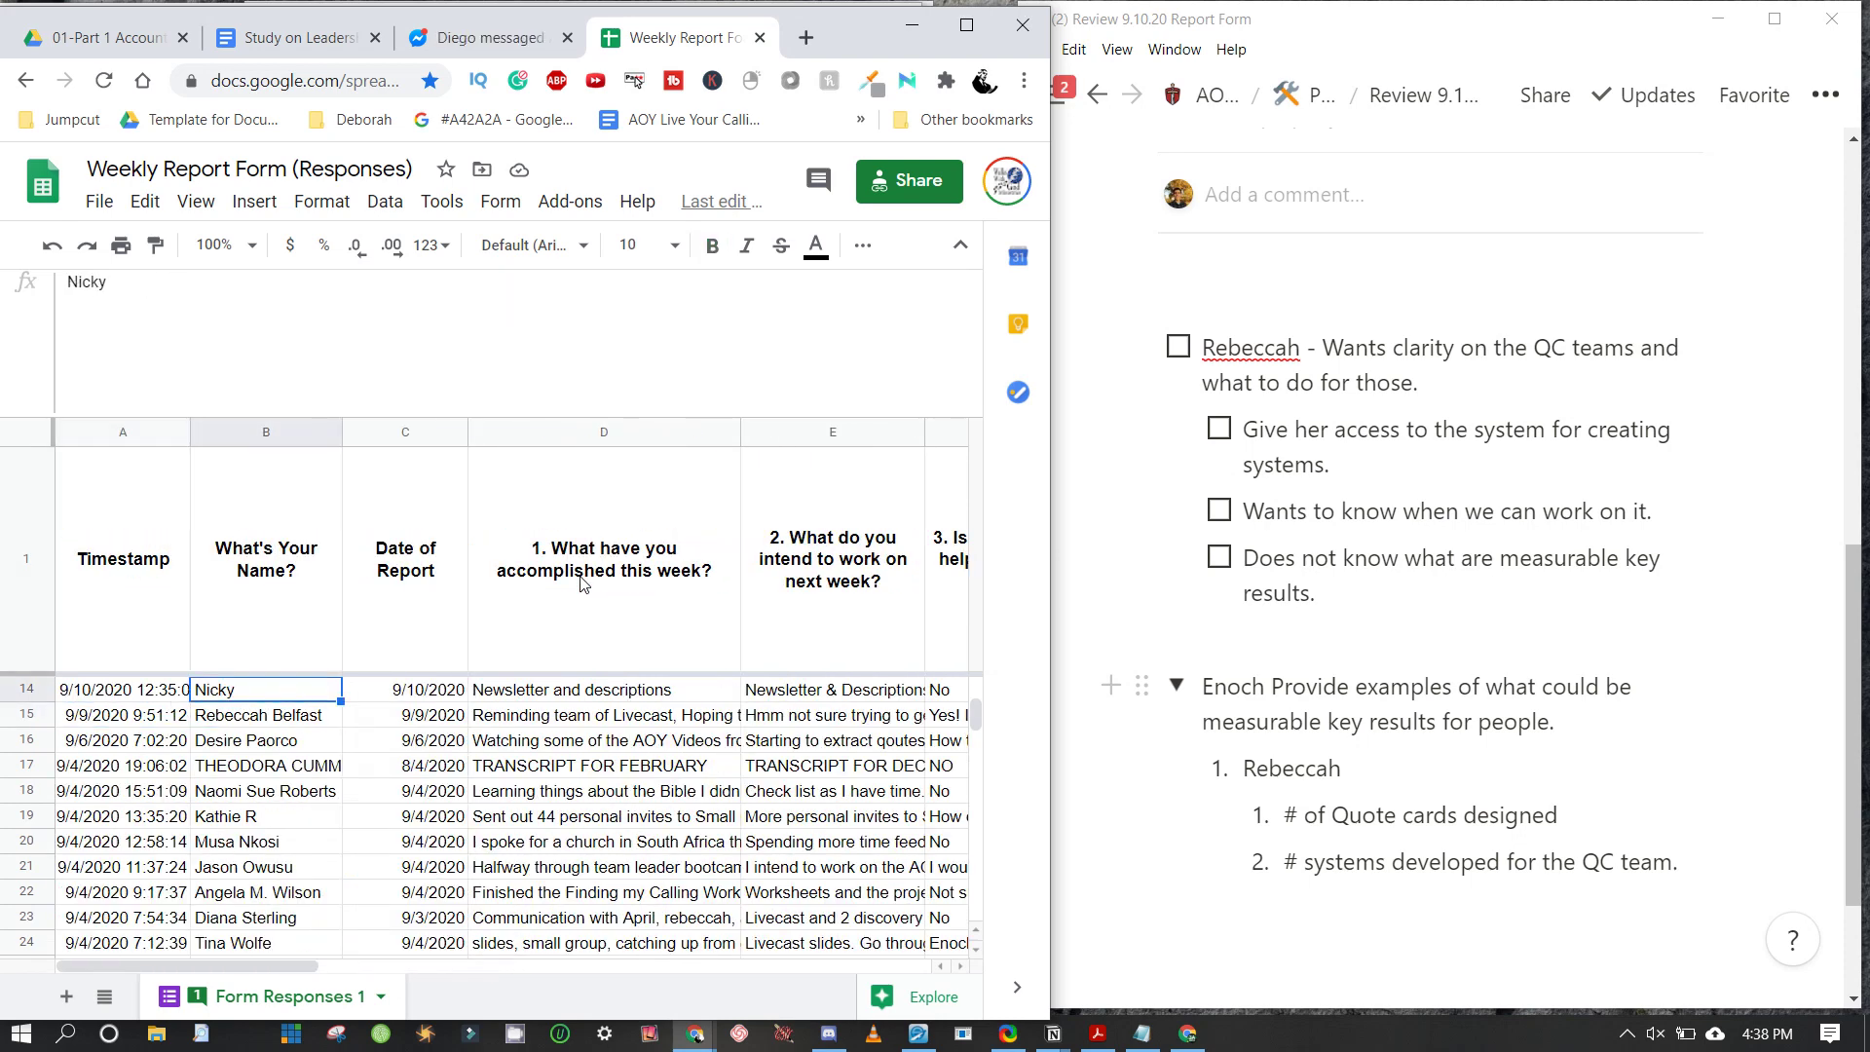
# Step: Read the accomplishments and next-week plans answers, then return to the Notion page
pyautogui.press('Right')
pyautogui.press('Right')
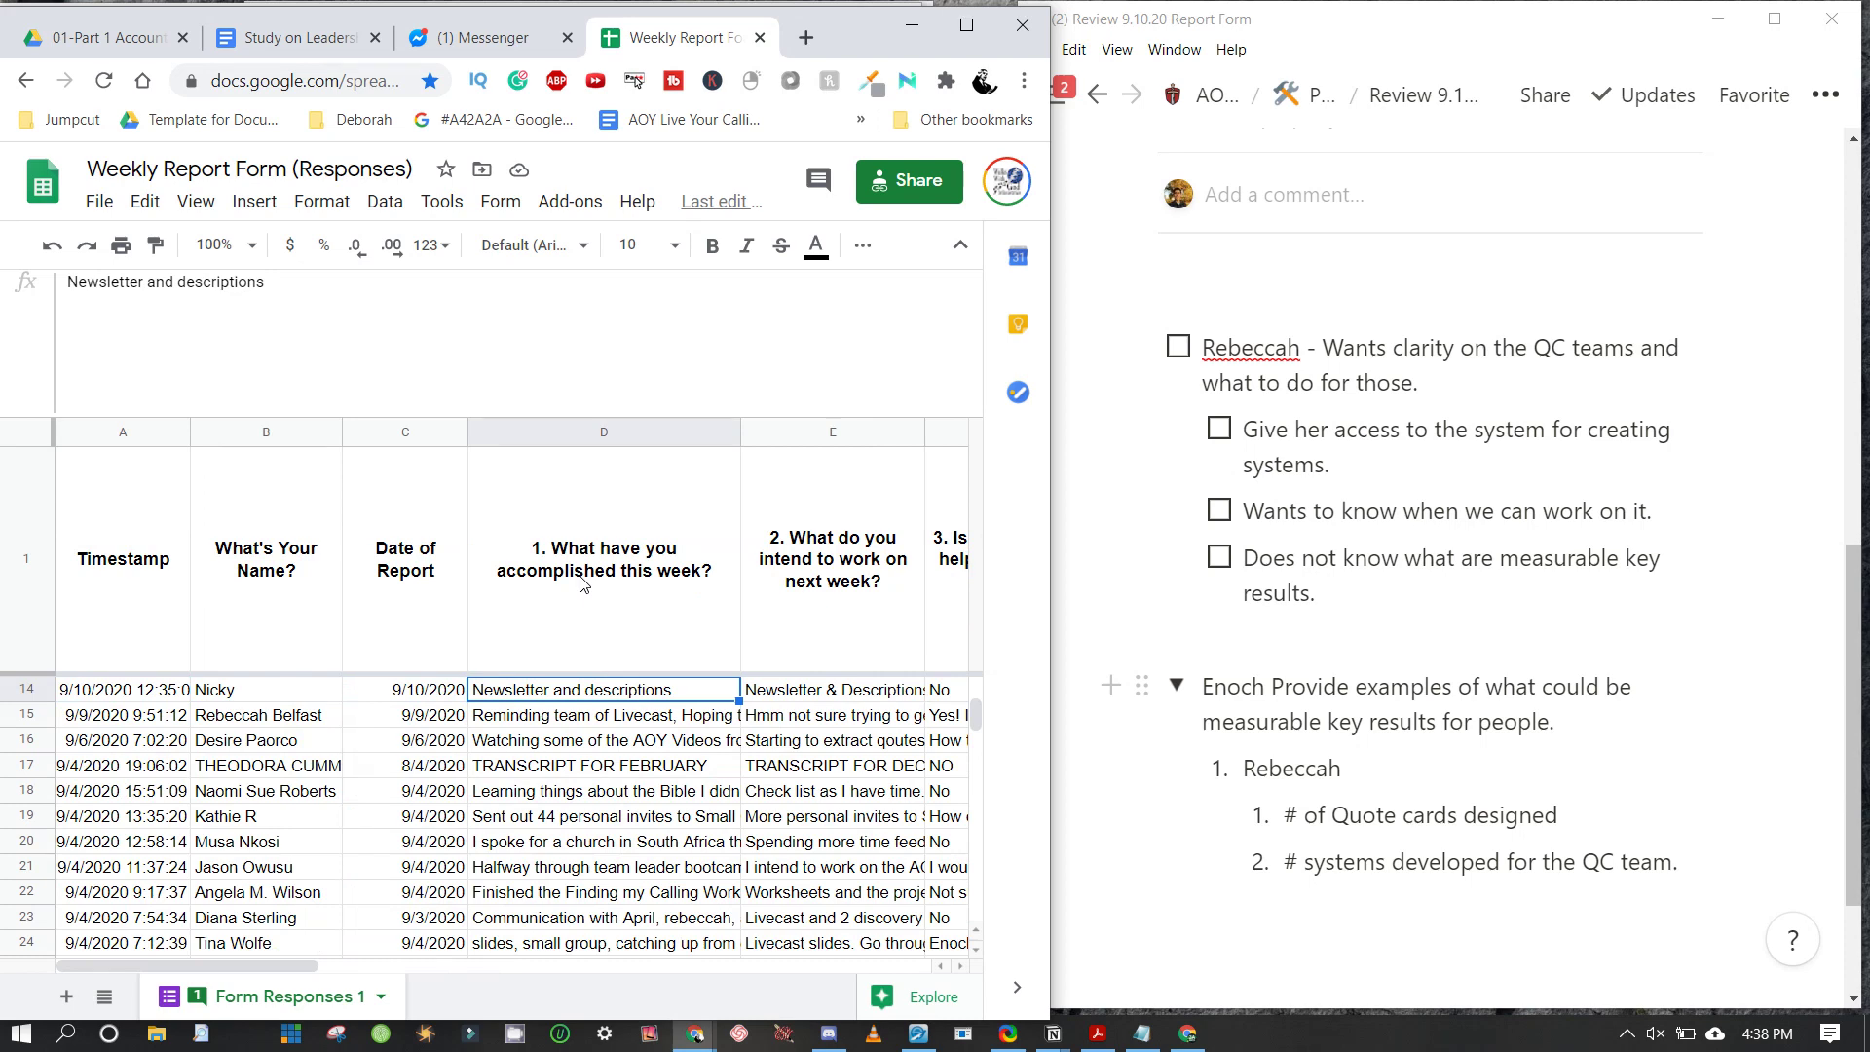
pyautogui.press('Right')
pyautogui.press('Left')
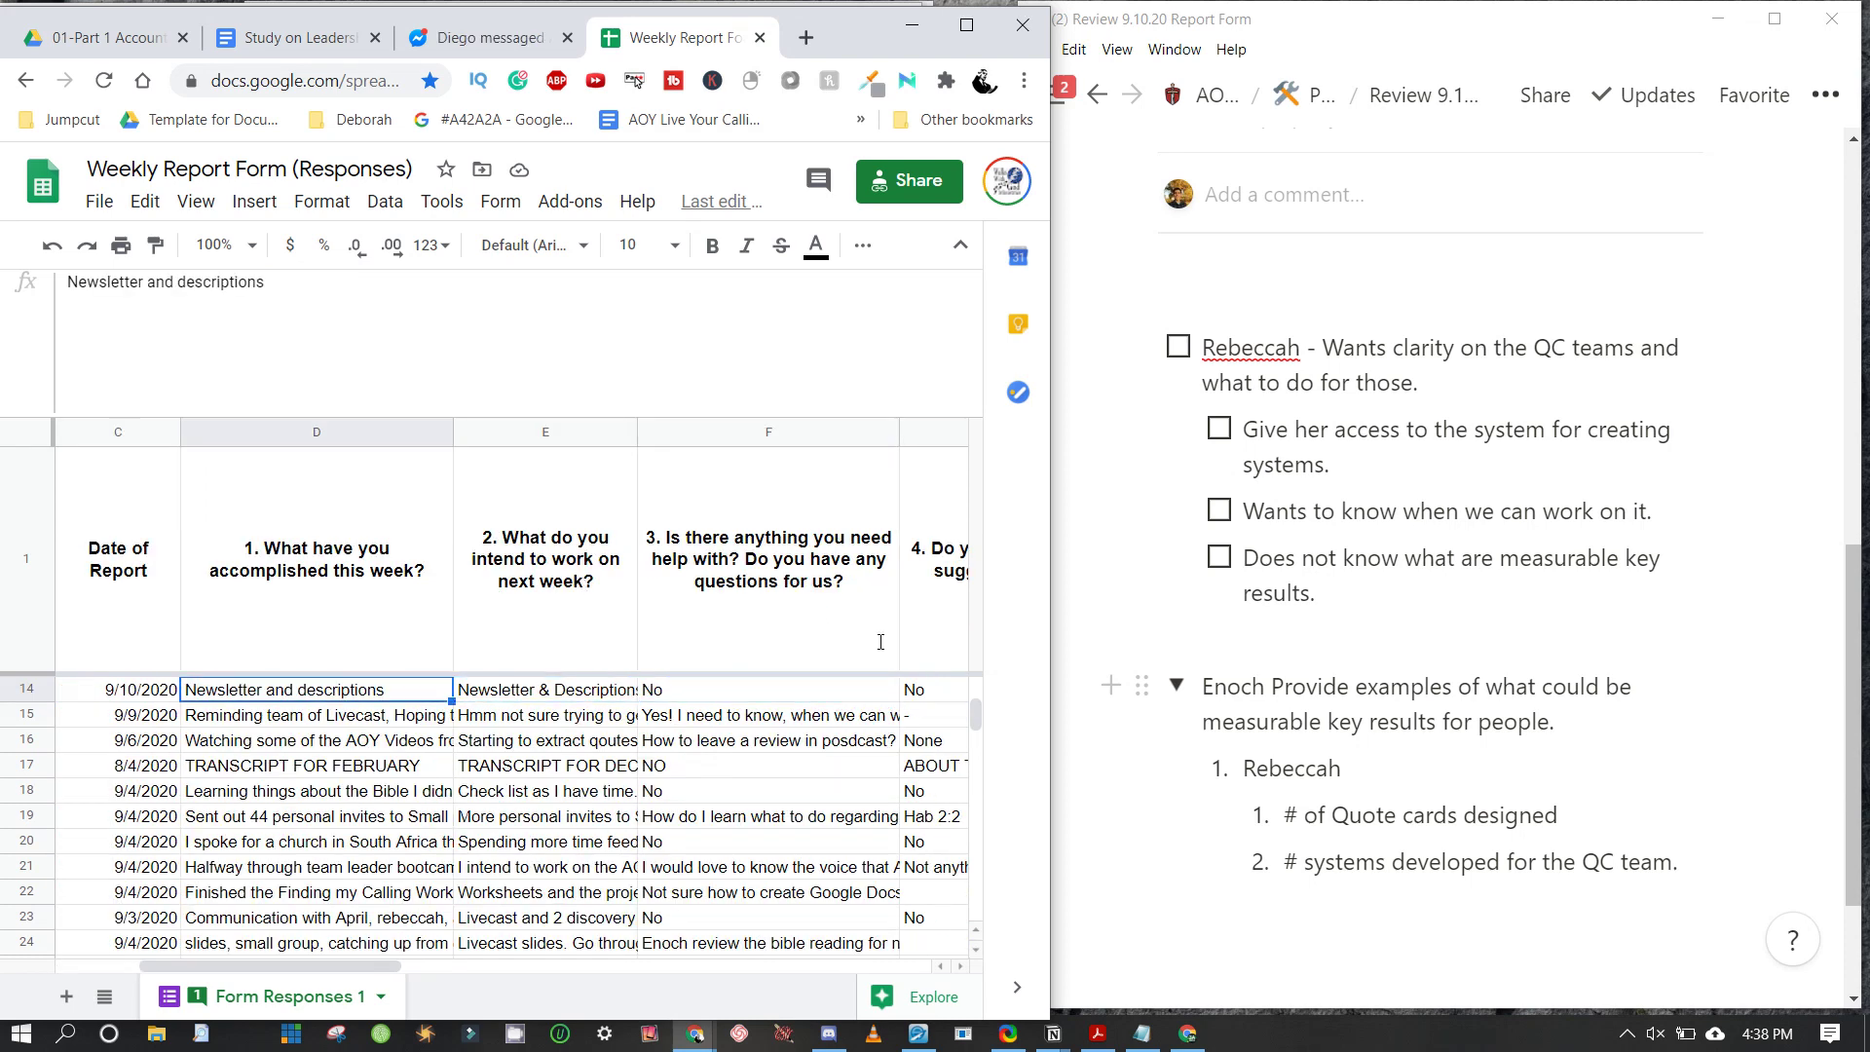
pyautogui.click(1110, 906)
# Step: Add another team member at the top of the toggle with a nested key-result line
pyautogui.scroll(-2, 1071, 730)
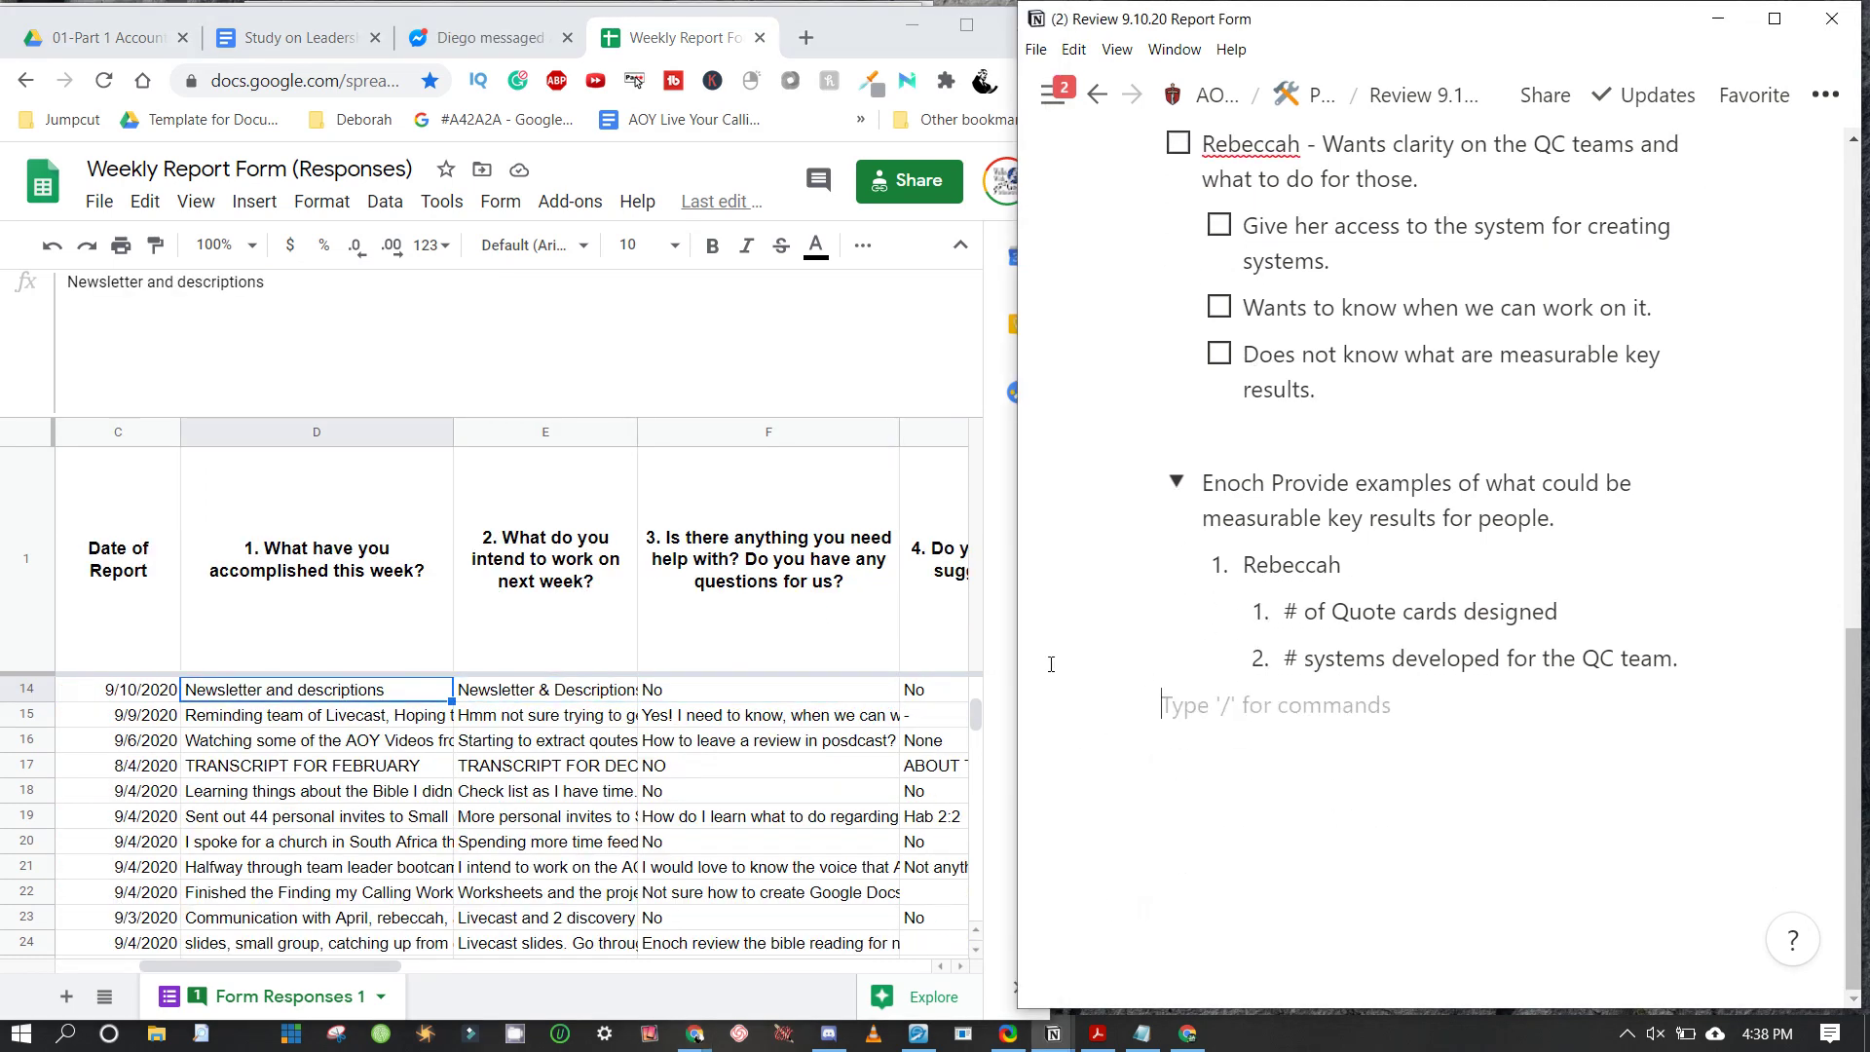
pyautogui.click(1042, 573)
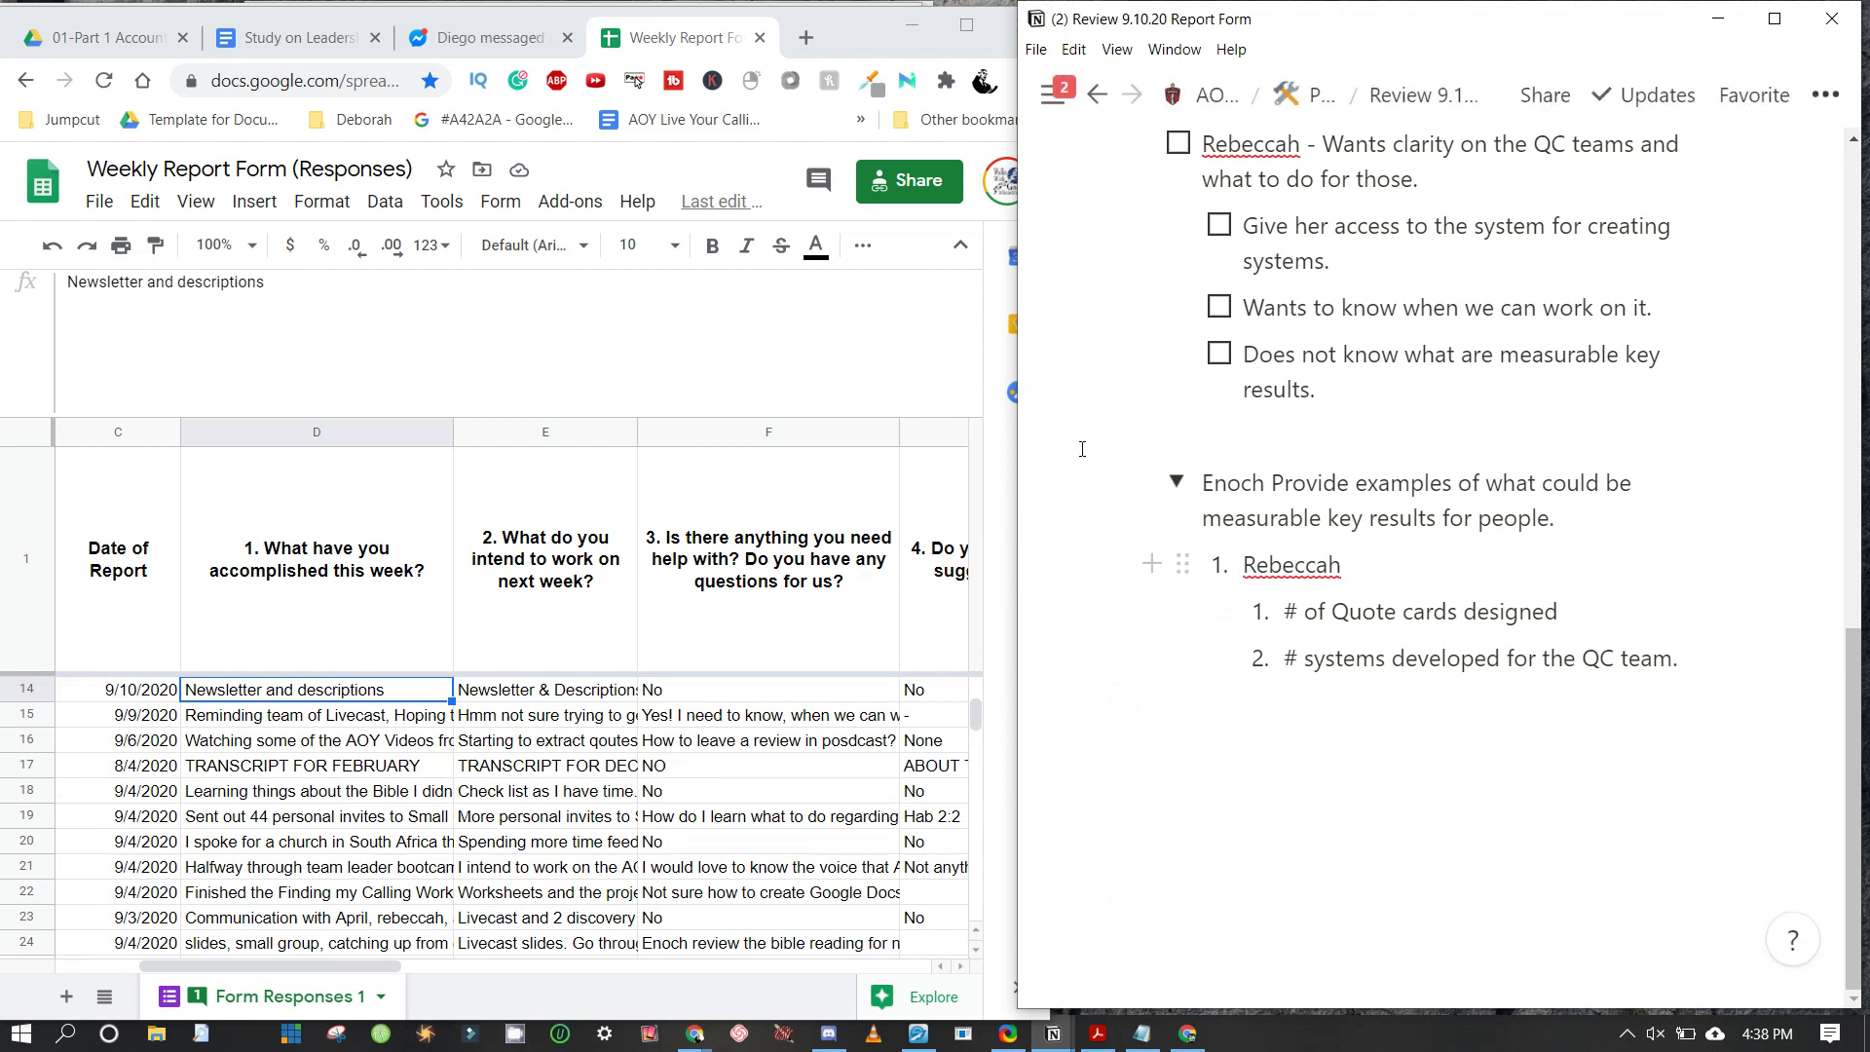
pyautogui.press('Return')
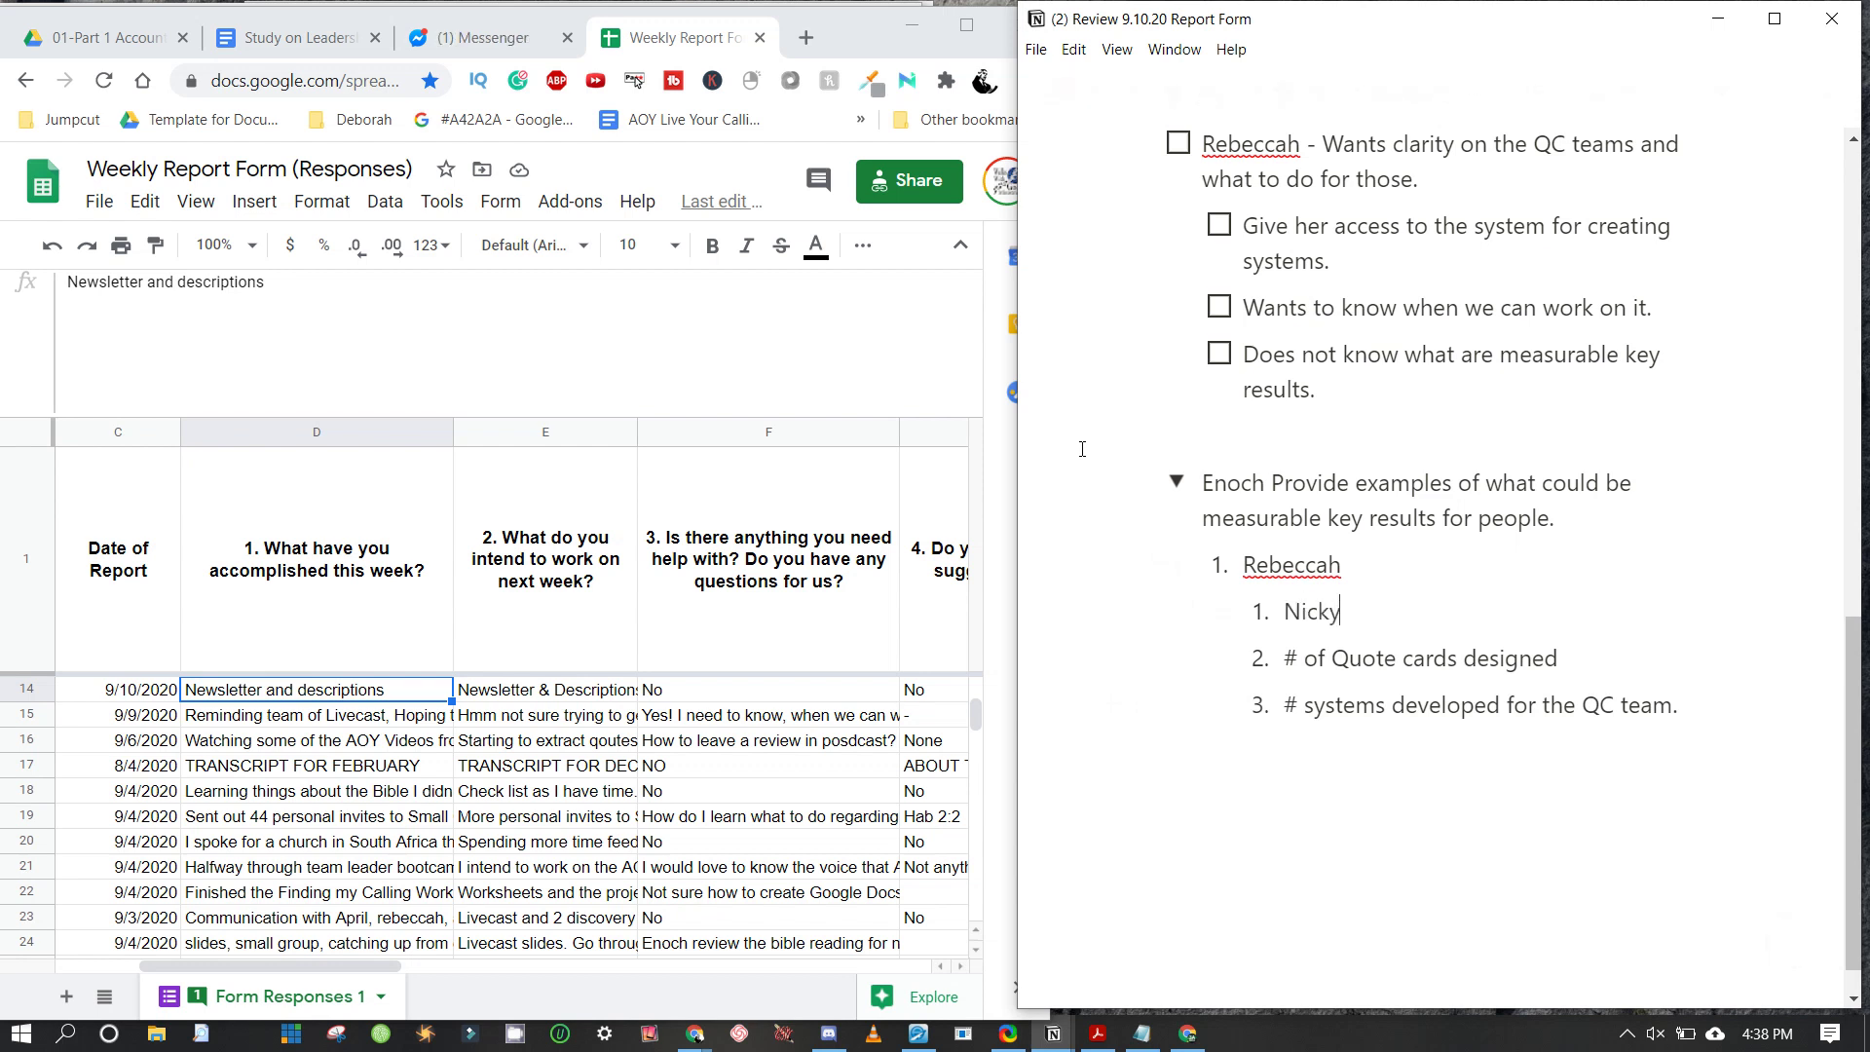
pyautogui.moveTo(1223, 610); pyautogui.dragTo(970, 443)
pyautogui.press('Return')
pyautogui.press('Tab')
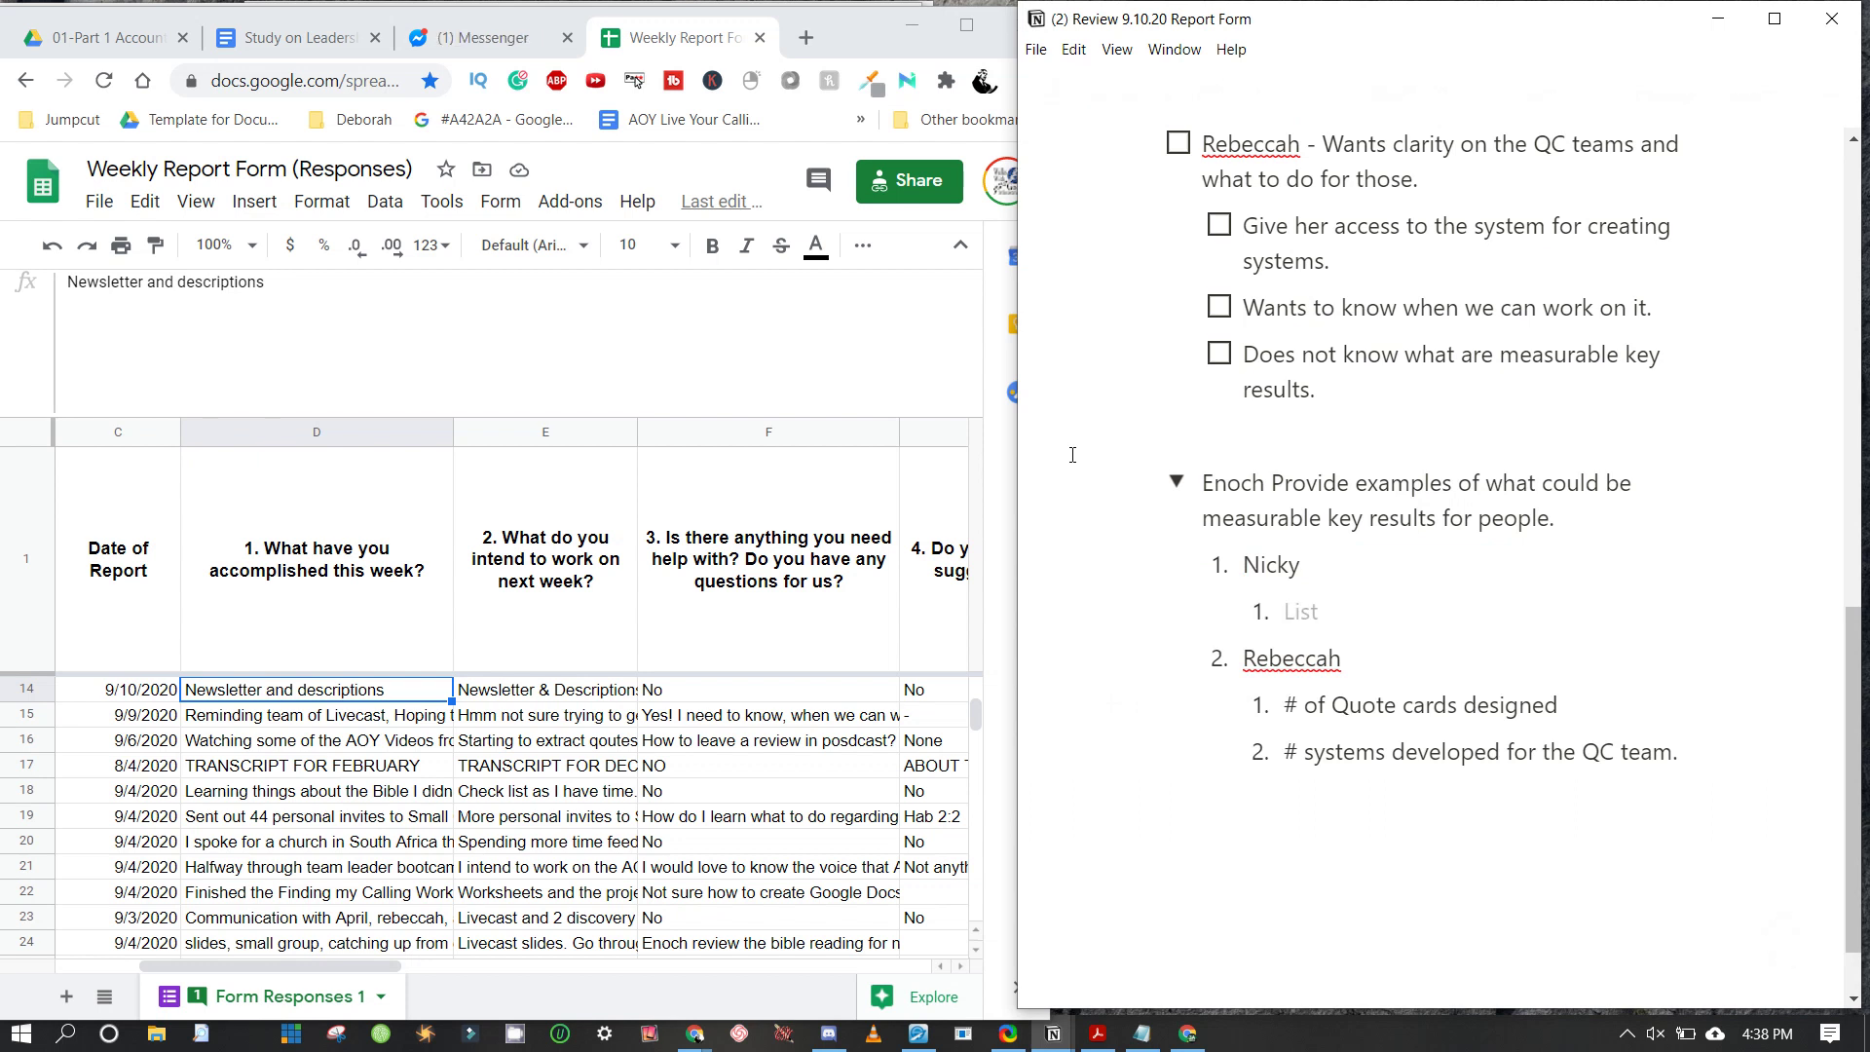
# Step: Add key results 'Email Subscriber list #' and 'Number of descriptions written for YouTube videos. (Can be about'
pyautogui.write('Soli')
pyautogui.press('BackSpace')
pyautogui.press('BackSpace')
pyautogui.press('BackSpace')
pyautogui.press('BackSpace')
pyautogui.write('Email Subscriber list ')
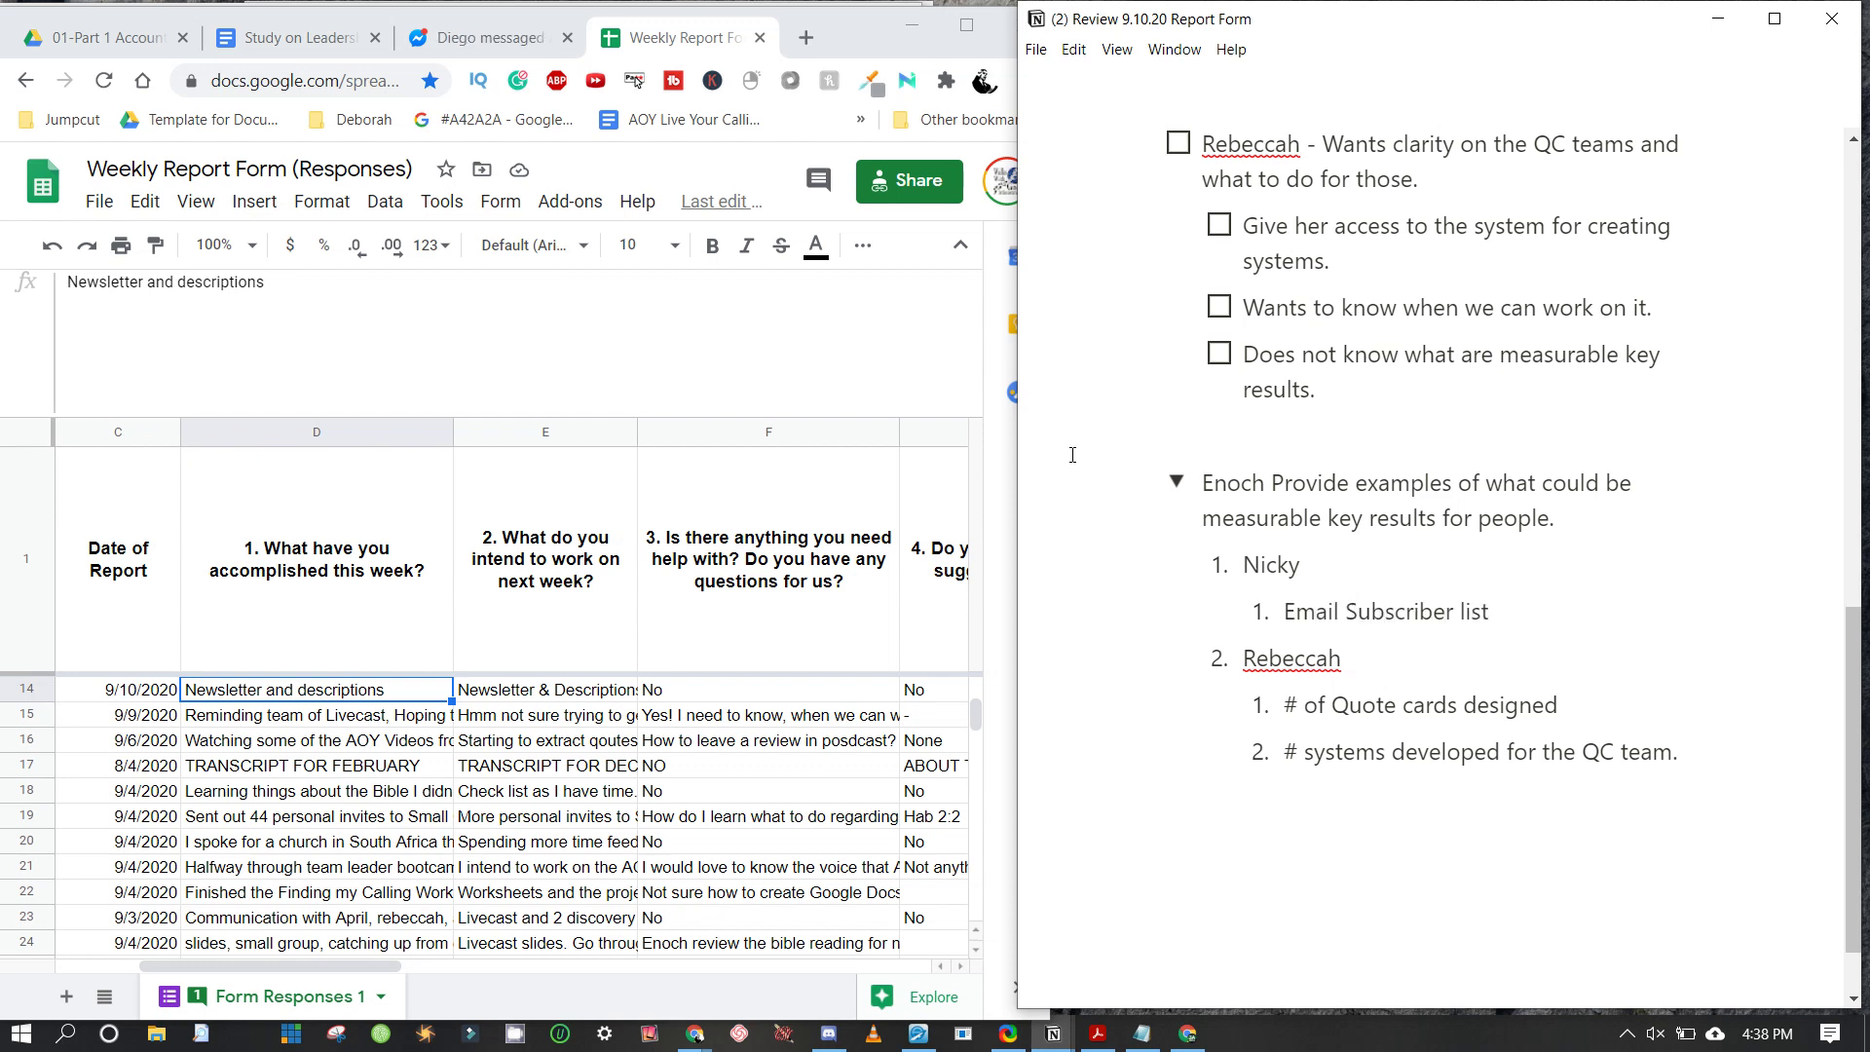
pyautogui.write('#')
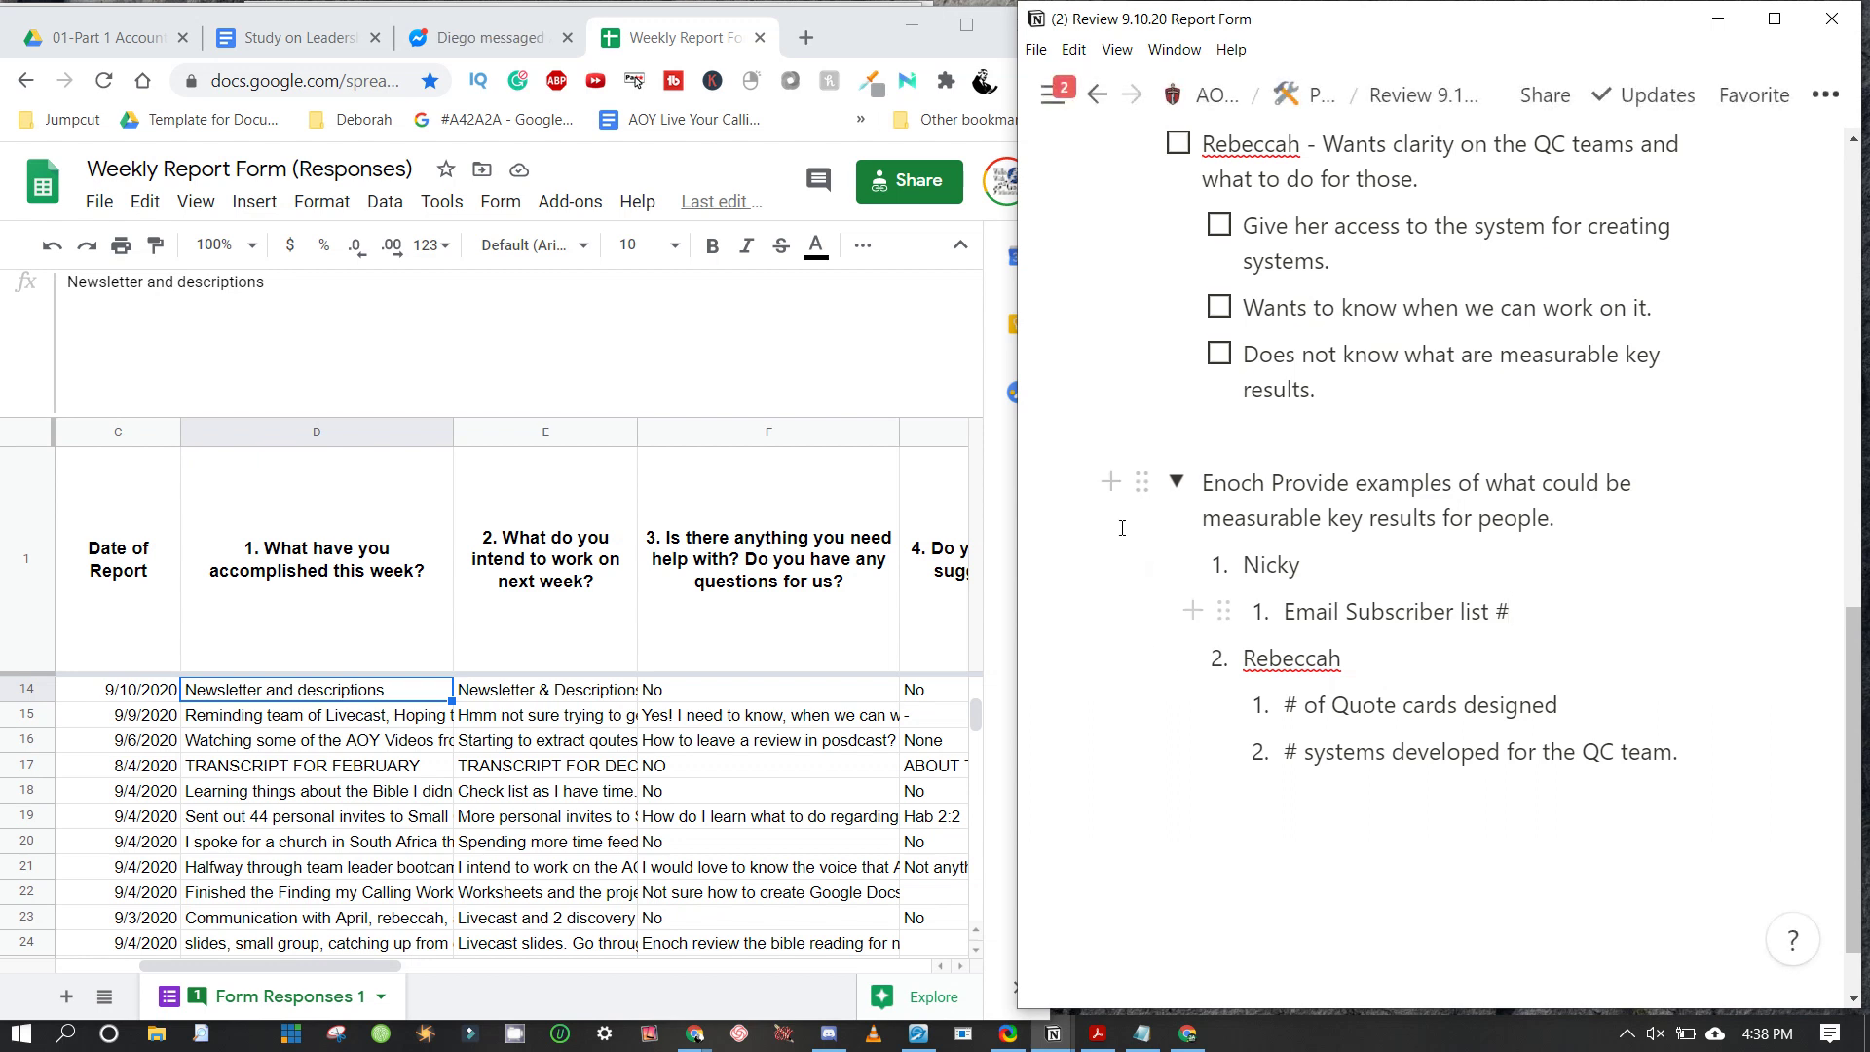
pyautogui.press('Return')
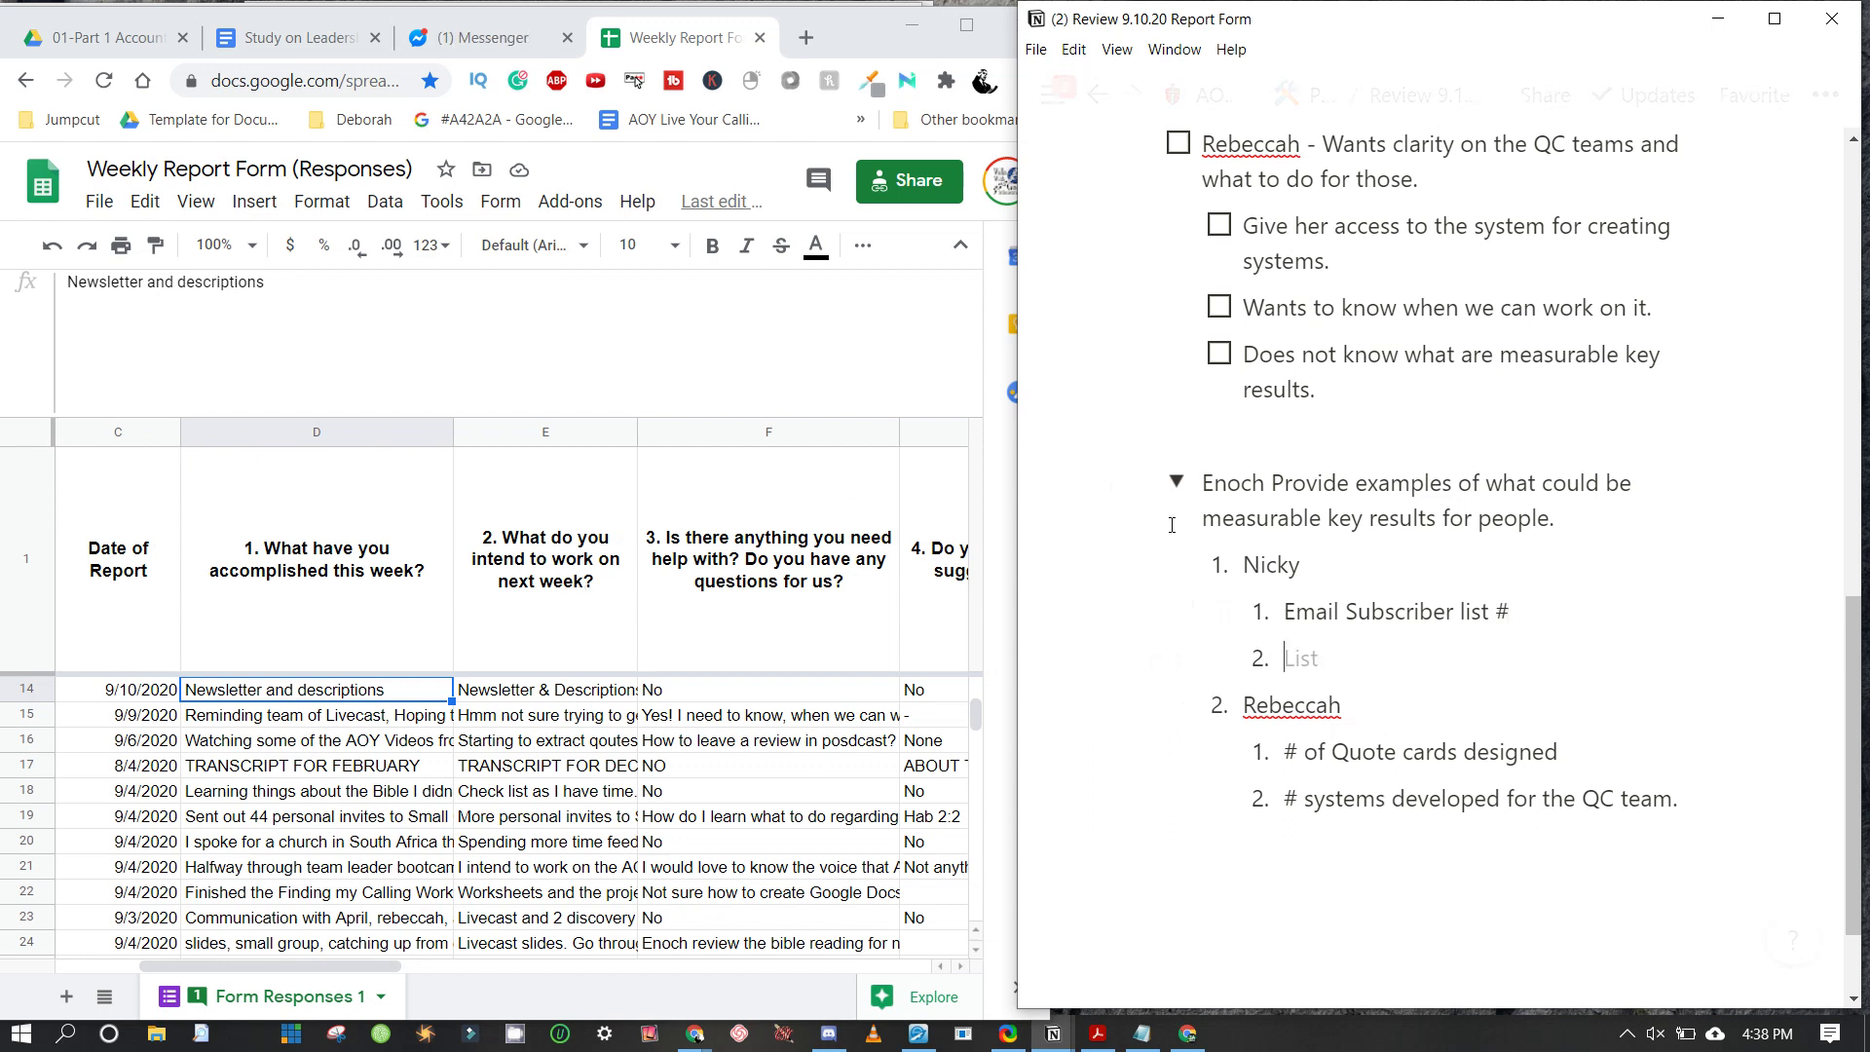
pyautogui.write('Number')
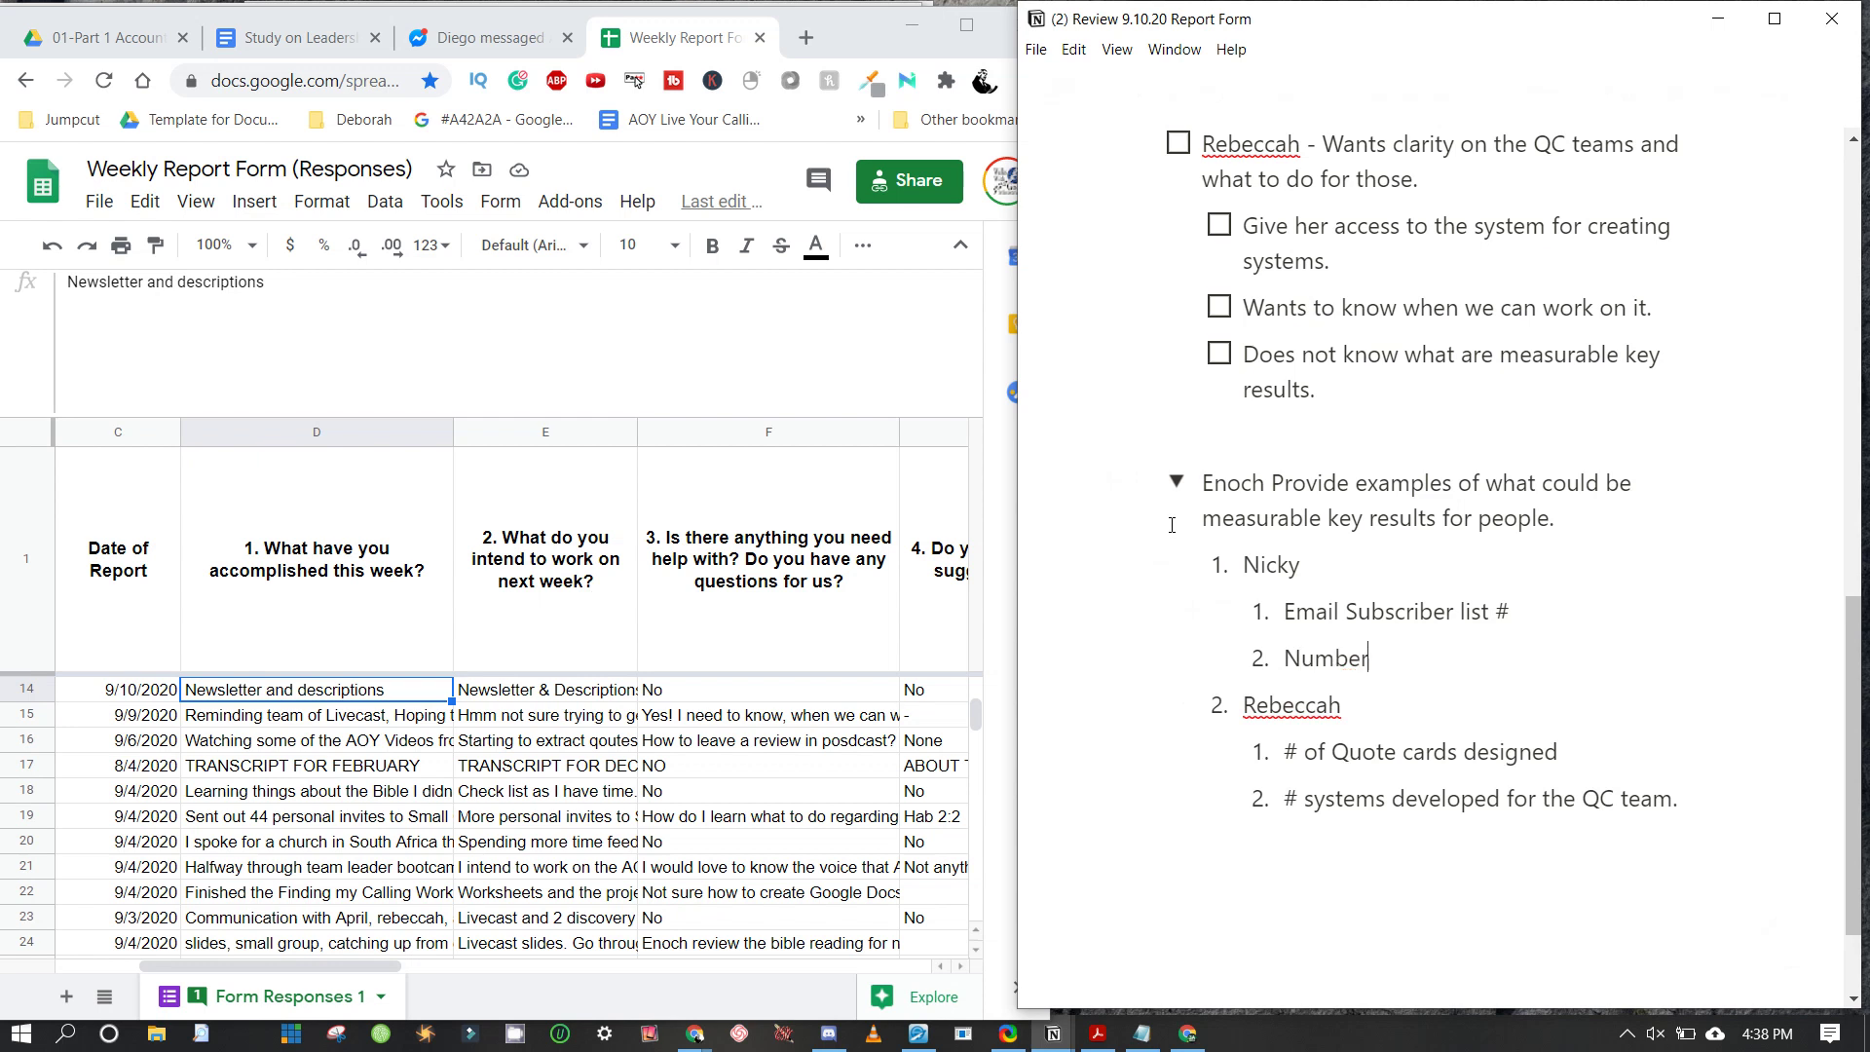
pyautogui.write(' of descriptions written for ')
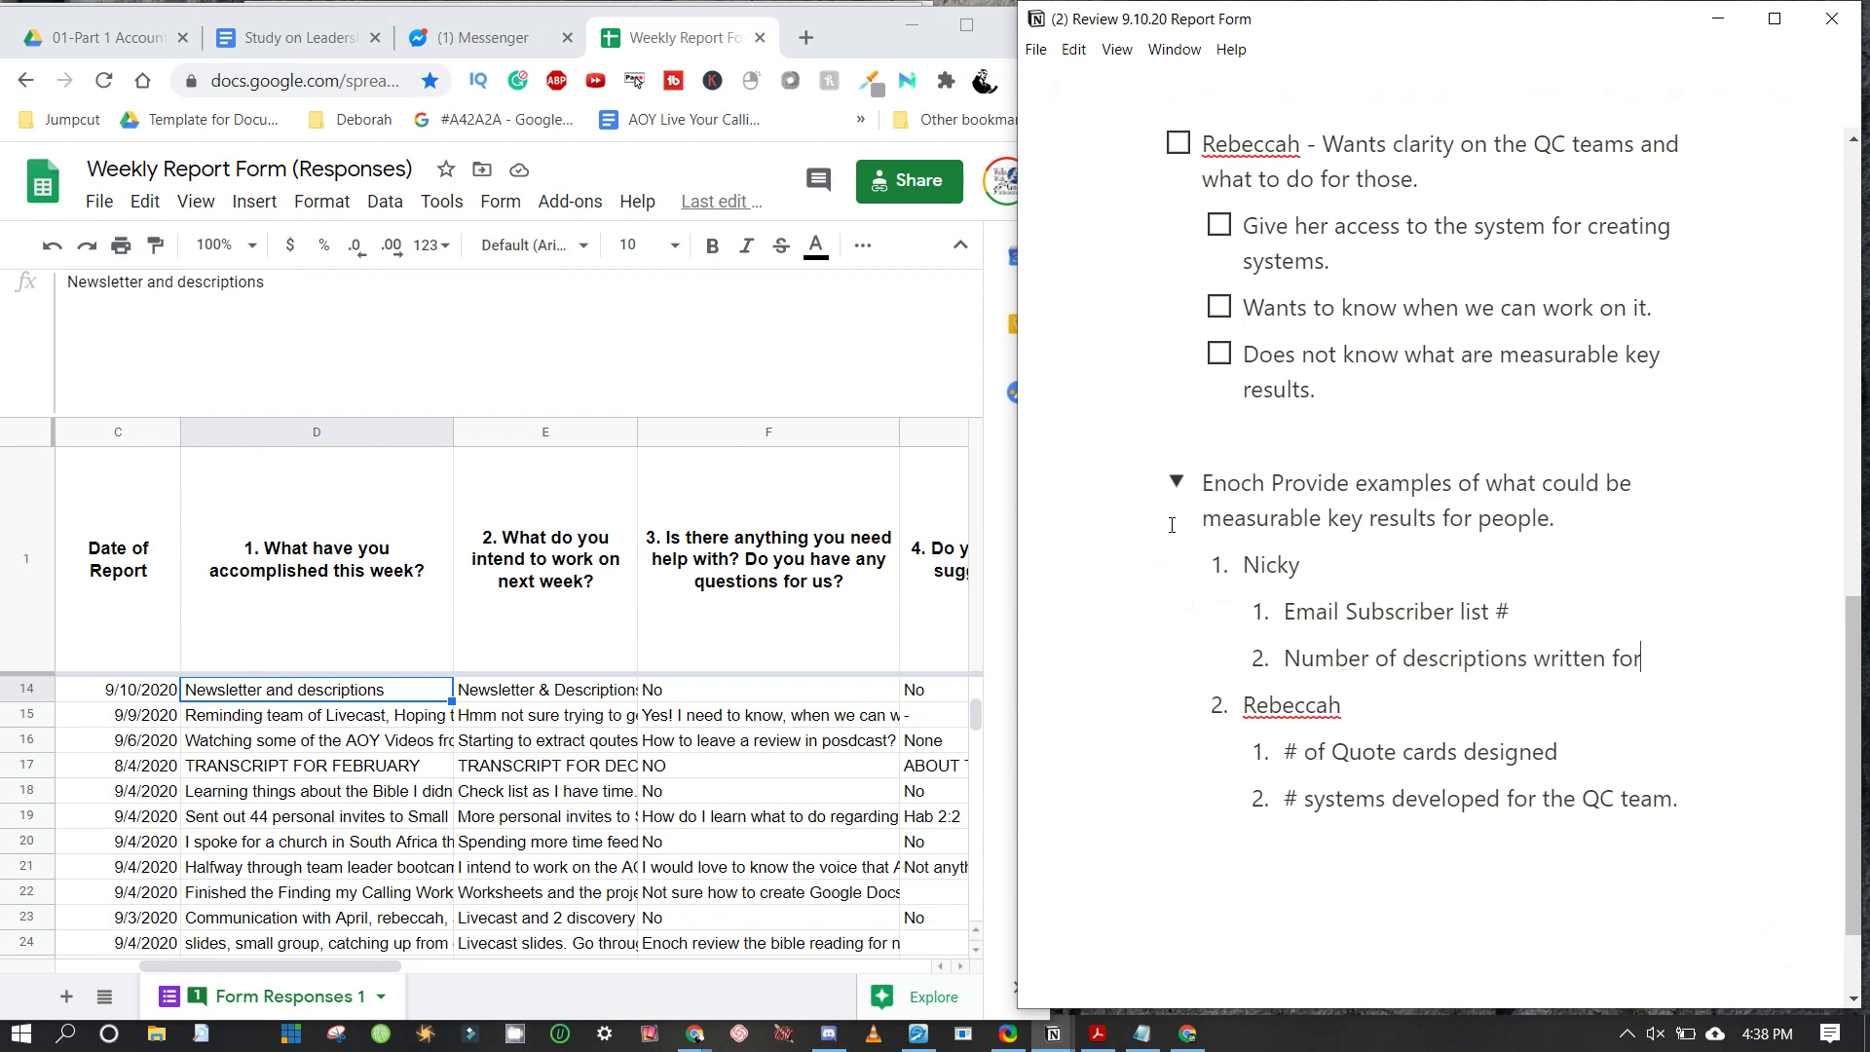
pyautogui.write('YouTube videos. ')
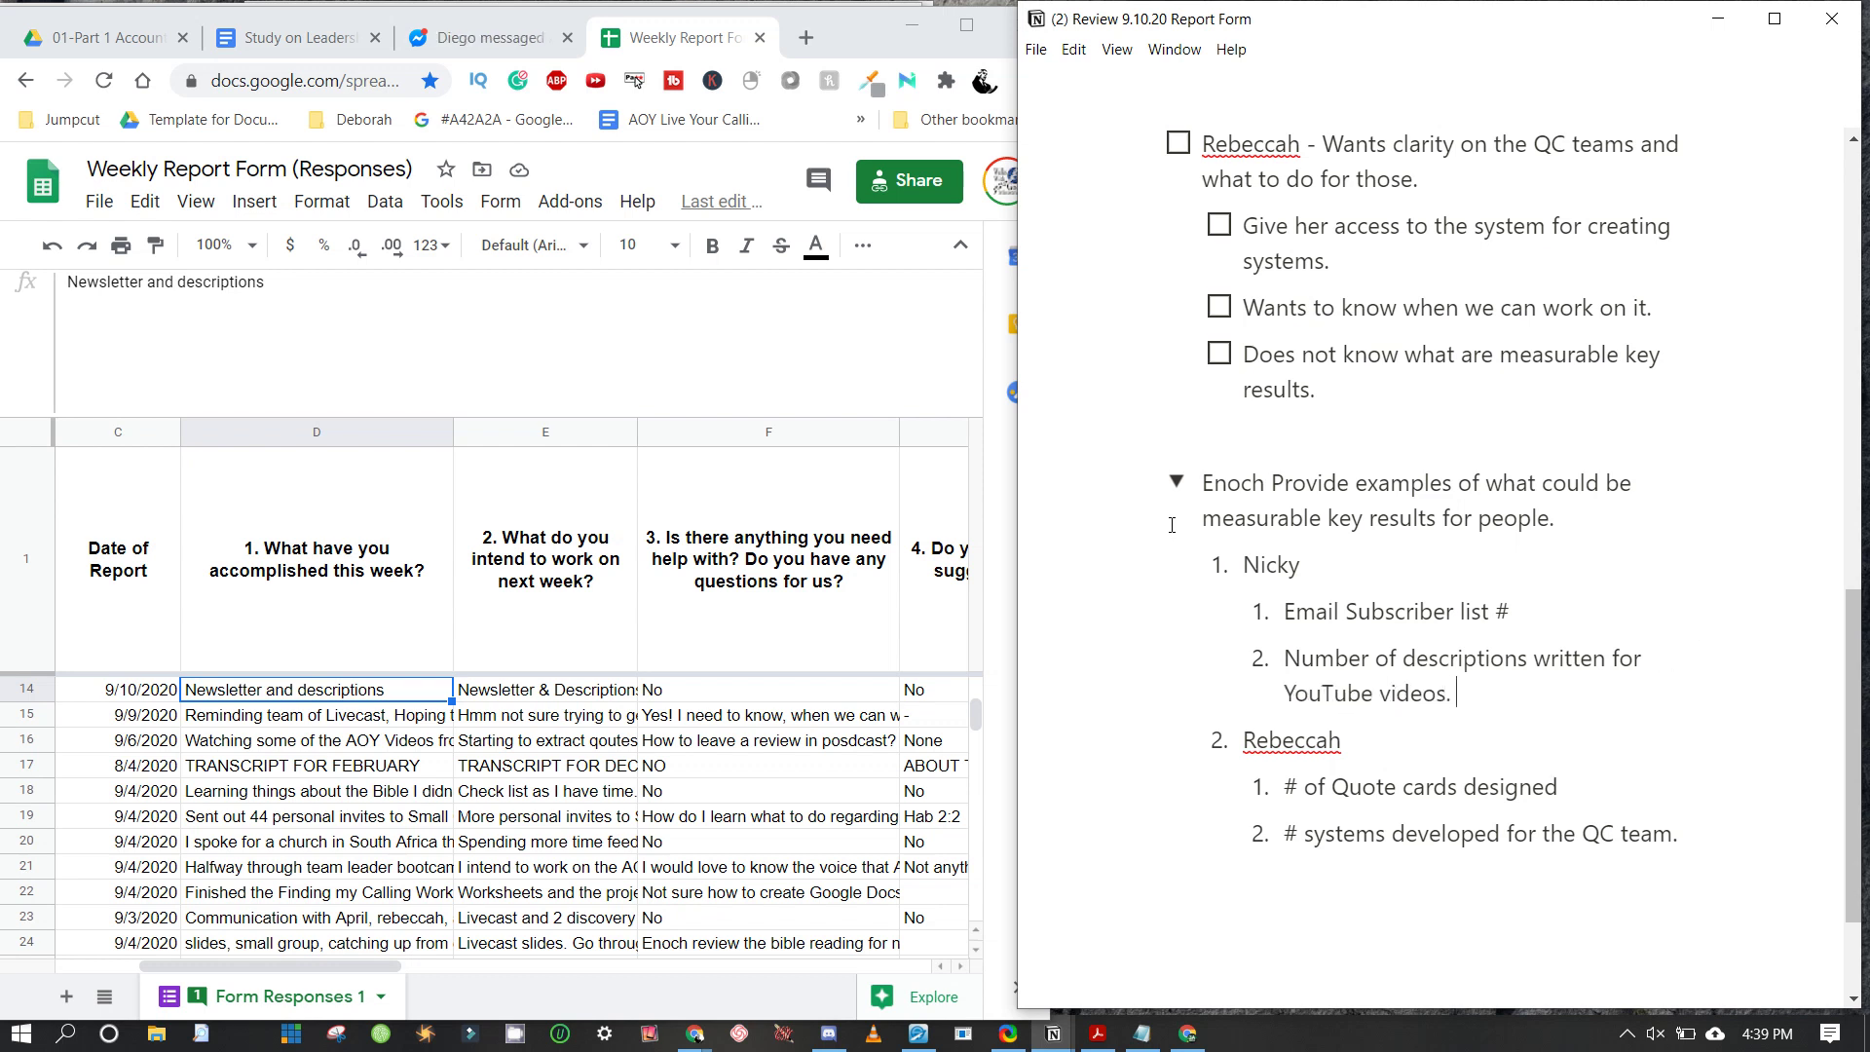
pyautogui.write('(can be about')
pyautogui.press('Left')
pyautogui.press('Left')
pyautogui.press('Left')
pyautogui.press('BackSpace')
pyautogui.write('C')
# Step: In the responses sheet, review row 14's suggestions, deadlines and help-question answers
pyautogui.hotkey('alt', 'Tab')
pyautogui.press('Right')
pyautogui.press('Right')
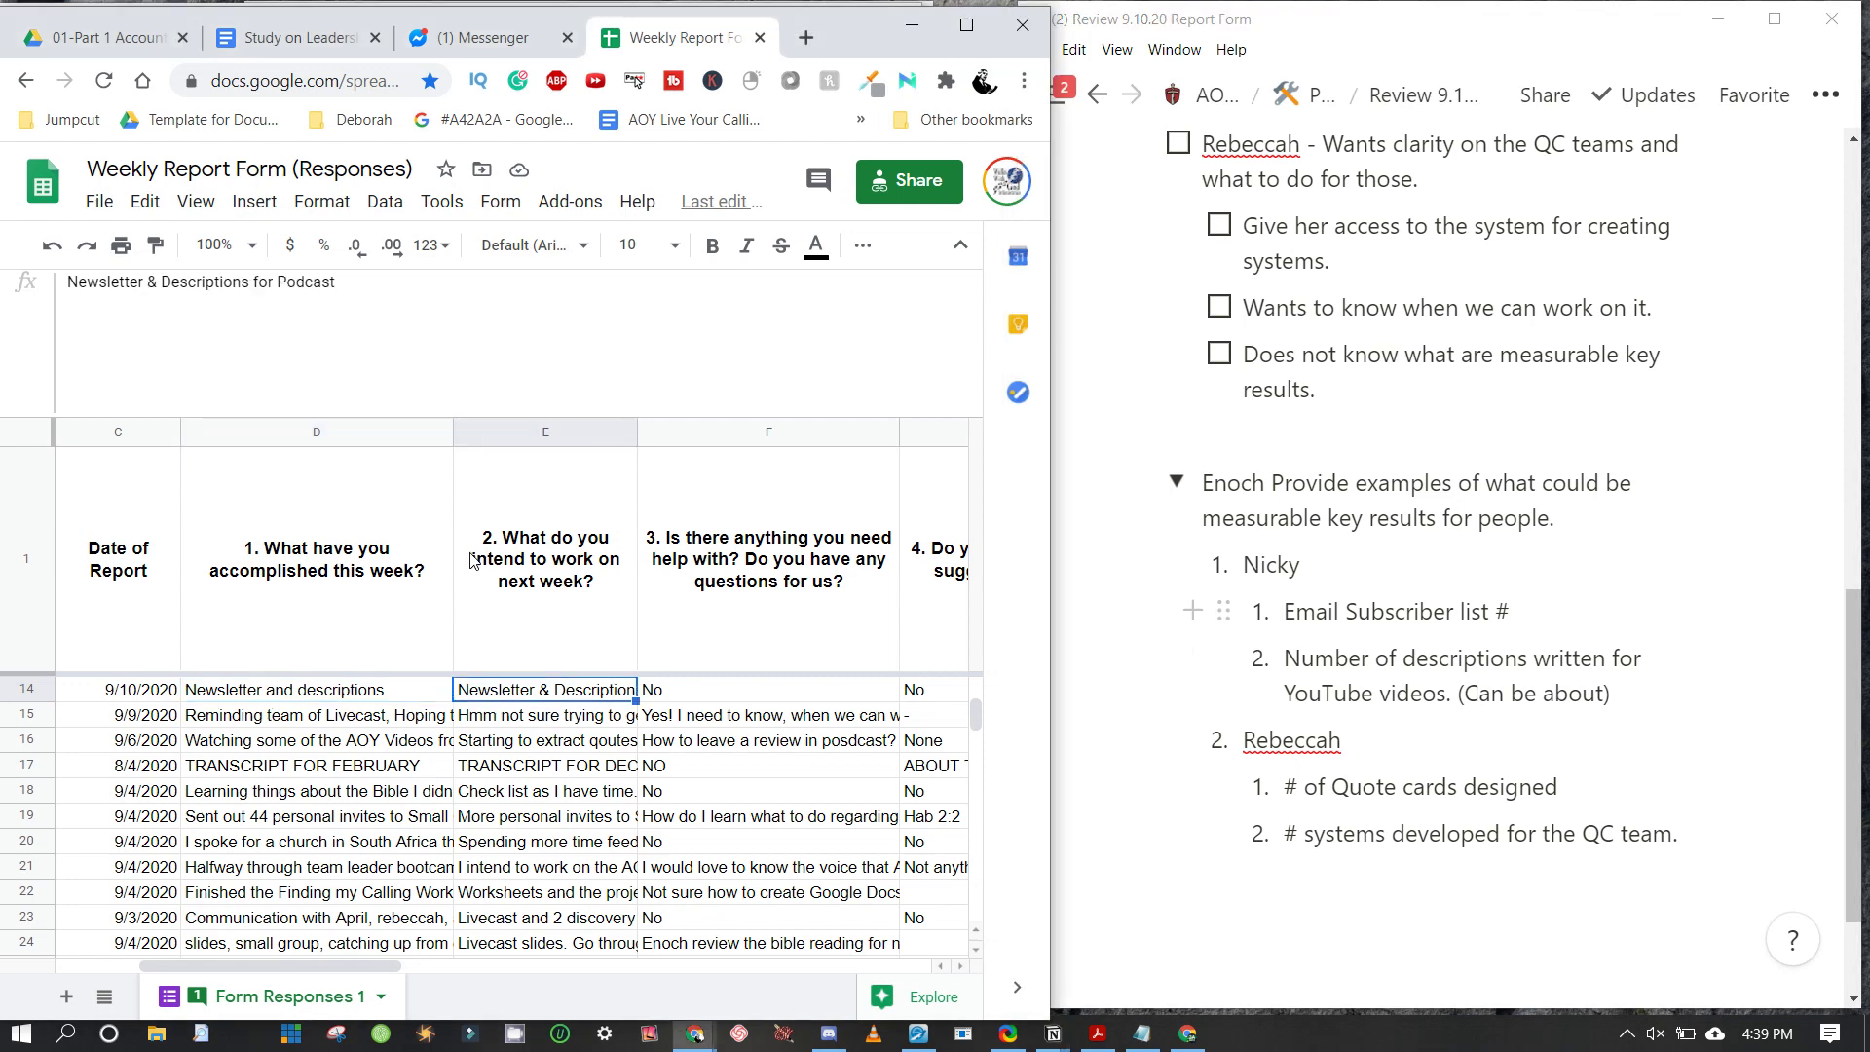
pyautogui.press('Right')
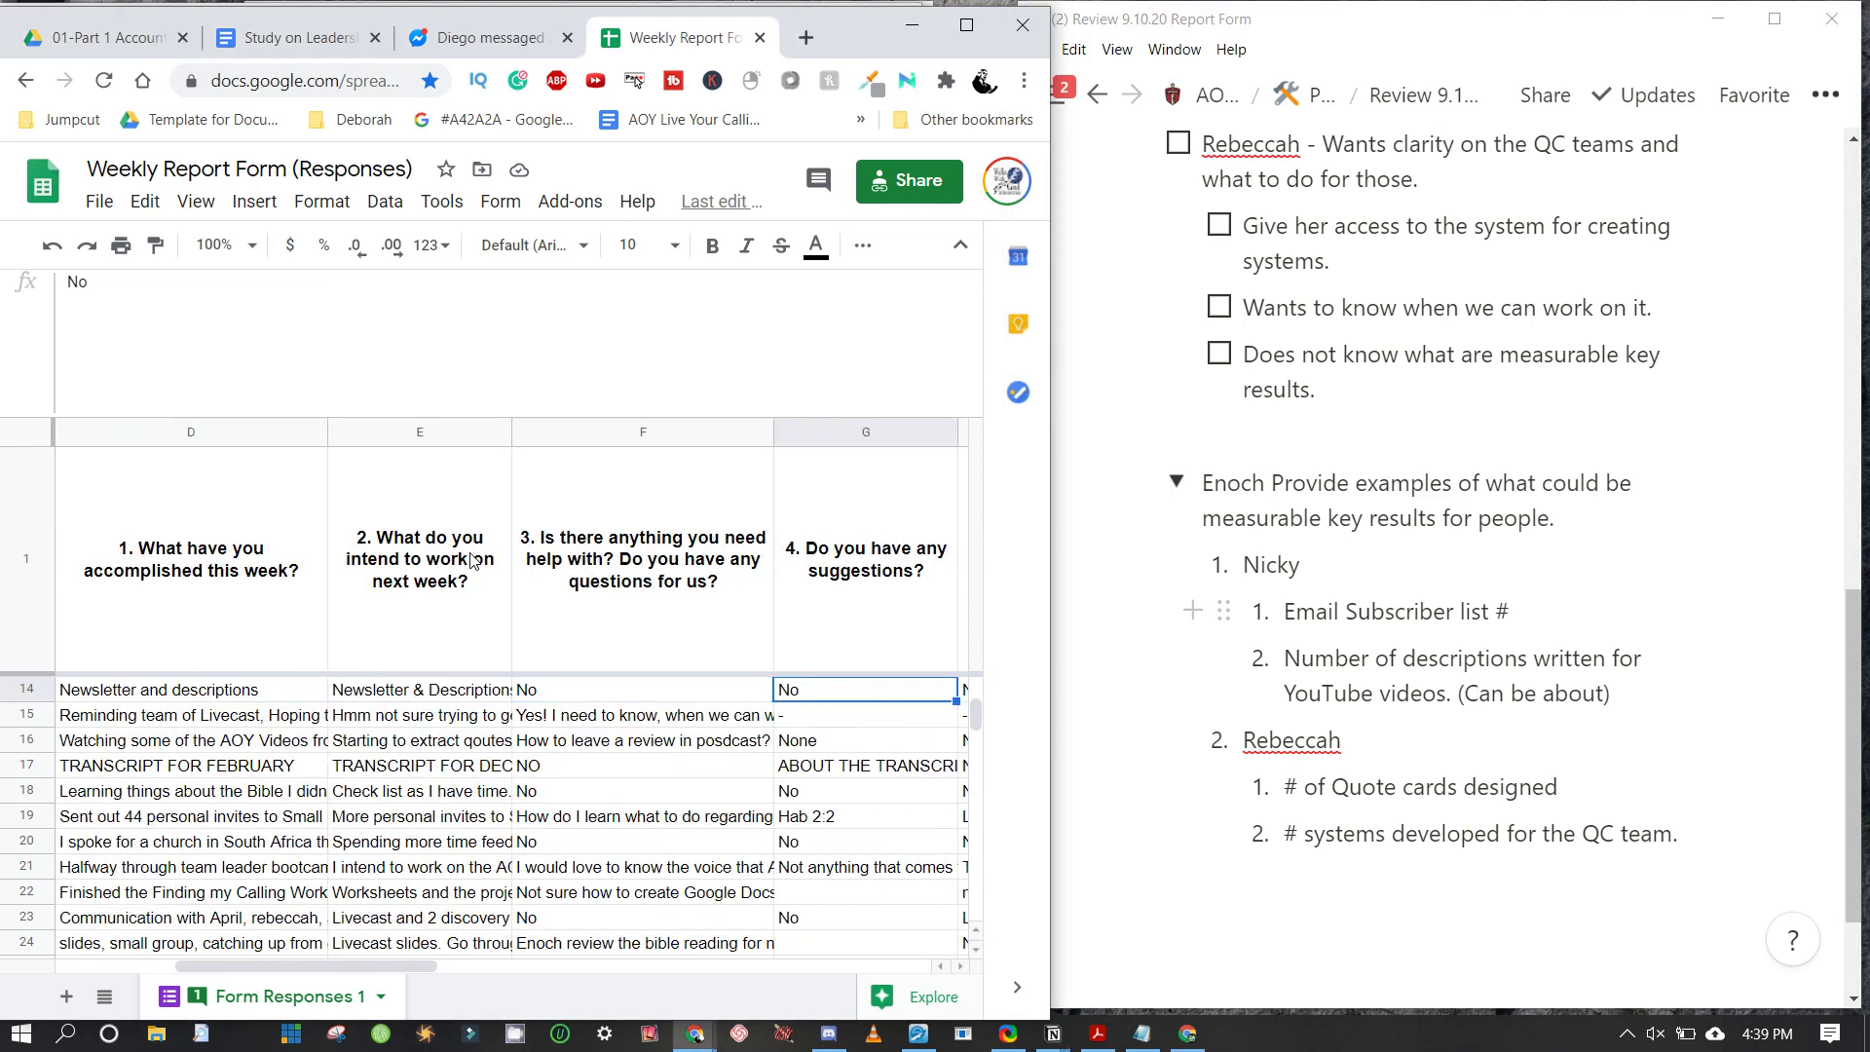
pyautogui.press('Right')
pyautogui.press('Left')
pyautogui.press('Left')
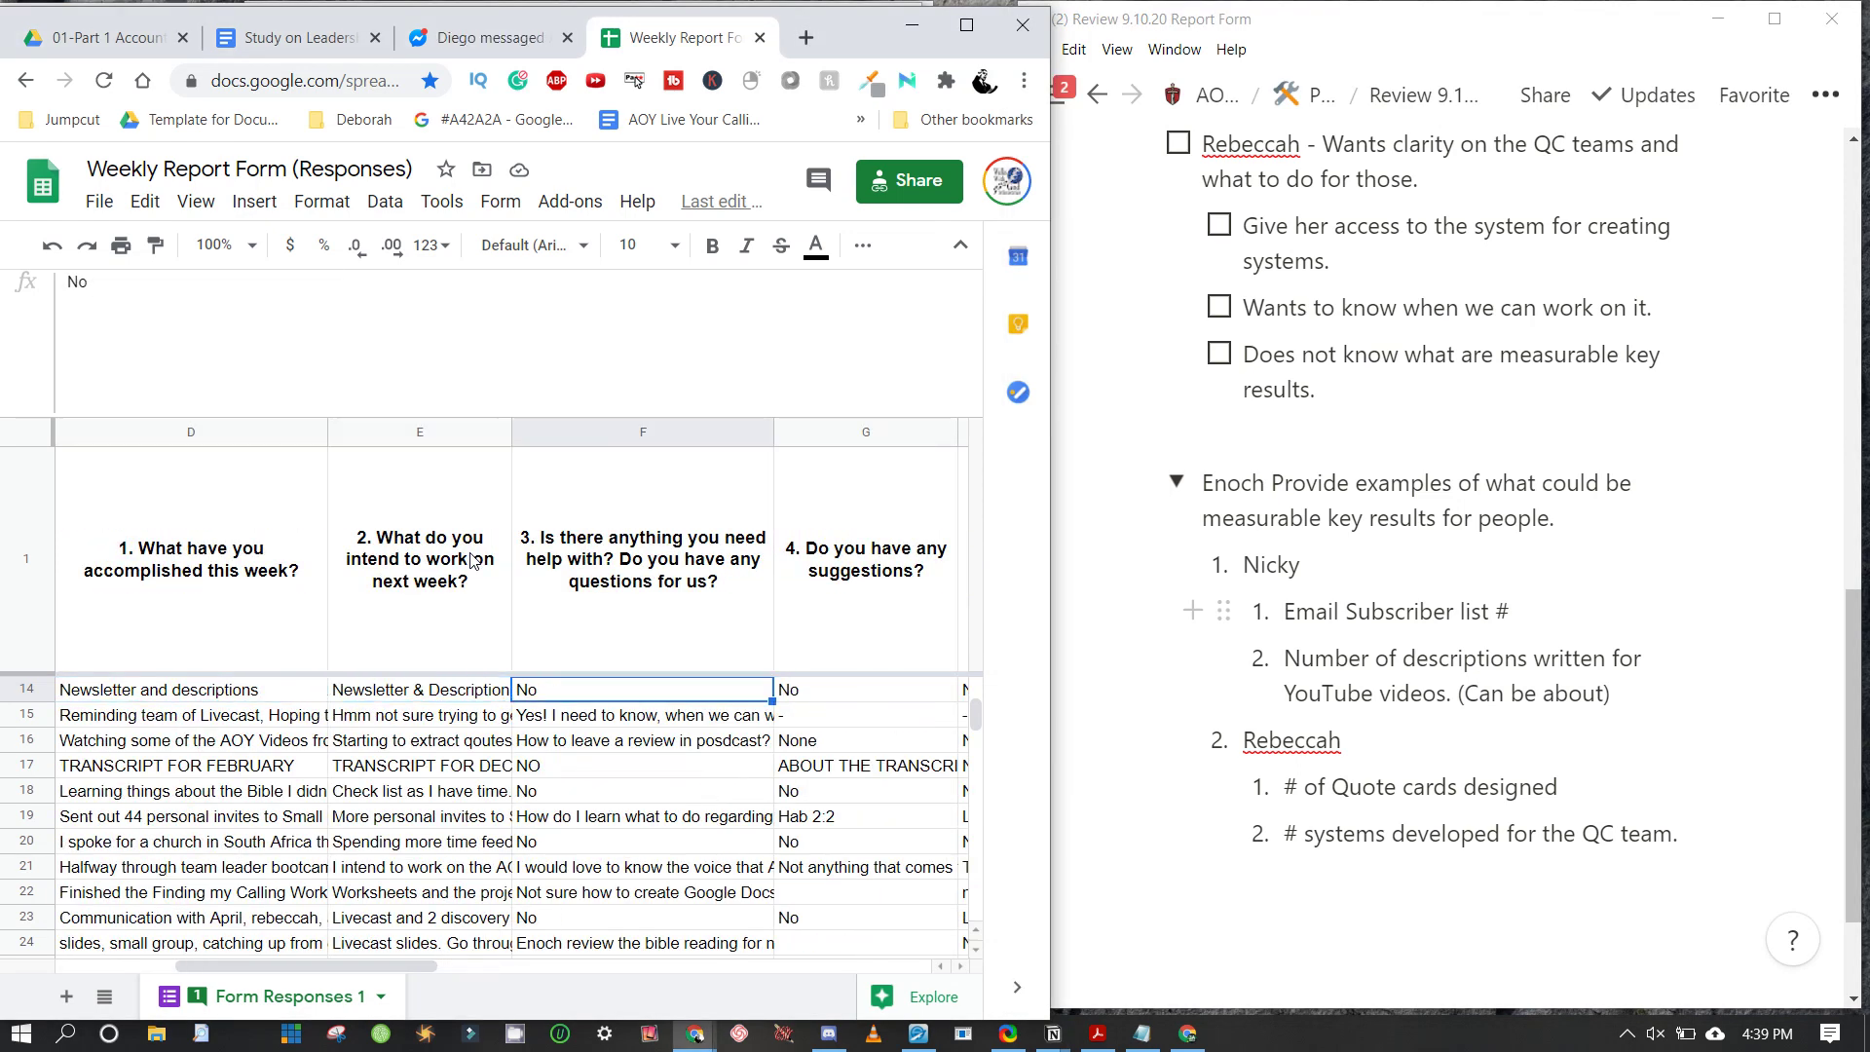
pyautogui.press('Right')
pyautogui.press('Right')
pyautogui.press('Left')
pyautogui.press('Left')
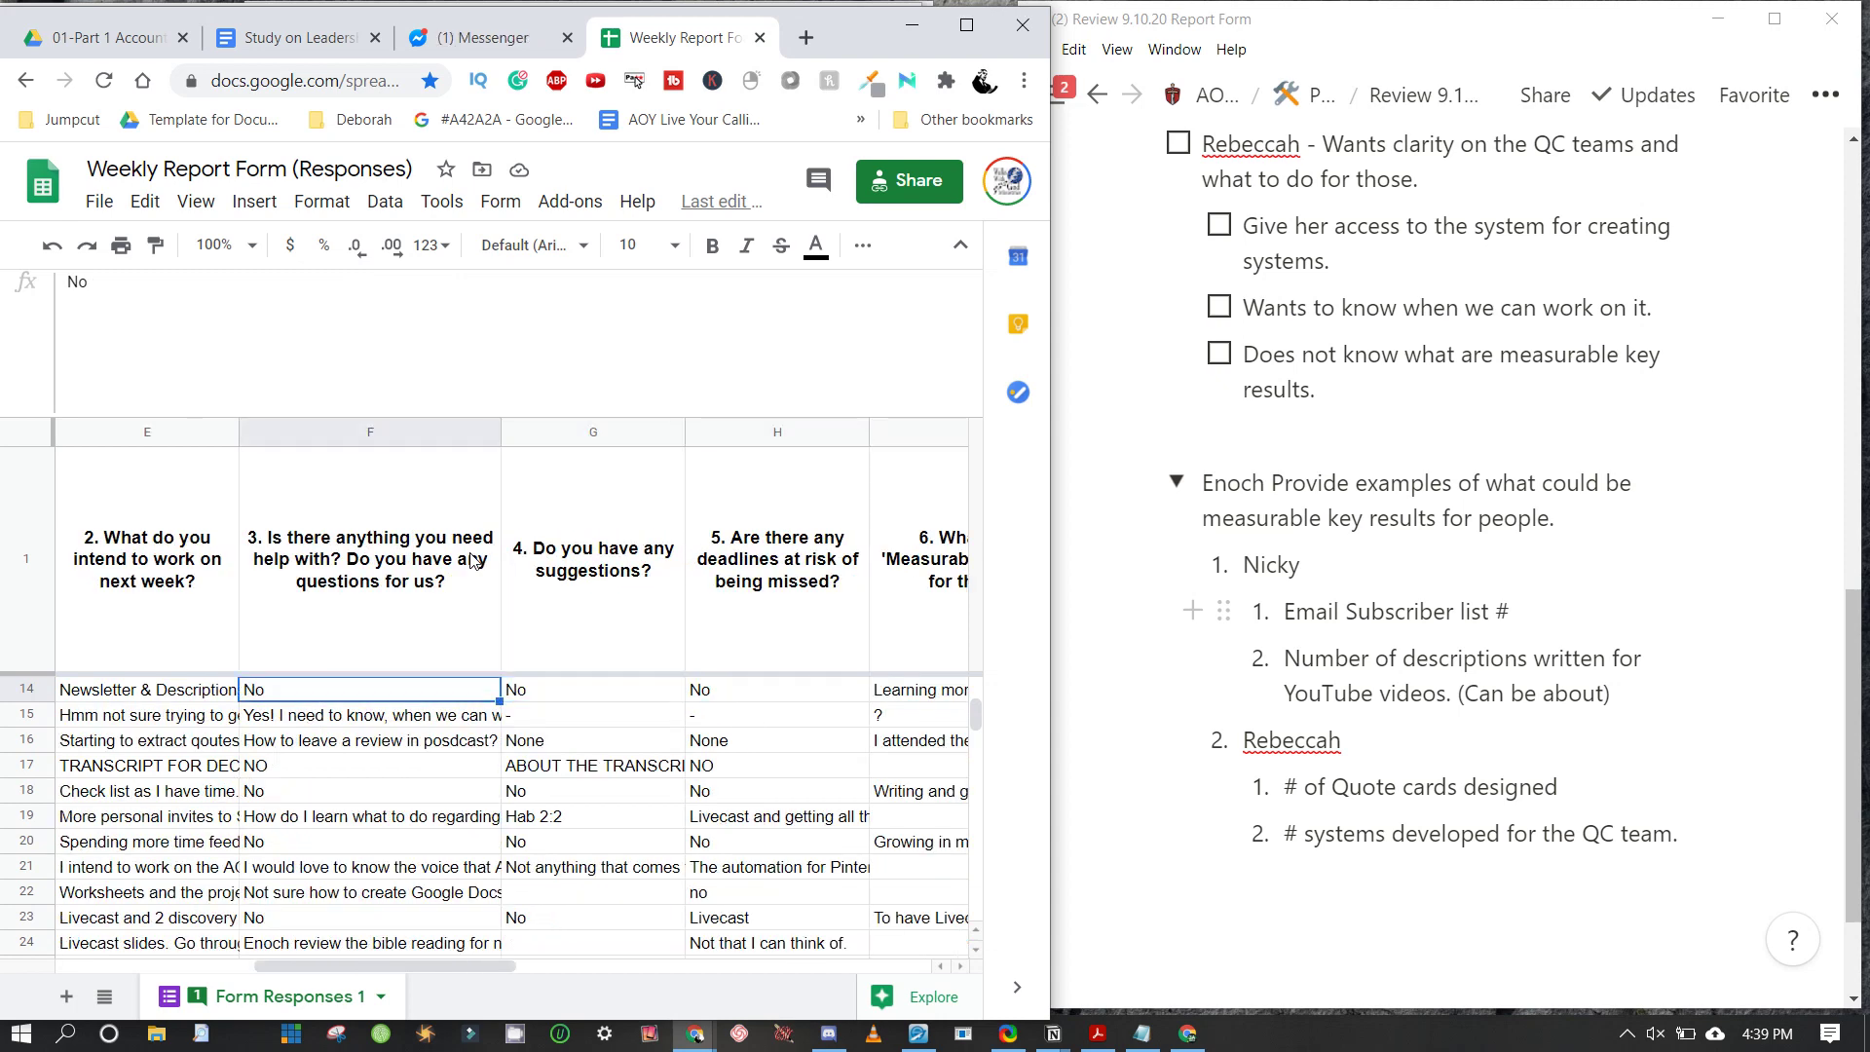
# Step: Add key results for the Question 3 need-help note and reading her podcast description on a Google Doc
pyautogui.click(1293, 543)
pyautogui.press('Return')
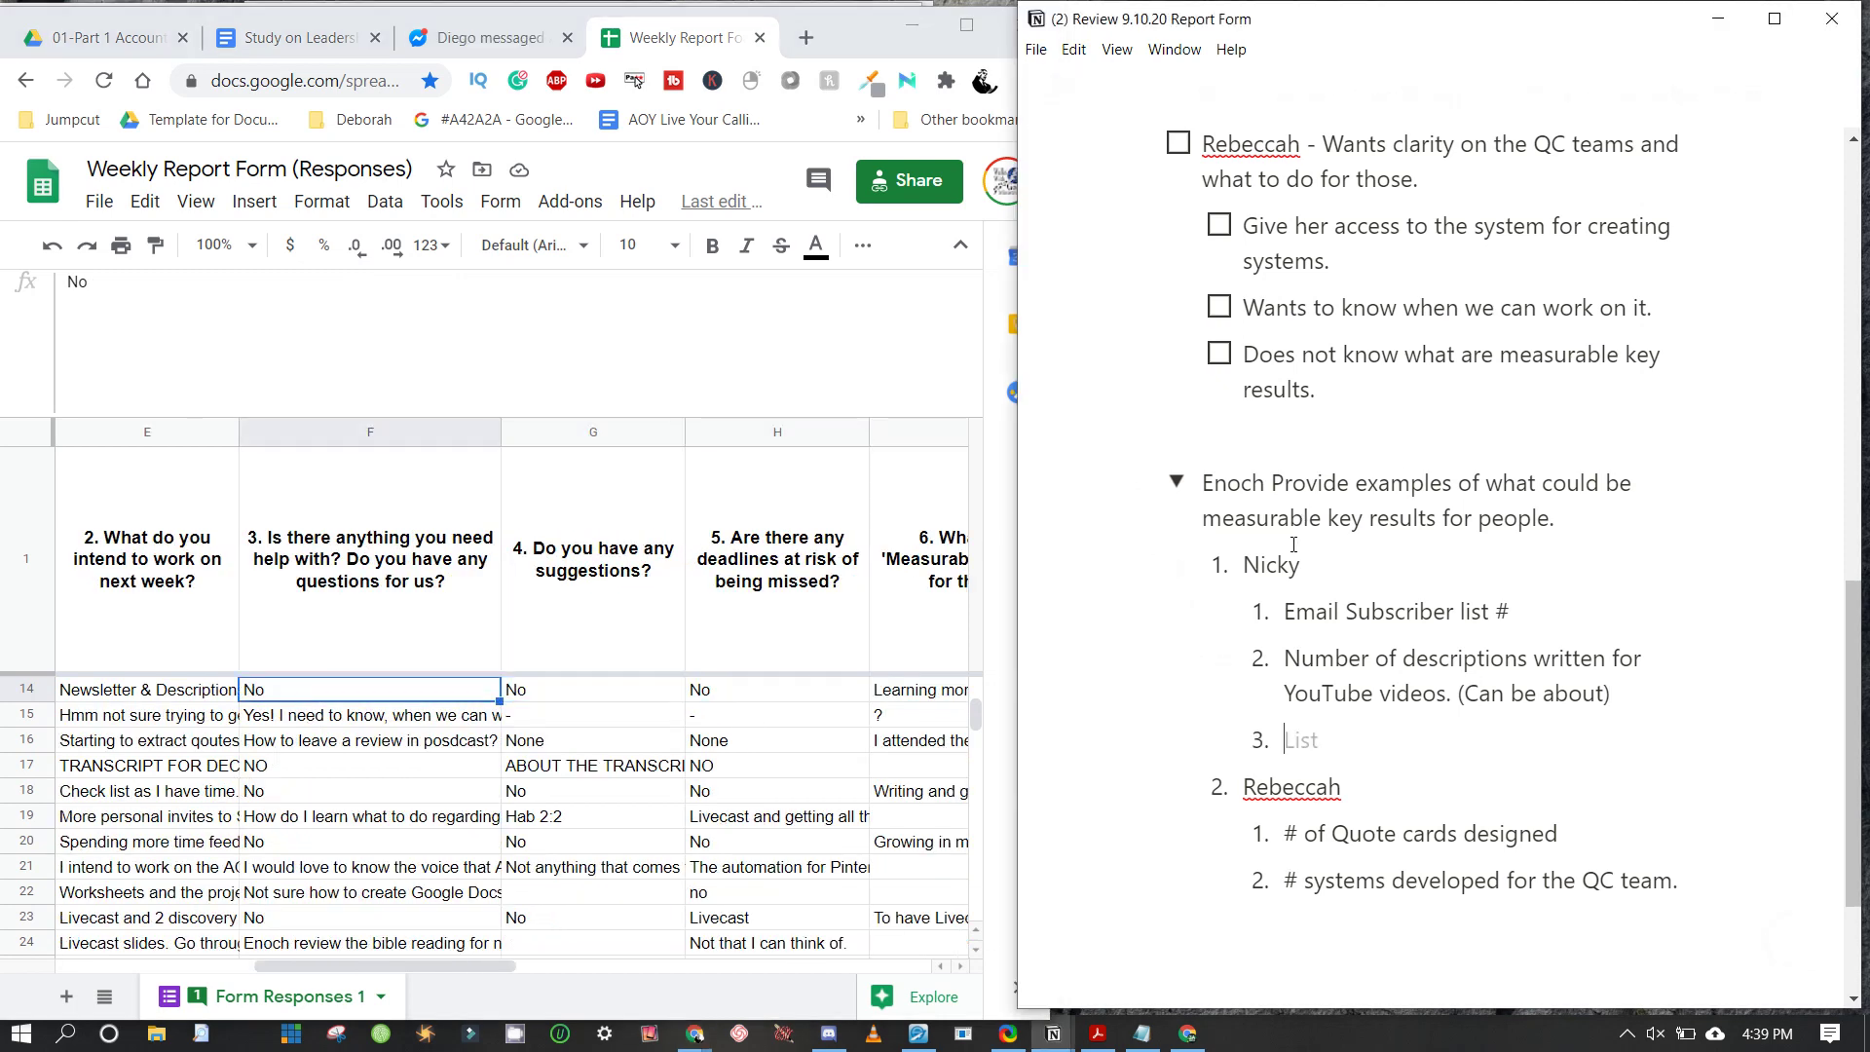
pyautogui.write('Question 3')
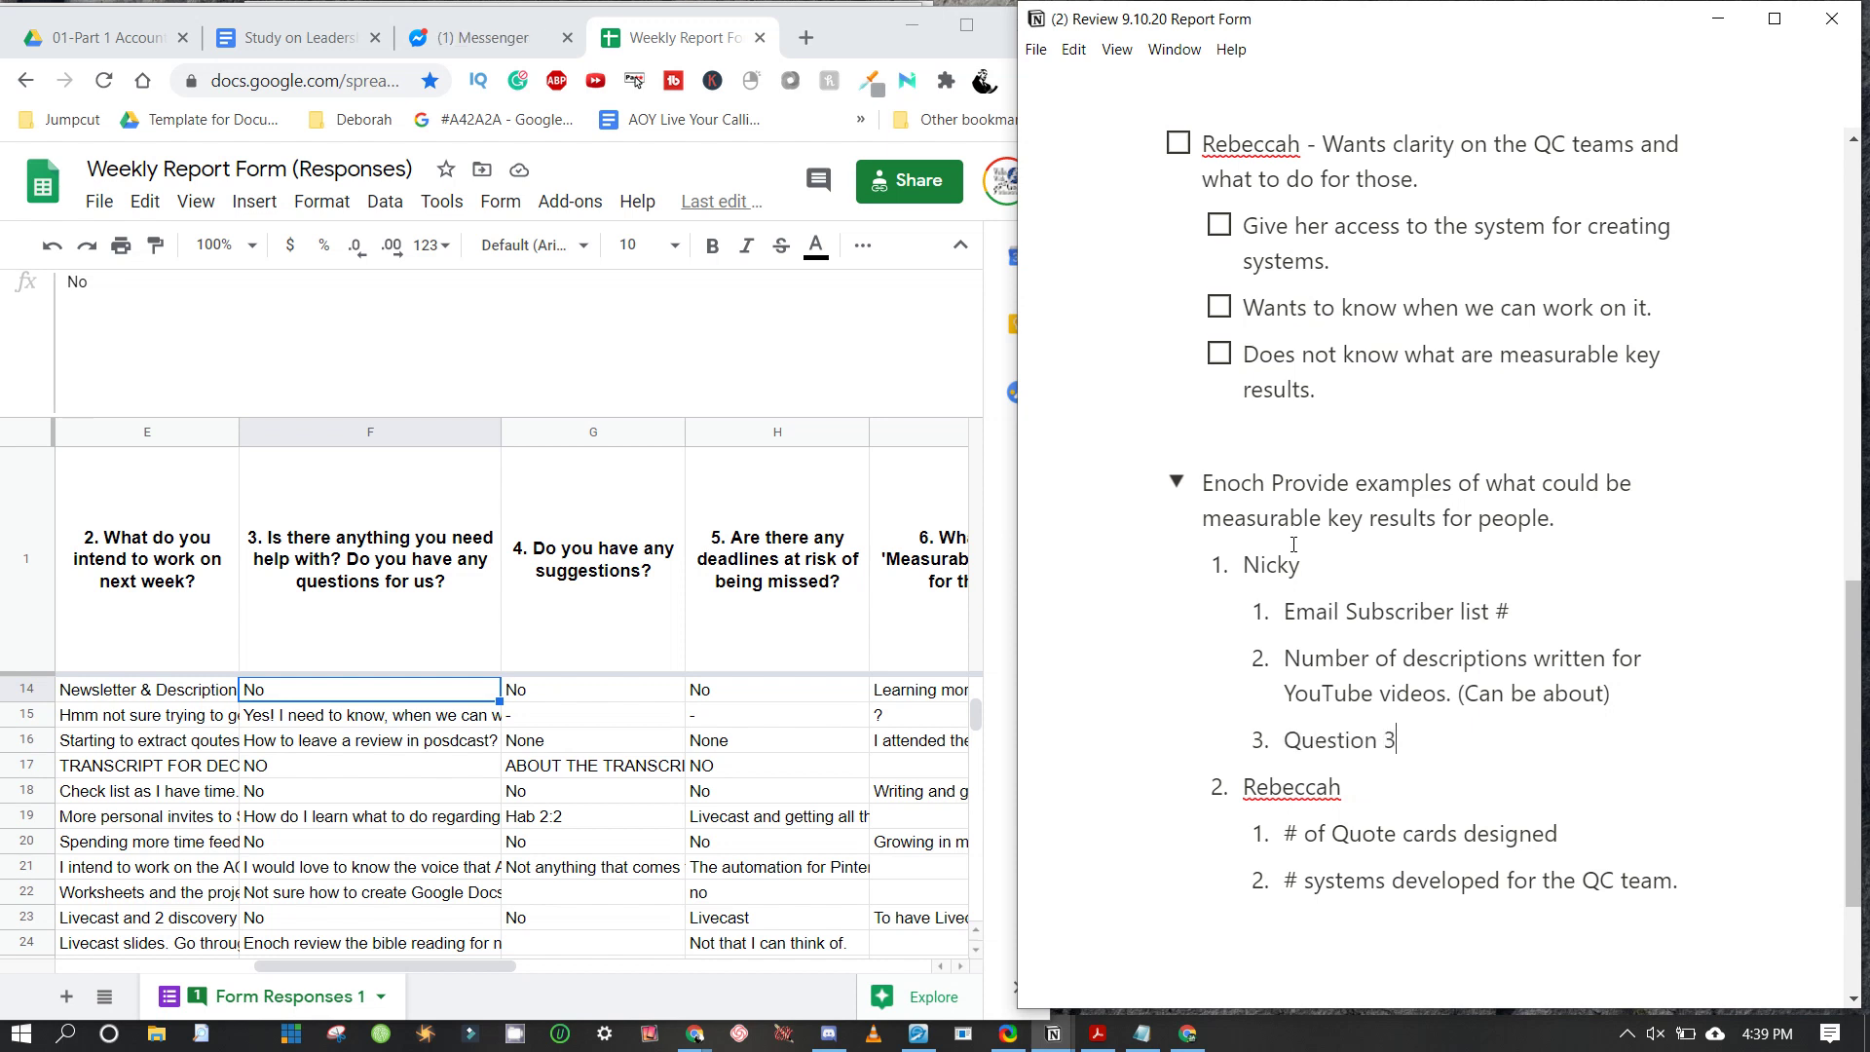
pyautogui.write(': Need help? ')
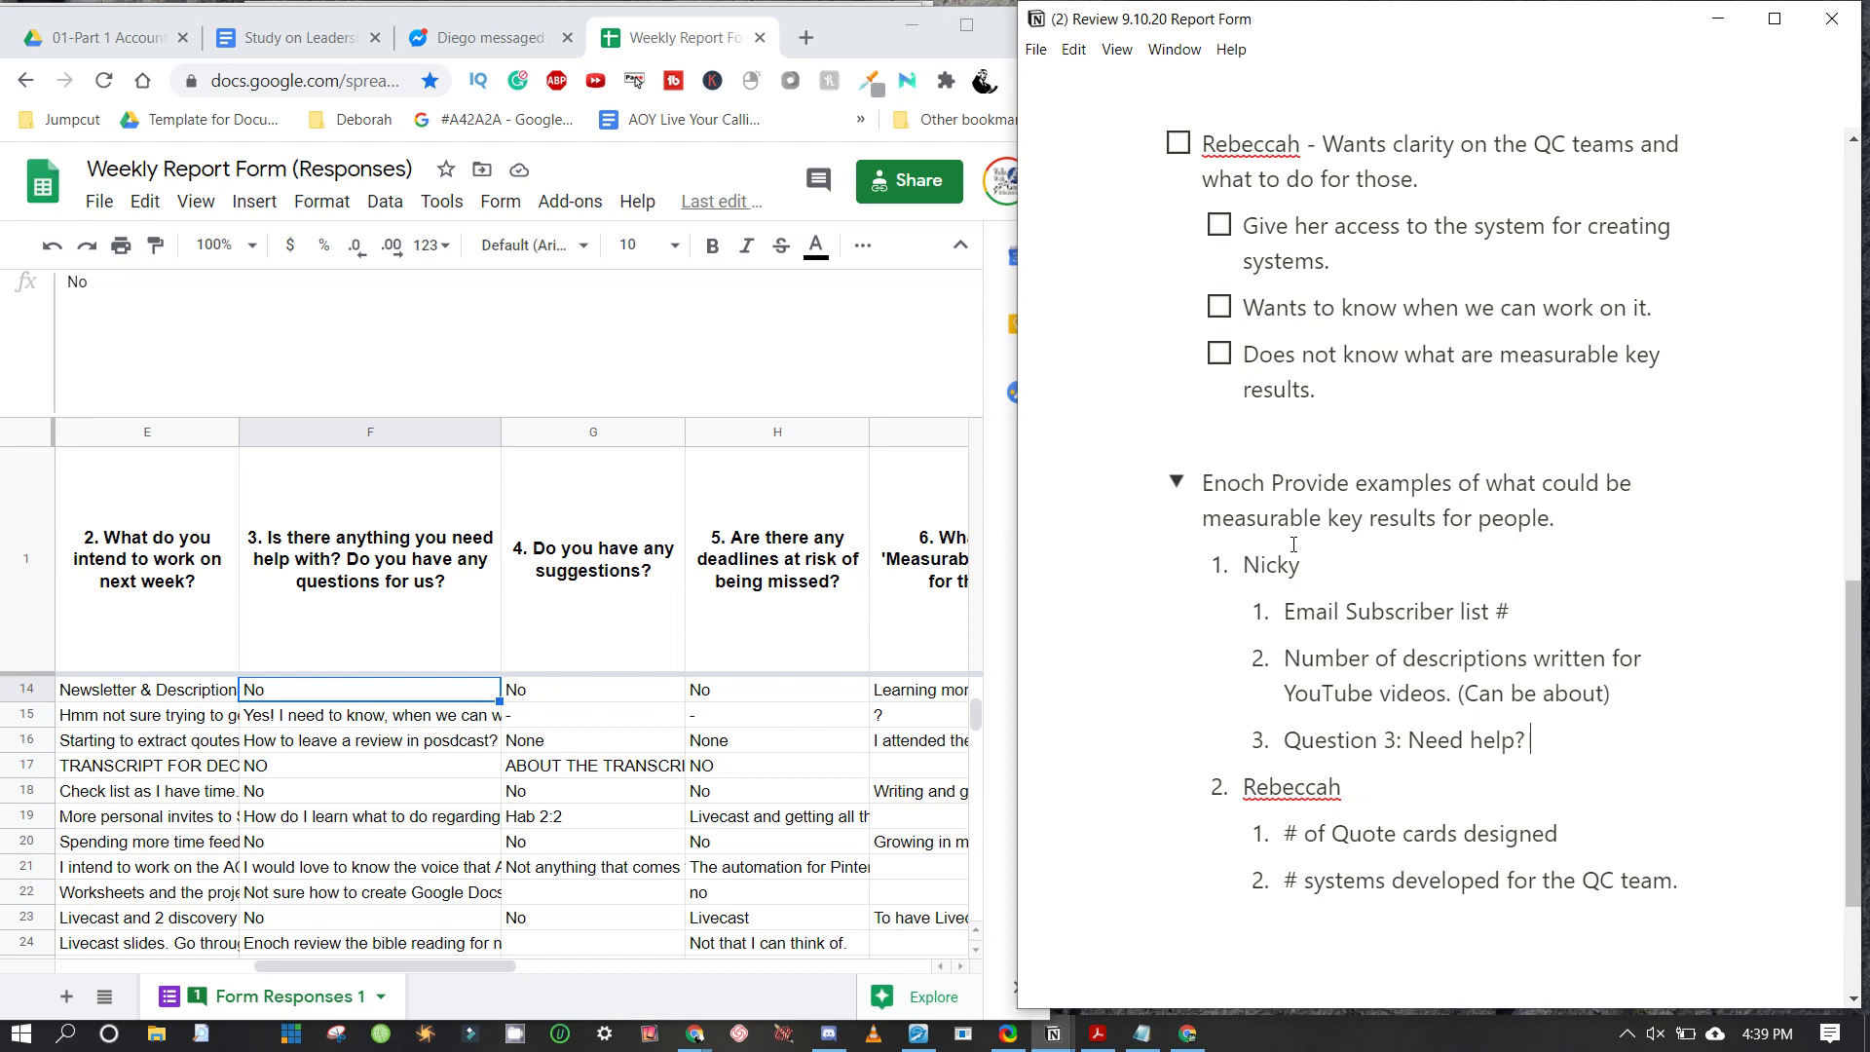
pyautogui.write('Great place ')
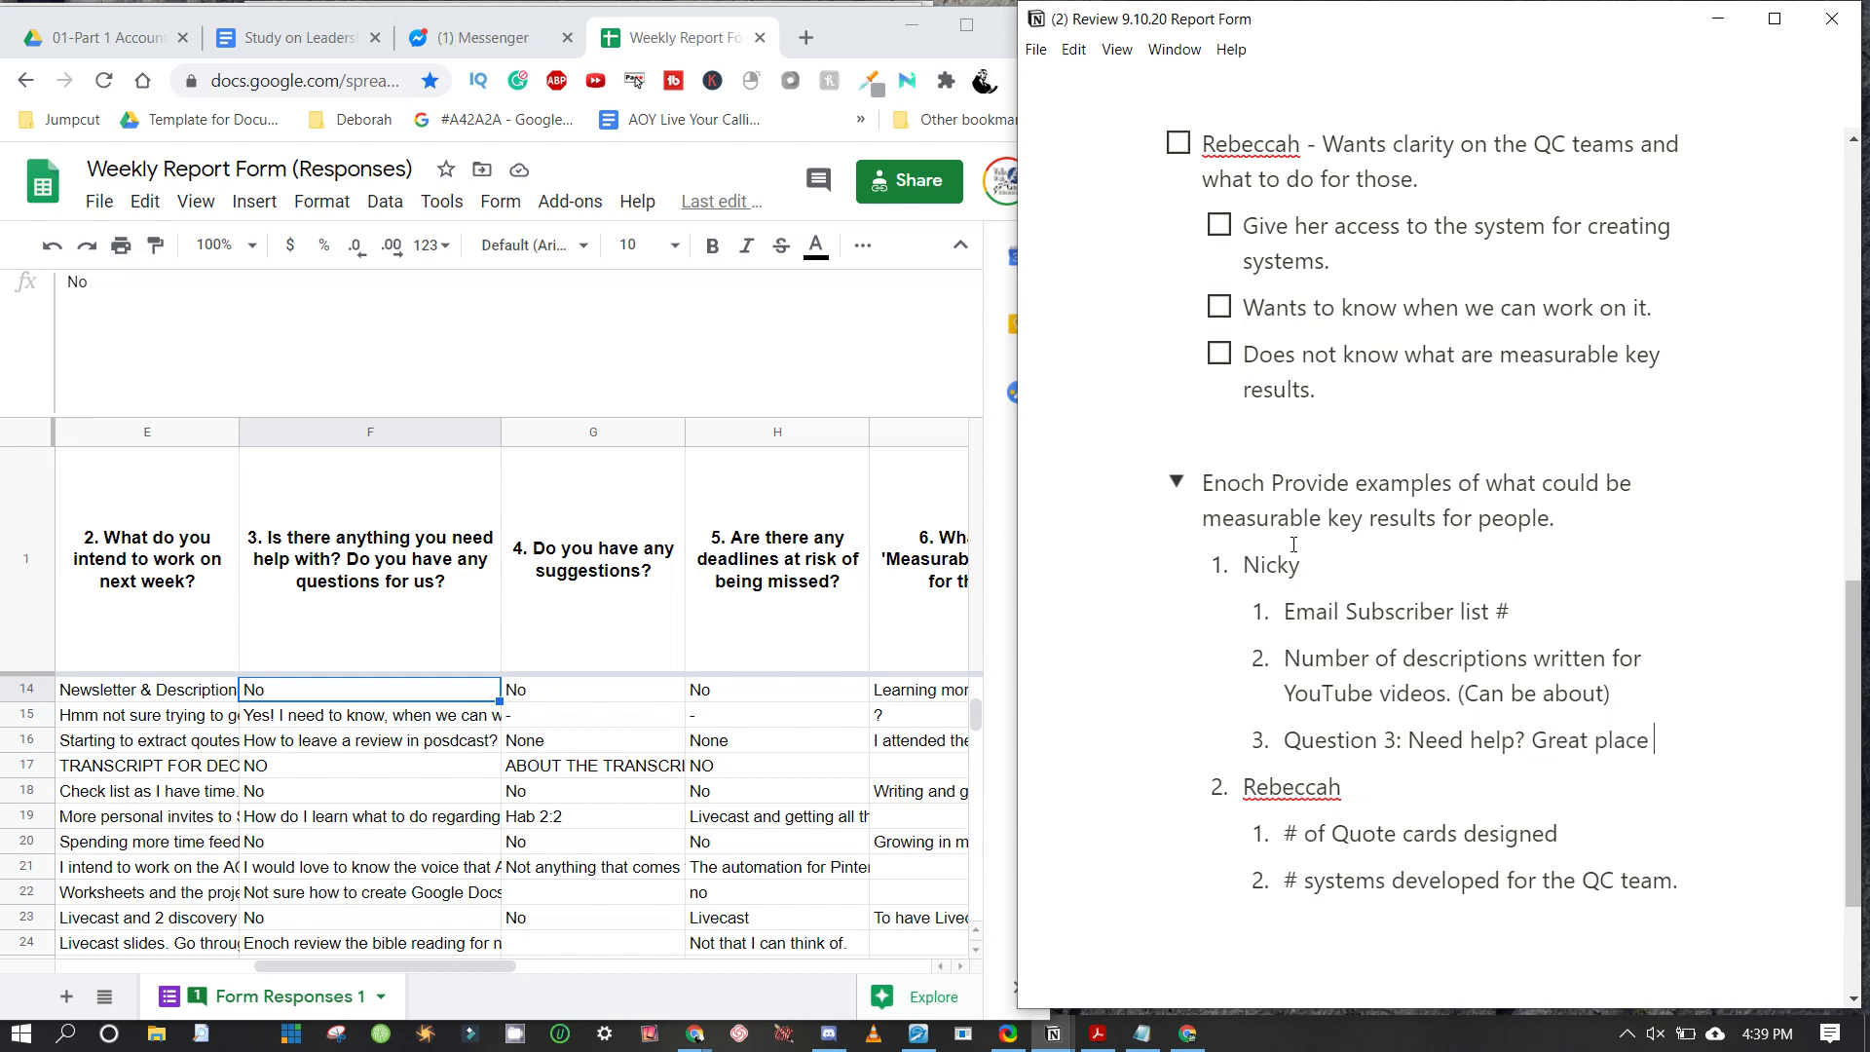
pyautogui.write('to let me know thing syo')
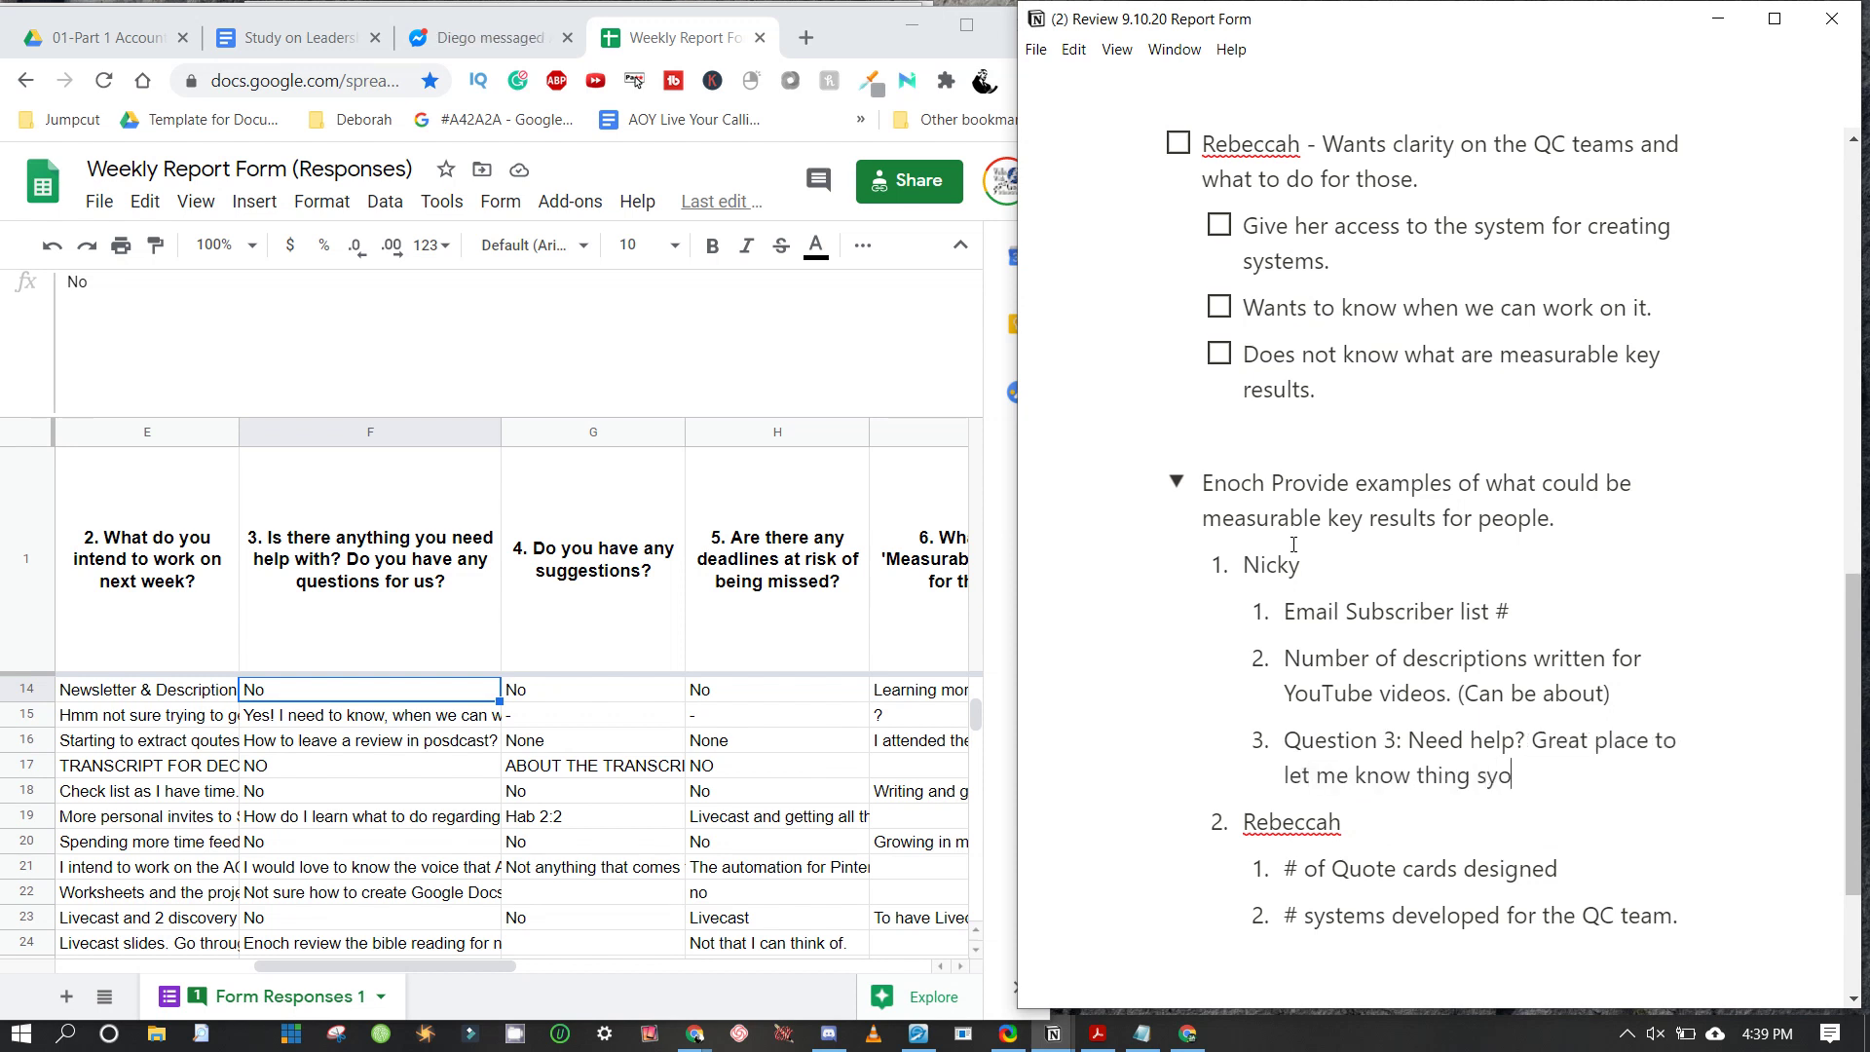
pyautogui.write('u need or ar elooking for because I ')
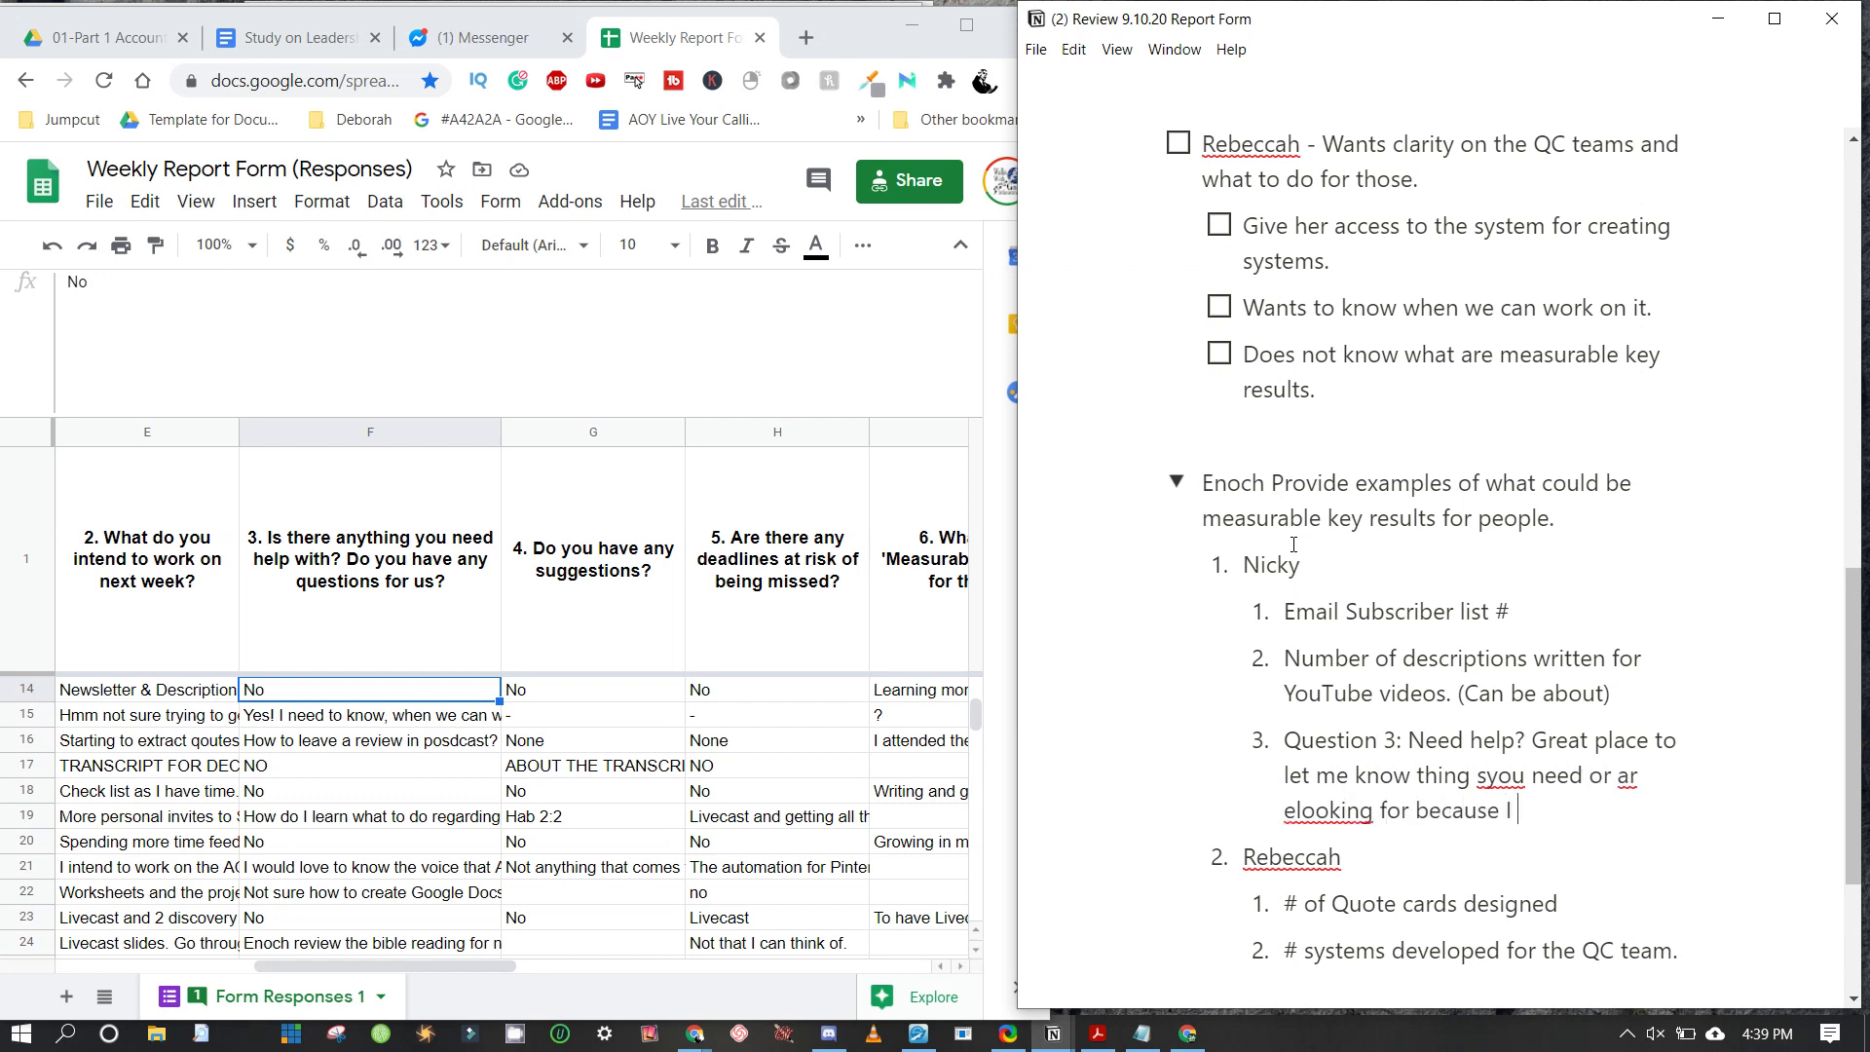
pyautogui.write('go through and w')
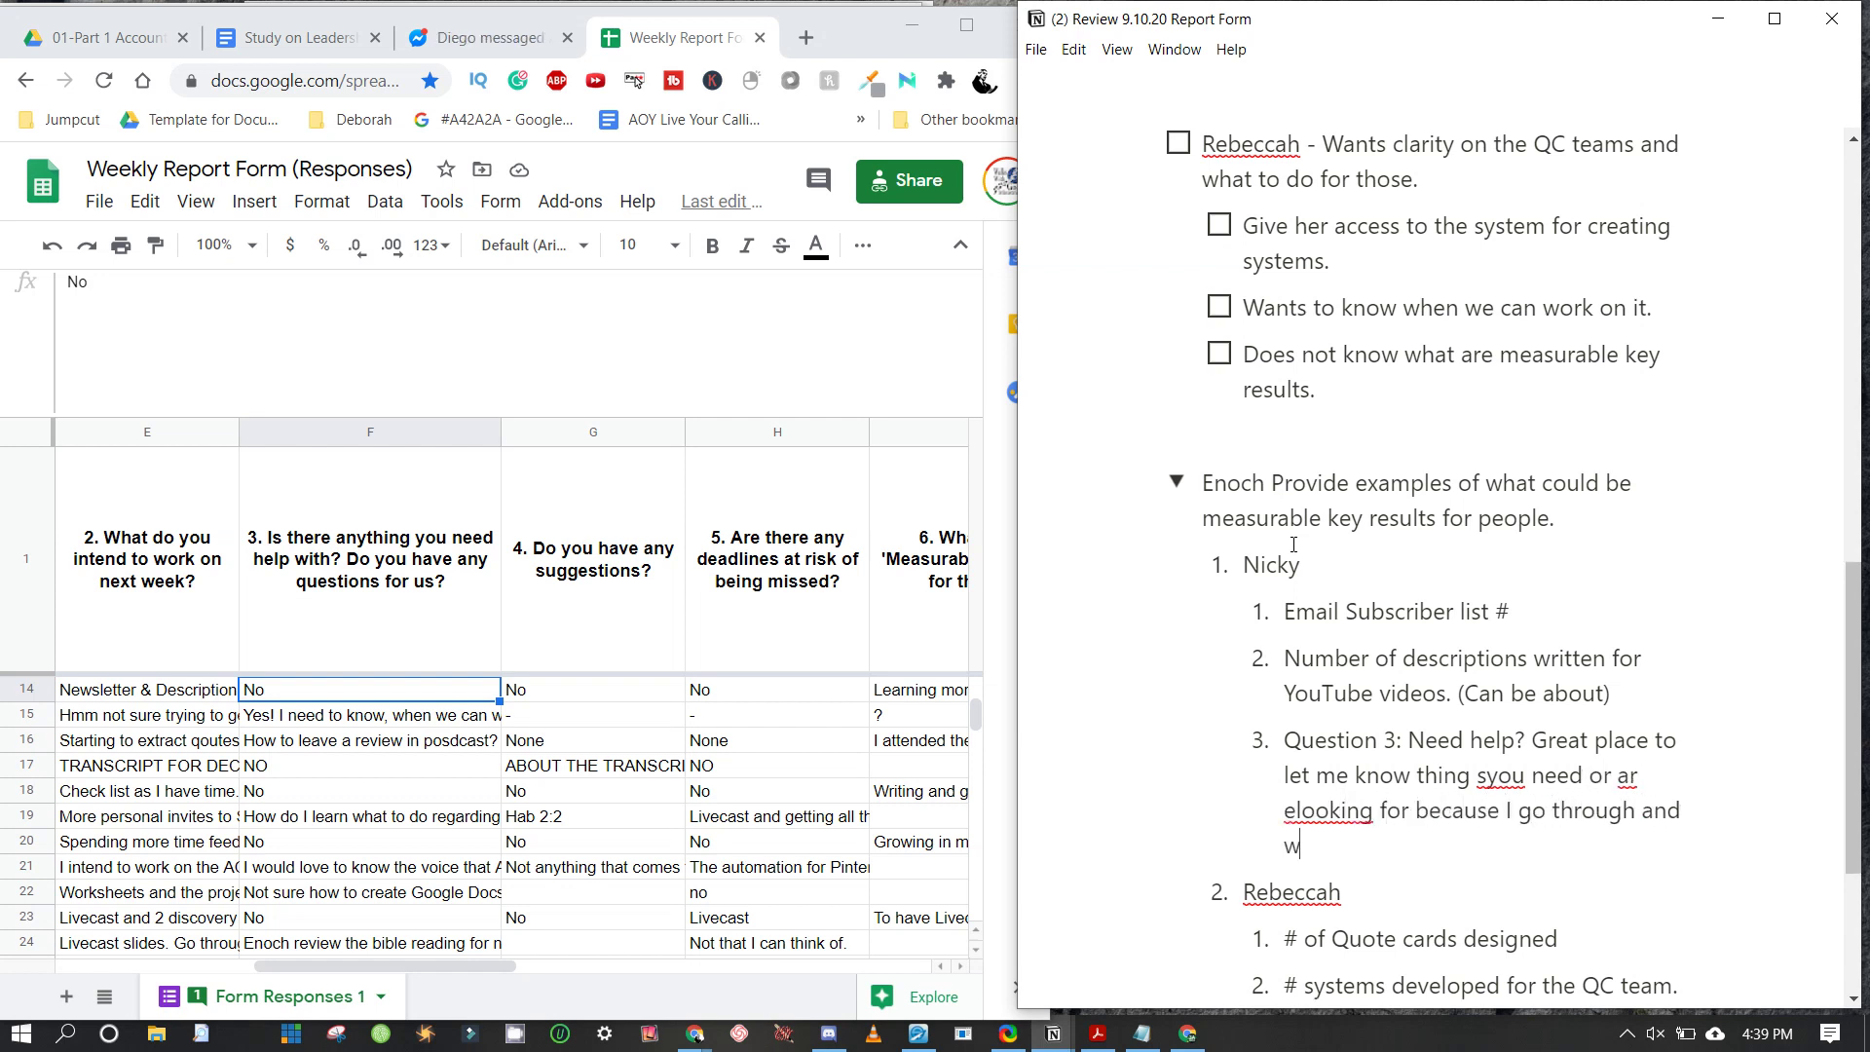
pyautogui.write('rite down the things I need to ge')
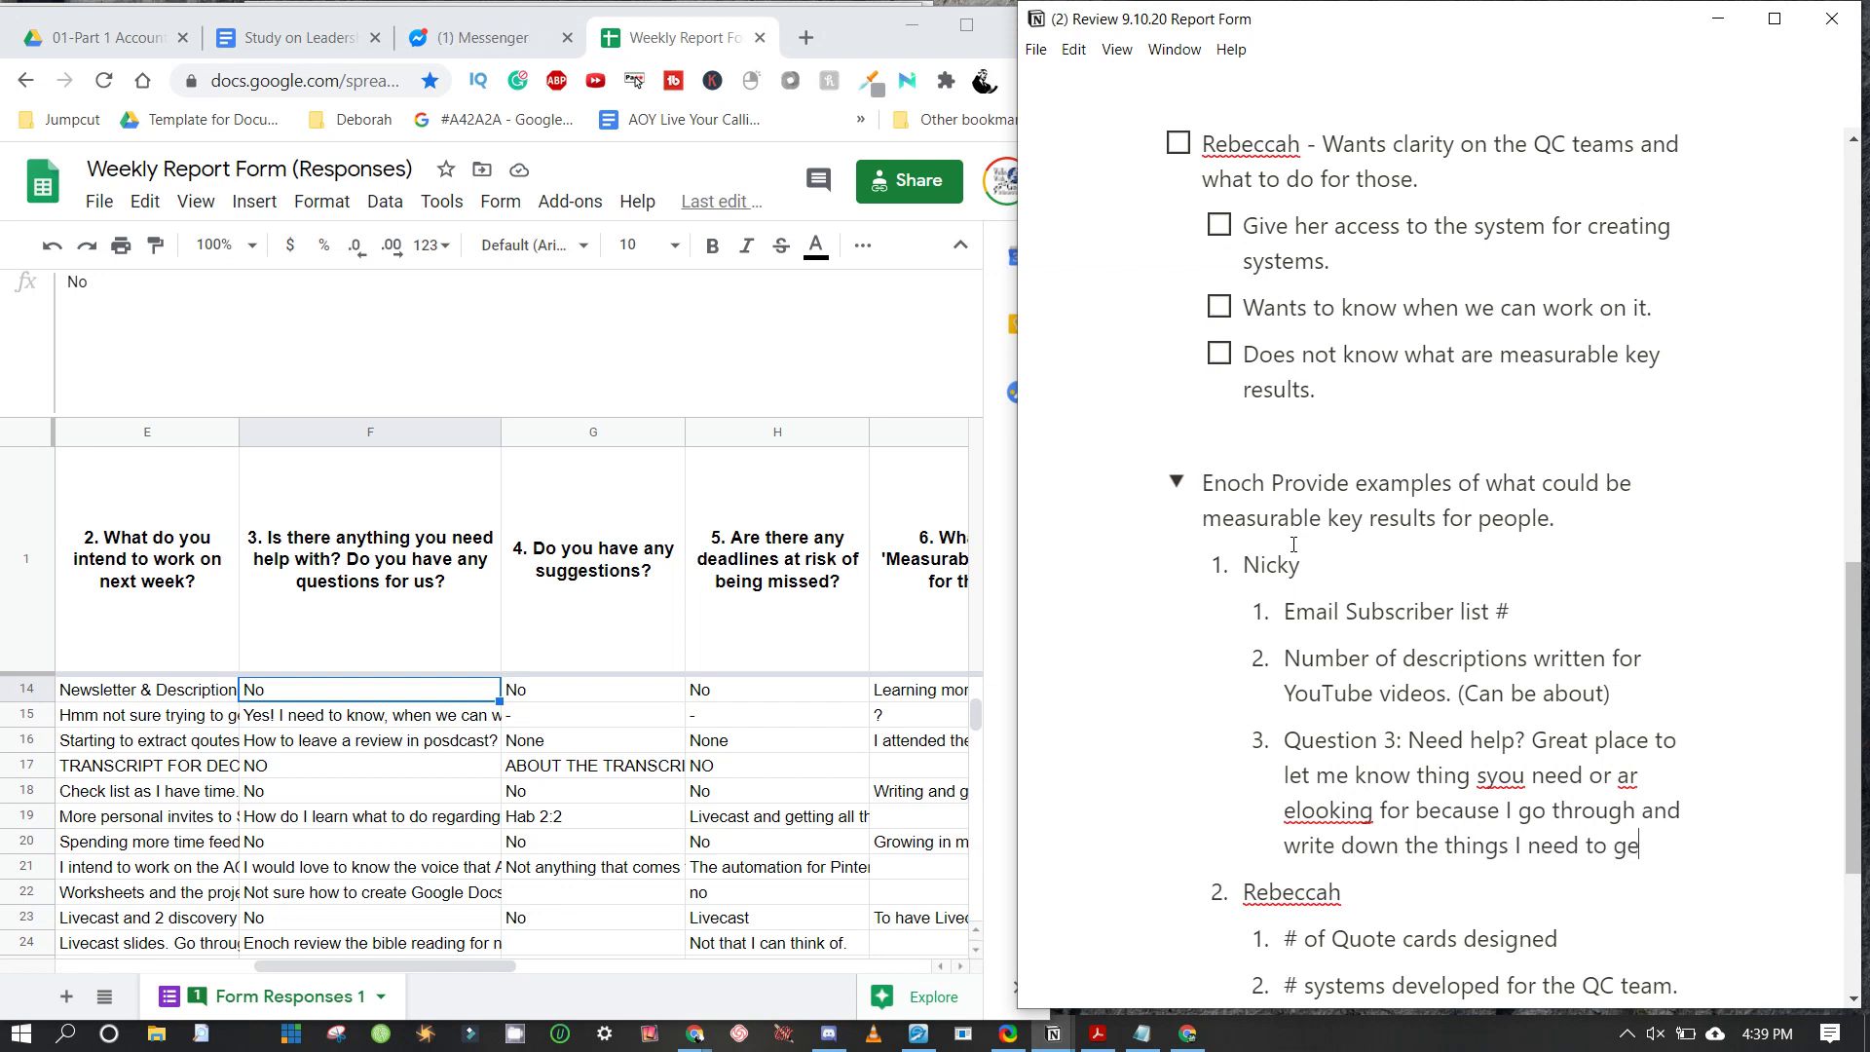
pyautogui.write('t done to support the ')
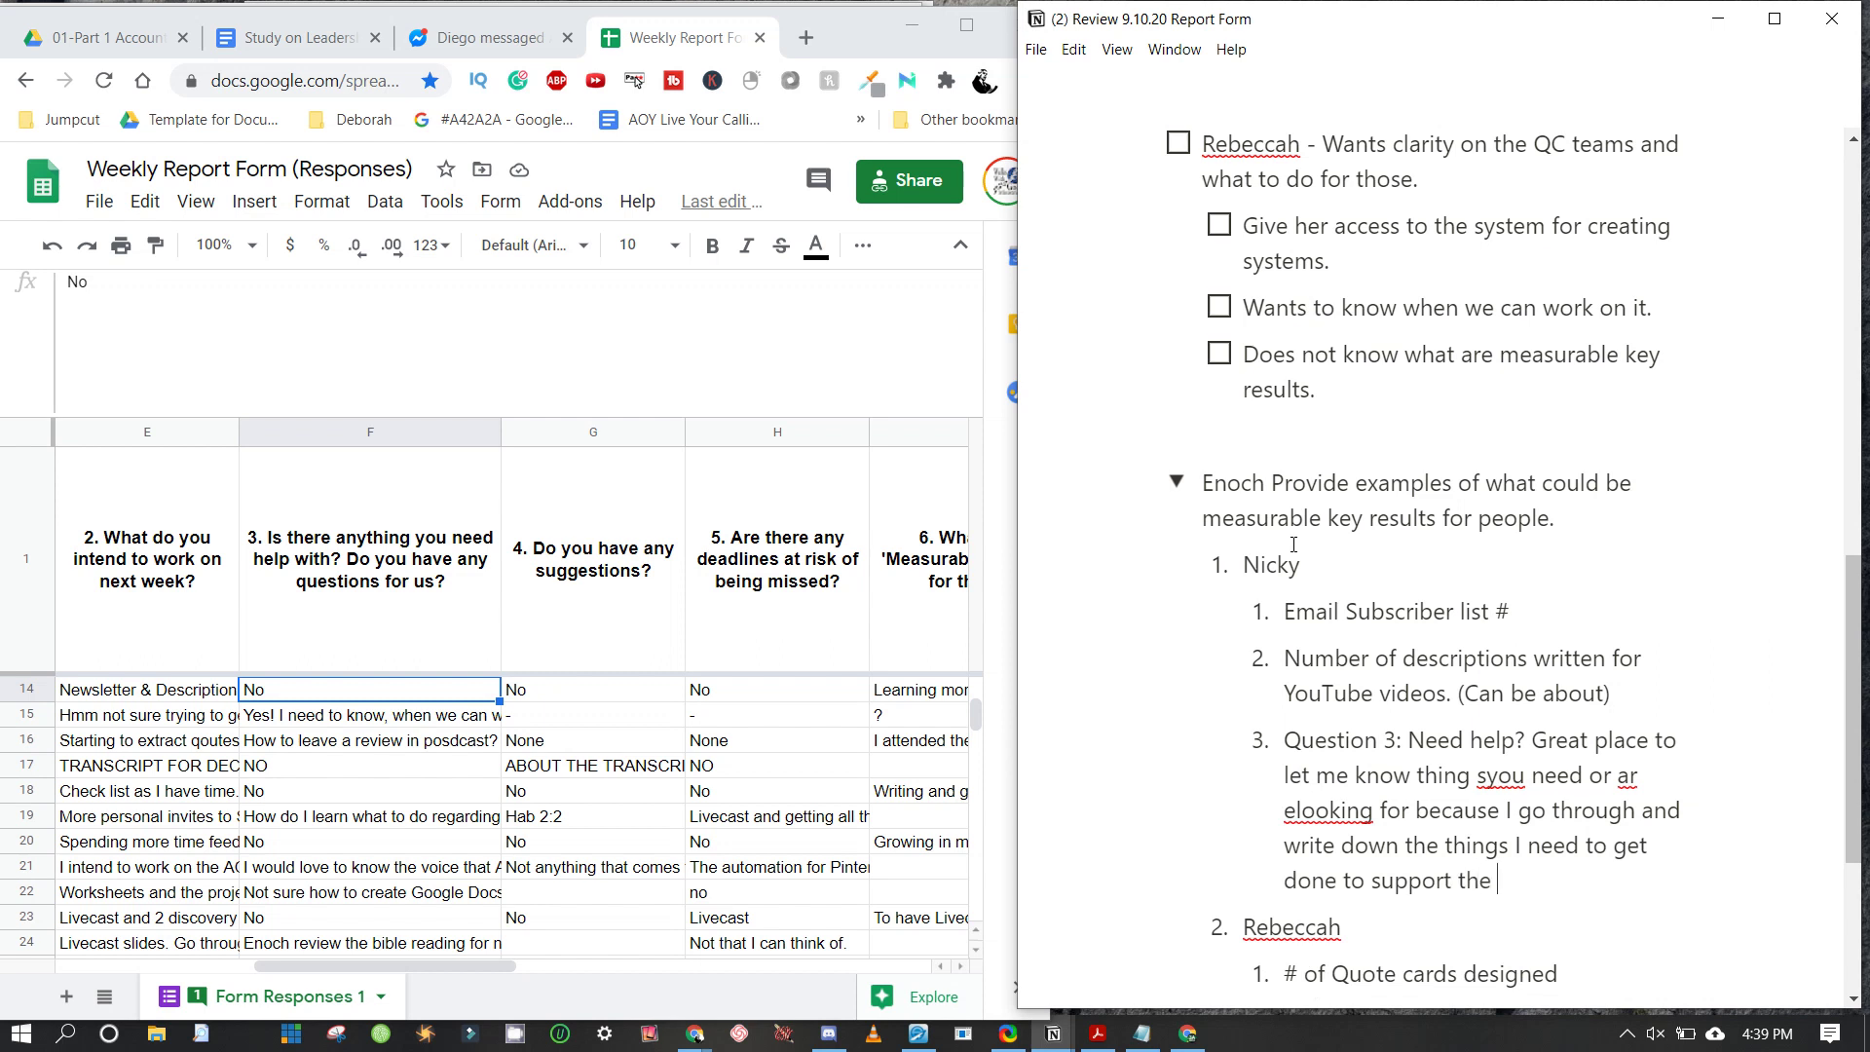
pyautogui.write("team. And it's easy for me to fo")
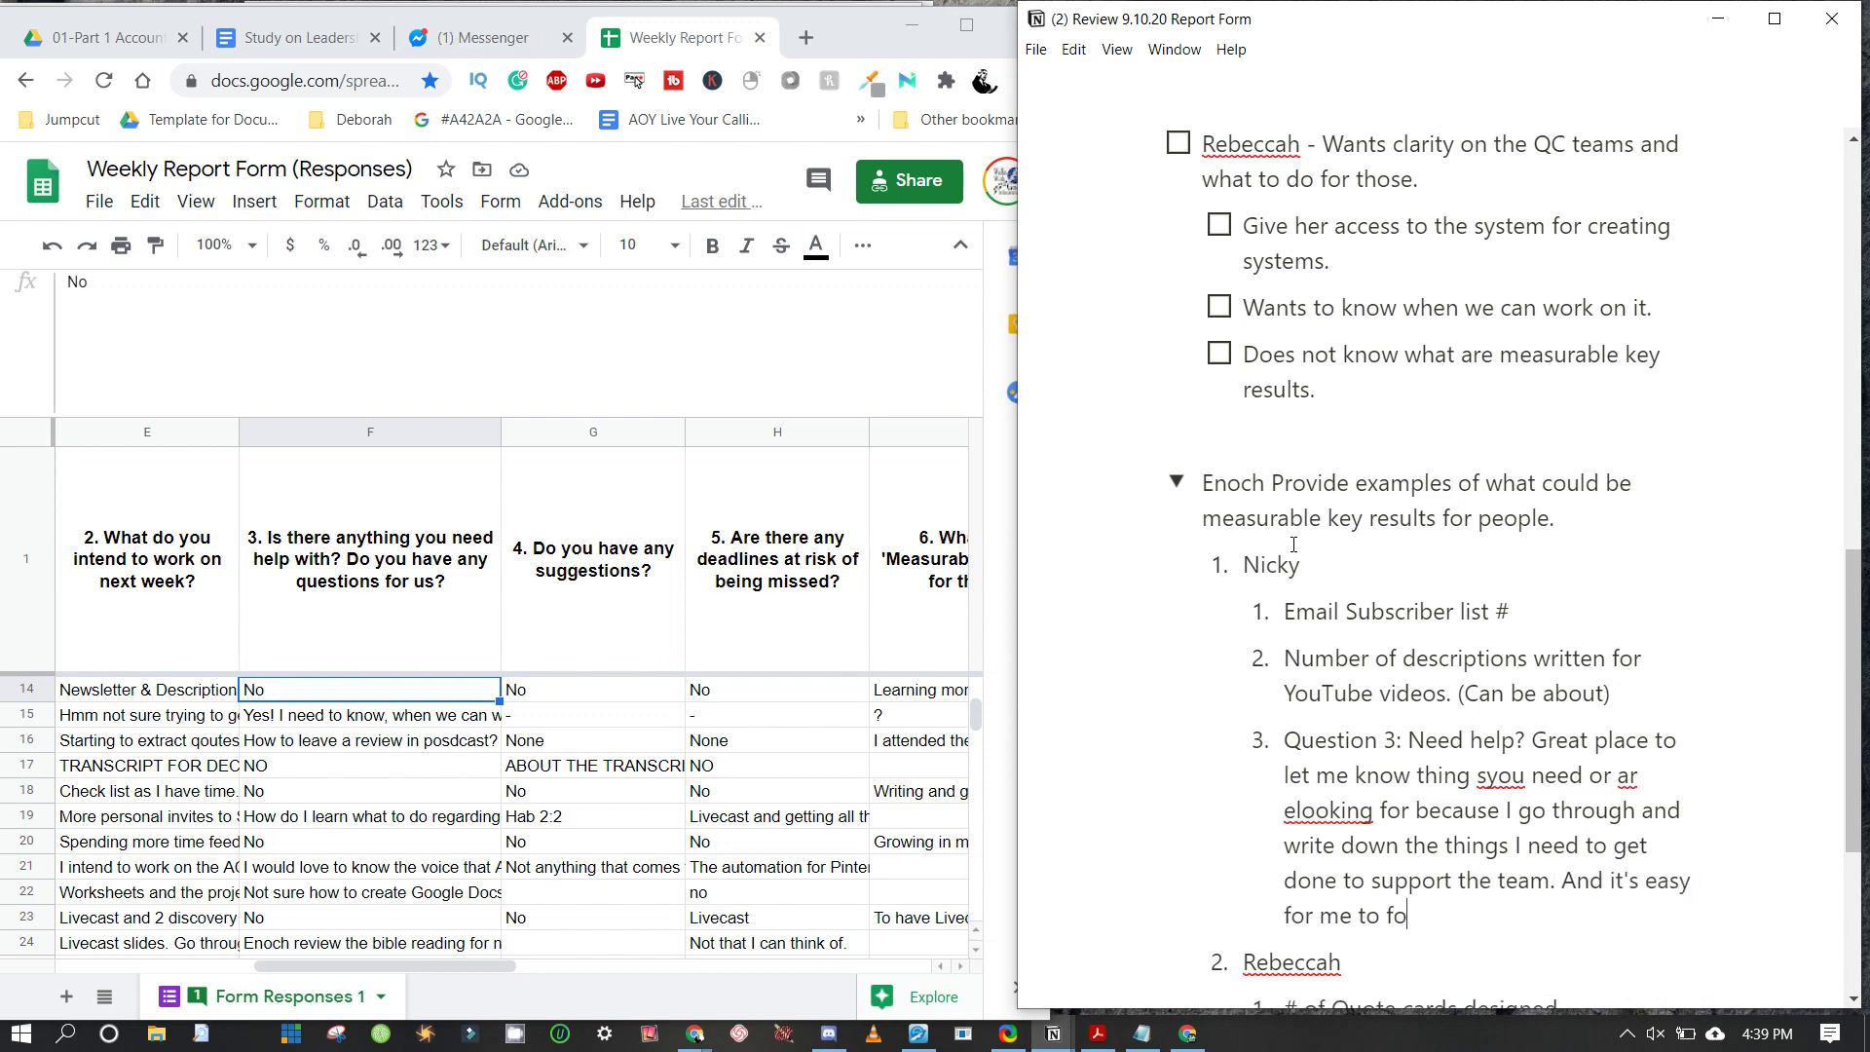
pyautogui.write('rget and lose ')
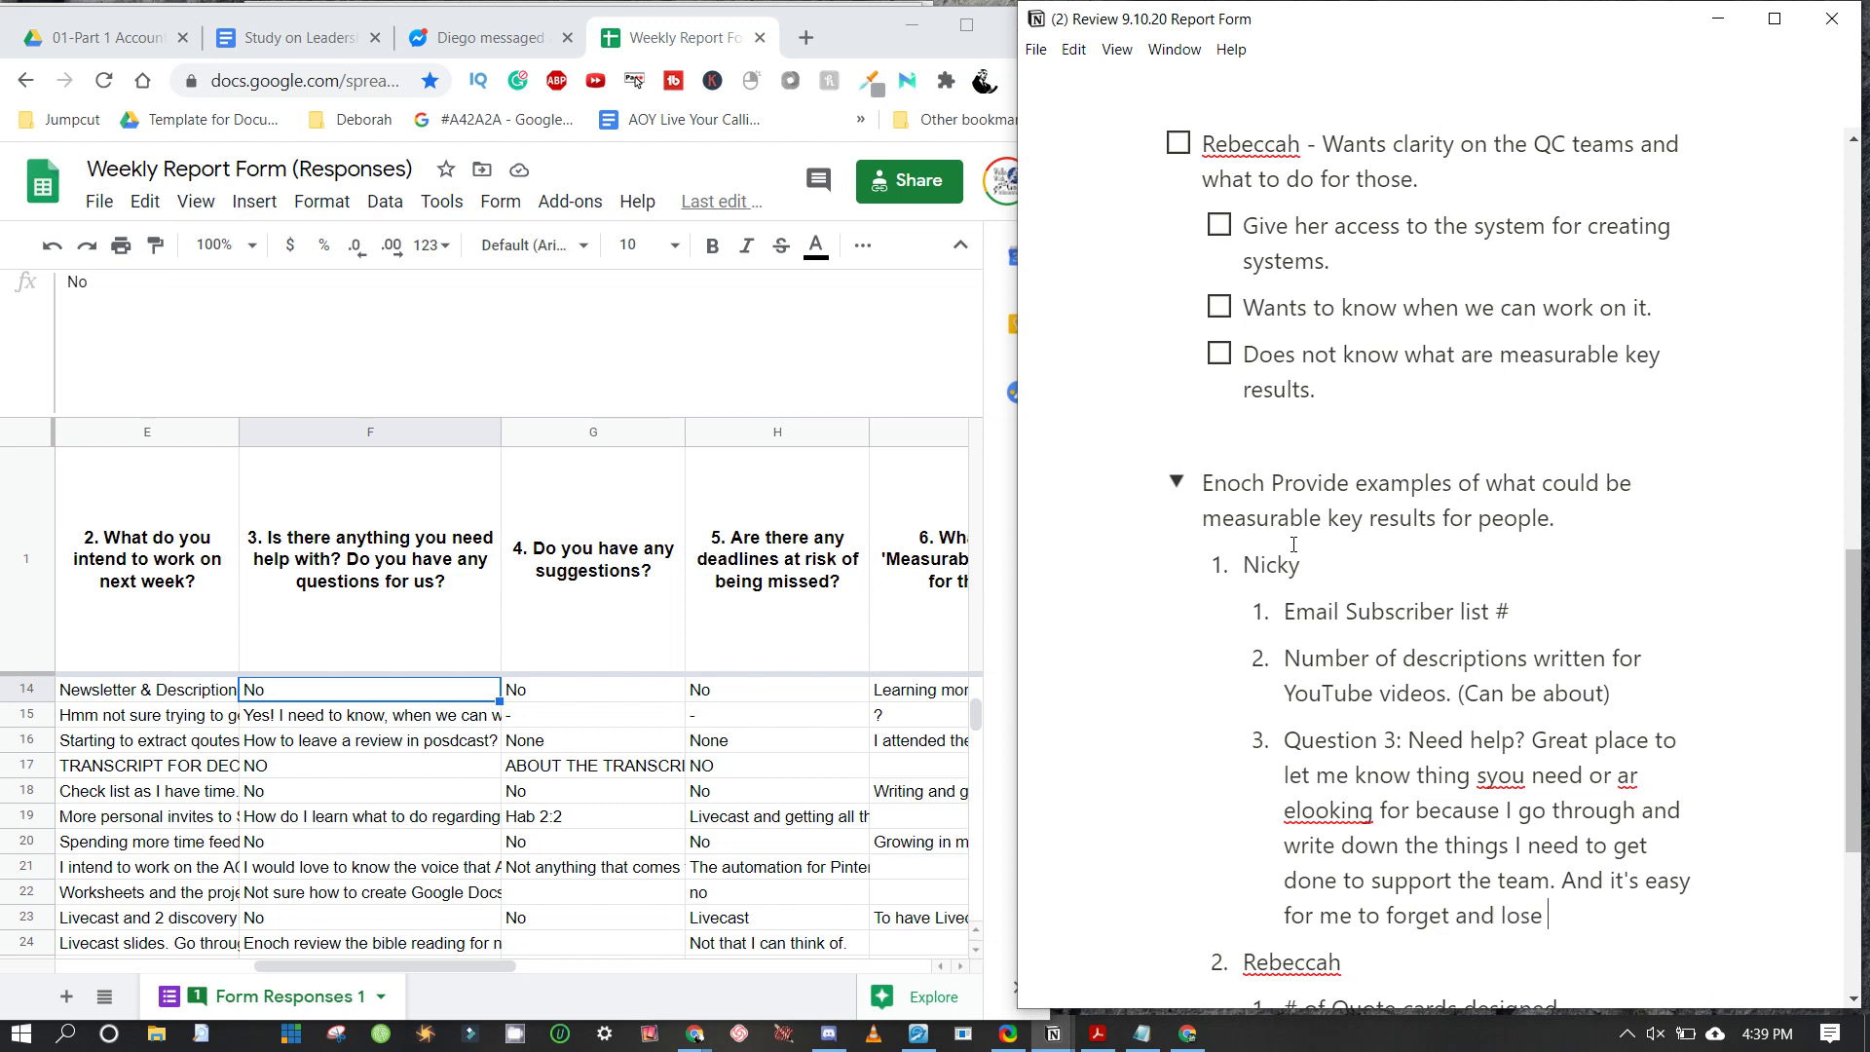
pyautogui.write('things if you message me on messenger.')
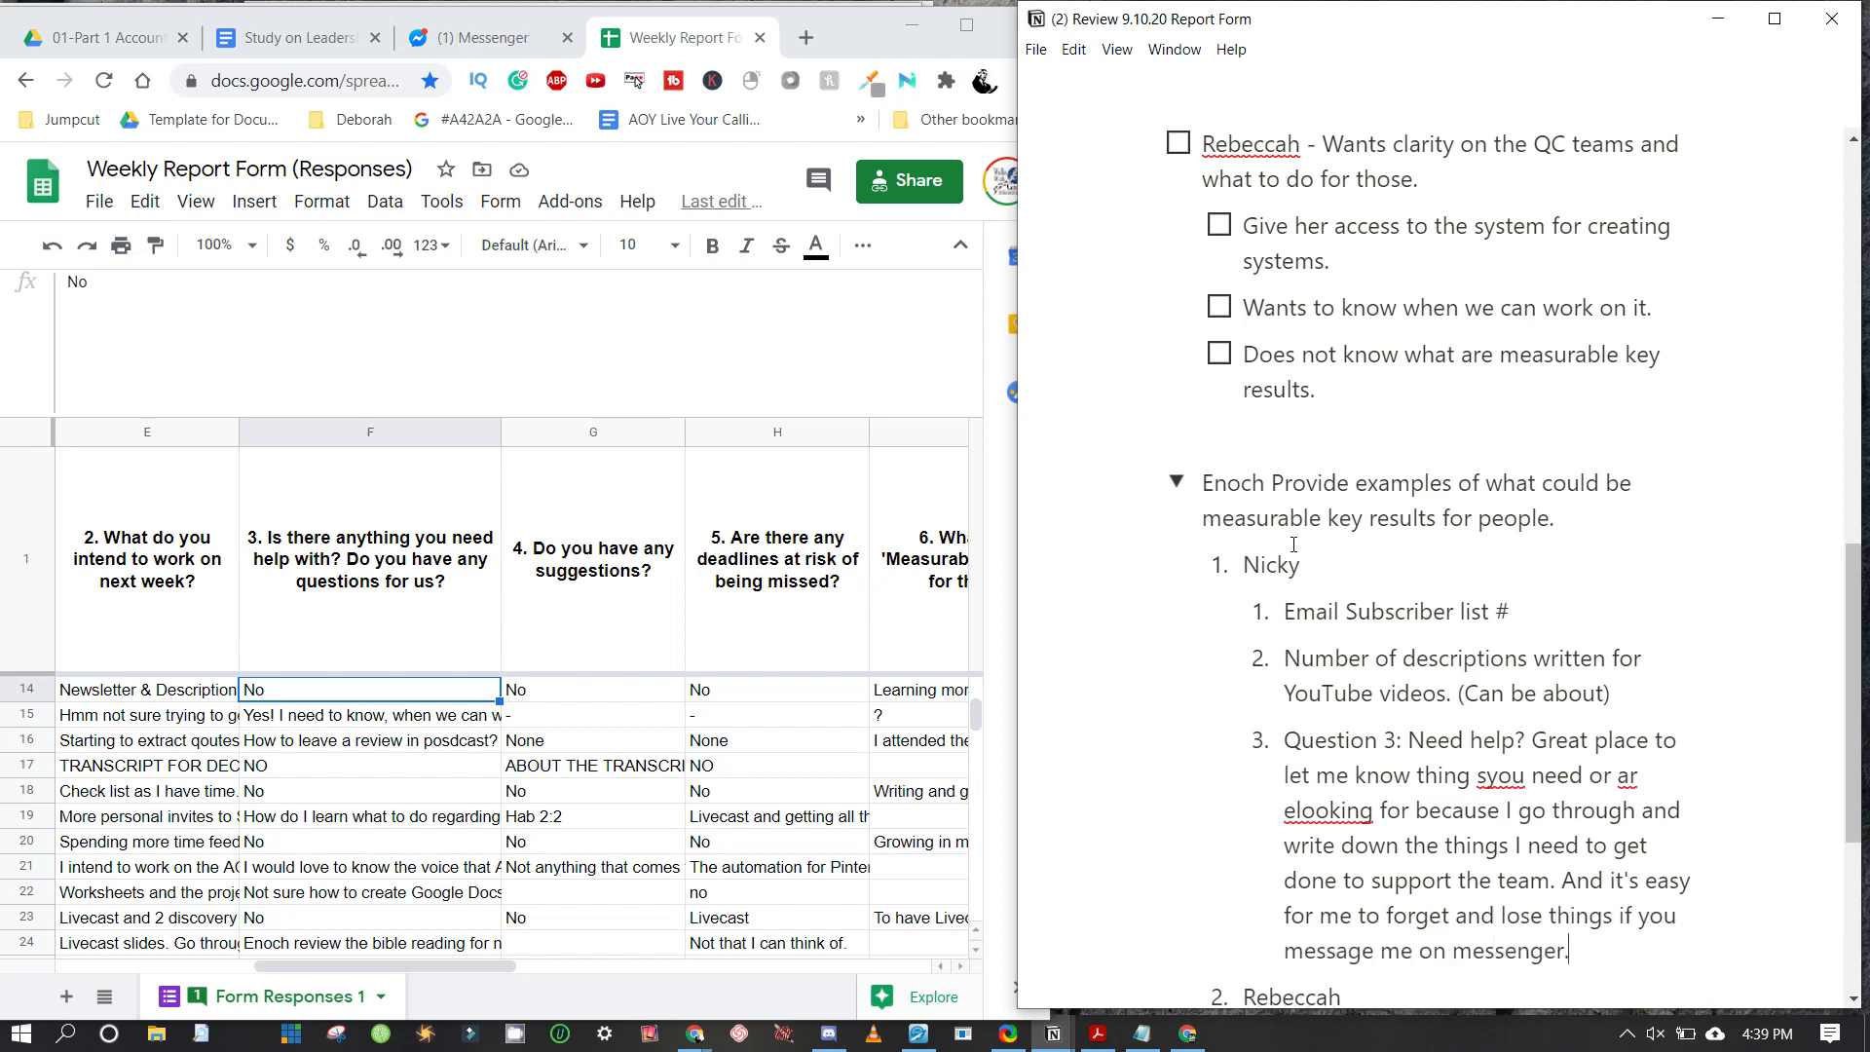
pyautogui.scroll(-1, 1293, 543)
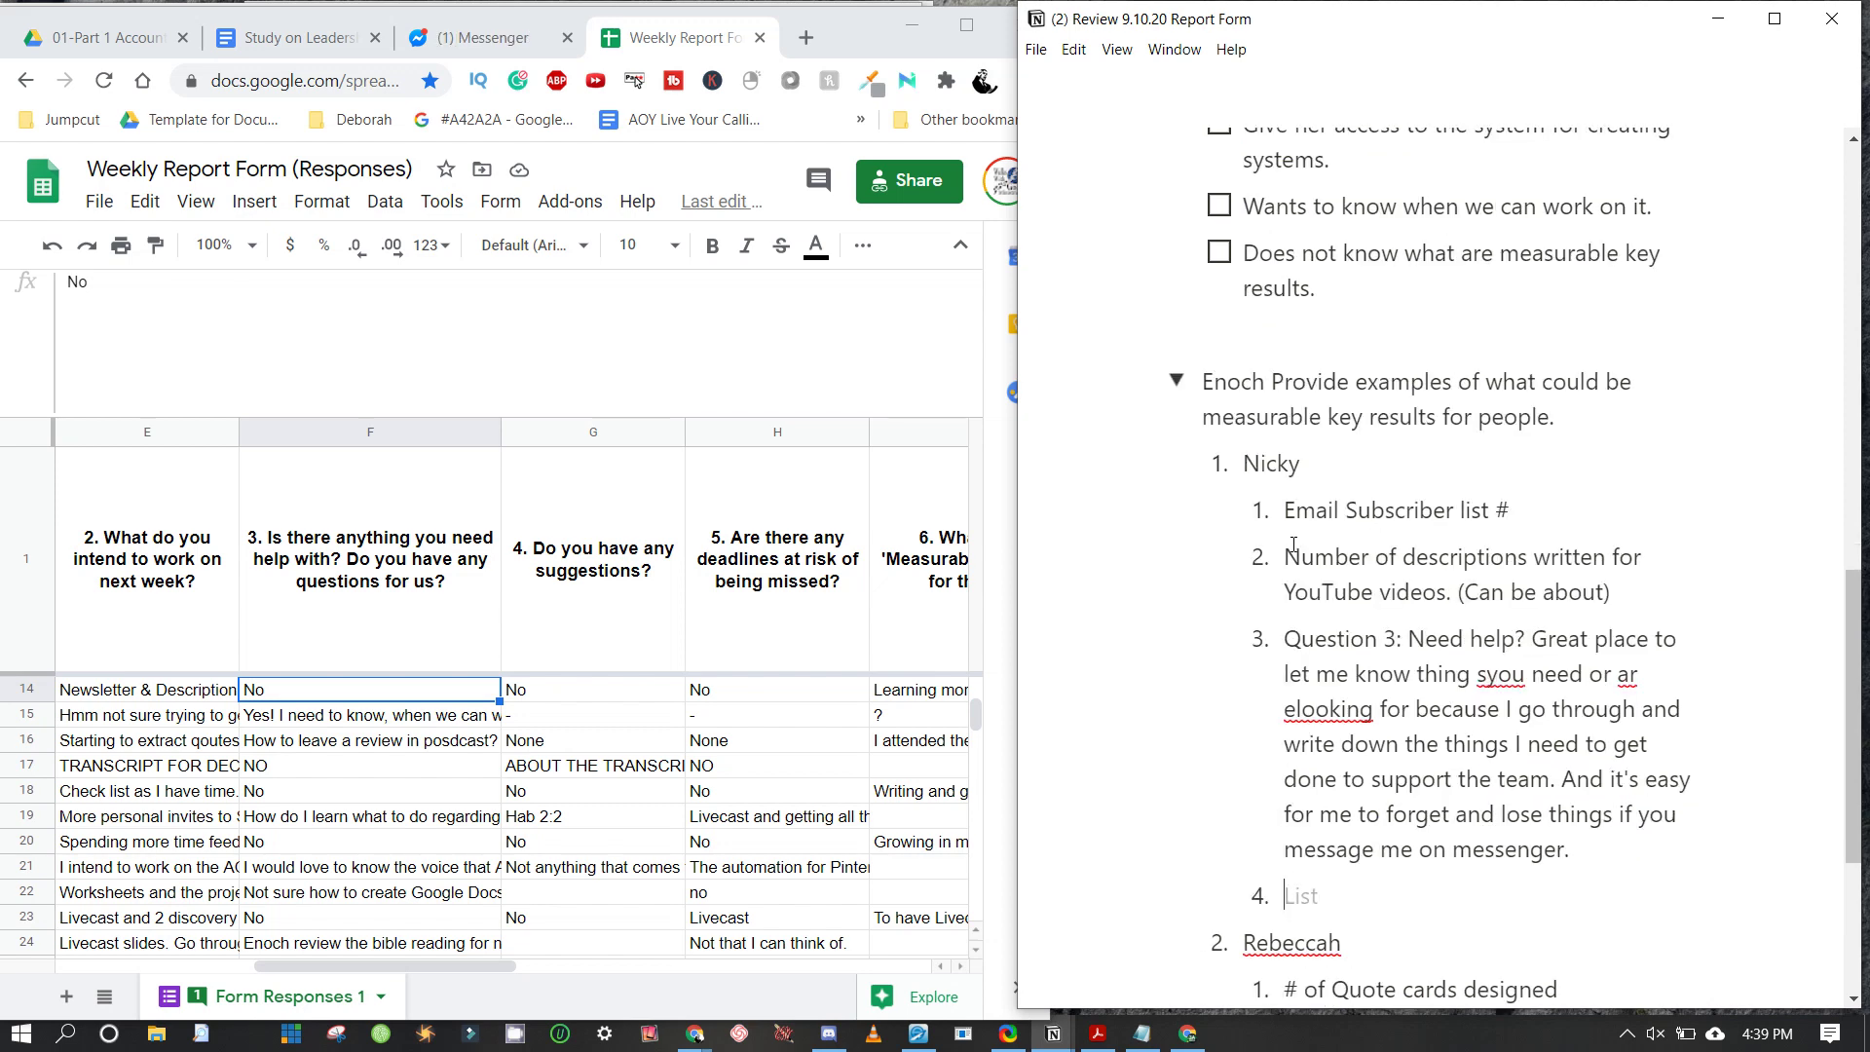
pyautogui.press('Return')
pyautogui.write('Wants me to r')
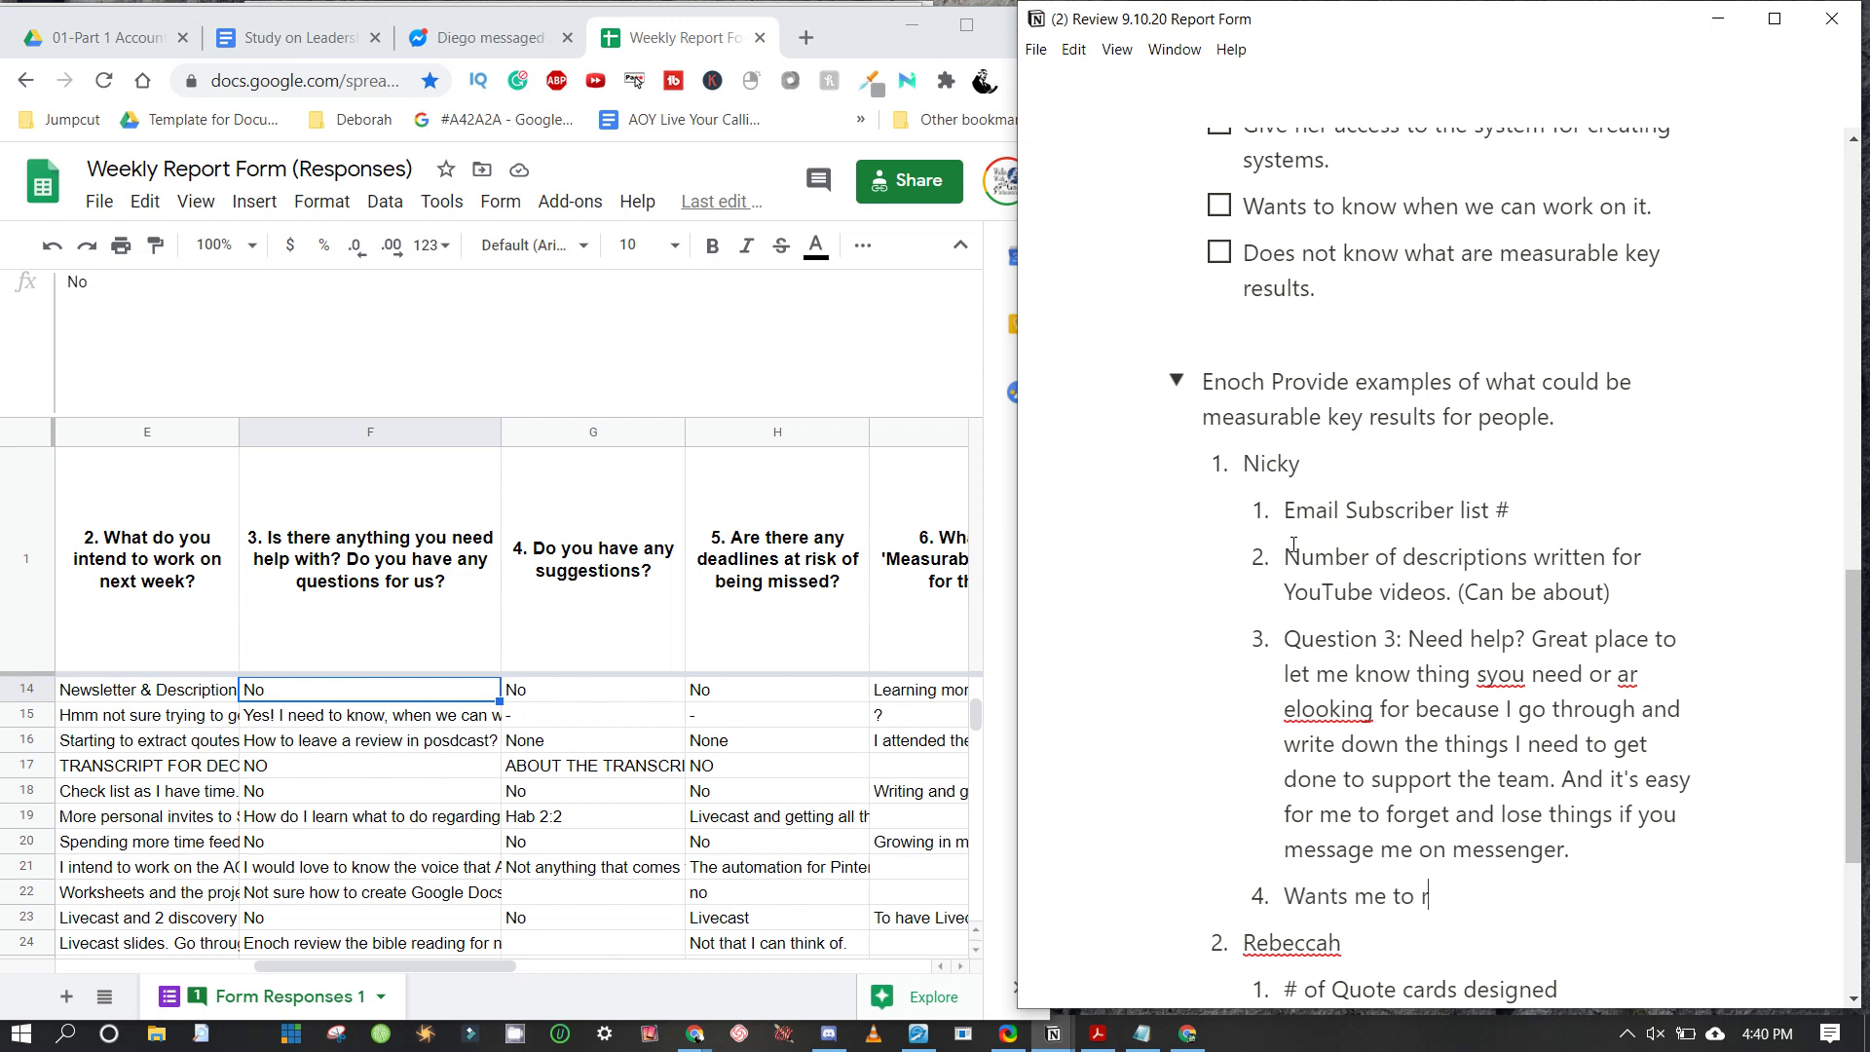
pyautogui.write('ead the podcas')
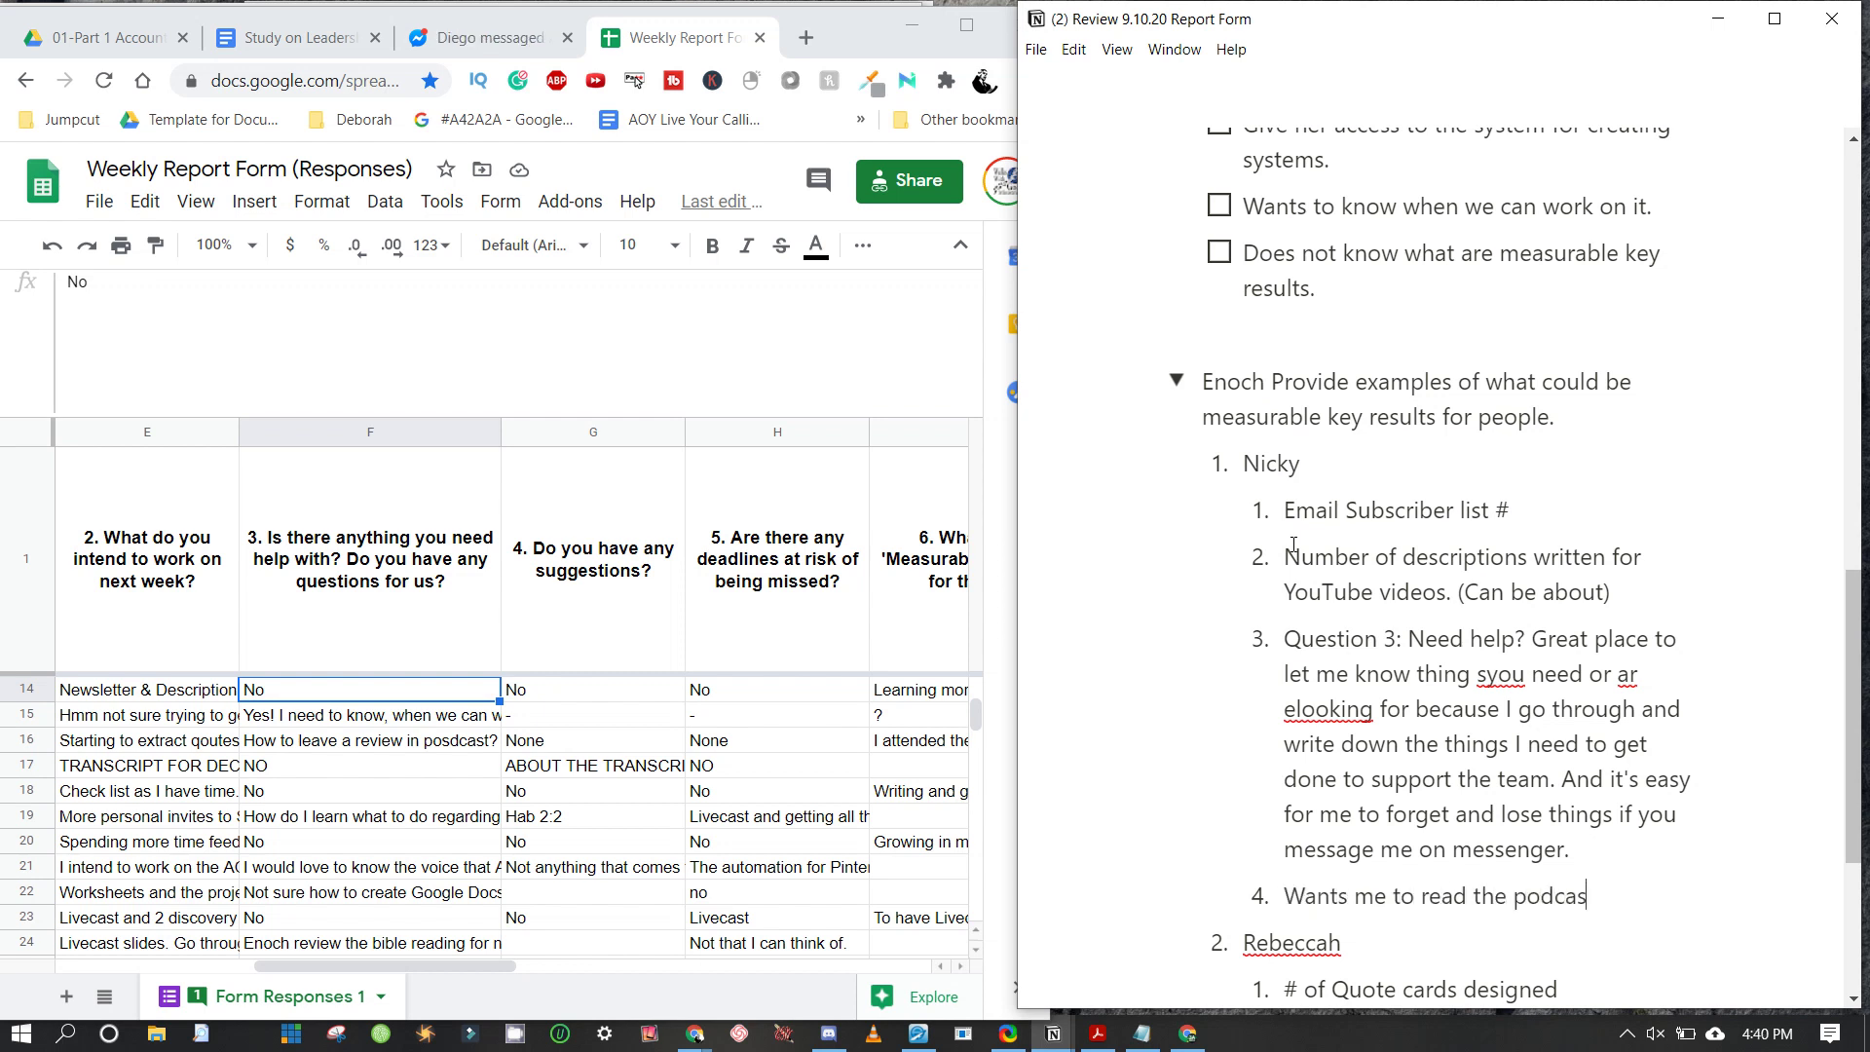
pyautogui.write('t description')
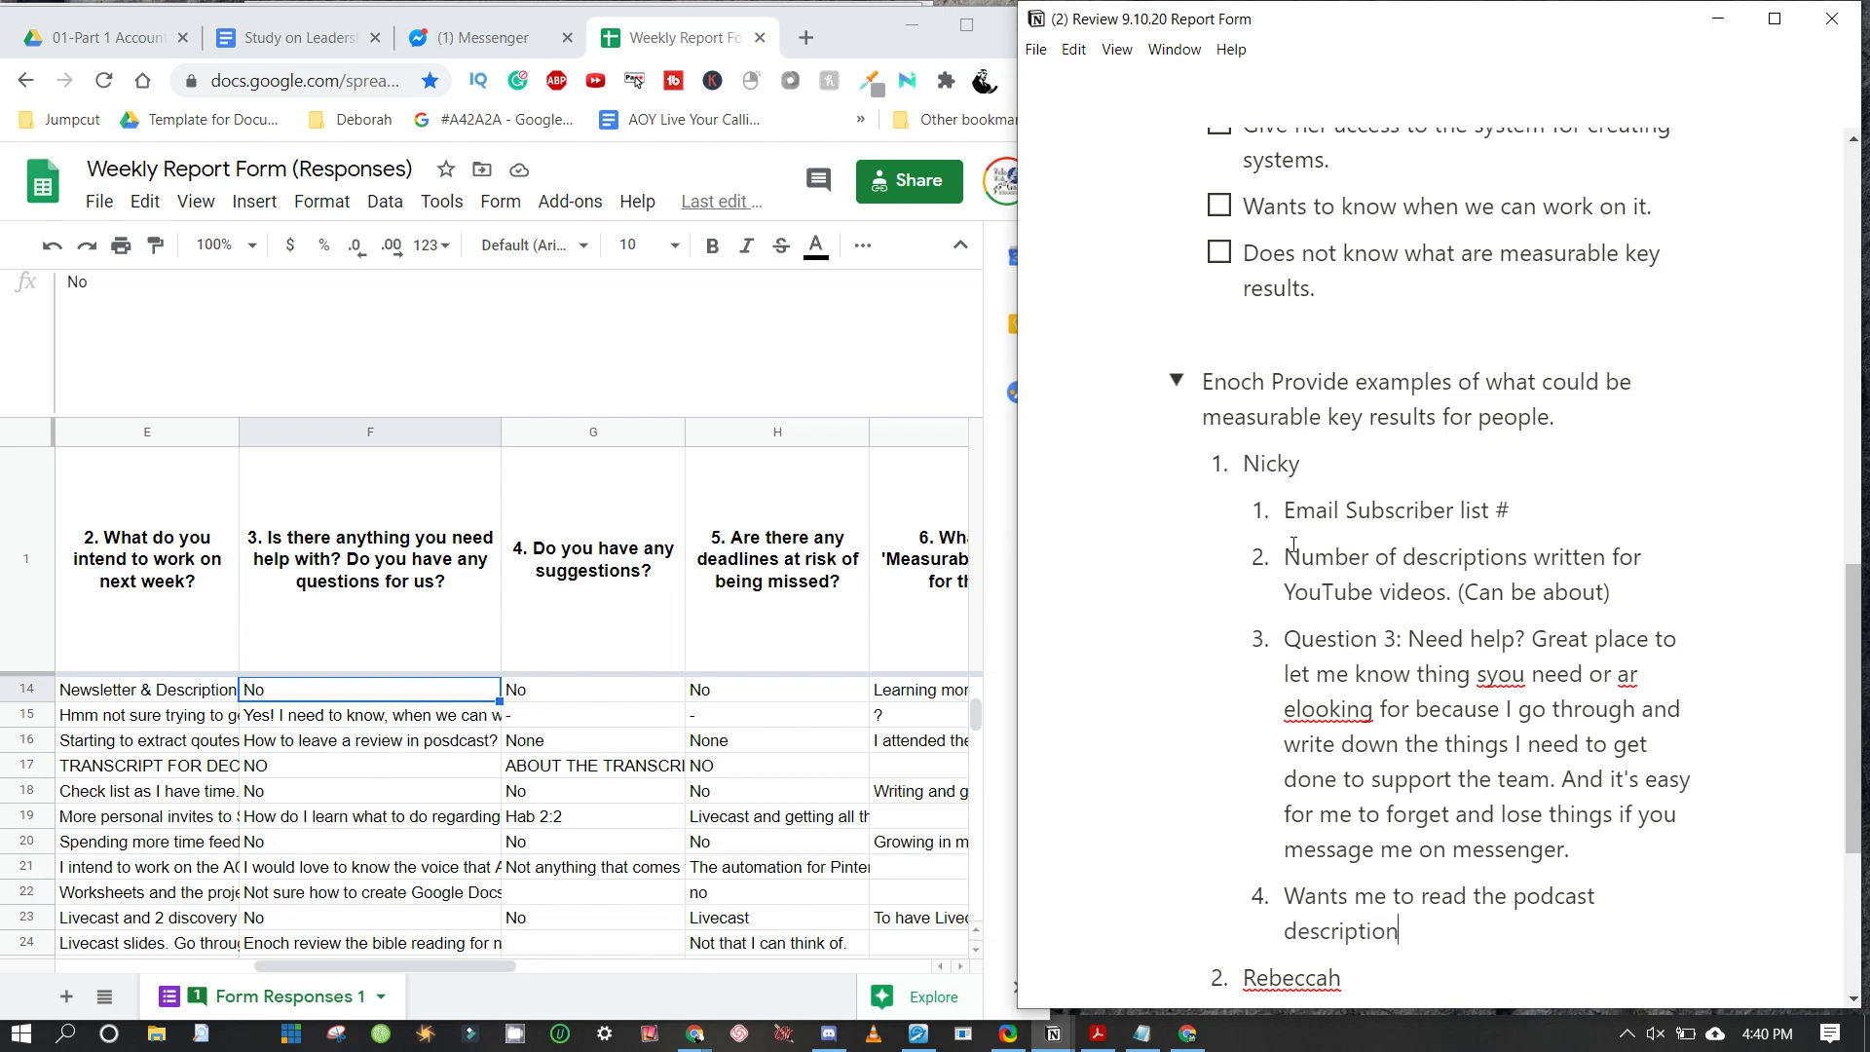
pyautogui.write(' she wrong on')
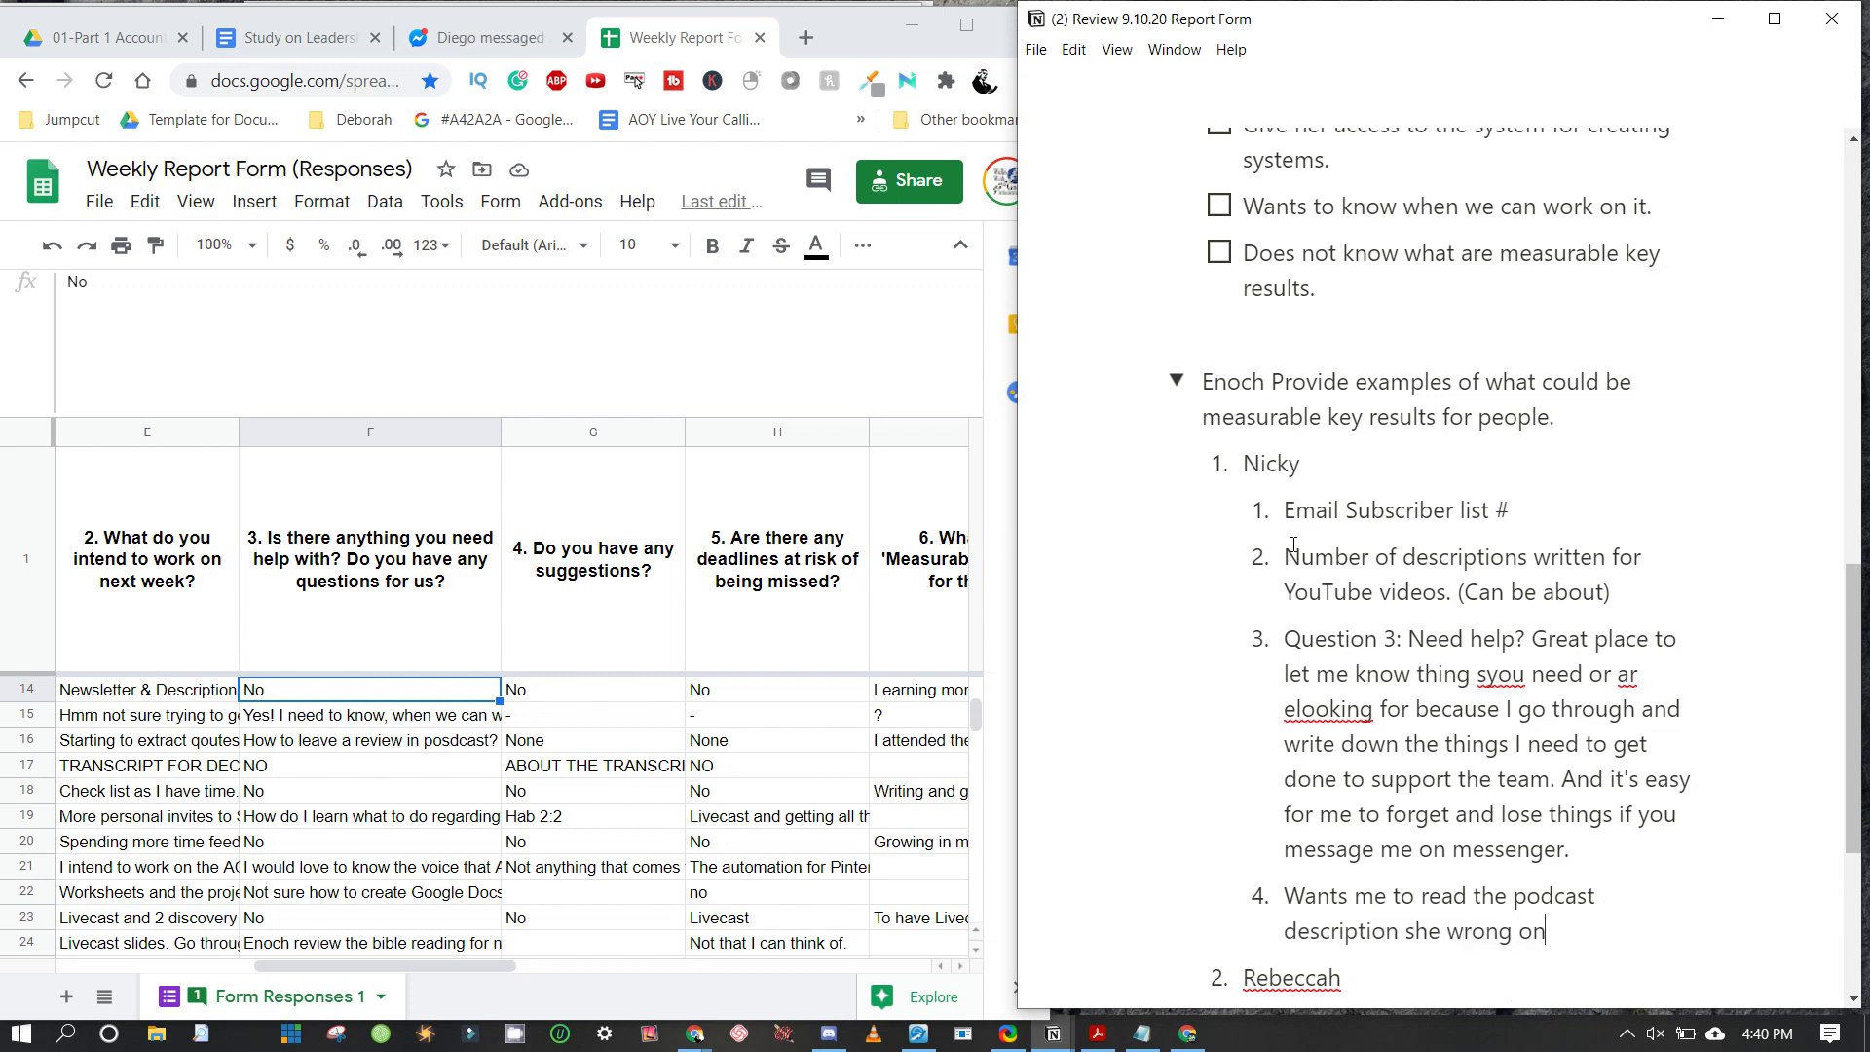
pyautogui.press('BackSpace')
pyautogui.press('BackSpace')
pyautogui.press('BackSpace')
pyautogui.press('BackSpace')
pyautogui.press('BackSpace')
pyautogui.write('te on a google Doc.')
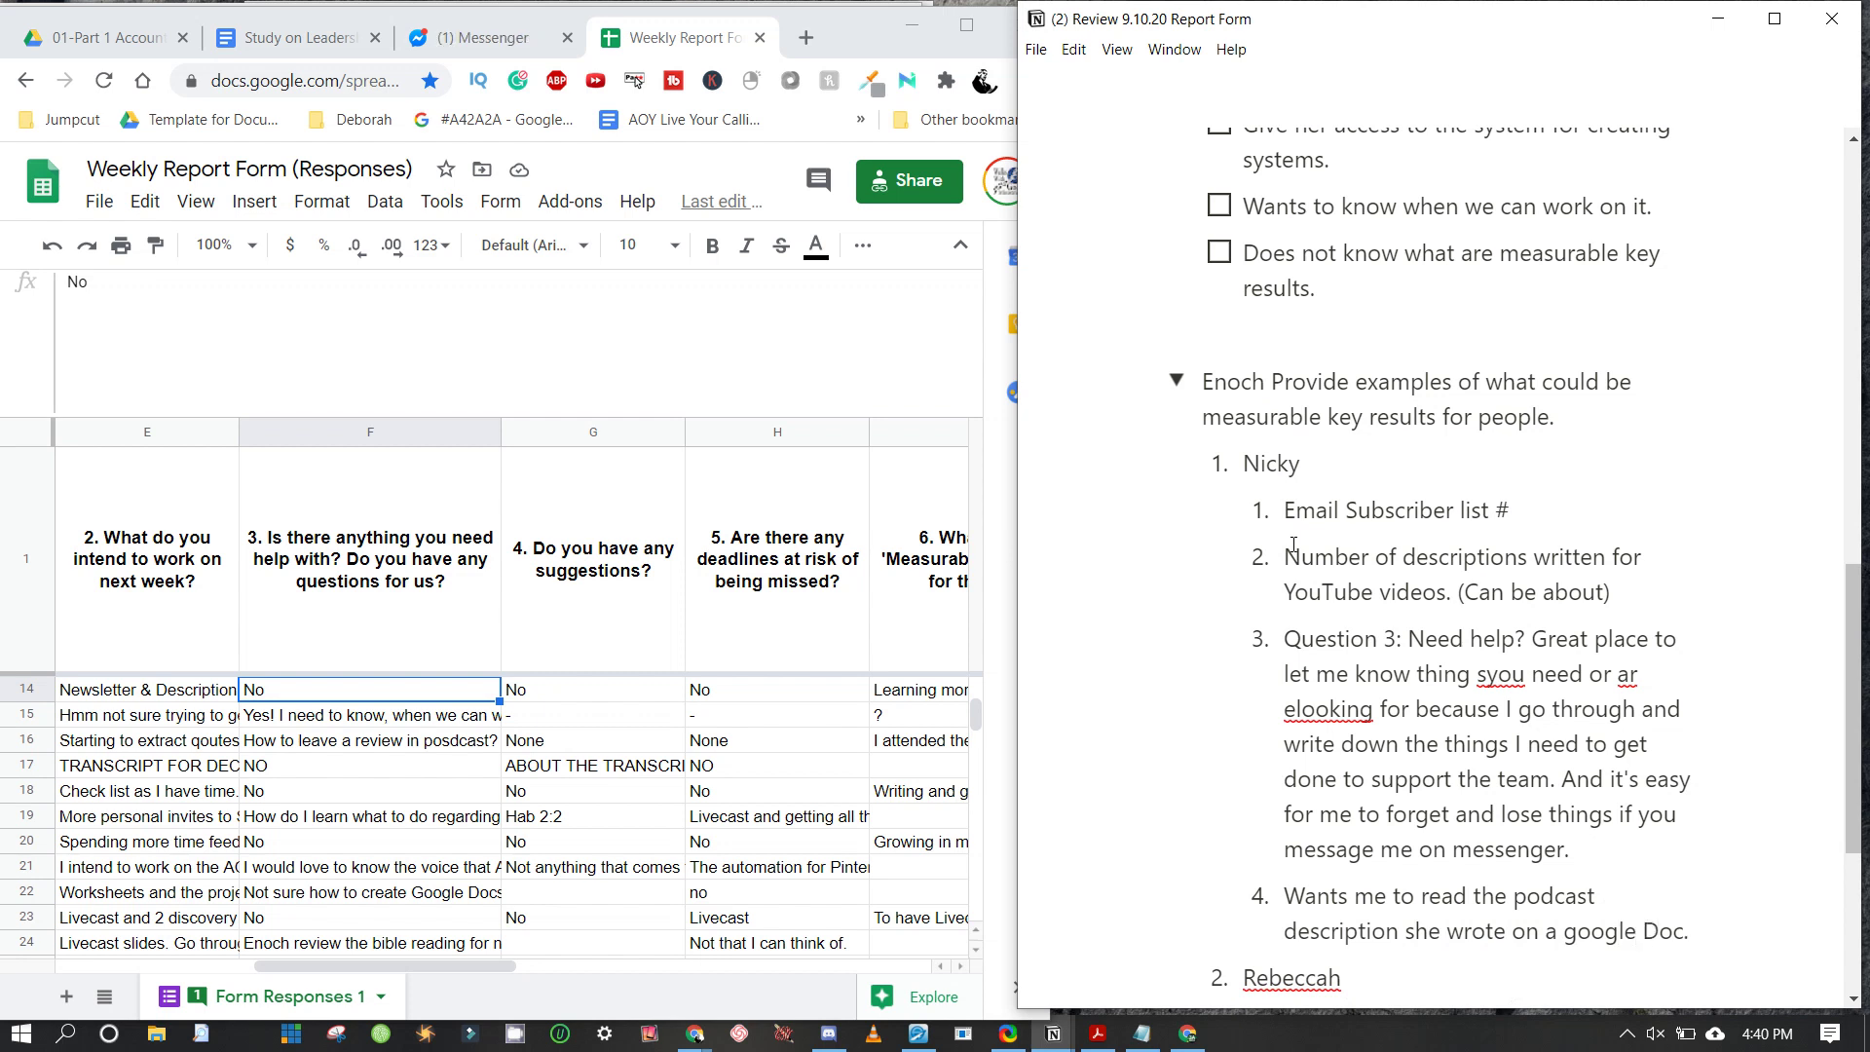
# Step: Switch back to the responses sheet at row 14's deadlines answer
pyautogui.scroll(-1, 1294, 544)
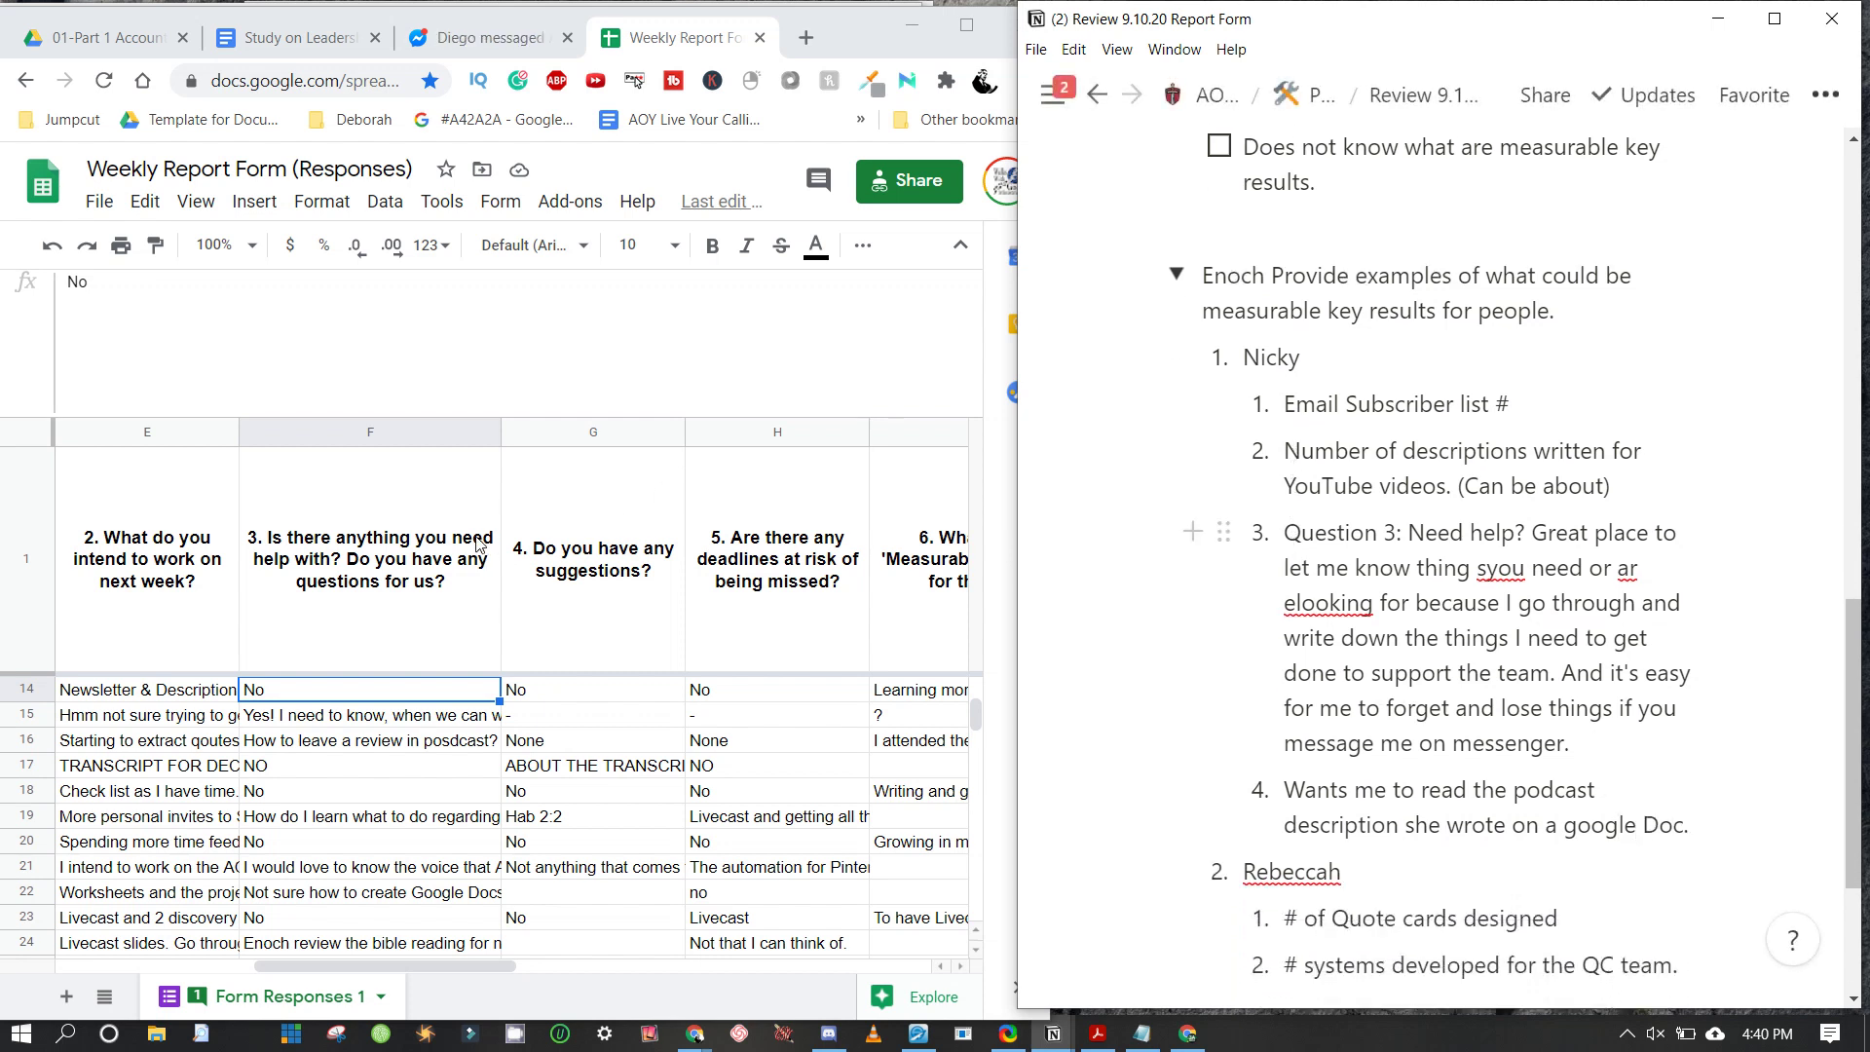
pyautogui.hotkey('alt', 'Tab')
pyautogui.press('Right')
pyautogui.press('Right')
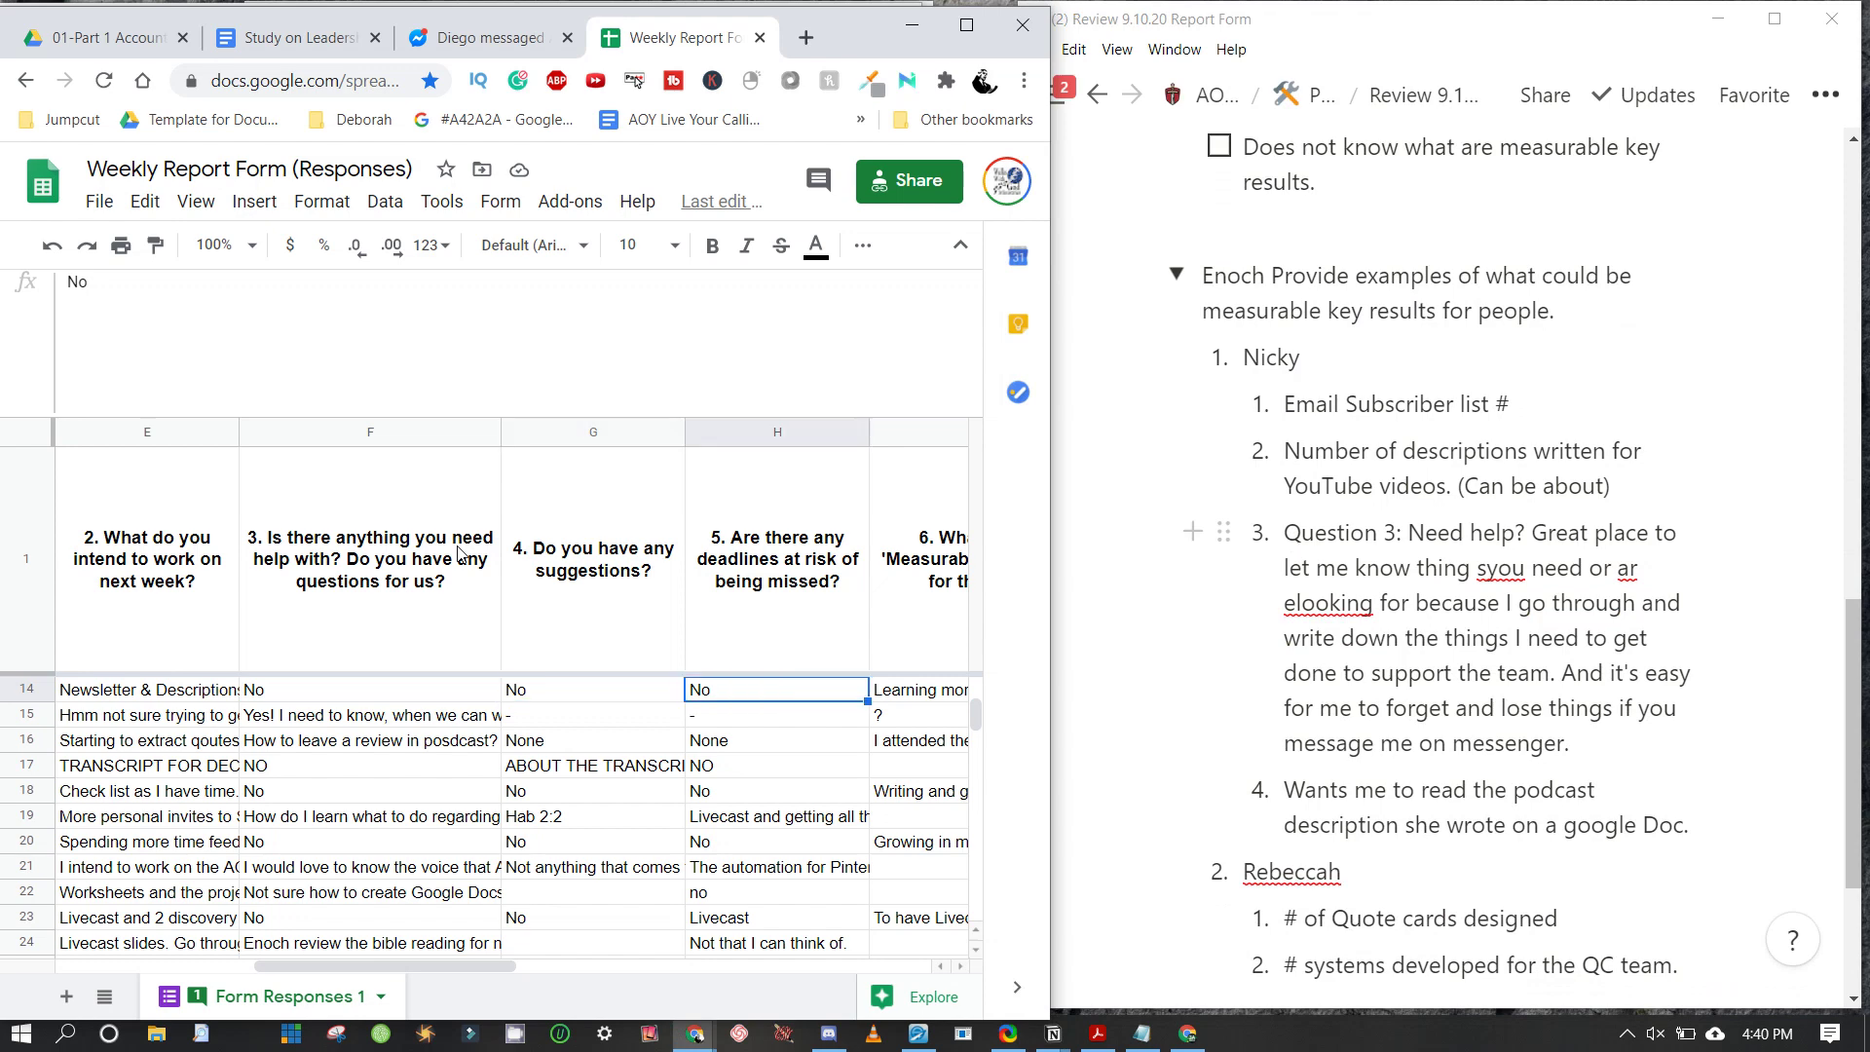
# Step: Check row 14's Measurable Key Results and talent answers, then move to row 13
pyautogui.press('Right')
pyautogui.press('Left')
pyautogui.press('Right')
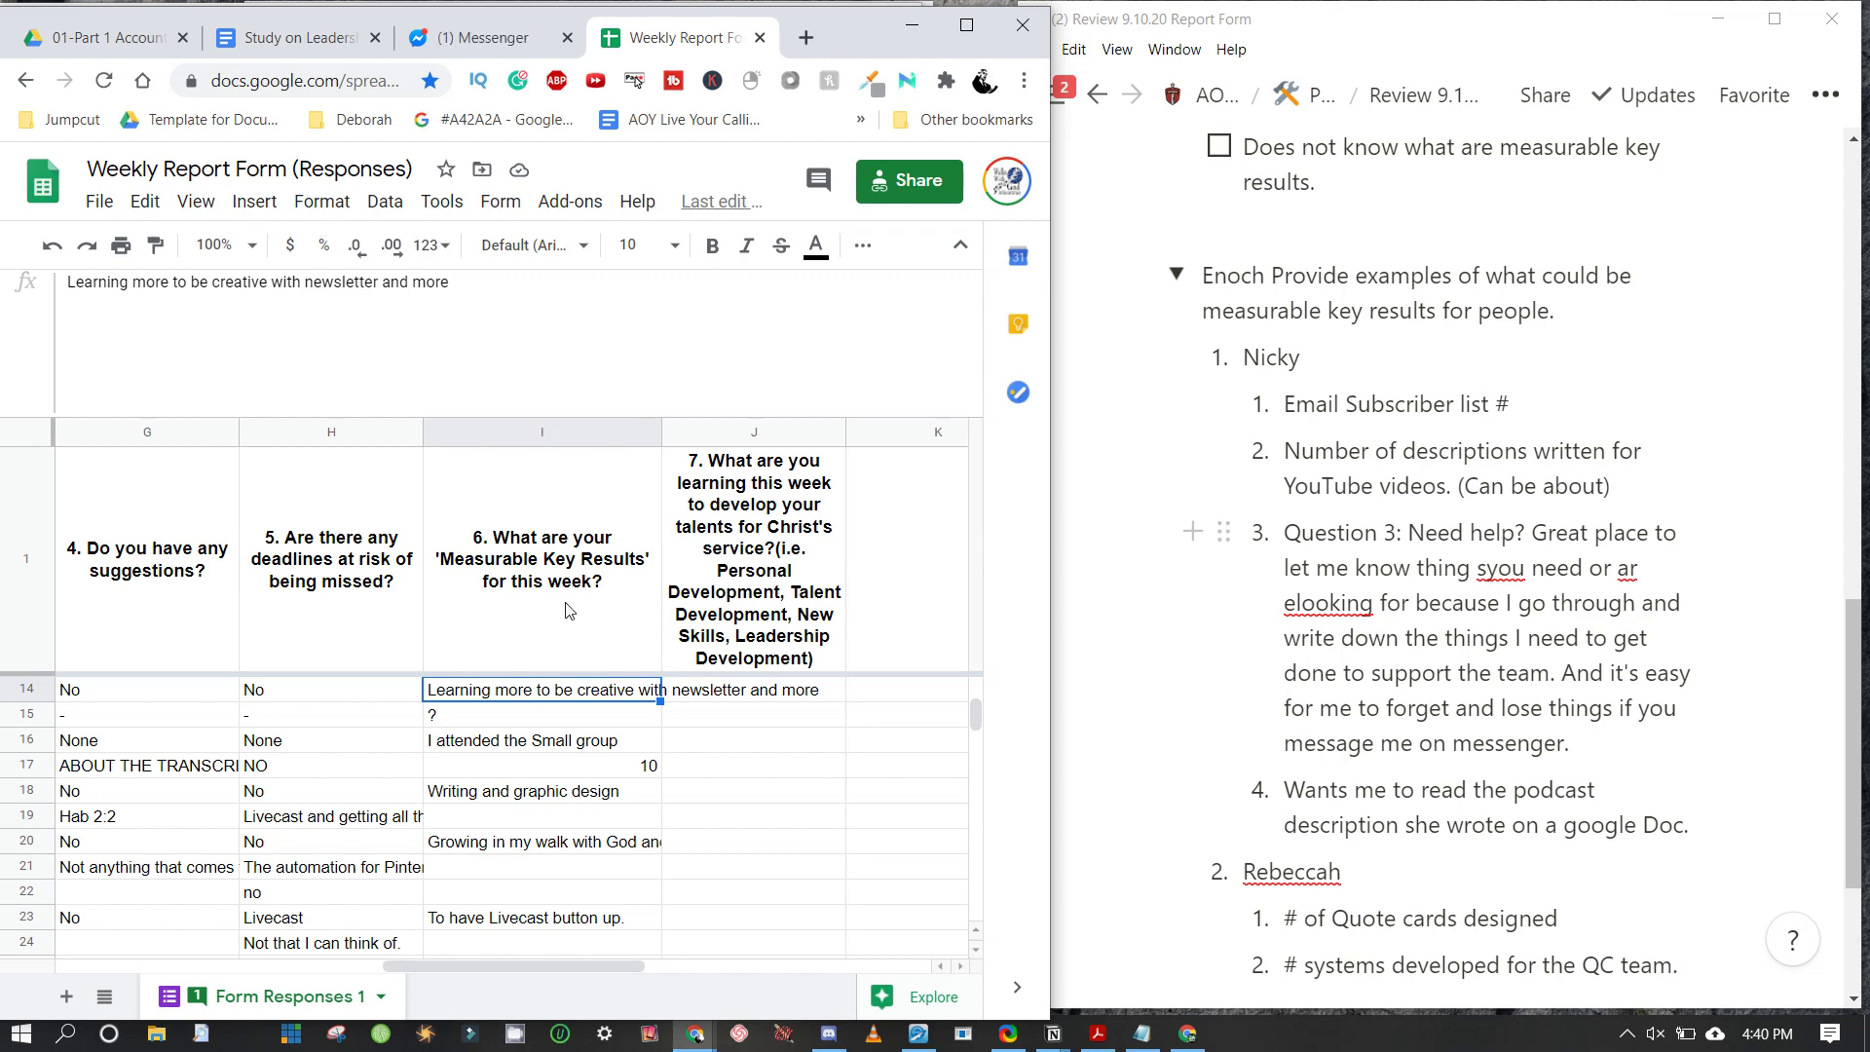
pyautogui.press('Right')
pyautogui.press('Left')
pyautogui.press('Left')
pyautogui.press('Left')
pyautogui.press('Left')
pyautogui.press('Left')
pyautogui.press('Left')
pyautogui.press('Left')
pyautogui.press('Left')
pyautogui.press('Left')
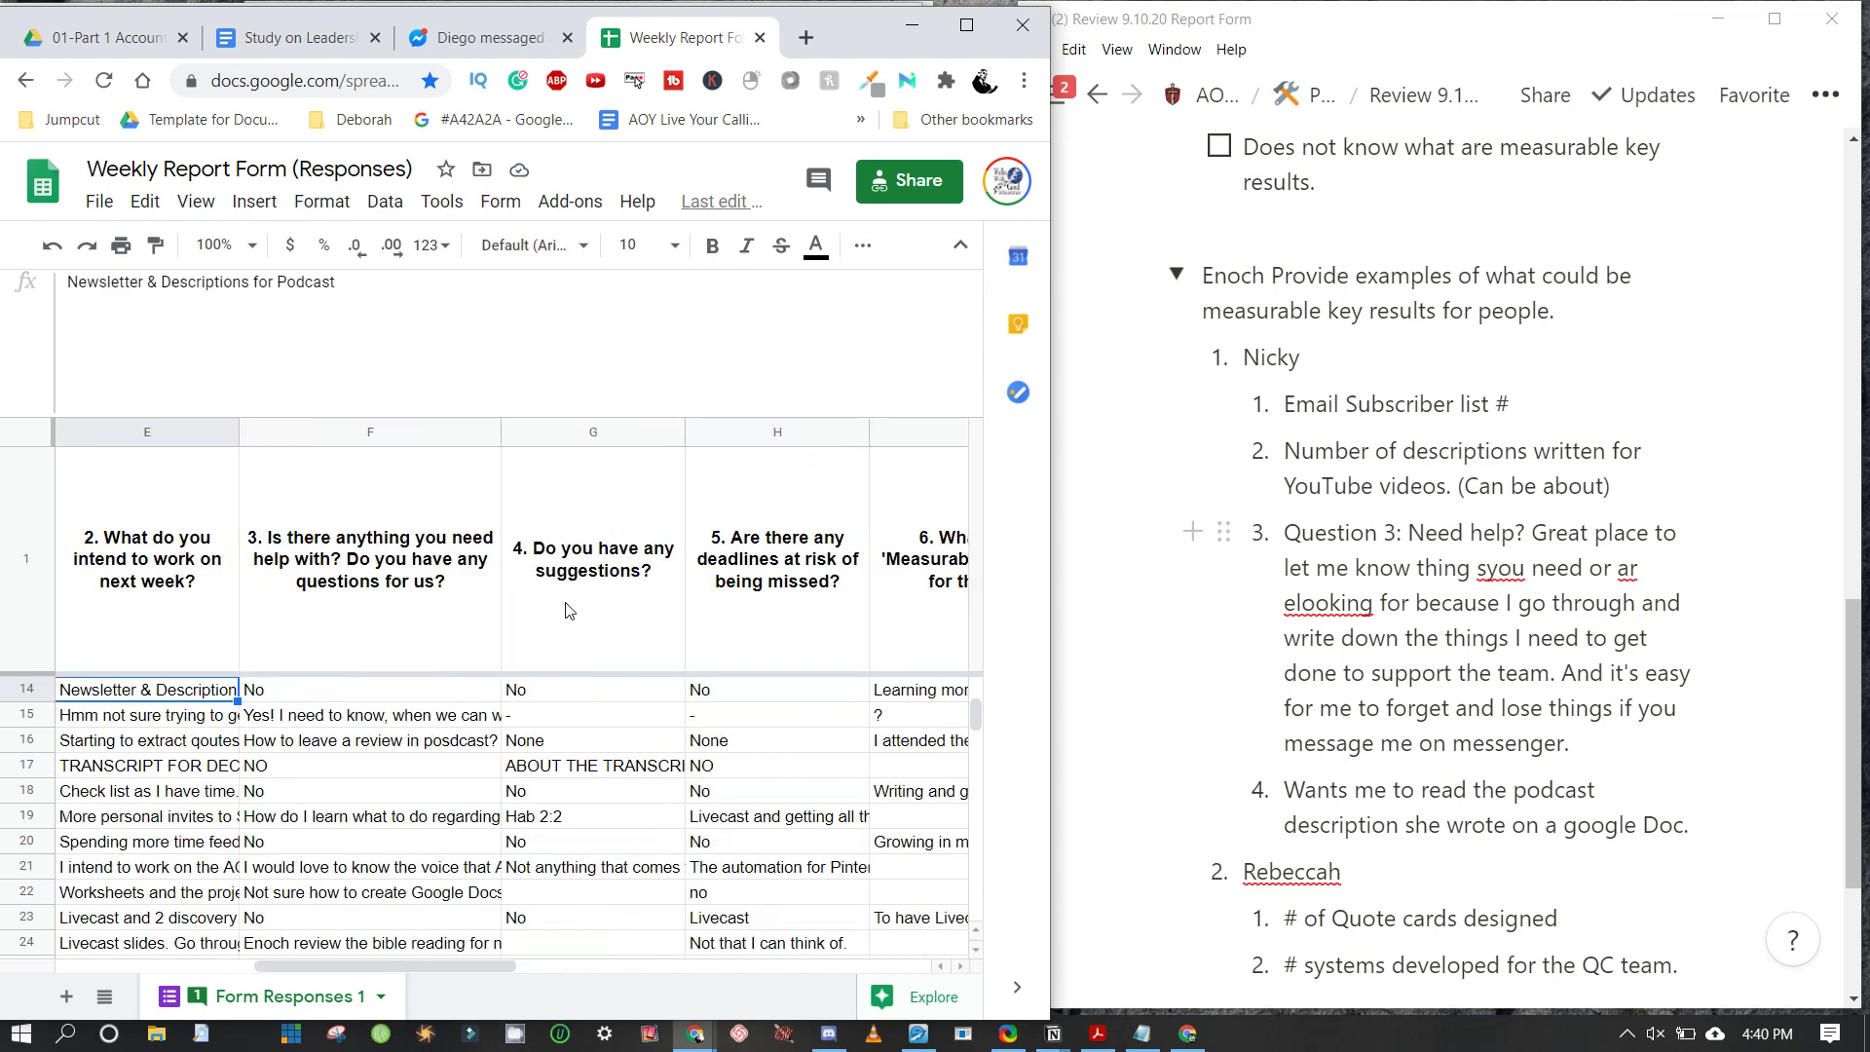
pyautogui.press('Right')
pyautogui.press('Up')
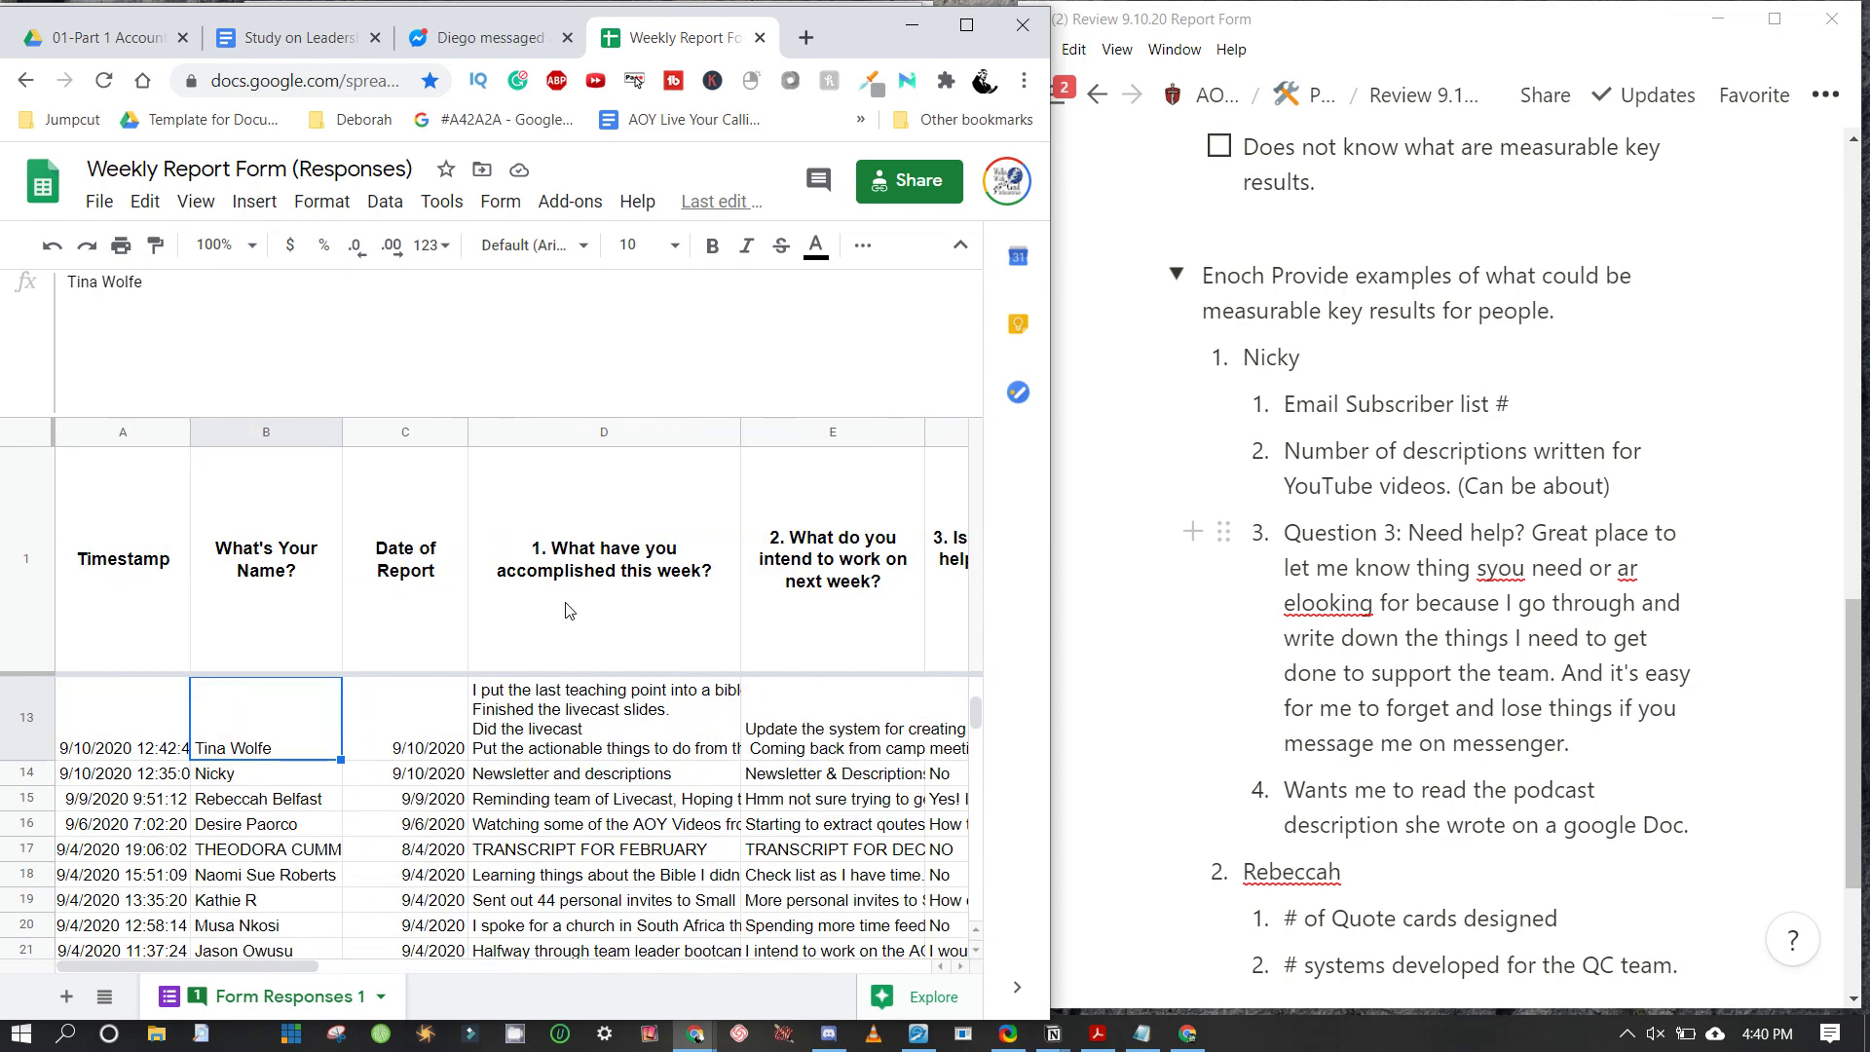
pyautogui.press('Right')
pyautogui.press('Right')
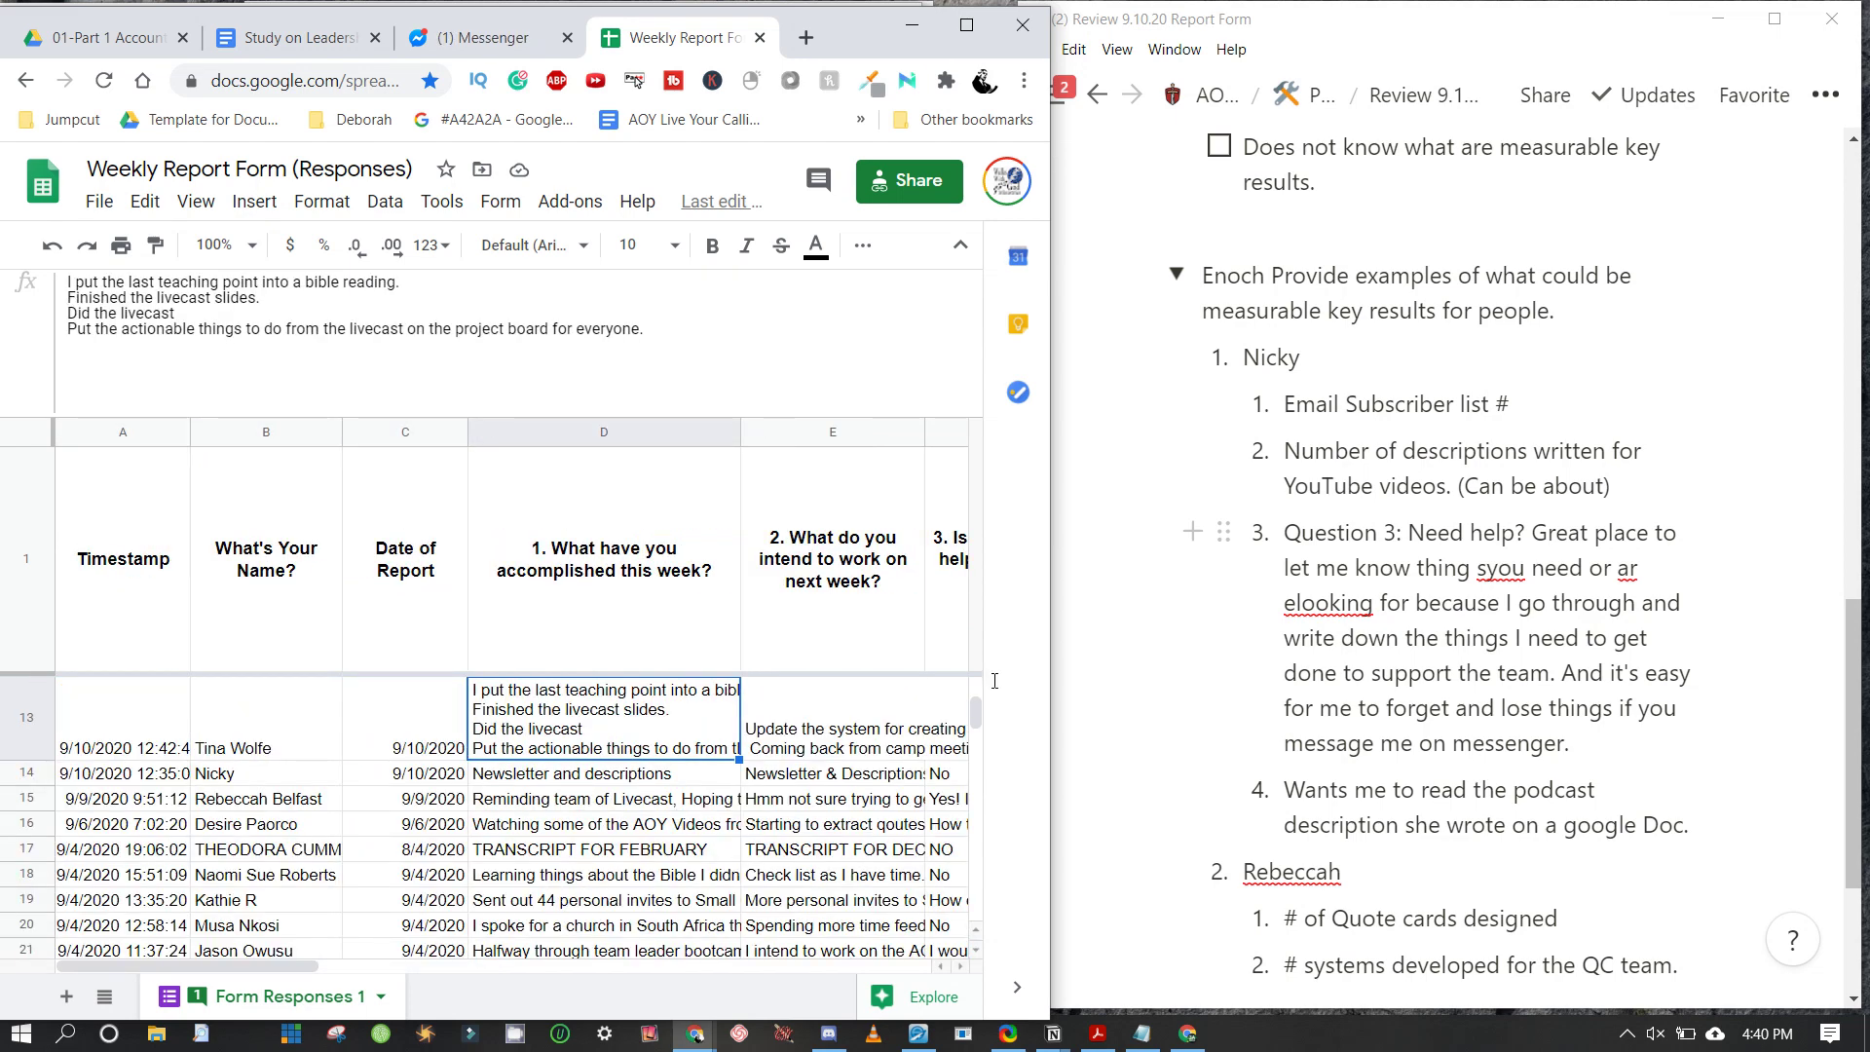
# Step: Read D13's full accomplishments answer, highlighting the livecast slides and project-board lines
pyautogui.scroll(-2, 1310, 609)
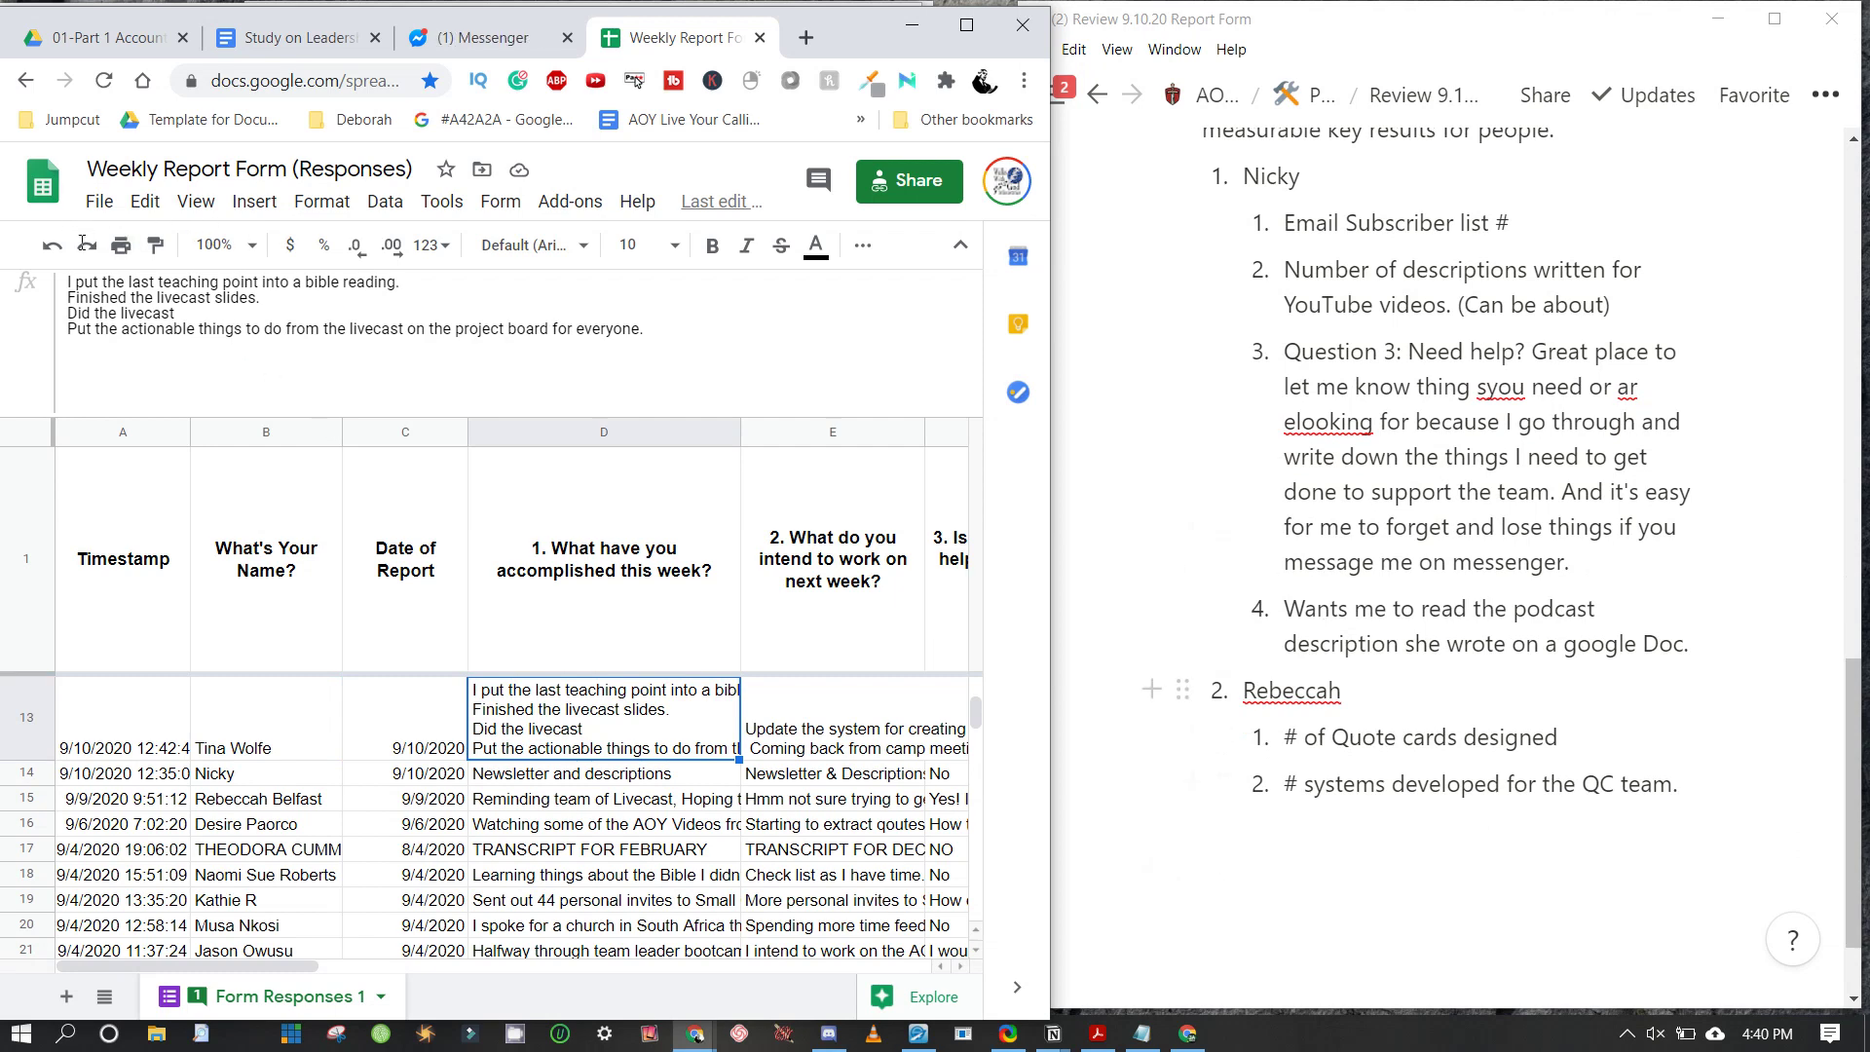
pyautogui.moveTo(111, 297); pyautogui.dragTo(240, 297)
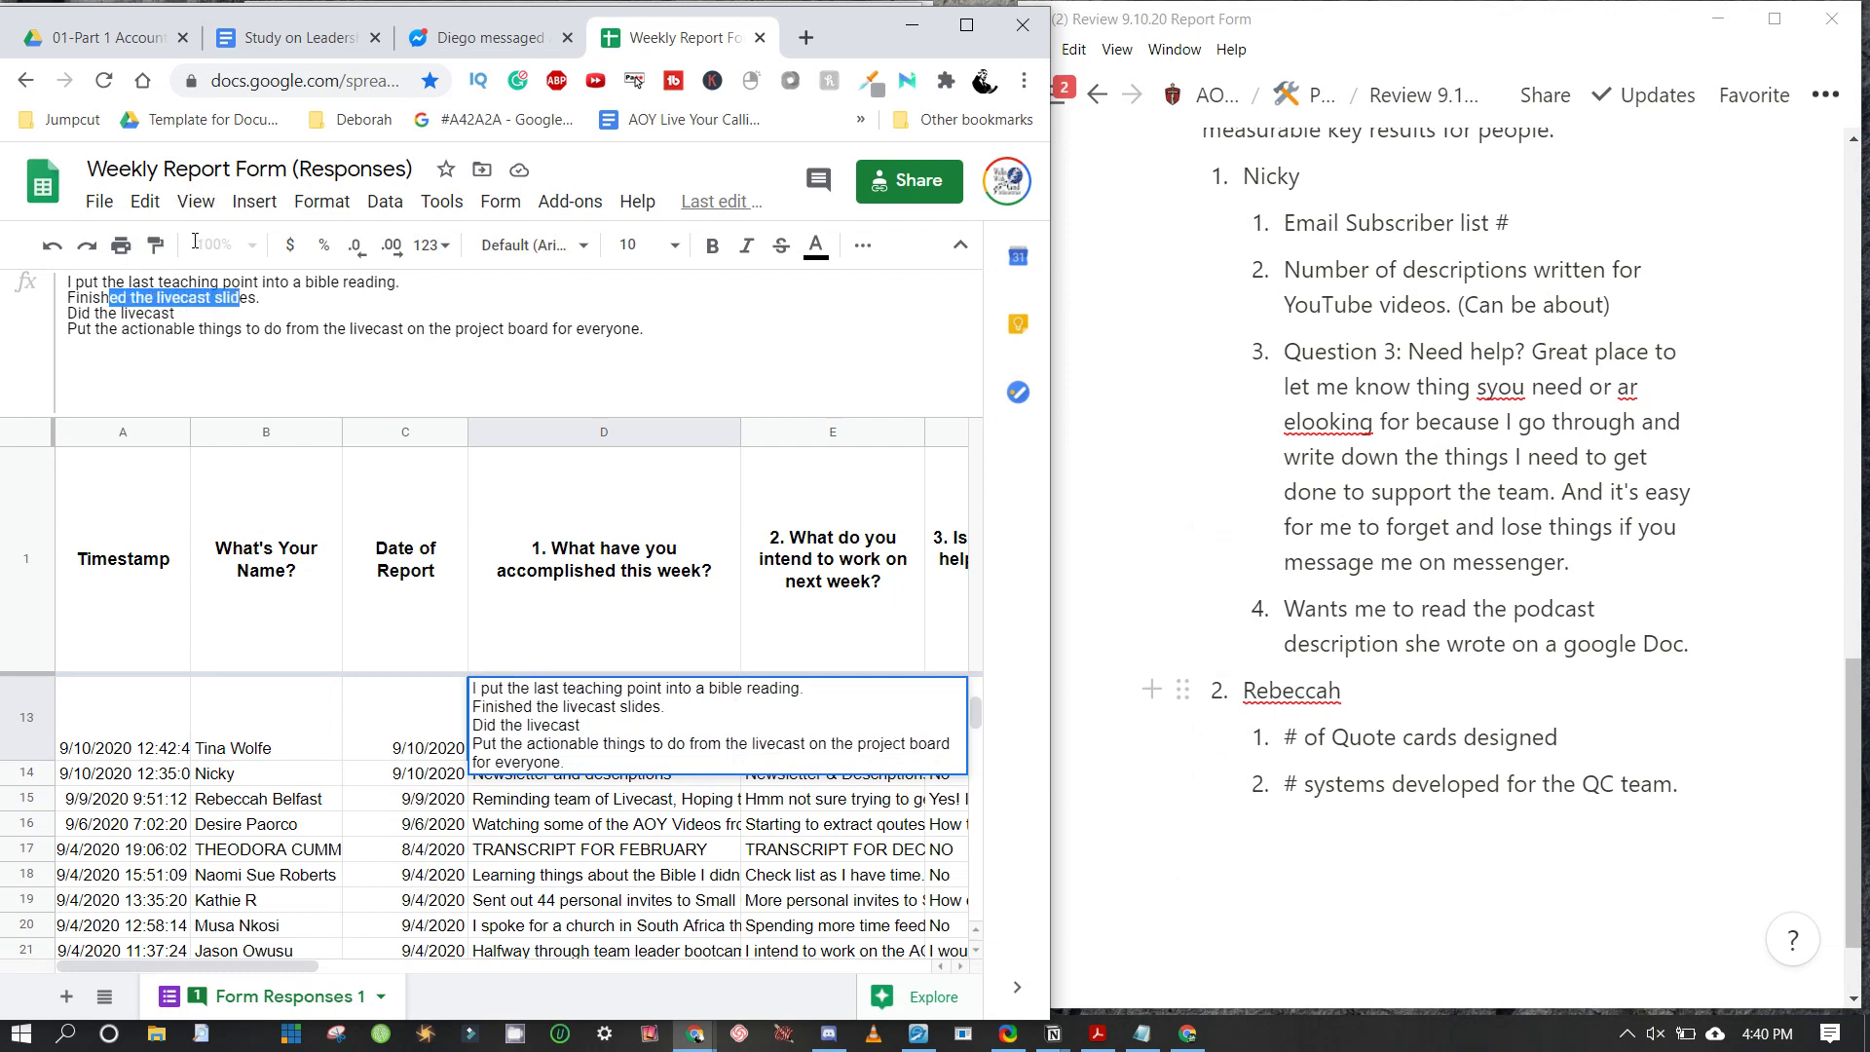
pyautogui.press('Right')
pyautogui.press('Right')
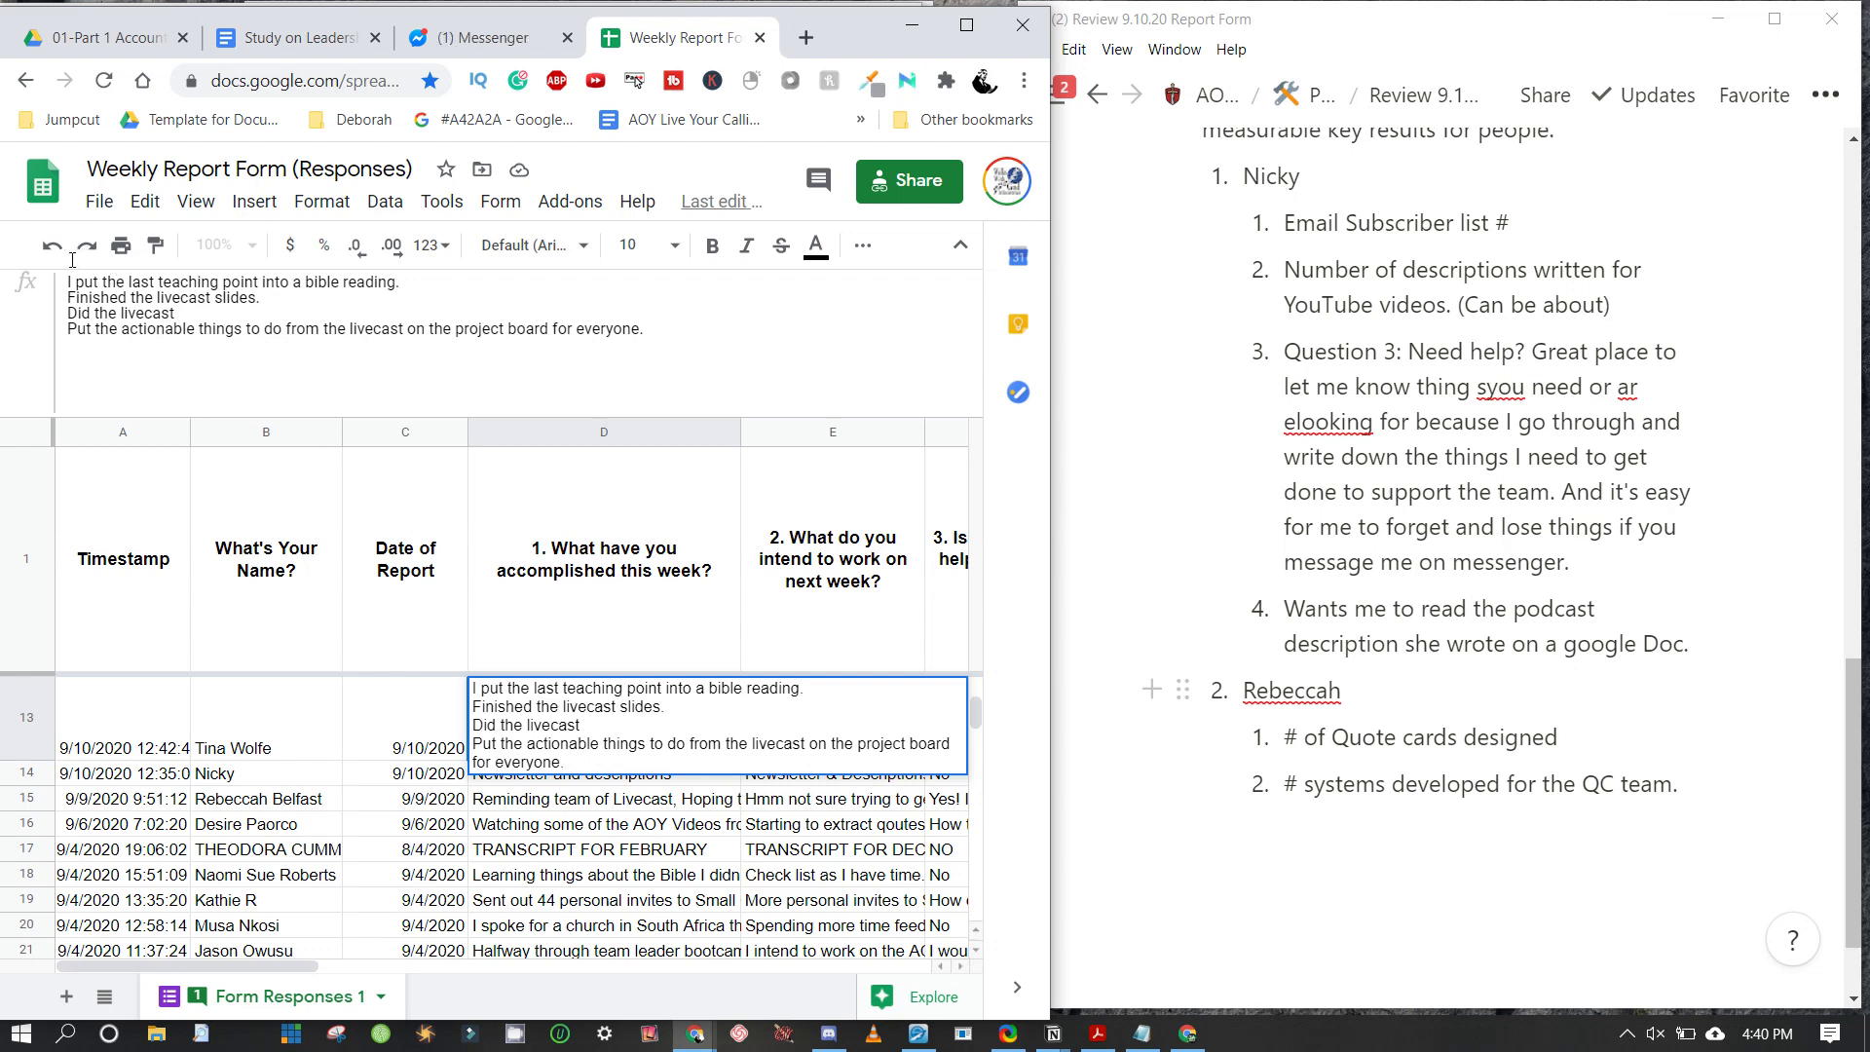
pyautogui.moveTo(68, 329); pyautogui.dragTo(469, 328)
pyautogui.click(469, 329)
pyautogui.click(419, 594)
pyautogui.hotkey('ctrl', 'z')
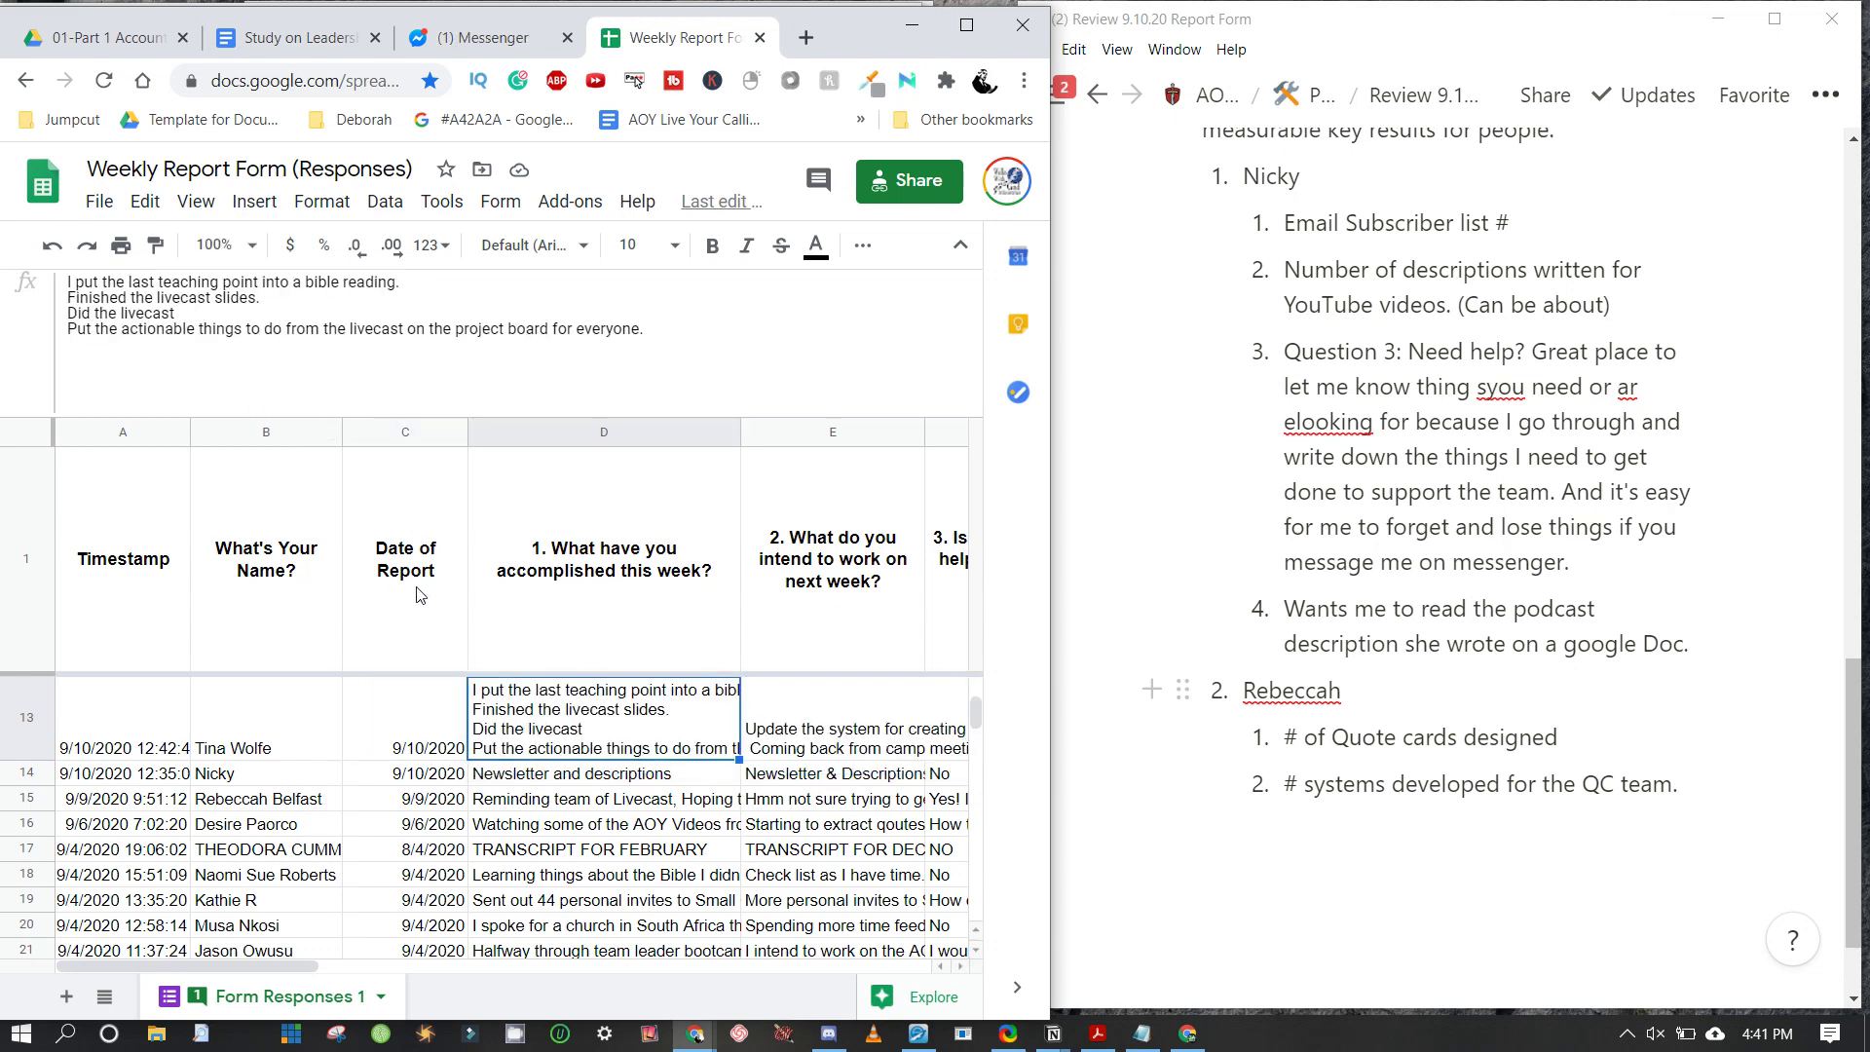
pyautogui.click(87, 282)
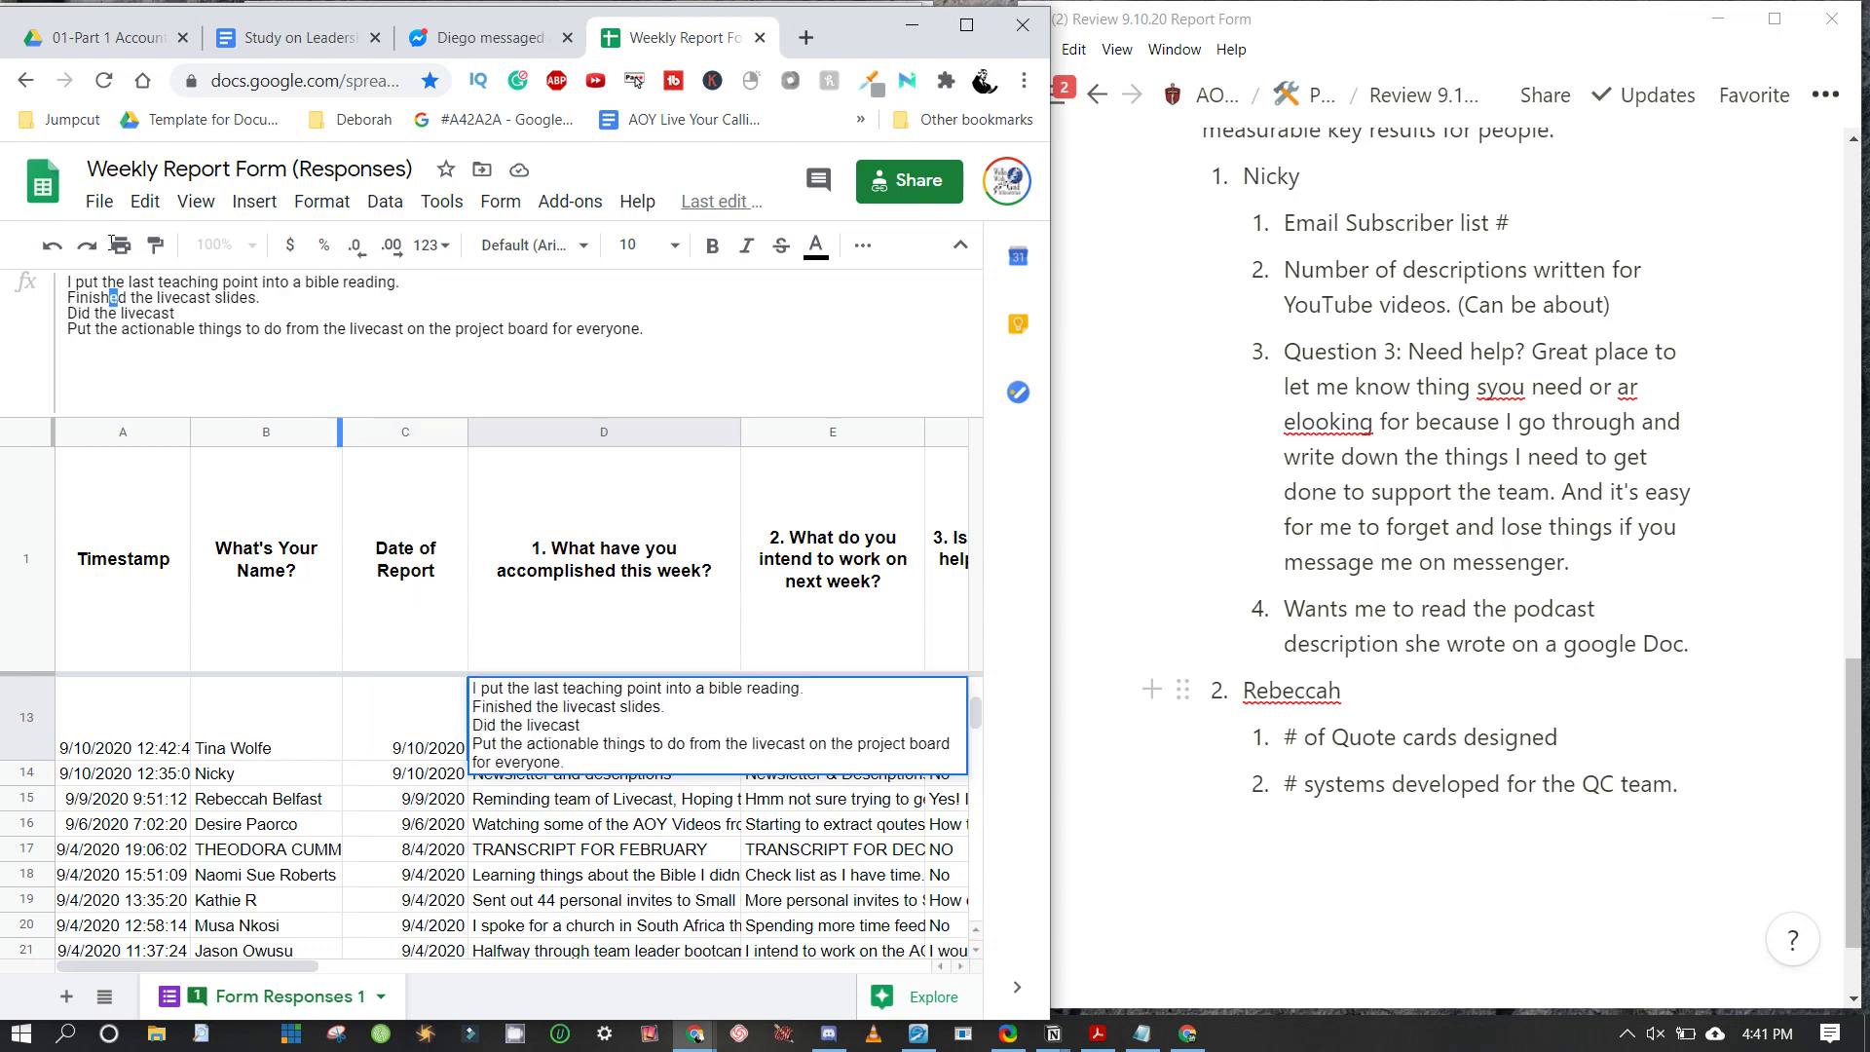
pyautogui.moveTo(68, 297); pyautogui.dragTo(187, 328)
pyautogui.click(187, 328)
# Step: Make the Question 3 note read 'need or are looking for', then reselect D13 in the sheet
pyautogui.click(1121, 378)
pyautogui.scroll(6, 1134, 350)
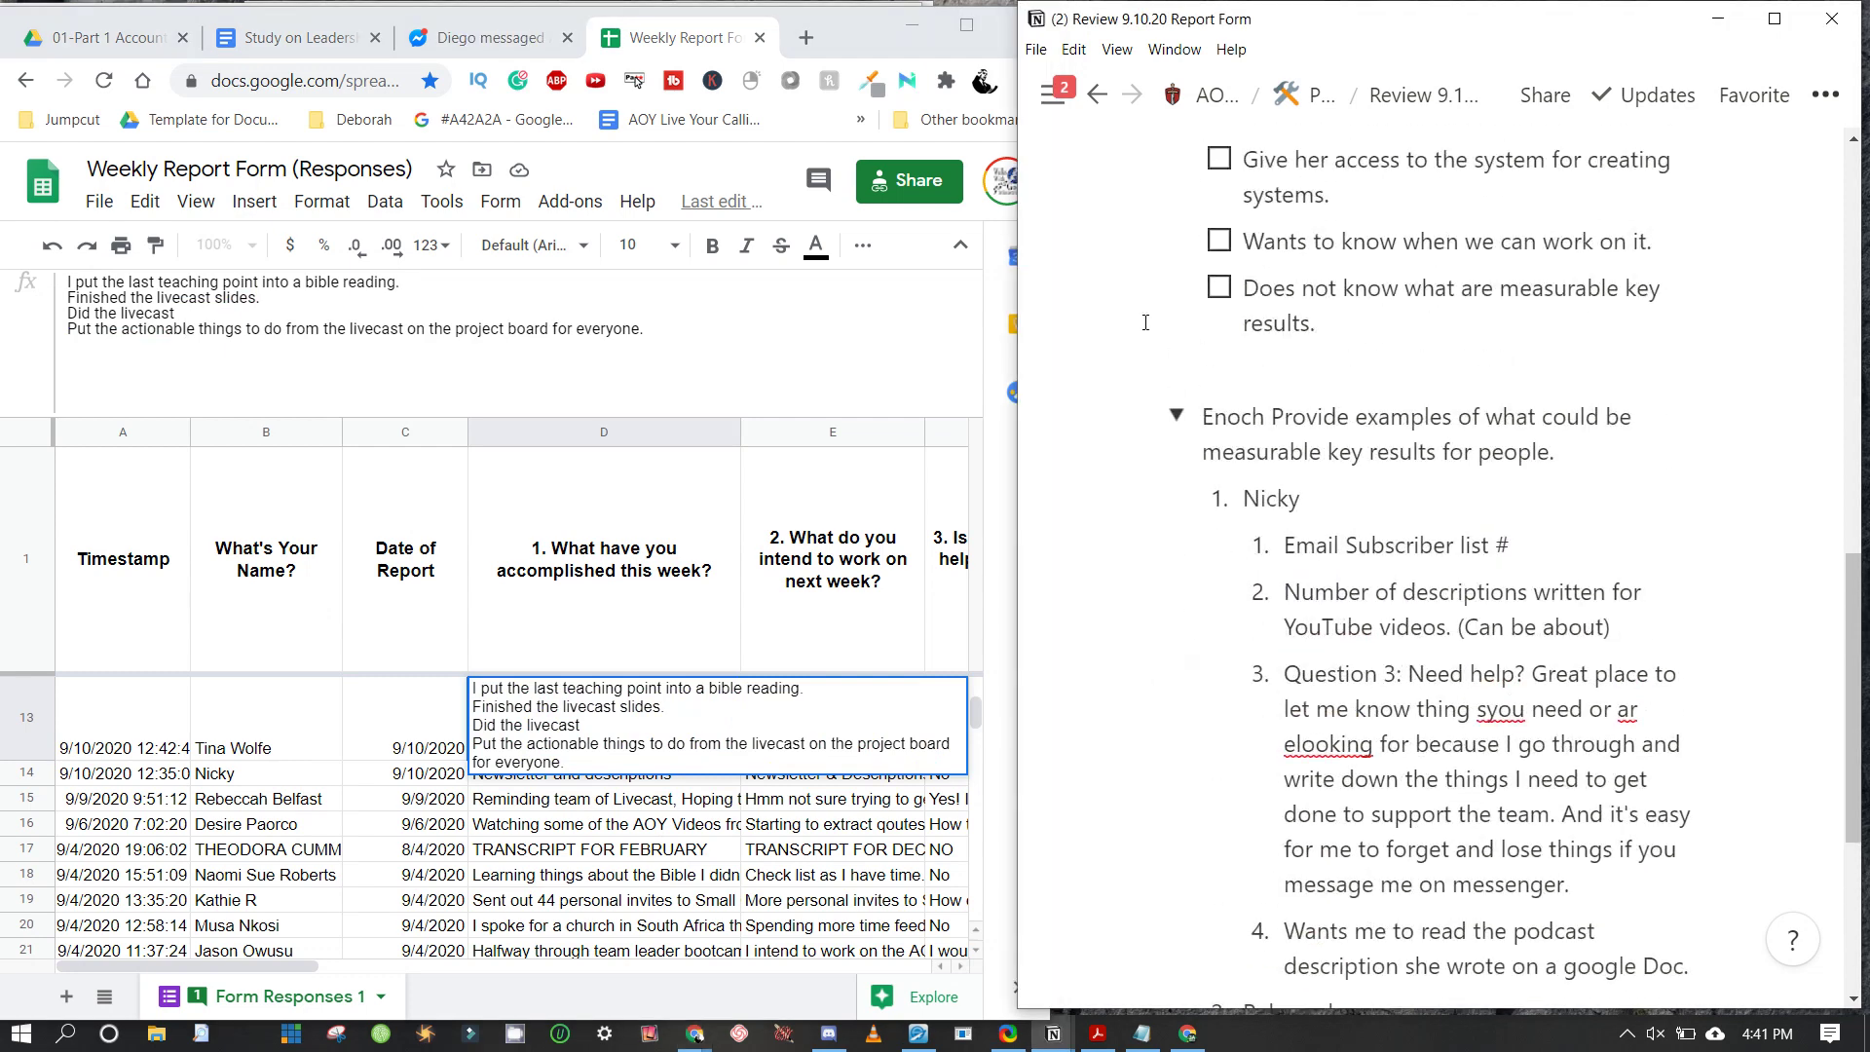
pyautogui.scroll(-3, 1145, 323)
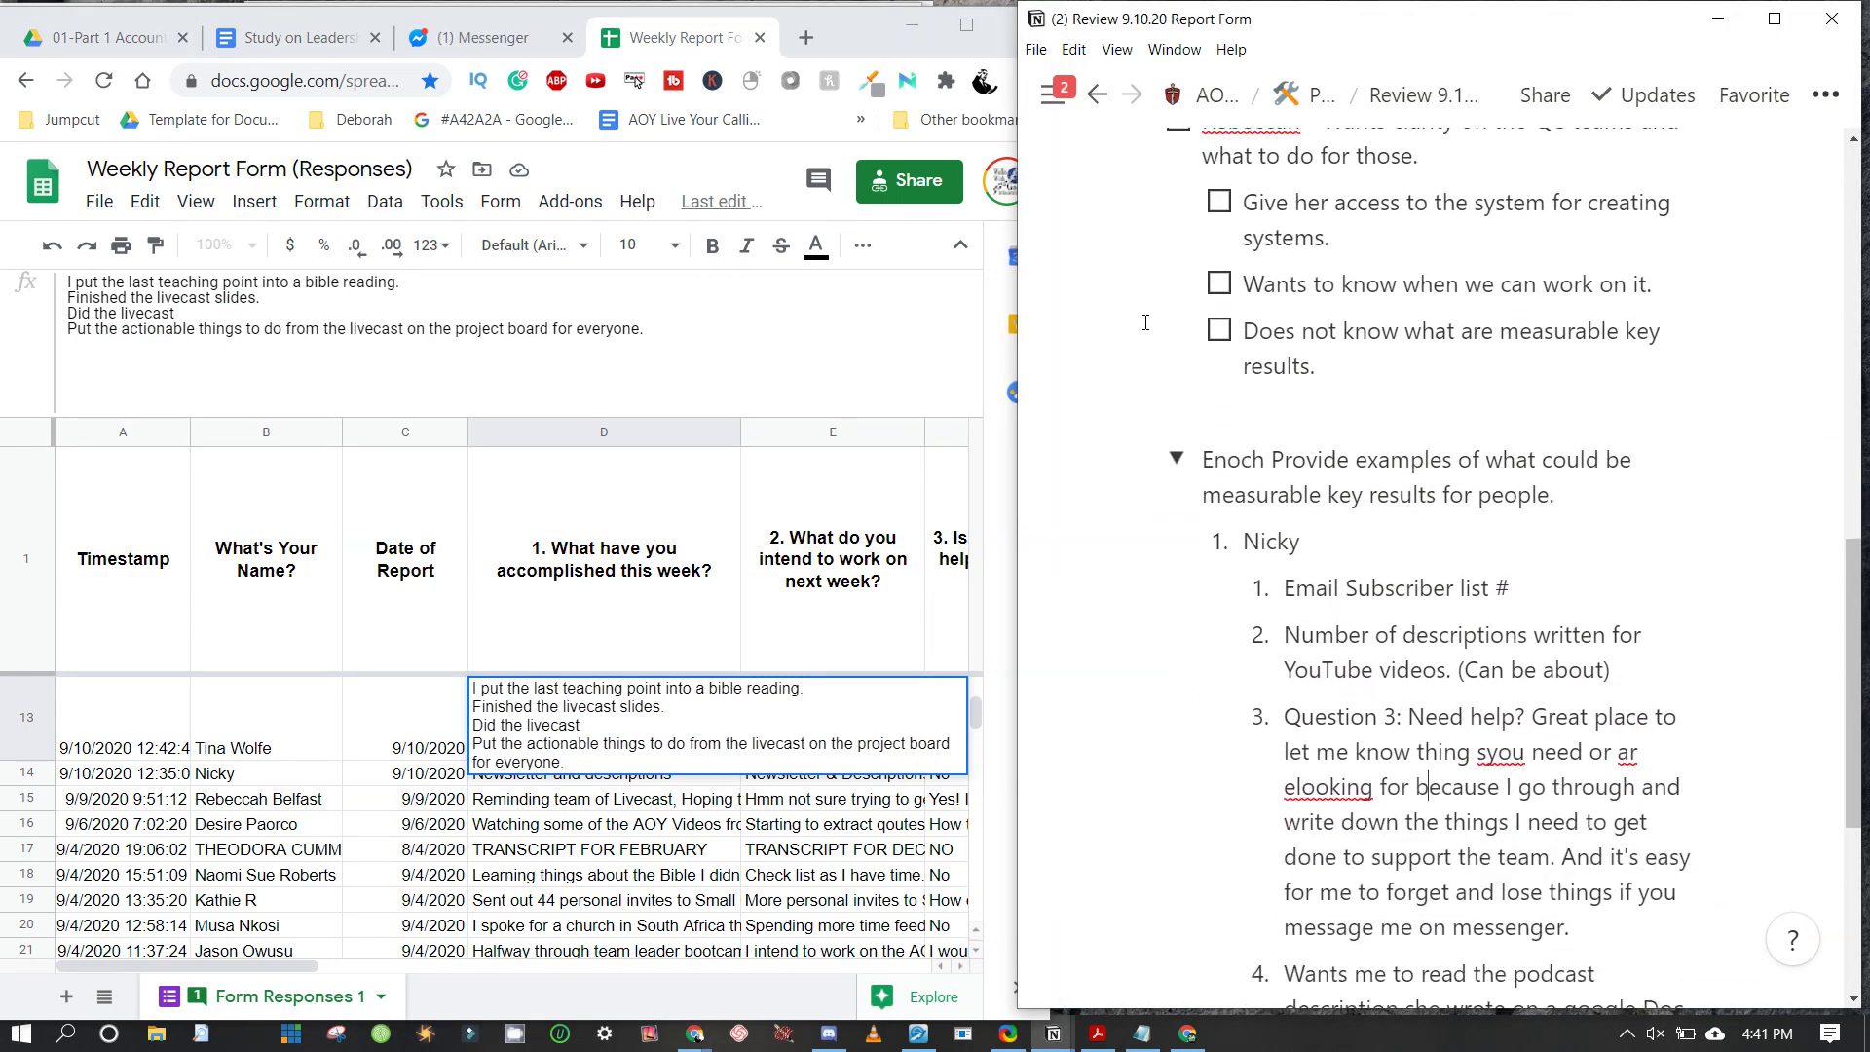
pyautogui.scroll(-4, 1145, 322)
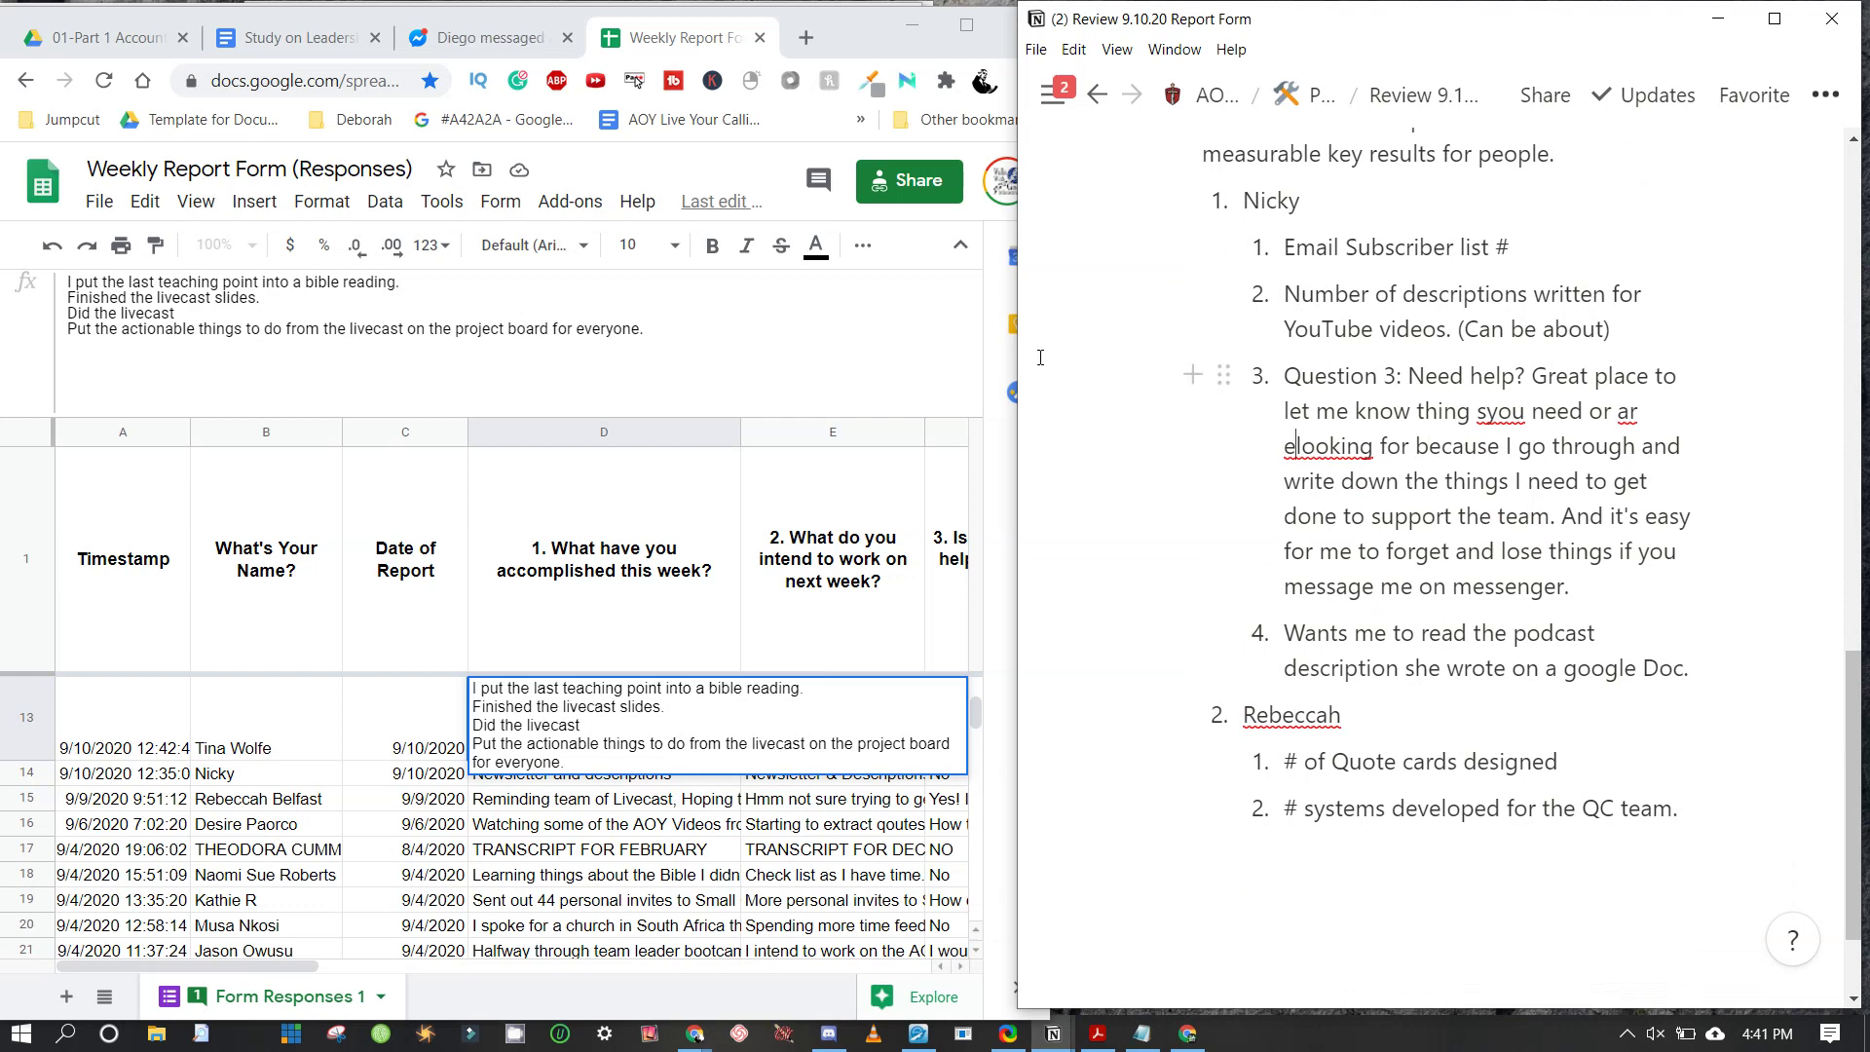
pyautogui.press('BackSpace')
pyautogui.press('Left')
pyautogui.write('e')
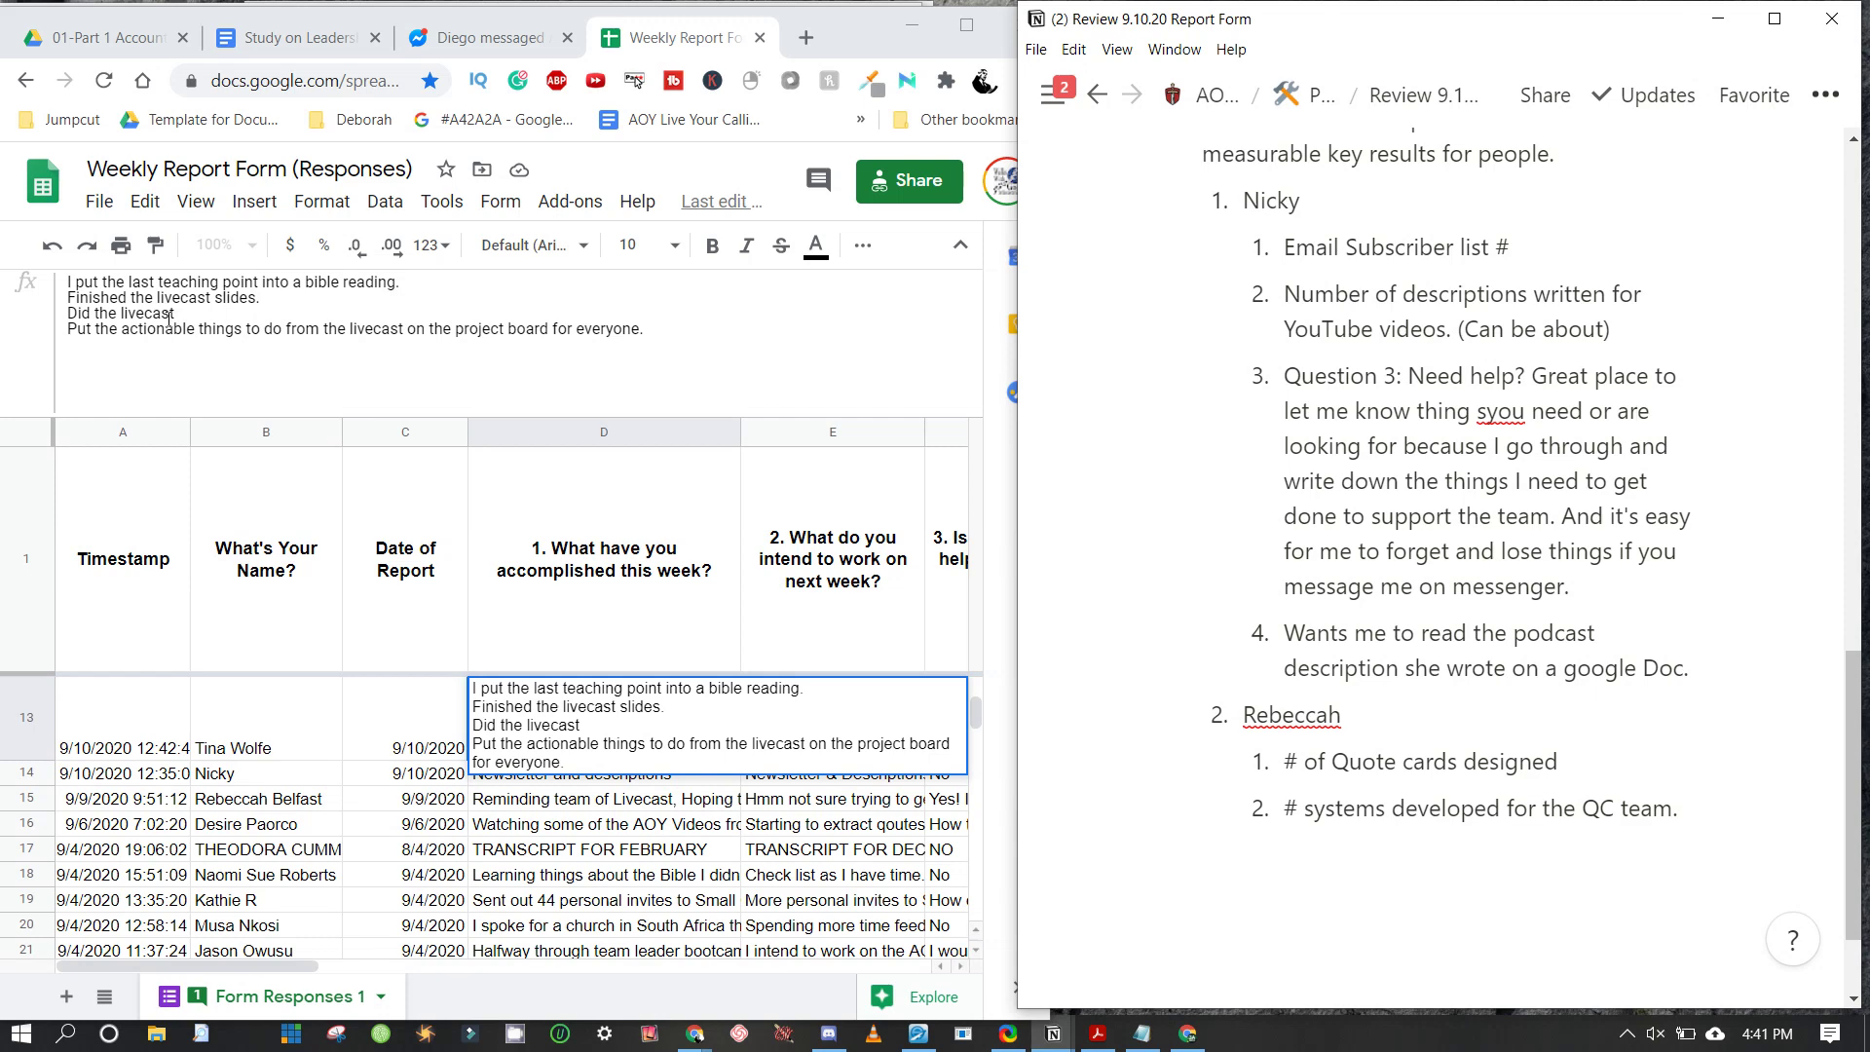
pyautogui.click(346, 591)
pyautogui.press('Right')
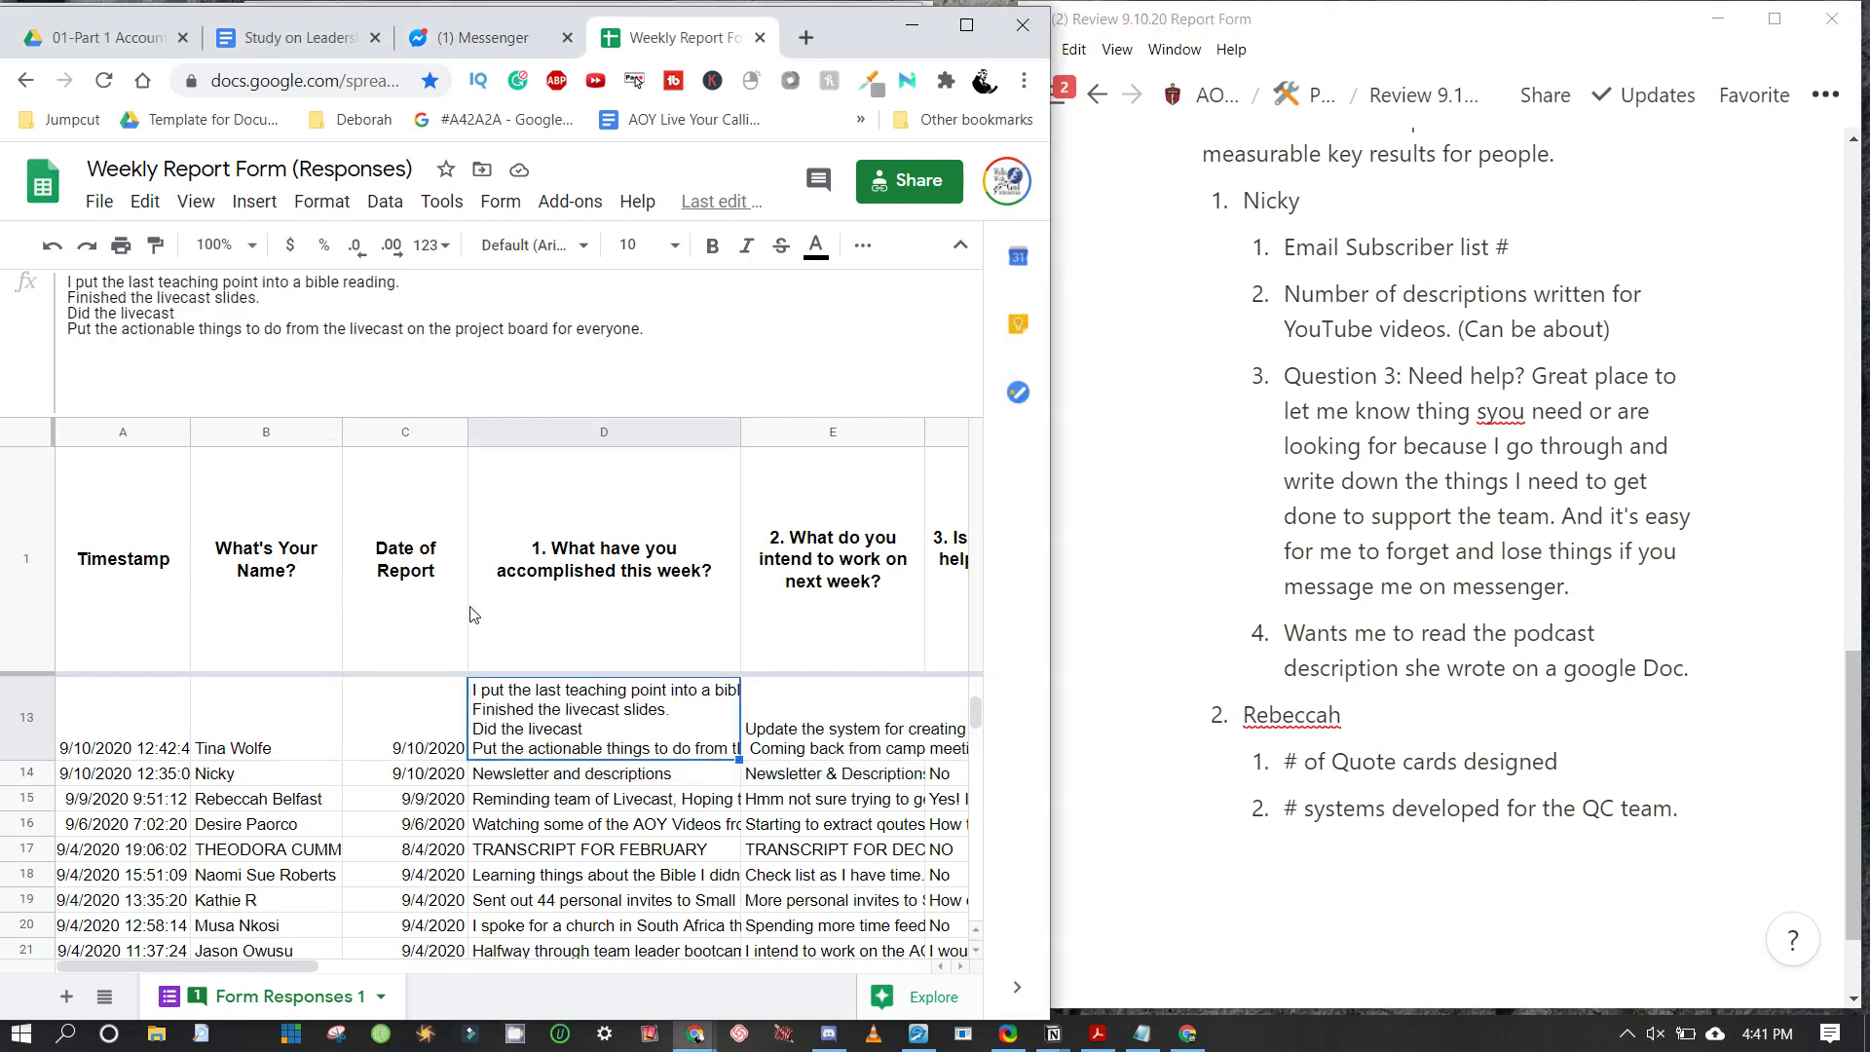
# Step: Read E13's next-week plans, highlighting the first task and the Bible reading sentence
pyautogui.press('Left')
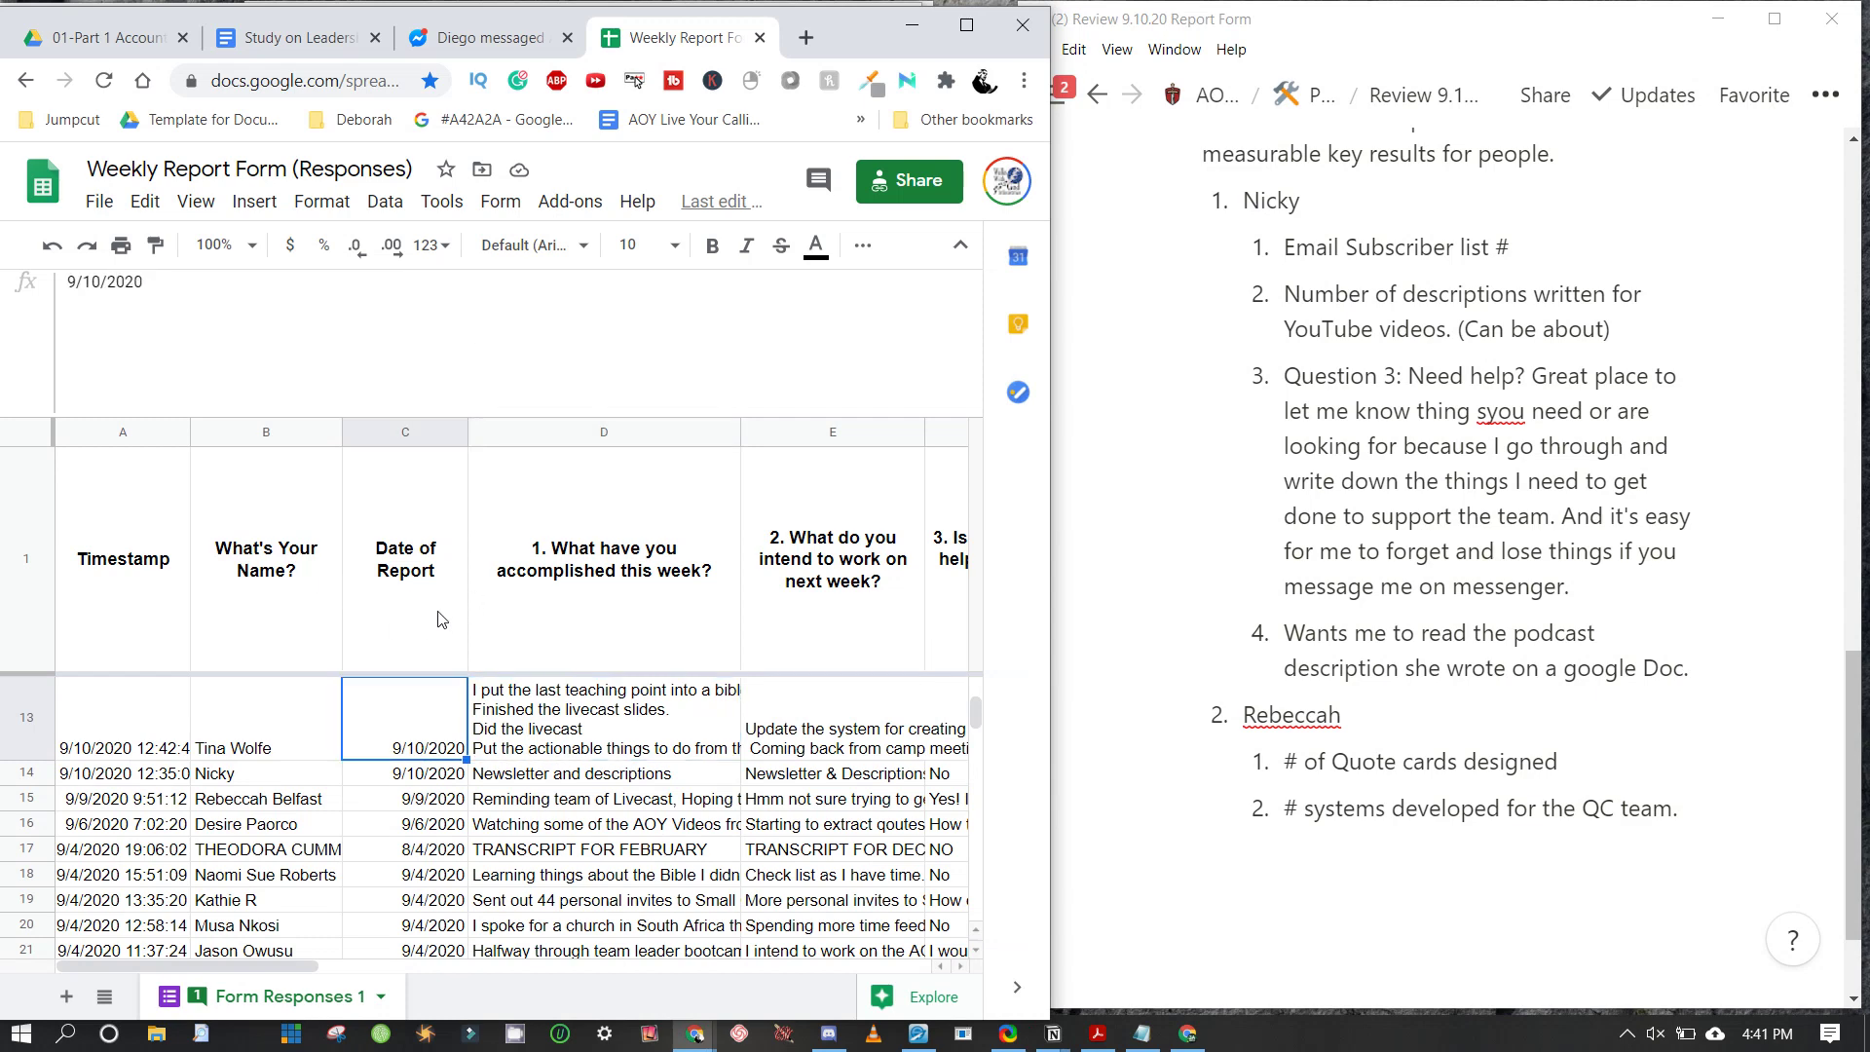
pyautogui.press('Right')
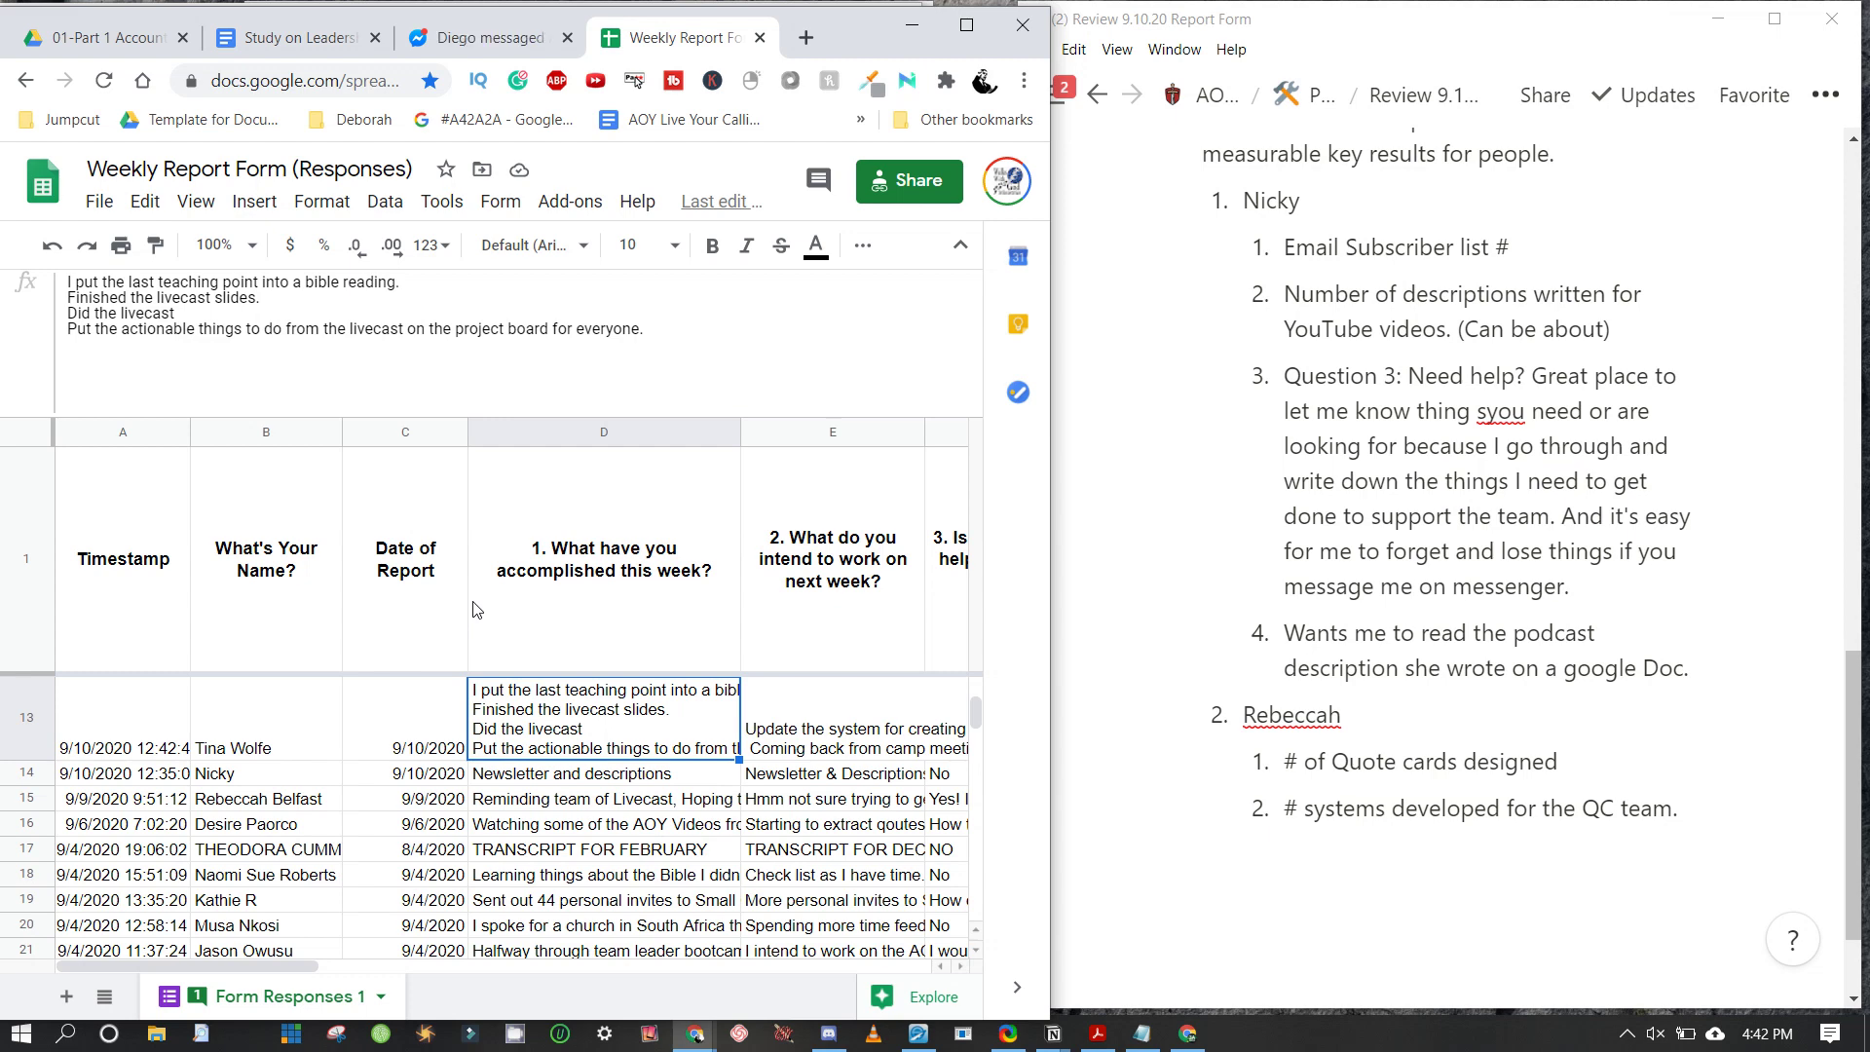
pyautogui.press('Right')
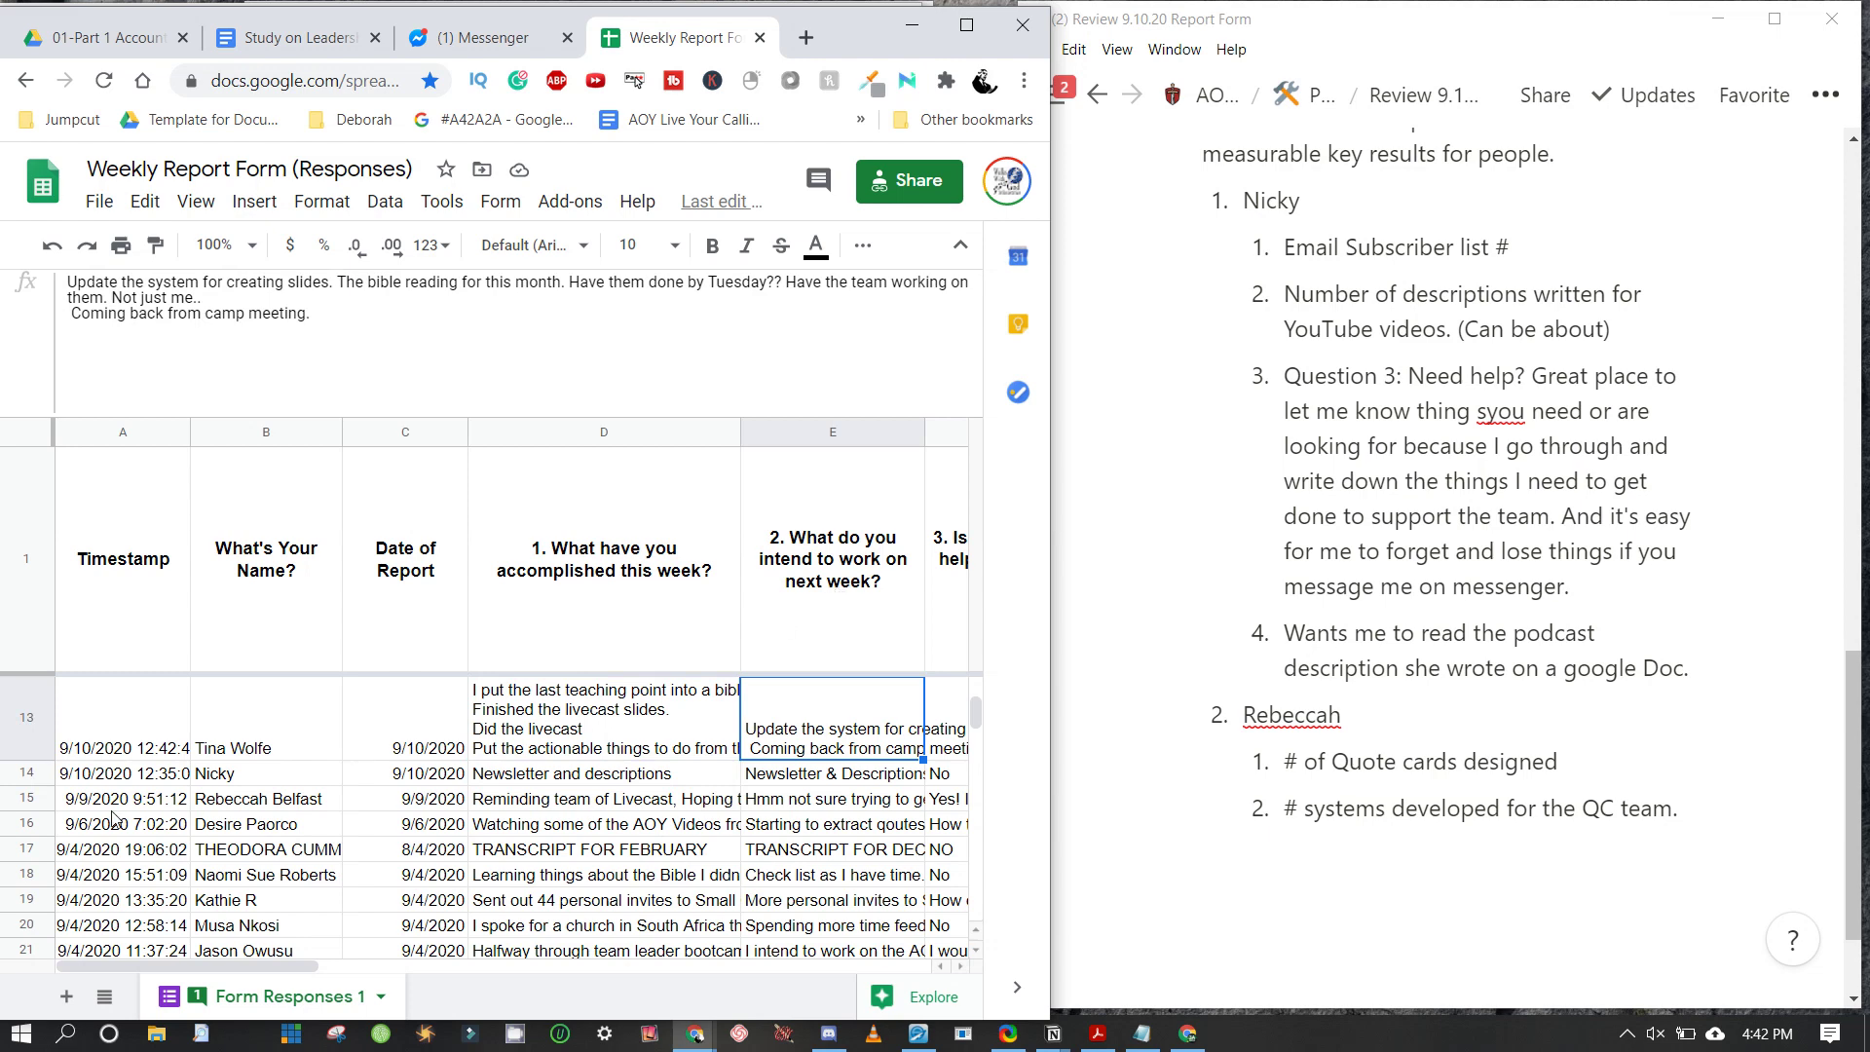
pyautogui.hscroll(2, 164, 781)
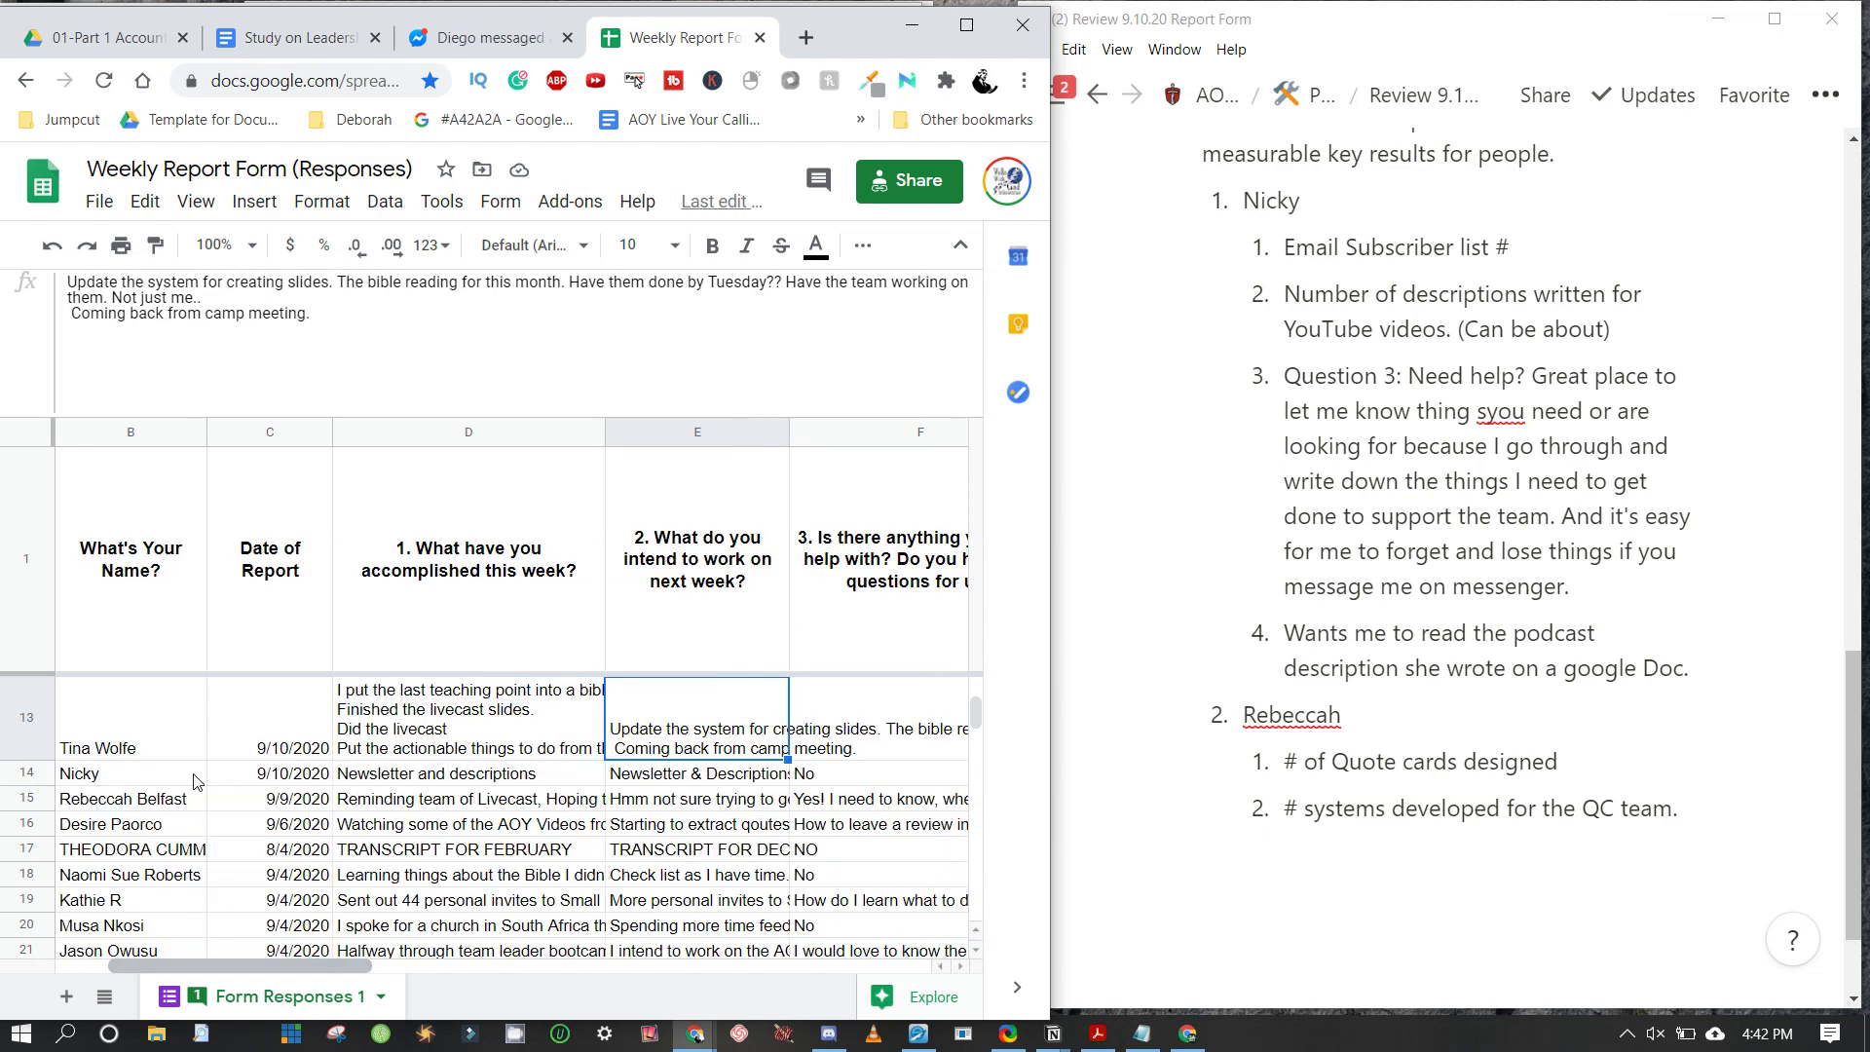
pyautogui.hscroll(2, 564, 602)
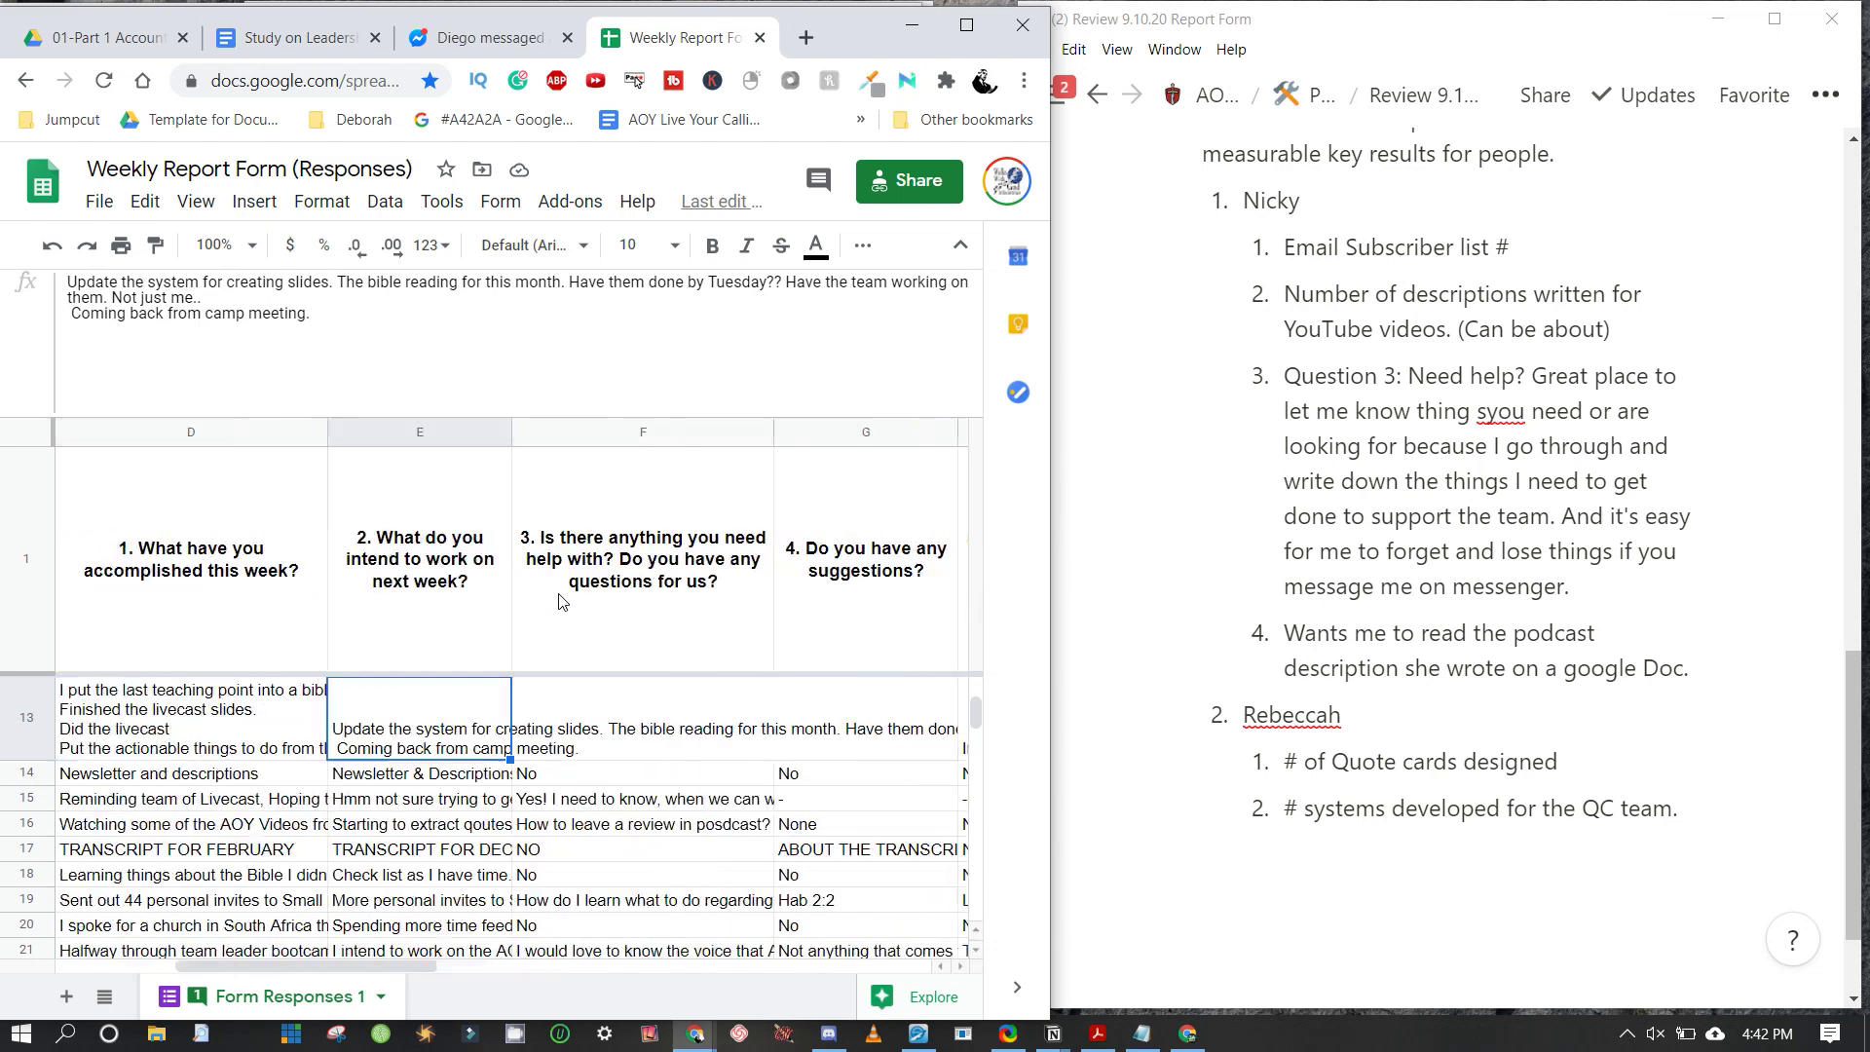
pyautogui.hscroll(-1, 535, 599)
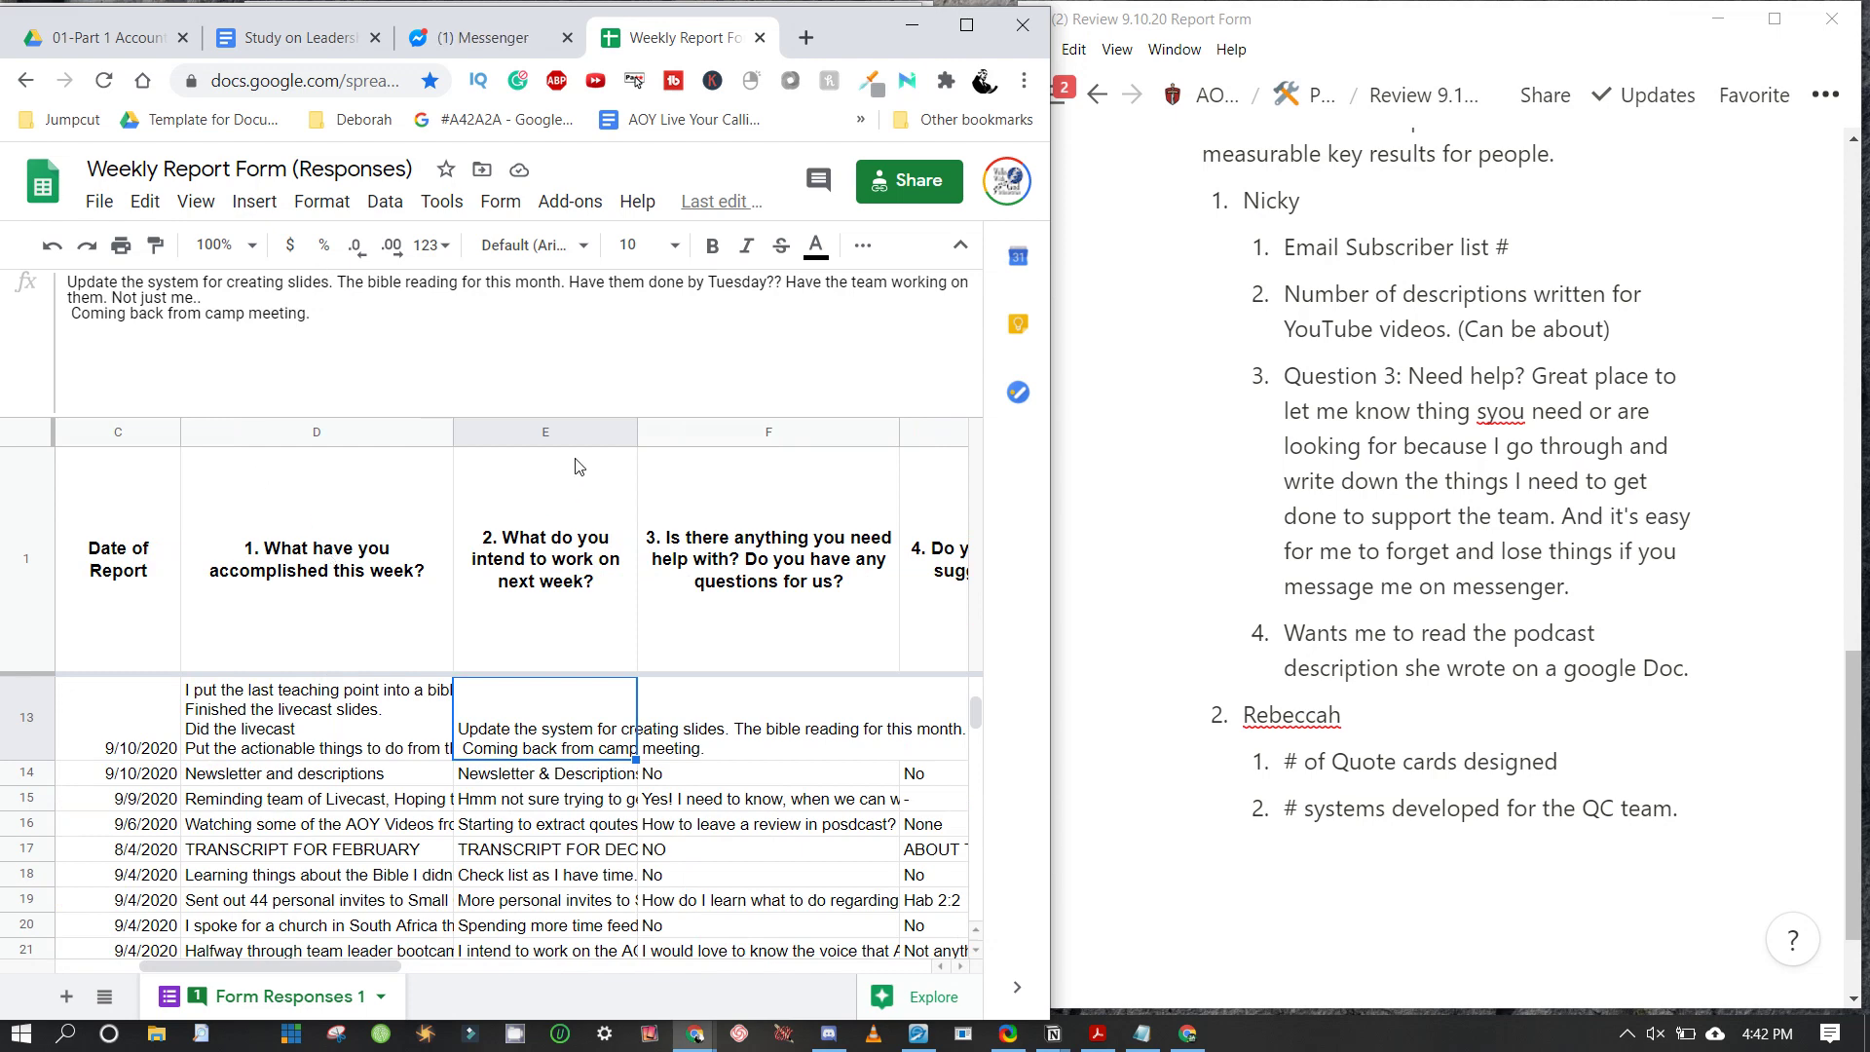
pyautogui.hscroll(-2, 265, 573)
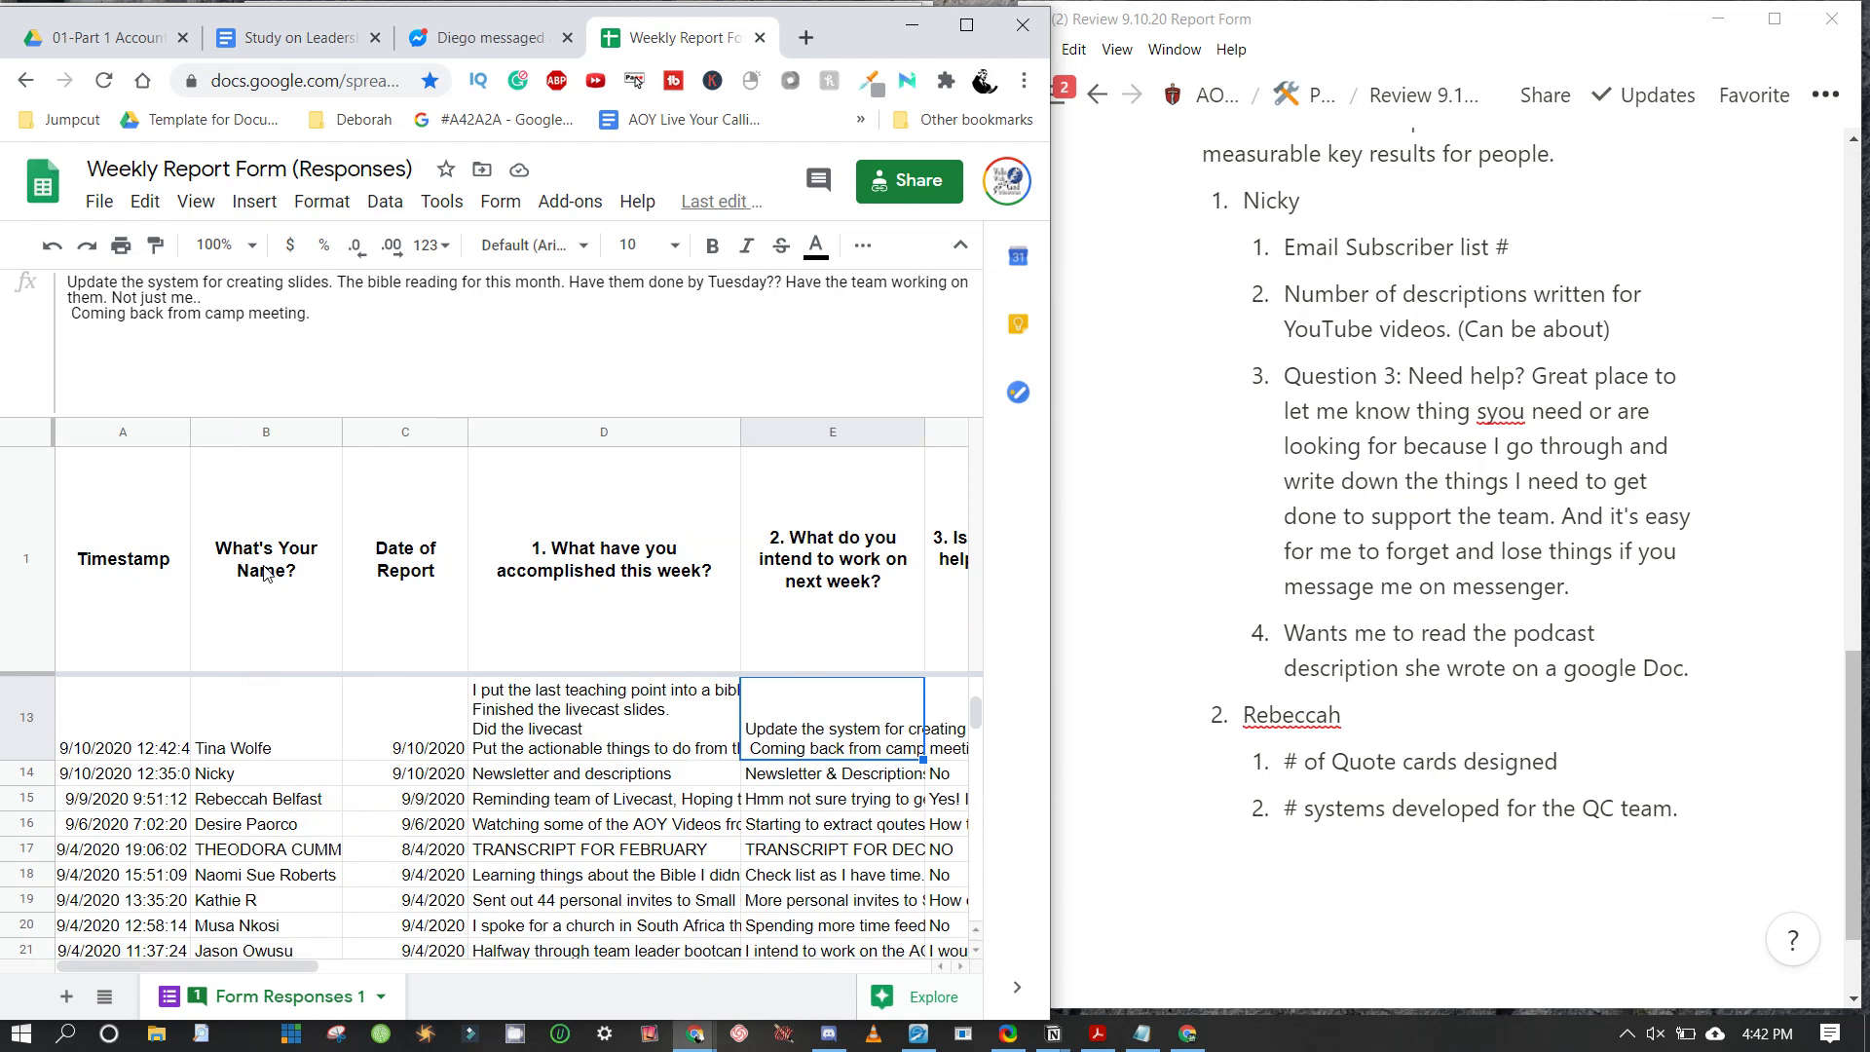
pyautogui.hscroll(2, 401, 612)
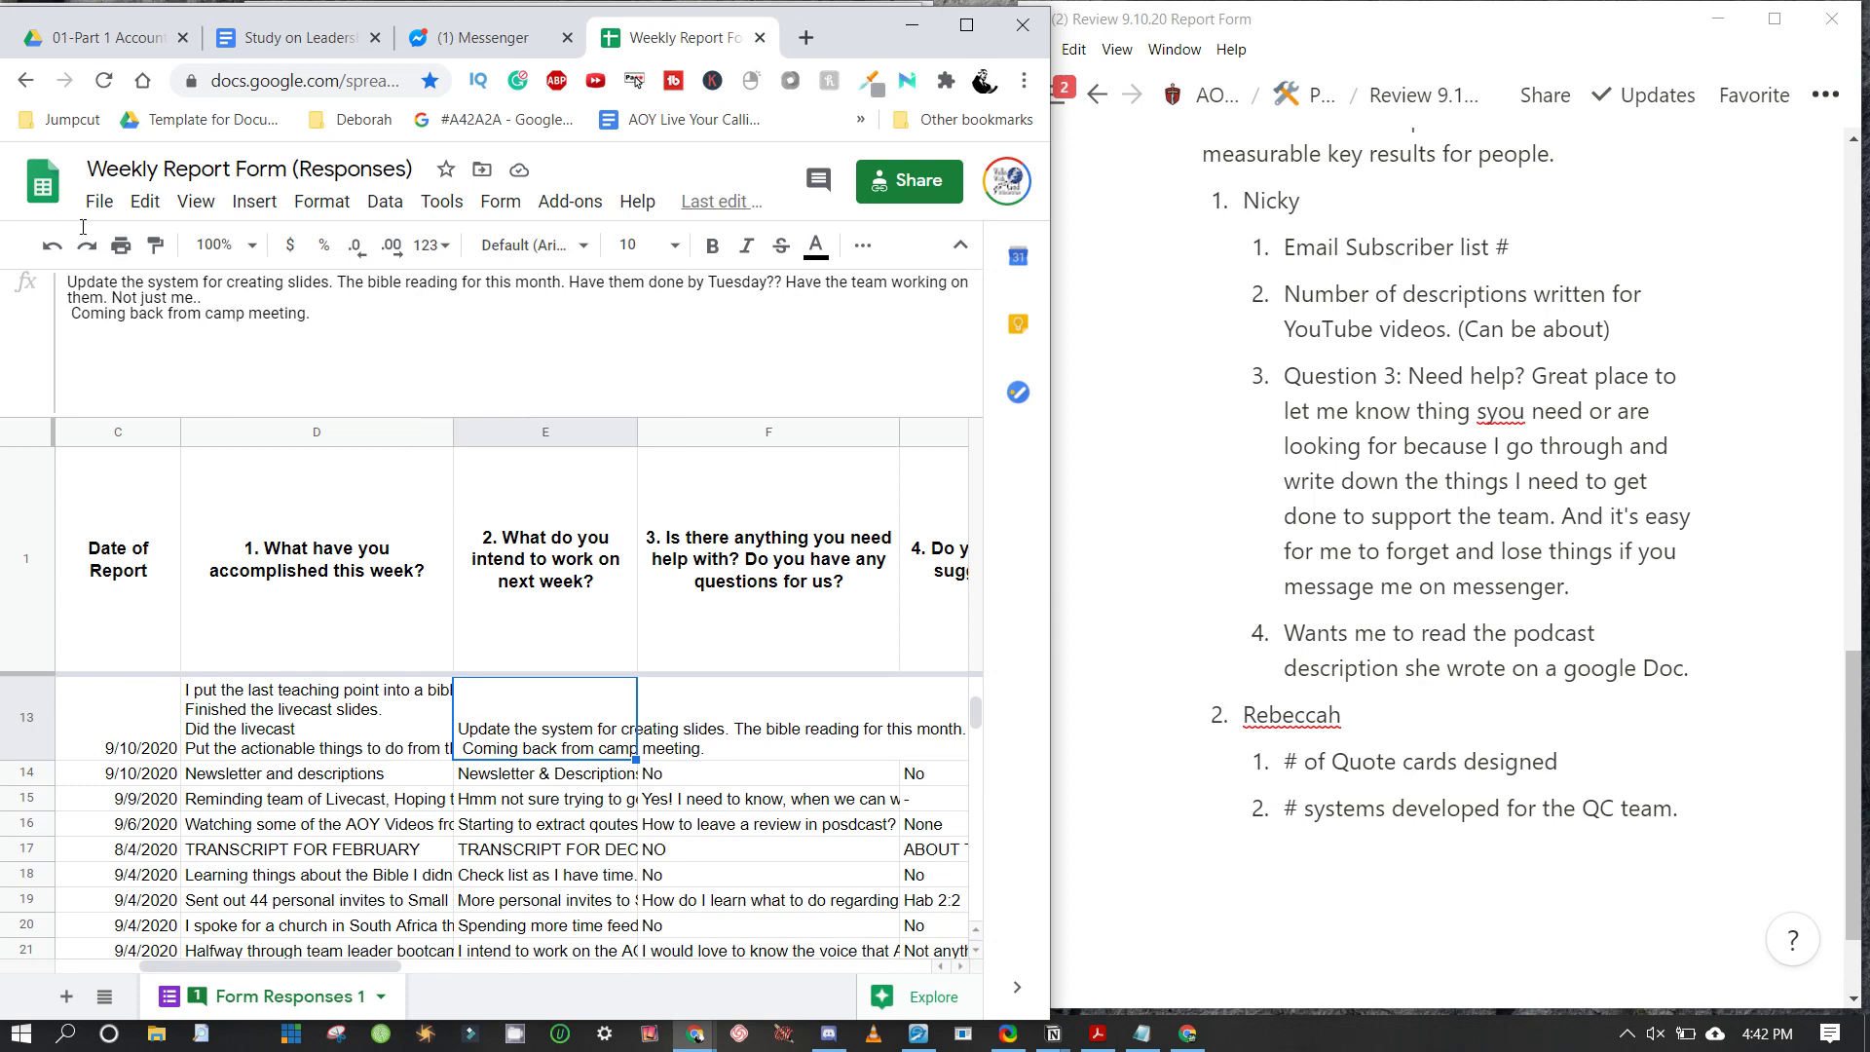
pyautogui.moveTo(109, 282); pyautogui.dragTo(346, 283)
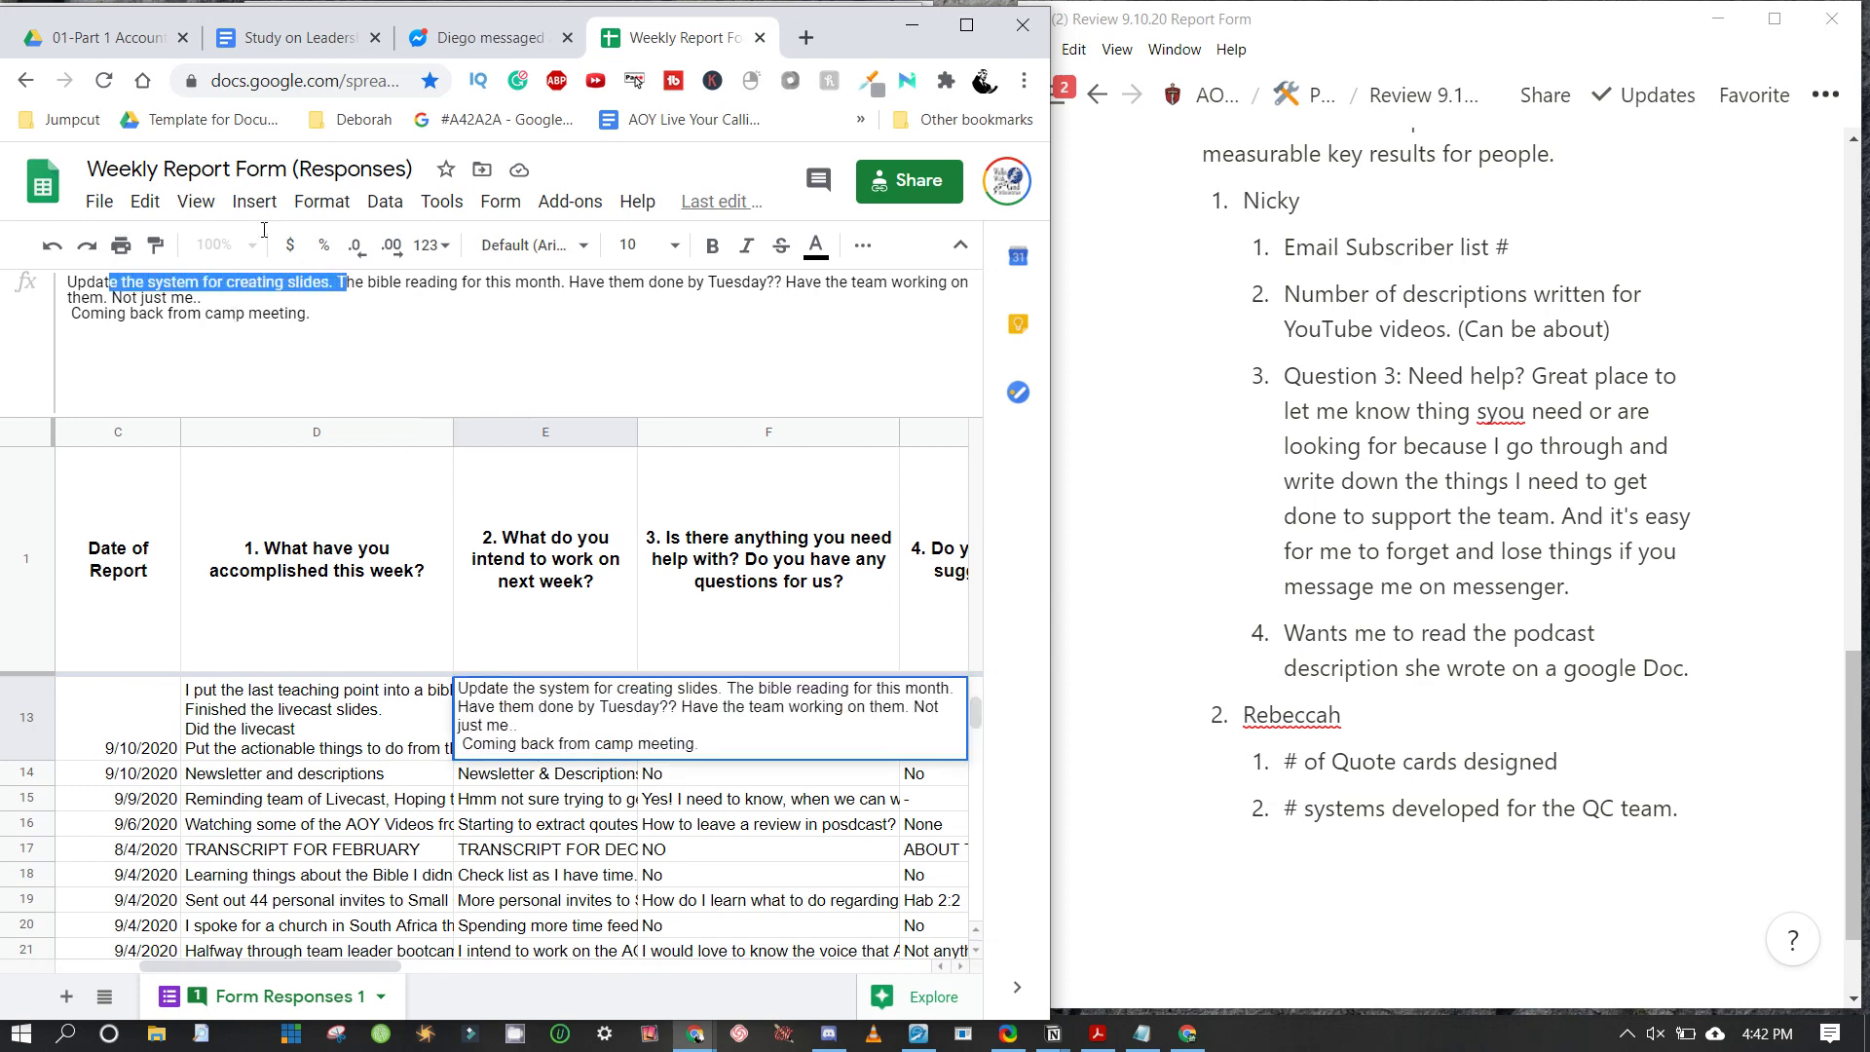
pyautogui.hotkey('shift', 'Left')
pyautogui.hotkey('shift', 'Left')
pyautogui.moveTo(356, 282); pyautogui.dragTo(780, 282)
pyautogui.hotkey('shift', 'Left')
pyautogui.hotkey('shift', 'Left')
# Step: Back in Notion, place the caret after the QC team key result
pyautogui.click(1102, 581)
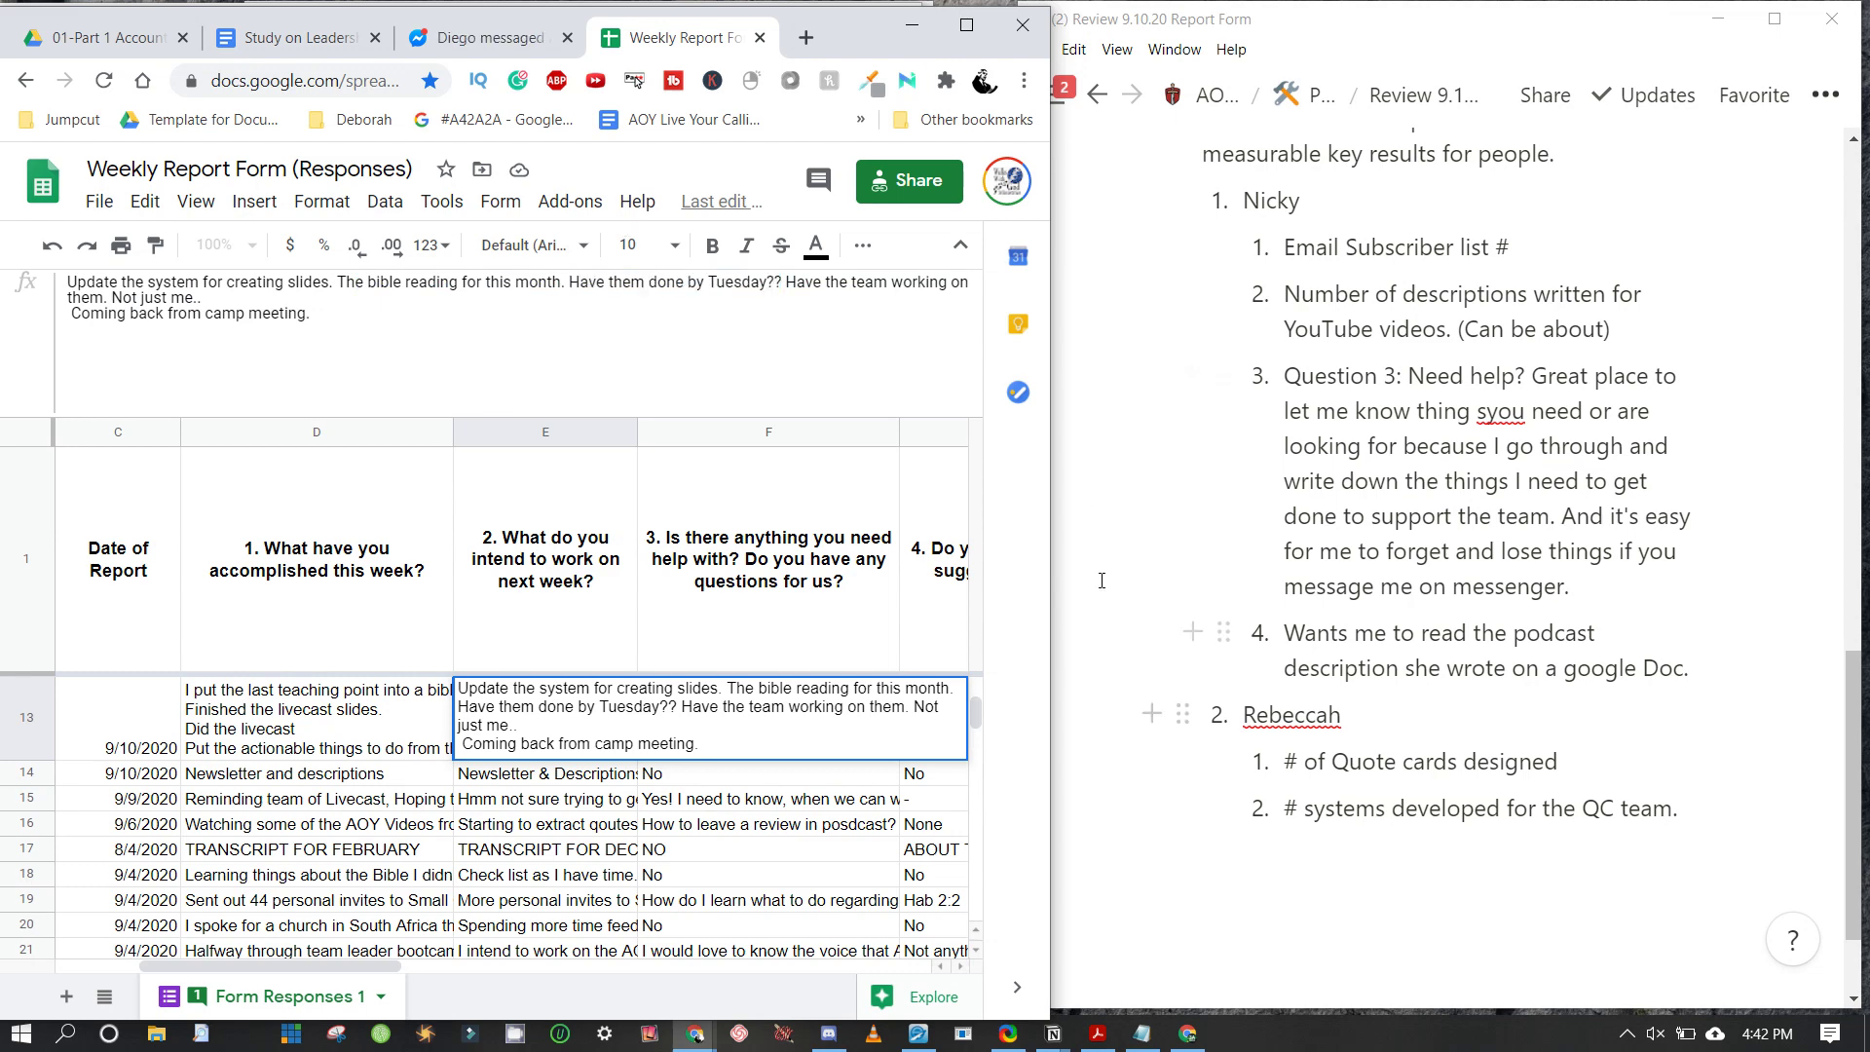
pyautogui.scroll(3, 1101, 581)
pyautogui.scroll(-4, 1102, 580)
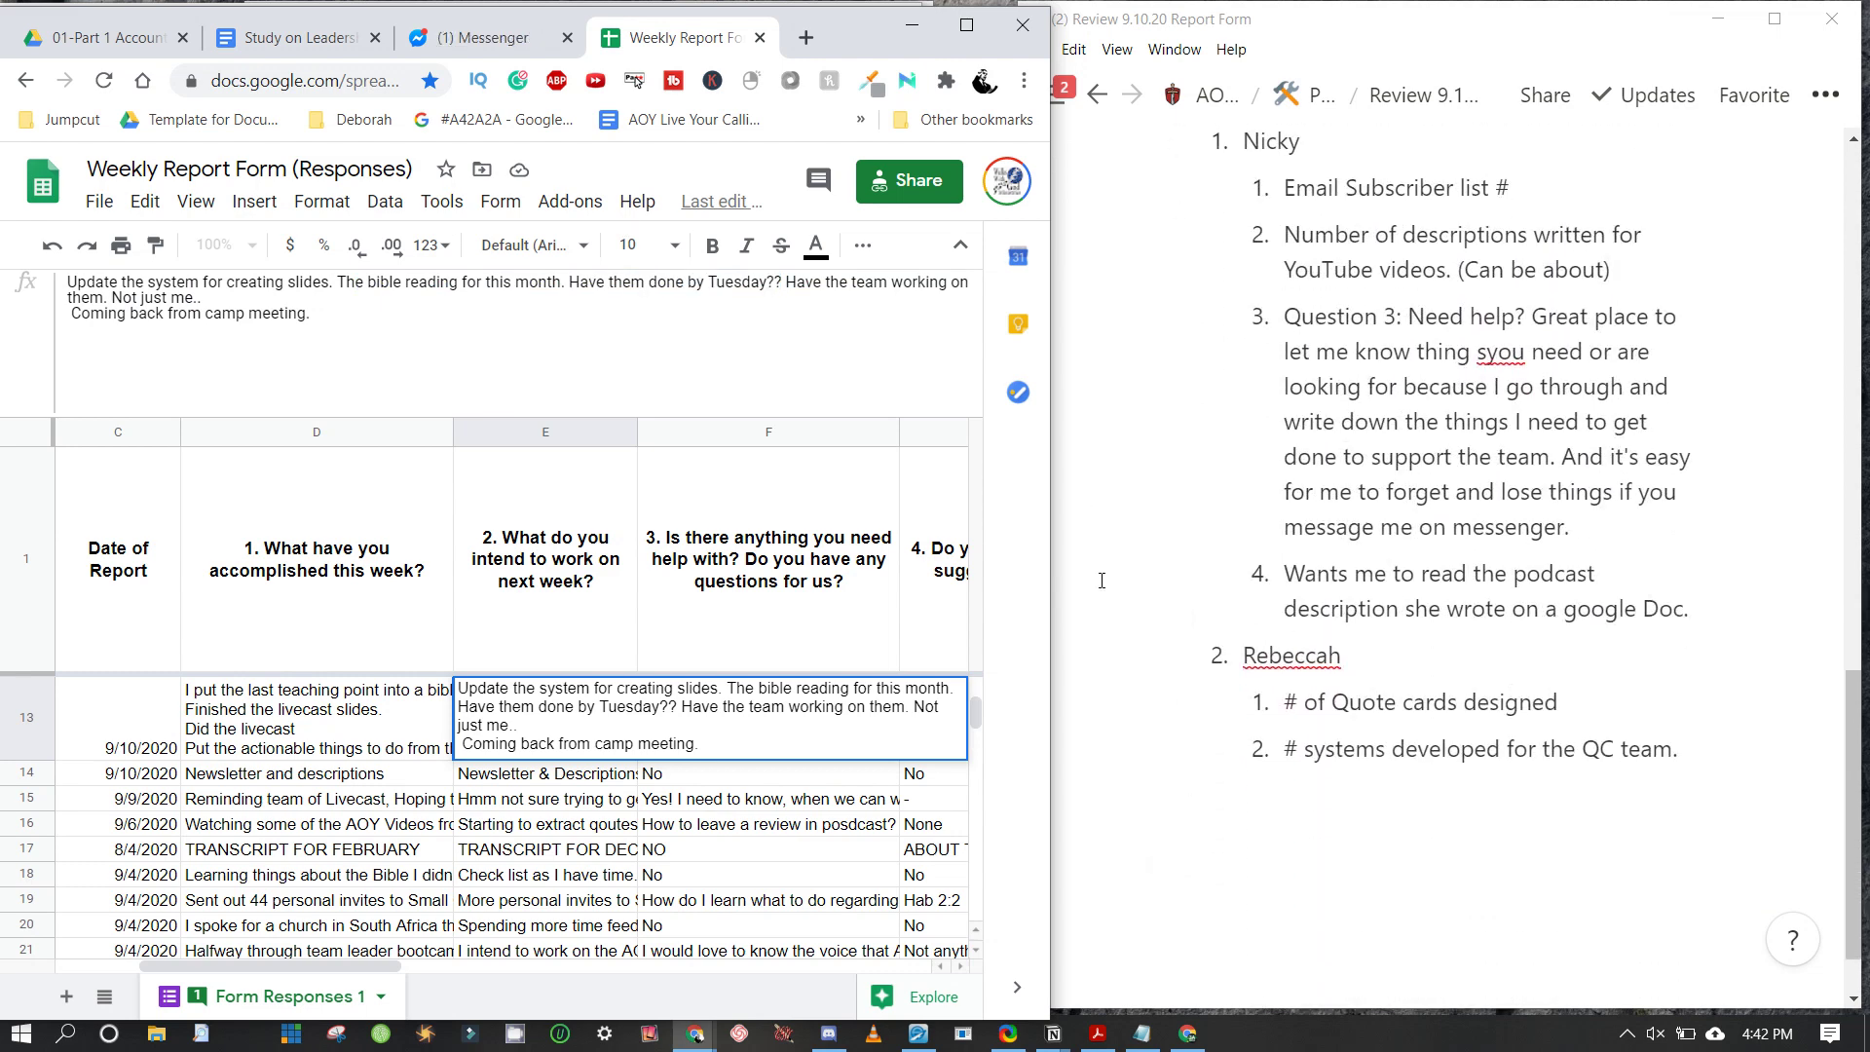
pyautogui.click(1690, 748)
# Step: Add a second team member asking 'Why did you put a question mark for Bible readings by Tuesday?'
pyautogui.press('Return')
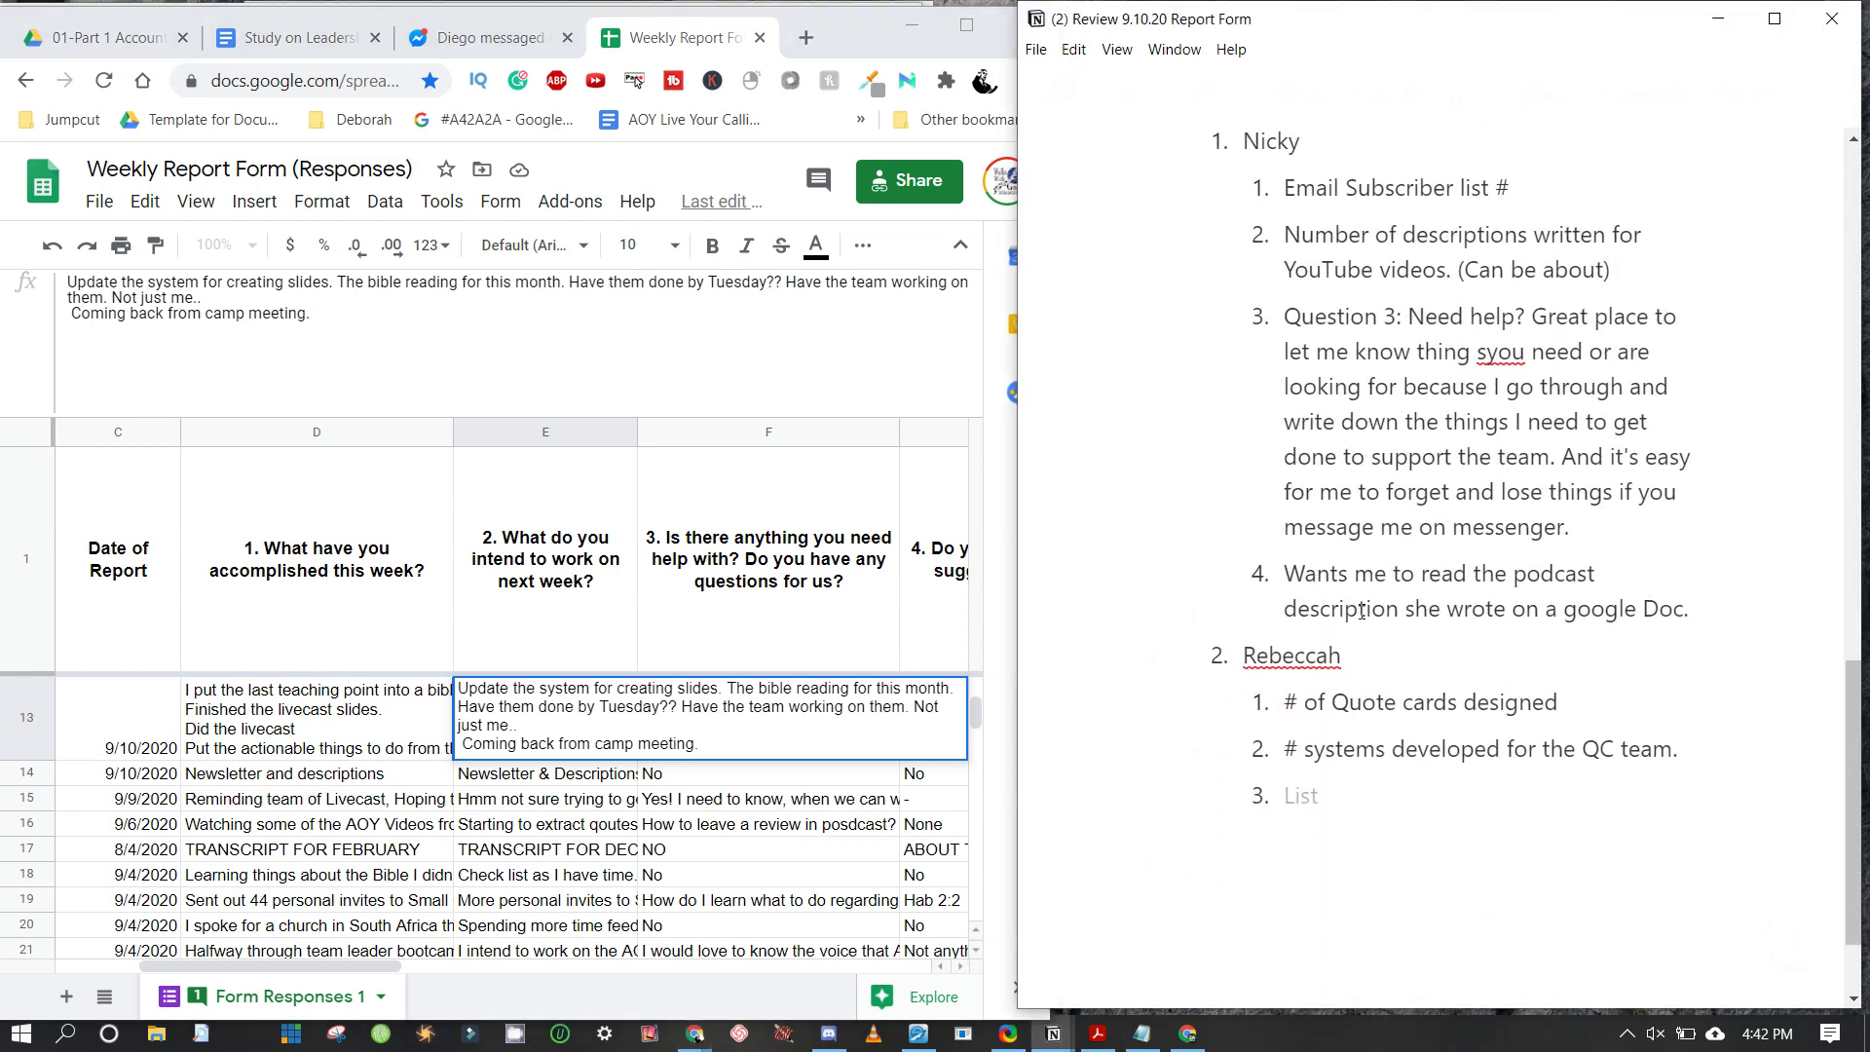
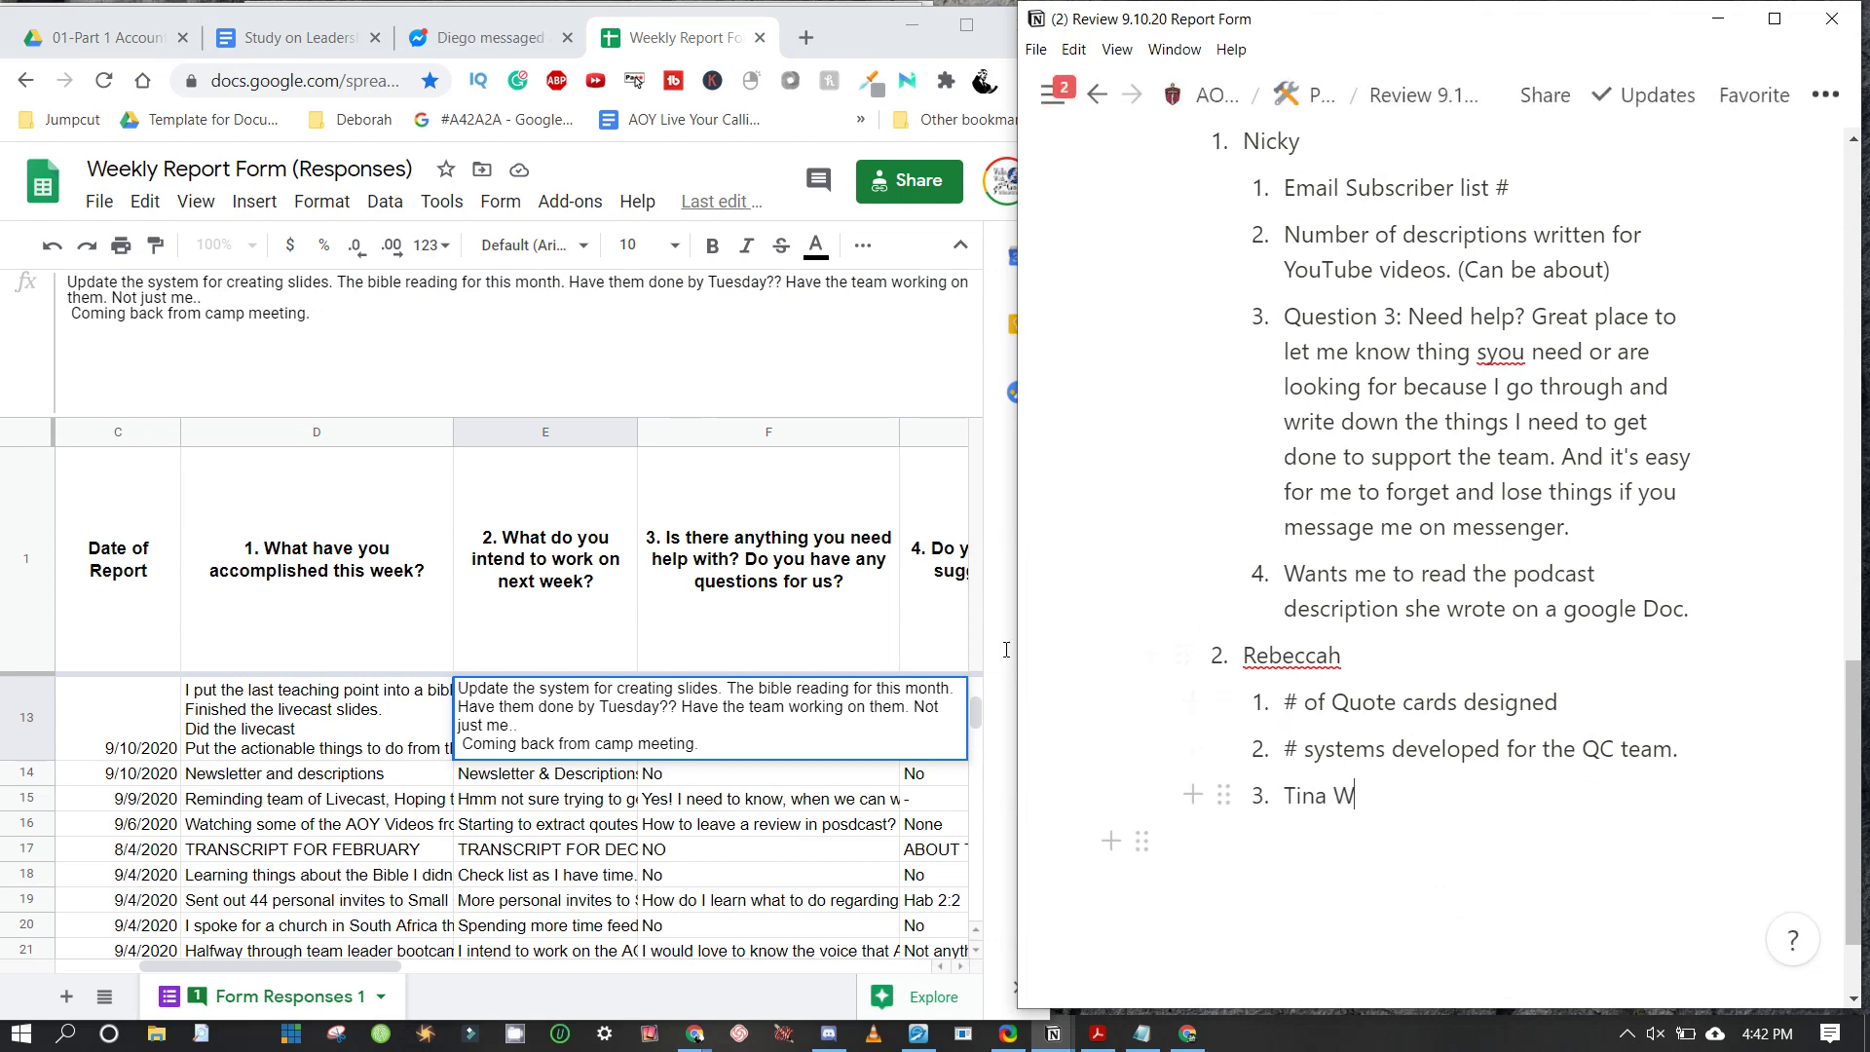
pyautogui.moveTo(1223, 794); pyautogui.dragTo(962, 526)
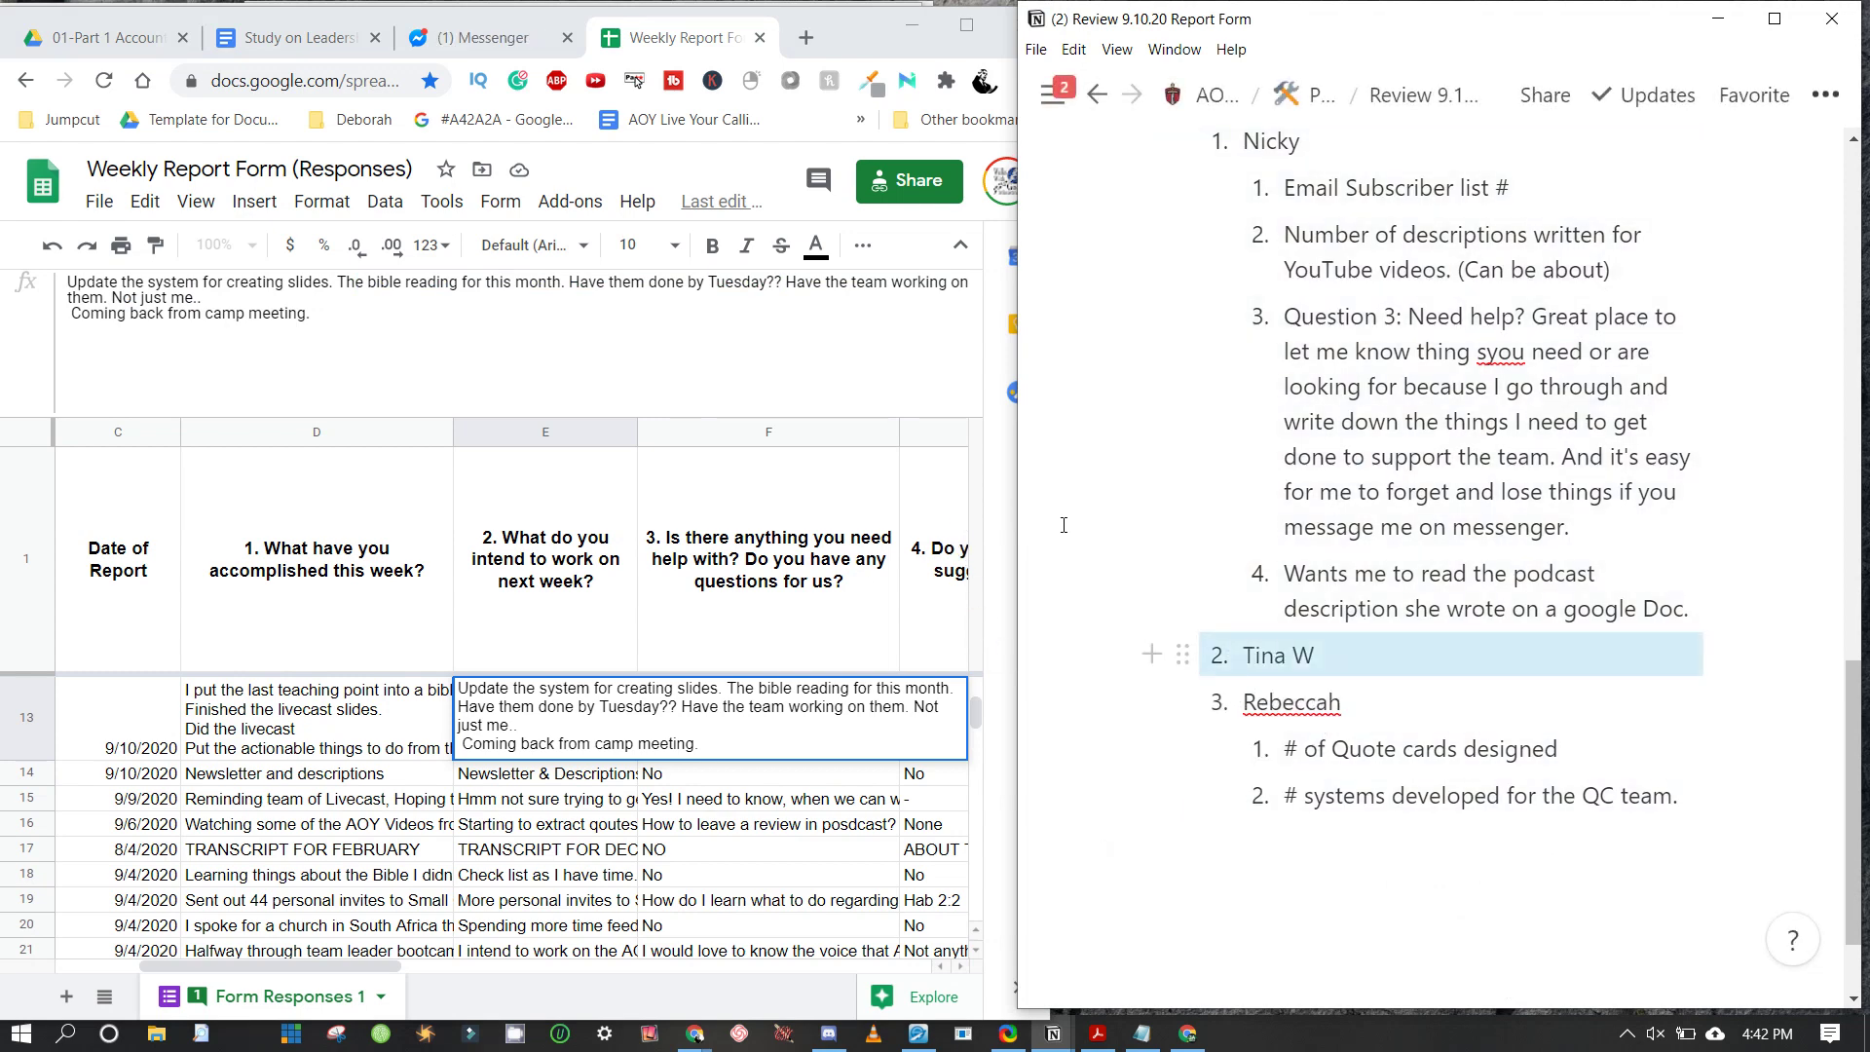
pyautogui.press('Return')
pyautogui.press('Return')
pyautogui.press('Tab')
pyautogui.write('Why did ')
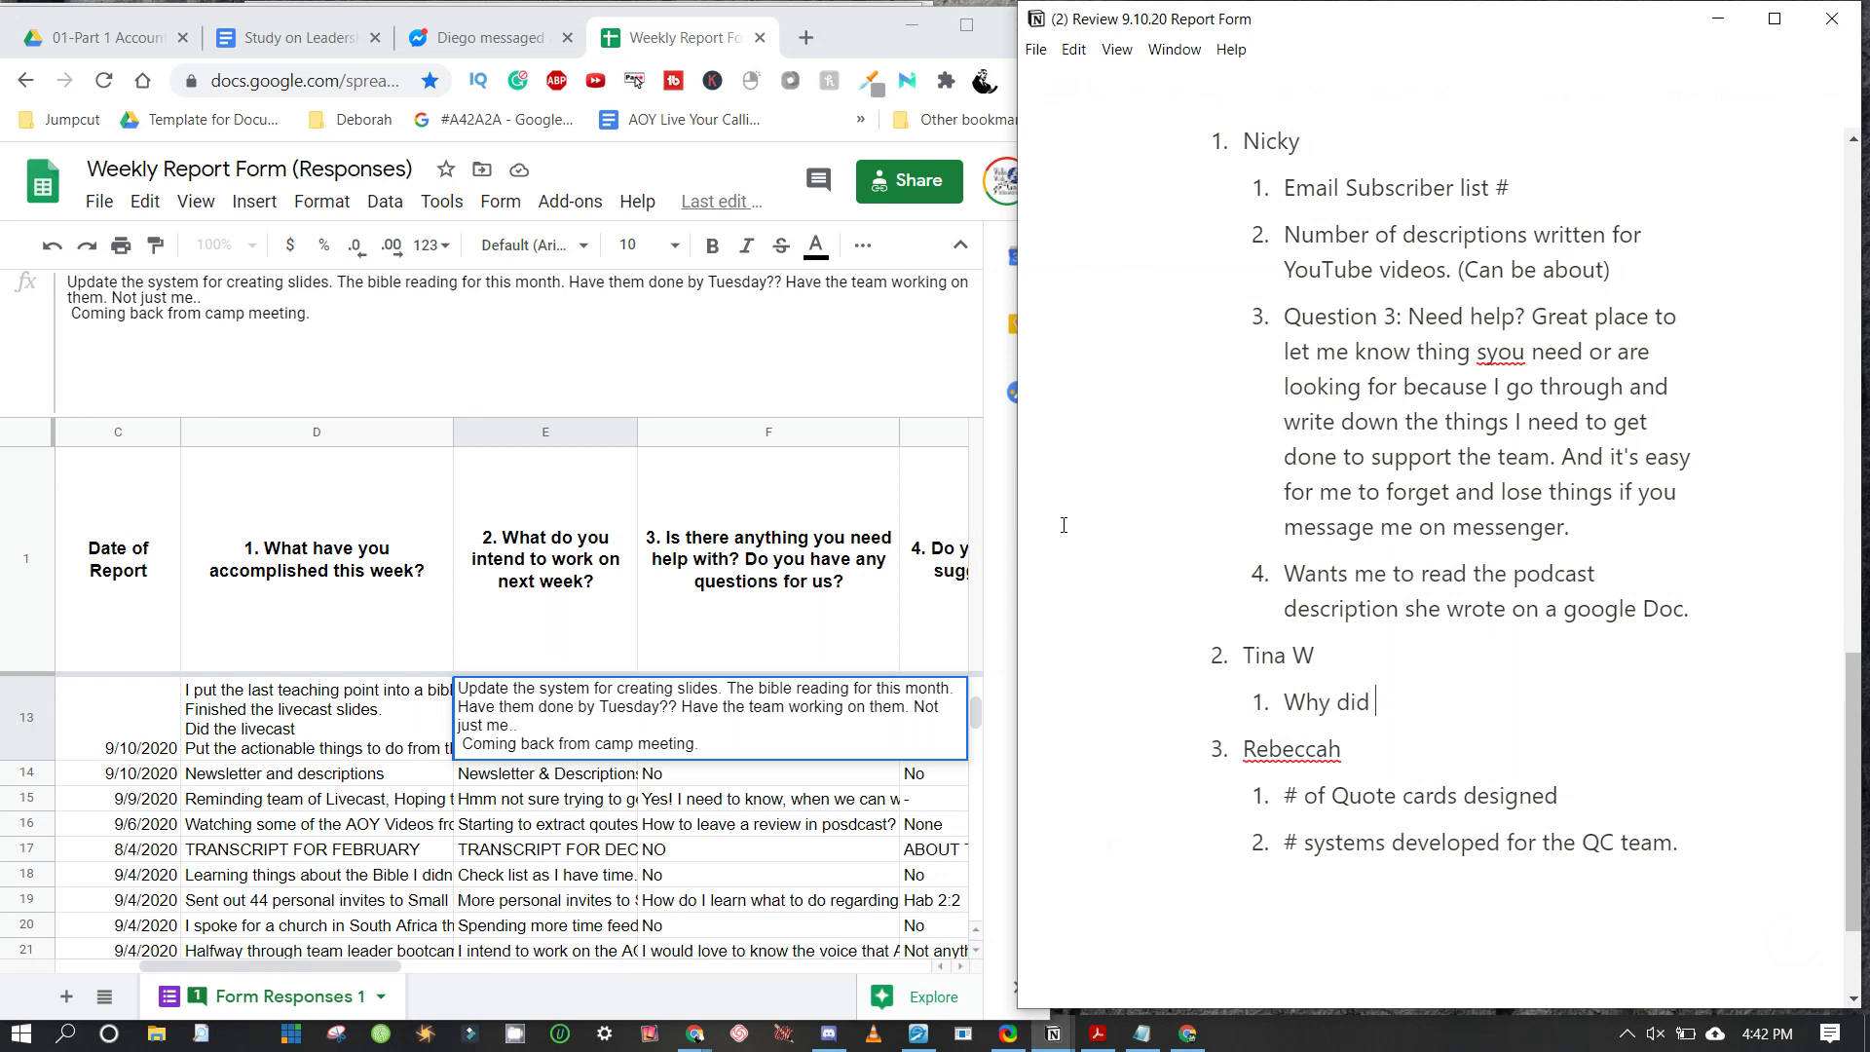
pyautogui.write('you put a question mark for Bible re')
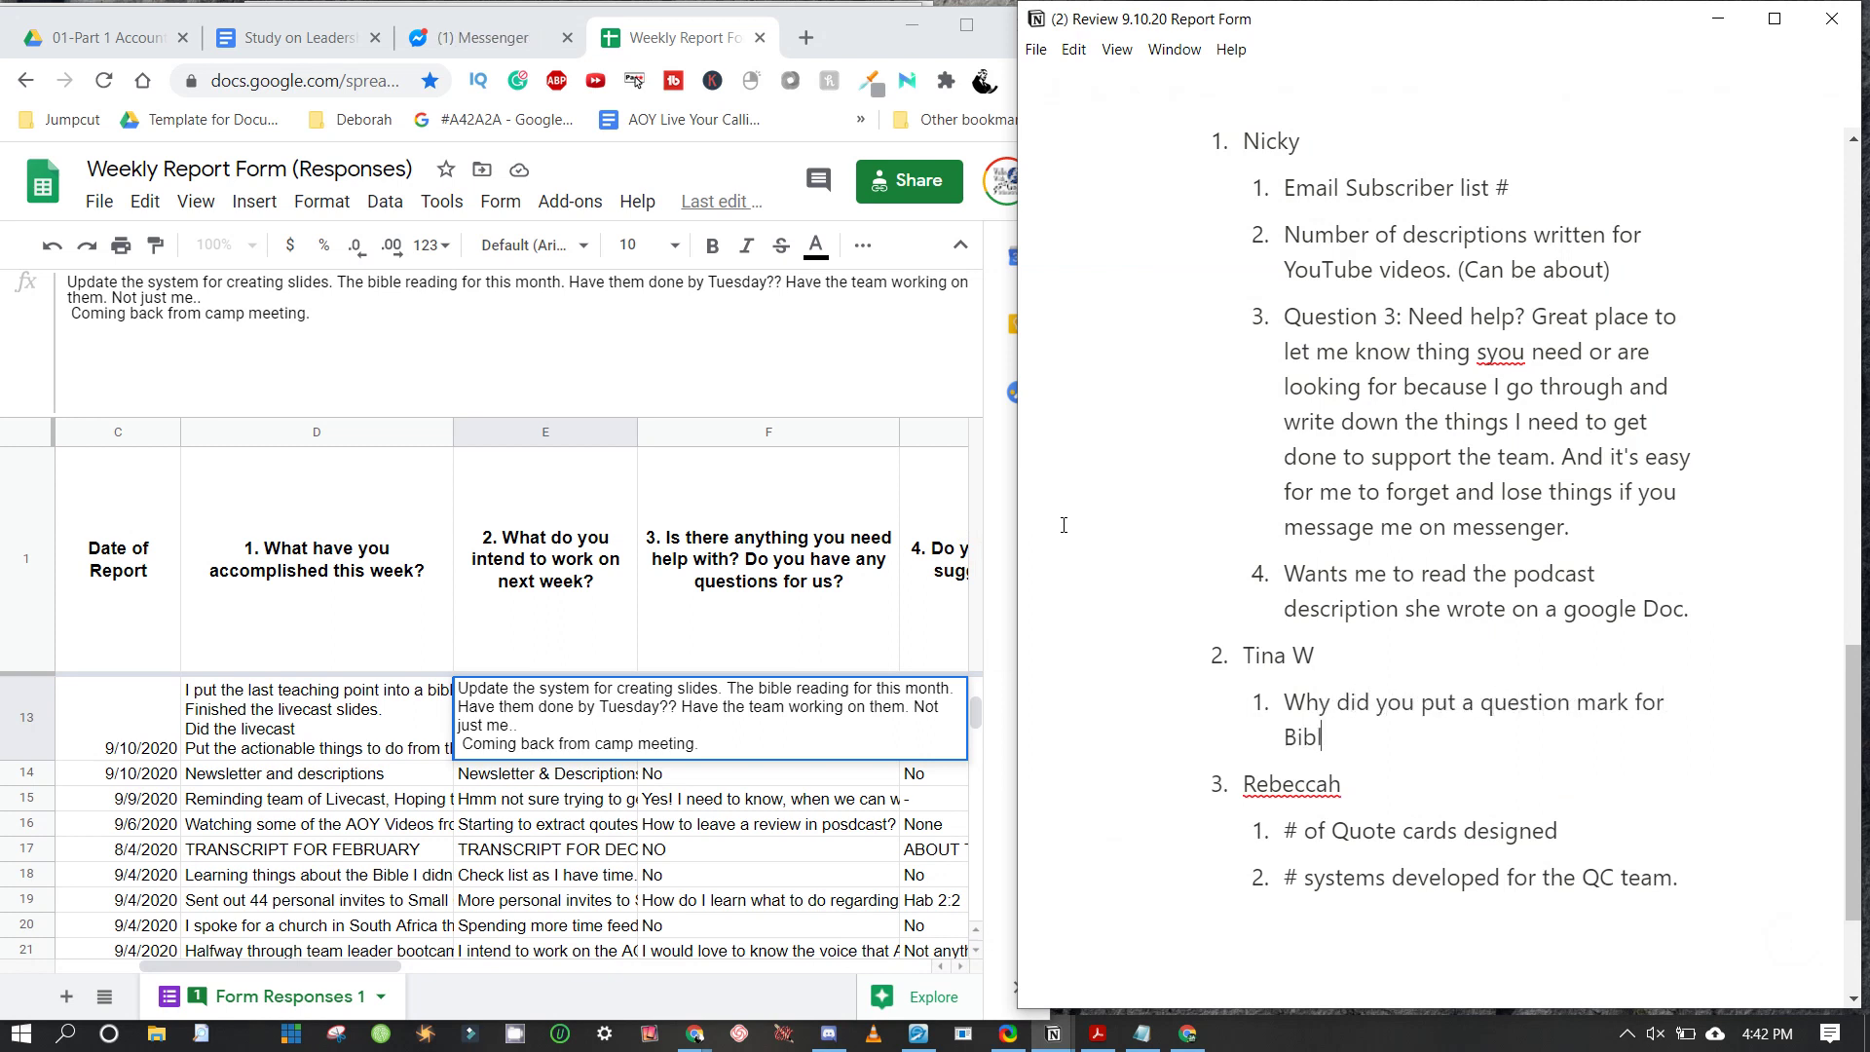
pyautogui.write('adings by ')
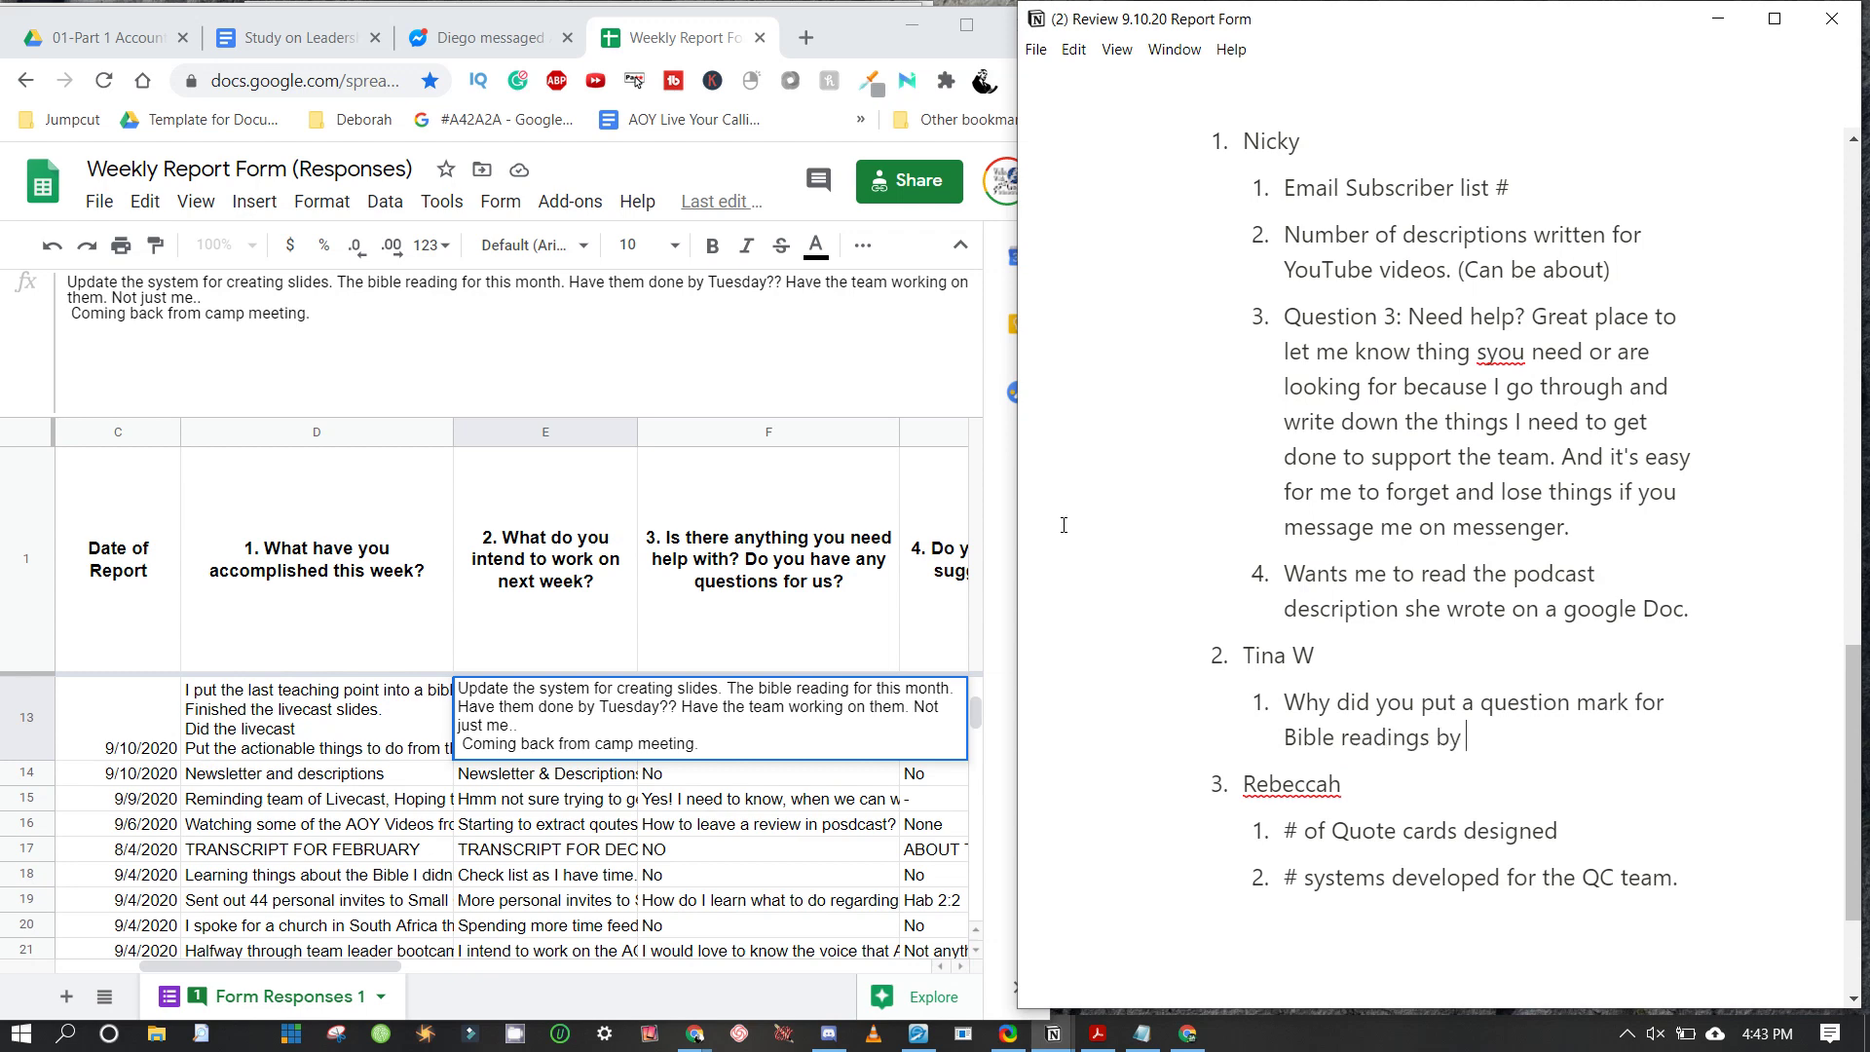
pyautogui.write('Tuesday?')
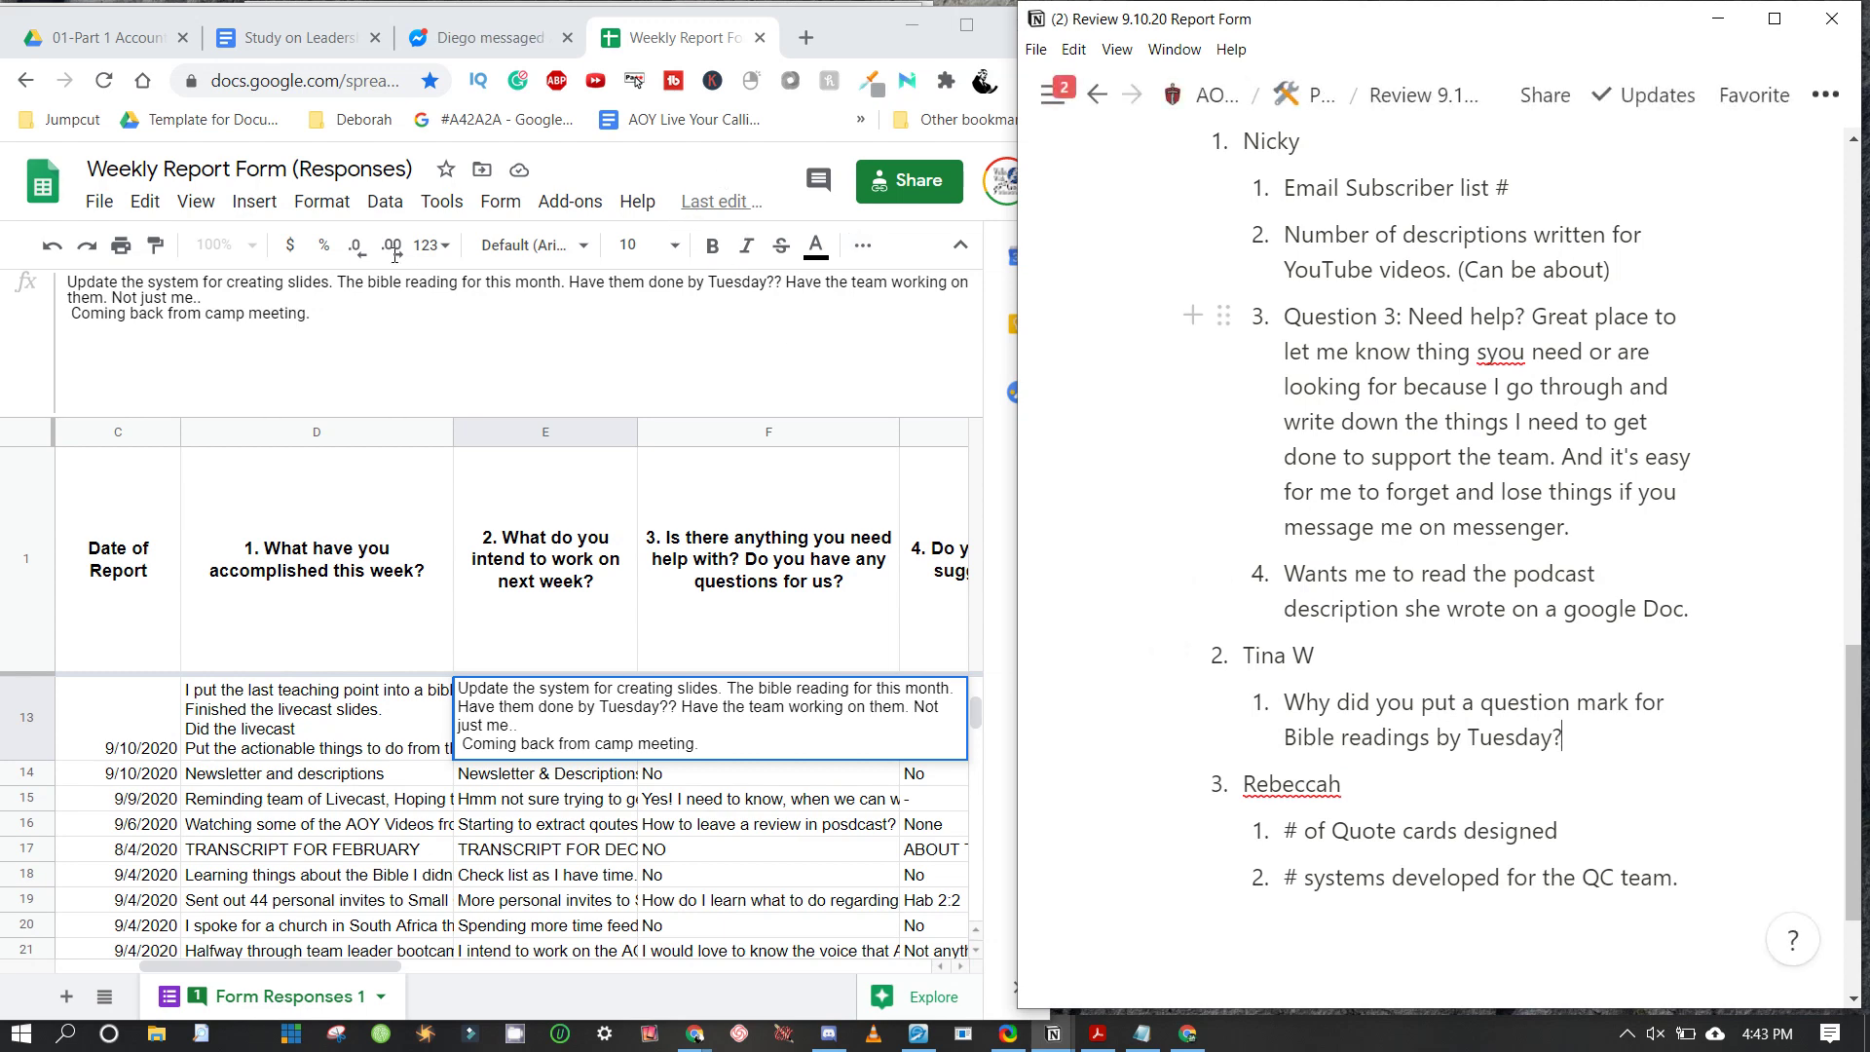
pyautogui.click(97, 243)
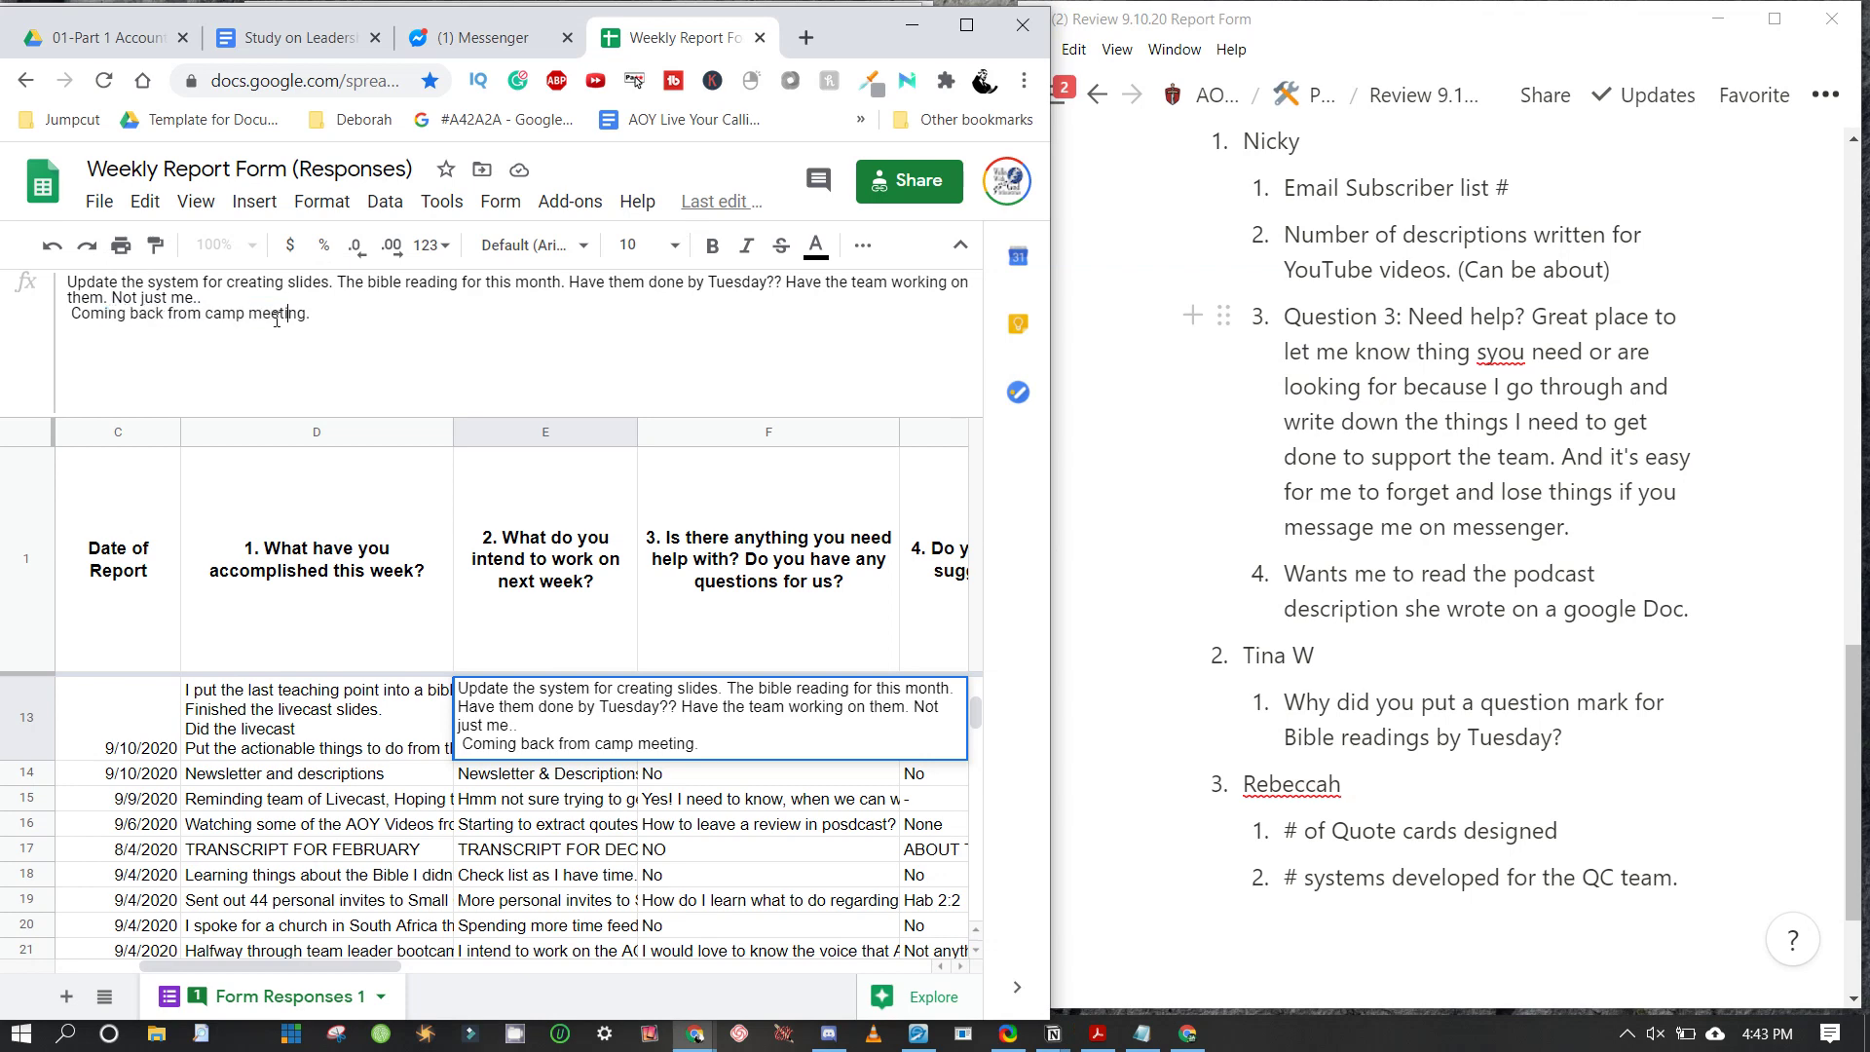
pyautogui.press('Left')
pyautogui.press('Up')
pyautogui.press('Right')
pyautogui.press('Down')
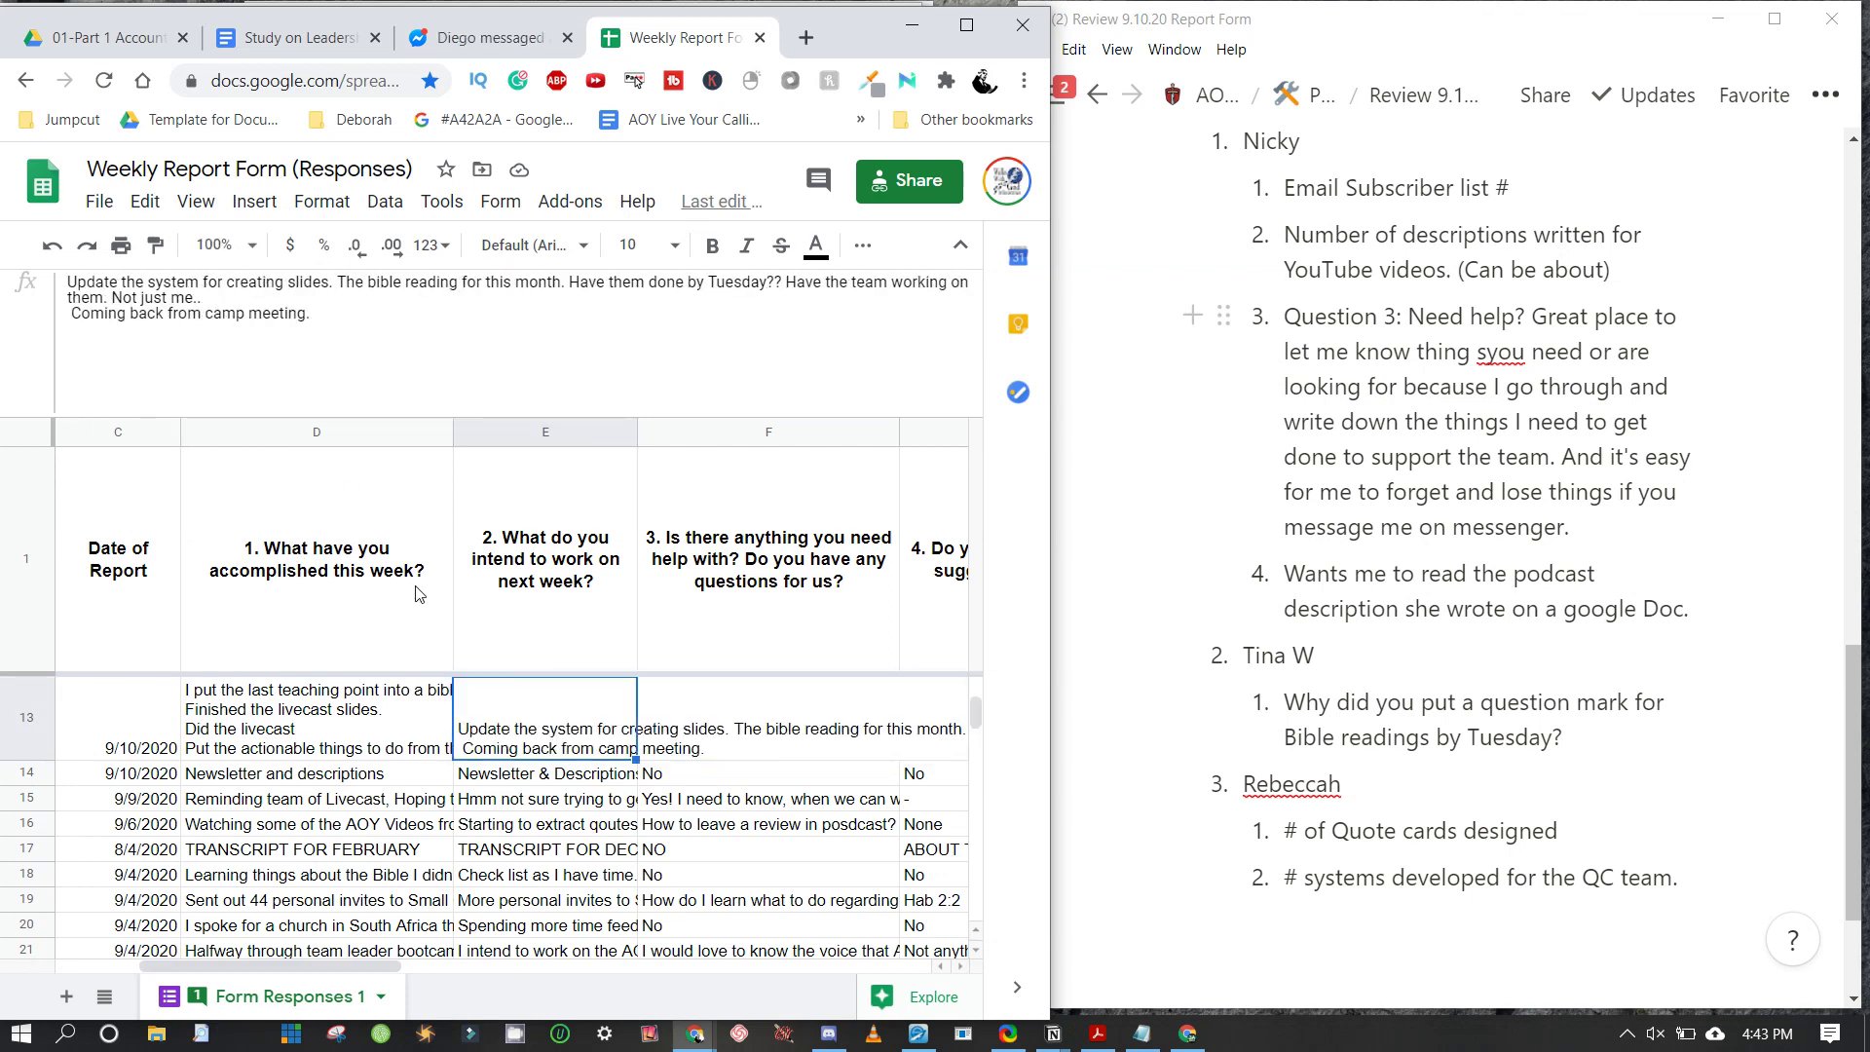
pyautogui.press('Right')
pyautogui.press('Right')
pyautogui.press('Right')
pyautogui.press('Right')
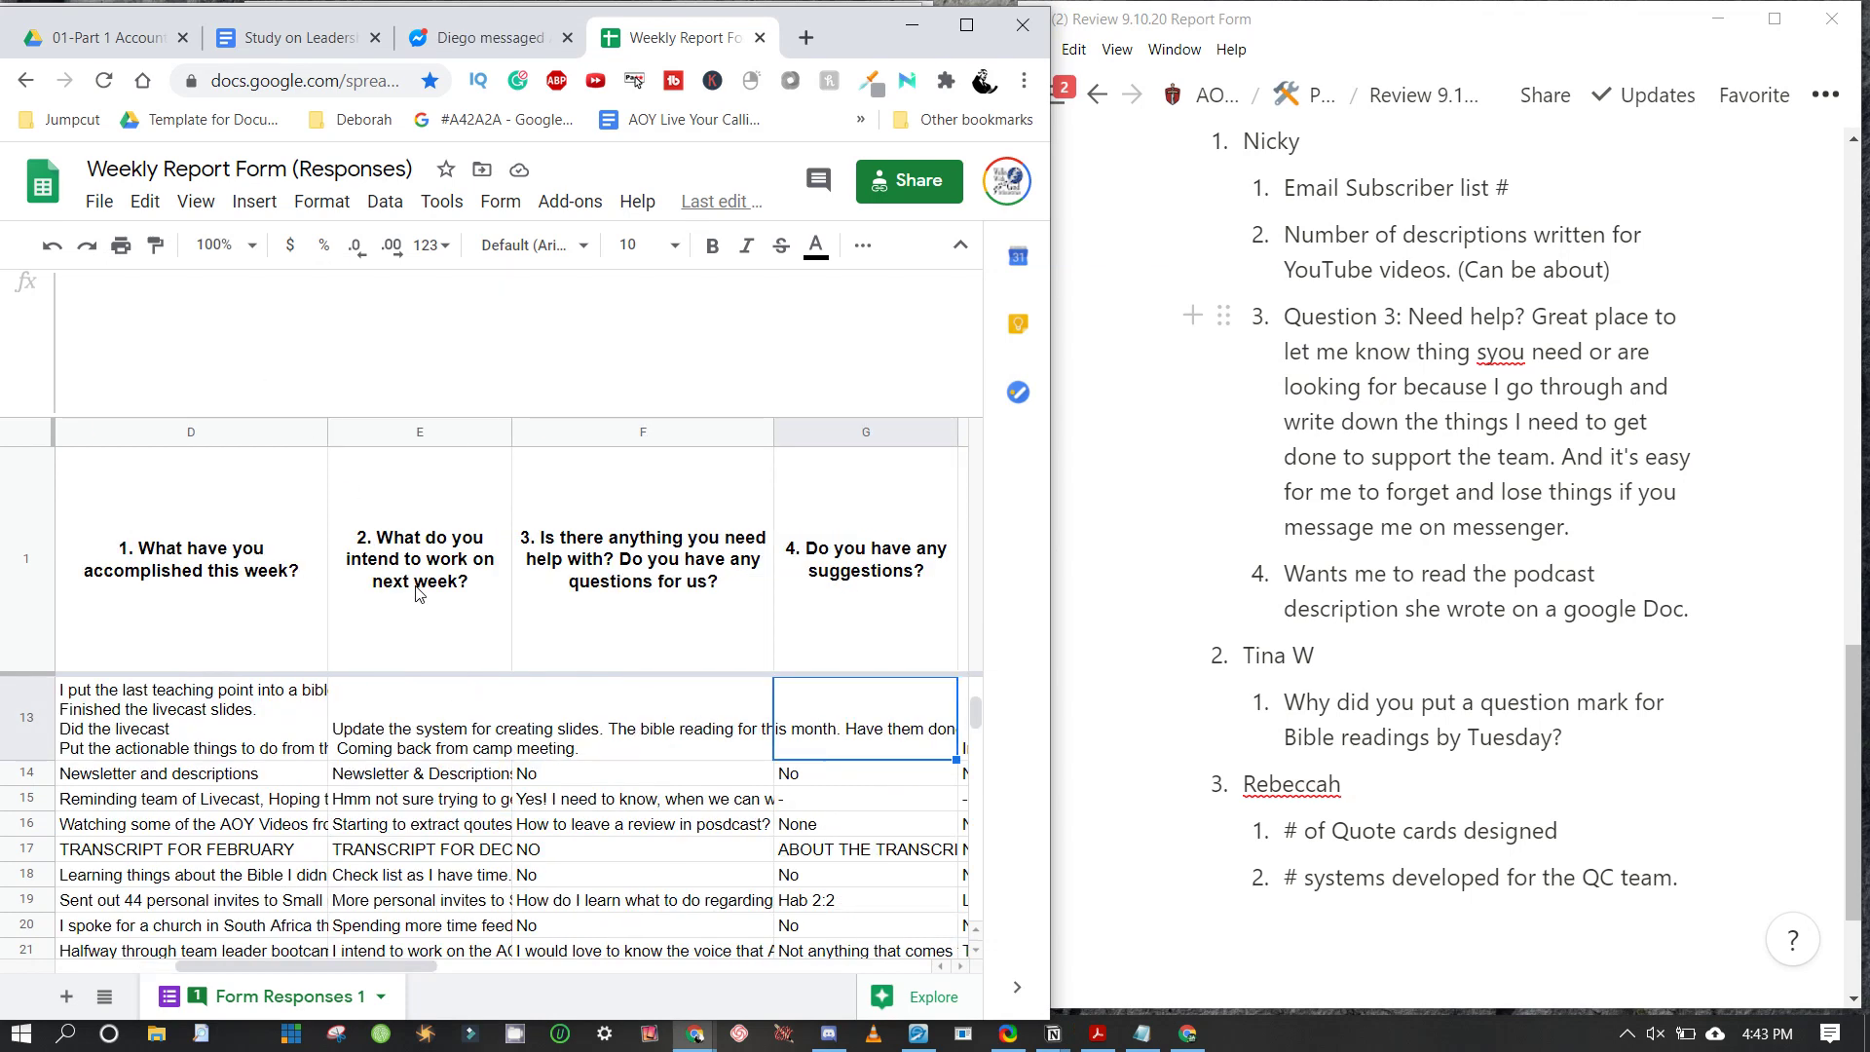
pyautogui.press('Left')
pyautogui.press('Left')
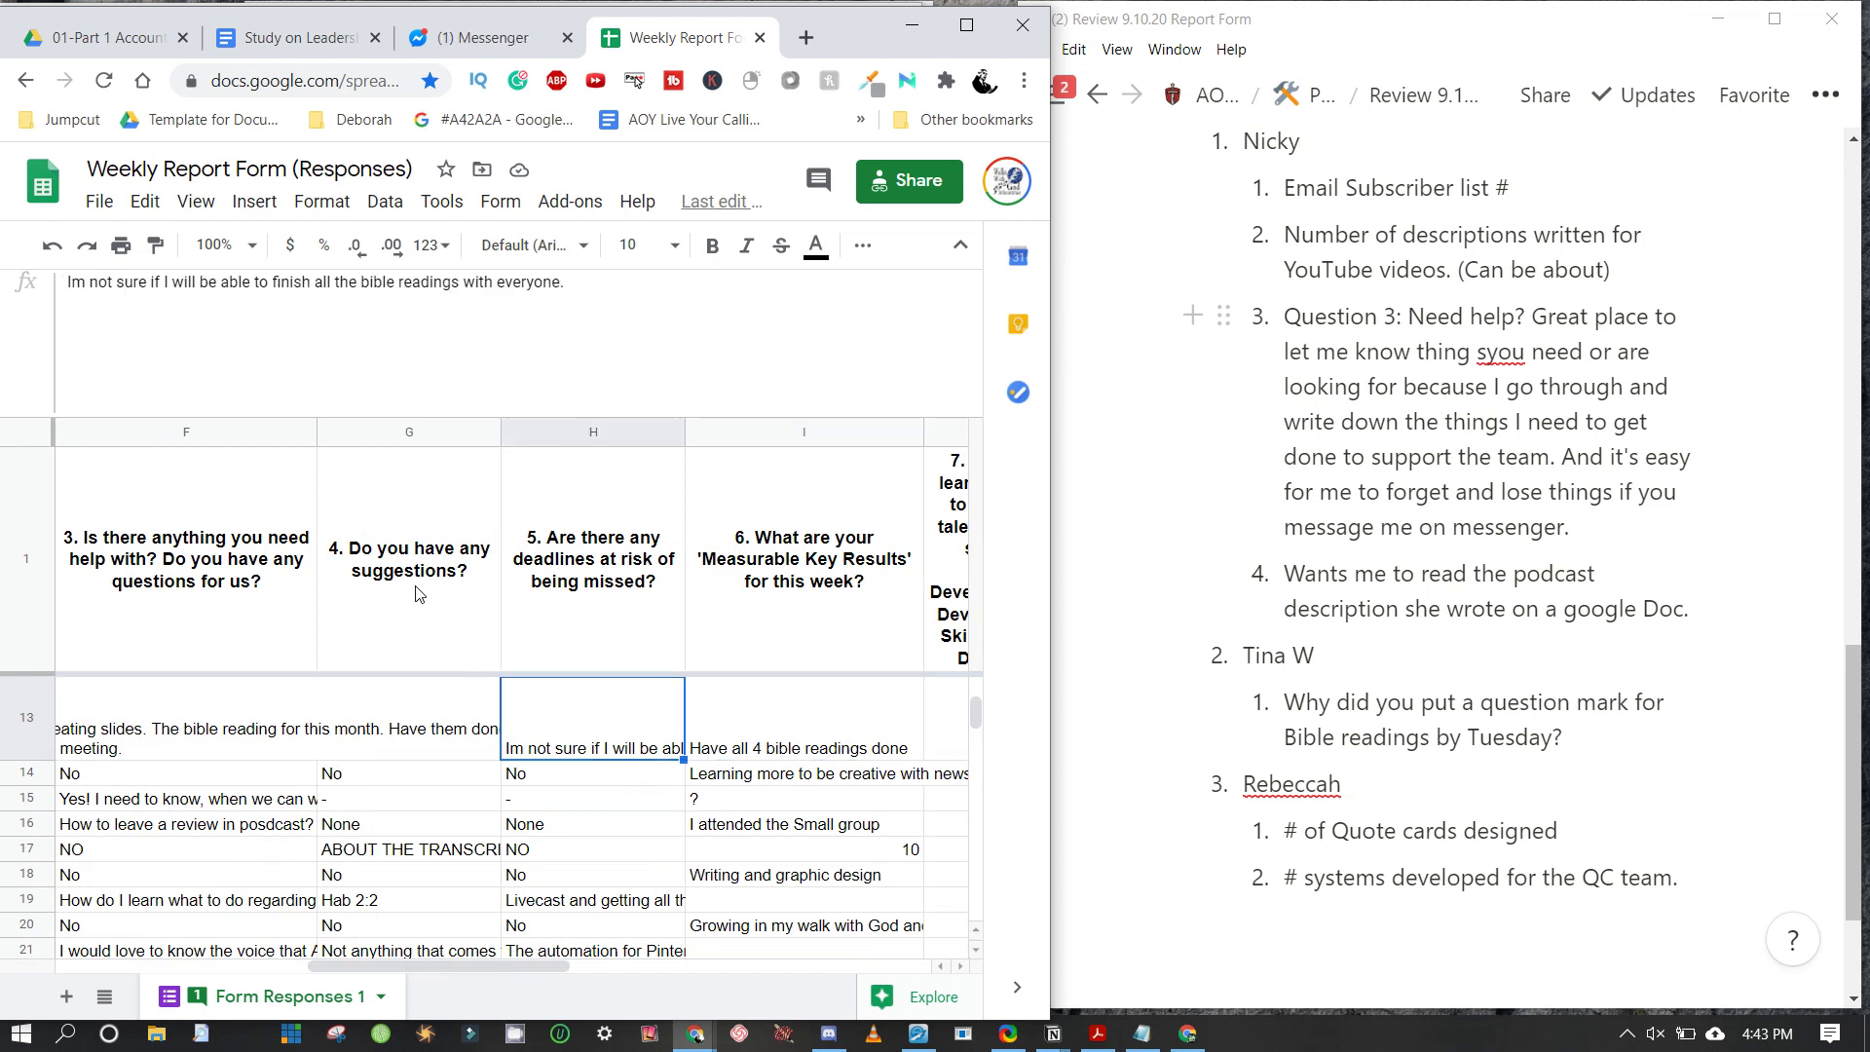
pyautogui.press('Right')
pyautogui.press('Right')
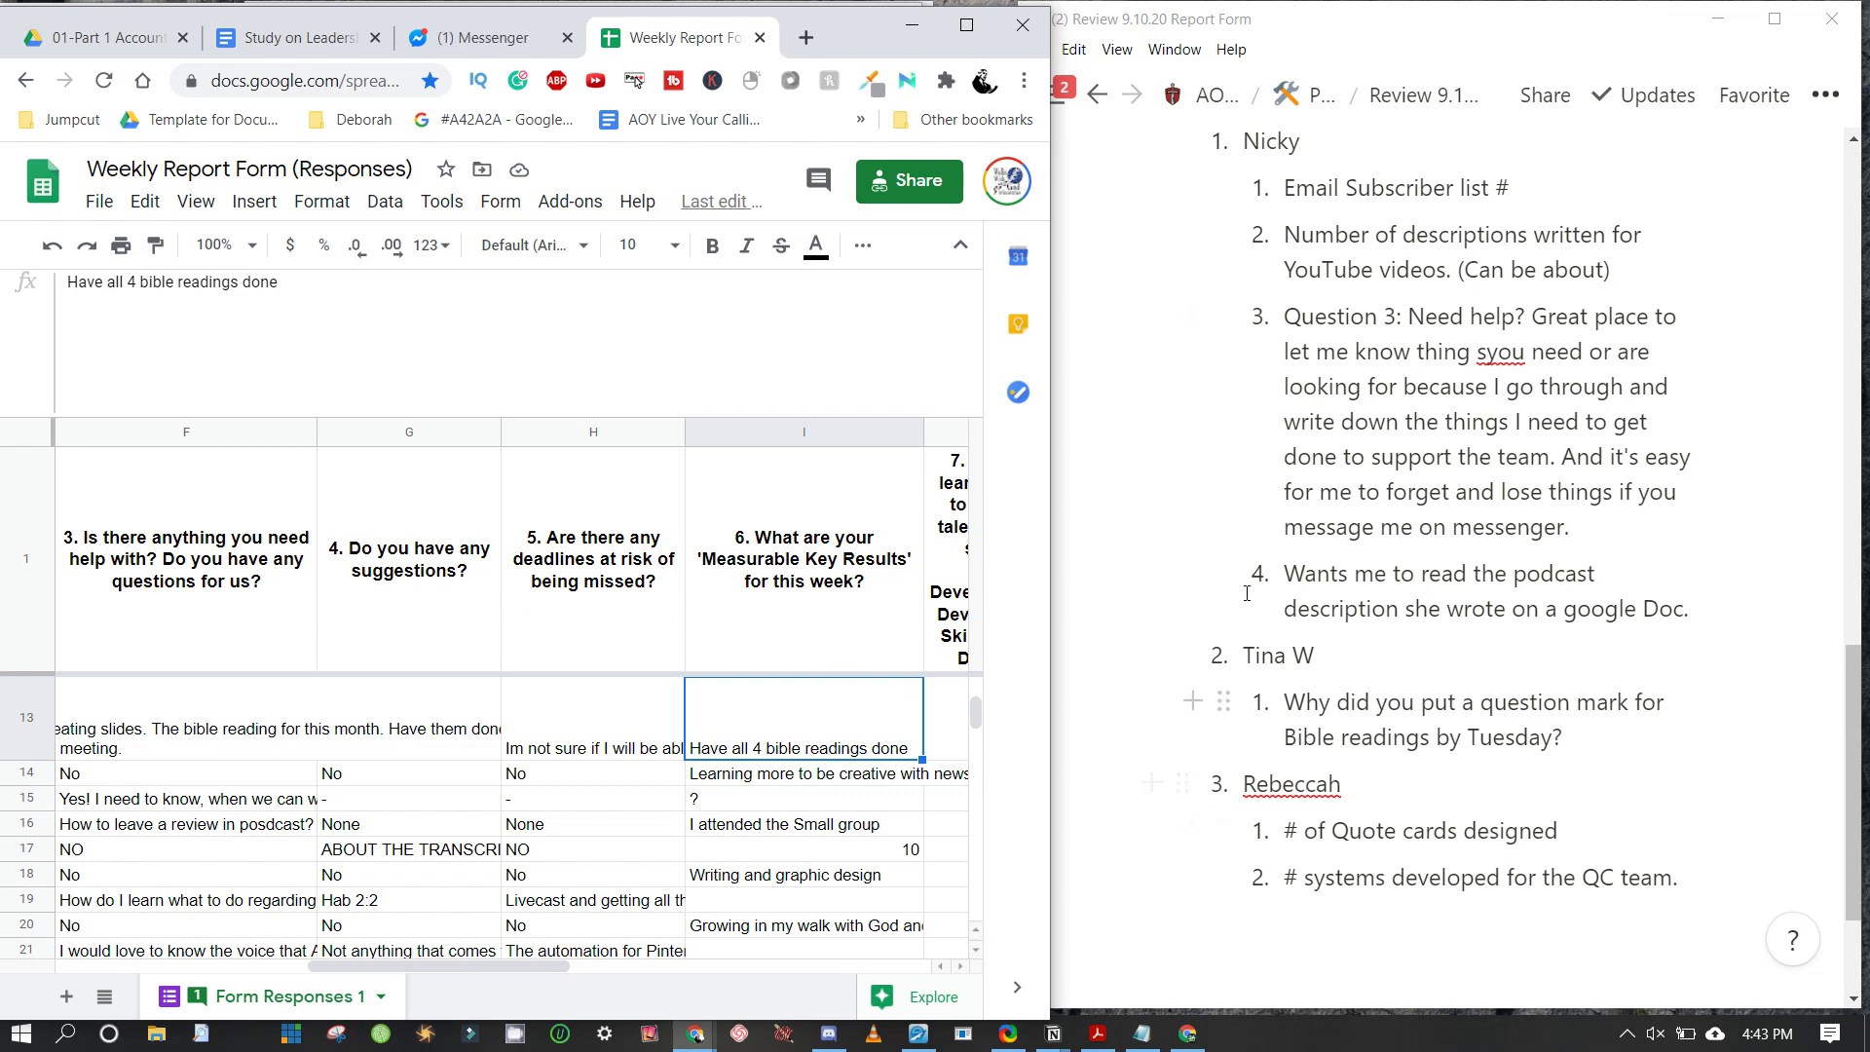
# Step: Add item 2 asking 'What would be some good MKRs' for her roles and responsibilities
pyautogui.click(1551, 738)
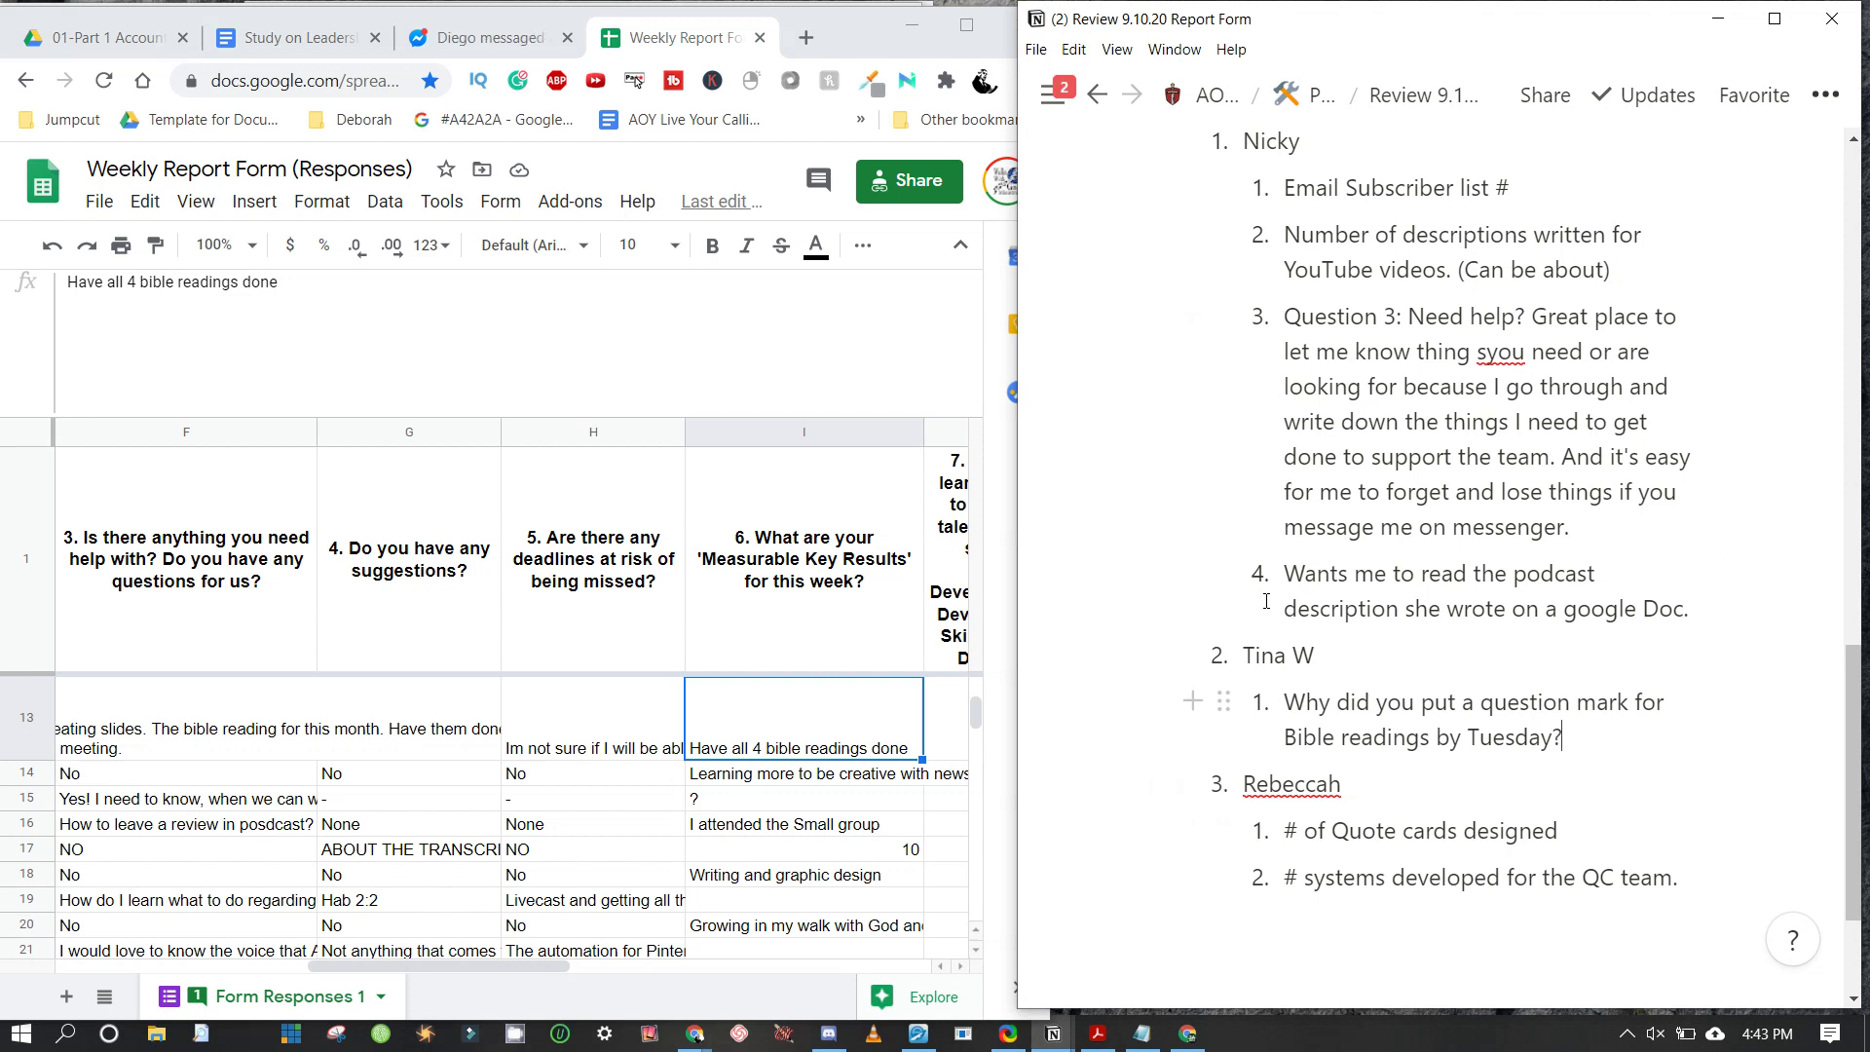
pyautogui.press('Return')
pyautogui.write('What')
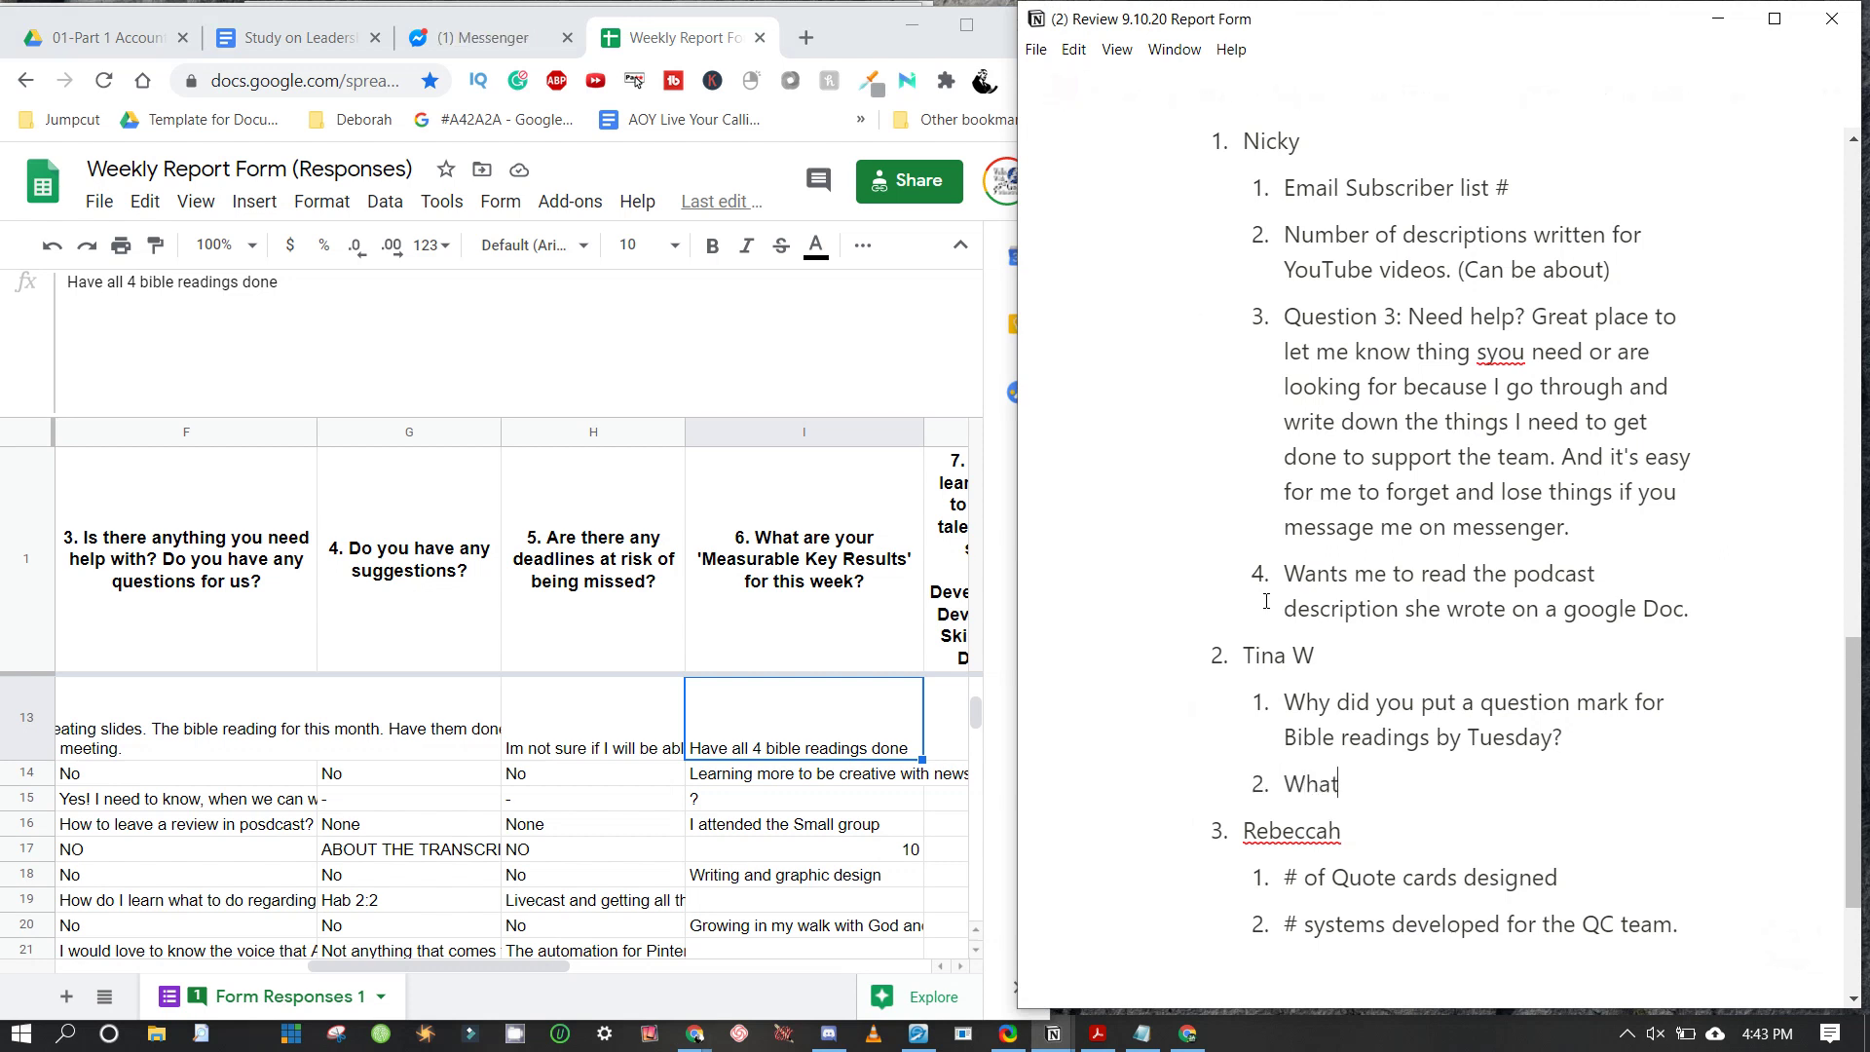
pyautogui.write(' would be some good m')
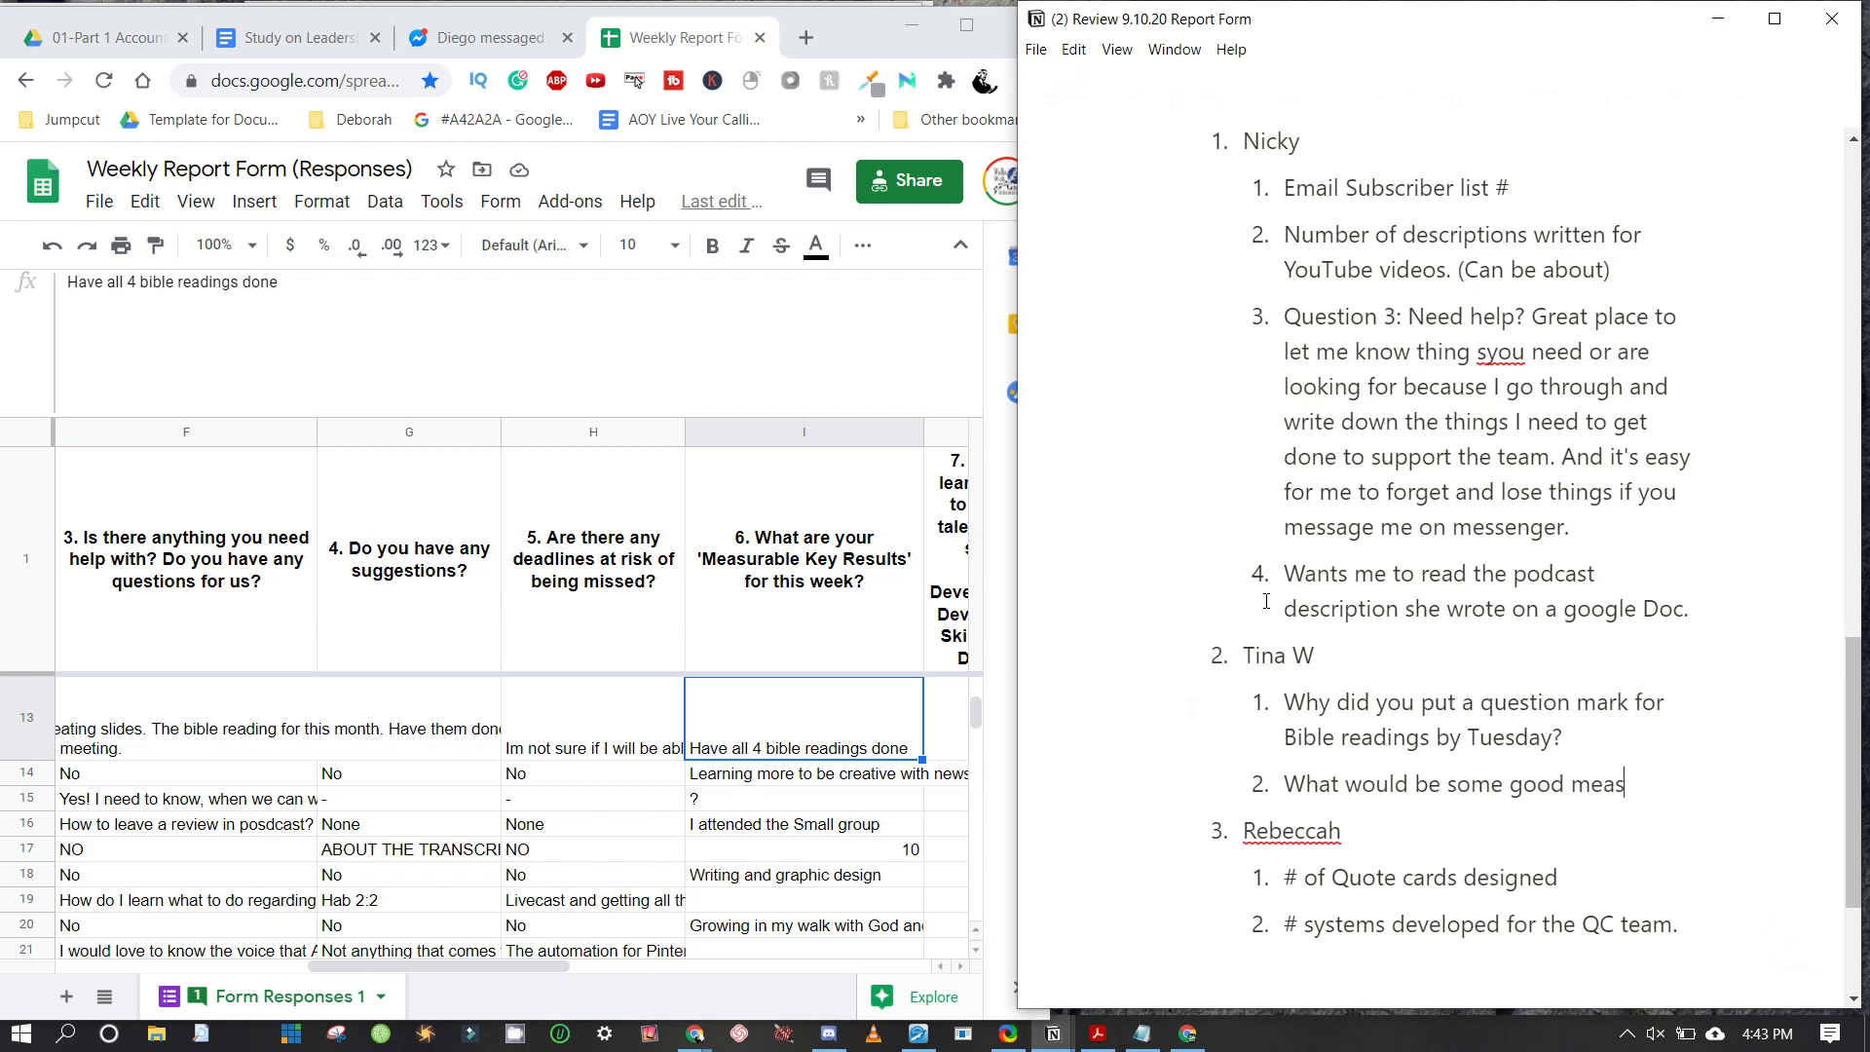
pyautogui.press('BackSpace')
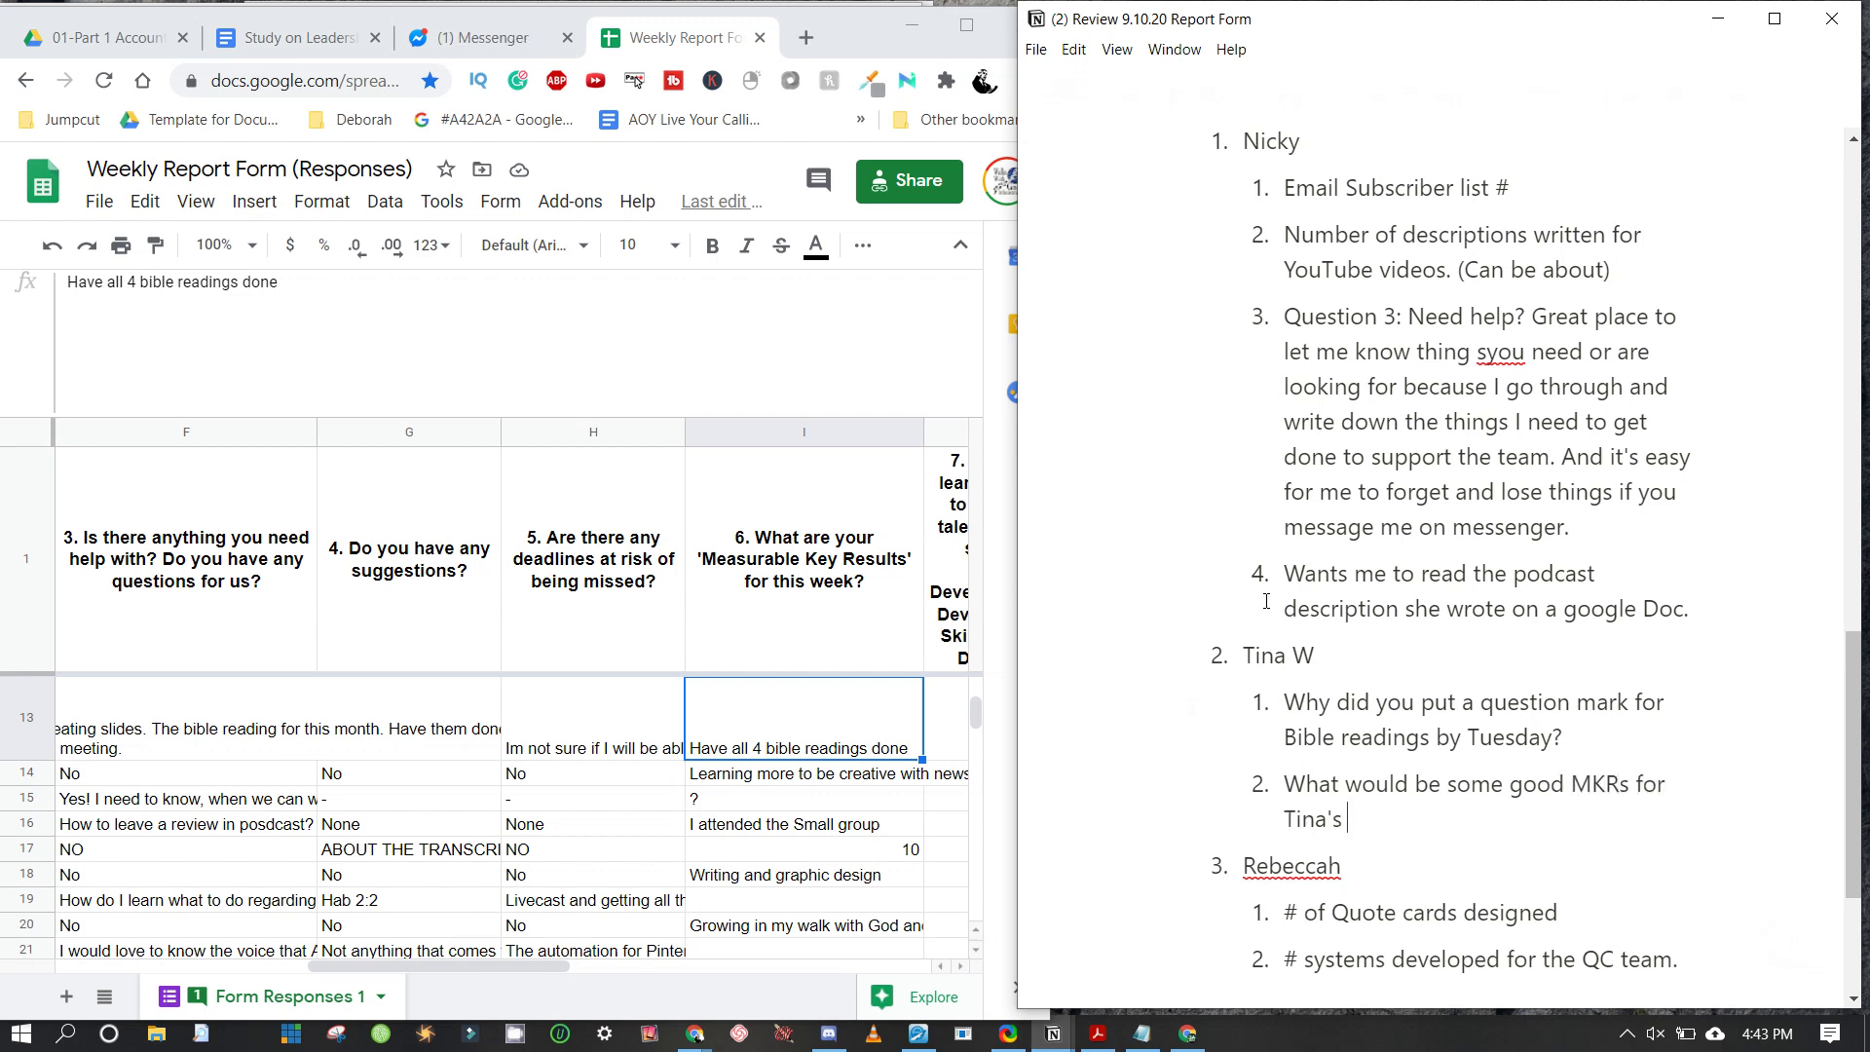
pyautogui.write('roles and respon')
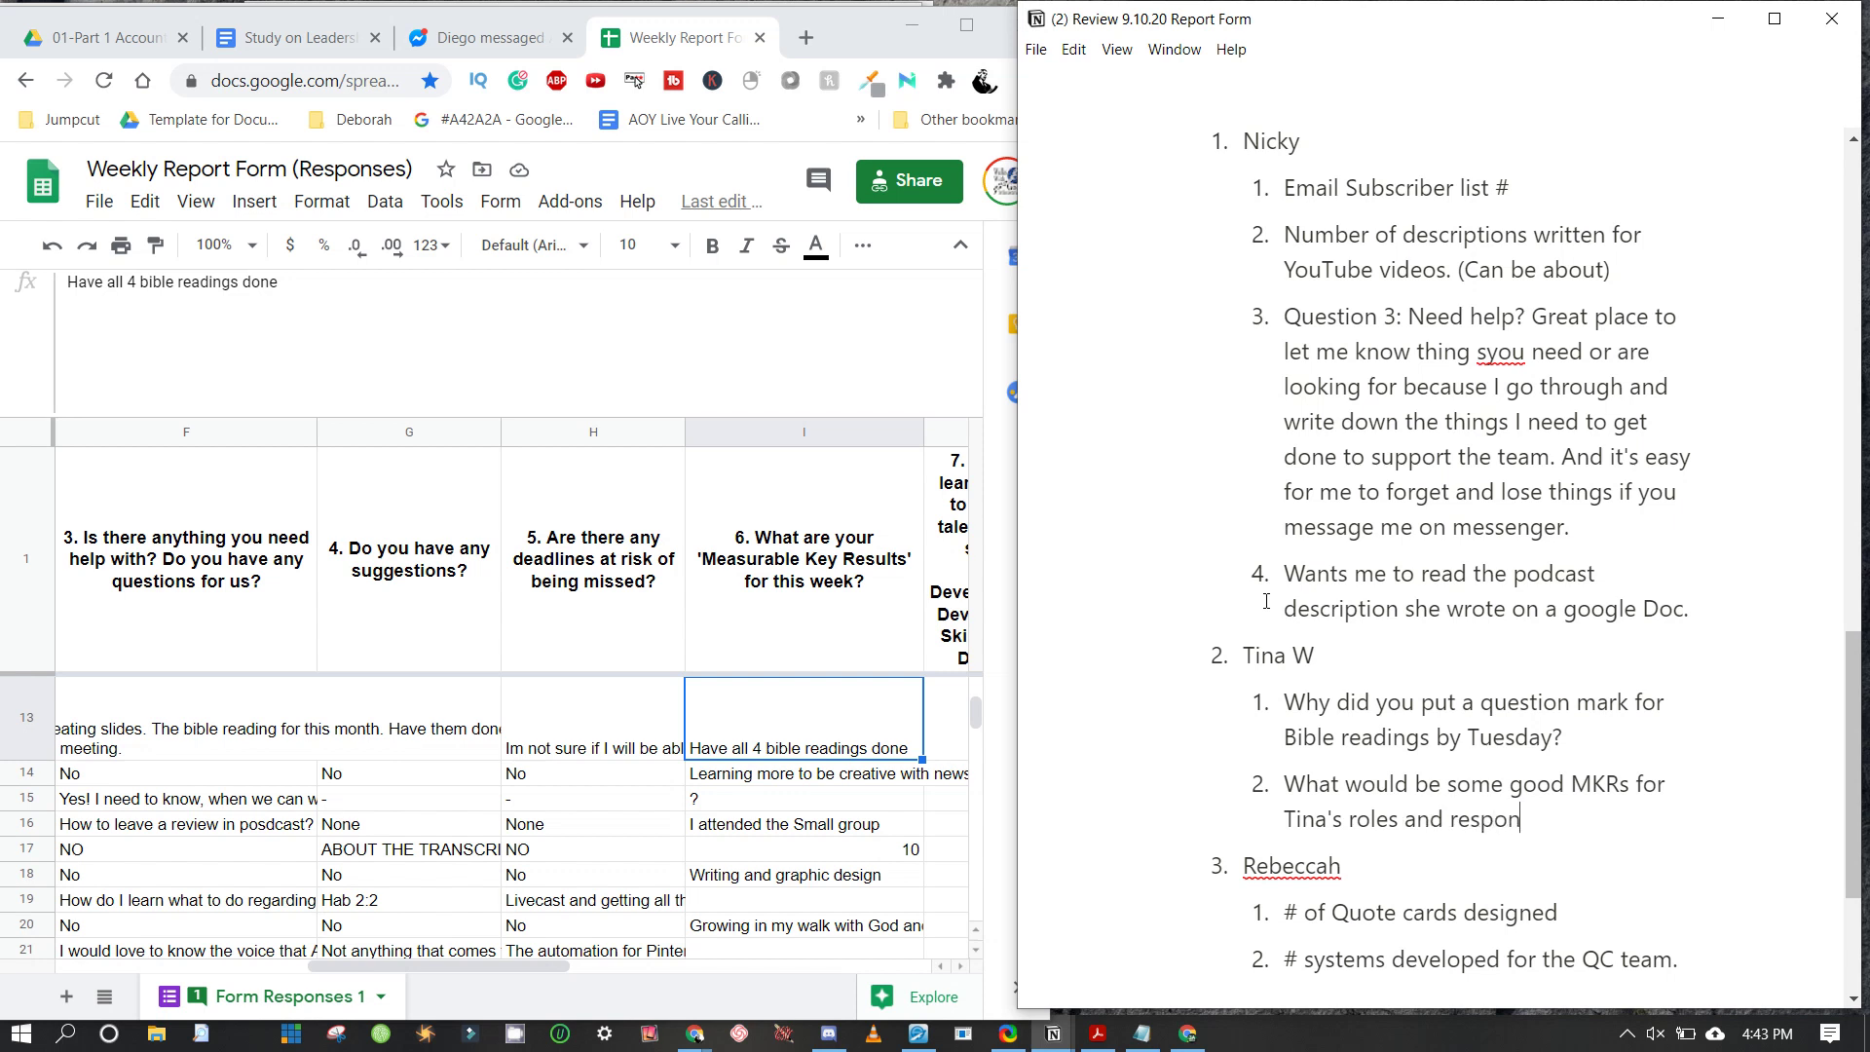
pyautogui.write('sibilities.')
pyautogui.scroll(-1, 1266, 601)
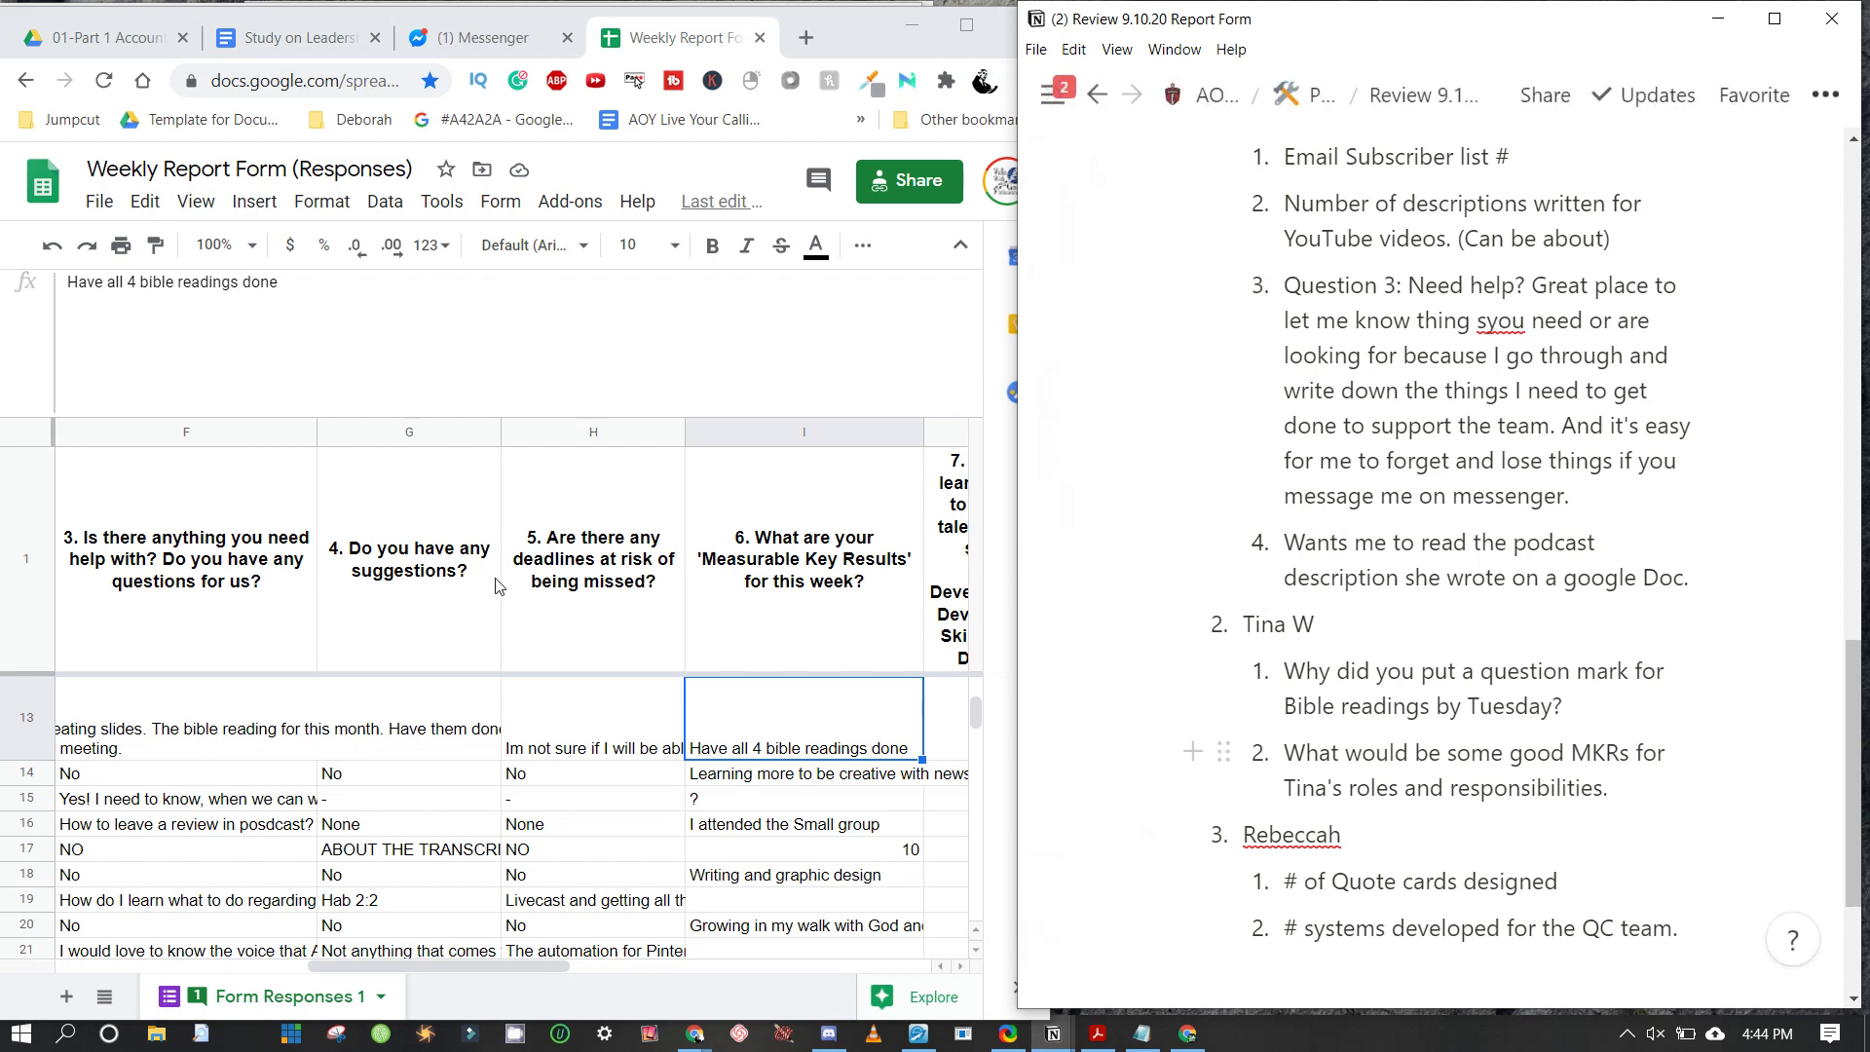
# Step: Add items 'Number of placeholder slides.', 'People attending the Small group' and 'People invited to the Squads #'
pyautogui.hscroll(5, 497, 584)
pyautogui.hscroll(-2, 496, 585)
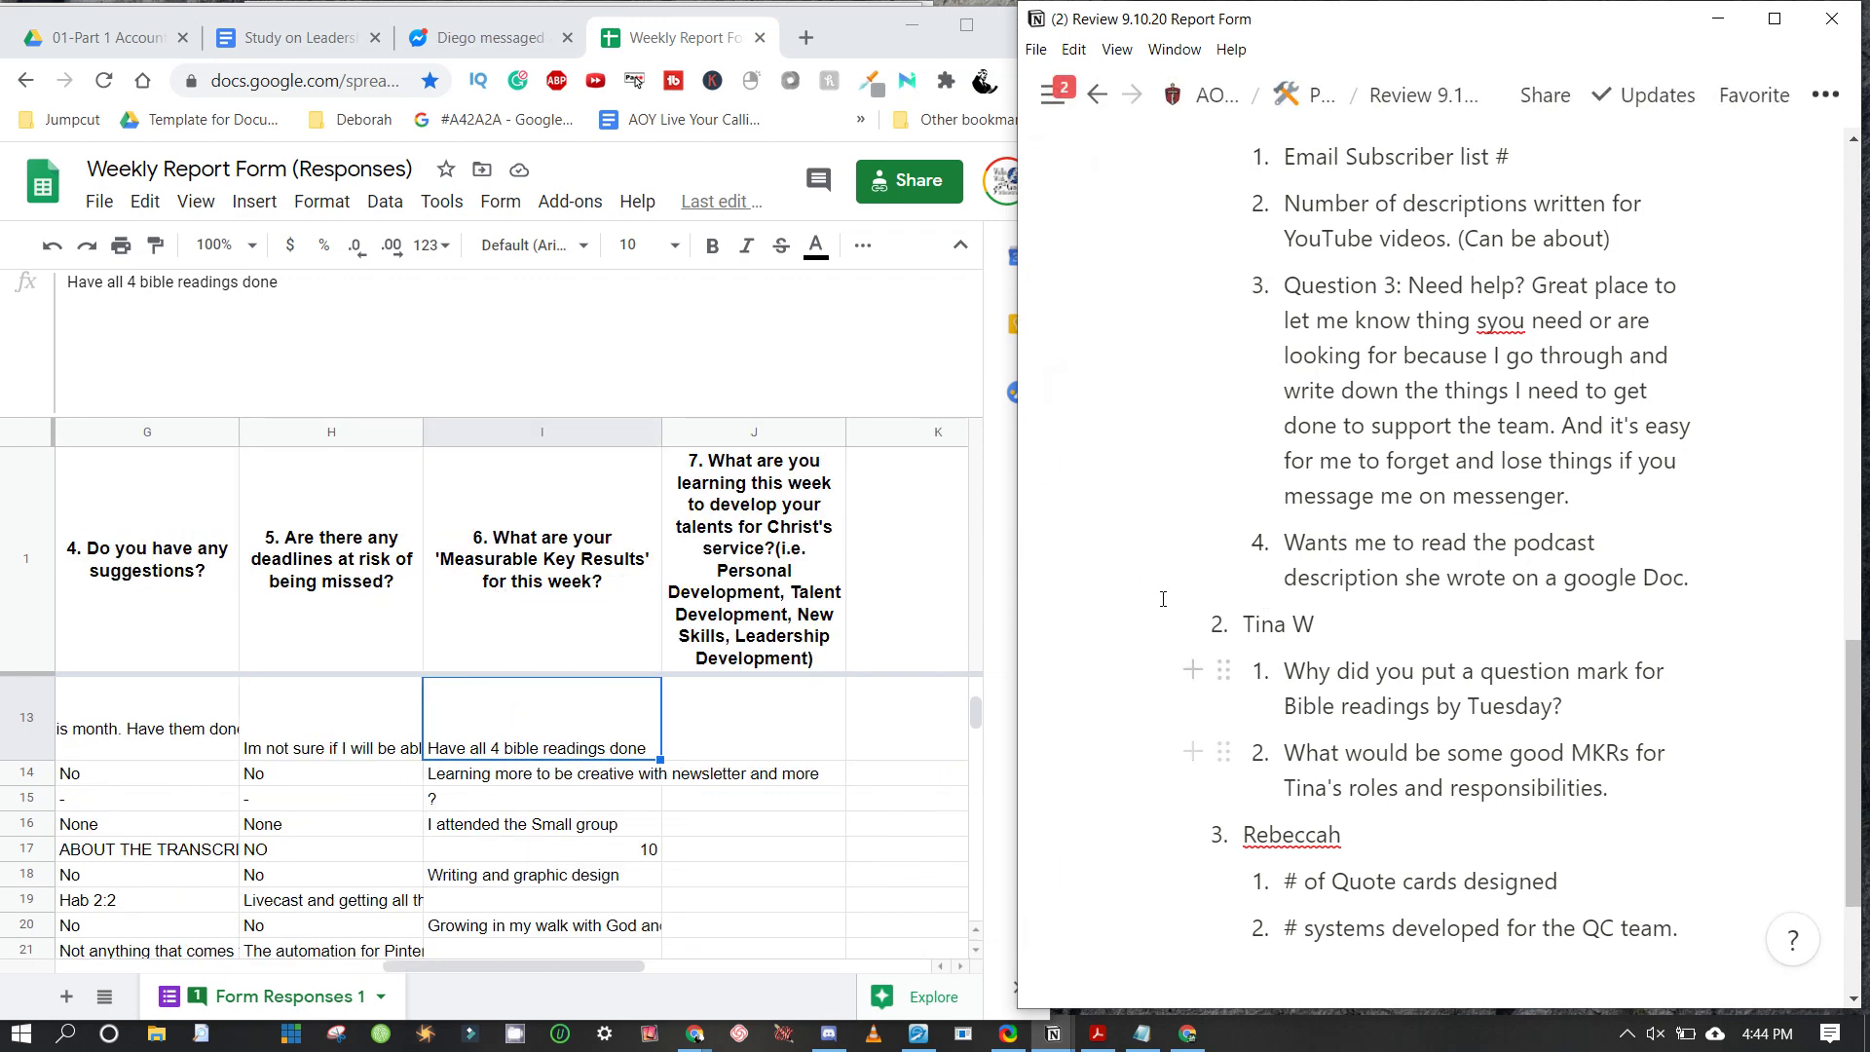
pyautogui.press('Return')
pyautogui.write('Num')
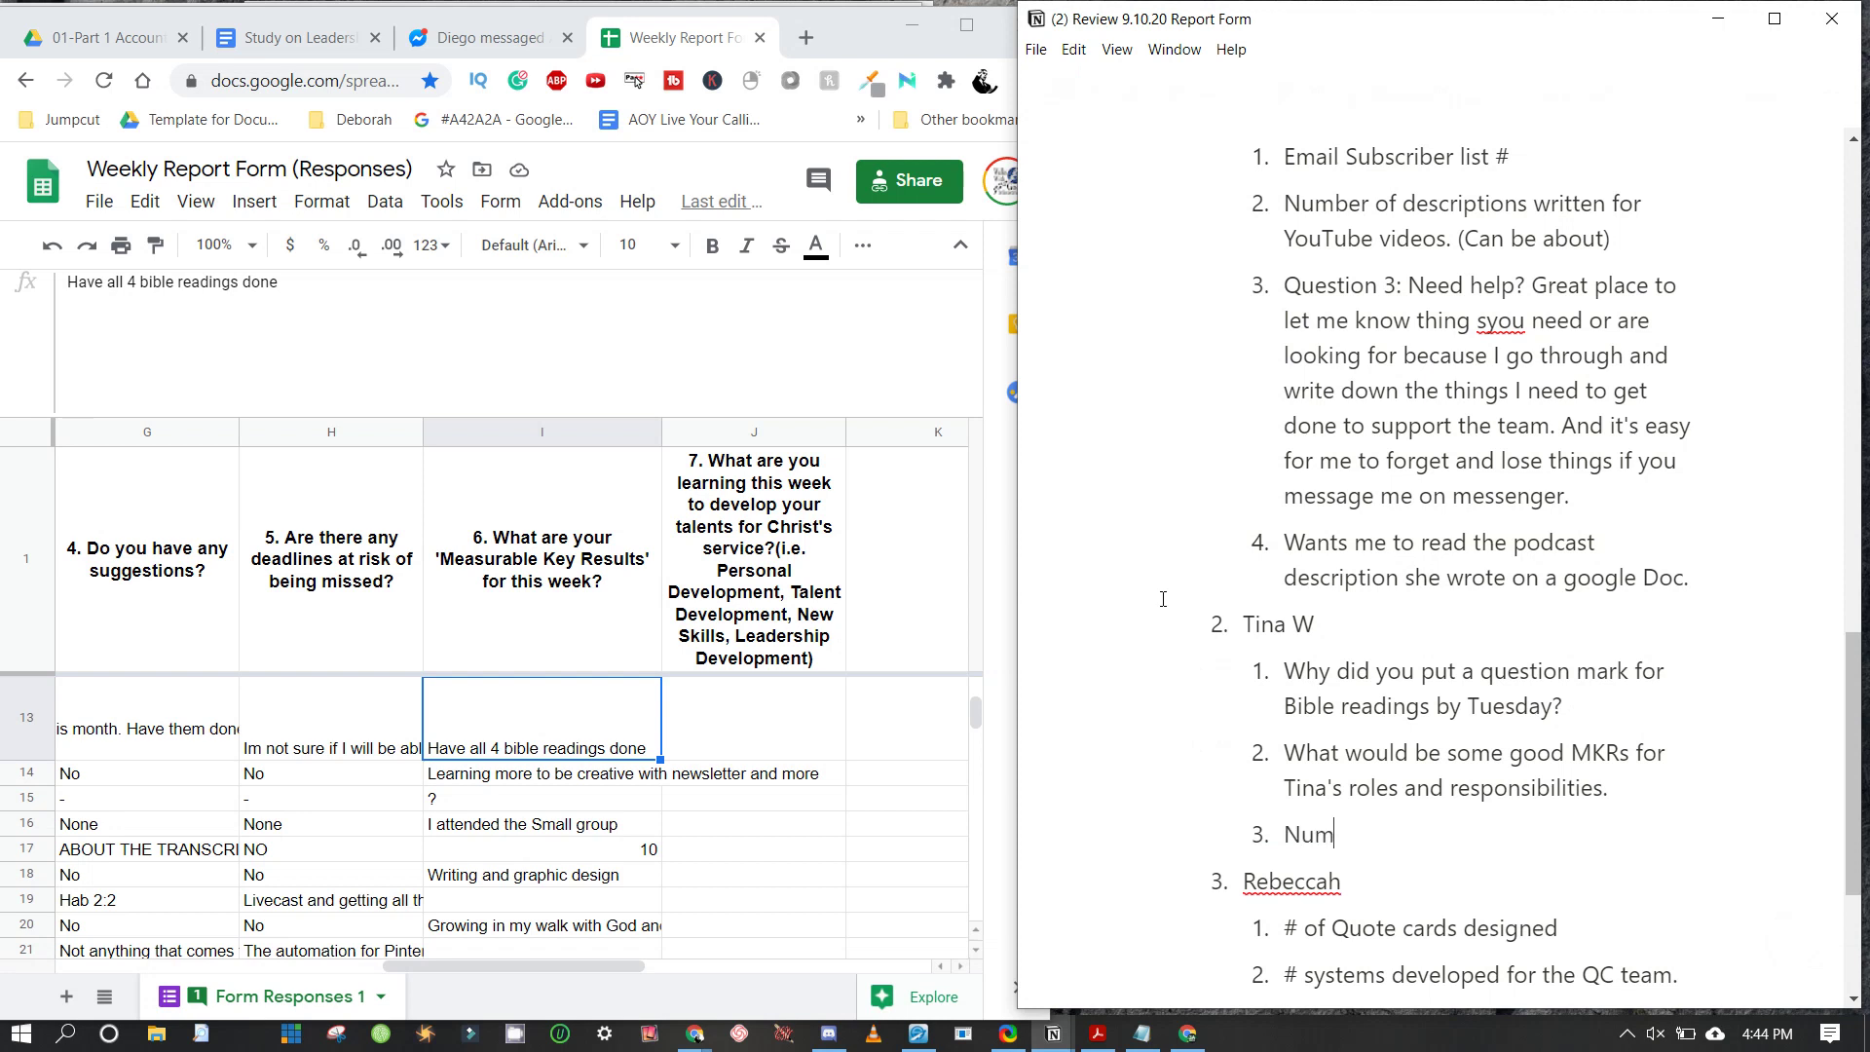
pyautogui.write('ber of placeholder s')
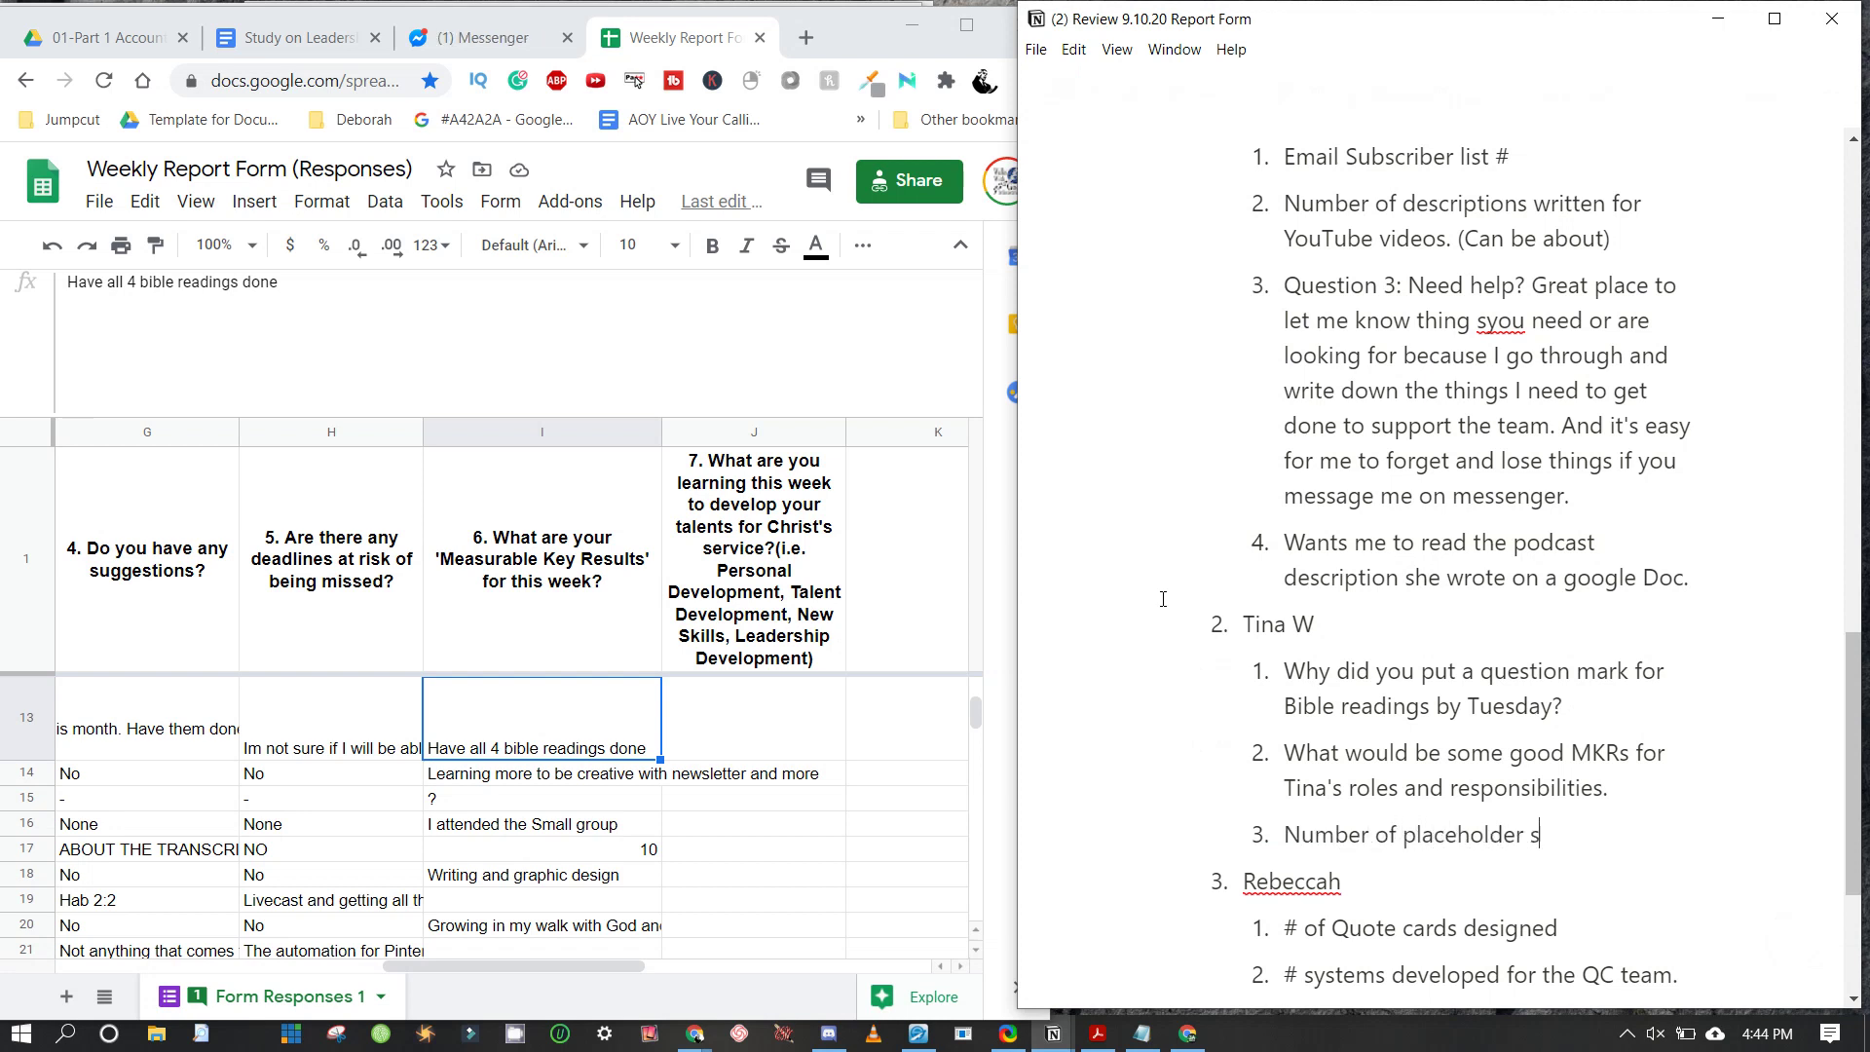
pyautogui.write('lides.')
pyautogui.press('Return')
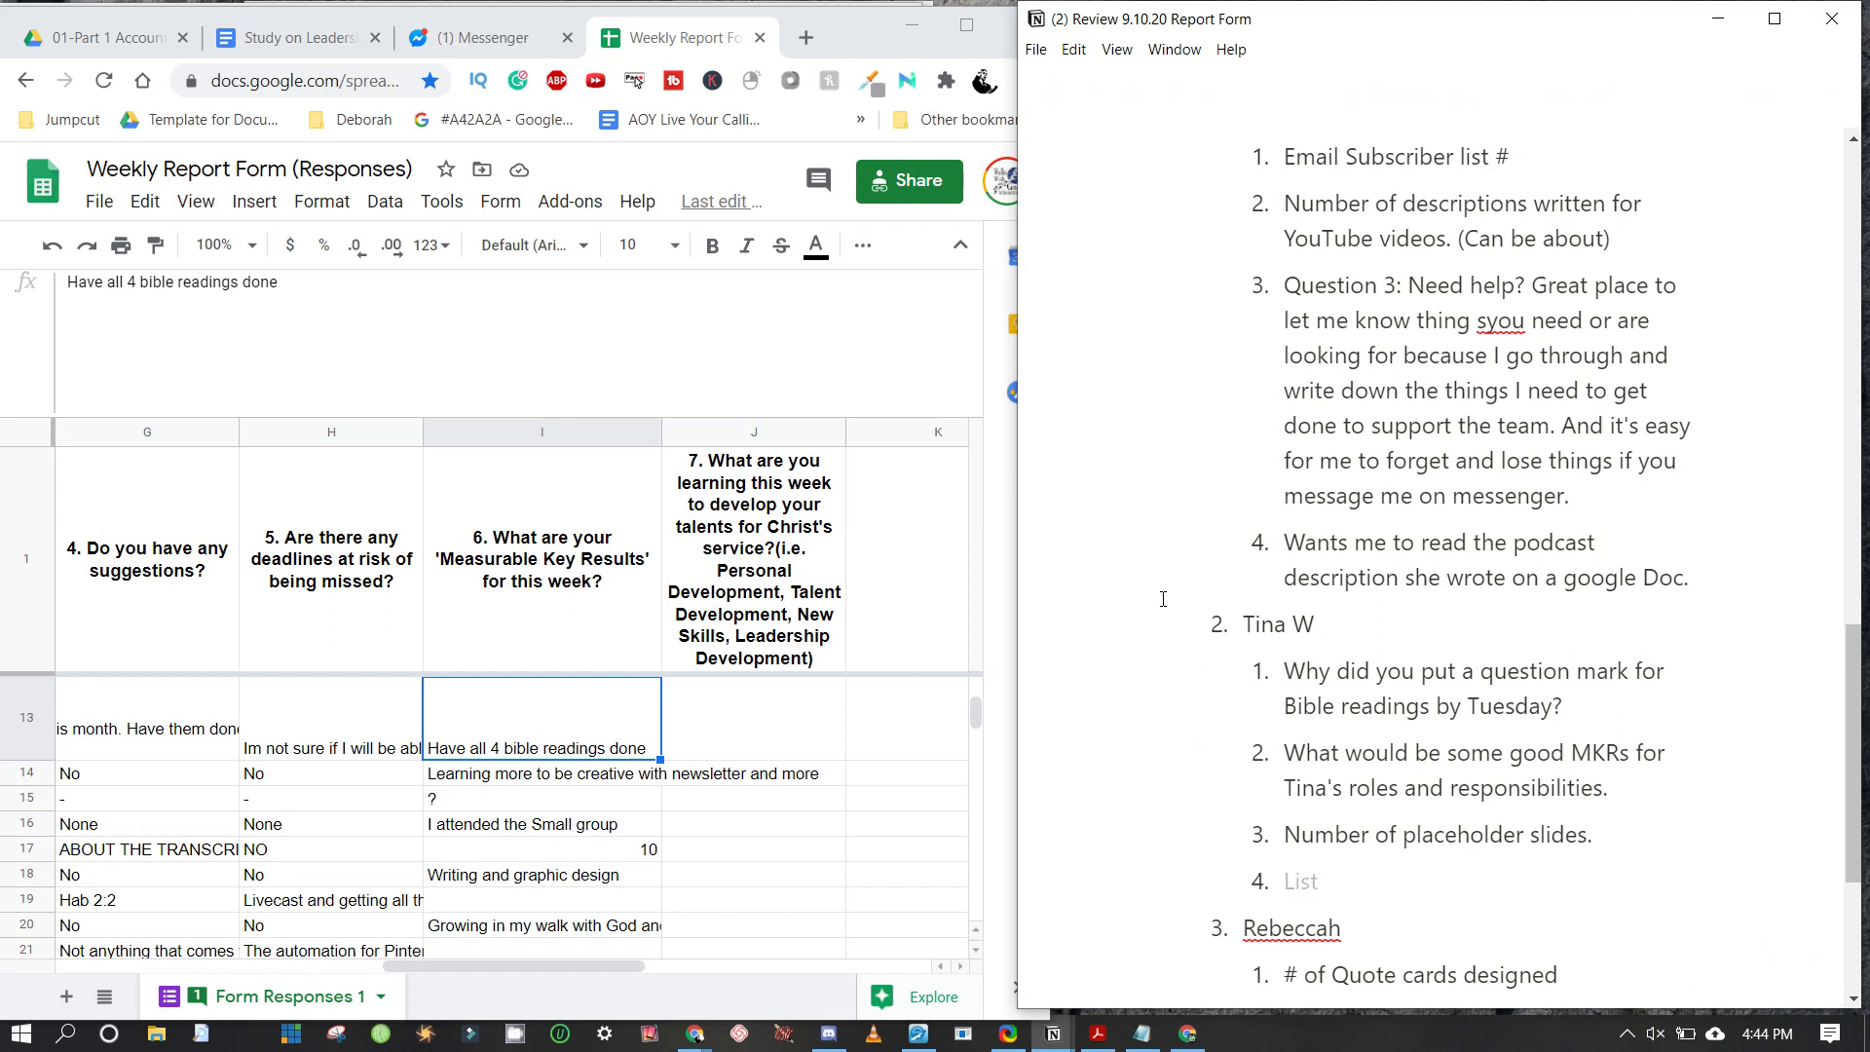
pyautogui.write('People attending the Smallg roup')
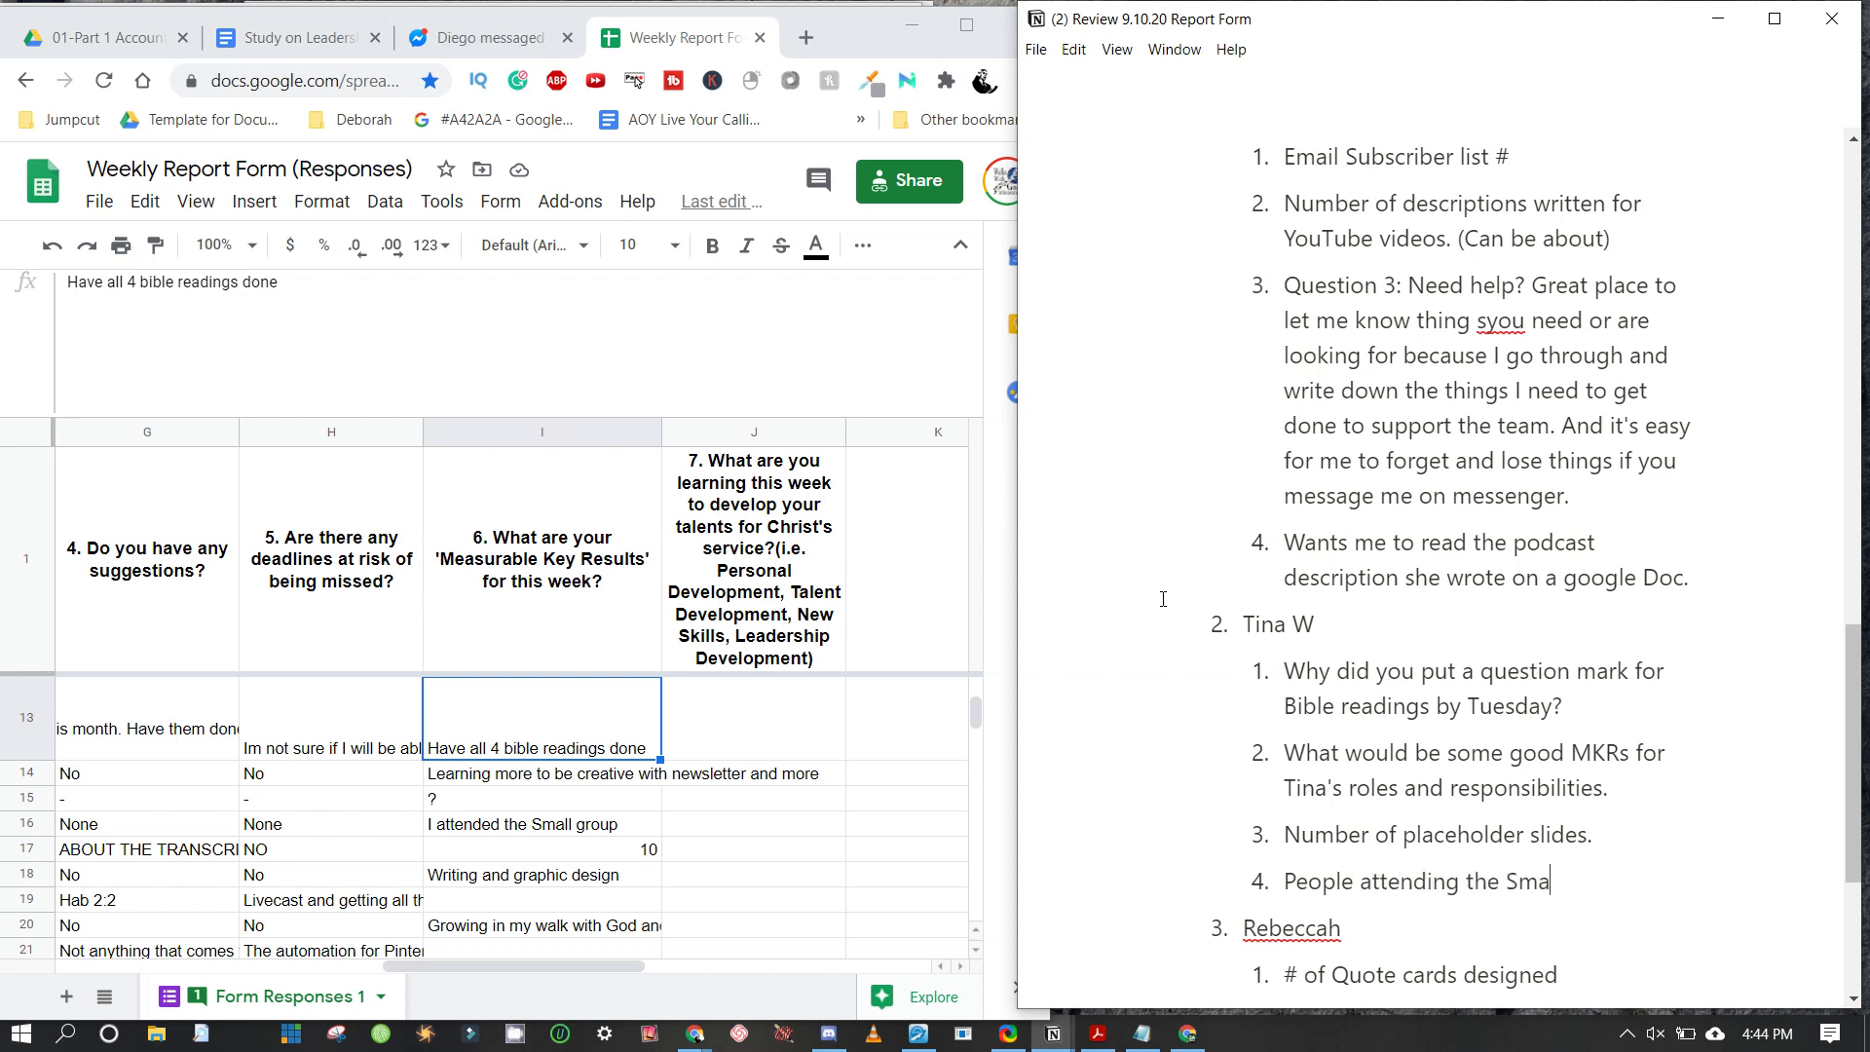
pyautogui.press('BackSpace')
pyautogui.press('BackSpace')
pyautogui.press('BackSpace')
pyautogui.press('BackSpace')
pyautogui.press('BackSpace')
pyautogui.press('BackSpace')
pyautogui.write('group')
pyautogui.scroll(-2, 1162, 598)
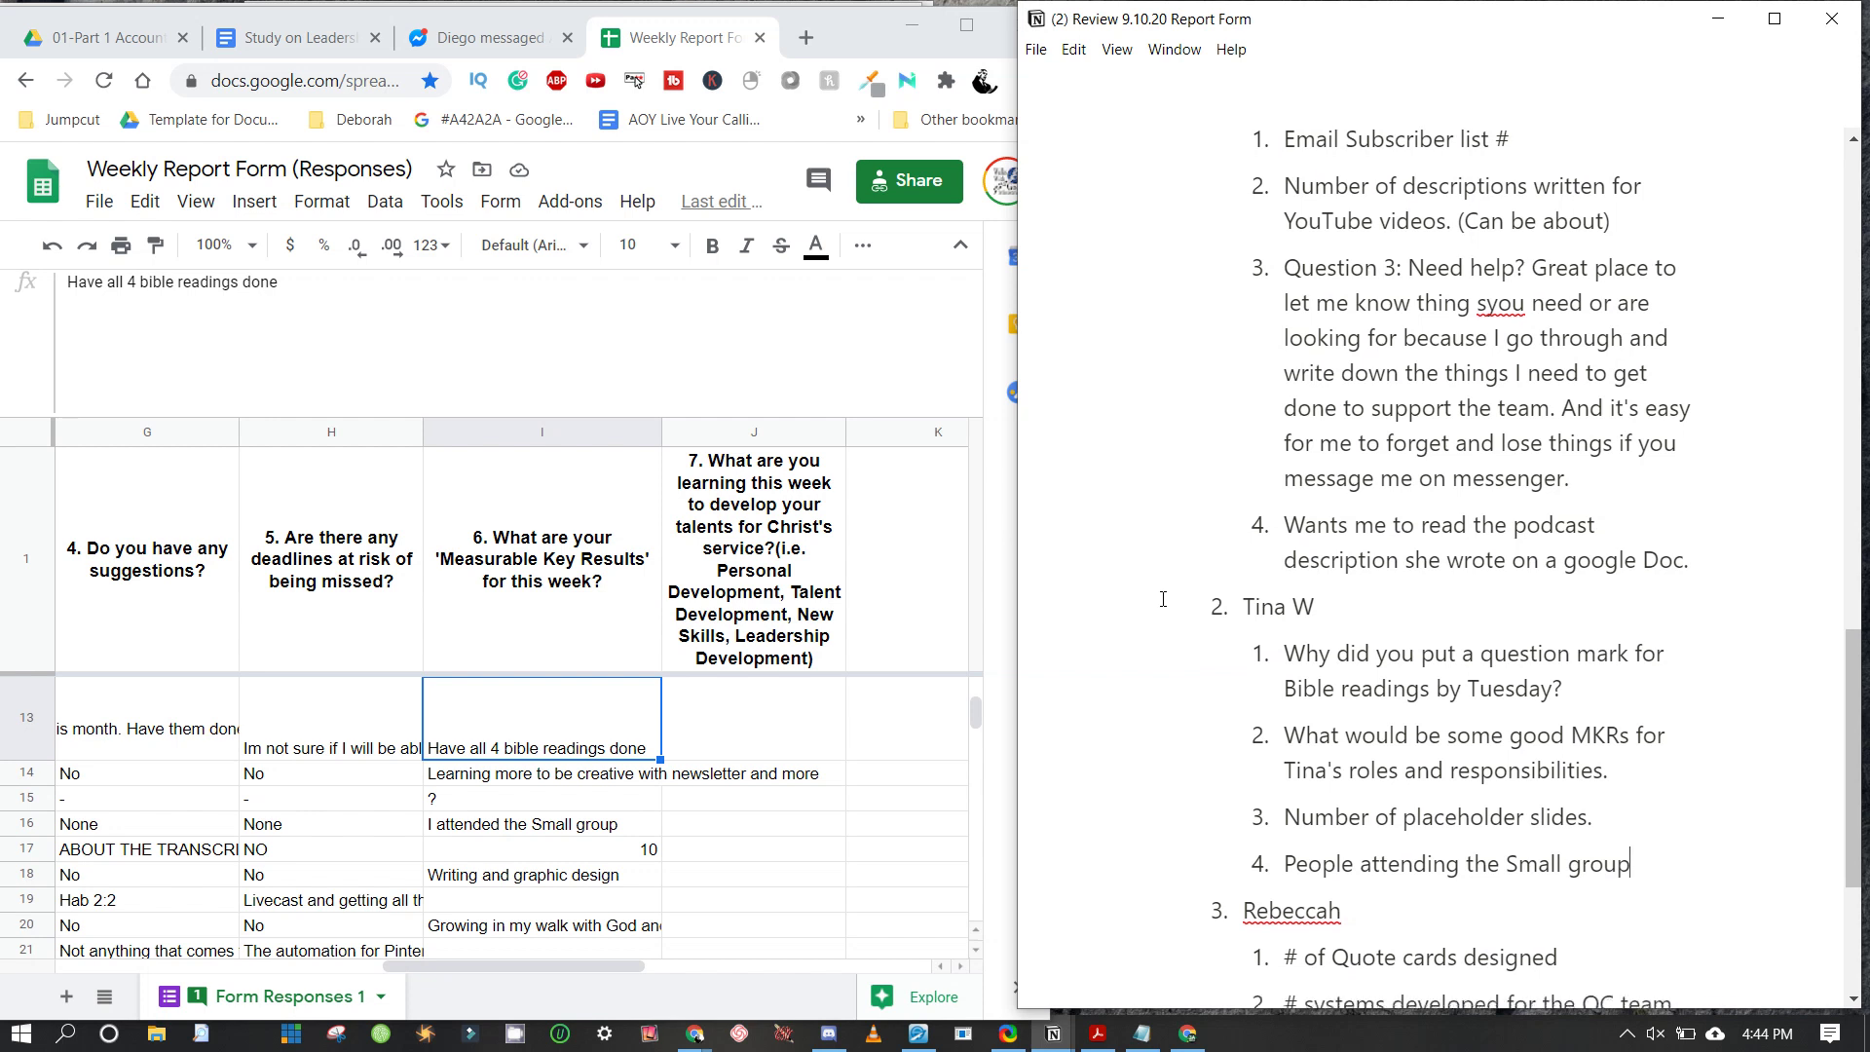
pyautogui.press('Return')
pyautogui.write('P')
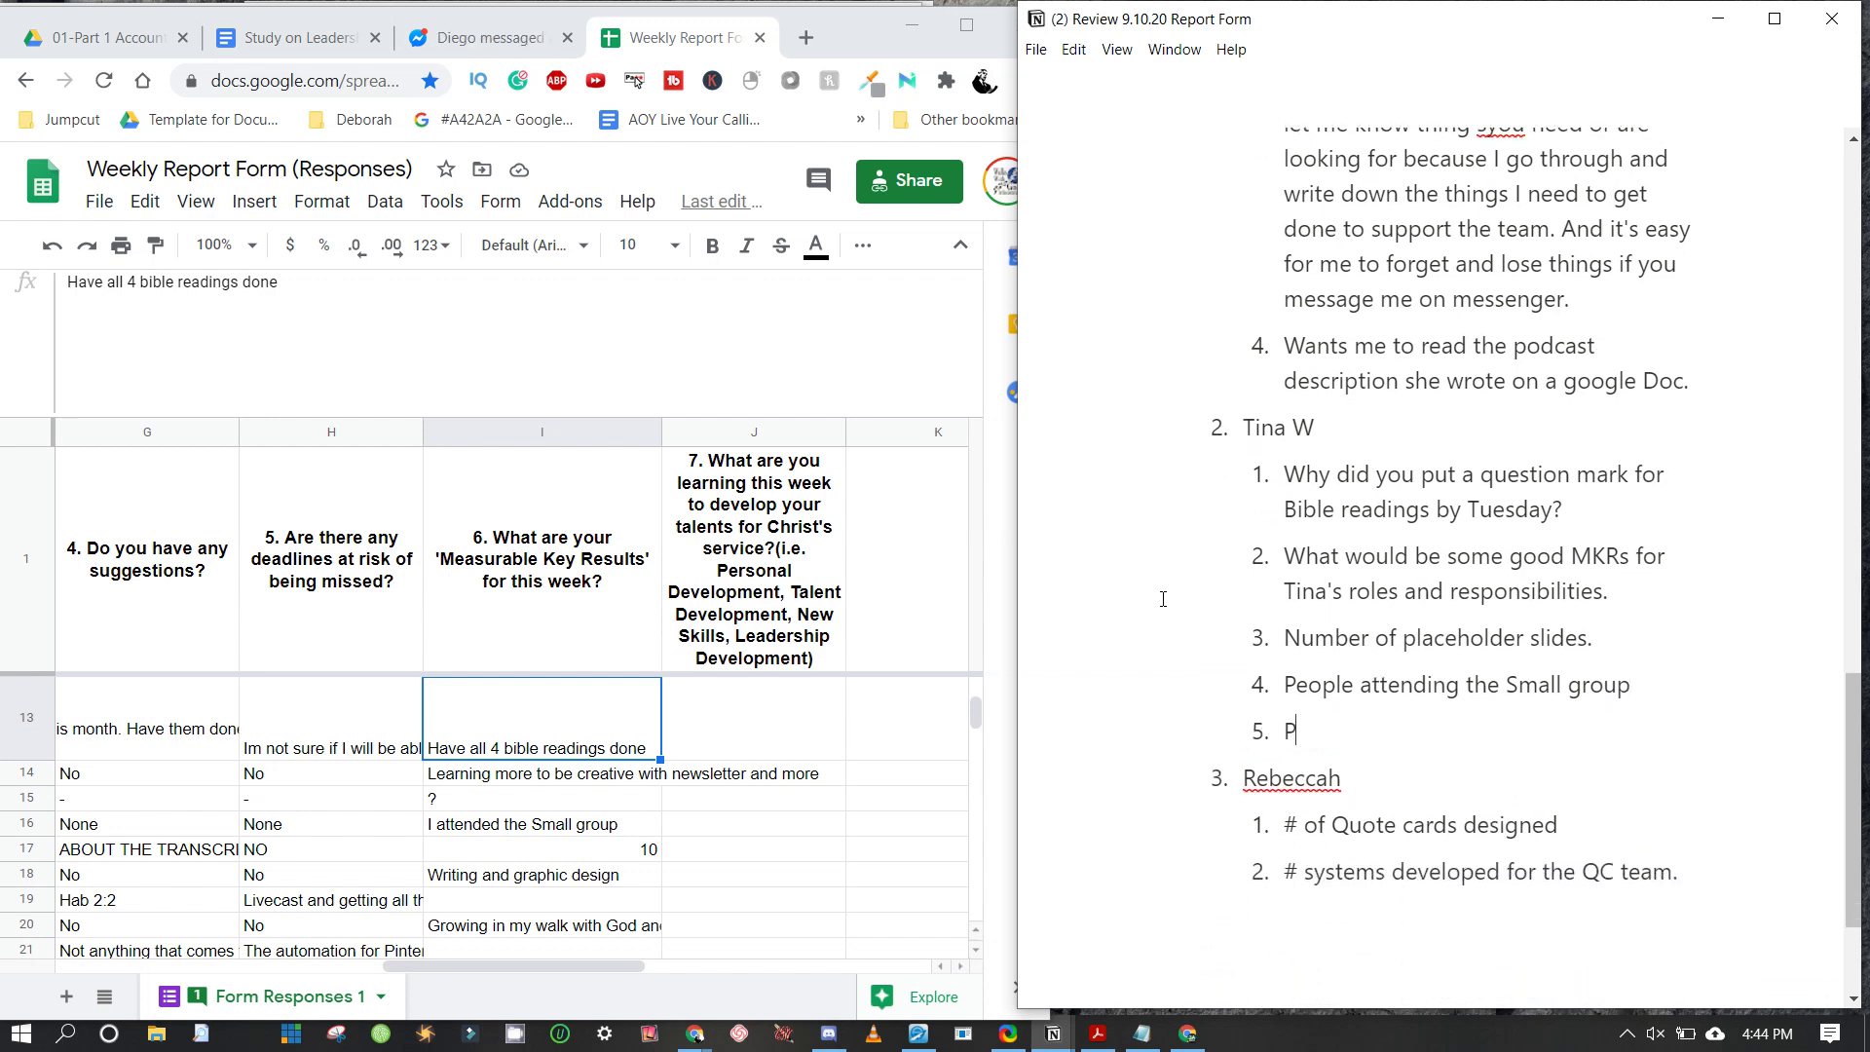
pyautogui.write('eople invited to the Squads')
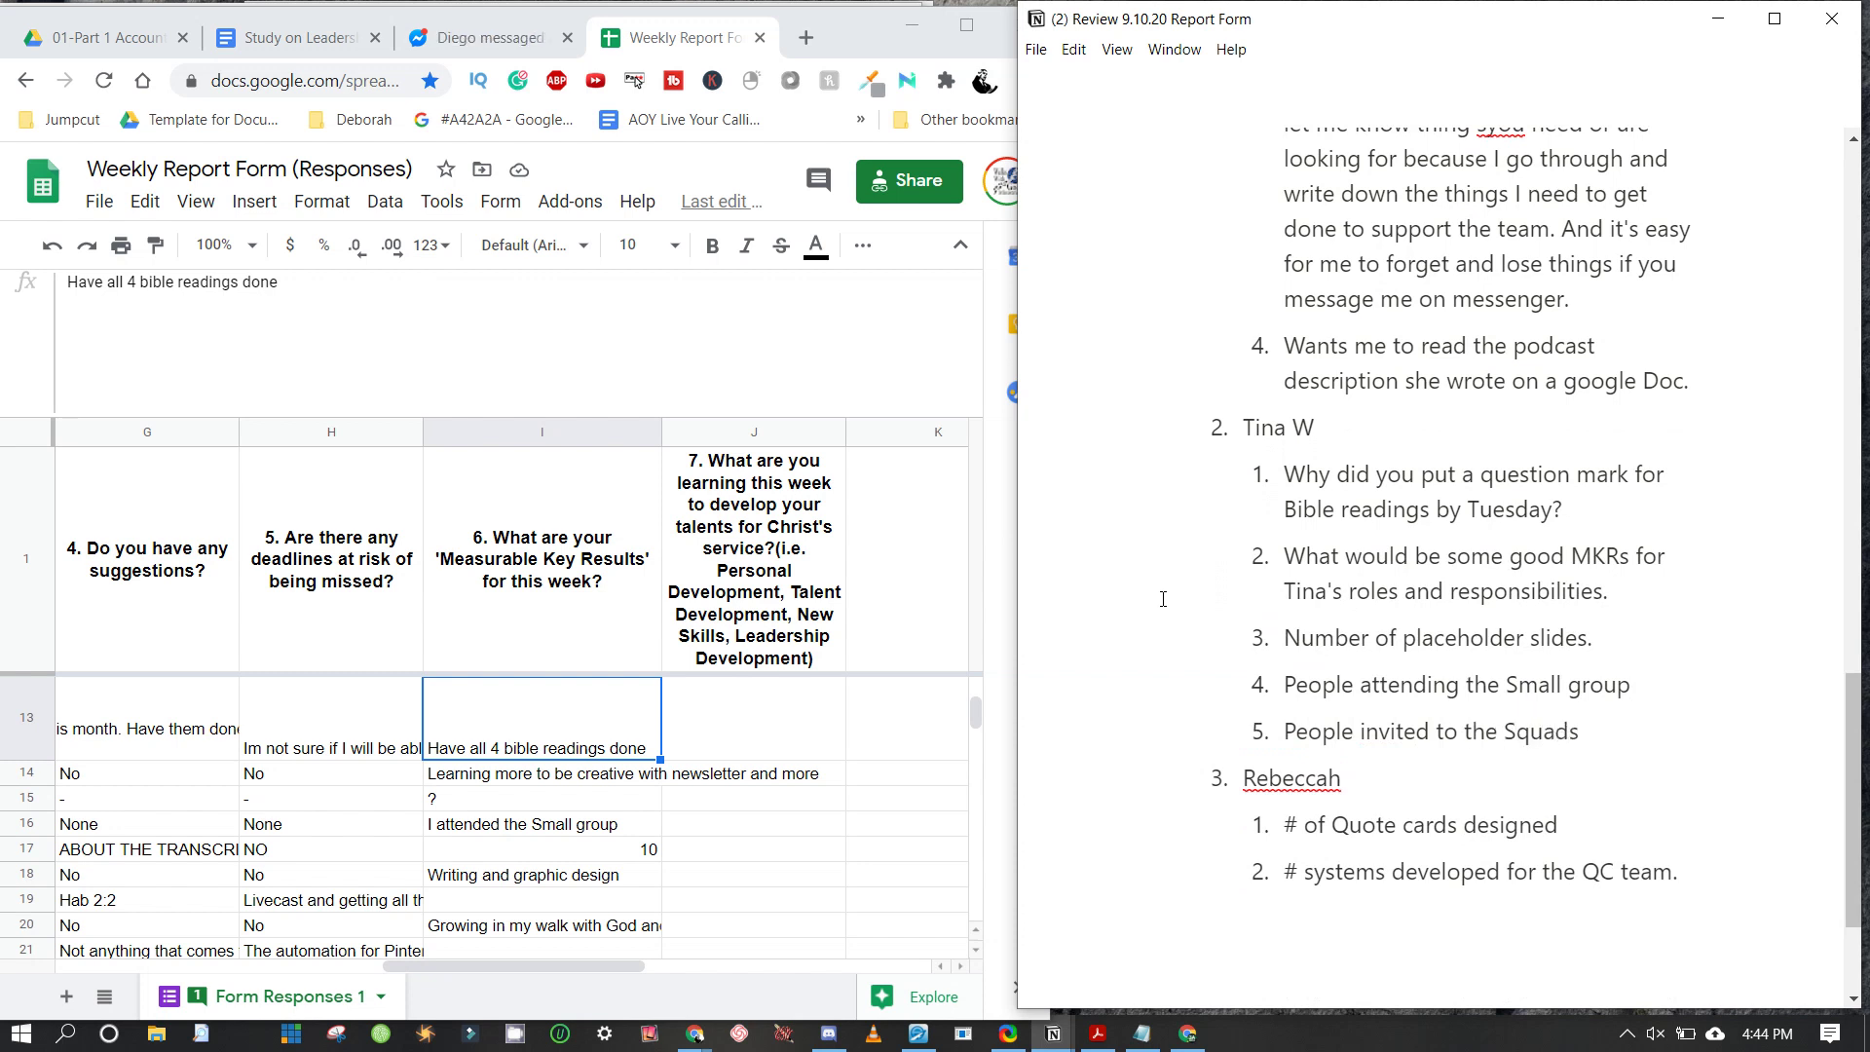
pyautogui.write('.')
pyautogui.press('BackSpace')
pyautogui.write('#')
# Step: Bring the response spreadsheet forward and open the previous respondent's accomplishments cell in row 12
pyautogui.click(292, 597)
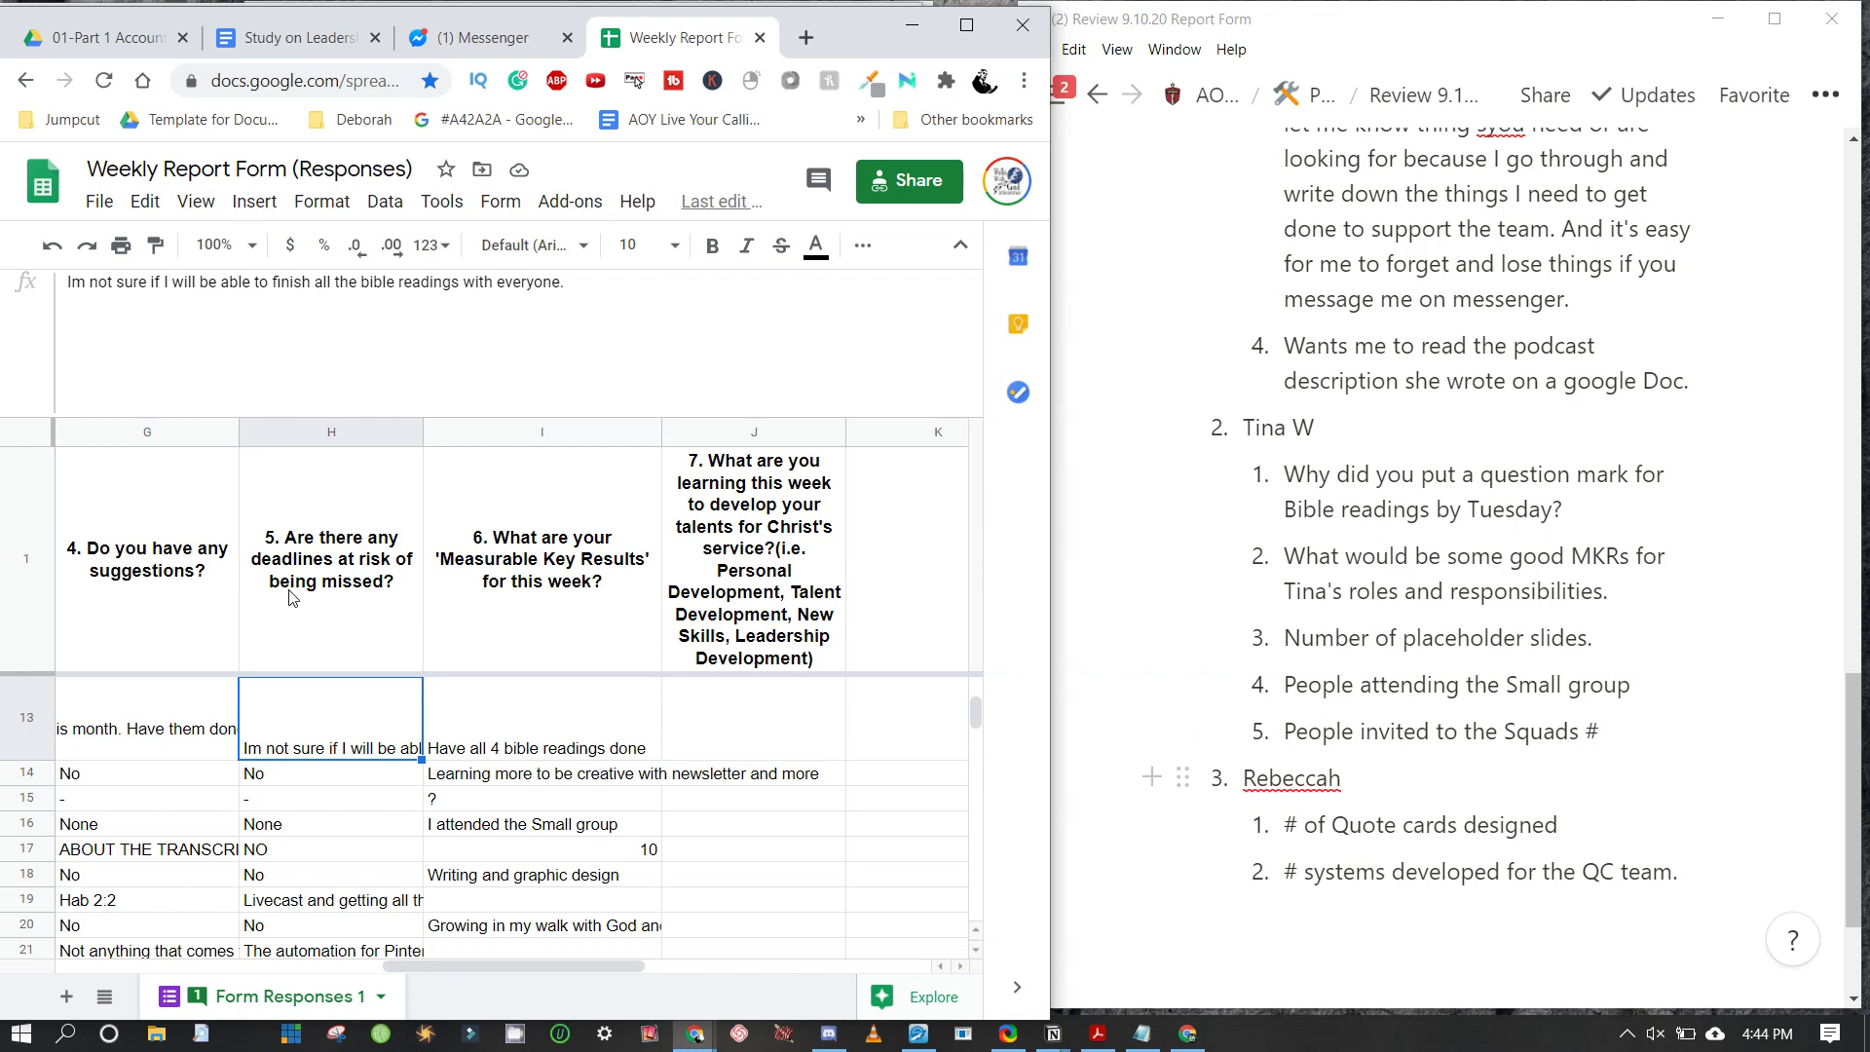
pyautogui.press('Left')
pyautogui.press('Left')
pyautogui.press('Left')
pyautogui.press('Left')
pyautogui.press('Left')
pyautogui.press('Left')
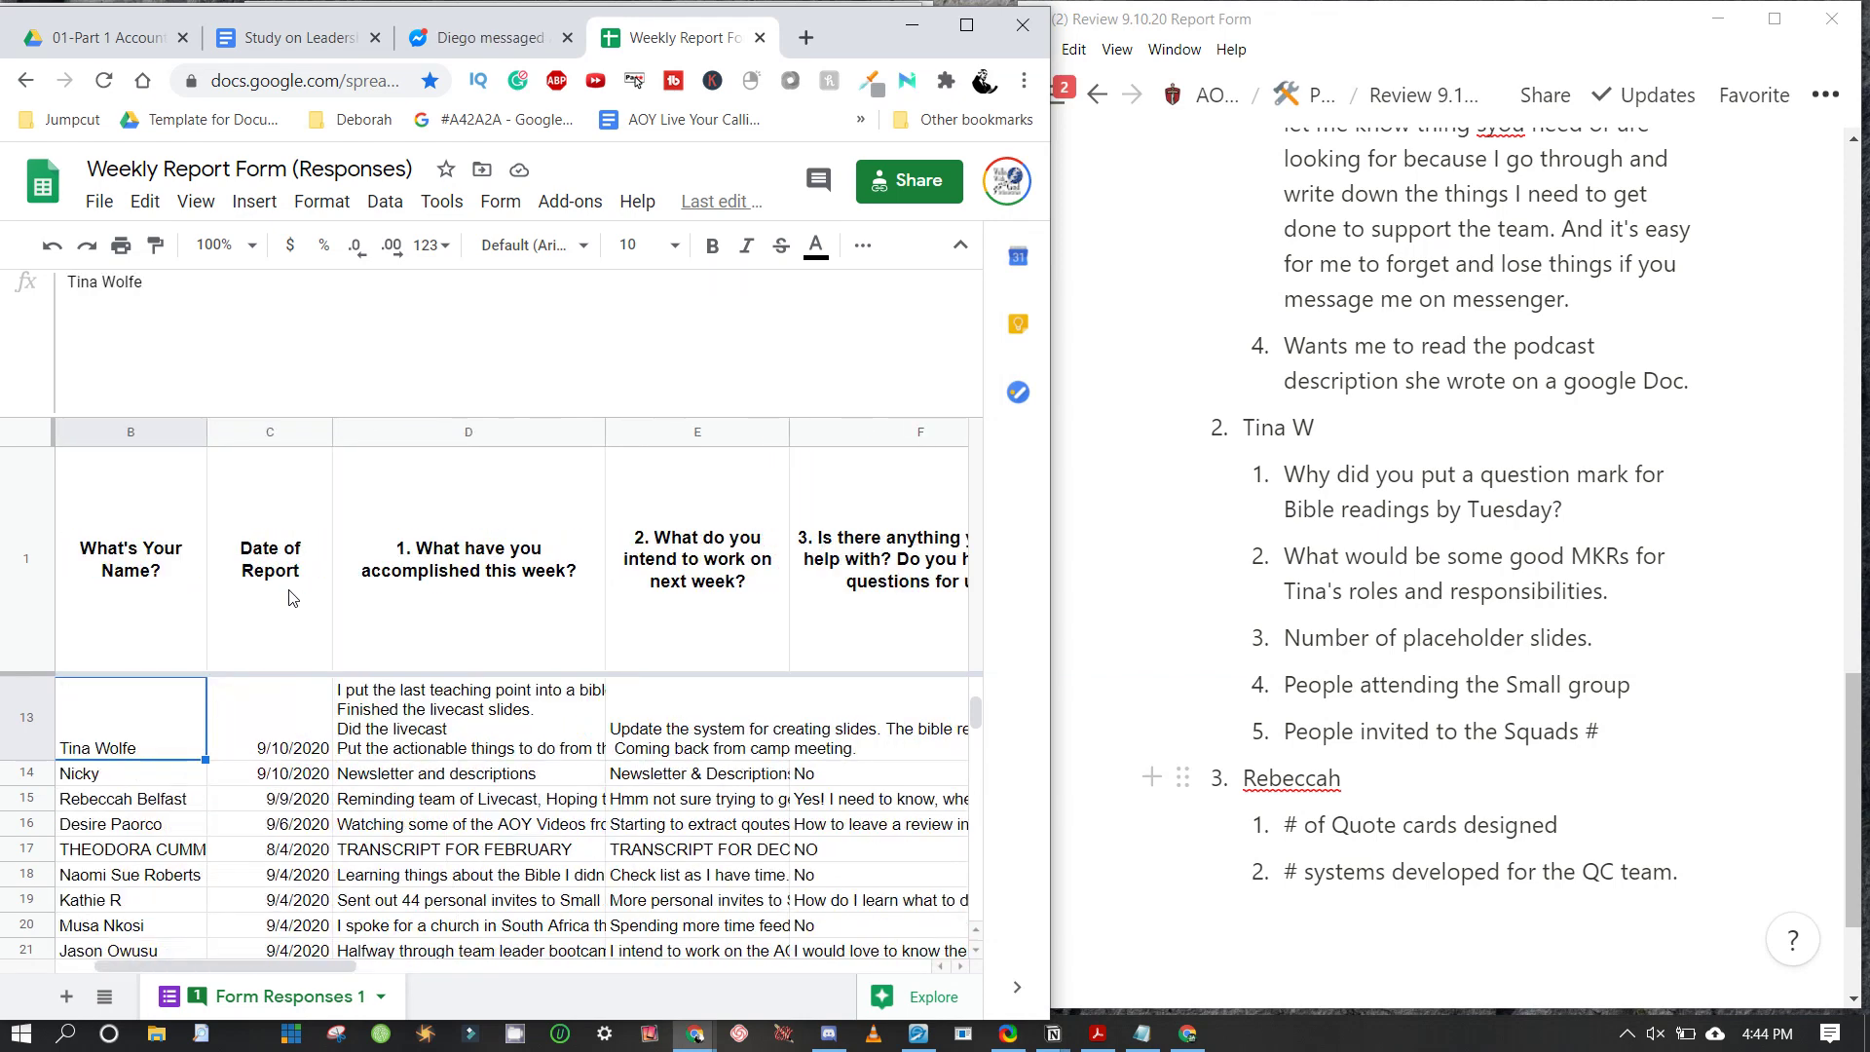
pyautogui.press('Left')
pyautogui.press('Right')
pyautogui.press('Up')
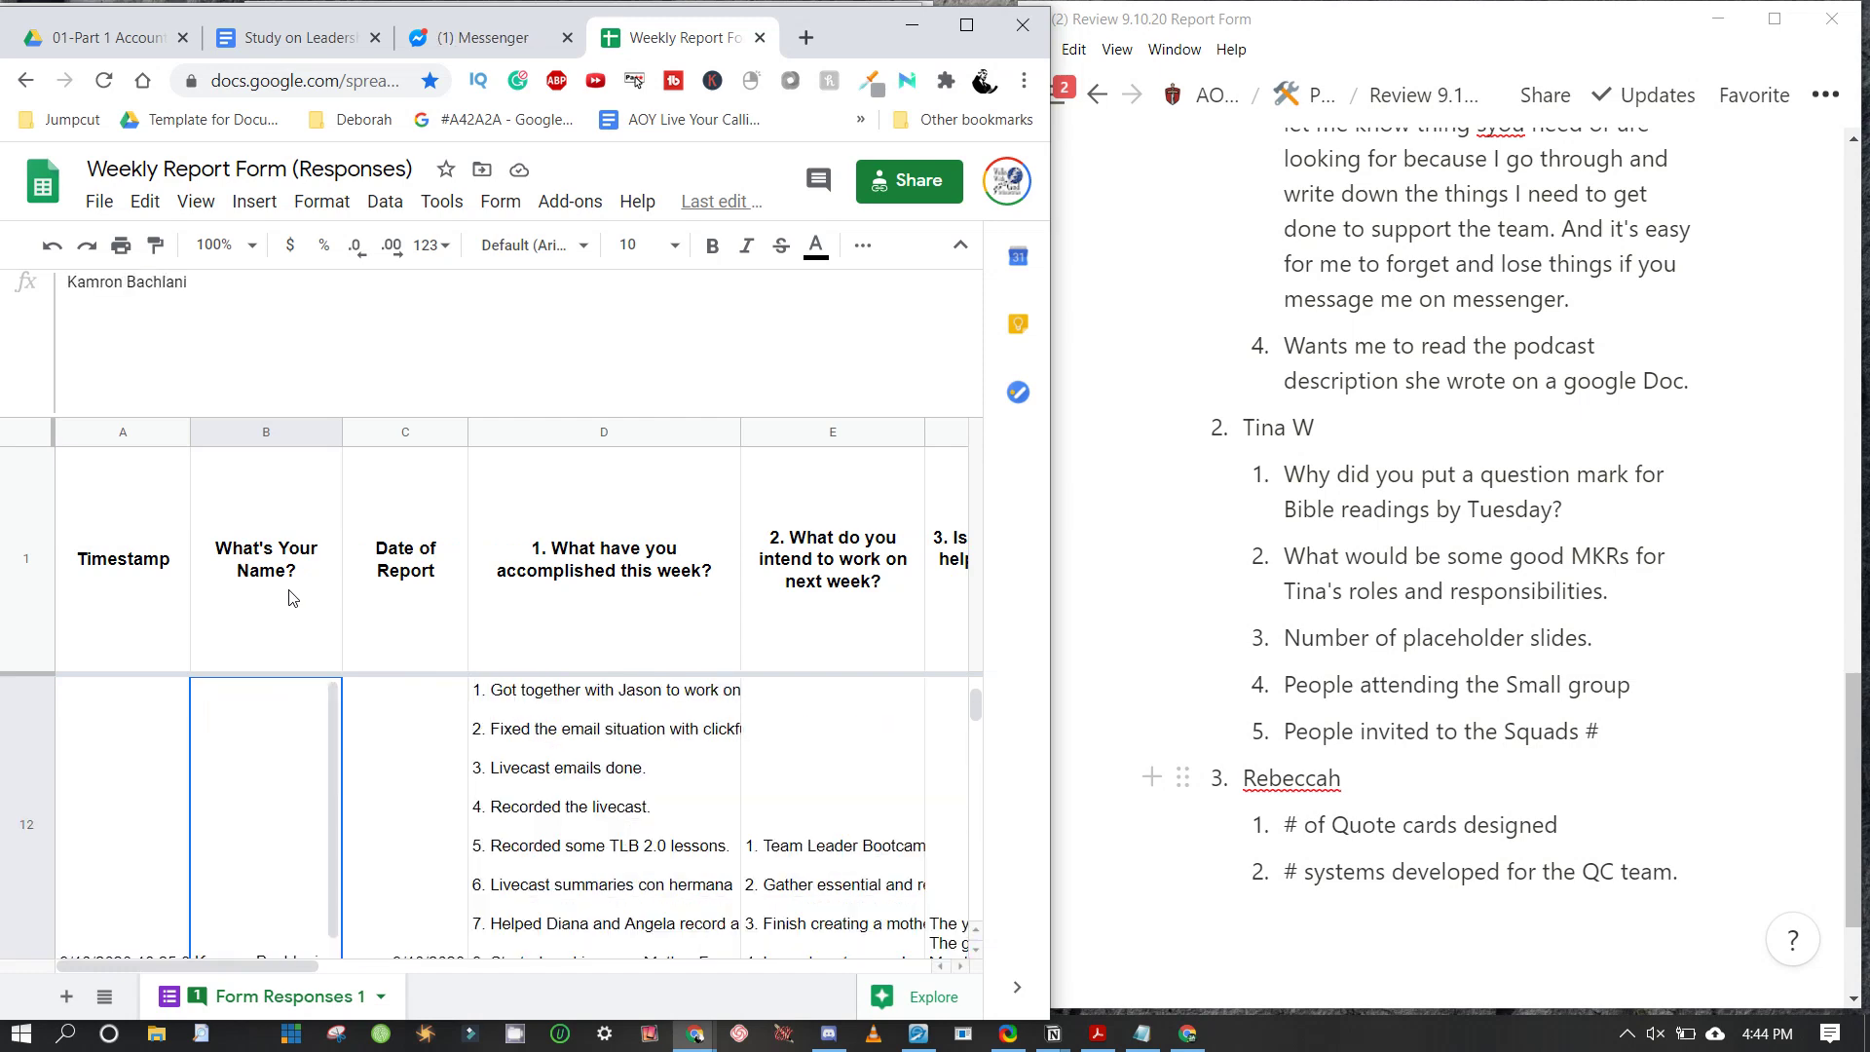
pyautogui.press('Right')
pyautogui.press('Right')
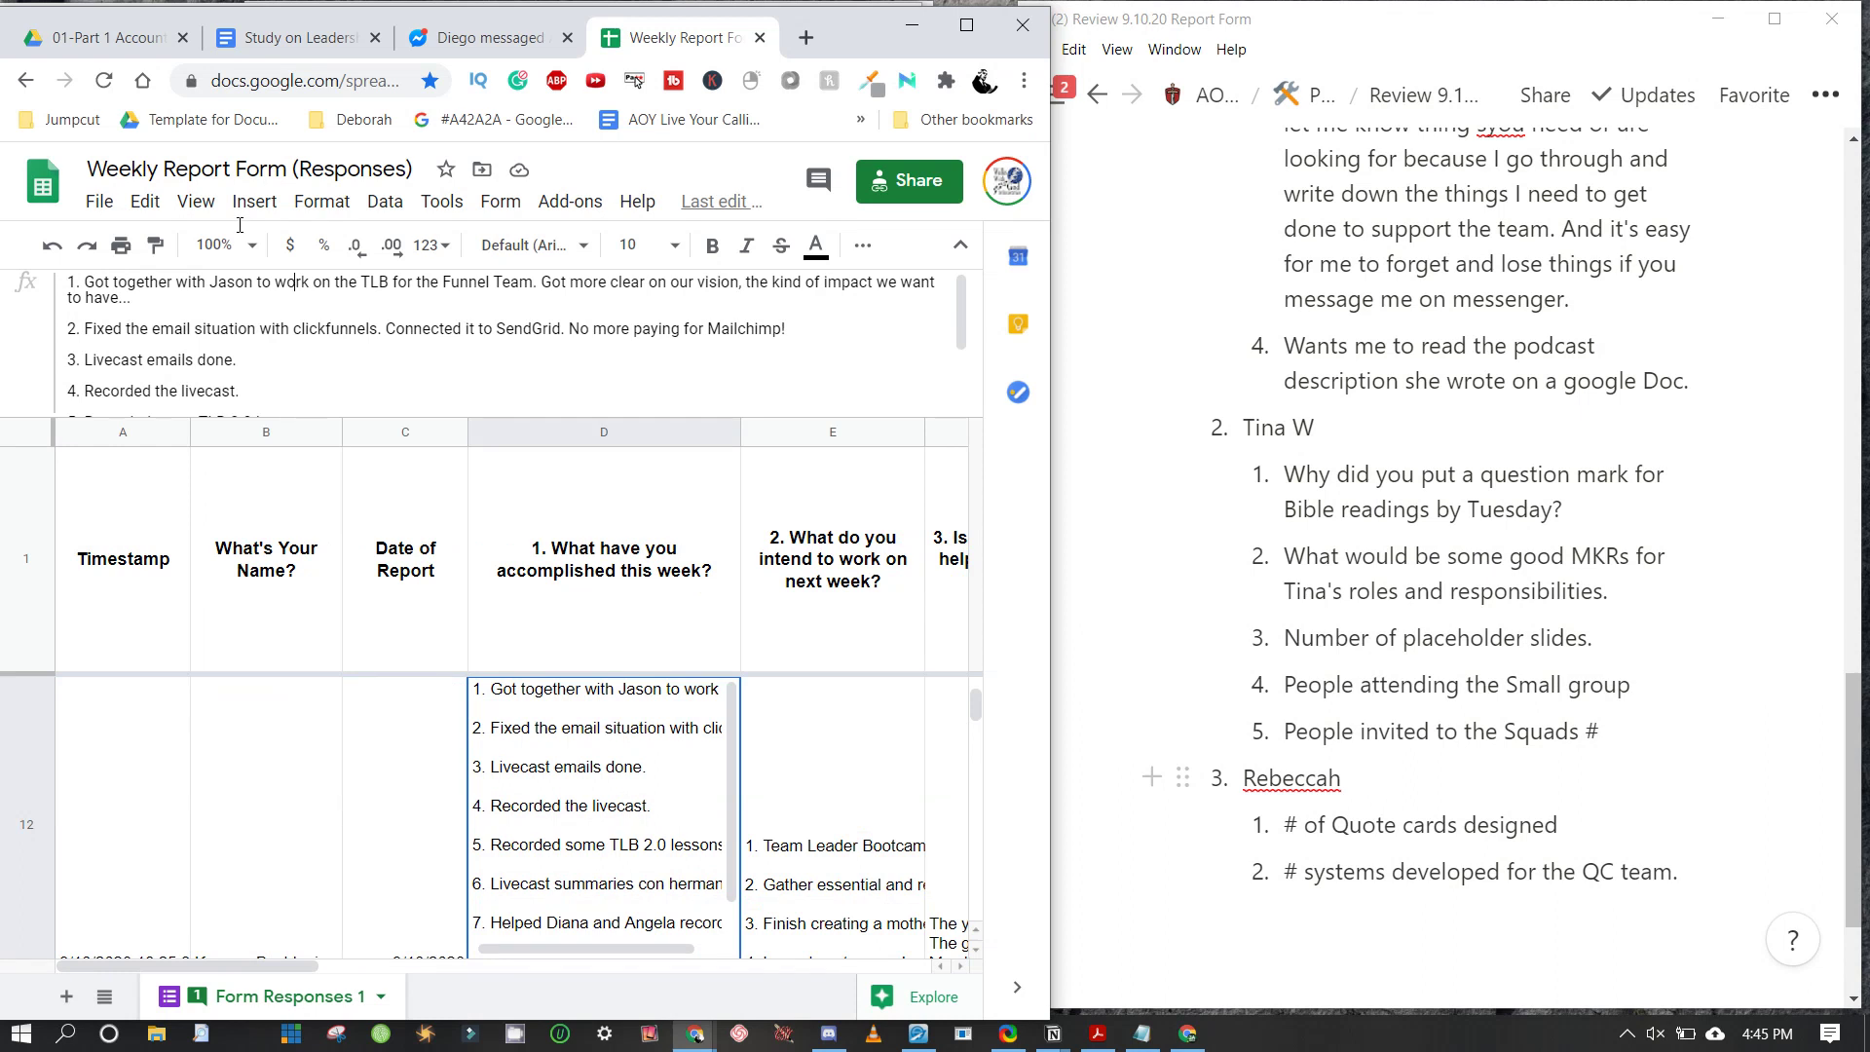
pyautogui.hotkey('shift', 'Down')
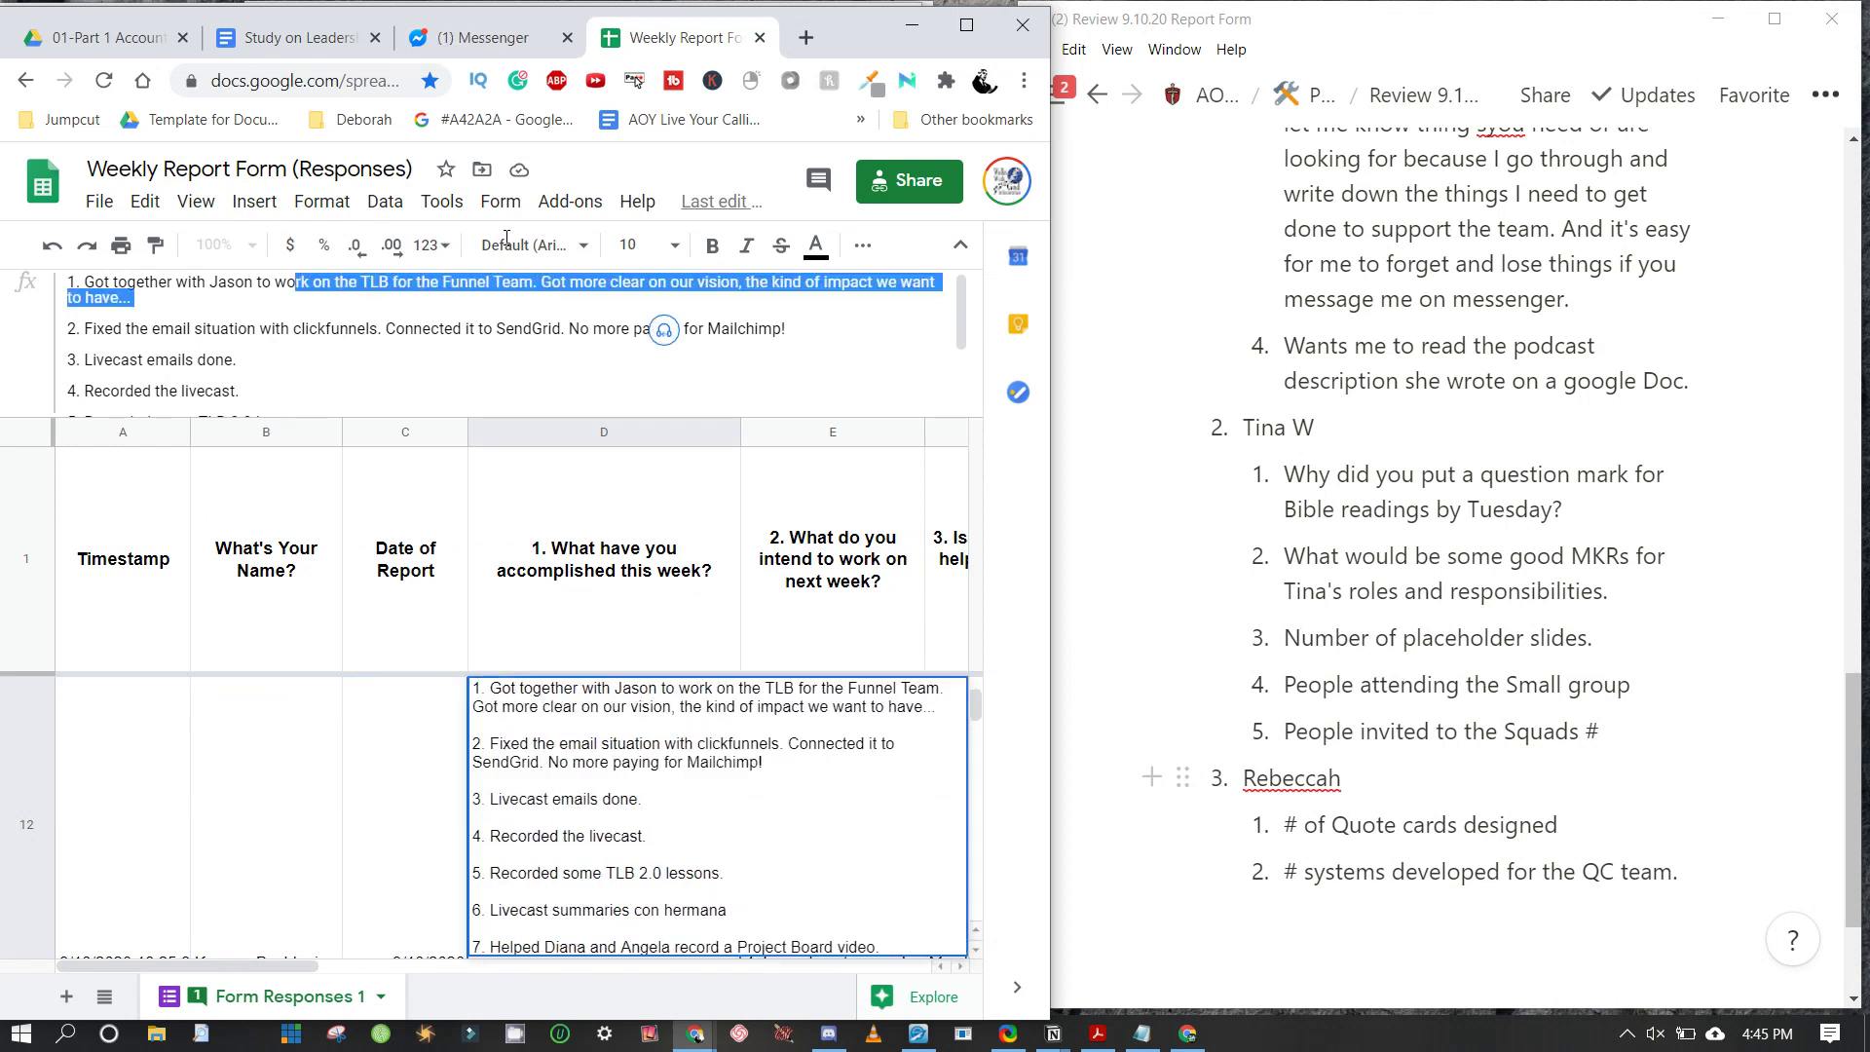
pyautogui.press('Right')
# Step: Highlight phrases of the accomplishments, including the email fix line, while reading them
pyautogui.moveTo(597, 281); pyautogui.dragTo(814, 282)
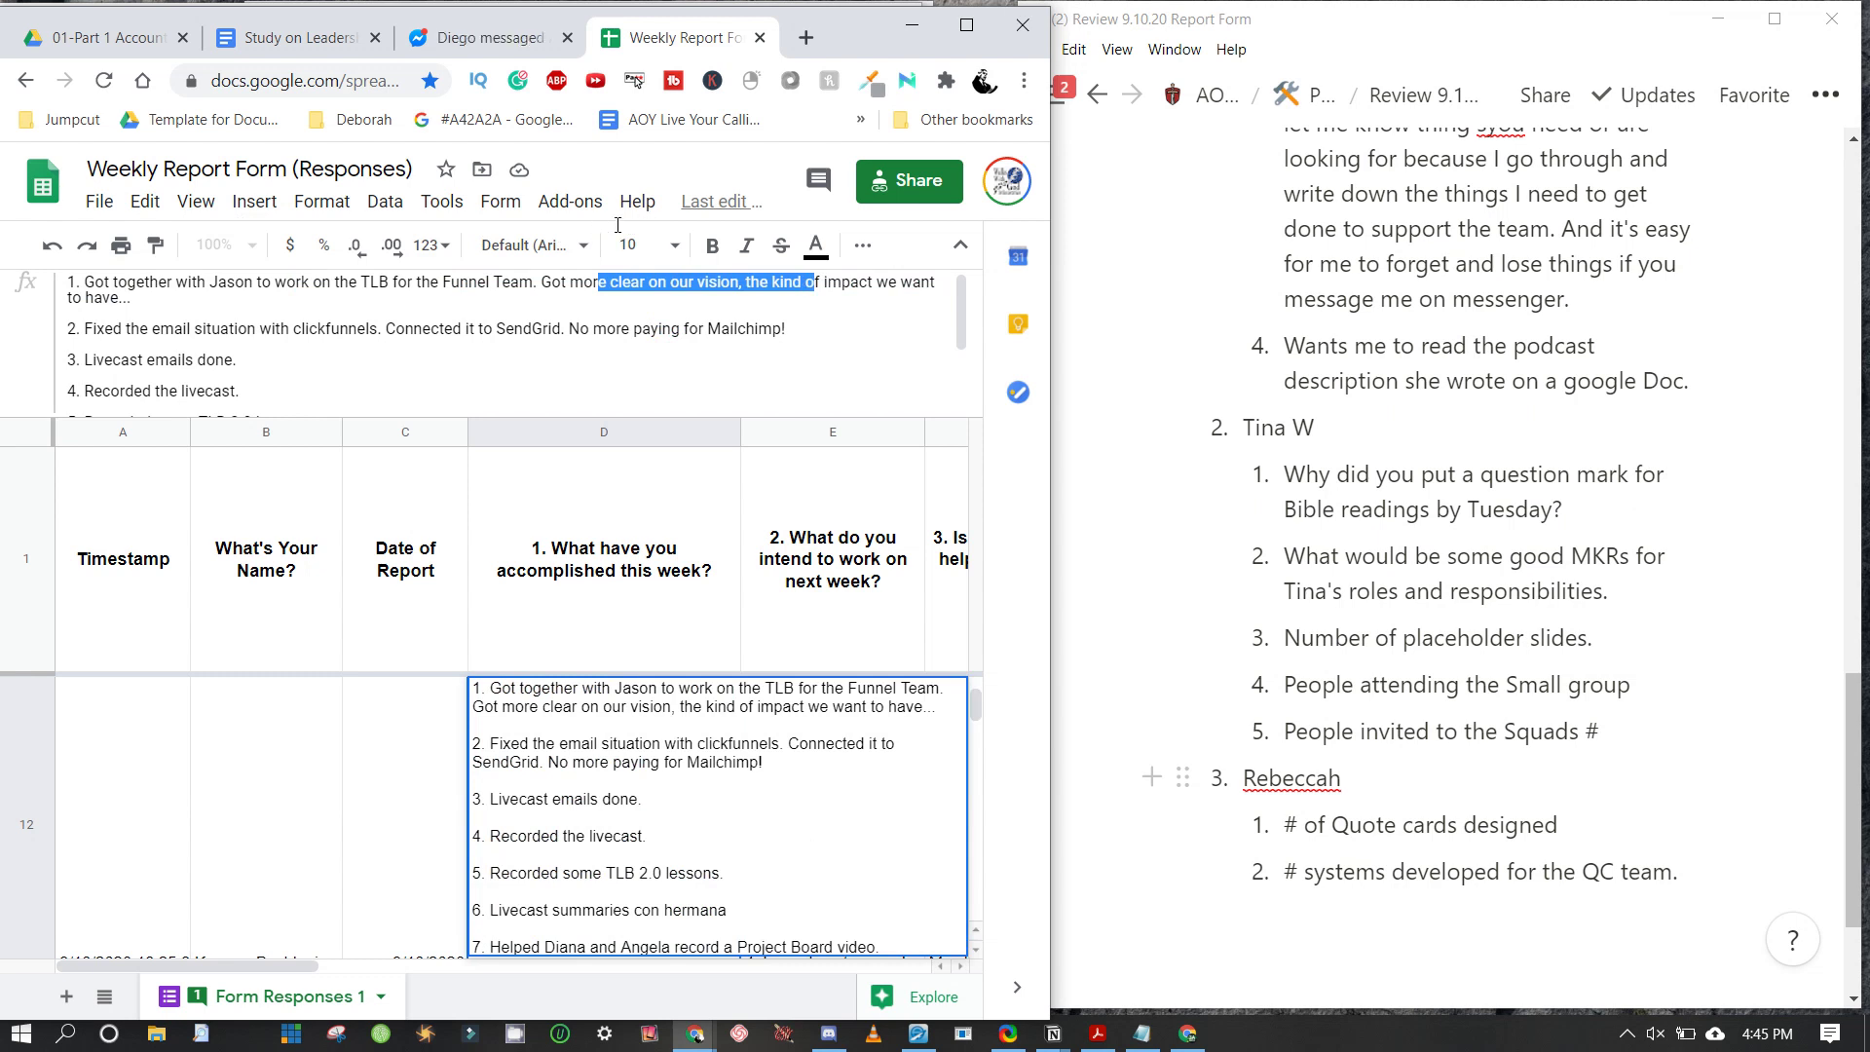
pyautogui.moveTo(161, 328); pyautogui.dragTo(568, 328)
pyautogui.click(568, 328)
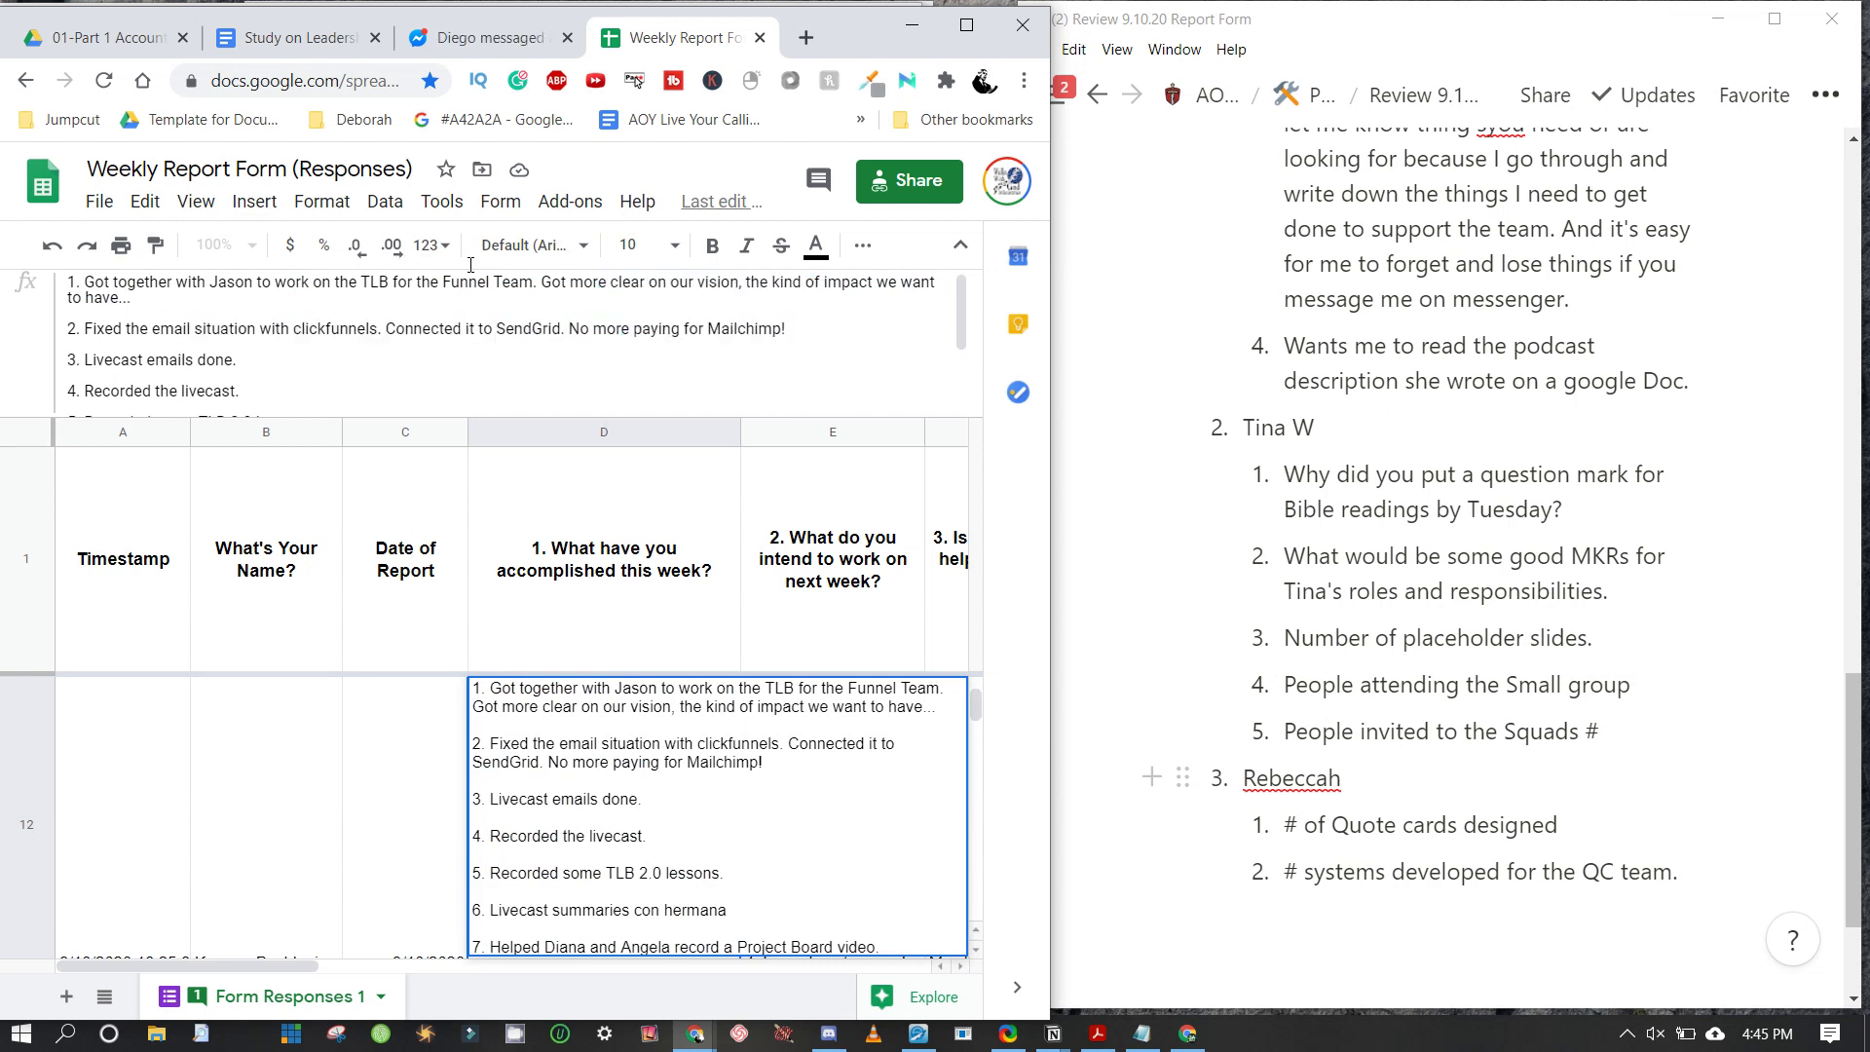
pyautogui.moveTo(421, 328); pyautogui.dragTo(747, 328)
pyautogui.click(746, 328)
# Step: Add the team member's name as the third entry, above the quote-cards member, with an empty nested sub-item
pyautogui.click(1558, 825)
pyautogui.press('Return')
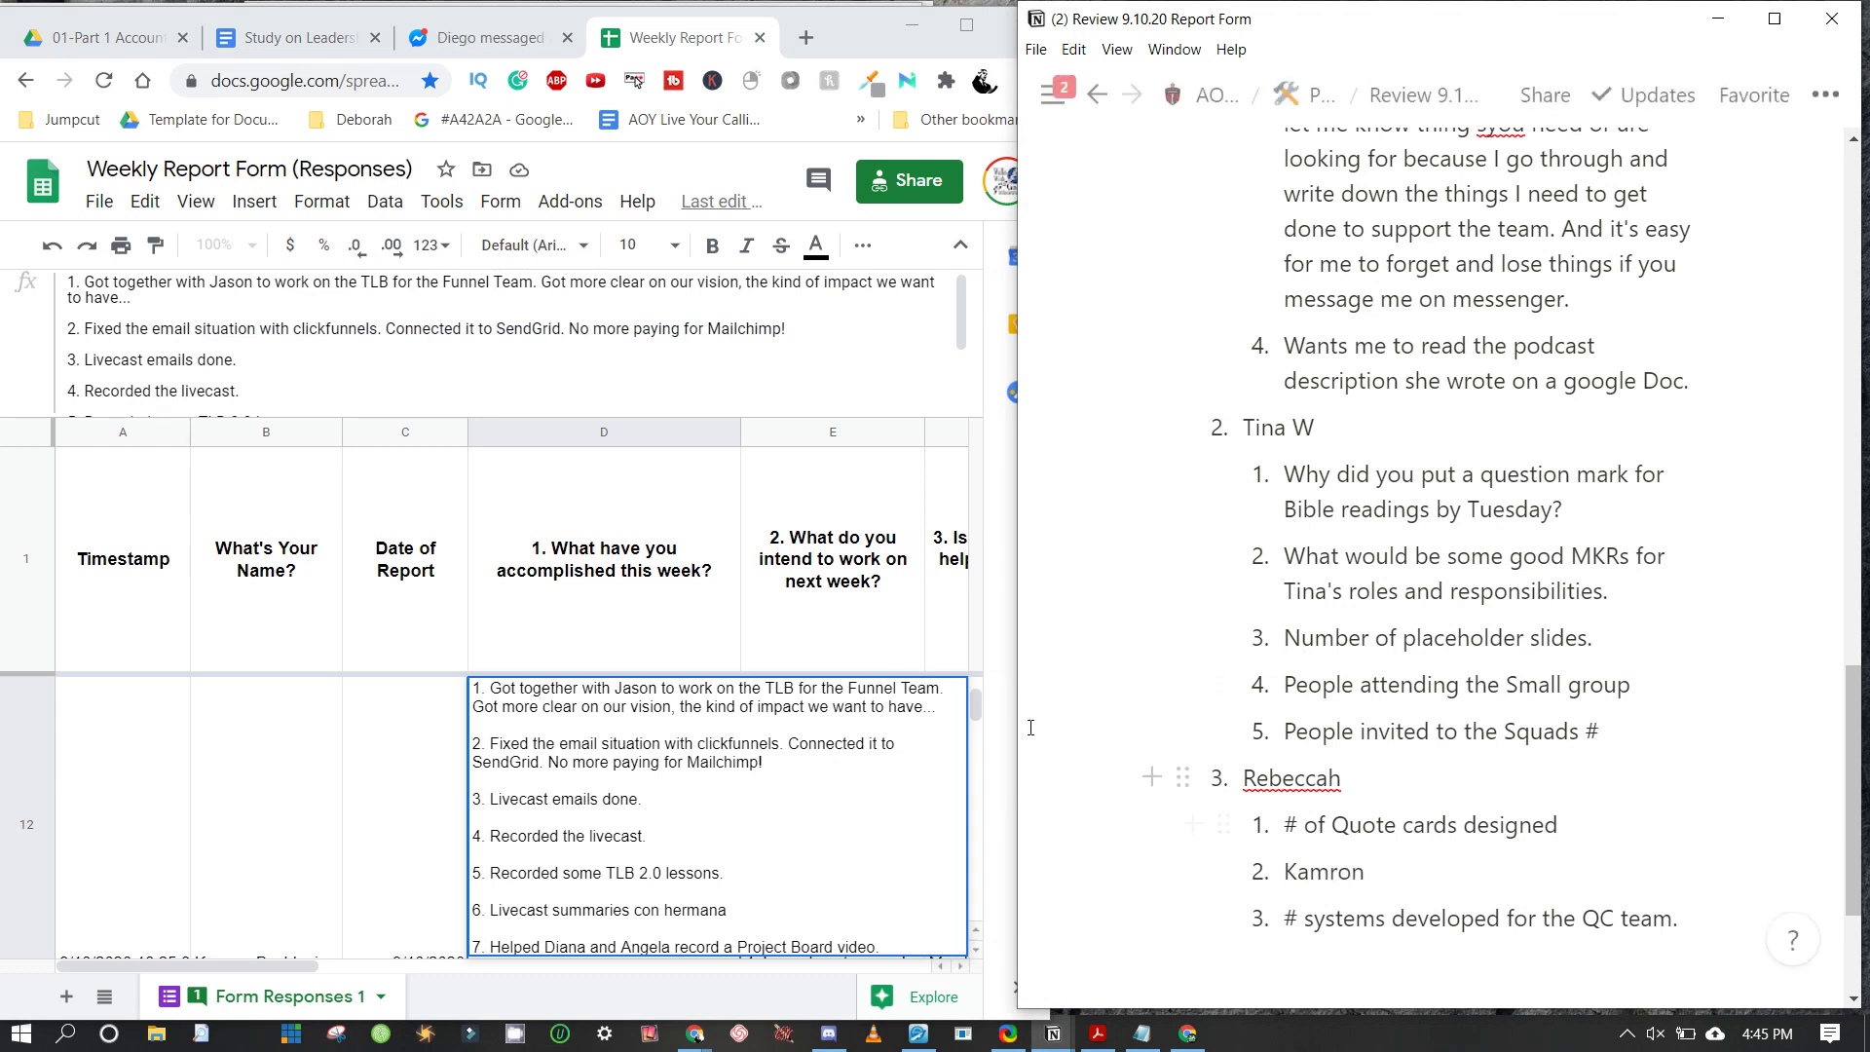
pyautogui.moveTo(1222, 869); pyautogui.dragTo(974, 608)
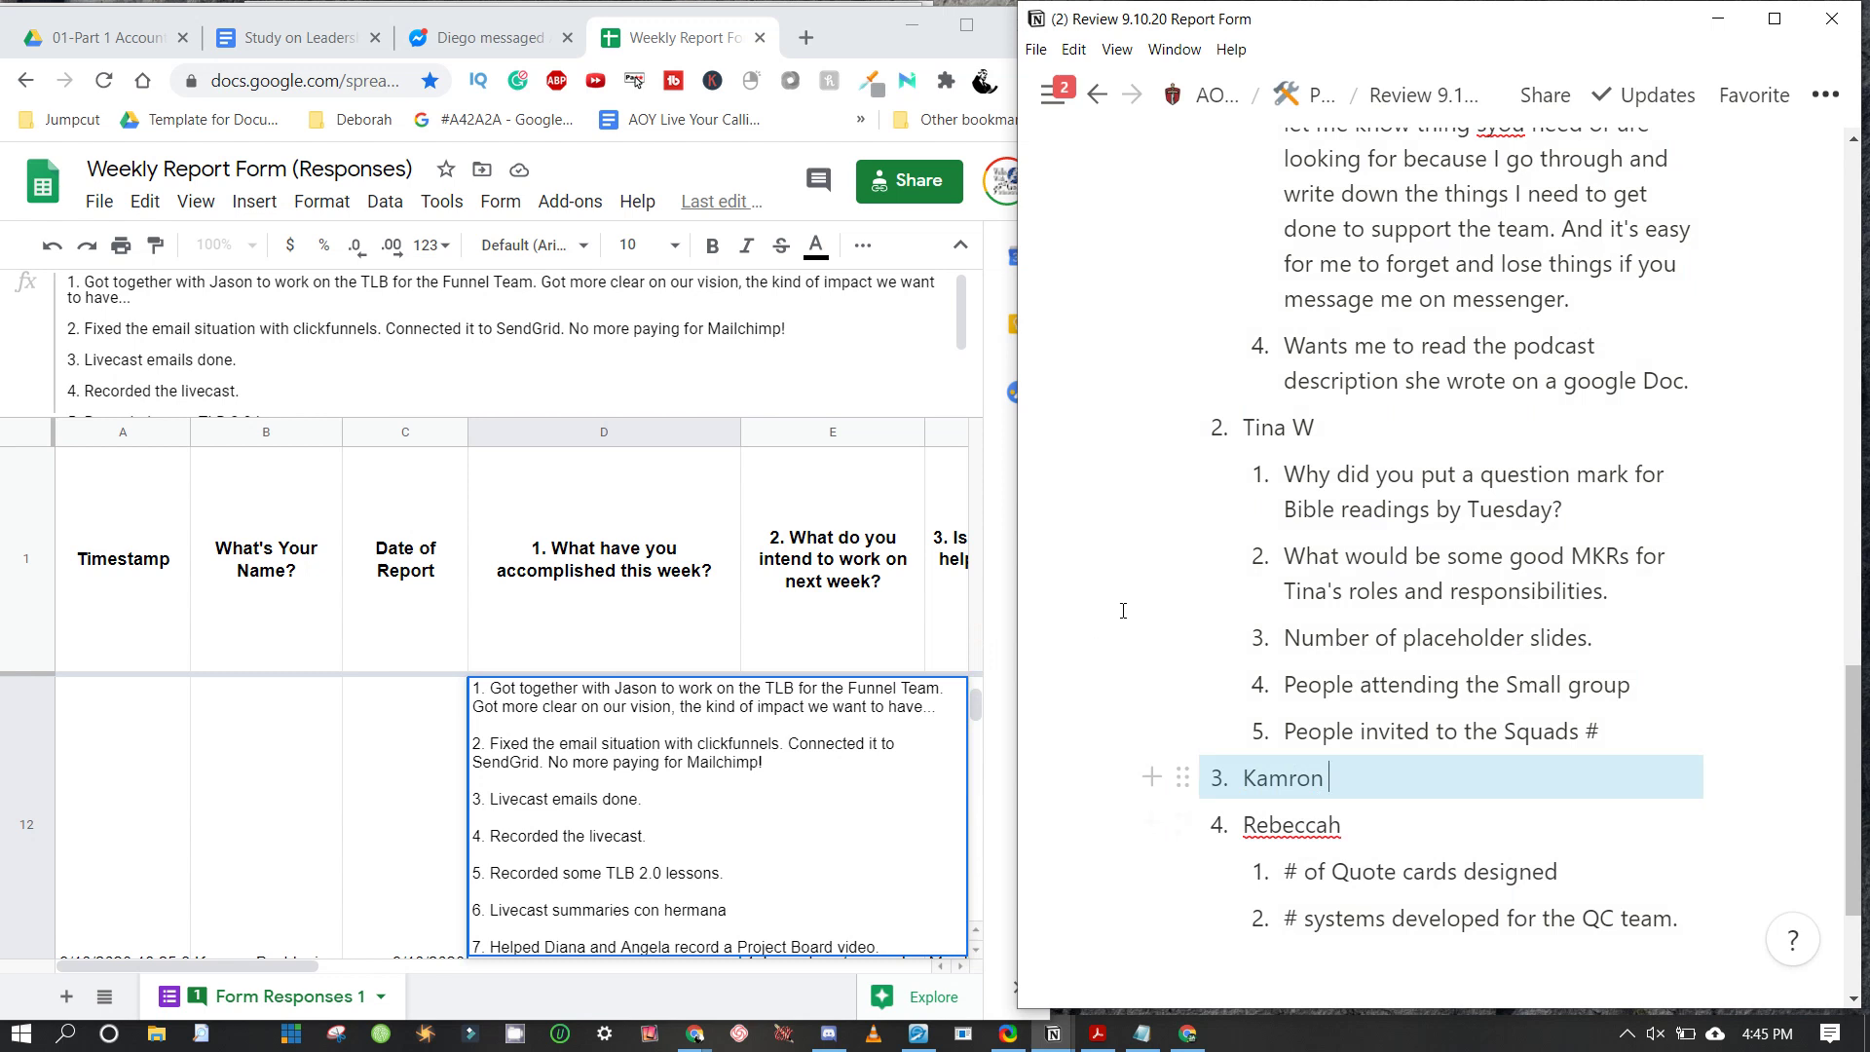
pyautogui.press('Return')
pyautogui.press('Return')
pyautogui.press('Tab')
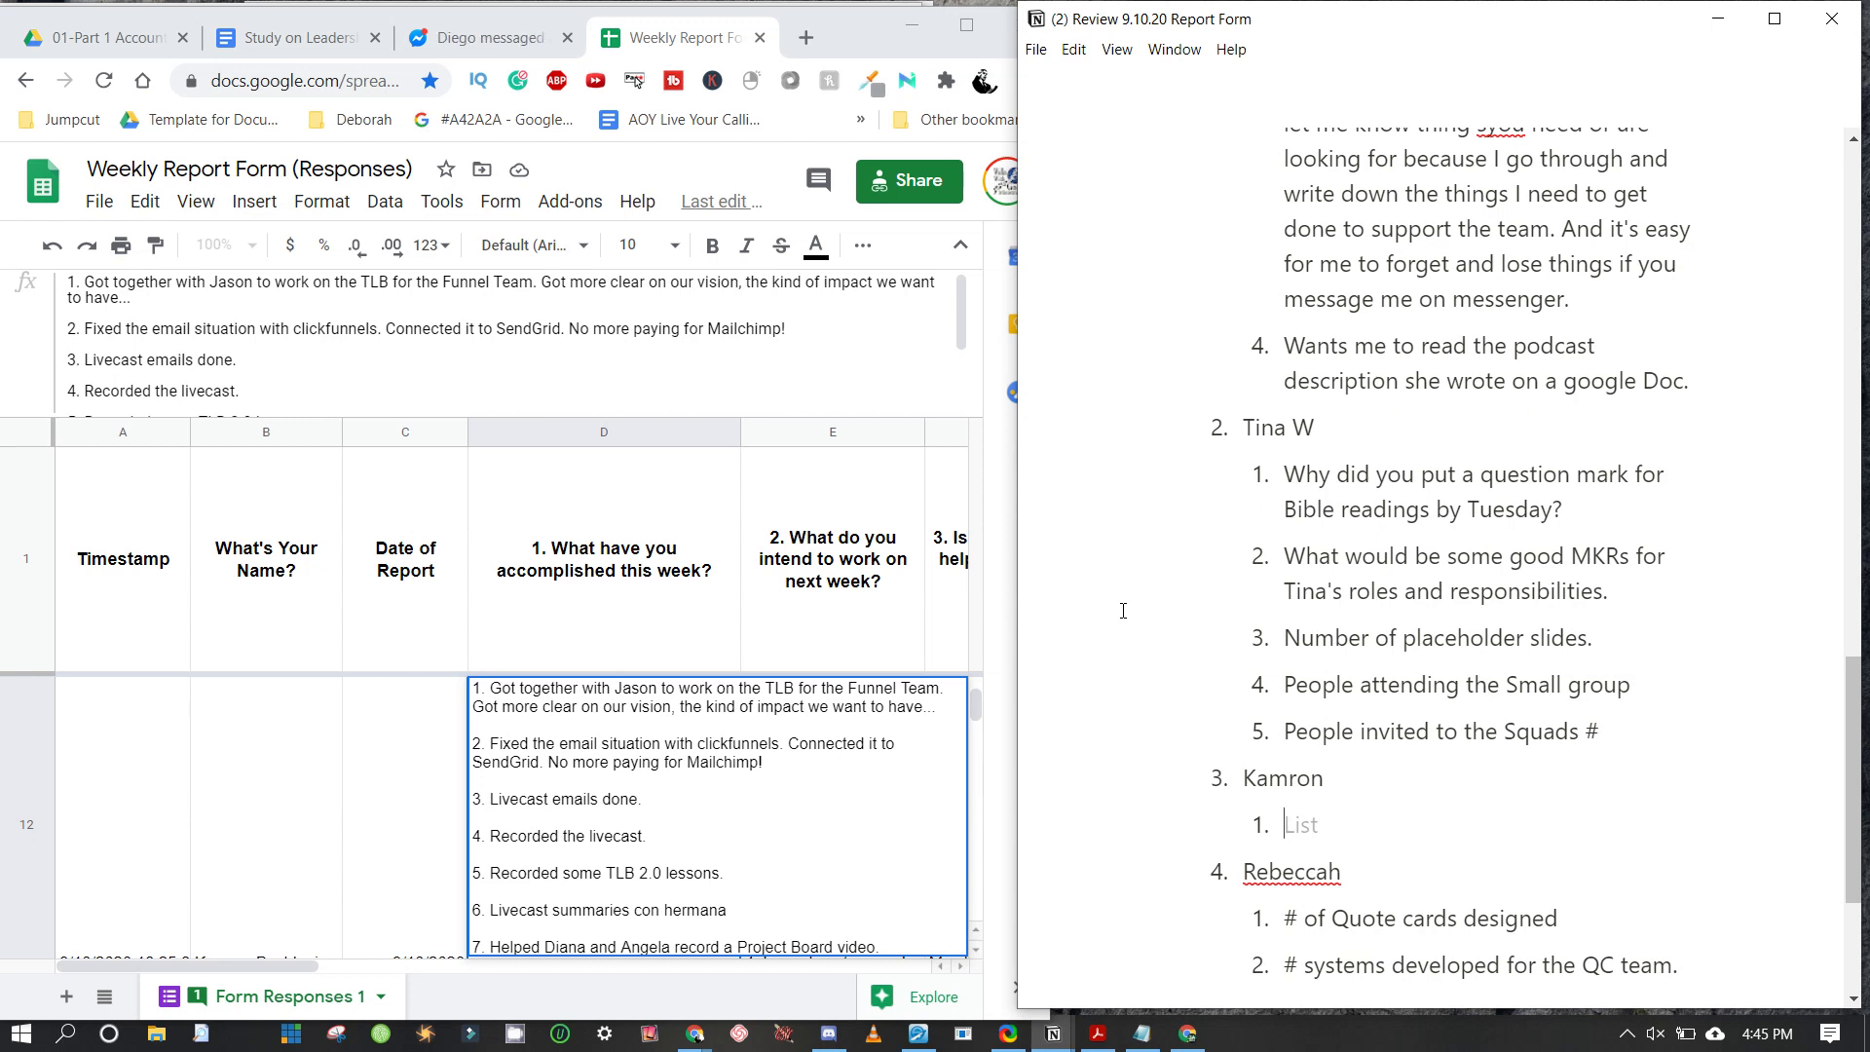
# Step: Add the to-do 'Click funnels email SMPT error message' under the third team member
pyautogui.write('Click funnels')
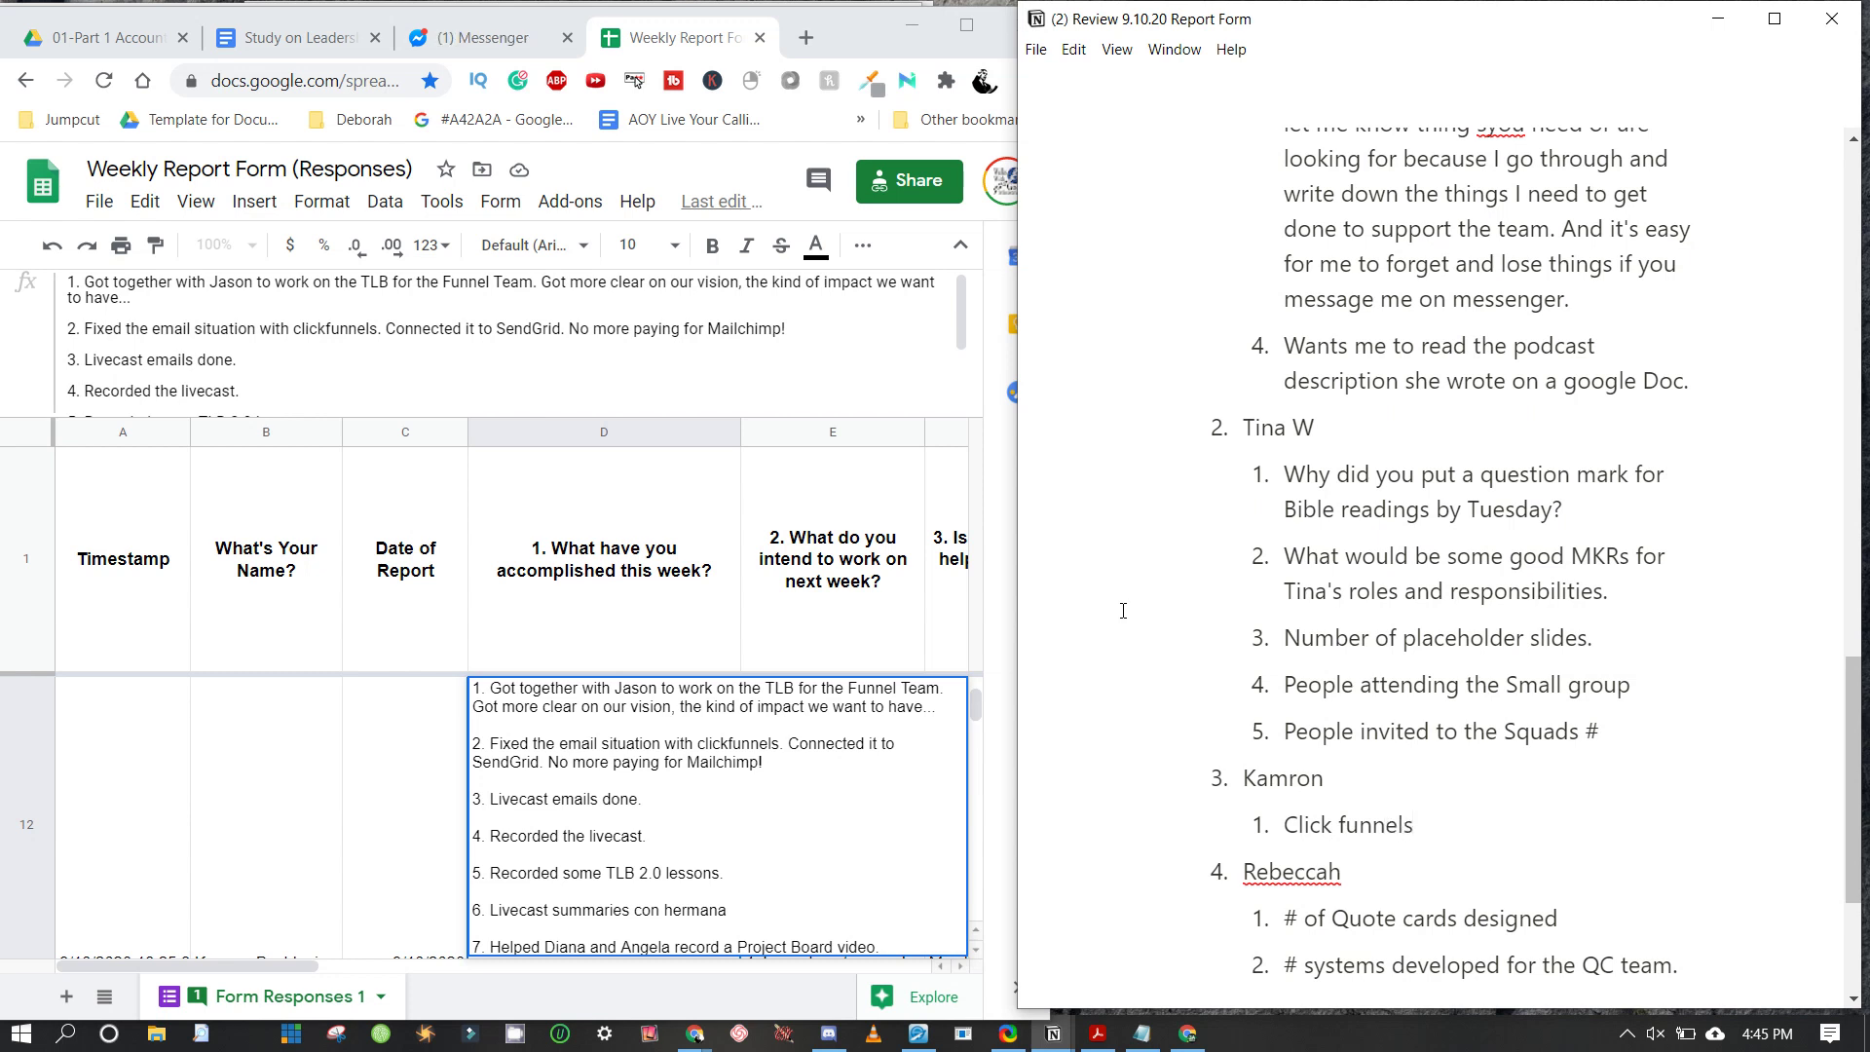
pyautogui.write(' email SMPT error me')
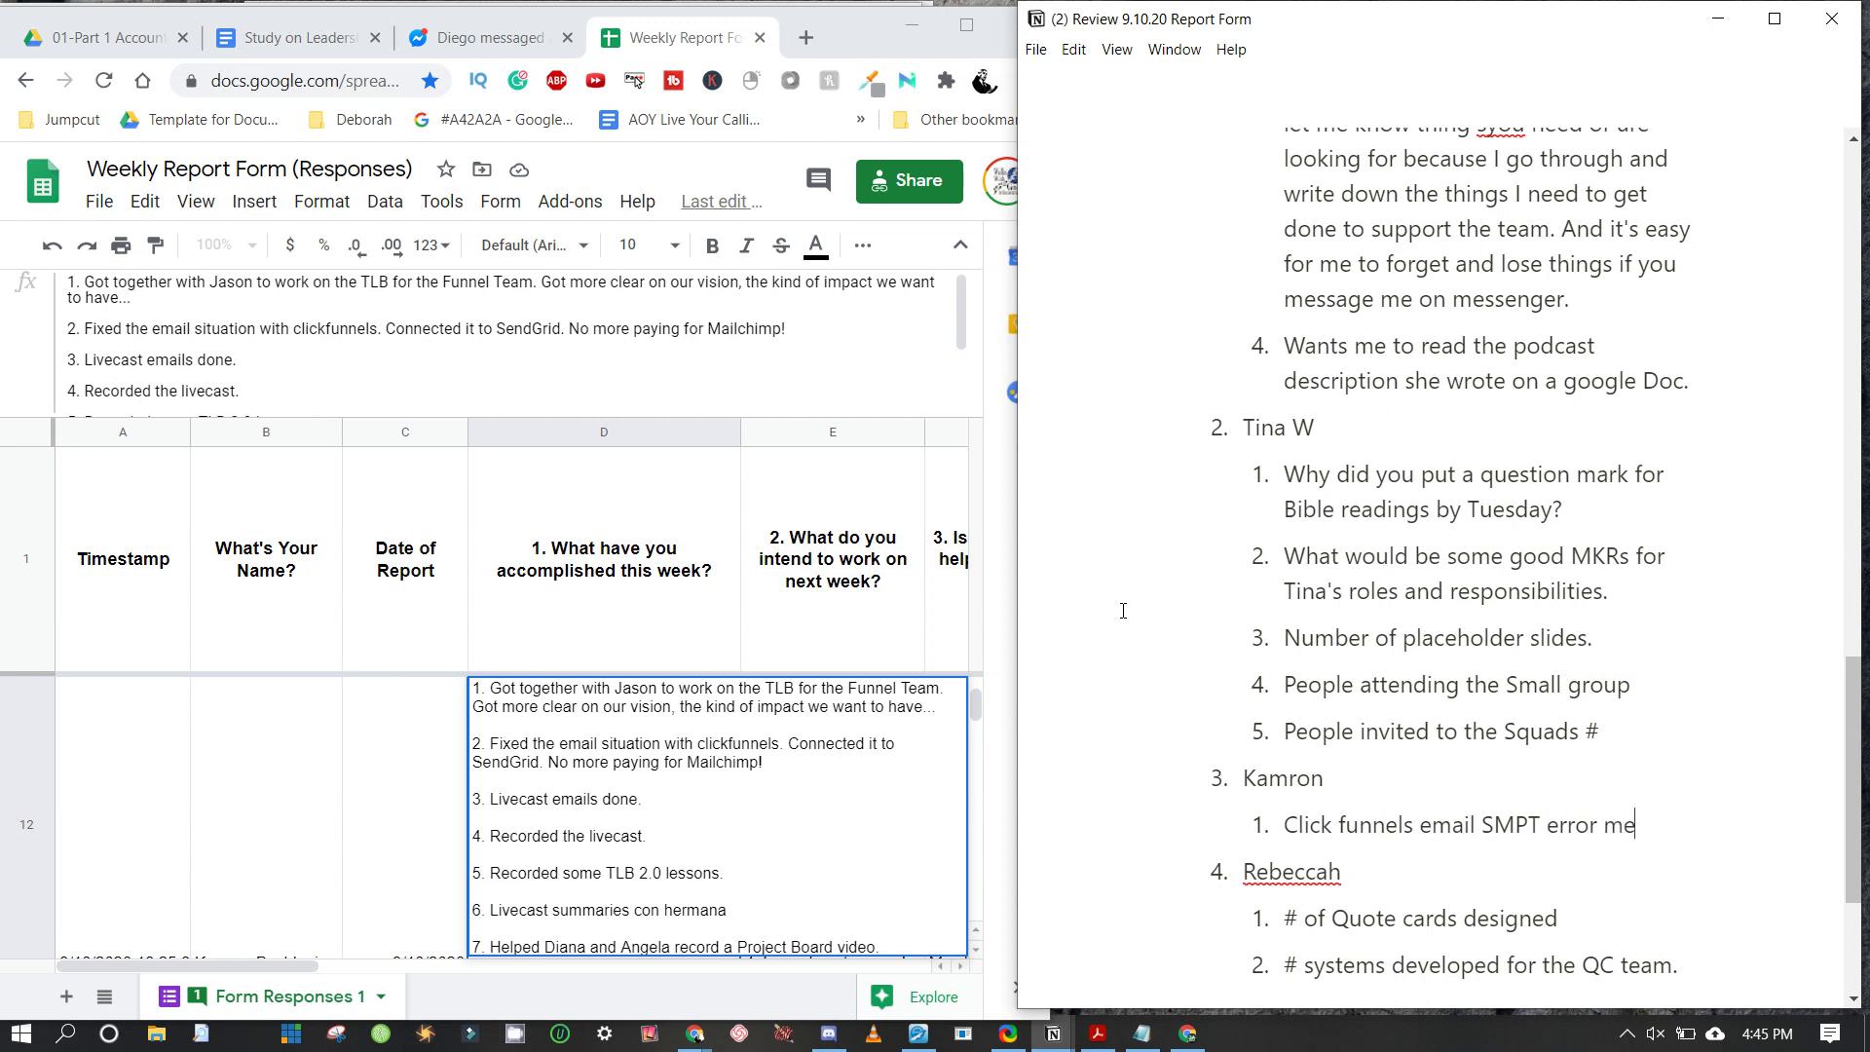
pyautogui.write('ssage')
pyautogui.press('Return')
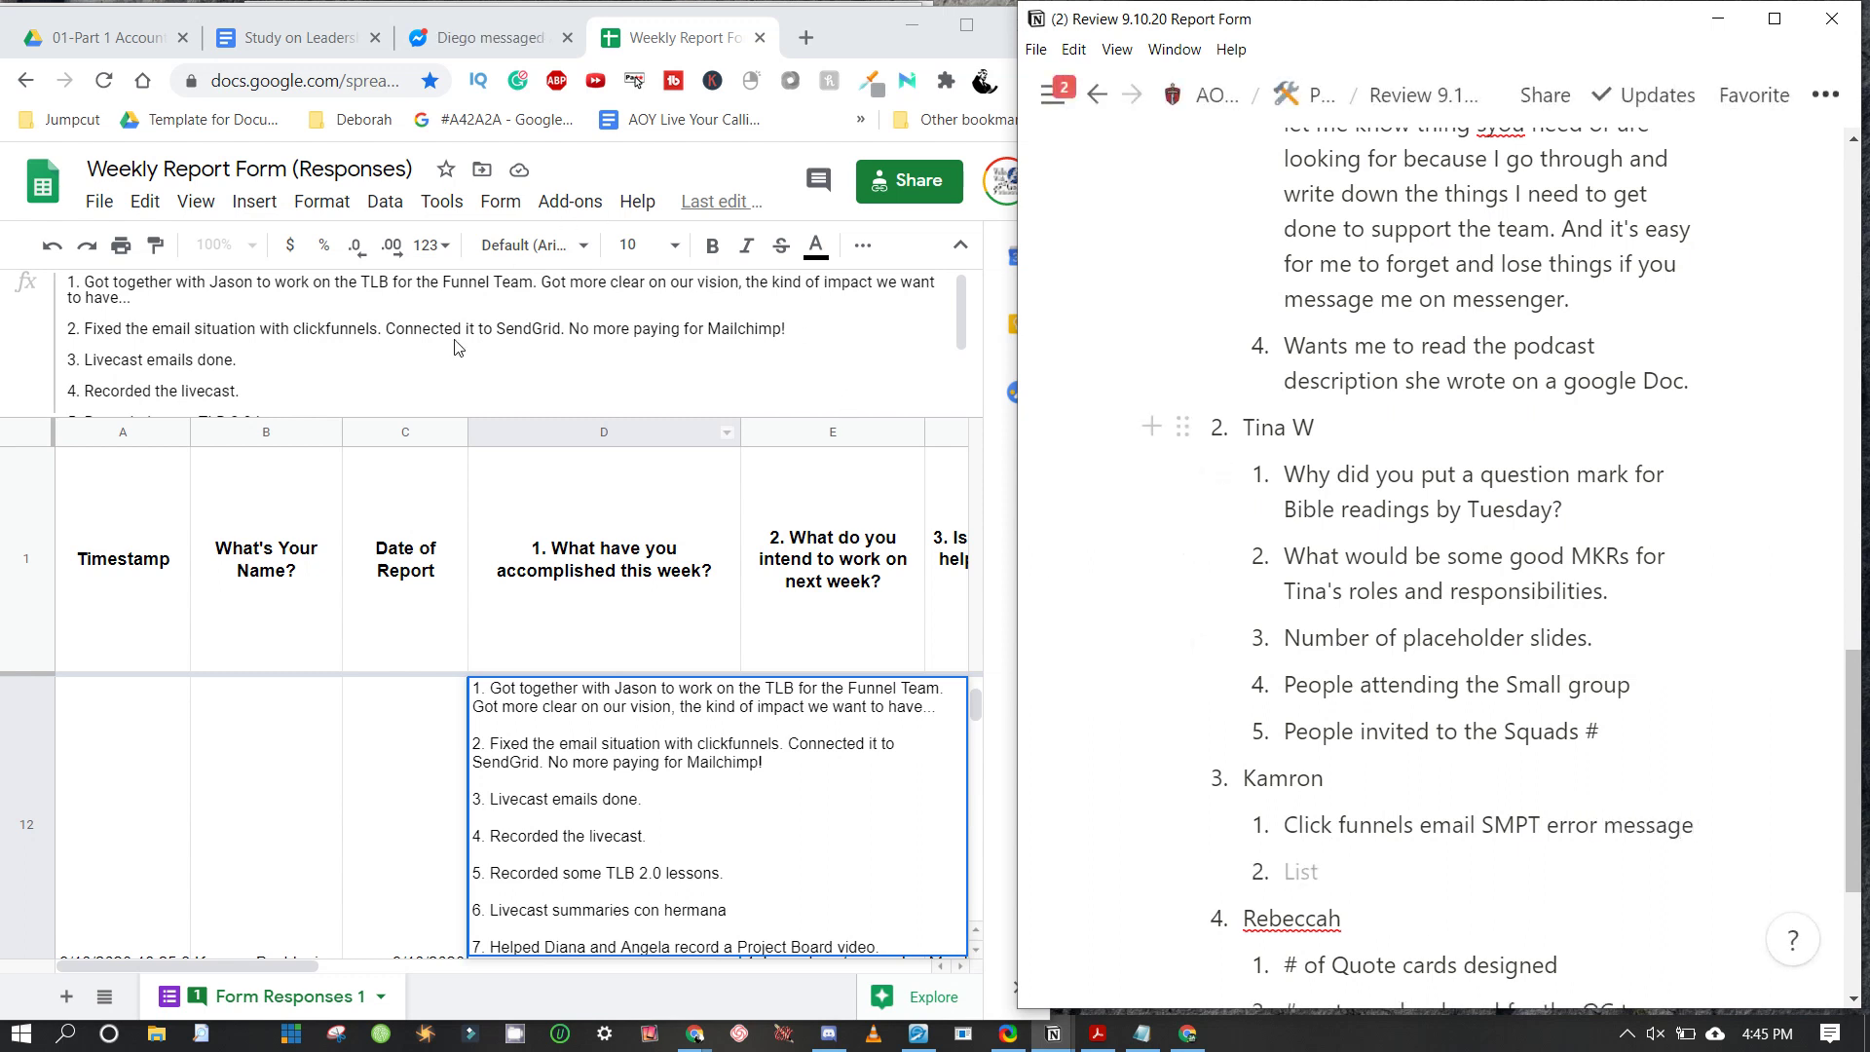
# Step: Read through the response's lessons and Livecast summaries lines before returning to the review page
pyautogui.scroll(-1, 370, 303)
pyautogui.scroll(-1, 370, 303)
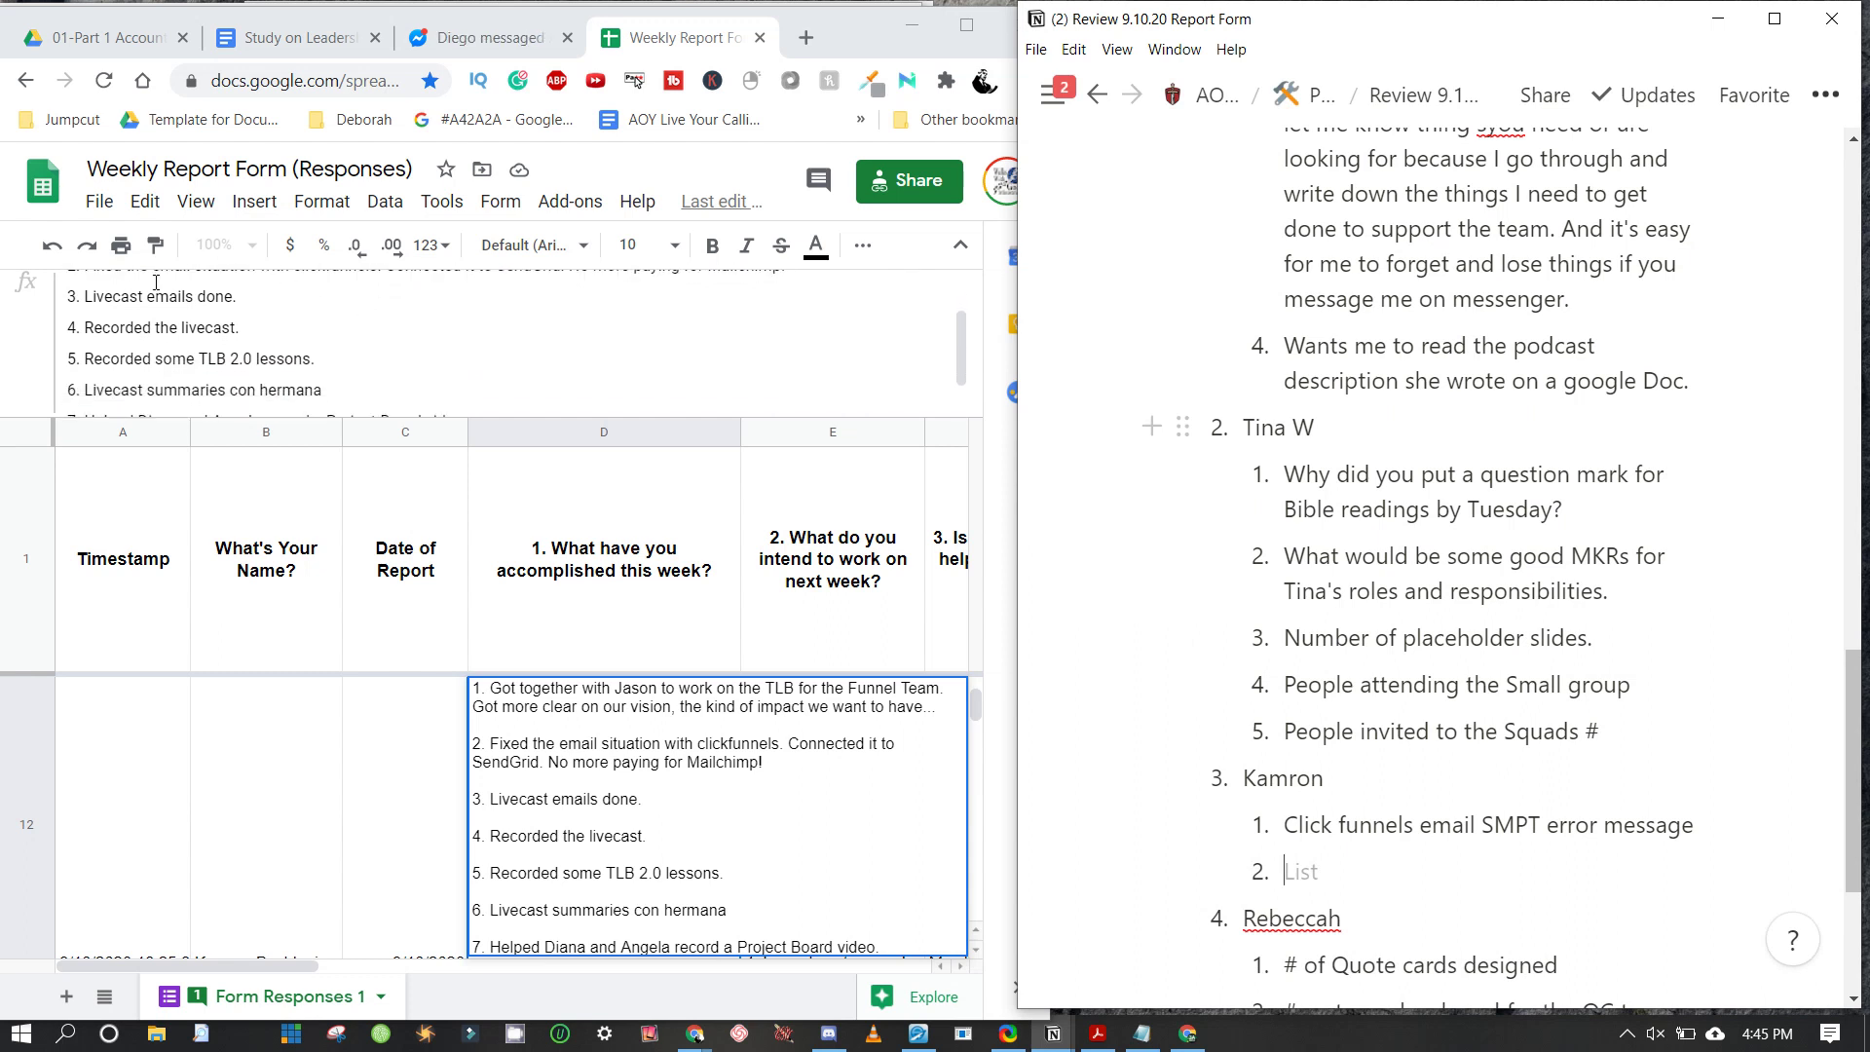
pyautogui.moveTo(110, 327); pyautogui.dragTo(205, 328)
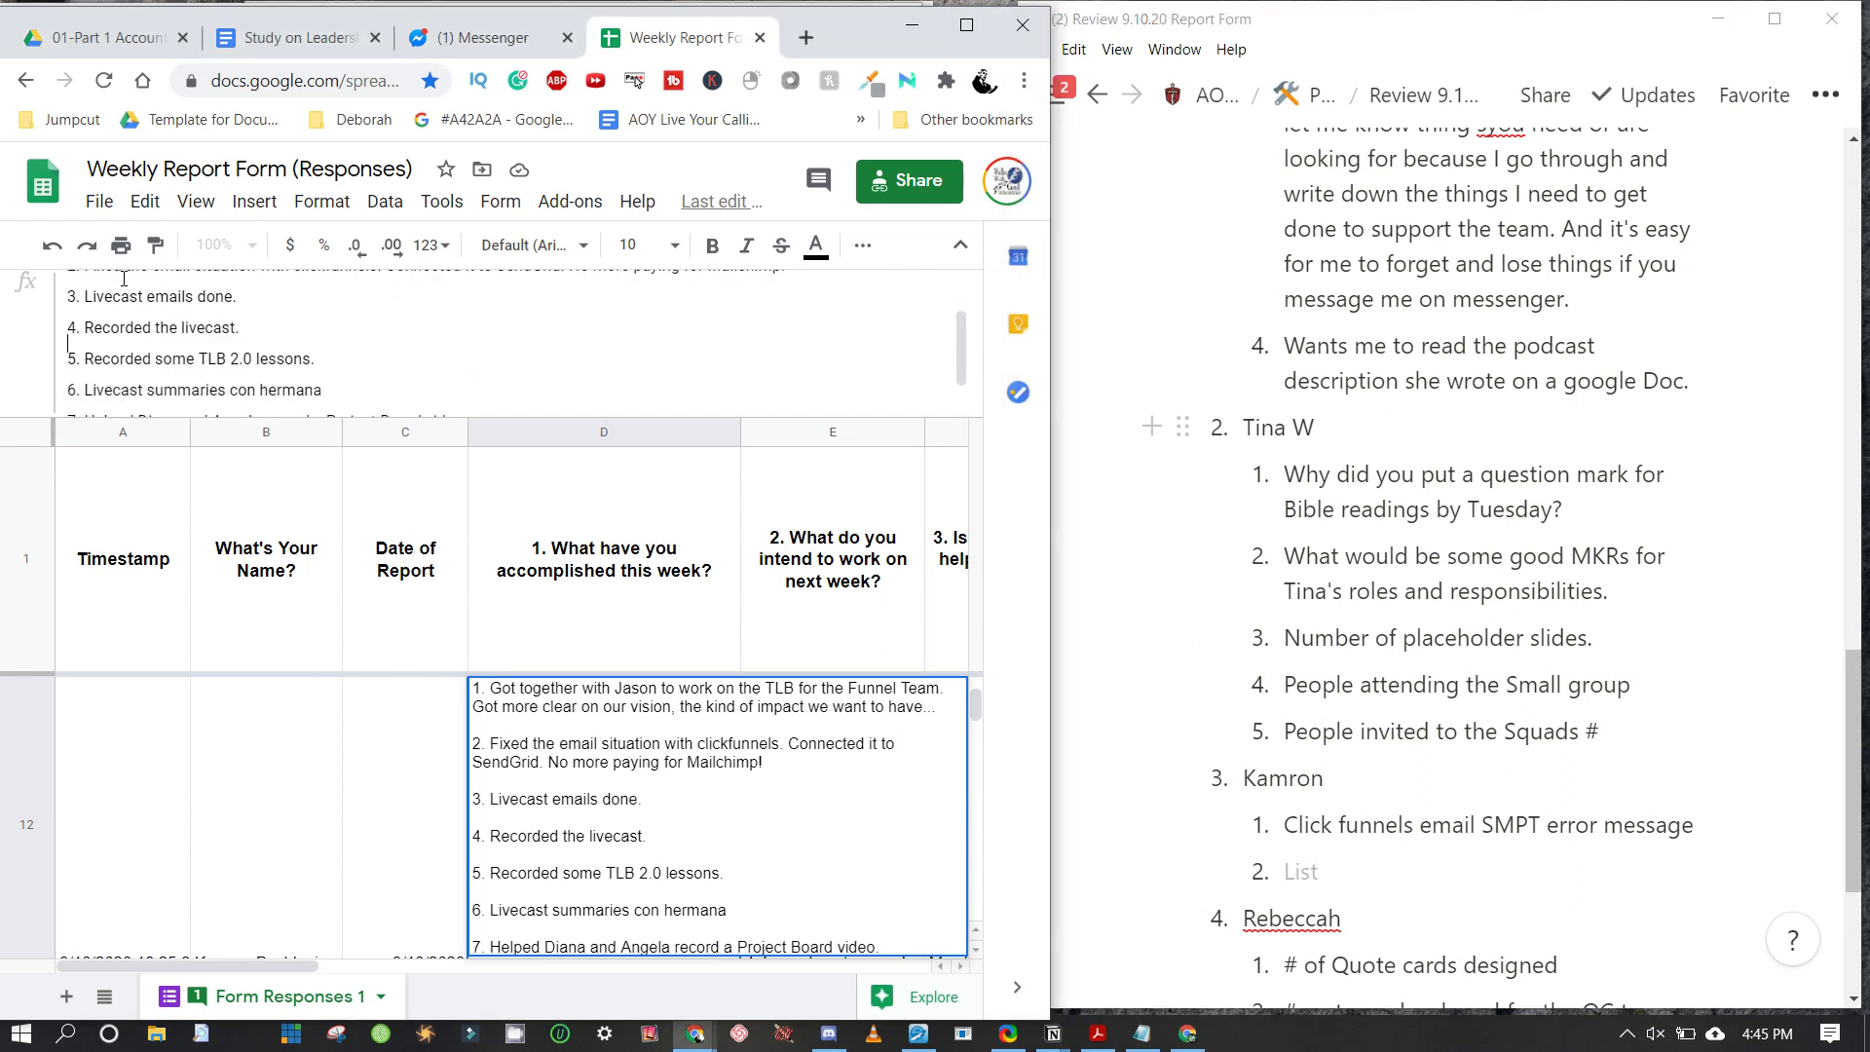
pyautogui.moveTo(67, 359); pyautogui.dragTo(283, 359)
pyautogui.click(282, 359)
pyautogui.moveTo(68, 389); pyautogui.dragTo(229, 390)
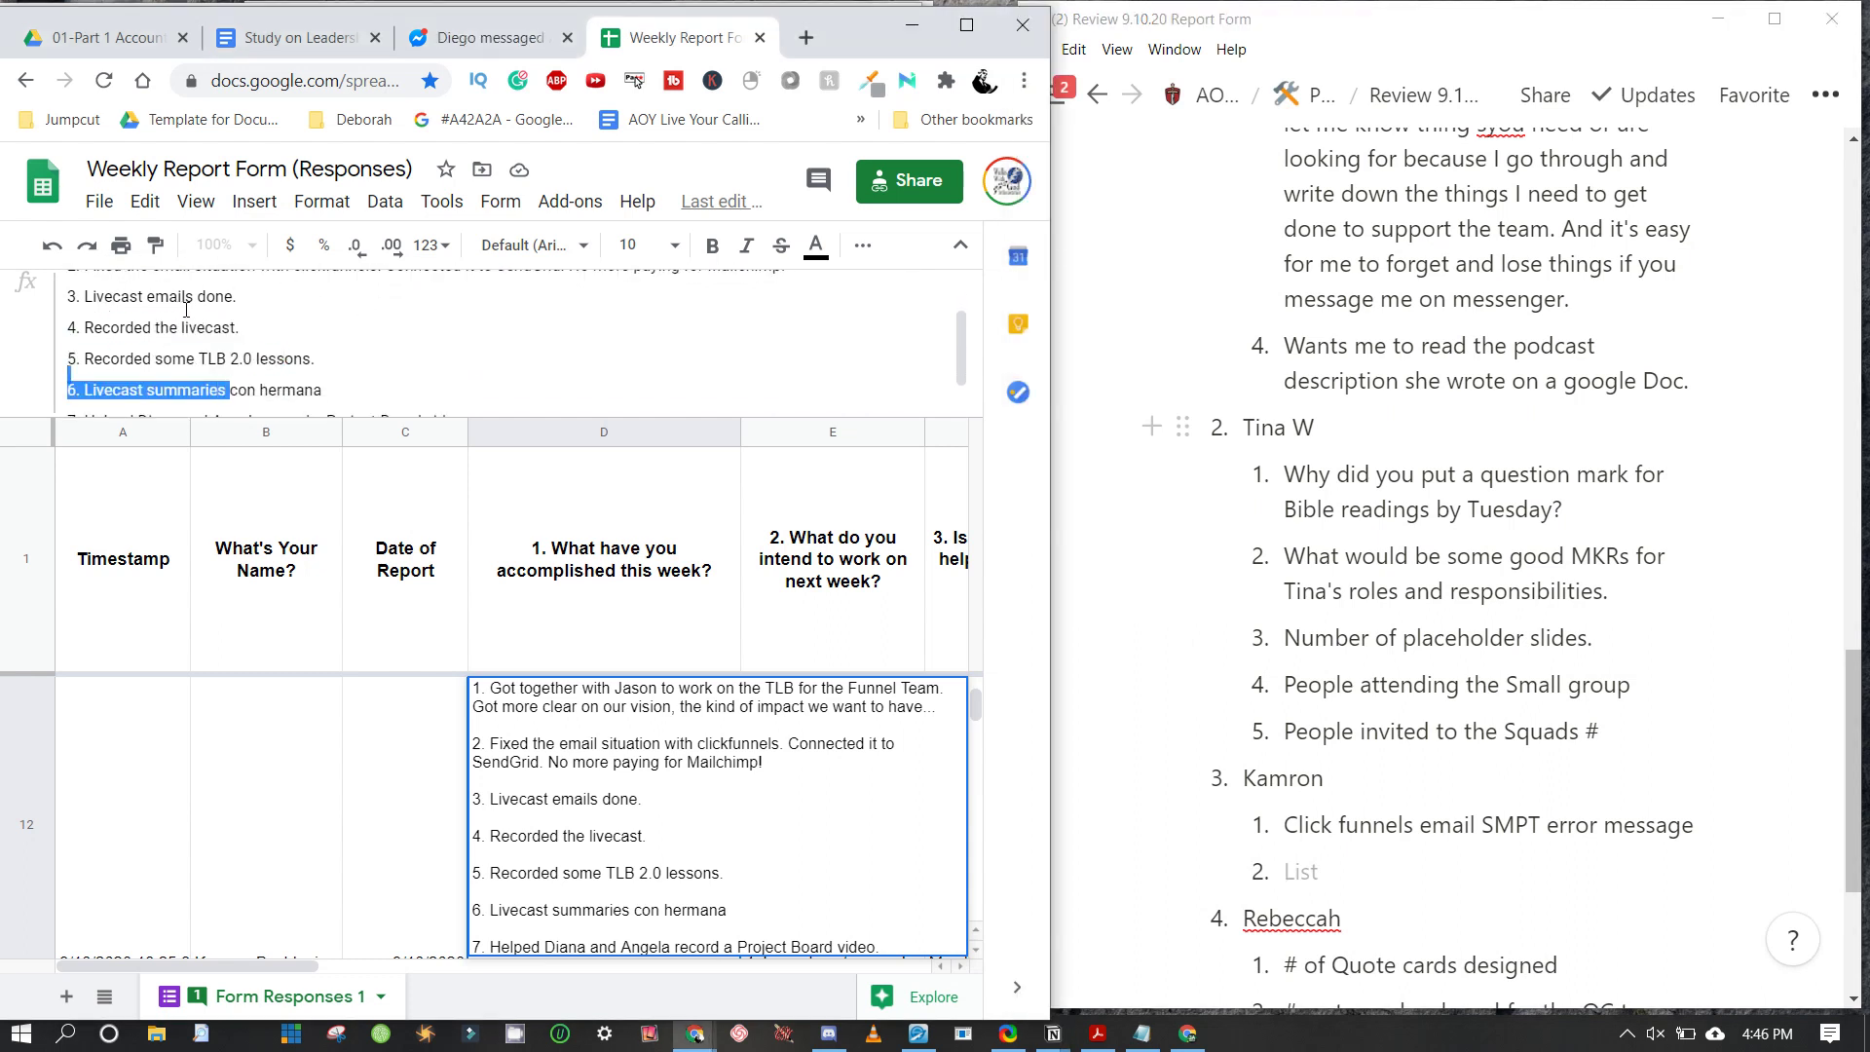
pyautogui.click(229, 389)
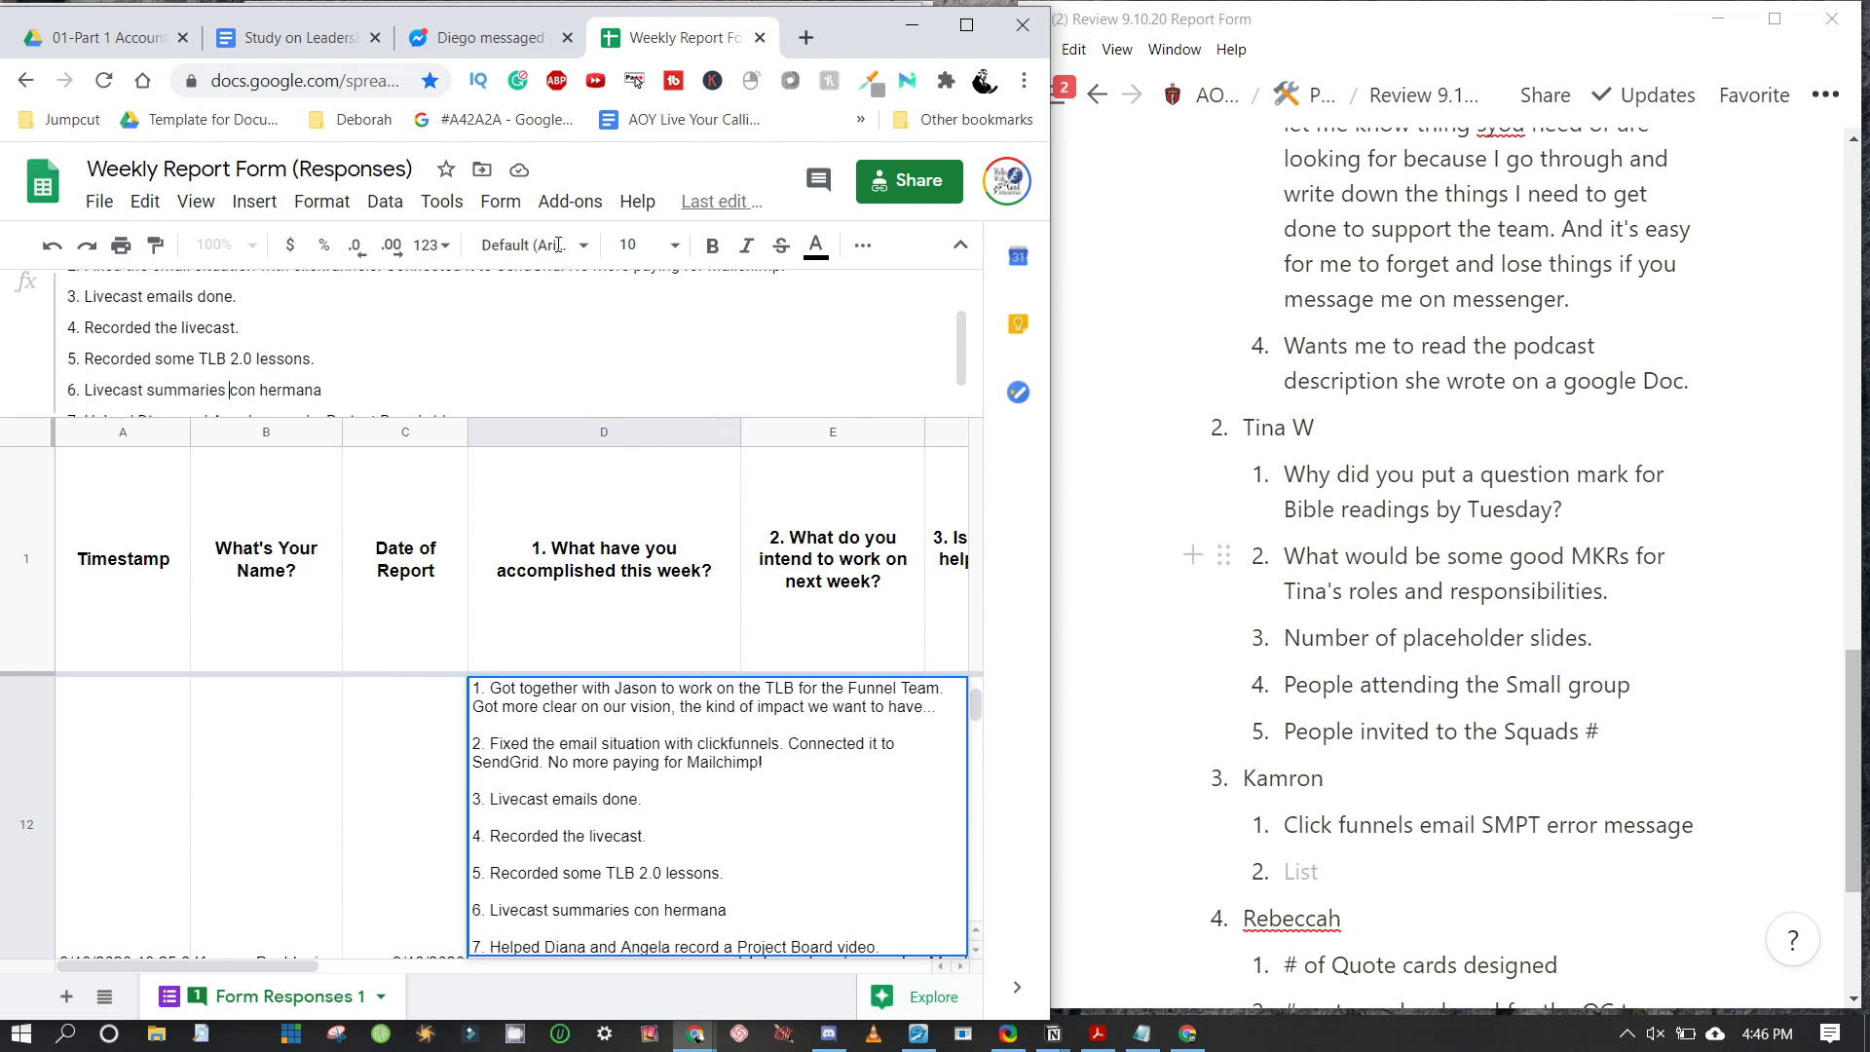
pyautogui.scroll(-1, 597, 394)
pyautogui.click(1240, 587)
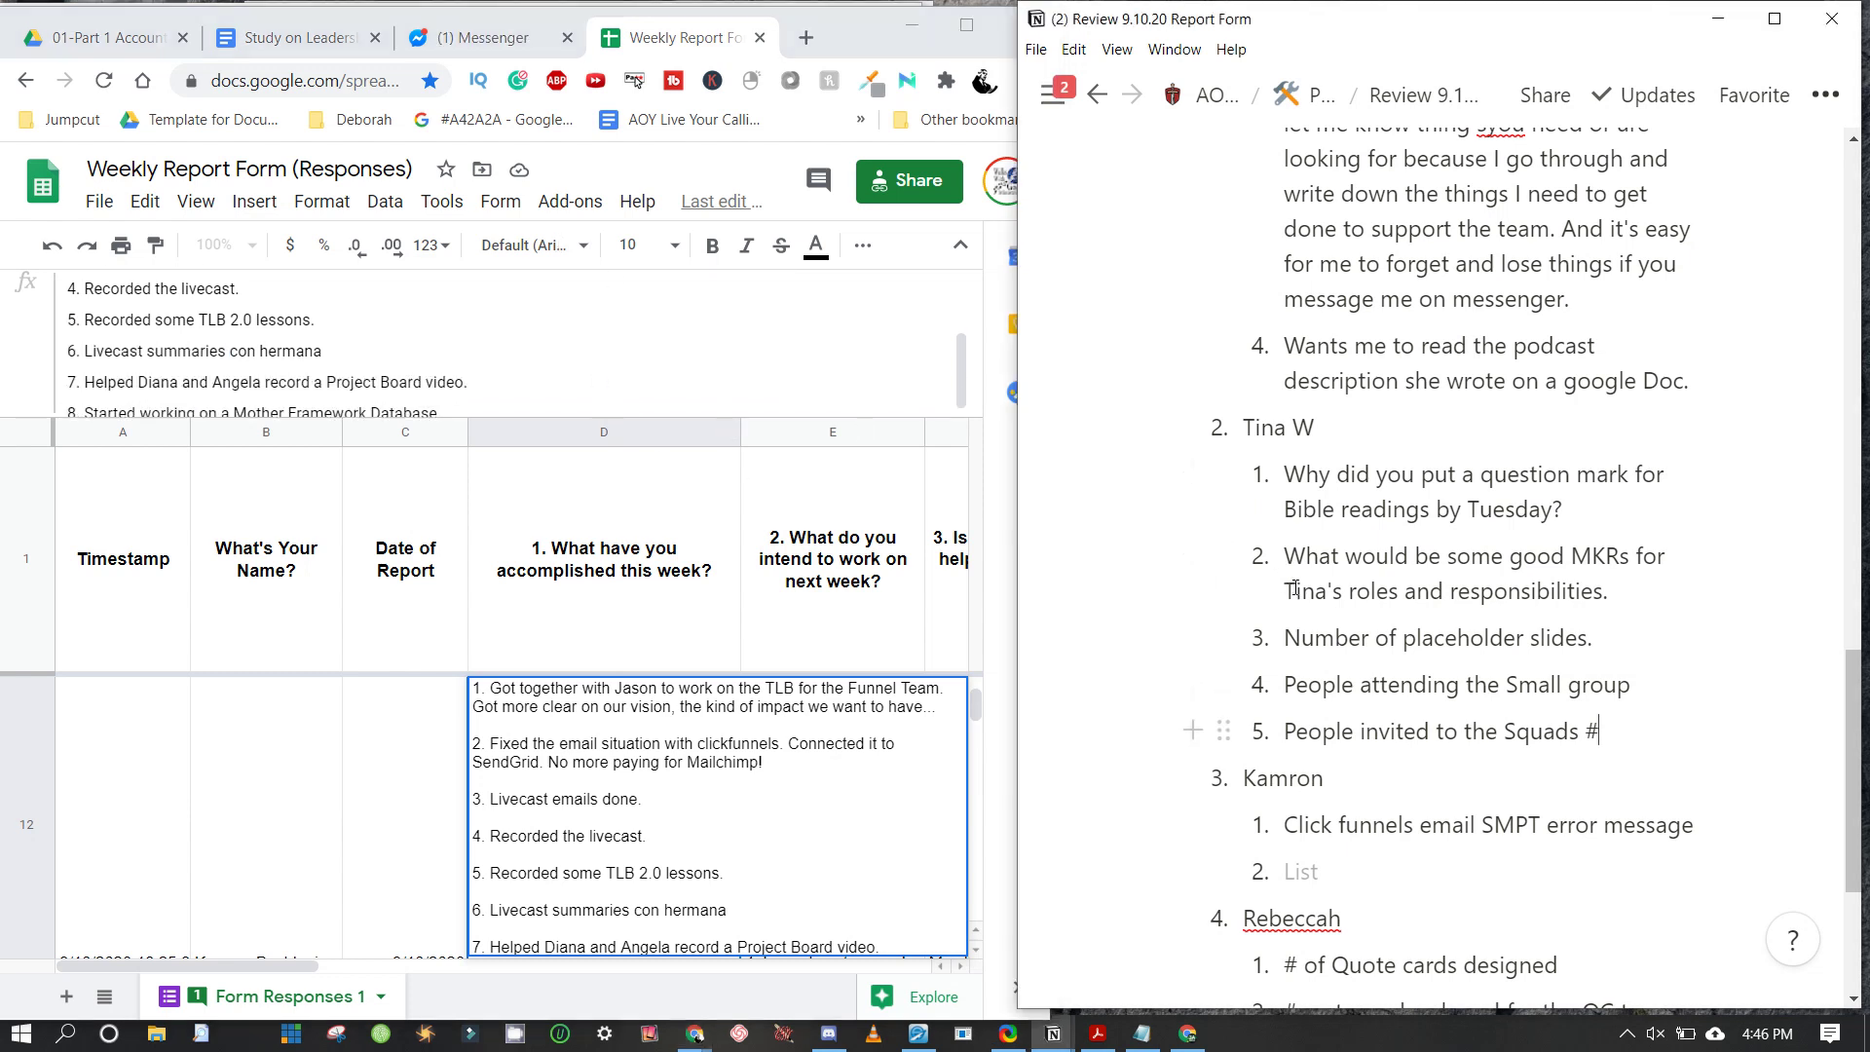
# Step: Add item 6, 'Put the 4 TLB lessons online', under the second team member
pyautogui.press('Return')
pyautogui.write('Put the 4 TB')
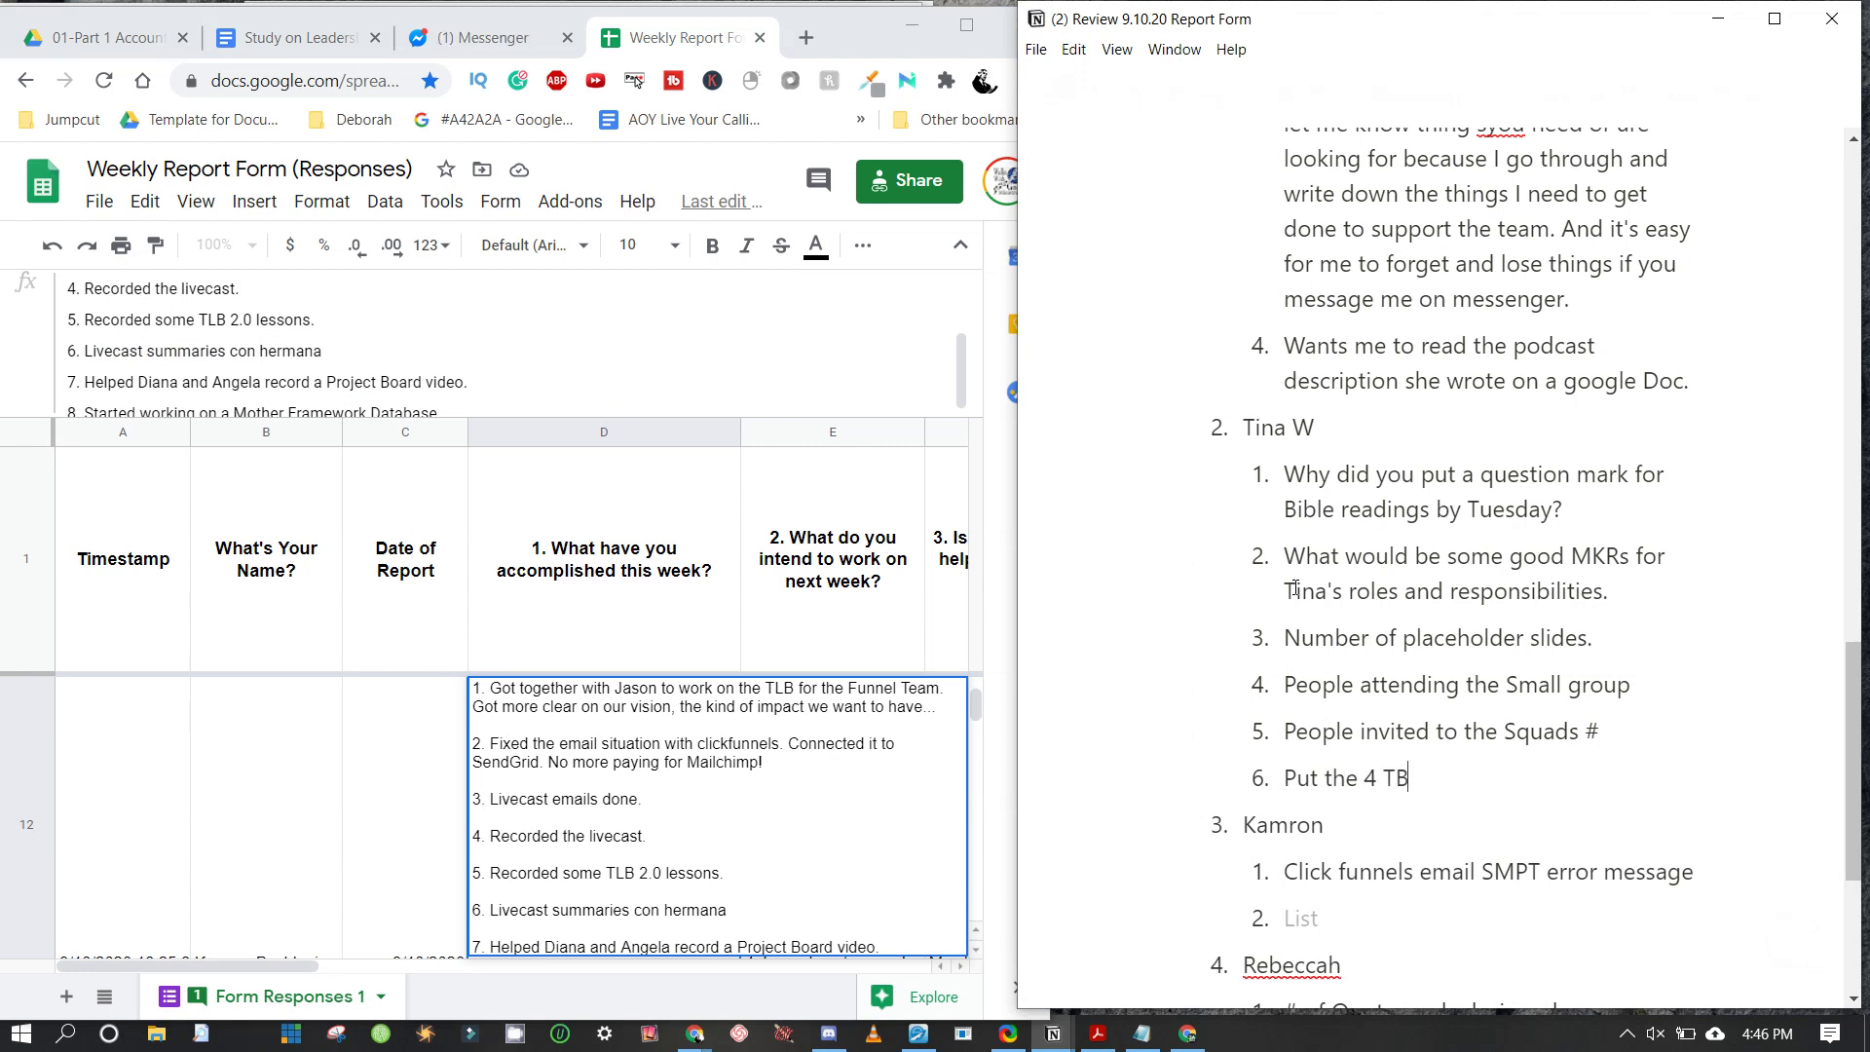
pyautogui.press('BackSpace')
pyautogui.write('LB lessons online')
# Step: Review the accomplishments answer's Livecast summaries, Project Board video and Mother Framework Database lines
pyautogui.hotkey('alt', 'Tab')
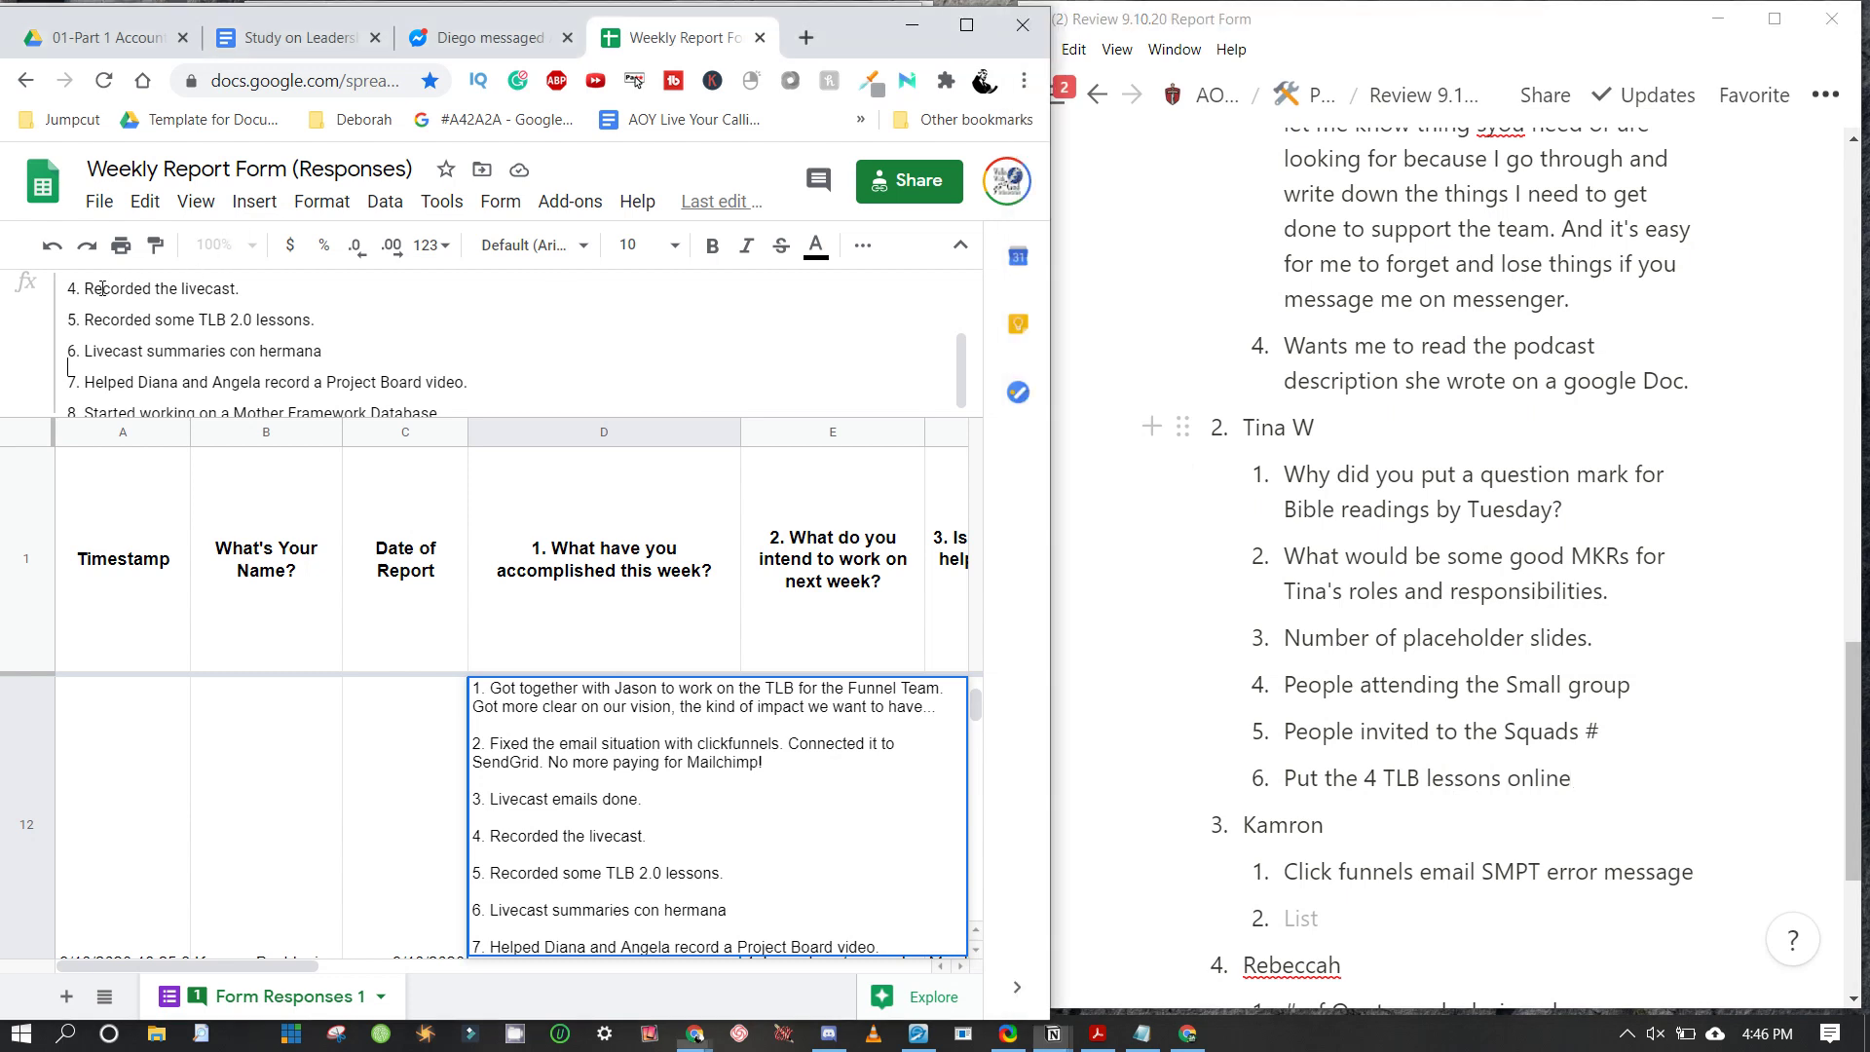
pyautogui.hotkey('ctrl', 'shift', 'Left')
pyautogui.hotkey('ctrl', 'shift', 'Left')
pyautogui.hotkey('ctrl', 'shift', 'Left')
pyautogui.click(105, 351)
pyautogui.hotkey('shift', 'End')
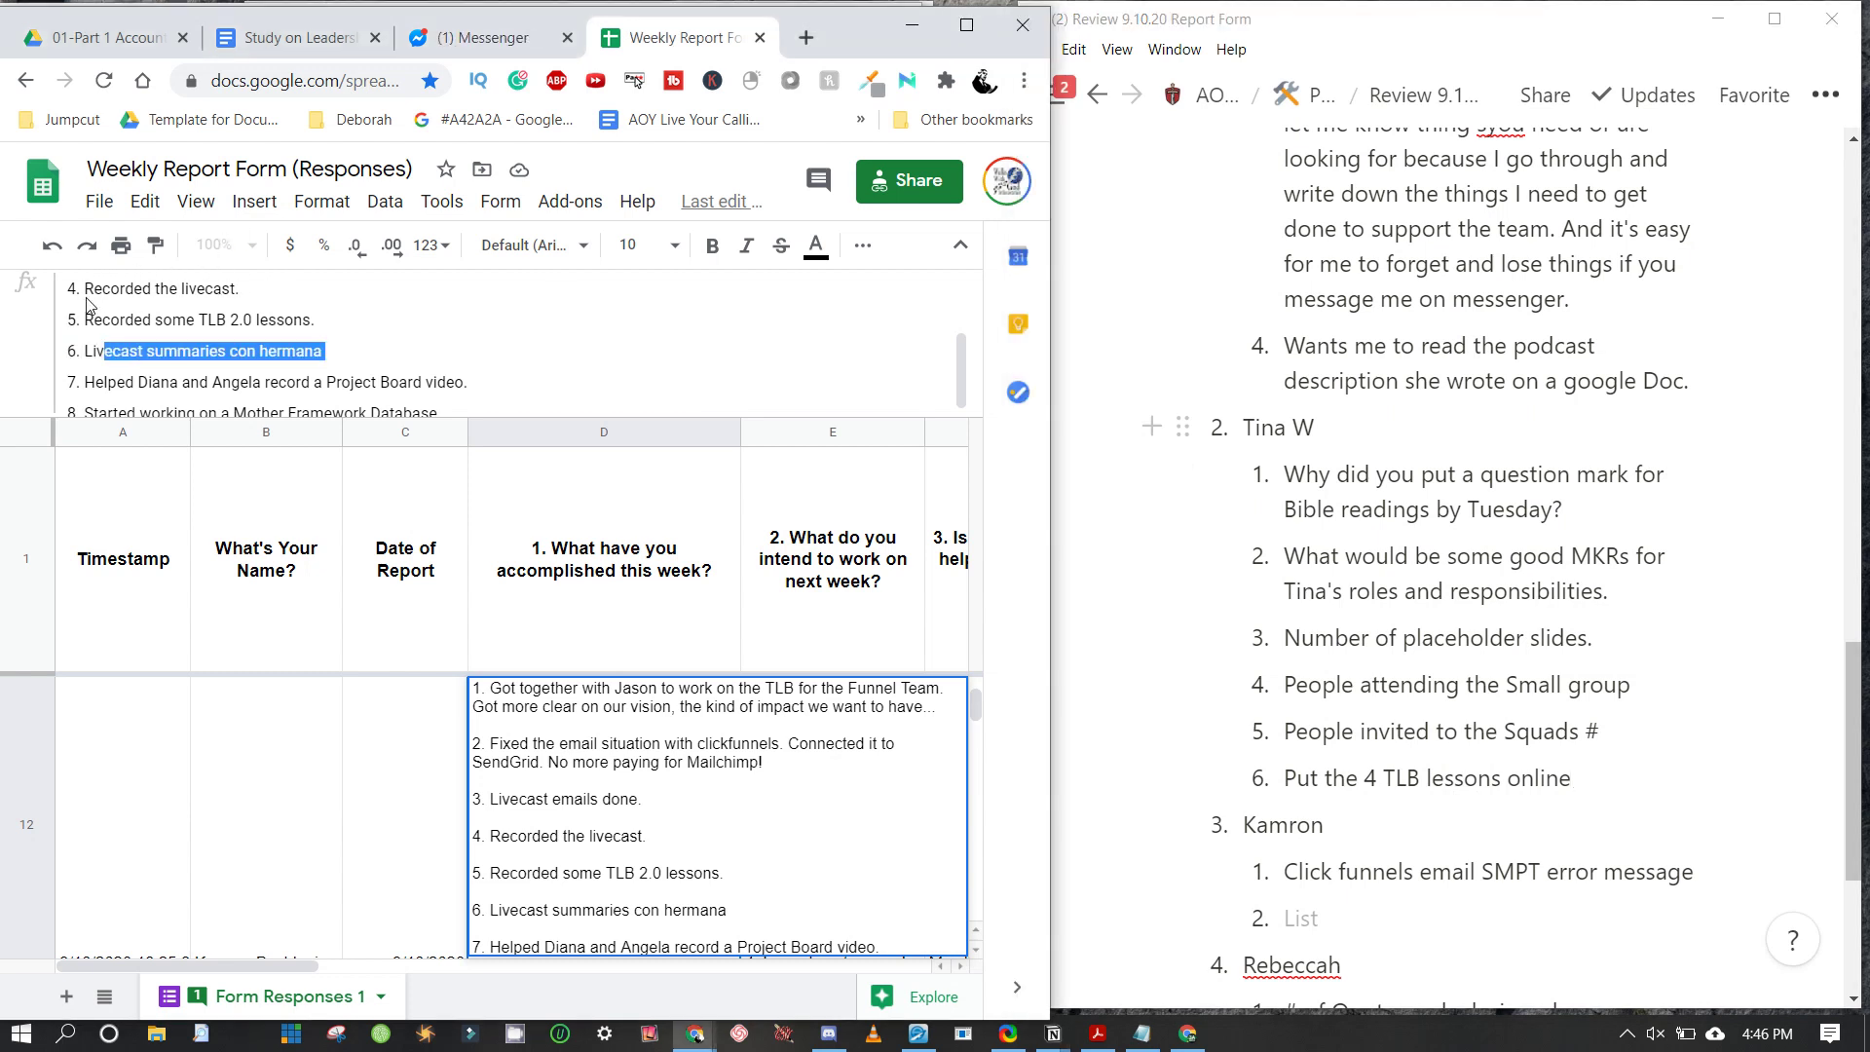
pyautogui.click(91, 304)
pyautogui.hotkey('shift', 'End')
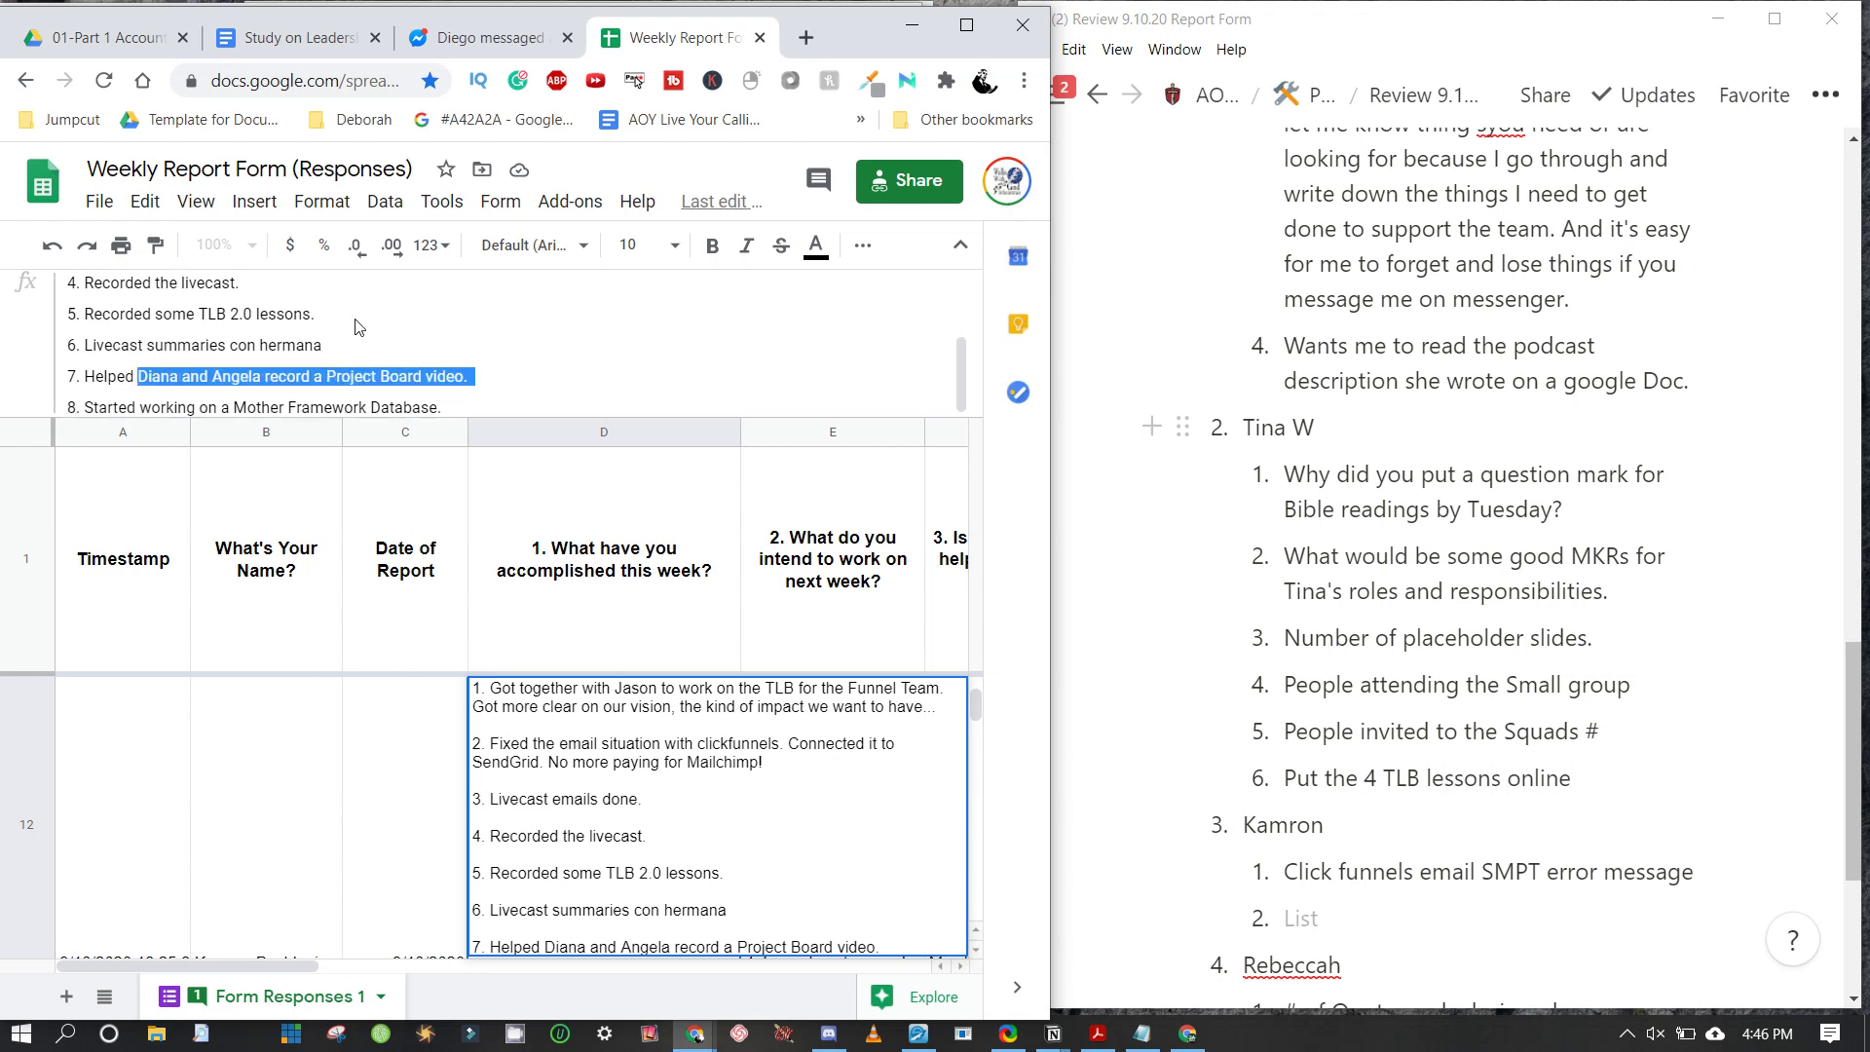
pyautogui.hotkey('shift', 'Left')
pyautogui.hotkey('shift', 'Left')
pyautogui.hotkey('shift', 'Left')
pyautogui.hotkey('shift', 'Left')
pyautogui.hotkey('shift', 'Left')
pyautogui.press('Right')
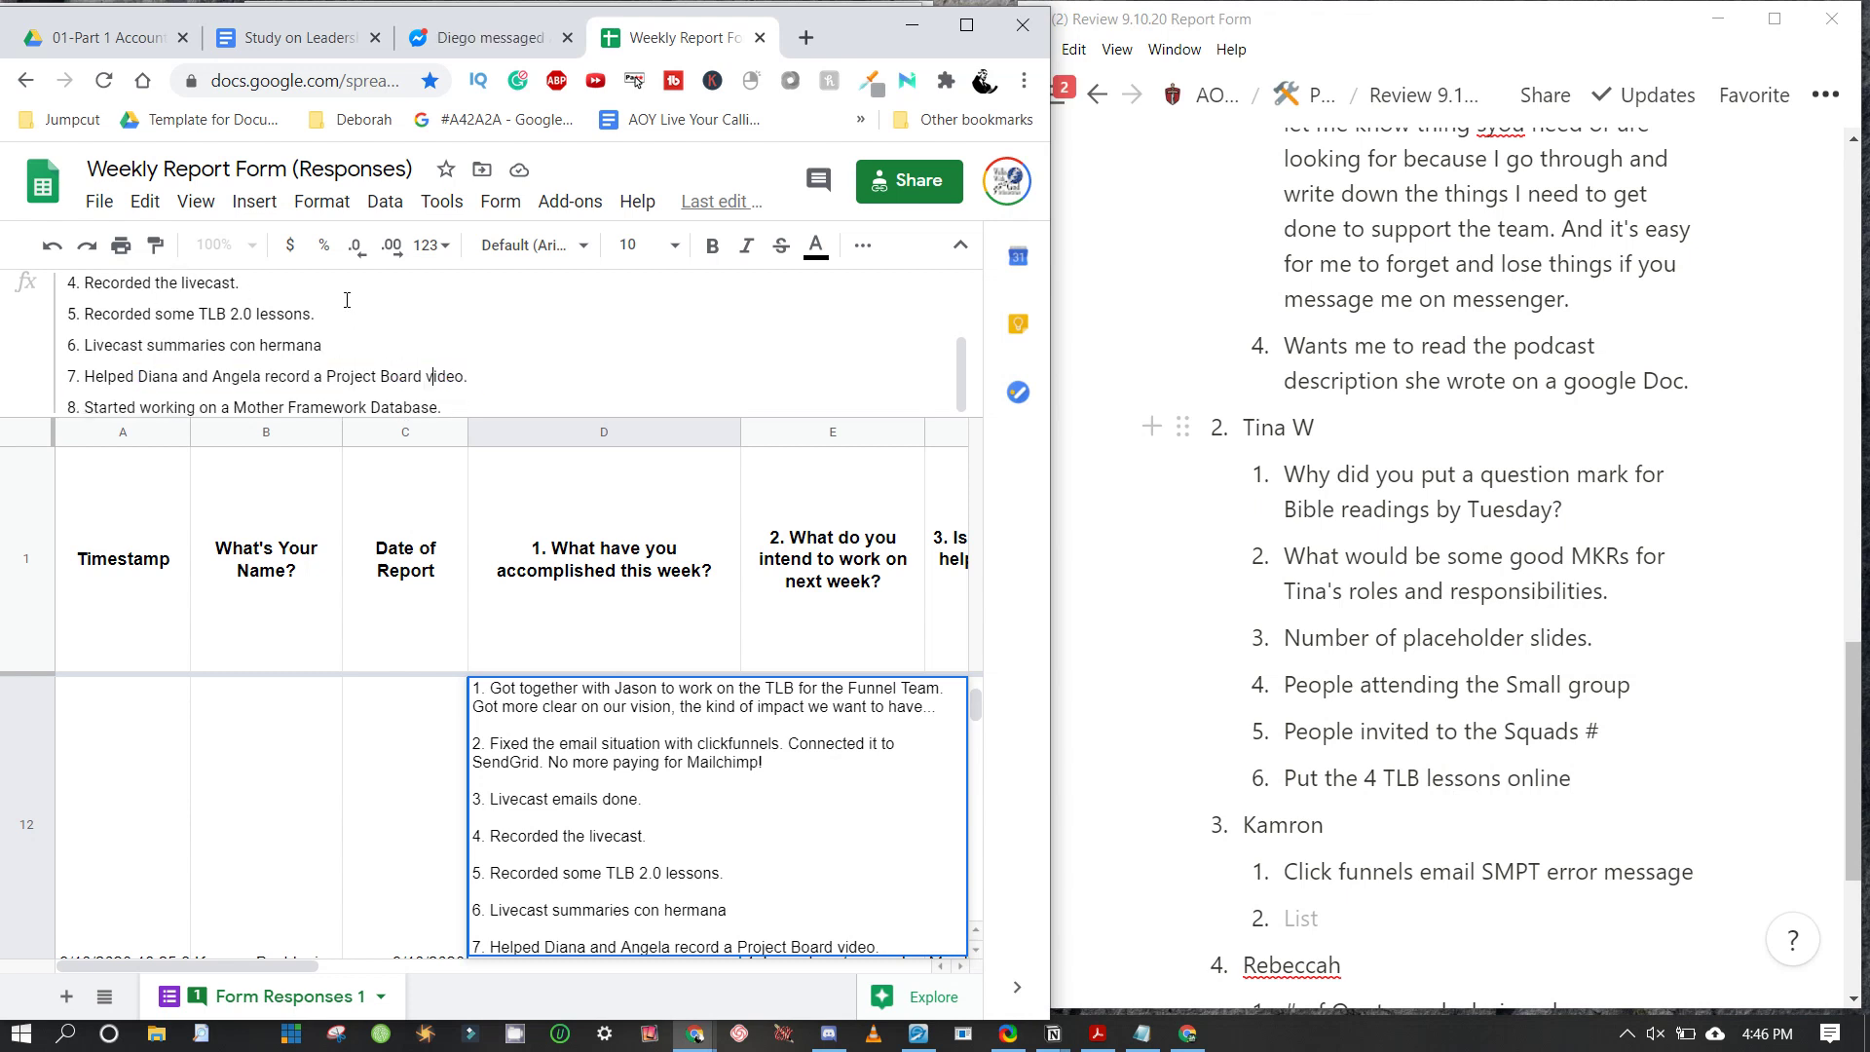
pyautogui.press('Down')
pyautogui.press('Home')
pyautogui.hotkey('shift', 'Right')
pyautogui.hotkey('shift', 'Right')
pyautogui.hotkey('shift', 'Right')
pyautogui.hotkey('shift', 'Right')
pyautogui.hotkey('shift', 'Right')
pyautogui.hotkey('shift', 'Right')
pyautogui.hotkey('shift', 'Right')
pyautogui.hotkey('shift', 'Right')
pyautogui.hotkey('shift', 'Right')
pyautogui.hotkey('shift', 'Right')
pyautogui.hotkey('shift', 'Right')
pyautogui.hotkey('shift', 'Right')
pyautogui.hotkey('shift', 'Right')
pyautogui.hotkey('shift', 'Right')
pyautogui.hotkey('shift', 'Right')
pyautogui.hotkey('shift', 'Right')
pyautogui.hotkey('shift', 'Right')
pyautogui.hotkey('shift', 'Right')
pyautogui.hotkey('shift', 'Right')
pyautogui.hotkey('shift', 'Right')
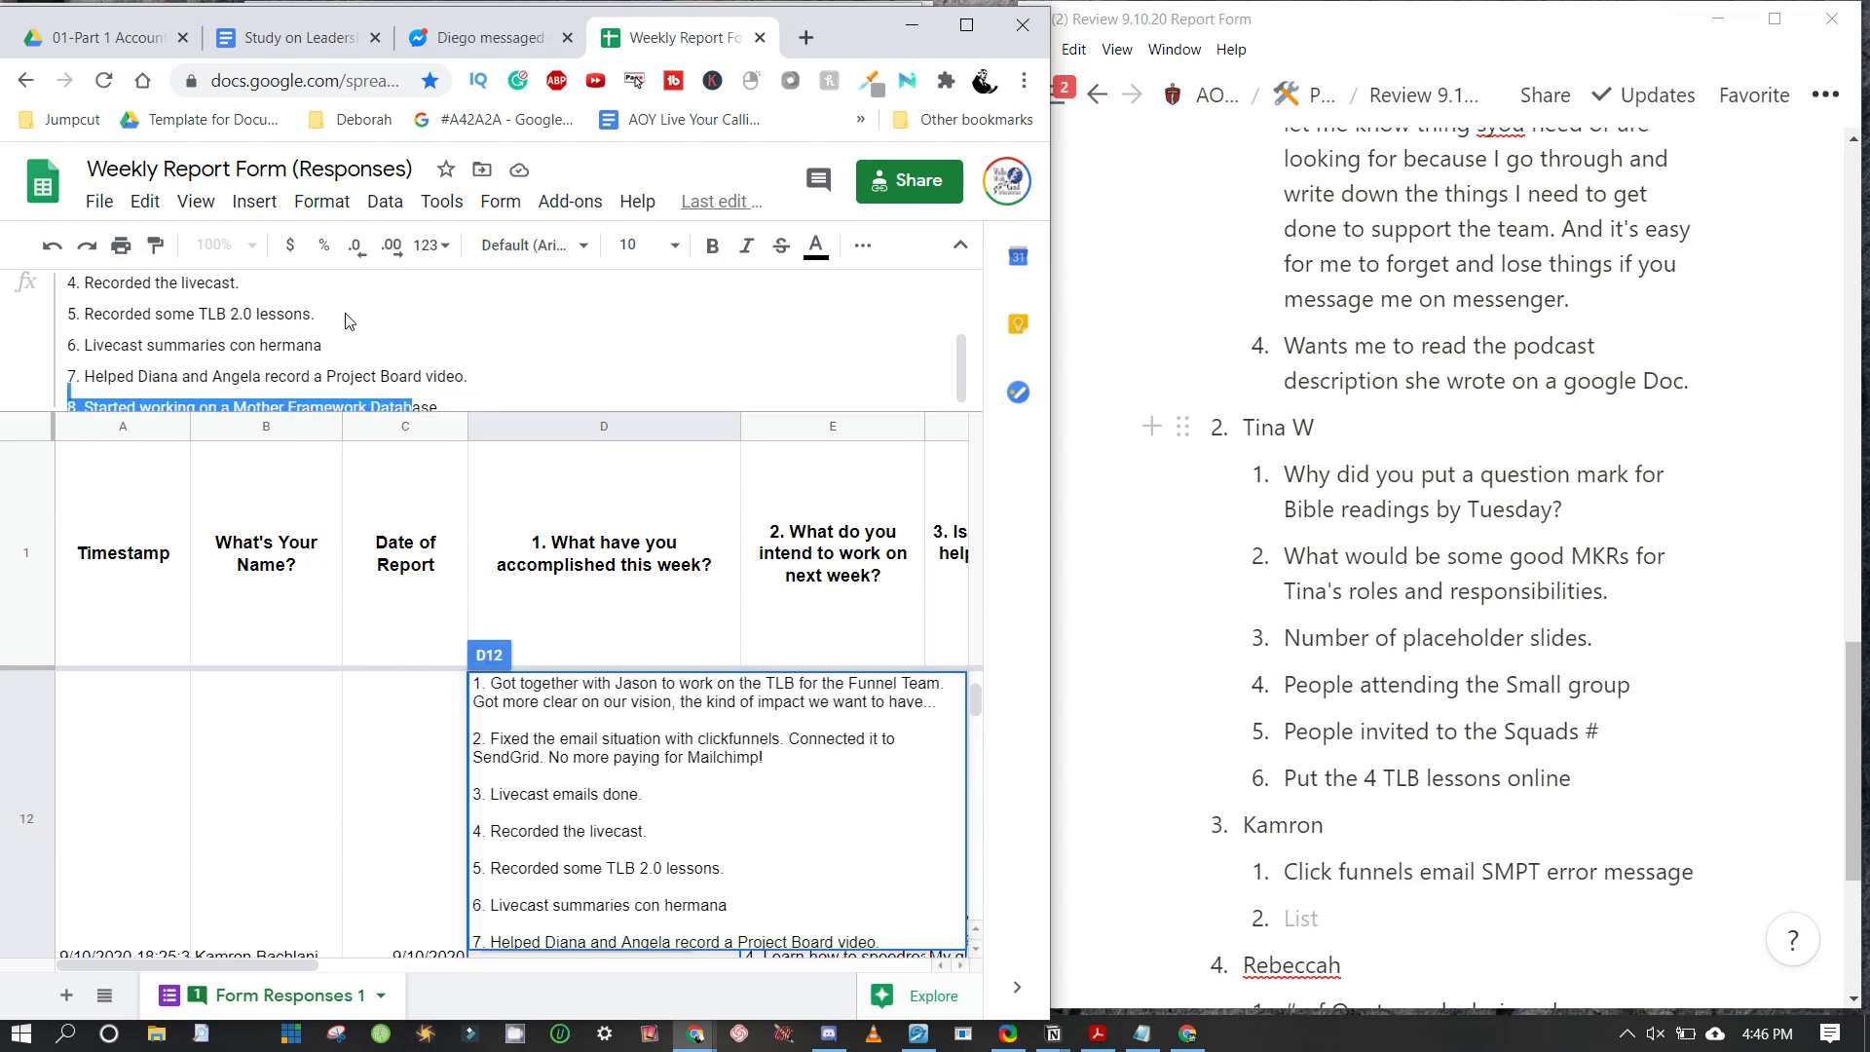
pyautogui.press('Up')
pyautogui.hotkey('shift', 'Tab')
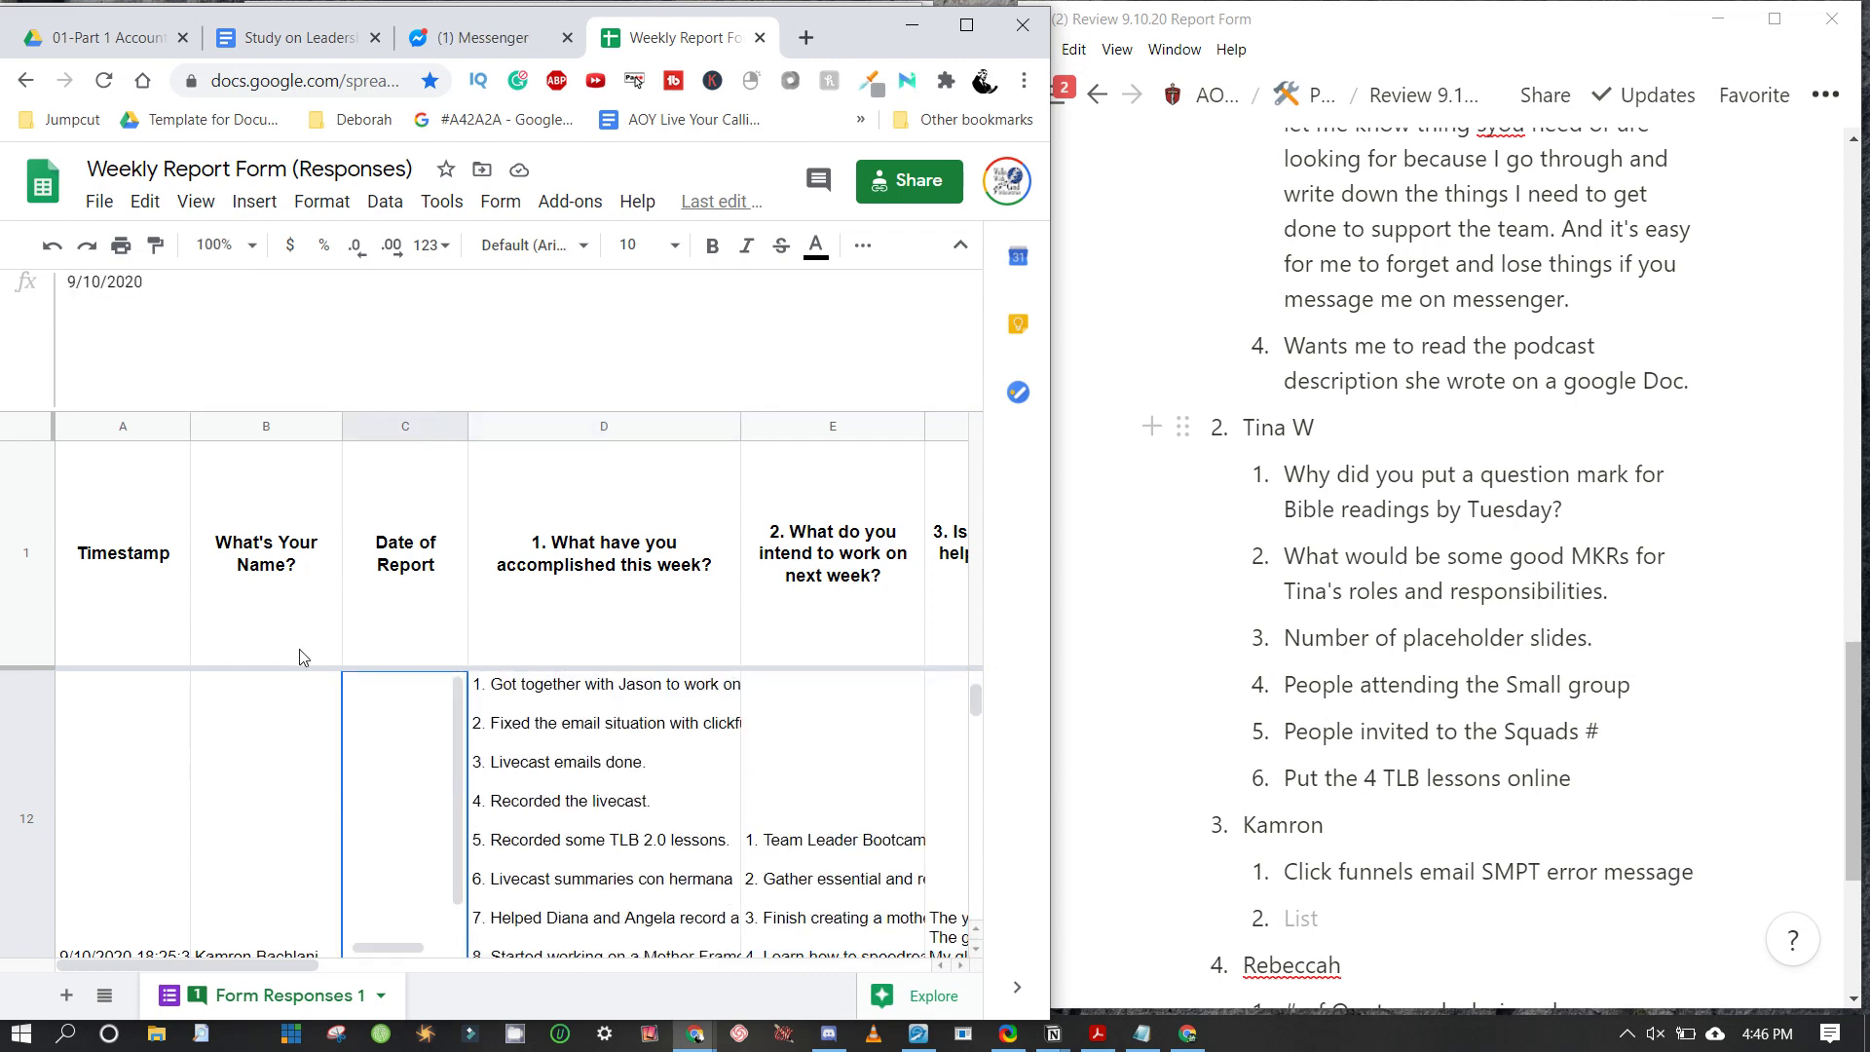
# Step: Open cell E12 and read through its second next-week plan item
pyautogui.press('Tab')
pyautogui.press('Tab')
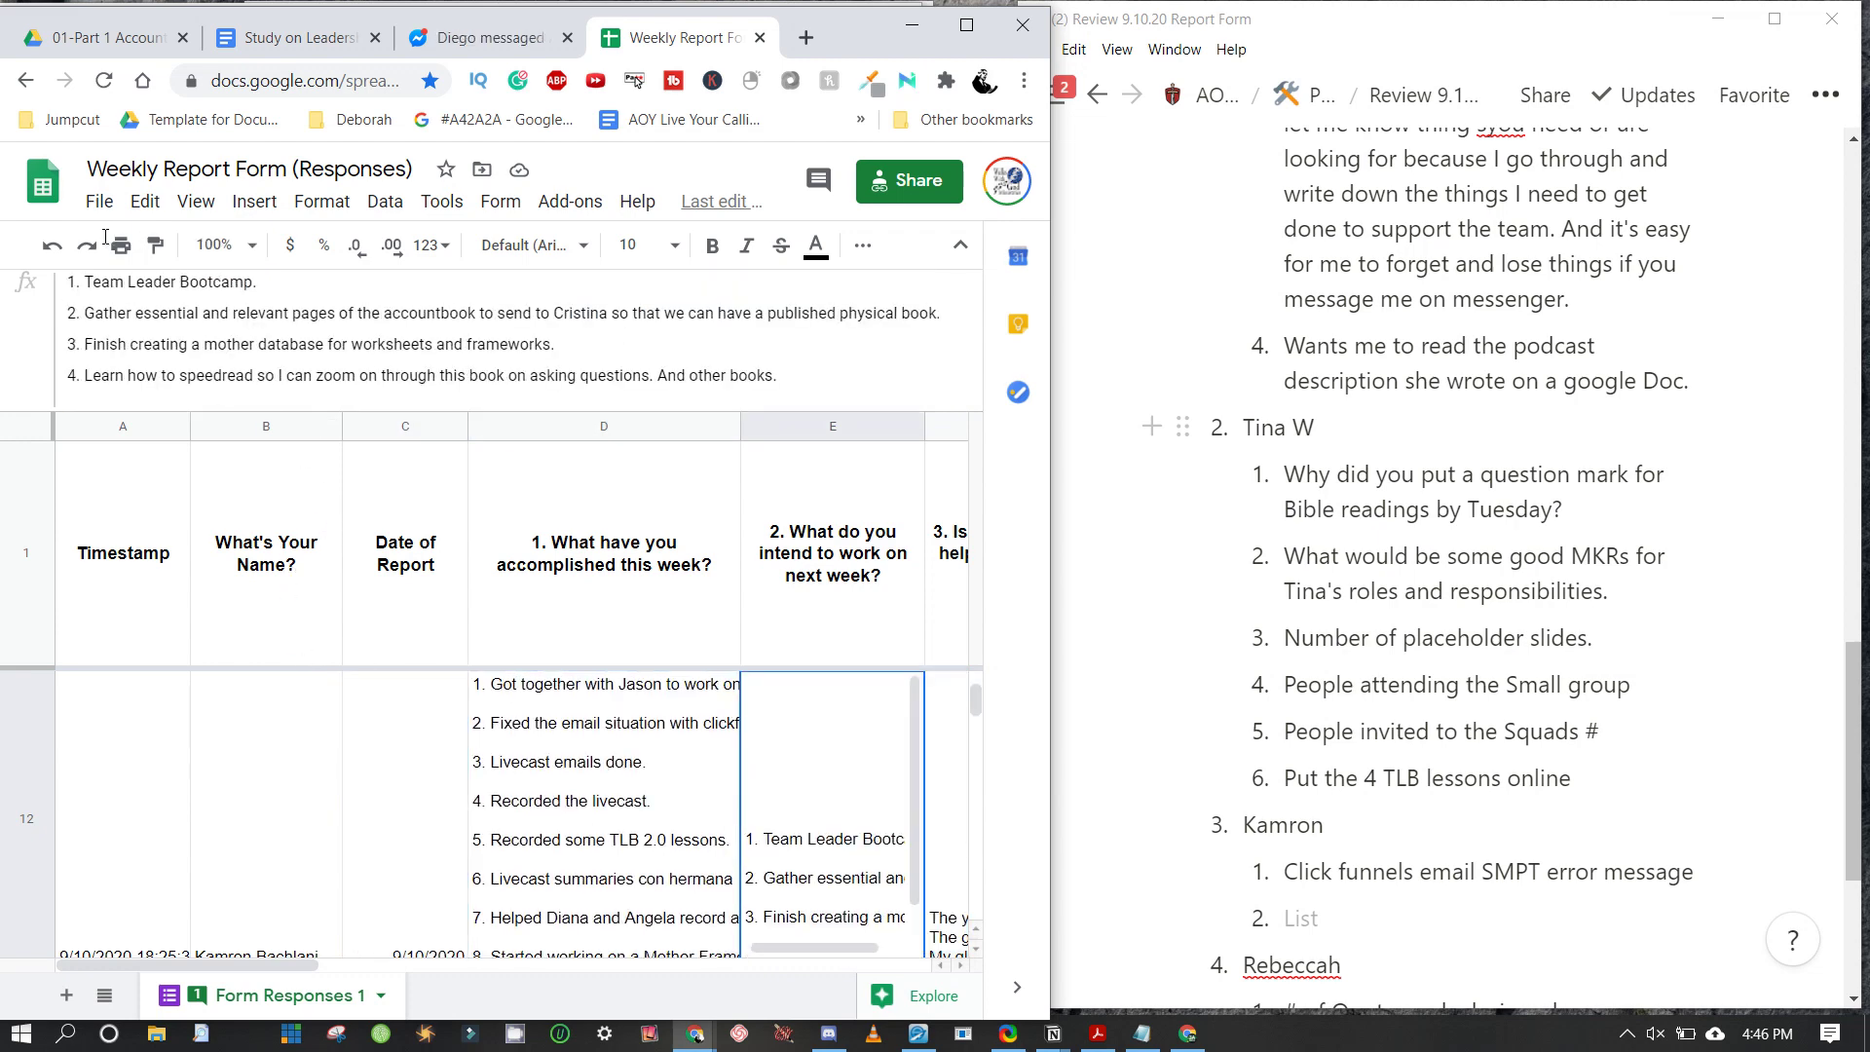
pyautogui.click(224, 282)
pyautogui.click(134, 313)
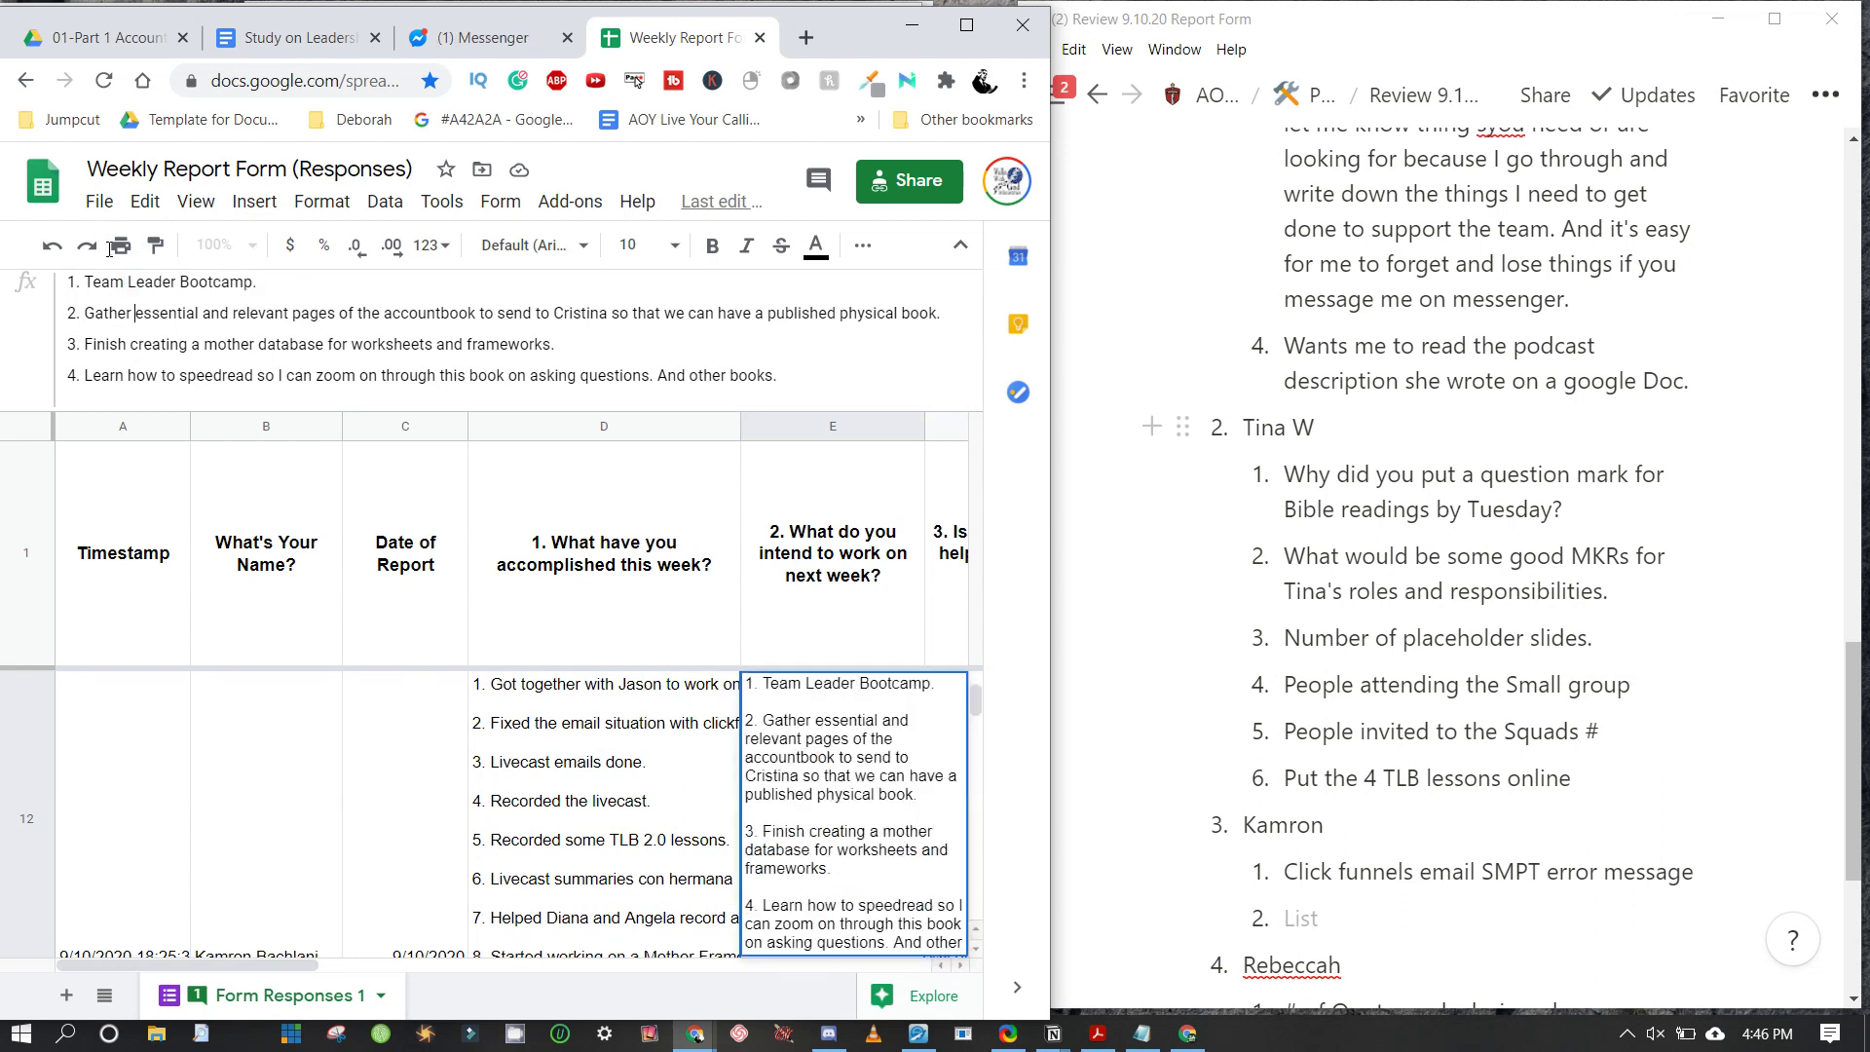
pyautogui.hotkey('shift', 'Home')
pyautogui.hotkey('shift', 'End')
pyautogui.hotkey('ctrl', 'shift', 'Left')
pyautogui.hotkey('ctrl', 'shift', 'Right')
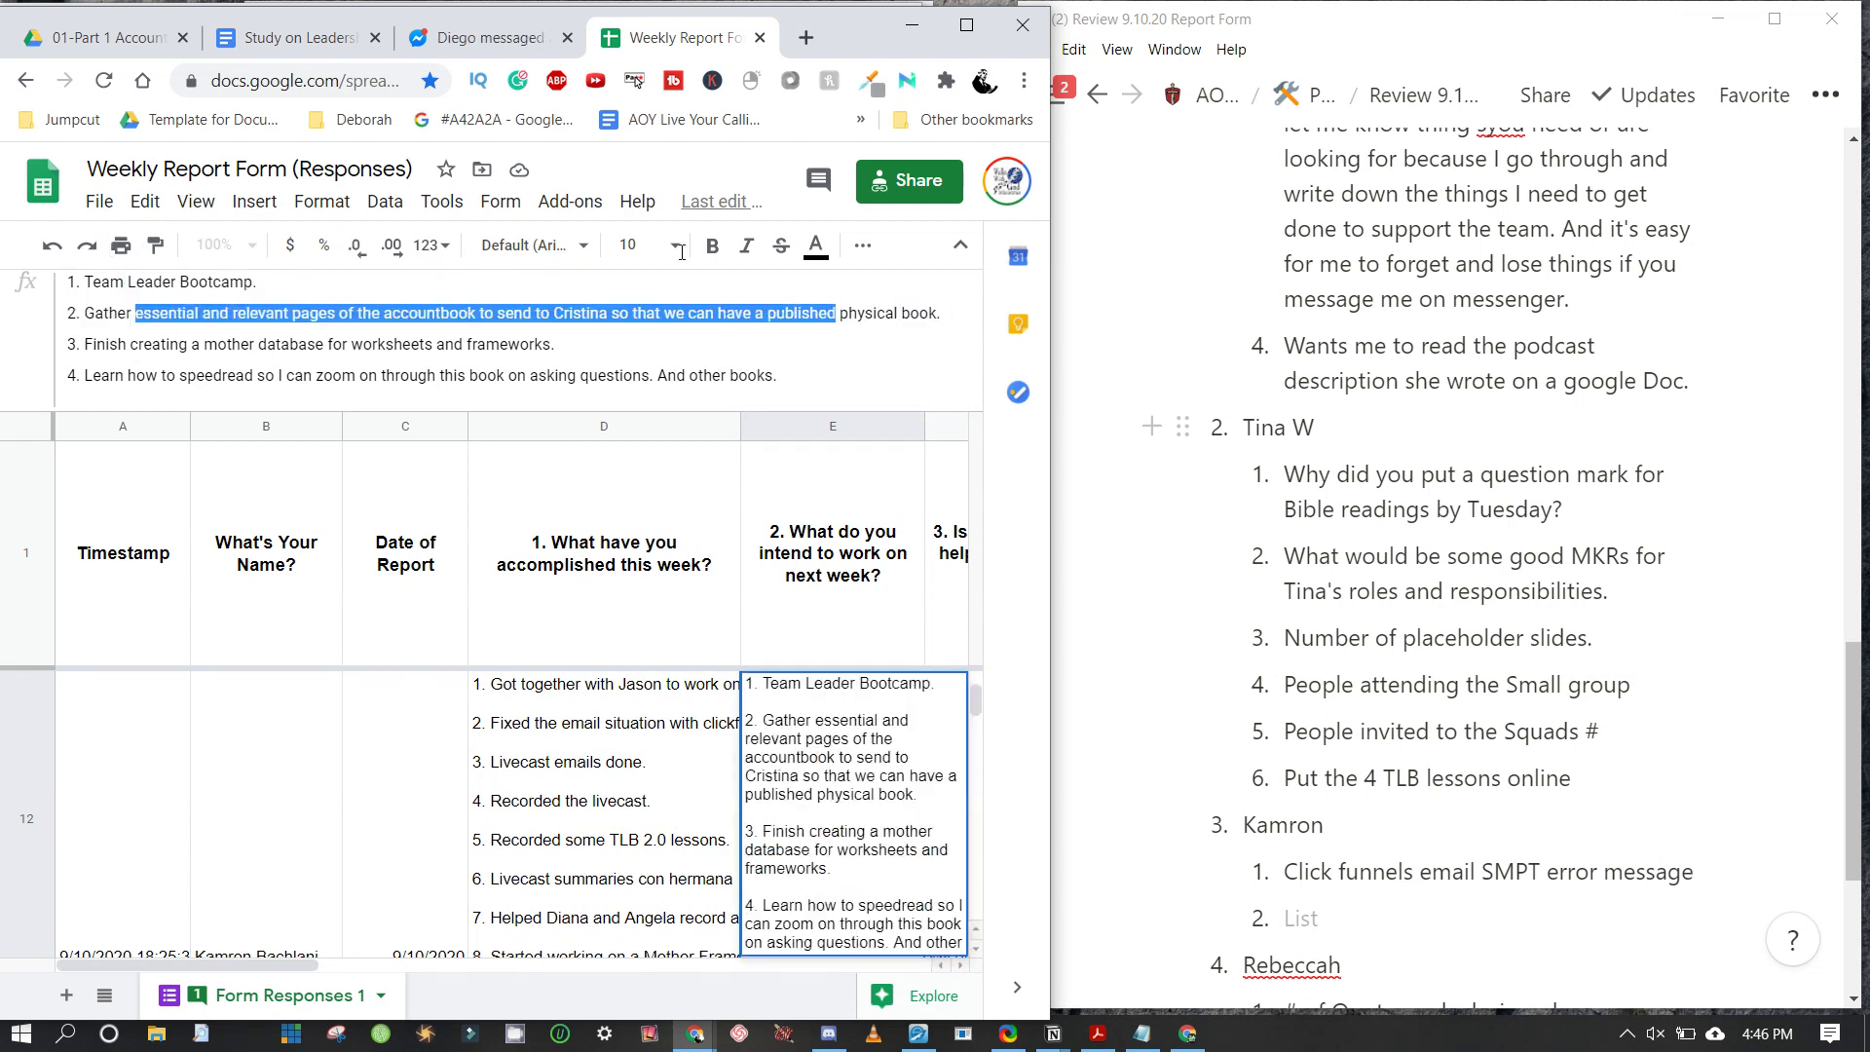
pyautogui.hotkey('ctrl', 'shift', 'Right')
pyautogui.hotkey('ctrl', 'shift', 'Left')
pyautogui.hotkey('shift', 'Left')
pyautogui.hotkey('shift', 'Left')
pyautogui.press('Right')
# Step: Read plan items 3 and 4 (mother database, speedreading), then move on to F12
pyautogui.moveTo(96, 344); pyautogui.dragTo(558, 346)
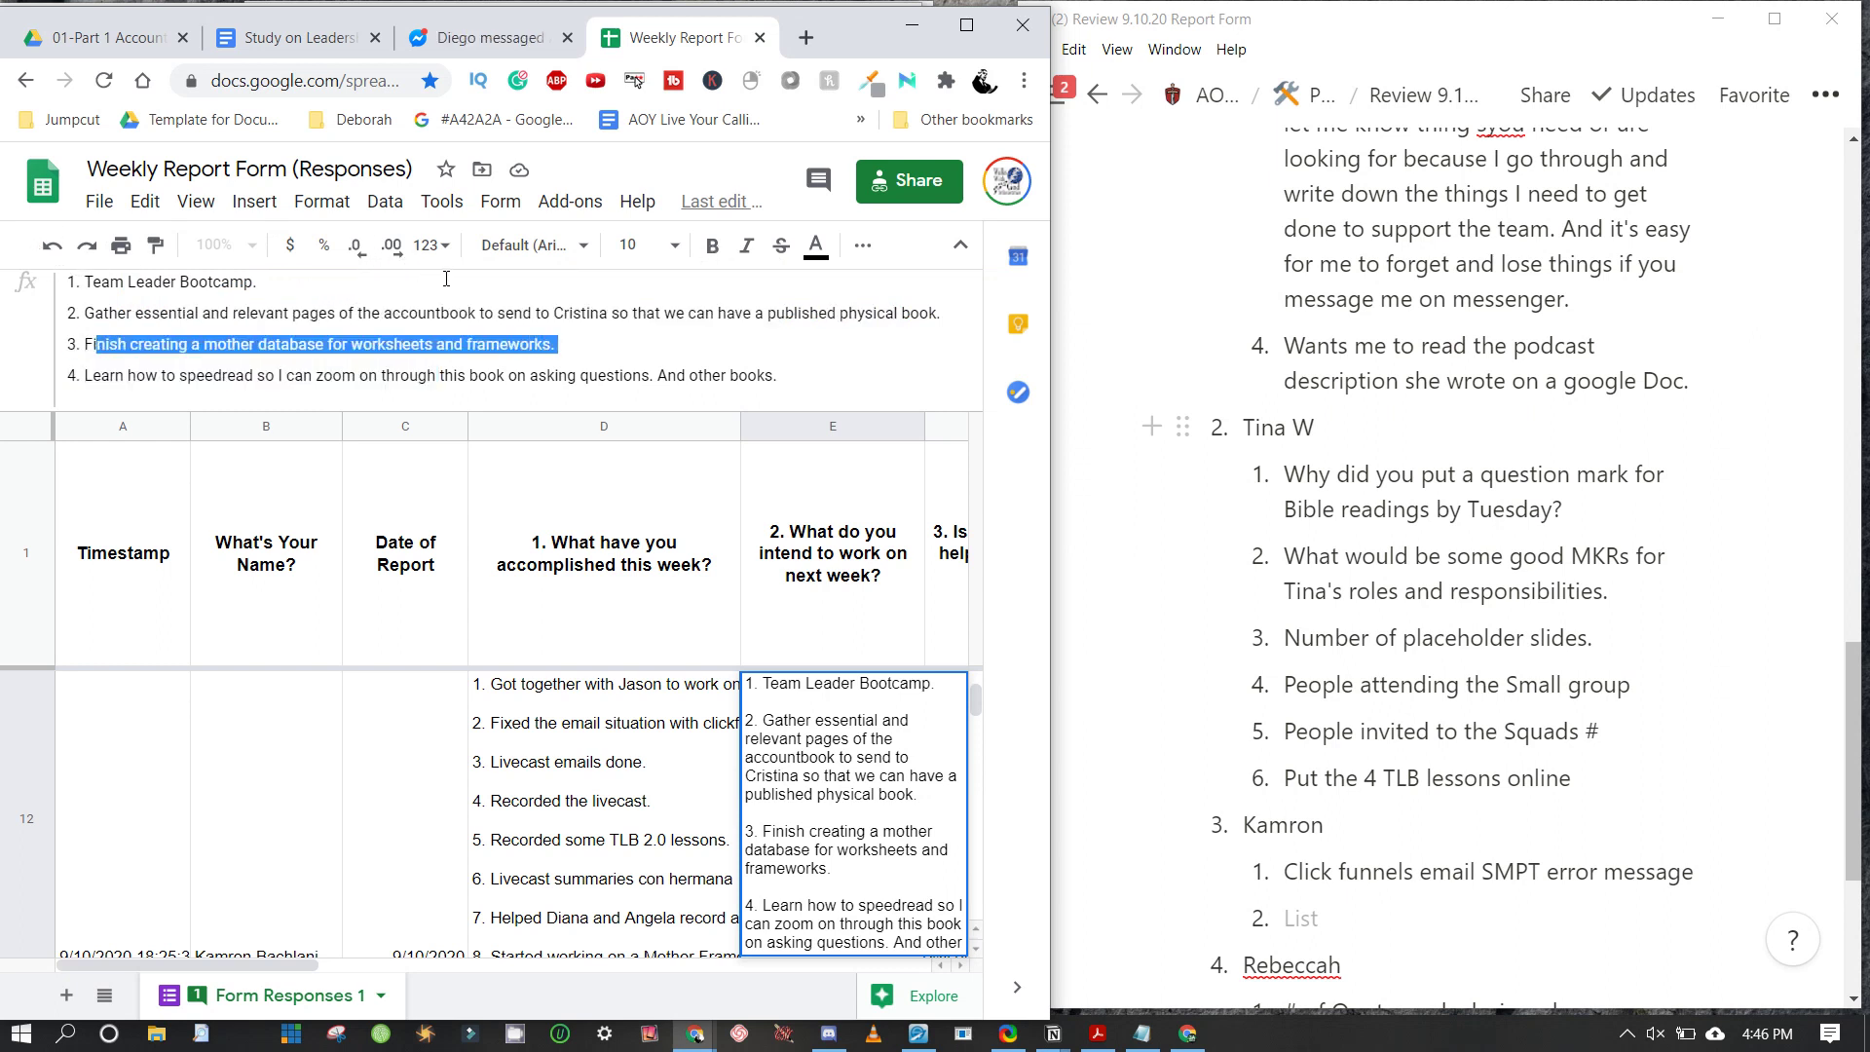
pyautogui.hotkey('shift', 'Home')
pyautogui.hotkey('ctrl', 'shift', 'Right')
pyautogui.hotkey('ctrl', 'shift', 'Right')
pyautogui.hotkey('ctrl', 'shift', 'Right')
pyautogui.hotkey('ctrl', 'shift', 'Right')
pyautogui.hotkey('ctrl', 'shift', 'Right')
pyautogui.hotkey('ctrl', 'shift', 'Right')
pyautogui.hotkey('ctrl', 'shift', 'Right')
pyautogui.hotkey('ctrl', 'shift', 'Right')
pyautogui.hotkey('ctrl', 'shift', 'Right')
pyautogui.hotkey('shift', 'Right')
pyautogui.hotkey('shift', 'Right')
pyautogui.hotkey('shift', 'Right')
pyautogui.hotkey('shift', 'Right')
pyautogui.hotkey('shift', 'Right')
pyautogui.hotkey('shift', 'Right')
pyautogui.hotkey('shift', 'Right')
pyautogui.hotkey('shift', 'Right')
pyautogui.hotkey('shift', 'Right')
pyautogui.press('Down')
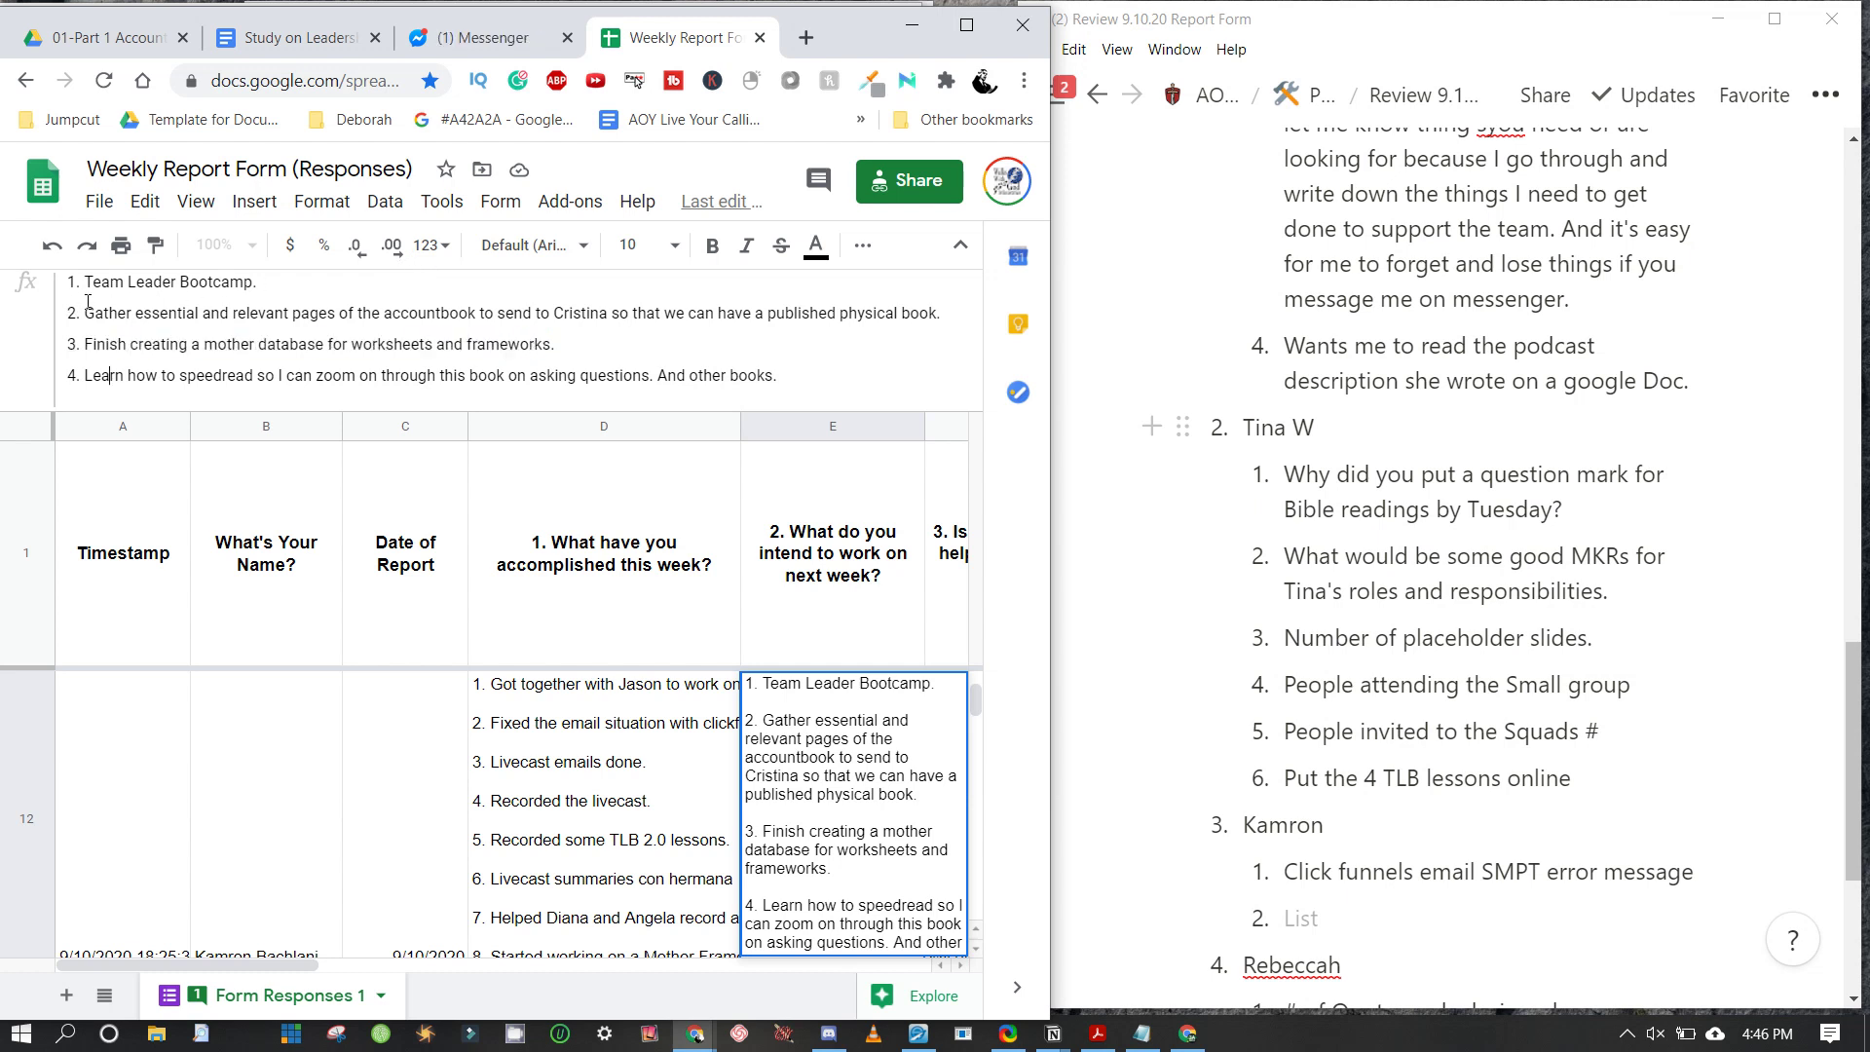
pyautogui.hotkey('ctrl', 'shift', 'Right')
pyautogui.hotkey('ctrl', 'shift', 'Right')
pyautogui.hotkey('ctrl', 'shift', 'Right')
pyautogui.hotkey('ctrl', 'shift', 'Right')
pyautogui.hotkey('ctrl', 'shift', 'Right')
pyautogui.hotkey('ctrl', 'shift', 'Right')
pyautogui.hotkey('ctrl', 'shift', 'Right')
pyautogui.hotkey('ctrl', 'shift', 'Right')
pyautogui.hotkey('ctrl', 'shift', 'Right')
pyautogui.hotkey('ctrl', 'shift', 'Right')
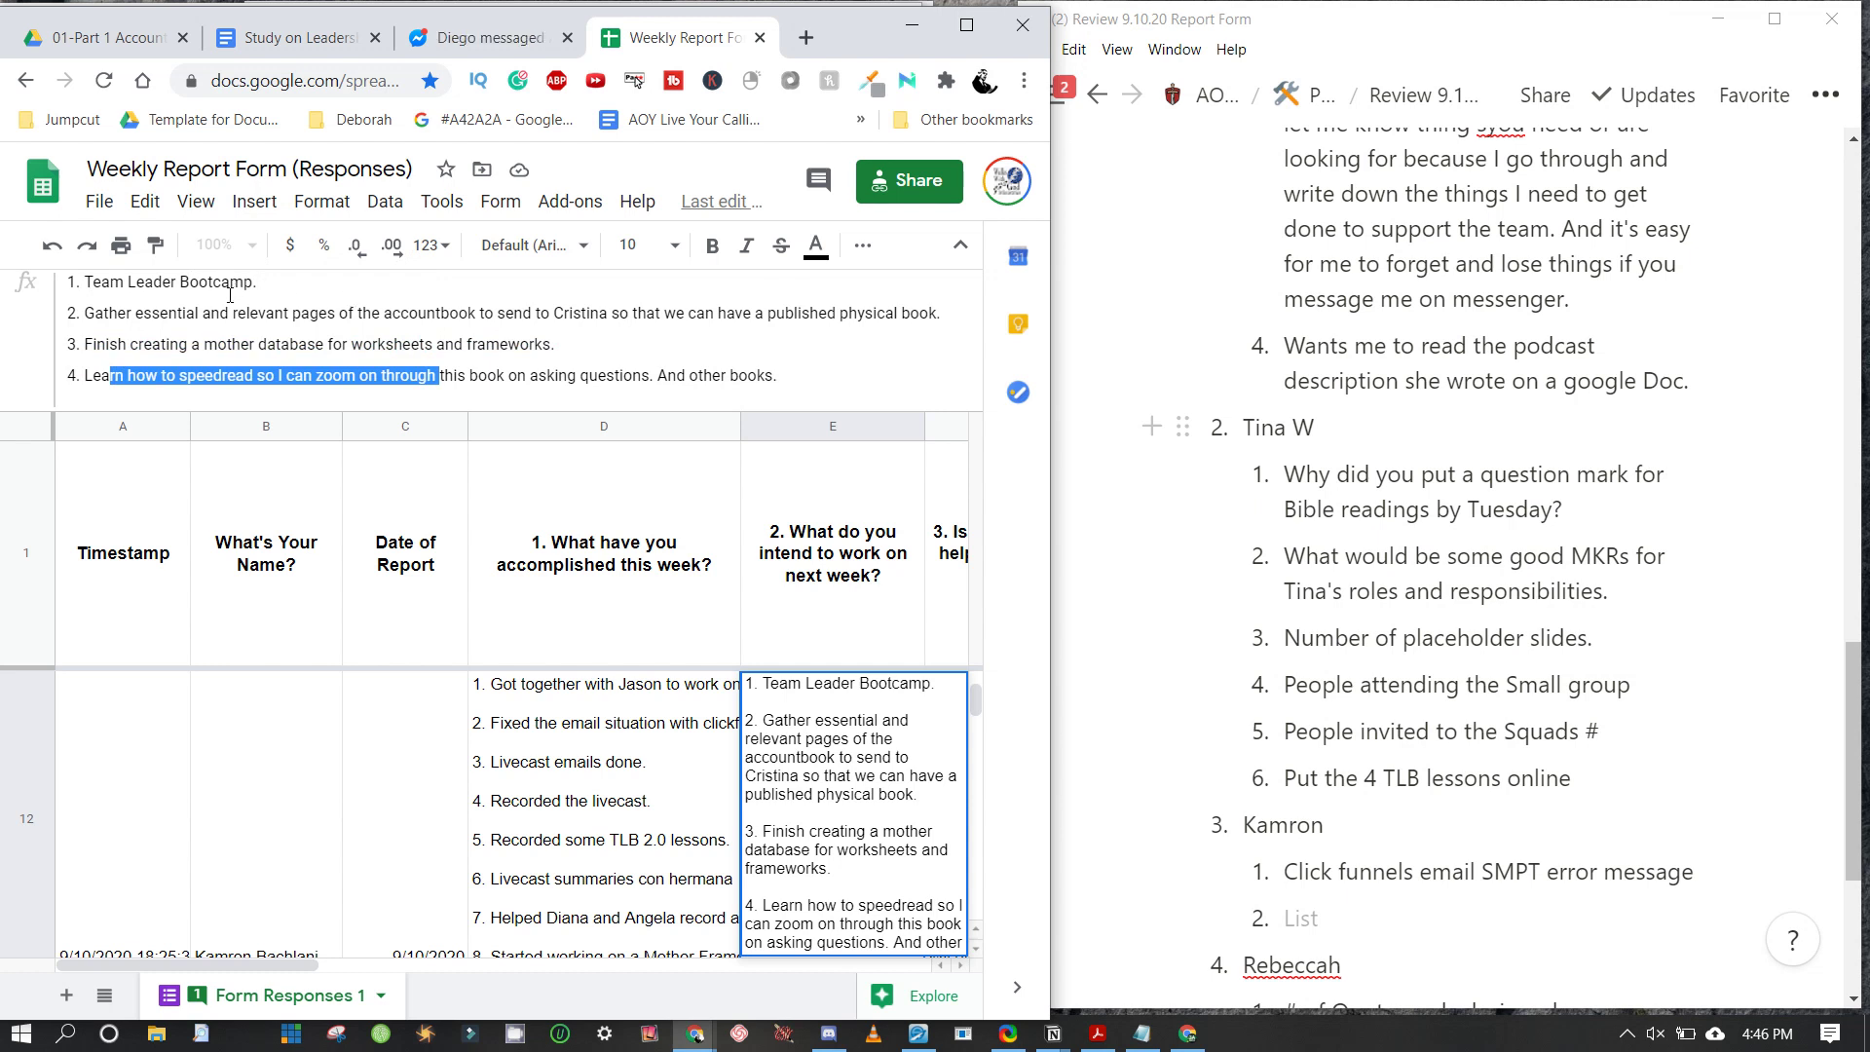
pyautogui.press('Right')
pyautogui.hotkey('ctrl', 'Left')
pyautogui.hotkey('ctrl', 'Left')
pyautogui.hotkey('ctrl', 'Left')
pyautogui.hotkey('ctrl', 'Left')
pyautogui.hotkey('ctrl', 'shift', 'Right')
pyautogui.hotkey('ctrl', 'shift', 'Right')
pyautogui.hotkey('ctrl', 'shift', 'Right')
pyautogui.hotkey('ctrl', 'shift', 'Right')
pyautogui.hotkey('ctrl', 'shift', 'Right')
pyautogui.hotkey('ctrl', 'shift', 'Right')
pyautogui.hotkey('ctrl', 'shift', 'Right')
pyautogui.hotkey('ctrl', 'shift', 'Right')
pyautogui.hotkey('ctrl', 'shift', 'Right')
pyautogui.hotkey('ctrl', 'shift', 'Right')
pyautogui.hotkey('shift', 'Right')
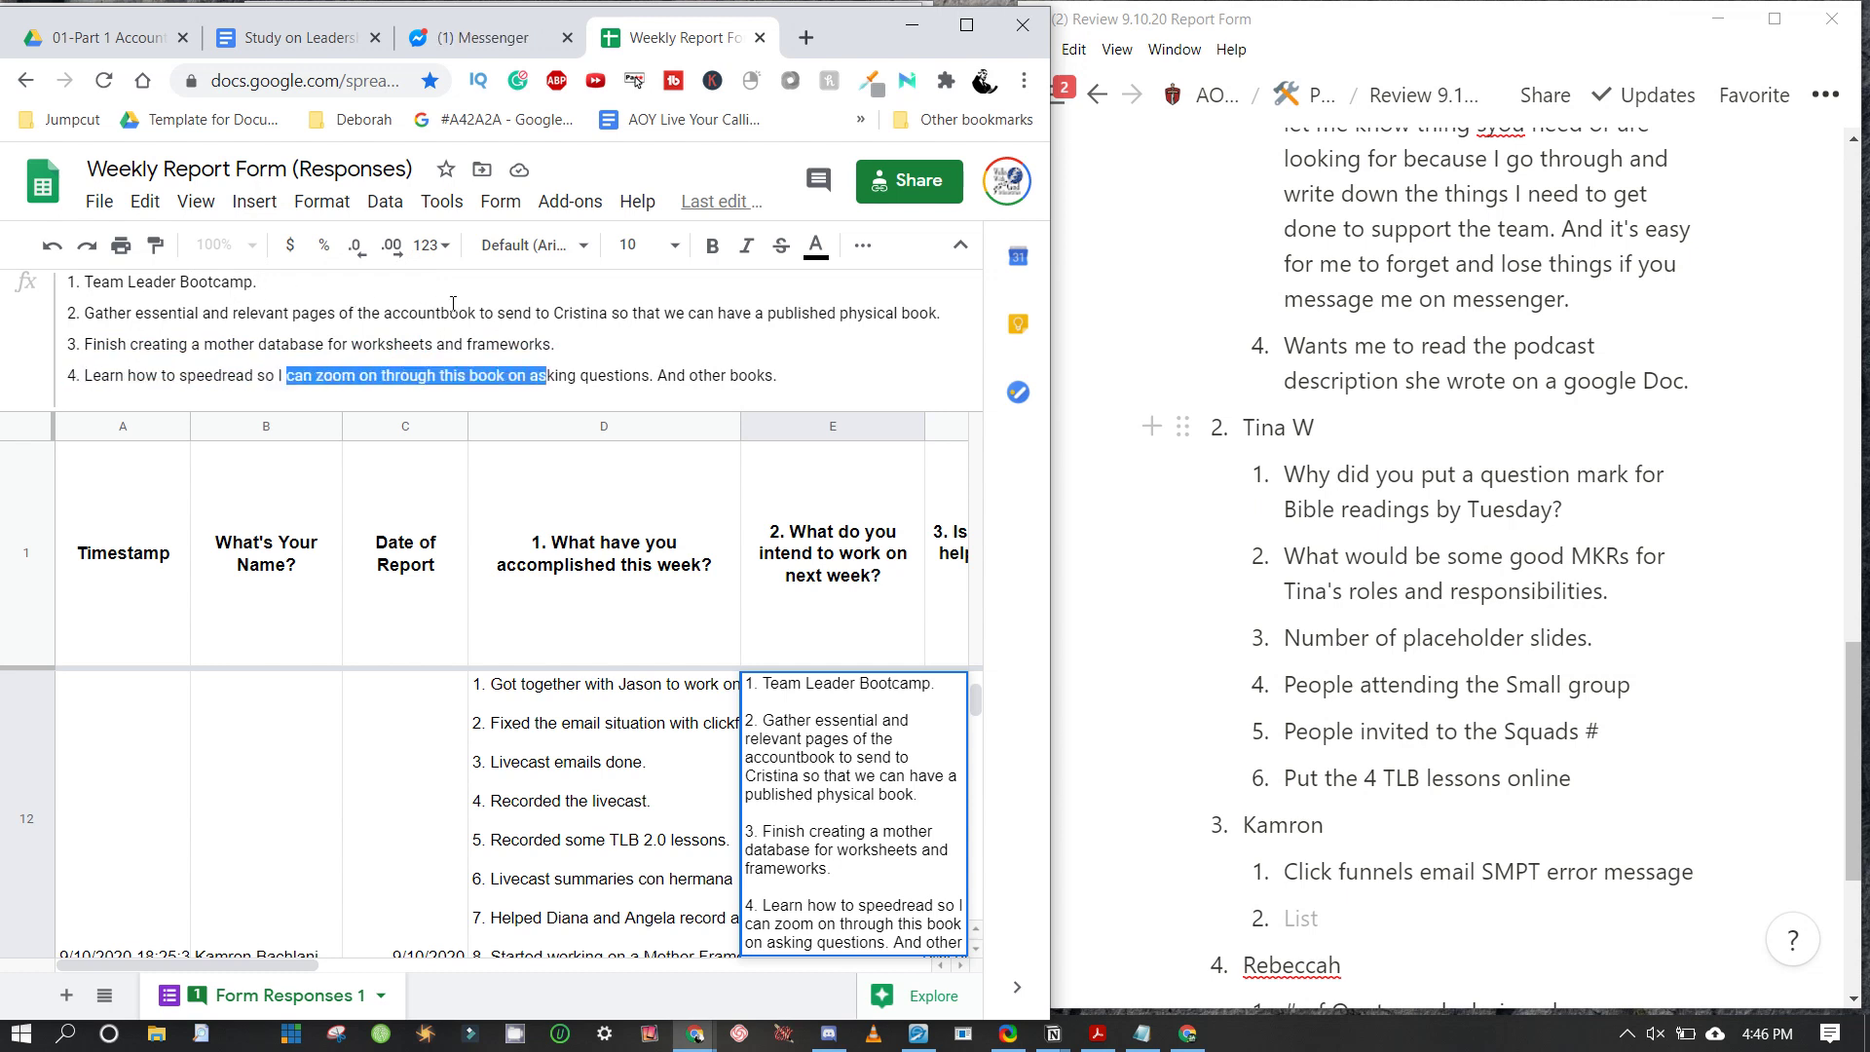
pyautogui.hotkey('shift', 'Right')
pyautogui.hotkey('shift', 'Right')
pyautogui.hotkey('shift', 'Right')
pyautogui.hotkey('shift', 'Right')
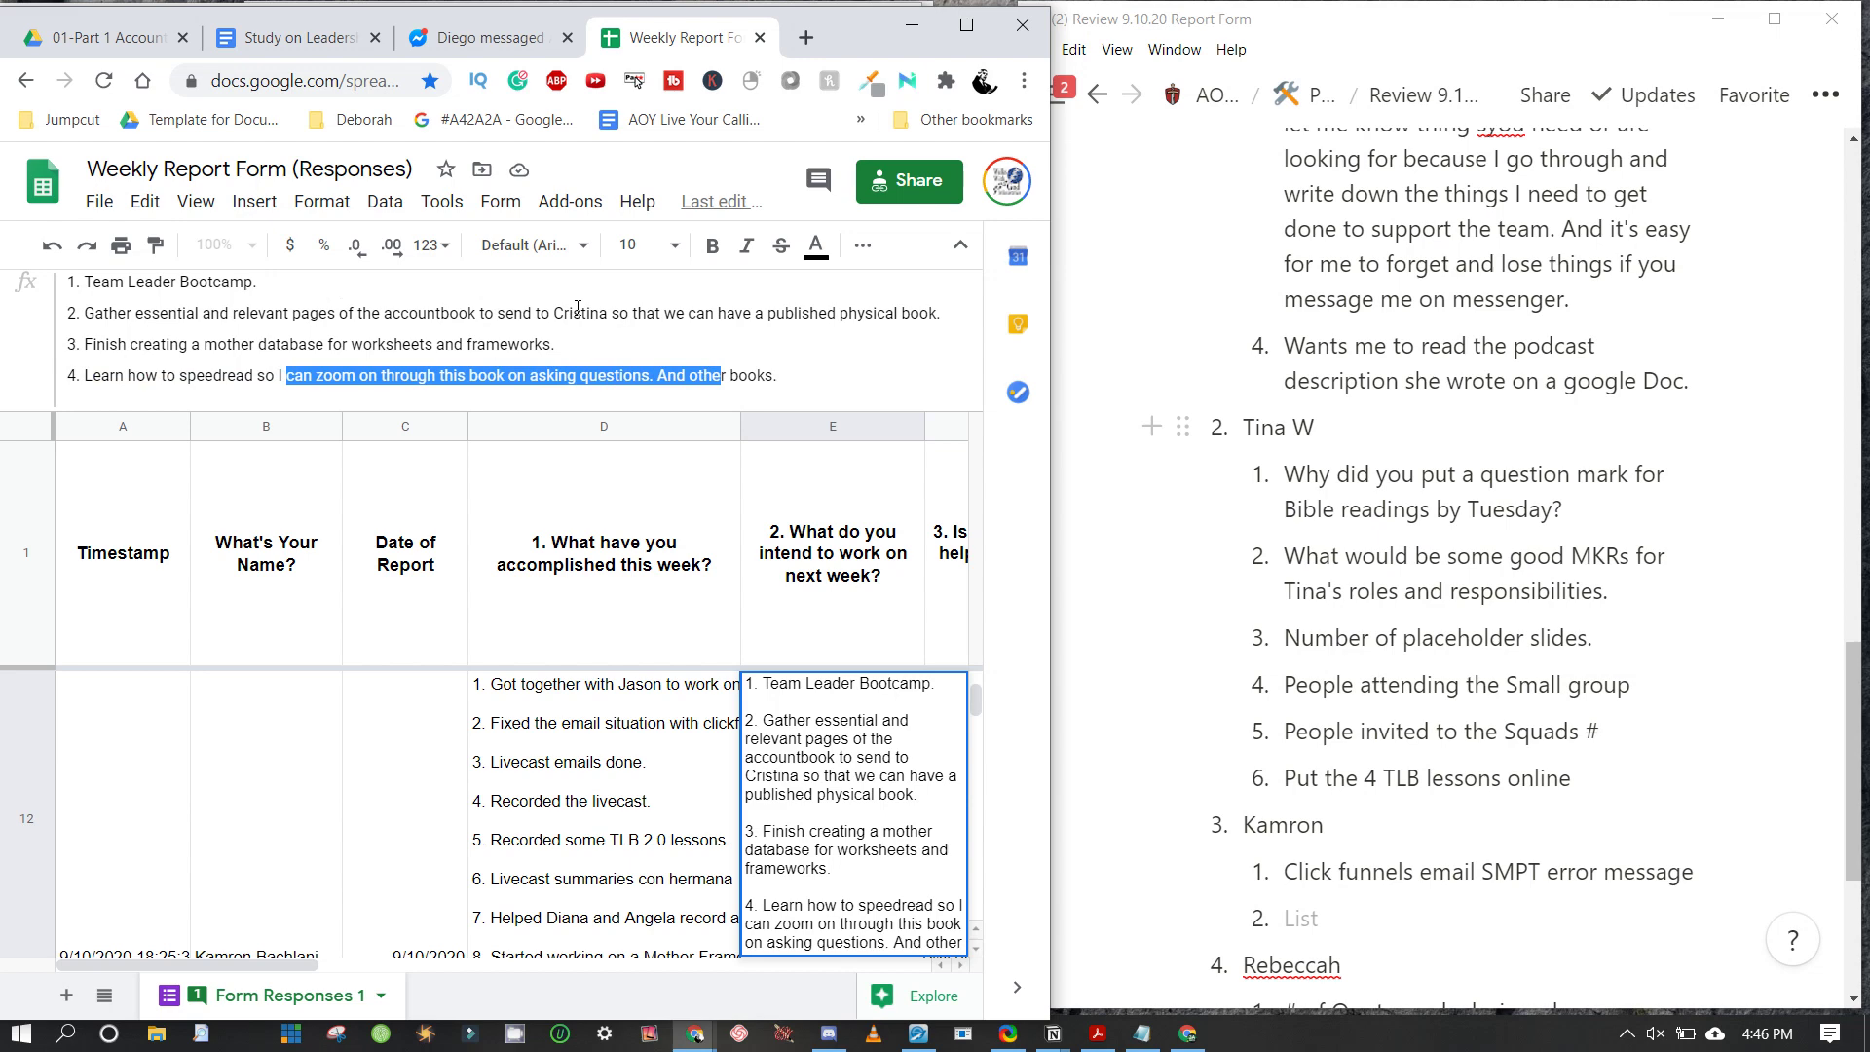
pyautogui.click(481, 707)
pyautogui.press('Right')
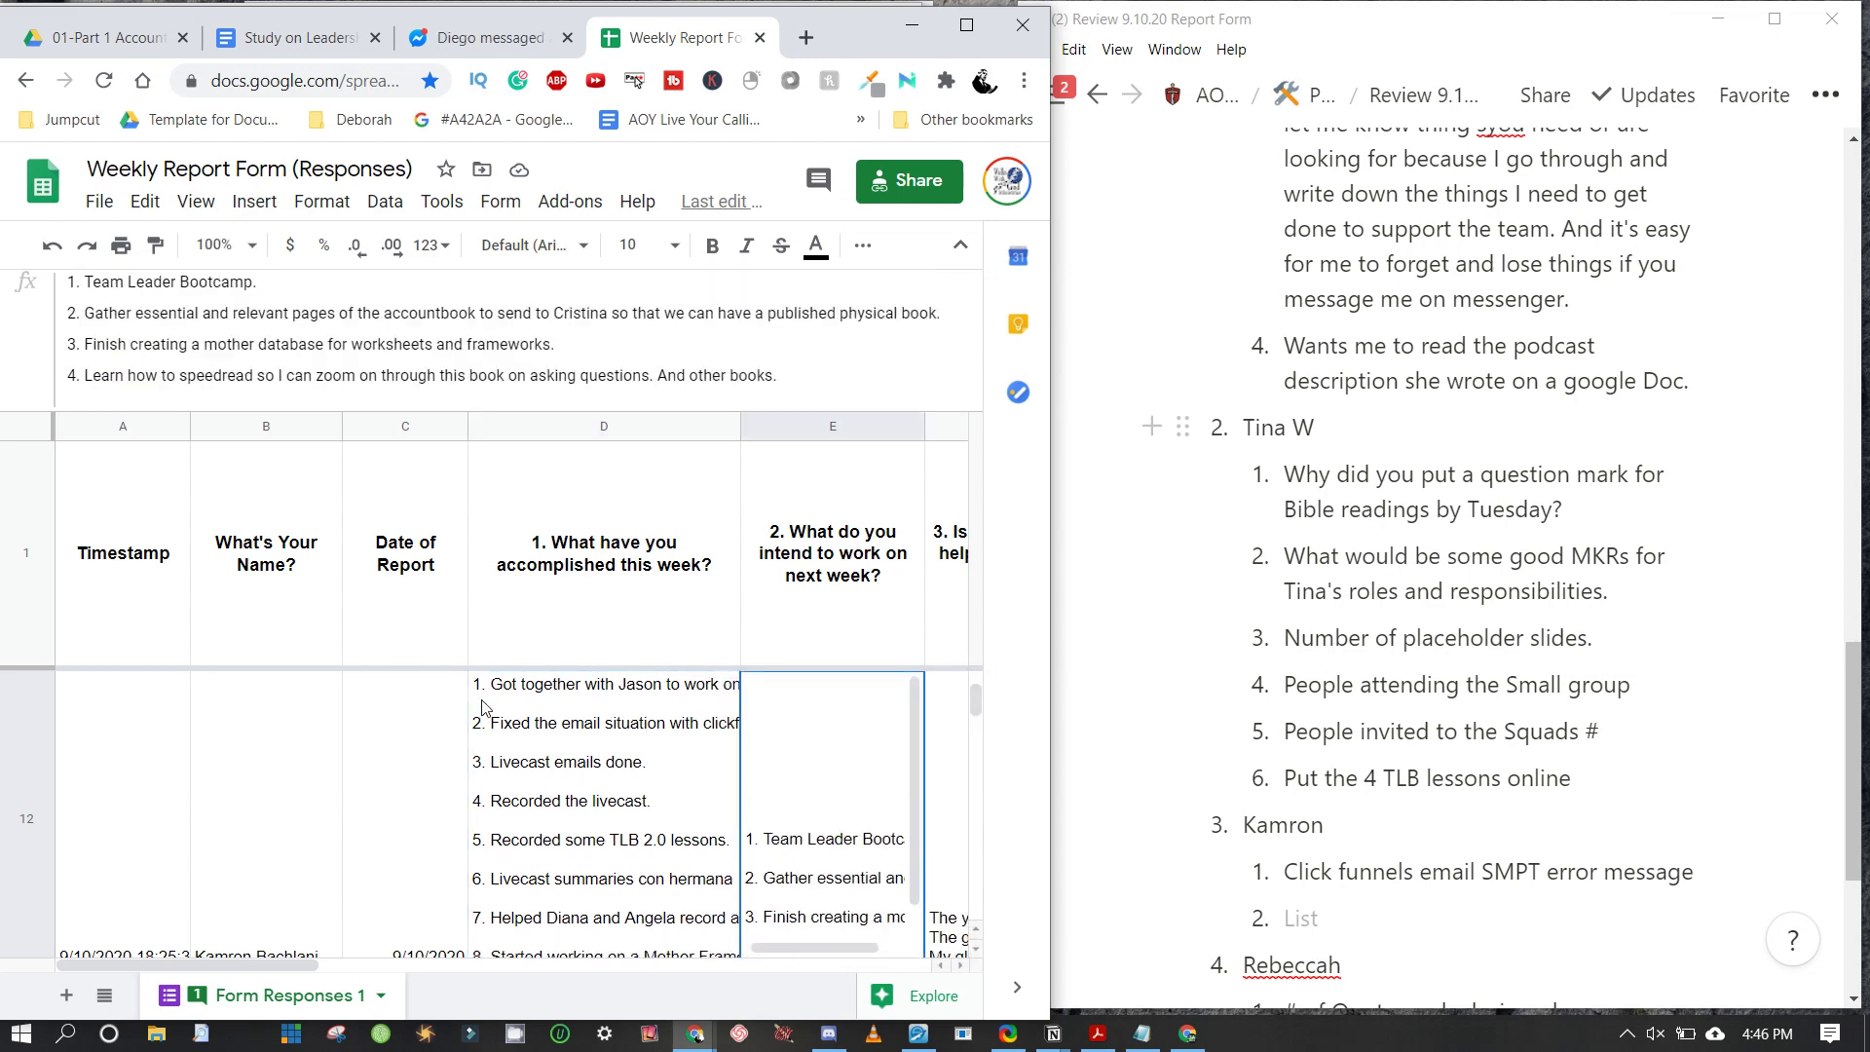
pyautogui.press('Right')
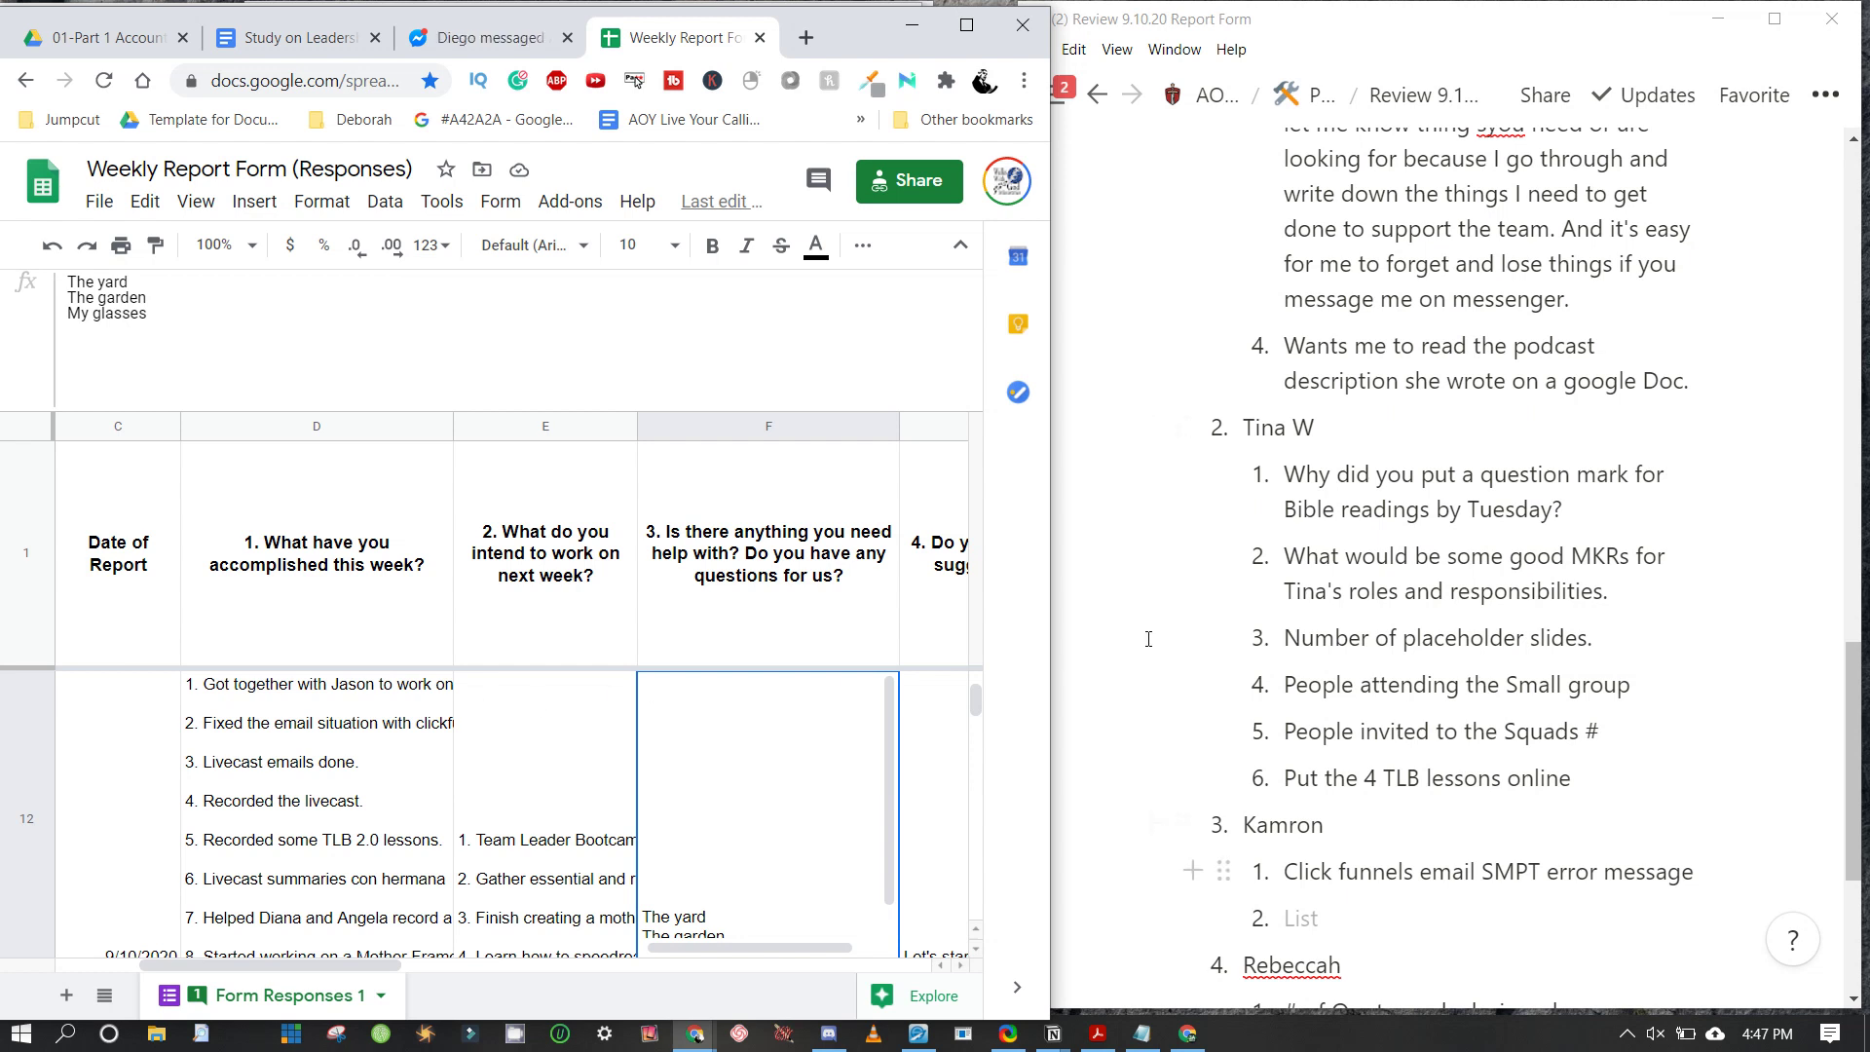
# Step: Add a Garden note naming the team member, then review row 12's suggestions and deadlines answers
pyautogui.click(1143, 735)
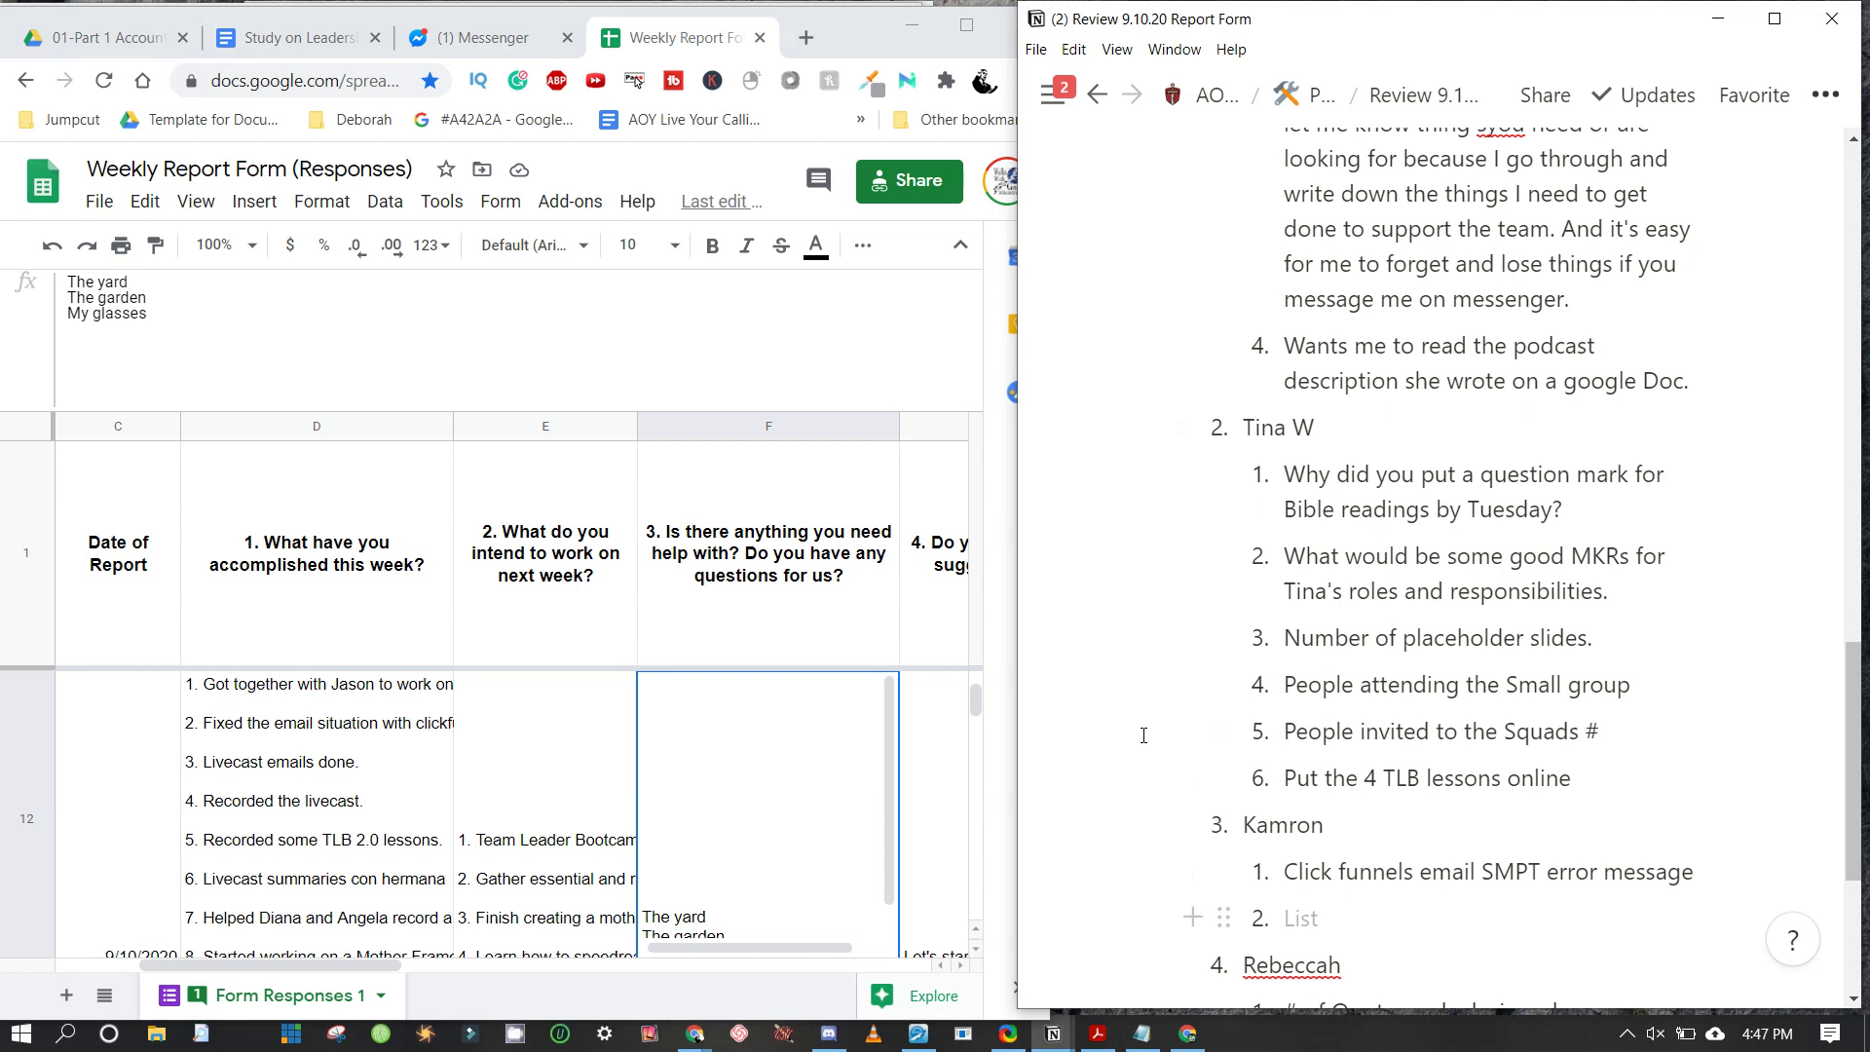
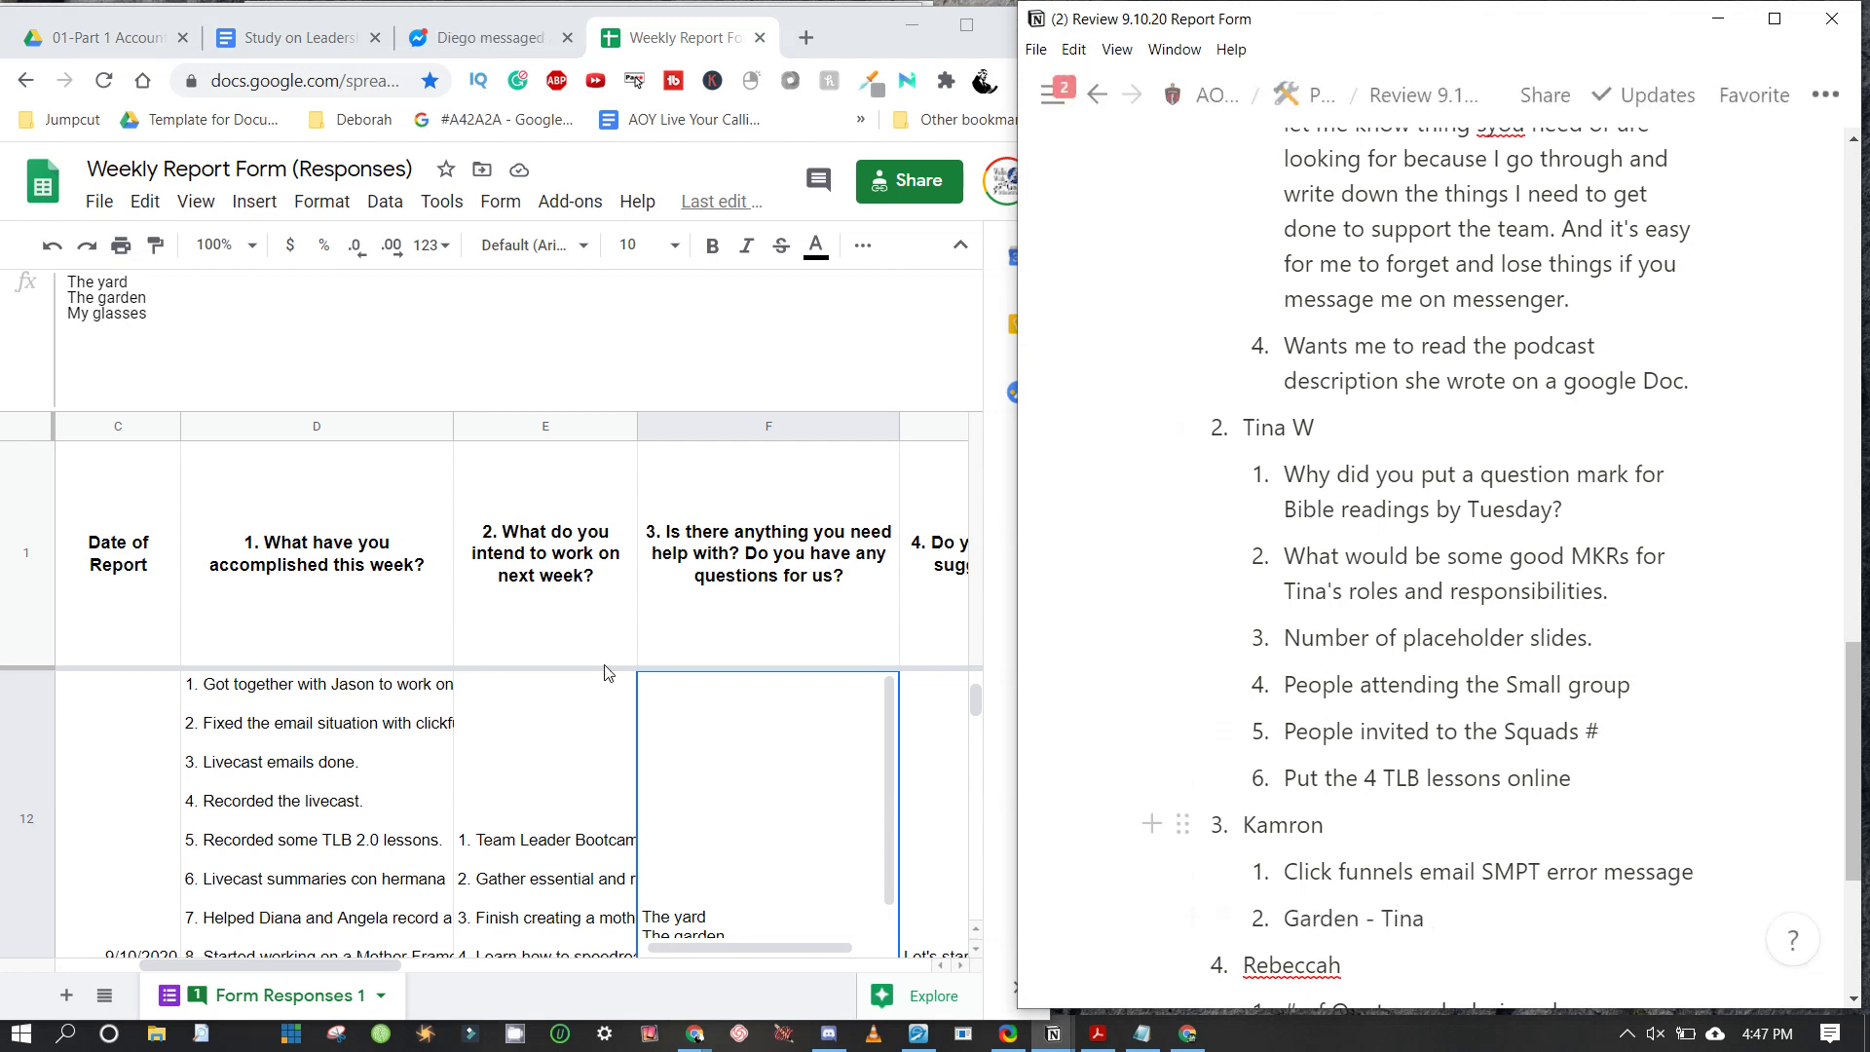
pyautogui.click(605, 672)
pyautogui.press('Left')
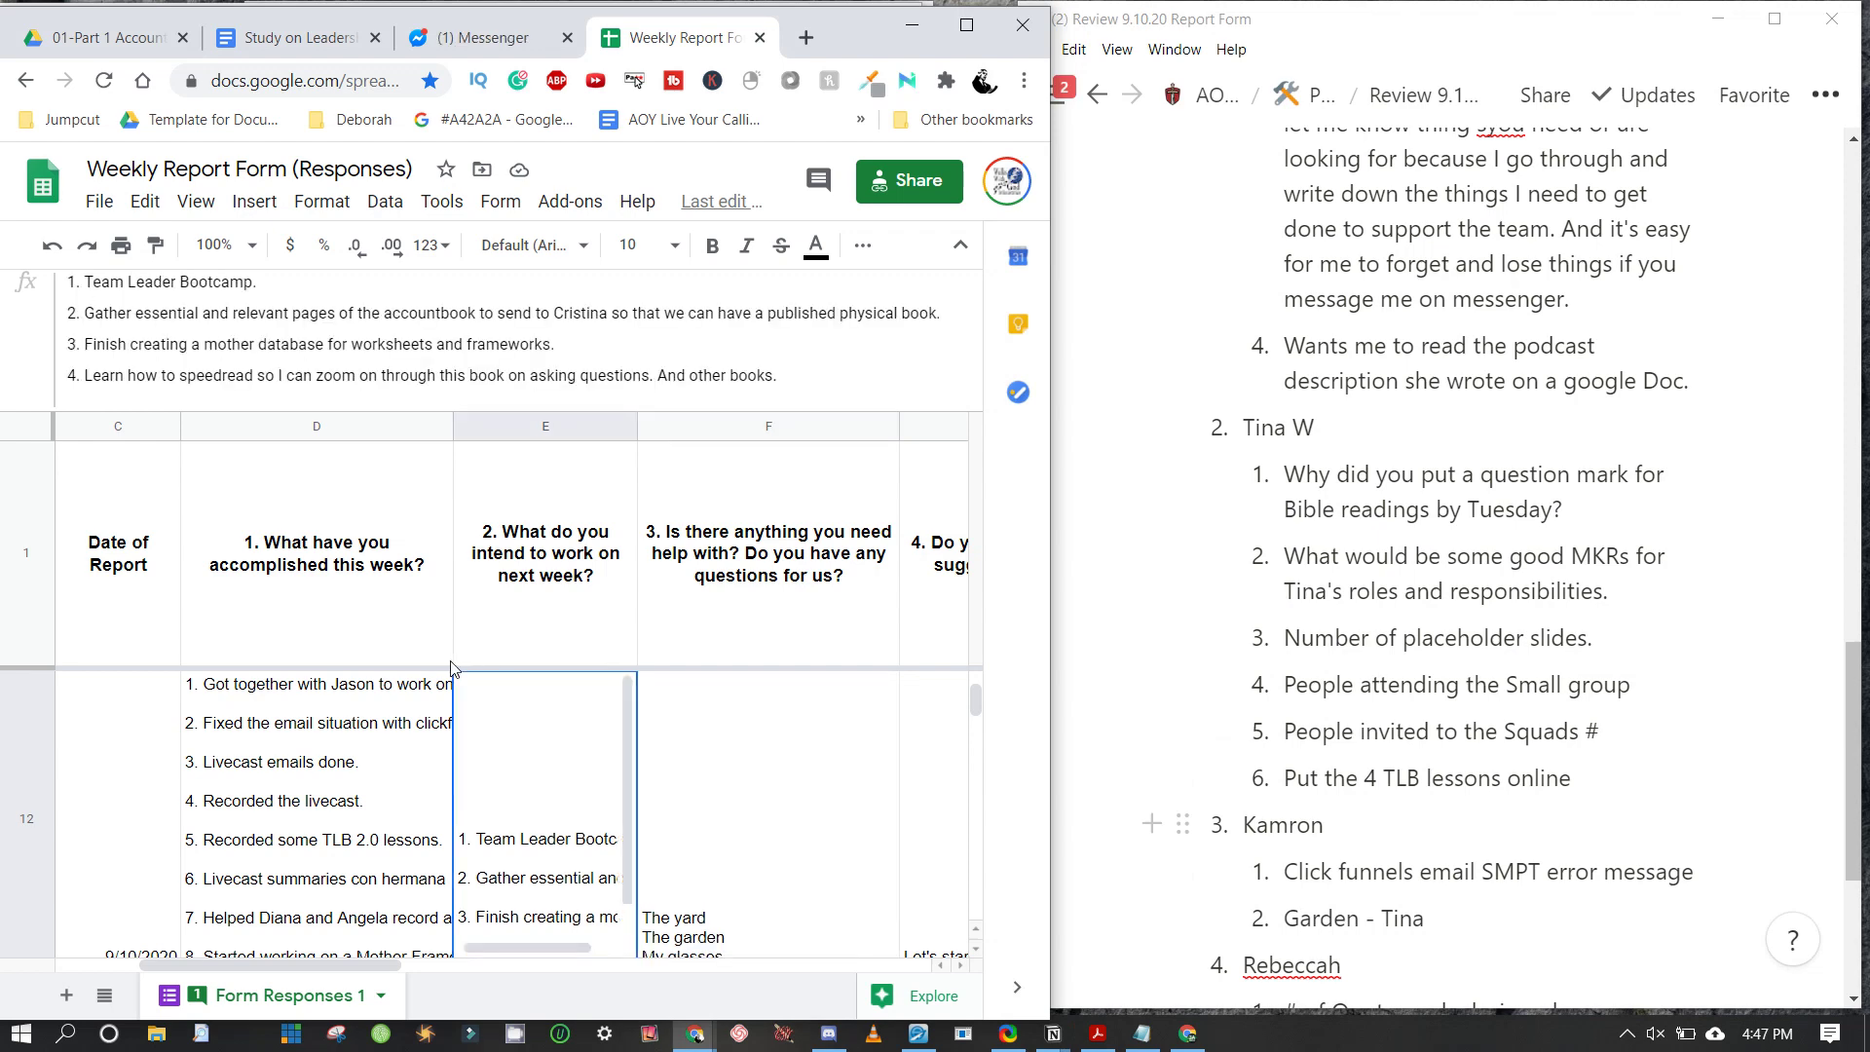
pyautogui.press('Right')
pyautogui.press('Right')
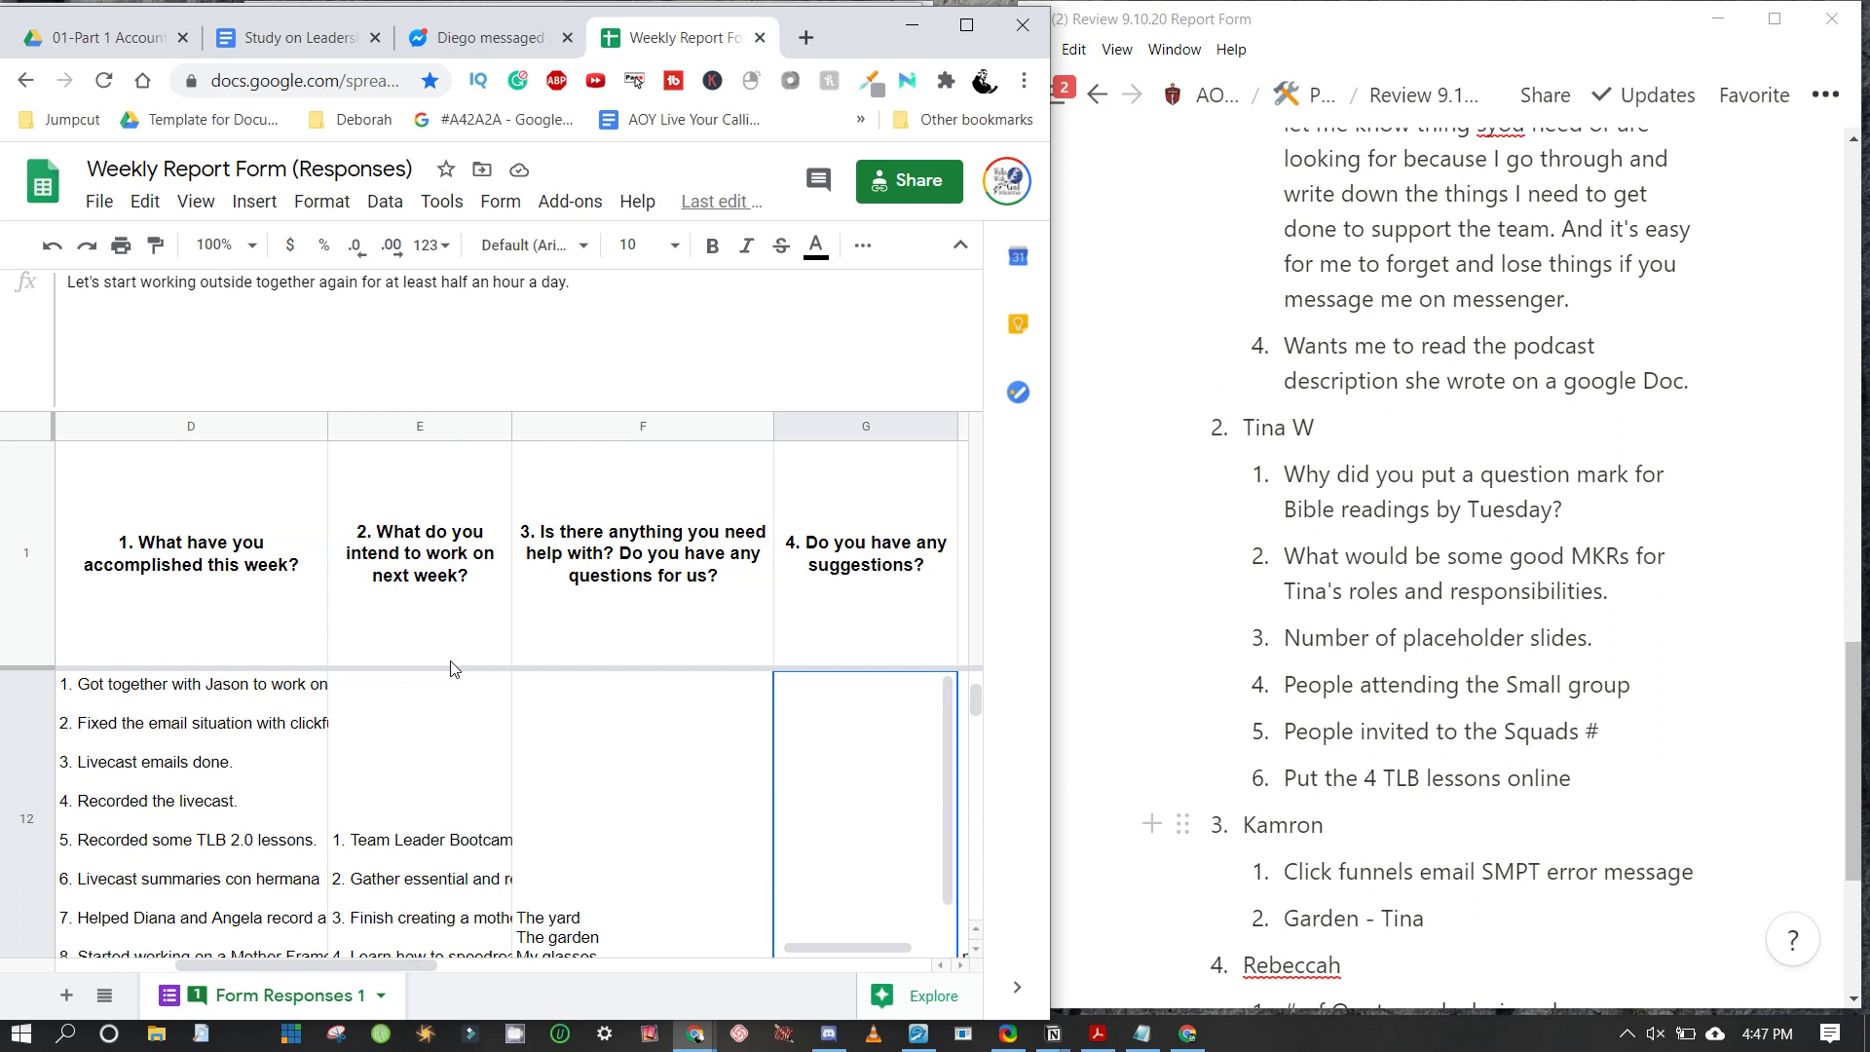
pyautogui.press('Right')
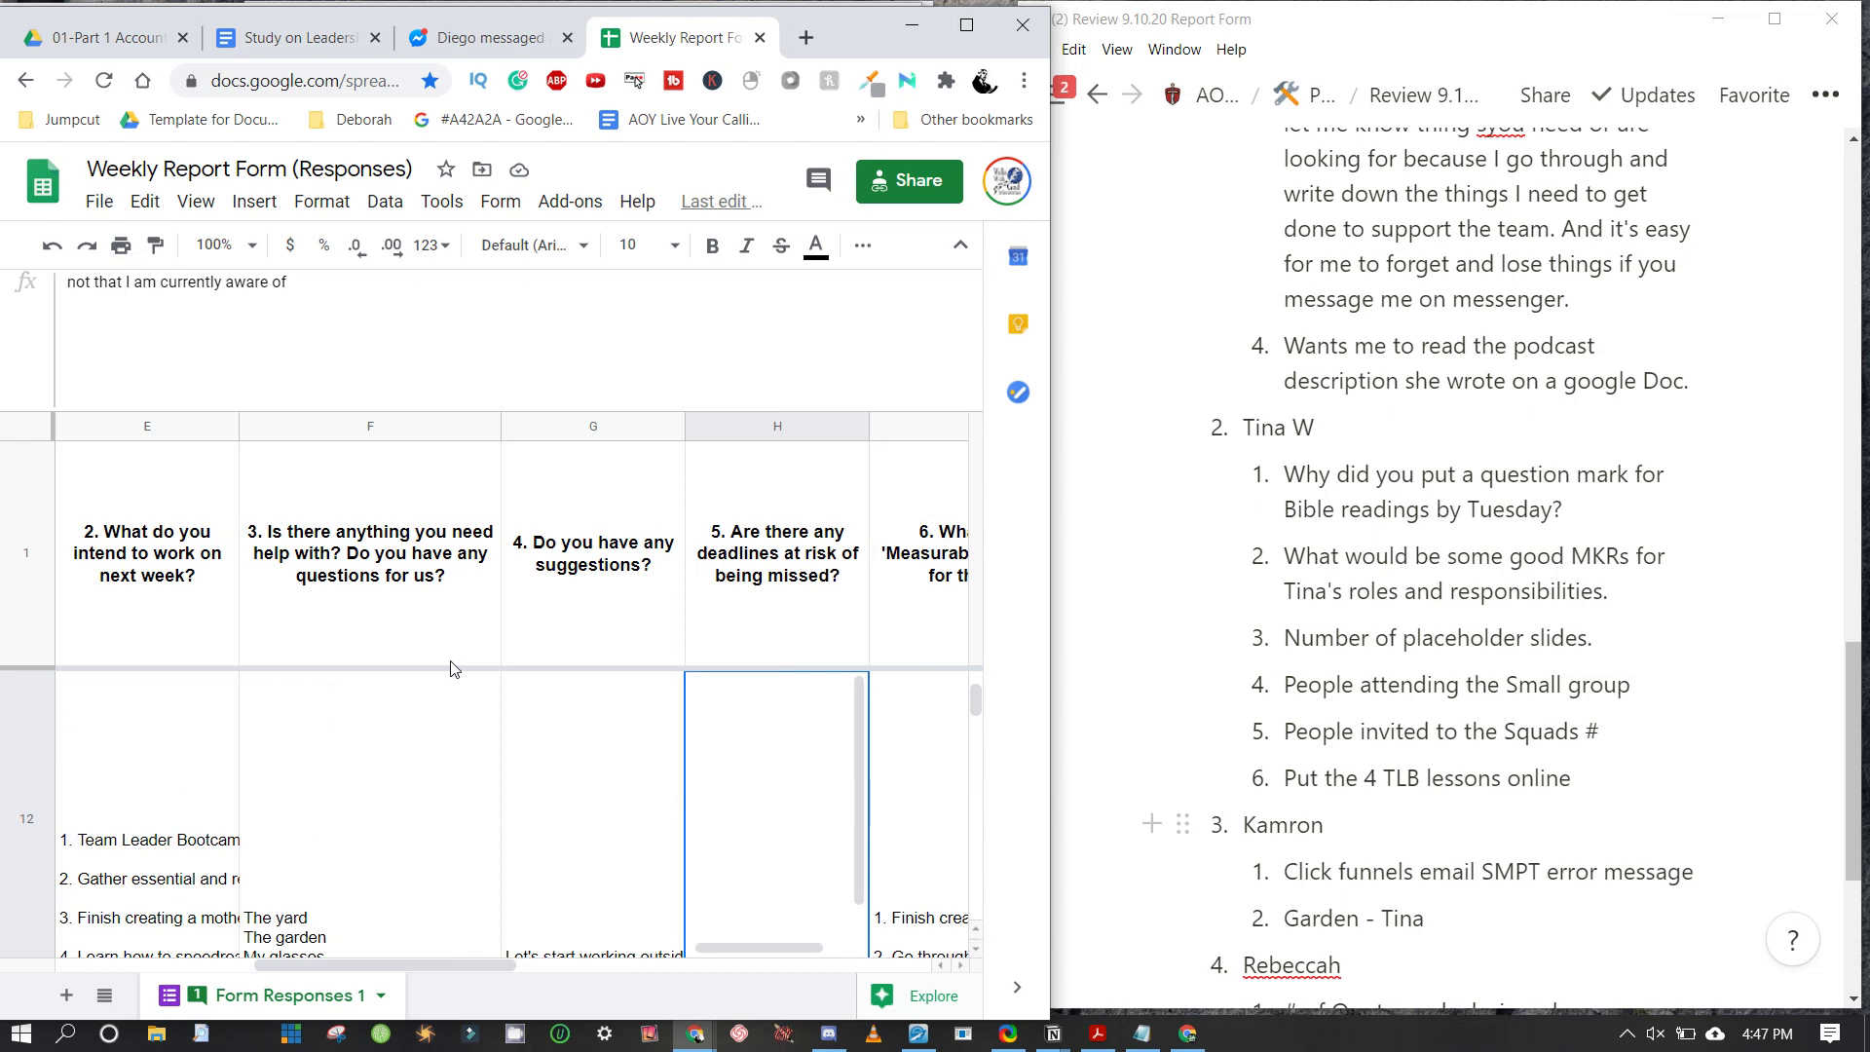
# Step: Append '- 30 an hour day suggestion' to the Garden note and recheck the suggestions answer
pyautogui.click(1196, 728)
pyautogui.write('-')
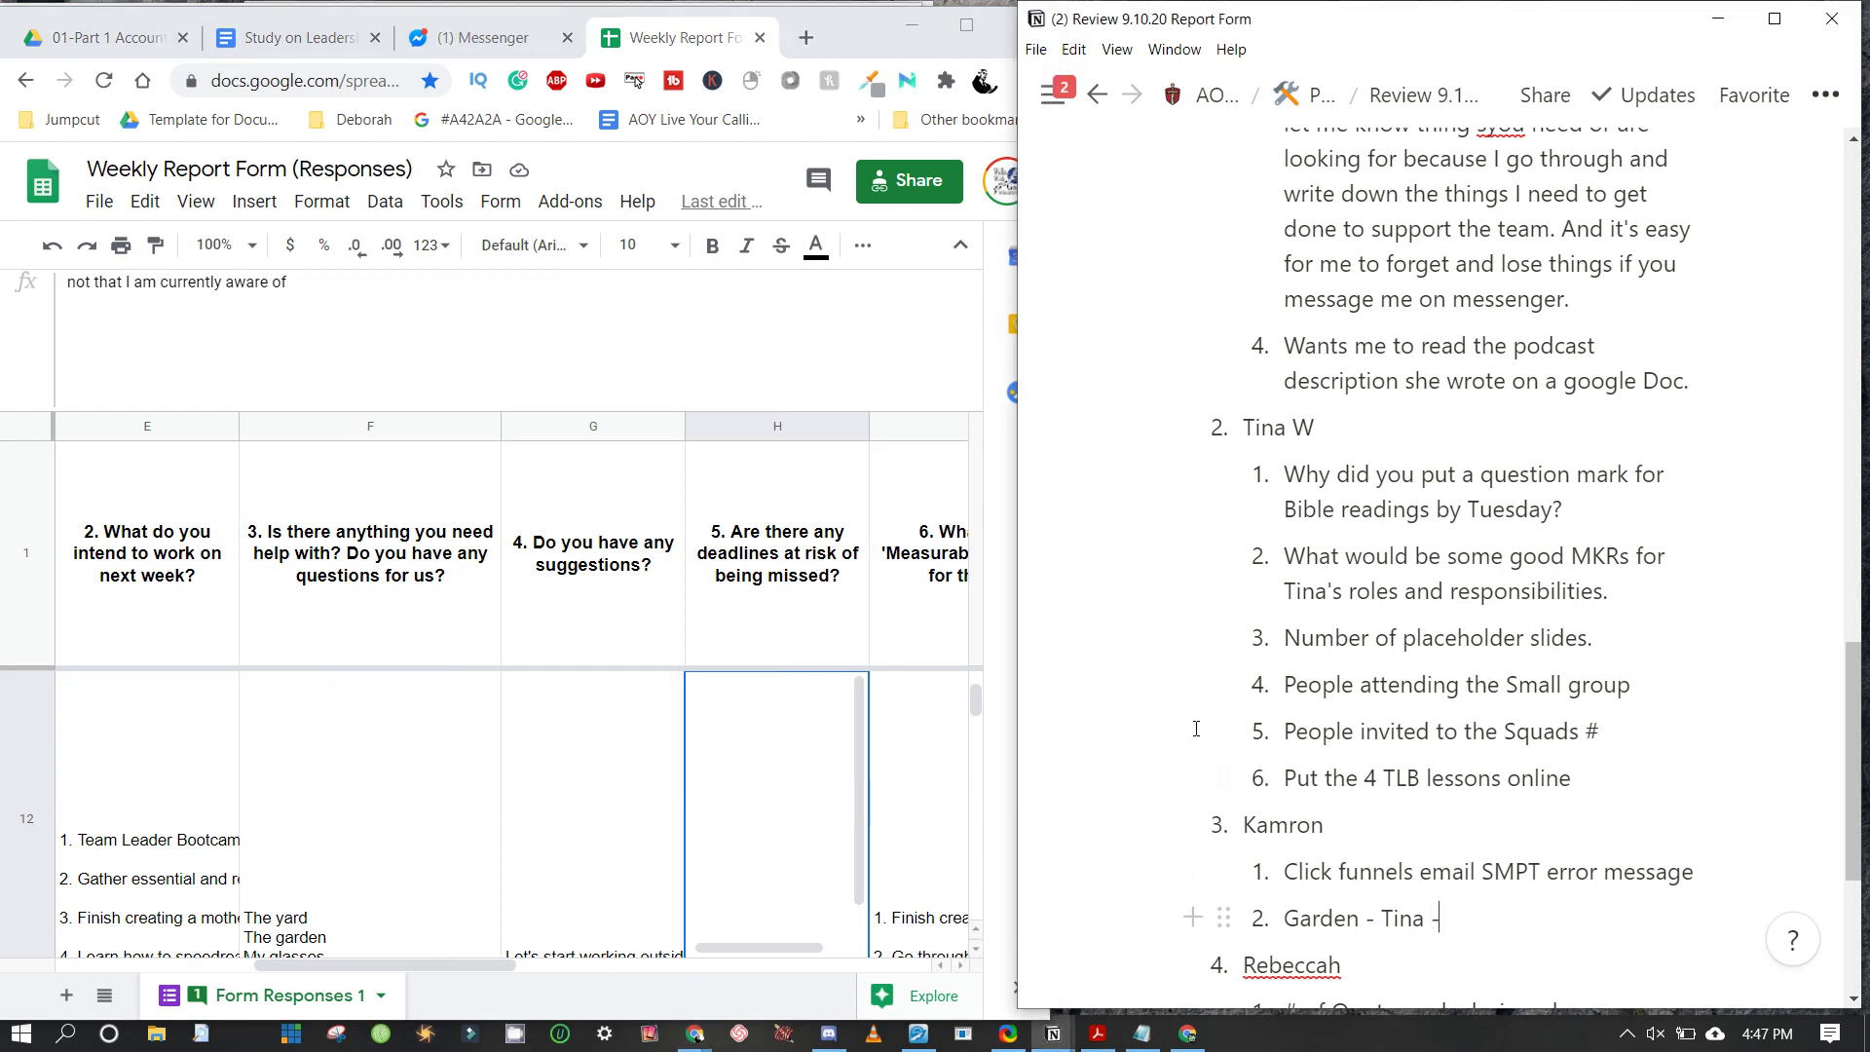
pyautogui.write(' 30 an hour ')
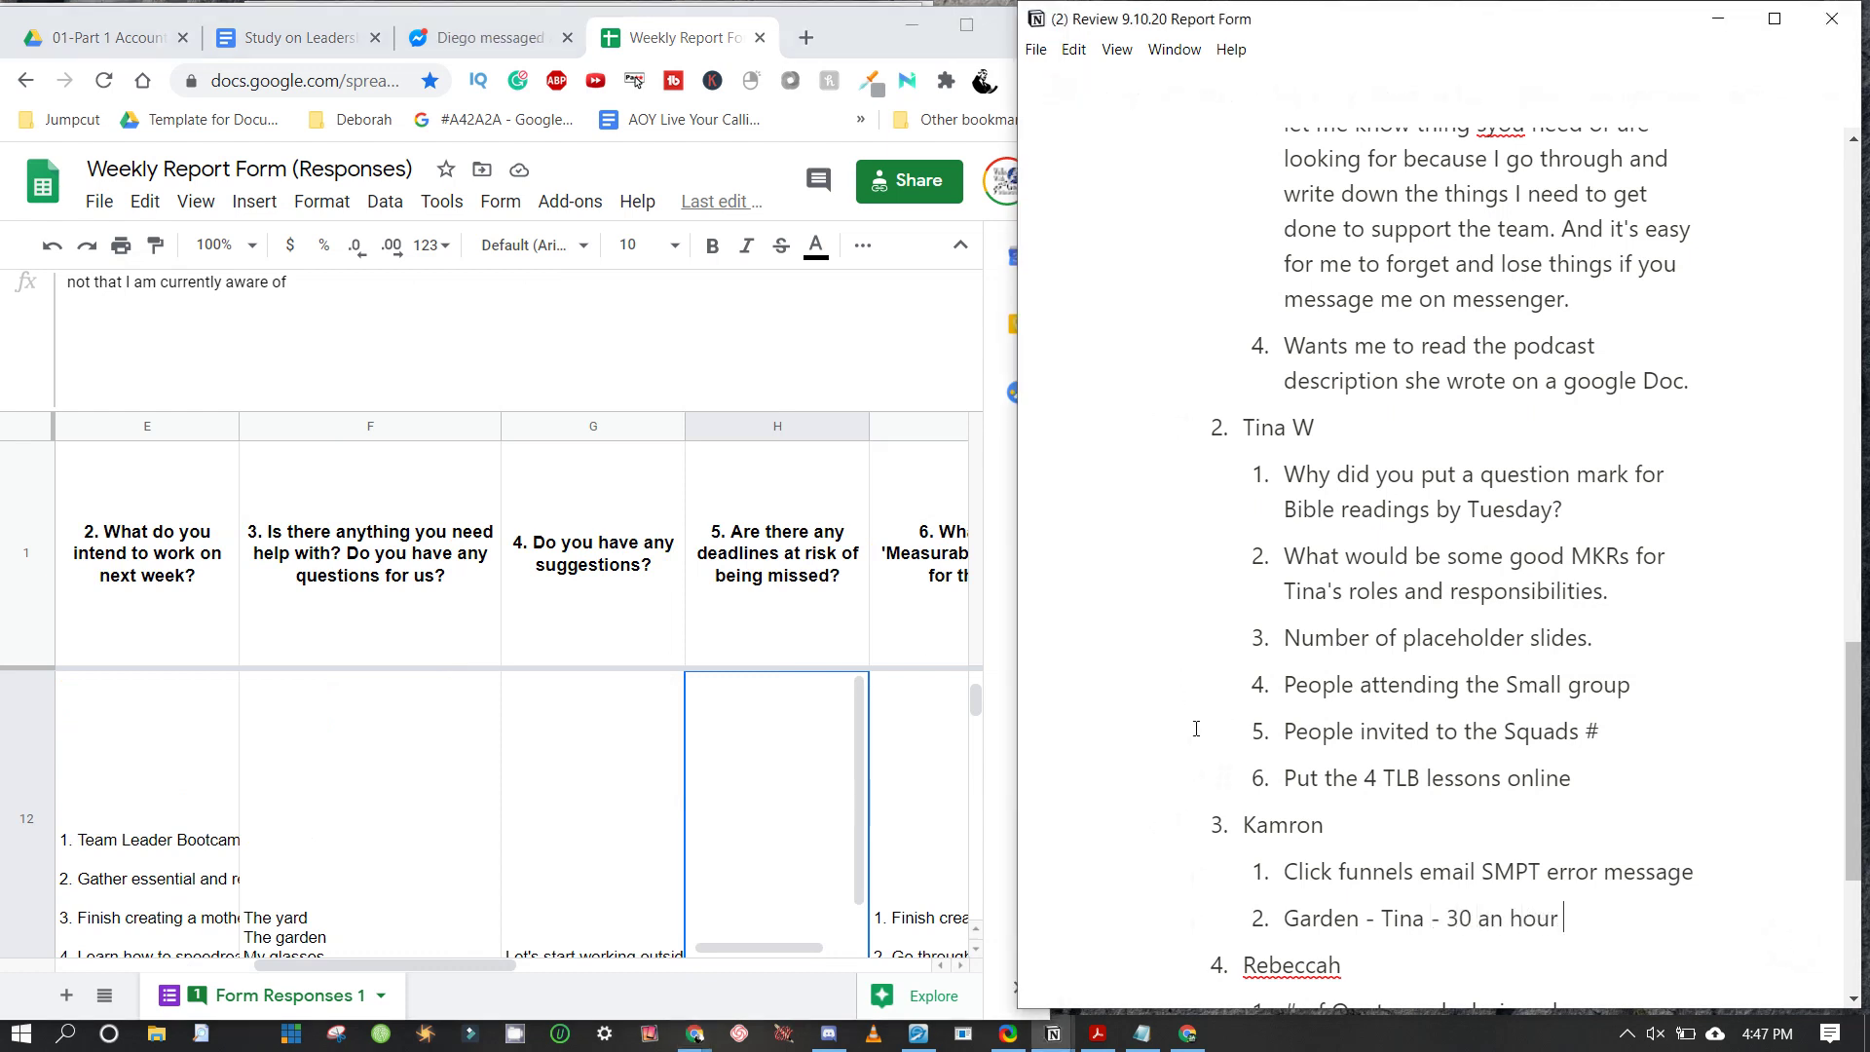
pyautogui.write('day suggestion')
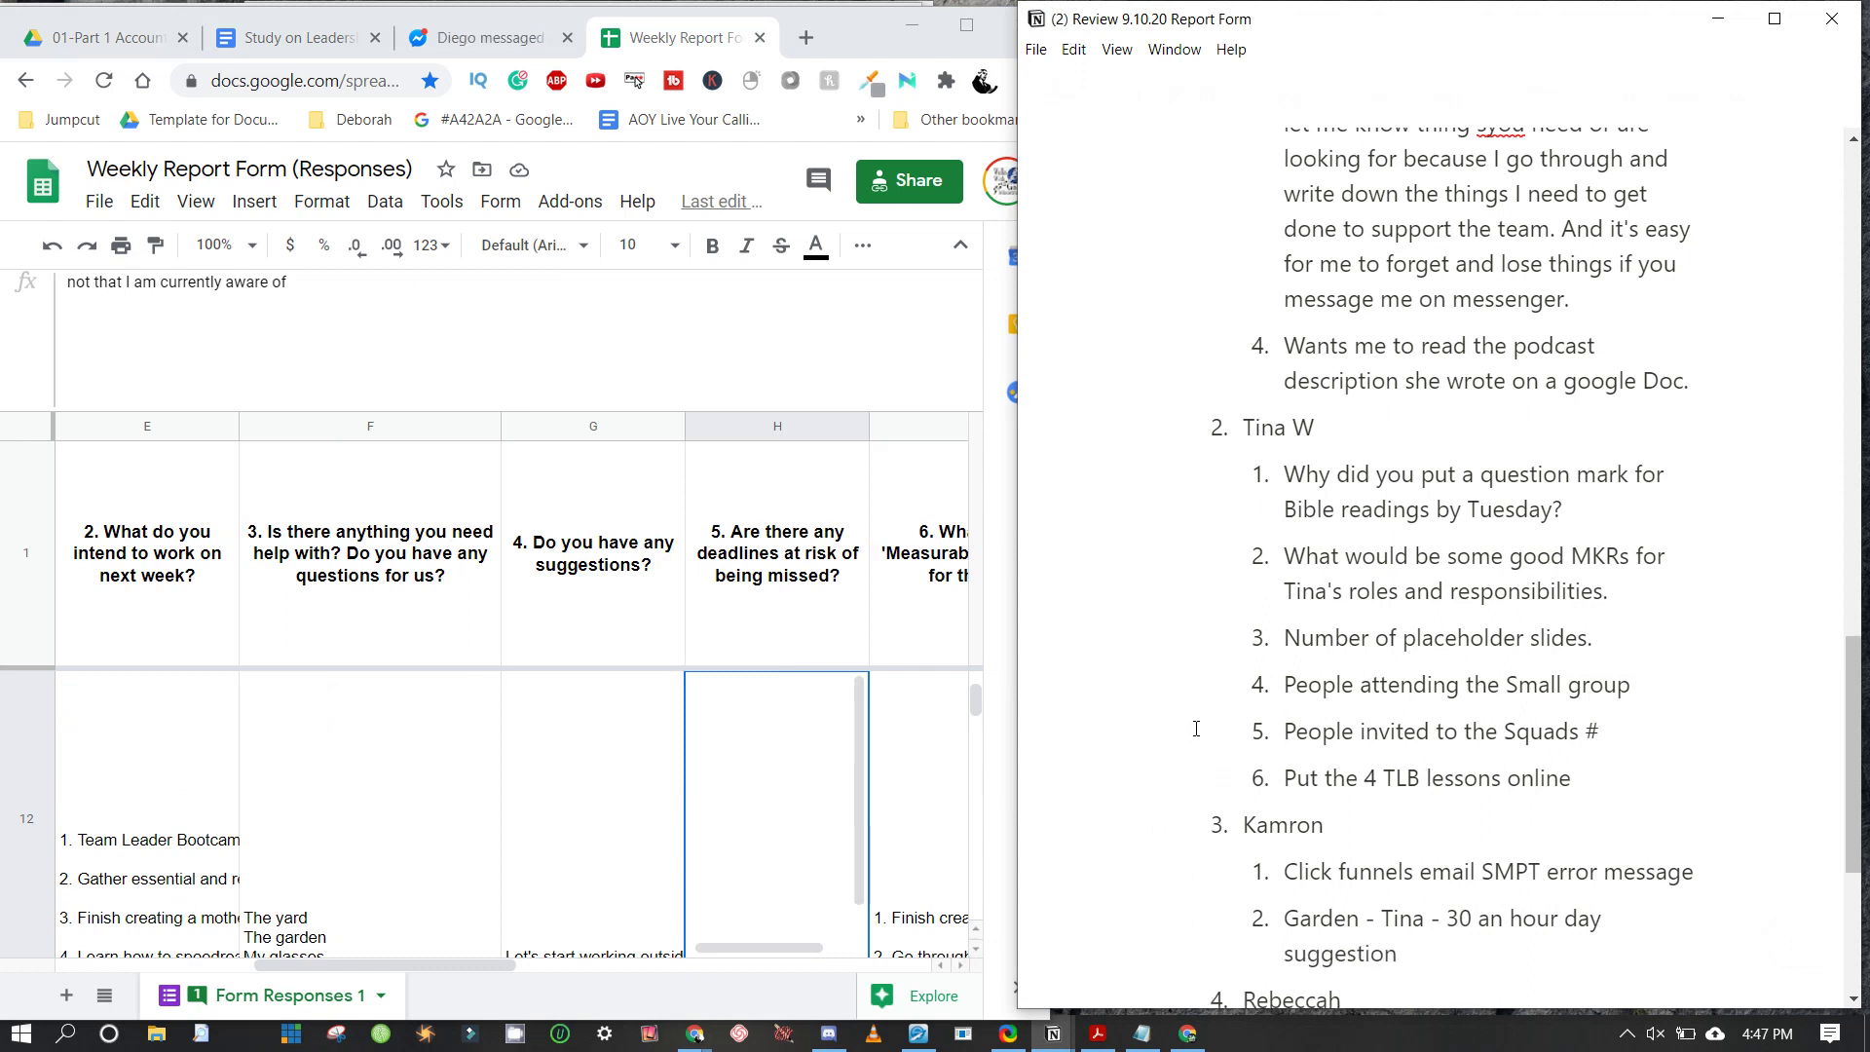
pyautogui.click(478, 641)
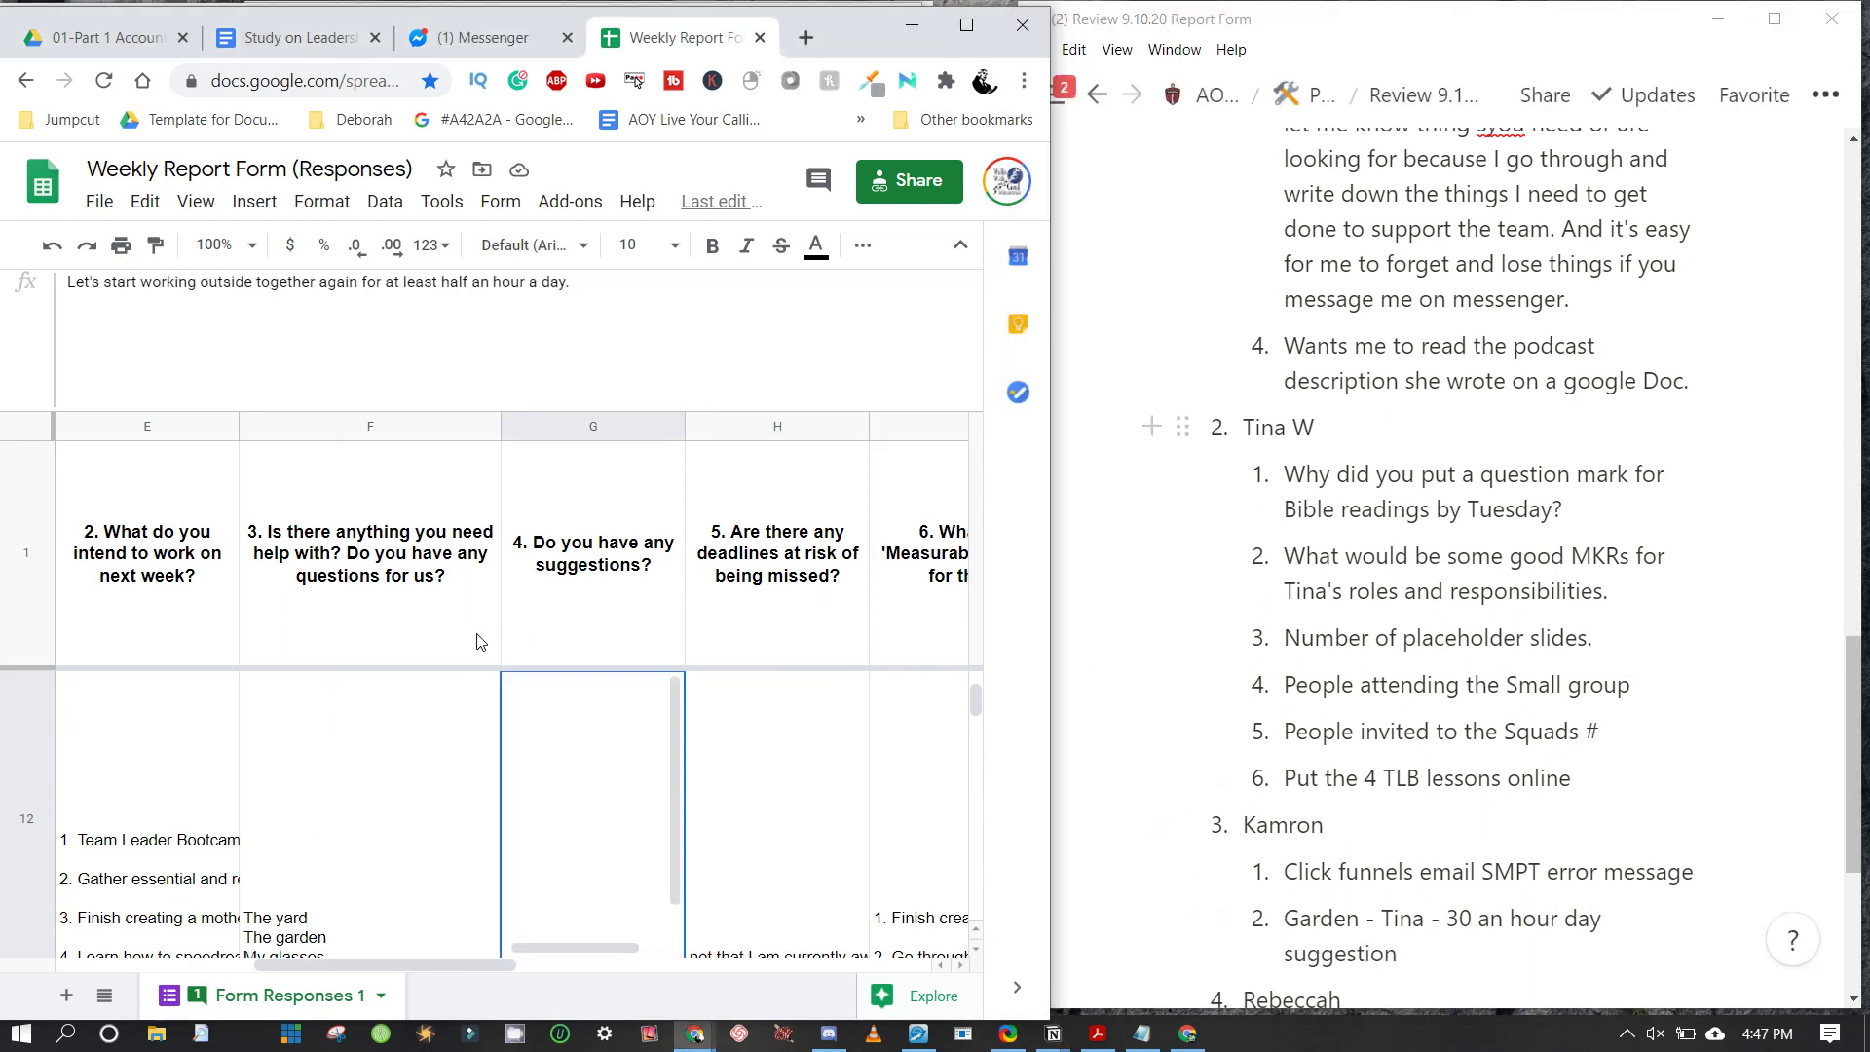
pyautogui.press('Right')
pyautogui.press('Left')
pyautogui.press('Right')
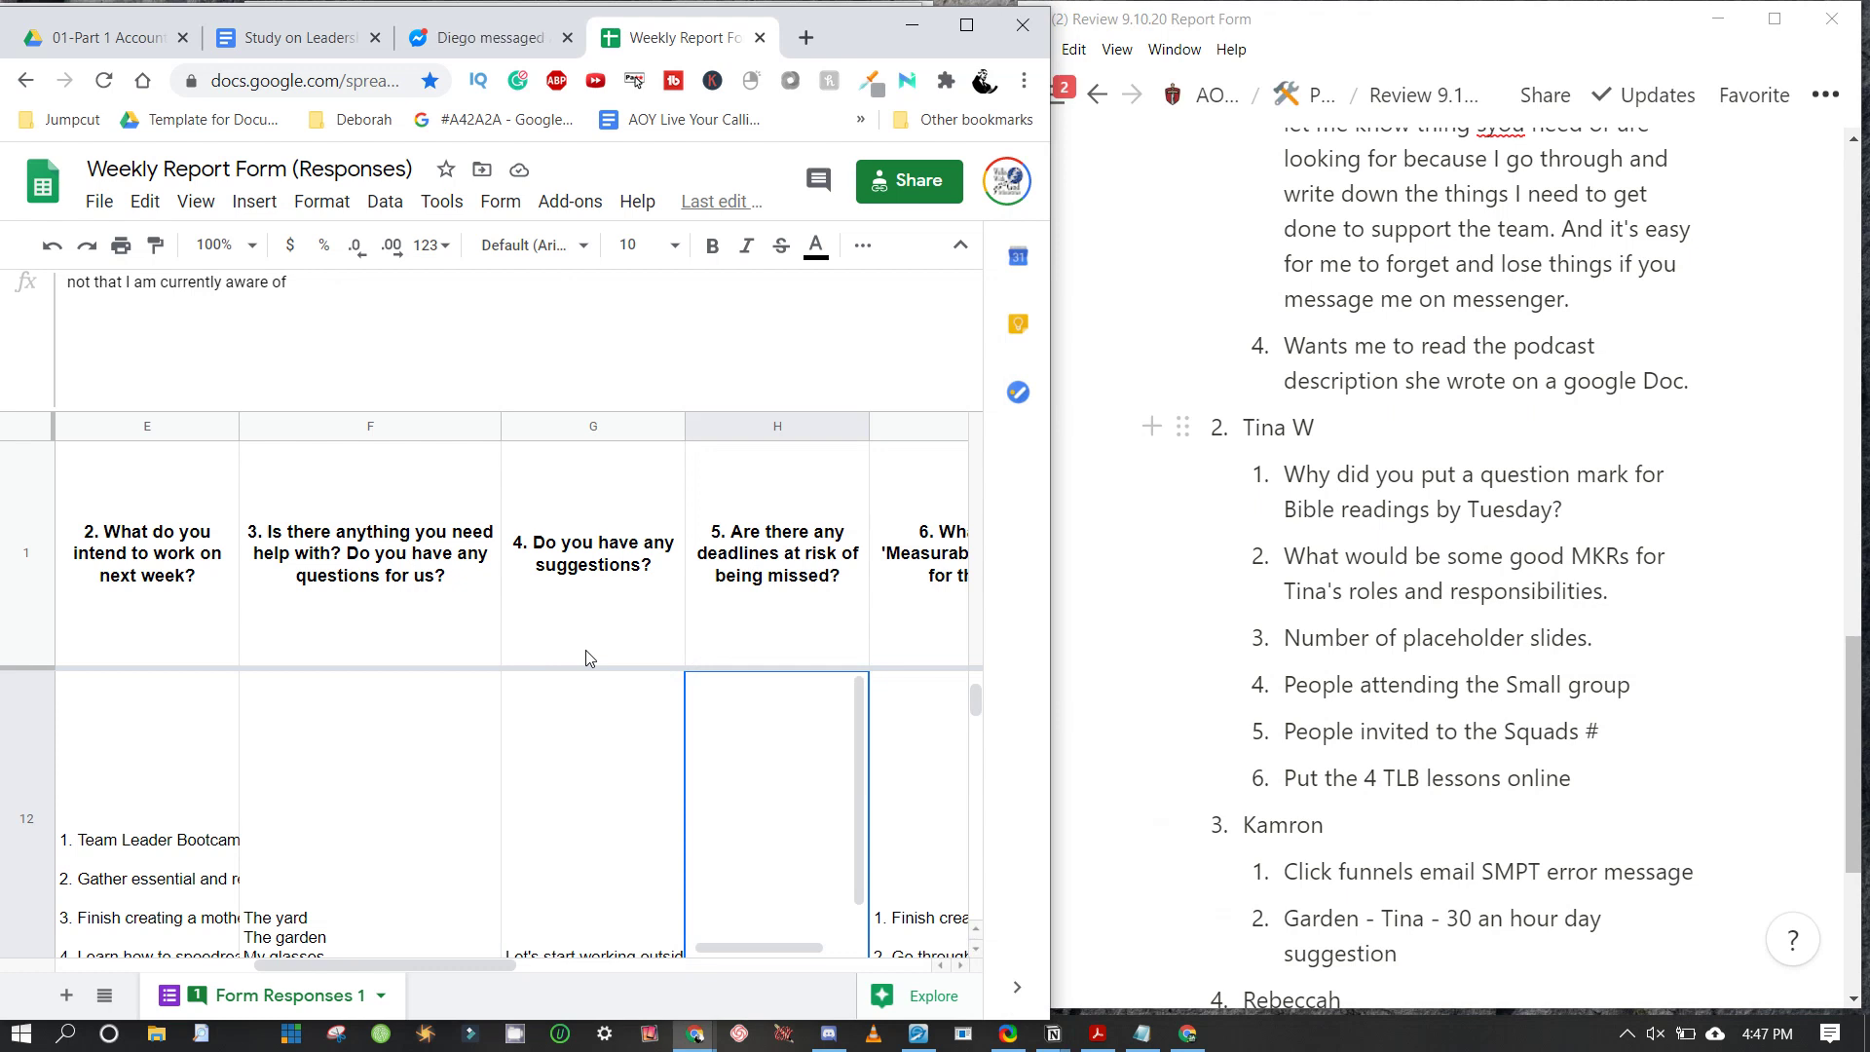
pyautogui.press('Right')
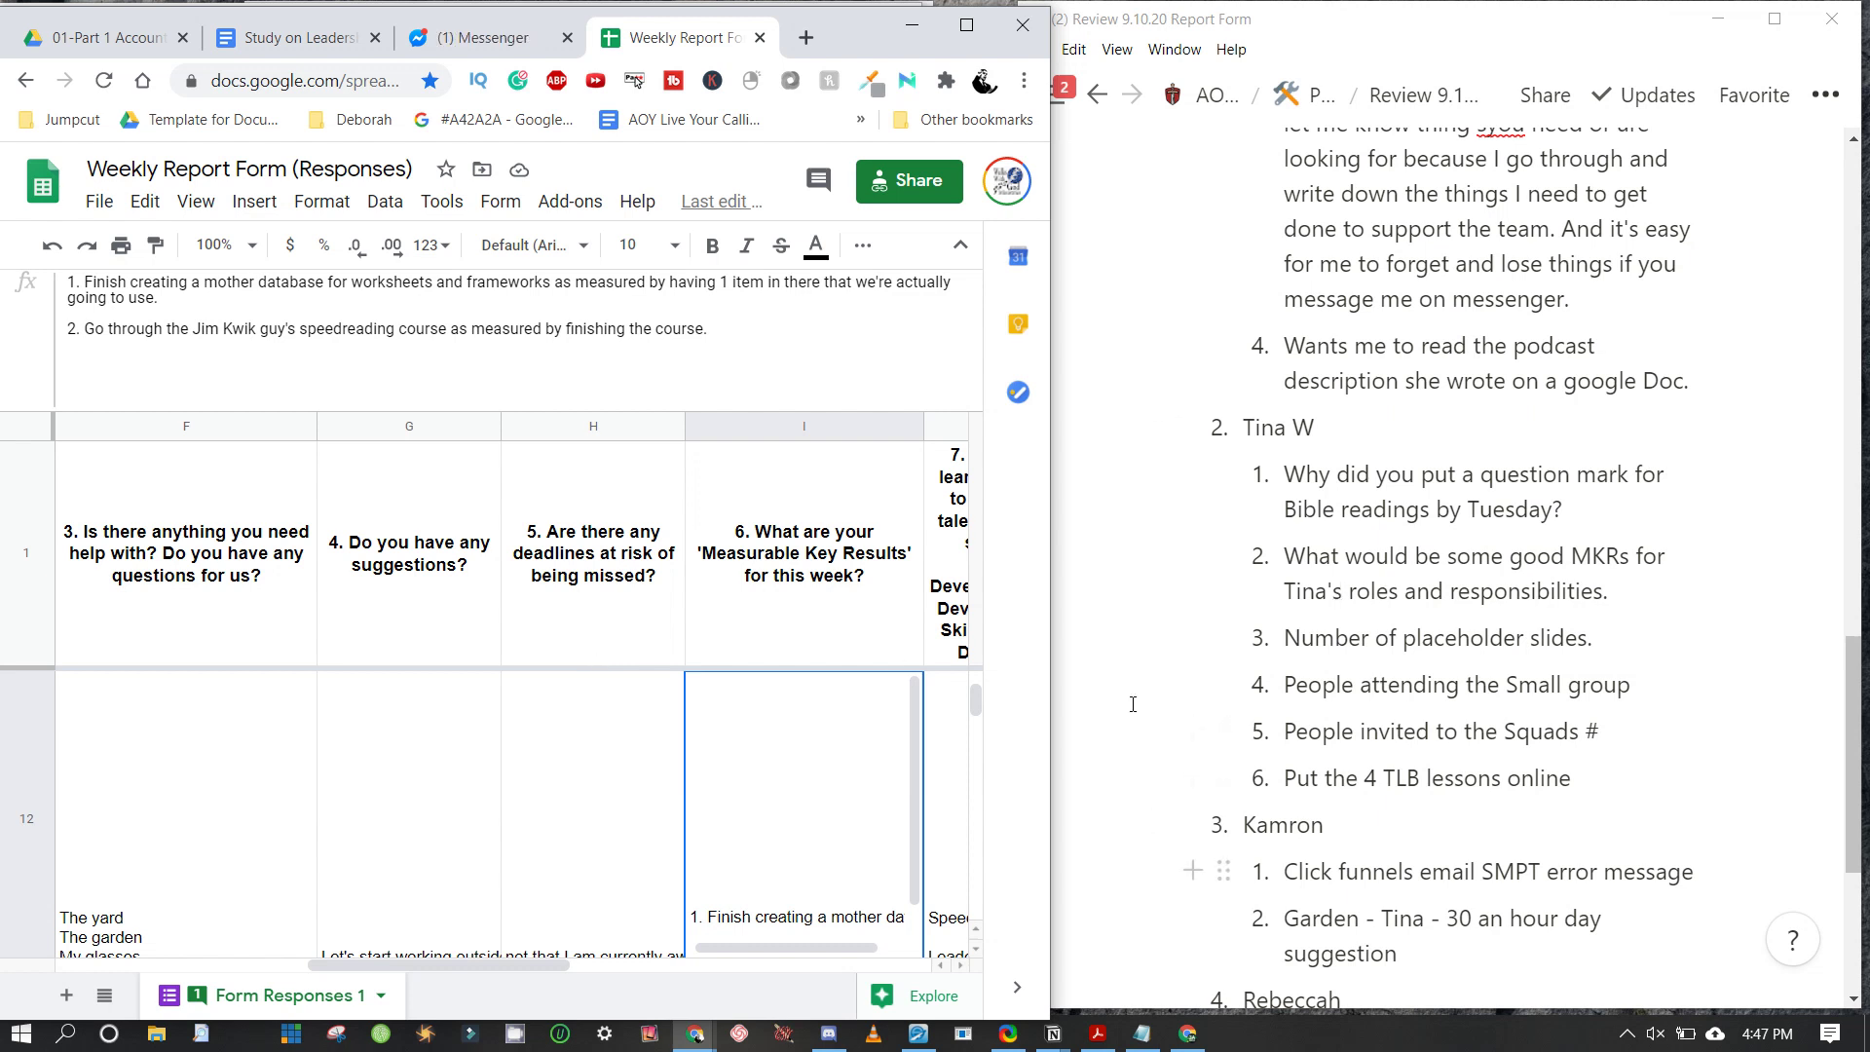
# Step: Add note 3, 'Mother database - 1 item we will actually use.', then check the MKR answer in I12
pyautogui.scroll(-1, 1132, 703)
pyautogui.click(1136, 666)
pyautogui.press('Return')
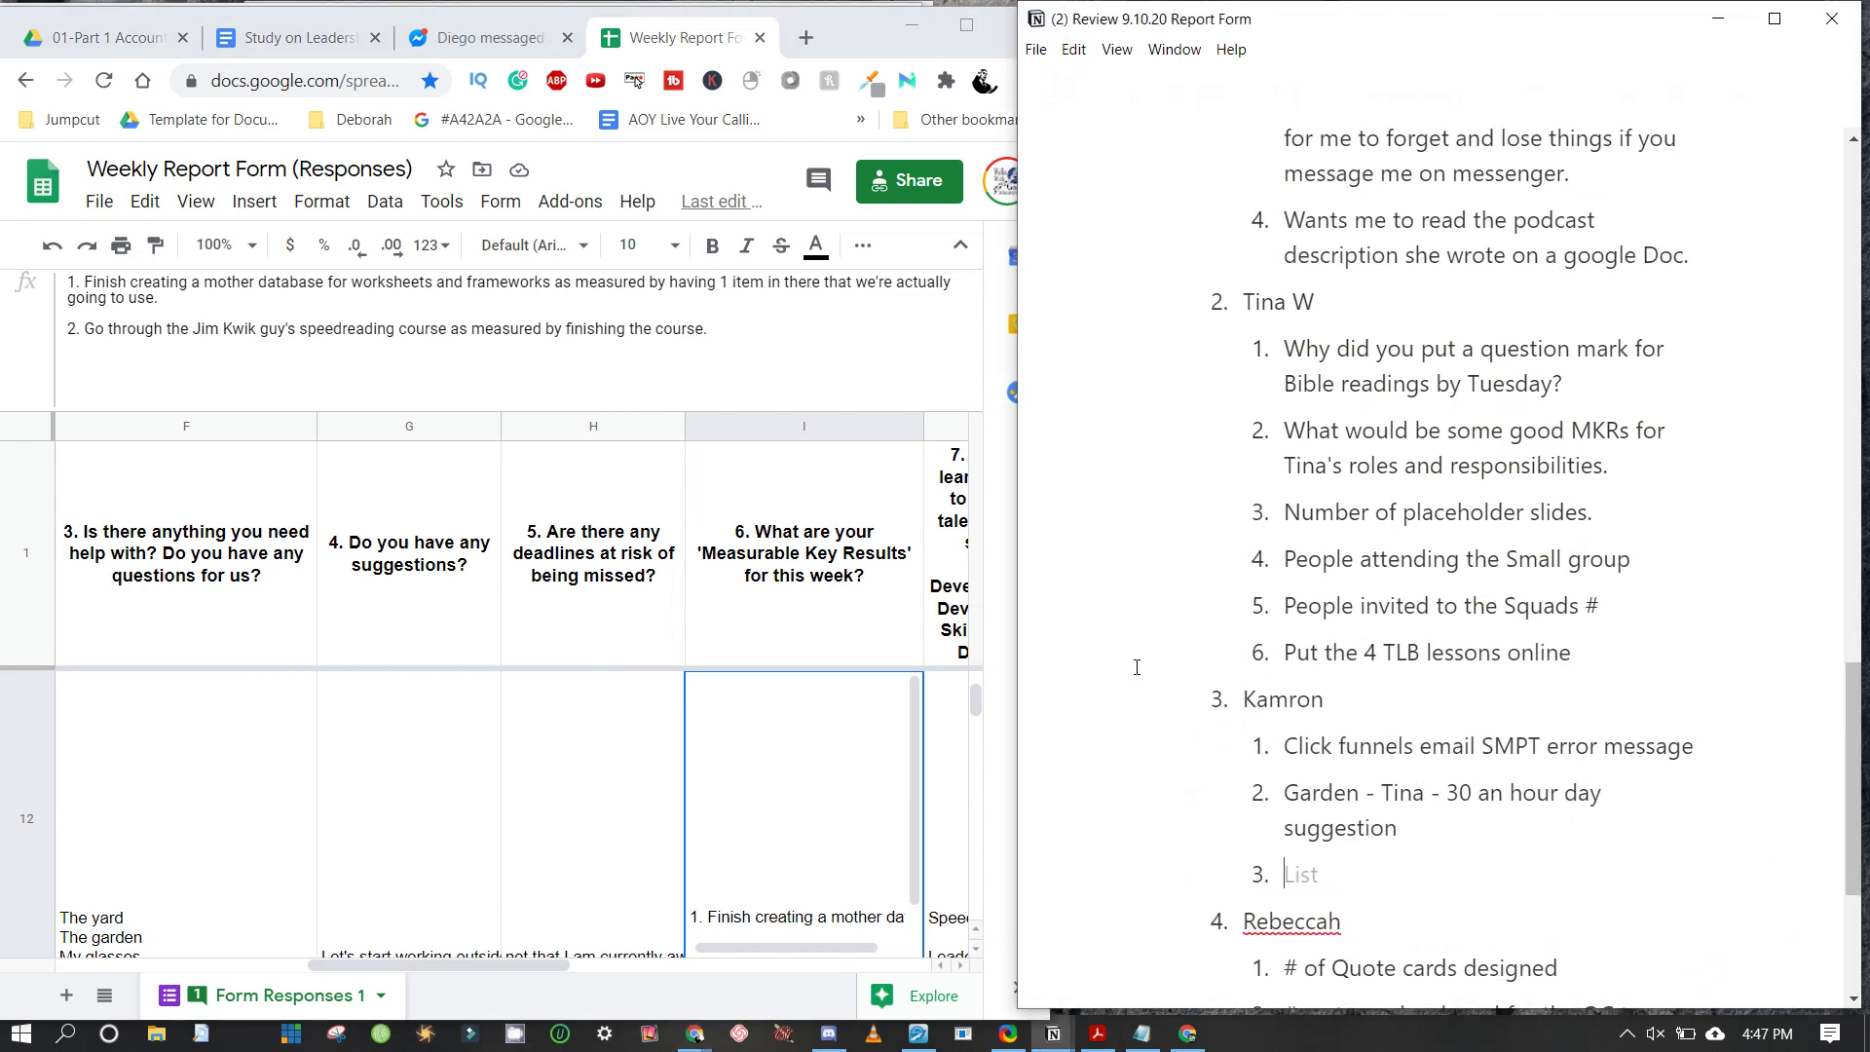
pyautogui.write('Mother datab')
pyautogui.write('ase - 1 item we wi')
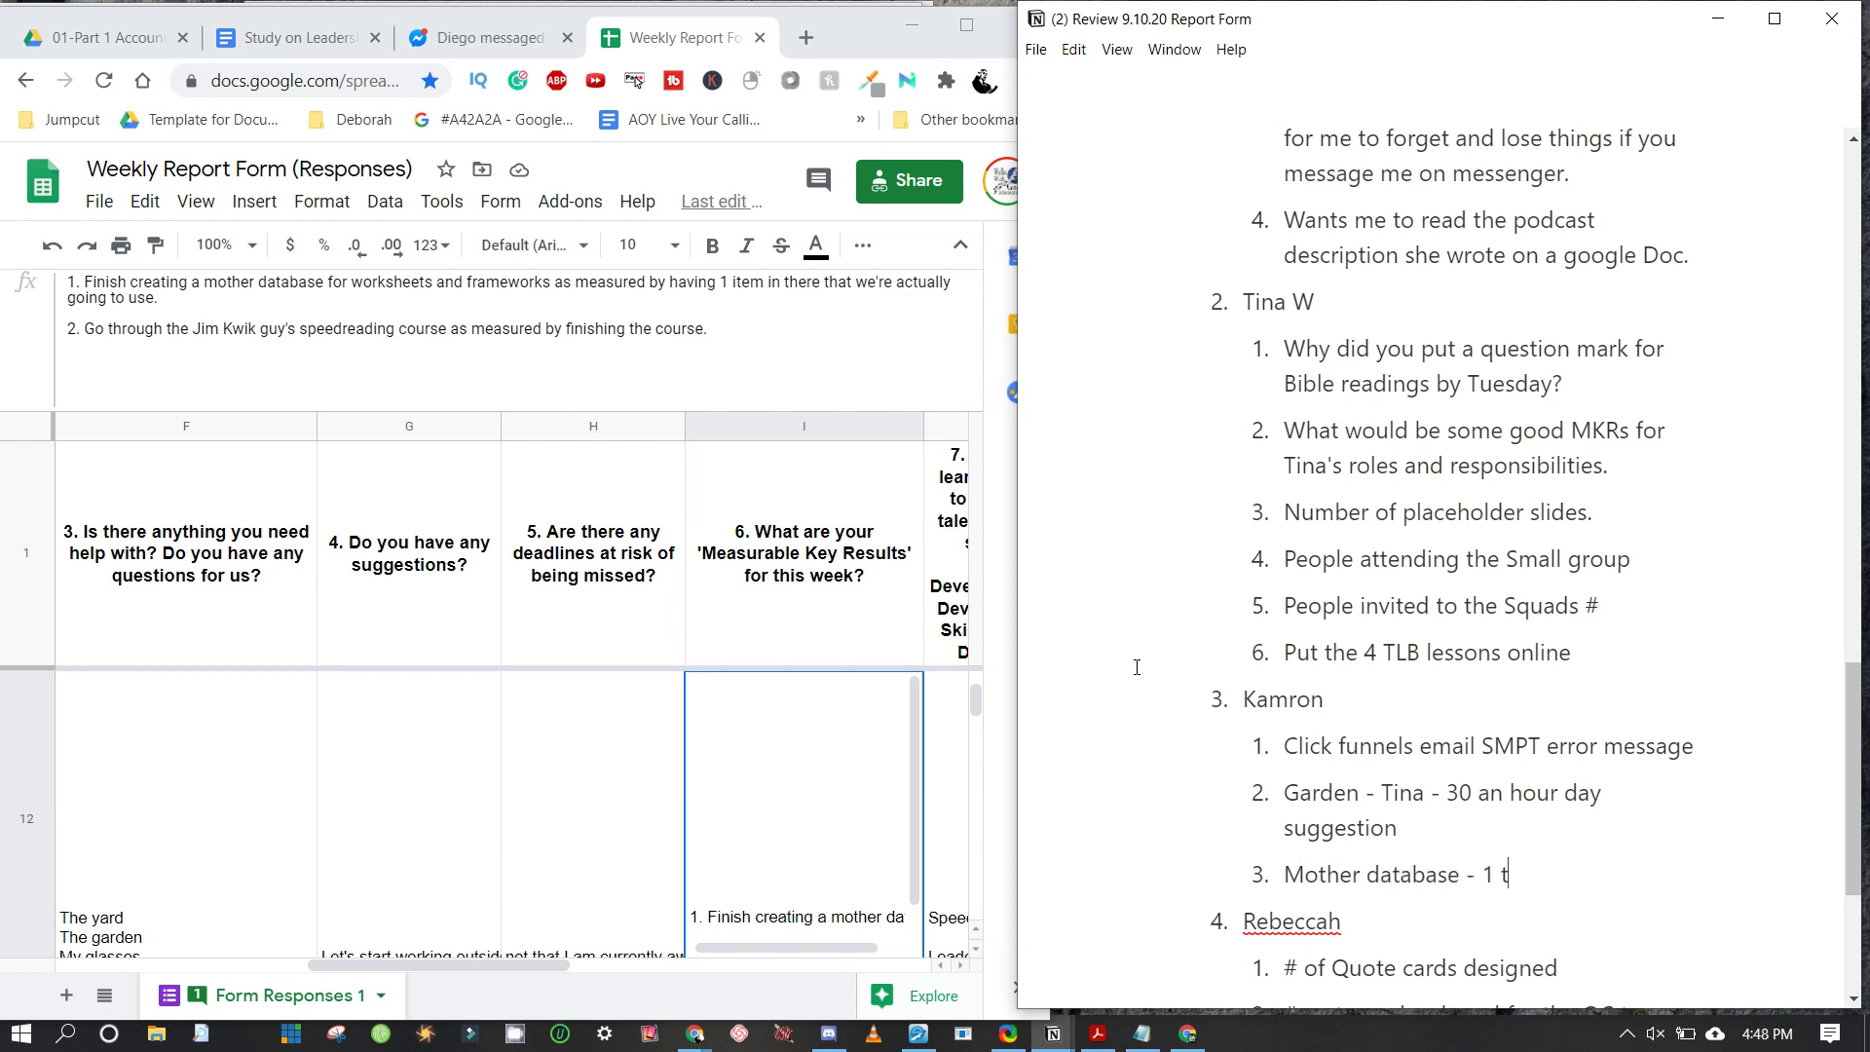
pyautogui.write('ll actually use.')
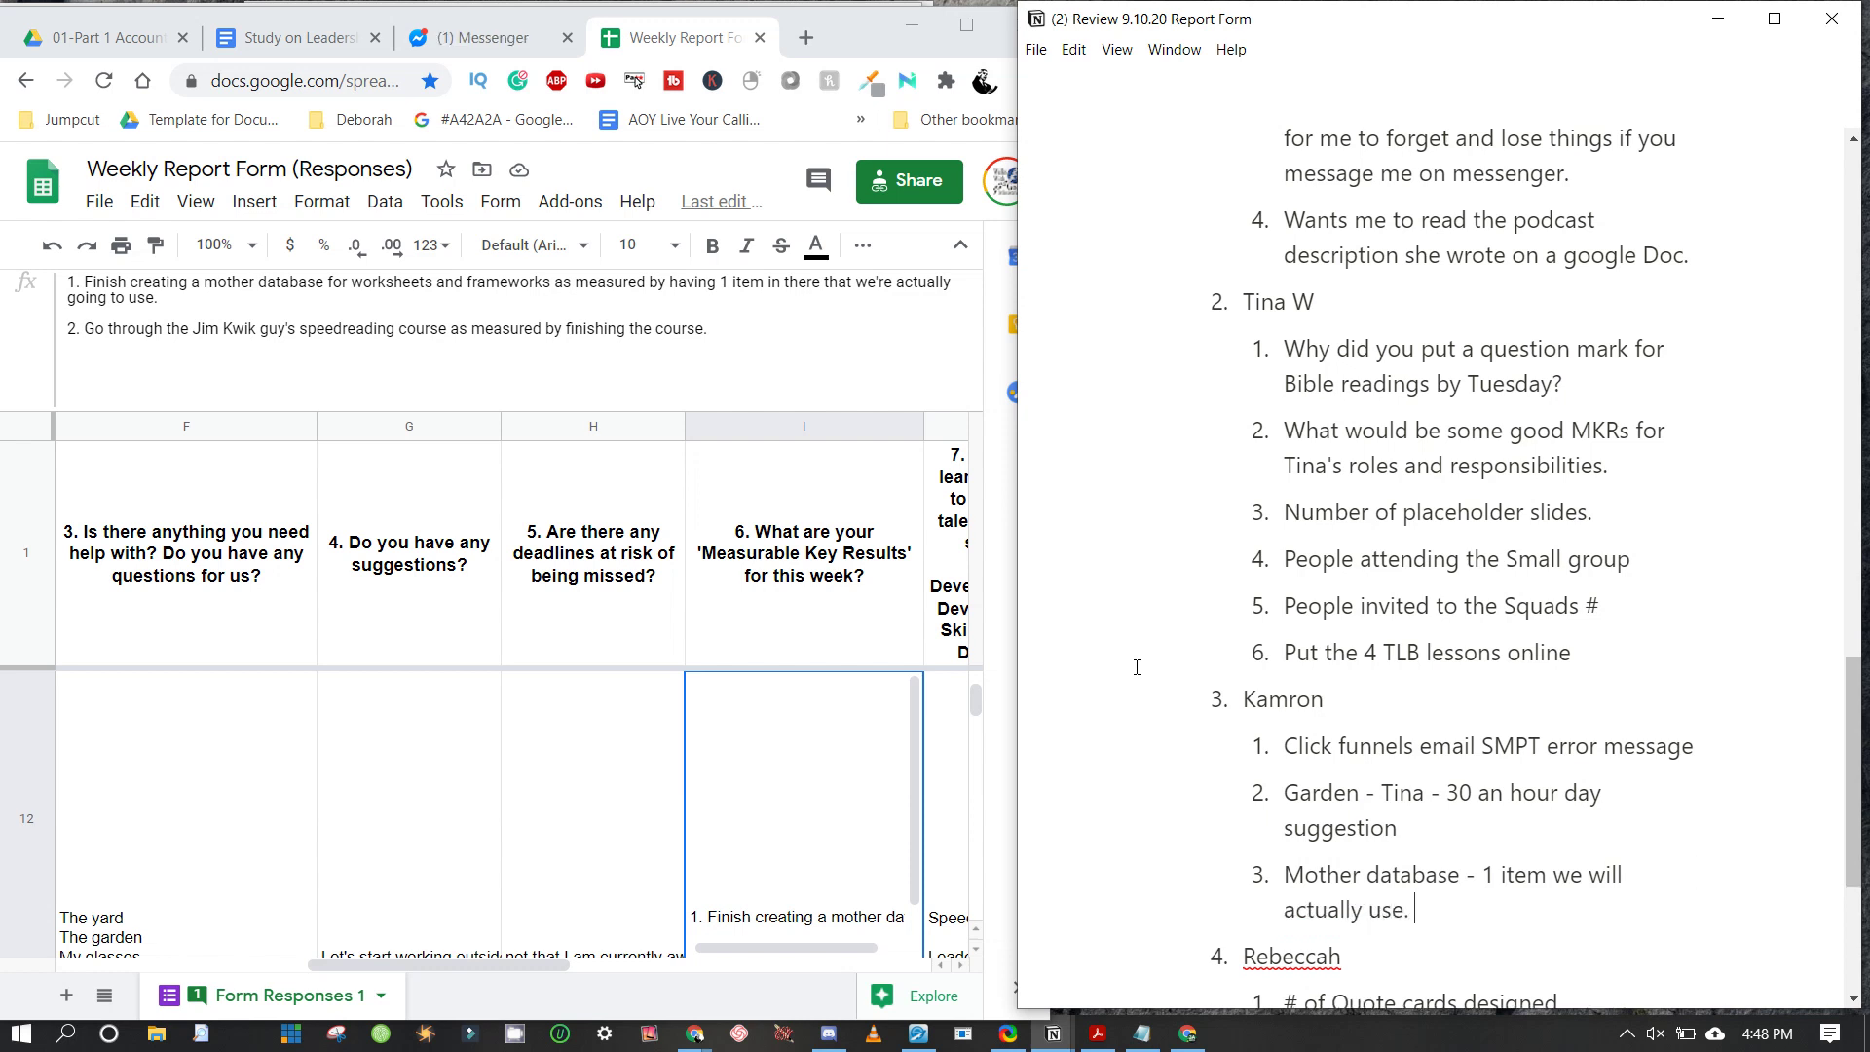
pyautogui.click(104, 265)
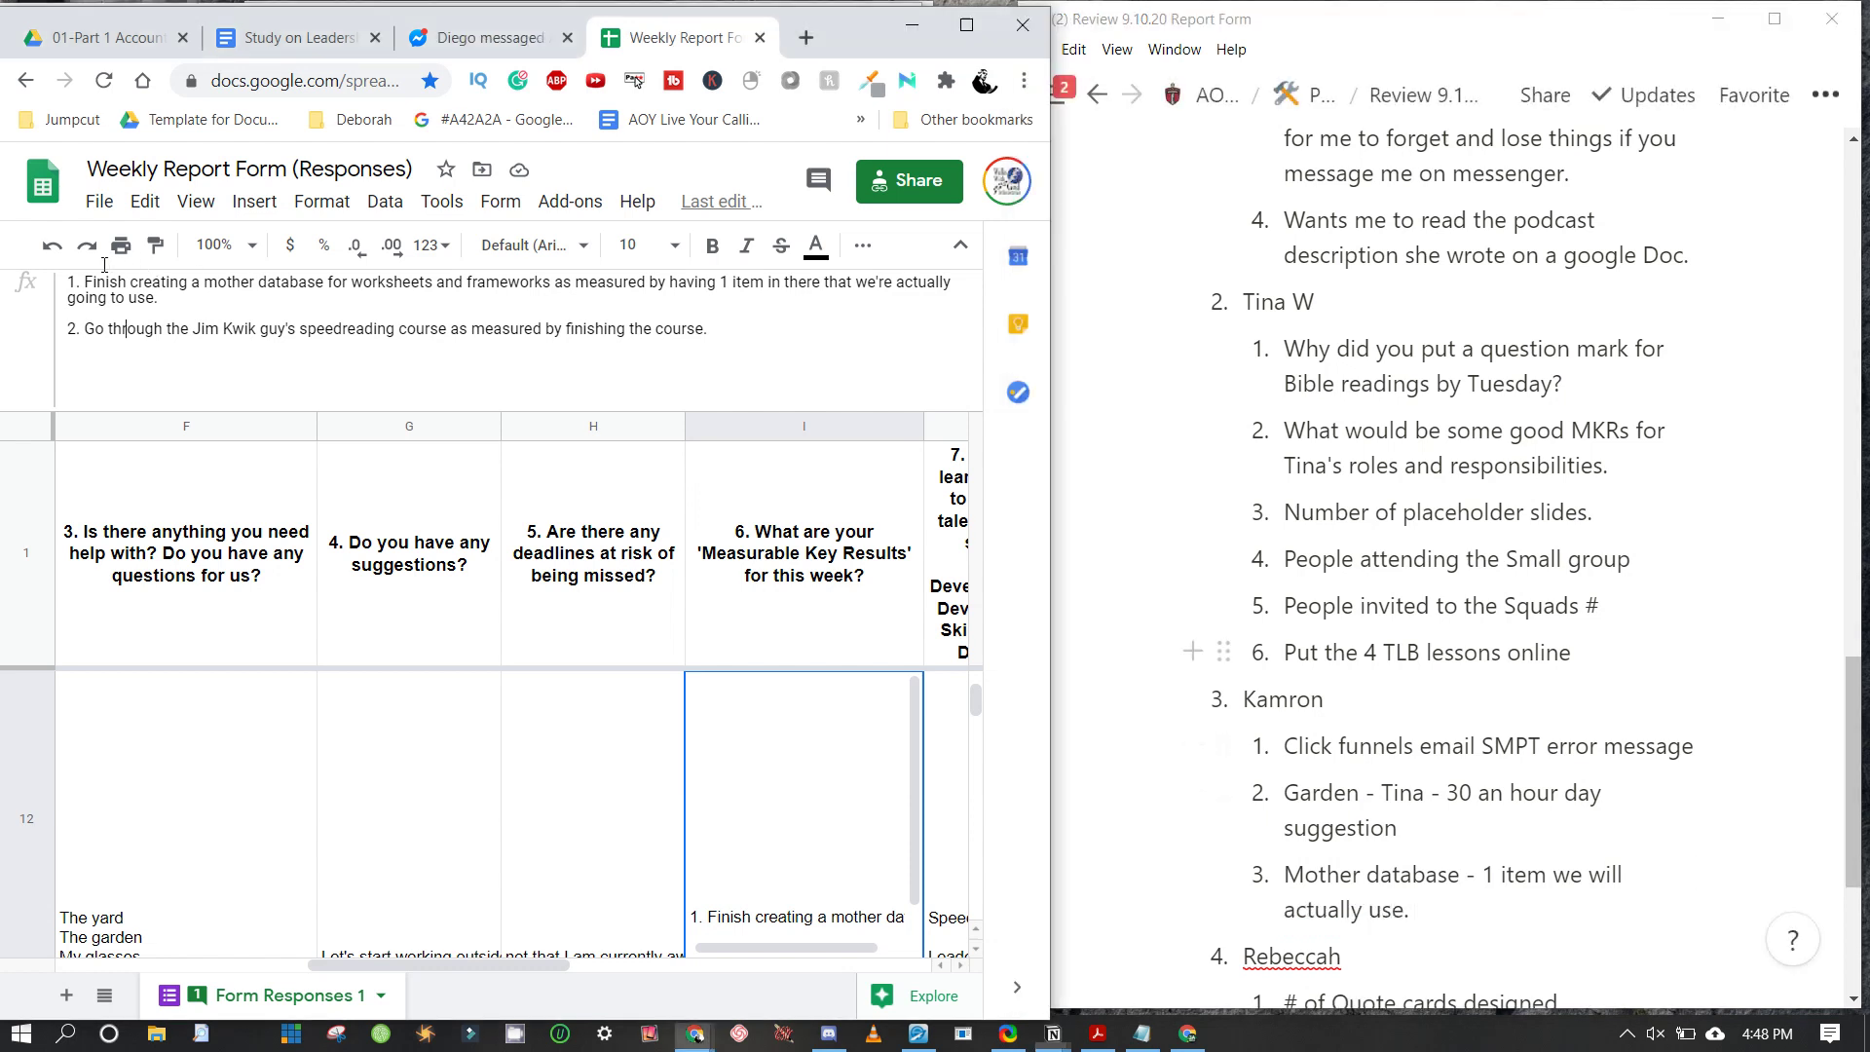
pyautogui.hotkey('shift', 'Right')
pyautogui.hotkey('shift', 'Right')
pyautogui.hotkey('shift', 'Right')
pyautogui.hotkey('shift', 'Right')
pyautogui.hotkey('shift', 'Right')
pyautogui.hotkey('shift', 'Right')
pyautogui.hotkey('shift', 'Right')
pyautogui.hotkey('shift', 'Right')
pyautogui.hotkey('shift', 'Right')
pyautogui.hotkey('shift', 'Right')
pyautogui.hotkey('shift', 'Right')
pyautogui.hotkey('shift', 'Right')
pyautogui.hotkey('shift', 'Right')
pyautogui.hotkey('shift', 'Right')
pyautogui.hotkey('shift', 'Right')
pyautogui.hotkey('shift', 'Right')
pyautogui.hotkey('shift', 'Right')
pyautogui.hotkey('shift', 'Right')
pyautogui.hotkey('shift', 'Right')
pyautogui.hotkey('shift', 'Right')
pyautogui.press('Right')
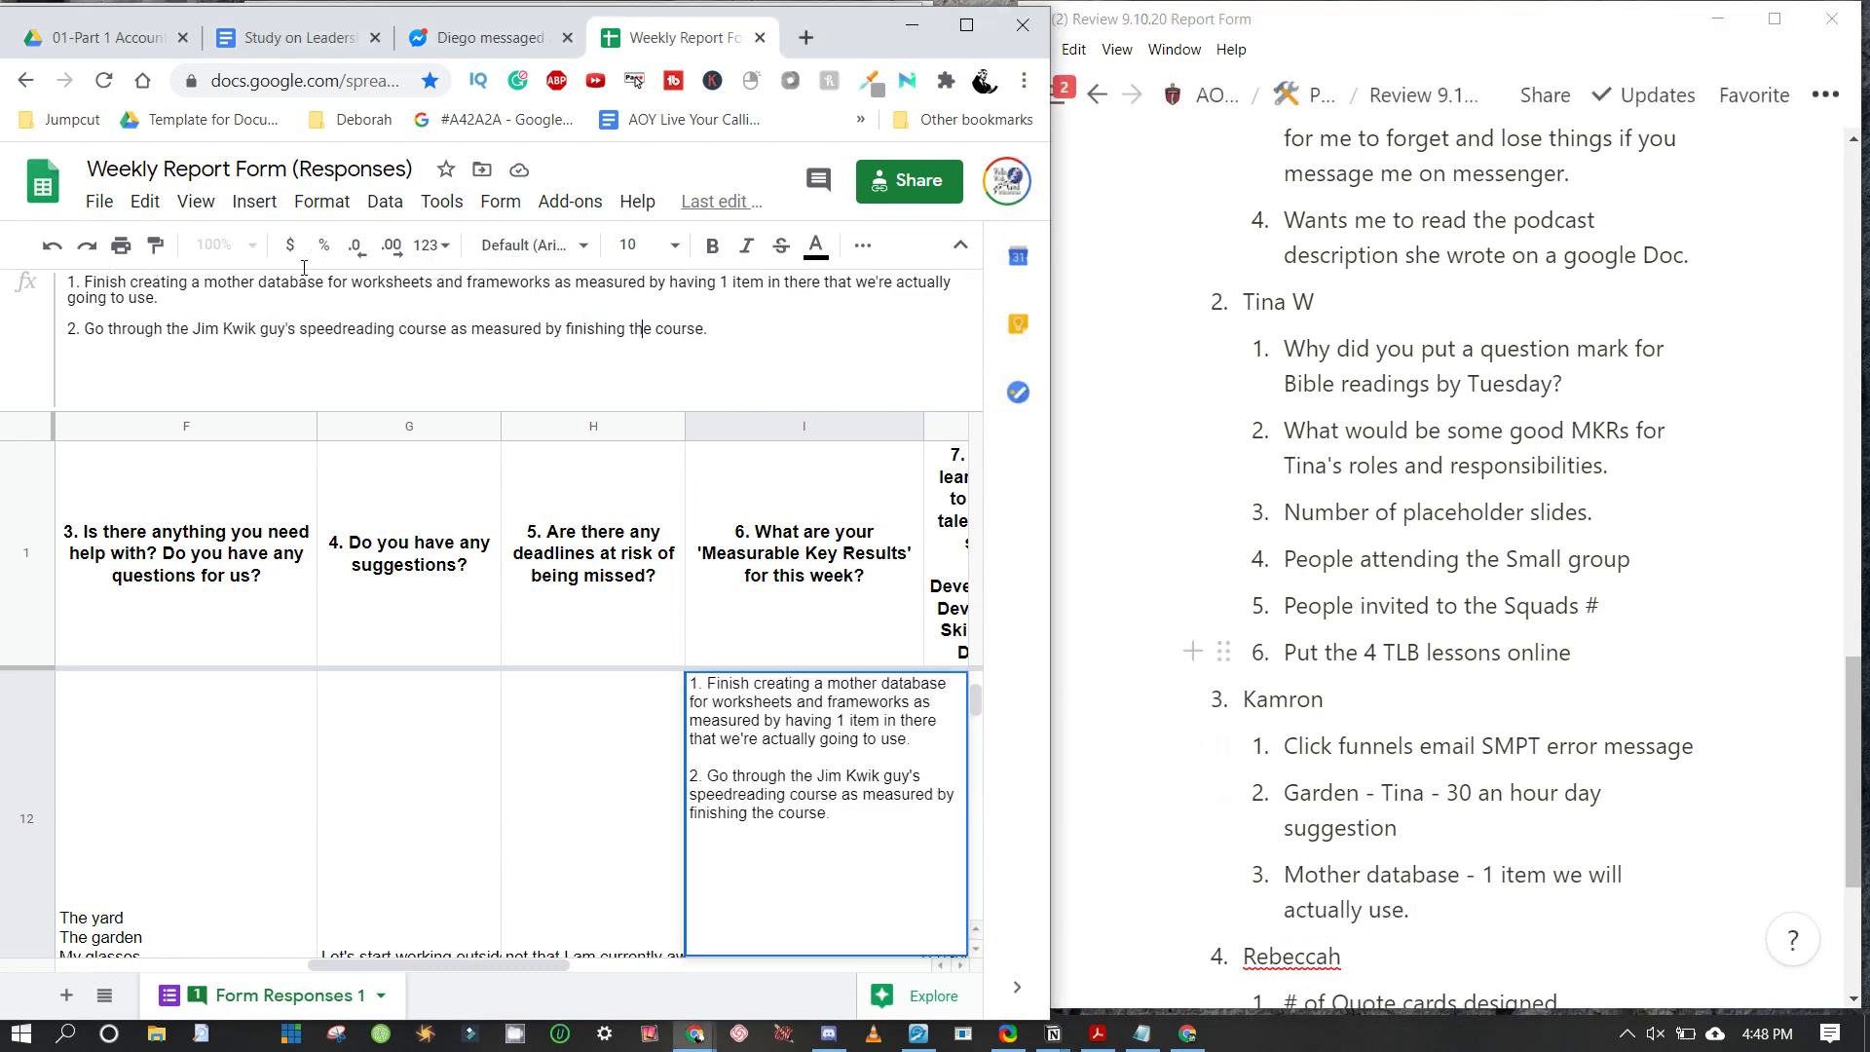
pyautogui.hotkey('shift', 'Right')
pyautogui.hotkey('shift', 'Right')
pyautogui.hotkey('shift', 'Right')
pyautogui.hotkey('shift', 'Right')
pyautogui.hotkey('shift', 'Right')
pyautogui.hotkey('shift', 'Right')
pyautogui.hotkey('shift', 'Right')
pyautogui.hotkey('shift', 'Right')
pyautogui.hotkey('shift', 'Right')
pyautogui.hotkey('shift', 'Right')
pyautogui.hotkey('shift', 'Right')
pyautogui.hotkey('shift', 'Right')
pyautogui.hotkey('shift', 'Right')
pyautogui.hotkey('shift', 'Right')
pyautogui.hotkey('shift', 'Right')
pyautogui.hotkey('shift', 'Right')
pyautogui.hotkey('shift', 'Right')
pyautogui.hotkey('shift', 'Right')
pyautogui.hotkey('shift', 'Right')
pyautogui.hotkey('shift', 'Right')
# Step: Review the learning and talents answer in J12 and step back through the row
pyautogui.press('Right')
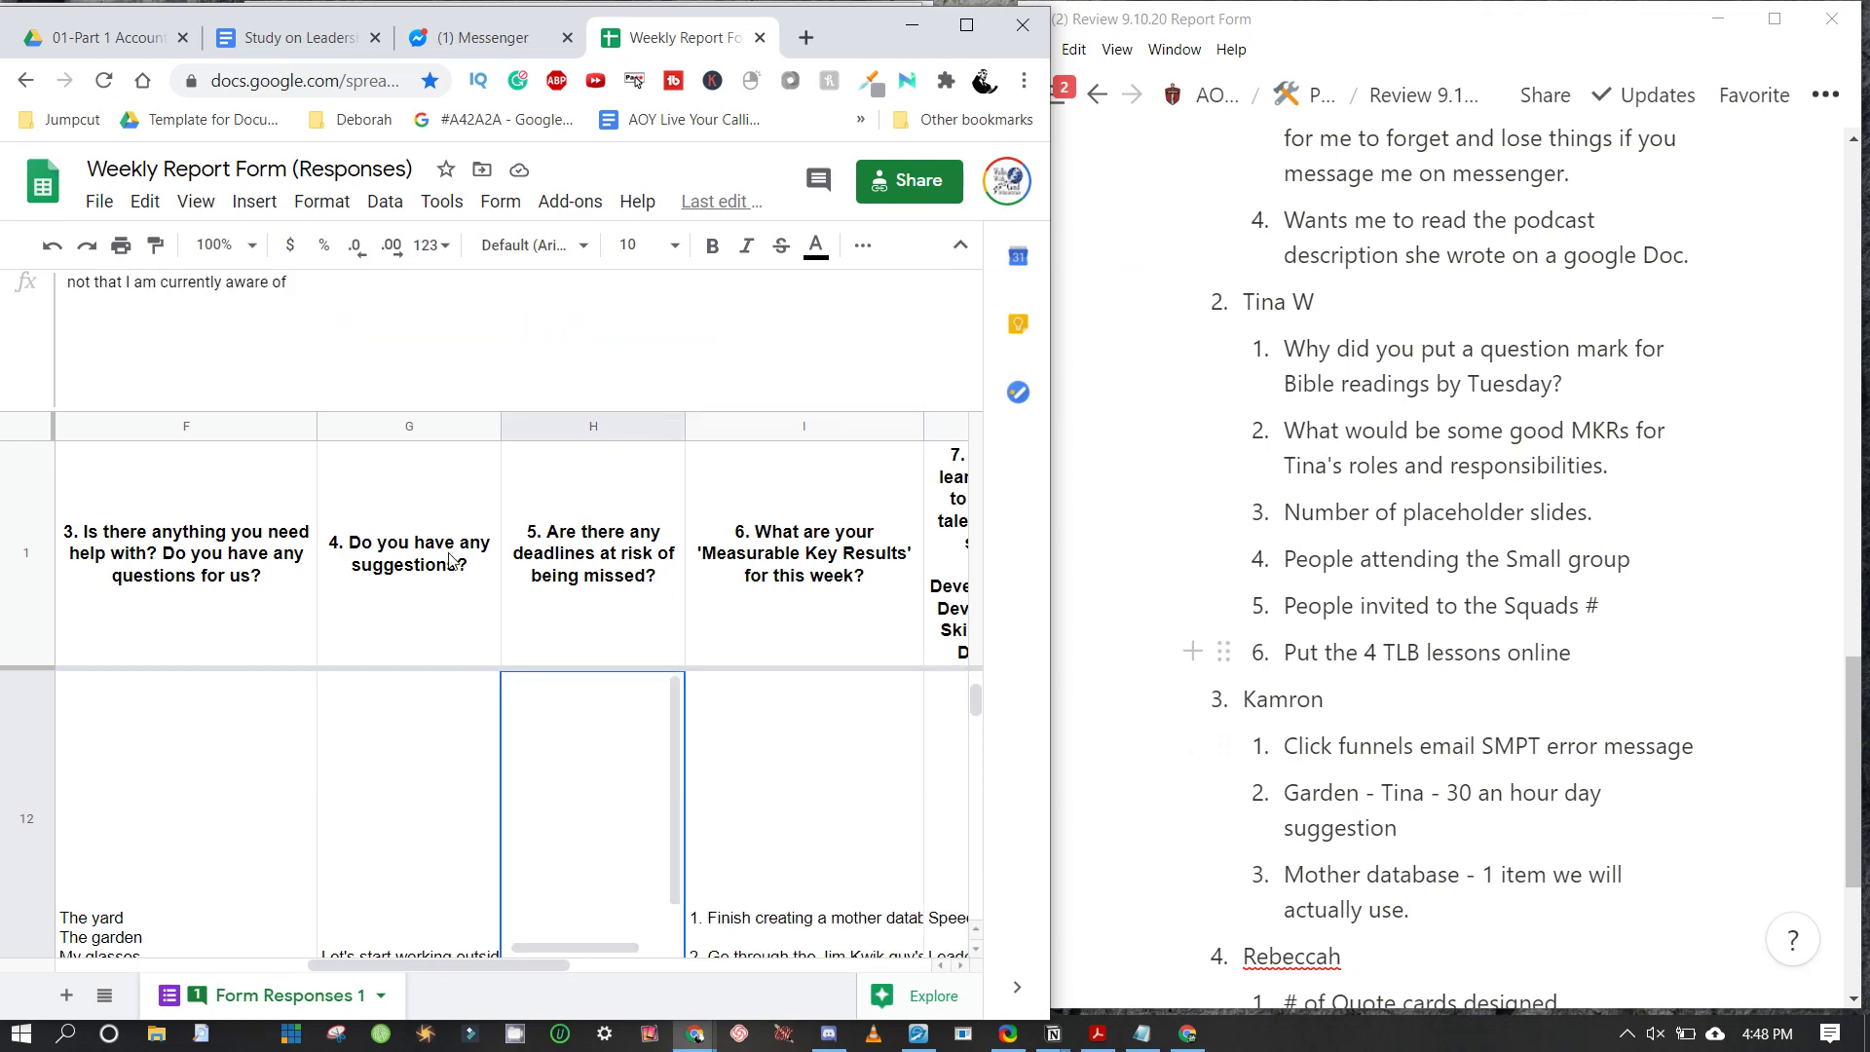
pyautogui.press('Escape')
pyautogui.press('Right')
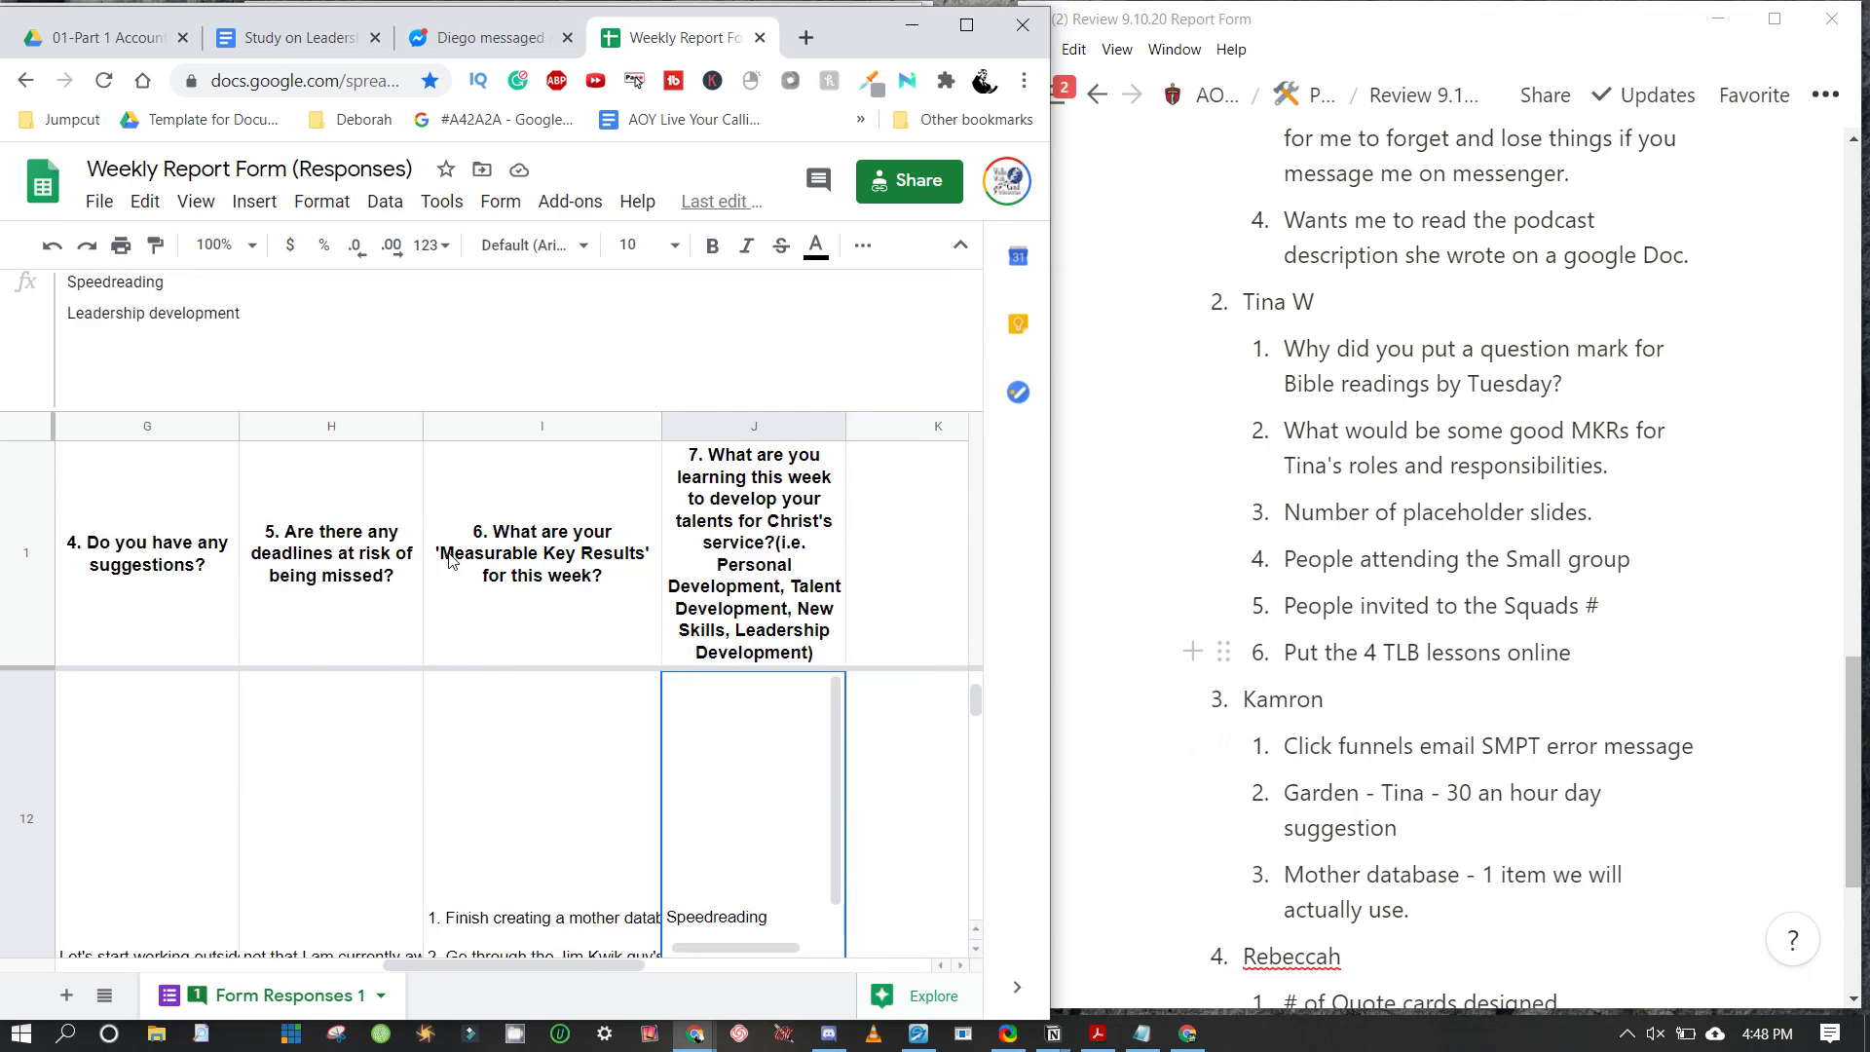
pyautogui.press('Left')
pyautogui.press('Left')
pyautogui.press('Left')
pyautogui.press('Left')
pyautogui.press('Left')
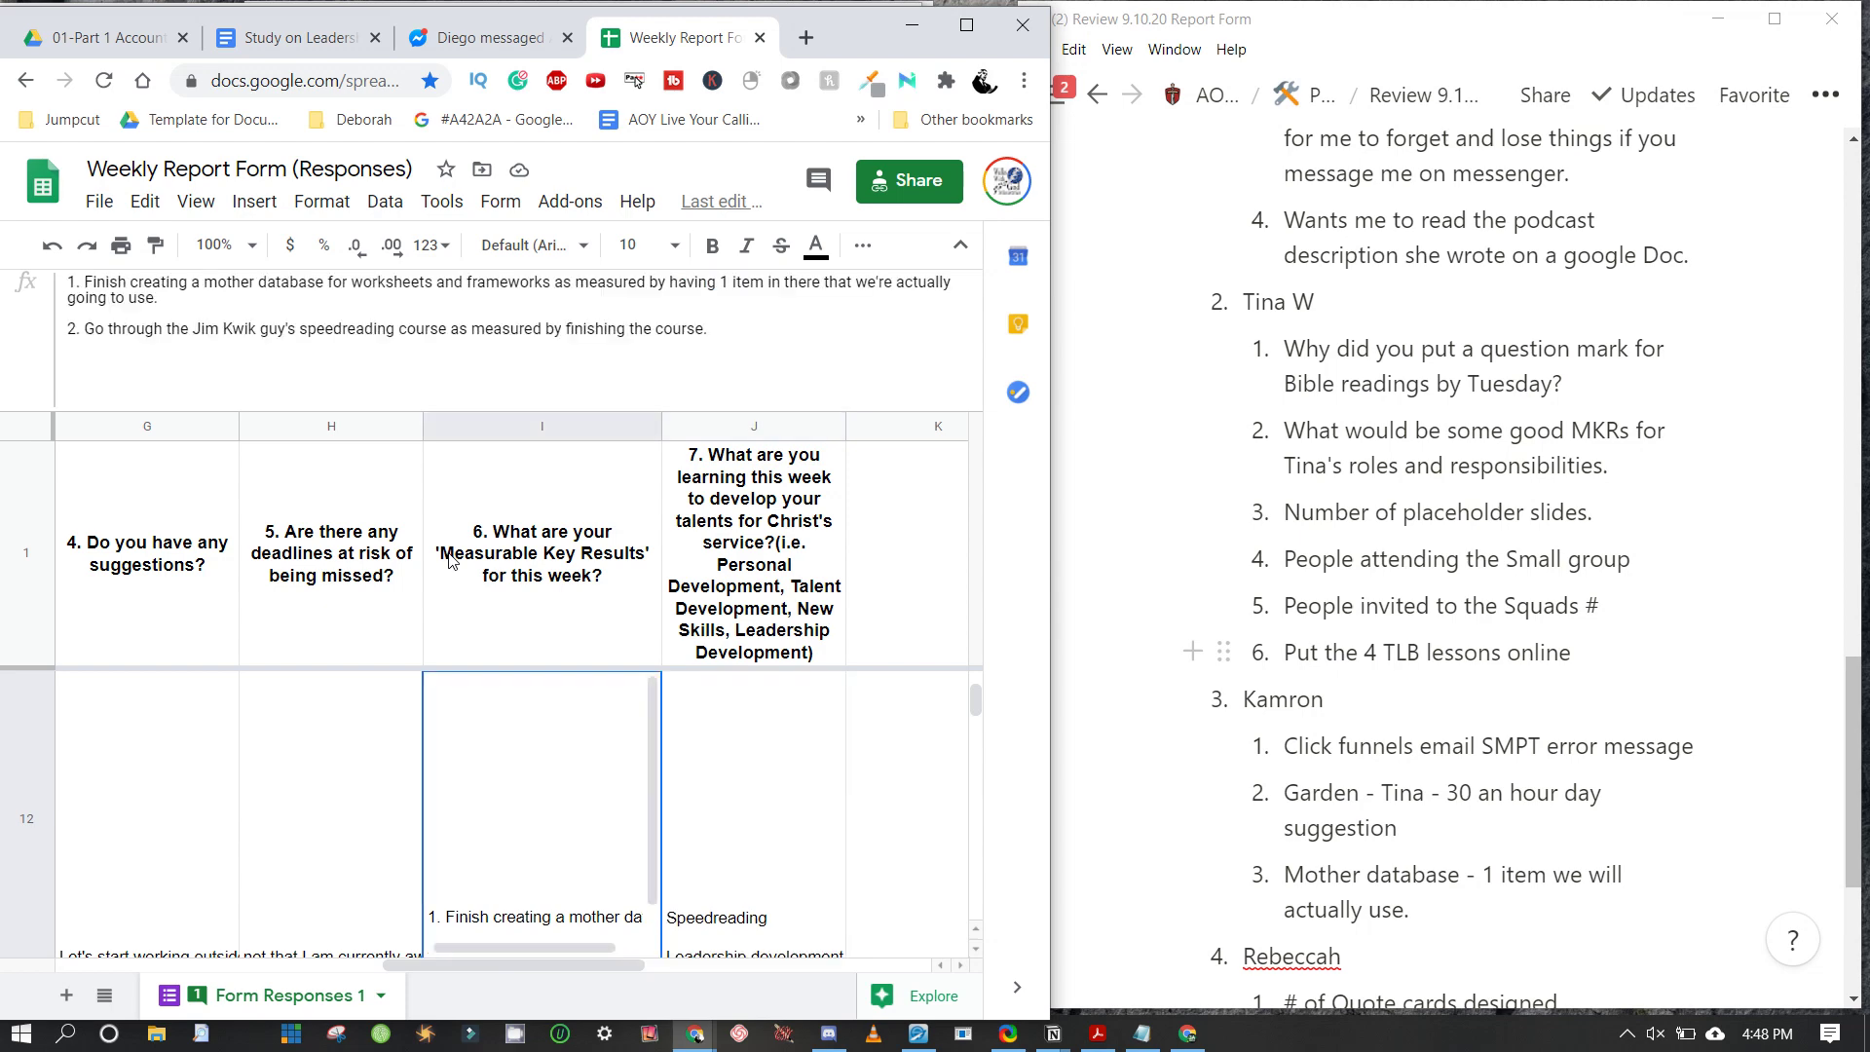
pyautogui.press('Left')
pyautogui.press('Left')
pyautogui.press('Left')
pyautogui.press('Left')
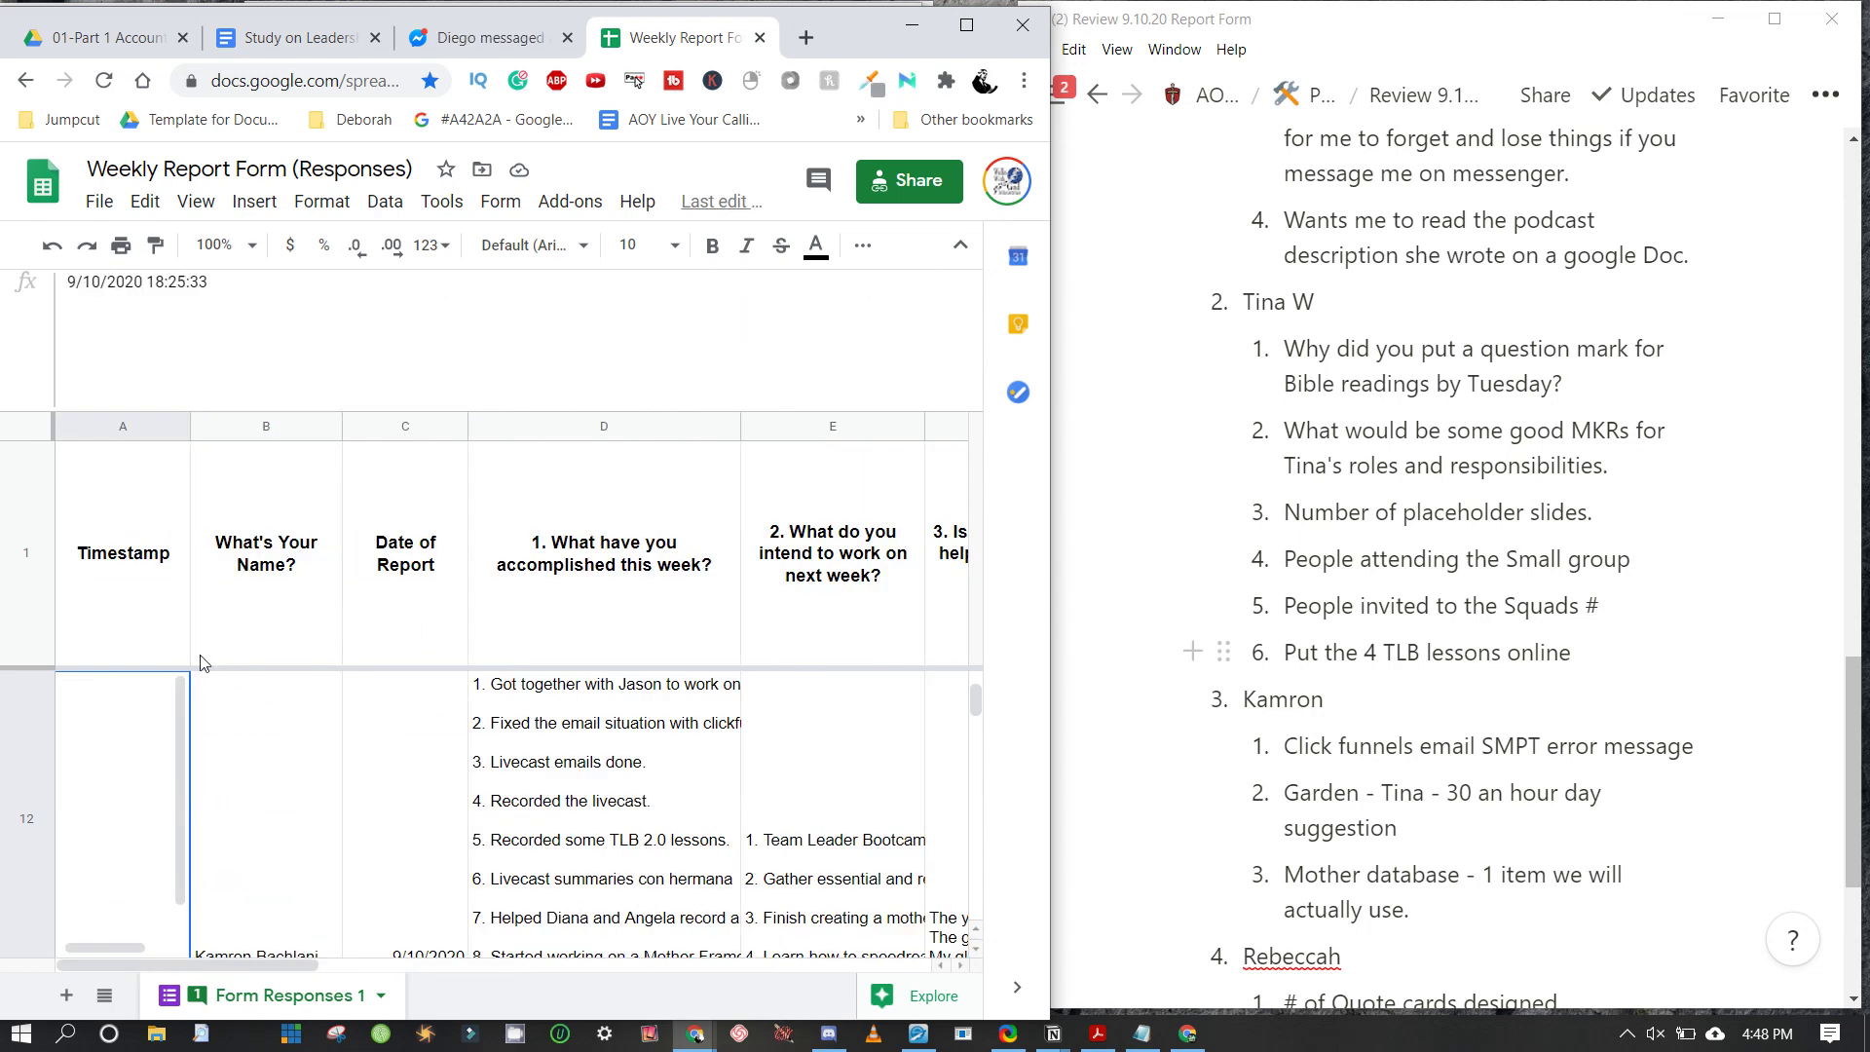
# Step: Add note 4, 'Learning - What part of LD are you currently learning about?', fixing typos
pyautogui.click(1160, 724)
pyautogui.press('Return')
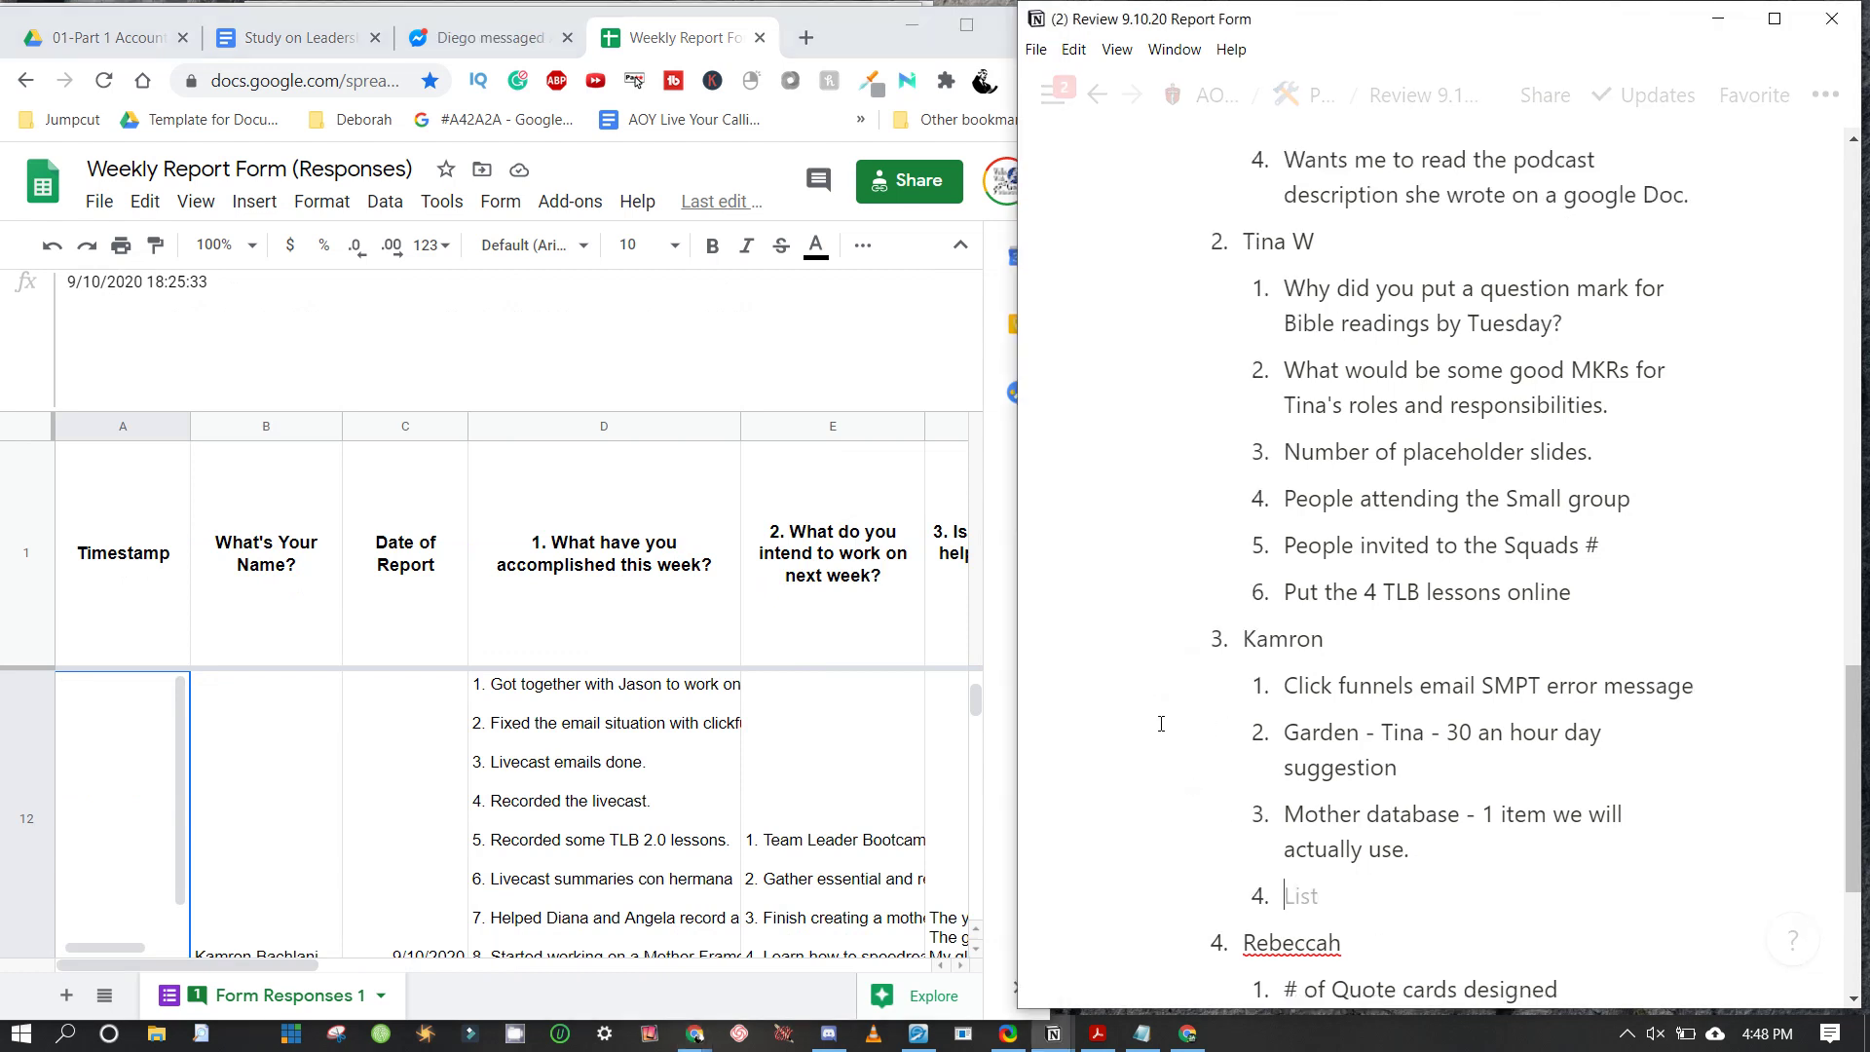
pyautogui.write('Learning - Wh')
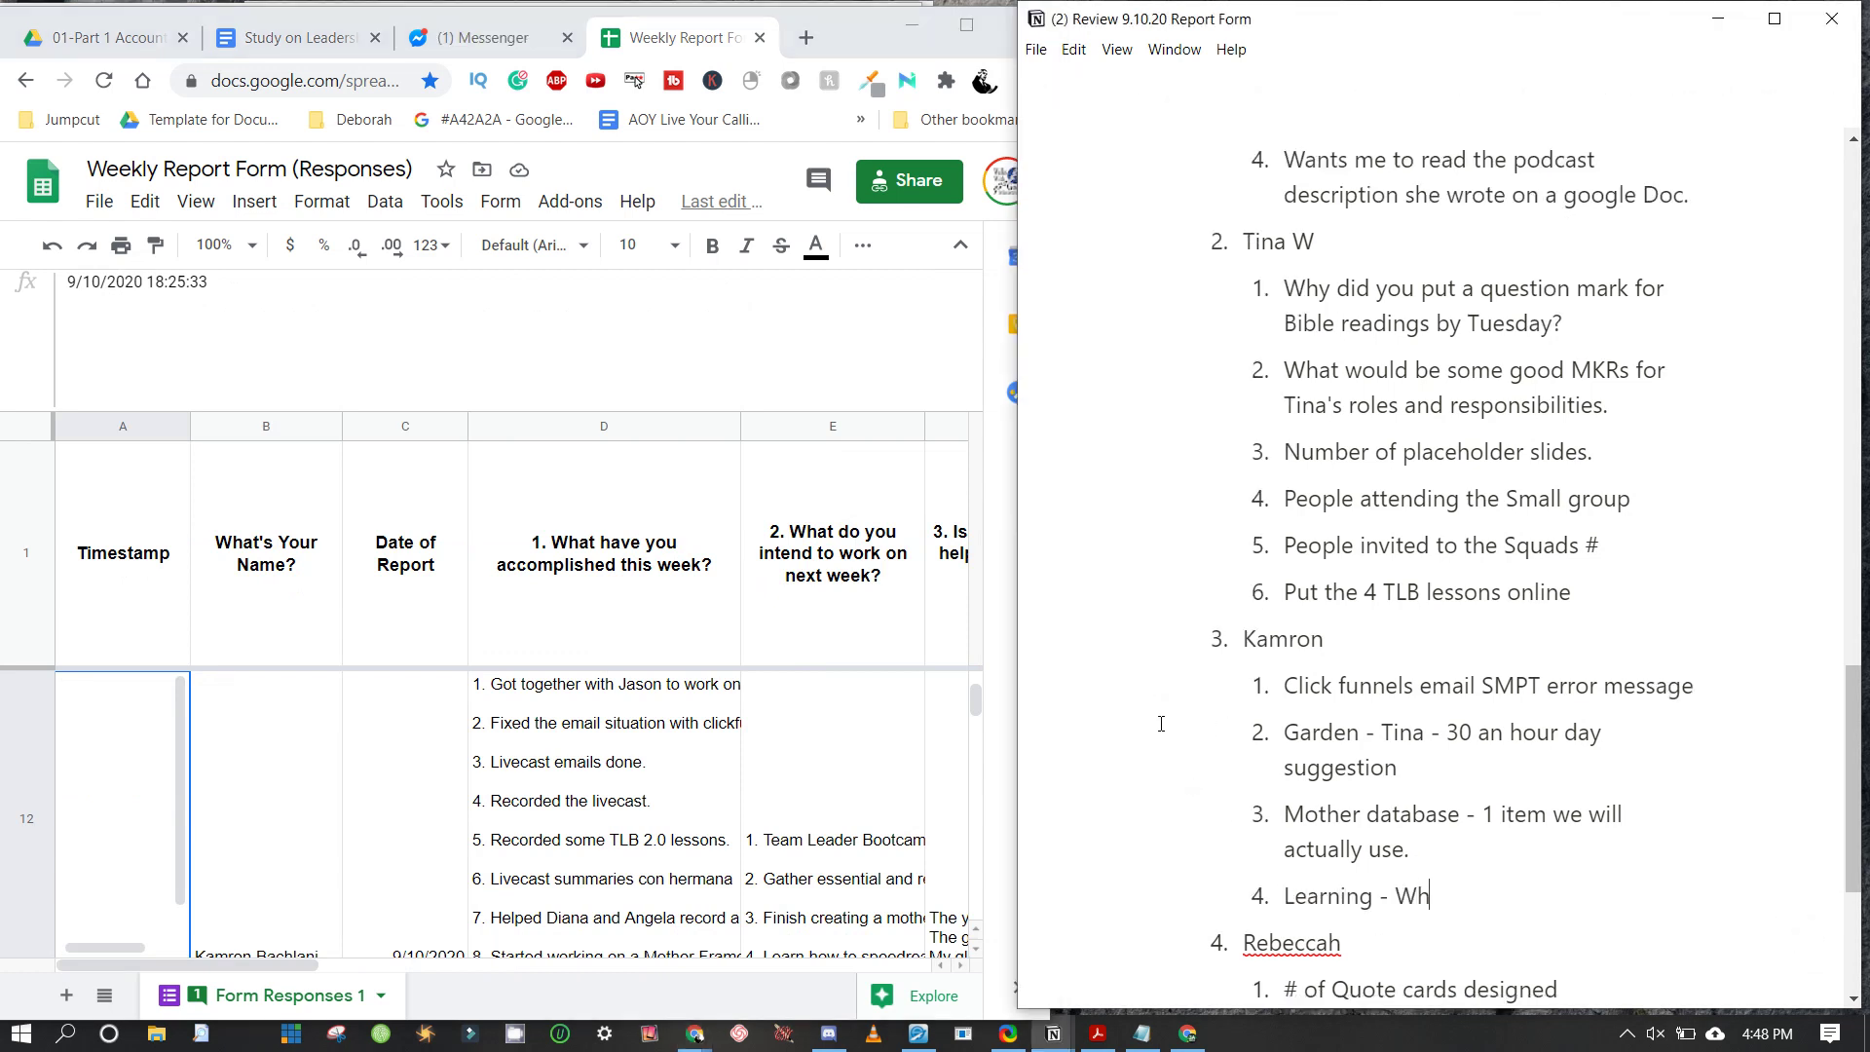
pyautogui.write('at part of le')
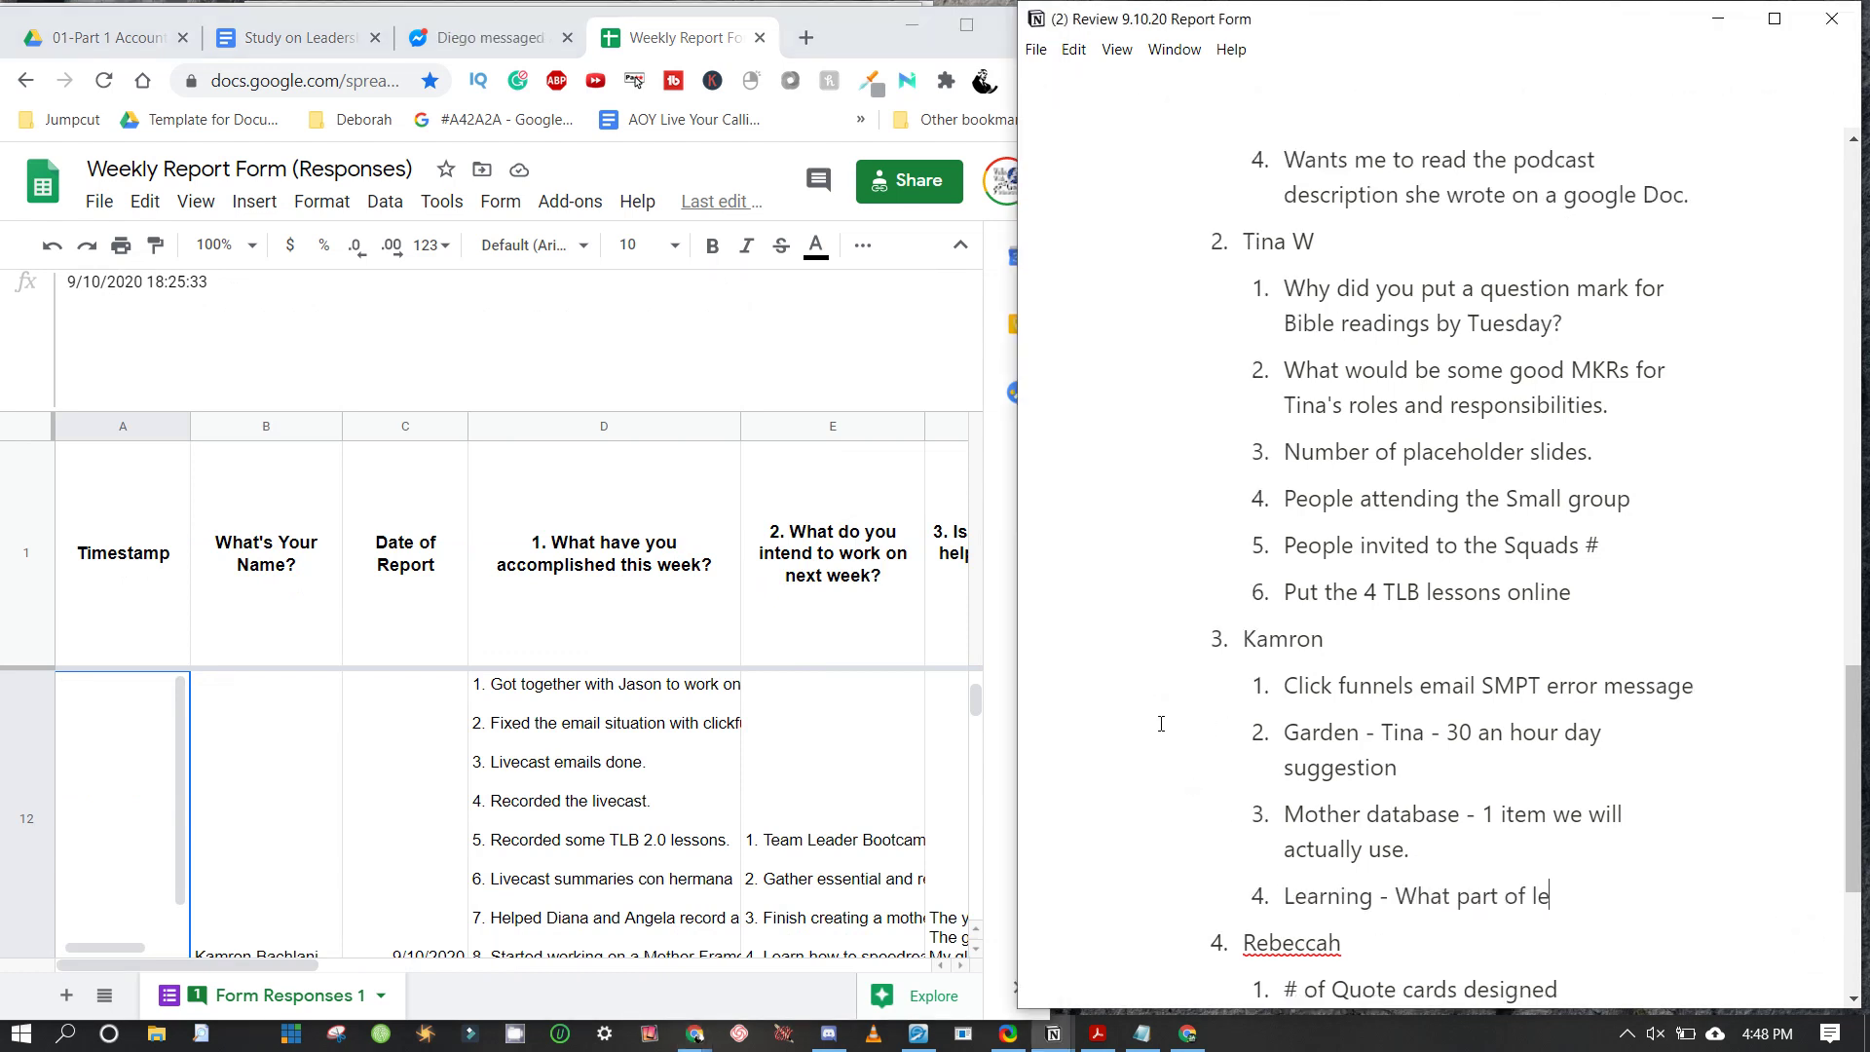
pyautogui.press('BackSpace')
pyautogui.press('BackSpace')
pyautogui.write('LD are you currentlylearning')
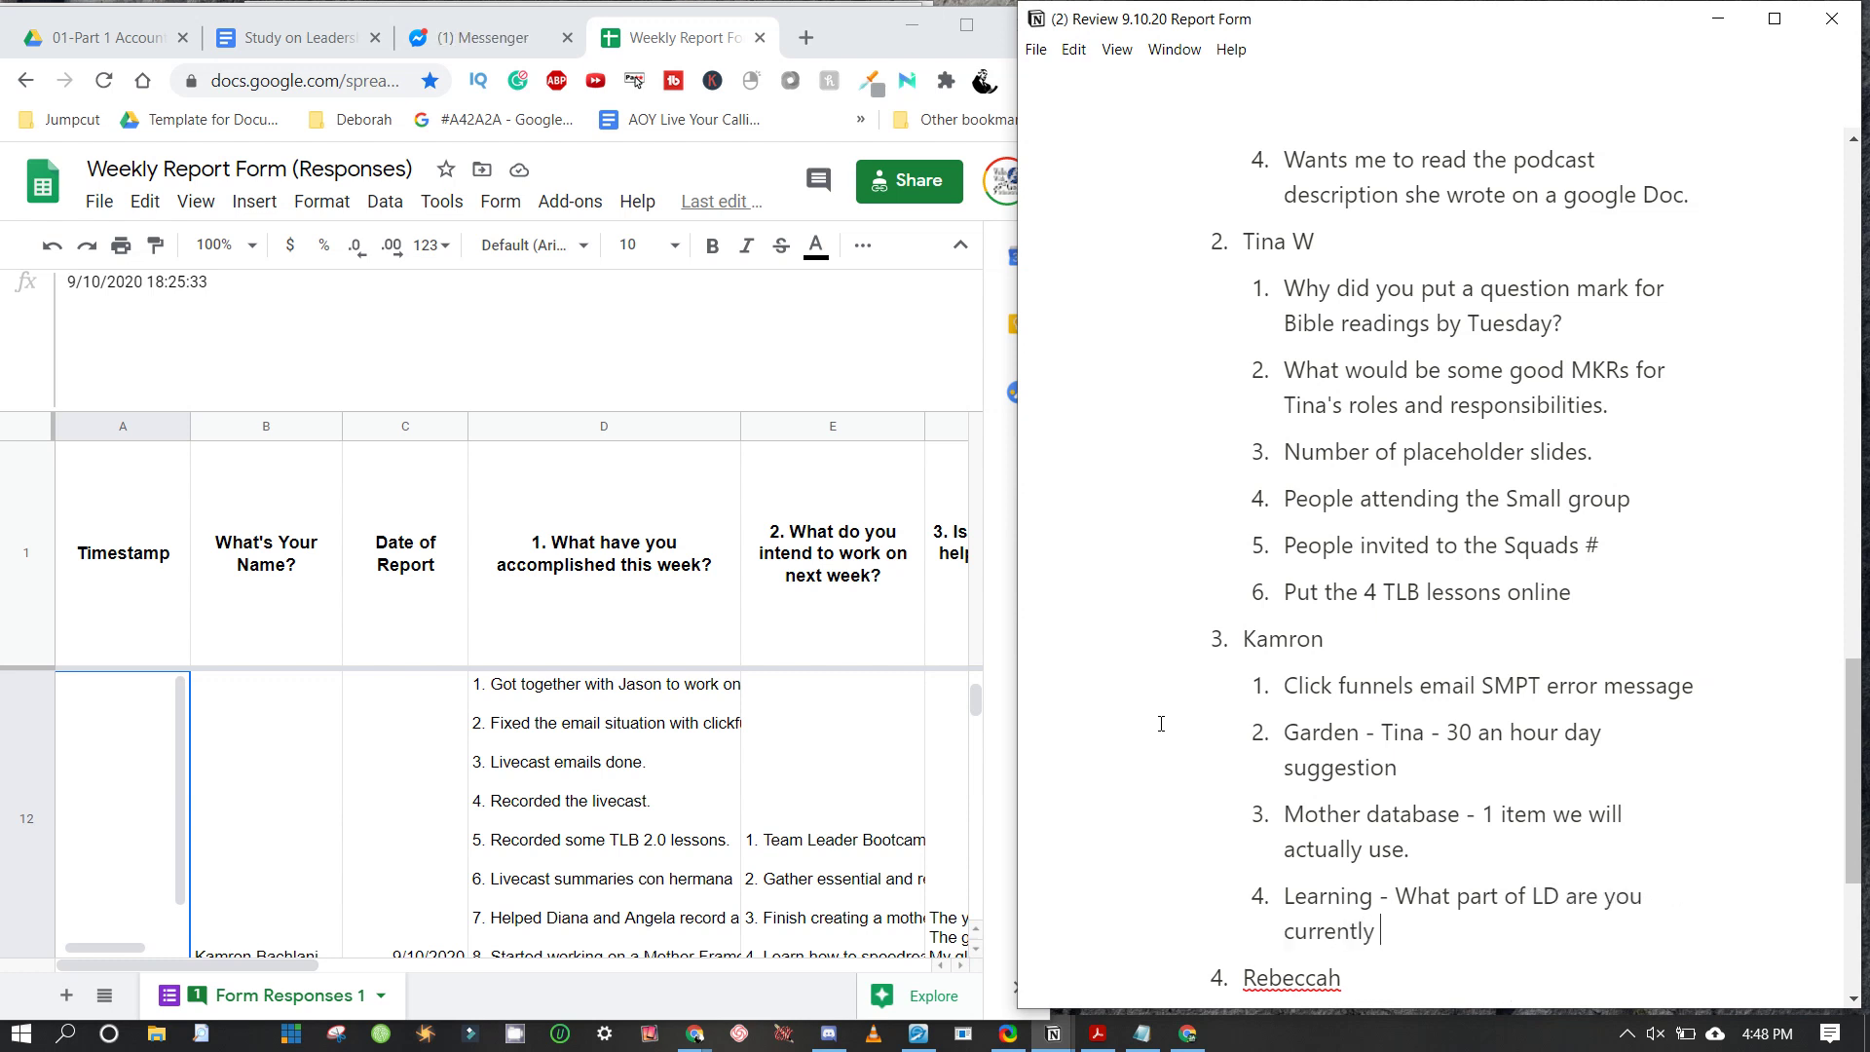
pyautogui.press('BackSpace')
pyautogui.write('learning about?')
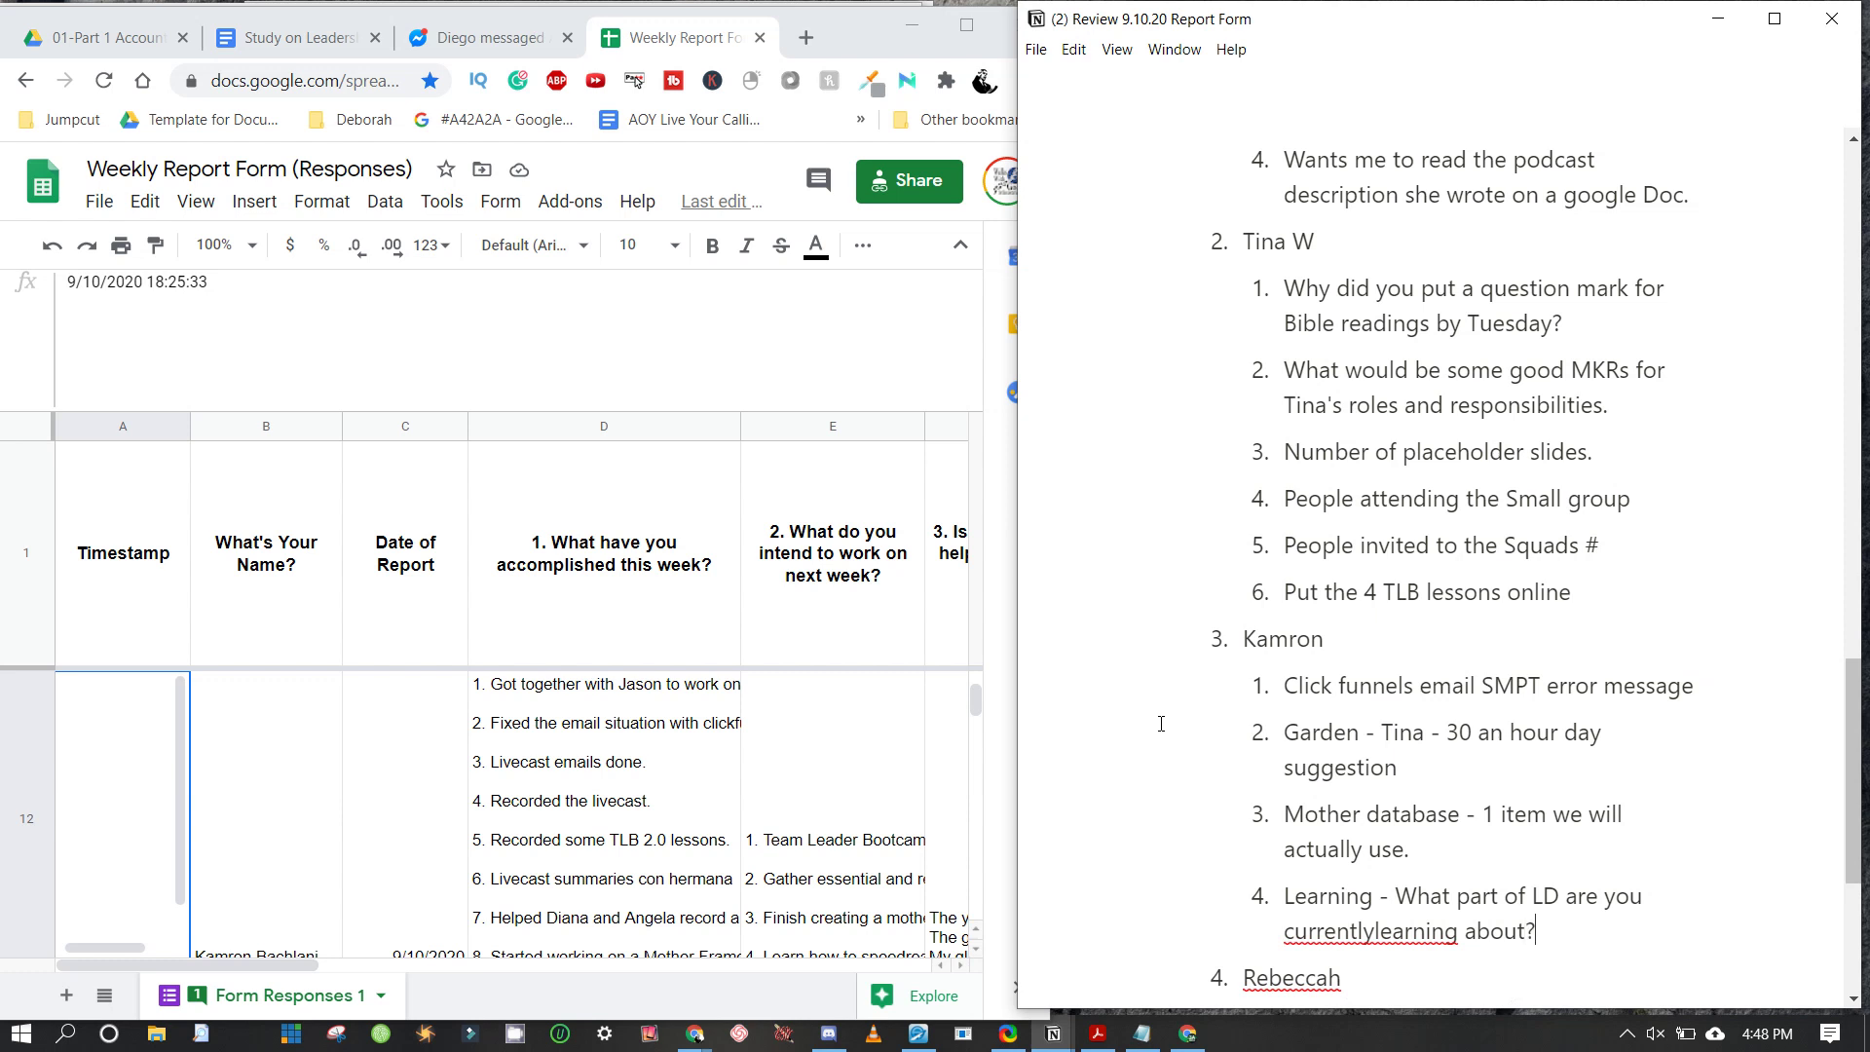
pyautogui.press('Left')
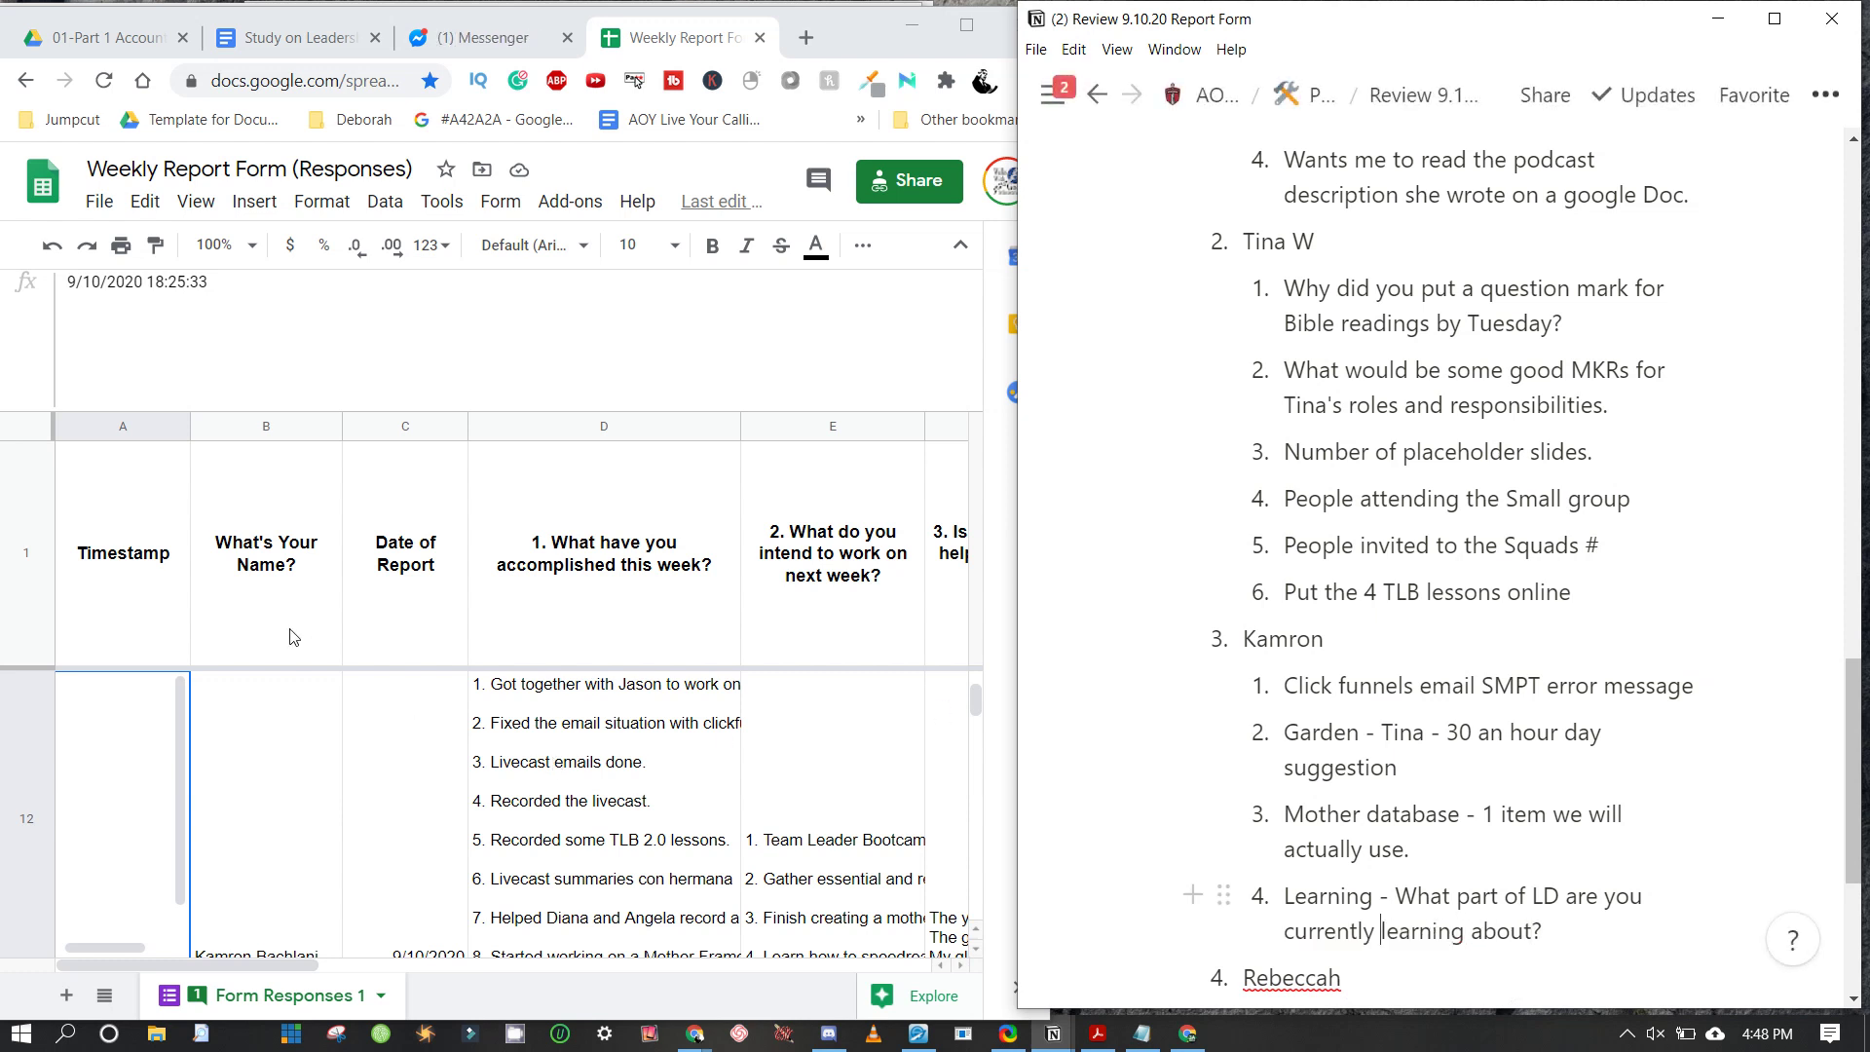
pyautogui.scroll(2, 312, 638)
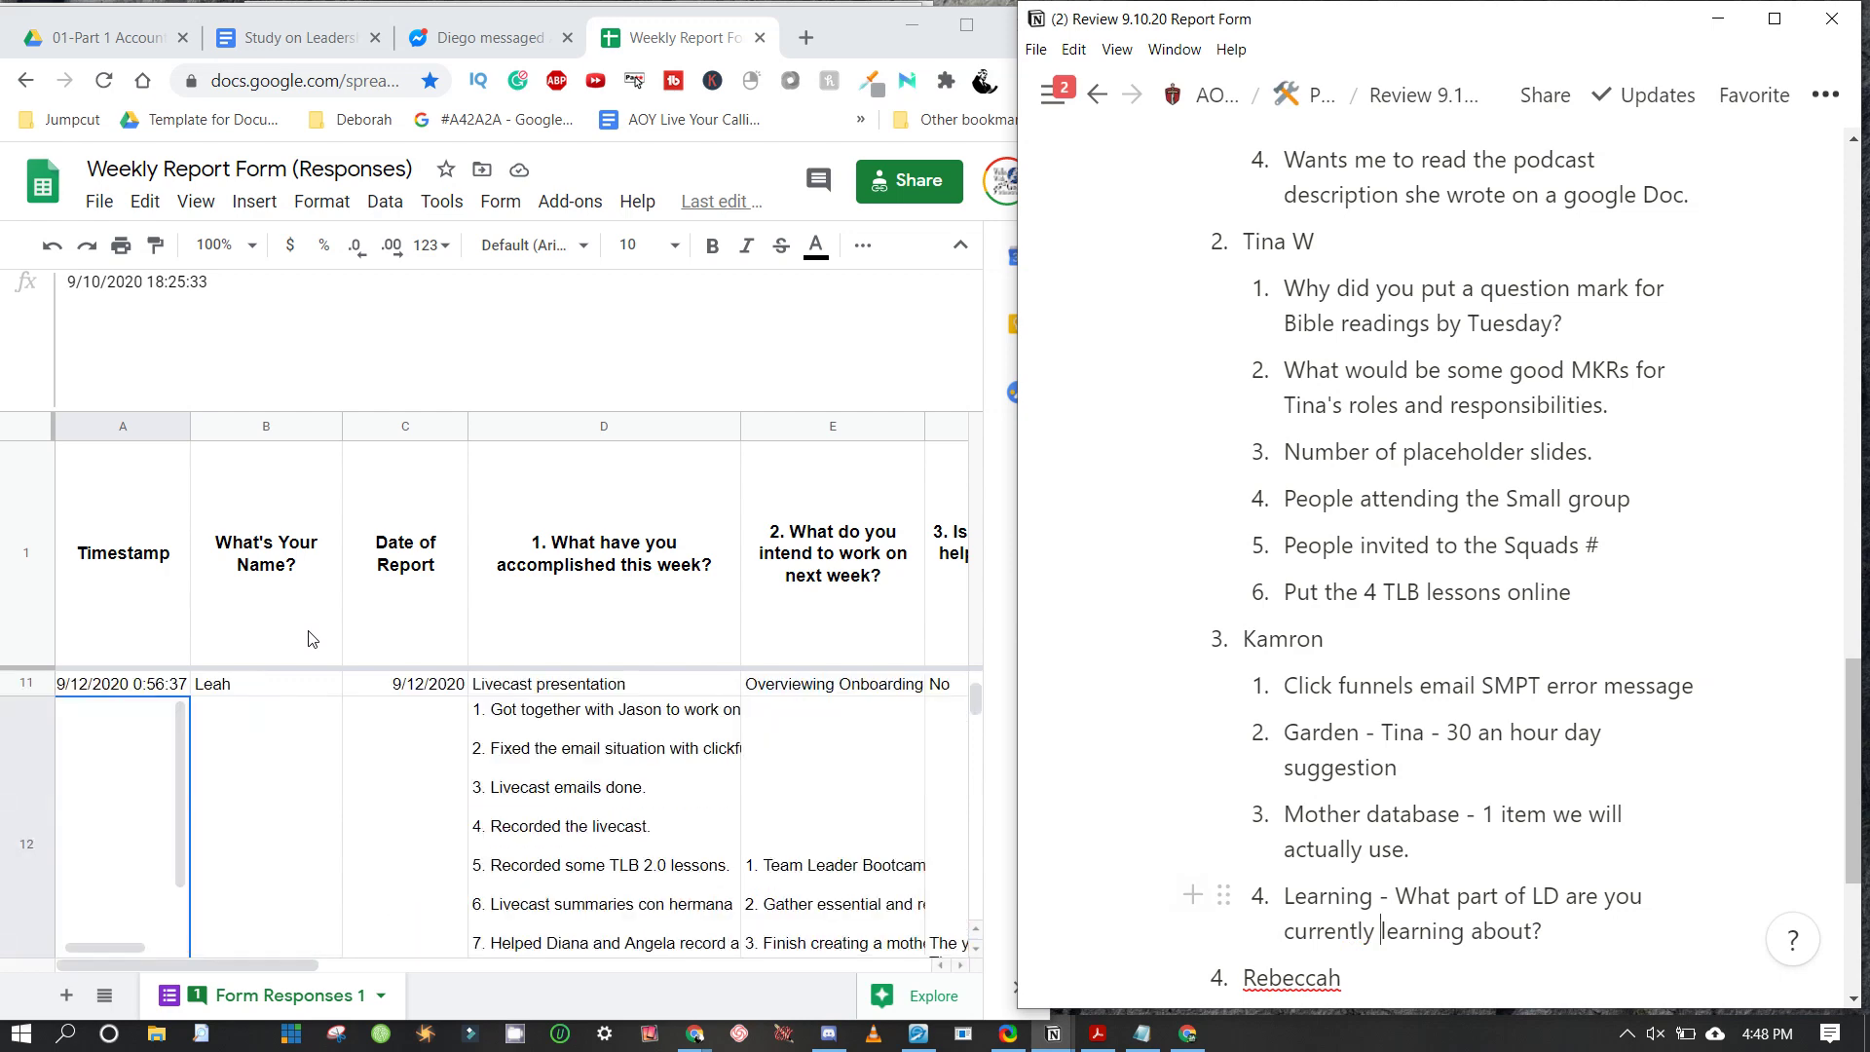
pyautogui.press('Up')
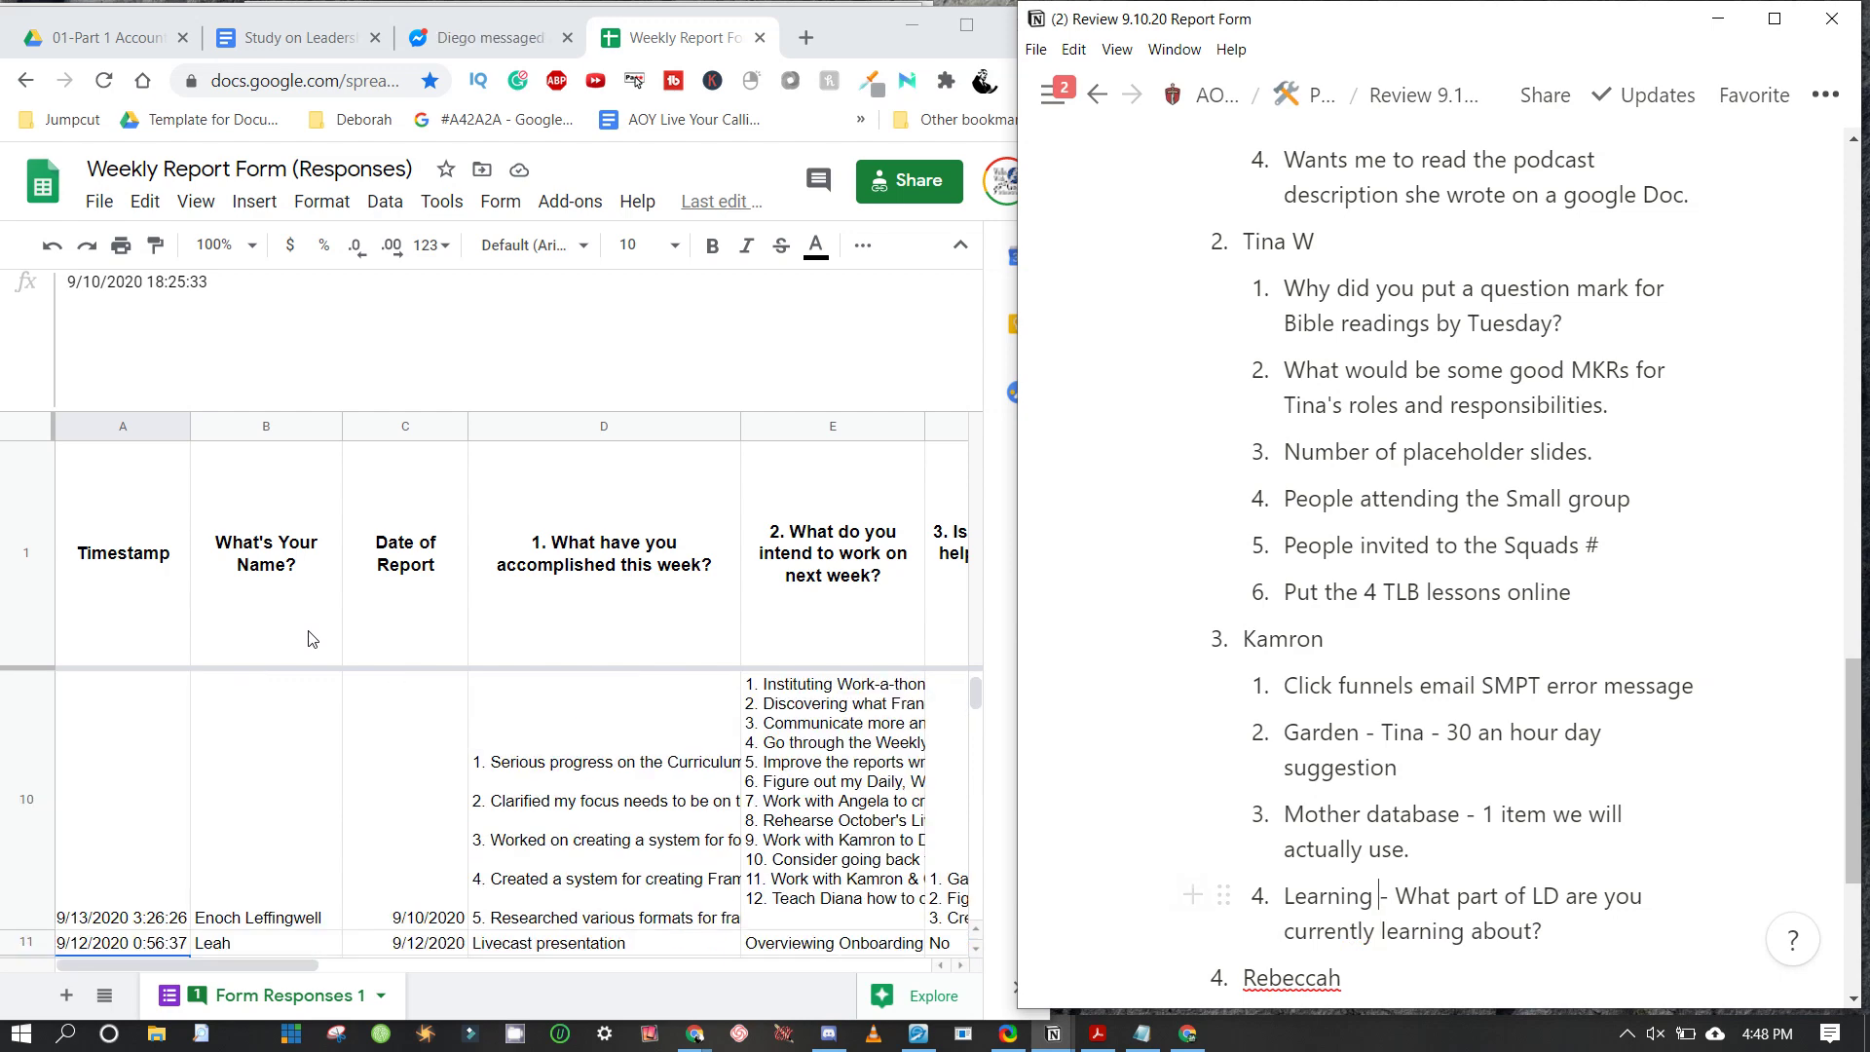
pyautogui.scroll(-1, 182, 742)
pyautogui.click(195, 731)
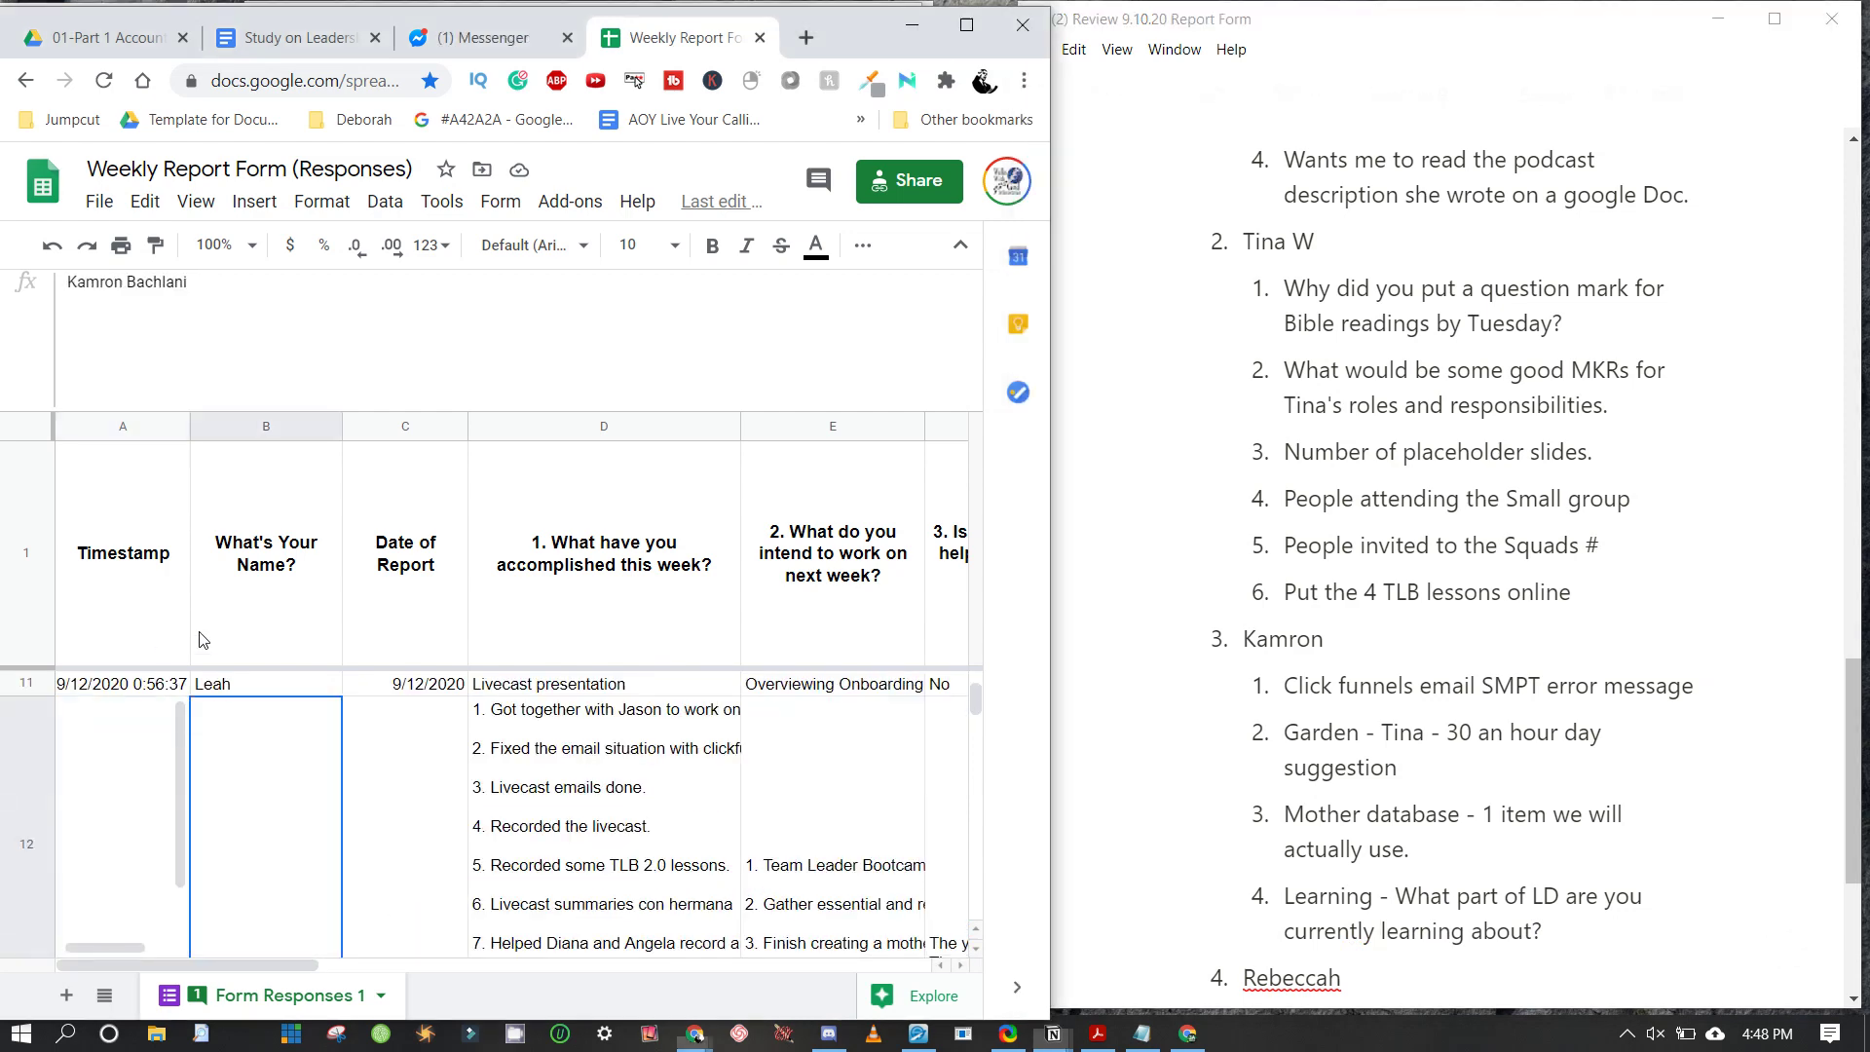
pyautogui.press('Up')
pyautogui.press('Left')
pyautogui.press('Right')
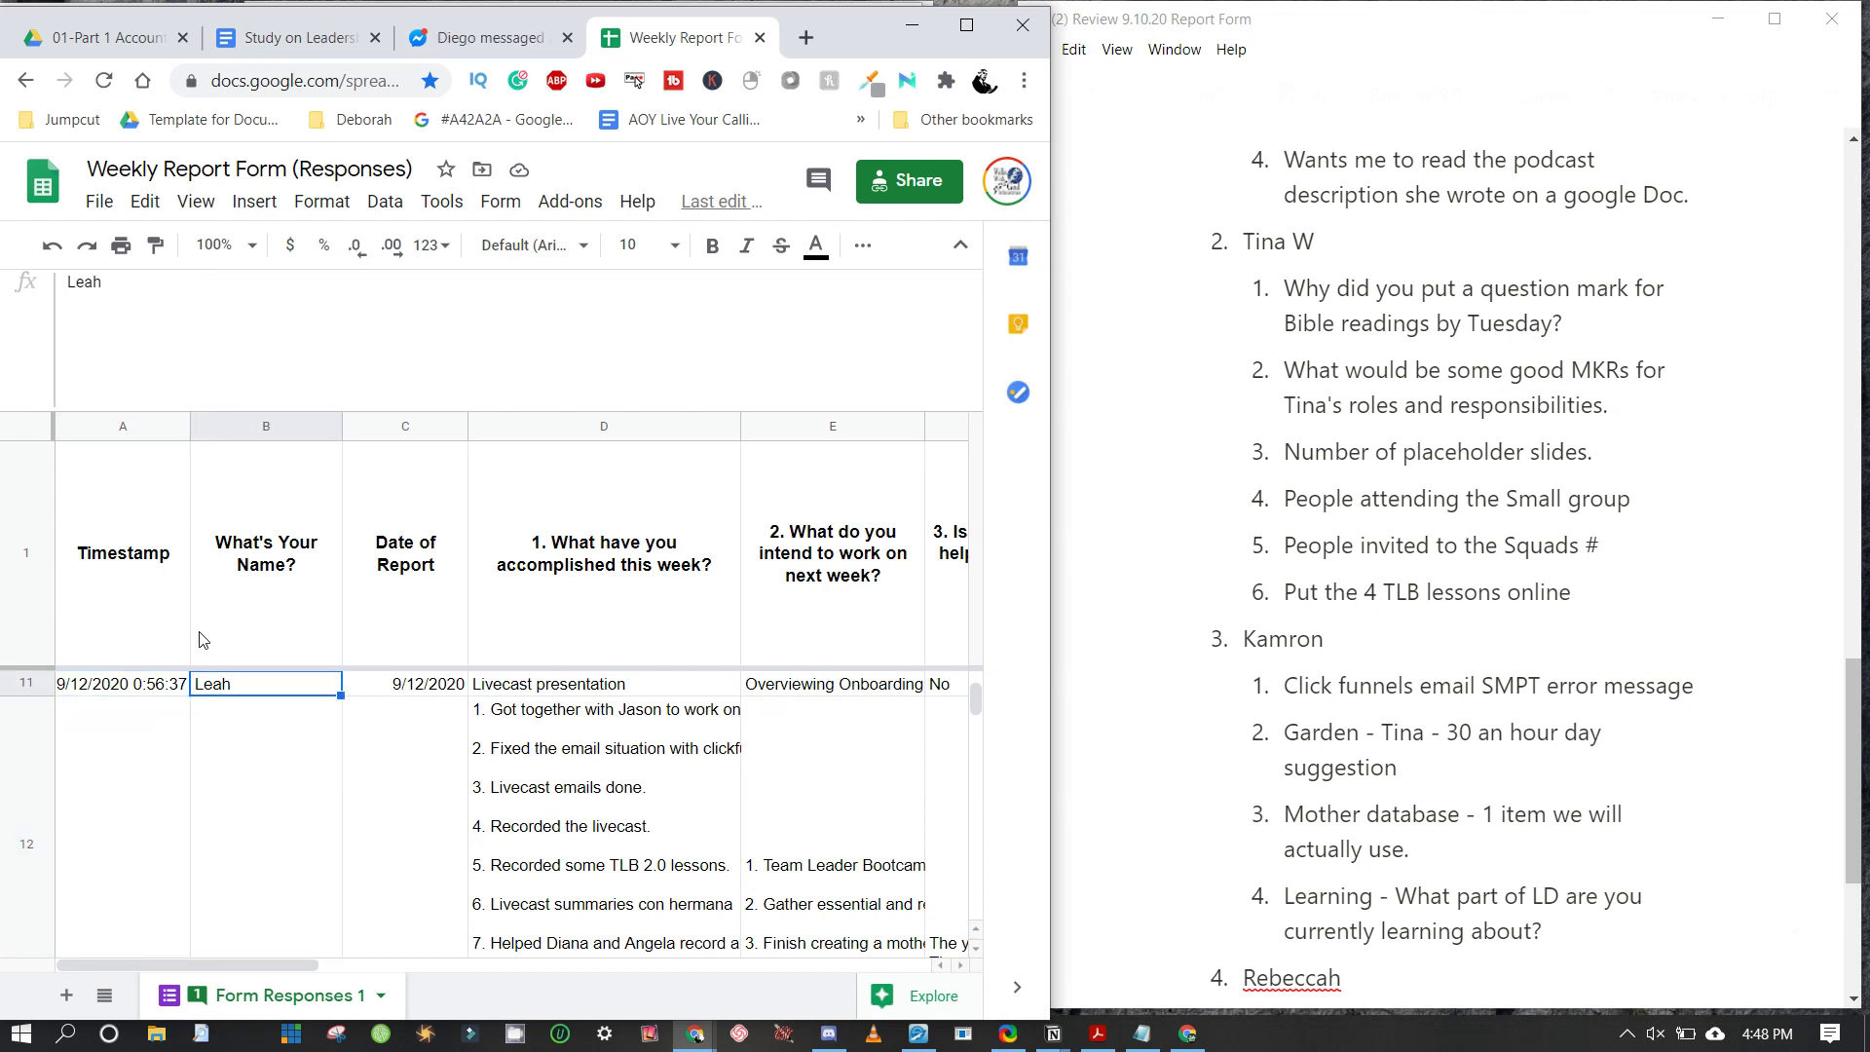
pyautogui.press('Right')
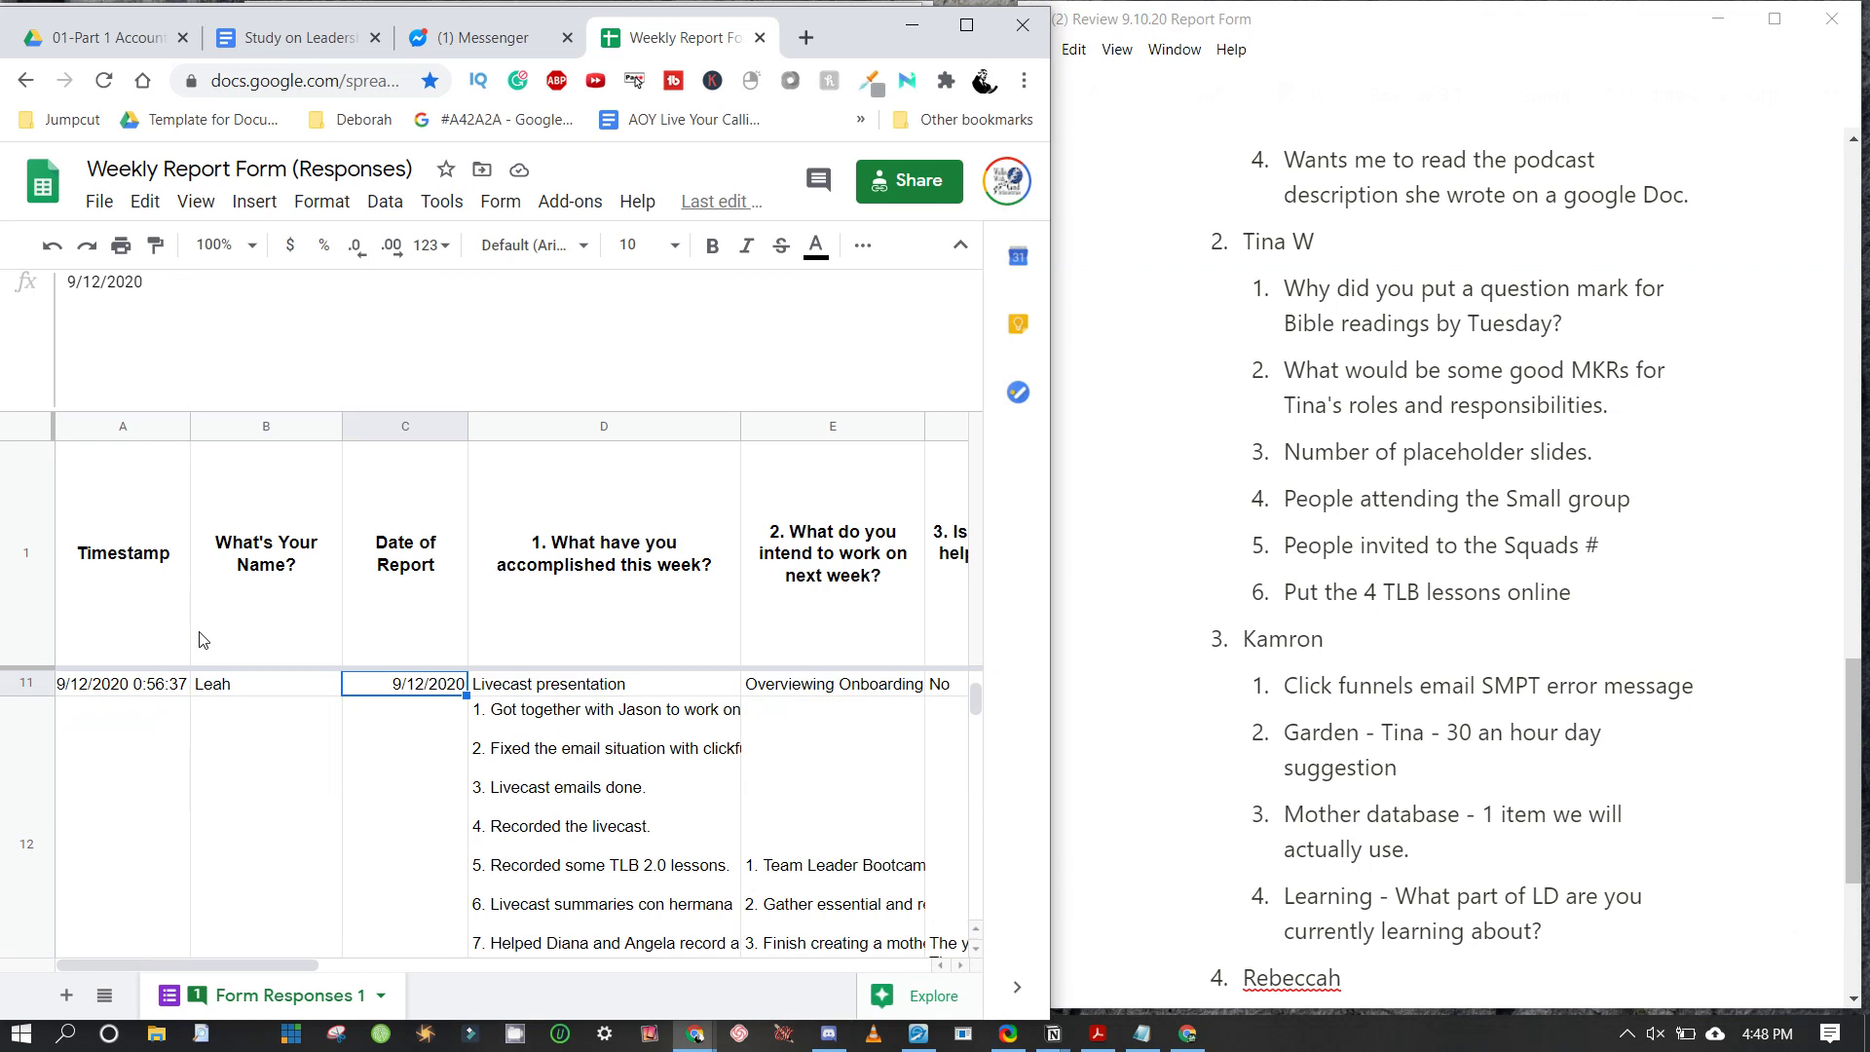
pyautogui.press('Right')
pyautogui.press('Left')
pyautogui.press('Right')
pyautogui.press('Left')
pyautogui.press('Left')
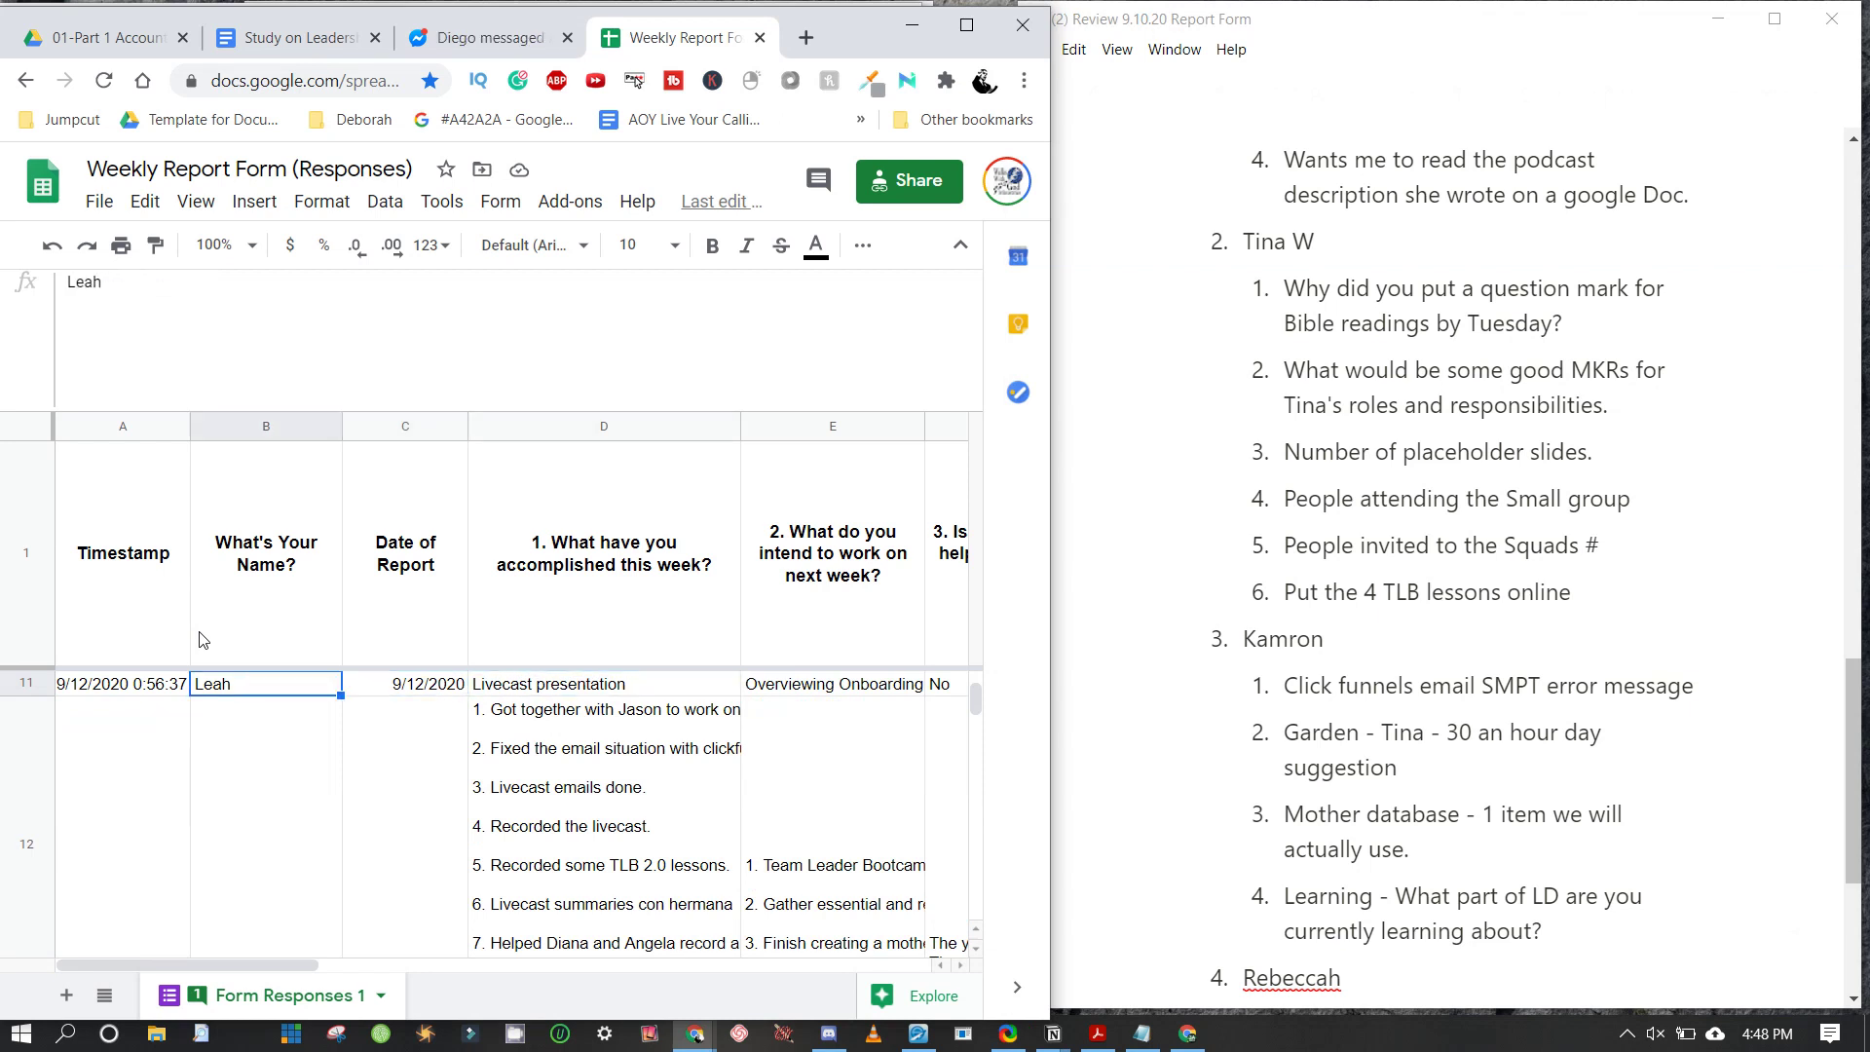
pyautogui.press('Left')
pyautogui.press('Right')
pyautogui.press('Right')
pyautogui.press('Right')
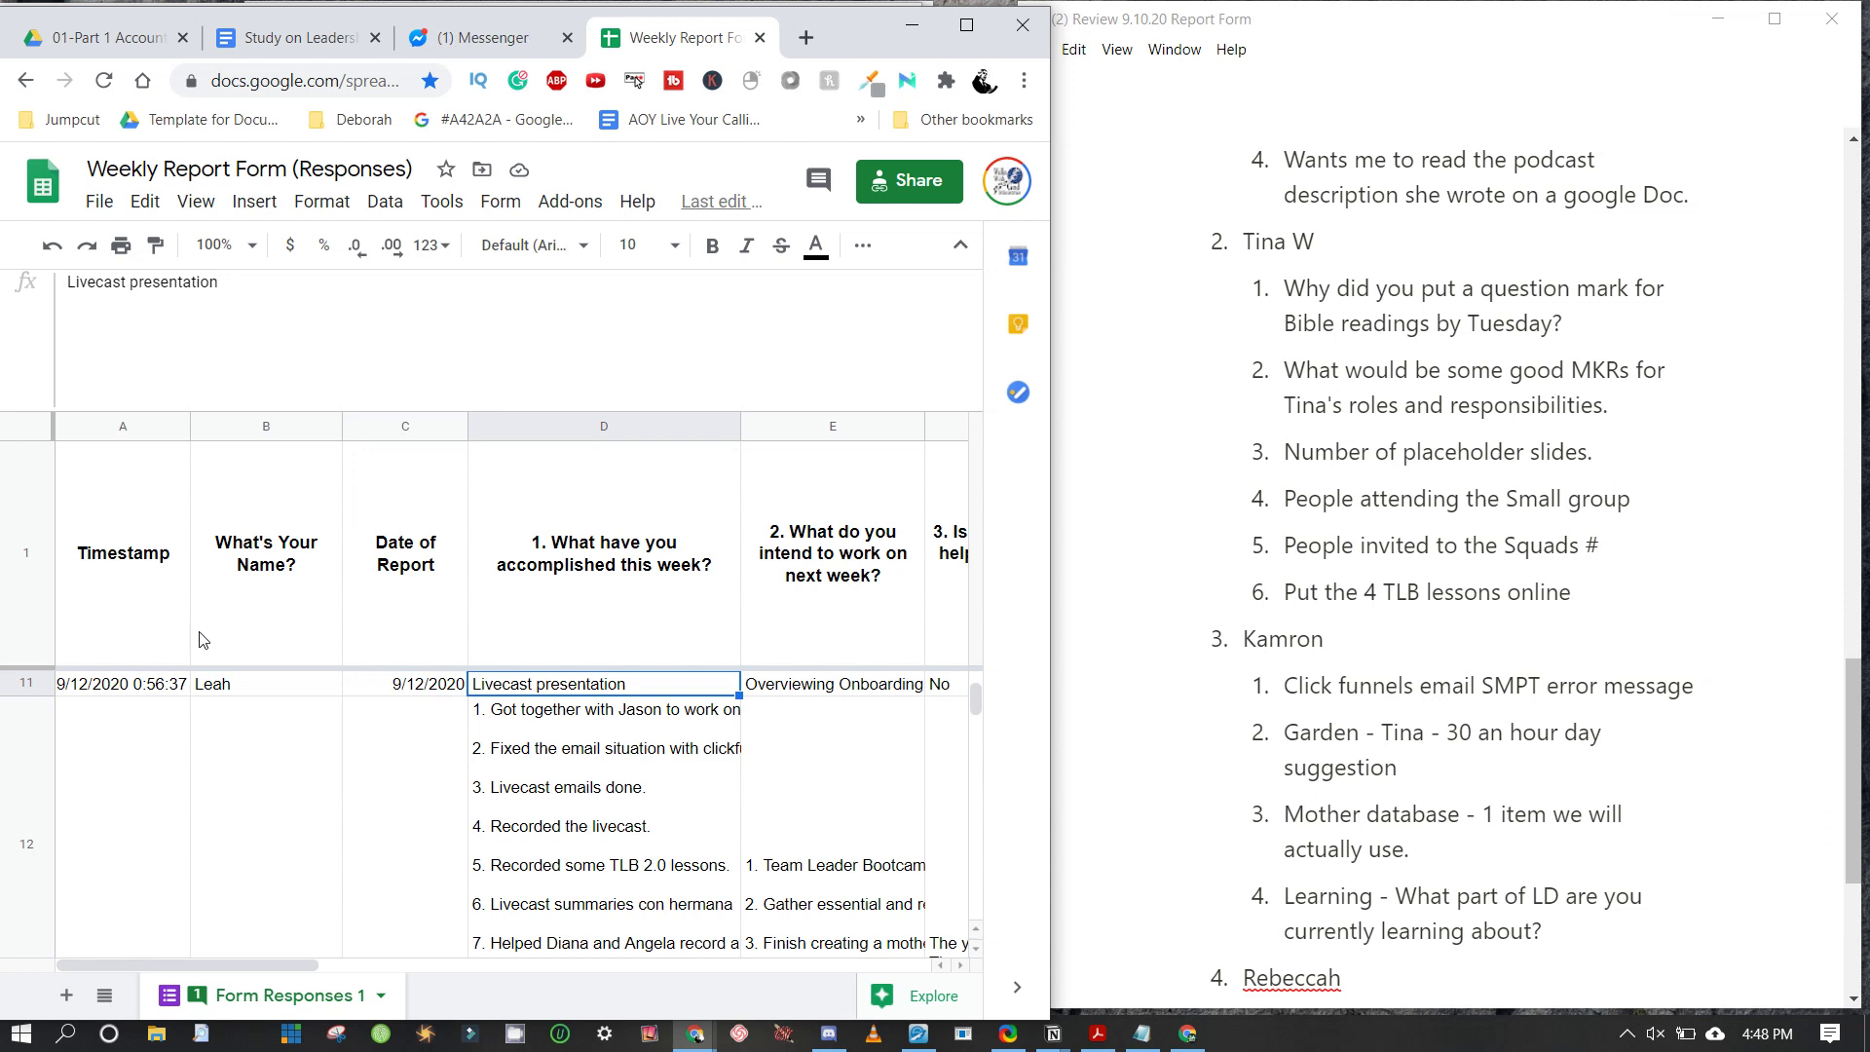
pyautogui.press('Right')
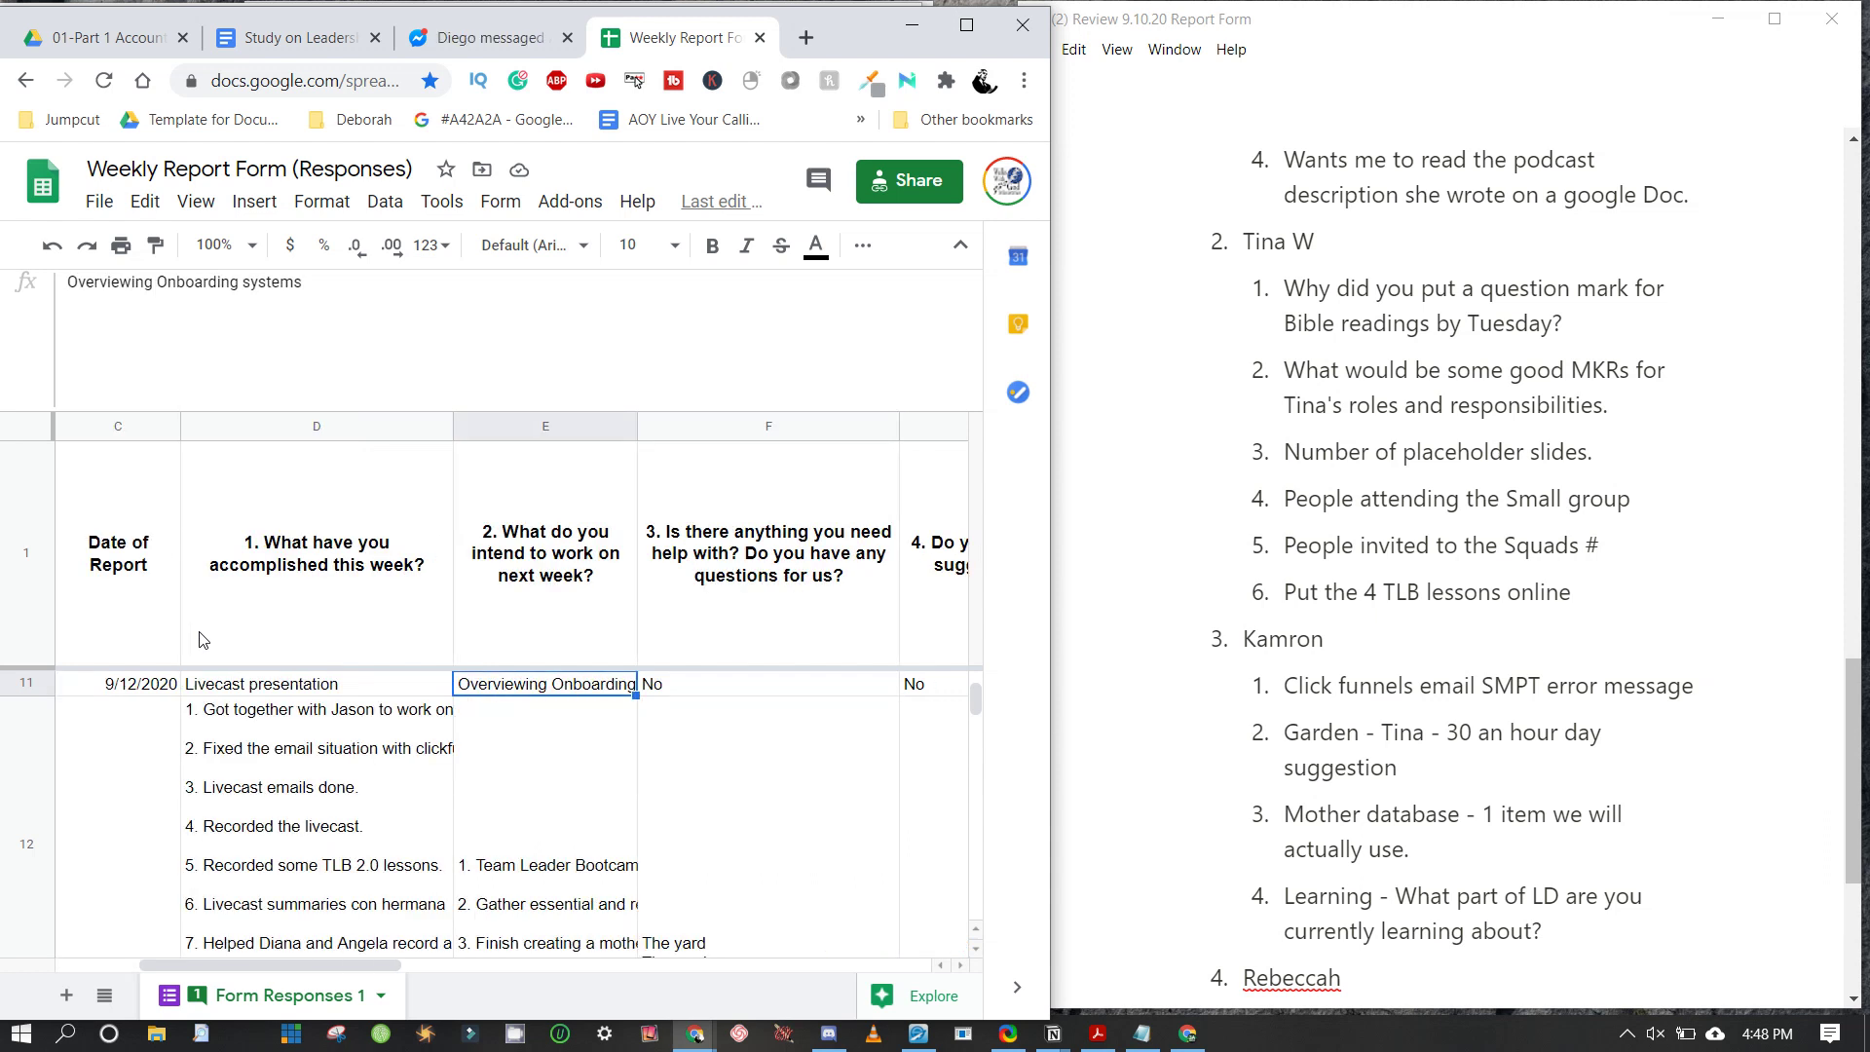
pyautogui.press('Left')
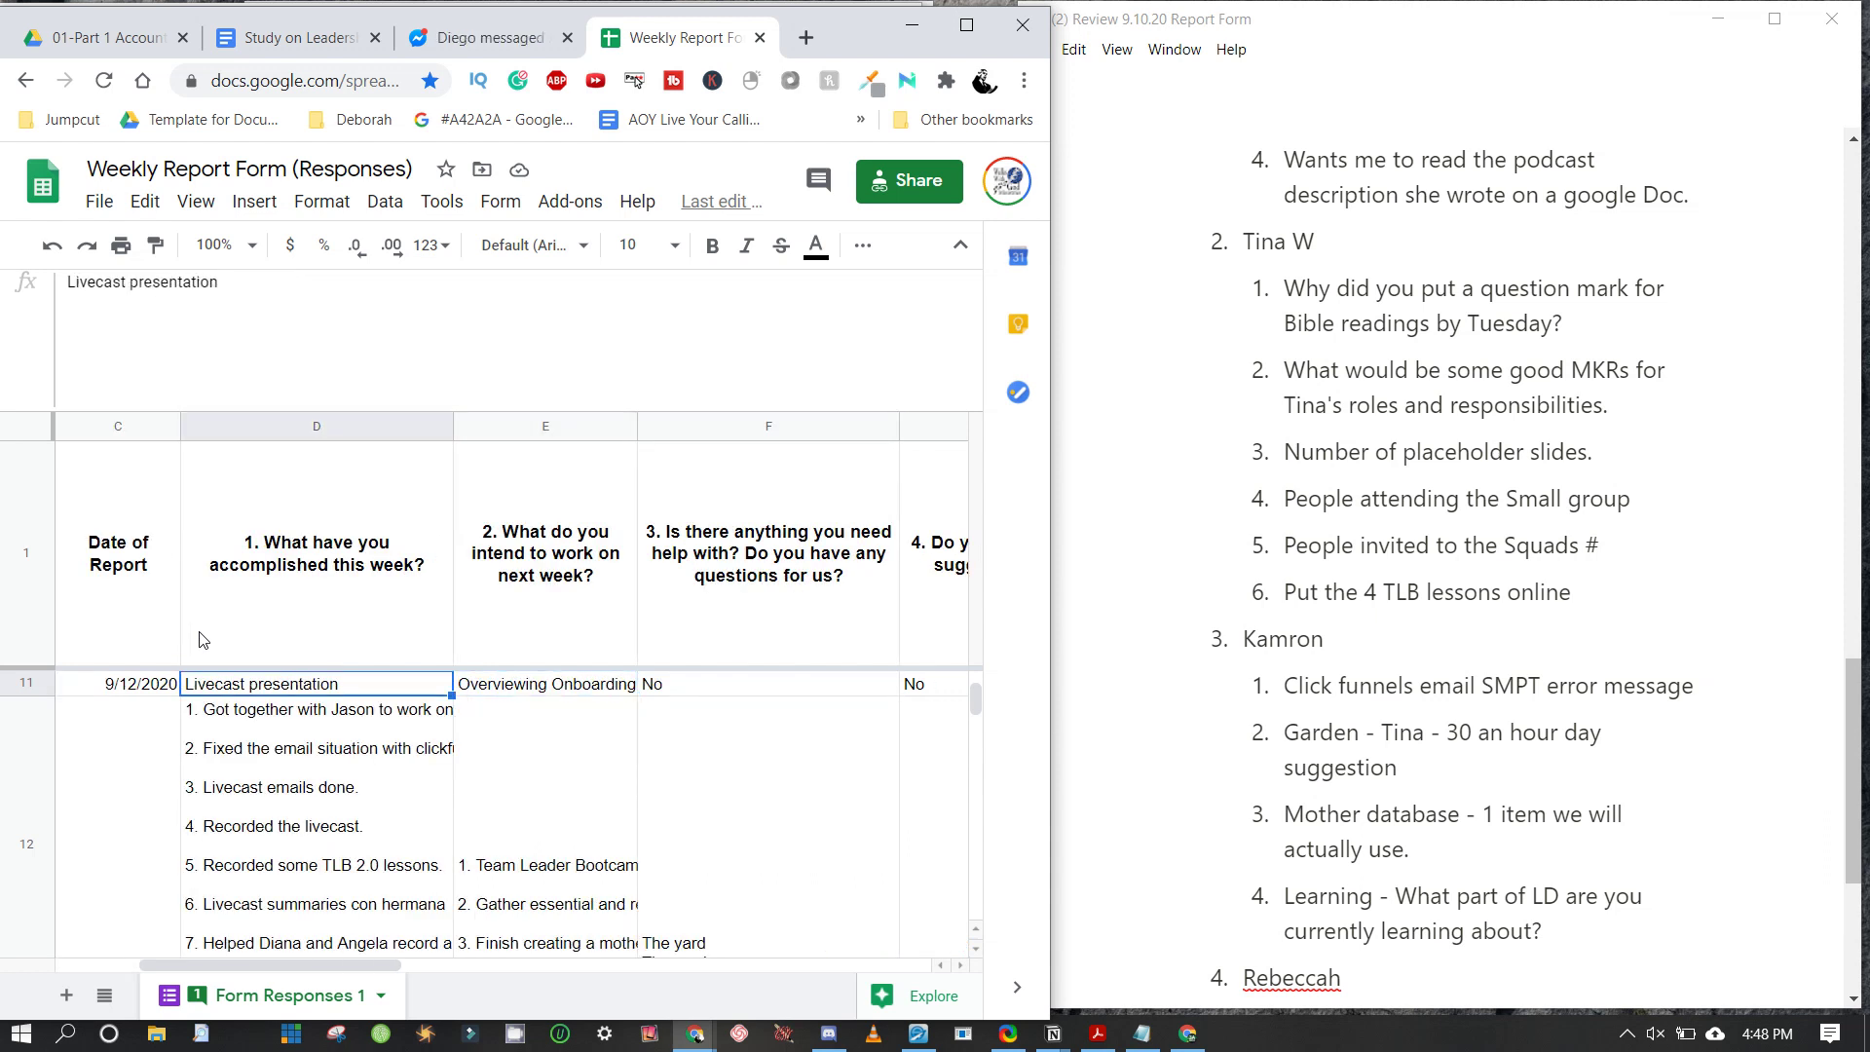
pyautogui.press('Right')
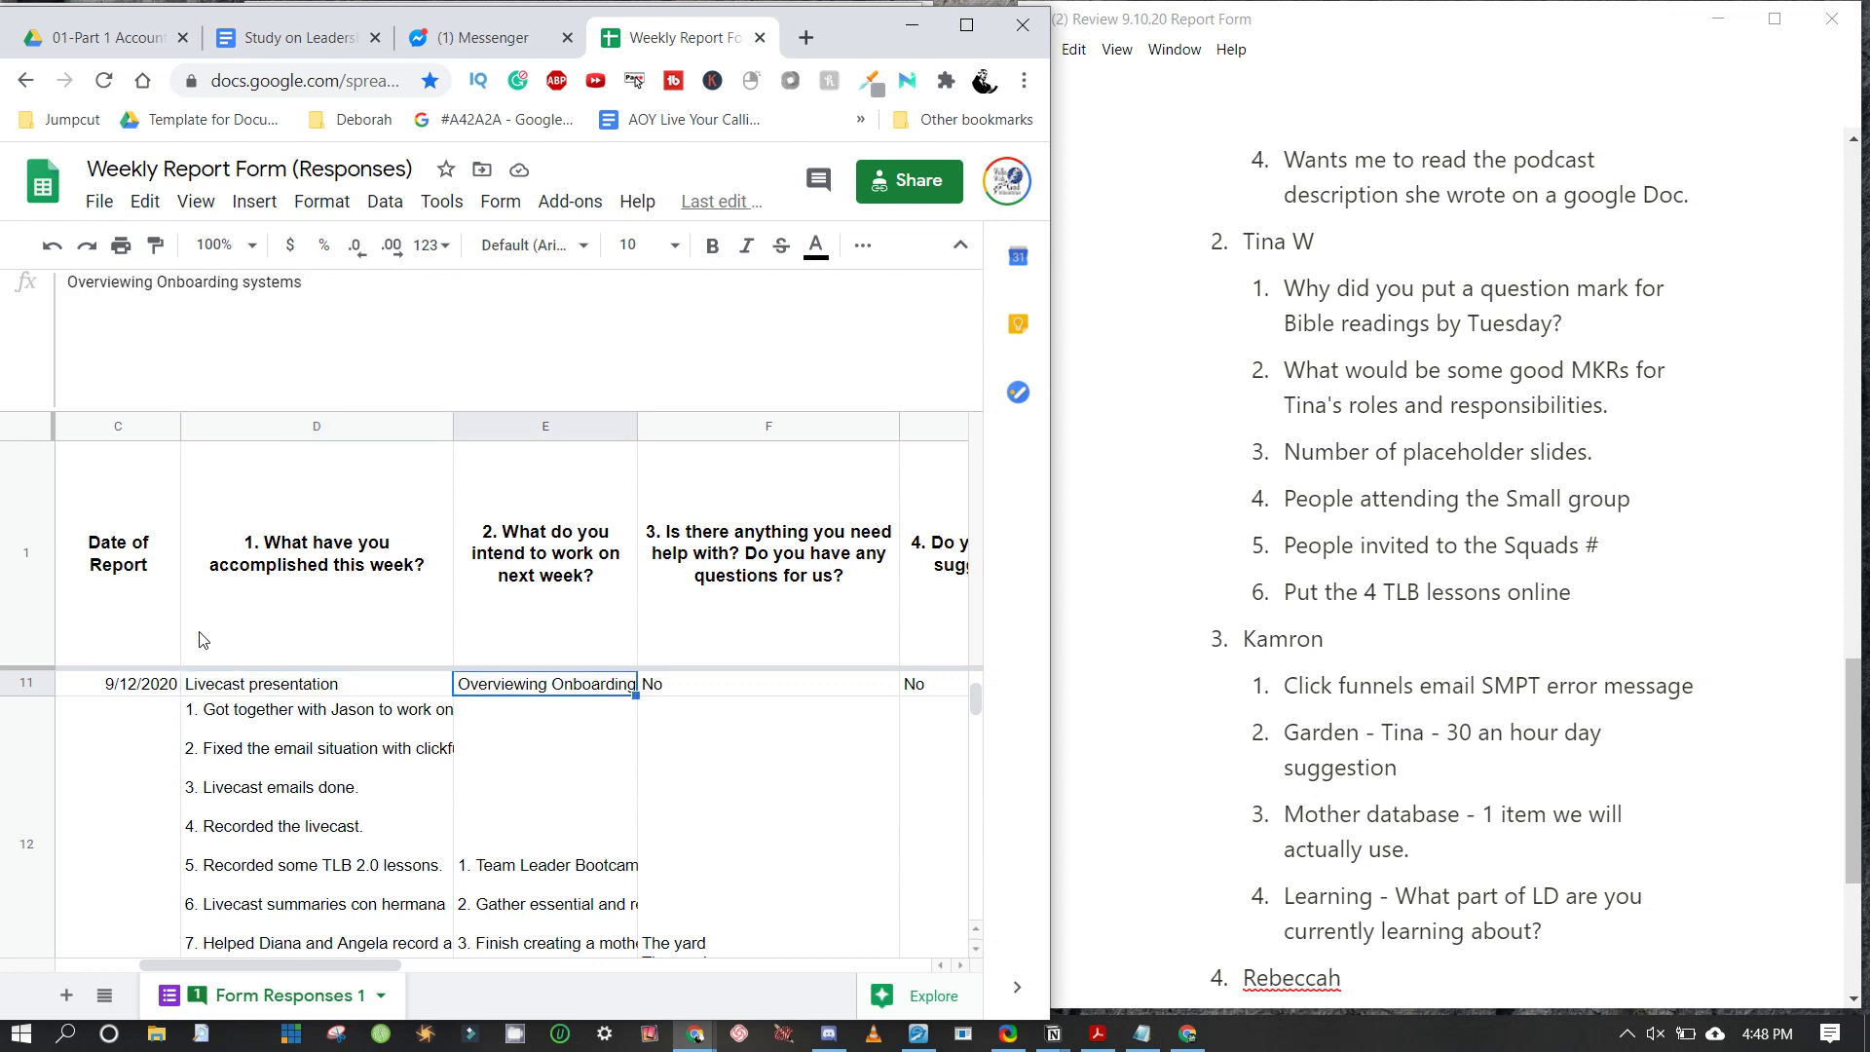
pyautogui.press('Left')
pyautogui.press('Right')
pyautogui.press('Left')
pyautogui.press('Right')
pyautogui.press('Left')
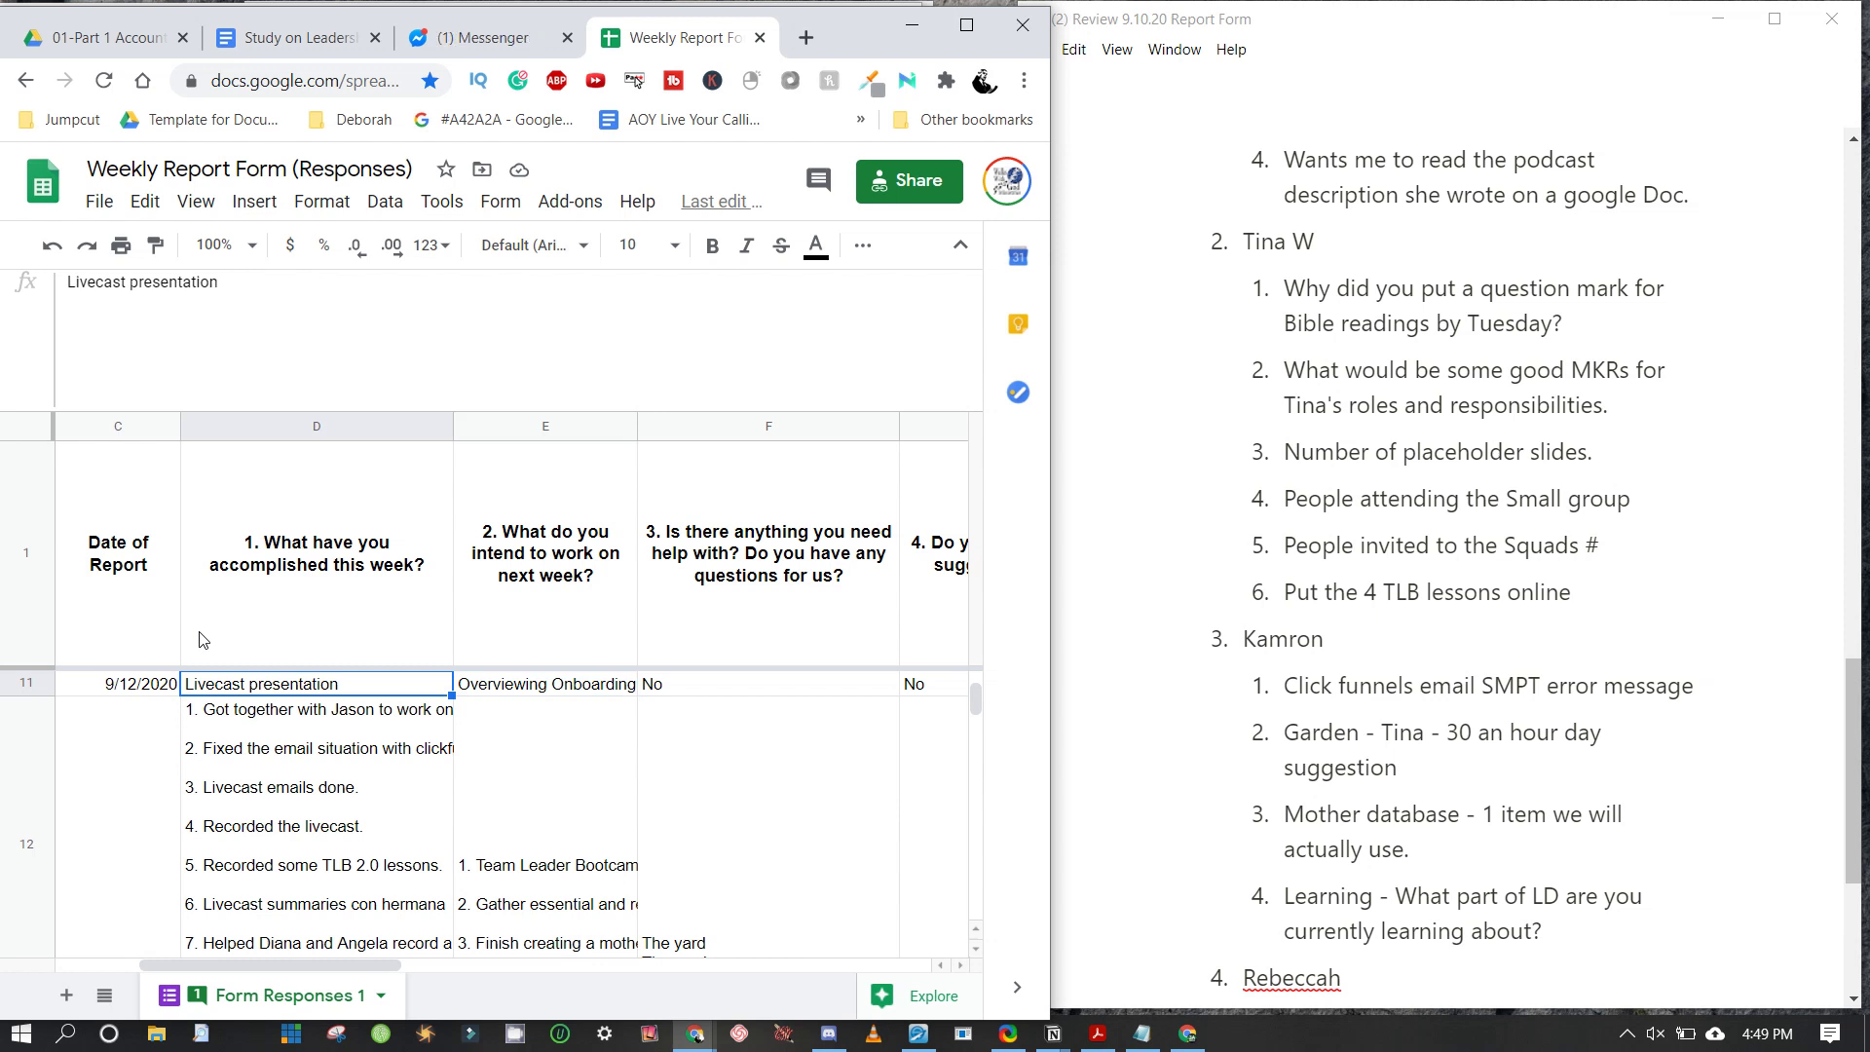
pyautogui.press('Right')
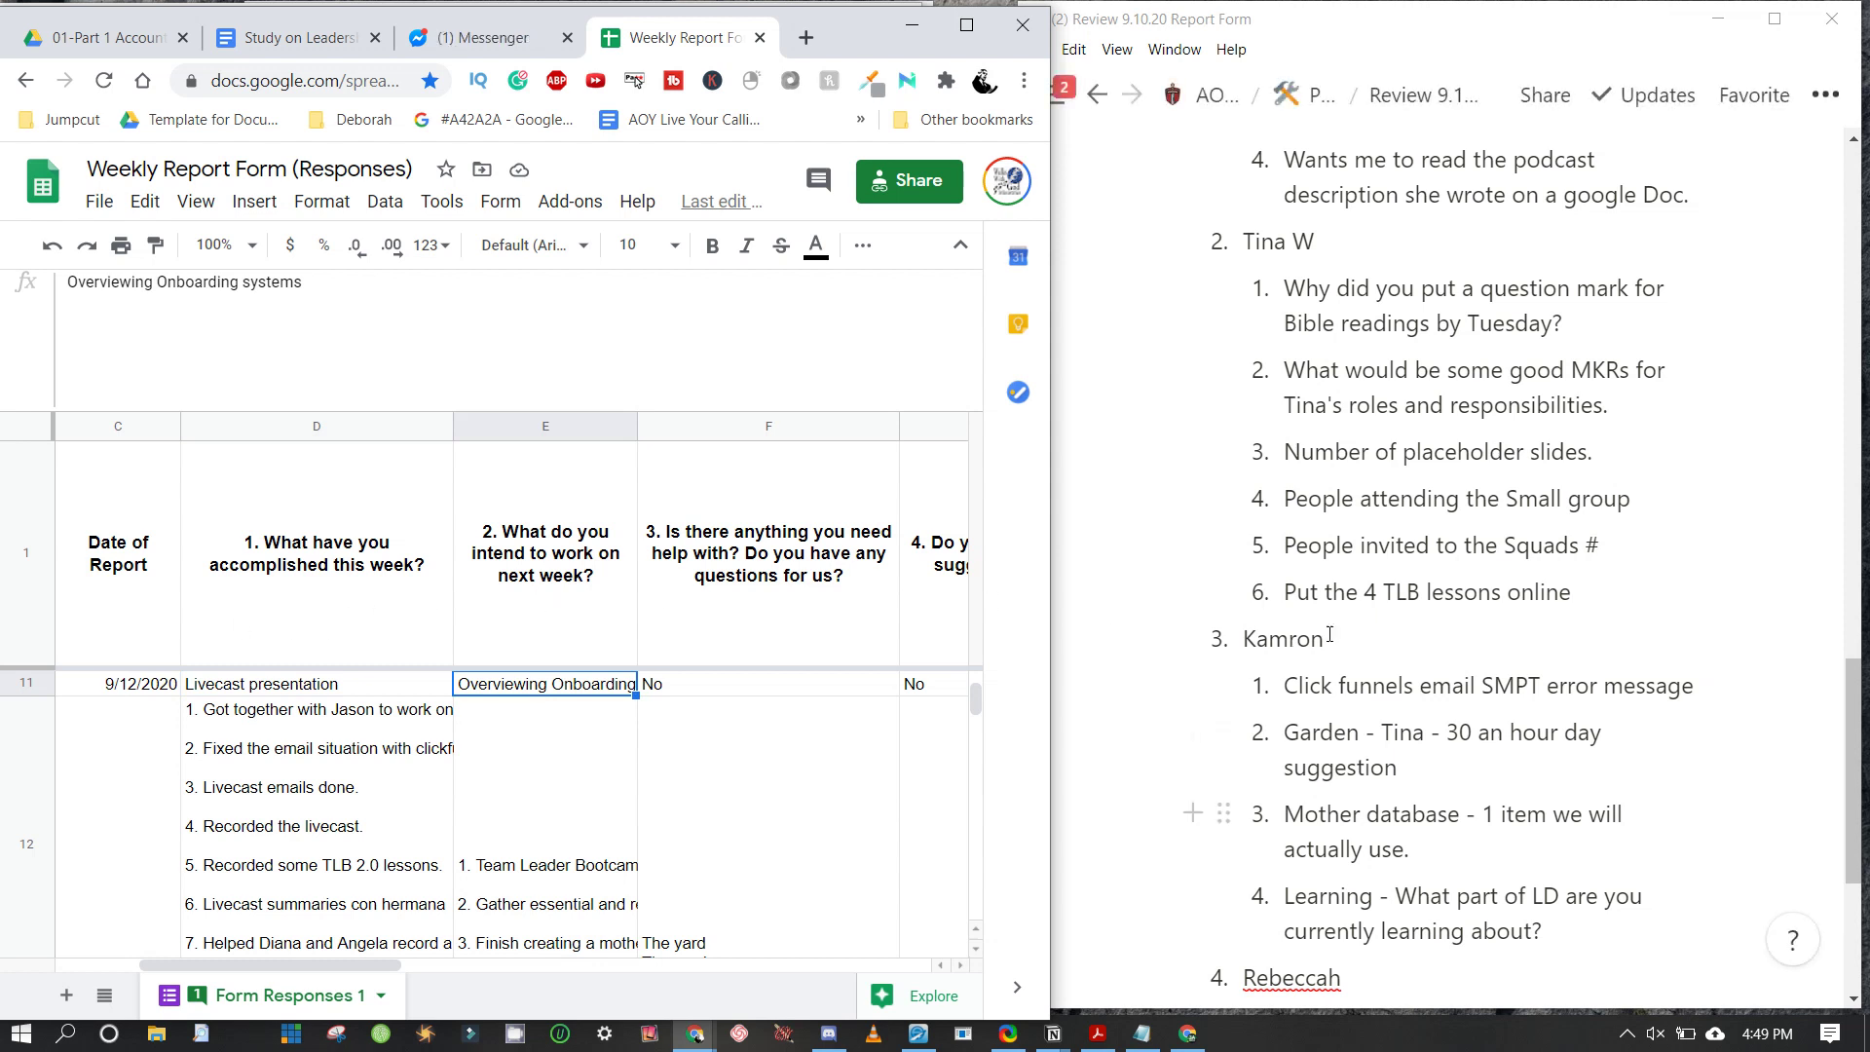
pyautogui.scroll(-2, 1329, 634)
pyautogui.scroll(3, 1151, 565)
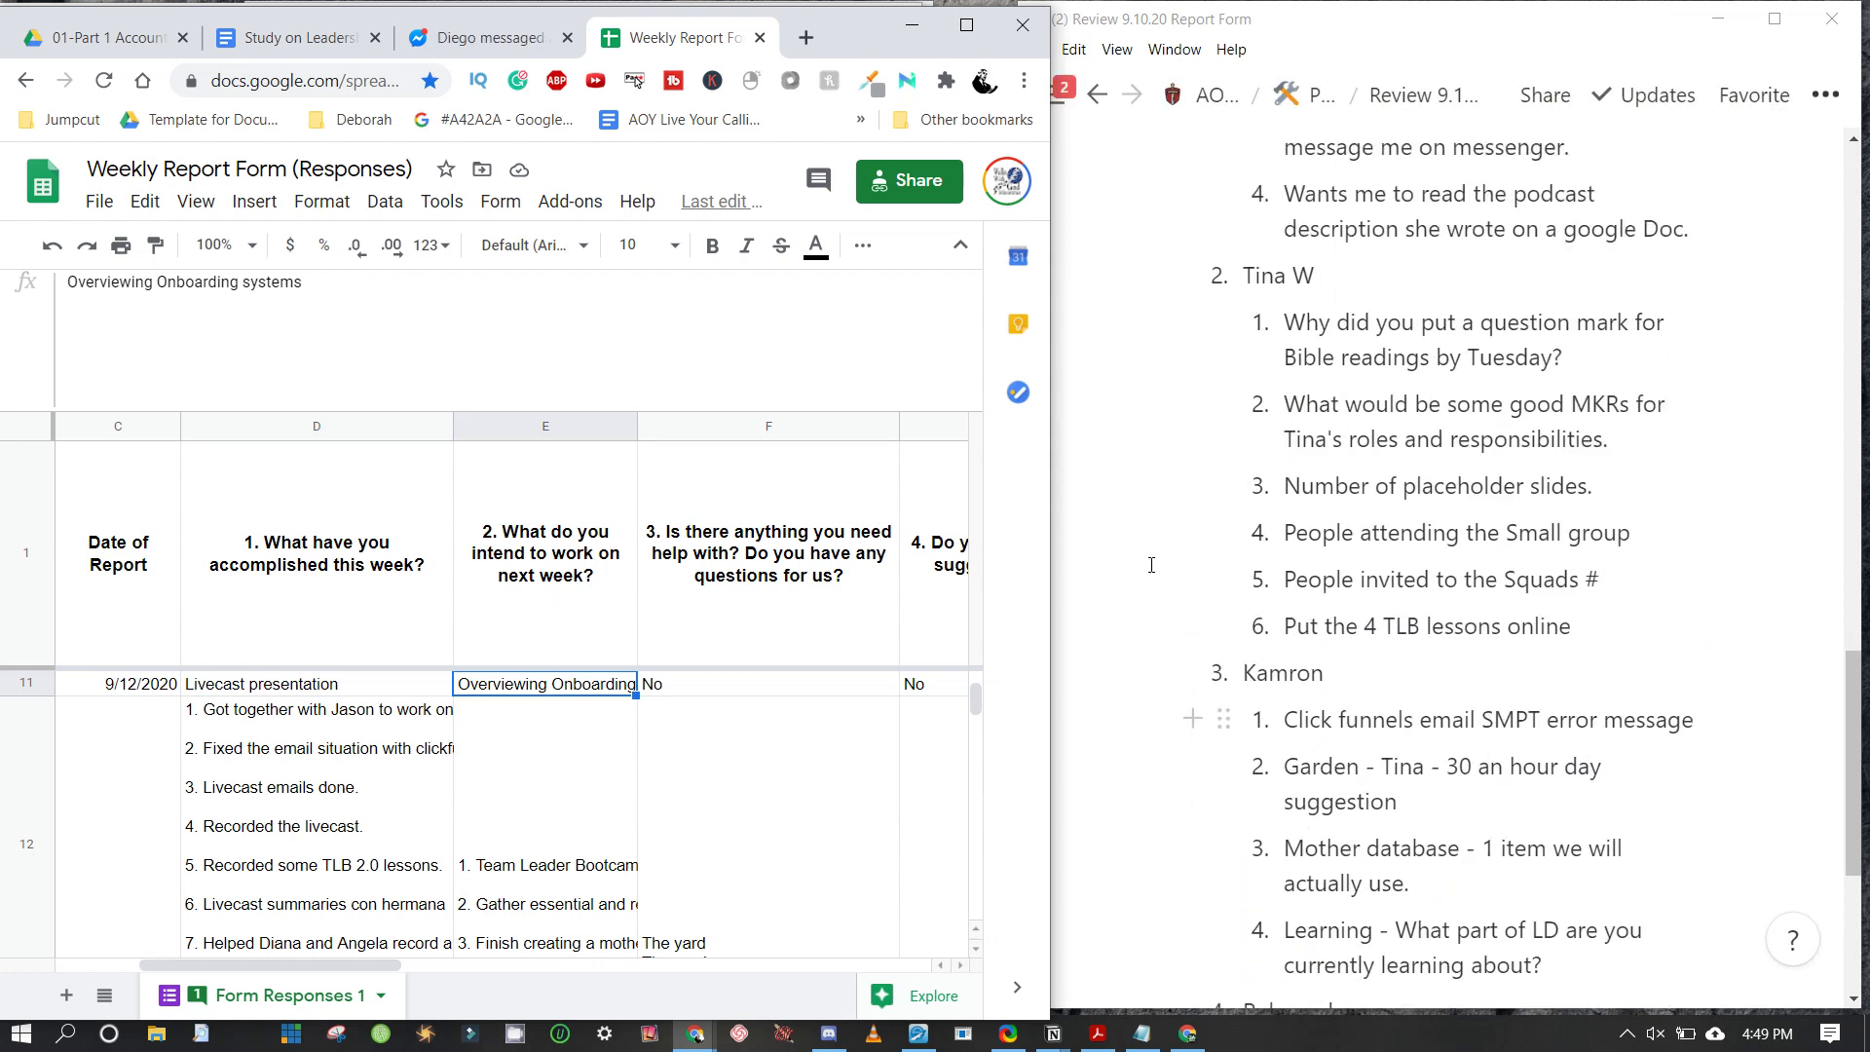
pyautogui.click(1151, 565)
# Step: Add the new member's name as entry 3 with sub-item 'What do you mean by saying overviewing onboarding systems?'
pyautogui.press('Return')
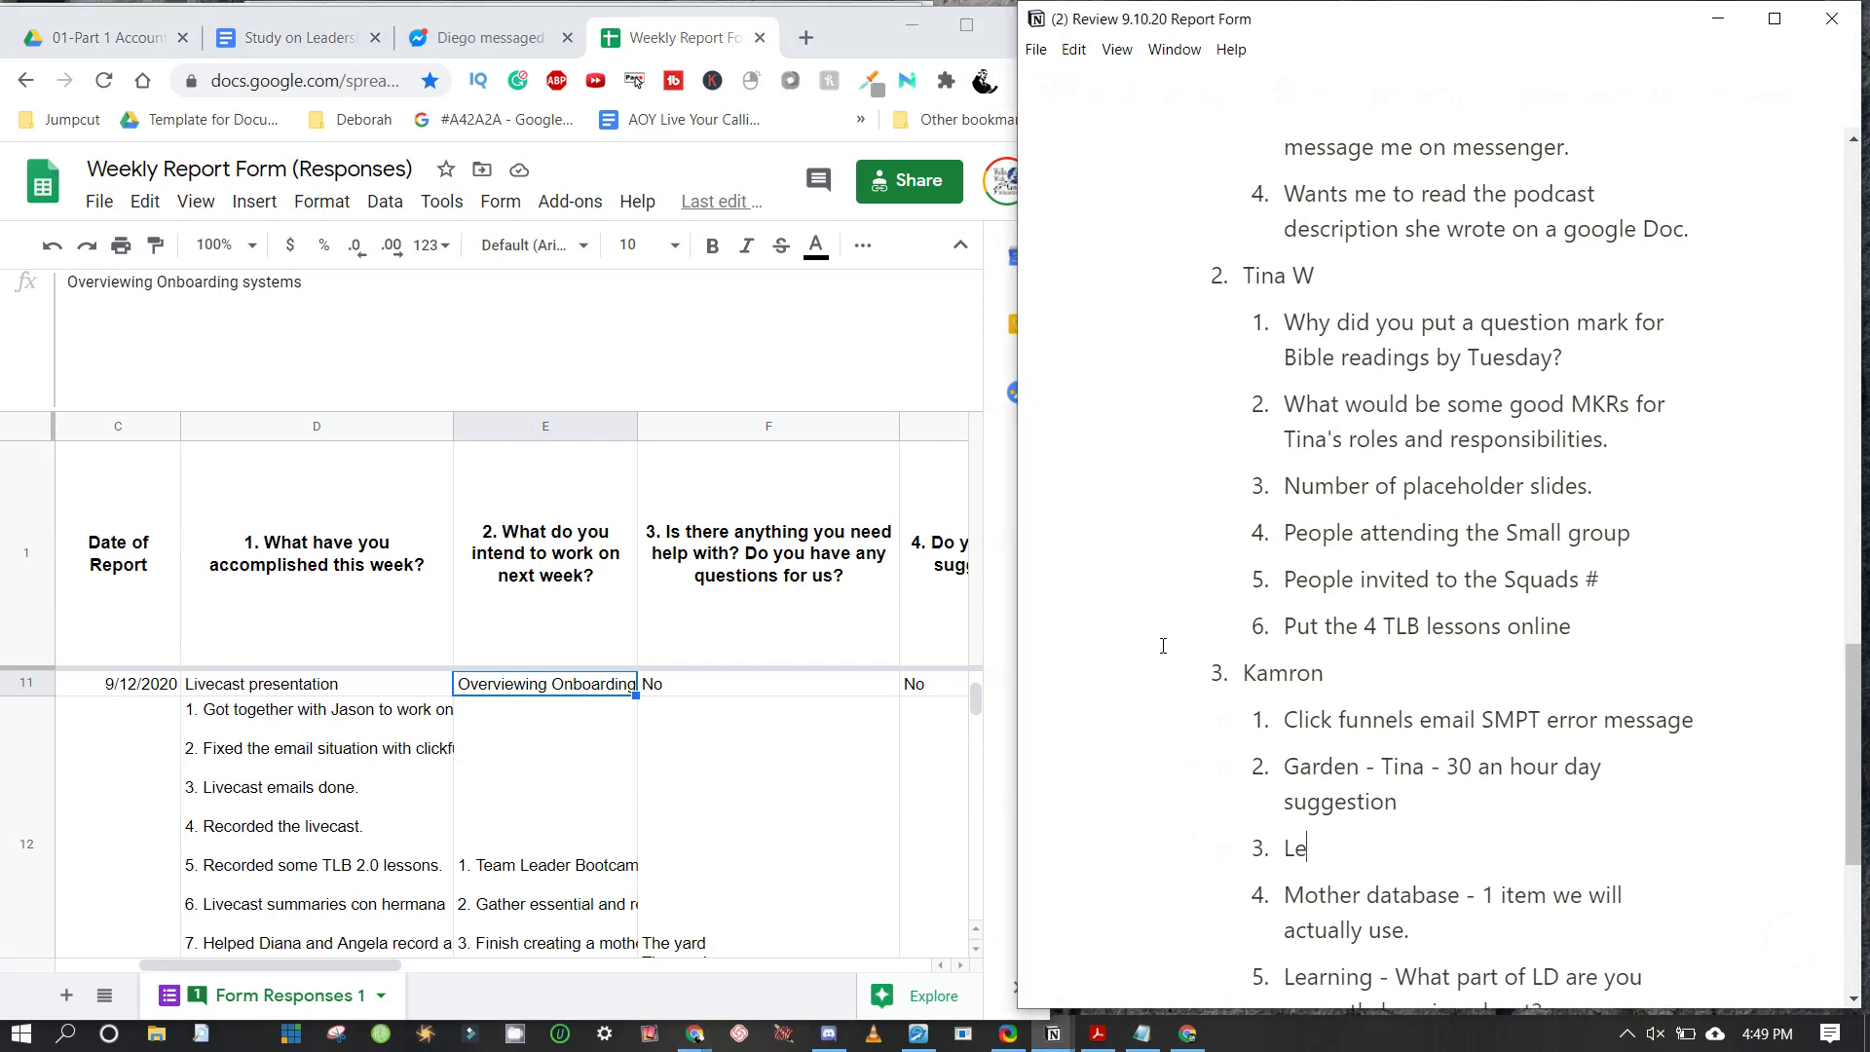
pyautogui.moveTo(1195, 847); pyautogui.dragTo(976, 519)
pyautogui.click(1295, 672)
pyautogui.press('Return')
pyautogui.press('Tab')
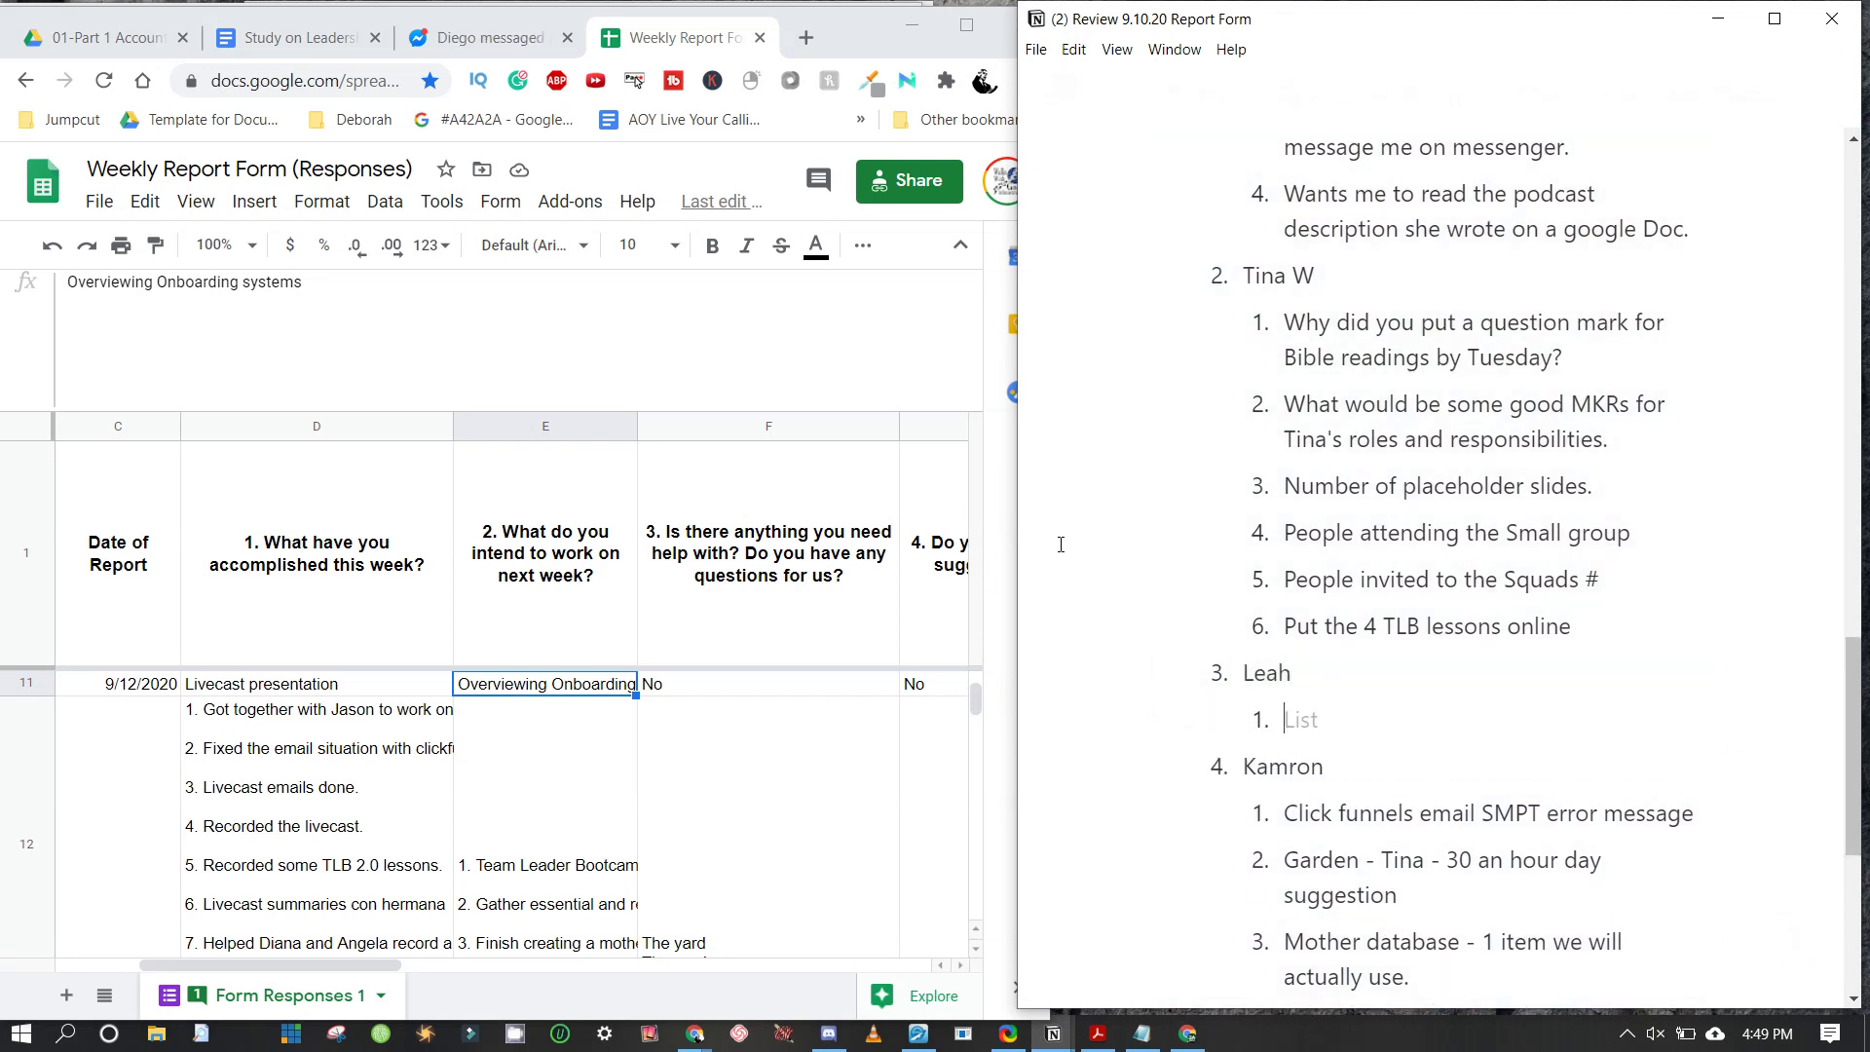
pyautogui.write('What do you m')
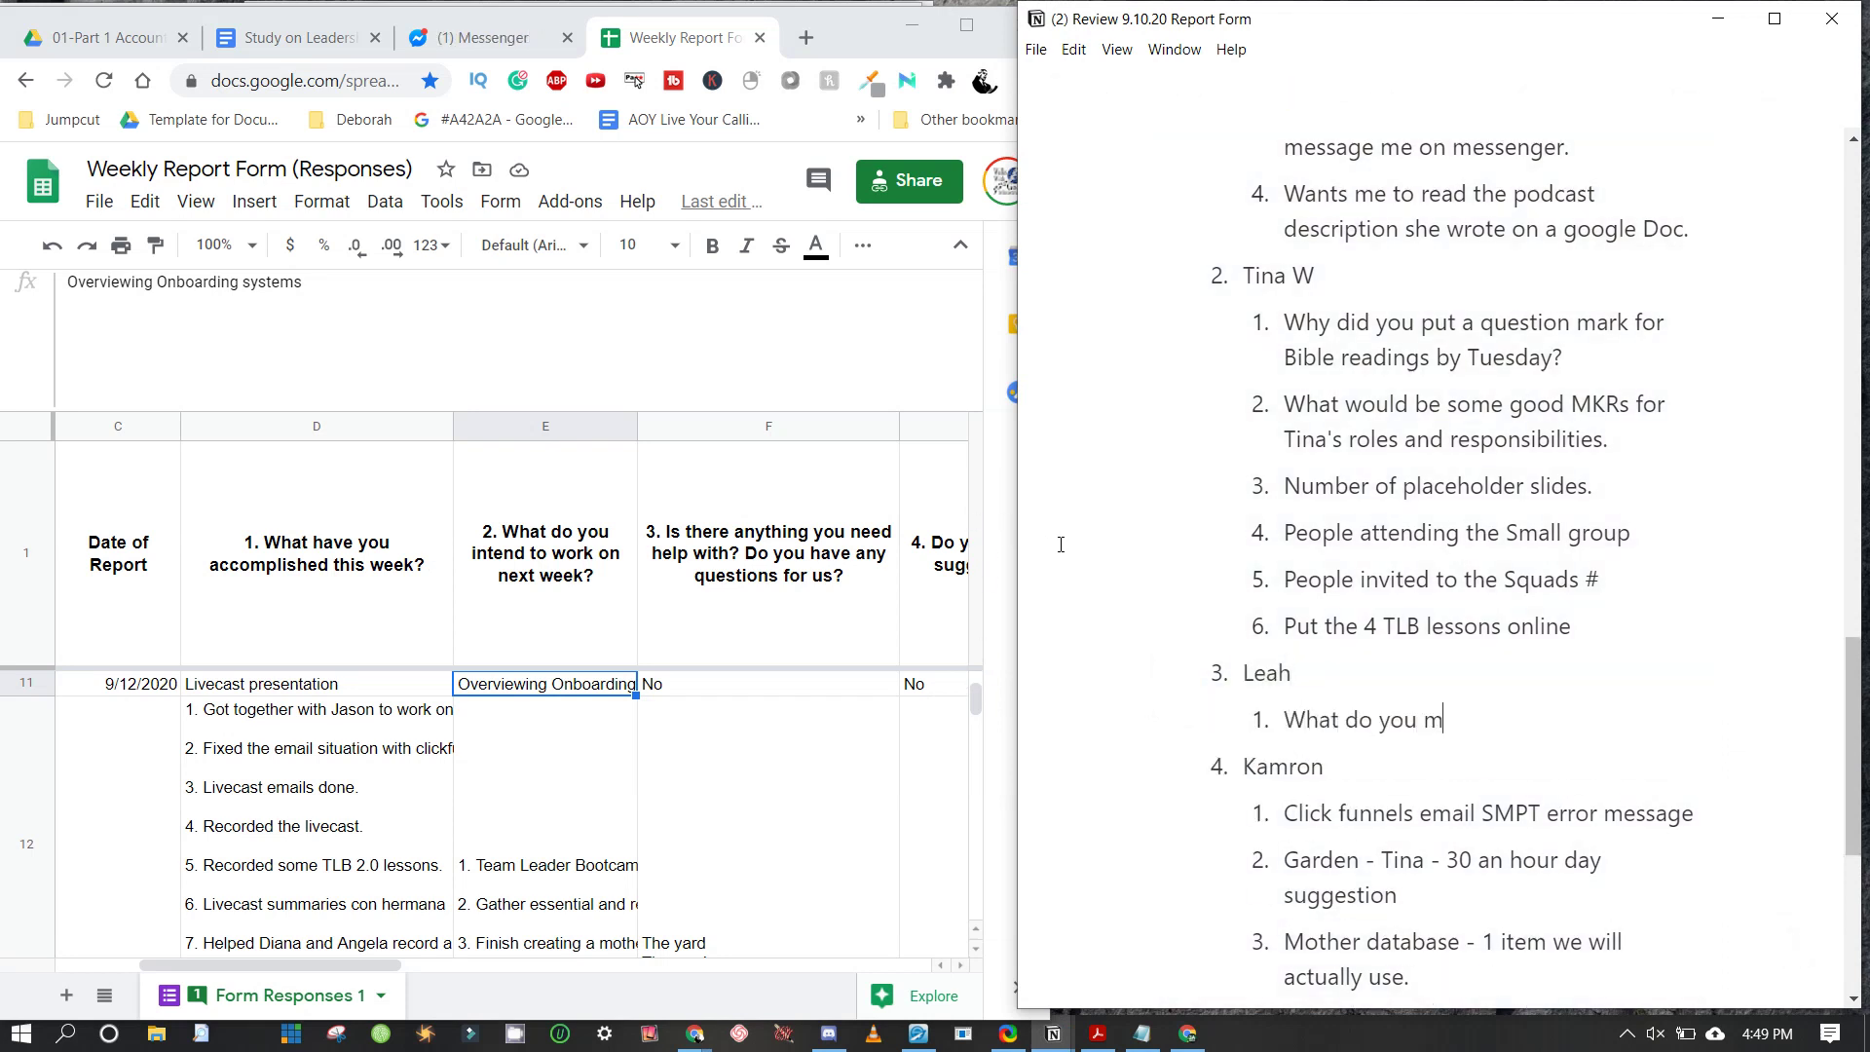
pyautogui.write('ean by saying over')
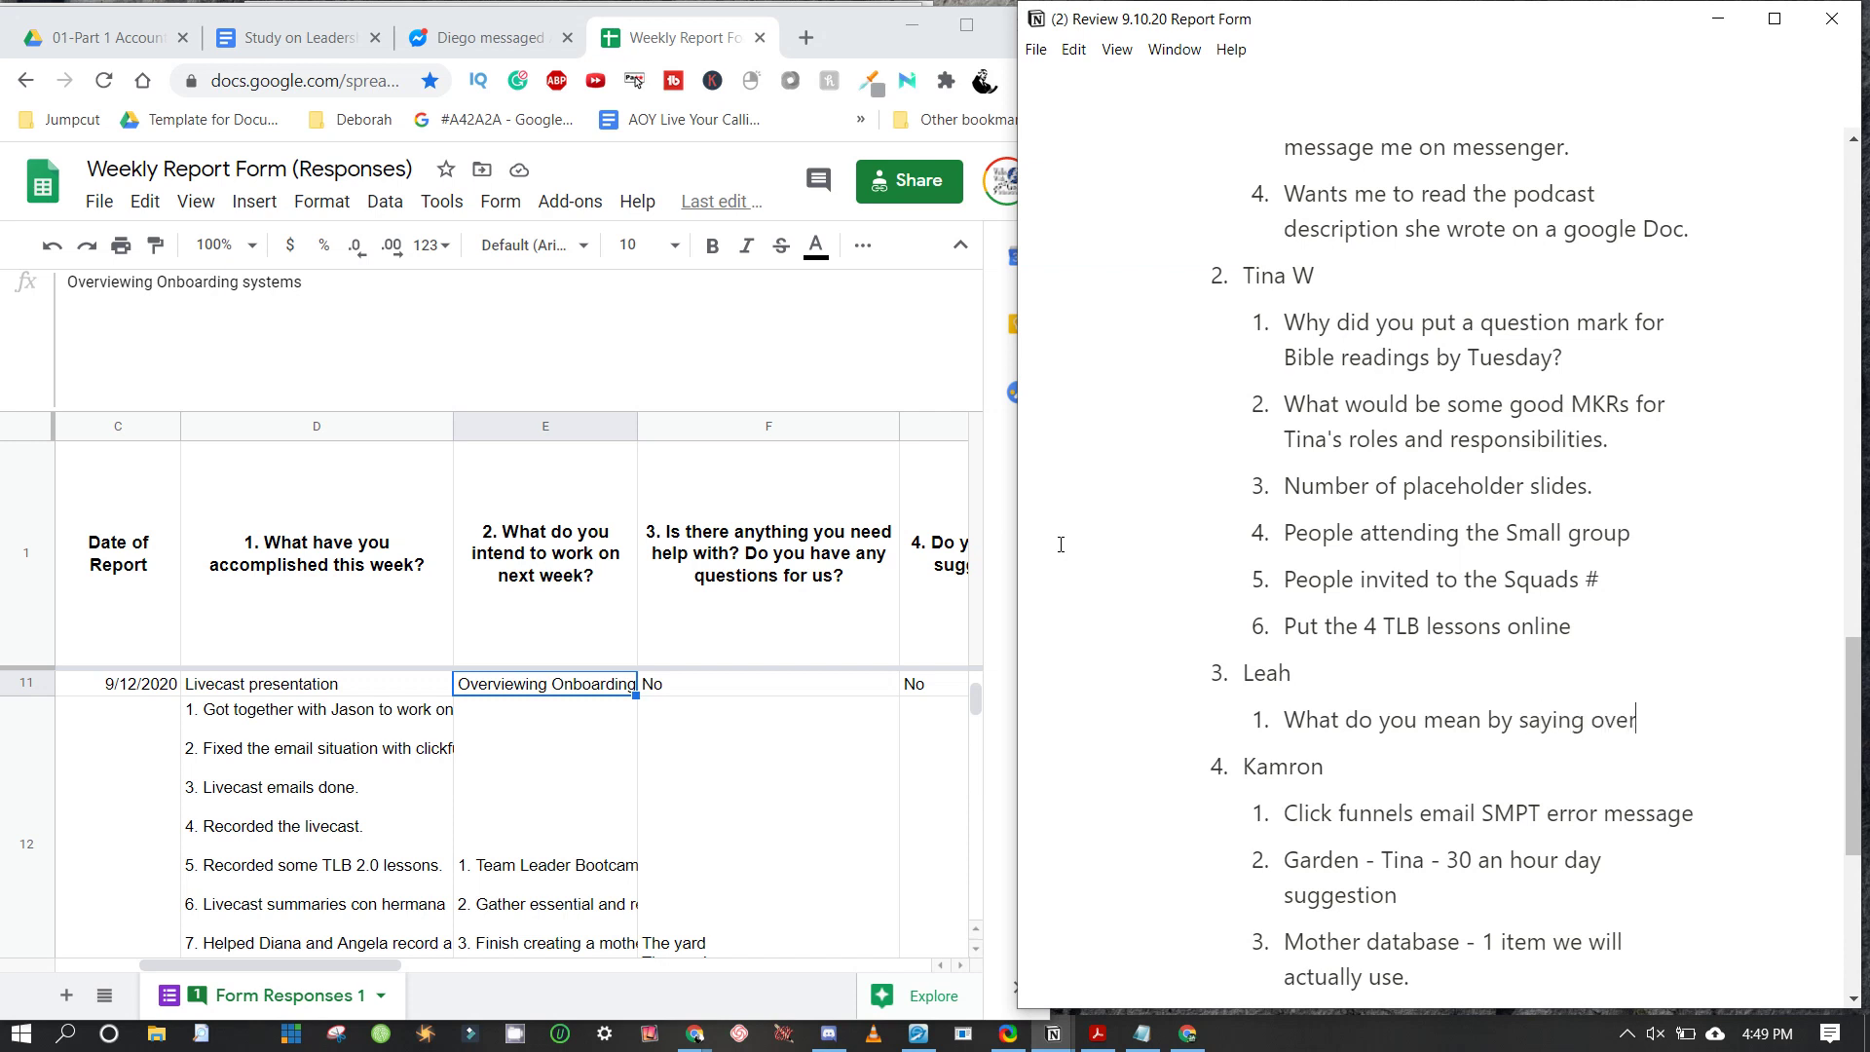
pyautogui.write('viewing onboarding ')
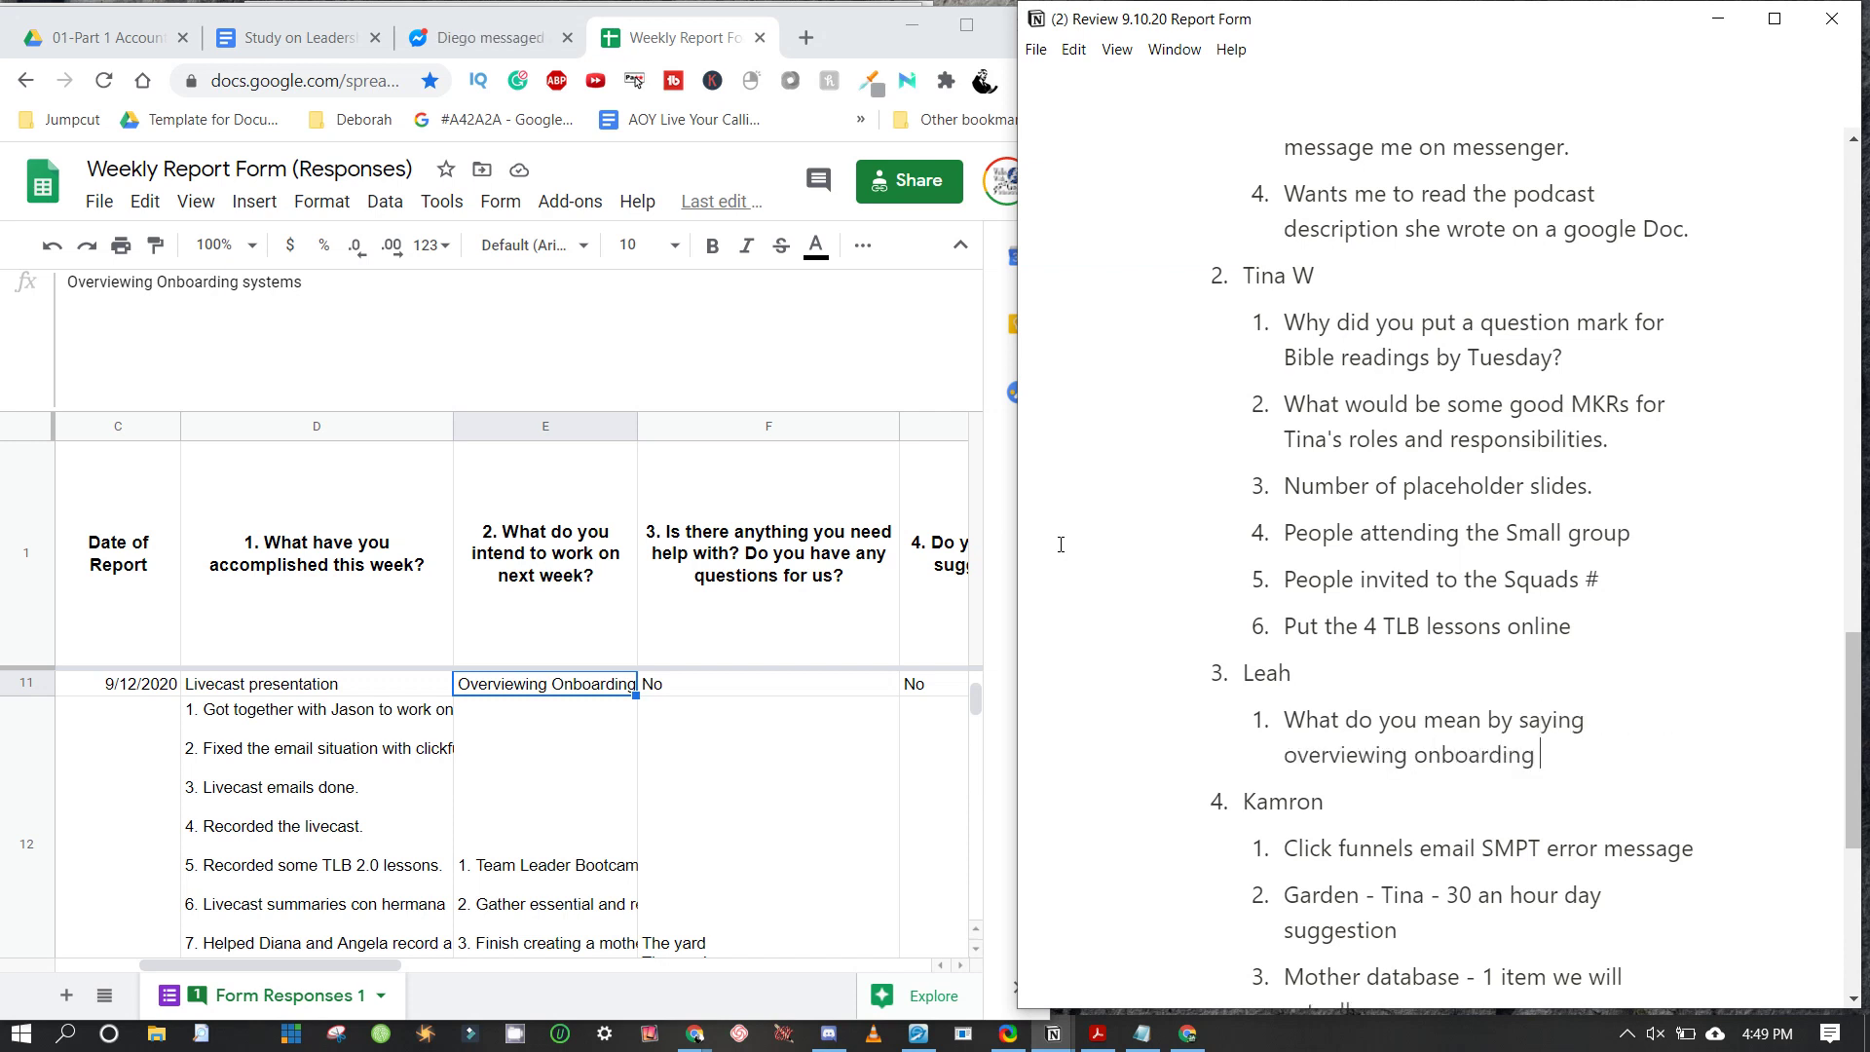
pyautogui.write('systems?')
pyautogui.click(682, 684)
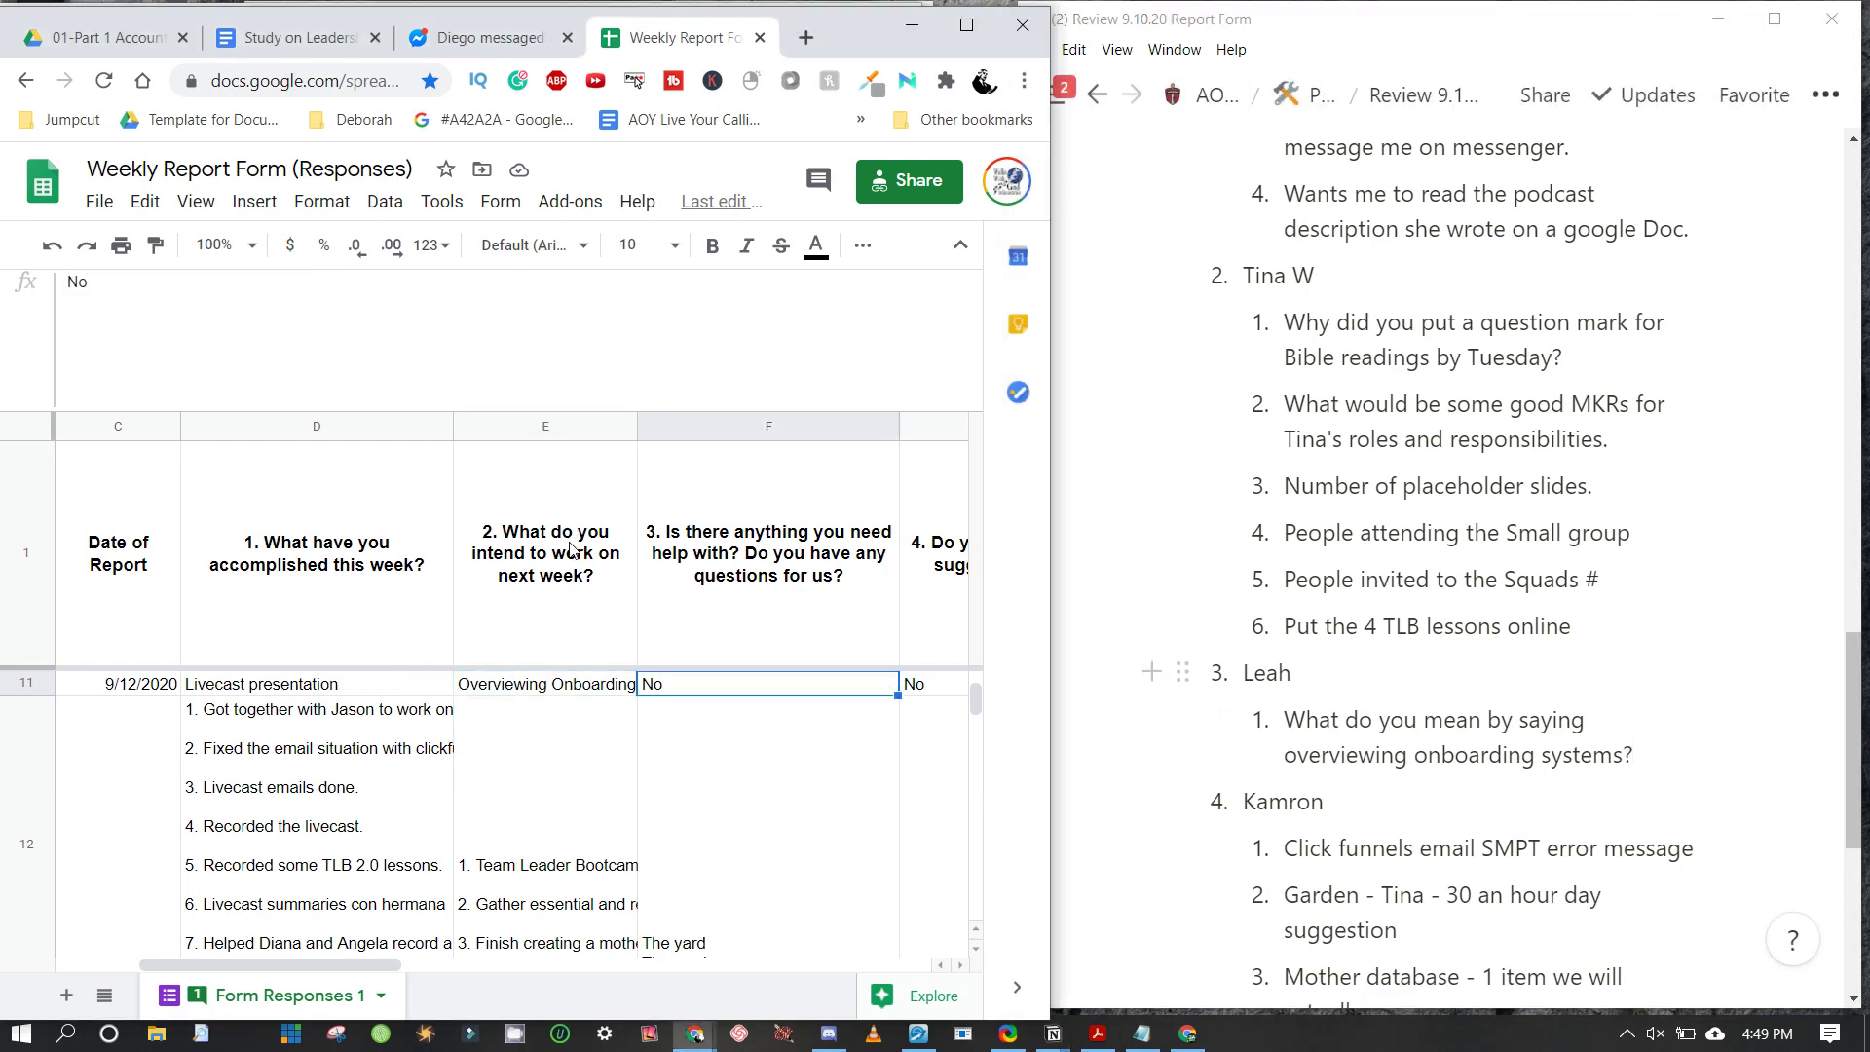
pyautogui.press('Right')
pyautogui.press('Right')
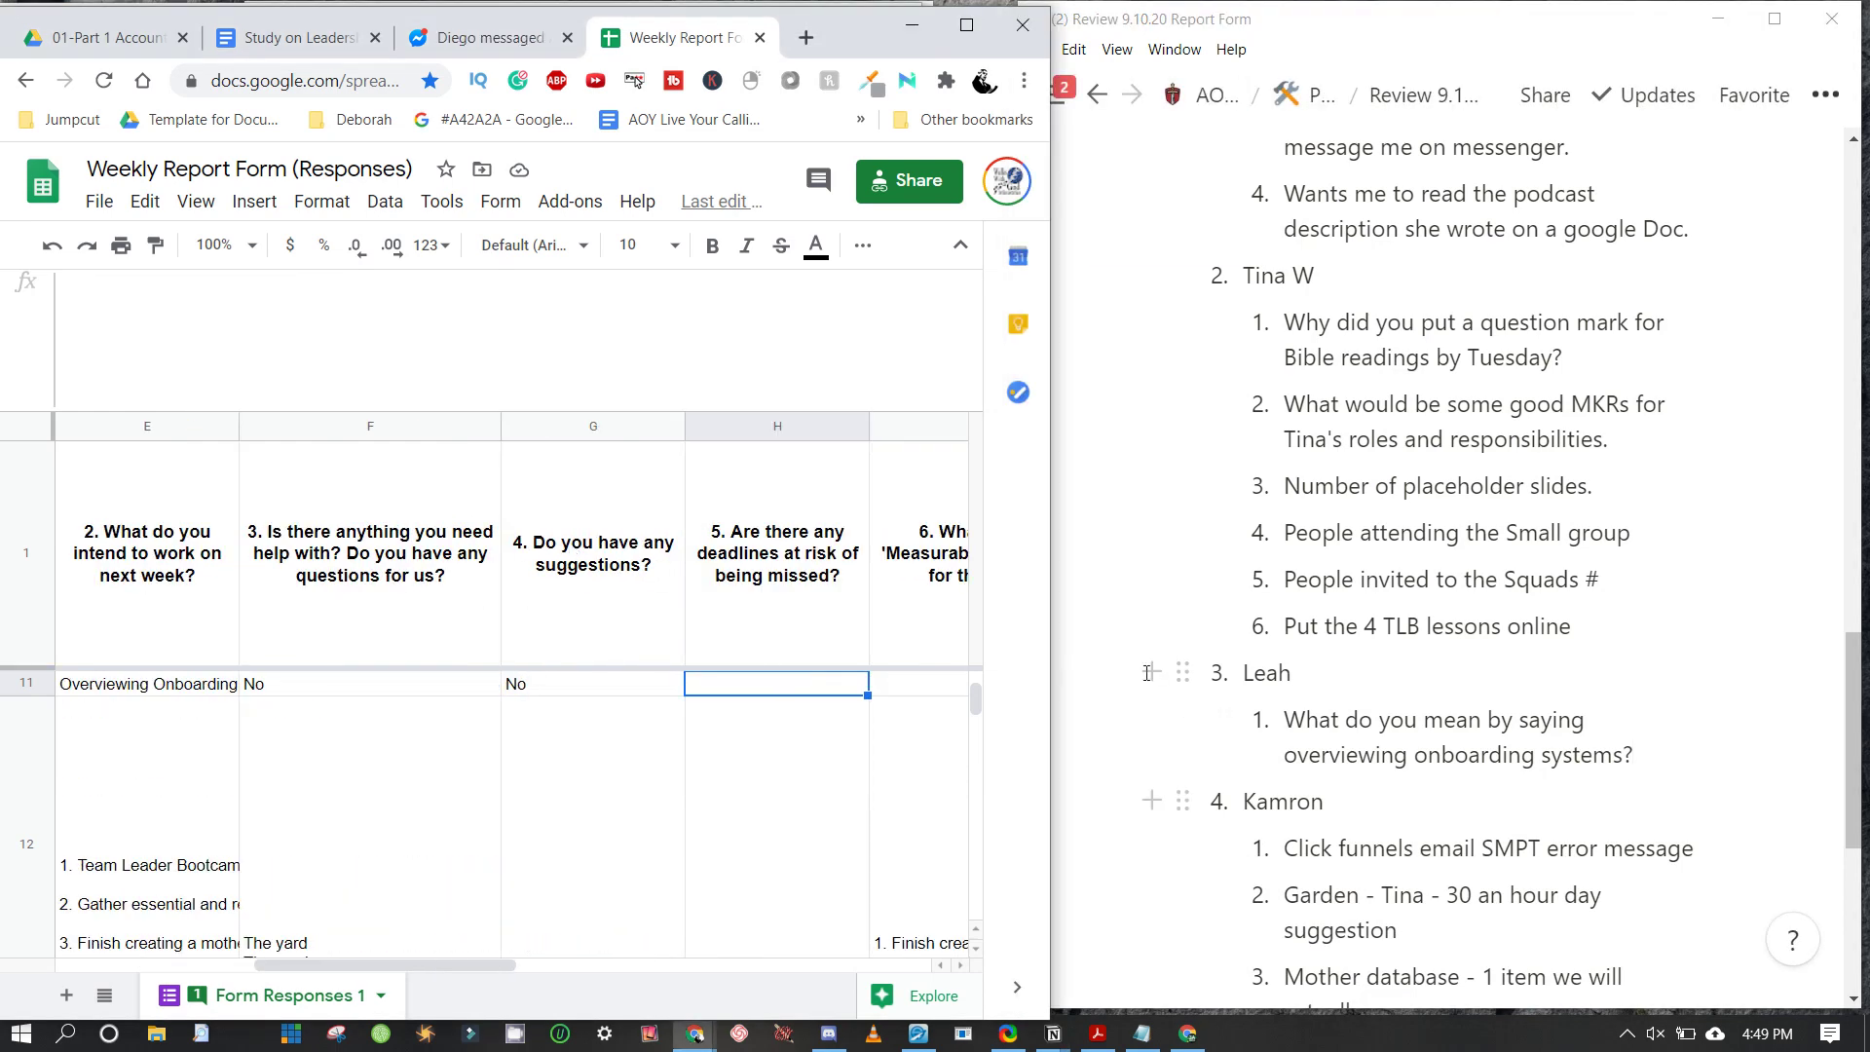
pyautogui.click(1327, 589)
# Step: Add MKR sub-items: number of people onboarded, # of slides designed, # of people attending Squad
pyautogui.press('Return')
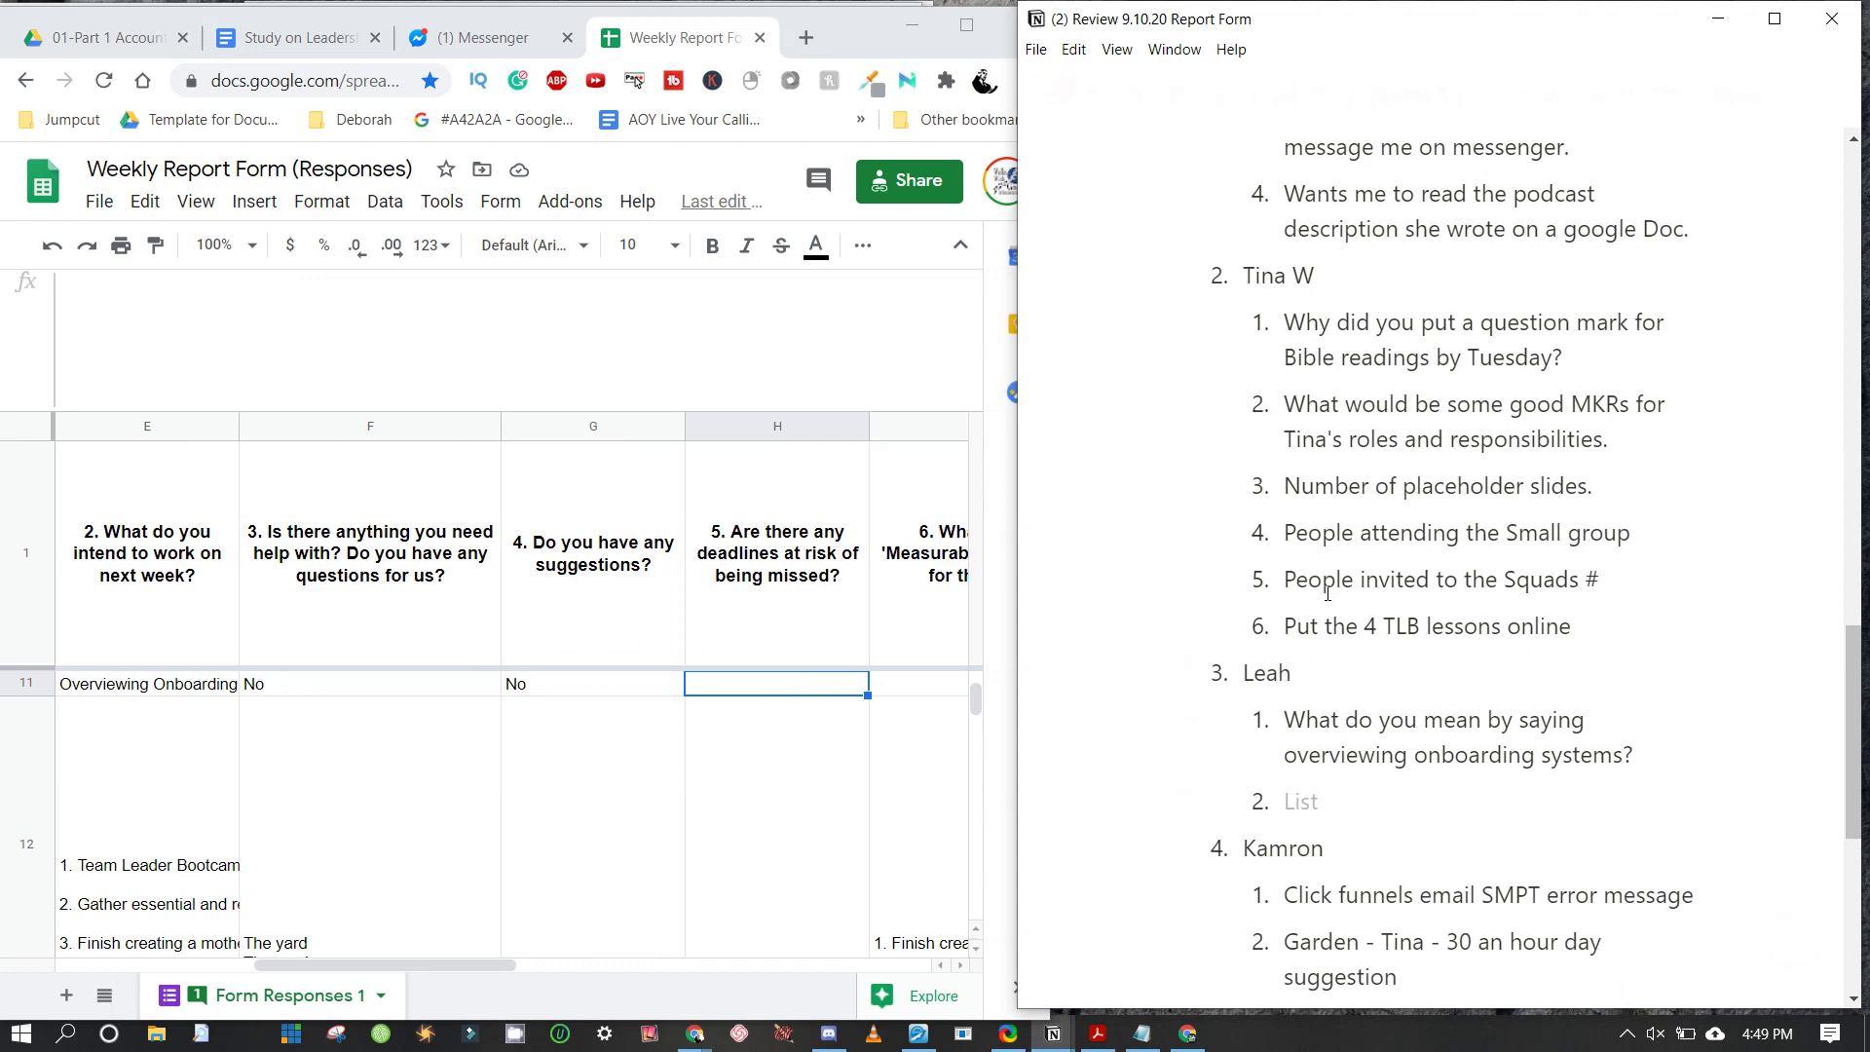
pyautogui.write('MKR - Number of people ')
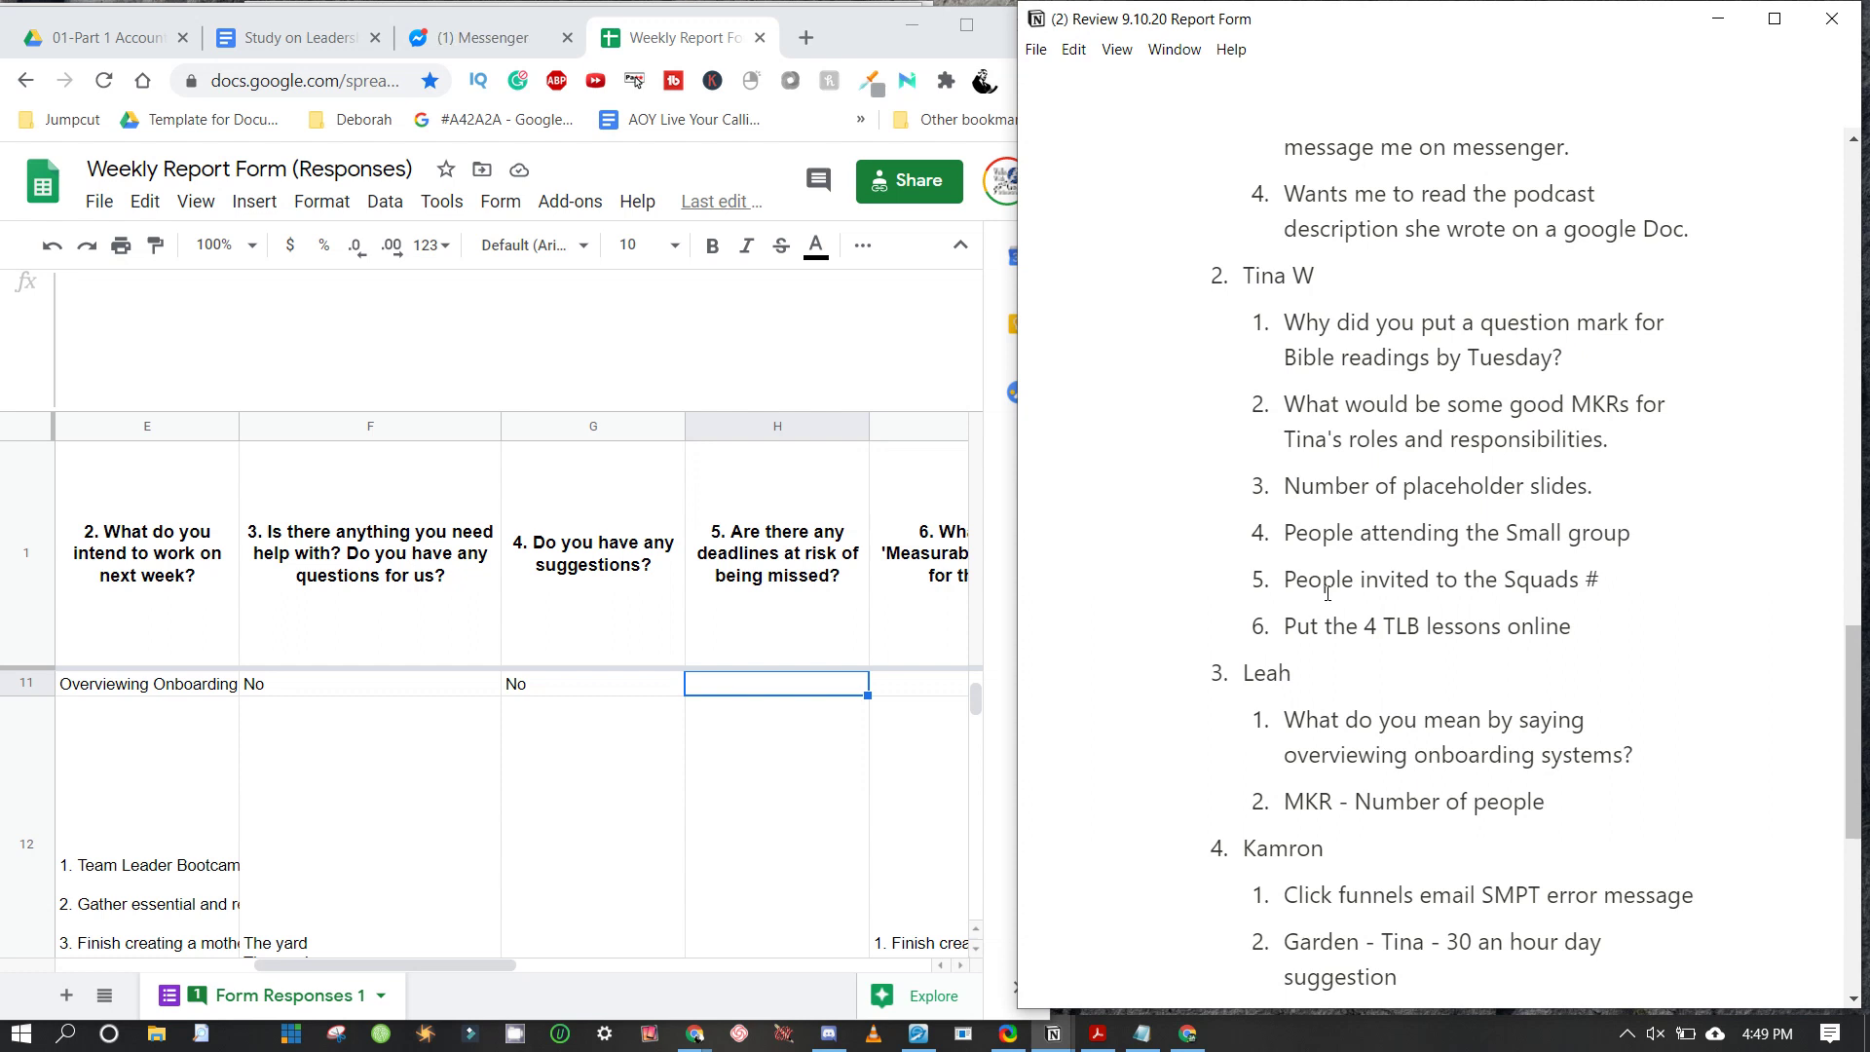
pyautogui.write('onboarded')
pyautogui.press('Return')
pyautogui.write('MKR')
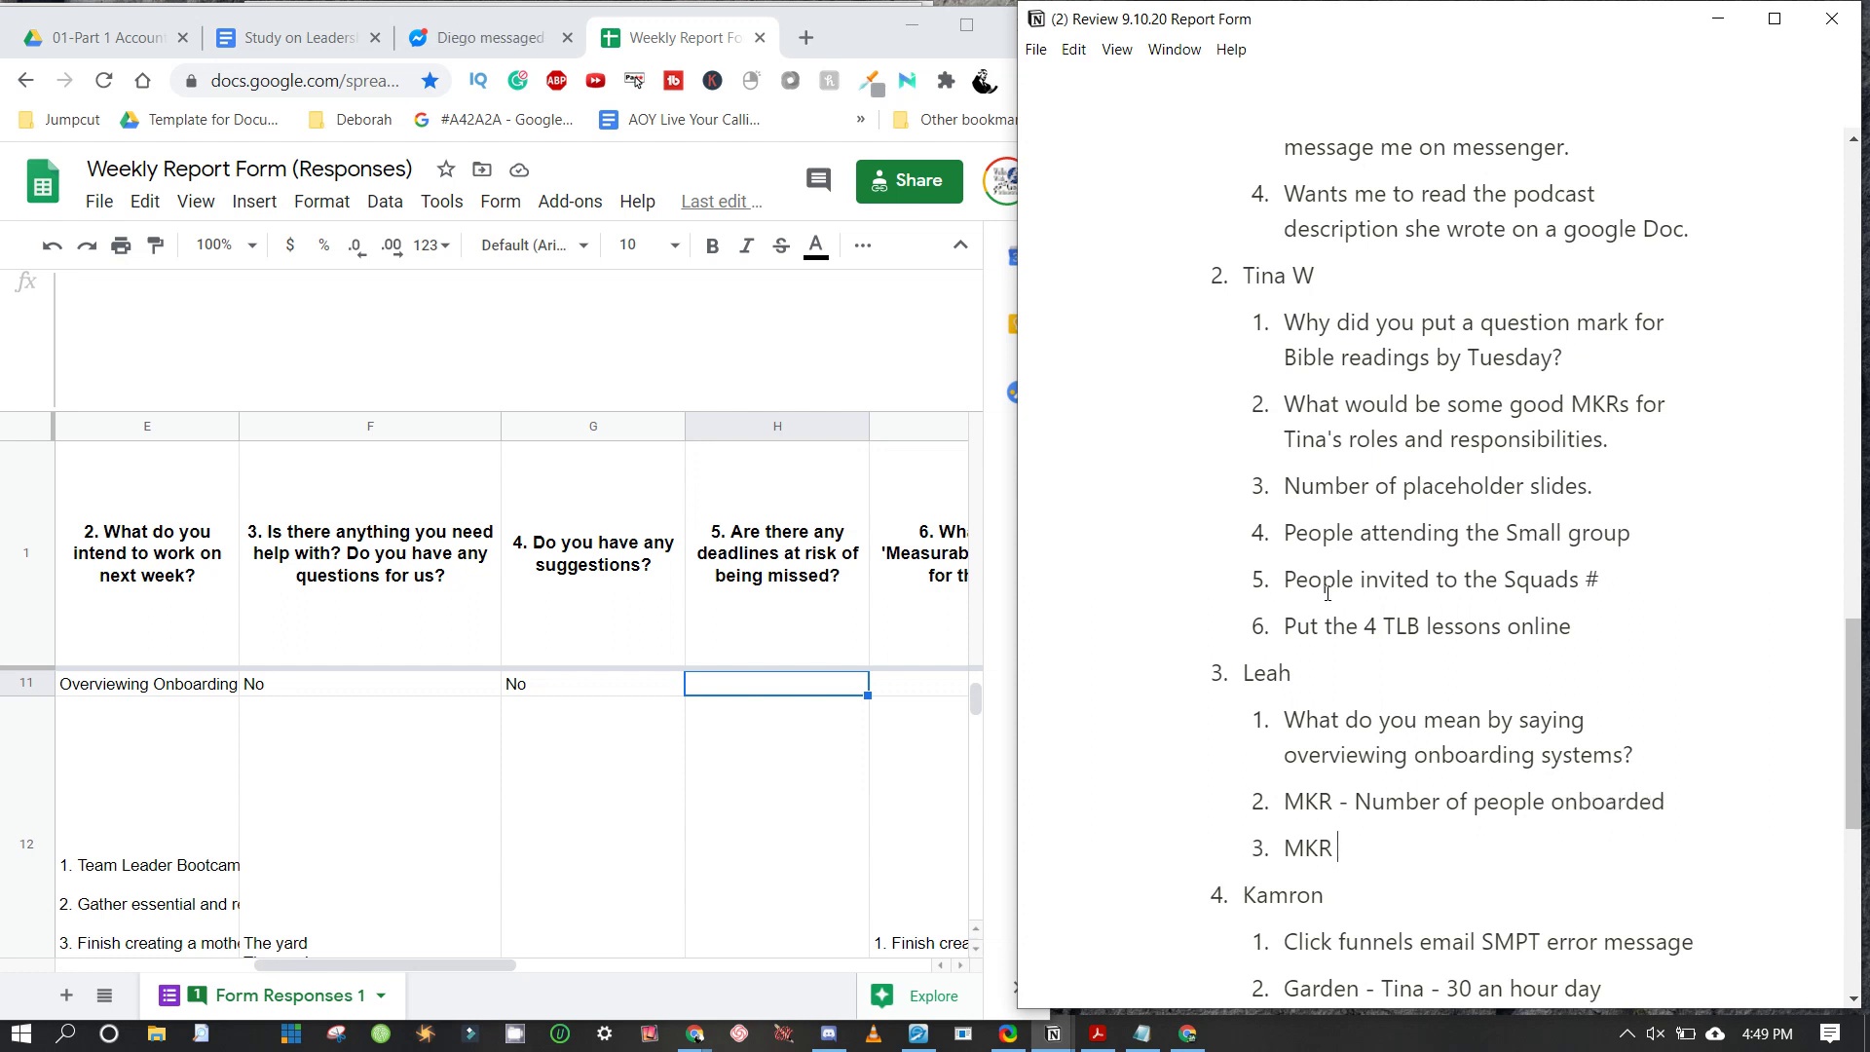
pyautogui.write(' # of slides designed')
pyautogui.press('Return')
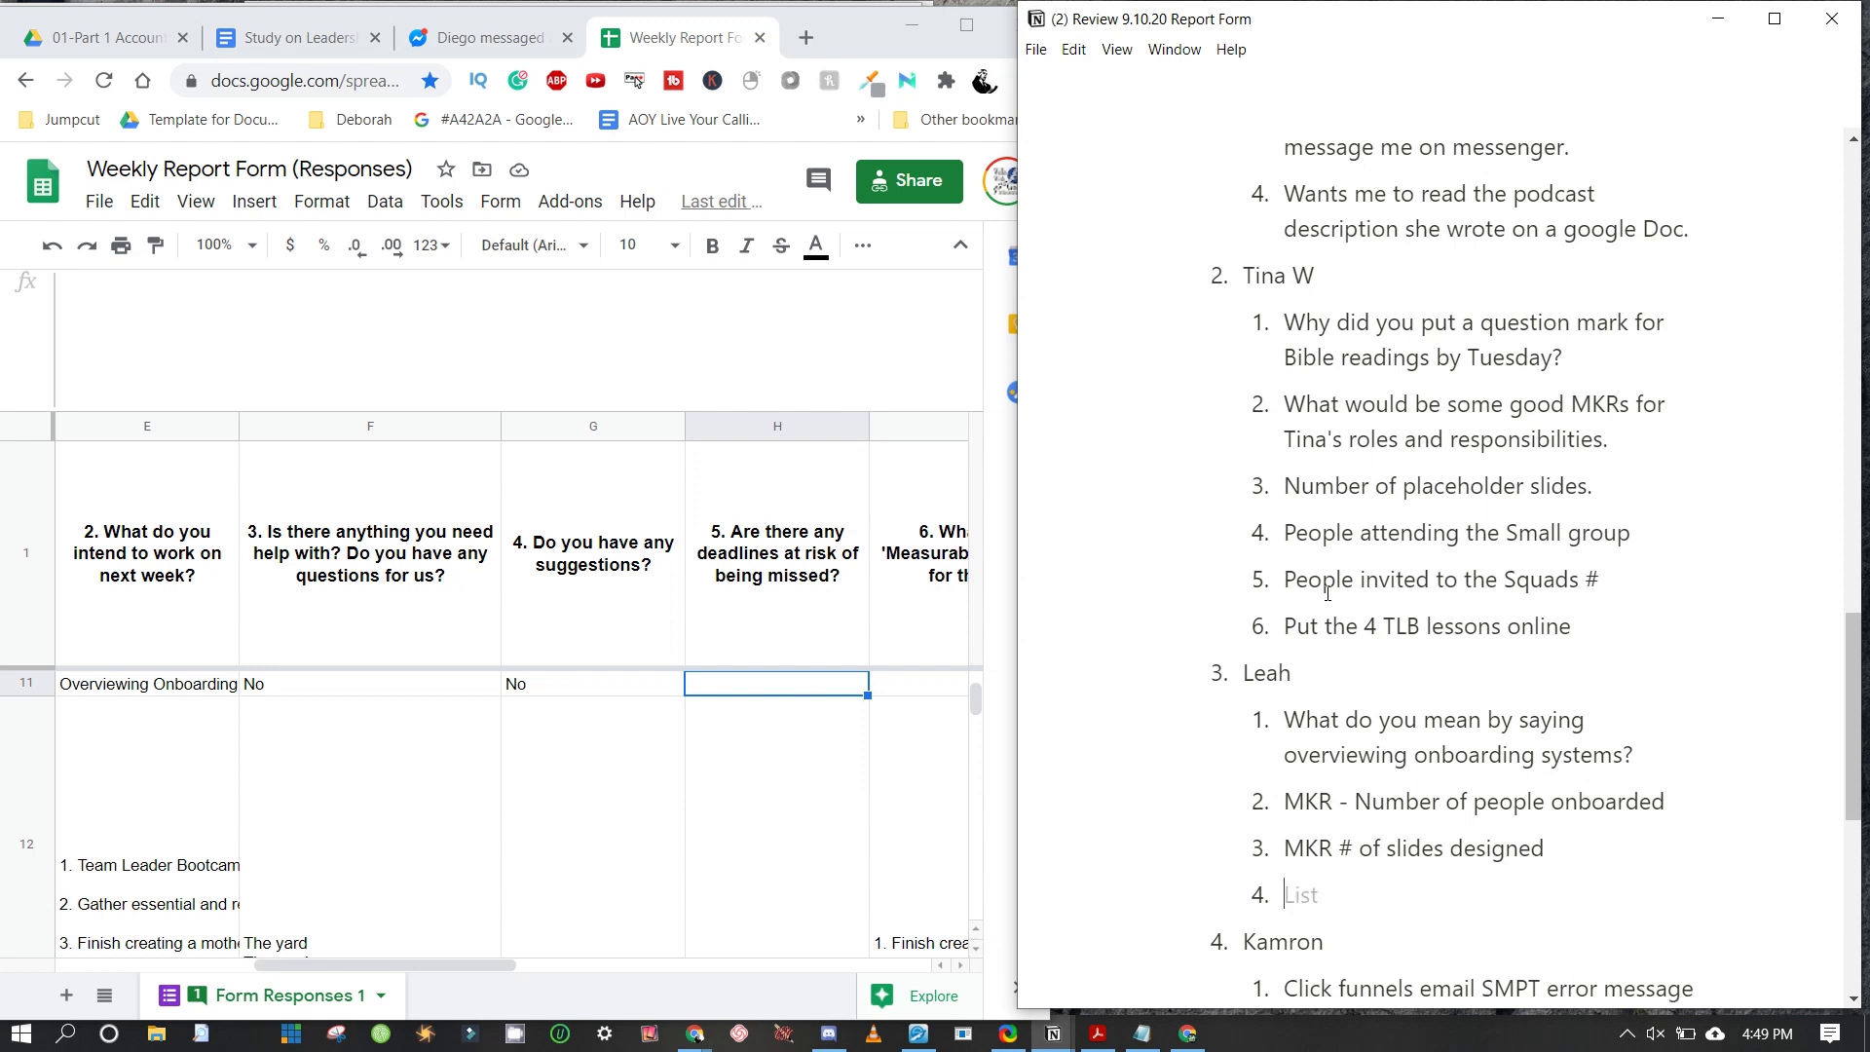
pyautogui.write('MKR - # of people attending ')
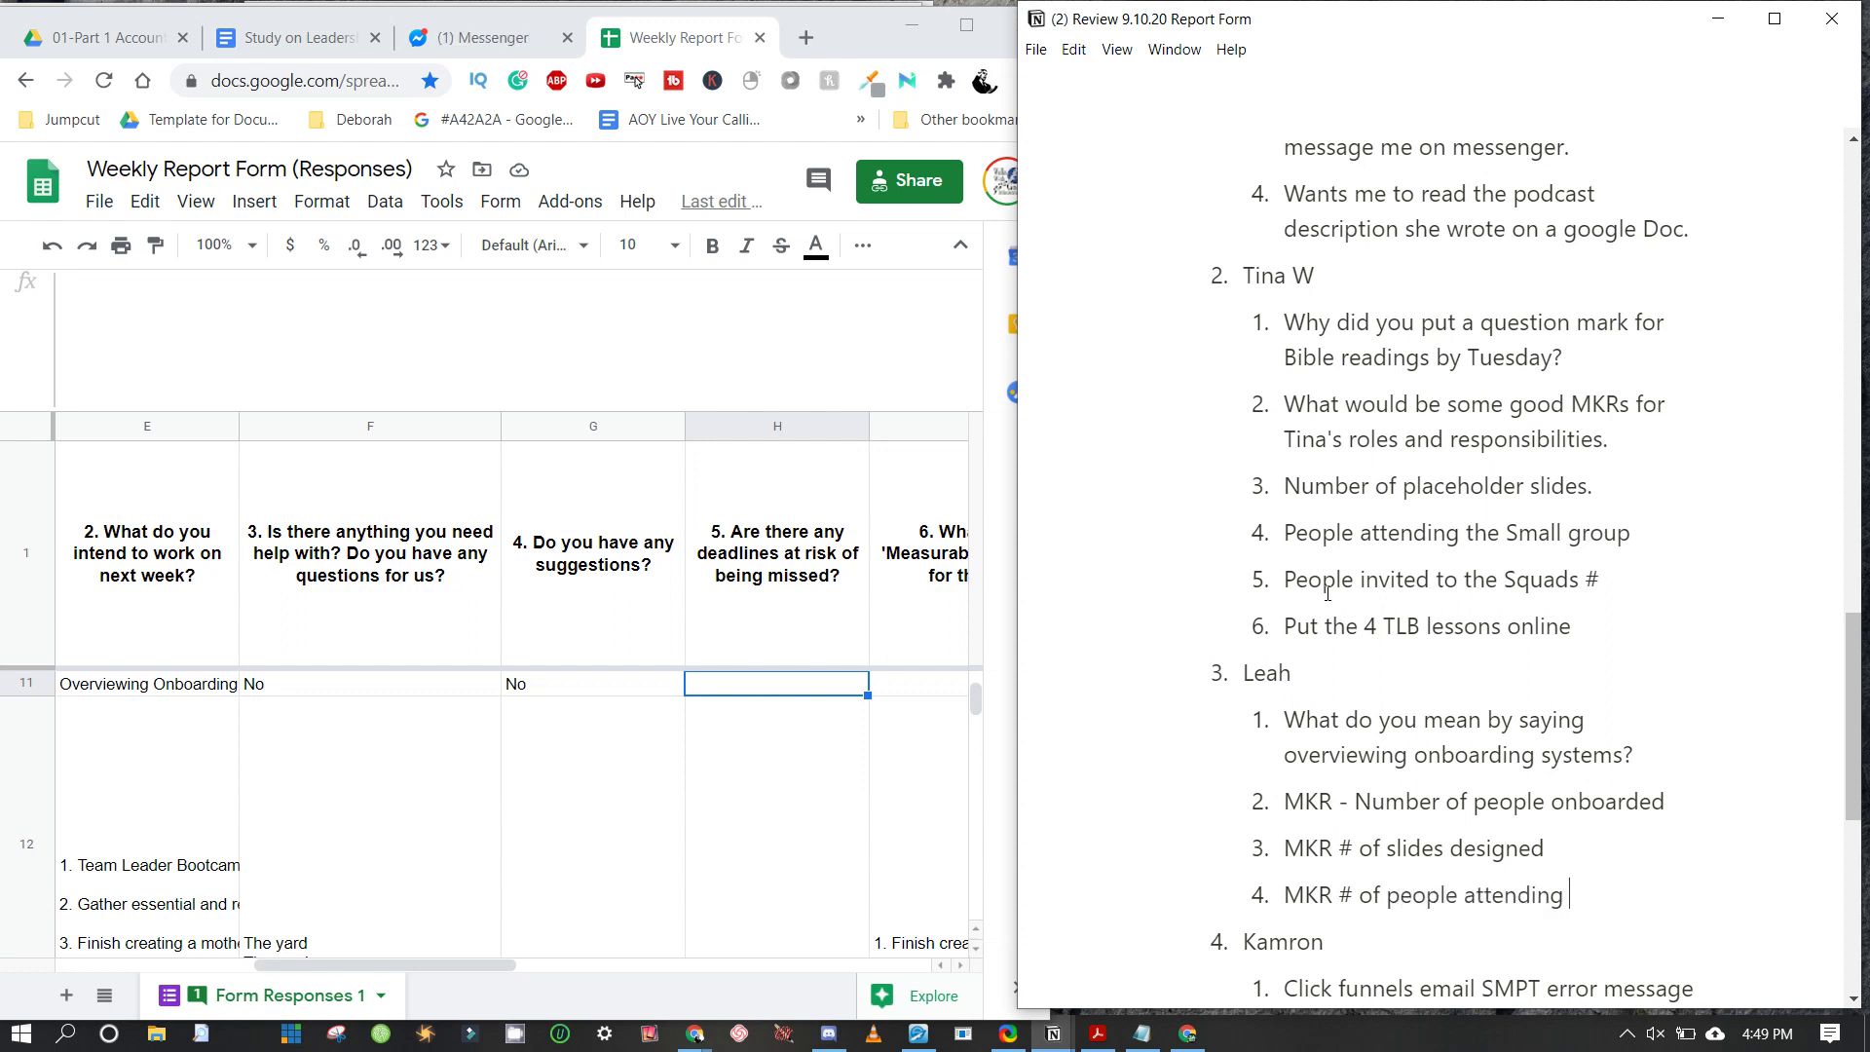
pyautogui.write('Squad')
pyautogui.press('Return')
pyautogui.write('MKR -')
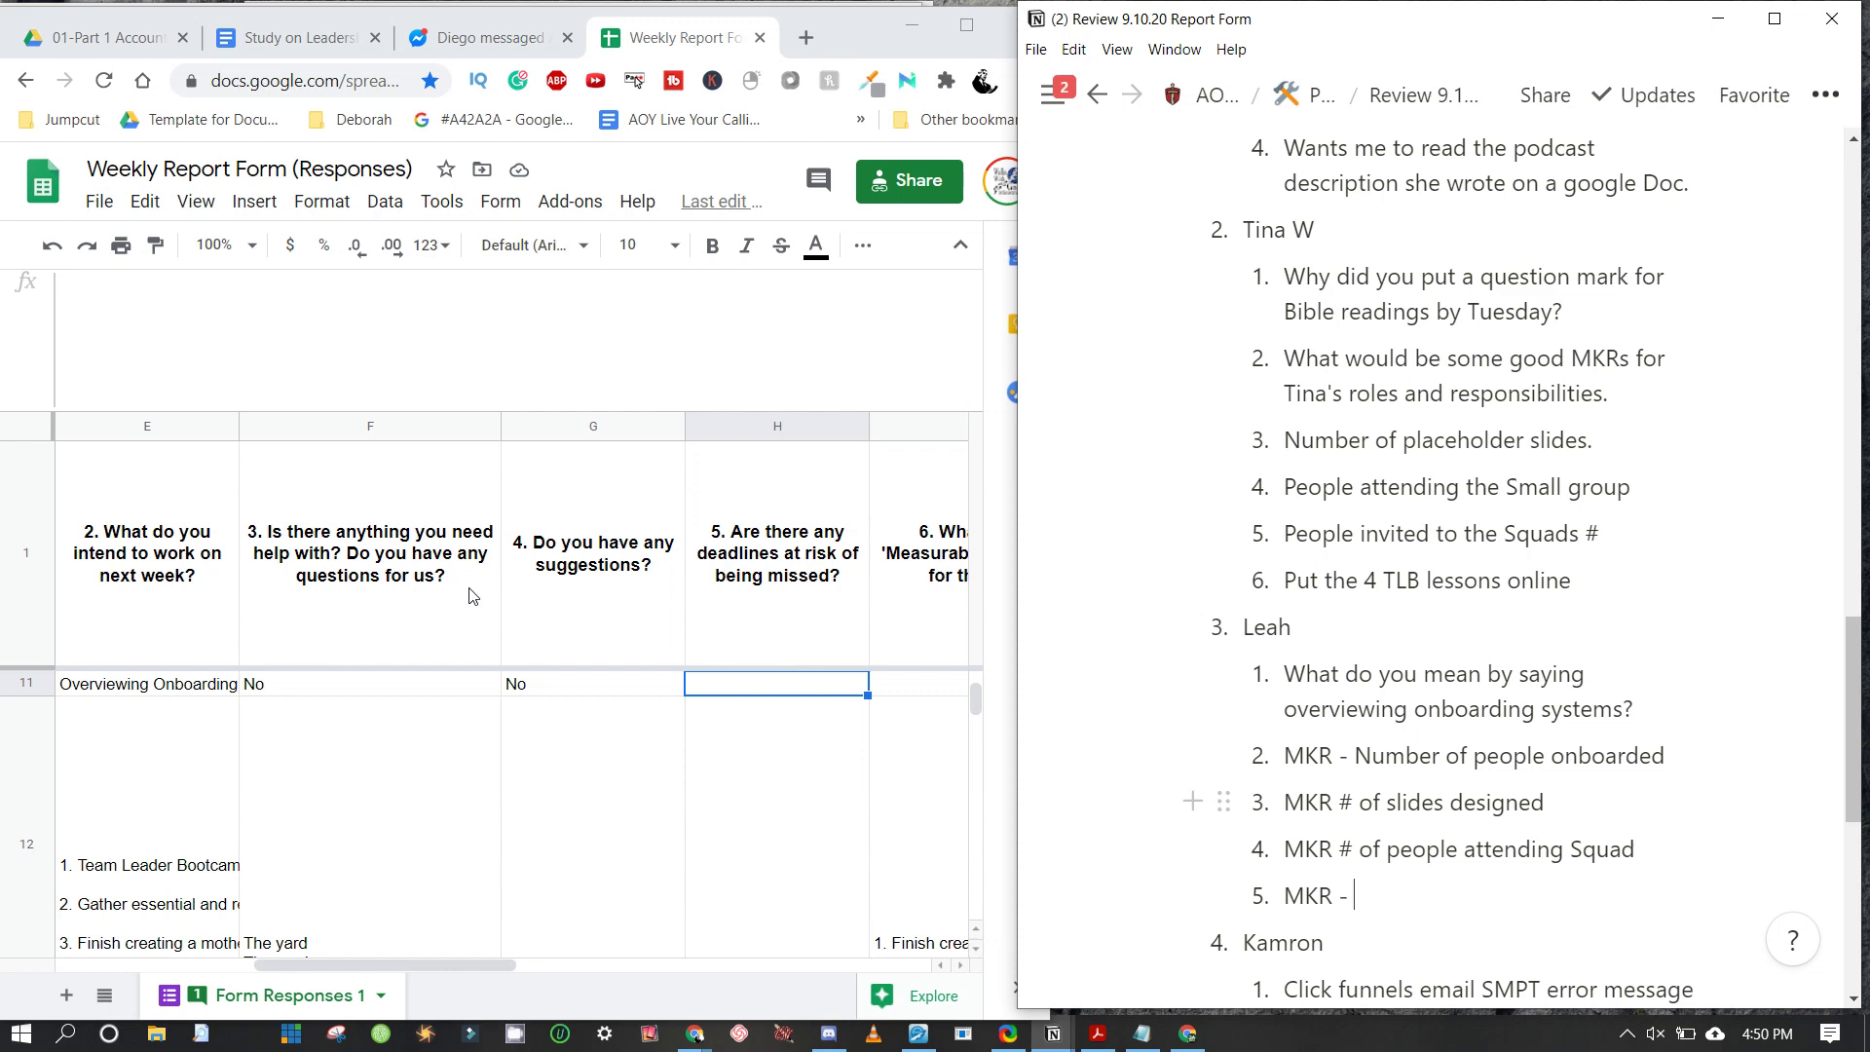
# Step: Check the response's help-needed and 'Communication, leadership' learning answers in the sheet
pyautogui.click(122, 557)
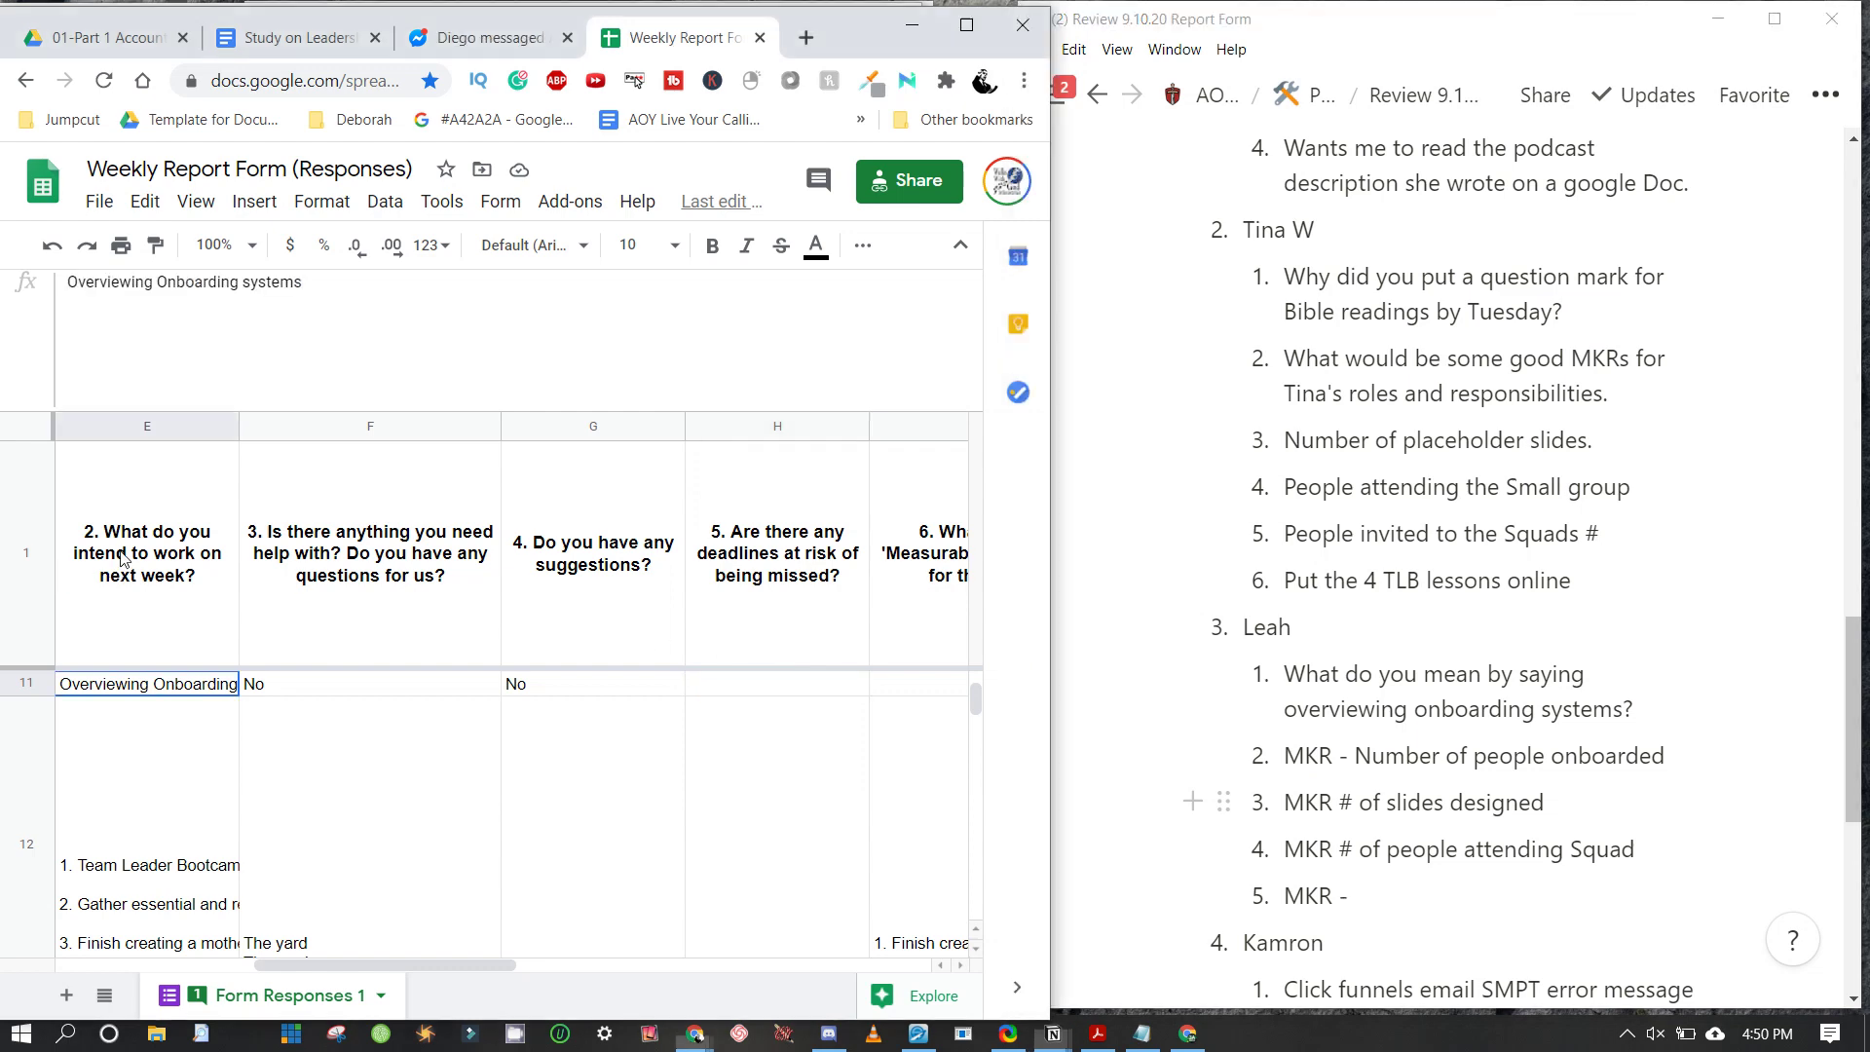
pyautogui.press('Left')
pyautogui.press('Left')
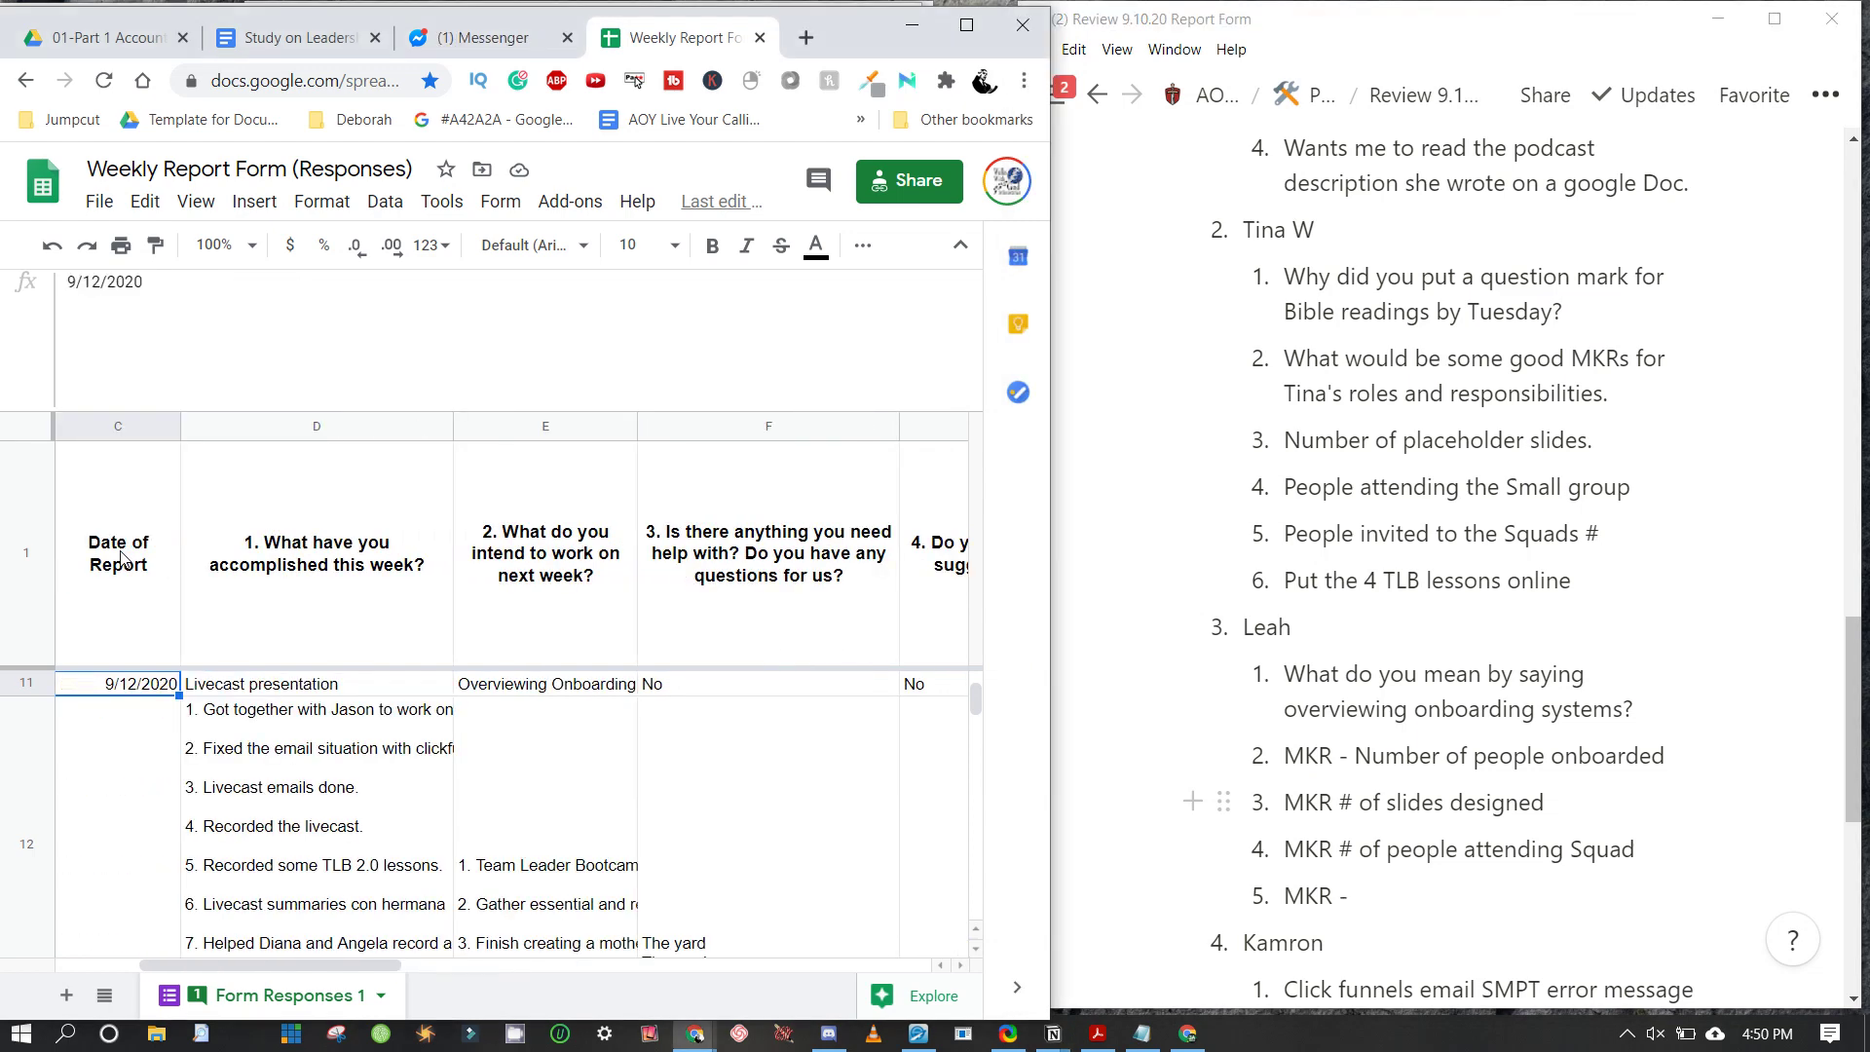
pyautogui.press('Left')
pyautogui.press('Left')
pyautogui.press('Right')
pyautogui.press('Right')
pyautogui.press('Right')
pyautogui.press('Right')
pyautogui.press('Right')
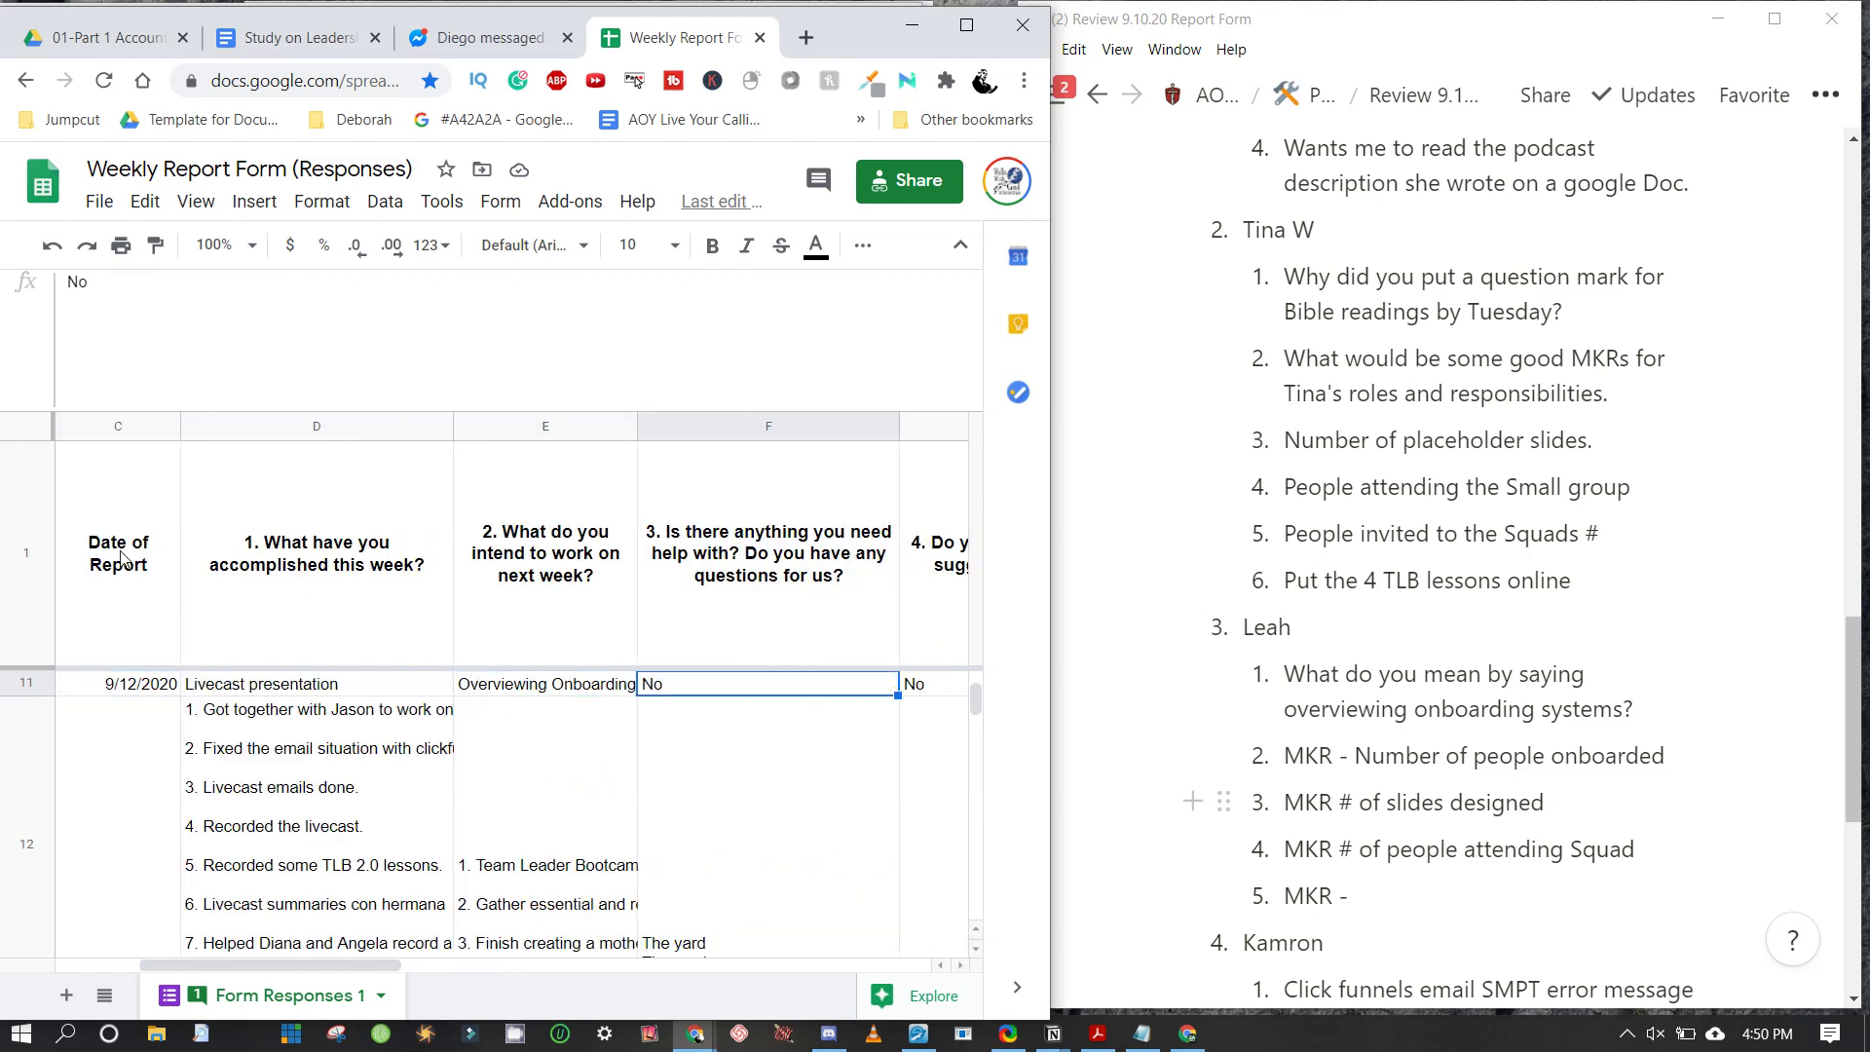
pyautogui.press('Right')
pyautogui.press('Right')
pyautogui.press('Right')
pyautogui.press('Right')
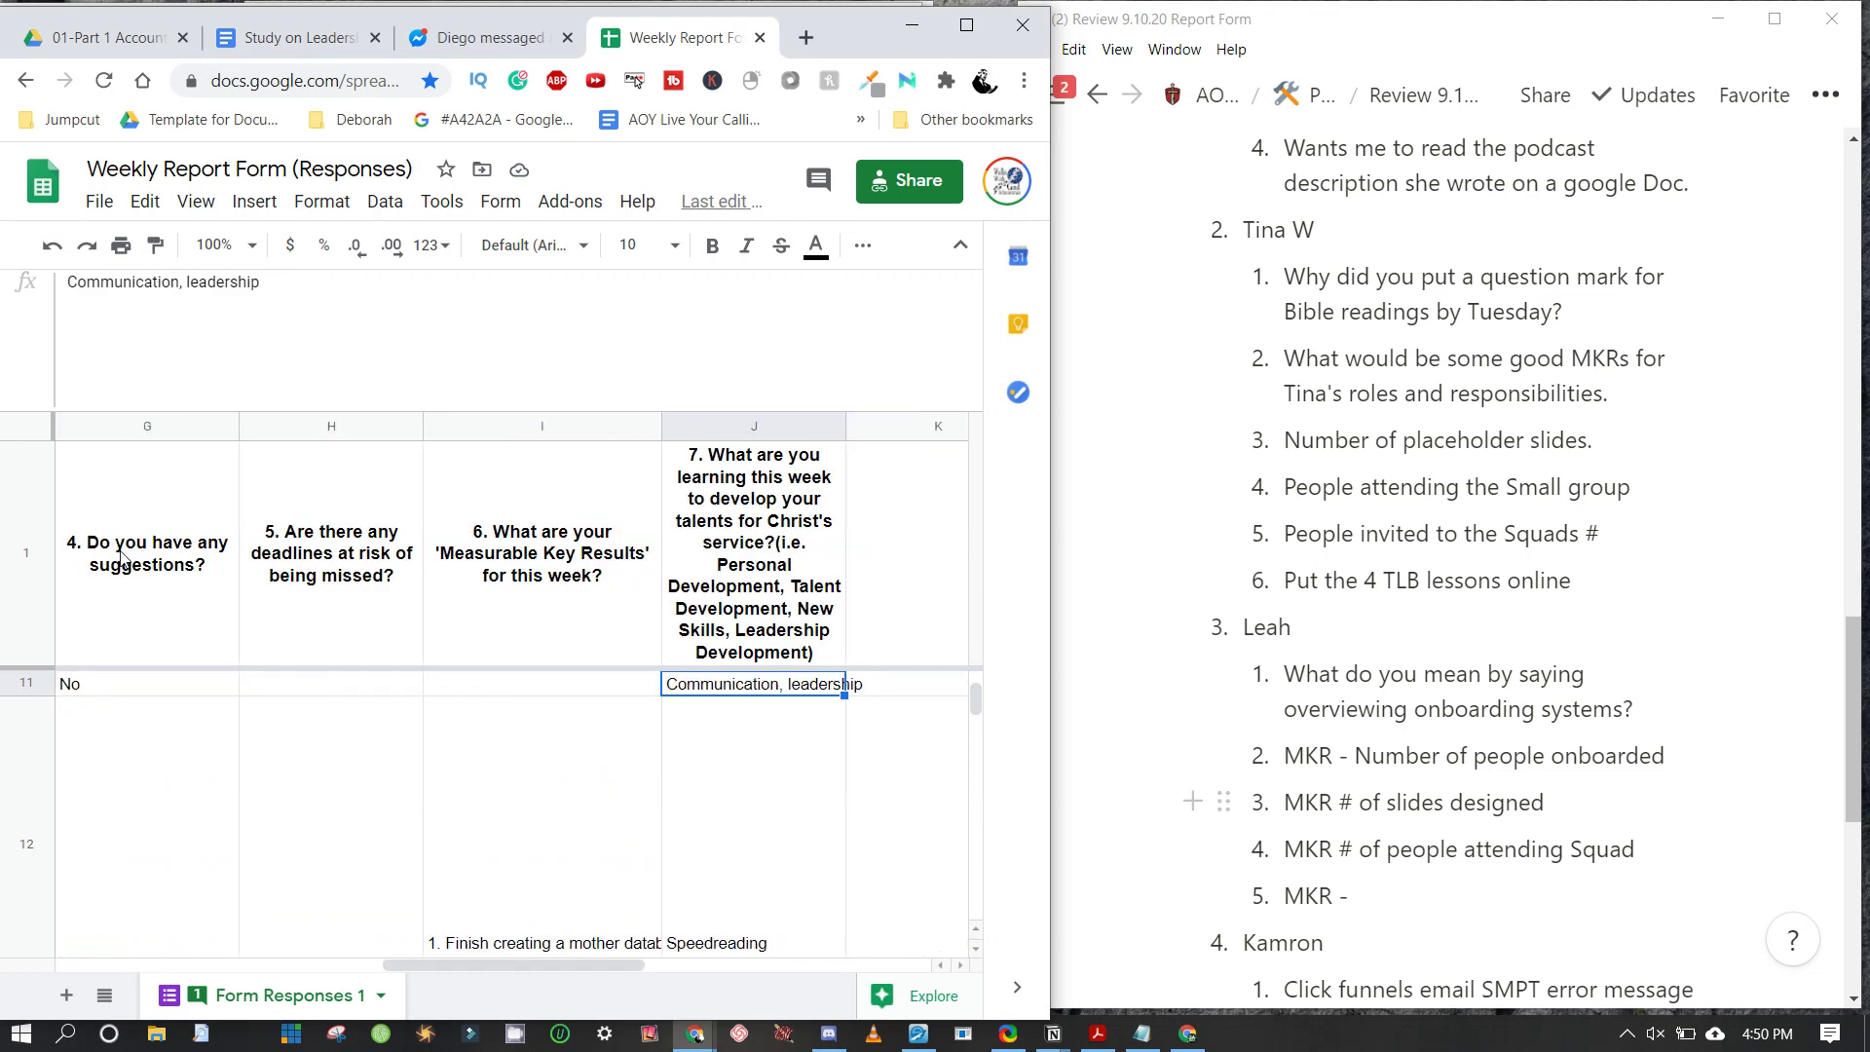
pyautogui.hscroll(1, 122, 557)
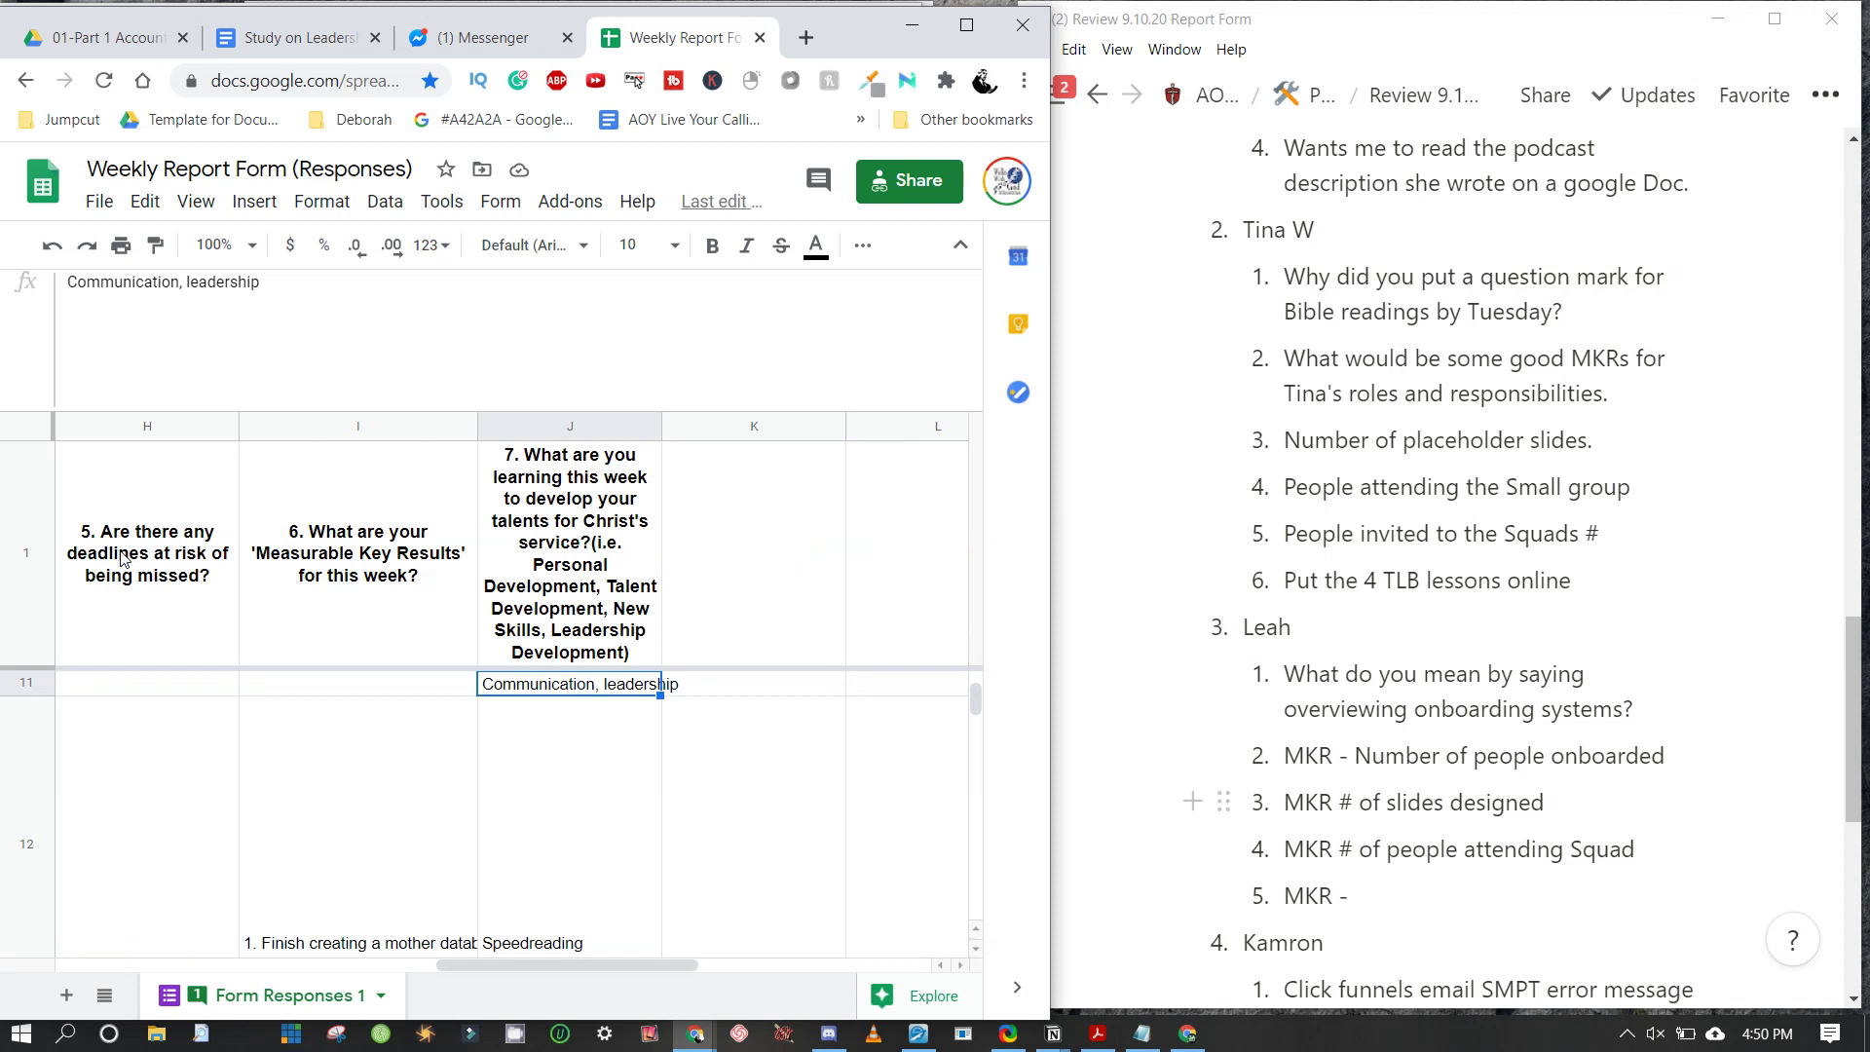
# Step: Replace item 5 with 'Learning - What about communication are you specifically learning about now?'
pyautogui.click(1137, 733)
pyautogui.hotkey('shift', 'Home')
pyautogui.write('Lea')
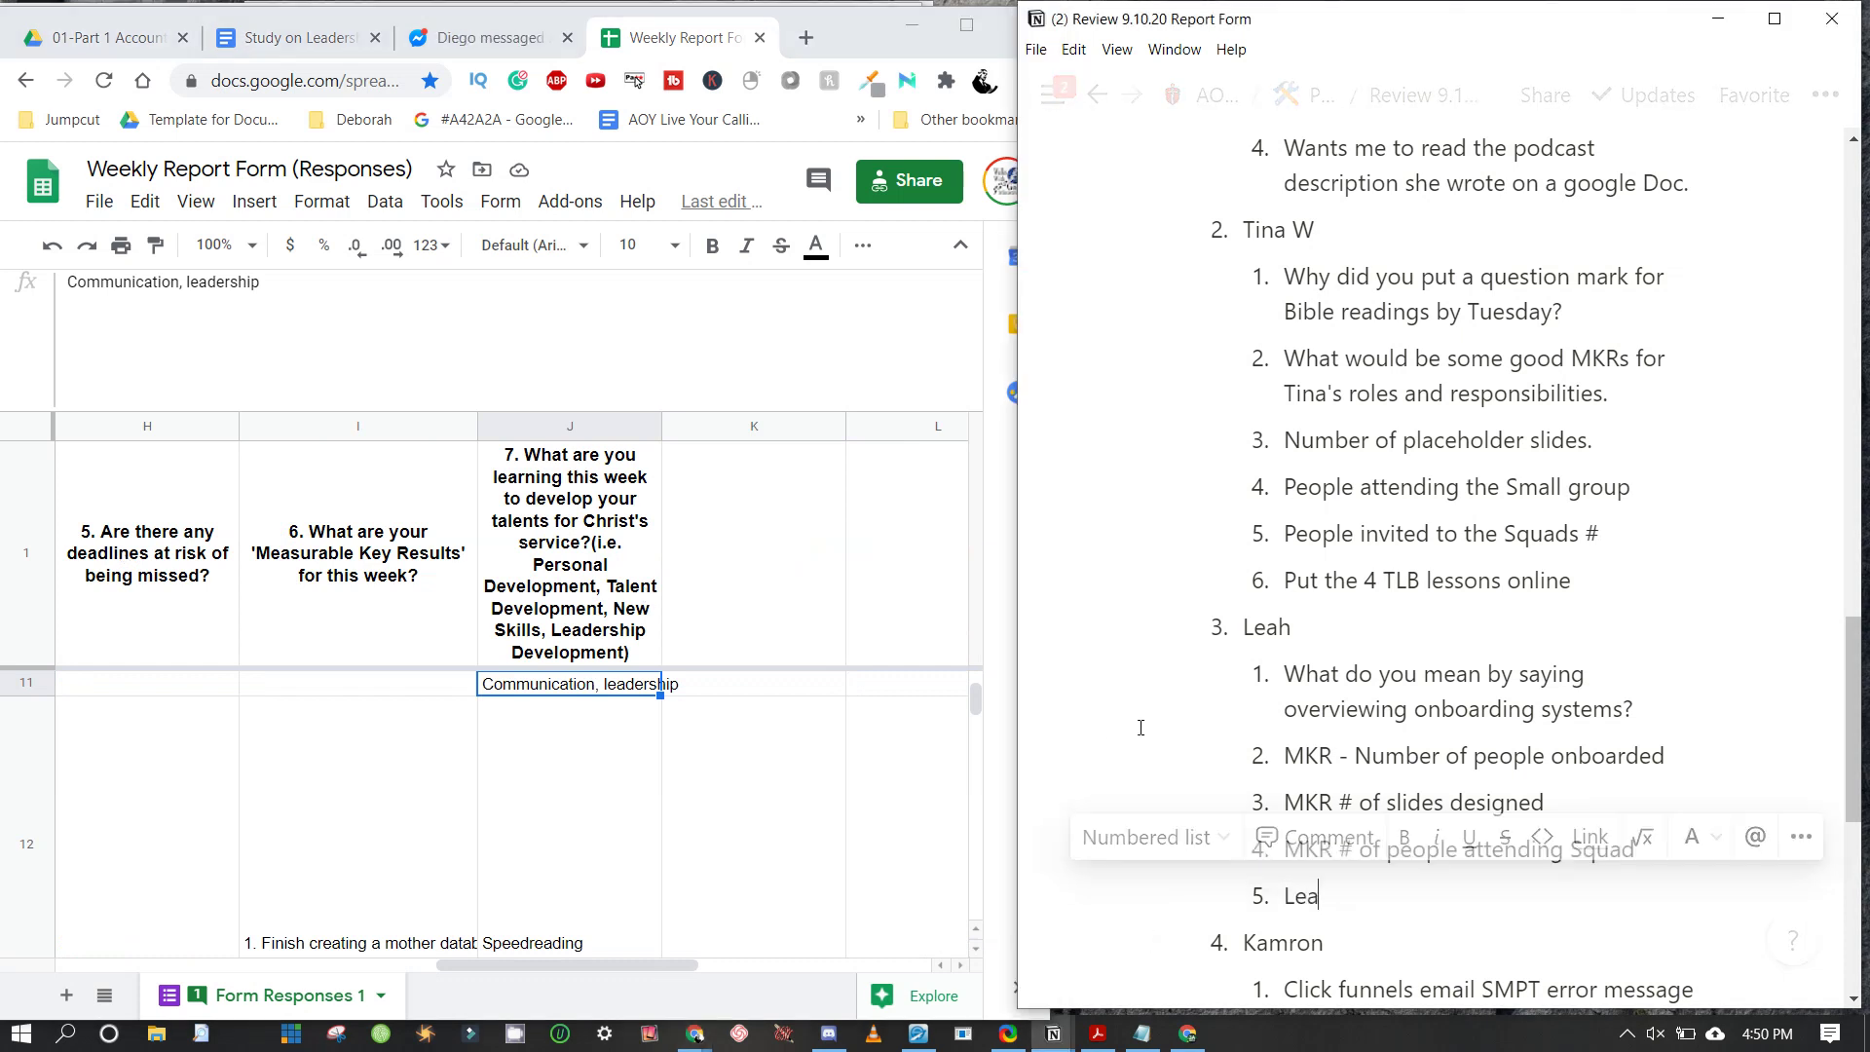
pyautogui.write('rning - What ab')
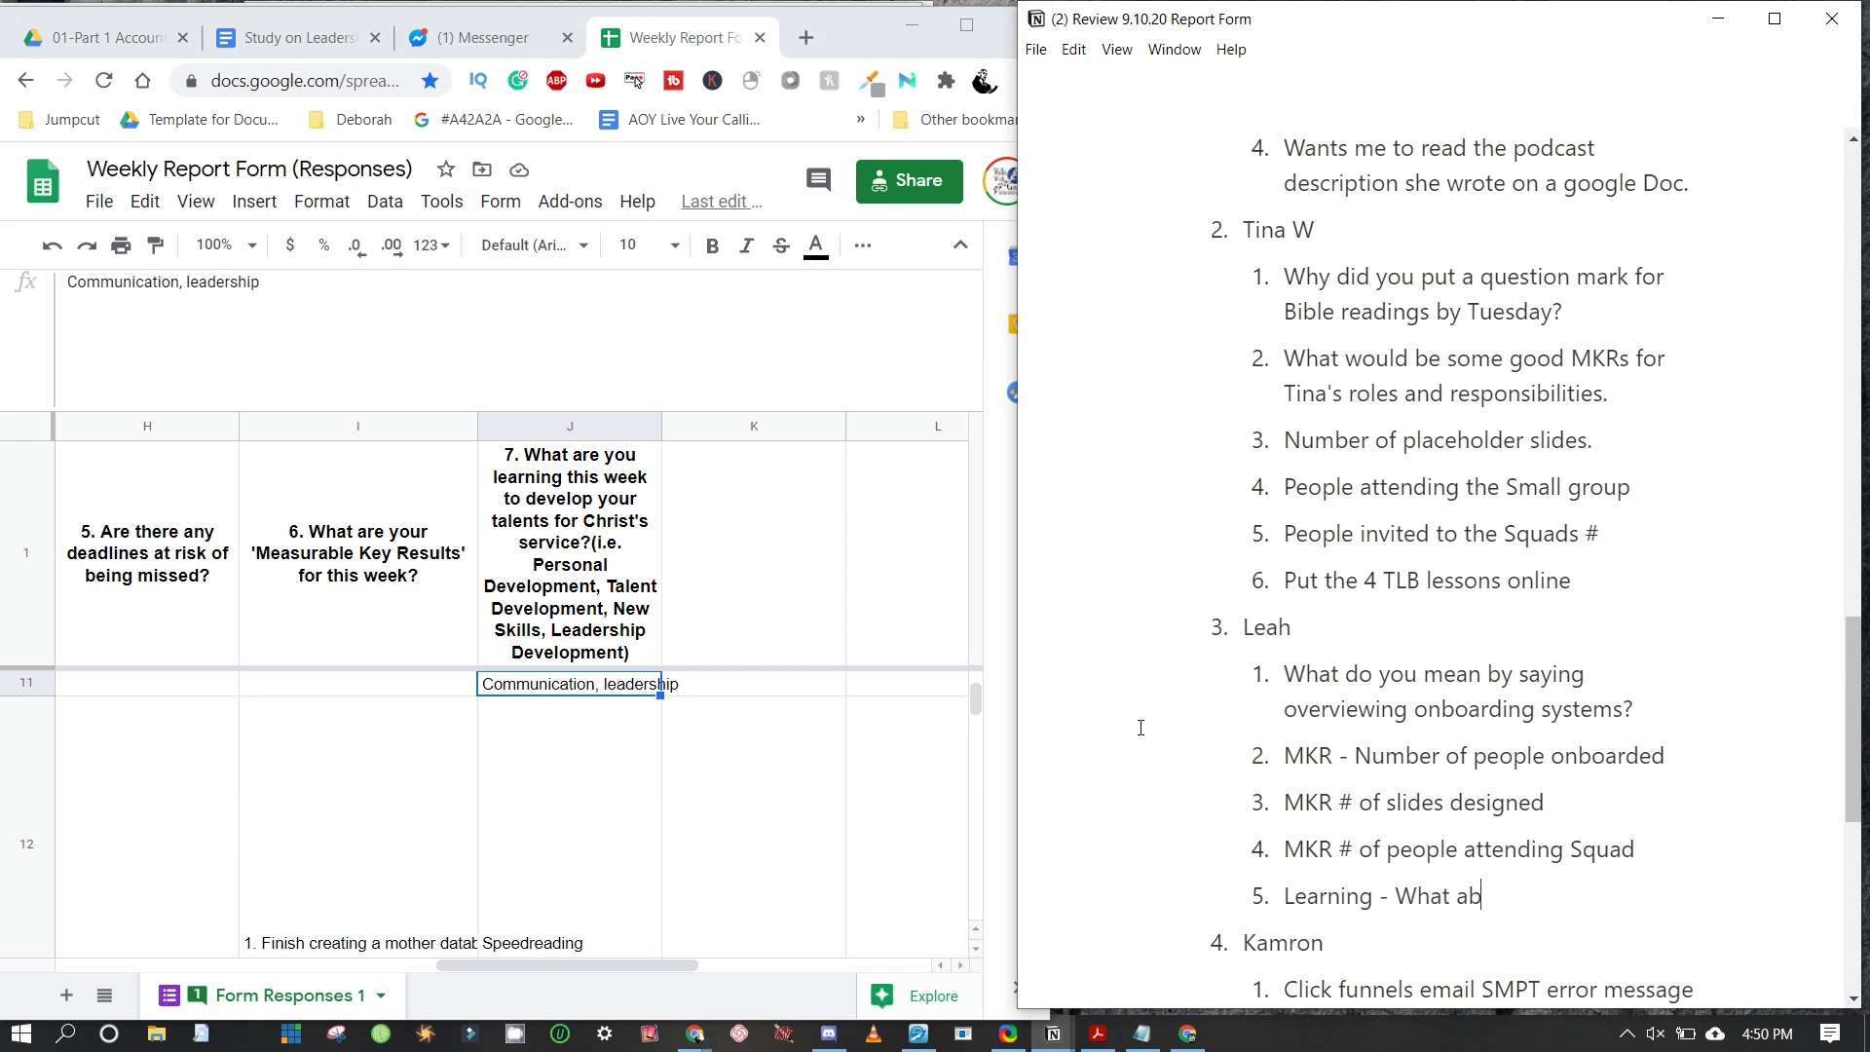
pyautogui.write('out communication are ')
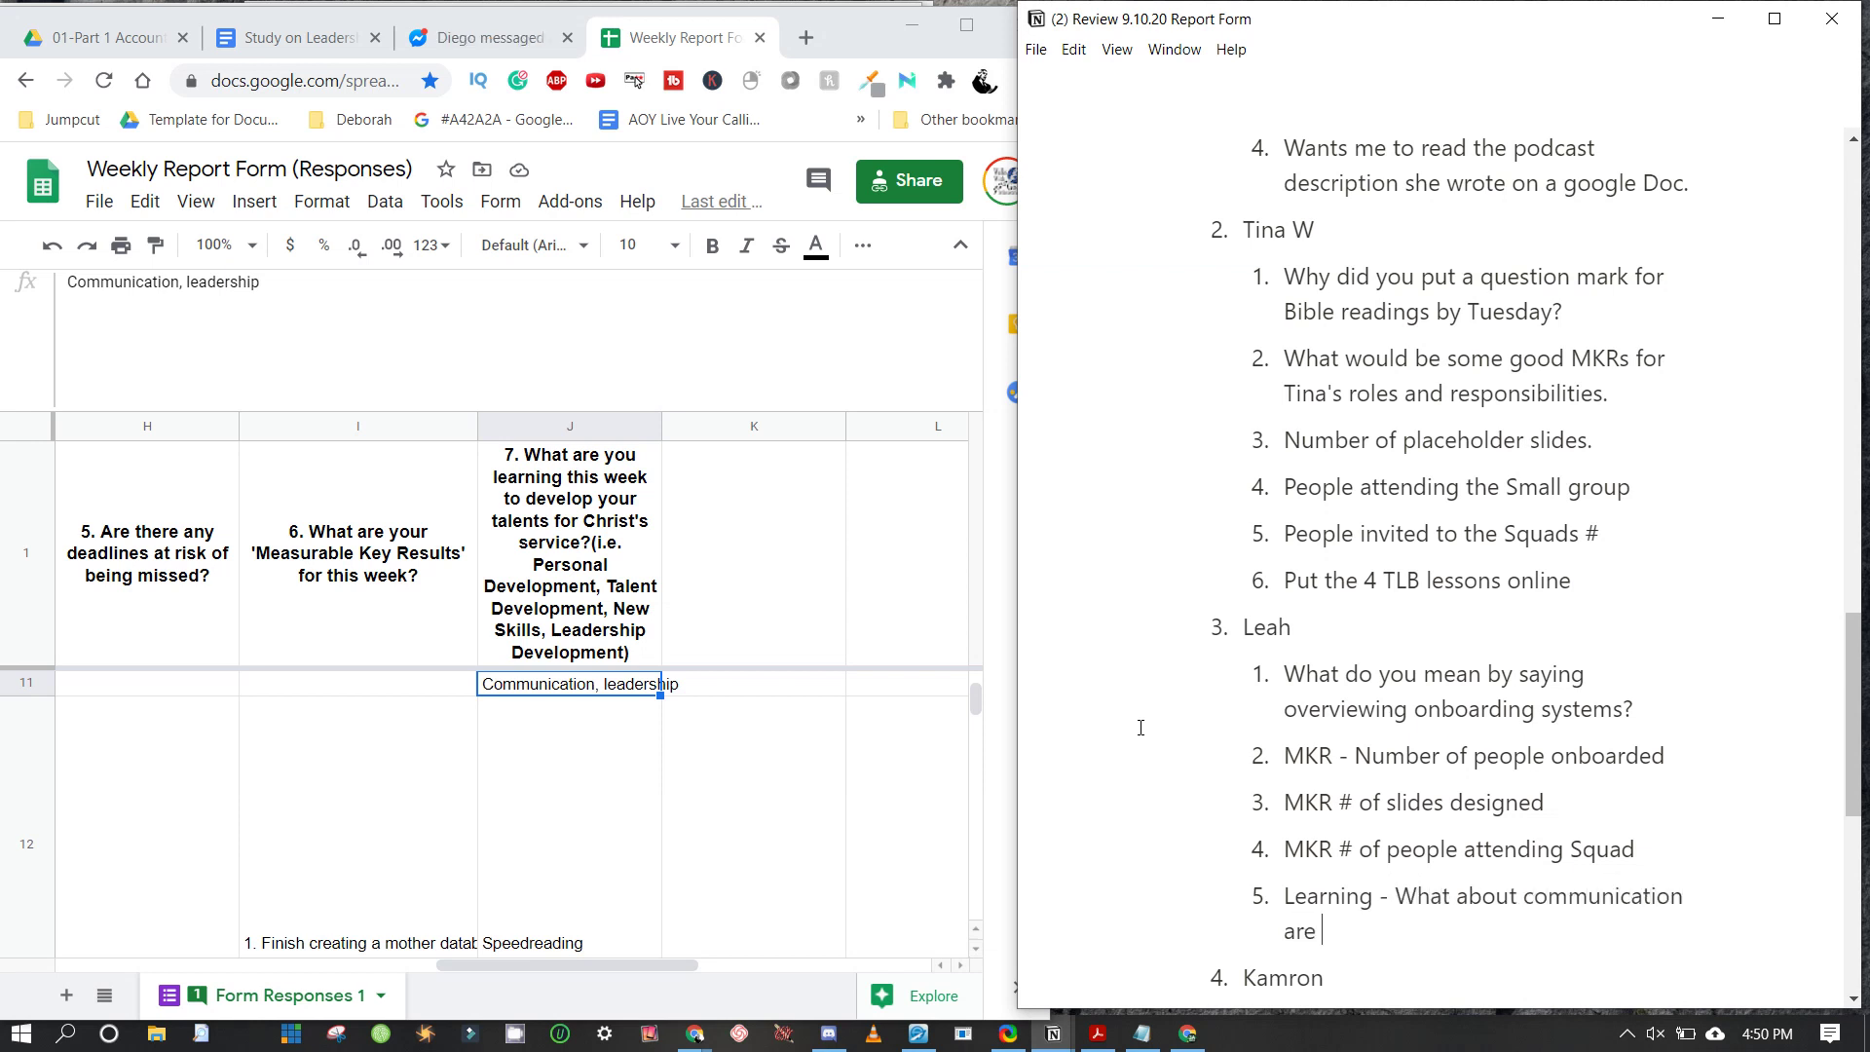
pyautogui.write('you specifically learnin')
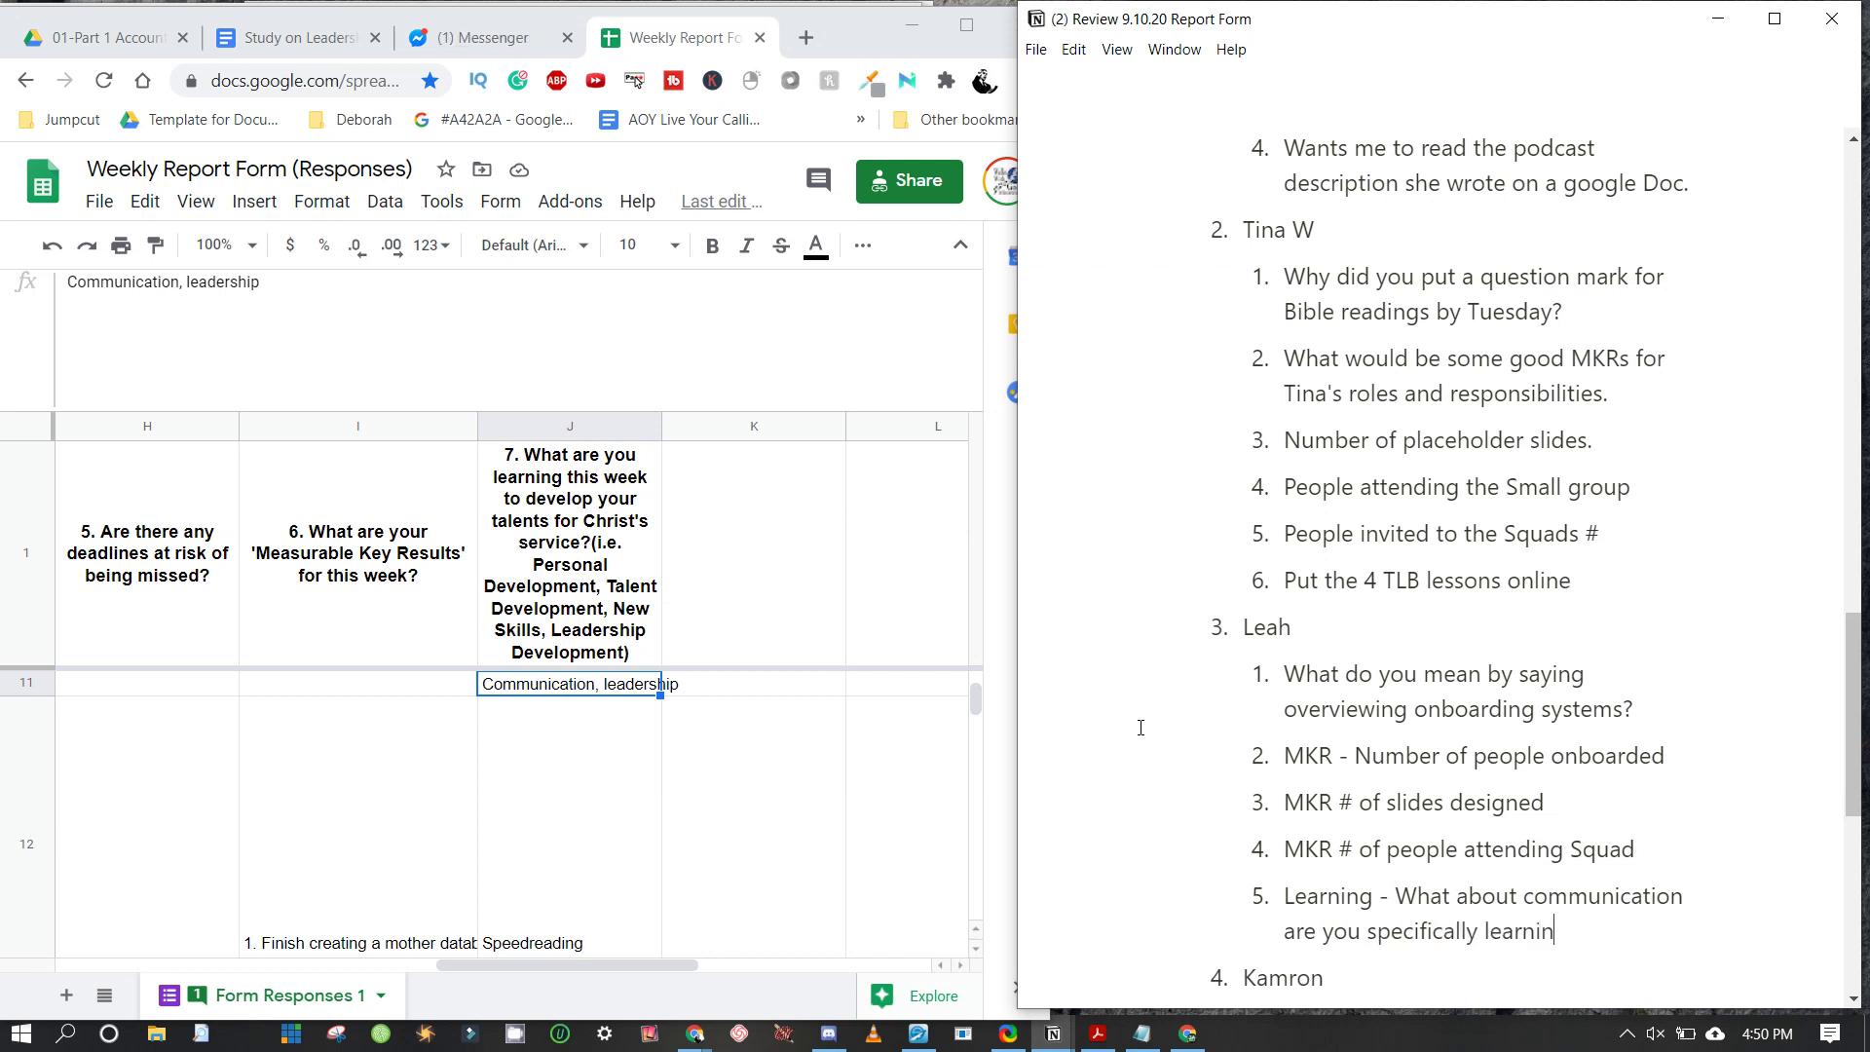
pyautogui.write('g about now?')
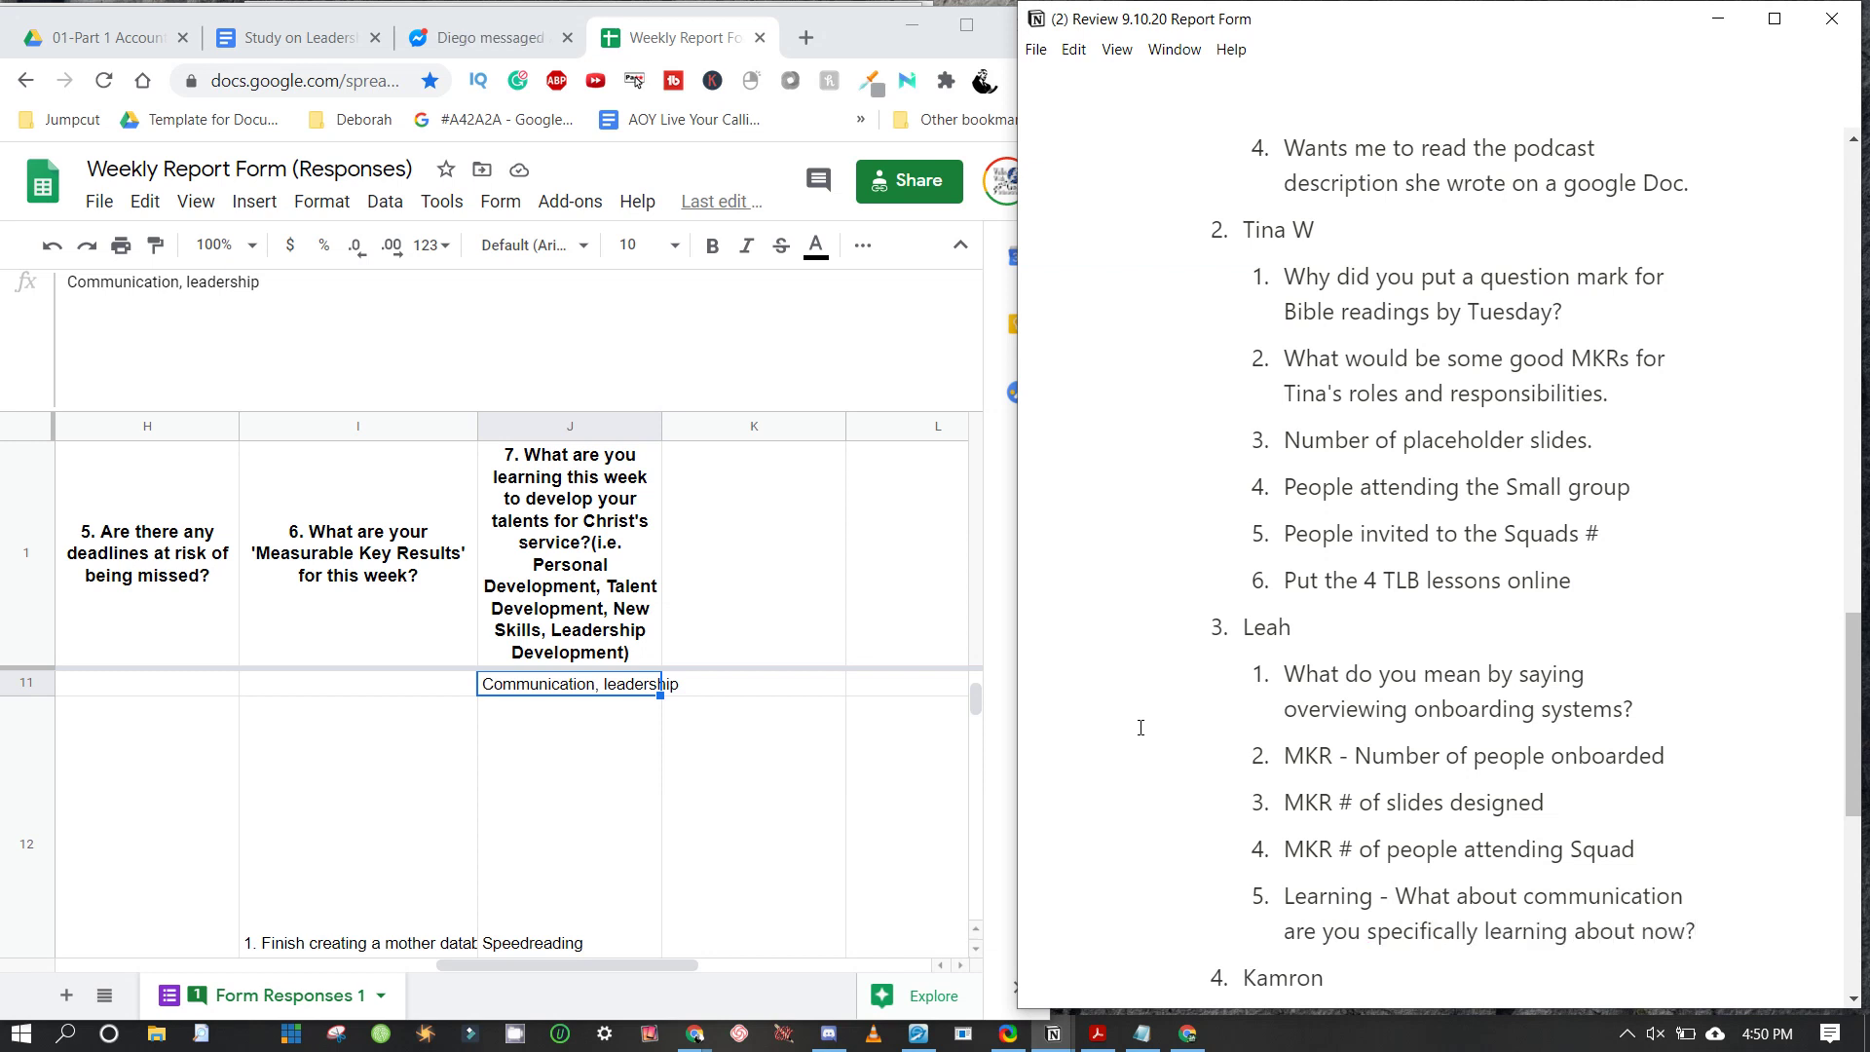
pyautogui.press('Left')
pyautogui.press('Left')
pyautogui.press('Left')
pyautogui.press('Left')
pyautogui.press('Left')
pyautogui.press('Left')
pyautogui.press('Left')
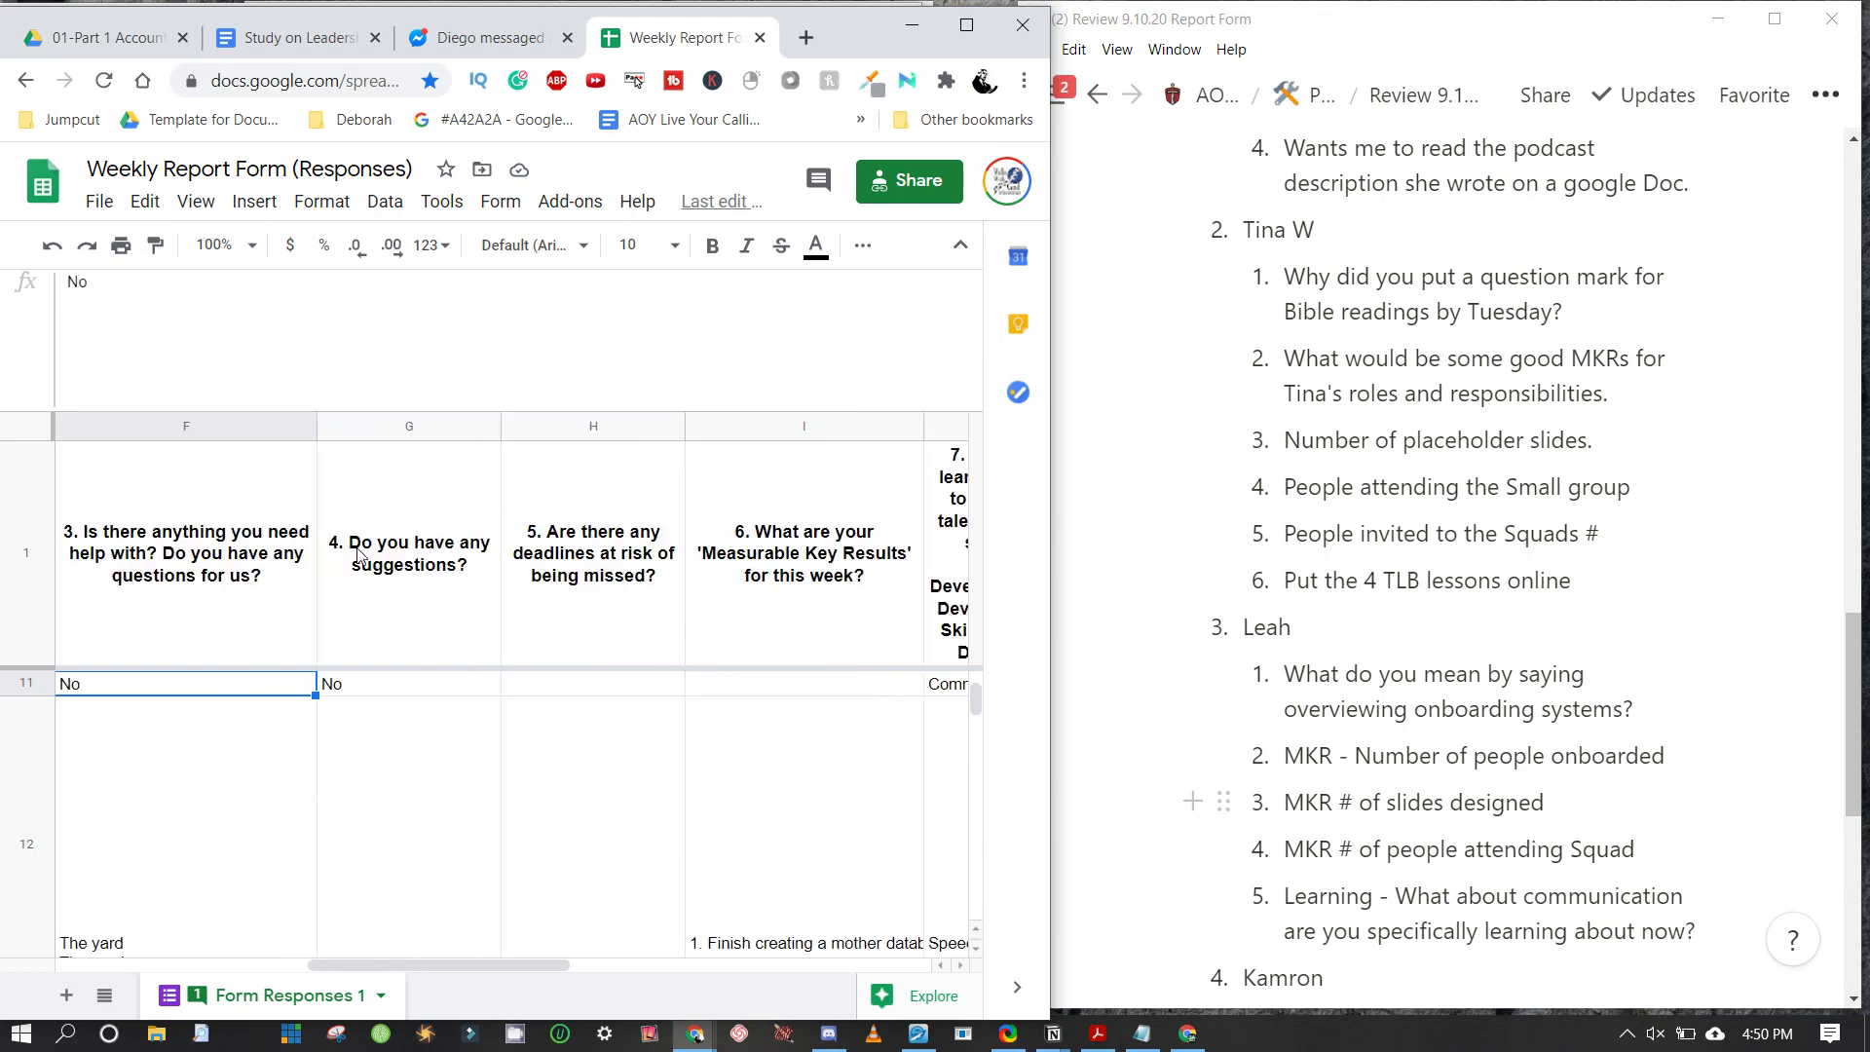
pyautogui.press('Right')
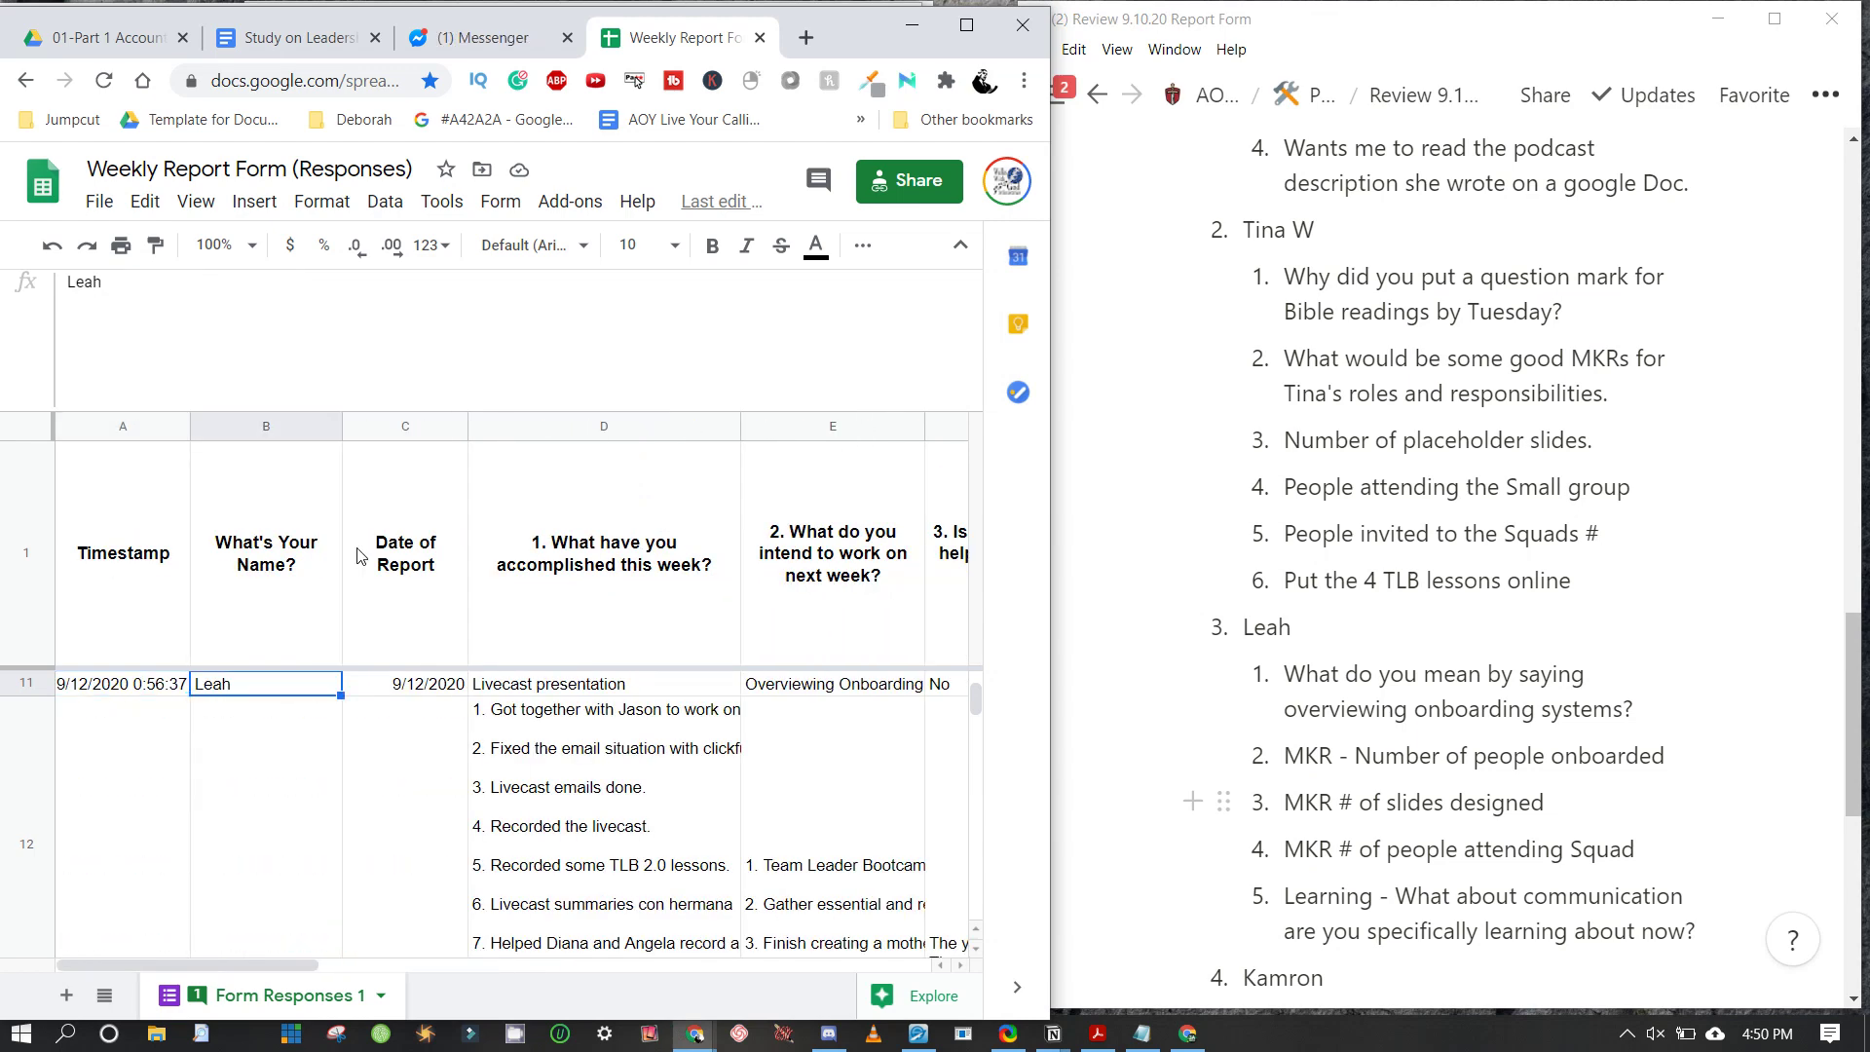
pyautogui.press('Up')
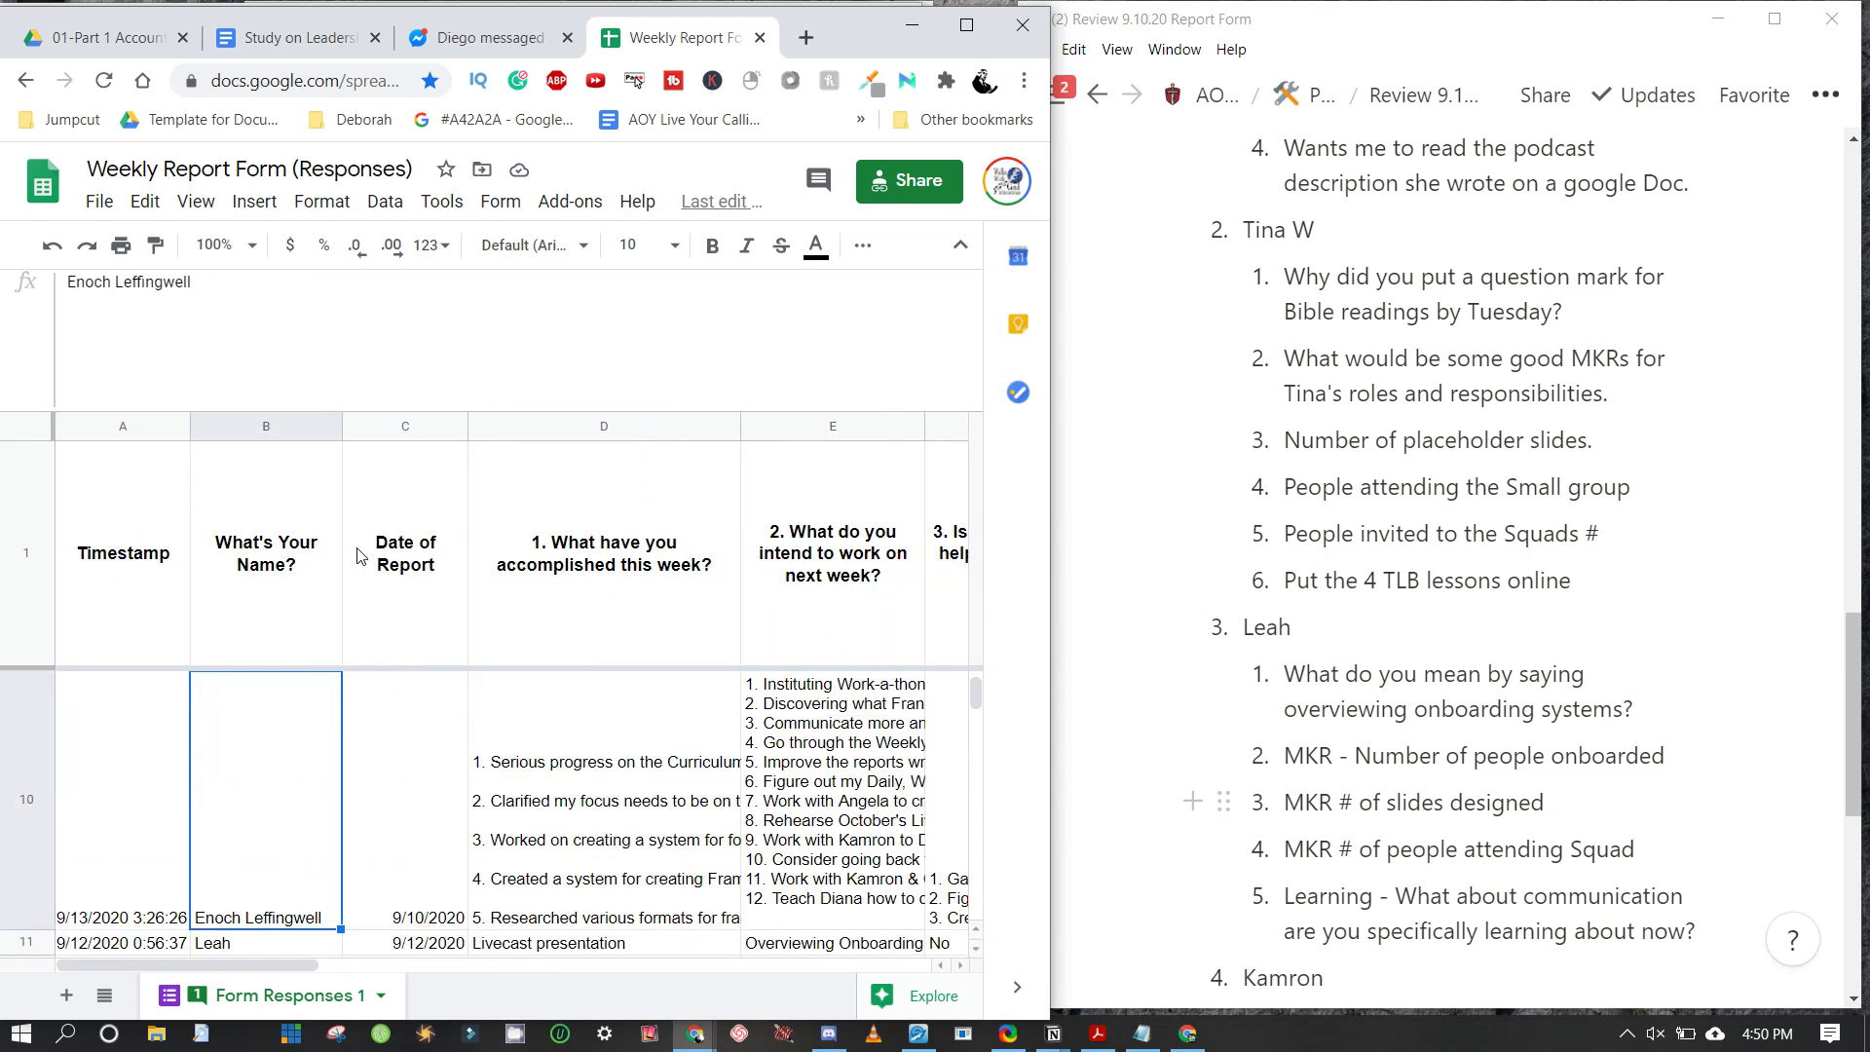
# Step: Add item 6: 'Involve her in the curriculum creation team since she loves communication and teaching.'
pyautogui.scroll(-1, 1217, 892)
pyautogui.click(1153, 888)
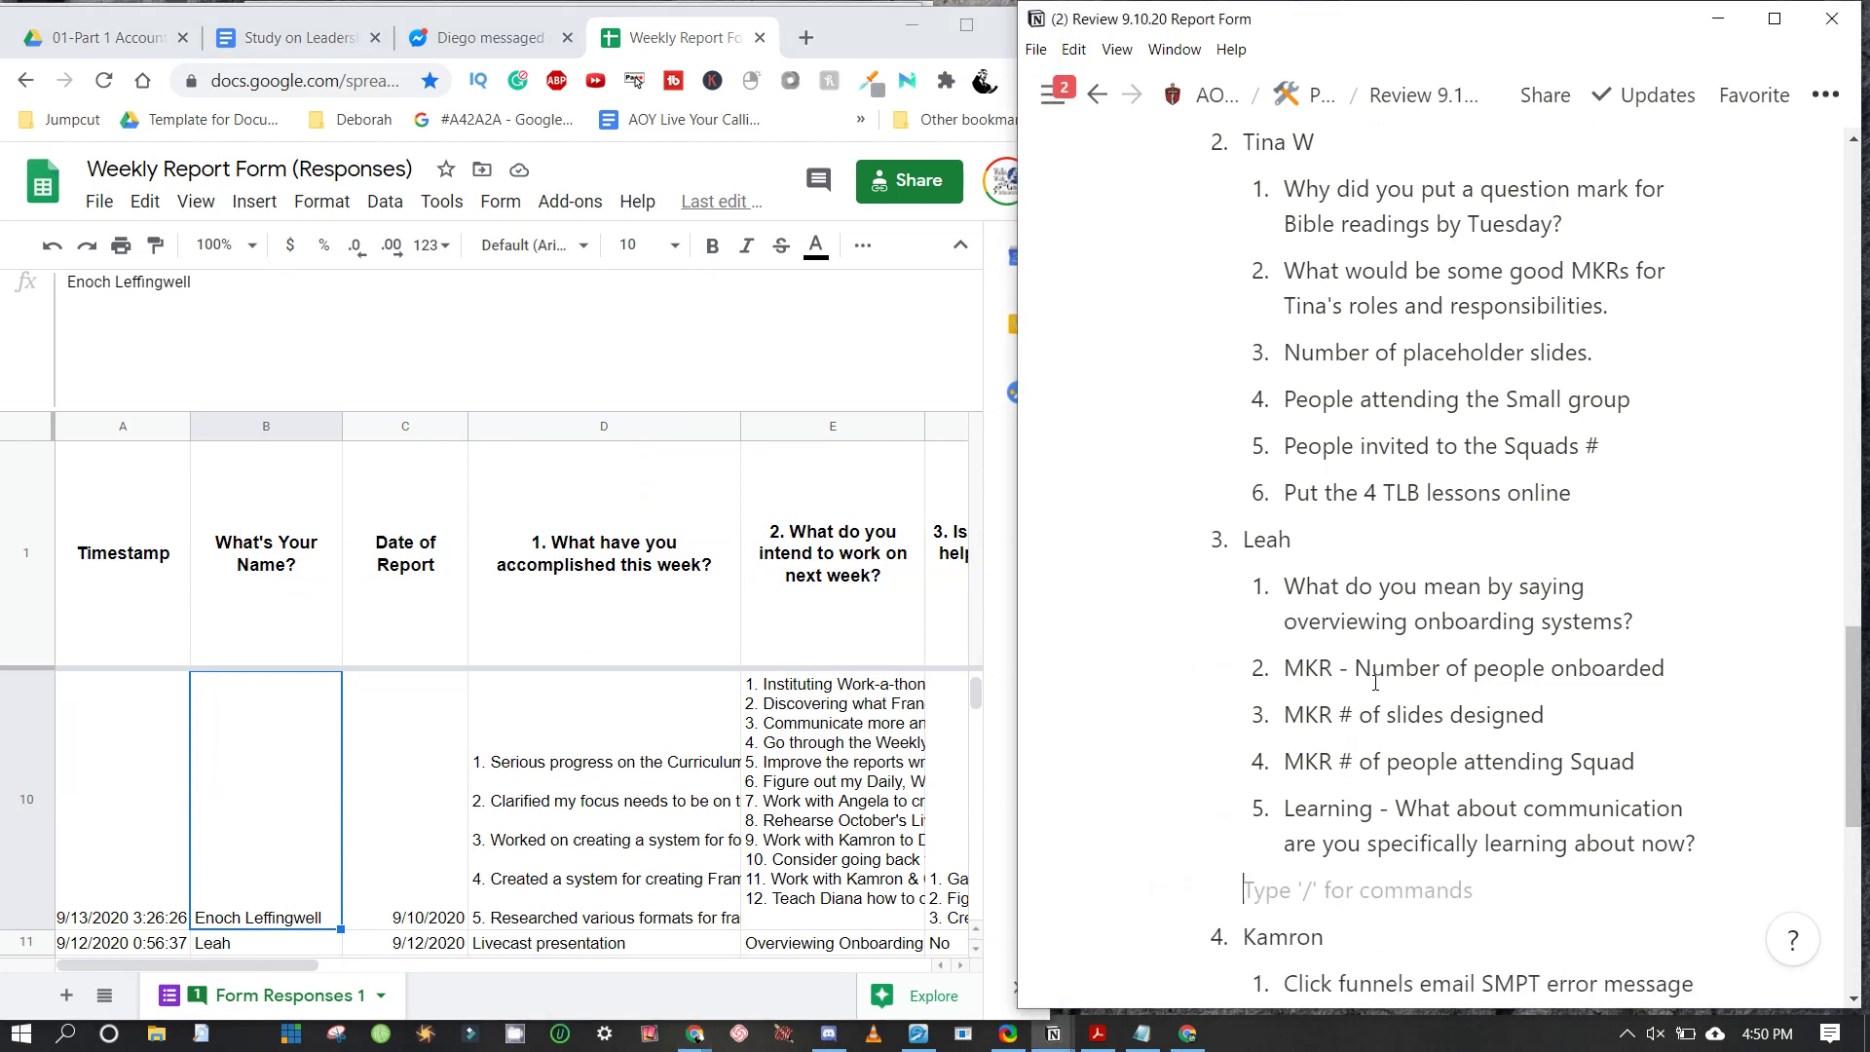
pyautogui.write('1. ')
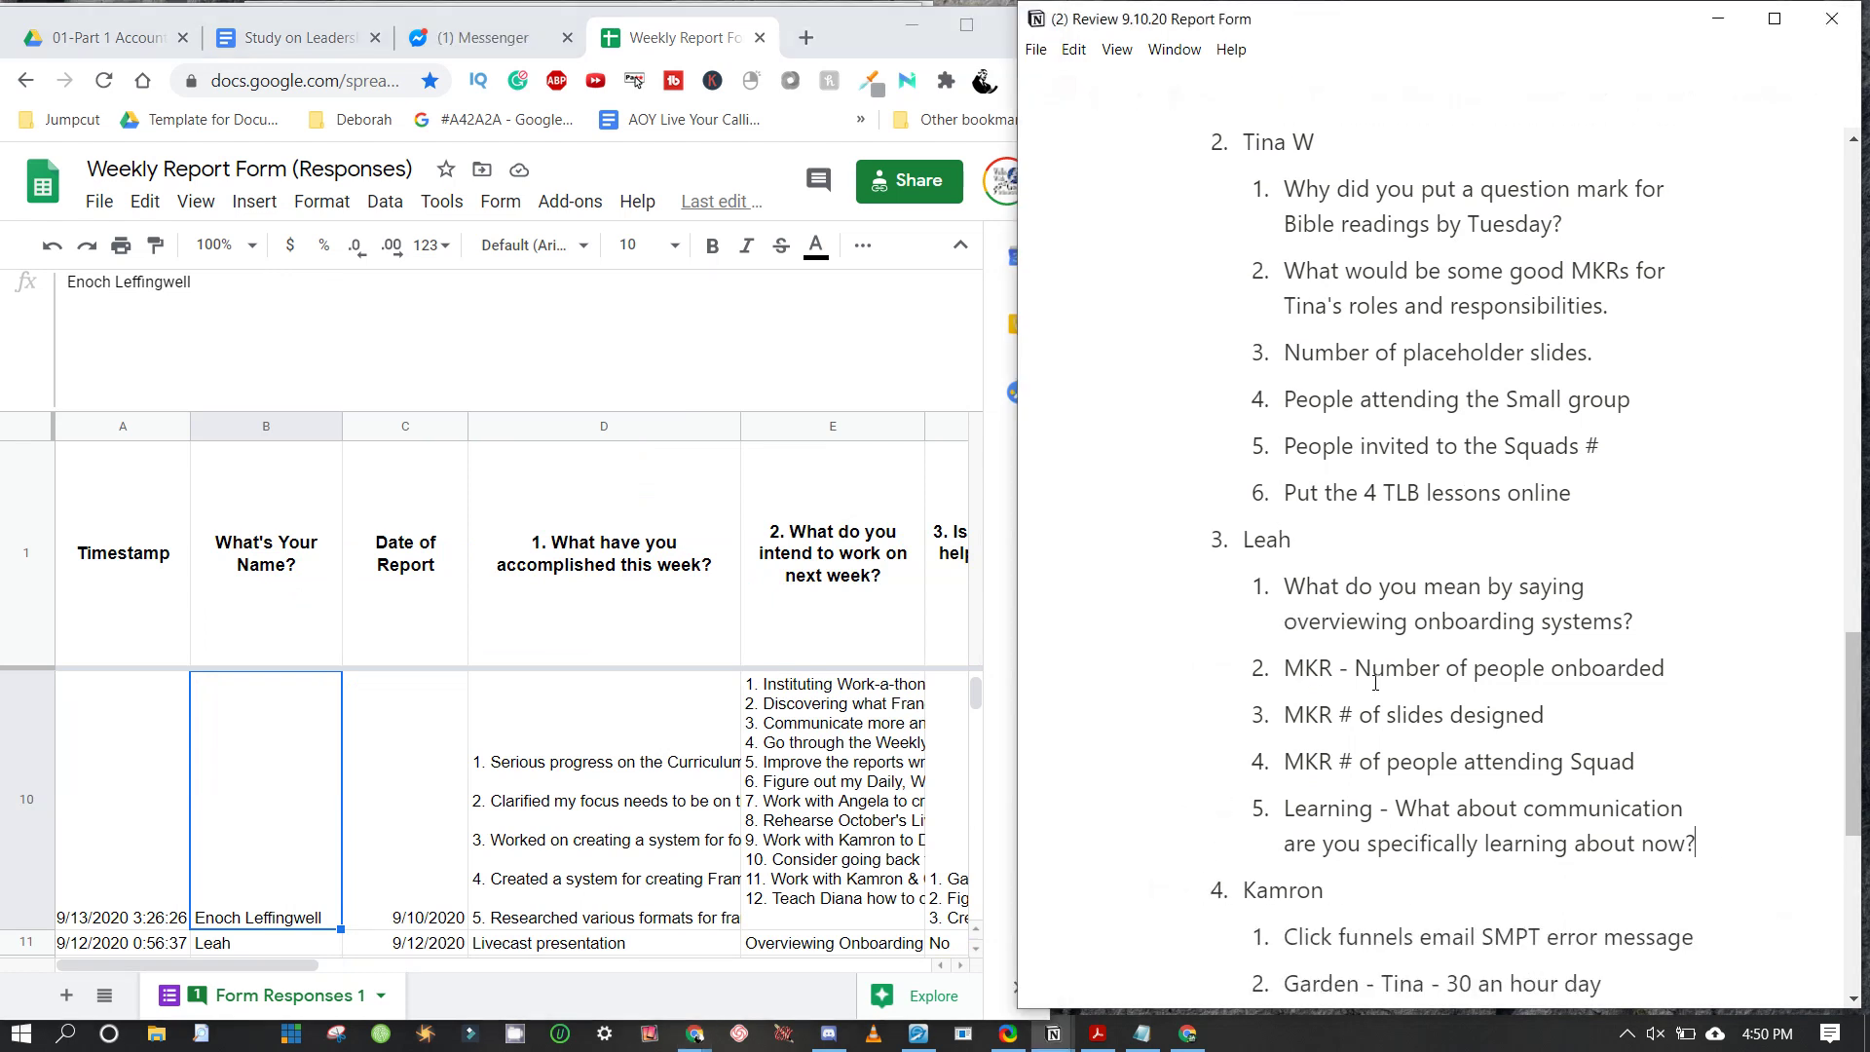
pyautogui.write('Involv')
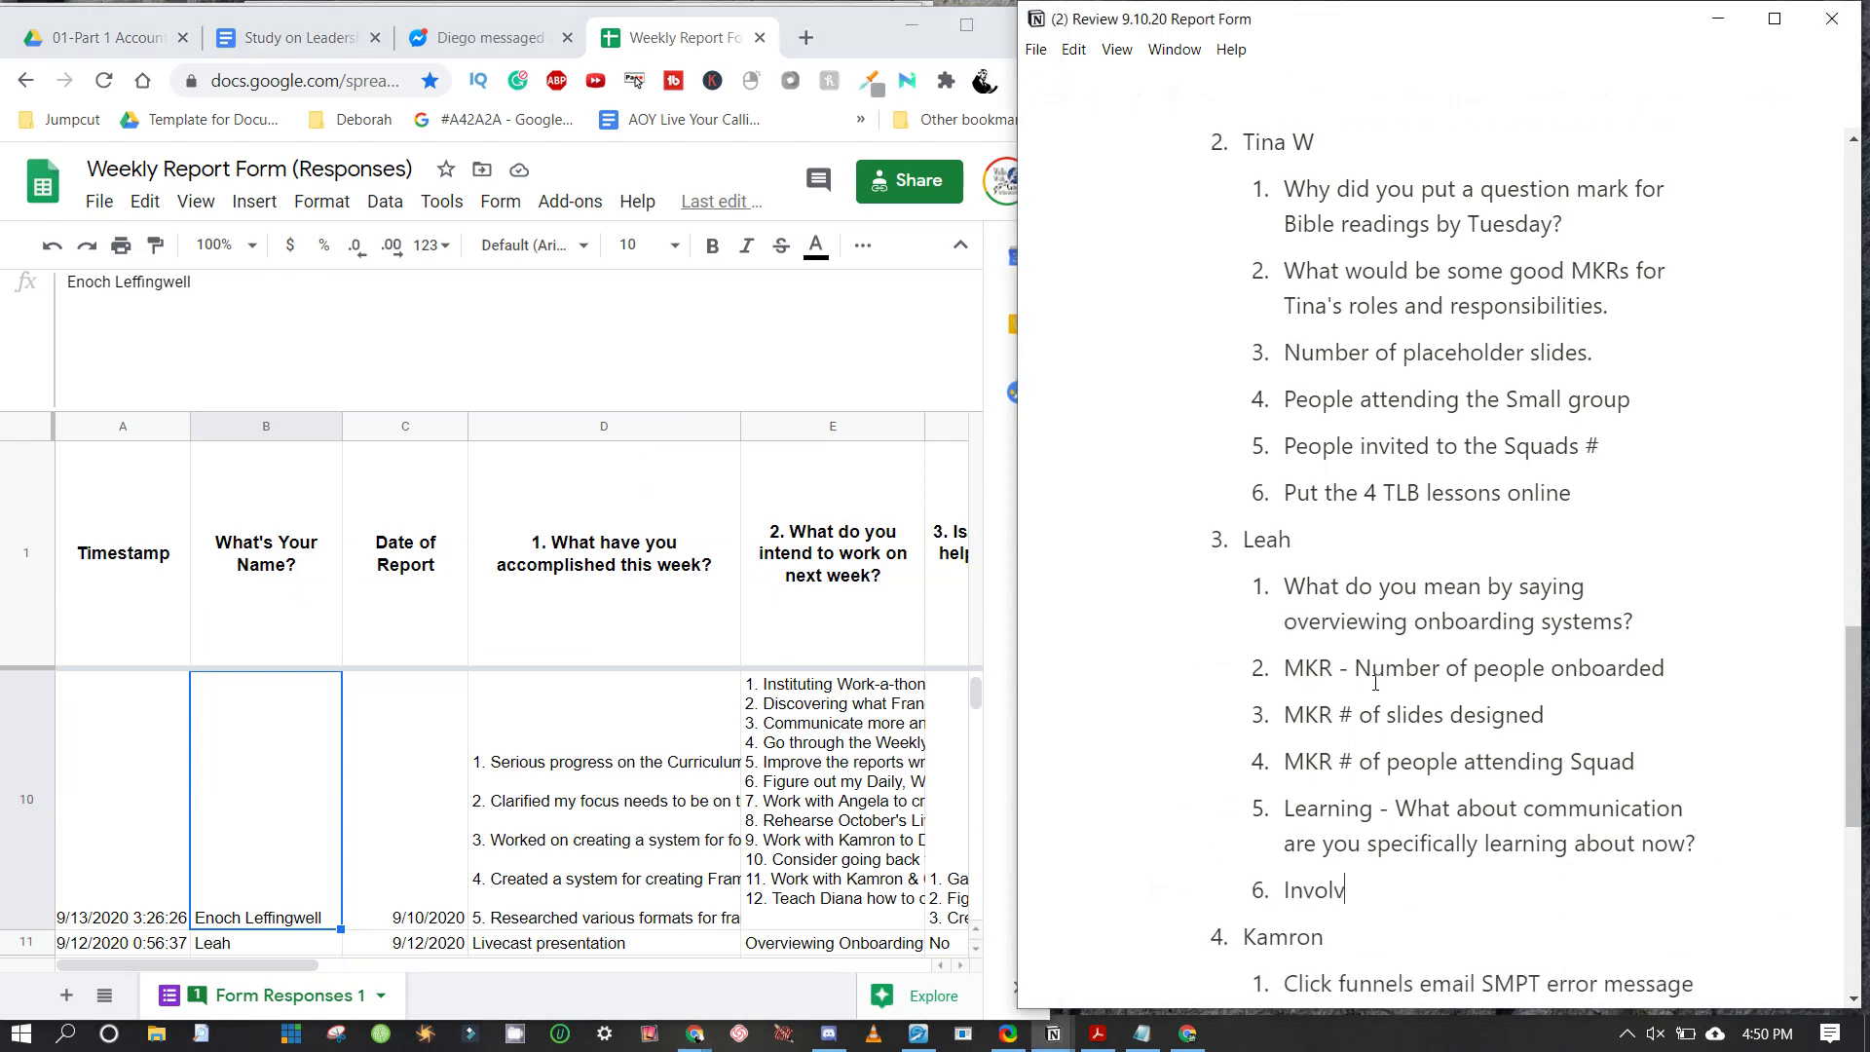
pyautogui.write('e her in the curriculum creat')
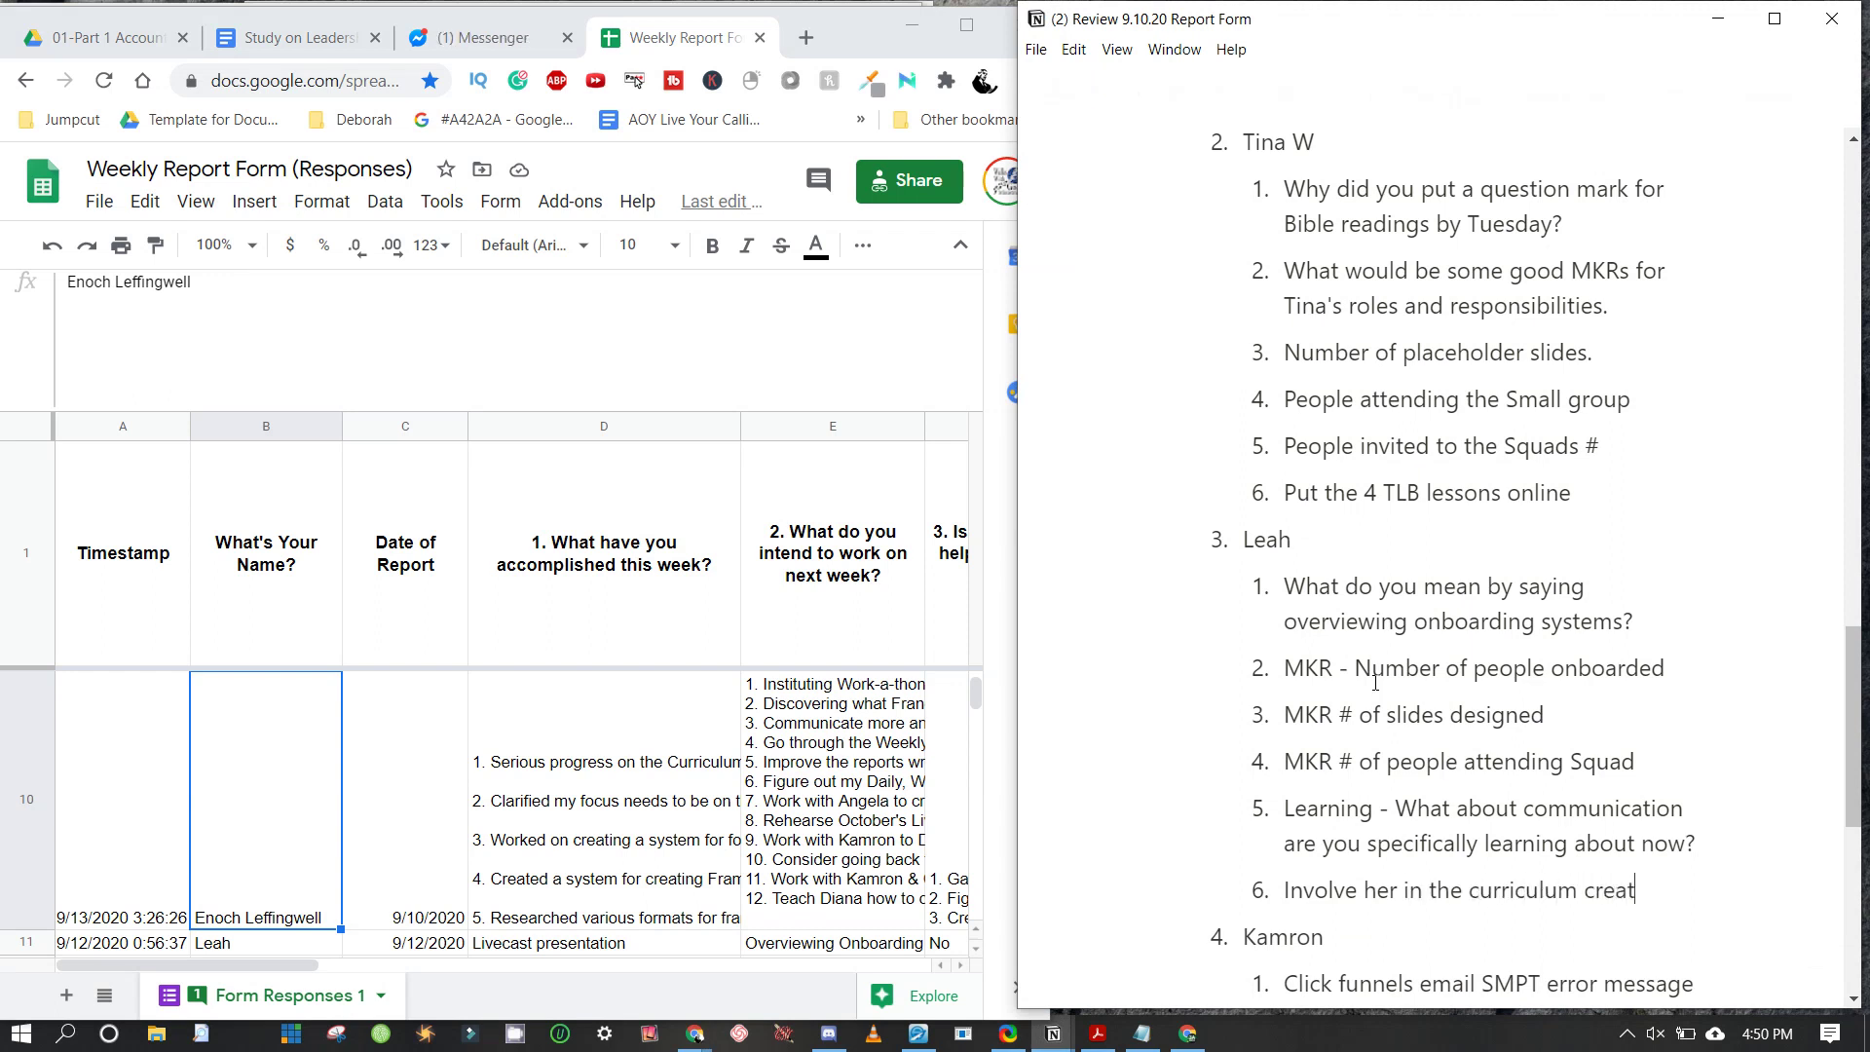
pyautogui.write('ion team since she l')
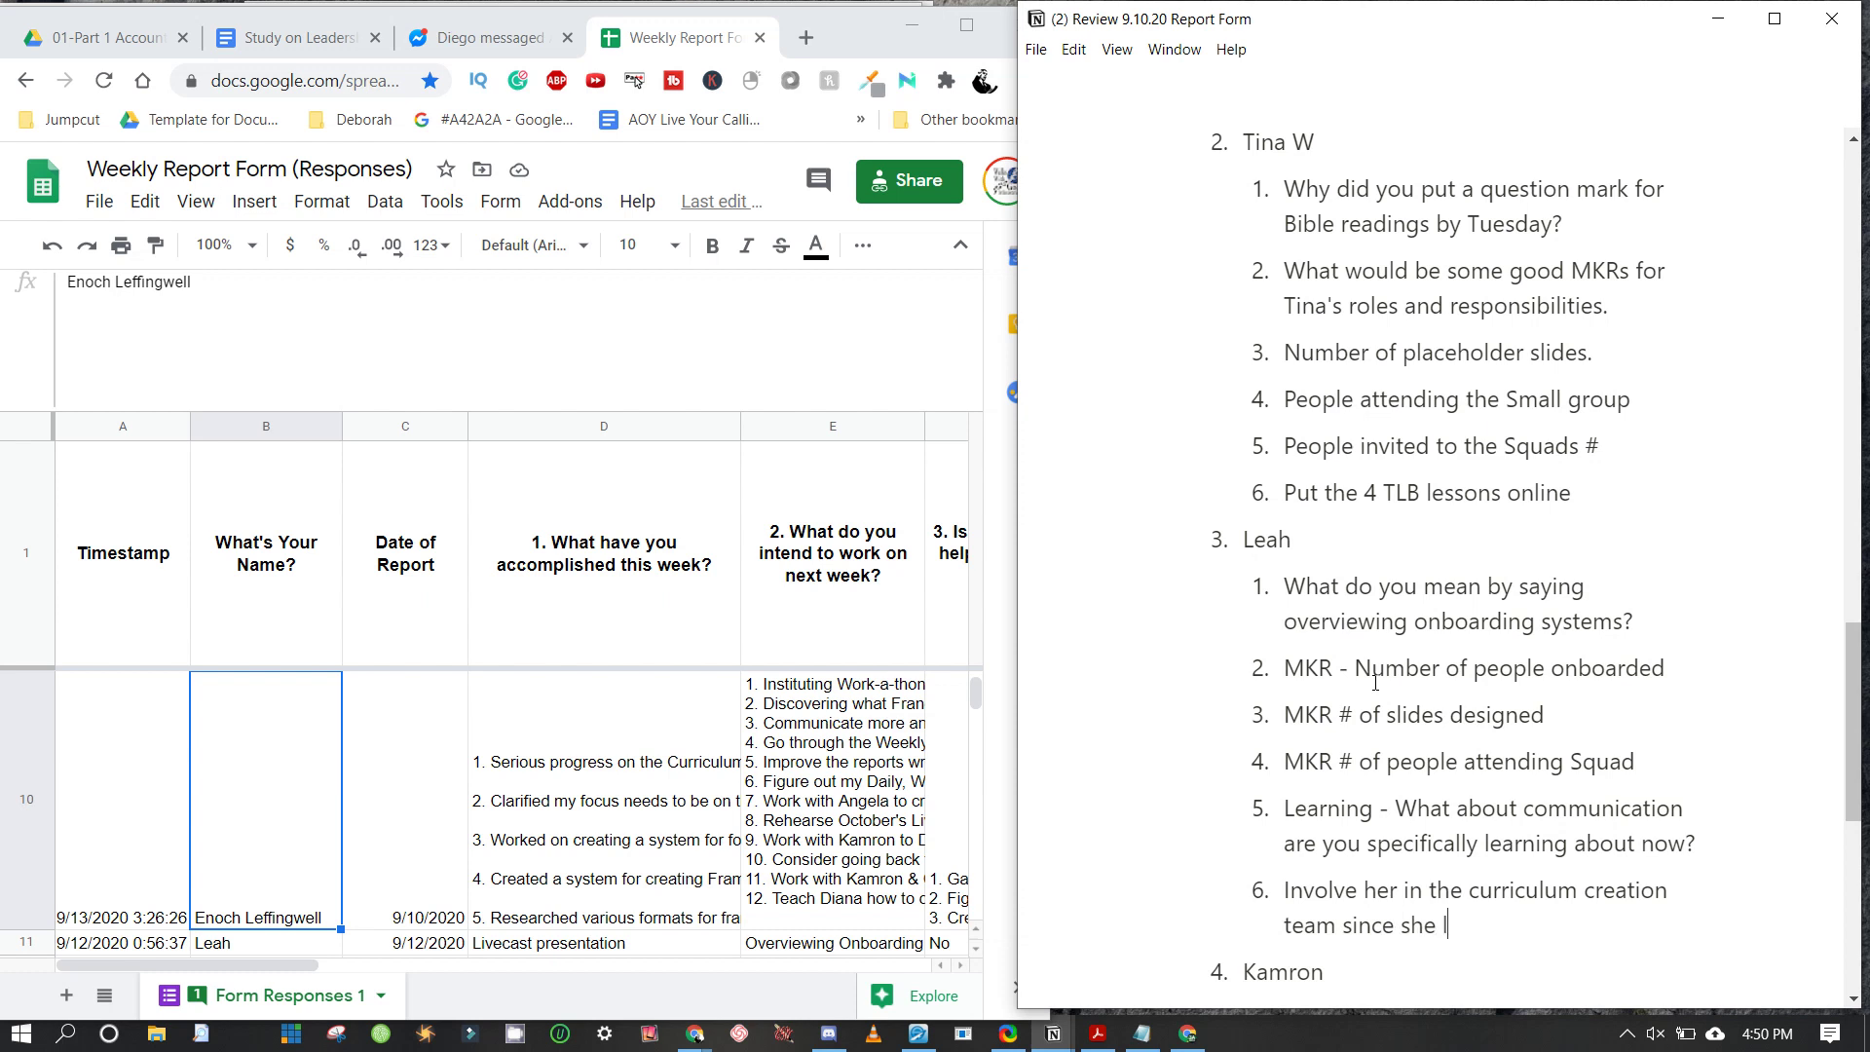
pyautogui.write('oves communication and the')
pyautogui.press('BackSpace')
pyautogui.press('BackSpace')
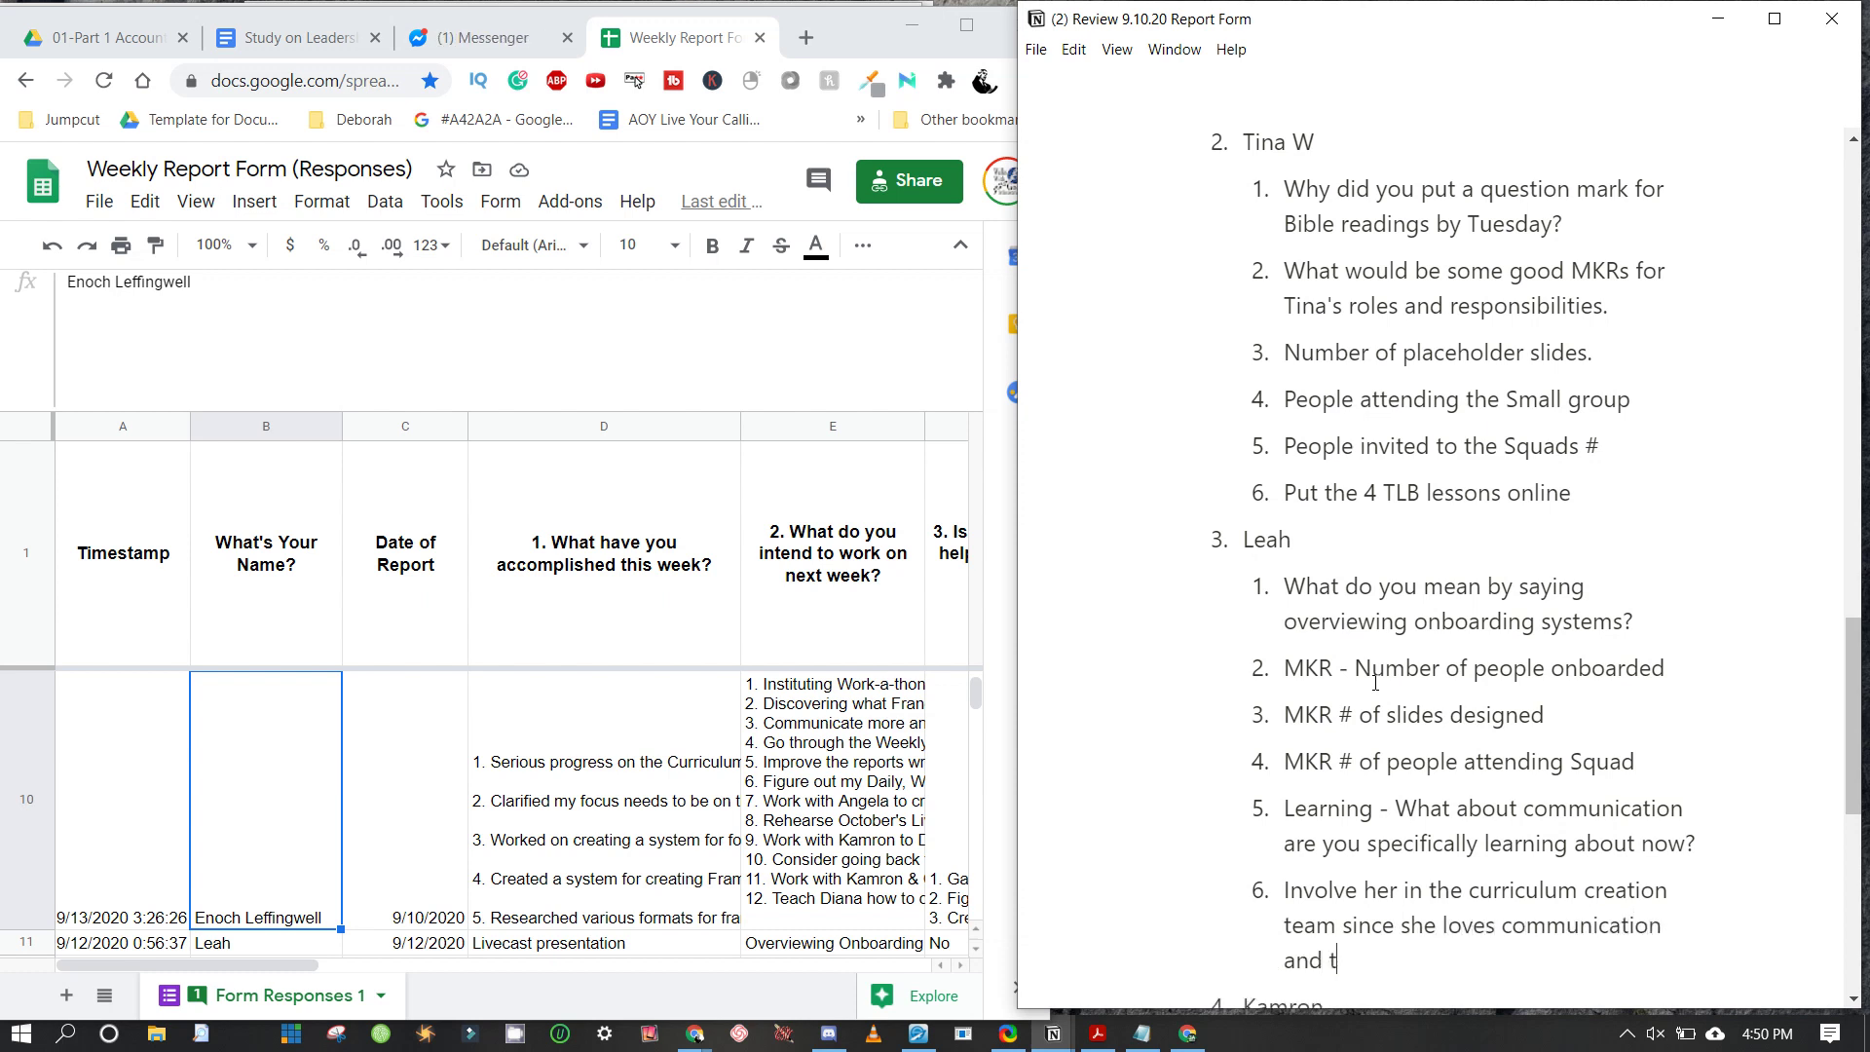
pyautogui.write('eaching.')
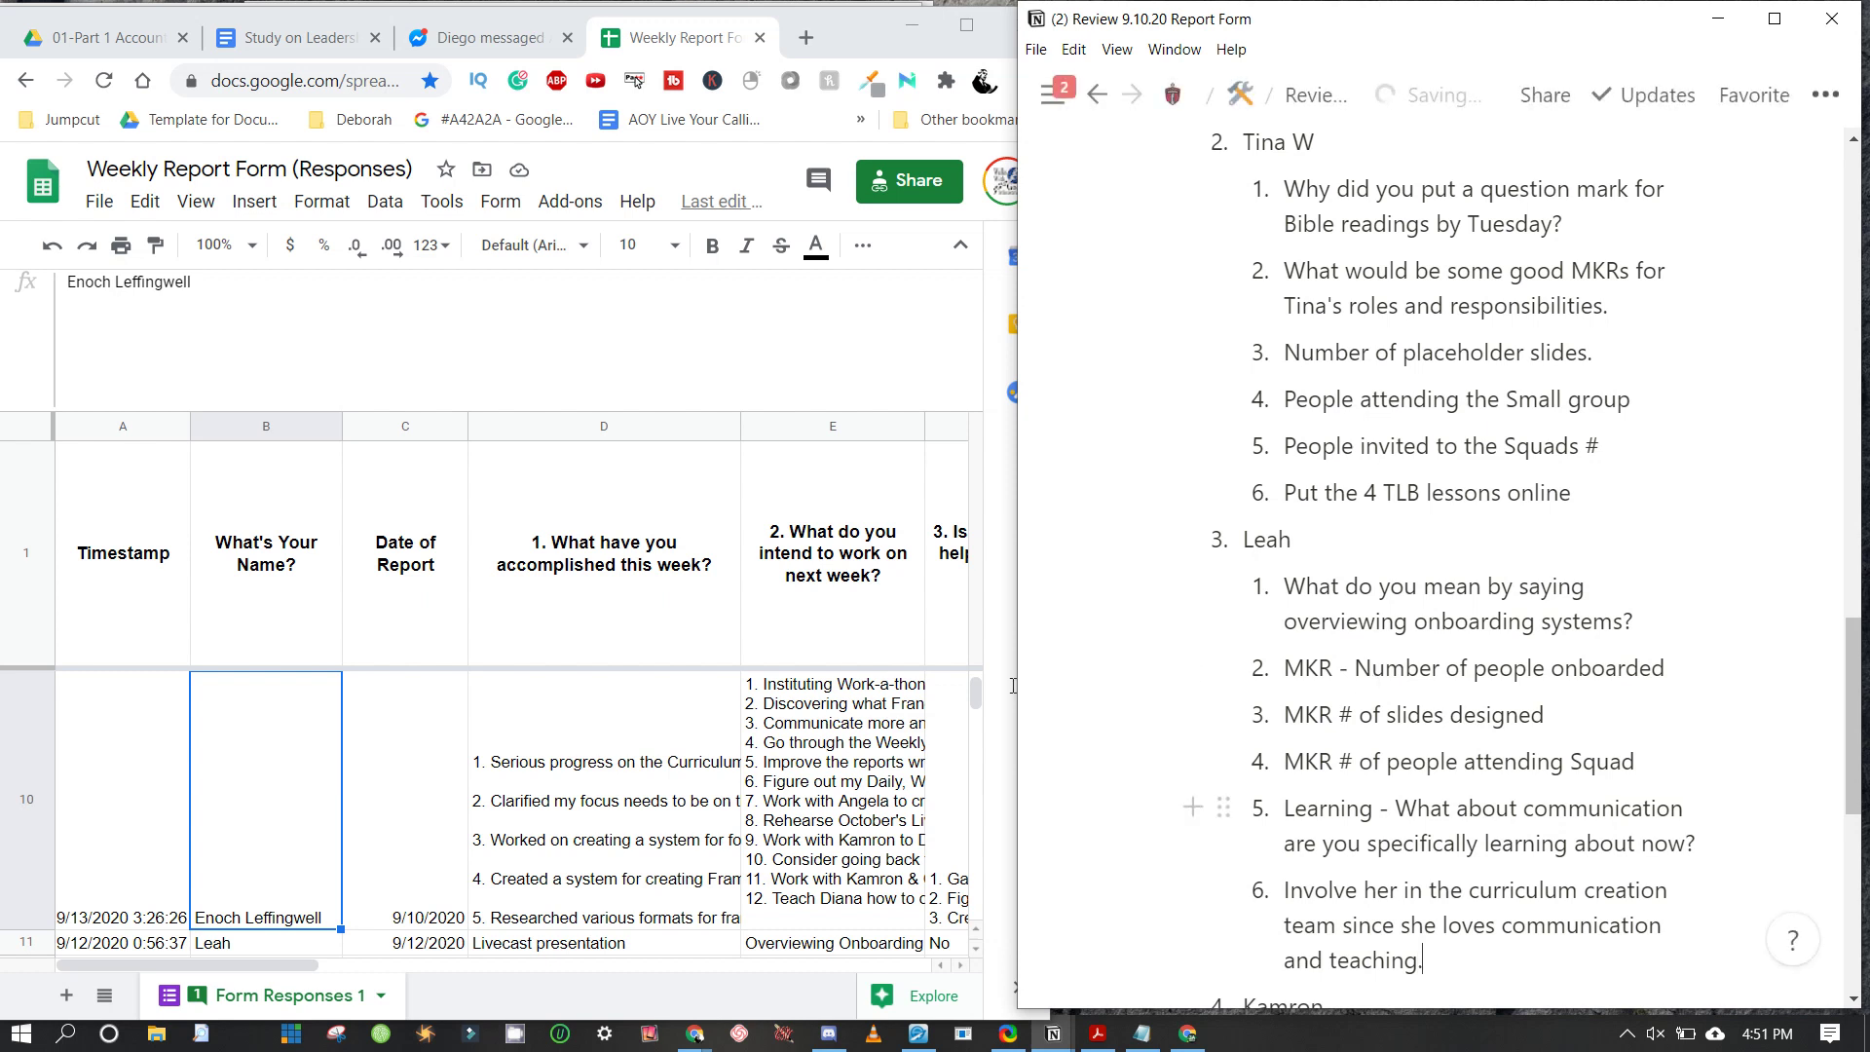
pyautogui.click(281, 669)
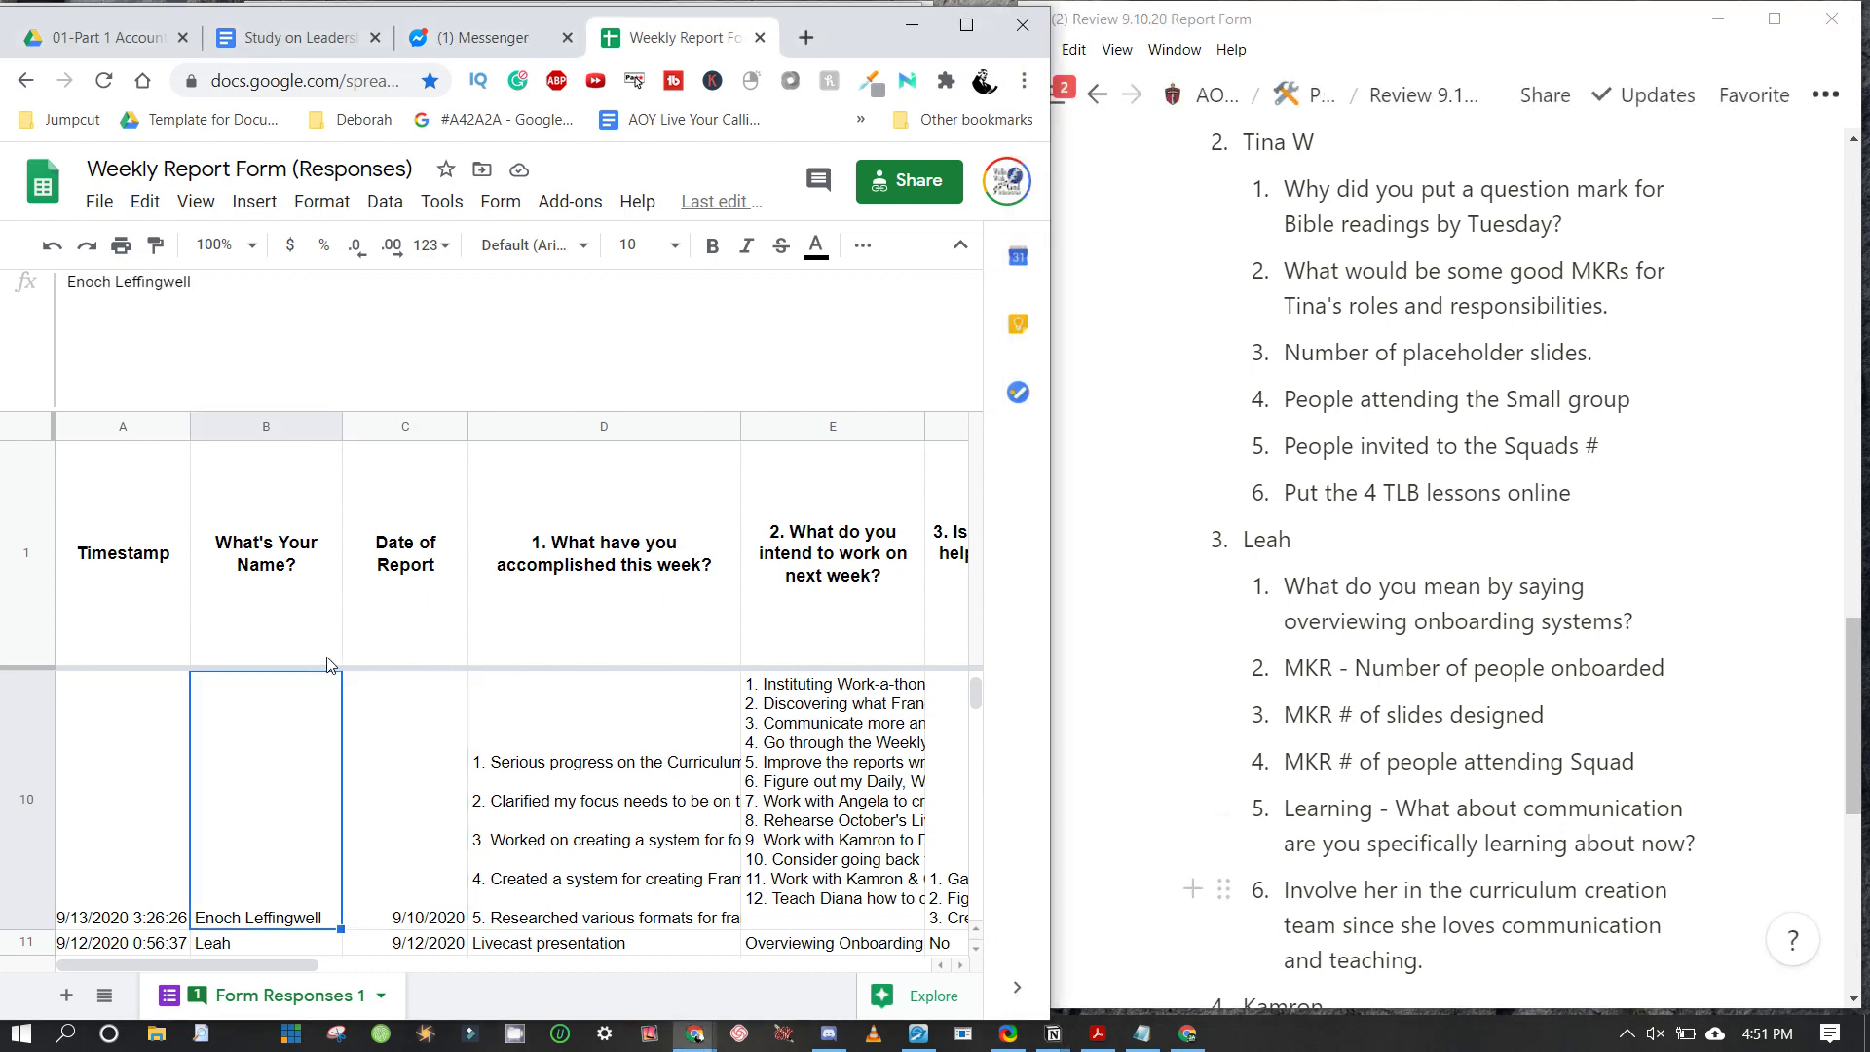
# Step: Check the previous respondent's accomplishments, then add a top-level '2. <name> -' entry with an indented sub-item
pyautogui.press('Up')
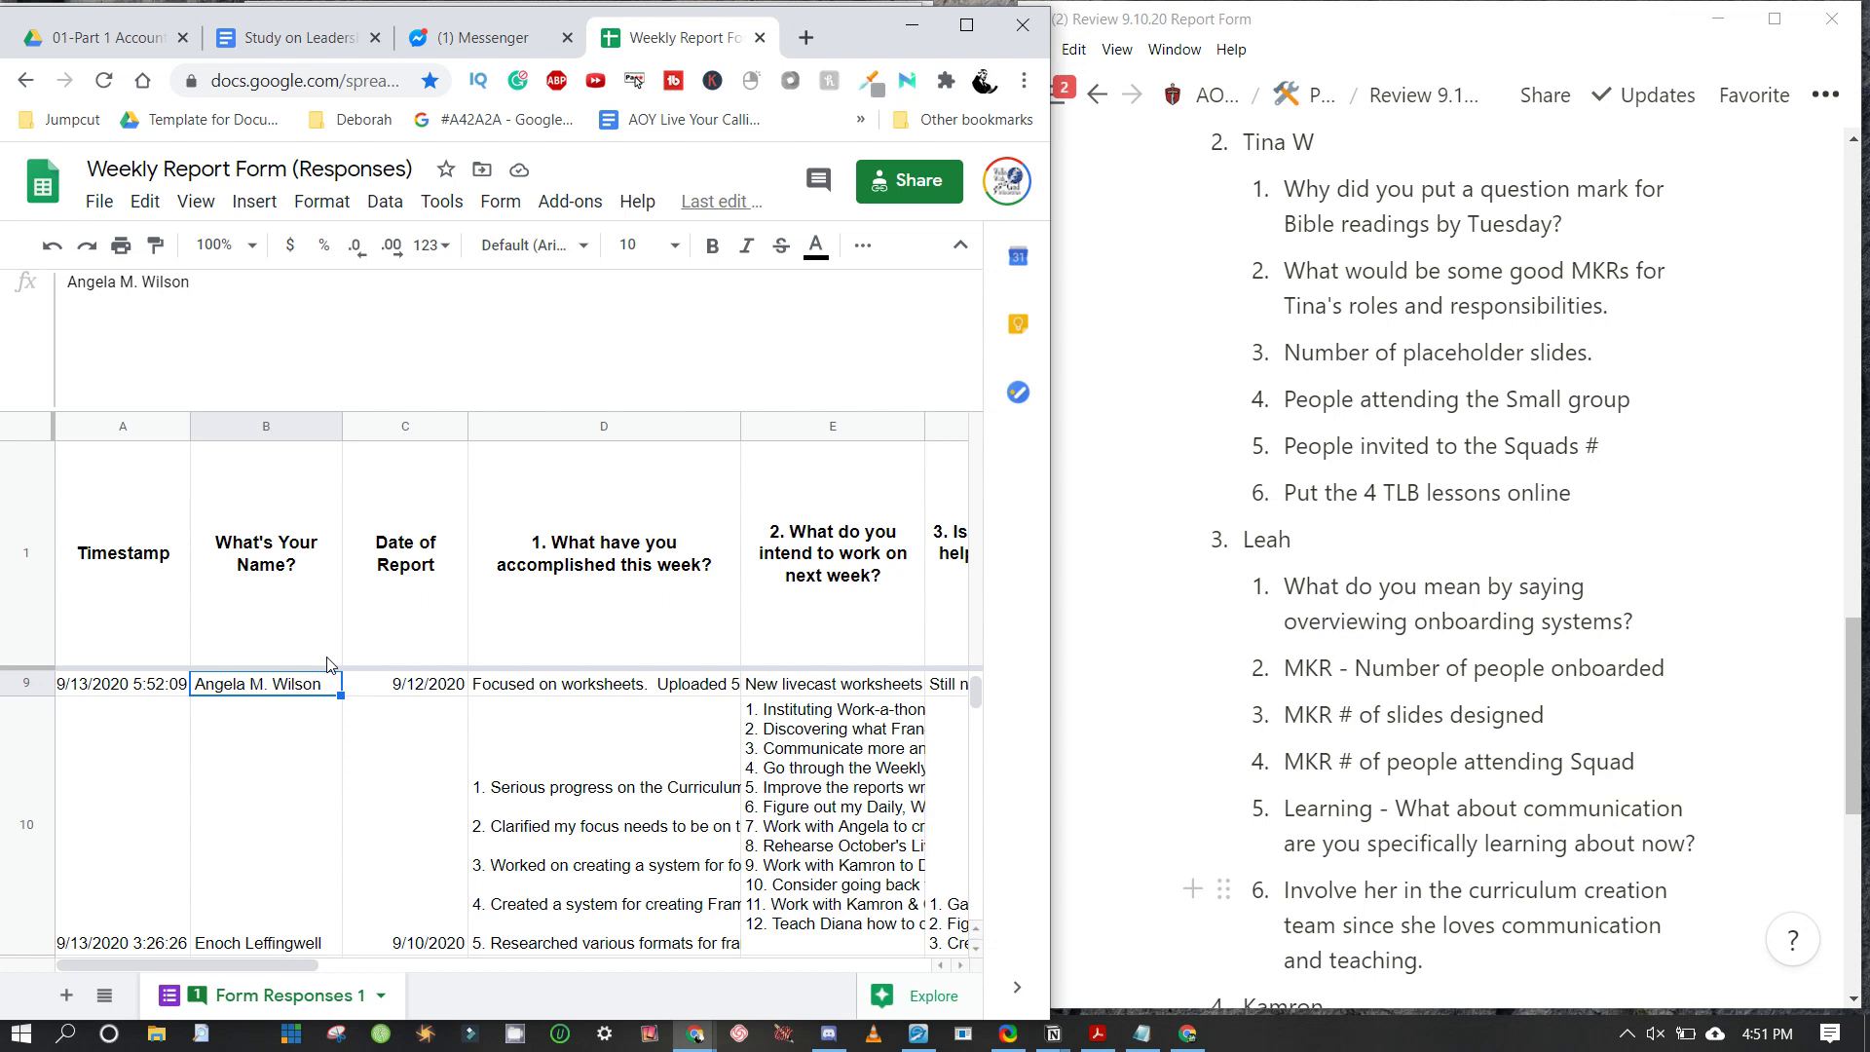
pyautogui.press('Right')
pyautogui.press('Right')
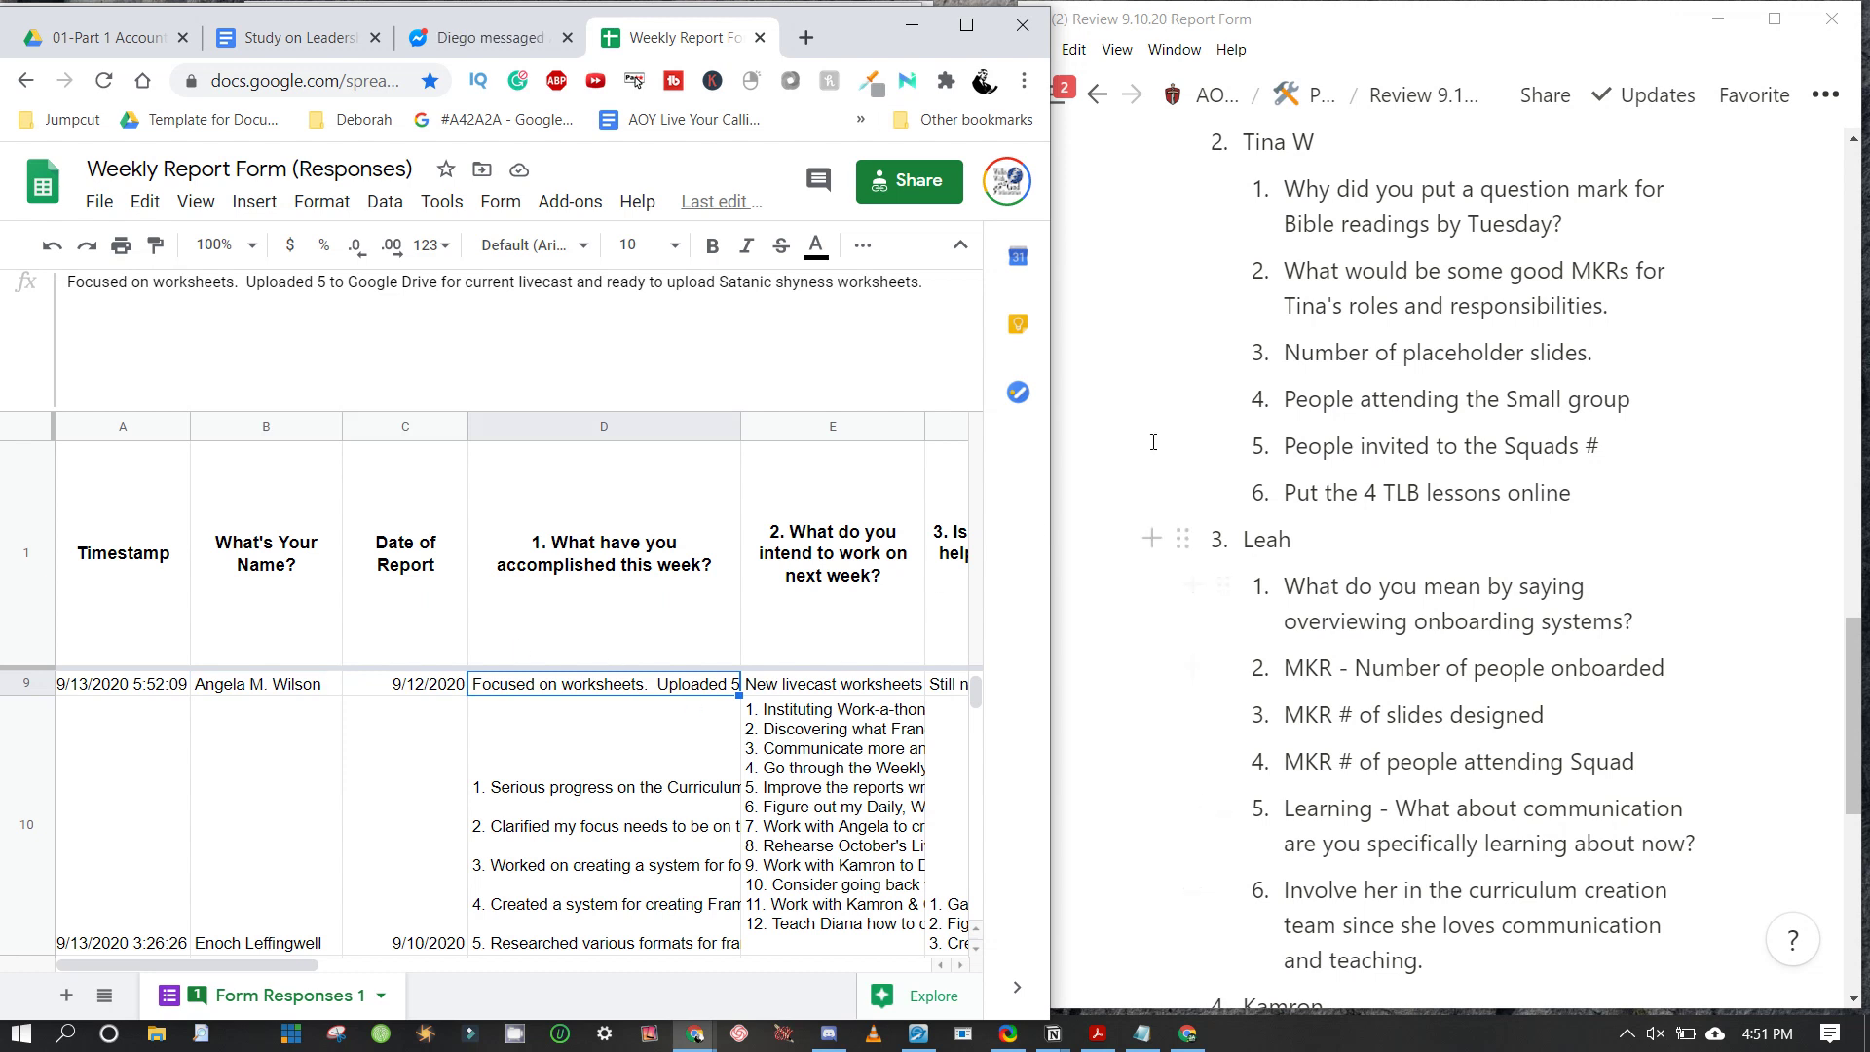
pyautogui.click(1262, 407)
pyautogui.press('Return')
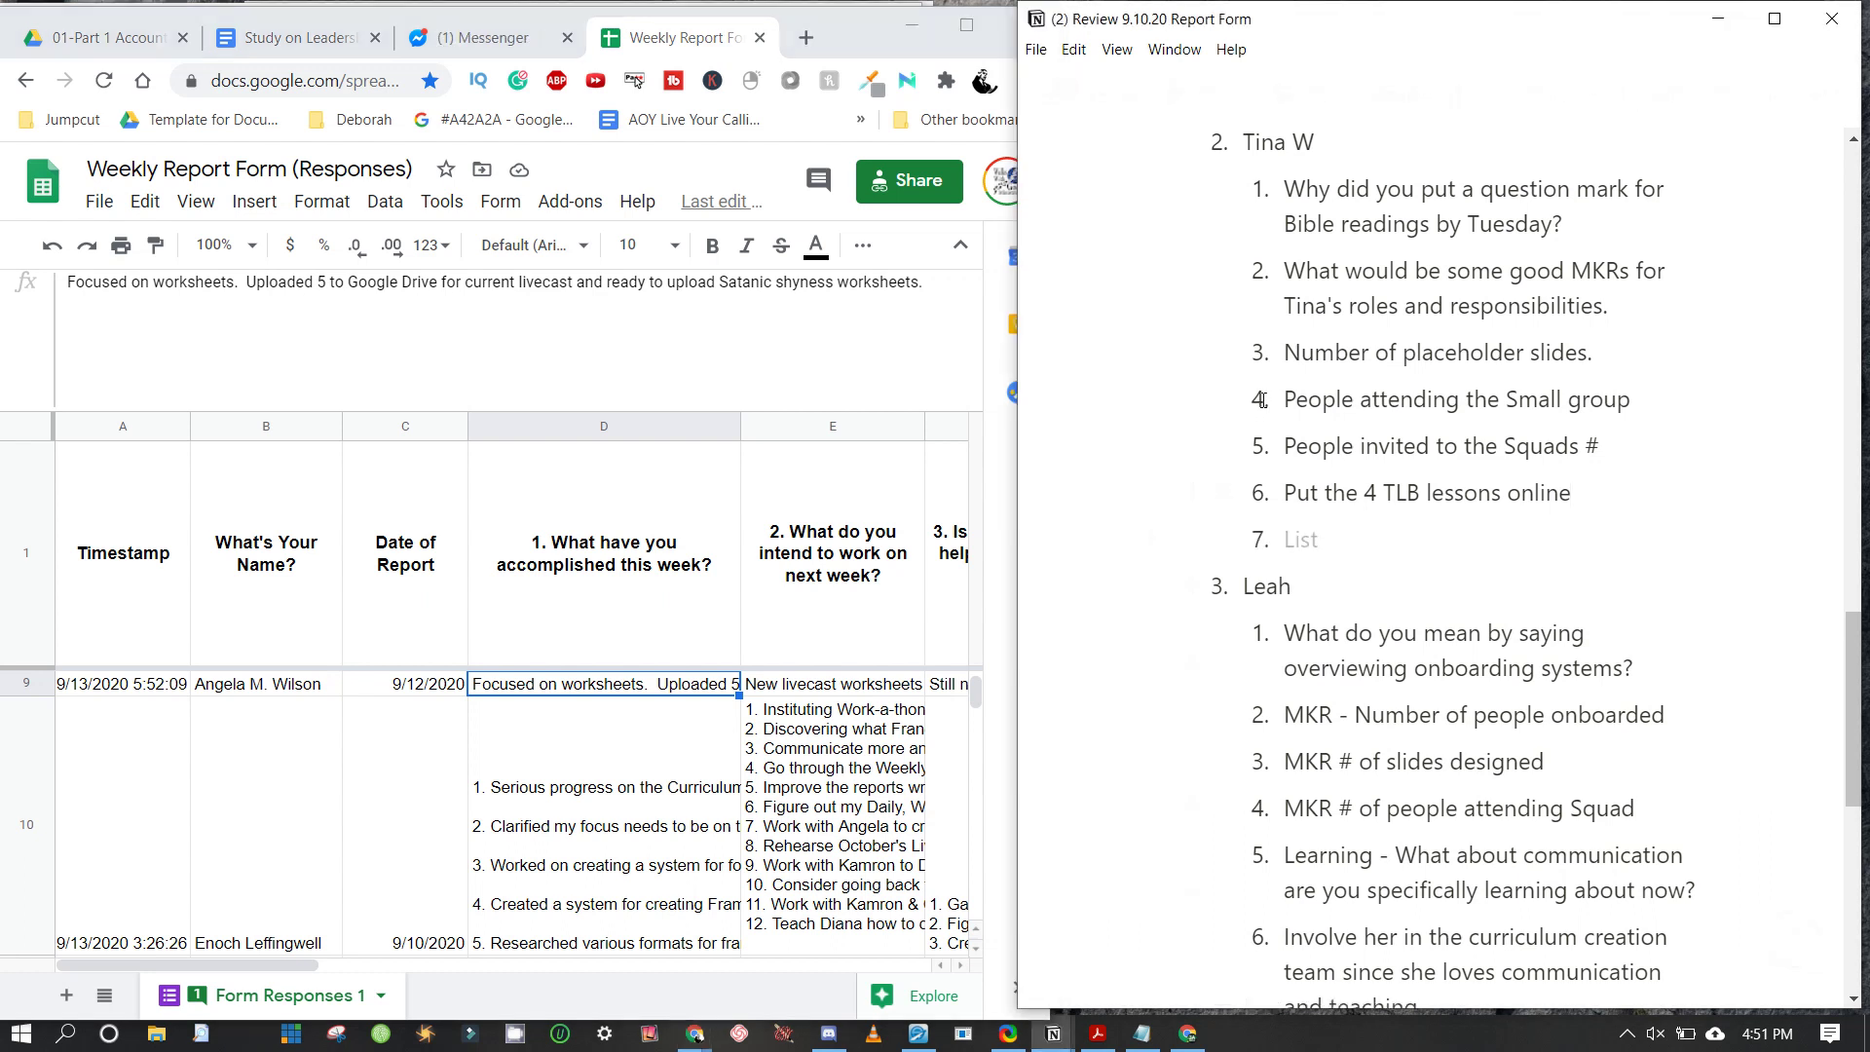
pyautogui.press('BackSpace')
pyautogui.hotkey('shift', 'Tab')
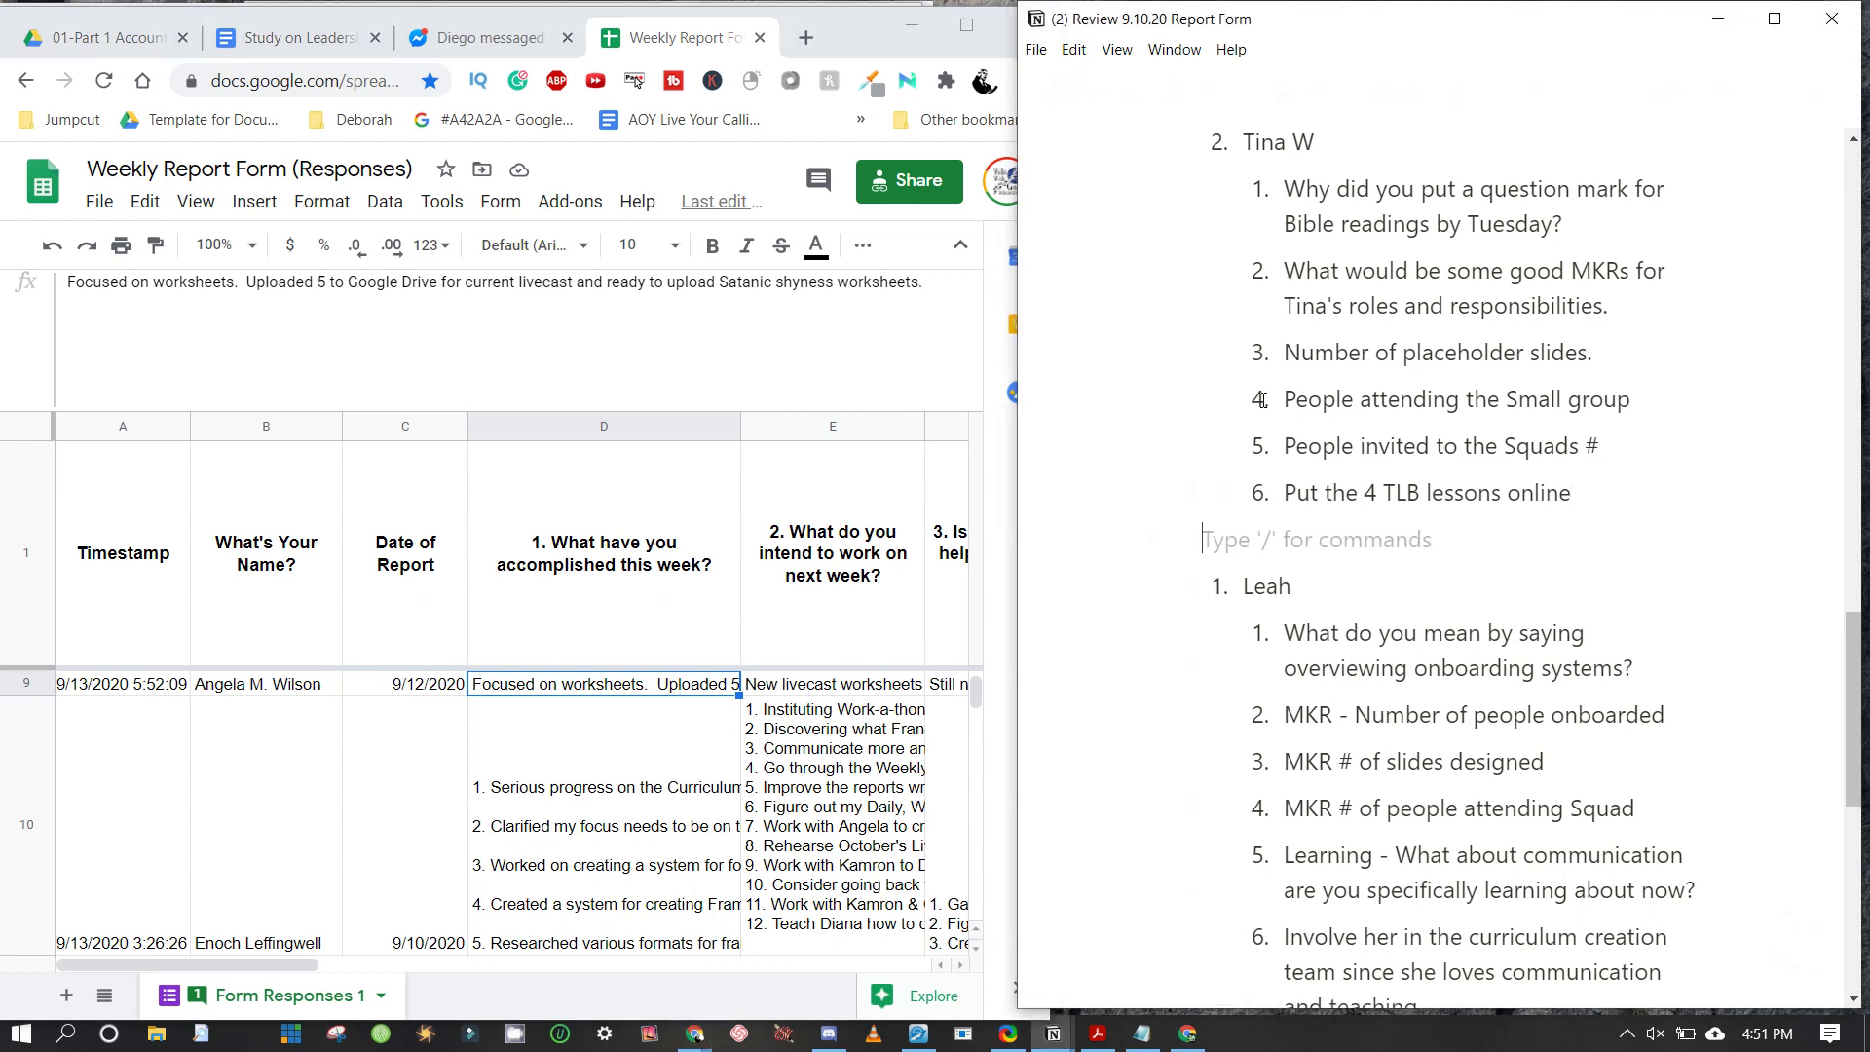
pyautogui.write('2. ')
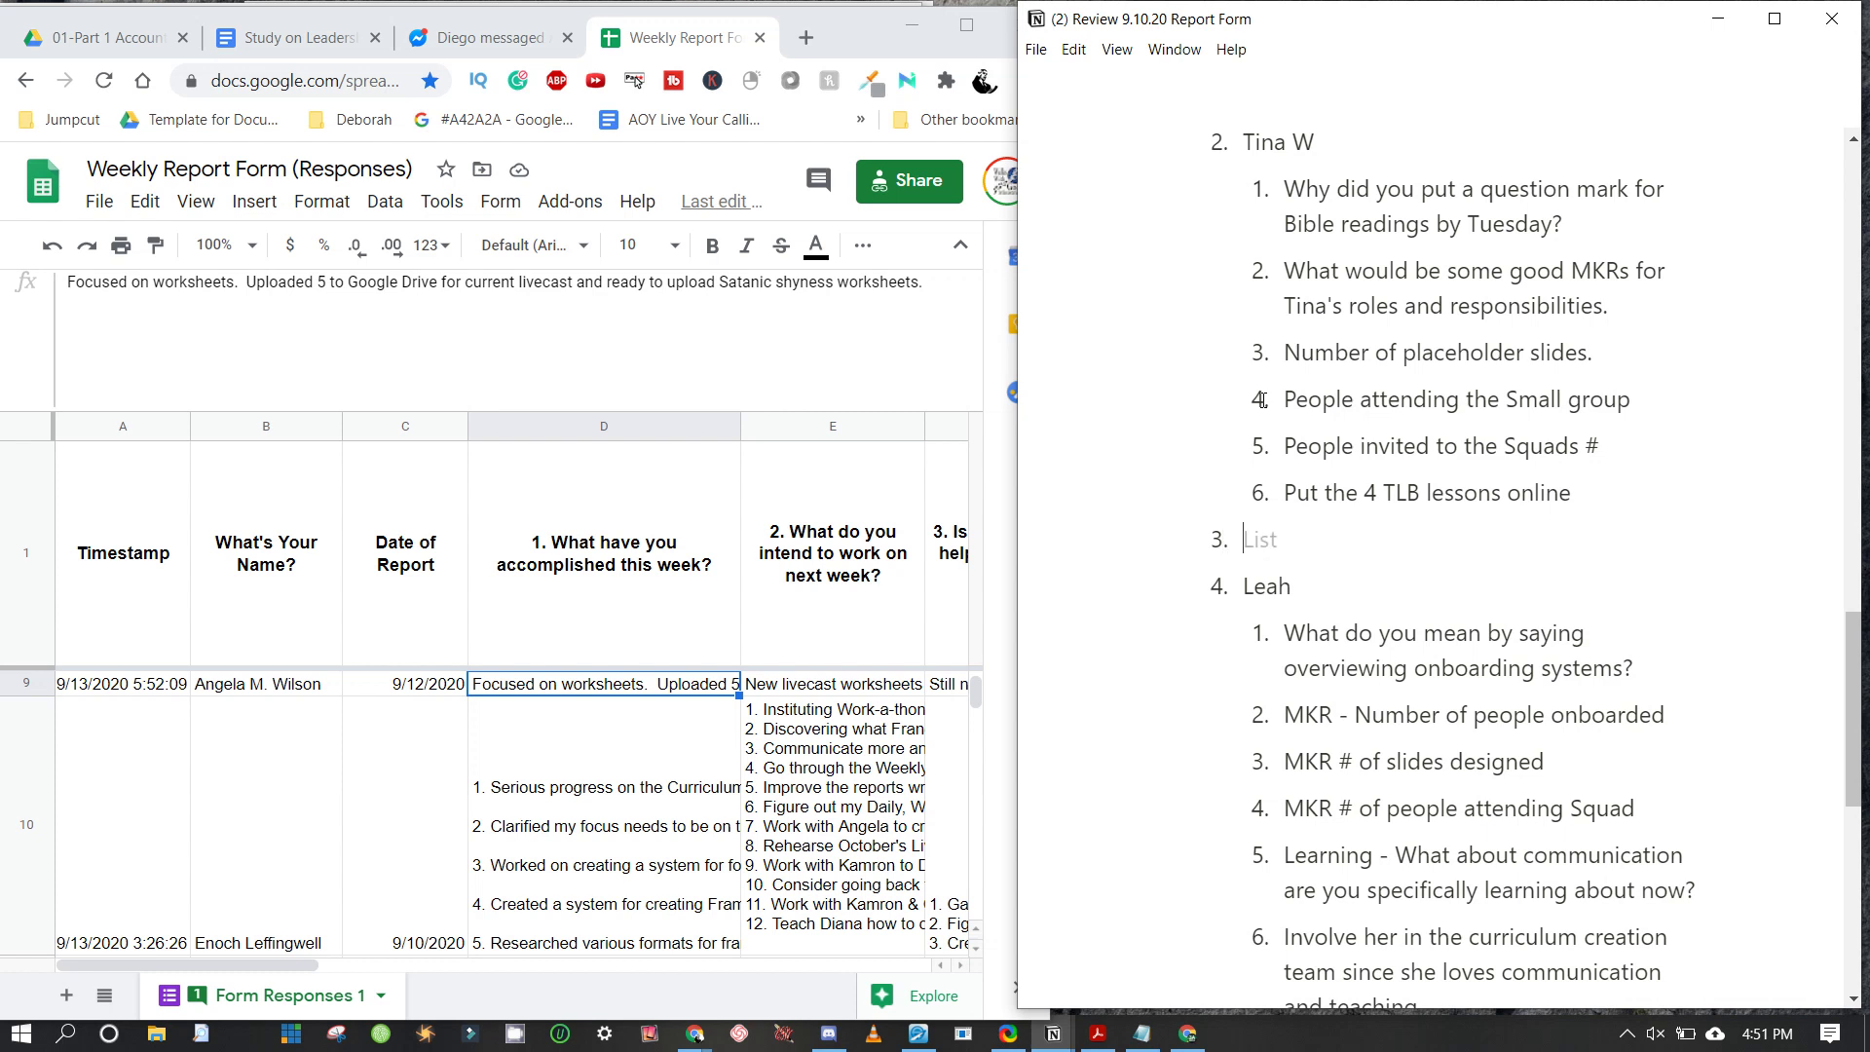
pyautogui.press('Return')
pyautogui.press('Tab')
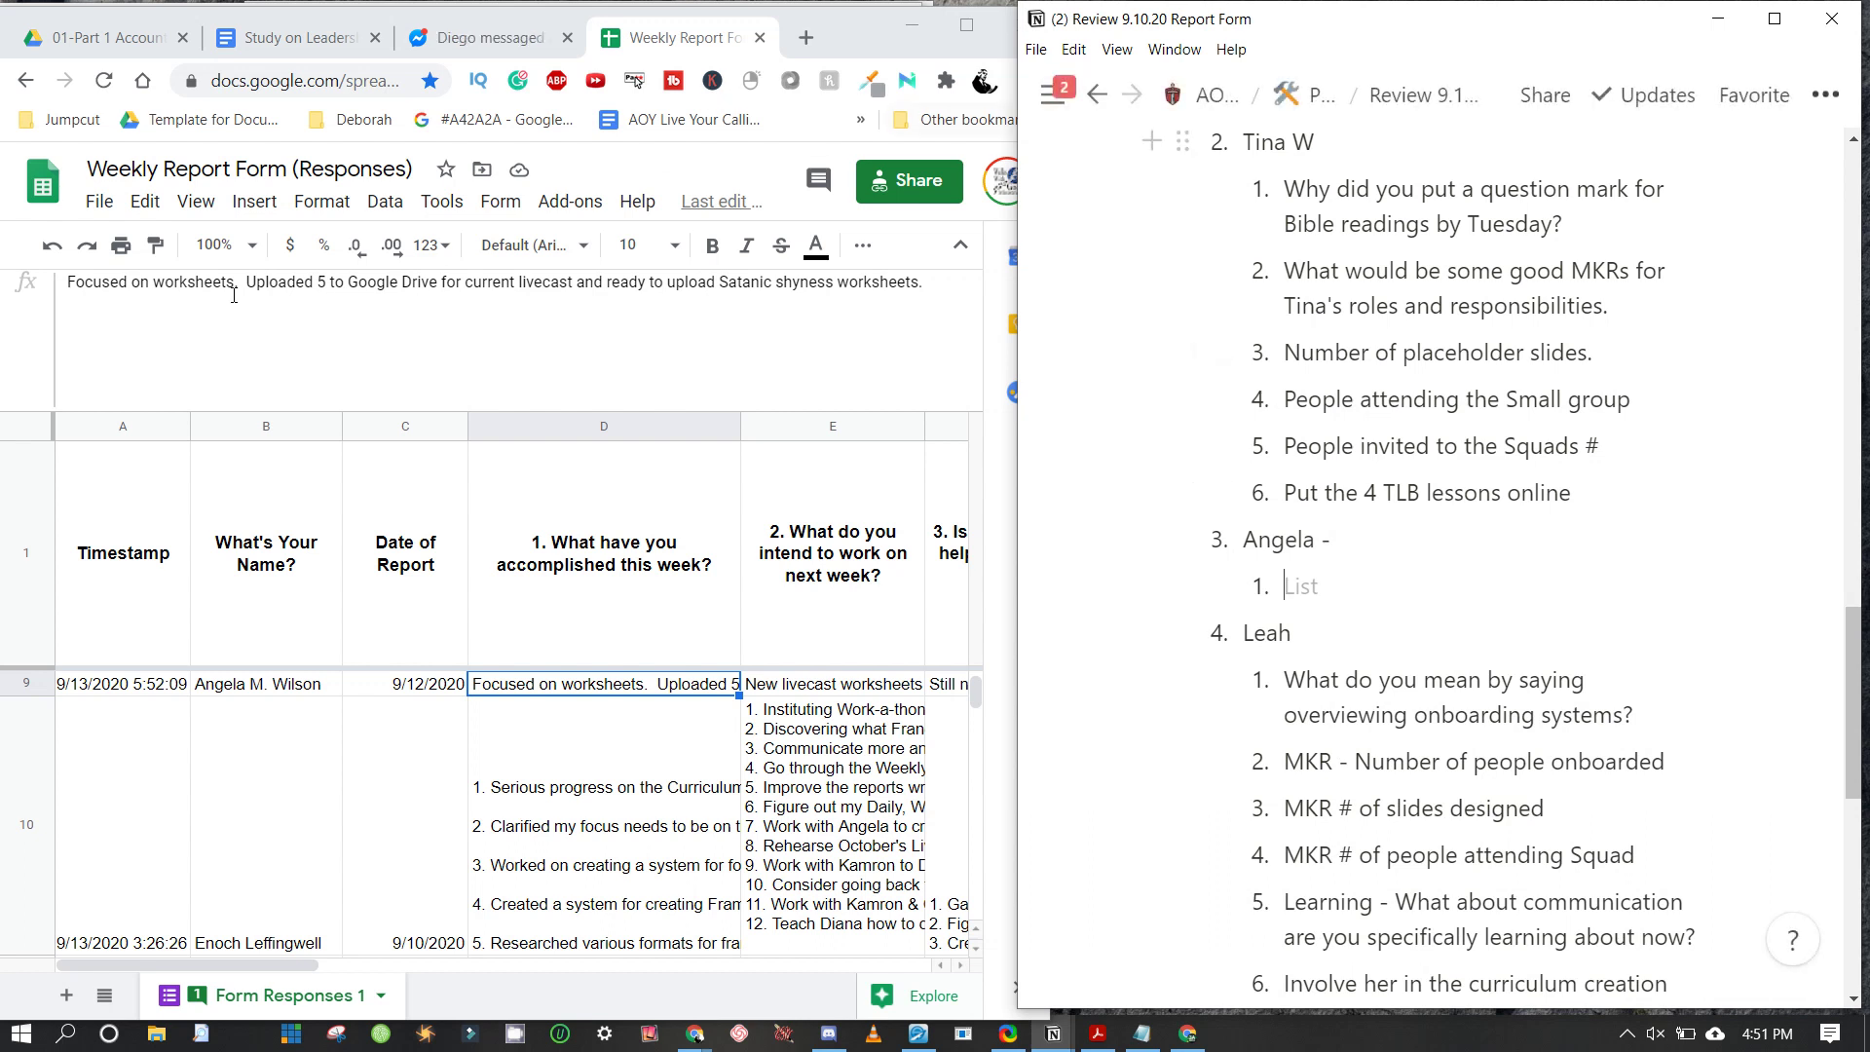
# Step: Copy her Drive uploads answer from the sheet and paste it as a numbered sub-item
pyautogui.moveTo(244, 282); pyautogui.dragTo(930, 283)
pyautogui.hotkey('ctrl', 'c')
pyautogui.click(1053, 461)
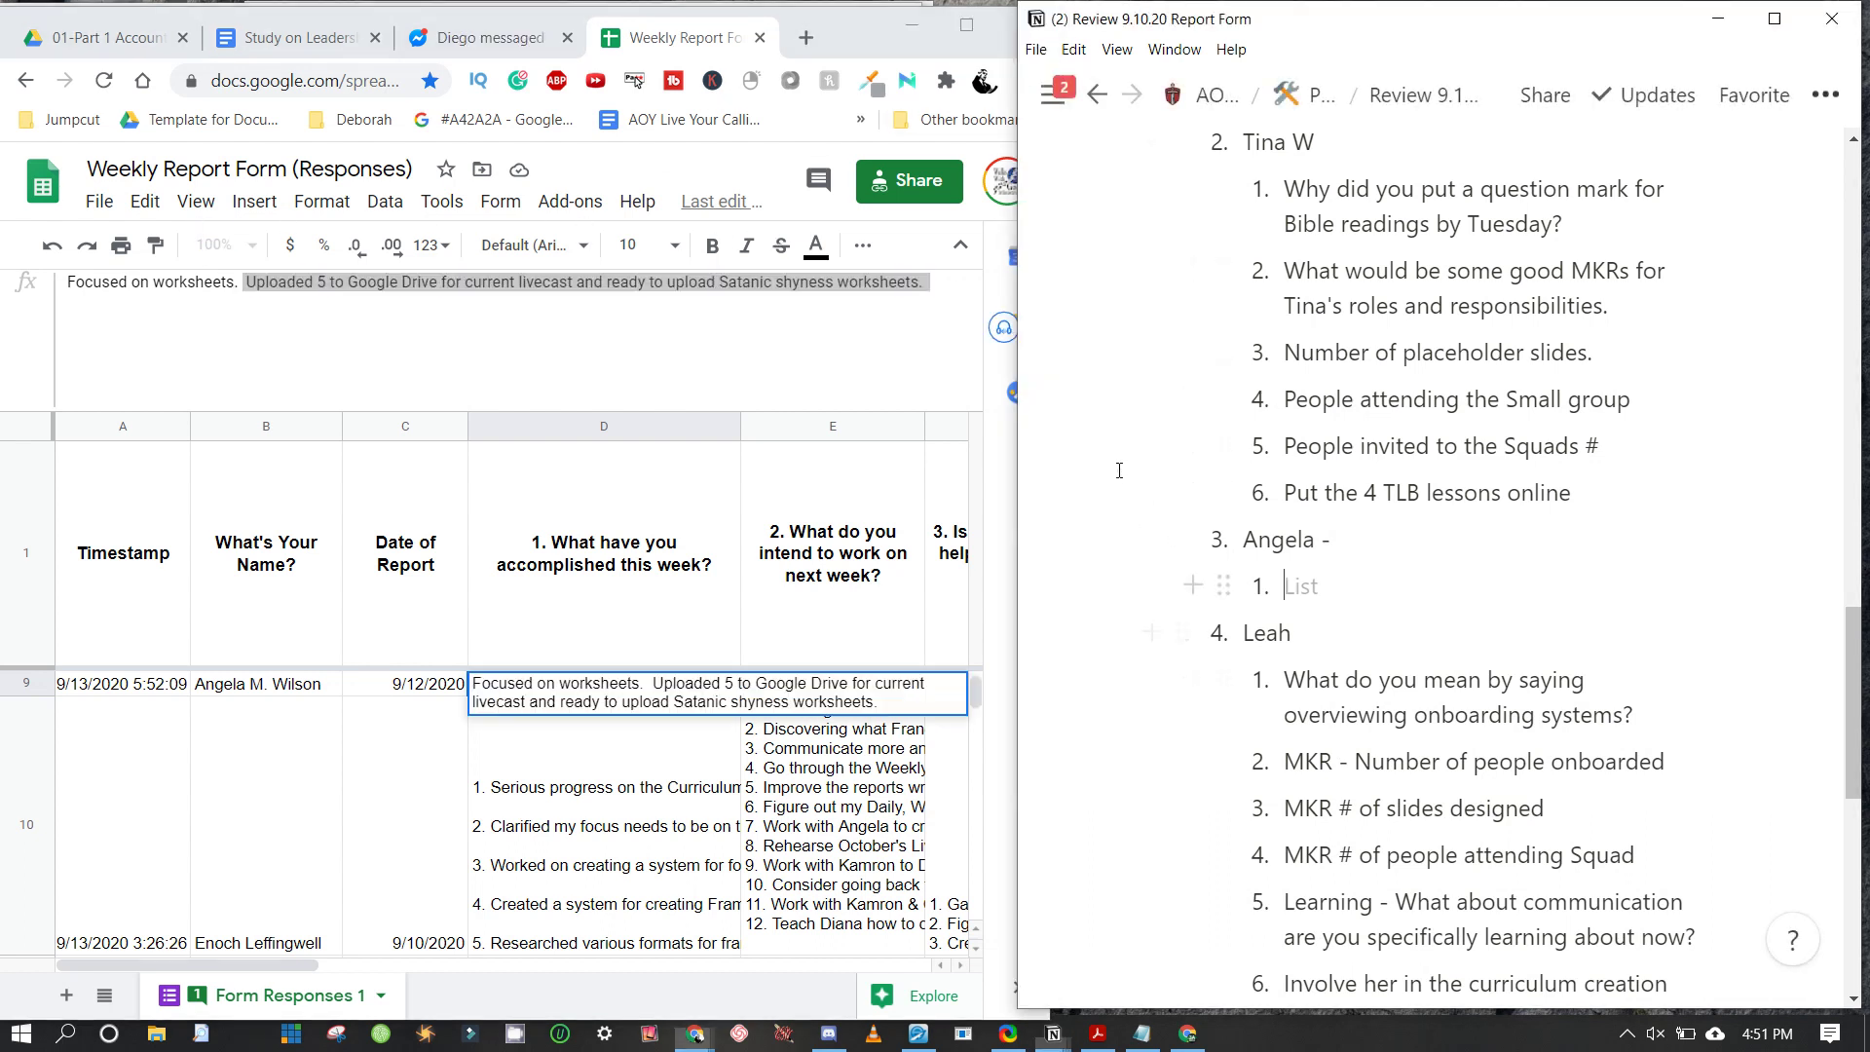
pyautogui.hotkey('ctrl', 'v')
pyautogui.press('Escape')
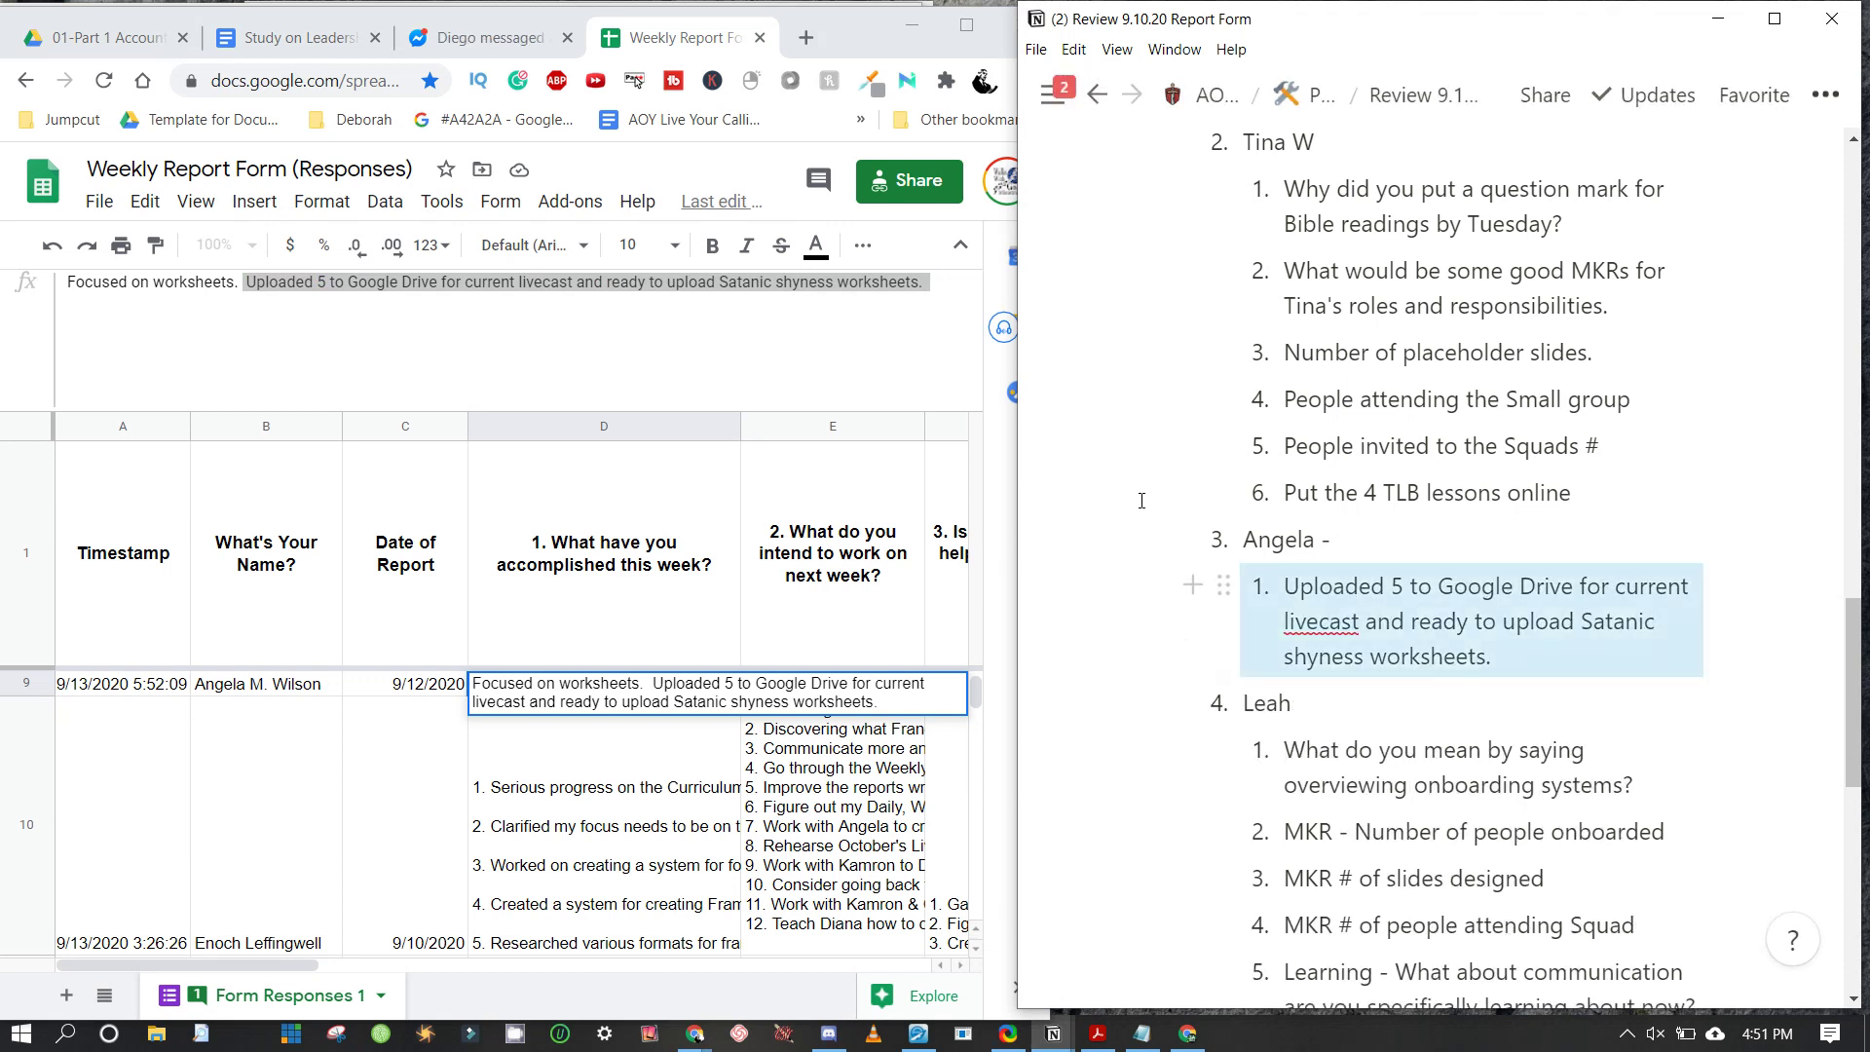
pyautogui.click(1028, 458)
pyautogui.hotkey('ctrl', 'shift', '0')
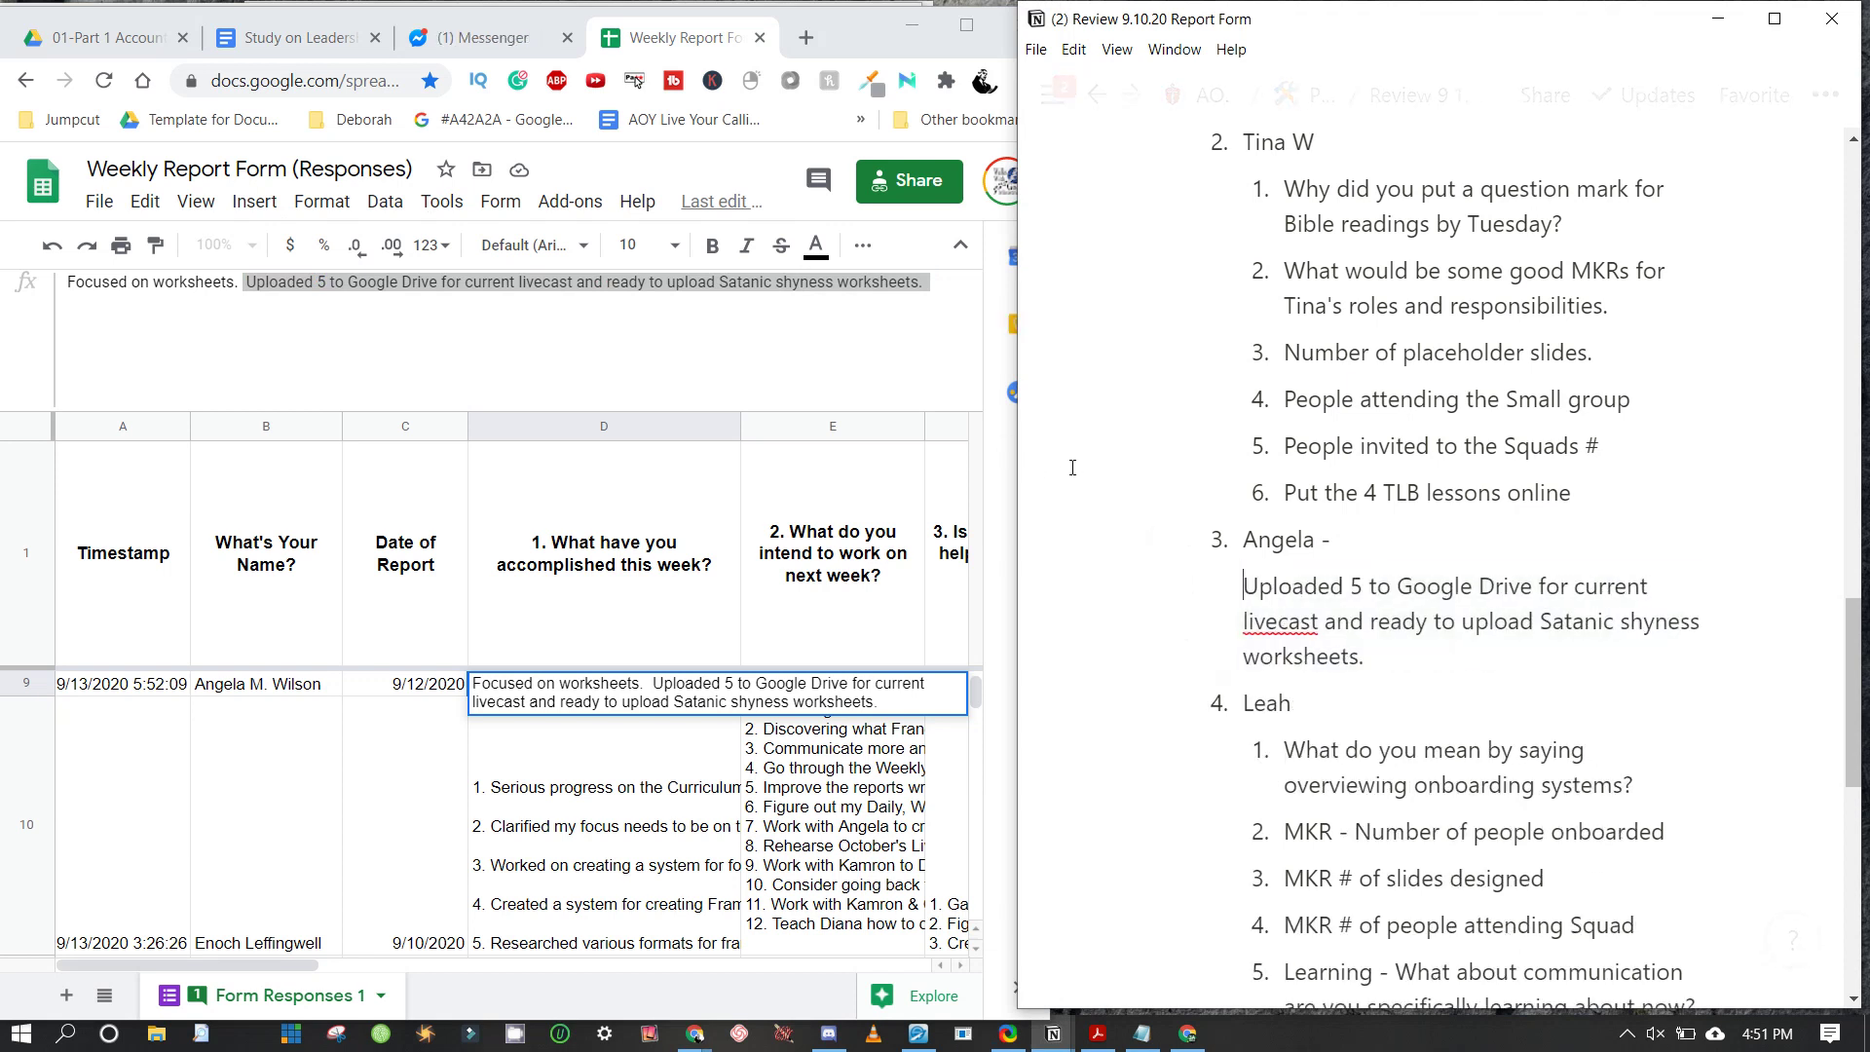
pyautogui.hotkey('ctrl', 'shift', '6')
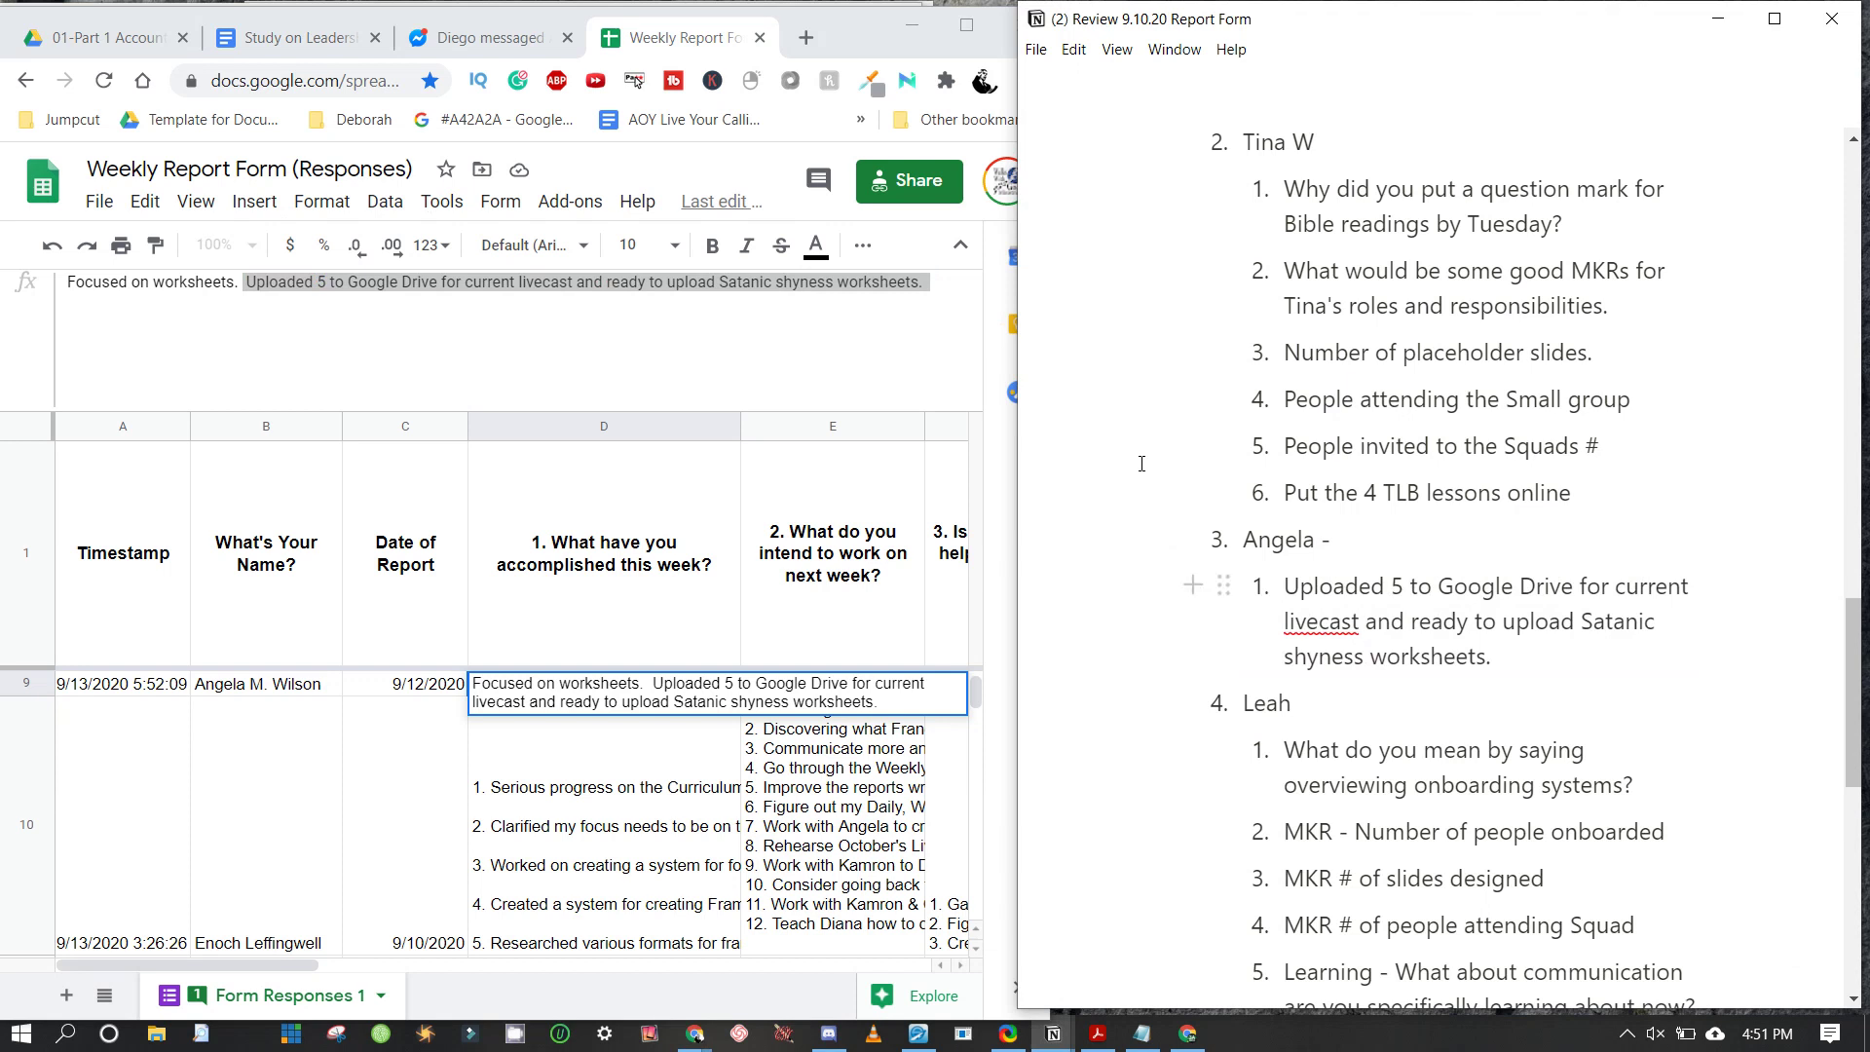
# Step: Split the pasted uploads text into two separate numbered sub-items
pyautogui.press('Down')
pyautogui.hotkey('ctrl', 'Right')
pyautogui.hotkey('ctrl', 'Right')
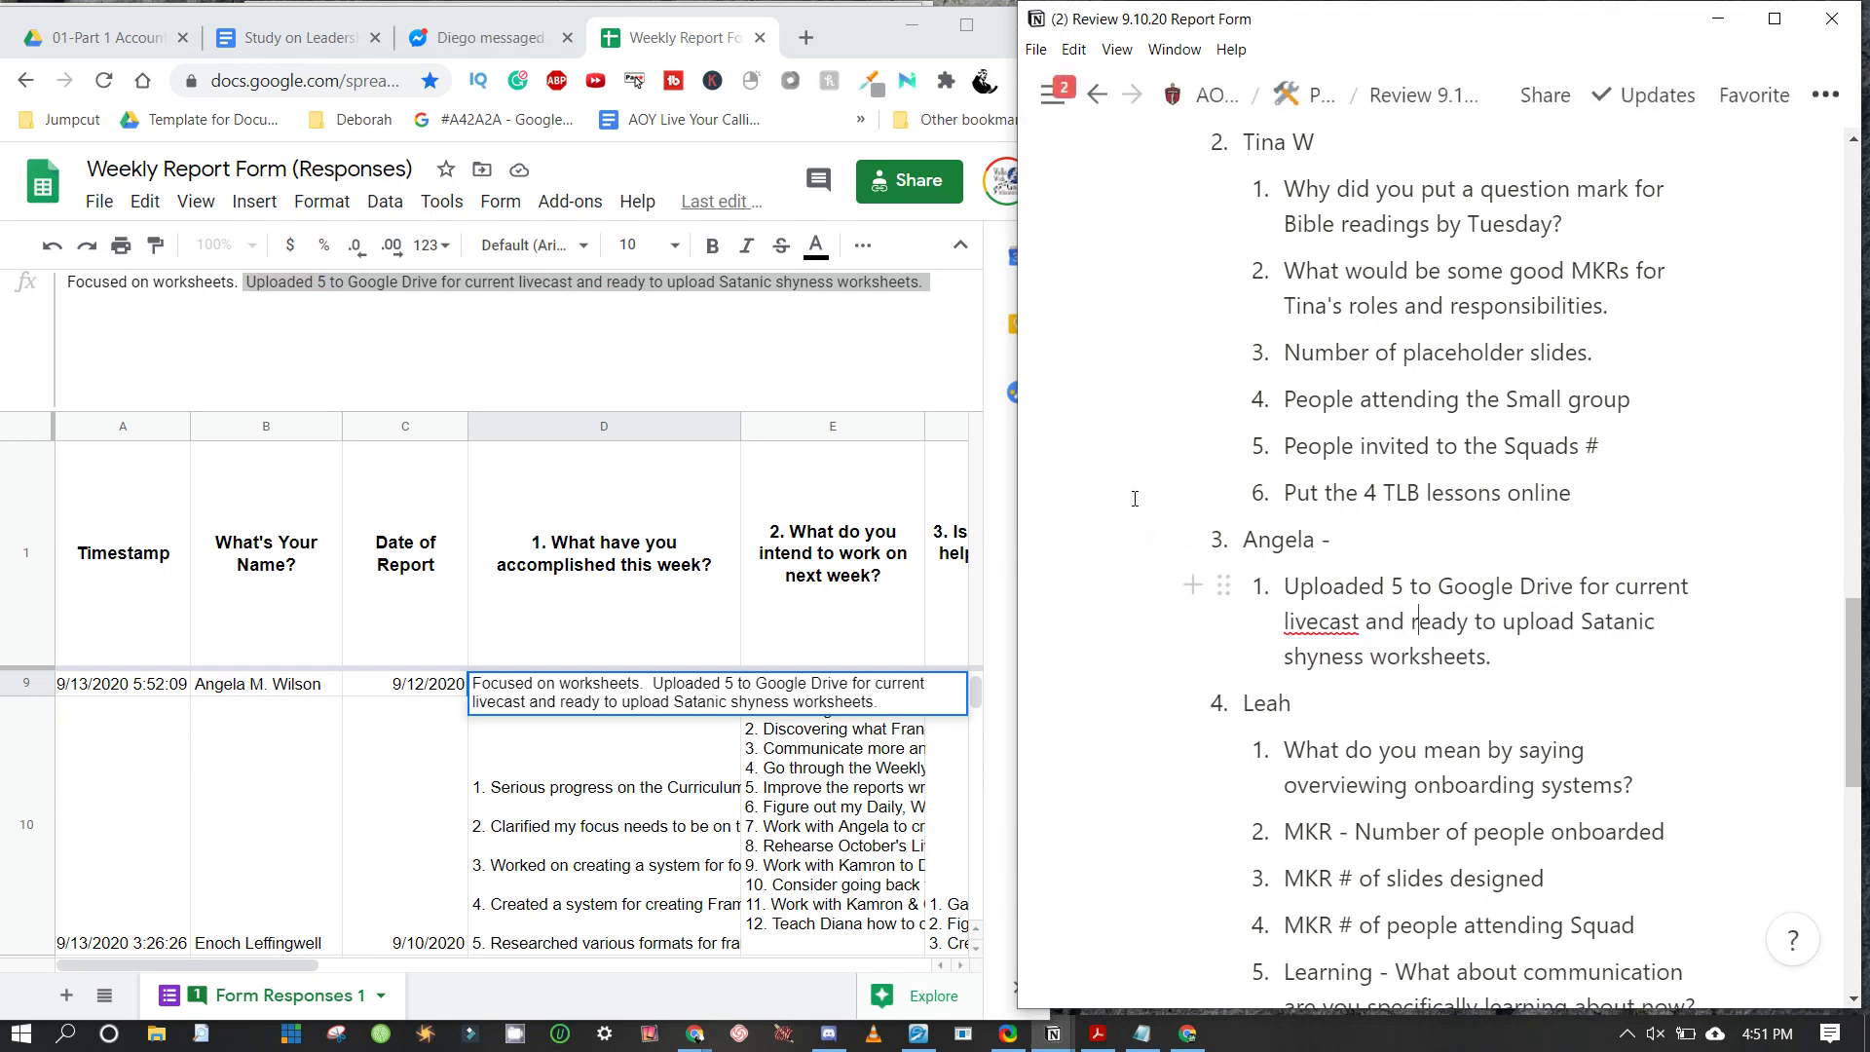
pyautogui.press('Left')
pyautogui.press('Return')
pyautogui.press('Down')
pyautogui.press('End')
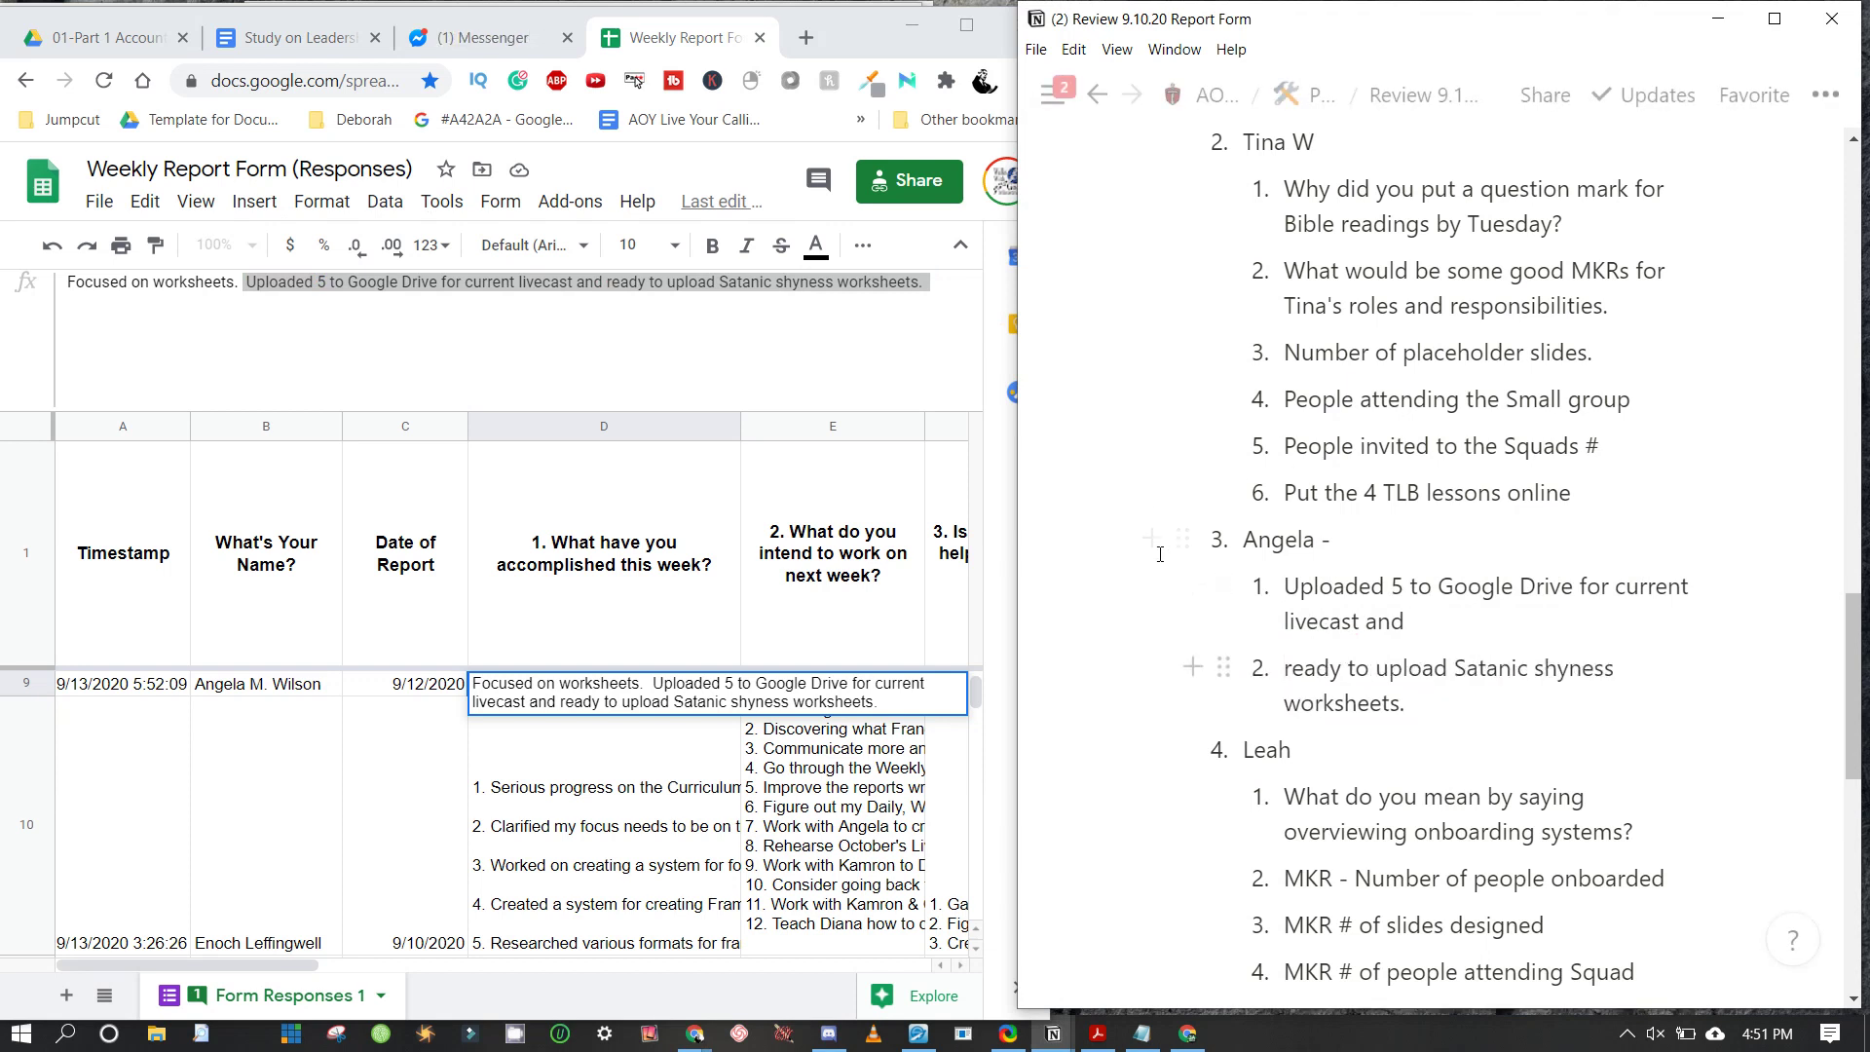
# Step: Add a to-do: 'Check out her worksheets on OSS and Livecast'
pyautogui.press('Return')
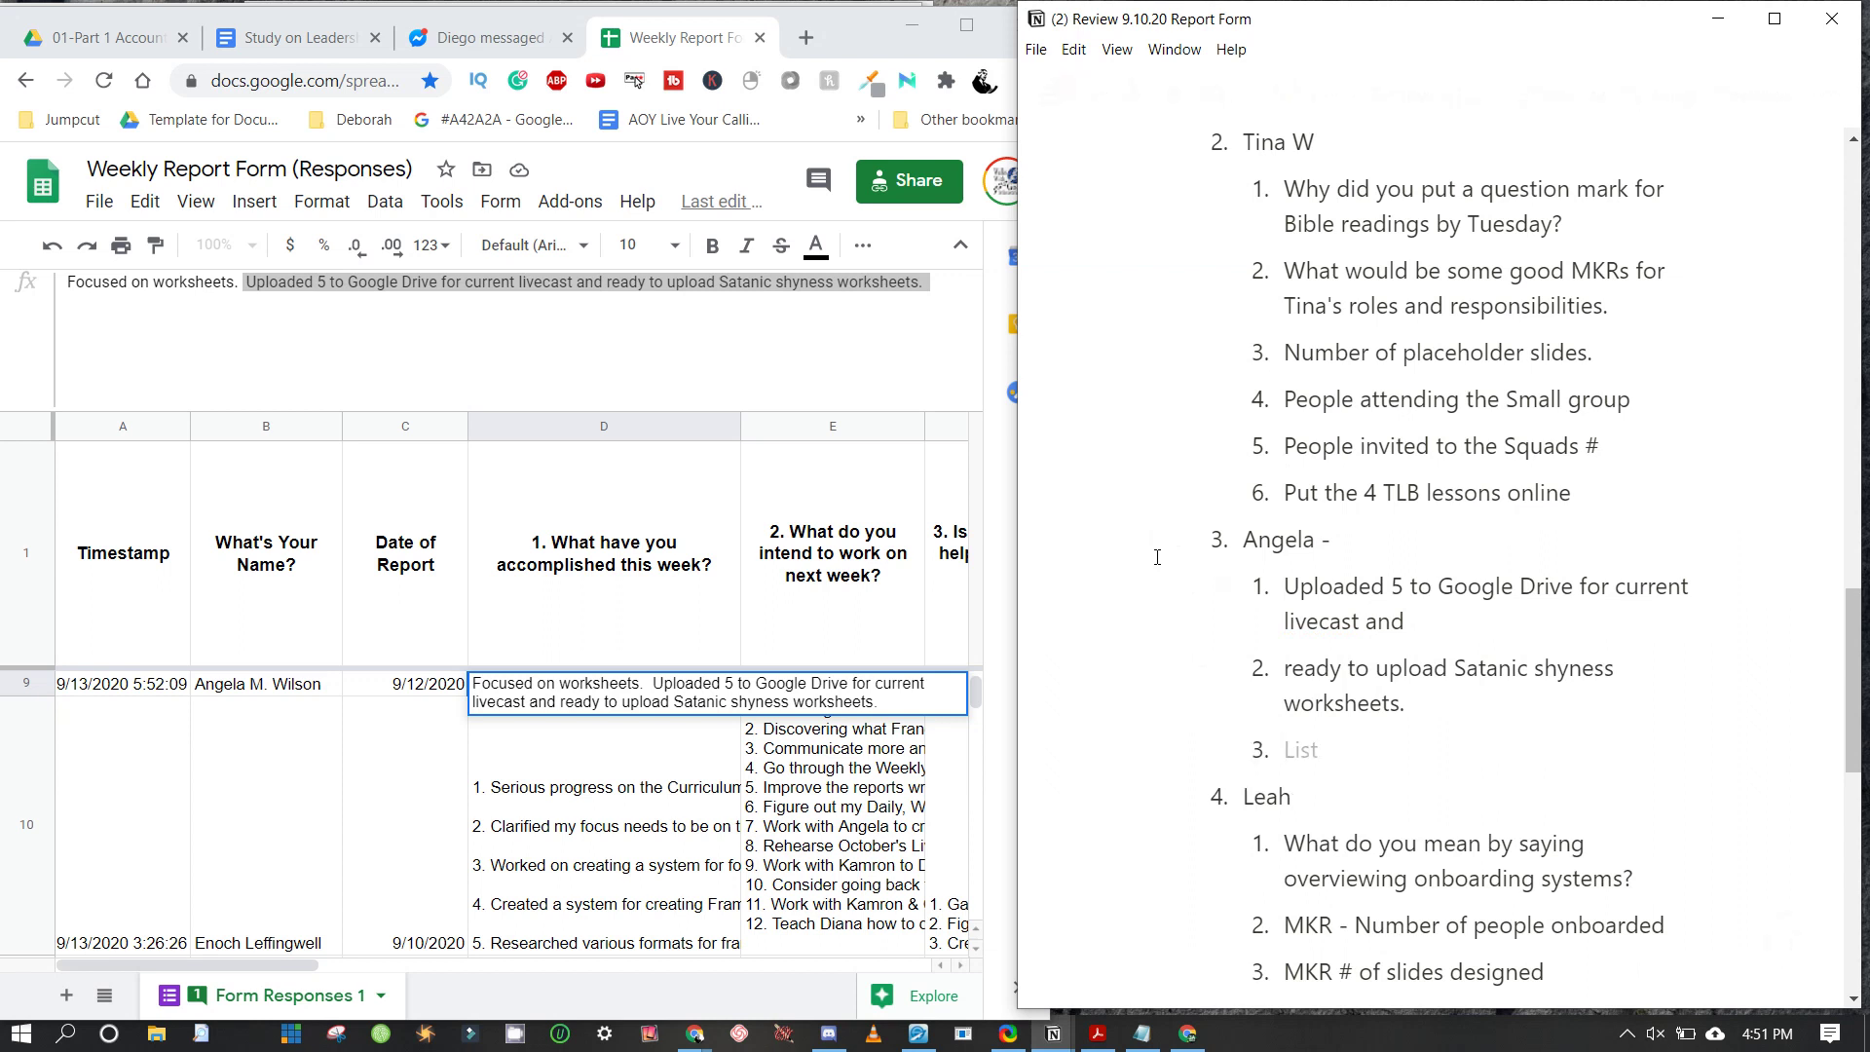
pyautogui.write('Check')
pyautogui.hotkey('ctrl', 'BackSpace')
pyautogui.write('[]Check out her worksh')
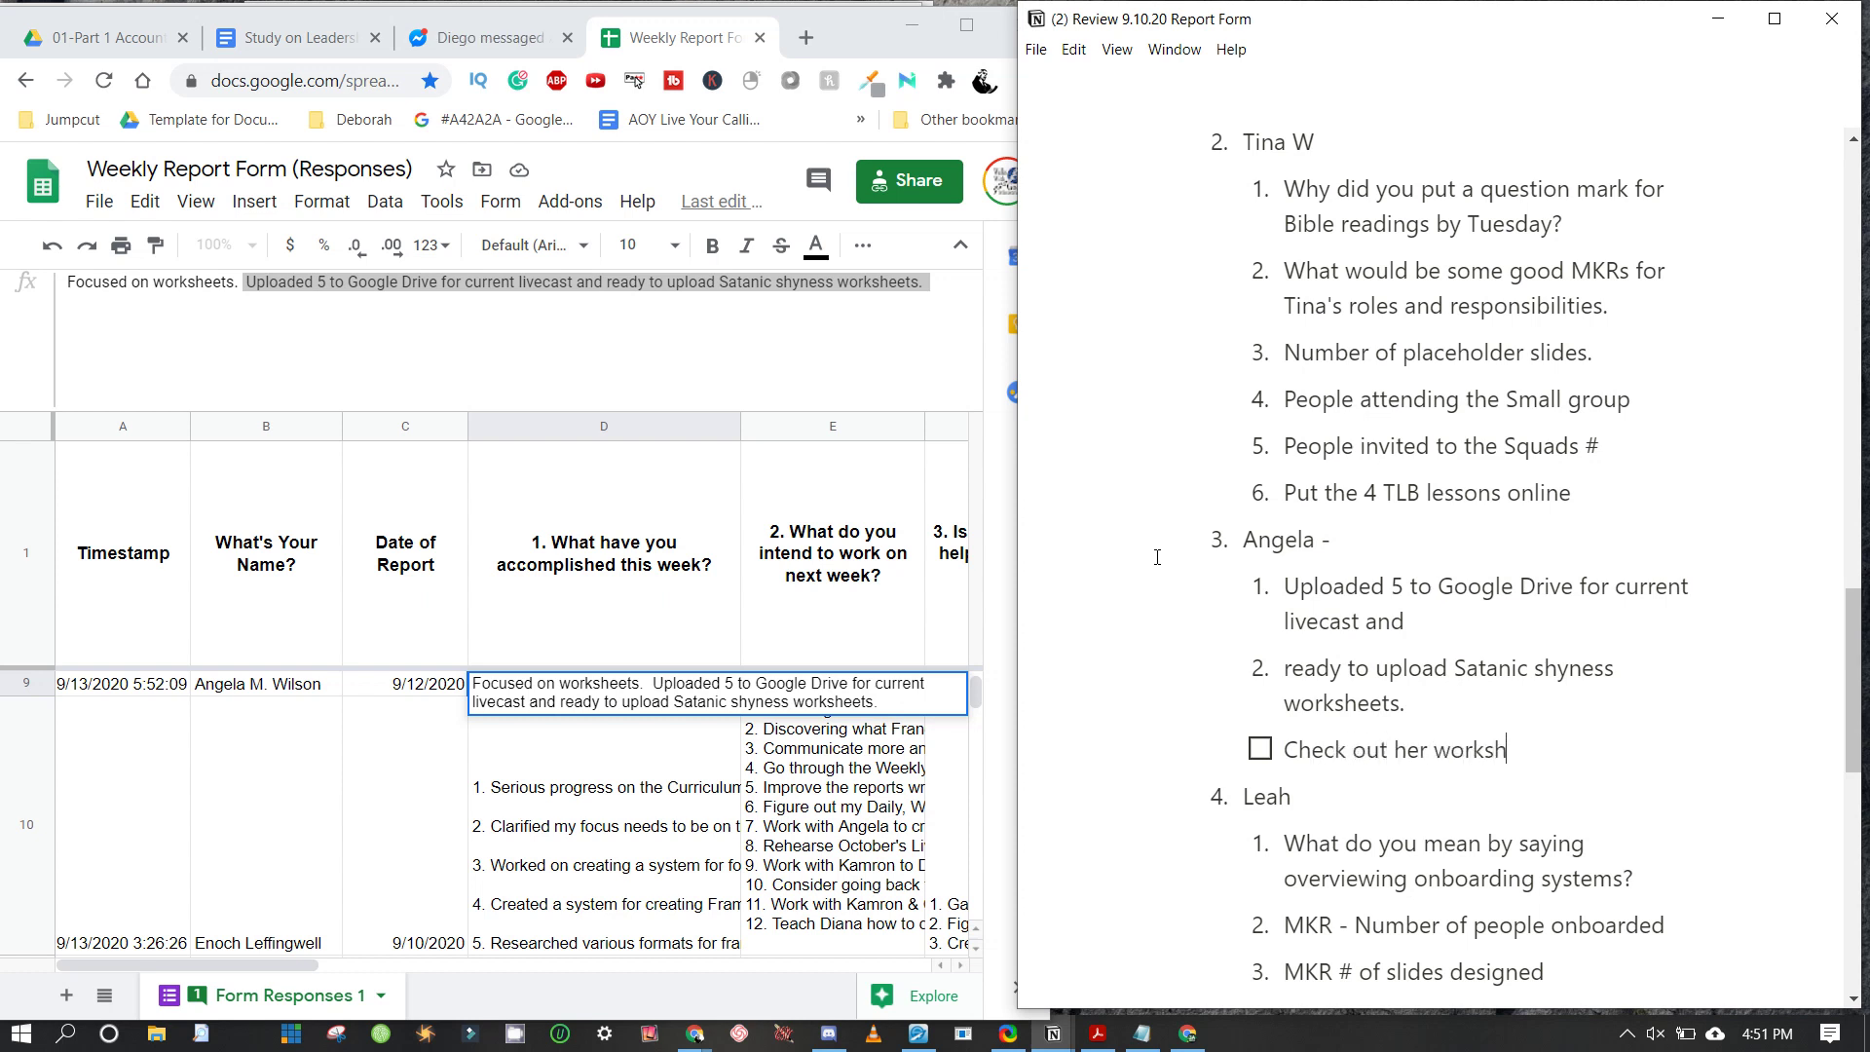
pyautogui.write('eets on OSS')
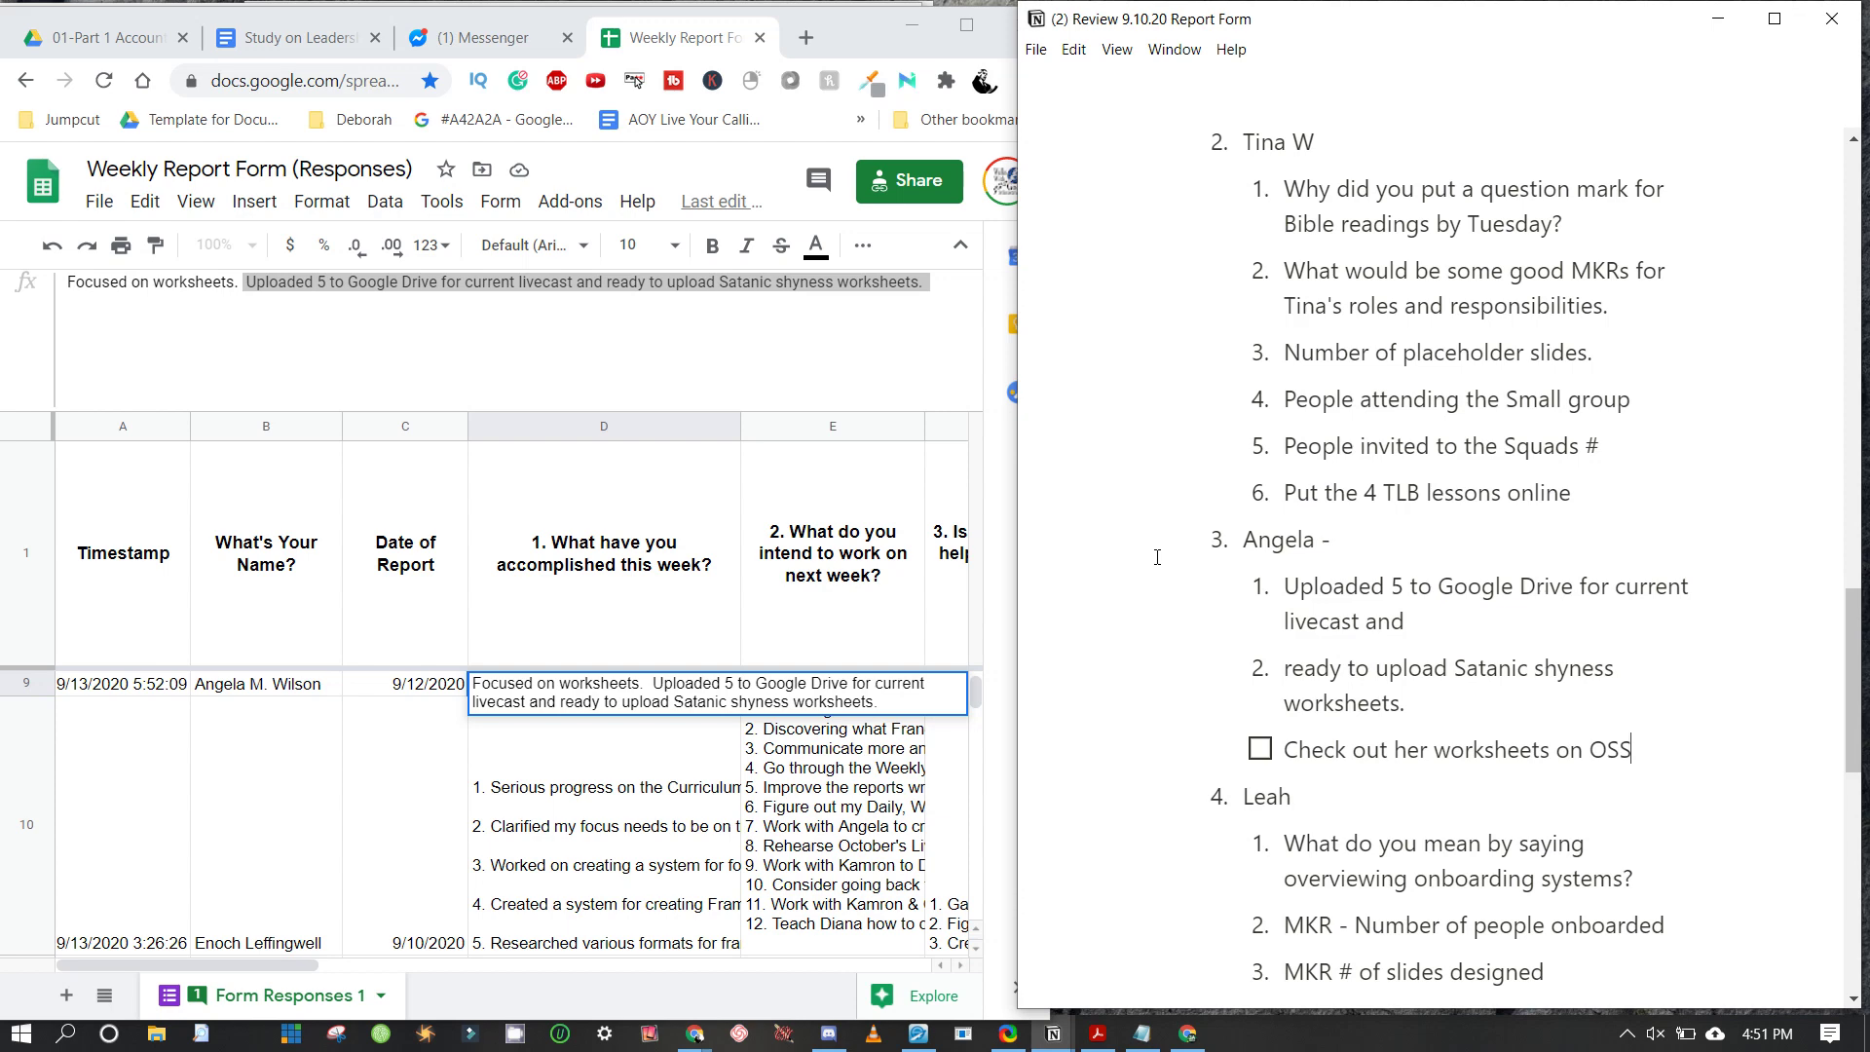
pyautogui.write(' and Livecast')
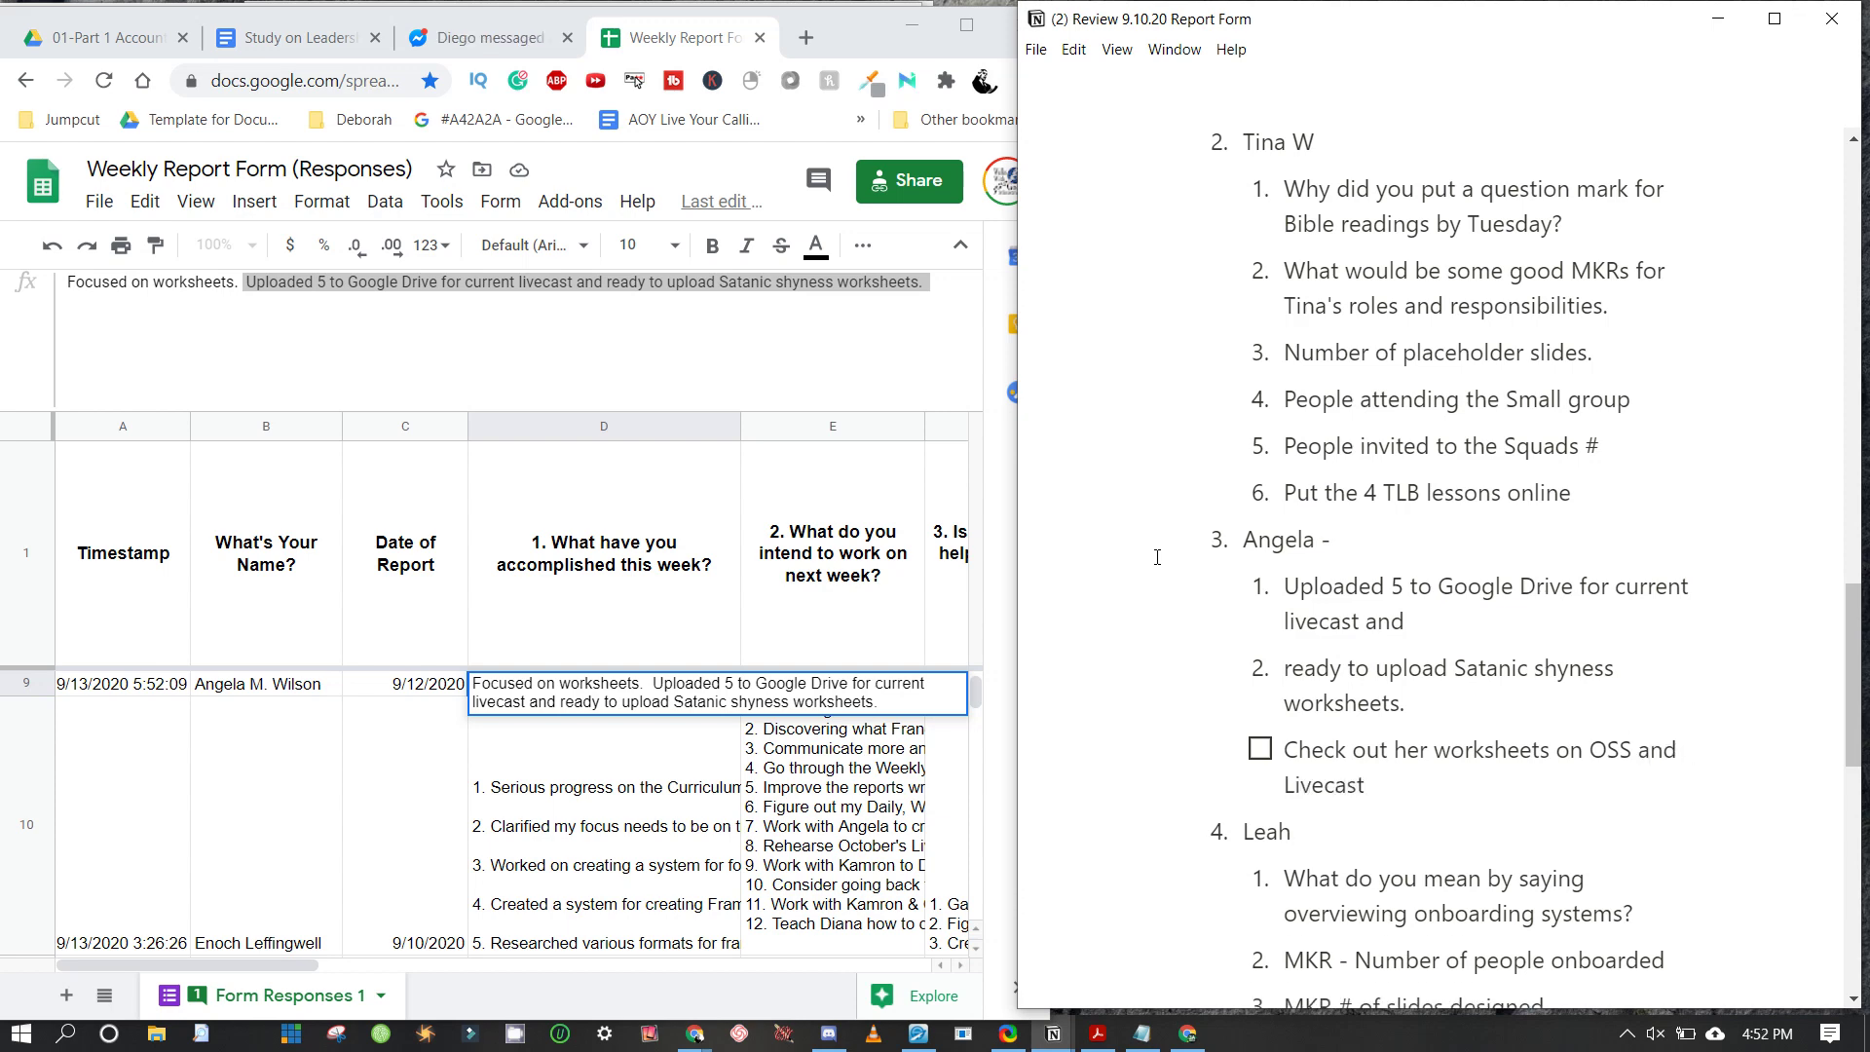
# Step: In the spreadsheet, bring up row 9's next-week plans answer in cell E9
pyautogui.click(522, 576)
pyautogui.press('Return')
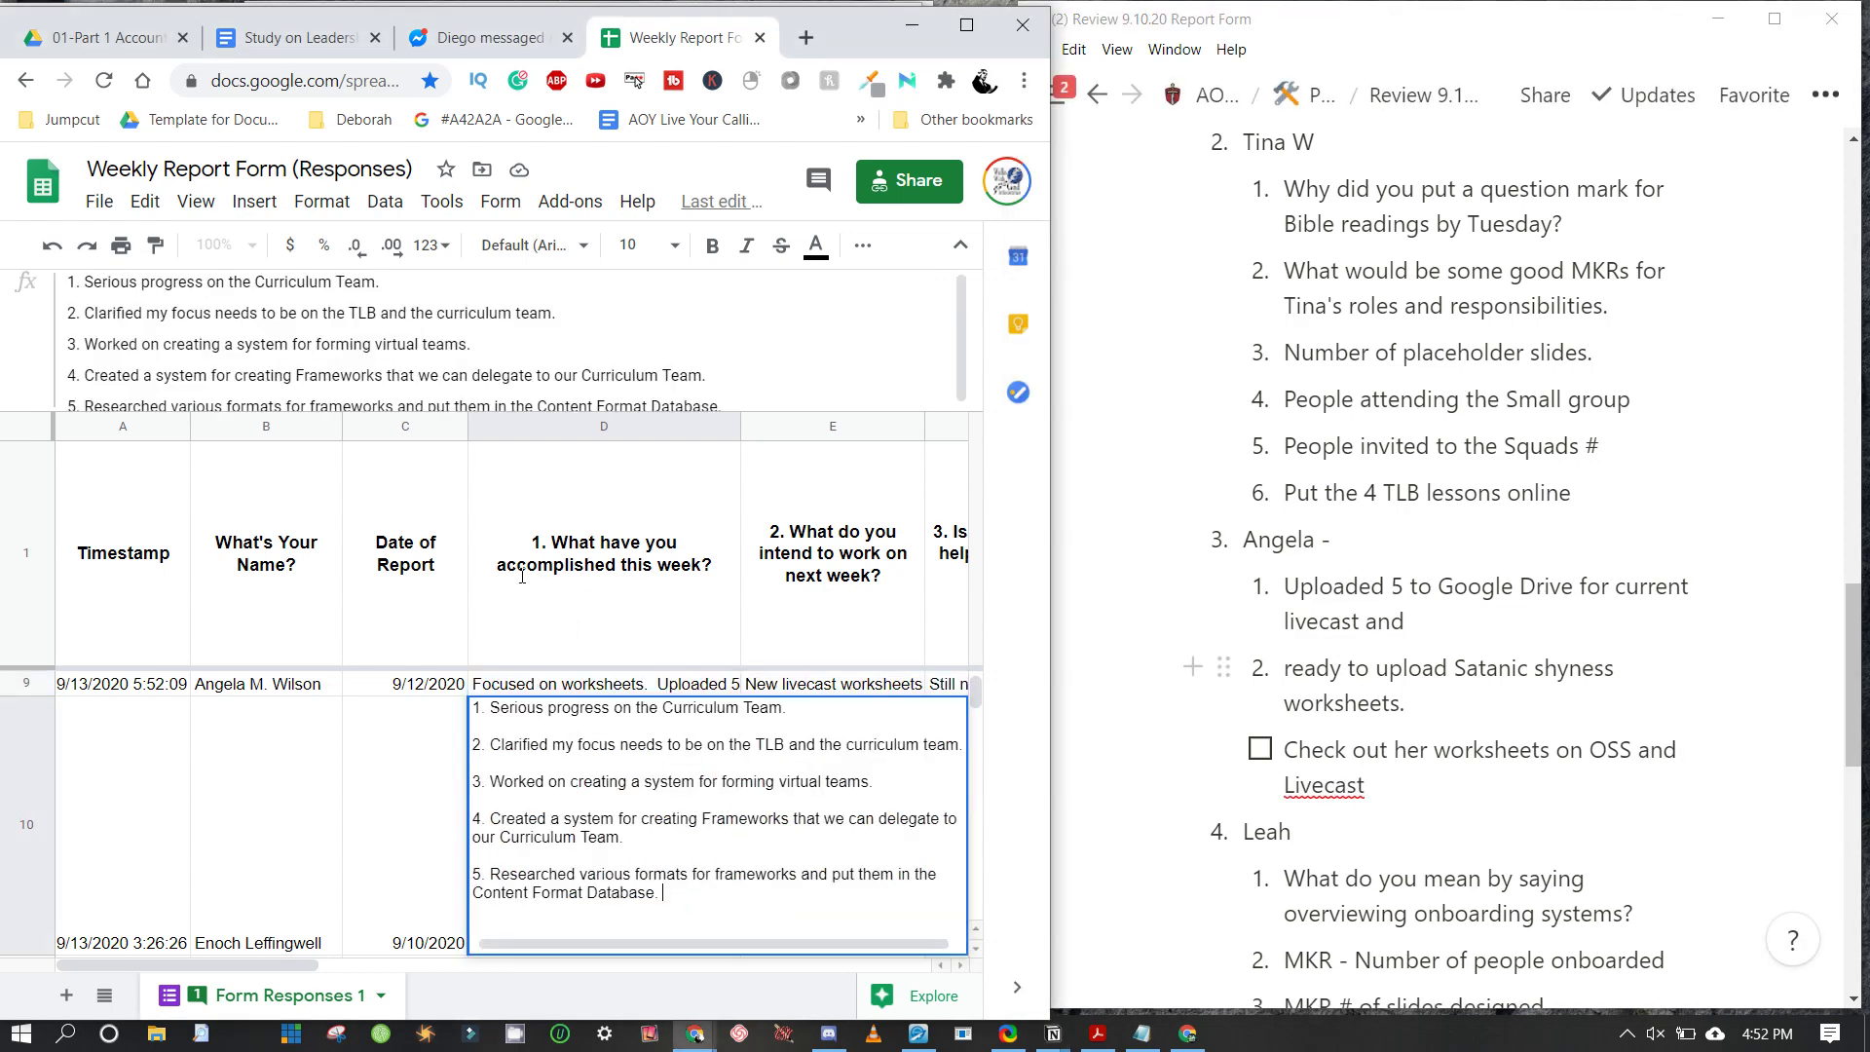
pyautogui.hotkey('shift', 'Return')
pyautogui.press('Tab')
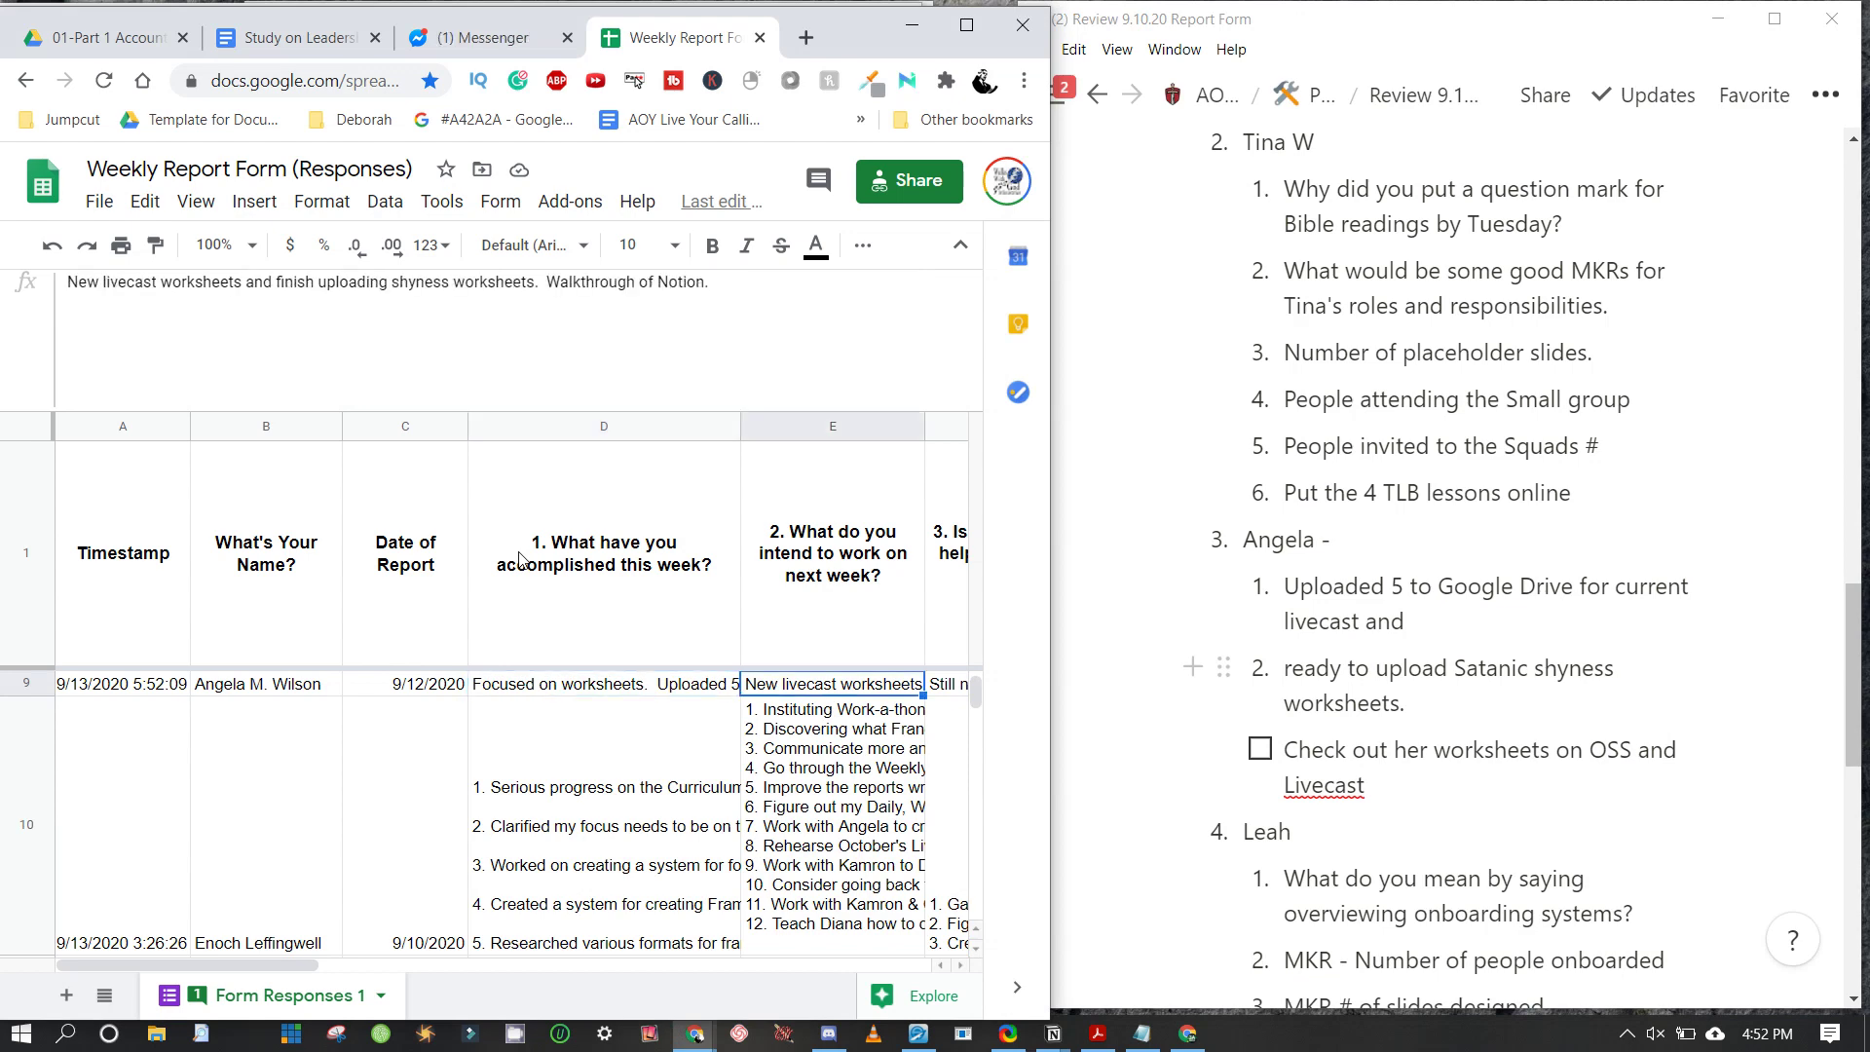
pyautogui.hscroll(3, 522, 558)
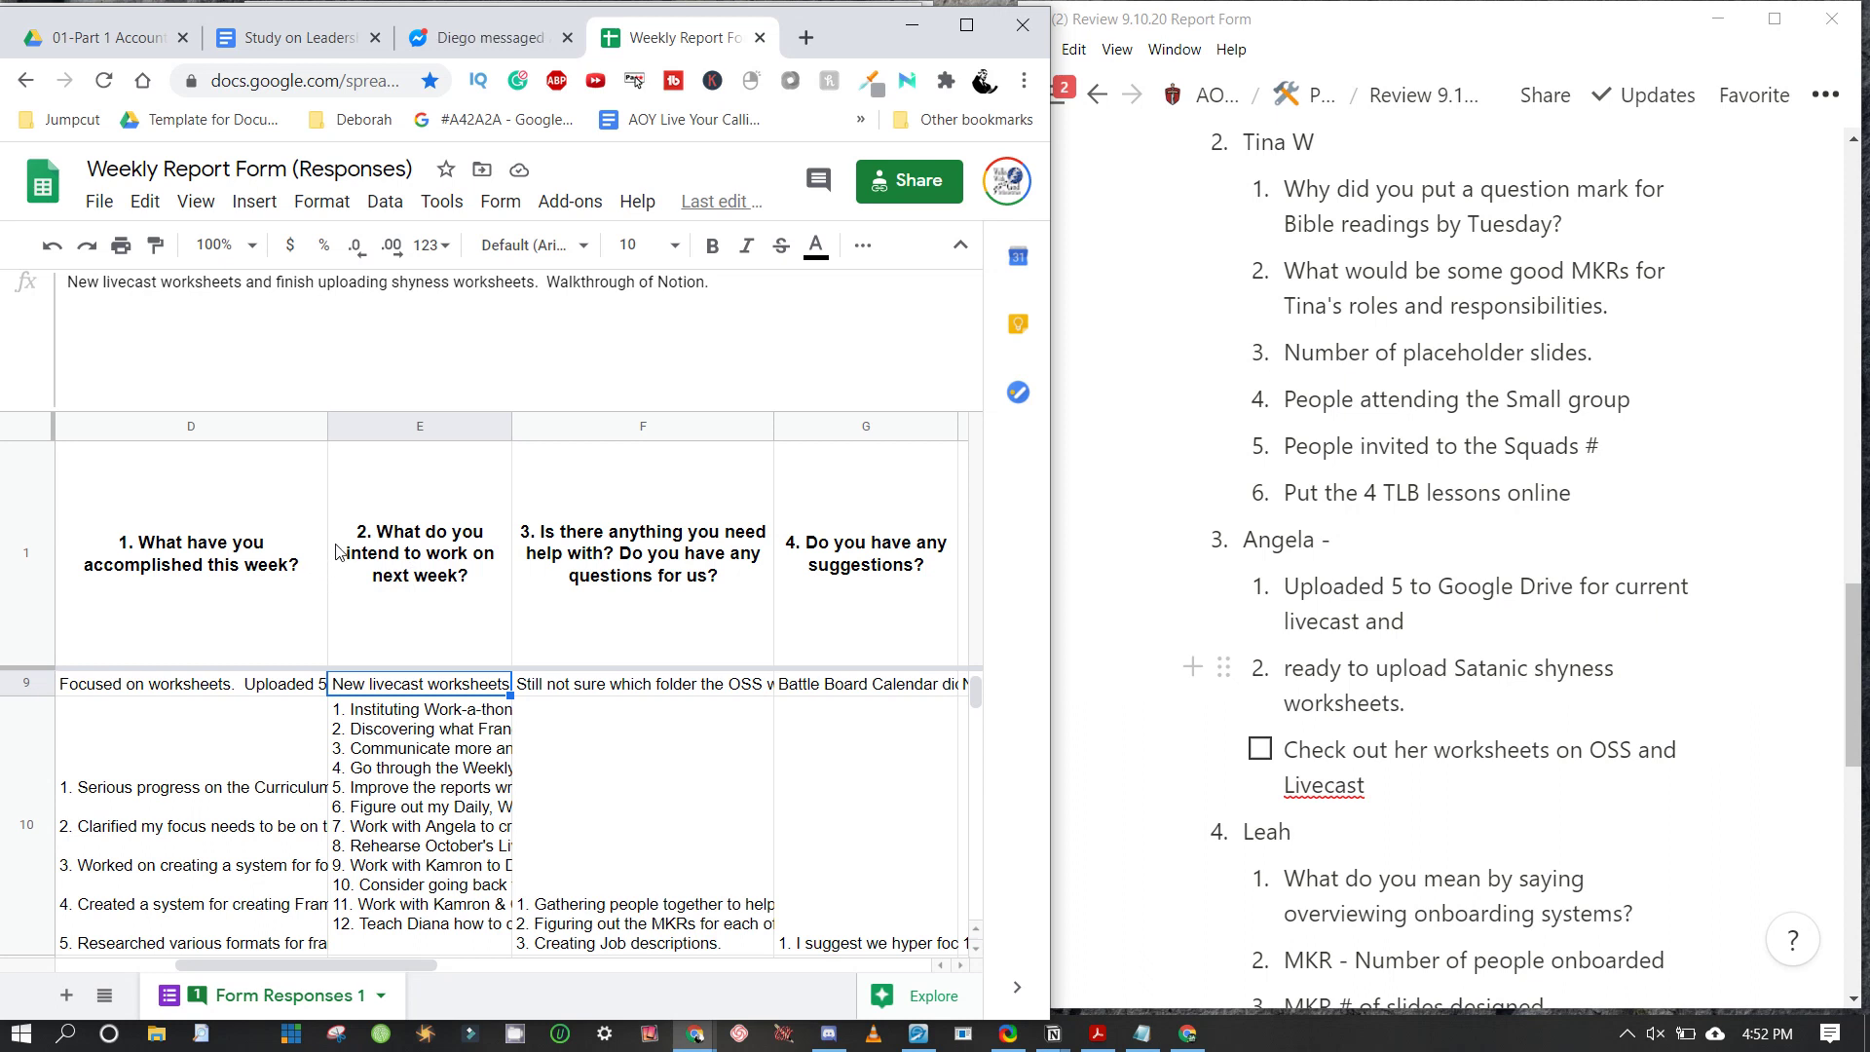
# Step: Select portions of her next-week plans text in the formula bar to read it
pyautogui.moveTo(87, 281); pyautogui.dragTo(514, 240)
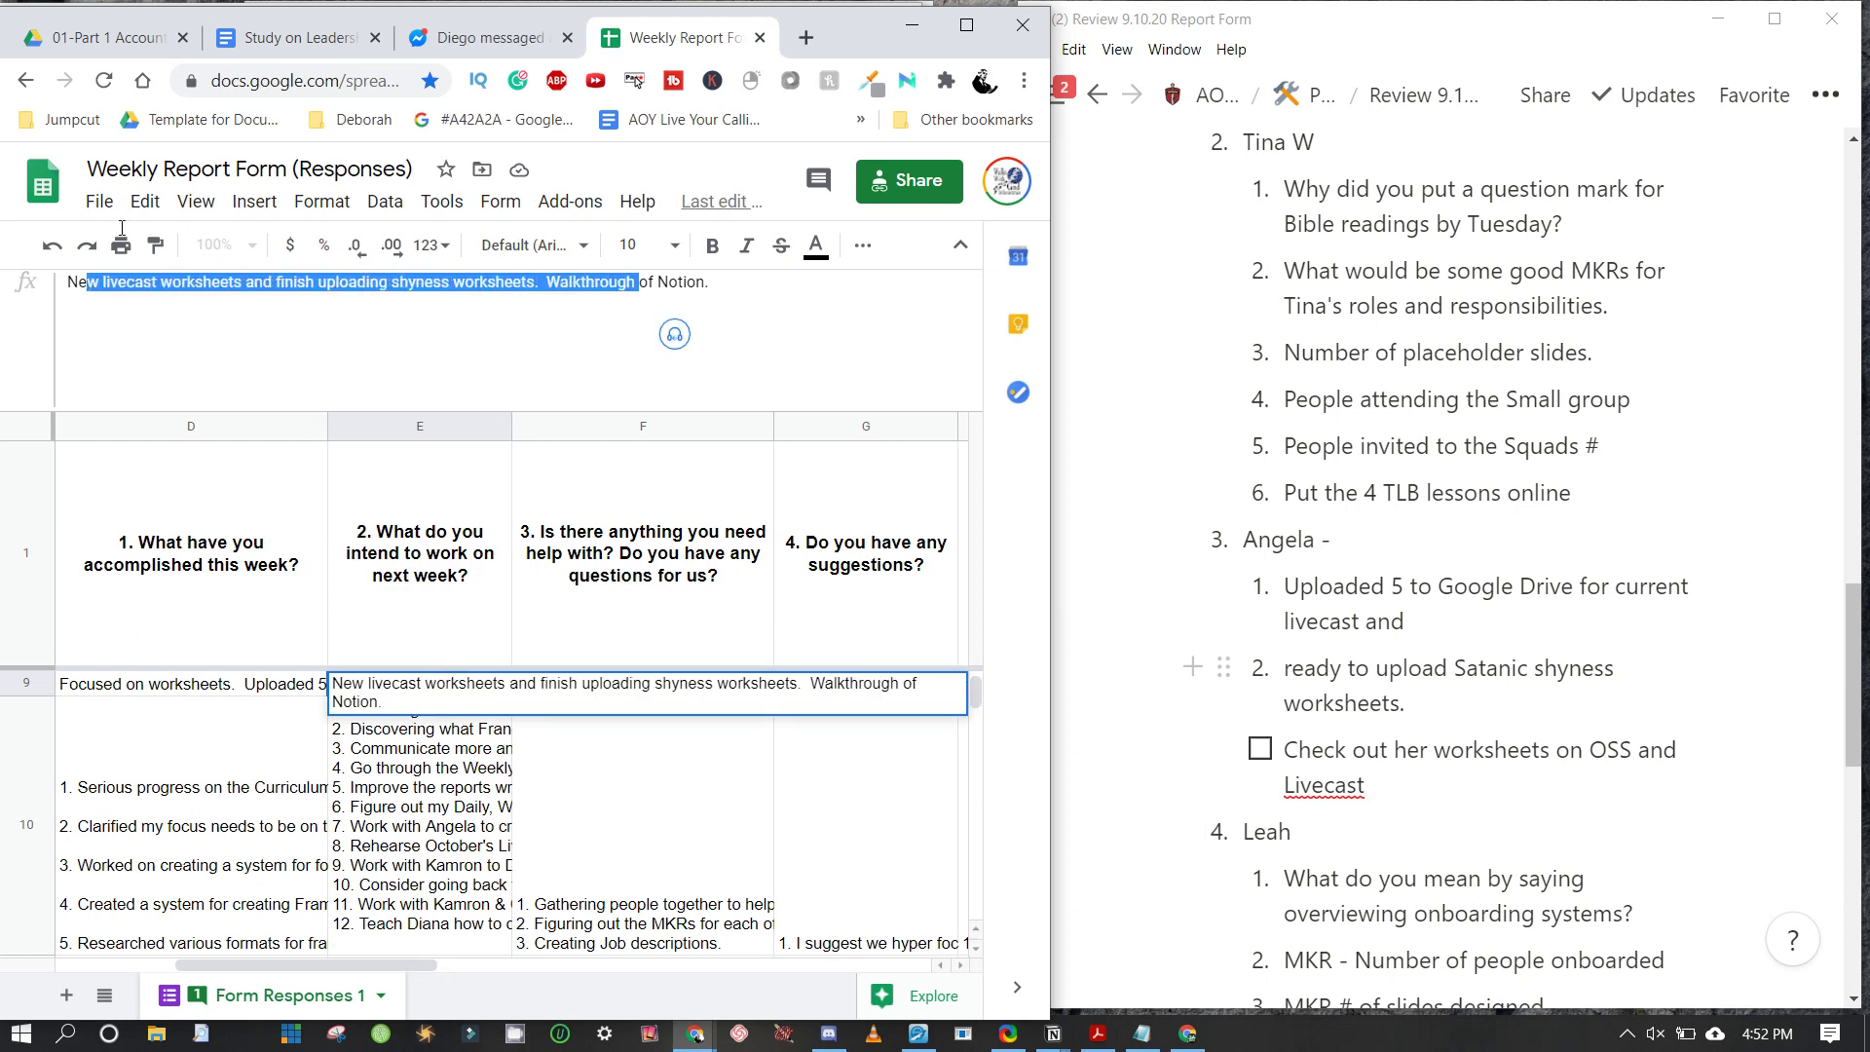
pyautogui.moveTo(143, 281); pyautogui.dragTo(475, 238)
pyautogui.press('Right')
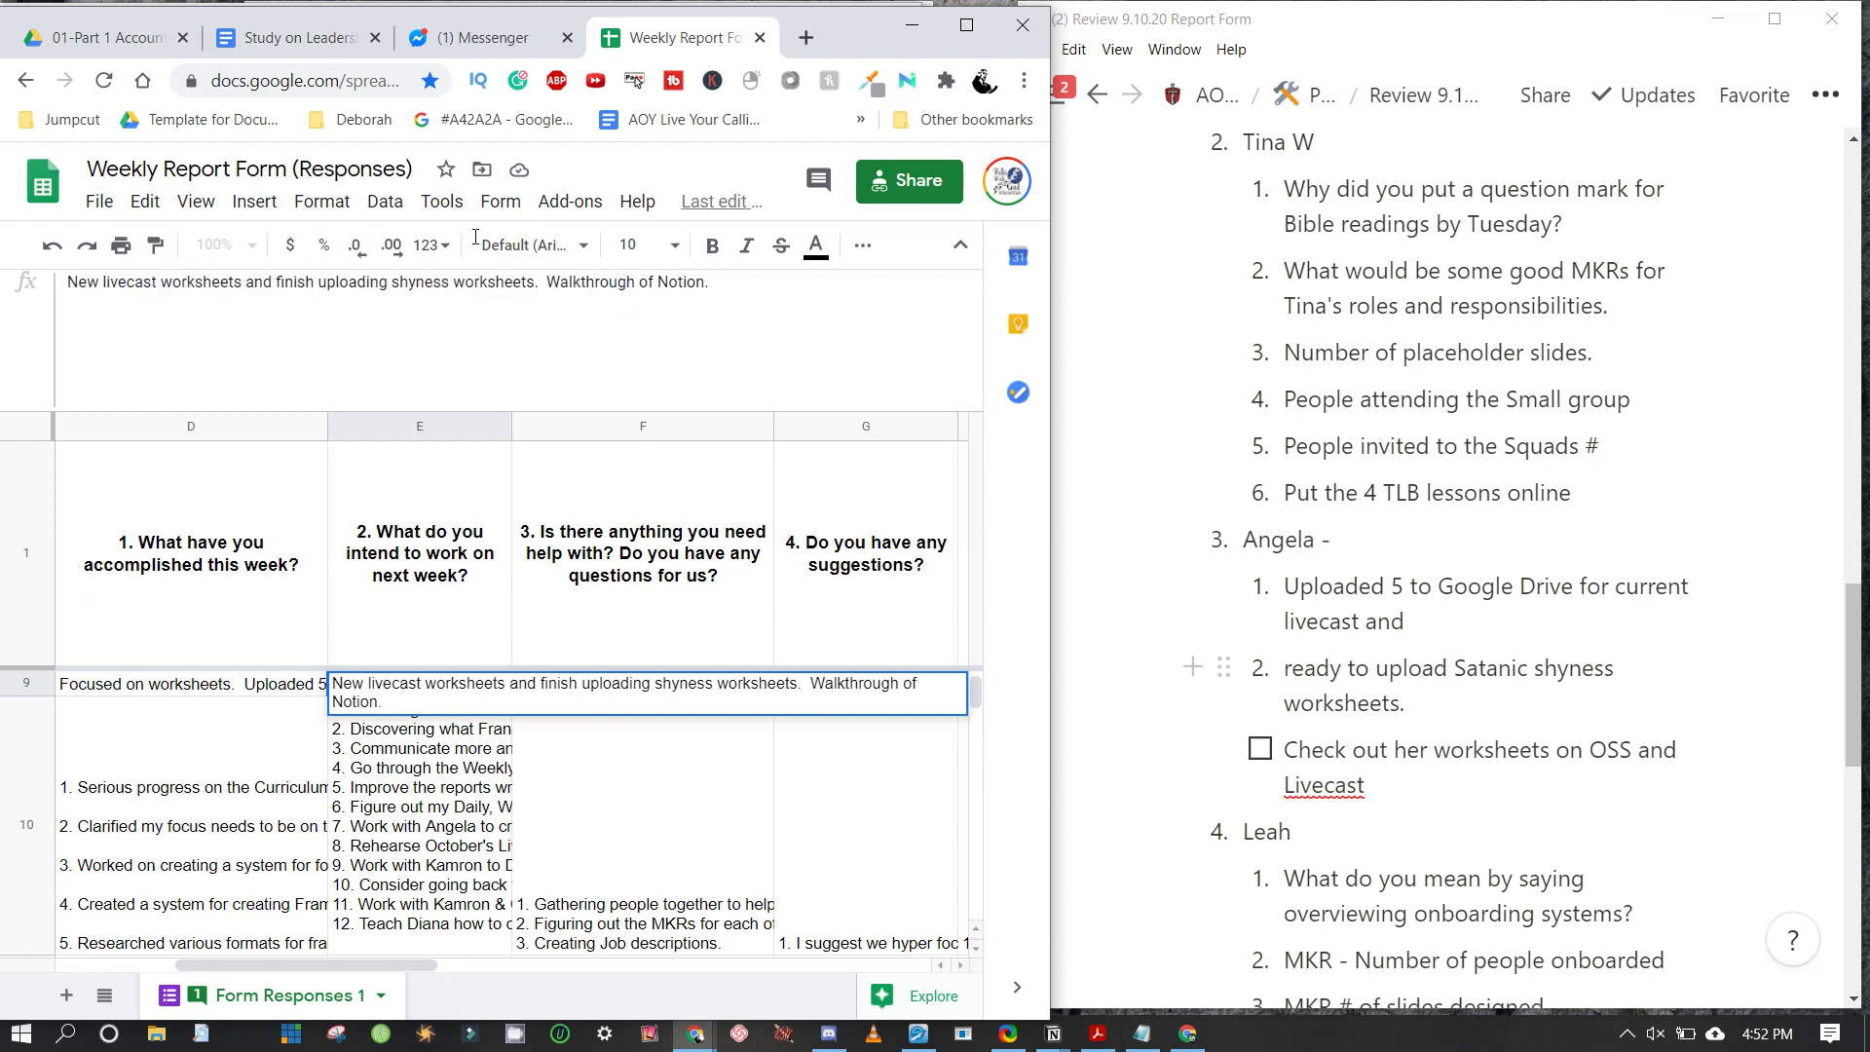
pyautogui.moveTo(668, 236); pyautogui.dragTo(117, 232)
pyautogui.press('Left')
pyautogui.hotkey('shift', 'End')
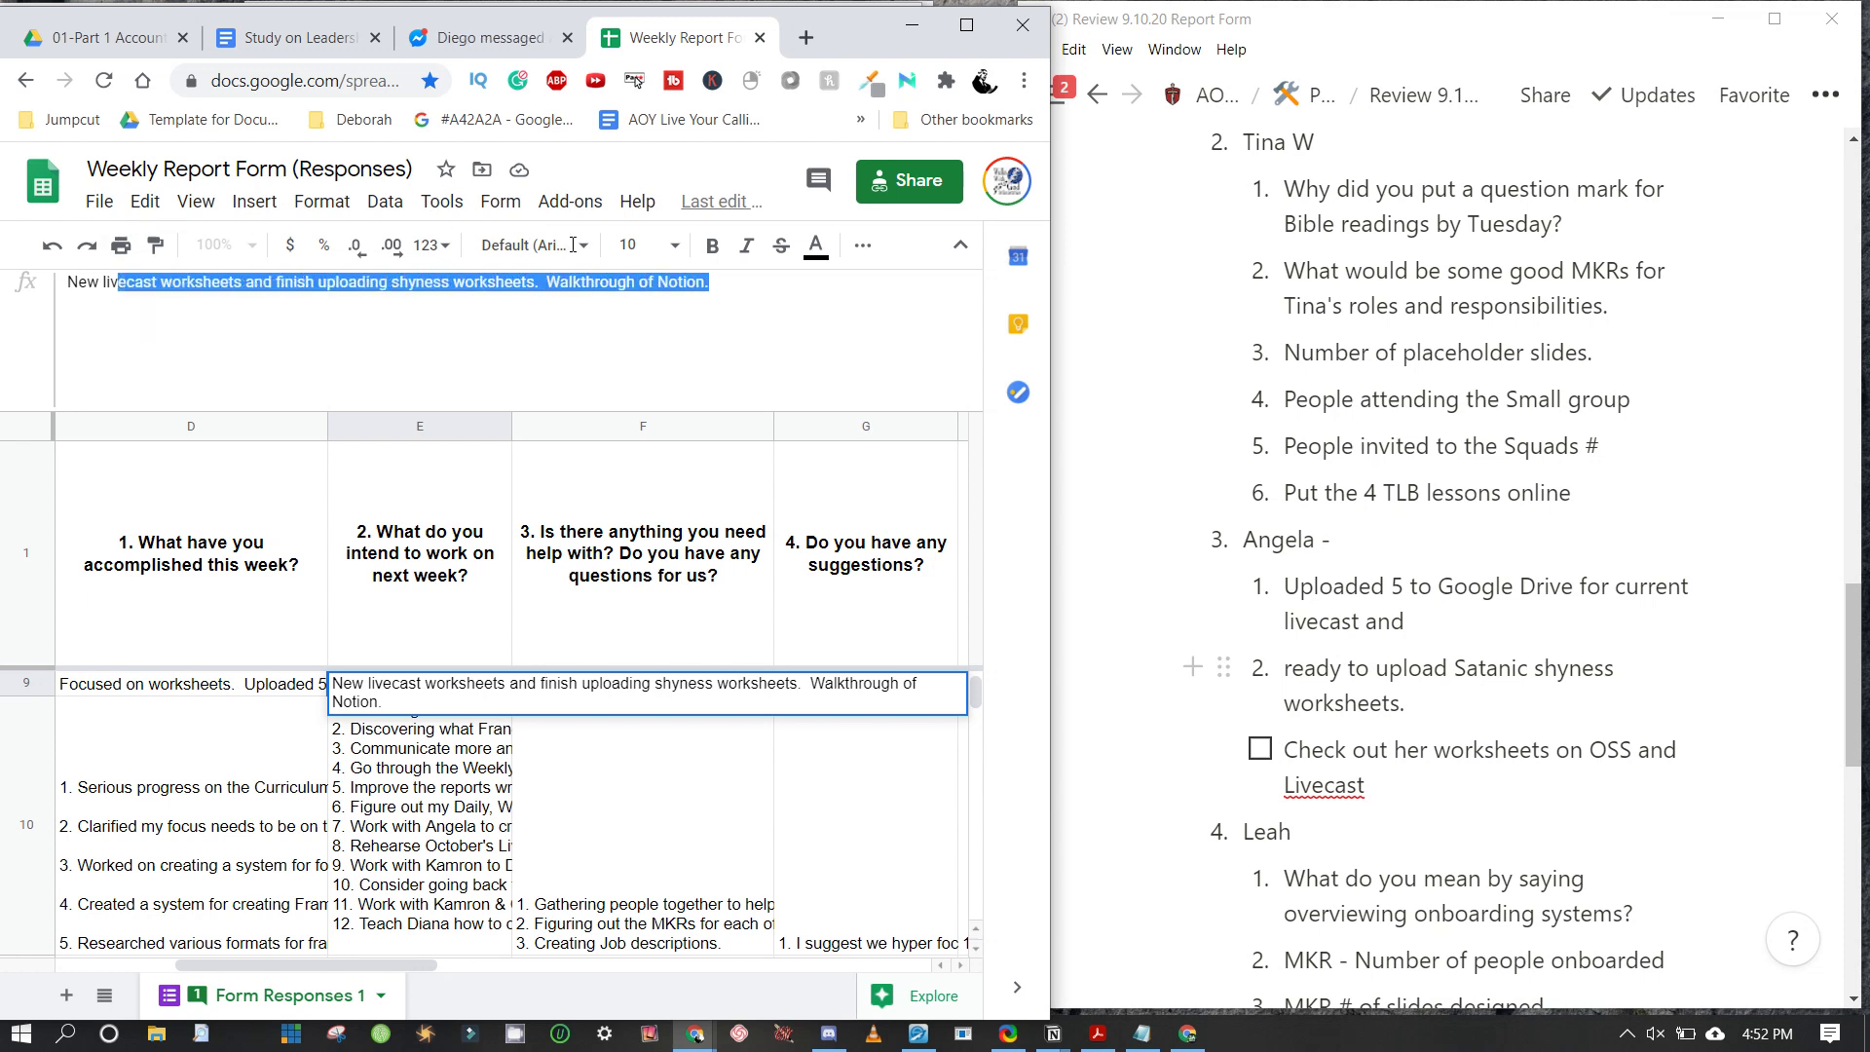
pyautogui.press('Right')
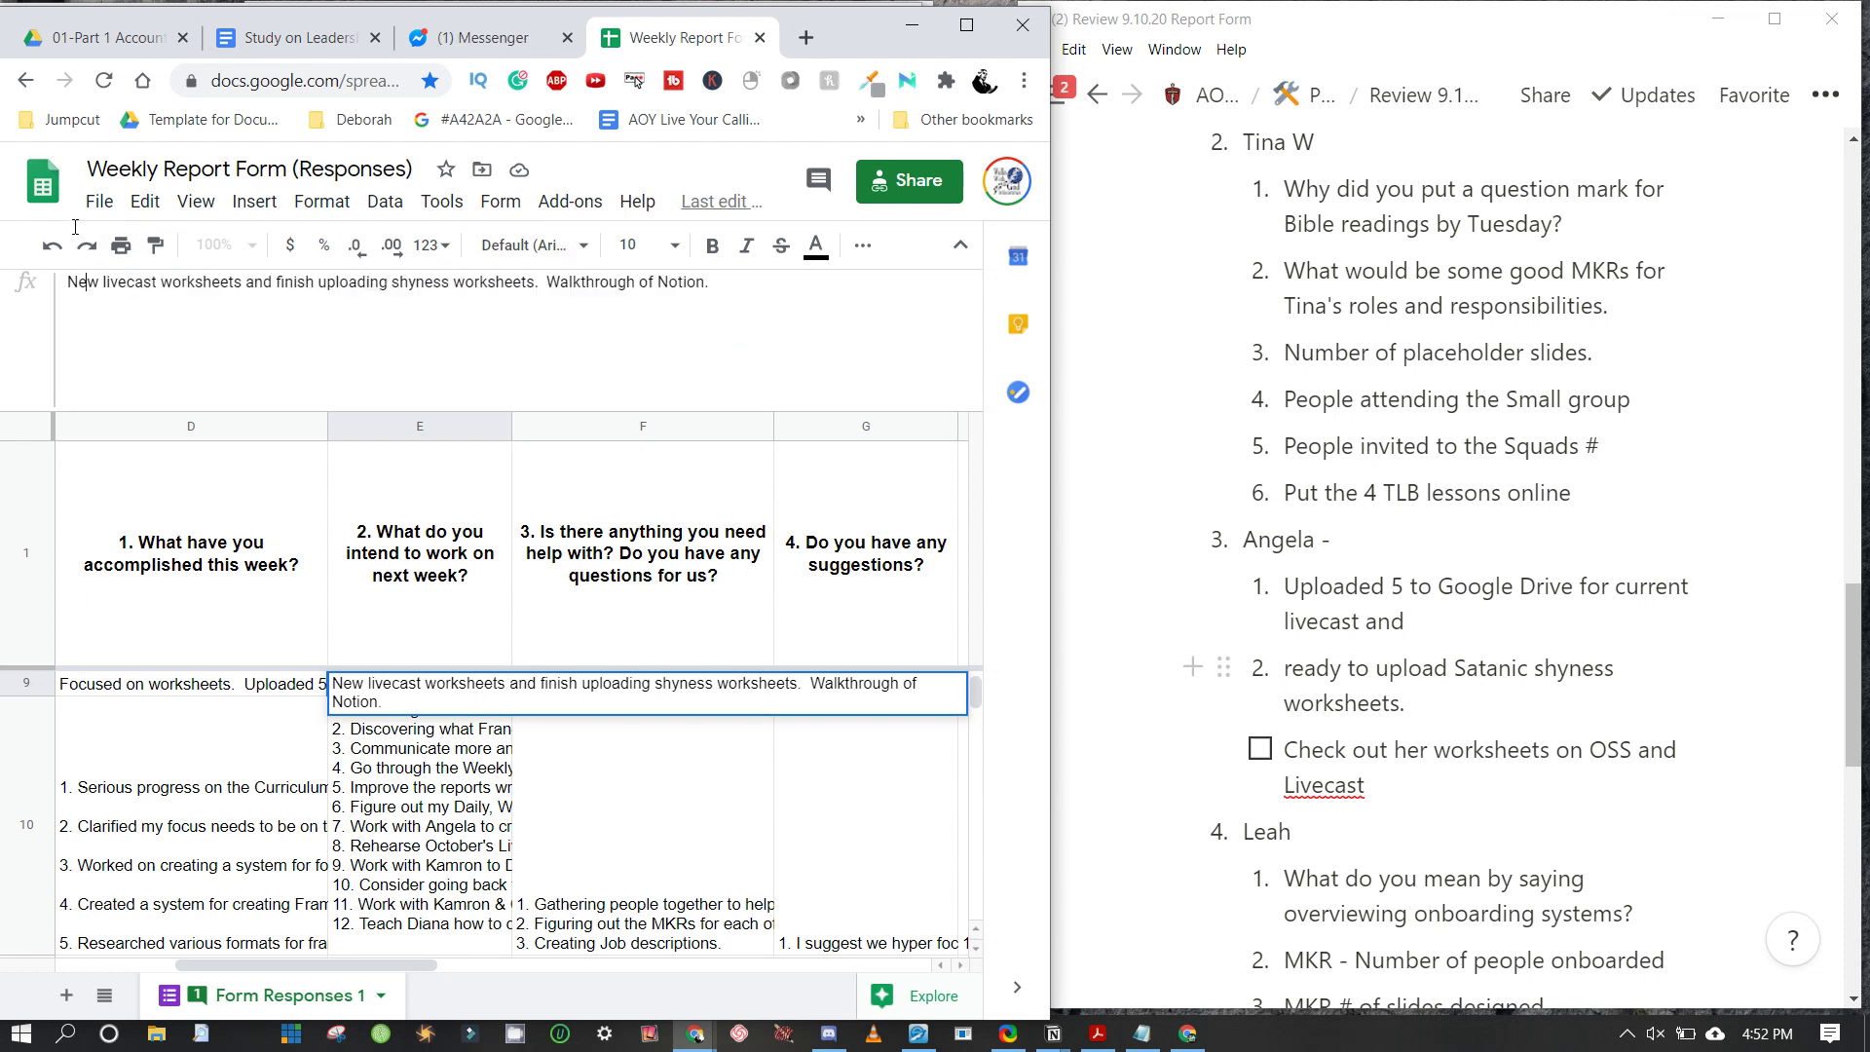
pyautogui.moveTo(74, 227); pyautogui.dragTo(611, 233)
pyautogui.press('Right')
pyautogui.moveTo(137, 235)
pyautogui.mouseDown()
pyautogui.moveTo(522, 227)
pyautogui.moveTo(111, 223)
pyautogui.moveTo(152, 228)
pyautogui.mouseUp()
pyautogui.press('Right')
pyautogui.moveTo(280, 222); pyautogui.dragTo(526, 228)
pyautogui.press('Right')
# Step: Add a to-do: 'Go through the new Framework Creation Steps - put that on her onboarding page.'
pyautogui.click(1145, 636)
pyautogui.press('Return')
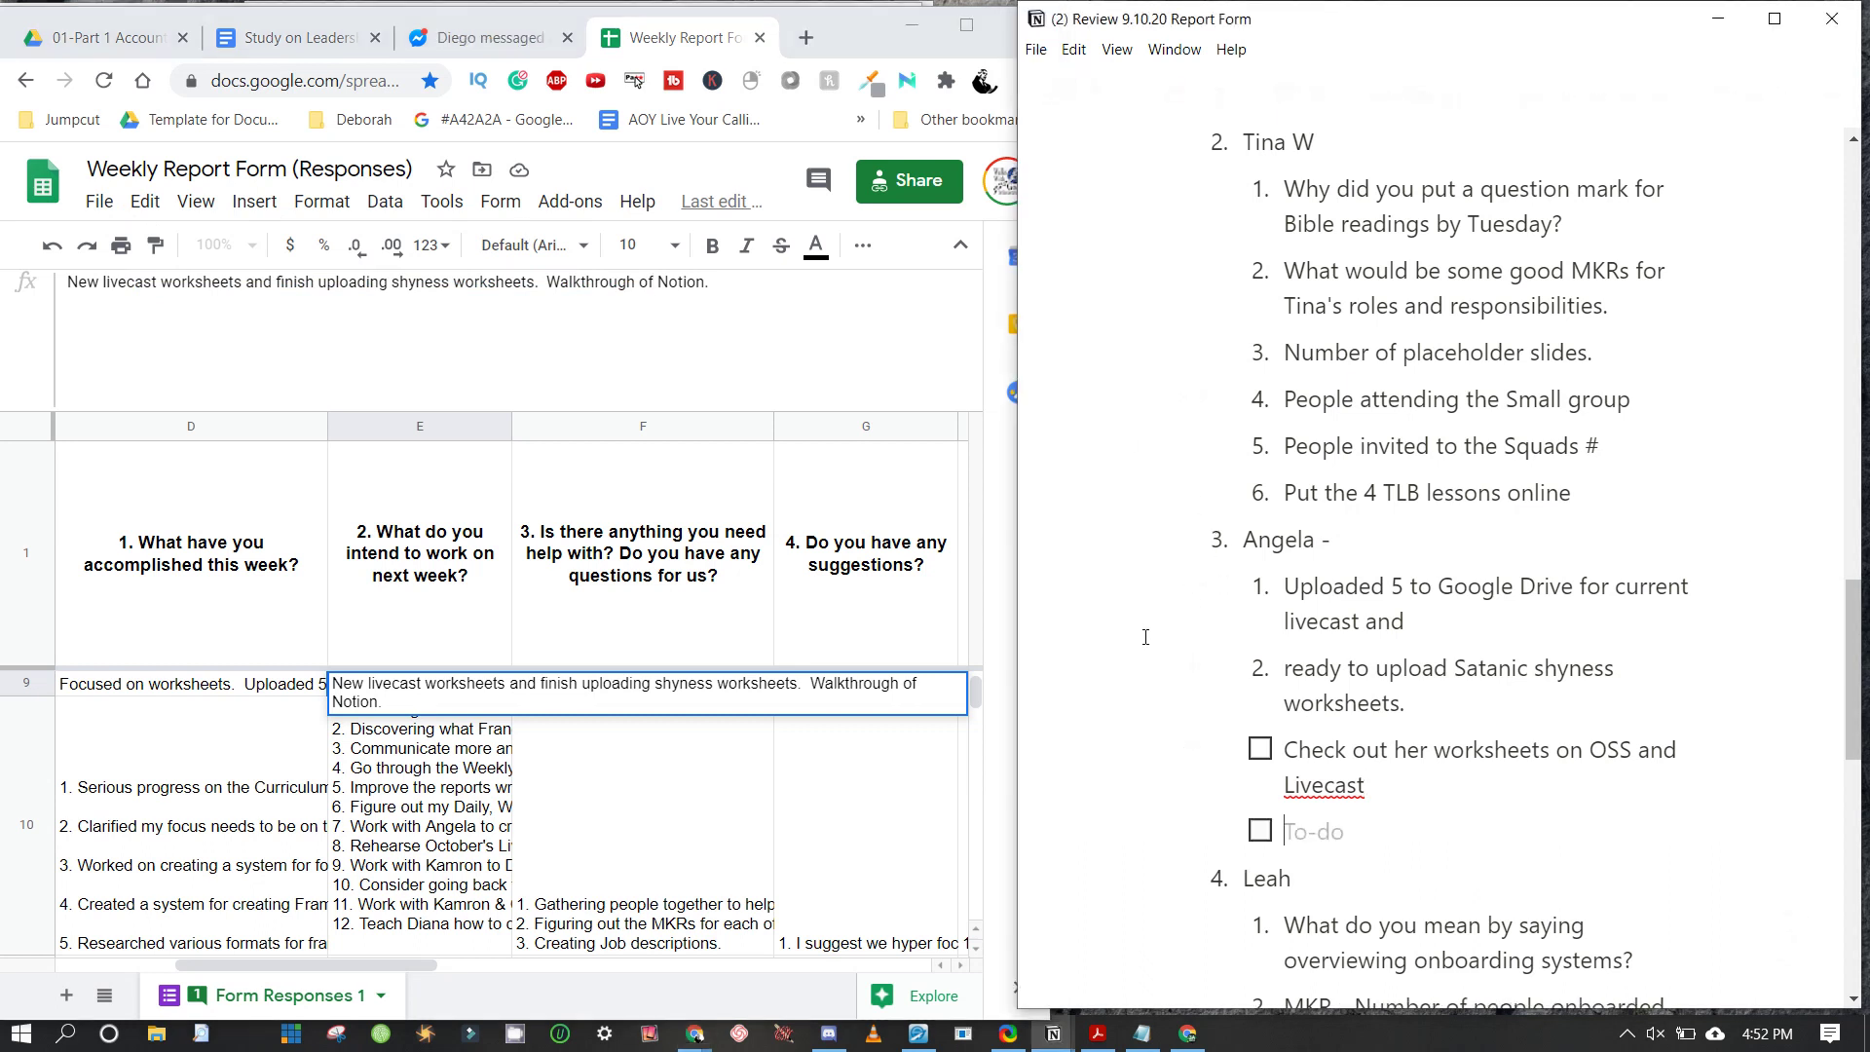
pyautogui.write('Go through the new ')
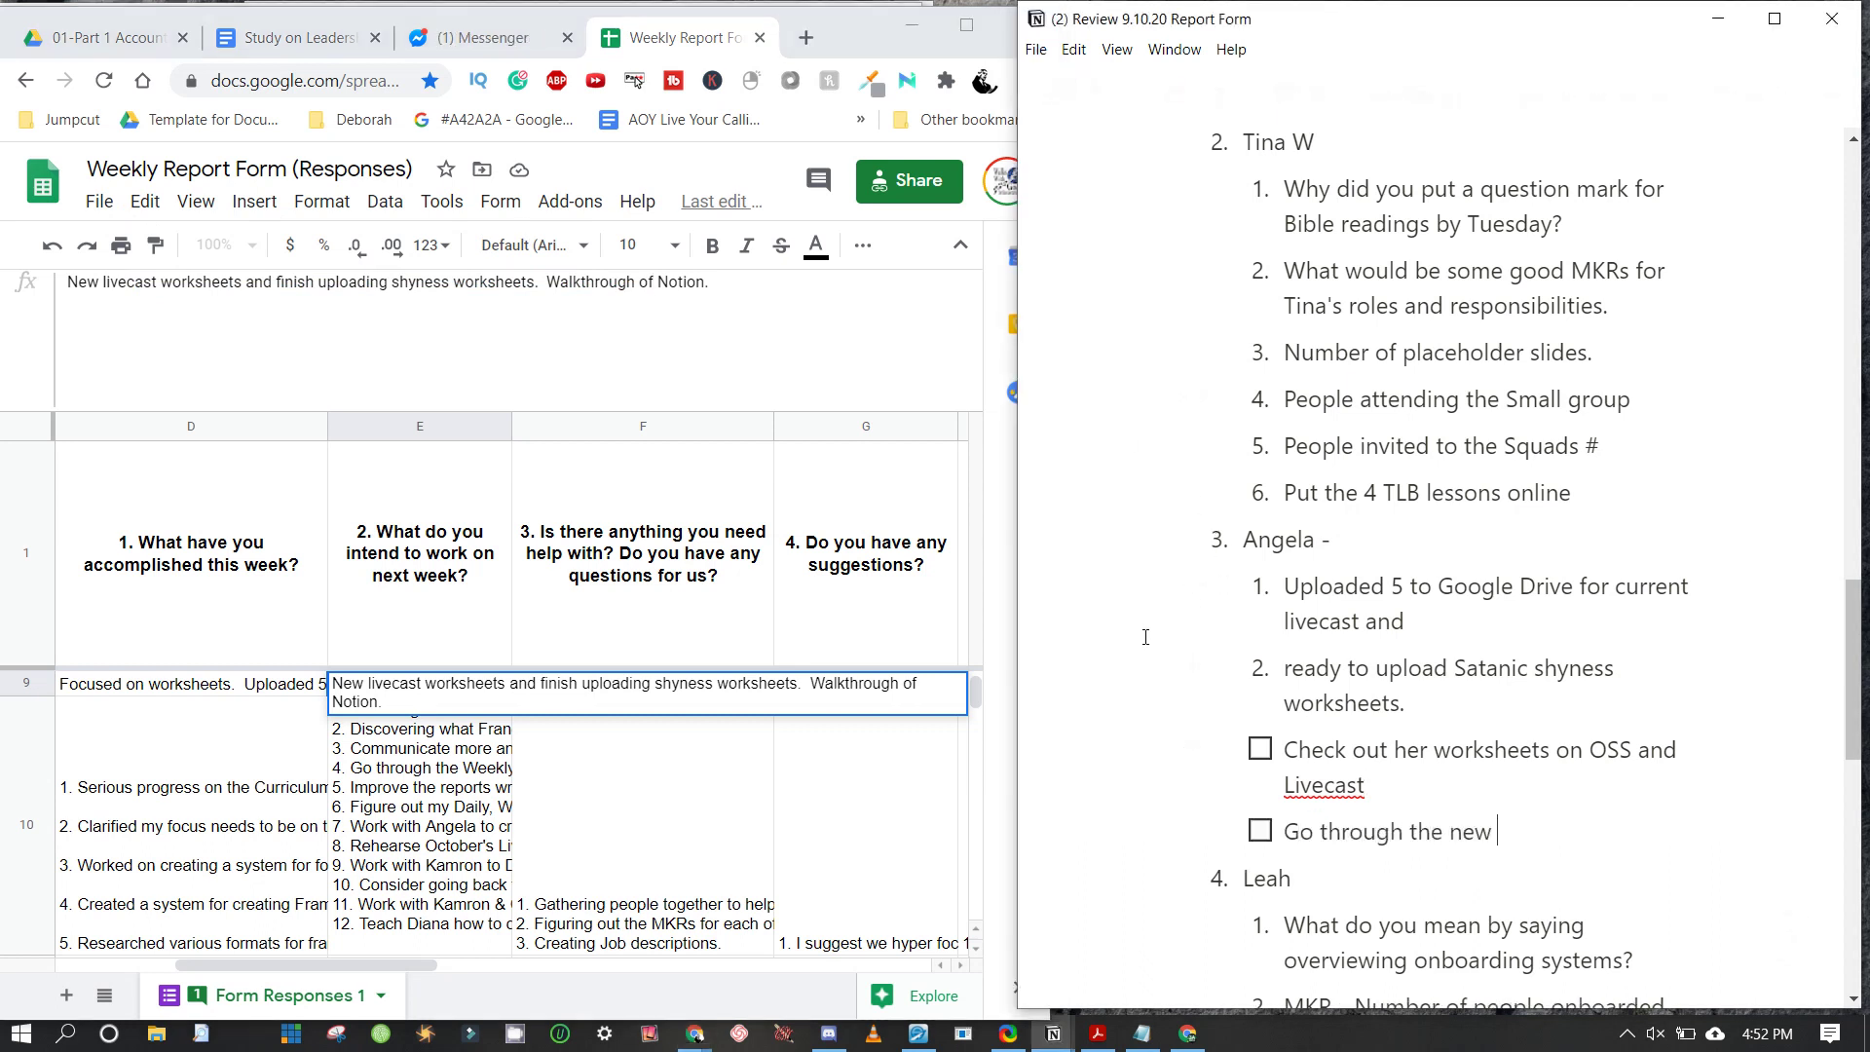
pyautogui.write('Frameowk')
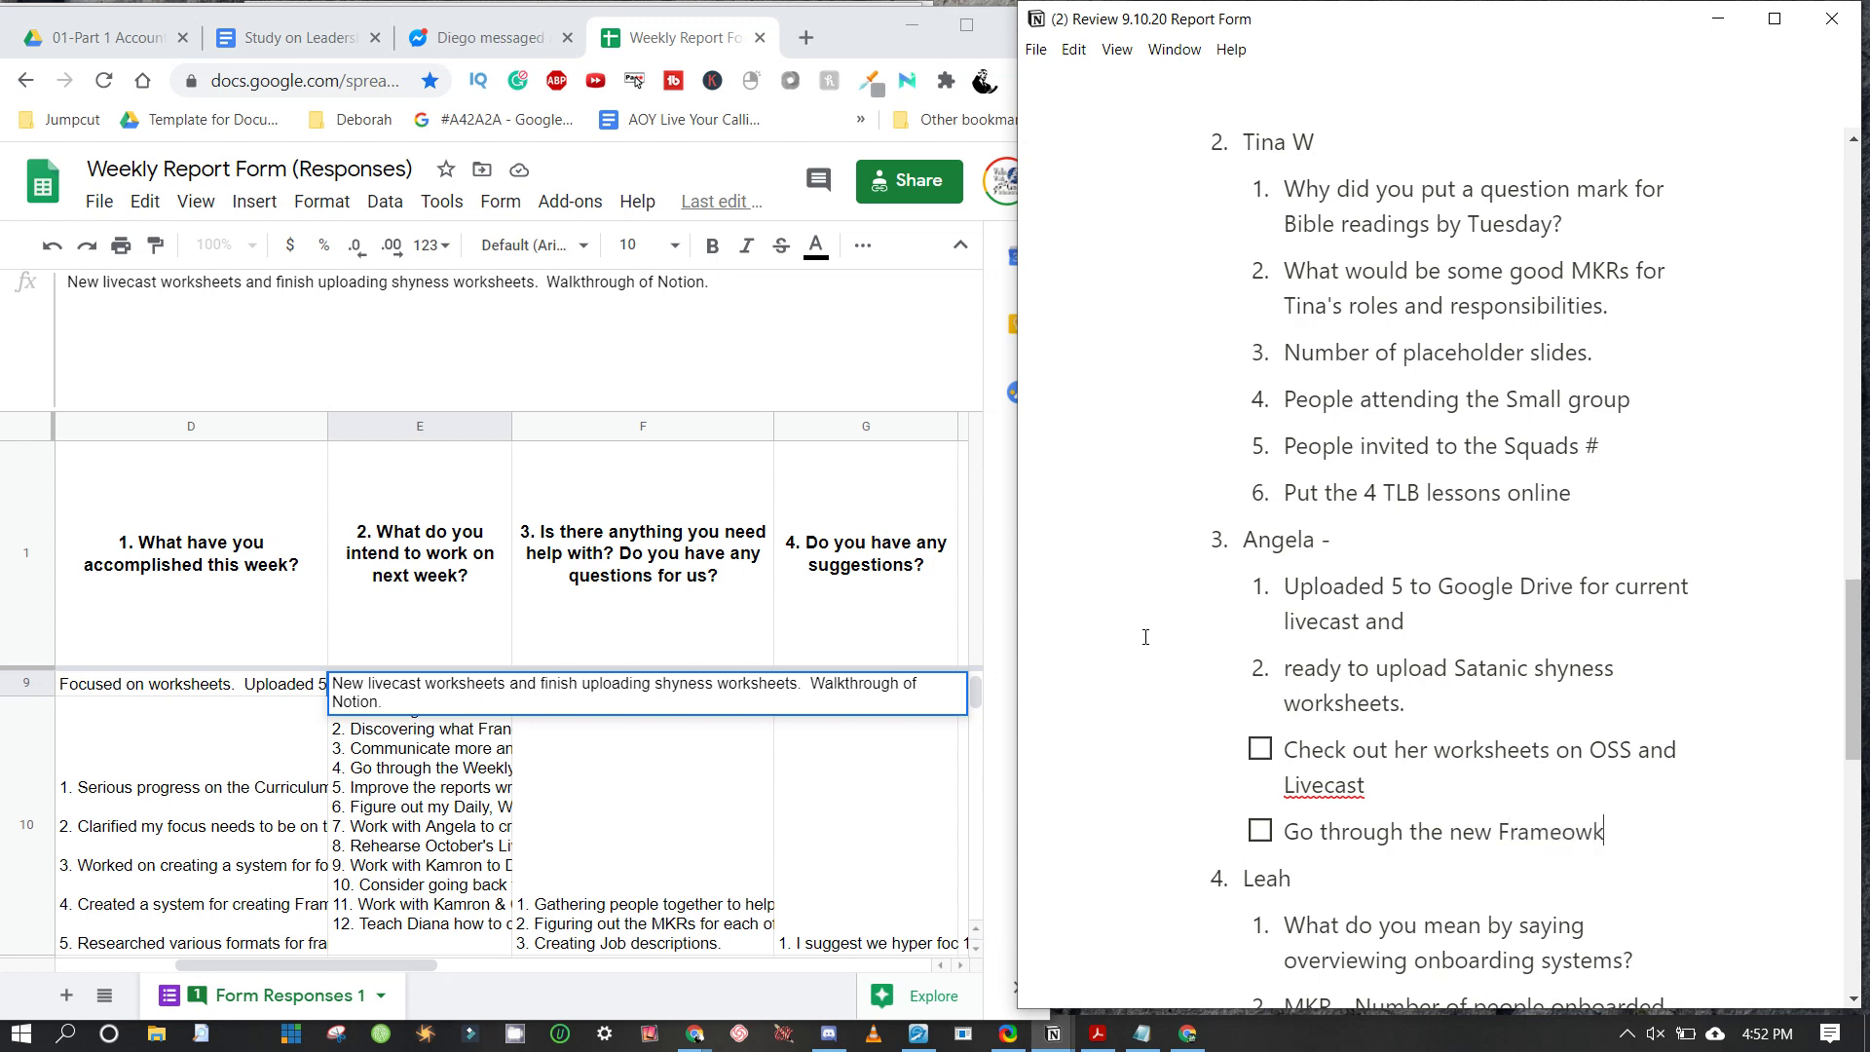
pyautogui.press('BackSpace')
pyautogui.press('BackSpace')
pyautogui.press('BackSpace')
pyautogui.write('work Creation Steps - p')
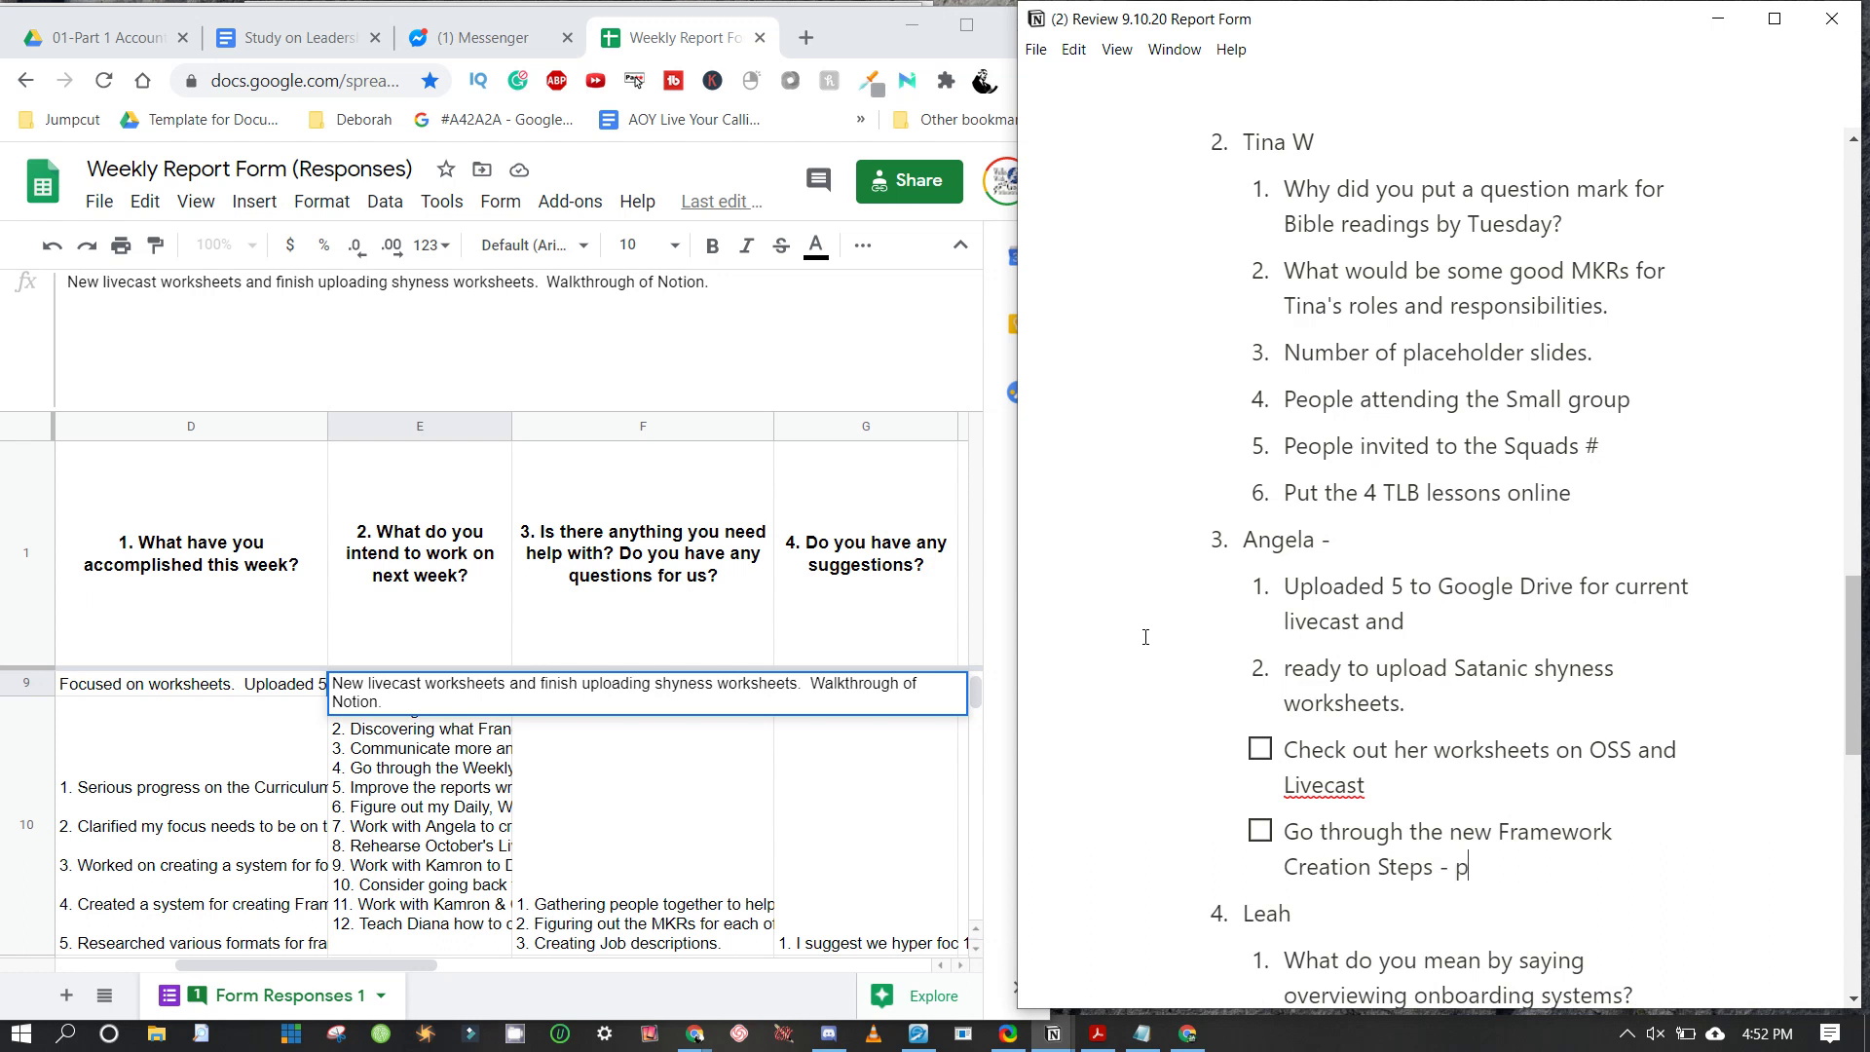
pyautogui.write('ut that on her onboar')
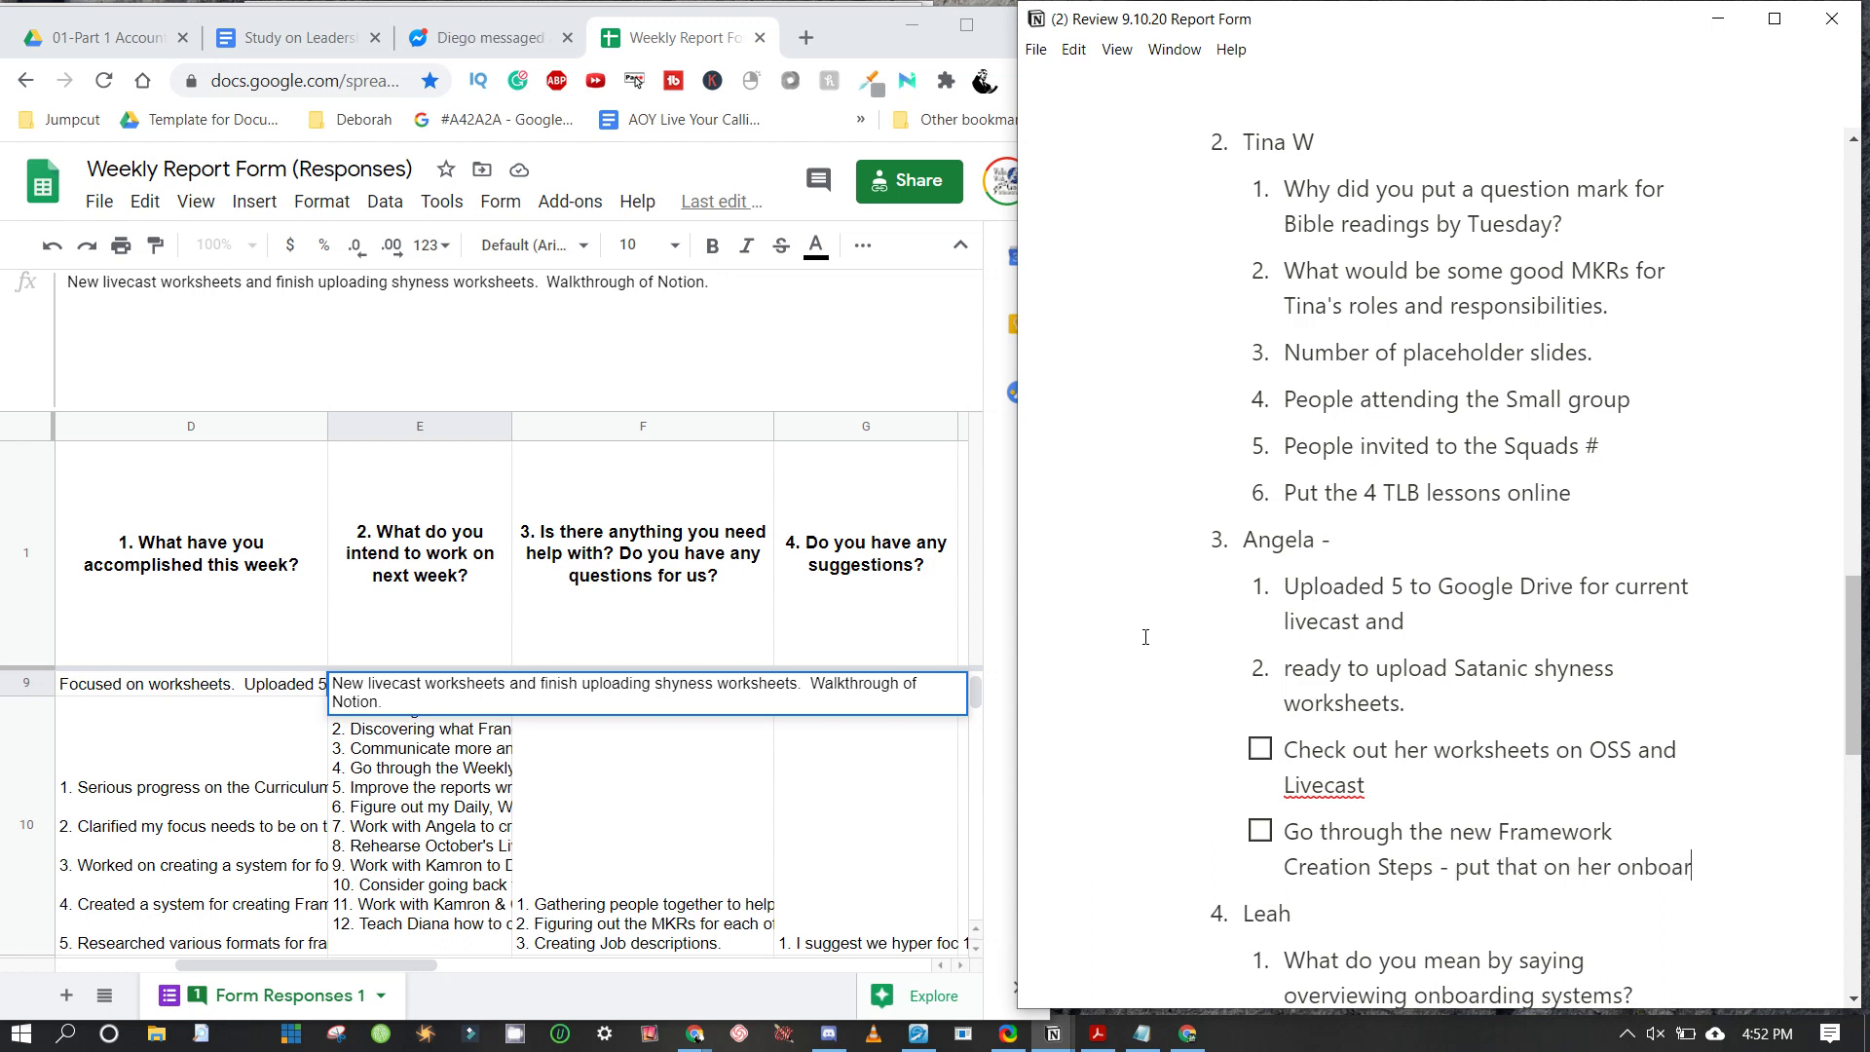
pyautogui.write('ding ')
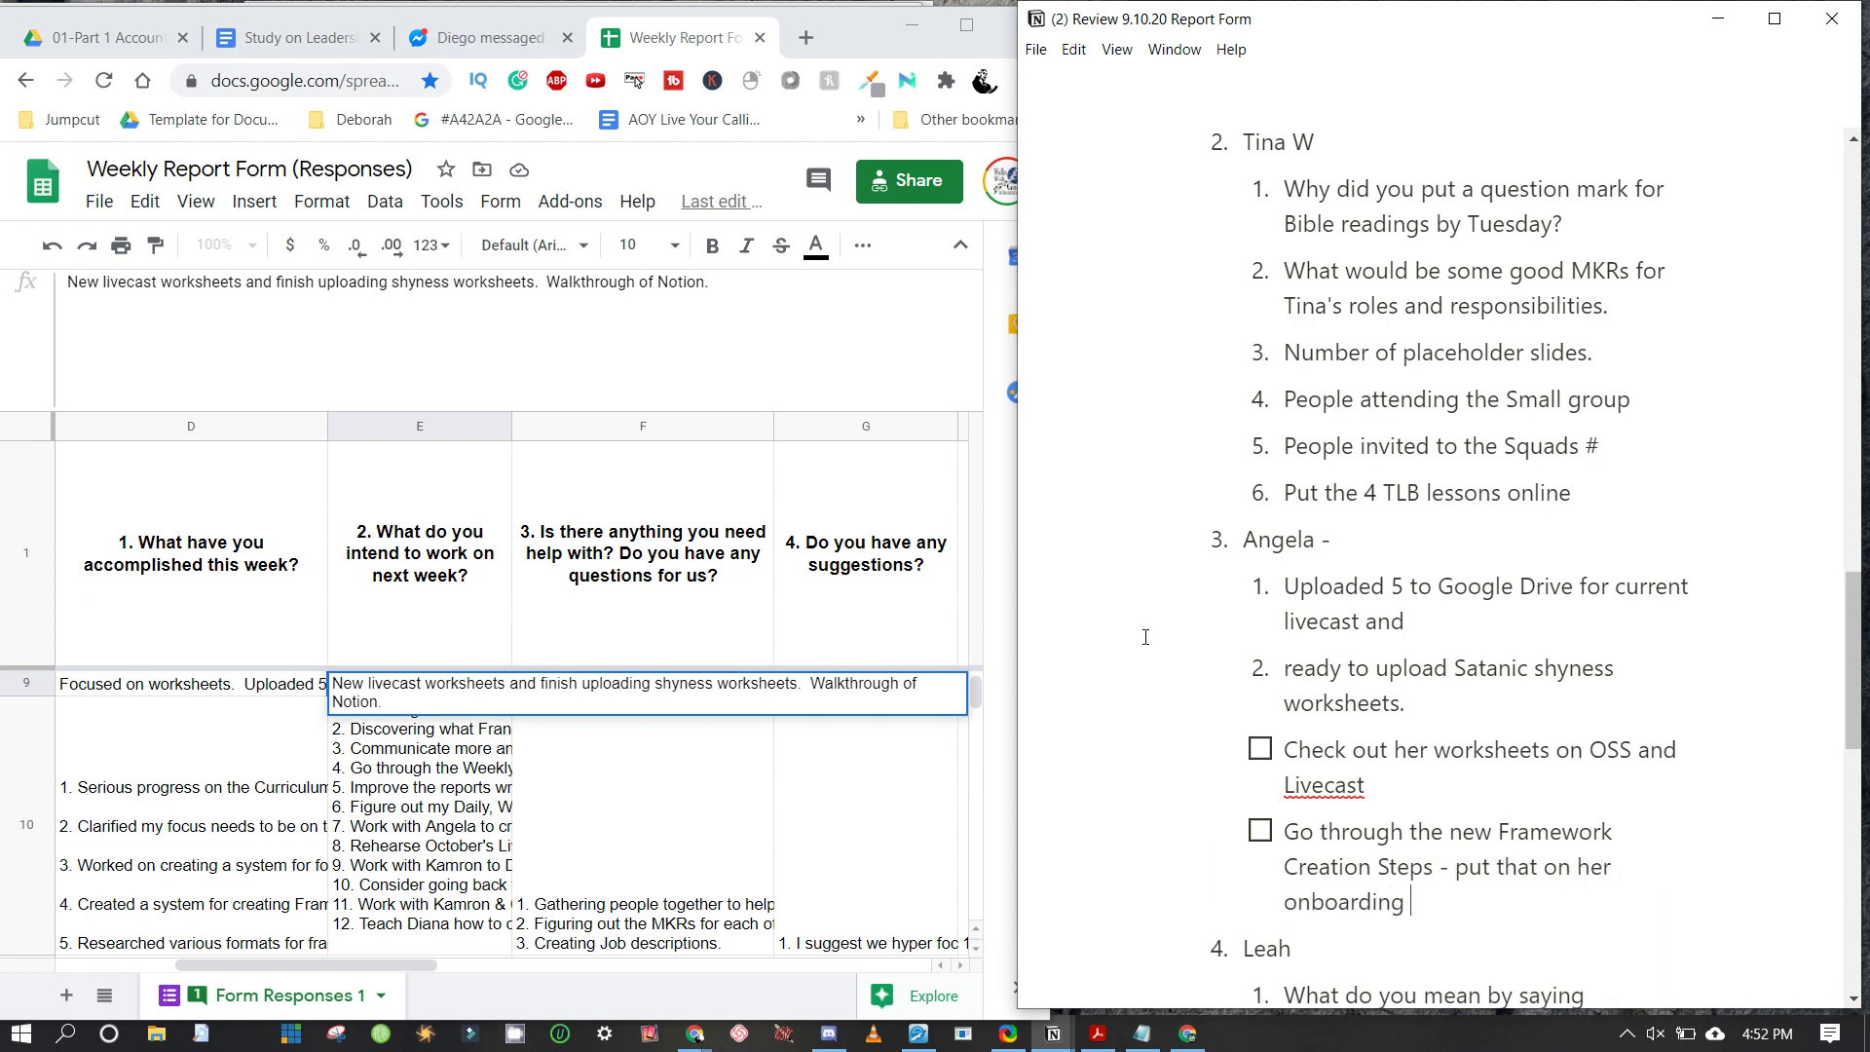
pyautogui.write('page.')
# Step: Add a to-do to read the worksheet examples on the Content Format Database
pyautogui.press('Return')
pyautogui.write('Go through')
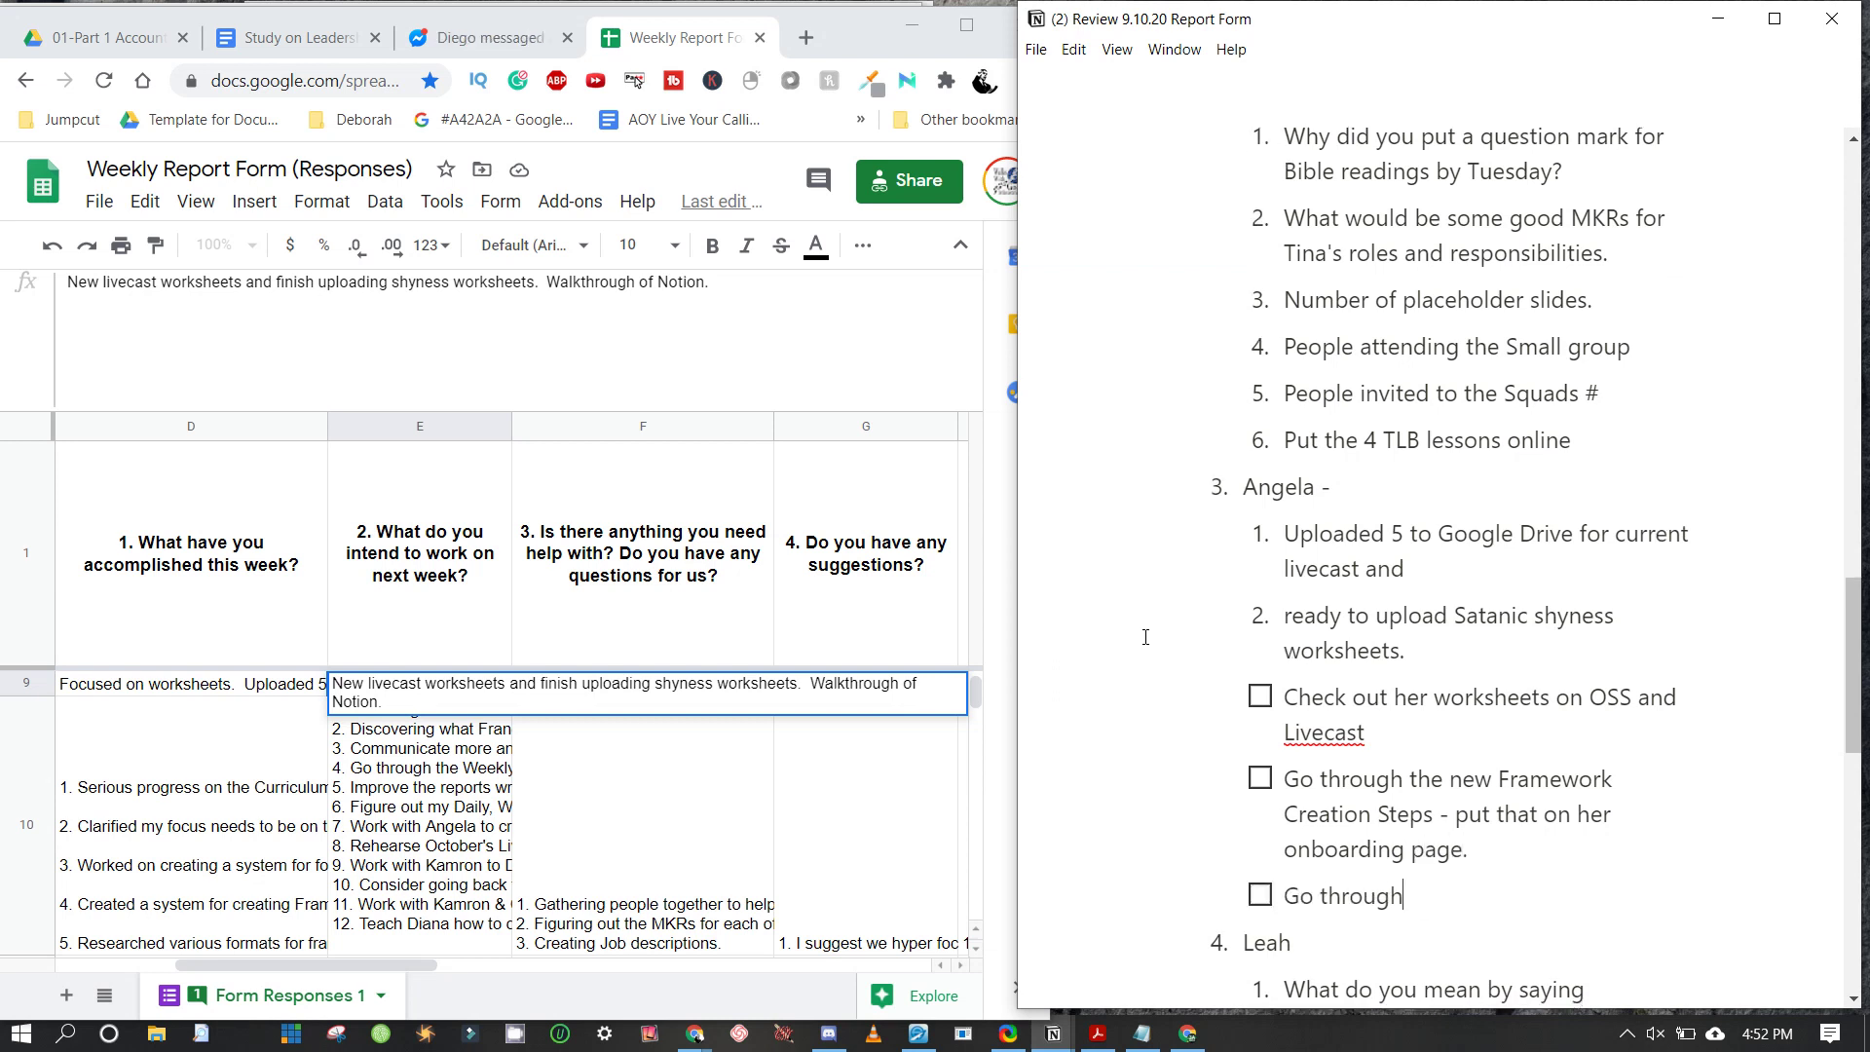
pyautogui.write(' and read the examples of the ')
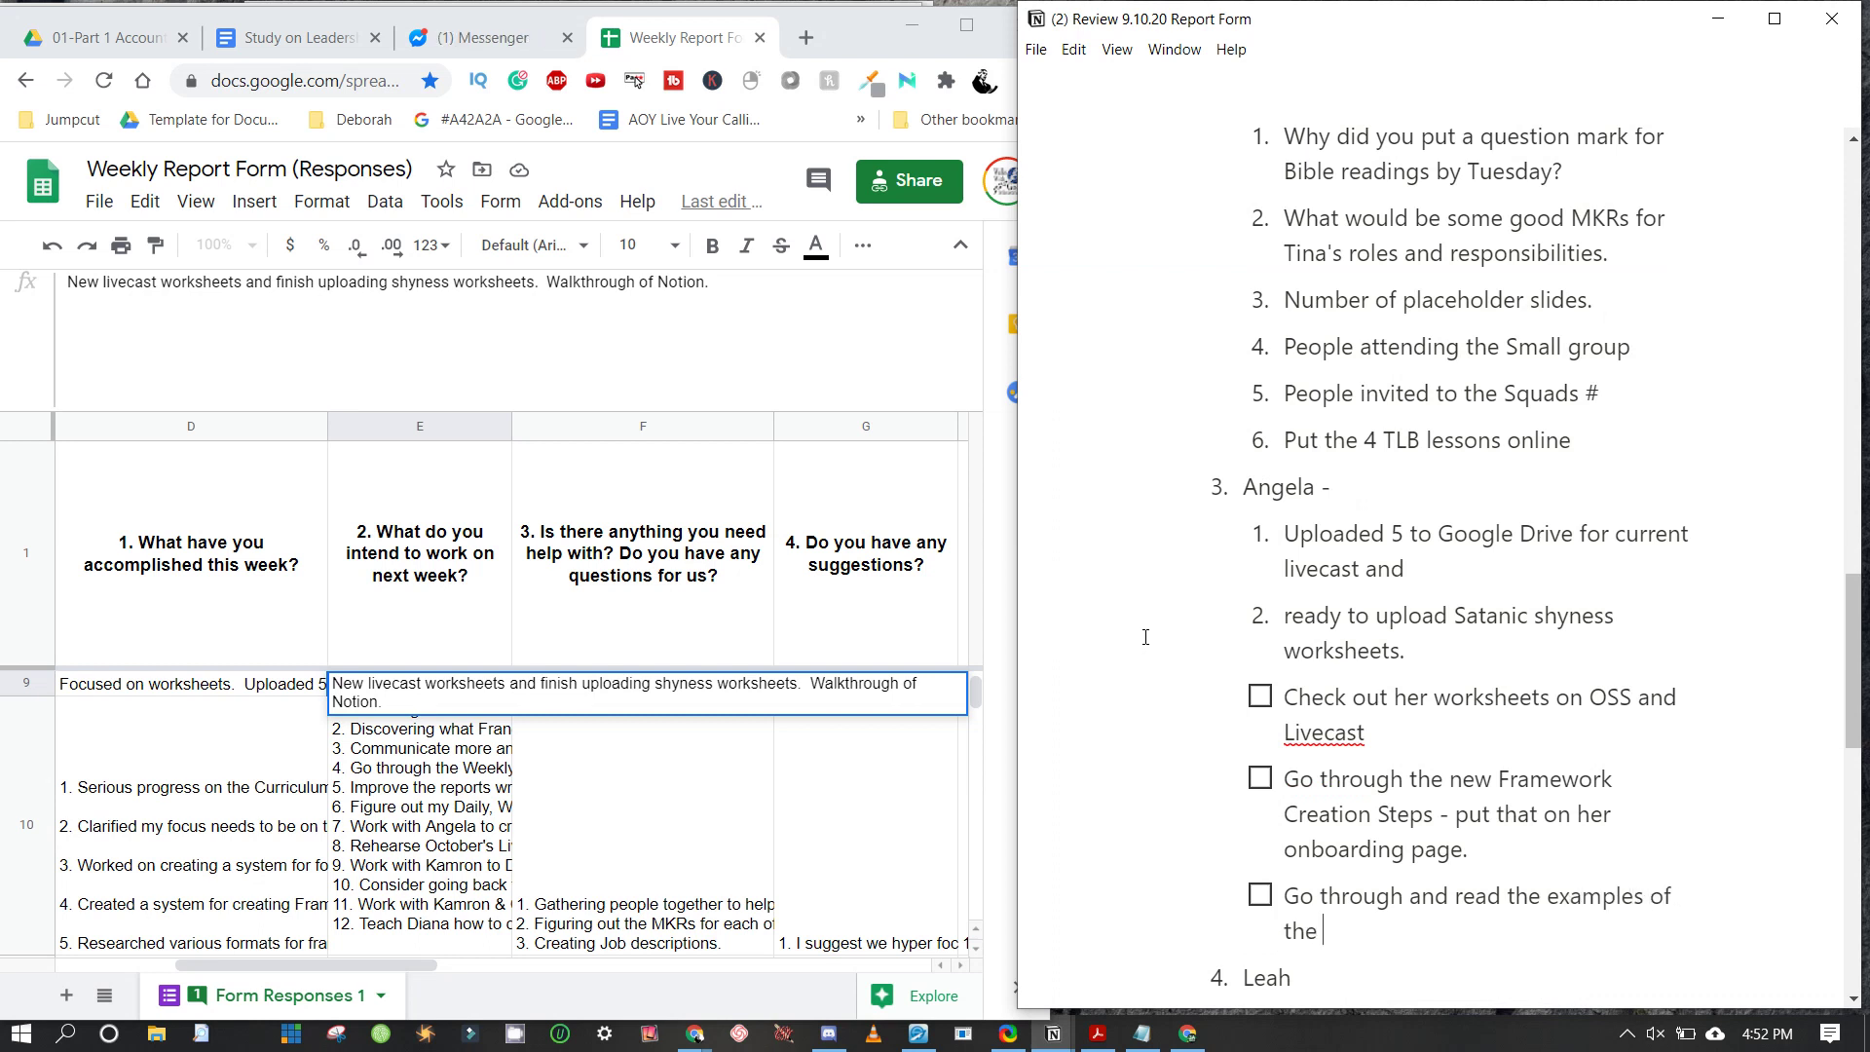
pyautogui.write('worksheets on the ')
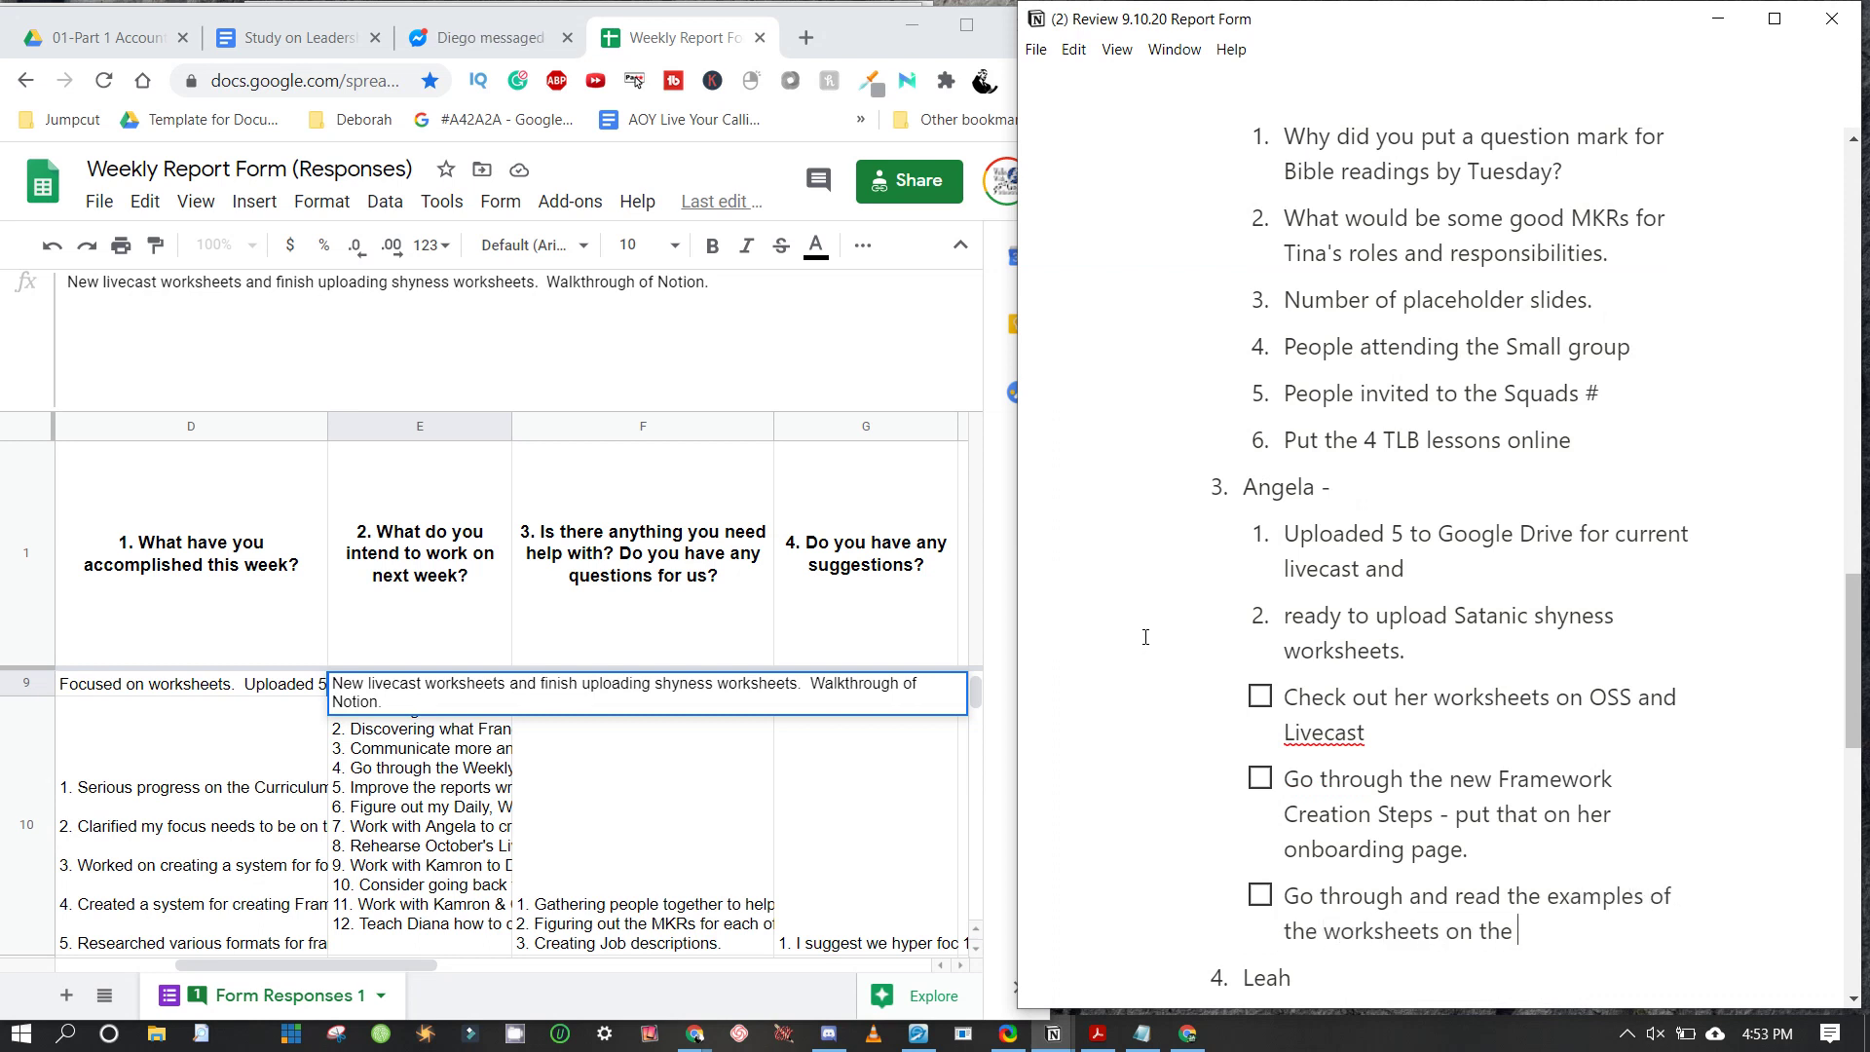
pyautogui.write('Content Dat')
pyautogui.press('BackSpace')
pyautogui.press('BackSpace')
pyautogui.write('Format ')
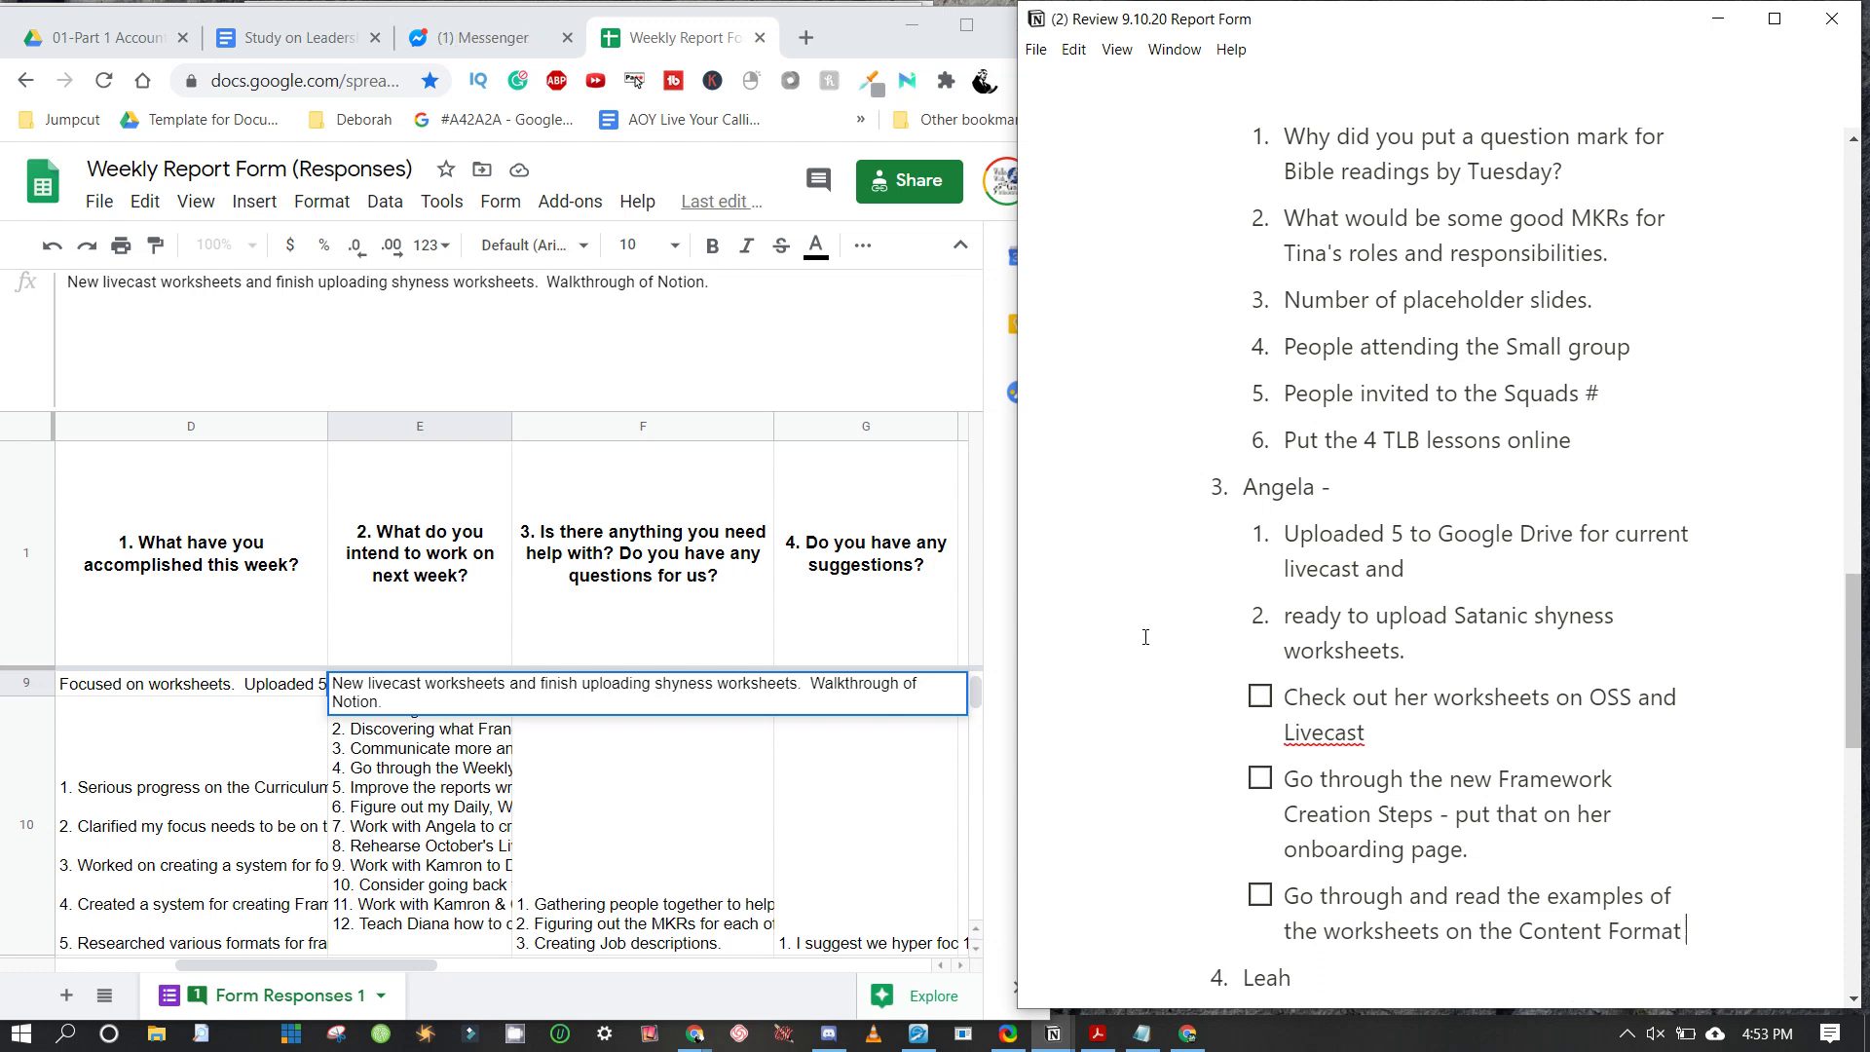
pyautogui.write('Database')
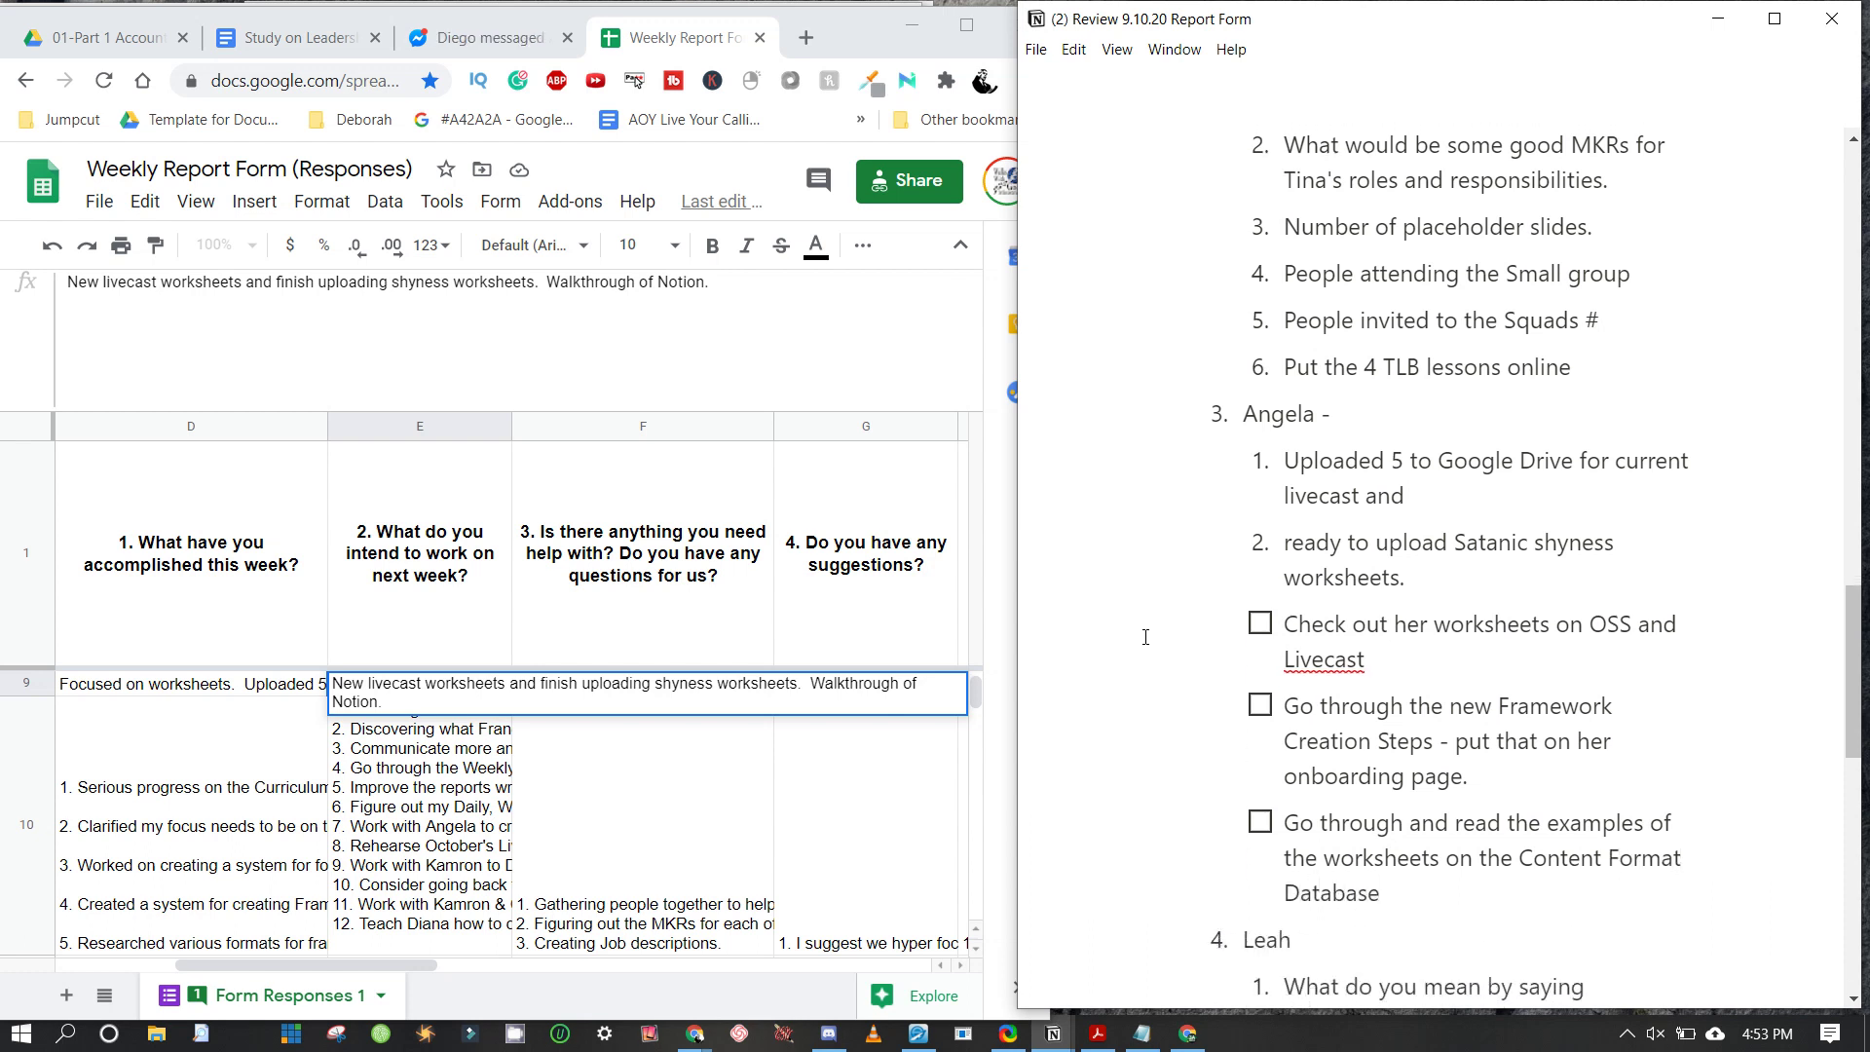
# Step: Back in the spreadsheet, move to her answer about needing help in F9
pyautogui.scroll(-3, 1145, 637)
pyautogui.click(363, 641)
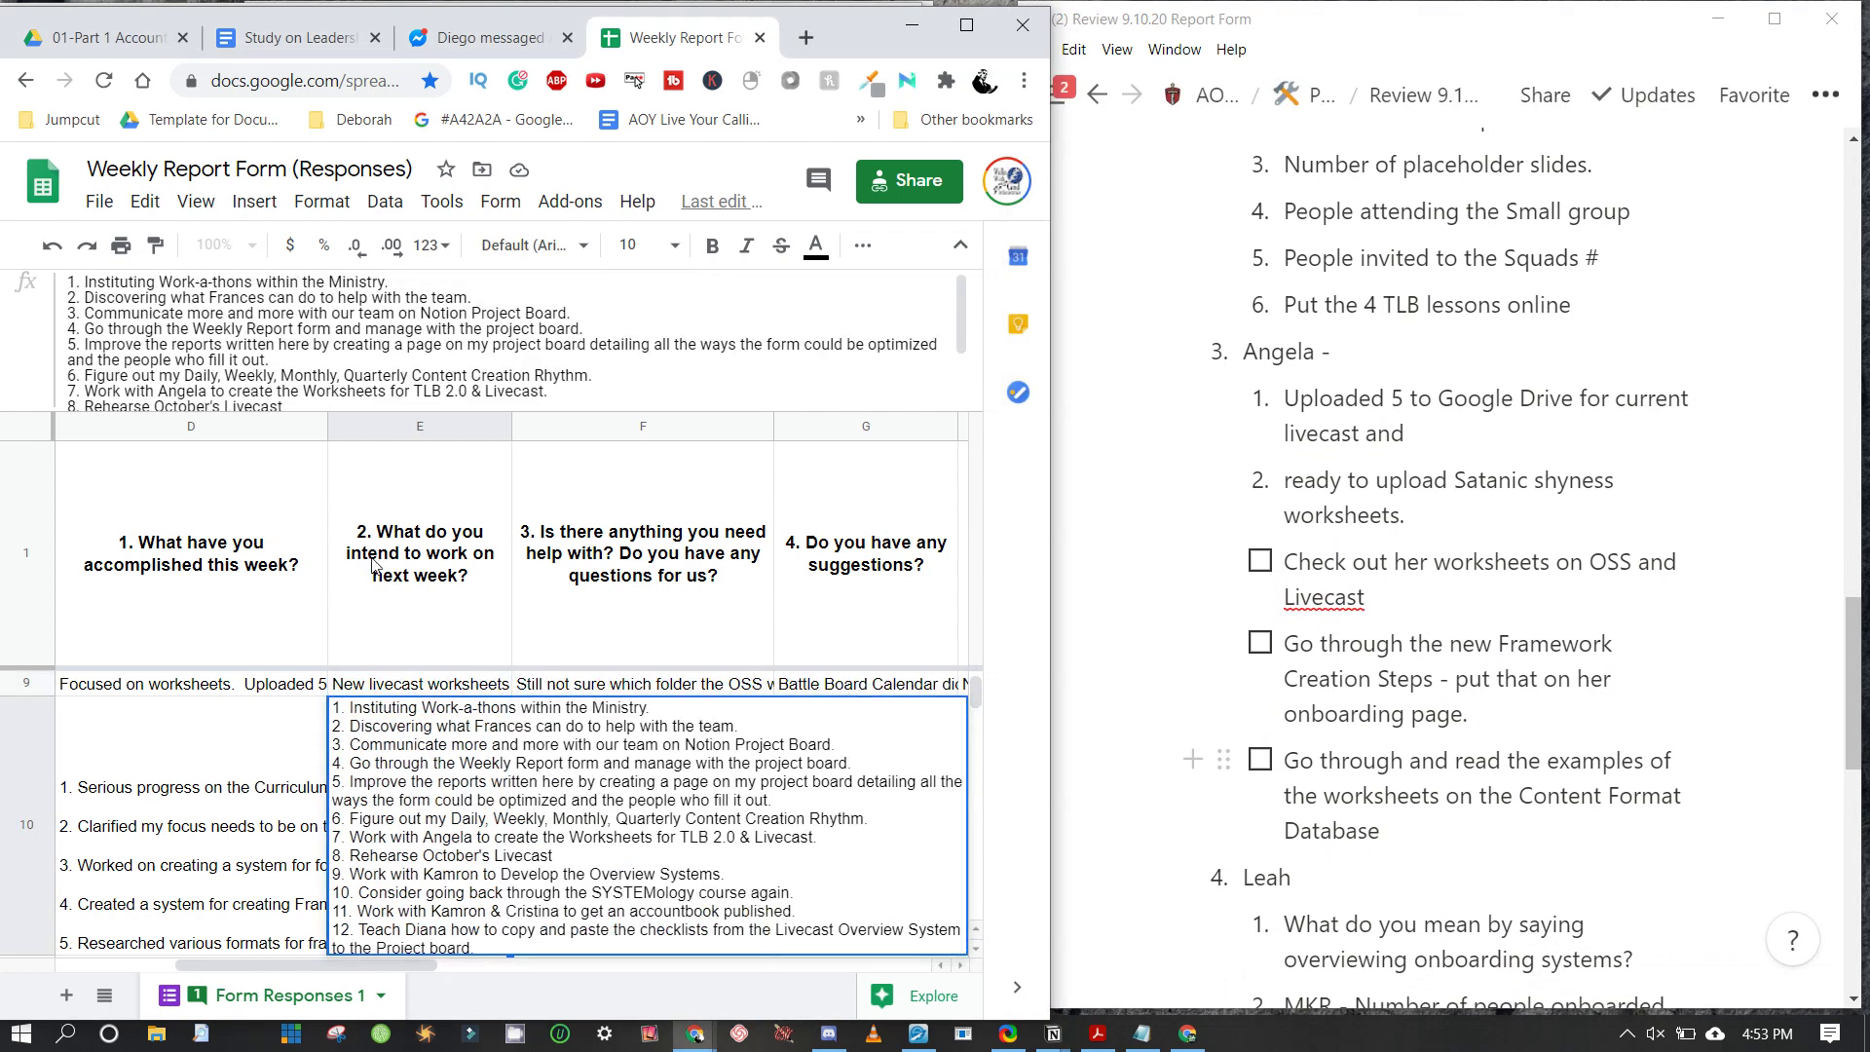
pyautogui.press('Right')
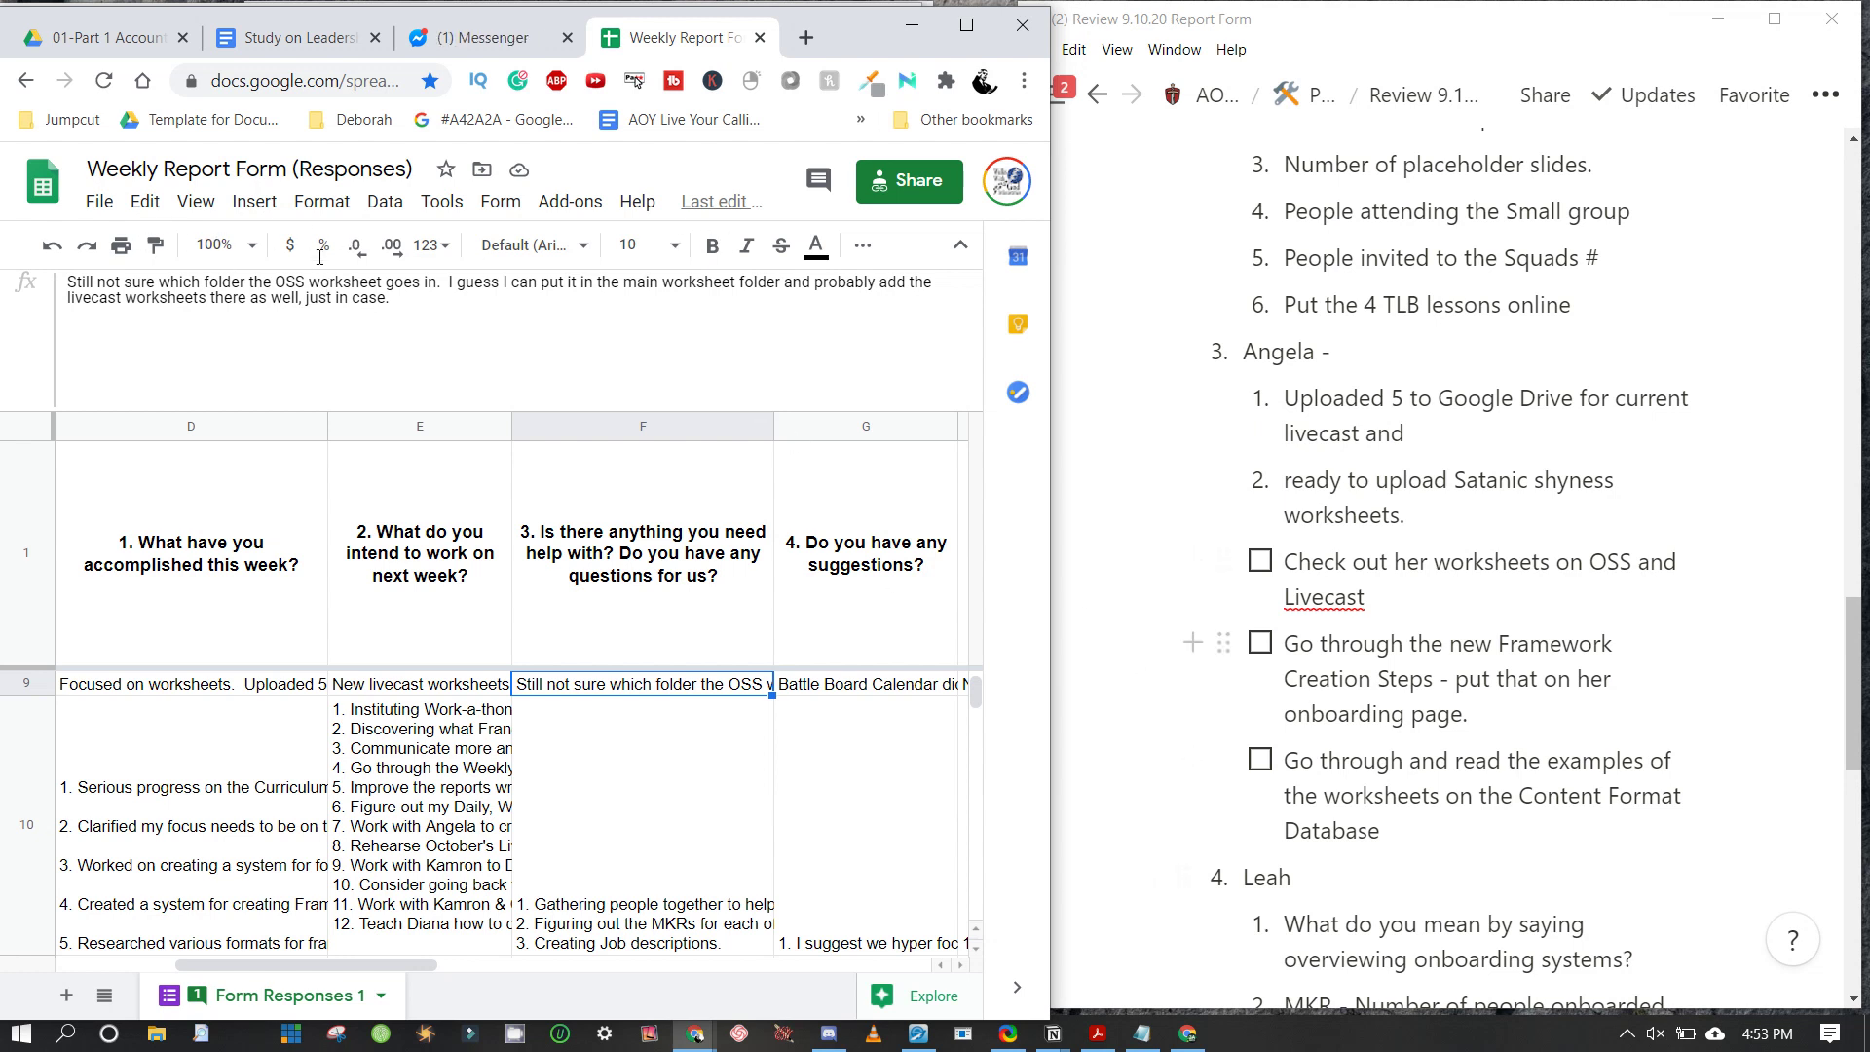
# Step: Add a to-do with a colleague's name prefix containing her copied help question
pyautogui.moveTo(390, 297); pyautogui.dragTo(57, 228)
pyautogui.hotkey('ctrl', 'c')
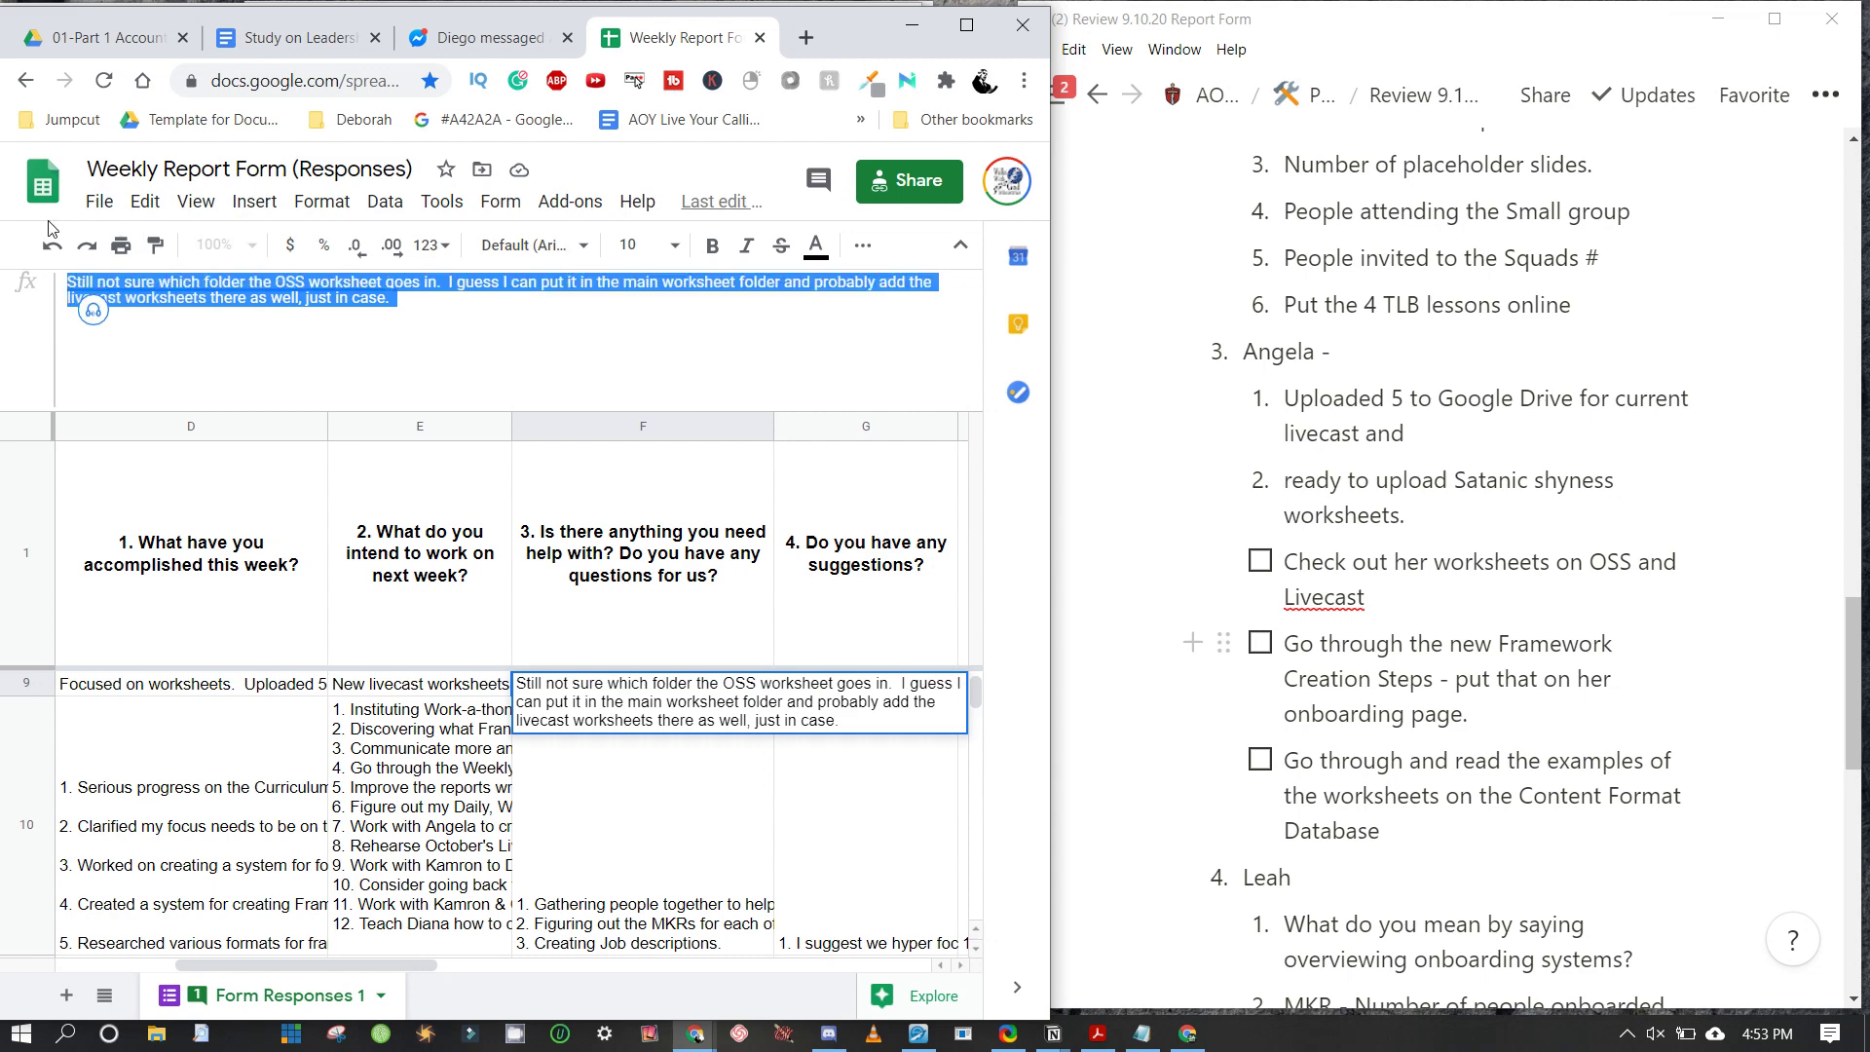
pyautogui.click(1149, 675)
pyautogui.press('Return')
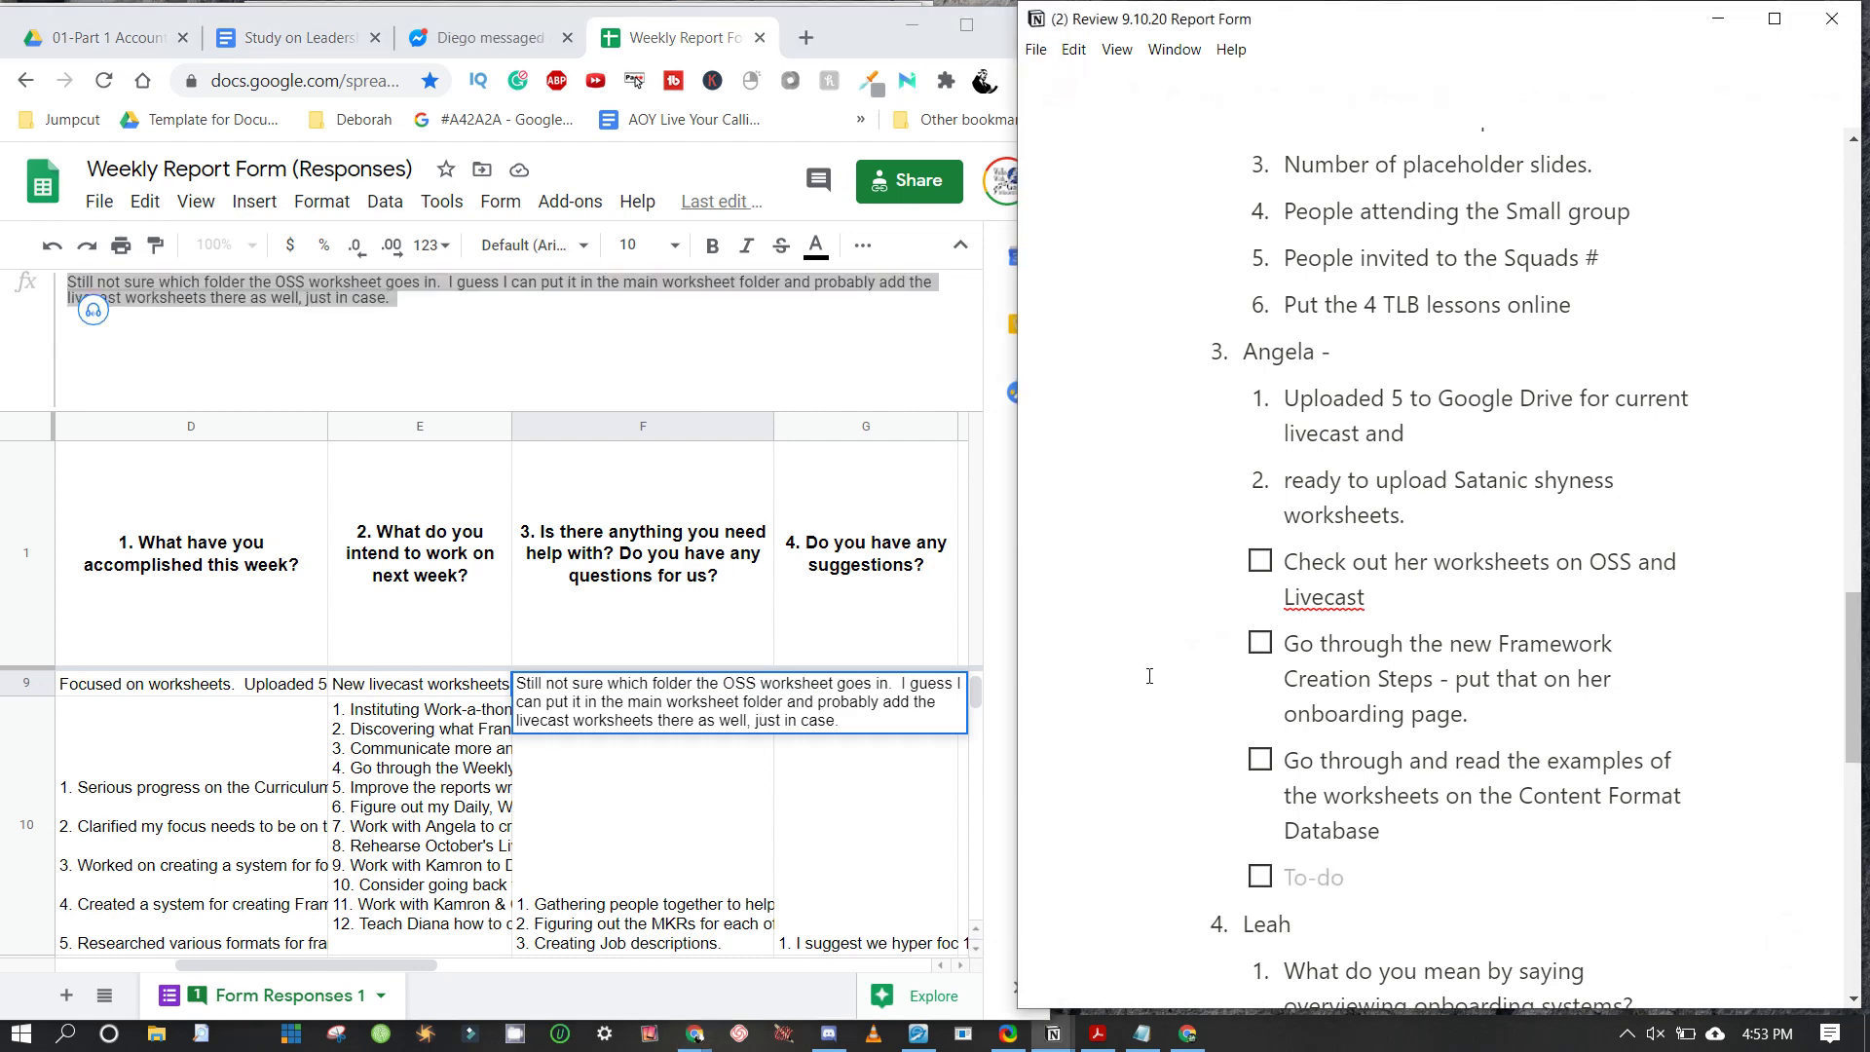
pyautogui.hotkey('ctrl', 'v')
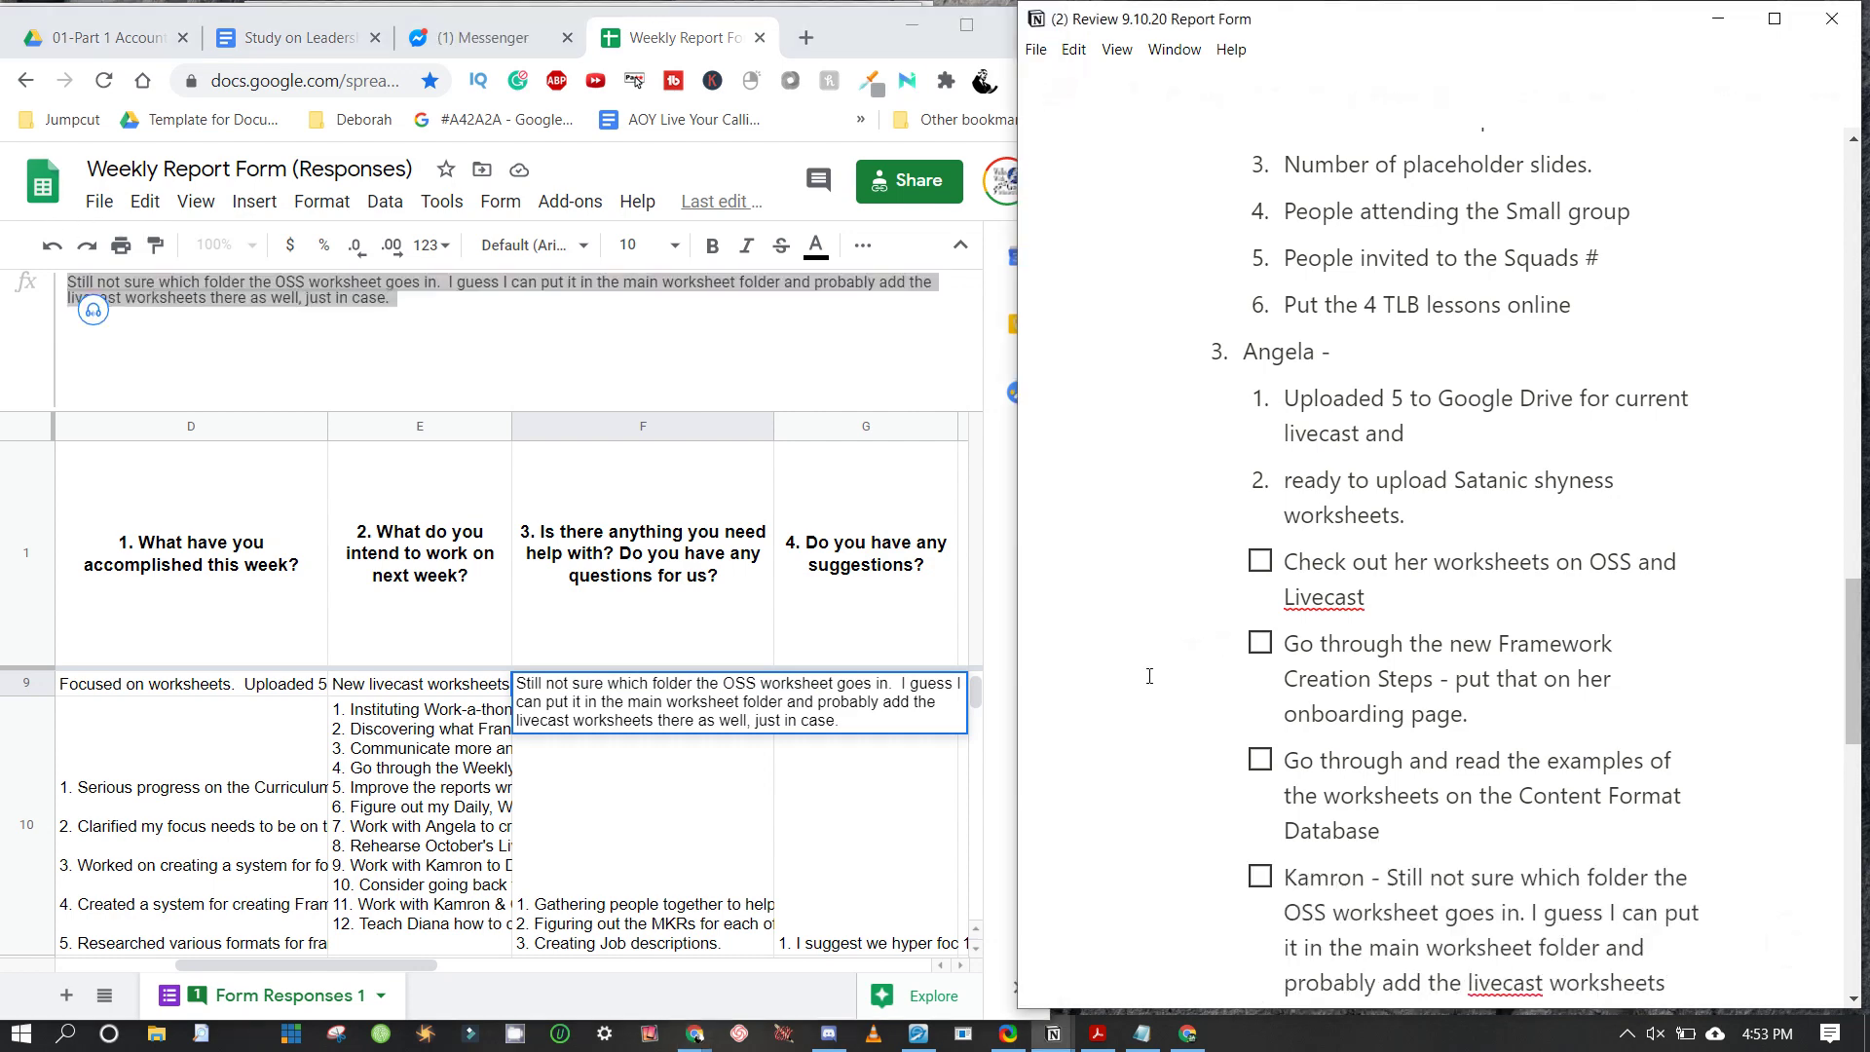
# Step: Nest a to-do: 'Update the System for communicating where these worksheets go when they are complete'
pyautogui.scroll(-3, 1149, 675)
pyautogui.press('Return')
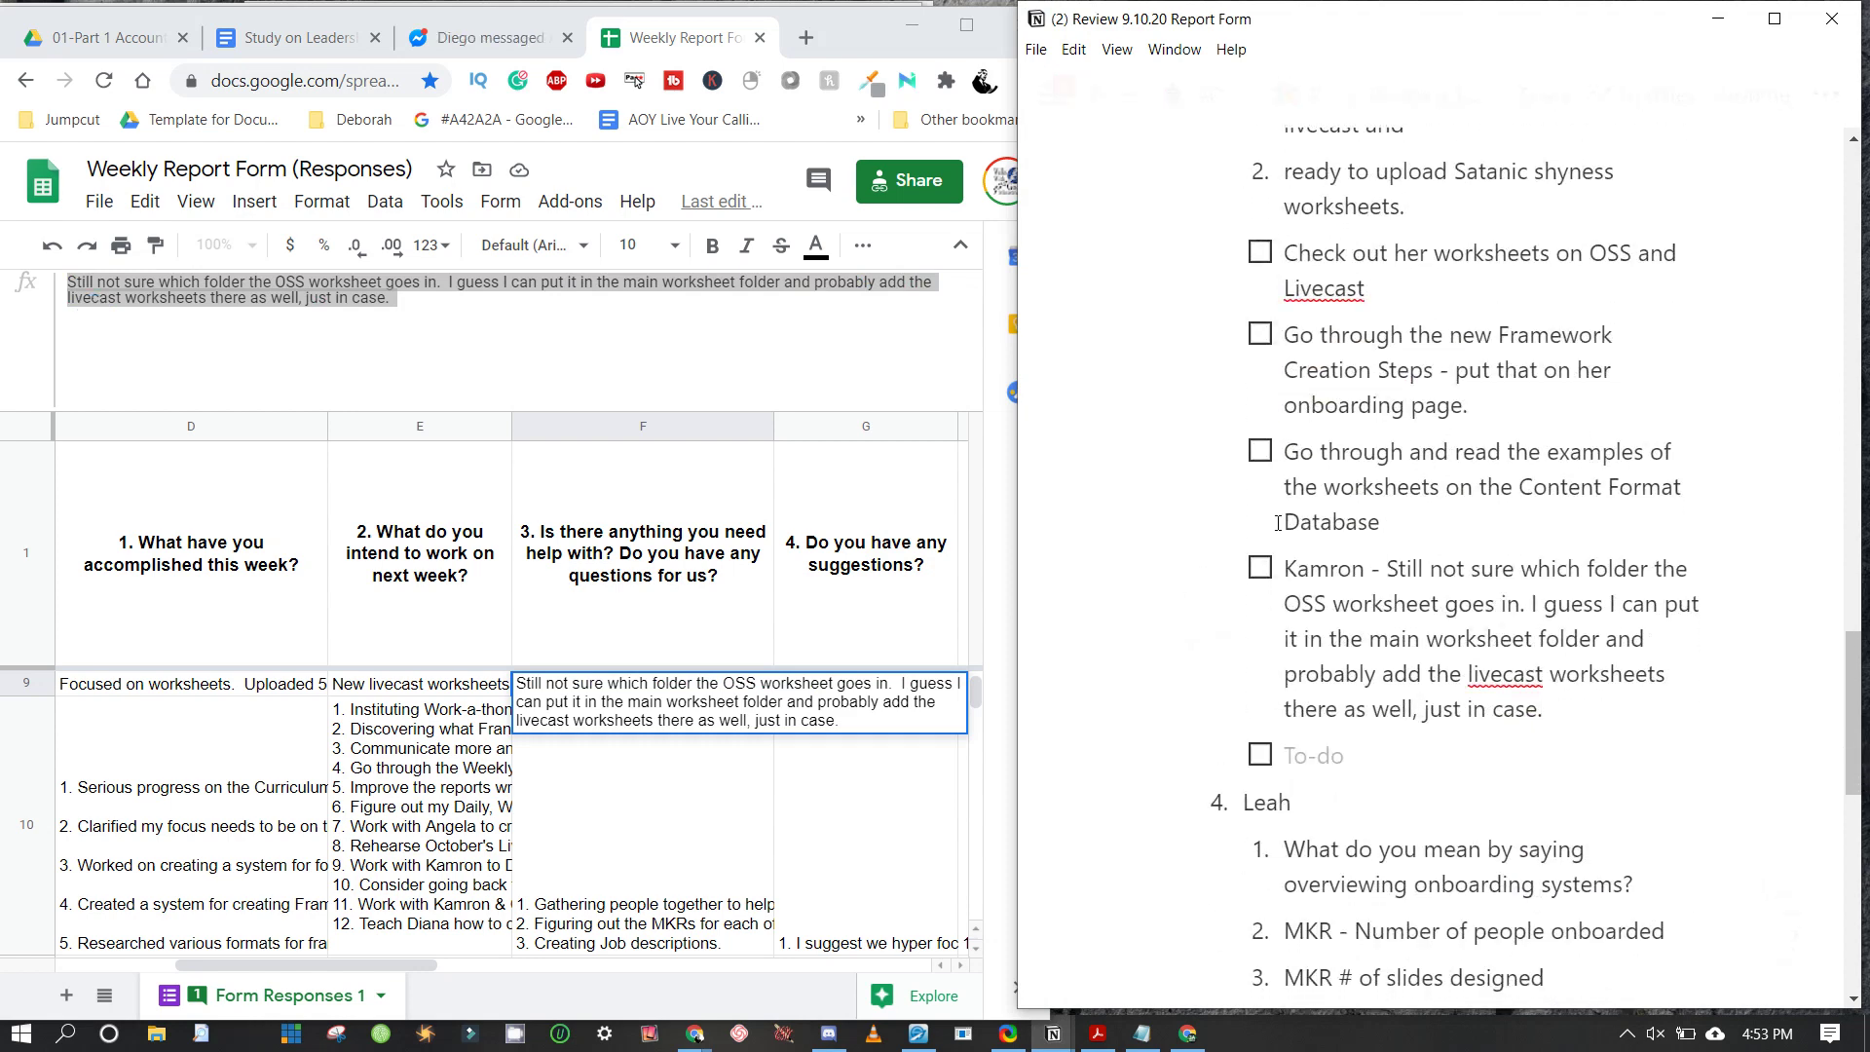
pyautogui.press('Tab')
pyautogui.write('Update ')
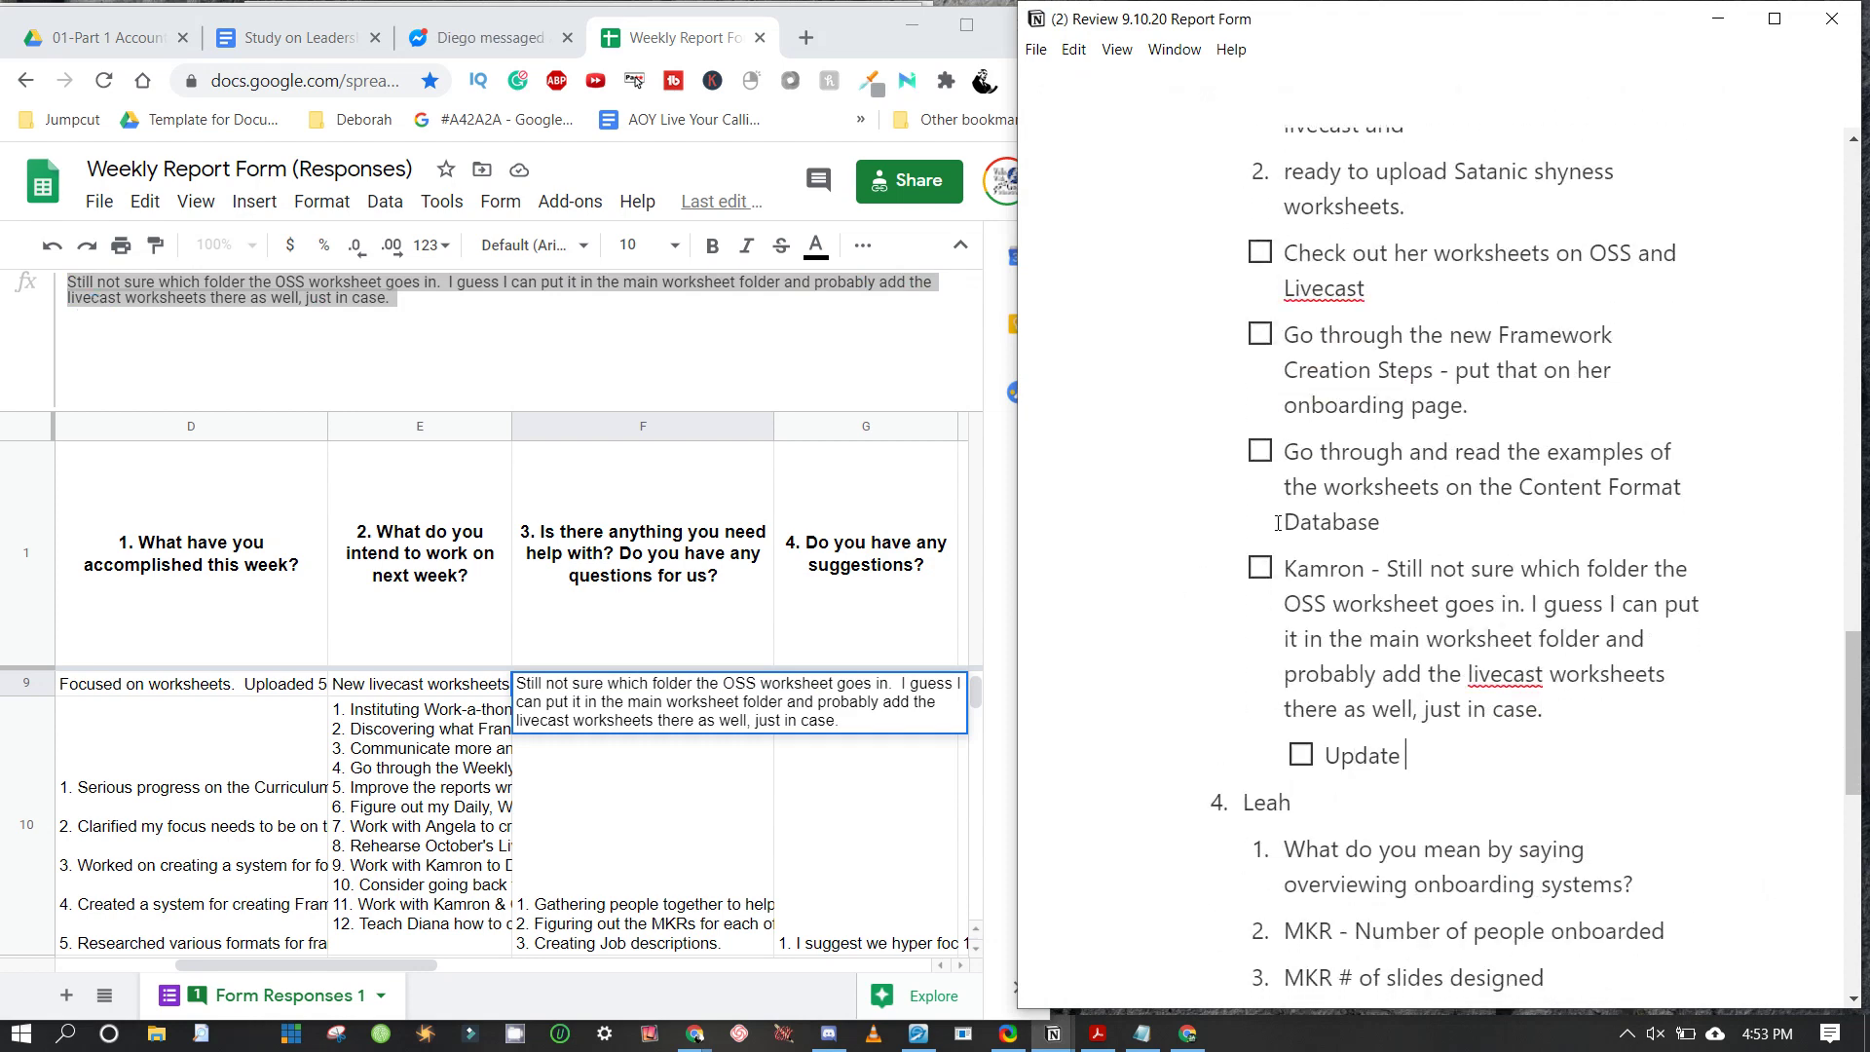
pyautogui.write('the System for ')
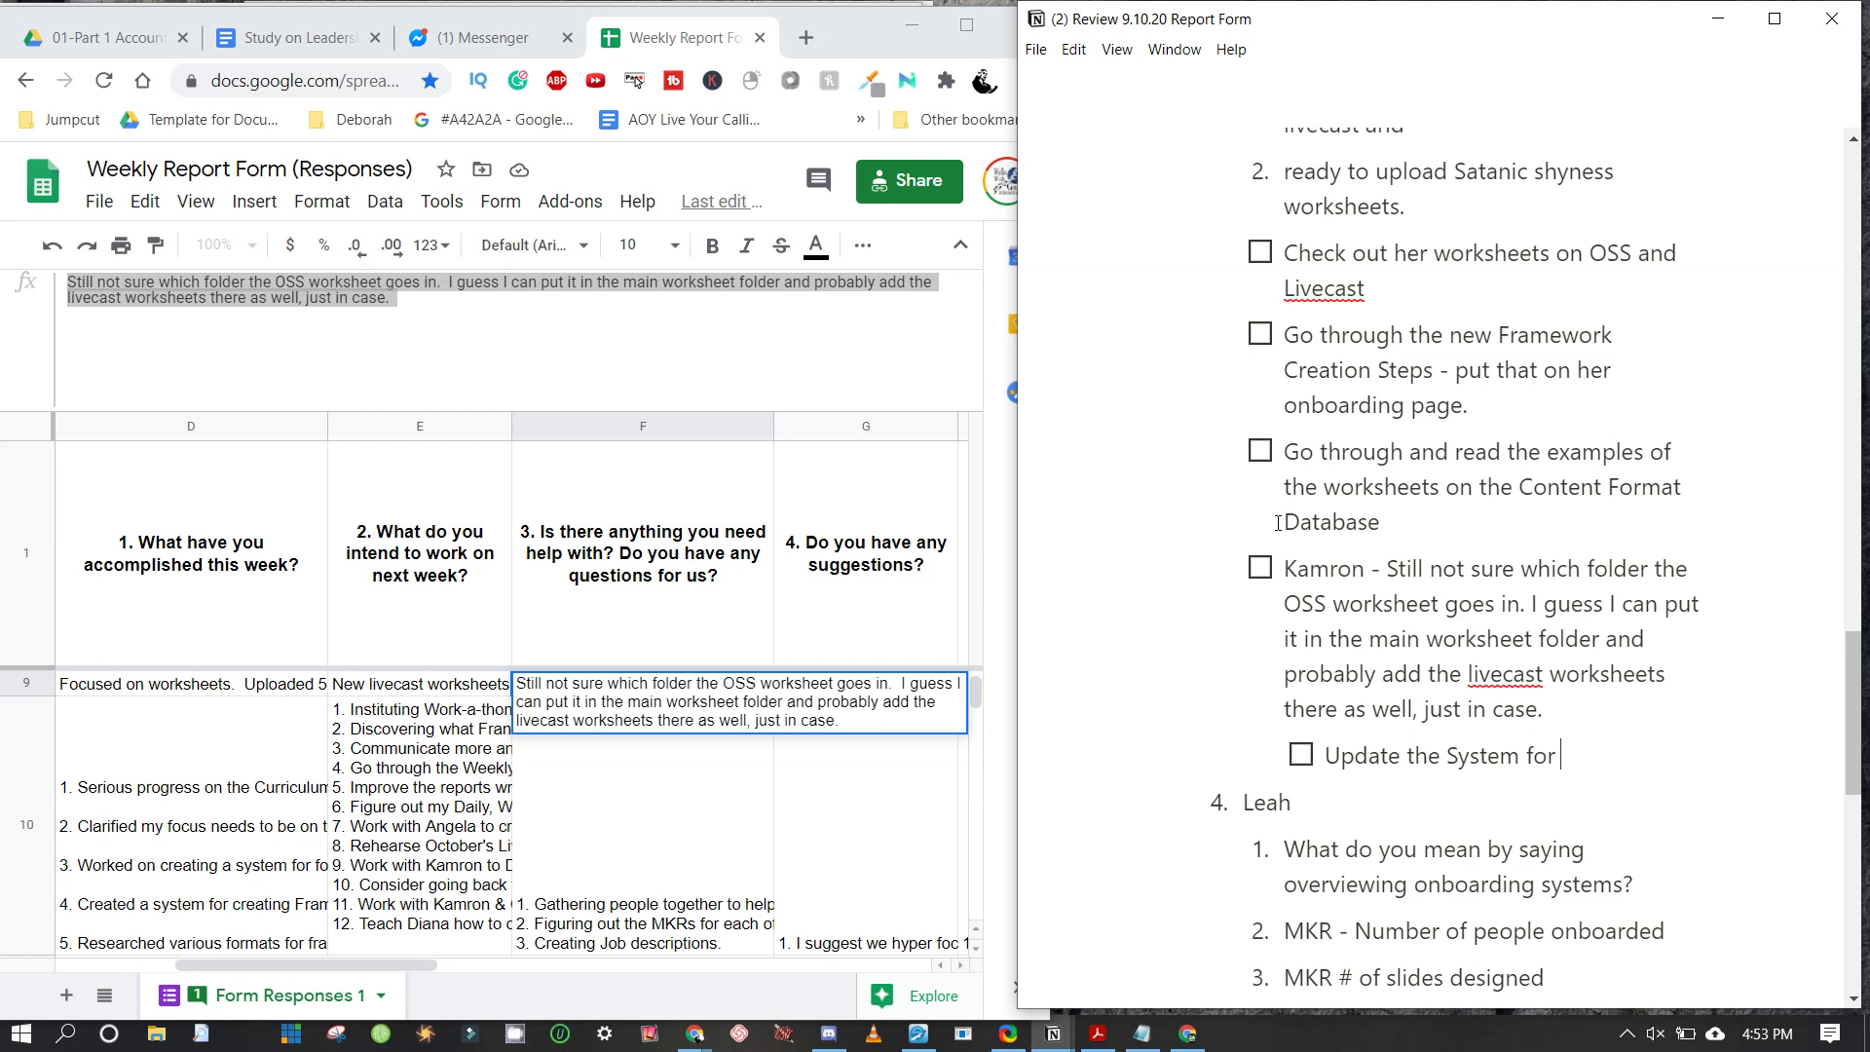
pyautogui.write('communicating whe')
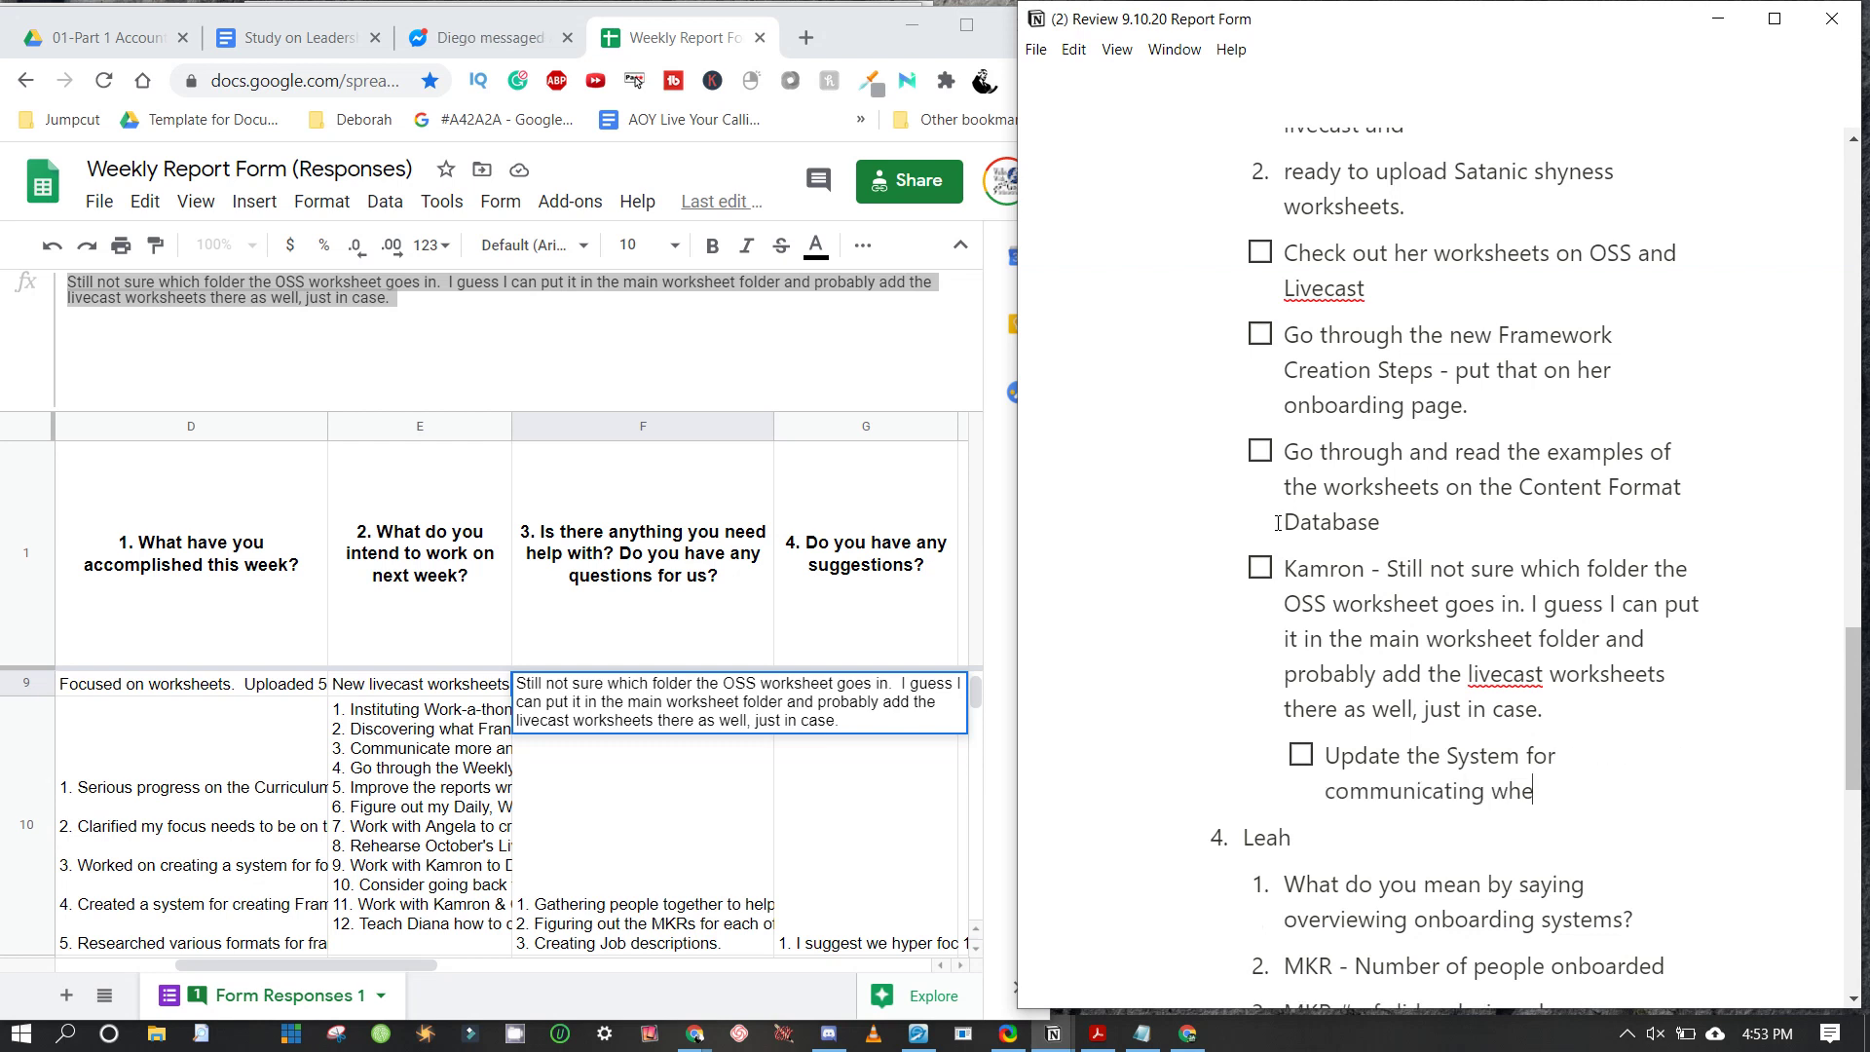
pyautogui.write('re these worksheets')
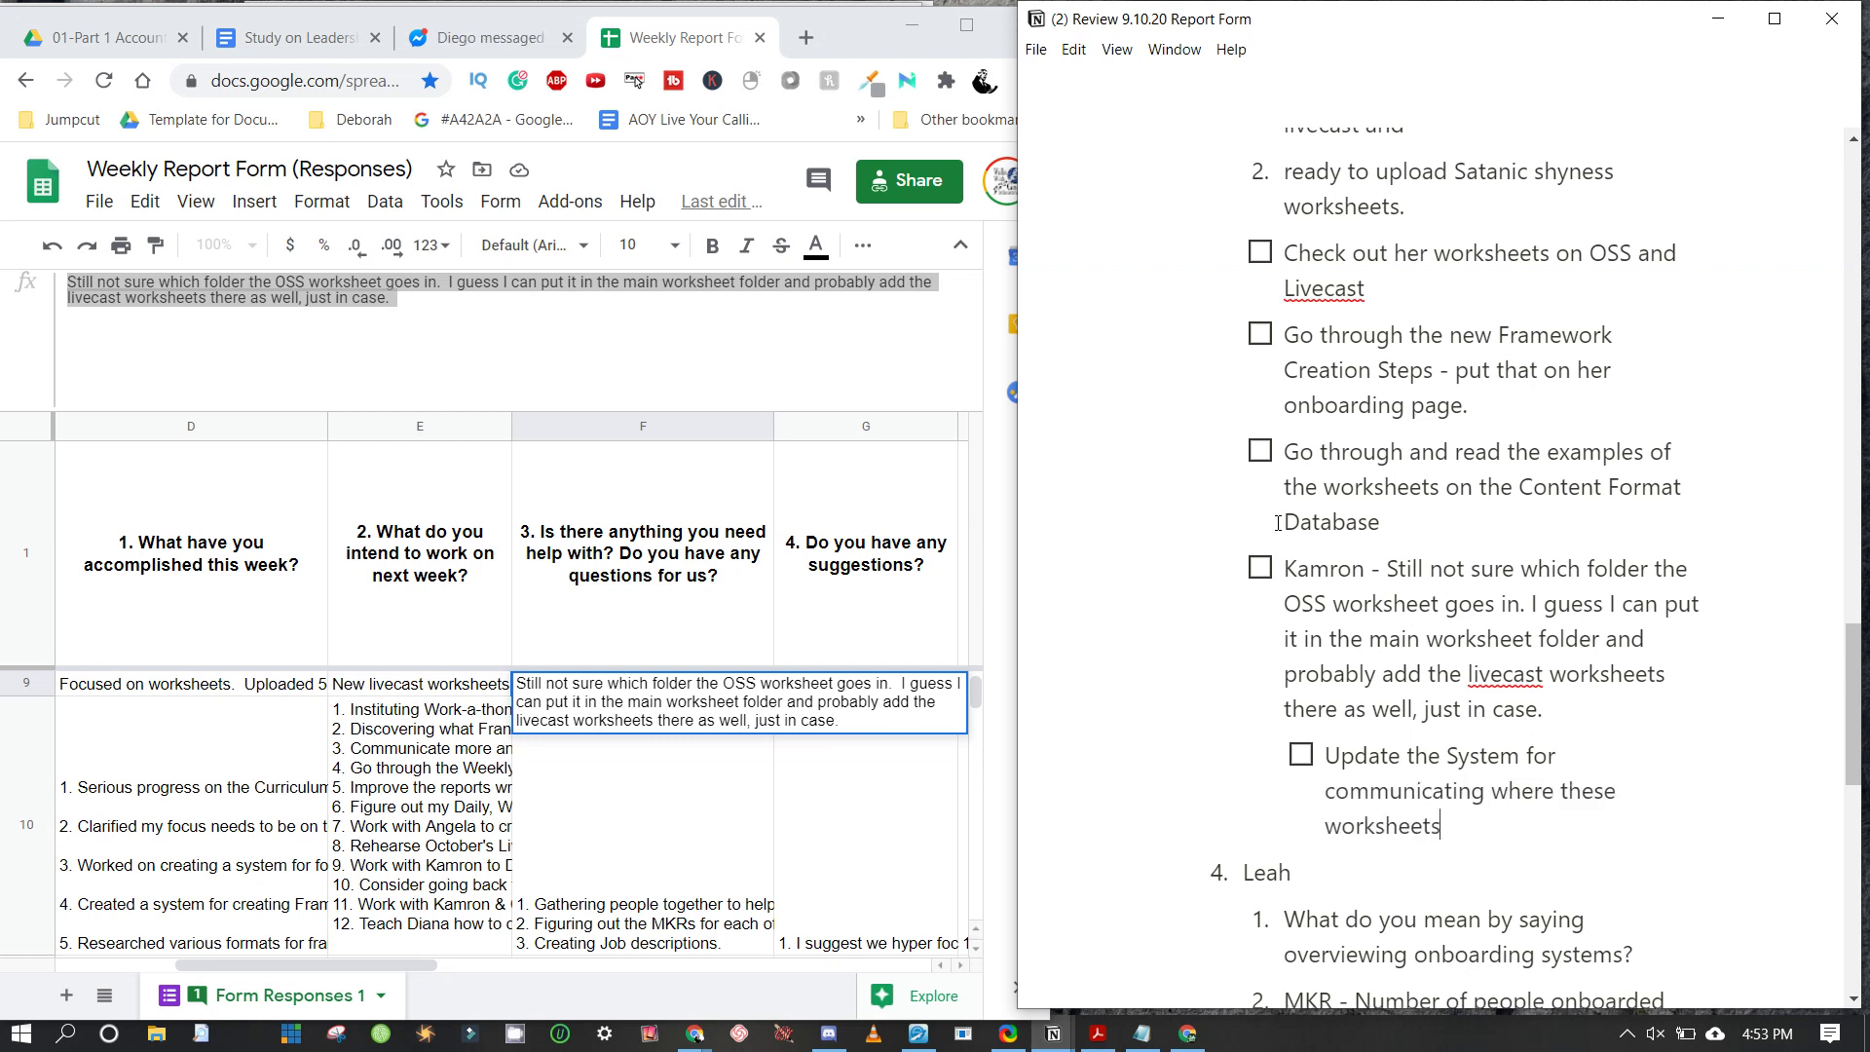
pyautogui.write(' go when they are com')
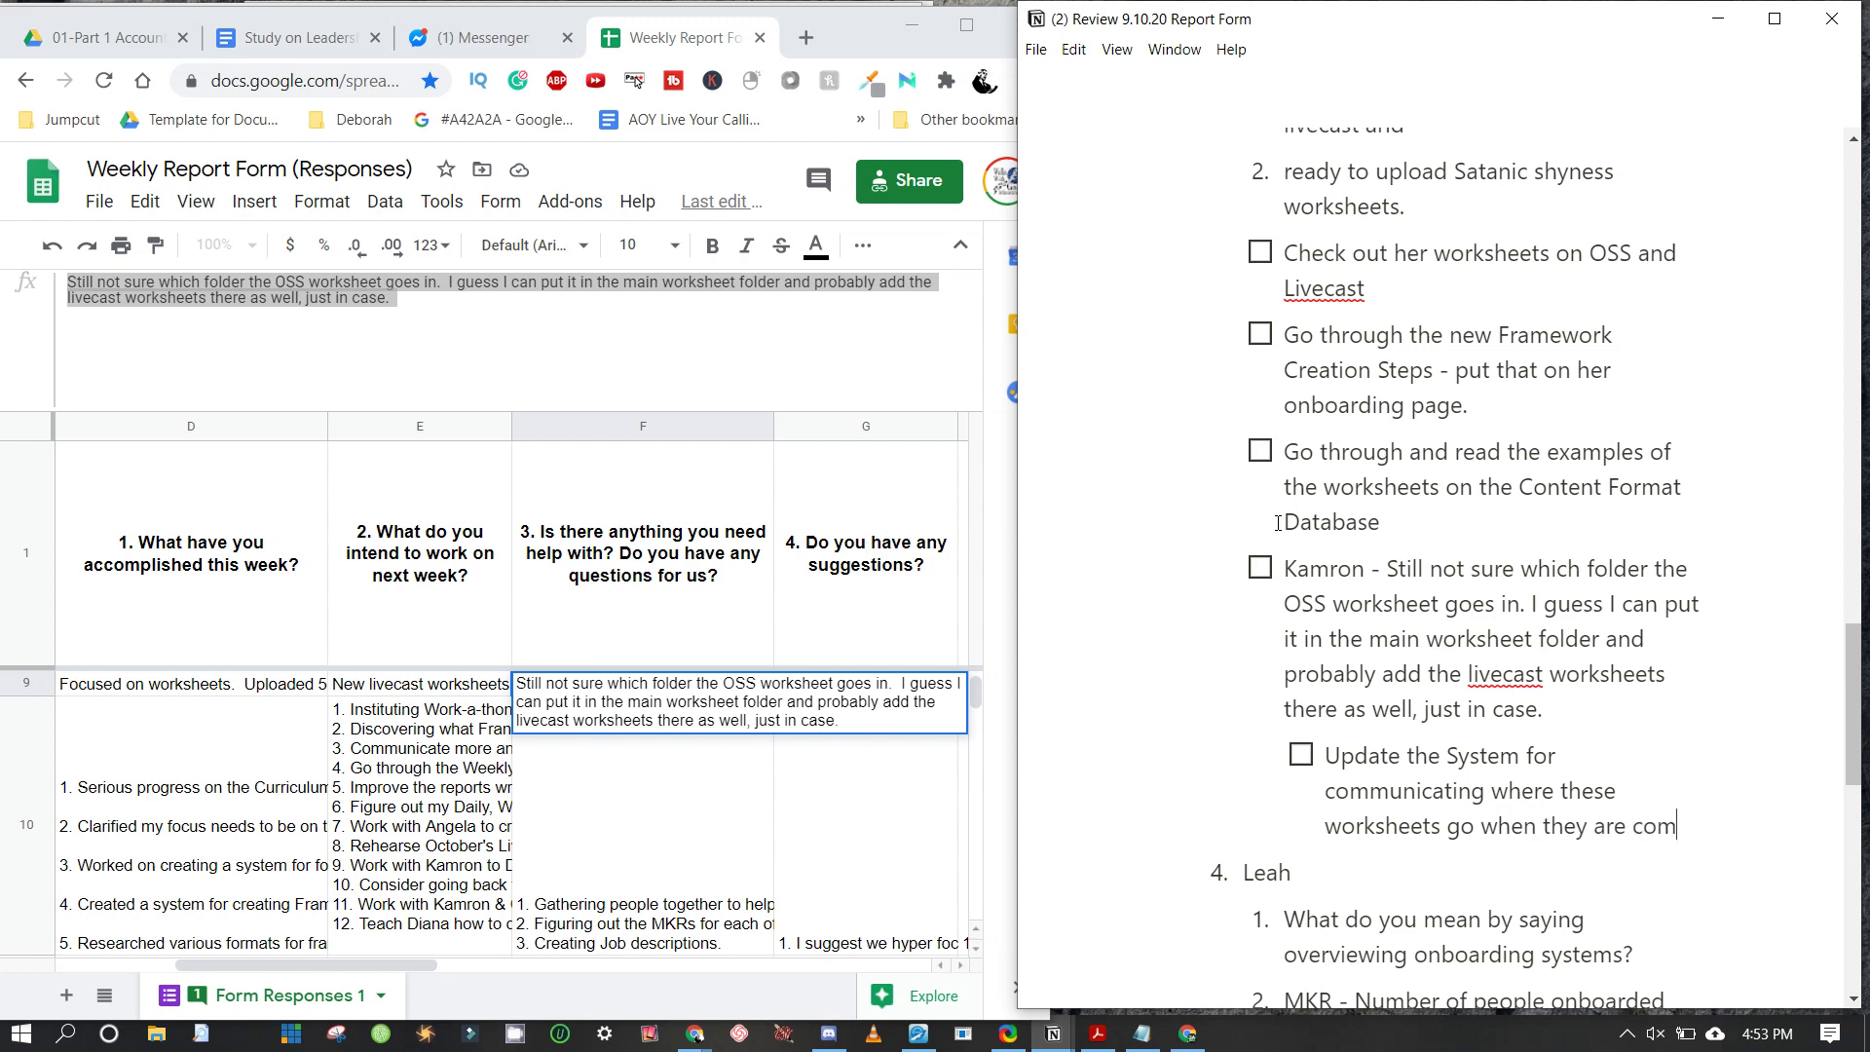
pyautogui.write('plete.')
# Step: Return to the spreadsheet and recheck her next-week plans and help answers
pyautogui.scroll(-1, 1277, 523)
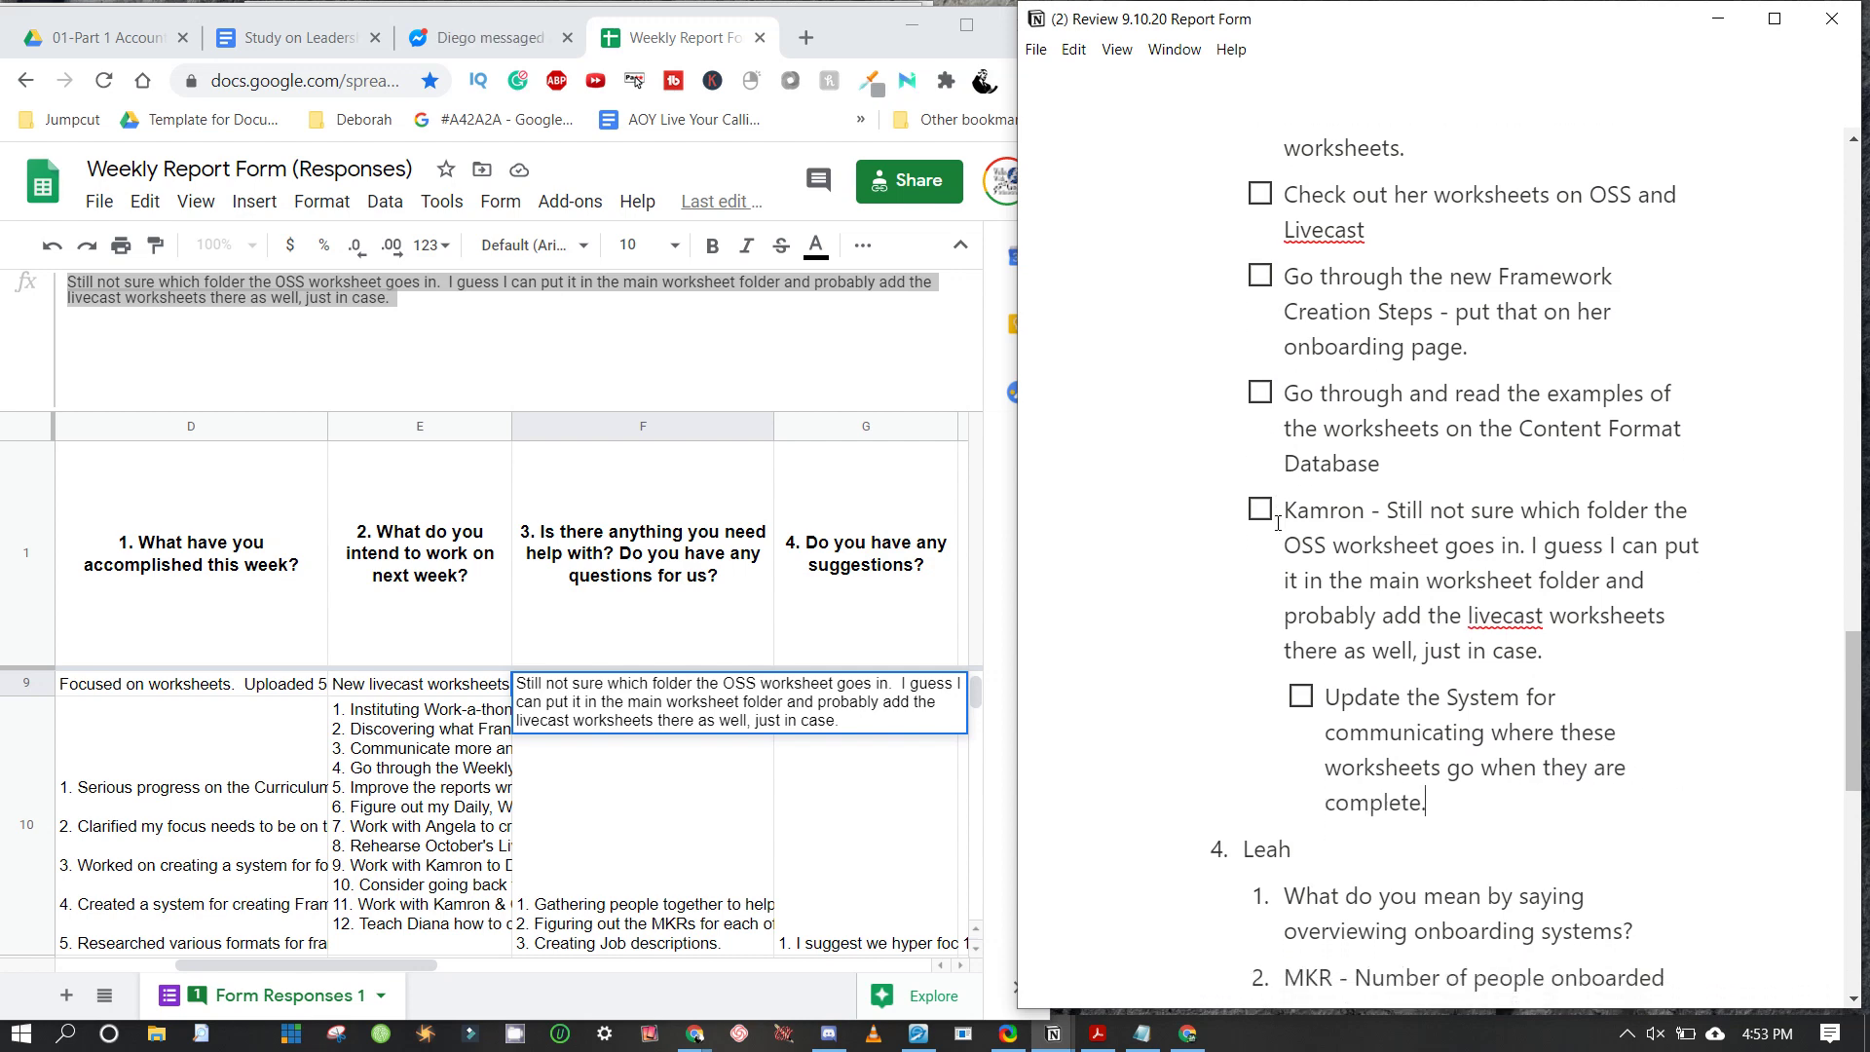
pyautogui.click(305, 603)
pyautogui.press('Left')
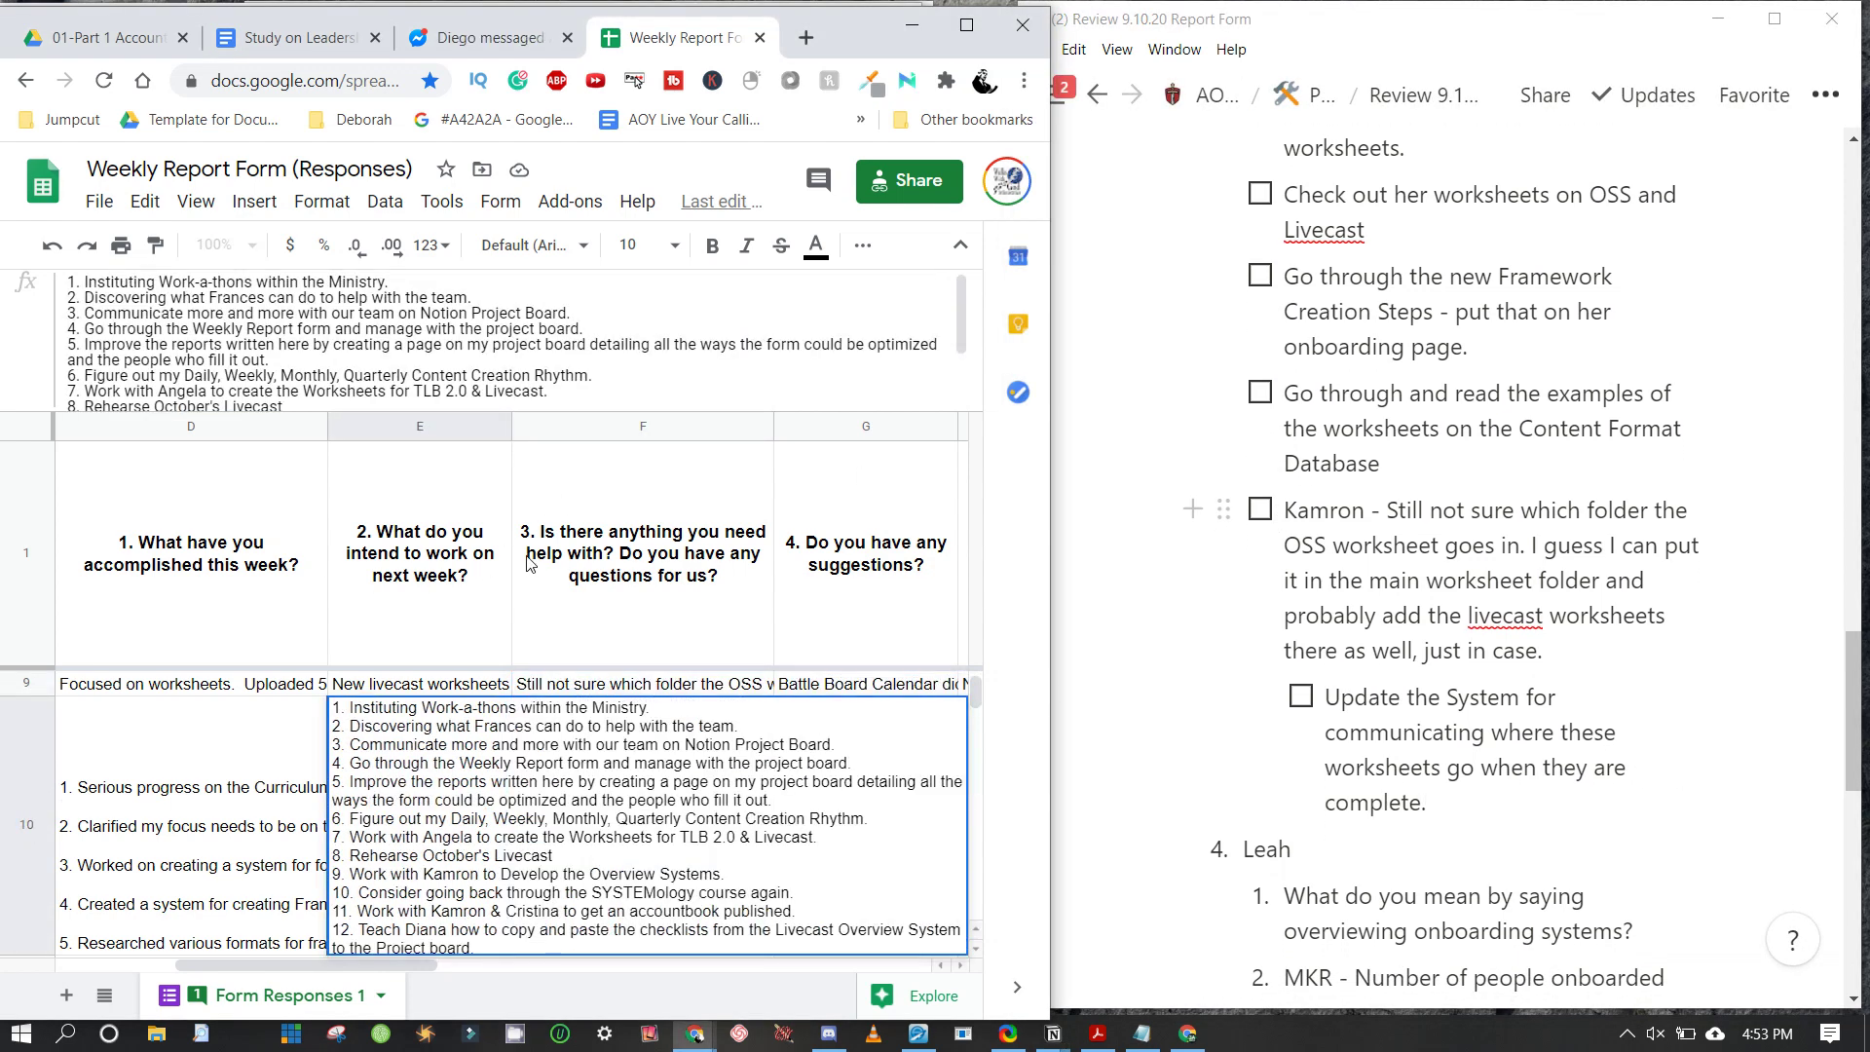
pyautogui.press('Right')
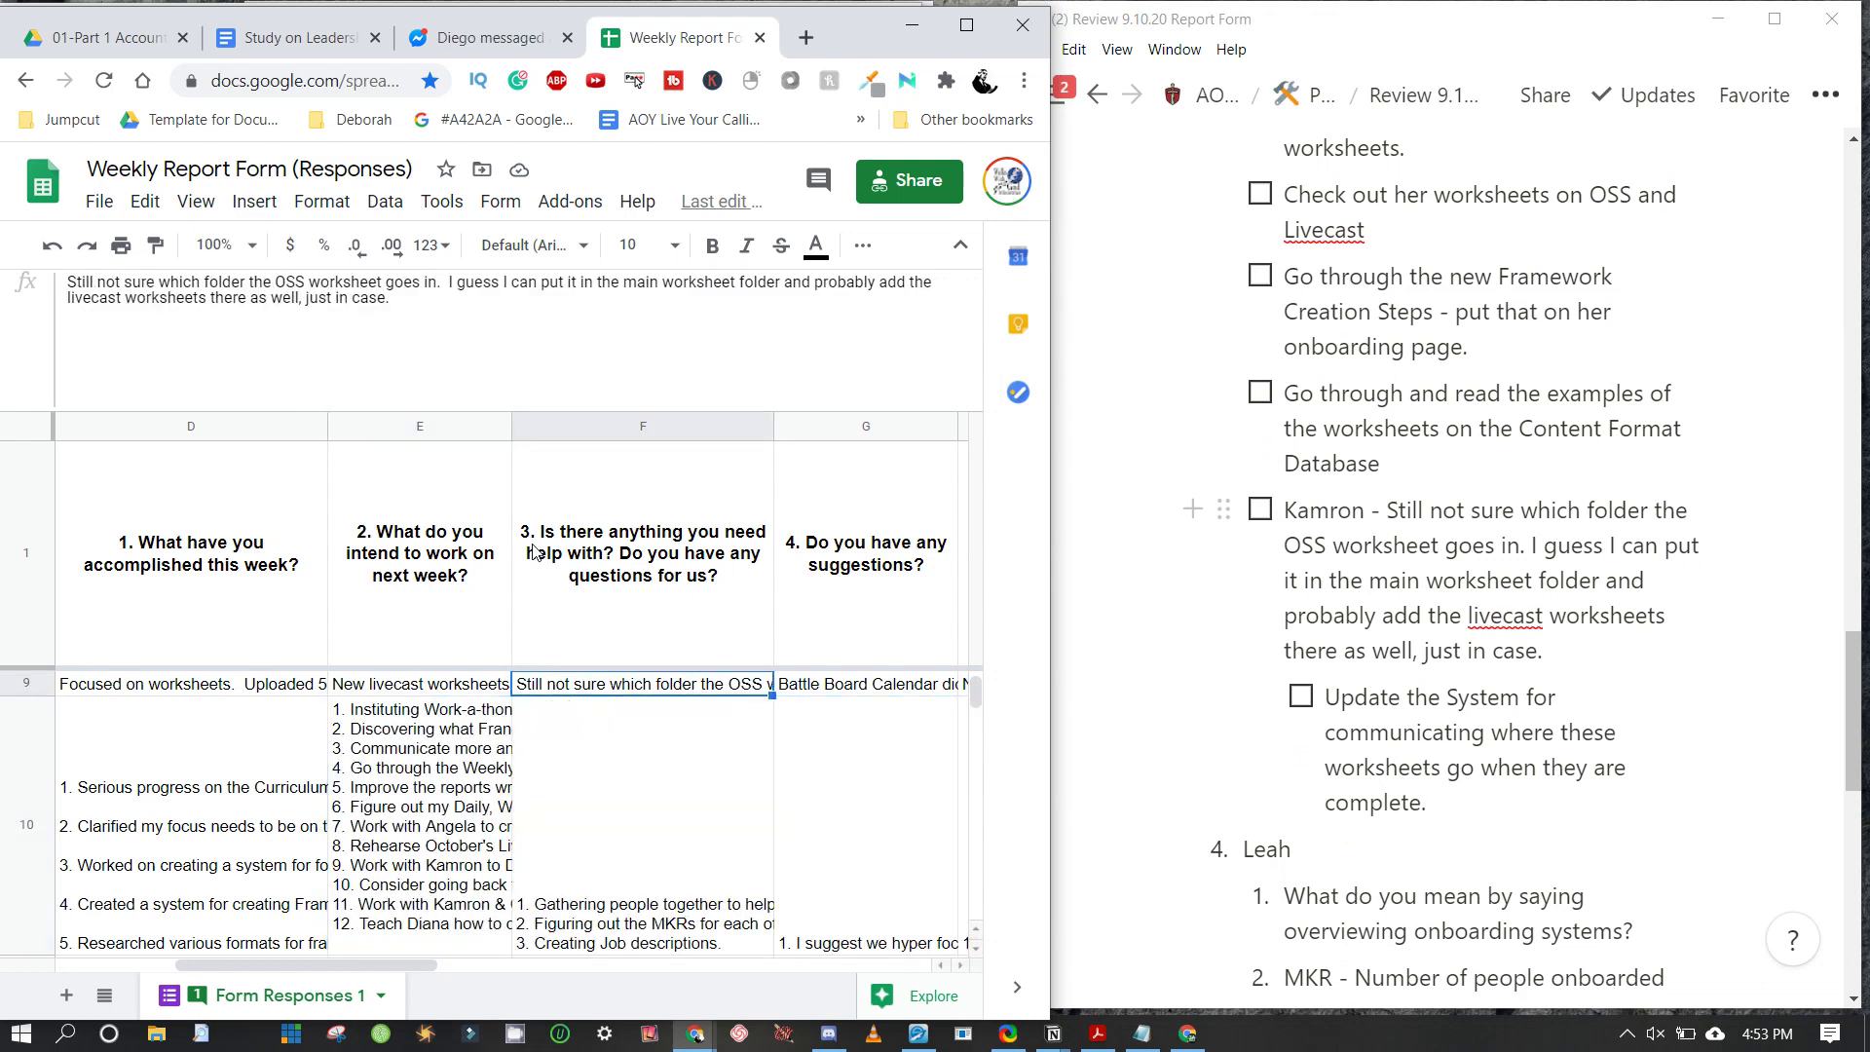
# Step: Move to her suggestions answer in G9 and select its full text
pyautogui.press('Right')
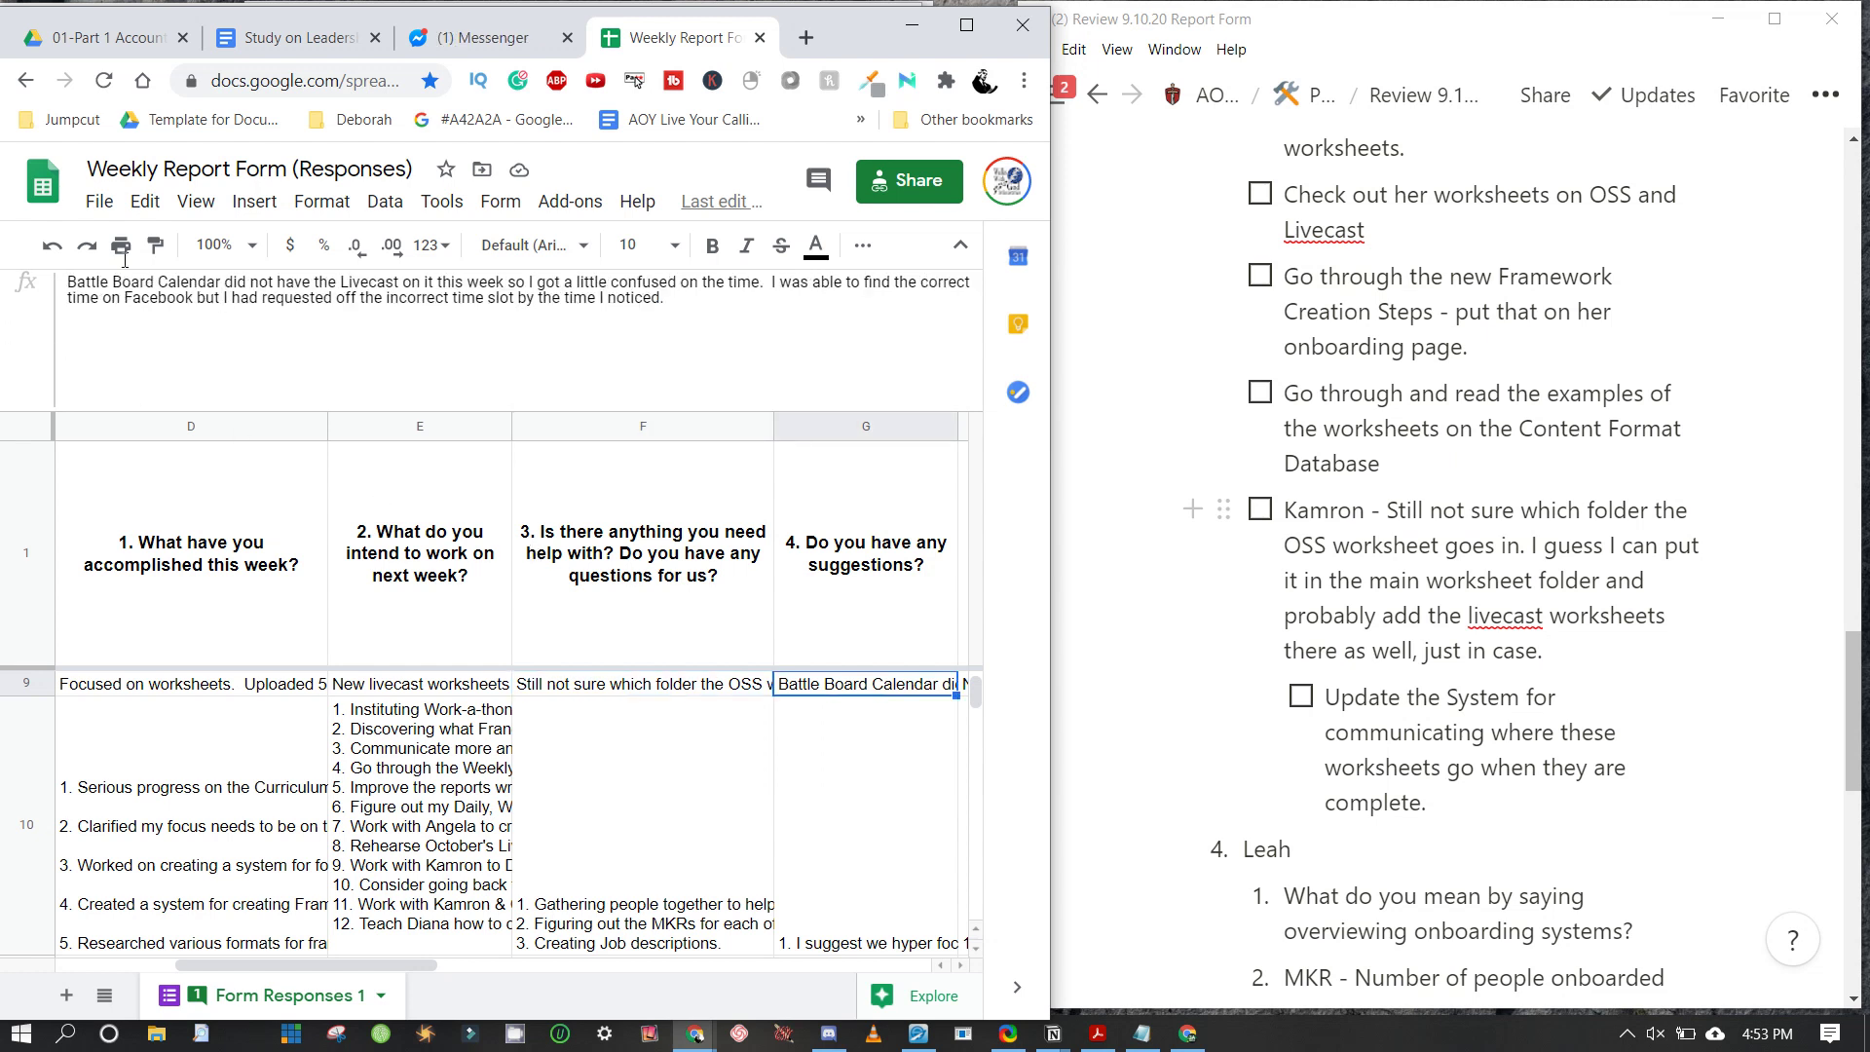
pyautogui.moveTo(275, 282); pyautogui.dragTo(573, 298)
pyautogui.moveTo(460, 235); pyautogui.dragTo(654, 234)
pyautogui.moveTo(633, 245); pyautogui.dragTo(631, 297)
pyautogui.click(633, 297)
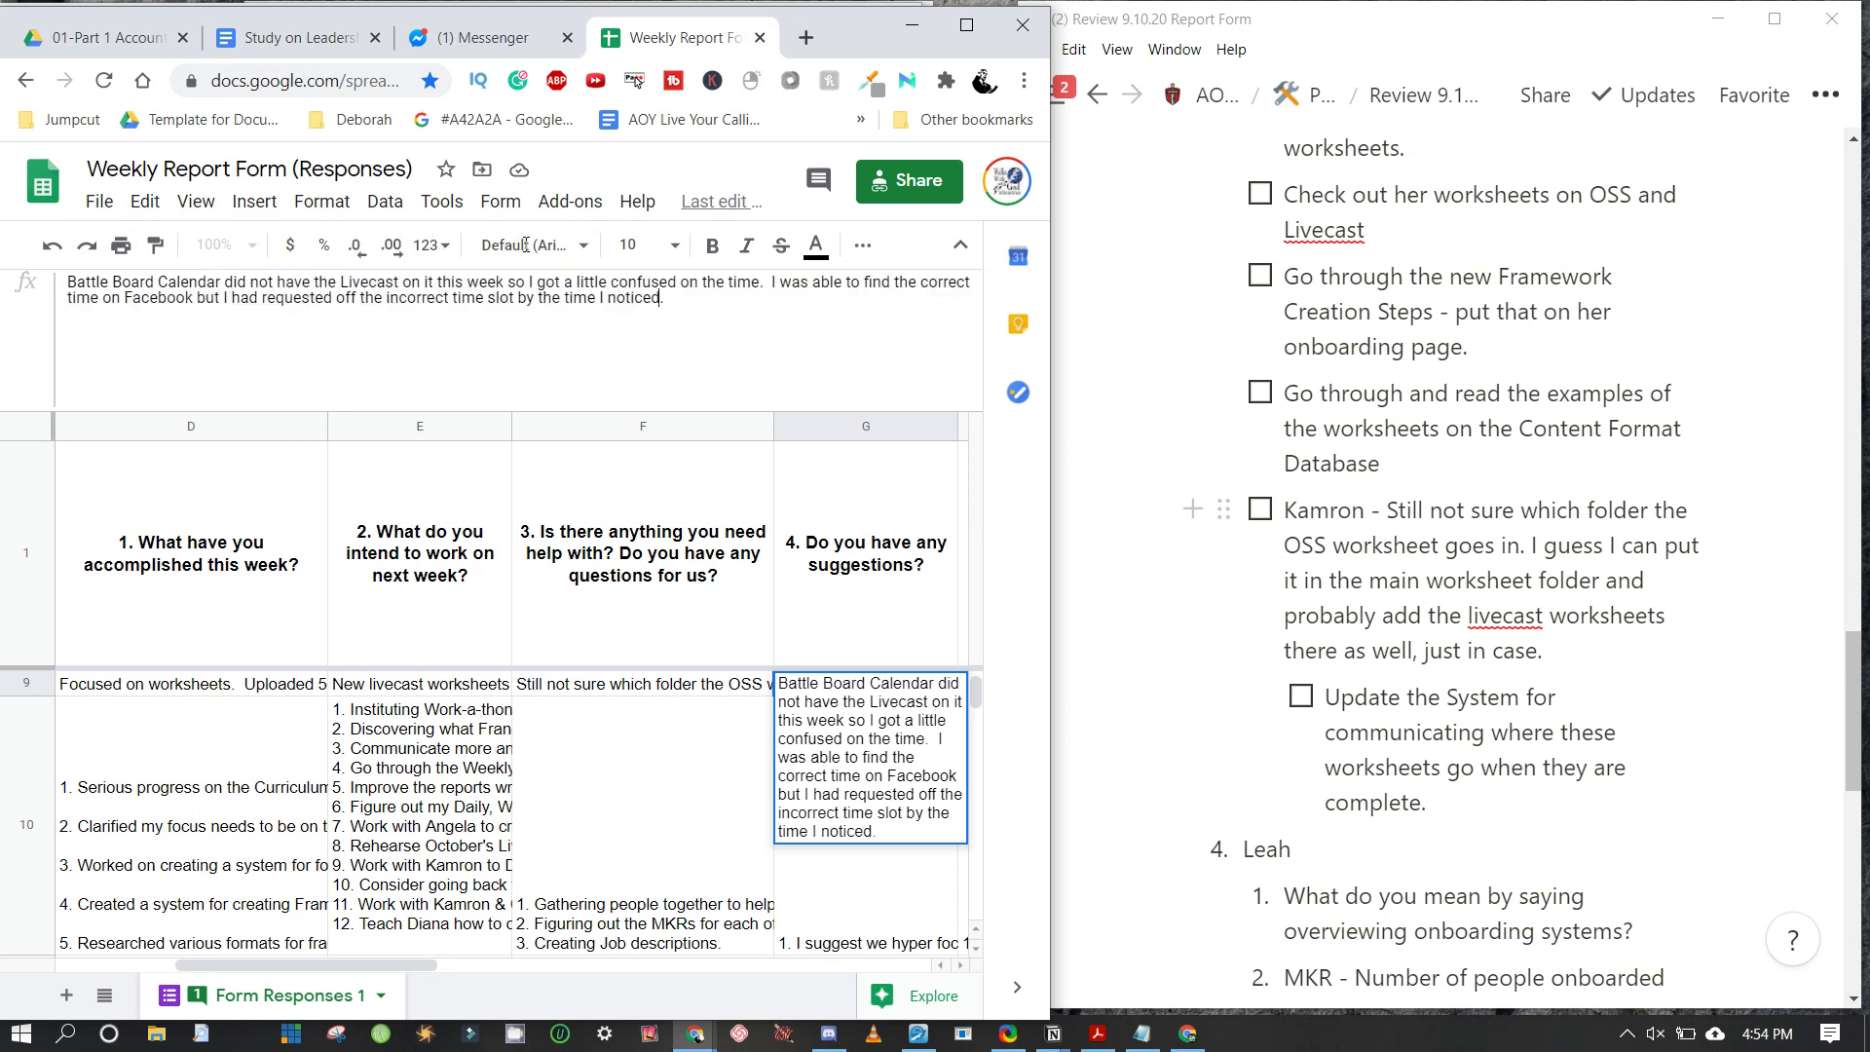
pyautogui.moveTo(526, 244); pyautogui.dragTo(347, 224)
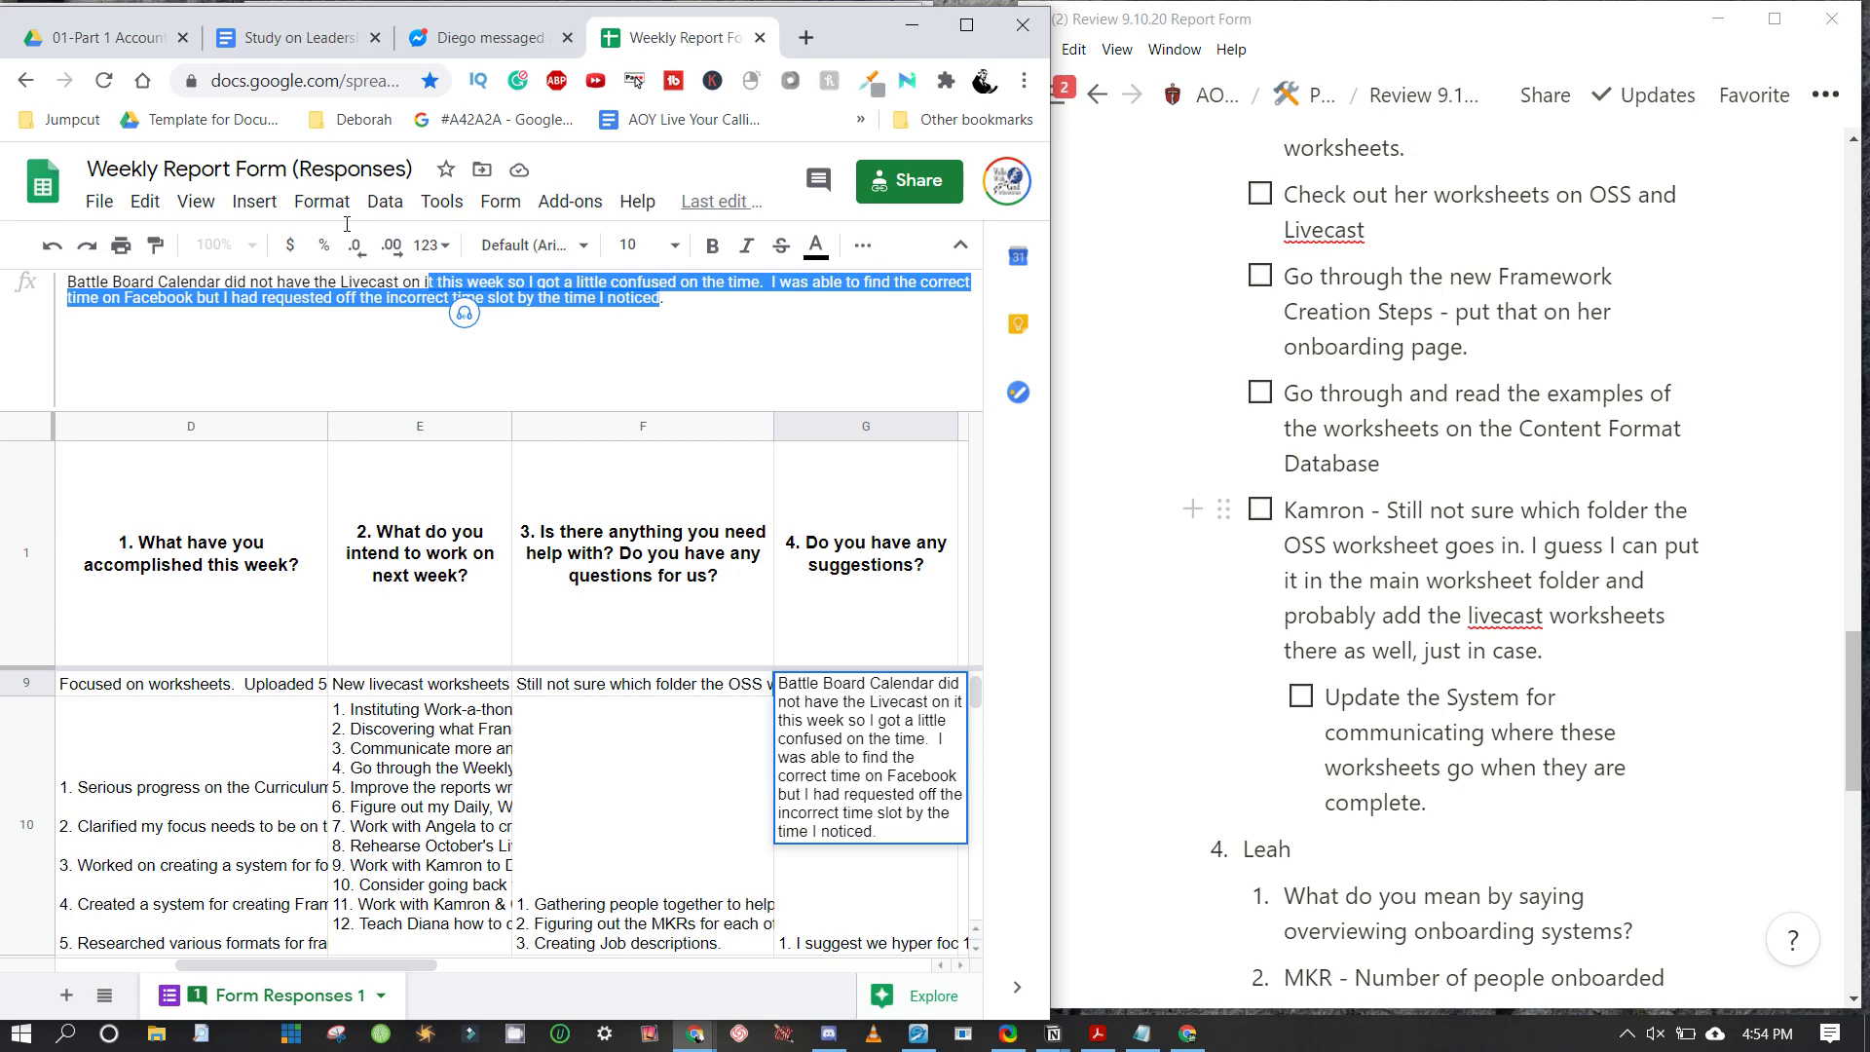
pyautogui.click(347, 224)
pyautogui.tripleClick(138, 221)
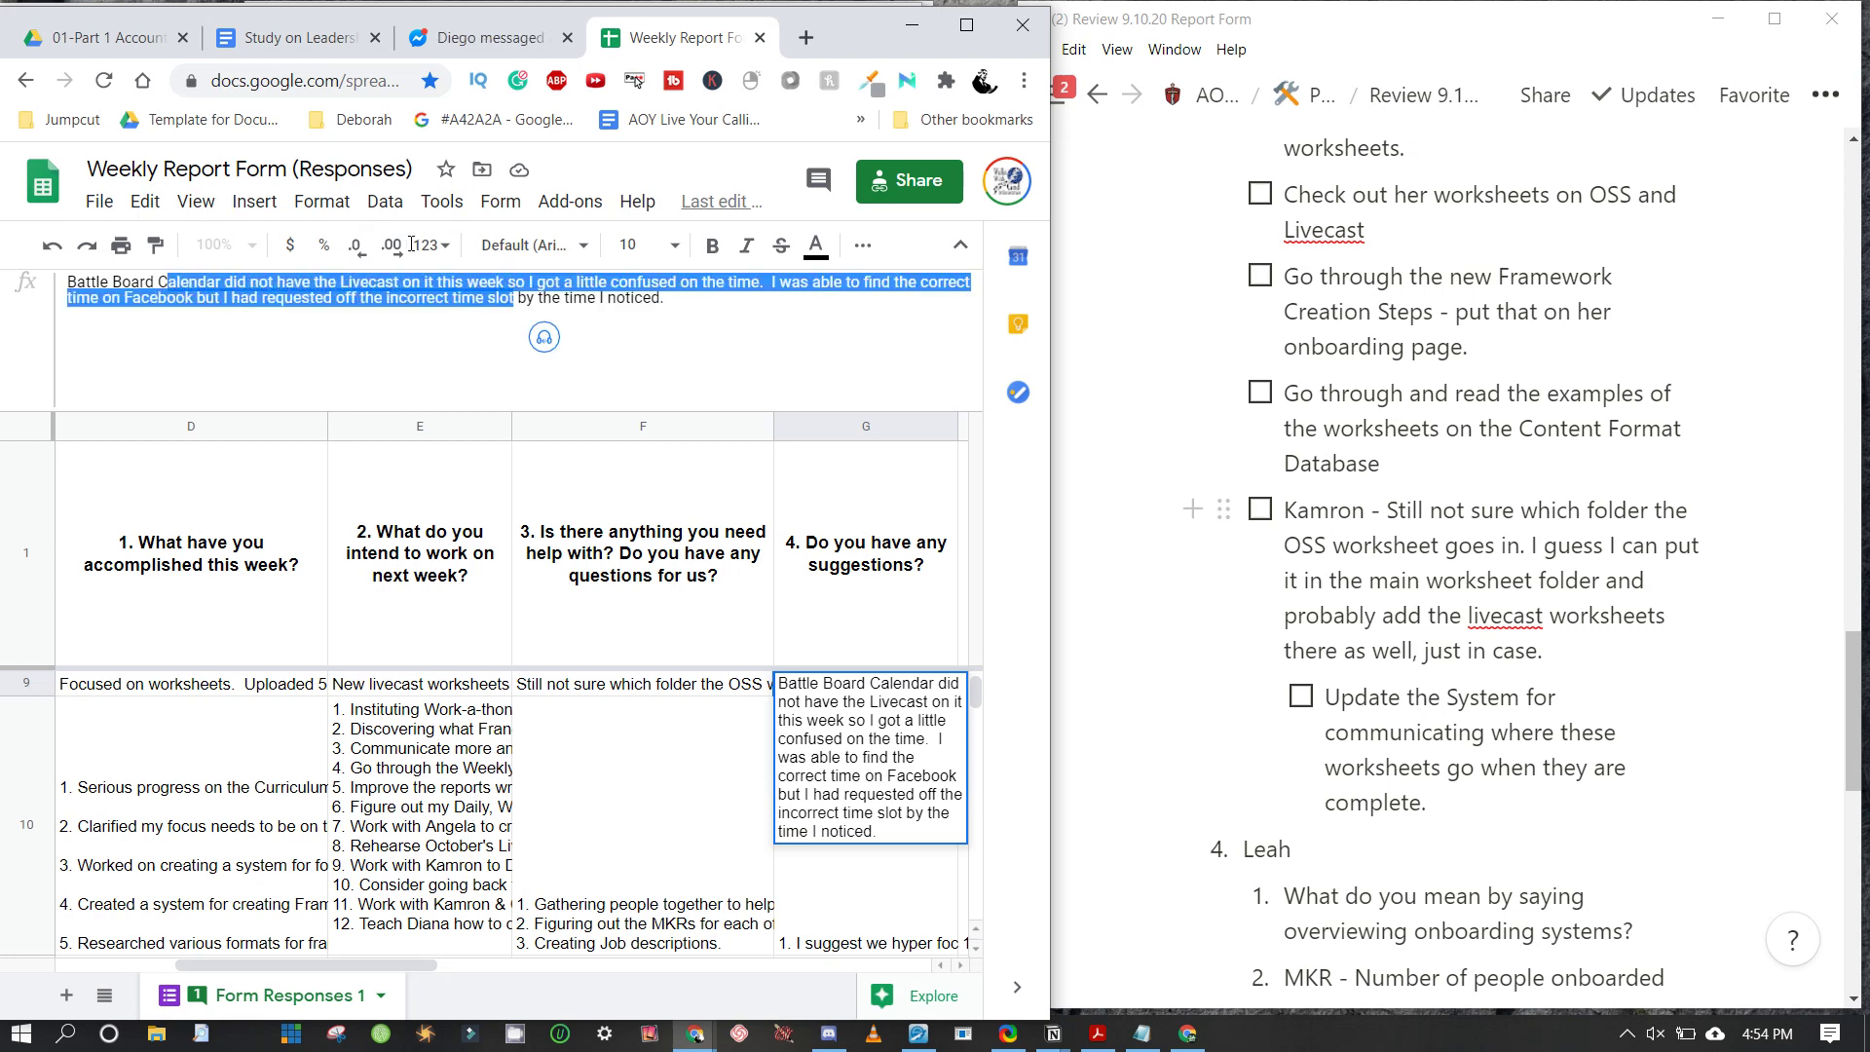
pyautogui.click(293, 234)
pyautogui.tripleClick(411, 243)
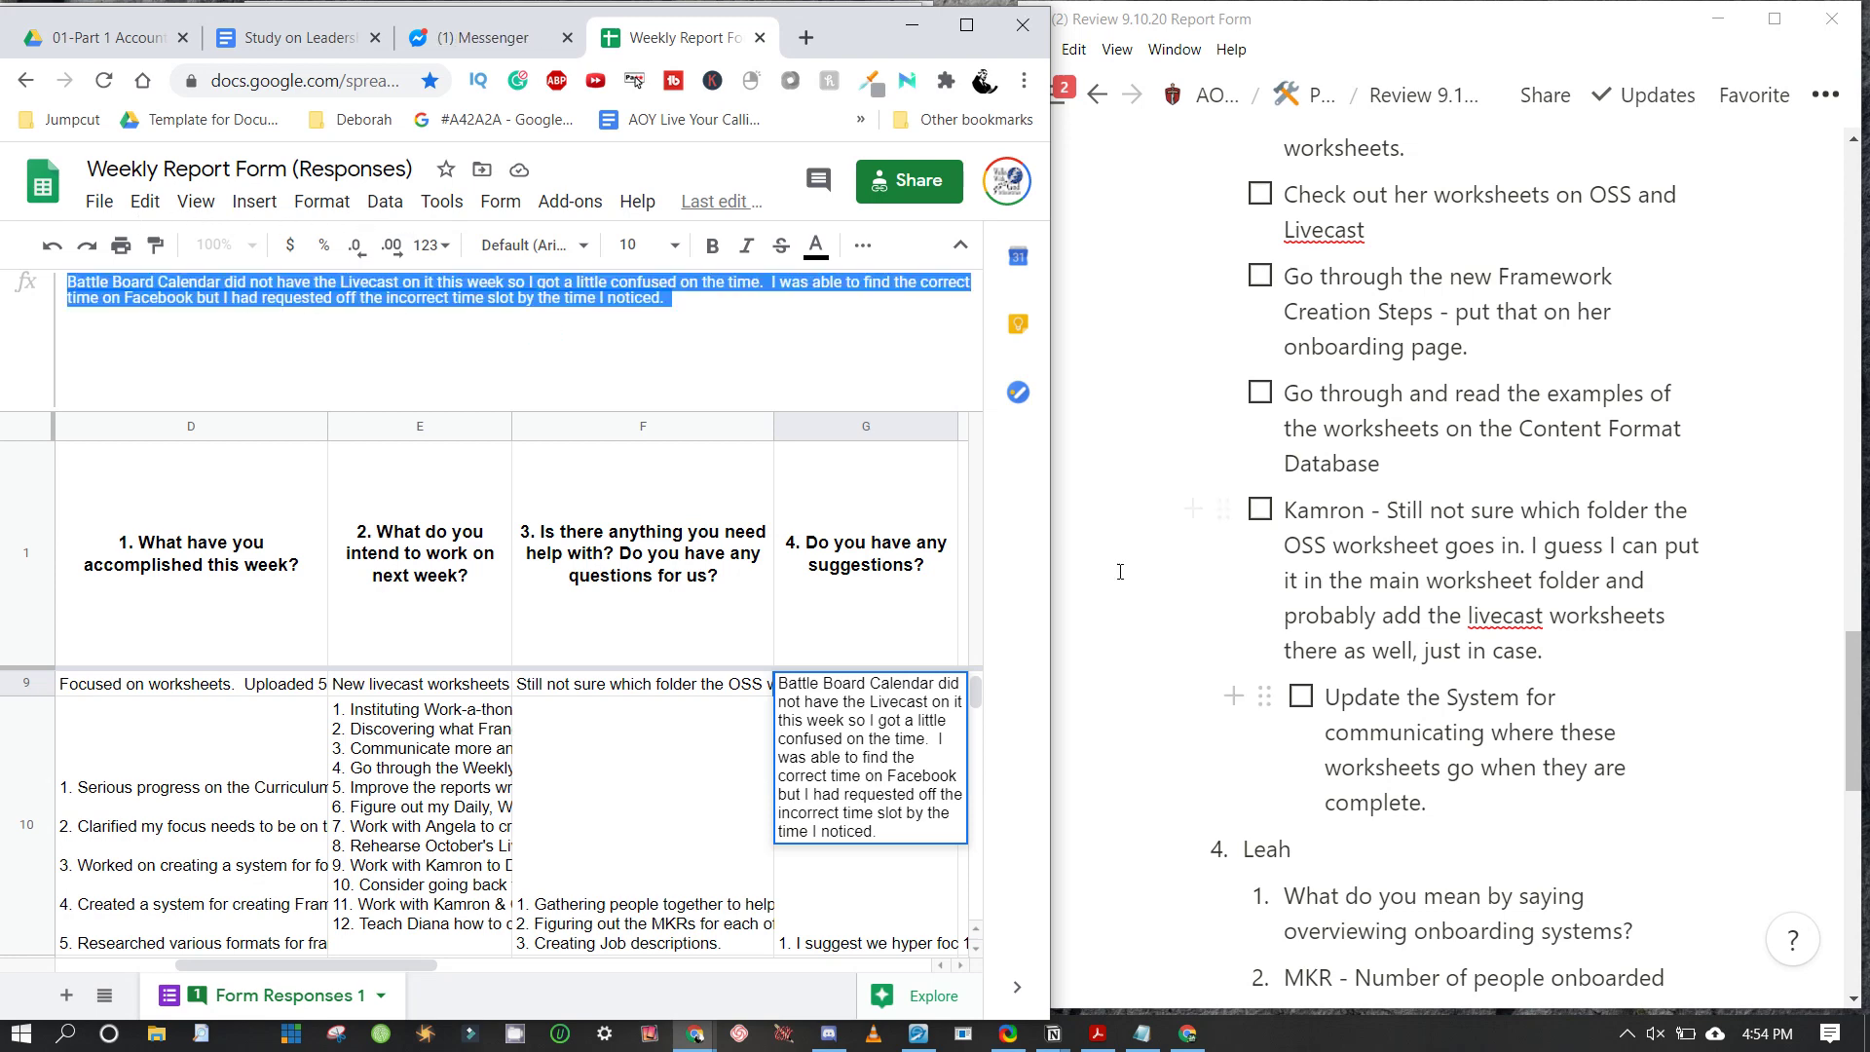
# Step: Add a to-do with a colleague's name prefix quoting her suggestion, noting she sent it on the report form
pyautogui.click(1145, 475)
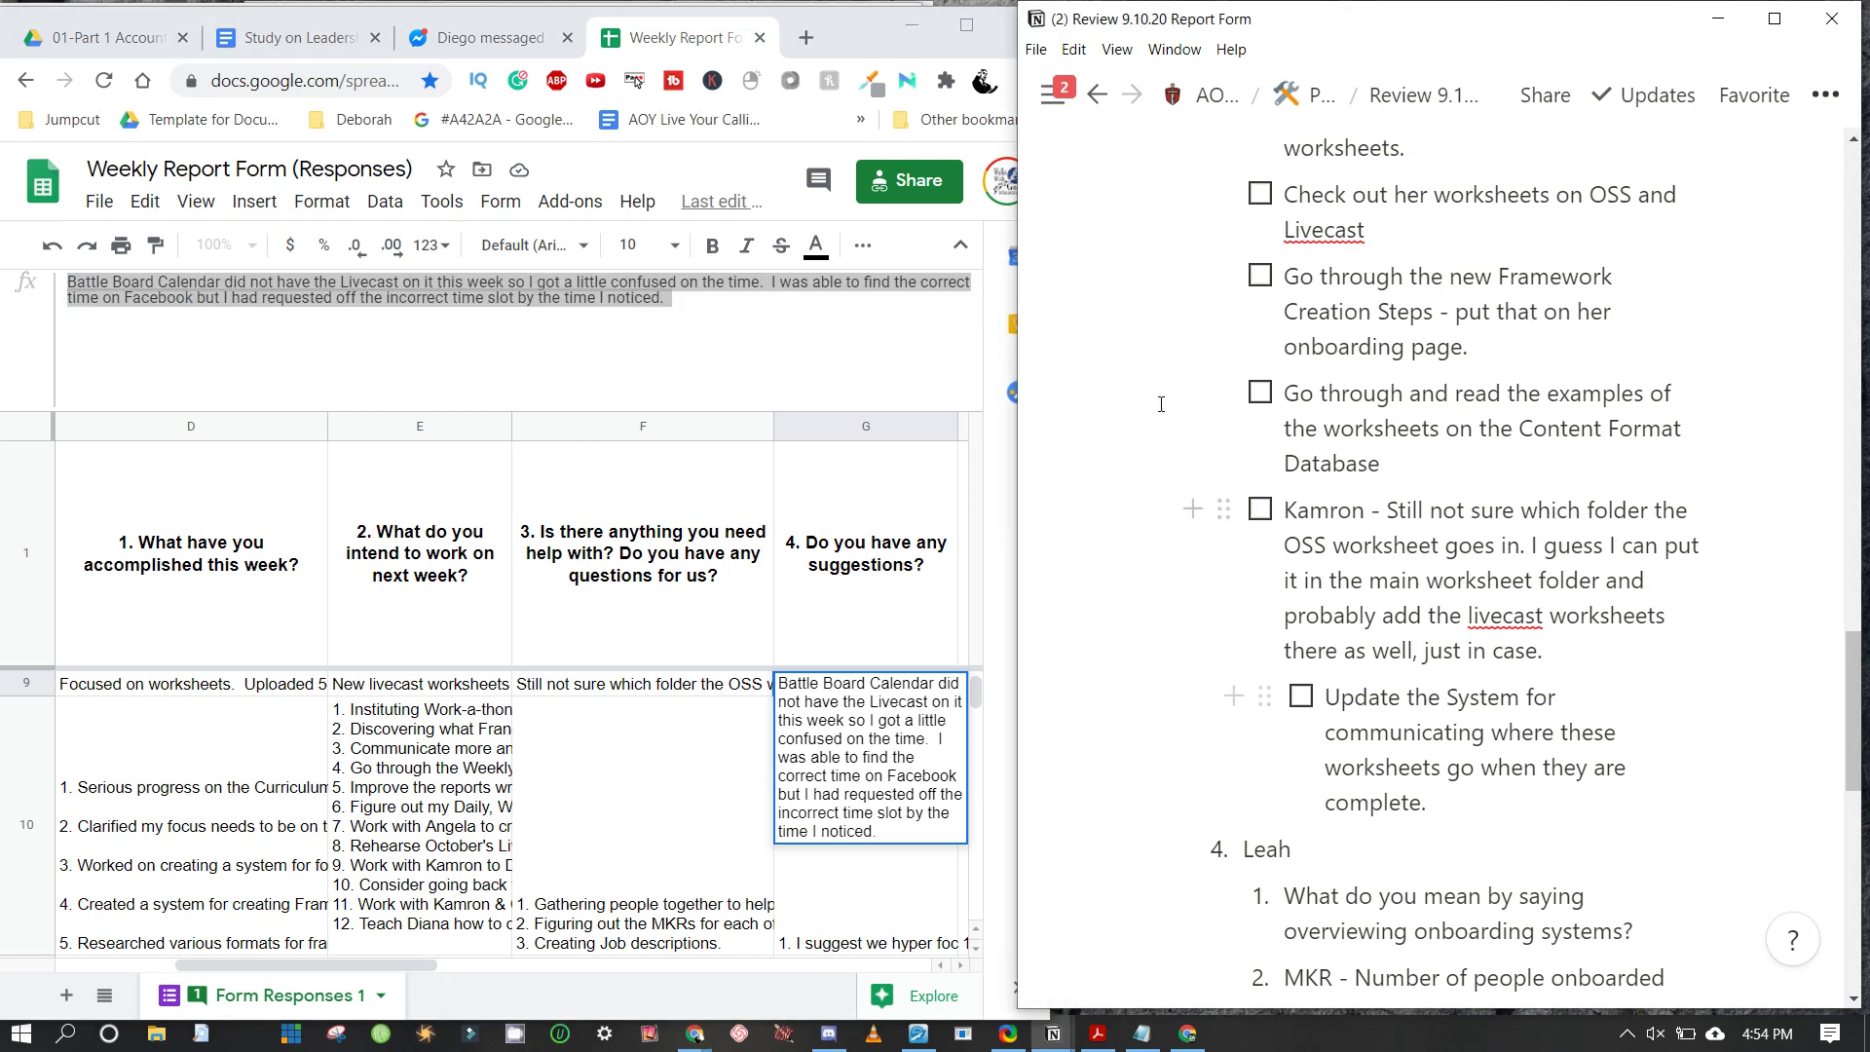
pyautogui.press('Up')
pyautogui.press('Up')
pyautogui.press('Up')
pyautogui.press('Return')
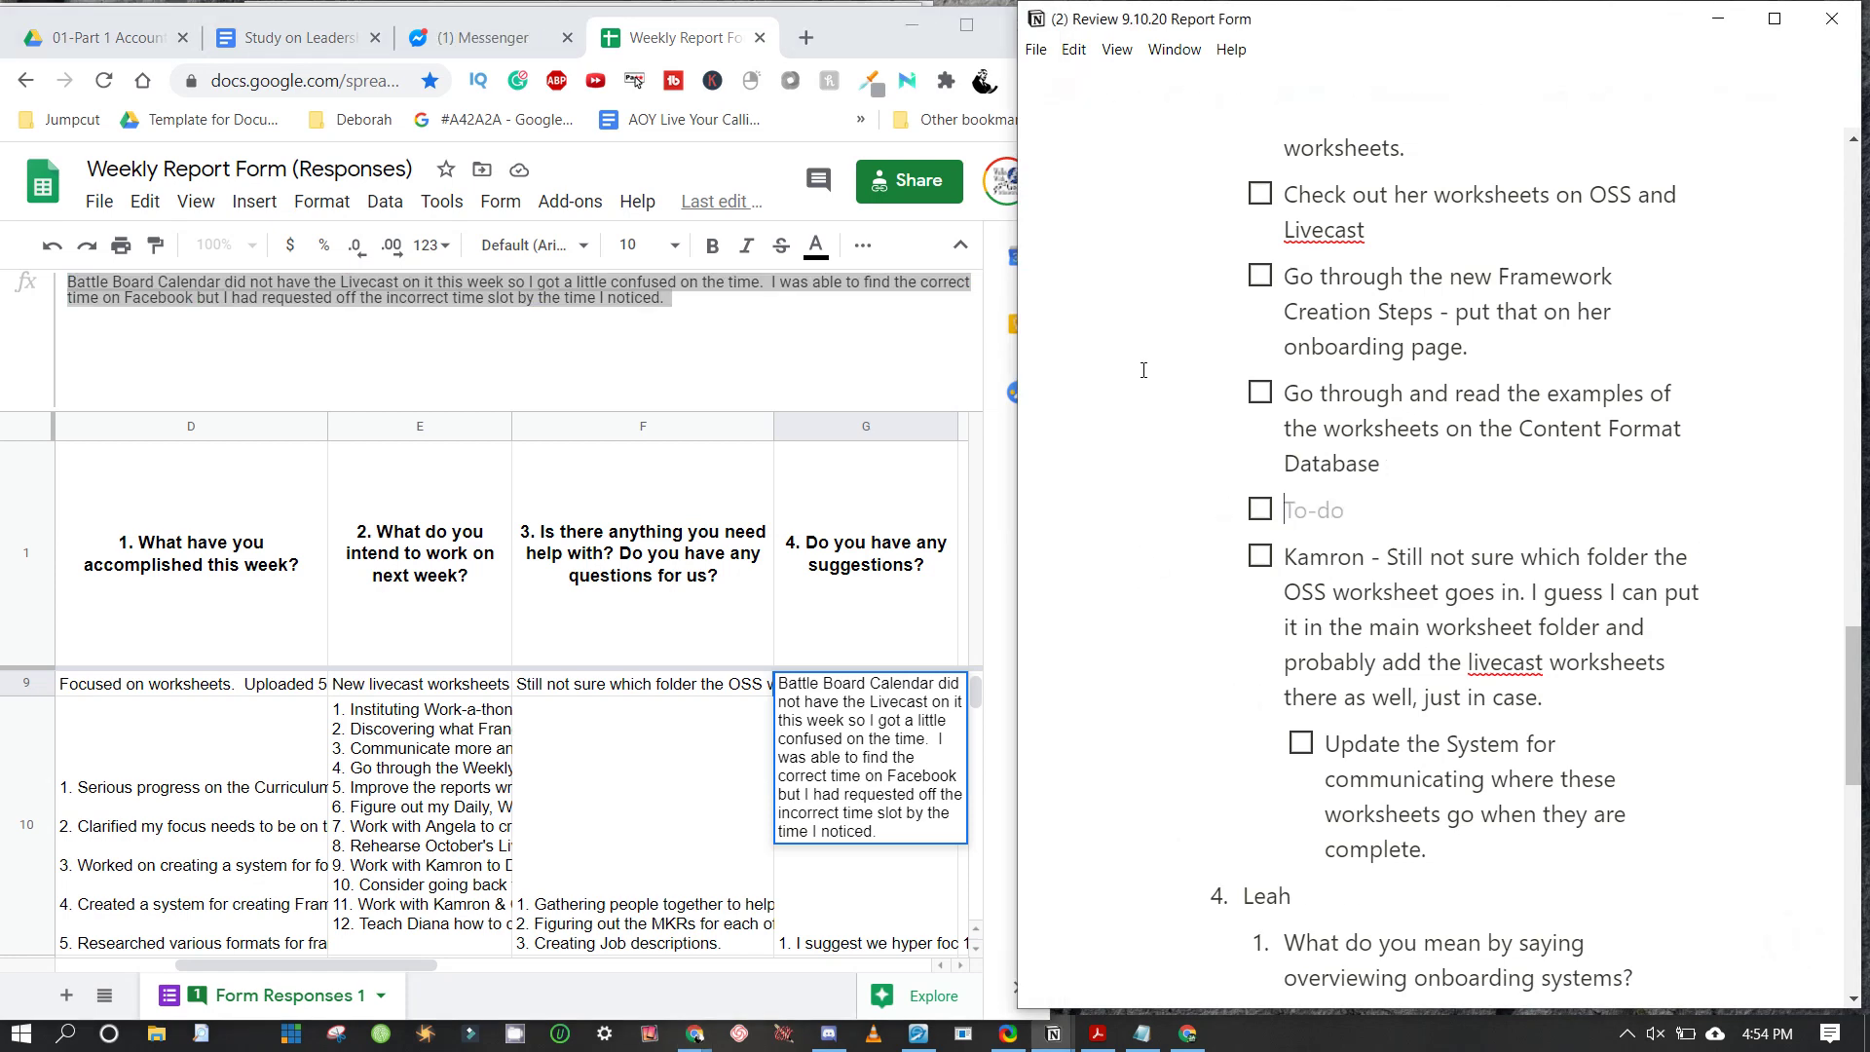
pyautogui.hotkey('ctrl', 'v')
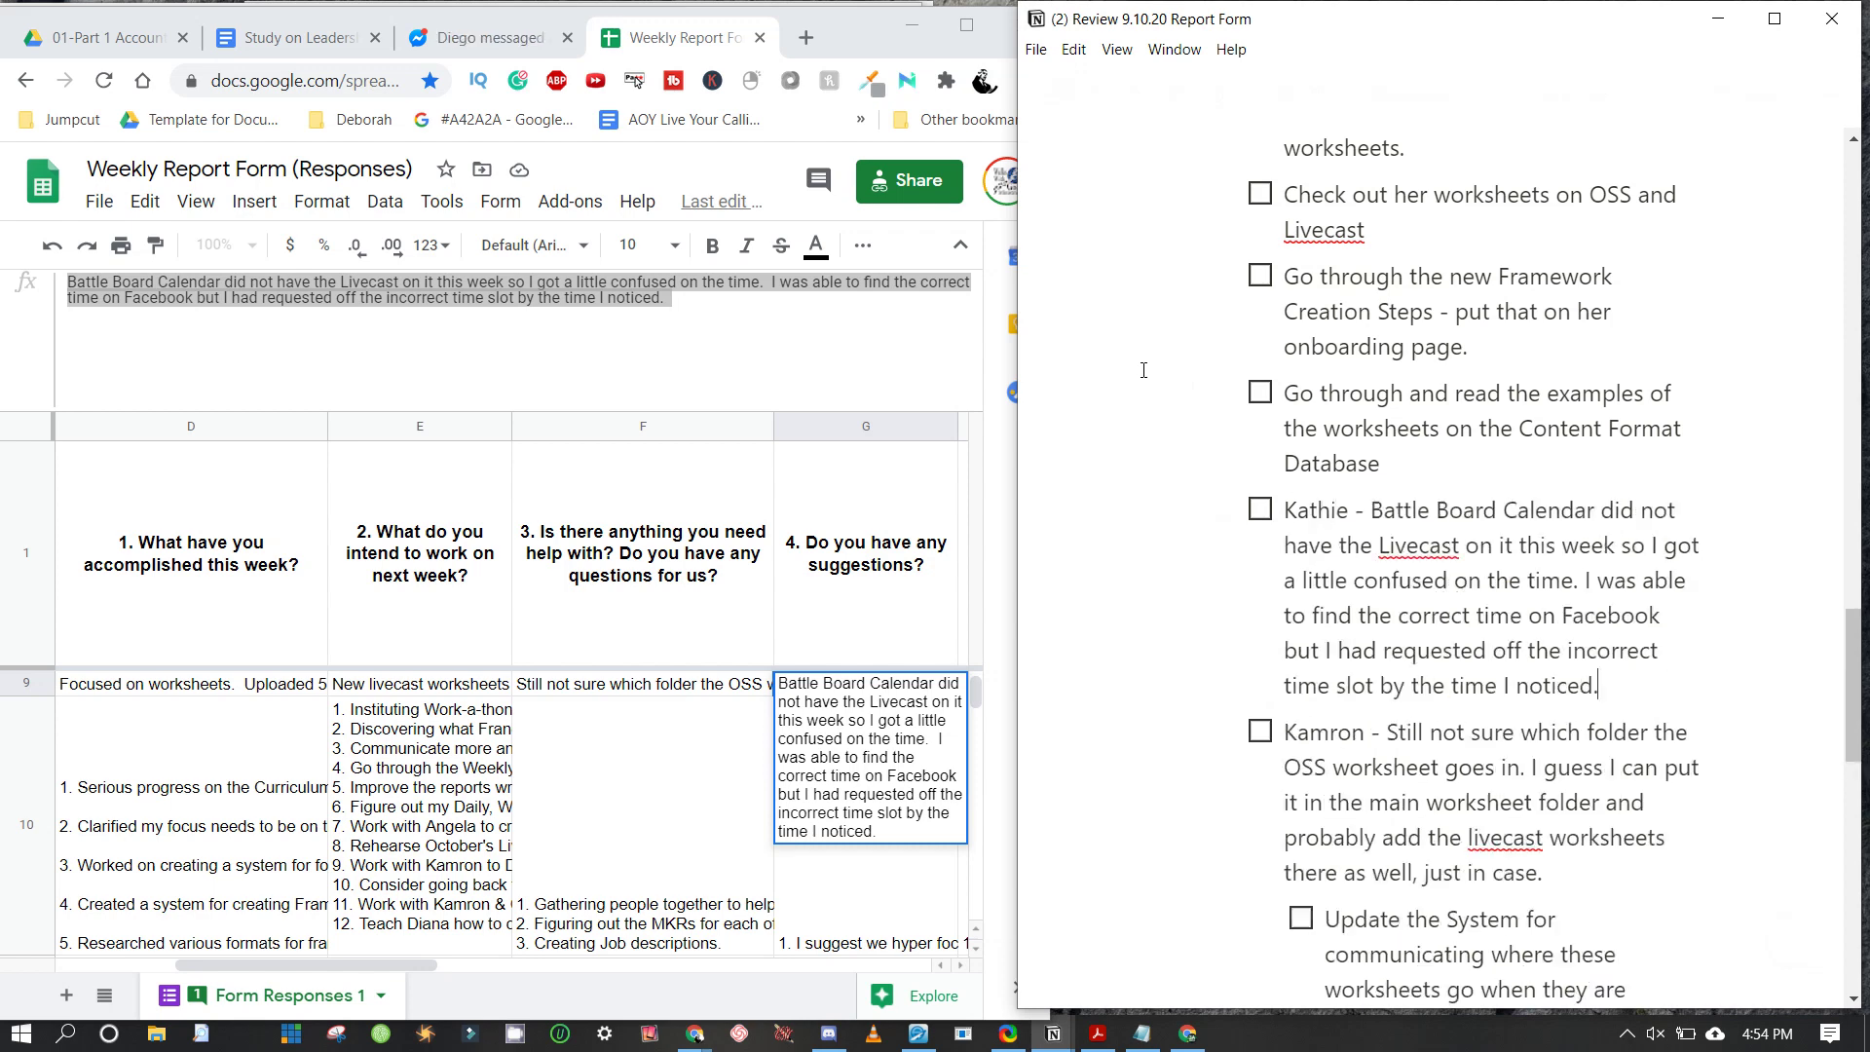
pyautogui.write('"')
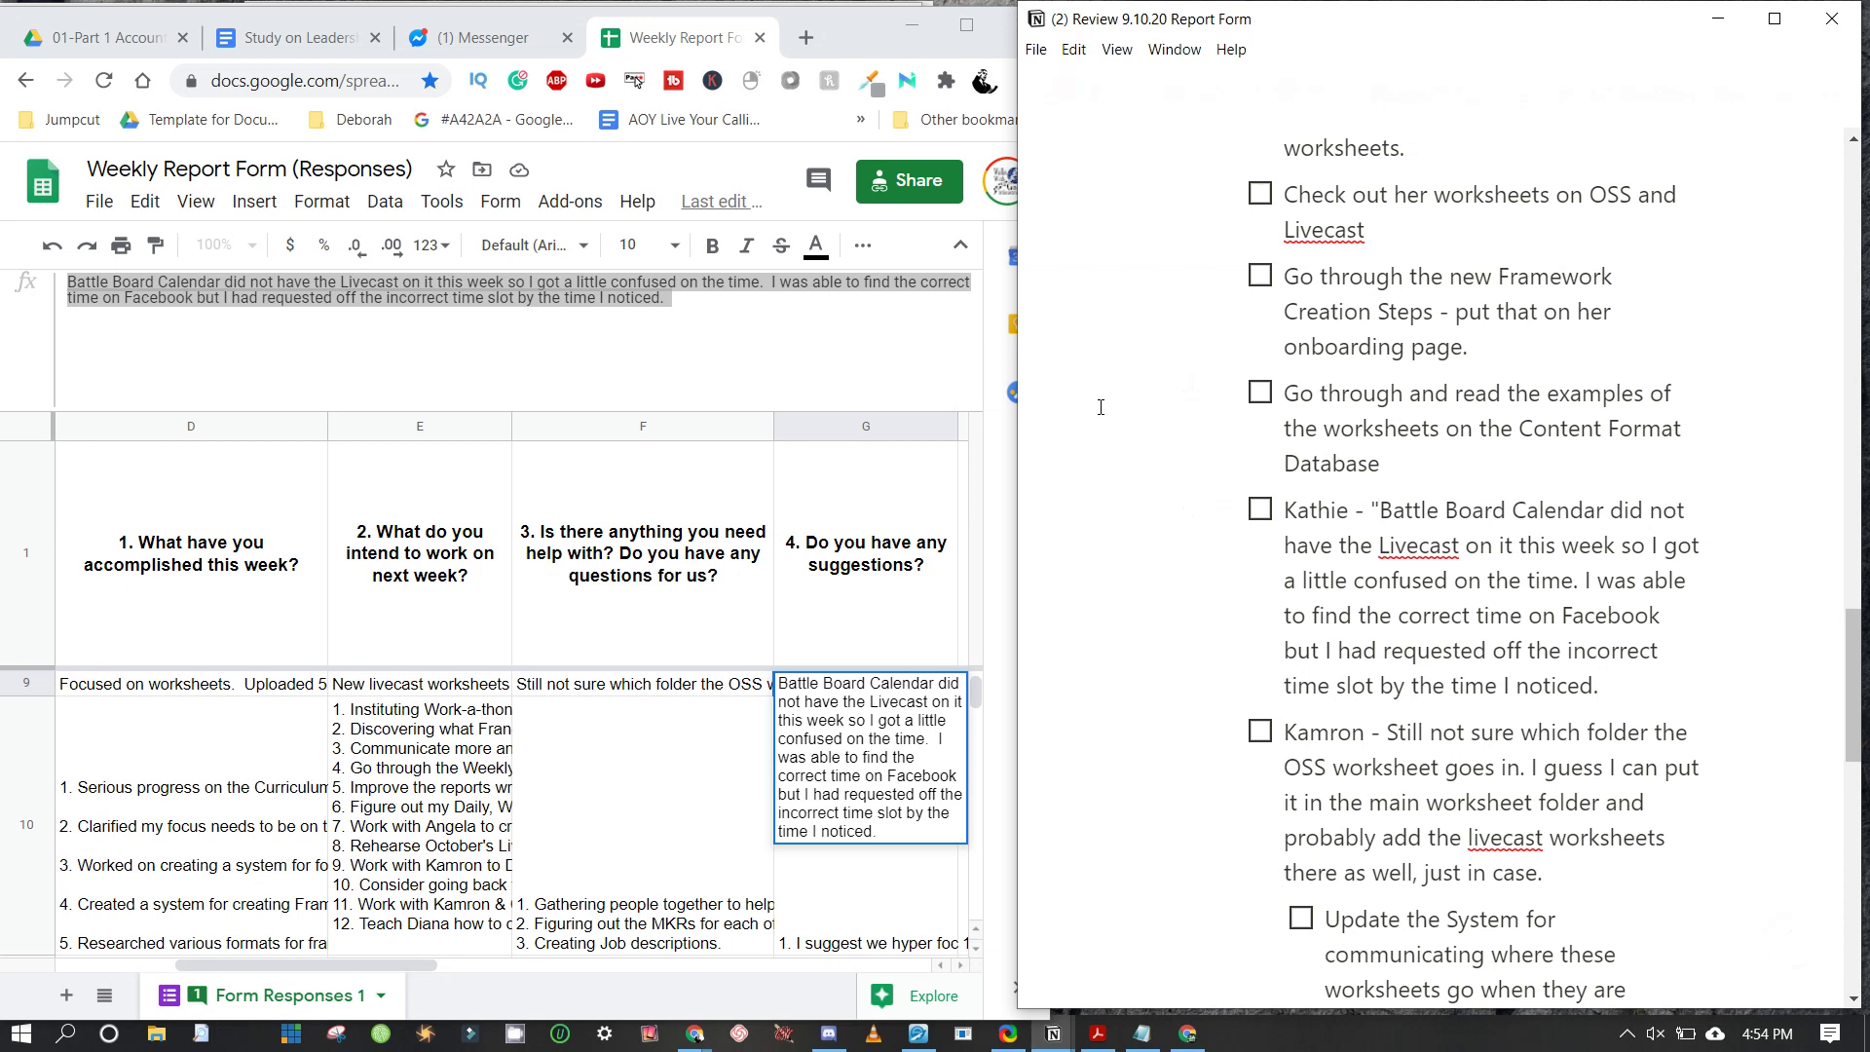
pyautogui.hotkey('ctrl', 'End')
pyautogui.write('"')
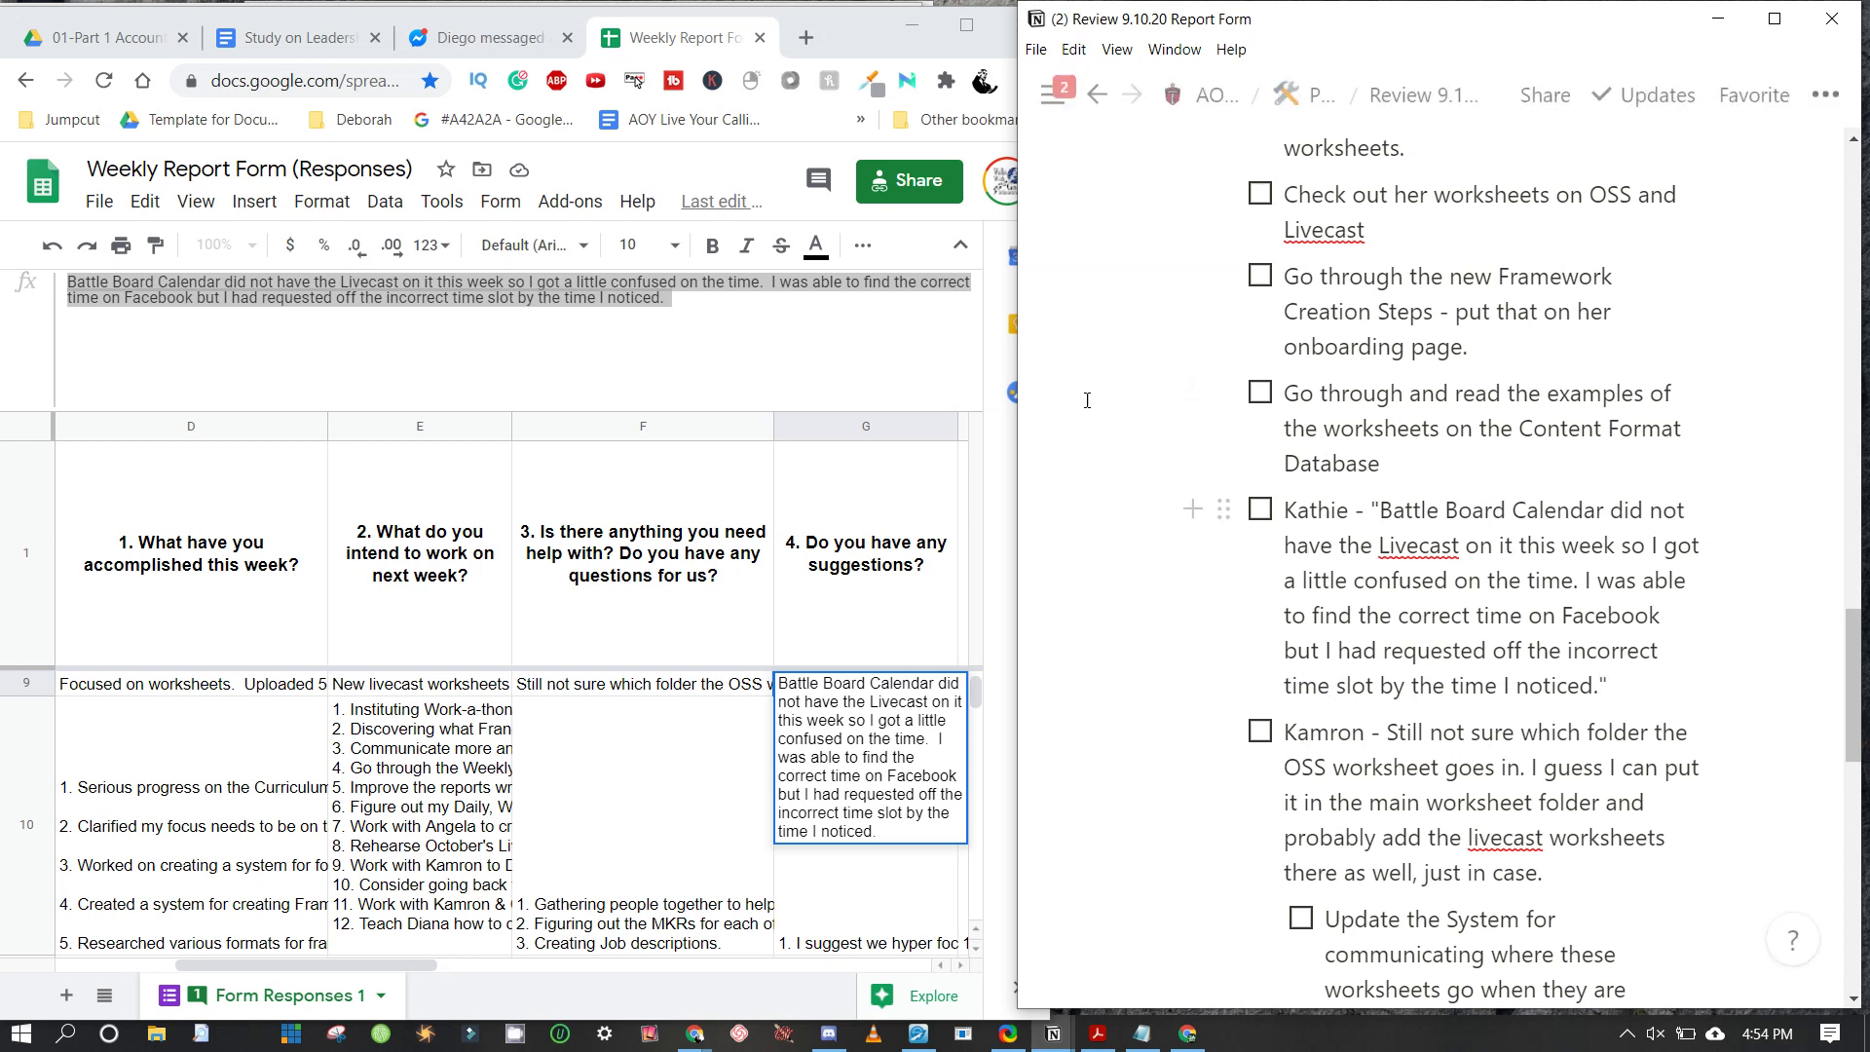
pyautogui.hotkey('ctrl', 'Home')
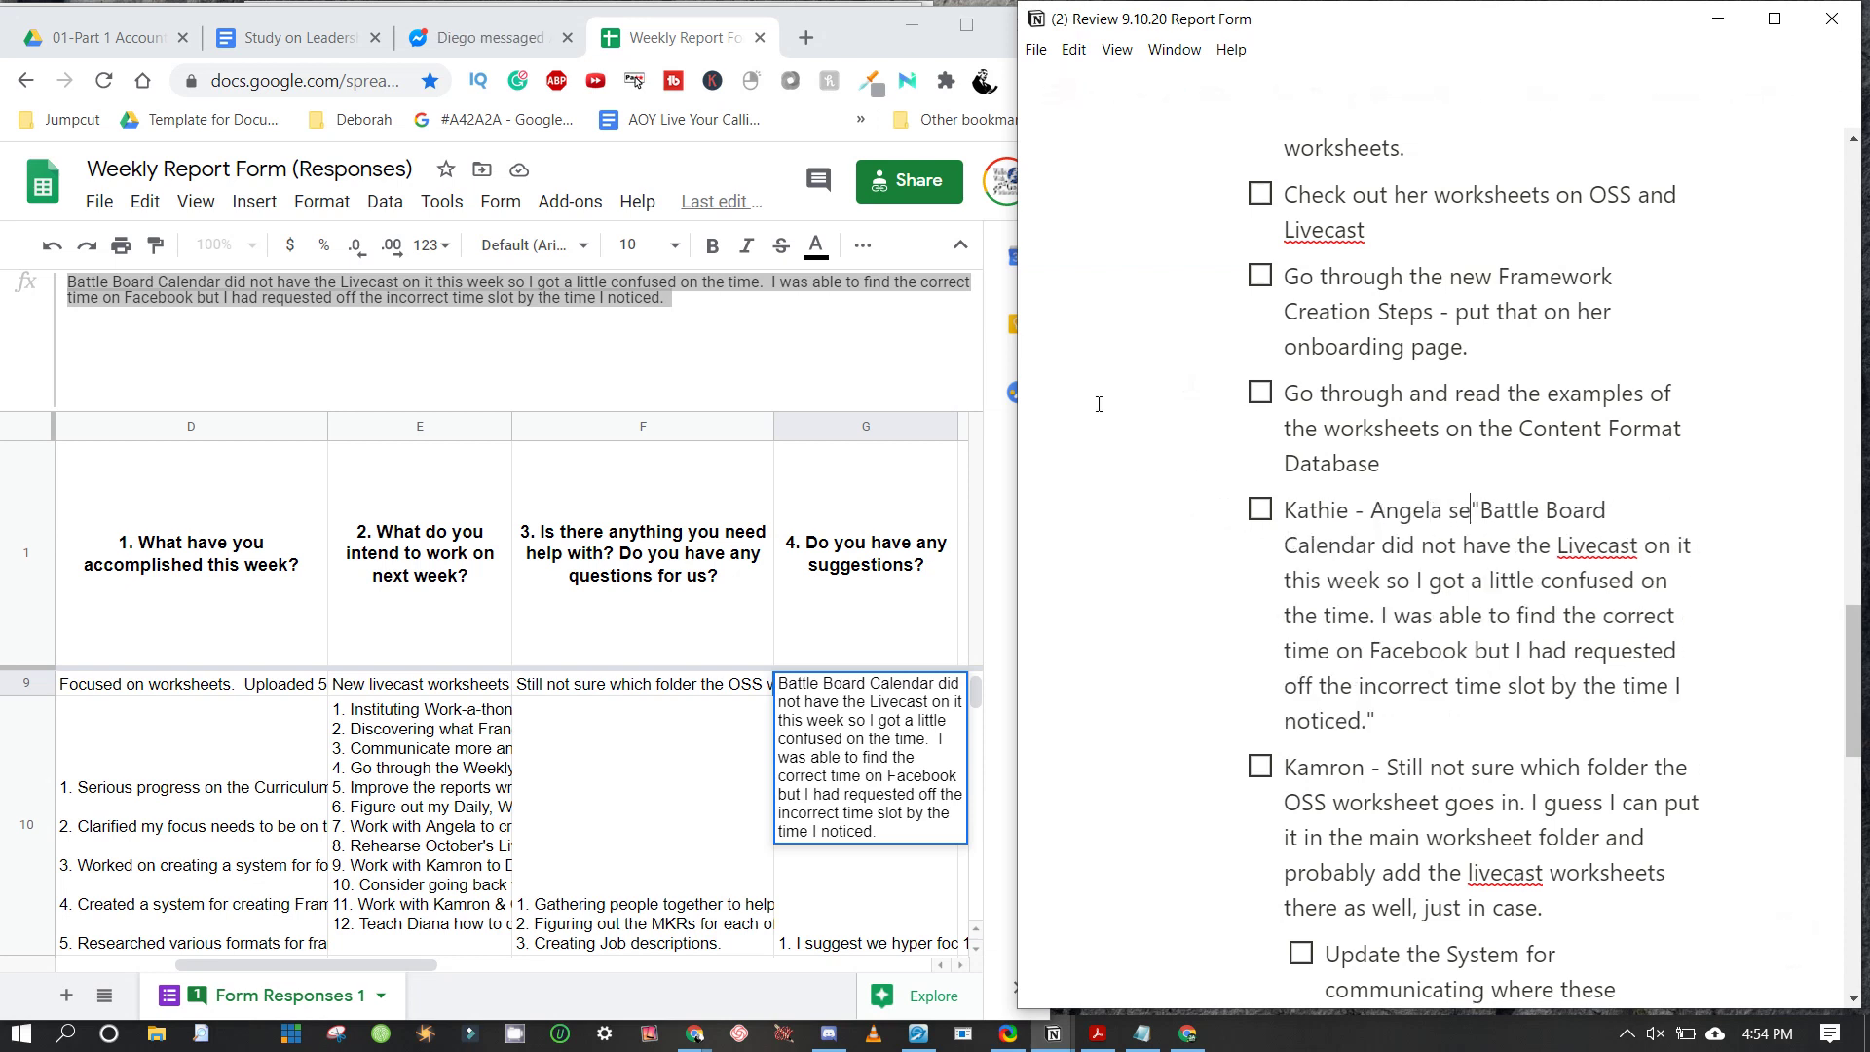
pyautogui.write('his on the report')
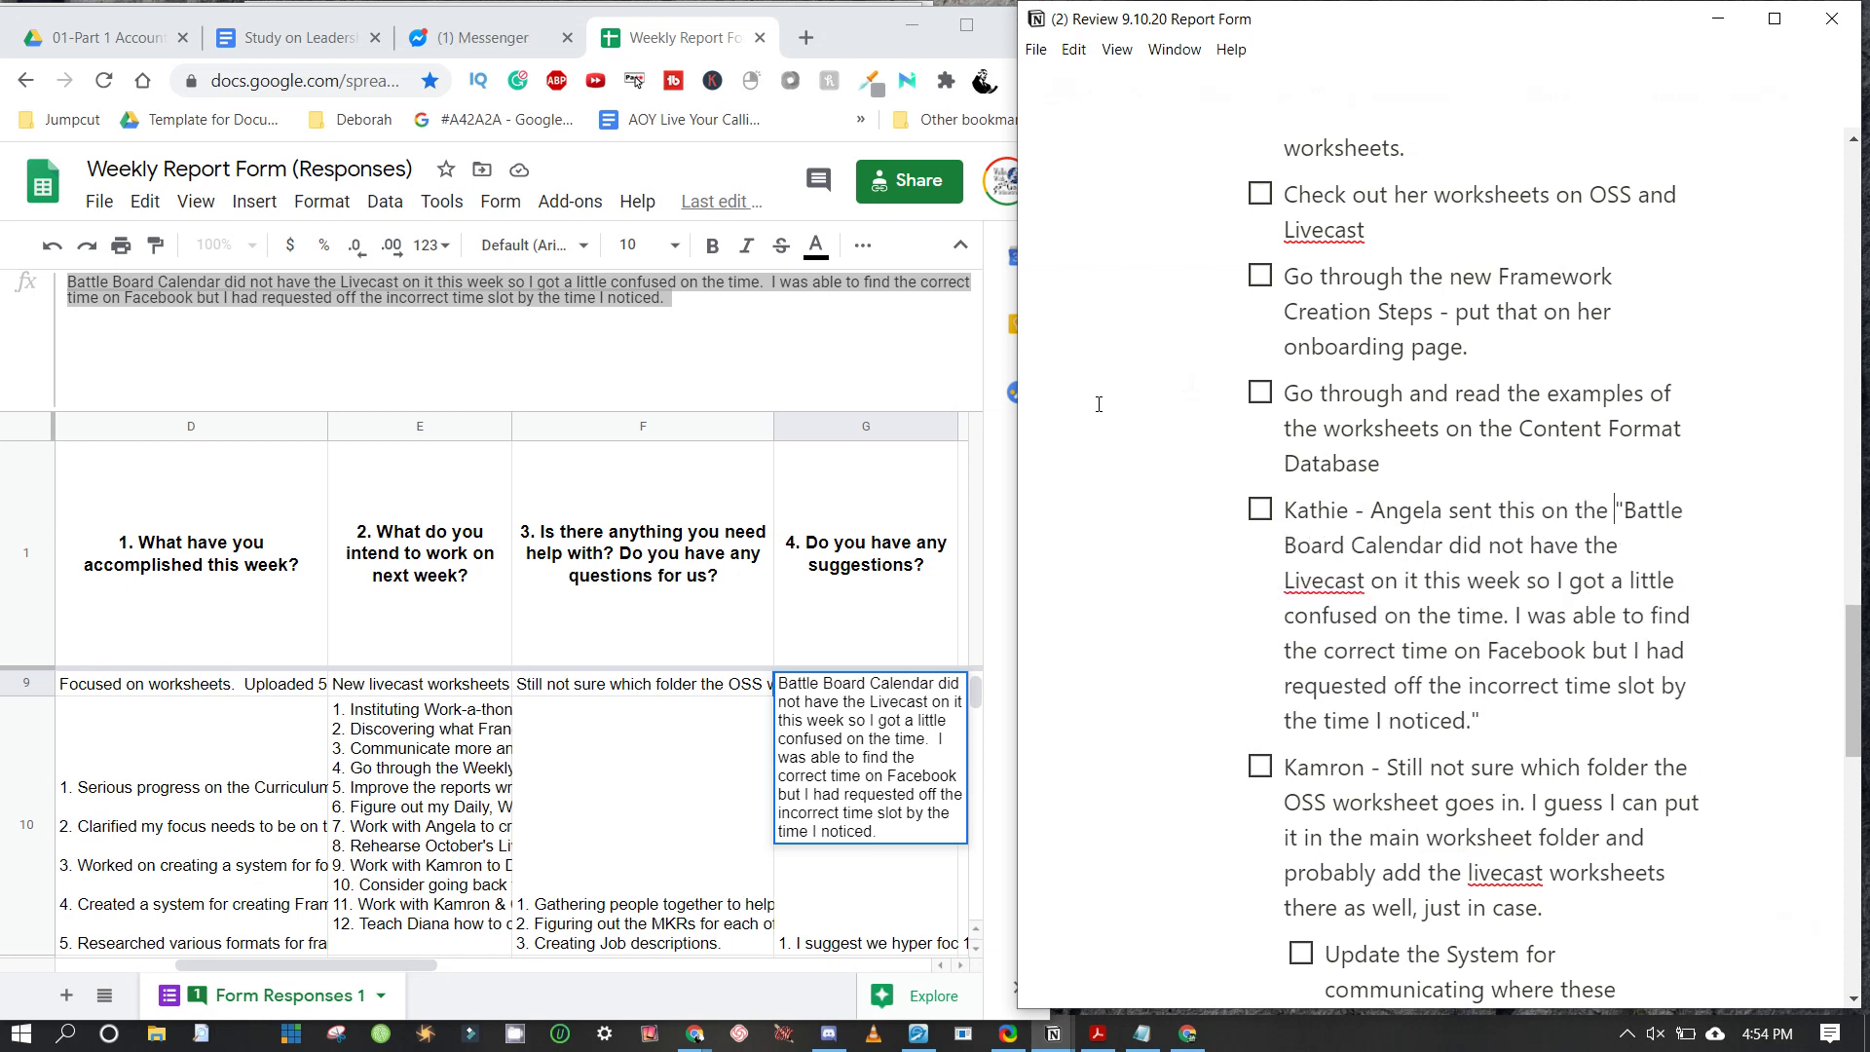
pyautogui.write(' form')
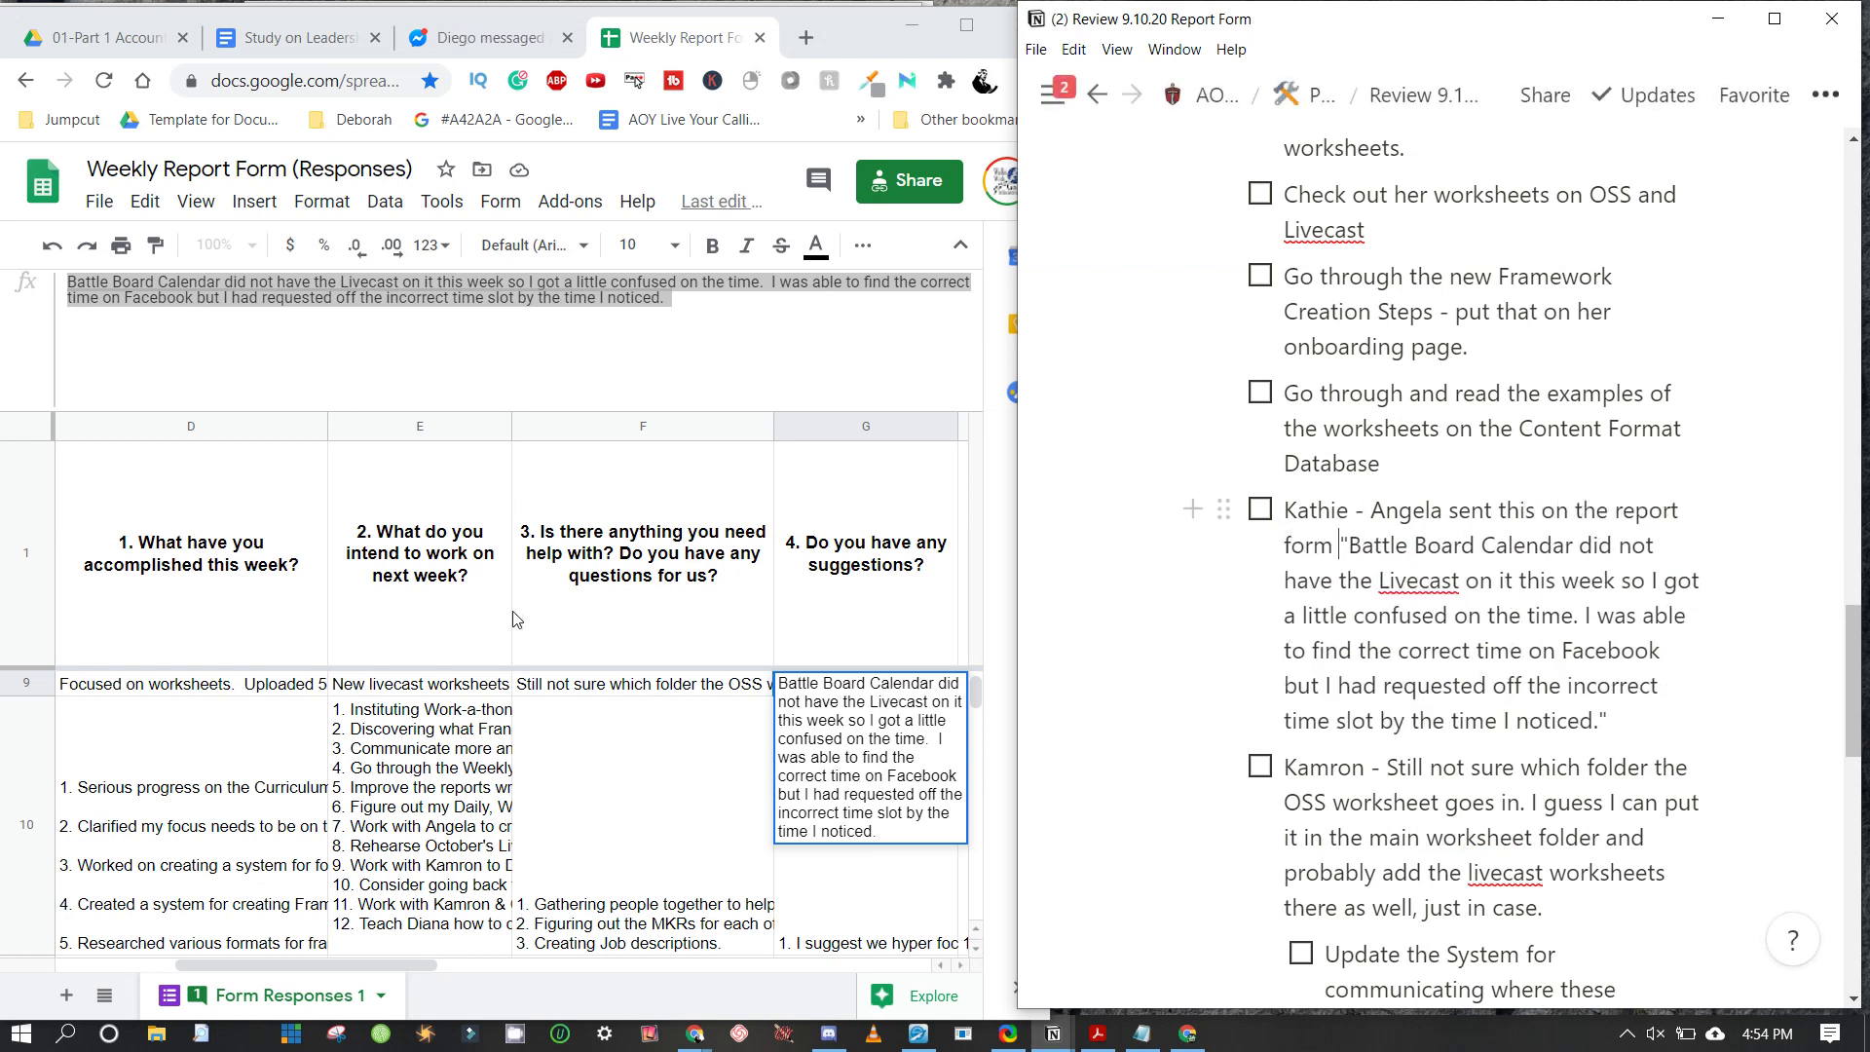
# Step: Back in the spreadsheet, step through row 9's cells and return to the suggestions answer
pyautogui.click(508, 575)
pyautogui.press('Down')
pyautogui.press('Left')
pyautogui.press('Up')
pyautogui.press('Right')
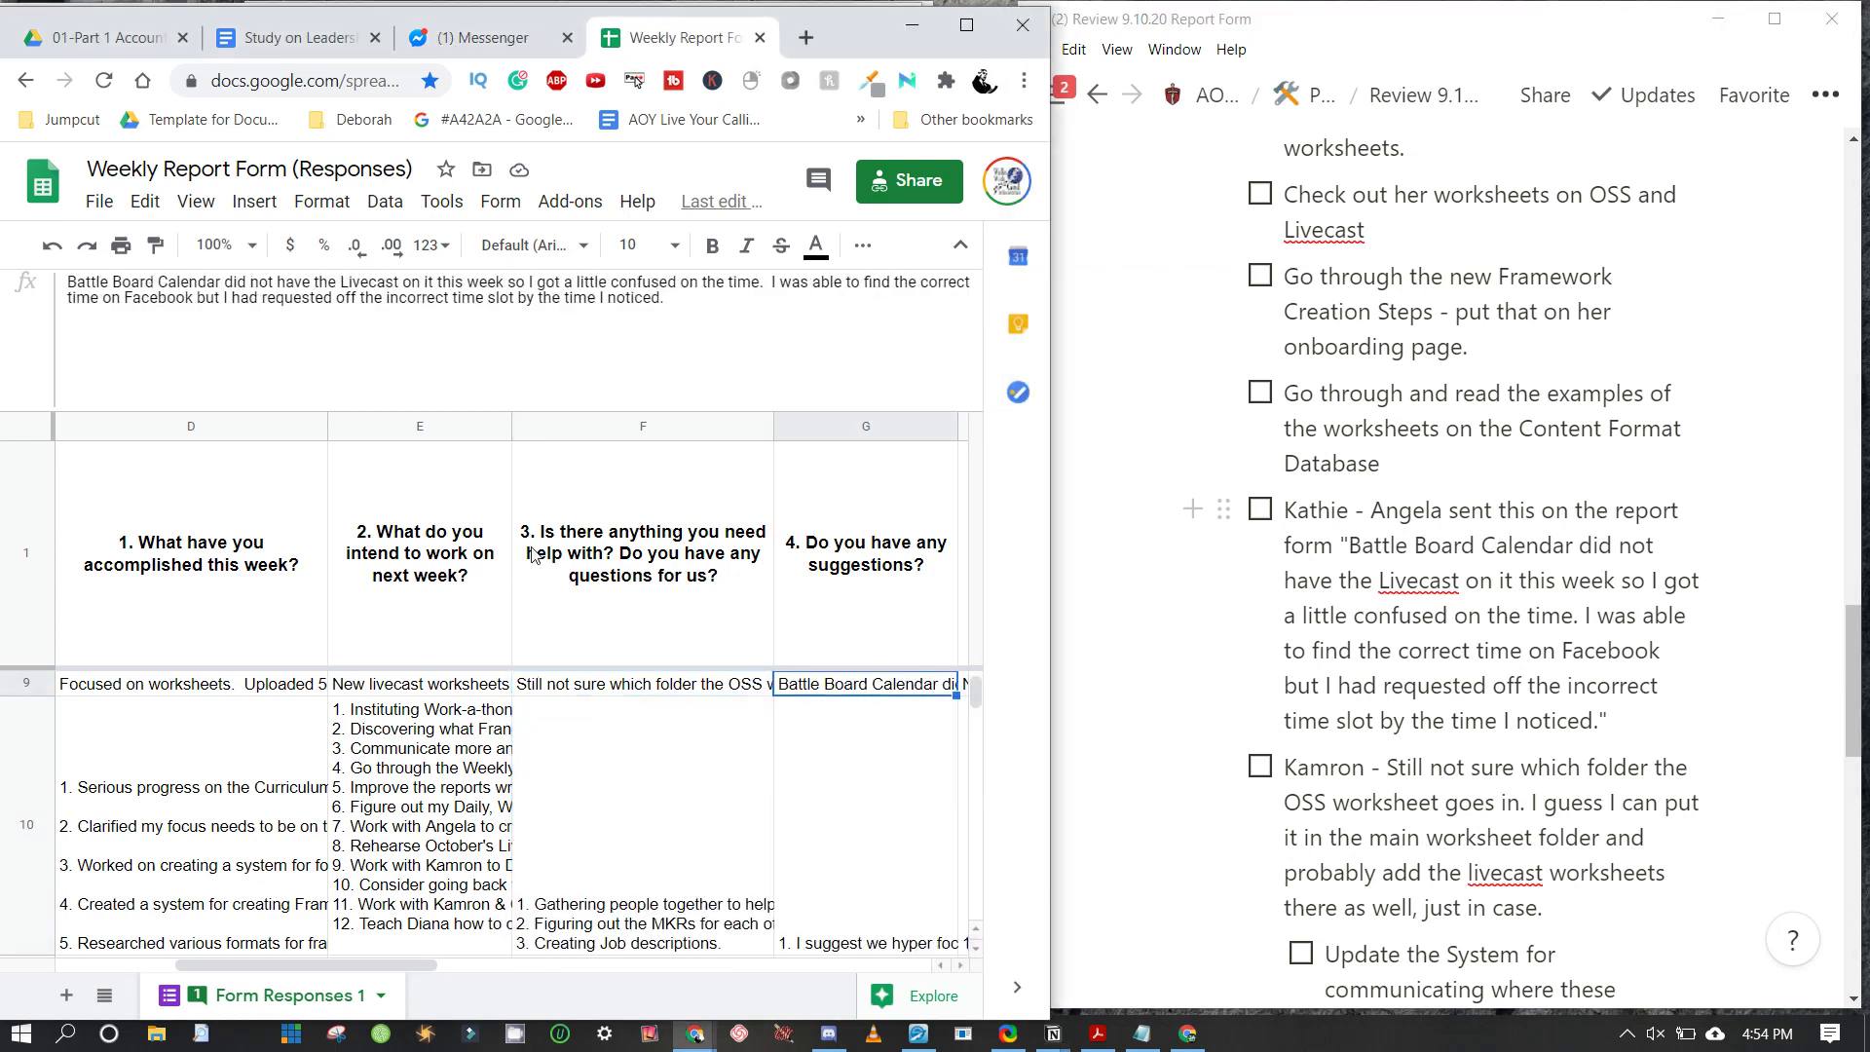
# Step: Review her deadlines-at-risk and Measurable Key Results answers in the spreadsheet
pyautogui.press('Right')
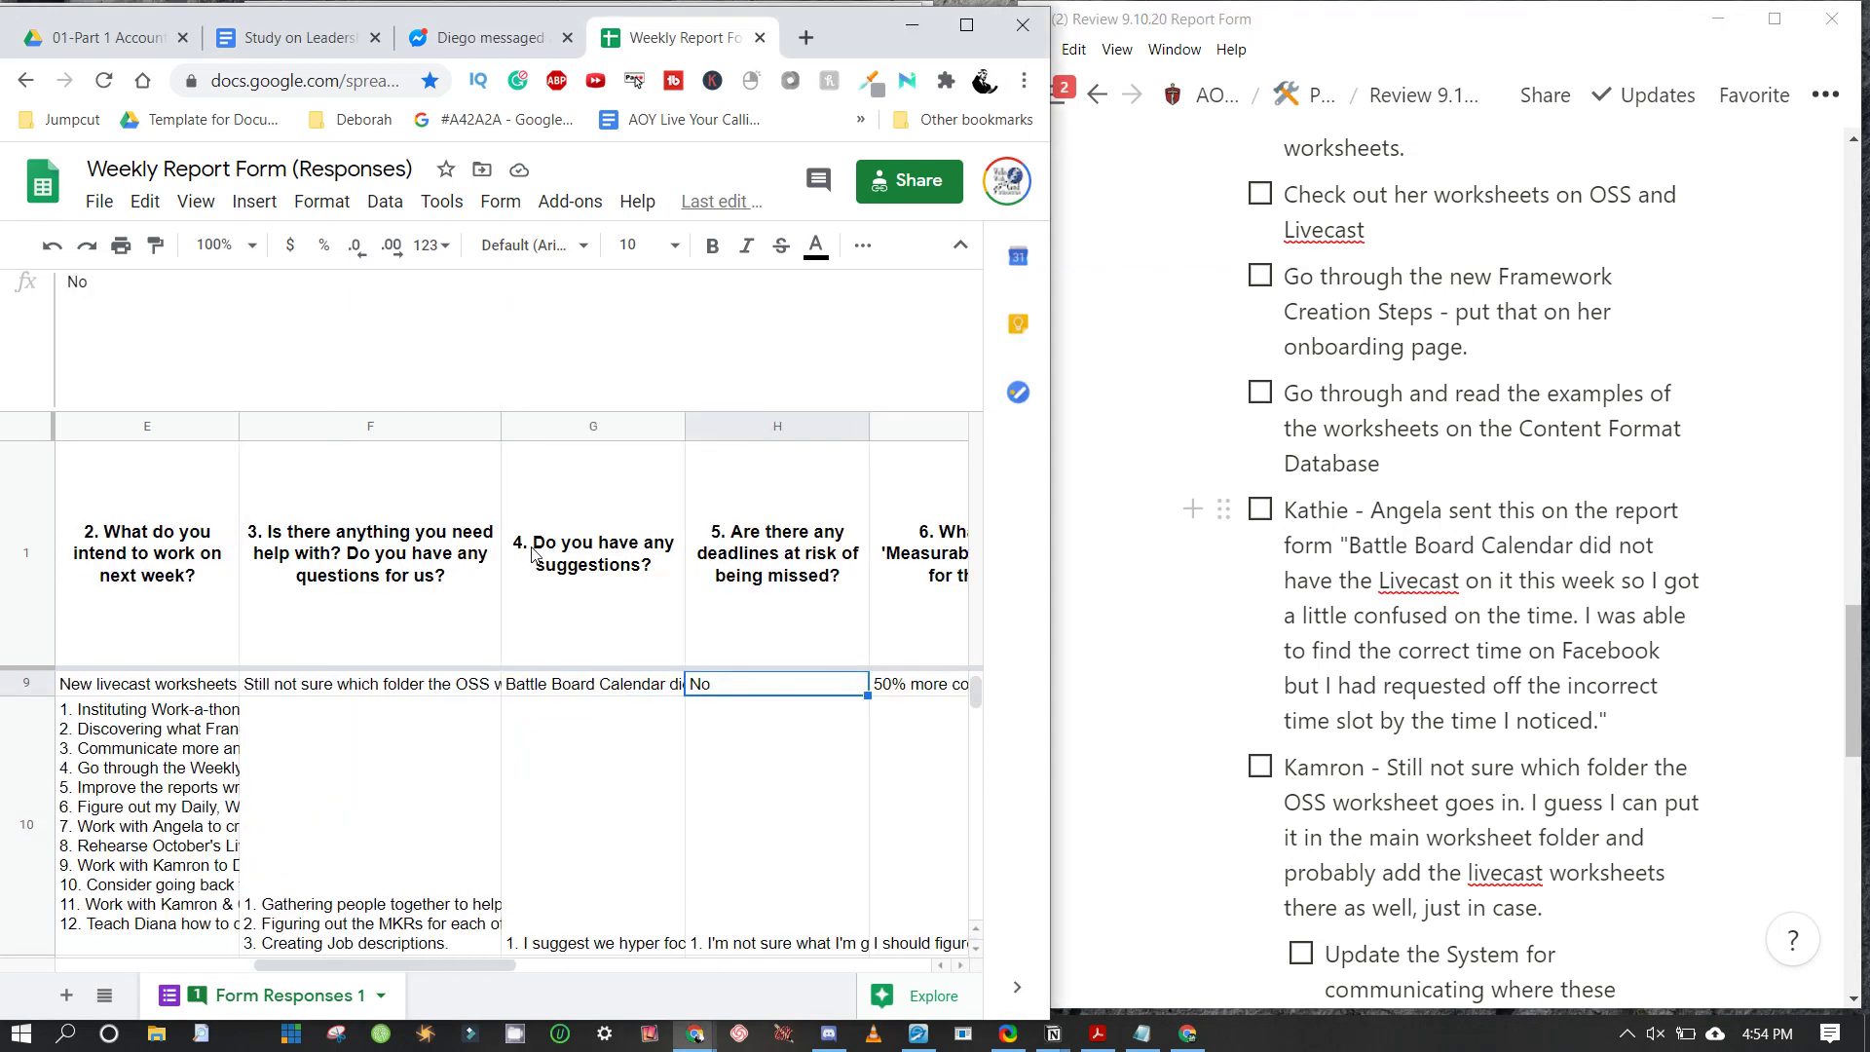
pyautogui.press('Right')
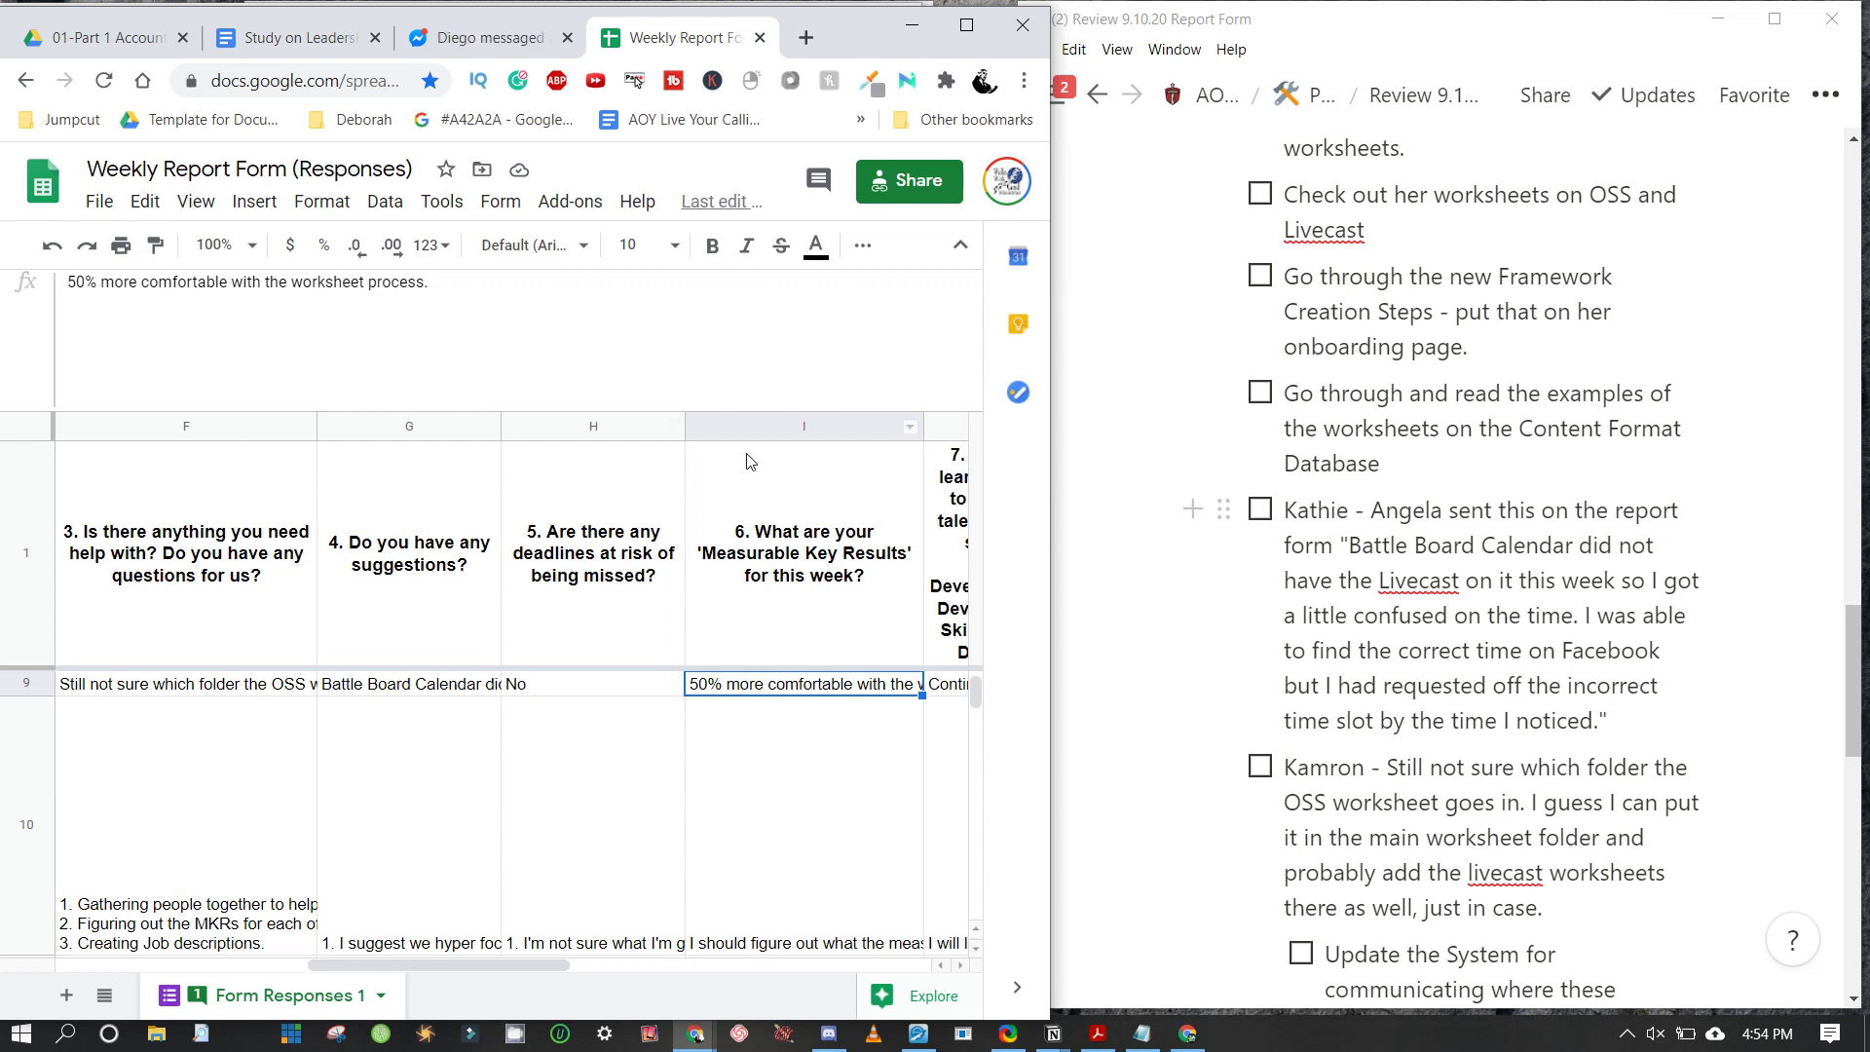
pyautogui.scroll(-1, 1289, 494)
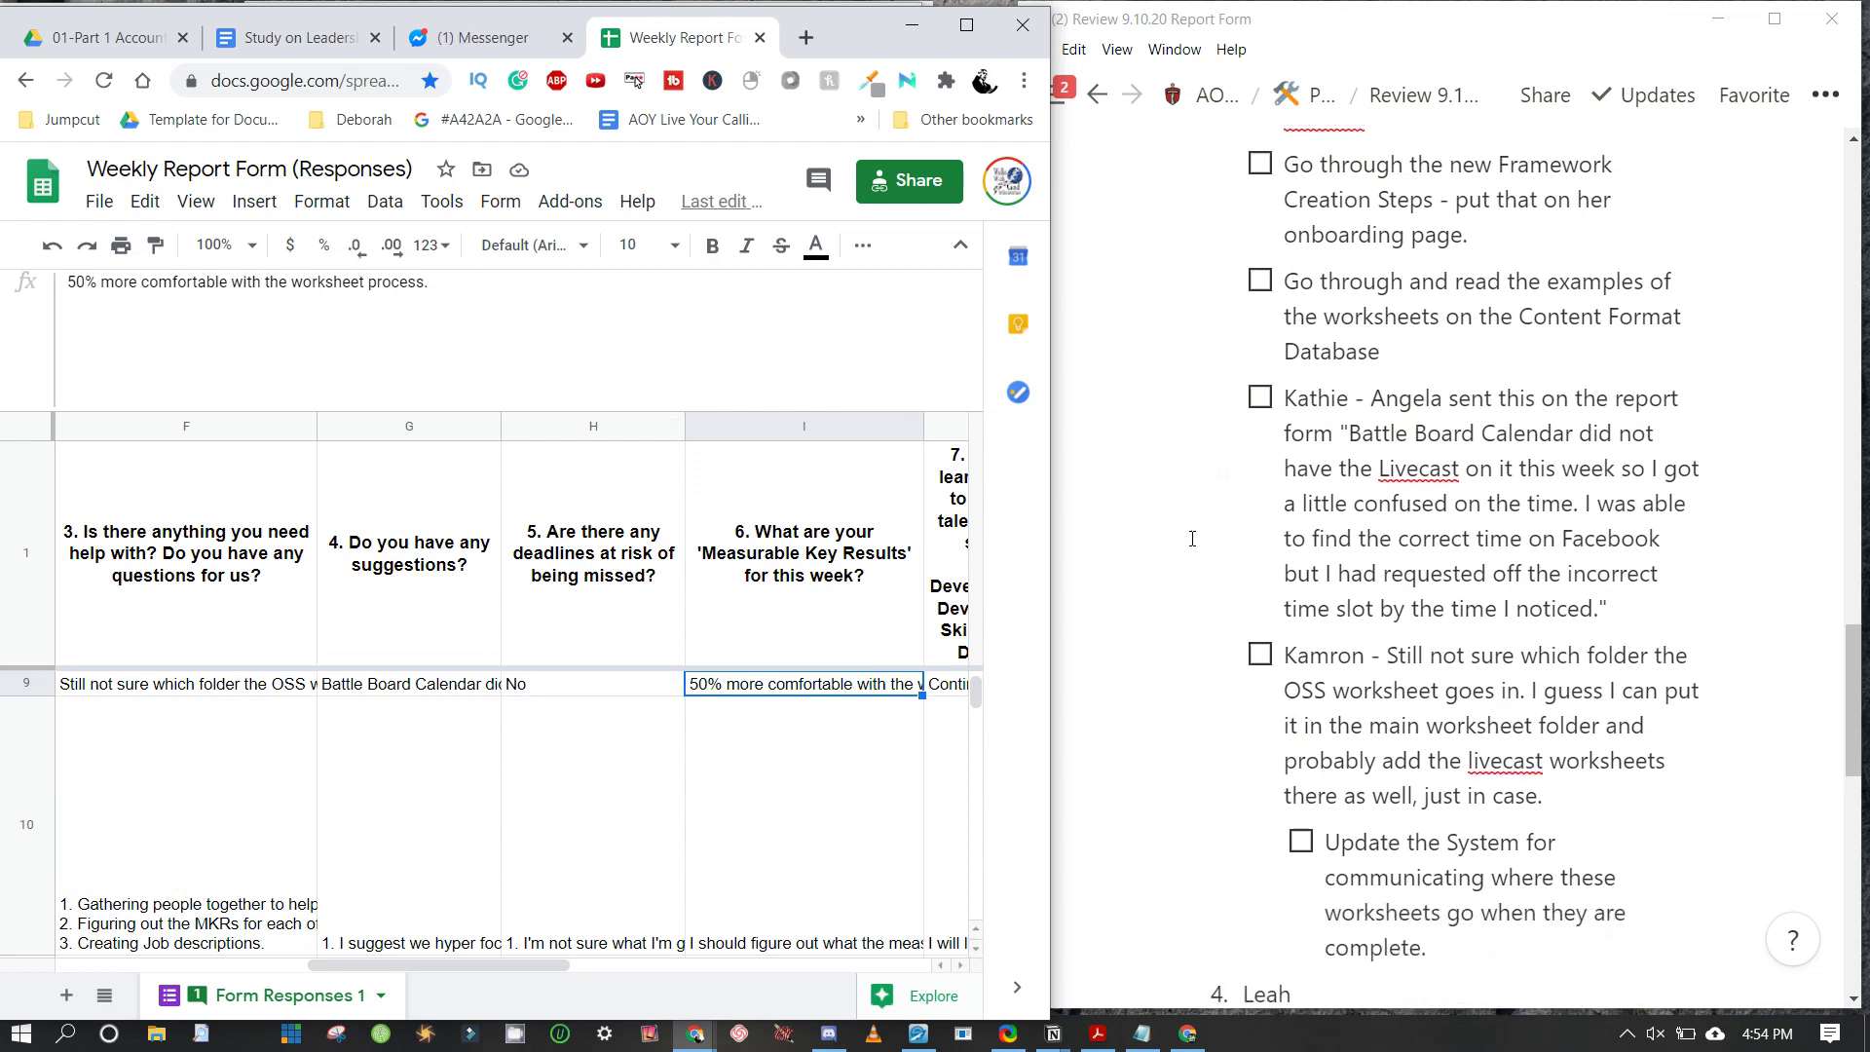
# Step: Add a to-do asking a colleague what would be good MKRs for her
pyautogui.click(1265, 567)
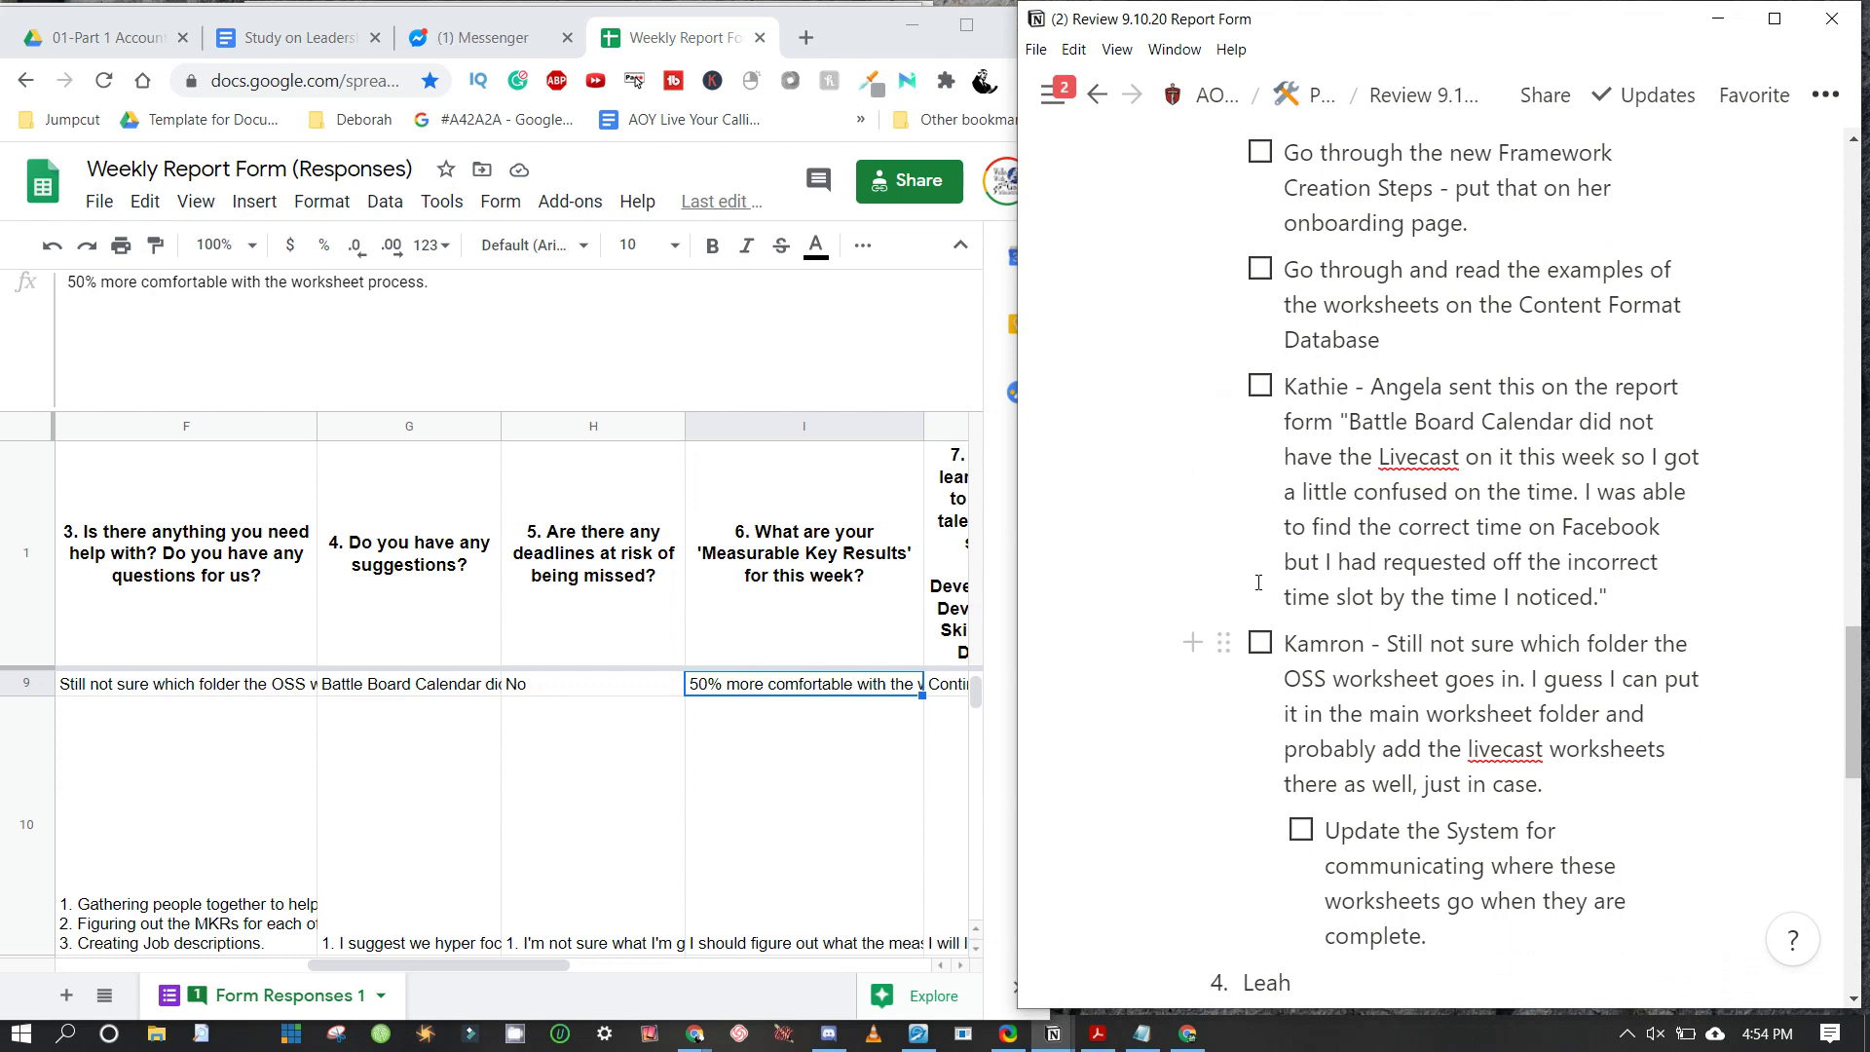
pyautogui.scroll(6, 1258, 583)
pyautogui.scroll(-6, 1258, 582)
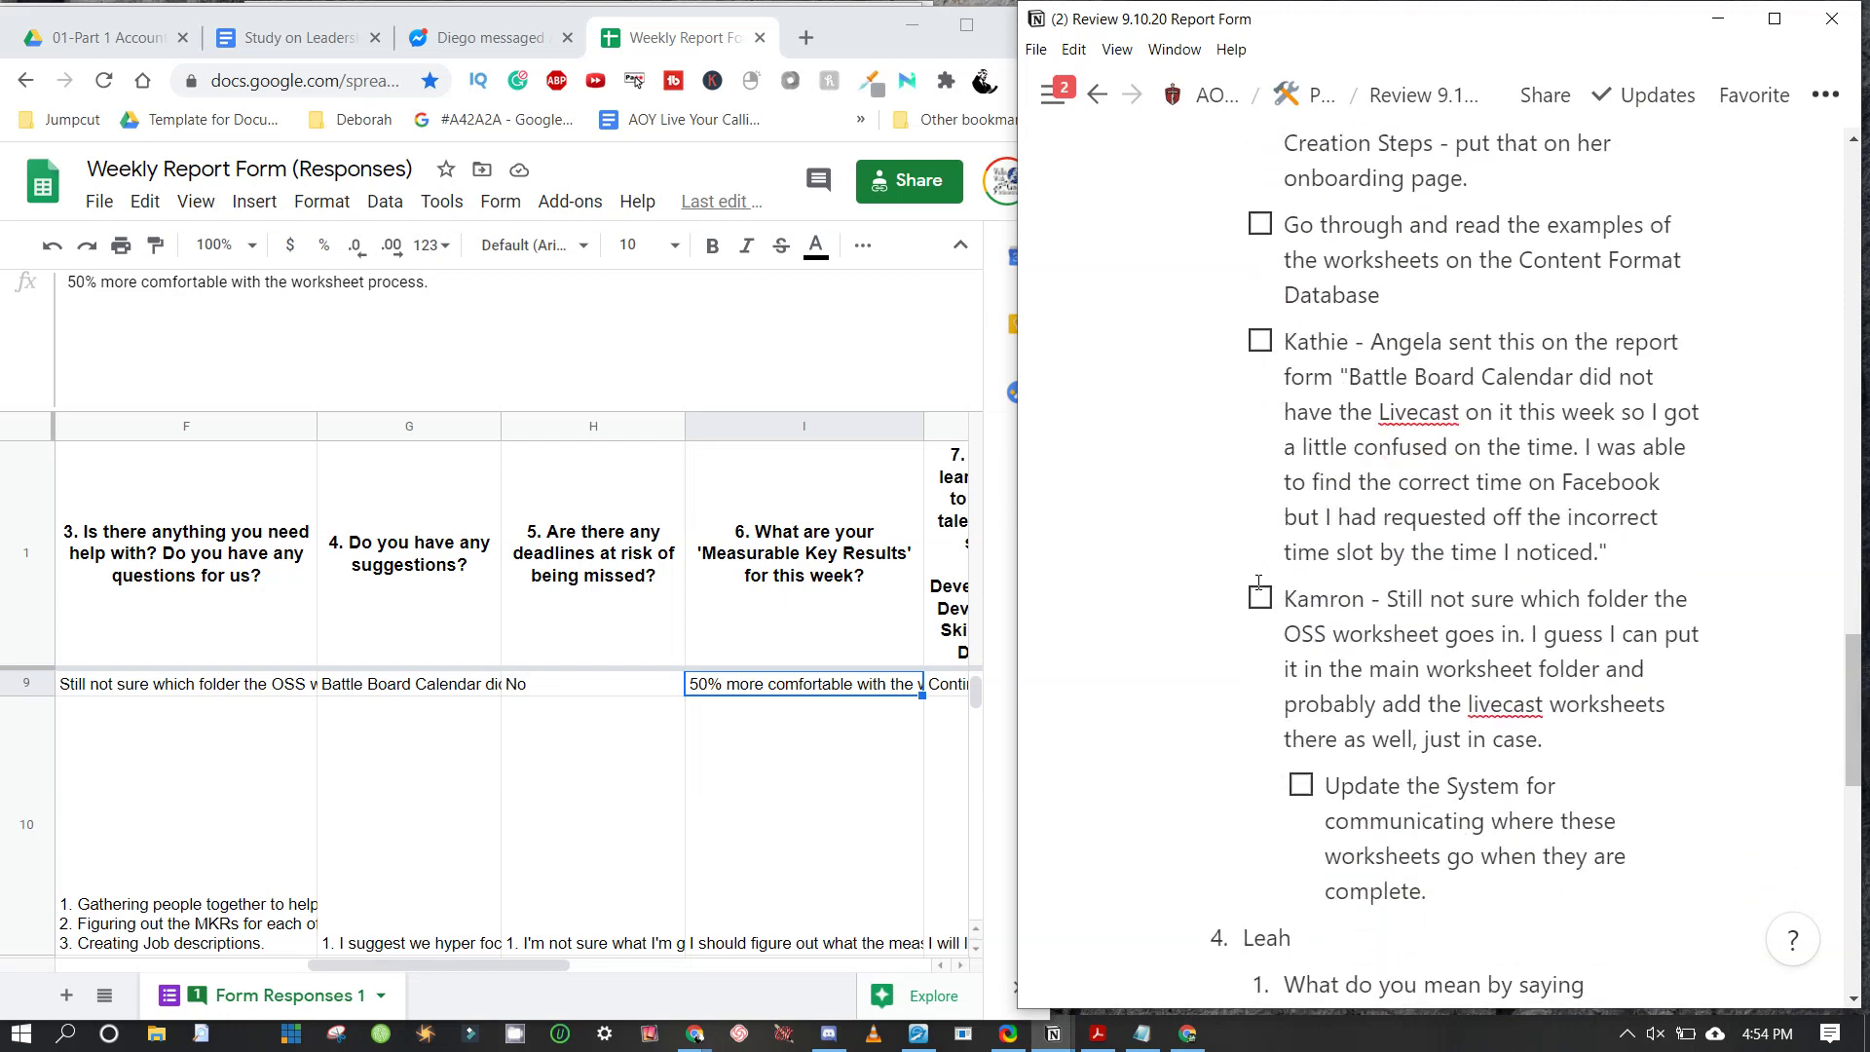
pyautogui.press('Return')
pyautogui.write('What would be')
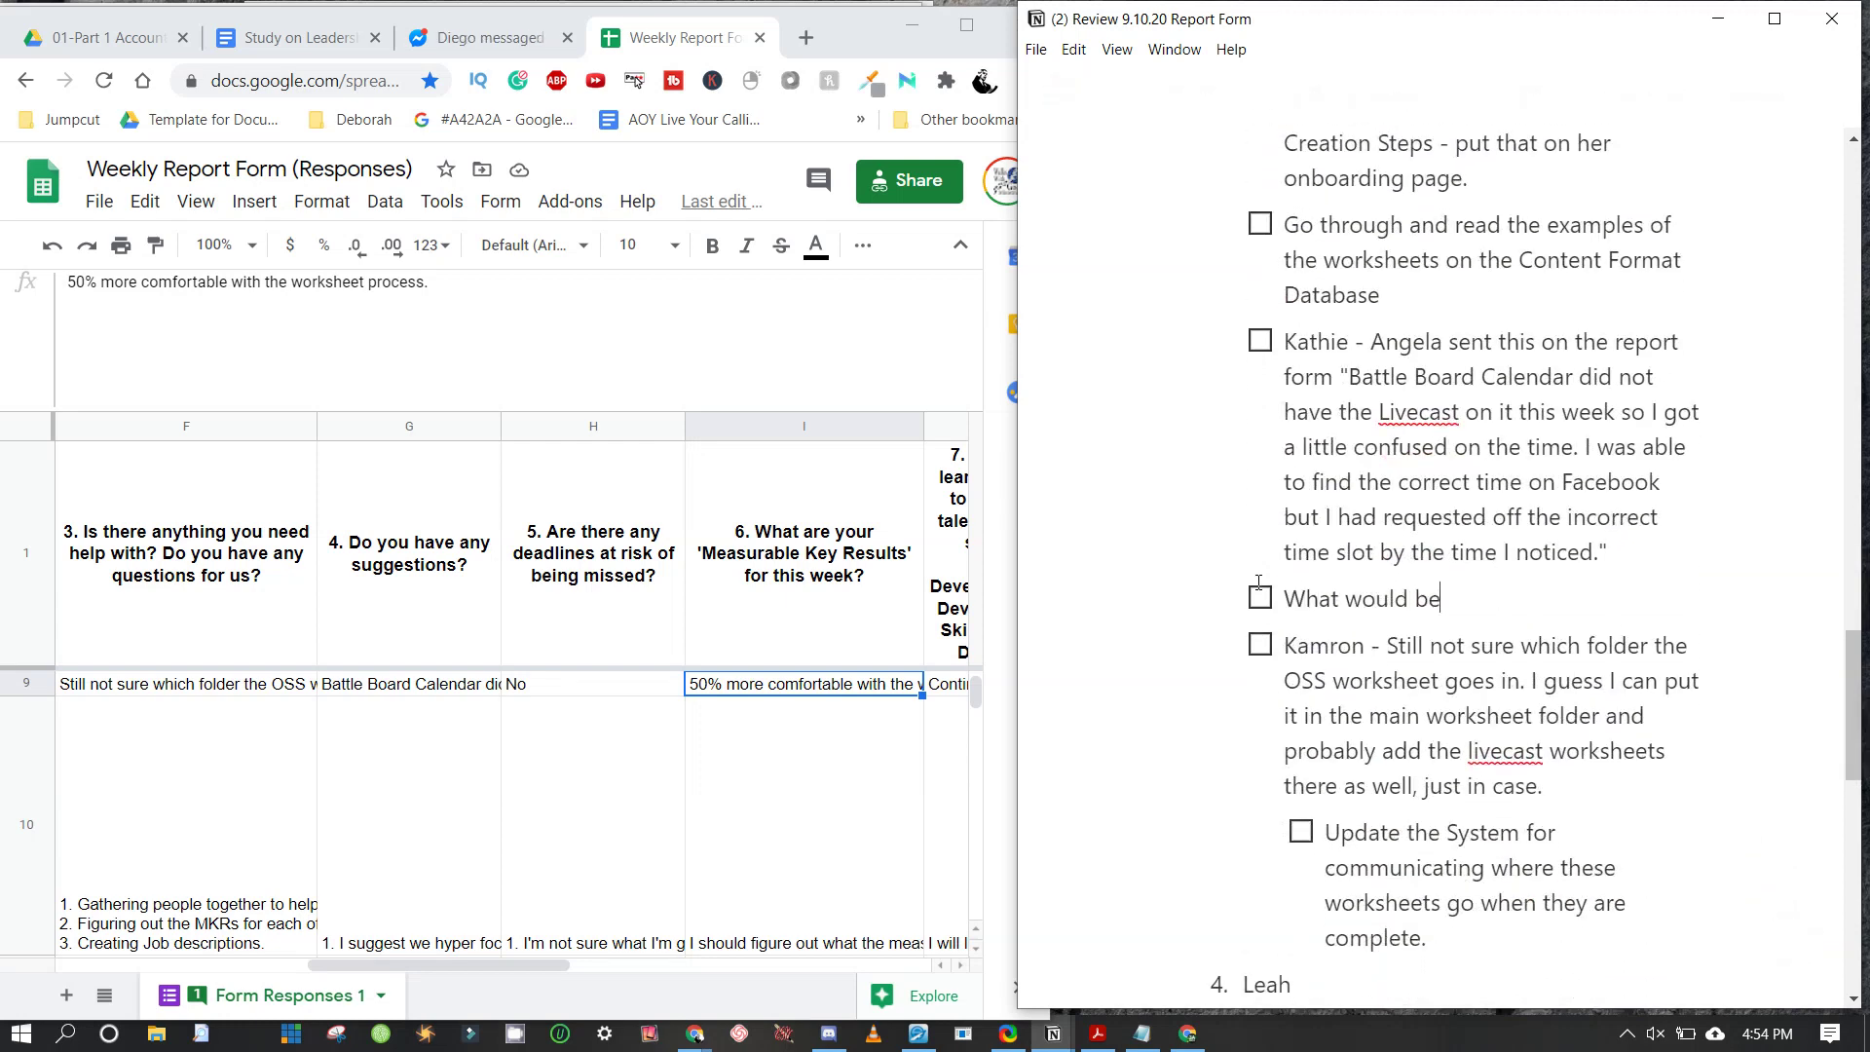
pyautogui.write(' good MKRs for ')
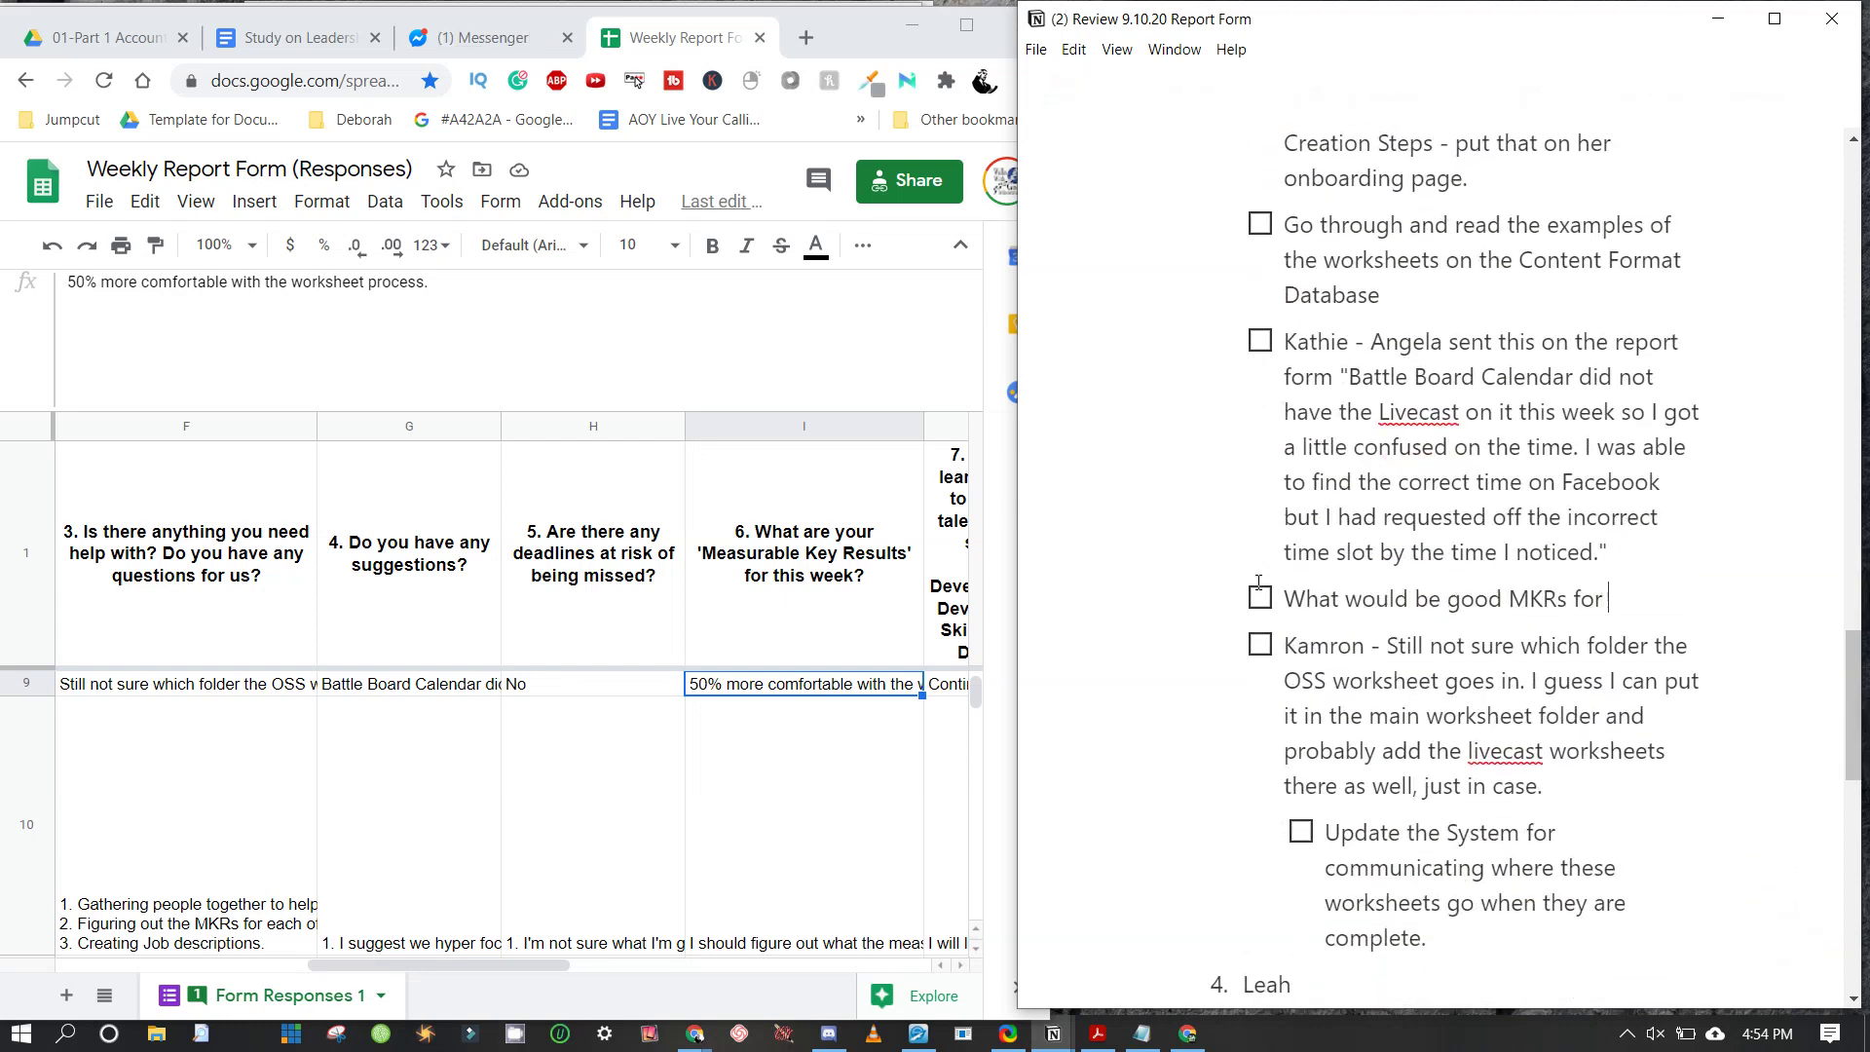
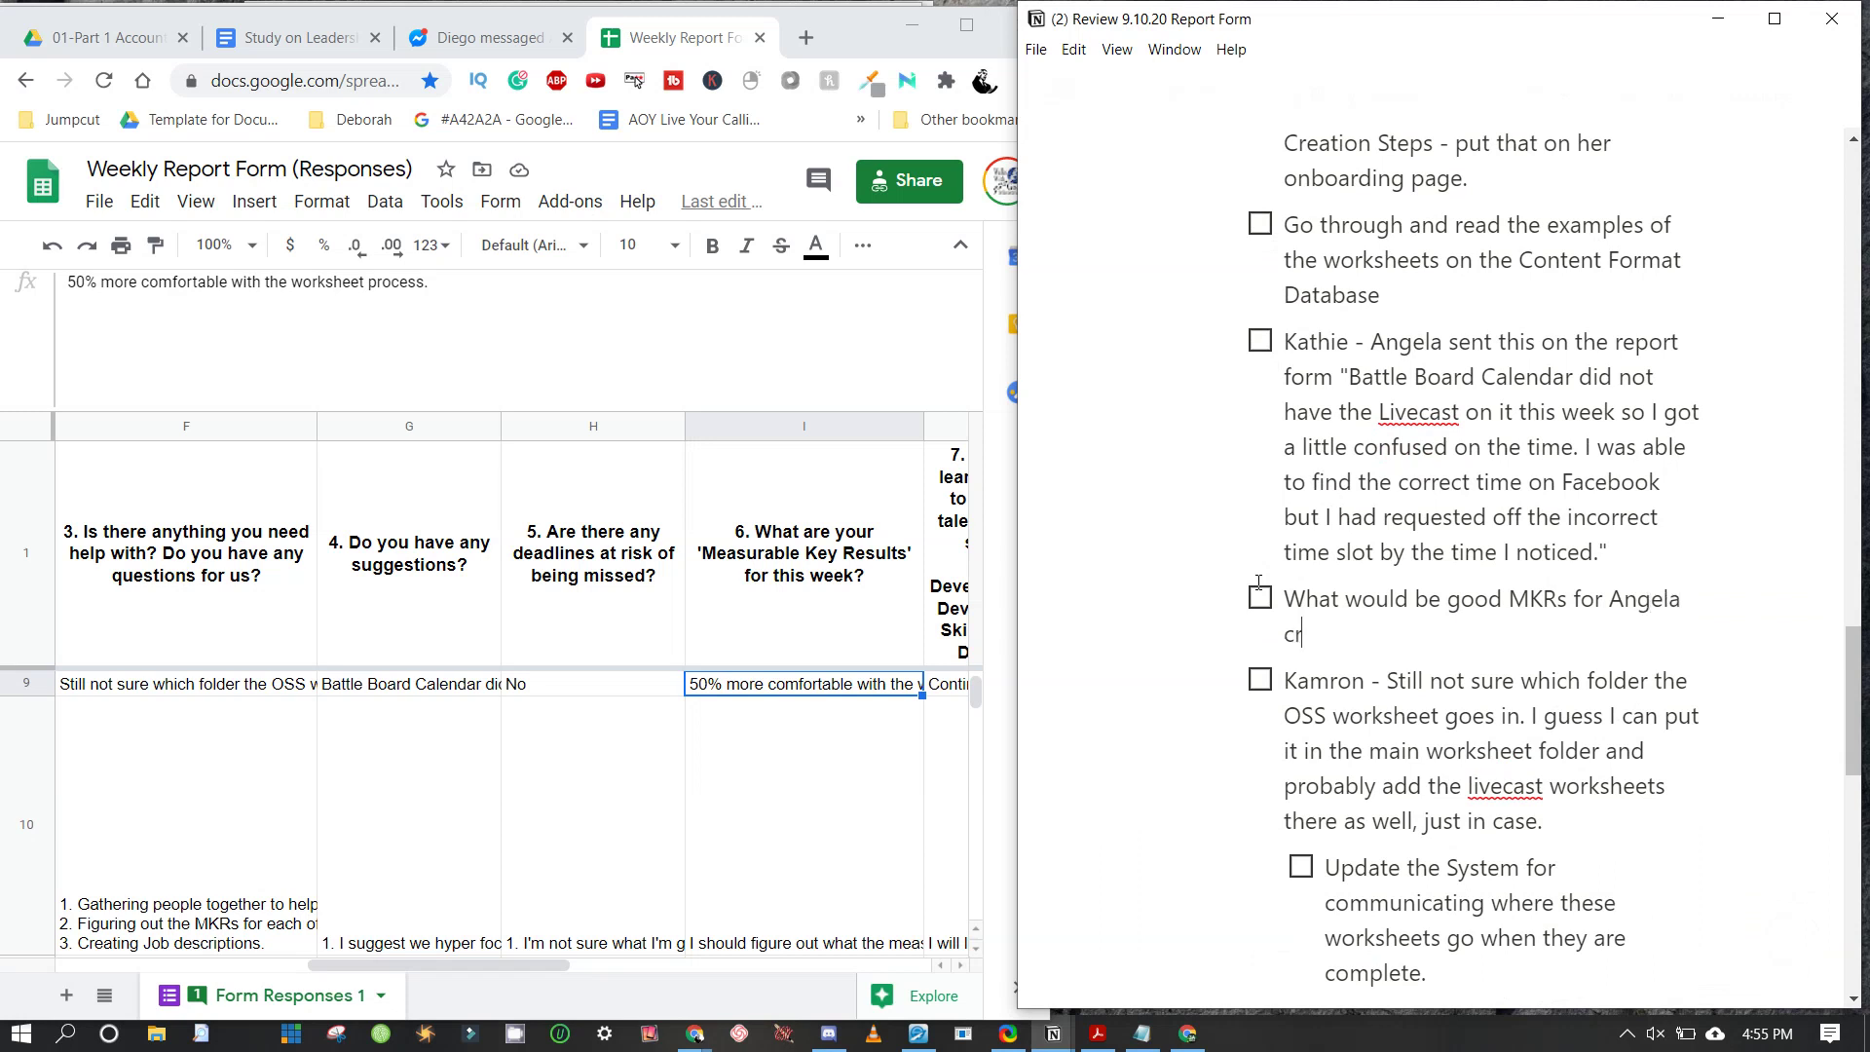
pyautogui.write('eating')
pyautogui.hotkey('ctrl', 'BackSpace')
pyautogui.write('? ')
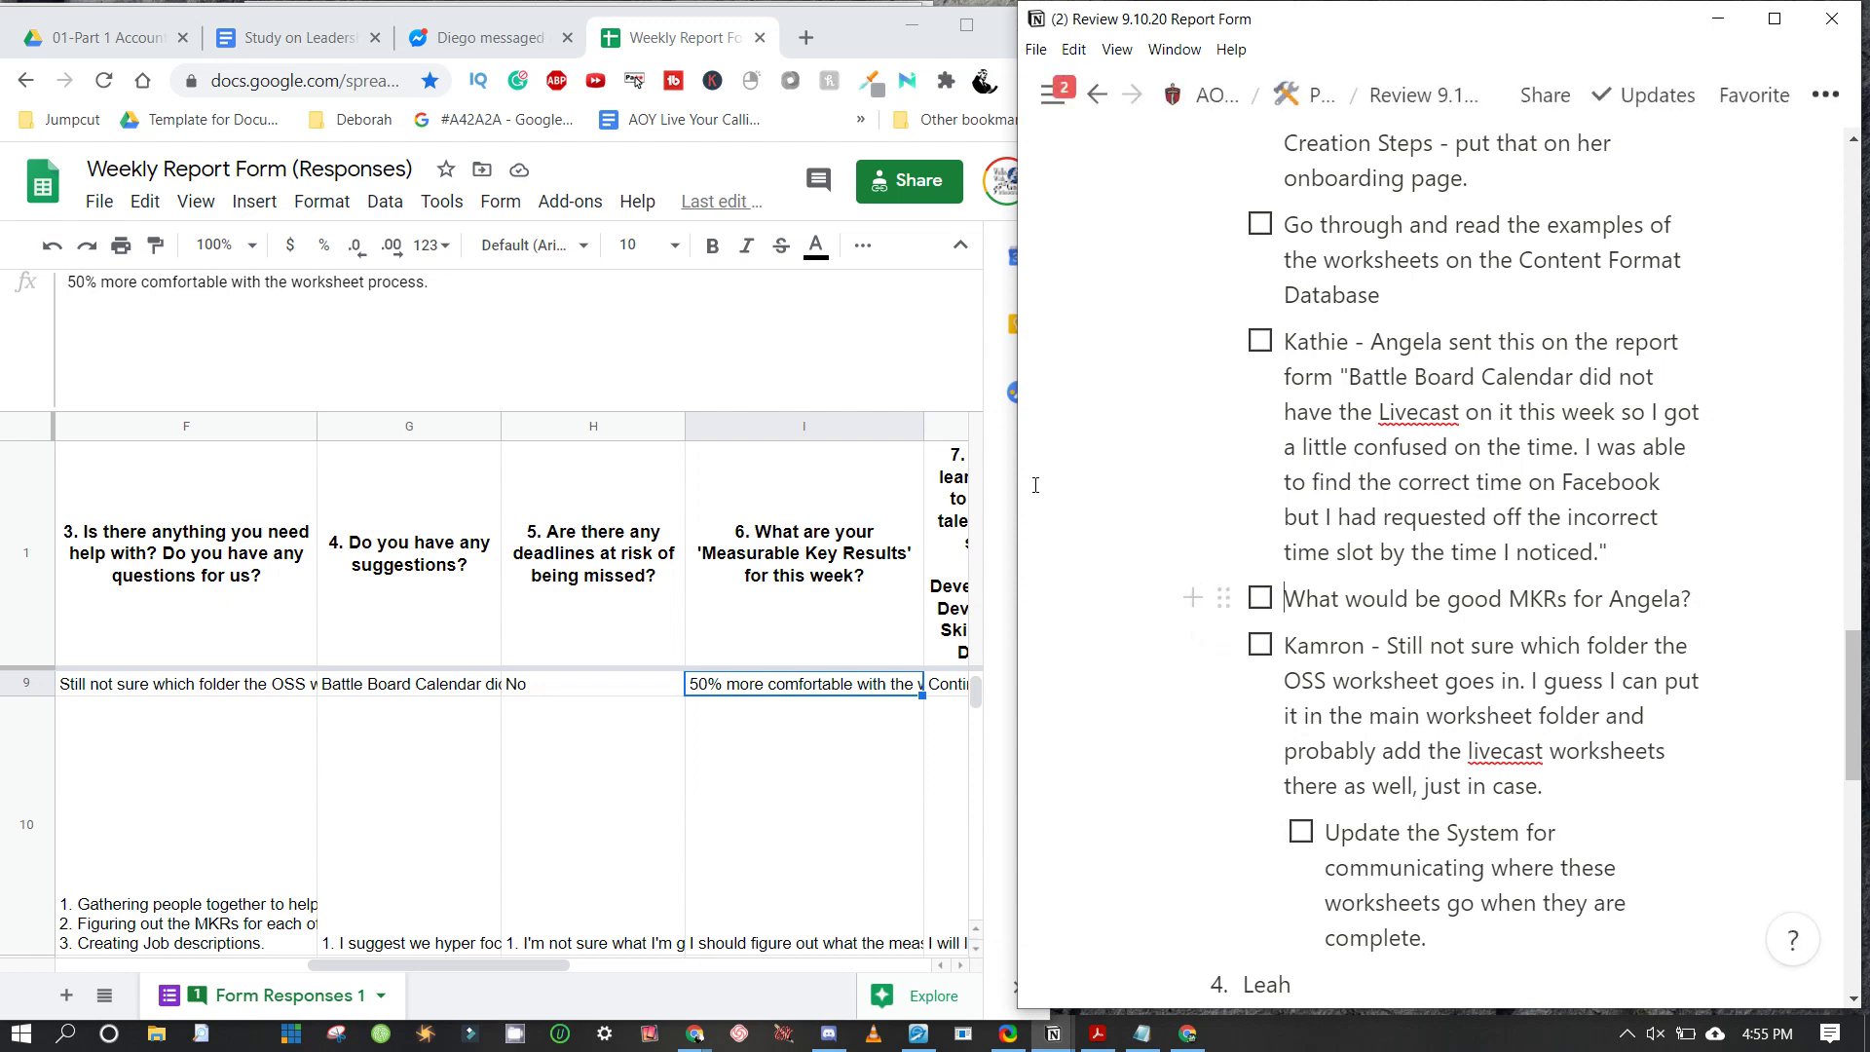
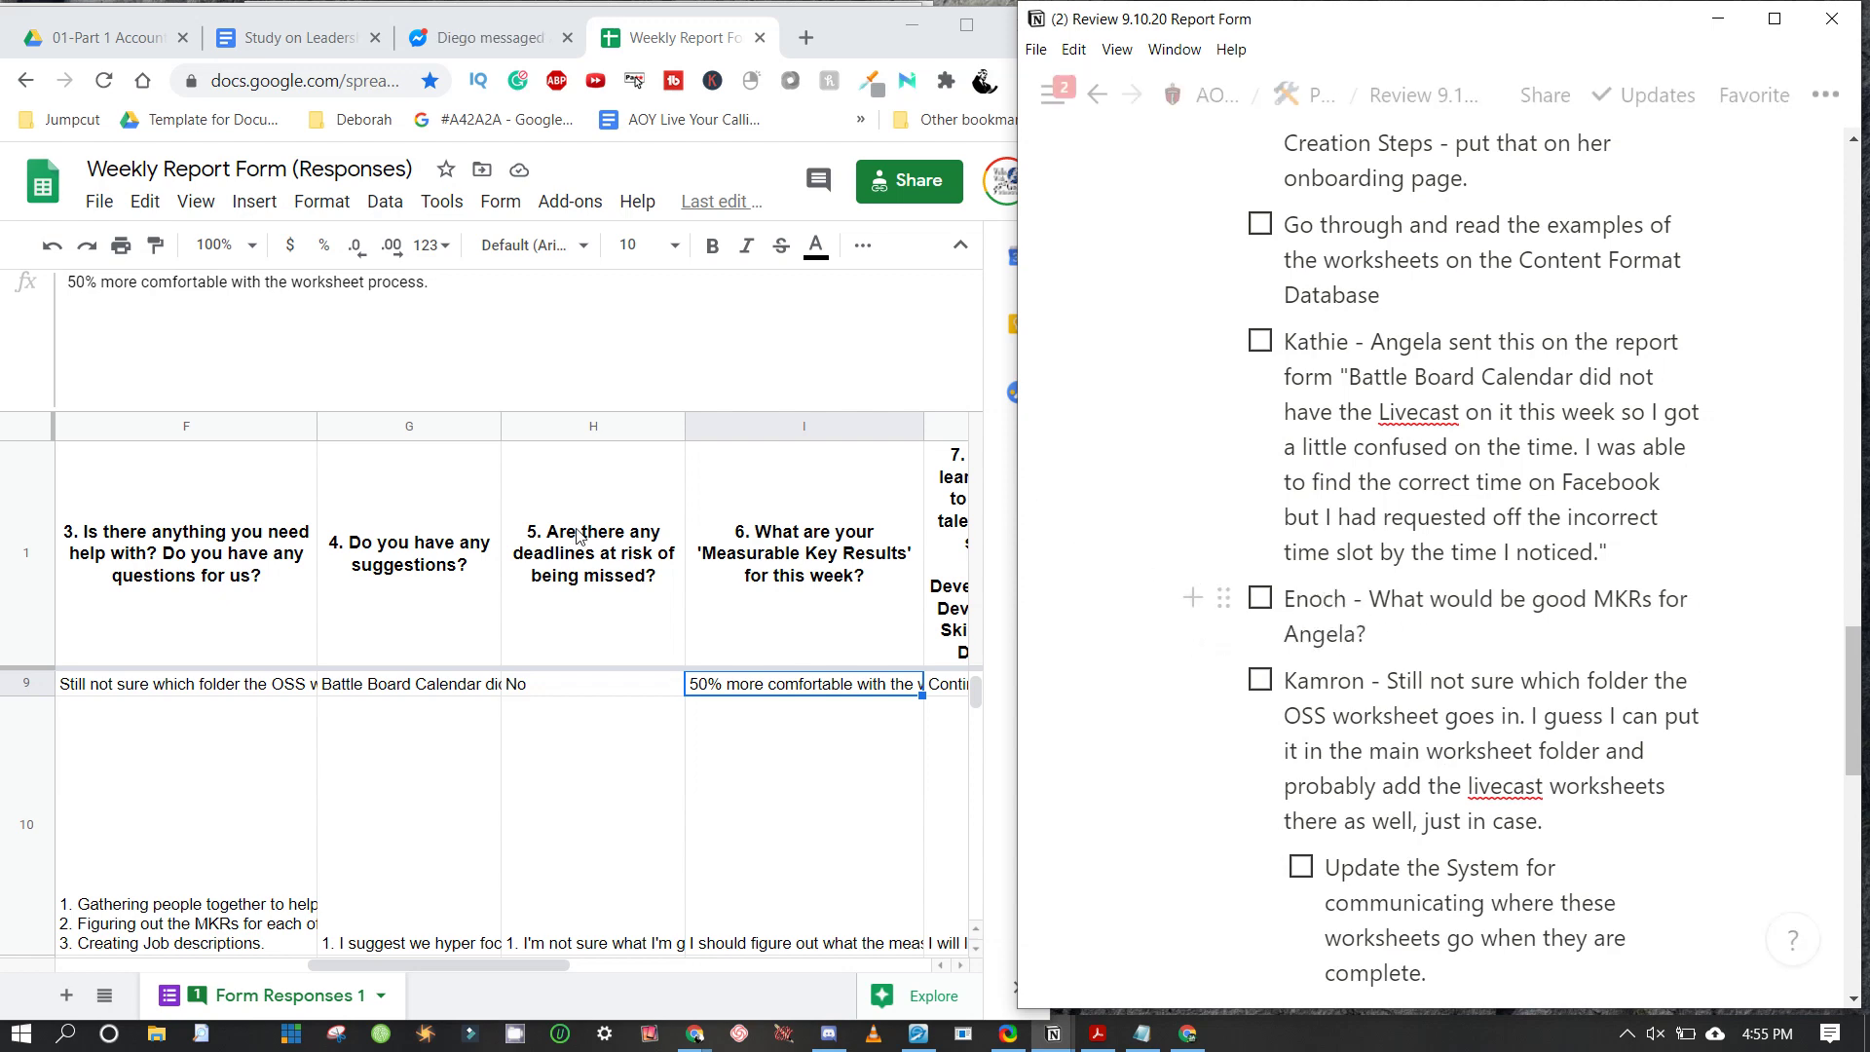
# Step: Return to the spreadsheet and move on to her learning-this-week answer
pyautogui.hotkey('alt', 'Tab')
pyautogui.press('Left')
pyautogui.press('Right')
pyautogui.press('Right')
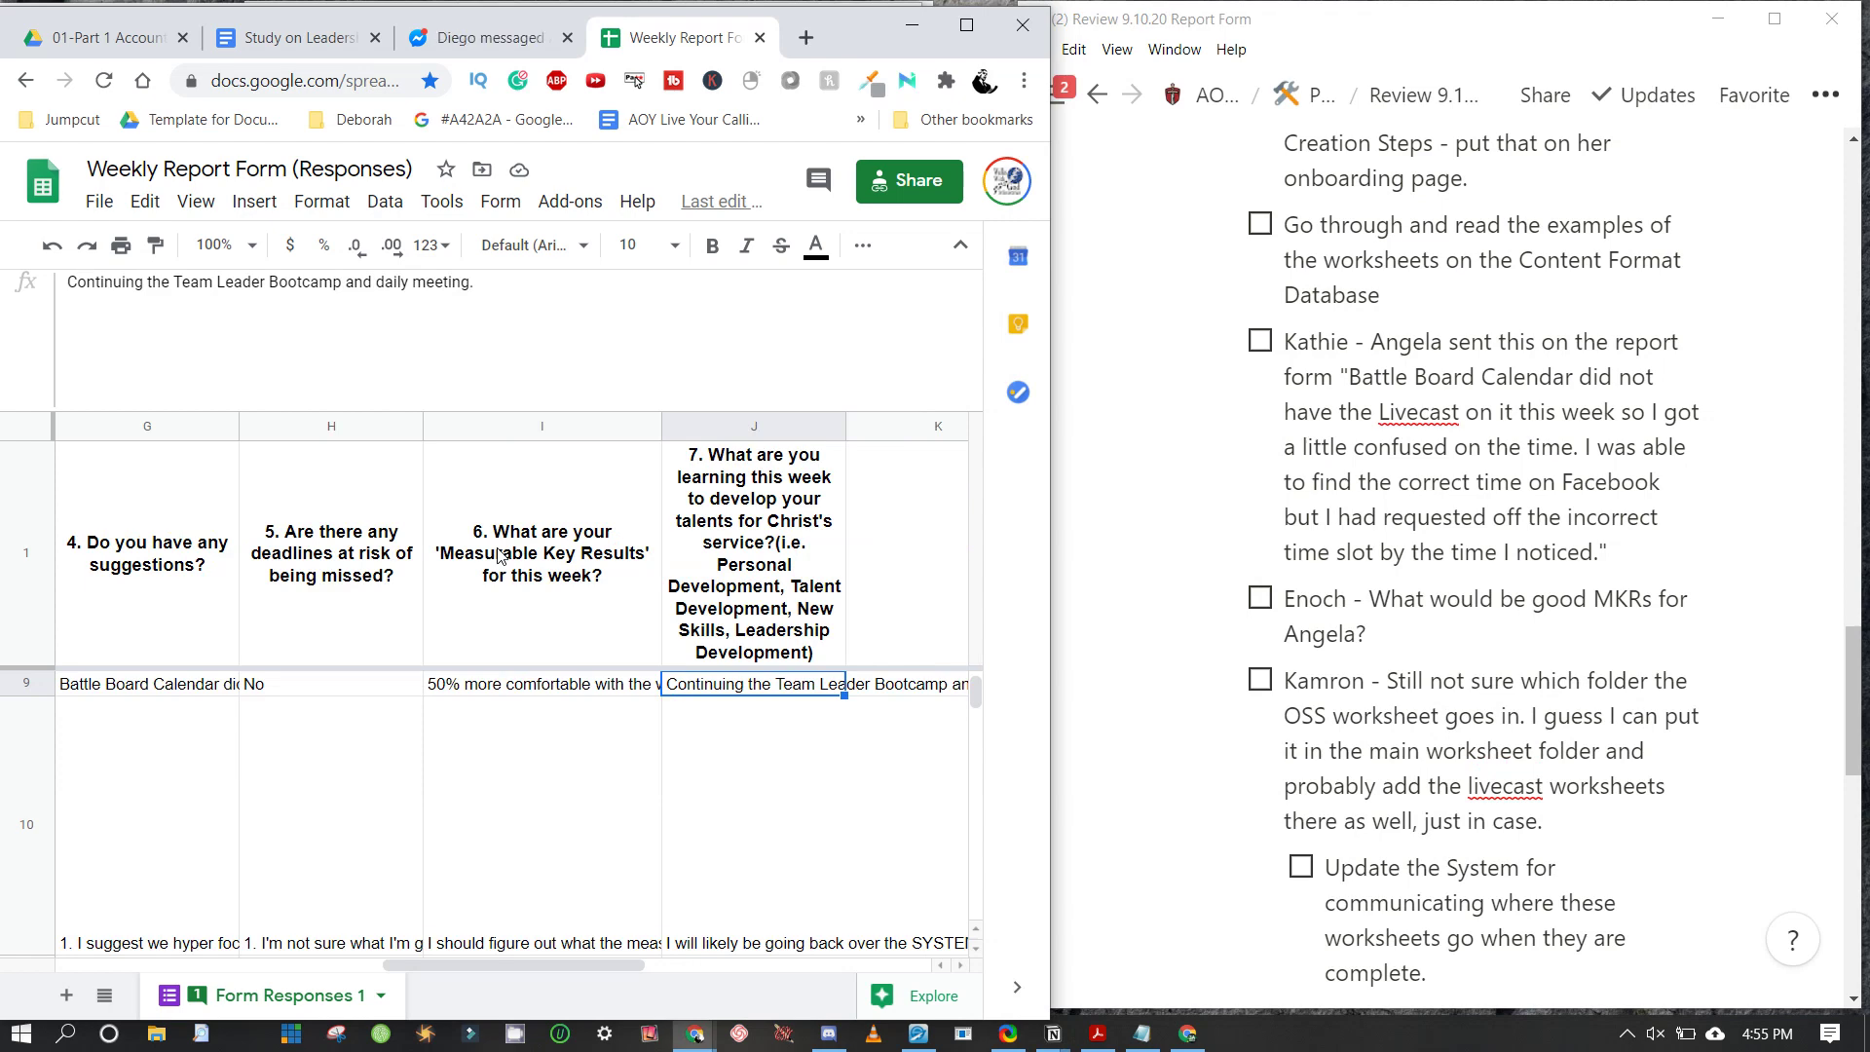
# Step: Add a to-do asking a team member what they're learning on the TLB and whether they'd help create the curriculum?
pyautogui.hscroll(2, 498, 555)
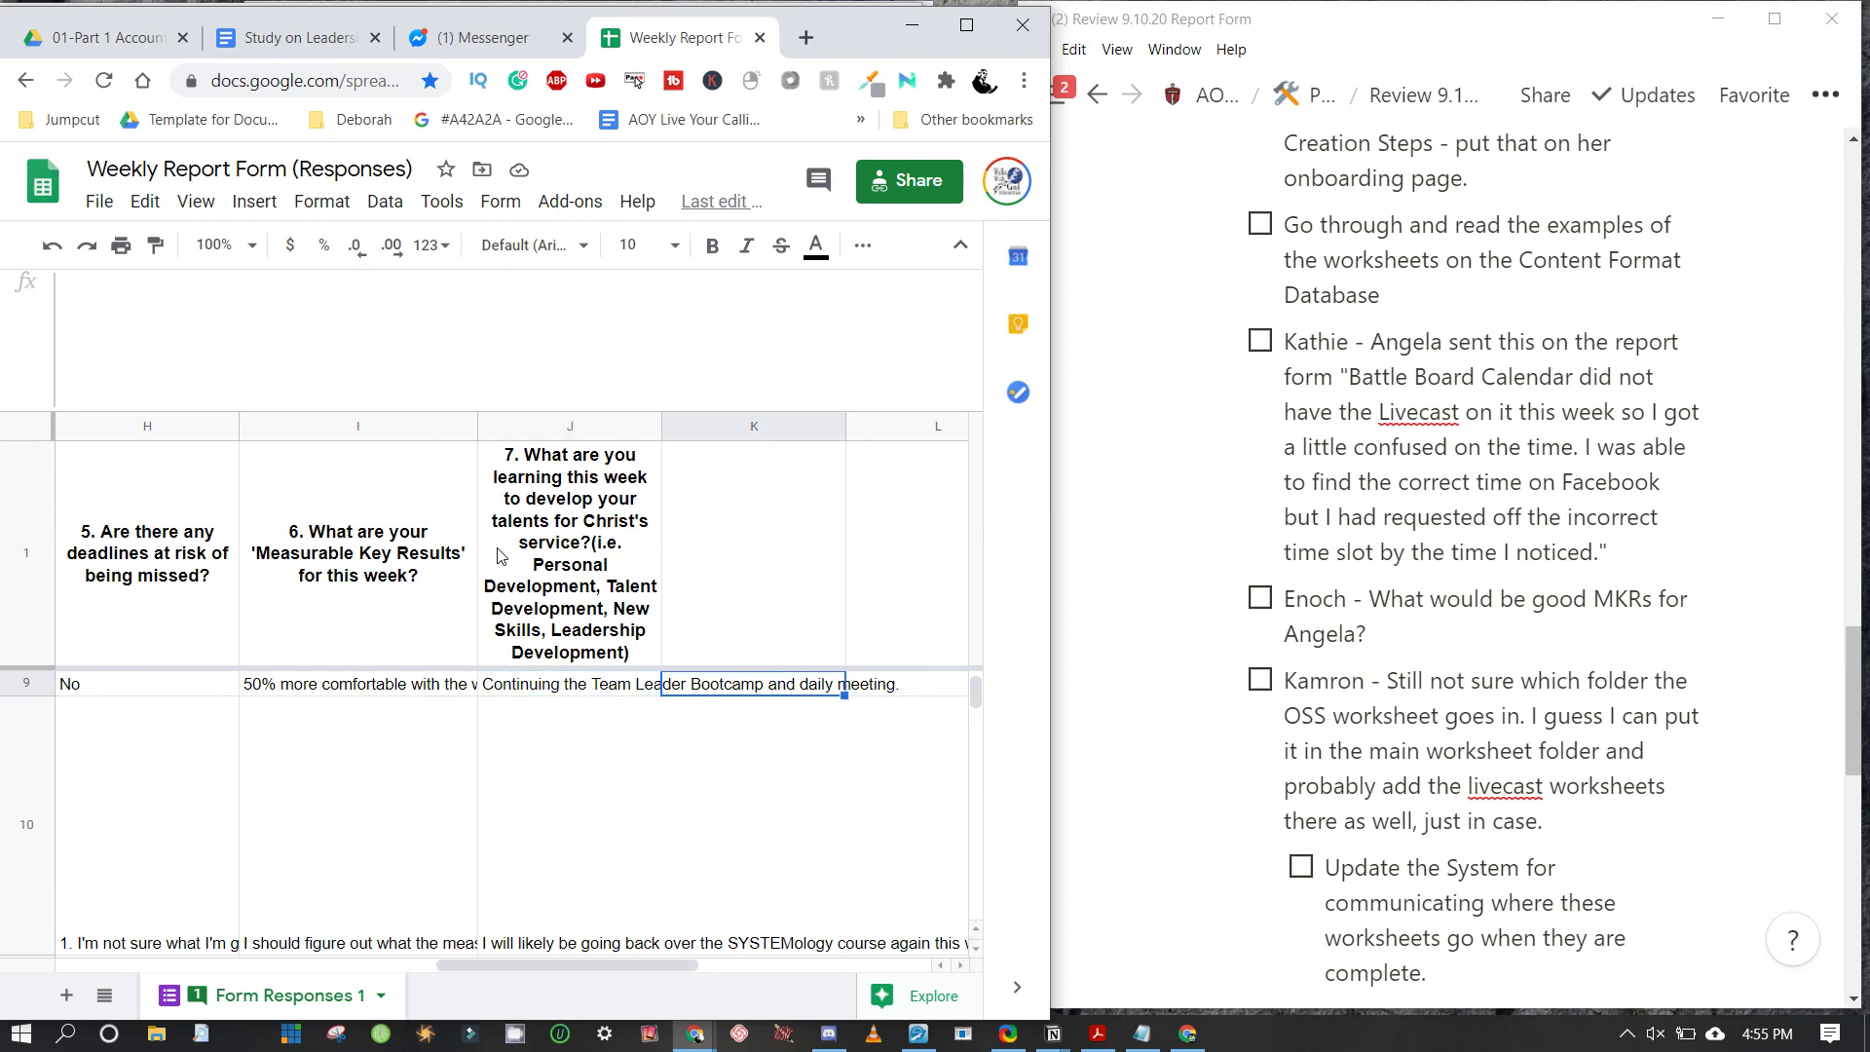
pyautogui.press('Left')
pyautogui.press('Left')
pyautogui.press('Left')
pyautogui.press('Left')
pyautogui.press('Left')
pyautogui.press('Left')
pyautogui.press('Left')
pyautogui.press('Left')
pyautogui.press('Left')
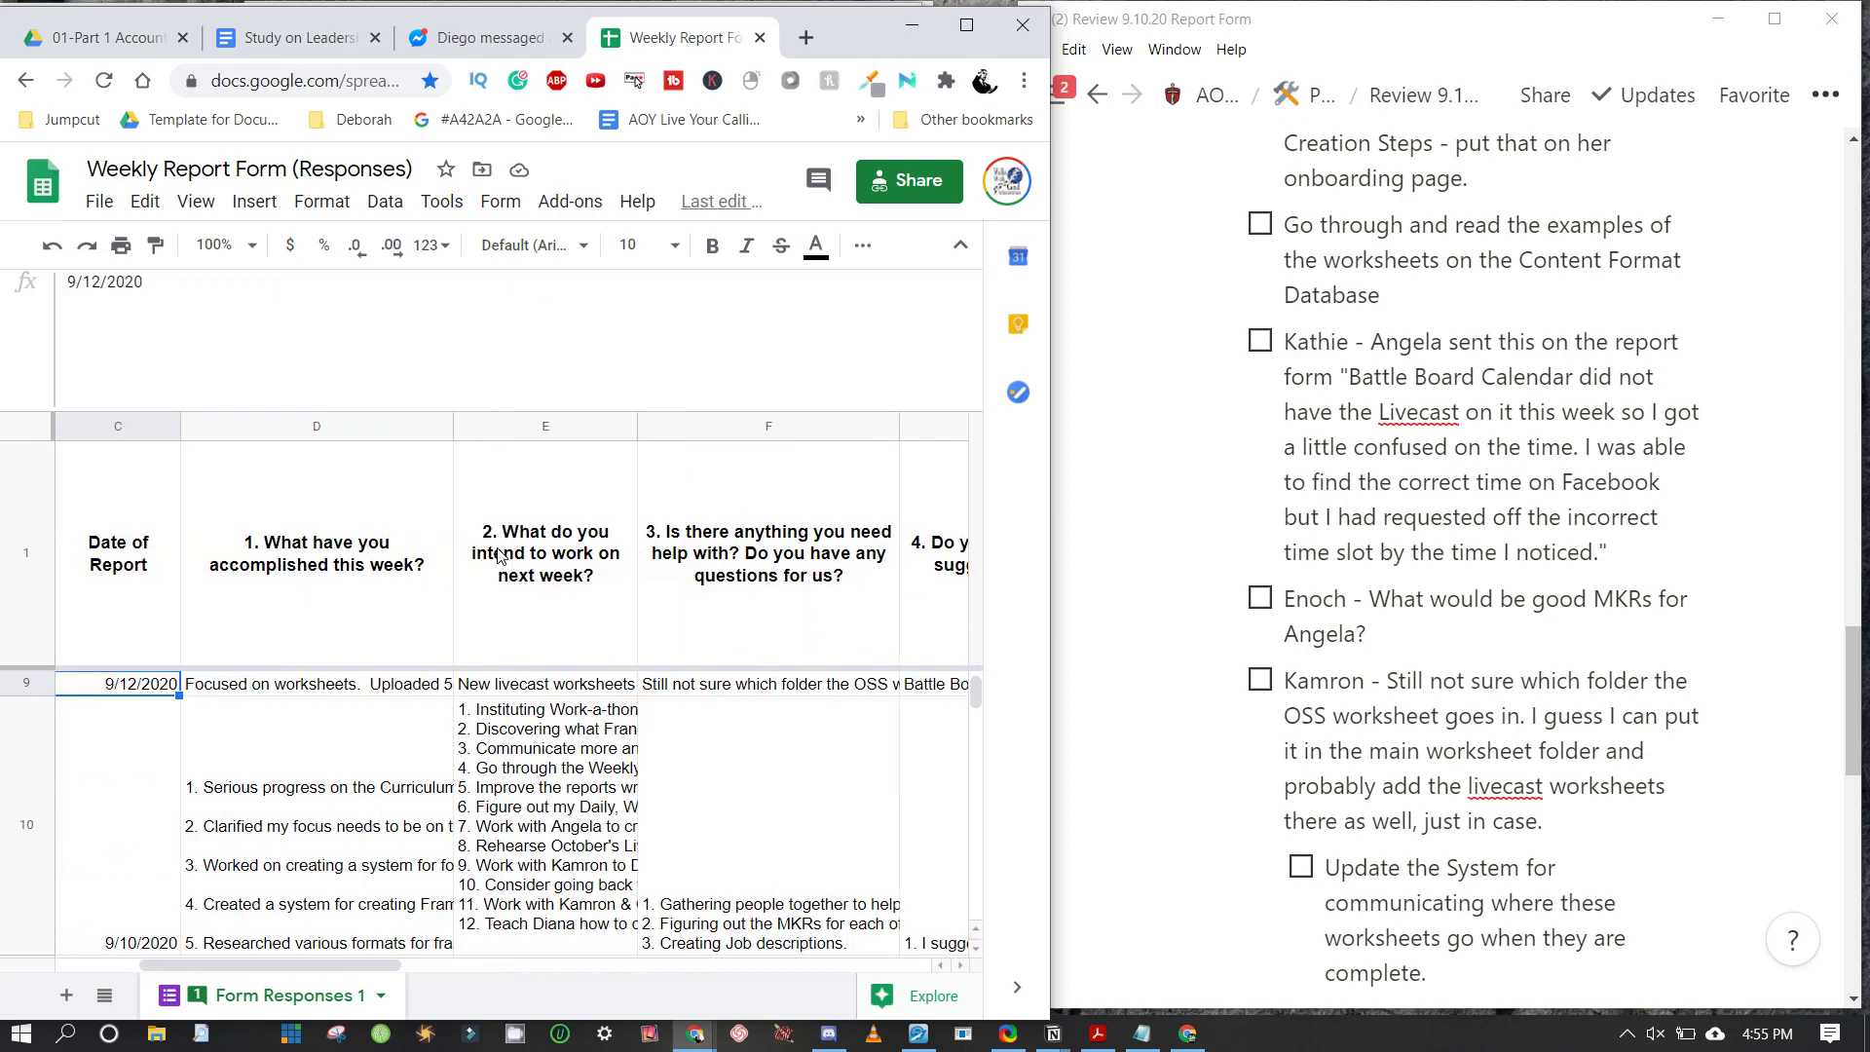
pyautogui.scroll(-3, 1152, 651)
pyautogui.scroll(3, 1152, 651)
pyautogui.click(1158, 480)
pyautogui.press('Return')
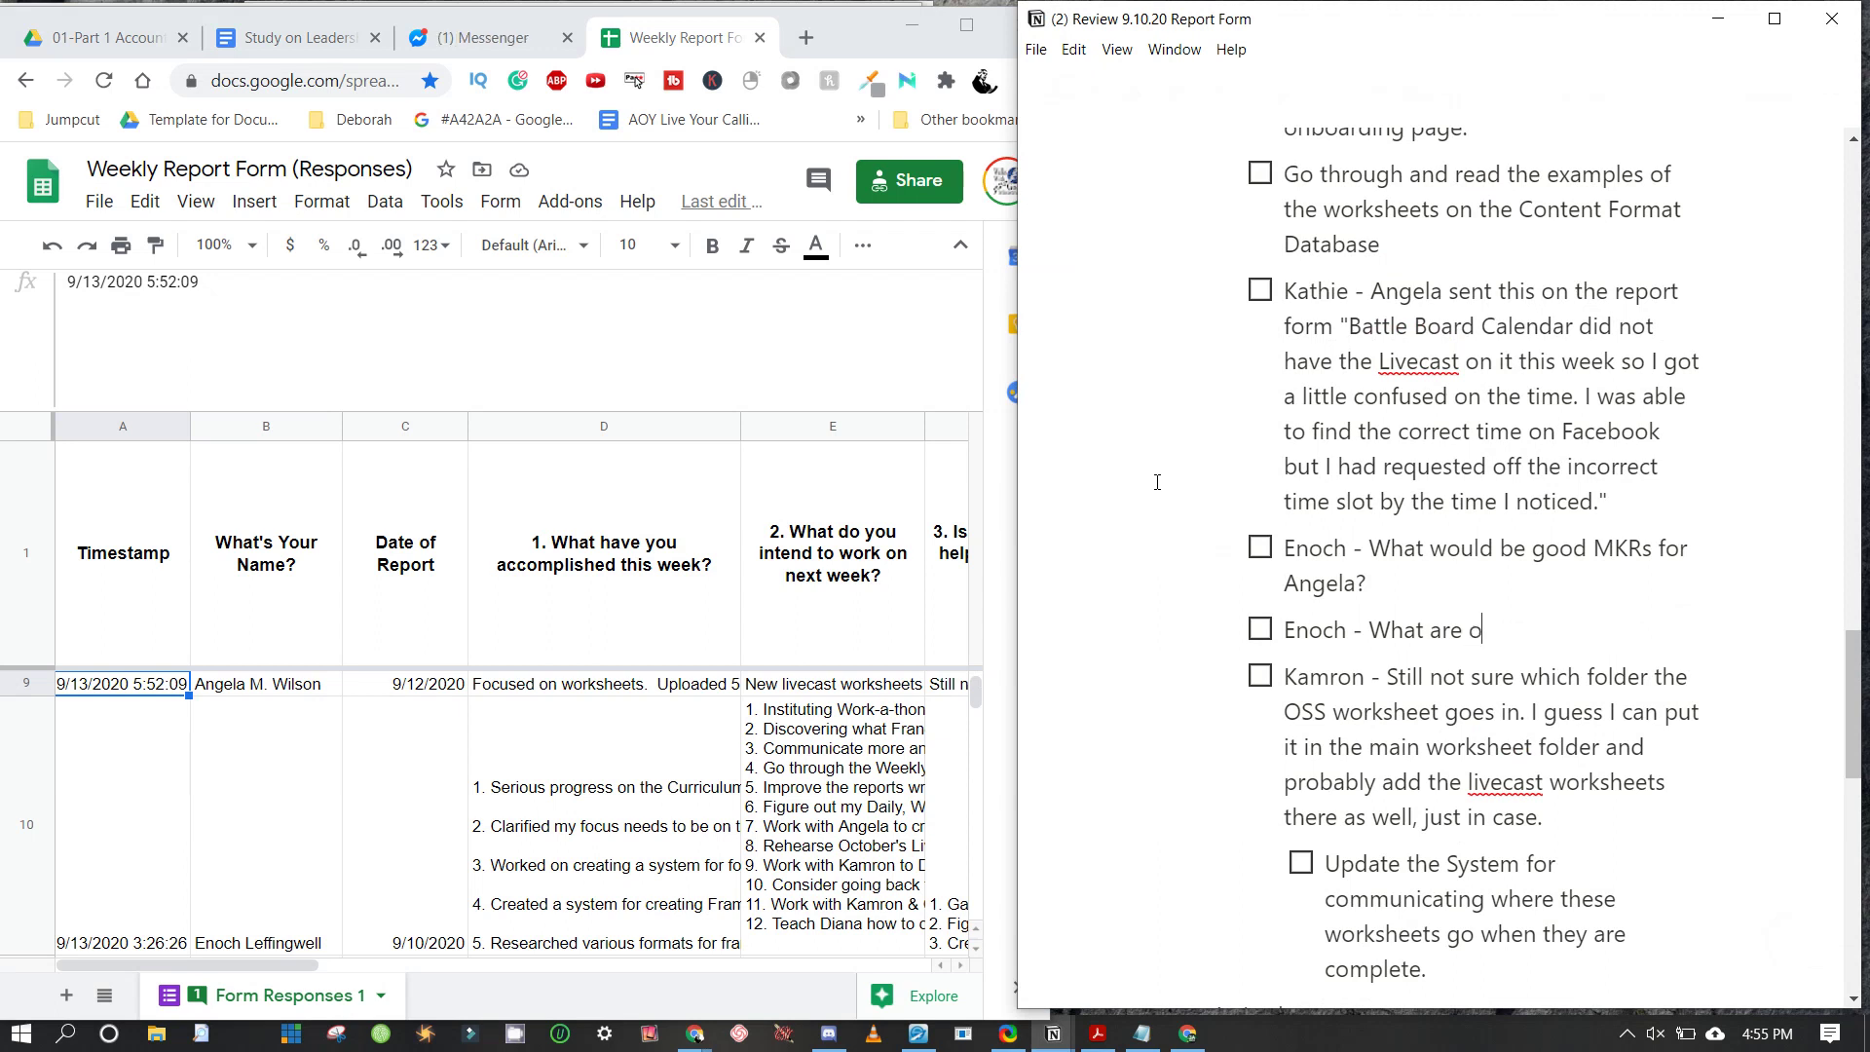
pyautogui.write('you learning on the')
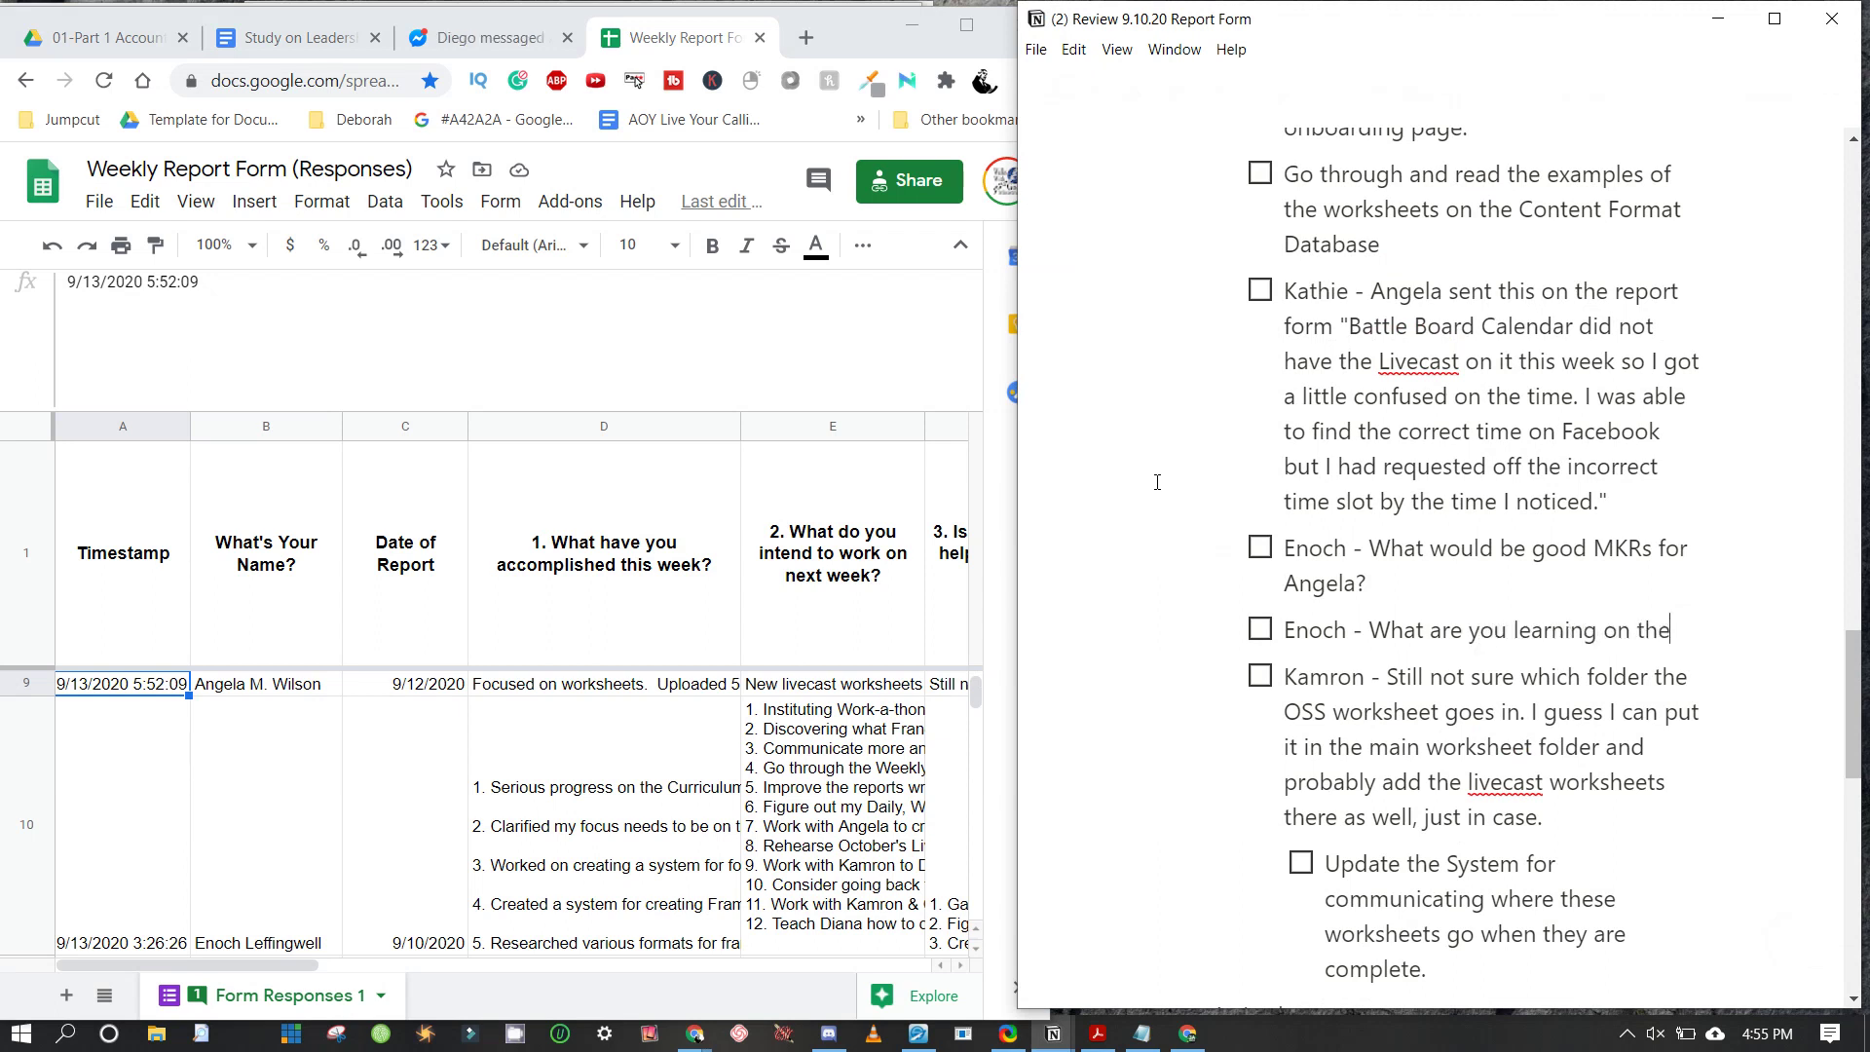
pyautogui.write(' TLB - ')
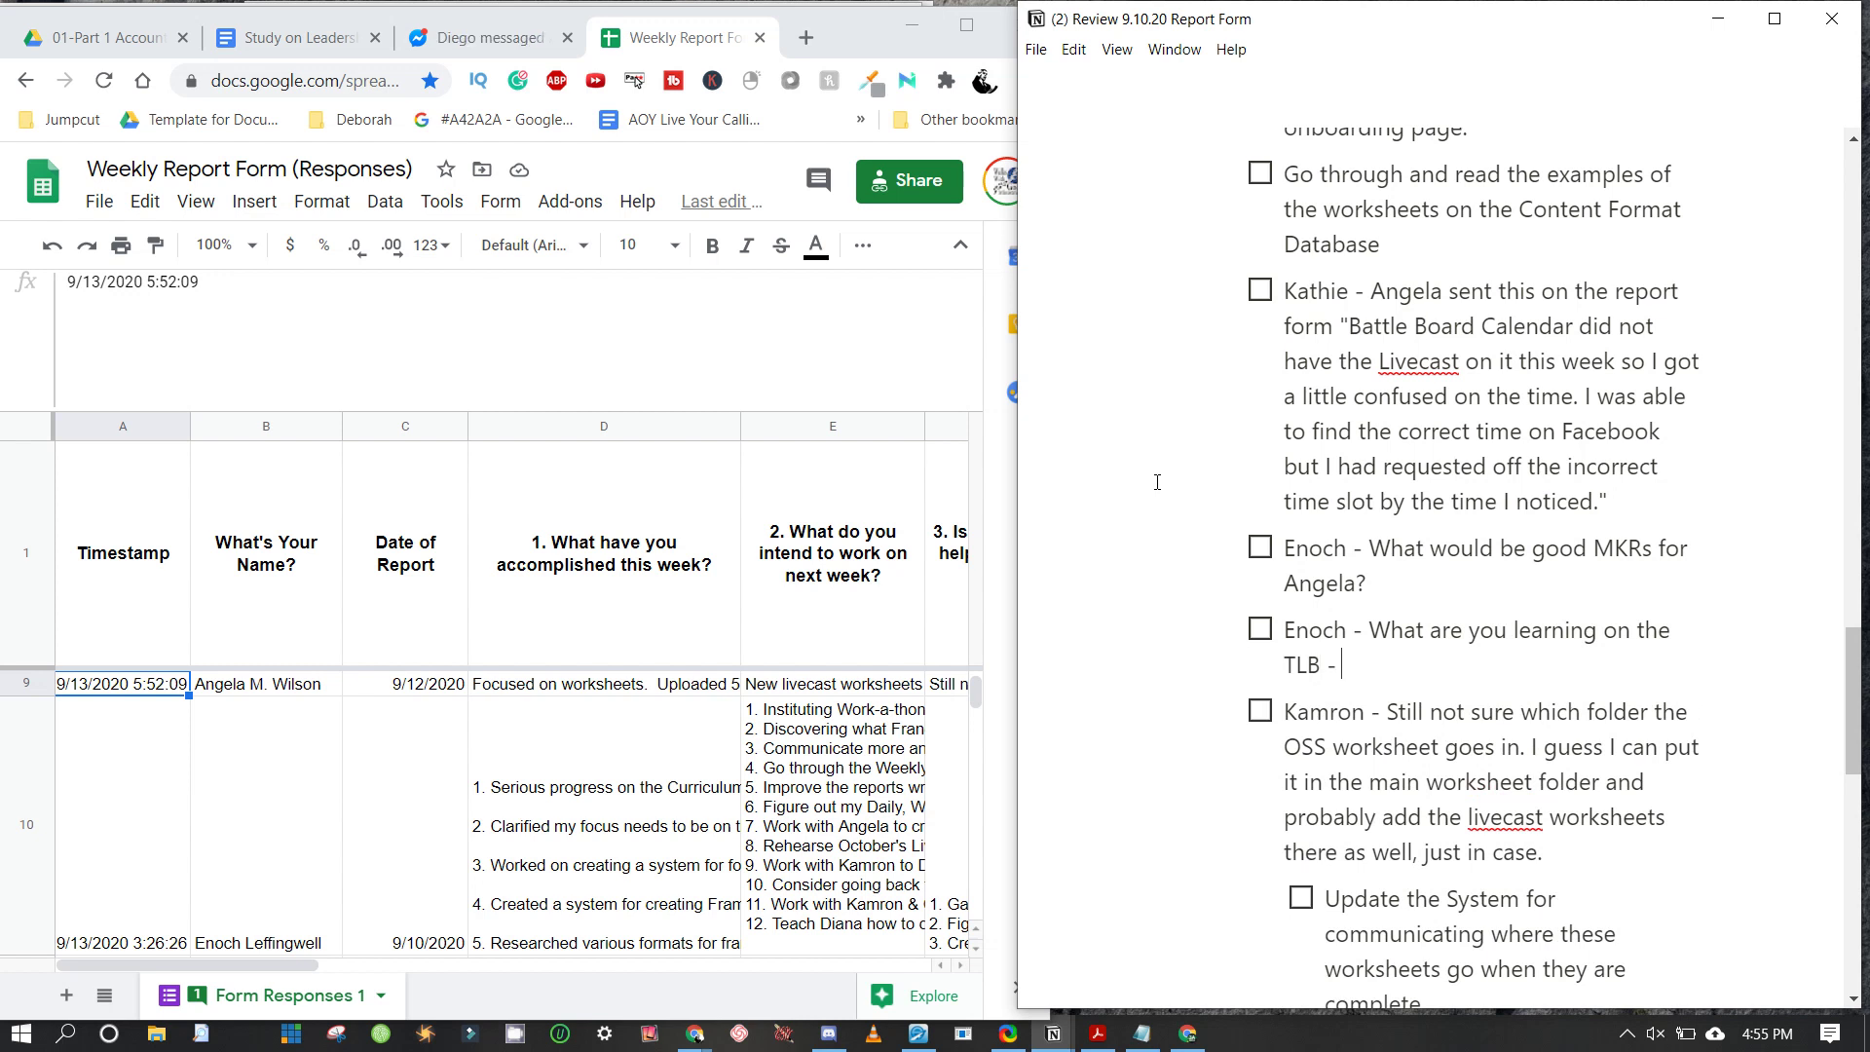
pyautogui.write('would you be able to help with')
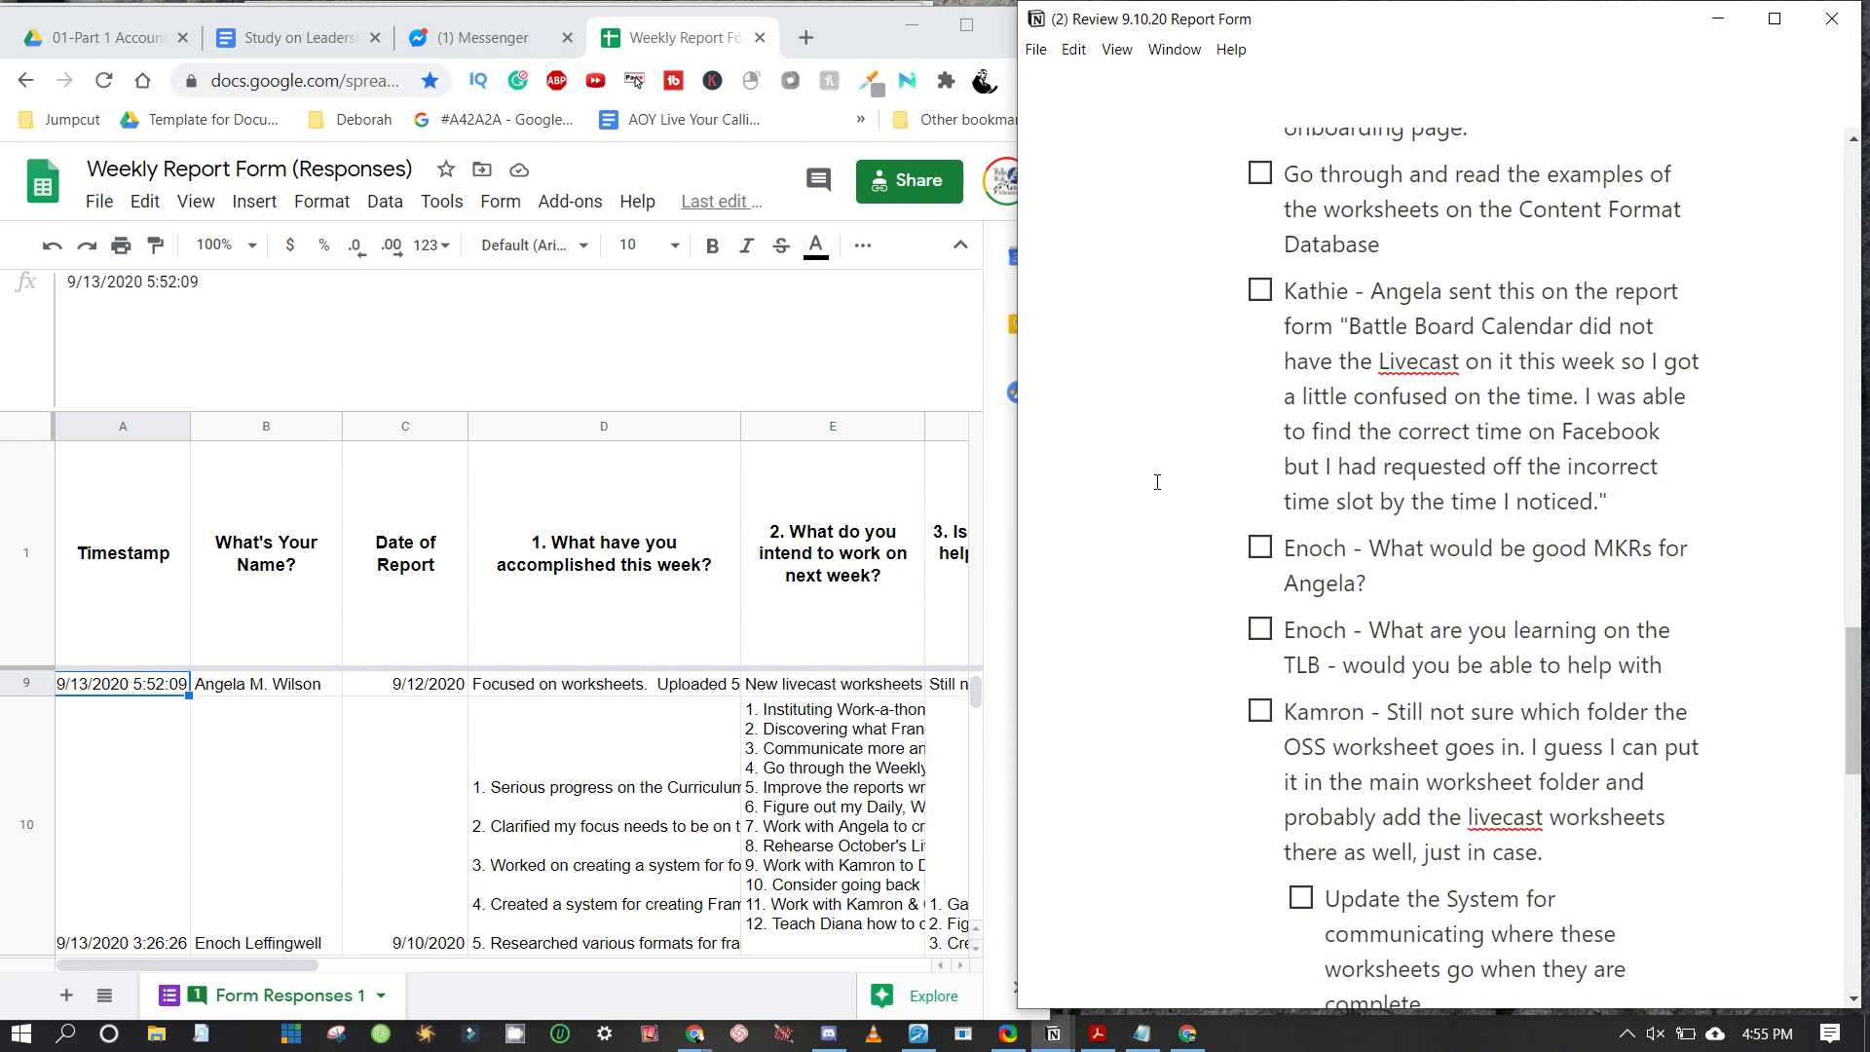
pyautogui.write('creating the cu')
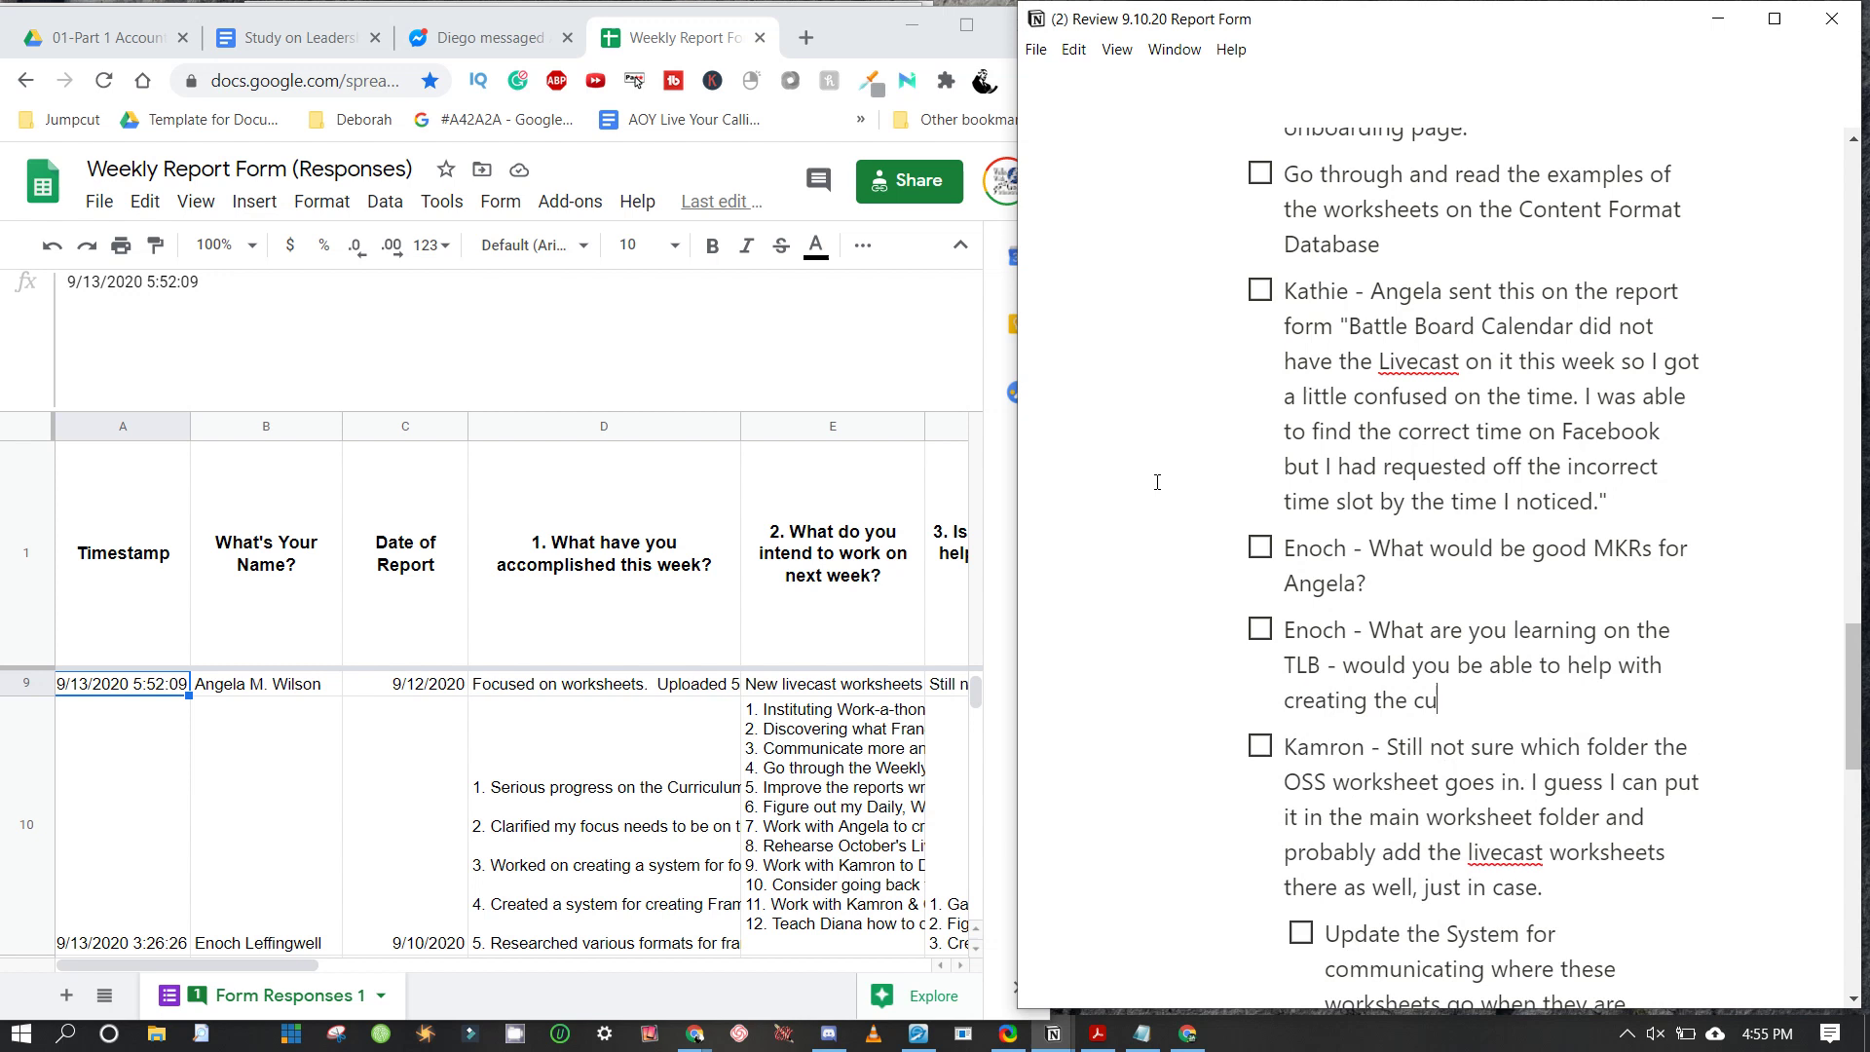
pyautogui.write('rriculum.')
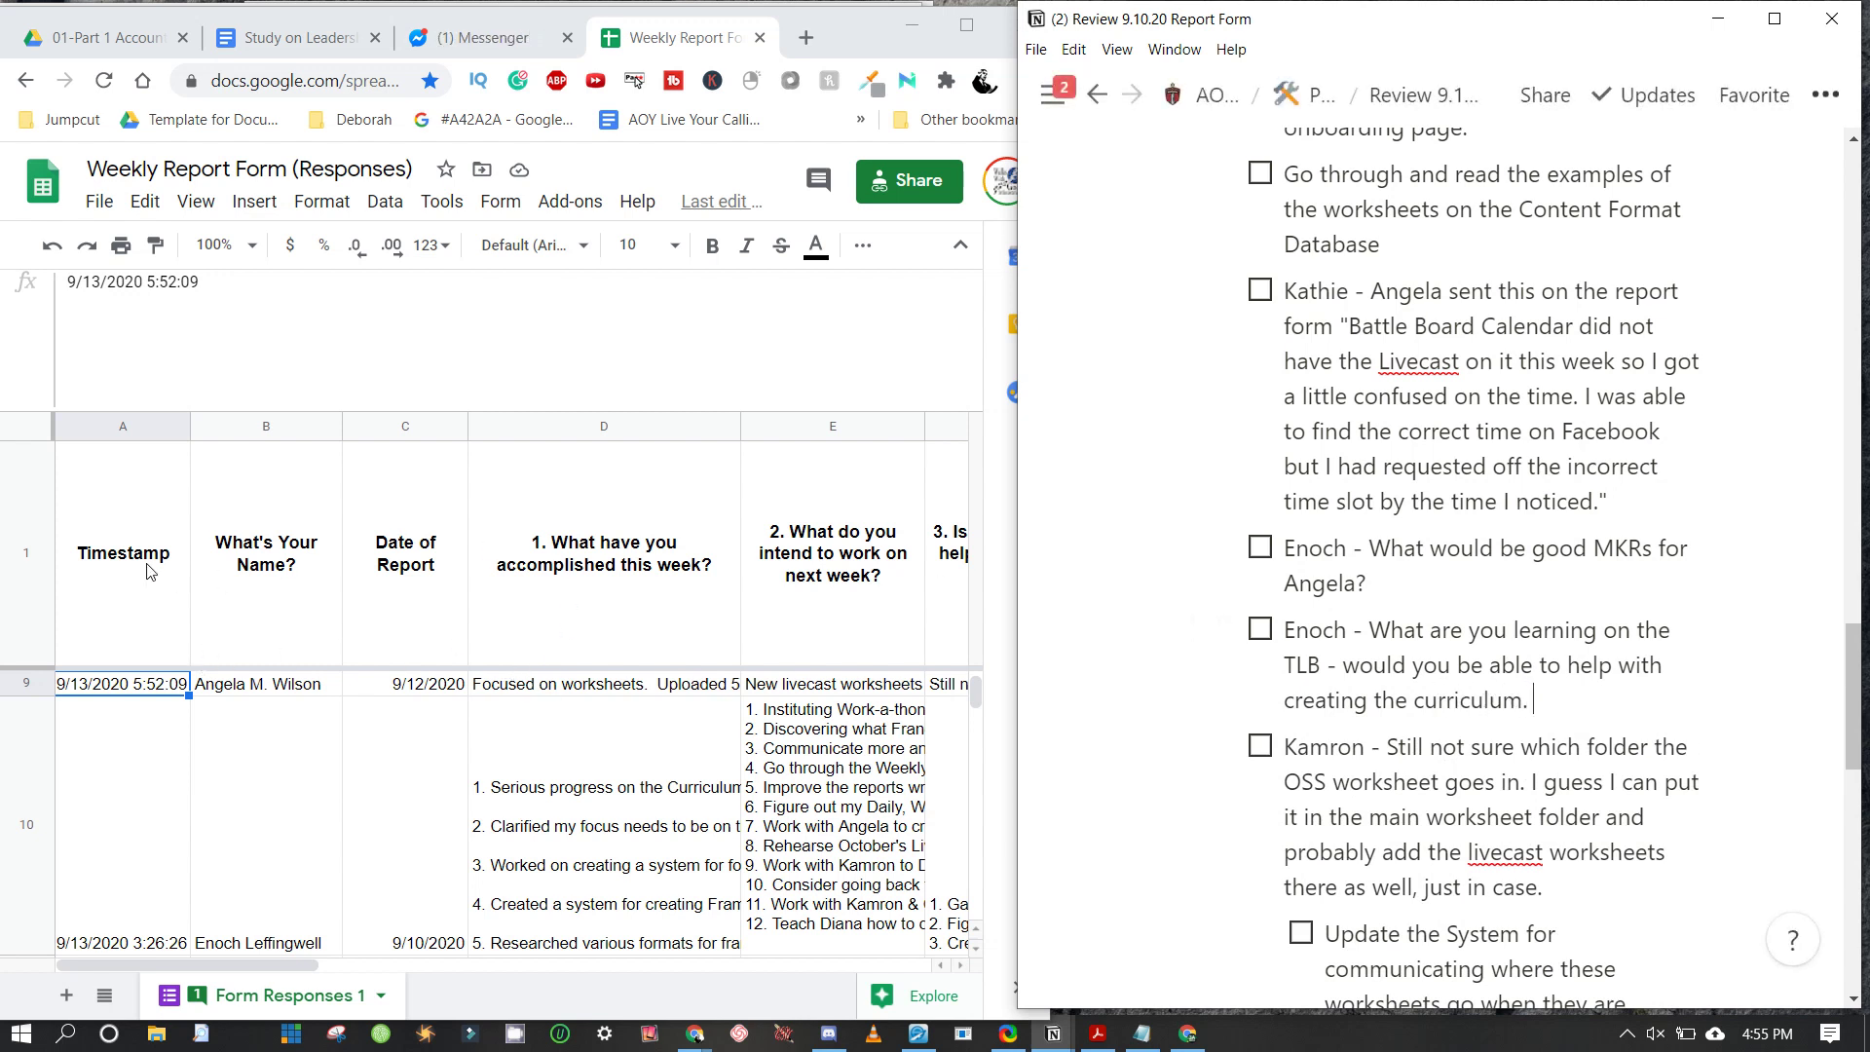
pyautogui.press('BackSpace')
pyautogui.write('?')
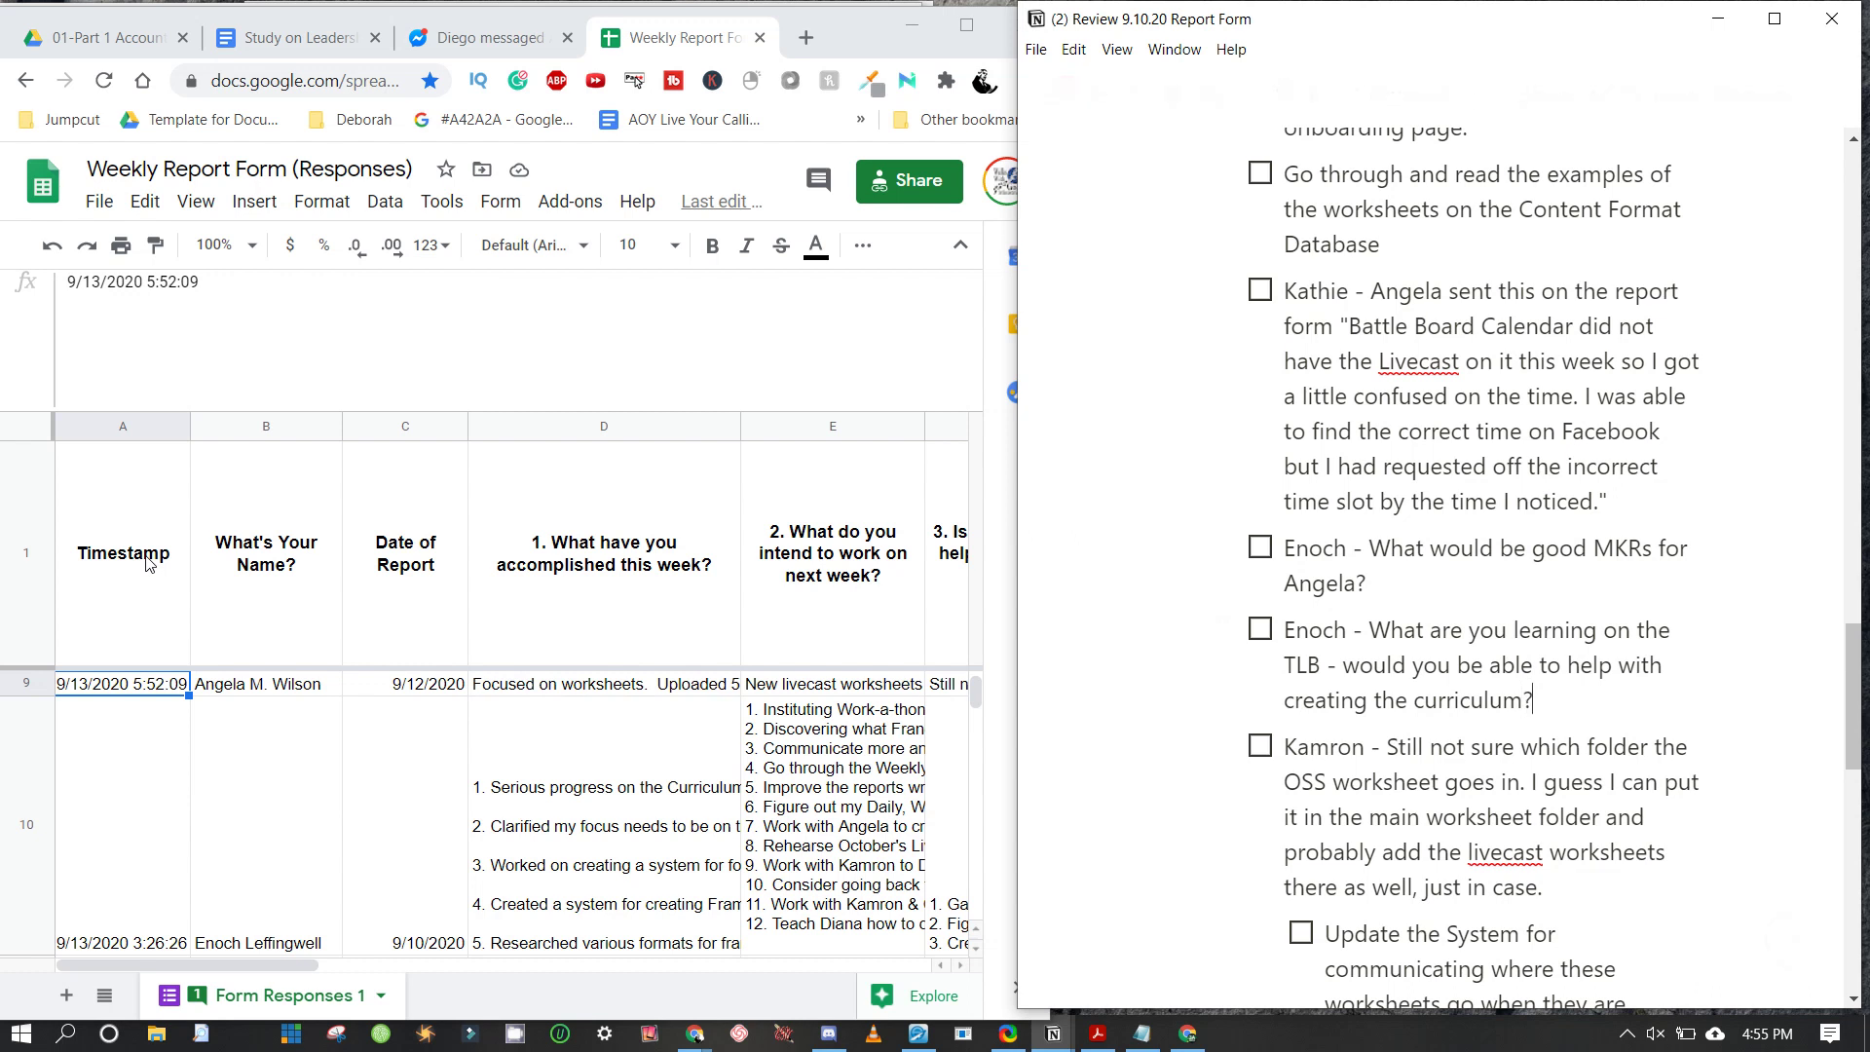
# Step: Read row 8's report date, accomplishments, next-week plans, suggestions and learning answers in the responses sheet
pyautogui.click(44, 557)
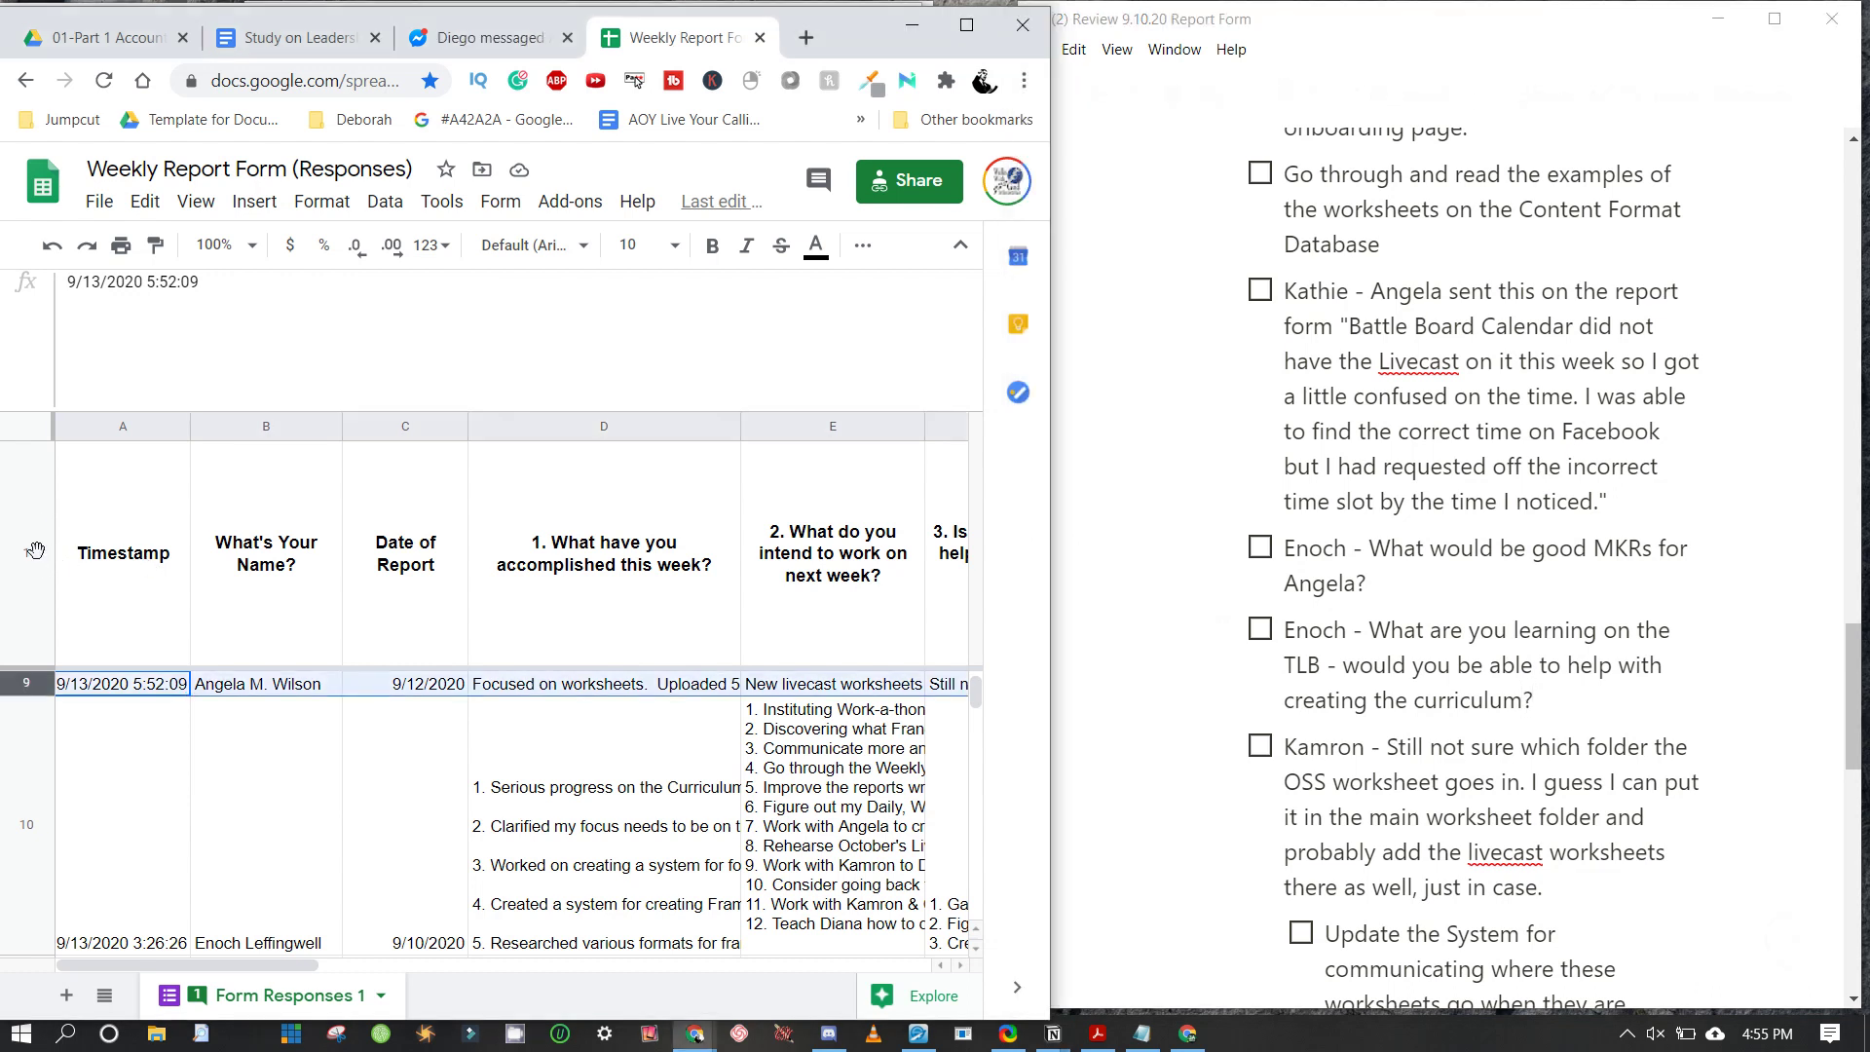
pyautogui.press('Up')
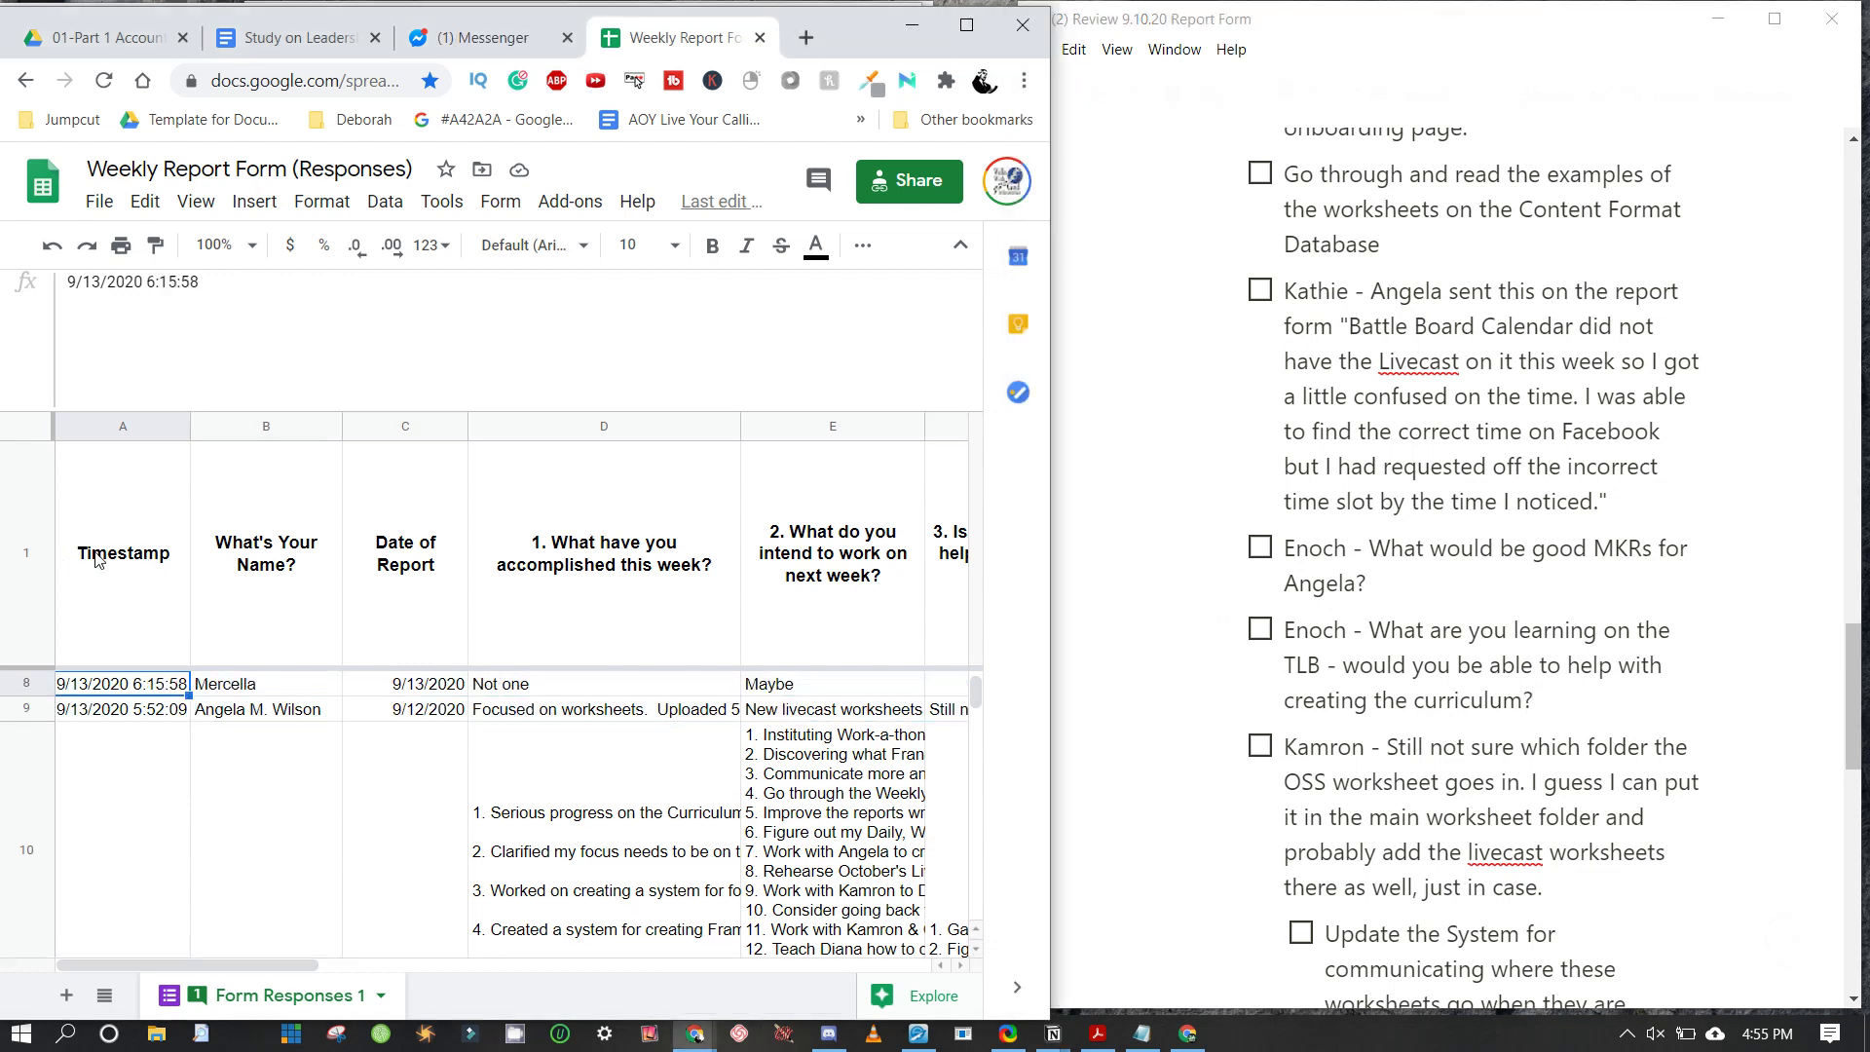
pyautogui.press('Right')
pyautogui.press('Right')
pyautogui.press('Left')
pyautogui.press('Left')
pyautogui.press('Right')
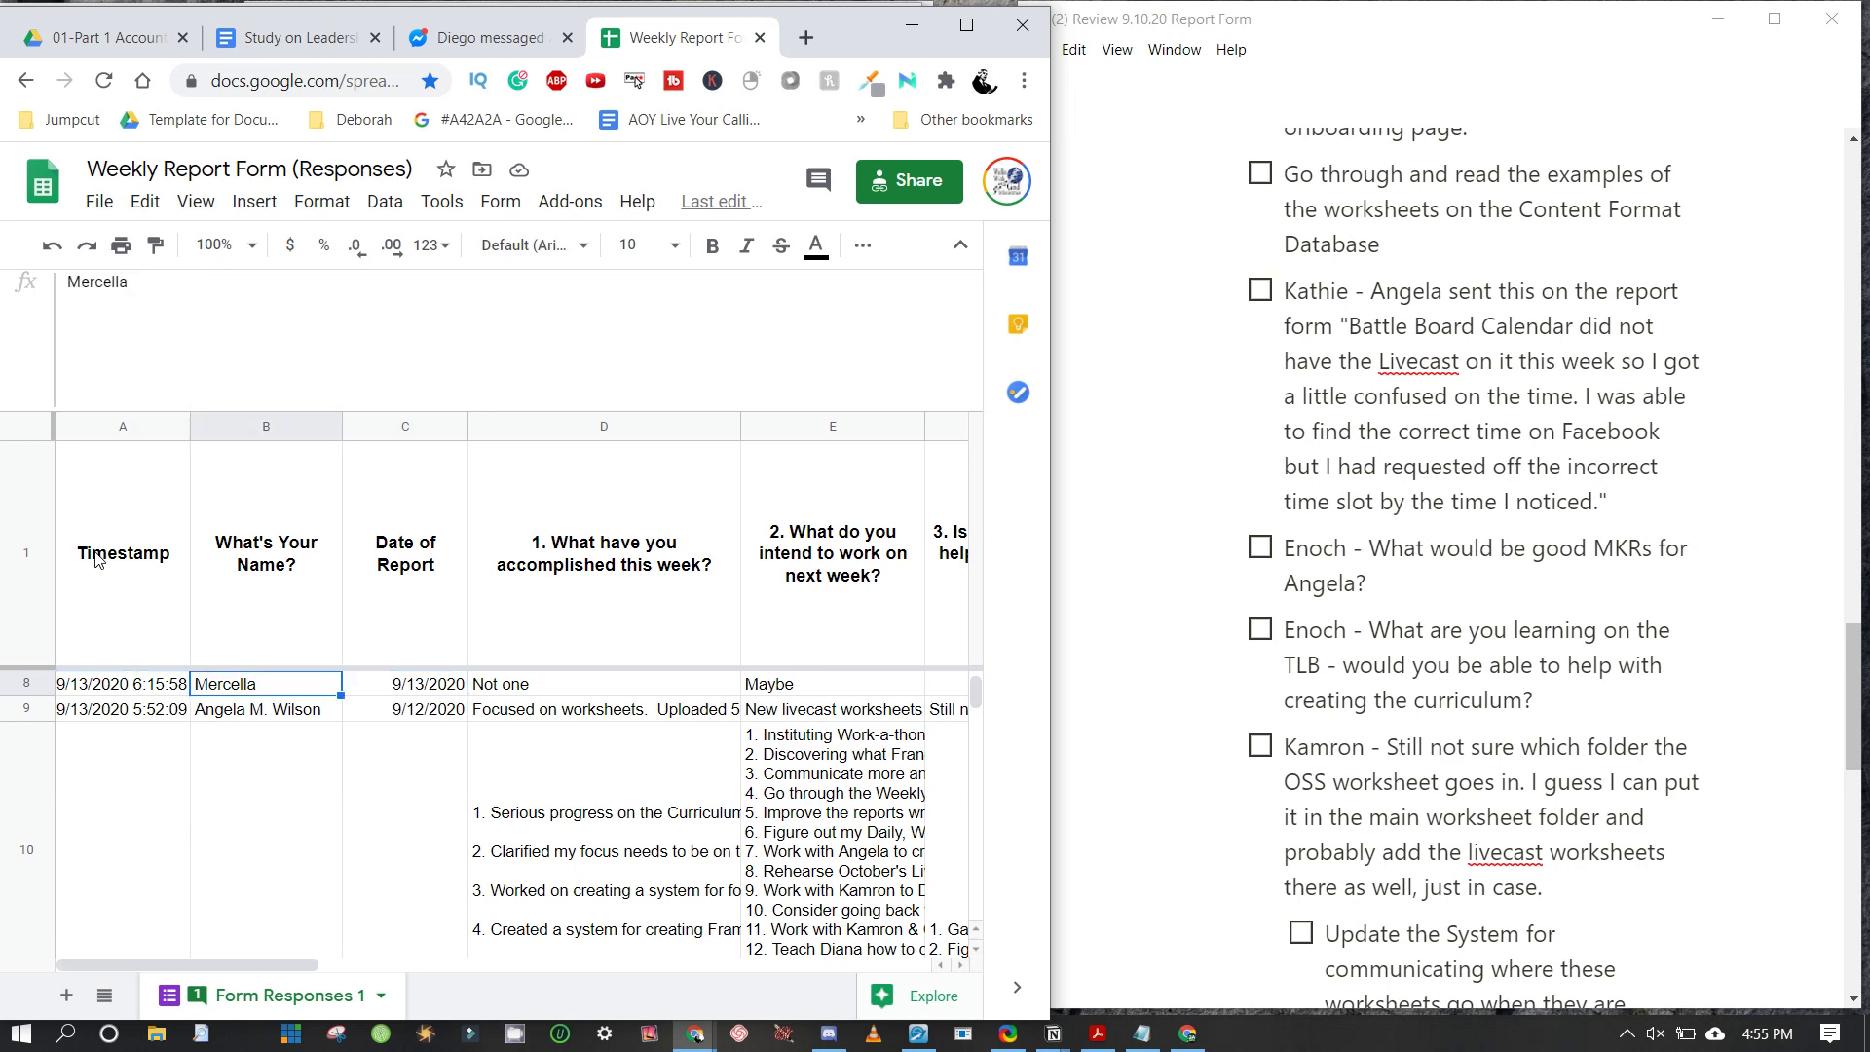
pyautogui.press('Right')
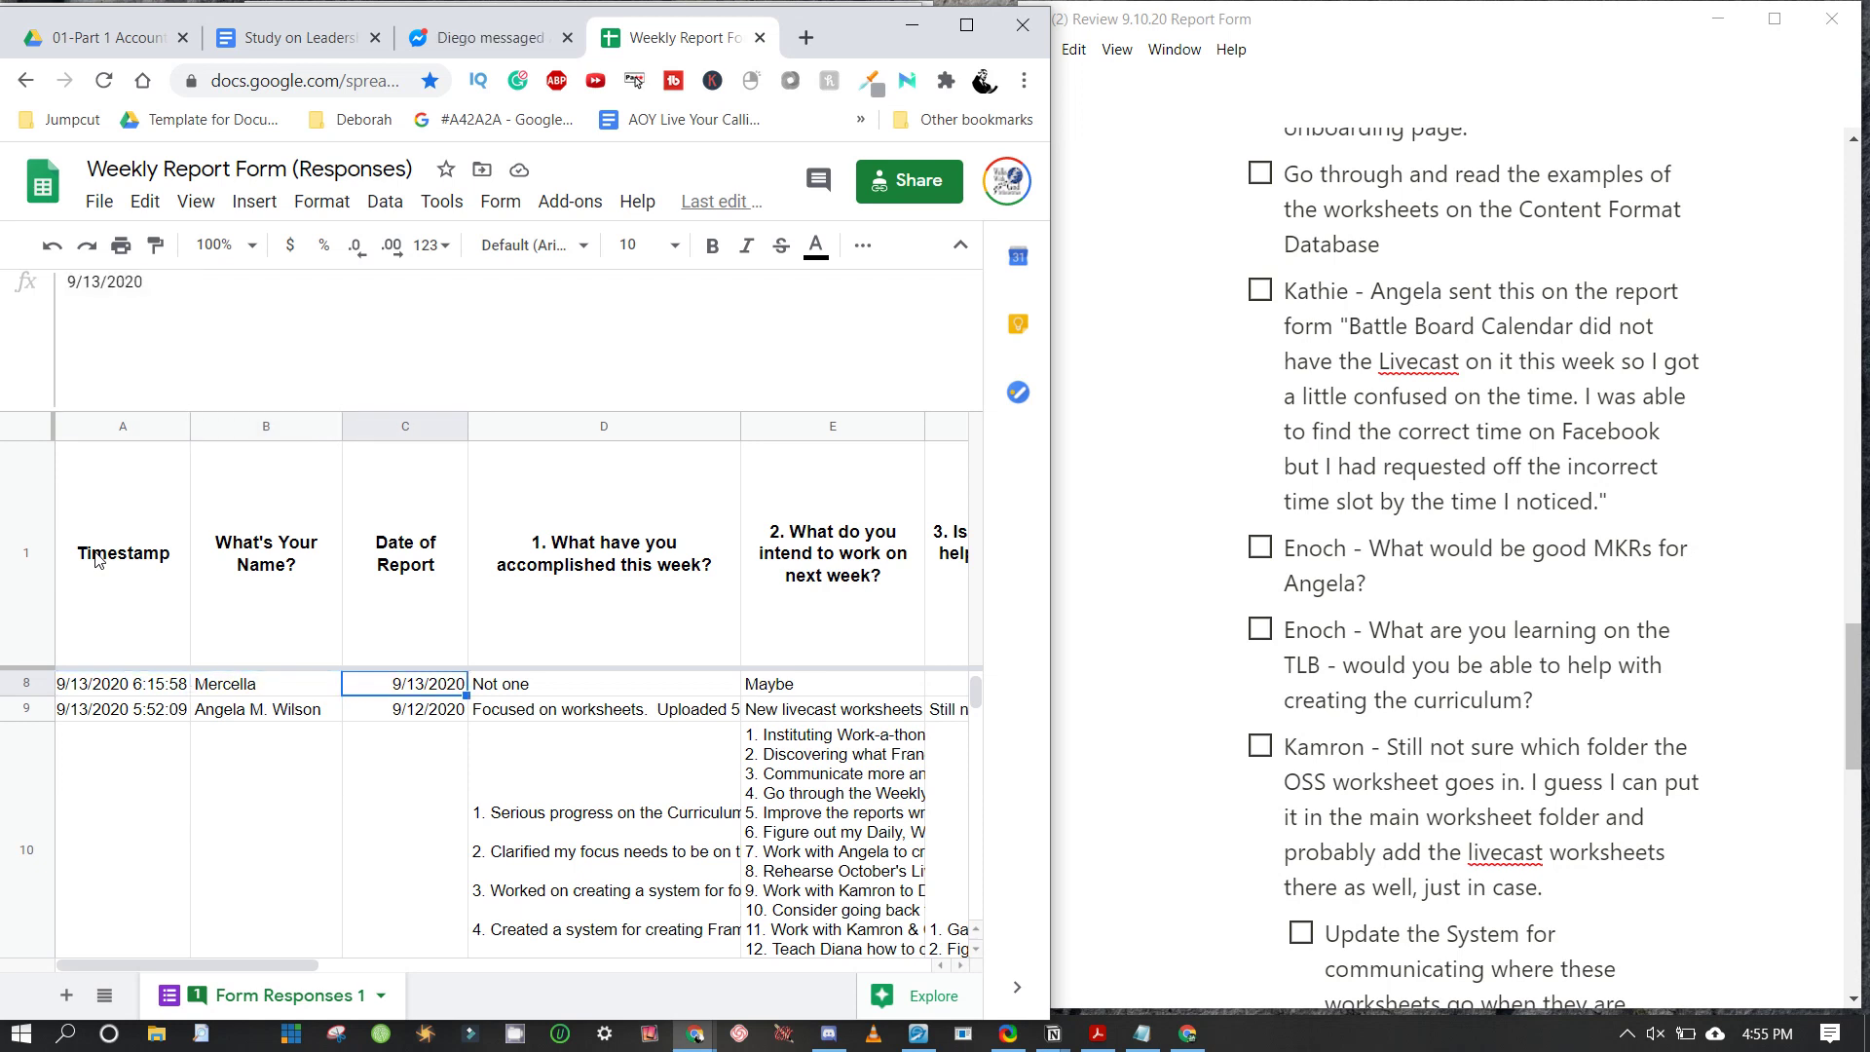
pyautogui.press('Right')
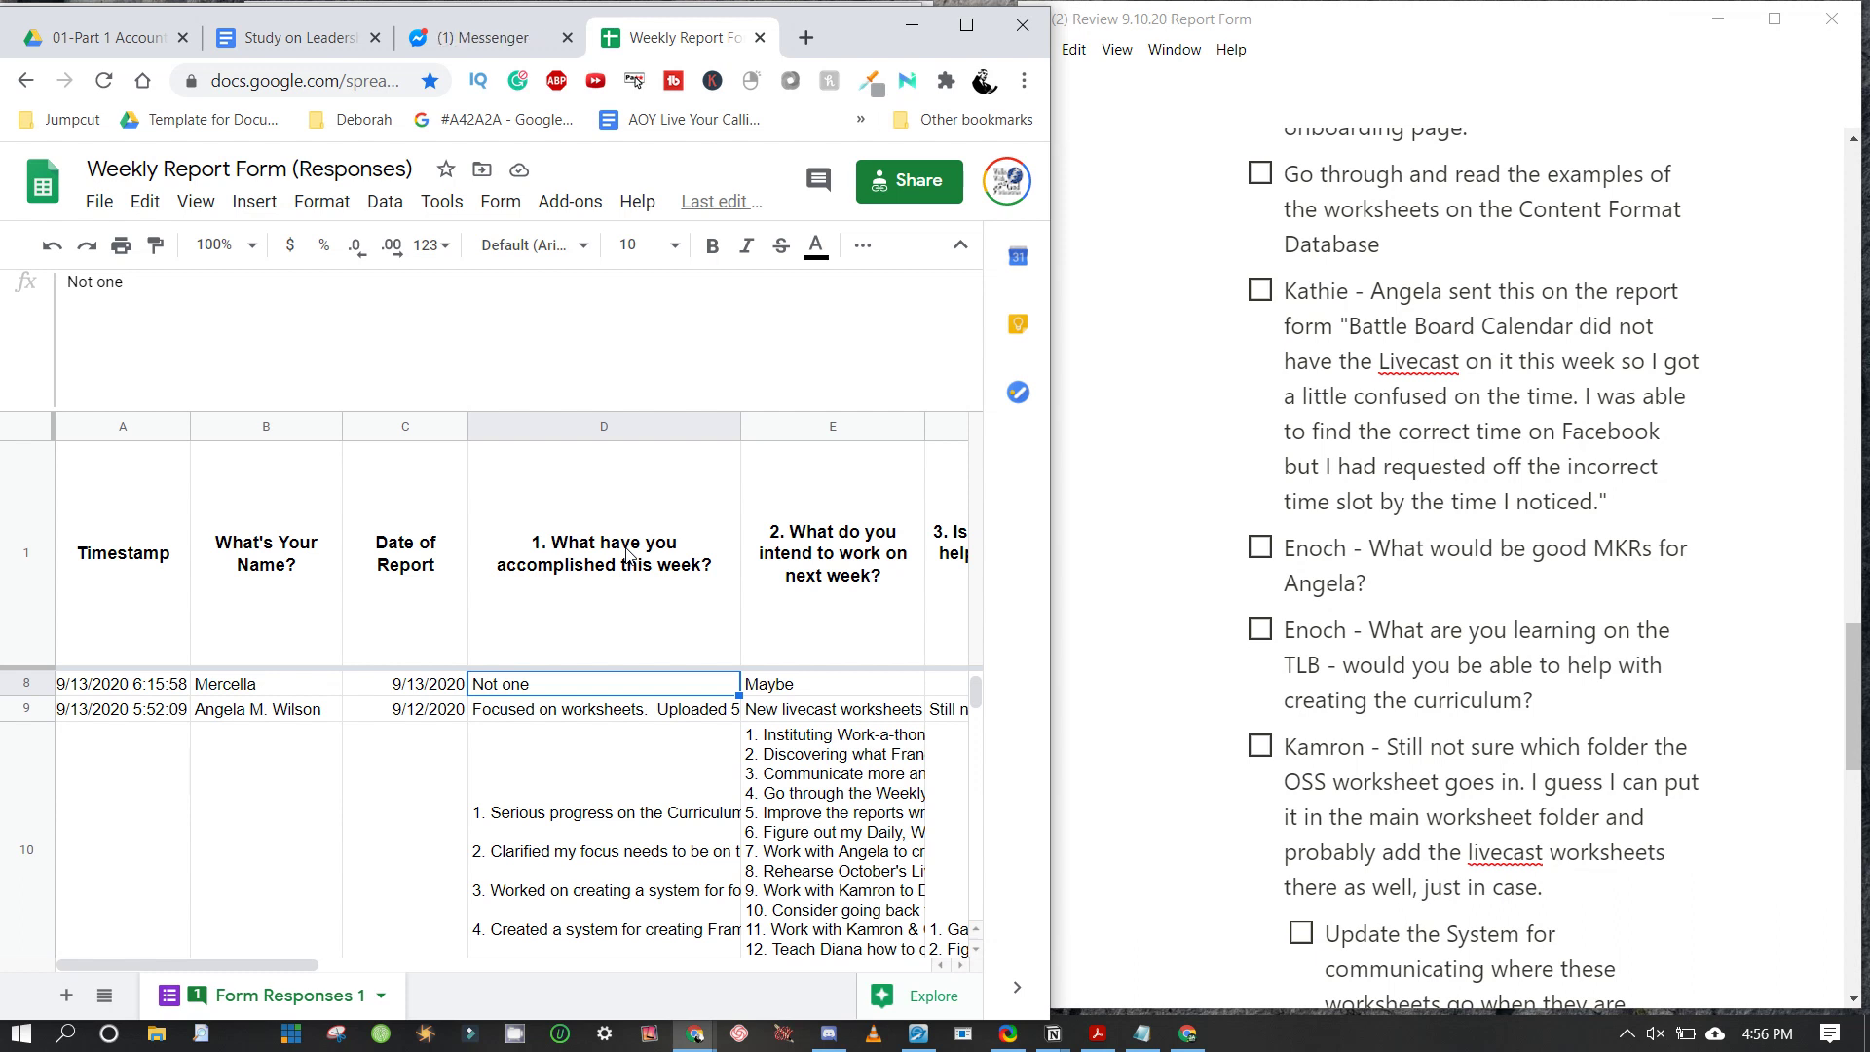
pyautogui.press('Right')
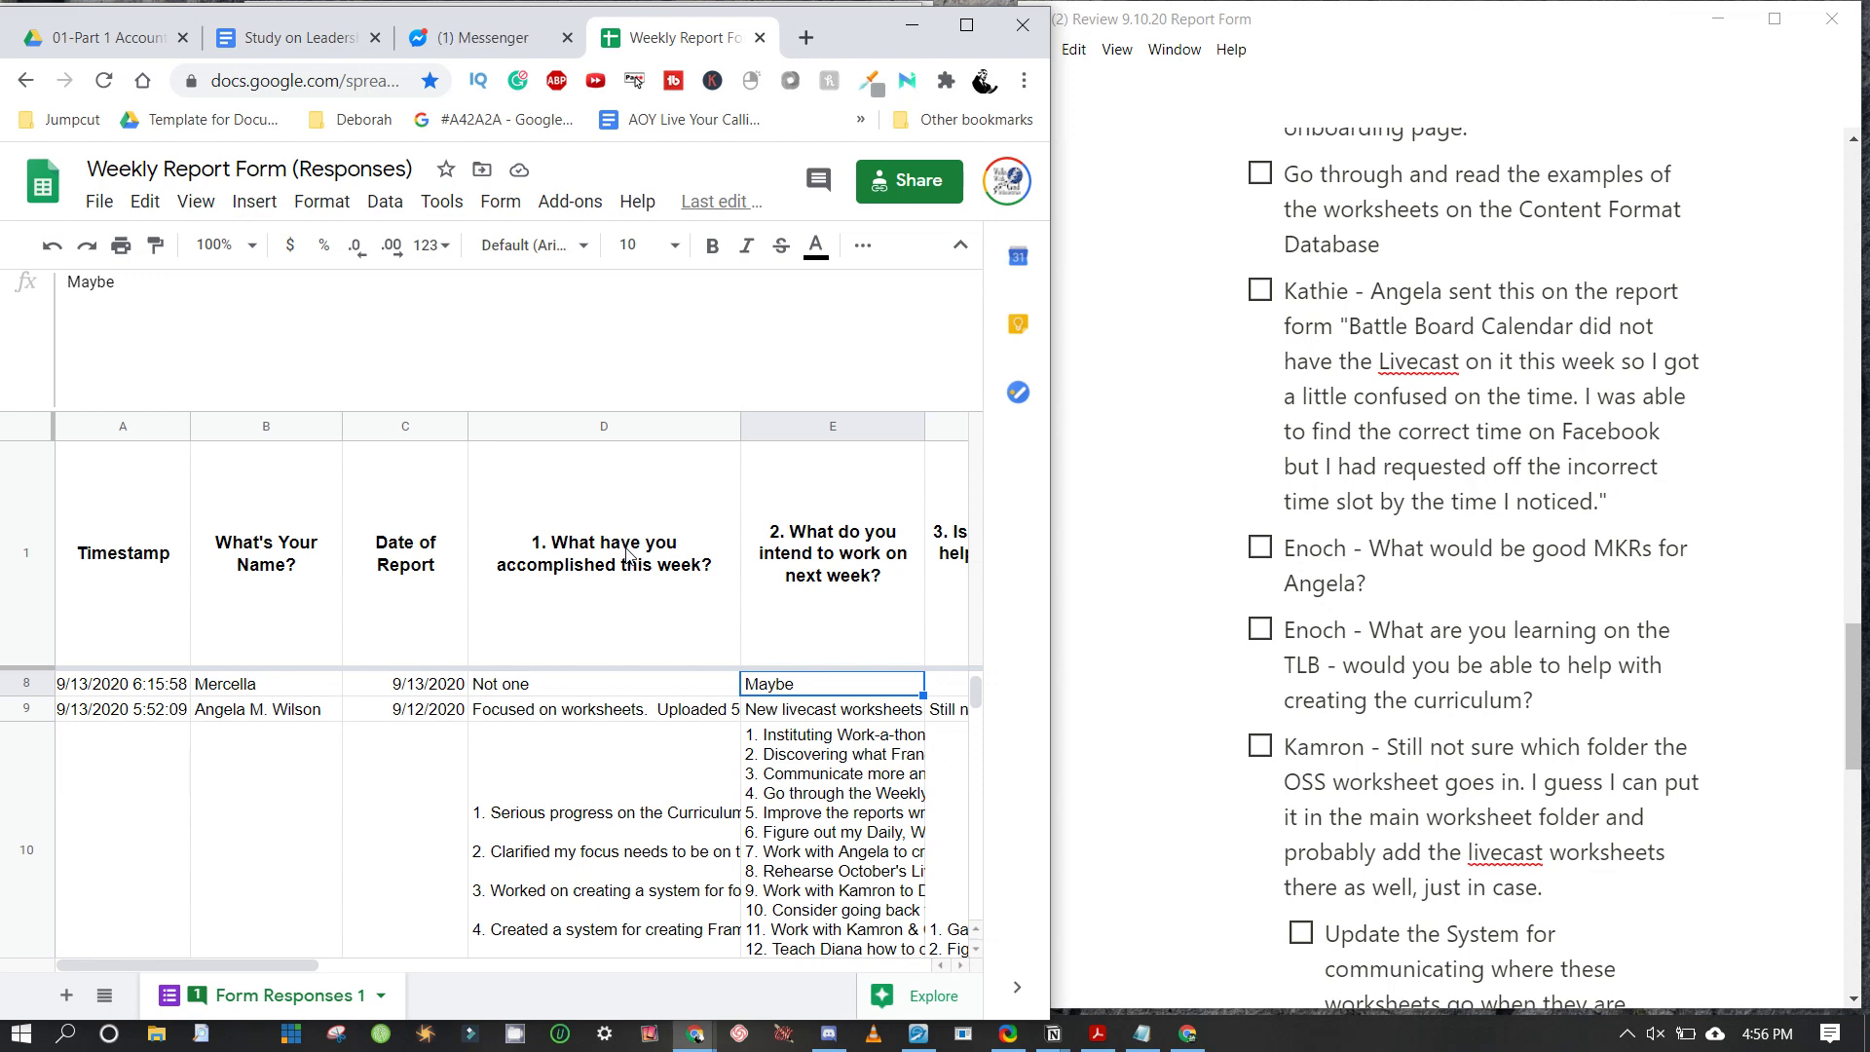
pyautogui.press('Right')
pyautogui.press('Right')
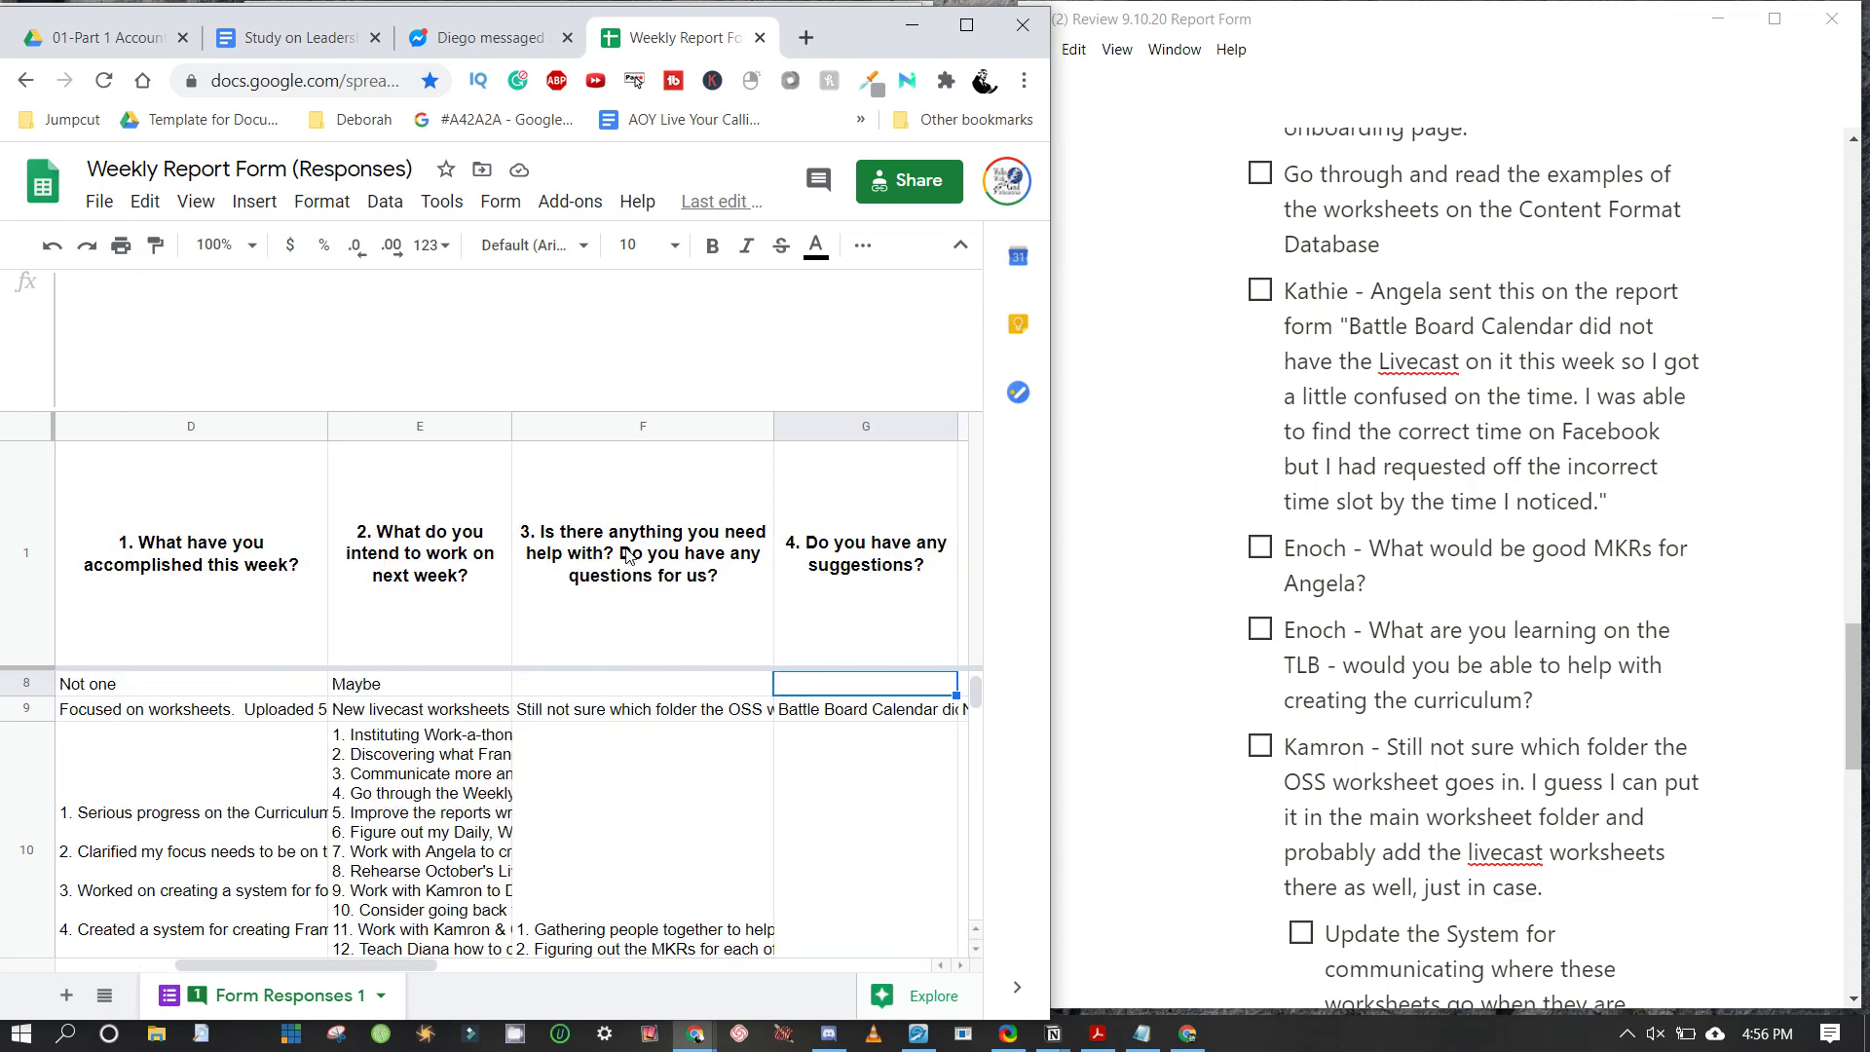
pyautogui.press('Right')
pyautogui.press('Right')
pyautogui.press('Right')
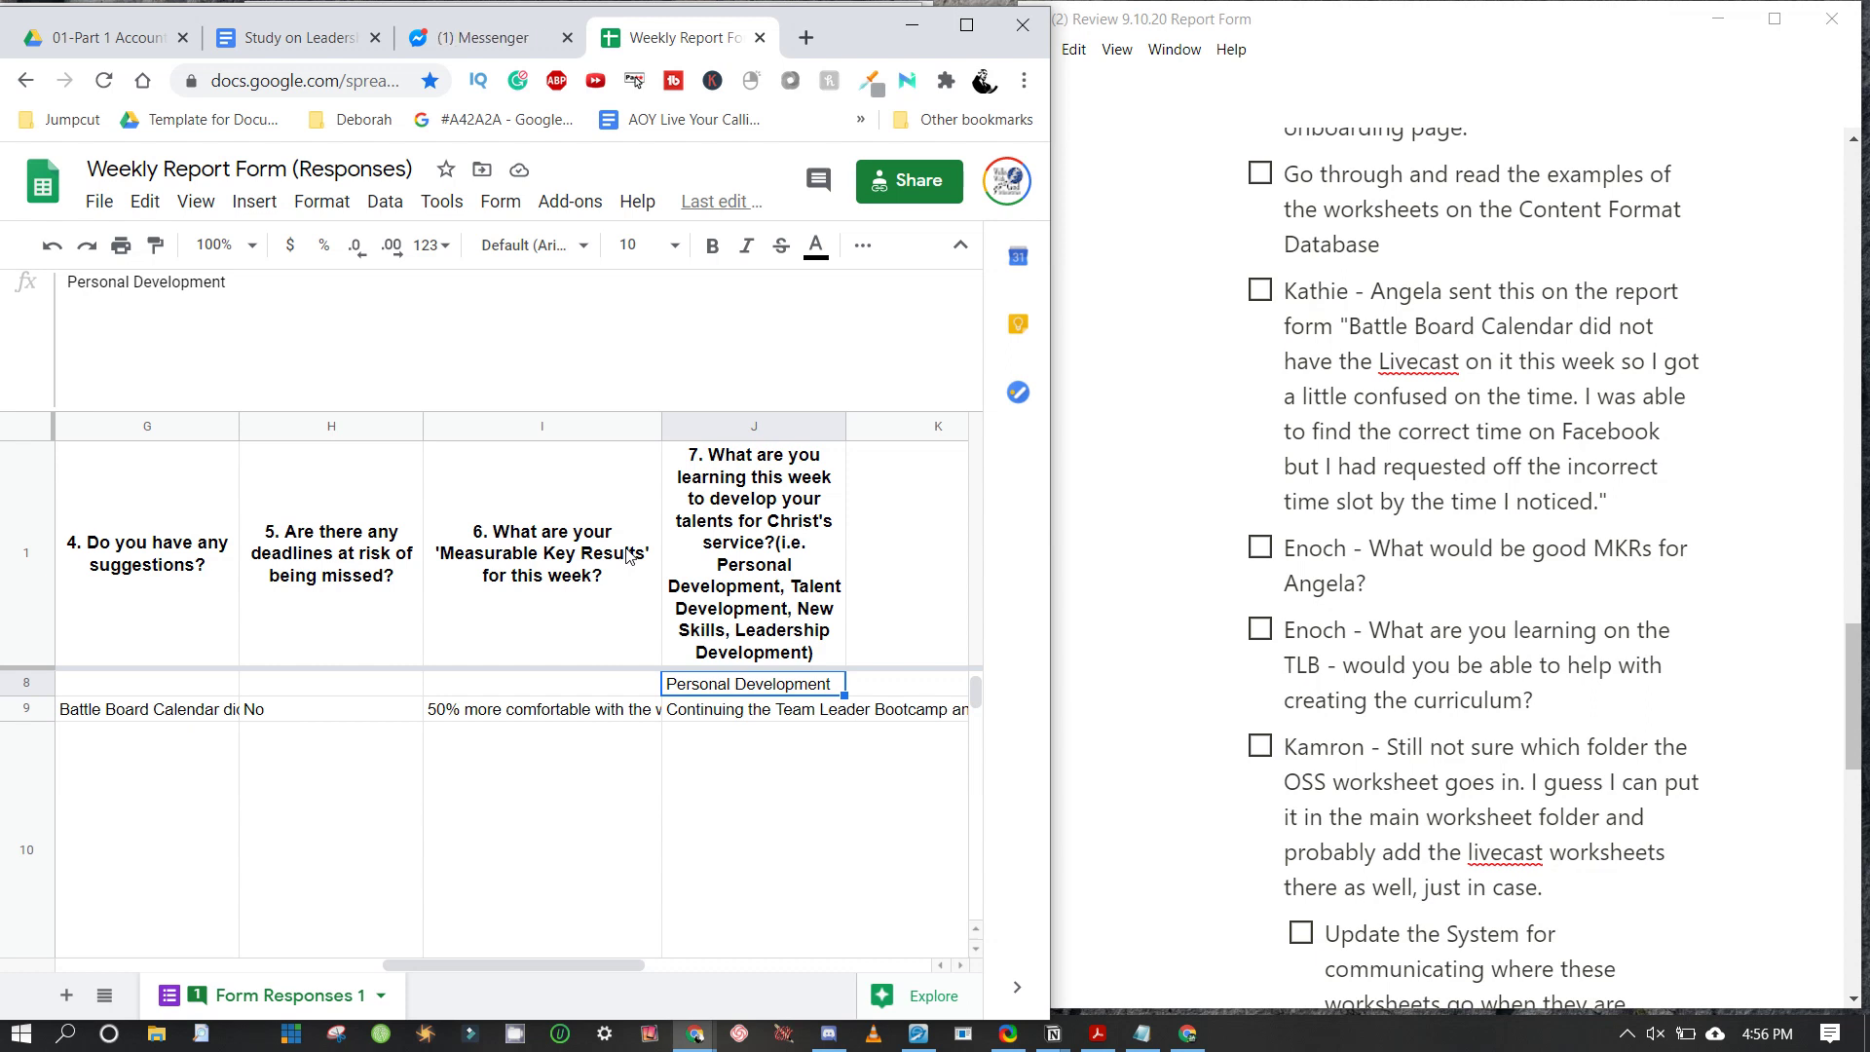
# Step: Check the remaining columns, then return to row 8's respondent name cell
pyautogui.press('Right')
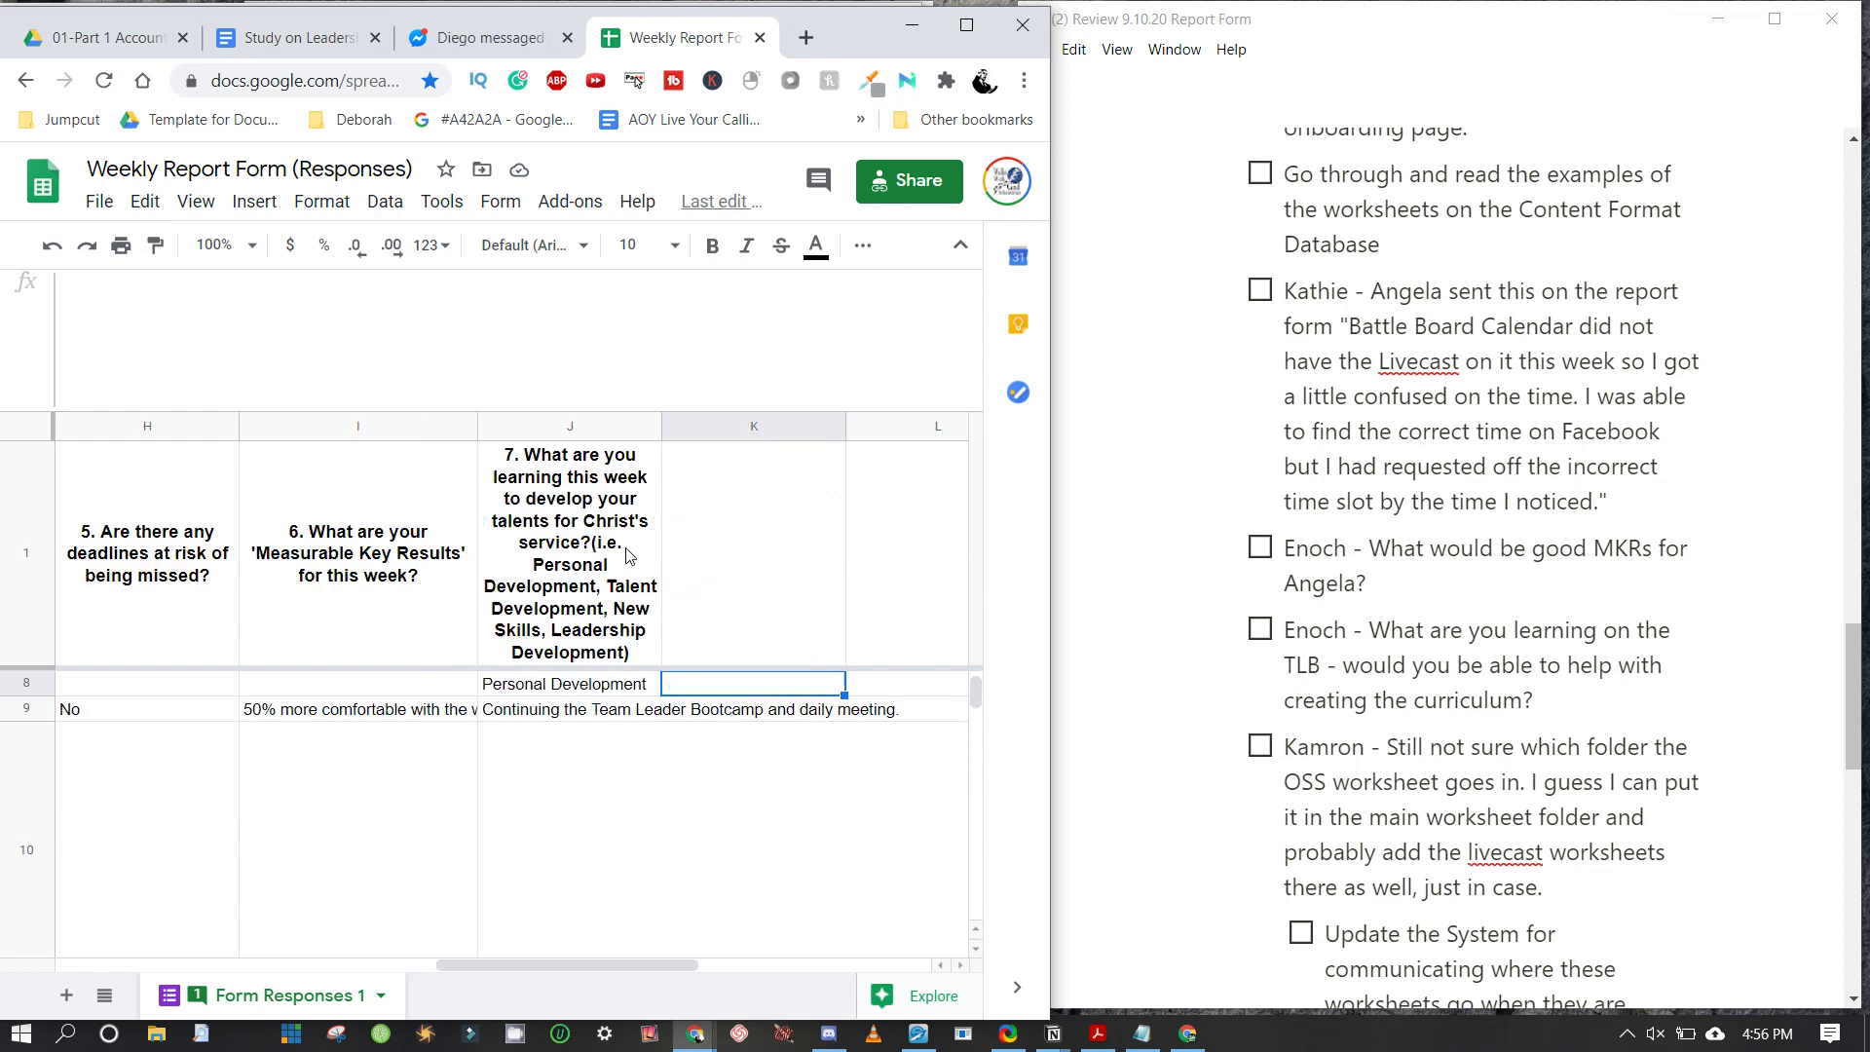
pyautogui.press('Right')
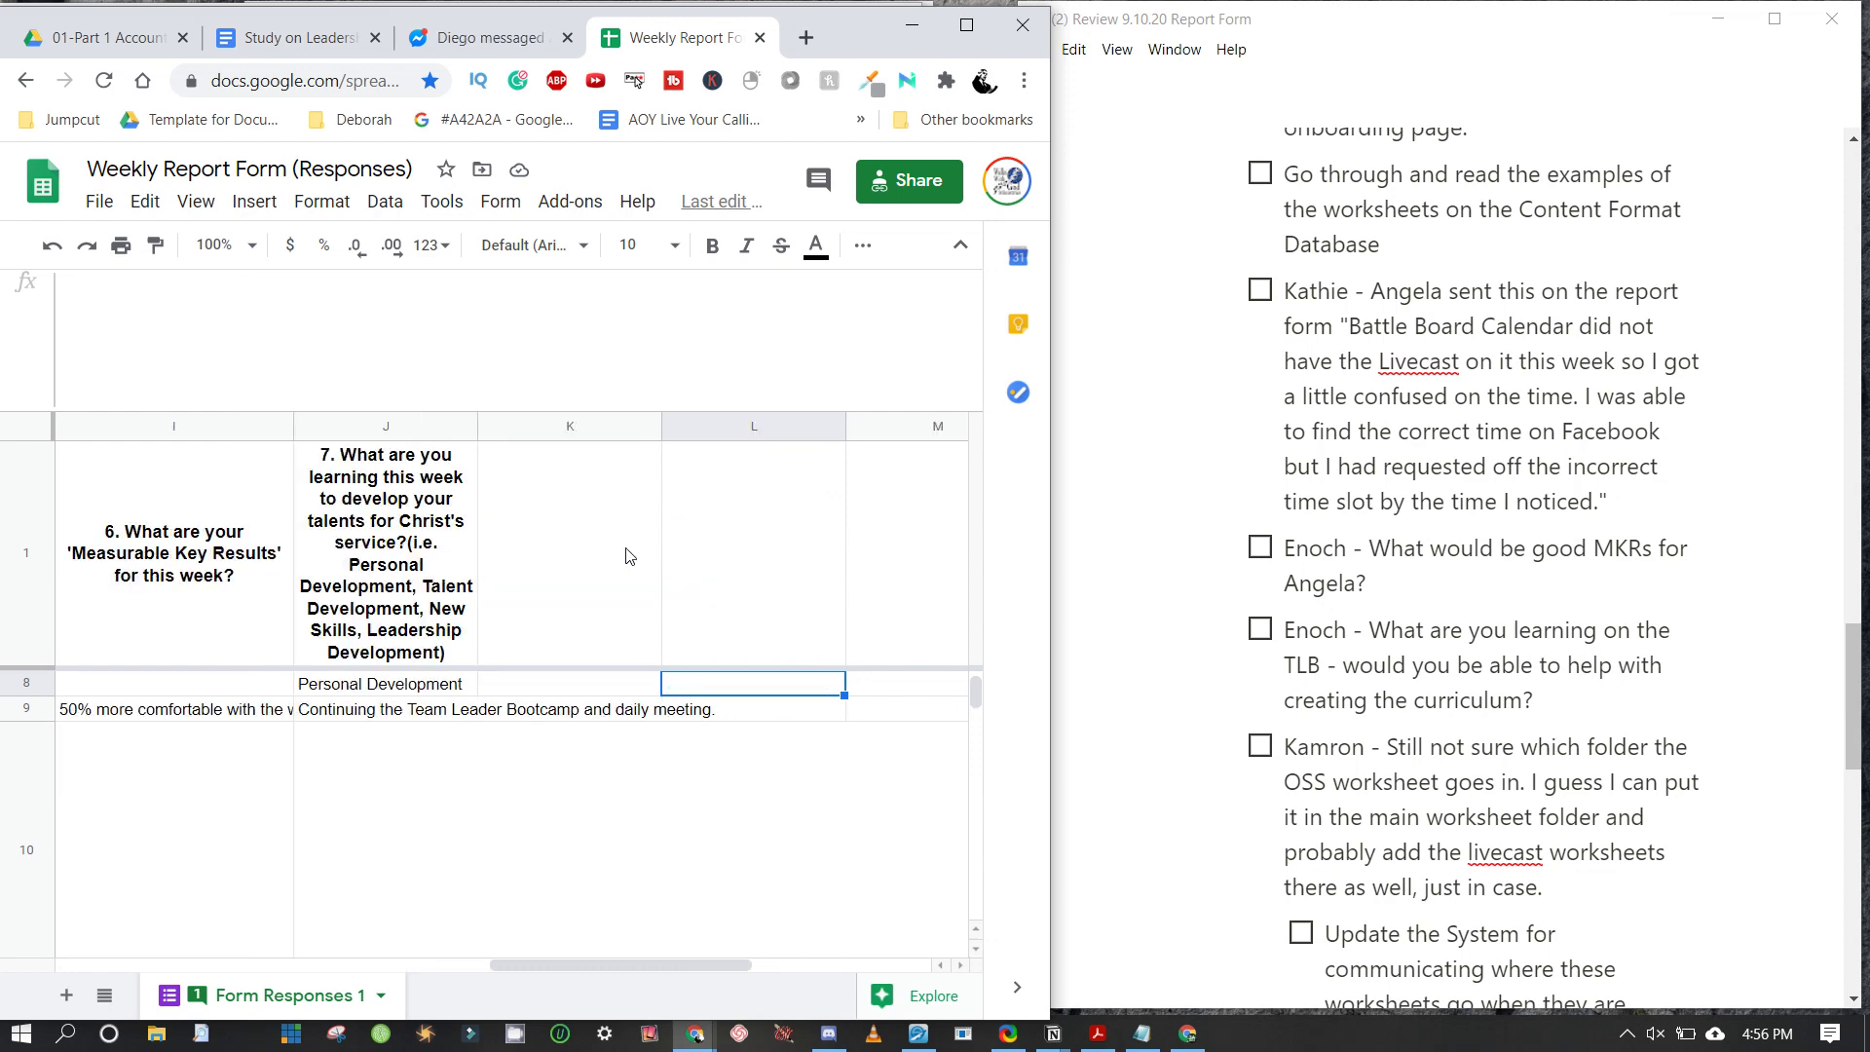
pyautogui.press('Left')
pyautogui.press('Home')
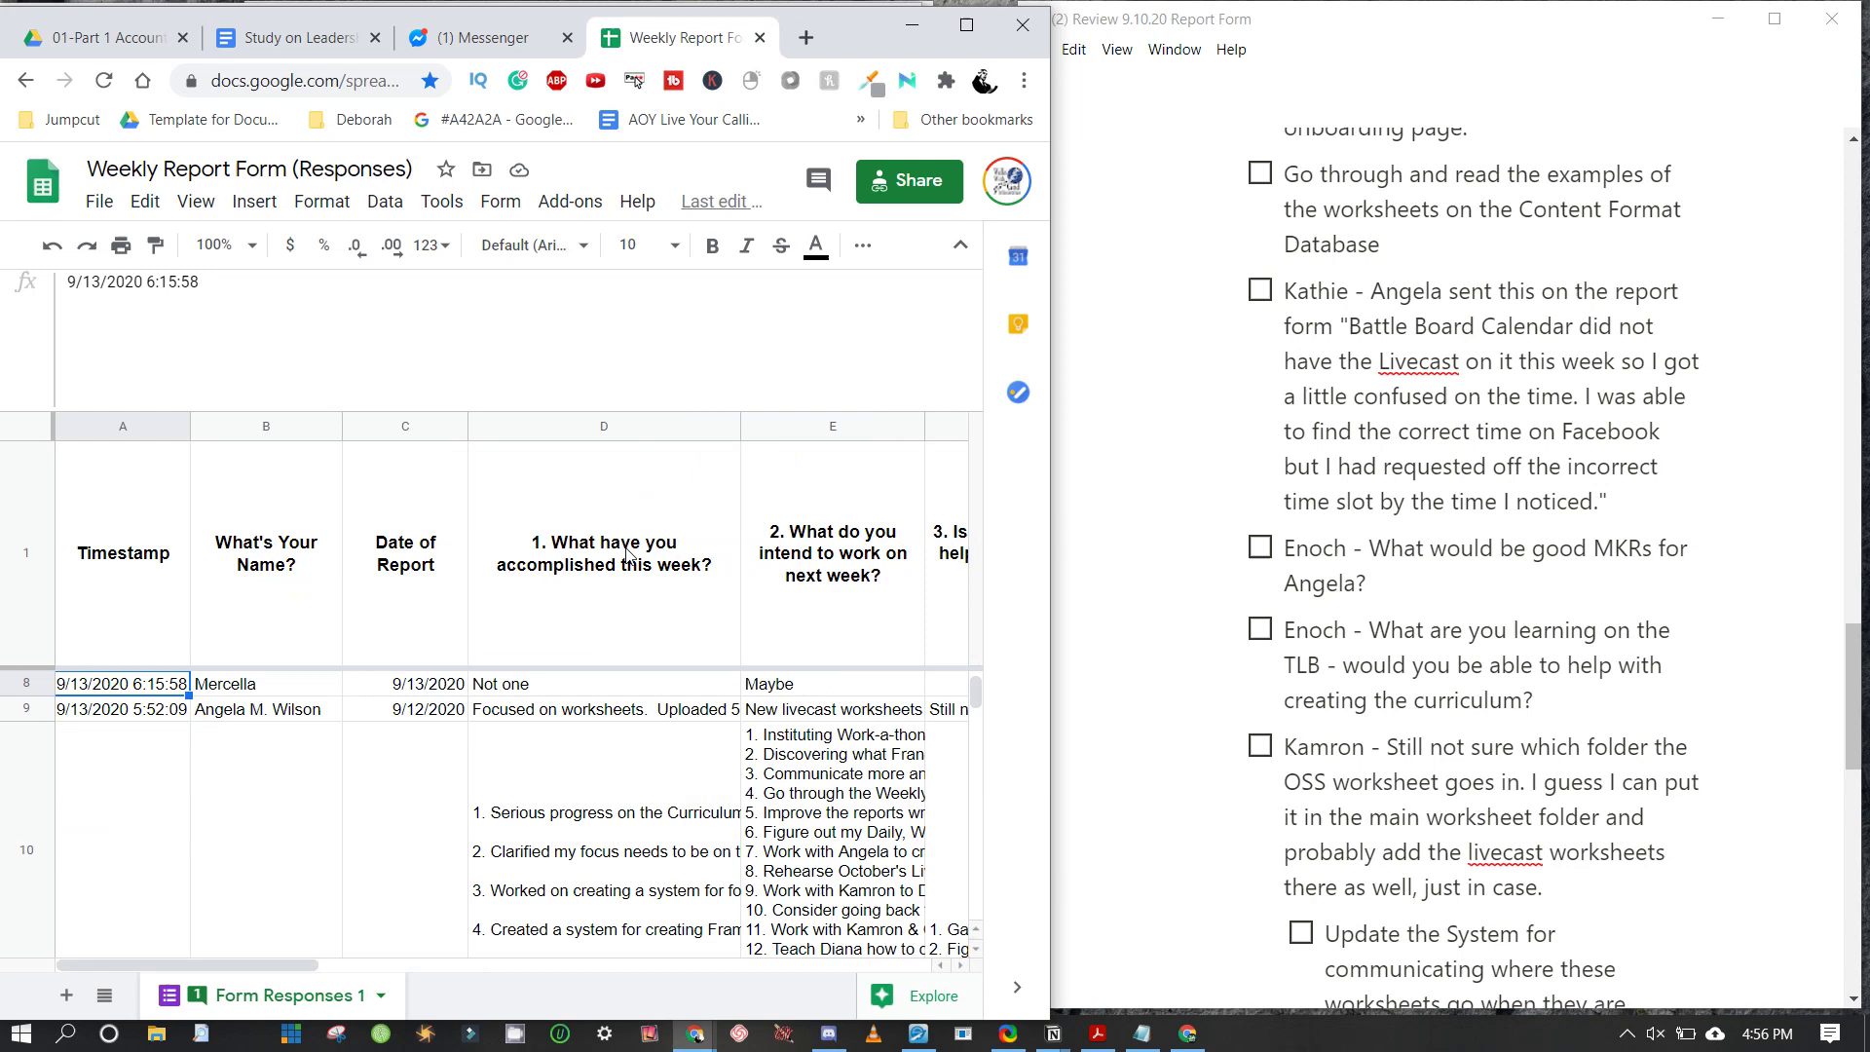
pyautogui.press('Right')
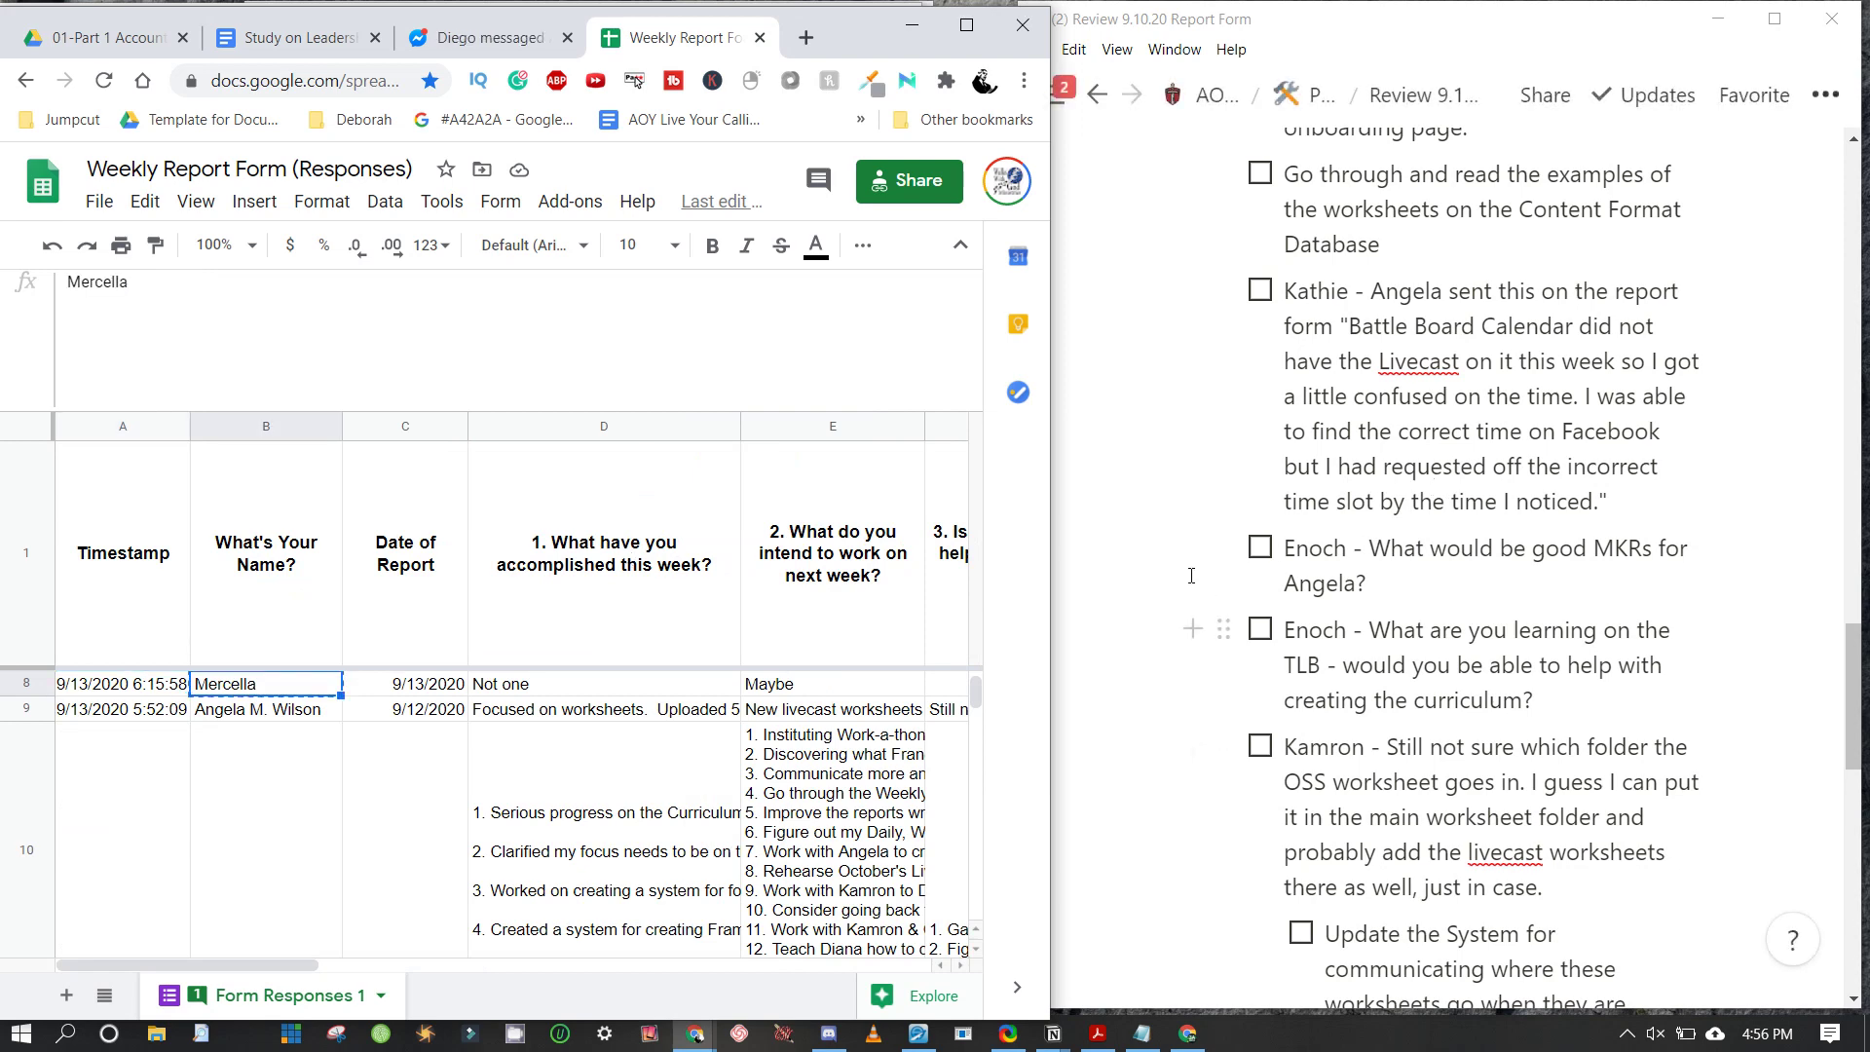
# Step: Paste the row 8 respondent's name as a new top-level person item 4
pyautogui.scroll(-8, 1193, 623)
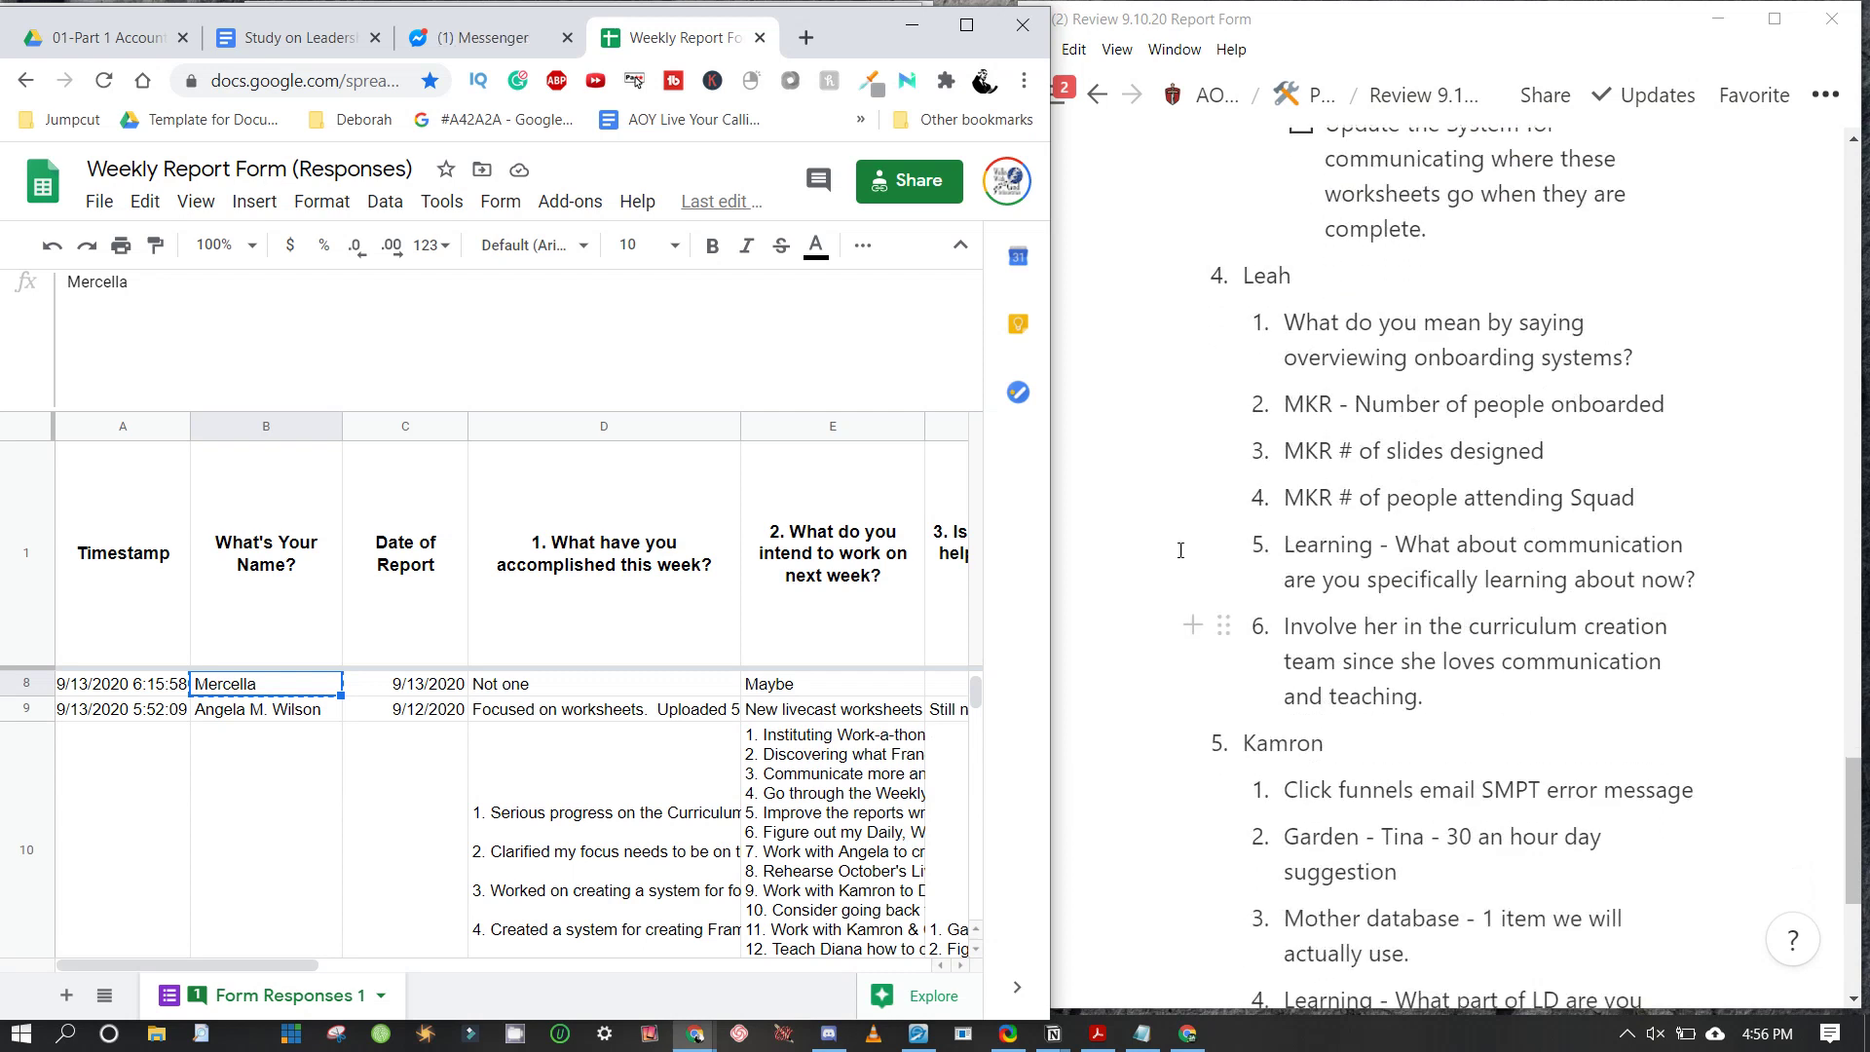
pyautogui.click(1190, 623)
pyautogui.press('Return')
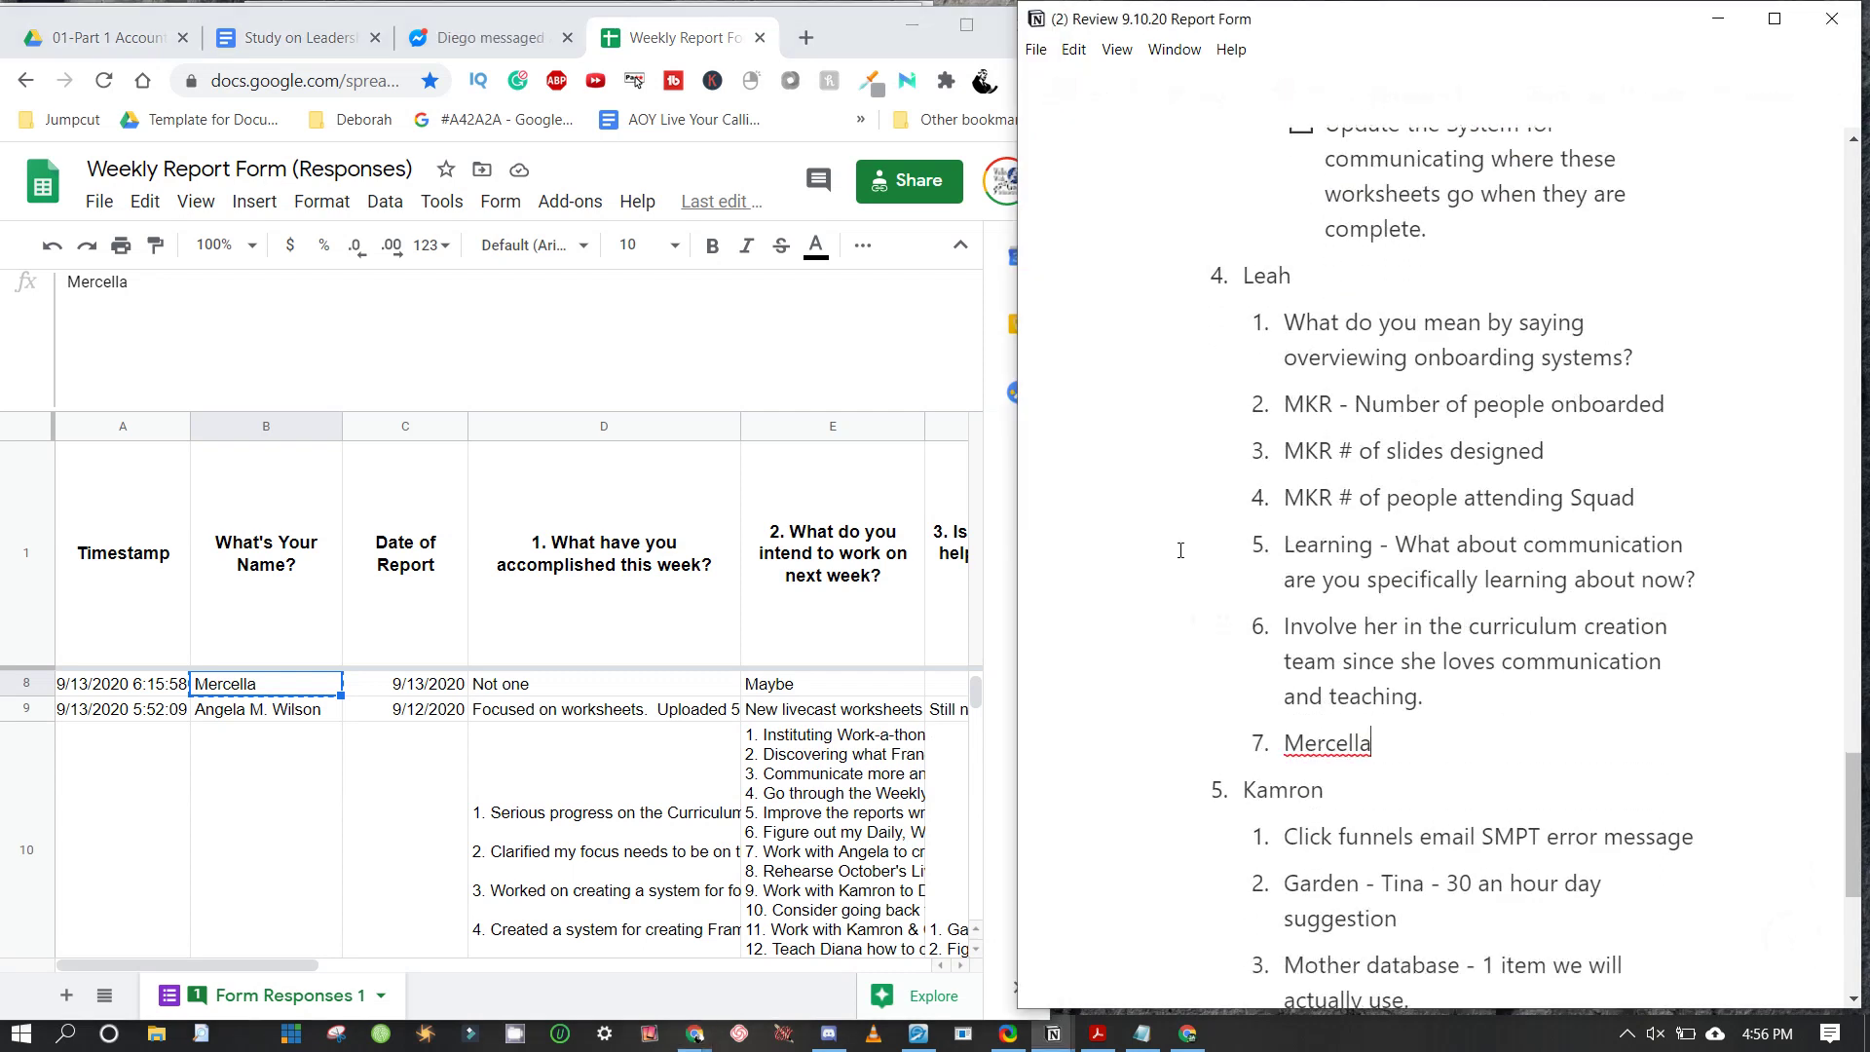
pyautogui.moveTo(1224, 743); pyautogui.dragTo(1223, 265)
# Step: Add the sub-note 'Personal development - What does that mean?' and start a second sub-item
pyautogui.press('Up')
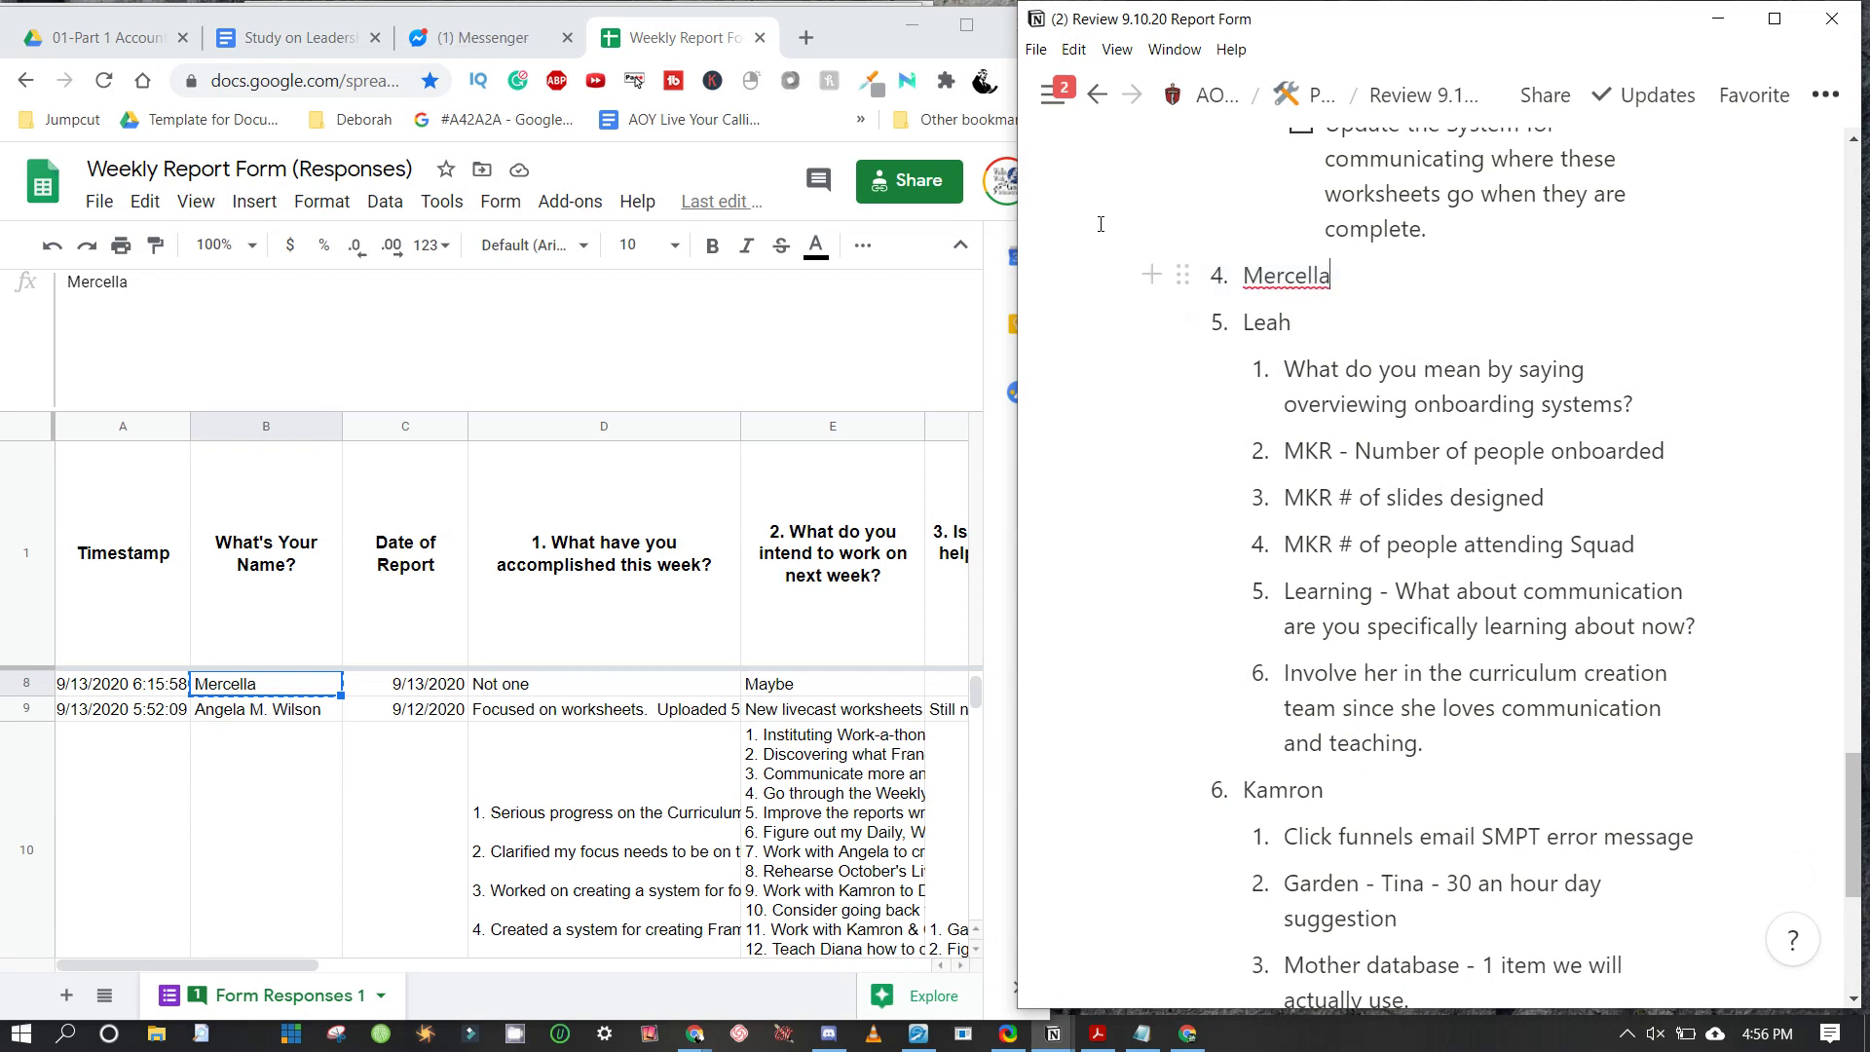
pyautogui.press('Return')
pyautogui.press('Tab')
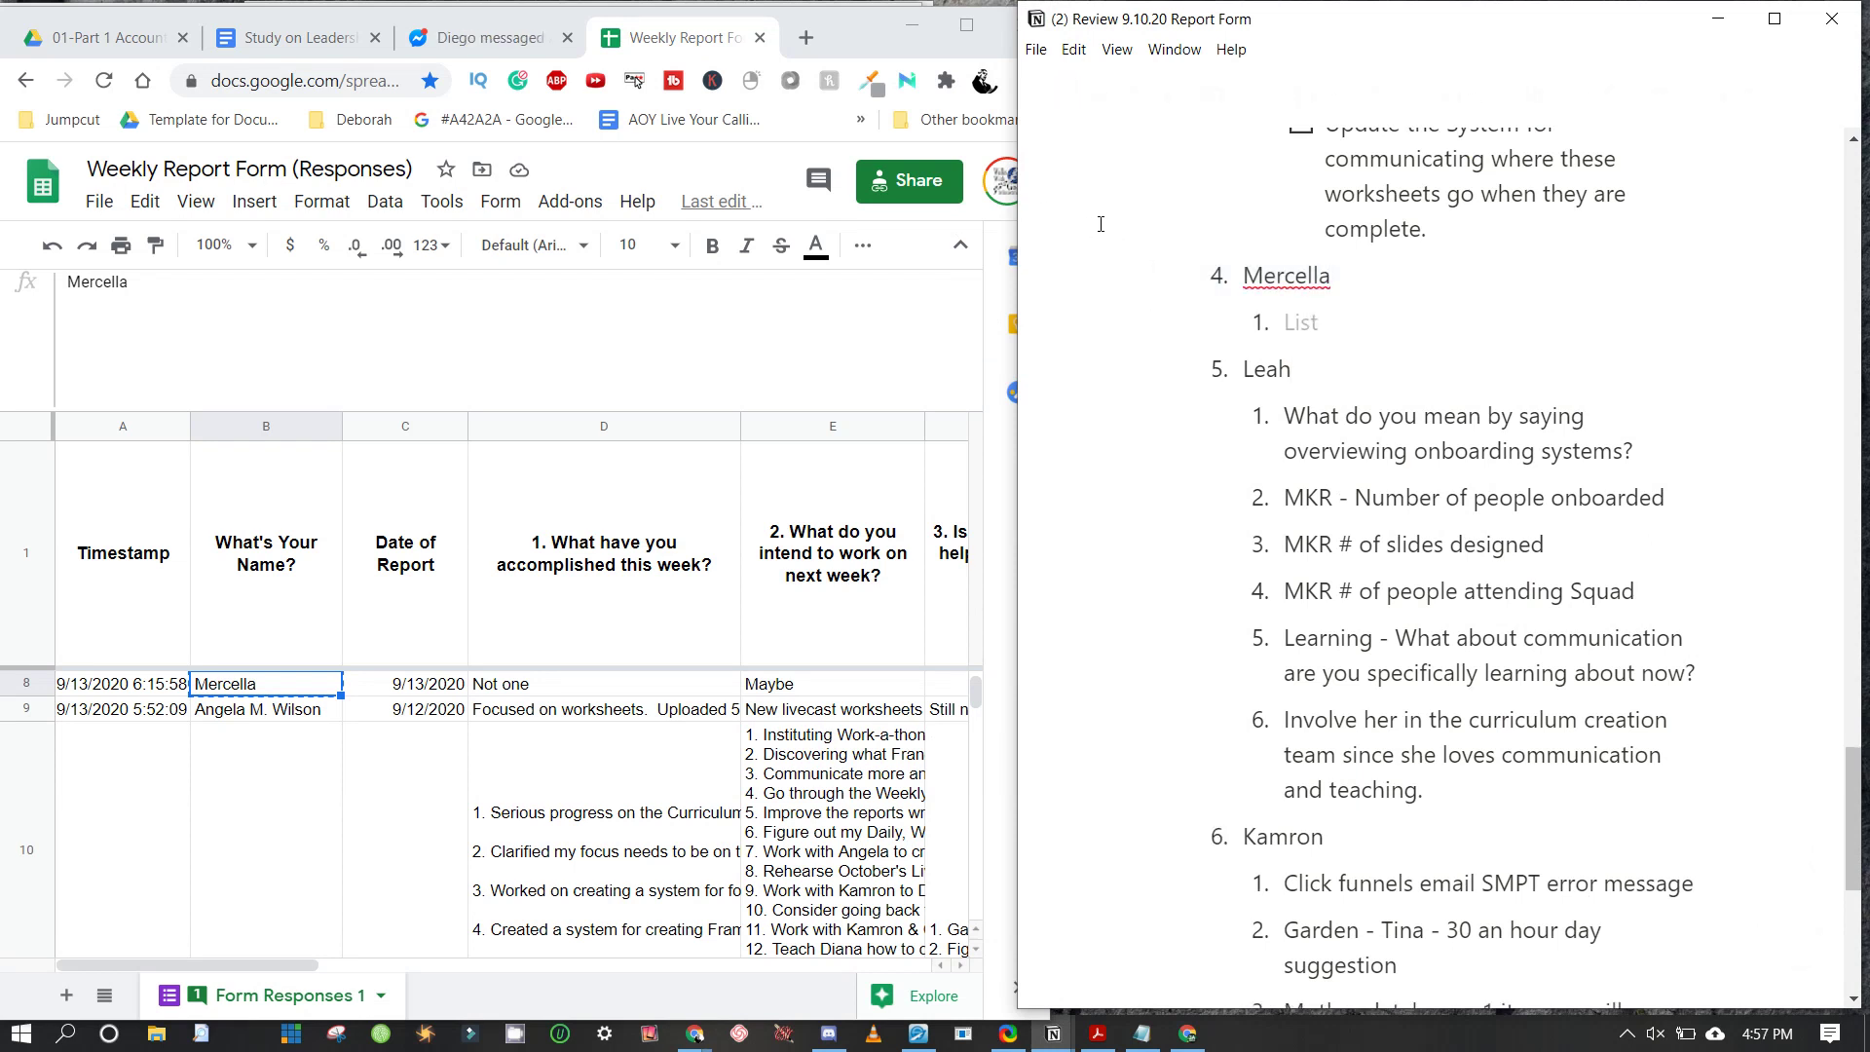
pyautogui.write('Find')
pyautogui.press('BackSpace')
pyautogui.press('BackSpace')
pyautogui.press('BackSpace')
pyautogui.press('BackSpace')
pyautogui.write('Personal development')
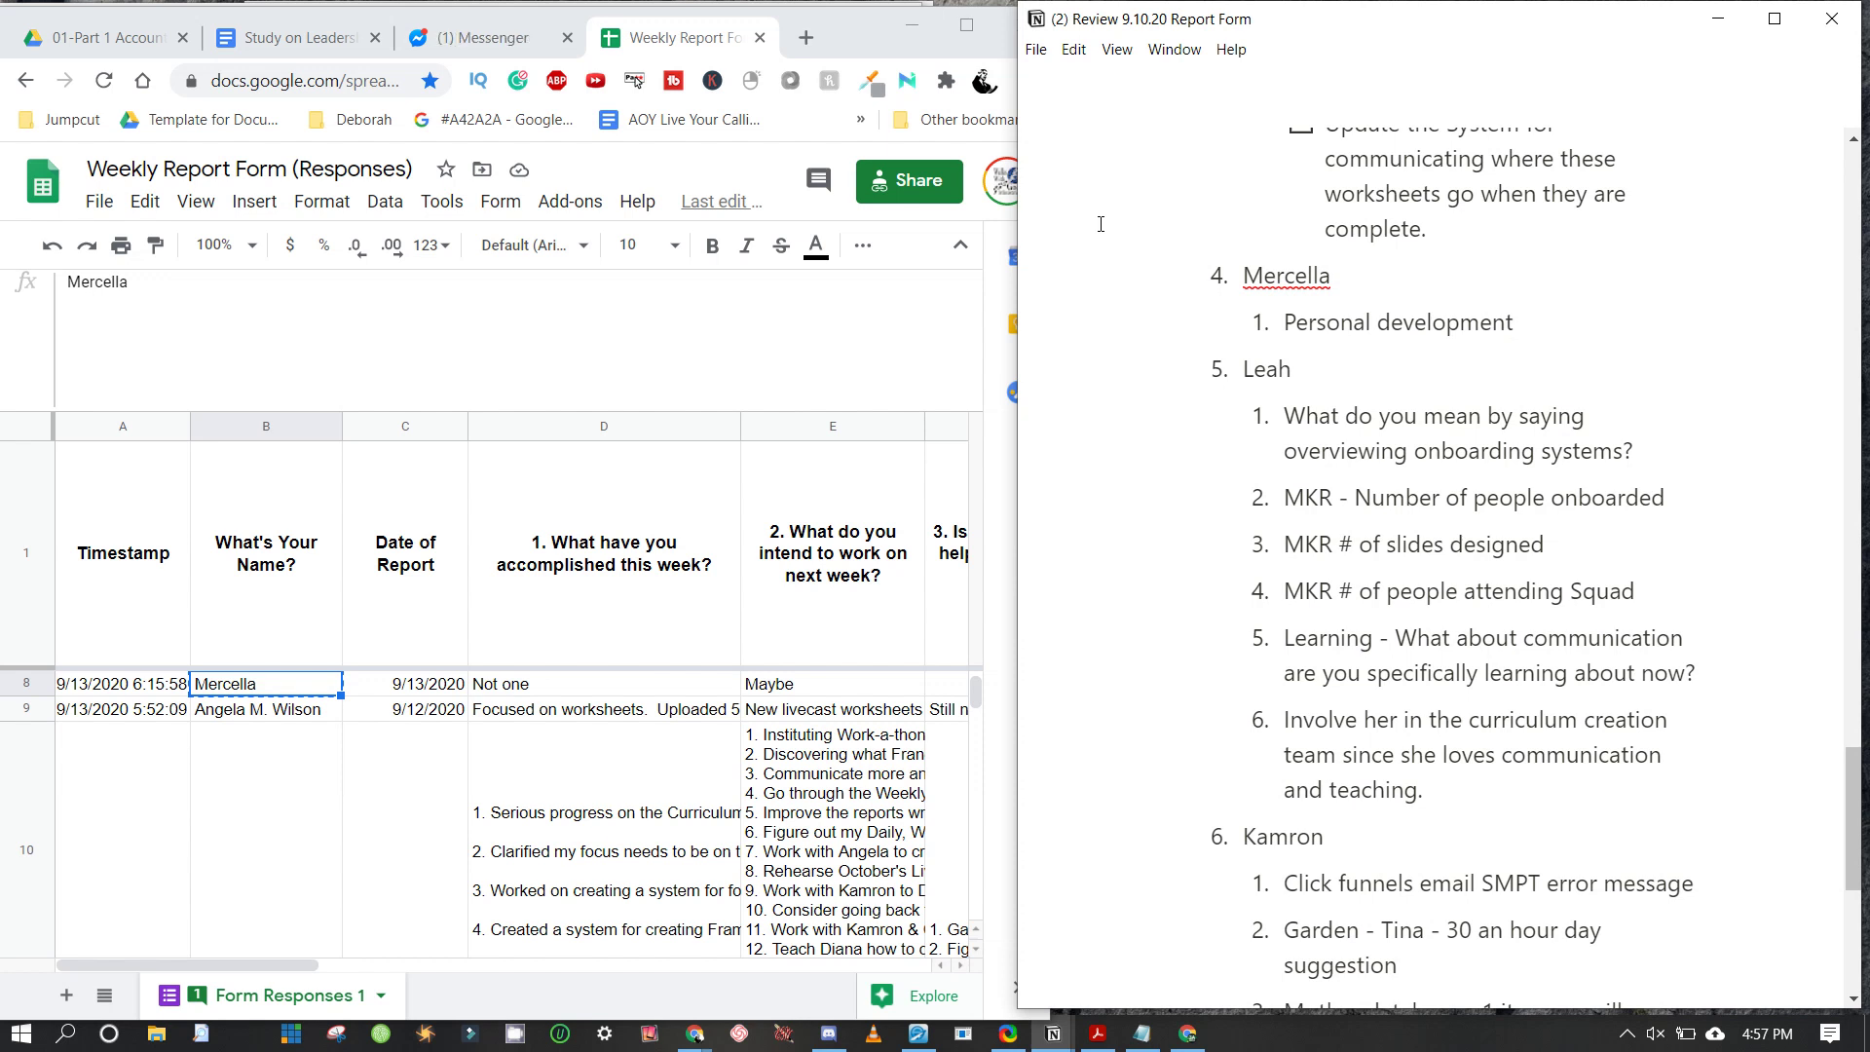
pyautogui.write('- What does that mean?')
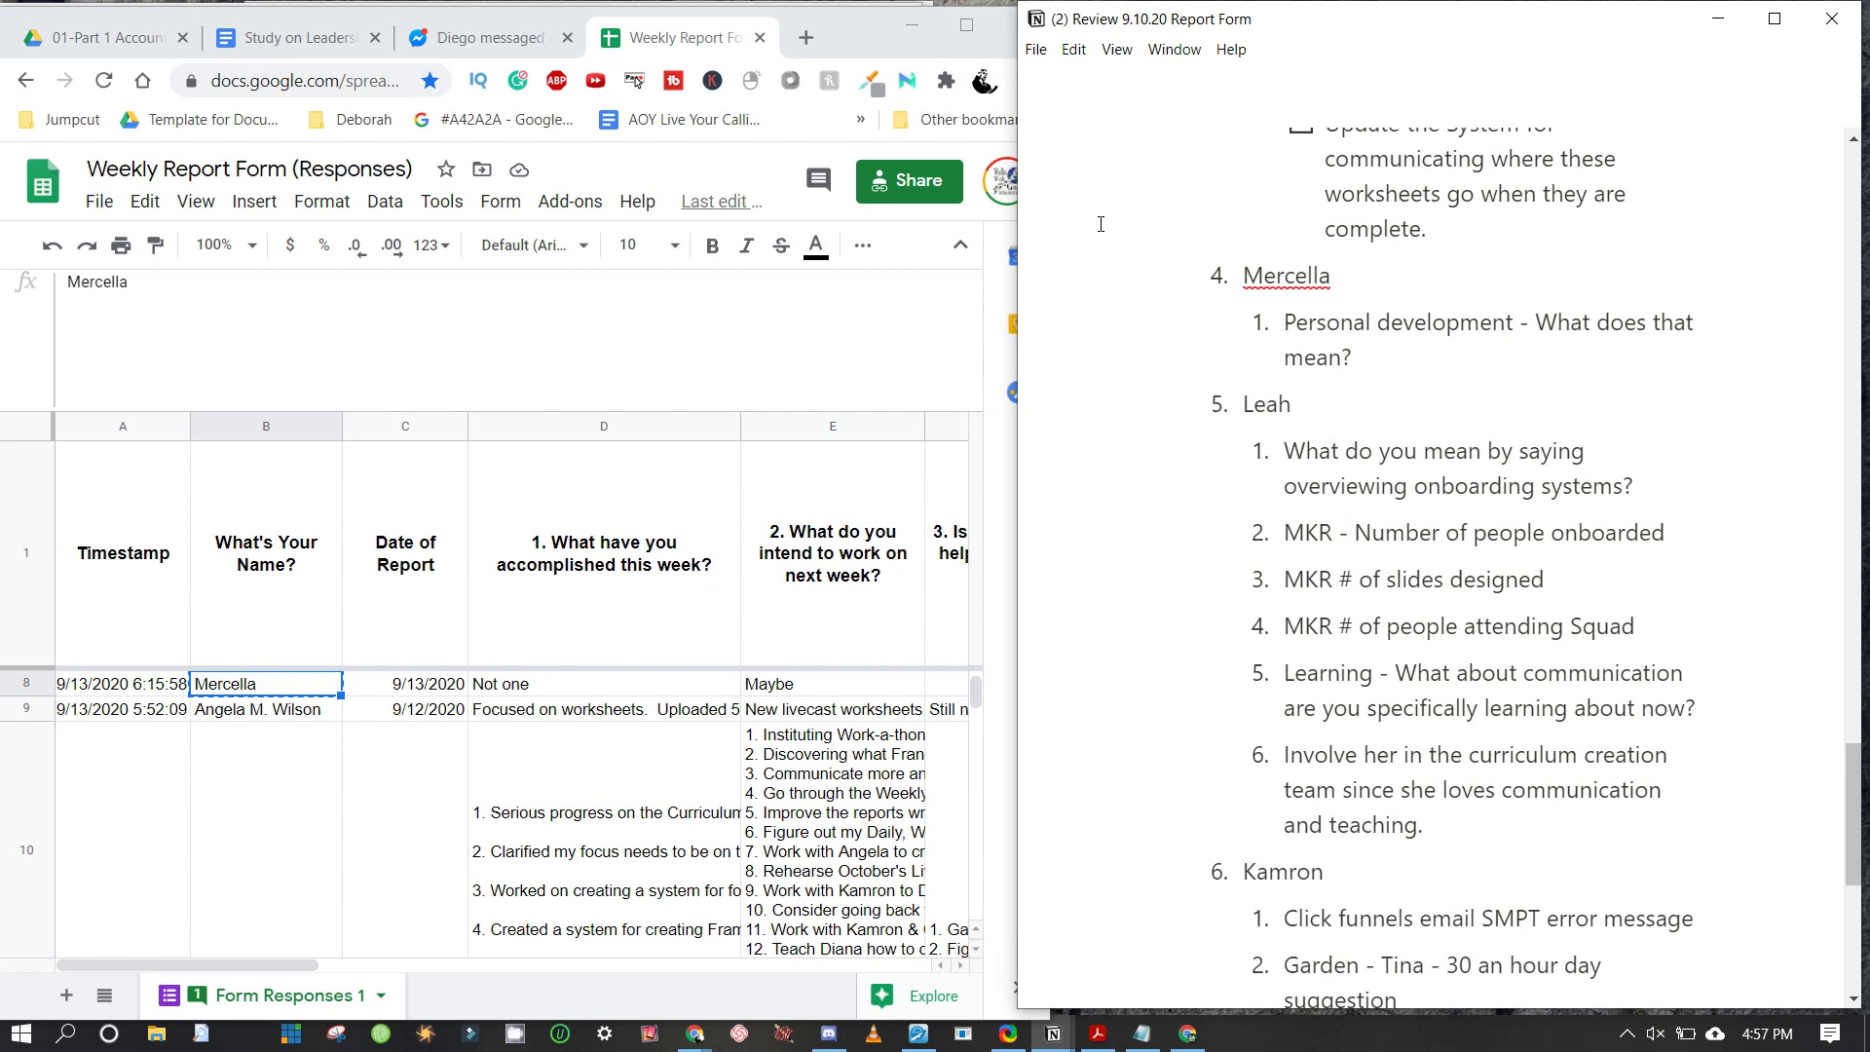
pyautogui.press('Return')
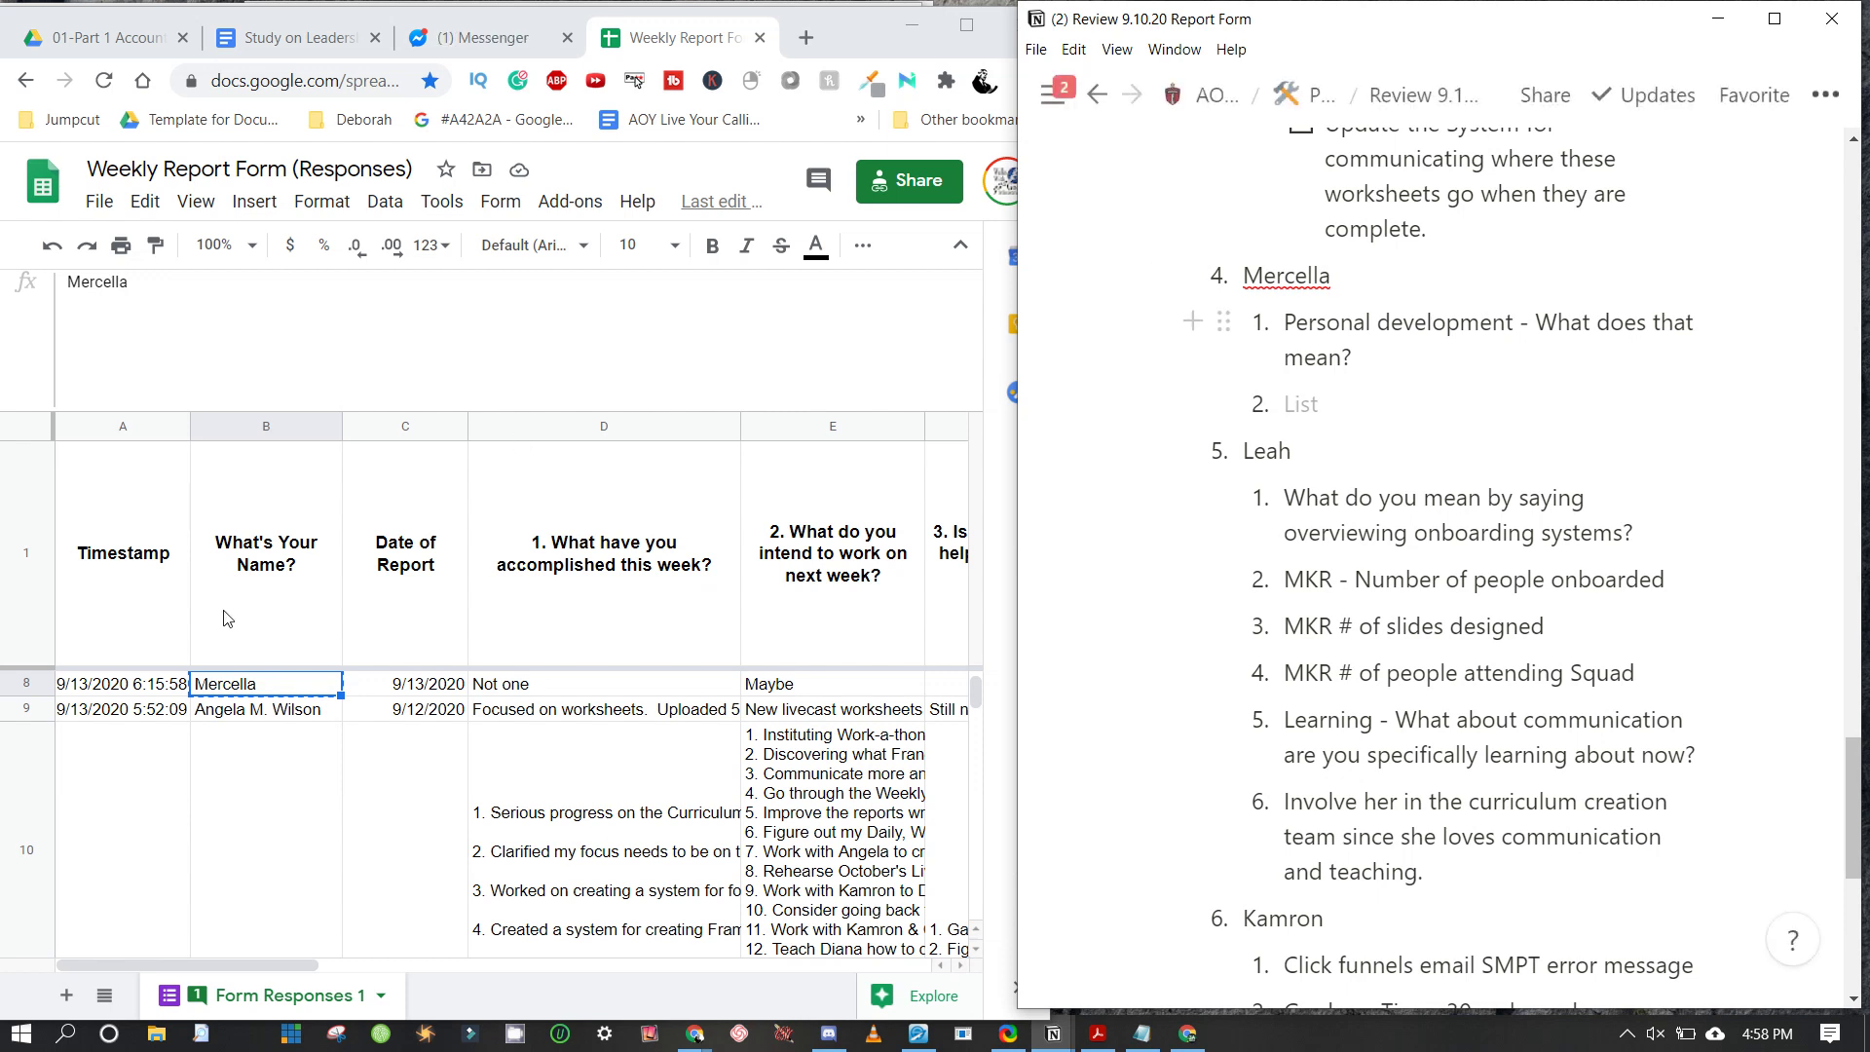
# Step: Find the next respondent's name in the response spreadsheet
pyautogui.click(234, 709)
pyautogui.press('Up')
pyautogui.press('Up')
pyautogui.press('Up')
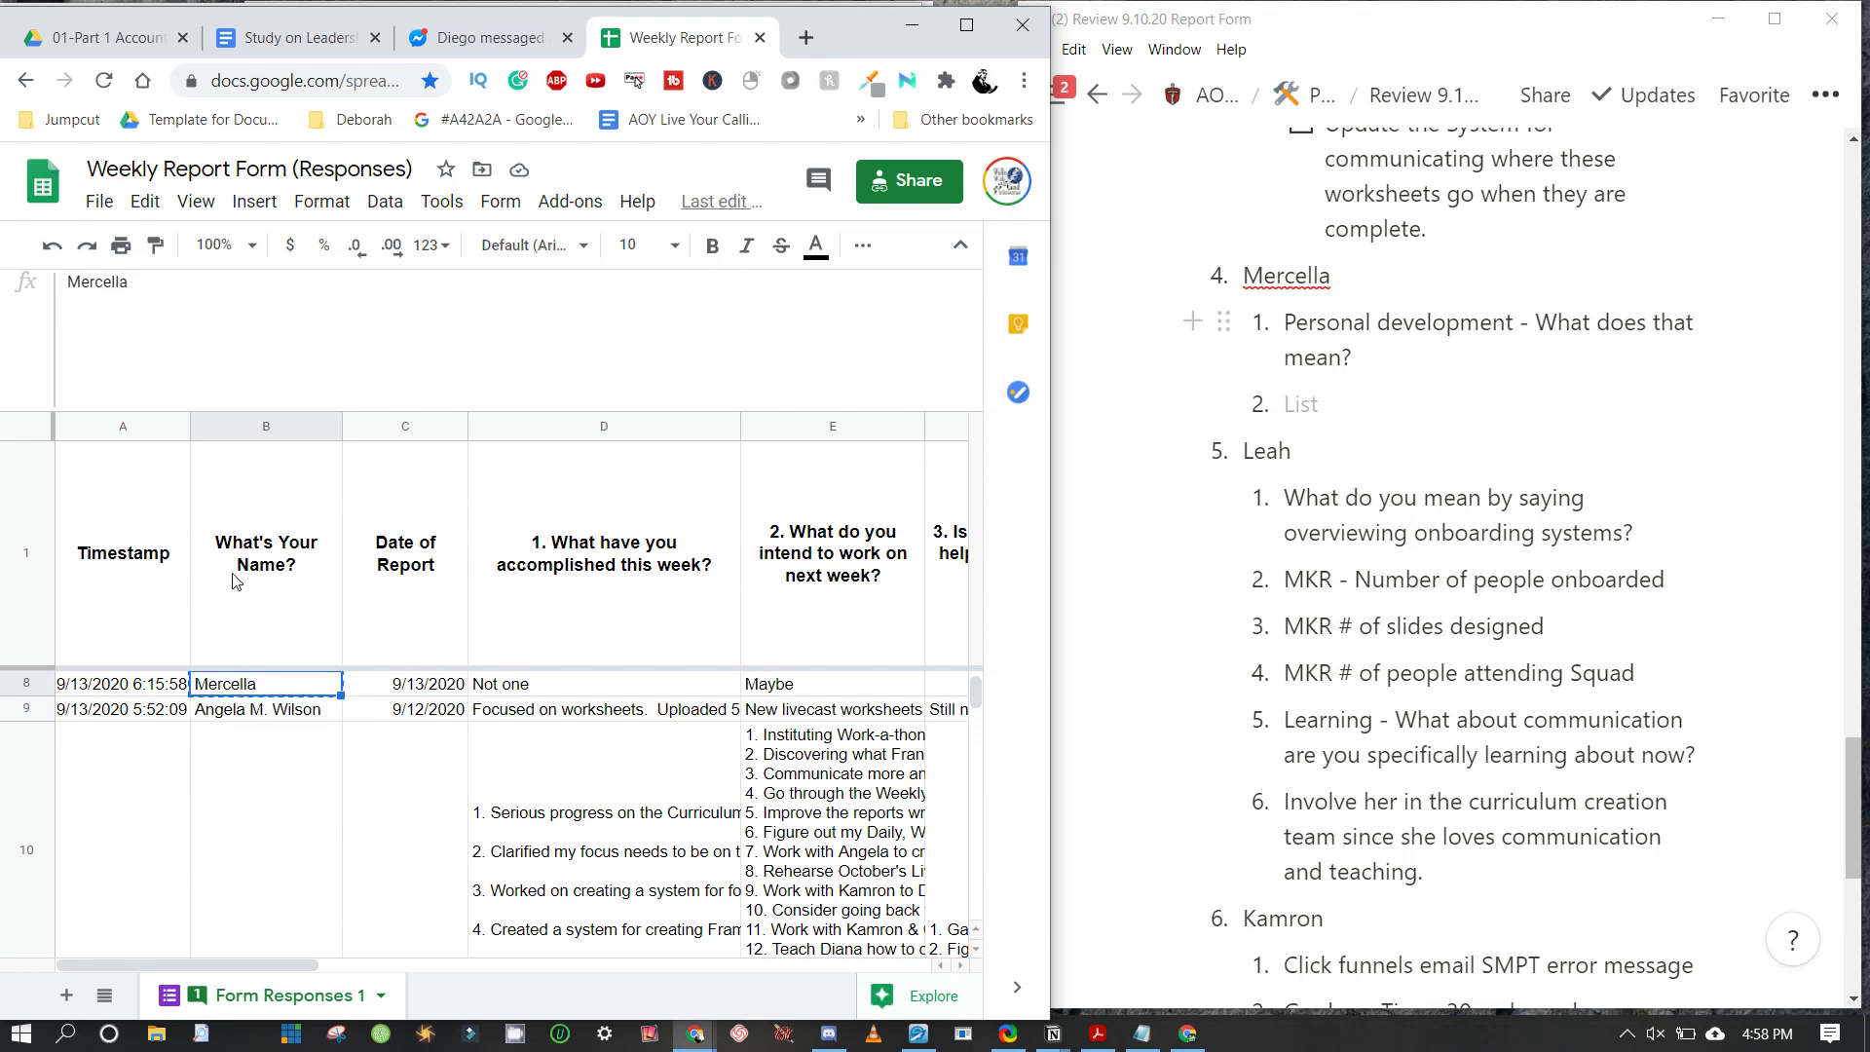
pyautogui.press('Down')
pyautogui.press('Down')
pyautogui.press('Up')
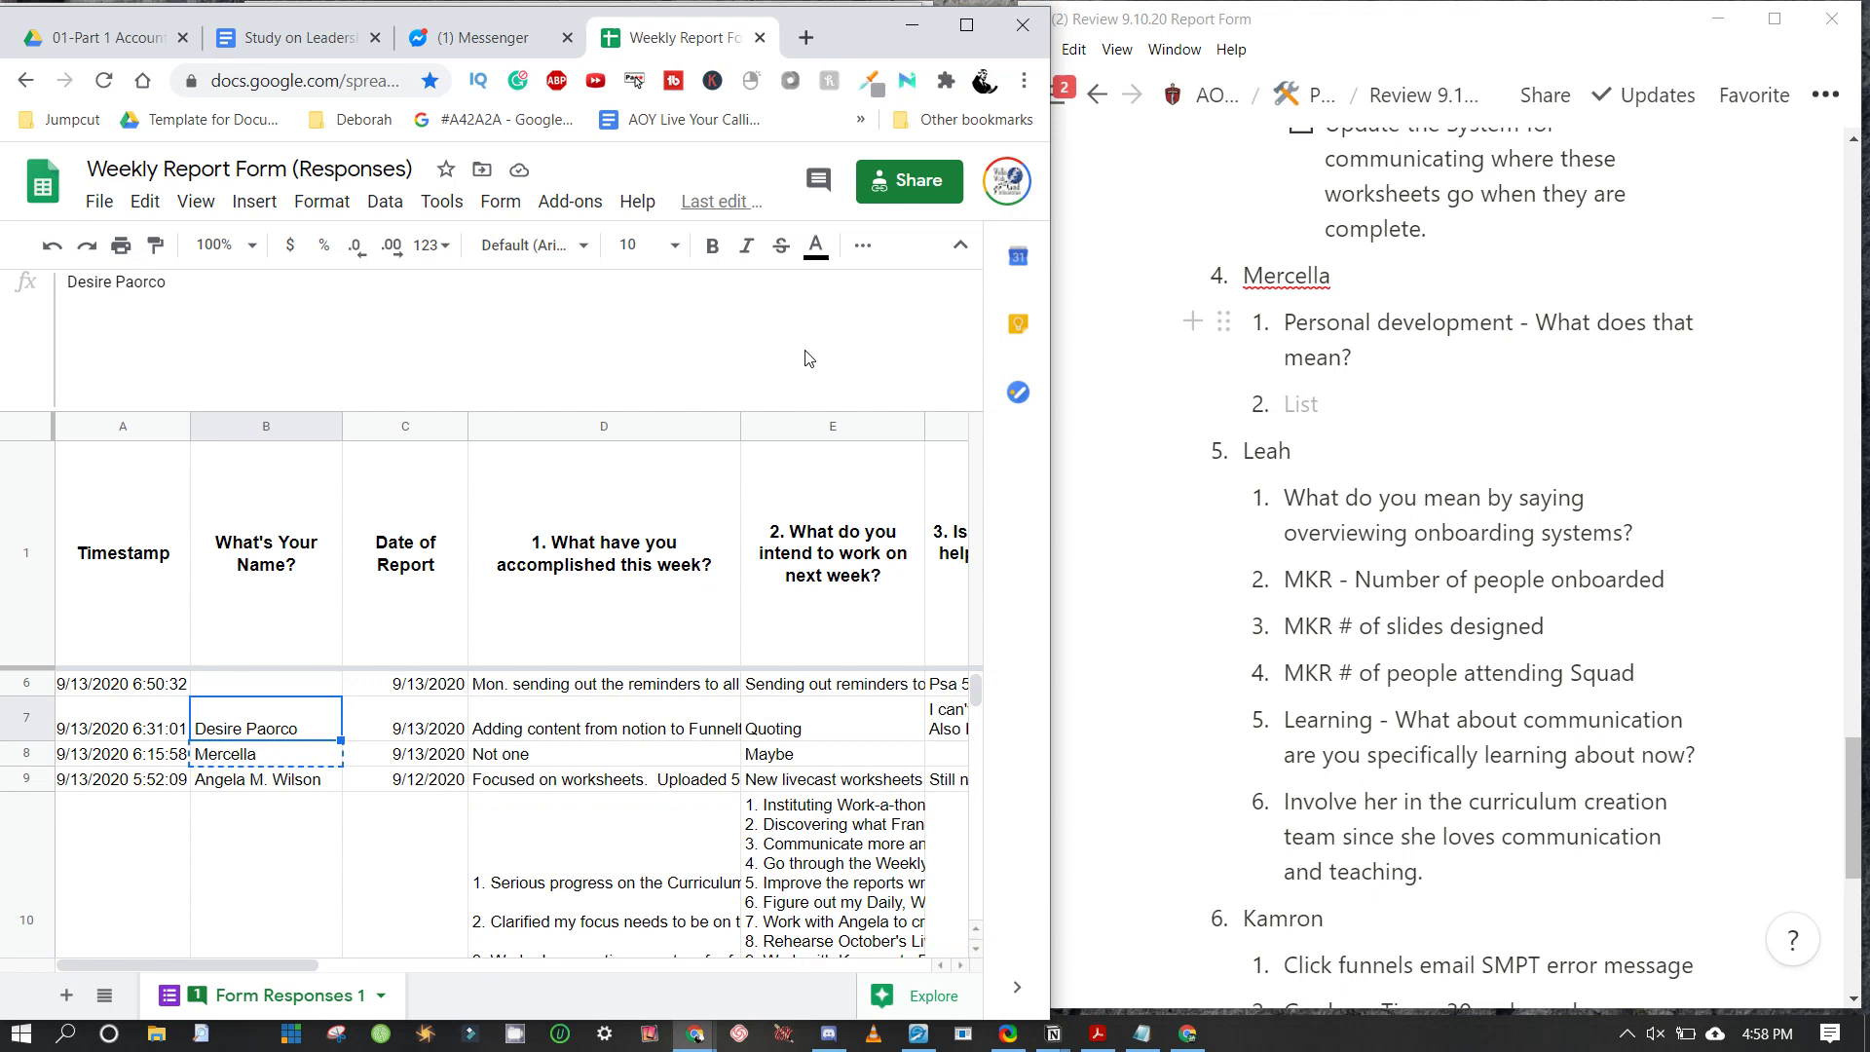
# Step: Note the teammates on her side of the world to work out with, then view the next report date
pyautogui.click(1159, 403)
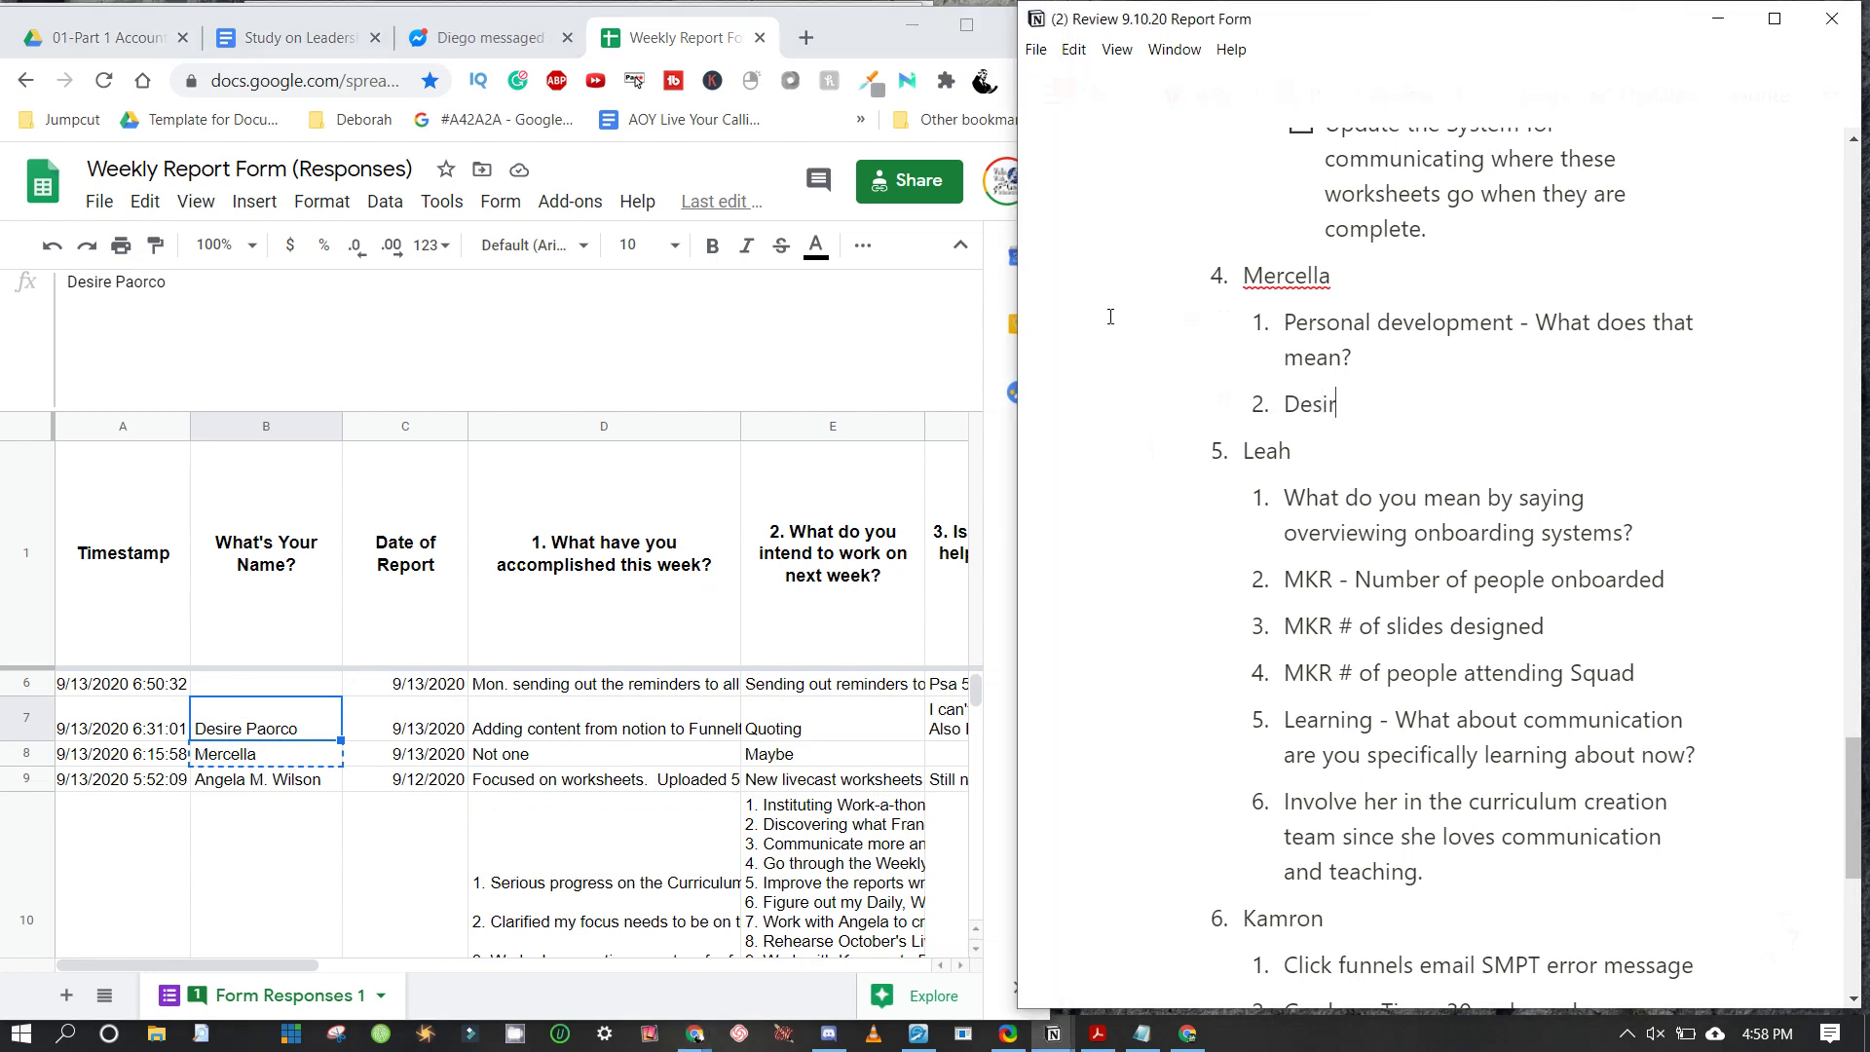
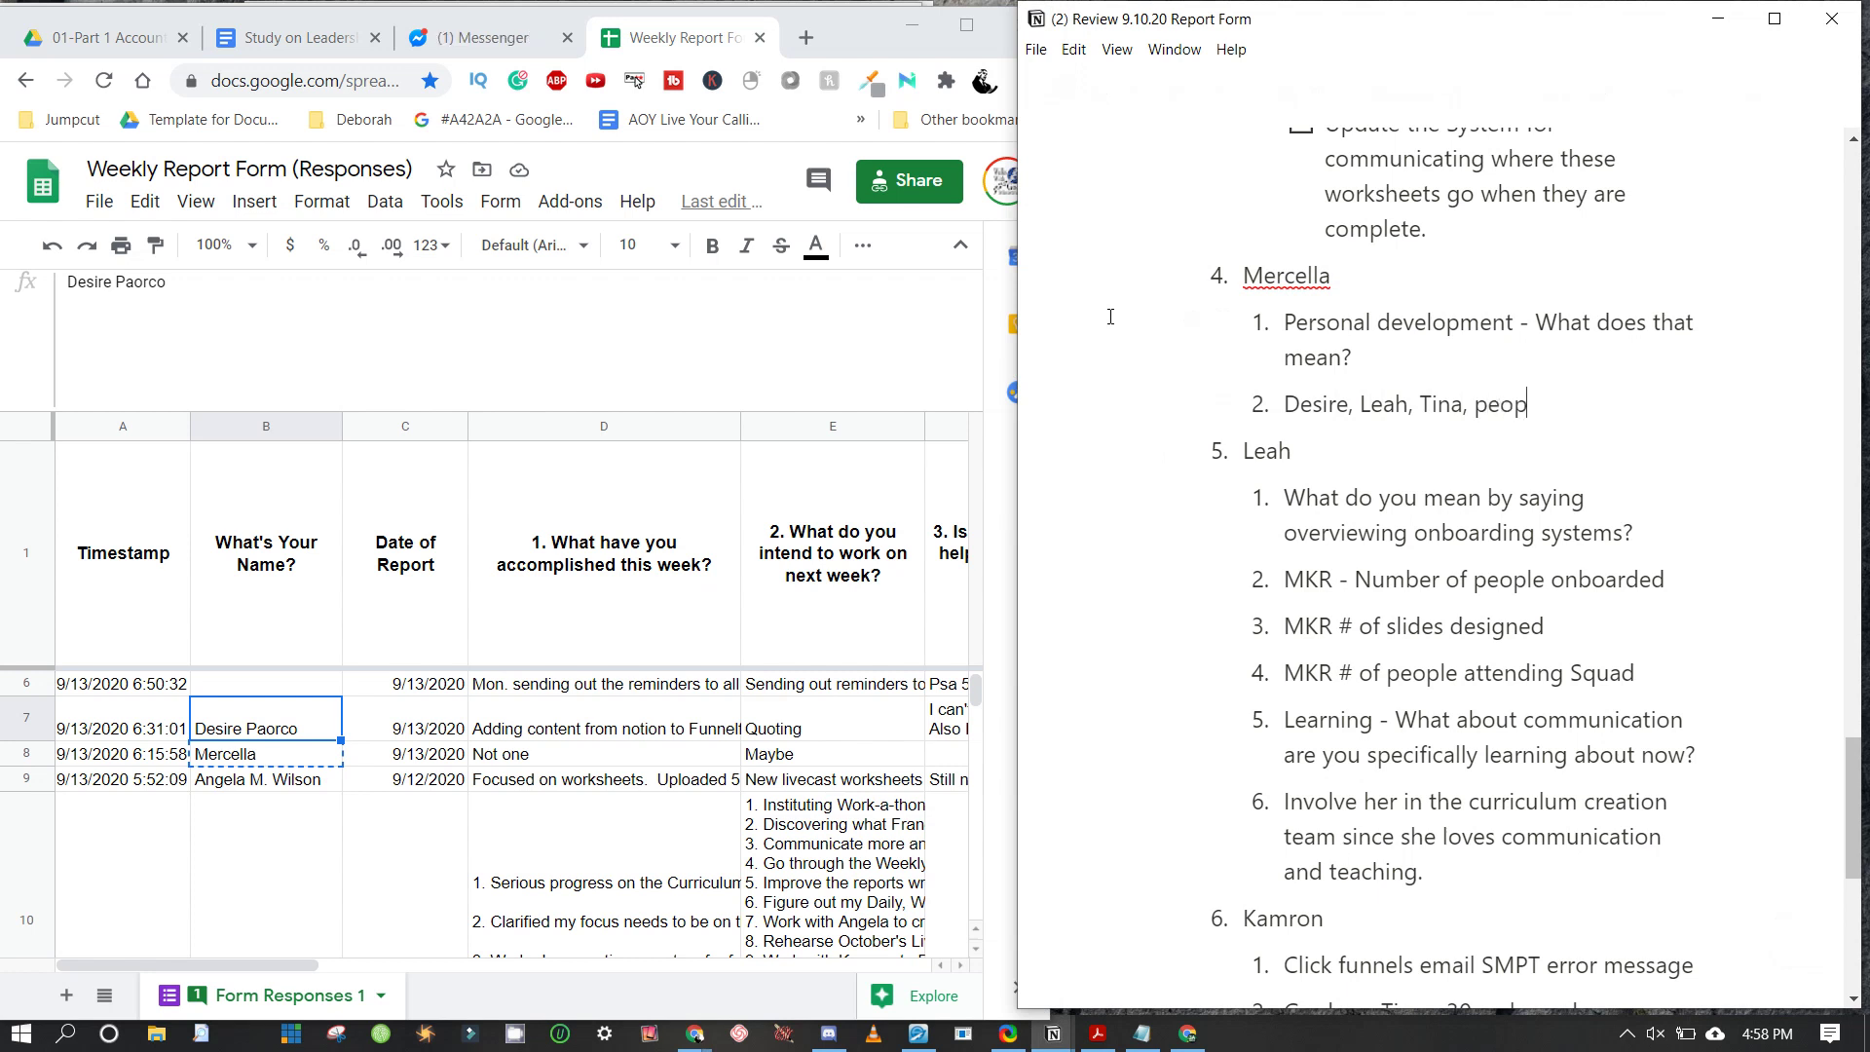
pyautogui.write('le on her side of the w')
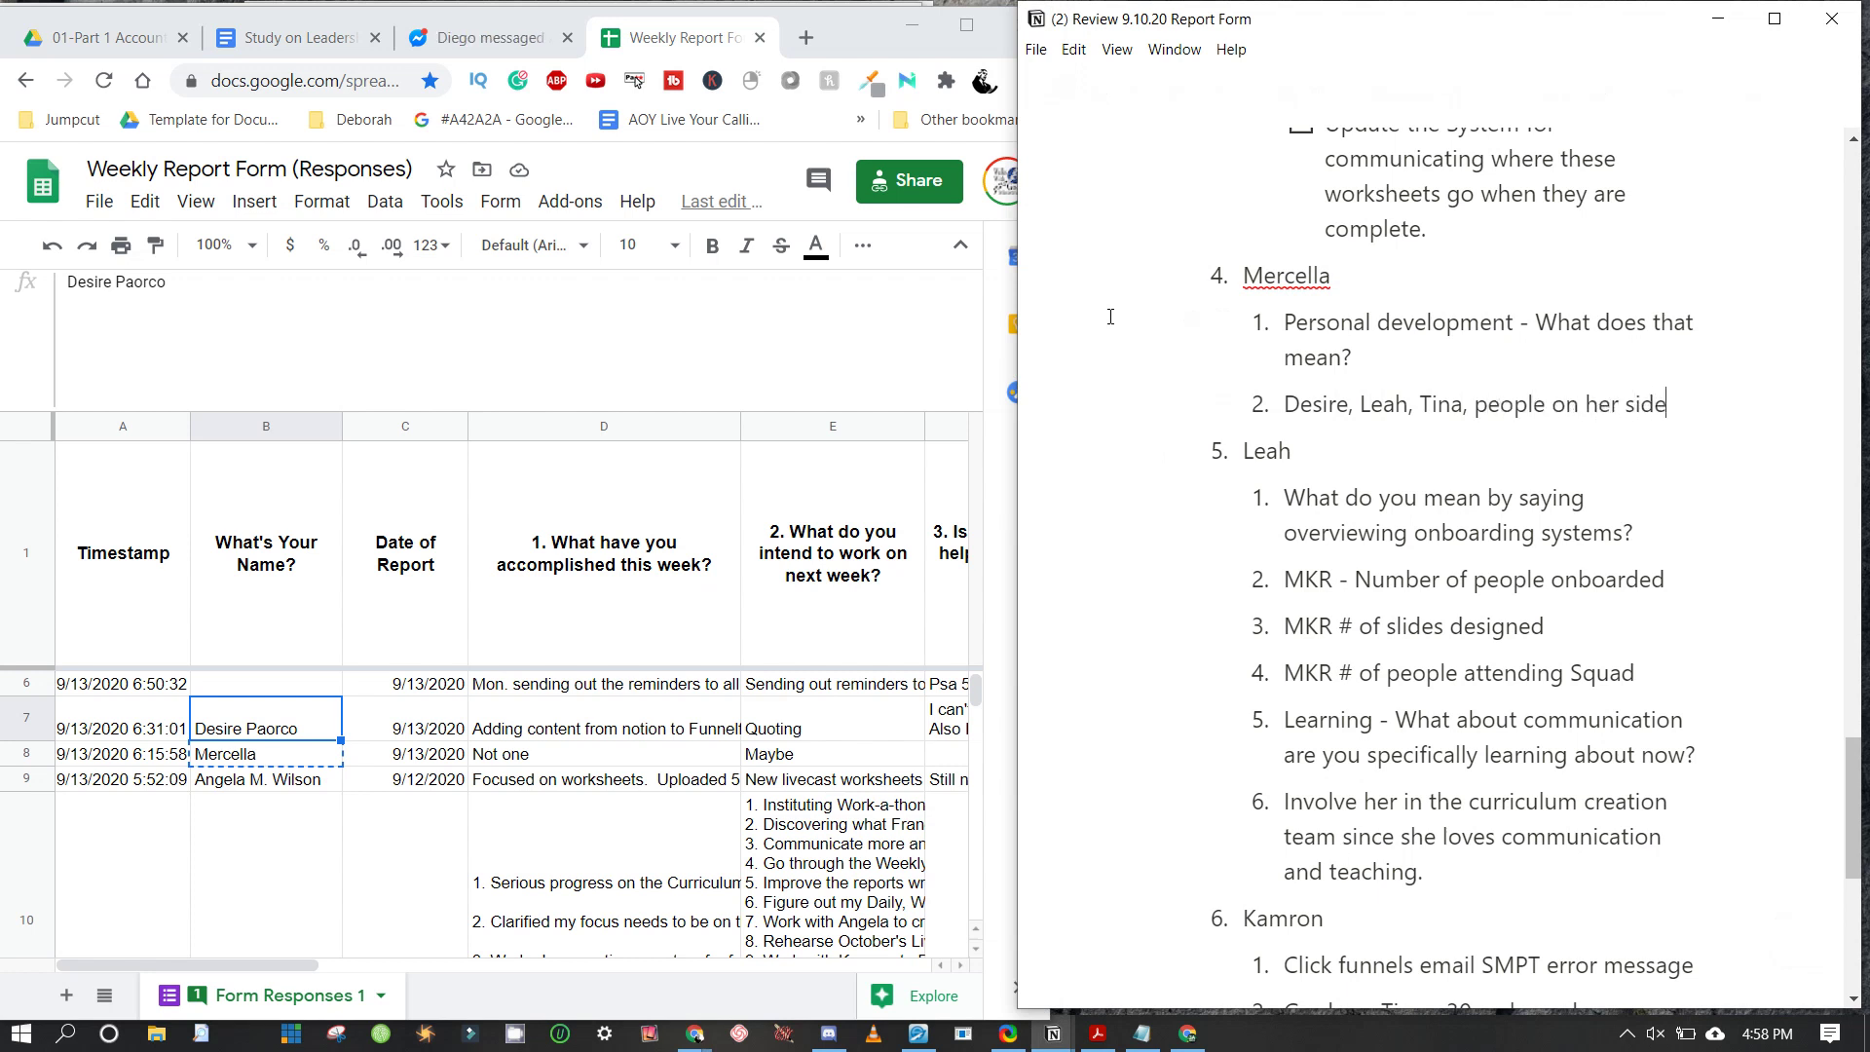
pyautogui.write('- work out with ')
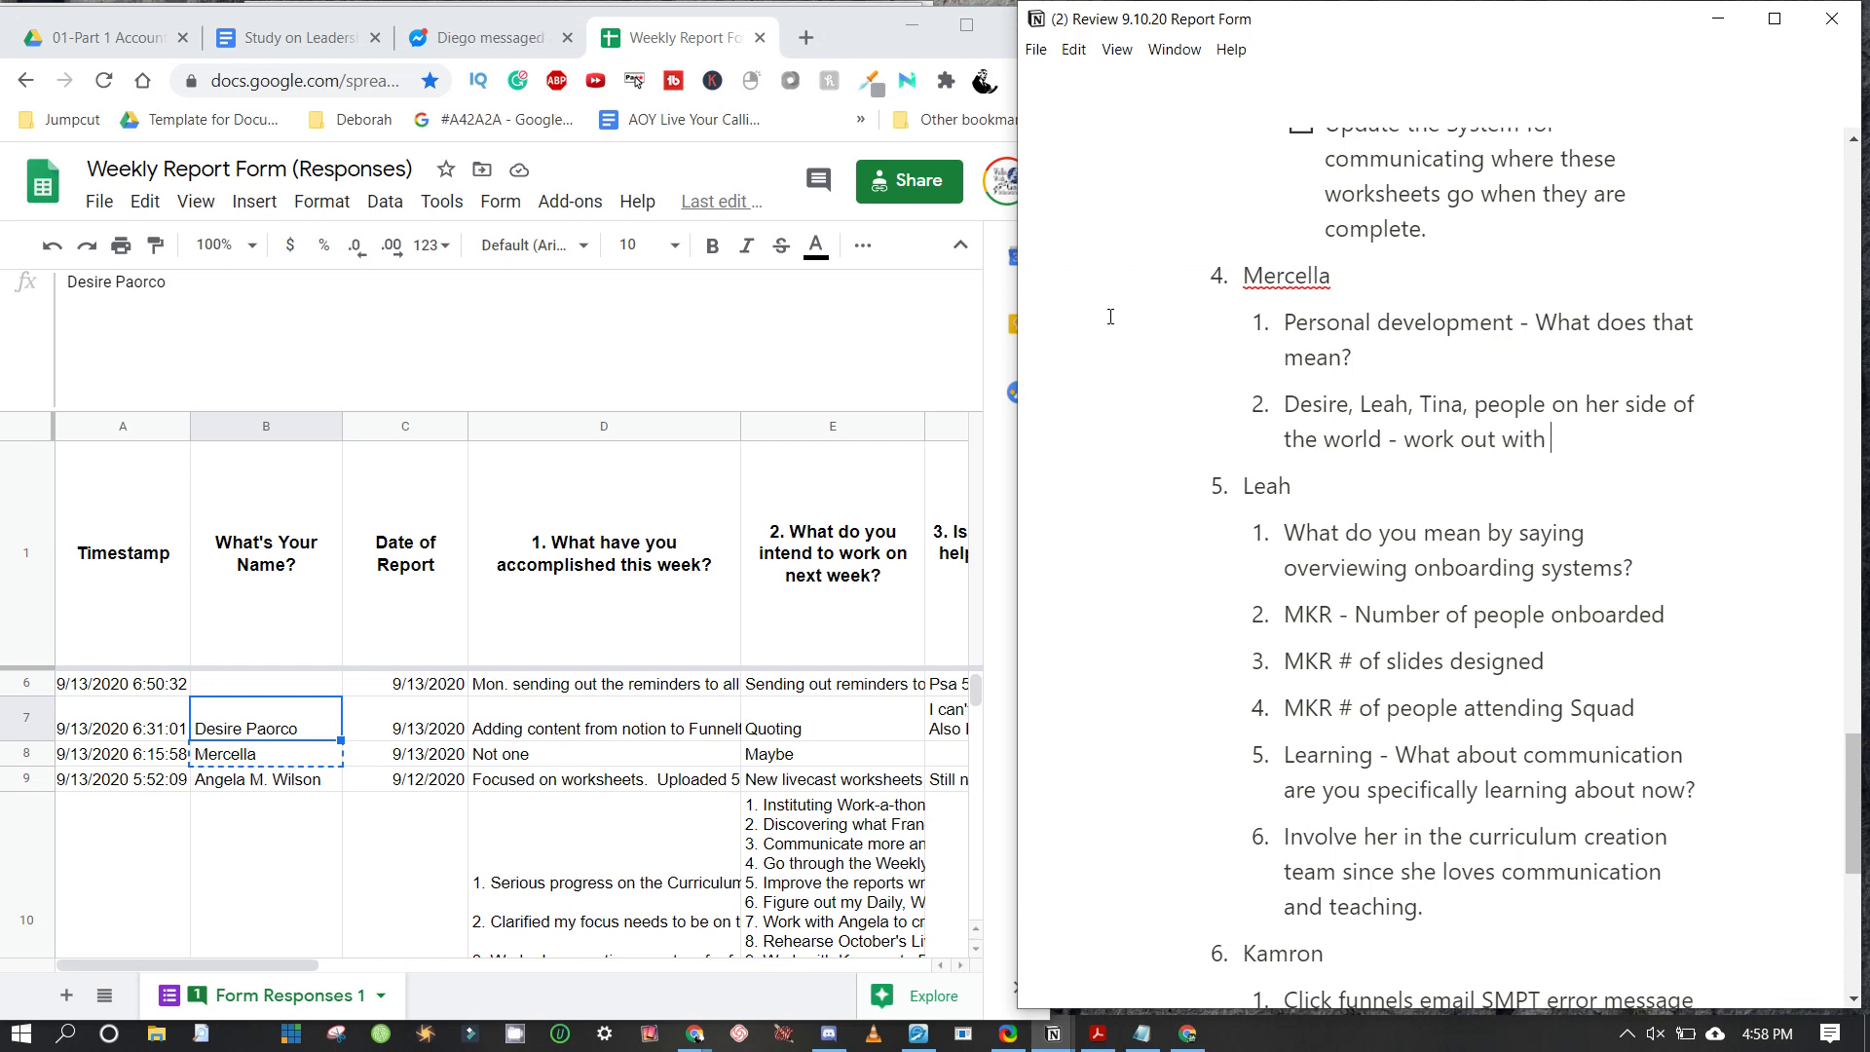
pyautogui.hotkey('alt', 'Tab')
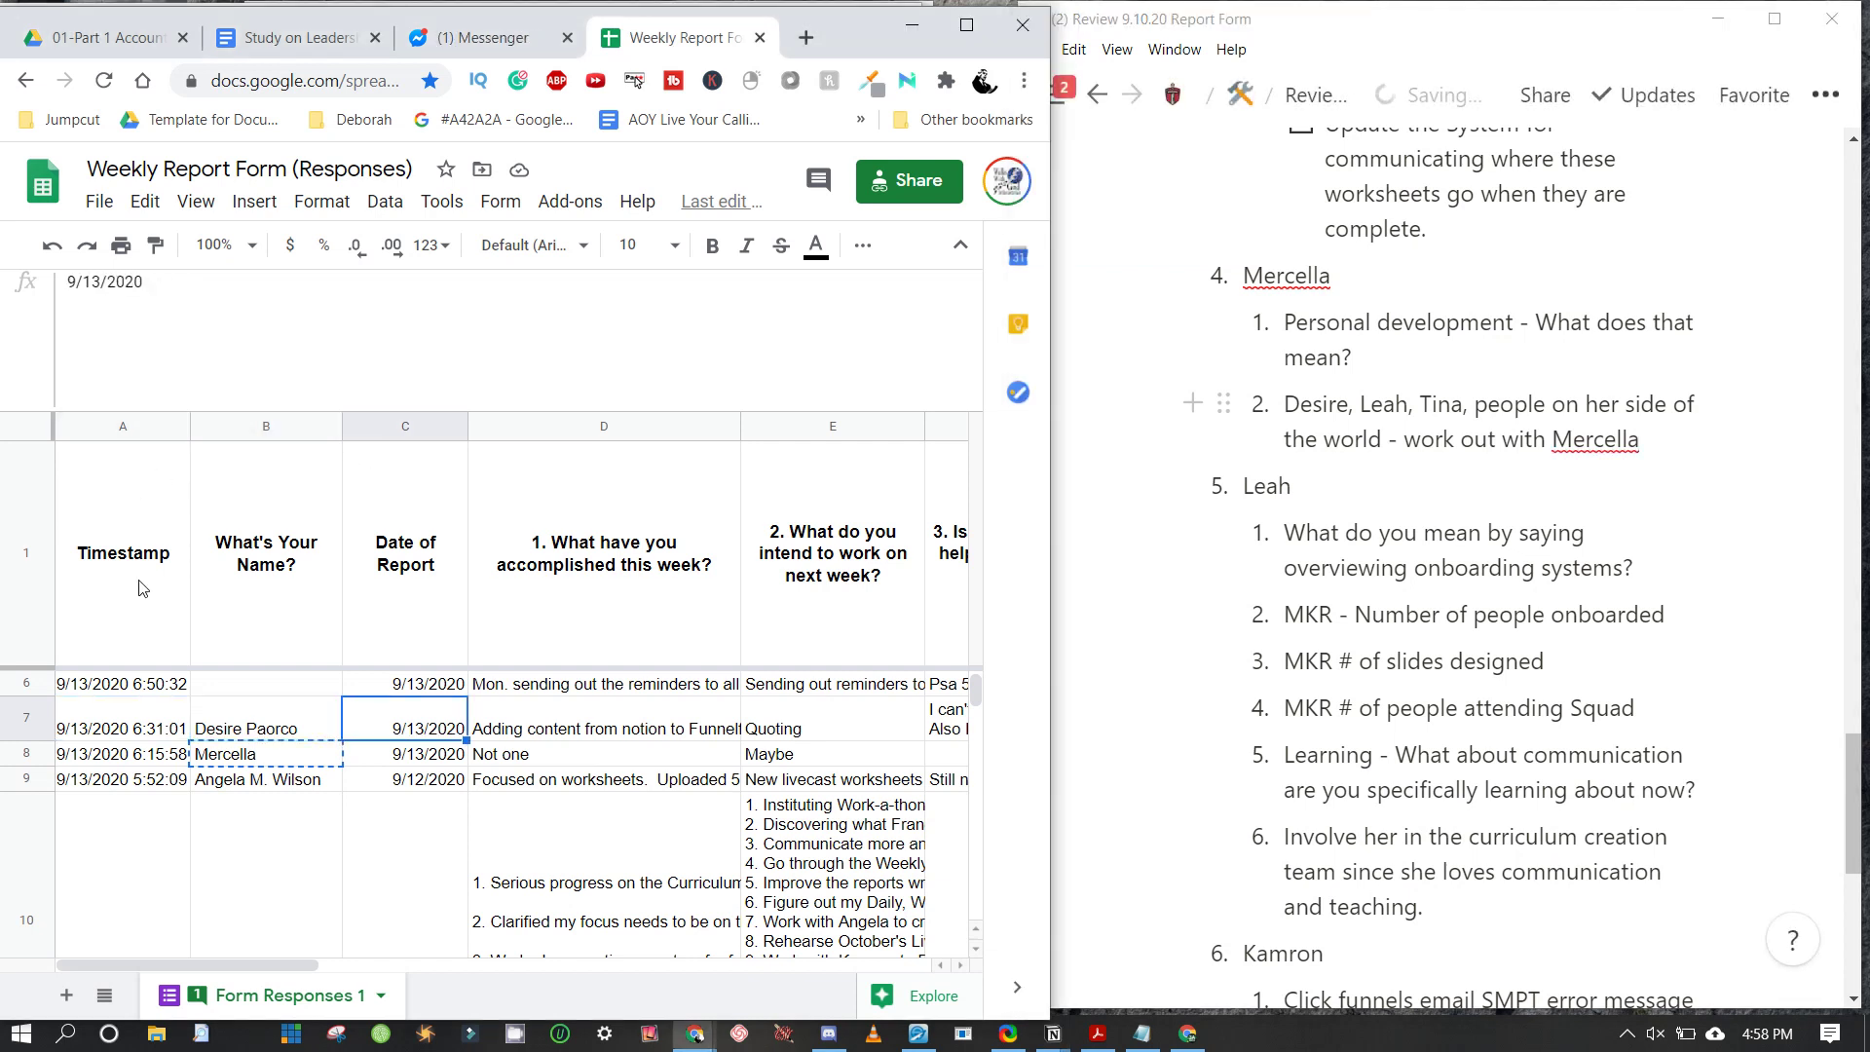
pyautogui.press('Right')
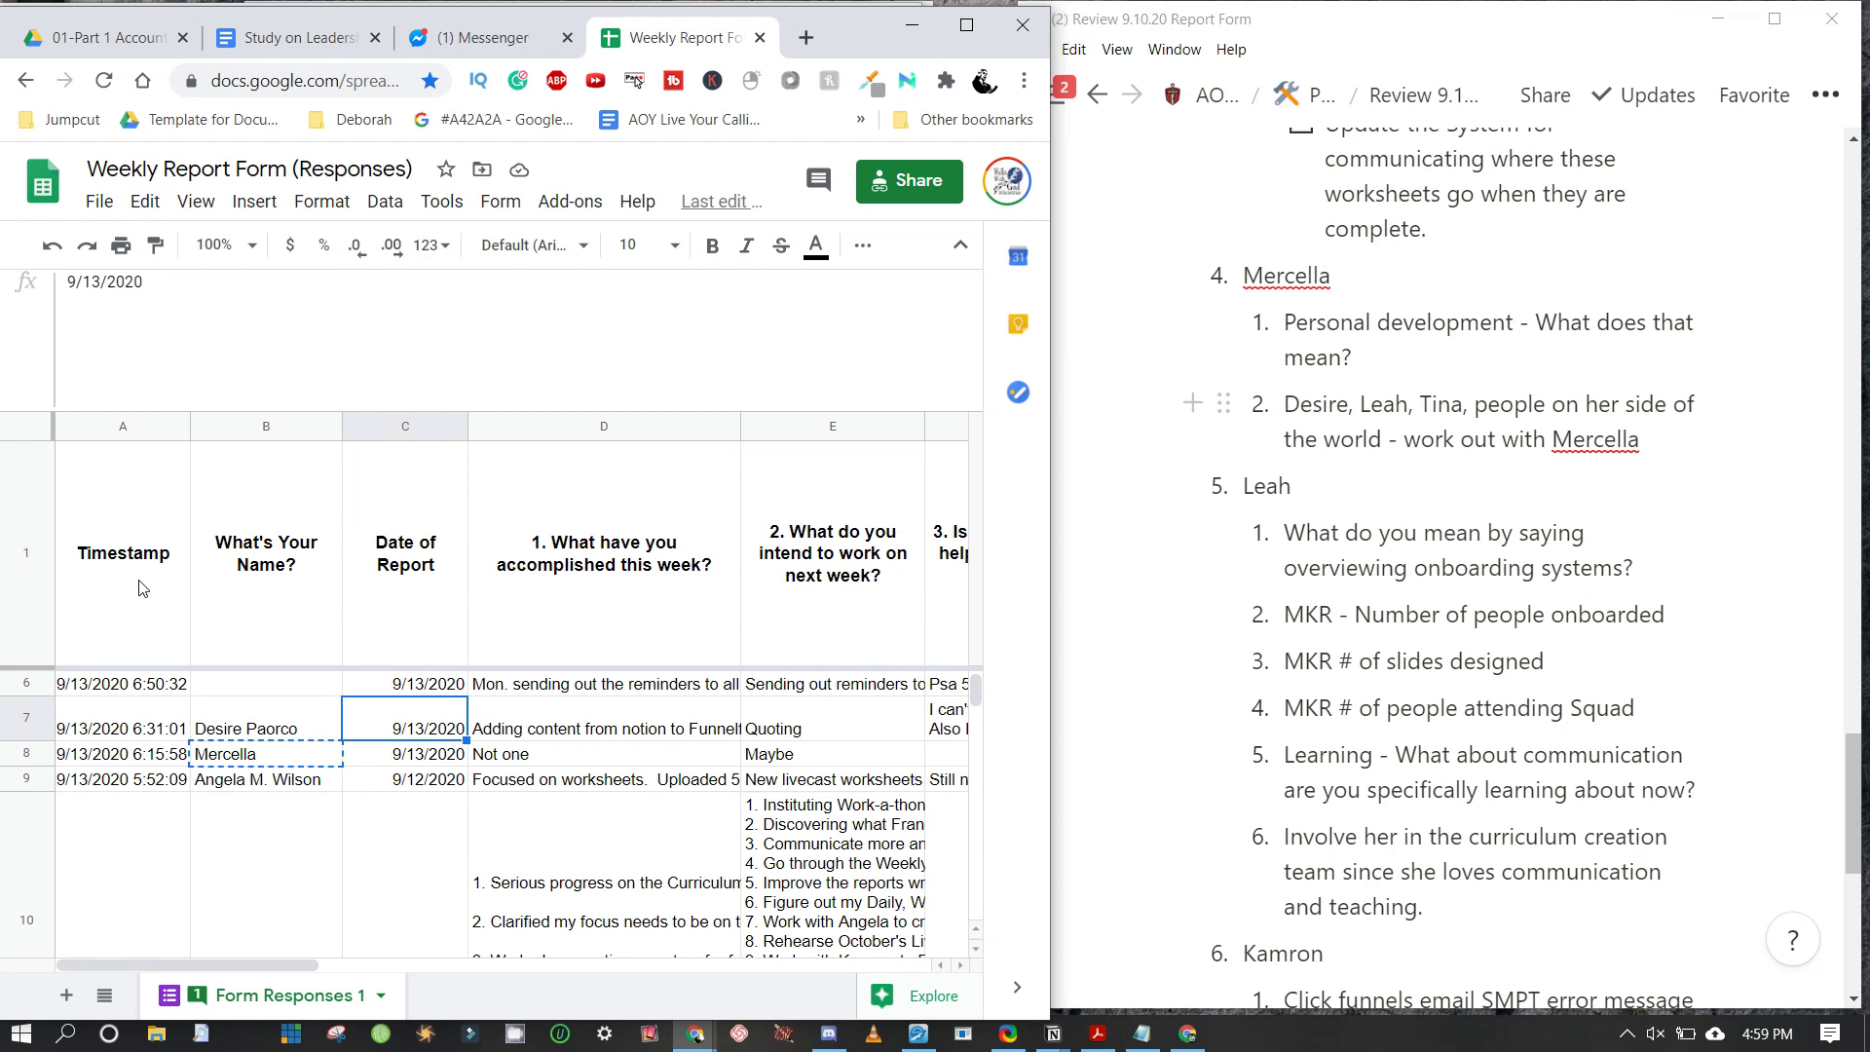
pyautogui.press('Right')
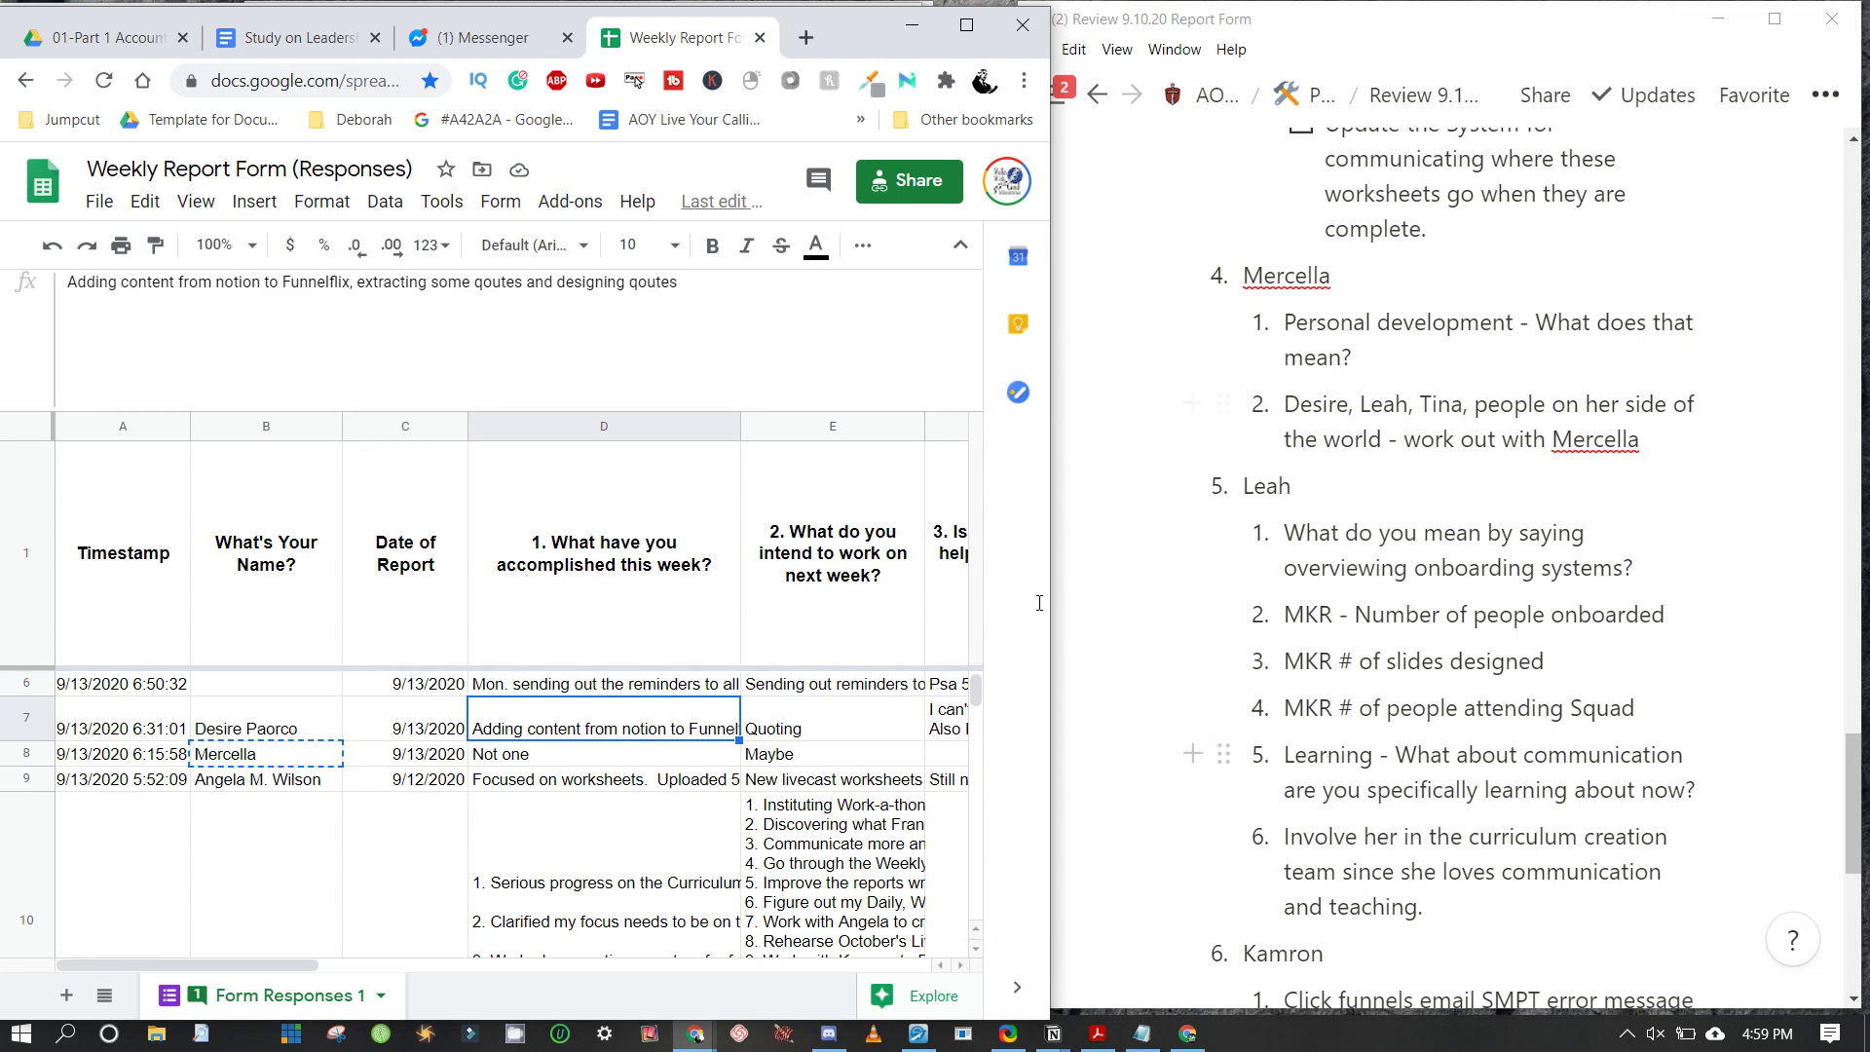
# Step: Set the Review 9.10.20 Report Form Status to Concentrate and Priority to VERY HIGH, then return to the notes
pyautogui.click(1144, 535)
pyautogui.scroll(20, 1144, 535)
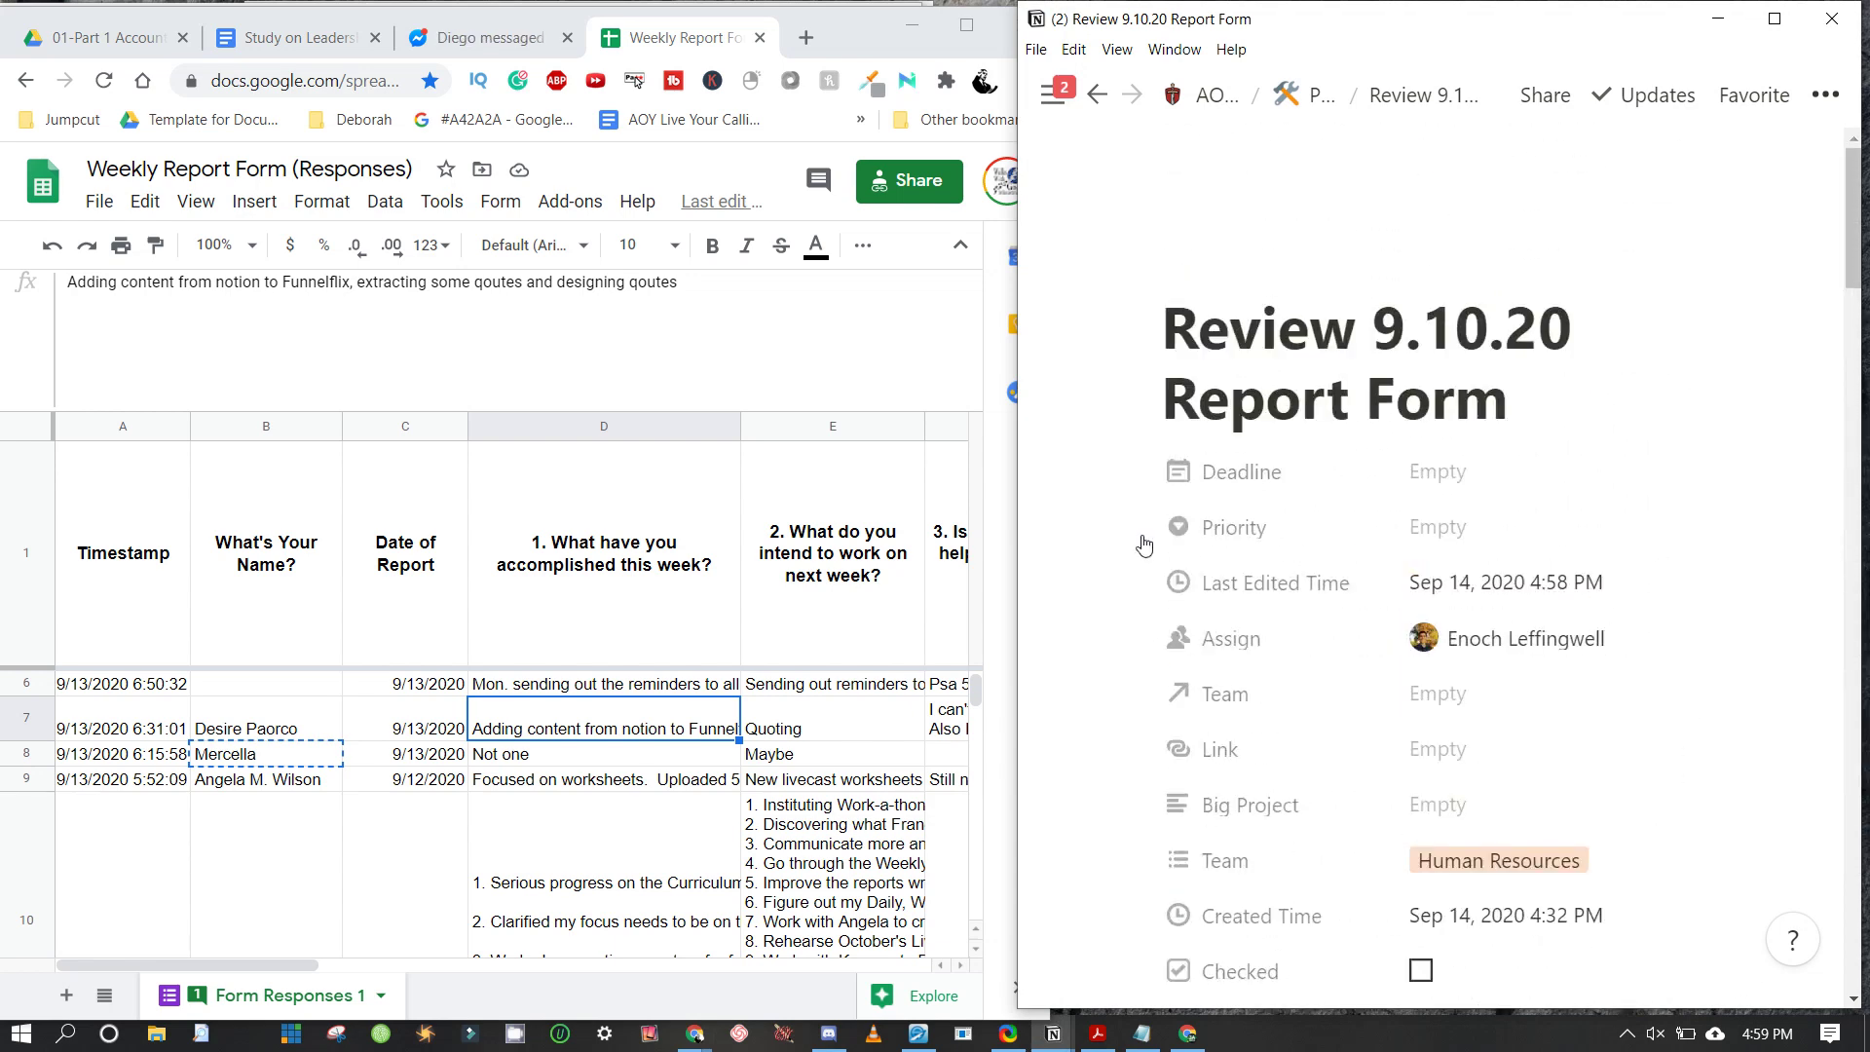
pyautogui.scroll(-4, 1143, 540)
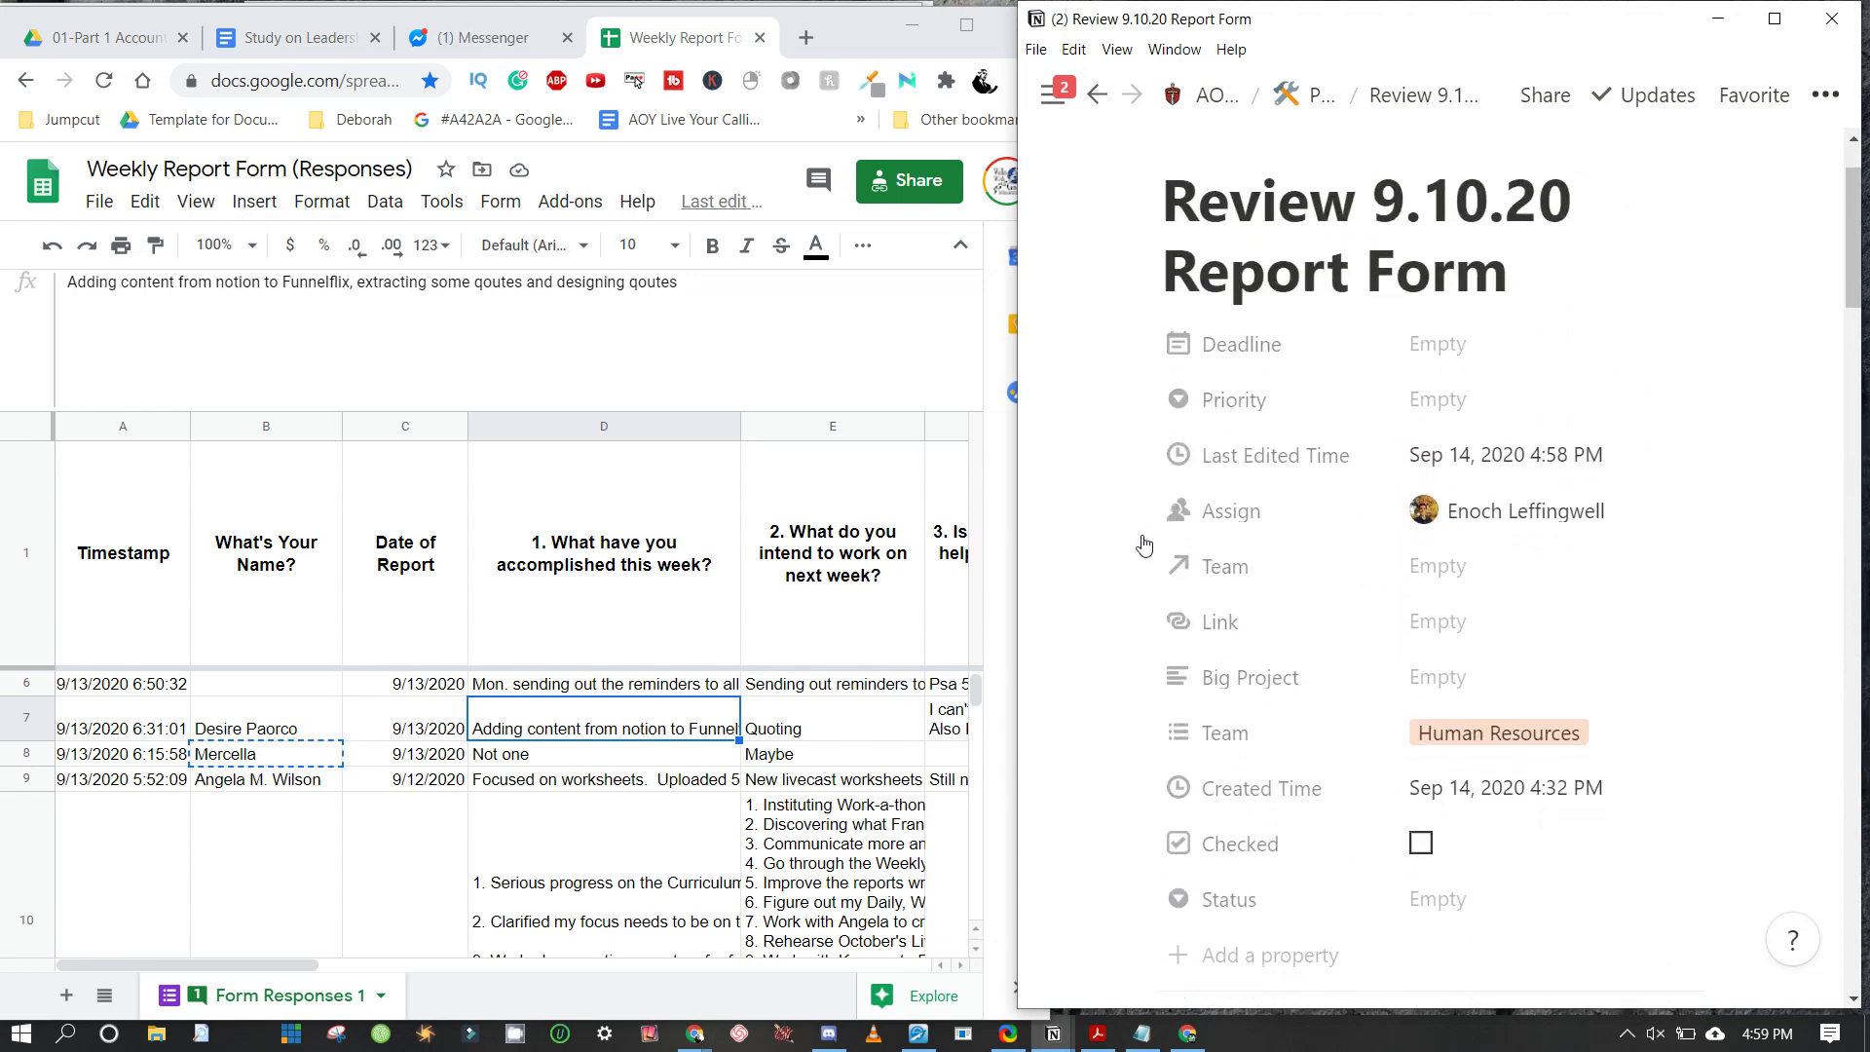
pyautogui.scroll(1, 1143, 535)
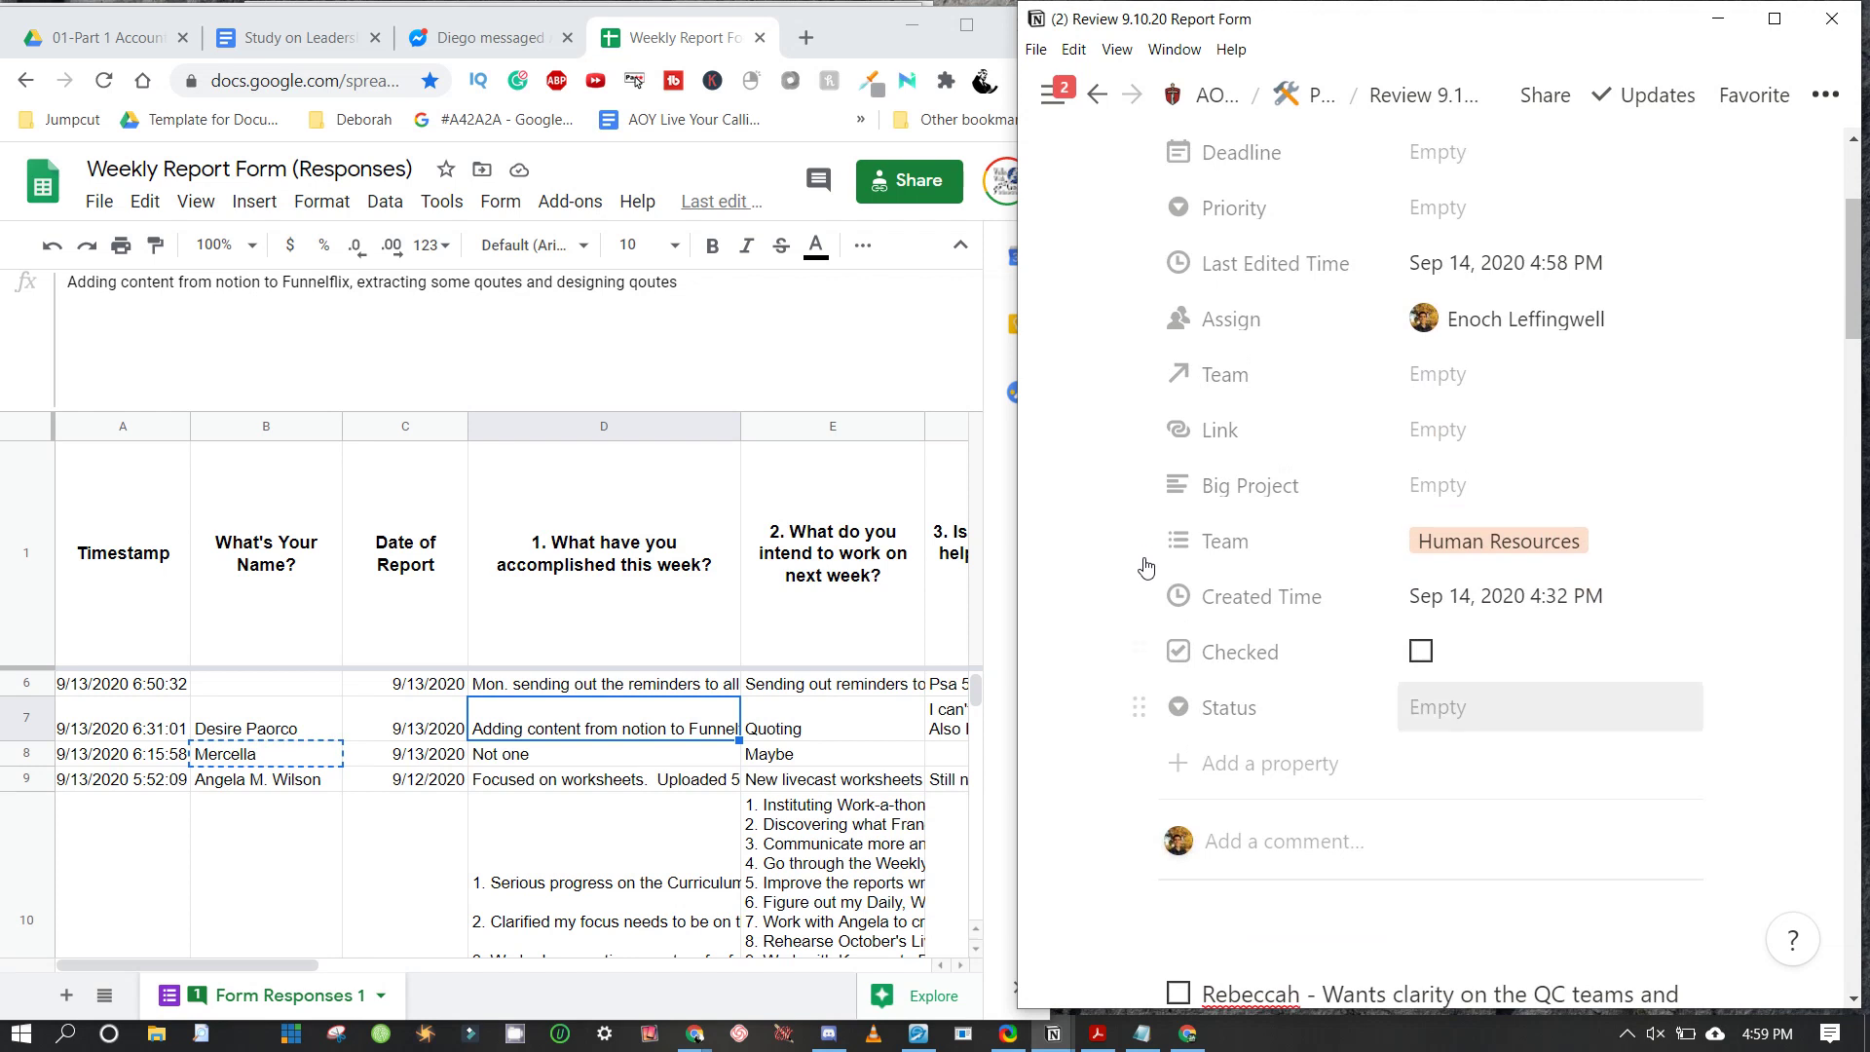
pyautogui.click(1438, 707)
pyautogui.press('Return')
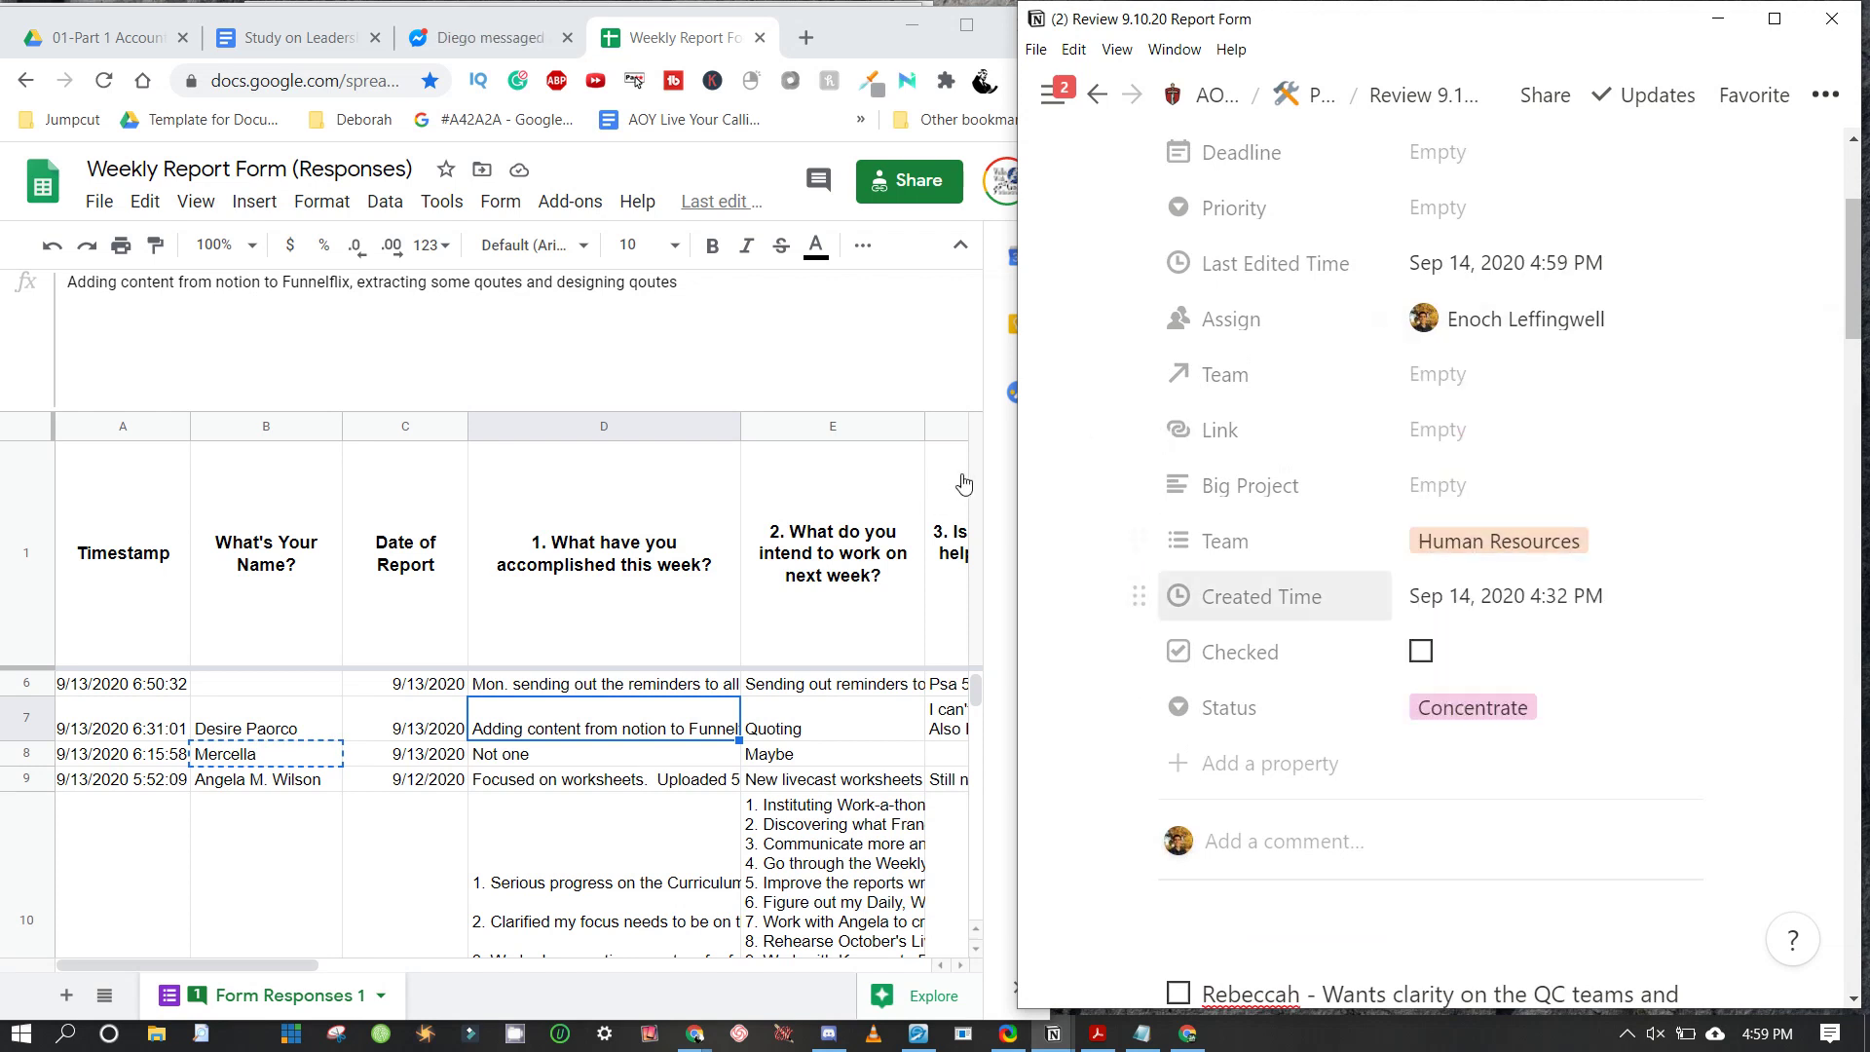
pyautogui.scroll(1, 1299, 448)
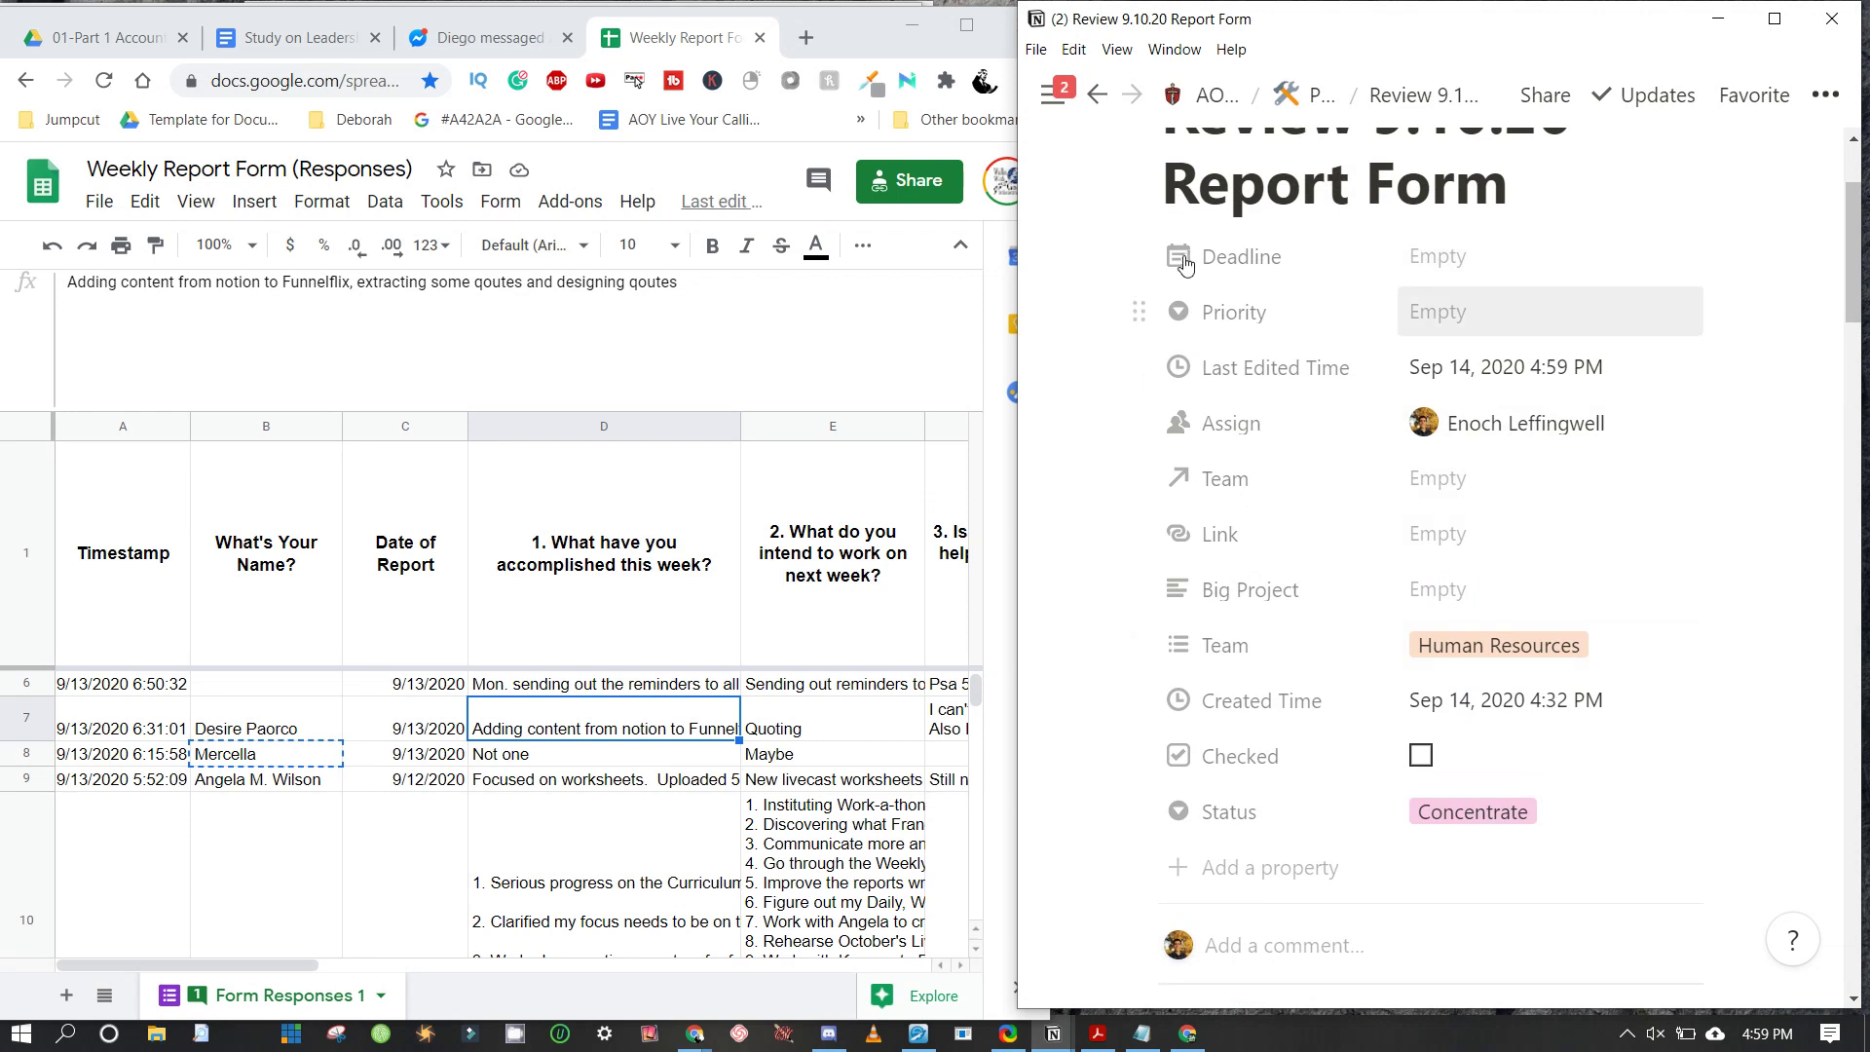
pyautogui.press('Return')
pyautogui.press('Return')
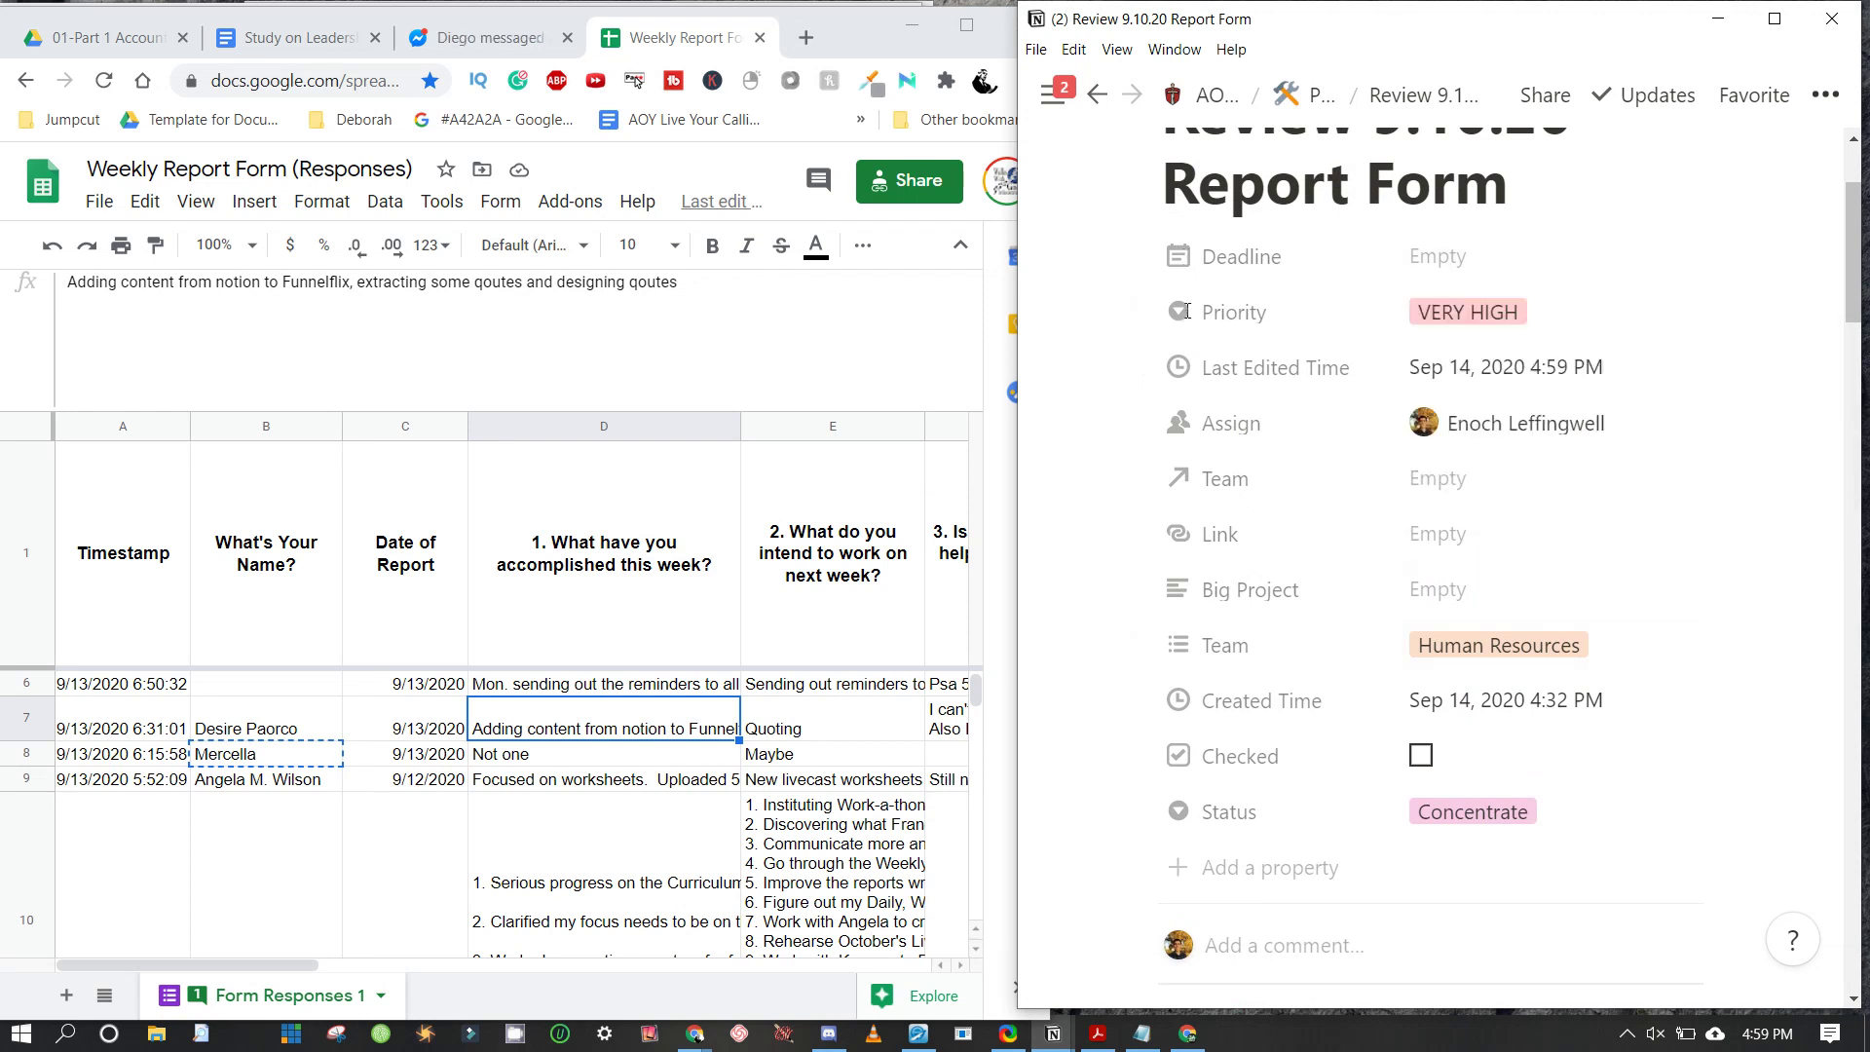
pyautogui.press('pagedown')
pyautogui.press('pagedown')
pyautogui.press('pagedown')
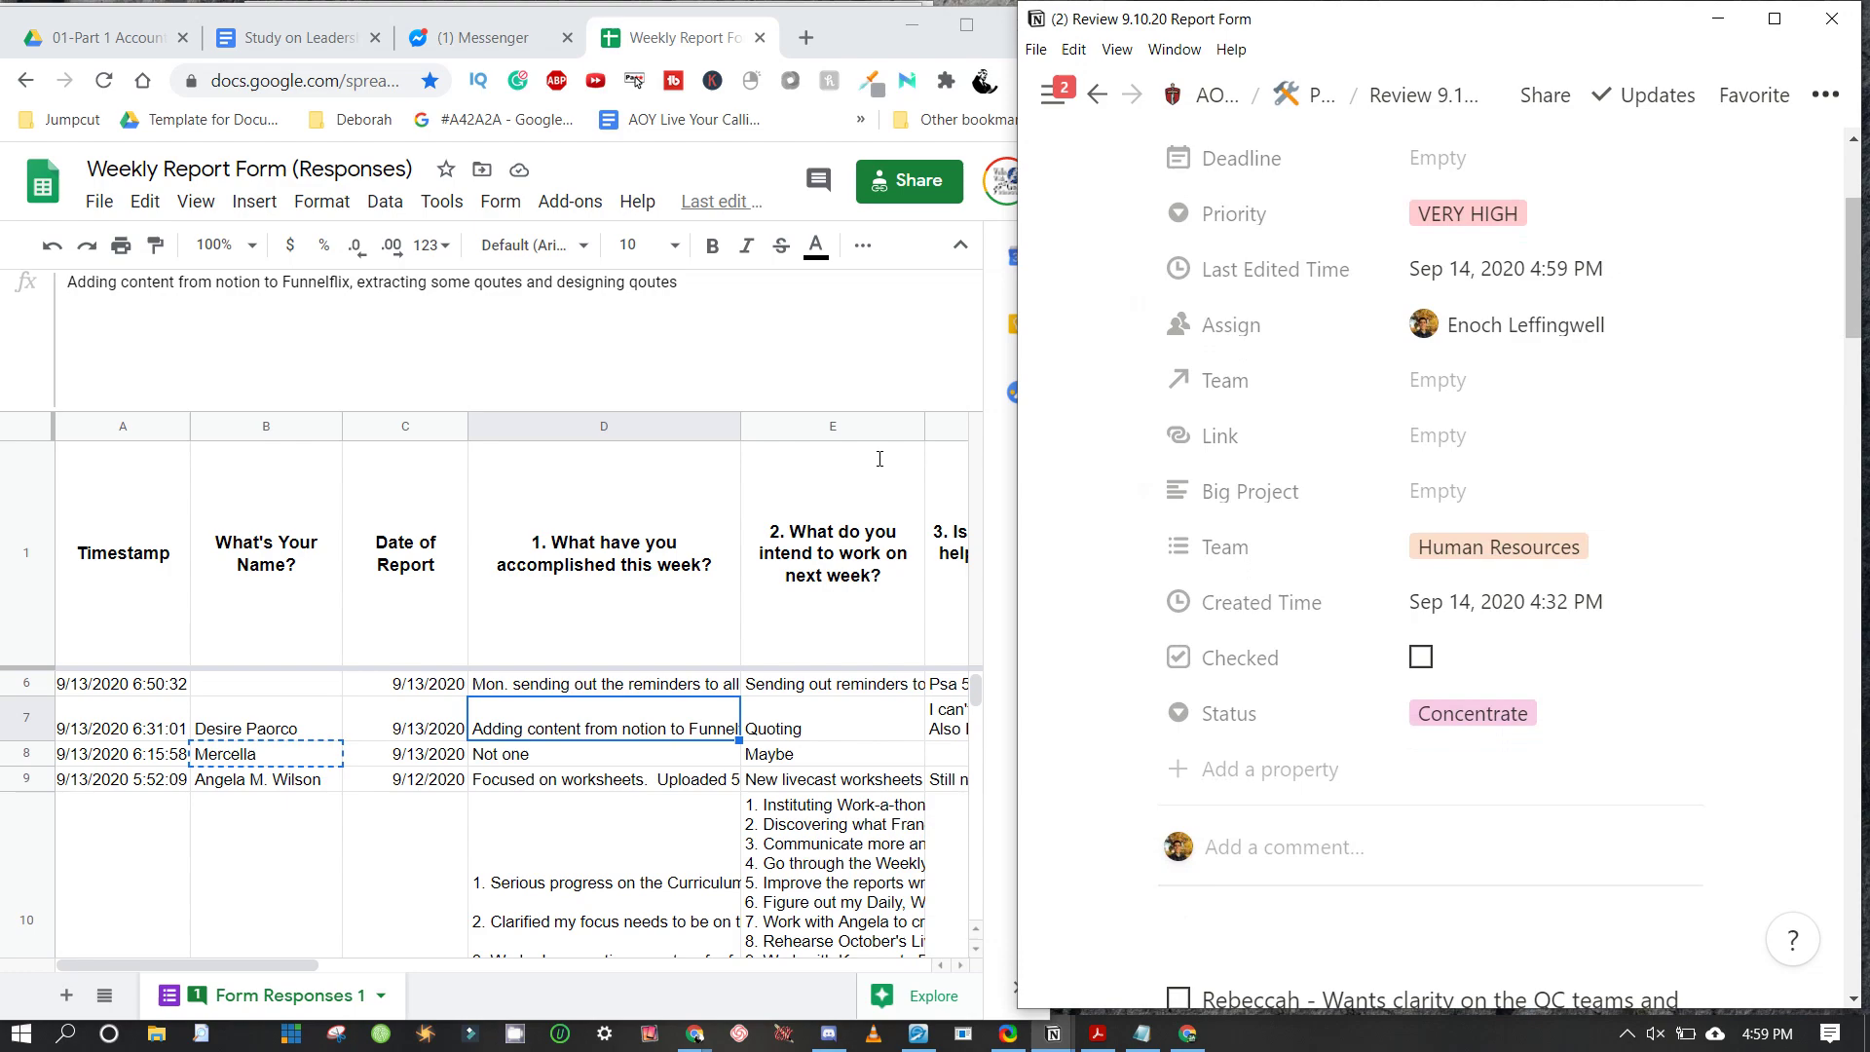
pyautogui.press('pagedown')
pyautogui.press('pagedown')
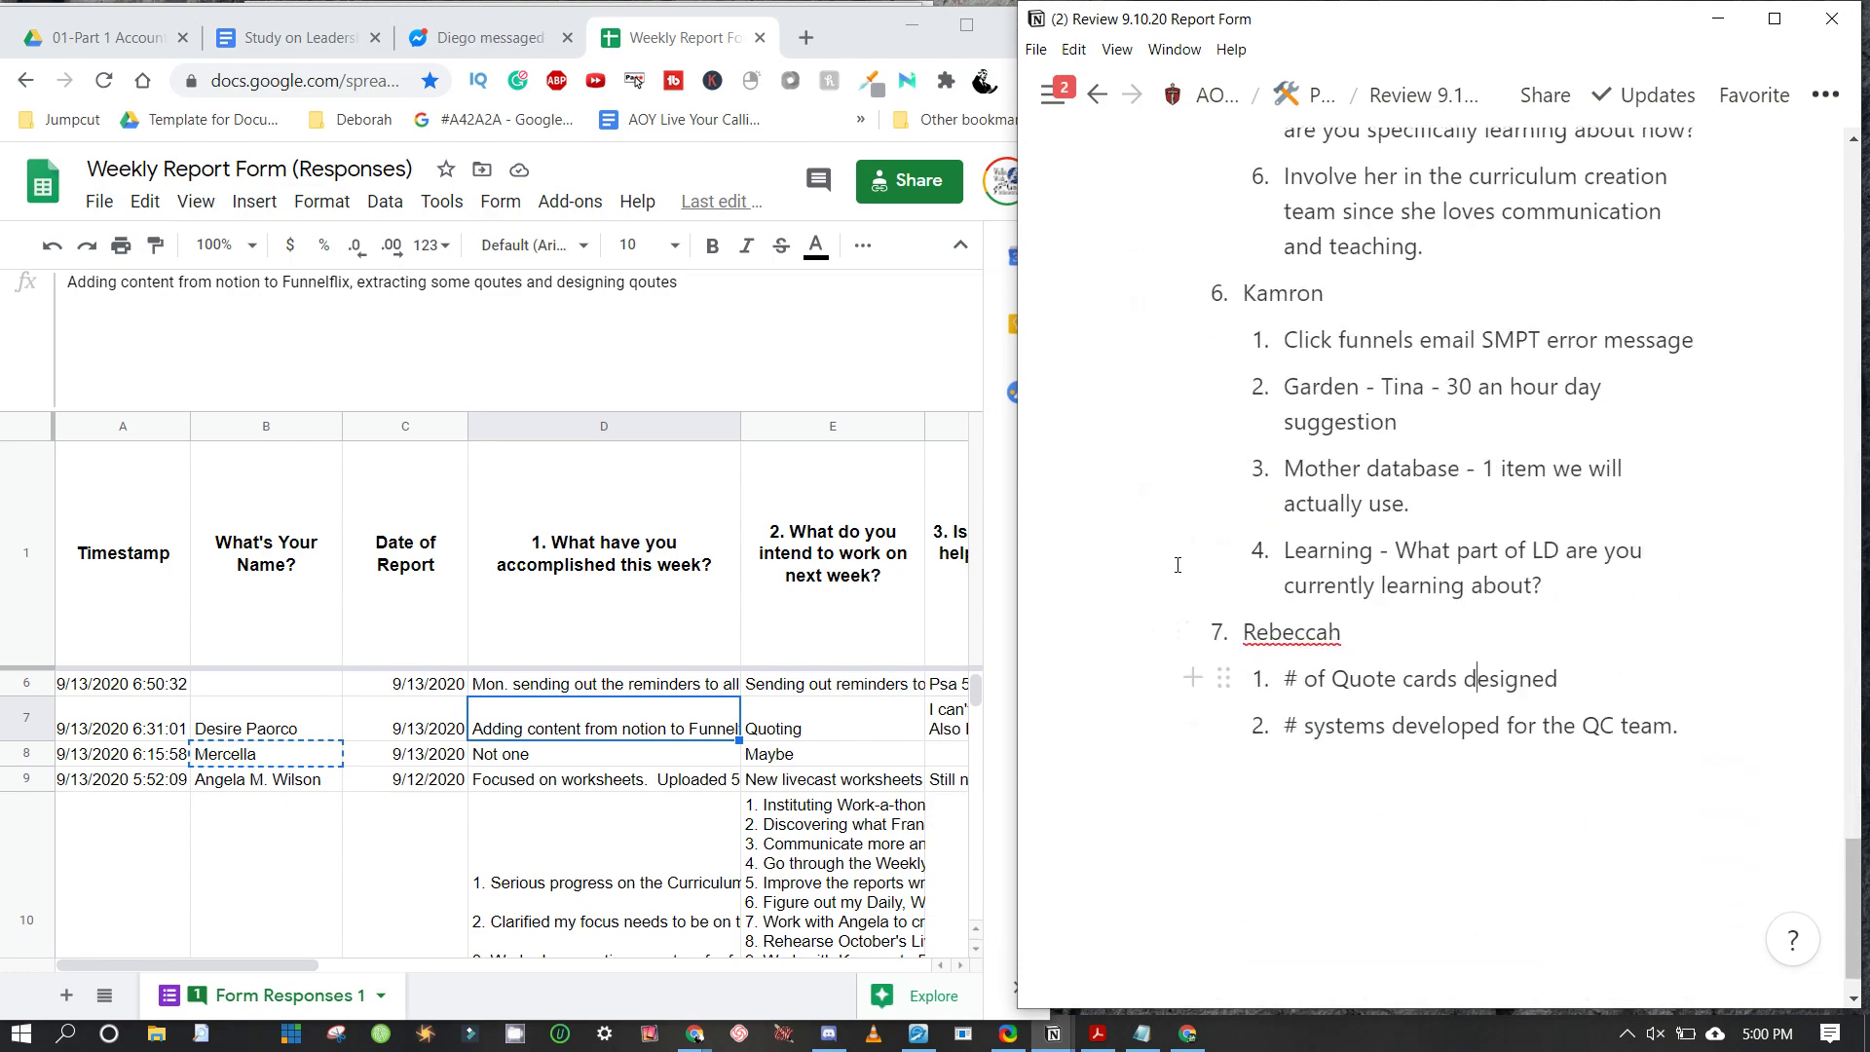
# Step: Add the row 7 respondent as person item 7 with an empty sub-item beneath
pyautogui.press('Return')
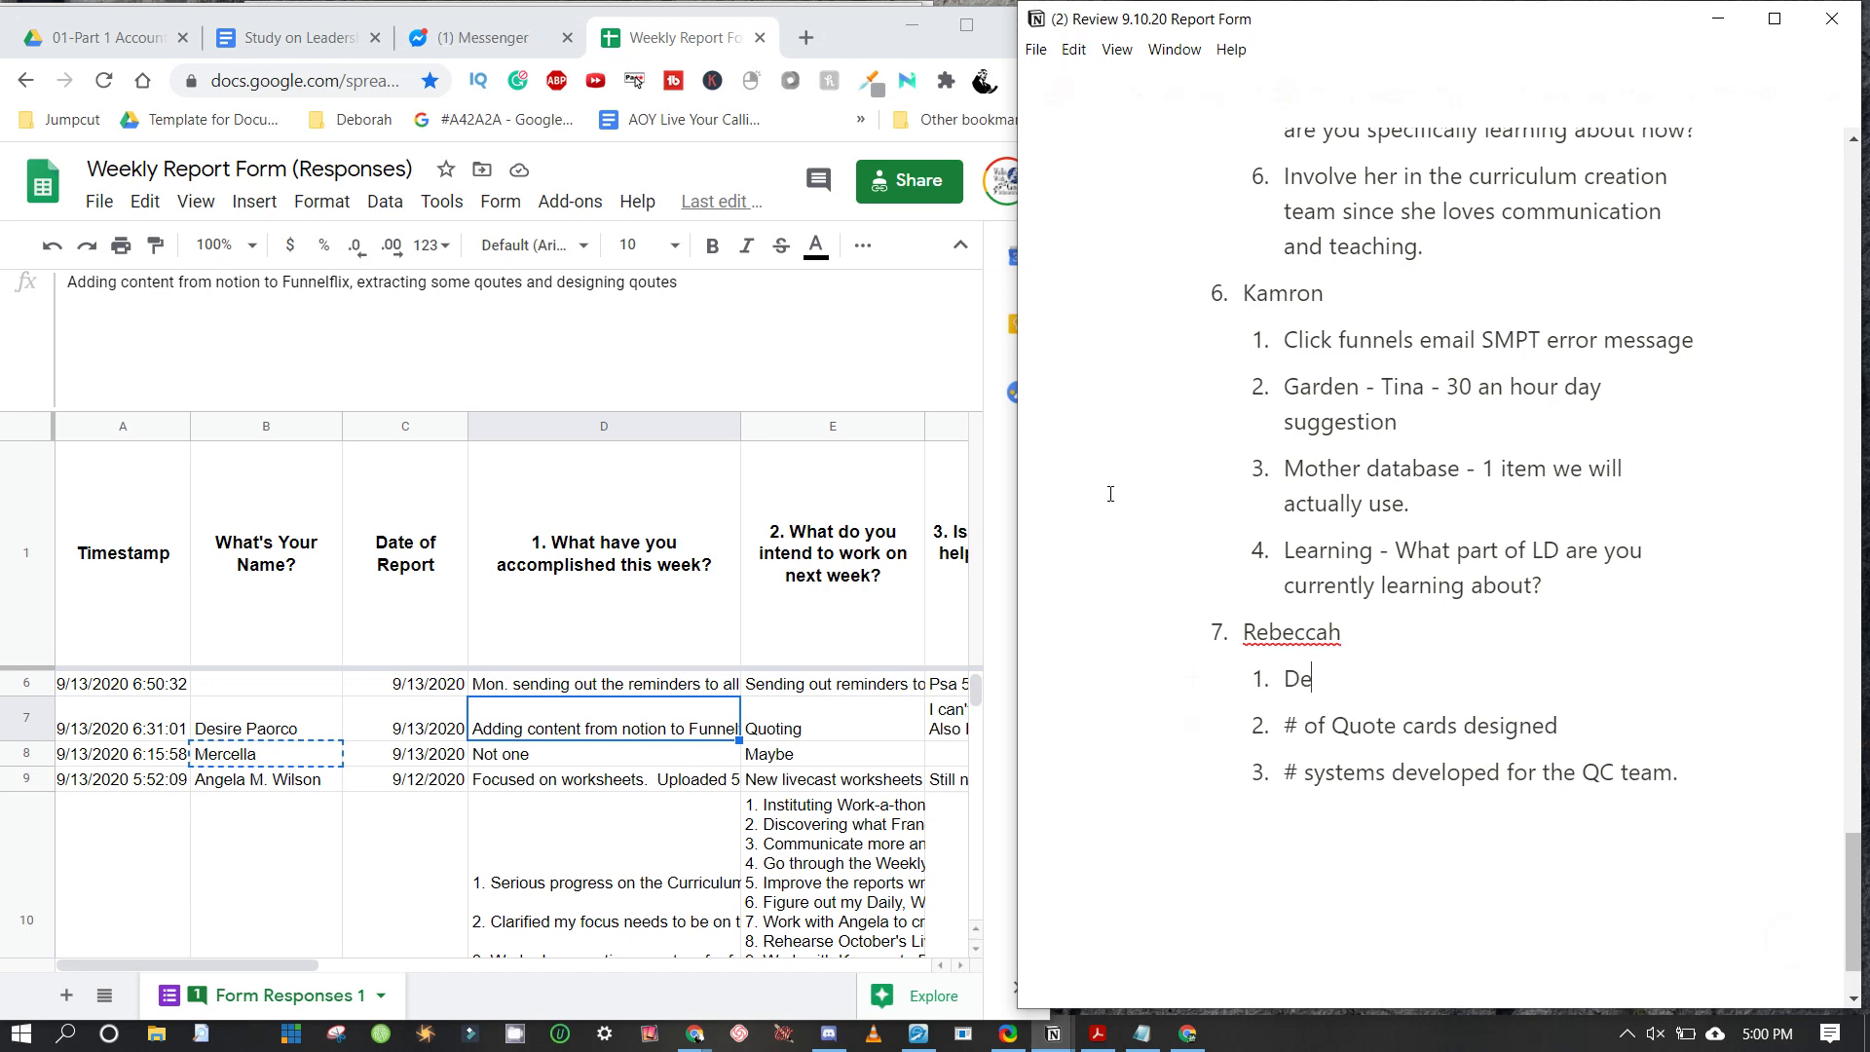
pyautogui.press('Escape')
pyautogui.hotkey('ctrl', 'shift', 'Up')
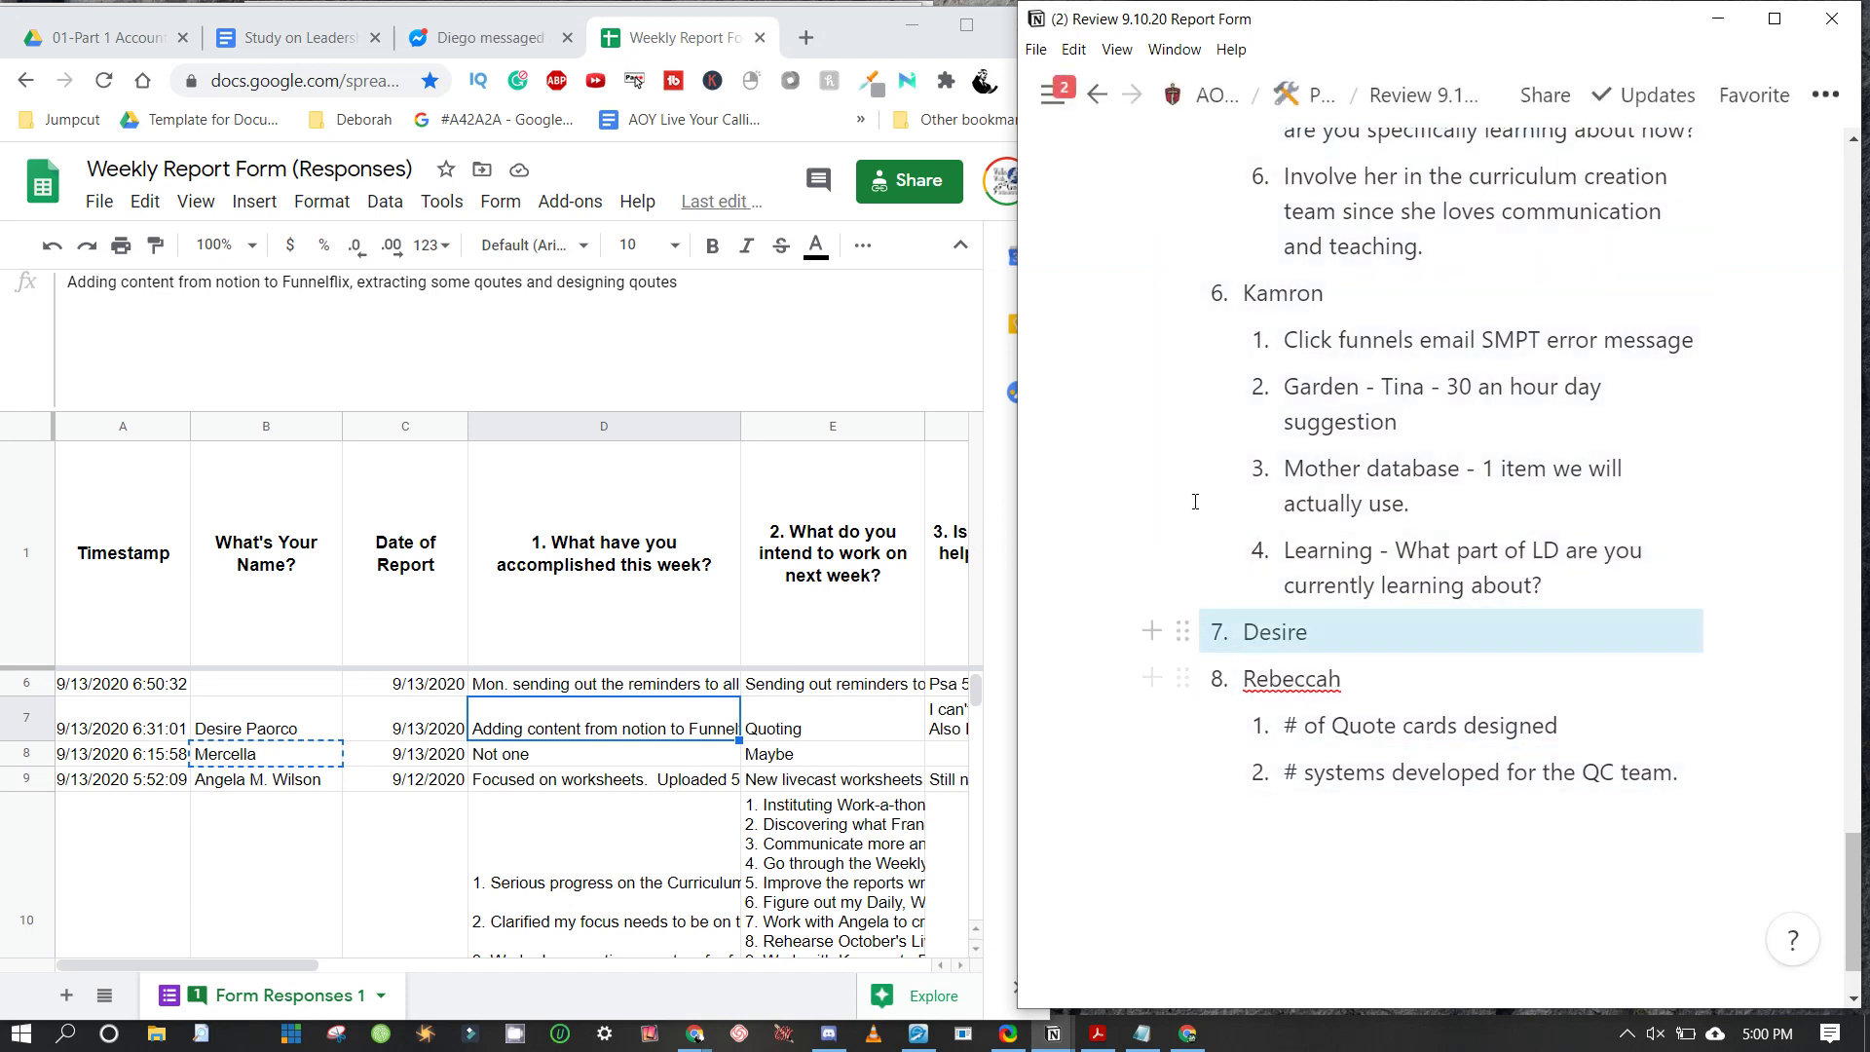
pyautogui.press('Return')
pyautogui.press('Return')
pyautogui.press('Tab')
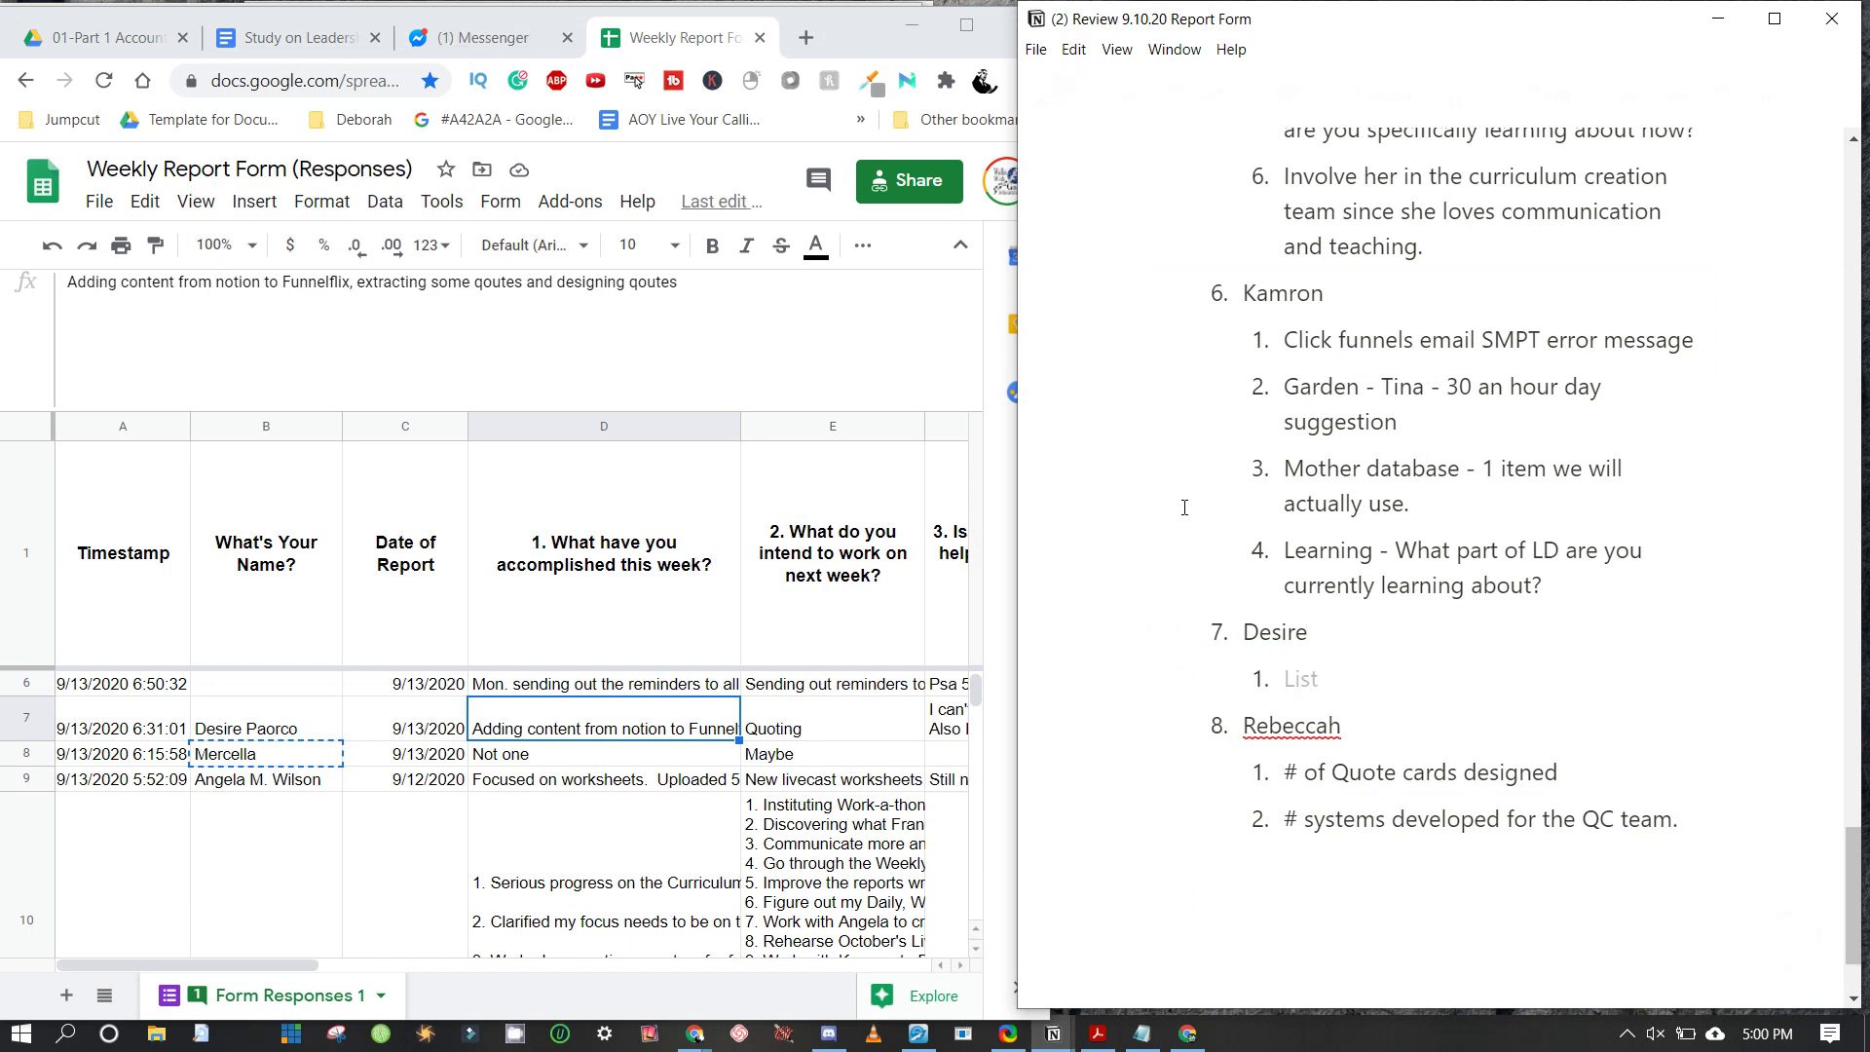
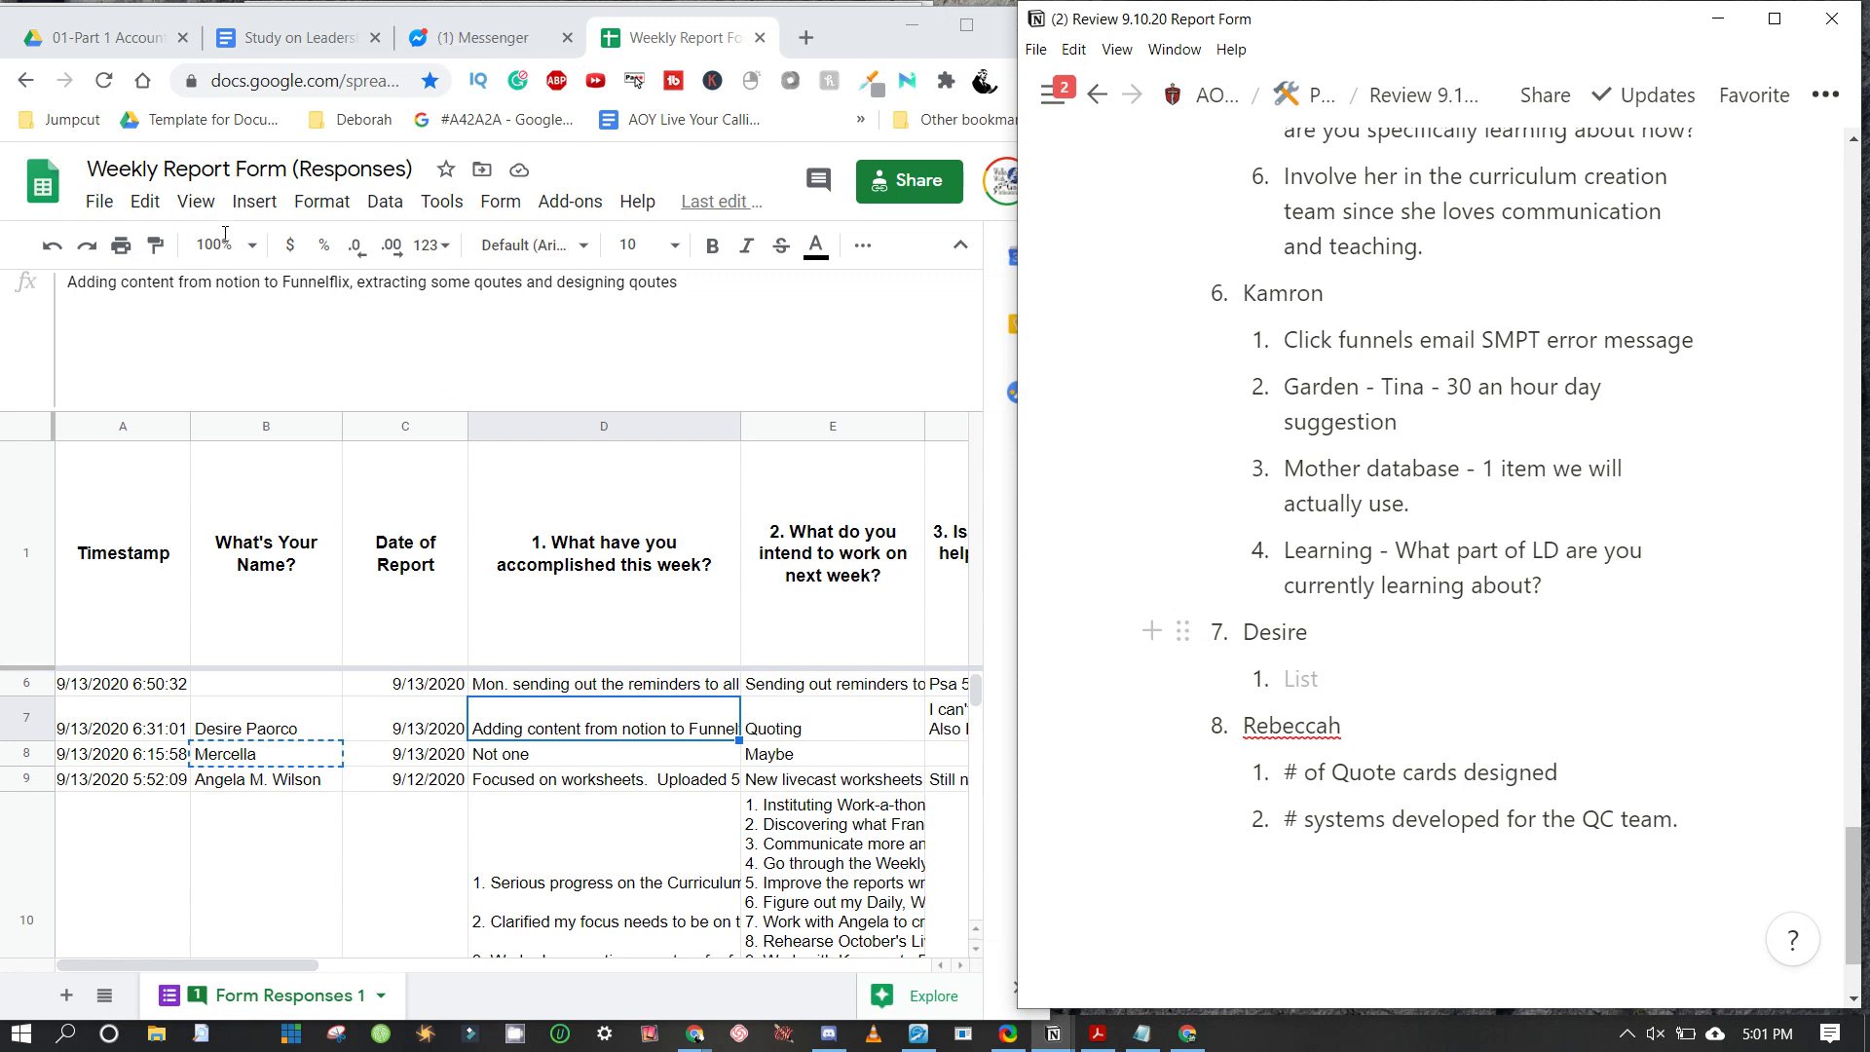
# Step: Read row 7's accomplishments and intended-work answers, ending on the Quoting response in E7
pyautogui.moveTo(356, 281); pyautogui.dragTo(555, 282)
pyautogui.click(555, 282)
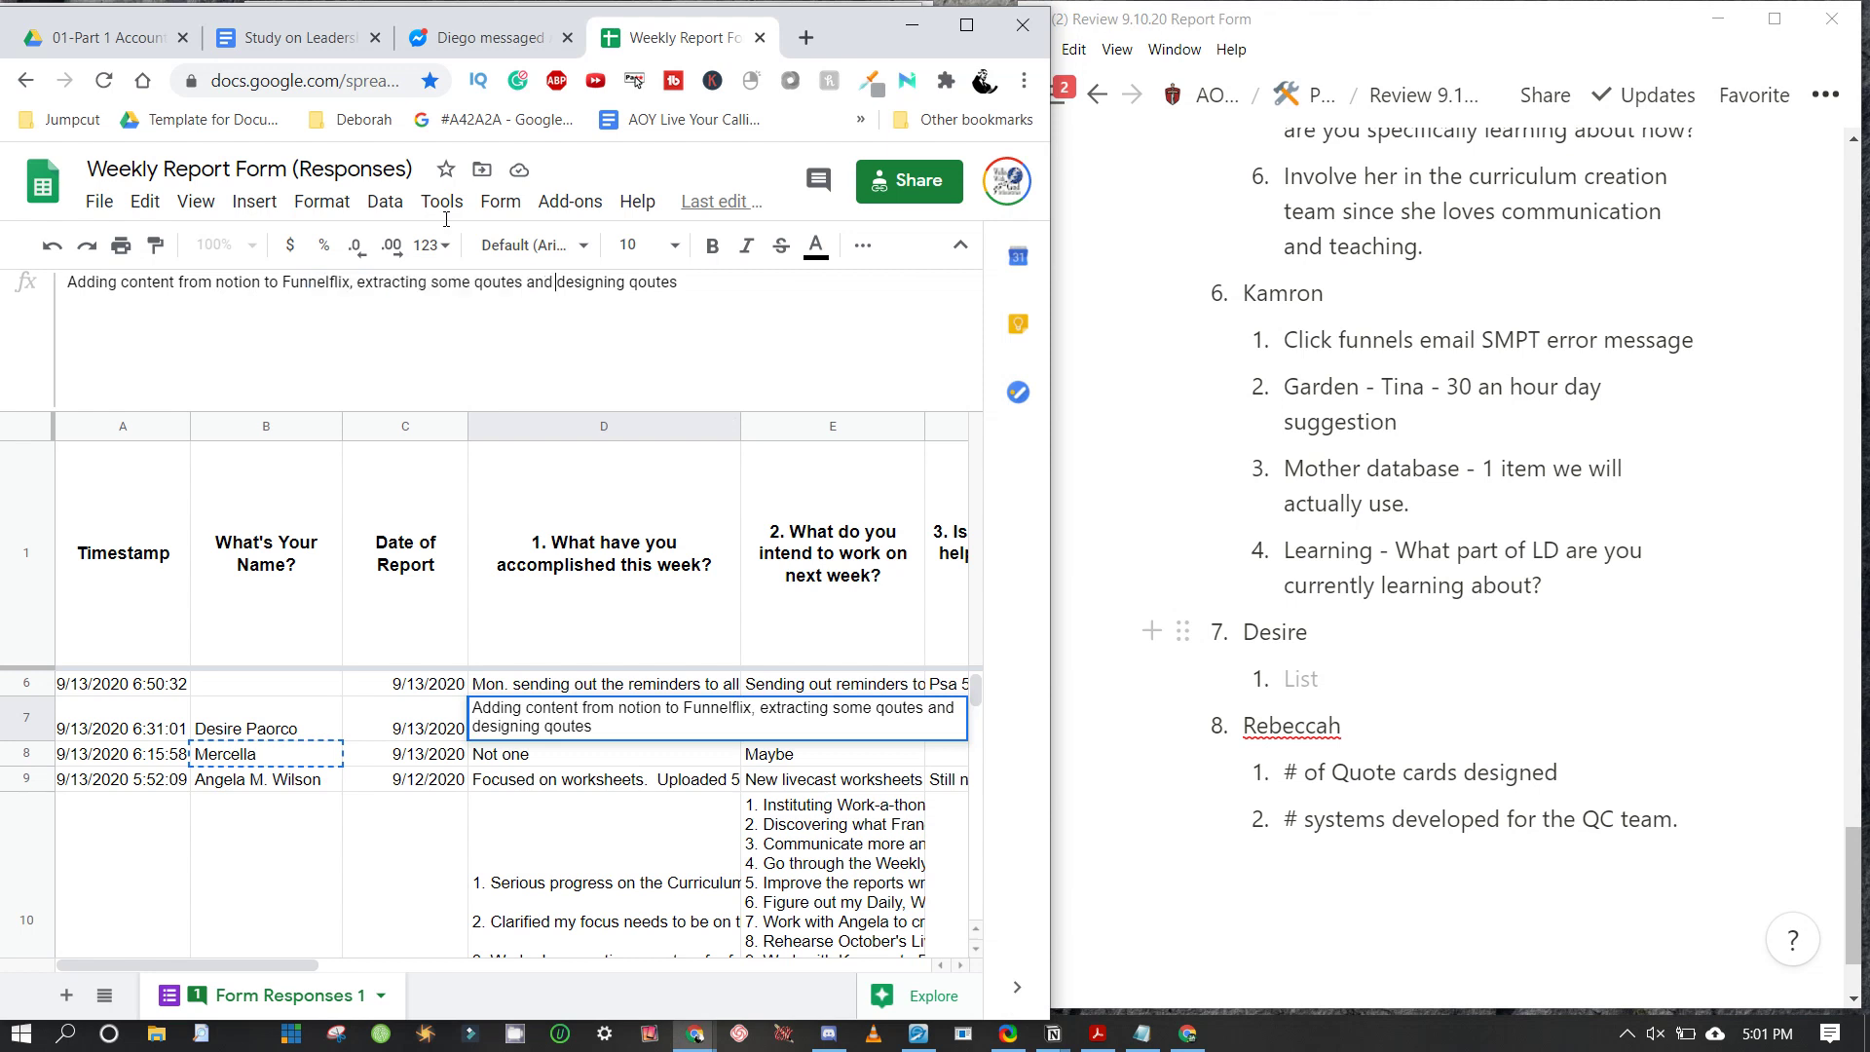
pyautogui.hotkey('ctrl', 'shift', 'Left')
pyautogui.hotkey('ctrl', 'shift', 'Left')
pyautogui.hotkey('ctrl', 'shift', 'Left')
pyautogui.hotkey('ctrl', 'shift', 'Left')
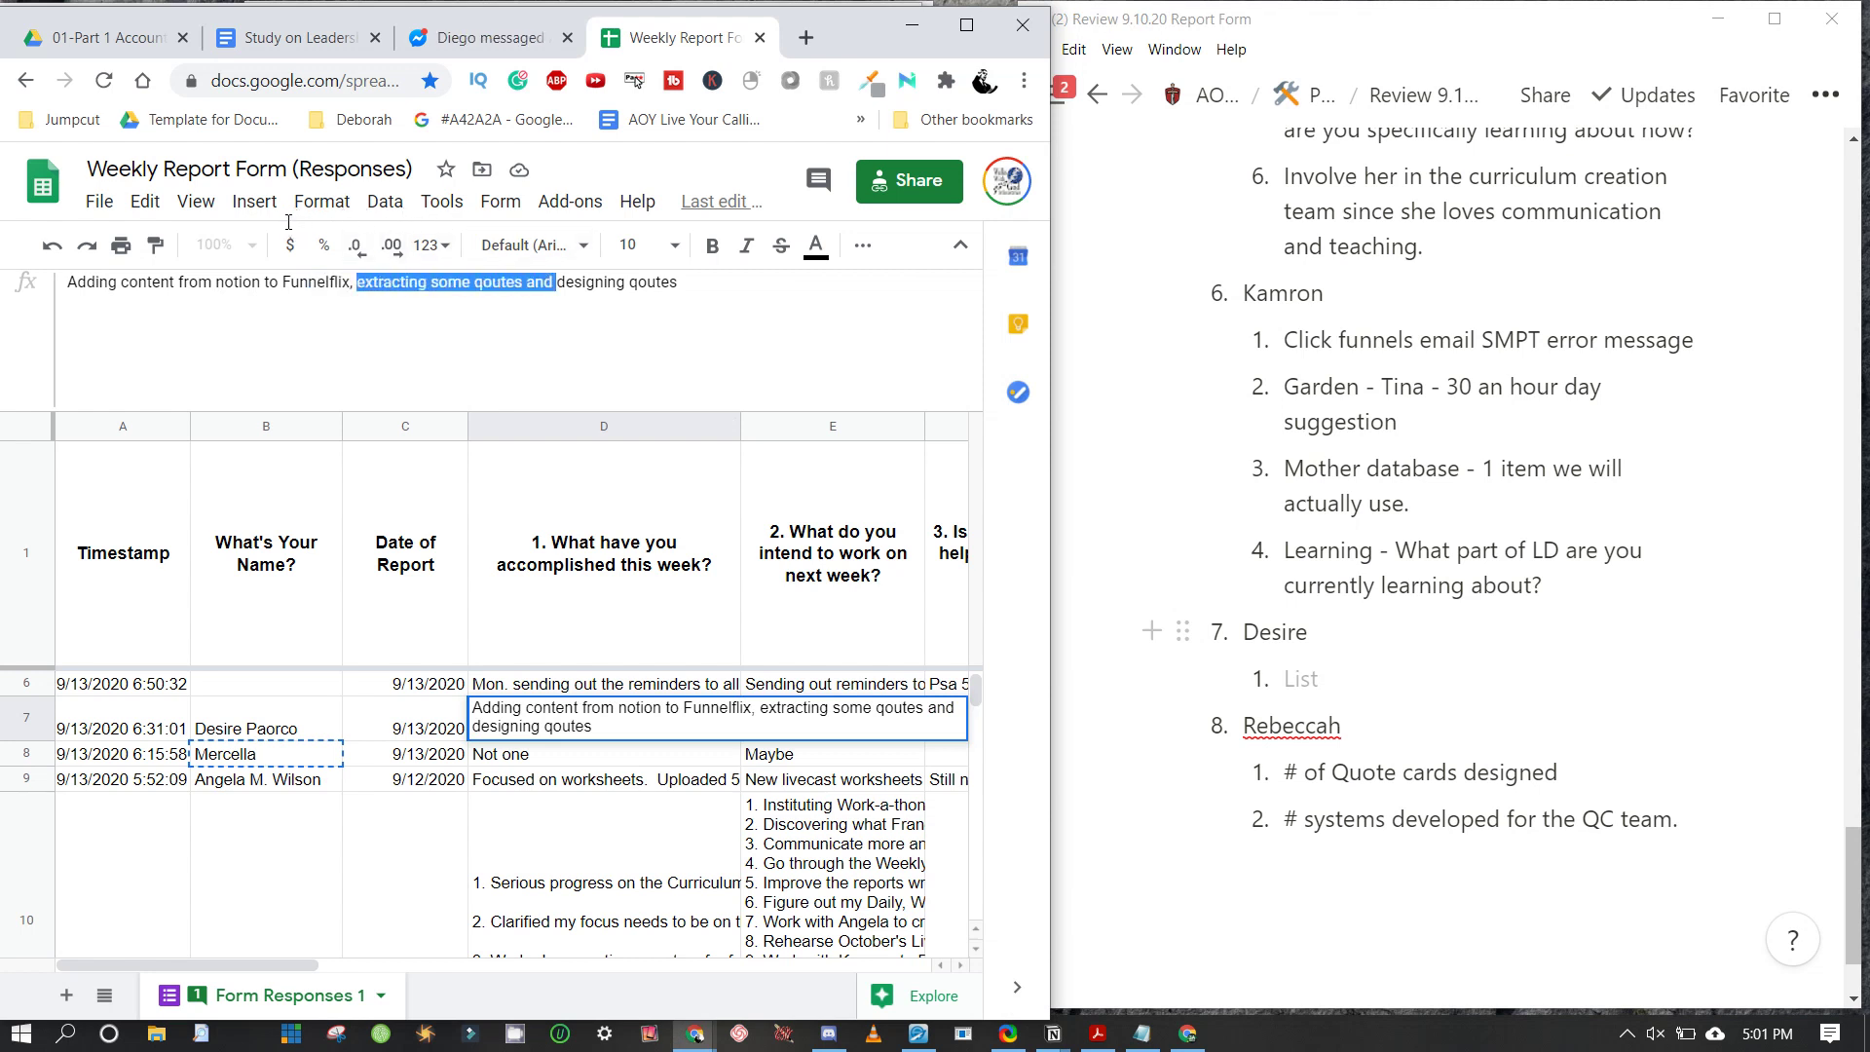
pyautogui.press('Left')
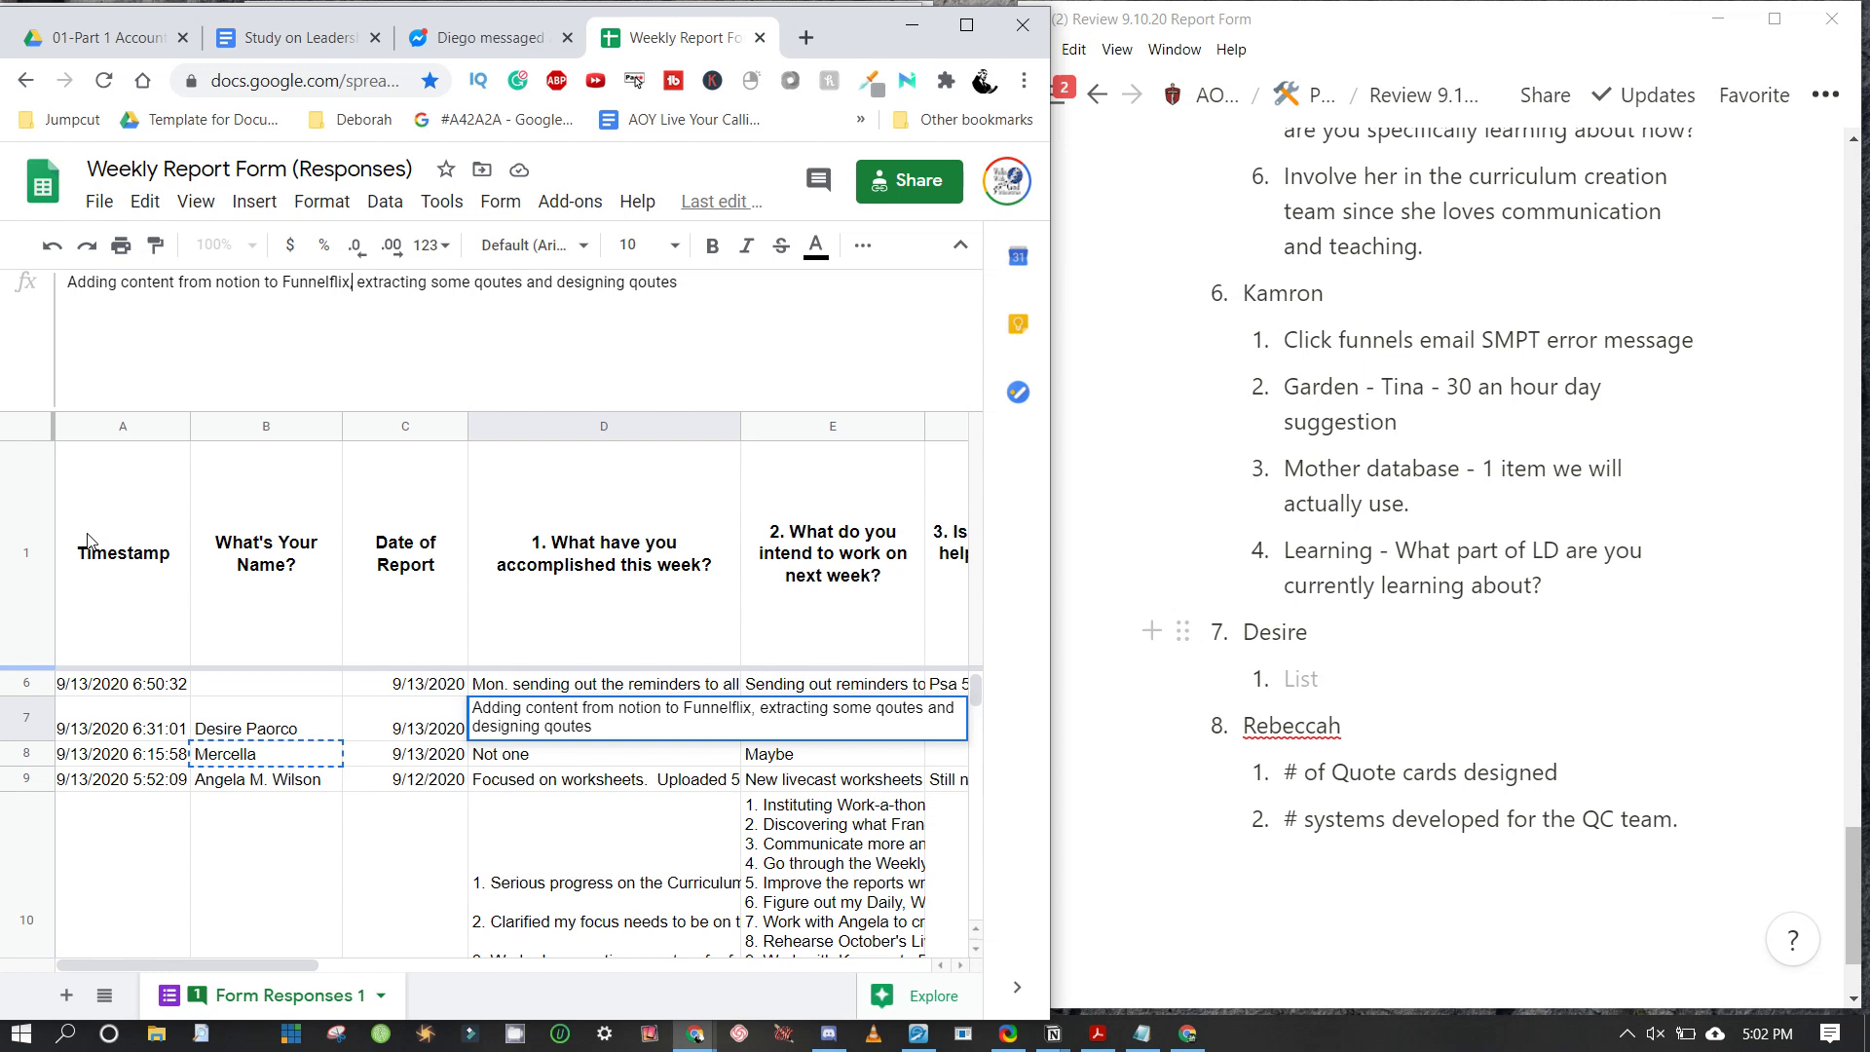
pyautogui.press('Escape')
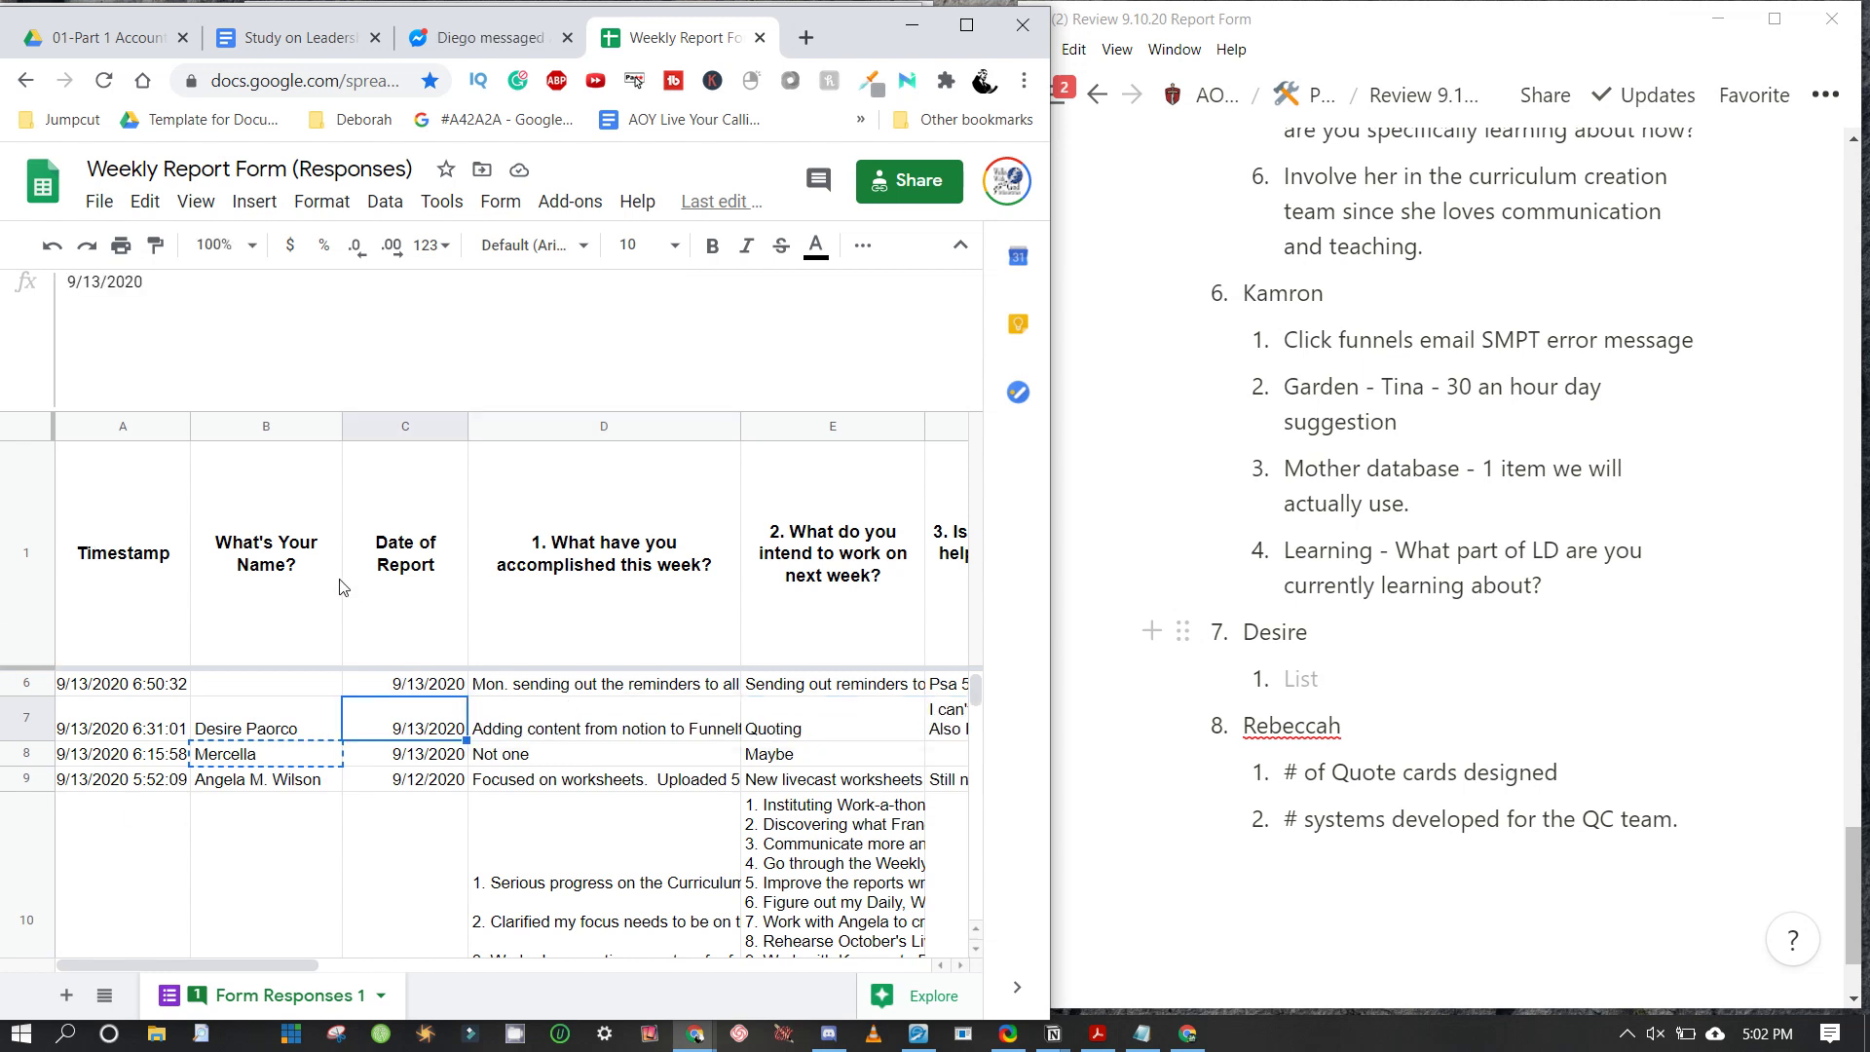
pyautogui.press('Right')
pyautogui.hscroll(5, 340, 586)
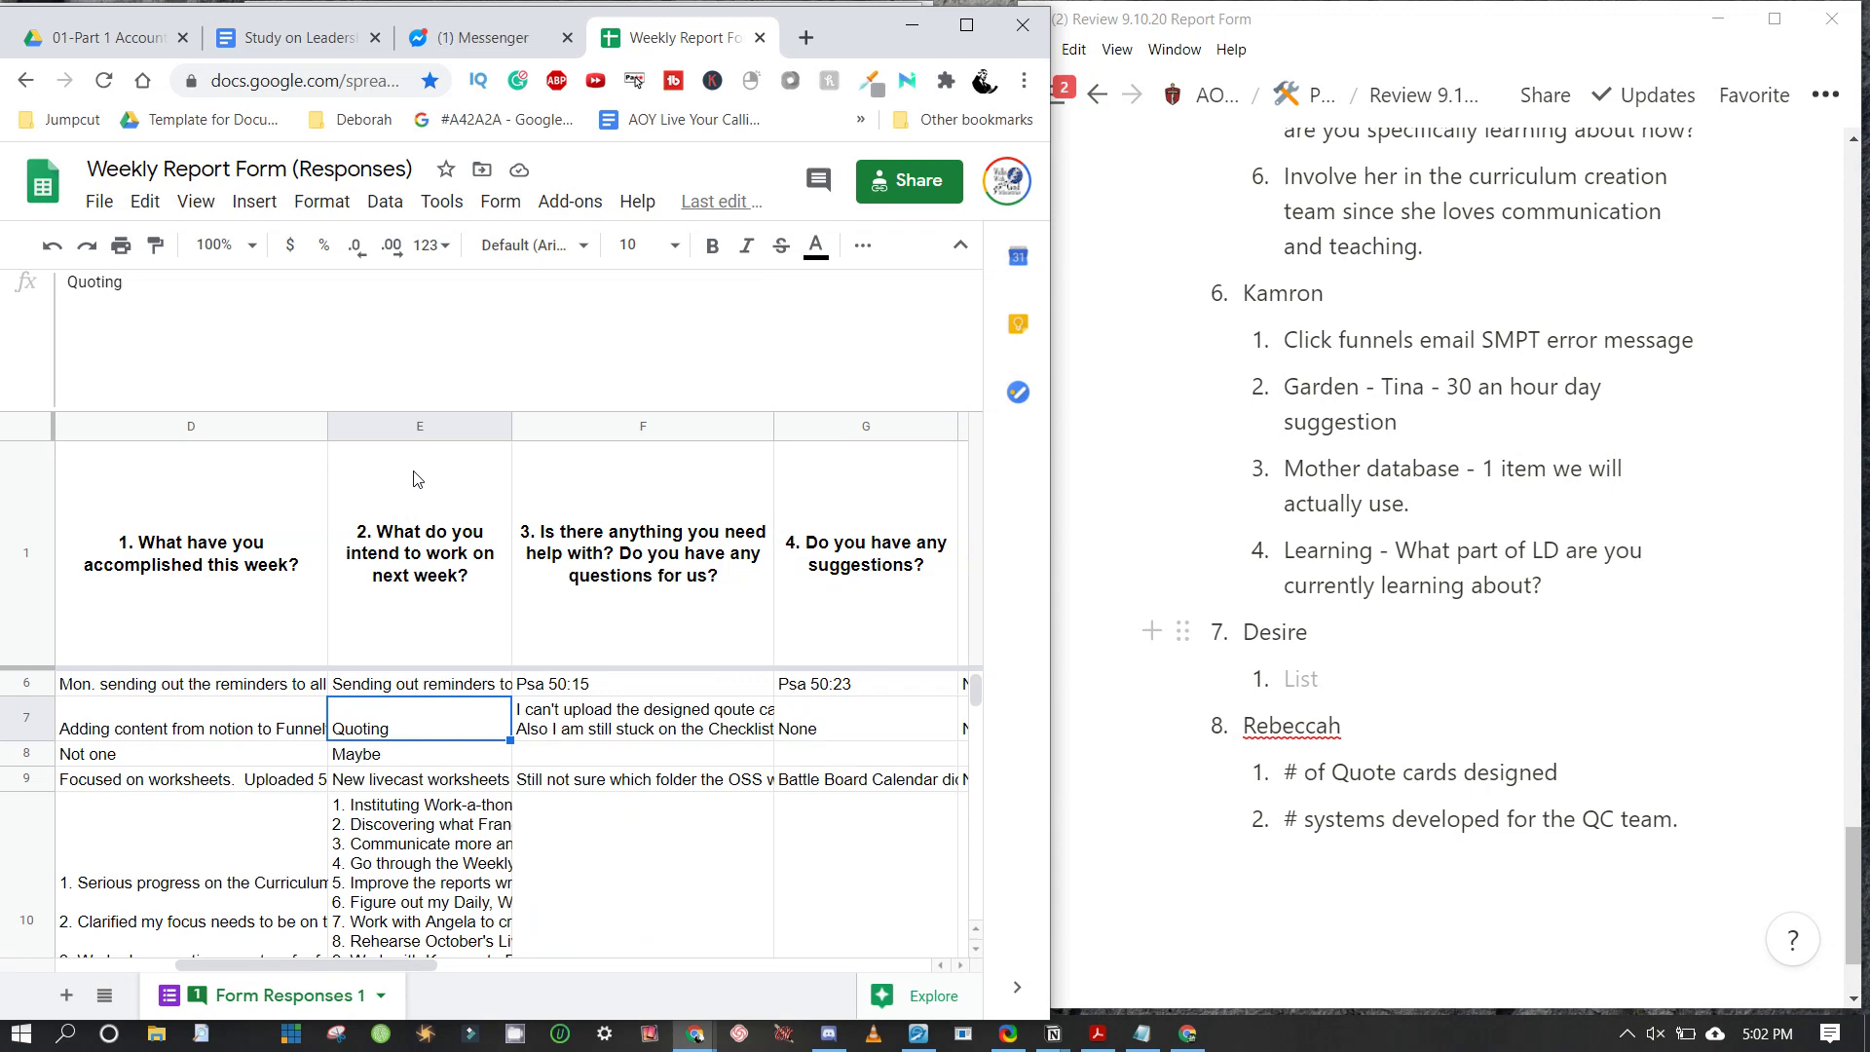
pyautogui.press('Down')
pyautogui.press('Down')
pyautogui.press('Down')
pyautogui.press('Down')
pyautogui.press('Down')
pyautogui.press('Down')
pyautogui.press('Down')
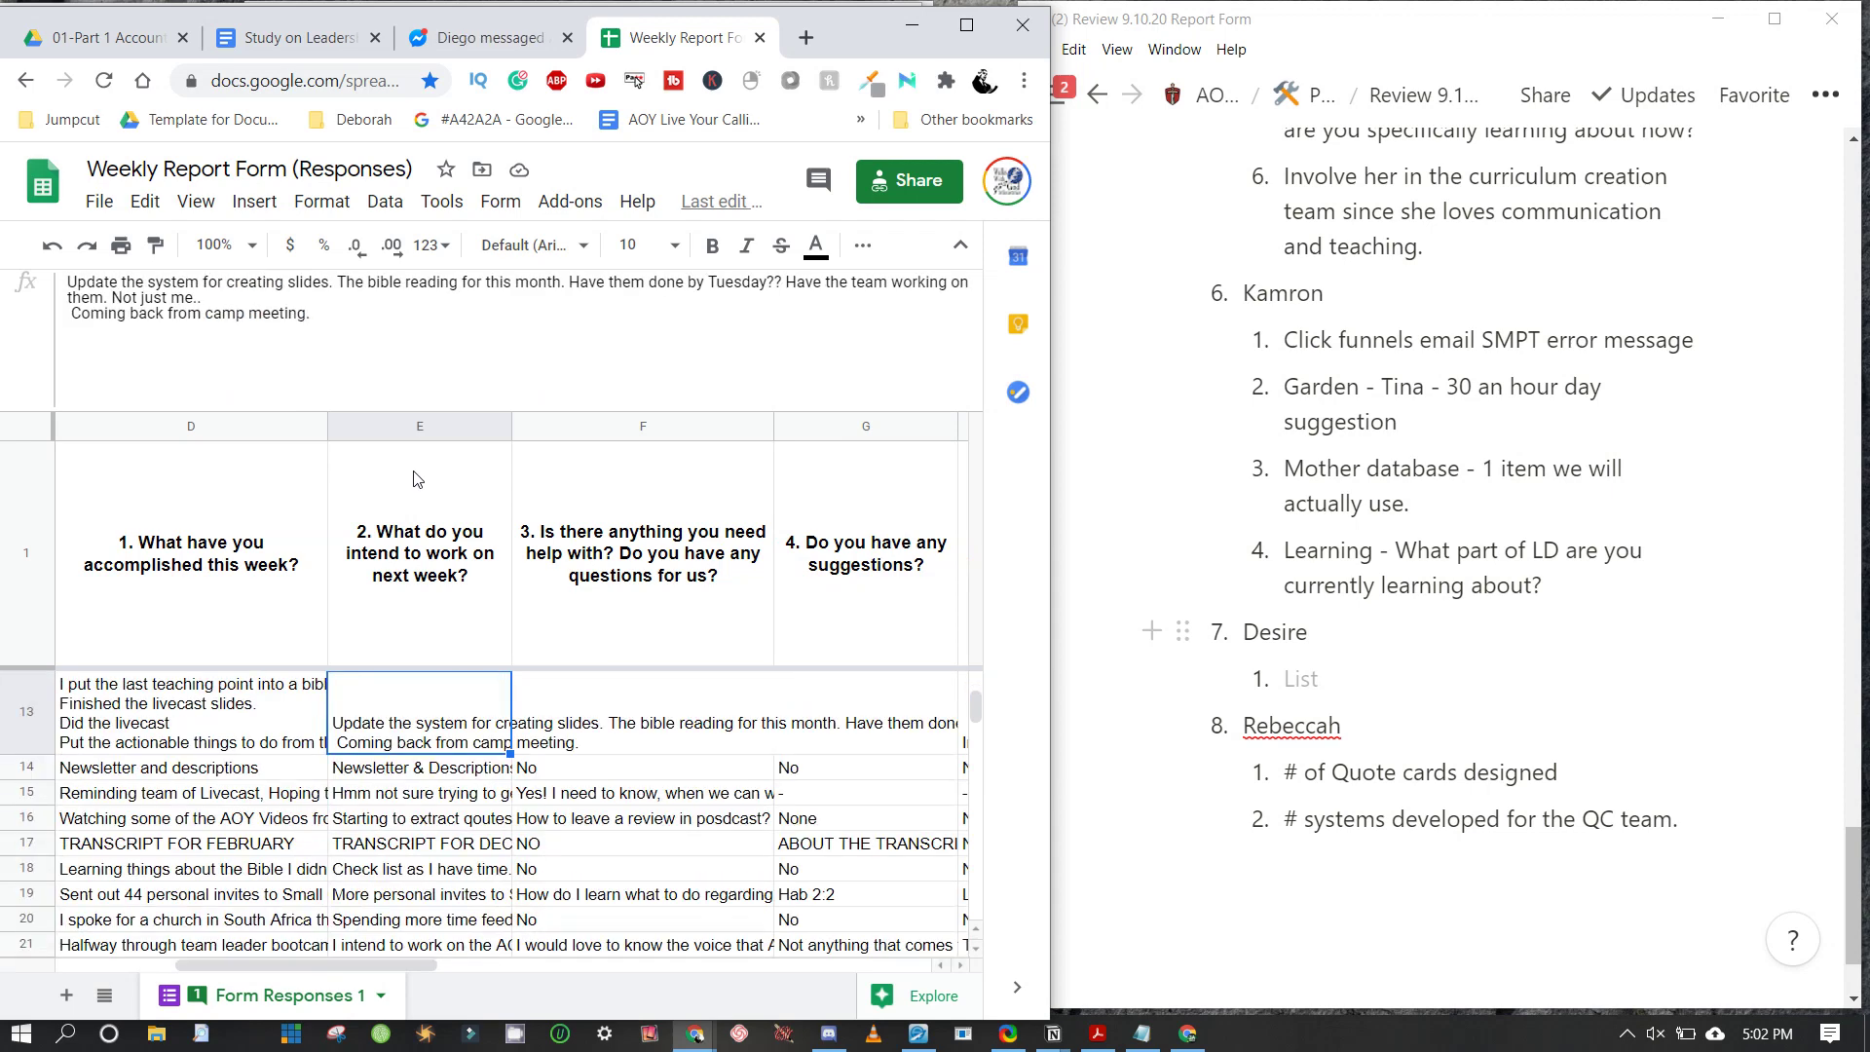
pyautogui.press('Down')
pyautogui.press('Down')
pyautogui.press('Down')
pyautogui.press('Down')
pyautogui.press('Down')
pyautogui.press('Down')
pyautogui.press('Down')
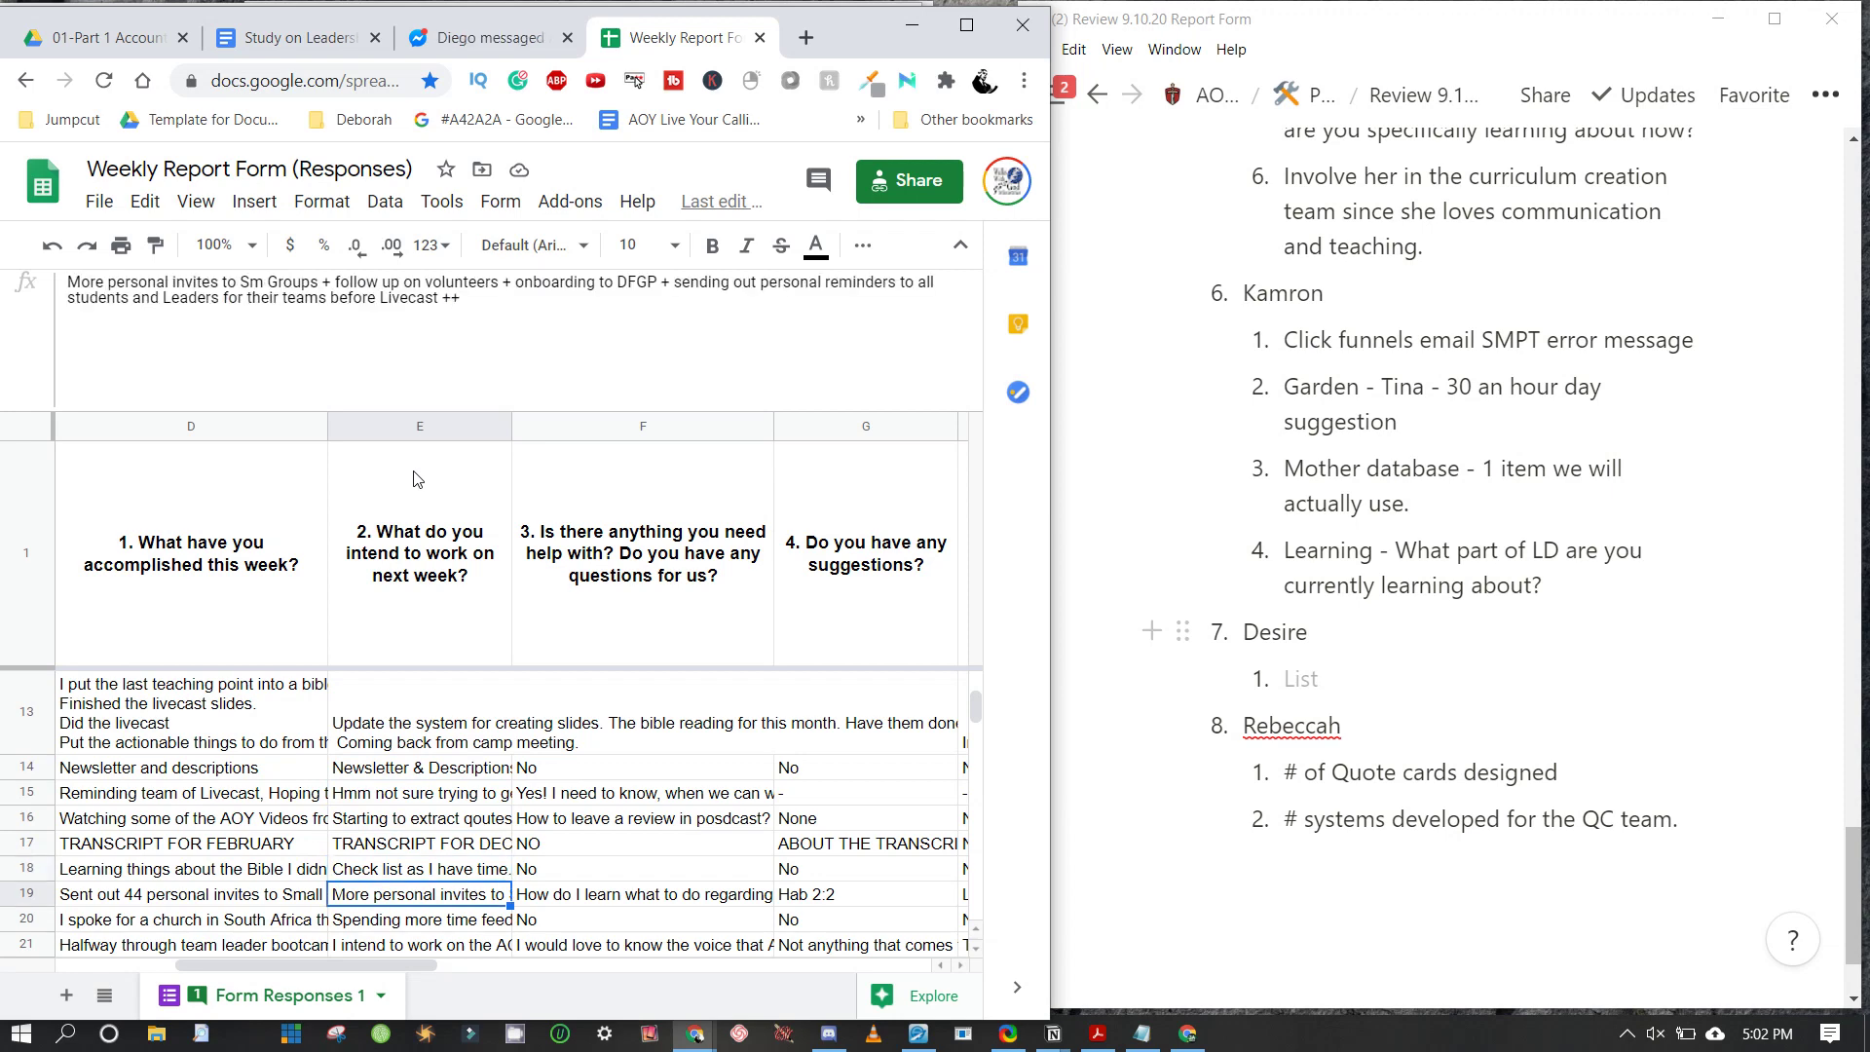
pyautogui.press('Up')
pyautogui.press('Up')
pyautogui.press('Up')
pyautogui.press('Up')
pyautogui.press('Up')
pyautogui.press('Up')
pyautogui.press('Up')
pyautogui.press('Up')
pyautogui.press('Up')
pyautogui.press('Up')
pyautogui.press('Up')
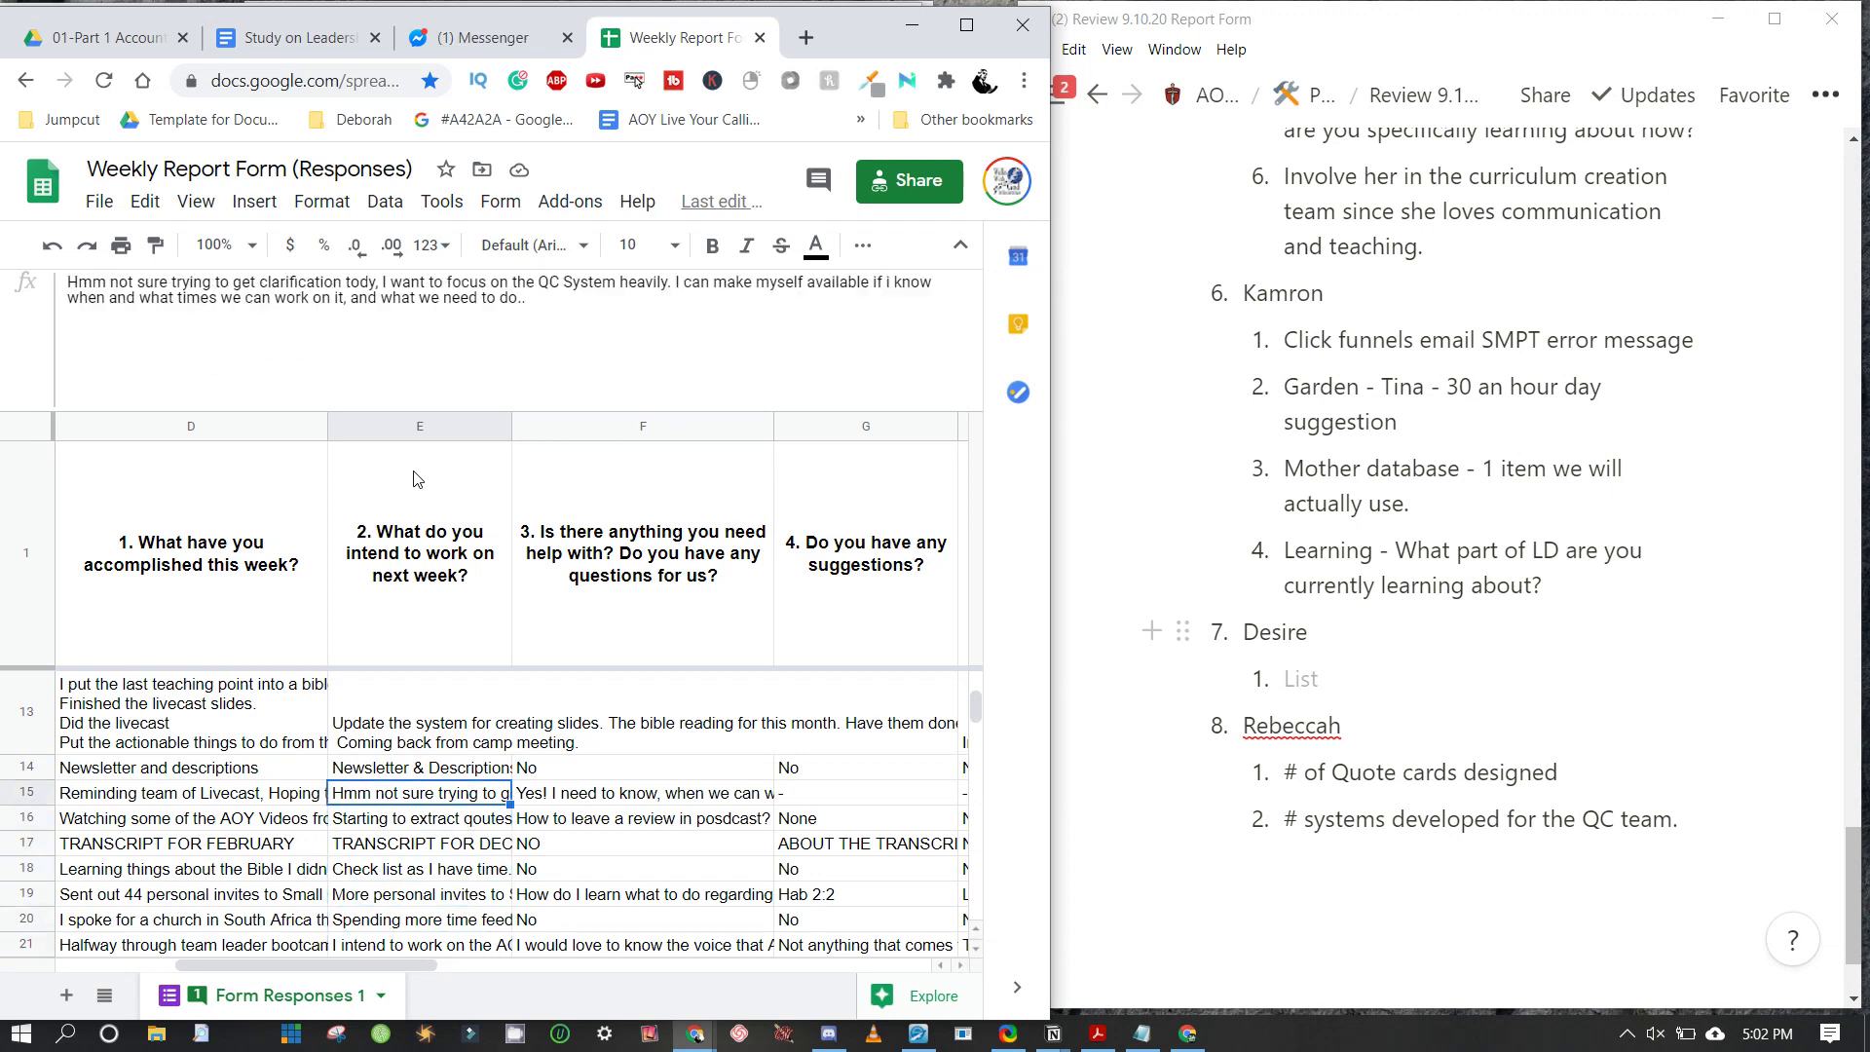
pyautogui.press('Up')
pyautogui.press('Up')
pyautogui.press('Up')
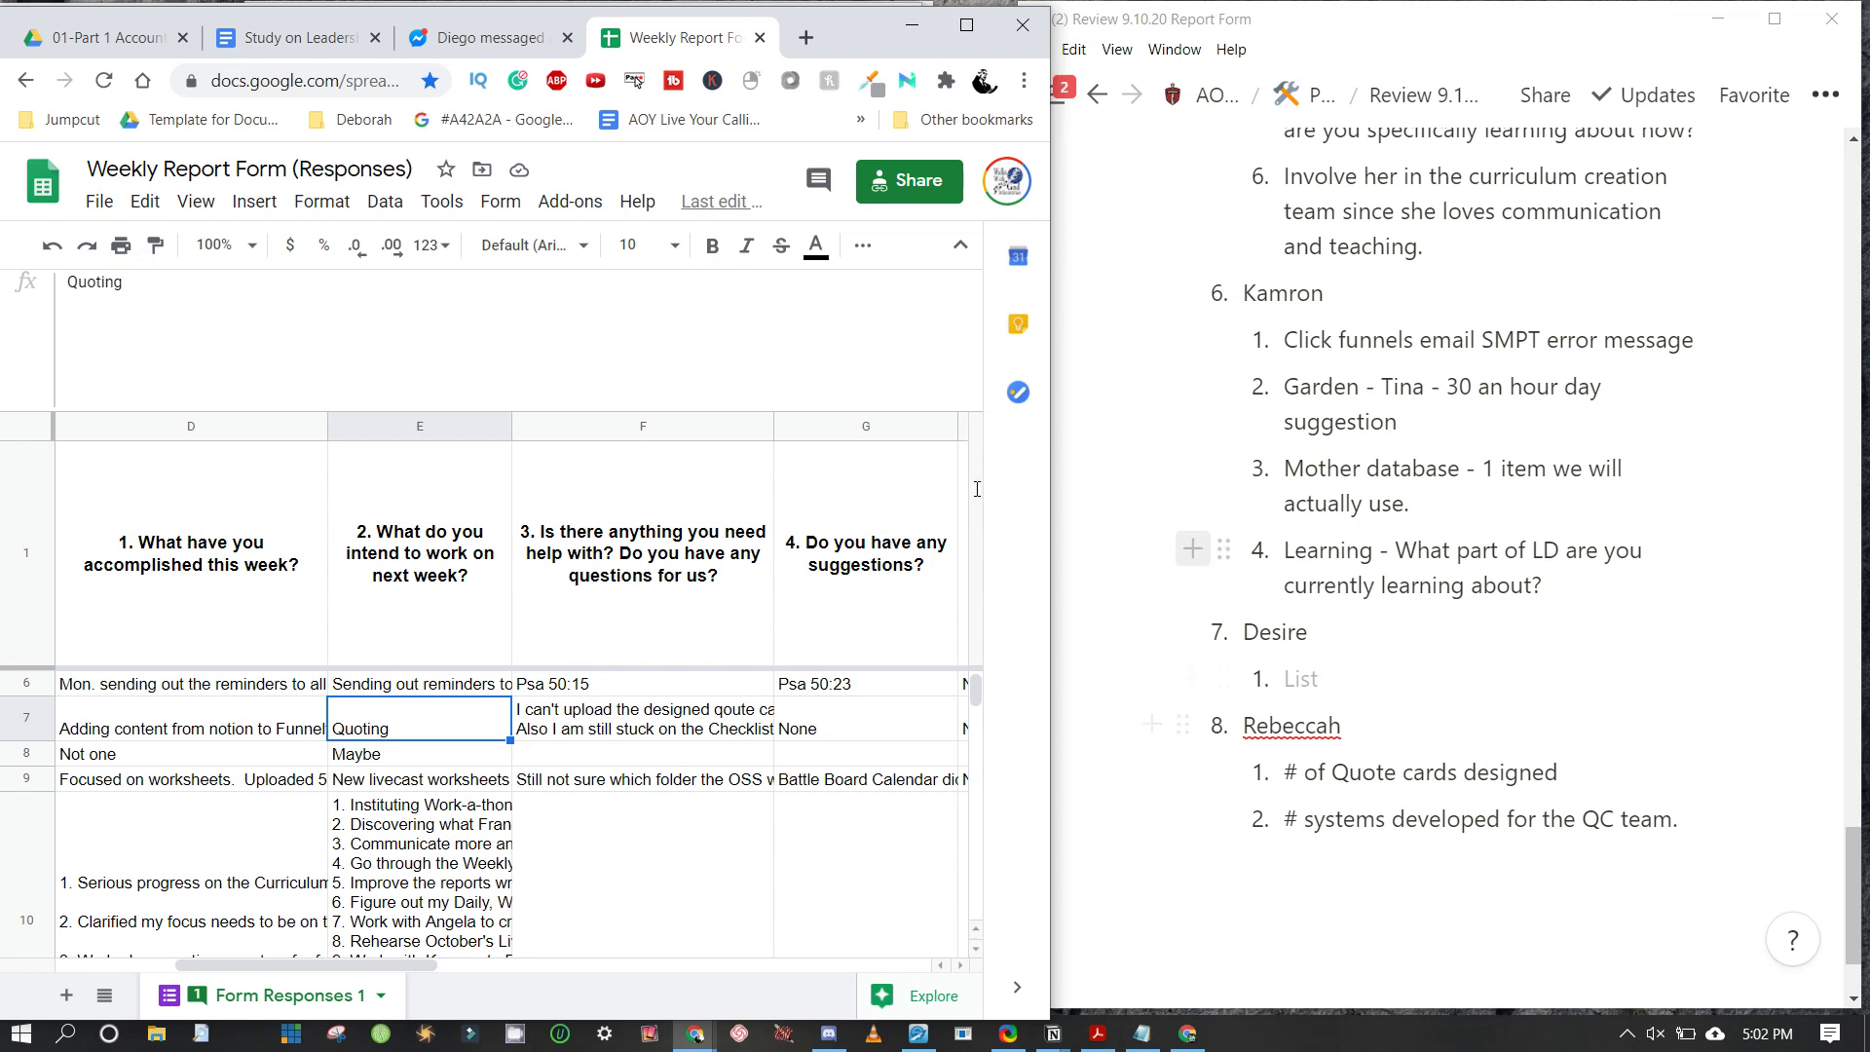
# Step: Note 'Quoting is not a priority right now.' and add a team lead's to-do about the curriculum team
pyautogui.click(1051, 546)
pyautogui.write('Quoting is n')
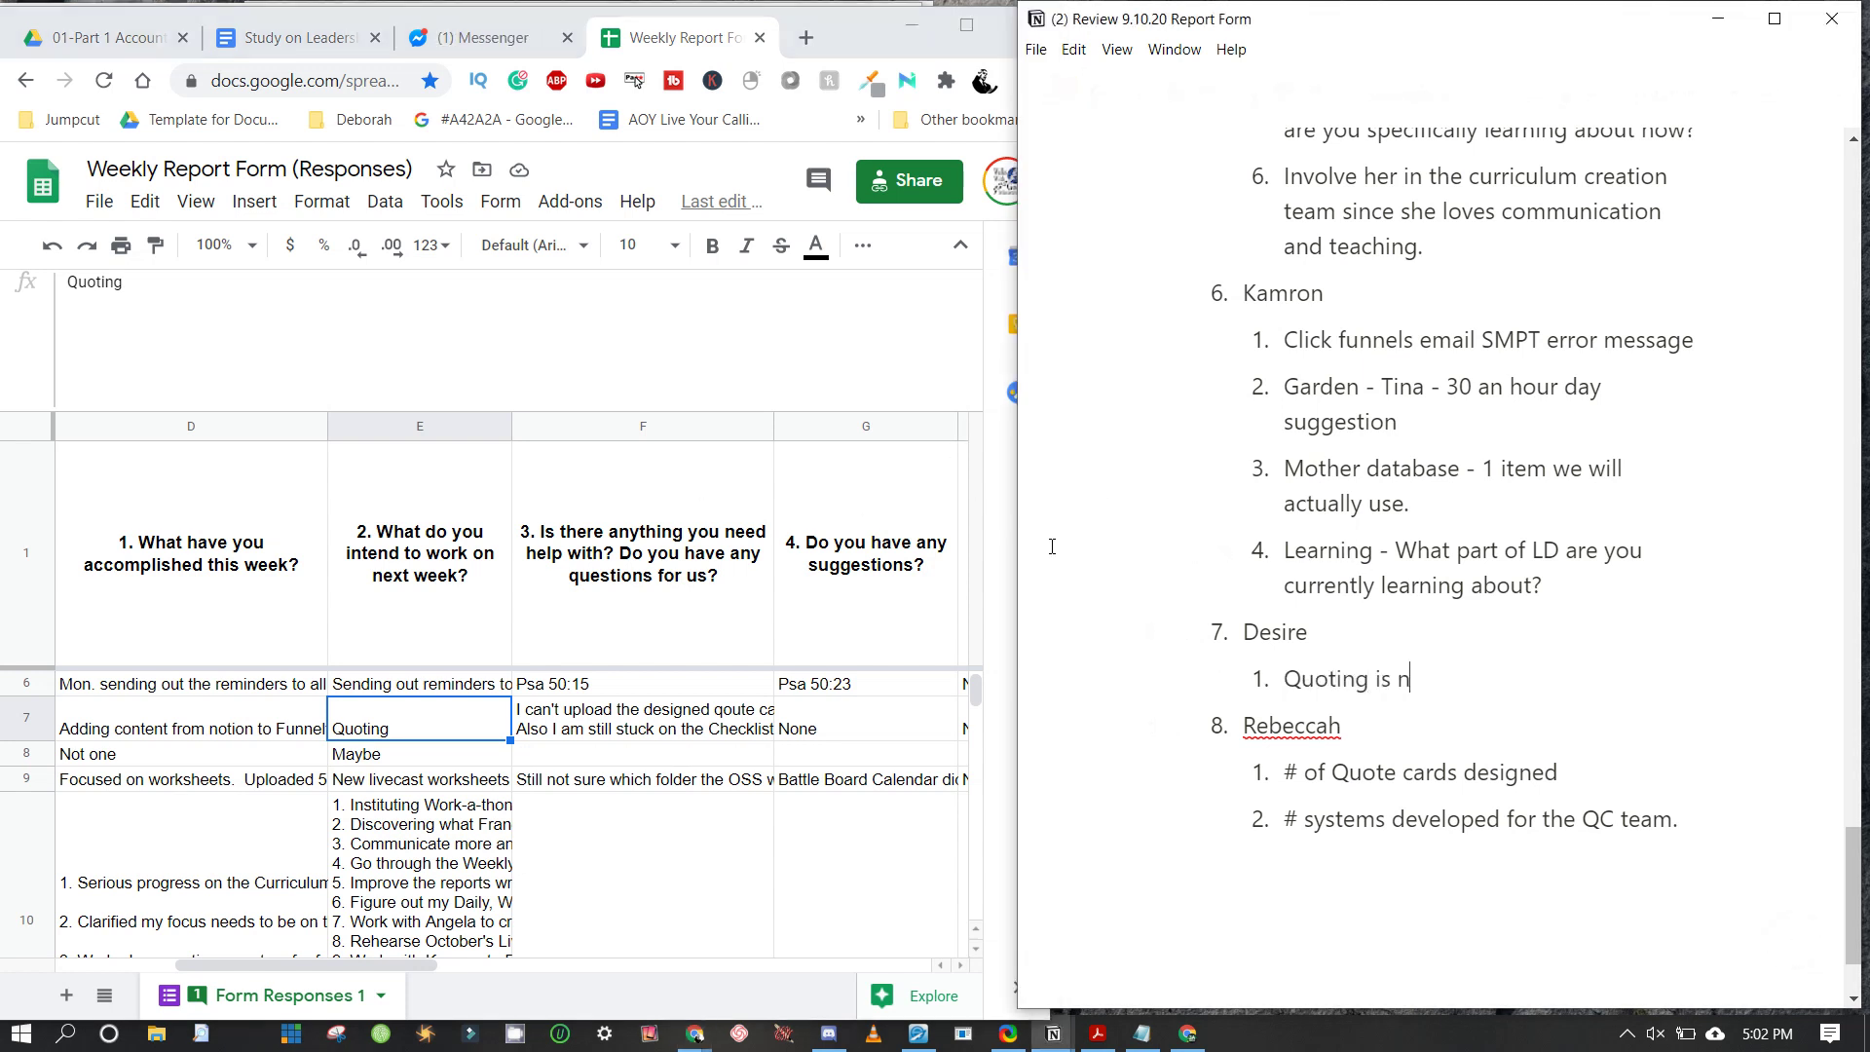
pyautogui.write('ot a priority right now.')
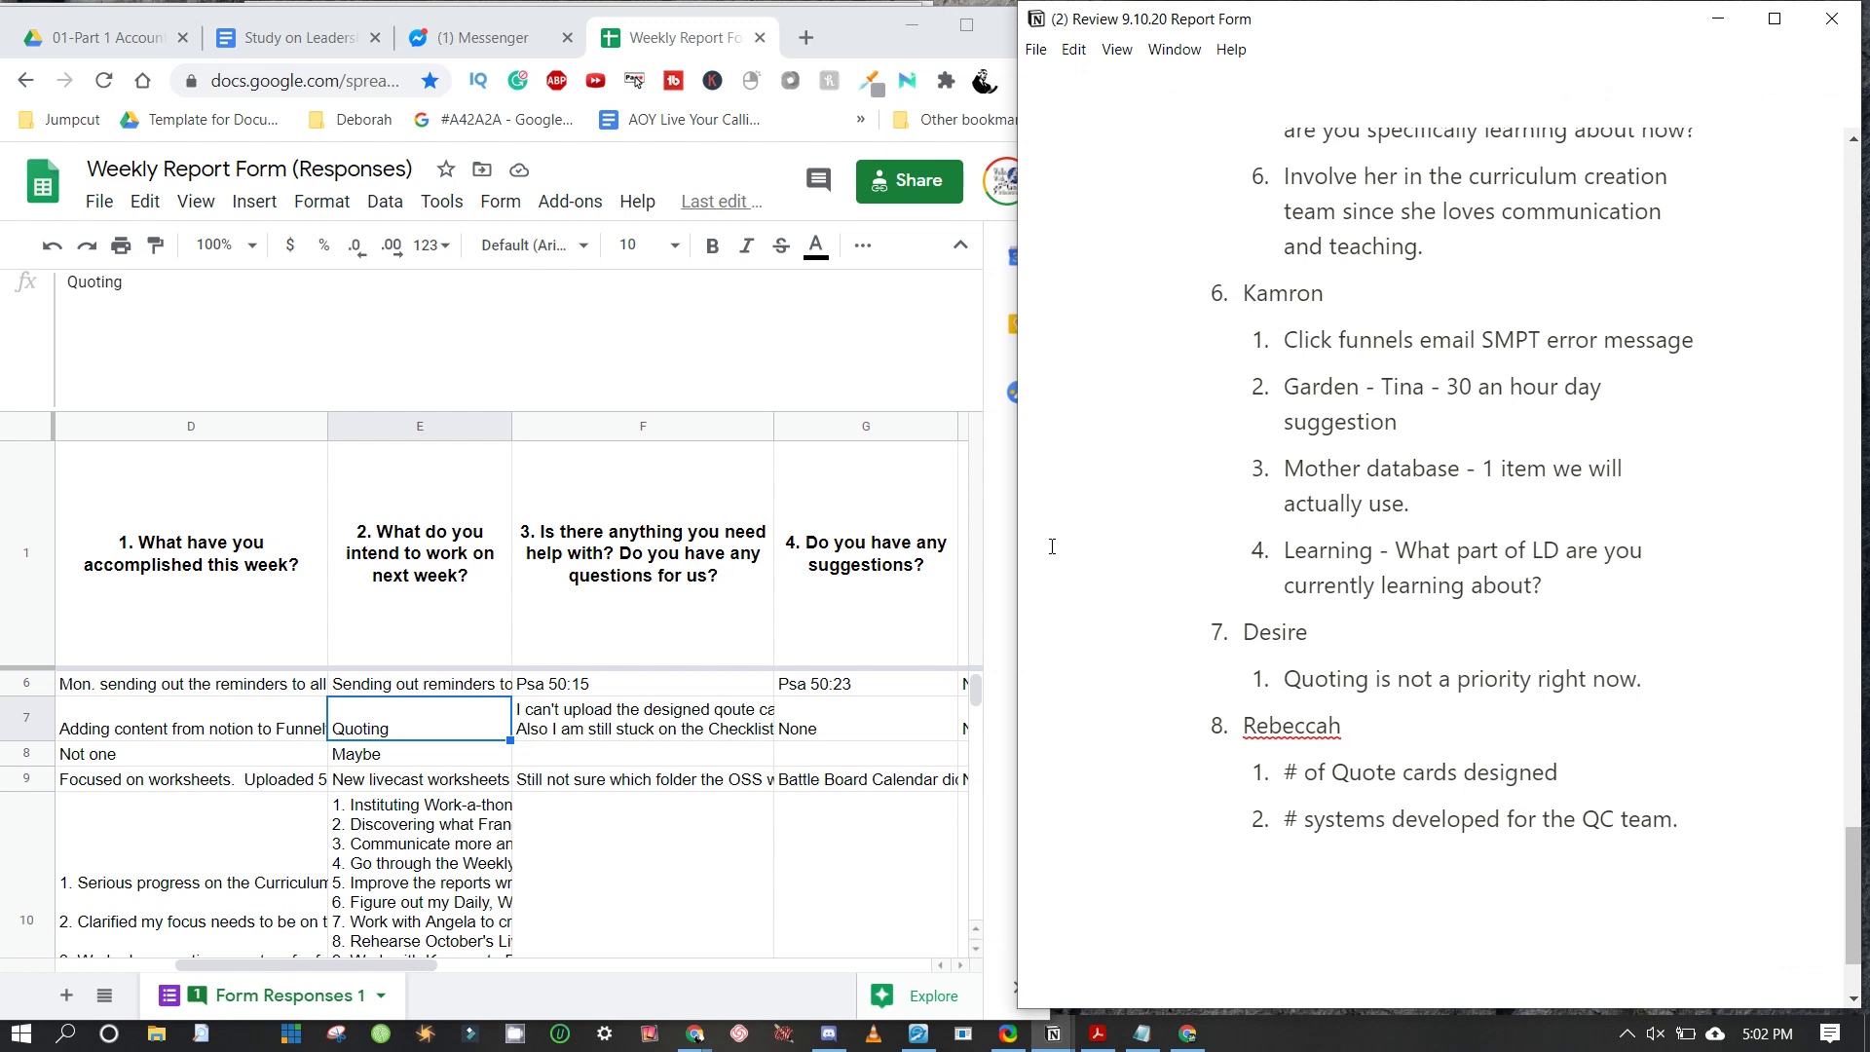
pyautogui.press('Return')
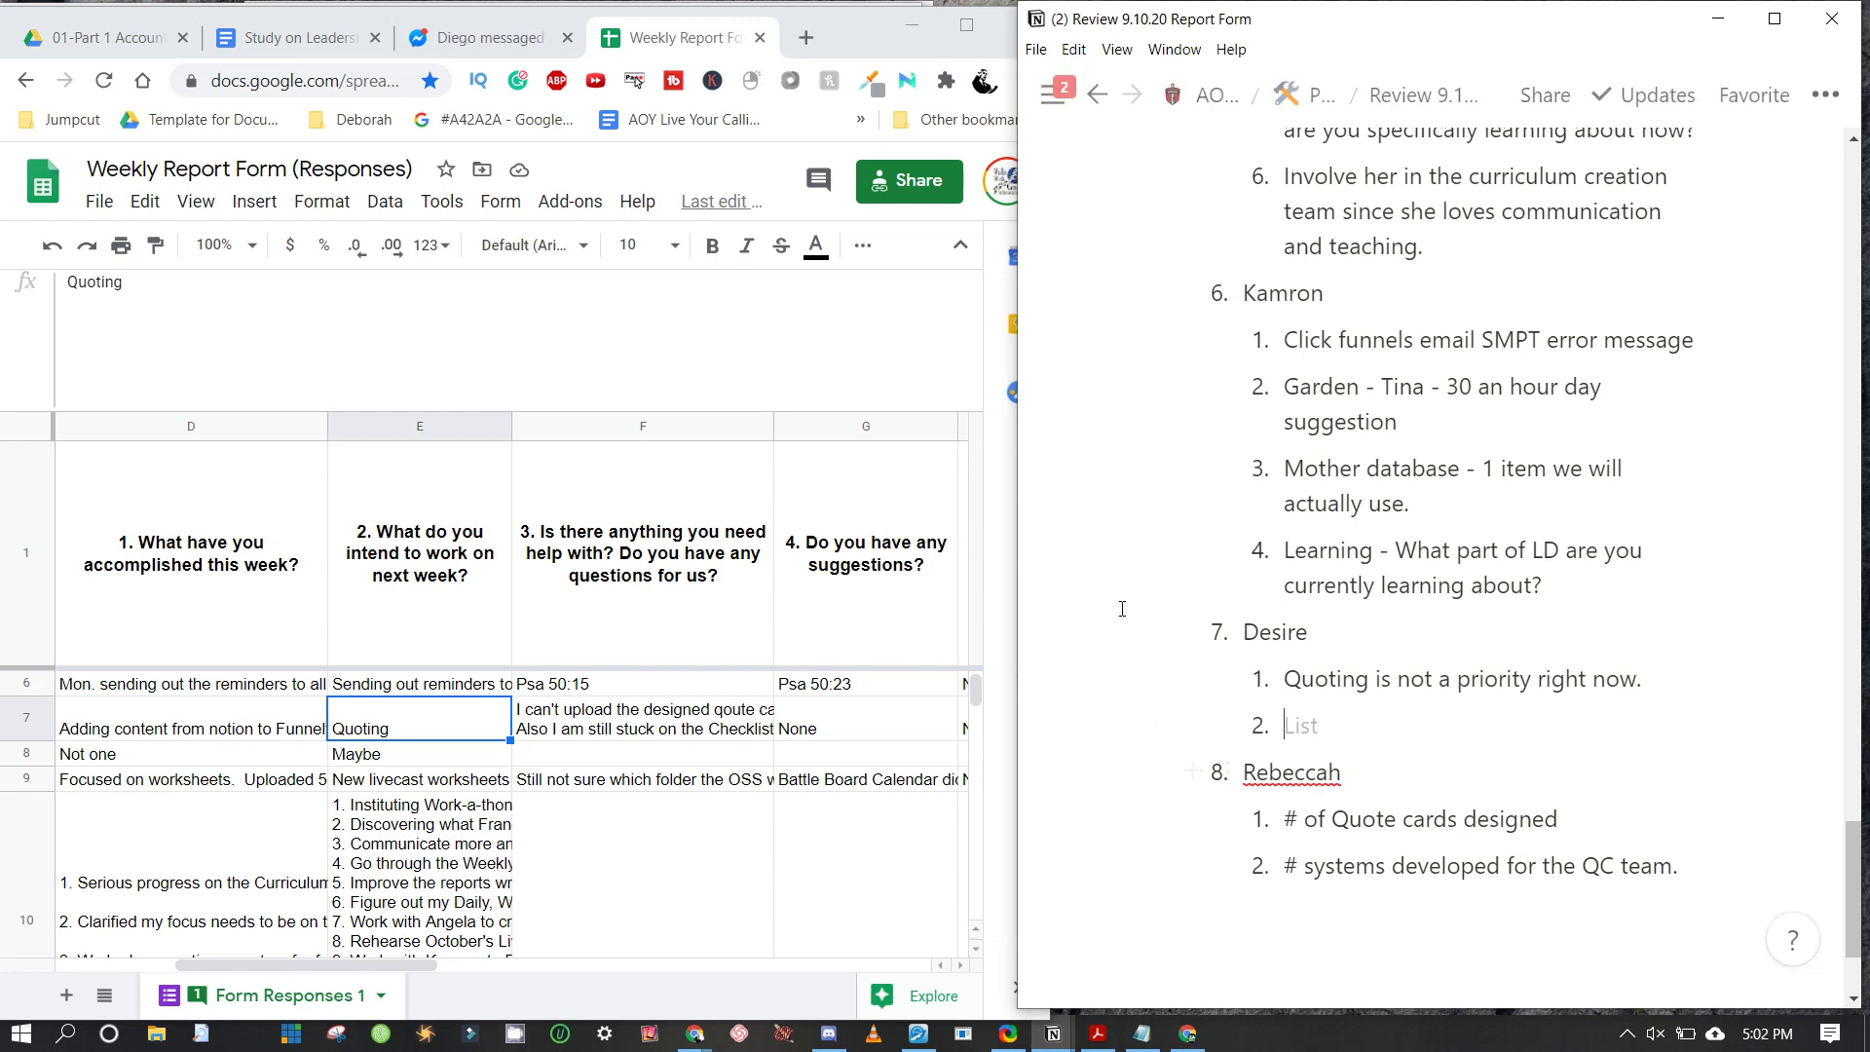
pyautogui.write('[]Talk t')
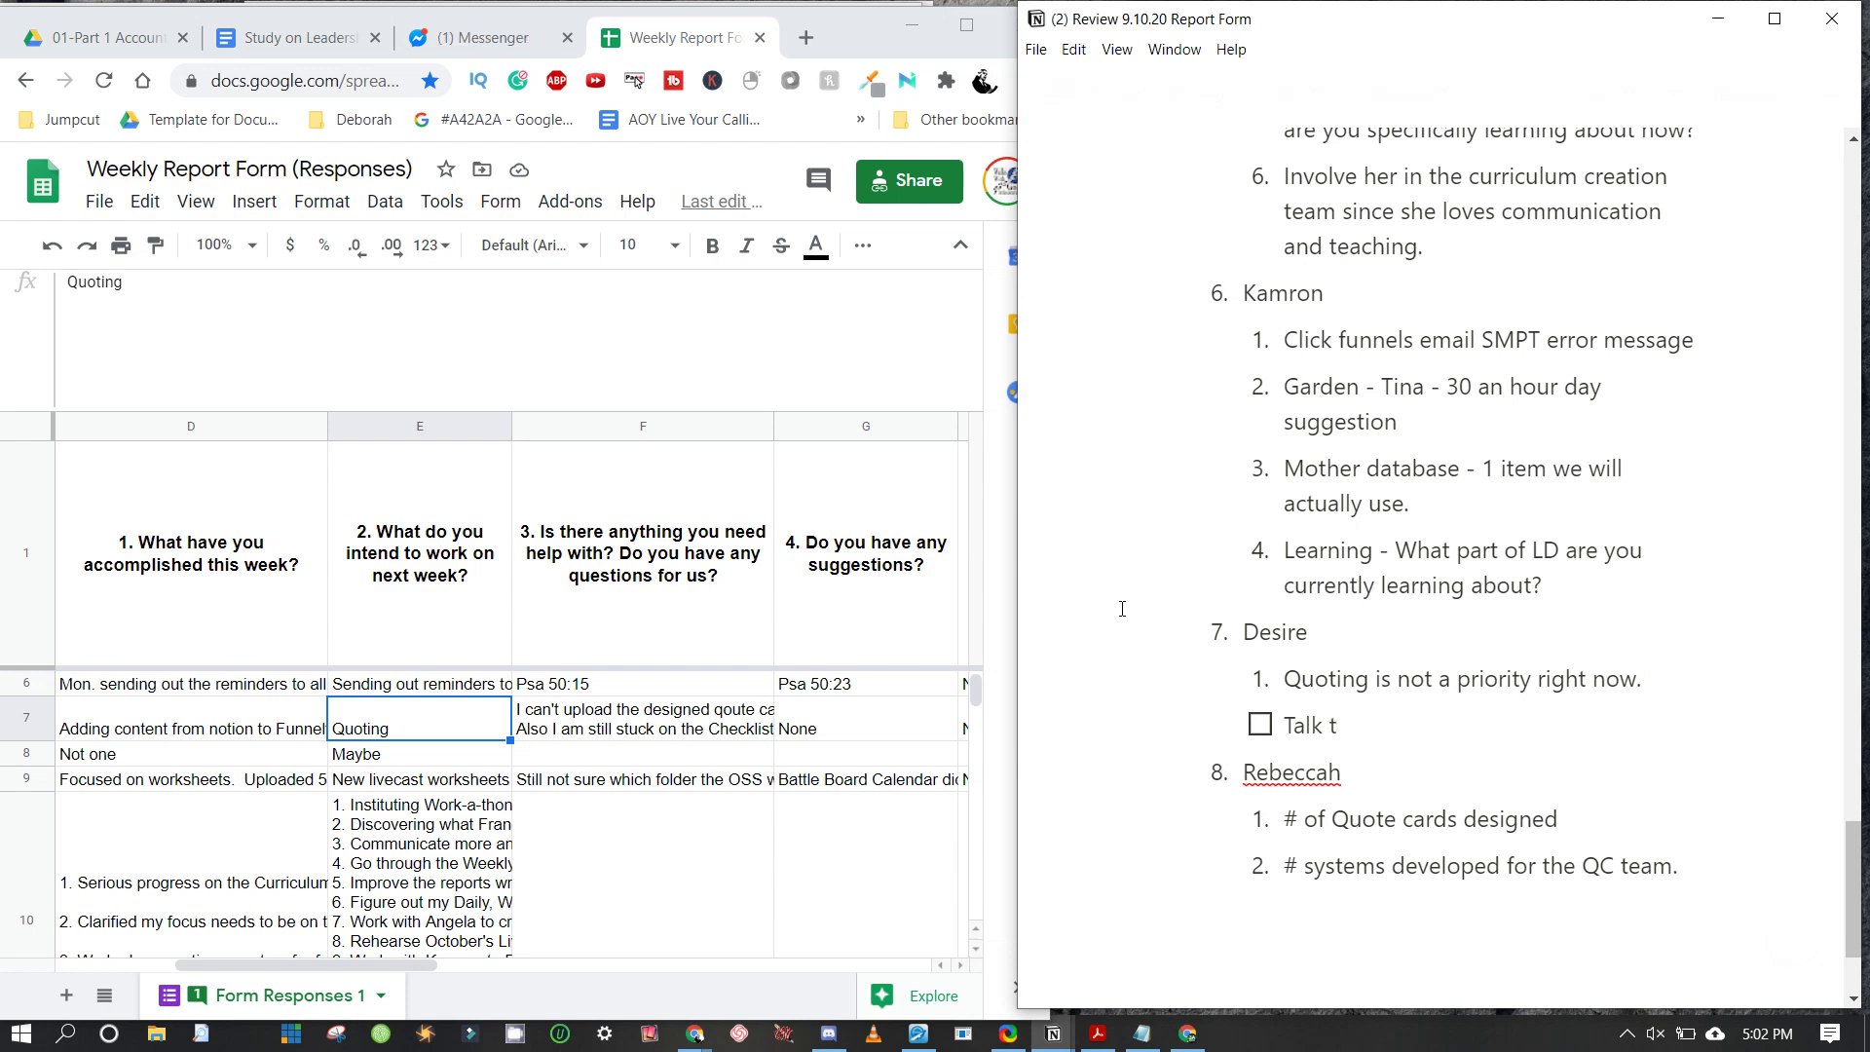
pyautogui.press('Home')
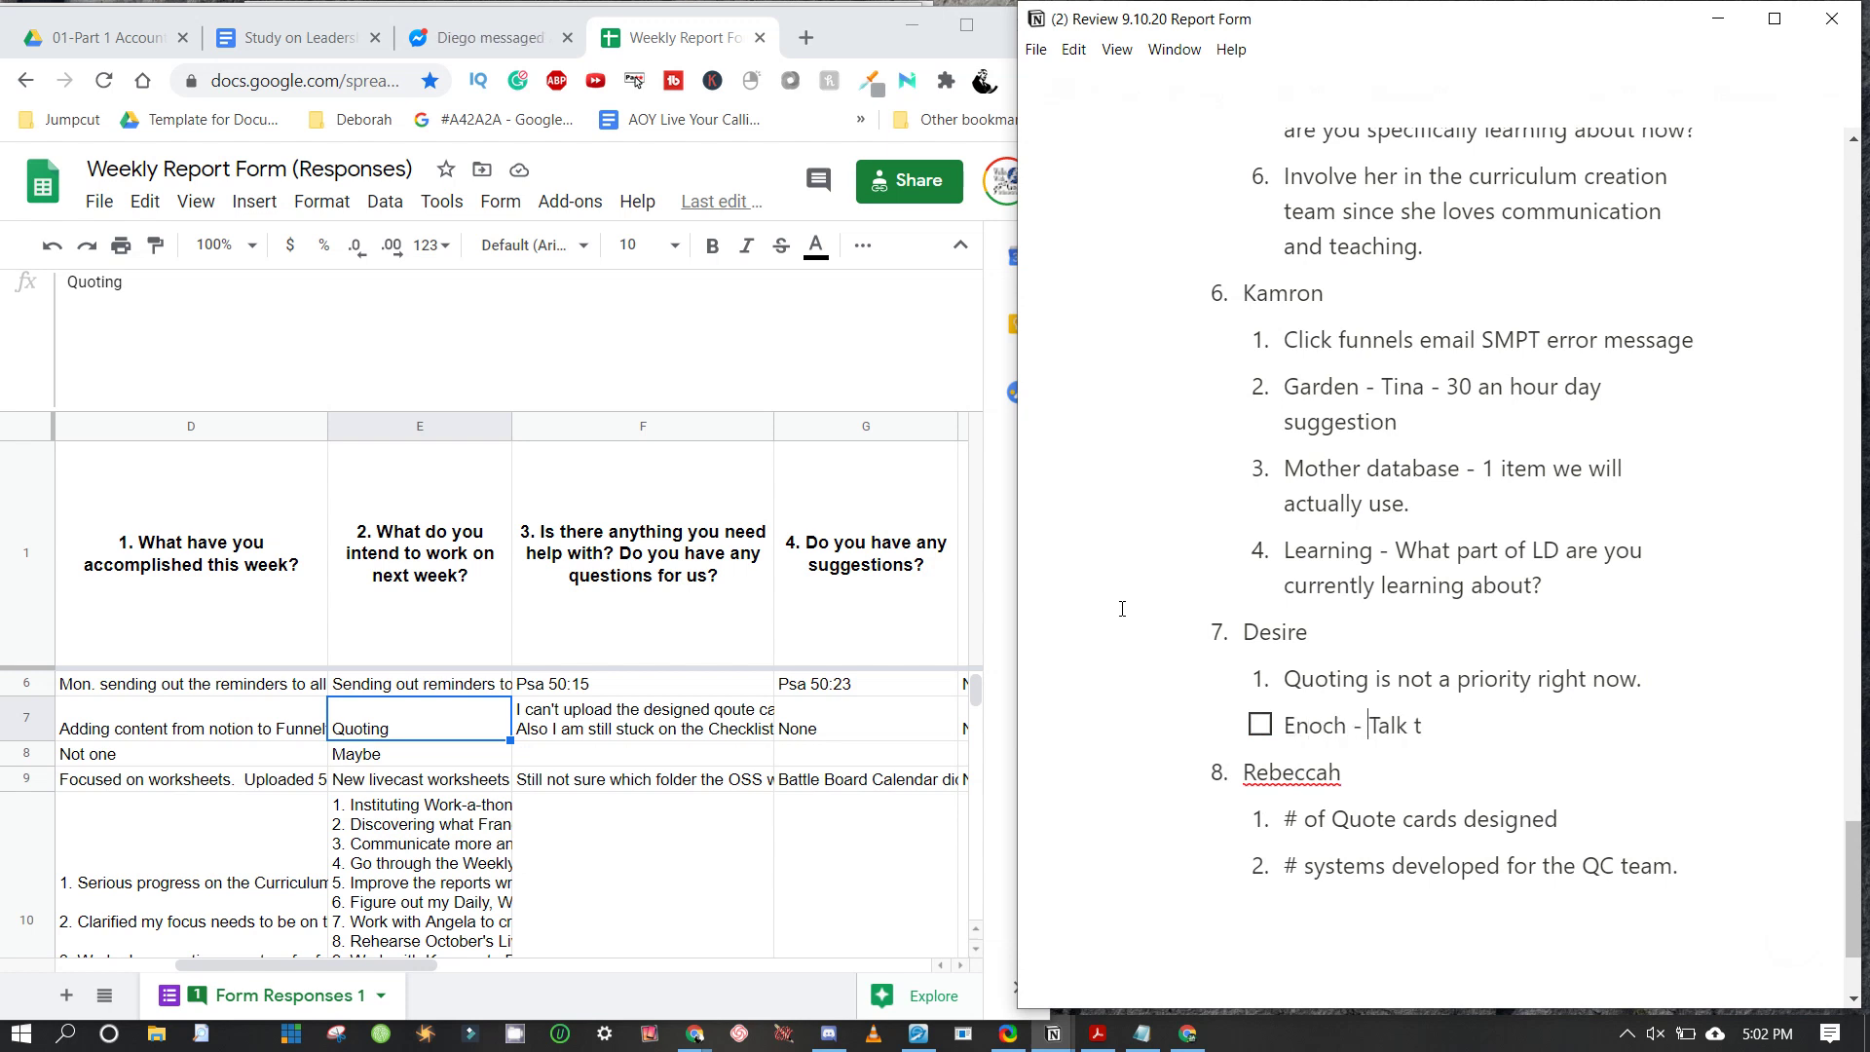
pyautogui.press('End')
pyautogui.write('o her about helping wi')
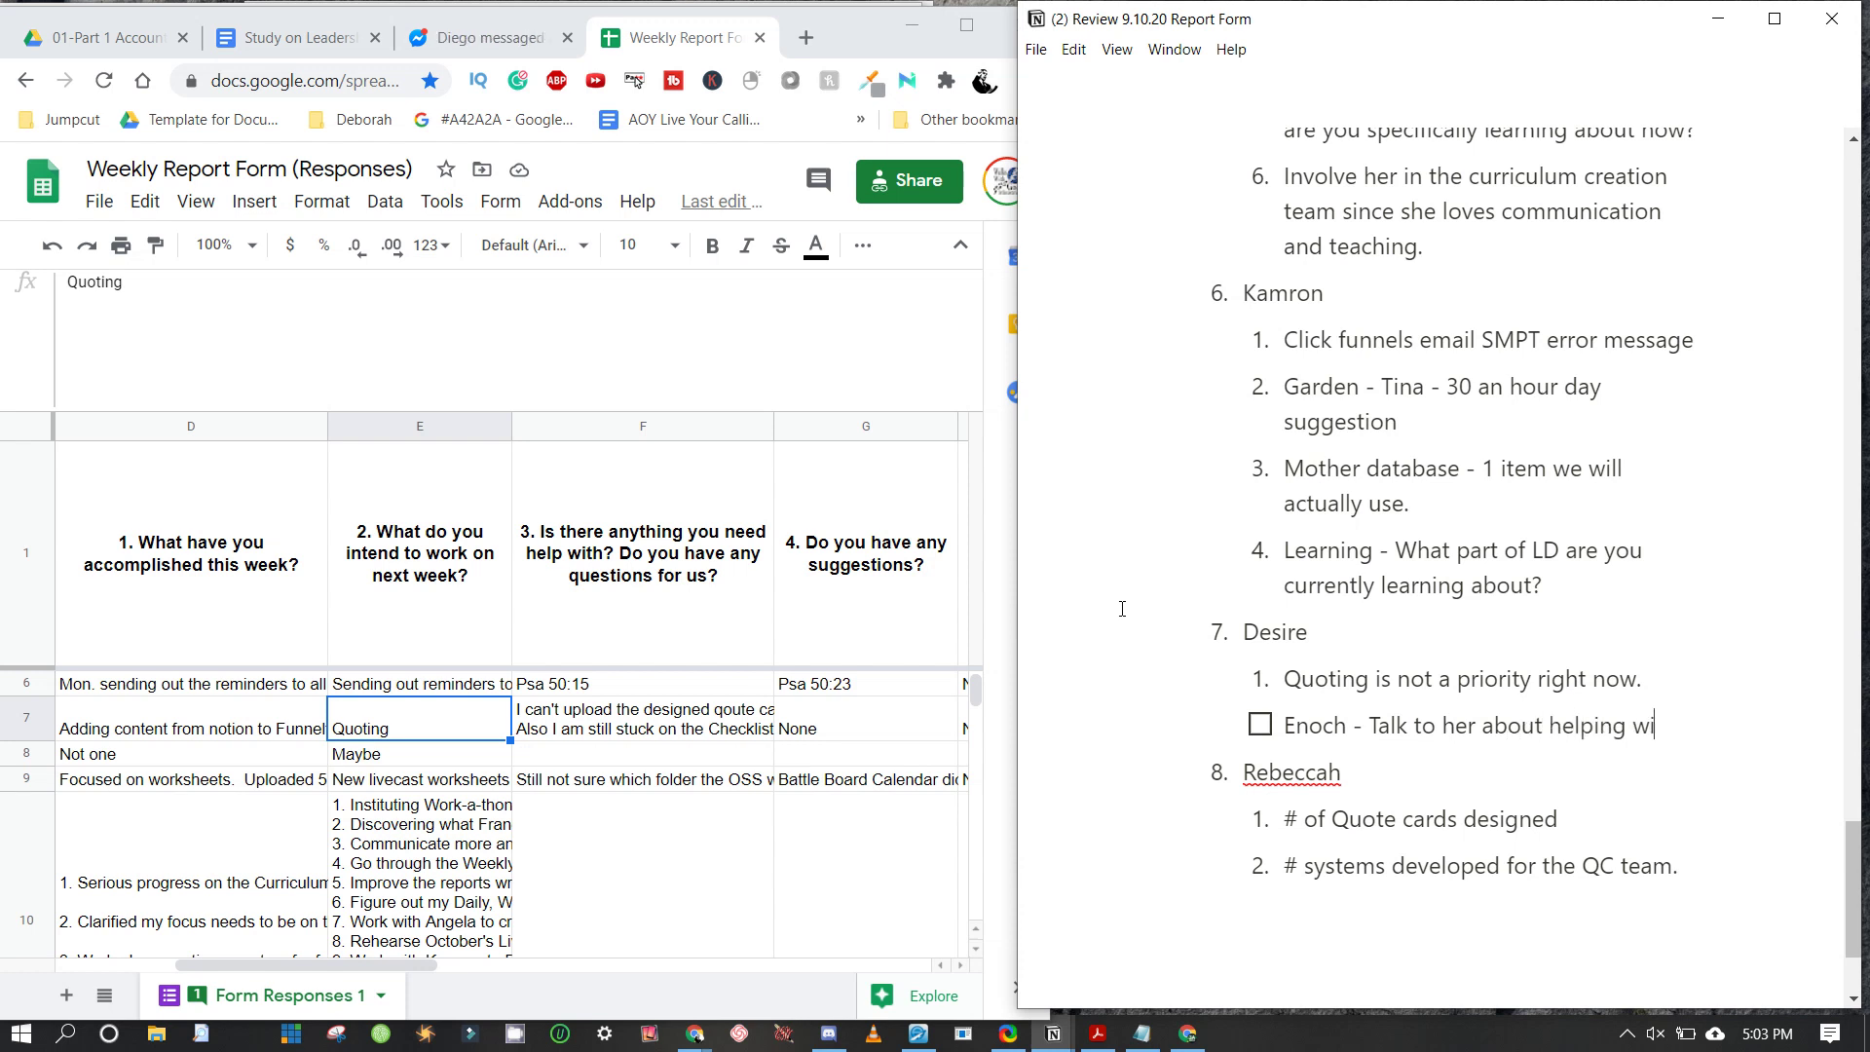
pyautogui.write('th the curriculu')
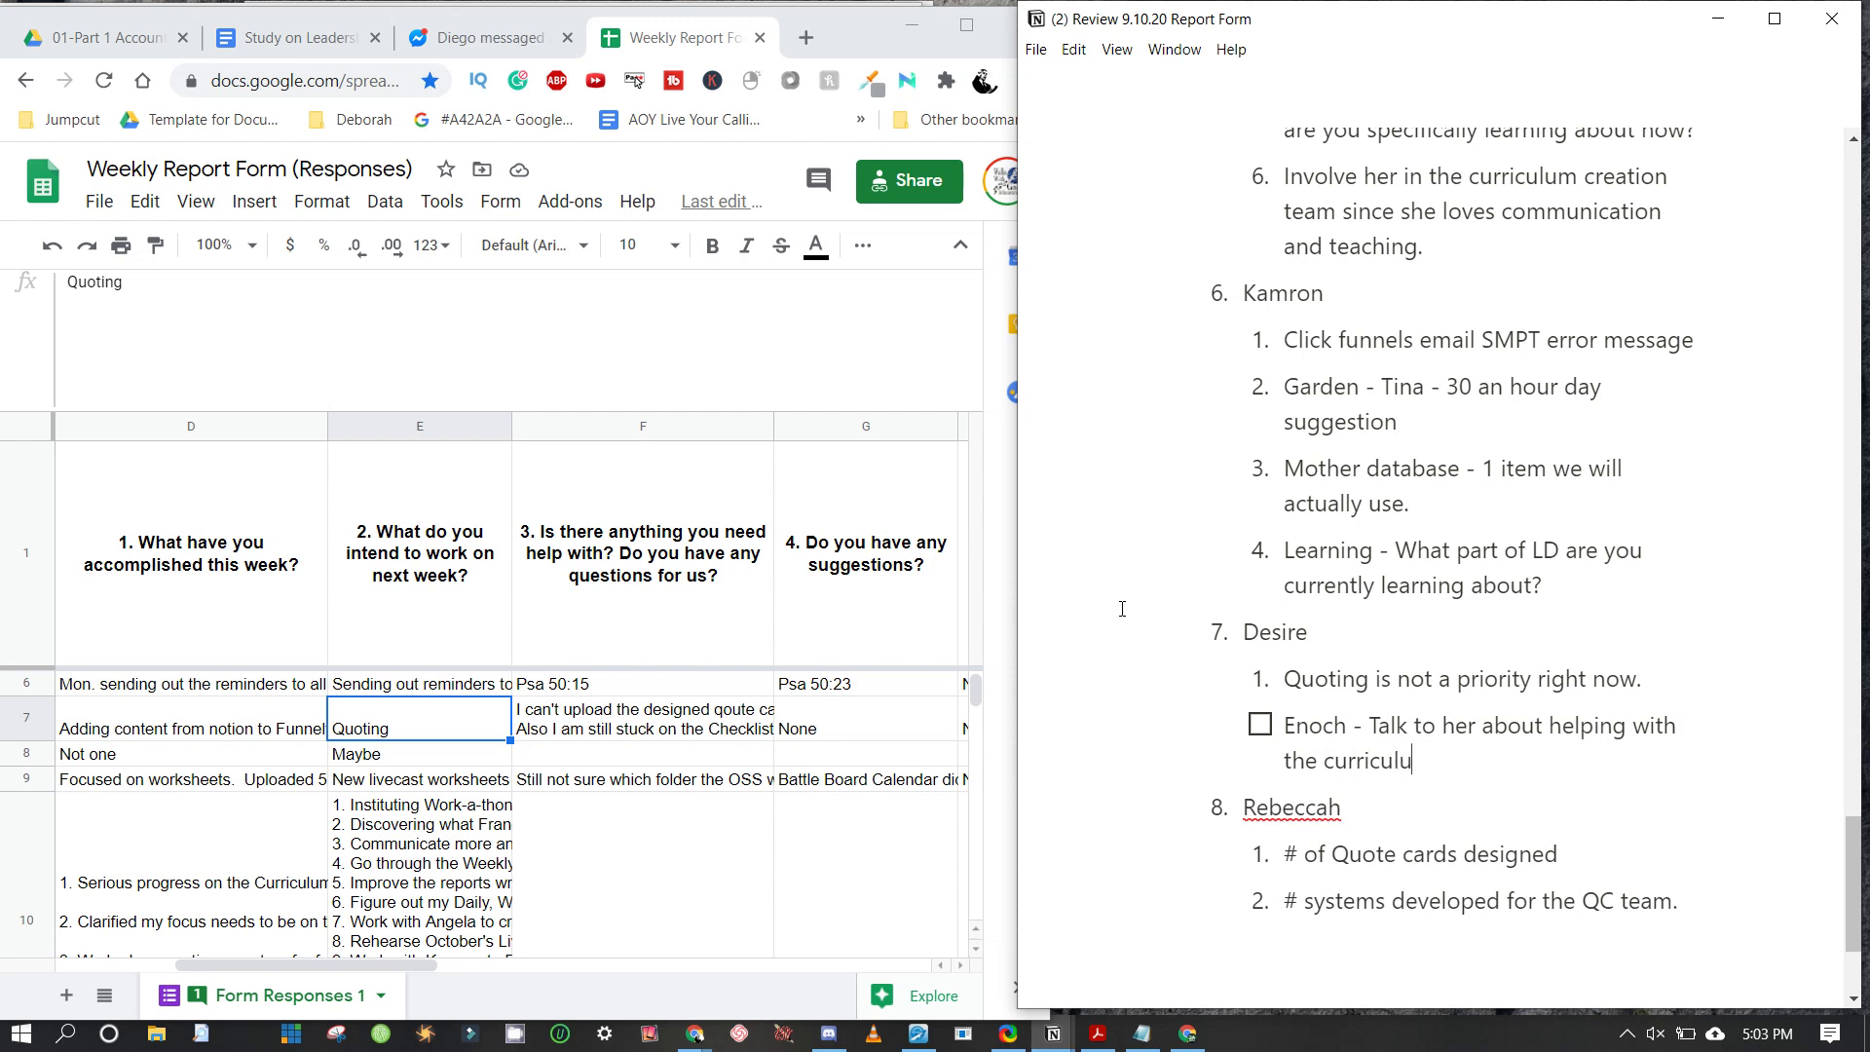
pyautogui.write('m team.')
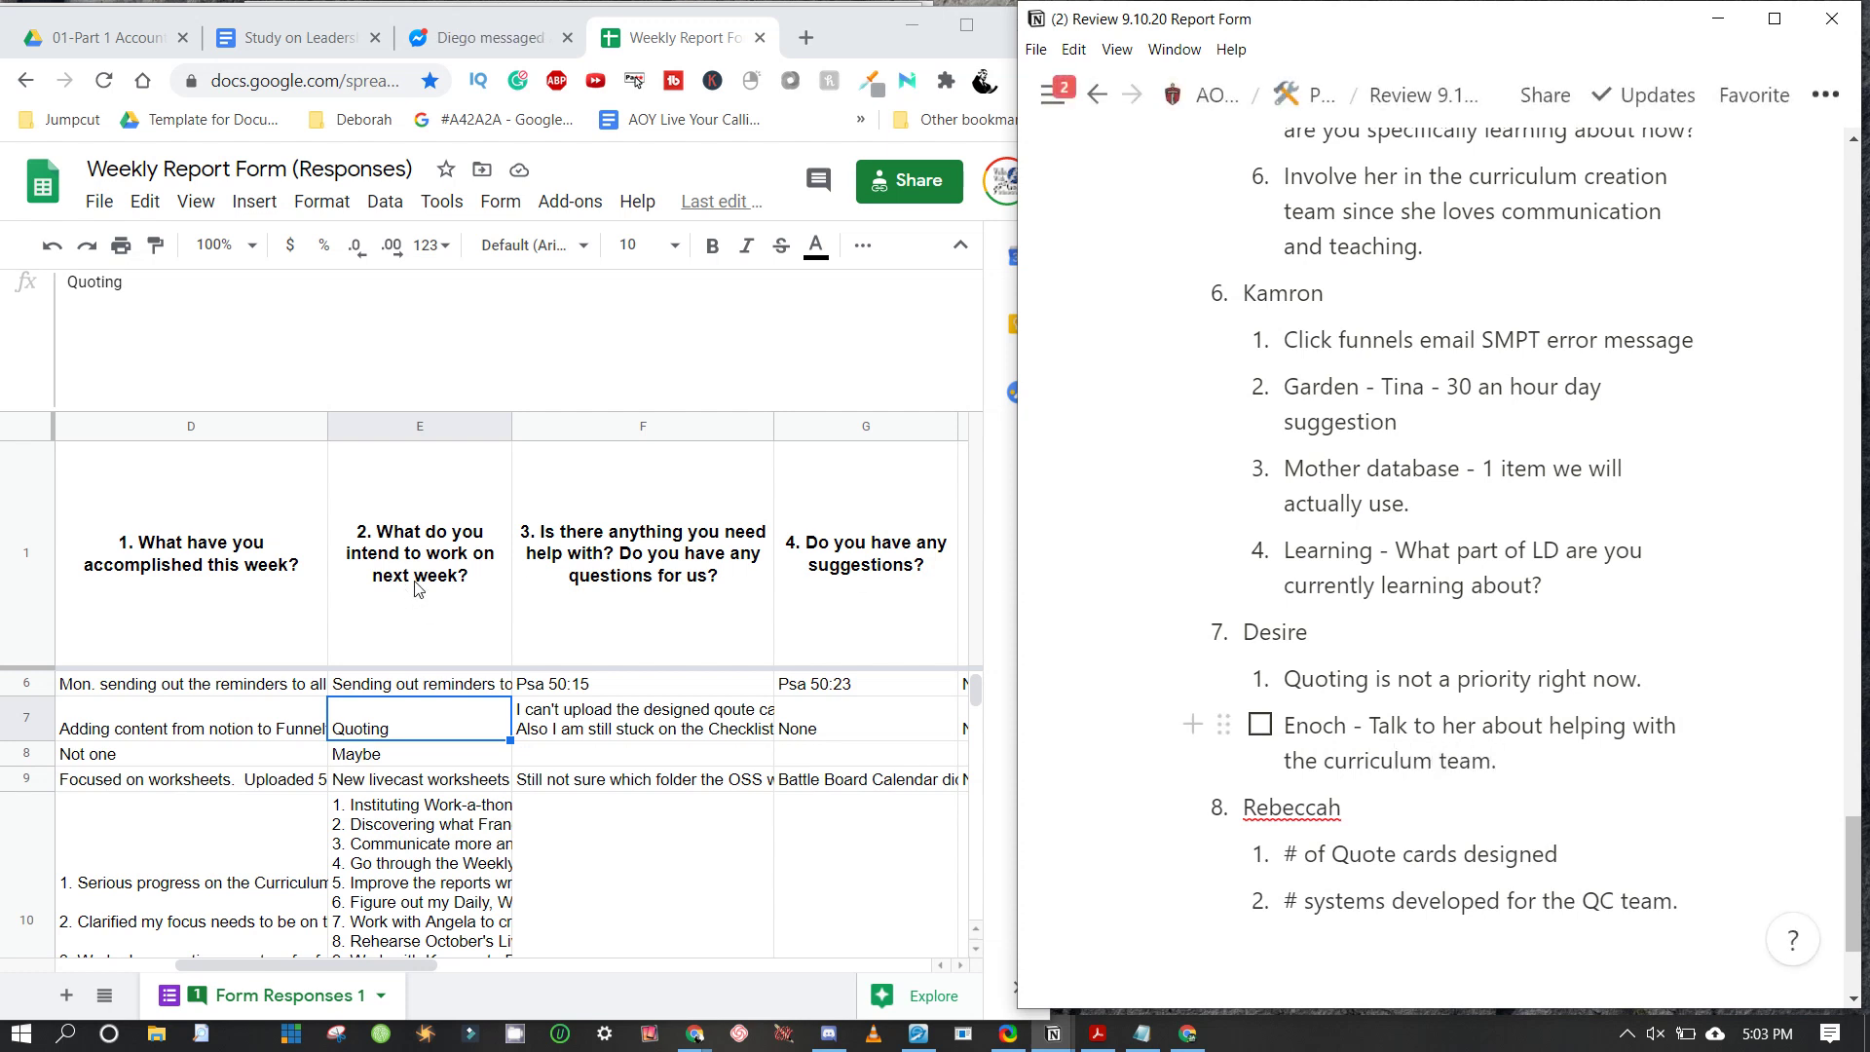
# Step: Add a to-do for a team lead to work with her on the funnel team
pyautogui.click(234, 584)
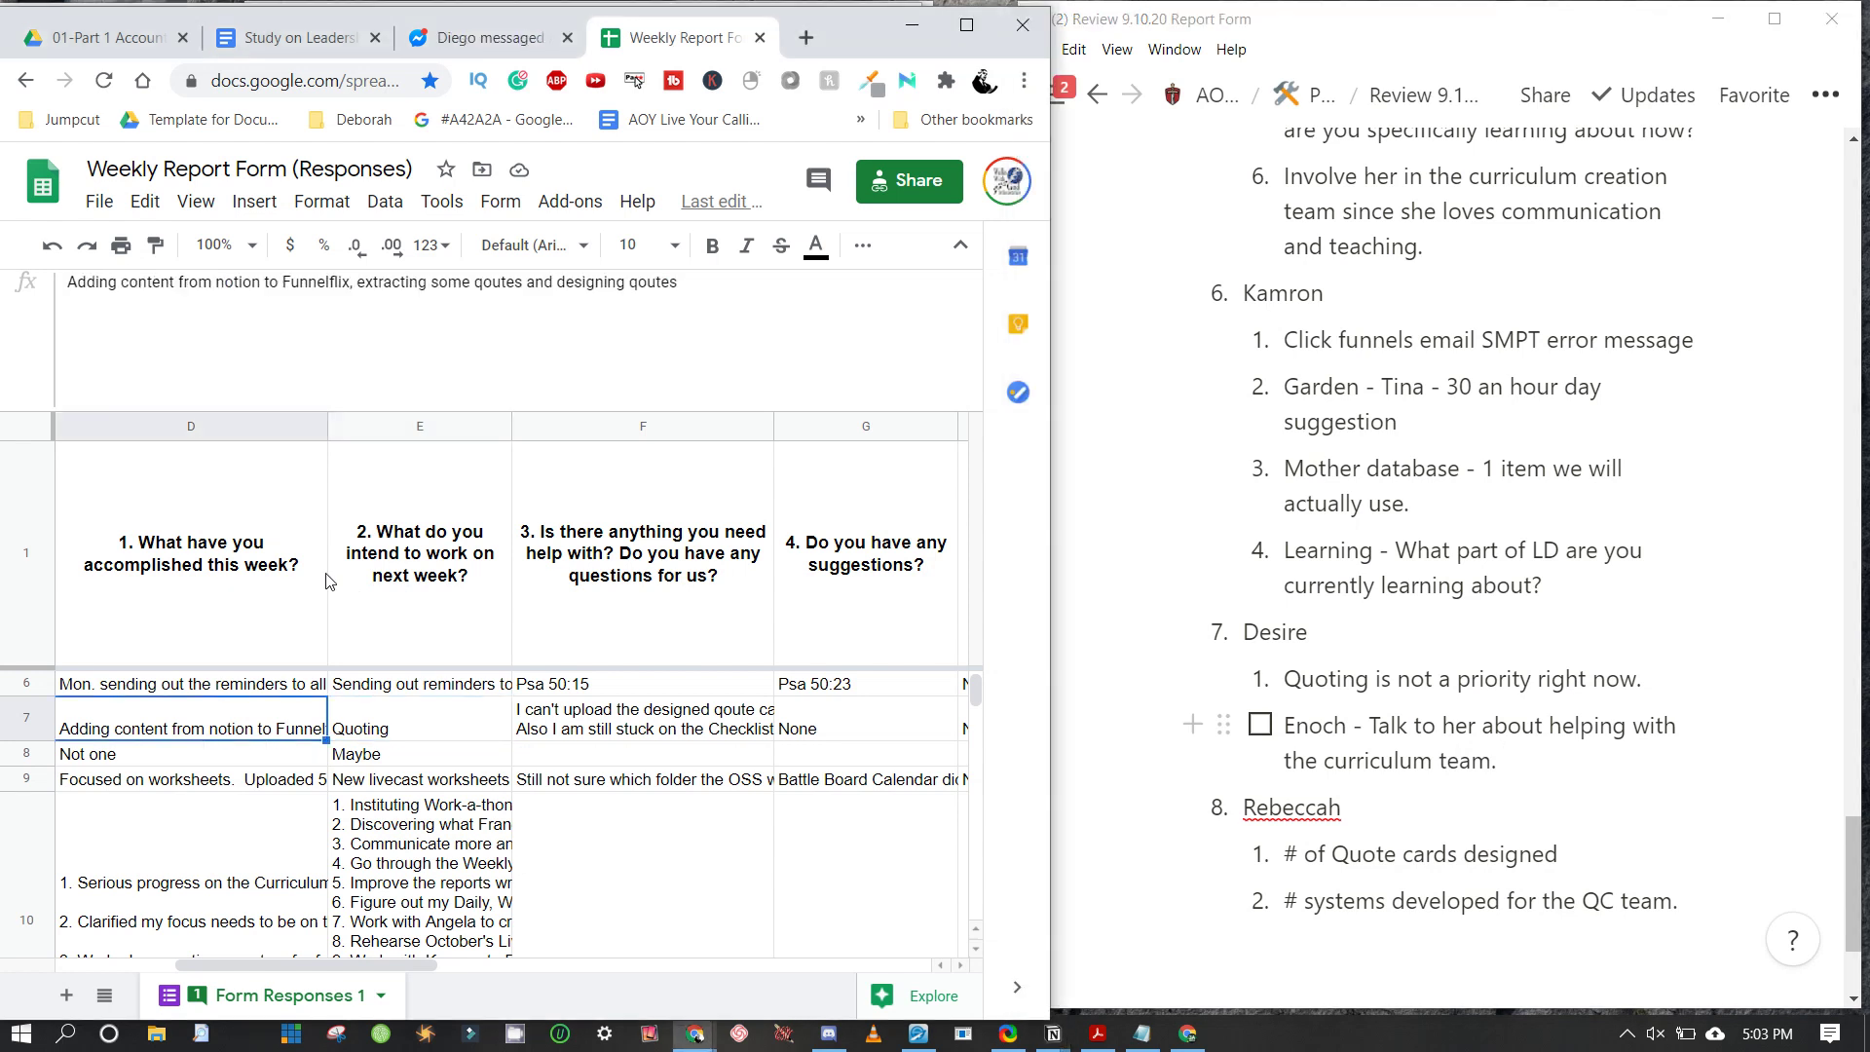
pyautogui.click(1231, 611)
pyautogui.press('Return')
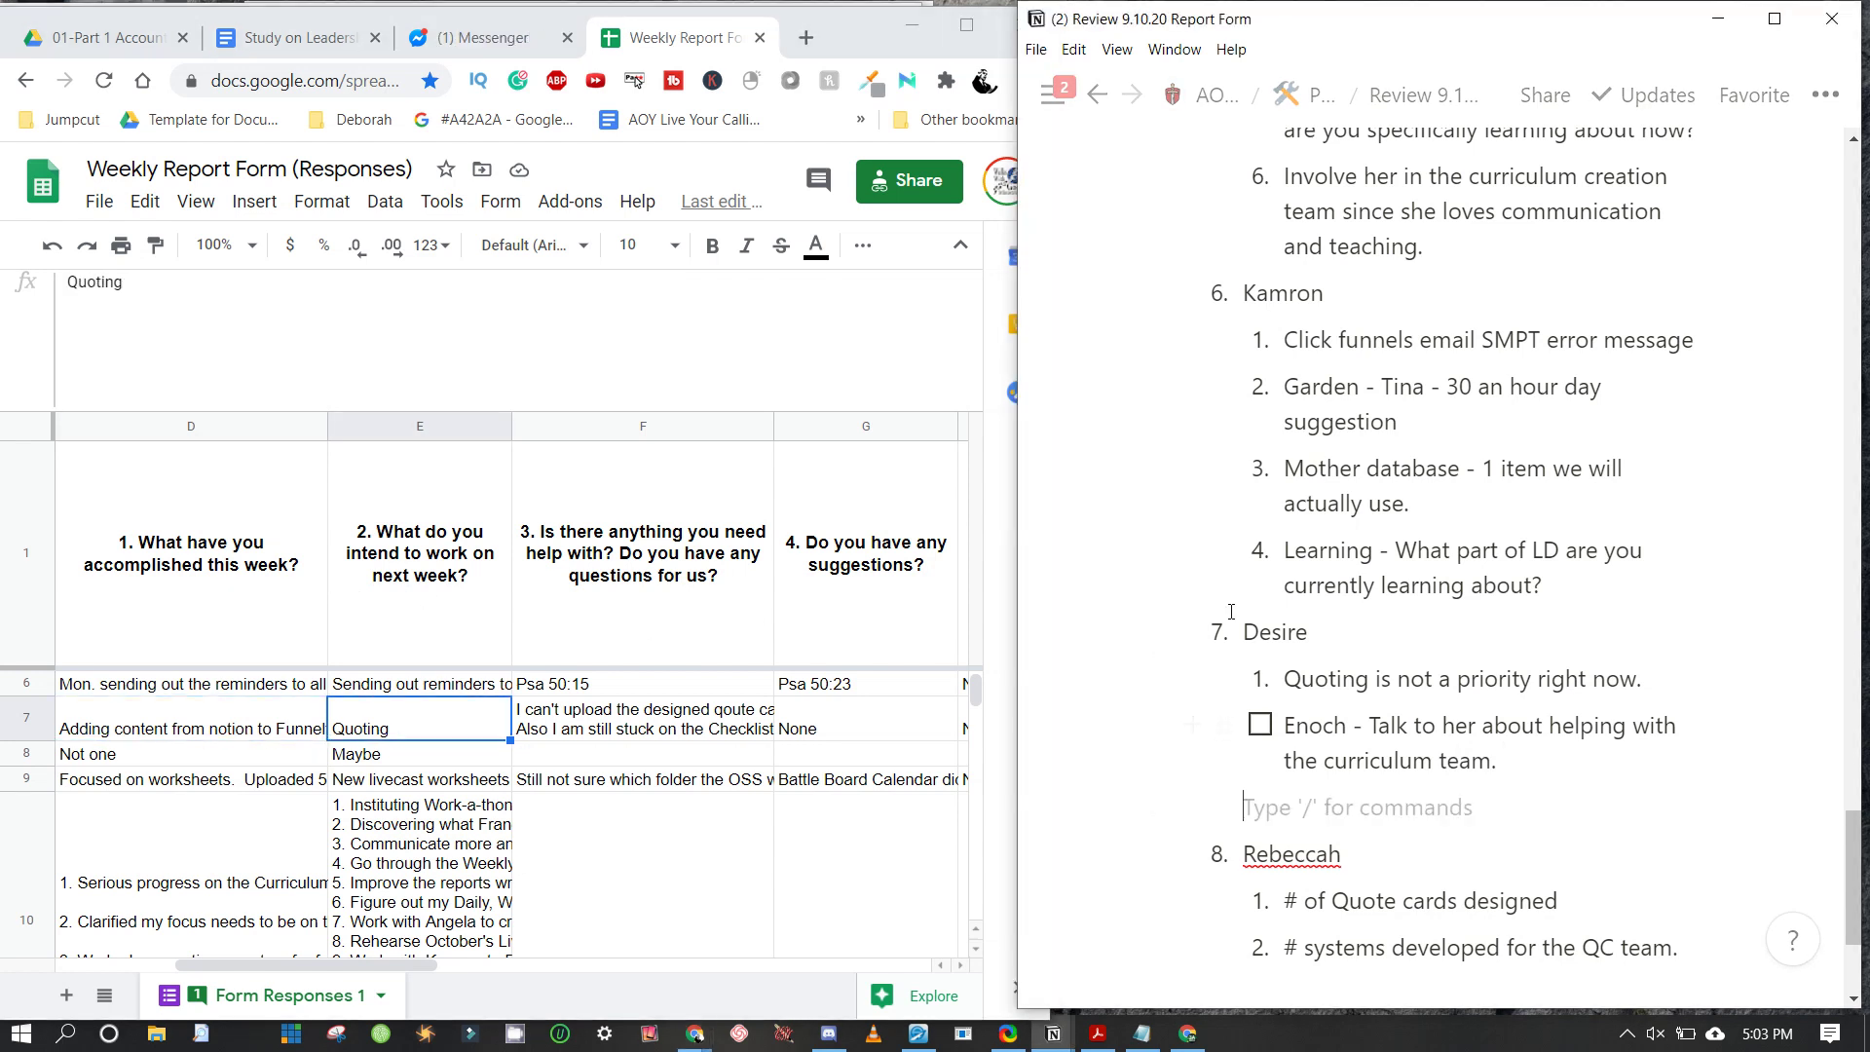
pyautogui.press('BackSpace')
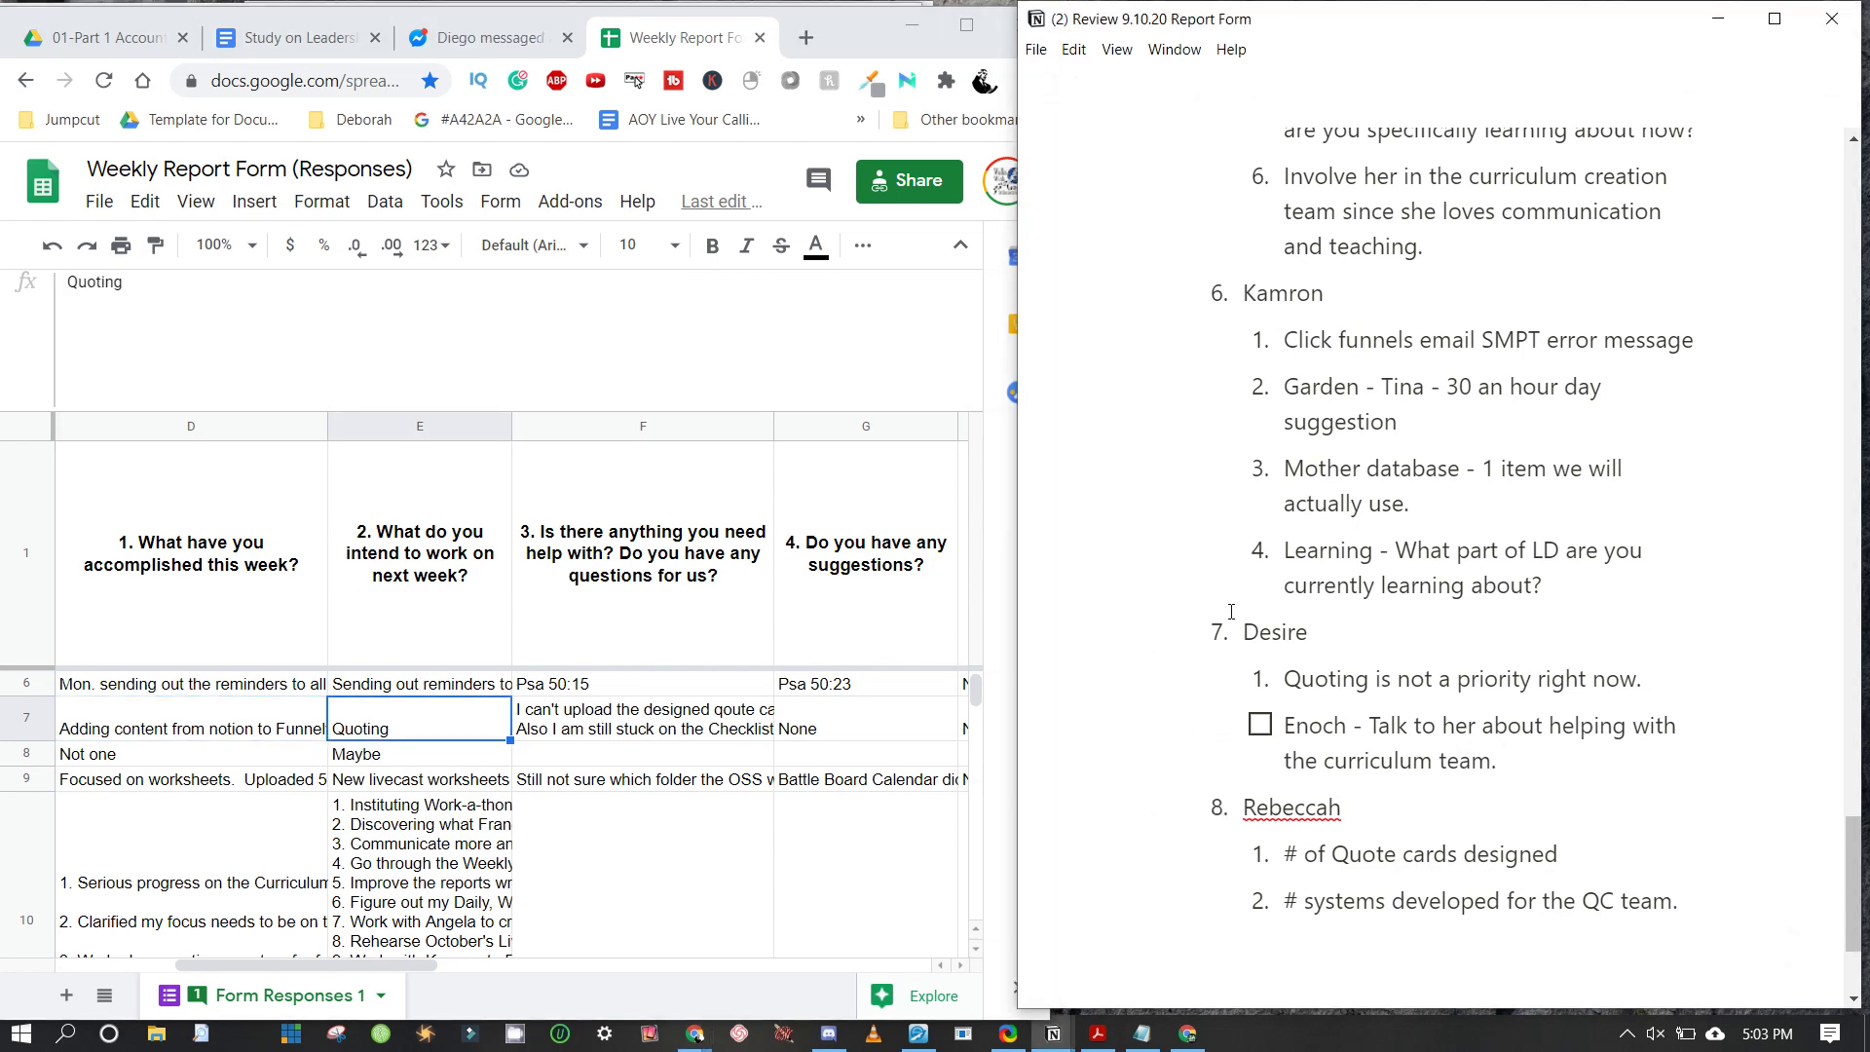
pyautogui.press('Return')
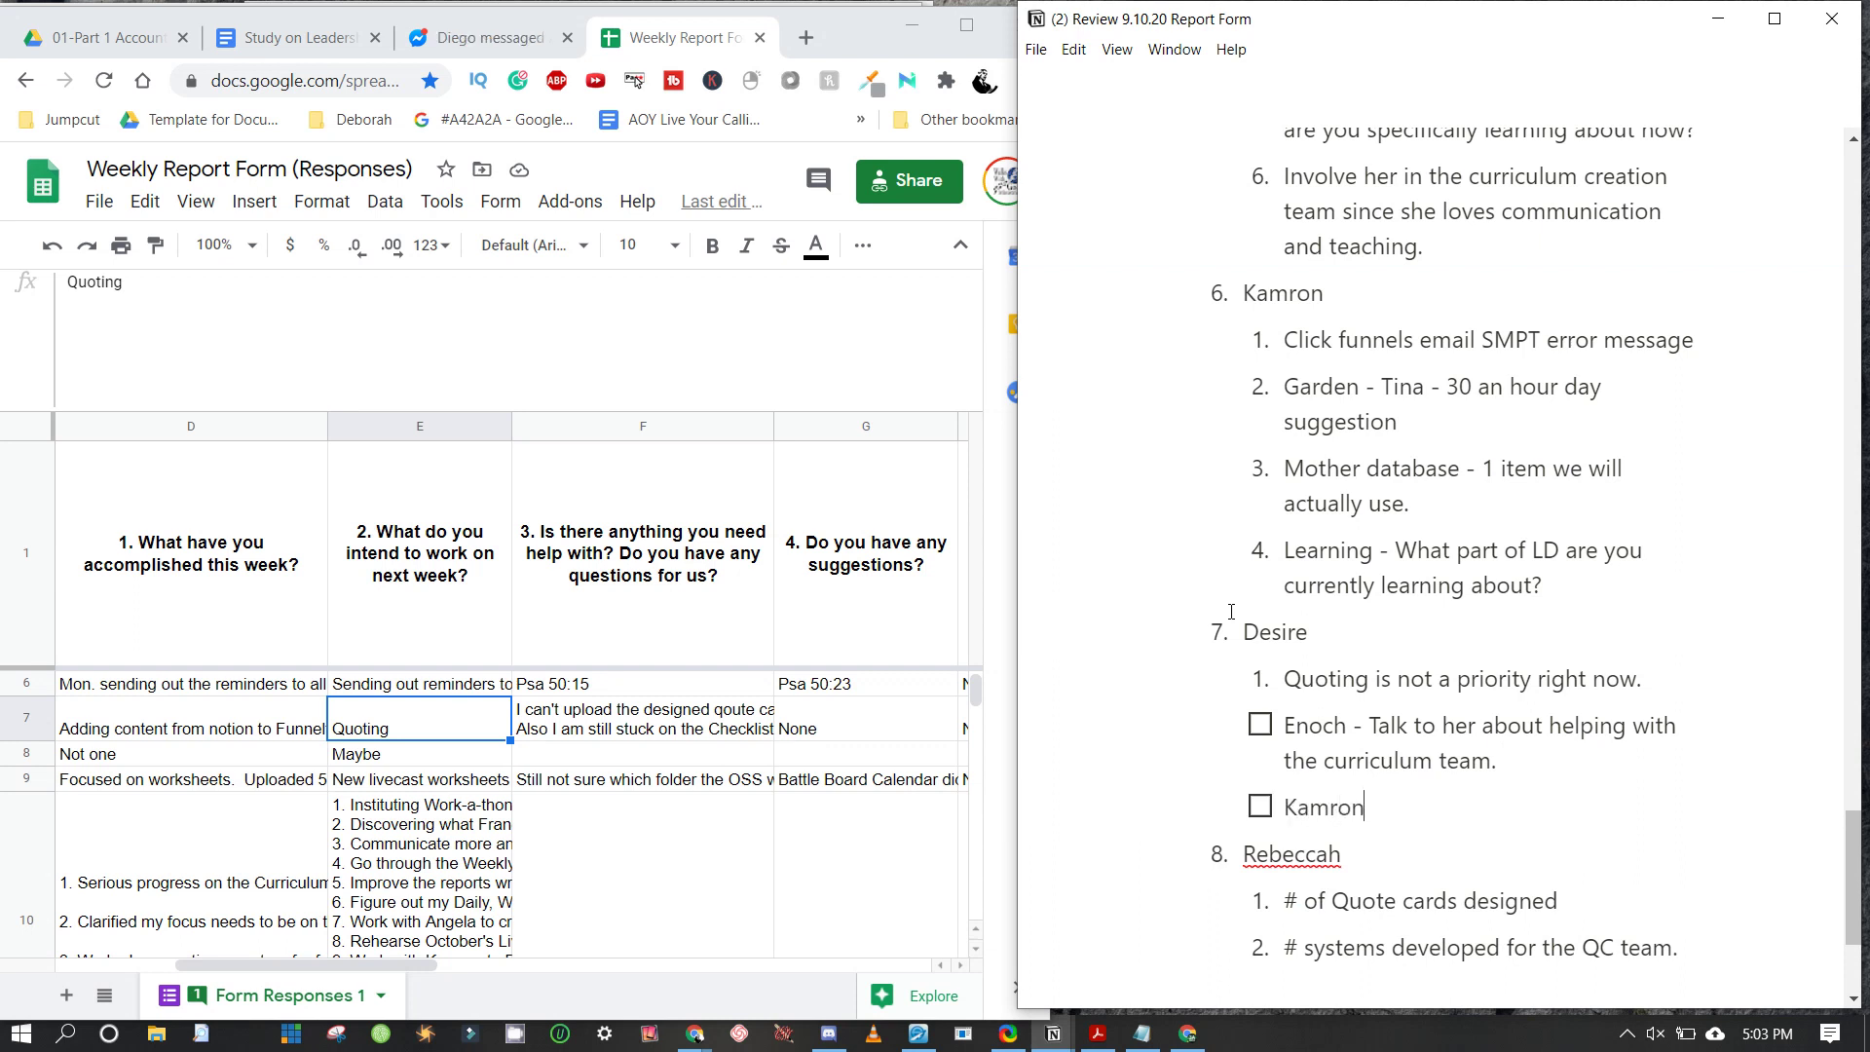
pyautogui.write(' - work with her o')
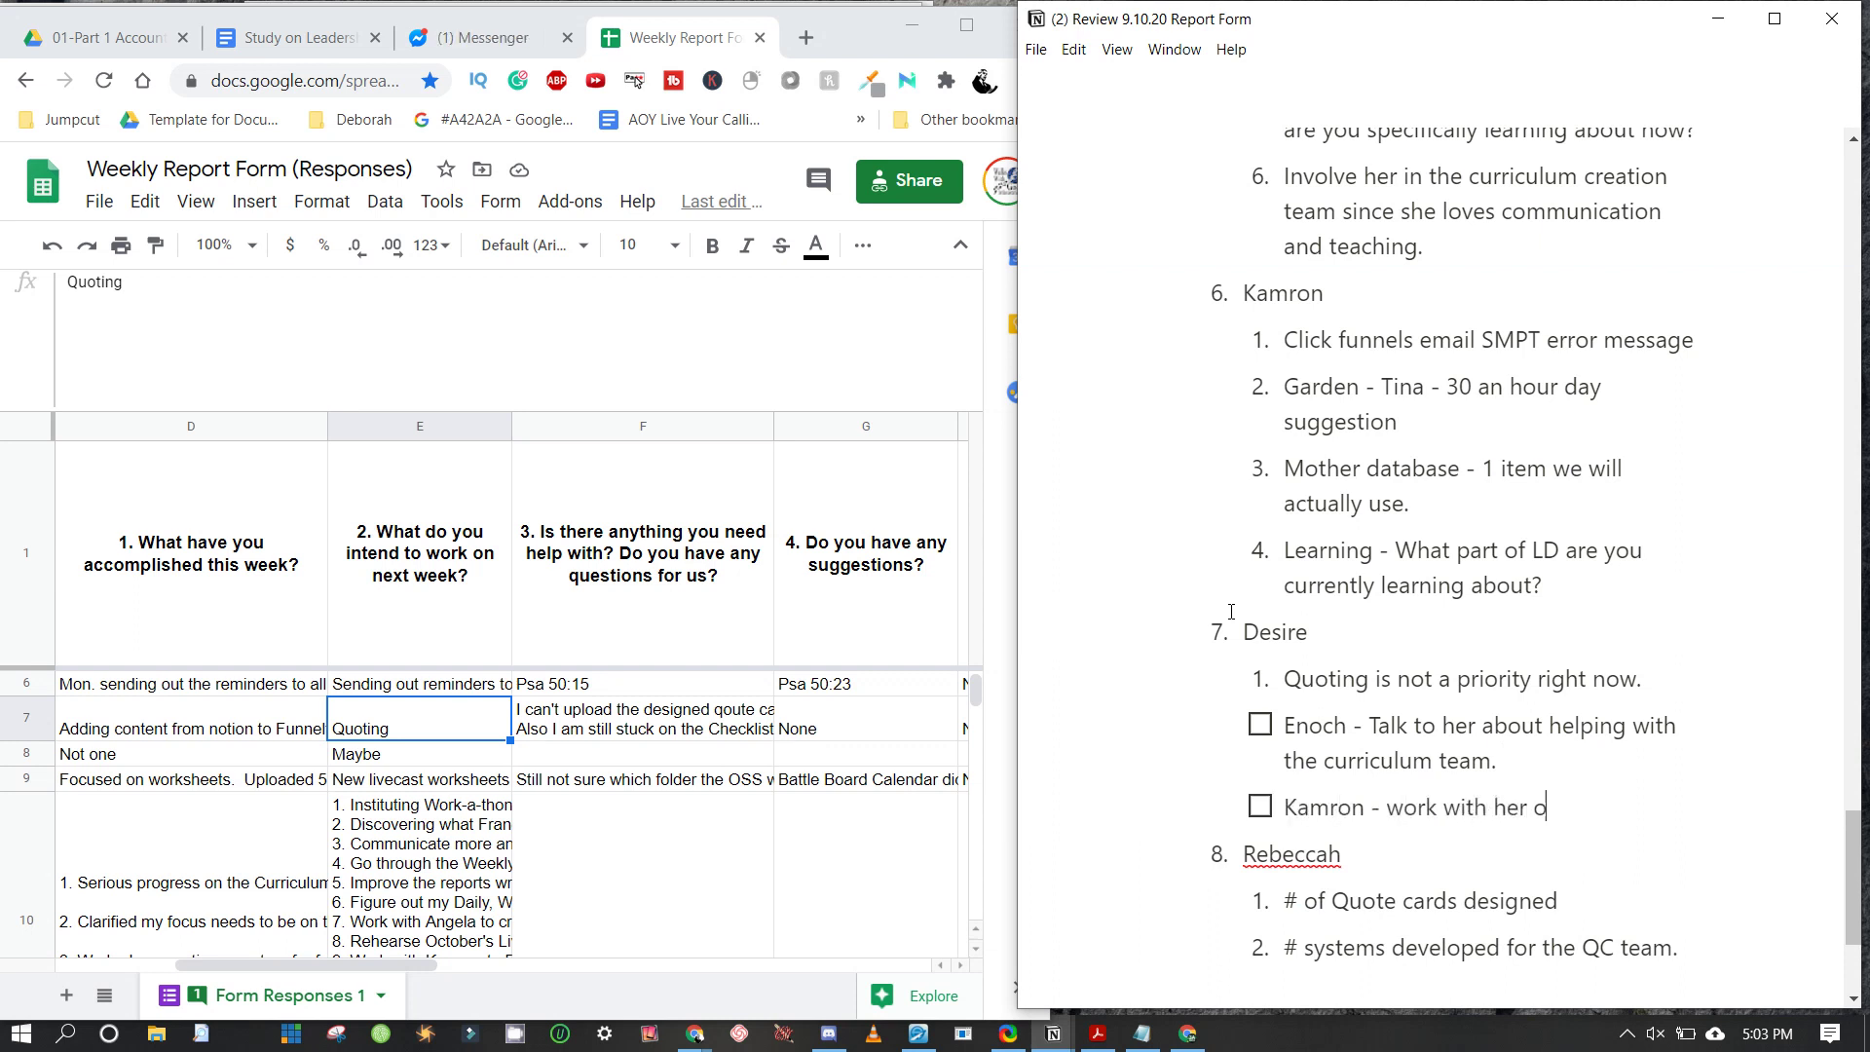
pyautogui.write('n the funnel team.')
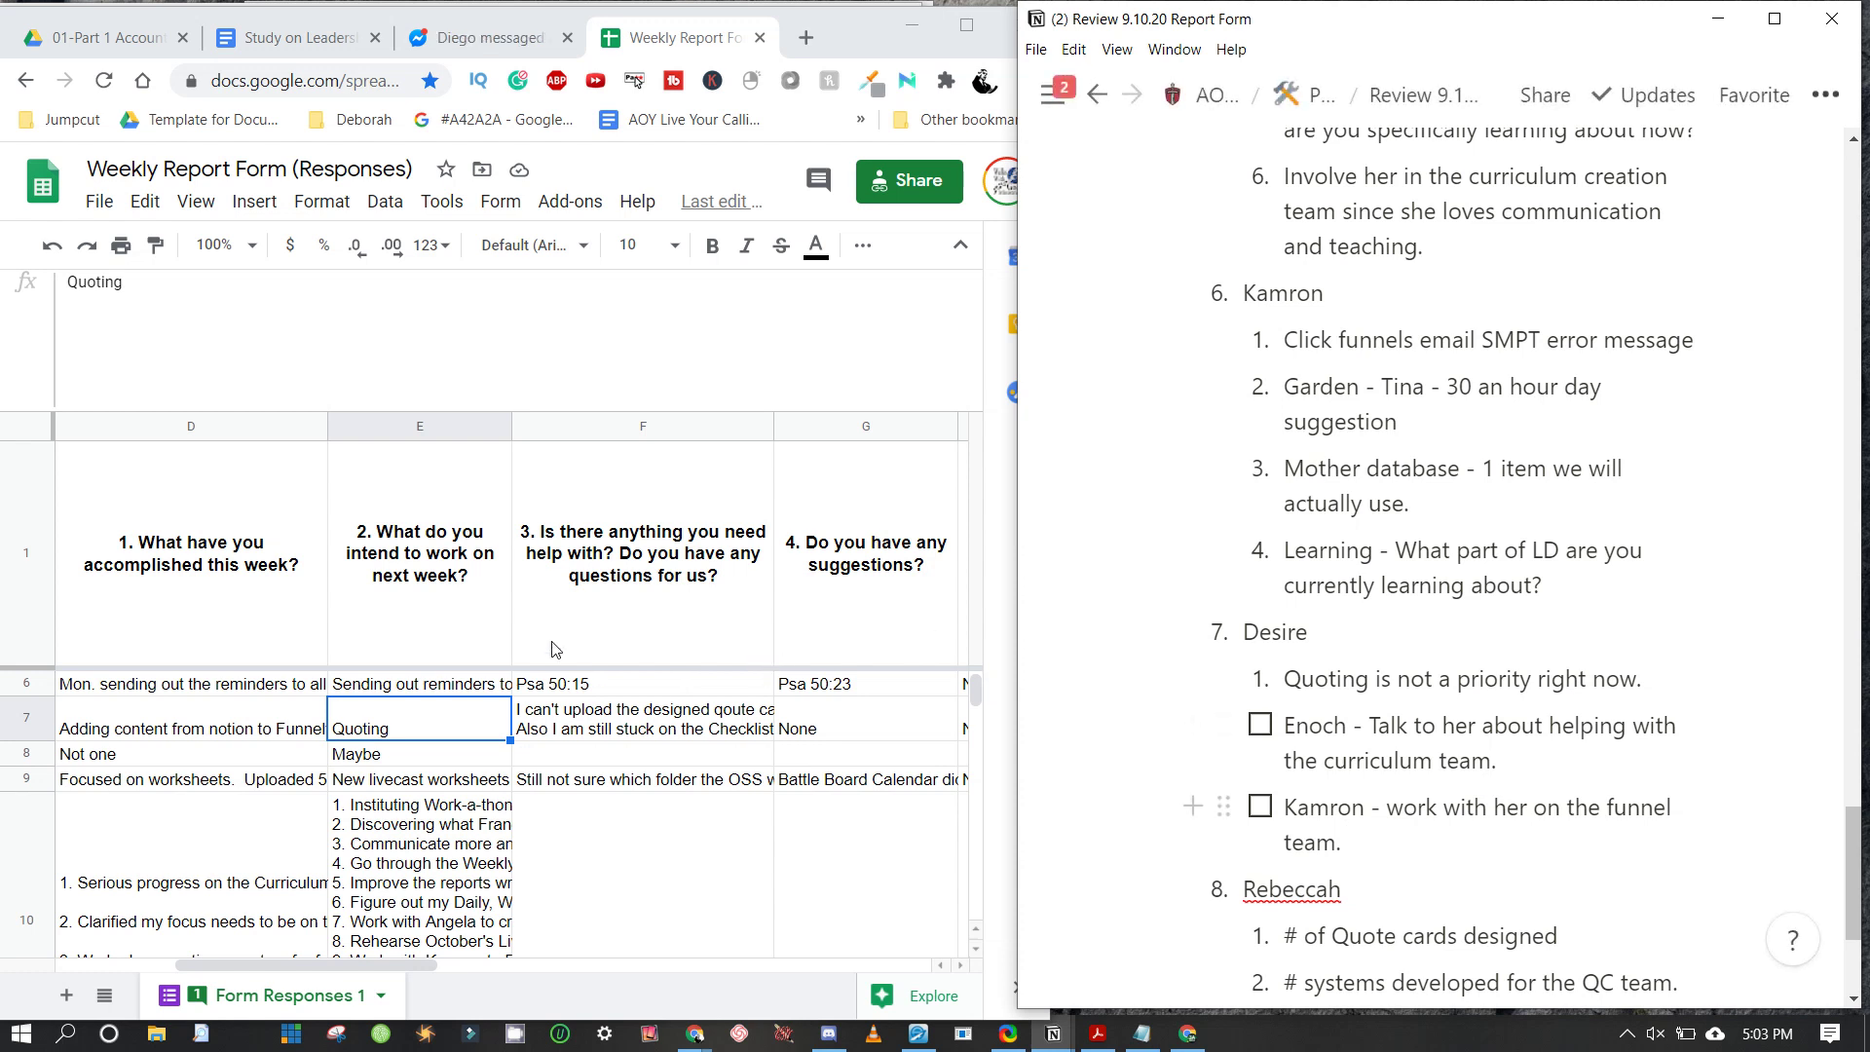
pyautogui.hotkey('alt', 'Tab')
pyautogui.press('Right')
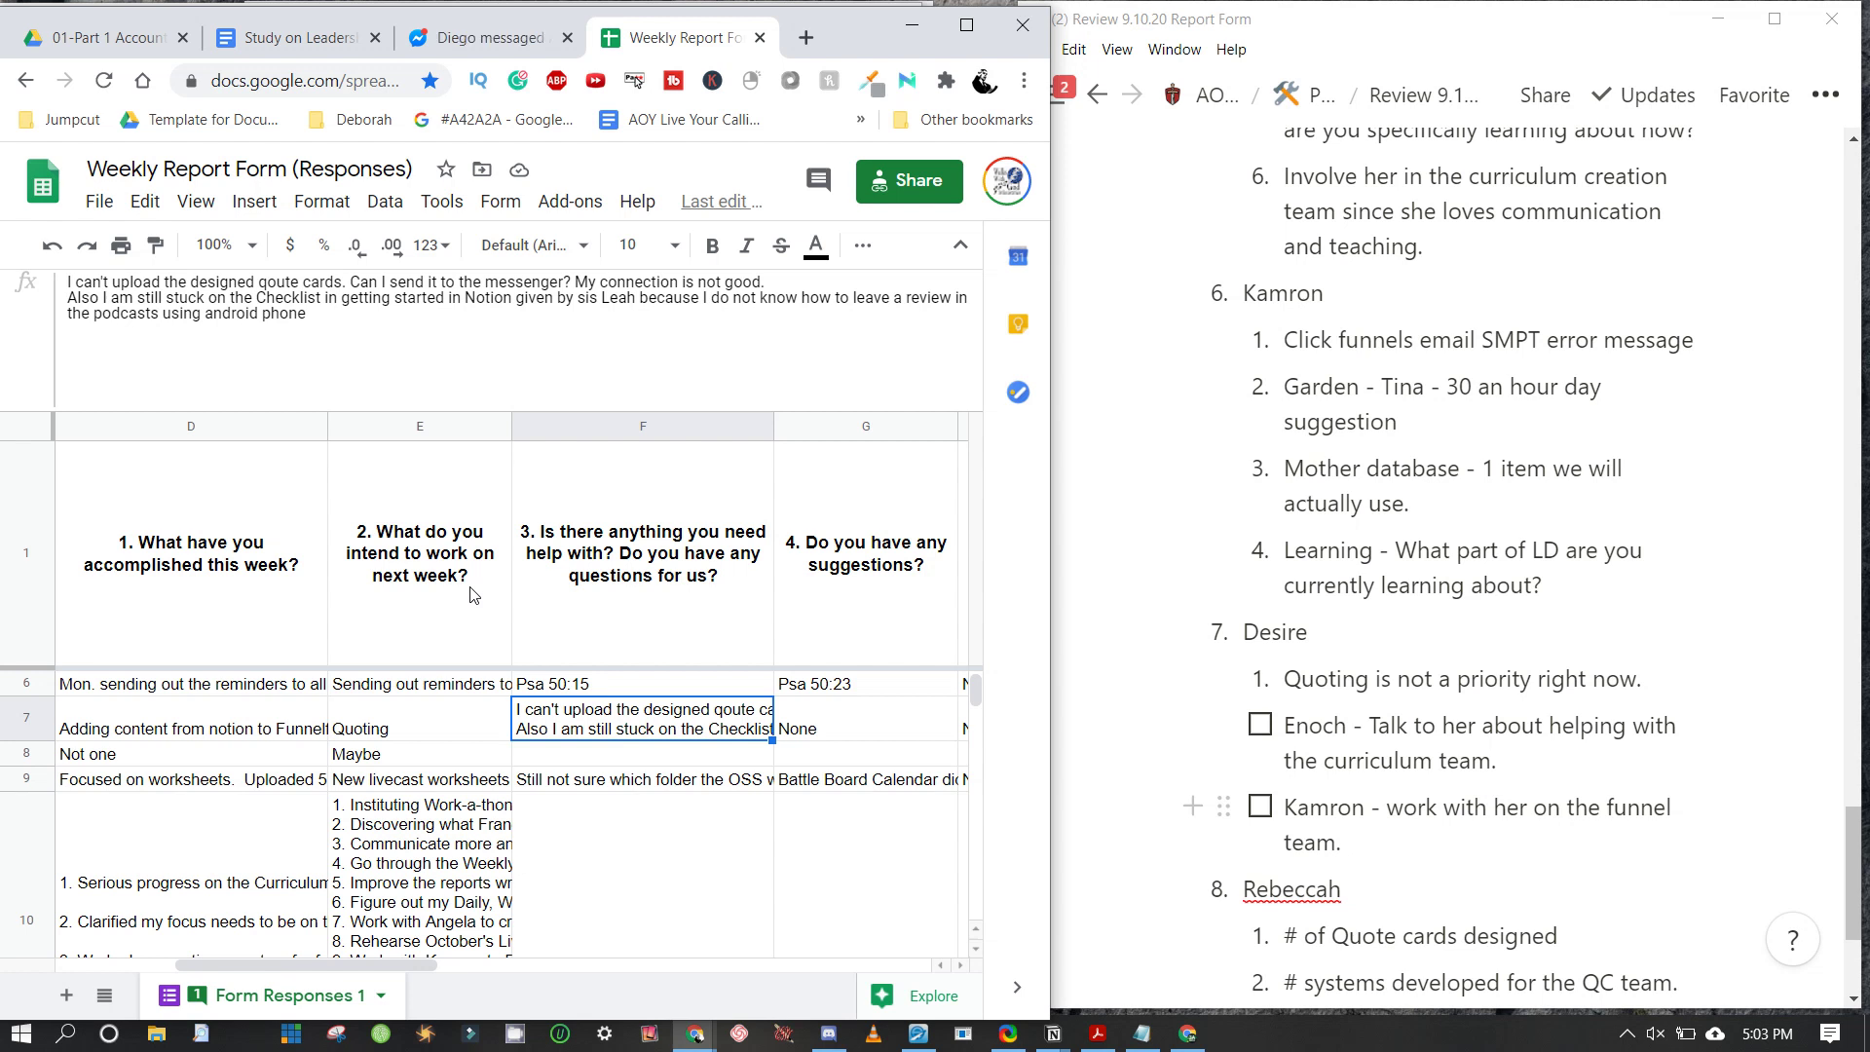
# Step: Add a nested to-do: 'Help send her the resource for leaving a Podcast review.'
pyautogui.click(1110, 678)
pyautogui.press('Return')
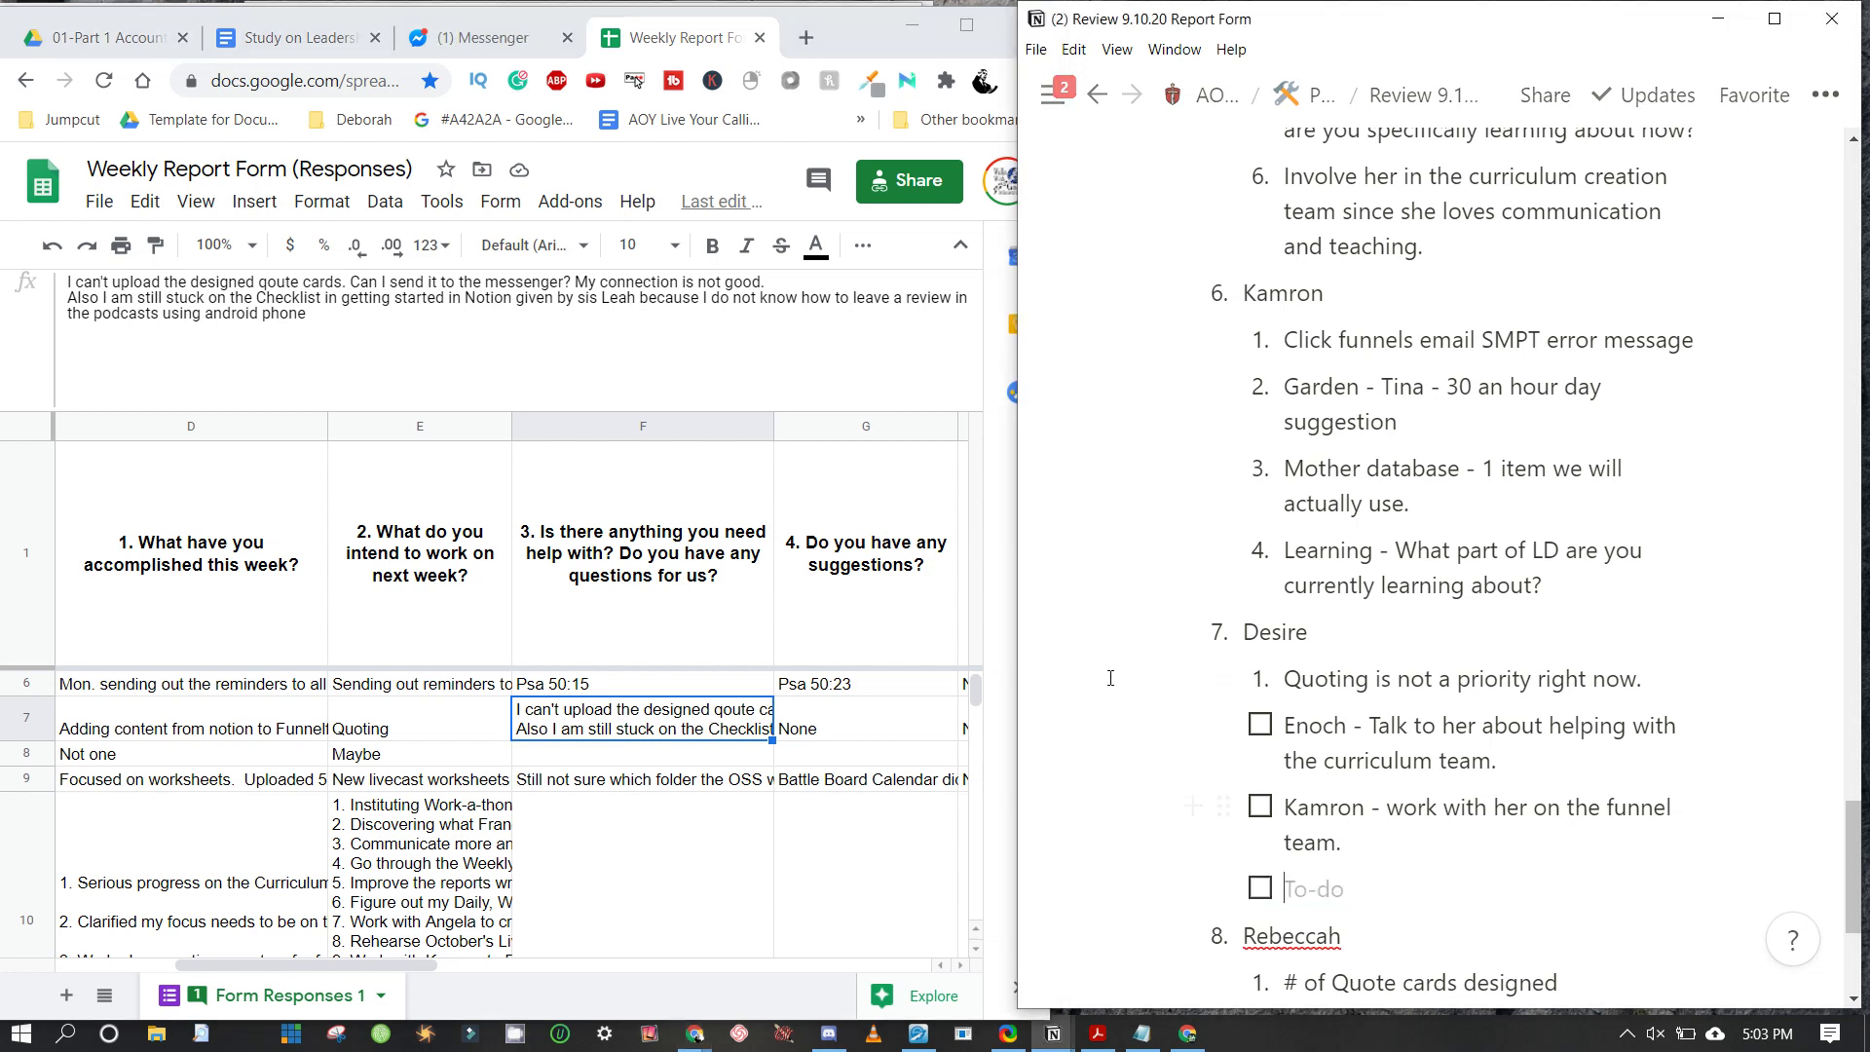
pyautogui.press('Tab')
pyautogui.write('Help ')
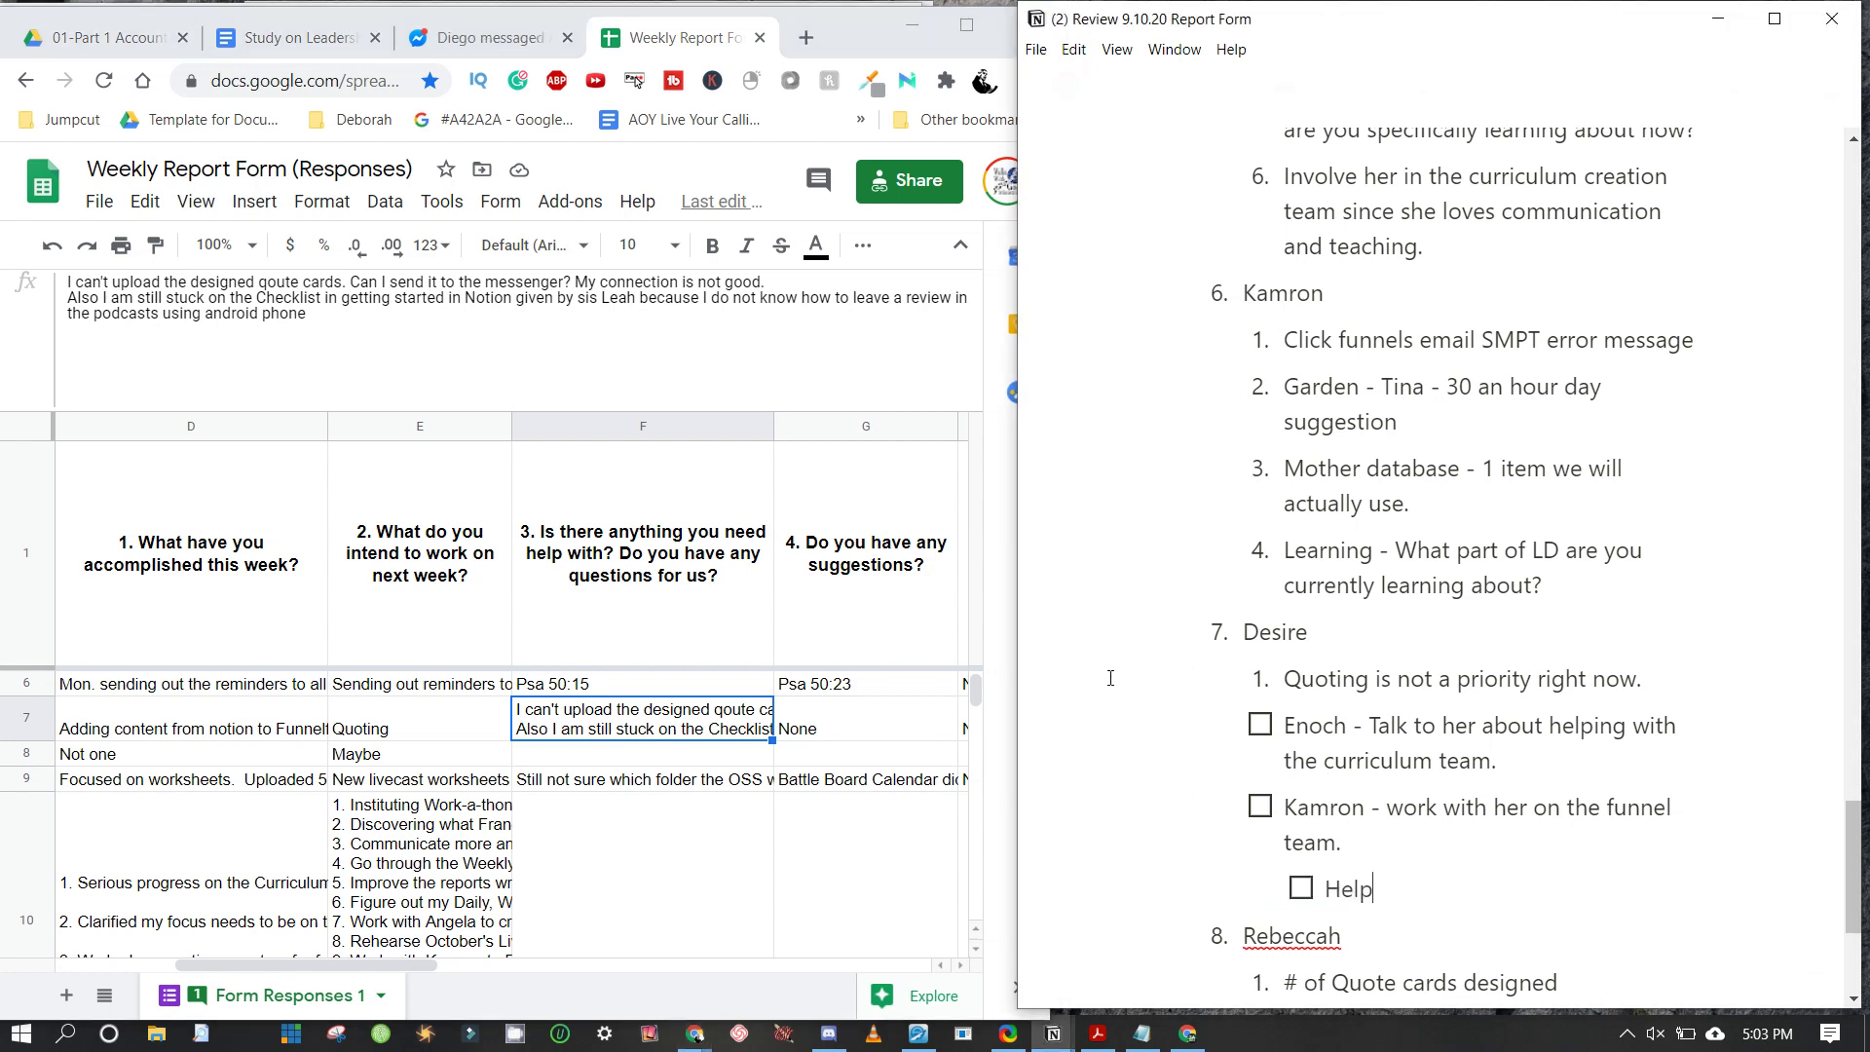
pyautogui.write('send her the resource for')
pyautogui.write('leaving a review')
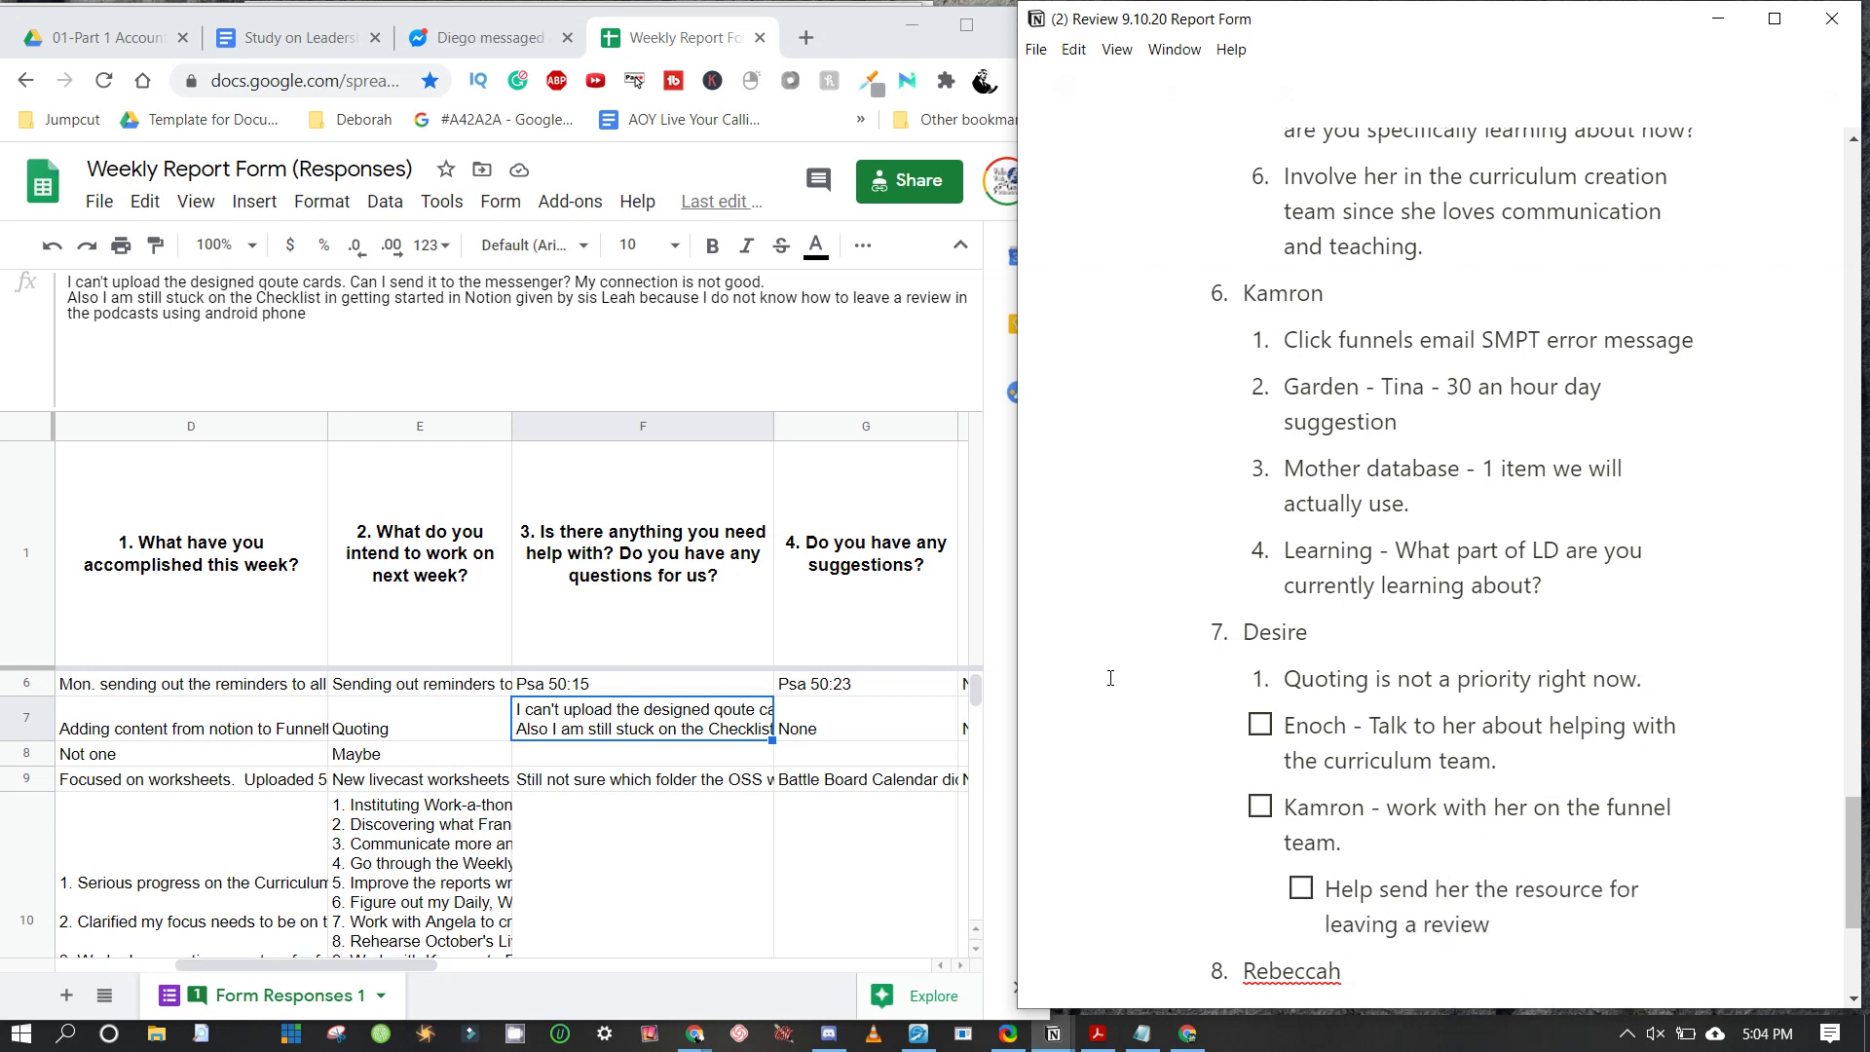
pyautogui.press('BackSpace')
pyautogui.write('.')
pyautogui.hotkey('ctrl', 'Left')
pyautogui.write('Podcast')
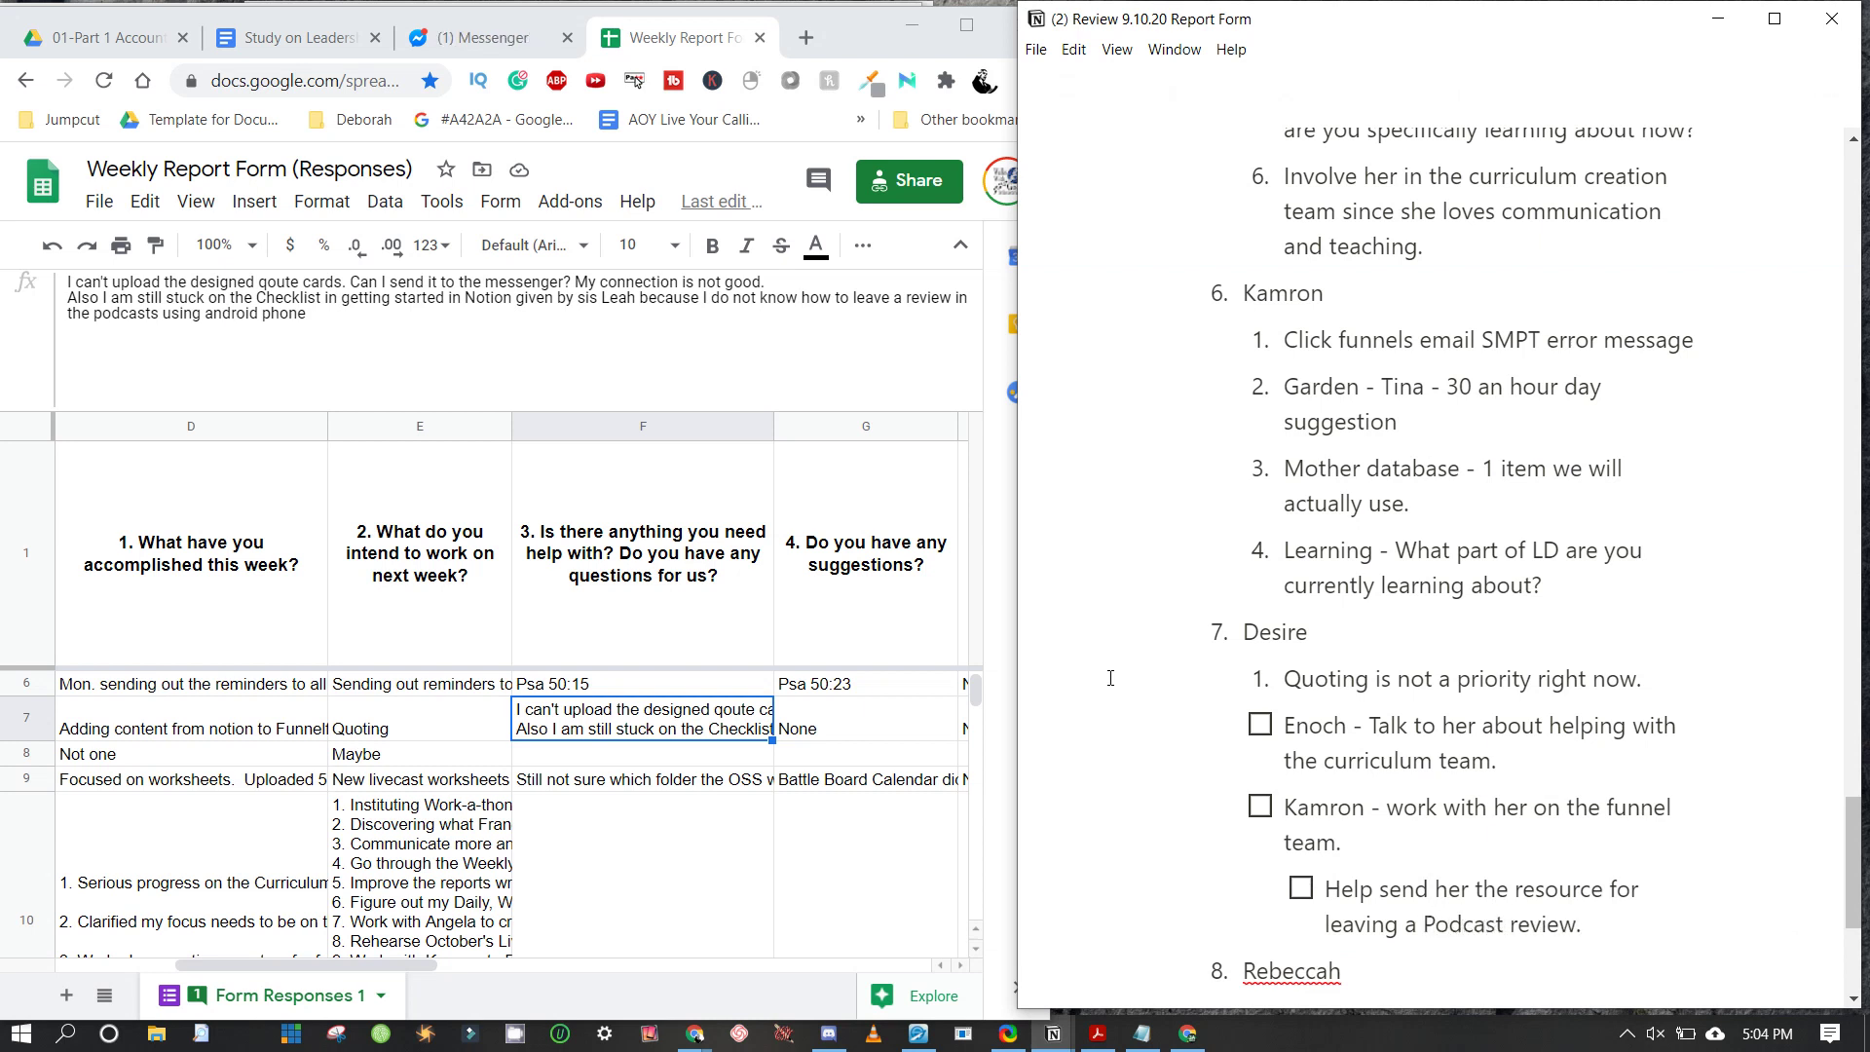
pyautogui.scroll(-4, 1141, 774)
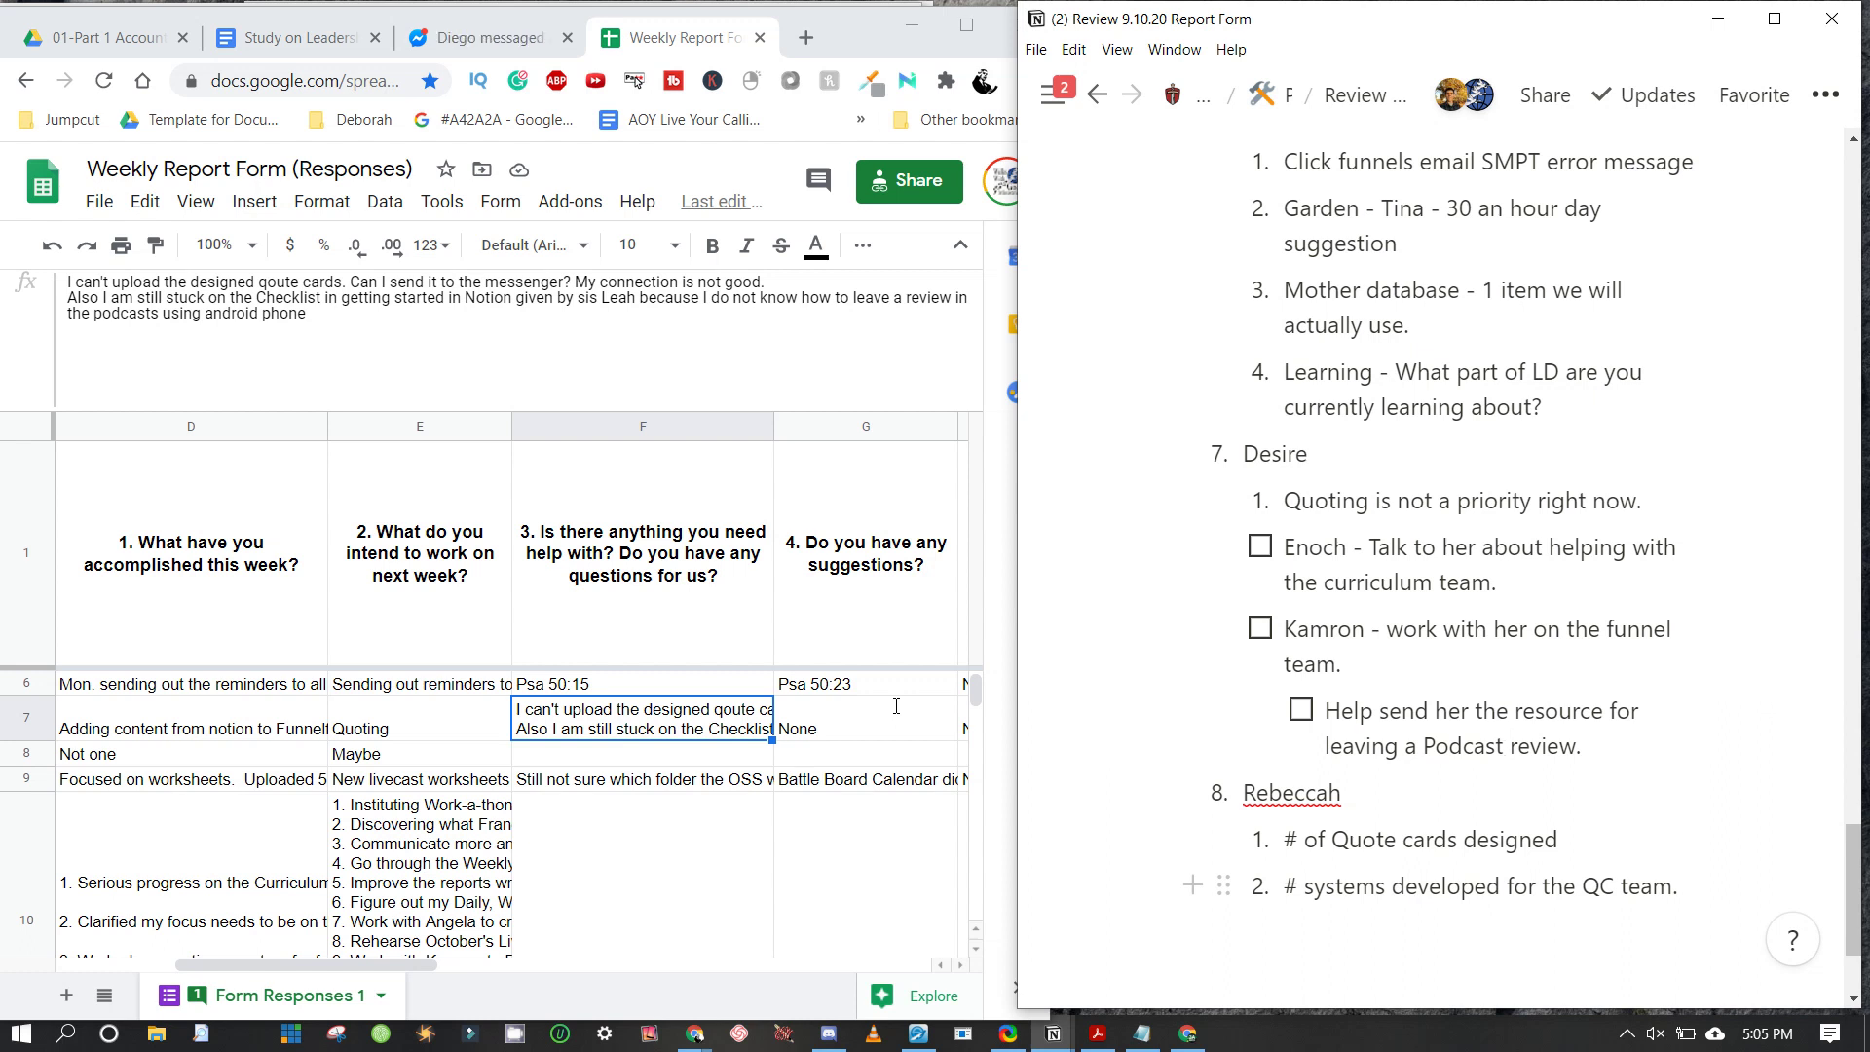
# Step: Read row 7 from help request to learning focus; suggestions and deadlines at risk both say 'None'
pyautogui.click(633, 718)
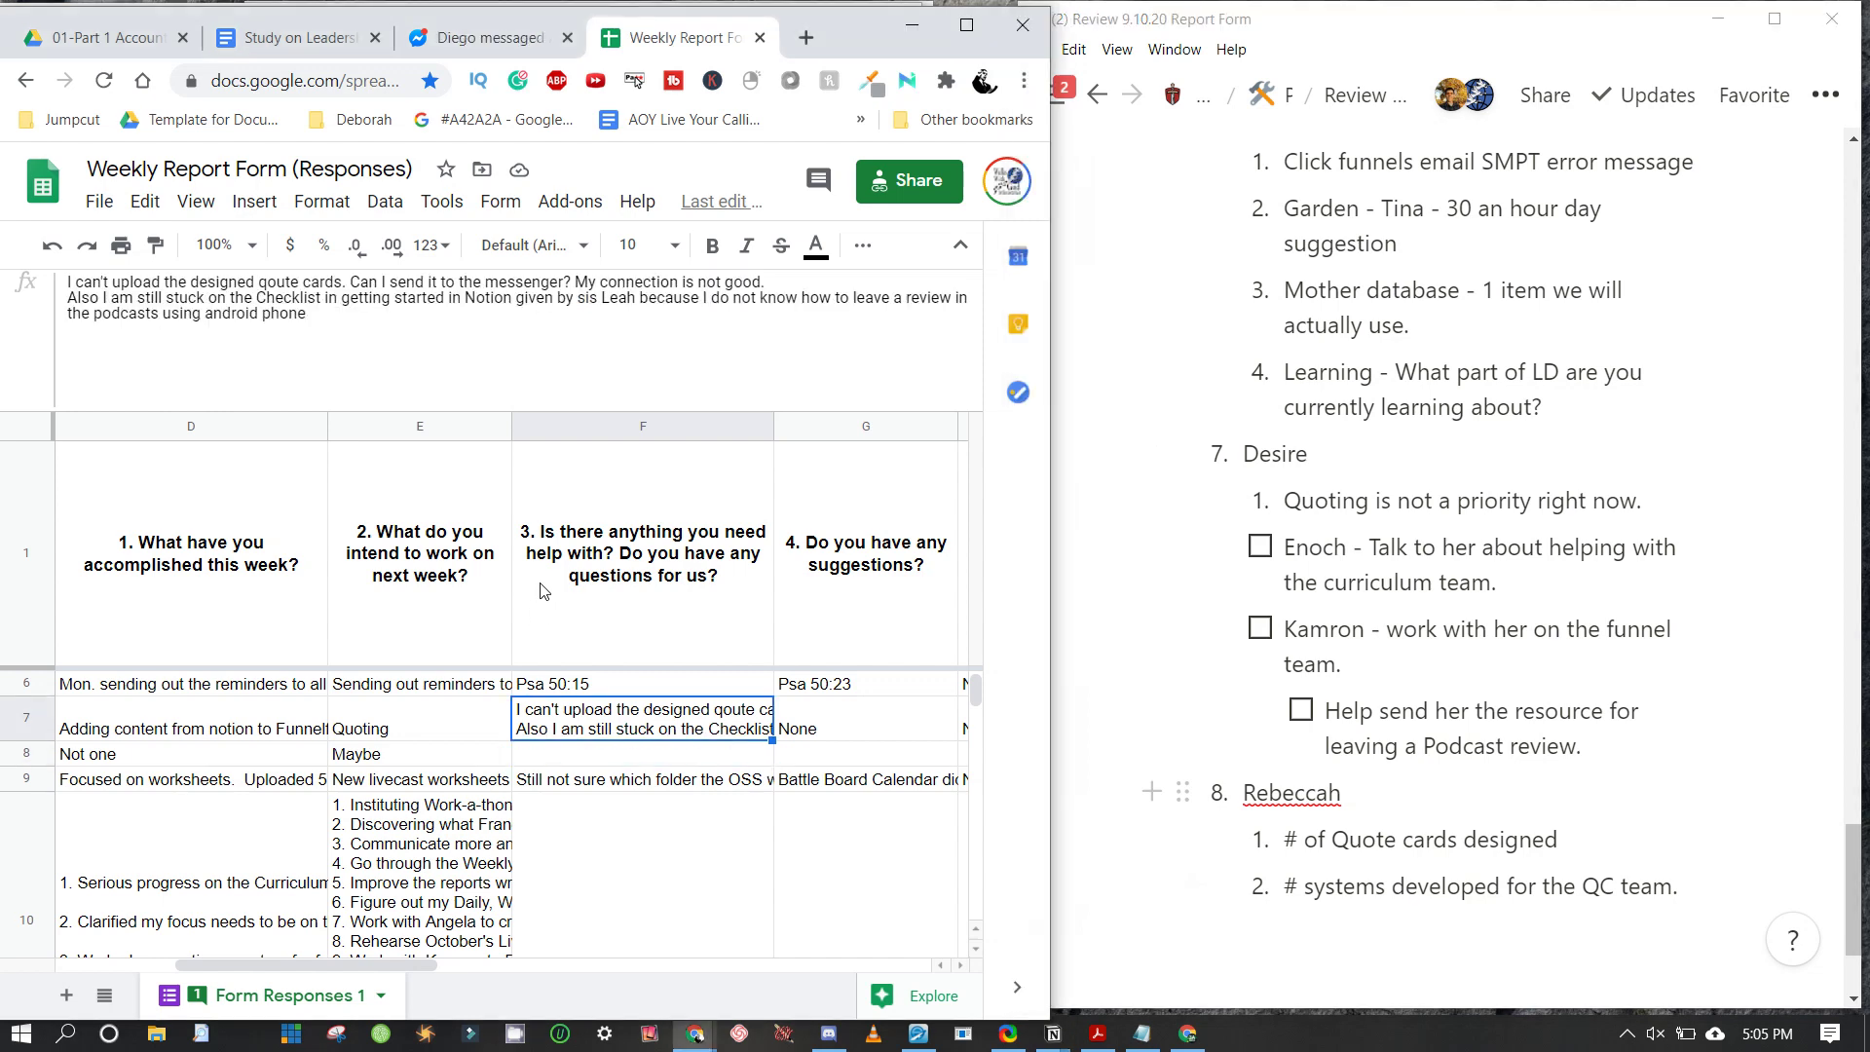
pyautogui.press('Left')
pyautogui.press('Right')
pyautogui.press('Right')
pyautogui.press('Right')
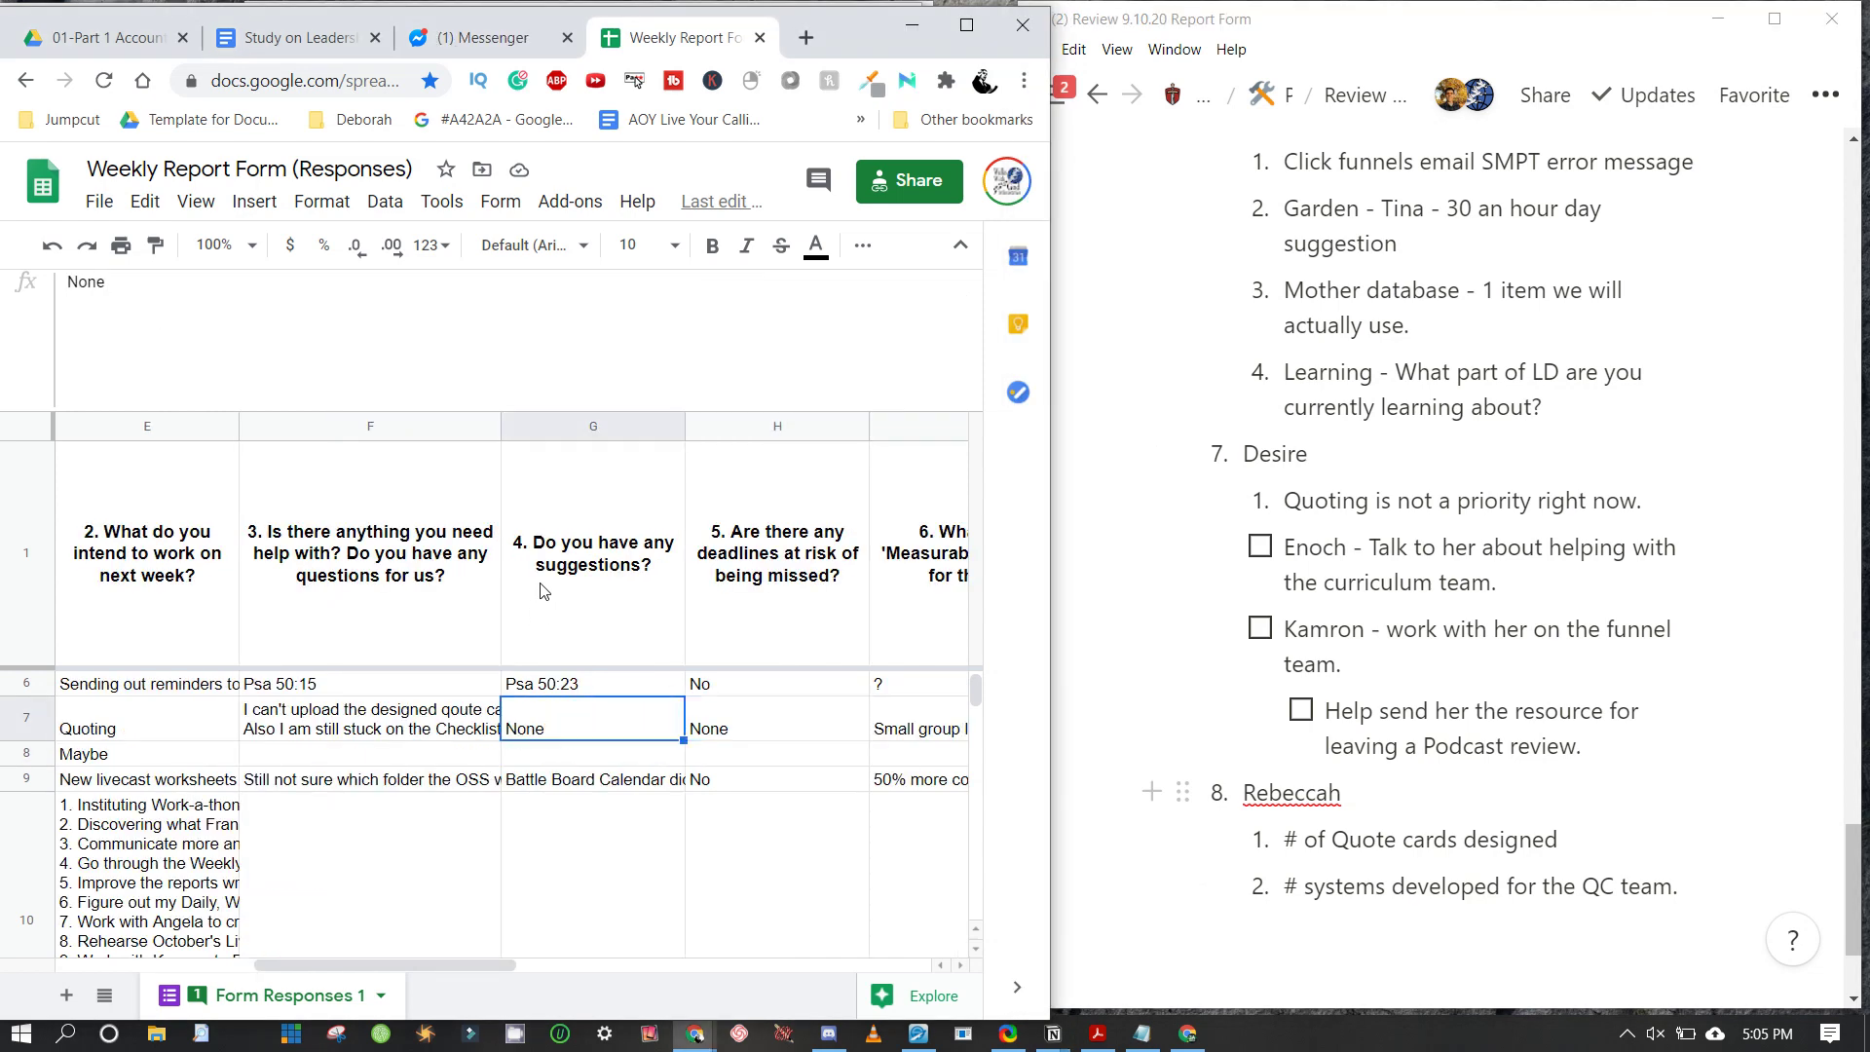
pyautogui.press('Left')
pyautogui.press('Left')
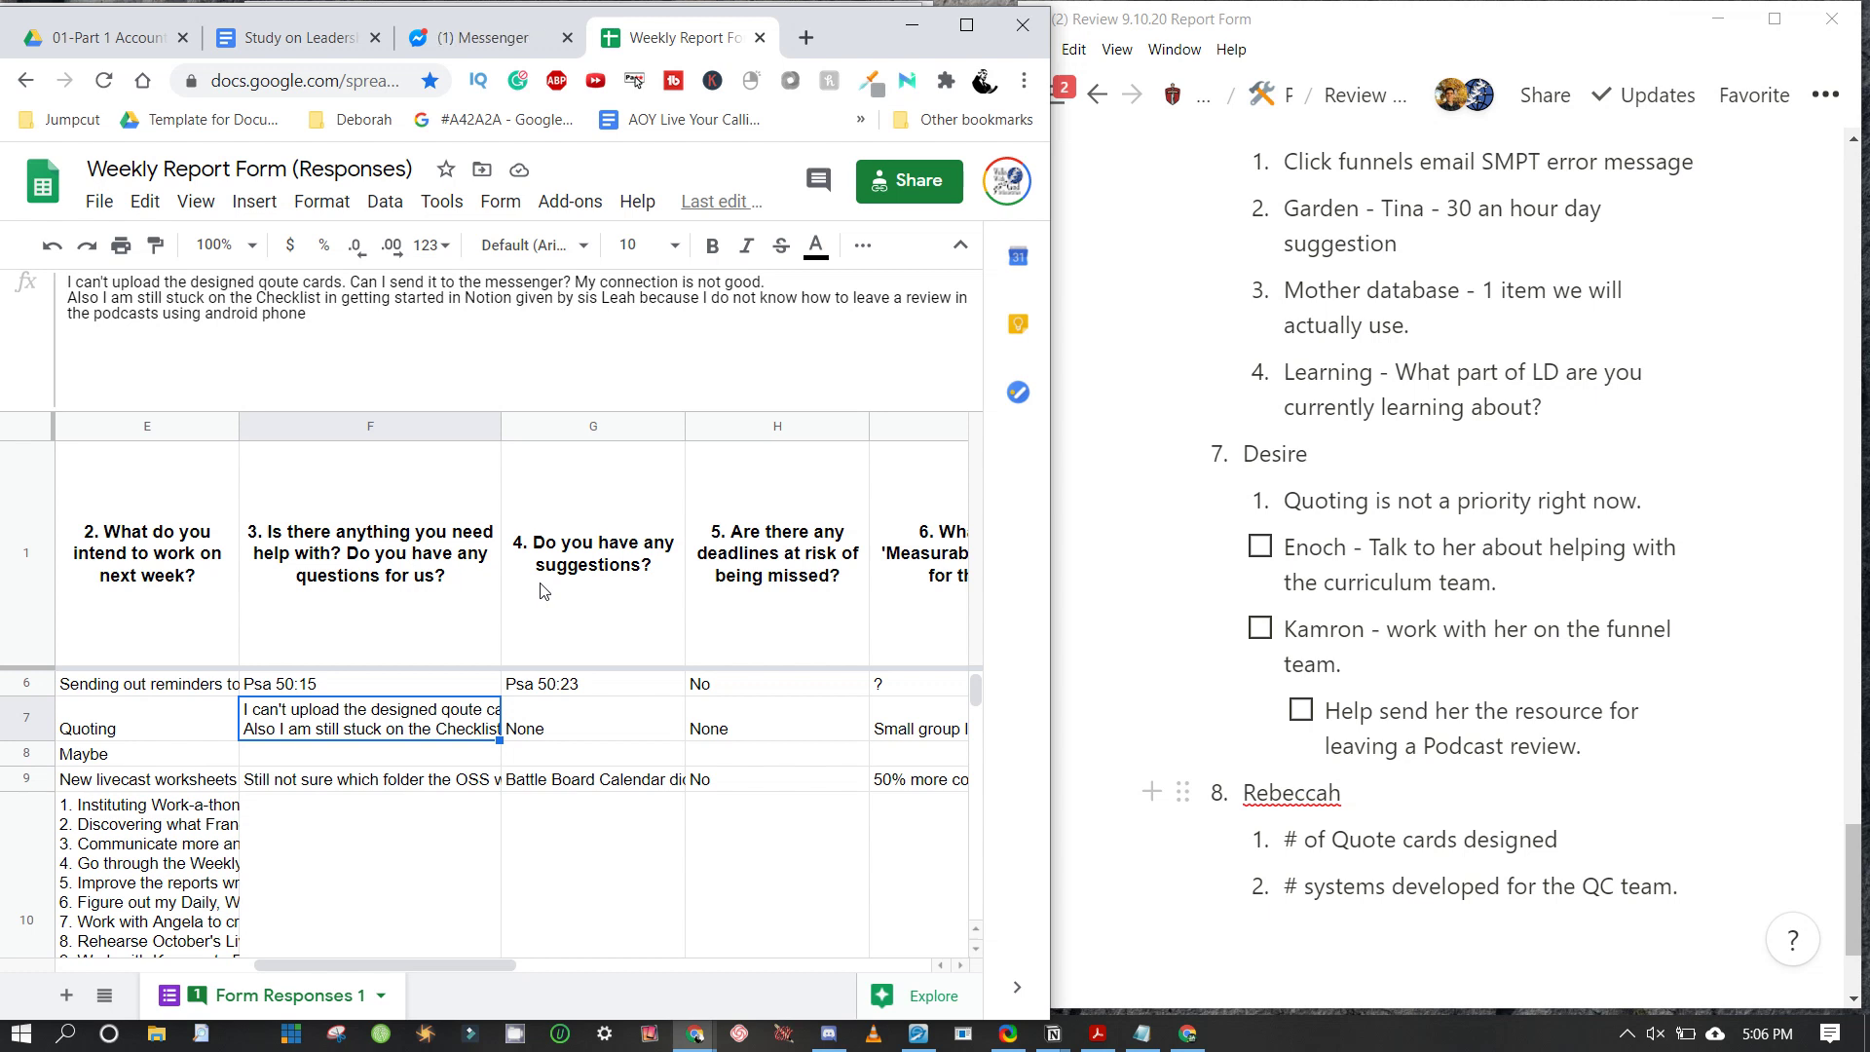
pyautogui.press('Right')
pyautogui.press('Right')
pyautogui.press('Left')
pyautogui.press('Left')
pyautogui.press('Right')
pyautogui.press('Right')
pyautogui.press('Left')
pyautogui.press('Right')
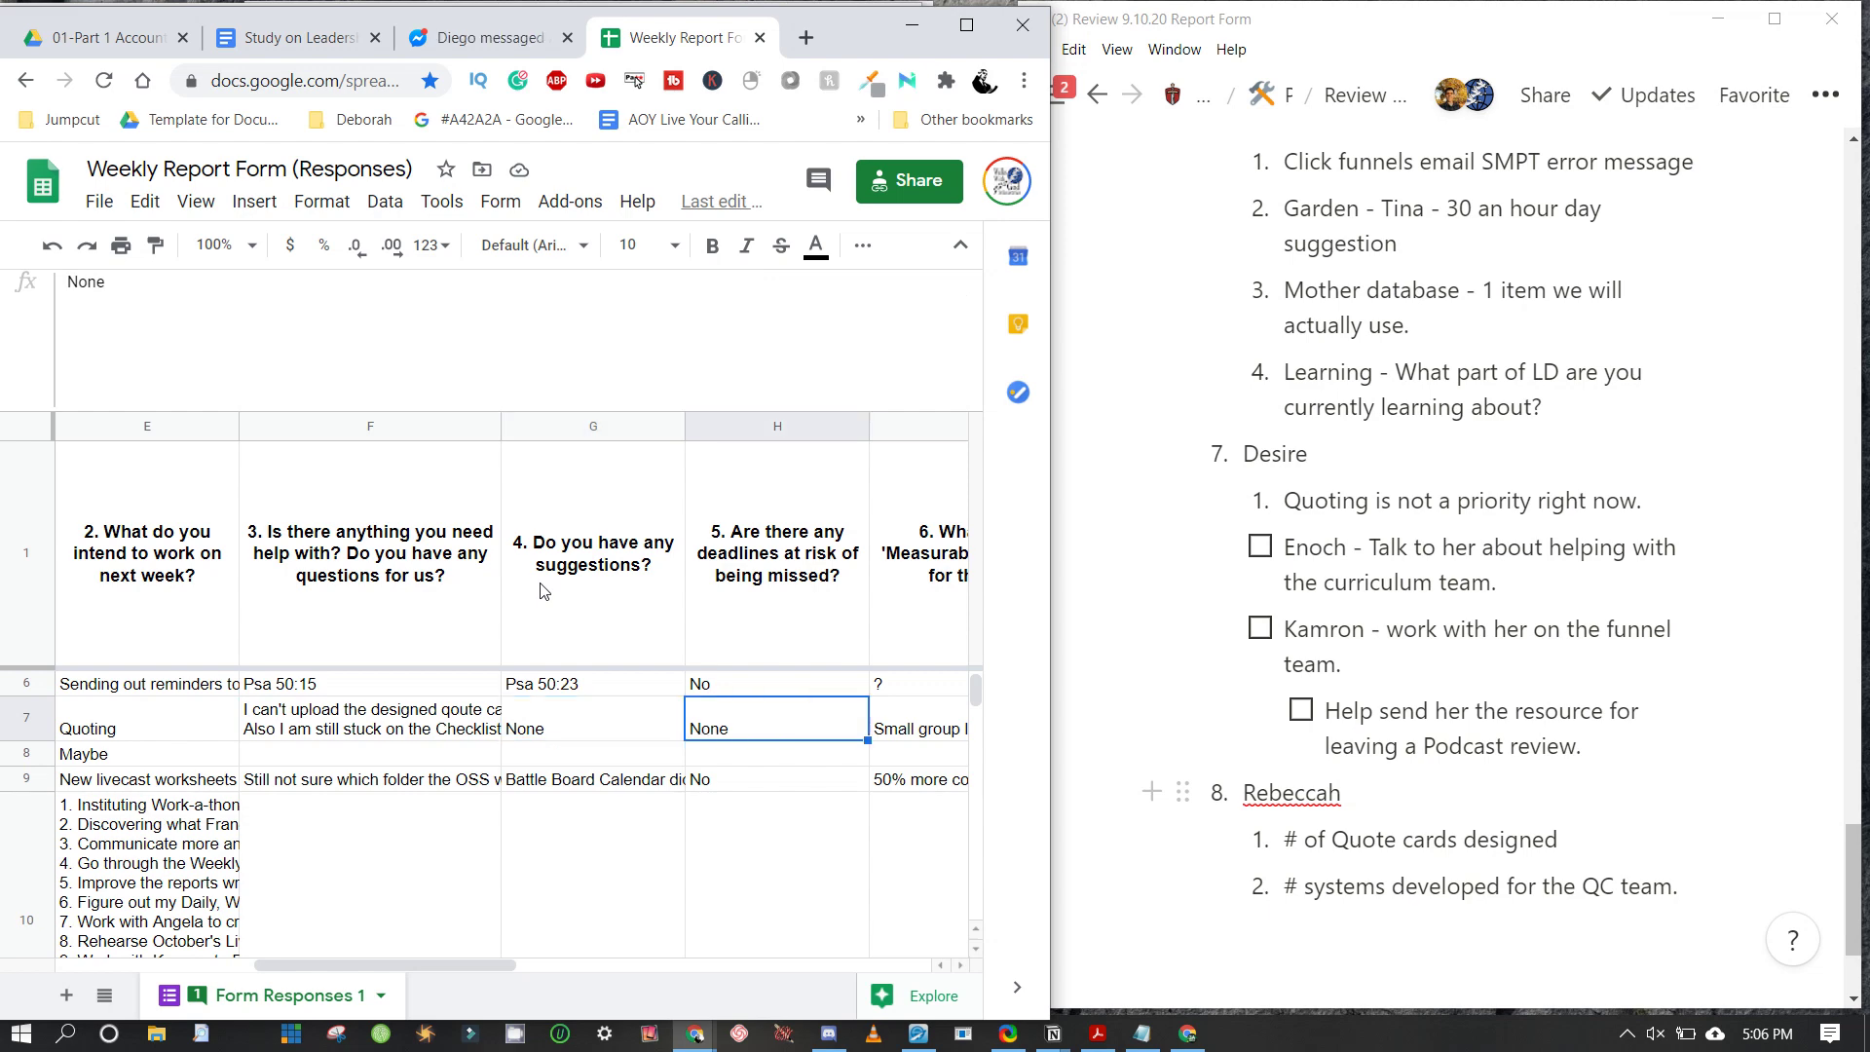
pyautogui.press('Right')
pyautogui.press('Right')
pyautogui.press('Left')
pyautogui.press('Left')
pyautogui.press('Left')
pyautogui.press('Right')
pyautogui.press('Right')
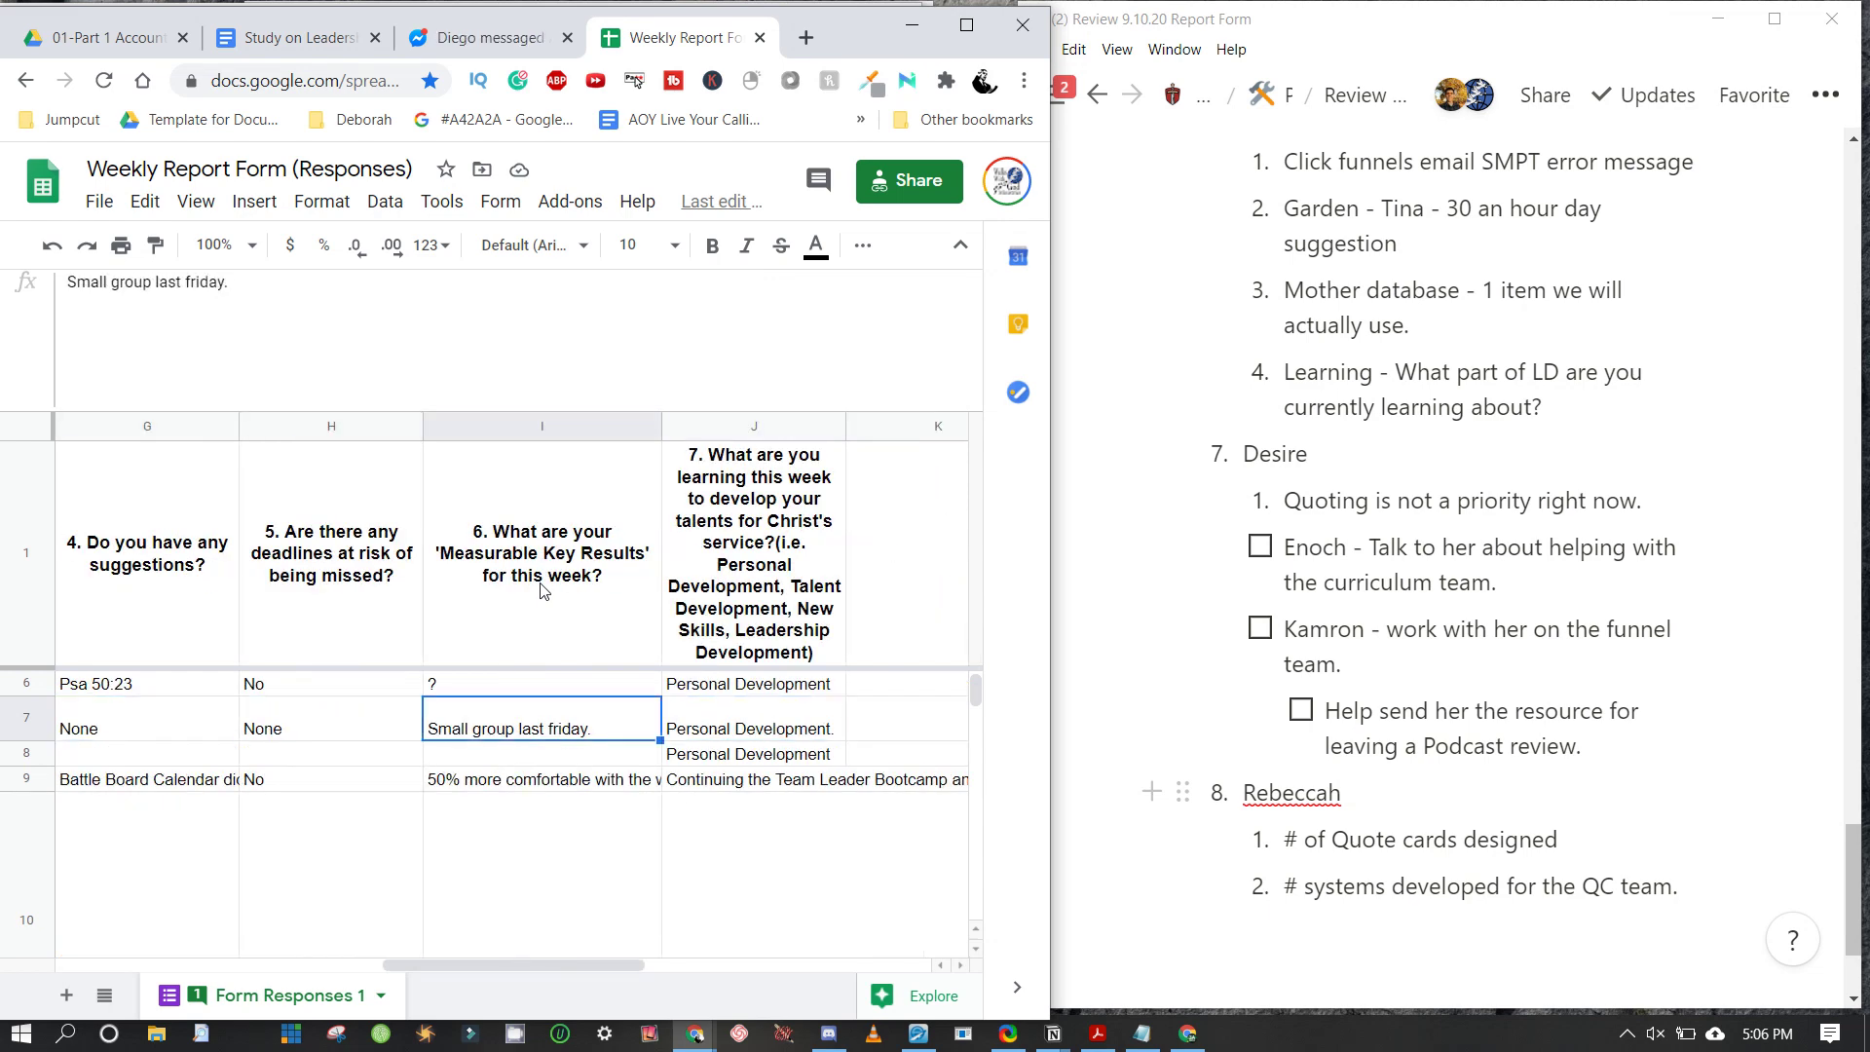
# Step: Add the 'Doesn't know what a MKR is. Educate her on that.' to-do with a nested Funnelflix-videos sub-task
pyautogui.click(1215, 471)
pyautogui.press('Return')
pyautogui.write('D')
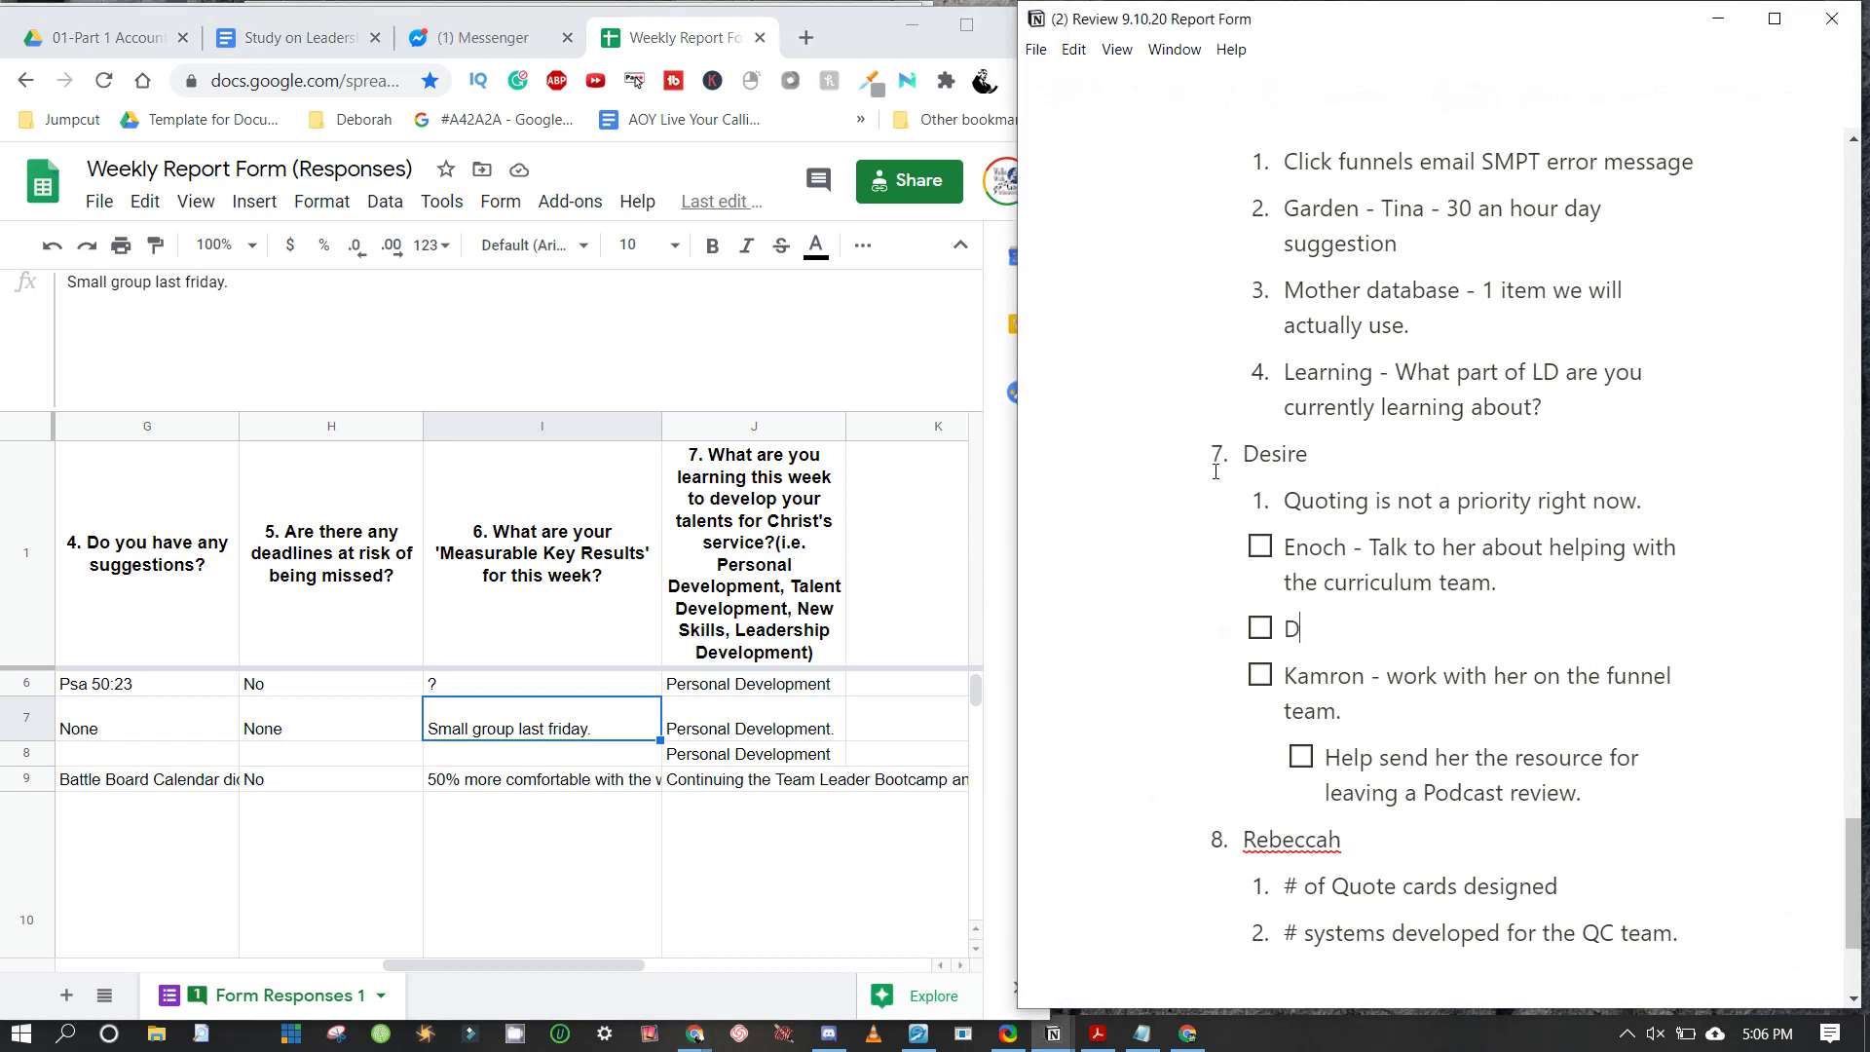
pyautogui.write("oesn't know what a MK")
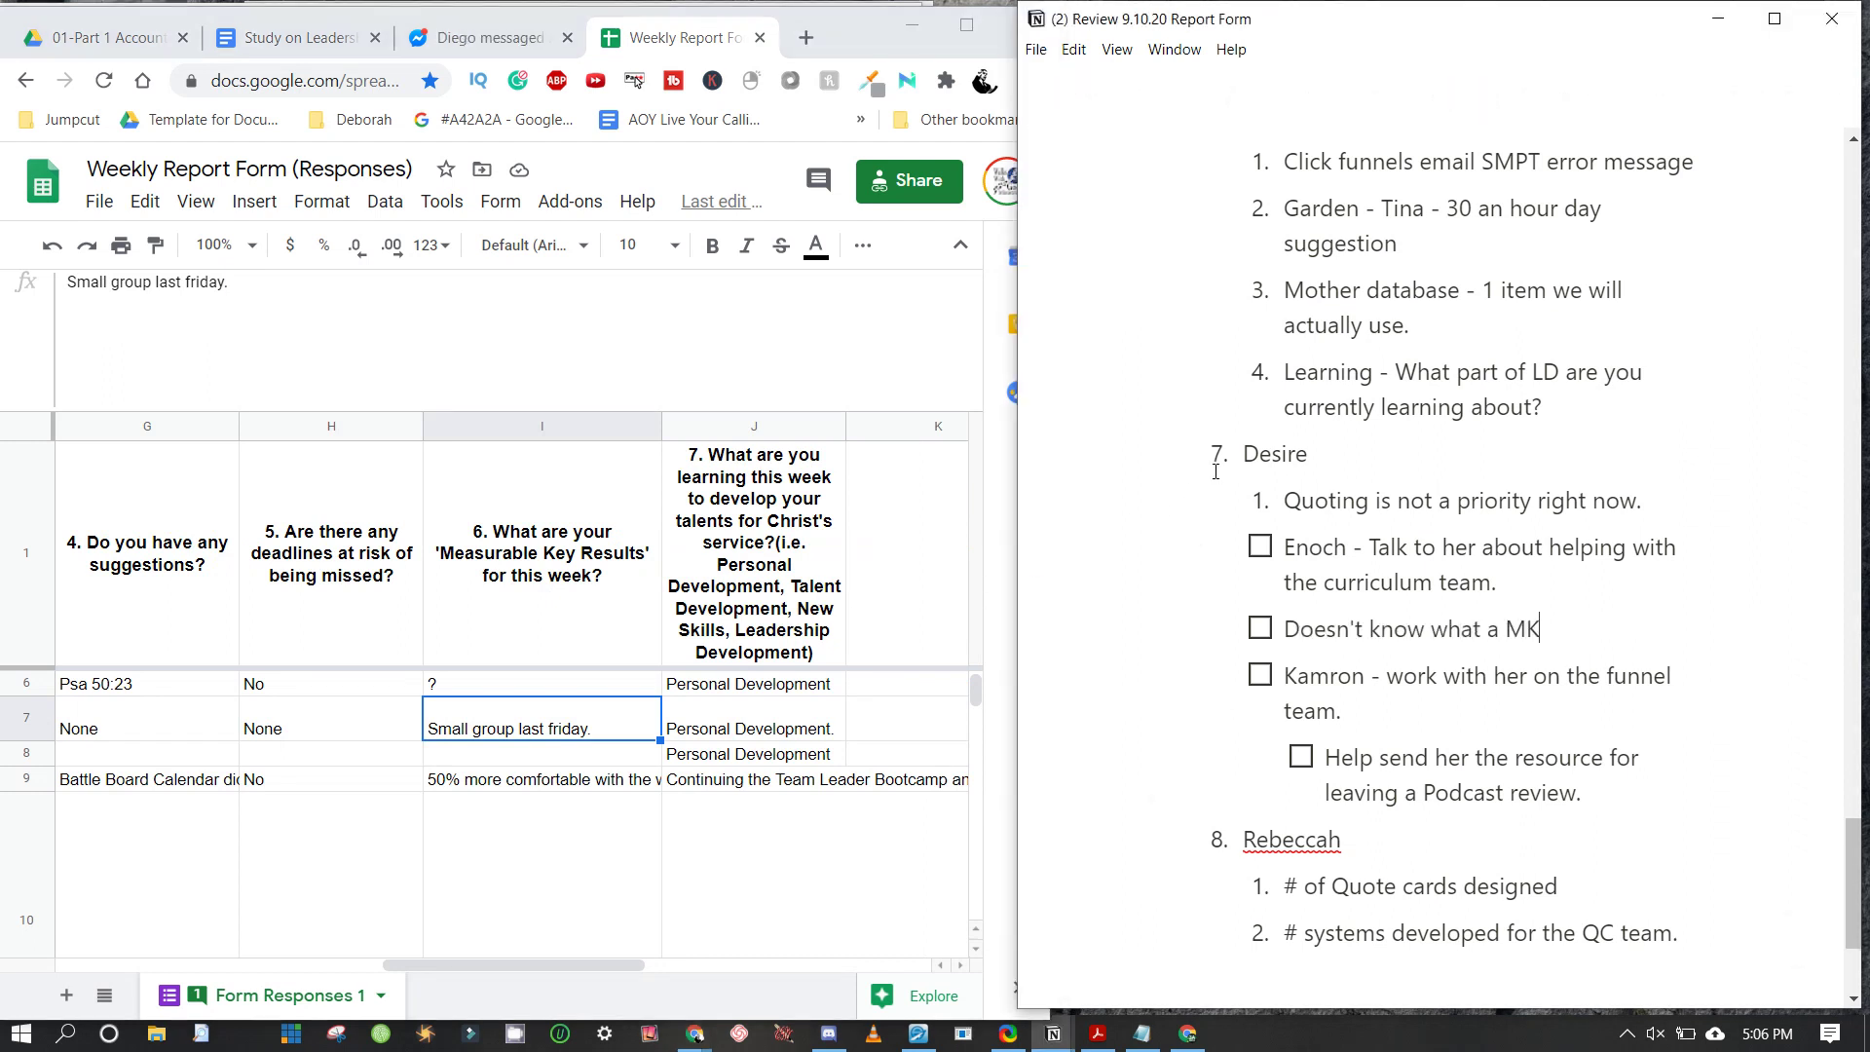
pyautogui.write('R is. Educate her on that.')
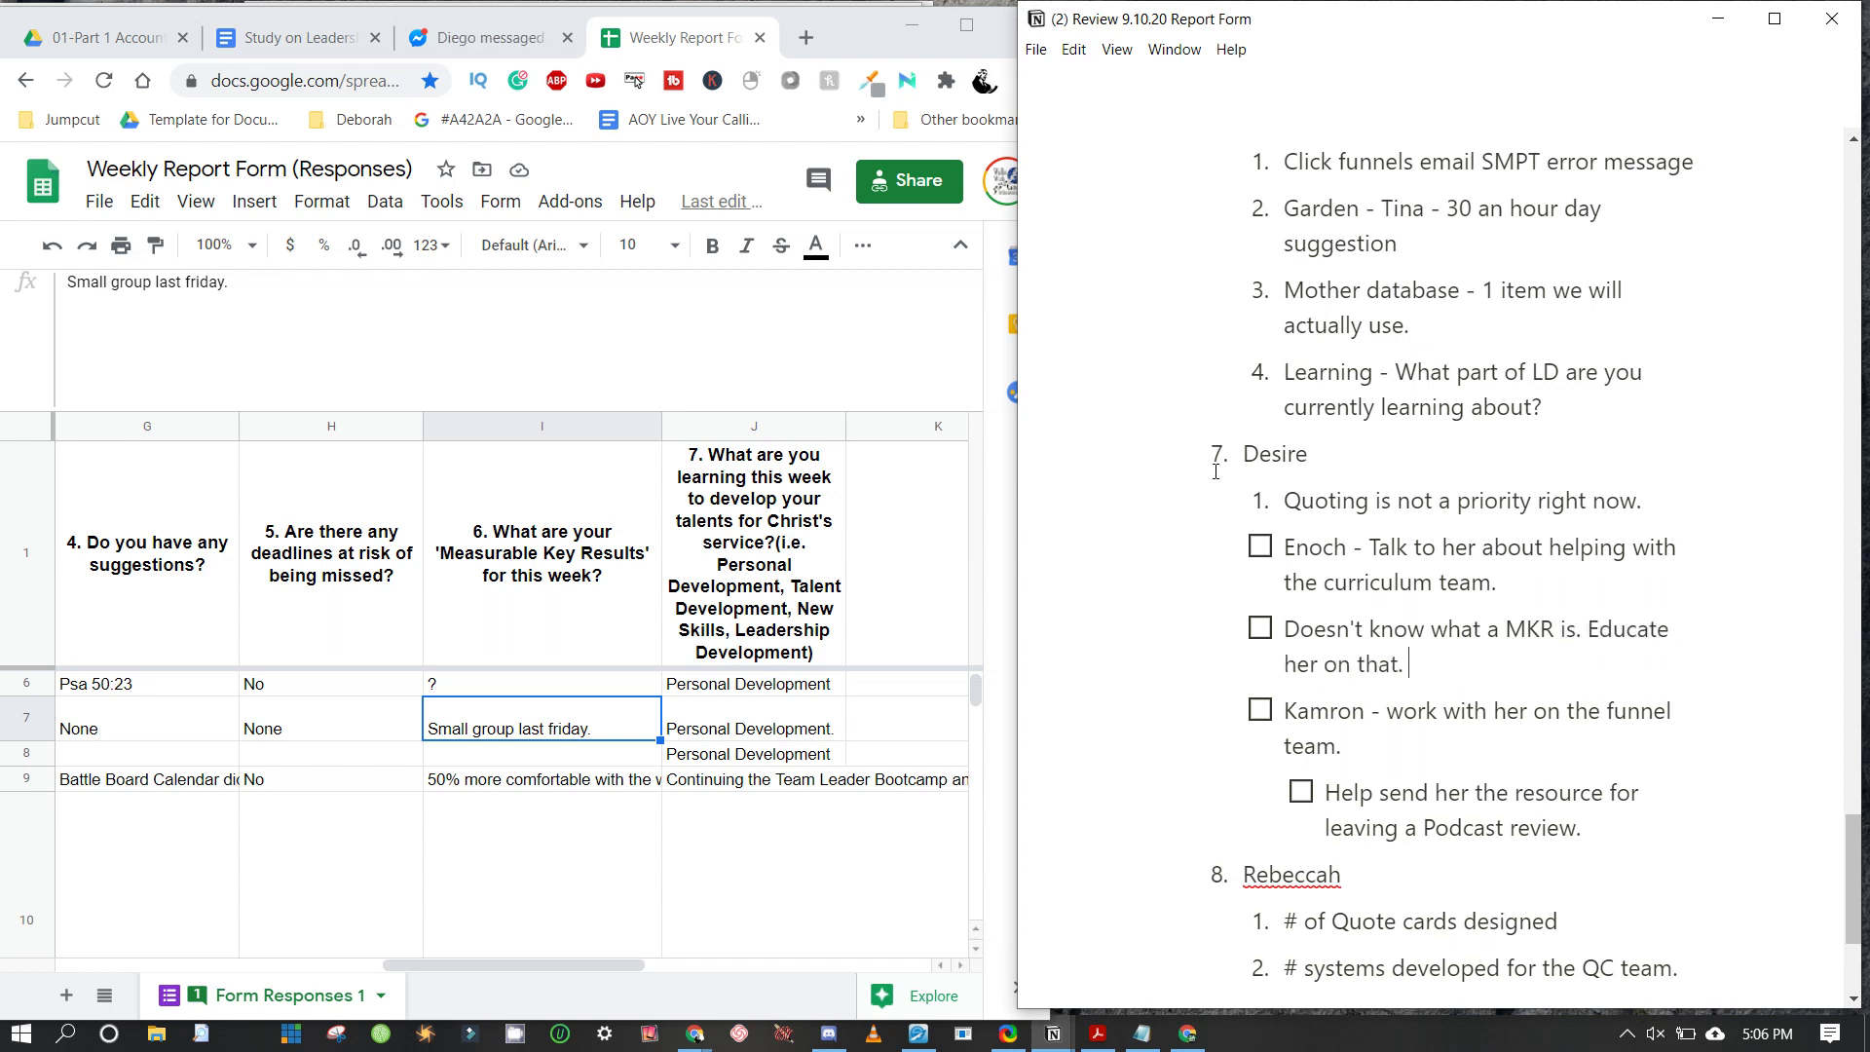
pyautogui.press('Return')
pyautogui.press('Tab')
pyautogui.write('Number of videos')
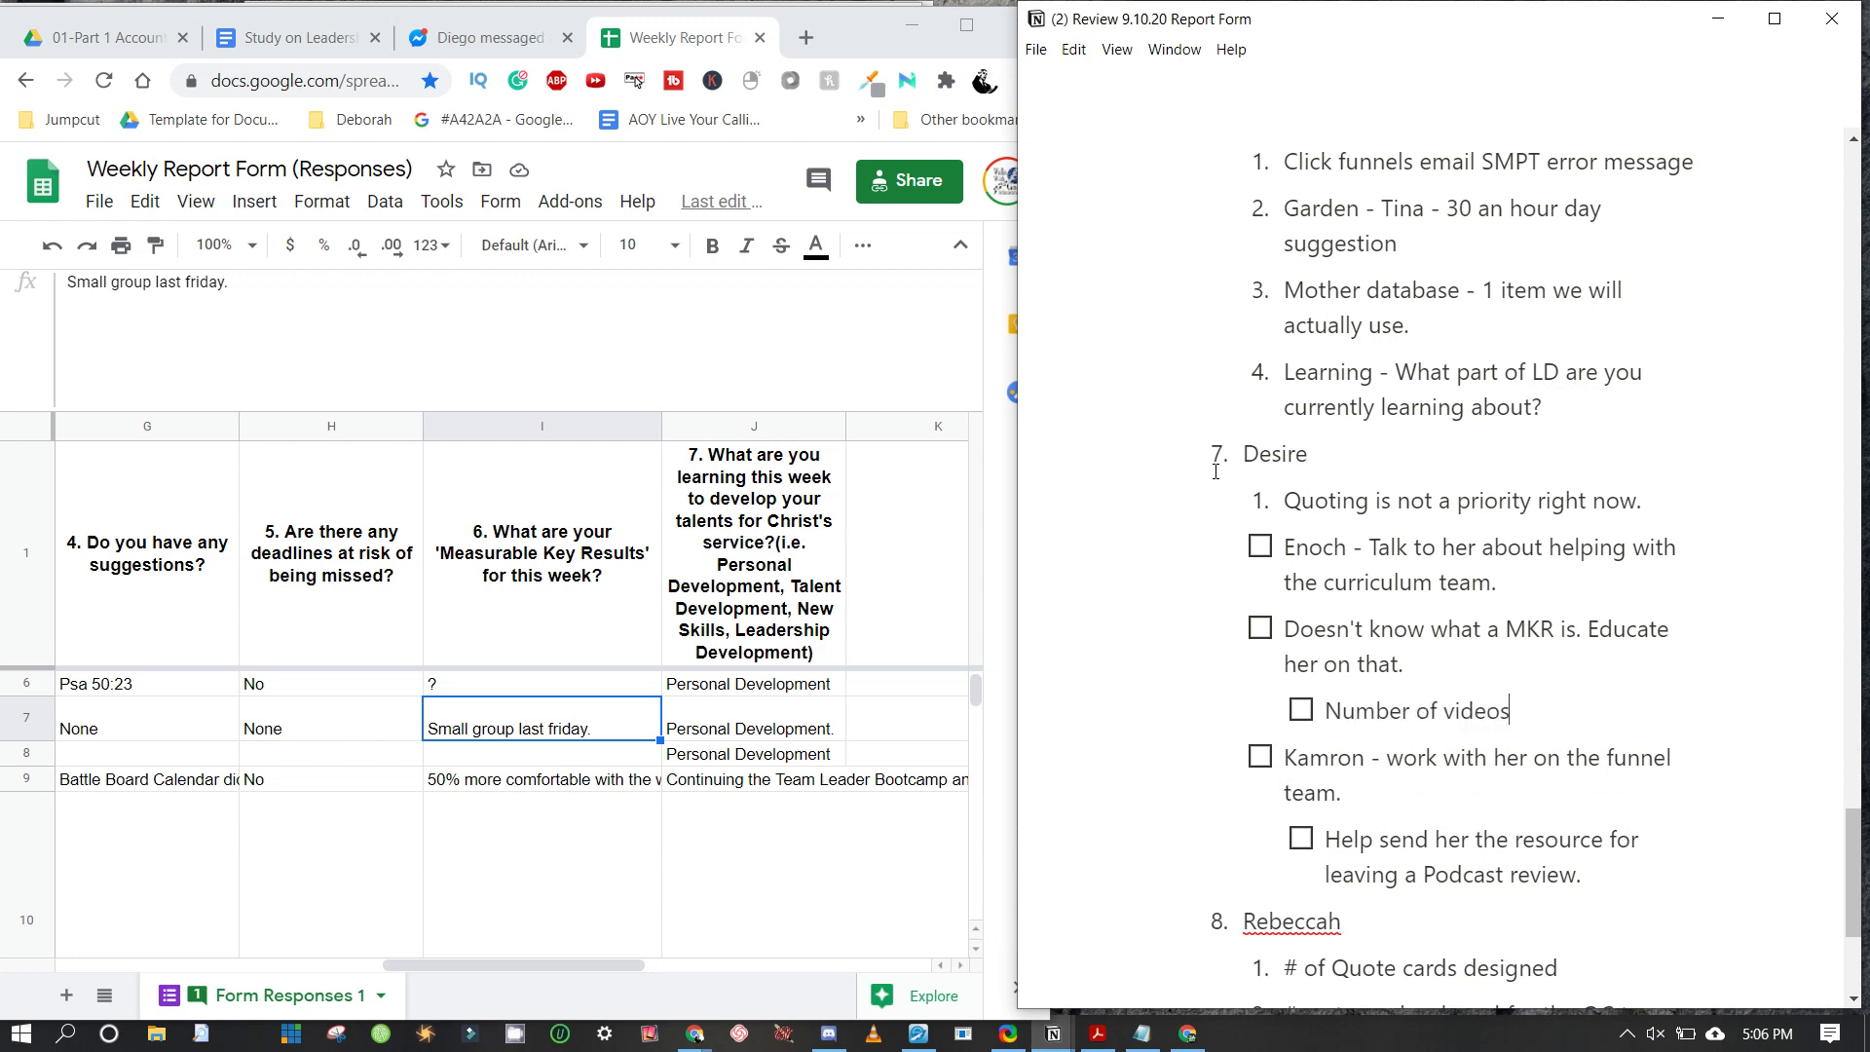
pyautogui.write(' uplaoded to ')
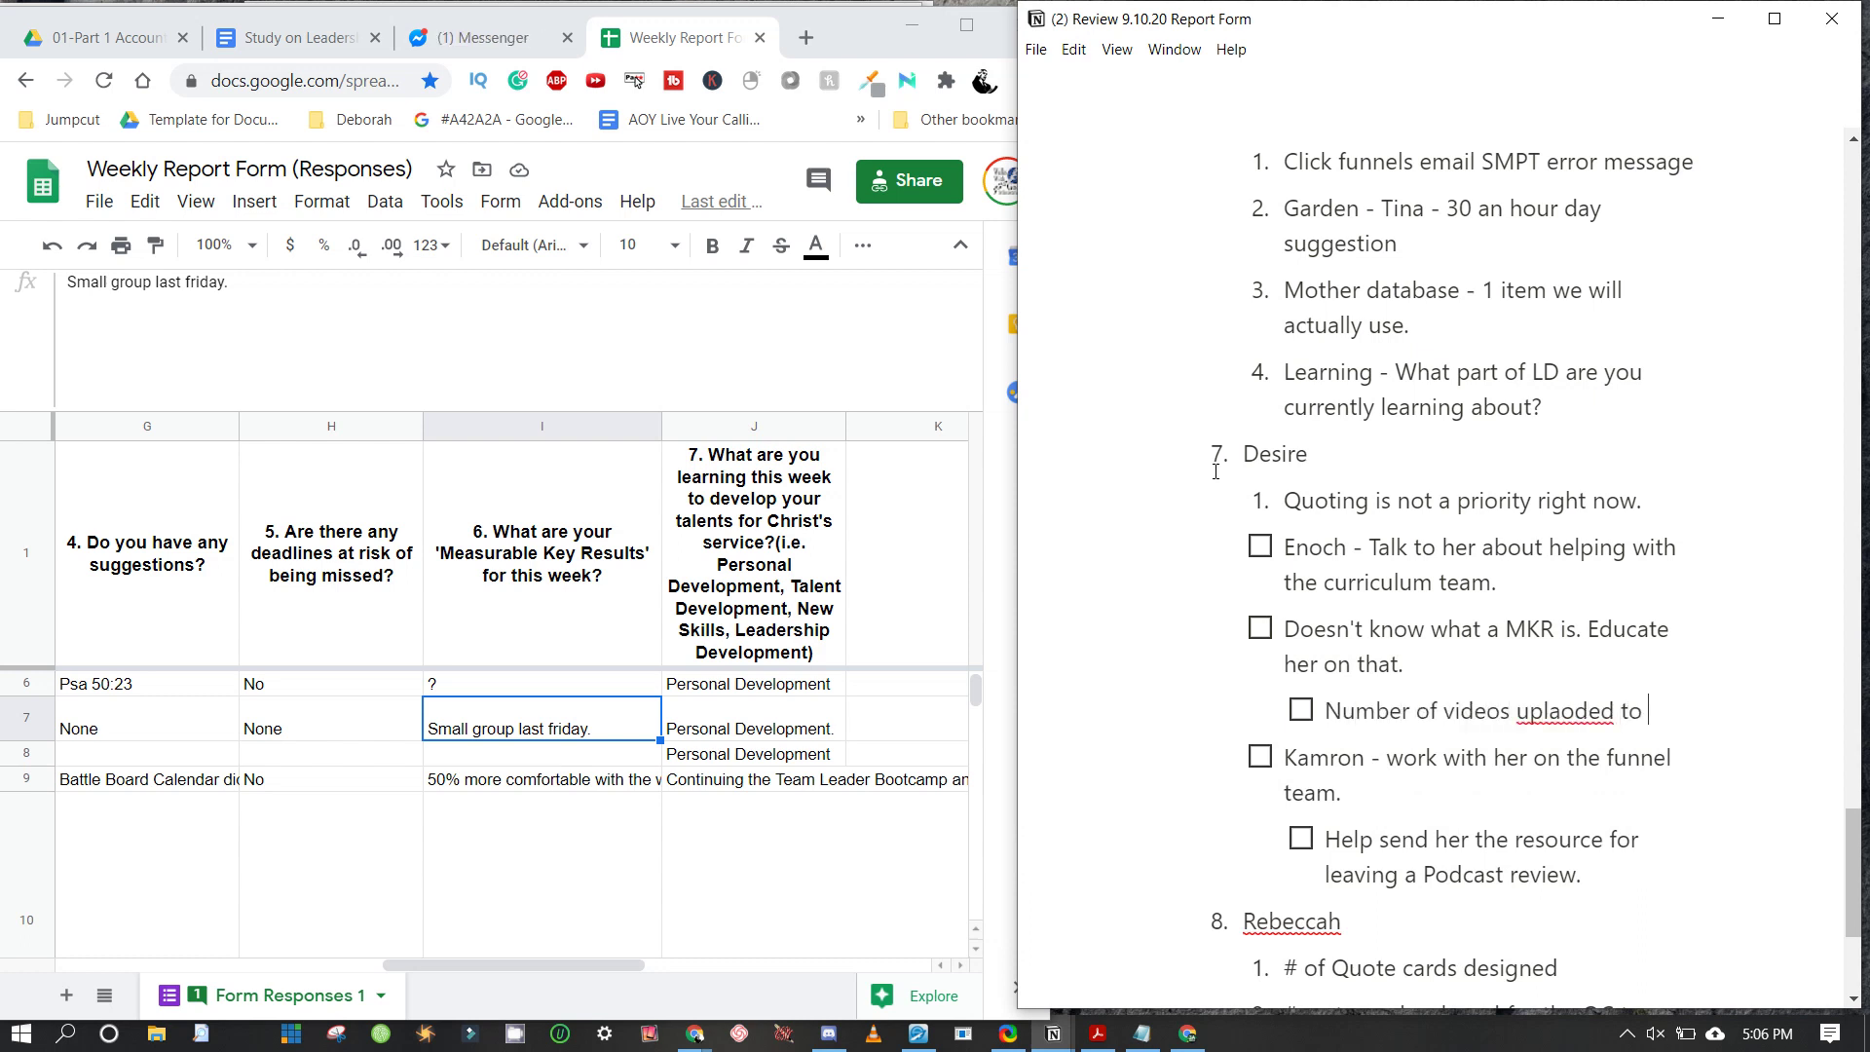
pyautogui.write('Funnelflix')
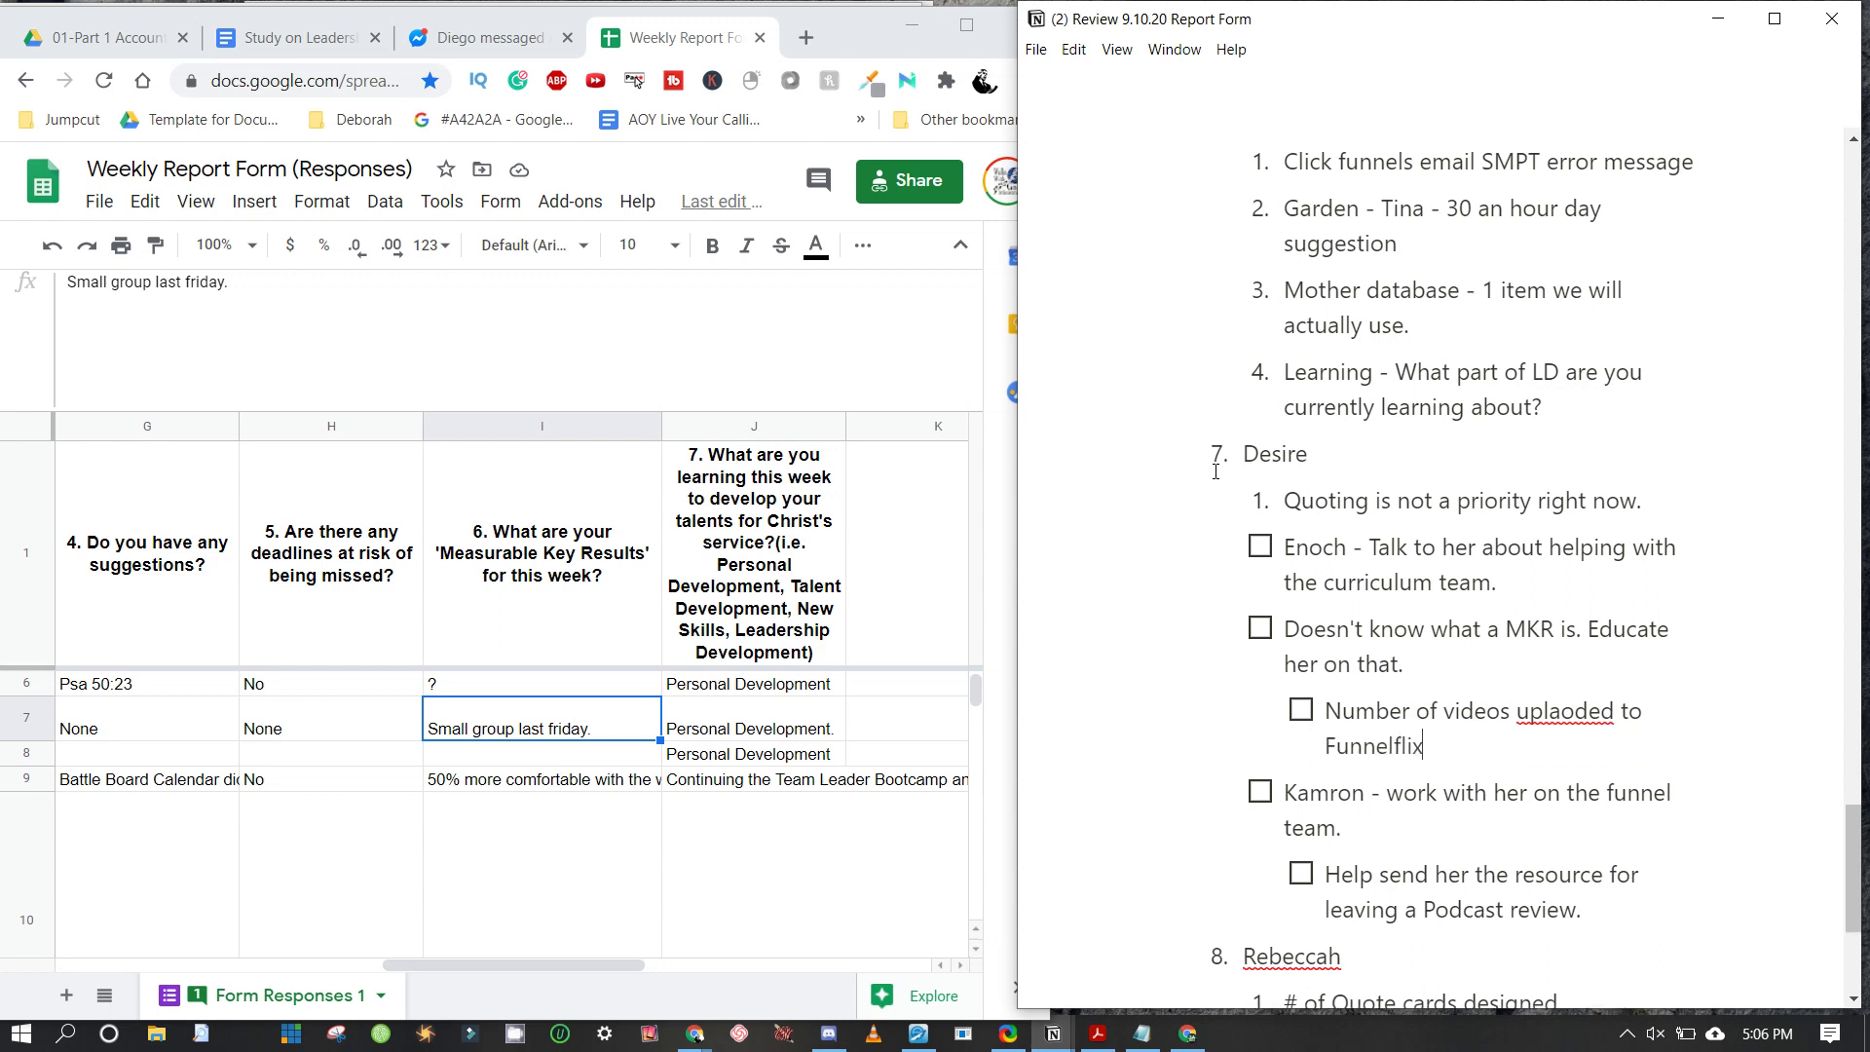
# Step: Add sub-tasks for number of Quote cards created and her current personal development learning focus
pyautogui.press('Return')
pyautogui.write('Num')
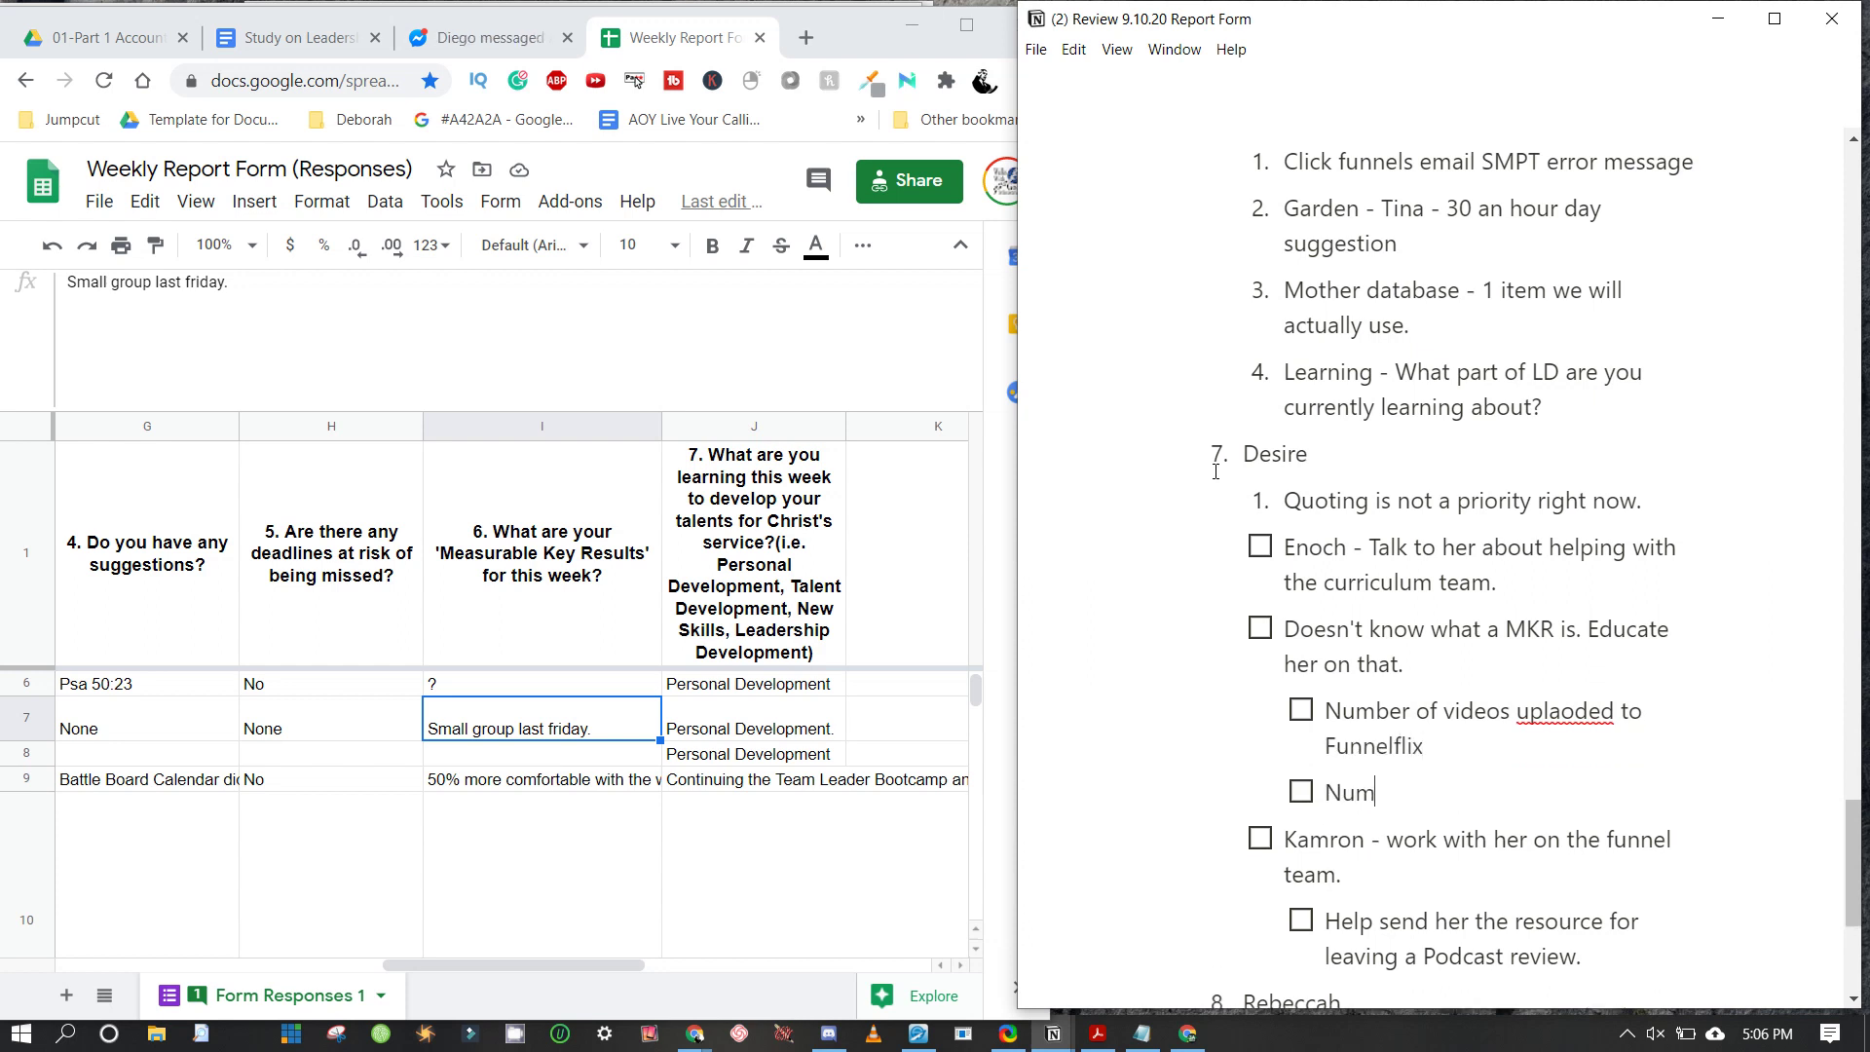
pyautogui.write('ber of Quote c')
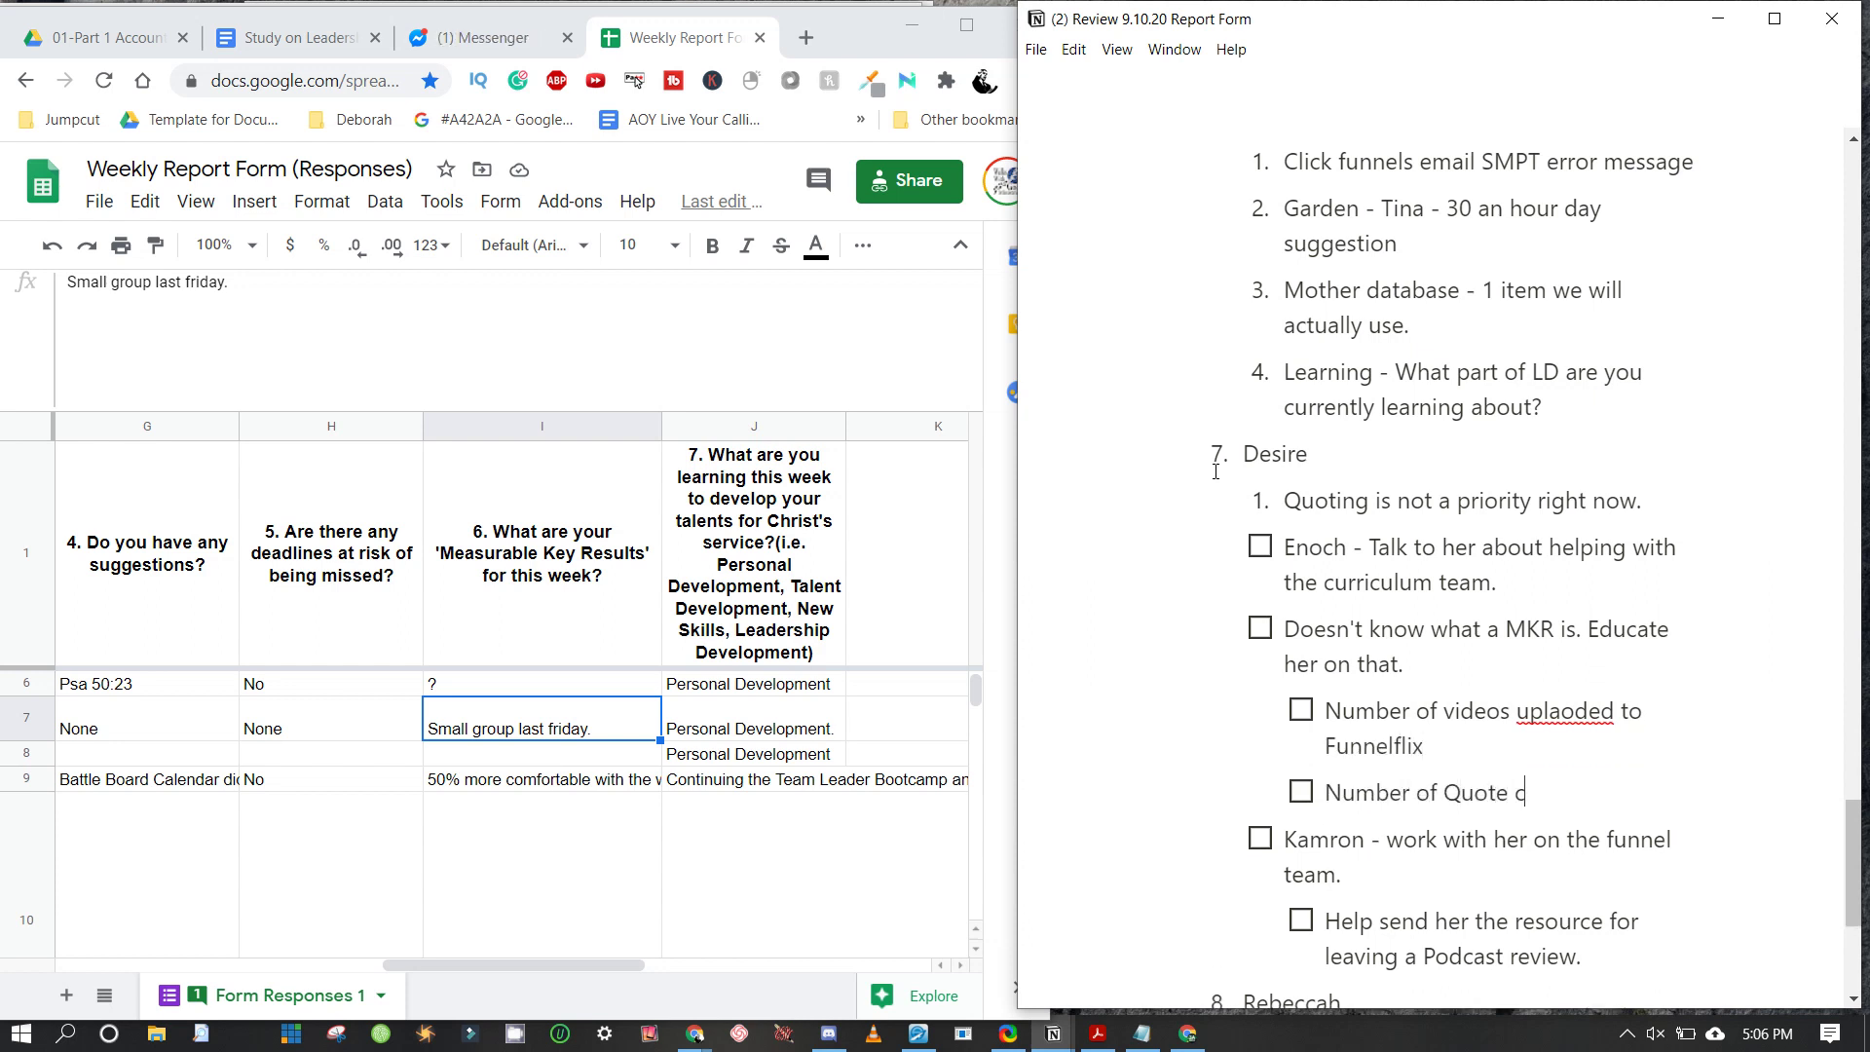
pyautogui.write('ards created.')
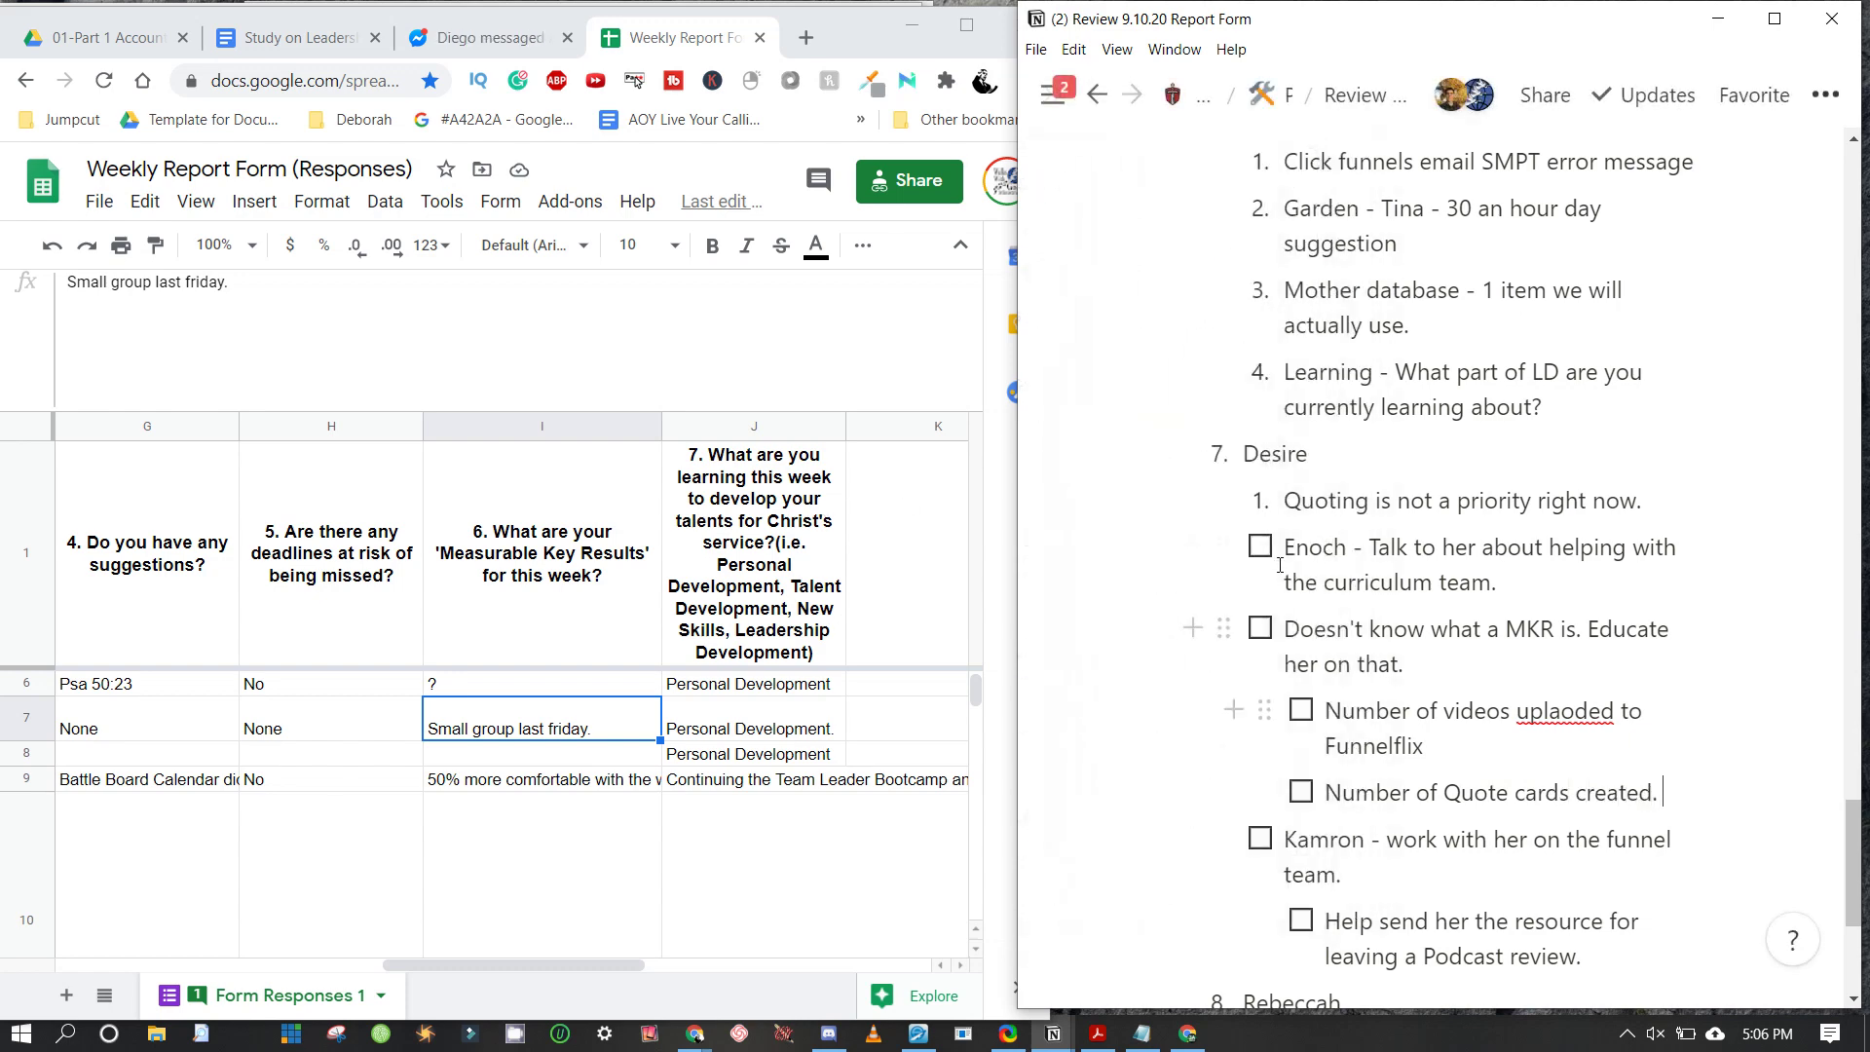
pyautogui.press('Return')
pyautogui.write('What person')
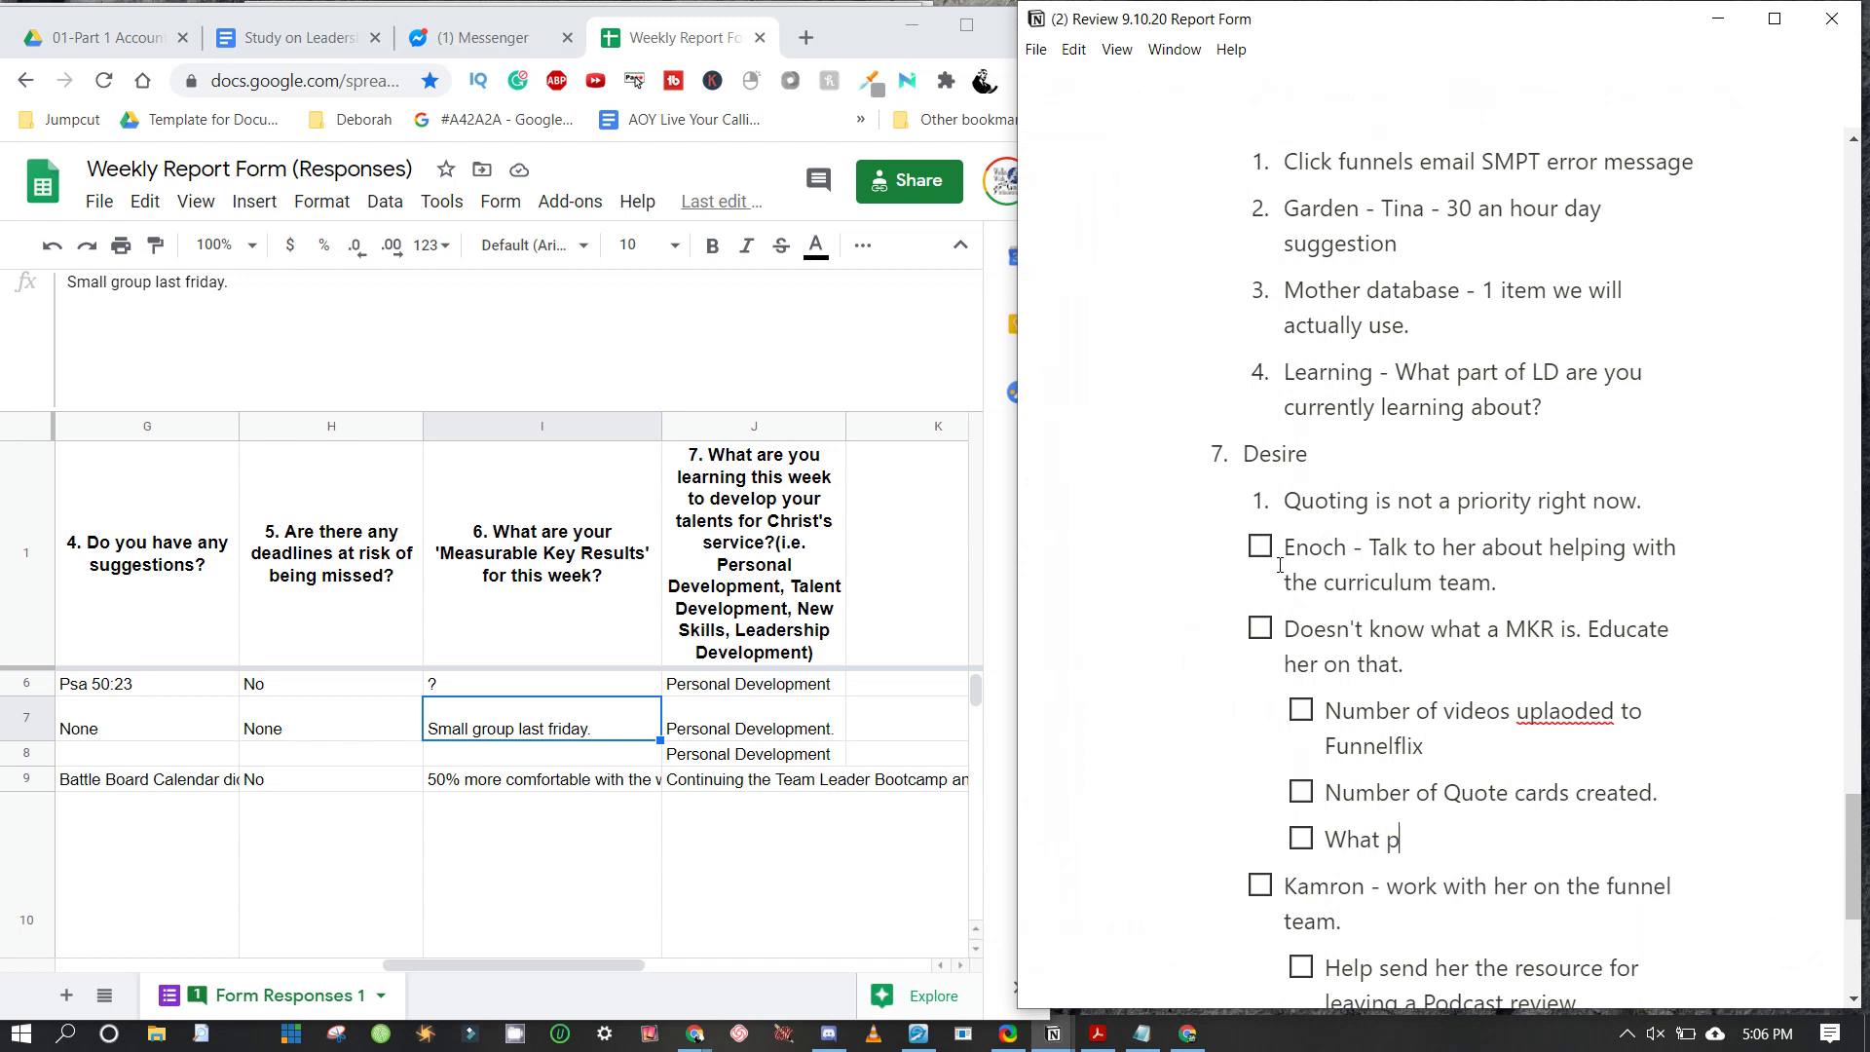
pyautogui.press('BackSpace')
pyautogui.press('BackSpace')
pyautogui.press('BackSpace')
pyautogui.press('BackSpace')
pyautogui.press('BackSpace')
pyautogui.press('BackSpace')
pyautogui.press('BackSpace')
pyautogui.press('BackSpace')
pyautogui.press('BackSpace')
pyautogui.press('BackSpace')
pyautogui.press('BackSpace')
pyautogui.write('Personal De')
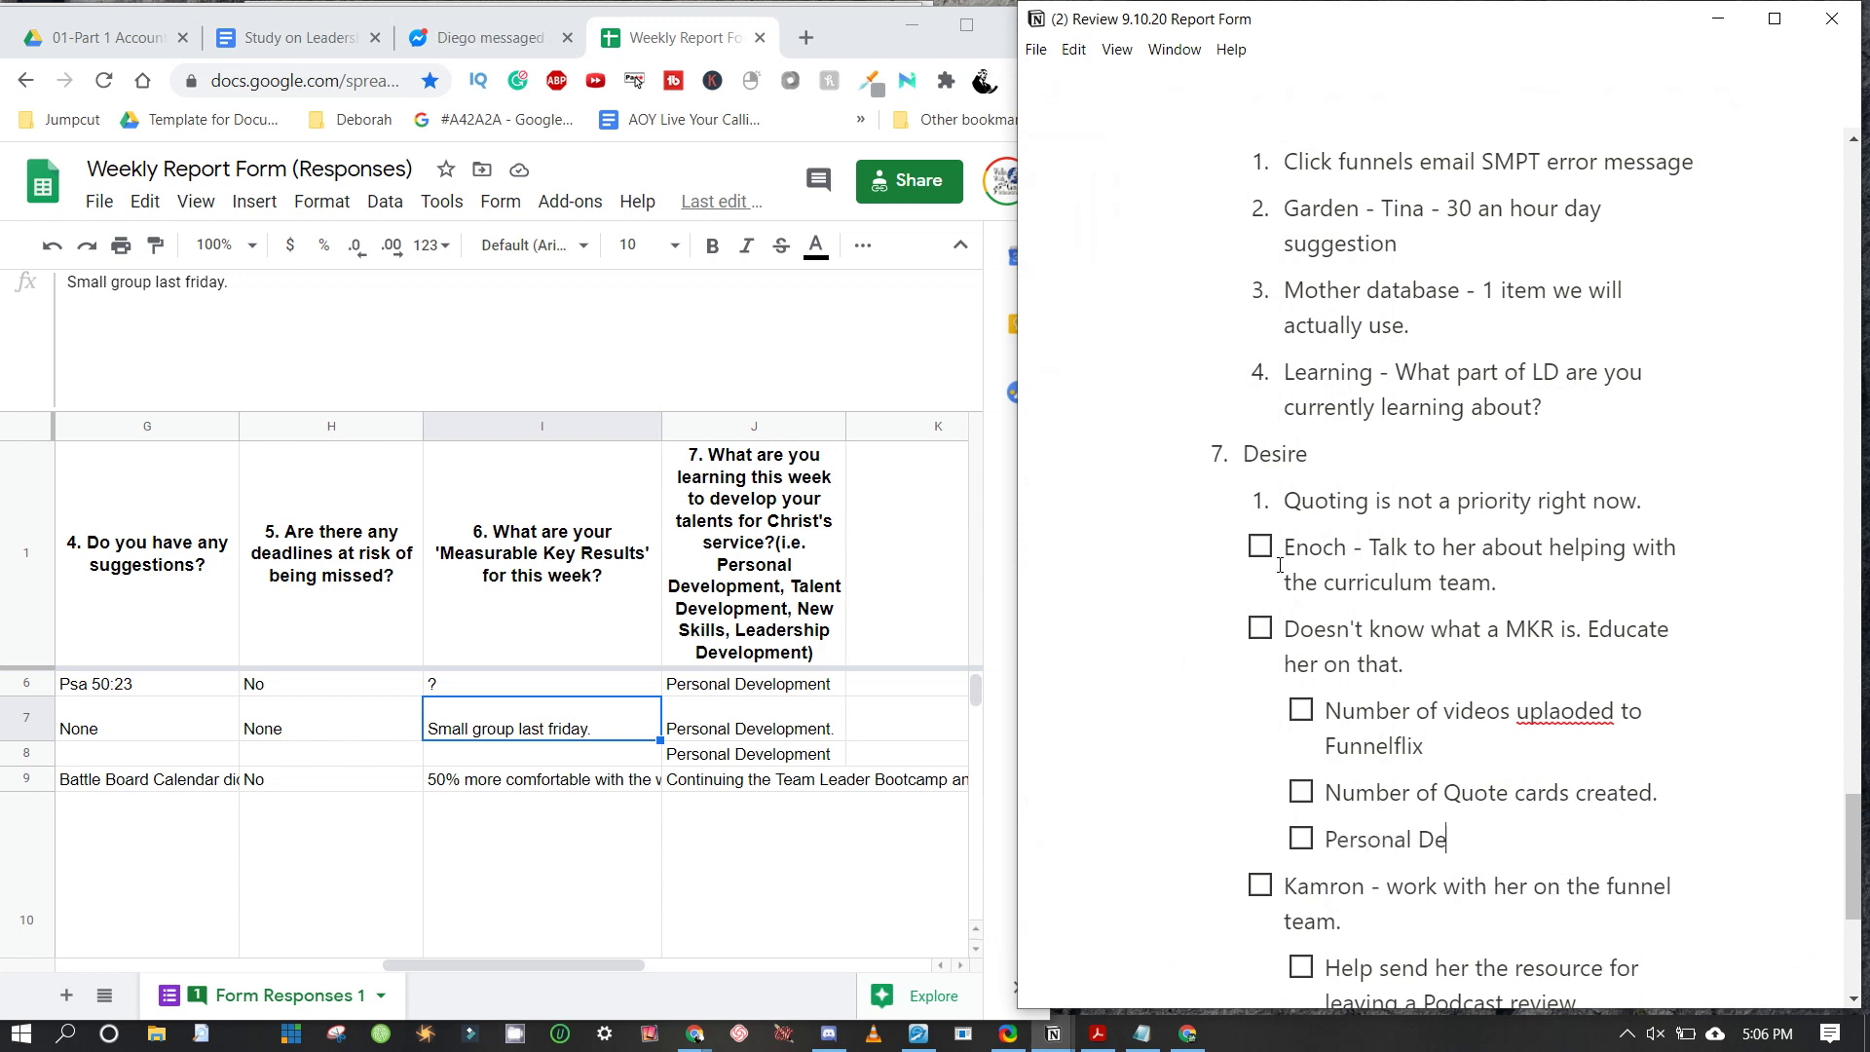
pyautogui.write('velop is she ')
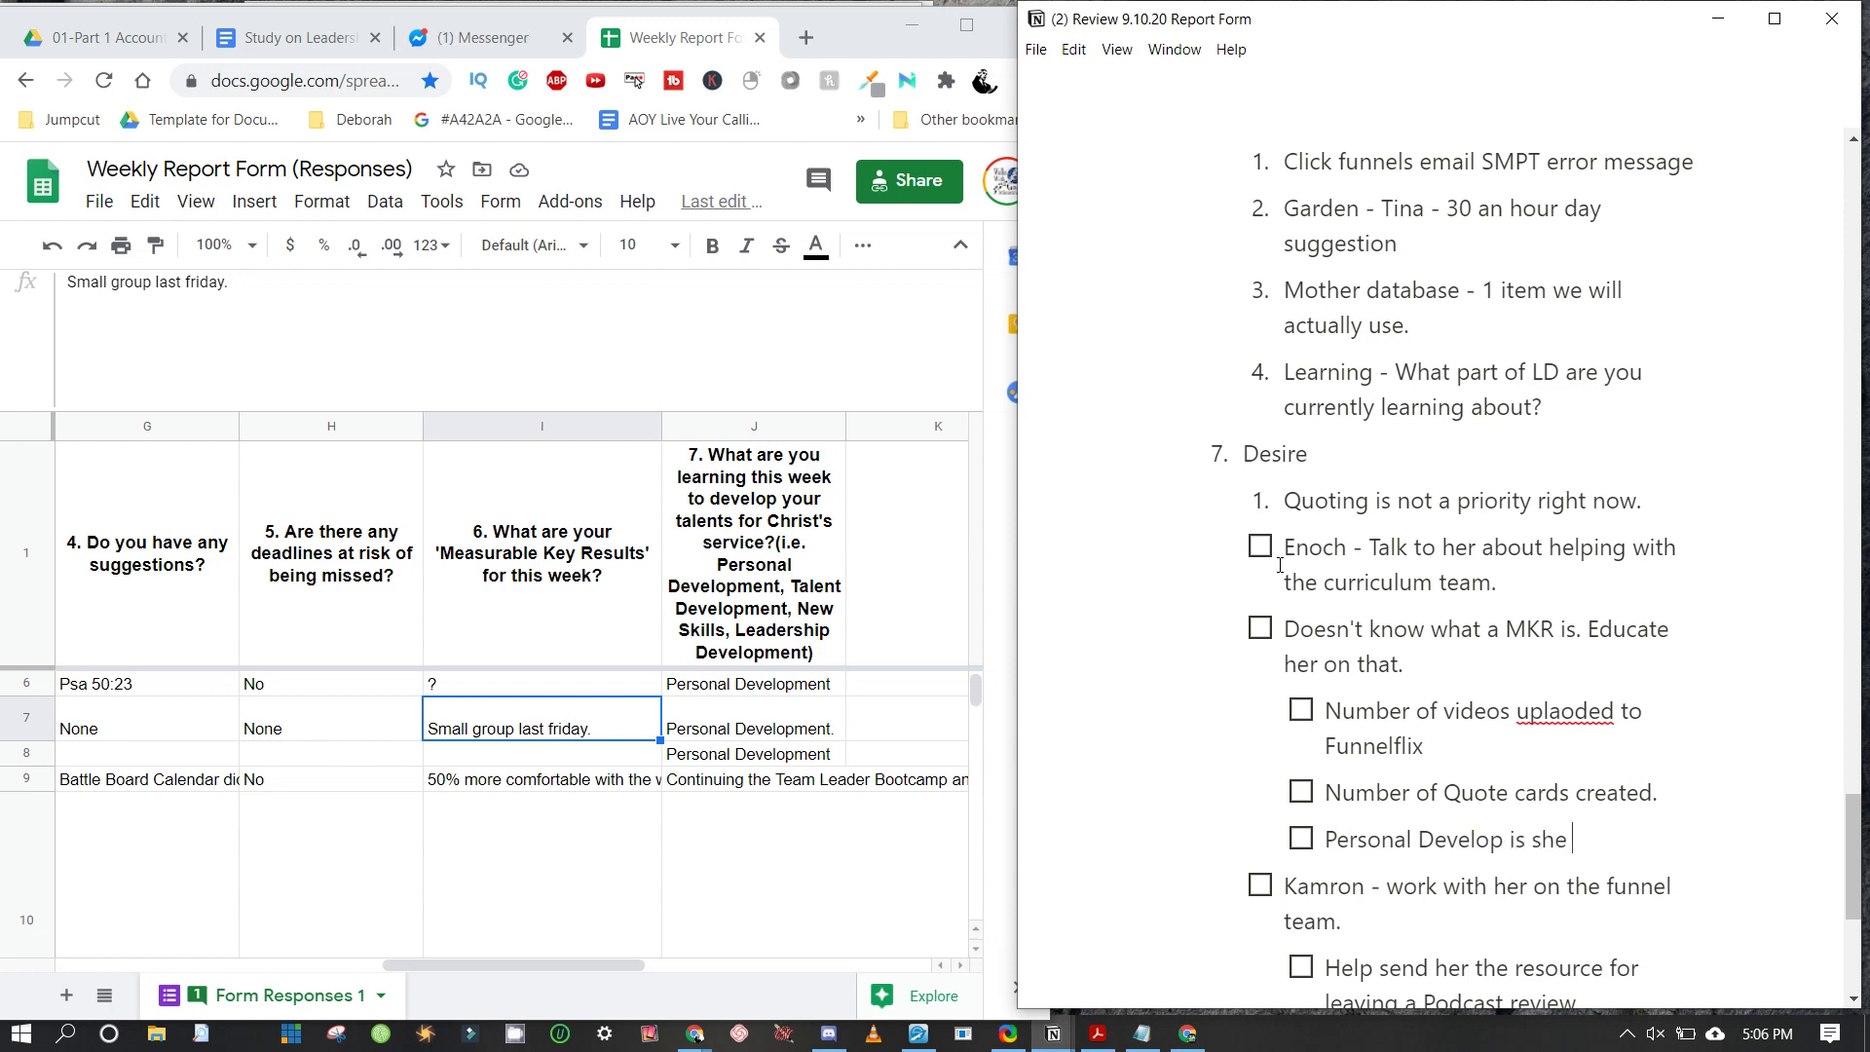
pyautogui.write('currenty focused ')
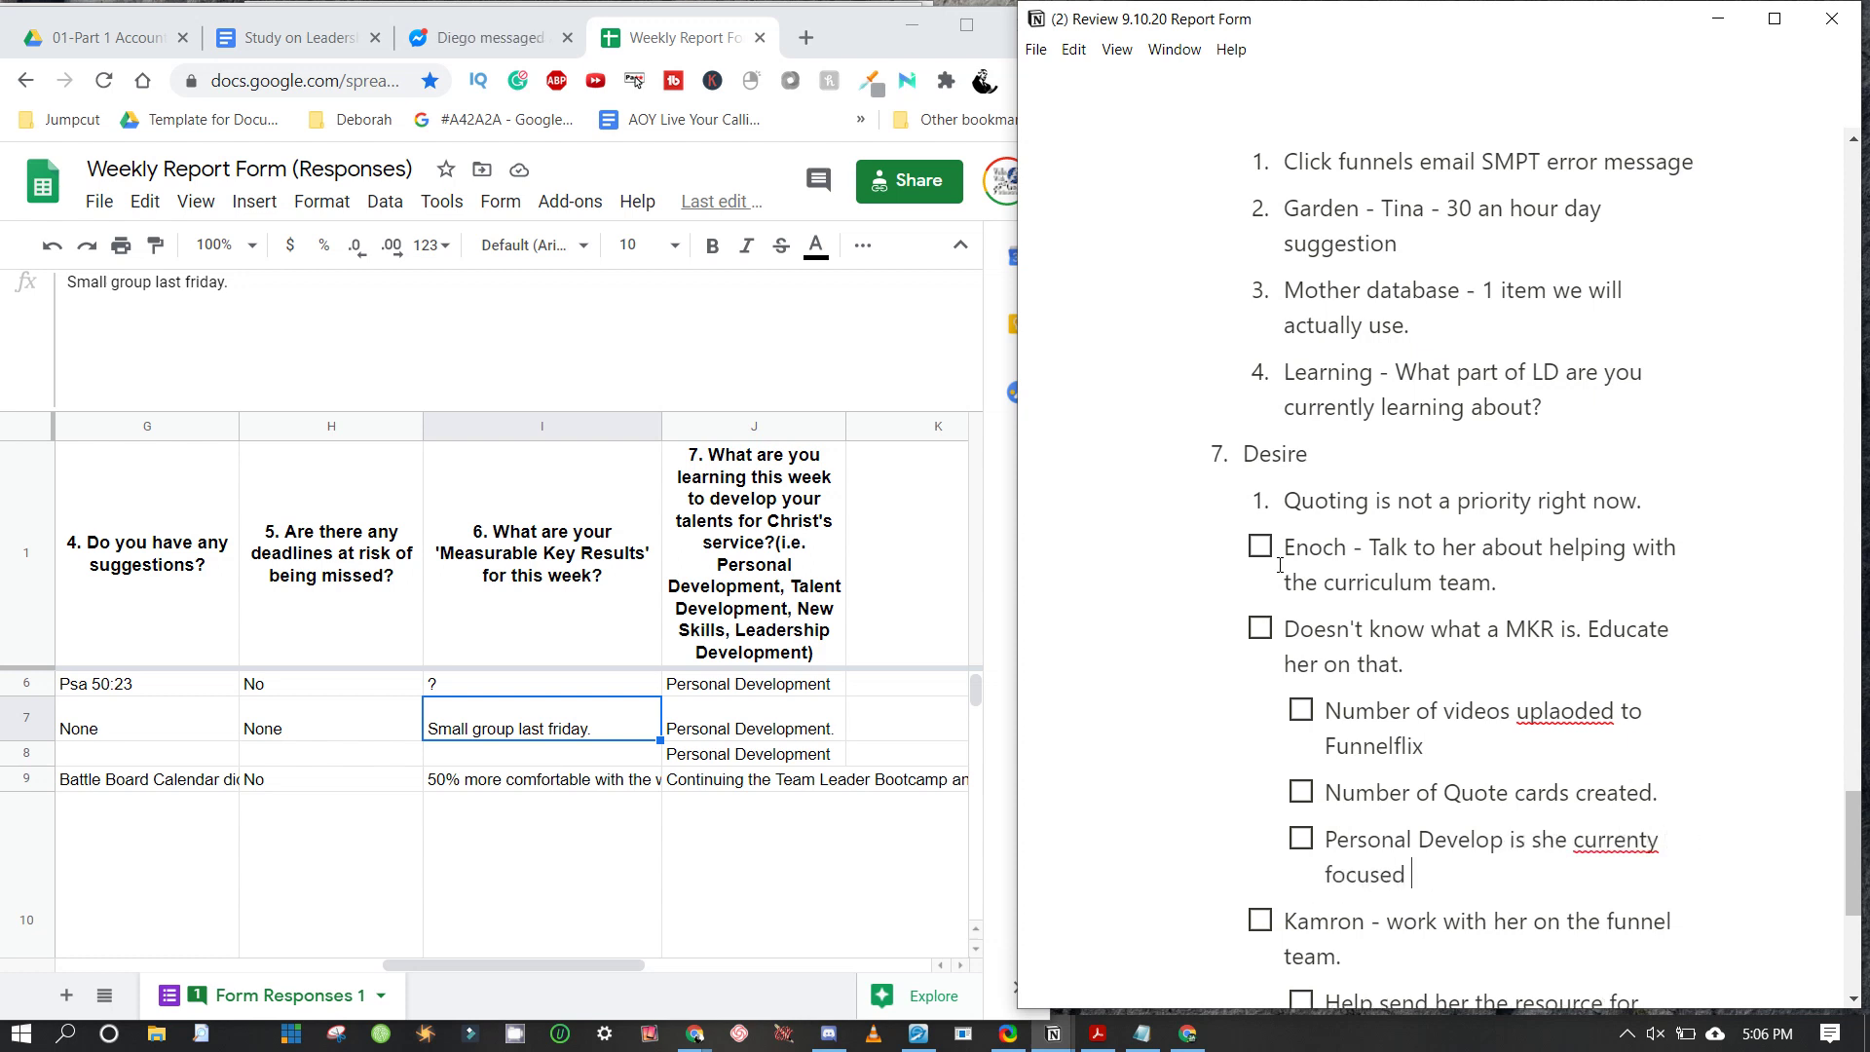
pyautogui.write('on learning right now.')
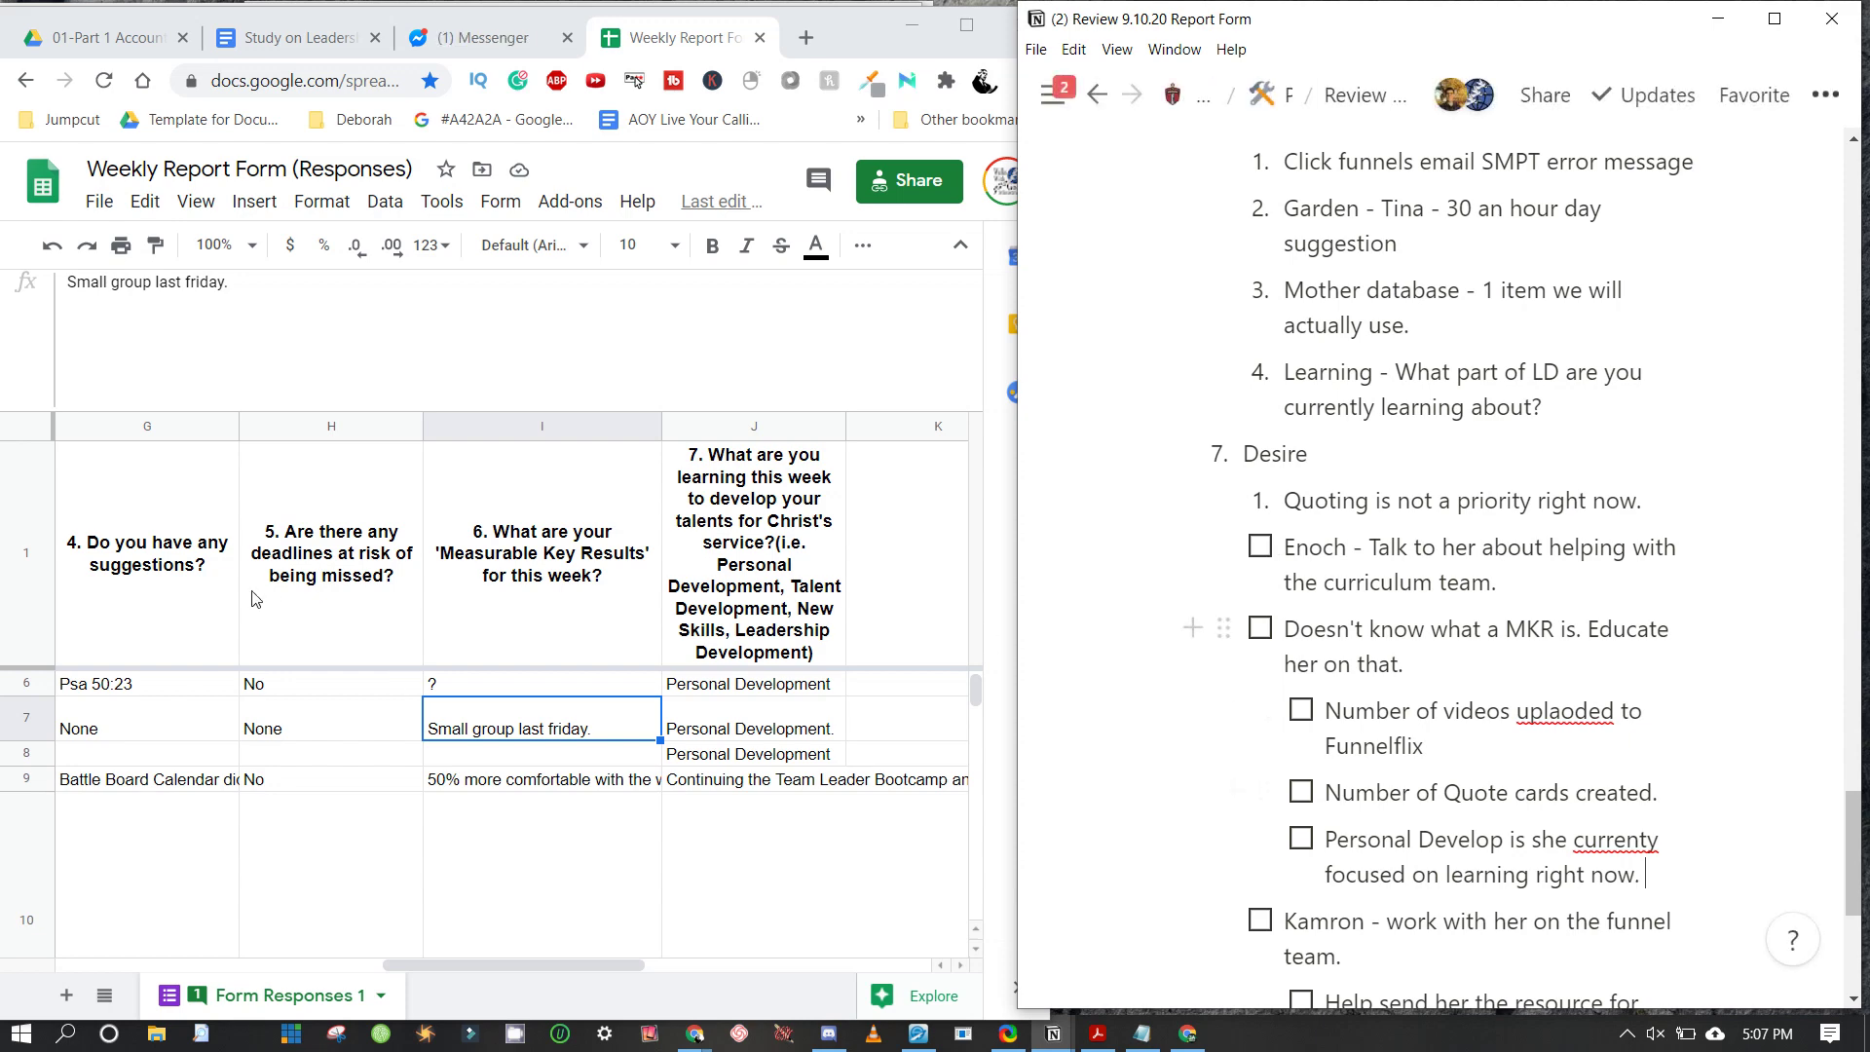
pyautogui.click(998, 585)
pyautogui.press('Left')
pyautogui.press('Left')
pyautogui.press('Left')
pyautogui.press('Left')
pyautogui.press('Left')
pyautogui.press('Left')
pyautogui.press('Left')
pyautogui.press('Left')
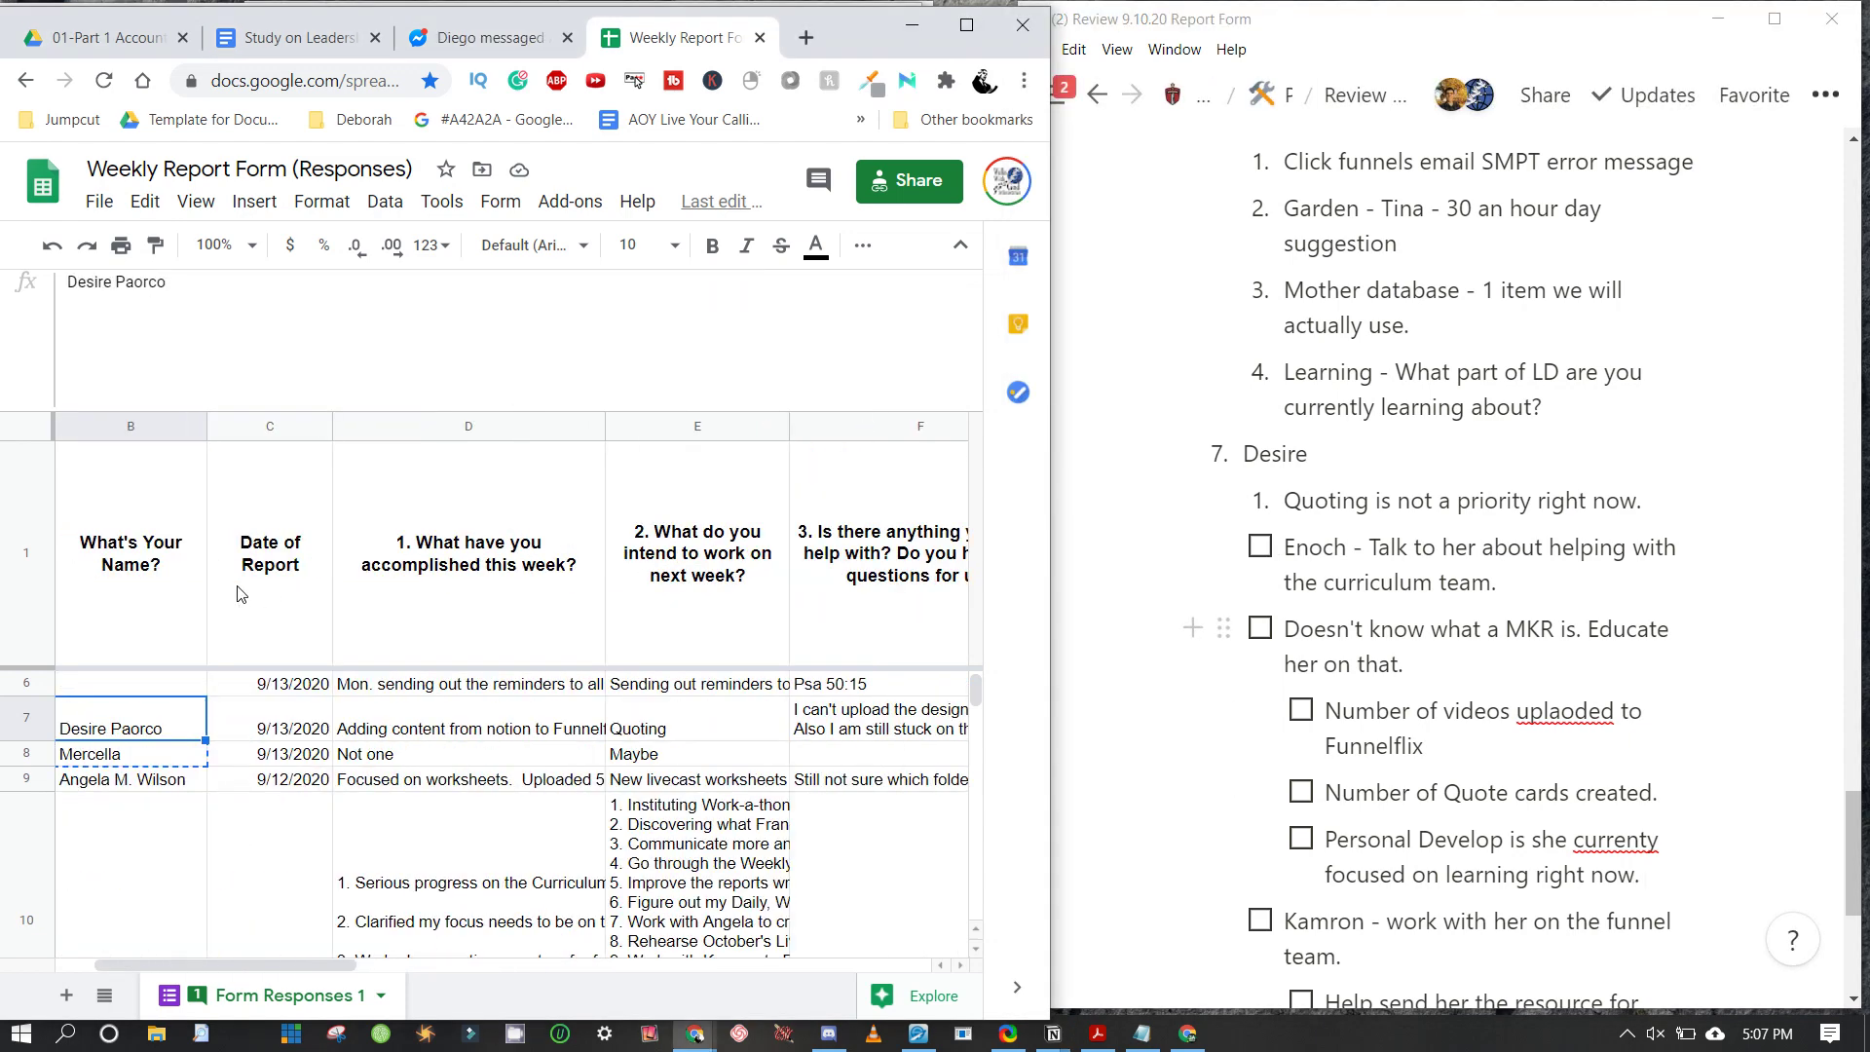
# Step: Enter the respondent's full name in empty cell B6 for the 9/13/2020 6:50:32 response
pyautogui.press('Up')
pyautogui.press('Right')
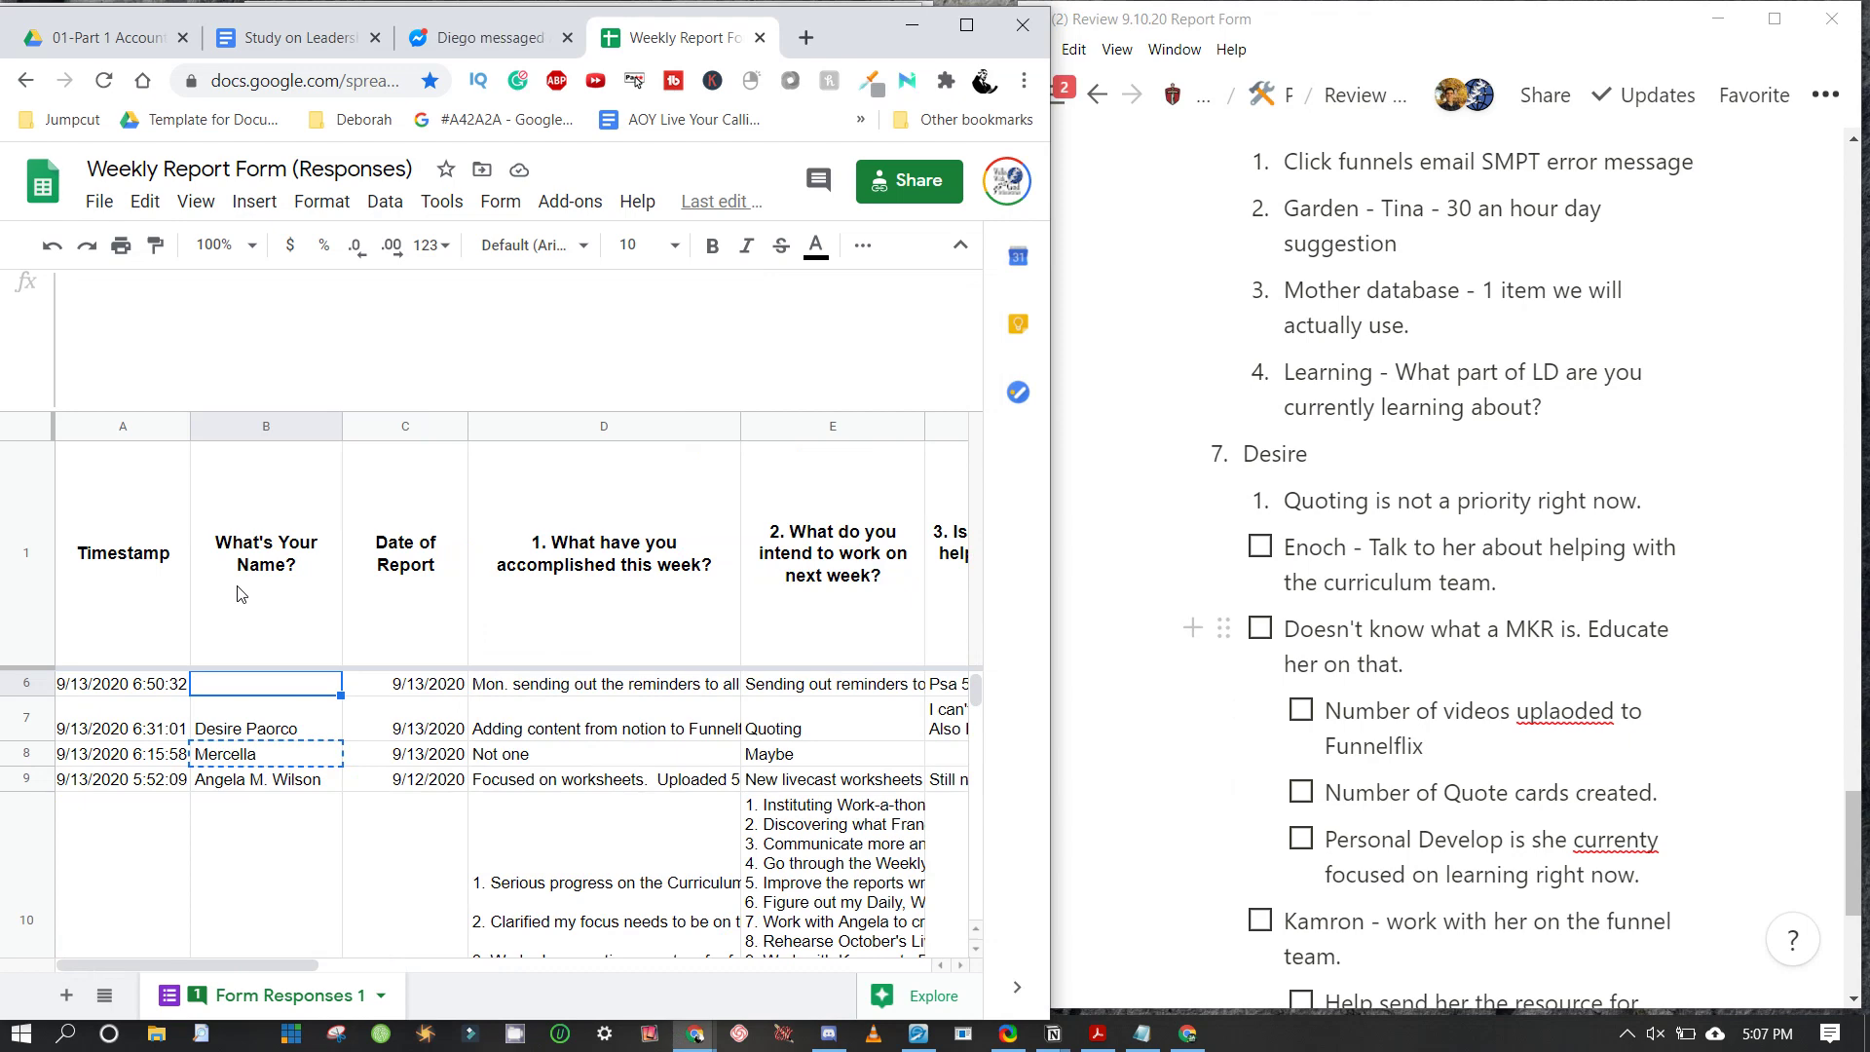
pyautogui.press('Right')
pyautogui.press('Right')
pyautogui.press('Left')
pyautogui.press('Left')
pyautogui.press('Right')
pyautogui.press('Right')
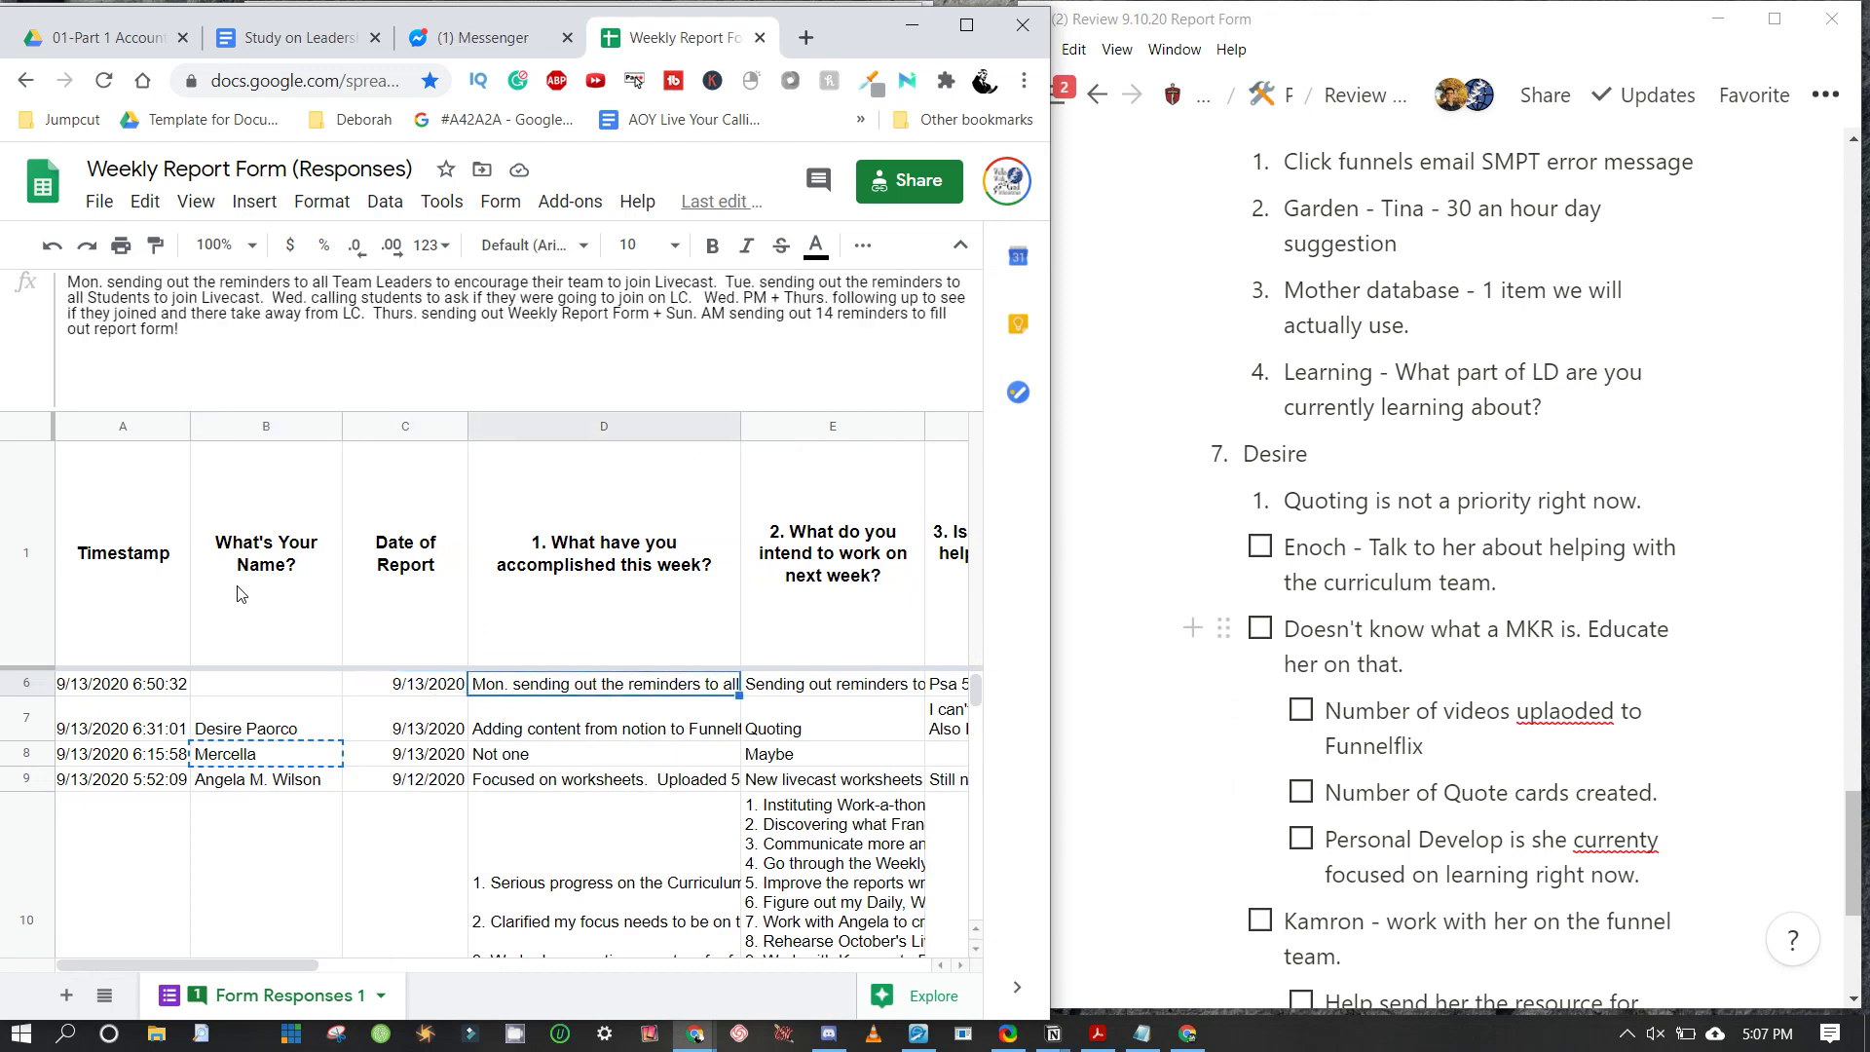
pyautogui.press('Left')
pyautogui.press('Left')
pyautogui.press('Right')
pyautogui.press('Right')
pyautogui.press('Right')
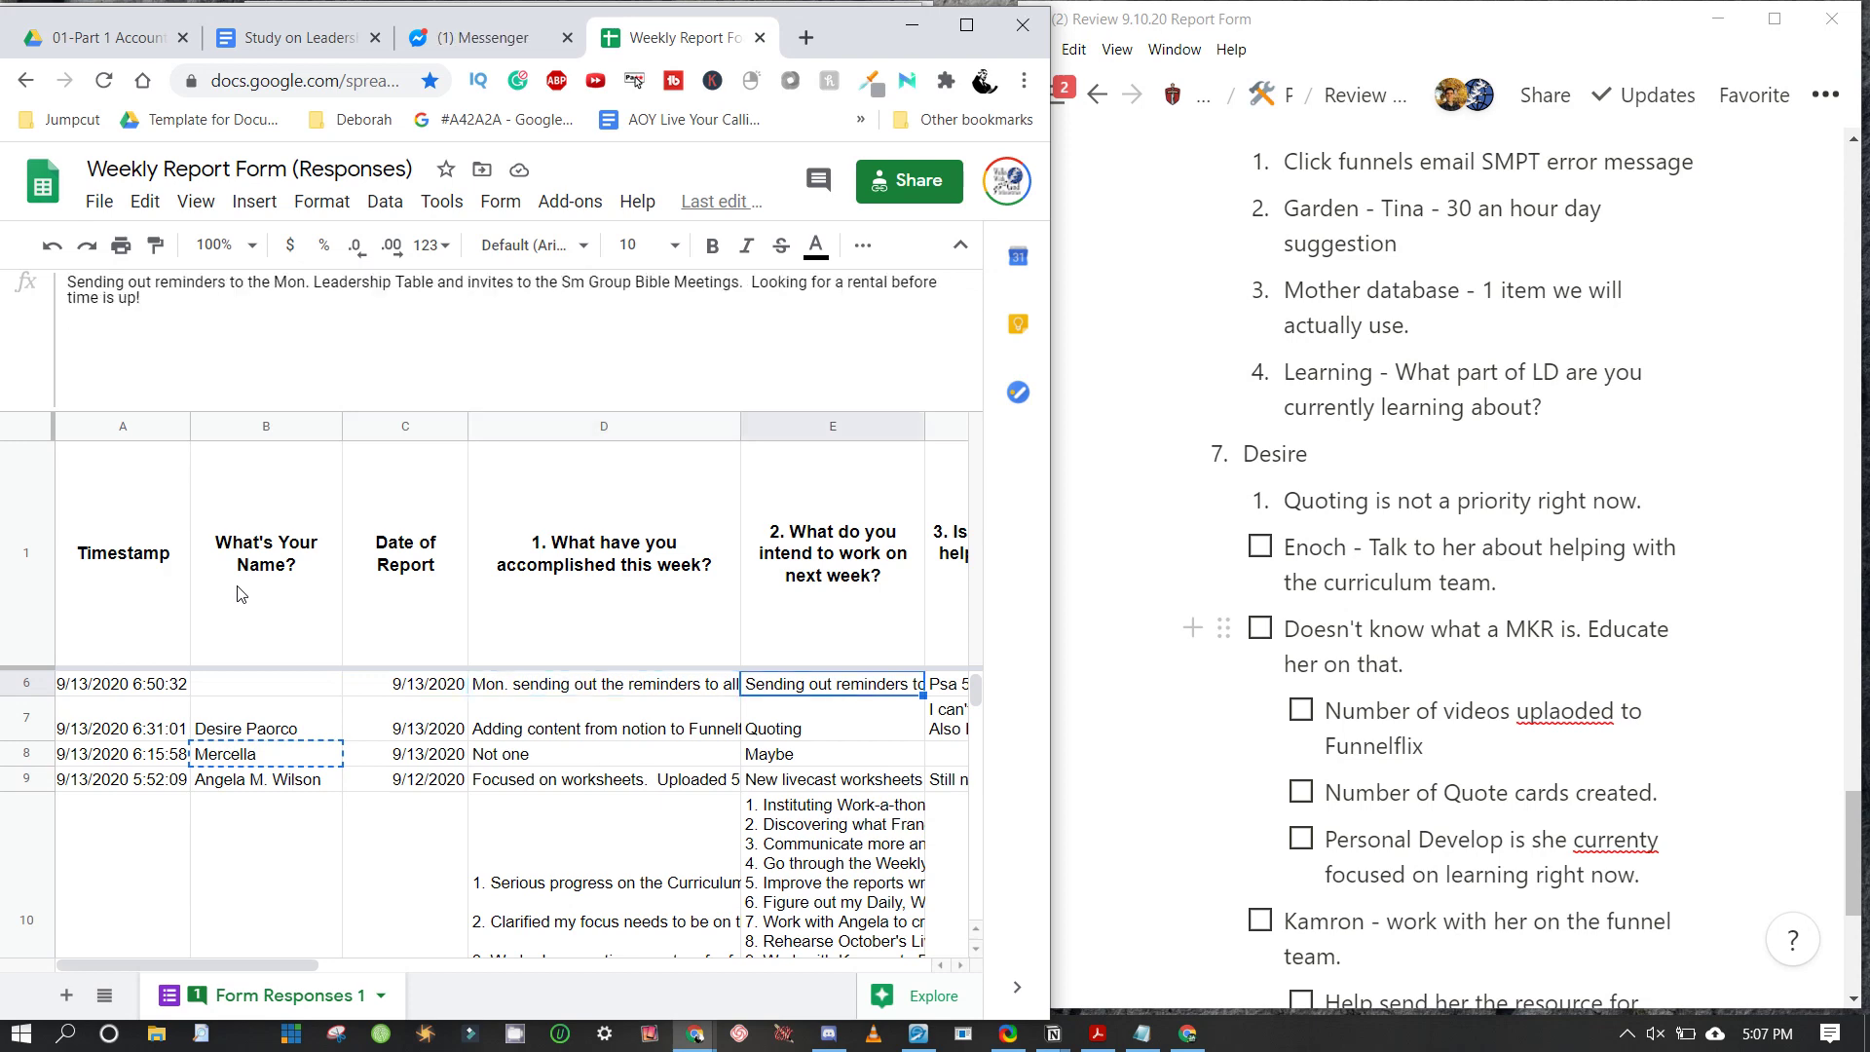
pyautogui.press('Left')
pyautogui.press('Left')
pyautogui.press('Left')
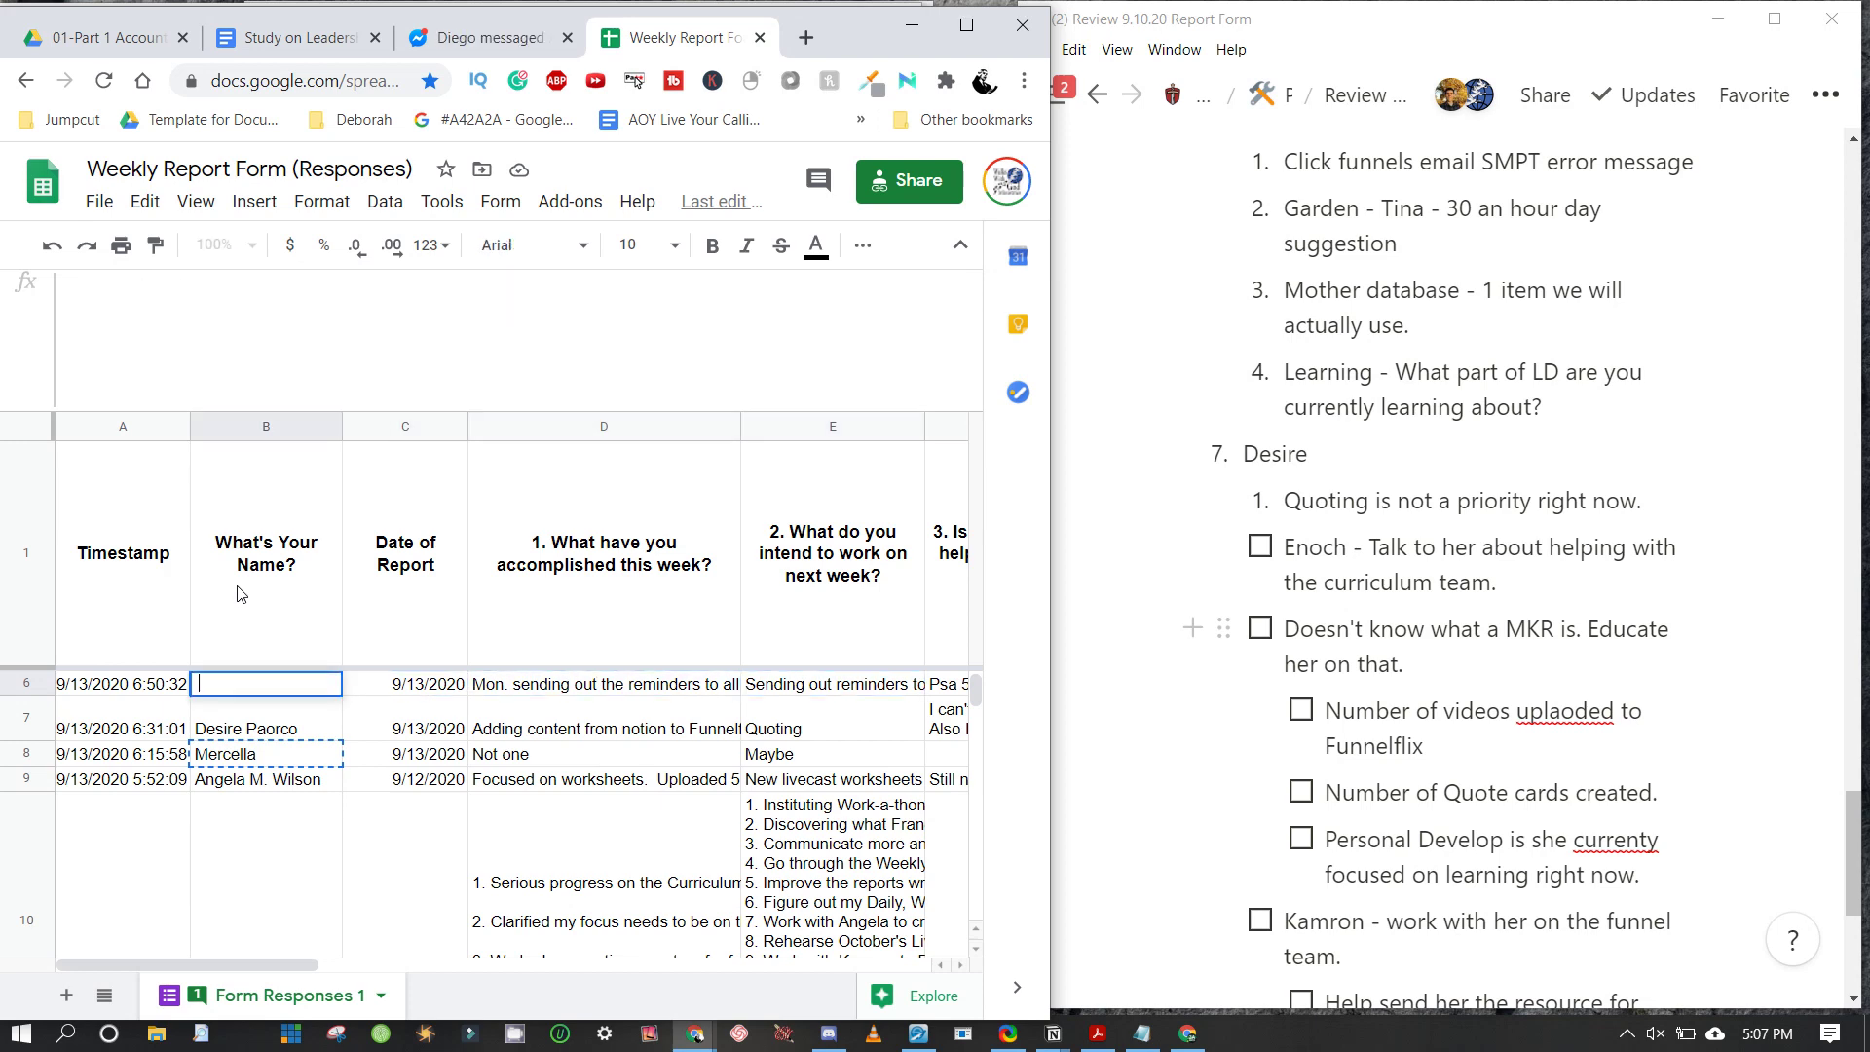
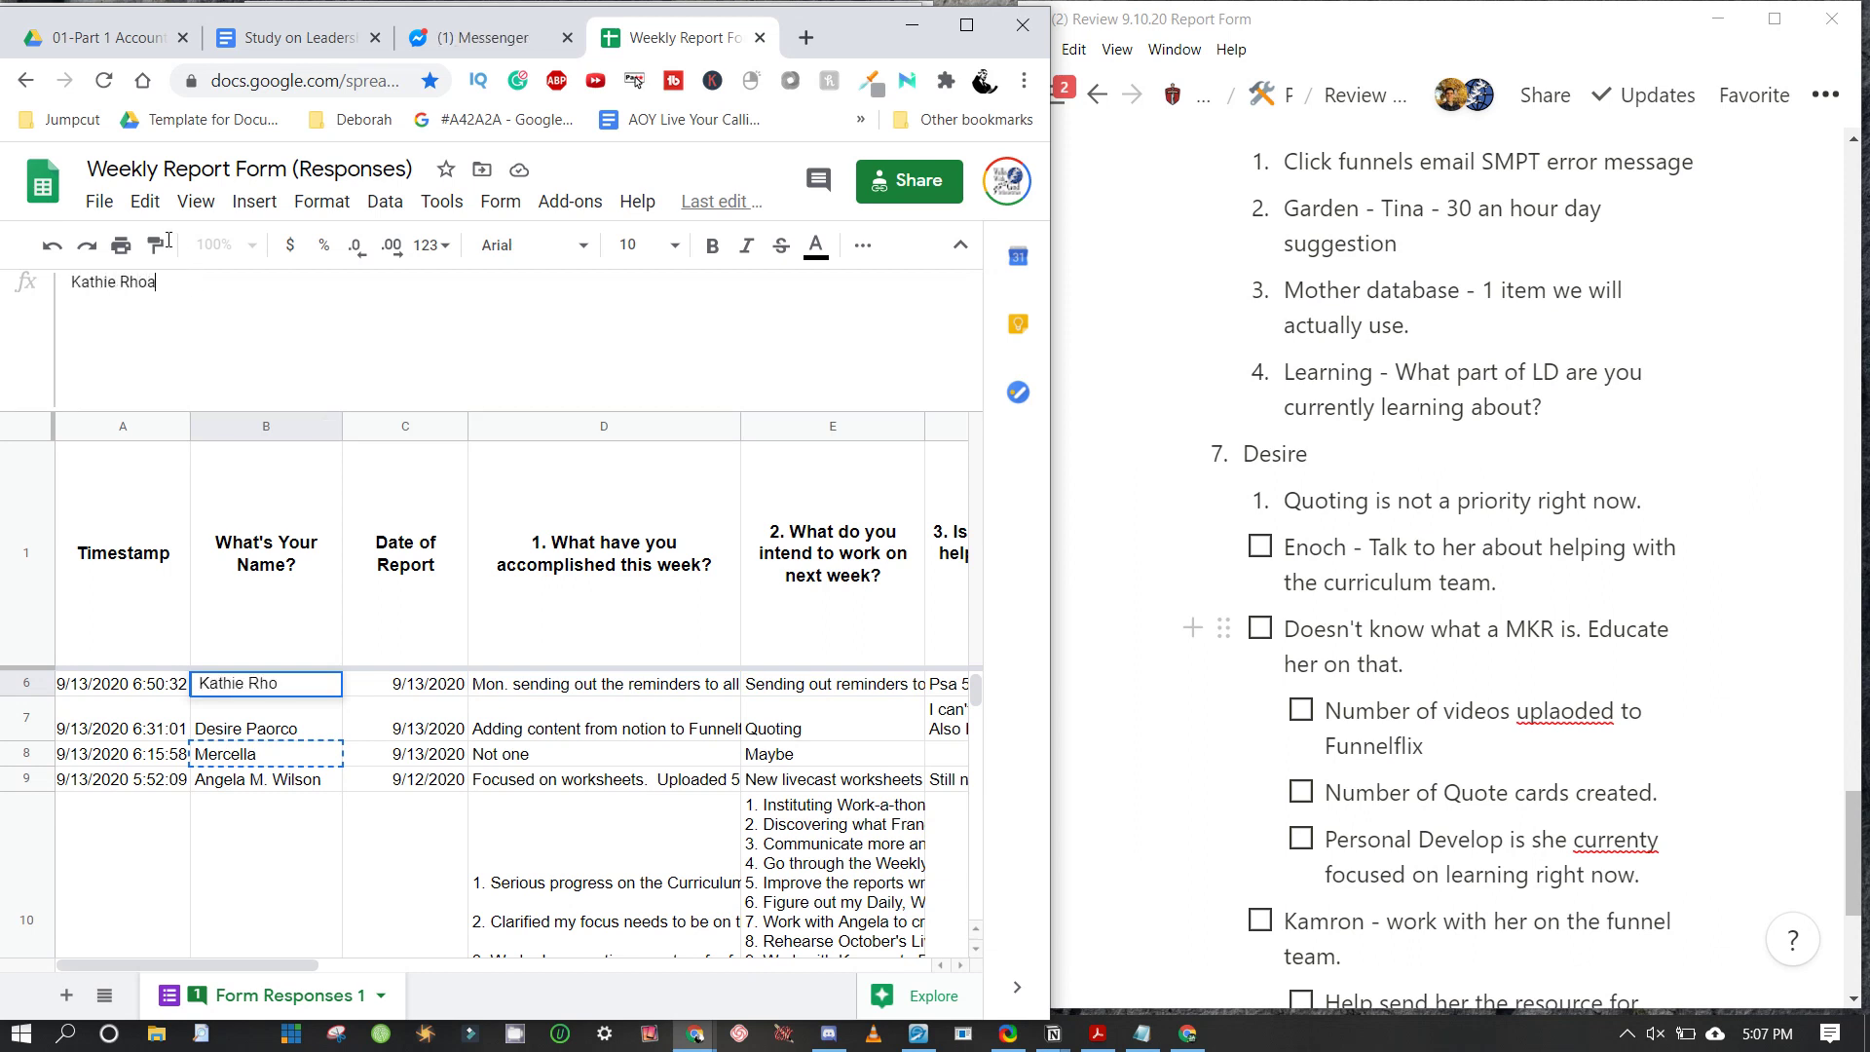
pyautogui.press('Up')
pyautogui.press('Right')
pyautogui.press('Right')
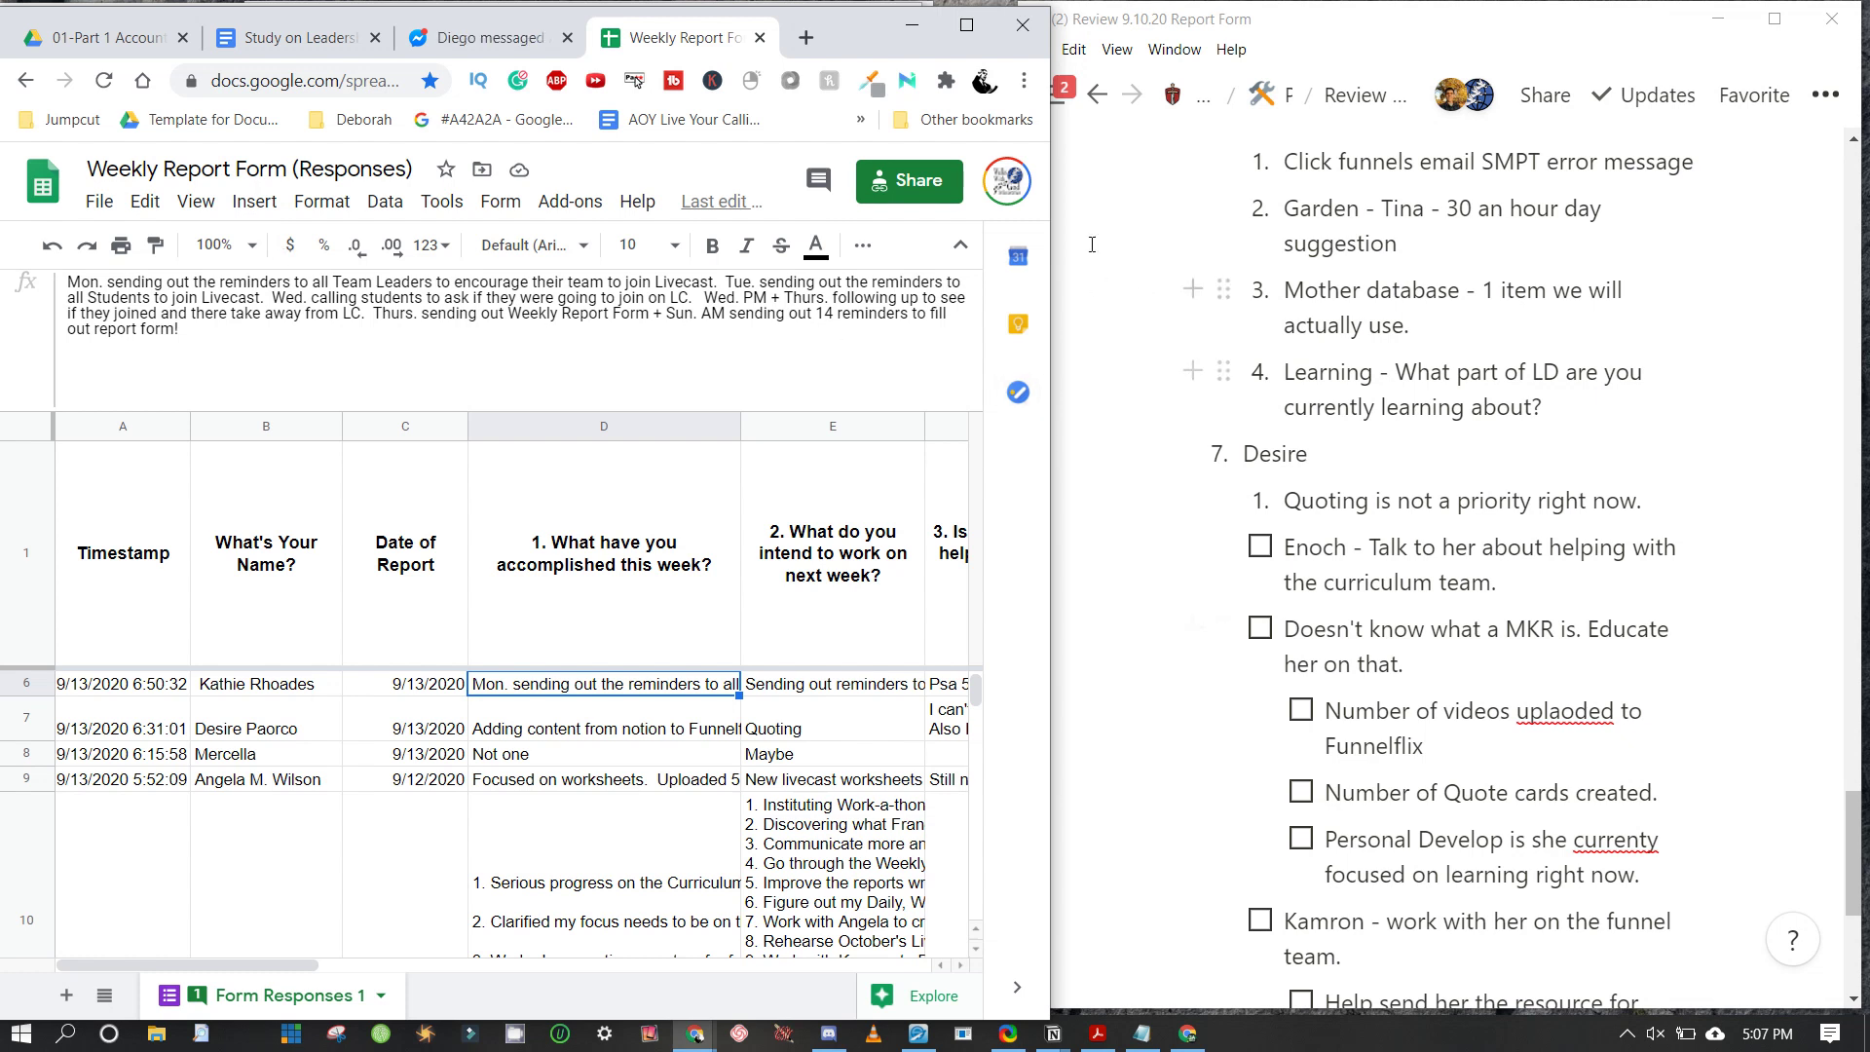
pyautogui.click(1149, 456)
# Step: Add a new top-level team member entry with the member's name and a nested line beneath it
pyautogui.press('Return')
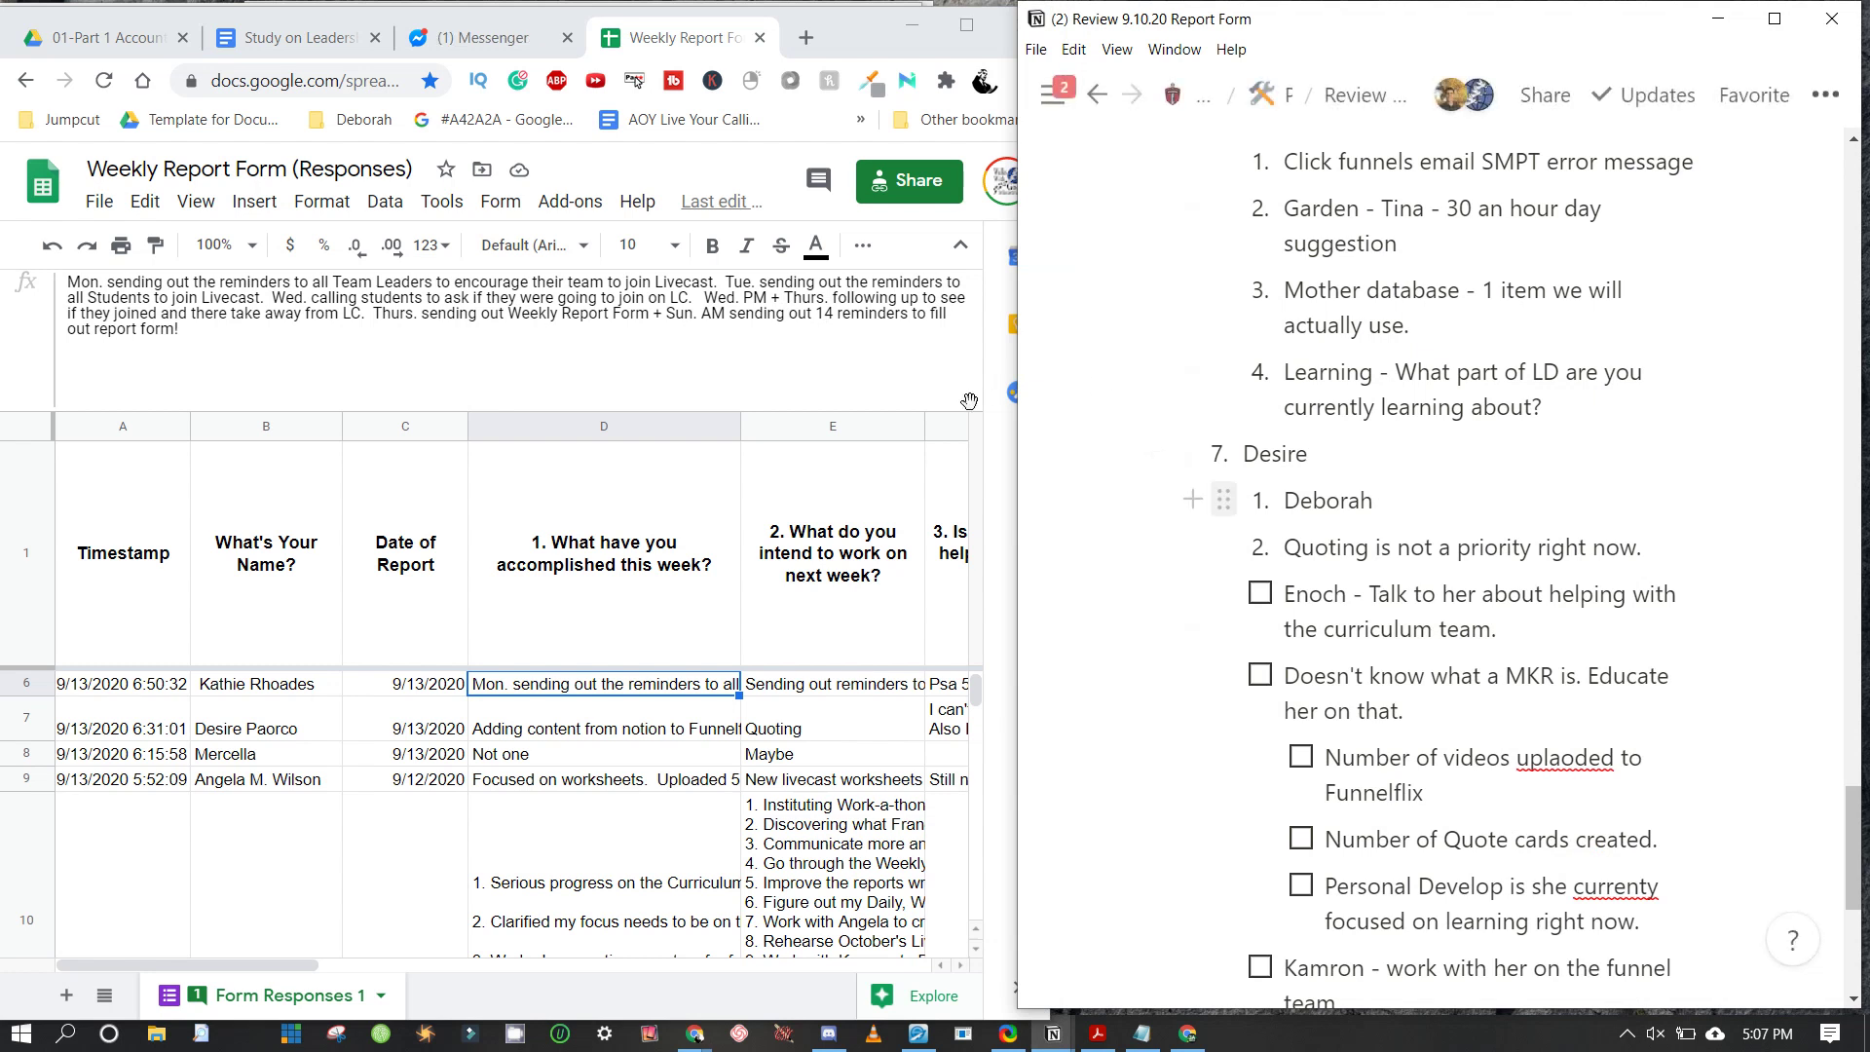
pyautogui.press('Escape')
pyautogui.hotkey('ctrl', 'shift', 'Up')
pyautogui.press('Return')
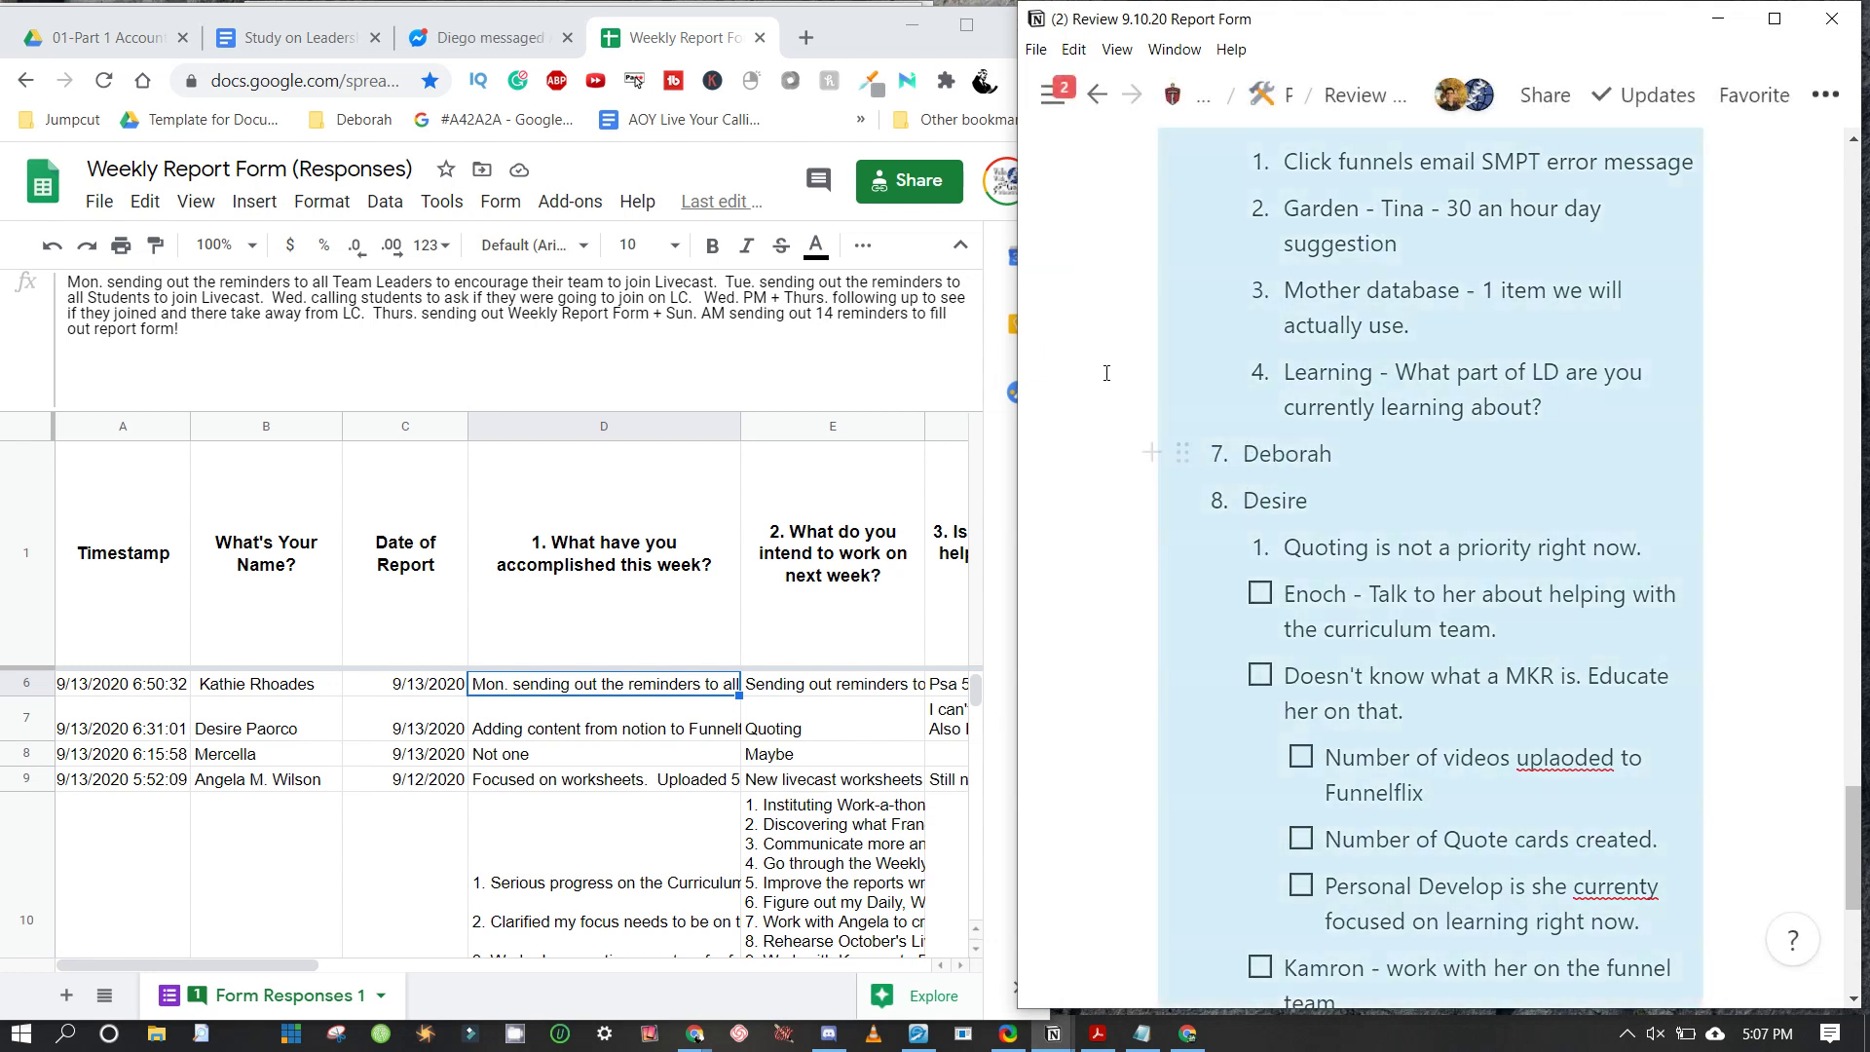
pyautogui.press('Return')
pyautogui.press('Tab')
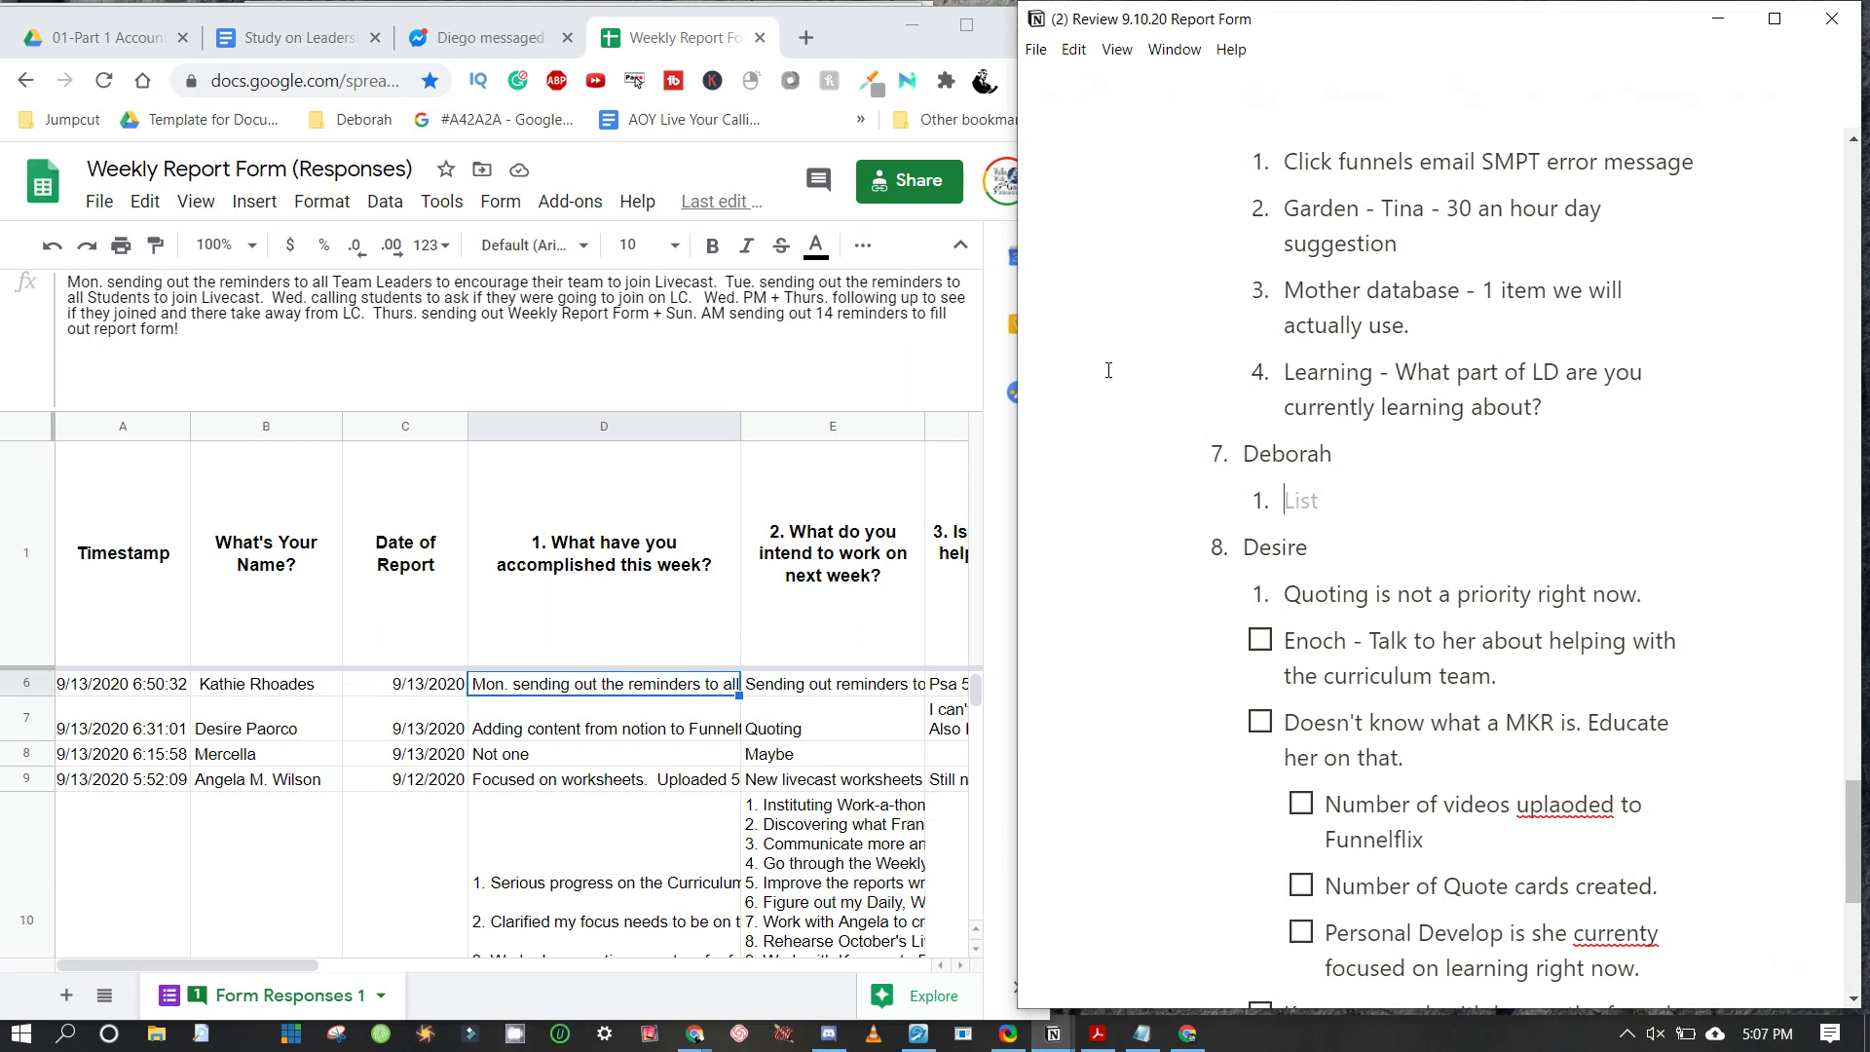
# Step: Note that Mom doesn't understand the livecast giveaway photo sent on mom's phone, as a to-do
pyautogui.write("Mom doesn't understa")
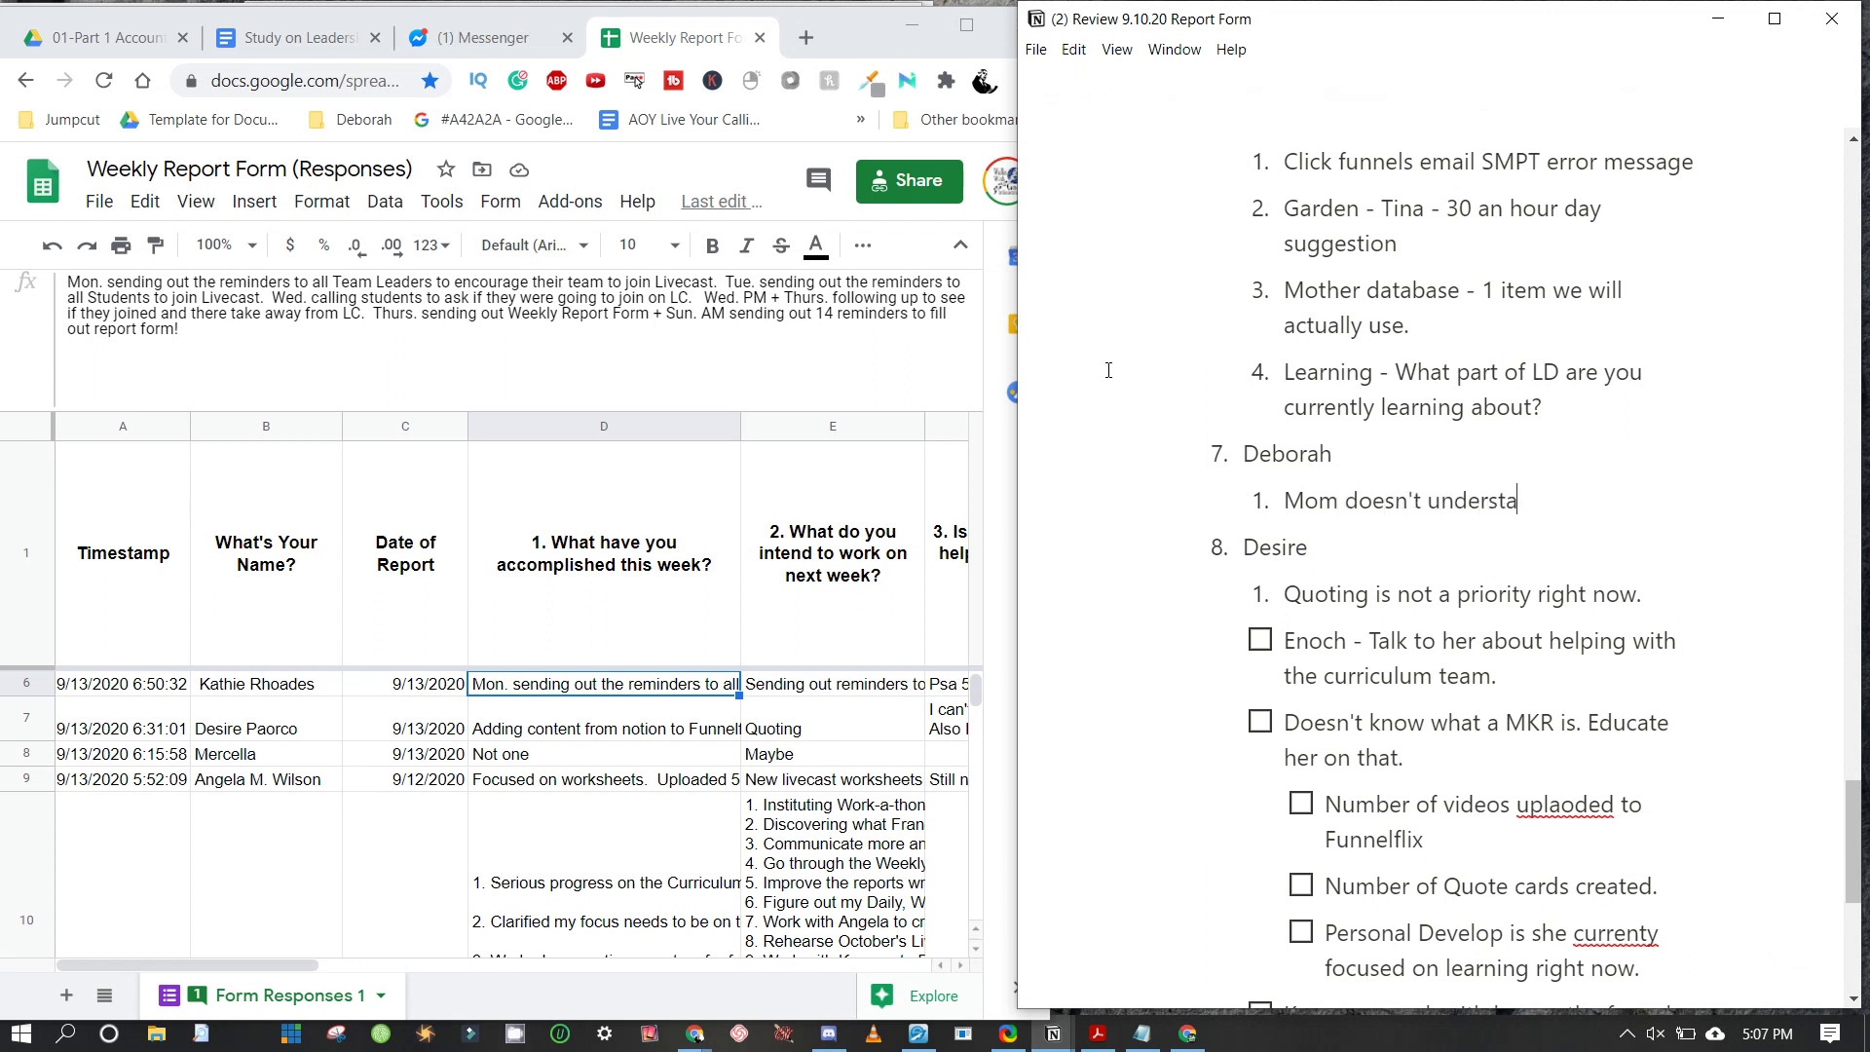
pyautogui.write('nd the photo ')
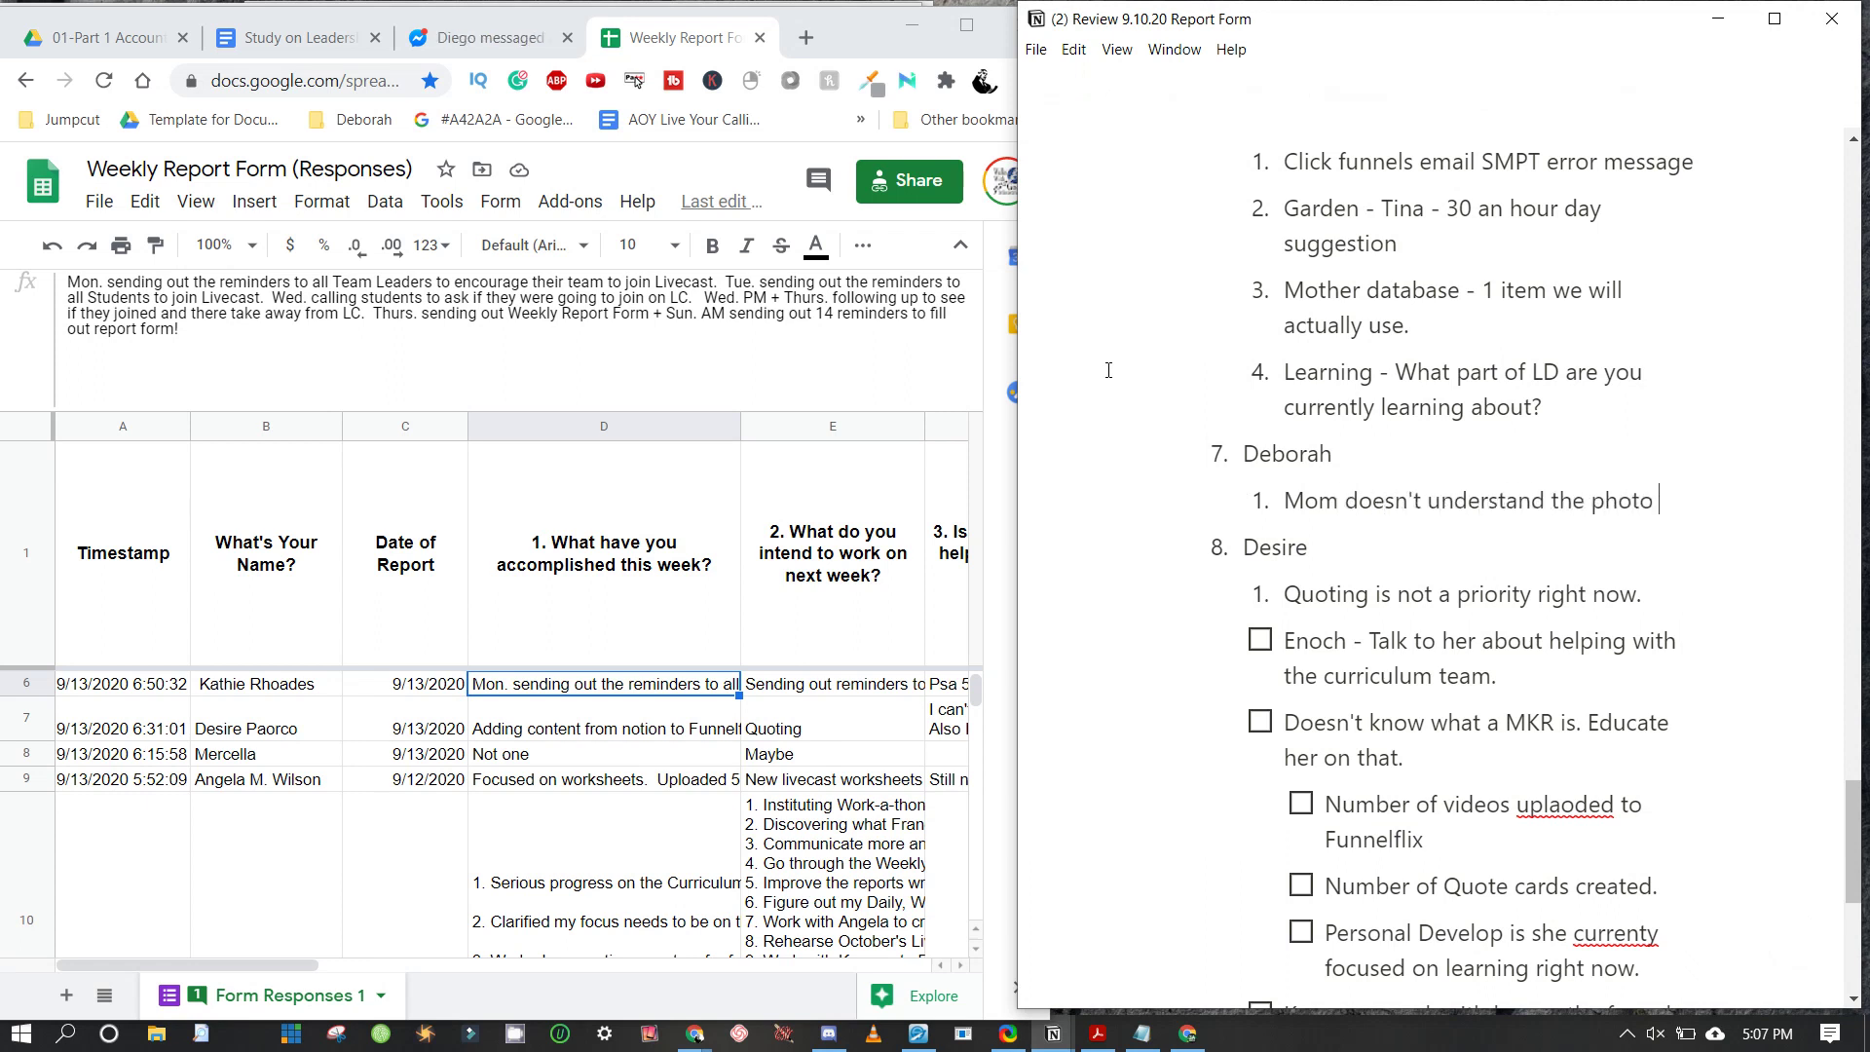
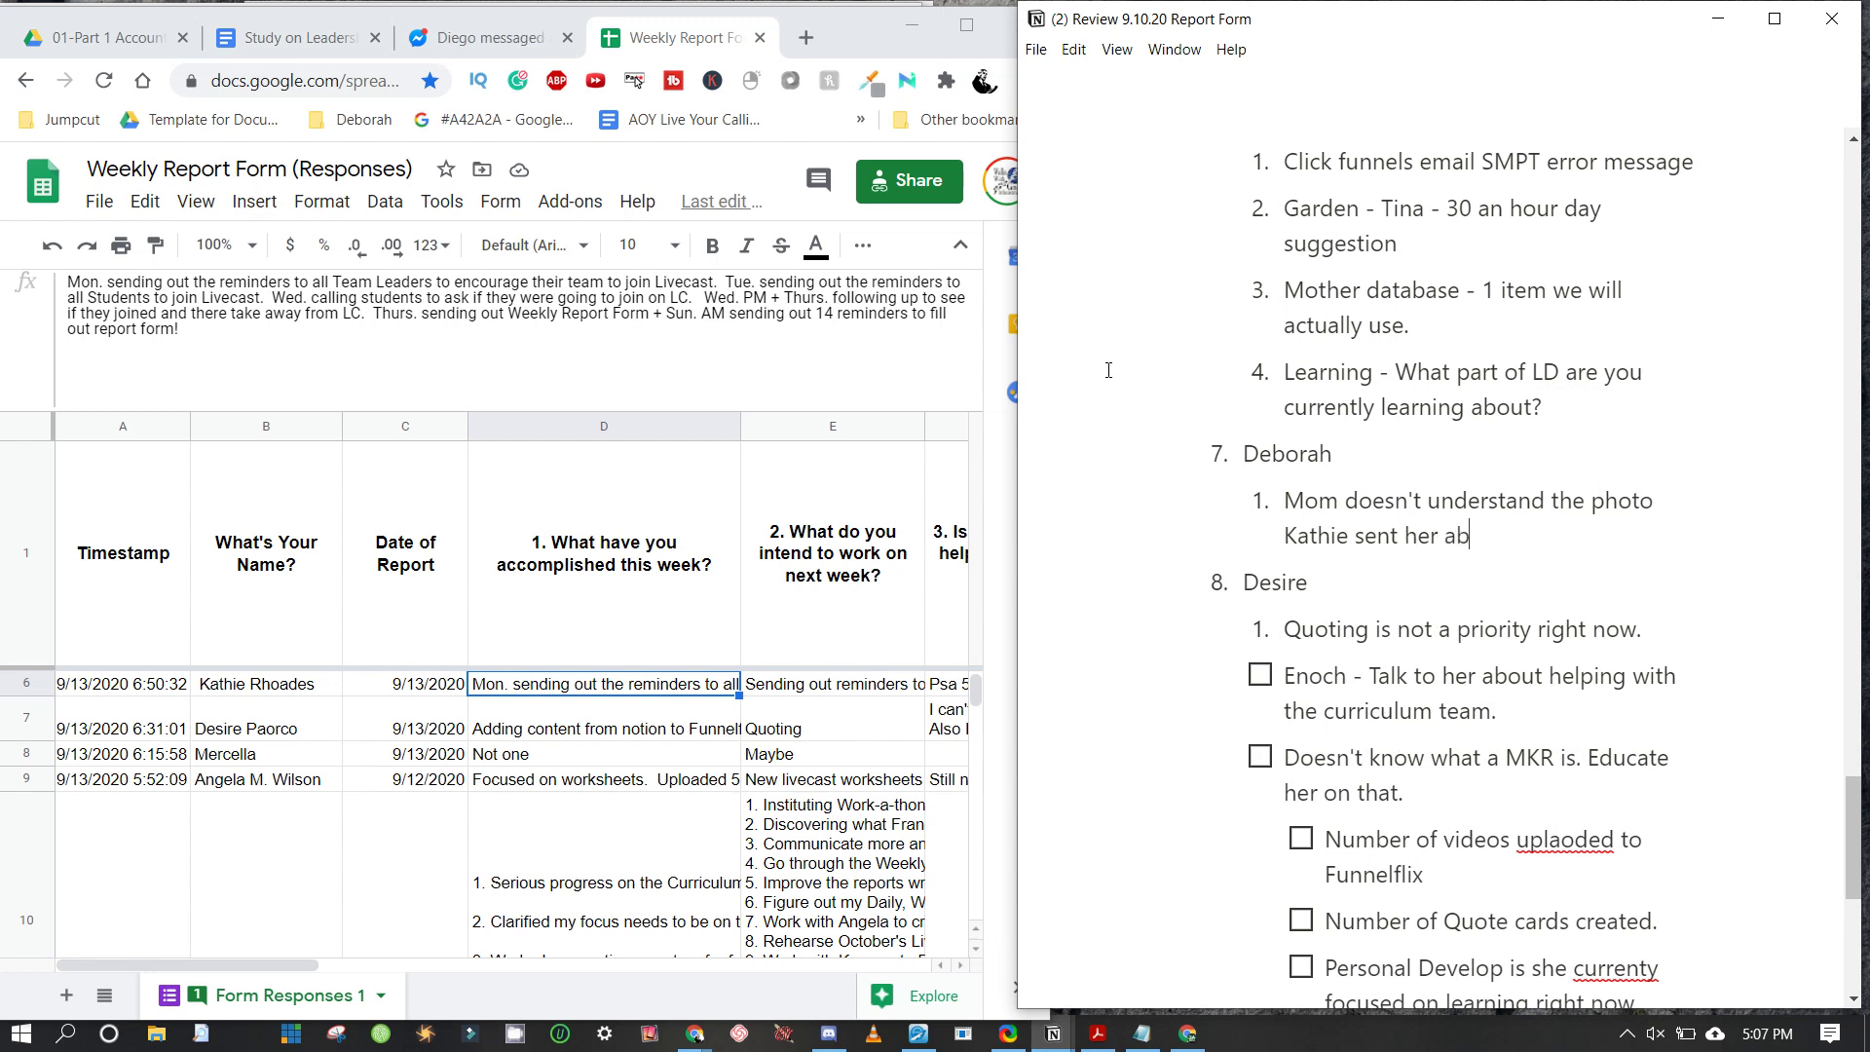
pyautogui.write('out the livecast ')
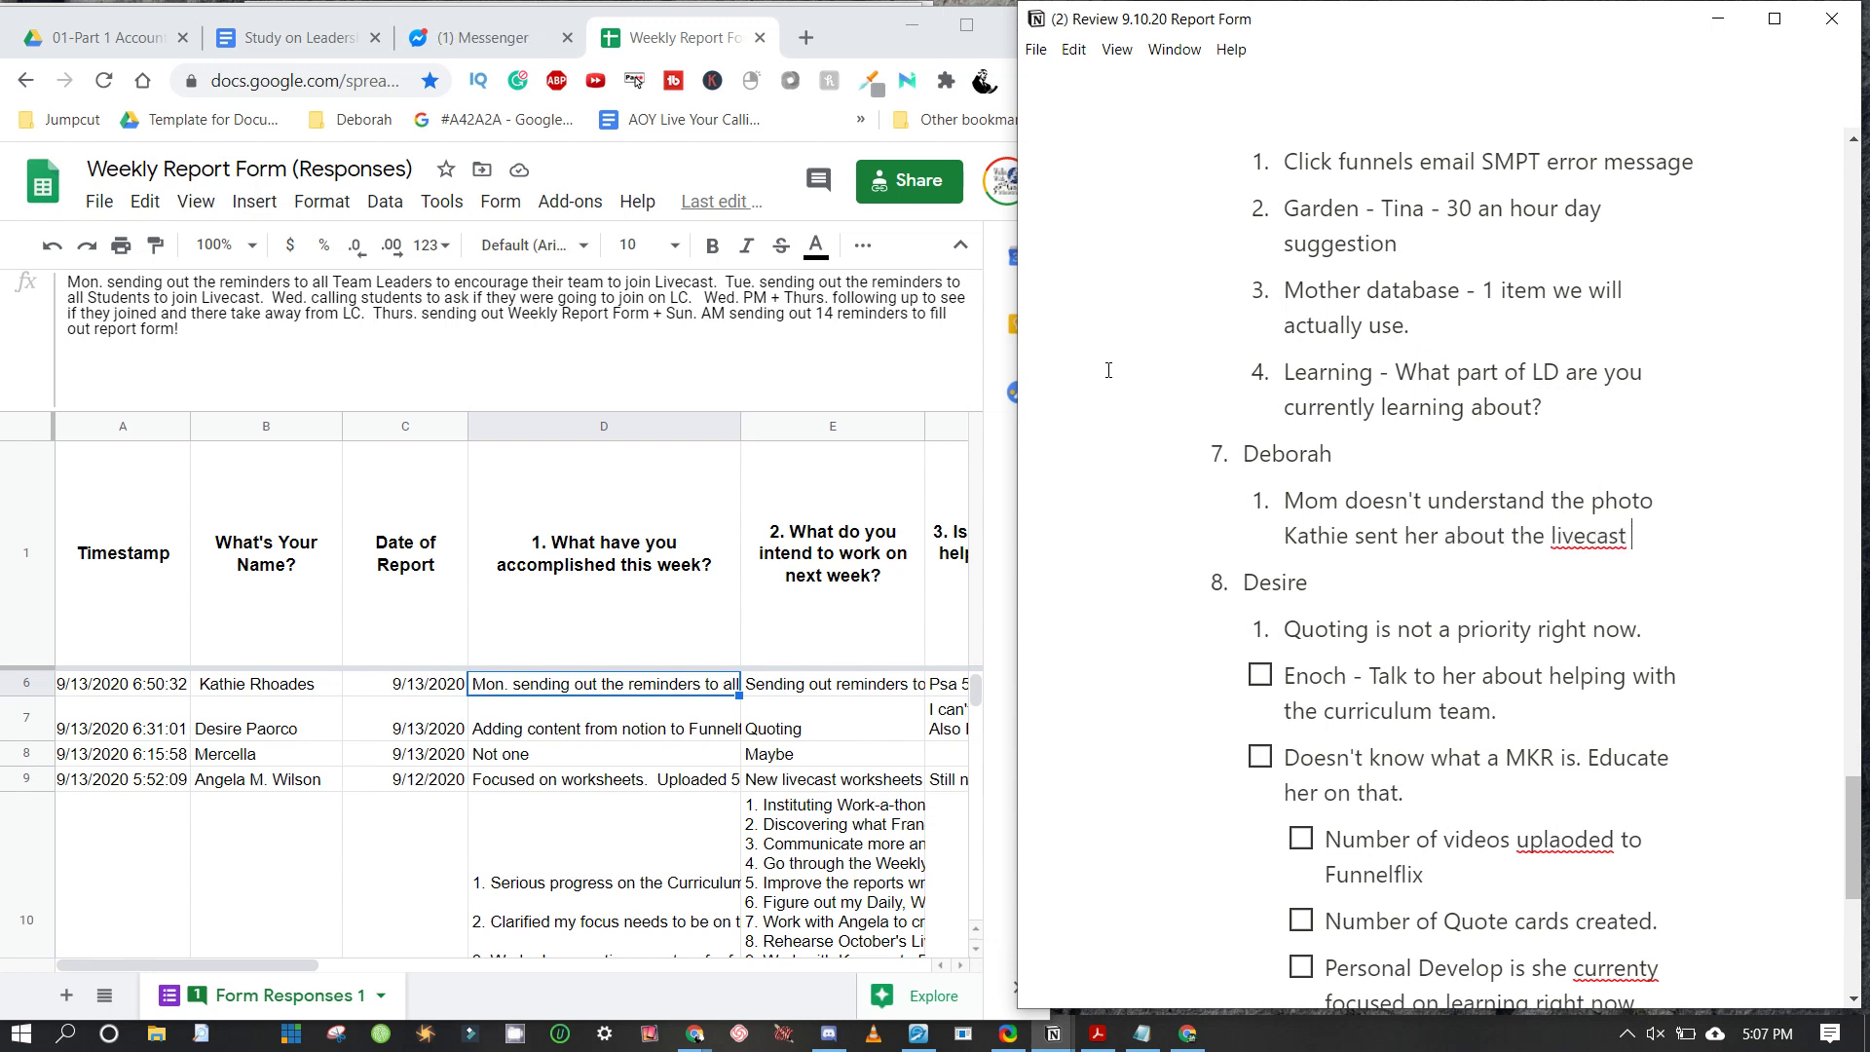
pyautogui.write('photos')
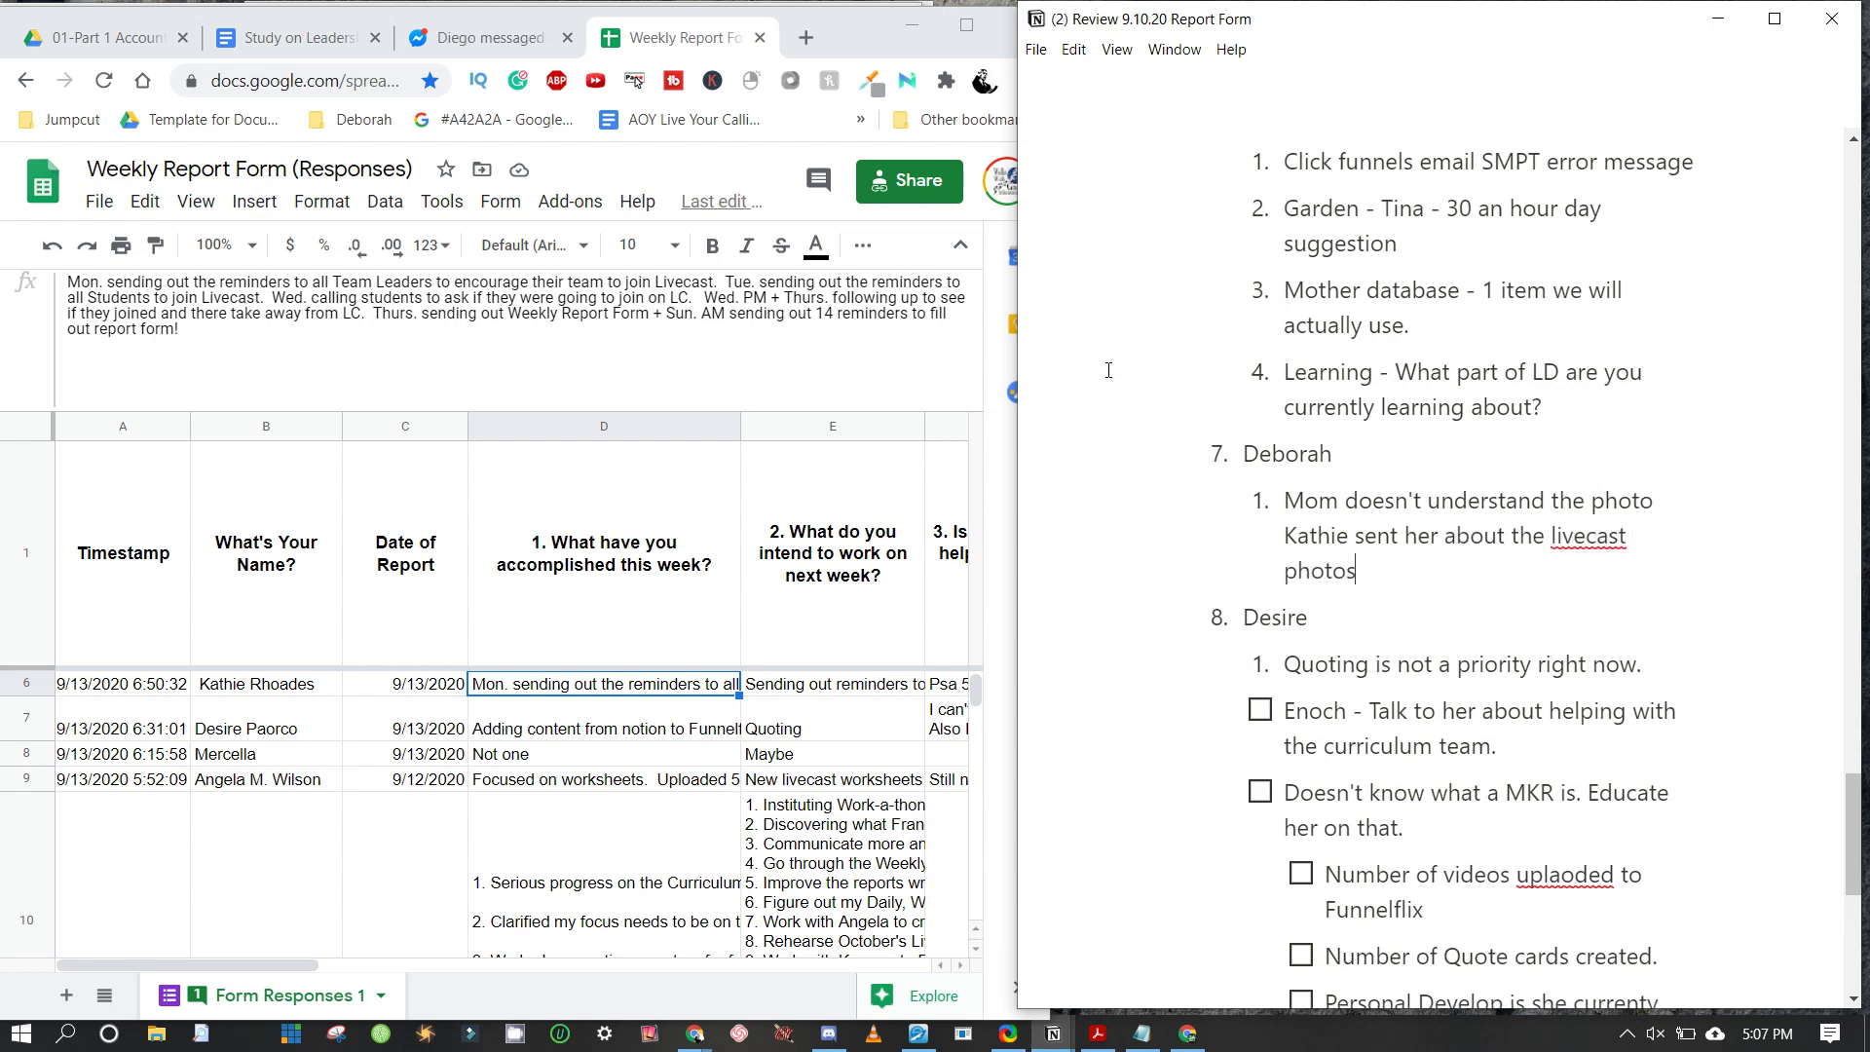
pyautogui.hotkey('ctrl', 'BackSpace')
pyautogui.write('giv')
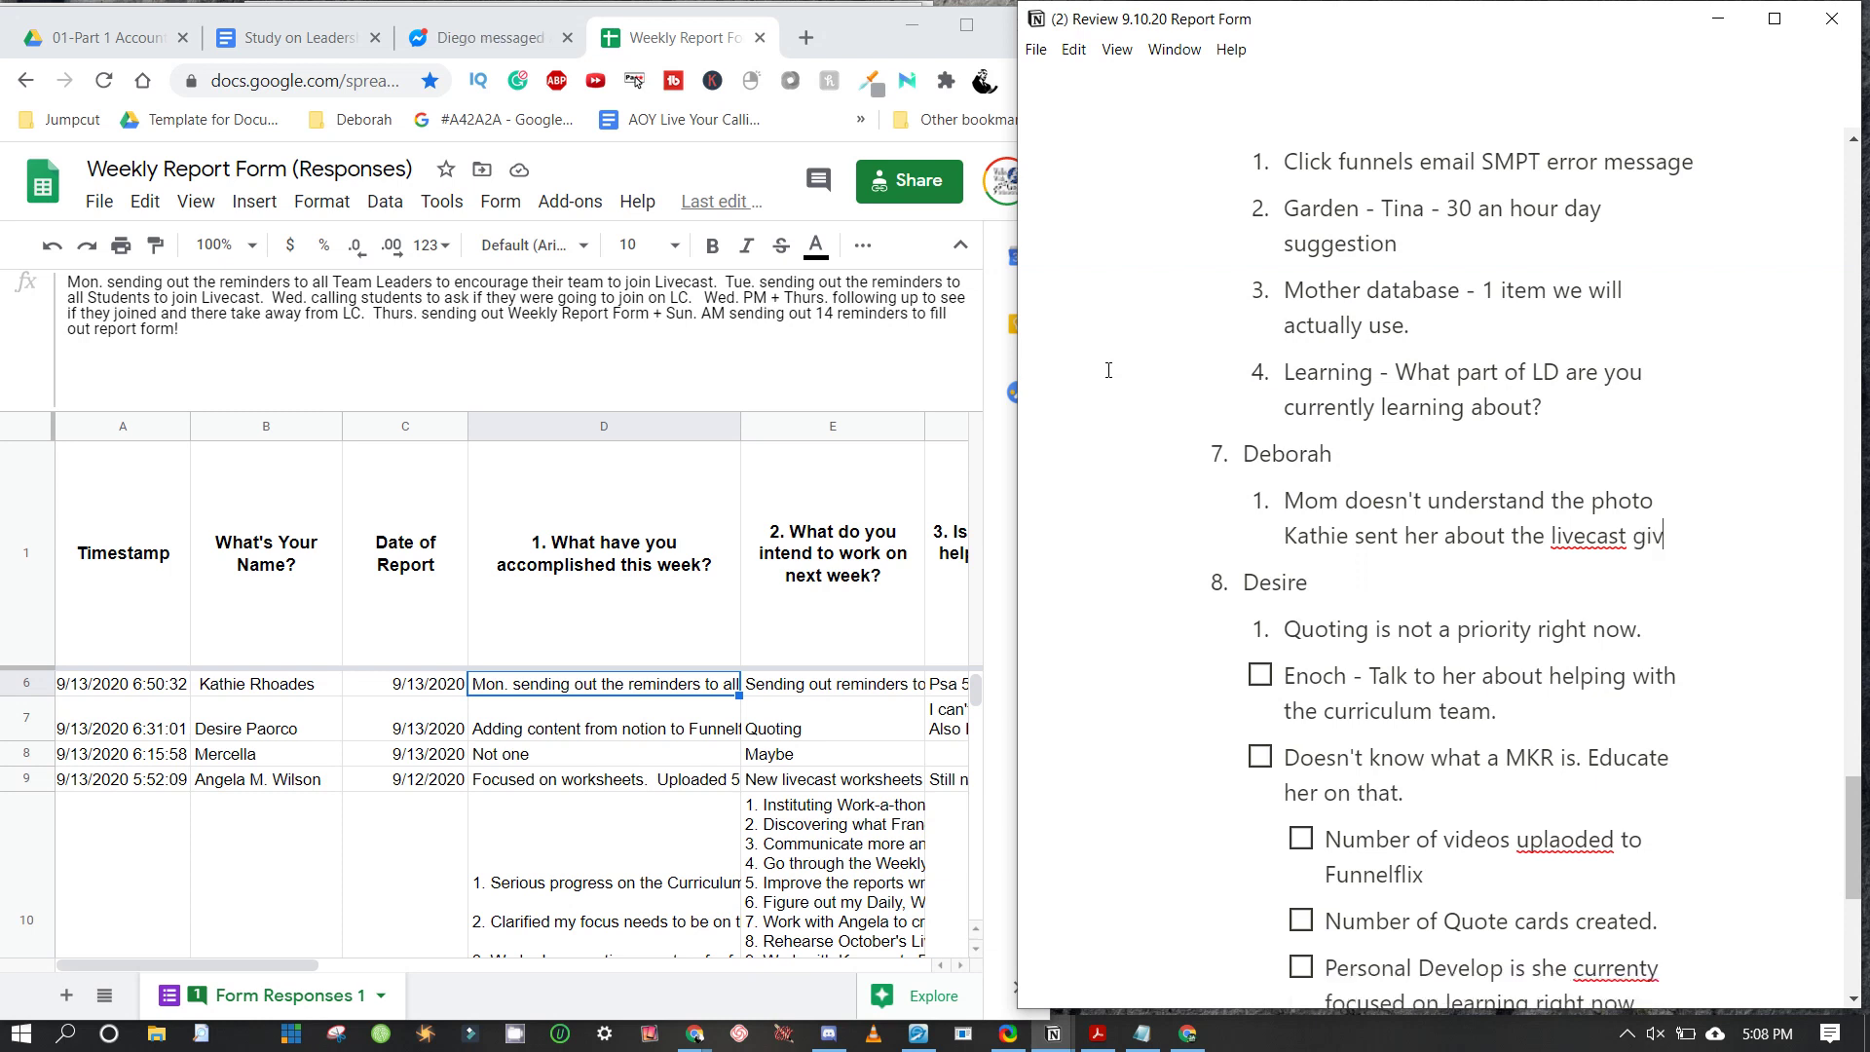
pyautogui.write('eaway notes she wr')
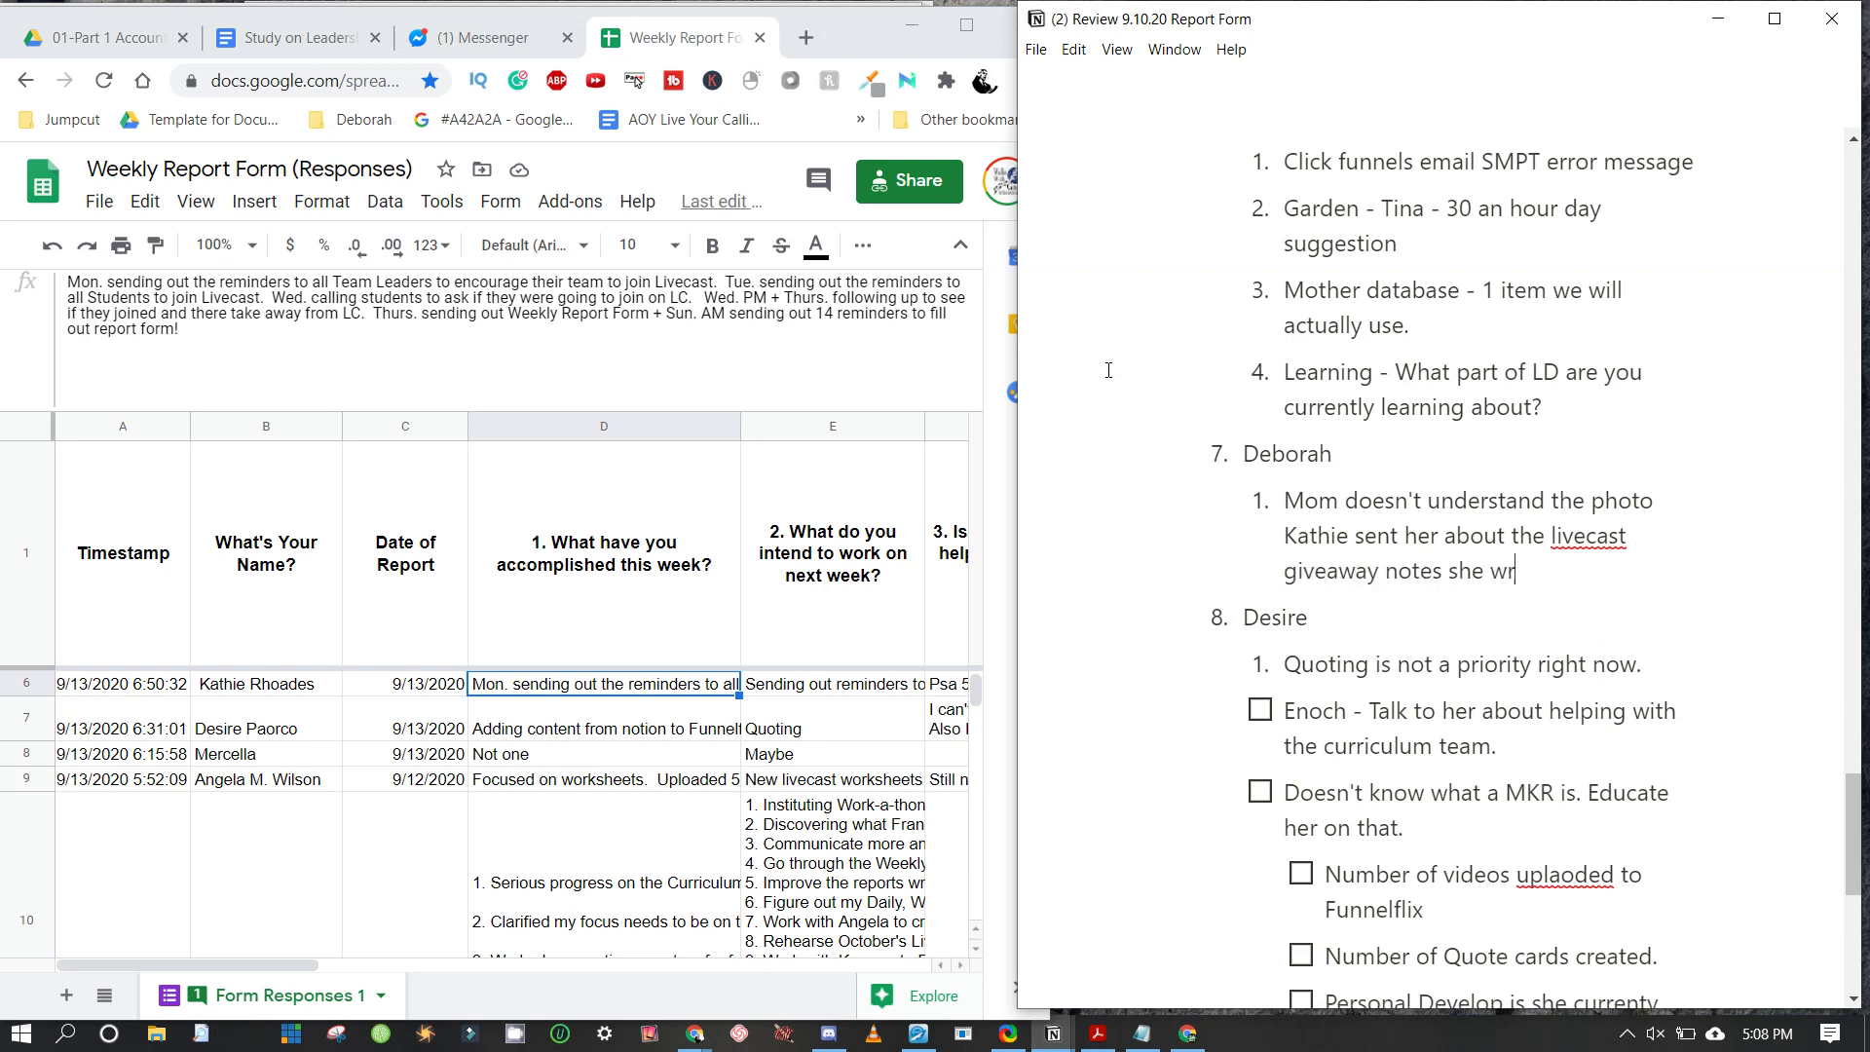
pyautogui.write('ote - picture was sent on mo')
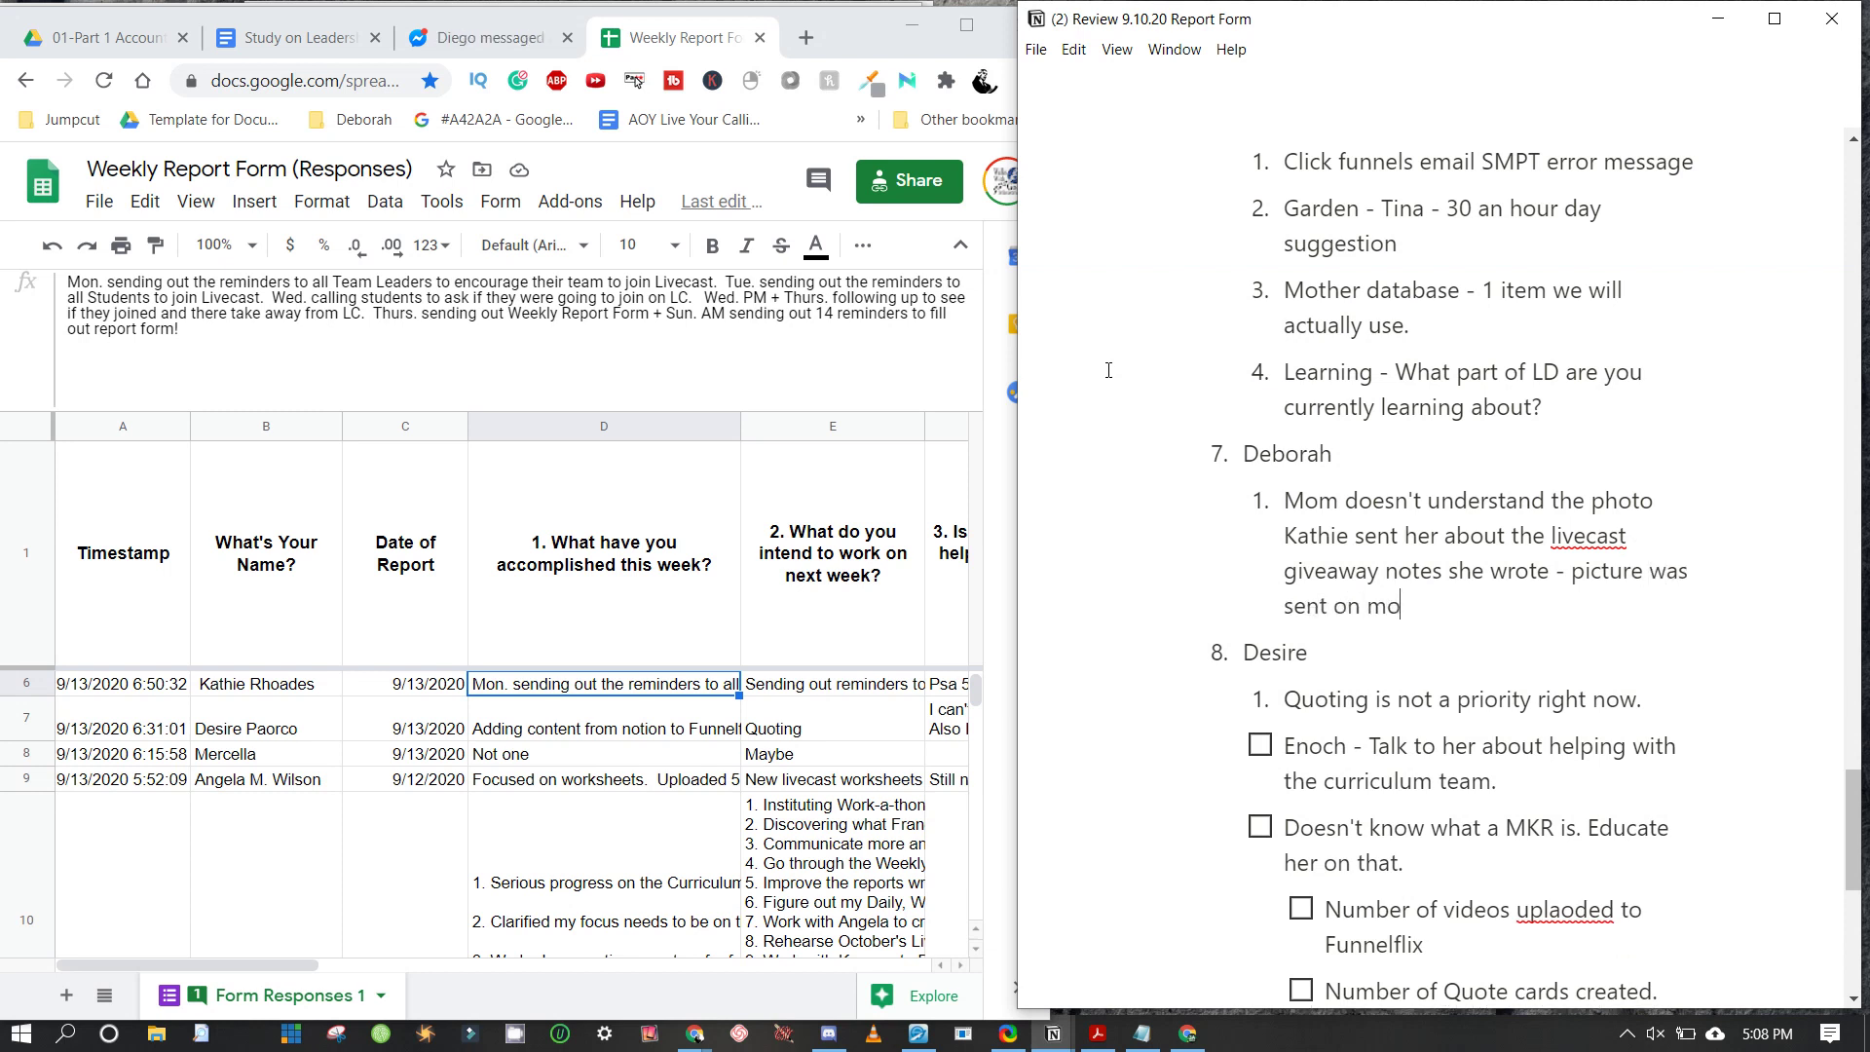
pyautogui.write("m's phone")
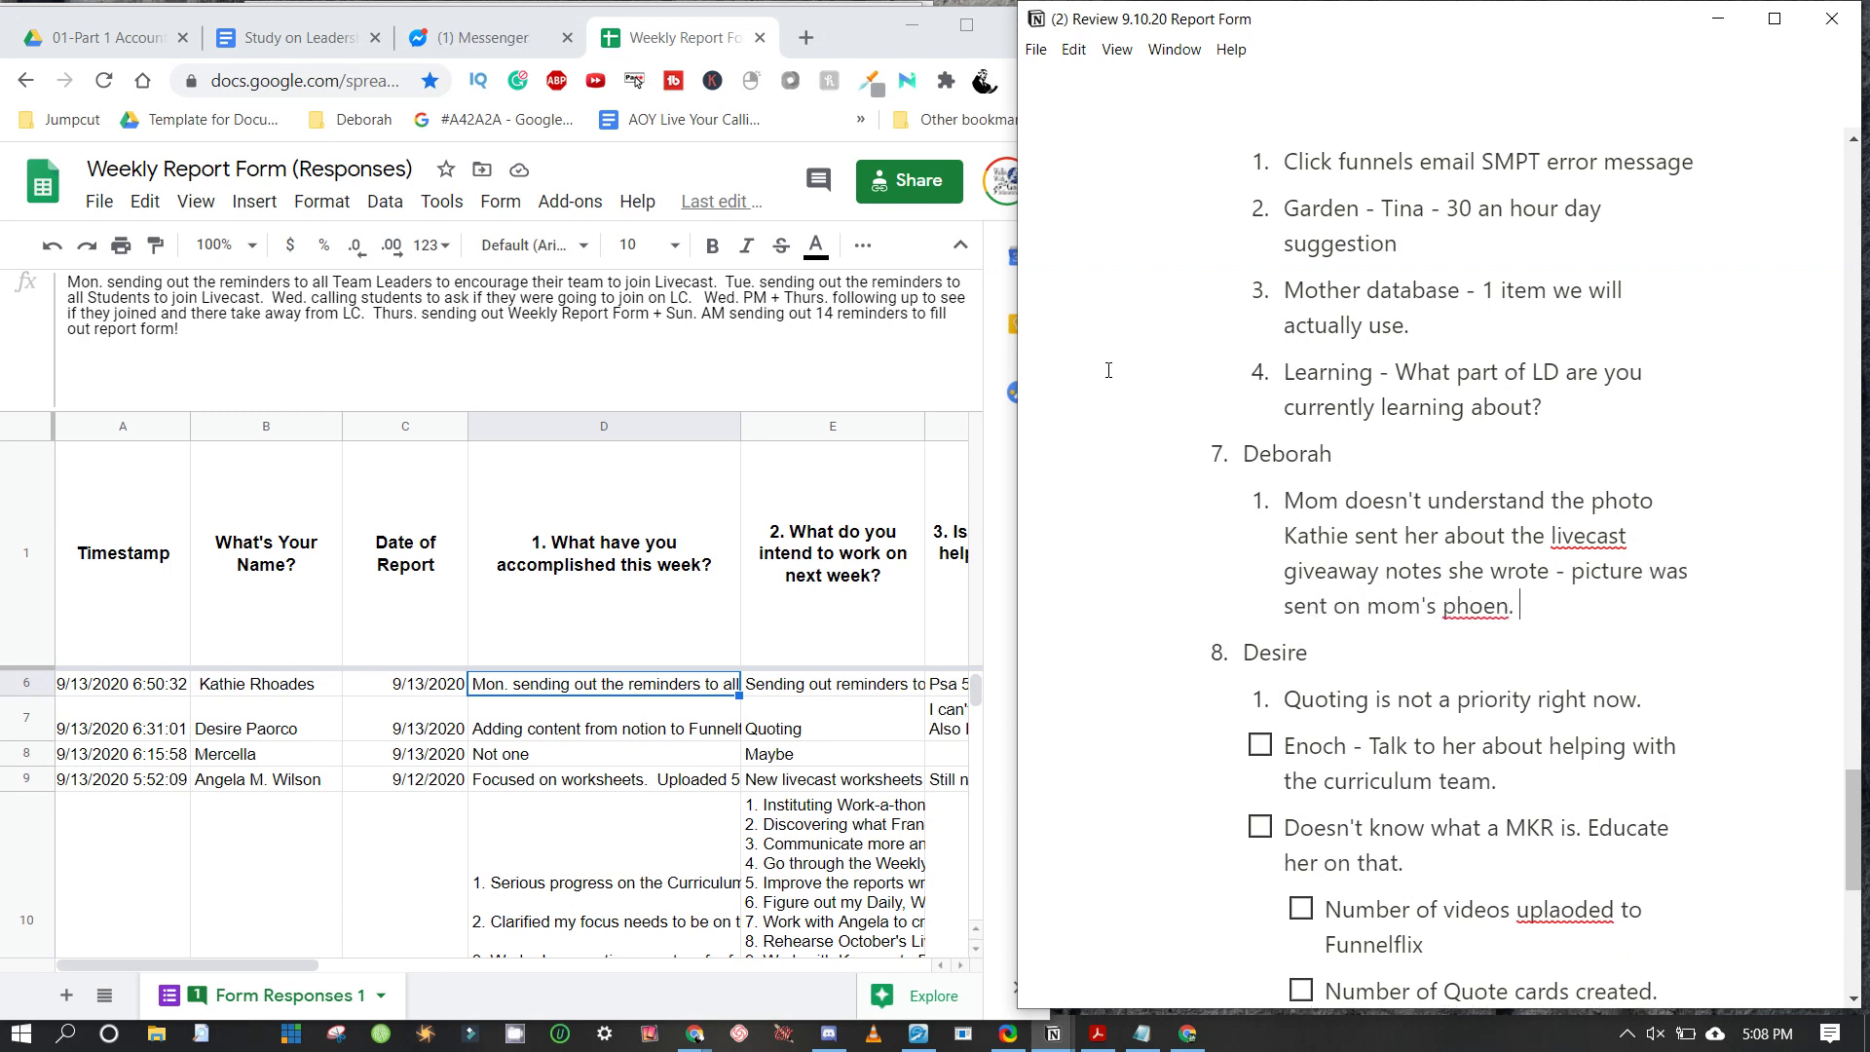
pyautogui.press('BackSpace')
pyautogui.write('e.')
pyautogui.press('Return')
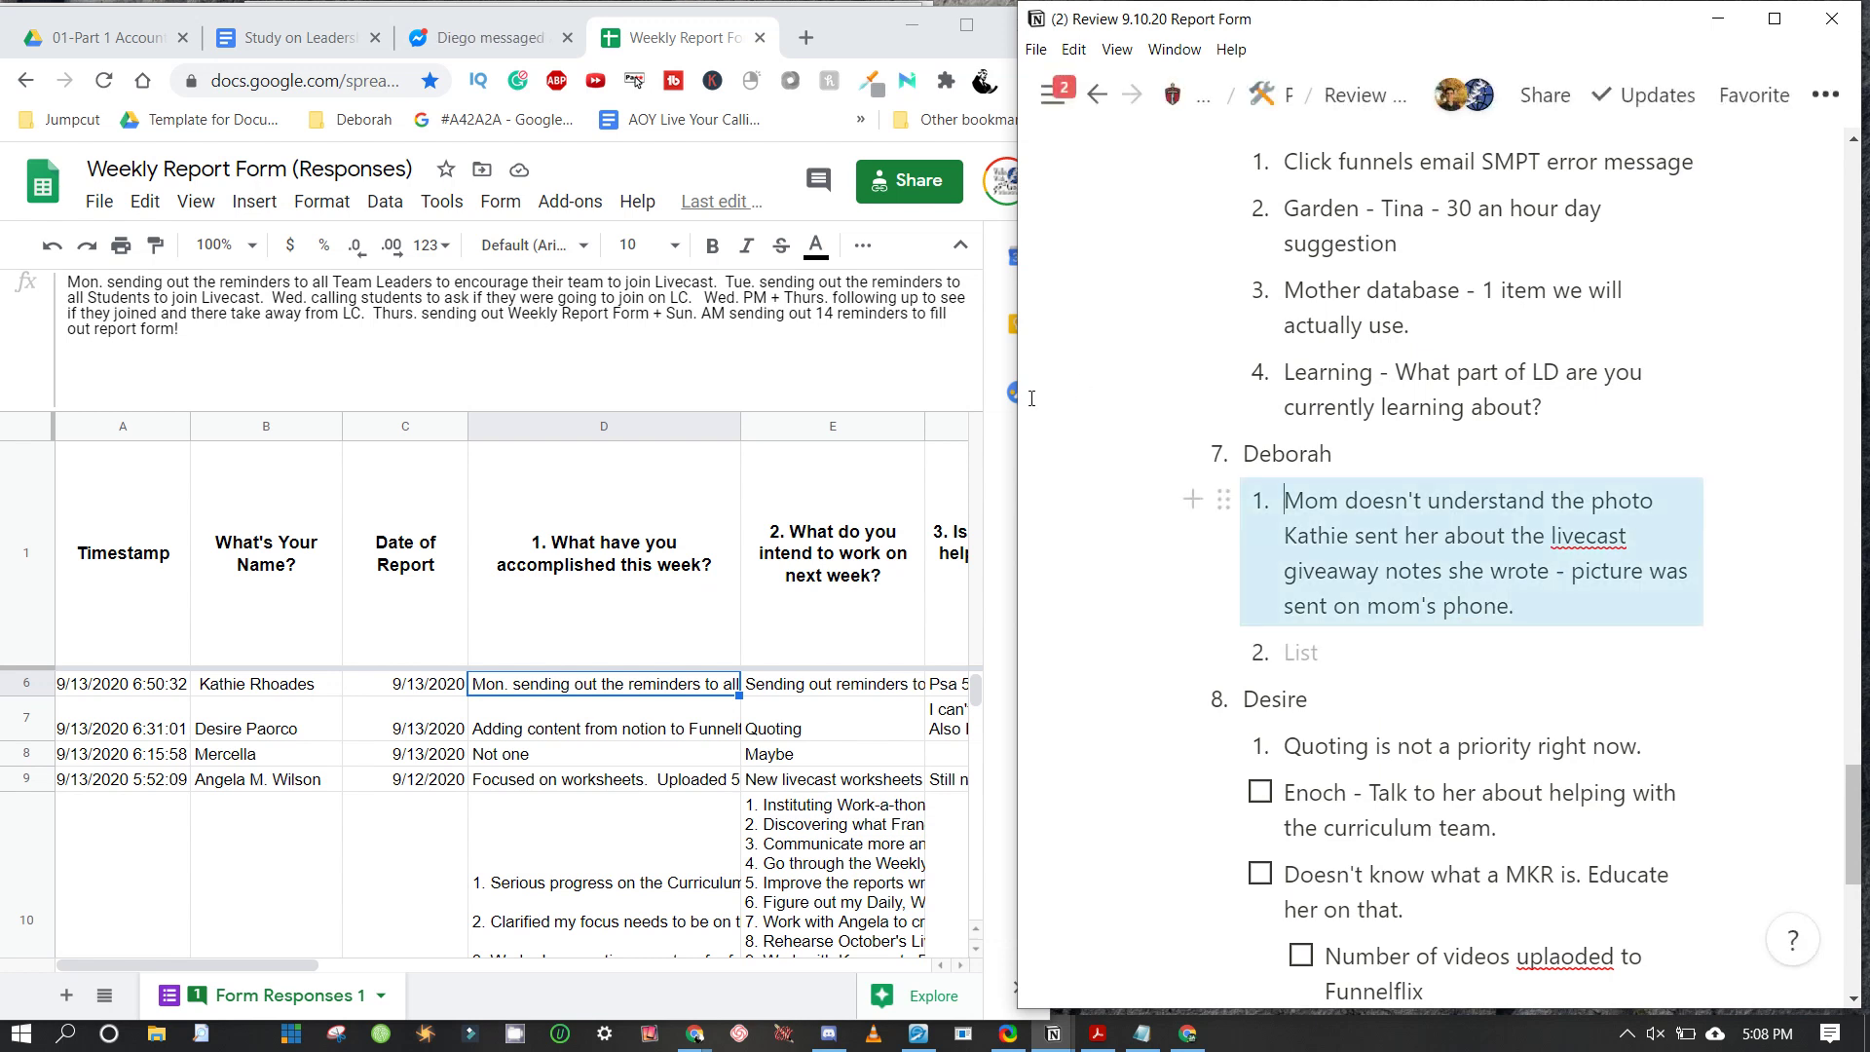
pyautogui.hotkey('ctrl', 'shift', '4')
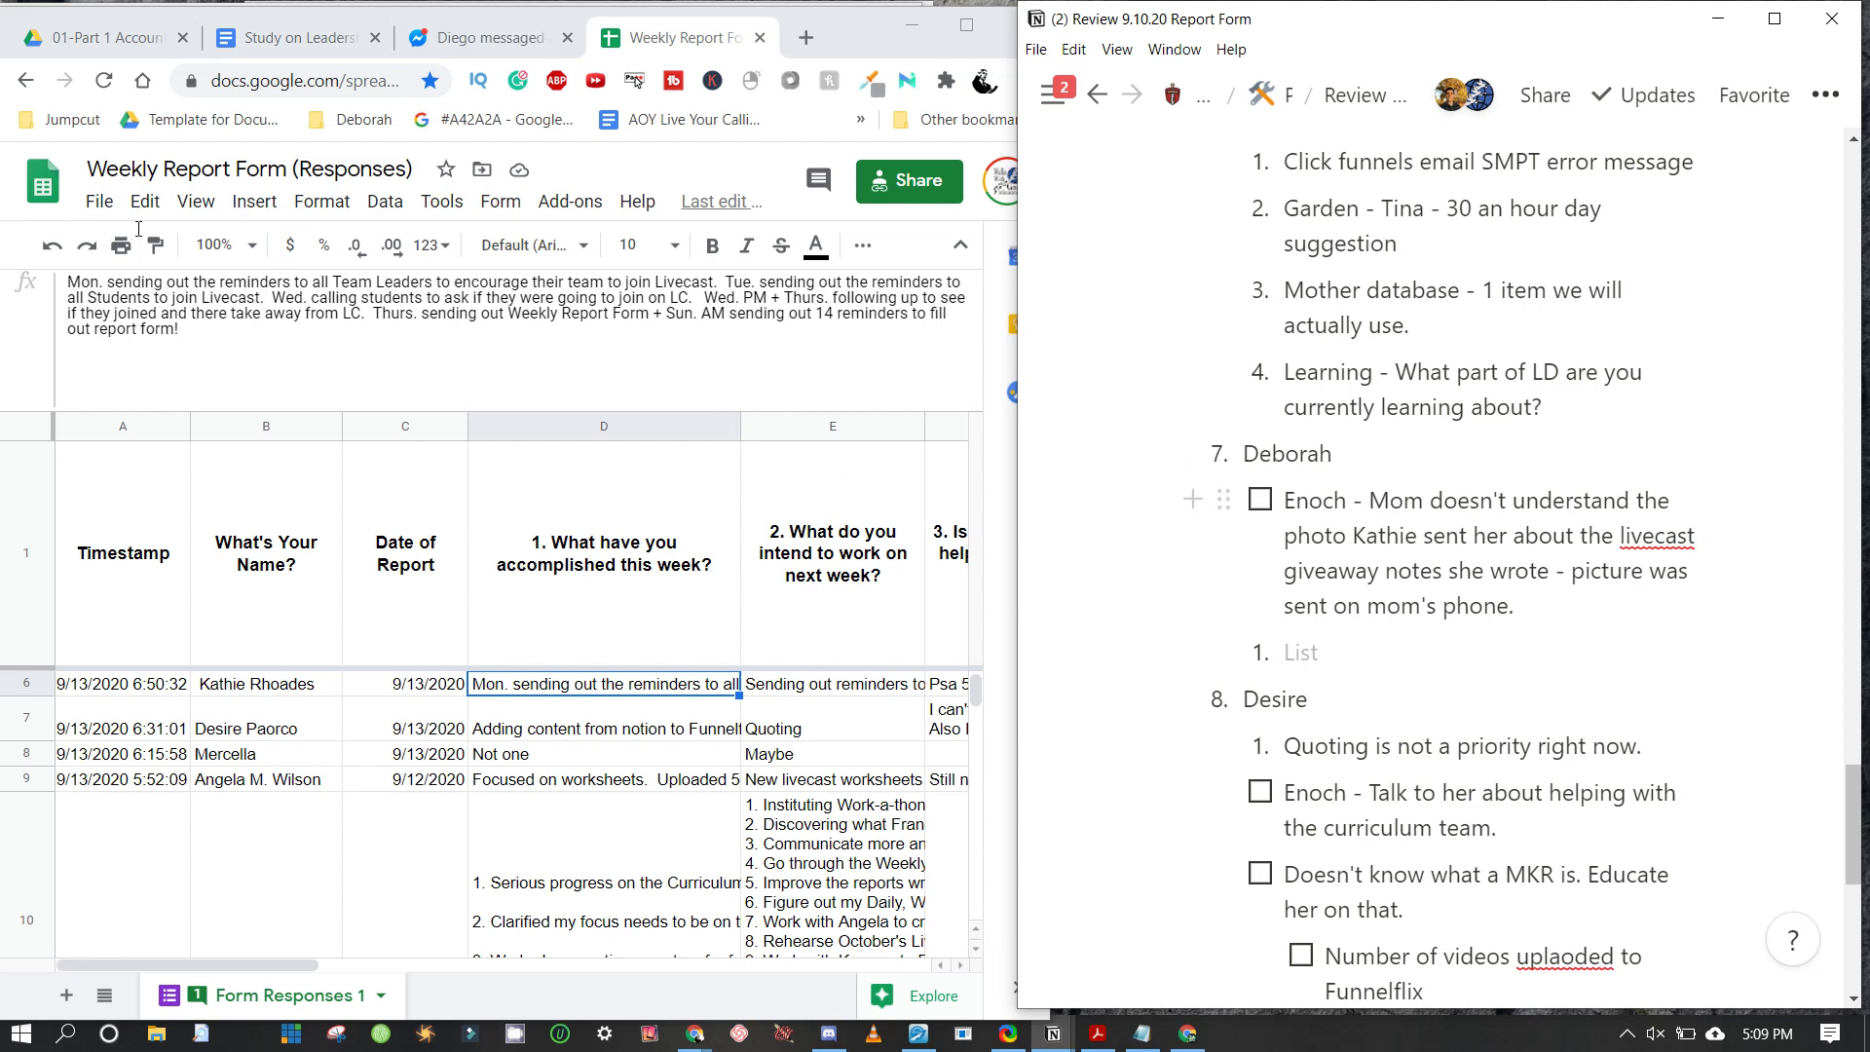
# Step: Prefix the livecast-photo to-do with the responsible team lead's name and a dash
pyautogui.moveTo(247, 281); pyautogui.dragTo(557, 228)
# Step: Open and compare the row 5 and row 6 accomplishments answers in the spreadsheet
pyautogui.press('Right')
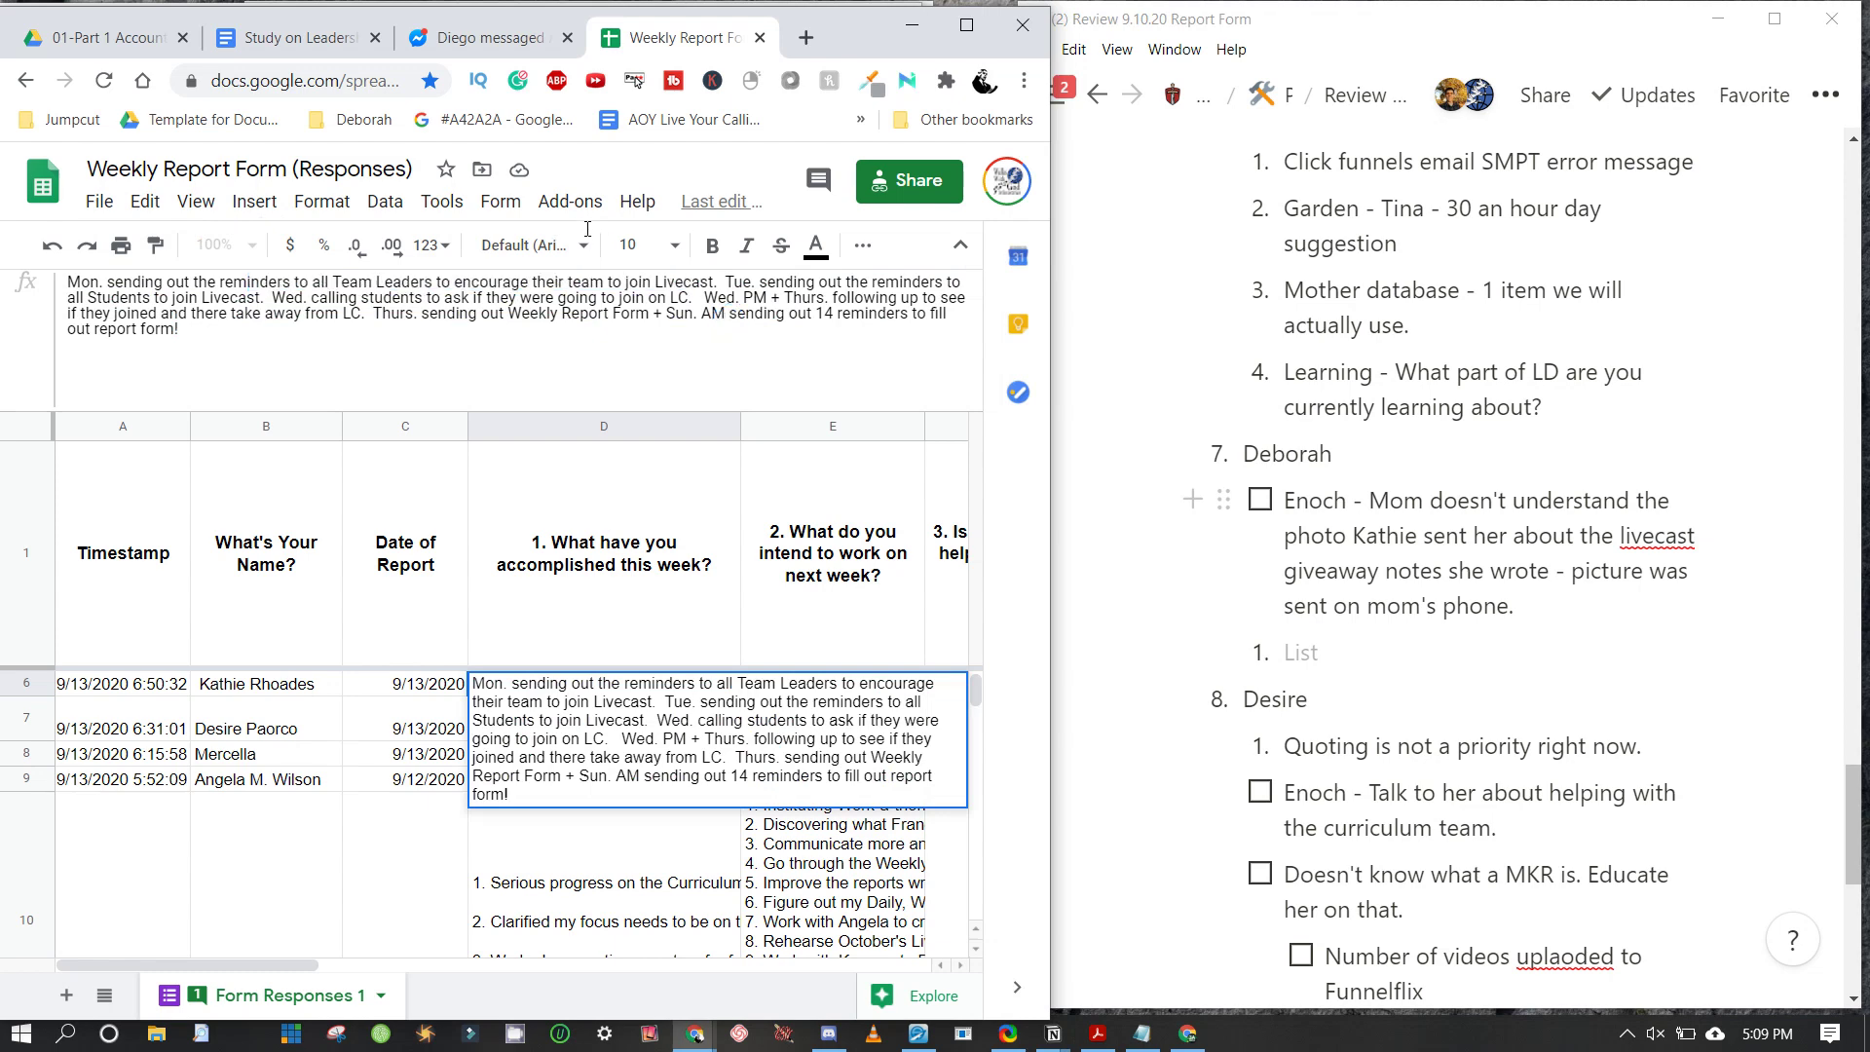
pyautogui.press('Escape')
pyautogui.press('Up')
pyautogui.press('Return')
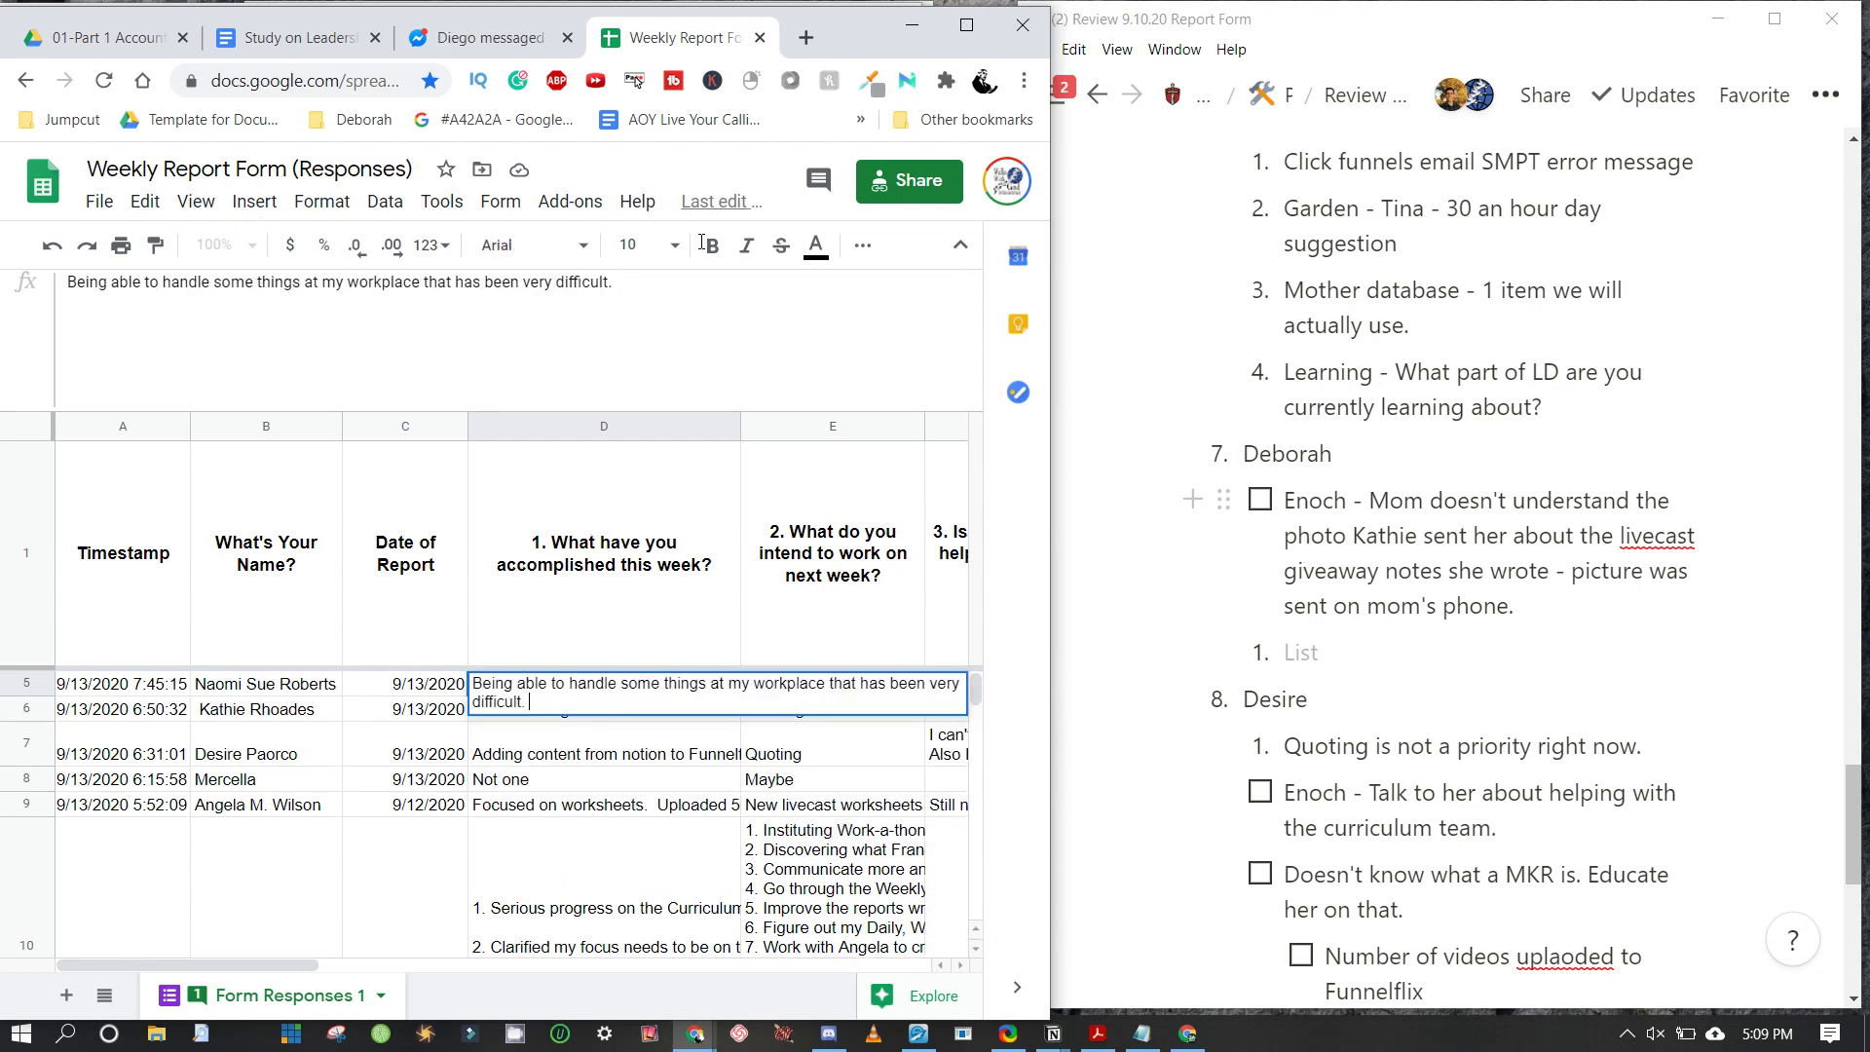
pyautogui.press('Escape')
pyautogui.press('Left')
pyautogui.press('Left')
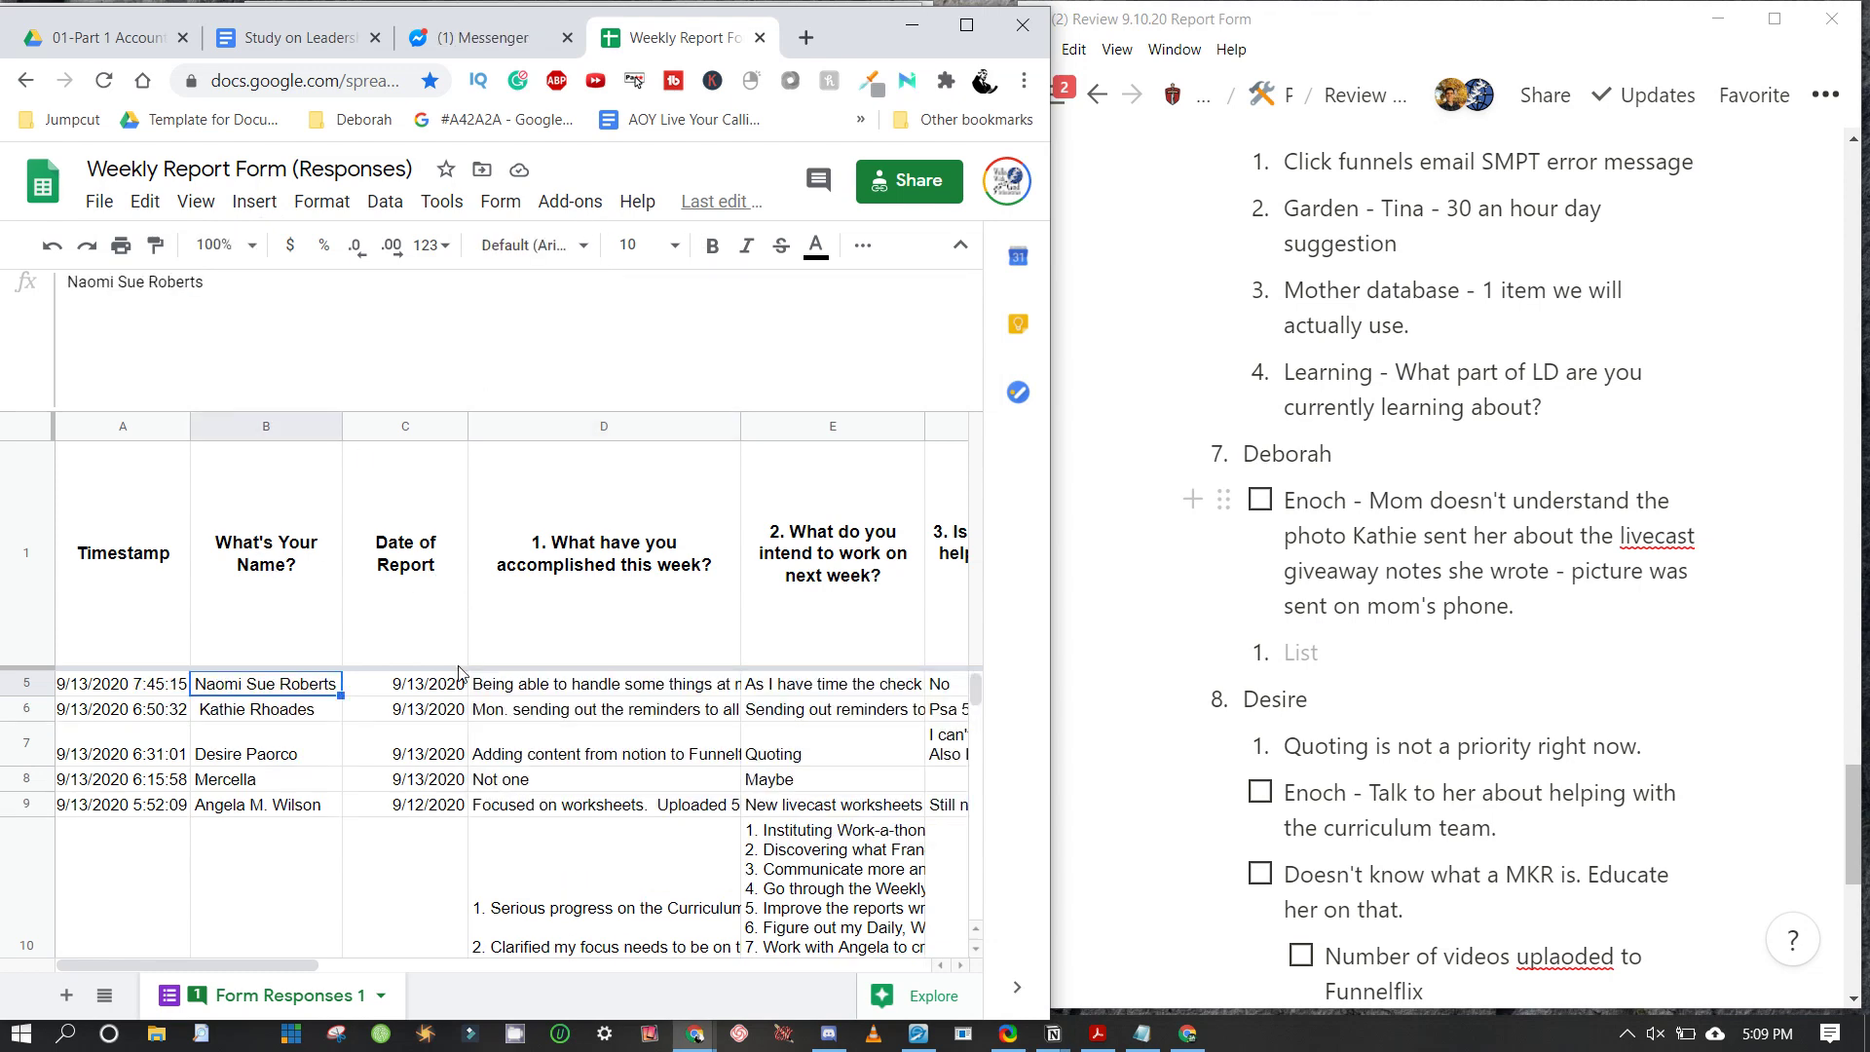
pyautogui.press('Right')
pyautogui.press('Right')
pyautogui.press('Down')
pyautogui.press('Down')
pyautogui.press('Down')
pyautogui.press('Down')
pyautogui.press('Down')
pyautogui.press('Up')
pyautogui.press('Up')
pyautogui.press('Up')
pyautogui.press('Up')
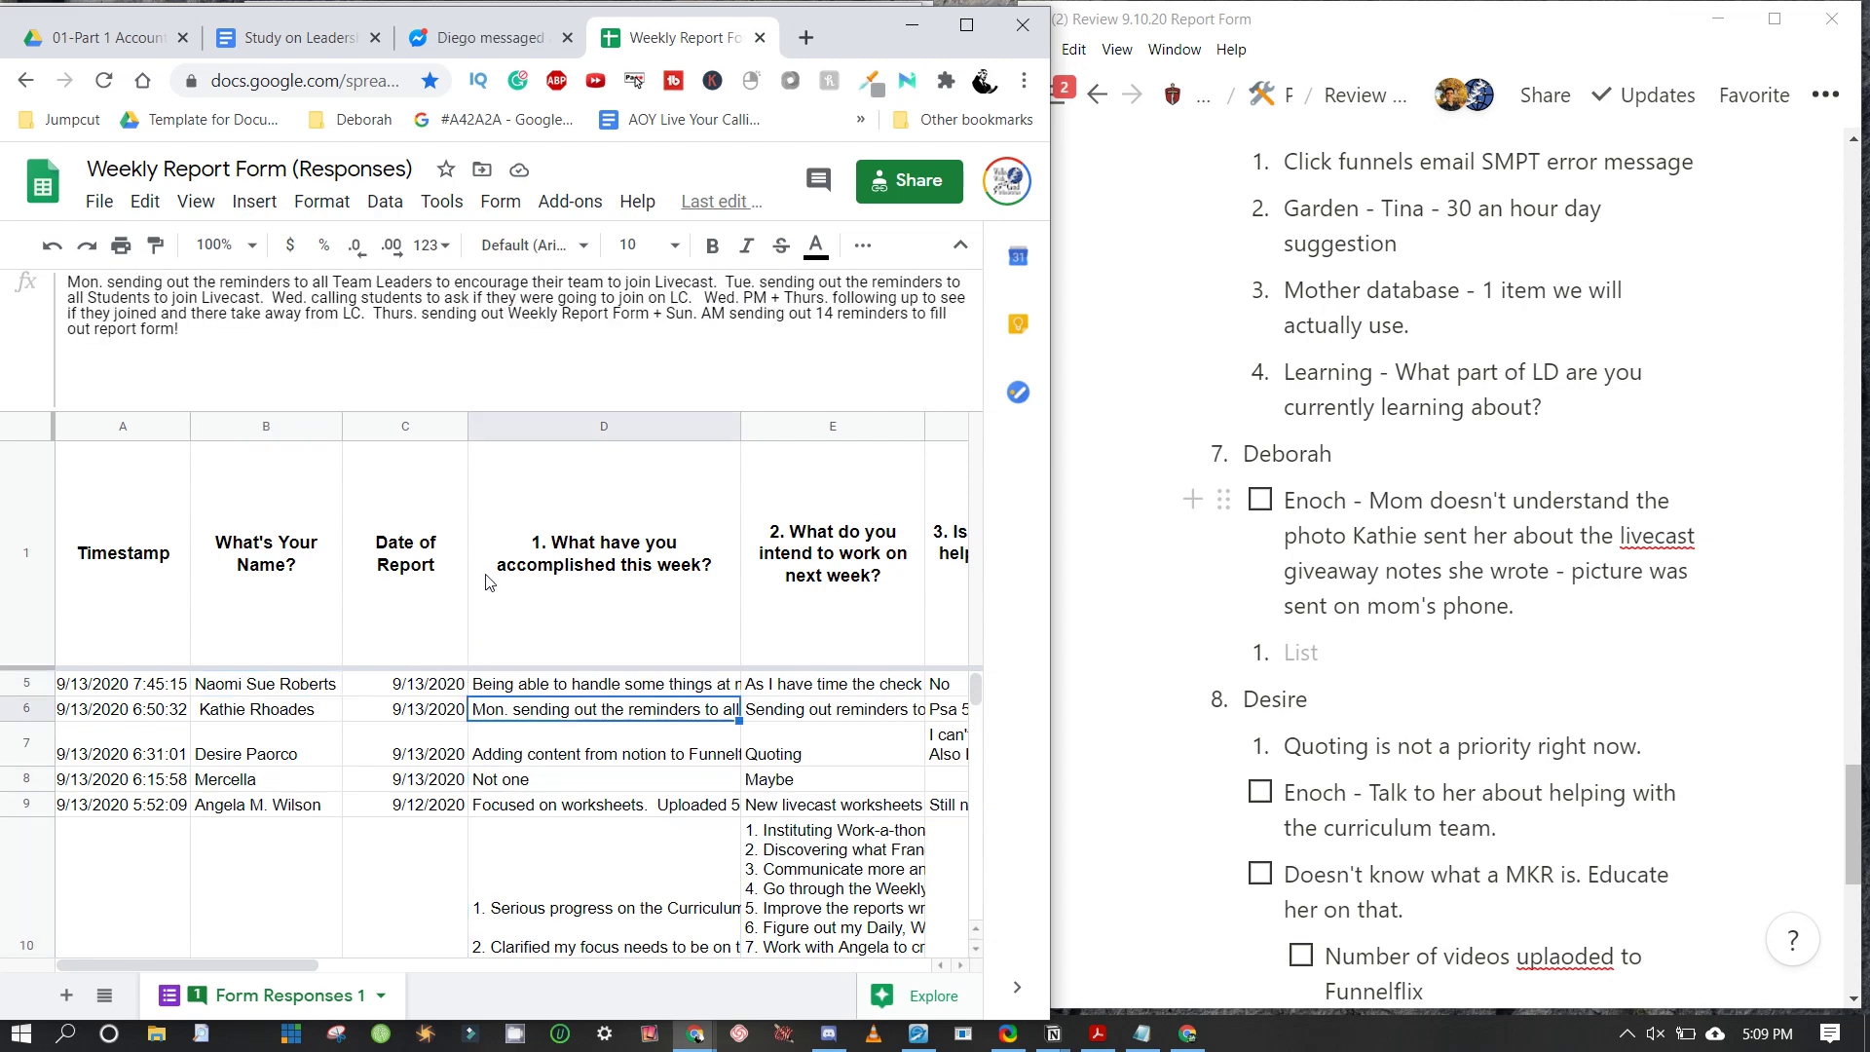
pyautogui.press('Return')
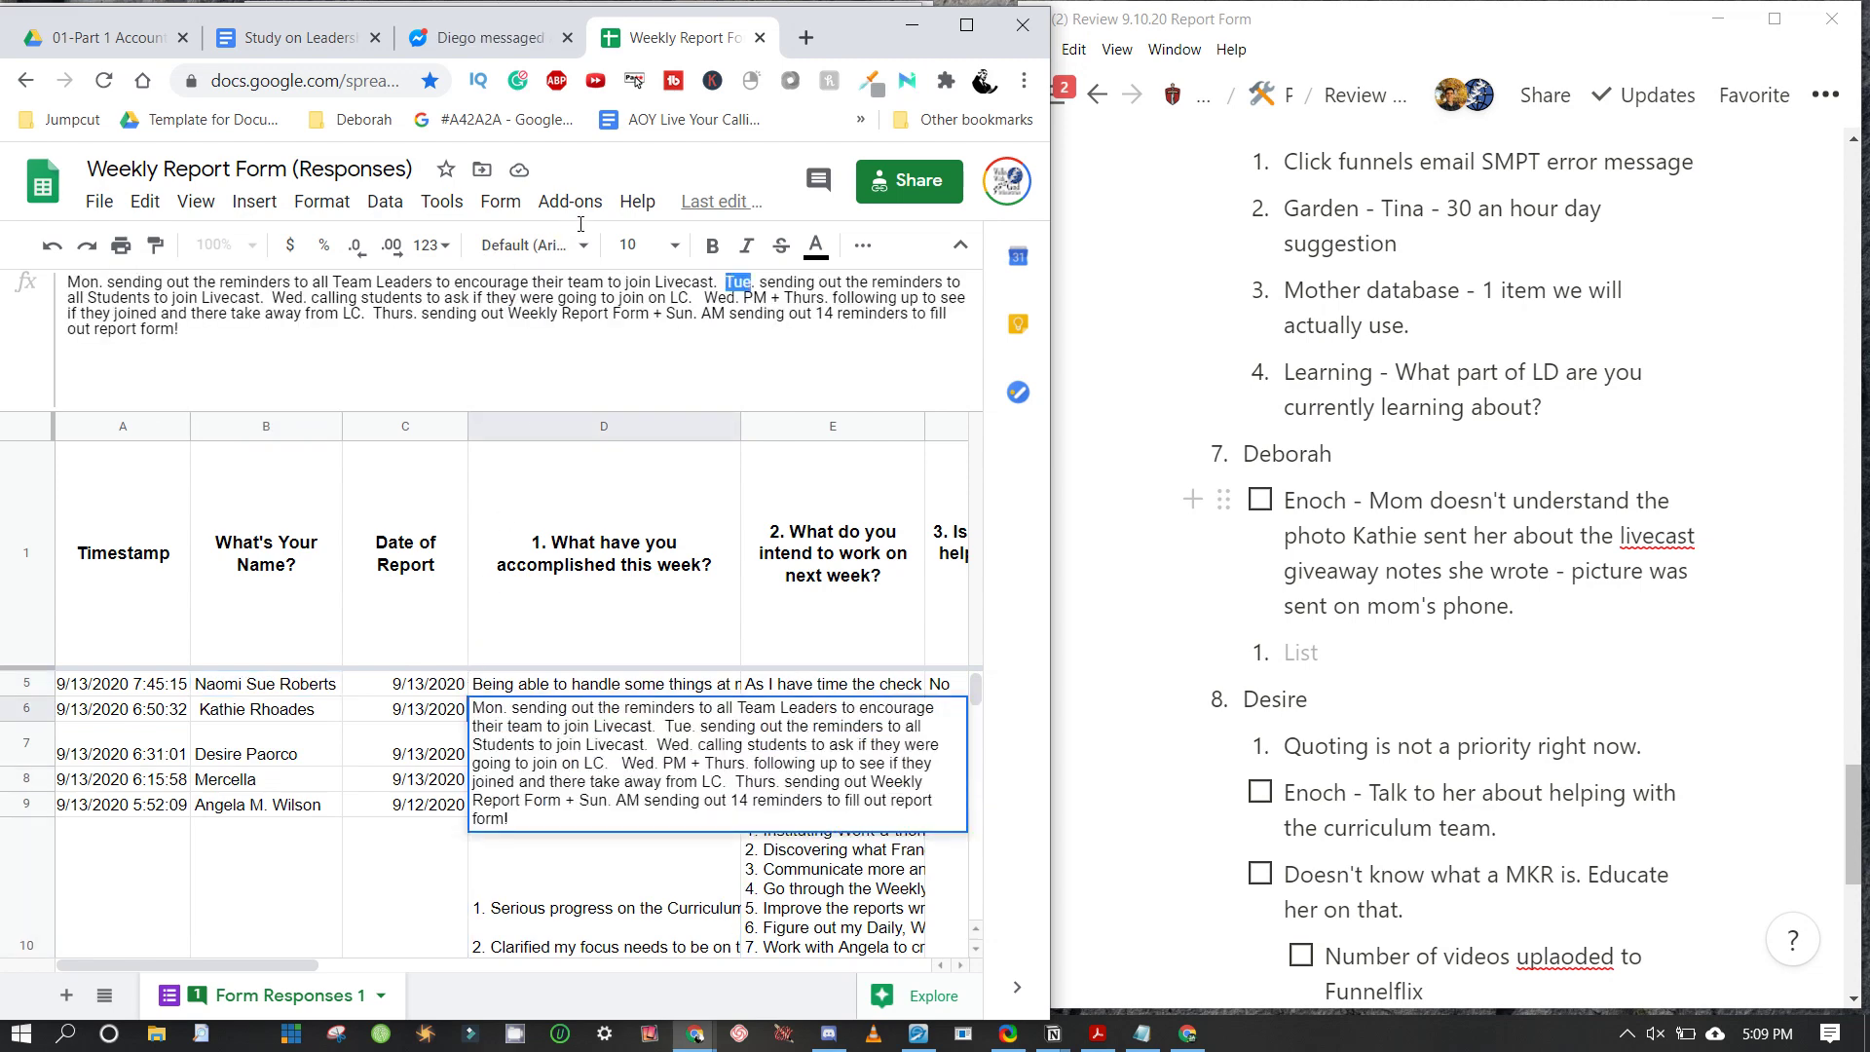
pyautogui.hotkey('ctrl', 'a')
pyautogui.hotkey('ctrl', 'c')
pyautogui.press('Escape')
pyautogui.press('Up')
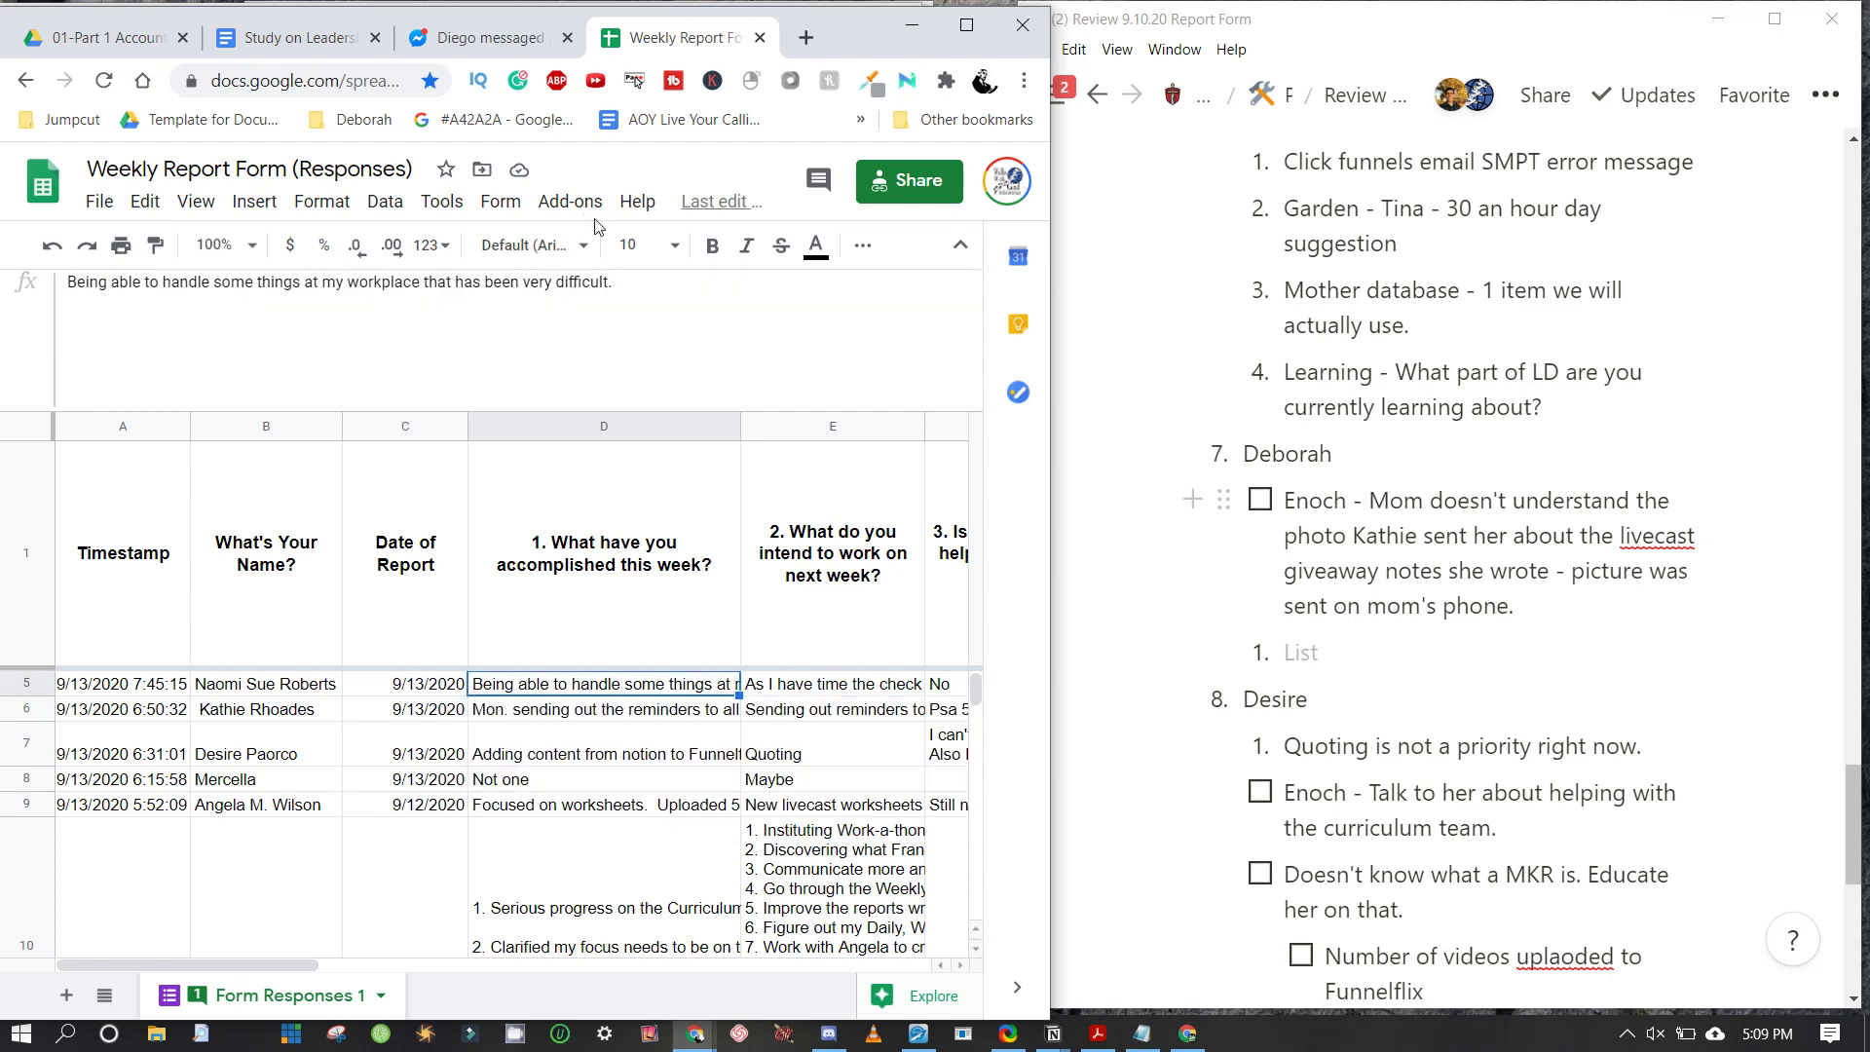
pyautogui.press('Down')
pyautogui.press('Return')
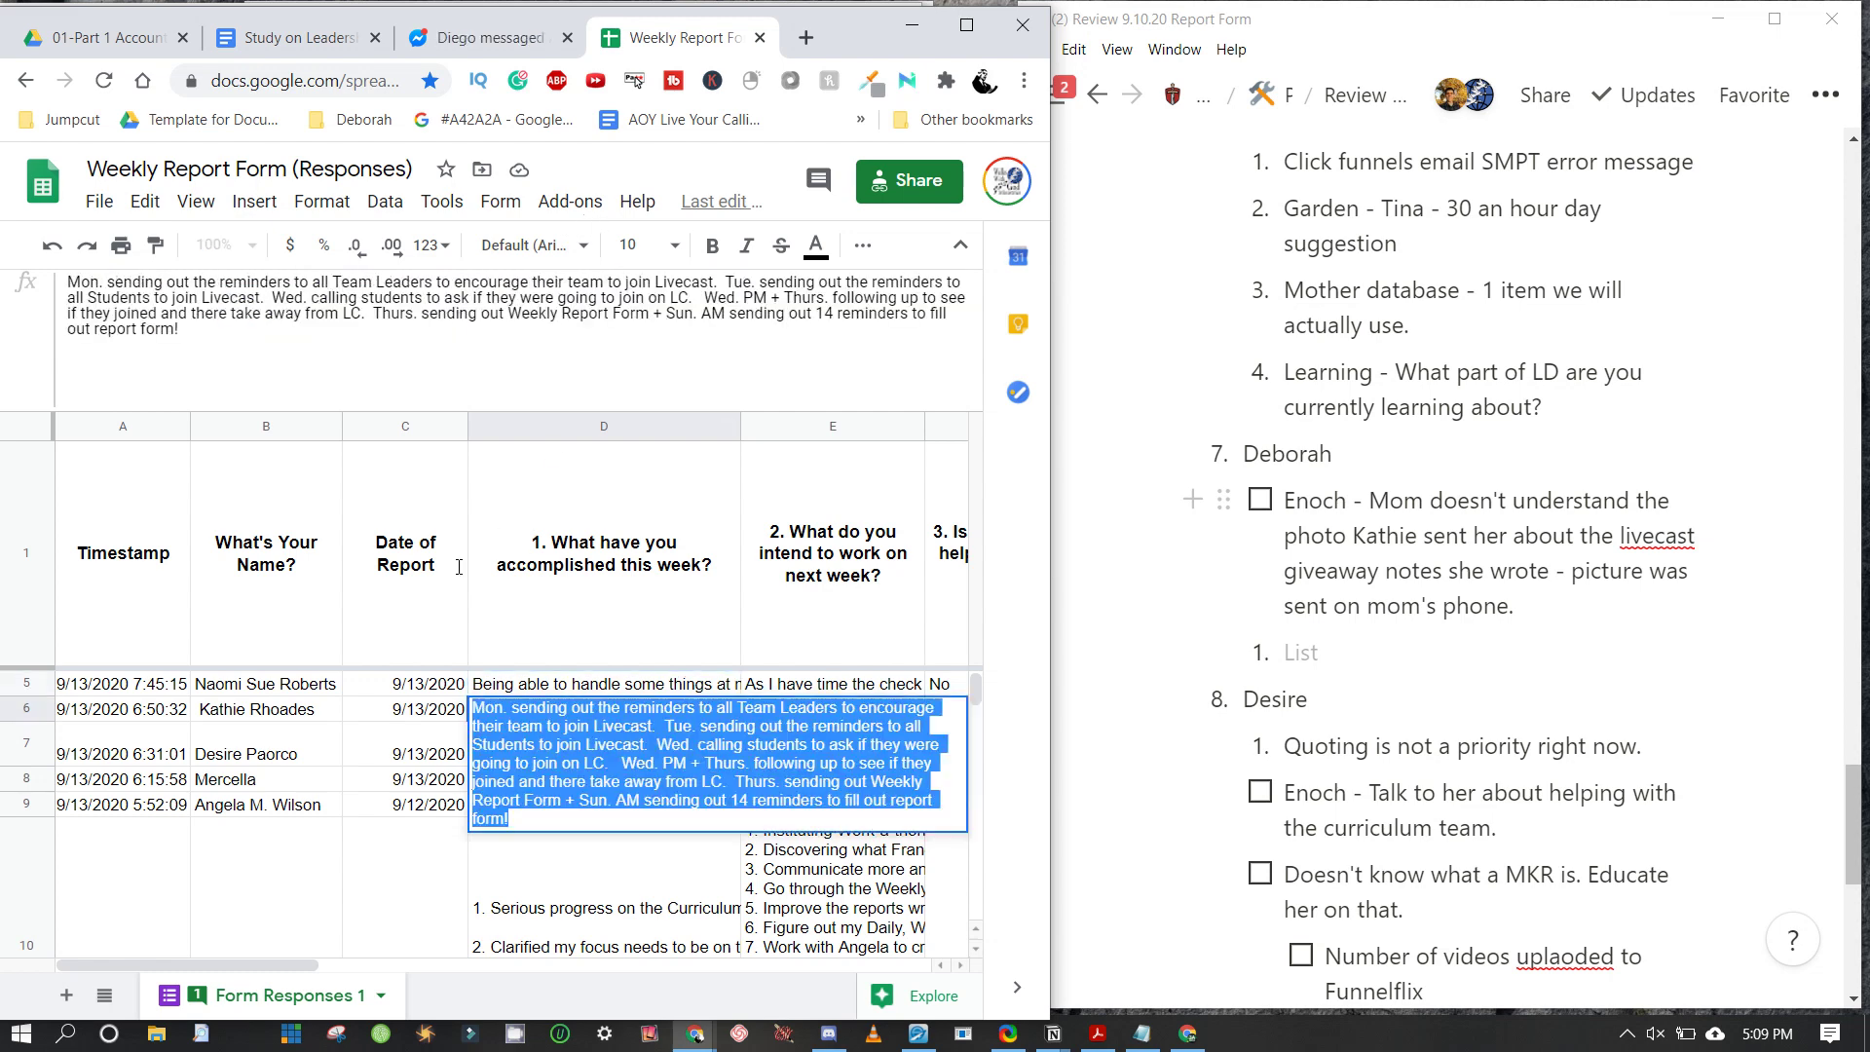
pyautogui.press('Down')
pyautogui.hotkey('ctrl', 'Left')
pyautogui.hotkey('ctrl', 'Left')
pyautogui.hotkey('ctrl', 'Left')
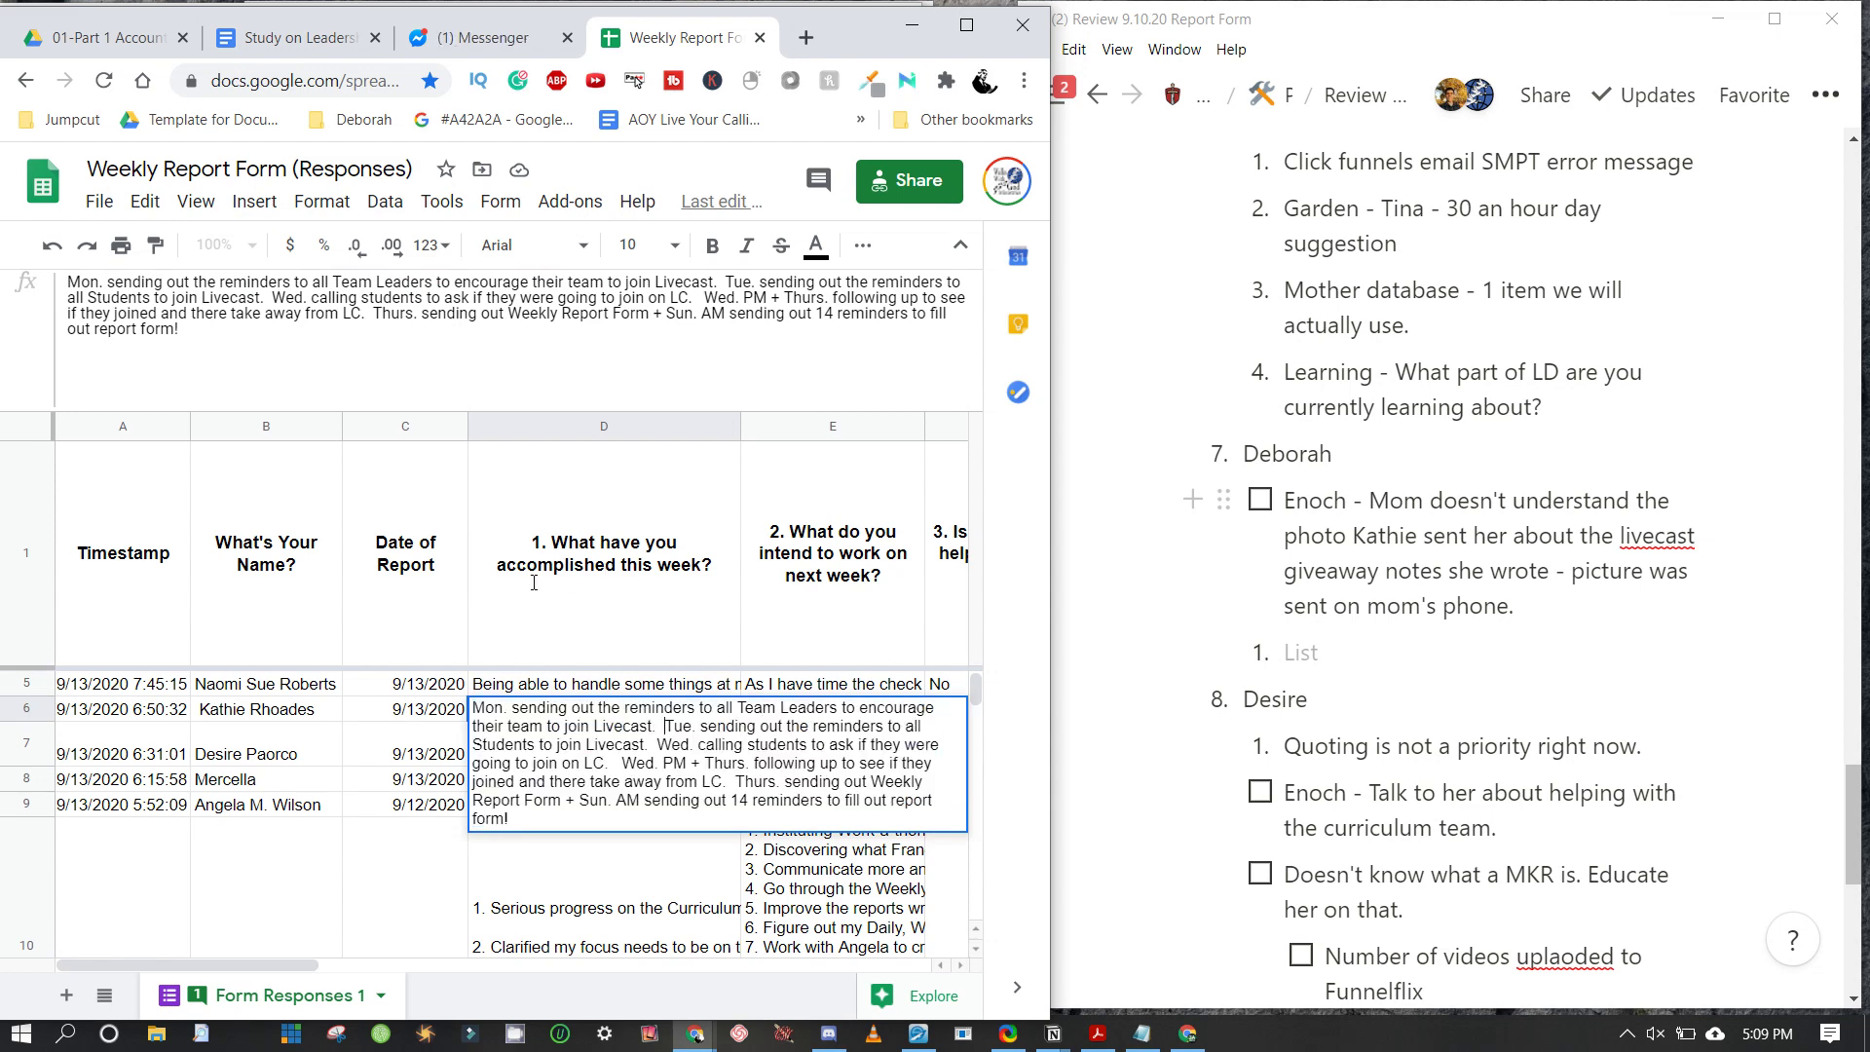
pyautogui.hotkey('shift', 'Return')
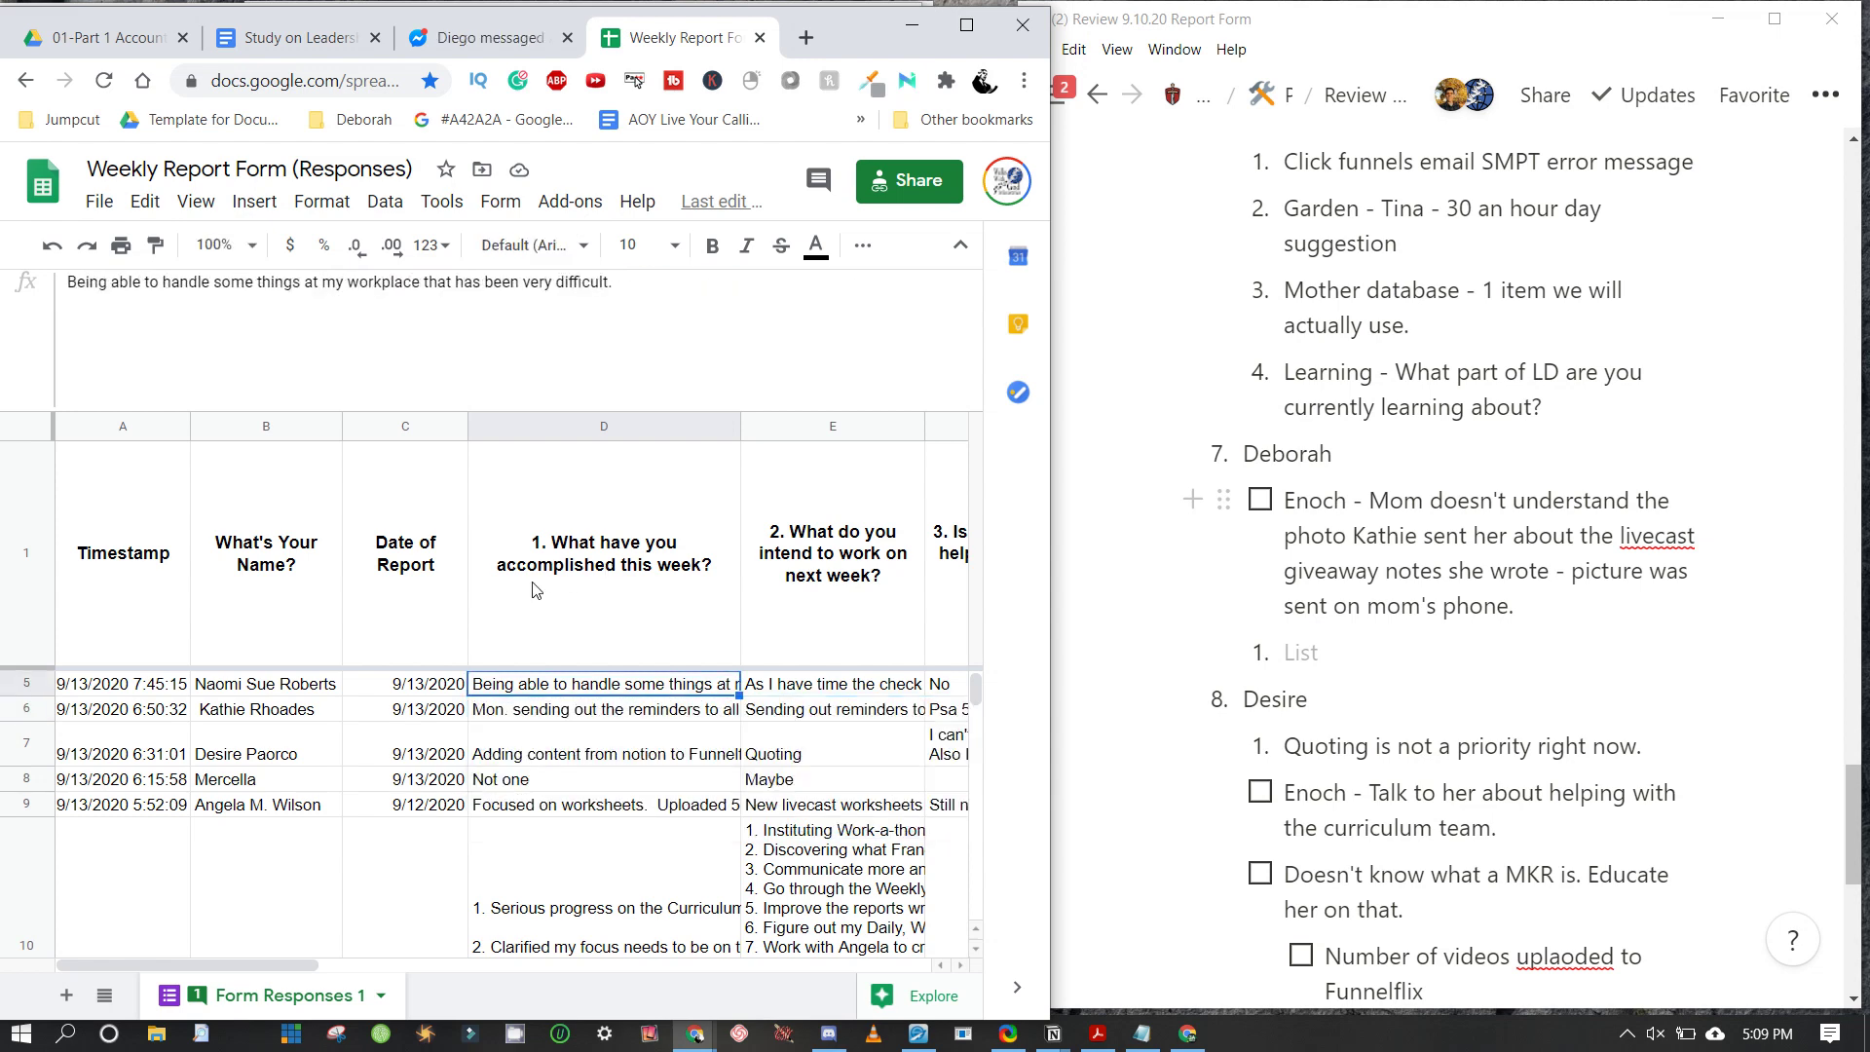
pyautogui.press('Down')
pyautogui.press('Return')
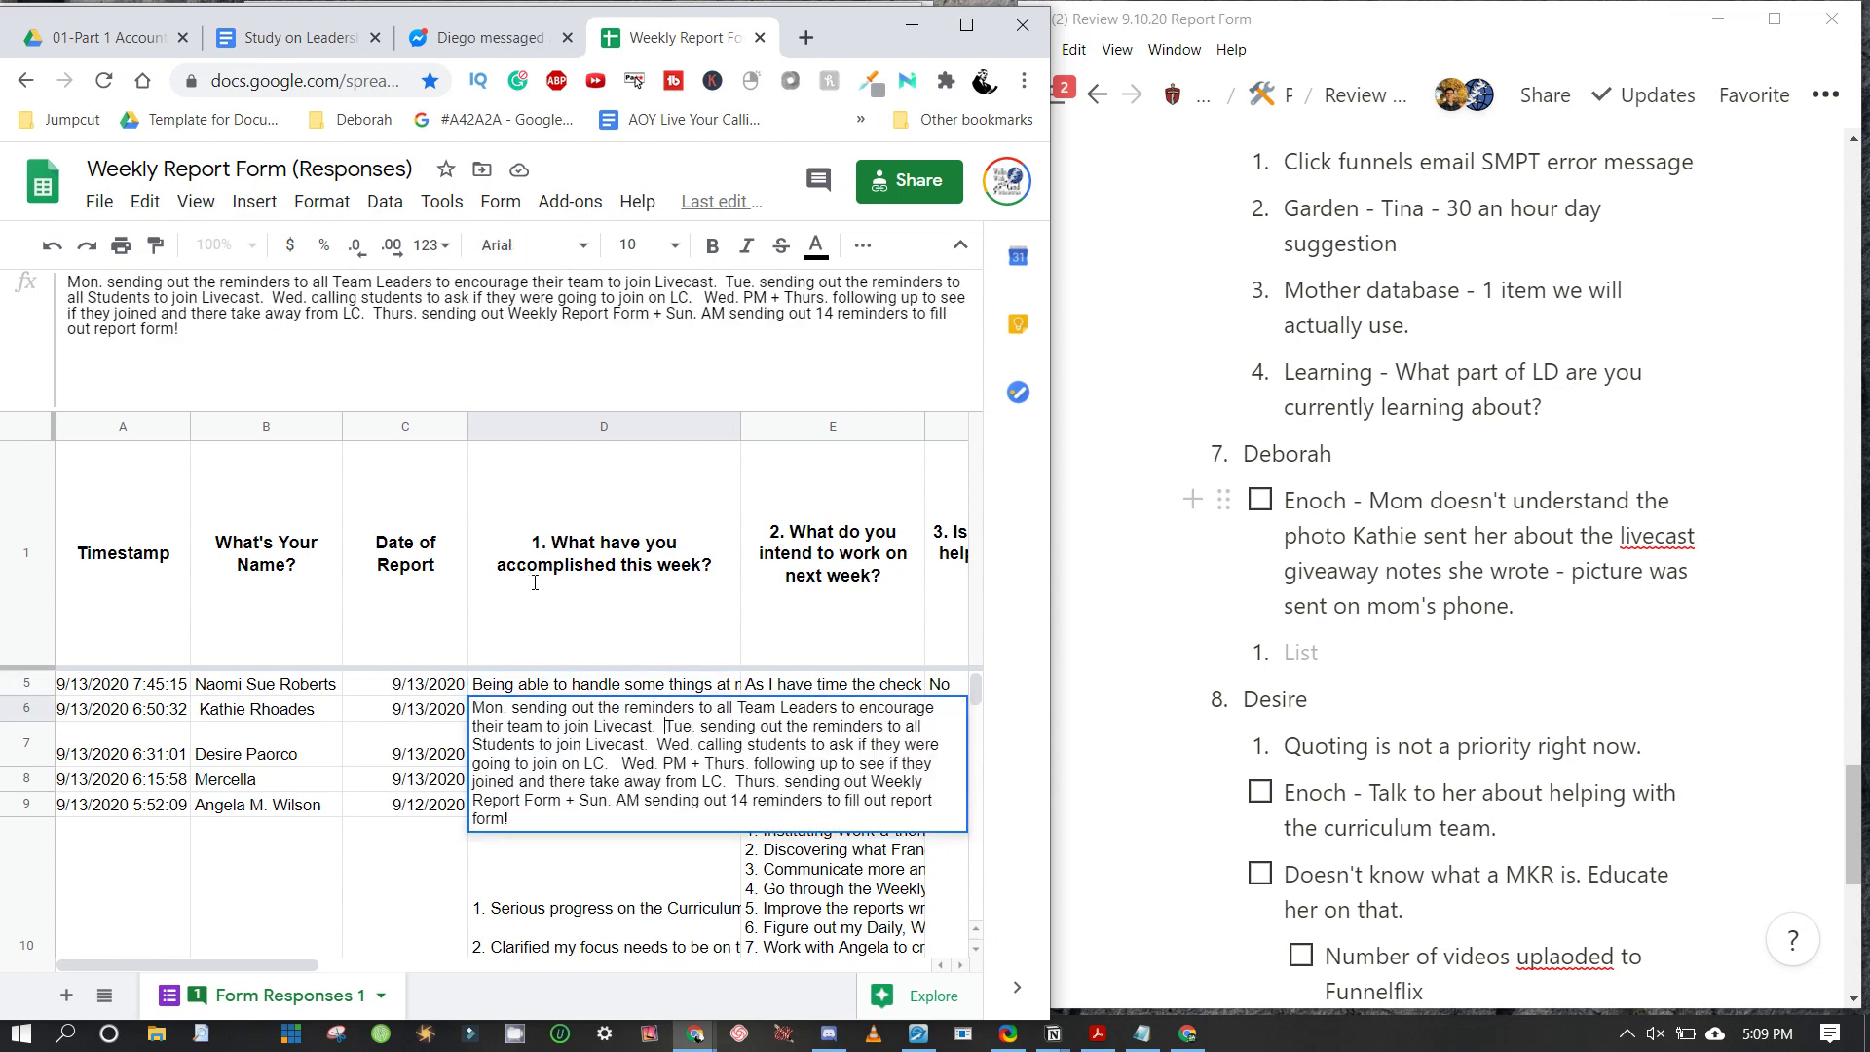
pyautogui.press('Return')
pyautogui.press('Up')
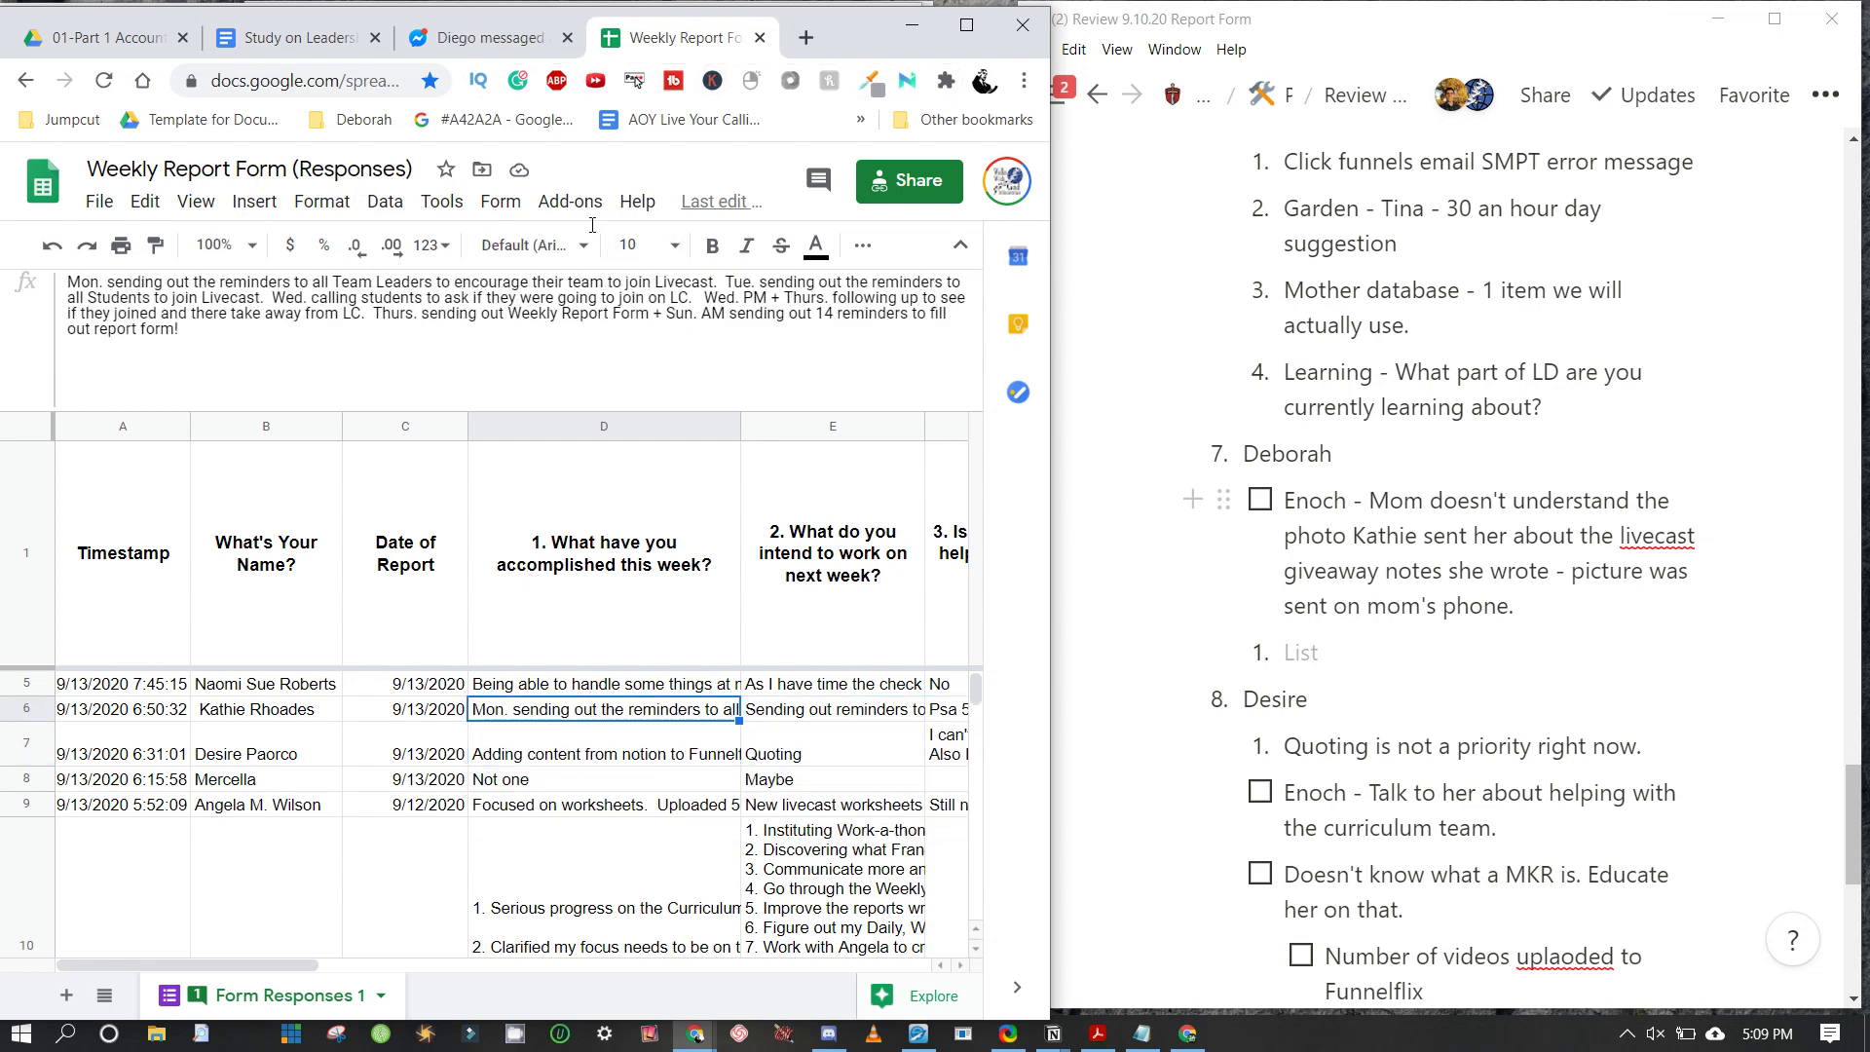
# Step: Highlight row 6's answer section by section, from the Livecast and Wed. entries to the 14 Sunday reminders
pyautogui.moveTo(198, 297); pyautogui.dragTo(736, 298)
pyautogui.press('Right')
pyautogui.hotkey('shift', 'Right')
pyautogui.hotkey('shift', 'Right')
pyautogui.hotkey('shift', 'Right')
pyautogui.hotkey('shift', 'Right')
pyautogui.hotkey('shift', 'Right')
pyautogui.hotkey('shift', 'Right')
pyautogui.hotkey('shift', 'Right')
pyautogui.hotkey('shift', 'Right')
pyautogui.hotkey('shift', 'Right')
pyautogui.hotkey('shift', 'Right')
pyautogui.hotkey('shift', 'Right')
pyautogui.hotkey('shift', 'Right')
pyautogui.hotkey('shift', 'Right')
pyautogui.hotkey('shift', 'Right')
pyautogui.hotkey('shift', 'Right')
pyautogui.hotkey('shift', 'Right')
pyautogui.hotkey('shift', 'Right')
pyautogui.hotkey('shift', 'Right')
pyautogui.hotkey('shift', 'Right')
pyautogui.hotkey('shift', 'Right')
pyautogui.hotkey('shift', 'Right')
pyautogui.hotkey('shift', 'Right')
pyautogui.hotkey('shift', 'Right')
pyautogui.hotkey('shift', 'Right')
pyautogui.hotkey('shift', 'Right')
pyautogui.hotkey('shift', 'Right')
pyautogui.hotkey('shift', 'Right')
pyautogui.hotkey('shift', 'Right')
pyautogui.hotkey('shift', 'Right')
pyautogui.hotkey('shift', 'Right')
pyautogui.hotkey('shift', 'Right')
pyautogui.hotkey('shift', 'Right')
pyautogui.hotkey('shift', 'Right')
pyautogui.hotkey('shift', 'Right')
pyautogui.hotkey('shift', 'Right')
pyautogui.hotkey('shift', 'Right')
pyautogui.hotkey('shift', 'Right')
pyautogui.hotkey('shift', 'Right')
pyautogui.hotkey('shift', 'Right')
pyautogui.hotkey('shift', 'Right')
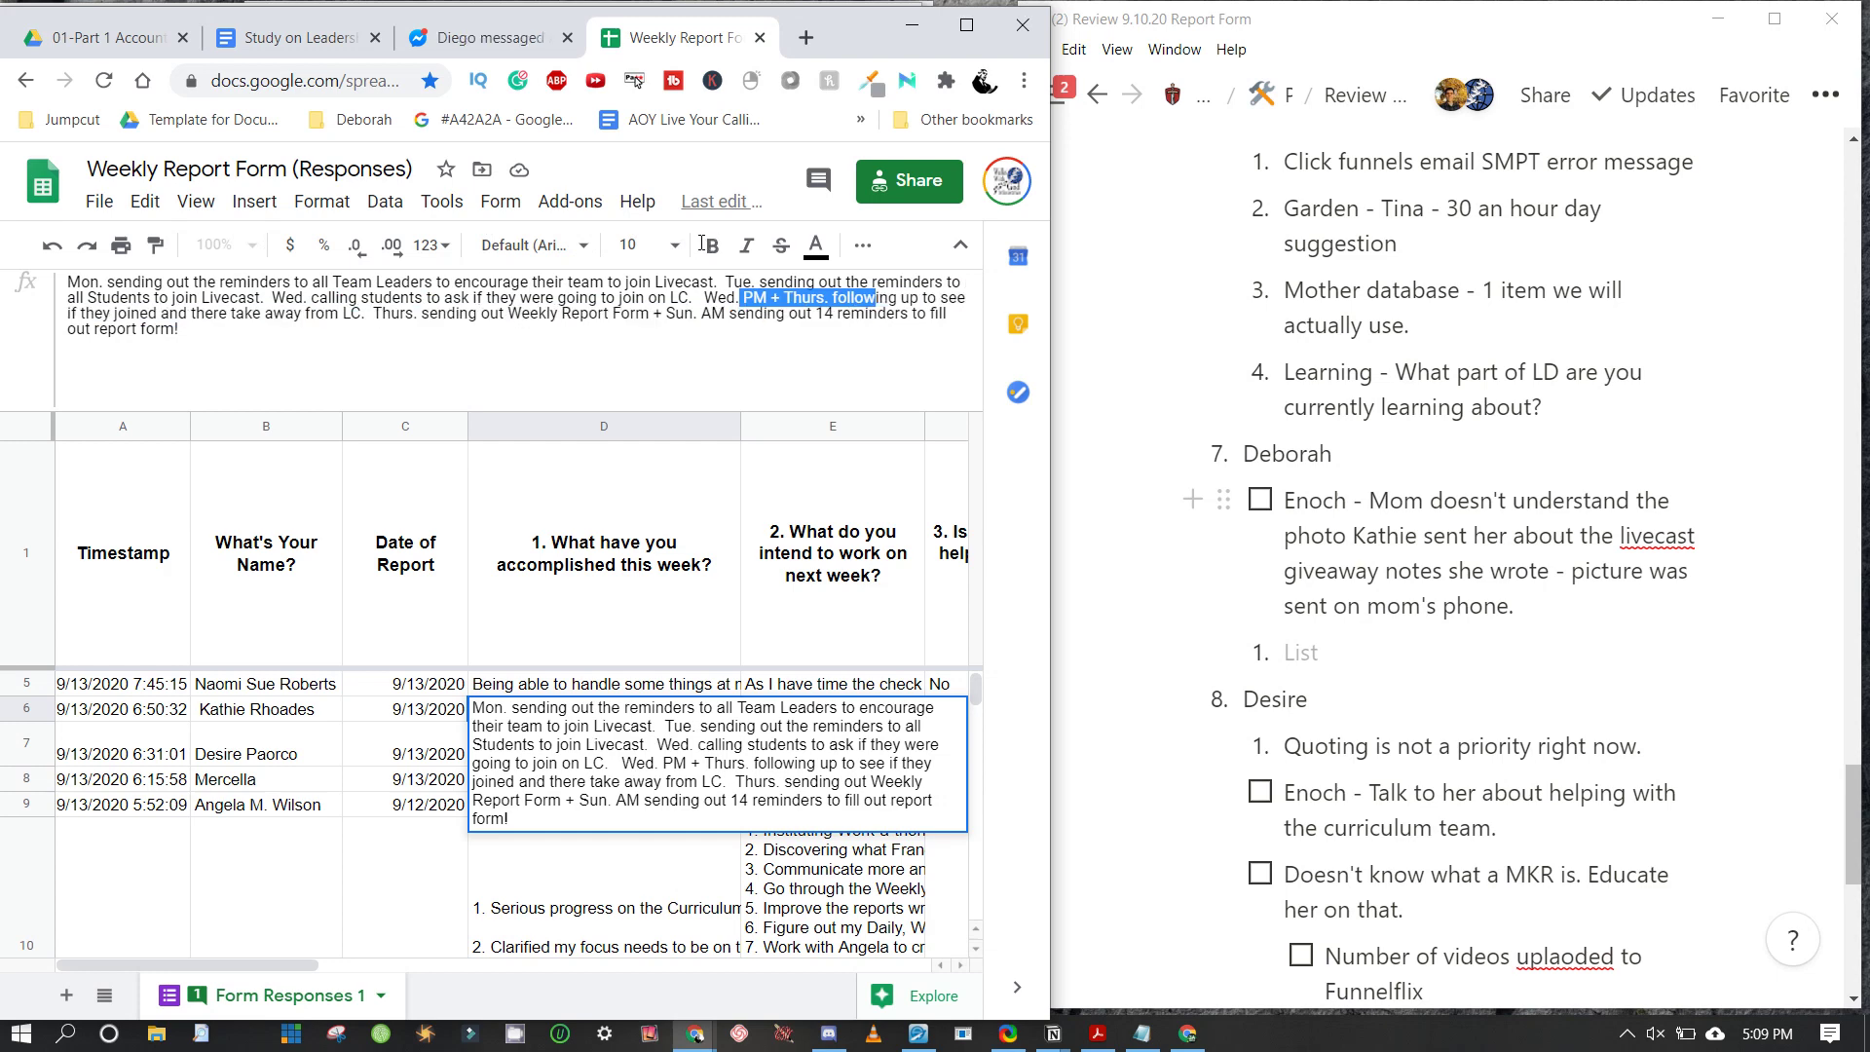
pyautogui.hotkey('shift', 'Right')
pyautogui.hotkey('shift', 'Right')
pyautogui.hotkey('shift', 'Right')
pyautogui.hotkey('shift', 'Right')
pyautogui.hotkey('shift', 'Right')
pyautogui.hotkey('shift', 'Right')
pyautogui.hotkey('shift', 'Right')
pyautogui.hotkey('shift', 'Right')
pyautogui.hotkey('shift', 'Right')
pyautogui.hotkey('shift', 'Right')
pyautogui.hotkey('shift', 'Right')
pyautogui.hotkey('shift', 'Right')
pyautogui.hotkey('shift', 'Right')
pyautogui.hotkey('shift', 'Right')
pyautogui.hotkey('shift', 'Right')
pyautogui.hotkey('shift', 'Right')
pyautogui.hotkey('shift', 'Right')
pyautogui.hotkey('shift', 'Right')
pyautogui.hotkey('shift', 'Right')
pyautogui.hotkey('shift', 'Right')
pyautogui.hotkey('shift', 'Down')
pyautogui.hotkey('shift', 'Up')
pyautogui.hotkey('shift', 'Right')
pyautogui.hotkey('shift', 'Right')
pyautogui.hotkey('shift', 'Right')
pyautogui.hotkey('shift', 'Right')
pyautogui.hotkey('shift', 'Left')
pyautogui.hotkey('shift', 'Left')
pyautogui.hotkey('shift', 'Left')
pyautogui.hotkey('shift', 'Left')
pyautogui.hotkey('shift', 'Right')
pyautogui.hotkey('shift', 'Right')
pyautogui.hotkey('shift', 'Right')
pyautogui.hotkey('shift', 'Right')
pyautogui.hotkey('shift', 'Right')
pyautogui.hotkey('shift', 'Right')
pyautogui.hotkey('shift', 'Right')
pyautogui.hotkey('shift', 'Right')
pyautogui.hotkey('shift', 'Right')
pyautogui.hotkey('shift', 'Right')
pyautogui.hotkey('shift', 'Right')
pyautogui.hotkey('shift', 'Right')
pyautogui.hotkey('shift', 'Right')
pyautogui.hotkey('shift', 'Right')
pyautogui.hotkey('shift', 'Right')
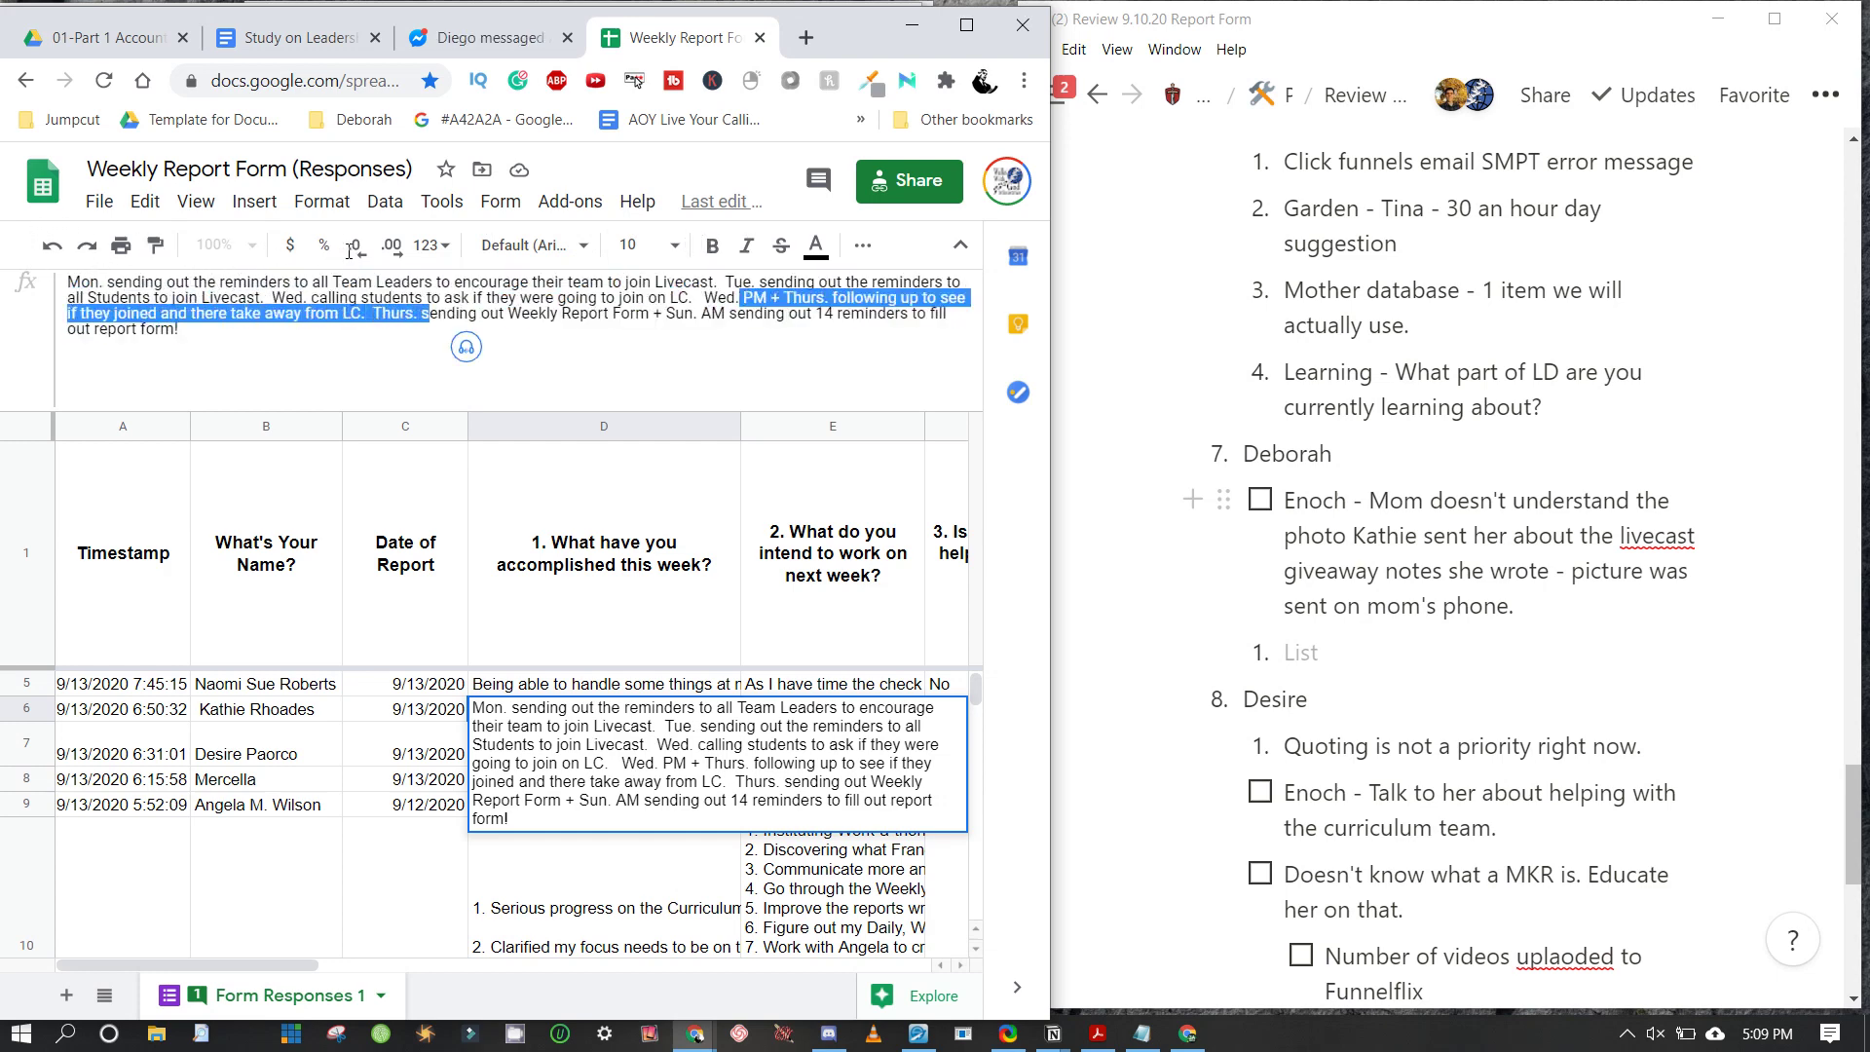
pyautogui.press('Right')
pyautogui.press('Right')
pyautogui.press('Right')
pyautogui.press('Right')
pyautogui.hotkey('shift', 'Right')
pyautogui.hotkey('shift', 'Right')
pyautogui.hotkey('shift', 'Right')
pyautogui.hotkey('shift', 'Right')
pyautogui.hotkey('shift', 'Right')
pyautogui.hotkey('shift', 'Right')
pyautogui.hotkey('shift', 'Right')
pyautogui.hotkey('shift', 'Right')
pyautogui.hotkey('shift', 'Right')
pyautogui.hotkey('shift', 'Right')
pyautogui.hotkey('shift', 'Right')
pyautogui.hotkey('shift', 'Right')
pyautogui.hotkey('shift', 'Right')
pyautogui.hotkey('shift', 'Right')
pyautogui.hotkey('shift', 'Right')
pyautogui.hotkey('shift', 'Right')
pyautogui.hotkey('shift', 'Right')
pyautogui.hotkey('shift', 'Right')
pyautogui.hotkey('shift', 'Right')
pyautogui.hotkey('shift', 'Right')
pyautogui.hotkey('shift', 'Down')
pyautogui.hotkey('shift', 'Up')
pyautogui.hotkey('shift', 'Left')
pyautogui.hotkey('shift', 'Left')
pyautogui.press('Right')
pyautogui.hotkey('shift', 'Right')
pyautogui.hotkey('shift', 'Right')
pyautogui.hotkey('shift', 'Right')
pyautogui.hotkey('shift', 'Right')
pyautogui.hotkey('shift', 'Right')
pyautogui.hotkey('shift', 'Right')
pyautogui.hotkey('shift', 'Right')
pyautogui.hotkey('shift', 'Right')
pyautogui.hotkey('shift', 'Right')
pyautogui.hotkey('shift', 'Right')
pyautogui.hotkey('shift', 'Right')
pyautogui.hotkey('shift', 'Right')
pyautogui.hotkey('shift', 'Right')
pyautogui.hotkey('shift', 'Right')
pyautogui.hotkey('shift', 'Right')
pyautogui.hotkey('shift', 'Right')
pyautogui.hotkey('shift', 'Right')
pyautogui.hotkey('shift', 'Right')
pyautogui.hotkey('shift', 'Right')
pyautogui.hotkey('shift', 'Right')
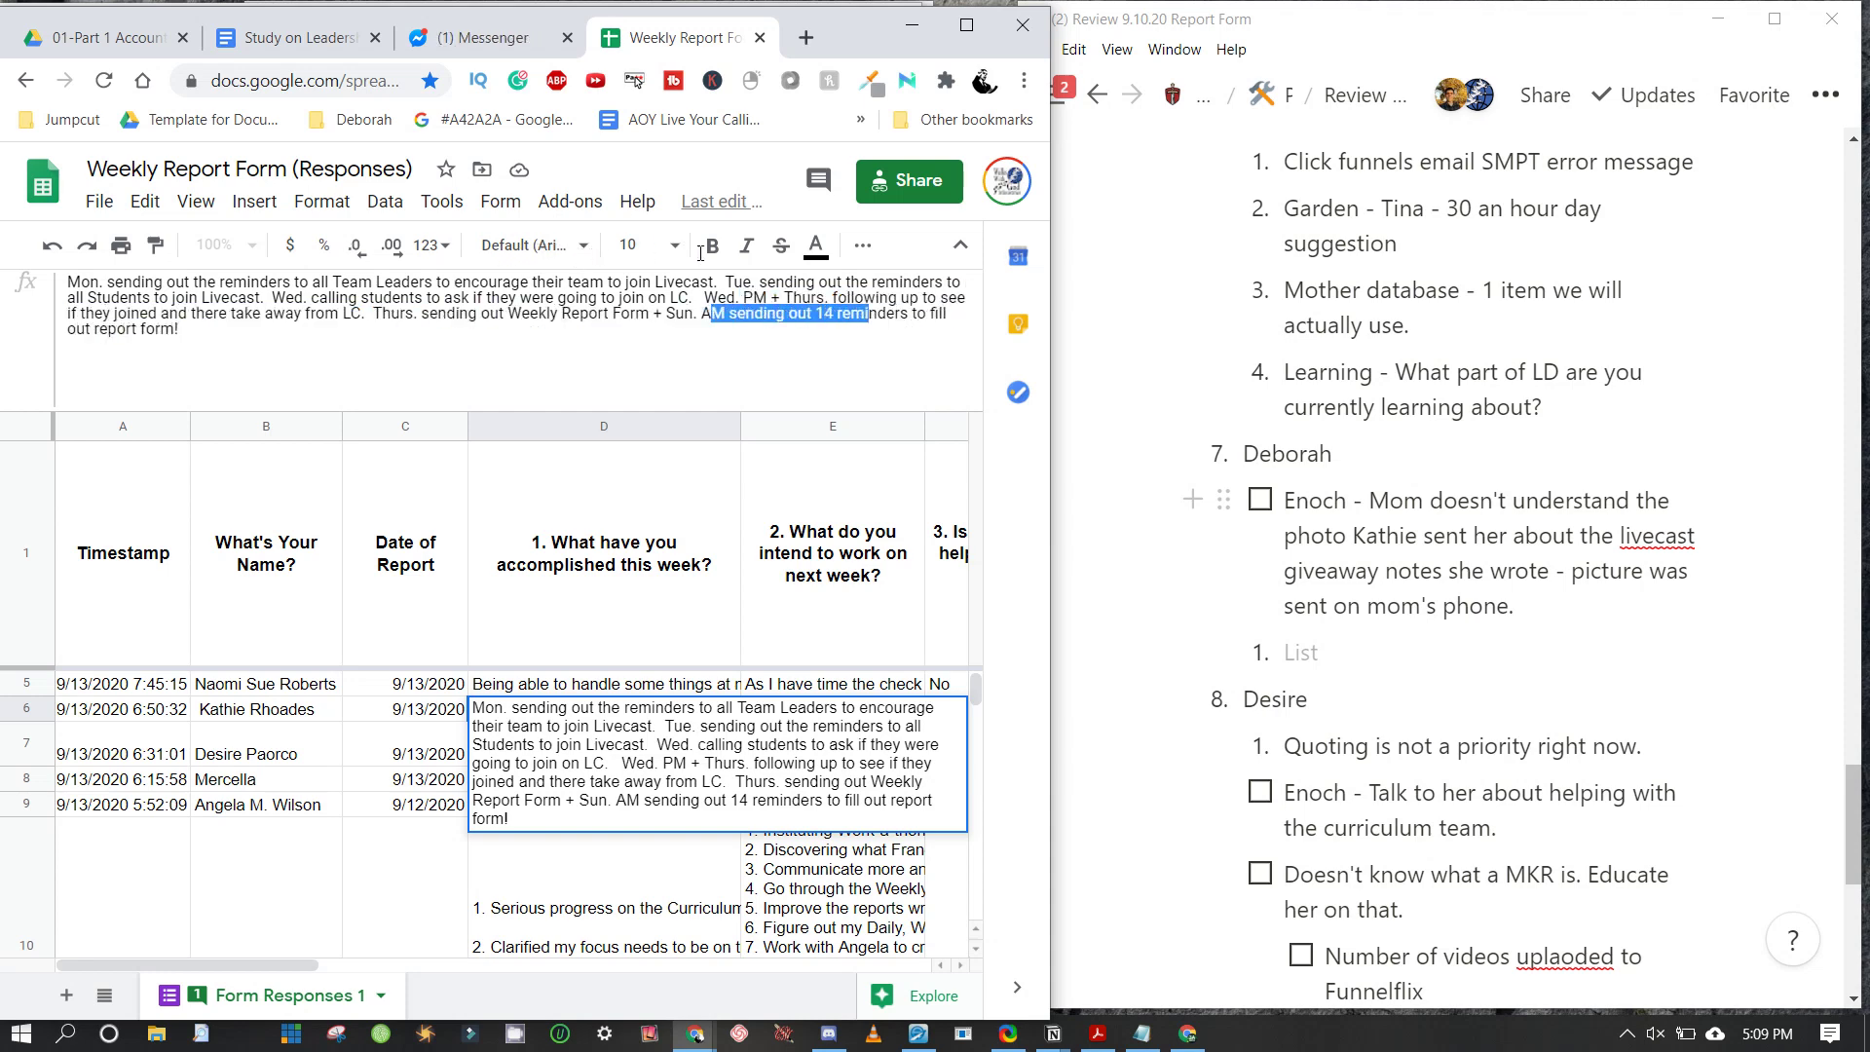
pyautogui.hotkey('shift', 'Left')
pyautogui.hotkey('shift', 'Left')
pyautogui.hotkey('shift', 'Left')
pyautogui.hotkey('shift', 'Left')
pyautogui.hotkey('shift', 'Left')
pyautogui.hotkey('shift', 'Left')
pyautogui.hotkey('shift', 'Left')
pyautogui.hotkey('shift', 'Left')
pyautogui.hotkey('shift', 'Left')
pyautogui.hotkey('shift', 'Left')
pyautogui.hotkey('shift', 'Left')
pyautogui.hotkey('shift', 'Left')
pyautogui.hotkey('shift', 'Left')
pyautogui.hotkey('shift', 'Left')
pyautogui.hotkey('shift', 'Left')
pyautogui.hotkey('shift', 'Left')
pyautogui.hotkey('shift', 'Left')
pyautogui.hotkey('shift', 'Left')
pyautogui.hotkey('shift', 'Left')
pyautogui.hotkey('shift', 'Left')
pyautogui.press('Right')
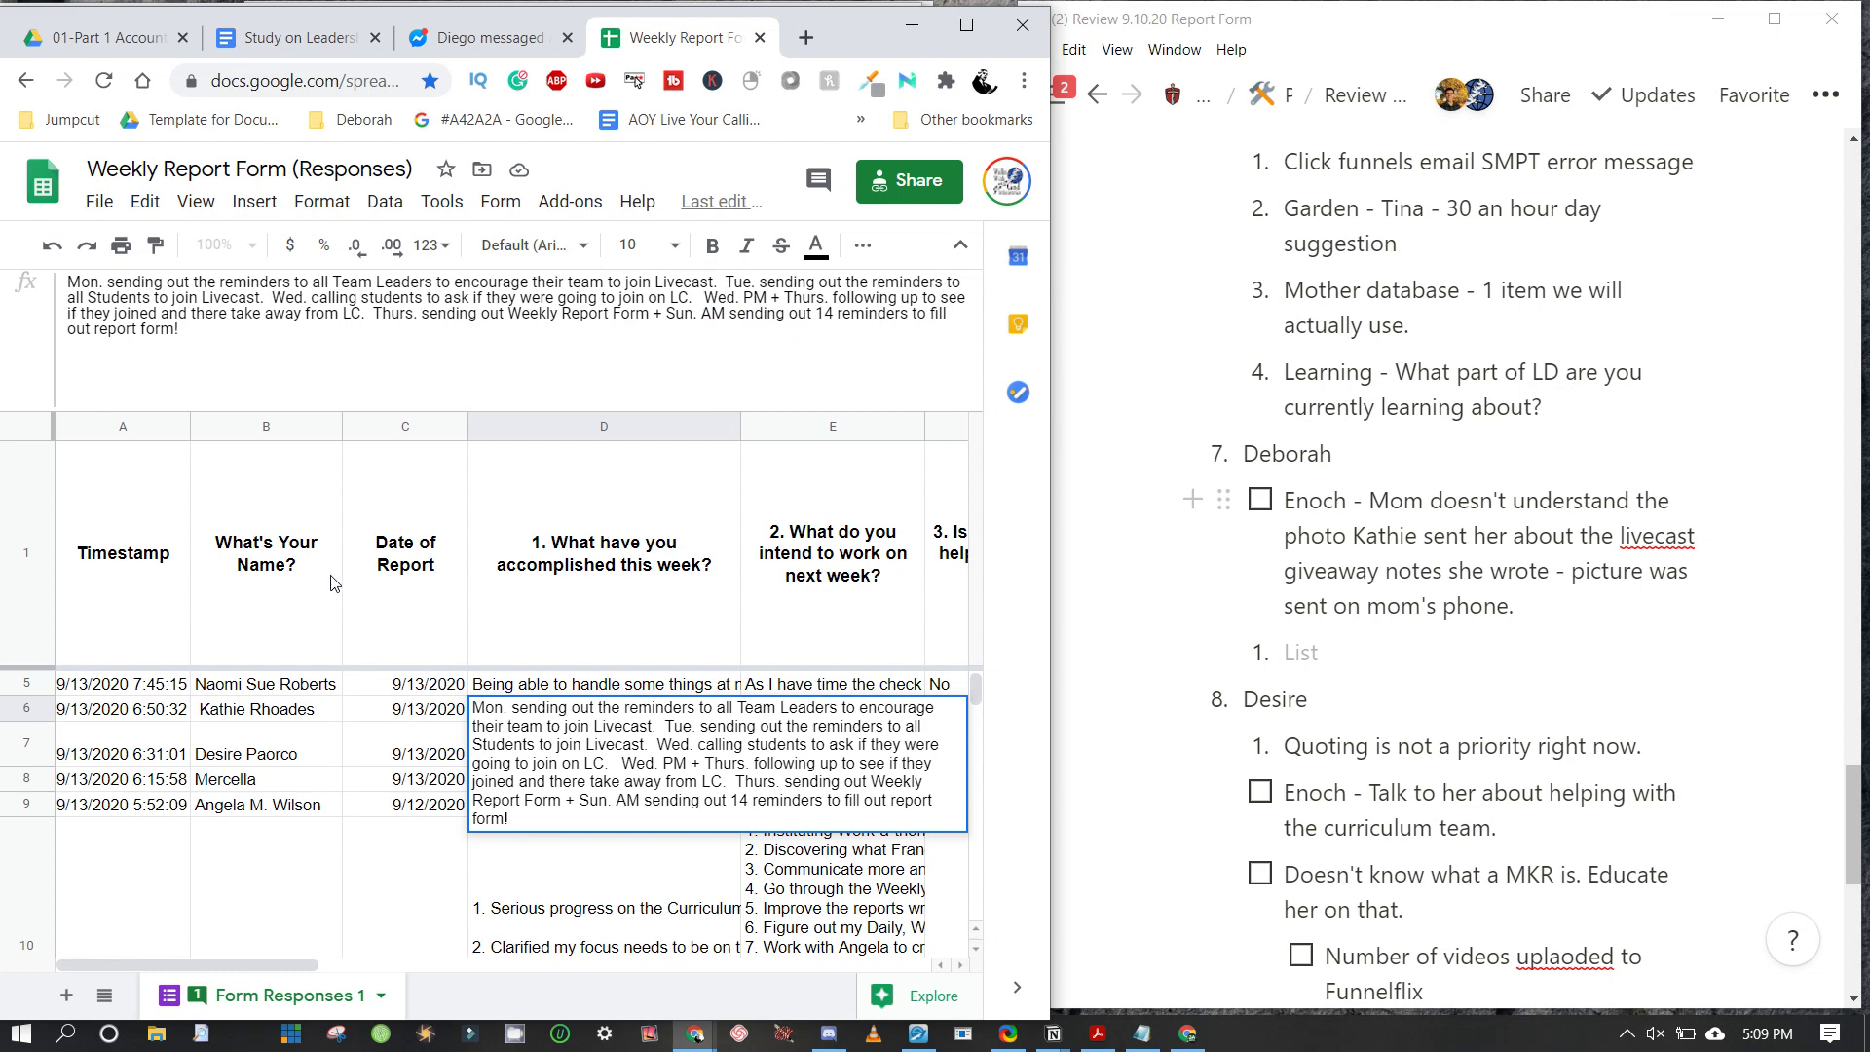
pyautogui.hotkey('shift', 'Tab')
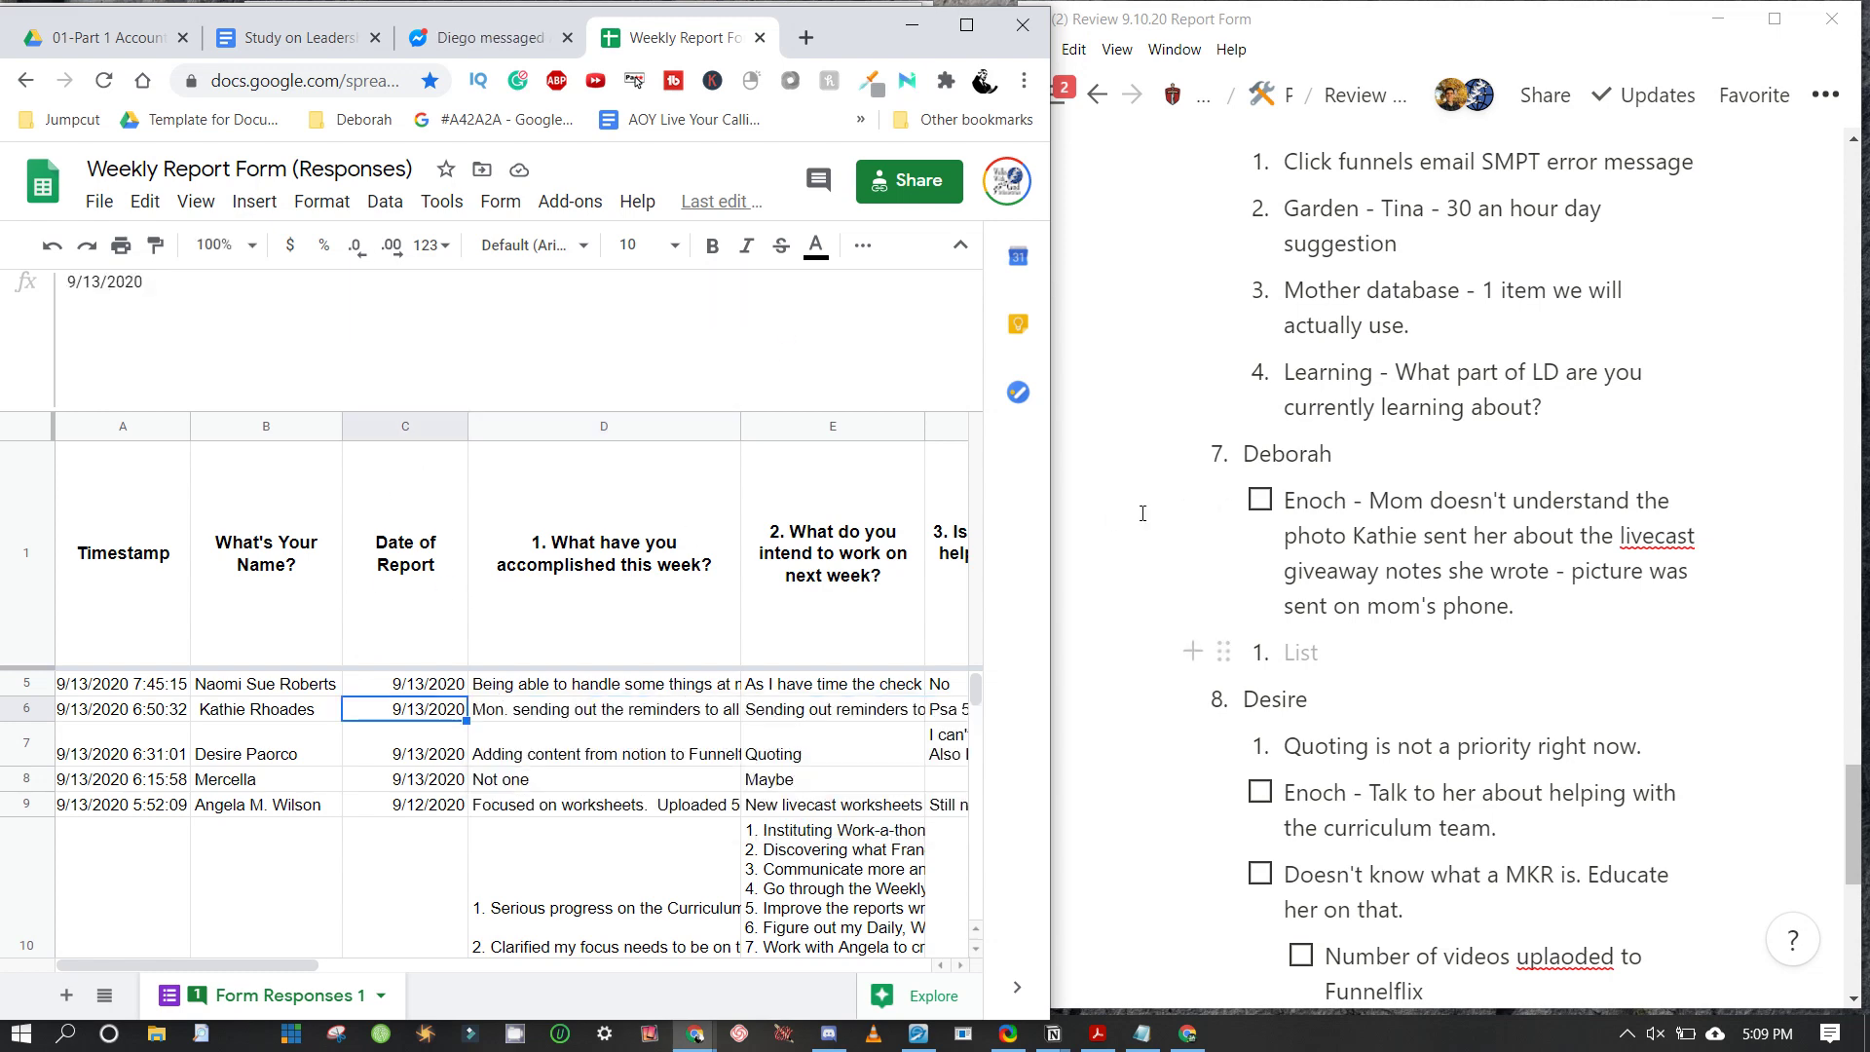
# Step: Add a team member's name as a new top-level entry in the list
pyautogui.click(1092, 500)
pyautogui.hotkey('shift', 'Tab')
pyautogui.hotkey('ctrl', 'shift', 'Up')
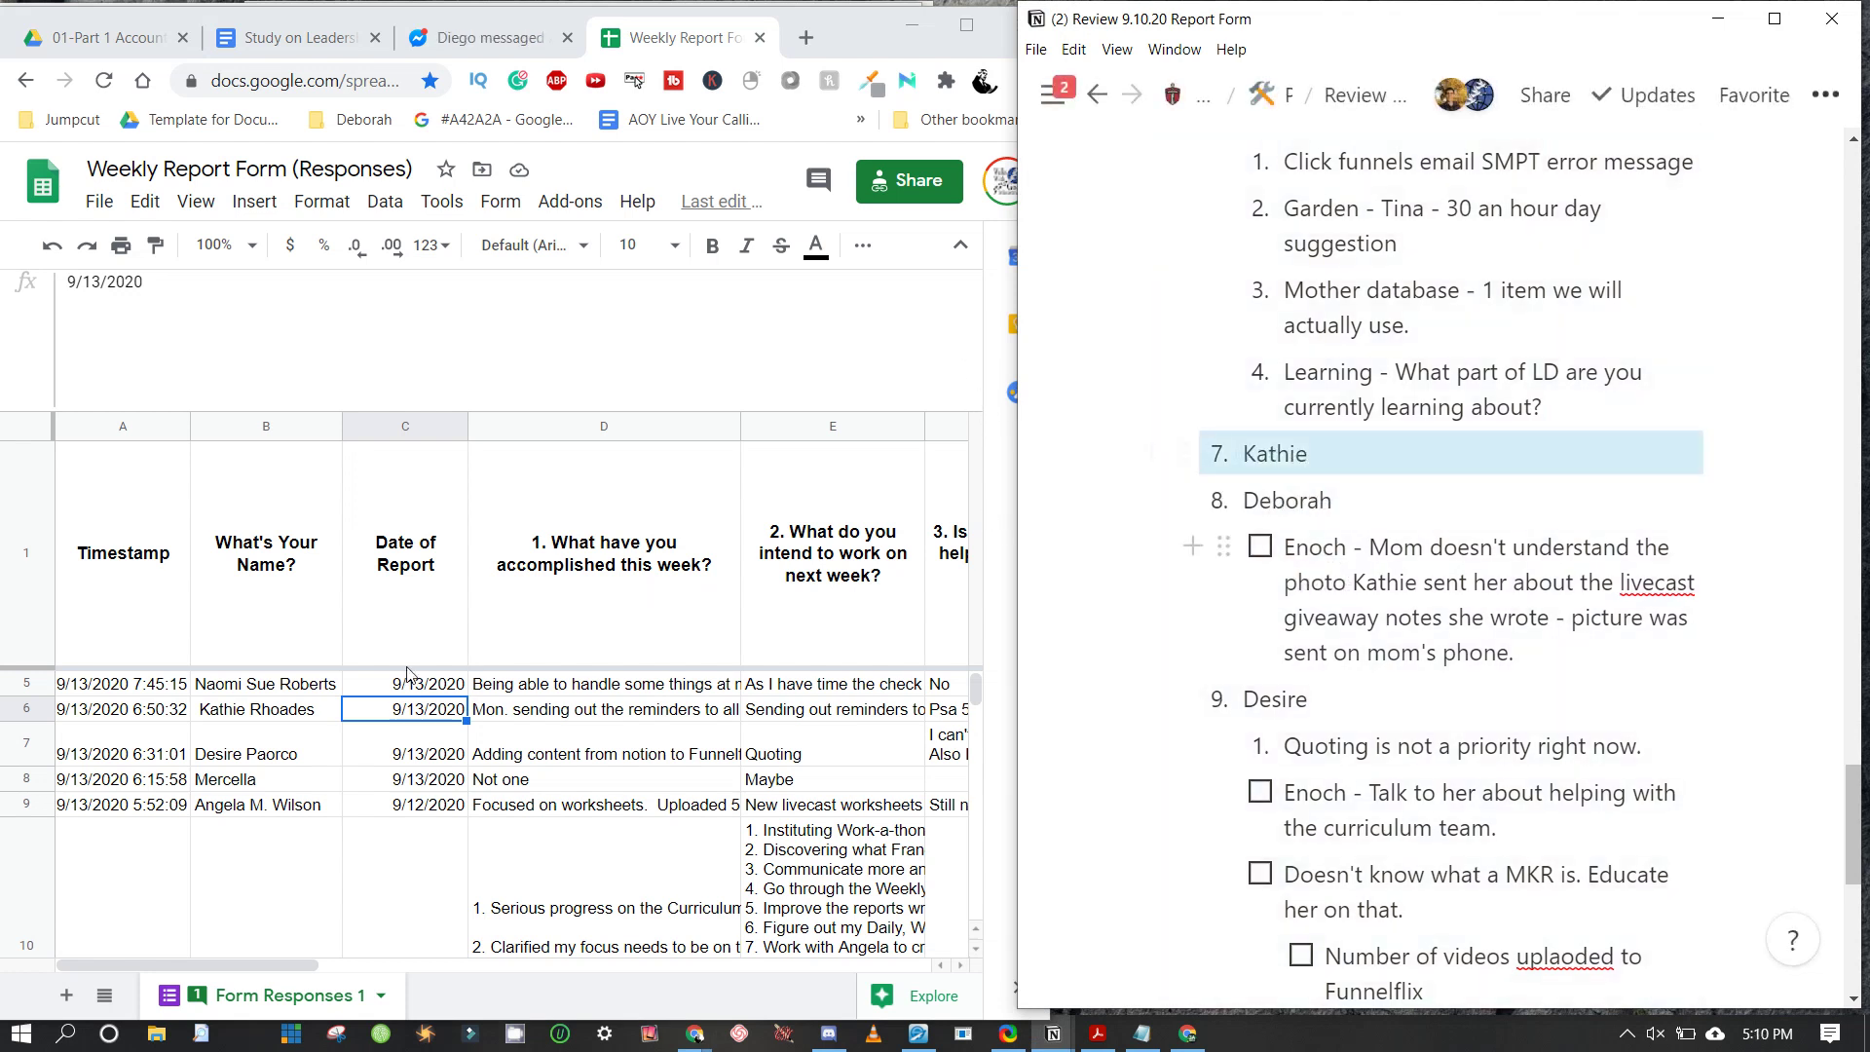
pyautogui.scroll(-4, 1081, 509)
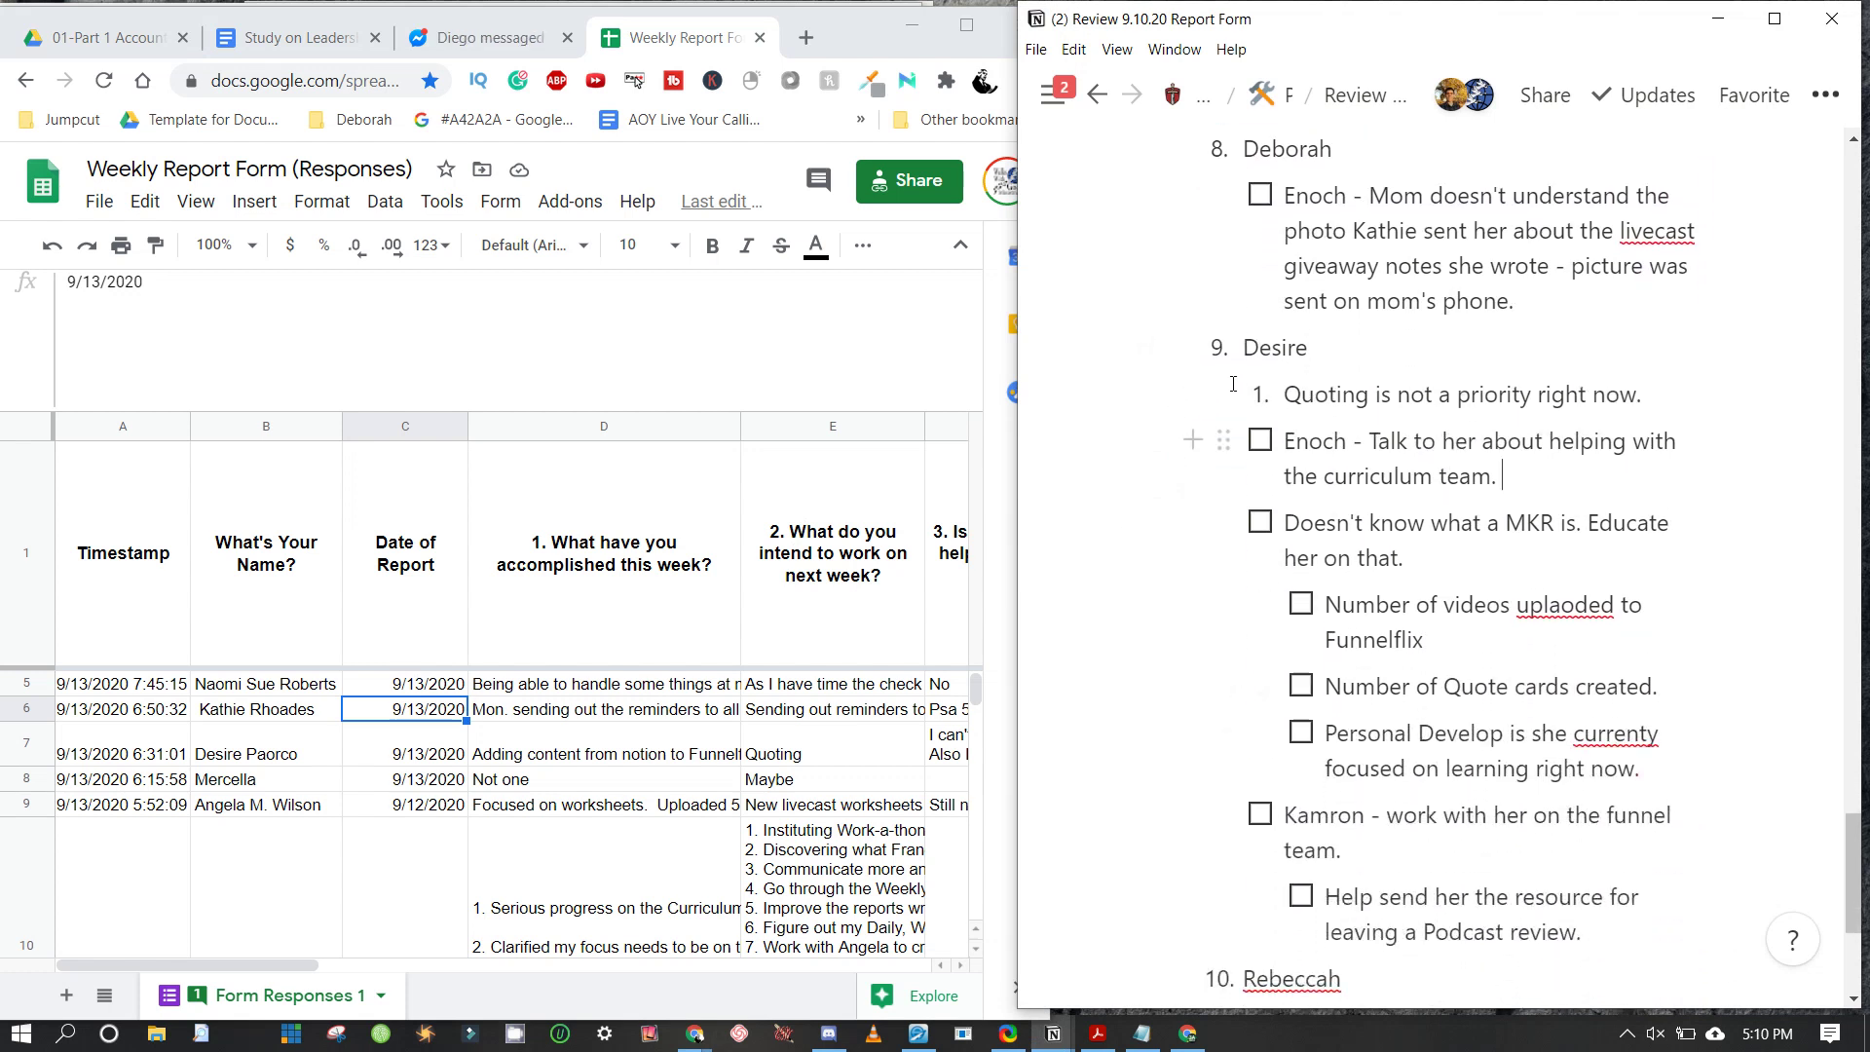
# Step: Add a to-do on giving her more funnel-team work, since her help is not needed elsewhere in the ministry
pyautogui.press('Return')
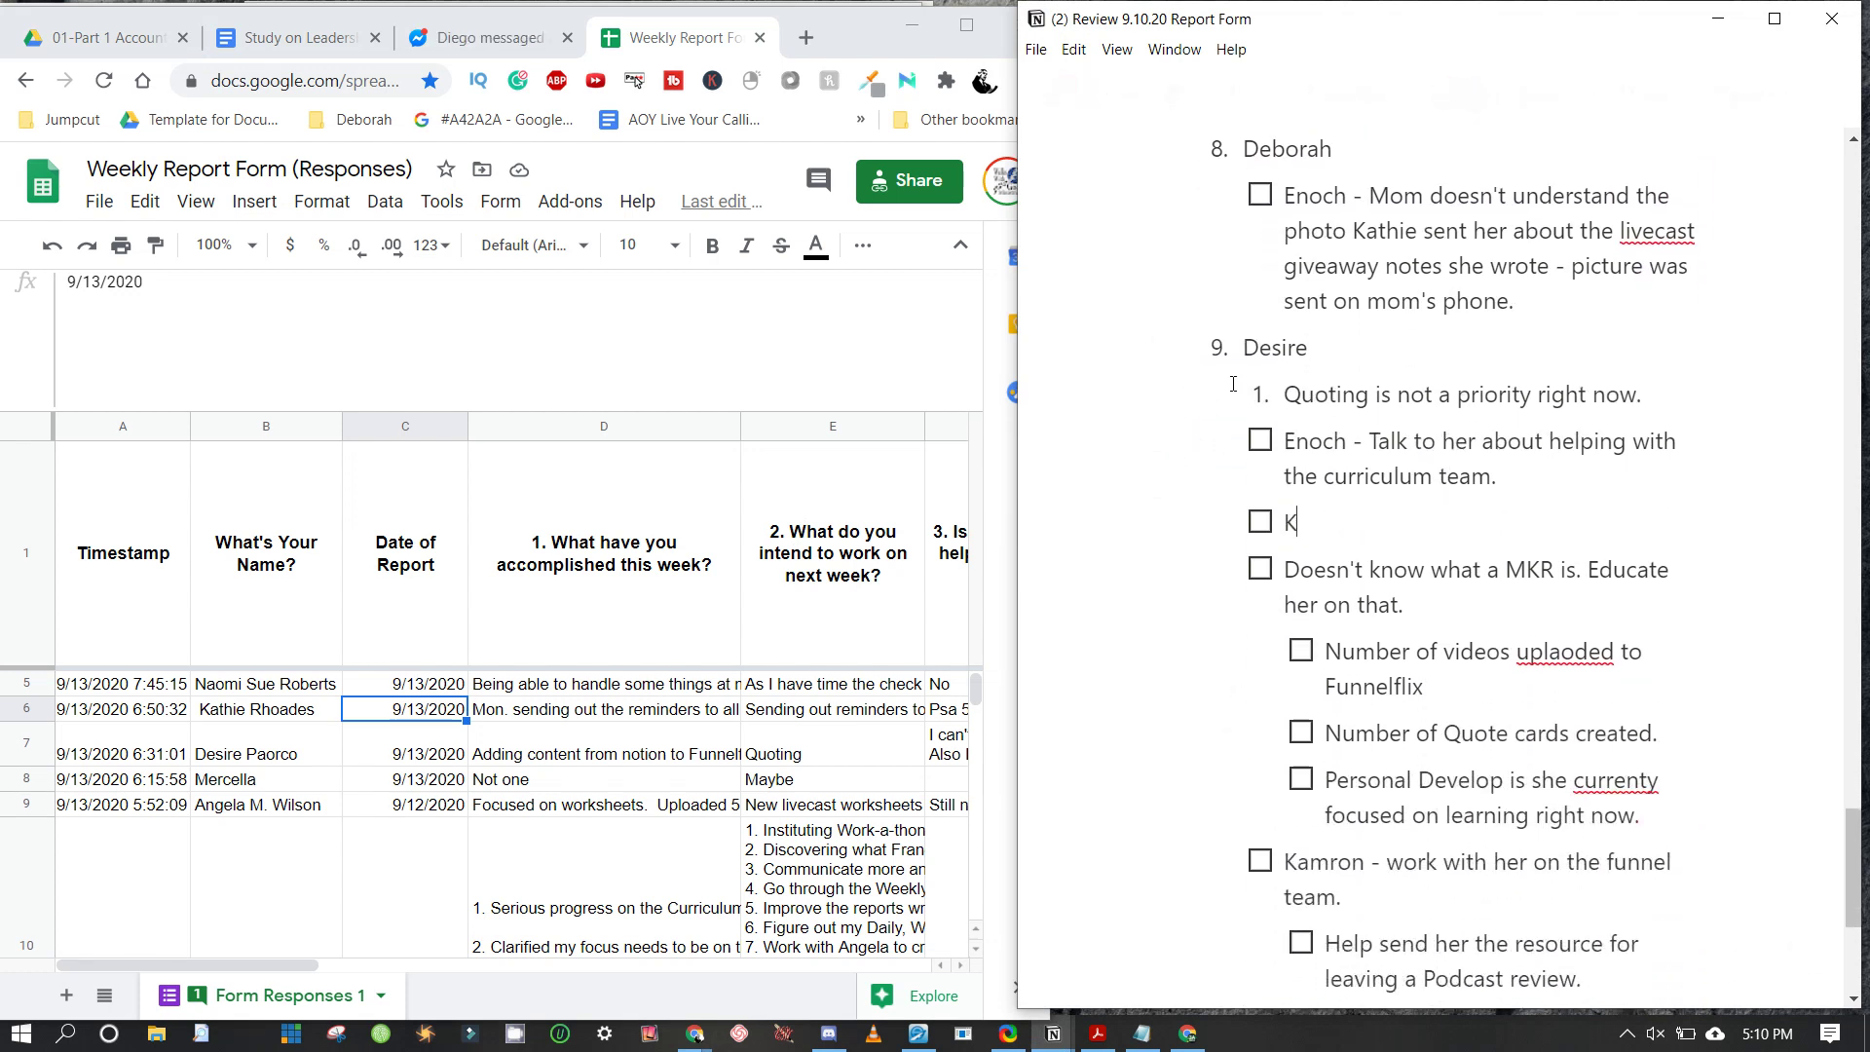
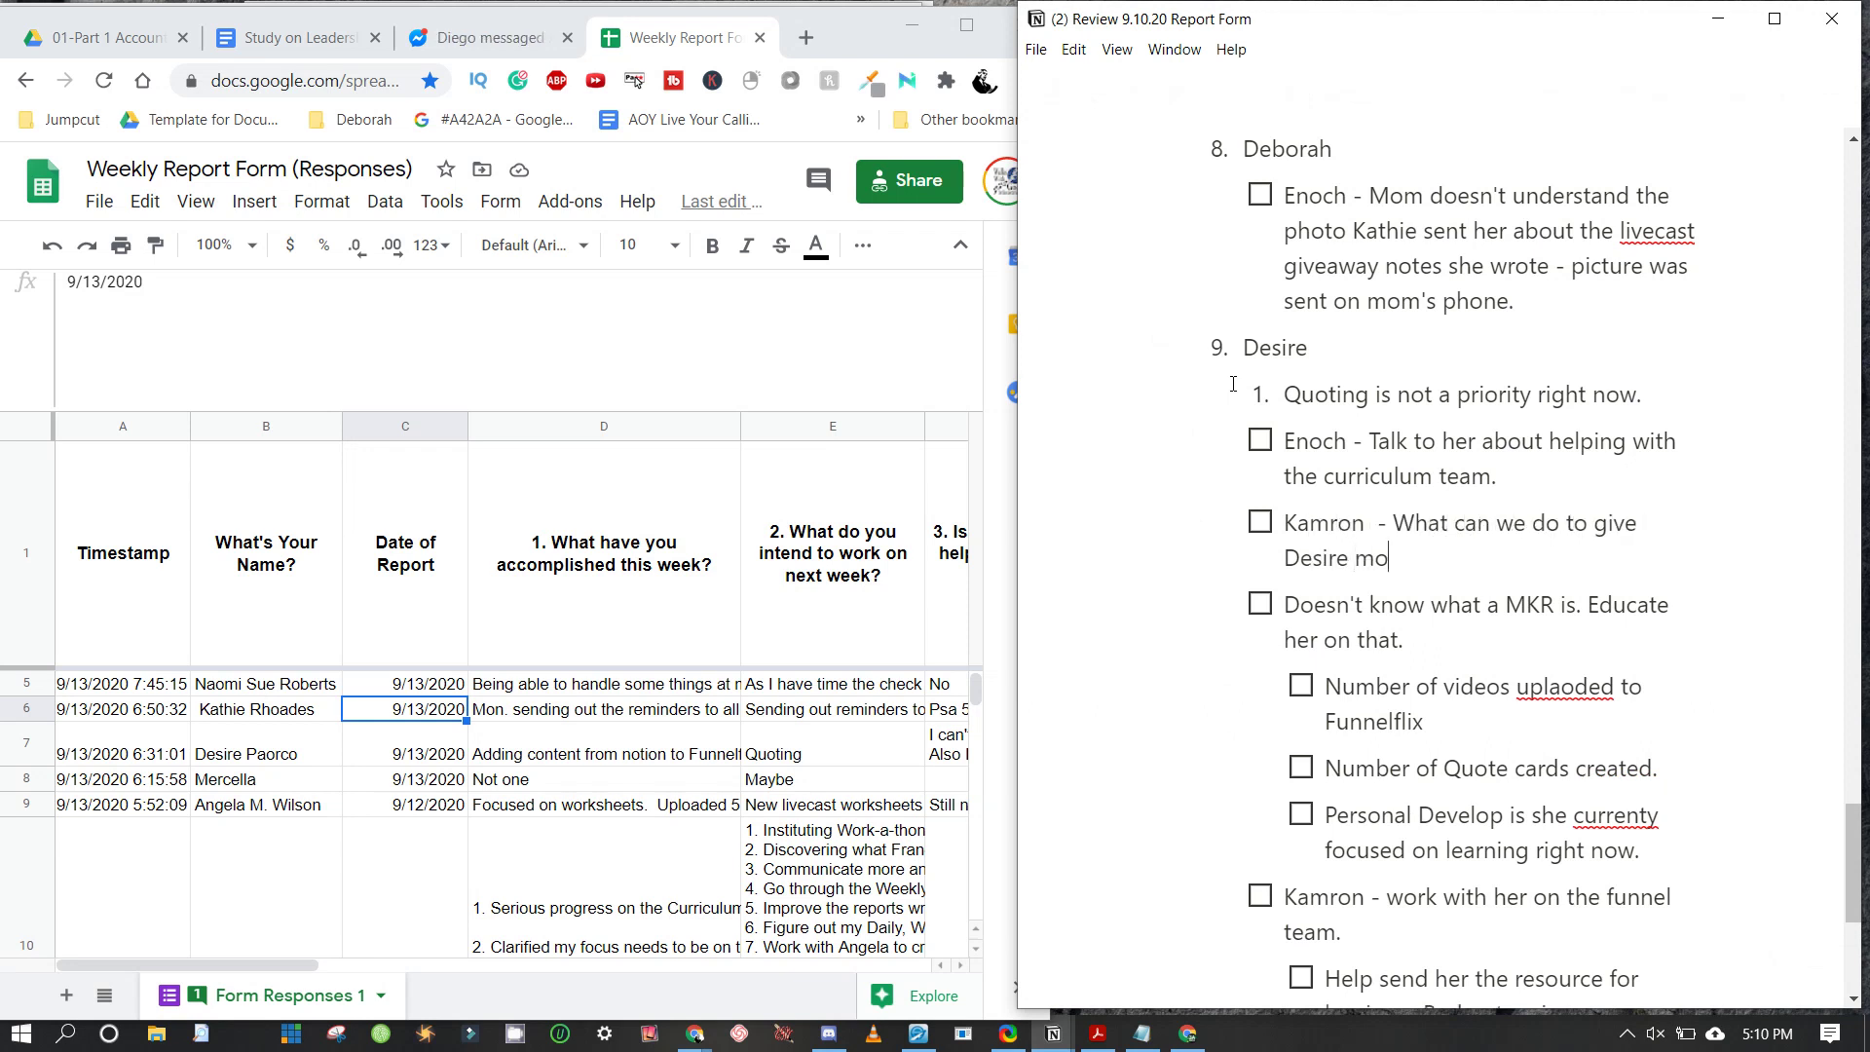
pyautogui.write('re opportunity to work in t')
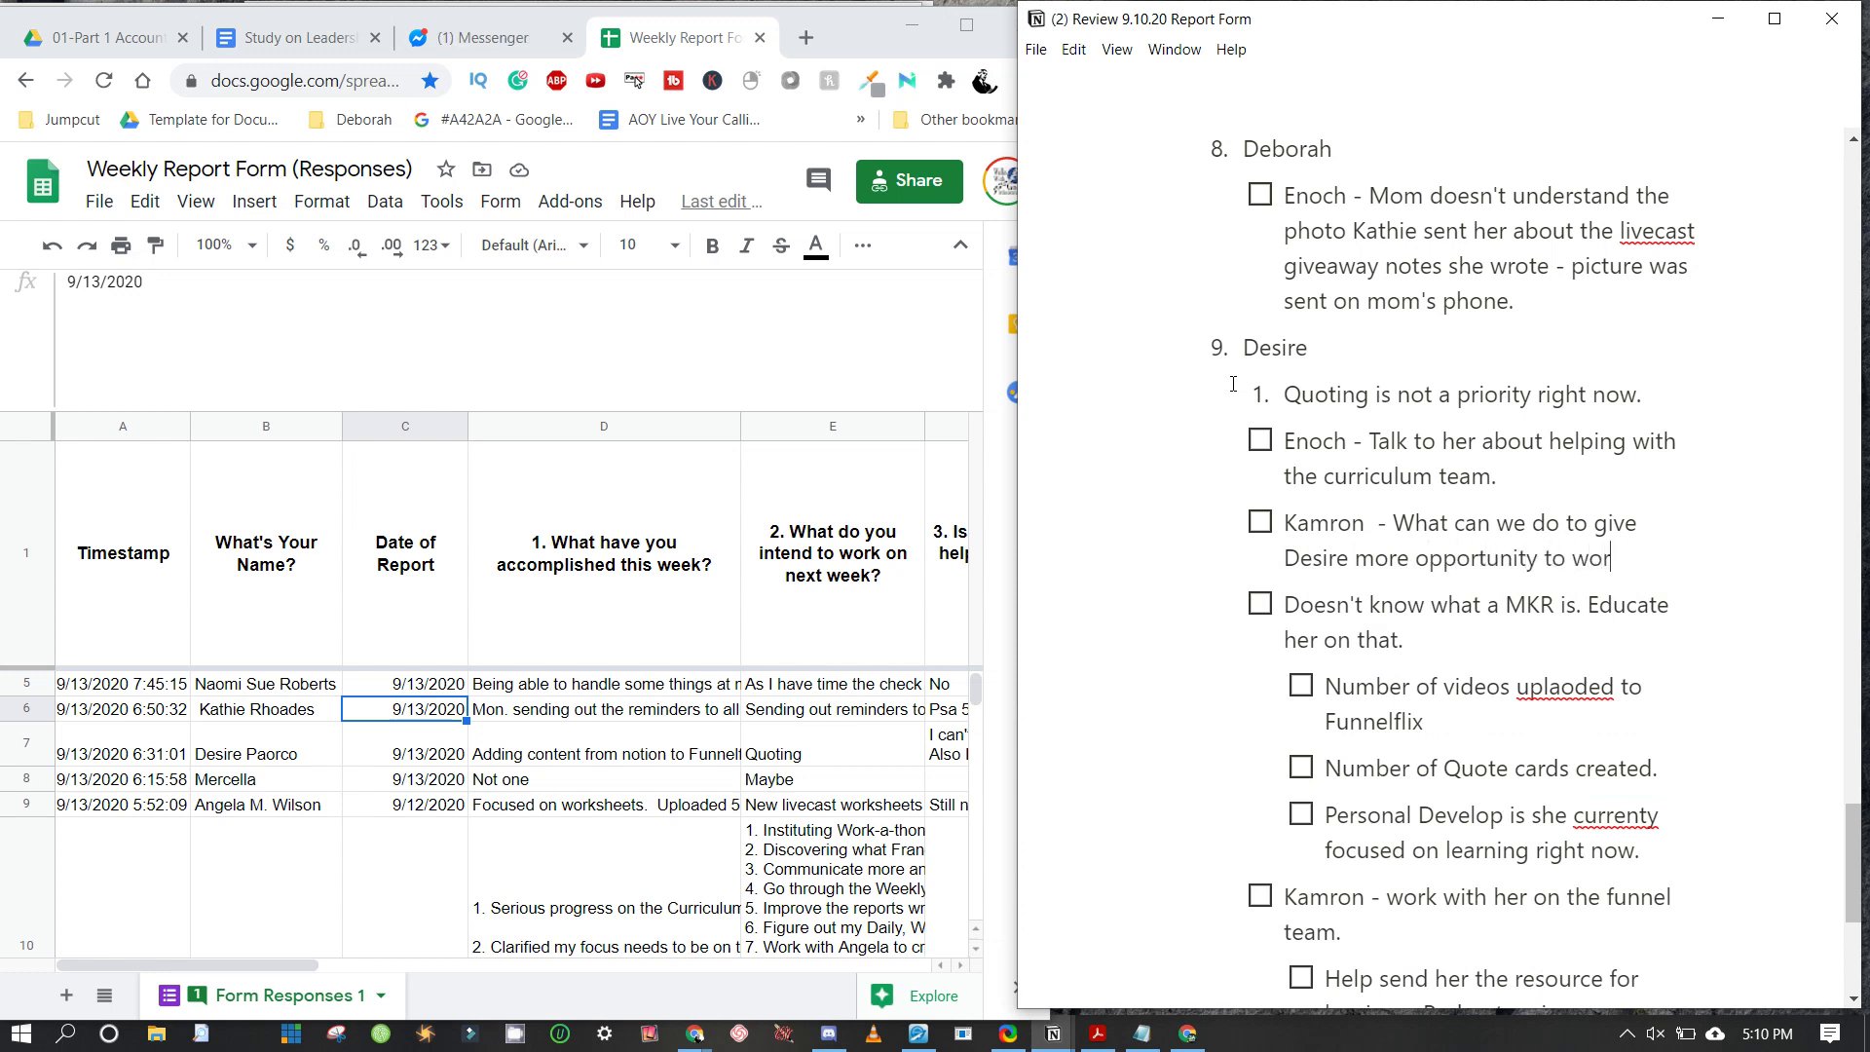
pyautogui.write('he funnel t')
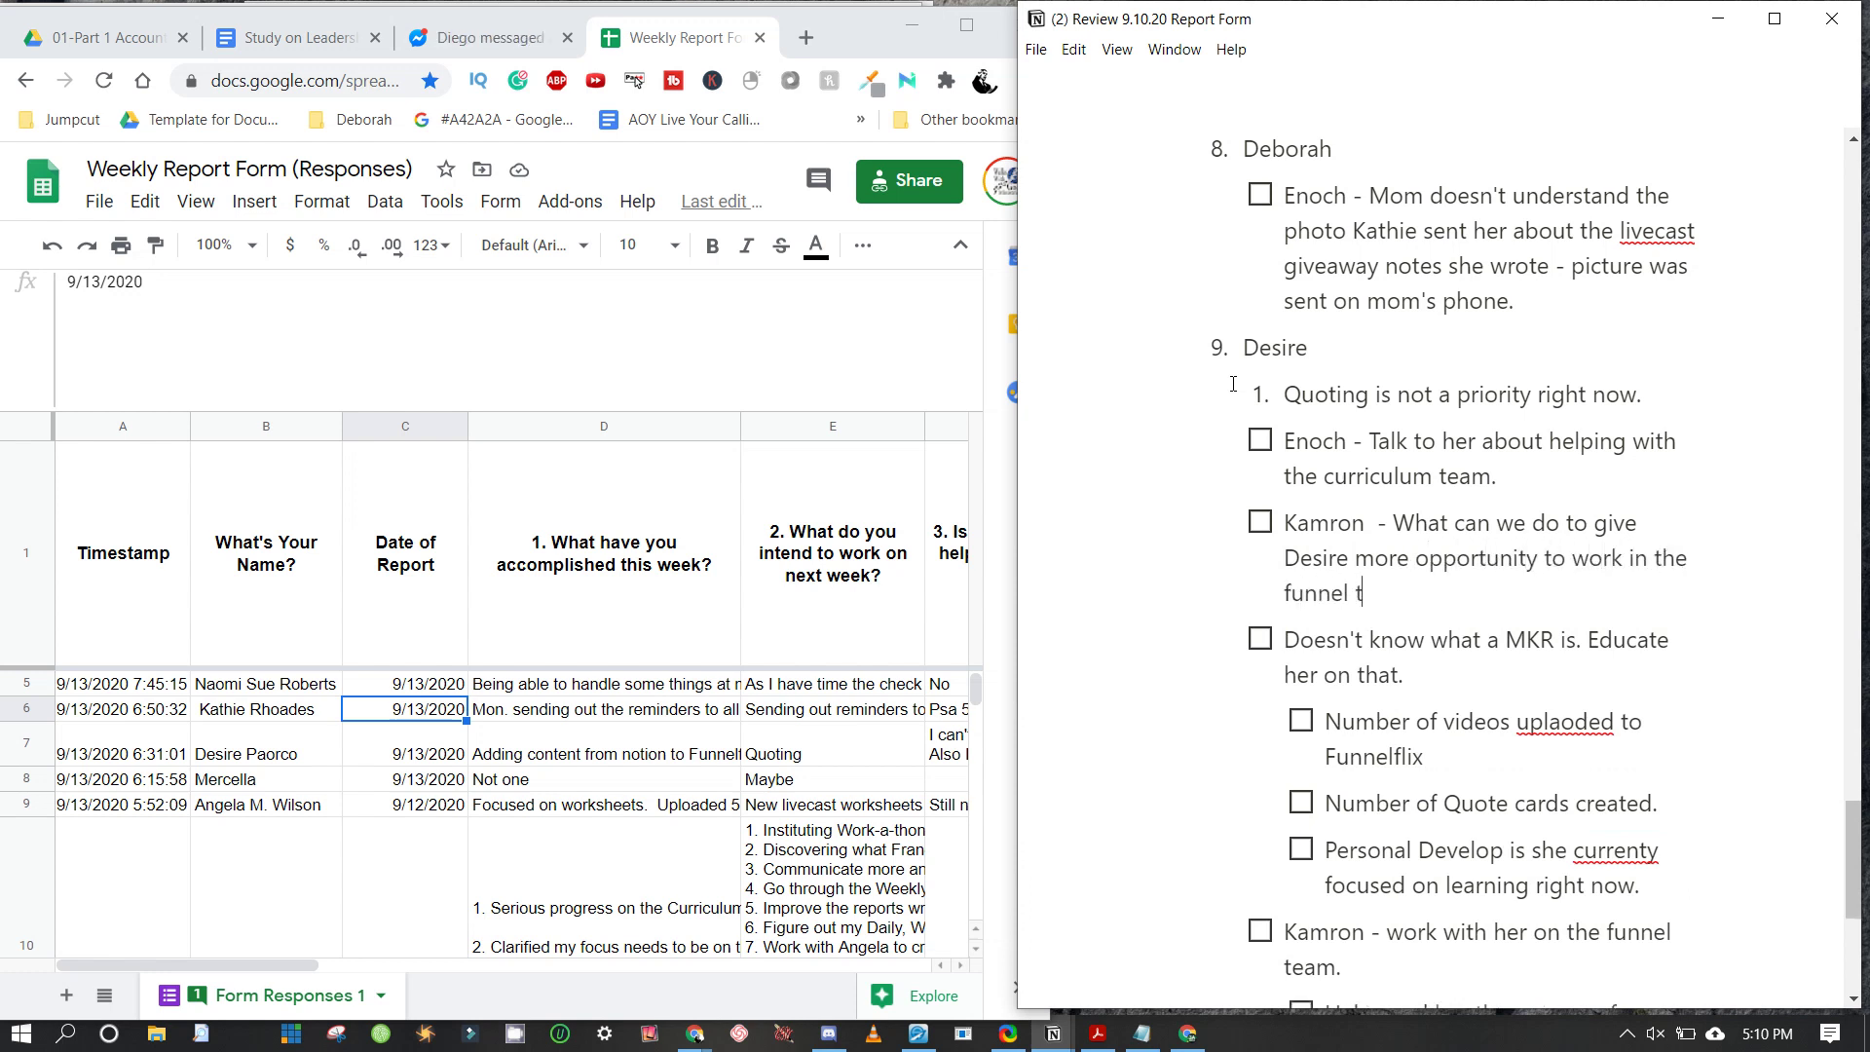
pyautogui.write('eam - her help is not neede')
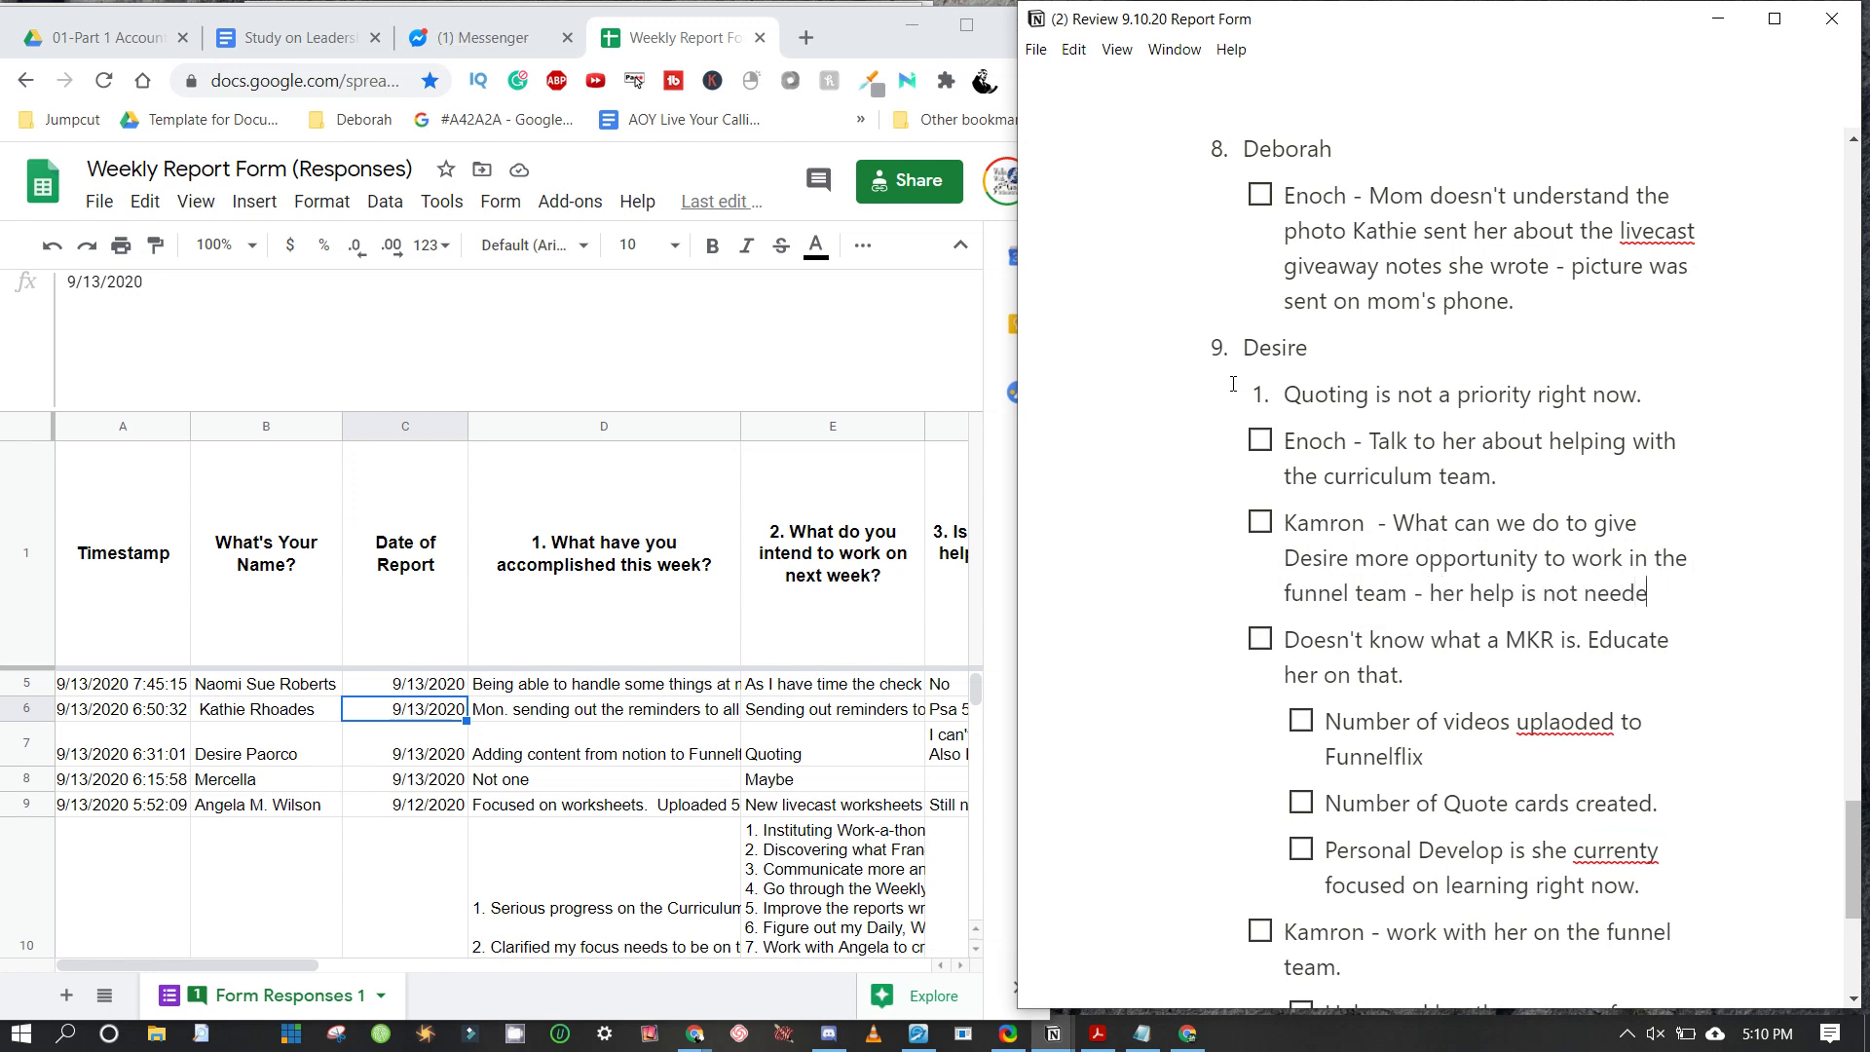
pyautogui.write('d anywhere el')
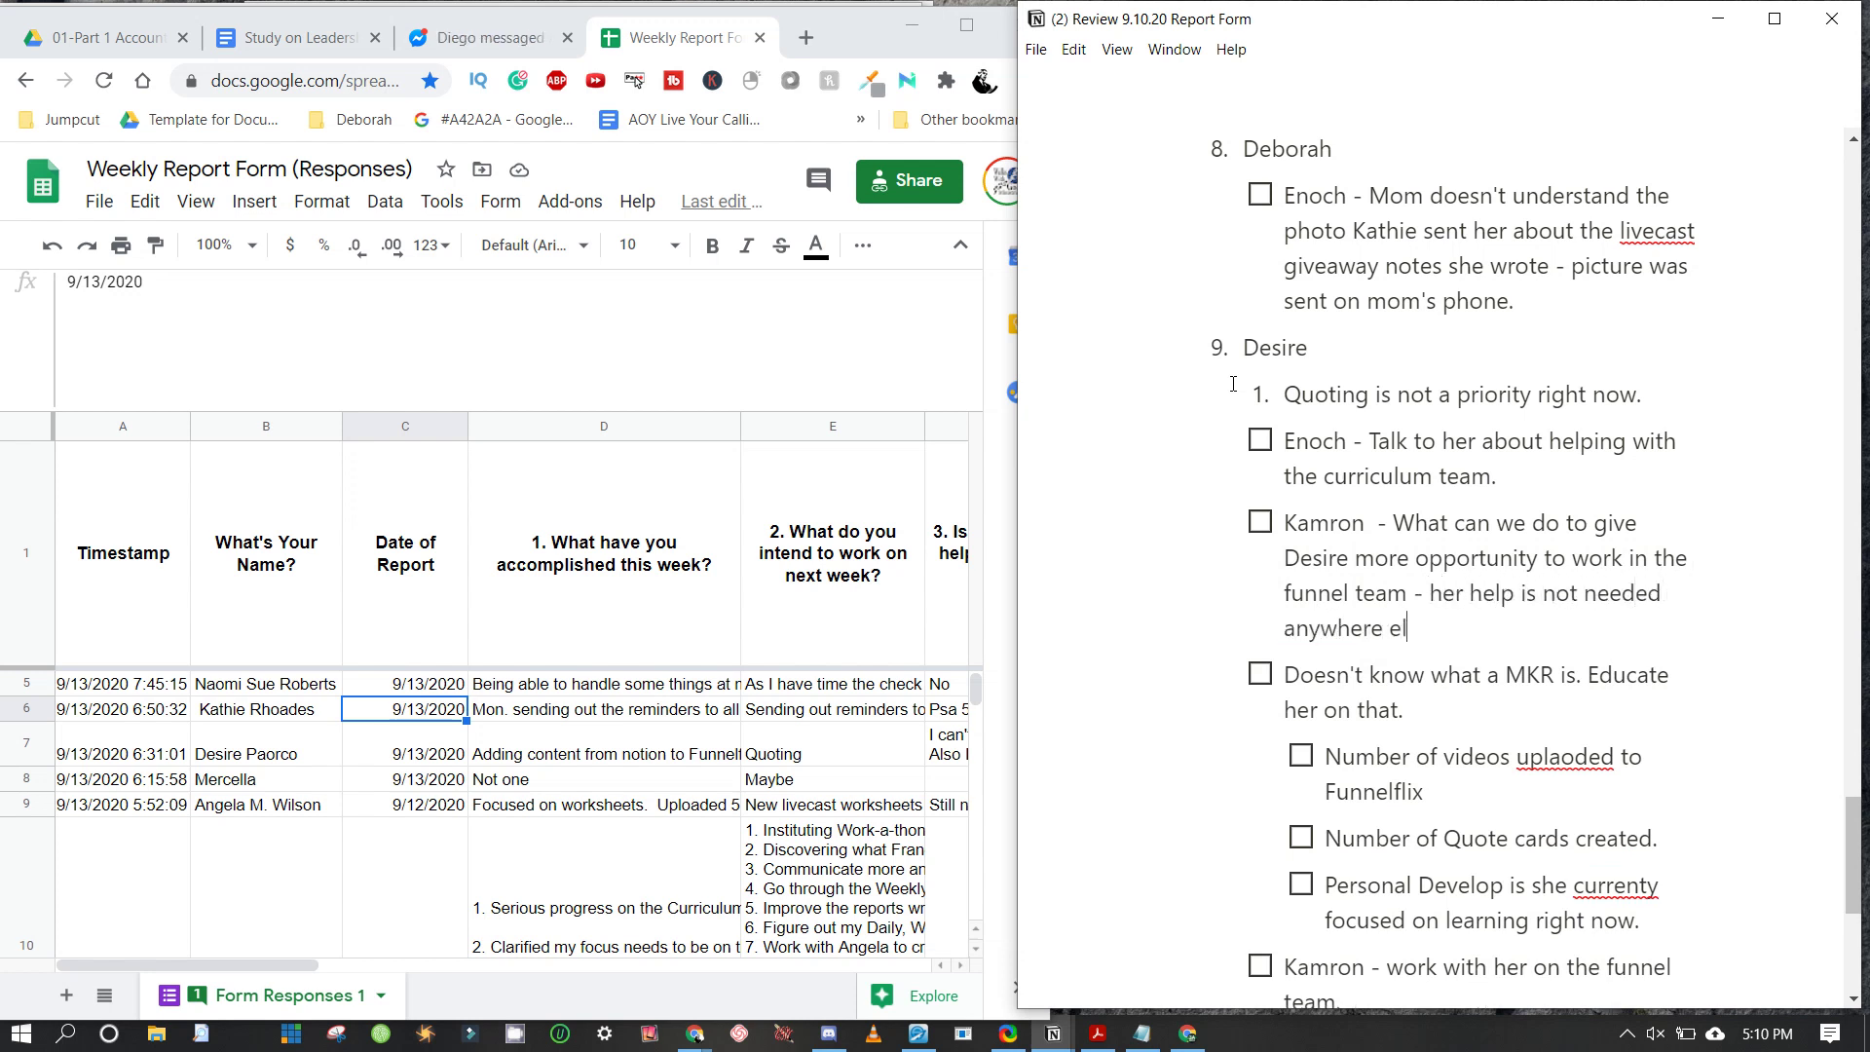
pyautogui.write('se in the ministry.')
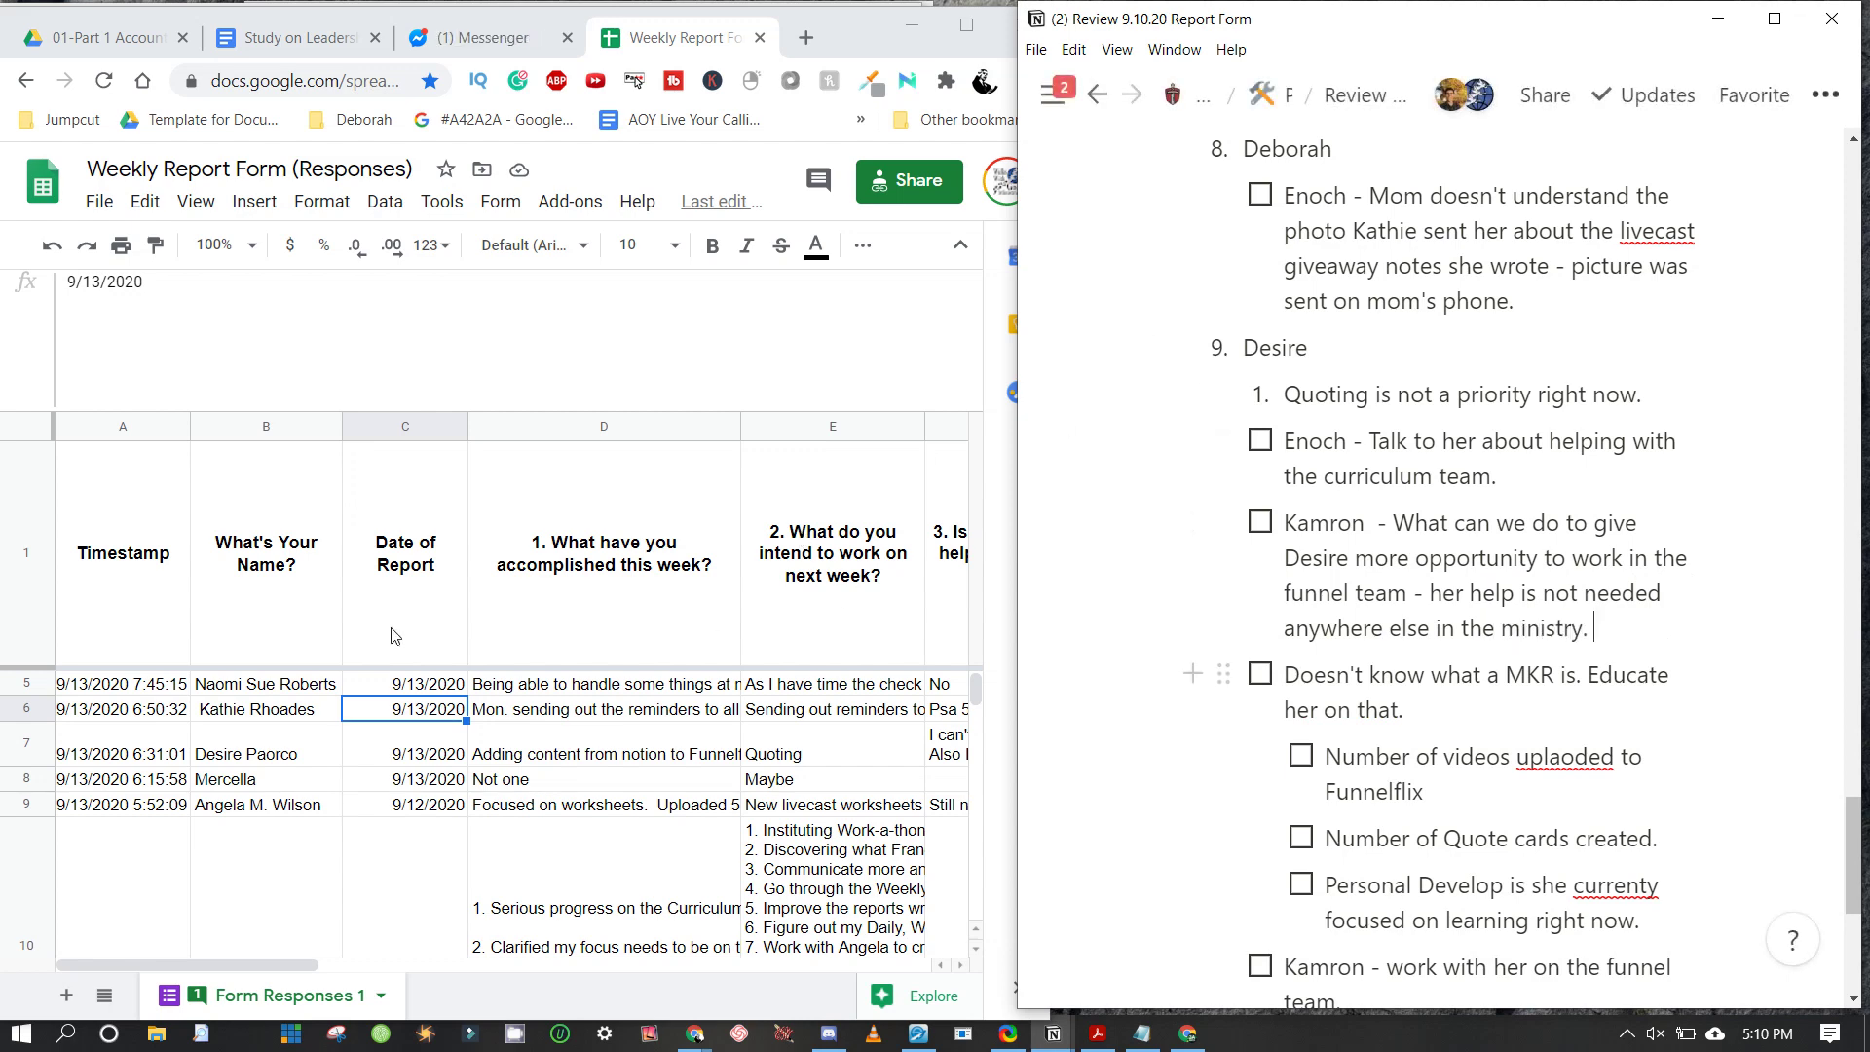
pyautogui.hotkey('alt', 'Tab')
pyautogui.press('Right')
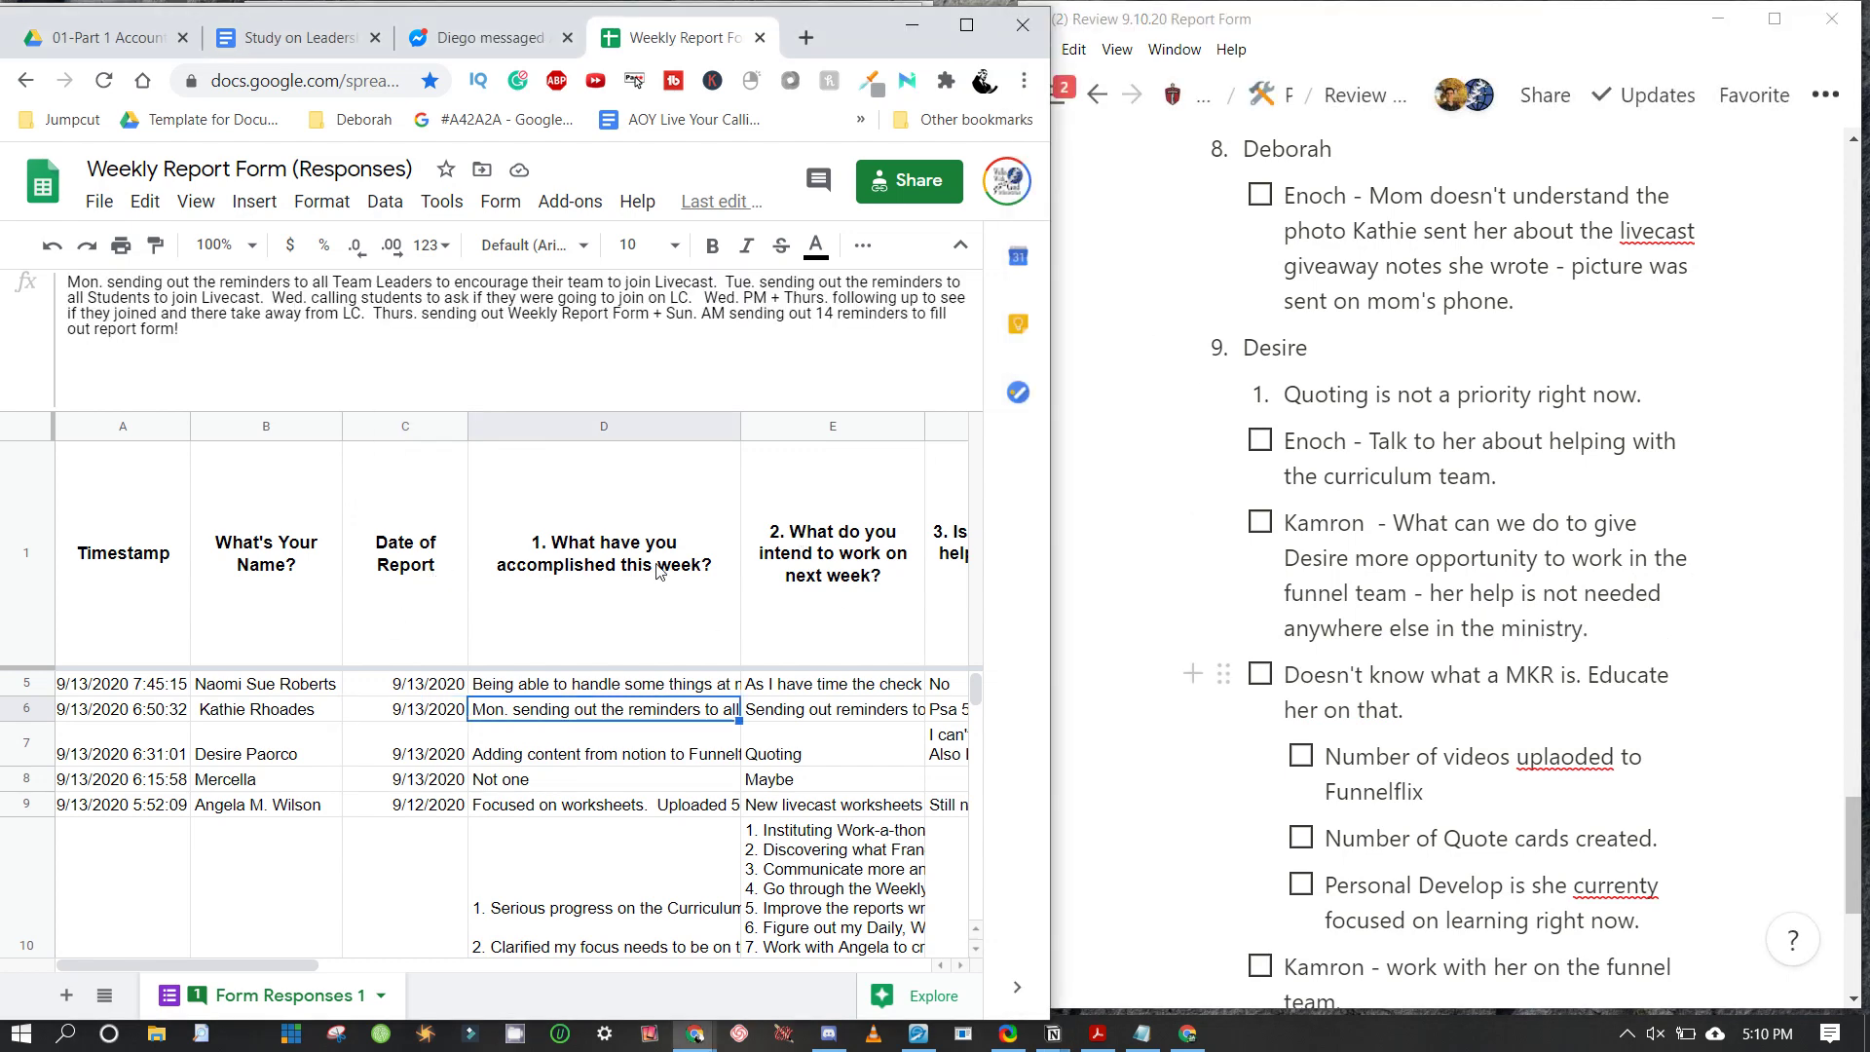
pyautogui.press('Right')
pyautogui.press('Left')
pyautogui.press('Left')
pyautogui.press('Right')
pyautogui.press('Right')
pyautogui.press('Right')
pyautogui.press('Left')
pyautogui.press('Left')
pyautogui.press('Right')
pyautogui.press('Left')
pyautogui.press('Right')
pyautogui.press('Left')
pyautogui.press('Left')
pyautogui.press('Right')
pyautogui.press('Right')
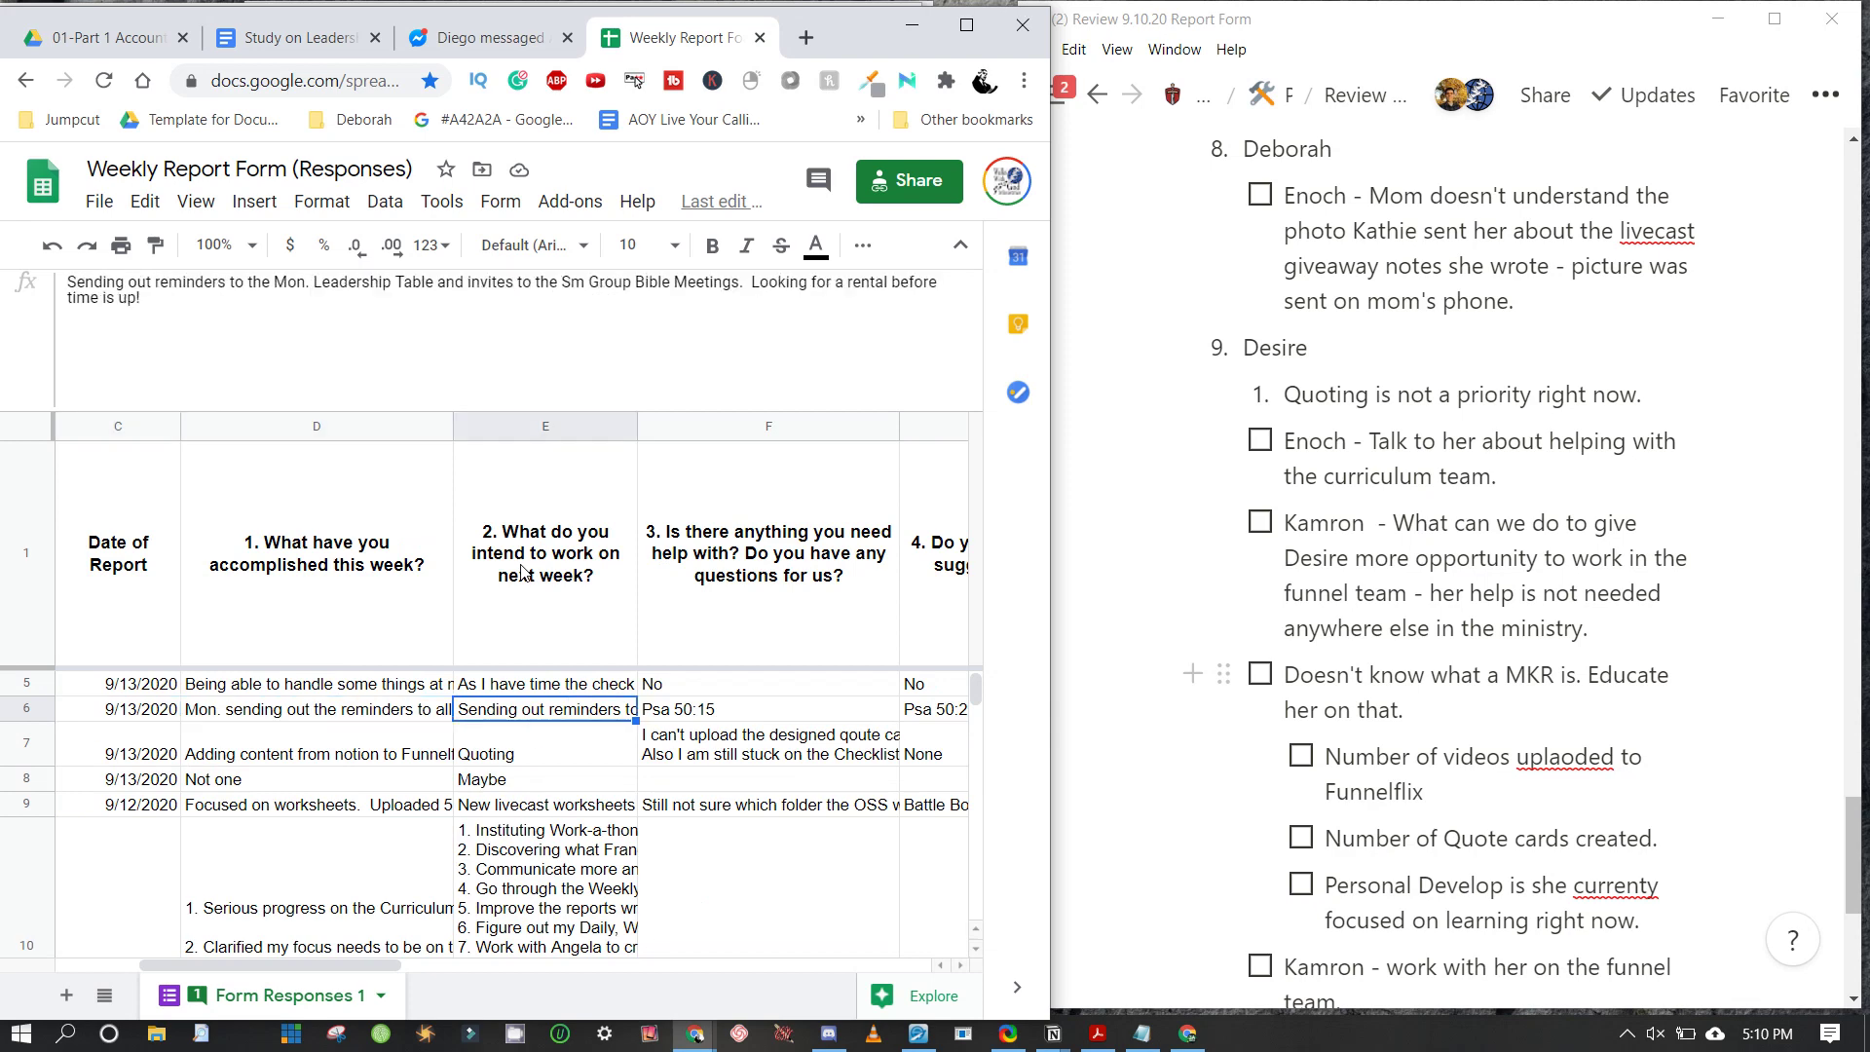
pyautogui.press('Right')
pyautogui.press('Left')
pyautogui.press('Left')
pyautogui.press('Left')
pyautogui.press('Left')
pyautogui.press('Left')
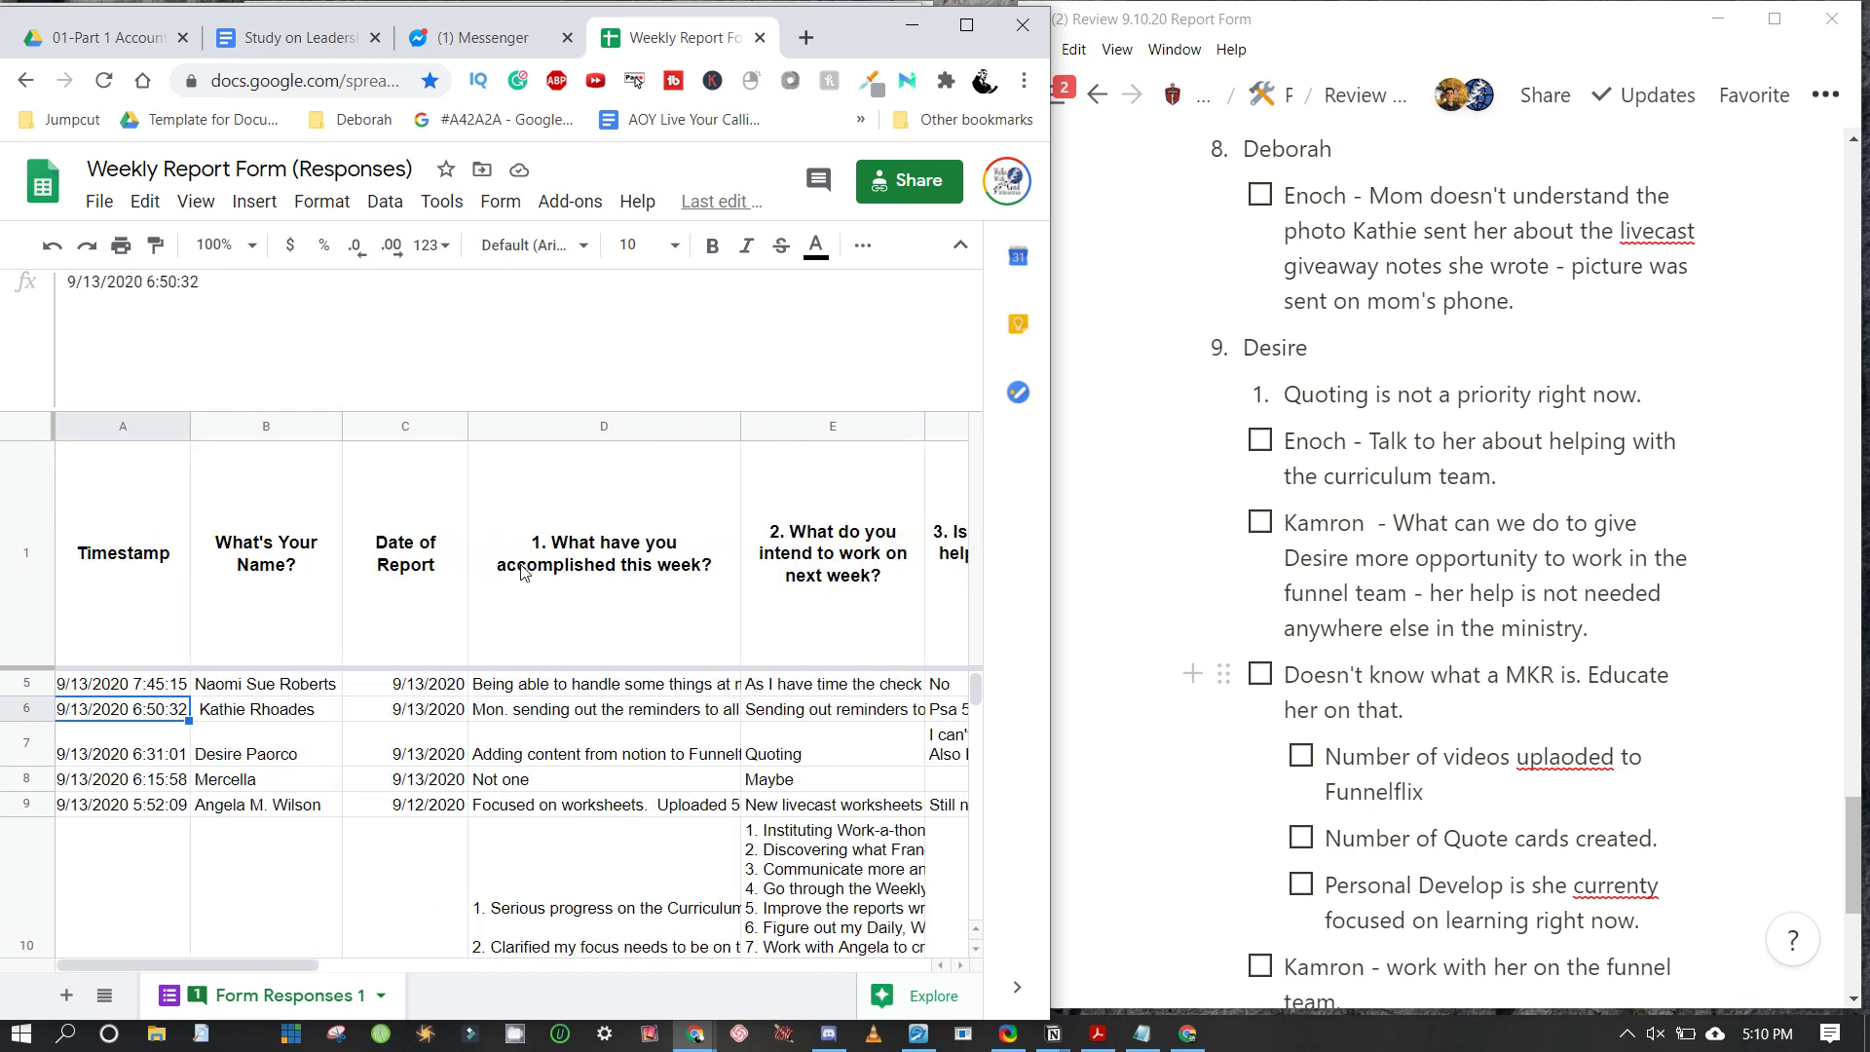
pyautogui.press('Right')
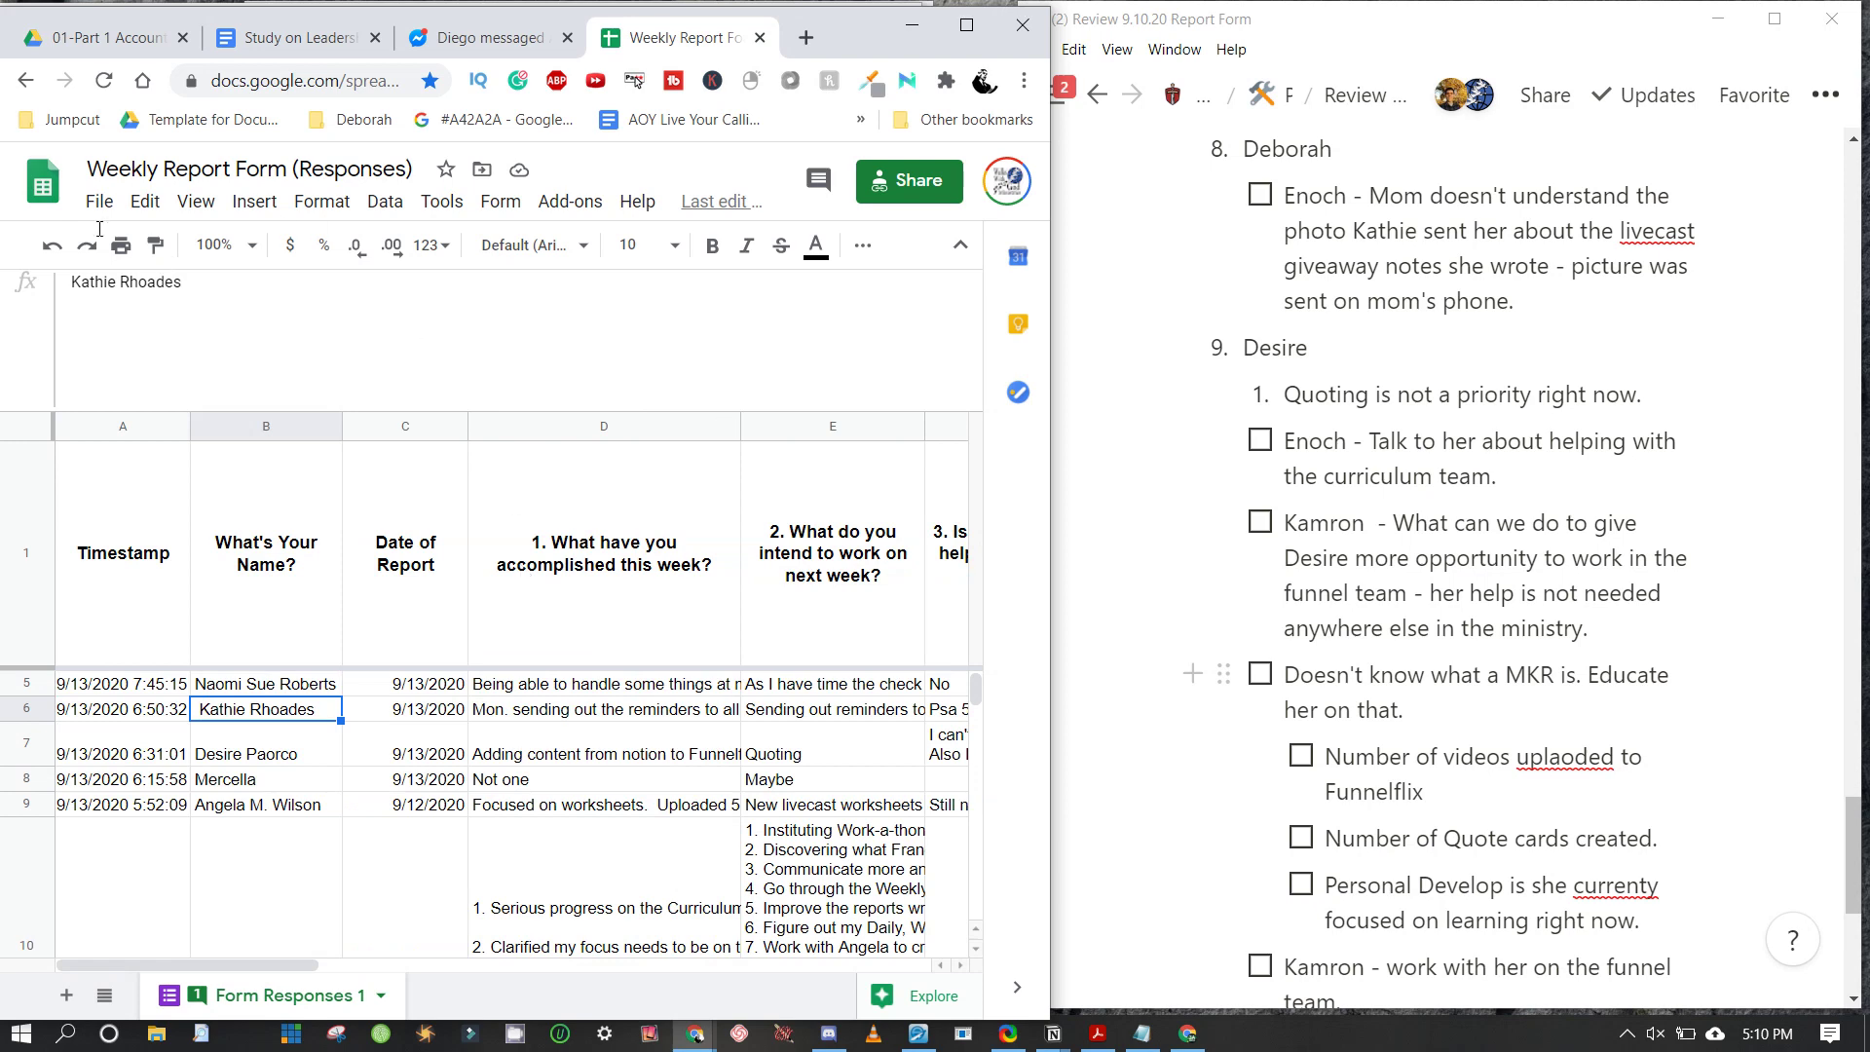
pyautogui.press('Return')
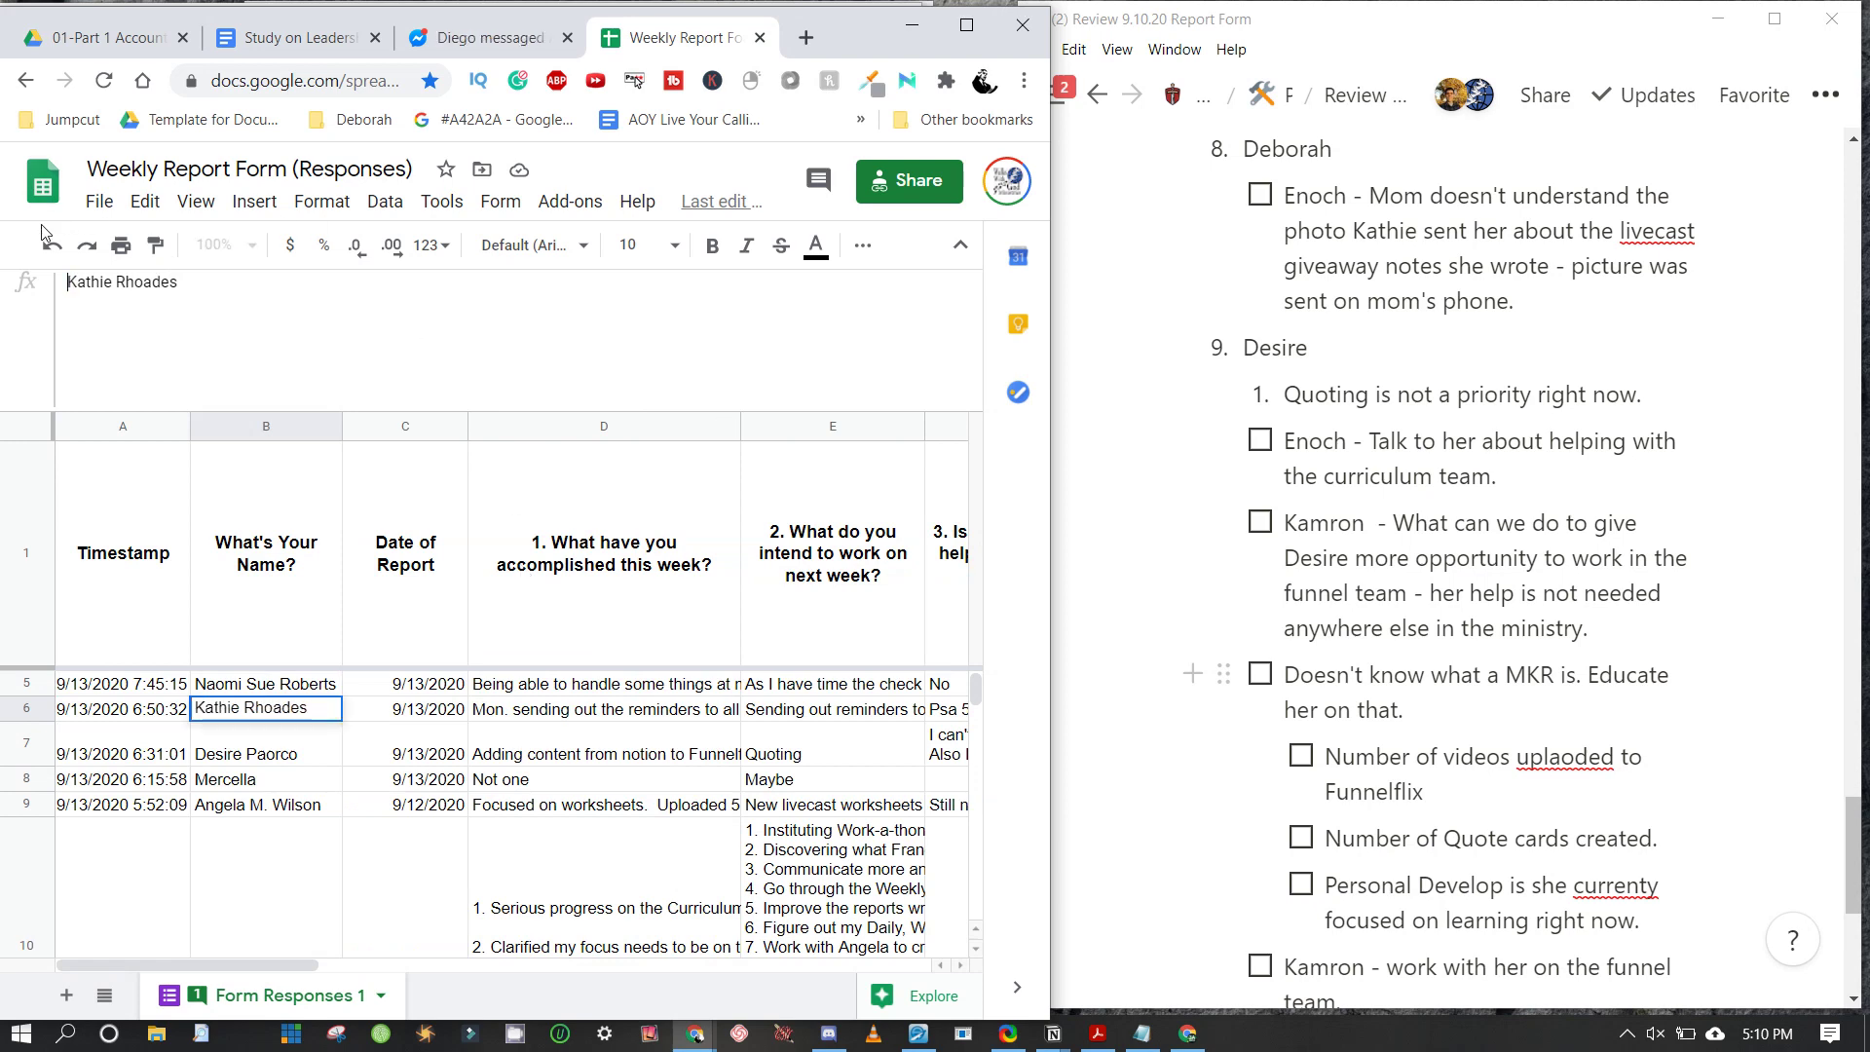
pyautogui.press('Tab')
pyautogui.press('Right')
pyautogui.press('Right')
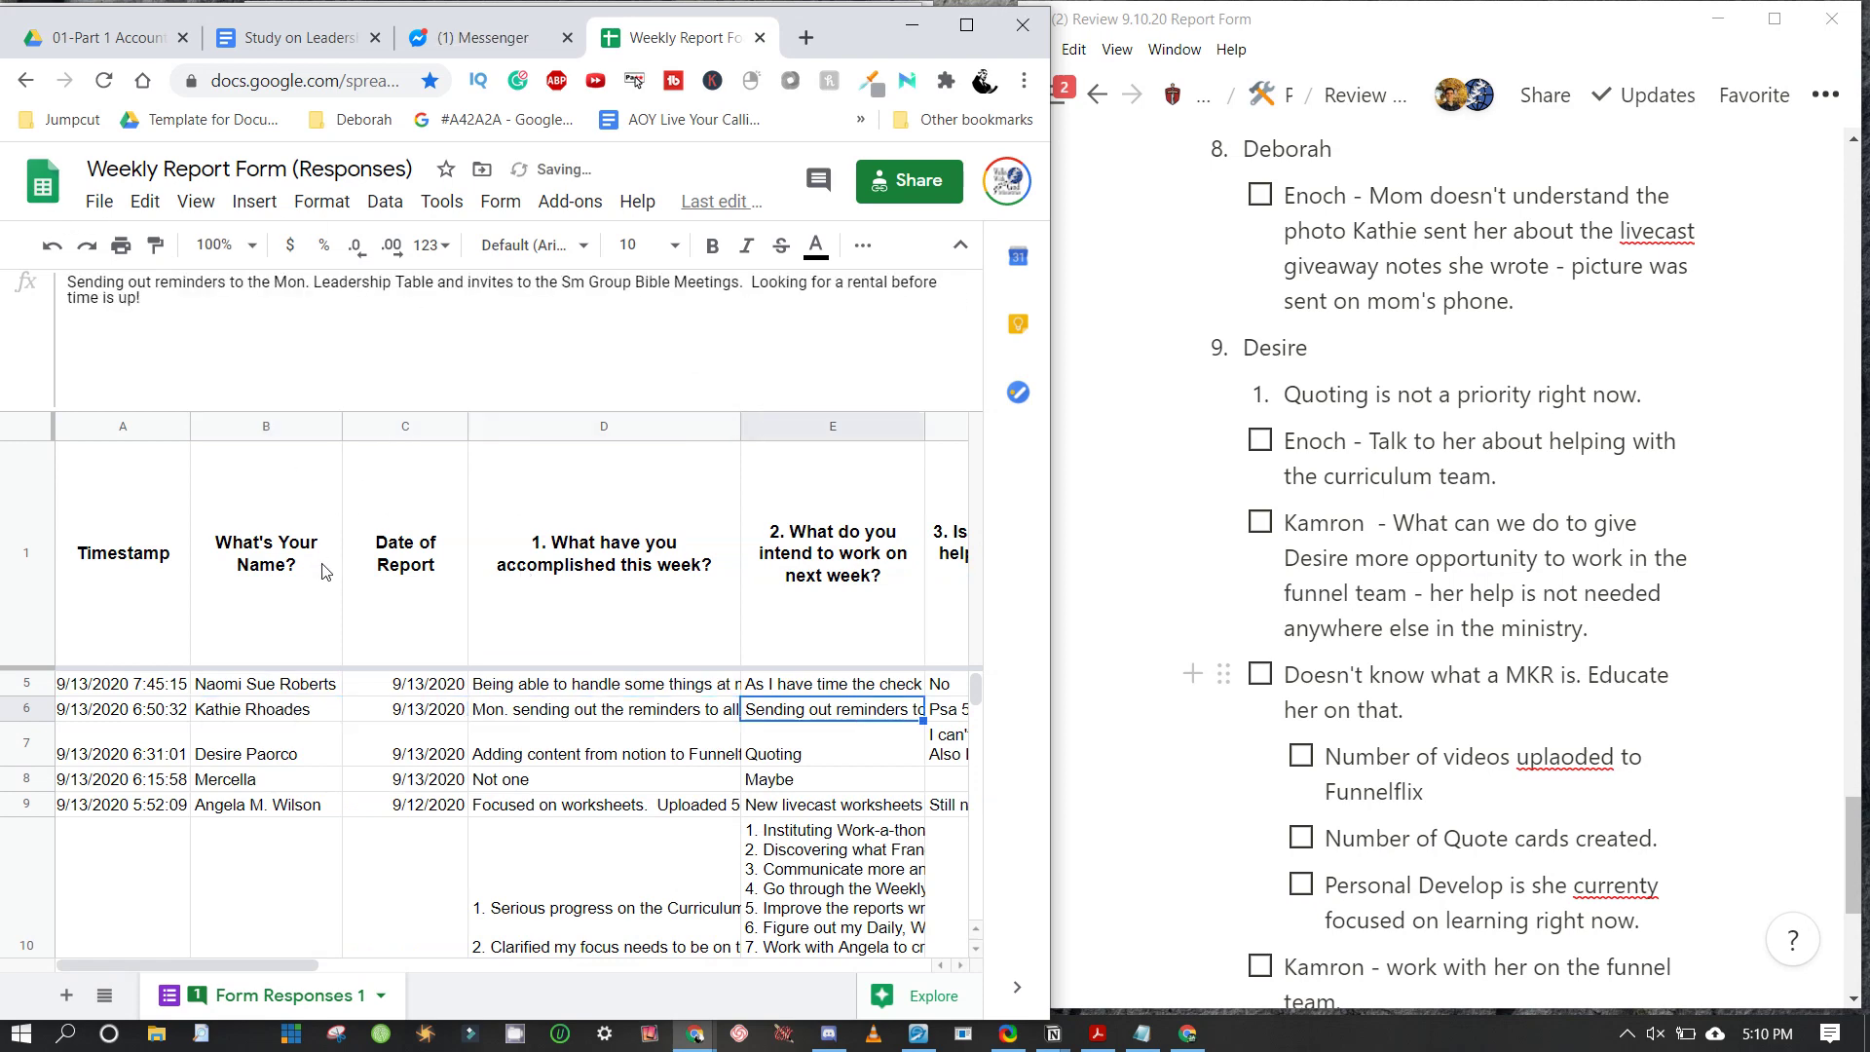
pyautogui.press('Right')
pyautogui.press('Left')
pyautogui.press('Left')
pyautogui.press('Right')
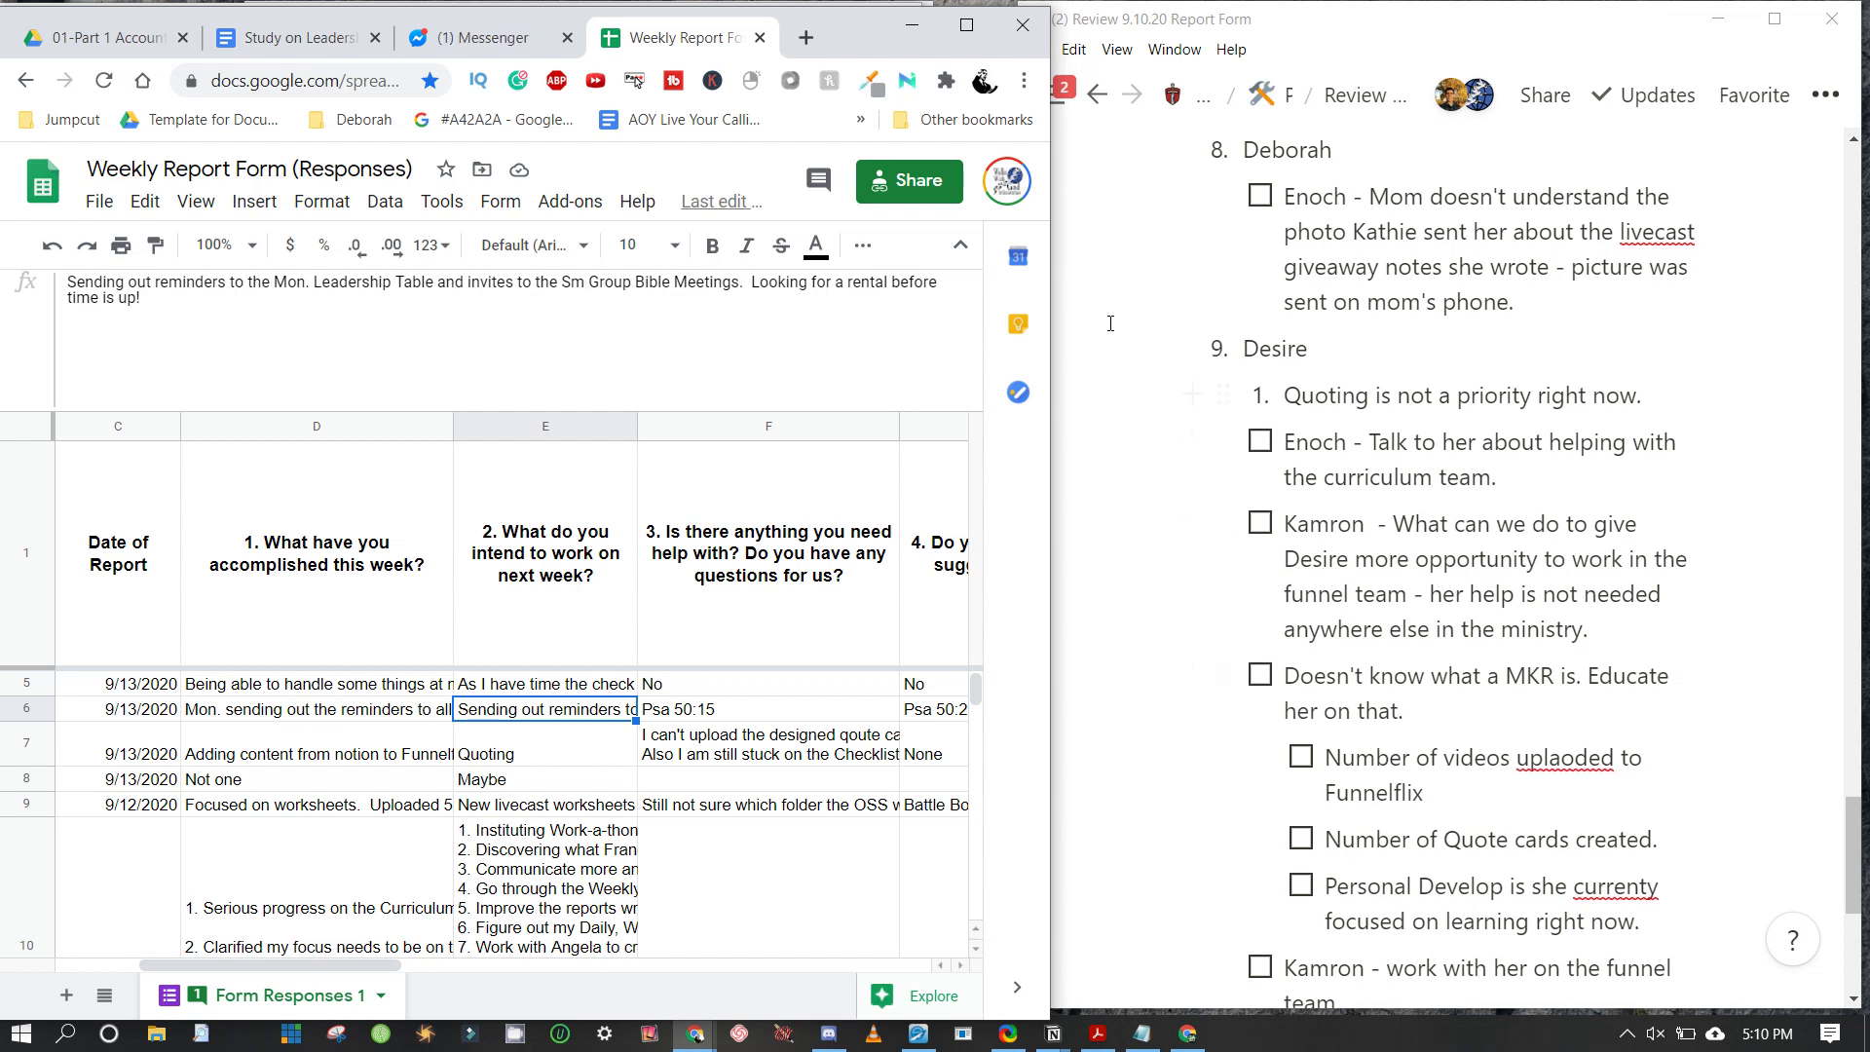
pyautogui.scroll(-1, 1110, 323)
# Step: Add the nested note 'Help TREMENDOUSLY with the Report Form' under the seventh member
pyautogui.scroll(3, 1111, 324)
pyautogui.click(1071, 283)
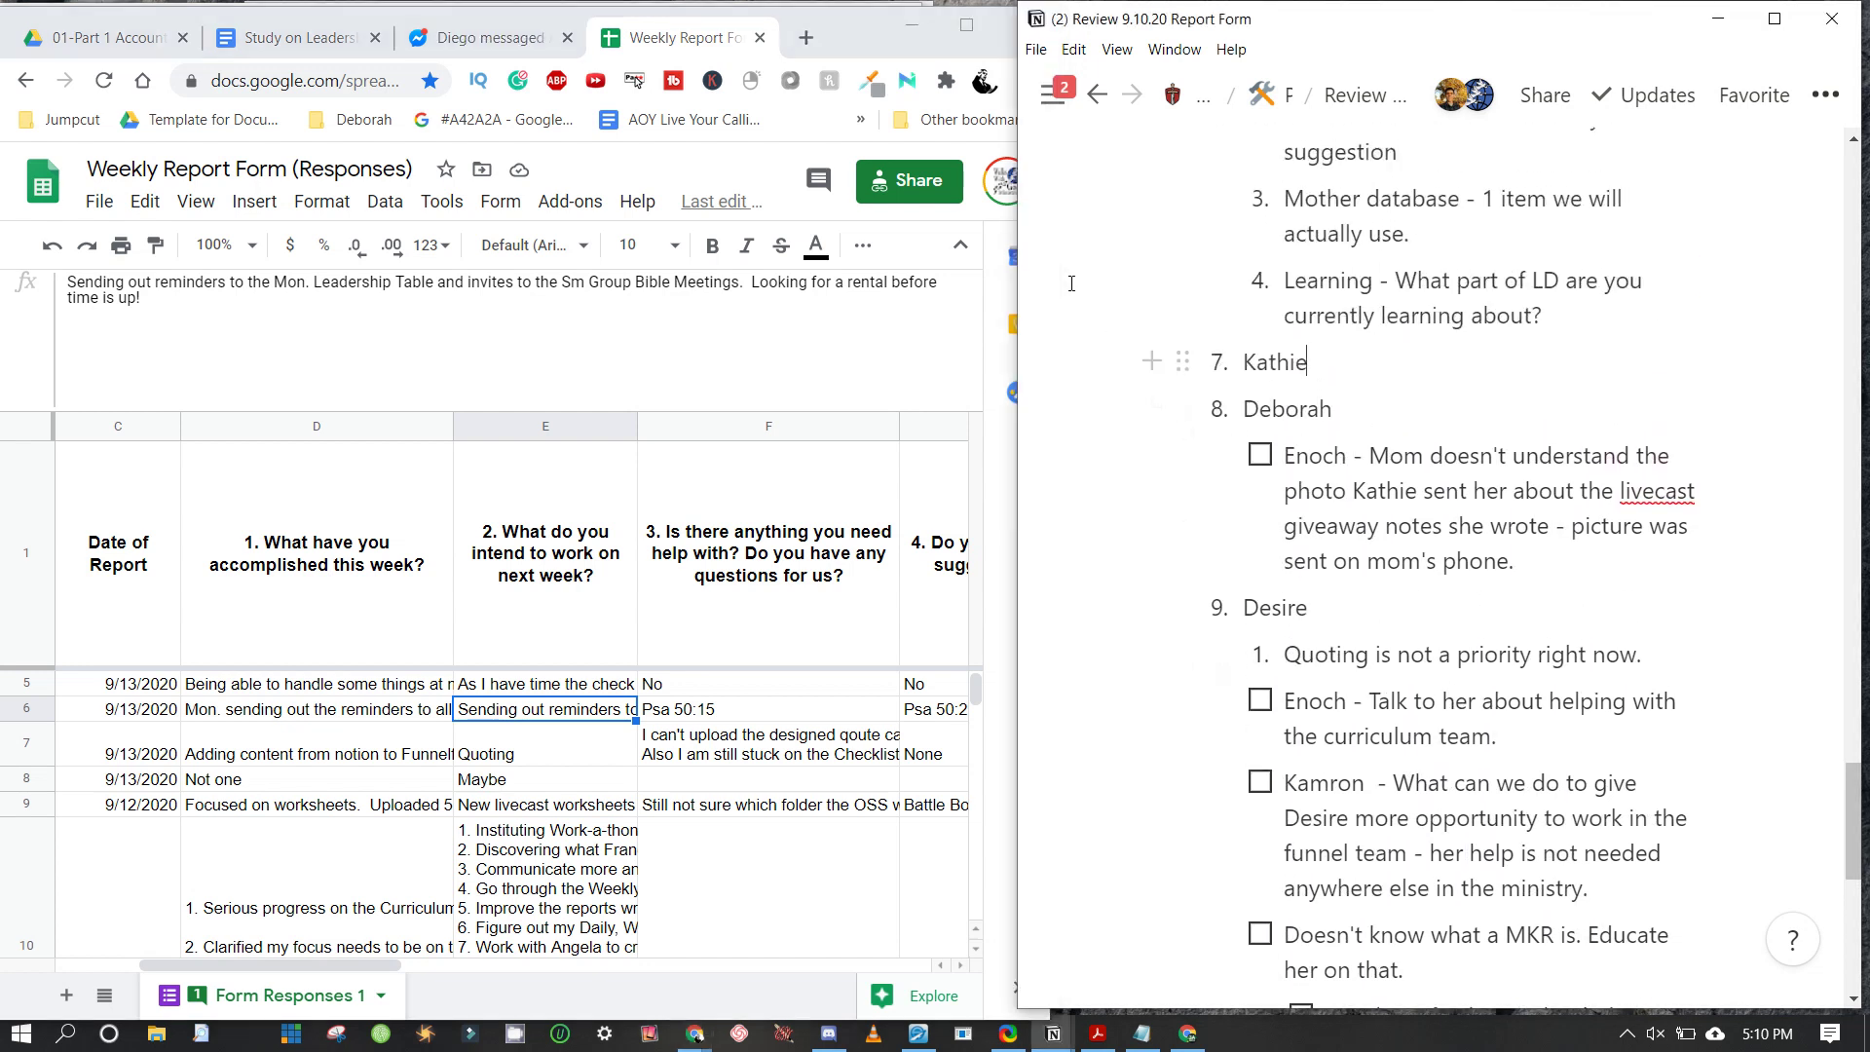
pyautogui.press('Return')
pyautogui.press('Tab')
pyautogui.write('Hel')
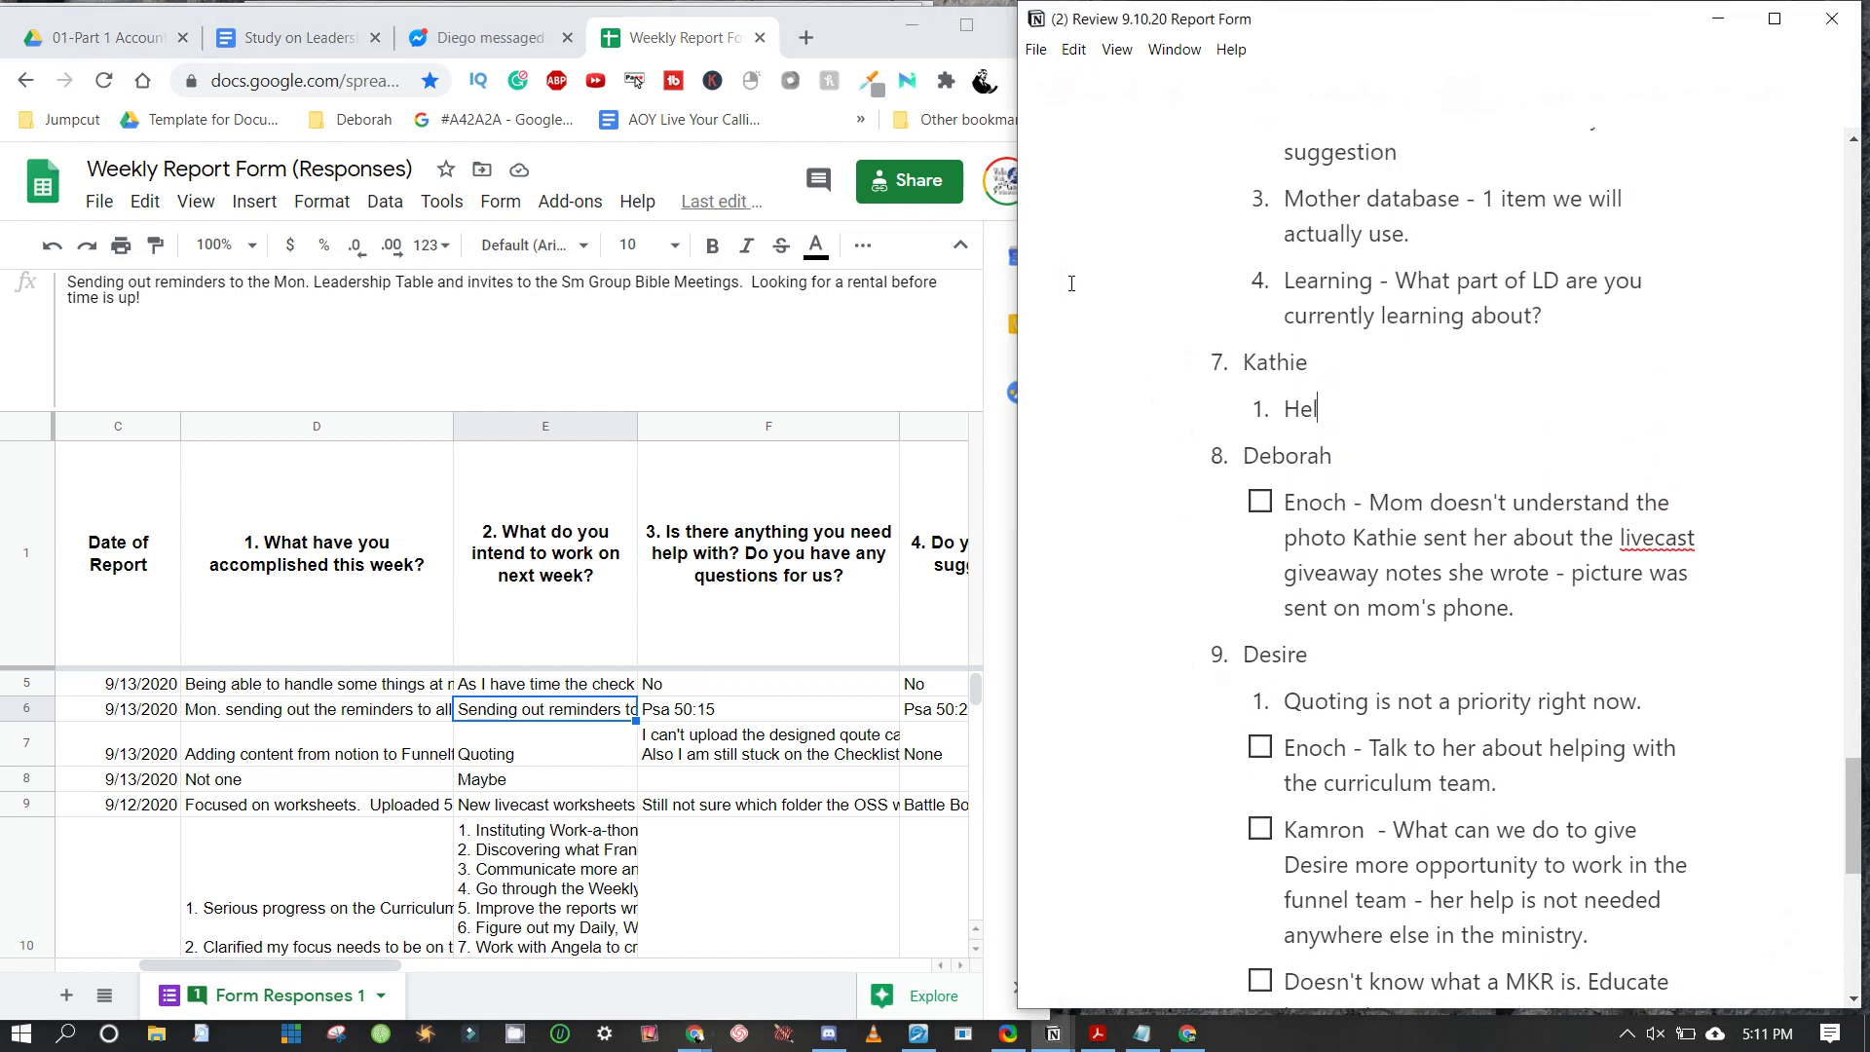
pyautogui.write('p TREMENDOUSLY ')
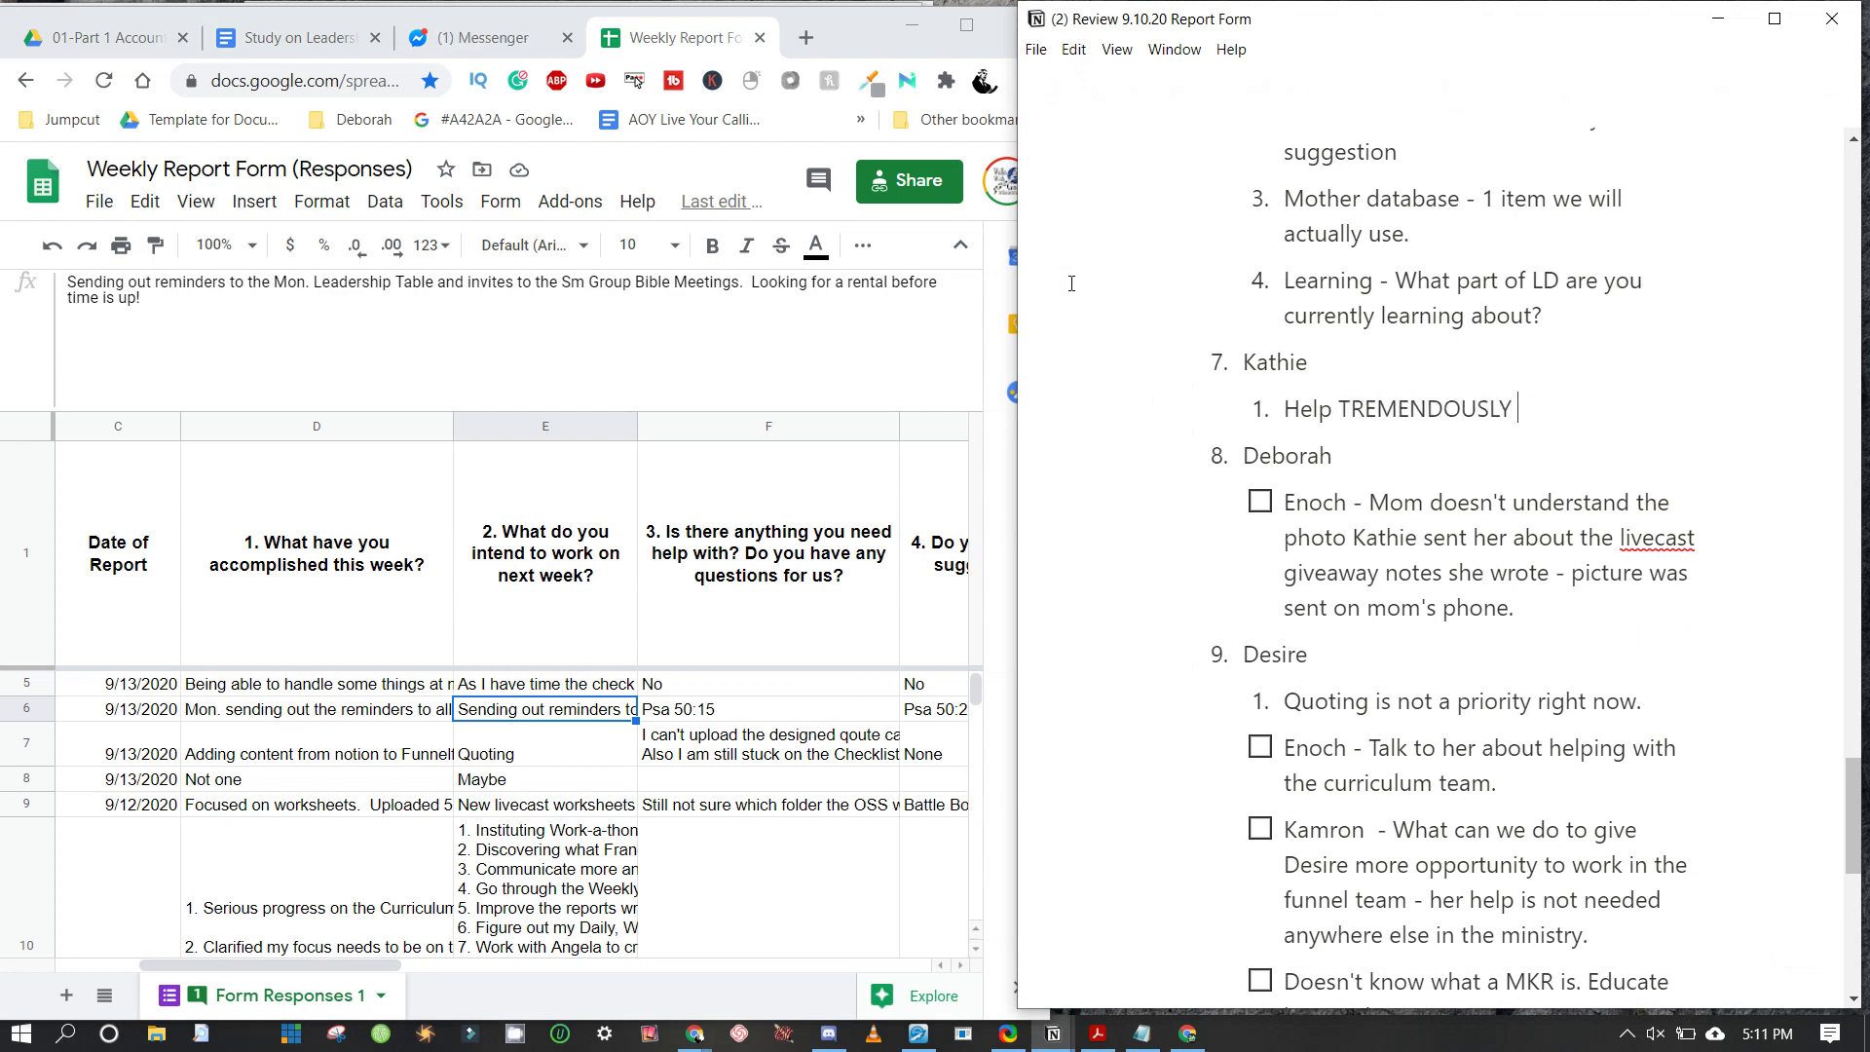
pyautogui.write('with the Report Form')
pyautogui.press('Return')
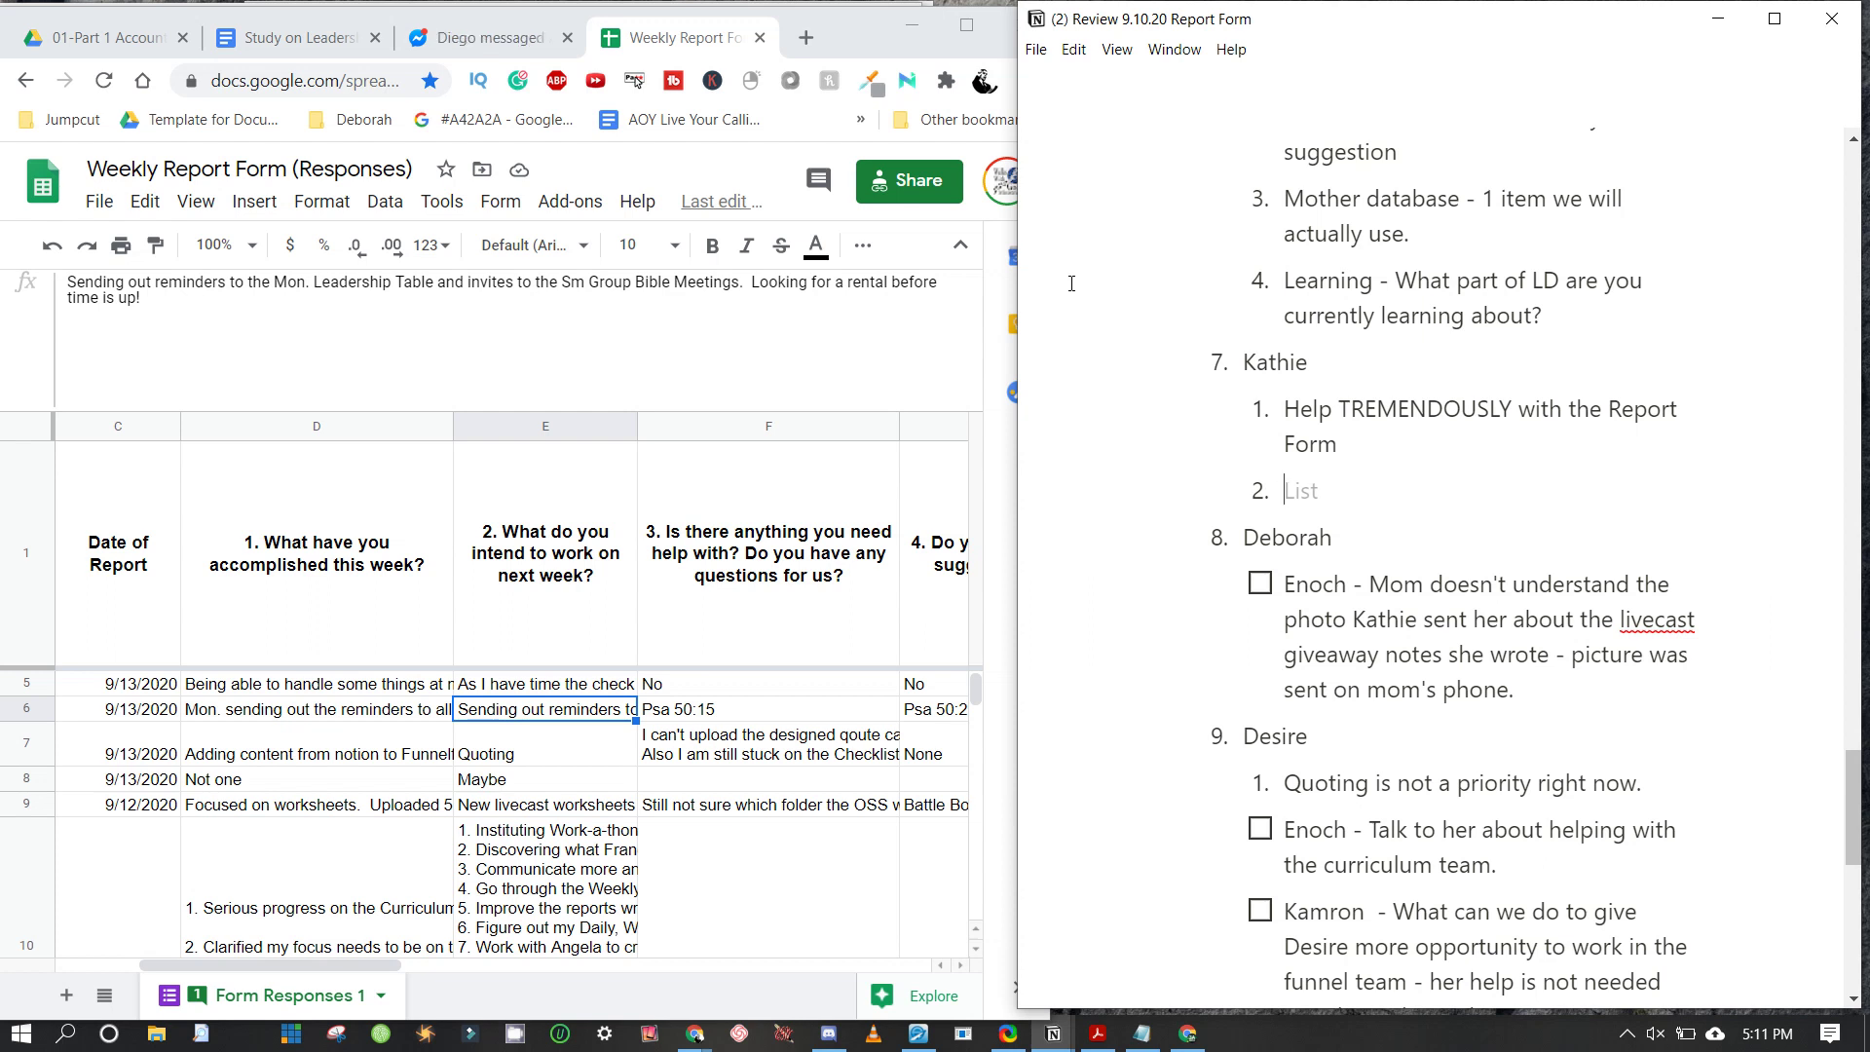
# Step: Add the note 'Small group - How are you inviting people to attend the small group? What copy are you using'
pyautogui.write('How are you inviting')
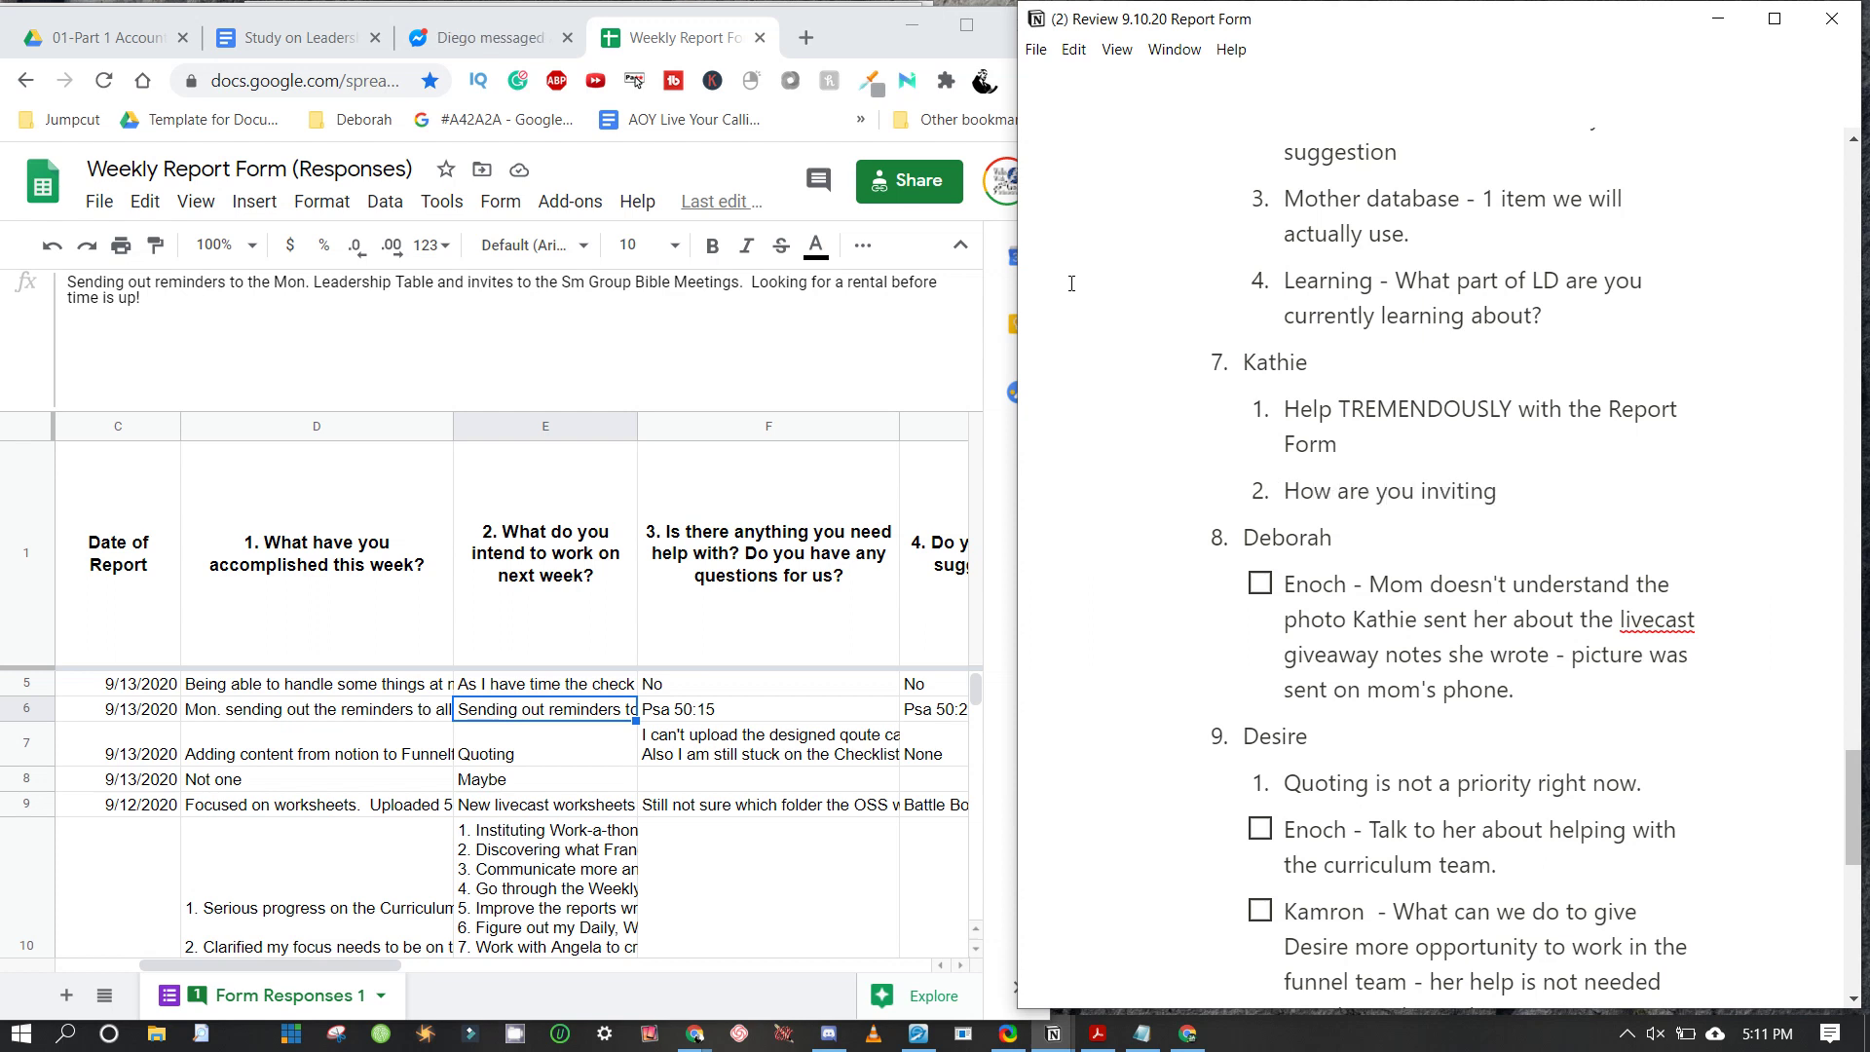
pyautogui.press('Home')
pyautogui.write('Small group ')
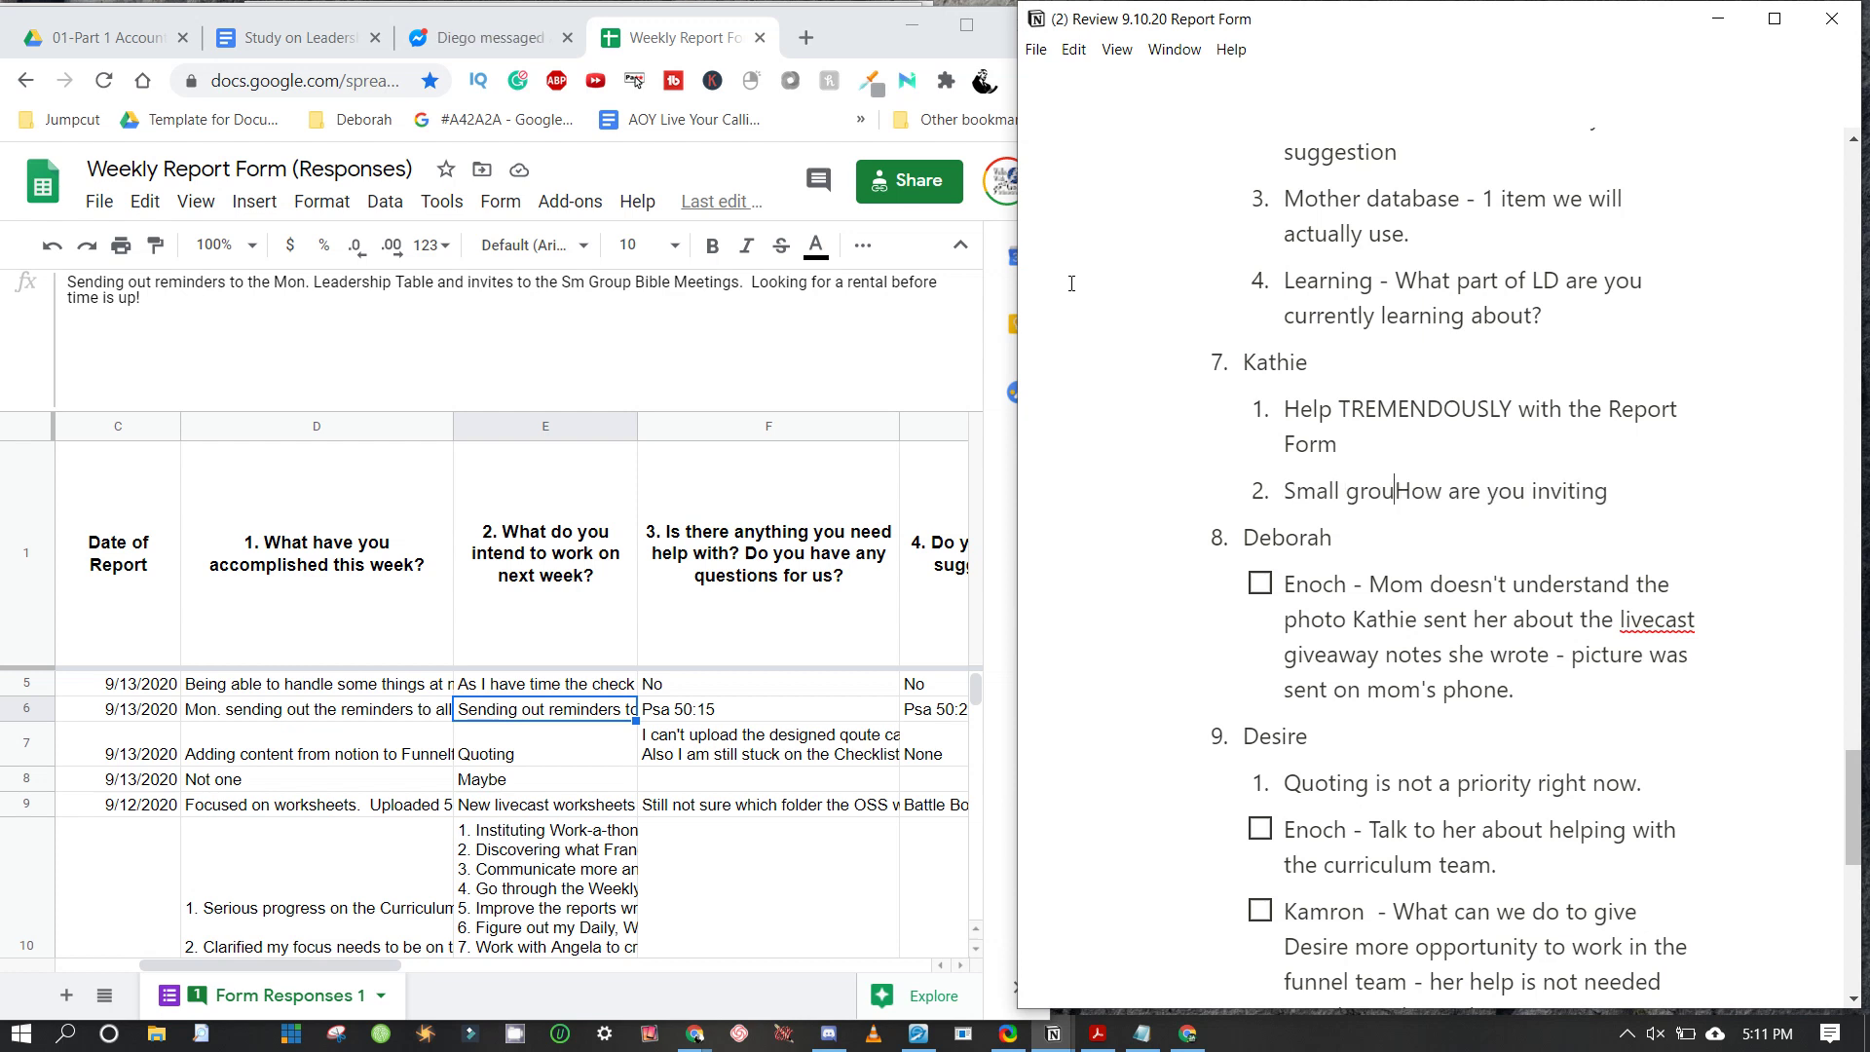
pyautogui.write('-')
pyautogui.hotkey('ctrl', 'Right')
pyautogui.hotkey('ctrl', 'Right')
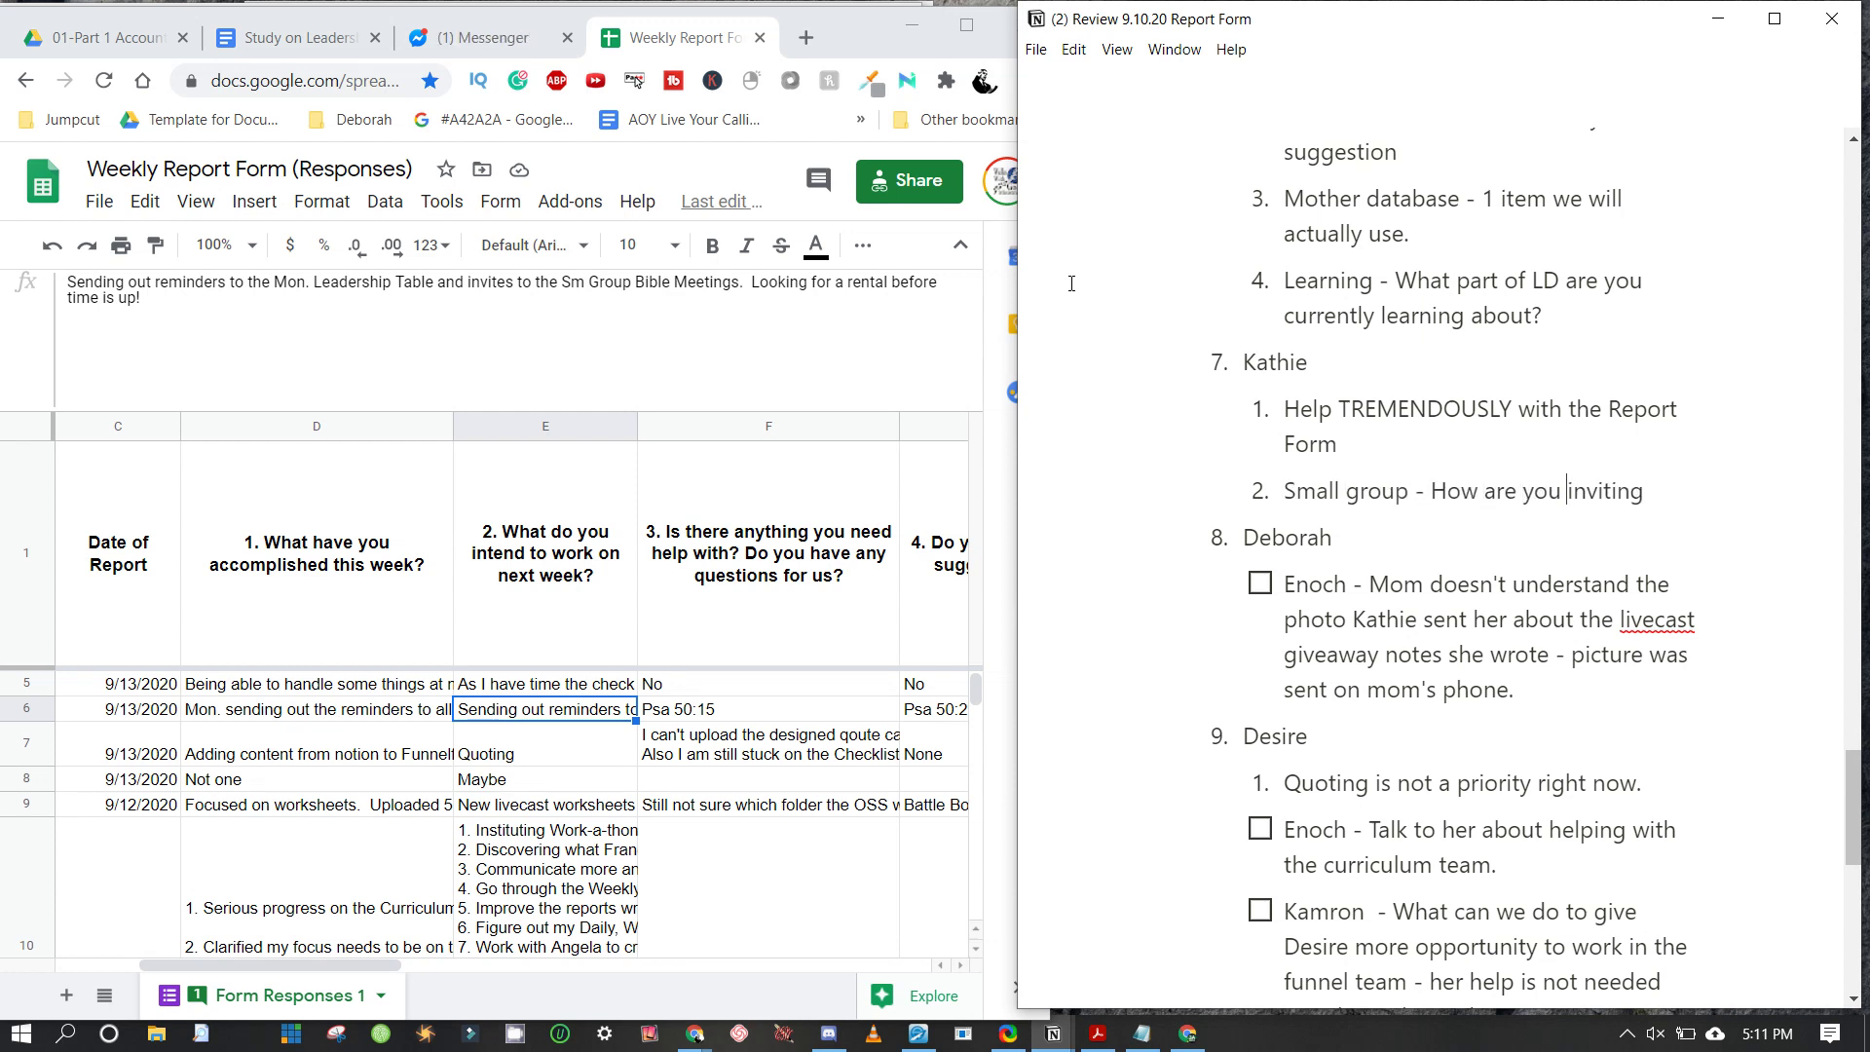
pyautogui.write('people to a')
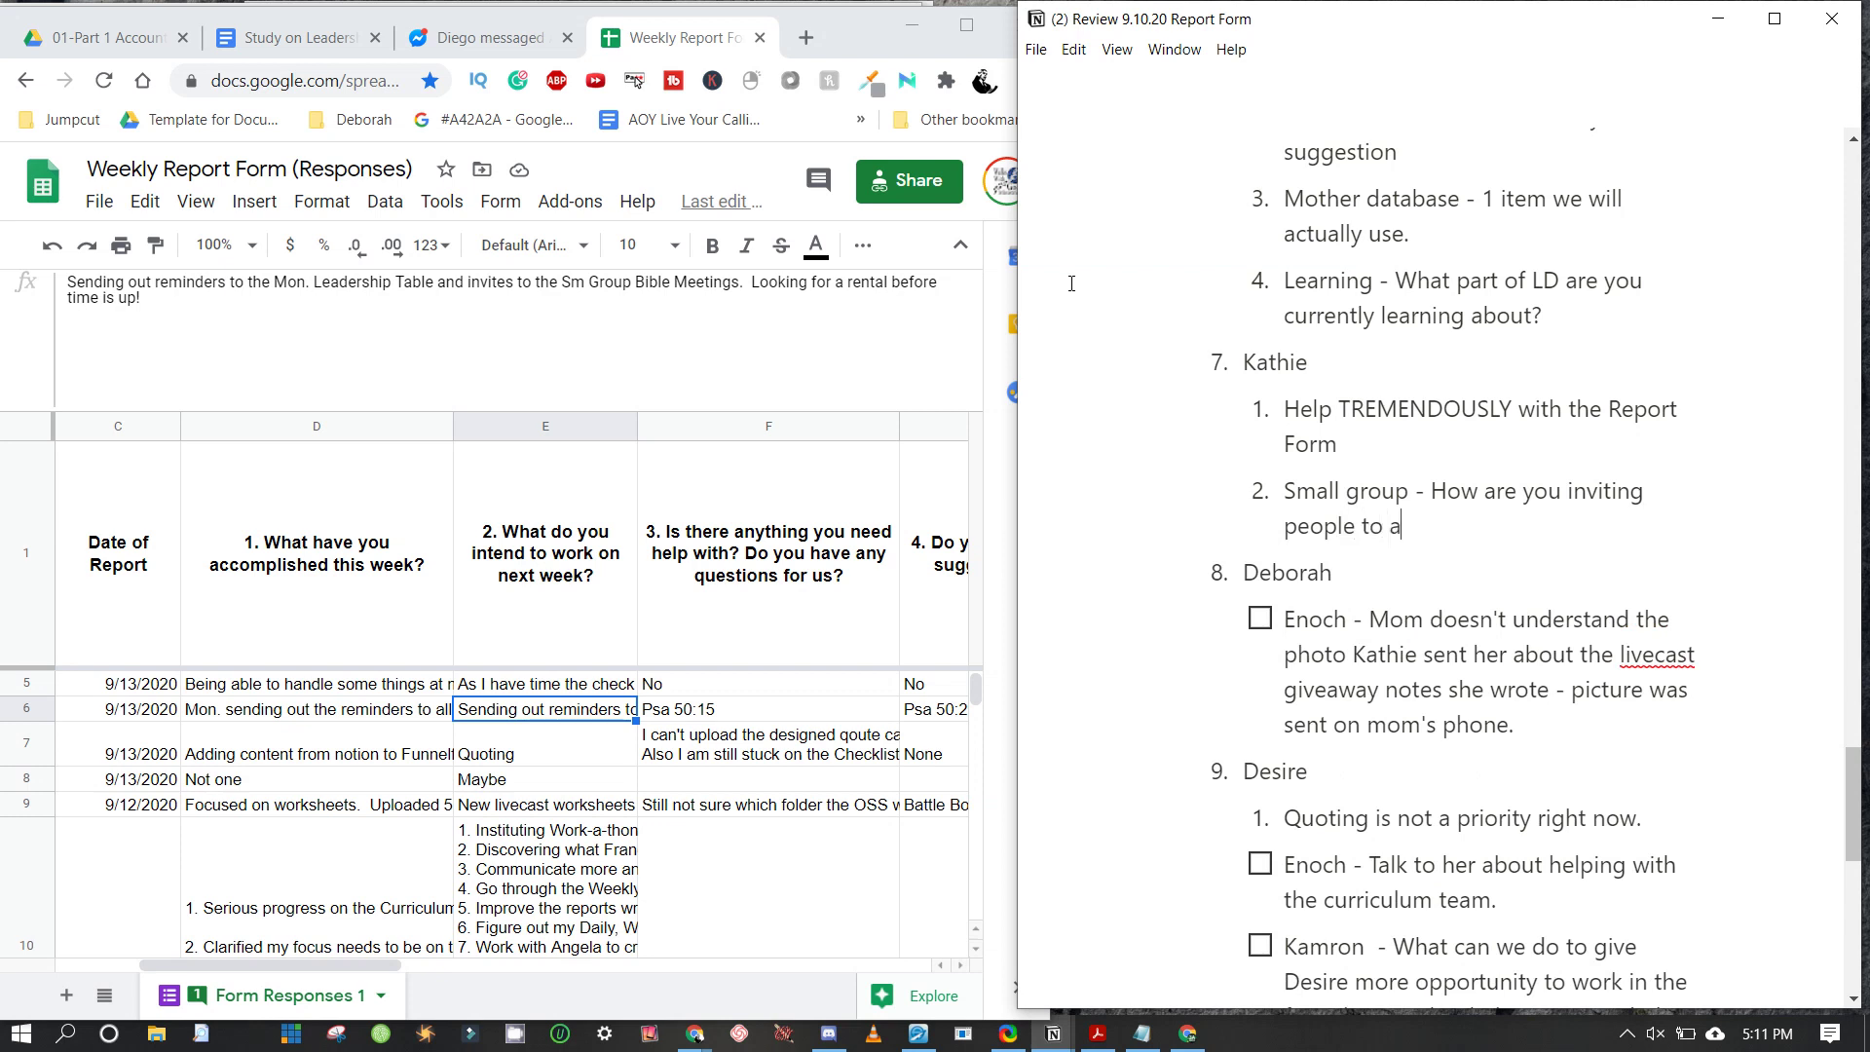
pyautogui.write('ttend the small group')
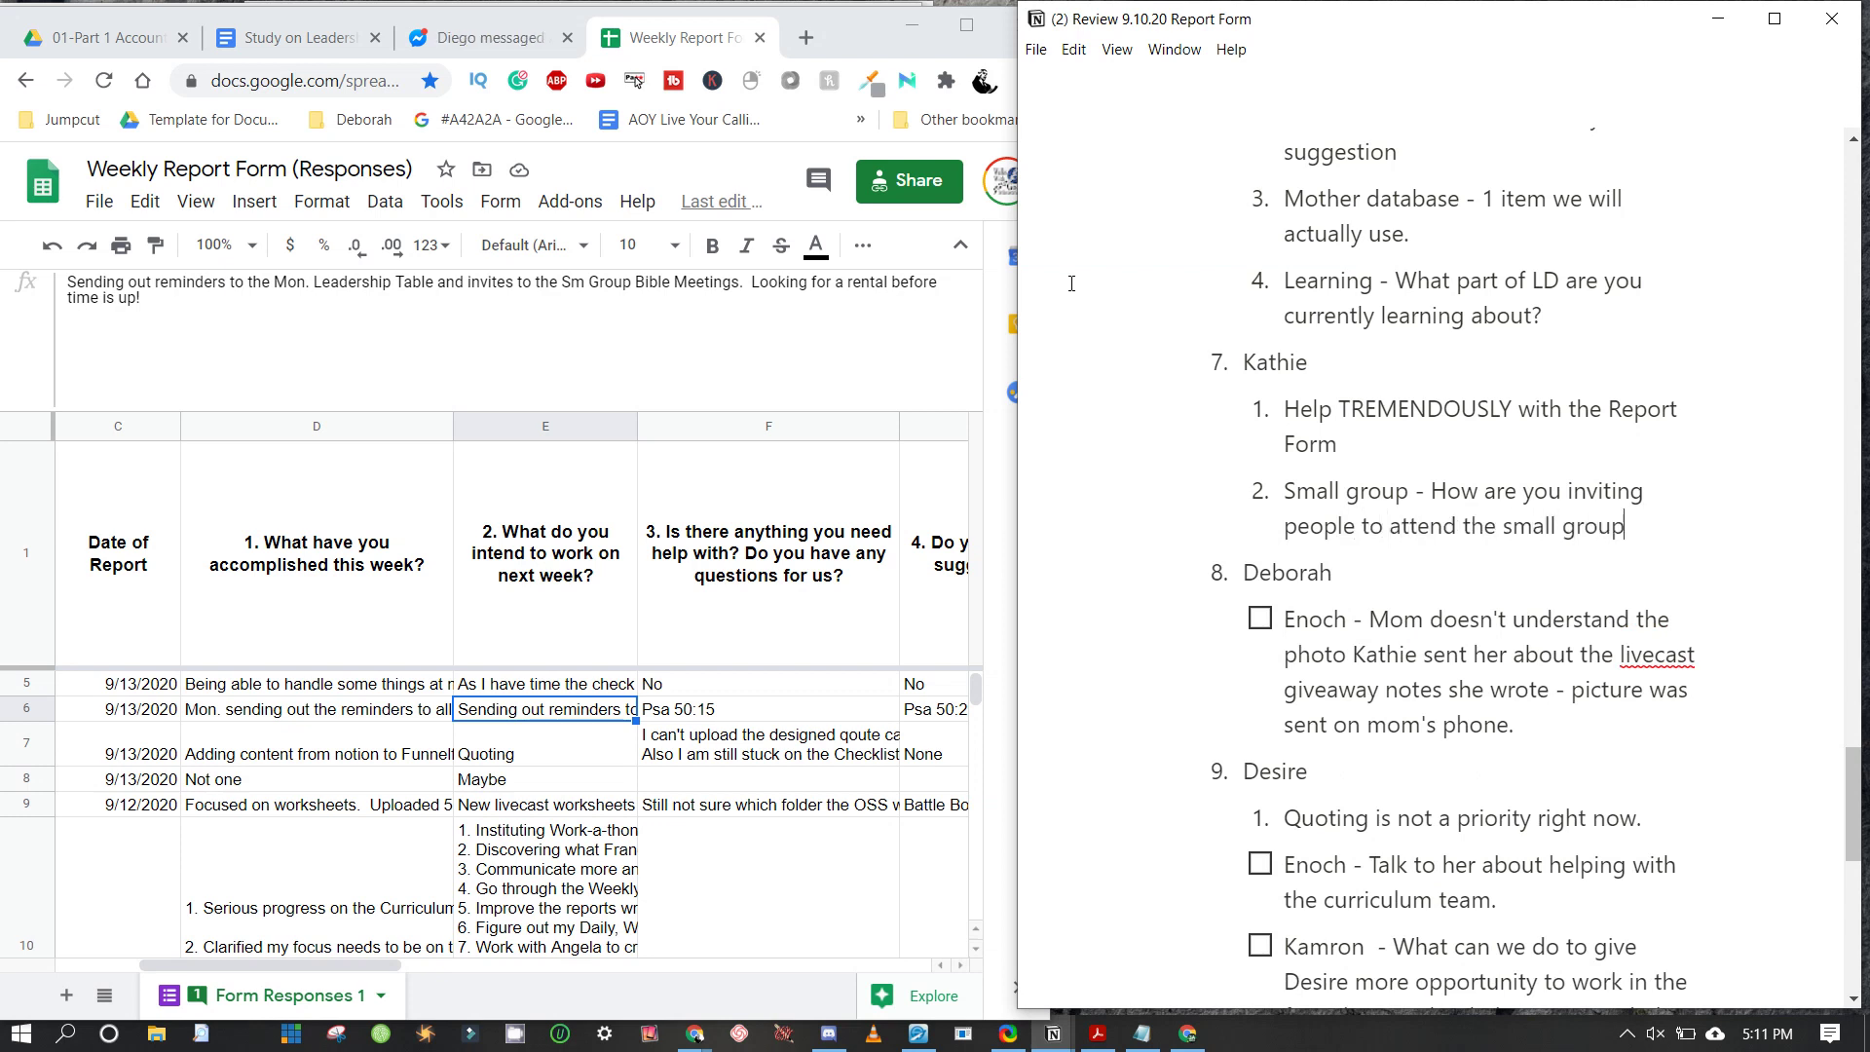
pyautogui.write('? What copy ar')
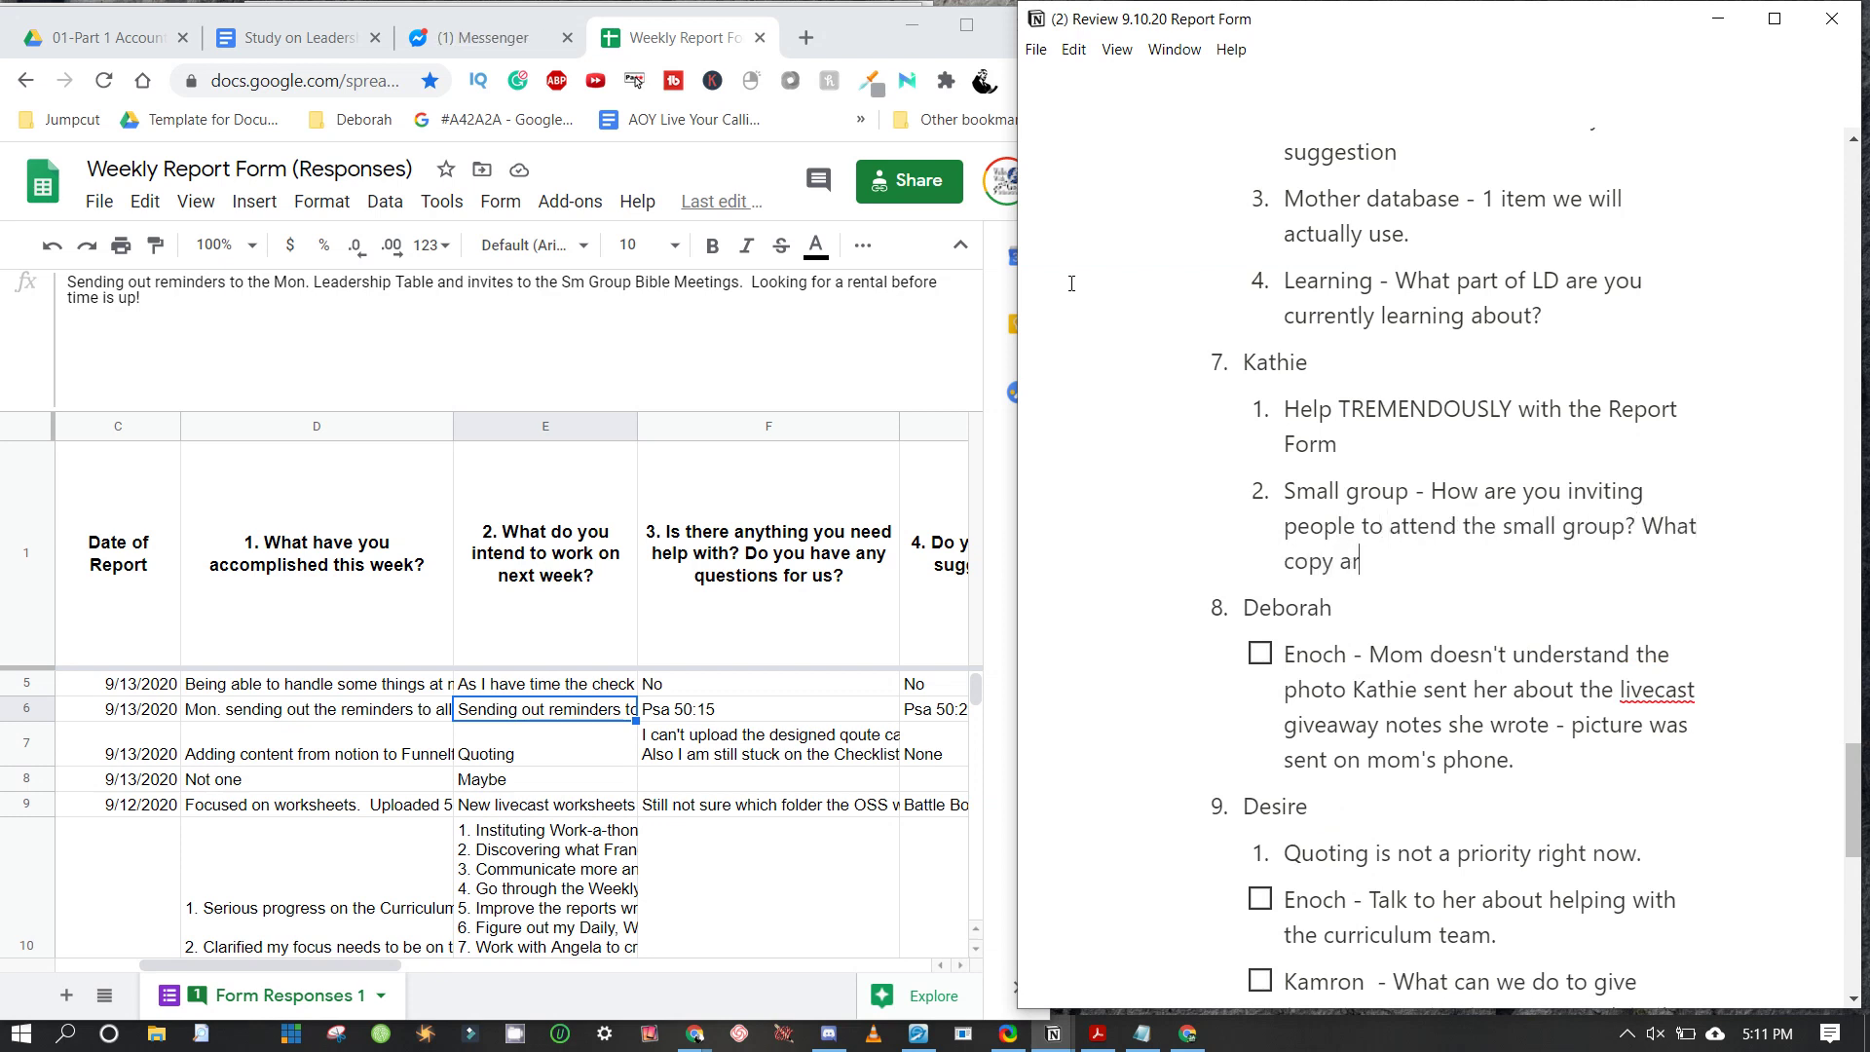
pyautogui.write('e you using?')
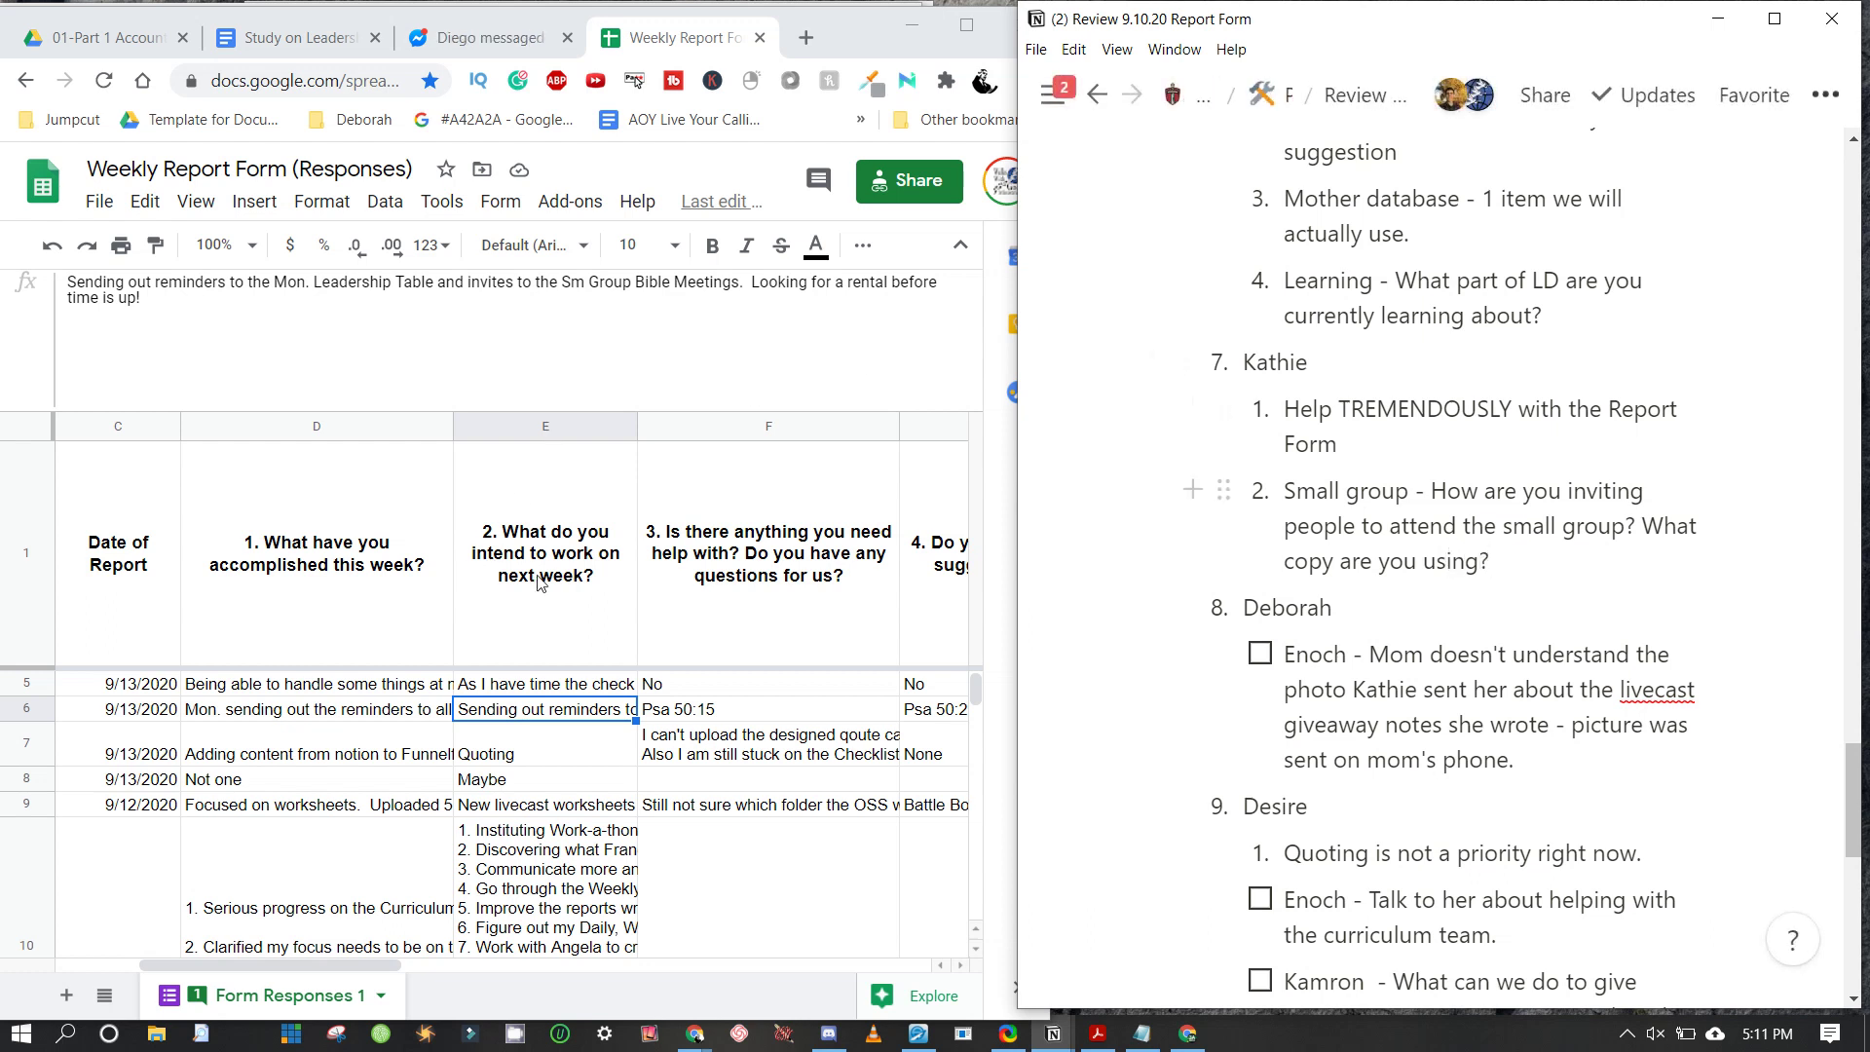
# Step: Move to the Psa 50:15 answer in cell F6 of the response spreadsheet
pyautogui.click(769, 709)
pyautogui.press('Left')
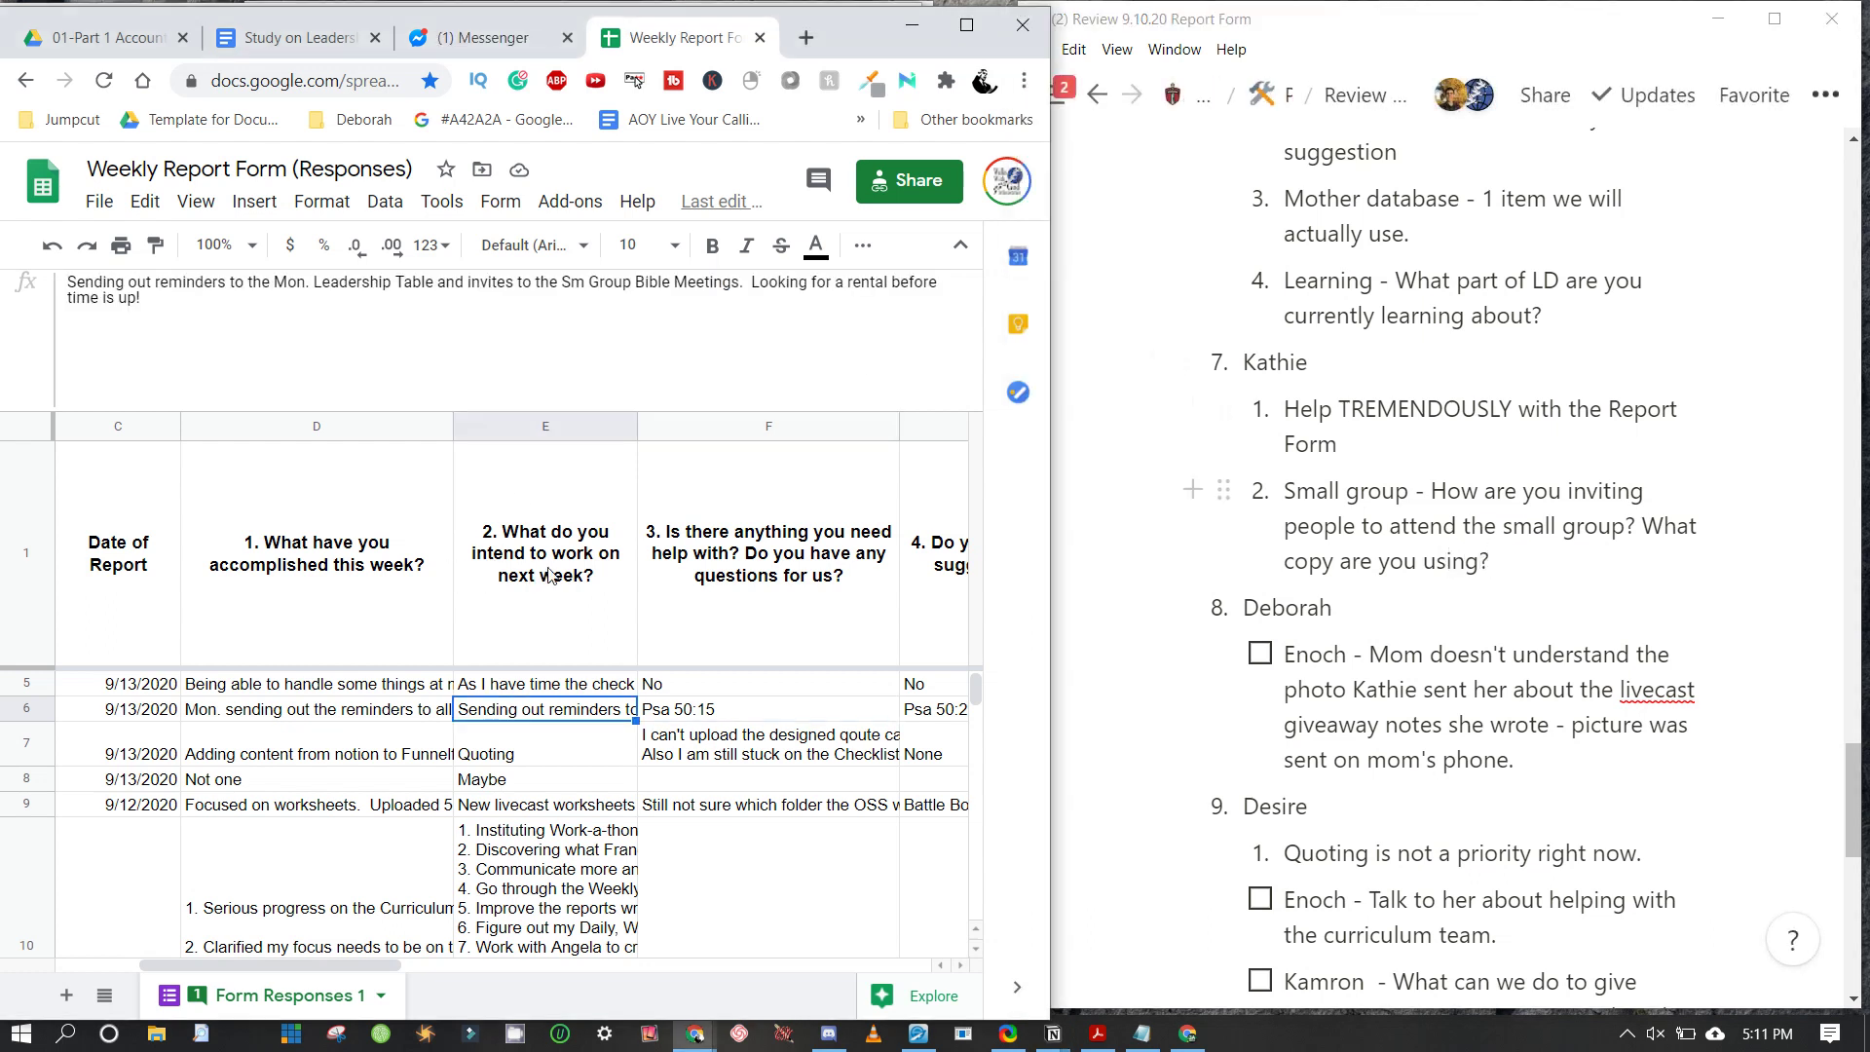
pyautogui.scroll(-3, 1033, 476)
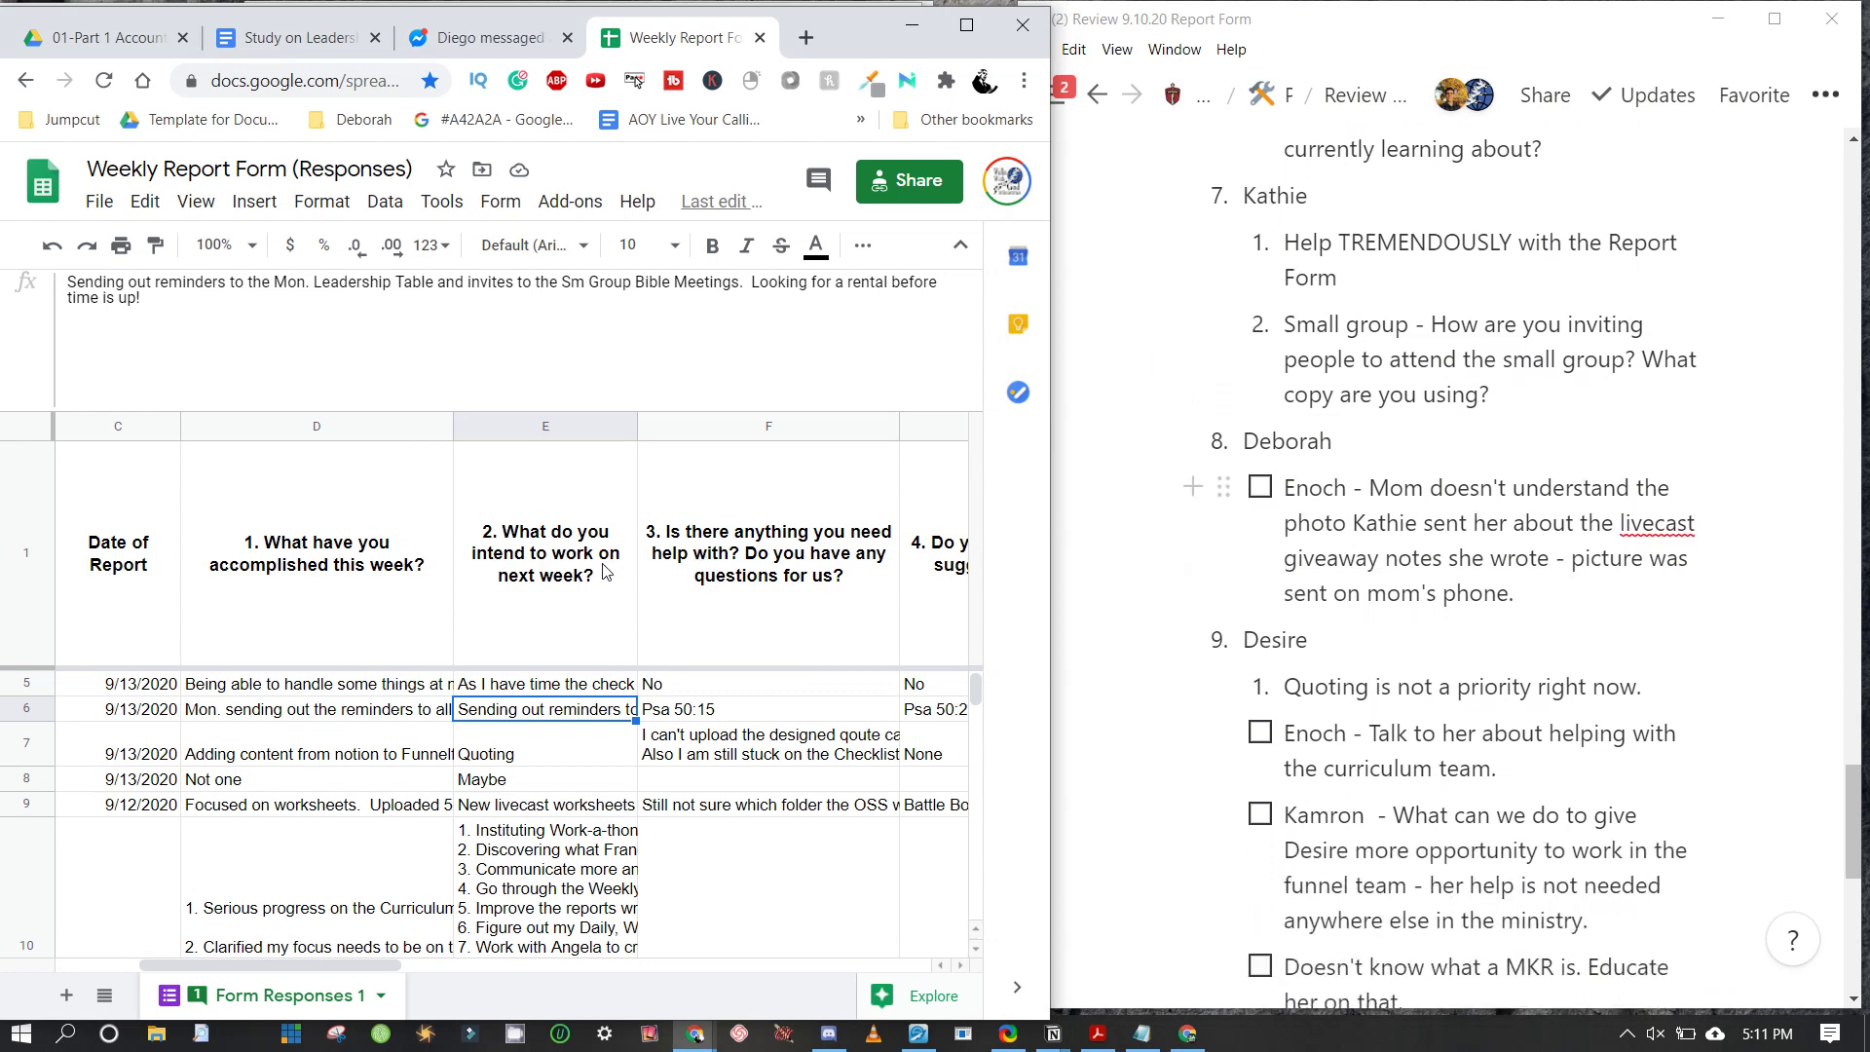
pyautogui.press('Right')
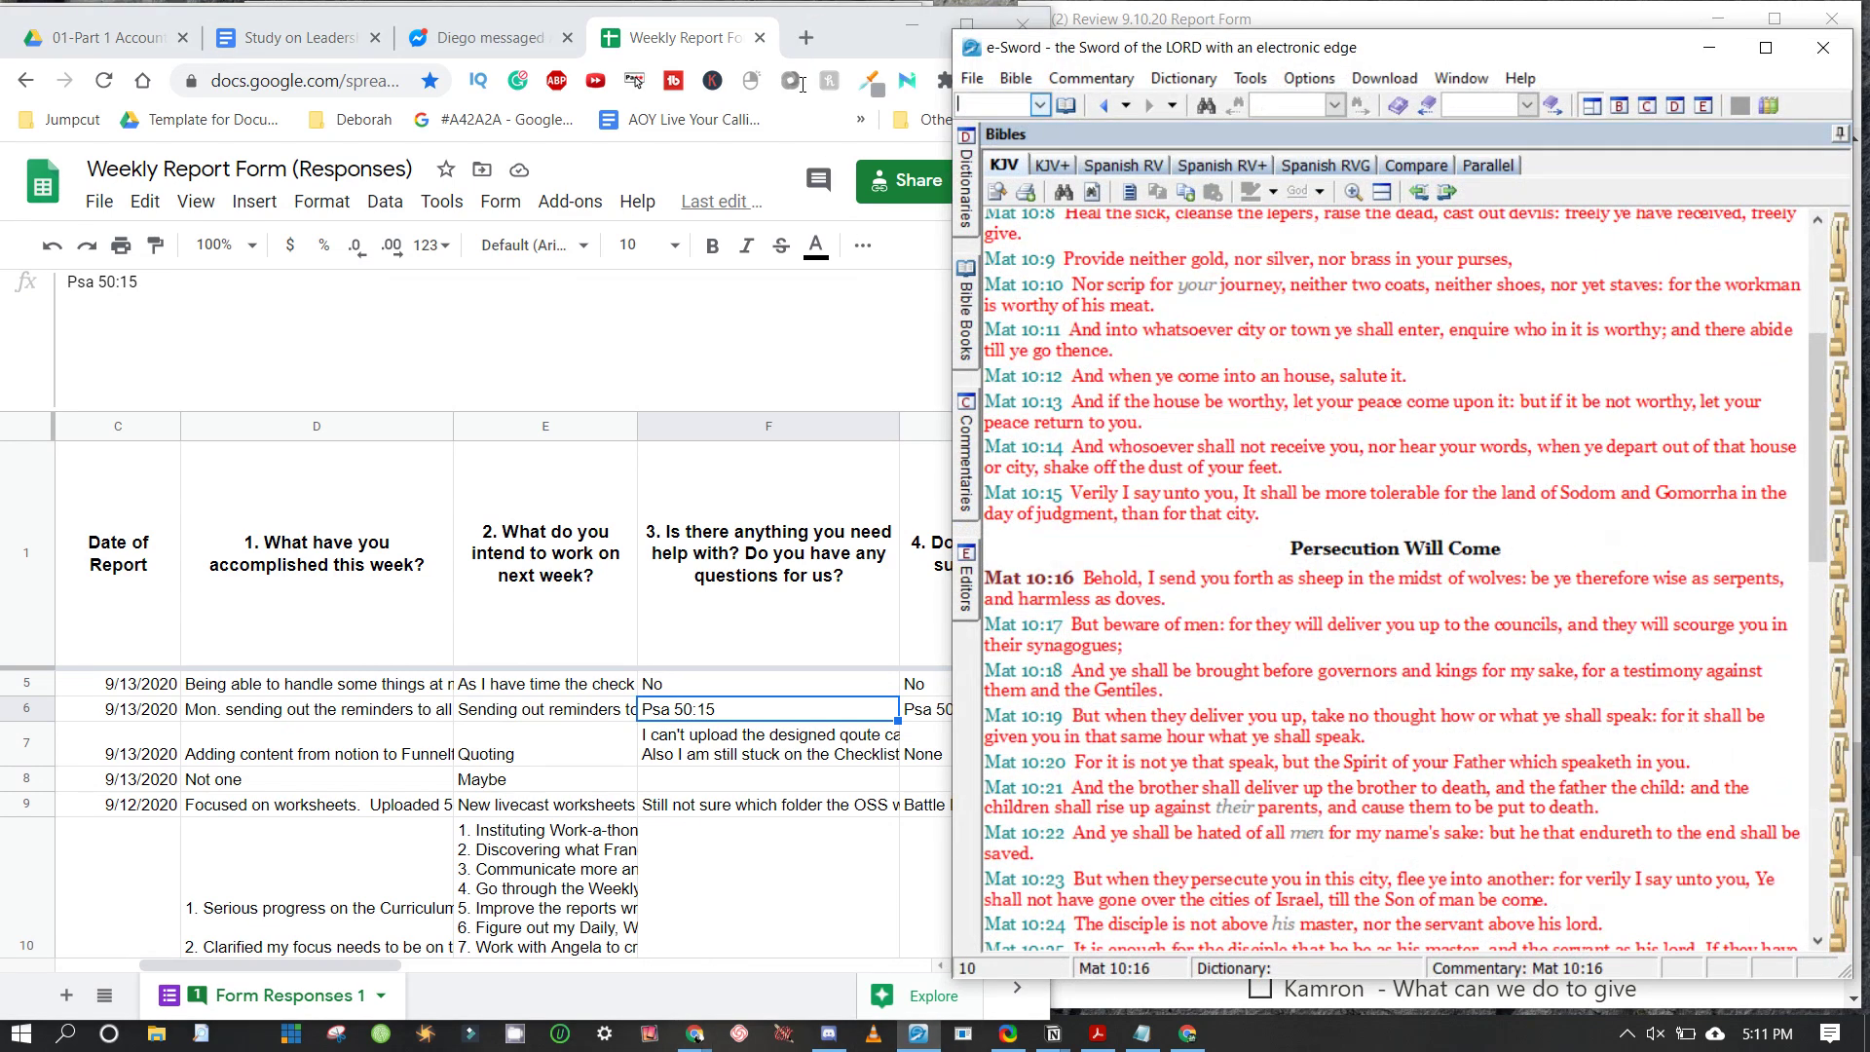
# Step: Look up Psalm 50:15 in e-Sword, select its verse text, and minimize the Bible window
pyautogui.write('sa 50:15')
pyautogui.press('Return')
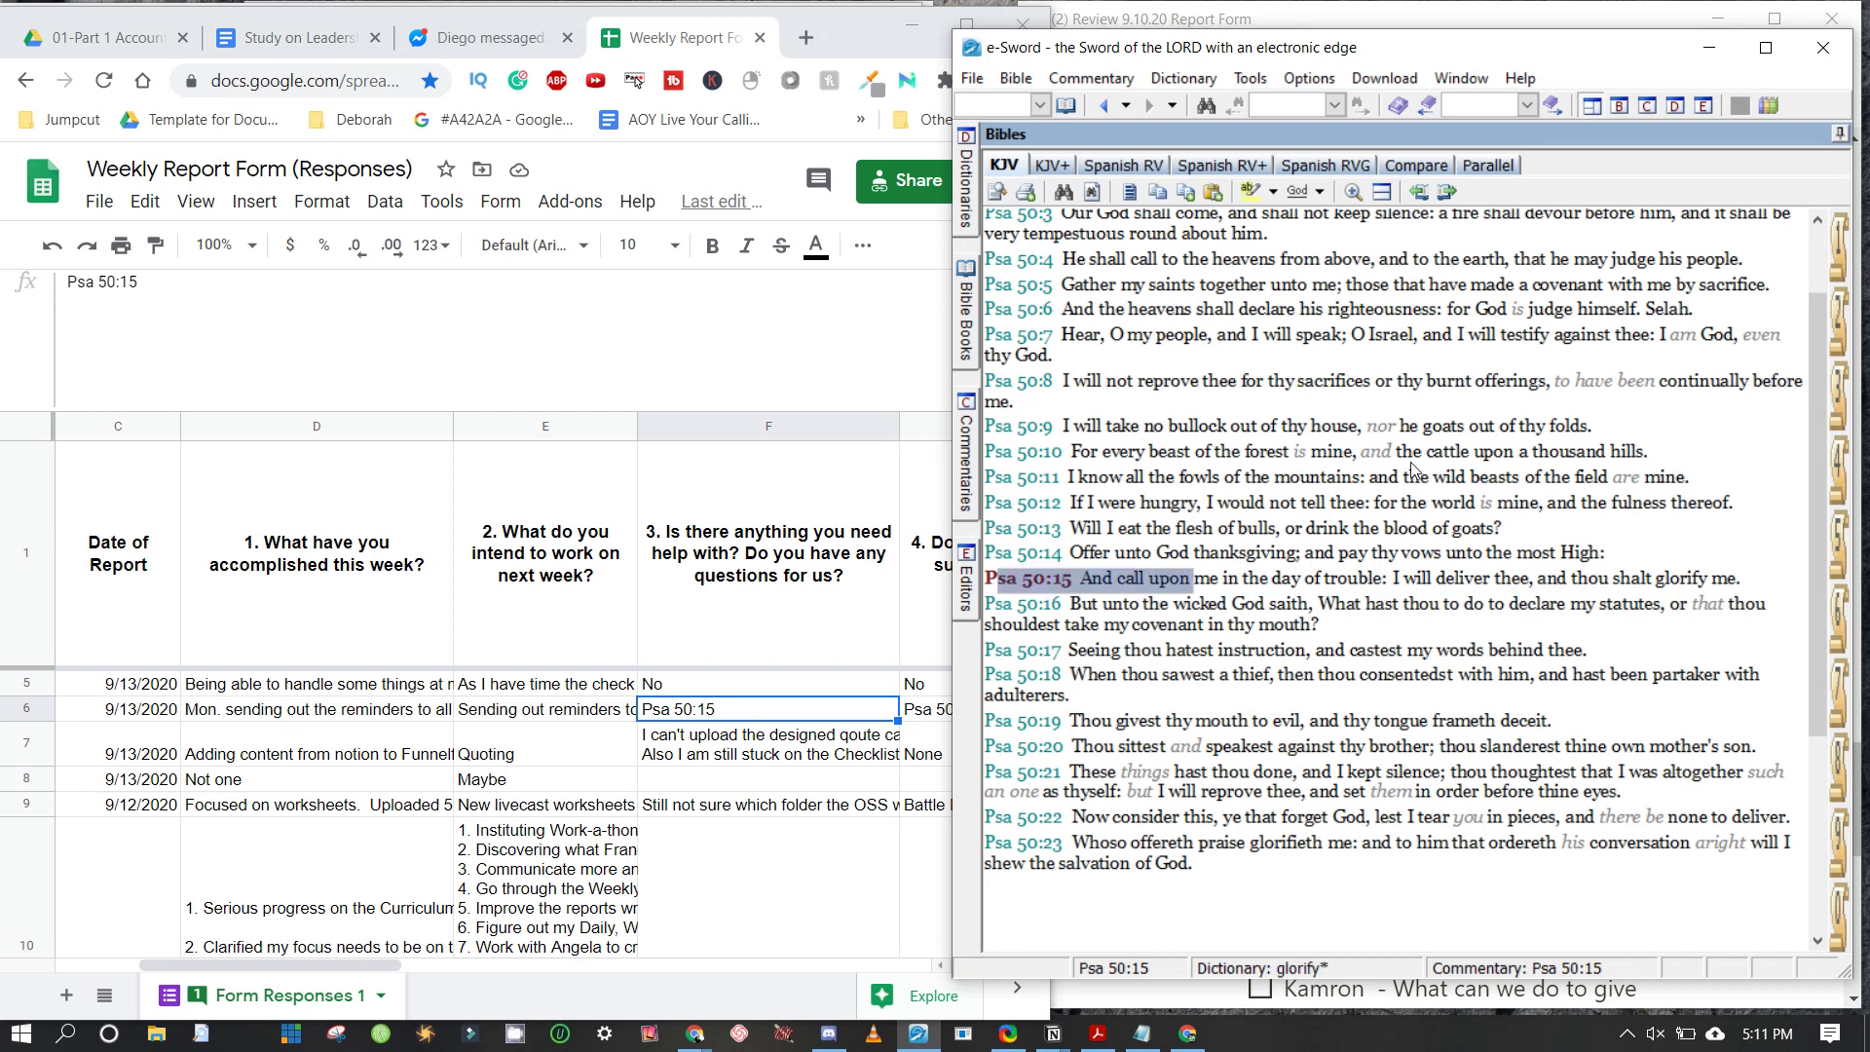
pyautogui.moveTo(1743, 579); pyautogui.dragTo(984, 579)
pyautogui.hotkey('ctrl', 'c')
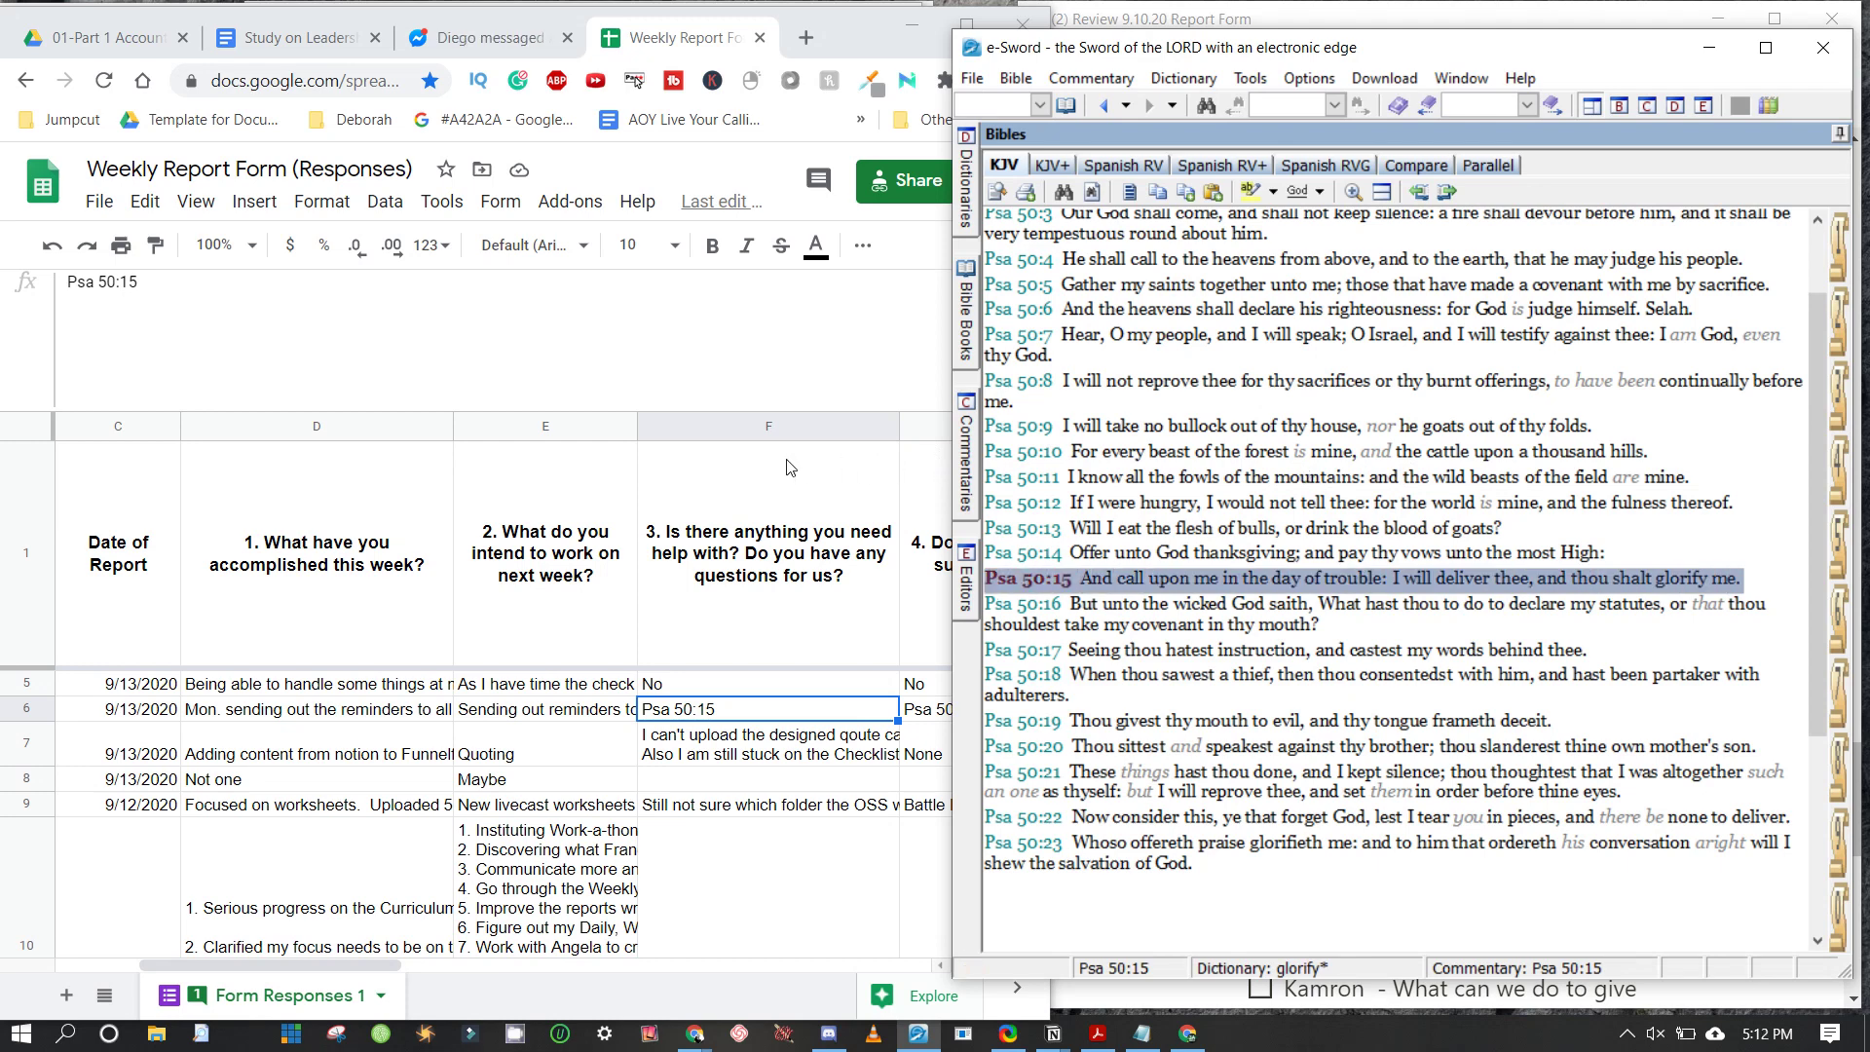
pyautogui.click(1706, 46)
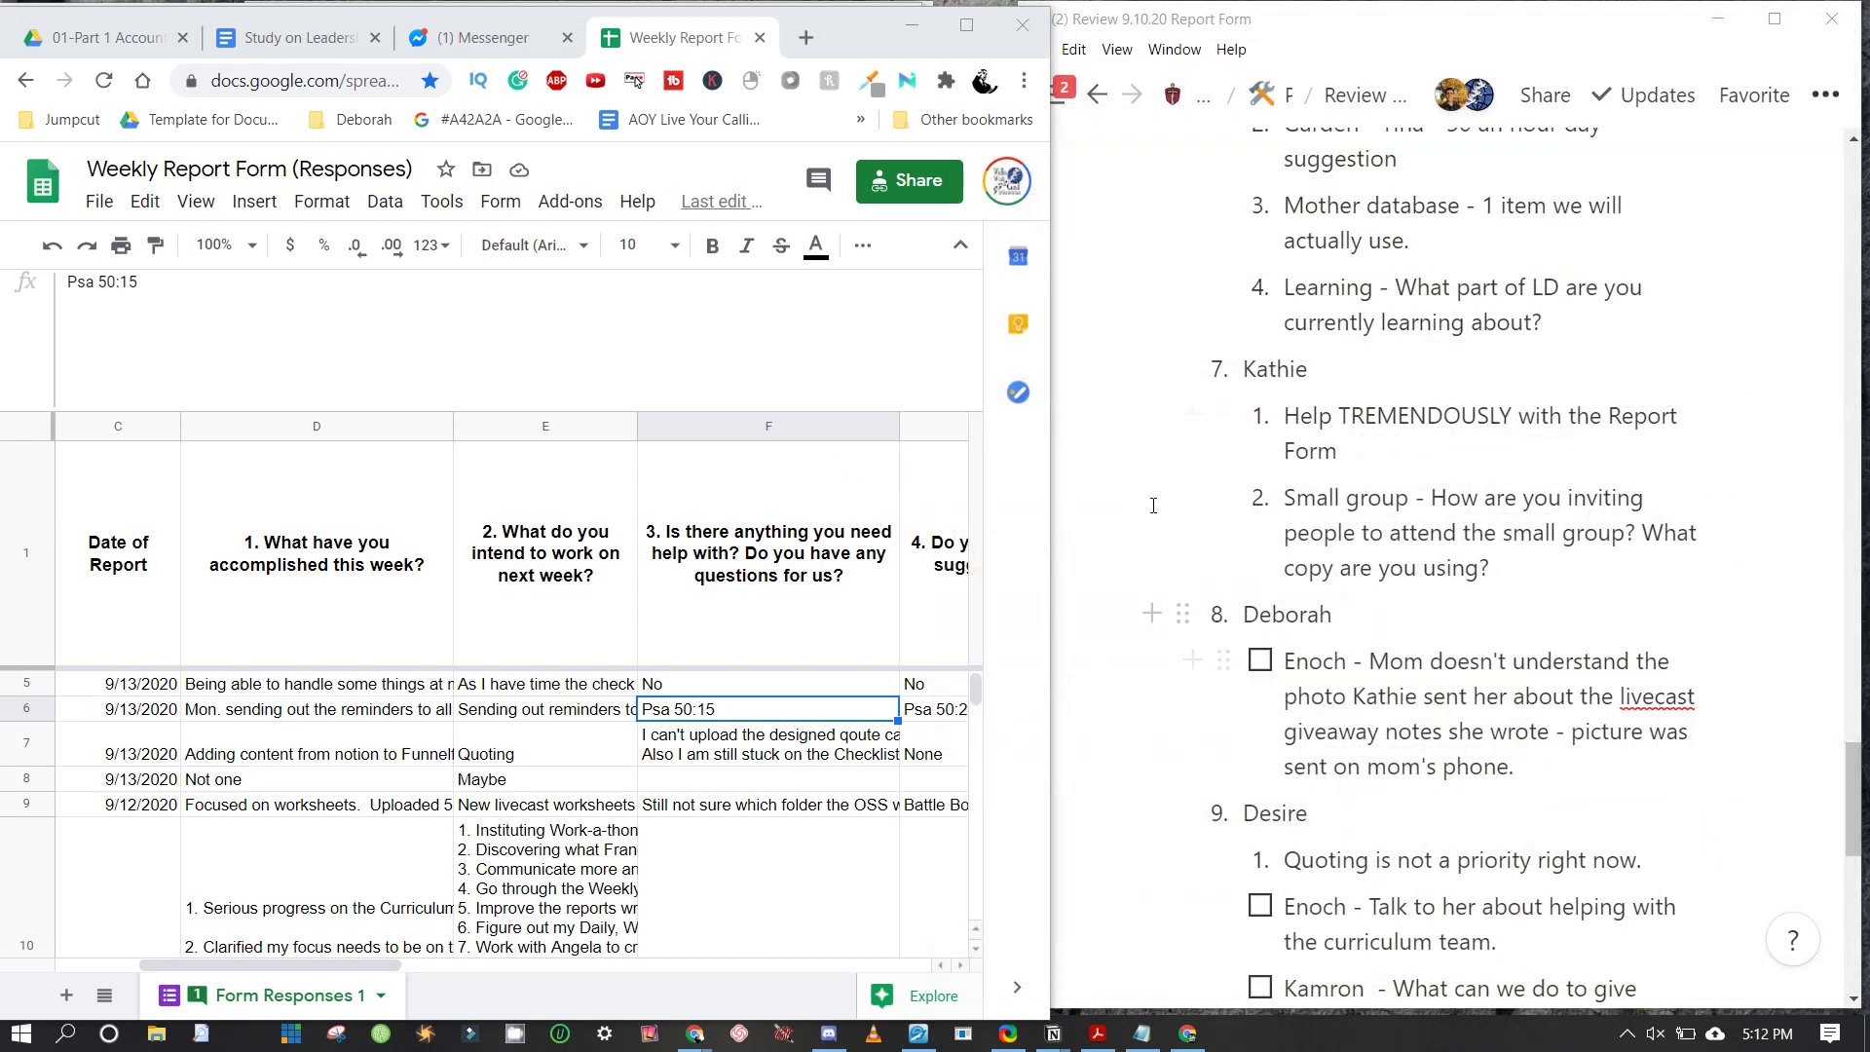
# Step: Add note 3 with the Psa 50:15 verse plus '- What do you need help about regarding this?'
pyautogui.click(1214, 444)
pyautogui.press('Return')
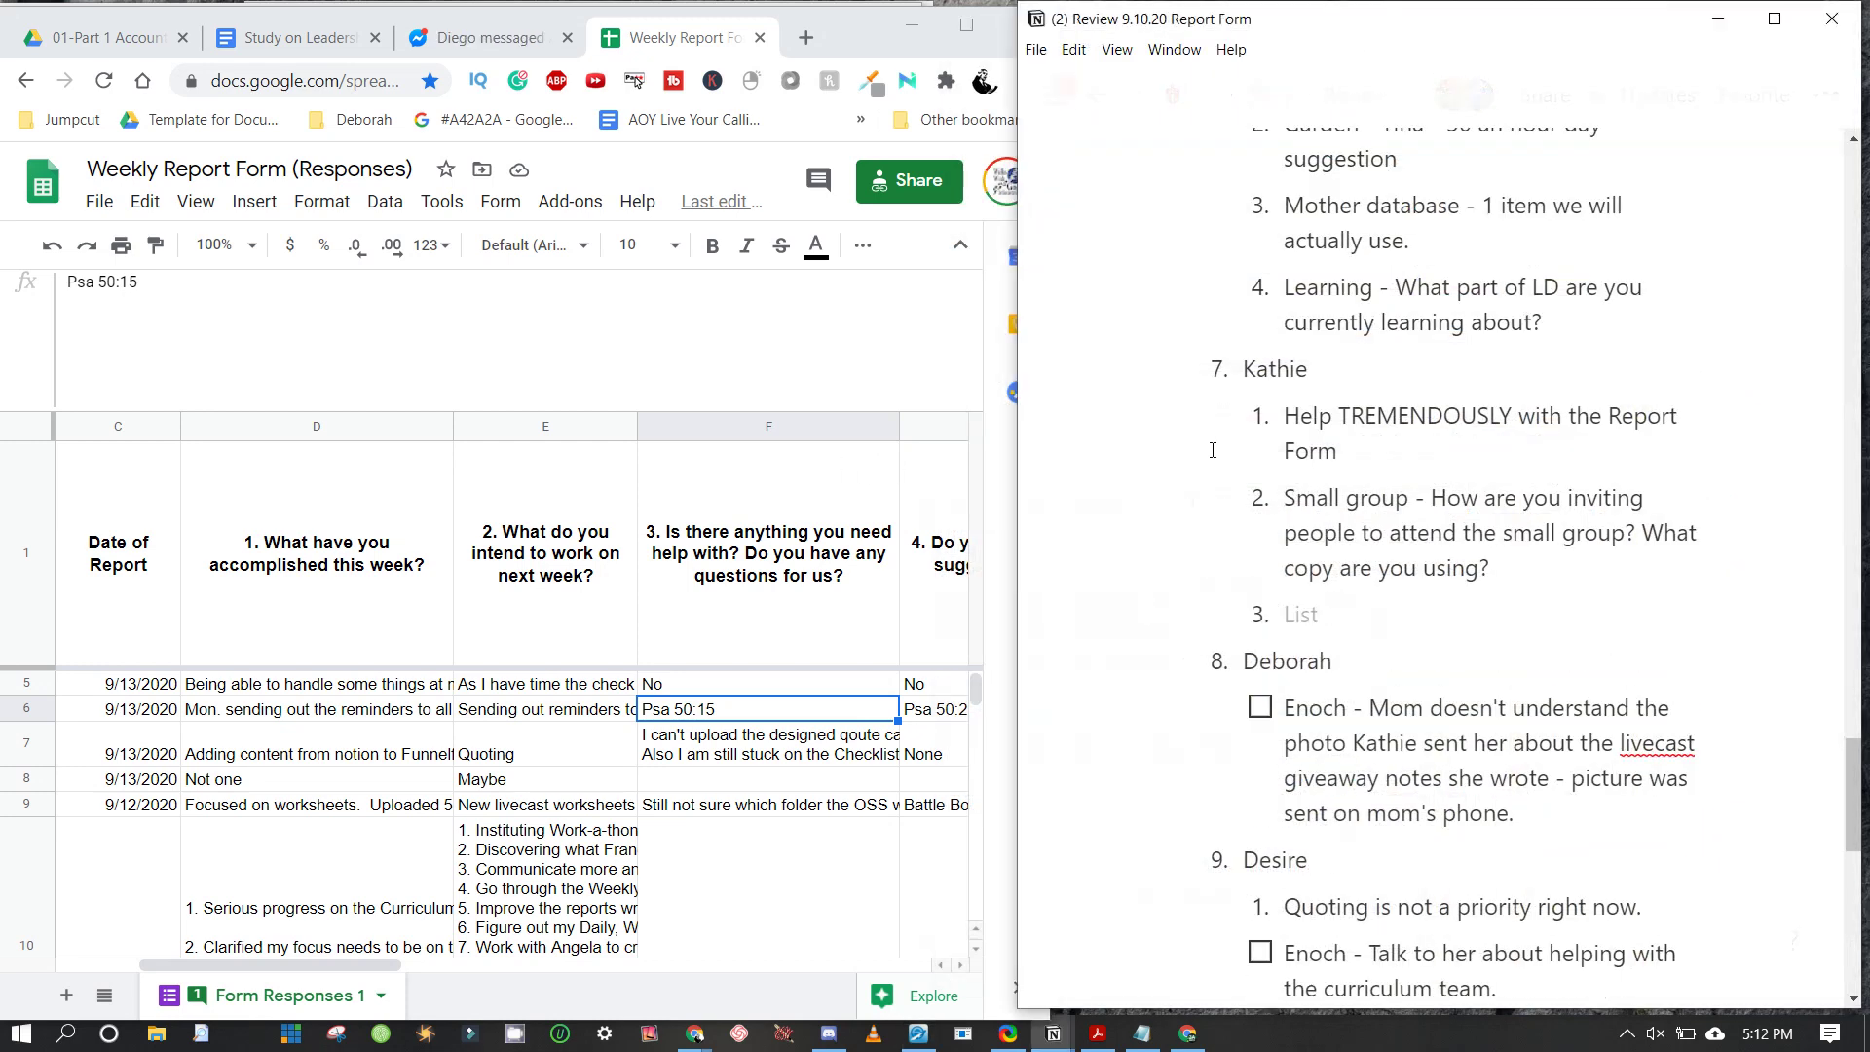
pyautogui.hotkey('ctrl', 'v')
pyautogui.write('-')
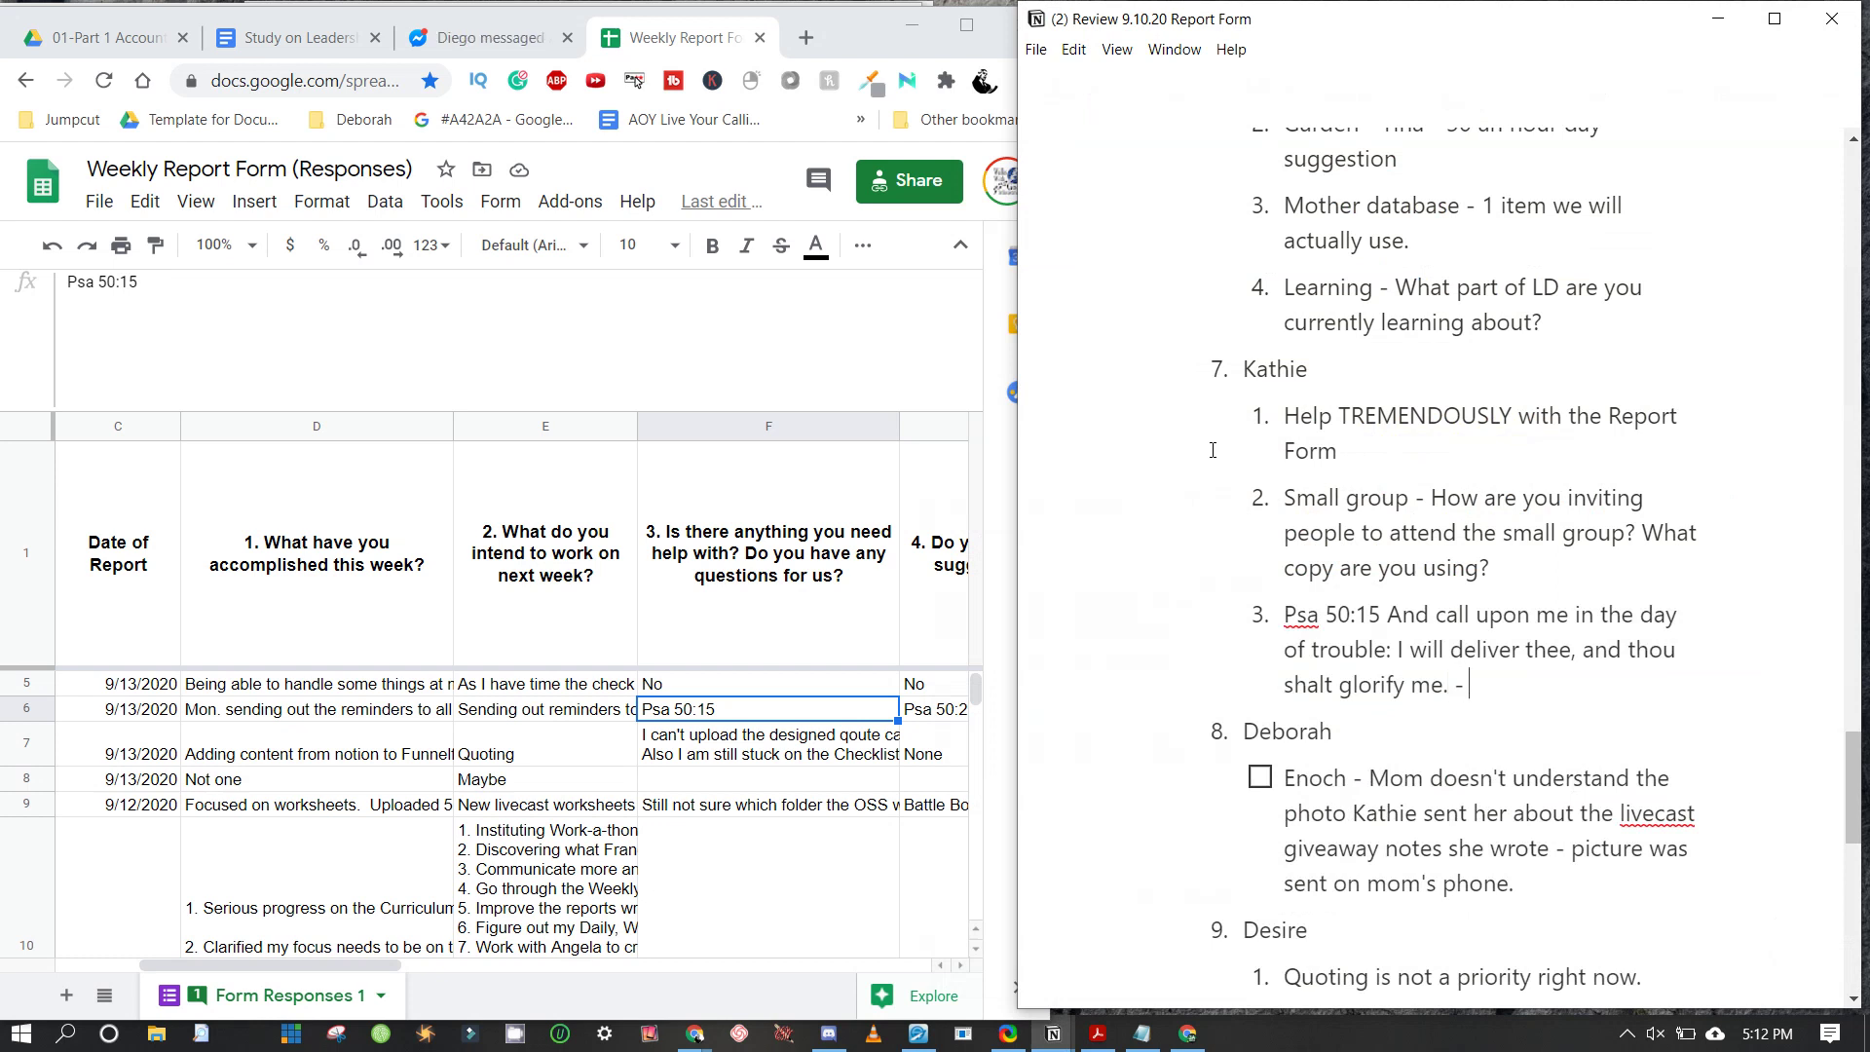
pyautogui.write(' What do you nee')
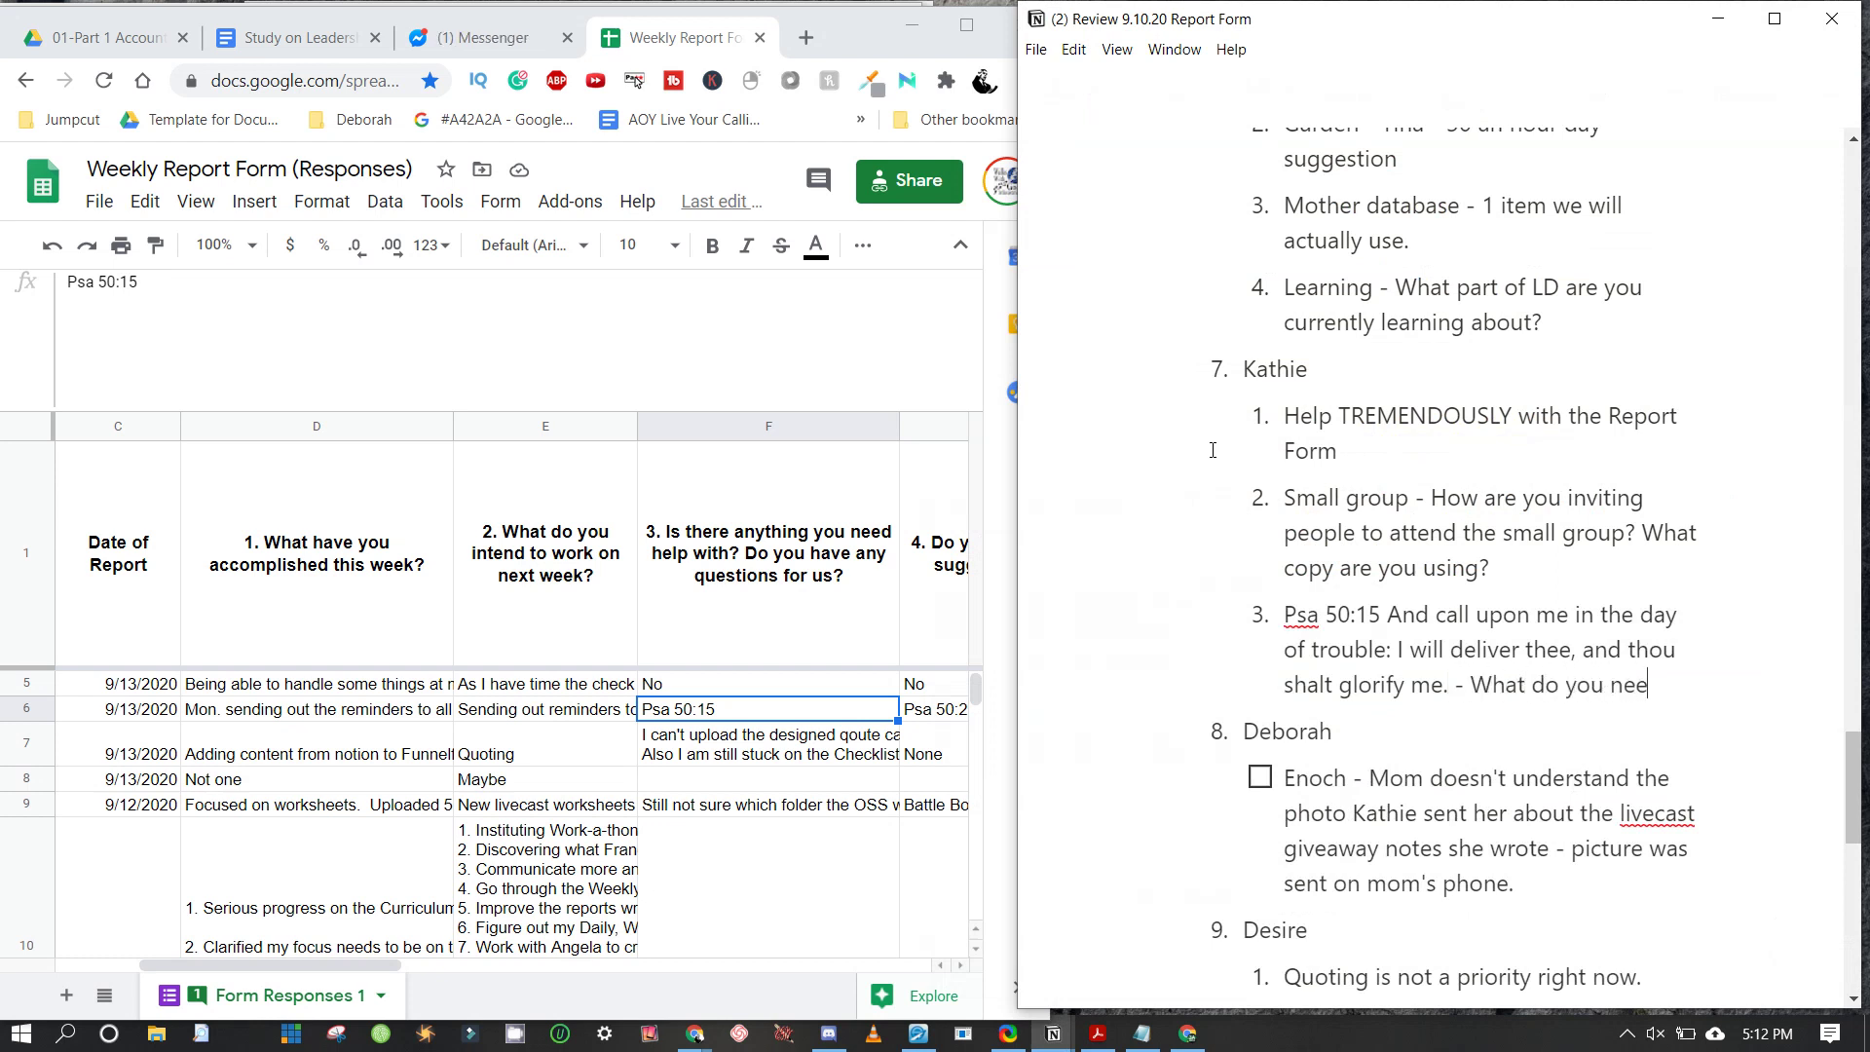
pyautogui.write('d help about regarding this?')
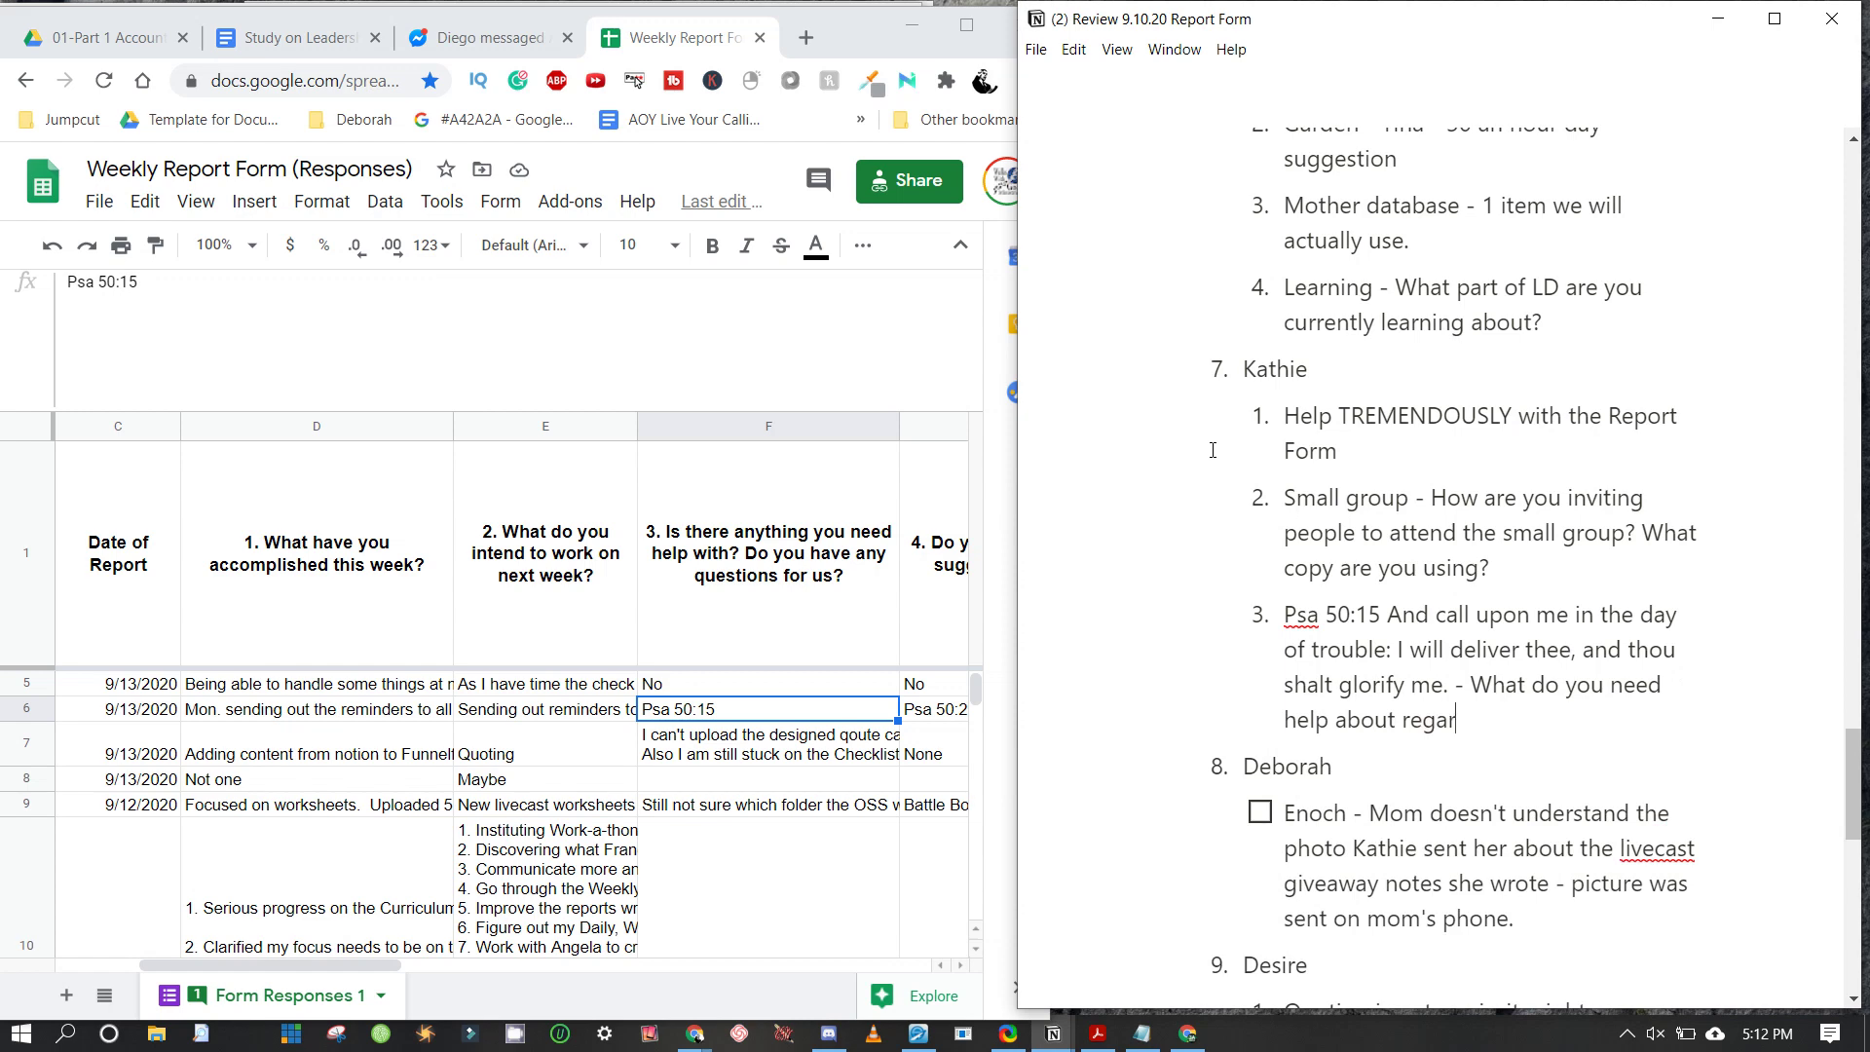
# Step: Select the Psa 50:23 verse in e-Sword, as cited in the suggestions answer
pyautogui.click(496, 578)
pyautogui.press('Left')
pyautogui.press('Right')
pyautogui.press('Right')
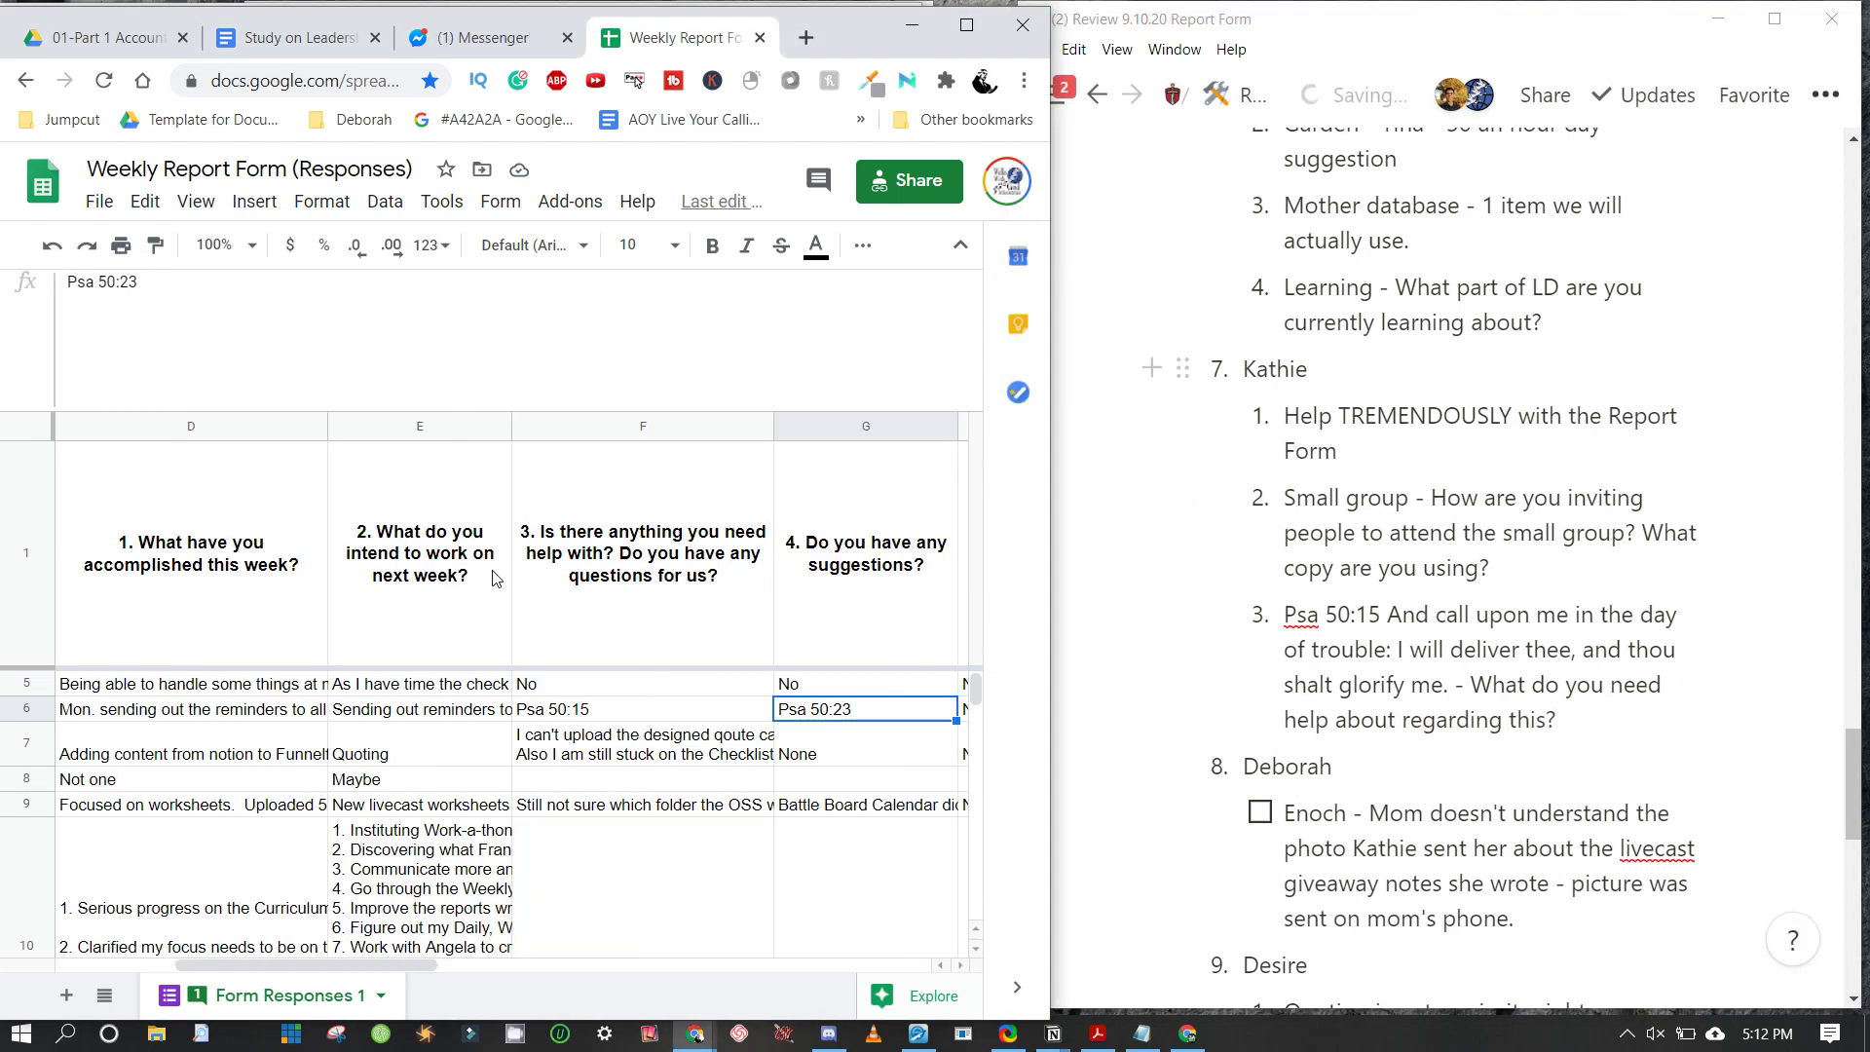
pyautogui.click(918, 1032)
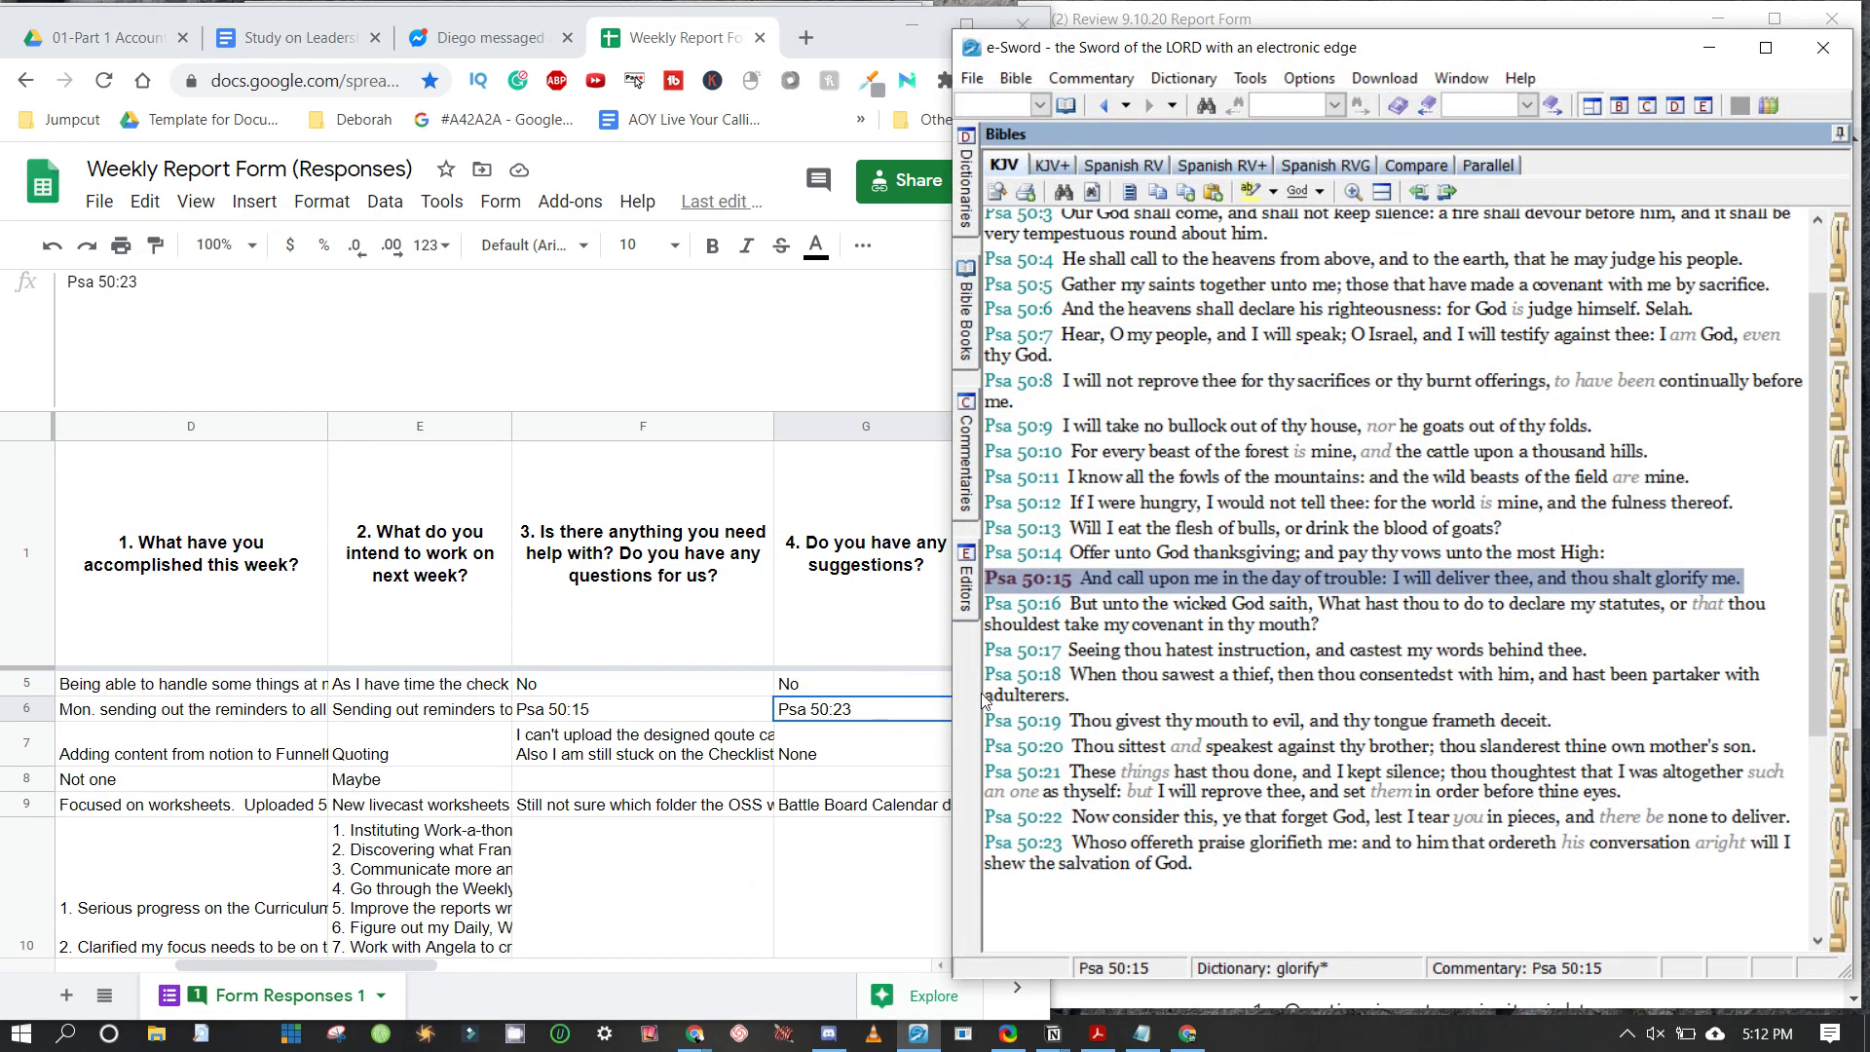
pyautogui.moveTo(1196, 865); pyautogui.dragTo(789, 682)
pyautogui.hotkey('ctrl', 'c')
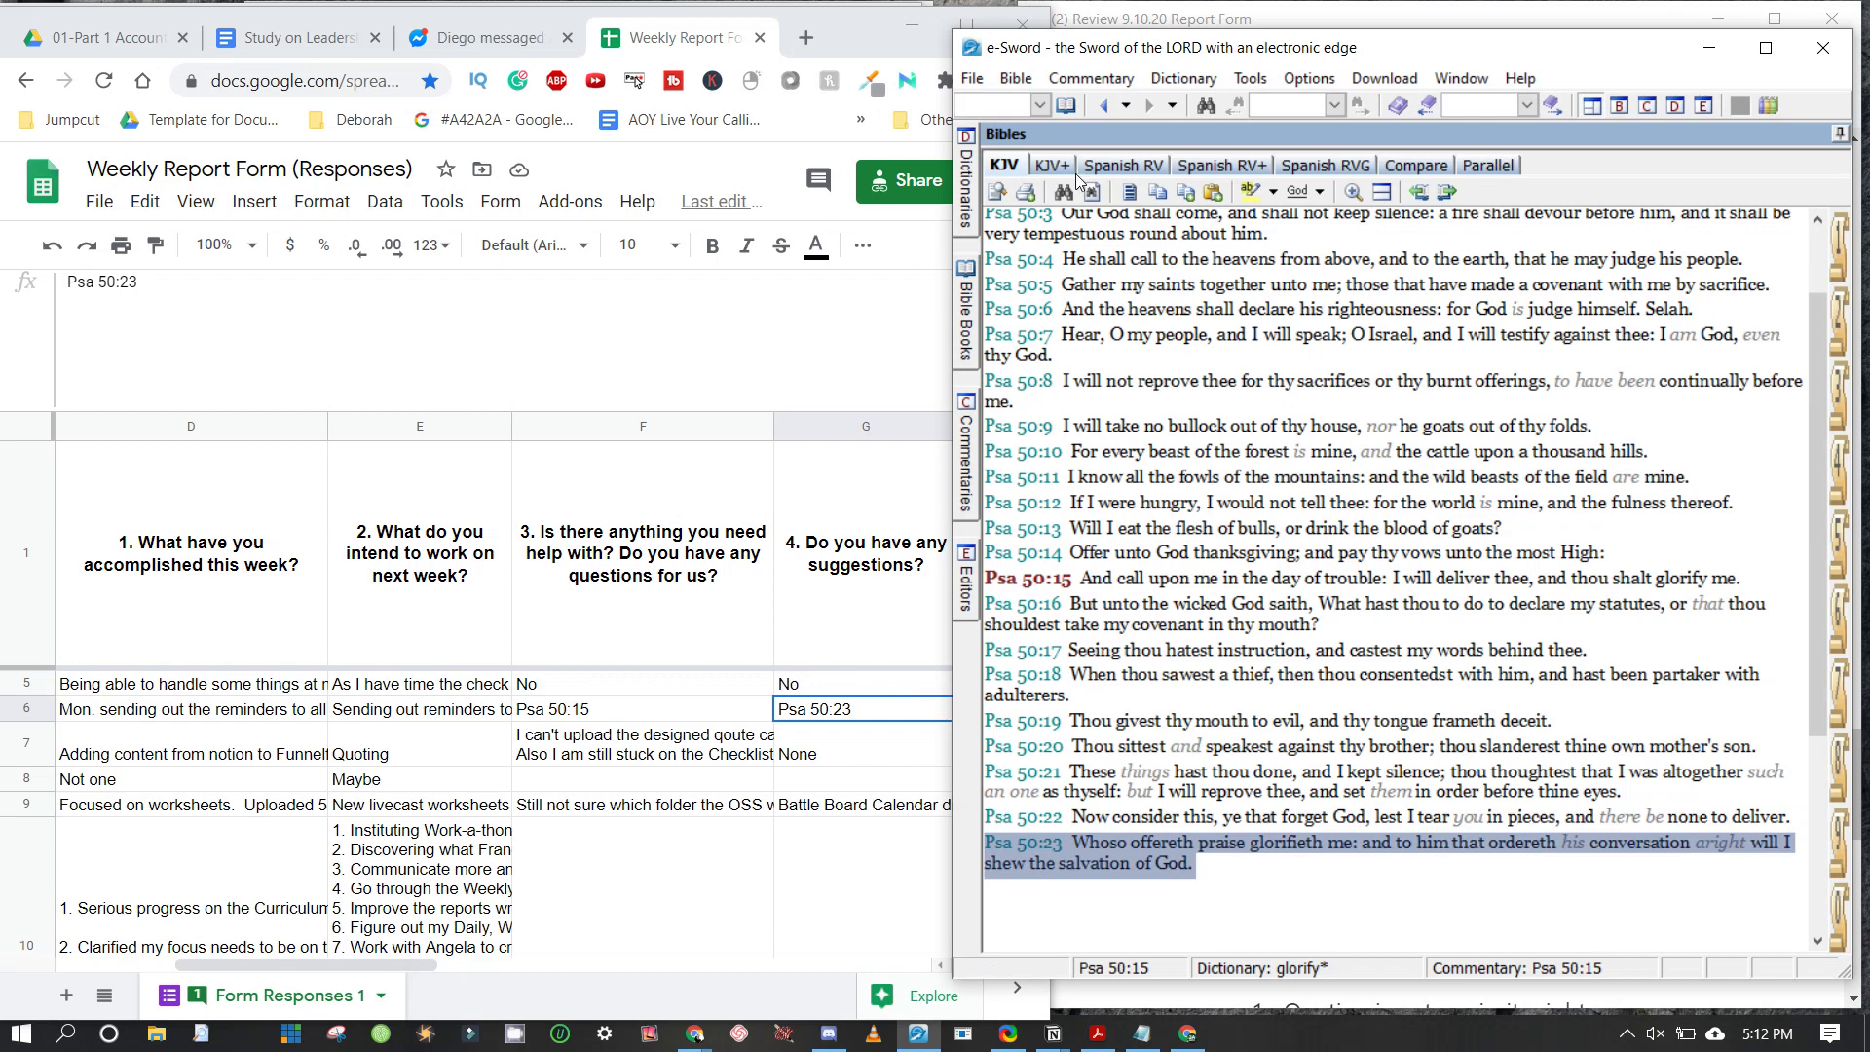
pyautogui.click(1708, 47)
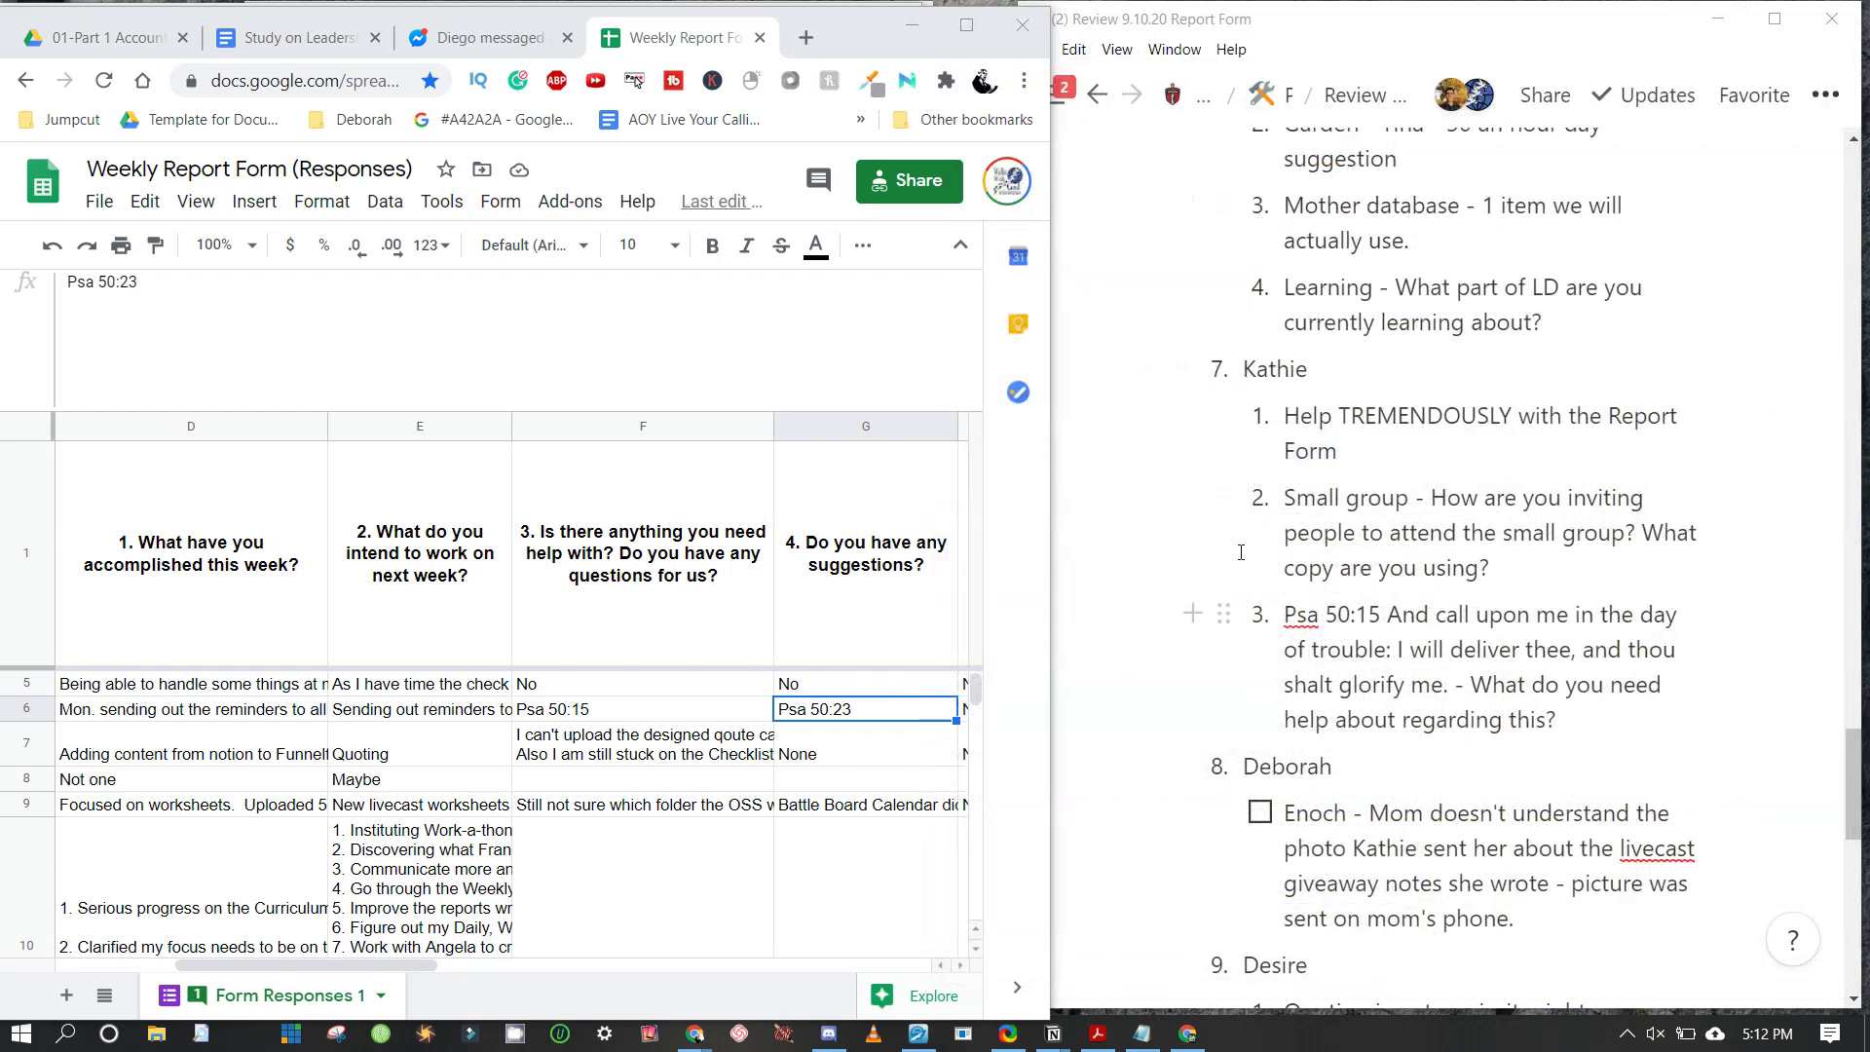
# Step: Add item 4 'Suggestions -' with the Psa 50:23 verse and '- I don't understand your suggestion.'
pyautogui.click(1094, 505)
pyautogui.press('Return')
pyautogui.write('Suggestions -')
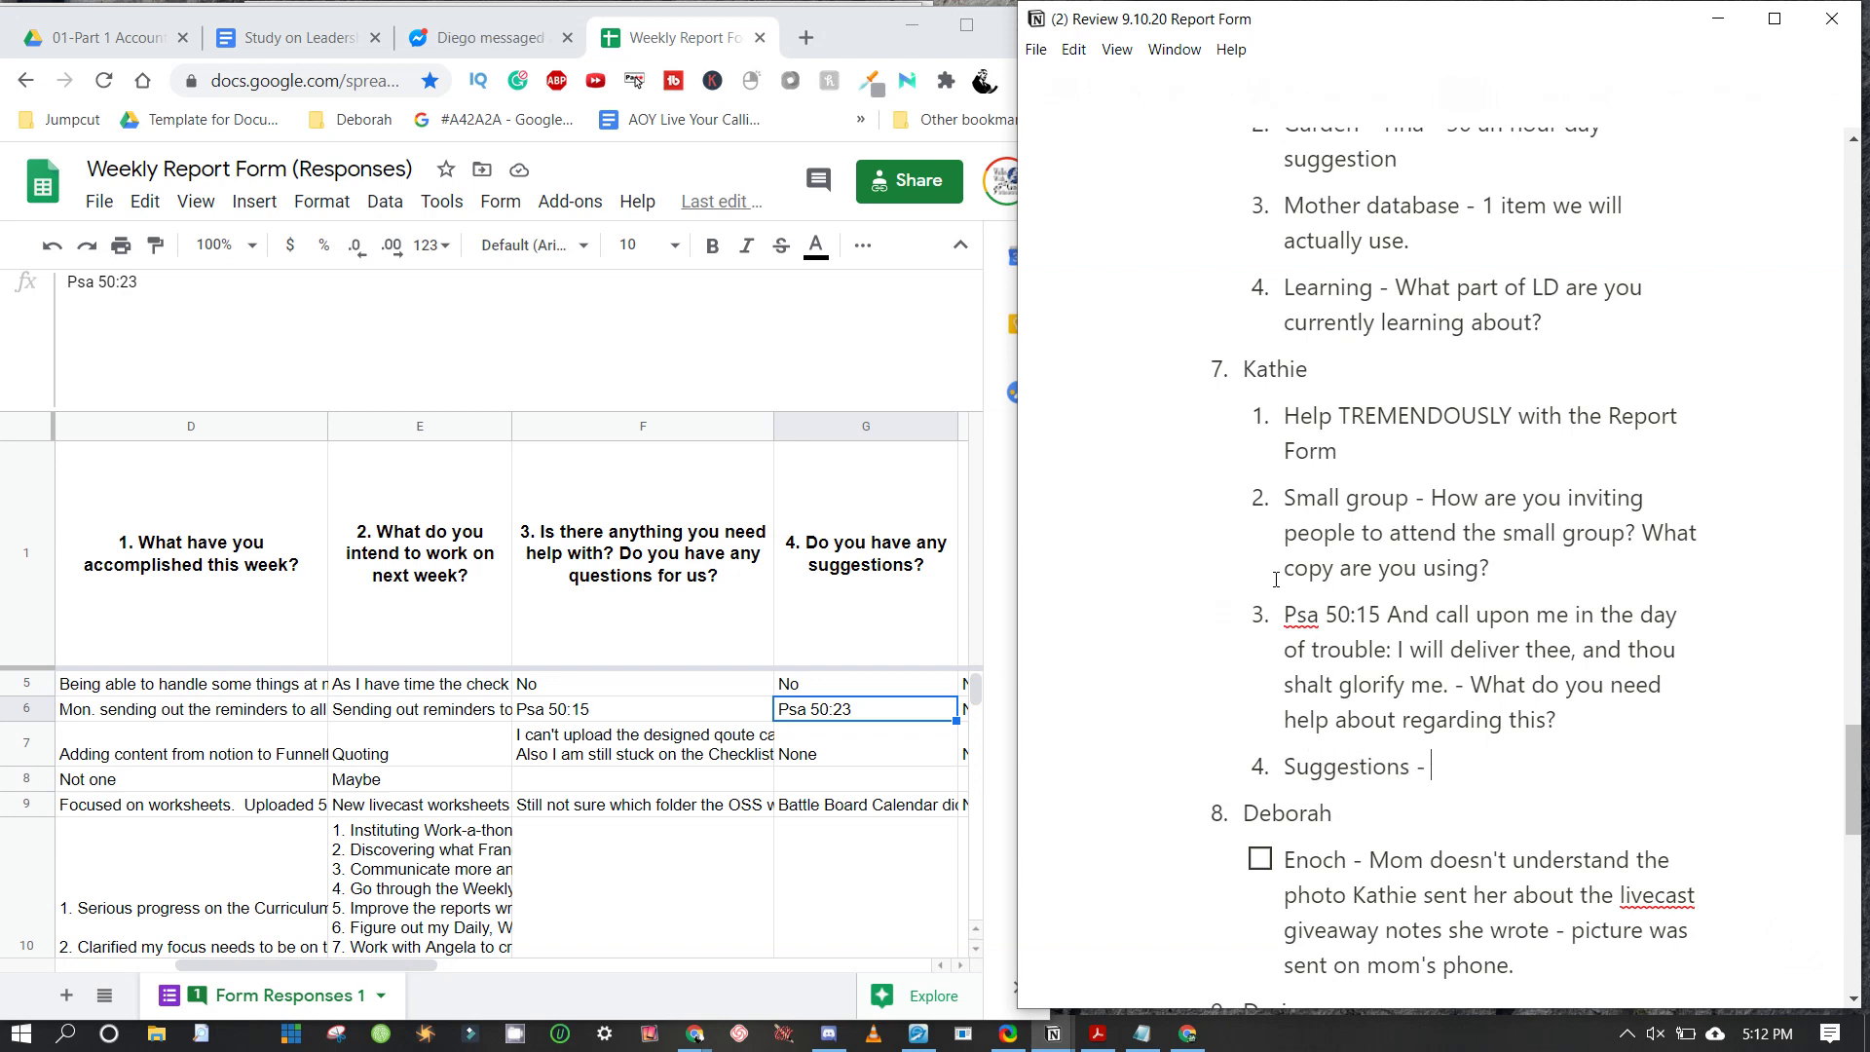
pyautogui.hotkey('ctrl', 'v')
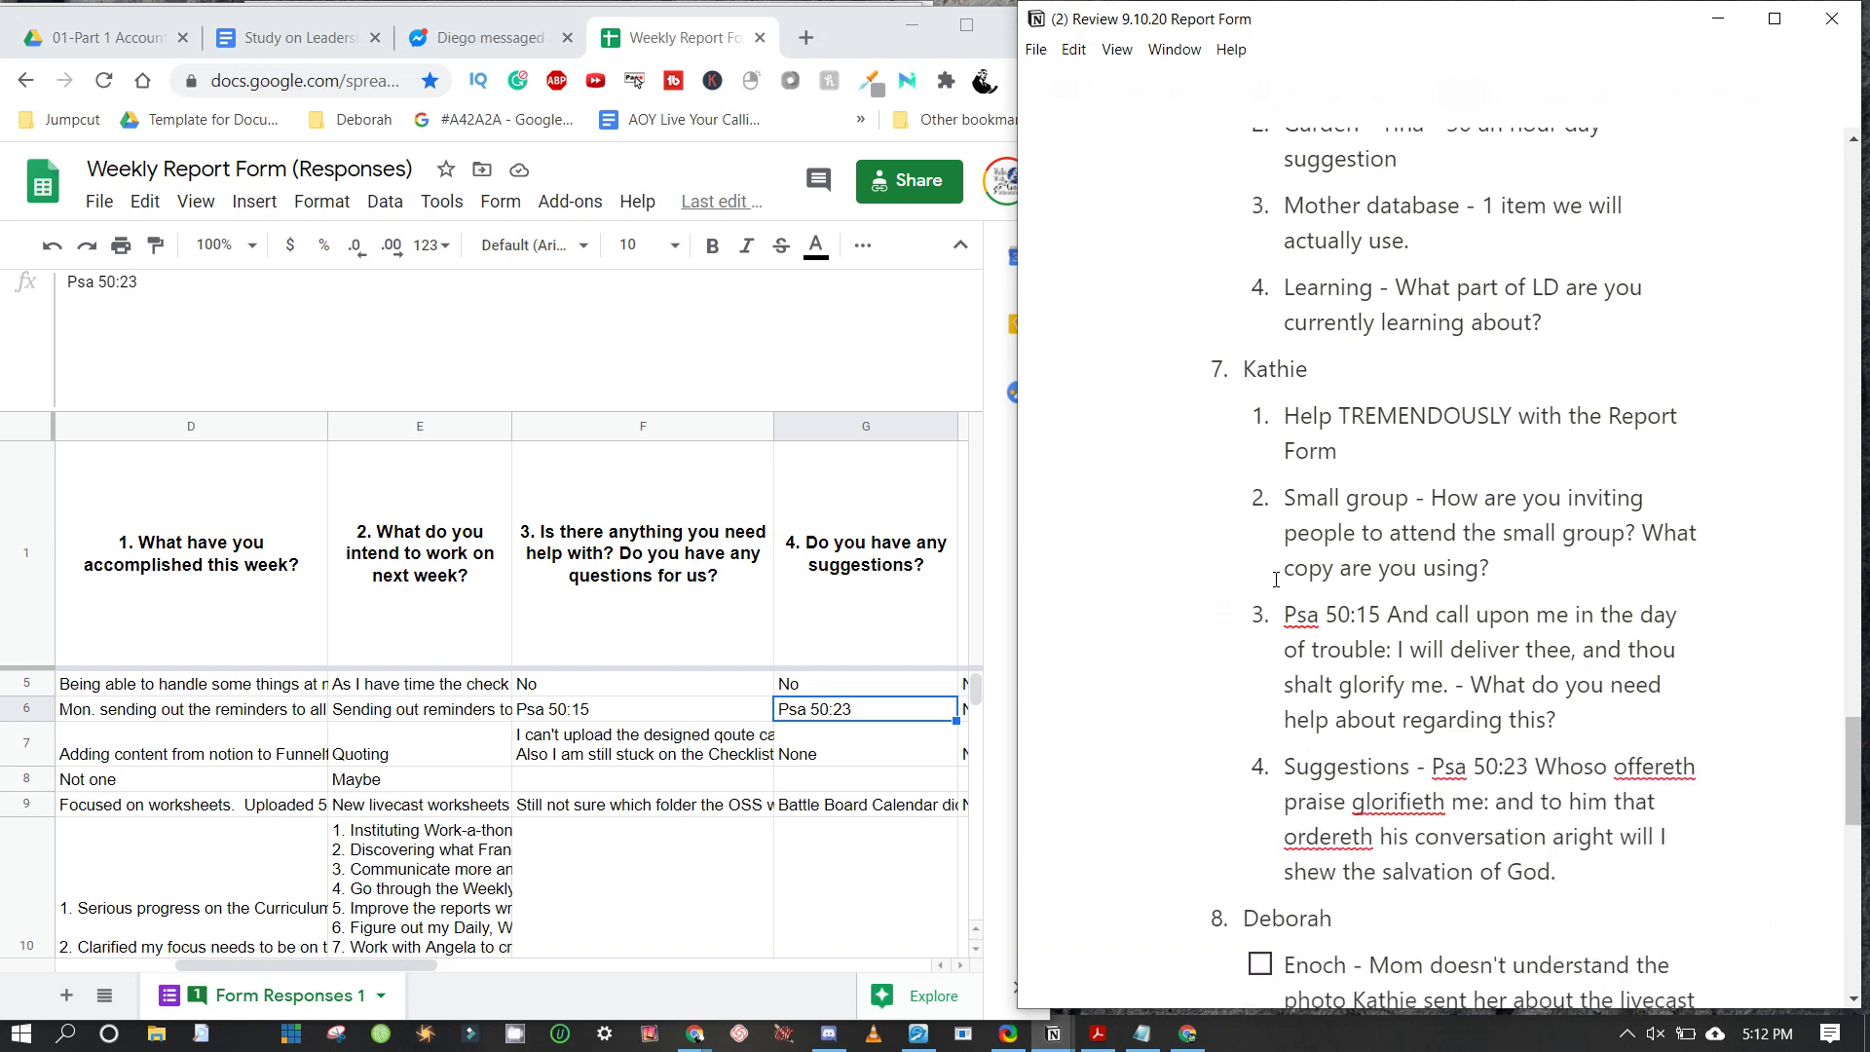
pyautogui.write("- I don't understand your suggestio")
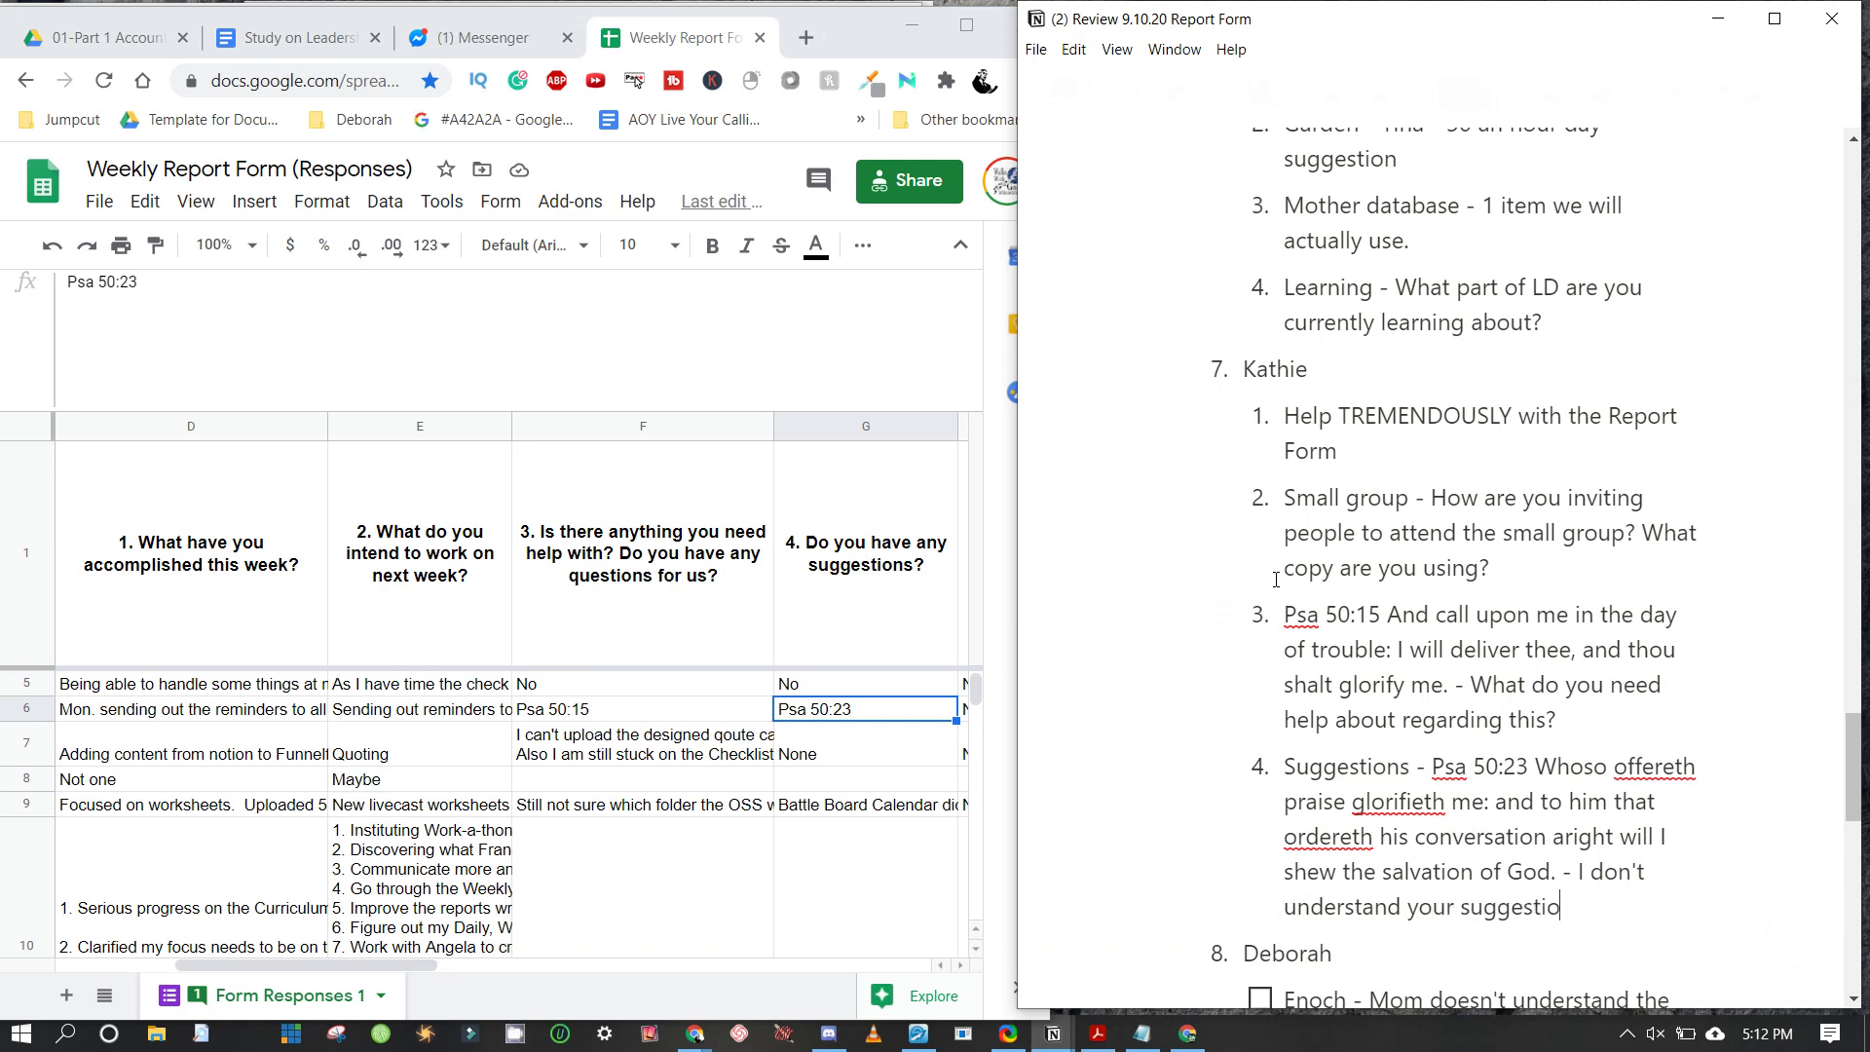
pyautogui.write('n.')
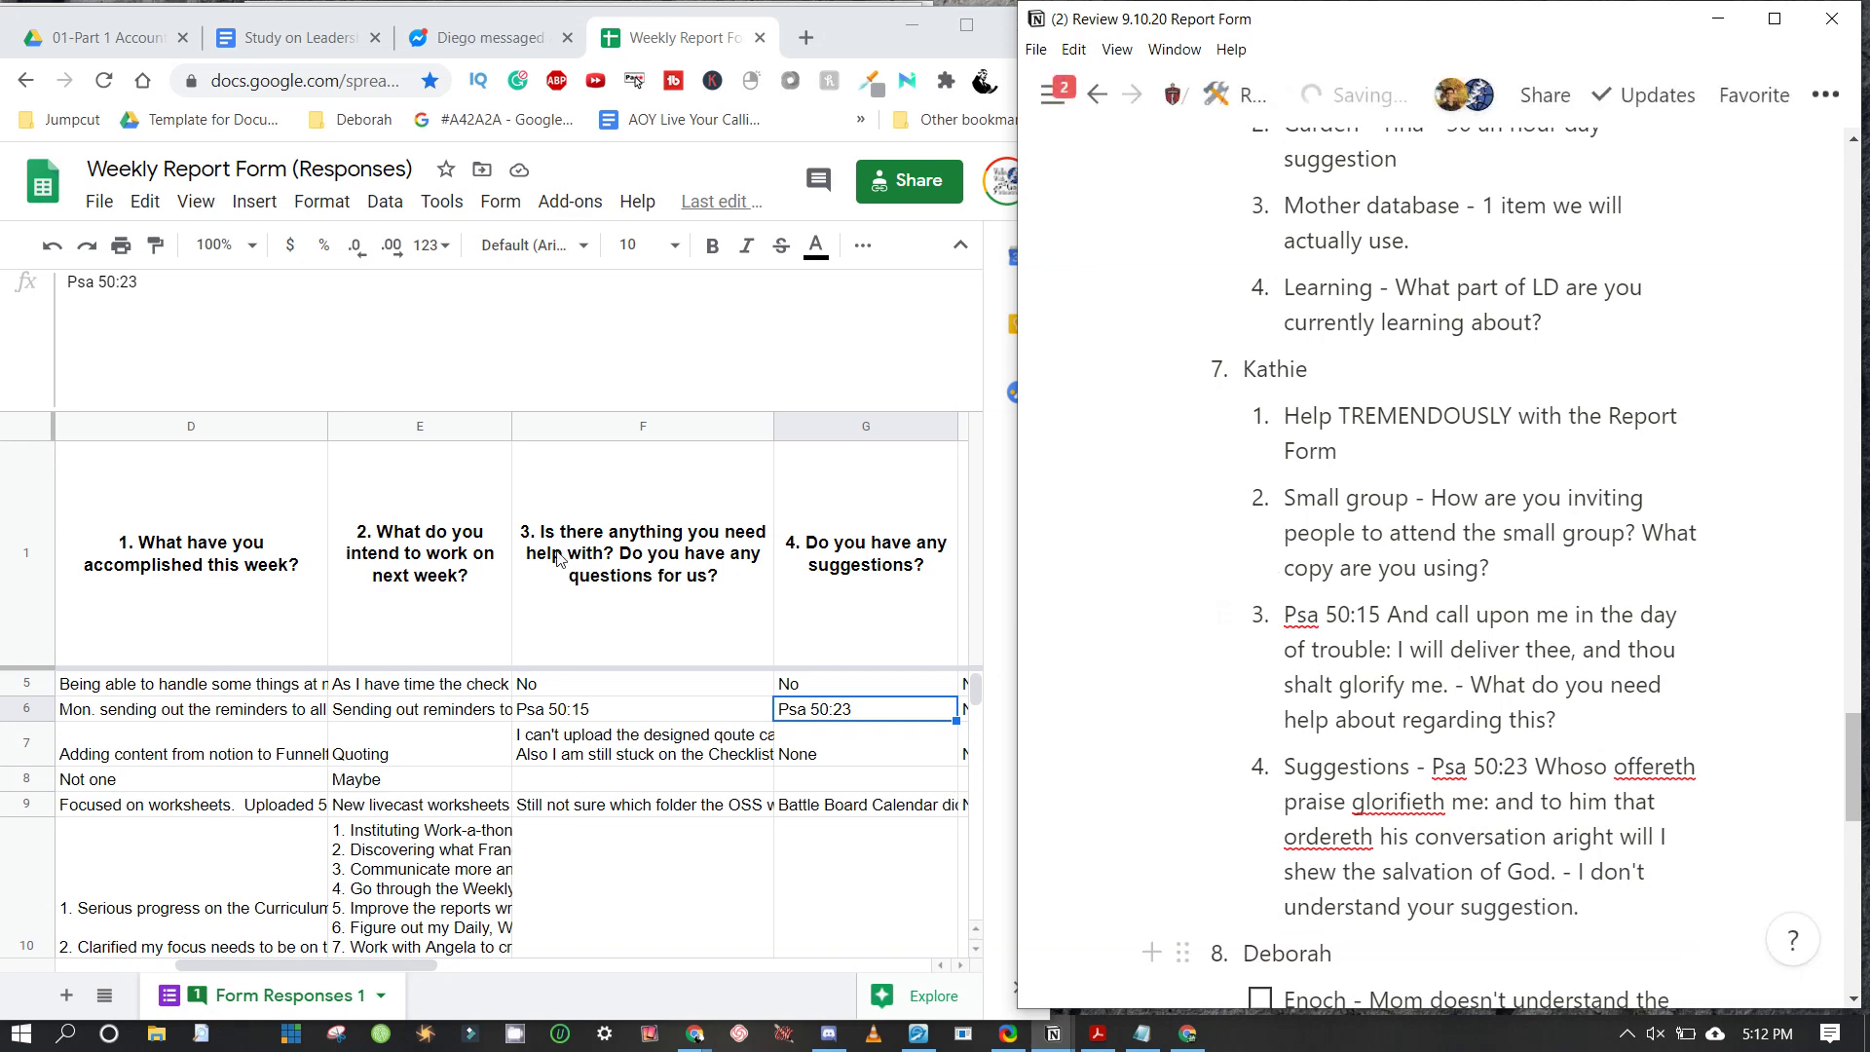
# Step: Check the measurable key results answer and start item 5 'Wants to know measurable key results -'
pyautogui.click(558, 572)
pyautogui.press('Left')
pyautogui.press('Right')
pyautogui.press('Right')
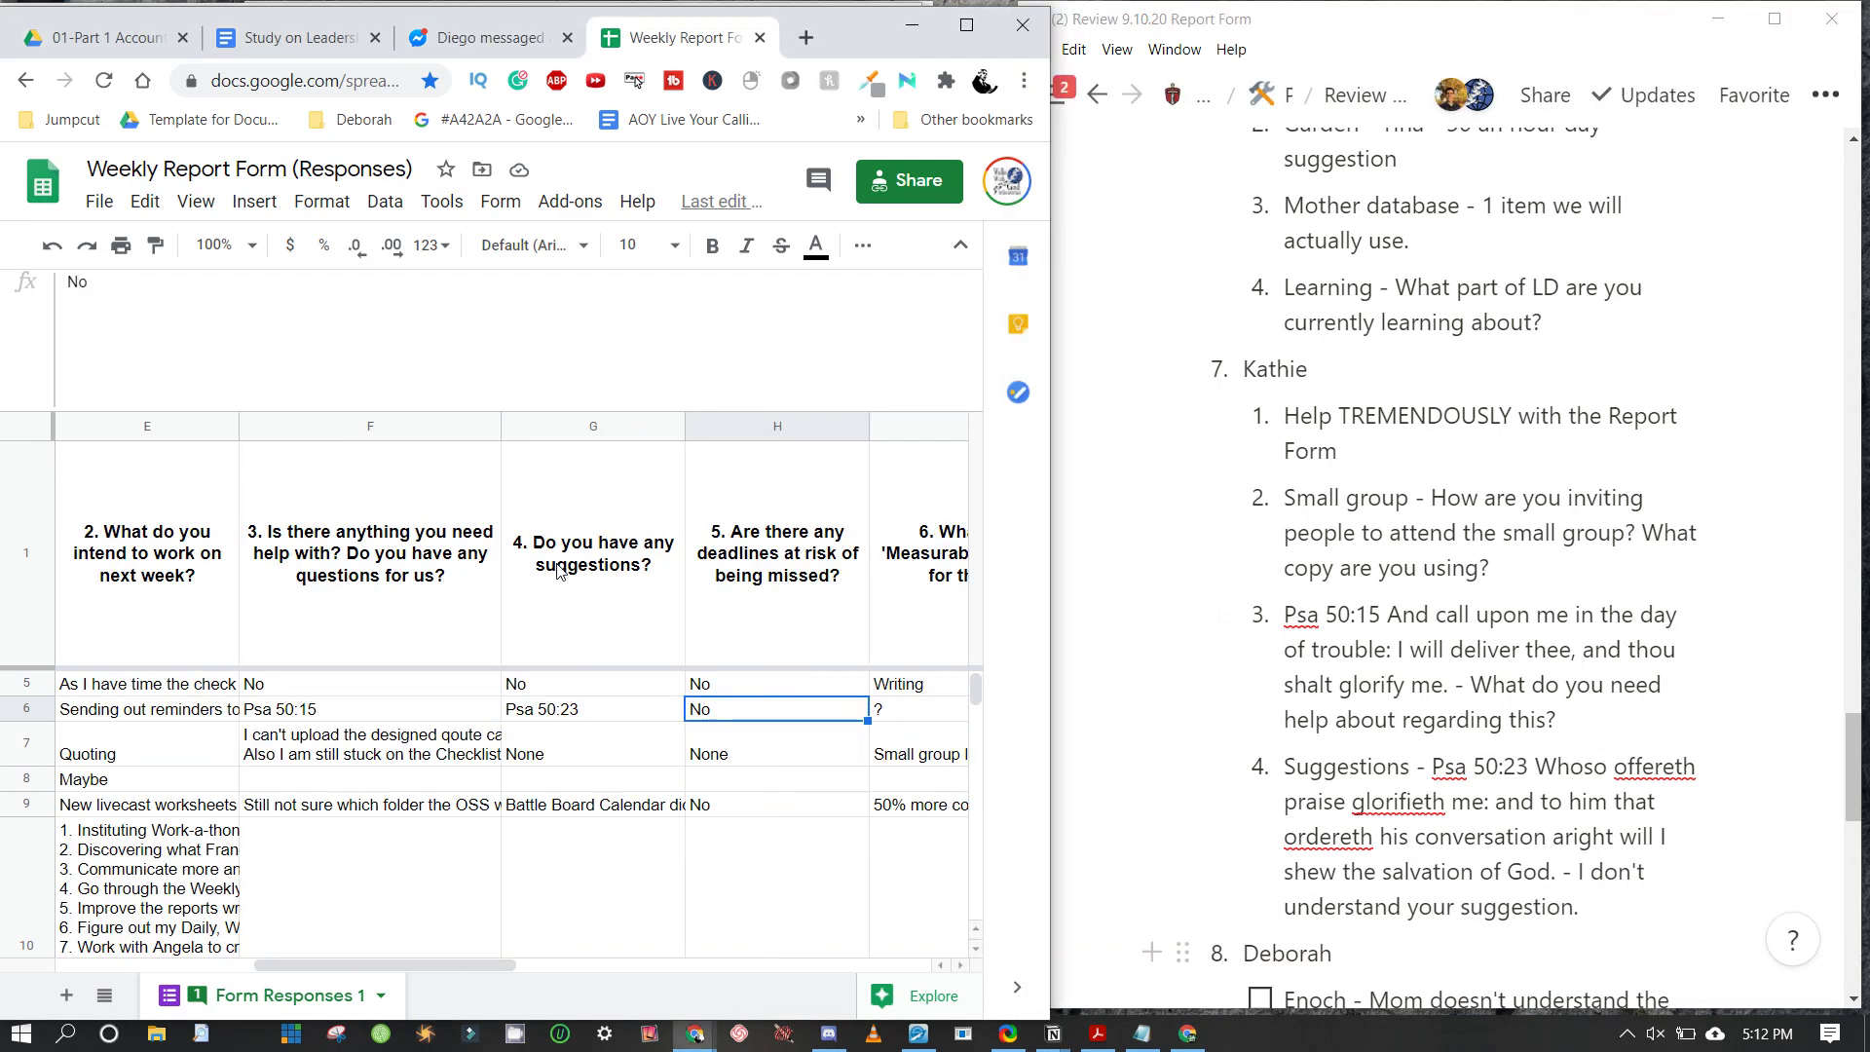
pyautogui.press('Right')
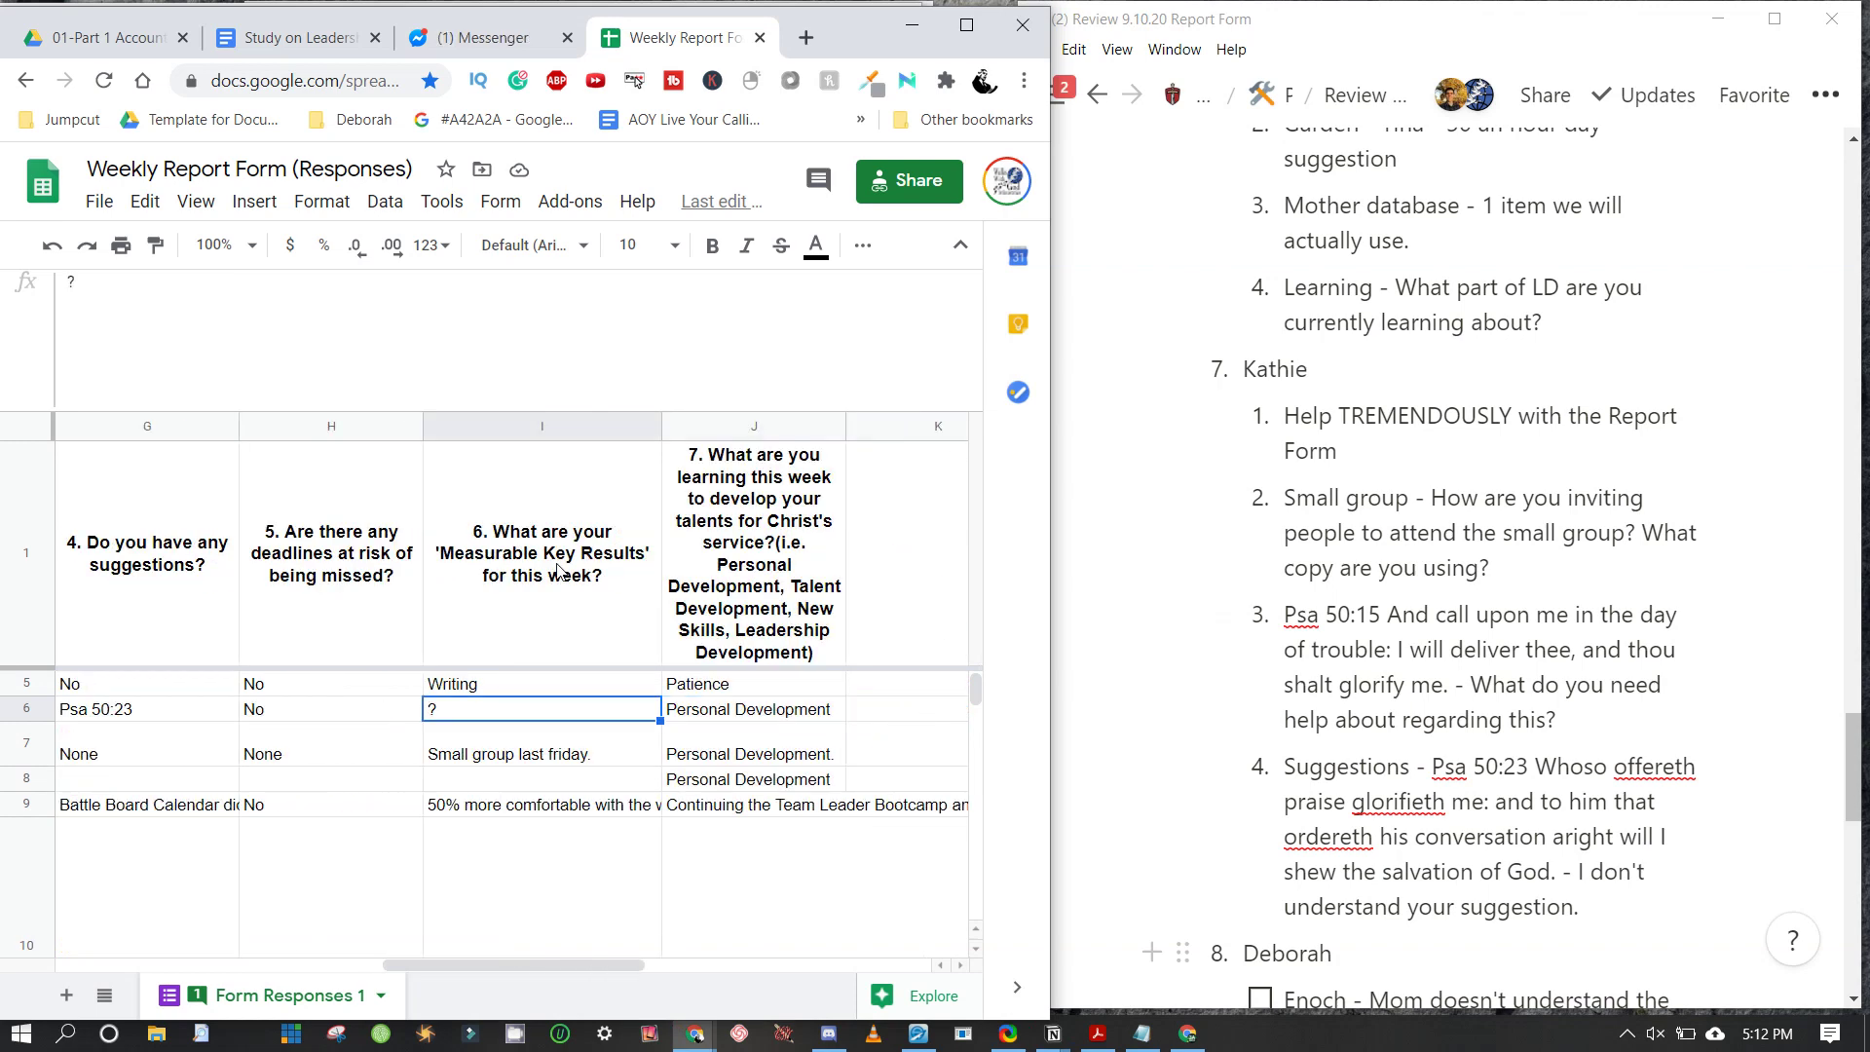
pyautogui.click(1241, 754)
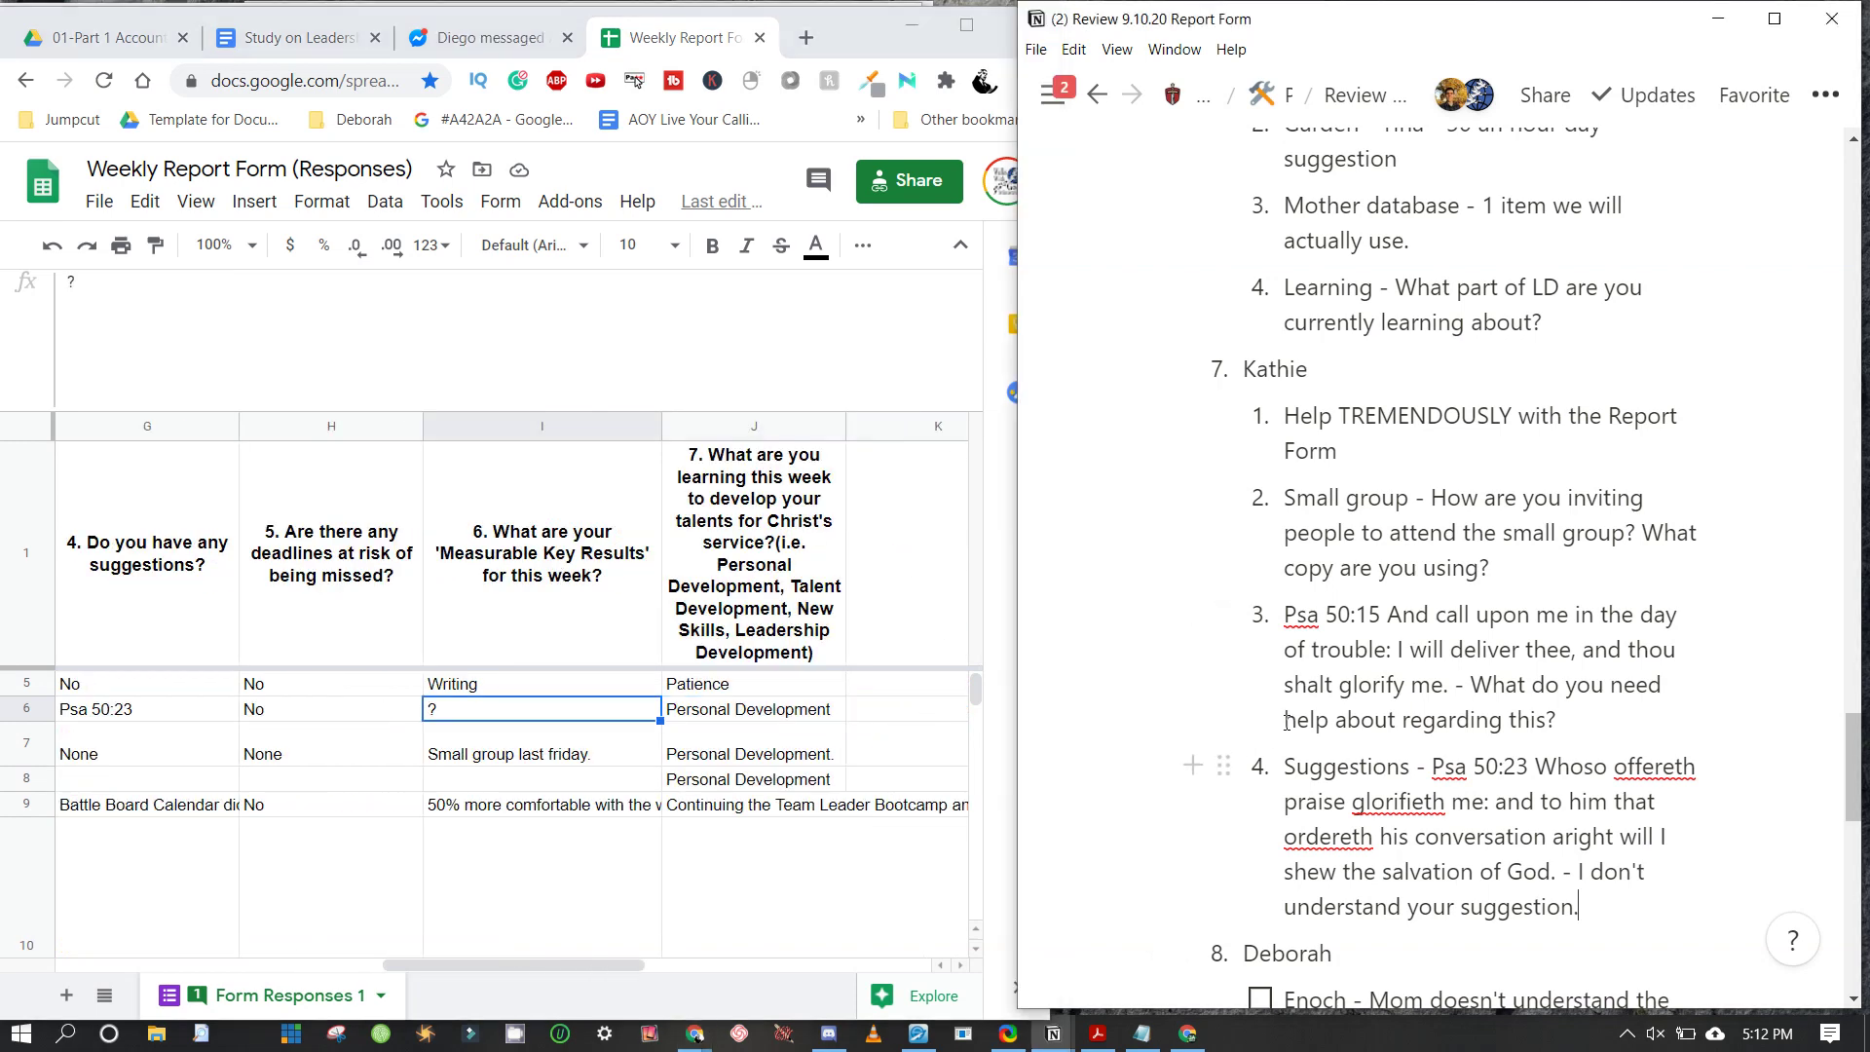
pyautogui.scroll(-1, 1266, 740)
pyautogui.press('Return')
pyautogui.write('Wants to')
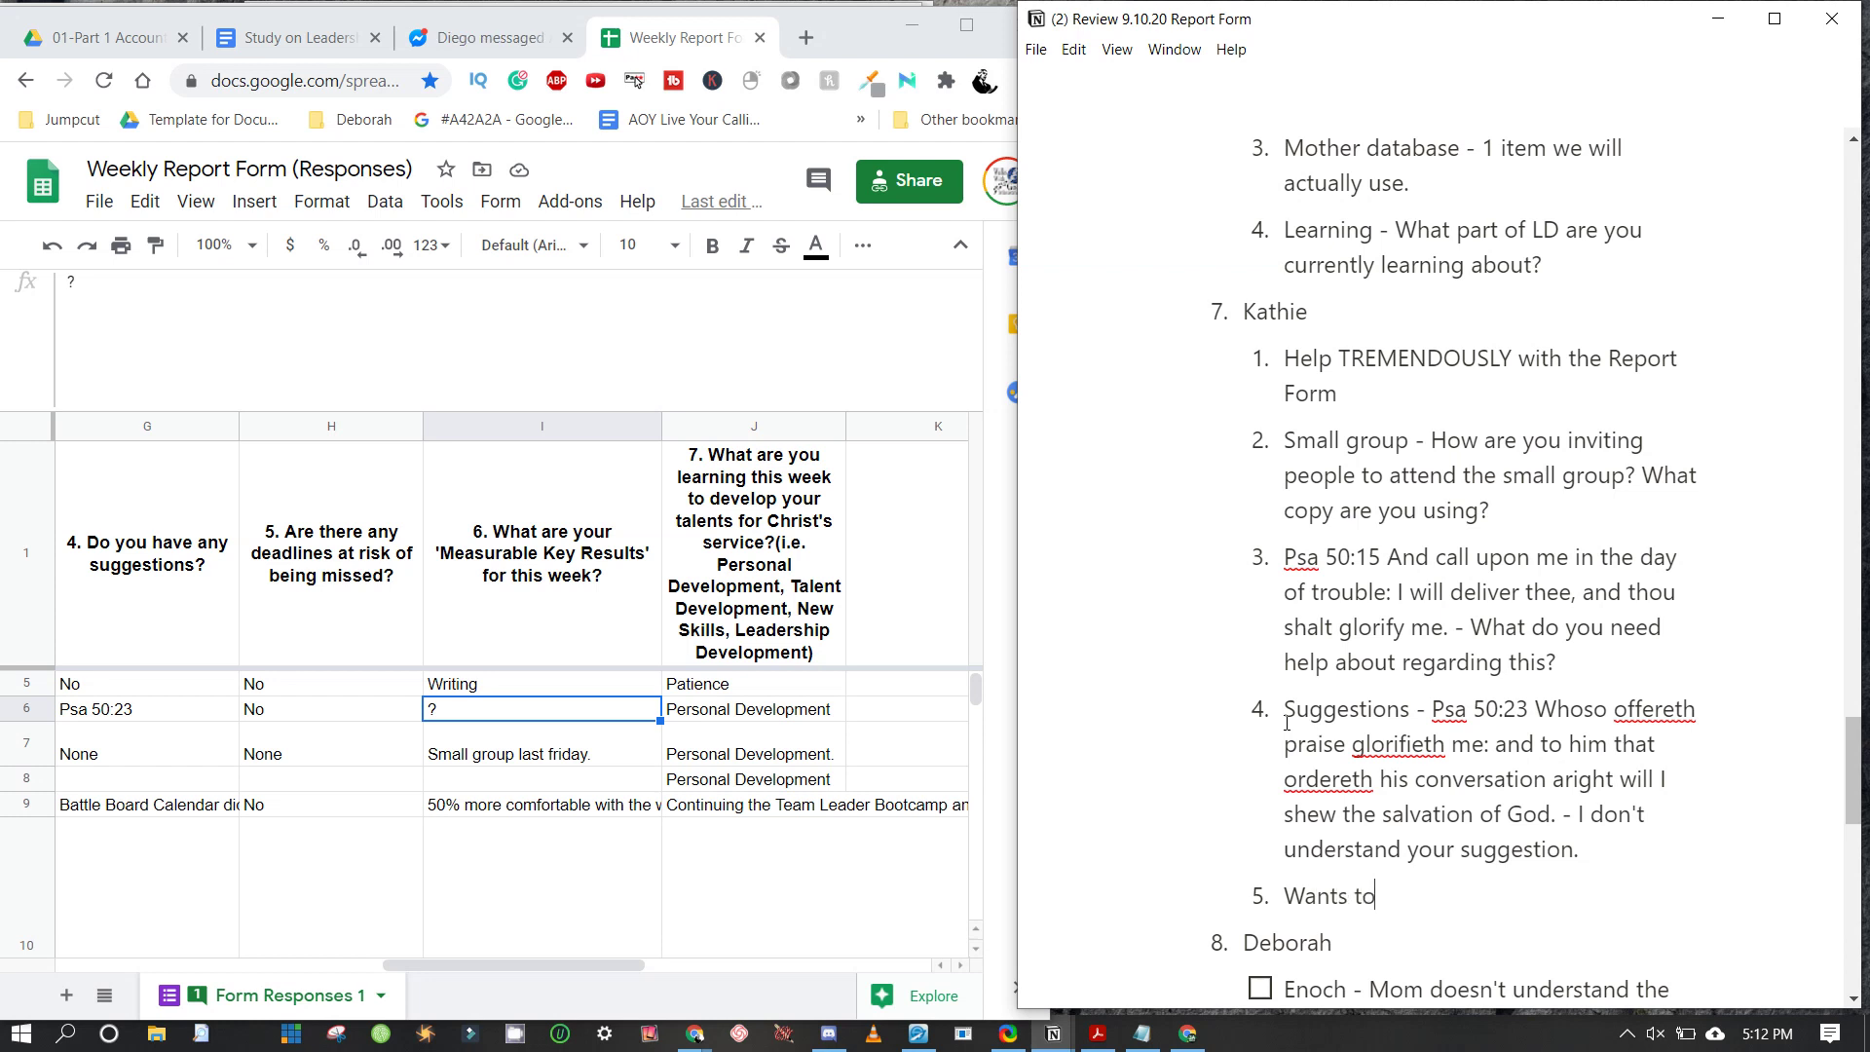
pyautogui.write(' know measurable key results -')
# Step: Add nested sub-items for people invited to the small group and 'Number of people in the program.'
pyautogui.press('Return')
pyautogui.press('Tab')
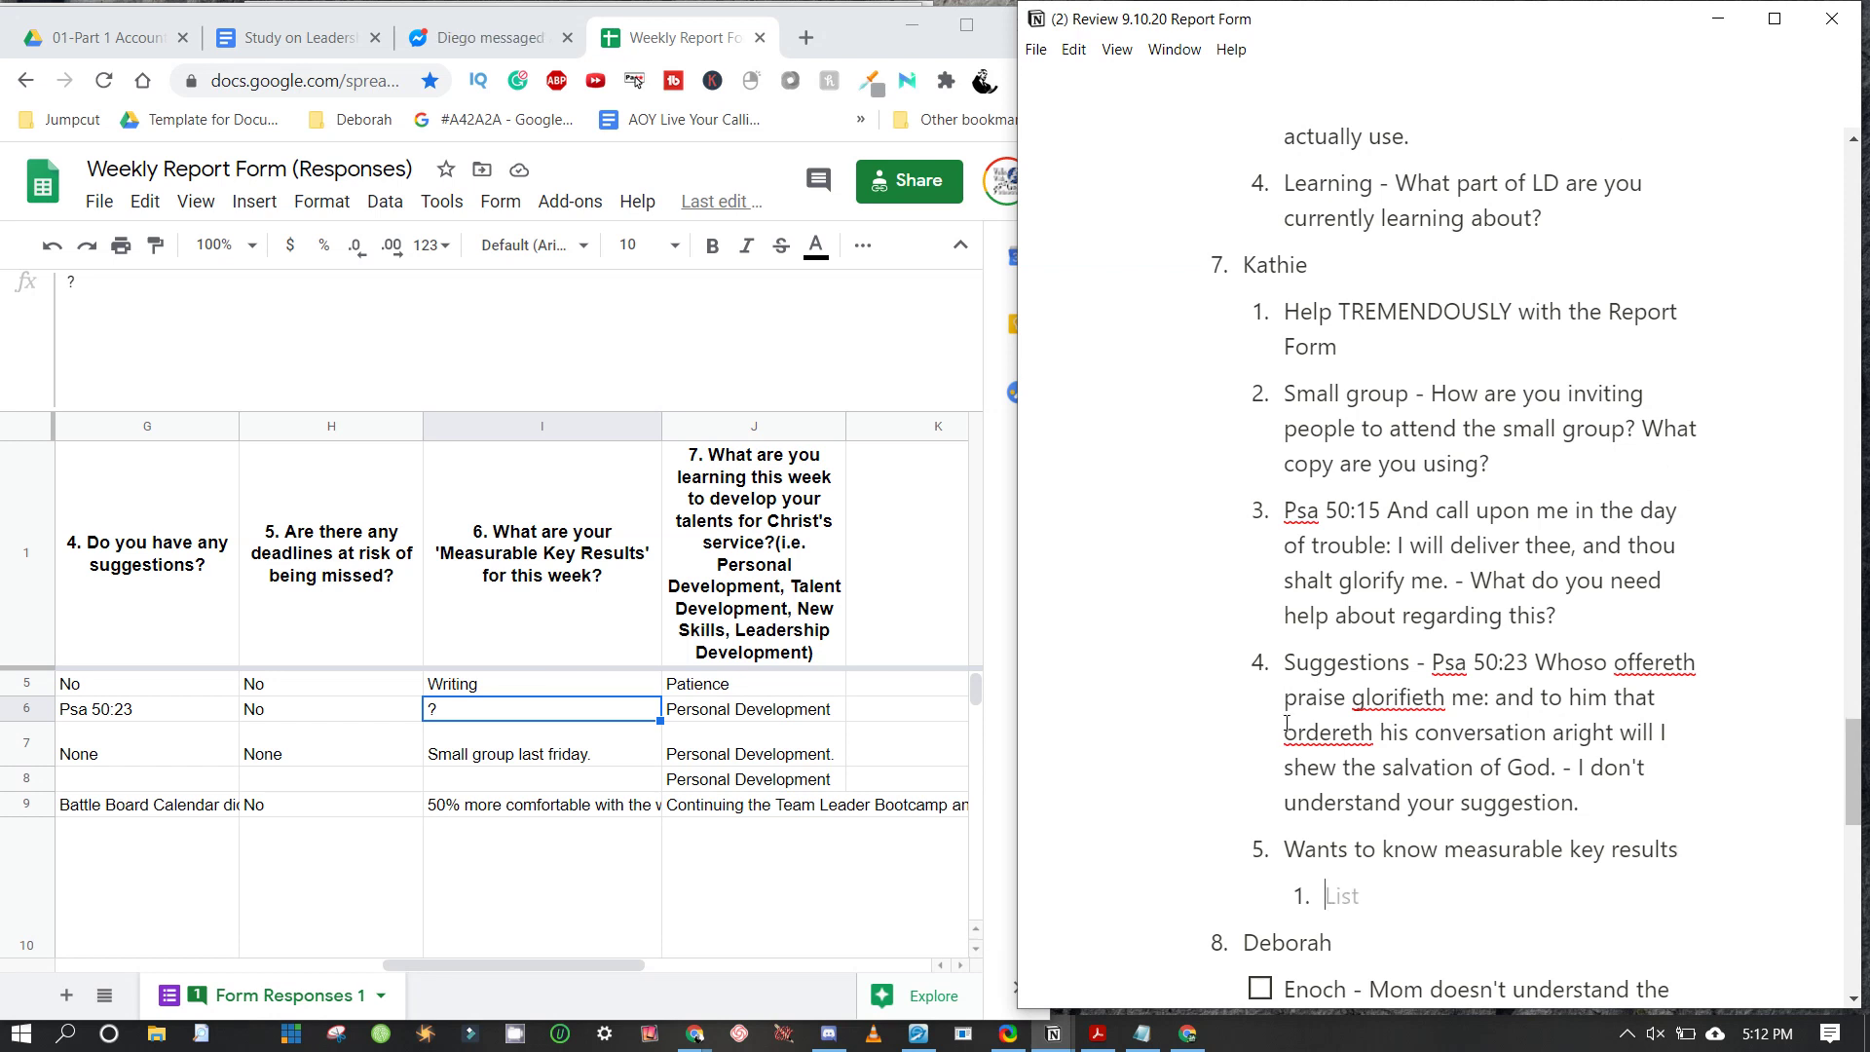
pyautogui.write('number of people ')
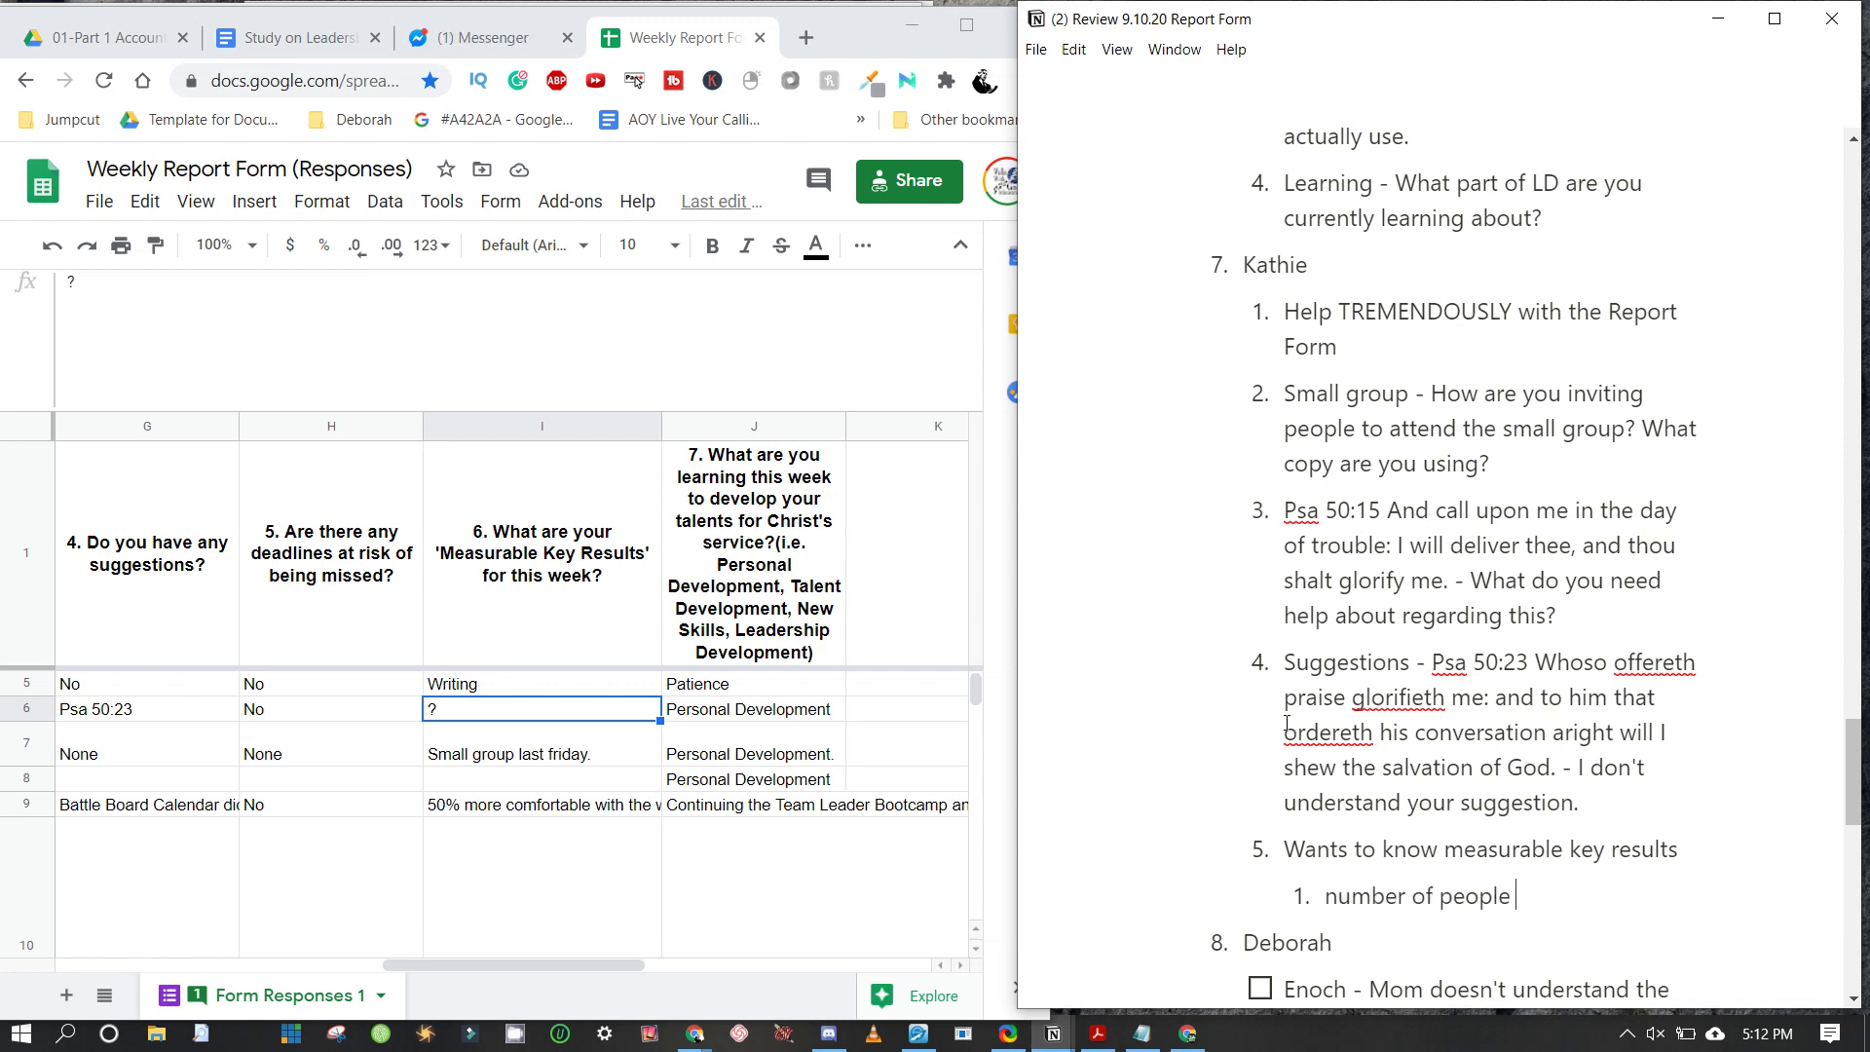
pyautogui.write('invted to the')
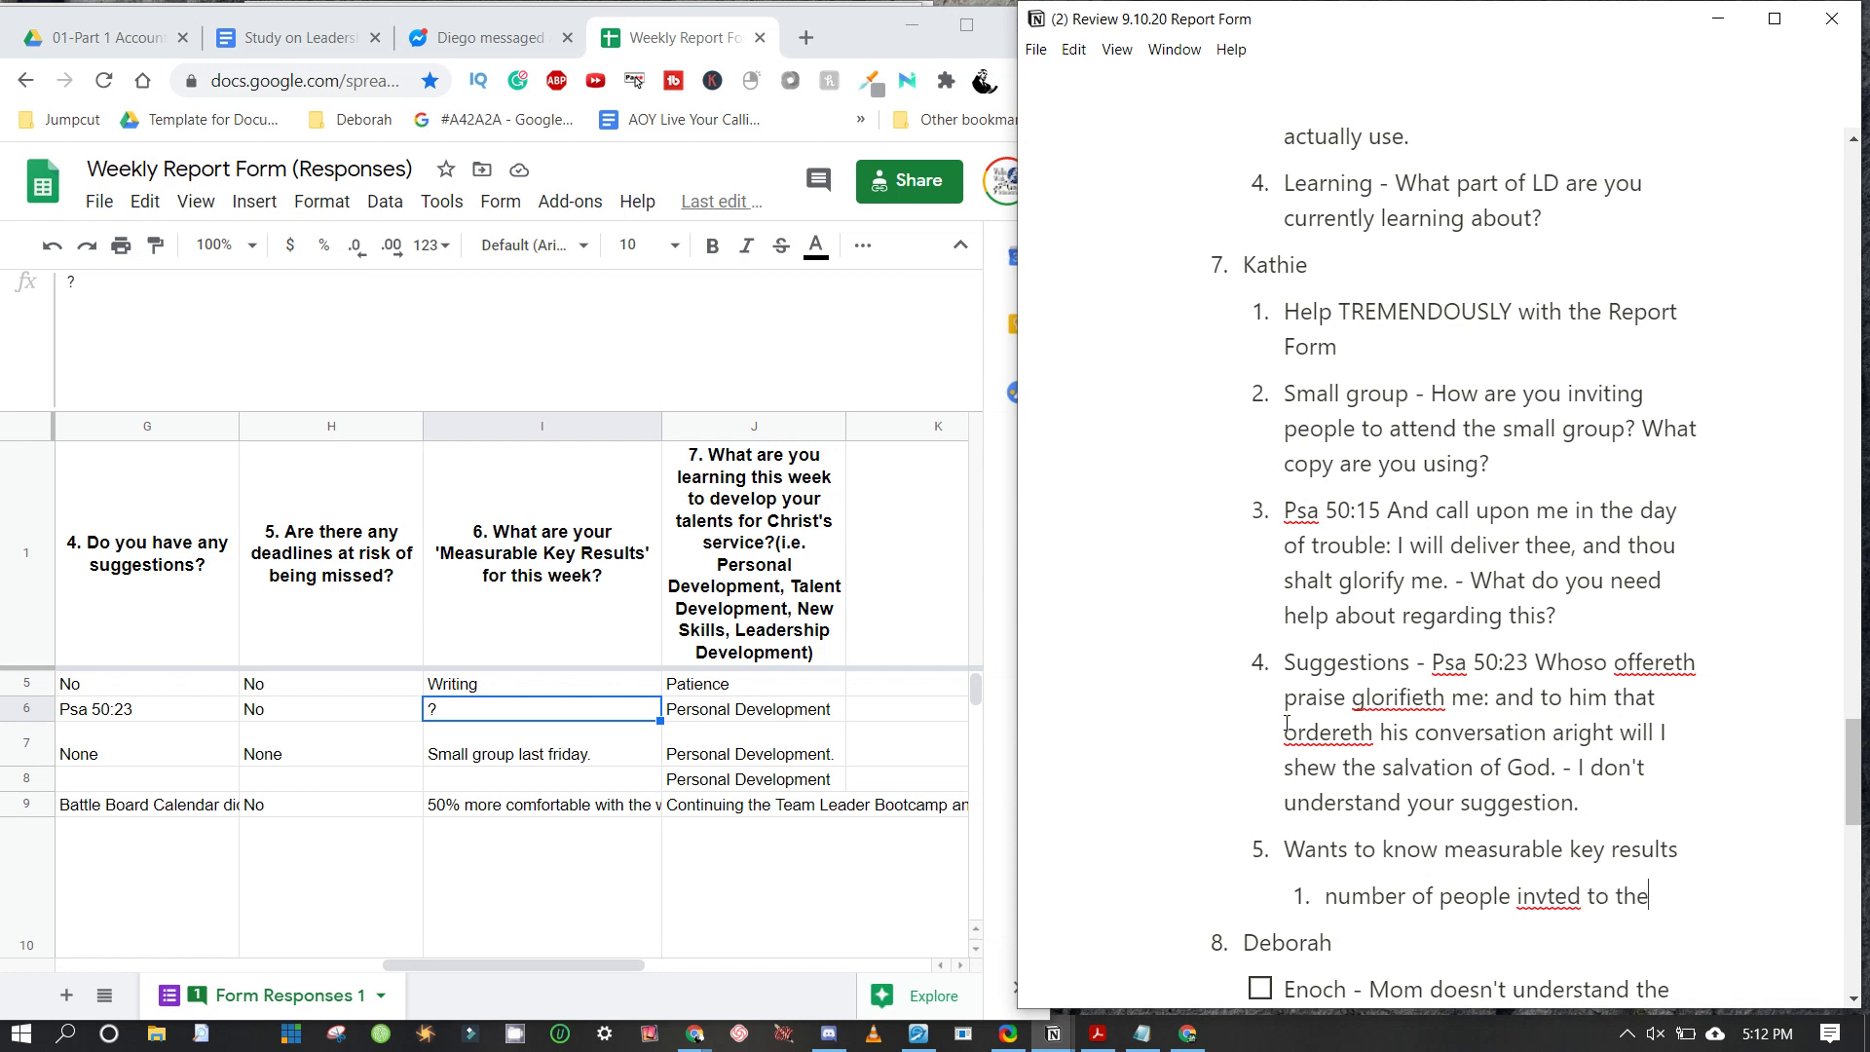
pyautogui.write(' small group')
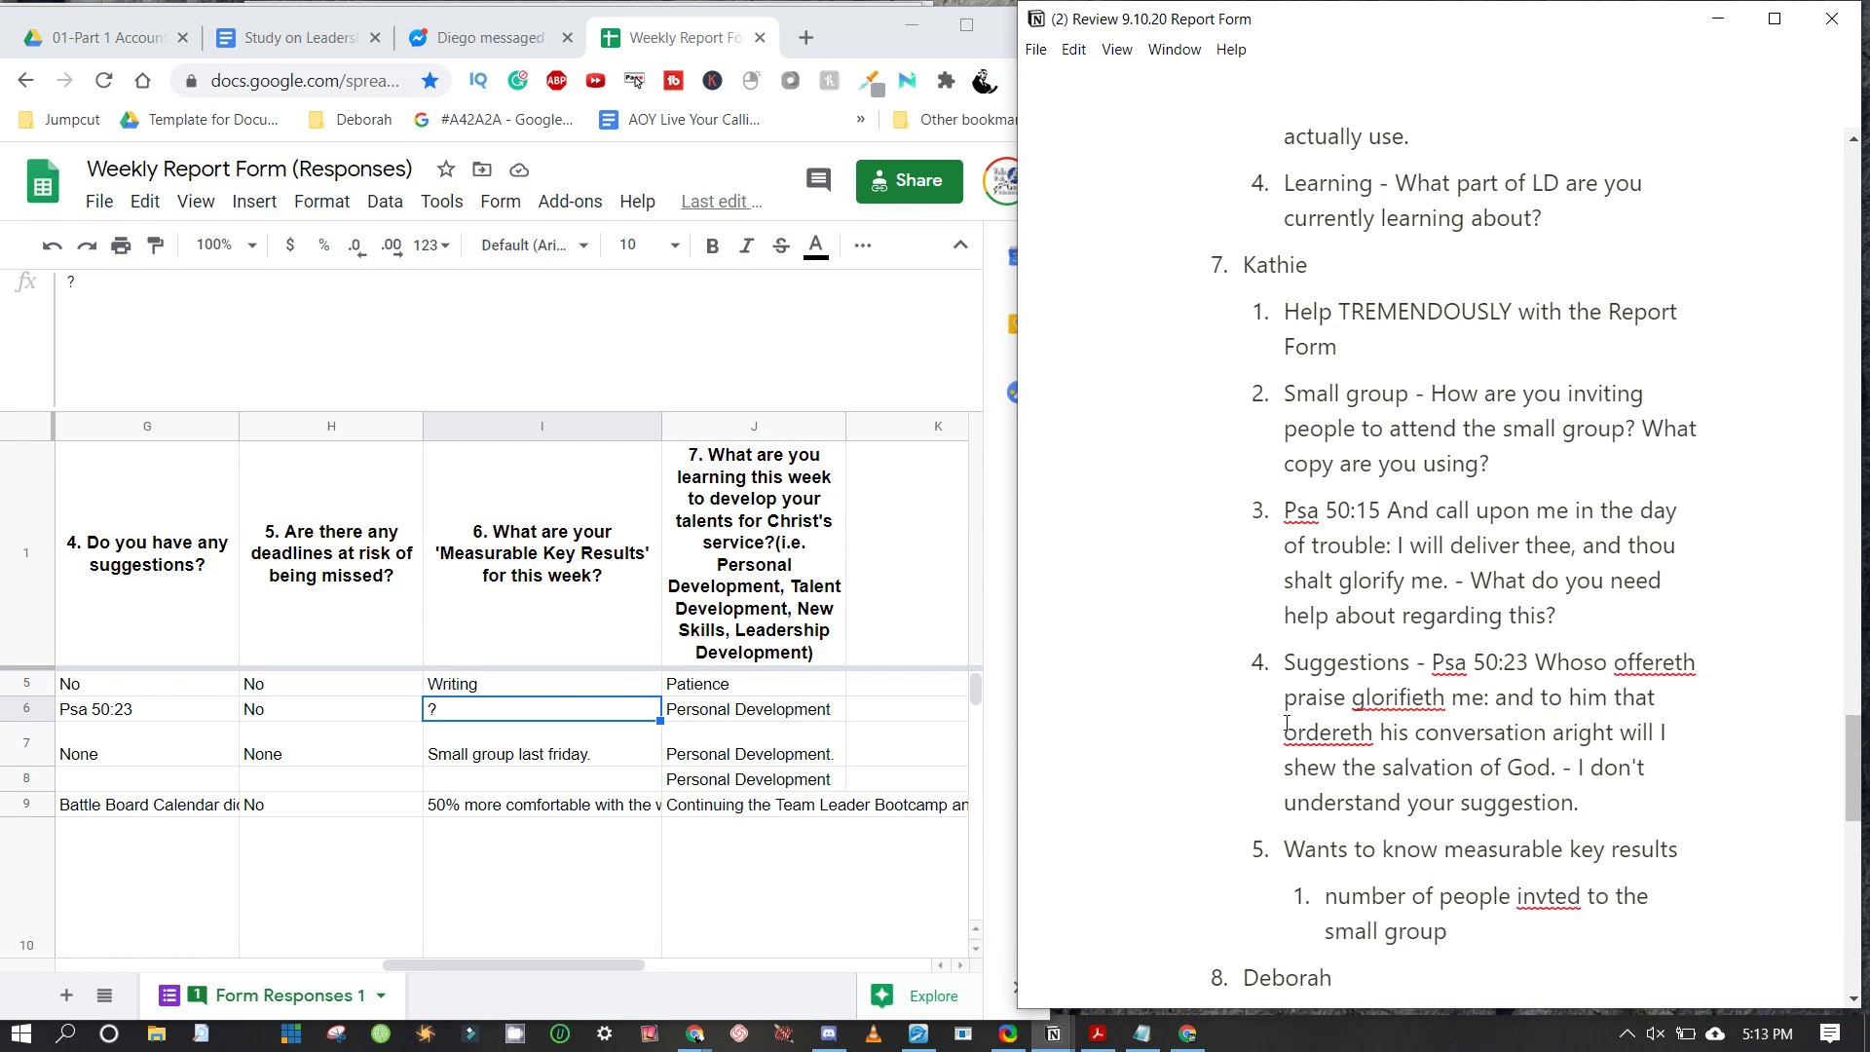
pyautogui.press('Return')
pyautogui.write('Number of')
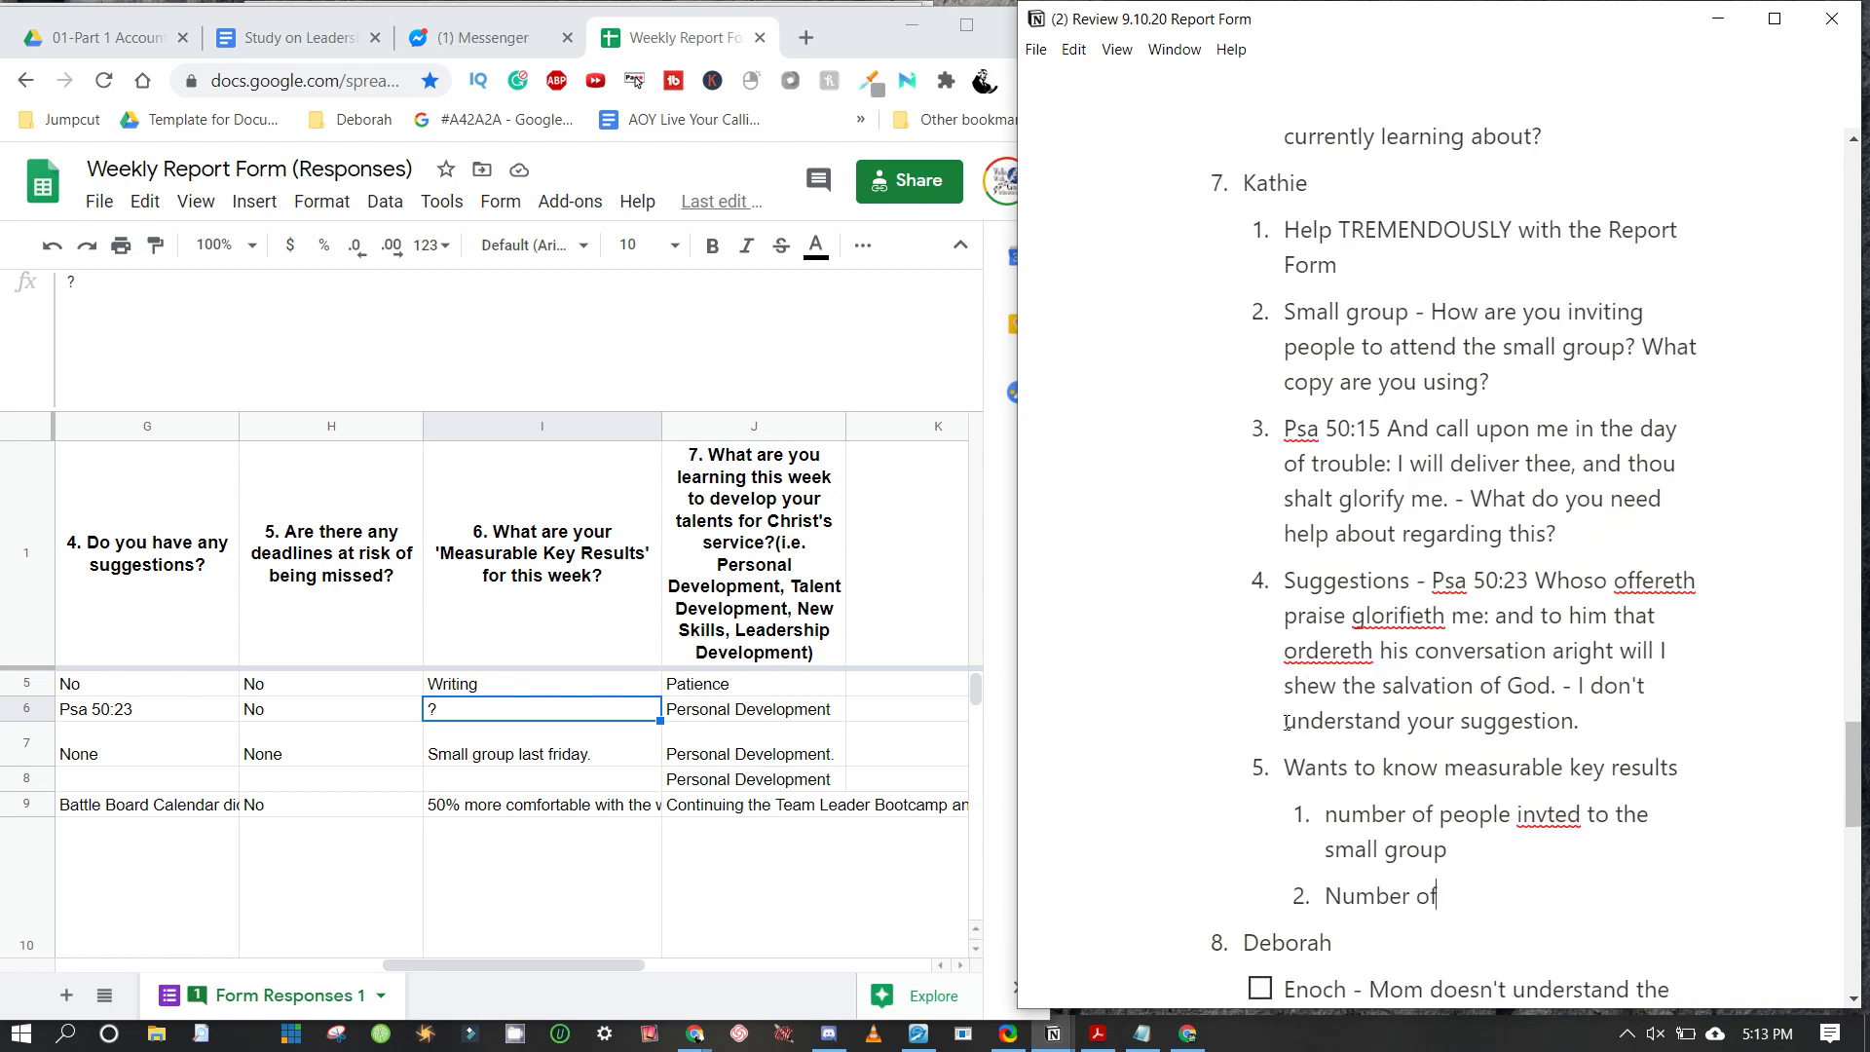
pyautogui.write(' people joined the p')
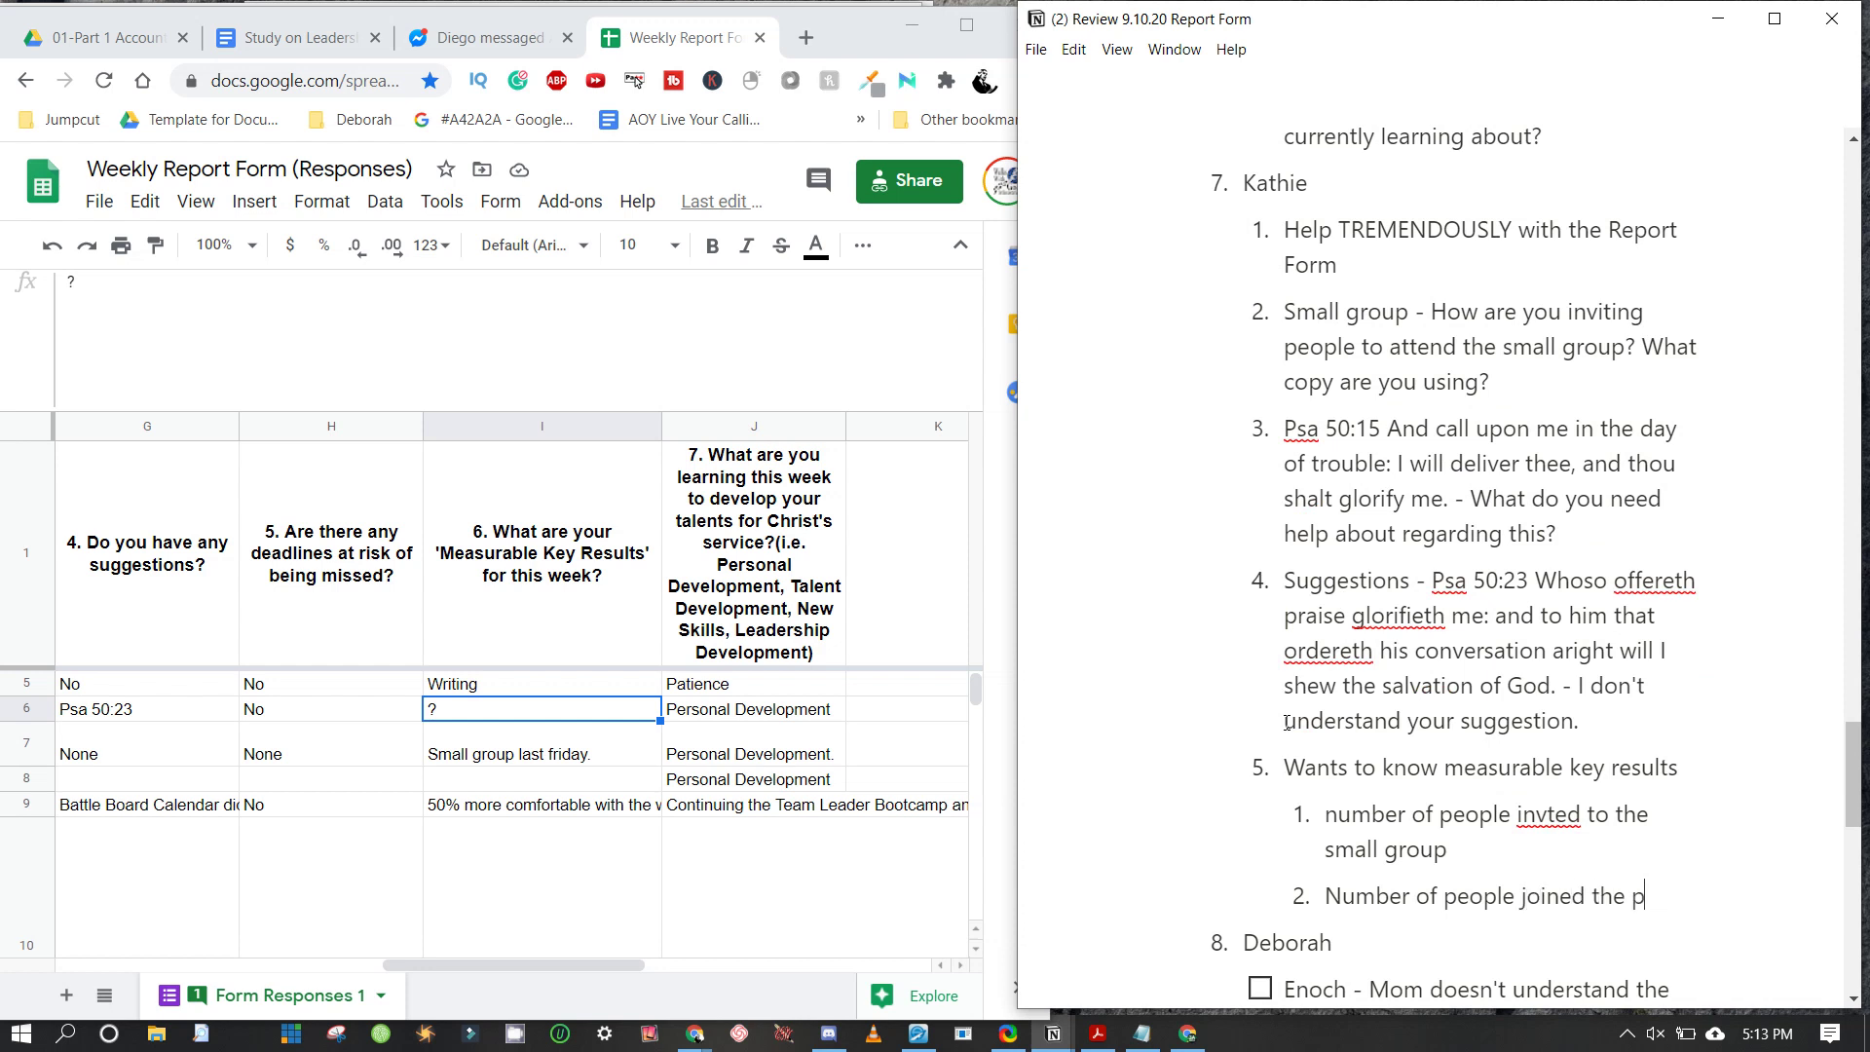
pyautogui.write('rogram.')
pyautogui.doubleClick(1471, 896)
pyautogui.write('stud')
pyautogui.press('BackSpace')
pyautogui.press('BackSpace')
pyautogui.press('BackSpace')
pyautogui.press('BackSpace')
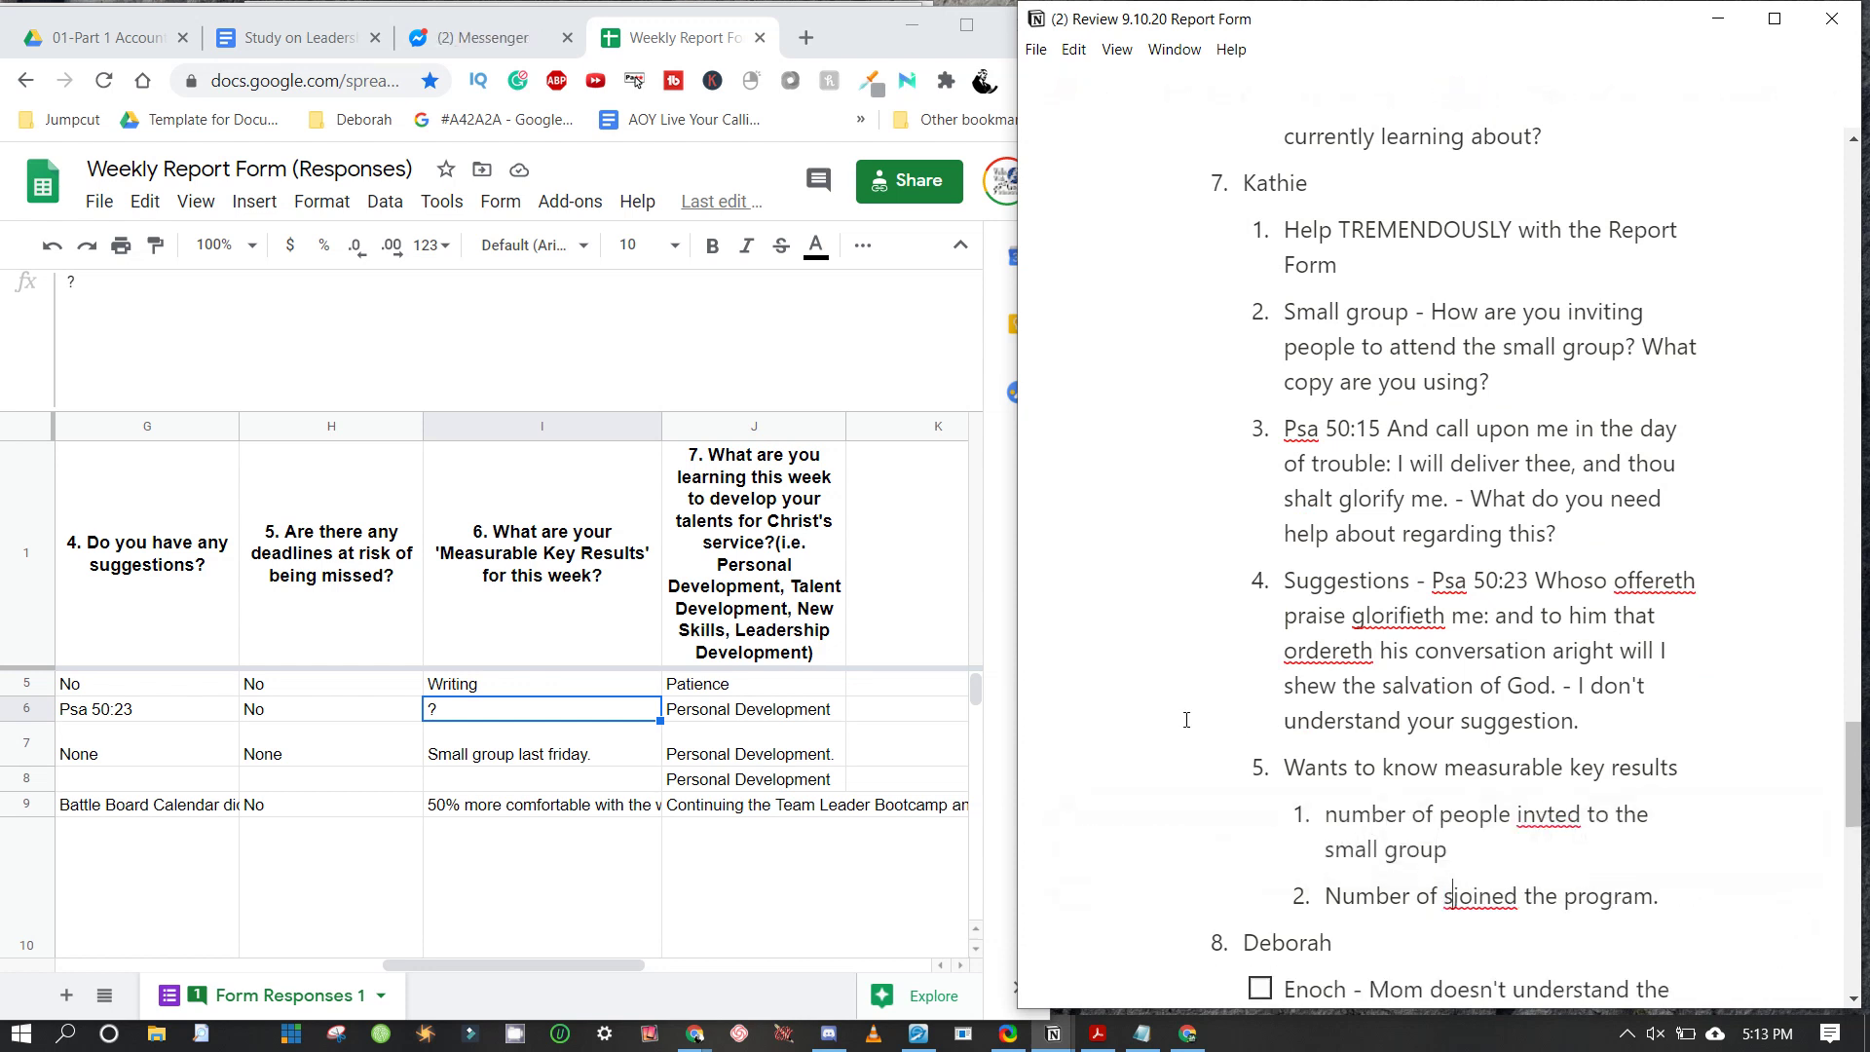
pyautogui.write('people in')
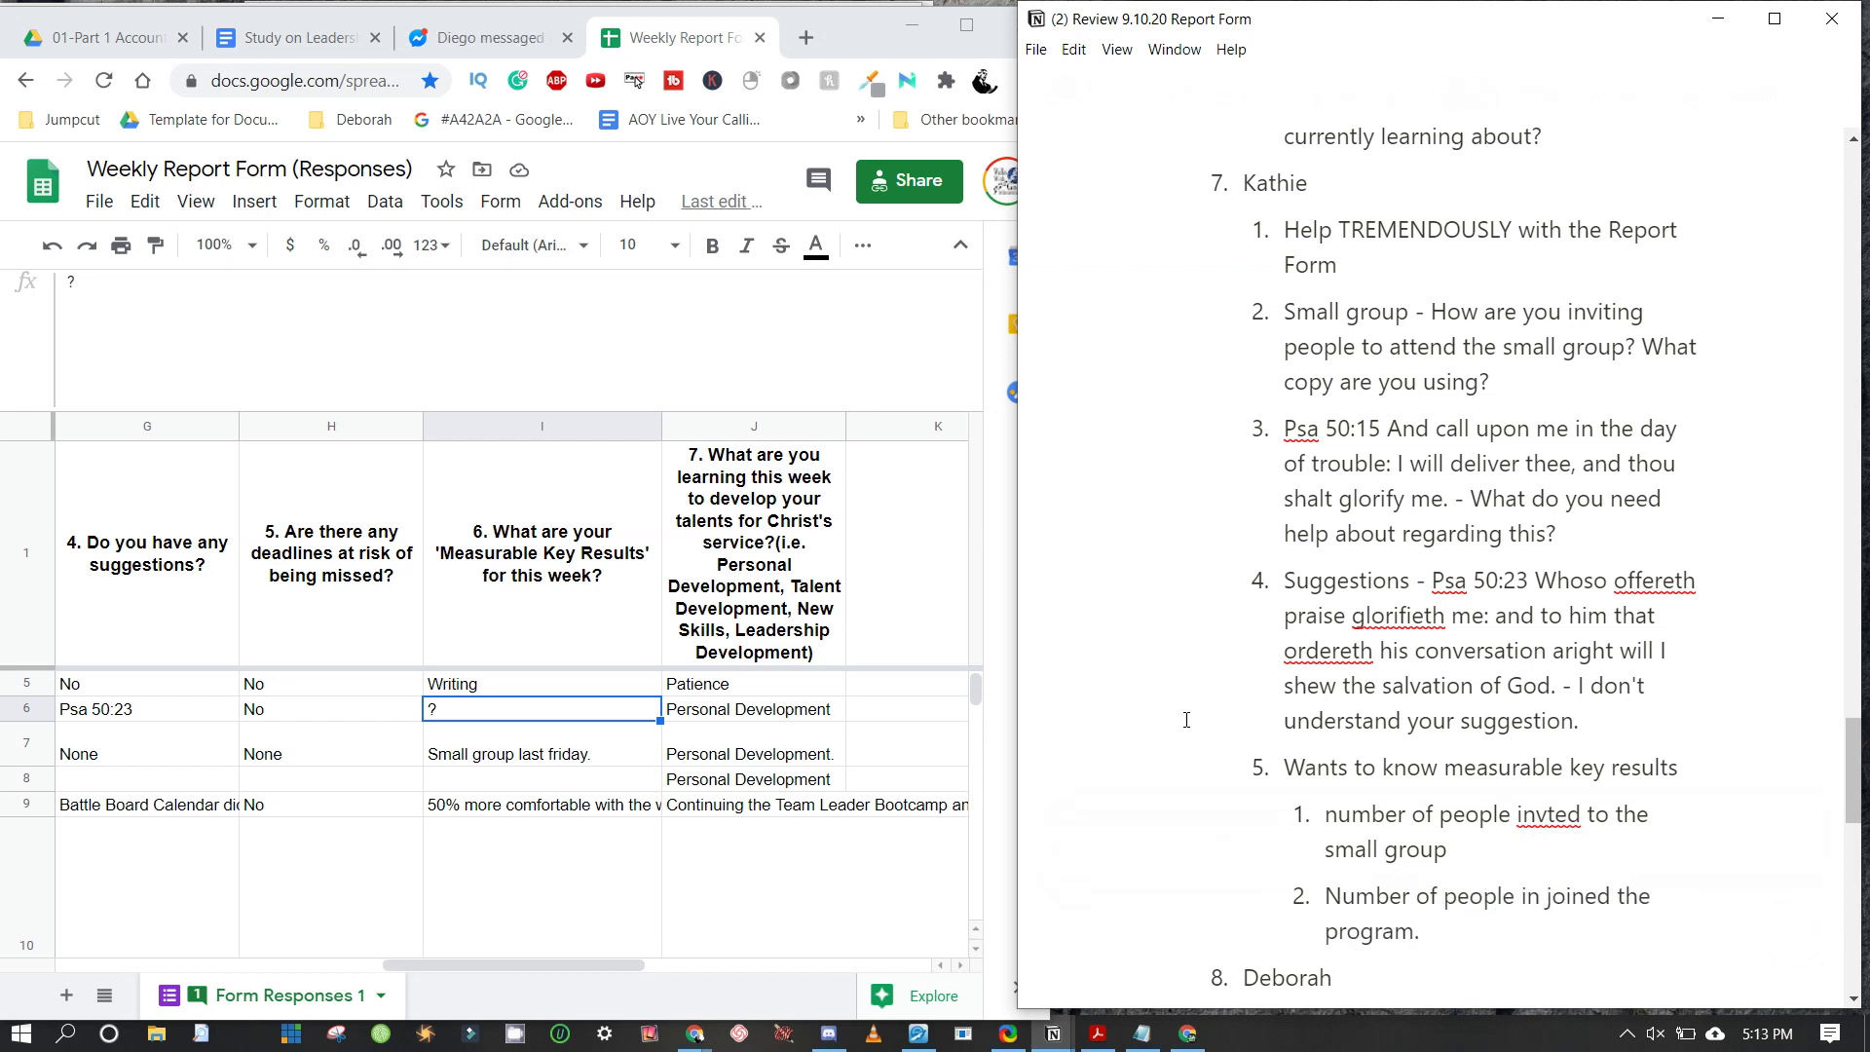
pyautogui.hotkey('ctrl', 'Delete')
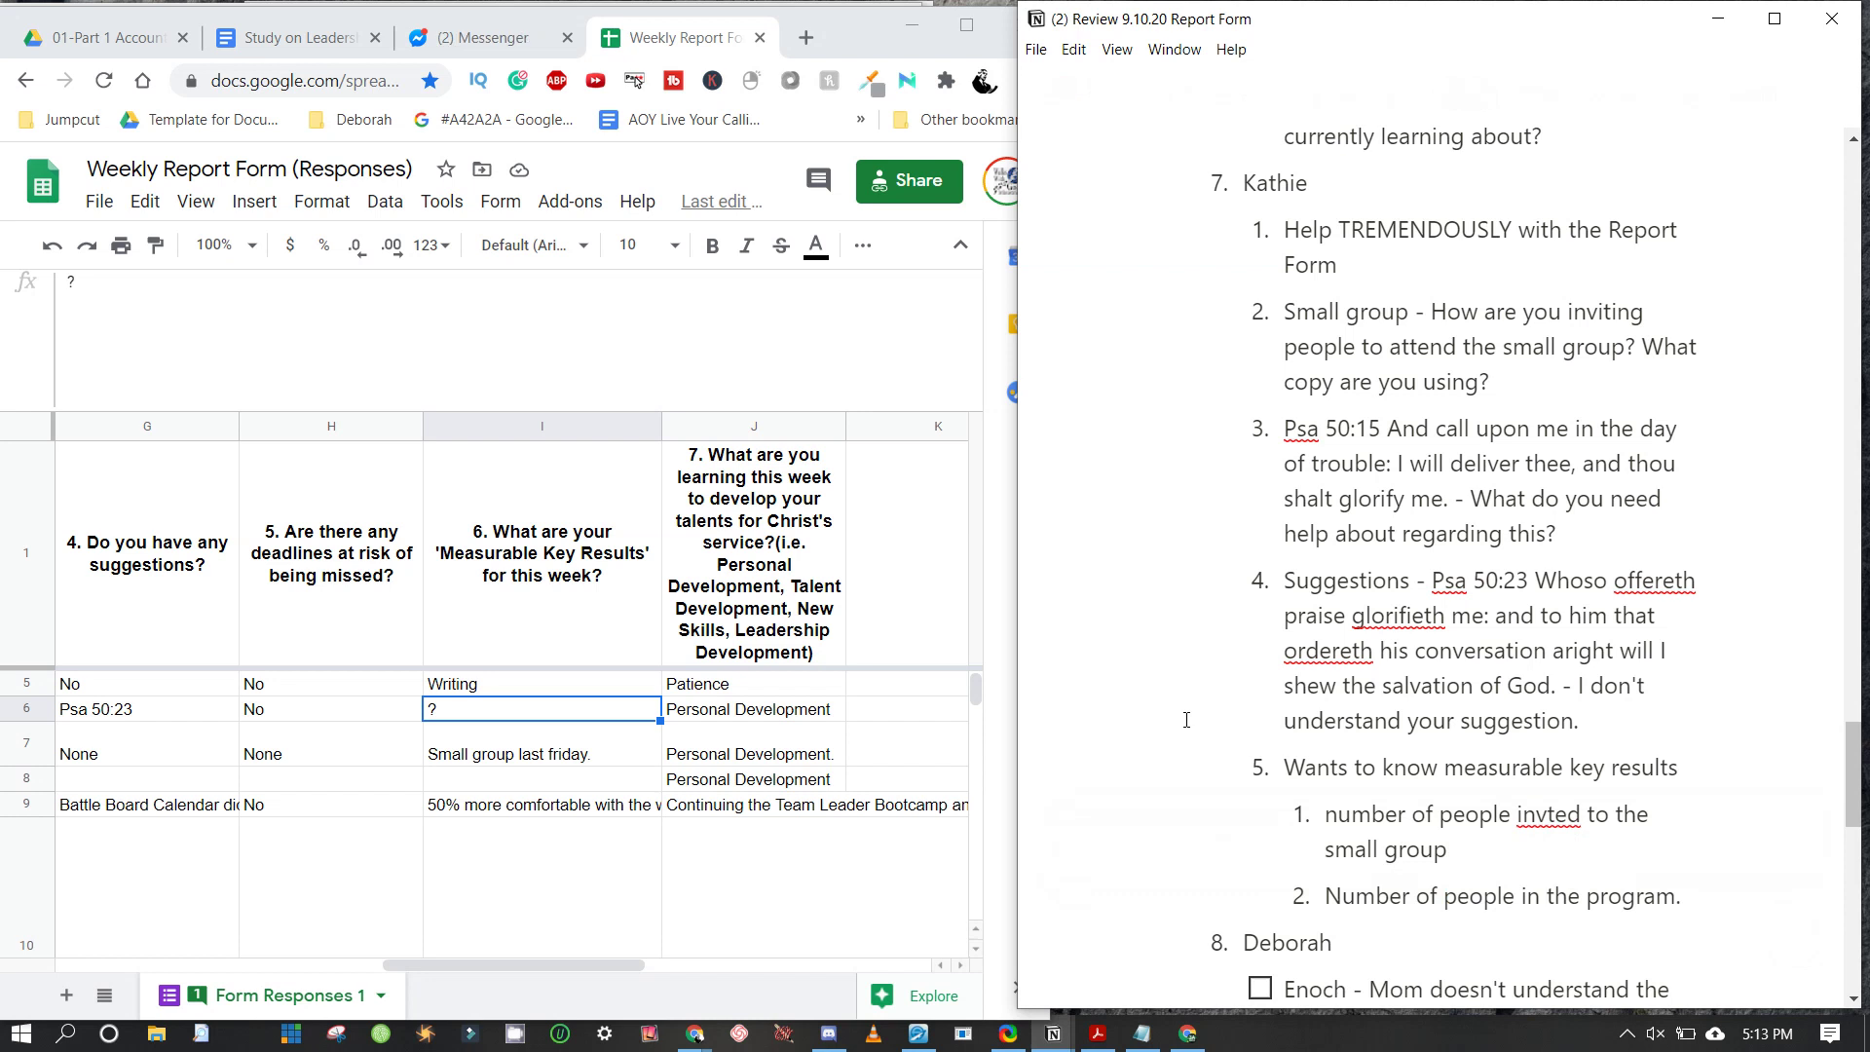
pyautogui.press('End')
# Step: Add the sub-items 'Number of Students' and 'Number of Volunteers', fixing capitalisation
pyautogui.press('Return')
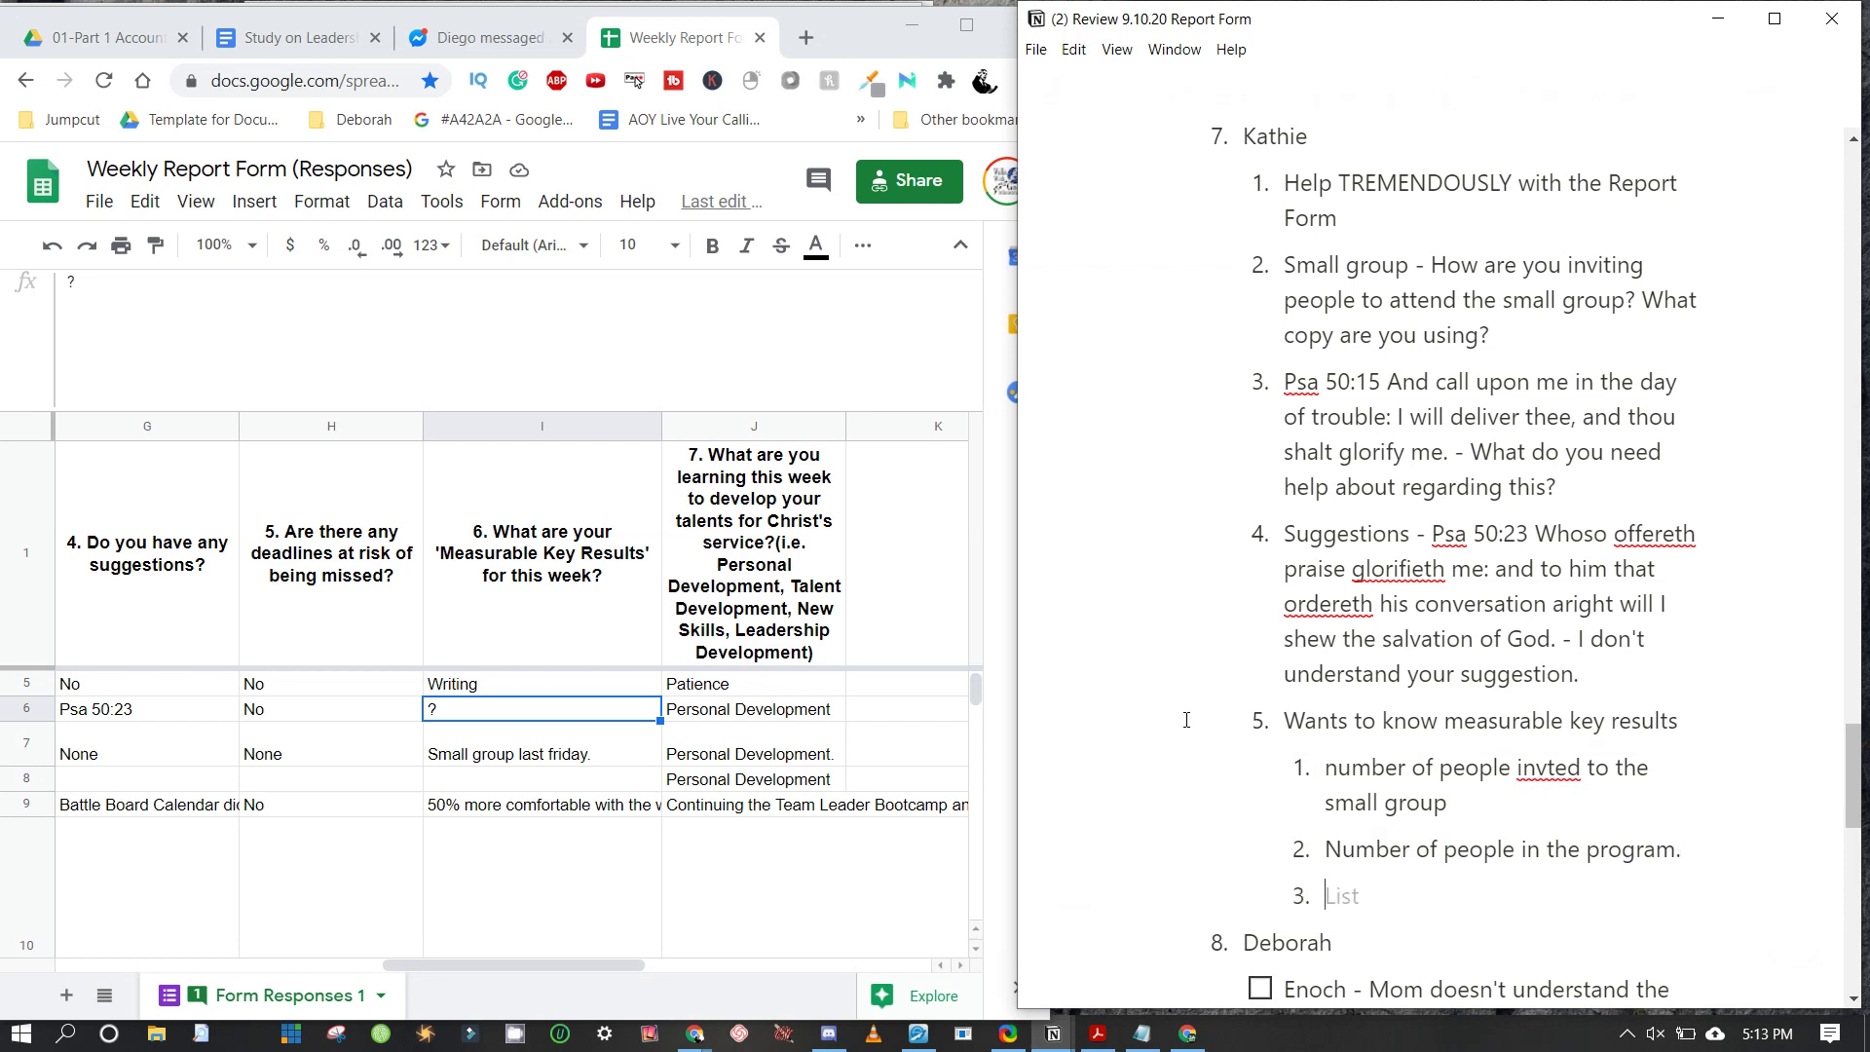
pyautogui.write('Number of Students')
pyautogui.press('Return')
pyautogui.write('Number of')
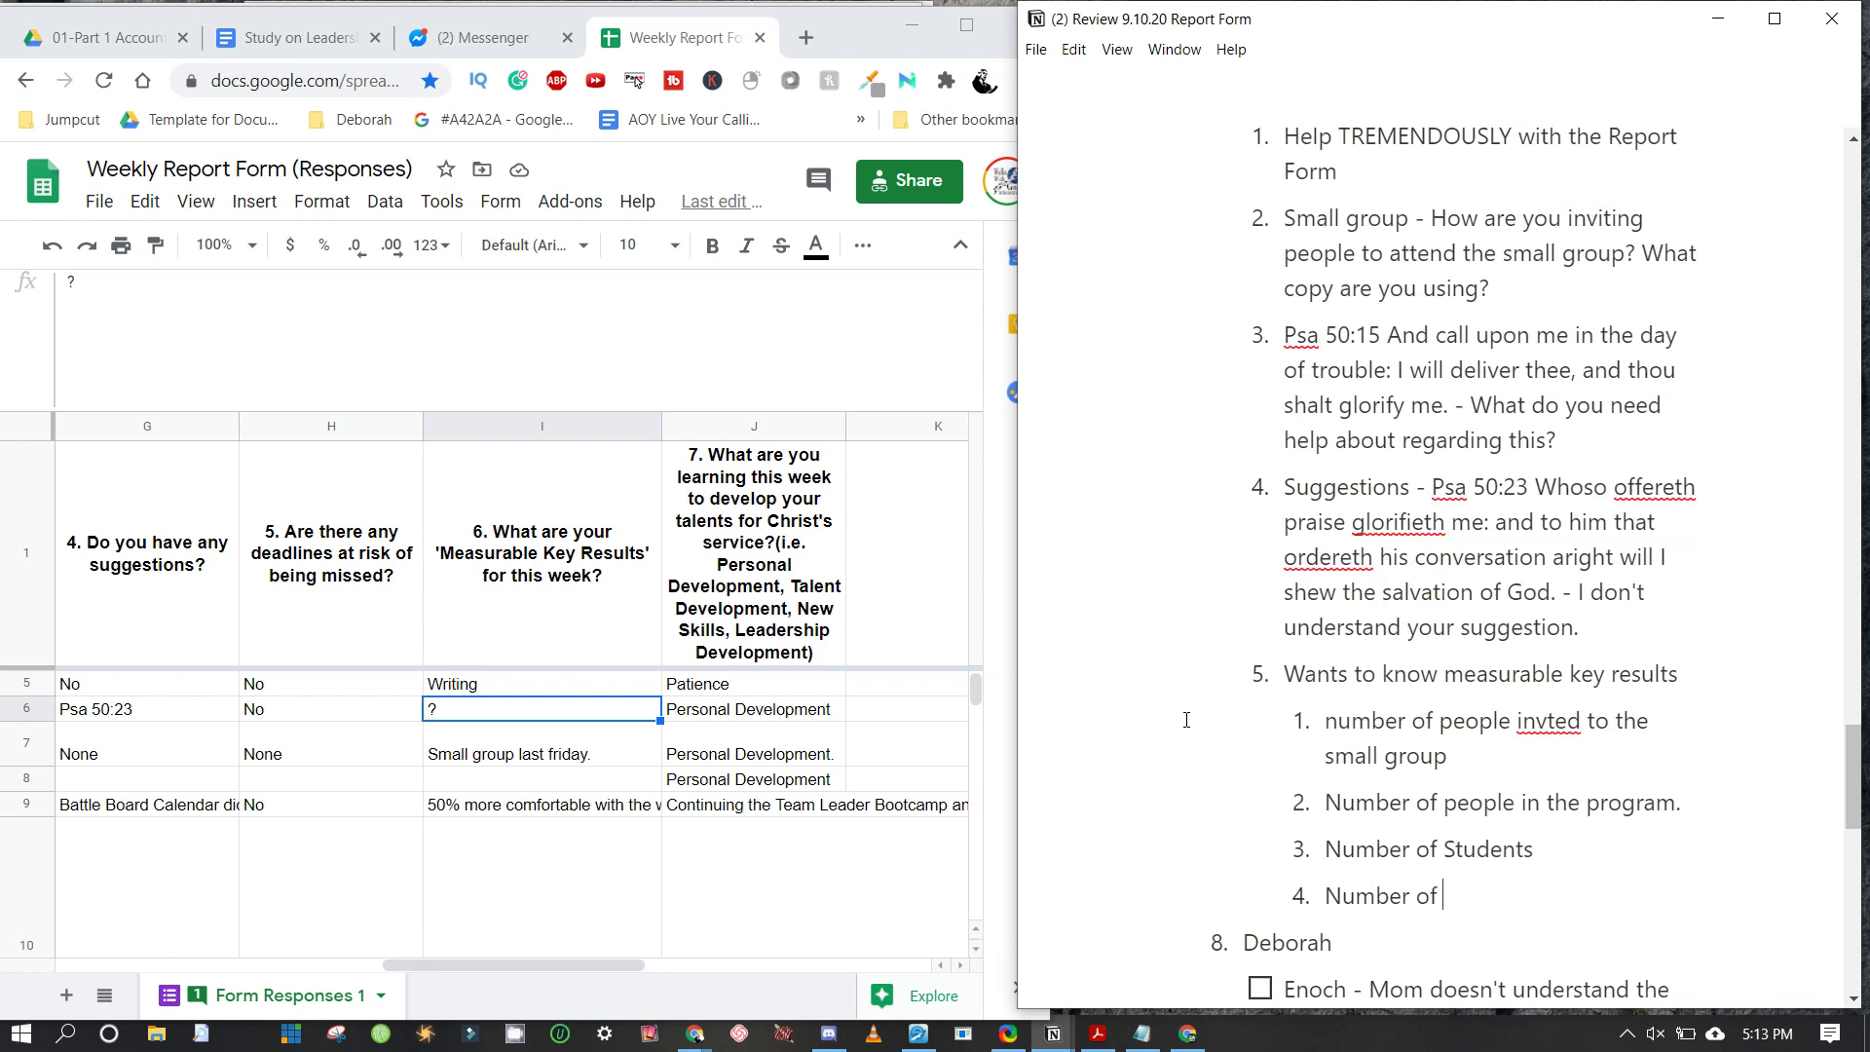
pyautogui.write(' VOlunteers')
pyautogui.hotkey('ctrl', 'Left')
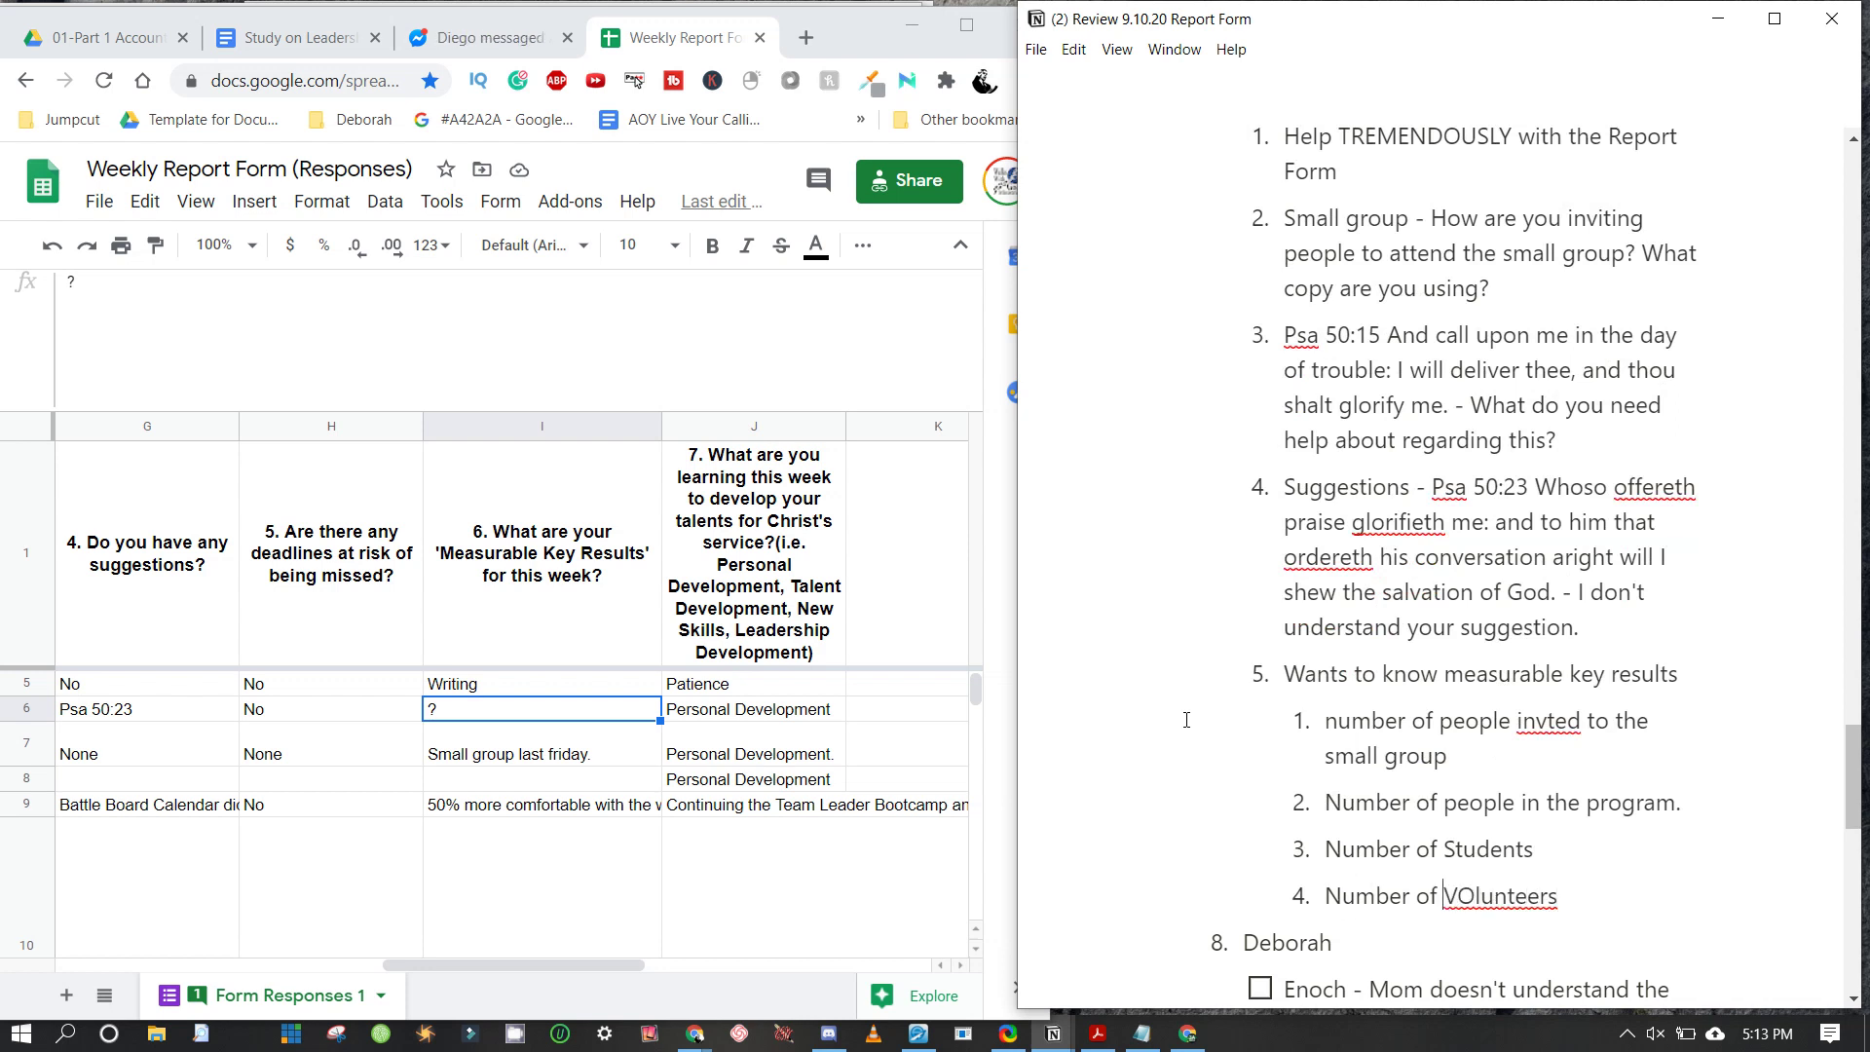
pyautogui.press('Delete')
pyautogui.write('o')
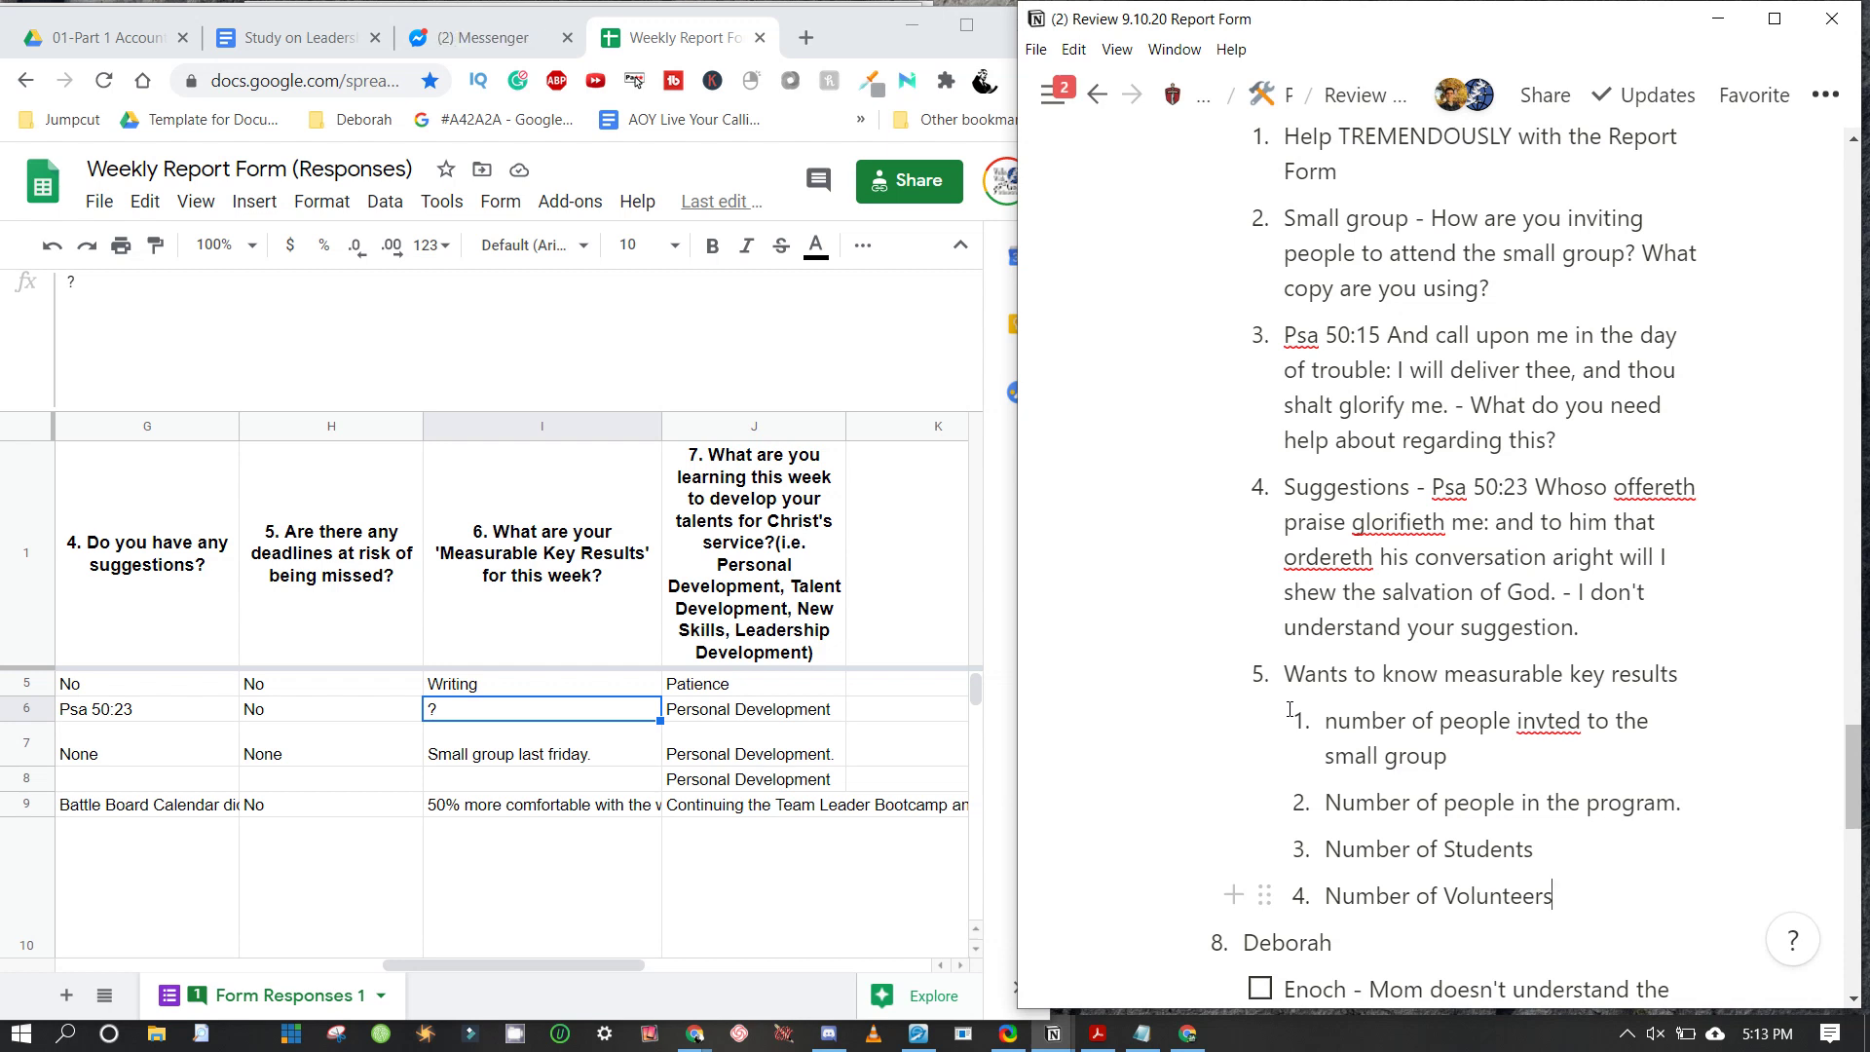
pyautogui.press('BackSpace')
pyautogui.write('N')
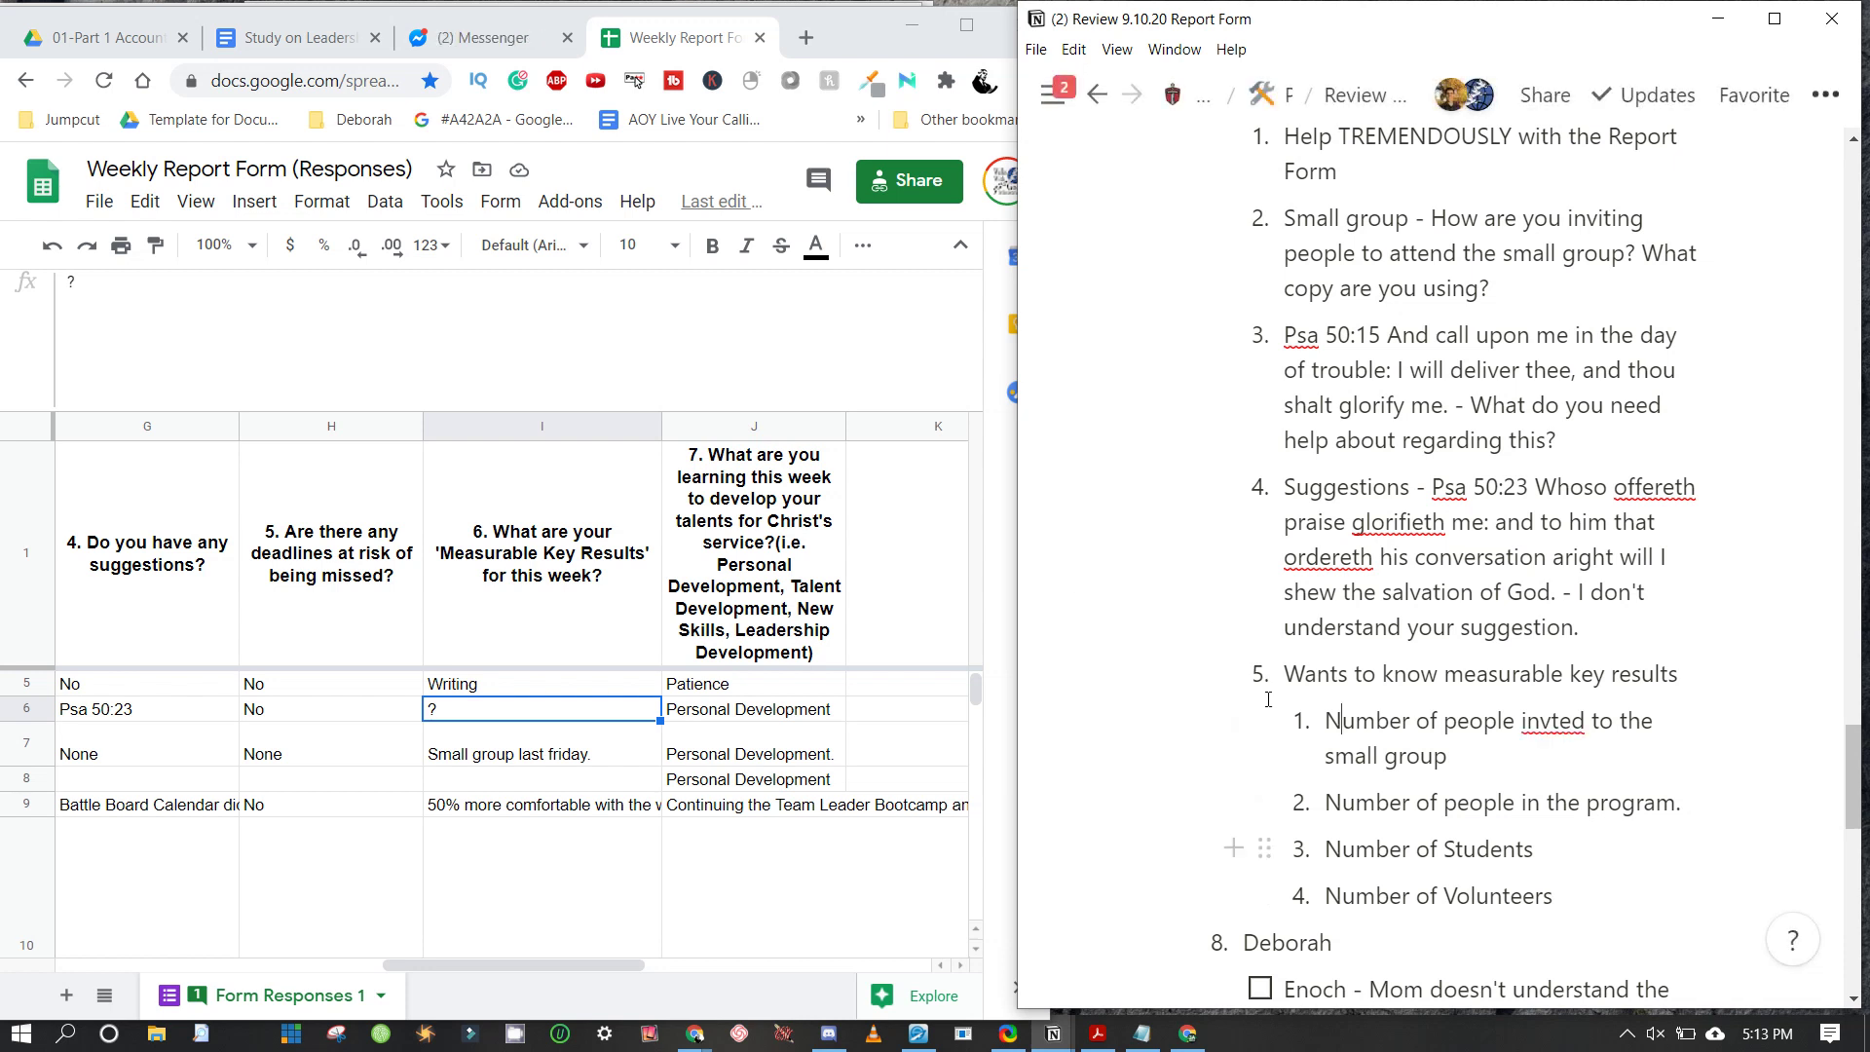
pyautogui.write('i')
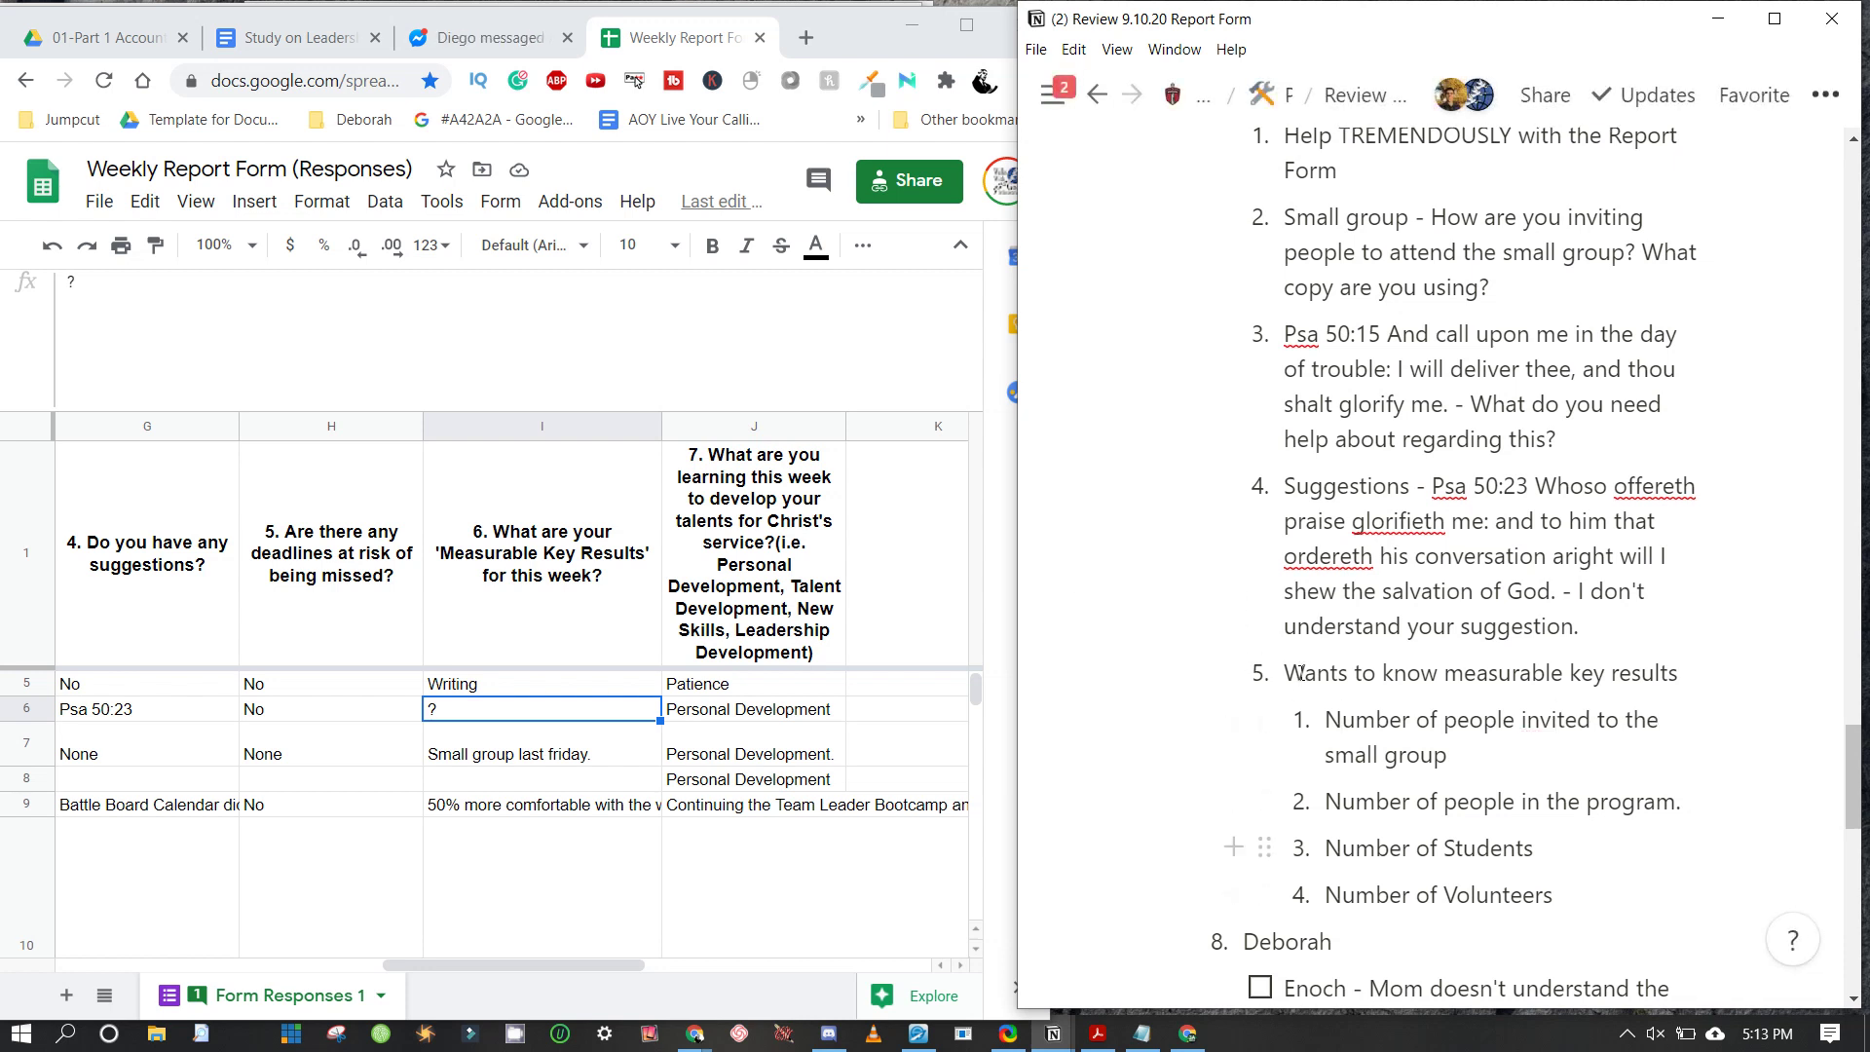
pyautogui.scroll(-1, 1300, 672)
# Step: Add the key-results item about working with a colleague on messenger bots
pyautogui.moveTo(1390, 671); pyautogui.dragTo(1586, 671)
pyautogui.click(1554, 765)
pyautogui.press('Return')
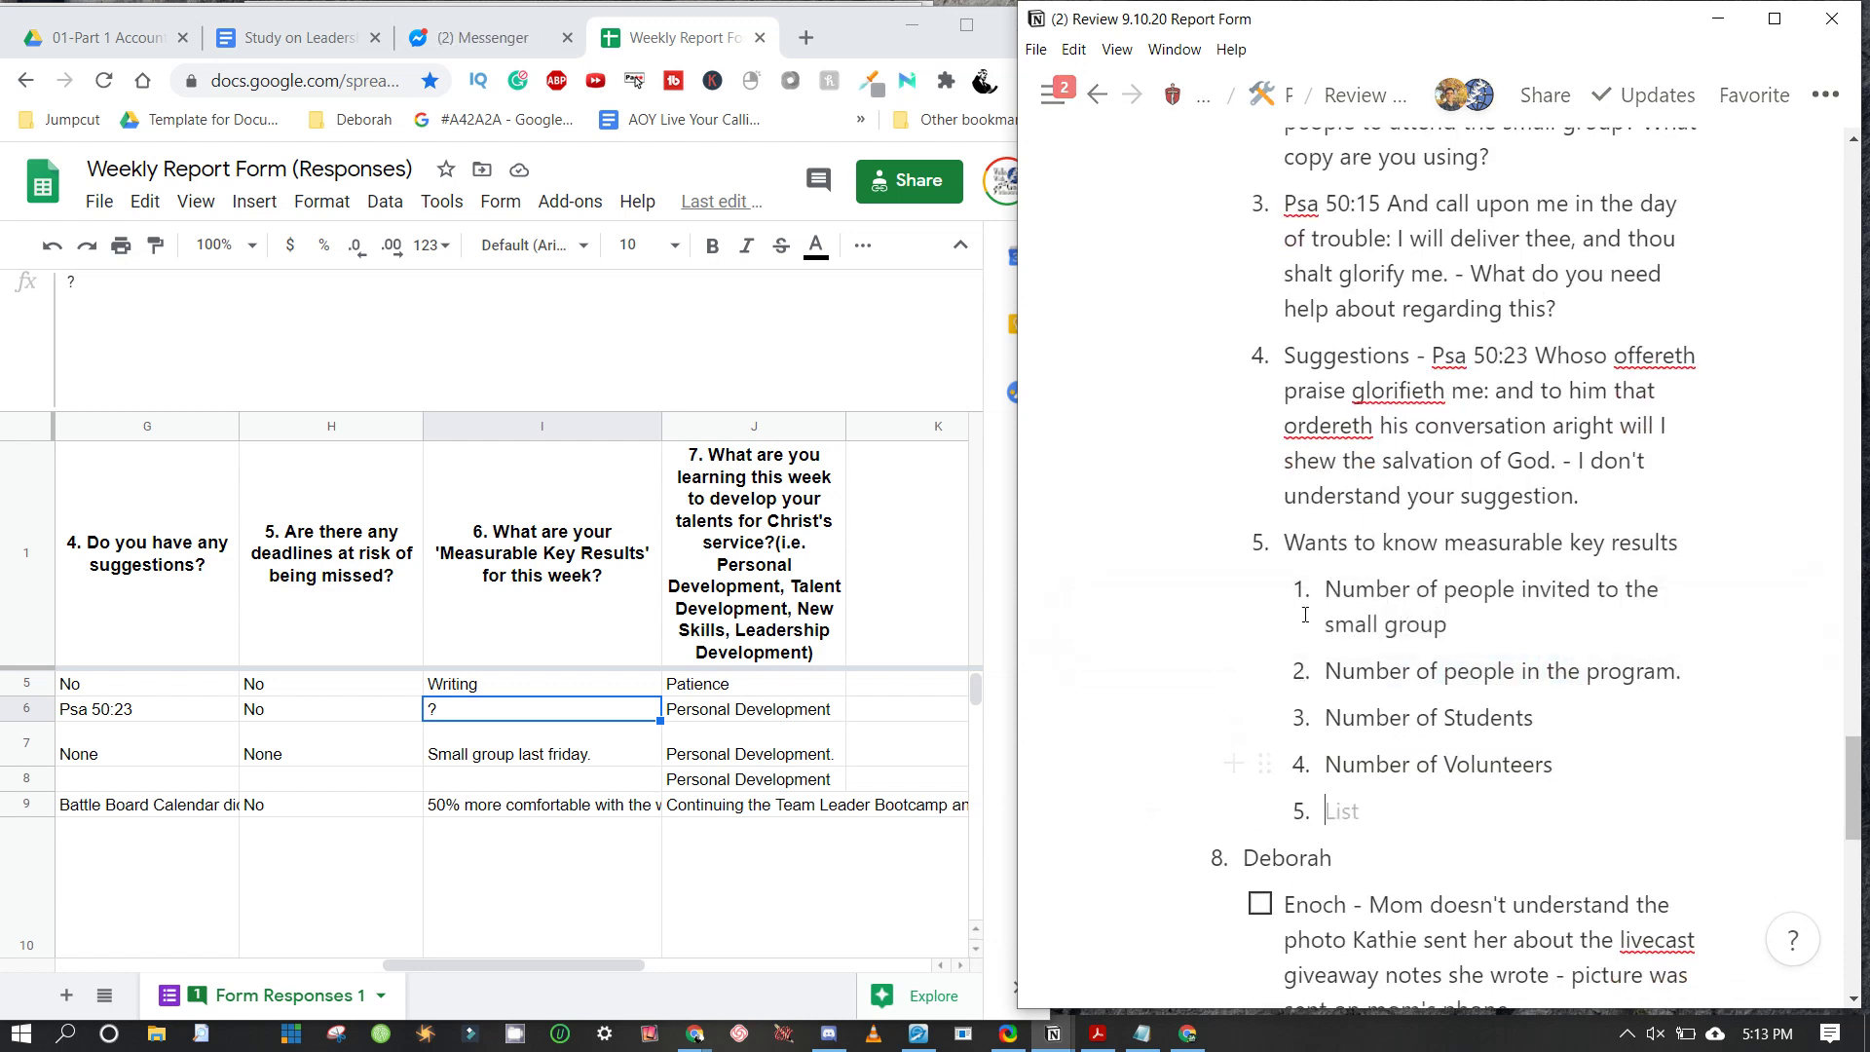
pyautogui.write('Work with ')
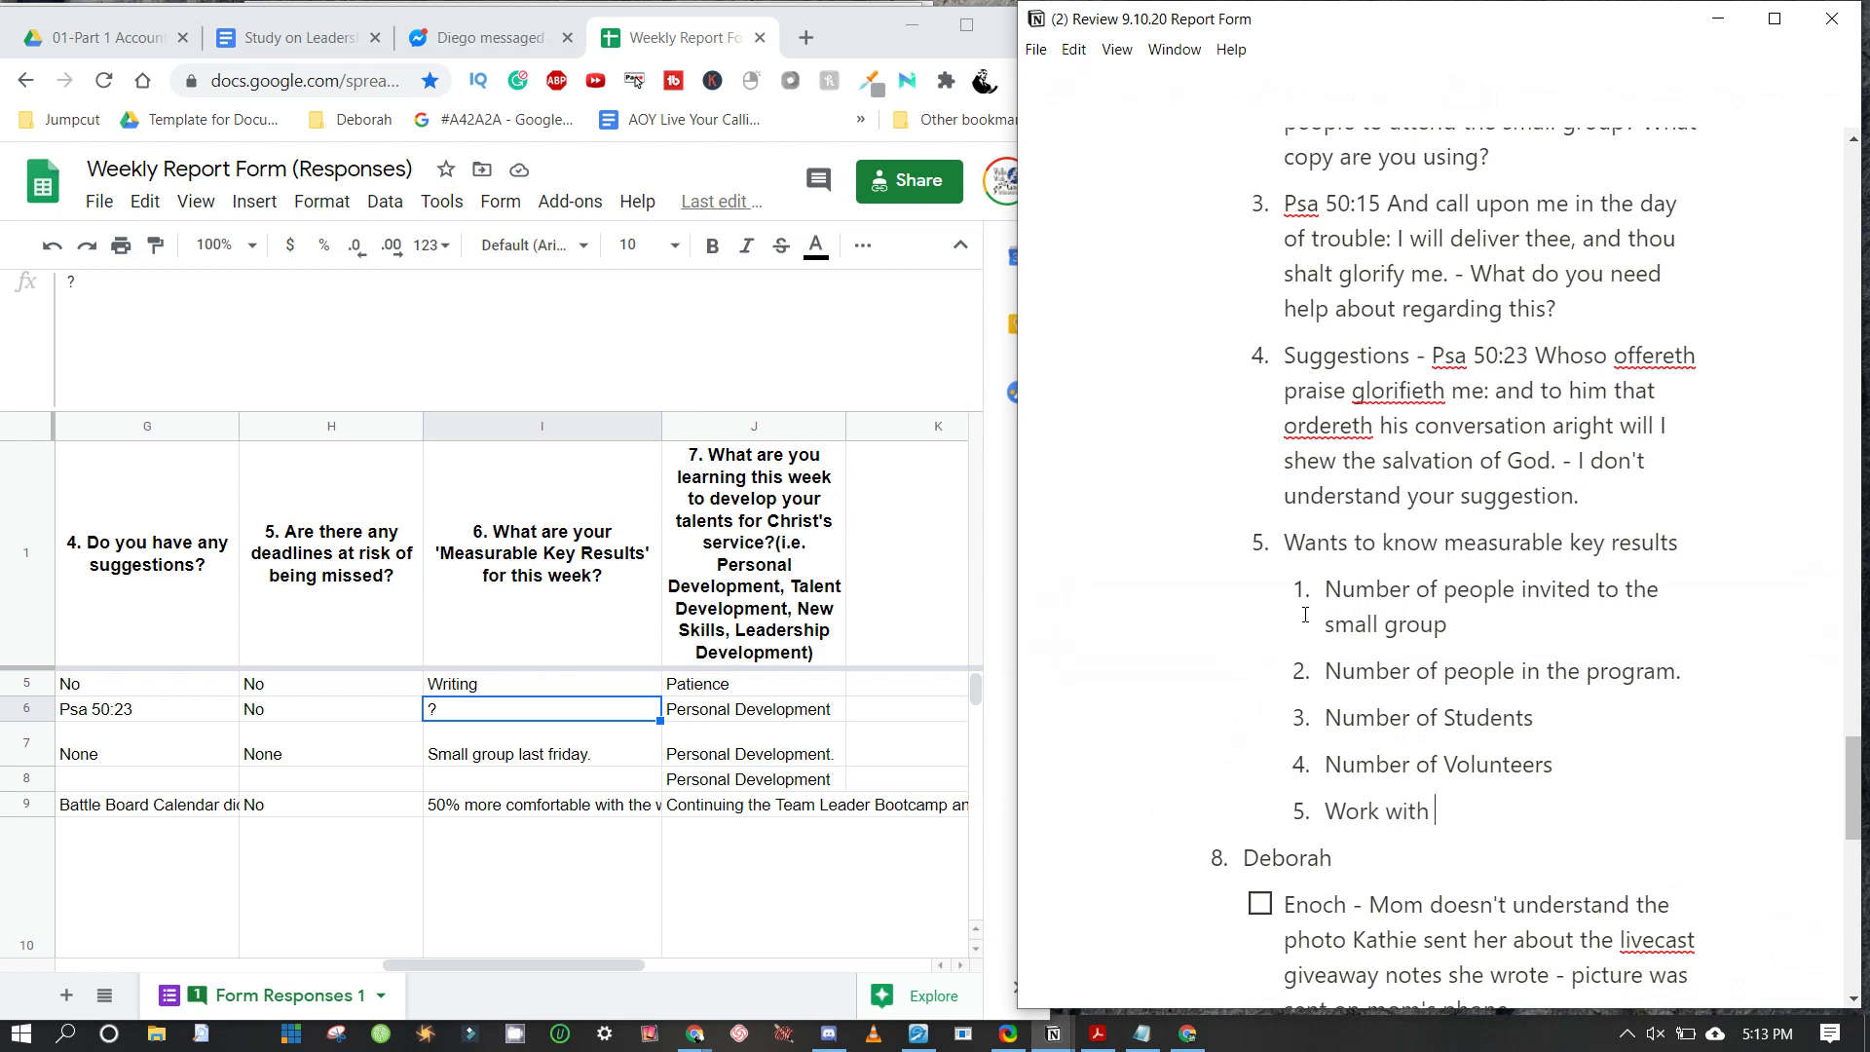
pyautogui.press('Return')
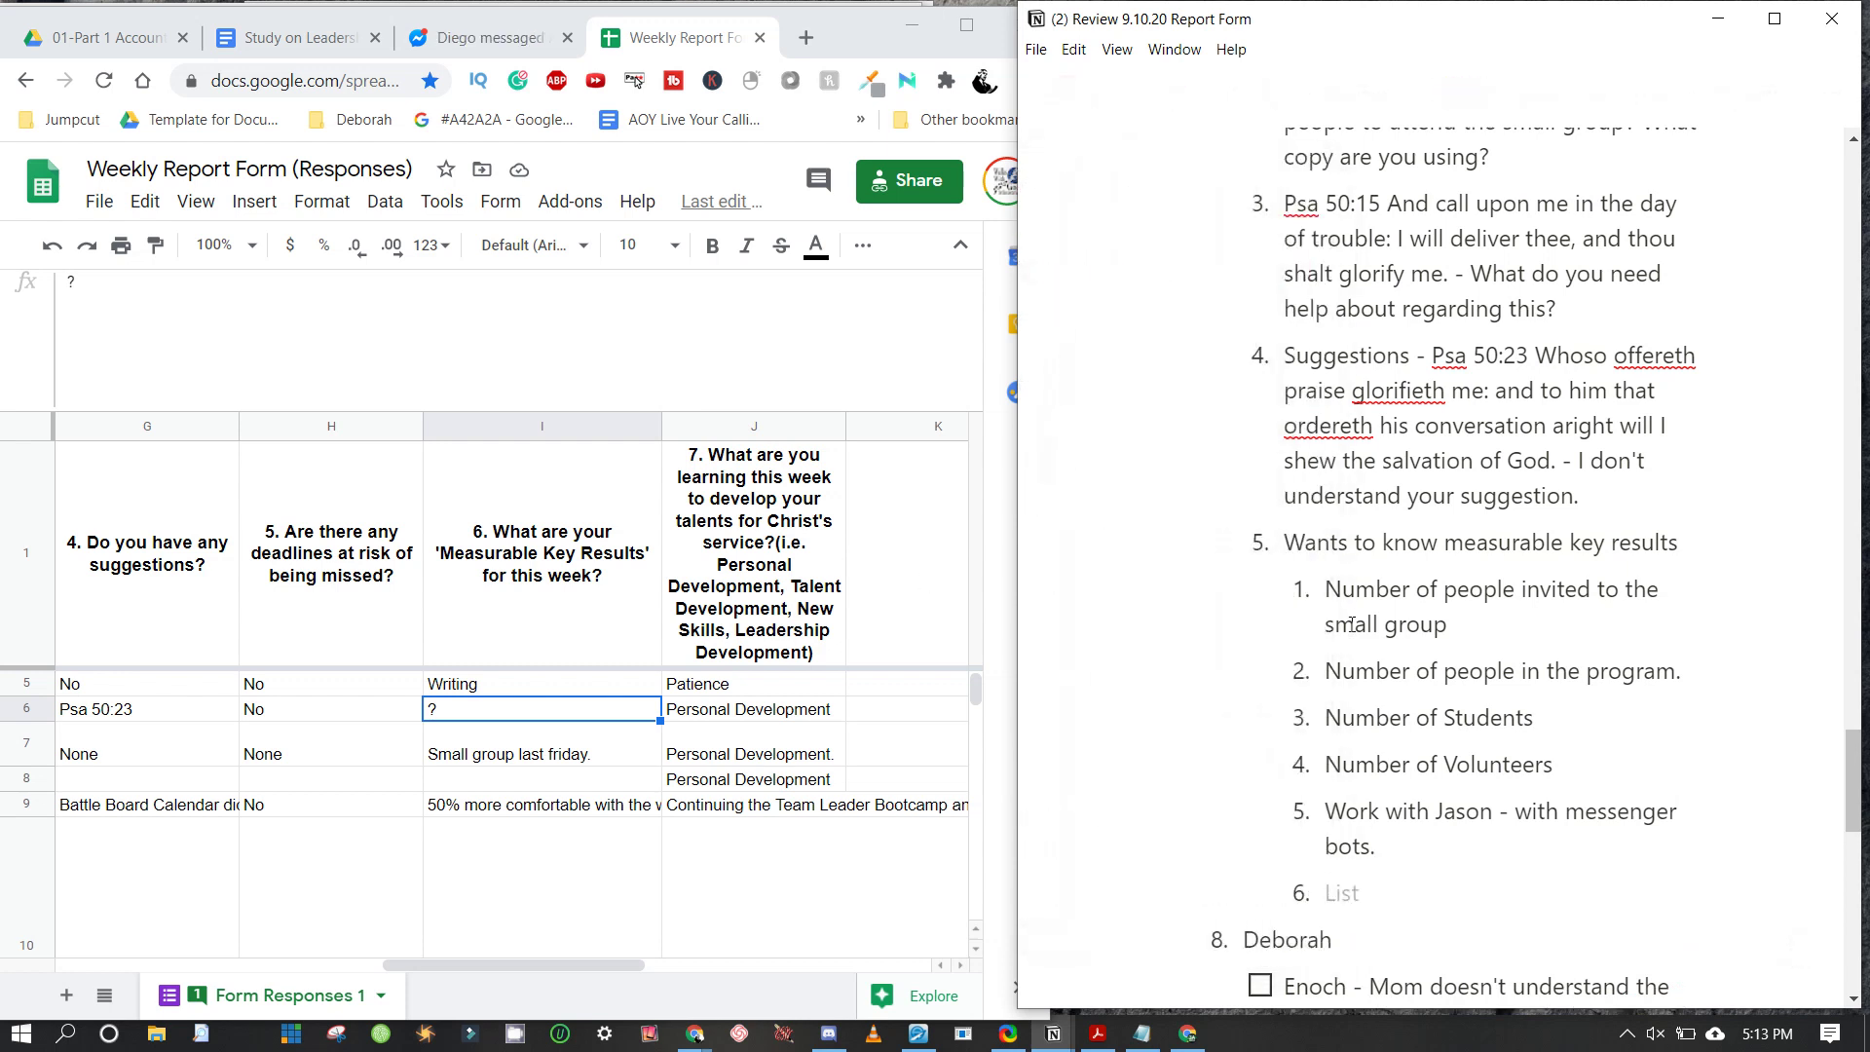
# Step: Add a to-do for a teammate, 'What in PD are you currently working on?', moved out of the sub-list
pyautogui.write('What in PD are yo')
pyautogui.write('u cu')
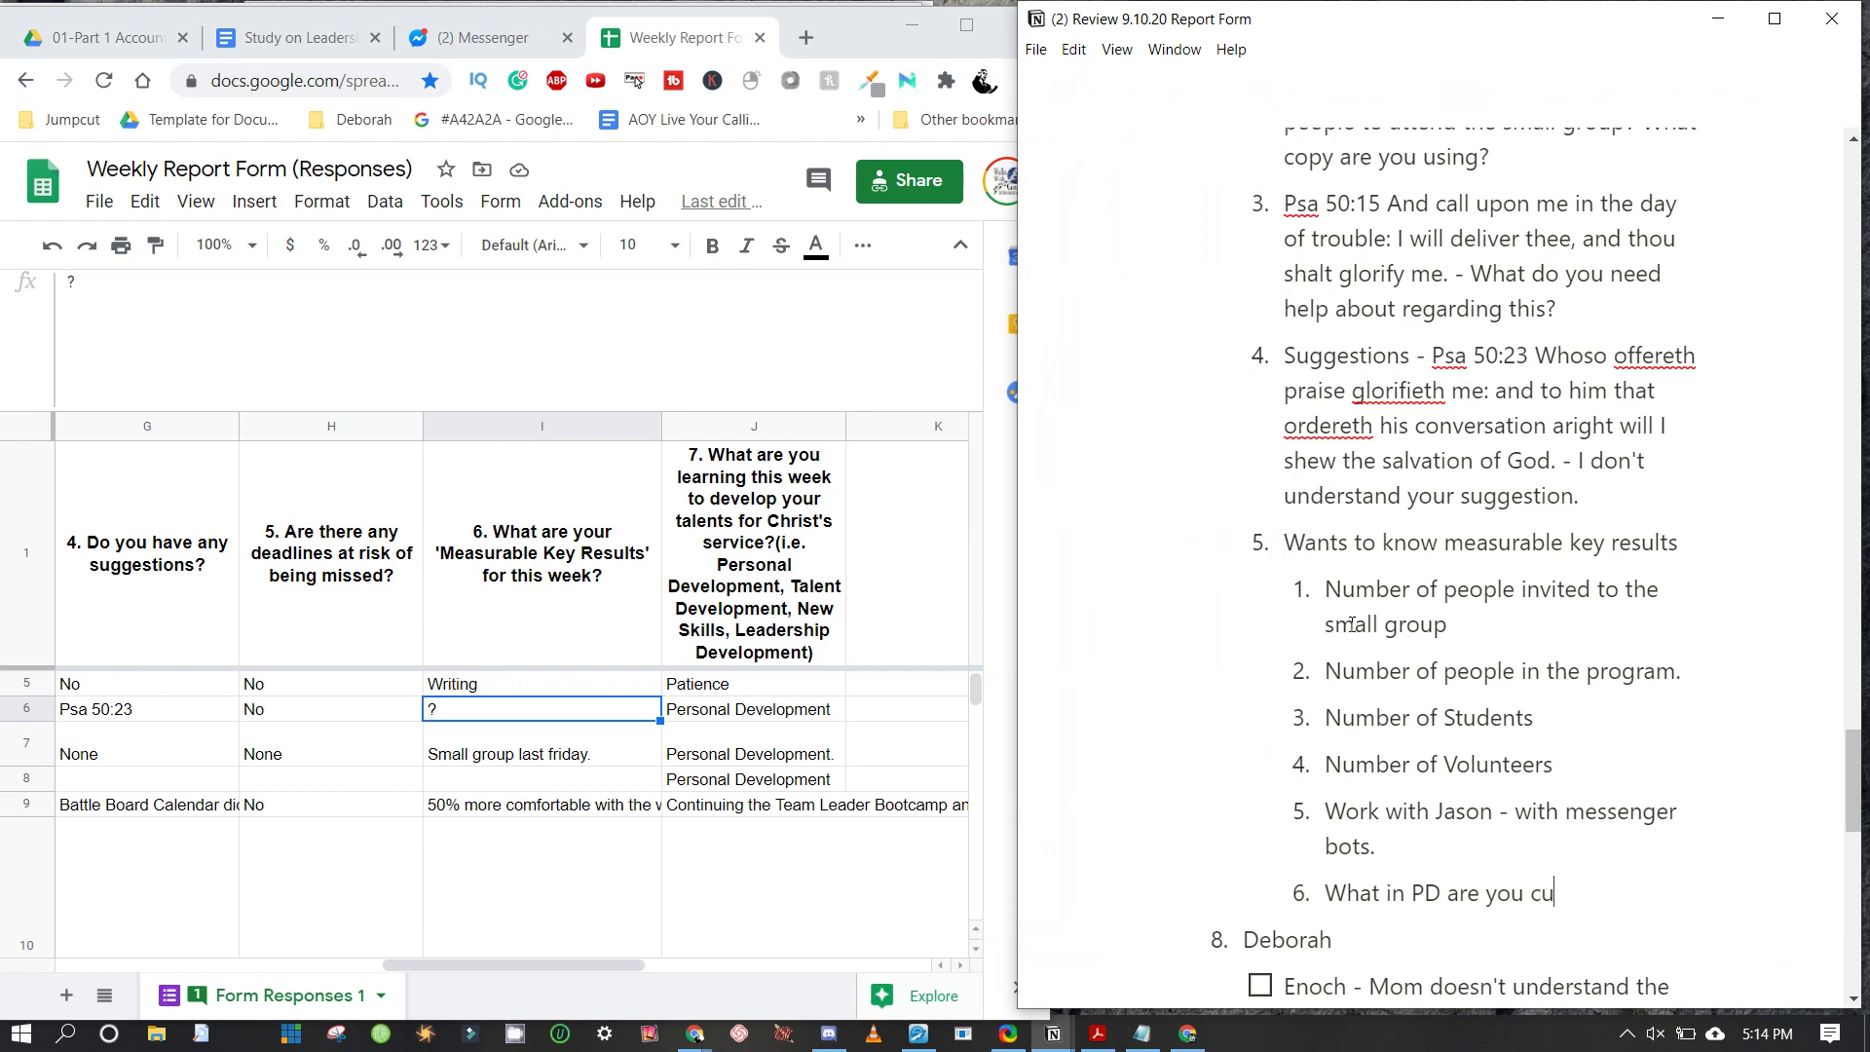
pyautogui.write('rrently working on?')
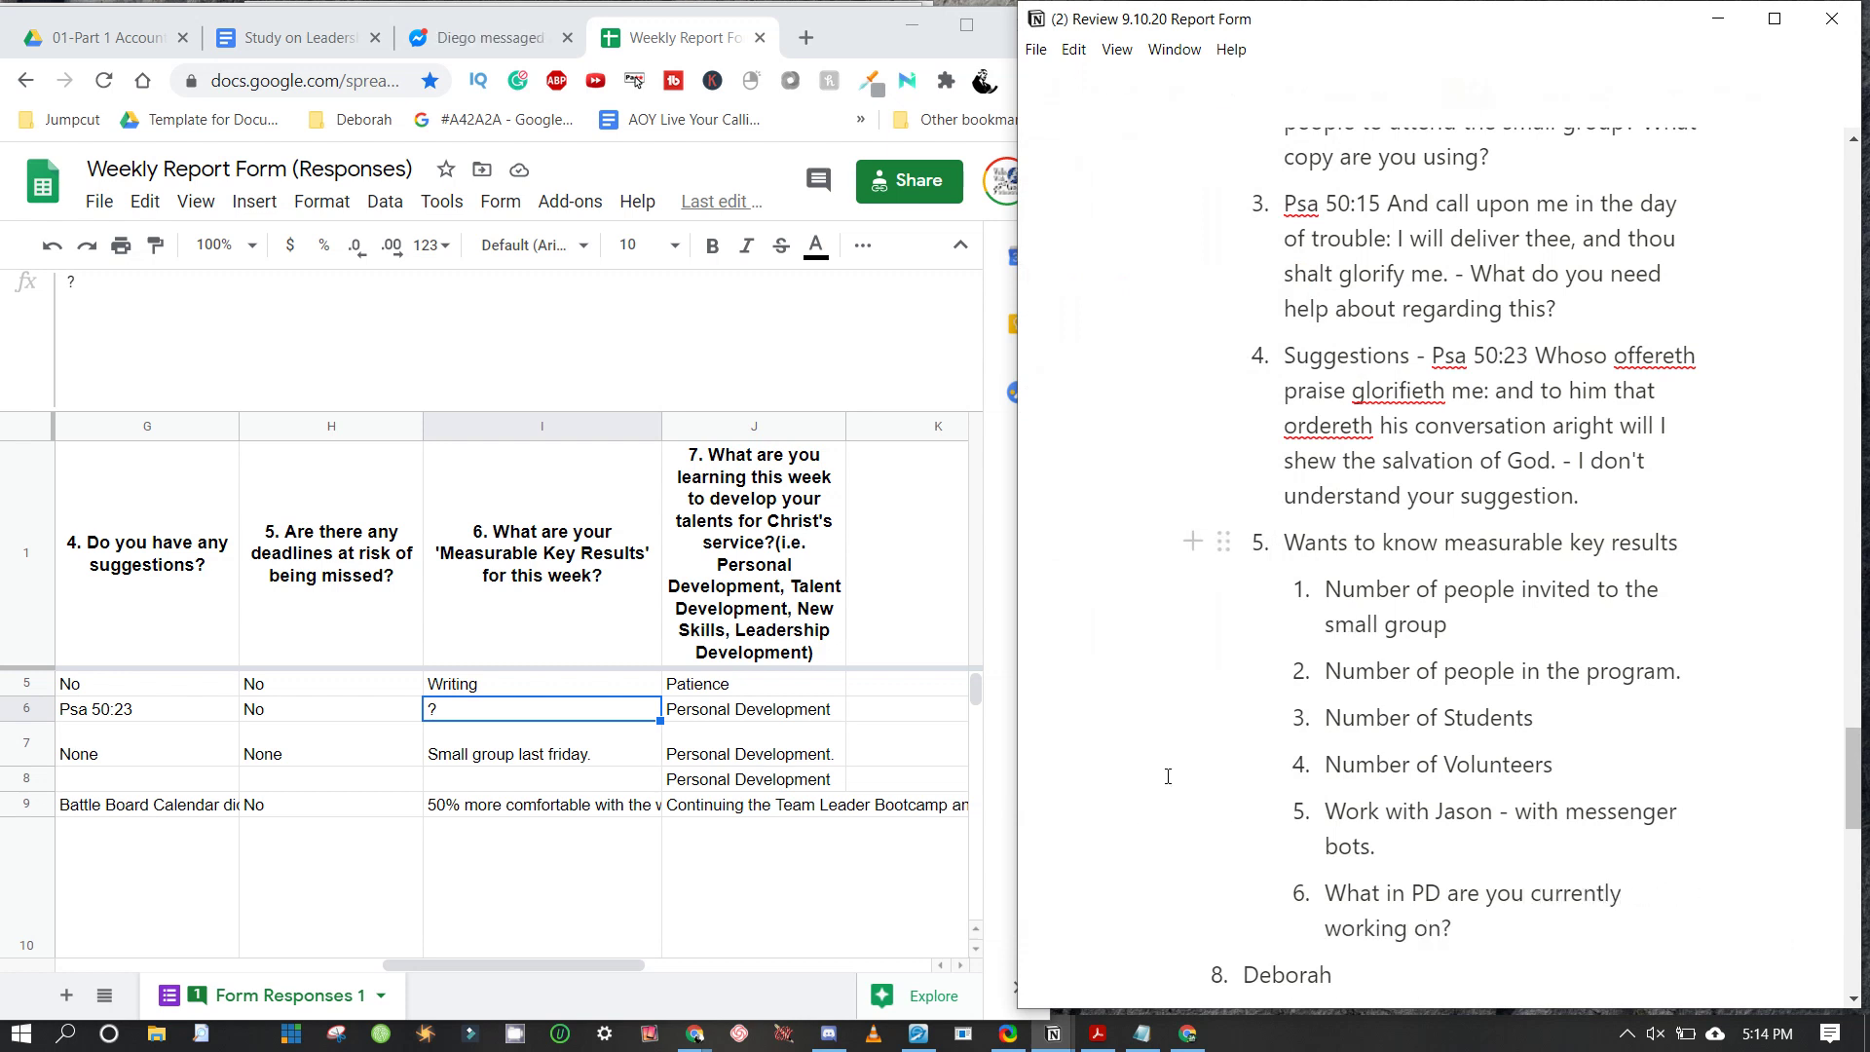
pyautogui.write('[]')
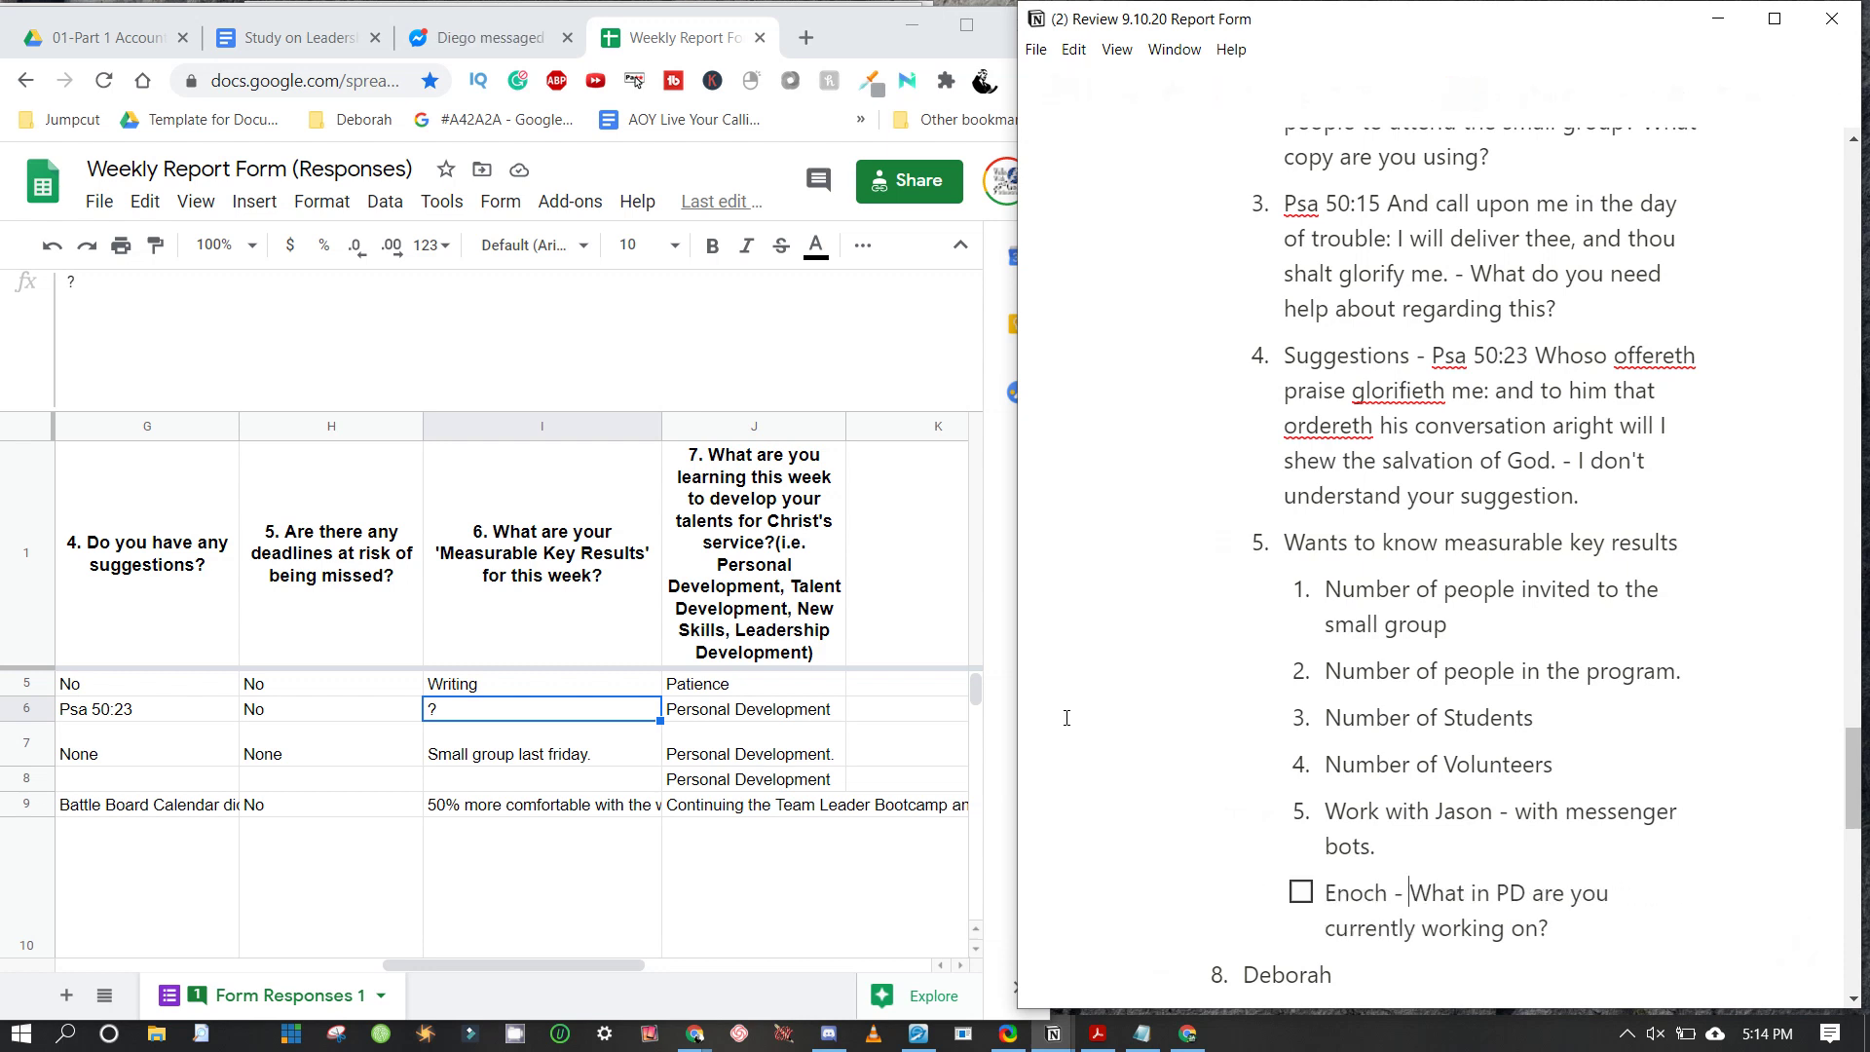
pyautogui.moveTo(1264, 892); pyautogui.dragTo(1264, 589)
pyautogui.moveTo(1011, 465); pyautogui.dragTo(1008, 564)
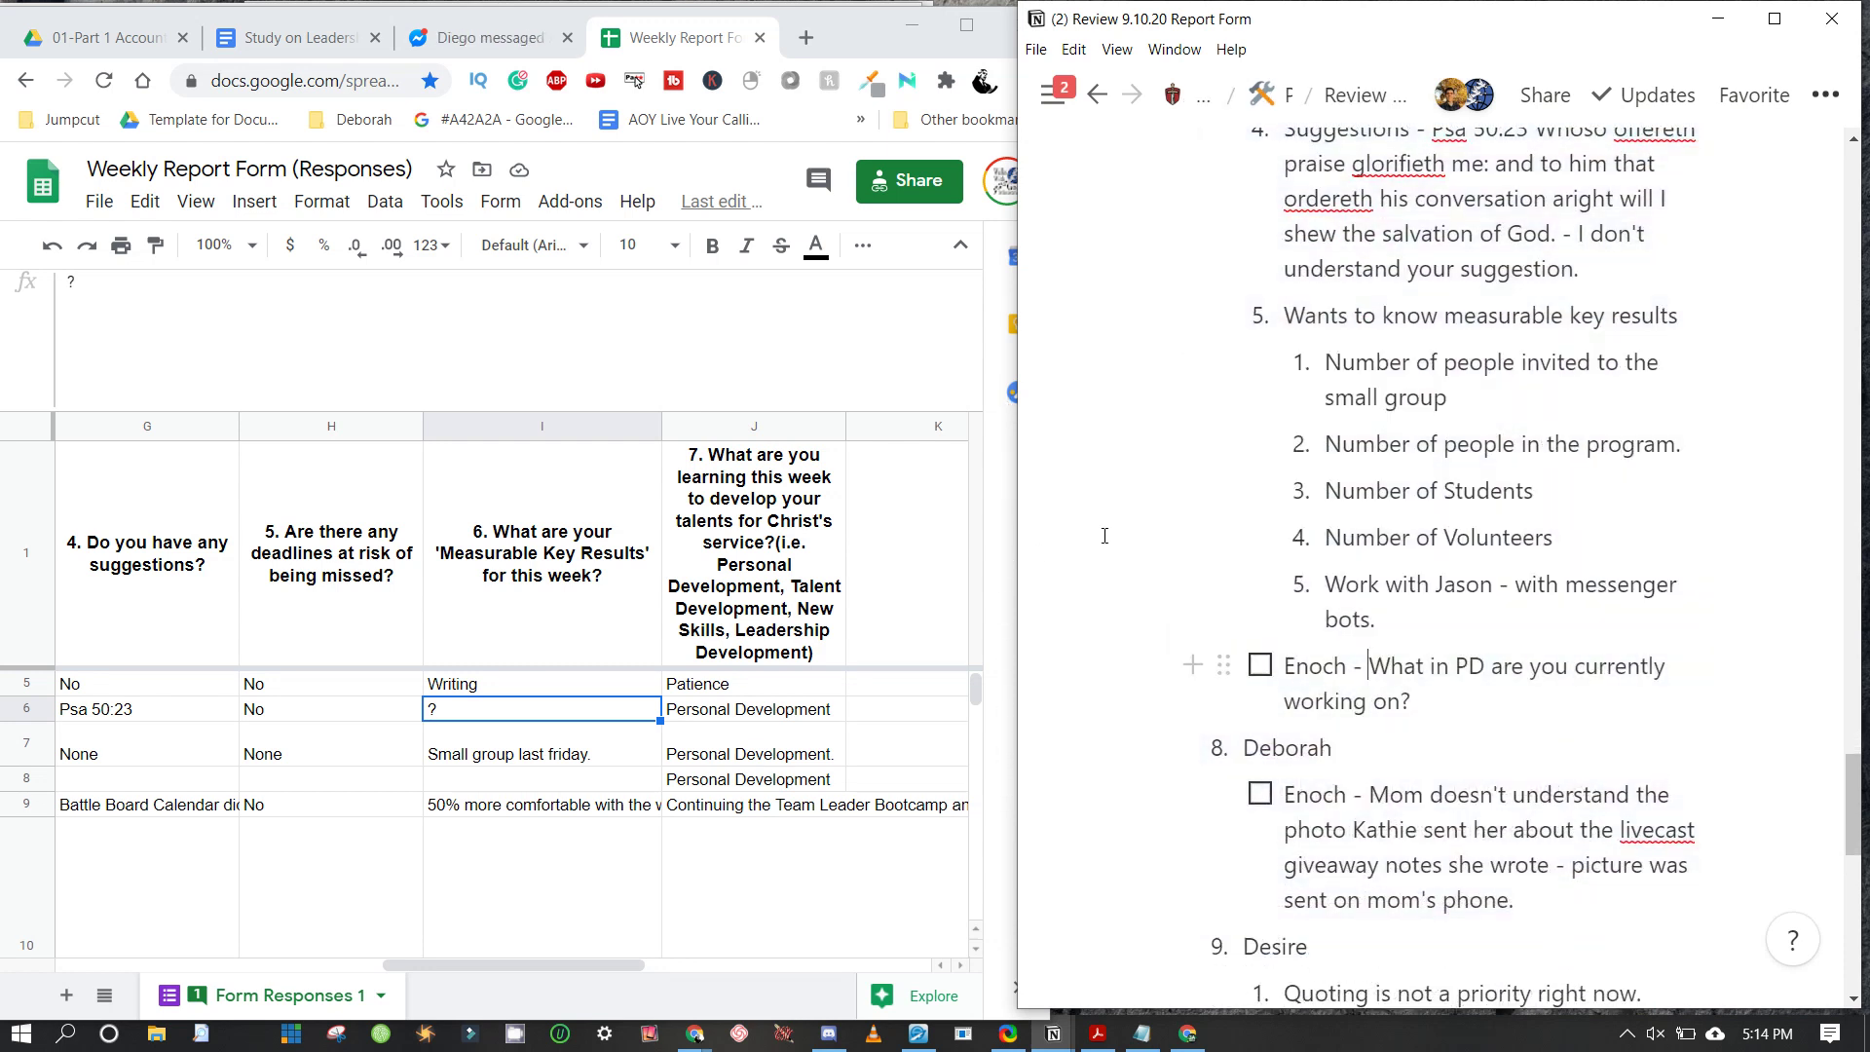
# Step: Check who submitted row 6, then move up to the row 5 response in the sheet
pyautogui.click(231, 577)
pyautogui.press('Left')
pyautogui.press('Left')
pyautogui.press('Left')
pyautogui.press('Left')
pyautogui.press('Left')
pyautogui.press('Left')
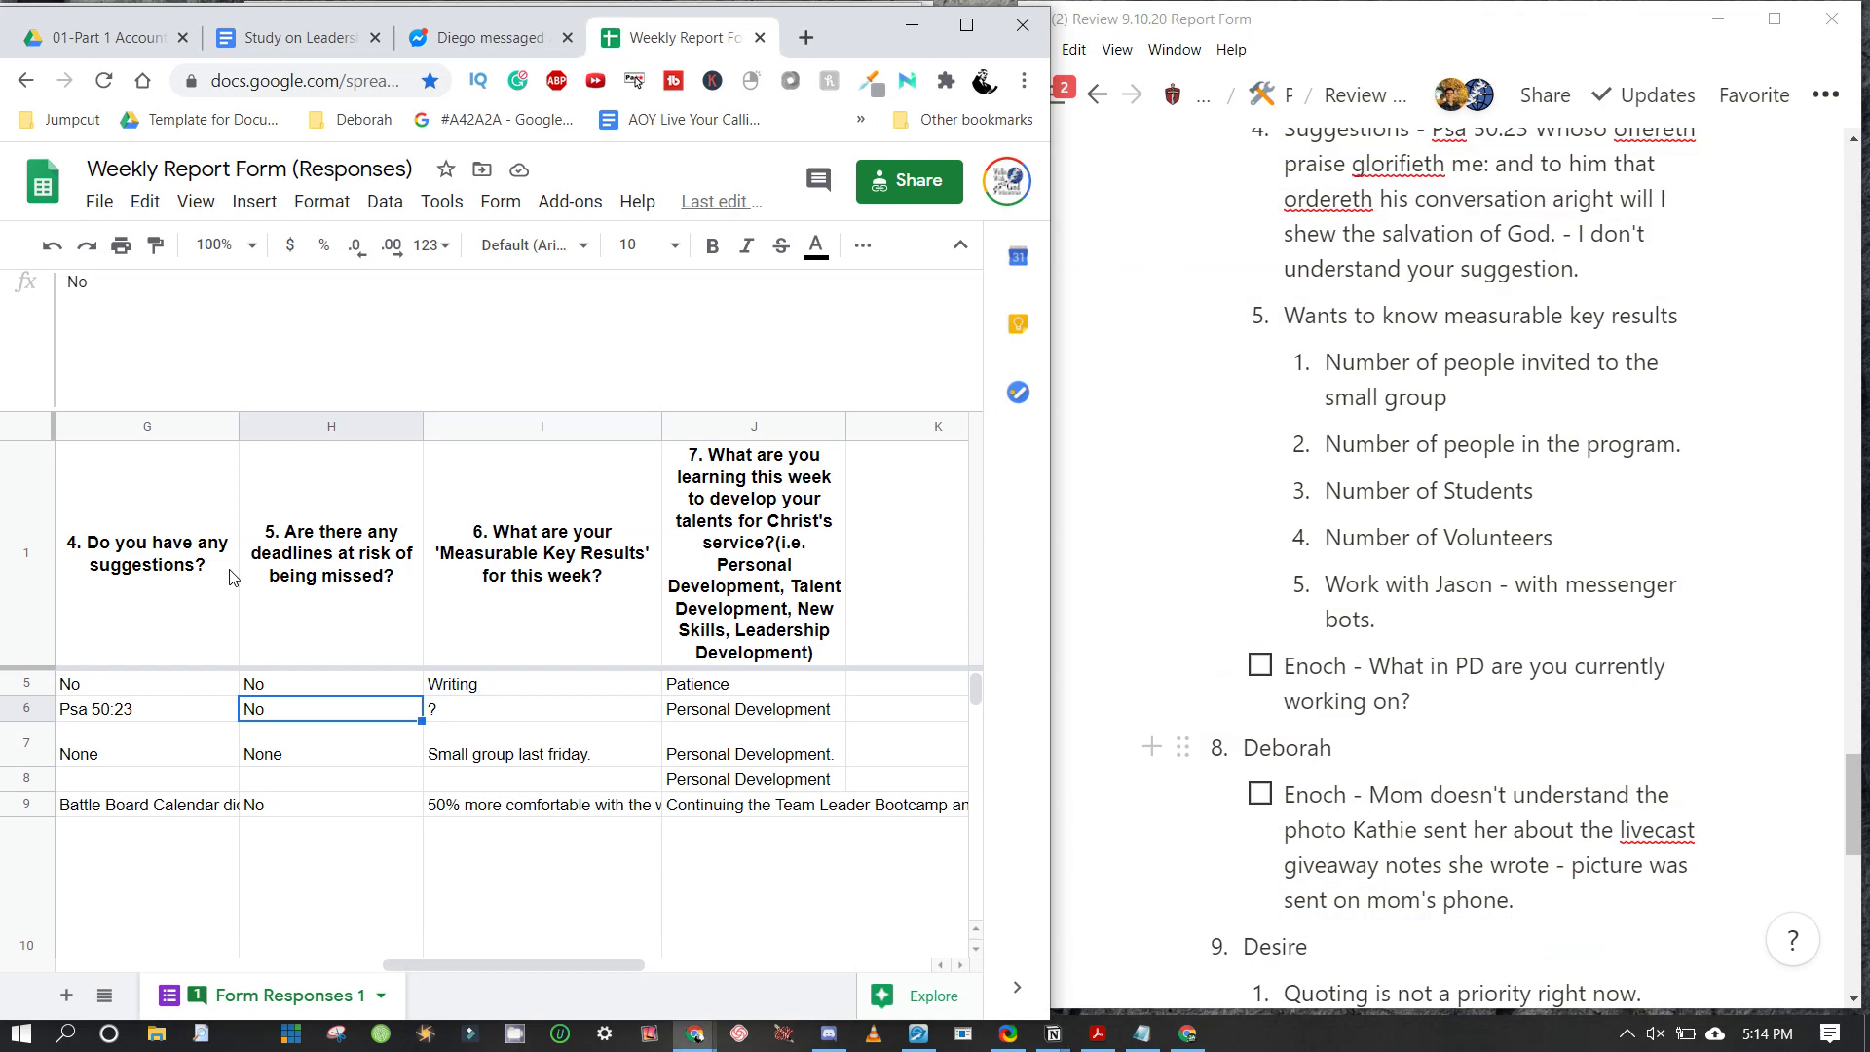
pyautogui.press('Left')
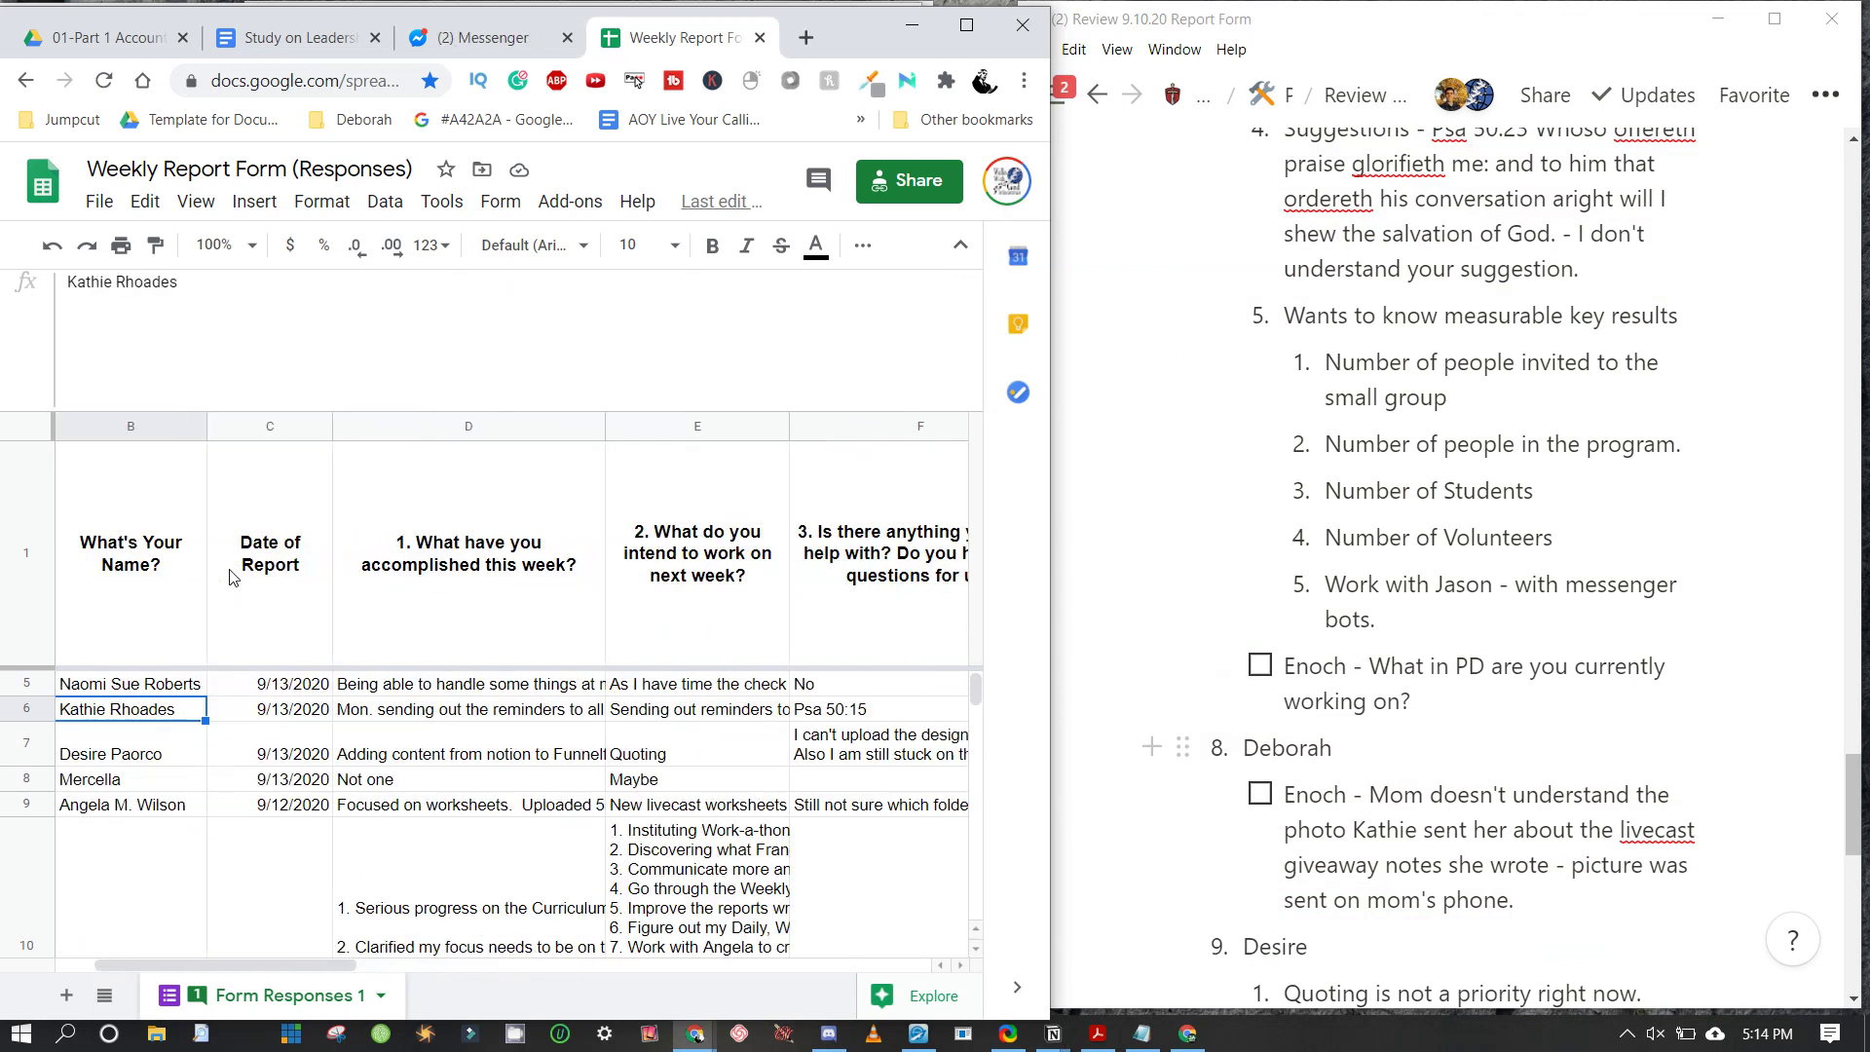
pyautogui.press('Up')
pyautogui.press('Right')
pyautogui.press('Right')
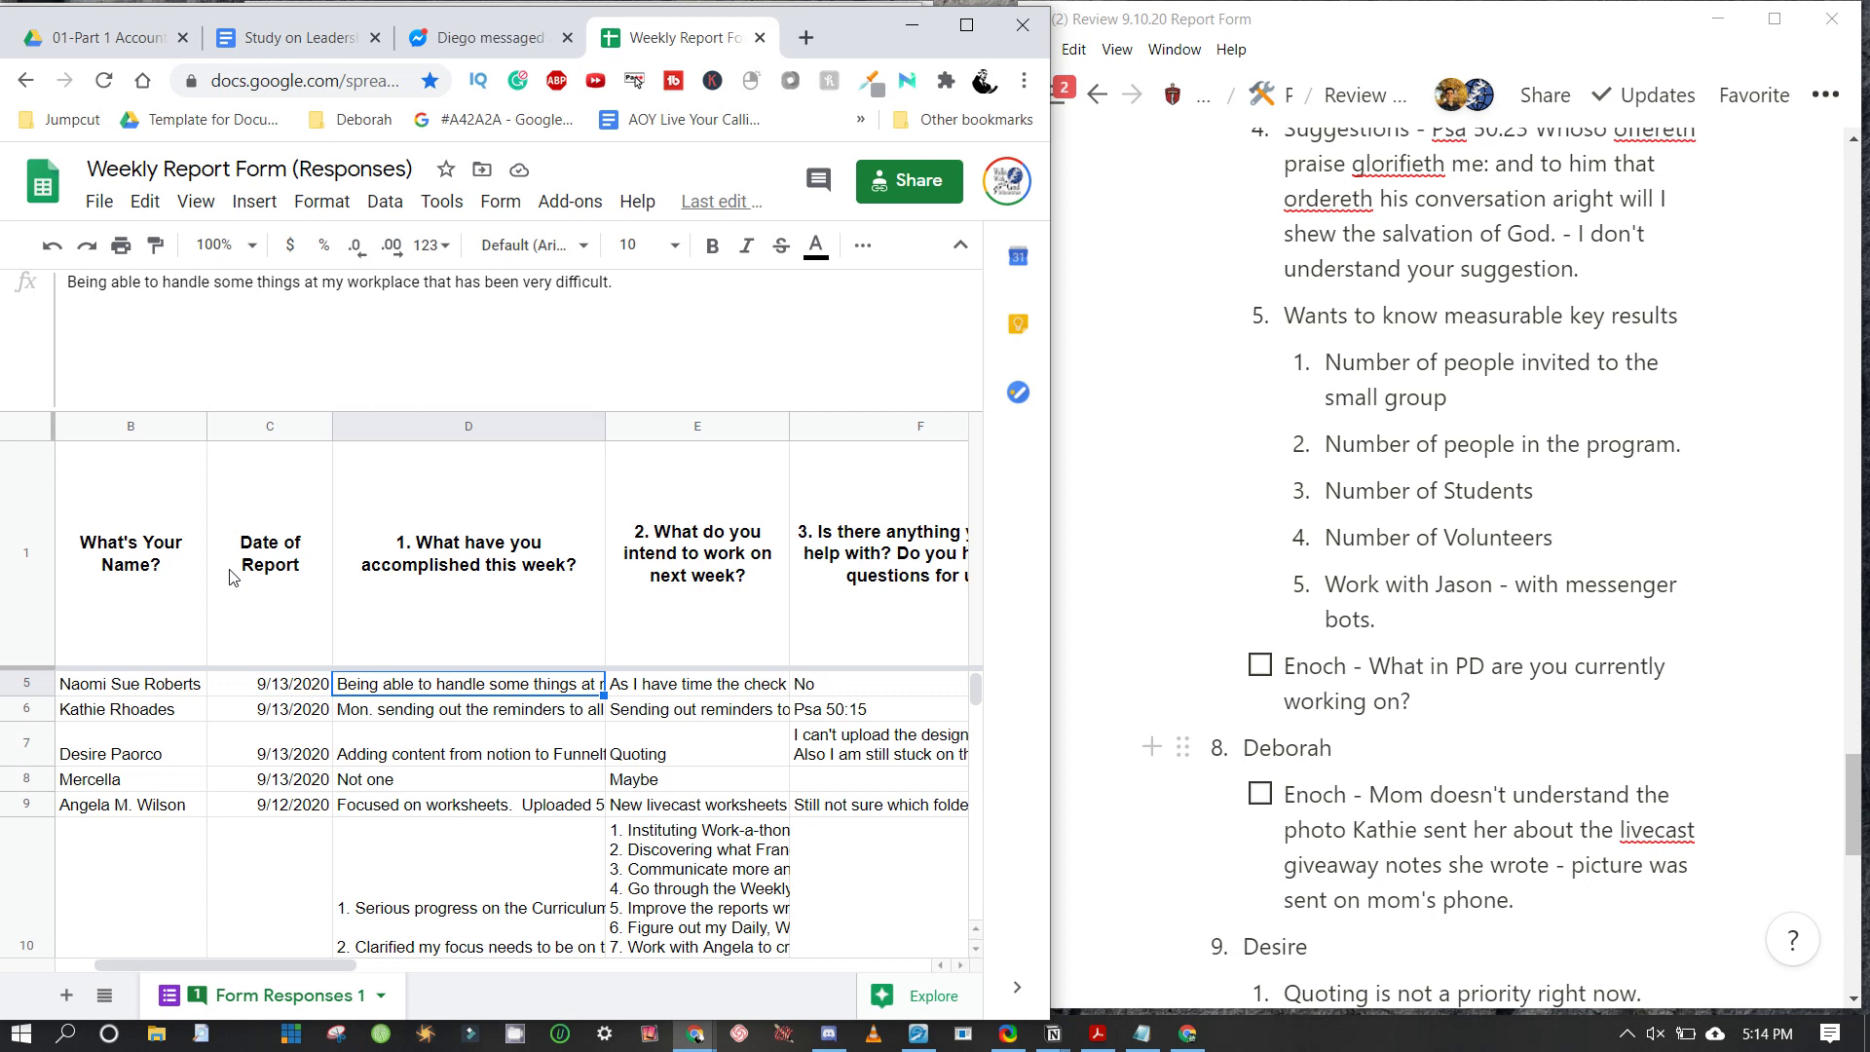
pyautogui.scroll(-5, 1121, 571)
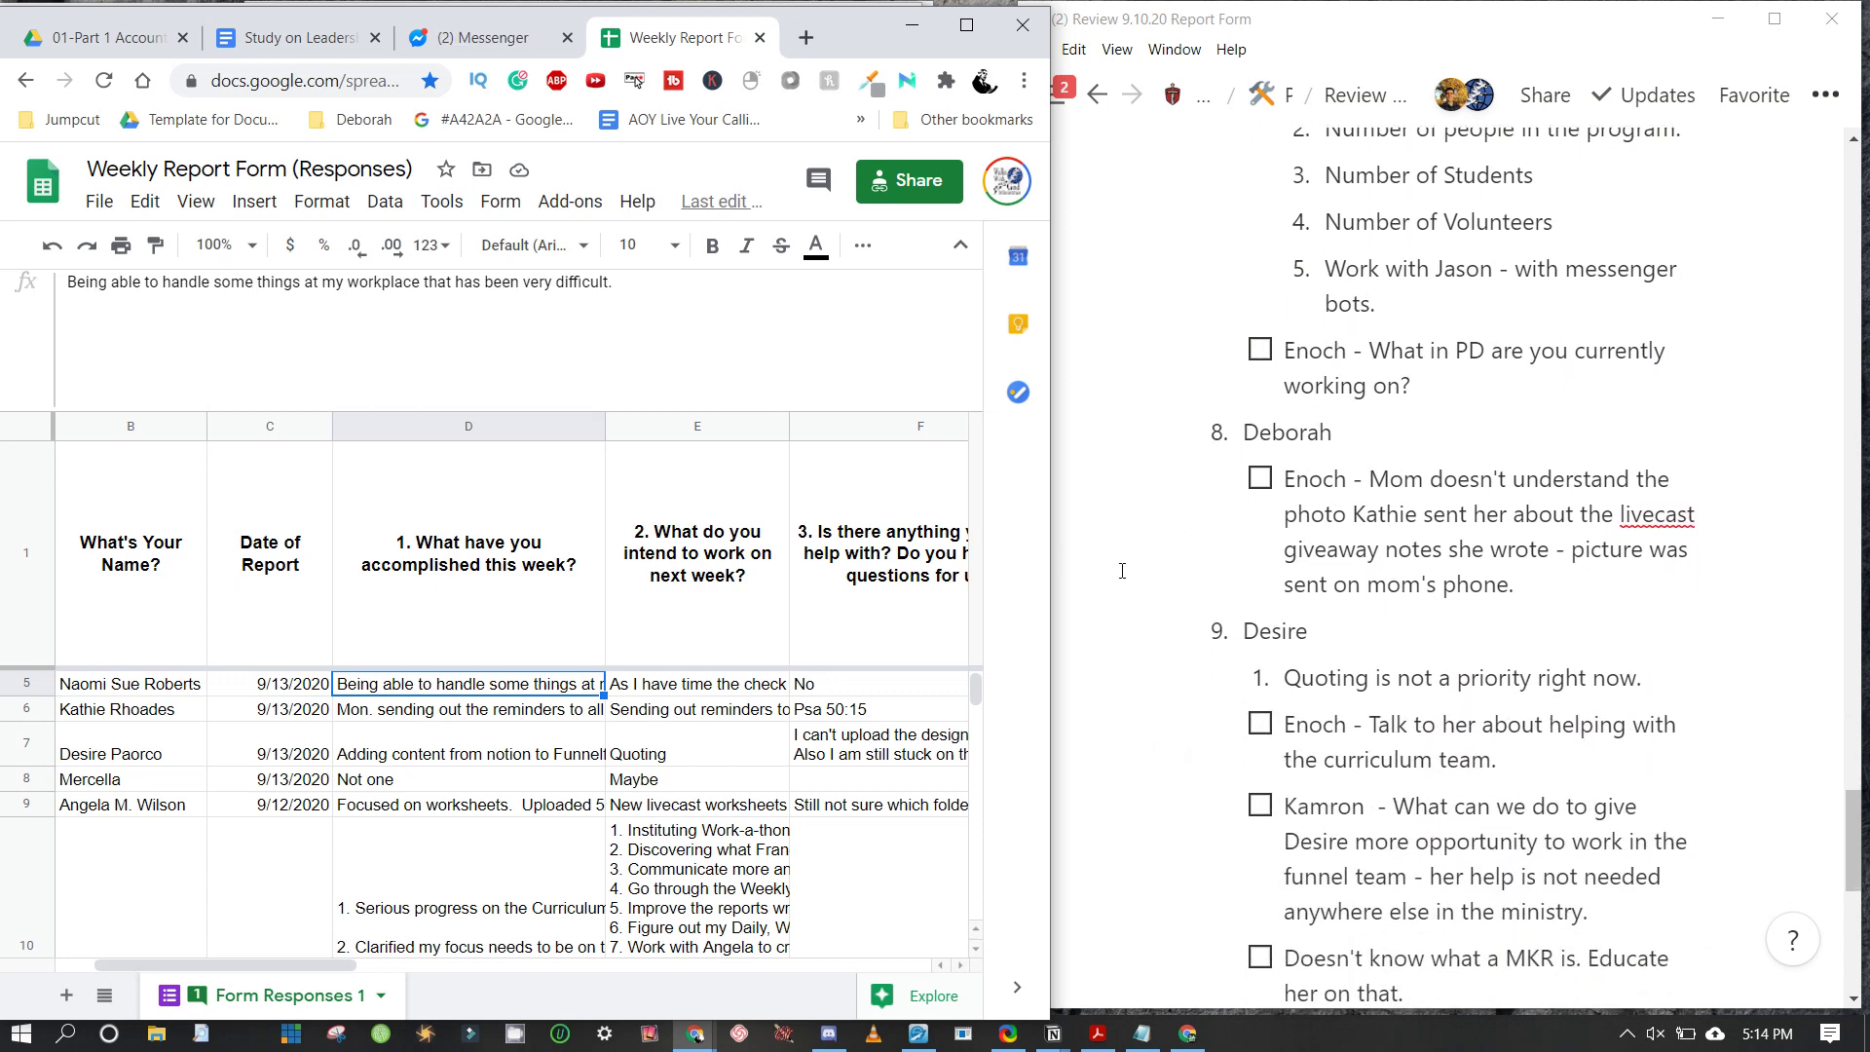
# Step: Add the new team member's name as a top-level numbered entry
pyautogui.hotkey('alt', 'Tab')
pyautogui.press('Return')
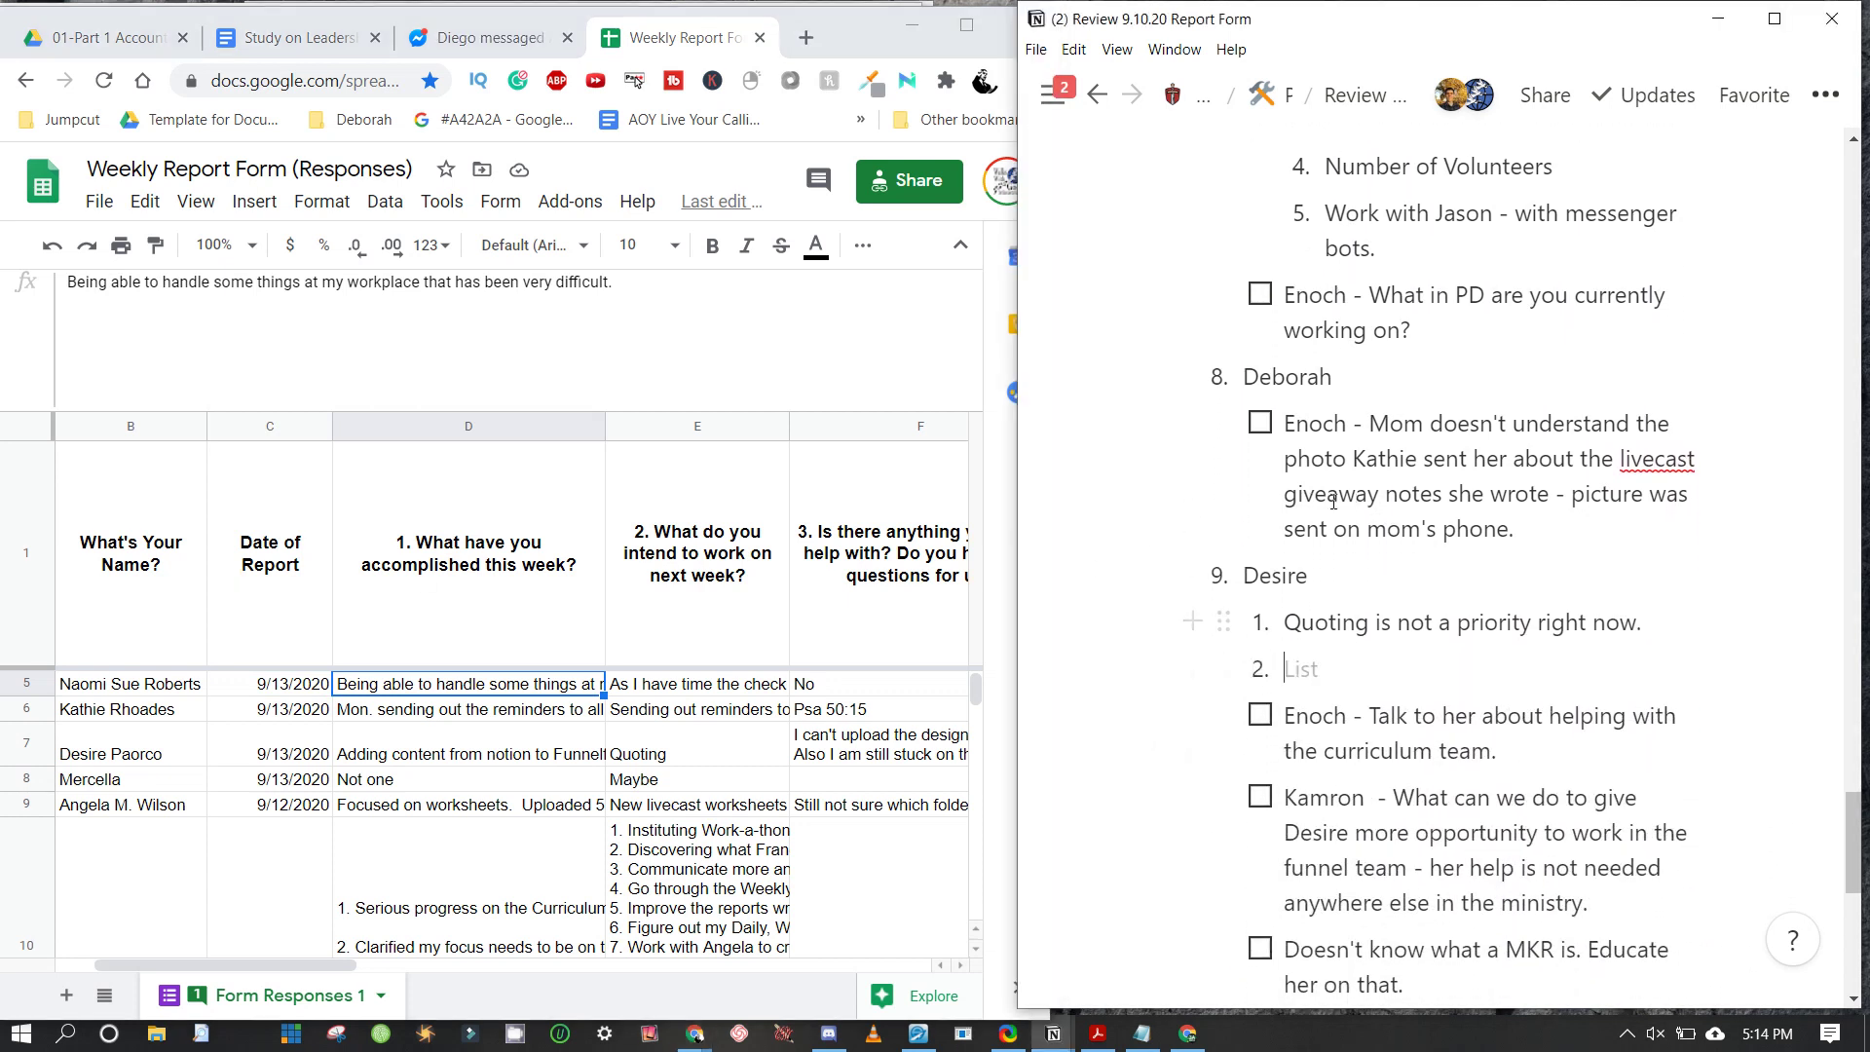
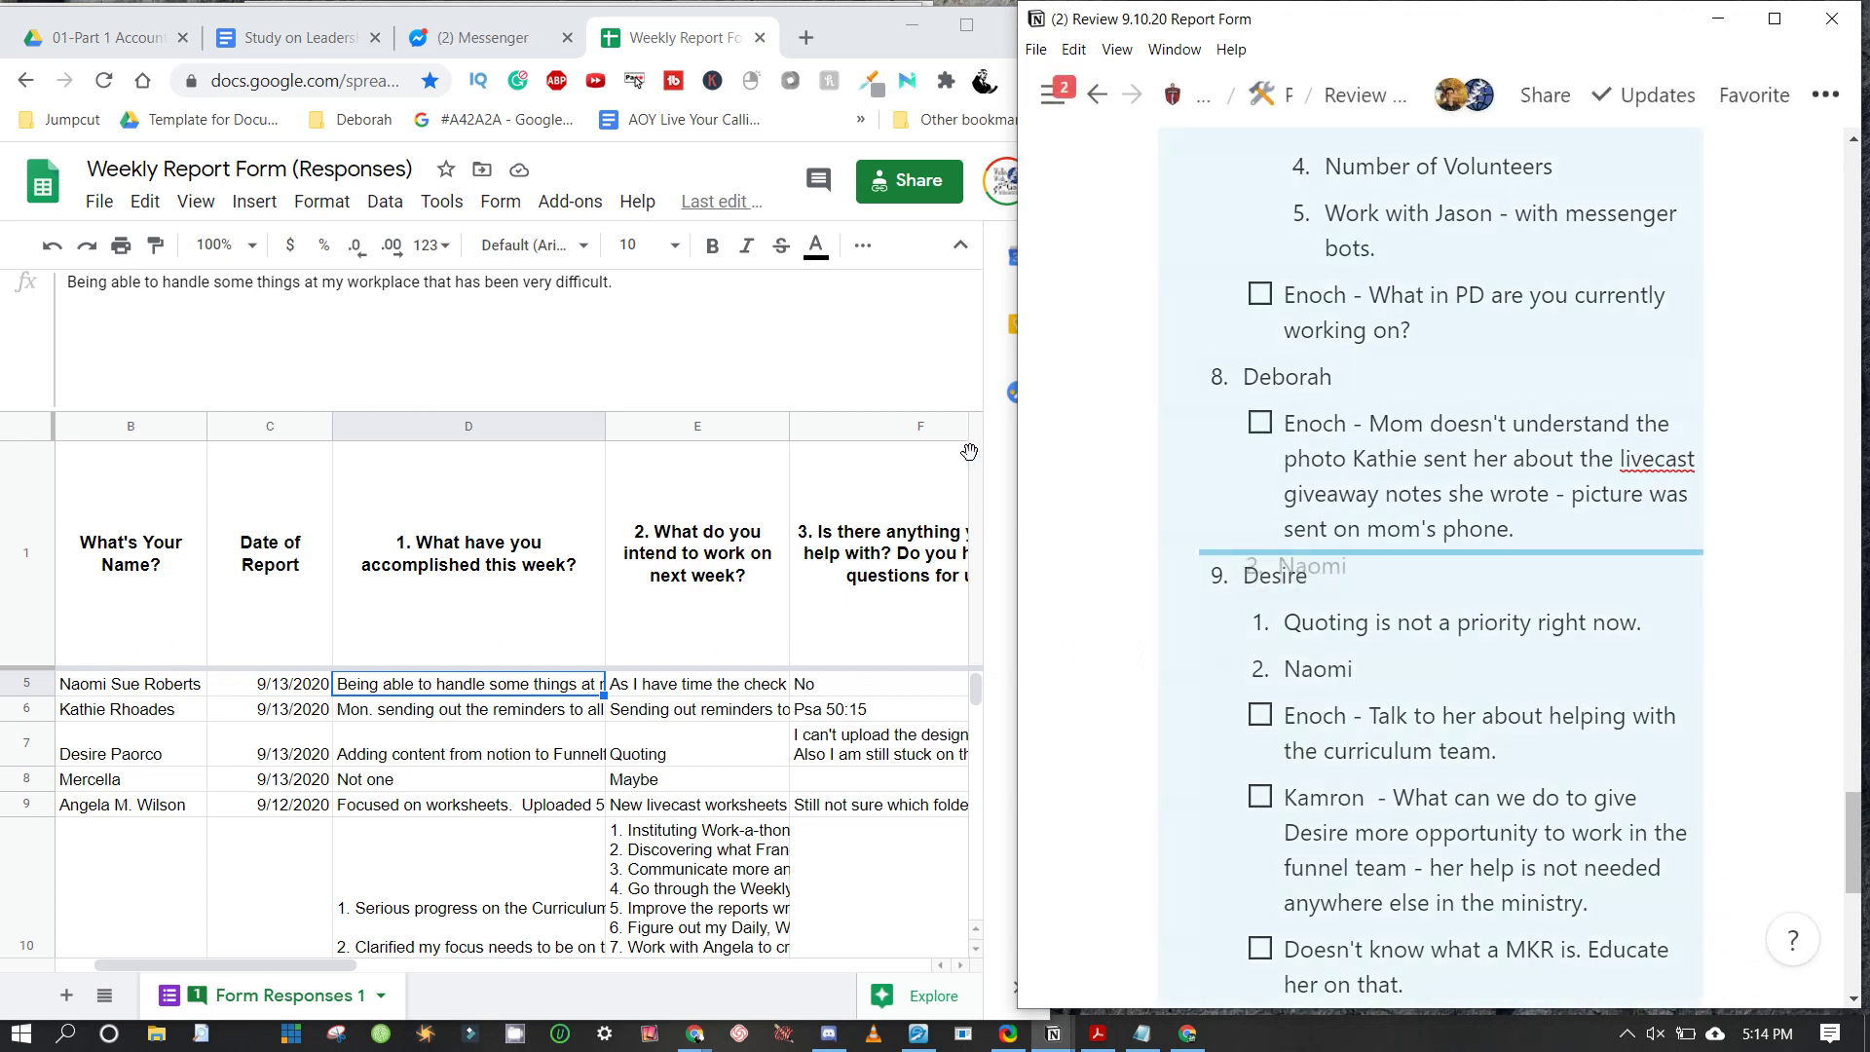
pyautogui.press('Escape')
pyautogui.hotkey('ctrl', 'shift', 'Up')
pyautogui.hotkey('ctrl', 'shift', 'Up')
# Step: Add a plain line after the PD question and start an indented sub-item under the new member
pyautogui.scroll(2, 1154, 575)
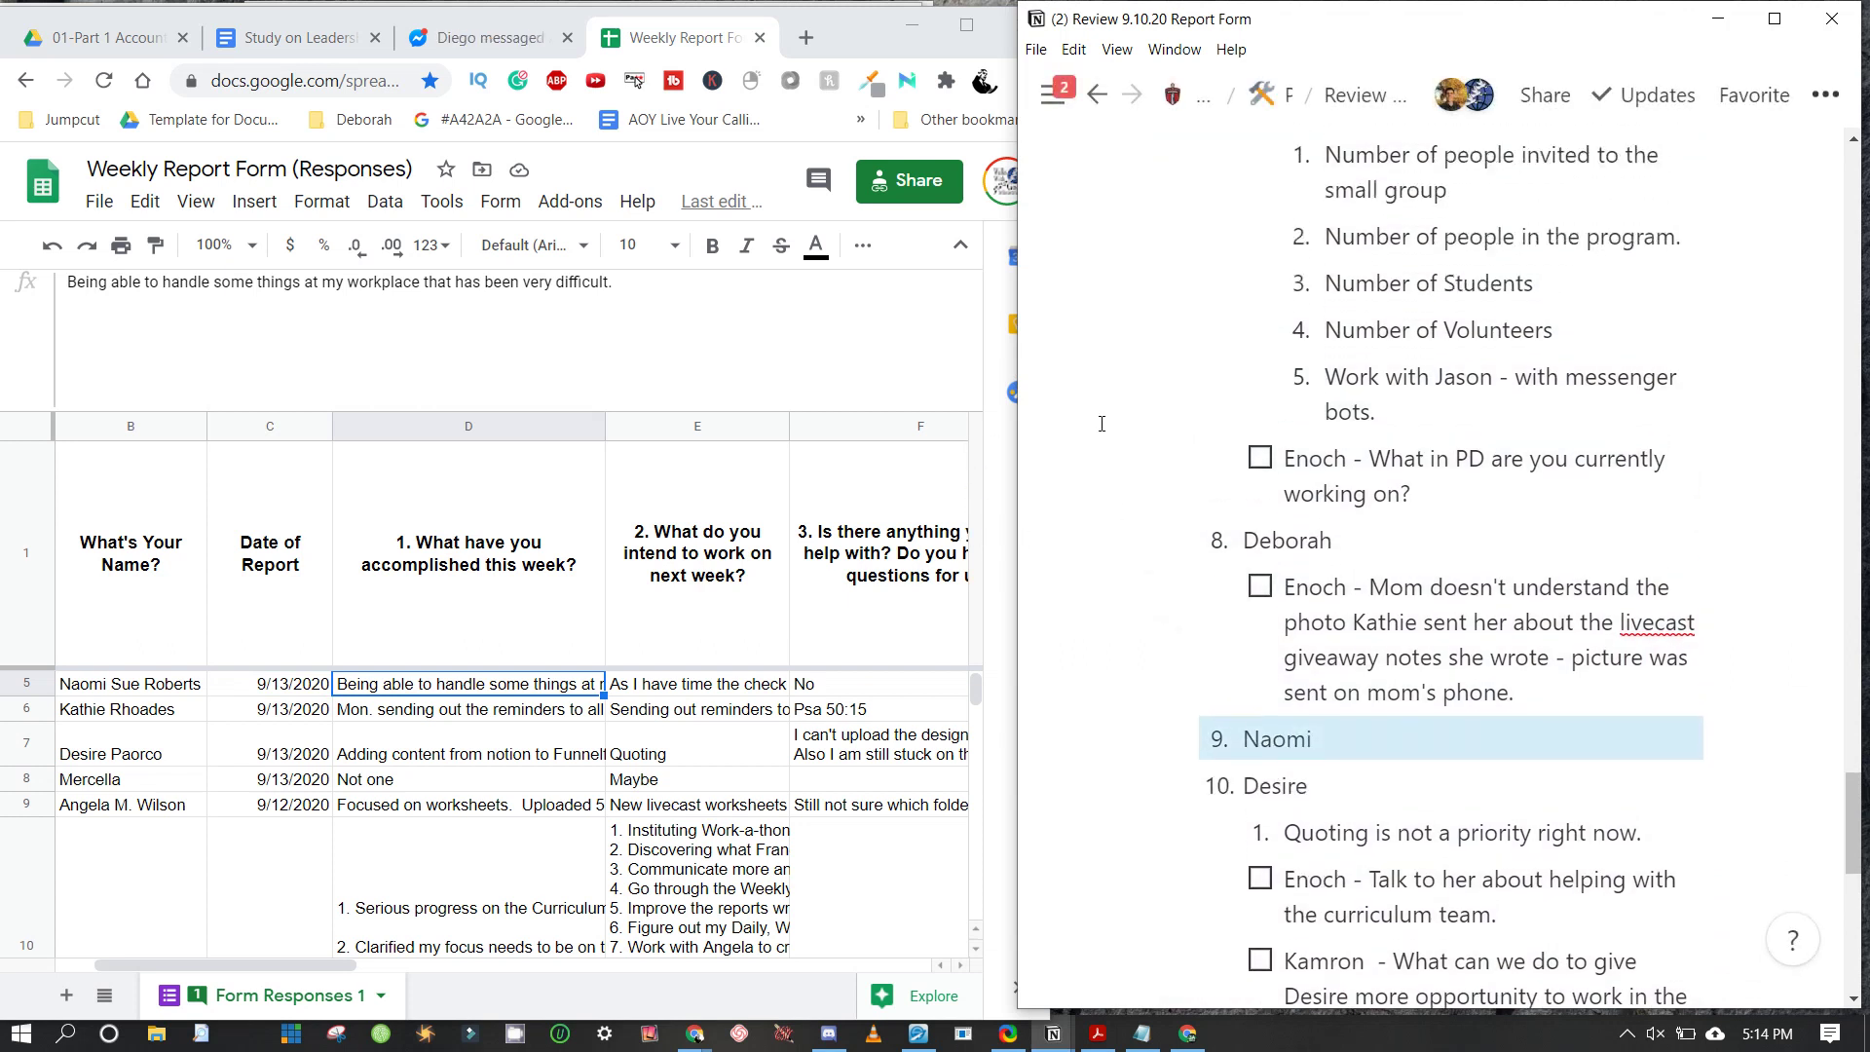
pyautogui.click(1173, 391)
pyautogui.press('Return')
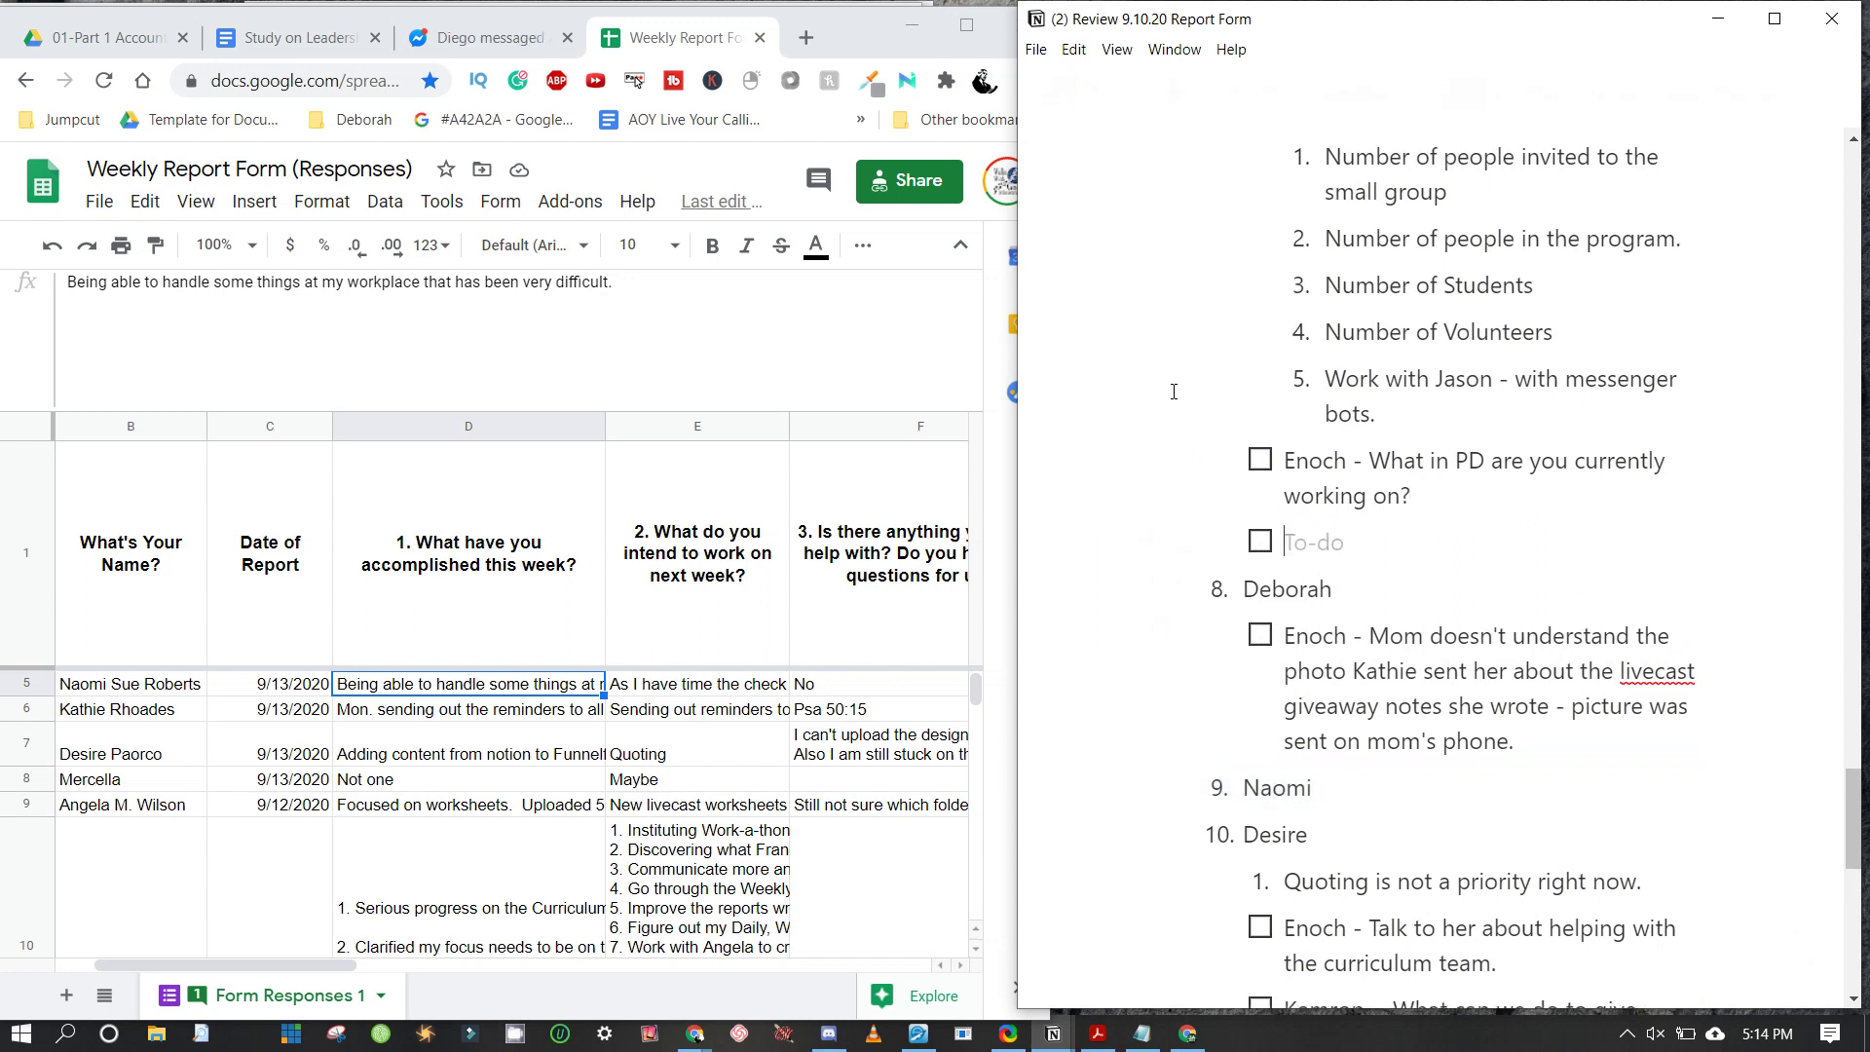
pyautogui.press('BackSpace')
pyautogui.press('BackSpace')
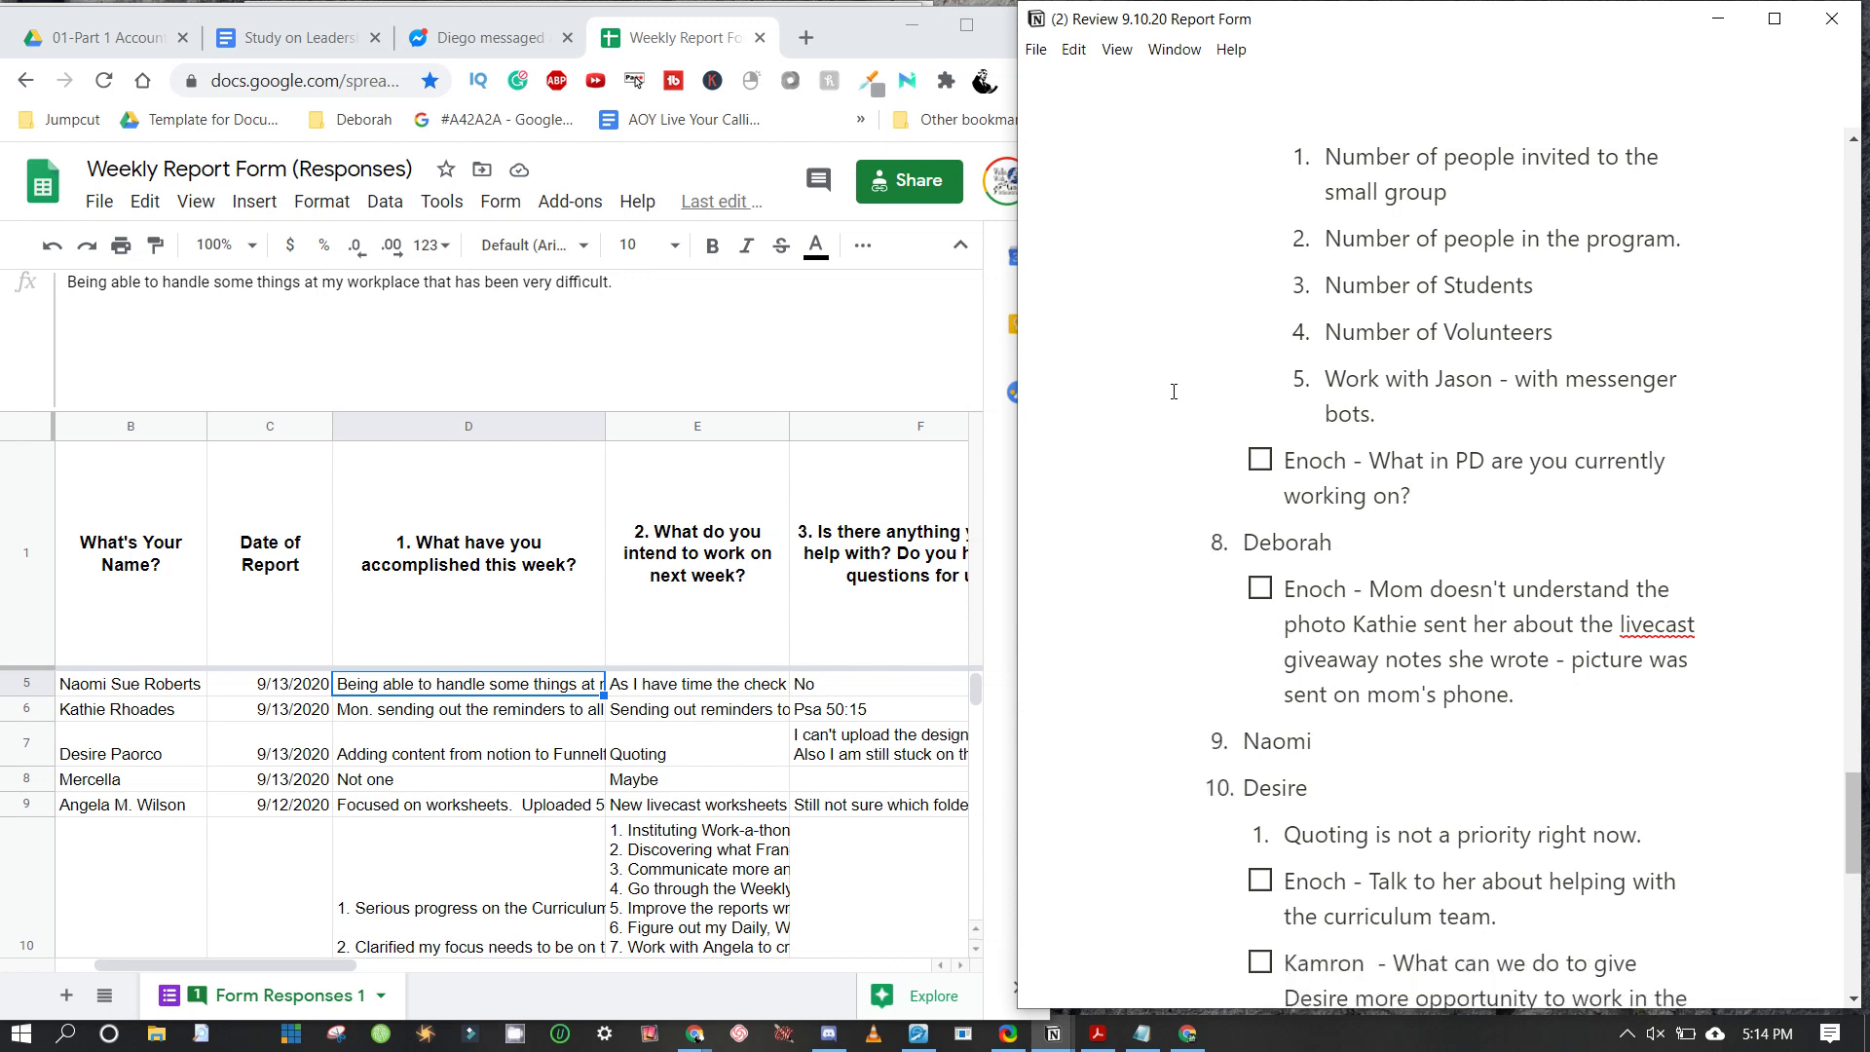
pyautogui.scroll(-1, 1159, 448)
pyautogui.click(1313, 624)
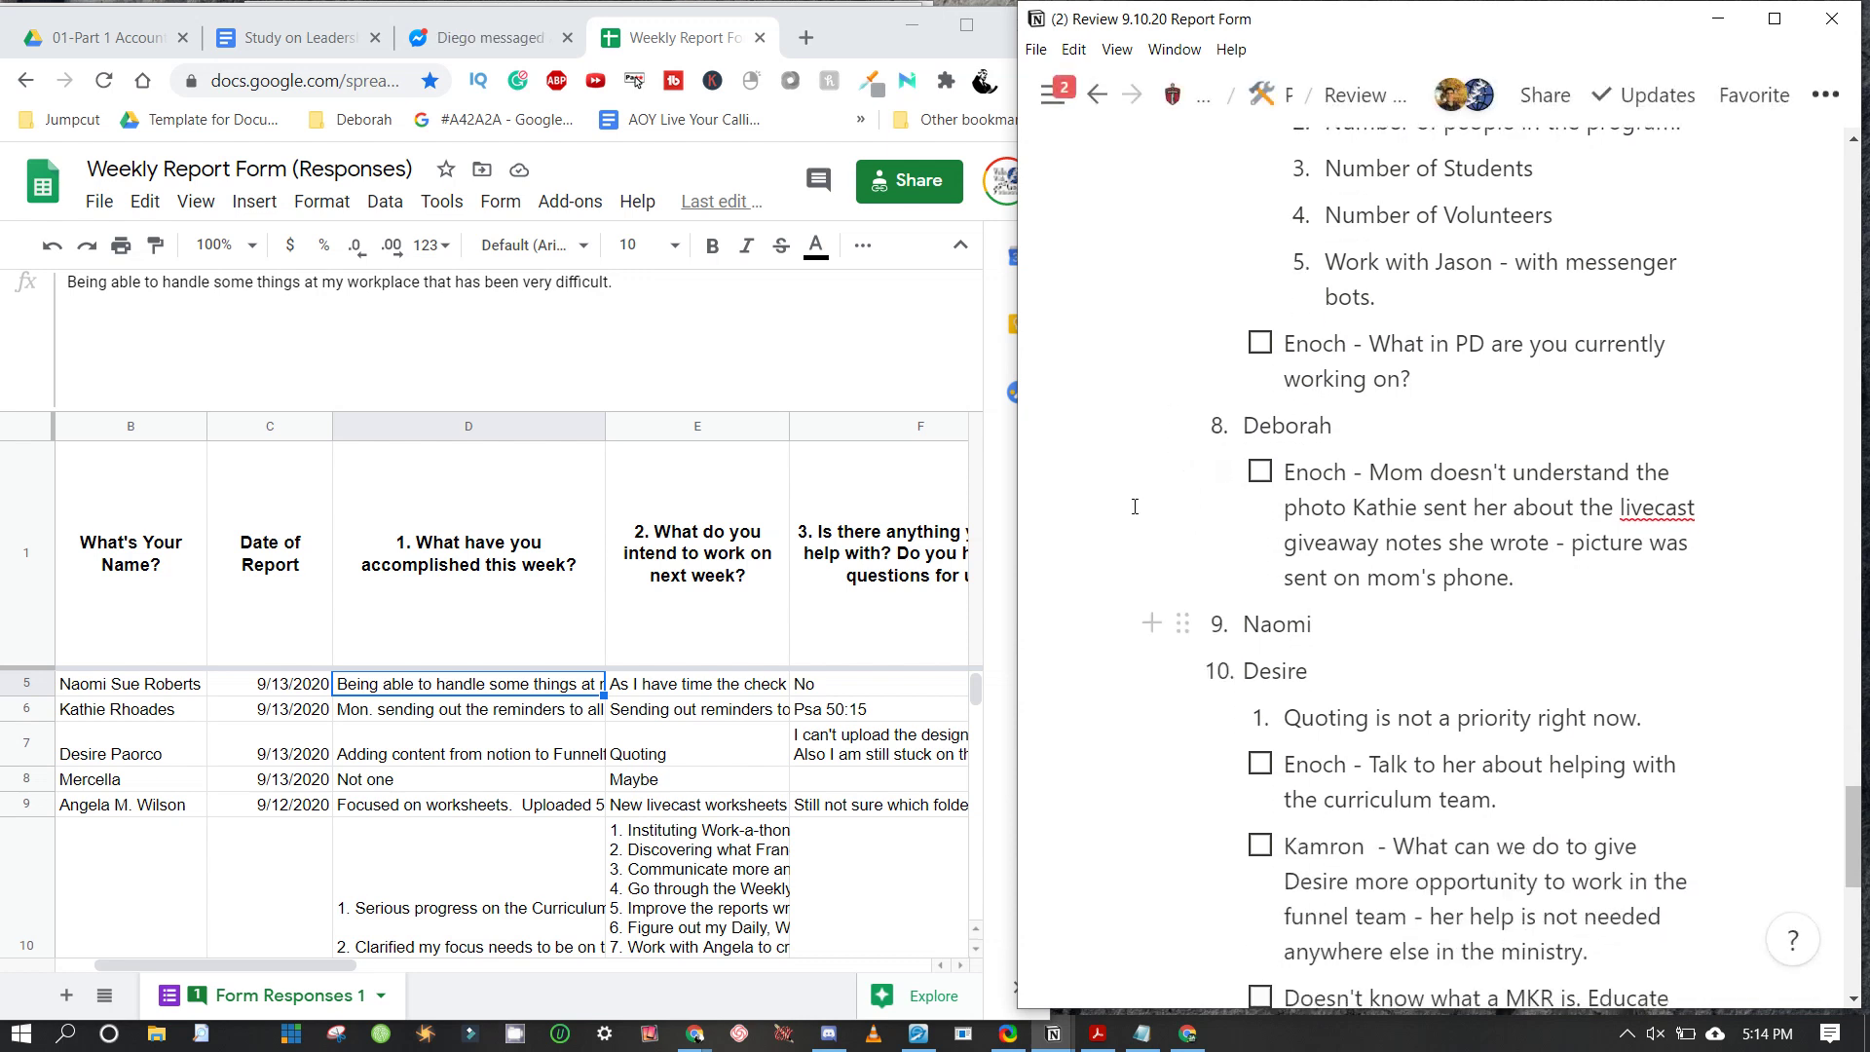
pyautogui.press('Return')
pyautogui.press('Tab')
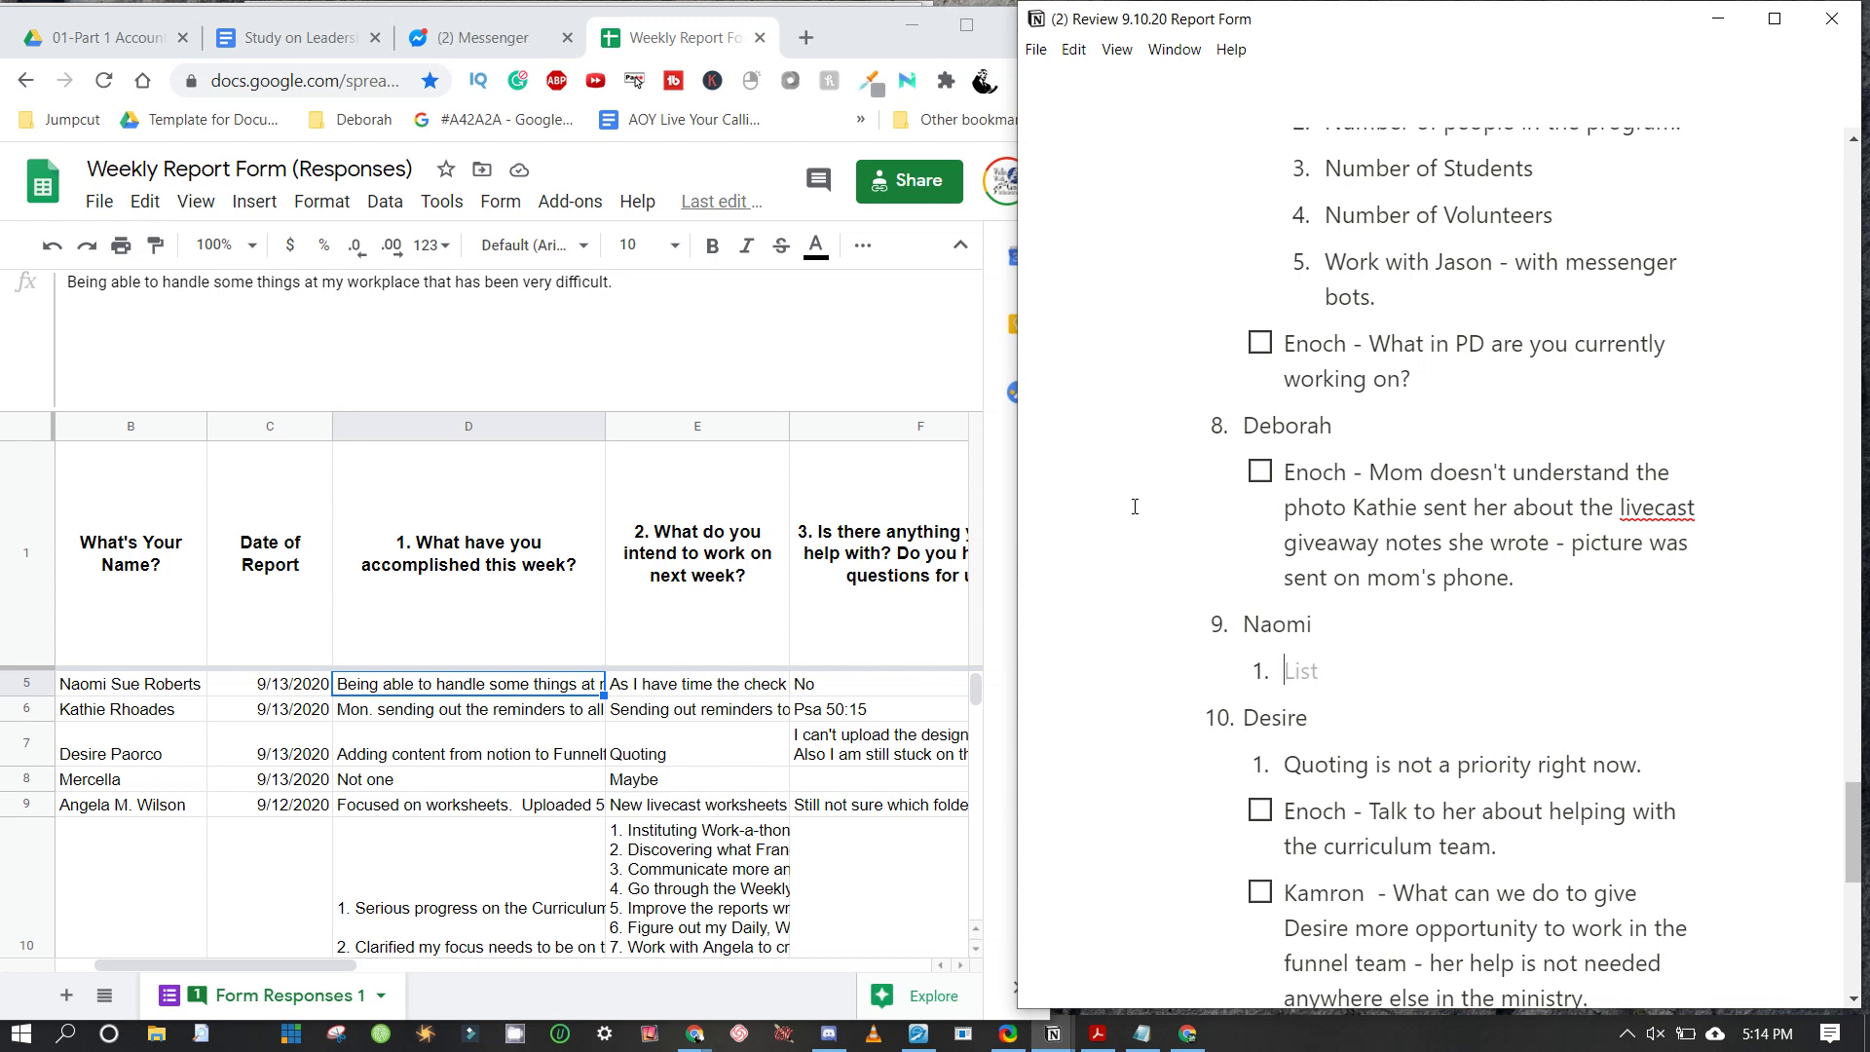
pyautogui.click(343, 577)
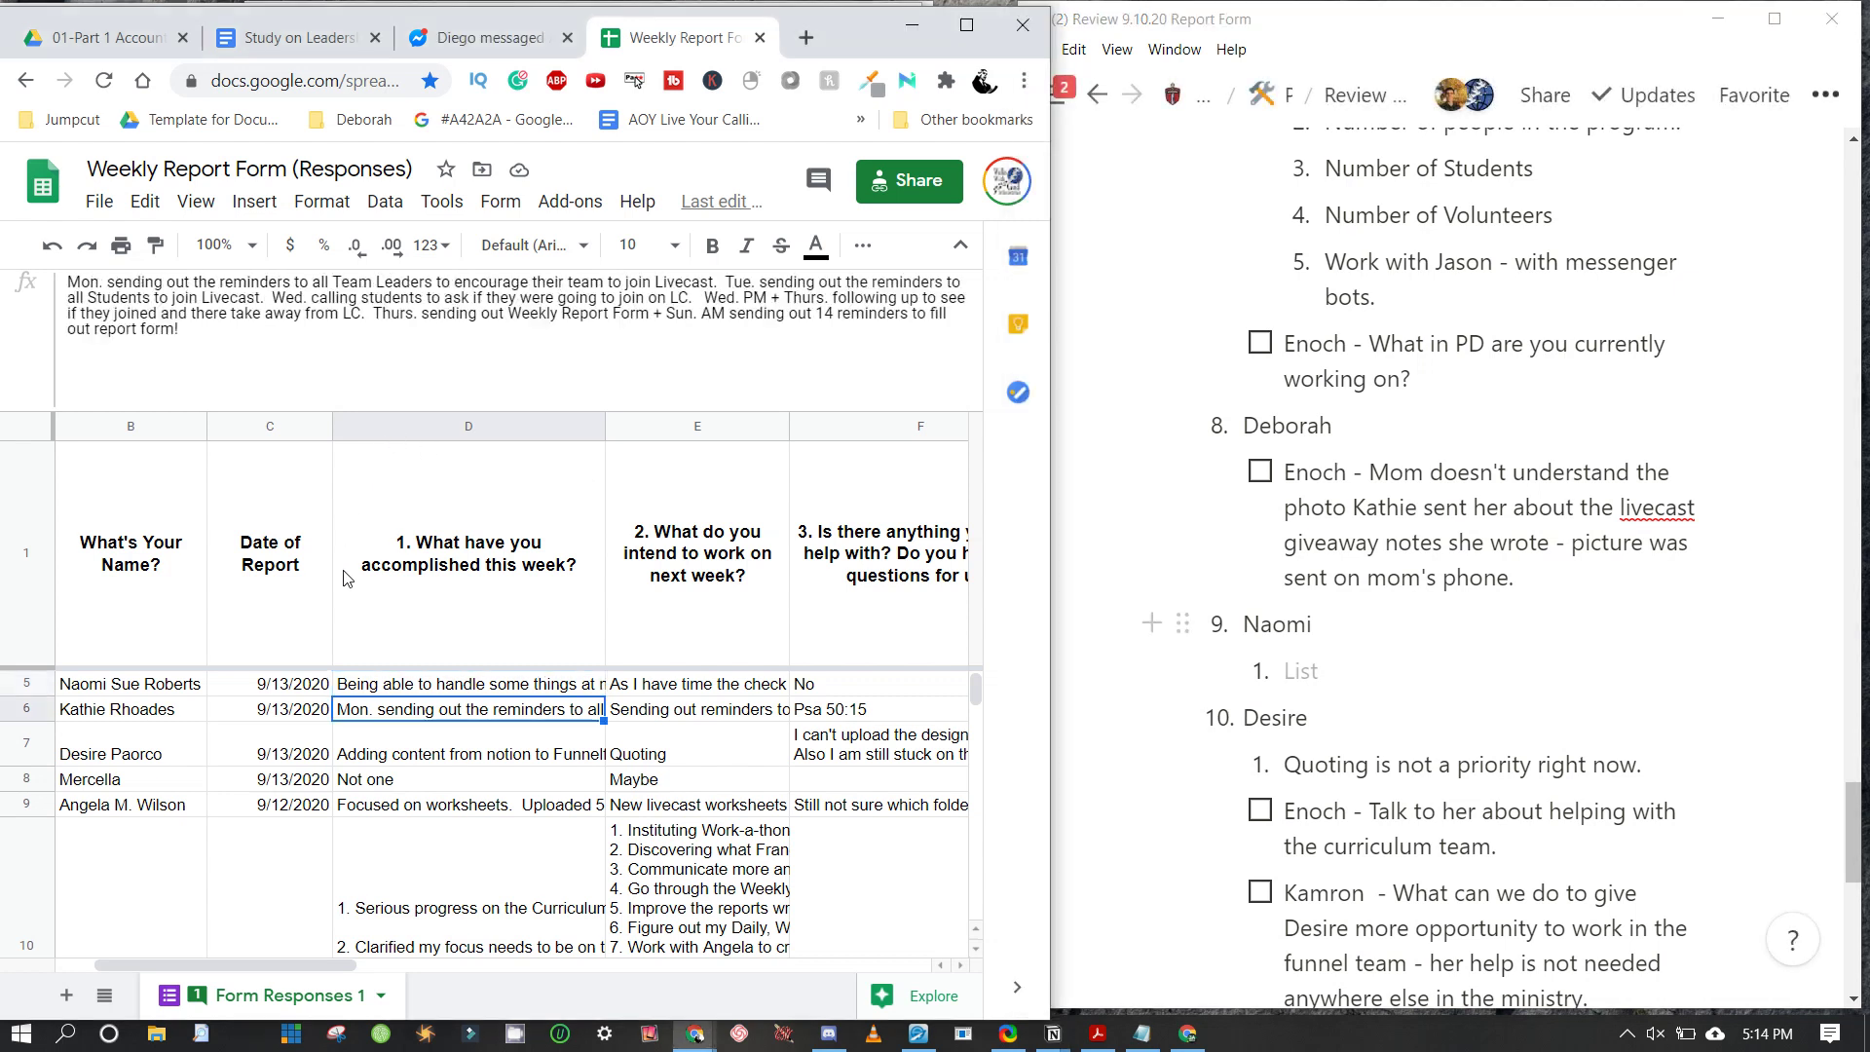
pyautogui.press('Right')
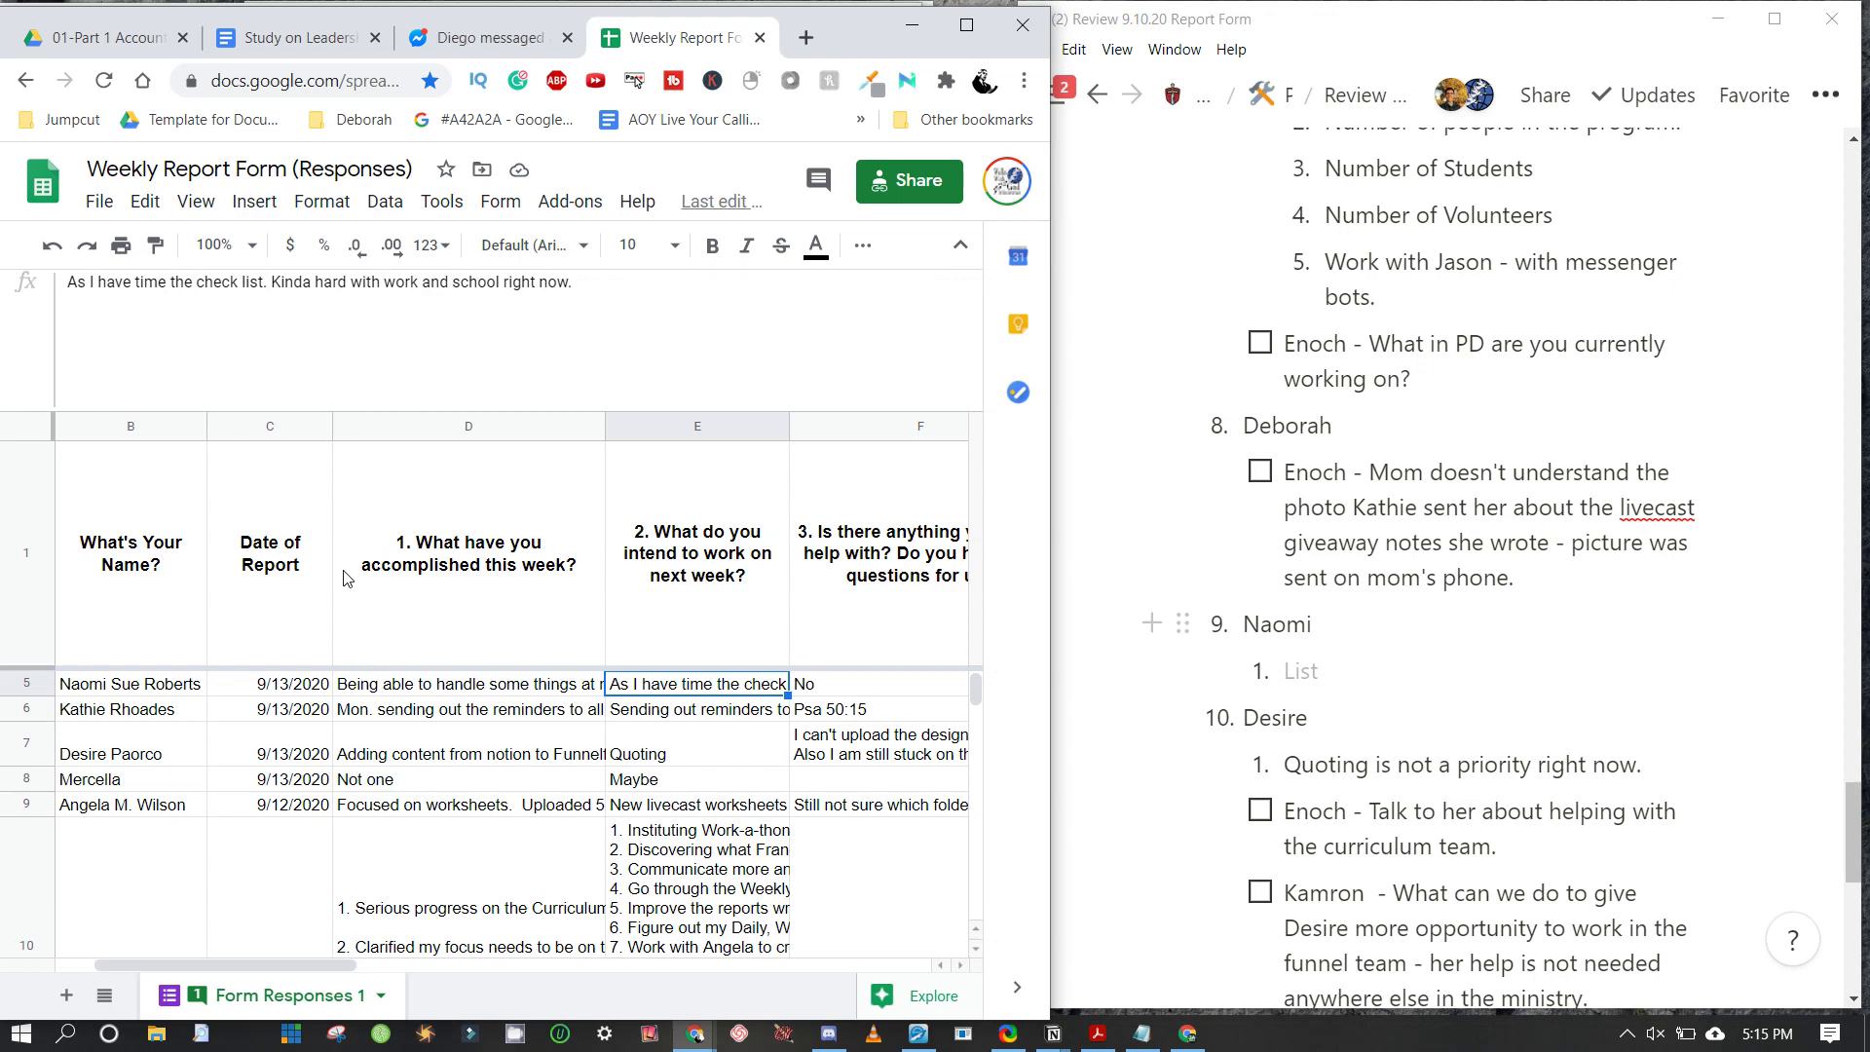
pyautogui.press('Right')
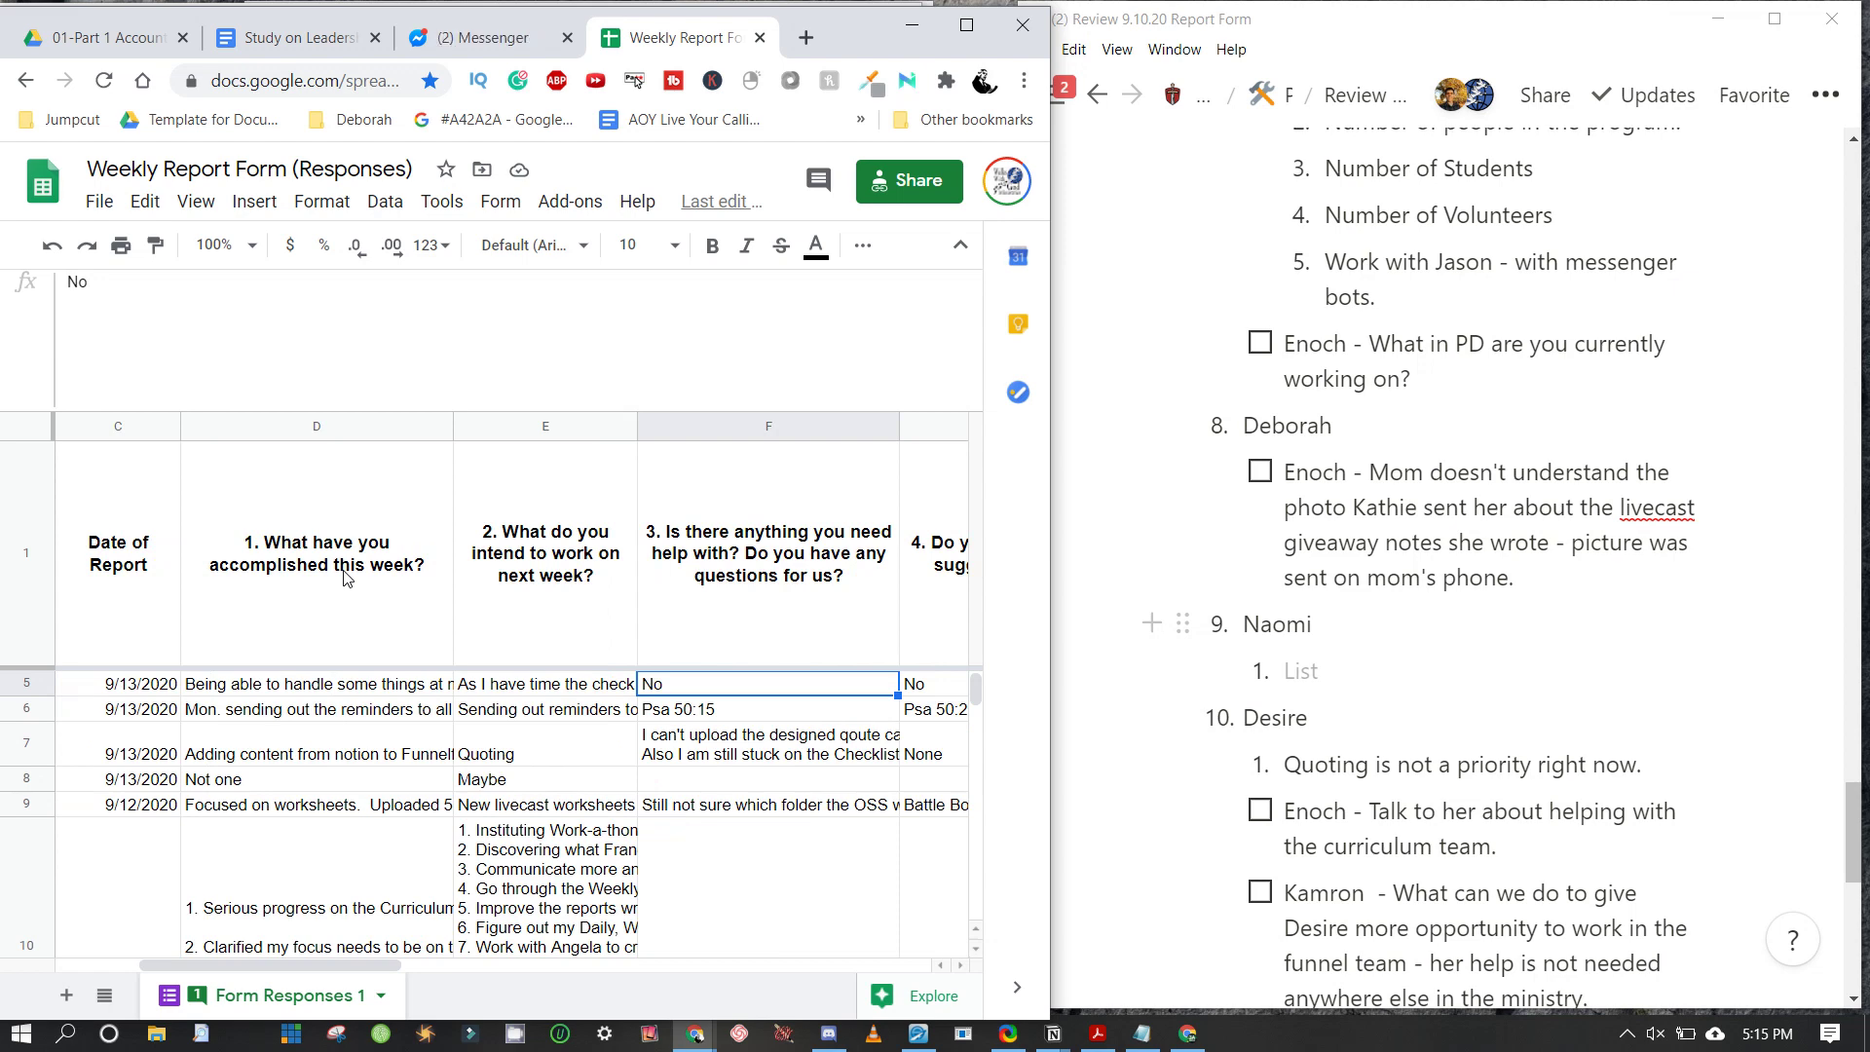
pyautogui.press('Right')
pyautogui.press('Right')
pyautogui.press('Right')
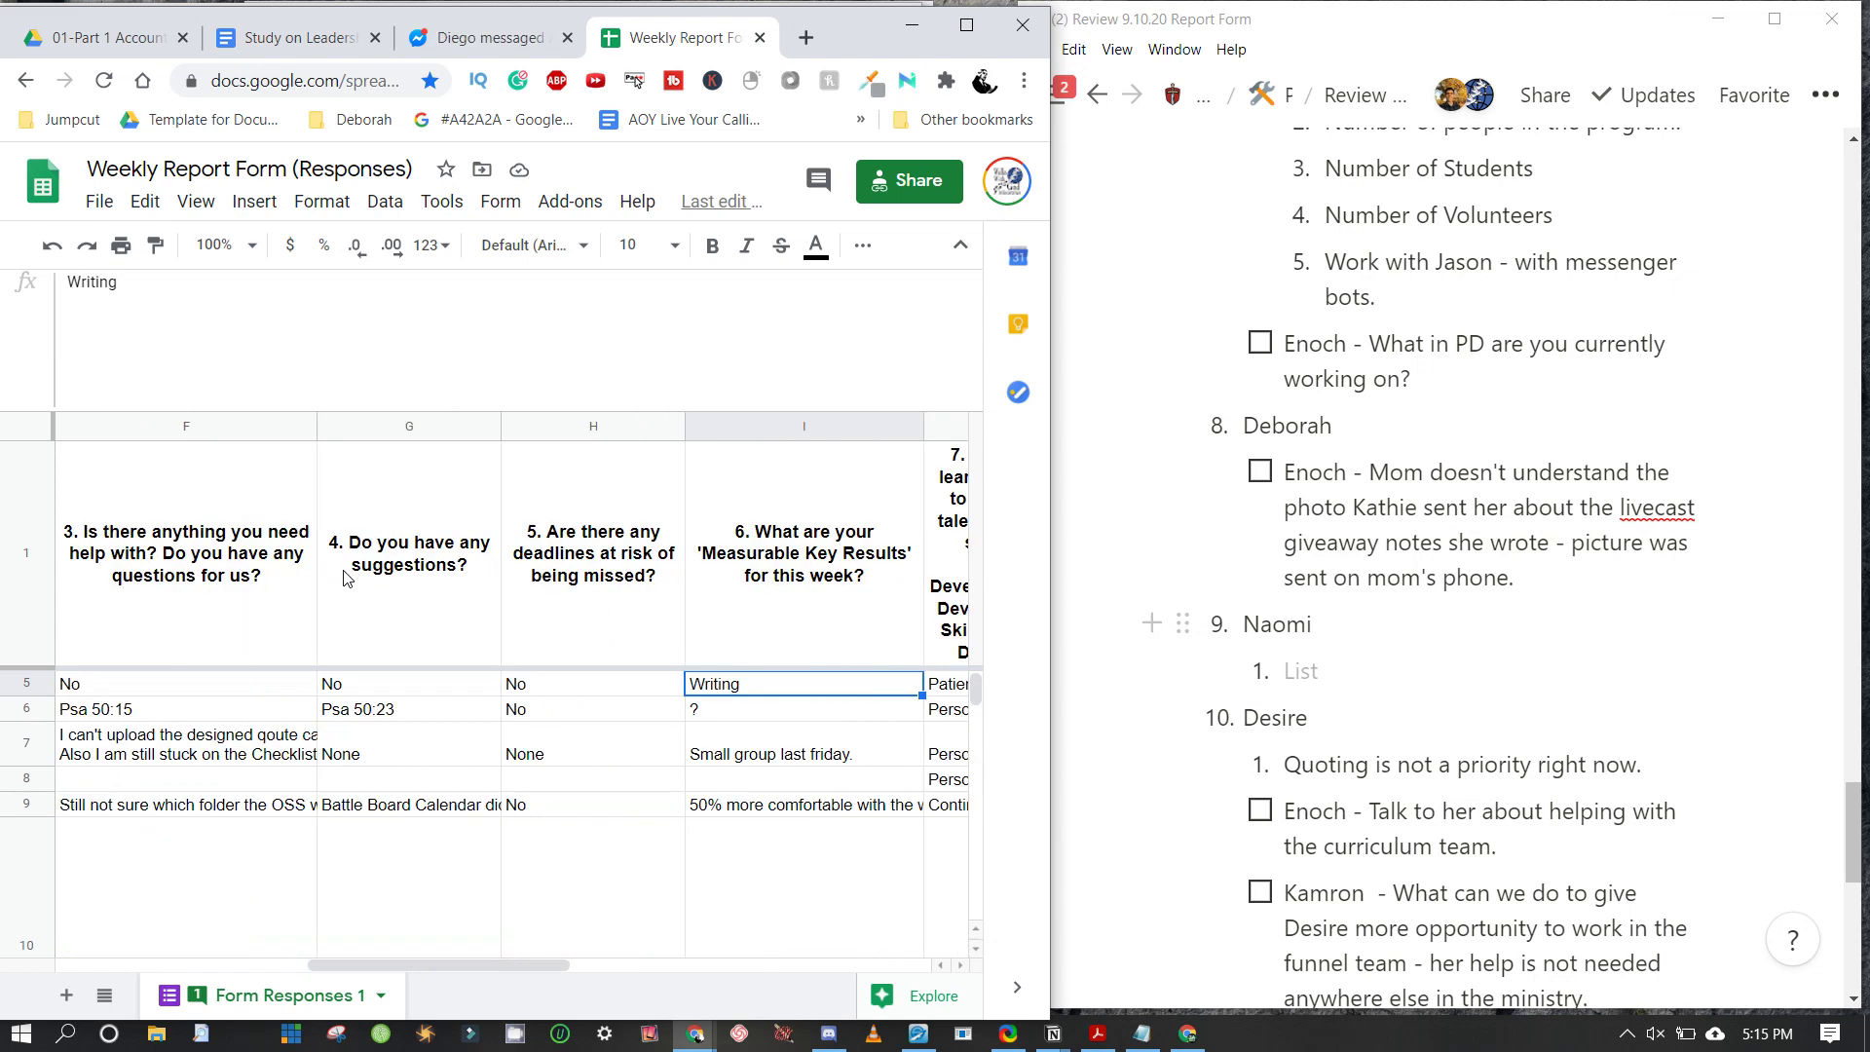
pyautogui.press('Right')
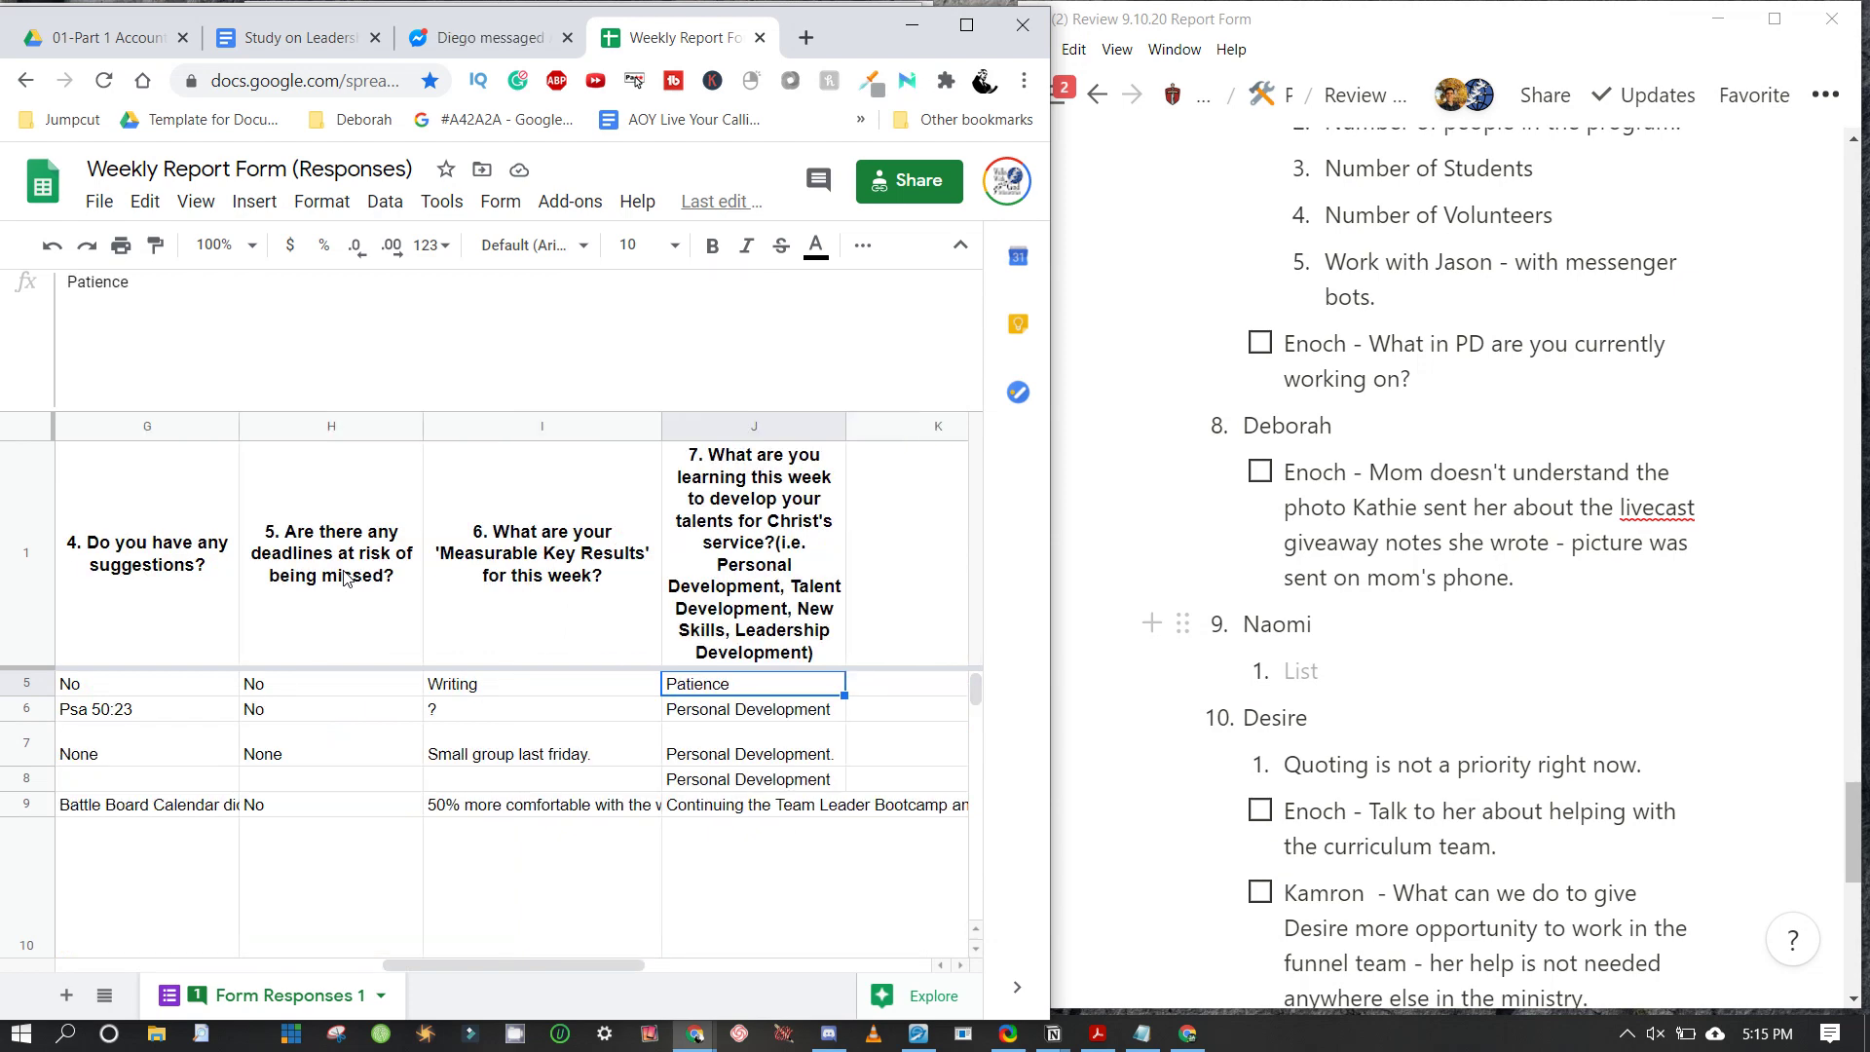
pyautogui.press('Left')
pyautogui.press('Left')
pyautogui.press('Left')
pyautogui.press('Left')
pyautogui.press('Left')
pyautogui.press('Left')
pyautogui.press('Left')
pyautogui.press('Left')
pyautogui.press('Left')
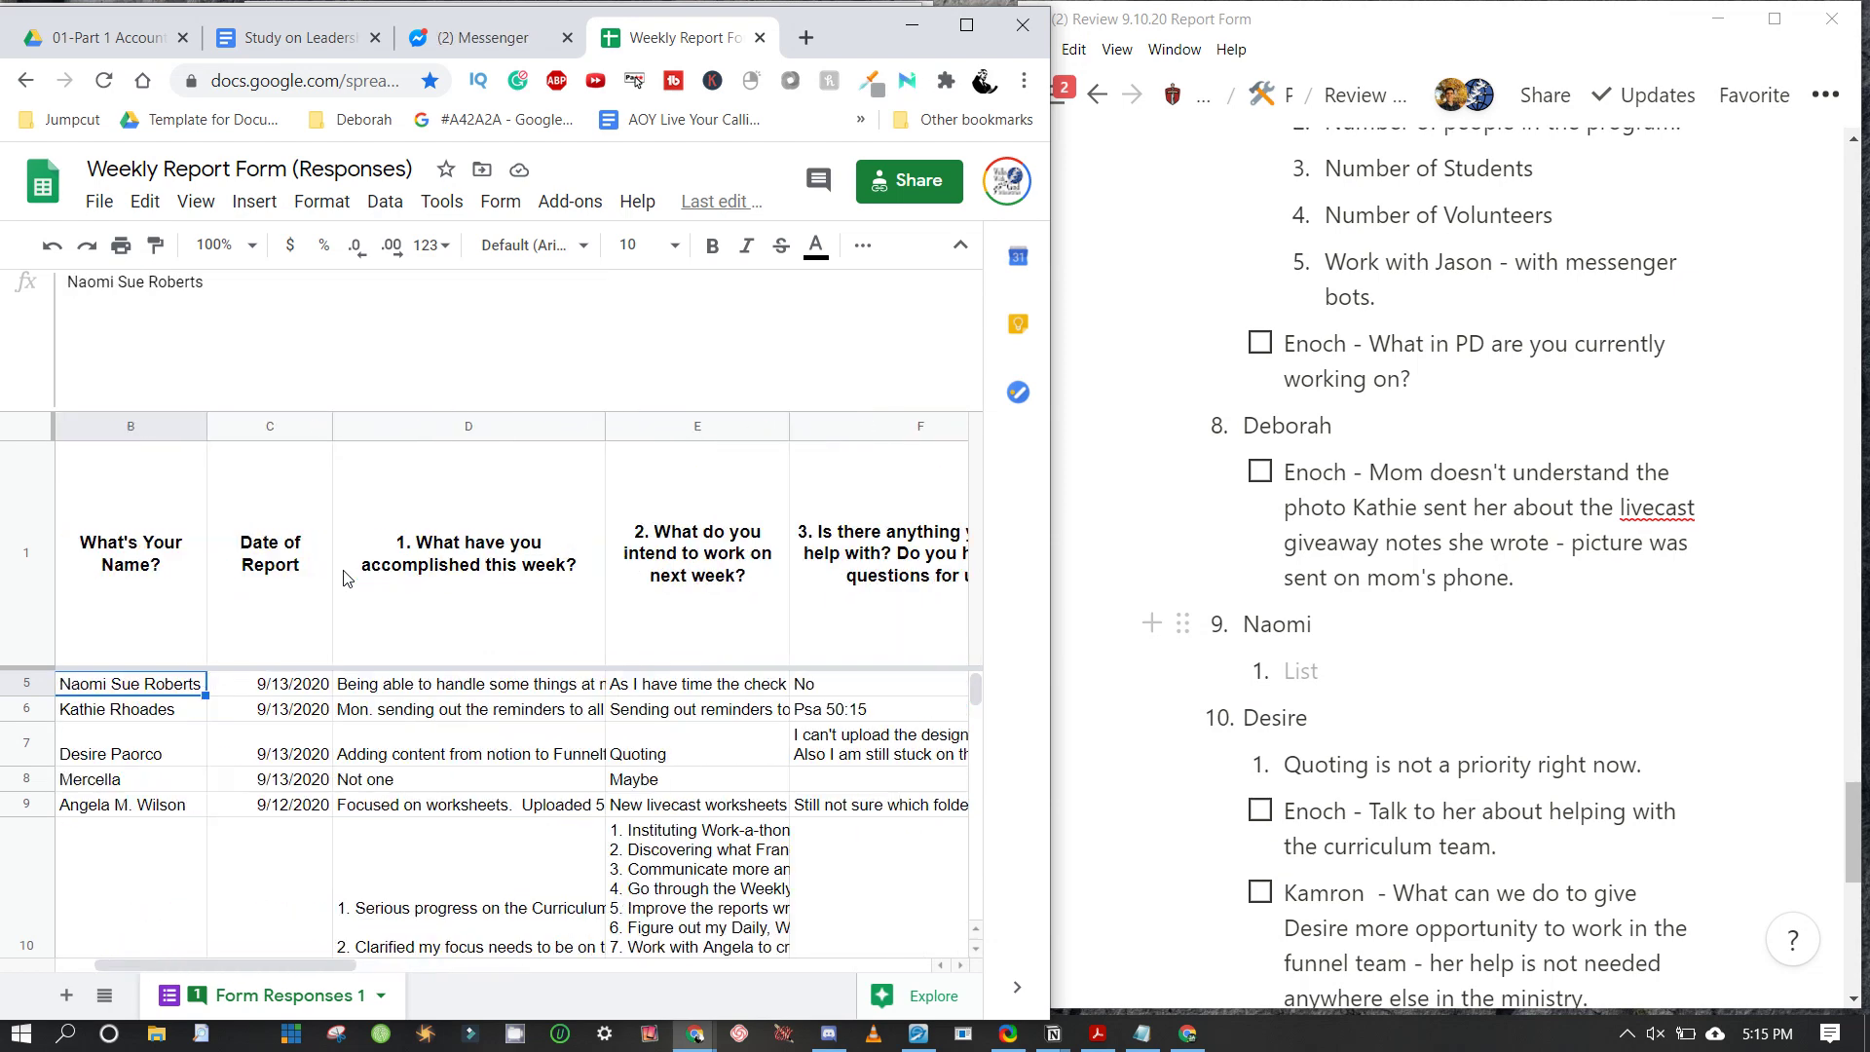
pyautogui.press('Right')
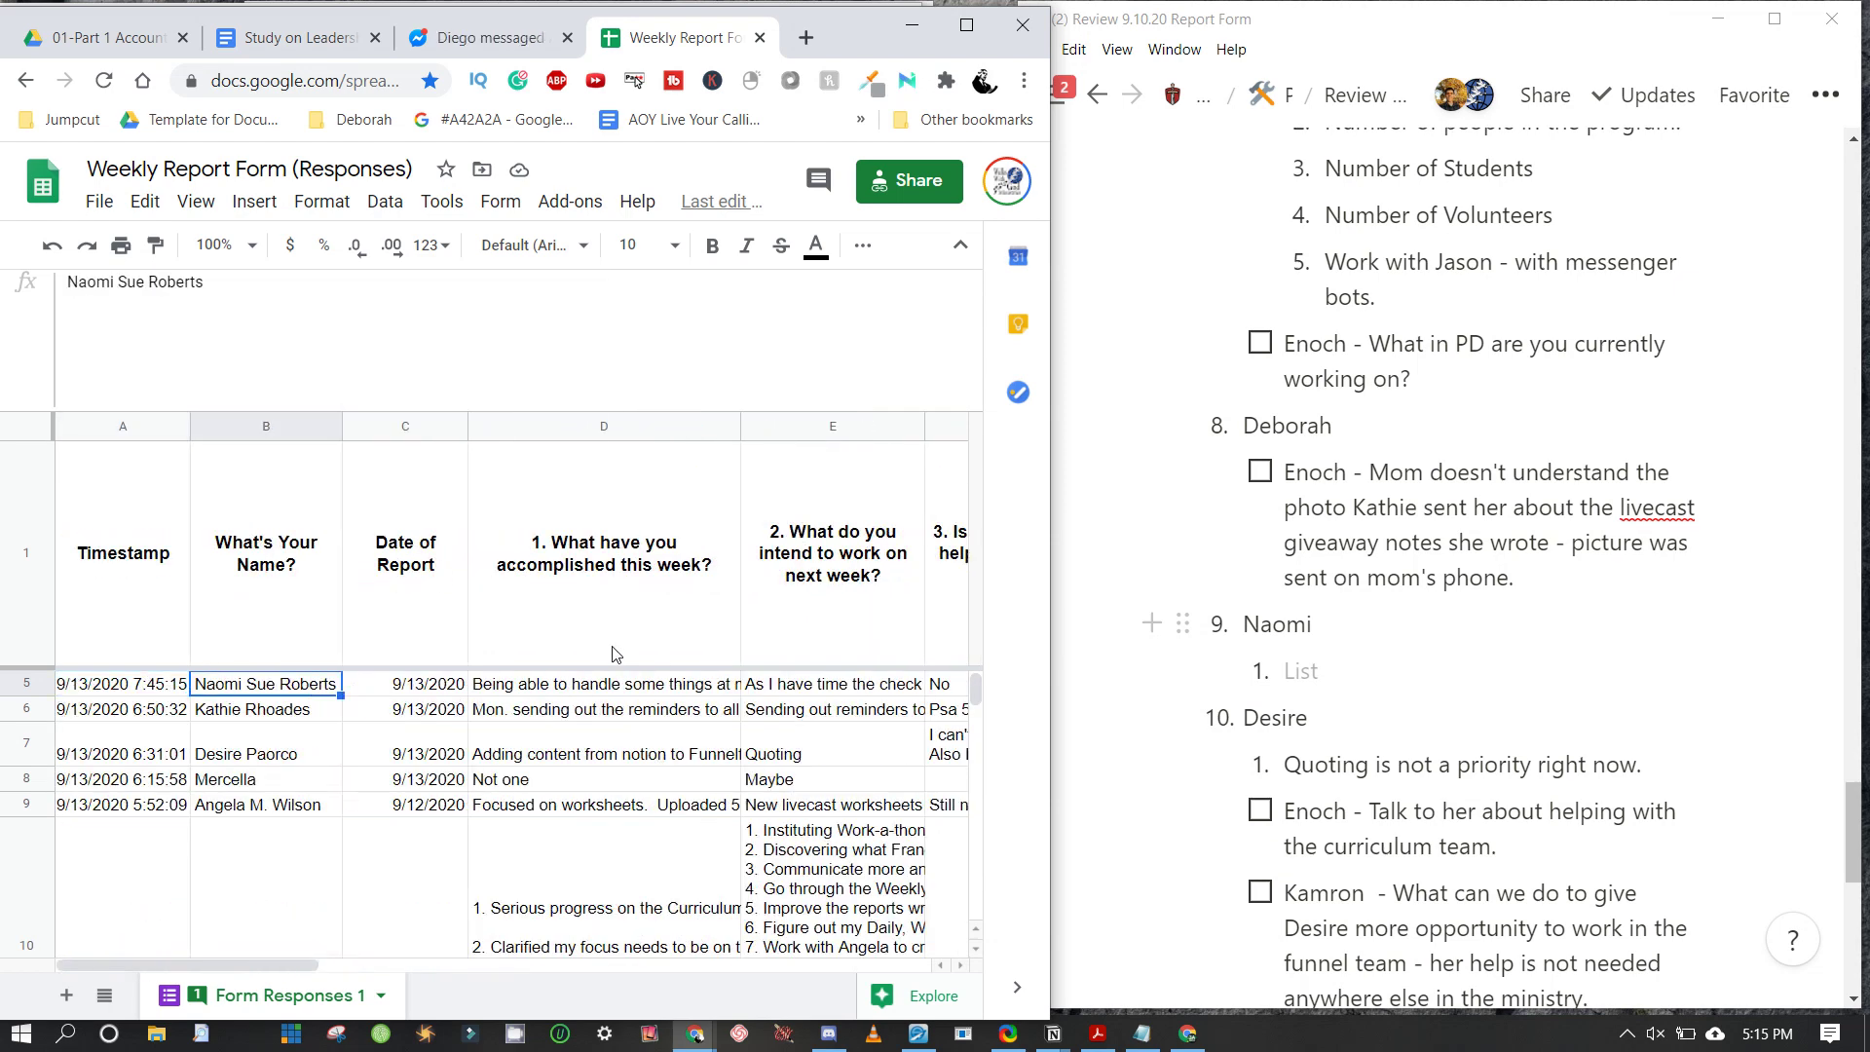
pyautogui.hotkey('alt', 'Tab')
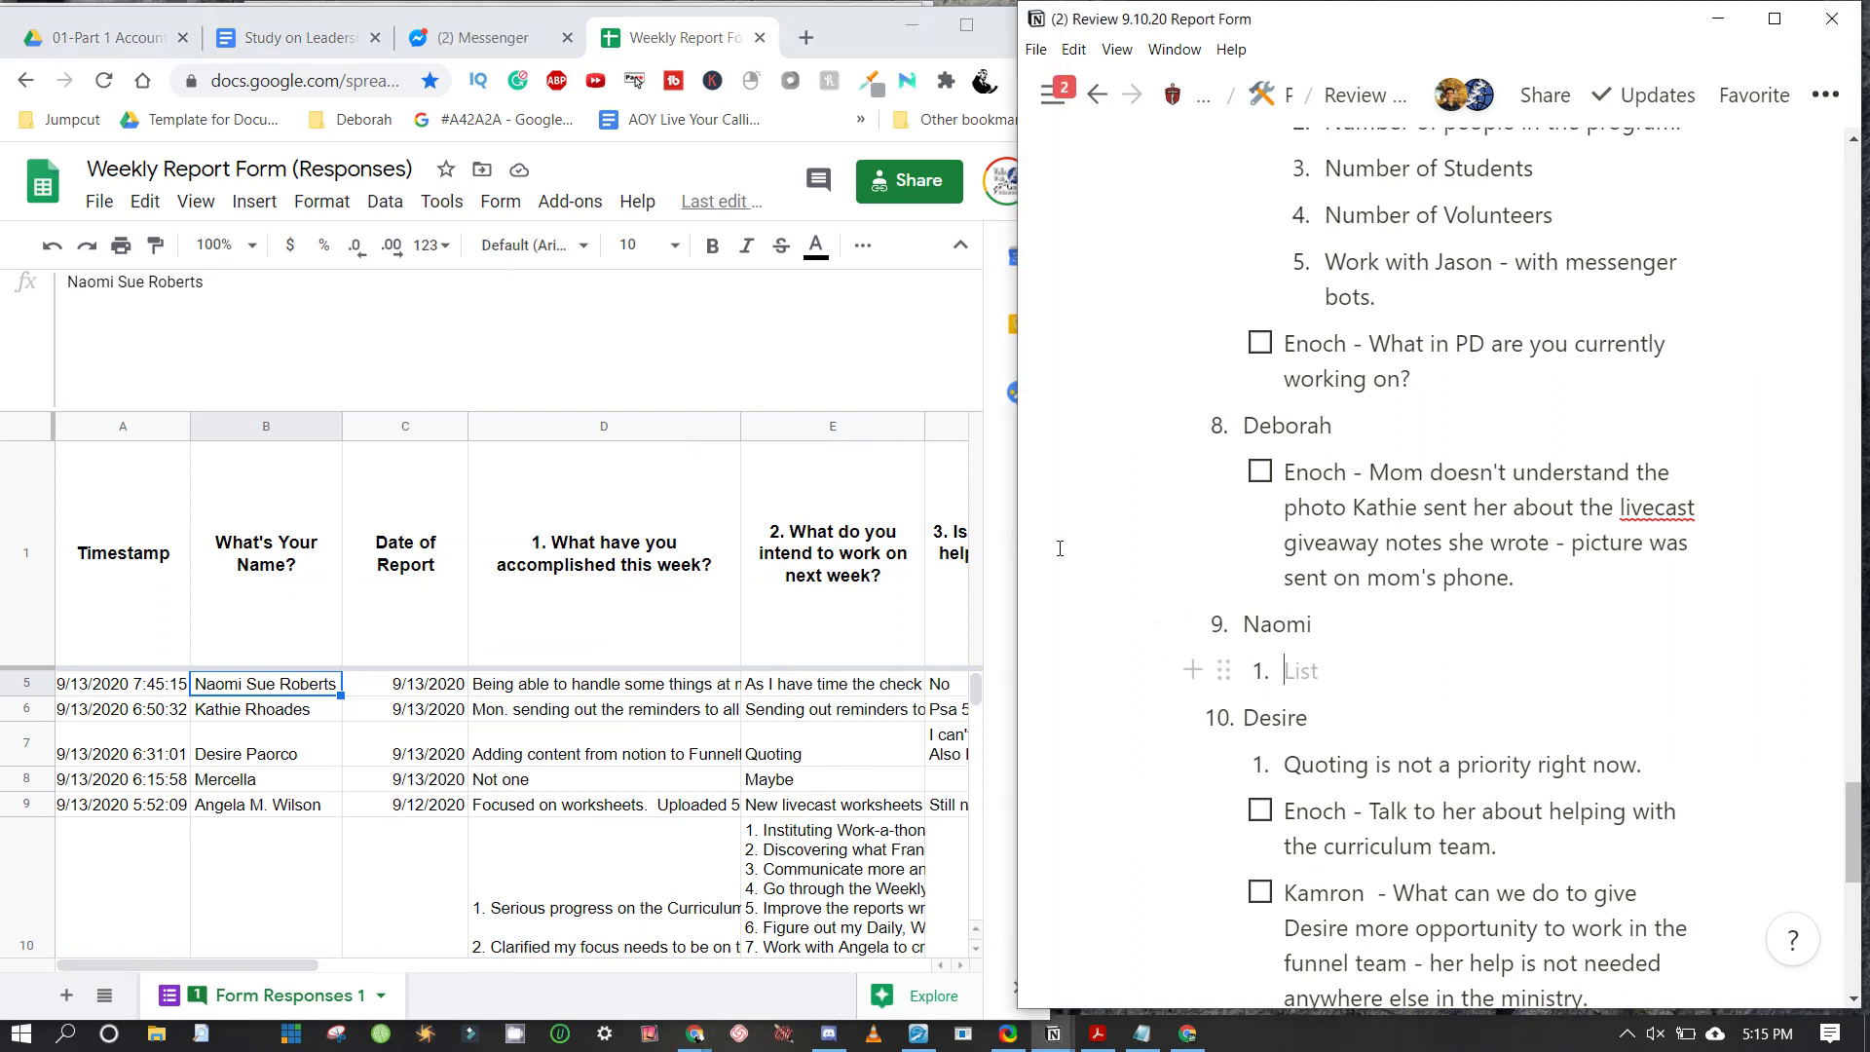
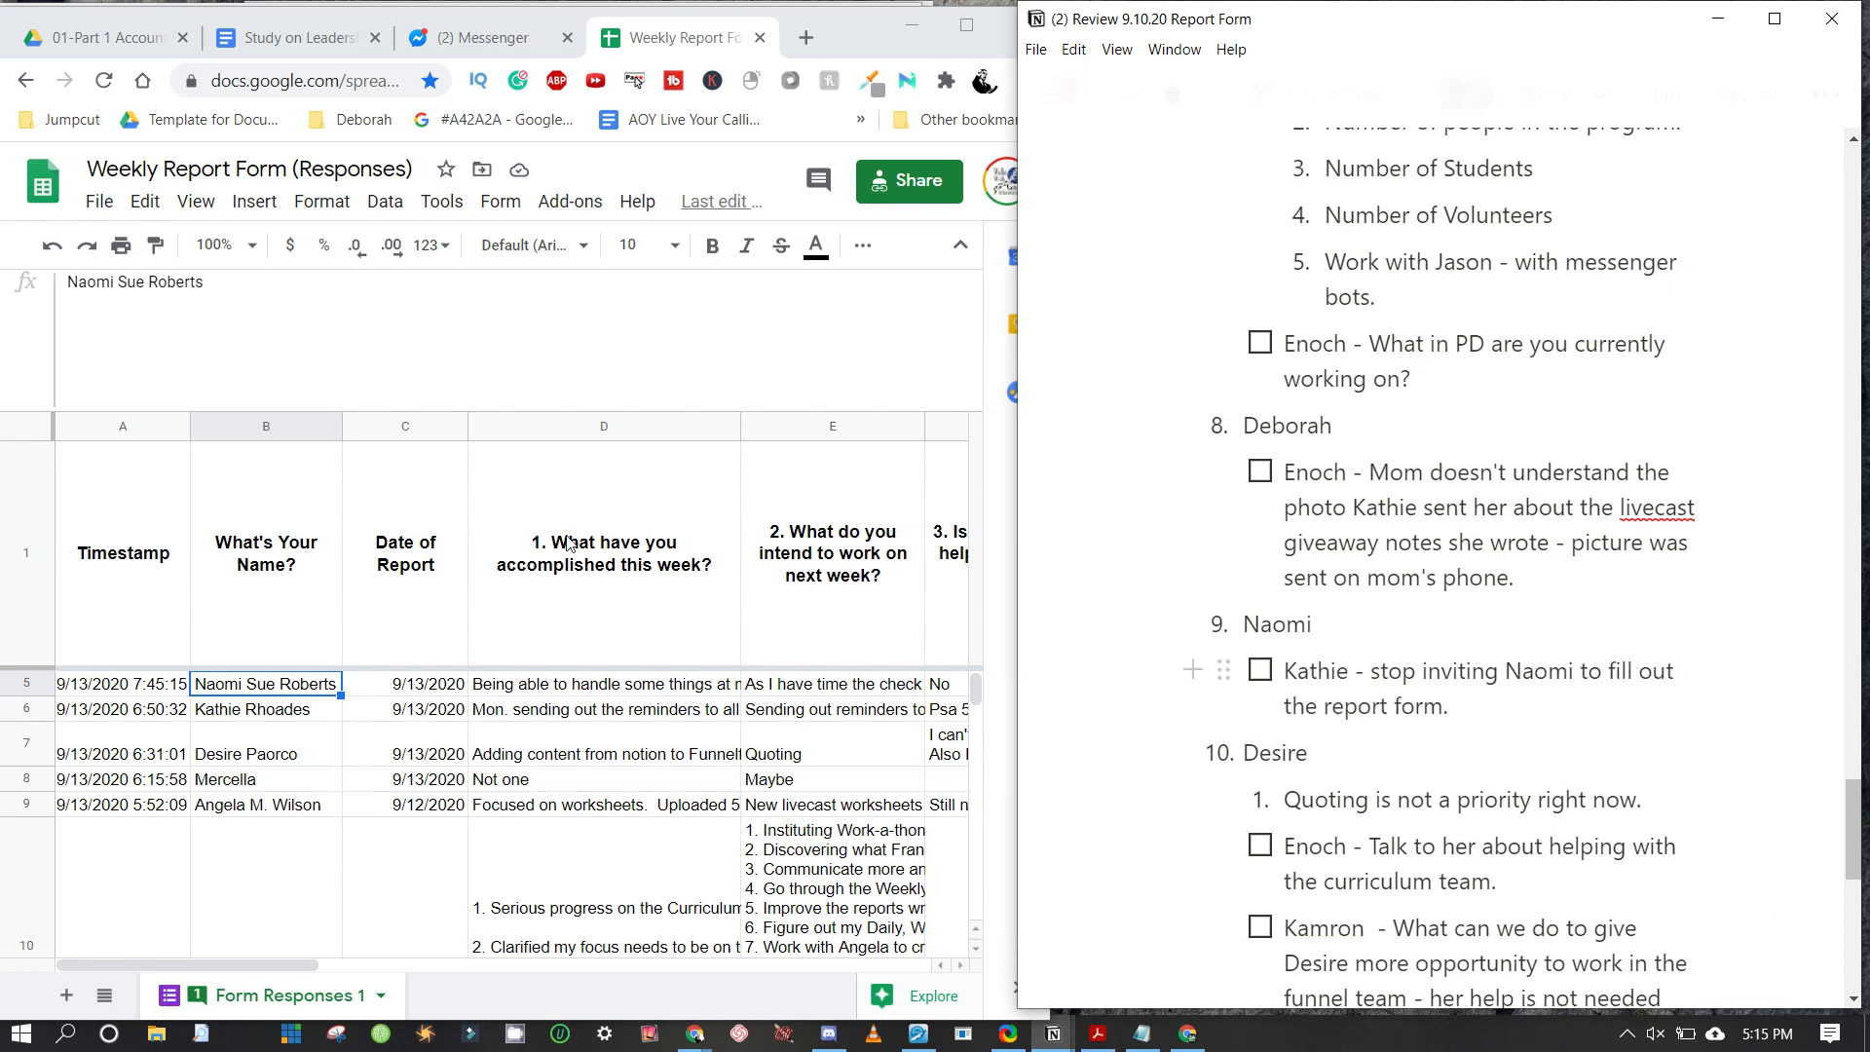
# Step: Check the newest response's accomplishments answer and clear a stray empty to-do under member 9
pyautogui.click(253, 709)
pyautogui.click(255, 684)
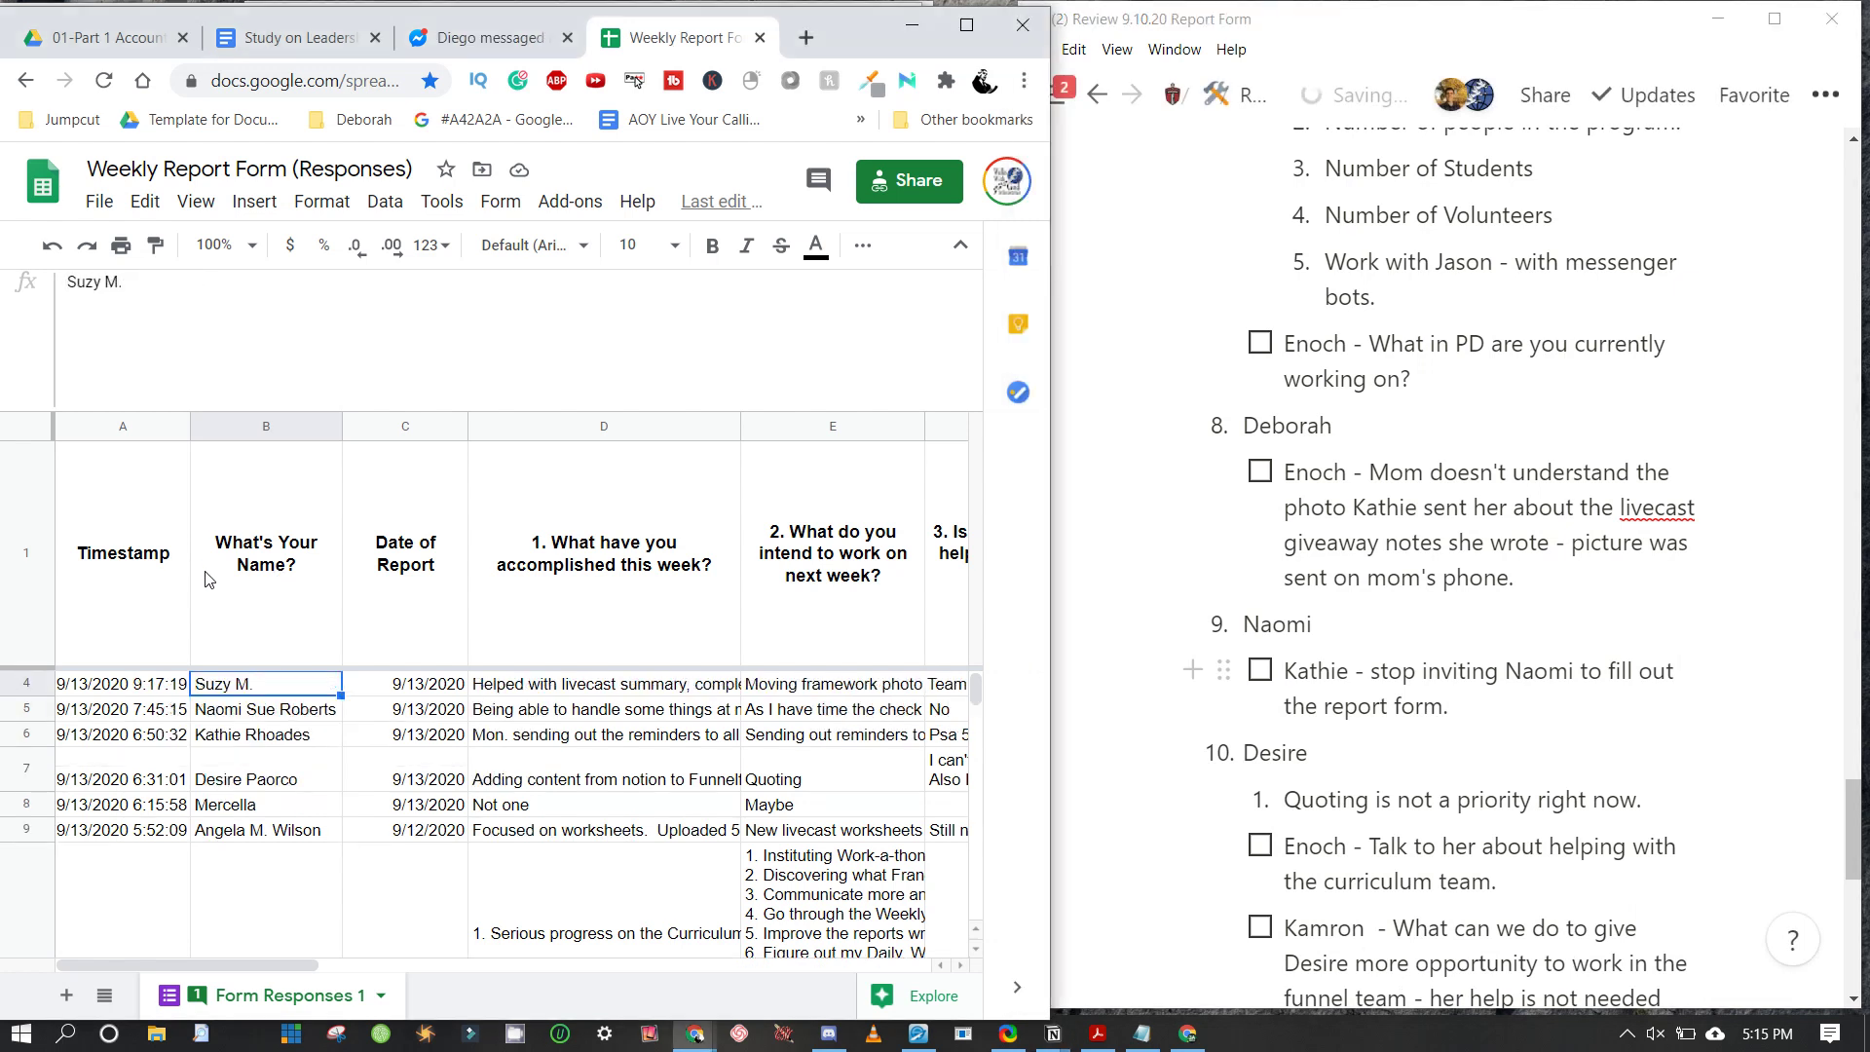
pyautogui.press('Right')
pyautogui.press('Right')
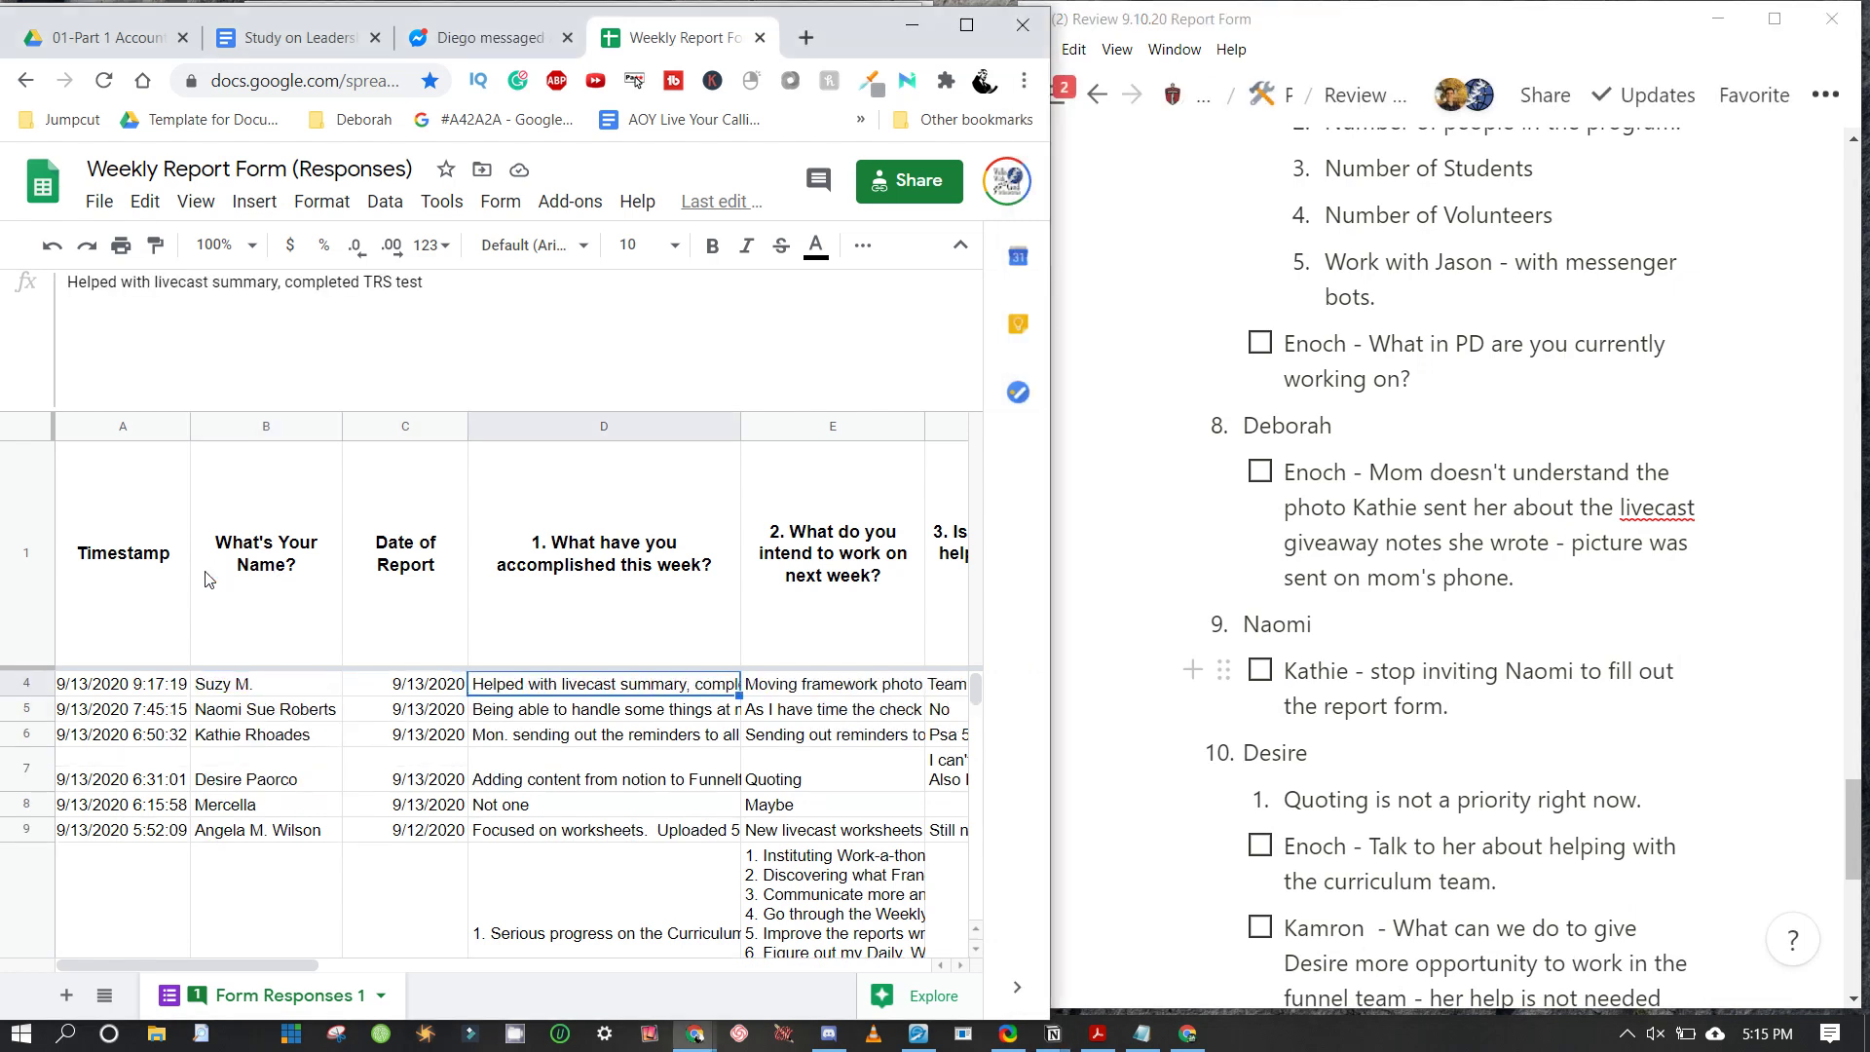
pyautogui.click(1107, 557)
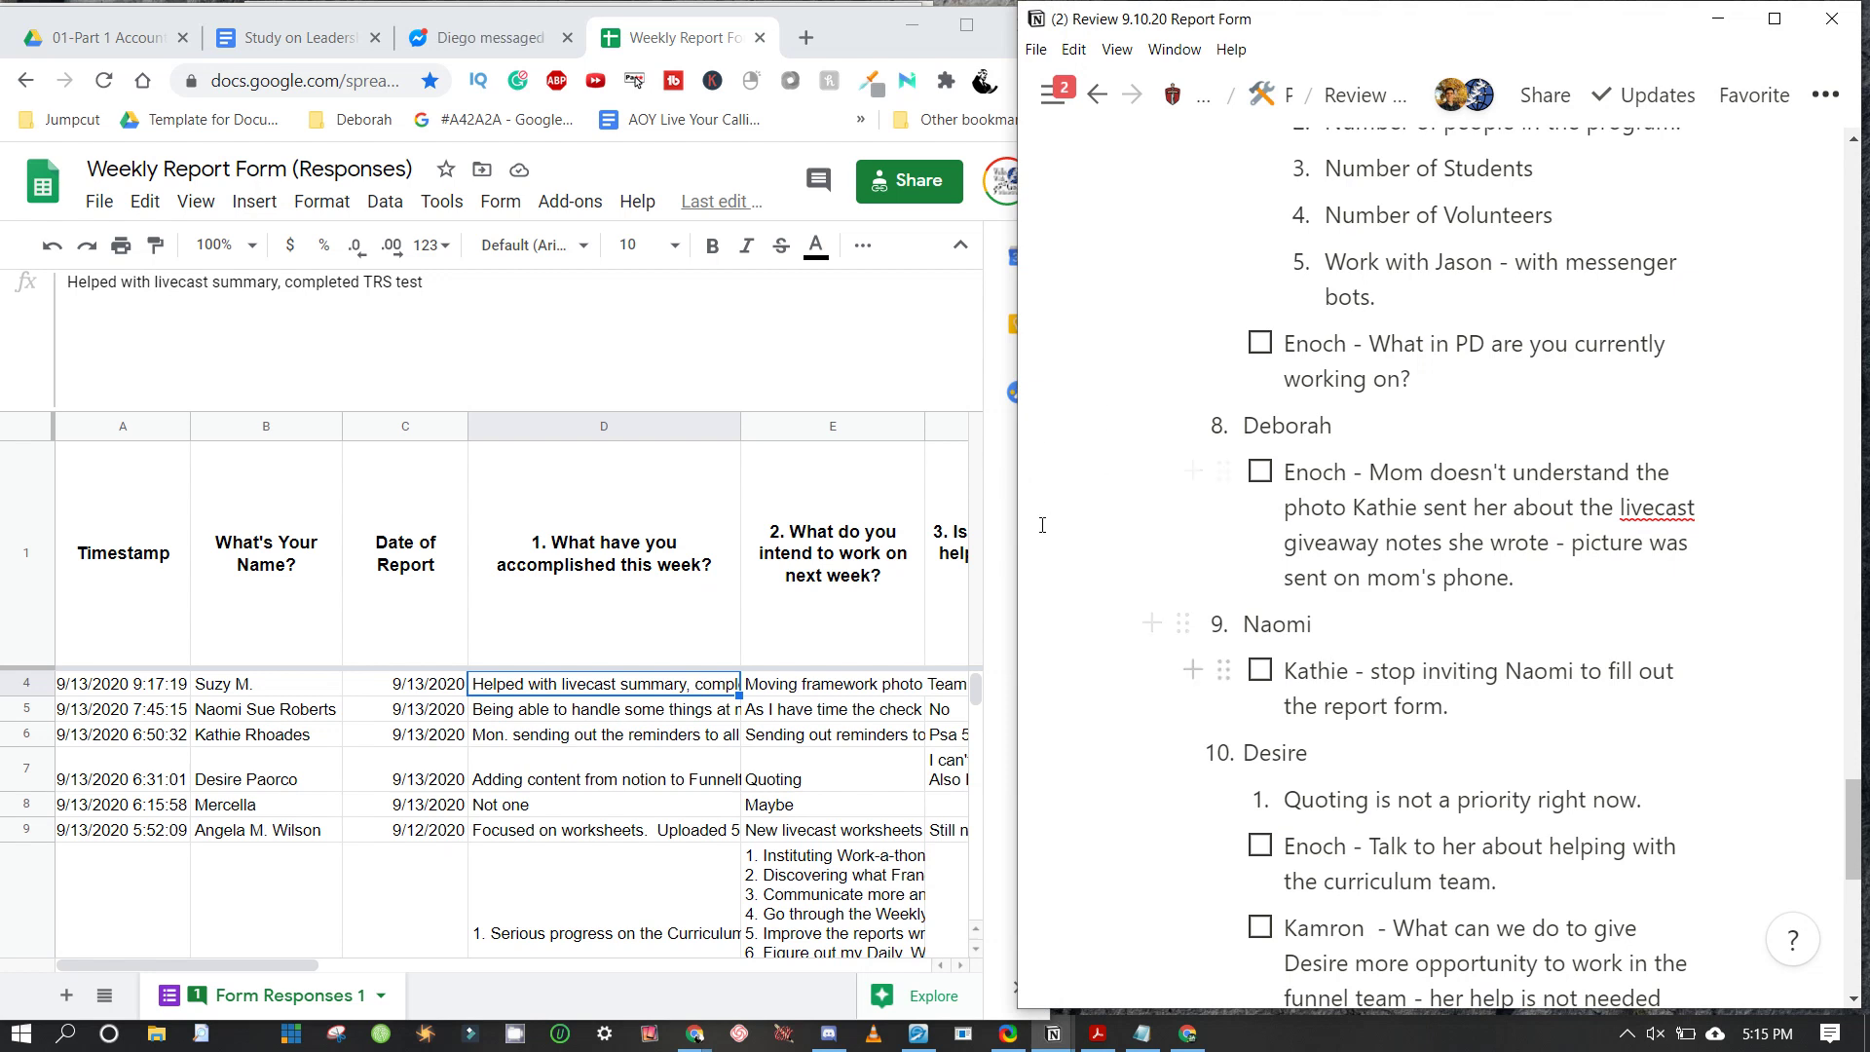
pyautogui.press('Home')
pyautogui.press('Return')
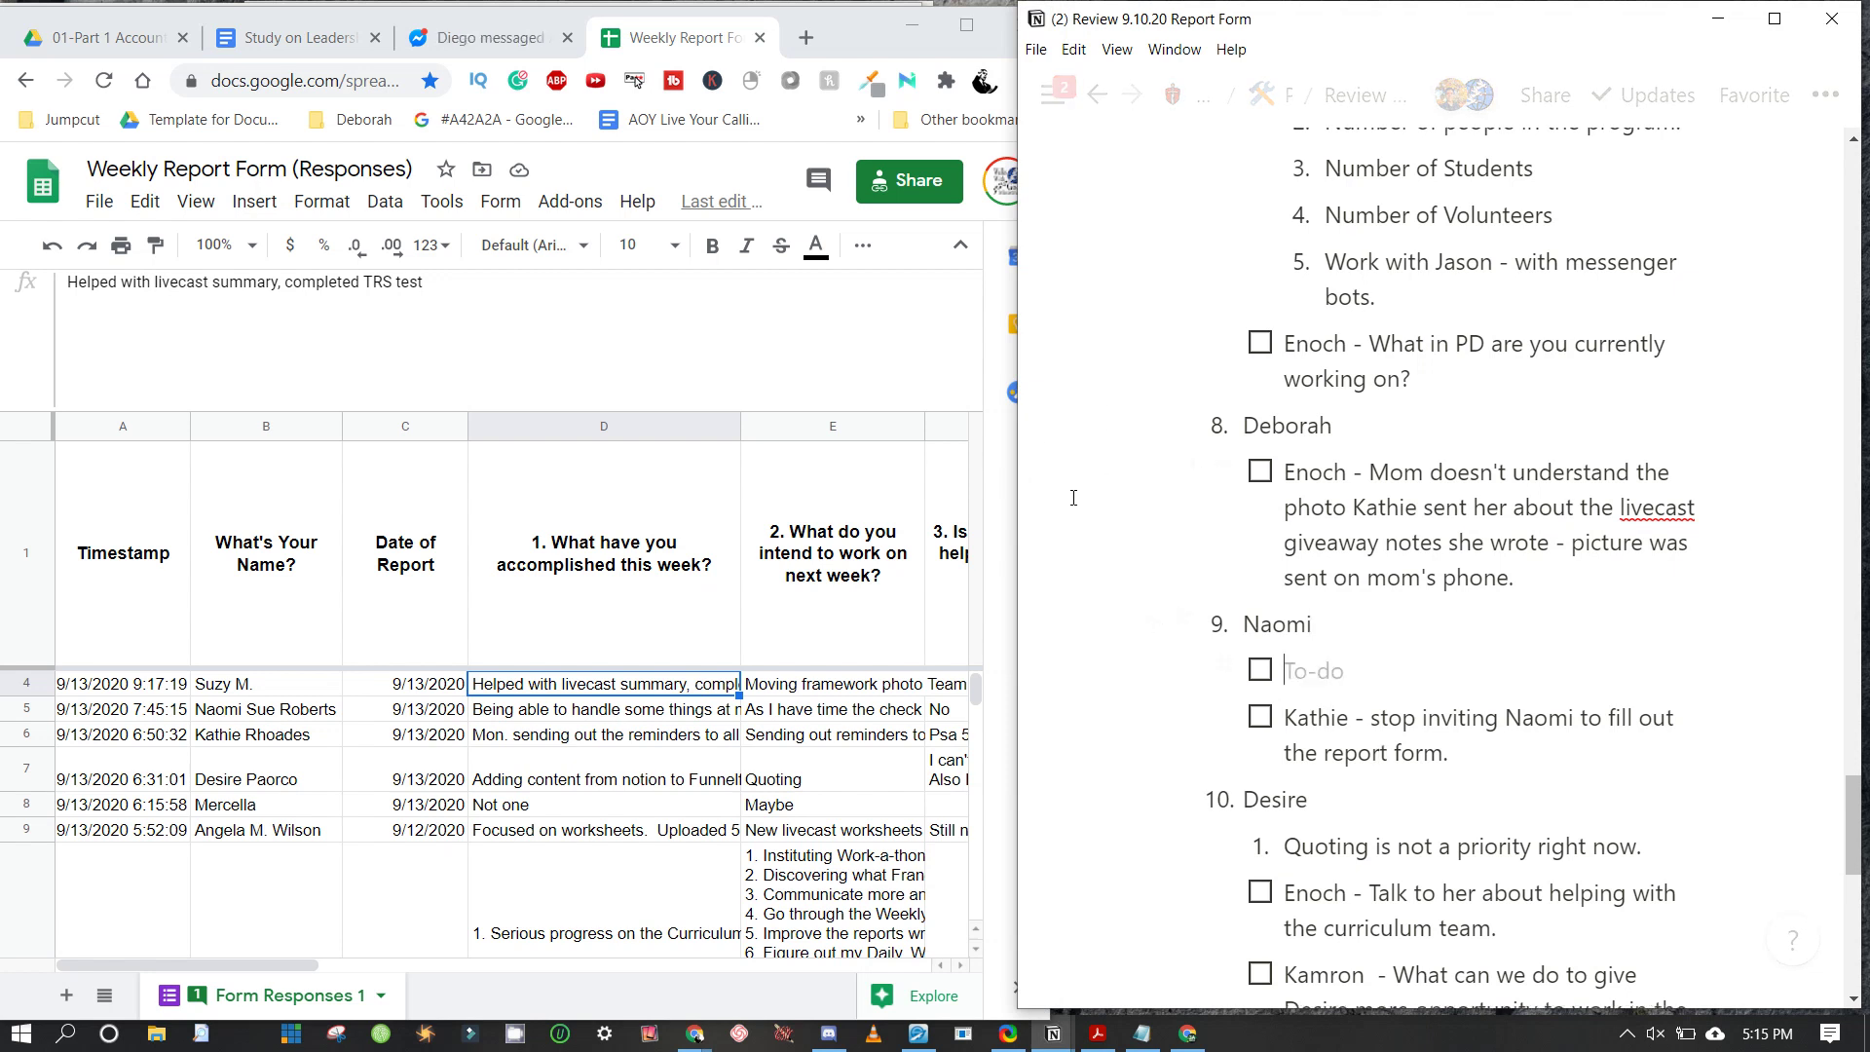
pyautogui.press('BackSpace')
pyautogui.press('BackSpace')
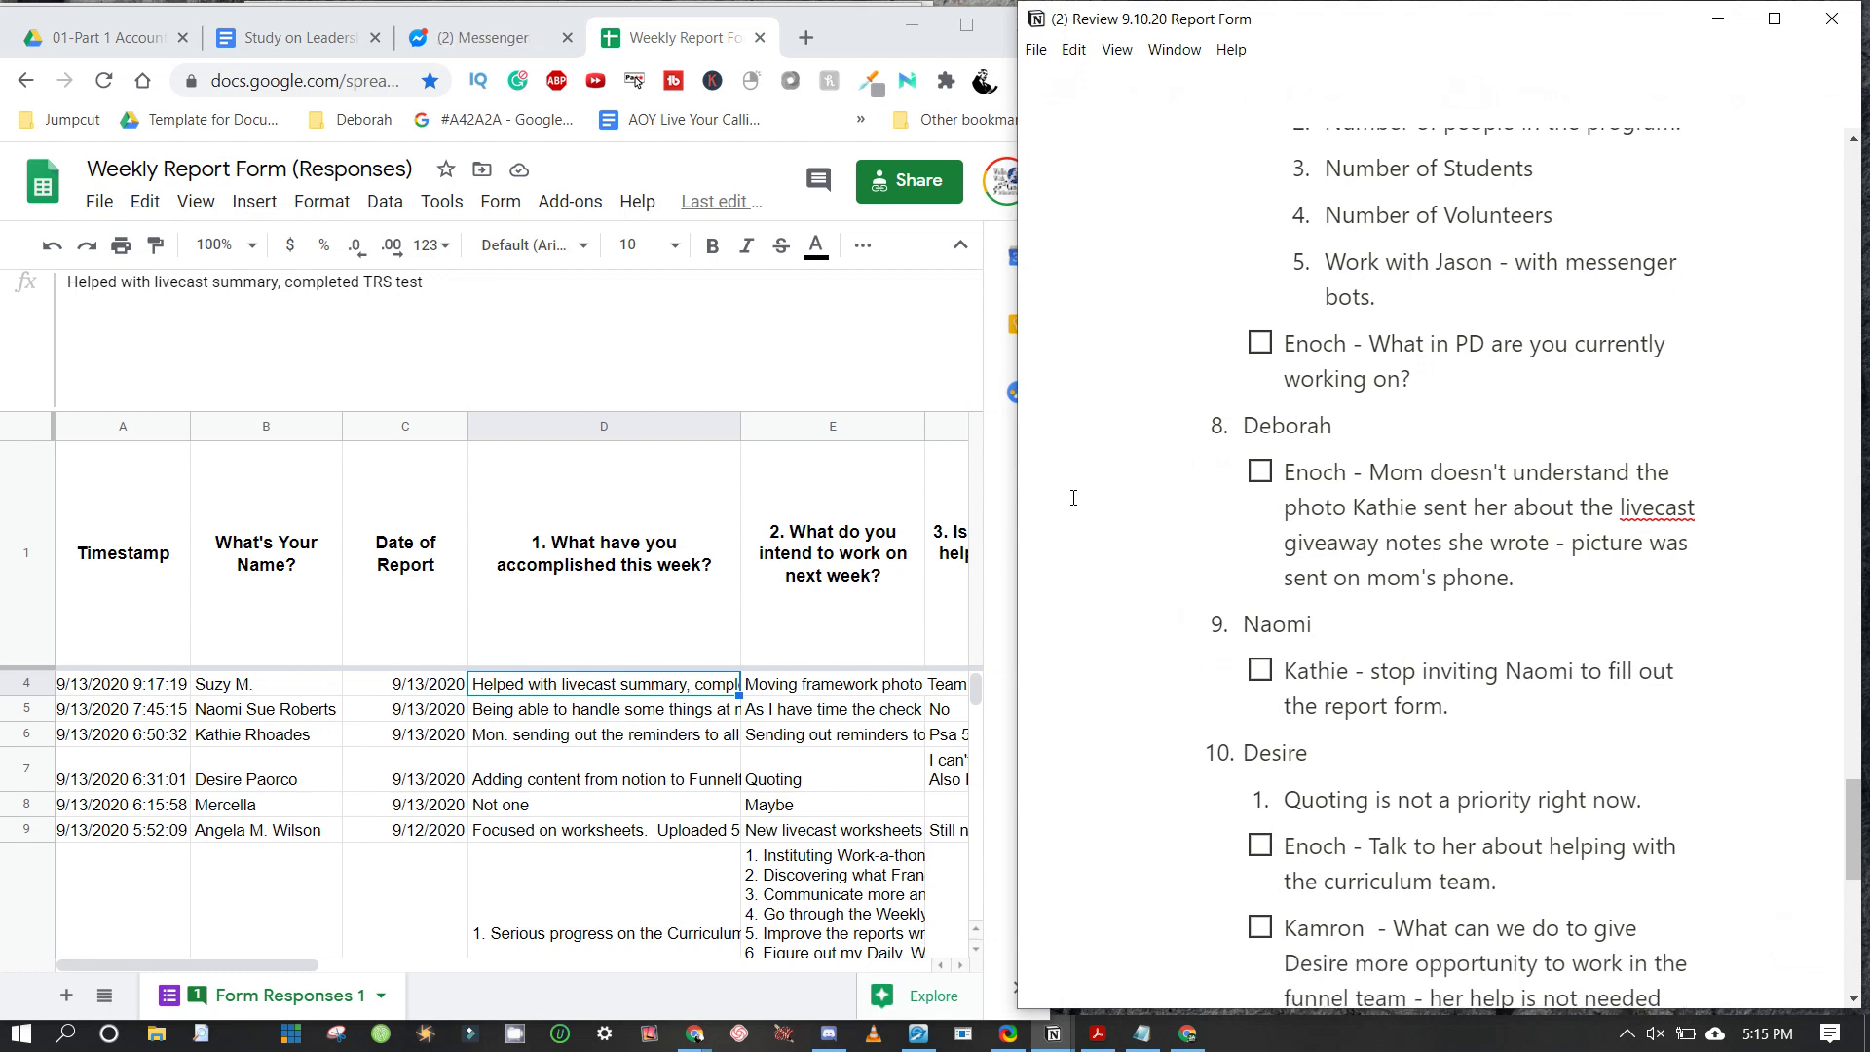
# Step: Add the newest respondent's name as entry 10, above the former tenth member, with a sub-item
pyautogui.press('Down')
pyautogui.press('Down')
pyautogui.press('Down')
pyautogui.press('Down')
pyautogui.press('End')
pyautogui.press('Return')
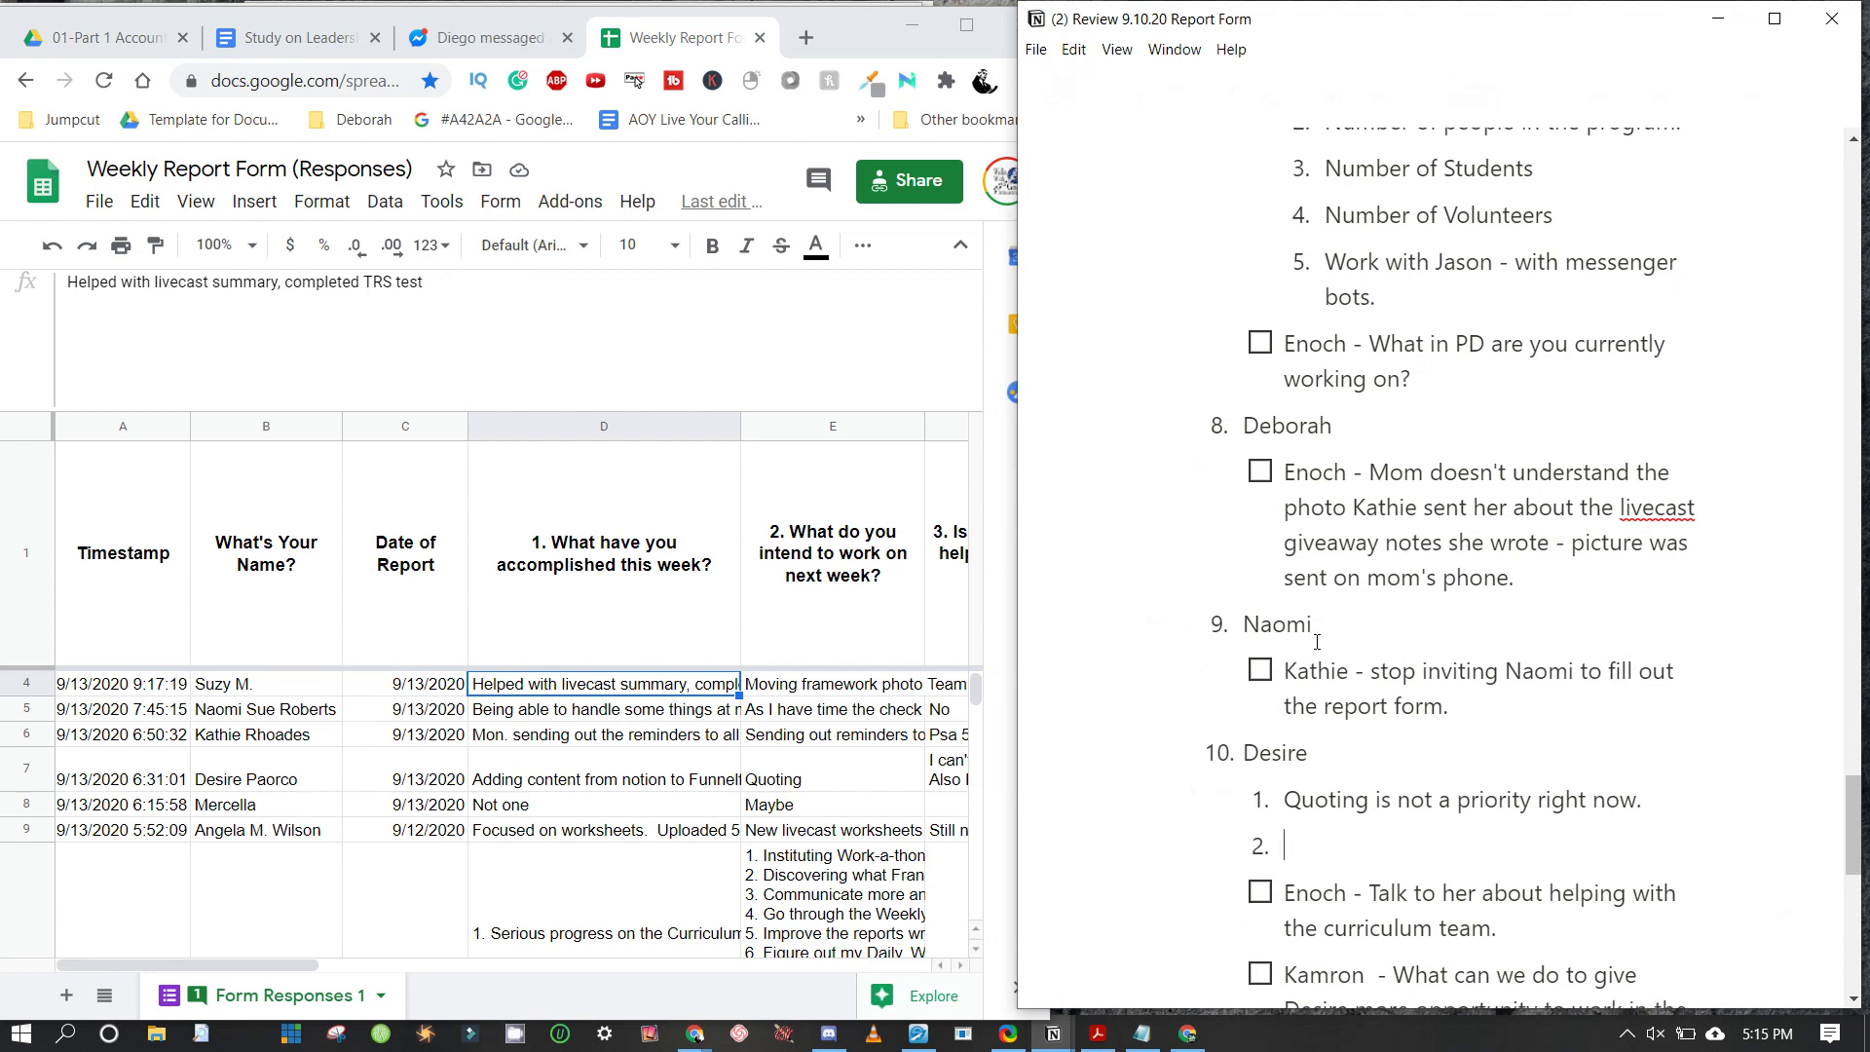
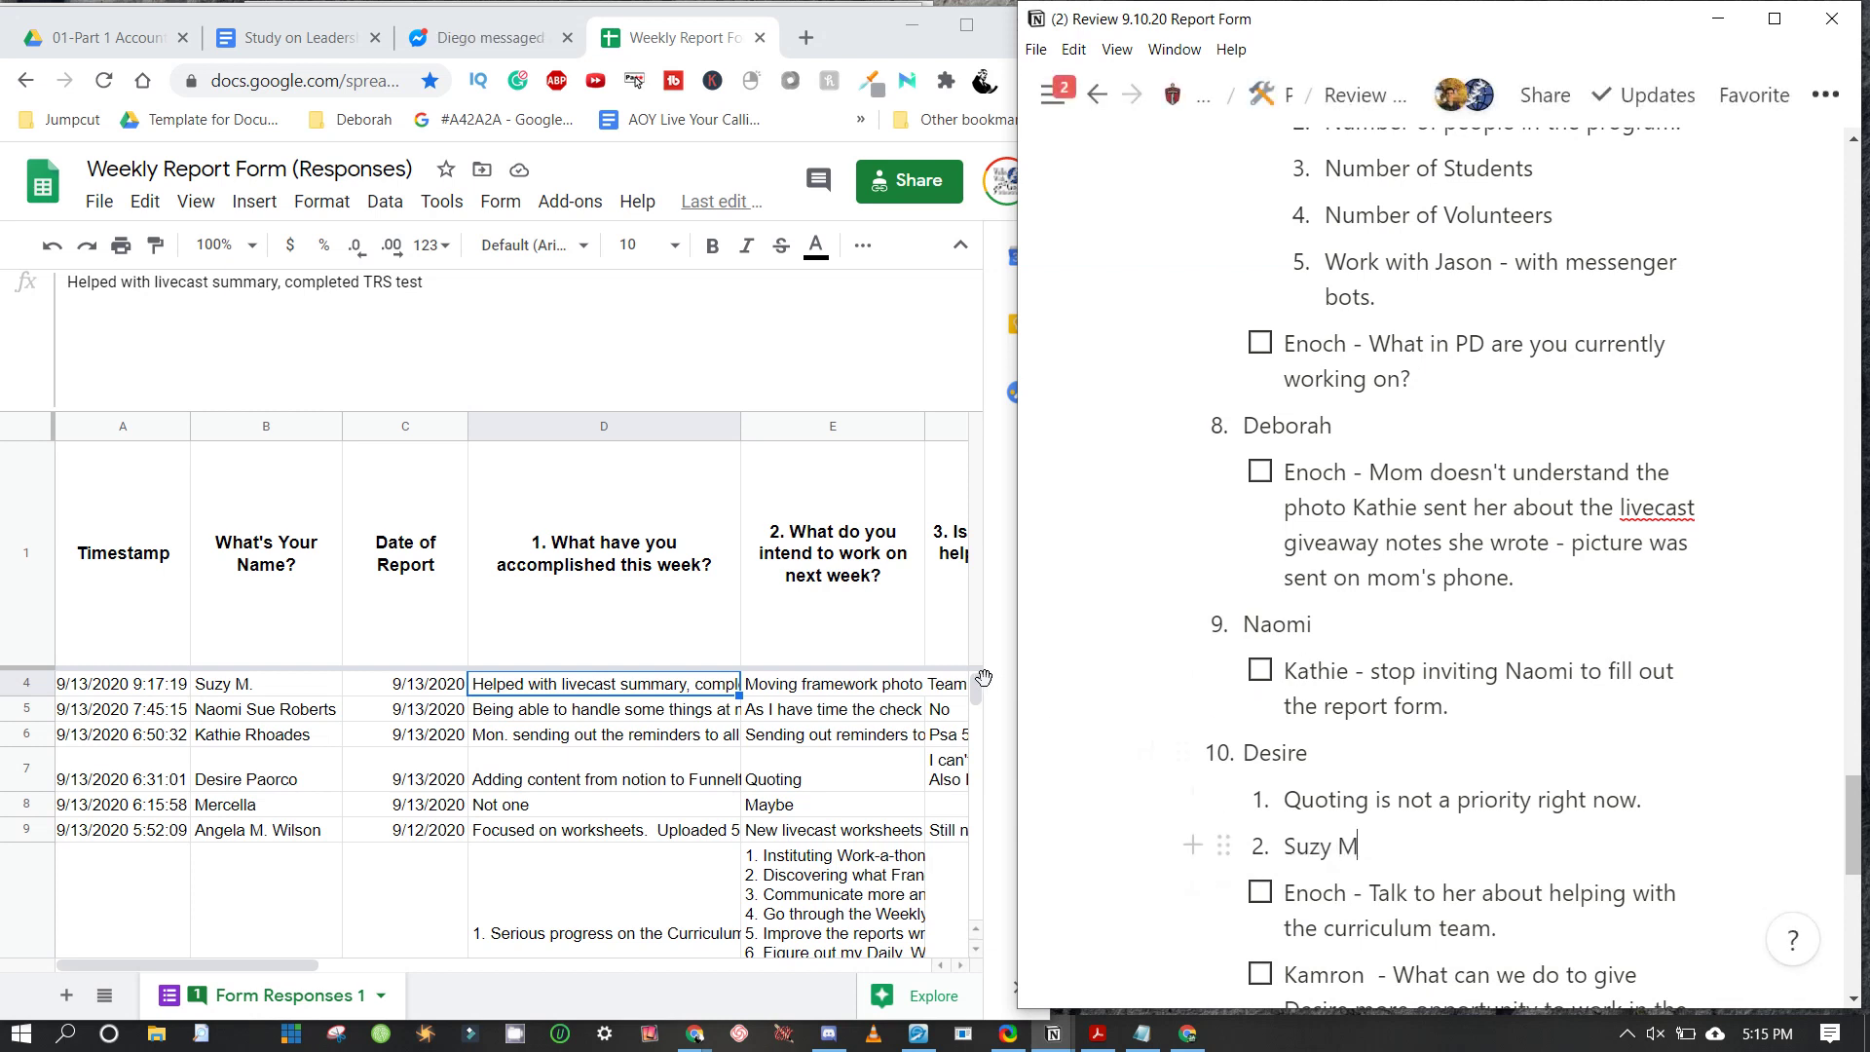
pyautogui.moveTo(1223, 845); pyautogui.dragTo(960, 577)
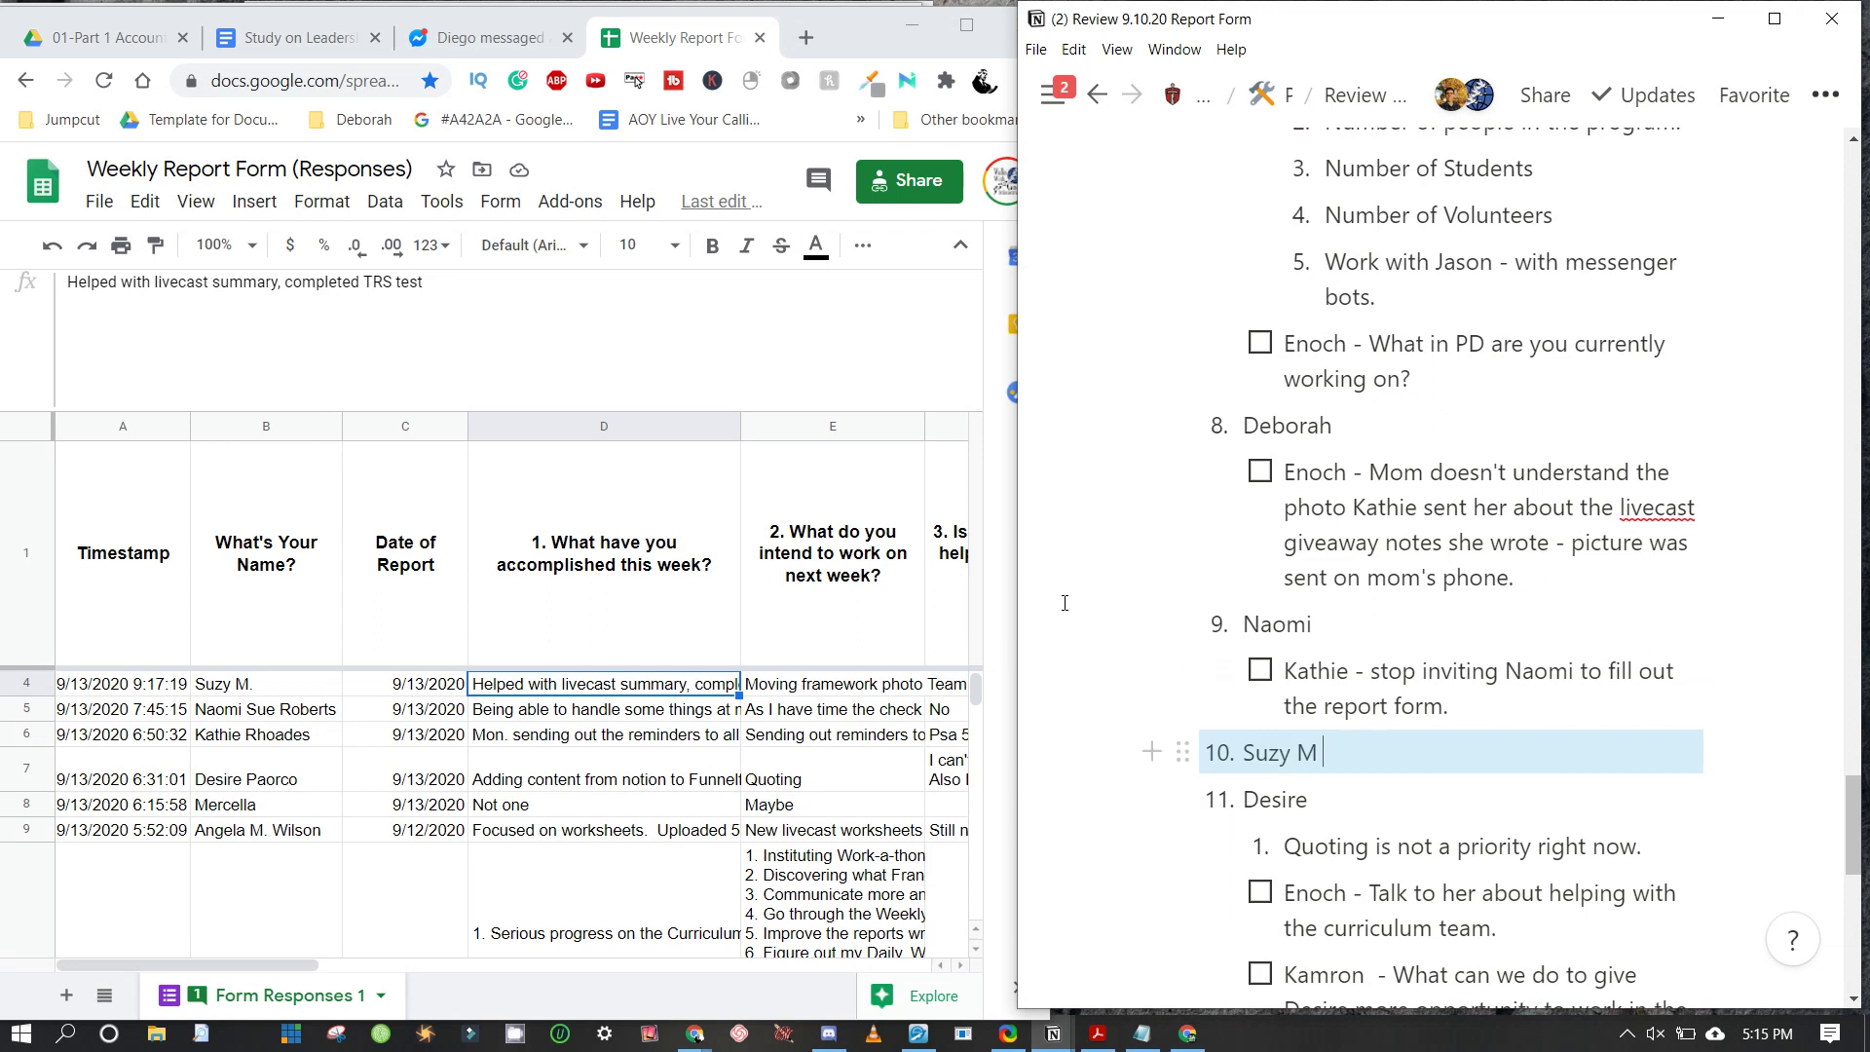
pyautogui.press('Return')
pyautogui.press('Tab')
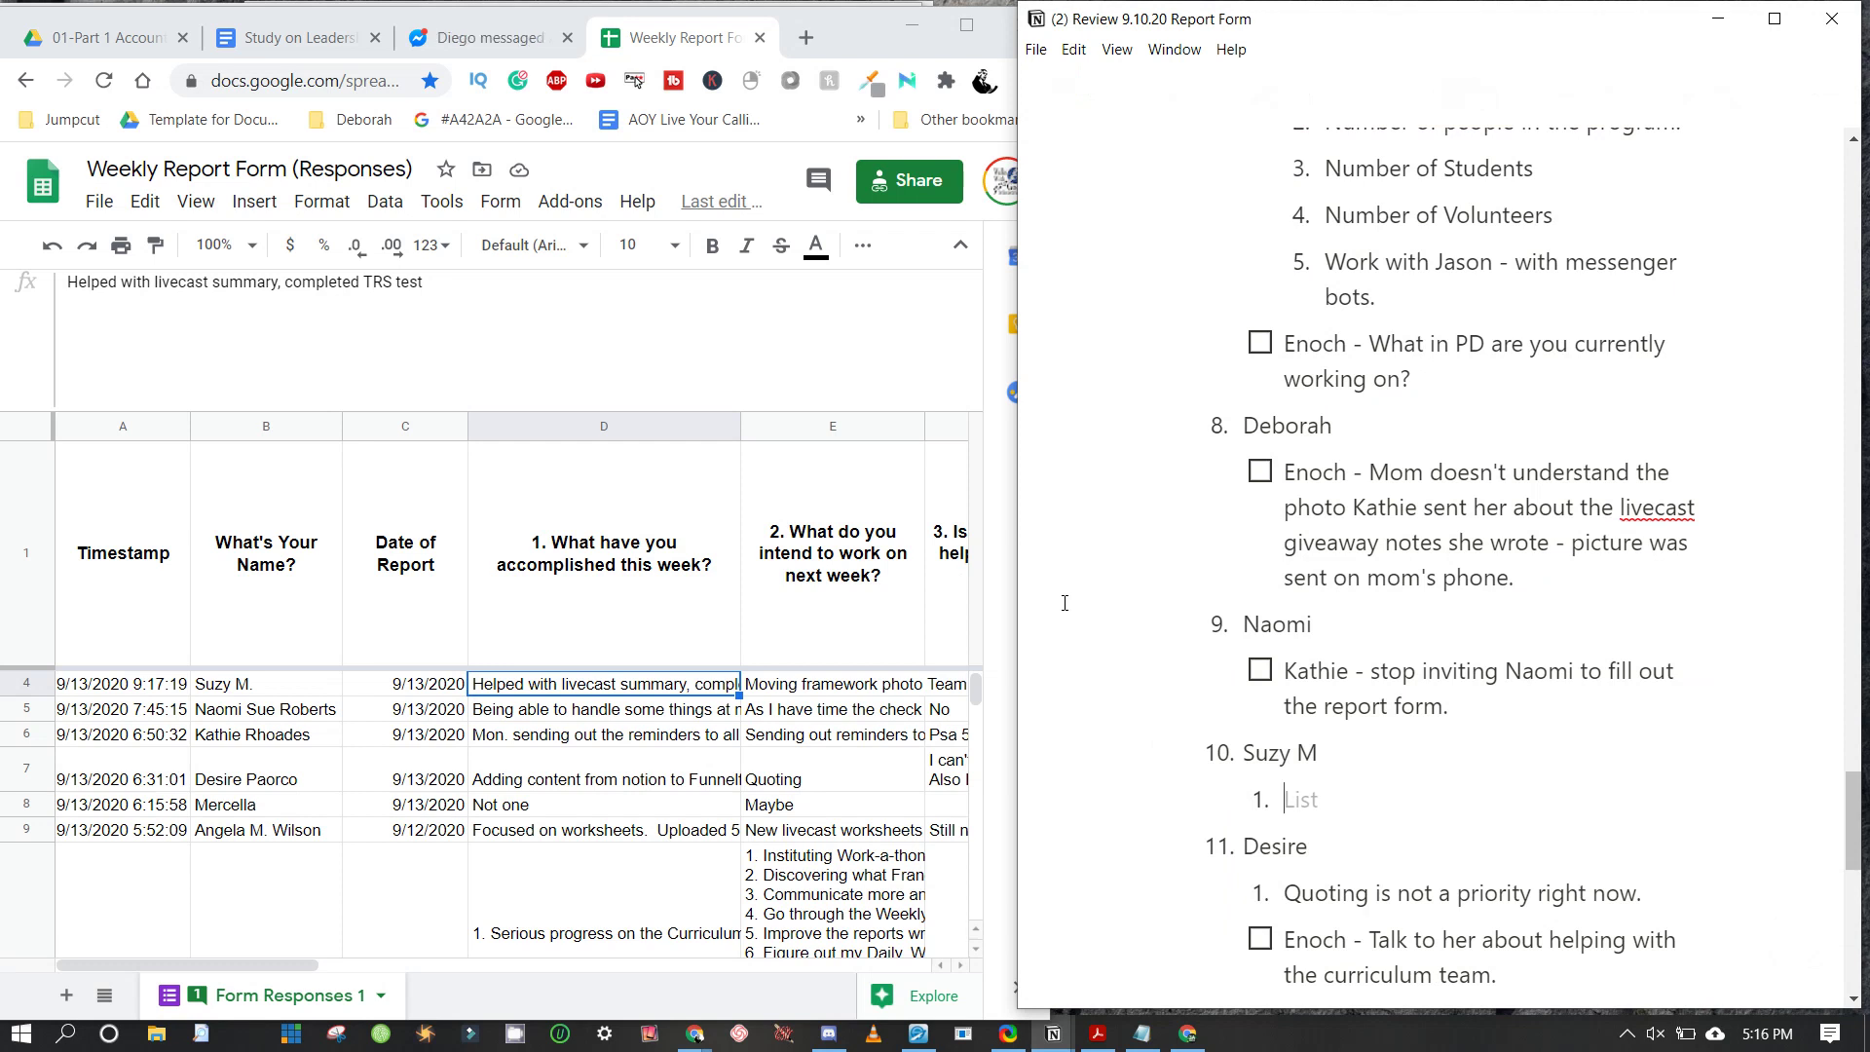
# Step: Add the first sub-item 'MKR - Number of Frameworks identified this week' under the new member
pyautogui.write('Number of F')
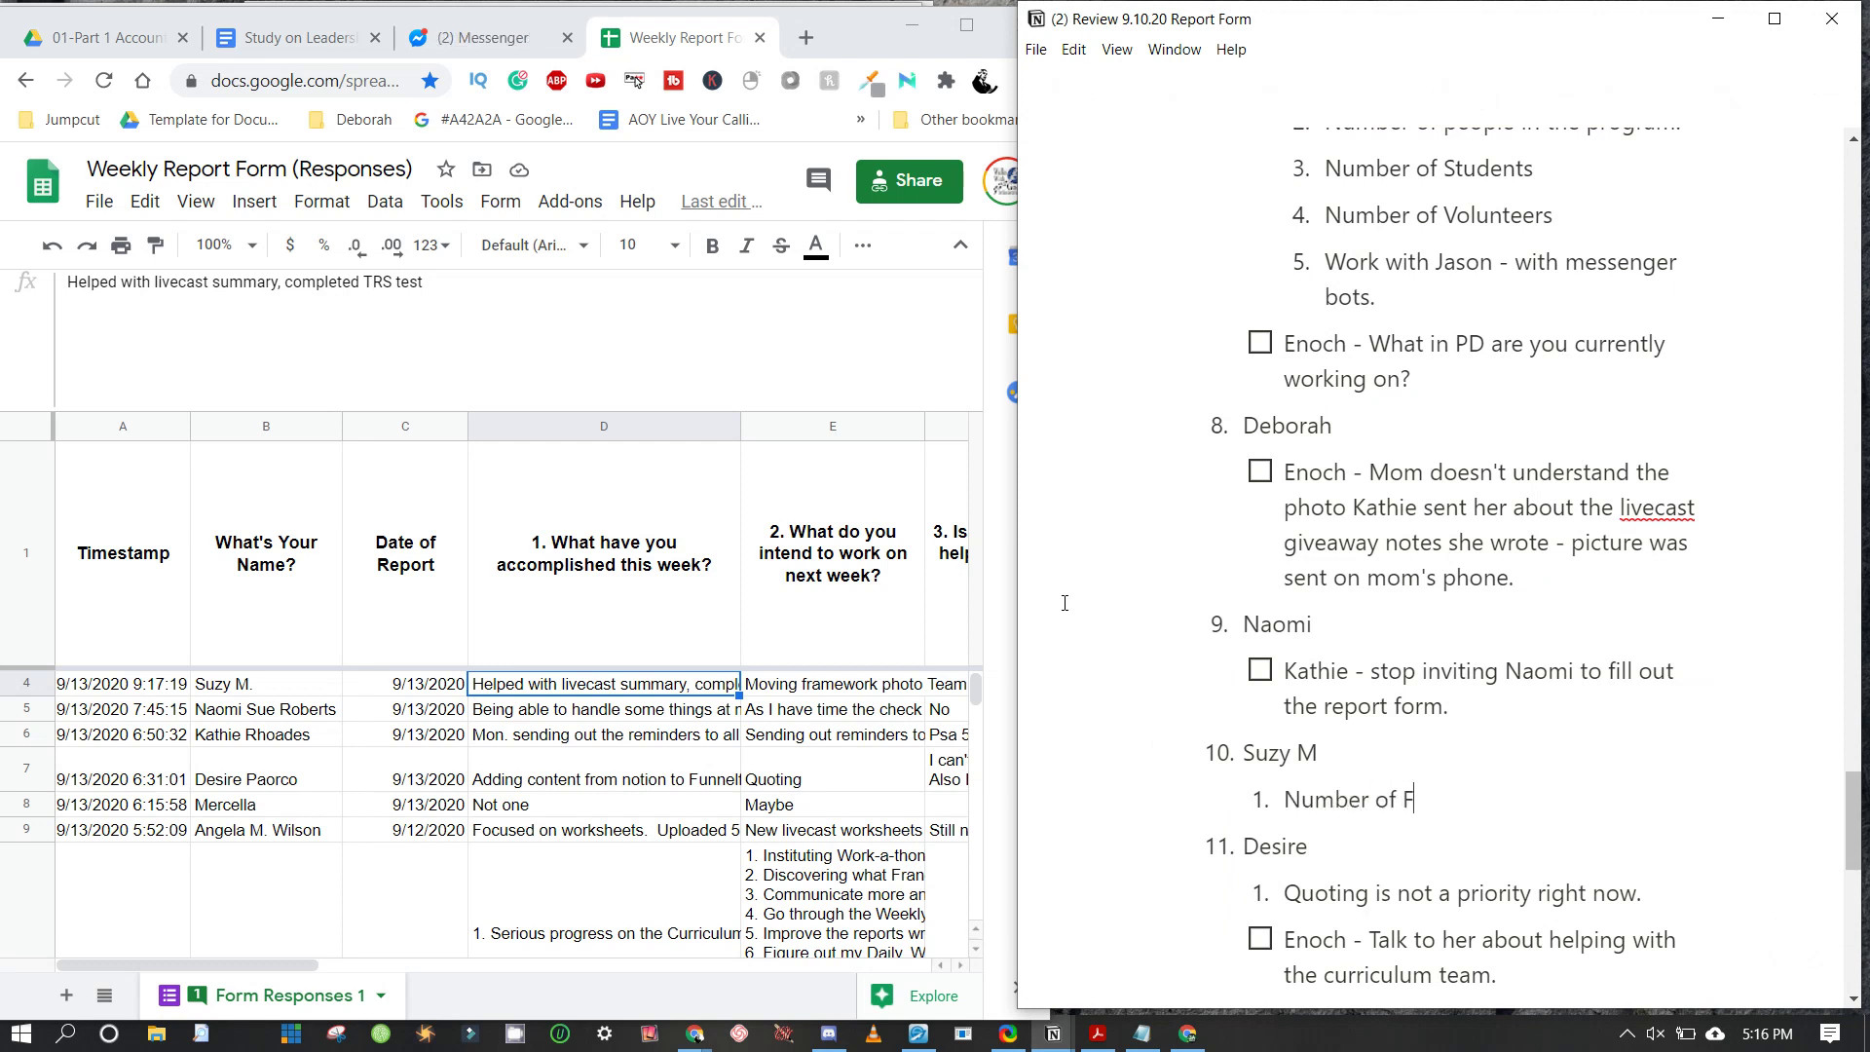
pyautogui.write('rameworks idetnify')
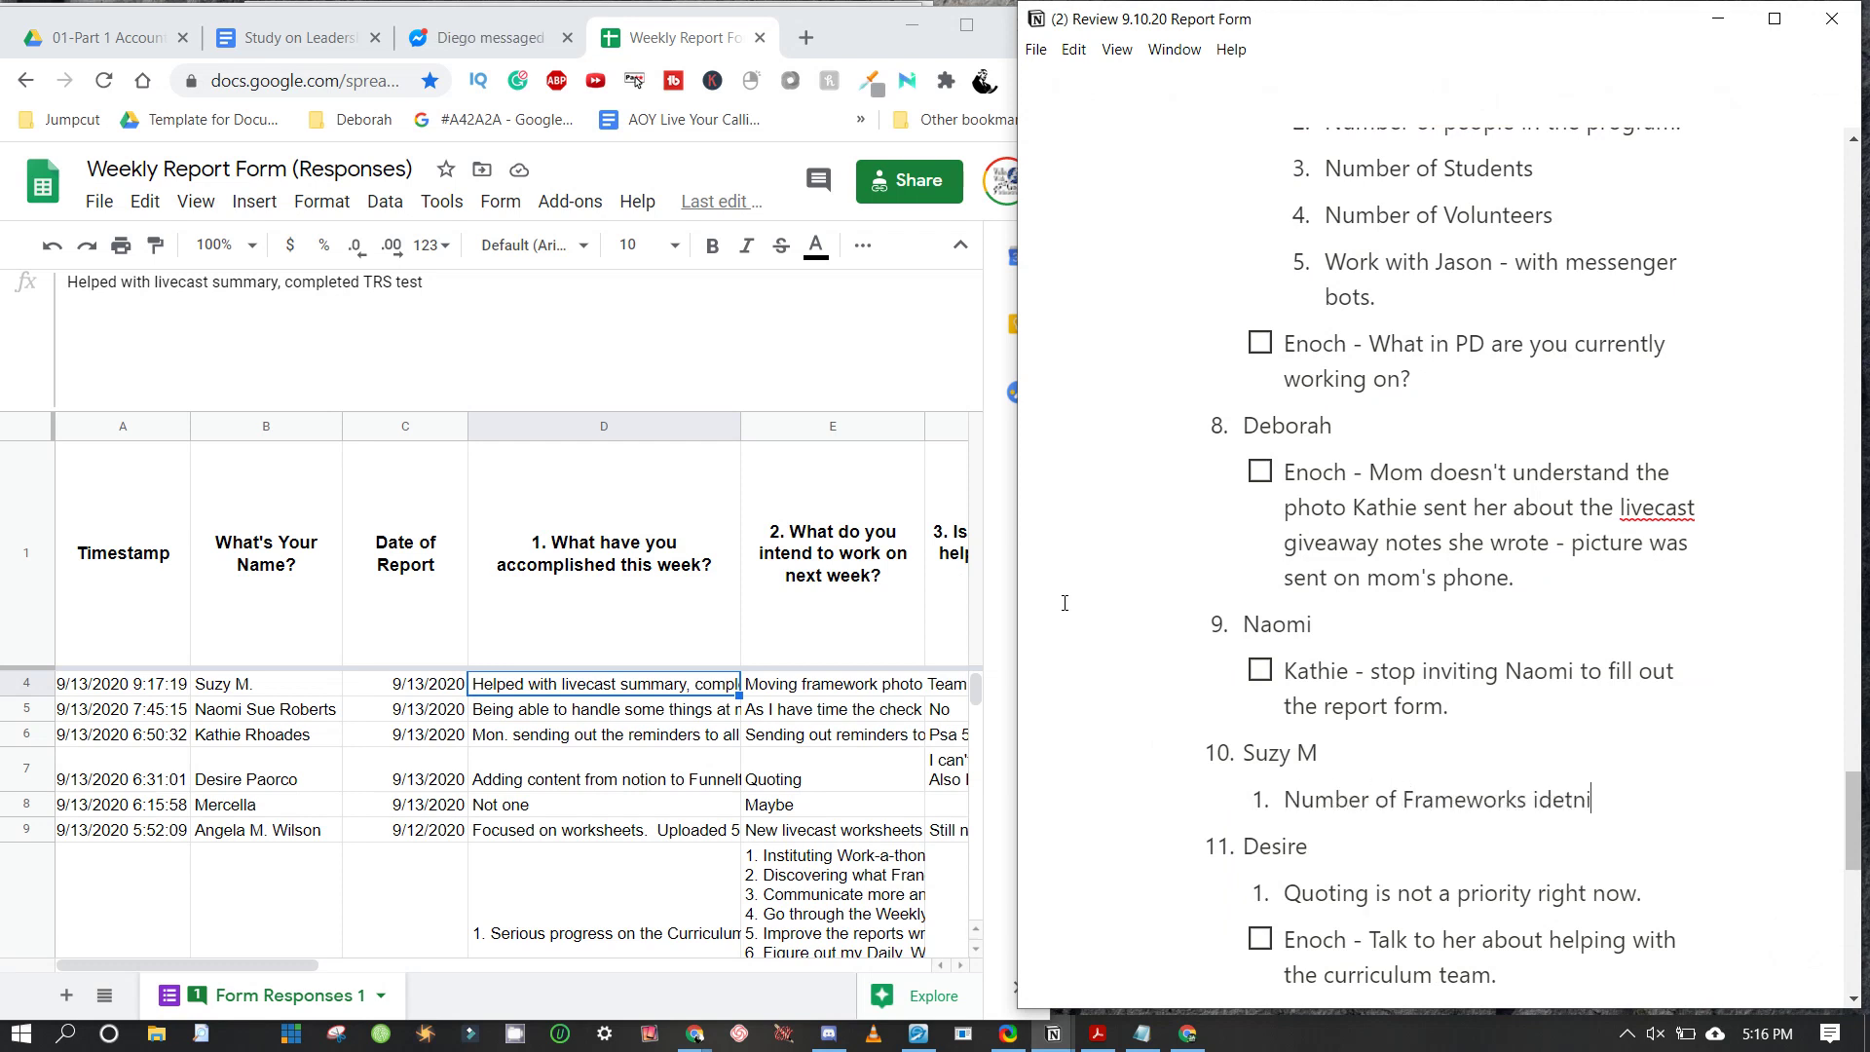
pyautogui.press('BackSpace')
pyautogui.press('BackSpace')
pyautogui.press('BackSpace')
pyautogui.press('BackSpace')
pyautogui.press('BackSpace')
pyautogui.press('BackSpace')
pyautogui.press('BackSpace')
pyautogui.press('BackSpace')
pyautogui.write('identified this week.')
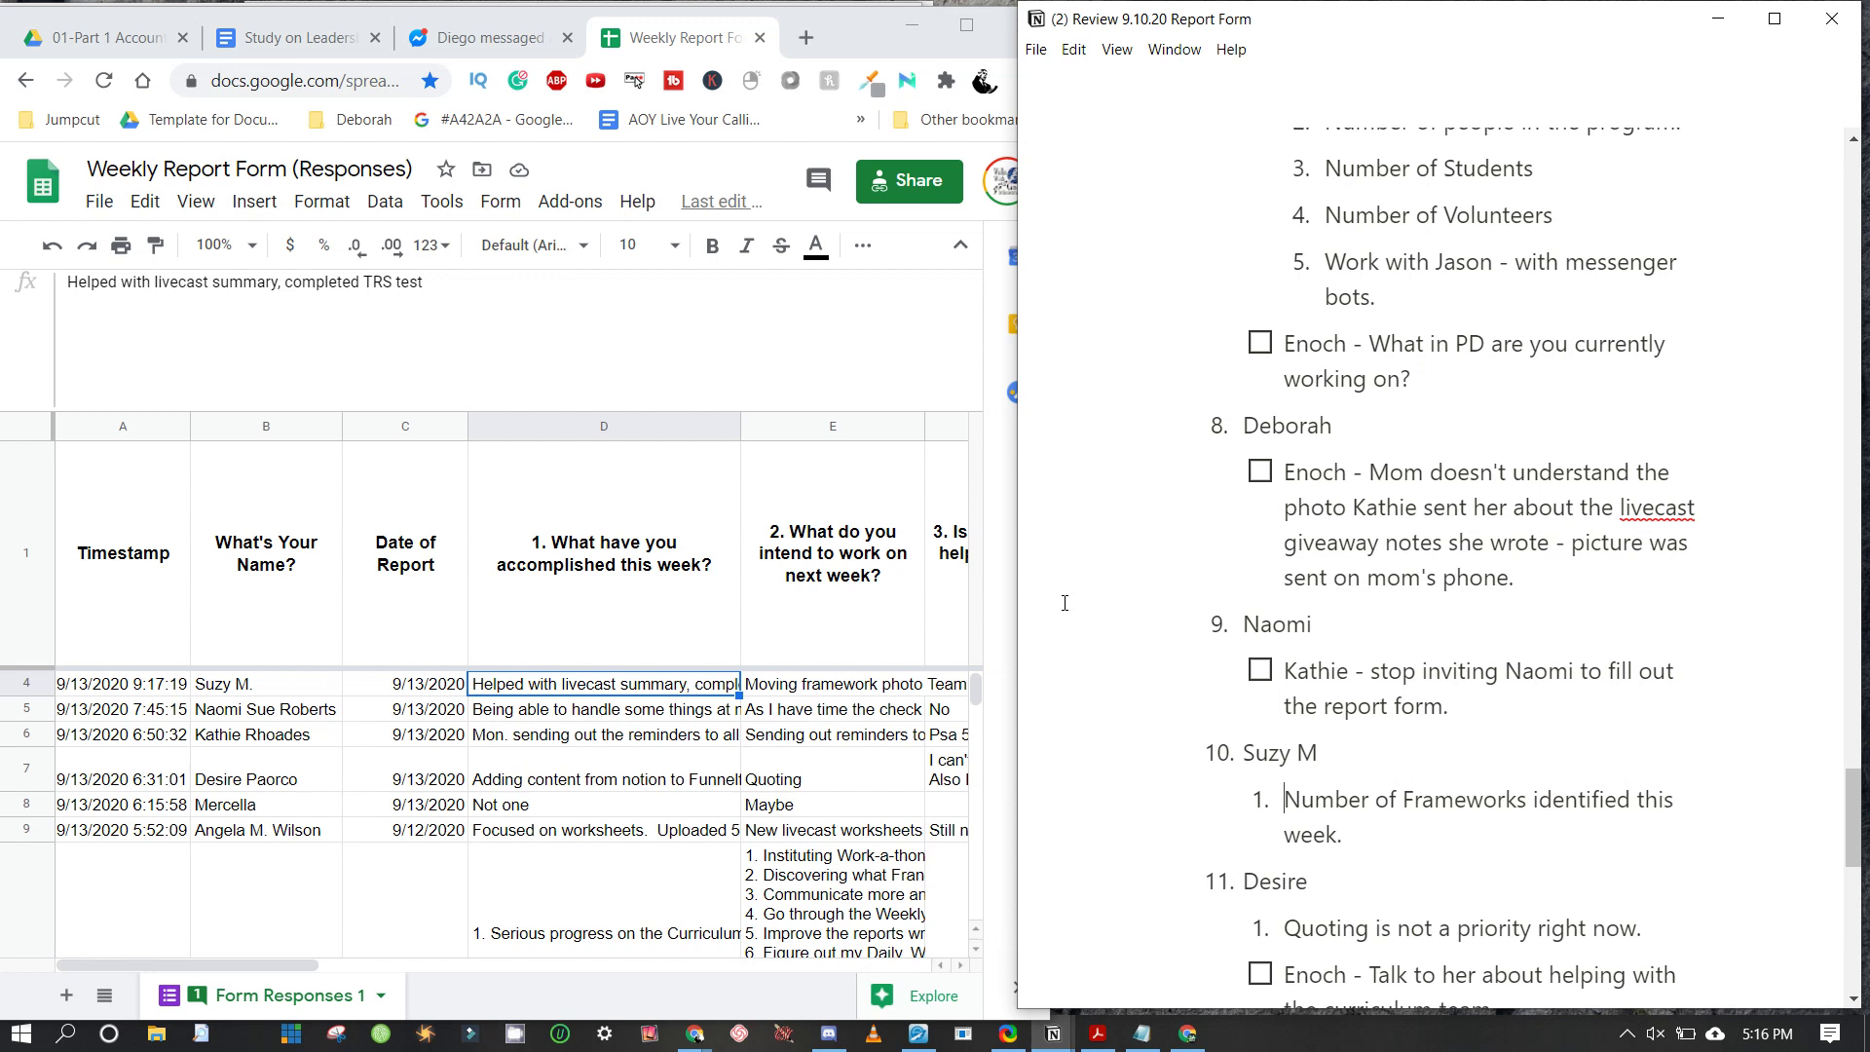
pyautogui.press('Home')
pyautogui.write('MKR -')
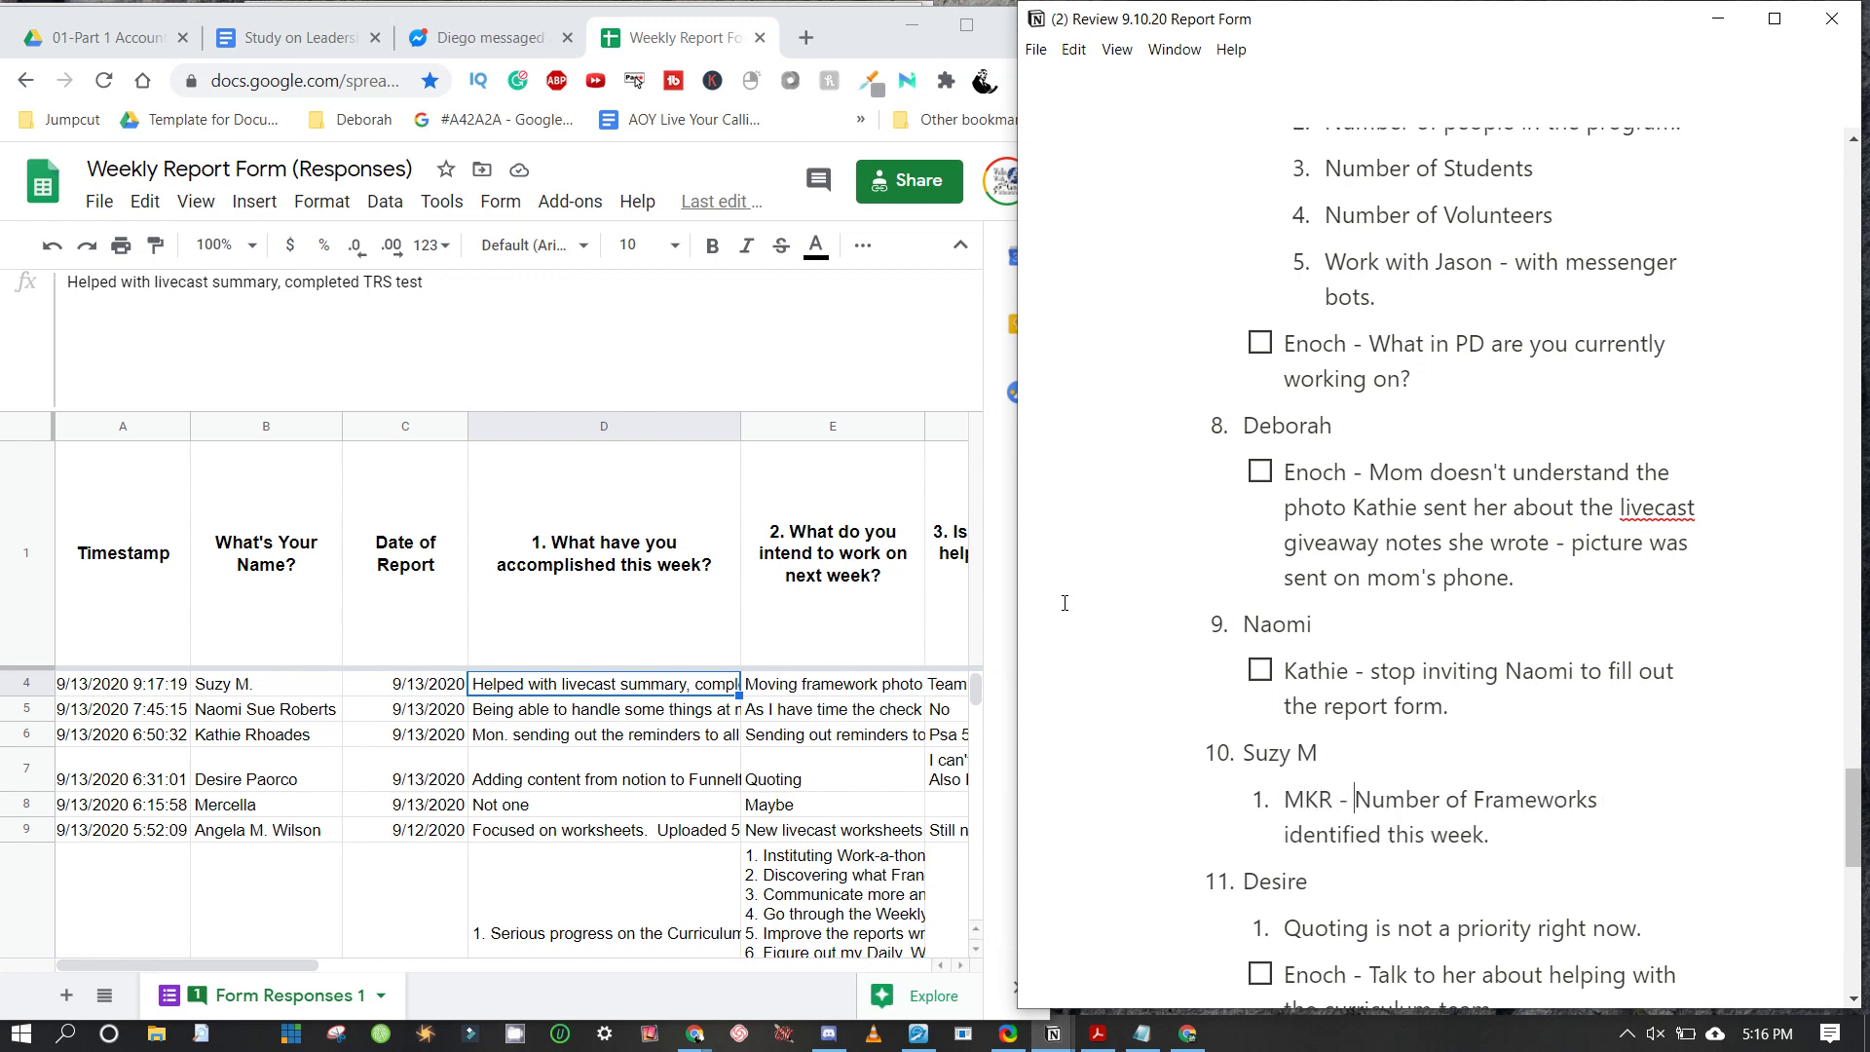
# Step: Add a second sub-item 'MKR - Number of questions written for the Bible Readings'
pyautogui.press('End')
pyautogui.press('Return')
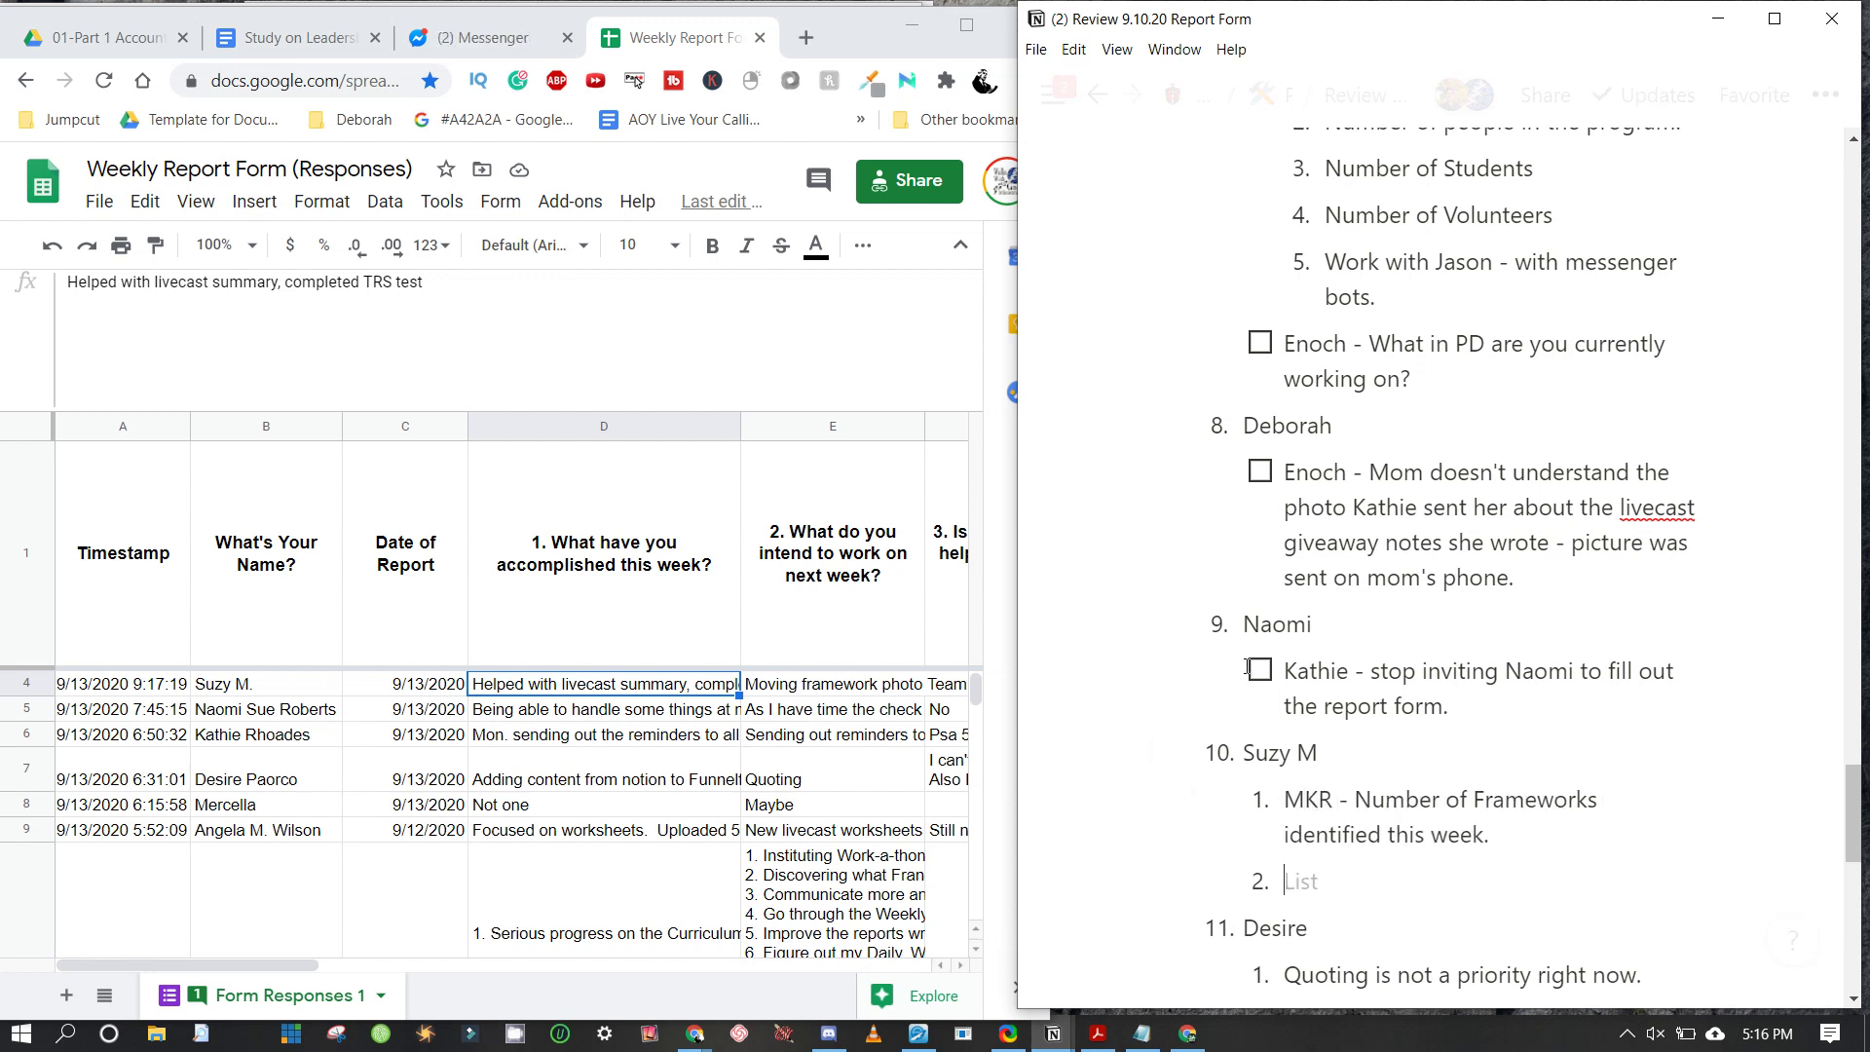
pyautogui.write('MKR - Number of questions ')
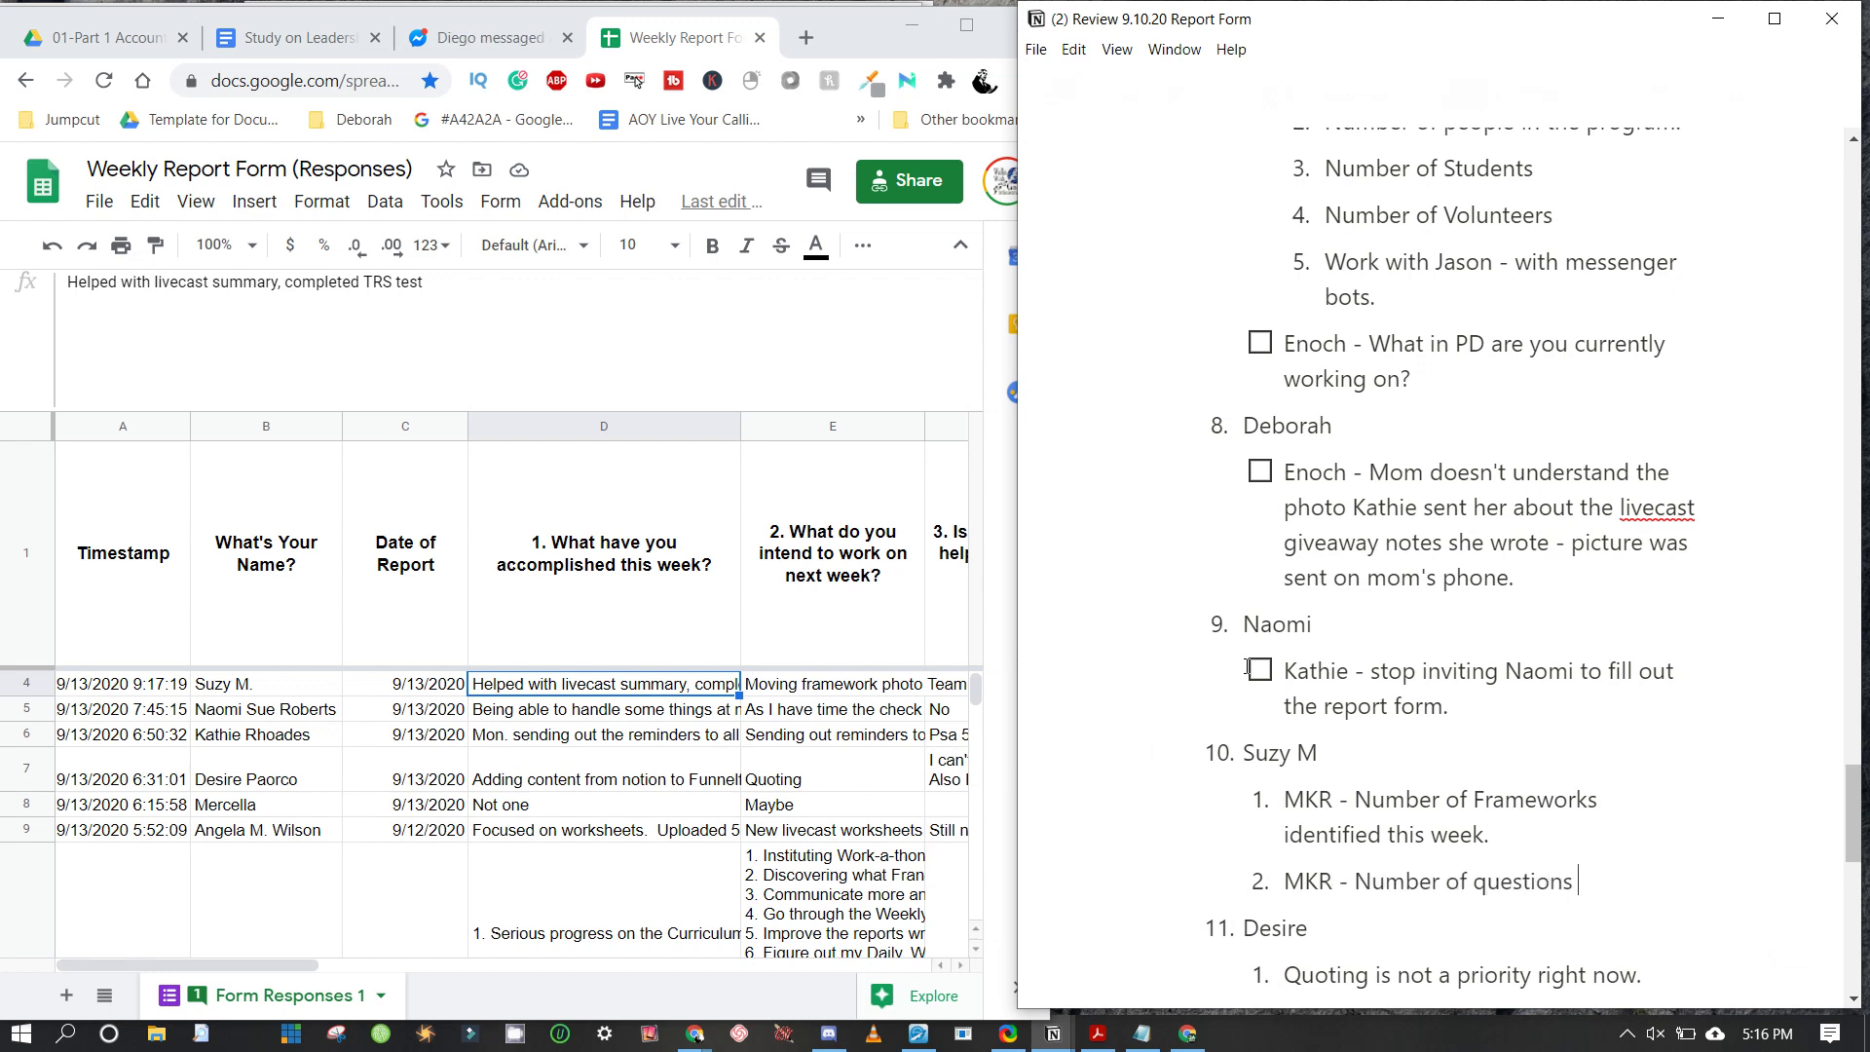
pyautogui.write('written for the ')
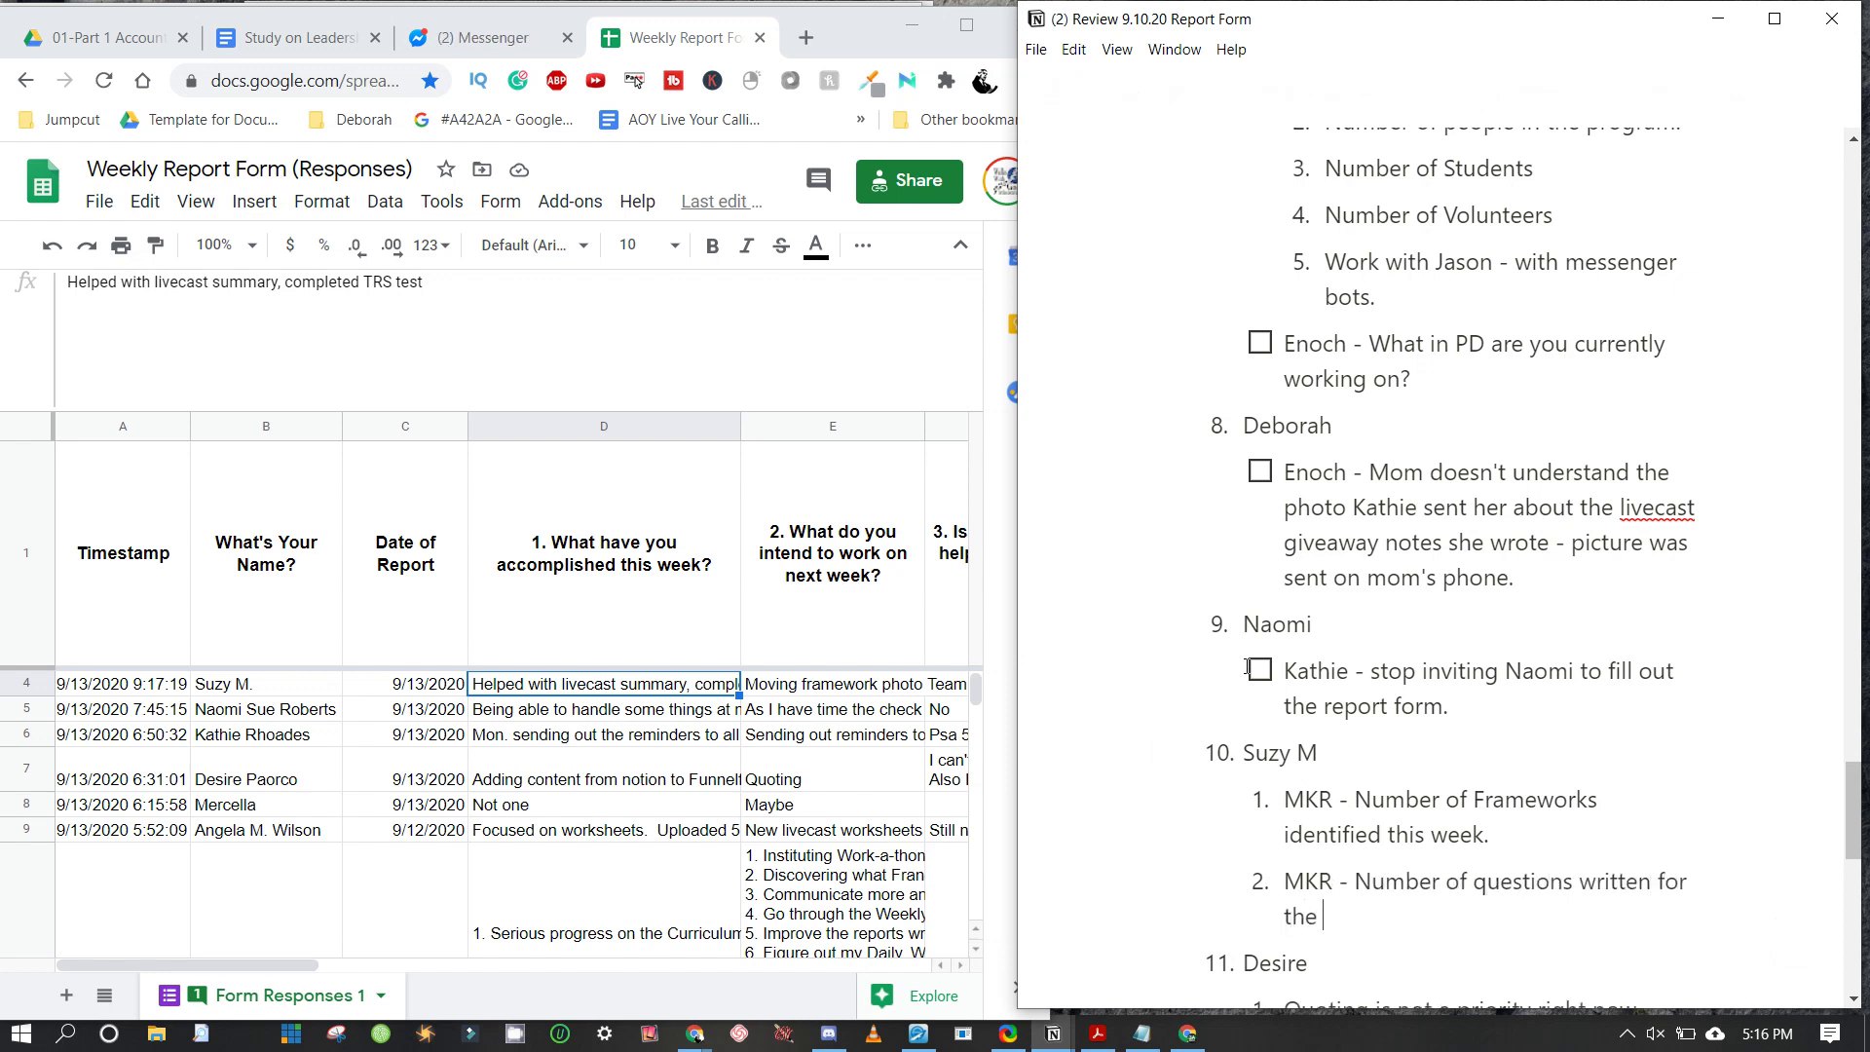
pyautogui.write('Bible Reading')
pyautogui.hotkey('ctrl', 'shift', 'Left')
pyautogui.press('BackSpace')
pyautogui.write('Readings')
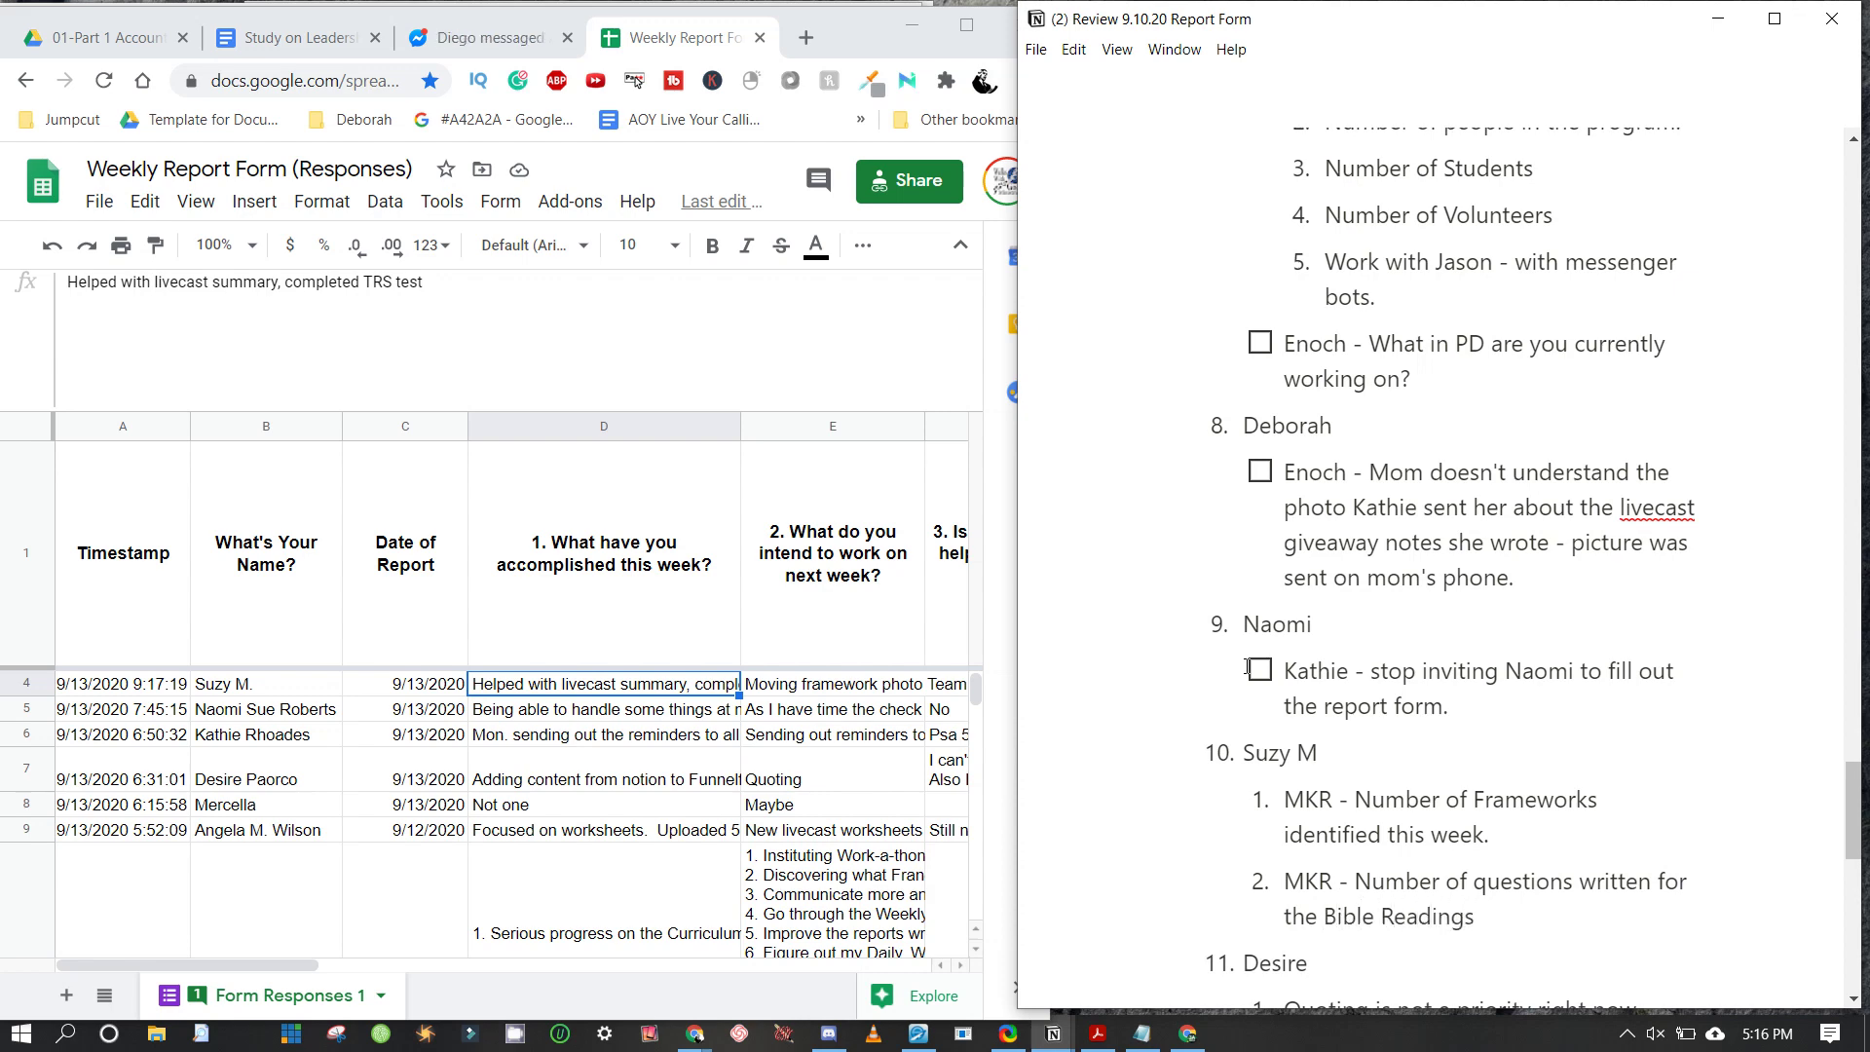
# Step: Add a third sub-item 'MKR - Number of Framework photos created.'
pyautogui.press('Return')
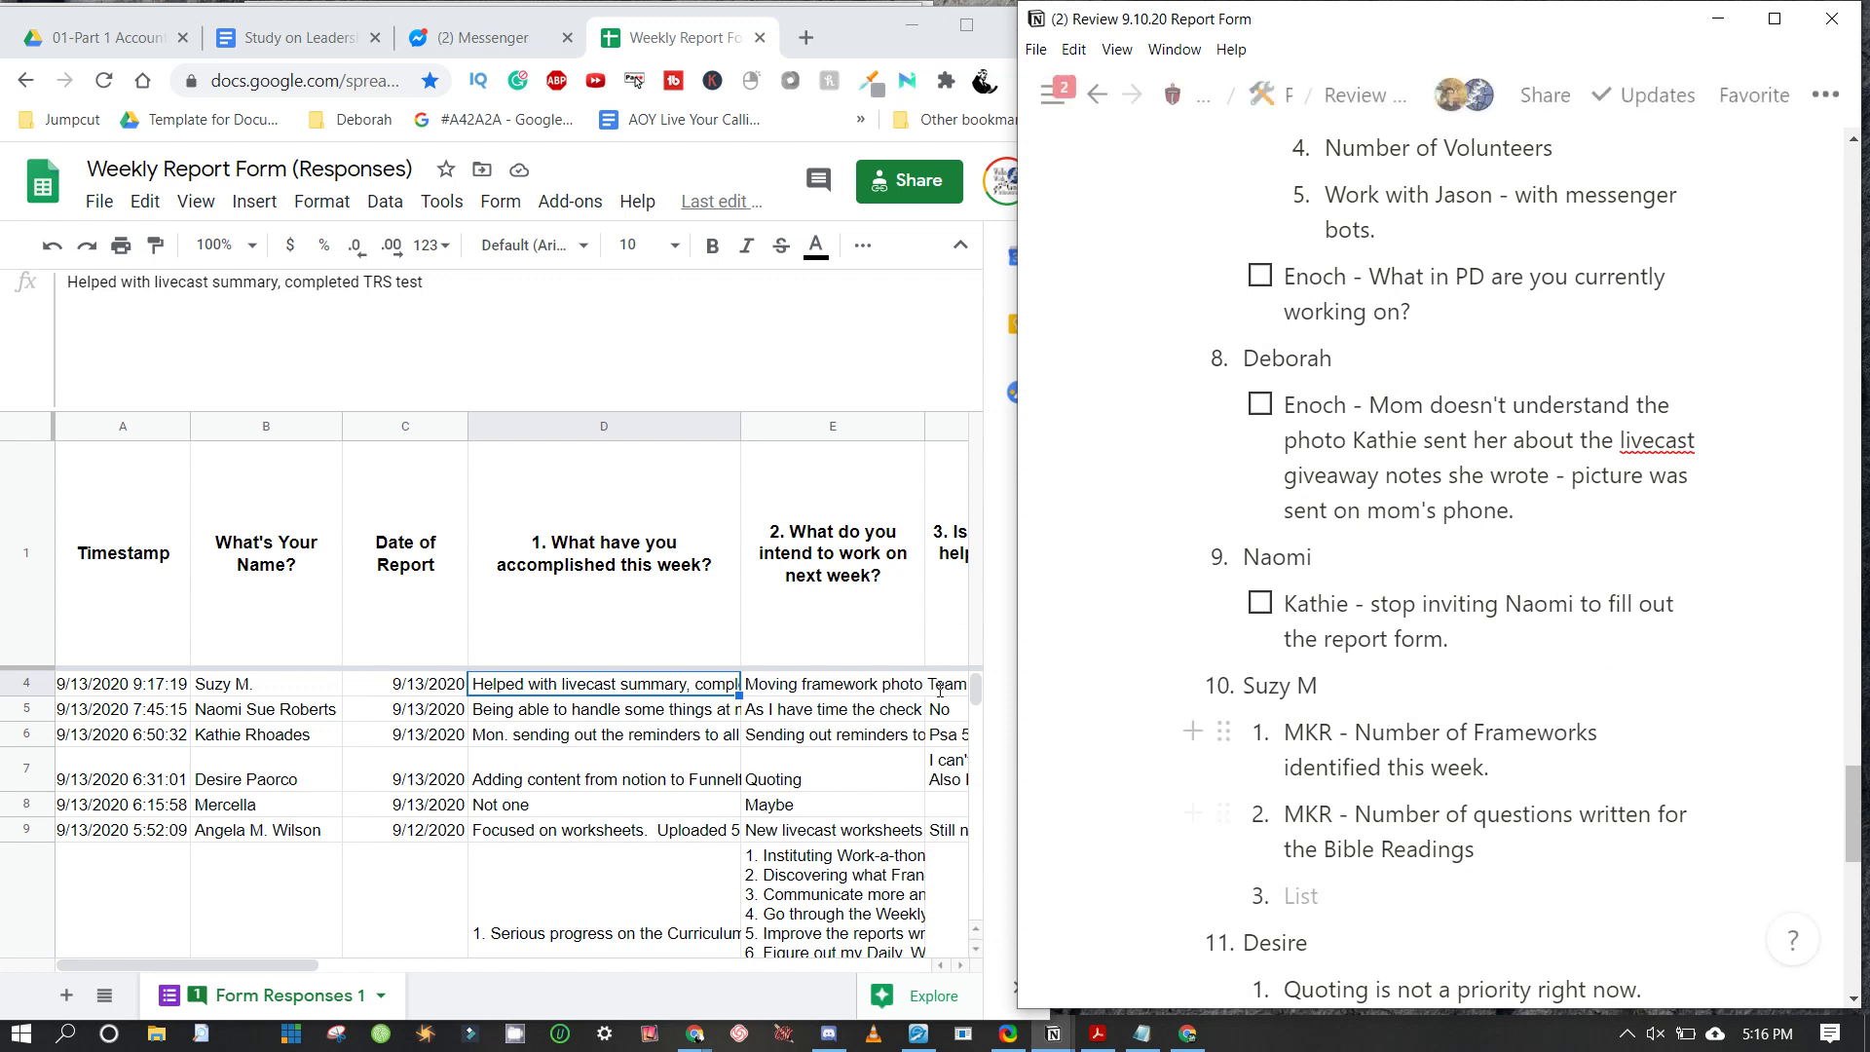
pyautogui.write('MKR - Number of Framework photos cr')
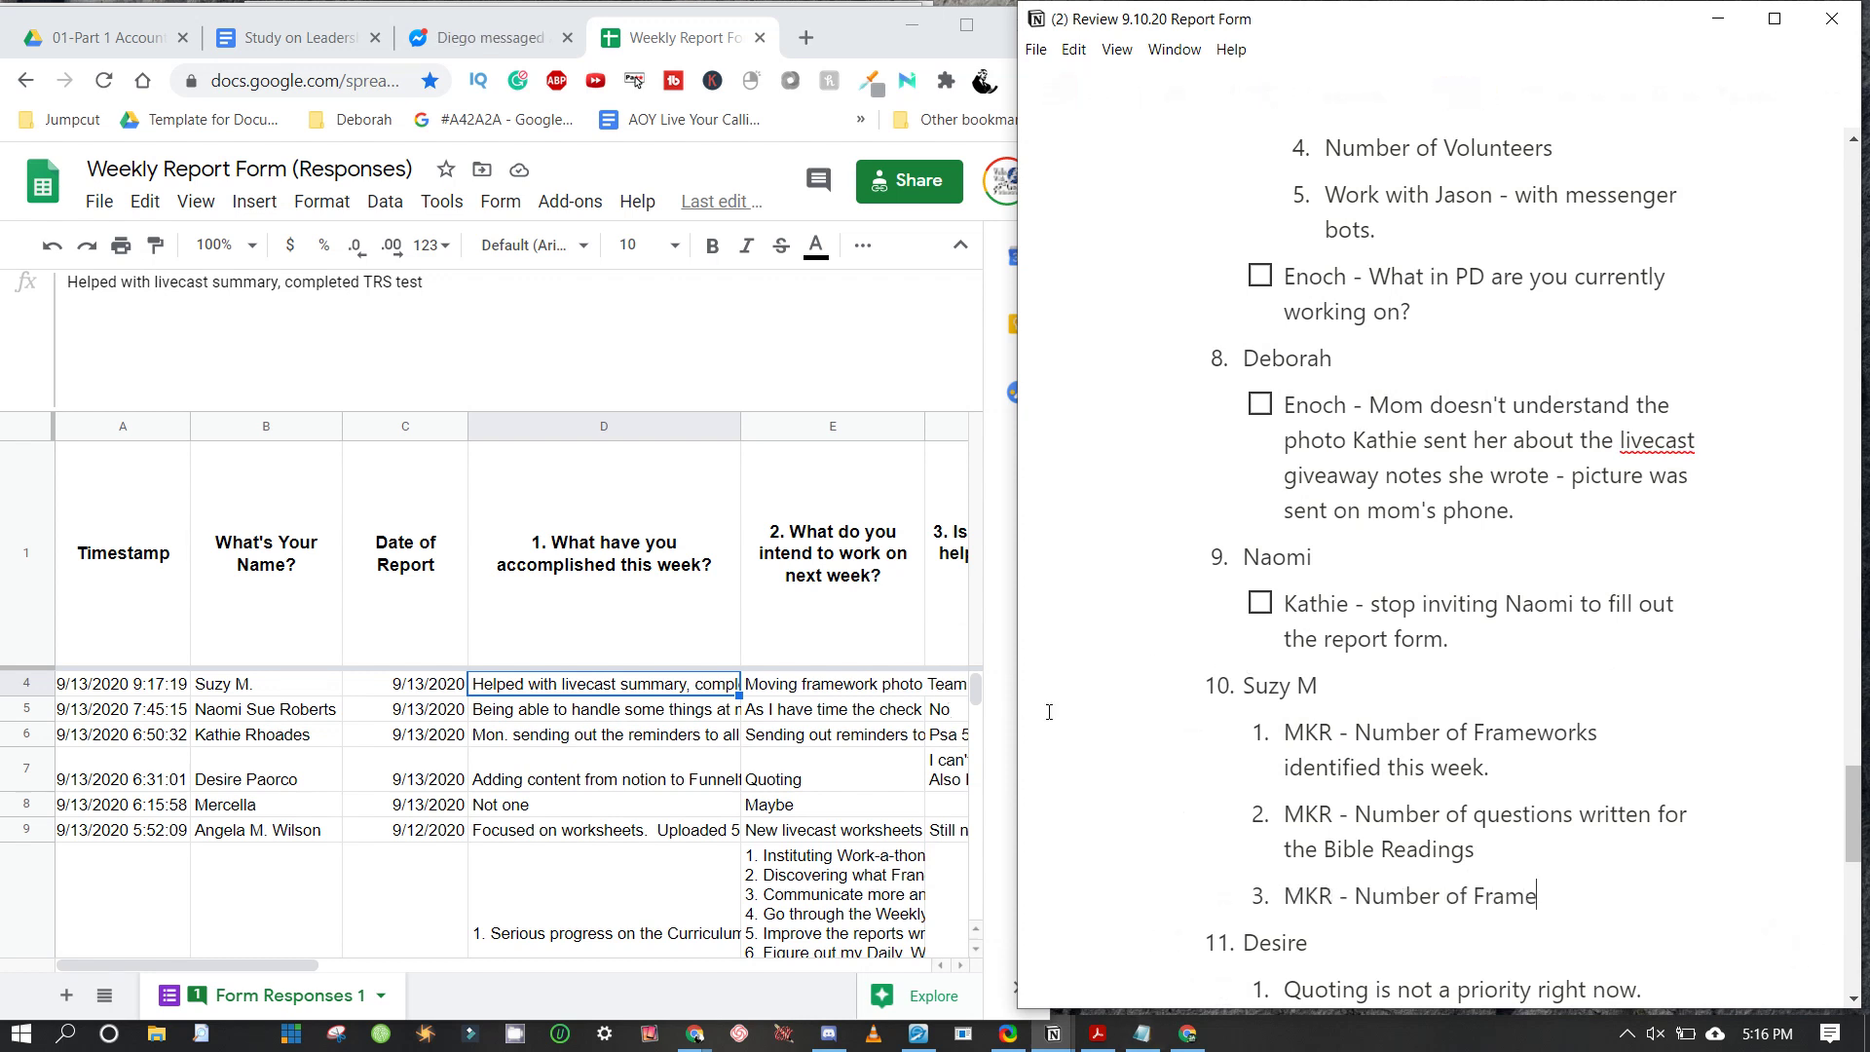
pyautogui.press('BackSpace')
pyautogui.press('BackSpace')
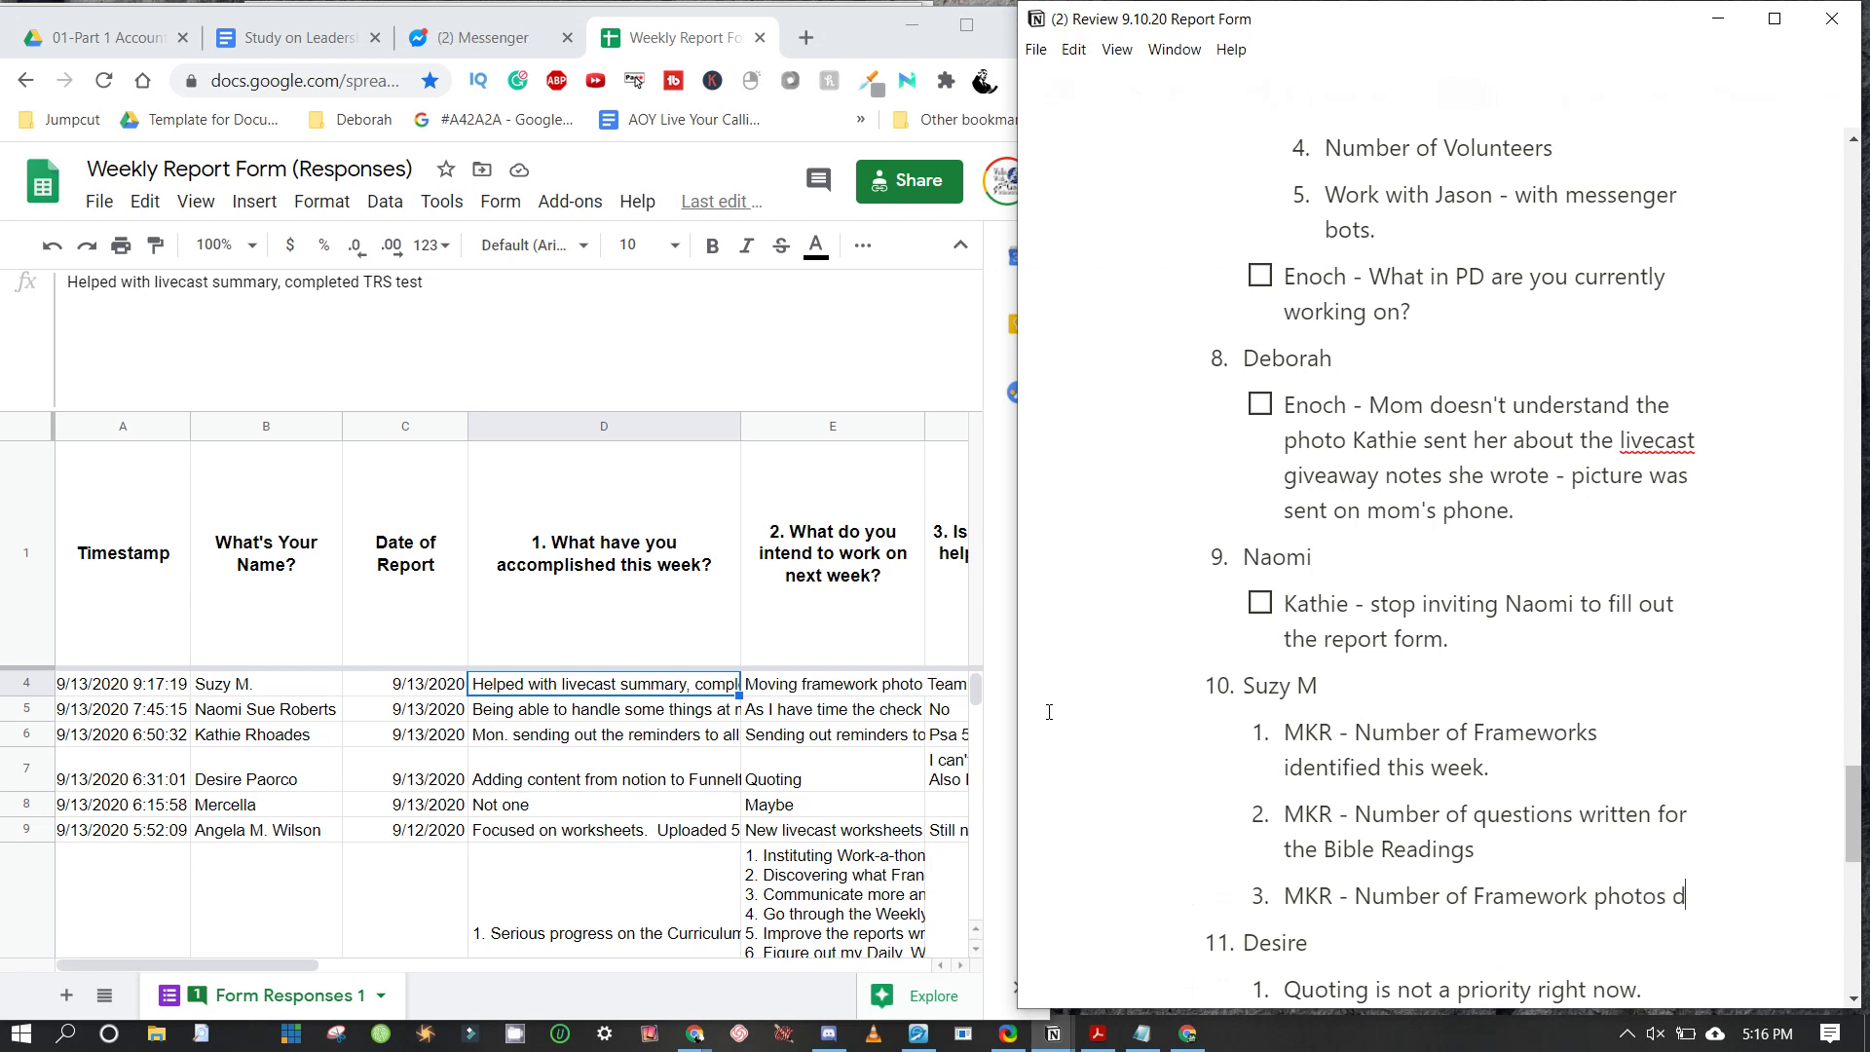
pyautogui.write('reated.')
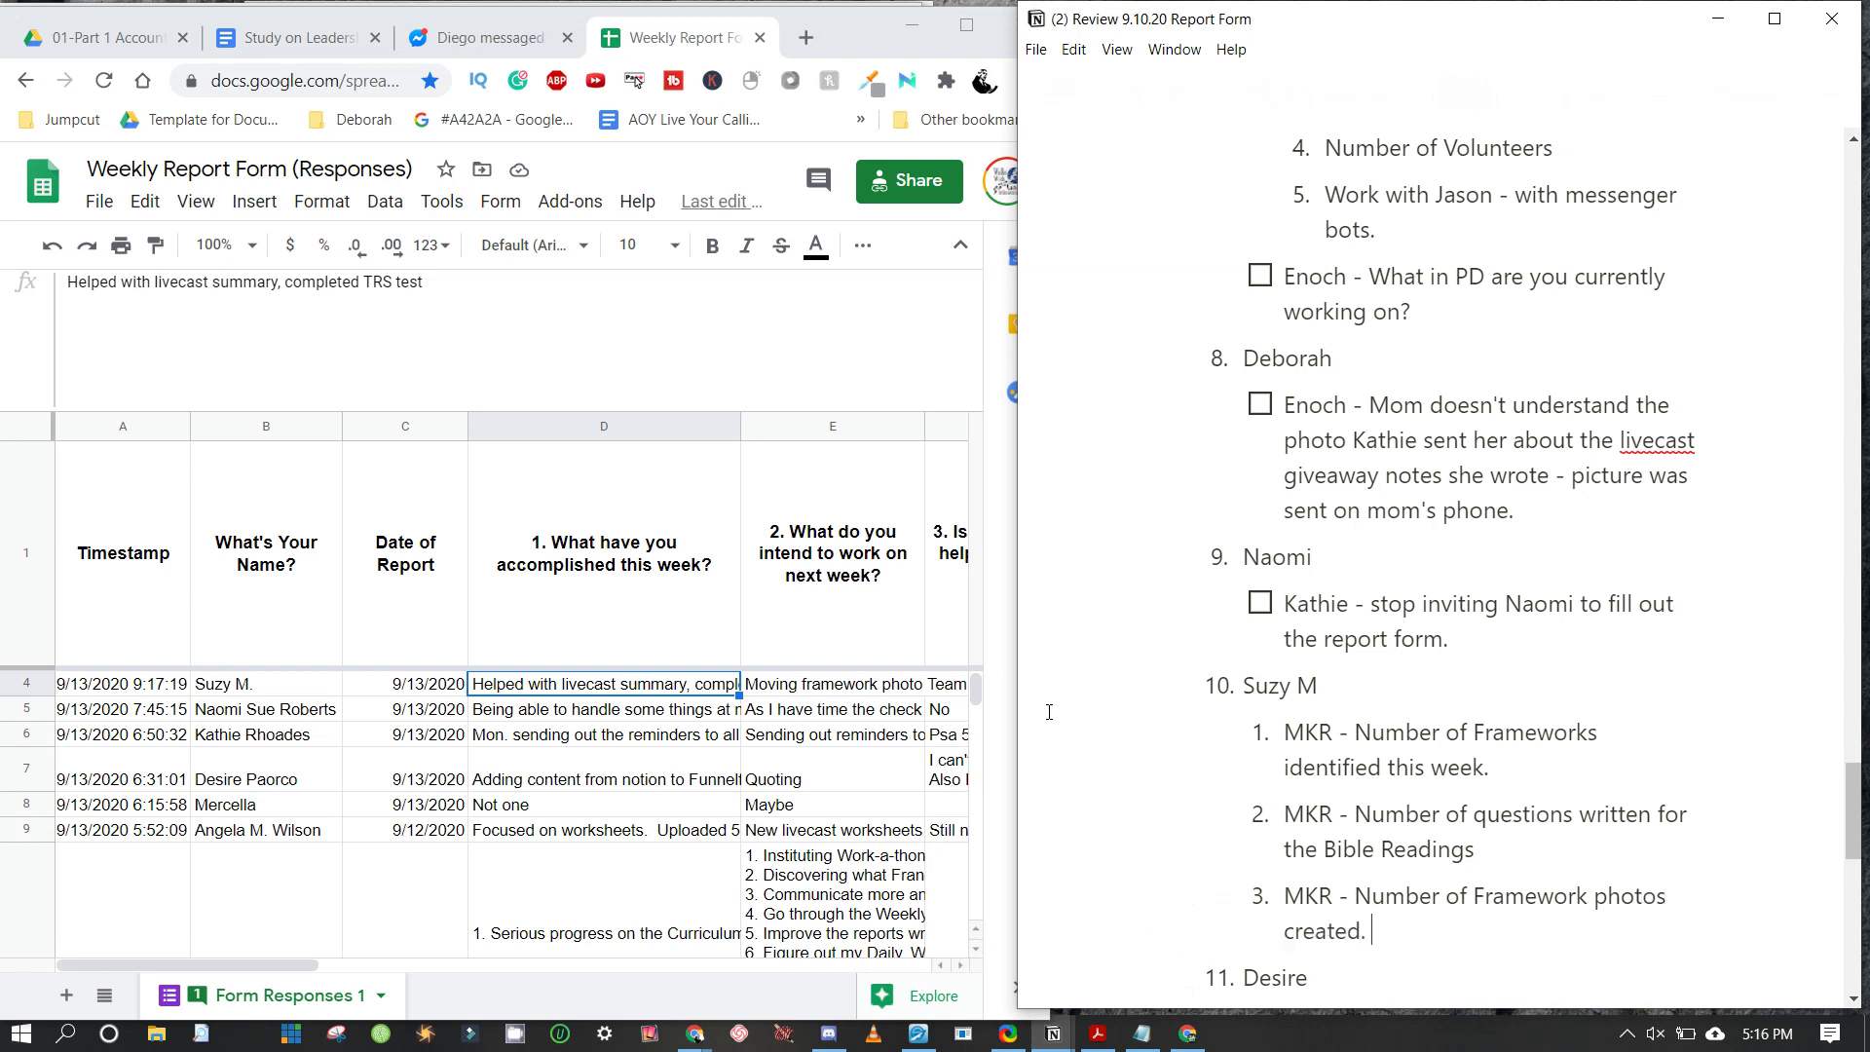
# Step: Check the newest response's accomplishments and next-week plans in the spreadsheet
pyautogui.click(446, 565)
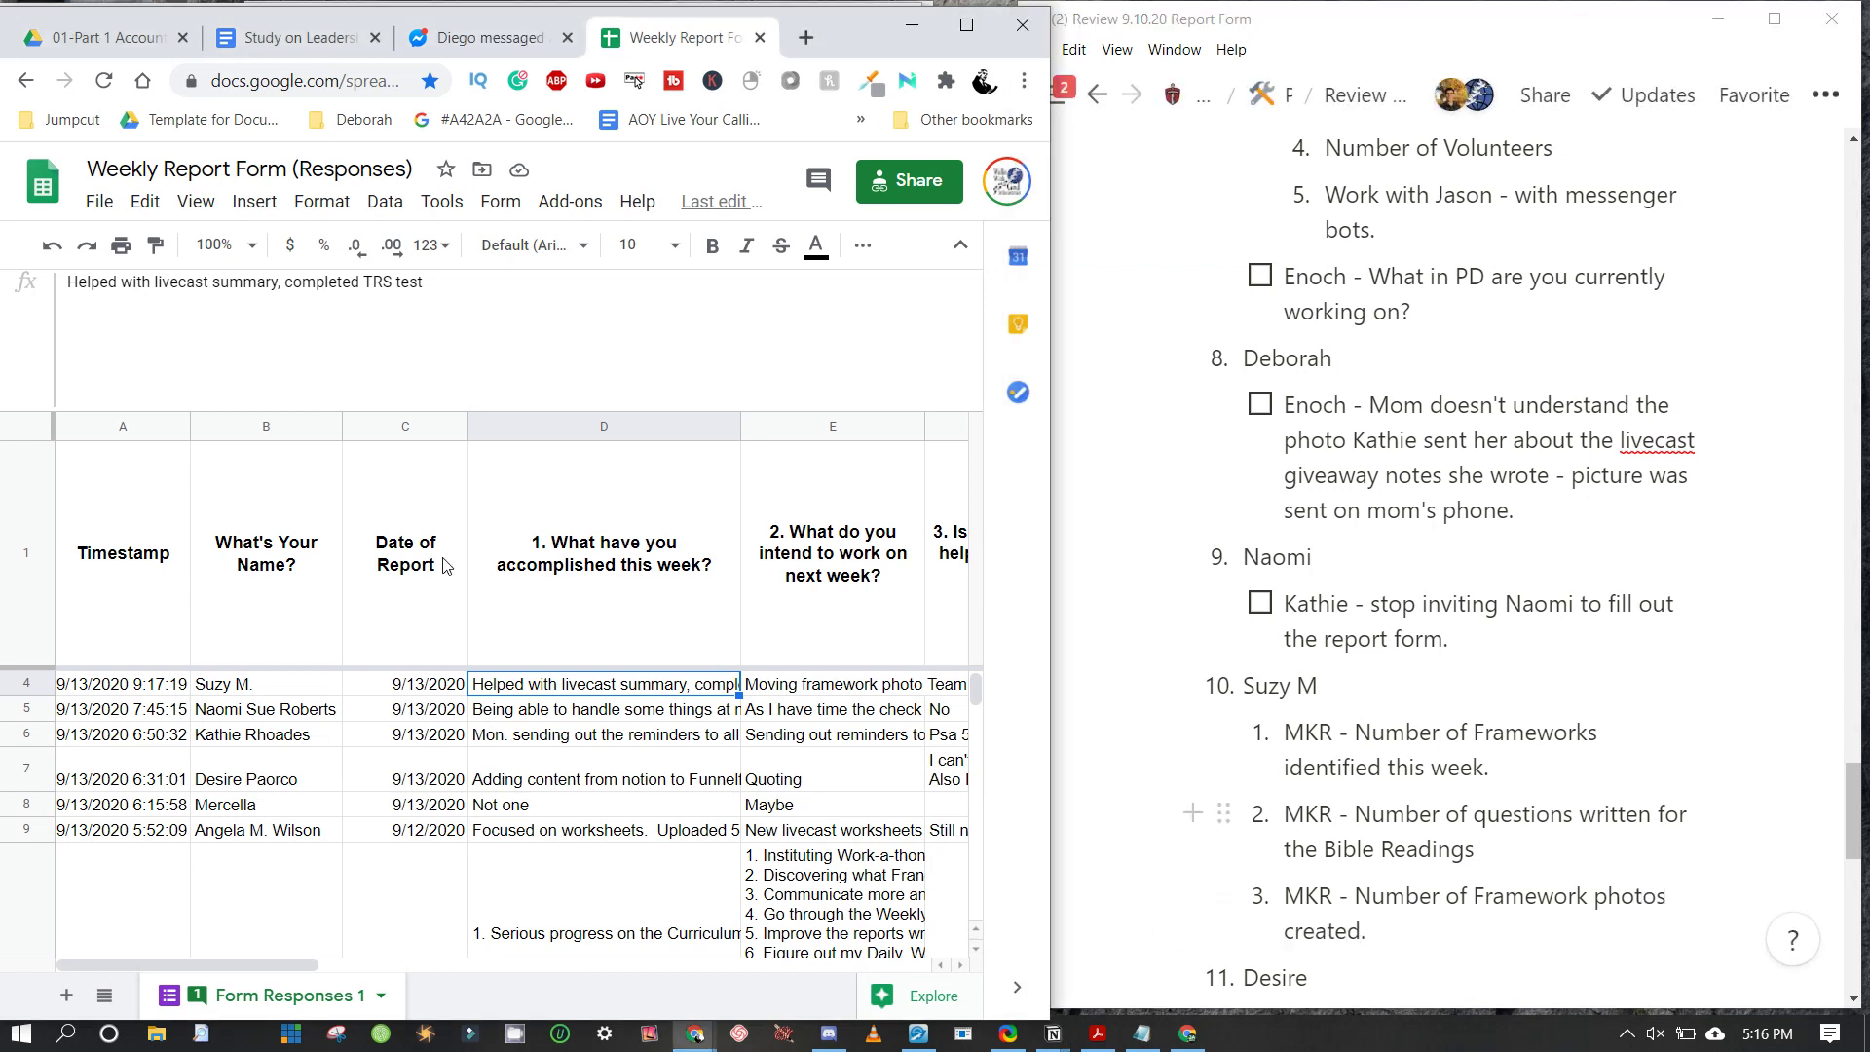
pyautogui.press('Right')
pyautogui.press('Left')
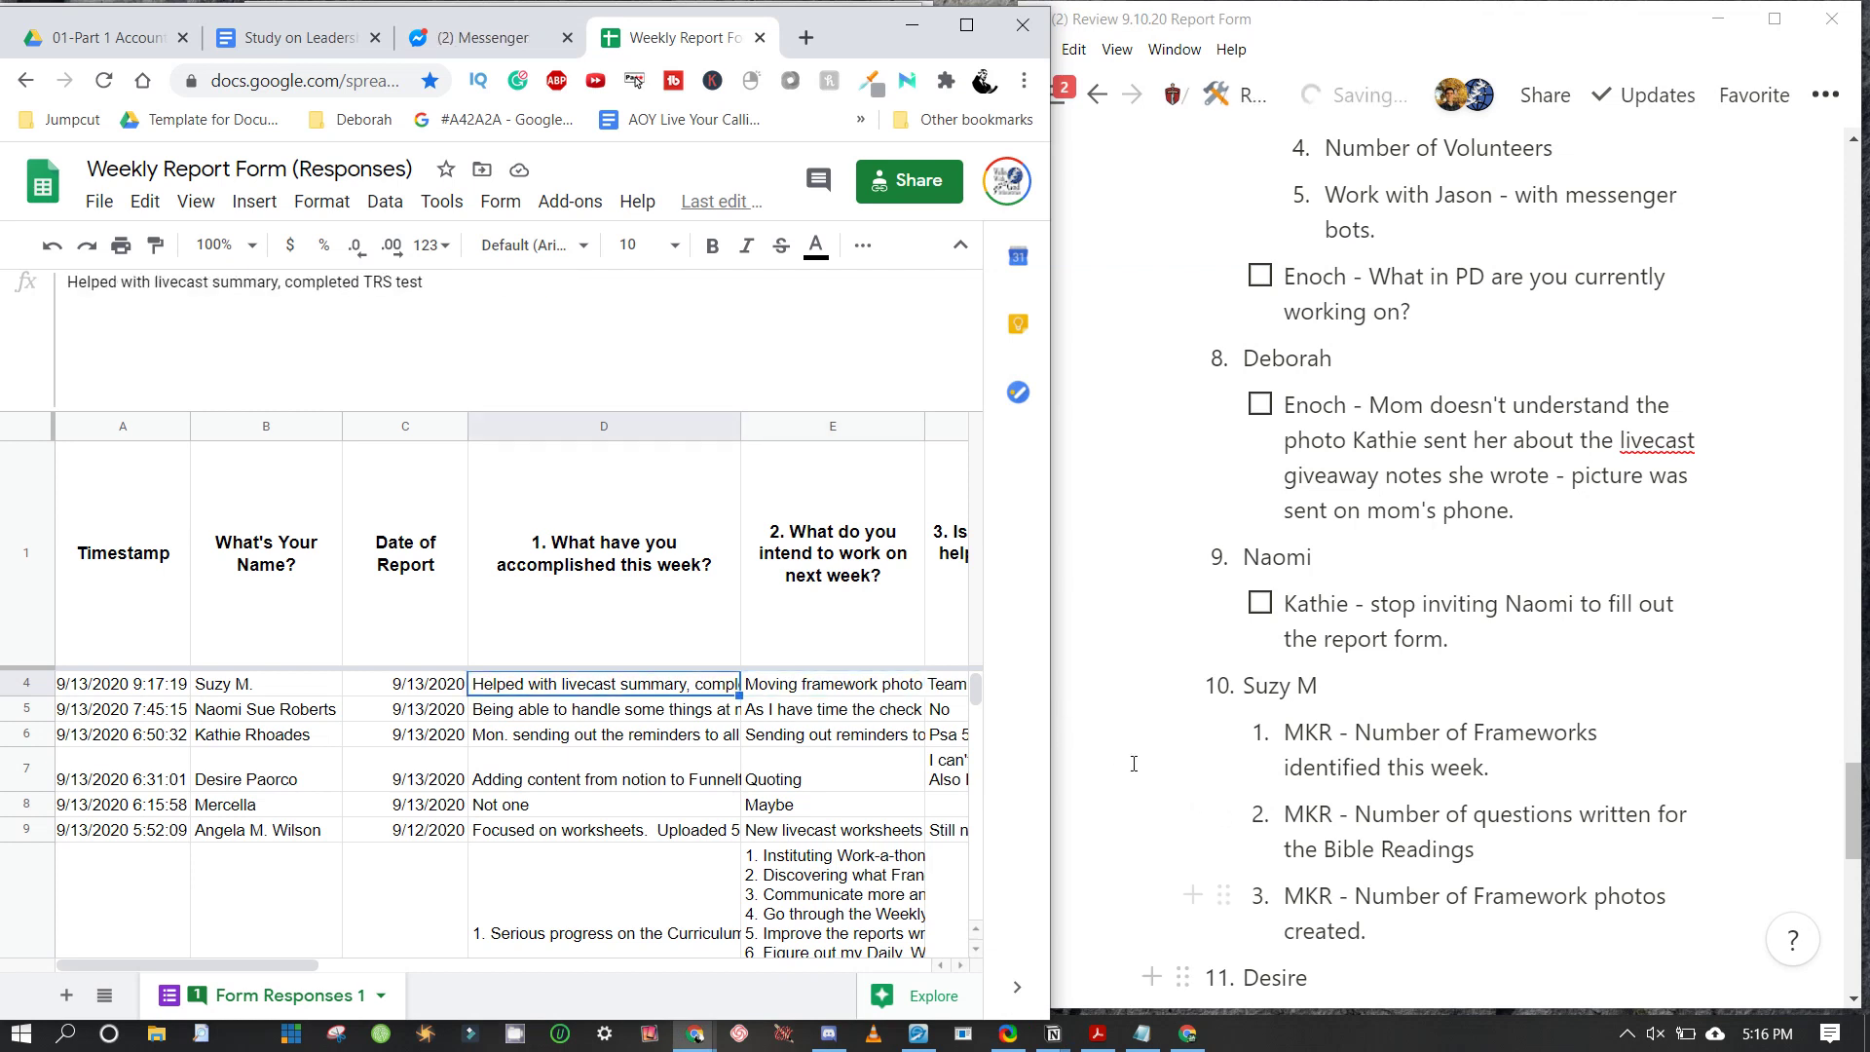
pyautogui.click(1137, 751)
# Step: Add the sub-item 'MKR - number of TLB training videos finished.' under the new member
pyautogui.press('Return')
pyautogui.write('MKR - number of TLB training videos finished.')
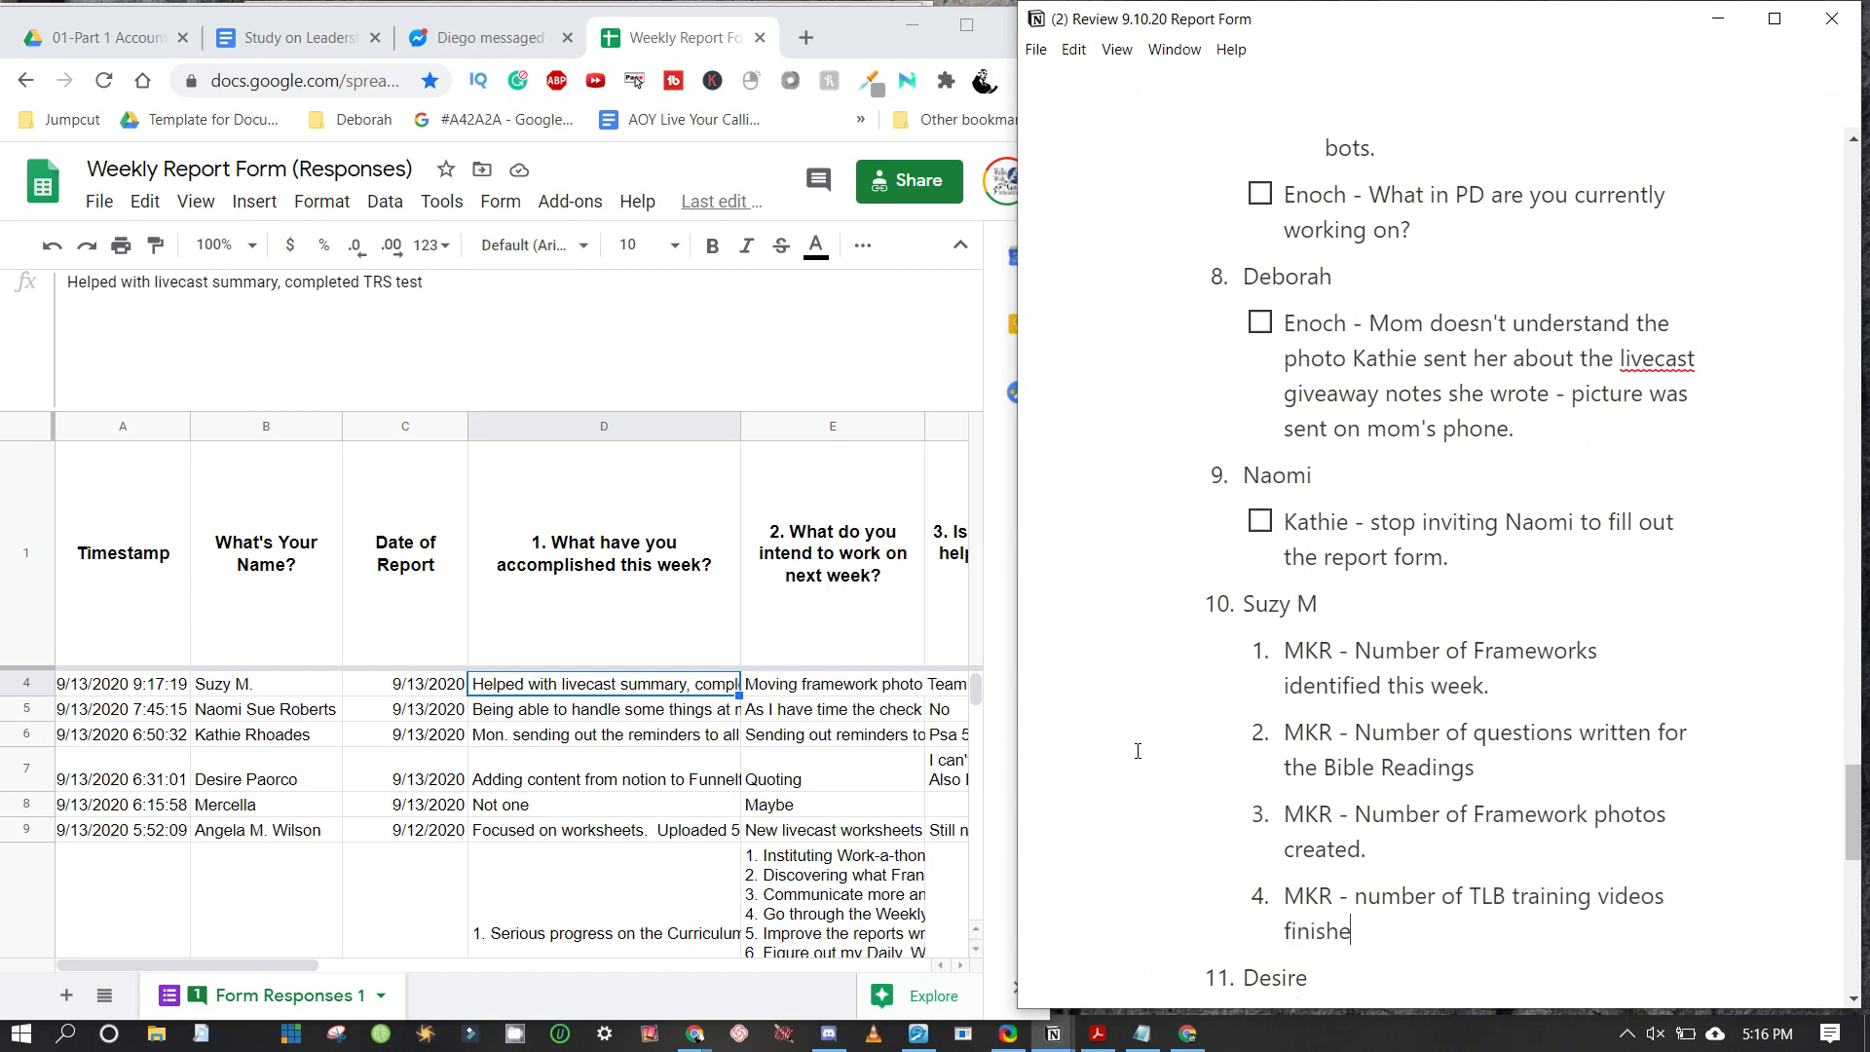
pyautogui.scroll(-1, 1137, 751)
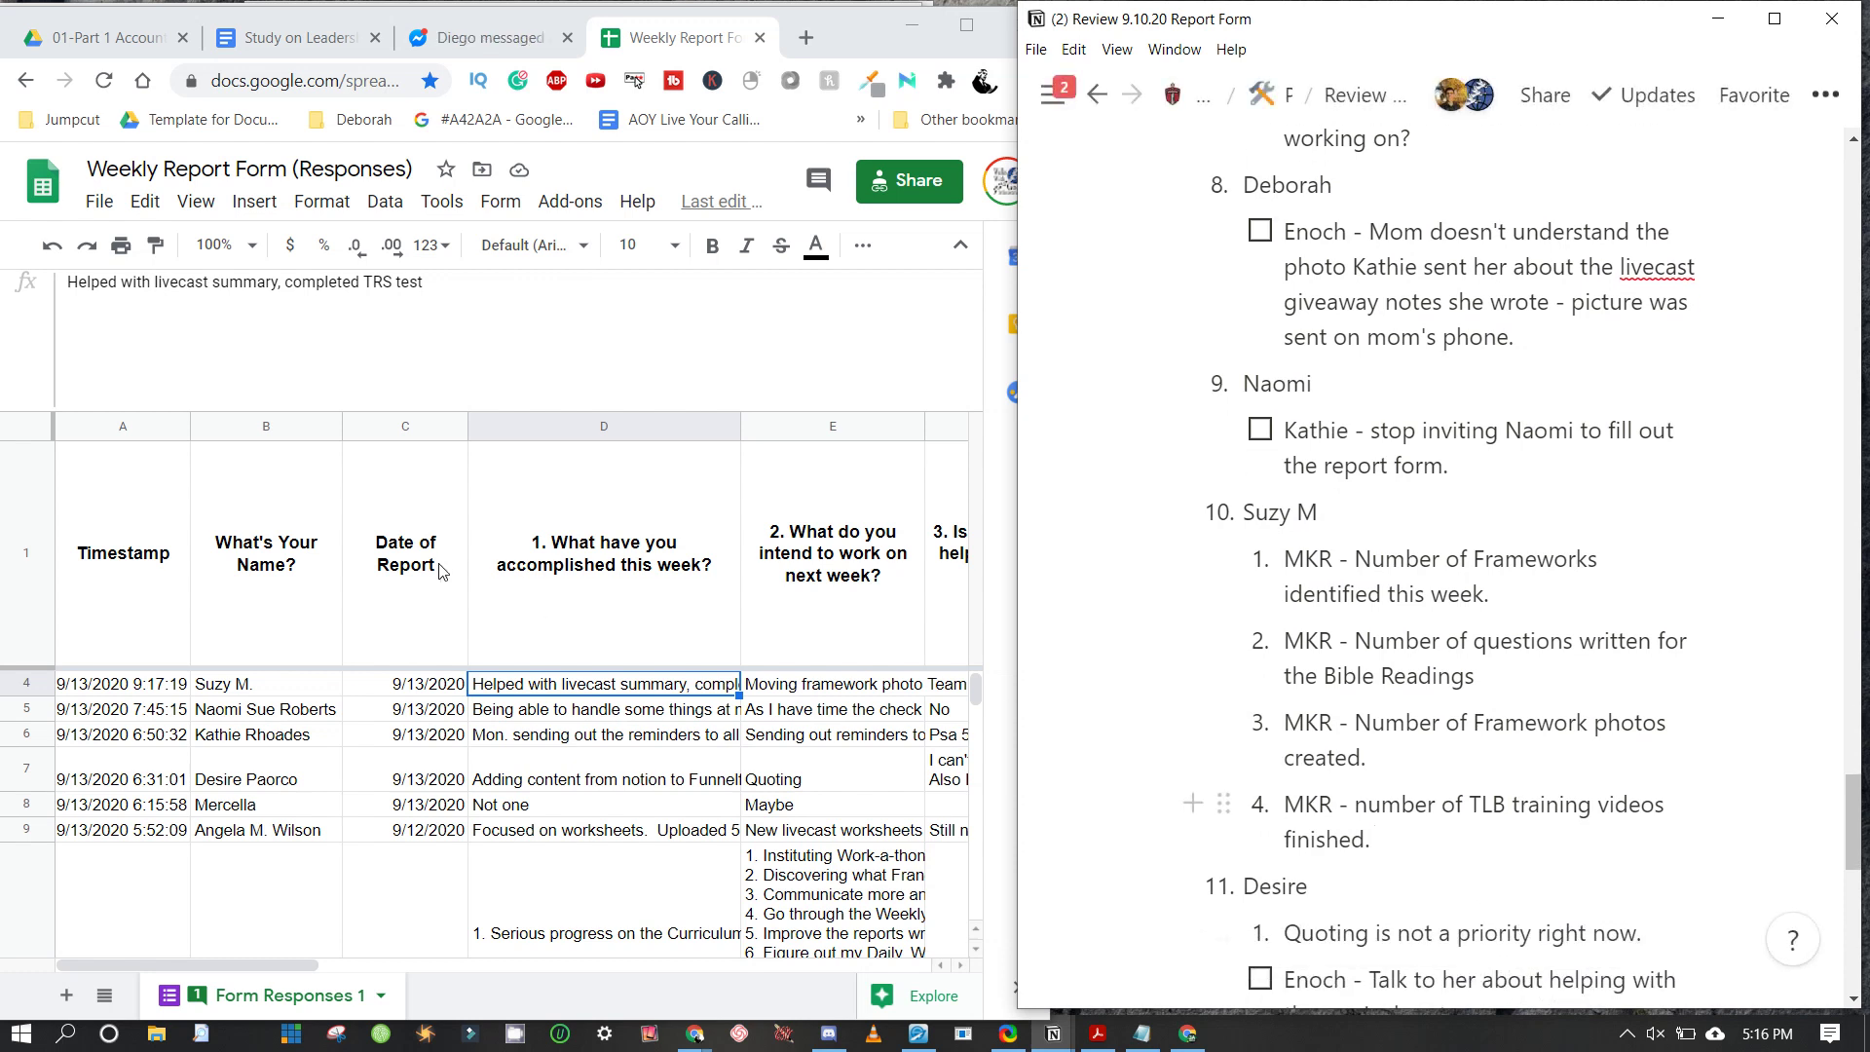
# Step: Read the newest response's accomplishments and next-week plans in the responses sheet
pyautogui.hotkey('alt', 'Tab')
pyautogui.press('Down')
pyautogui.press('Up')
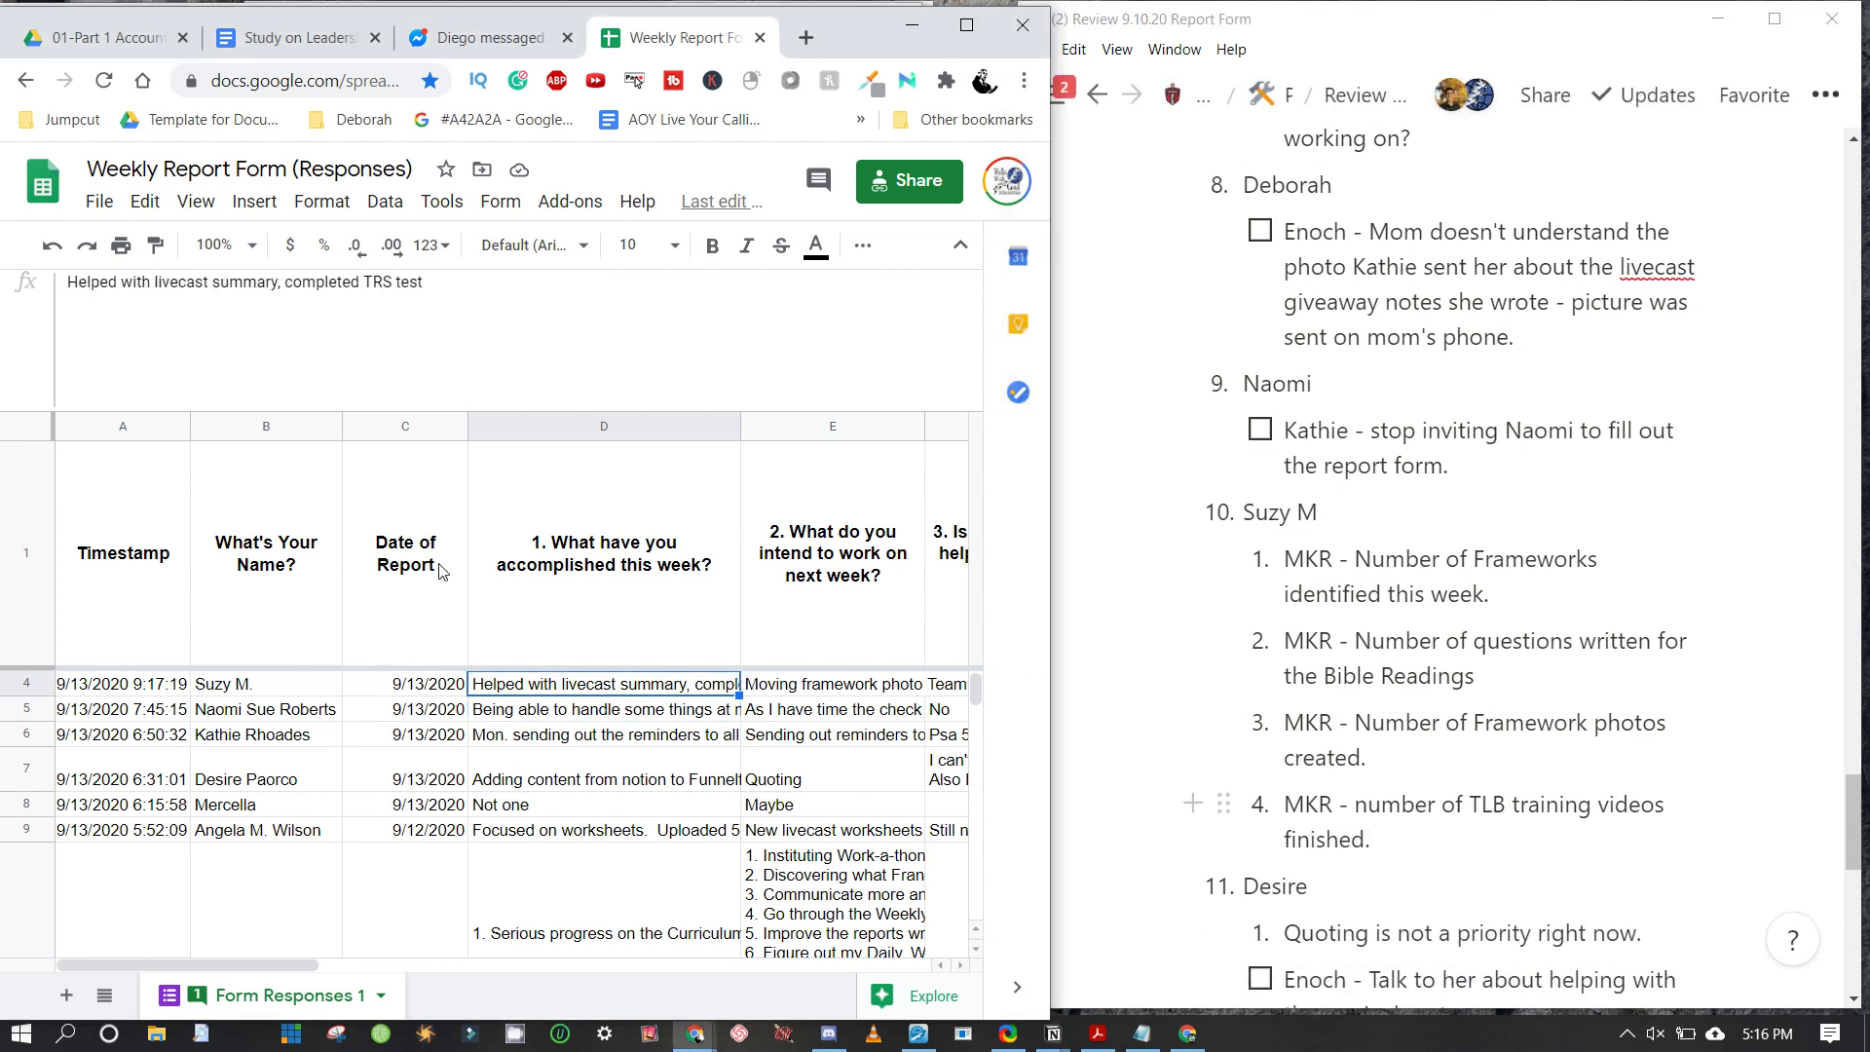
pyautogui.press('Right')
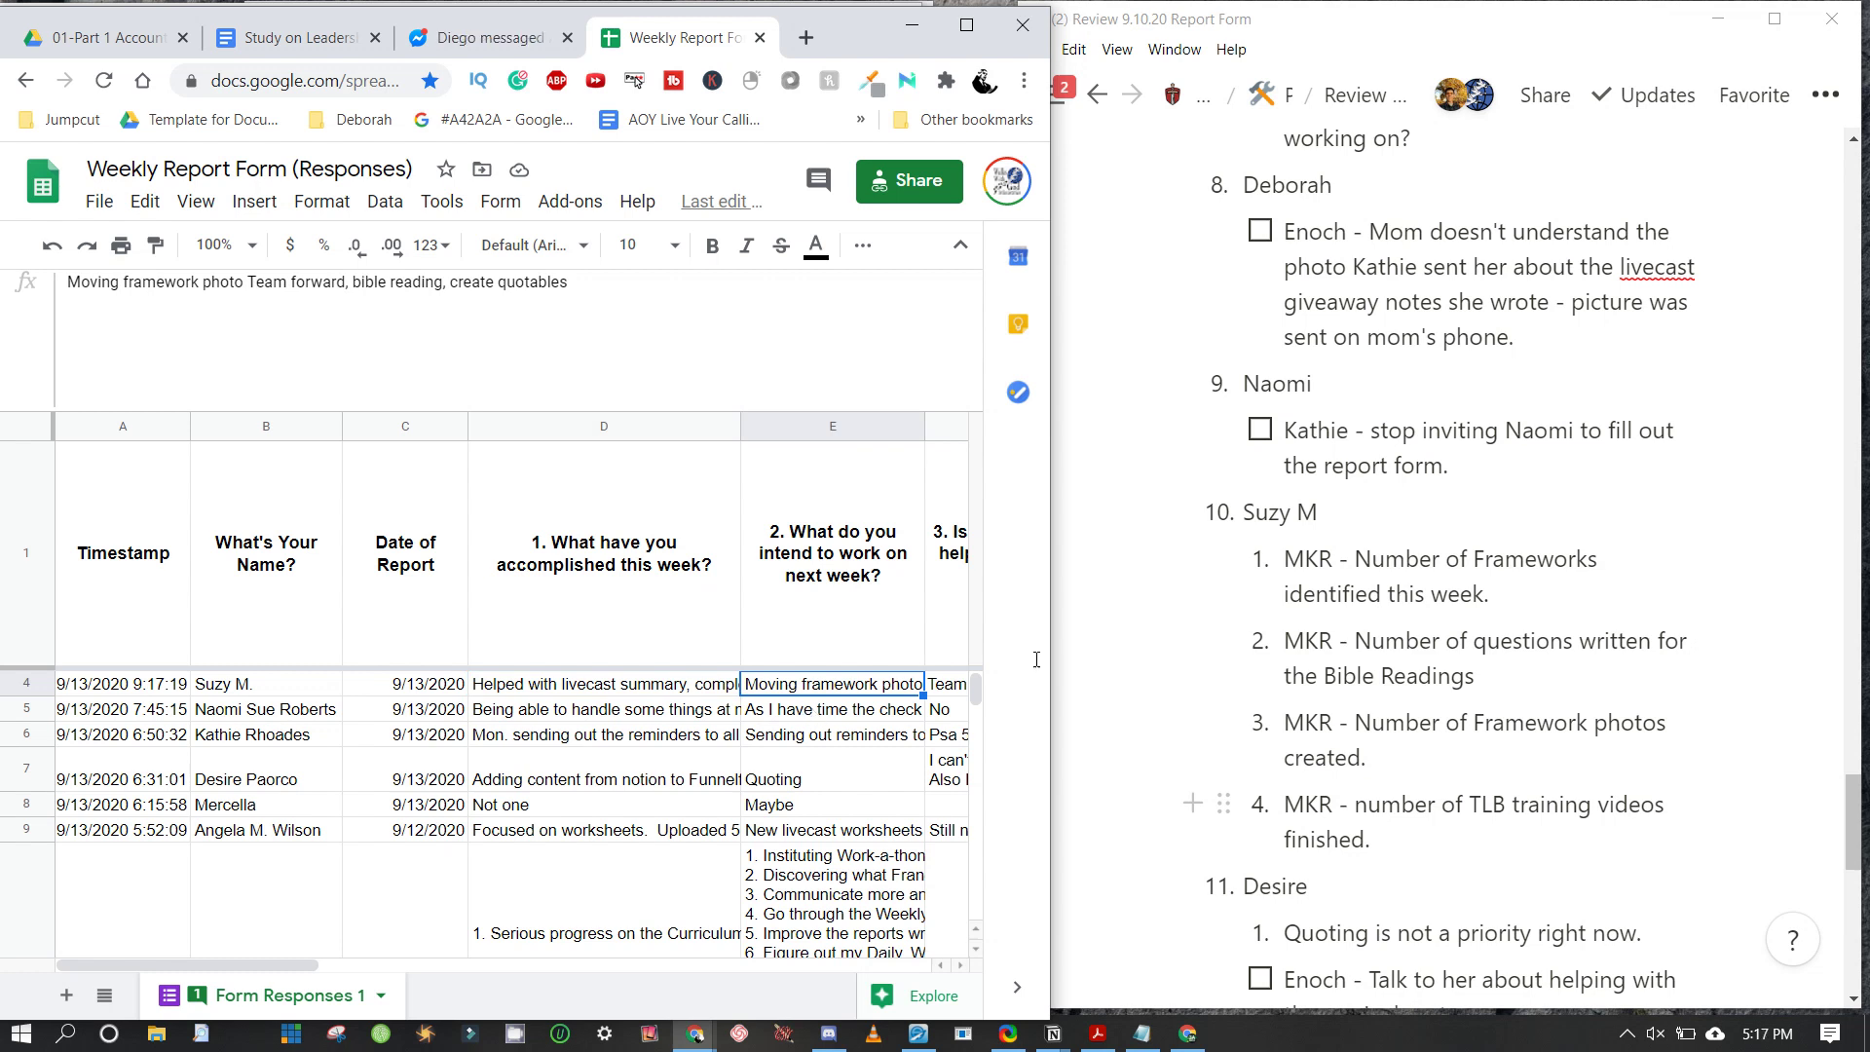
pyautogui.click(1480, 837)
# Step: Add a point asking for specifics on quotables: Quoting content, Wordsmithing, Designing Quotables
pyautogui.press('Return')
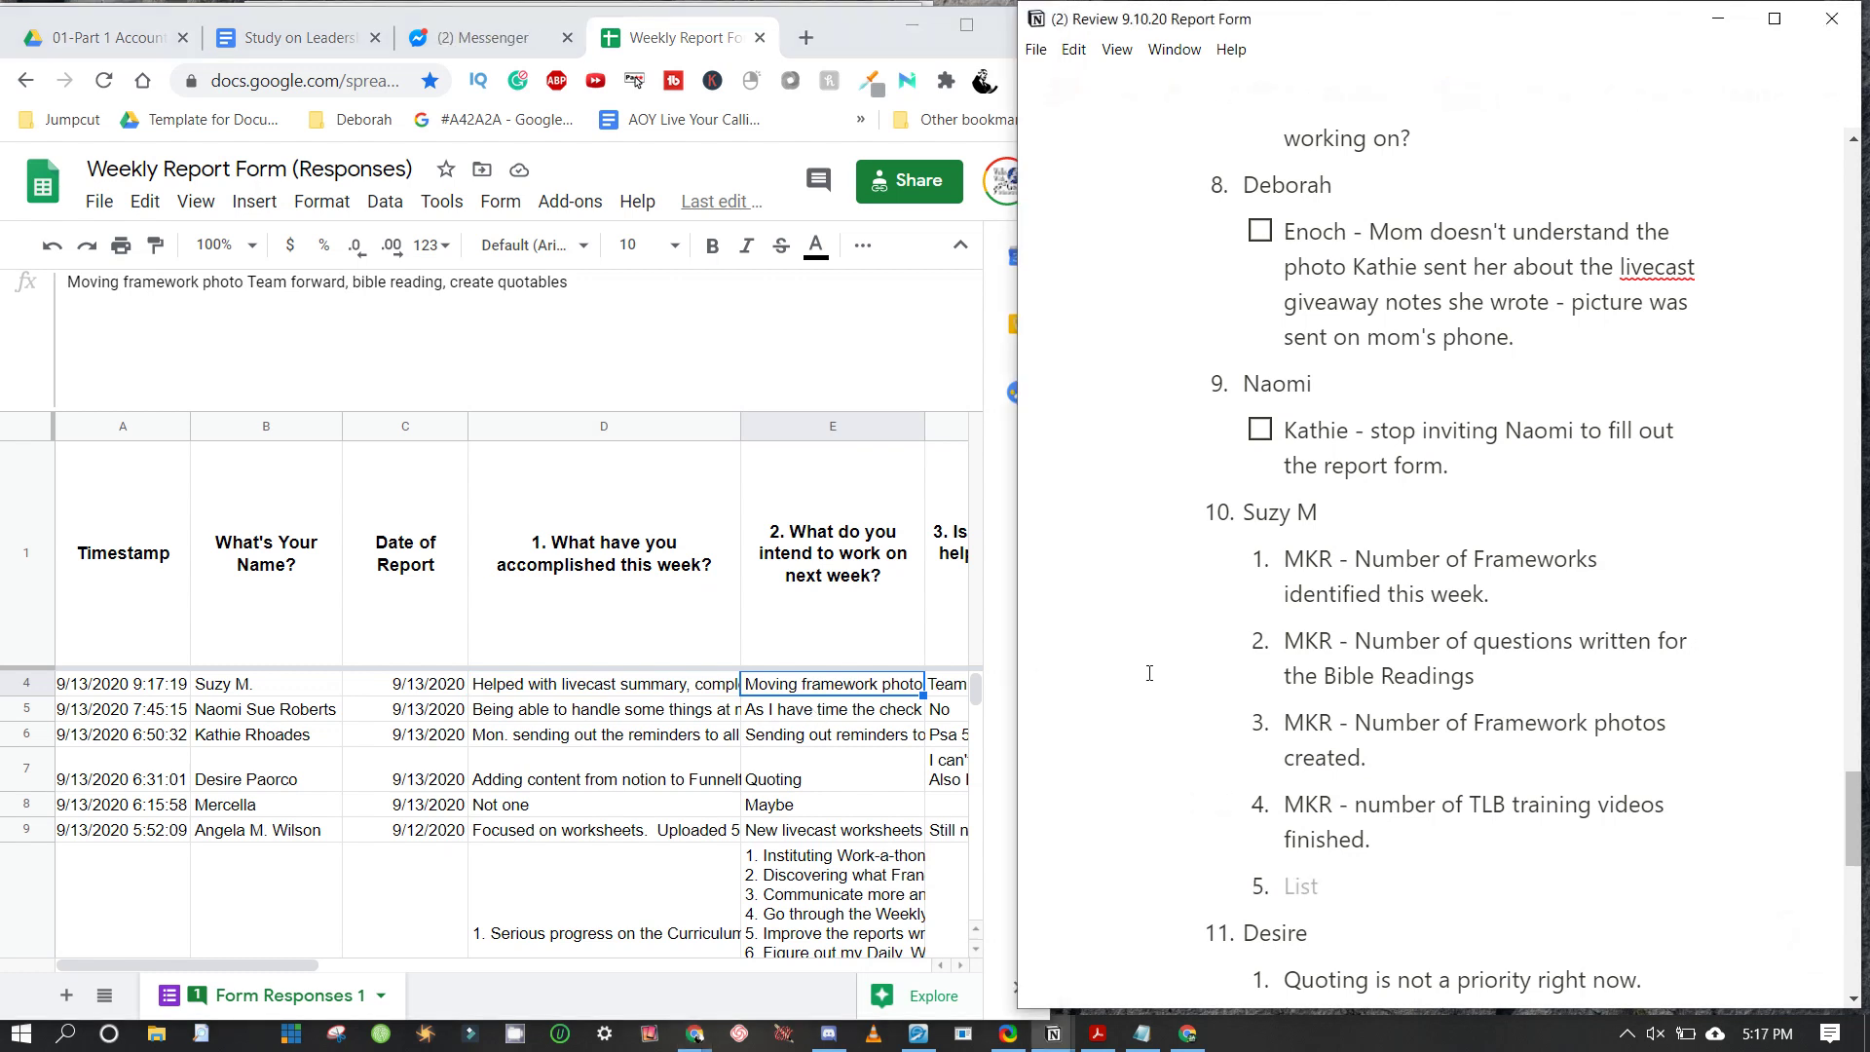
pyautogui.write('2. Be specific about ')
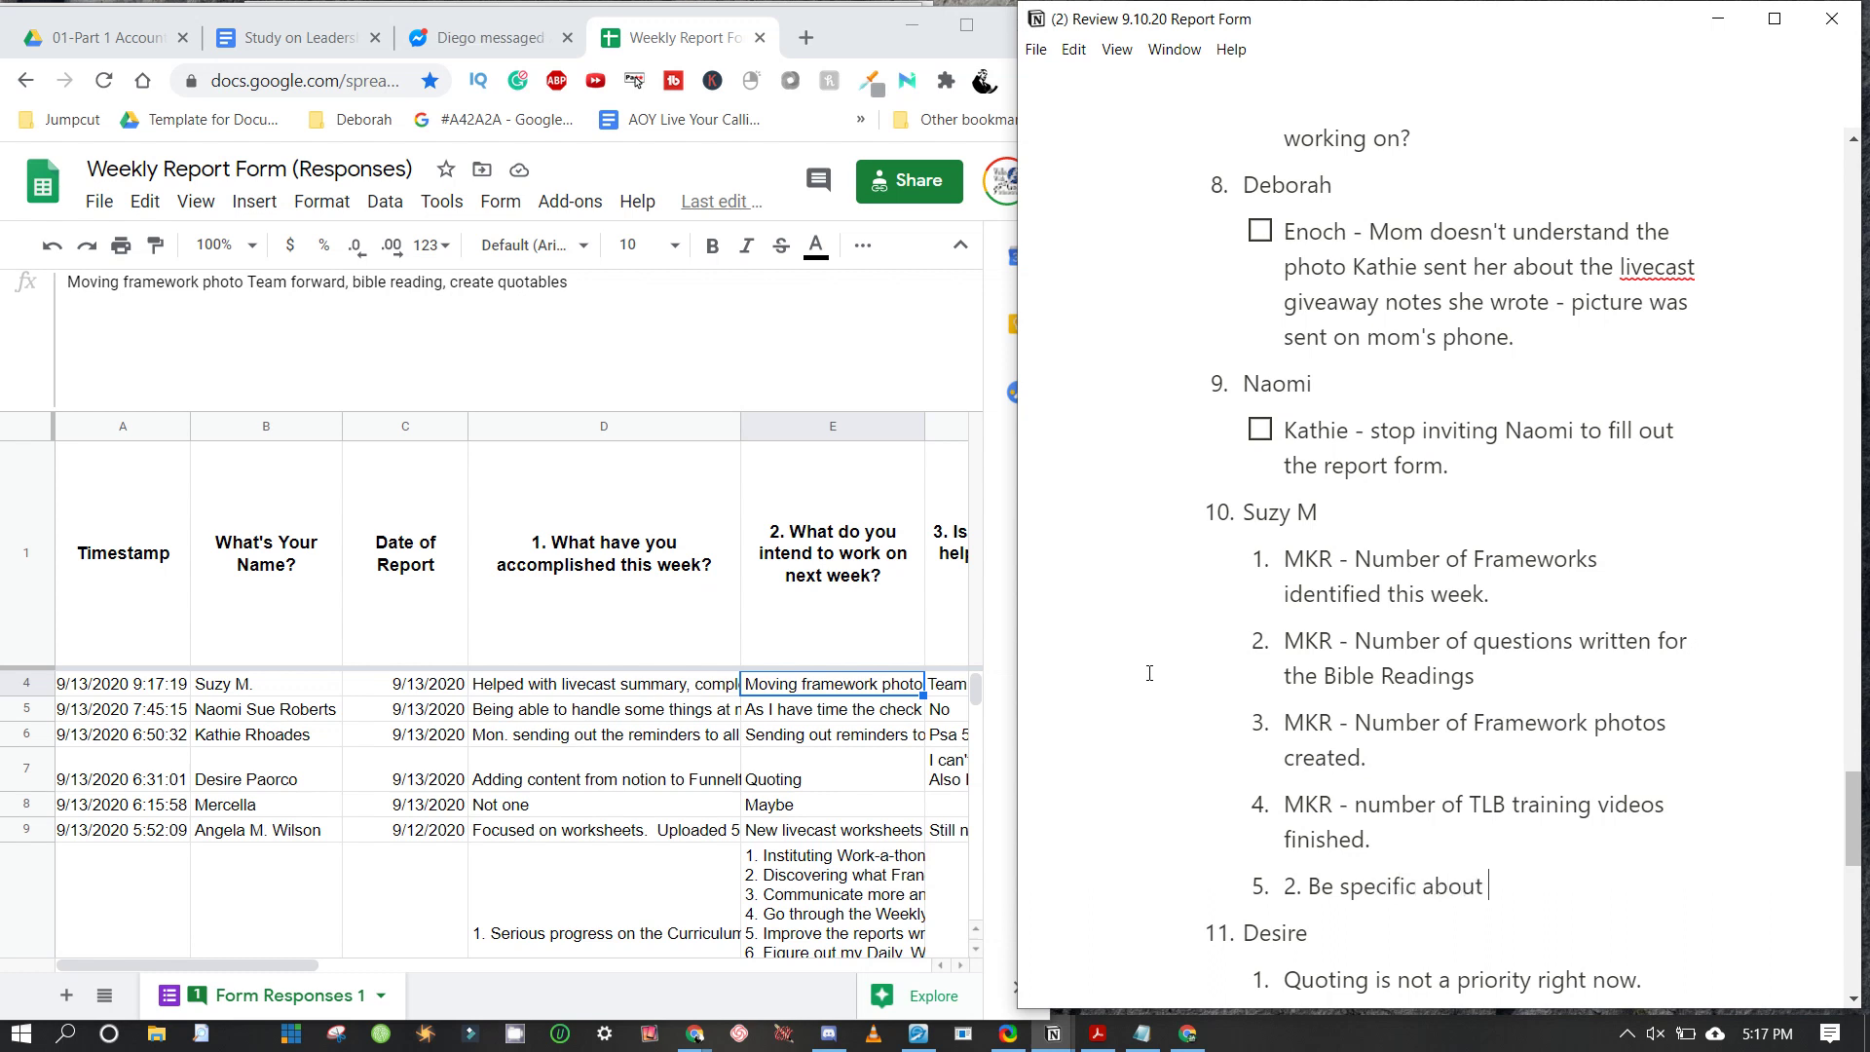
pyautogui.write('what are you doin')
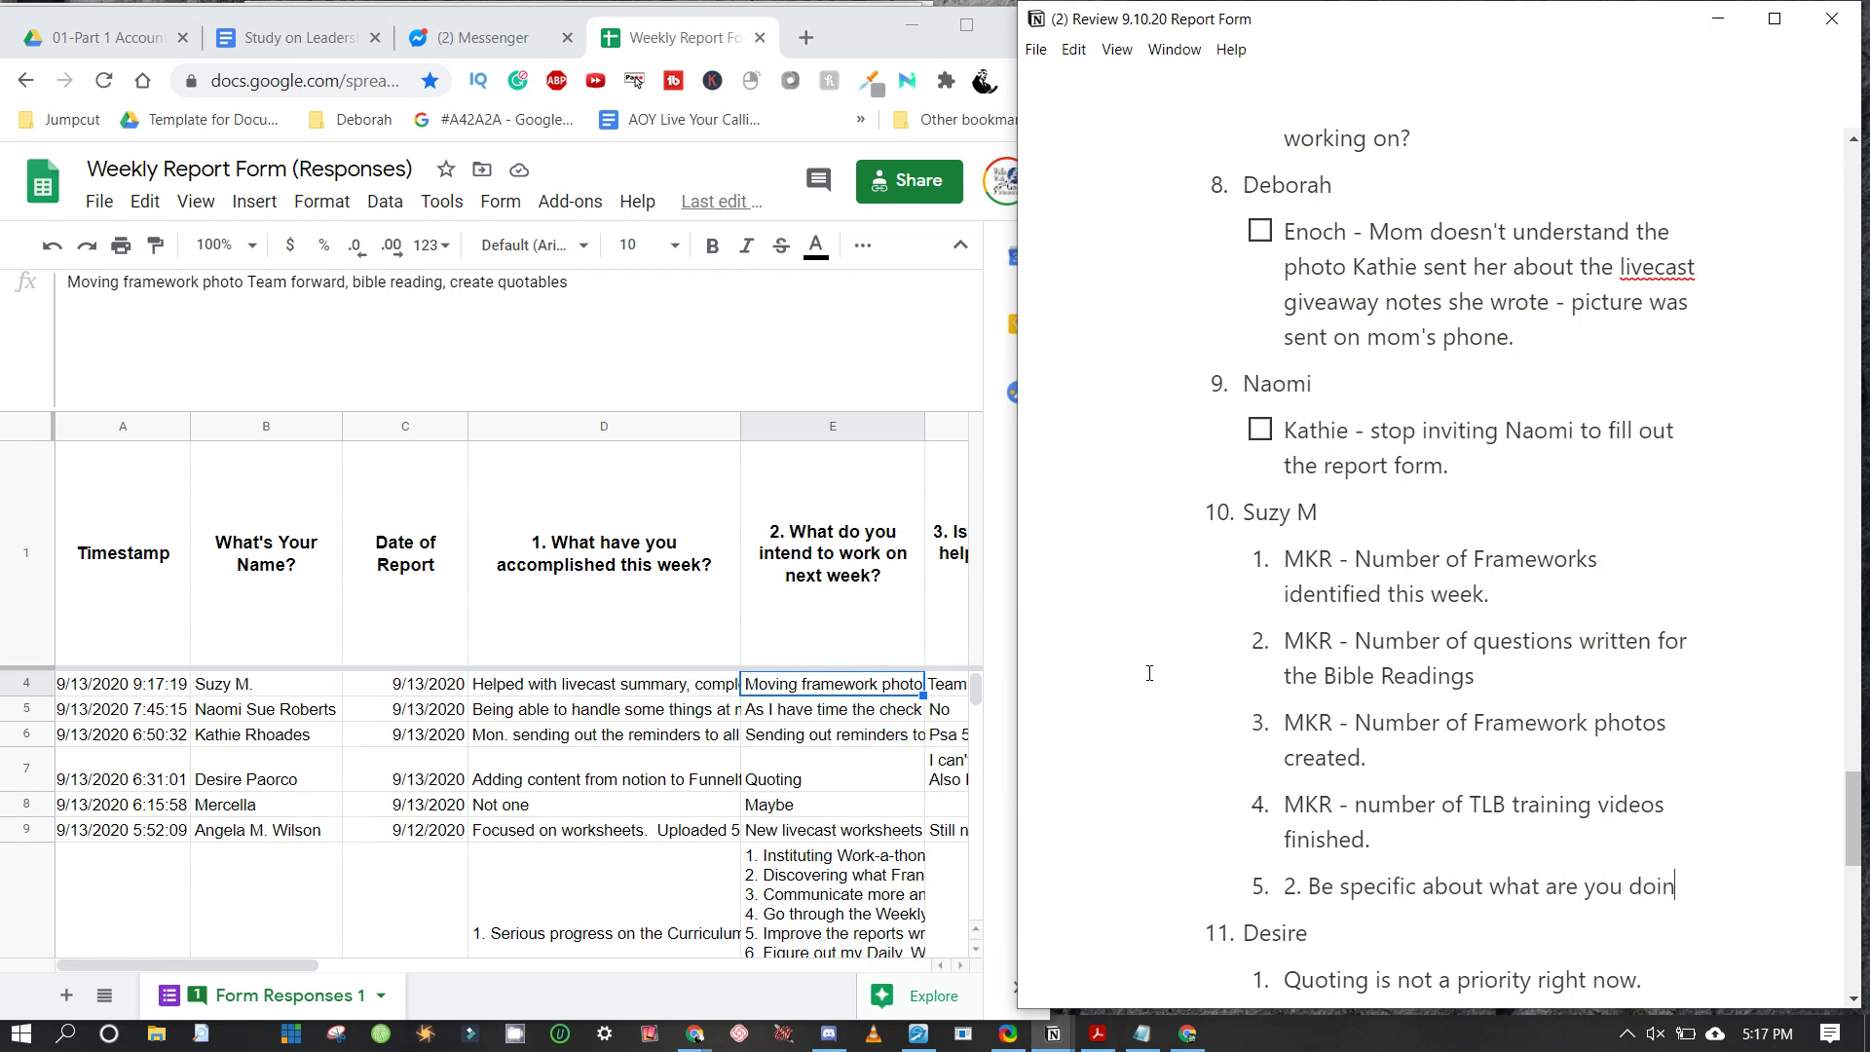
pyautogui.write('g in creating quotab')
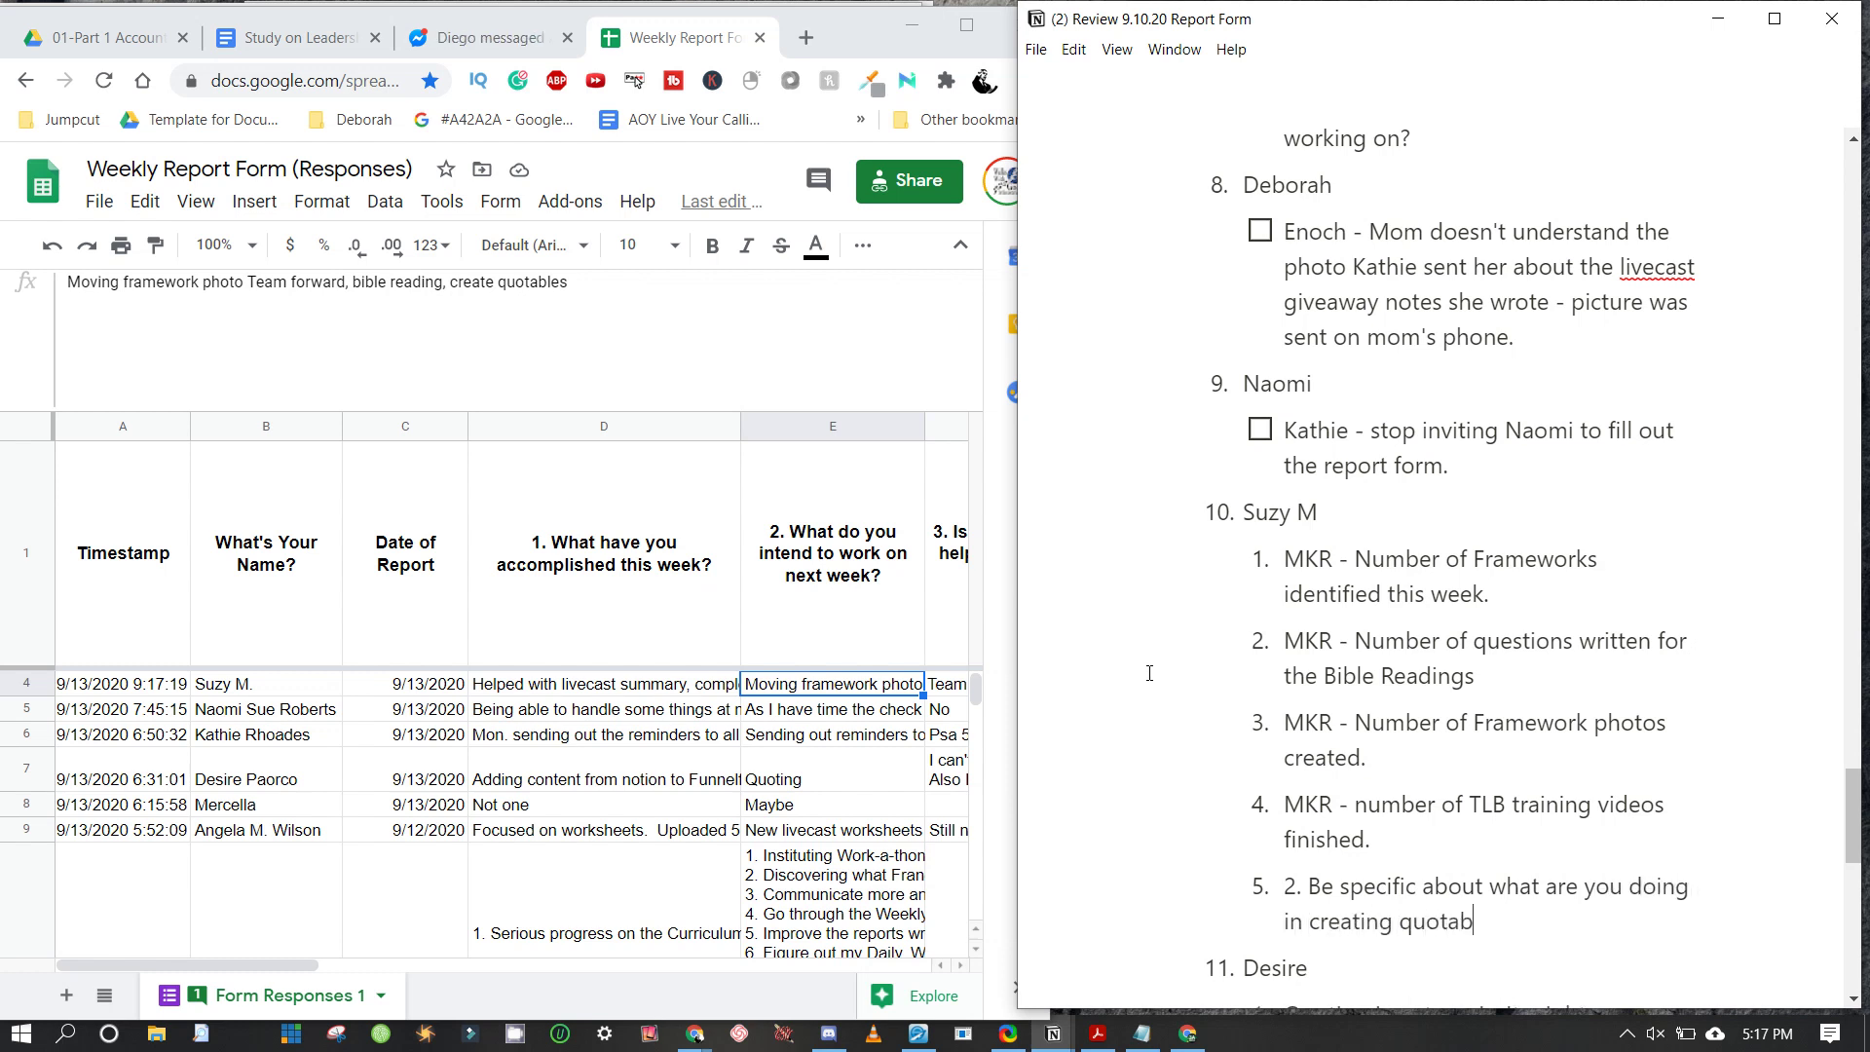
pyautogui.write('les - Quoting content,')
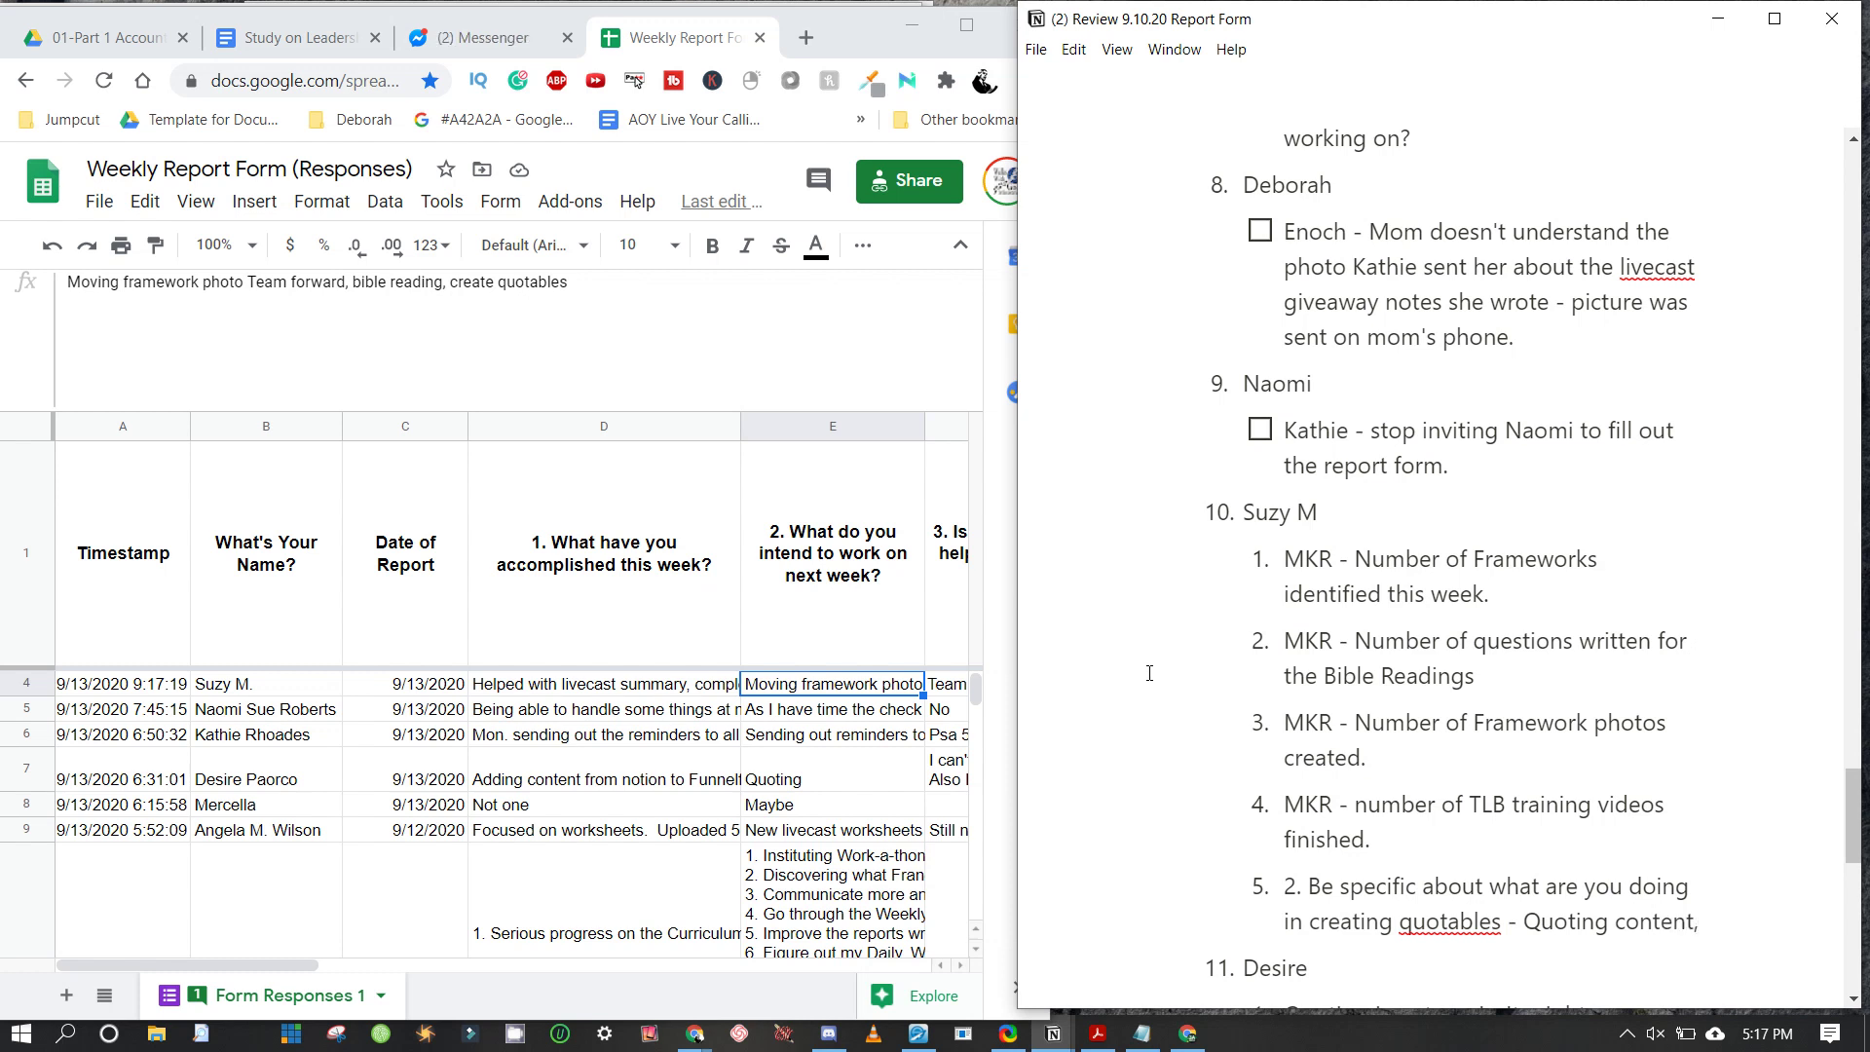
pyautogui.write(' Wordsmithing')
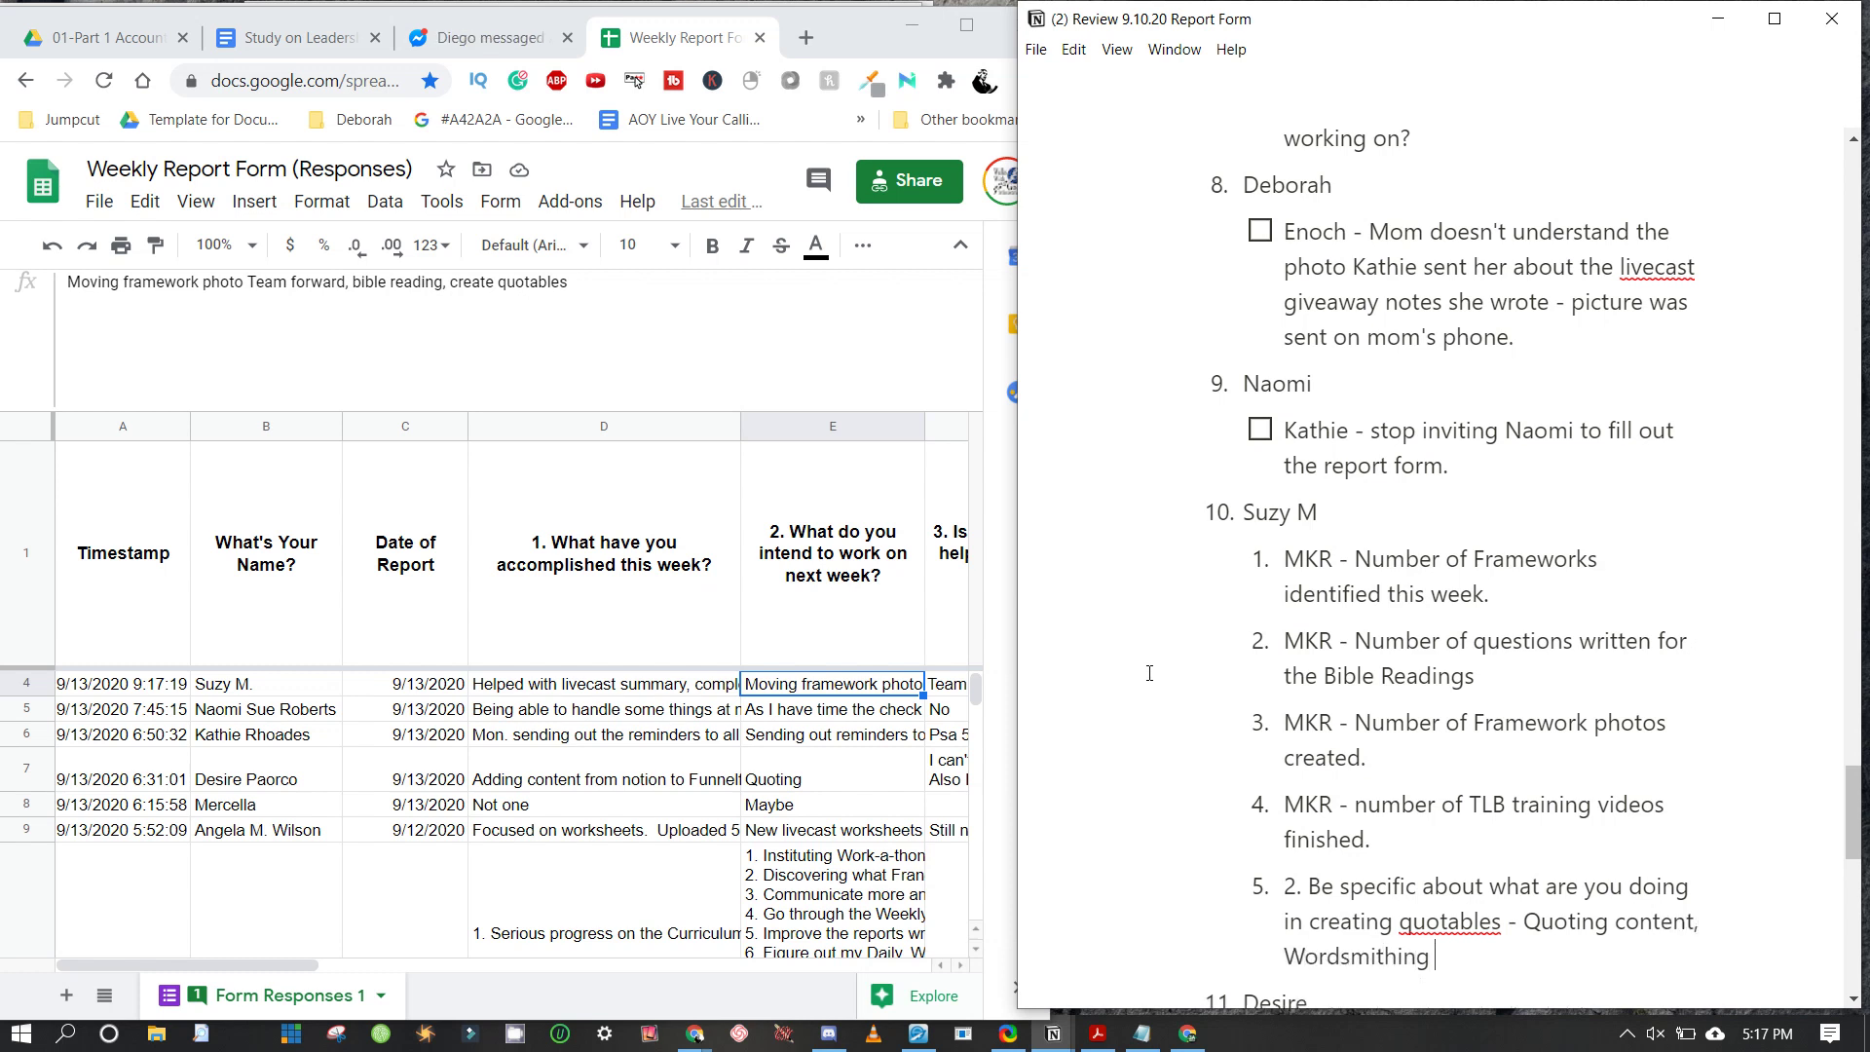
pyautogui.write('Qotables, D')
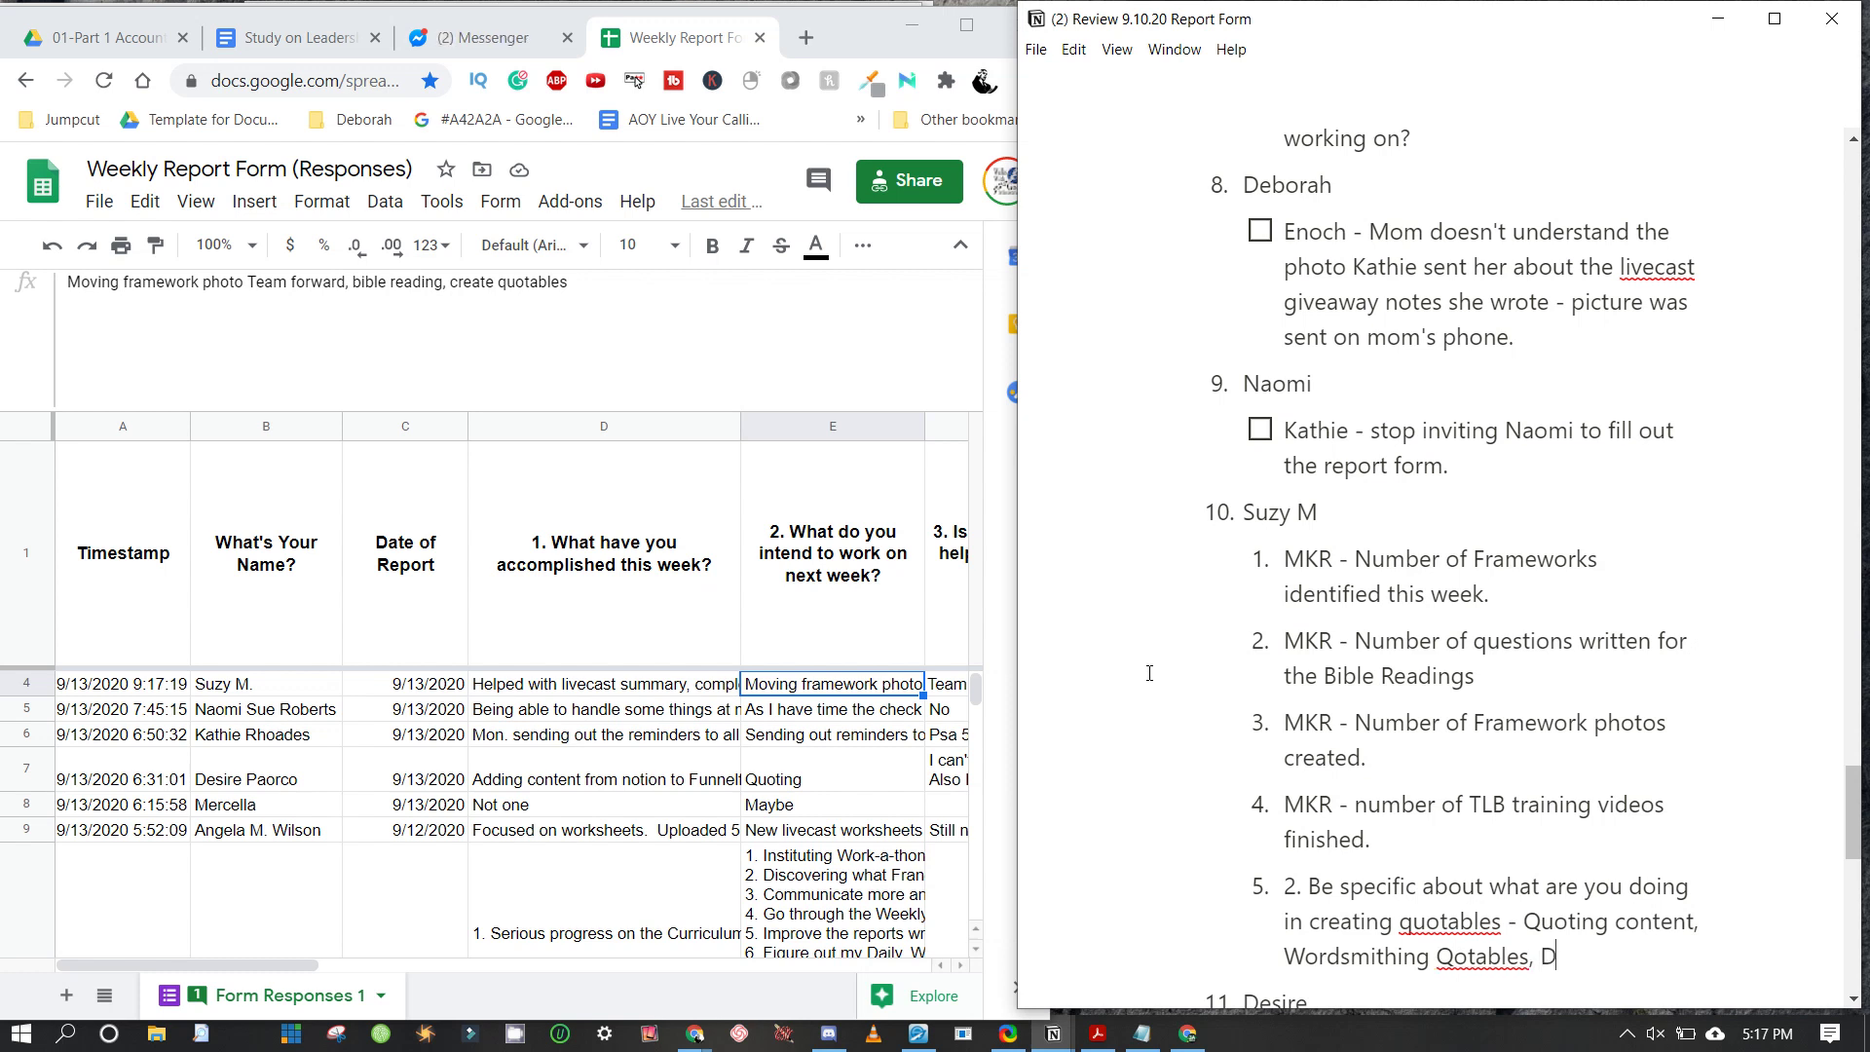
pyautogui.write('esigning Quotab')
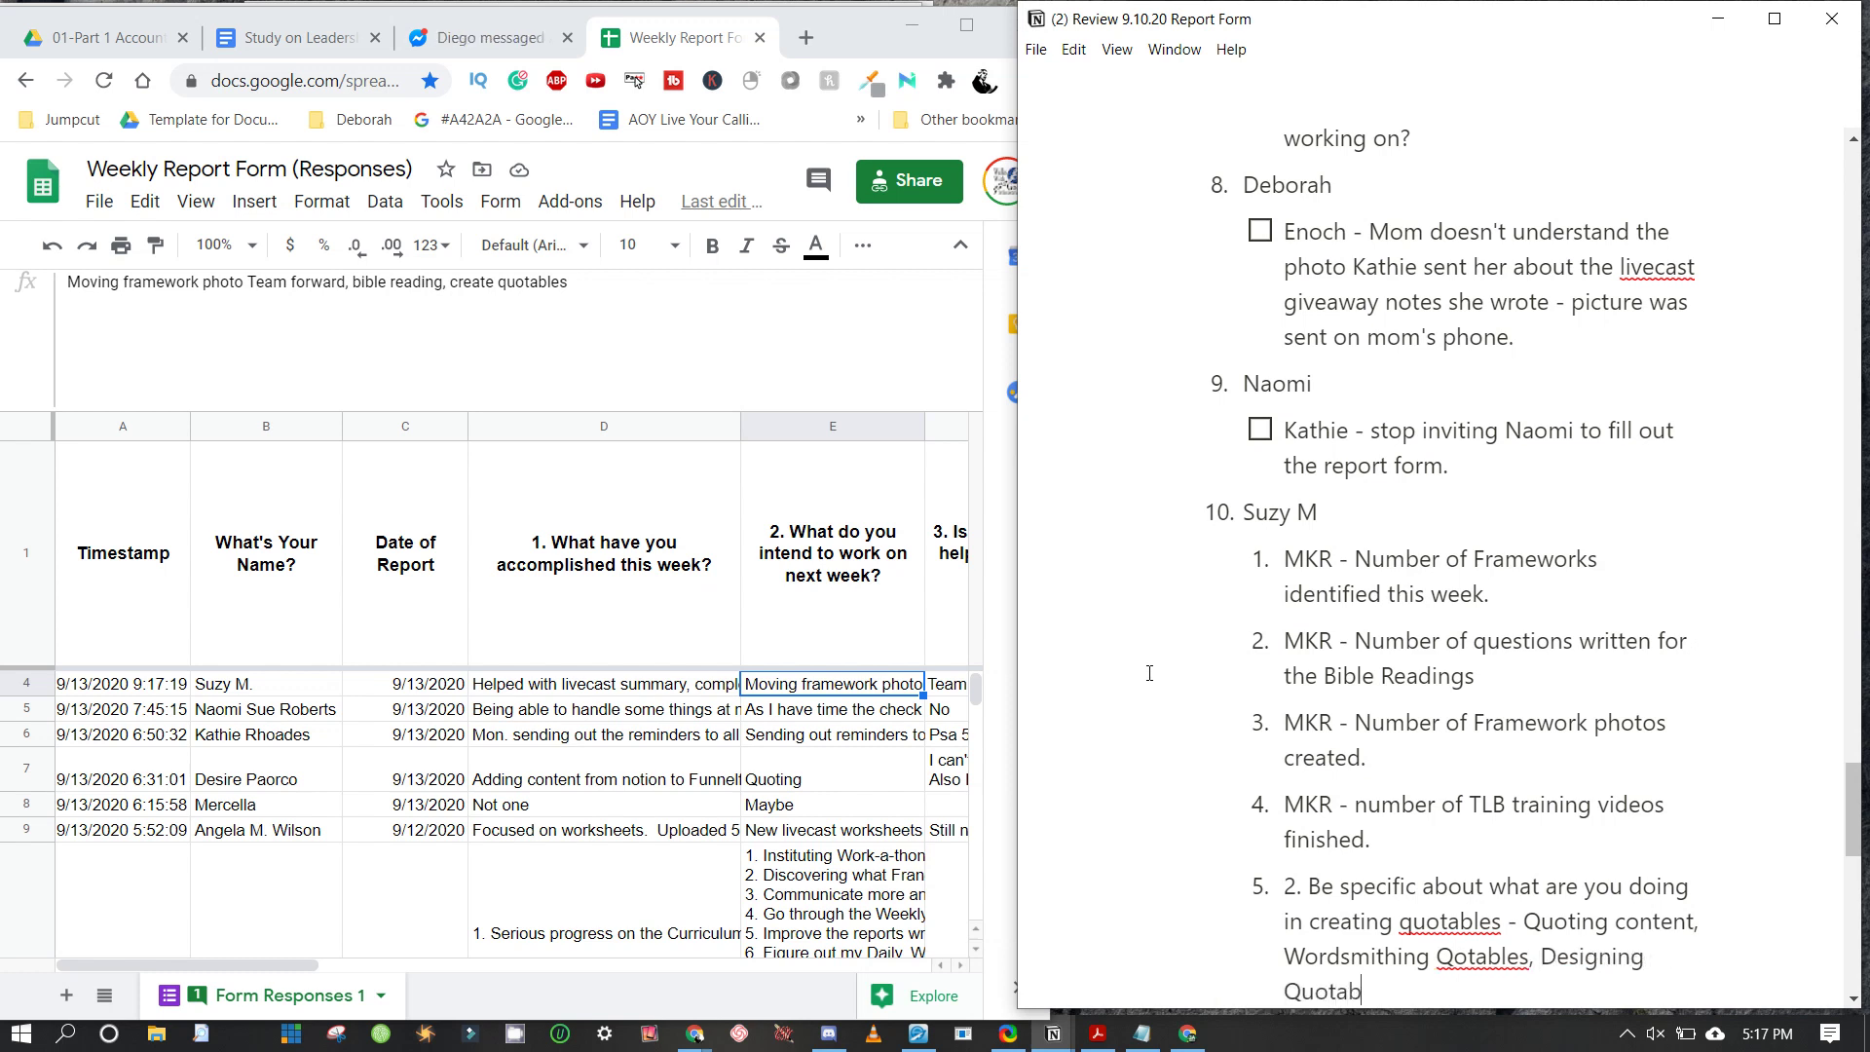
pyautogui.write('les would be helpful.')
pyautogui.scroll(-3, 1149, 673)
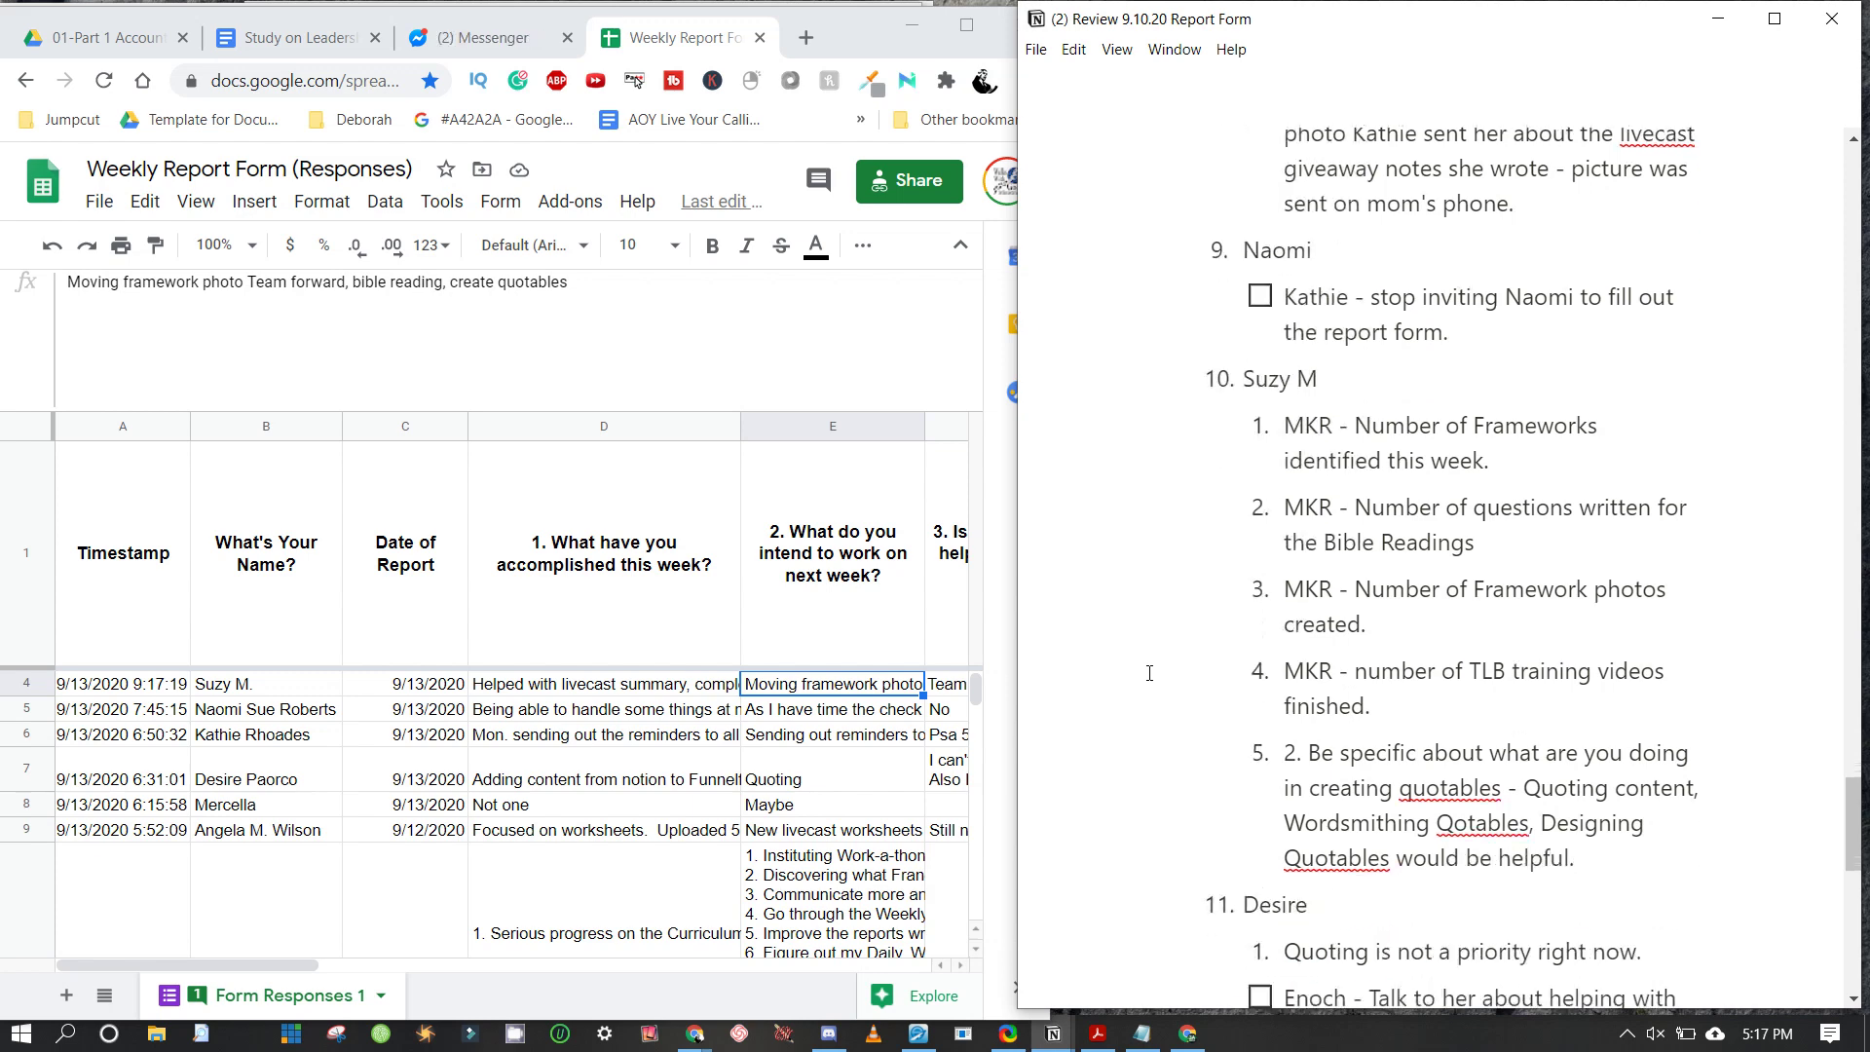
pyautogui.click(516, 551)
# Step: Read row 4's plans, help needed, suggestions, key results and learning answers in Sheets
pyautogui.press('Down')
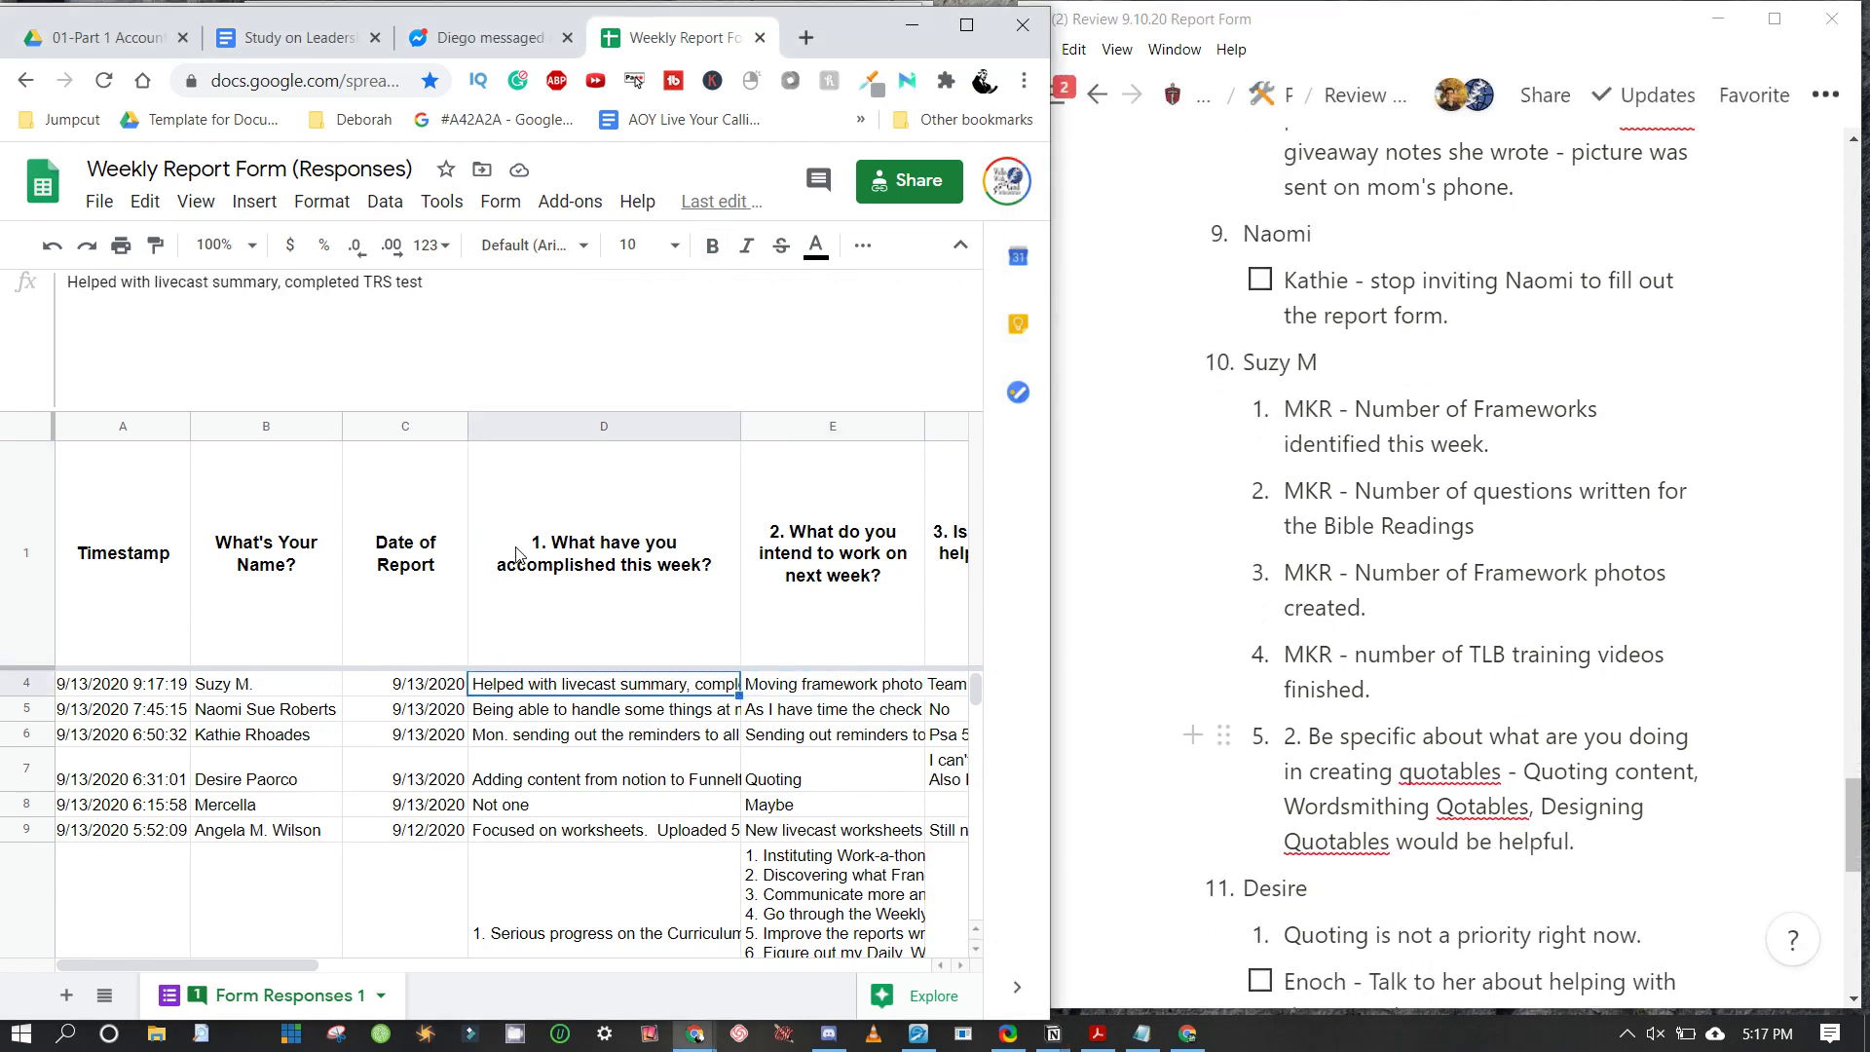
pyautogui.press('Right')
pyautogui.press('Right')
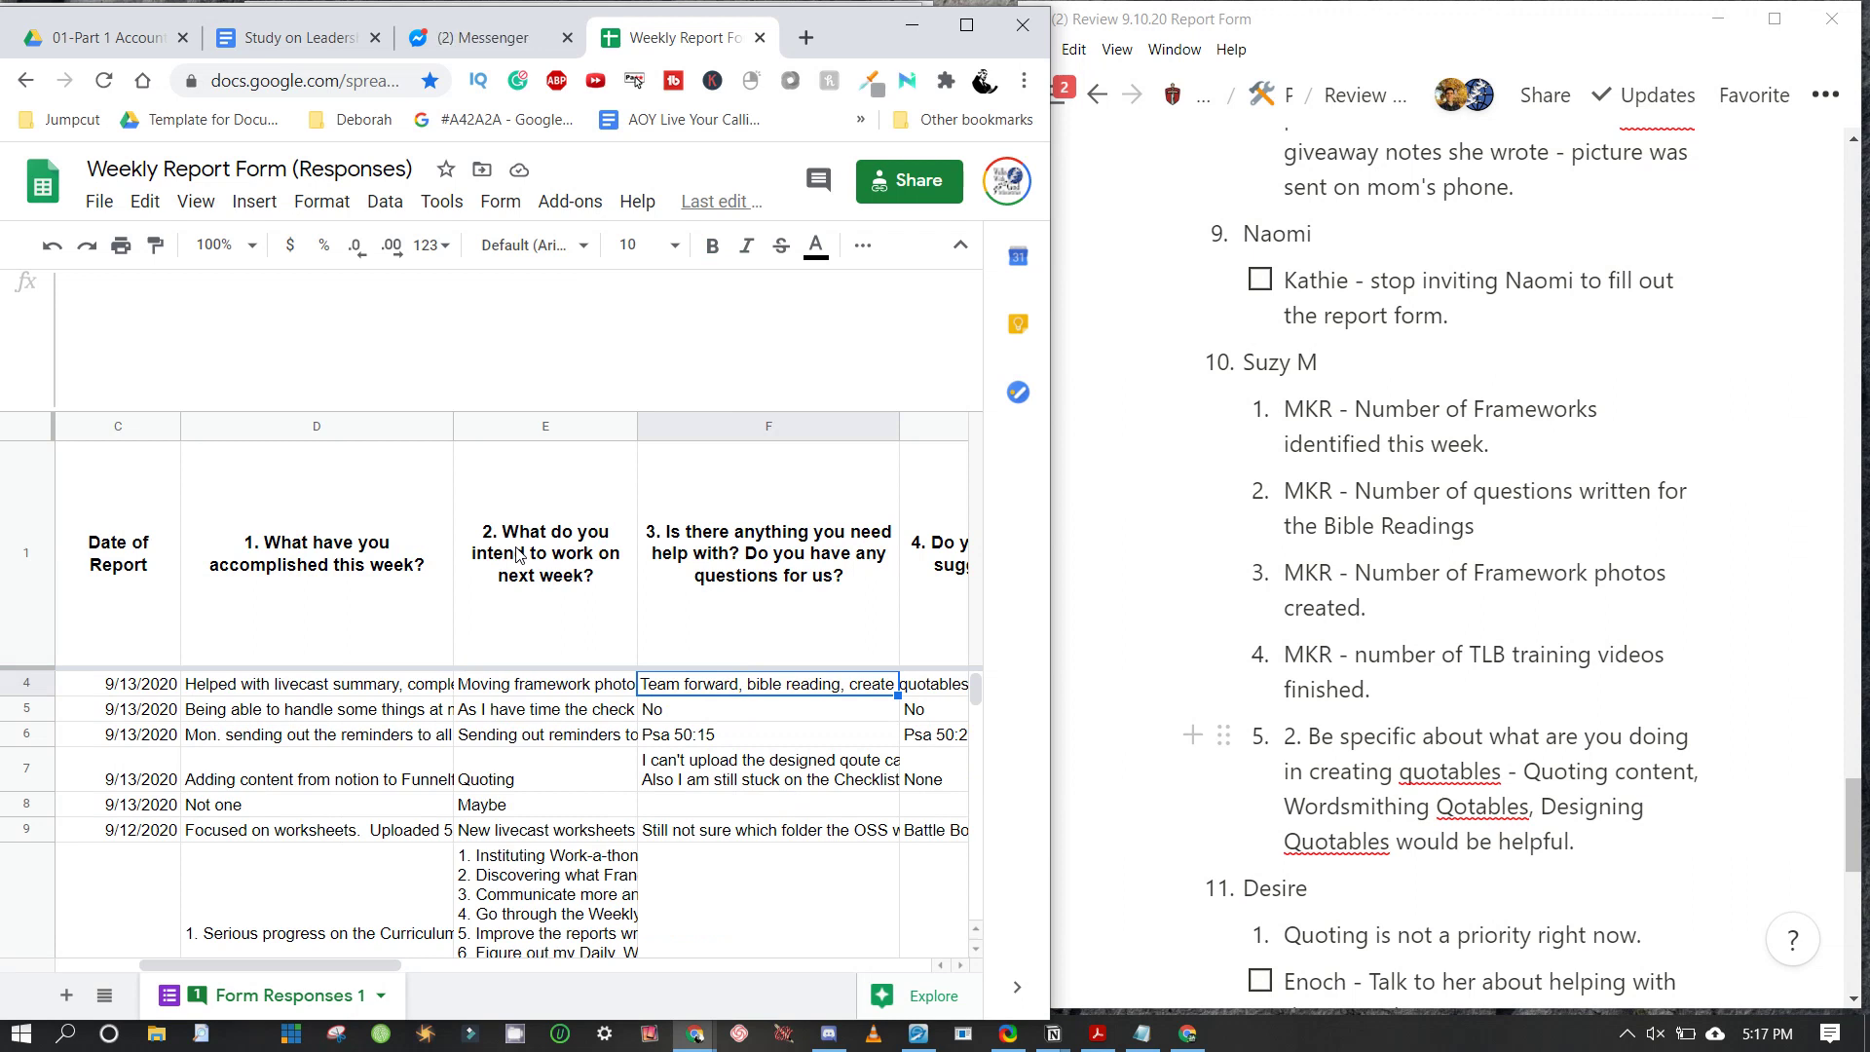
pyautogui.press('Left')
pyautogui.press('Right')
pyautogui.press('Left')
pyautogui.press('Right')
pyautogui.press('Right')
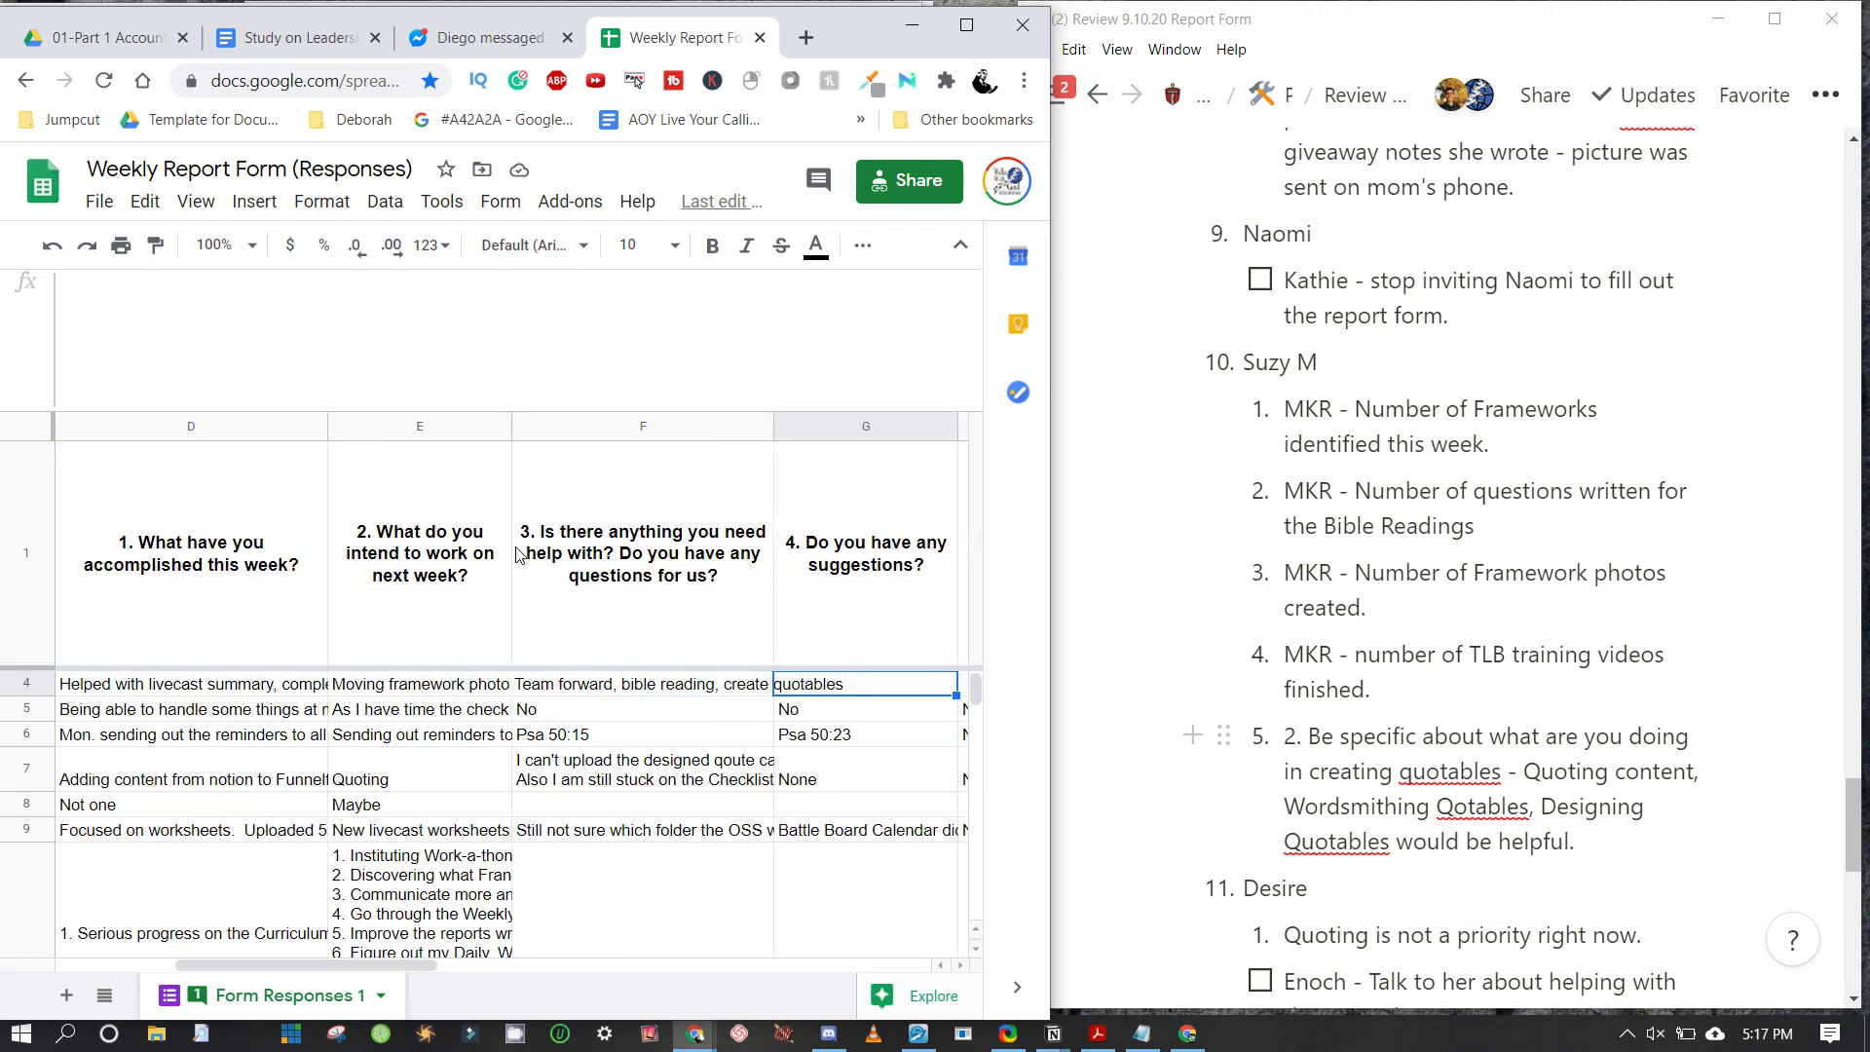
pyautogui.press('Right')
pyautogui.press('Right')
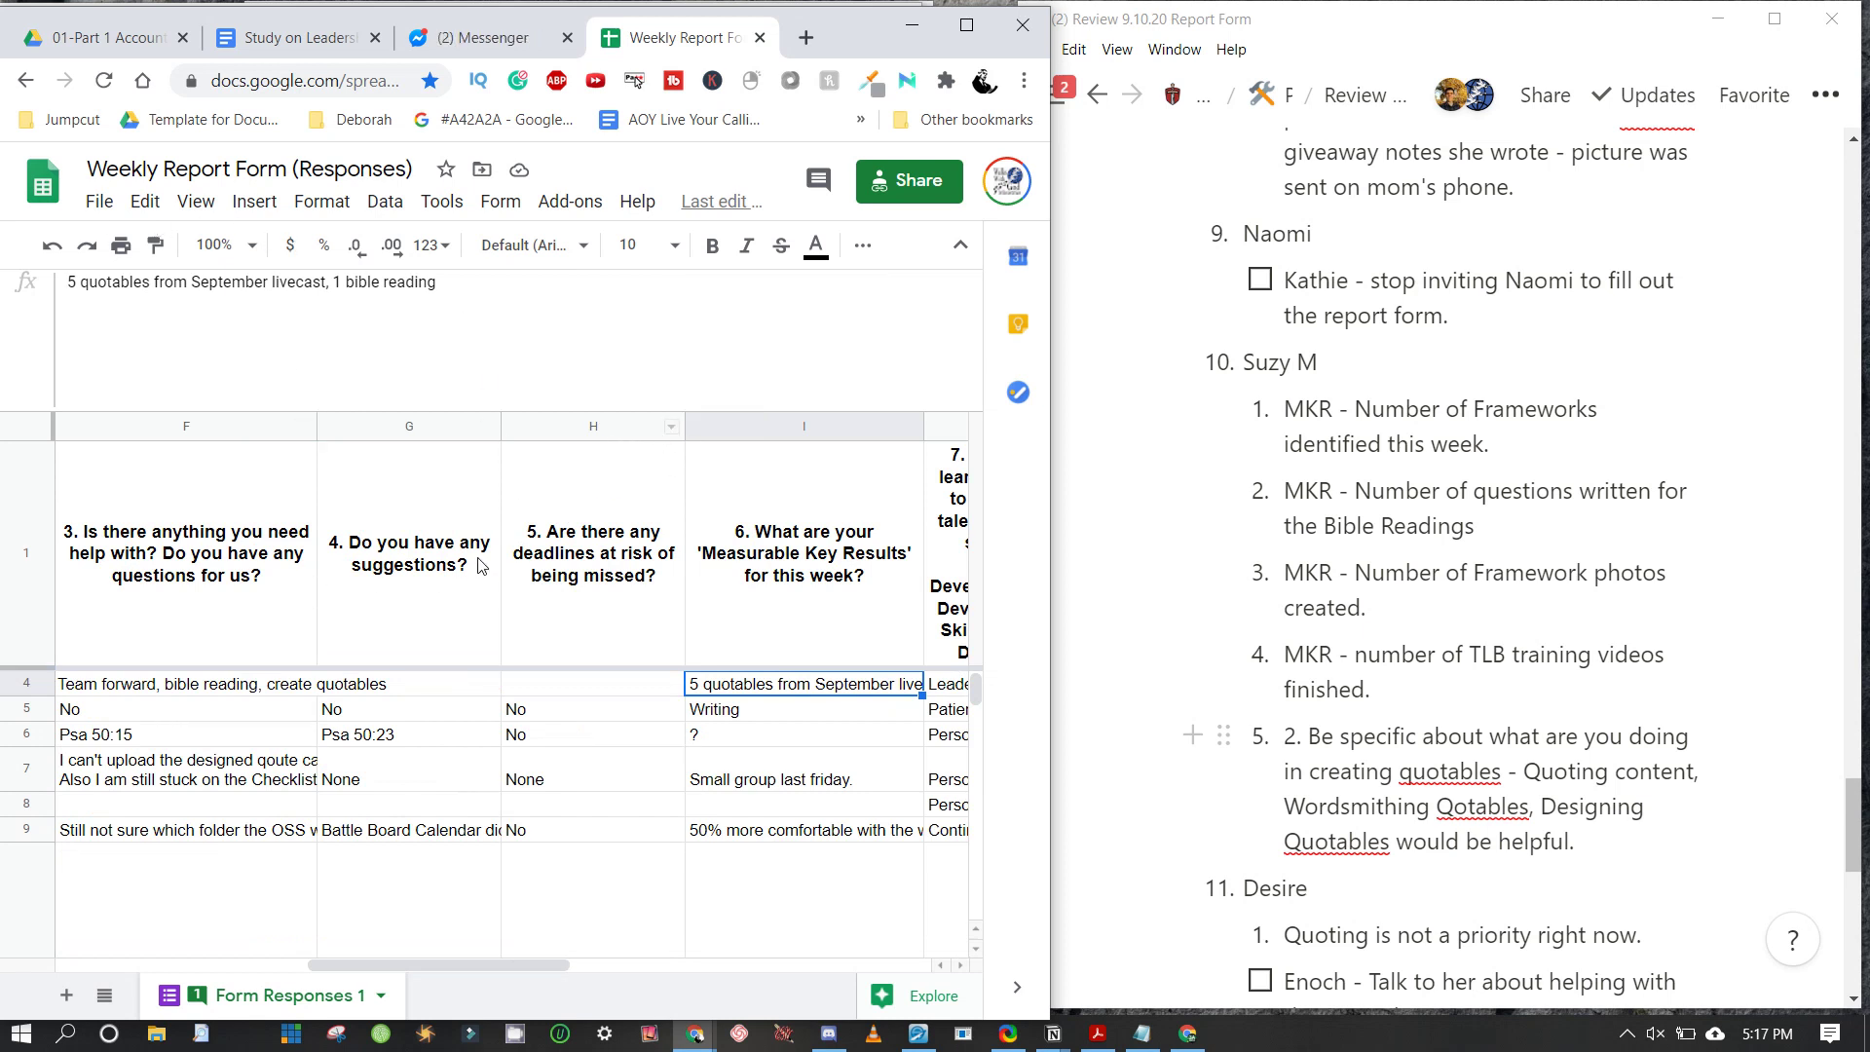
pyautogui.press('Right')
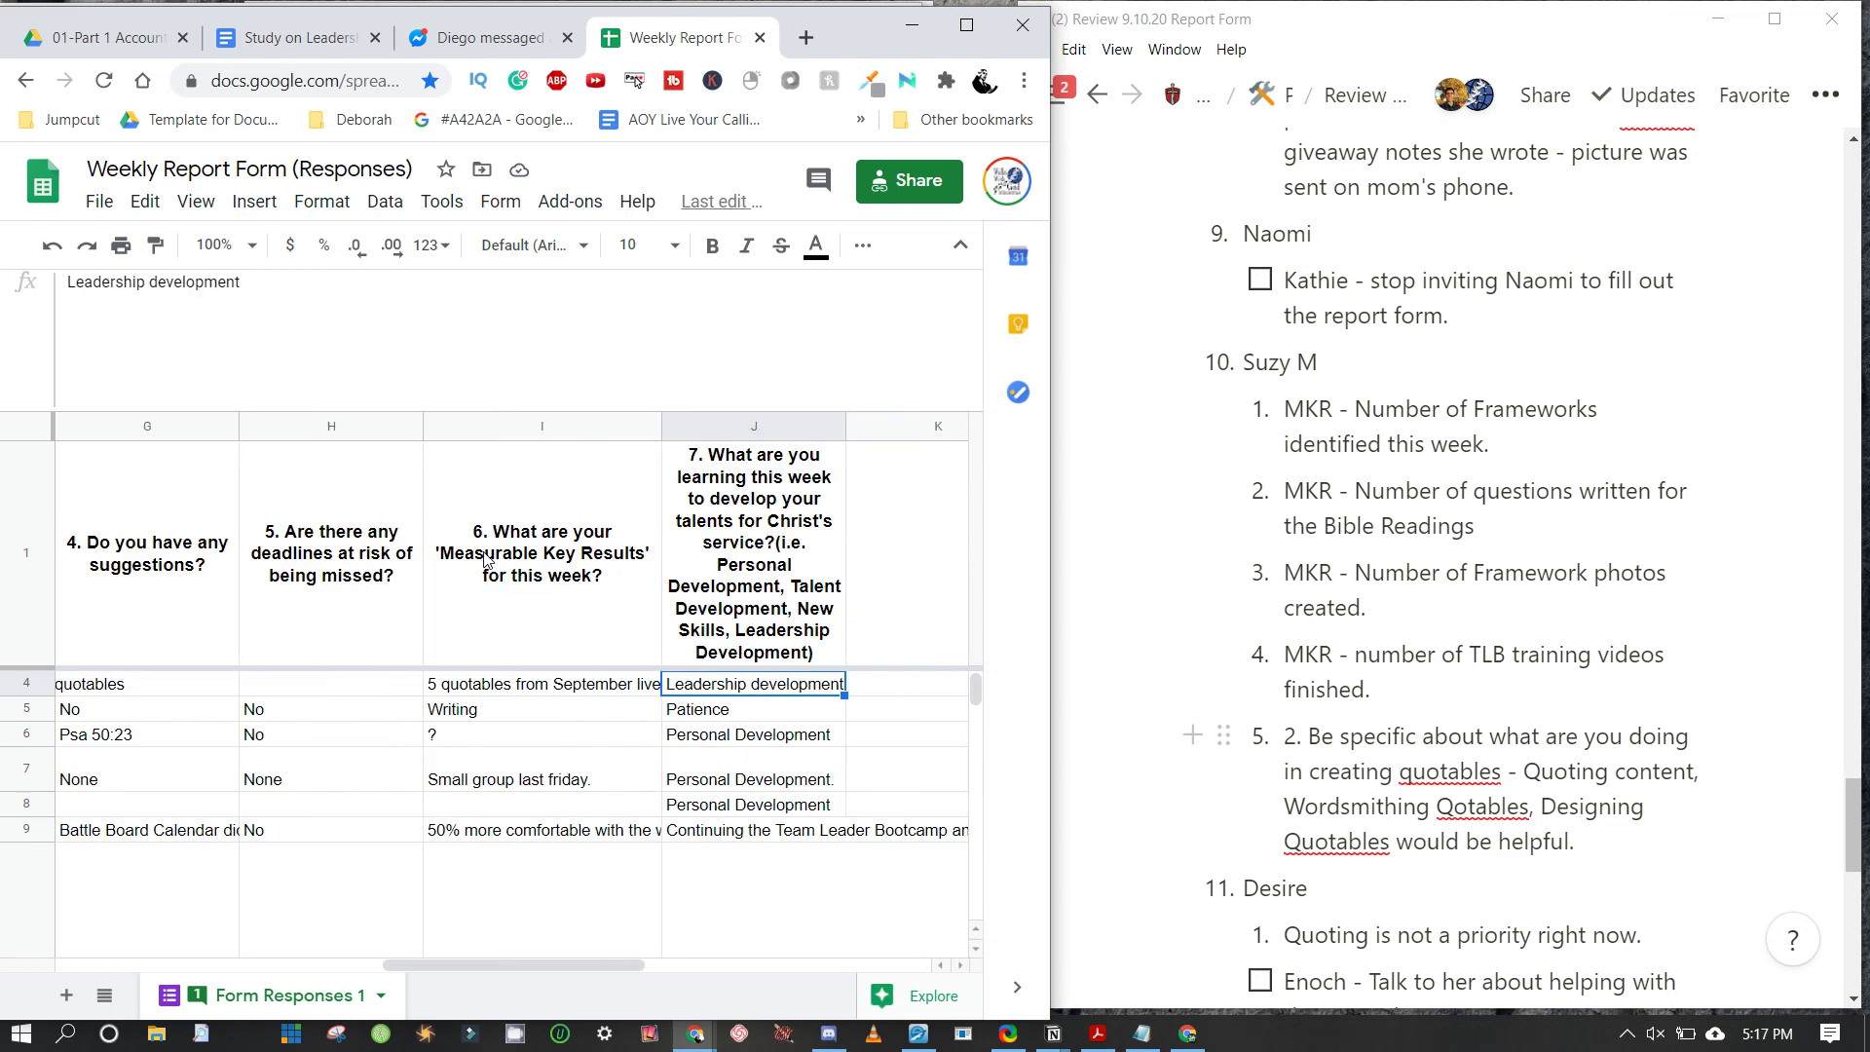
pyautogui.click(1274, 672)
# Step: Add the point 'Learning - LD what skill specifically are you learning and developing right now?'
pyautogui.press('Return')
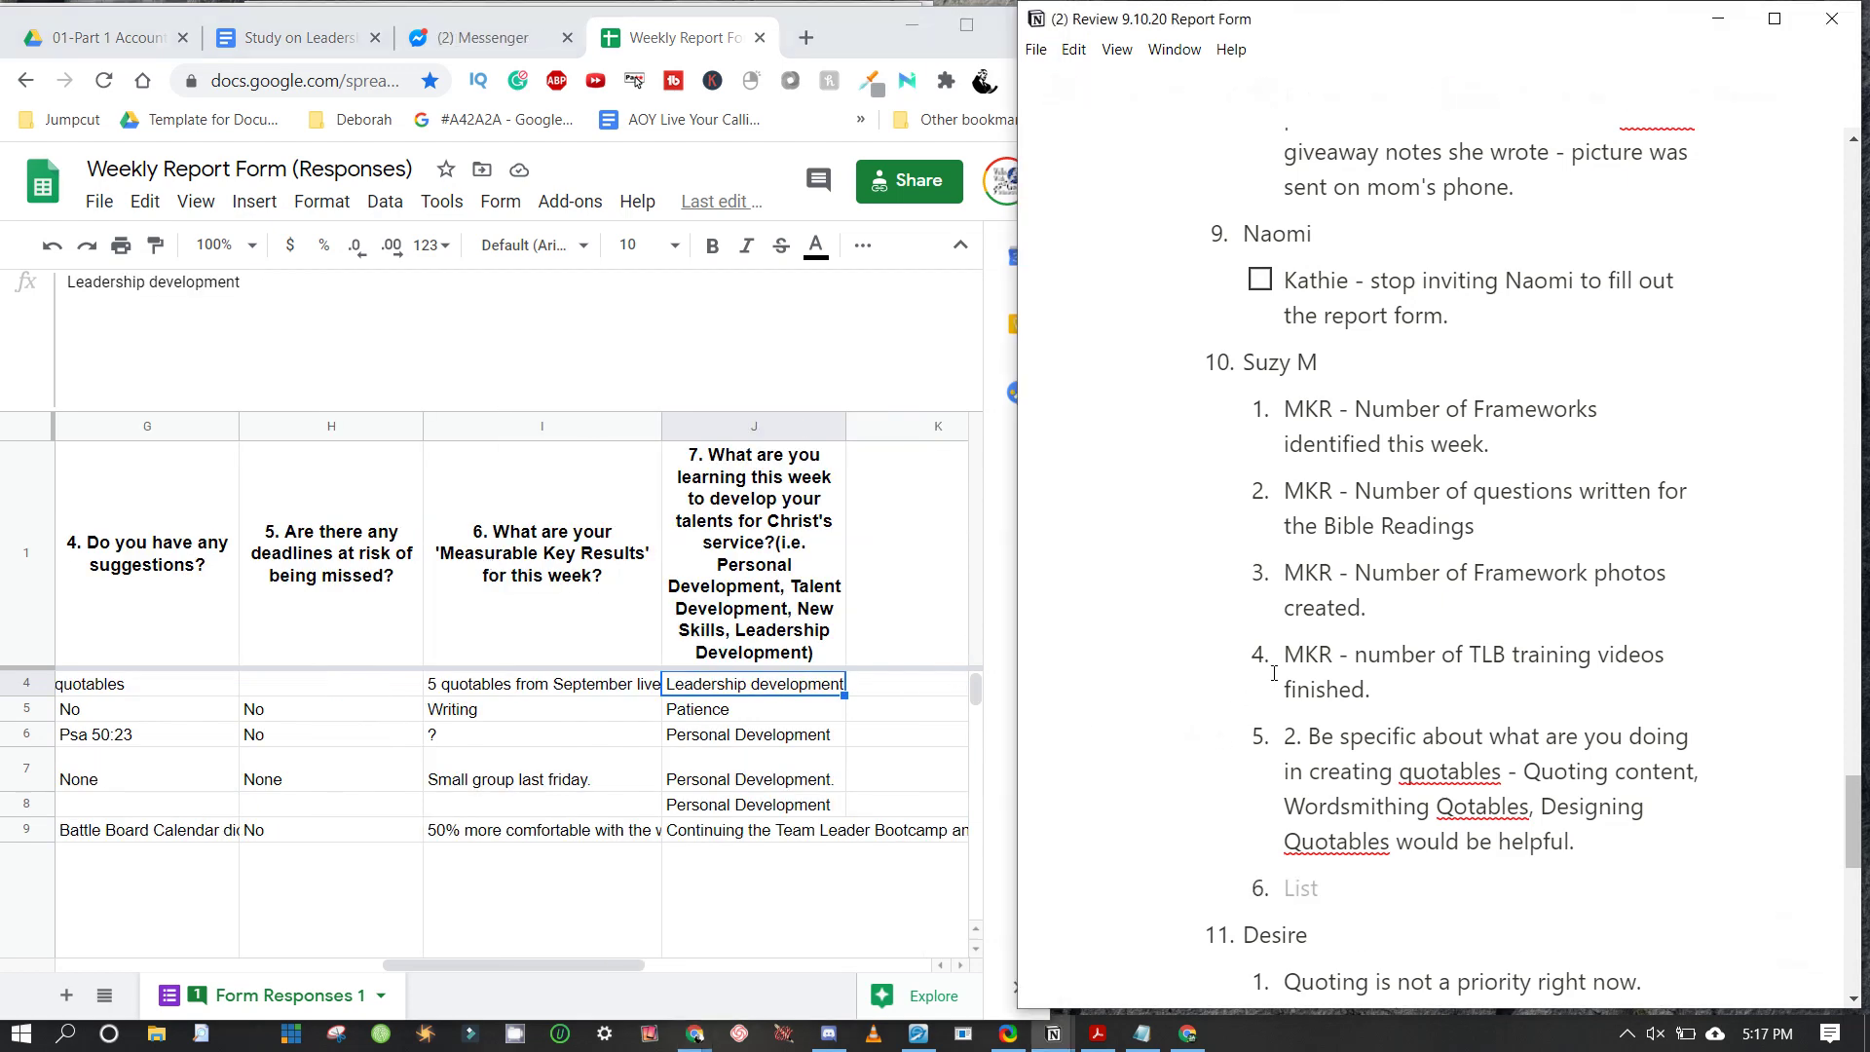
pyautogui.write('Learning - LD what spe')
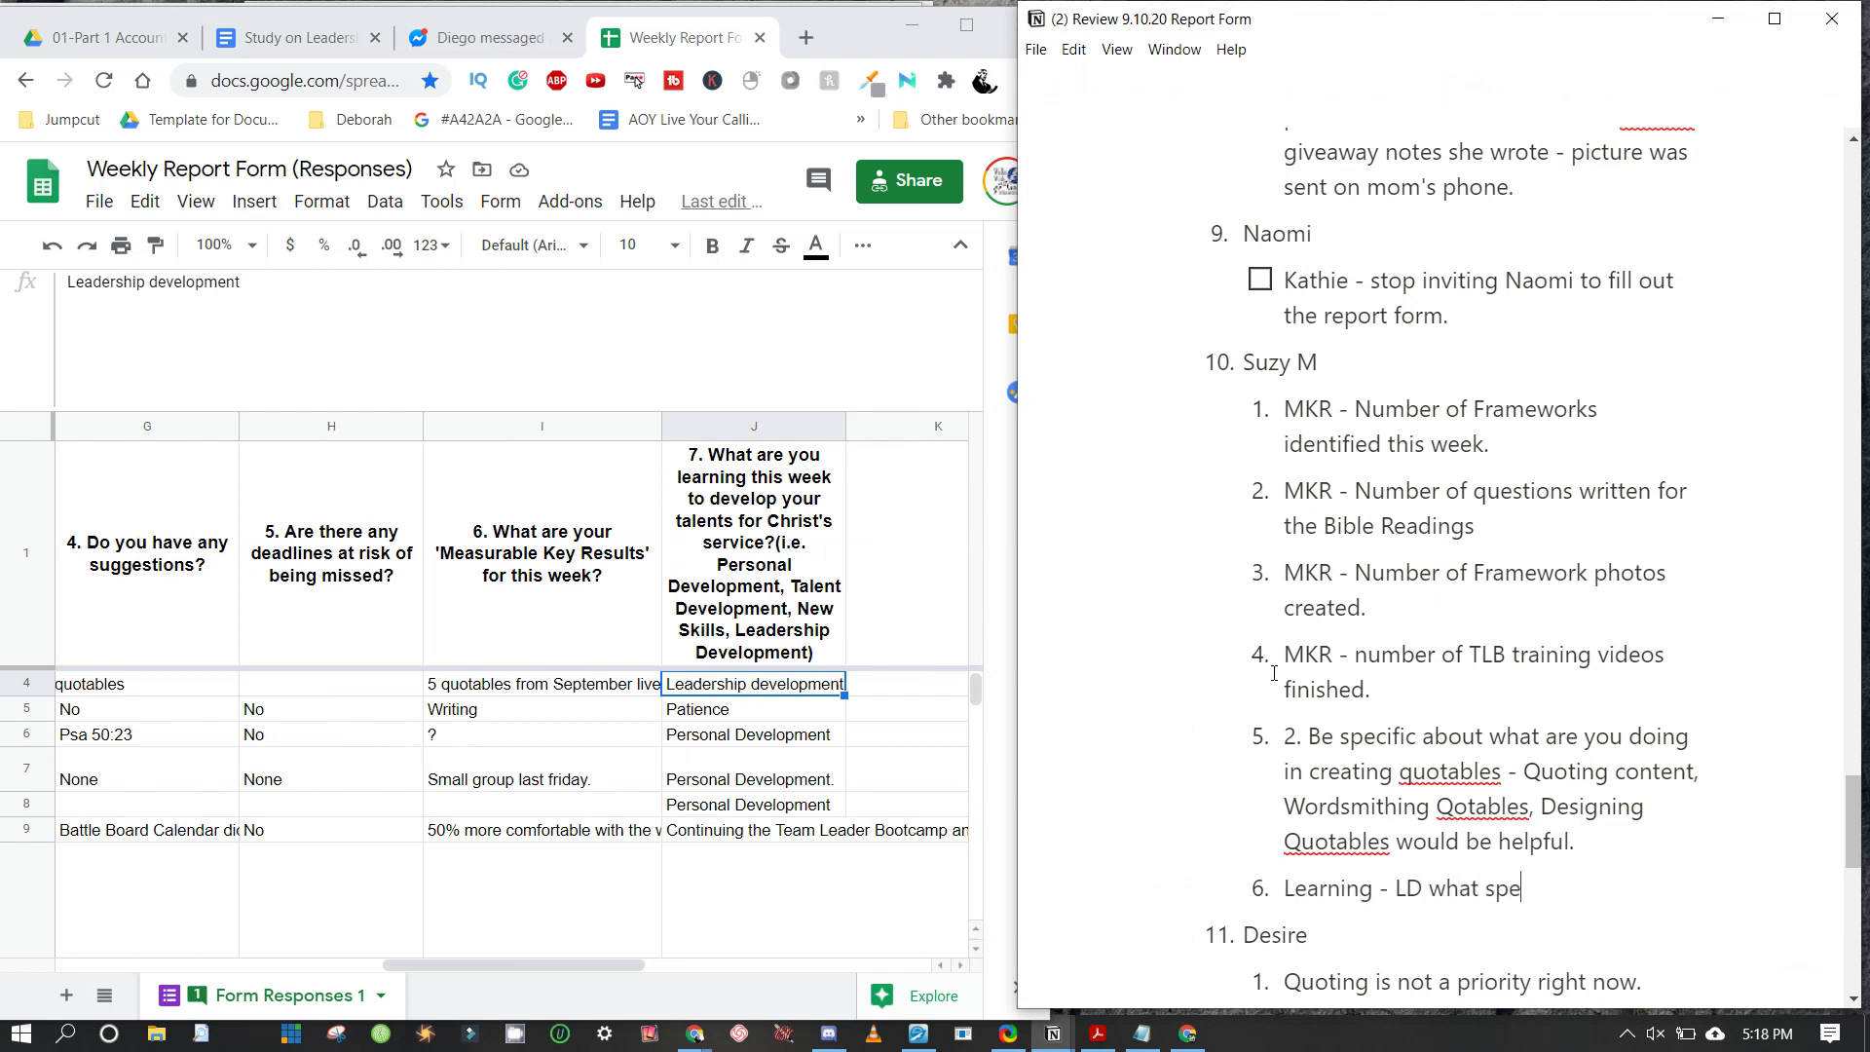
pyautogui.write('cifically are you le')
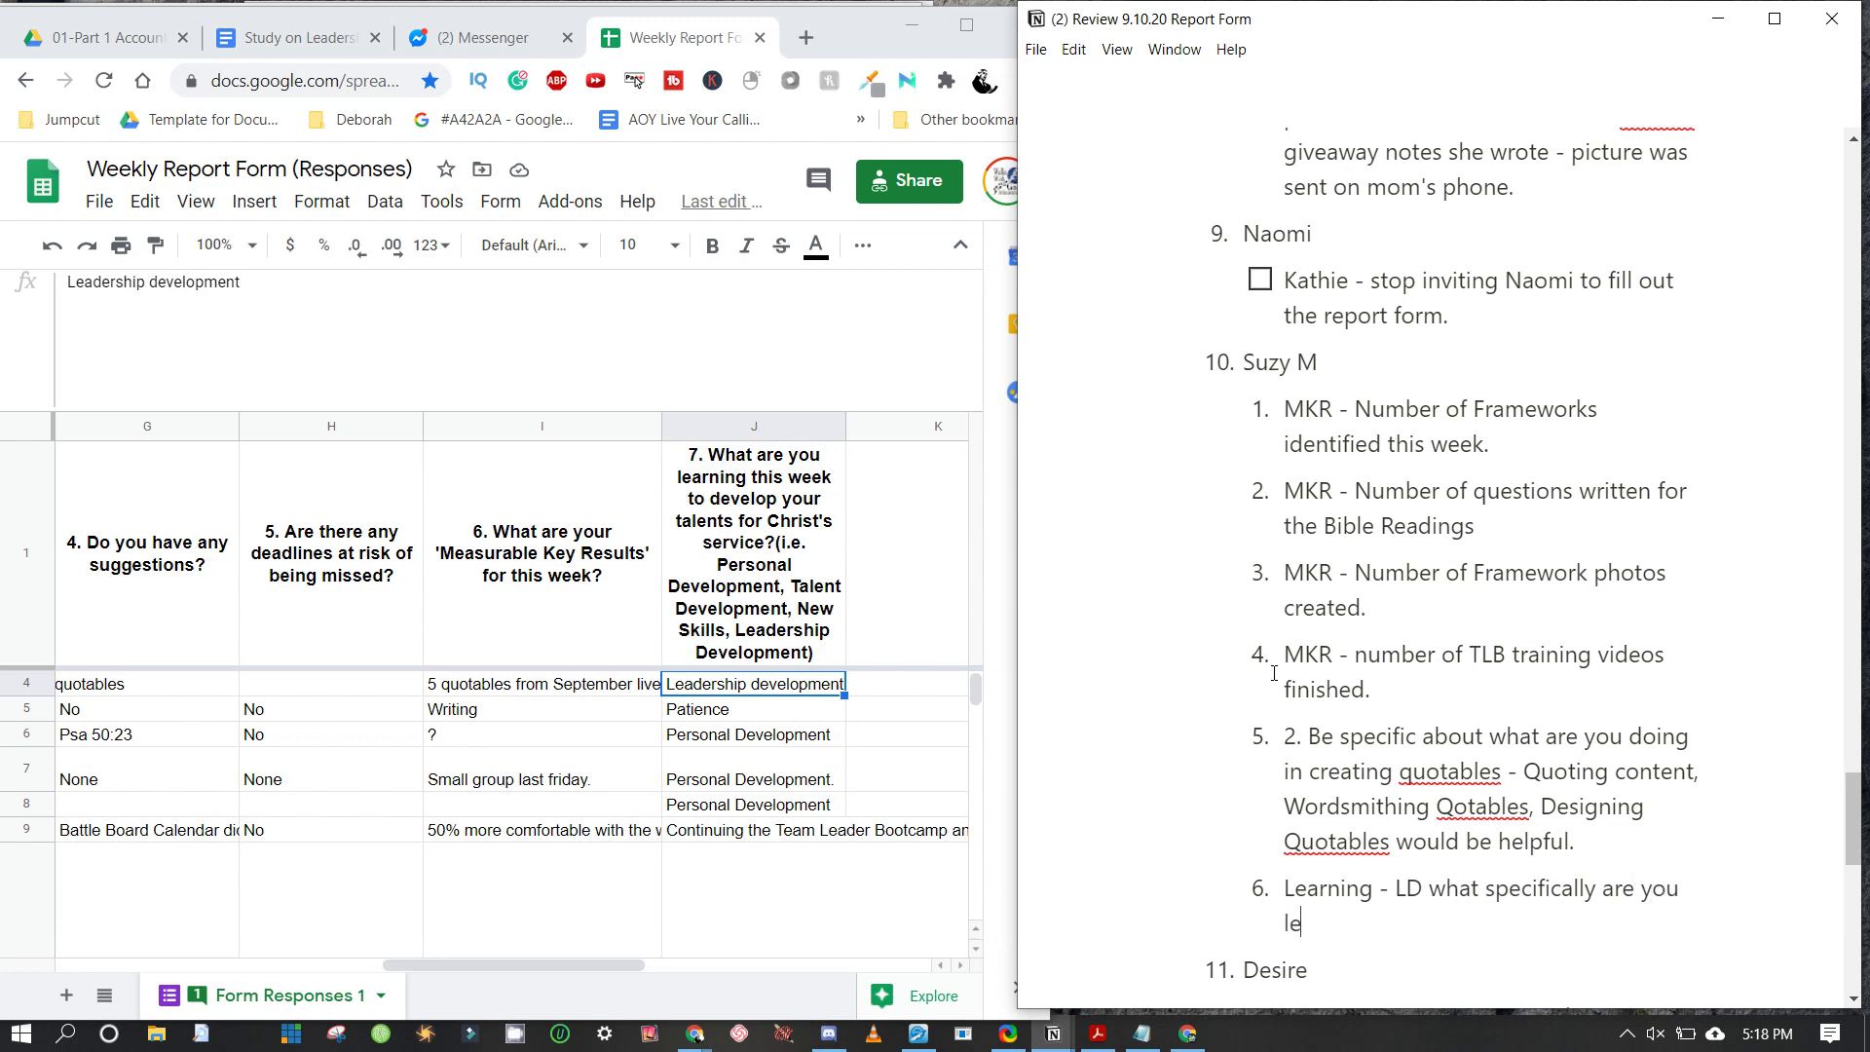
pyautogui.write('arning and developing ')
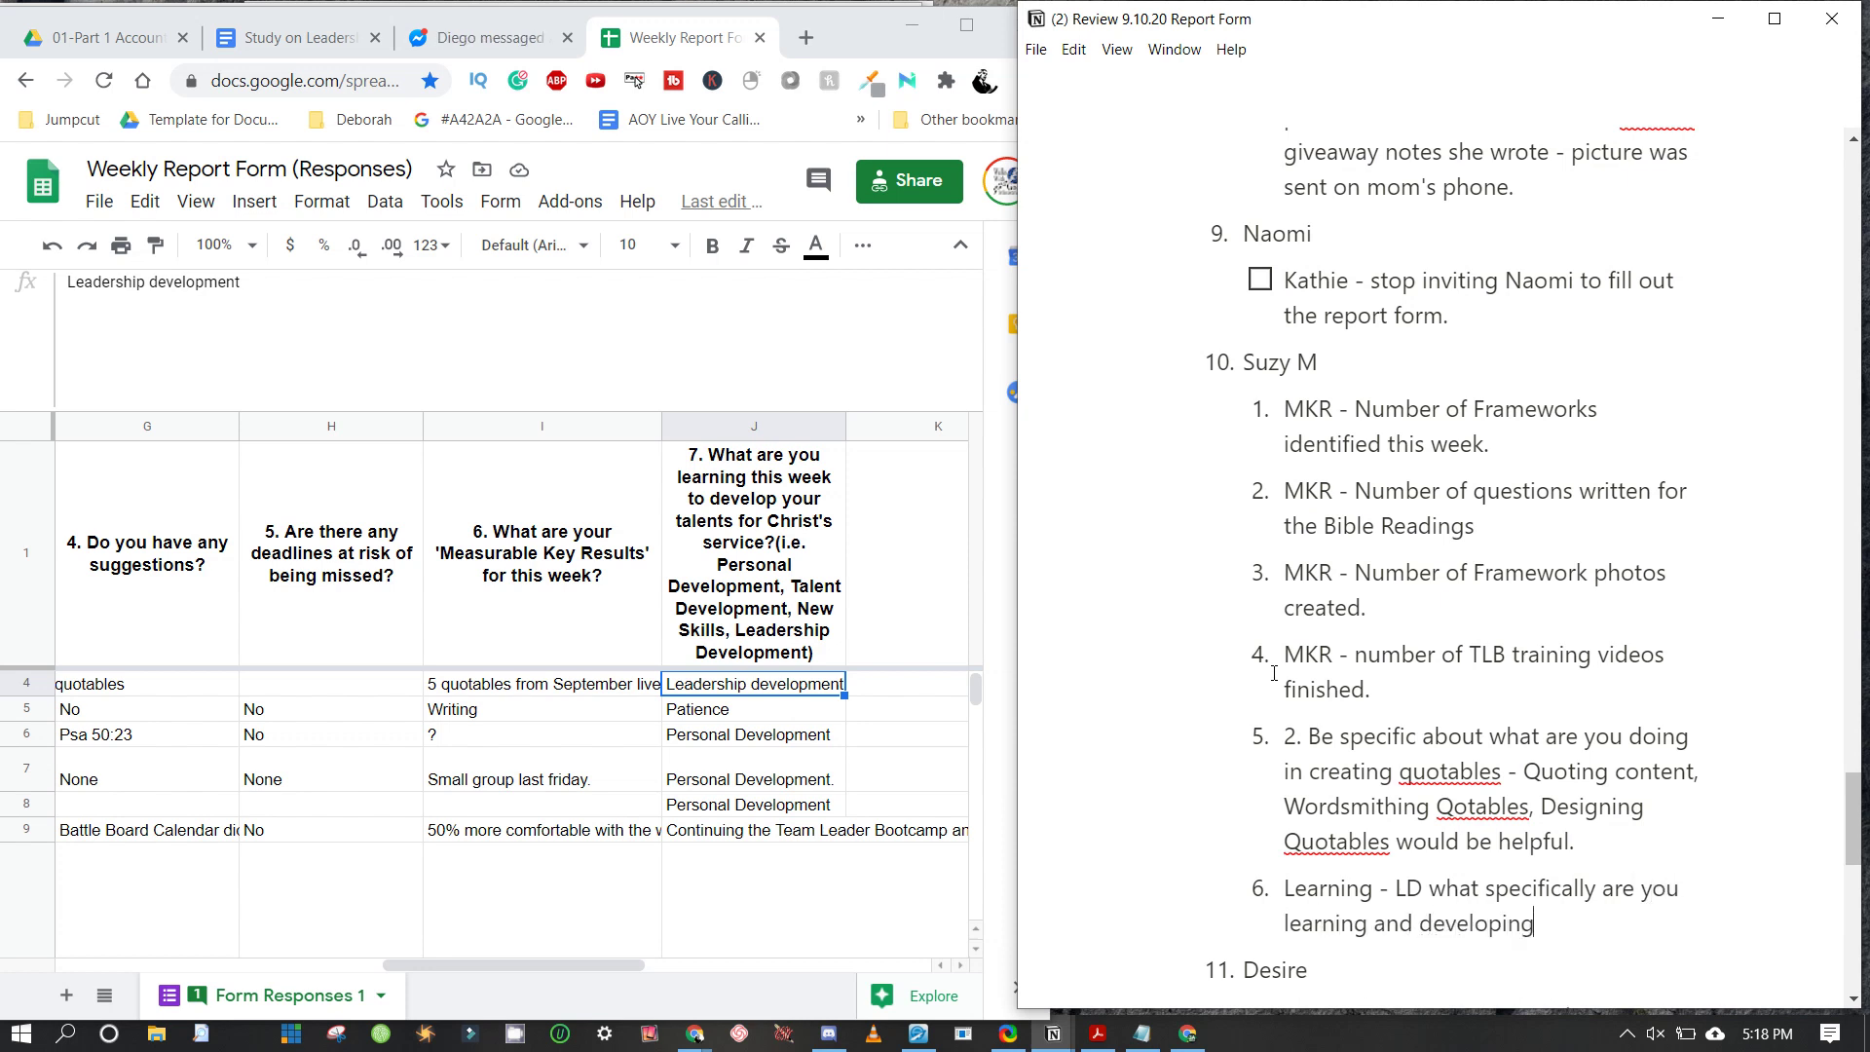
pyautogui.write('righ tnow?')
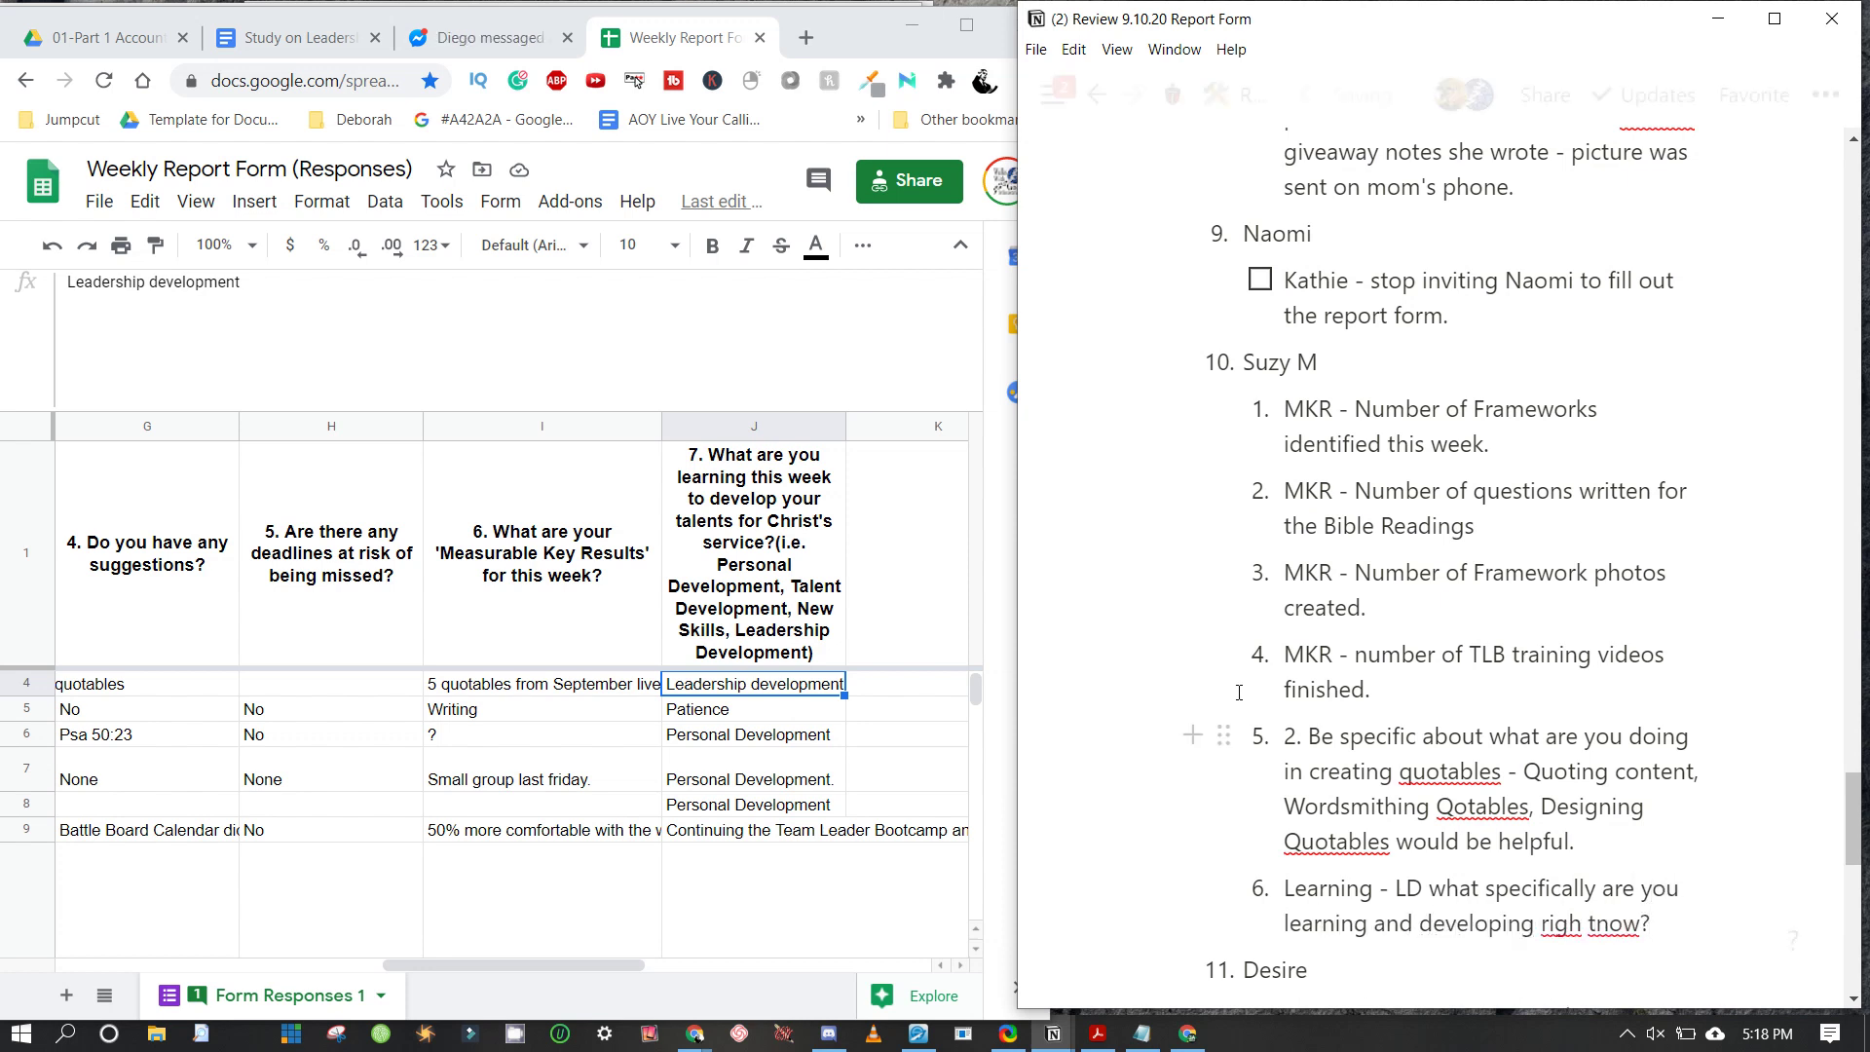
pyautogui.press('Right')
pyautogui.press('Right')
pyautogui.write('skill')
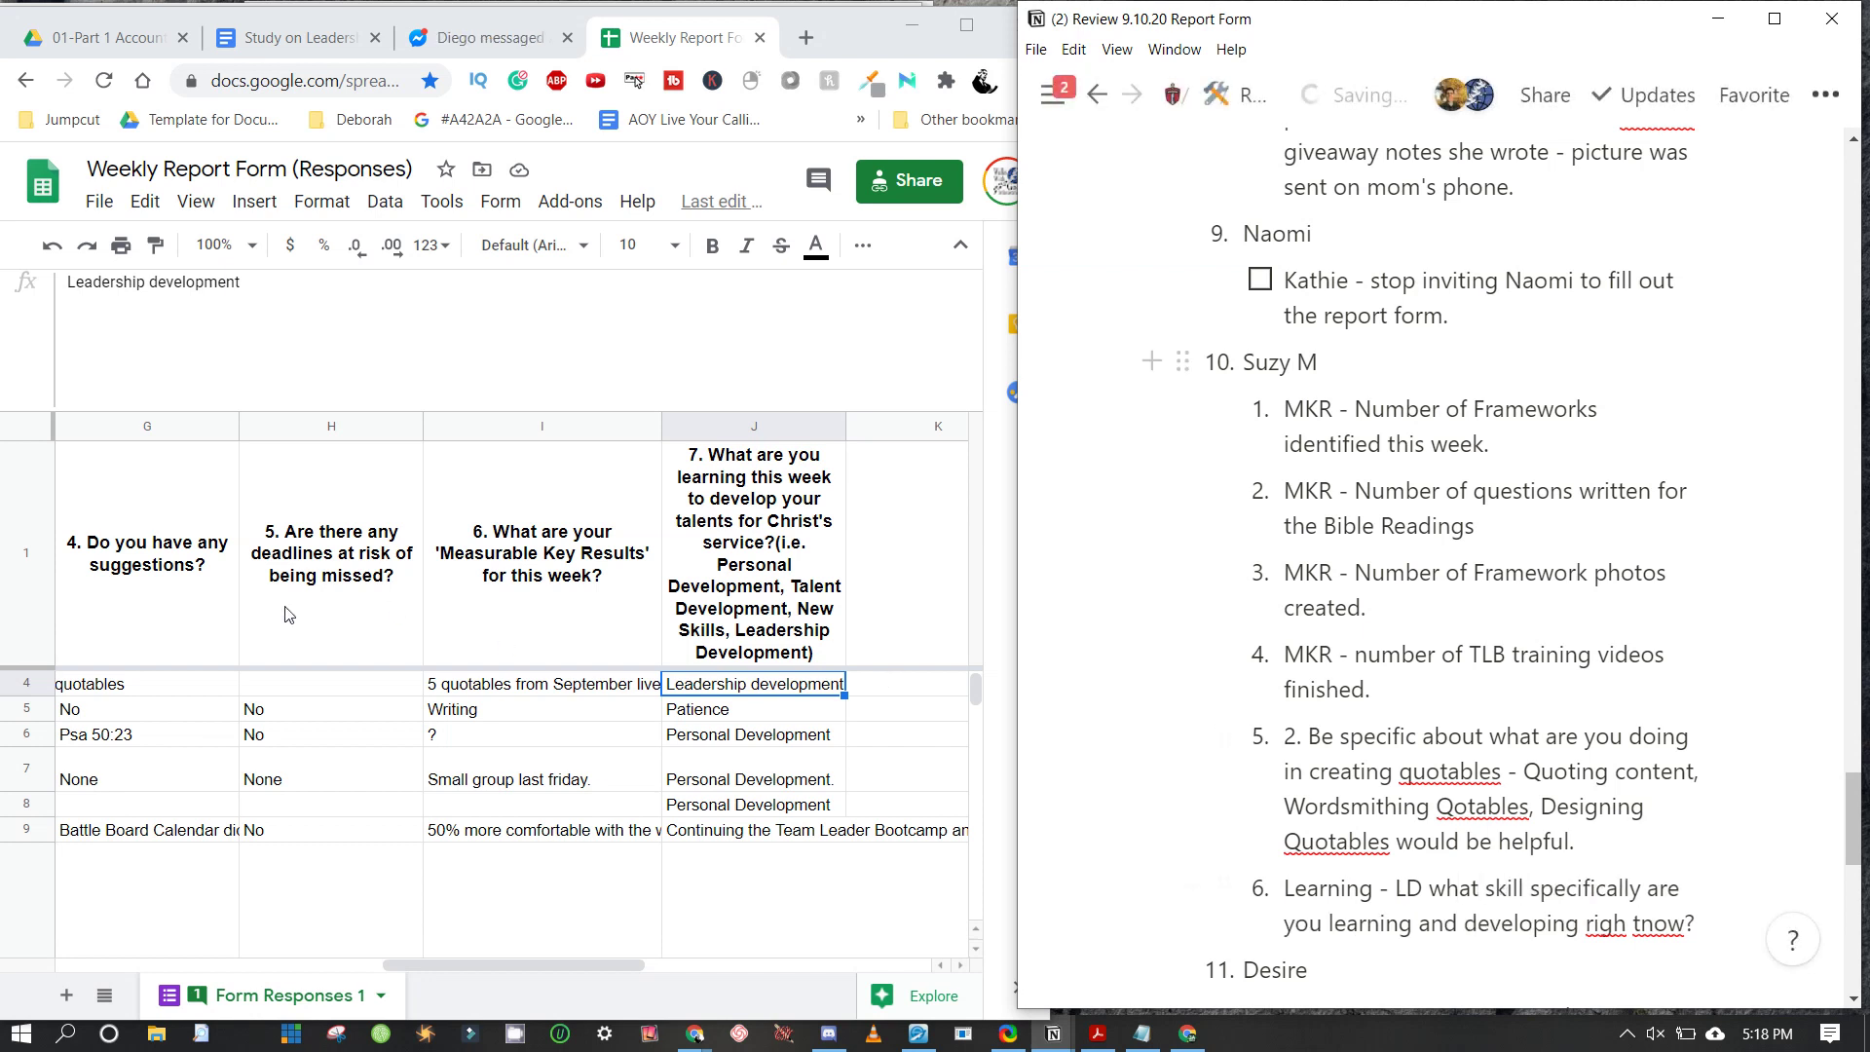
pyautogui.hotkey('alt', 'Tab')
pyautogui.press('Left')
pyautogui.press('Left')
pyautogui.press('Left')
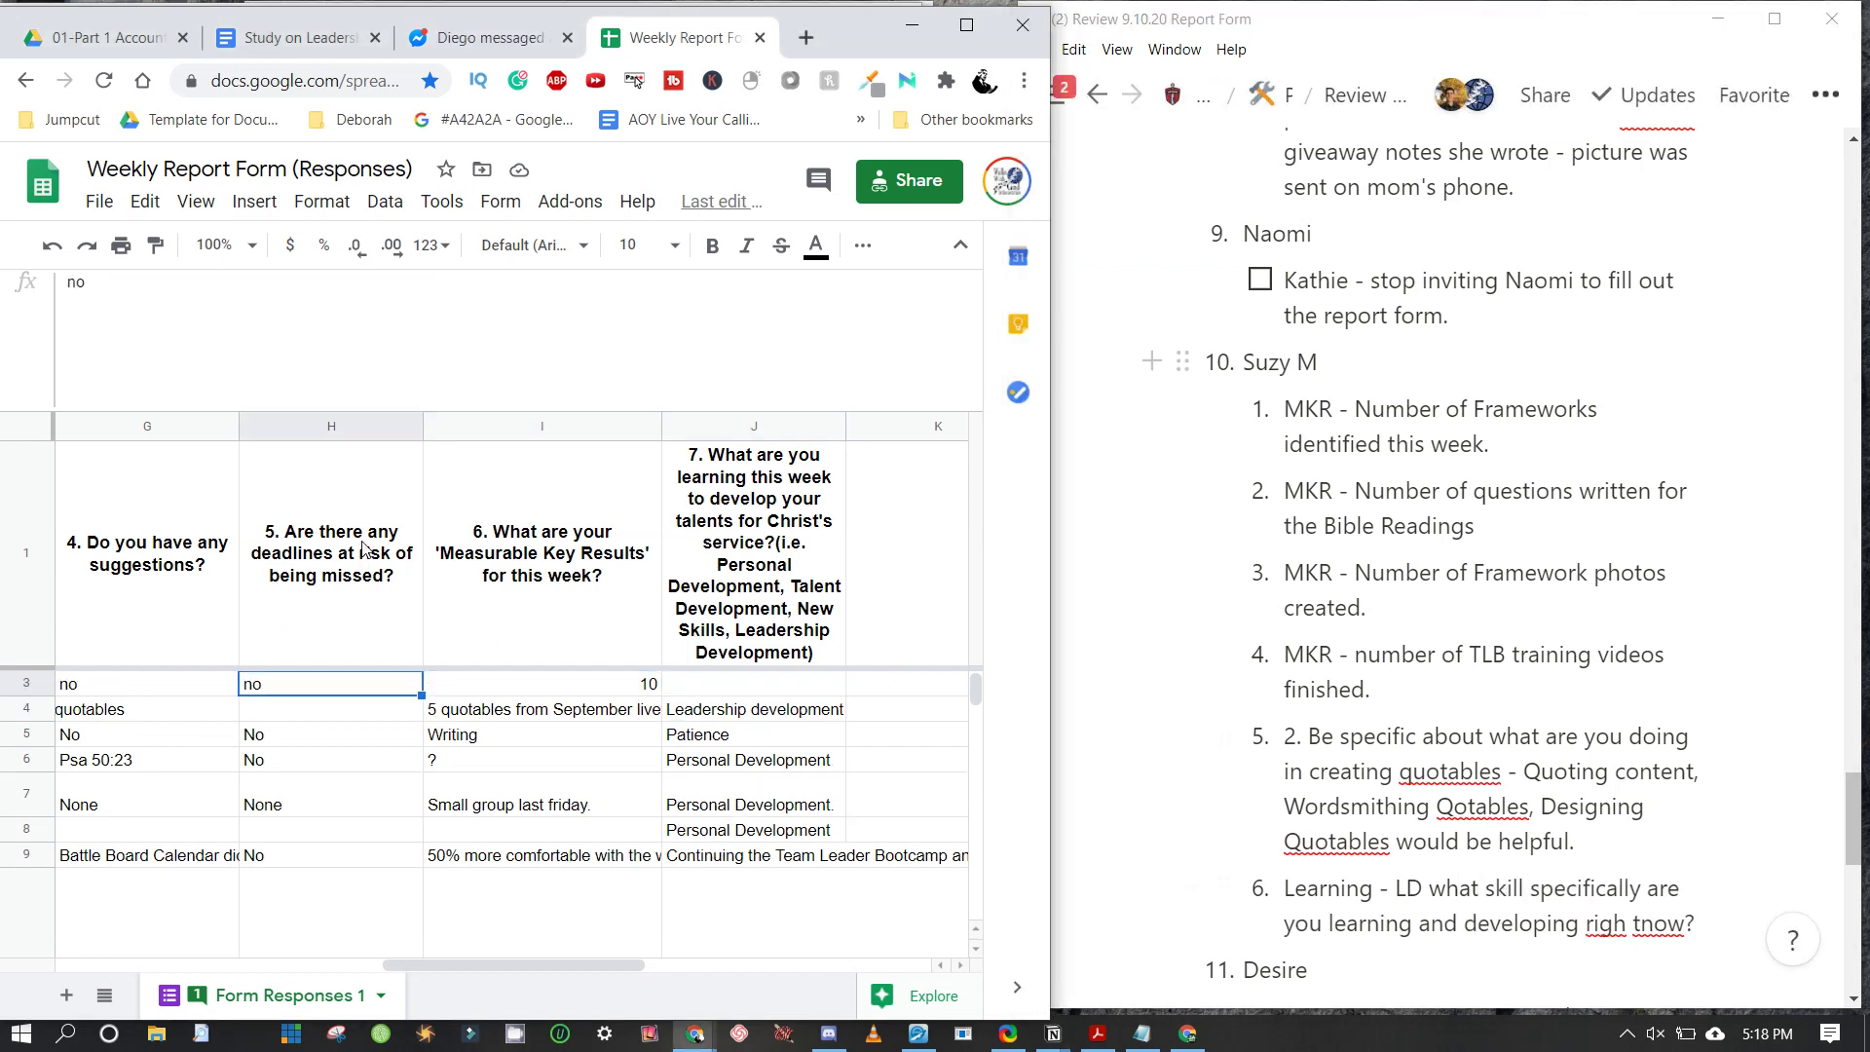
pyautogui.press('Left')
pyautogui.press('Left')
pyautogui.press('Left')
pyautogui.press('Left')
pyautogui.press('Left')
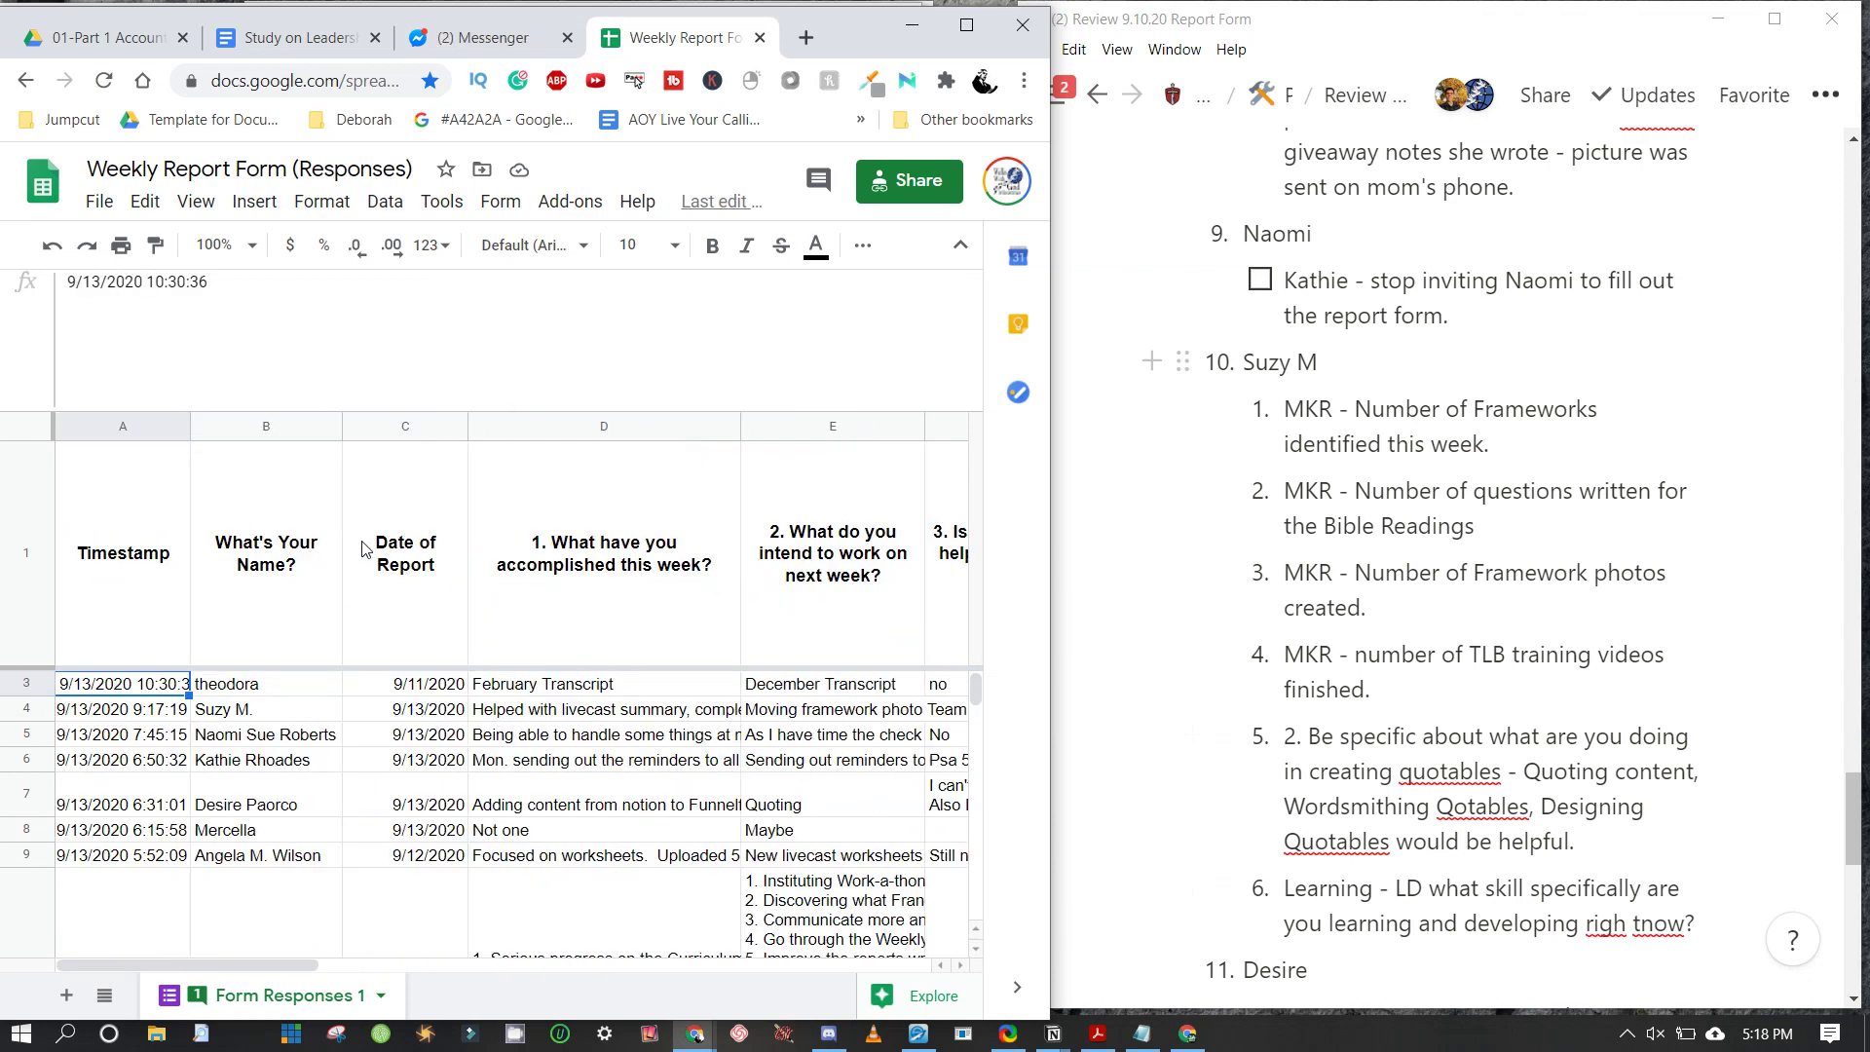
pyautogui.press('Right')
pyautogui.press('Right')
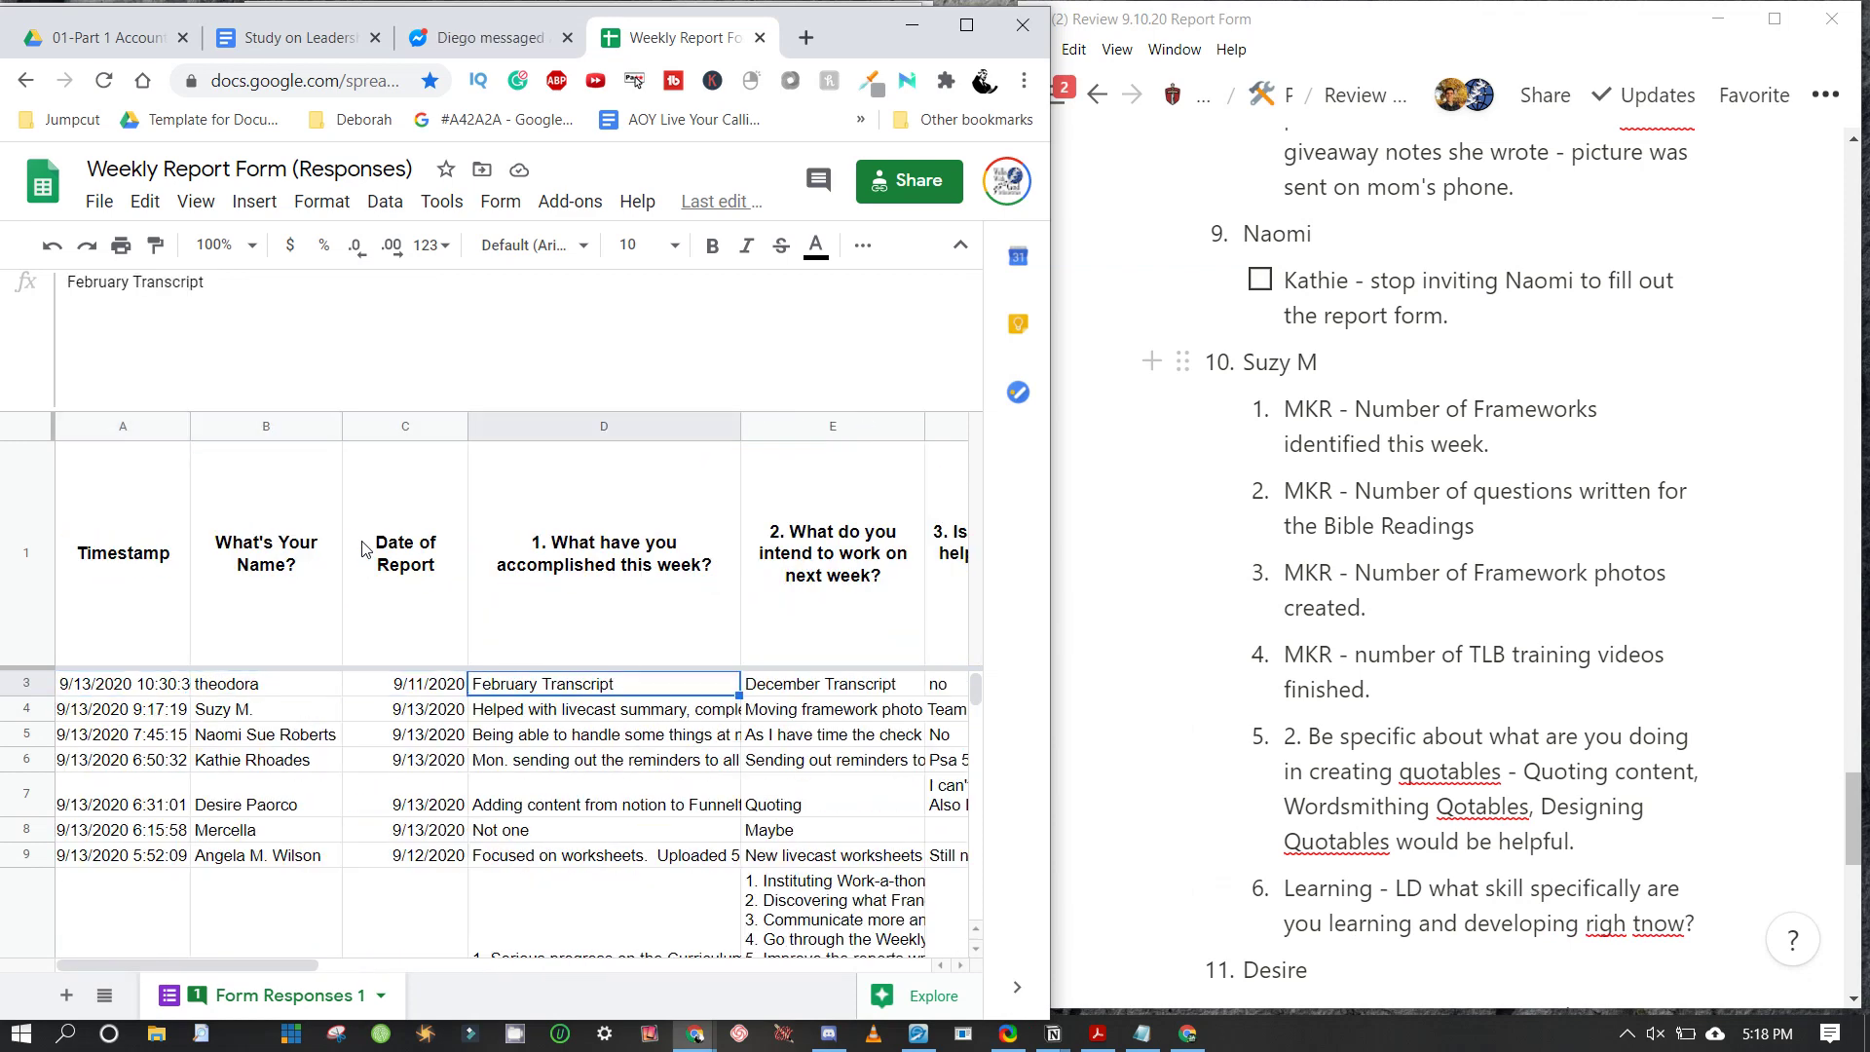
pyautogui.press('Right')
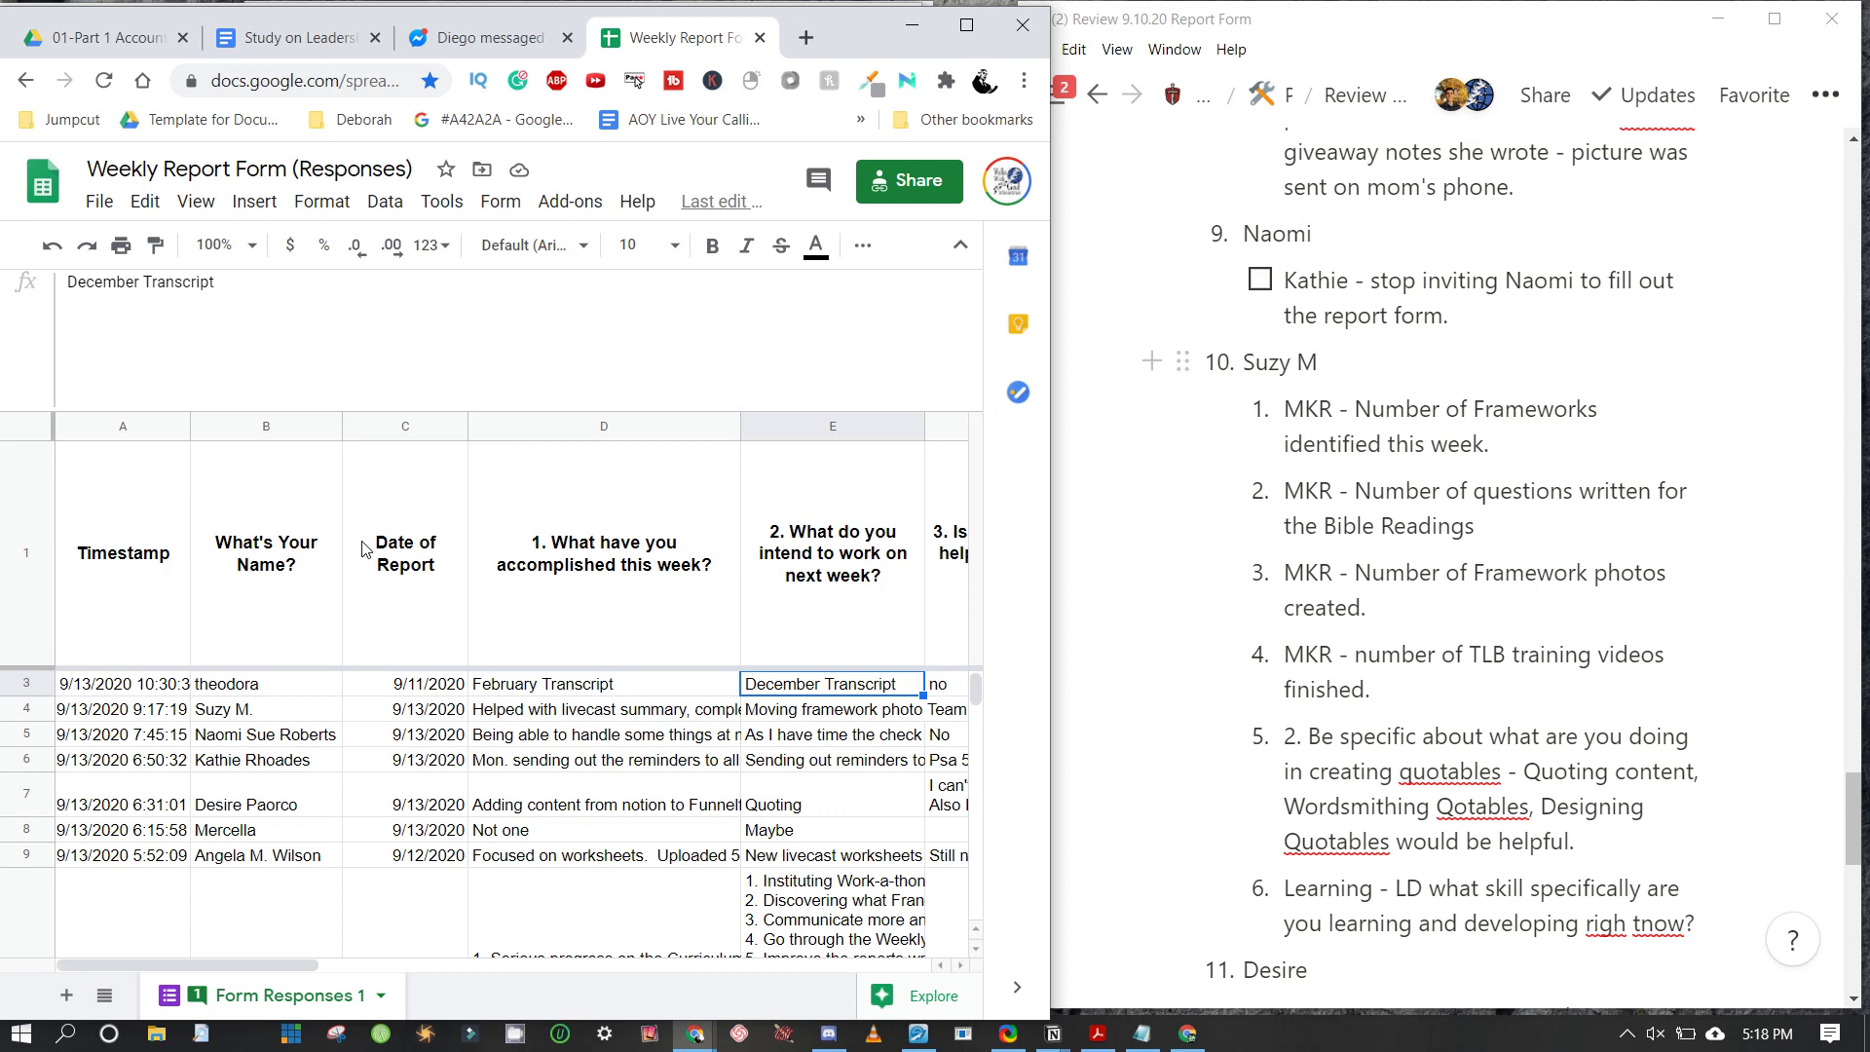
pyautogui.press('Left')
pyautogui.press('Right')
pyautogui.press('Right')
pyautogui.press('Left')
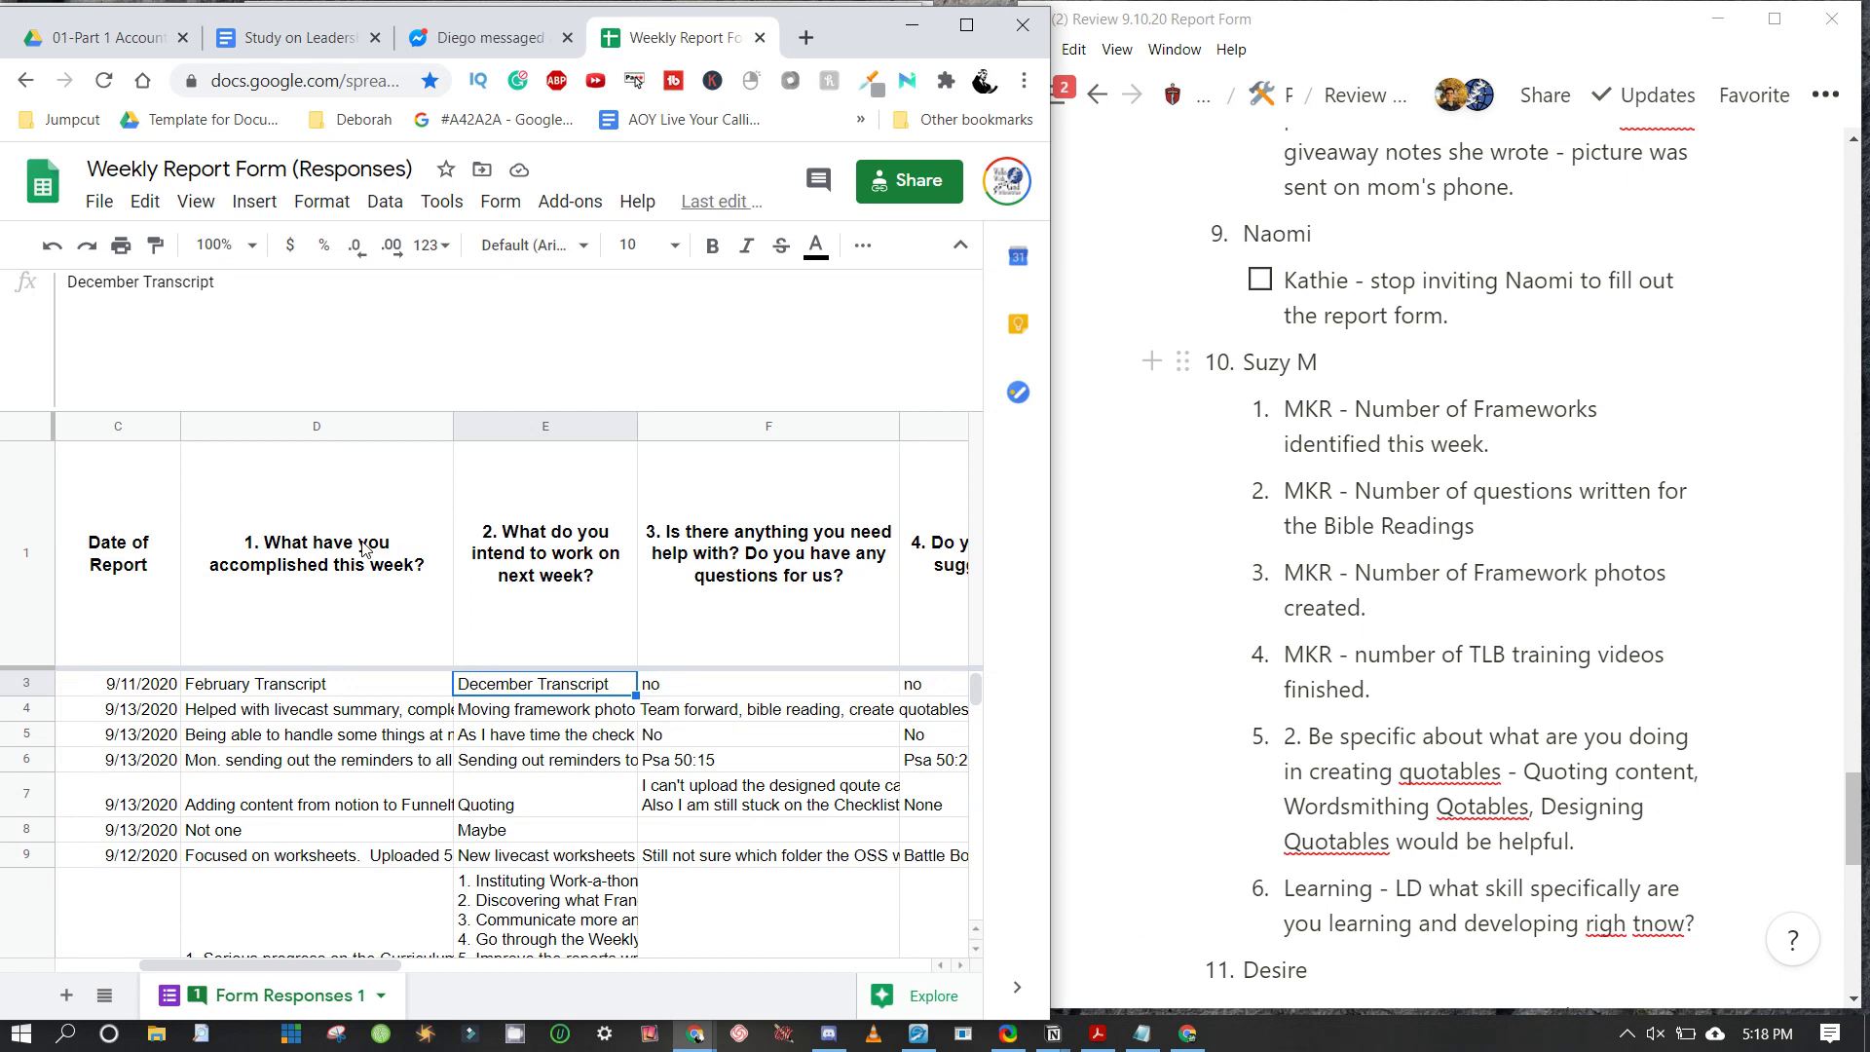
pyautogui.press('Right')
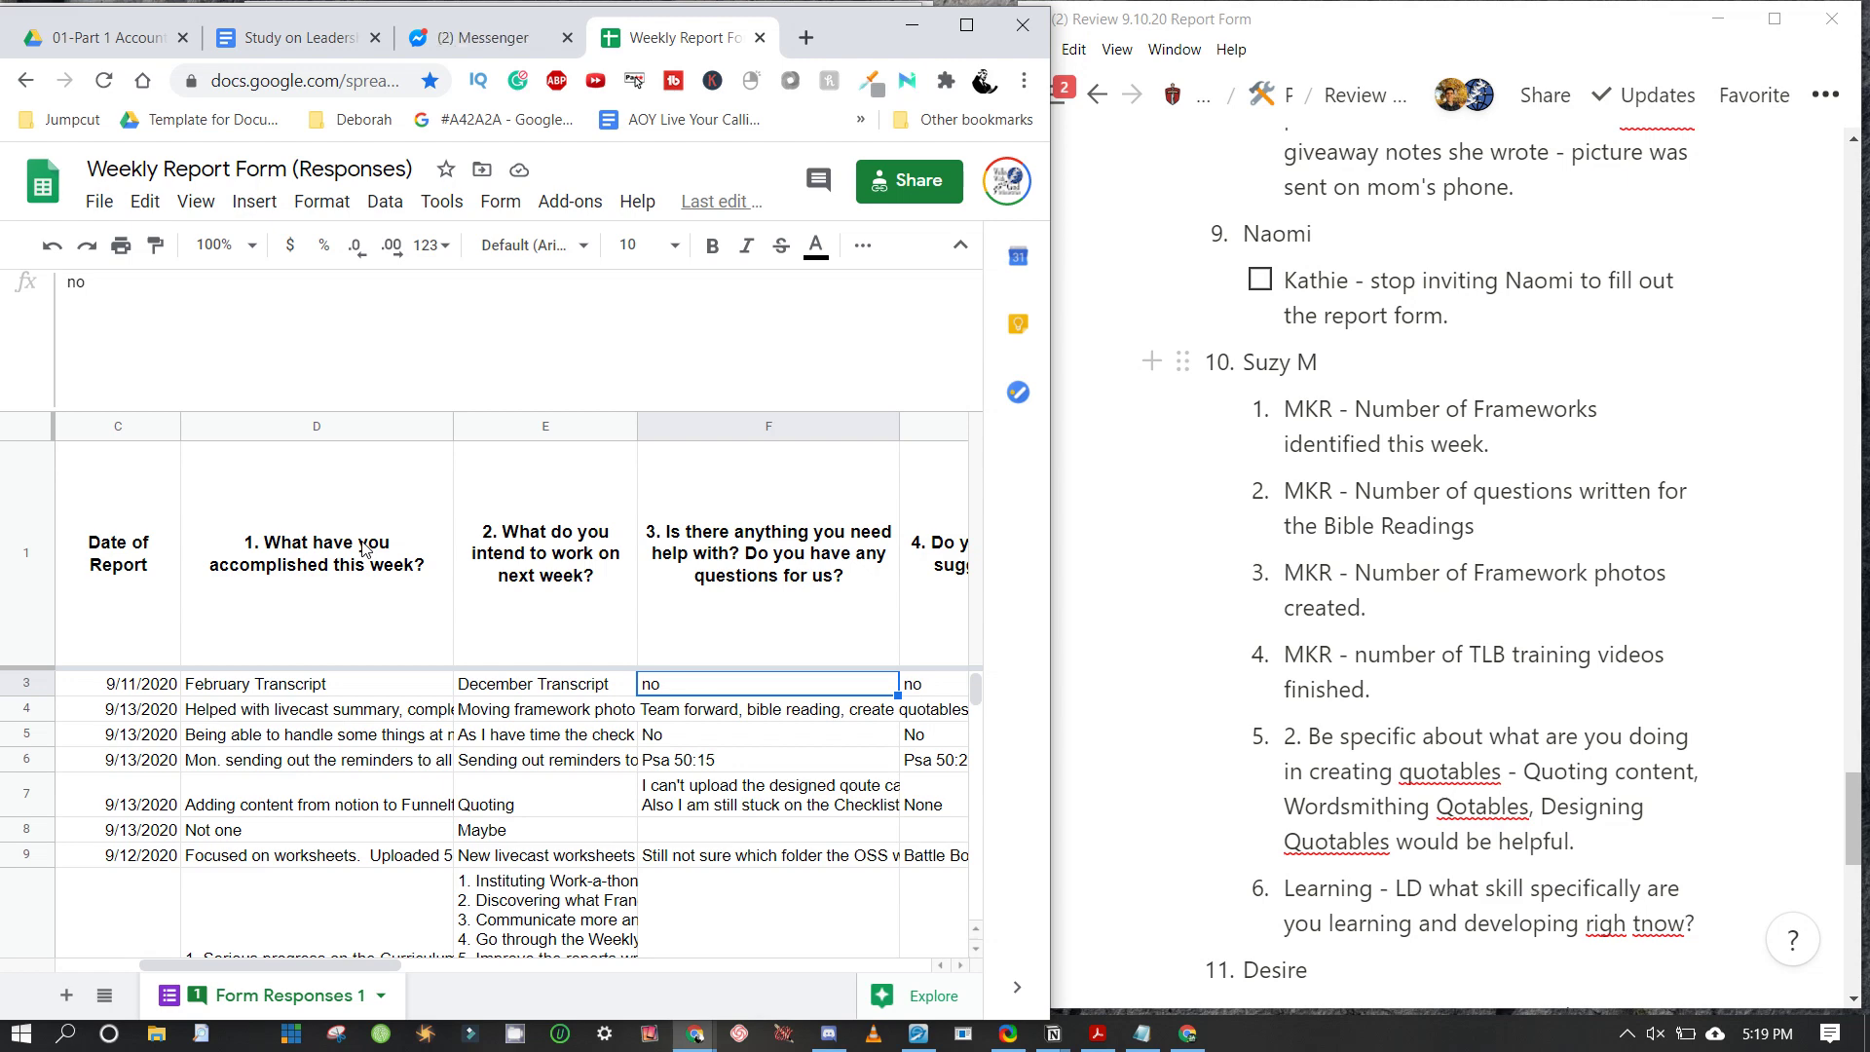
# Step: Read row 3's deadlines, report date, help-needed and suggestions answers
pyautogui.press('Right')
pyautogui.press('Right')
pyautogui.press('Right')
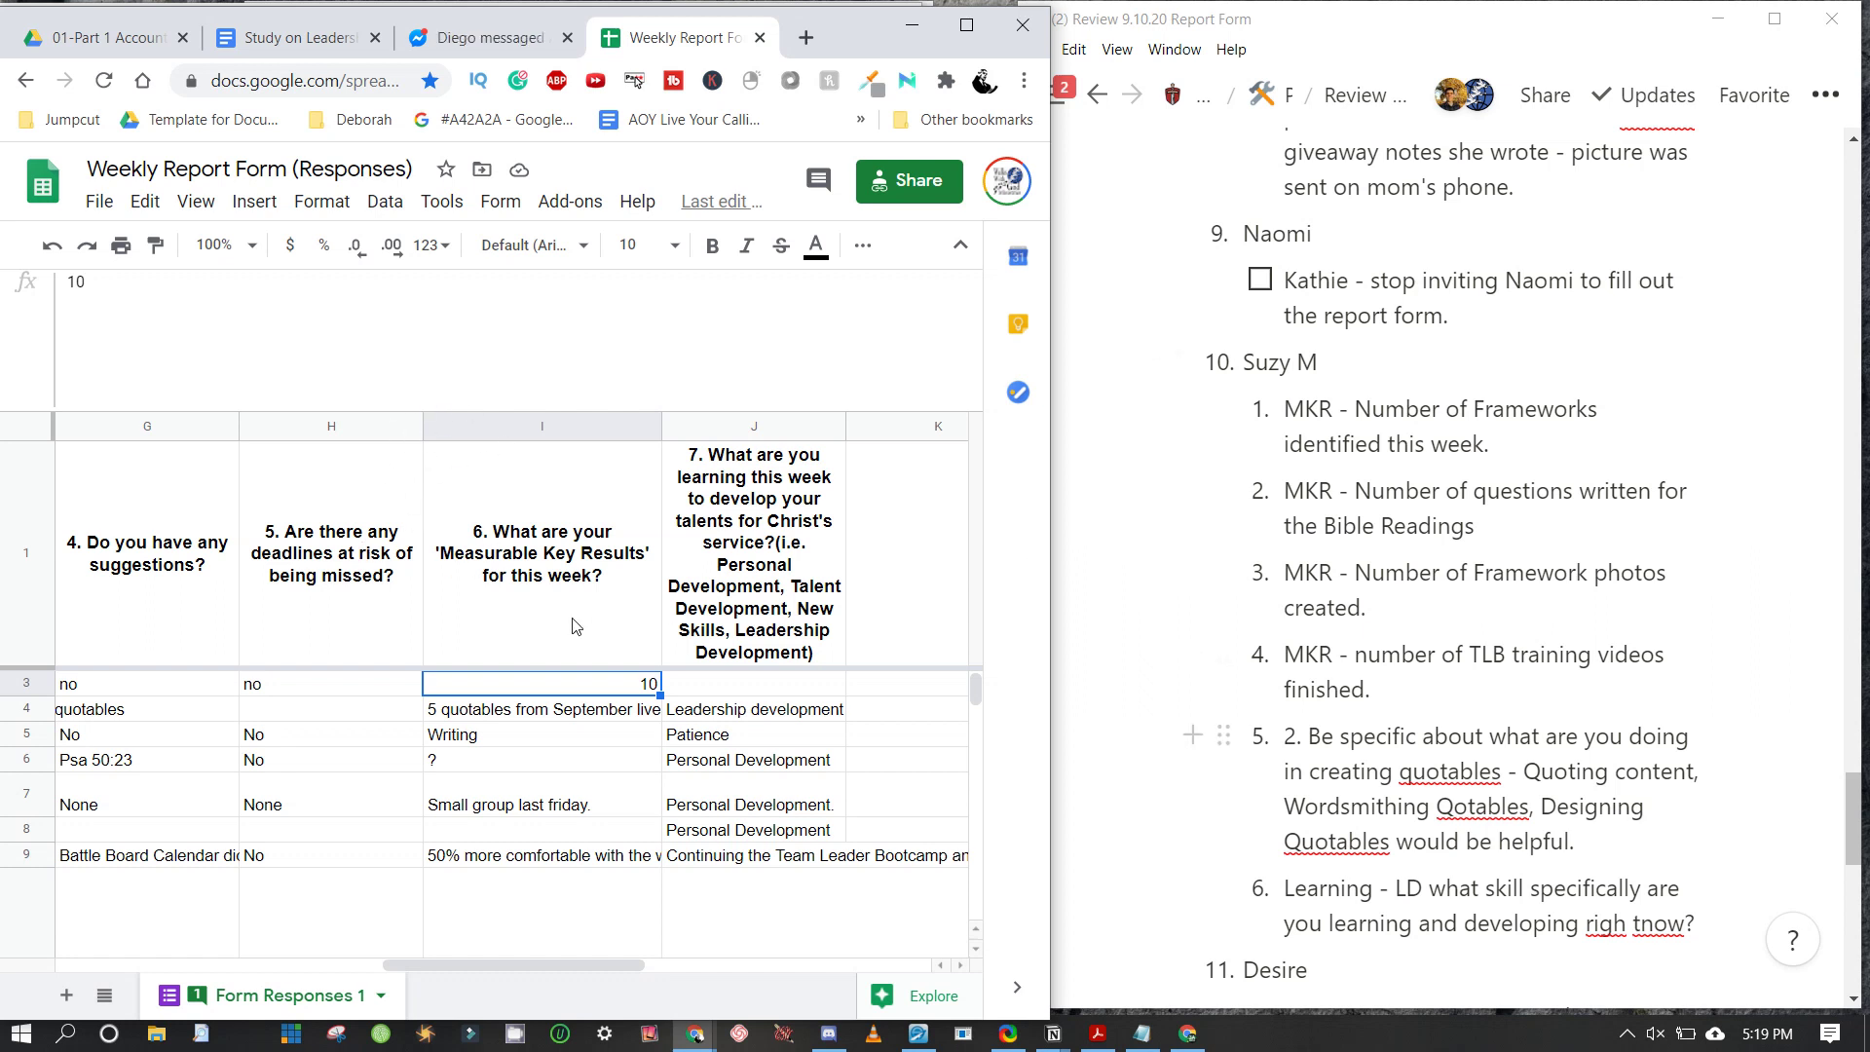
pyautogui.press('Left')
pyautogui.press('Left')
pyautogui.press('Left')
pyautogui.press('Left')
pyautogui.press('Left')
pyautogui.press('Left')
pyautogui.press('Left')
pyautogui.press('Left')
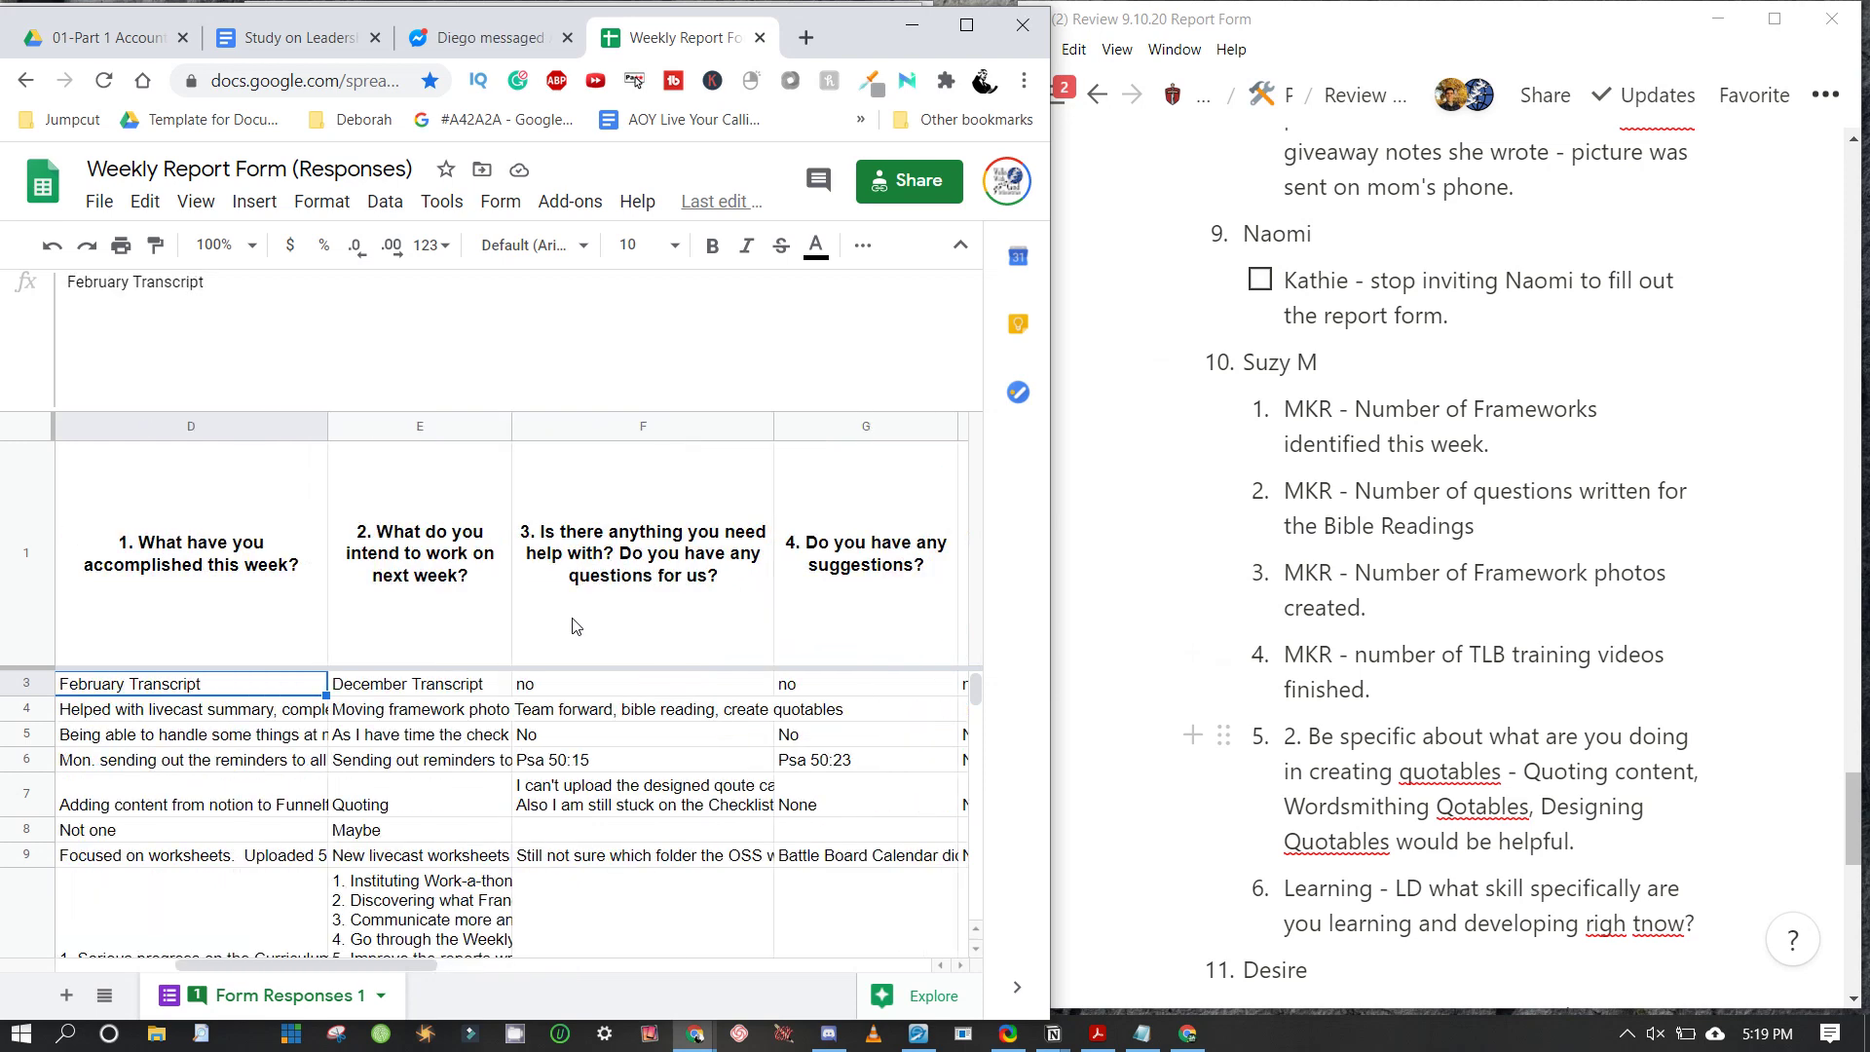
pyautogui.press('Right')
pyautogui.press('Right')
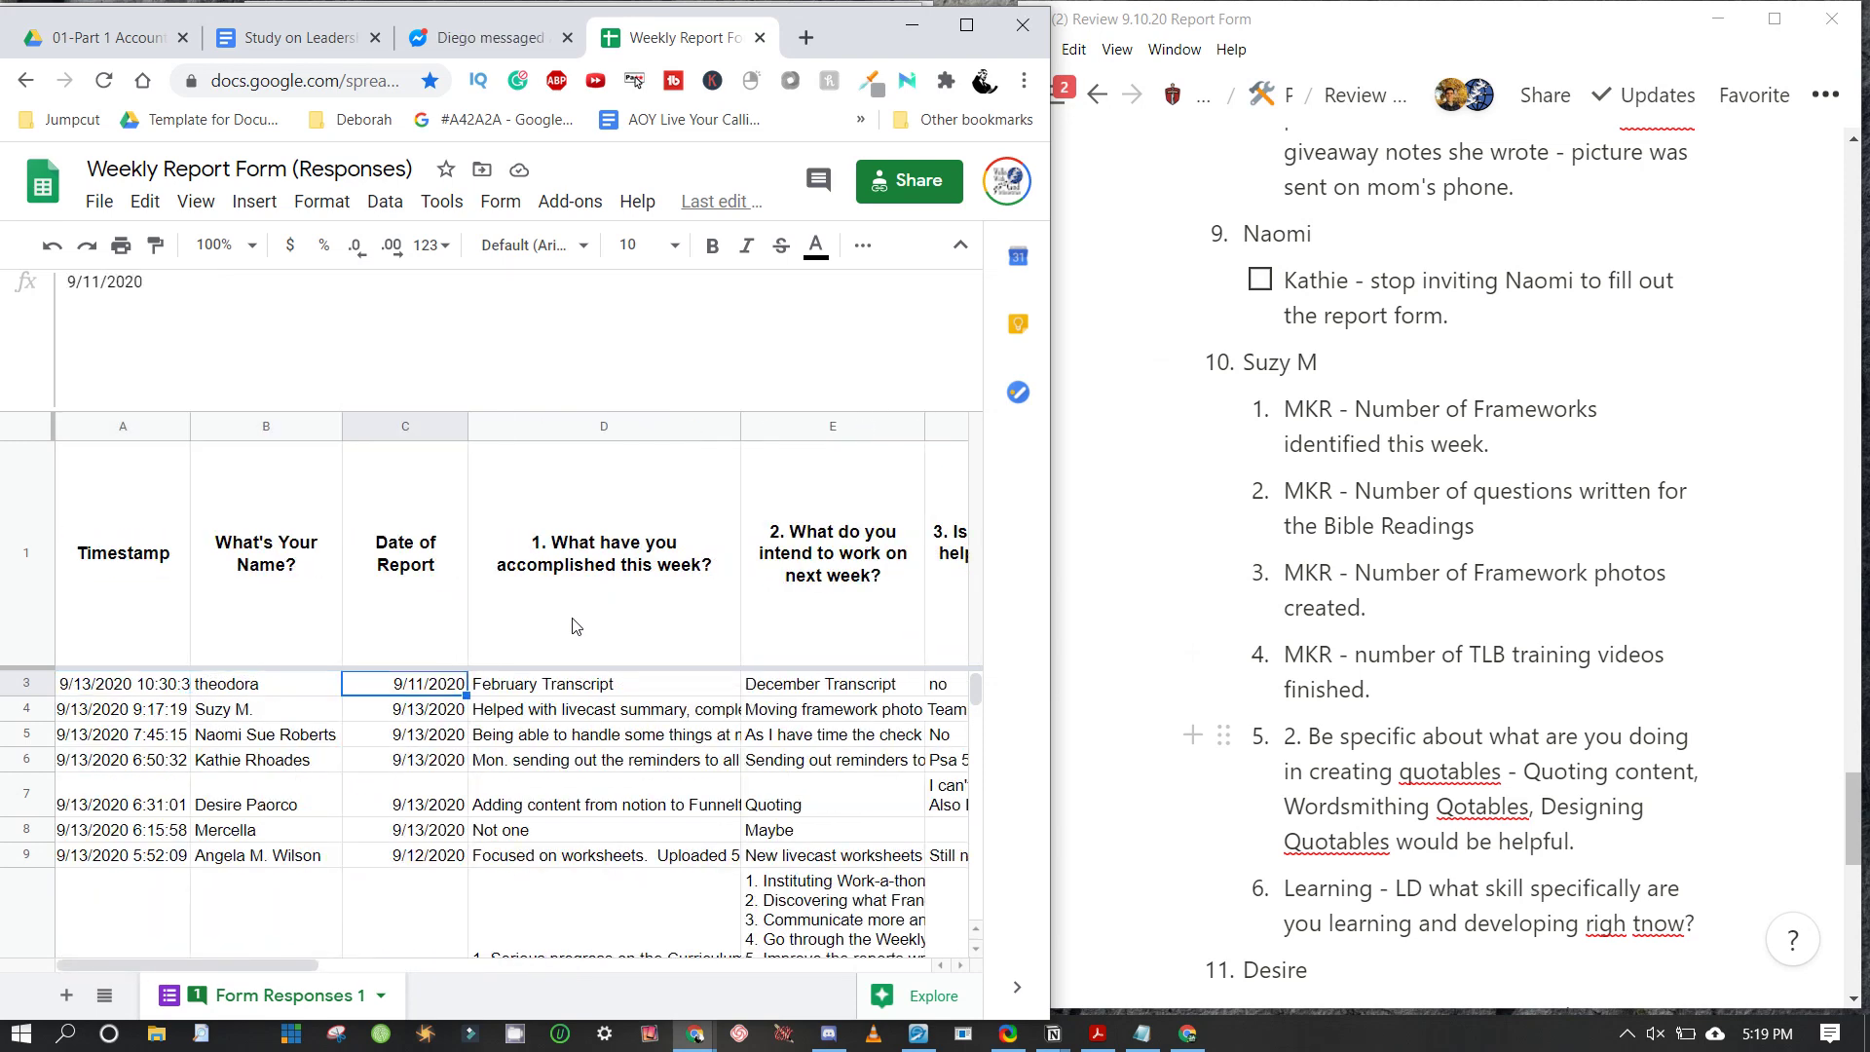
pyautogui.press('Right')
pyautogui.press('Right')
pyautogui.press('Right')
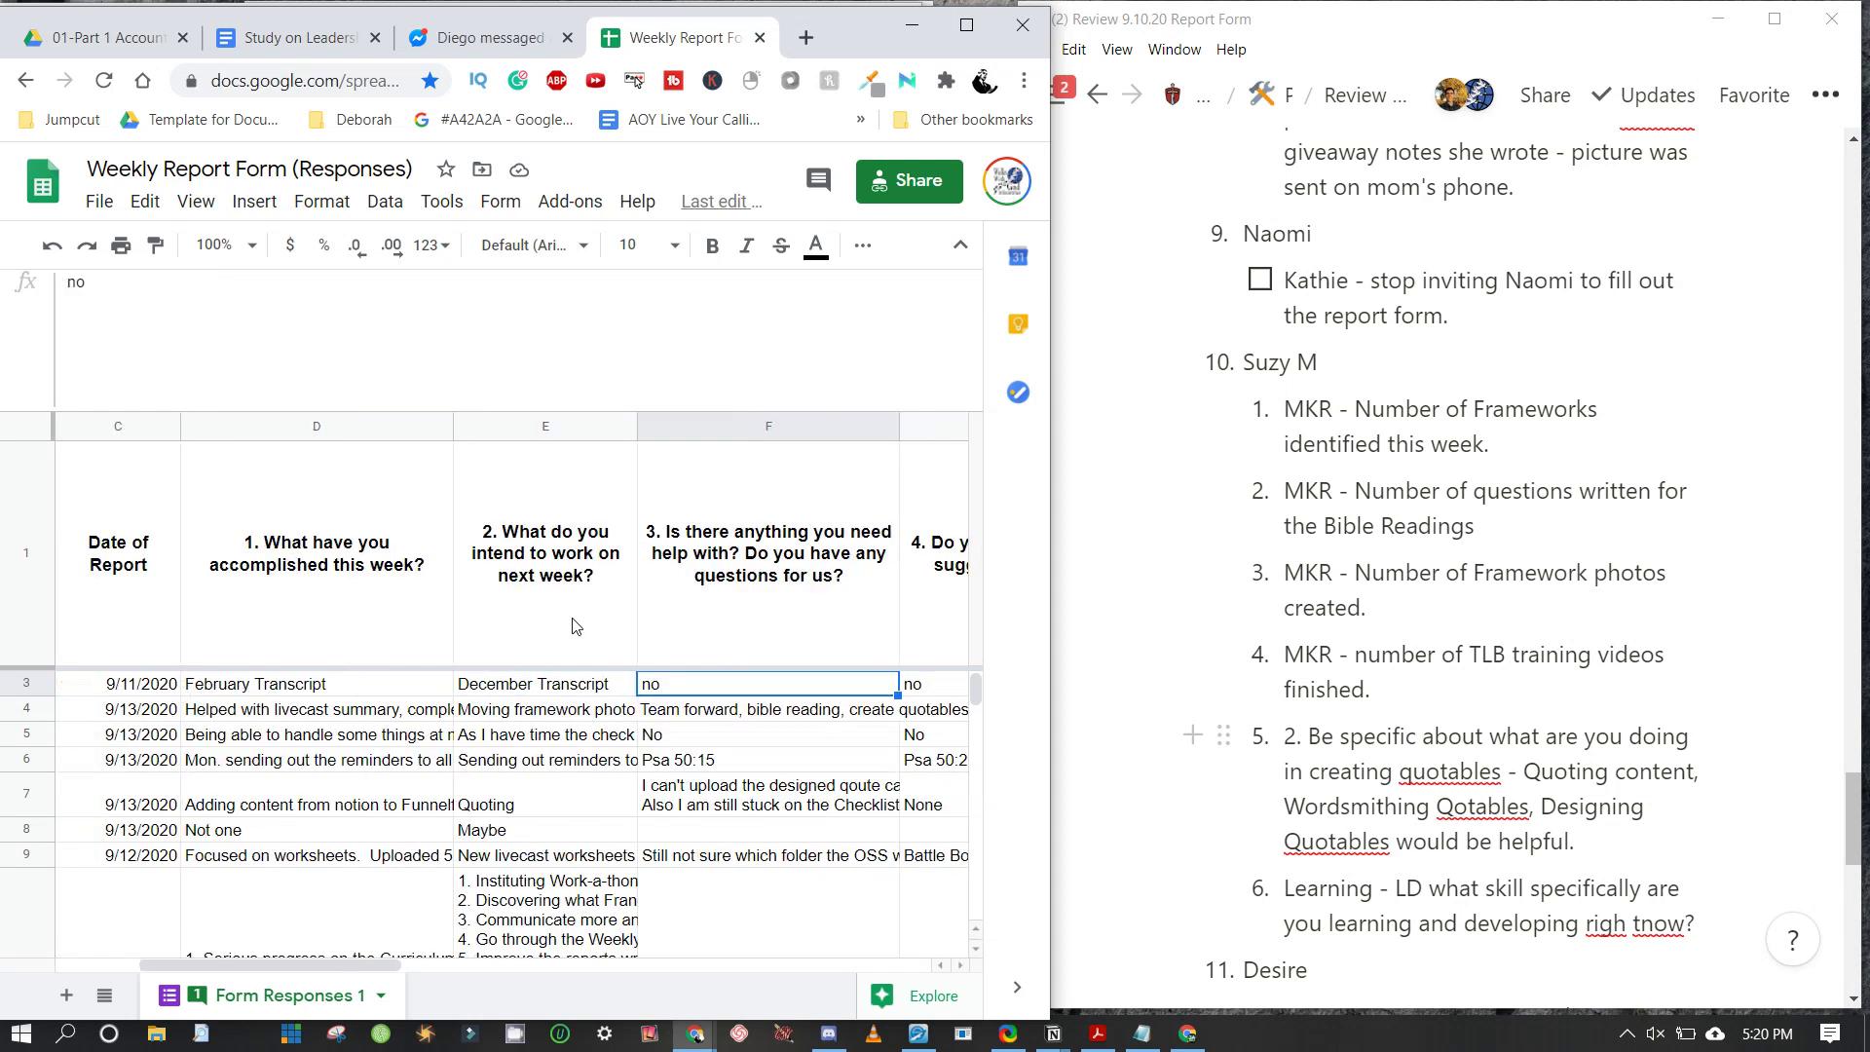
pyautogui.press('Right')
pyautogui.press('Left')
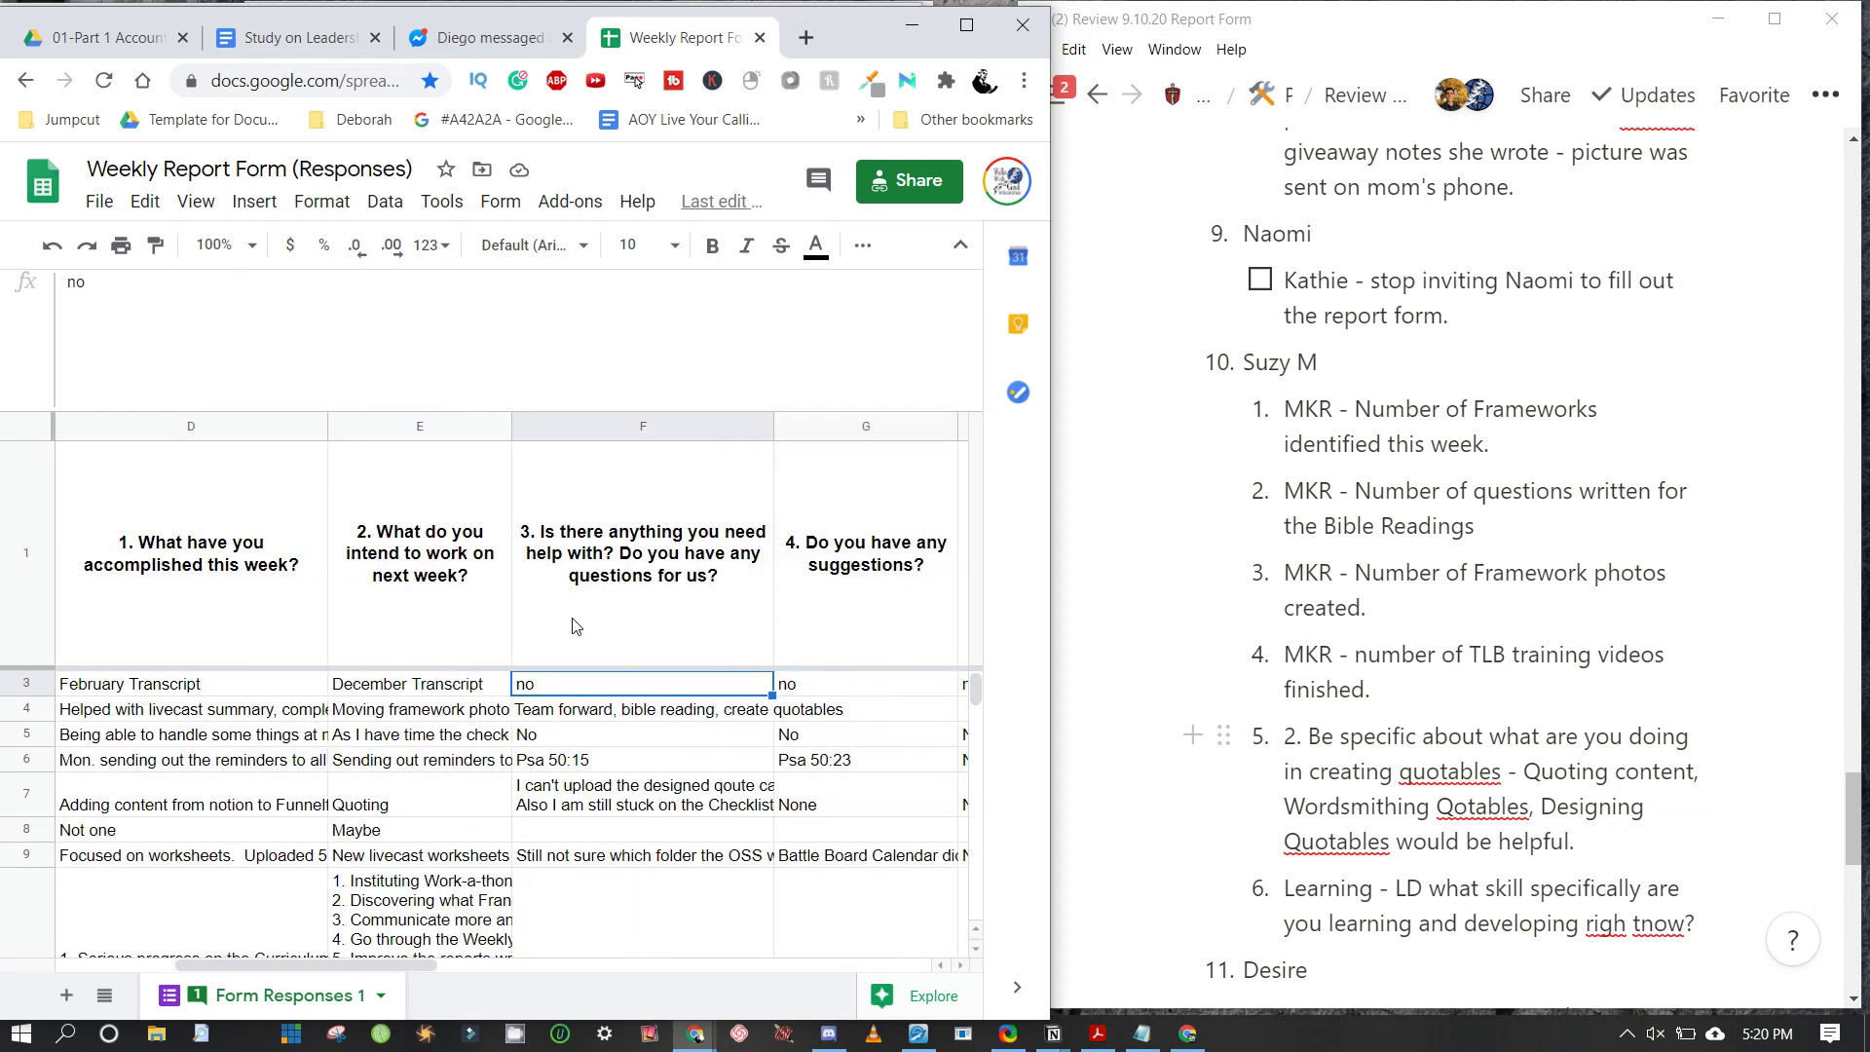
pyautogui.press('Right')
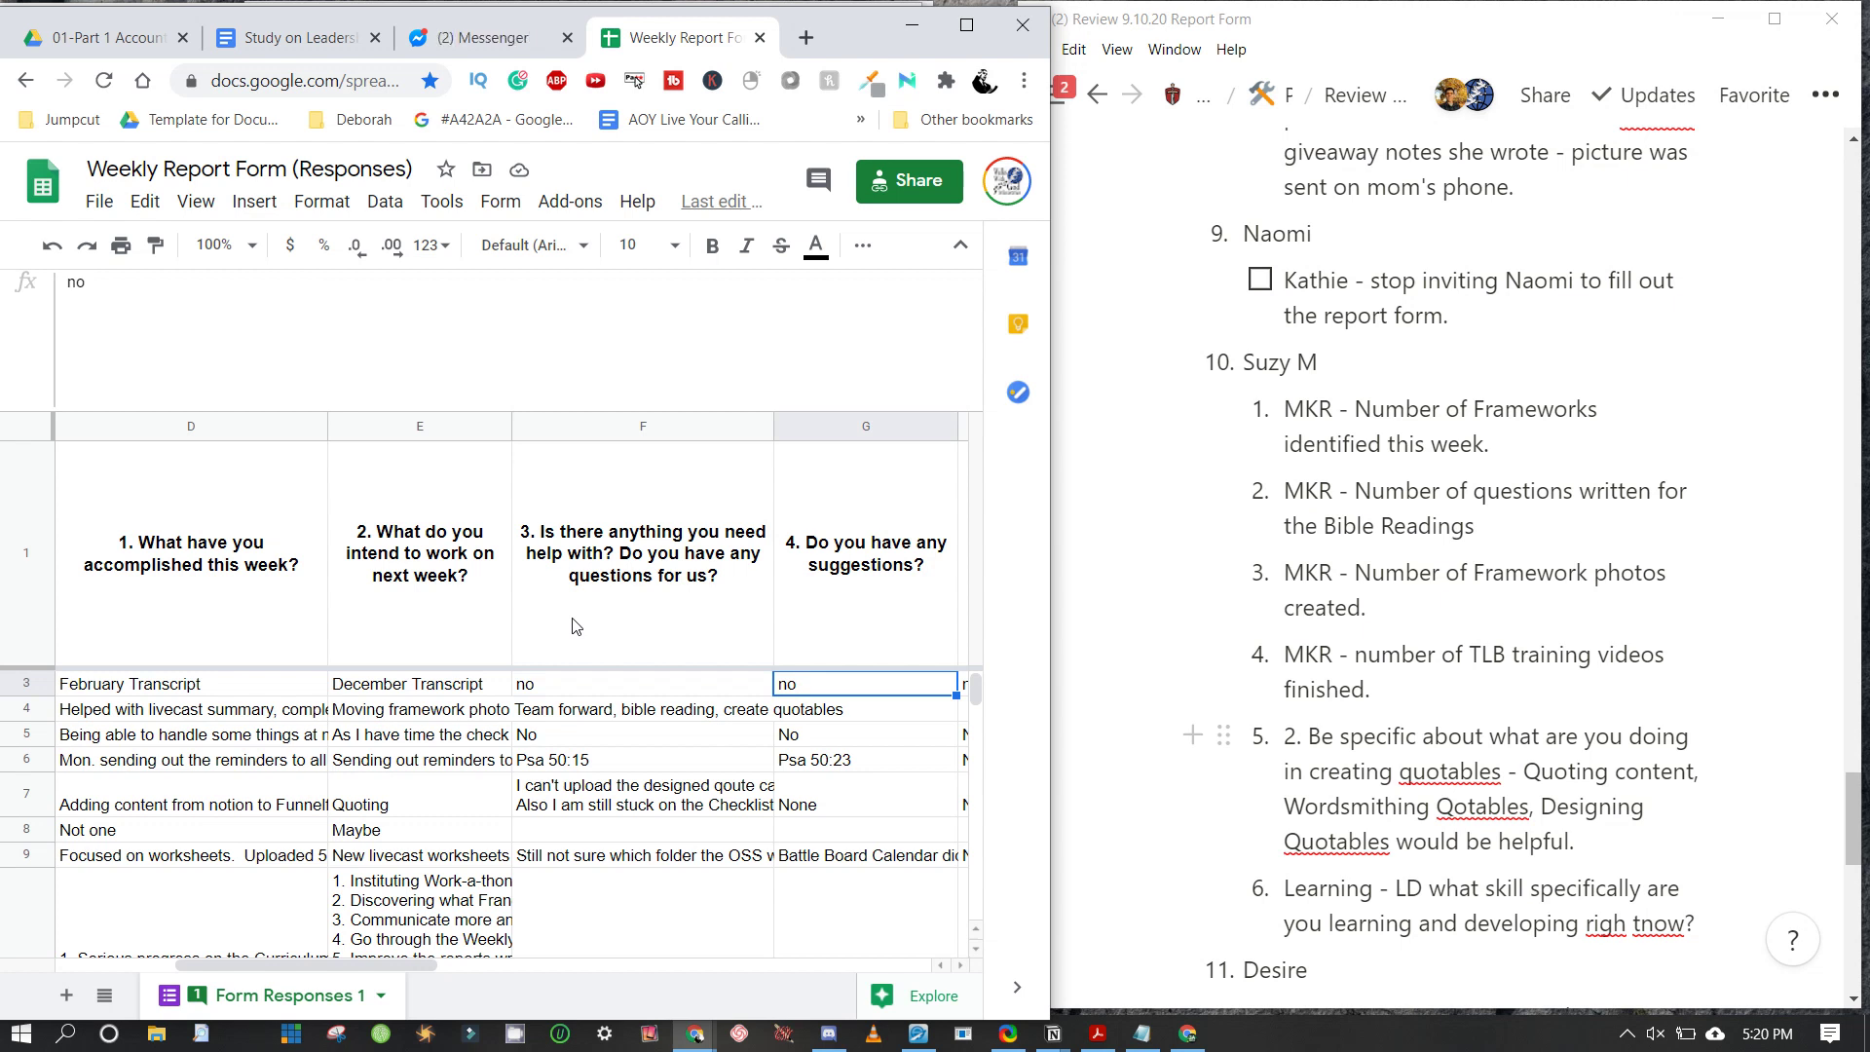
pyautogui.press('Left')
pyautogui.press('Left')
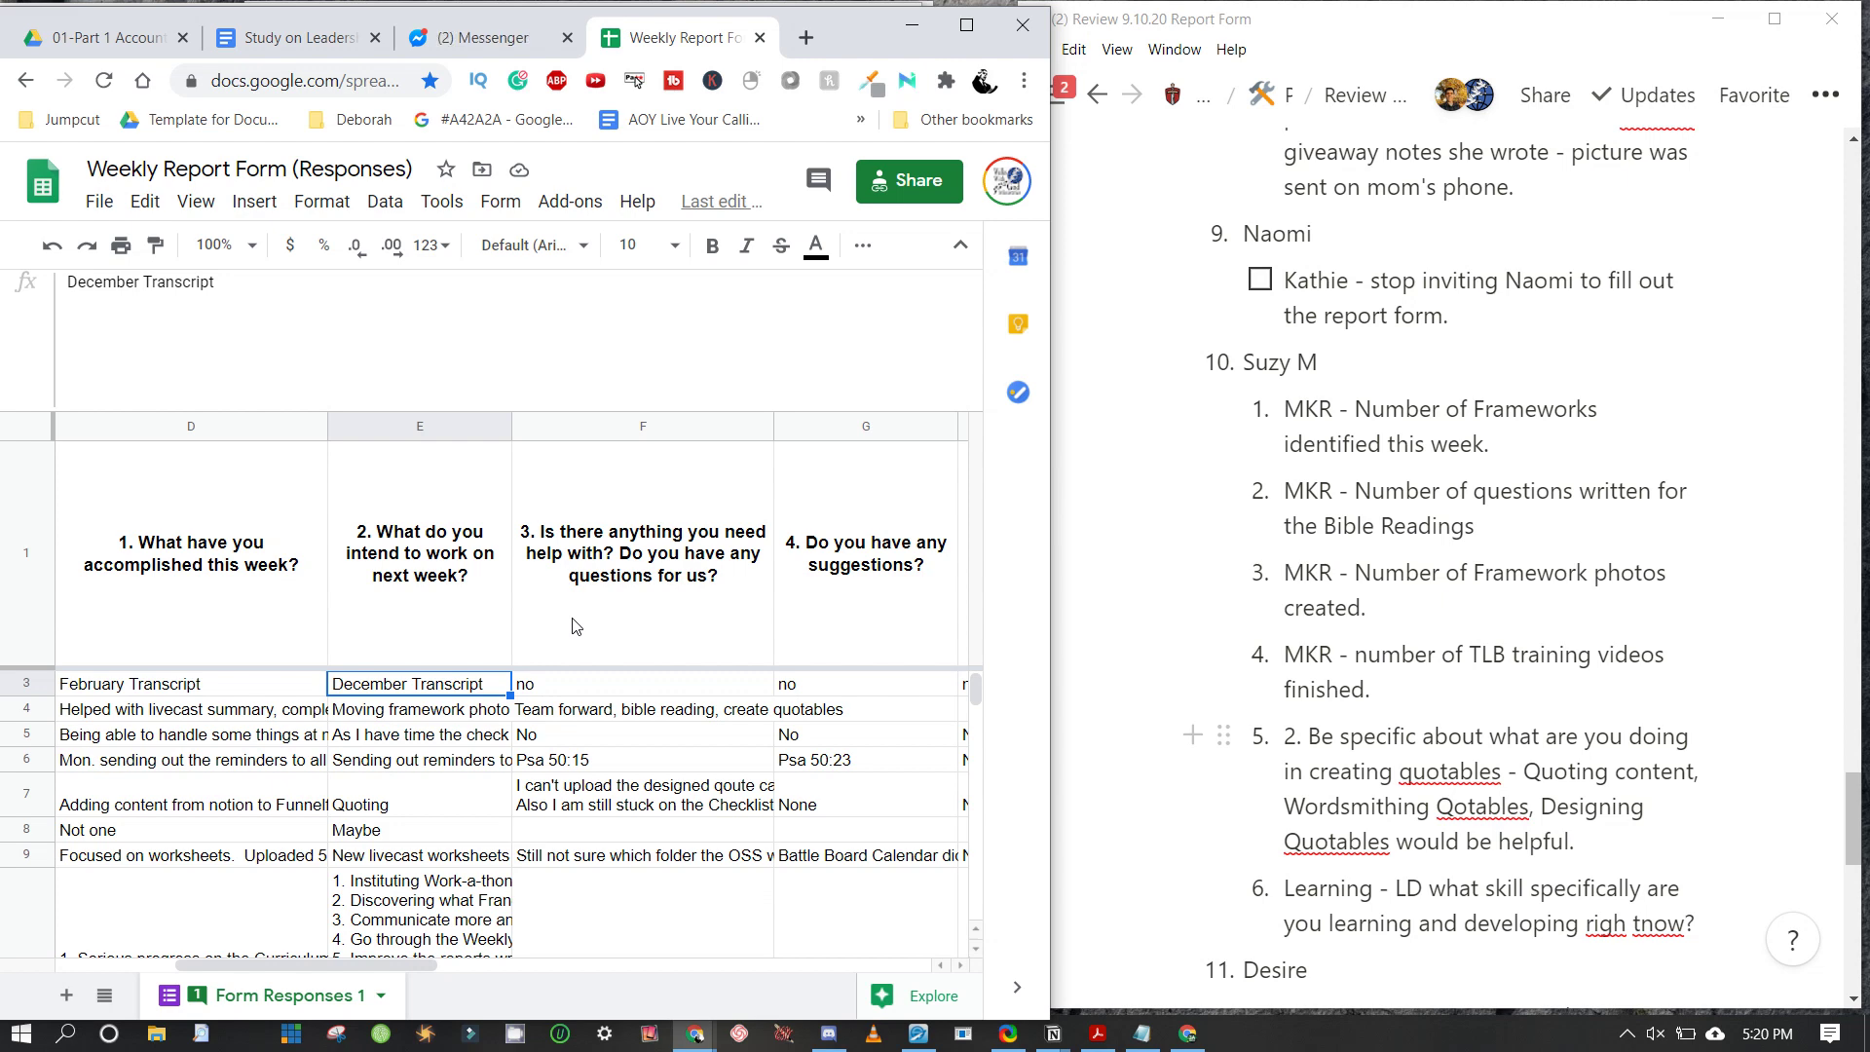
# Step: Read the rest of row 3, reaching its key results answer of 10
pyautogui.press('Right')
pyautogui.press('Right')
pyautogui.press('Right')
pyautogui.press('Right')
pyautogui.press('Right')
pyautogui.press('Right')
pyautogui.press('Left')
pyautogui.press('Left')
pyautogui.press('Left')
pyautogui.press('Left')
pyautogui.press('Left')
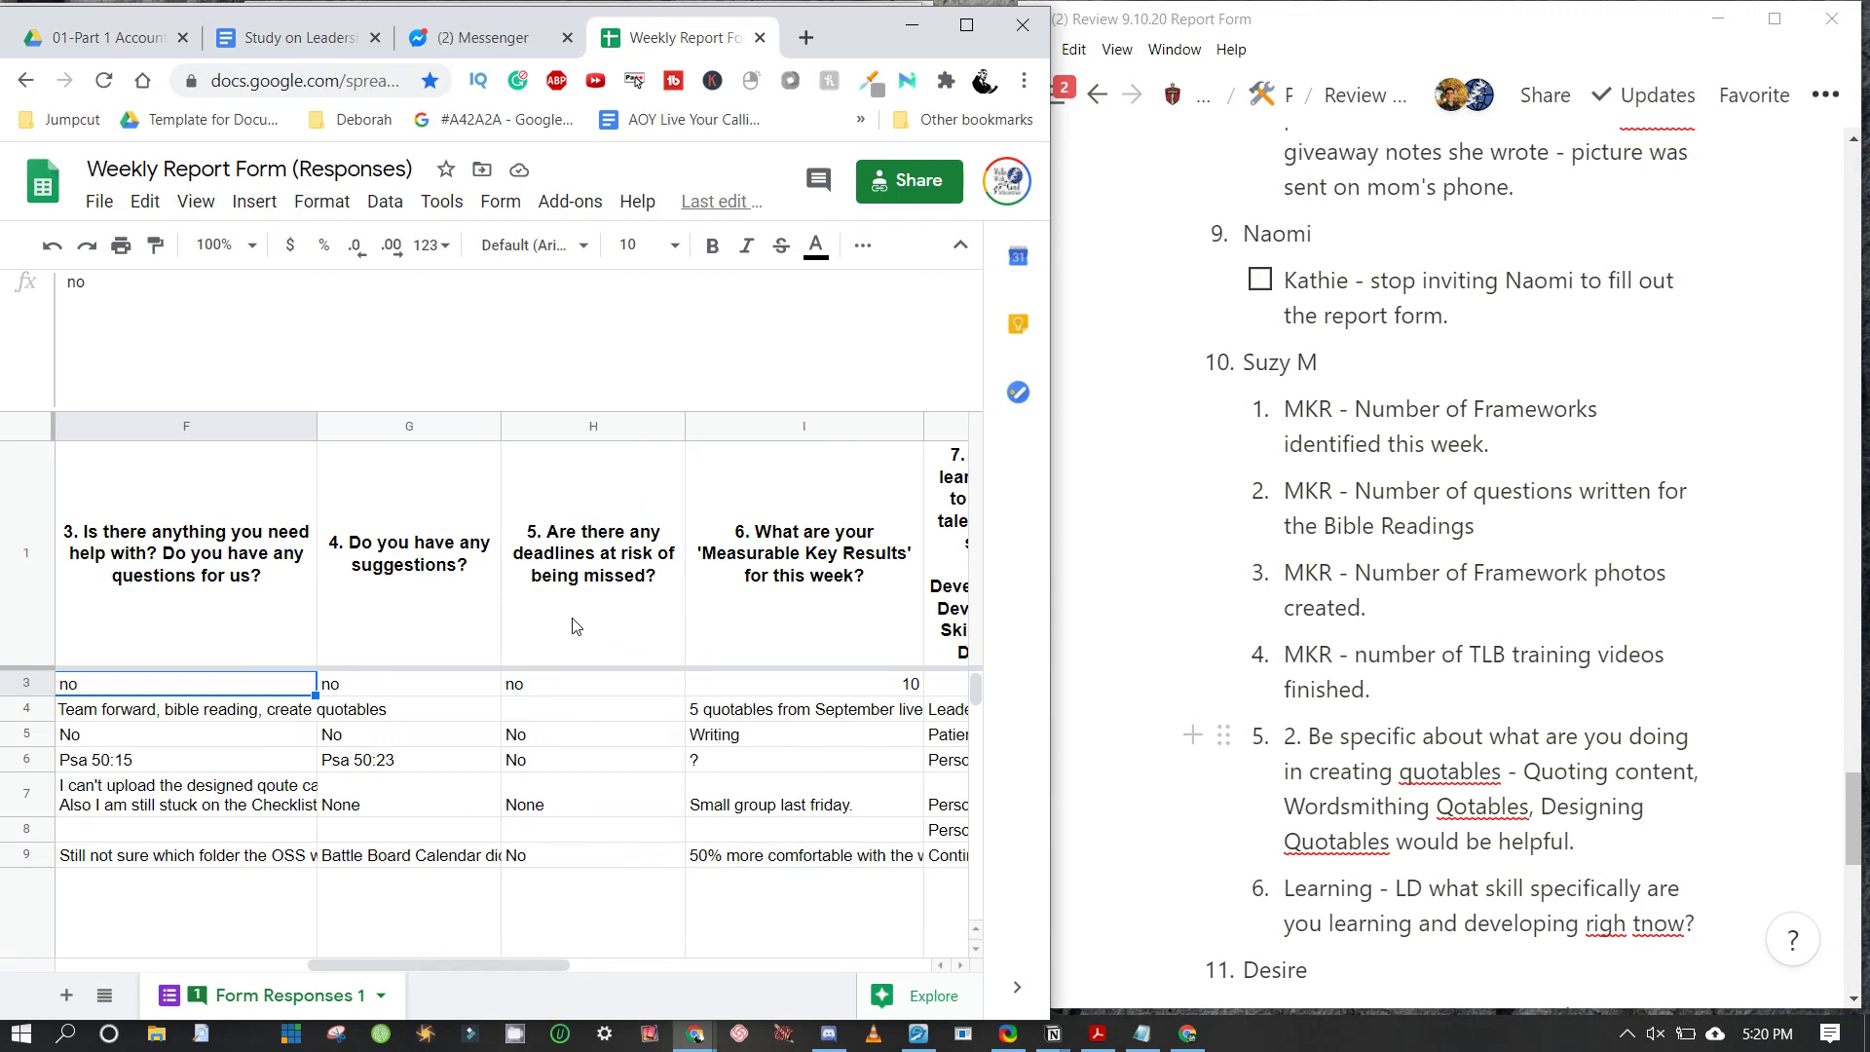
pyautogui.press('Right')
pyautogui.press('Right')
pyautogui.press('Right')
pyautogui.press('Right')
pyautogui.press('Right')
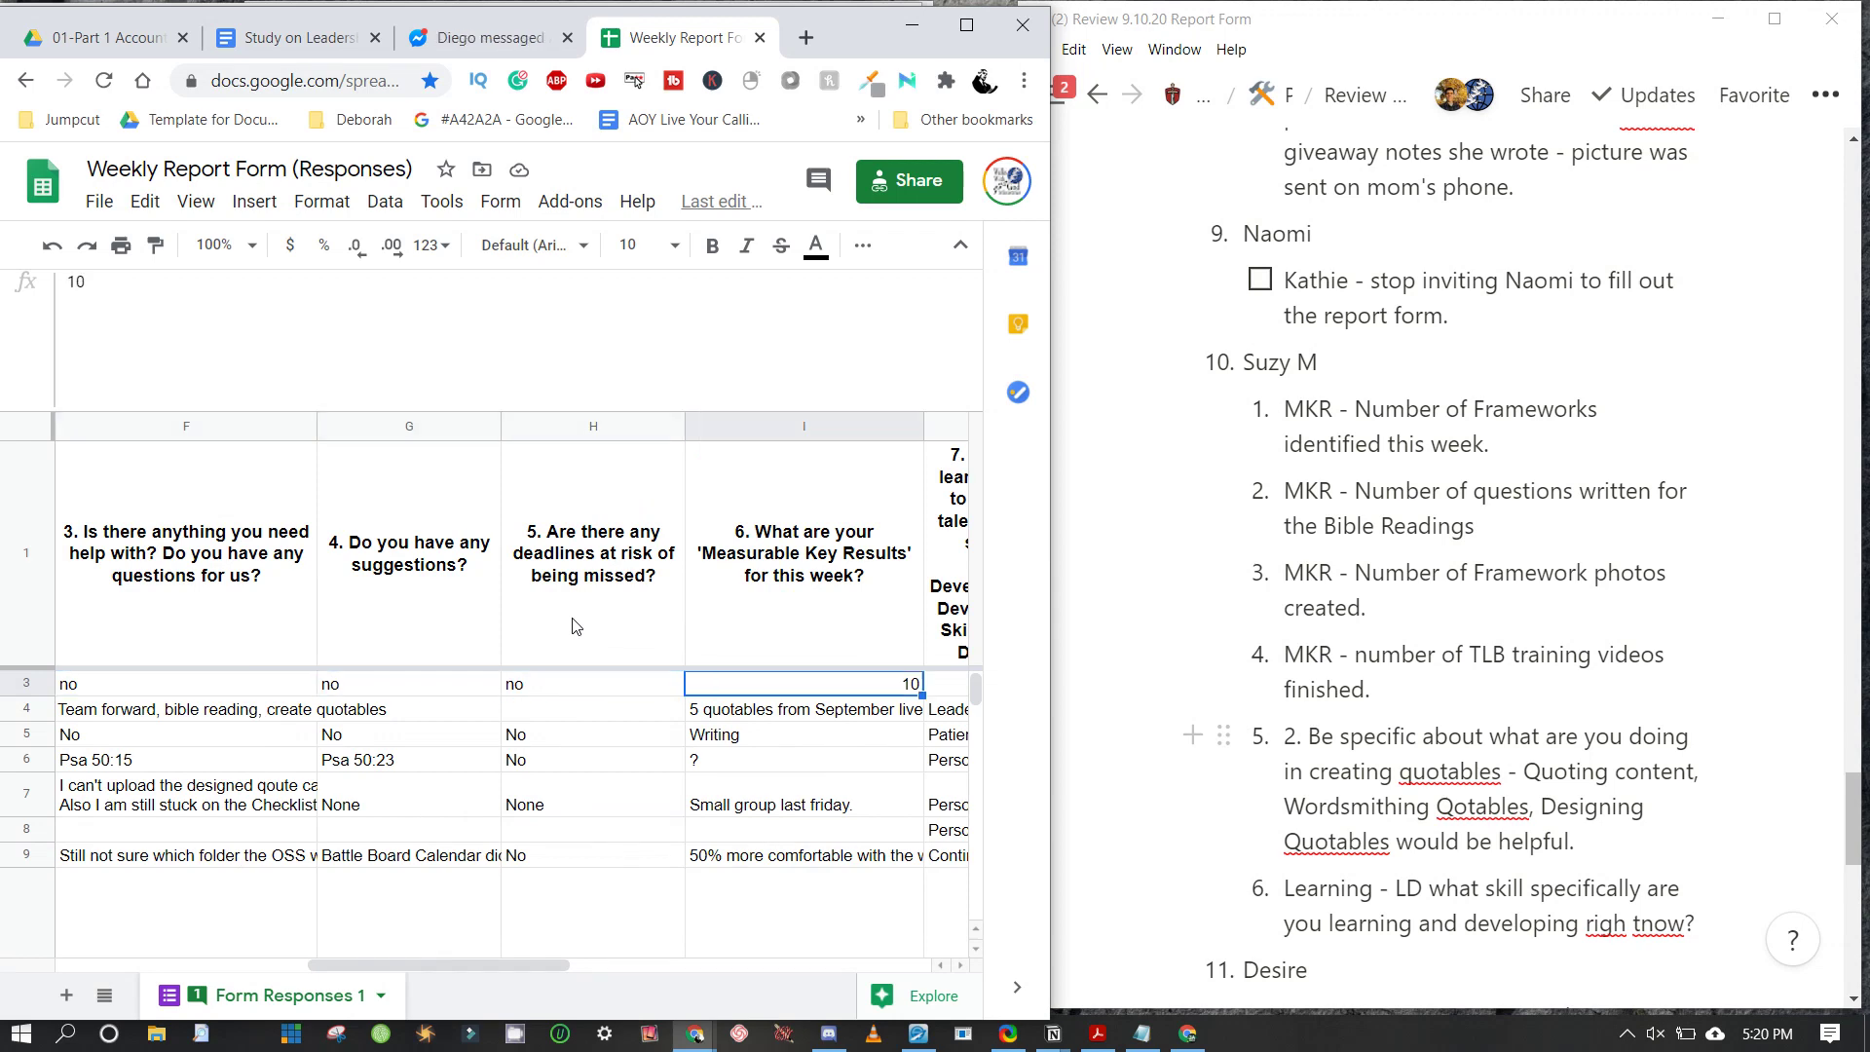
pyautogui.press('Left')
pyautogui.press('Left')
pyautogui.press('Left')
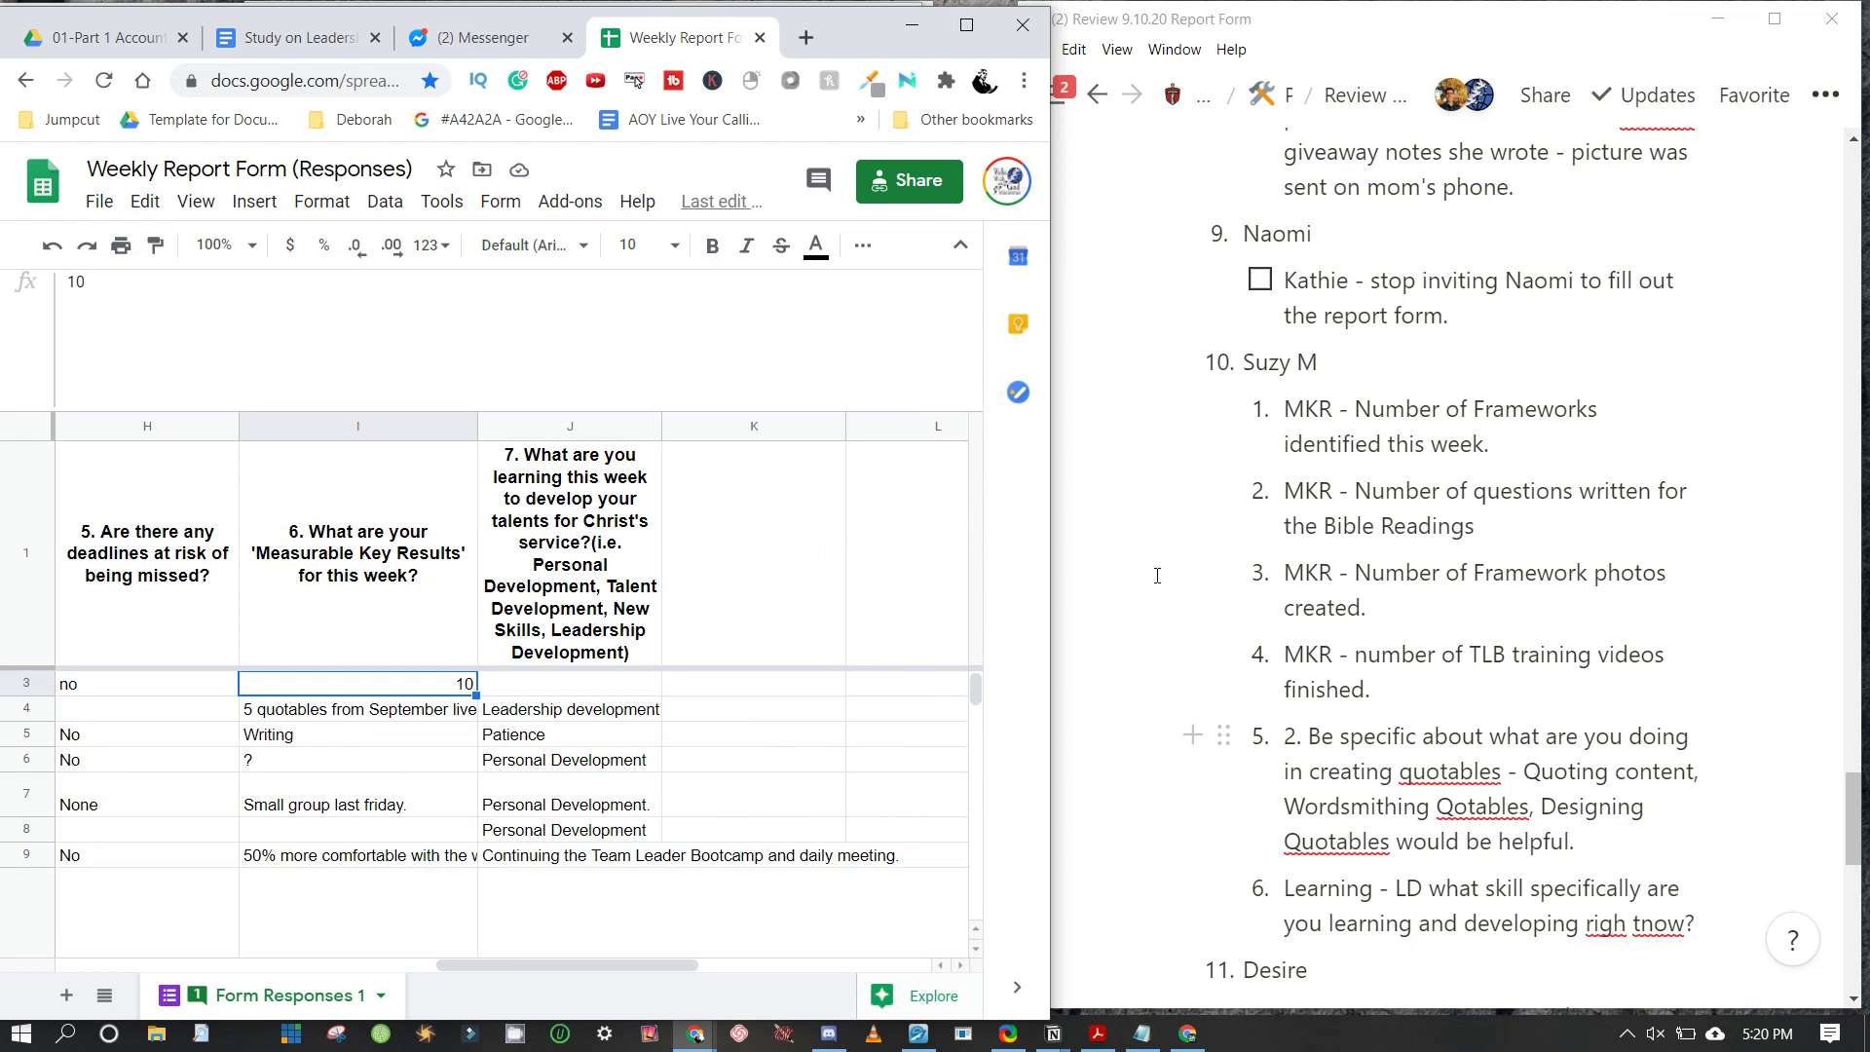
pyautogui.scroll(-1, 1157, 575)
pyautogui.scroll(1, 1157, 575)
# Step: Add 'MKR - Wordcount? Paragraphs?' as a new item after the TLB videos MKR
pyautogui.click(1157, 535)
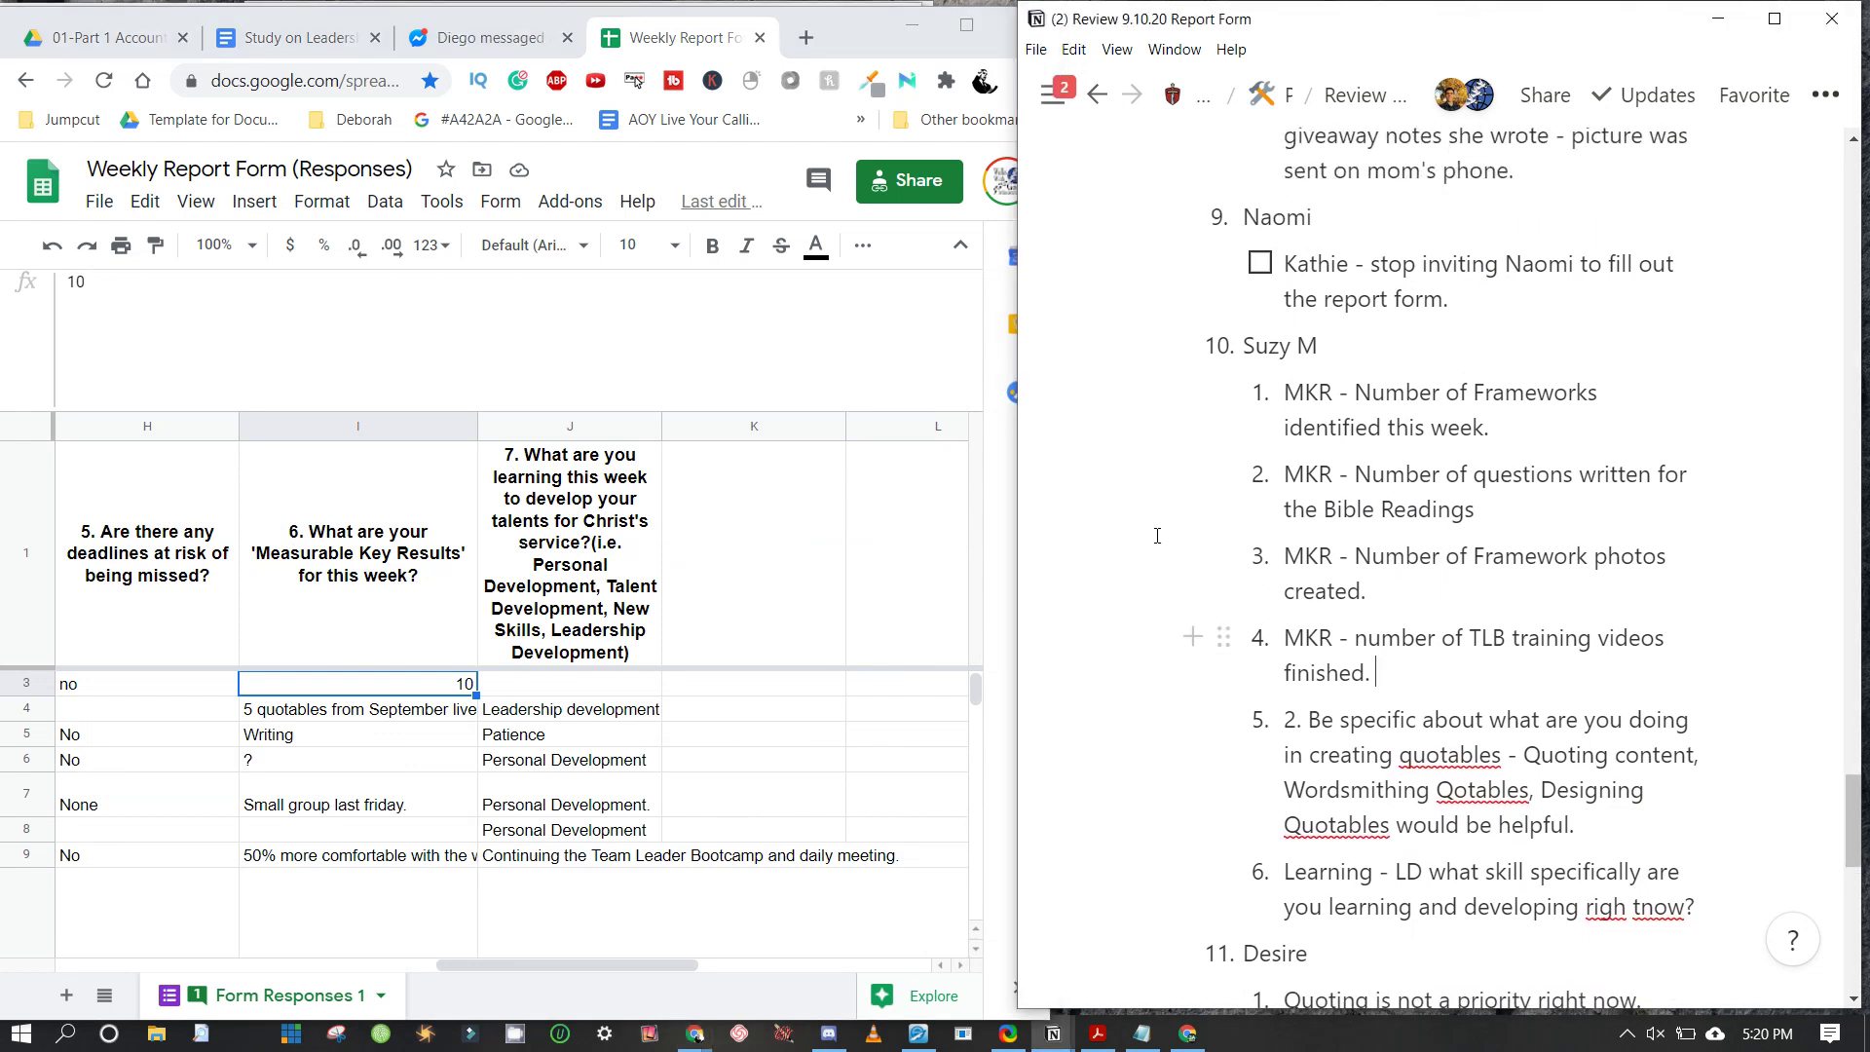
pyautogui.press('Return')
pyautogui.write('MK')
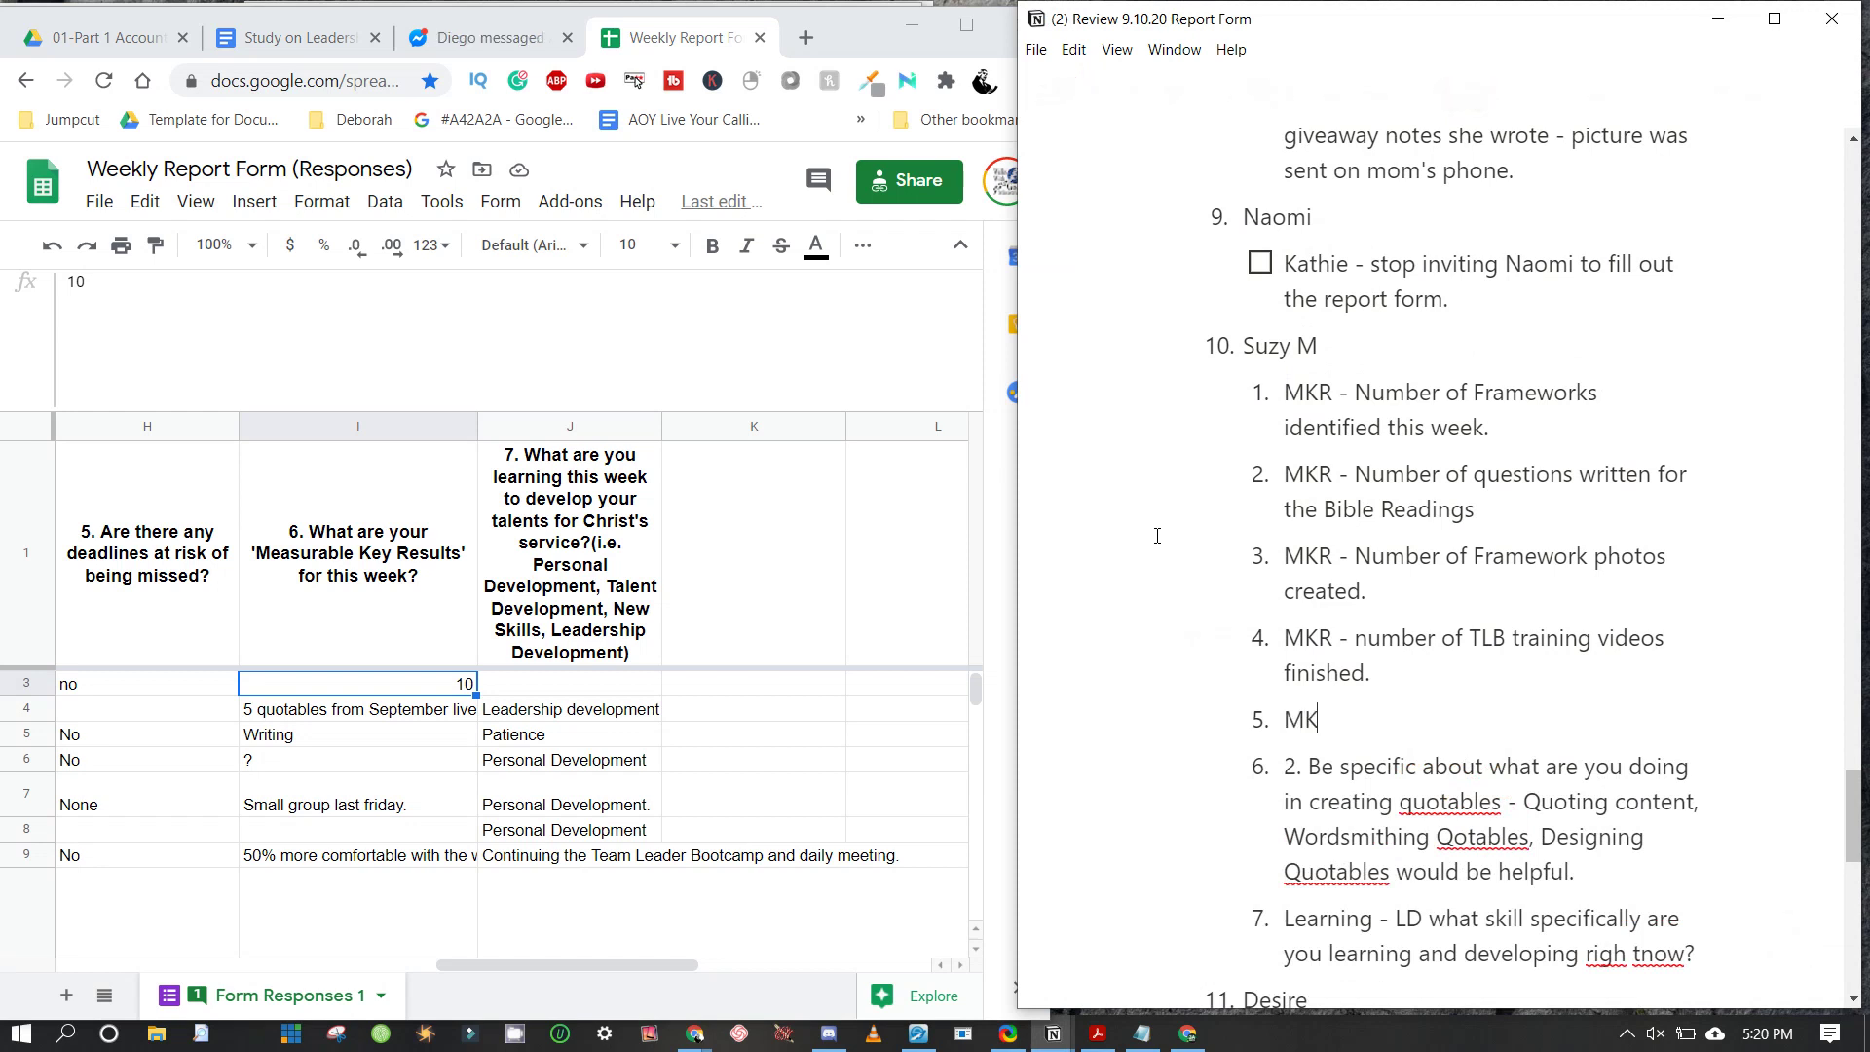
pyautogui.write('R -')
pyautogui.write('Wordcou')
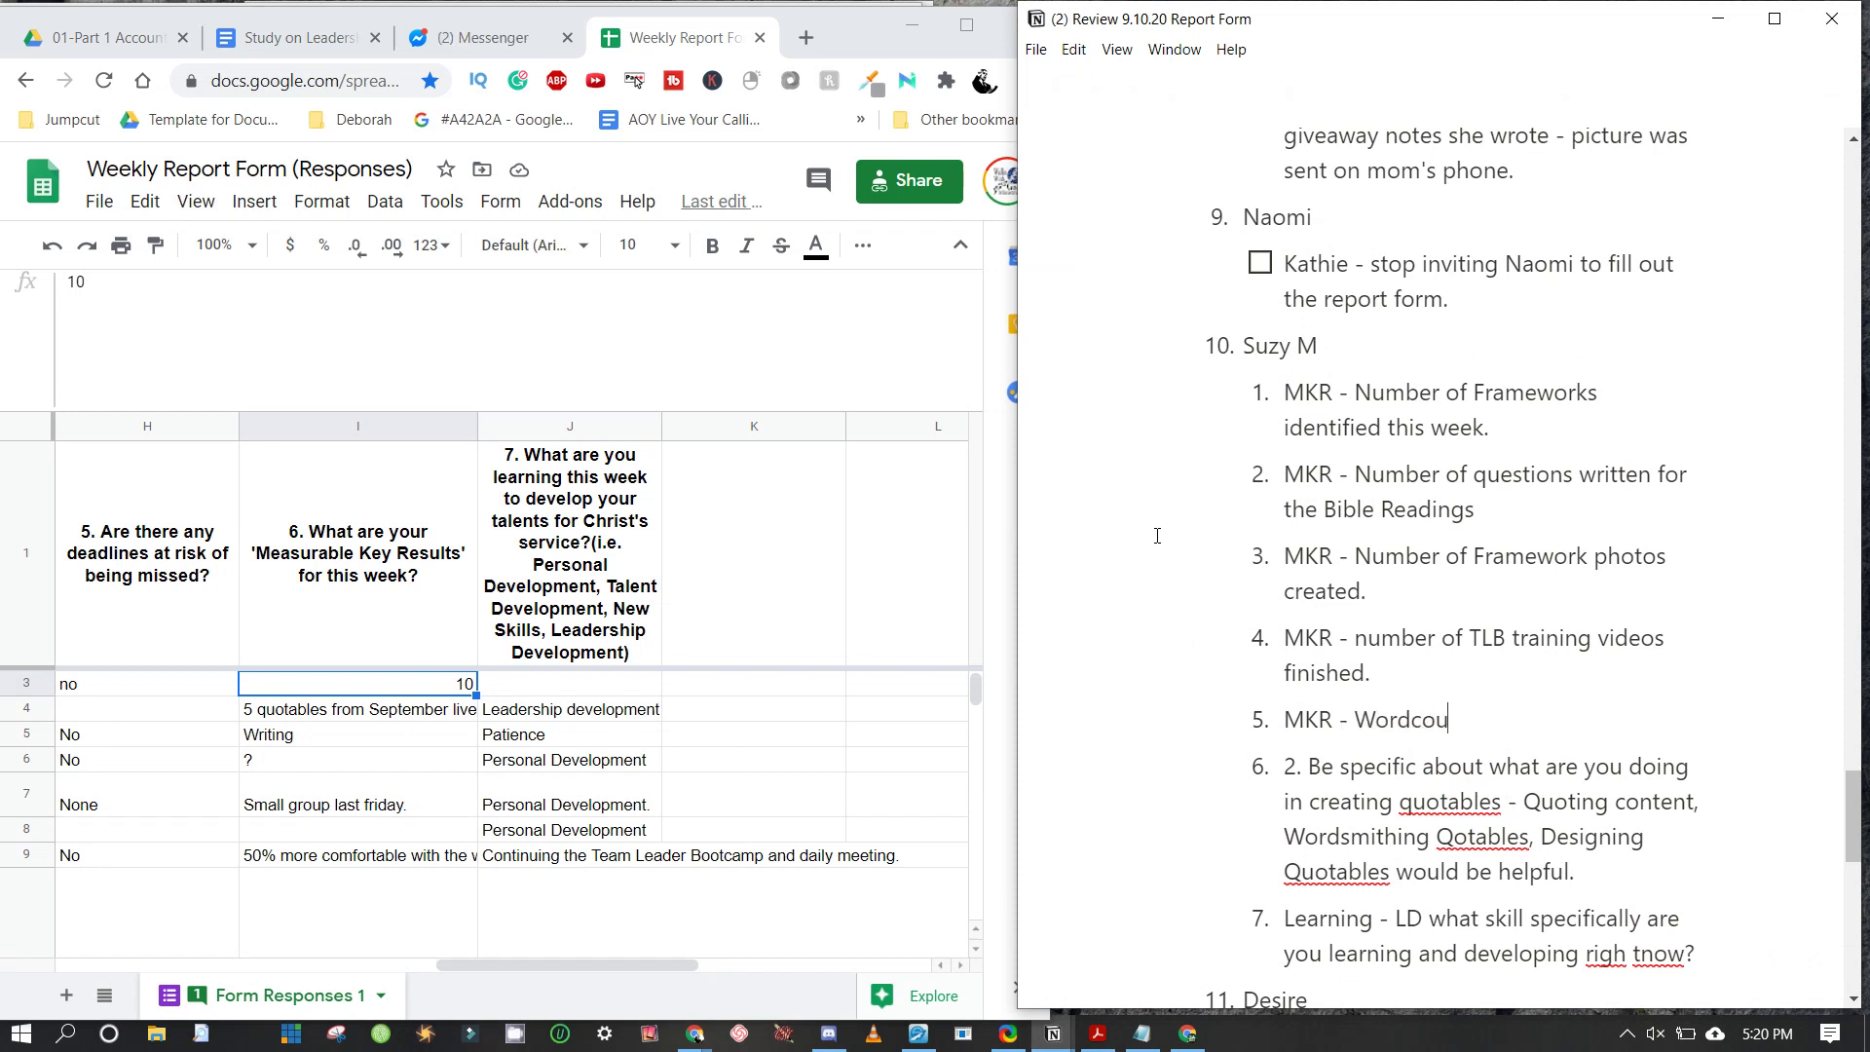
pyautogui.write('nt? Paragraphs?')
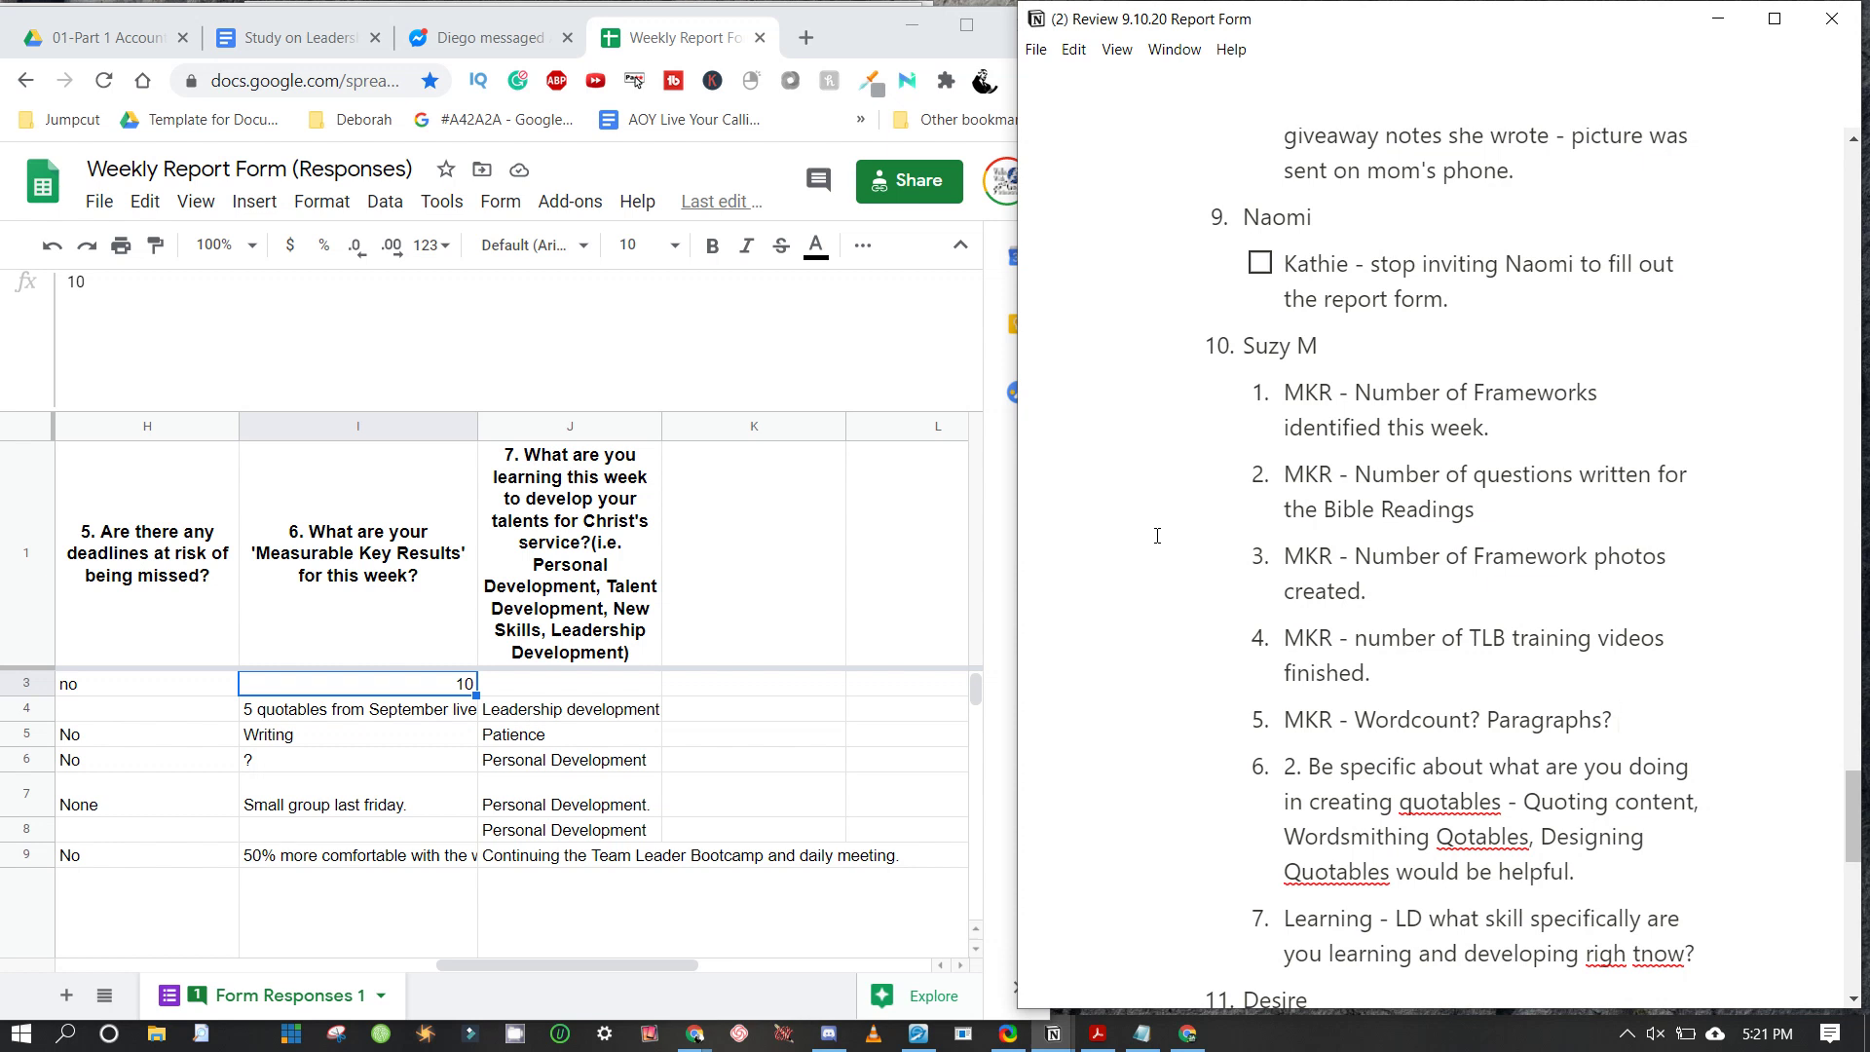
pyautogui.click(473, 446)
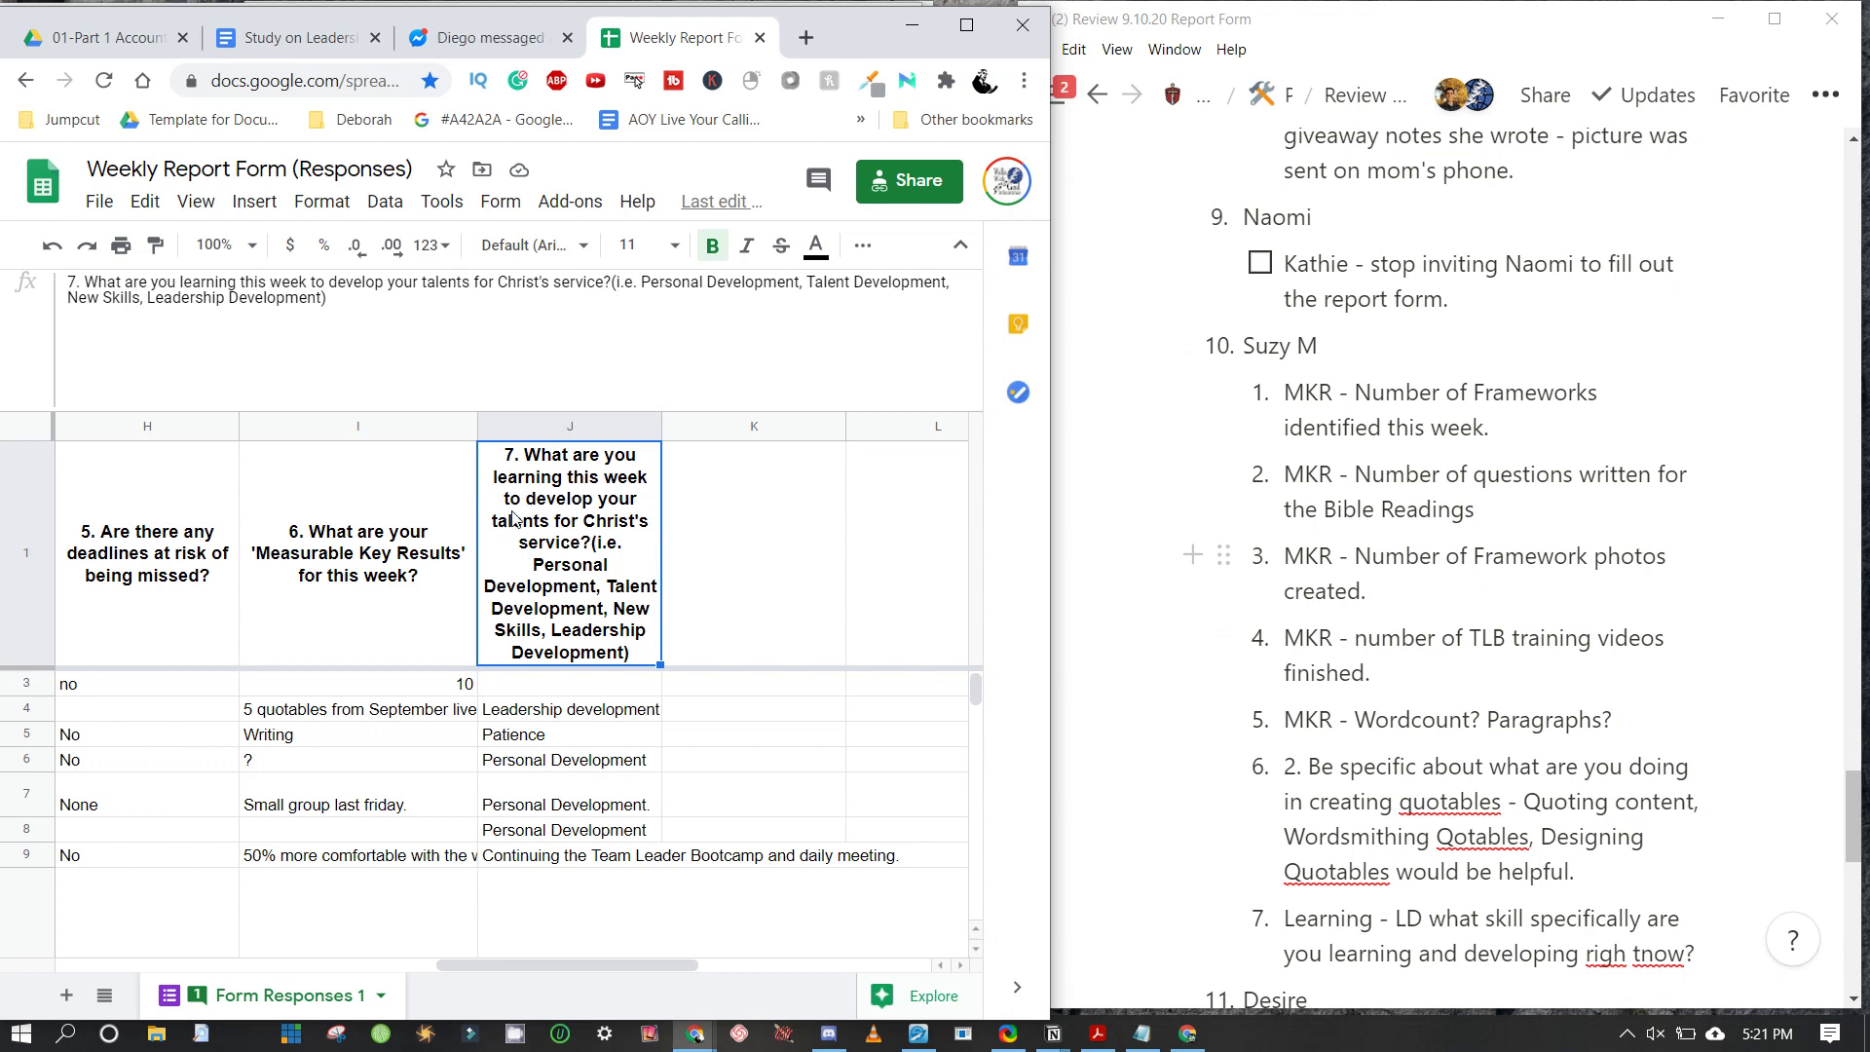
# Step: Check row 3's learning answer, then add a list item with the new member's name
pyautogui.press('Down')
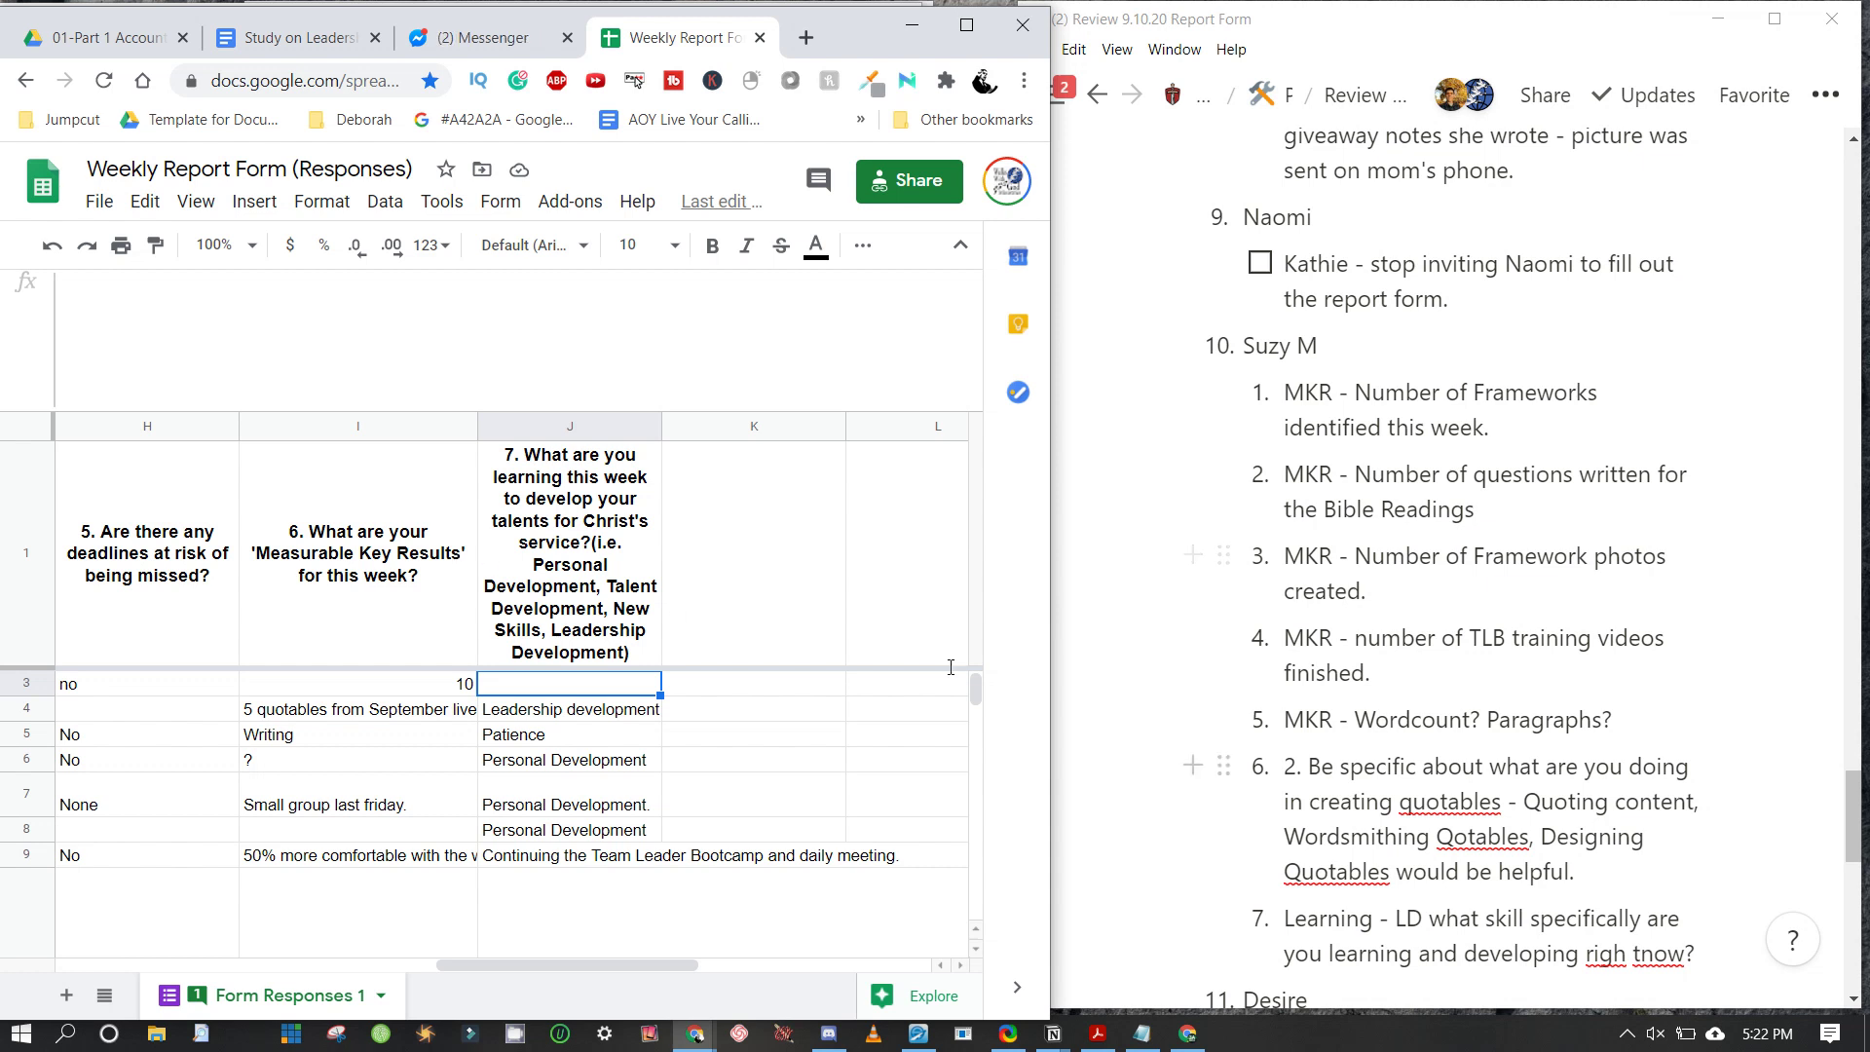
pyautogui.scroll(-2, 1085, 585)
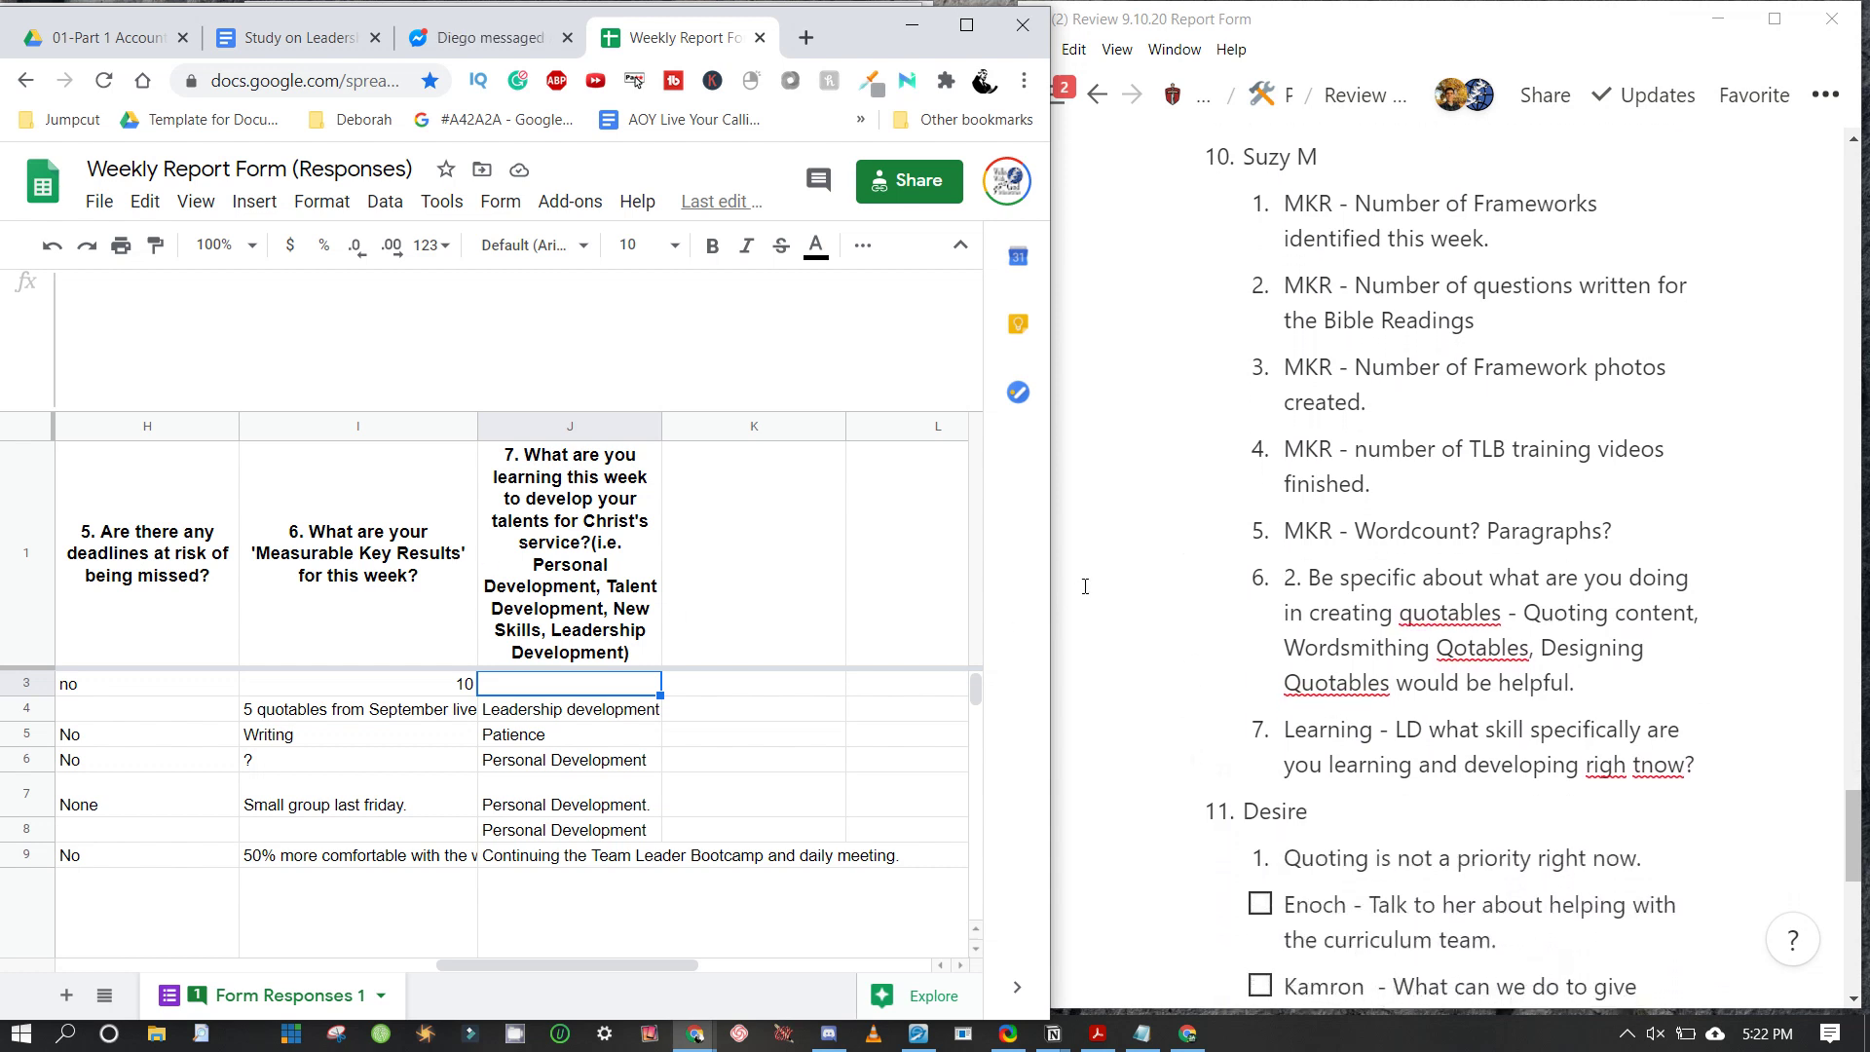
pyautogui.scroll(3, 1164, 435)
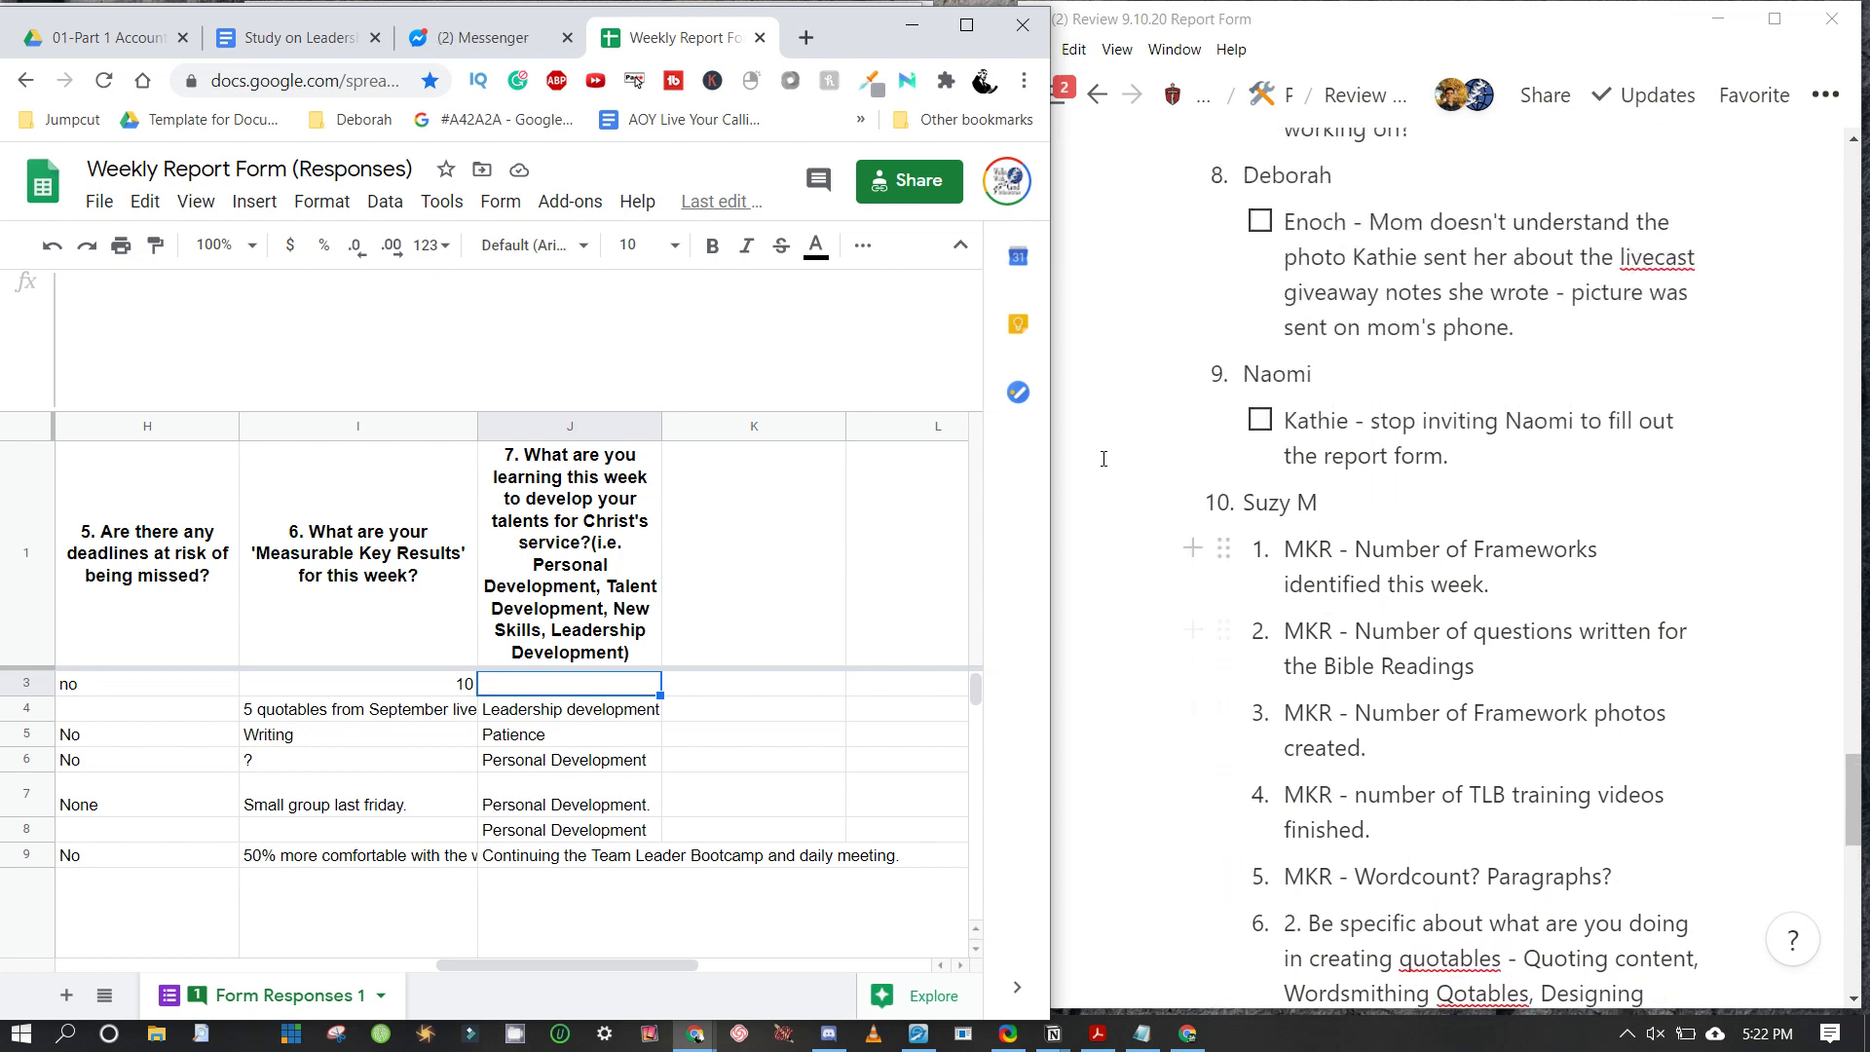
pyautogui.click(1165, 436)
pyautogui.press('Return')
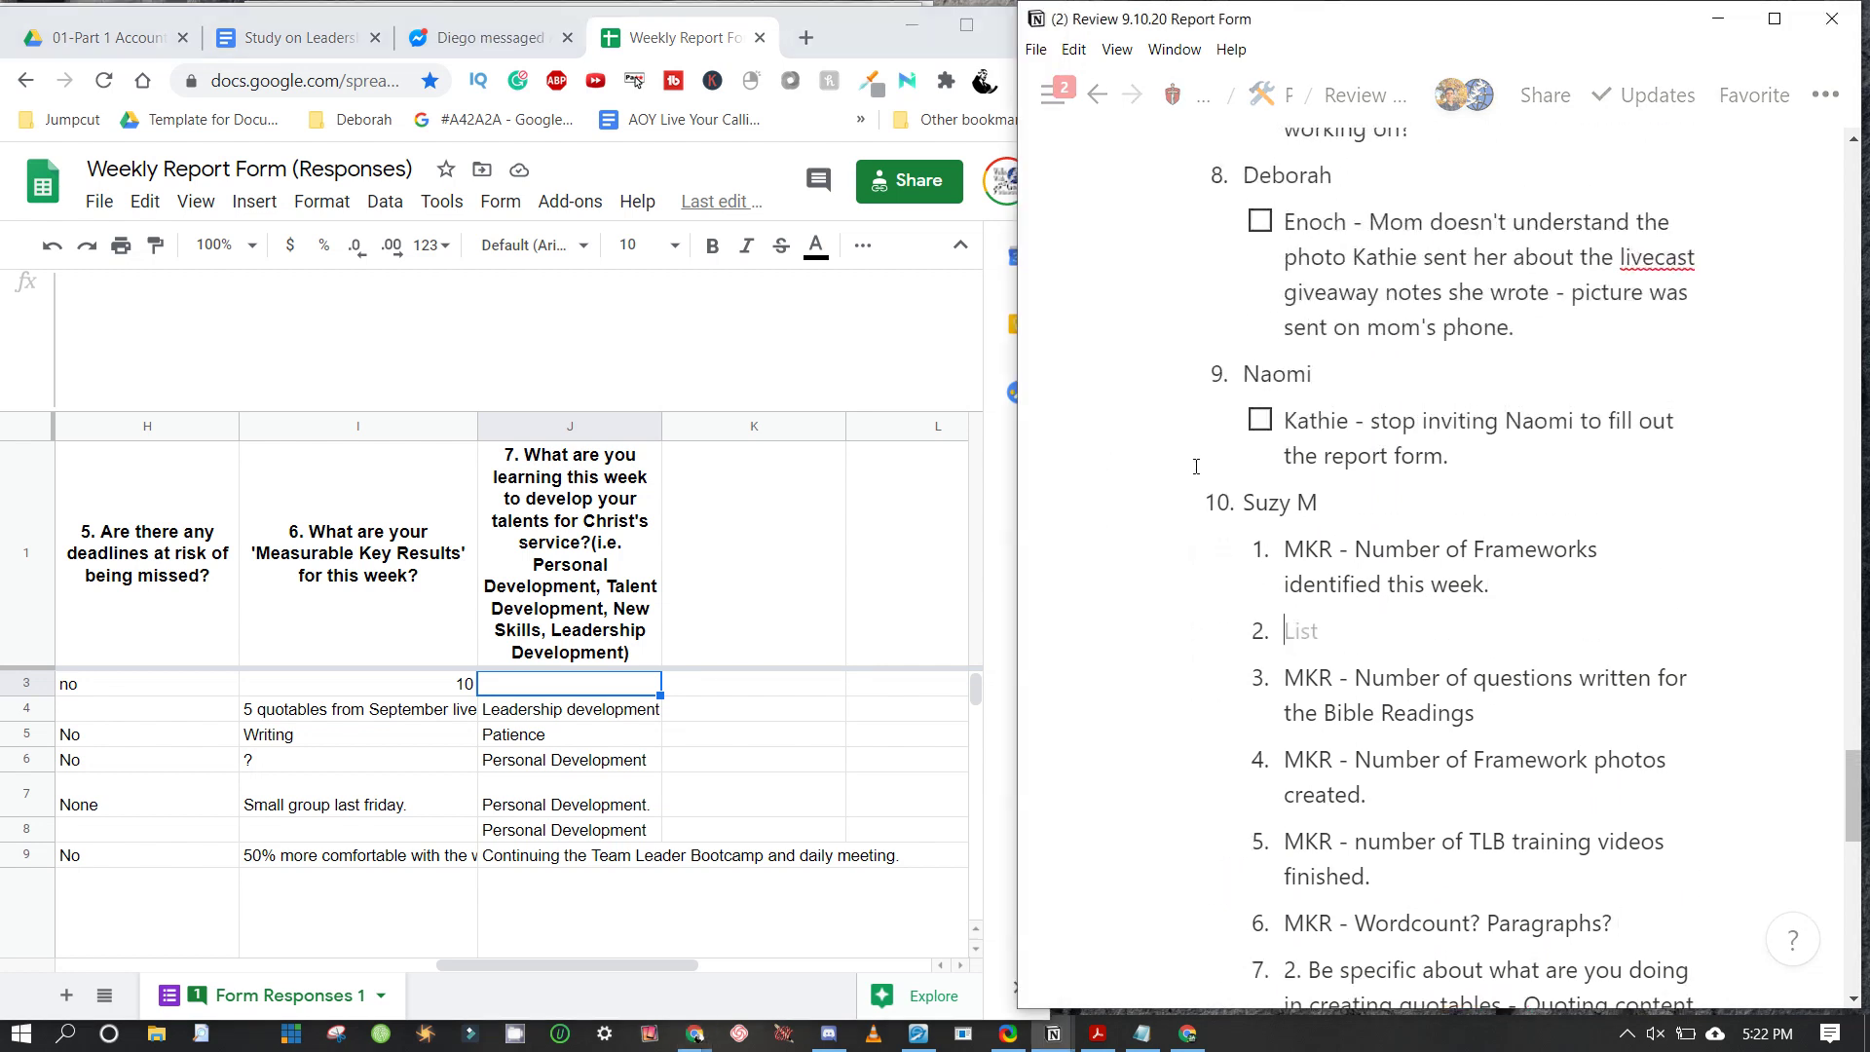
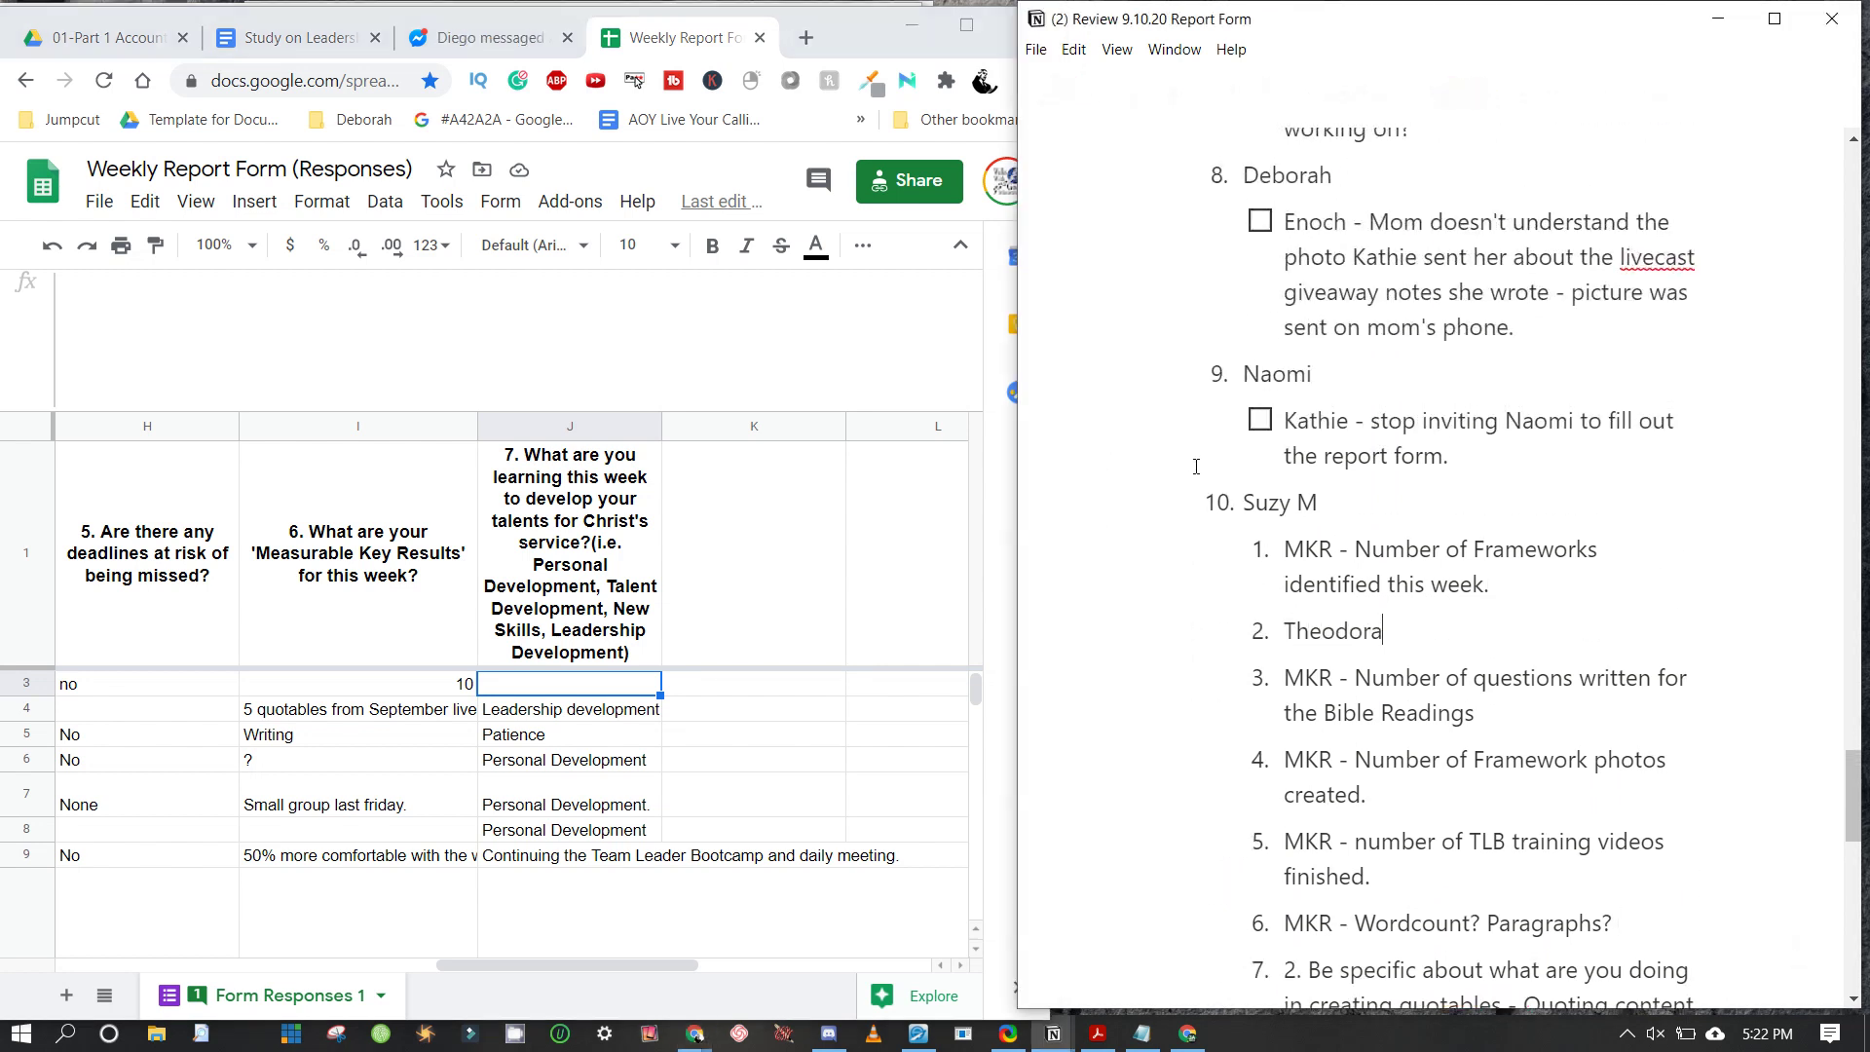
# Step: Drag the new name above entry 10 and move the Wordcount MKR under it
pyautogui.moveTo(1225, 630); pyautogui.dragTo(975, 394)
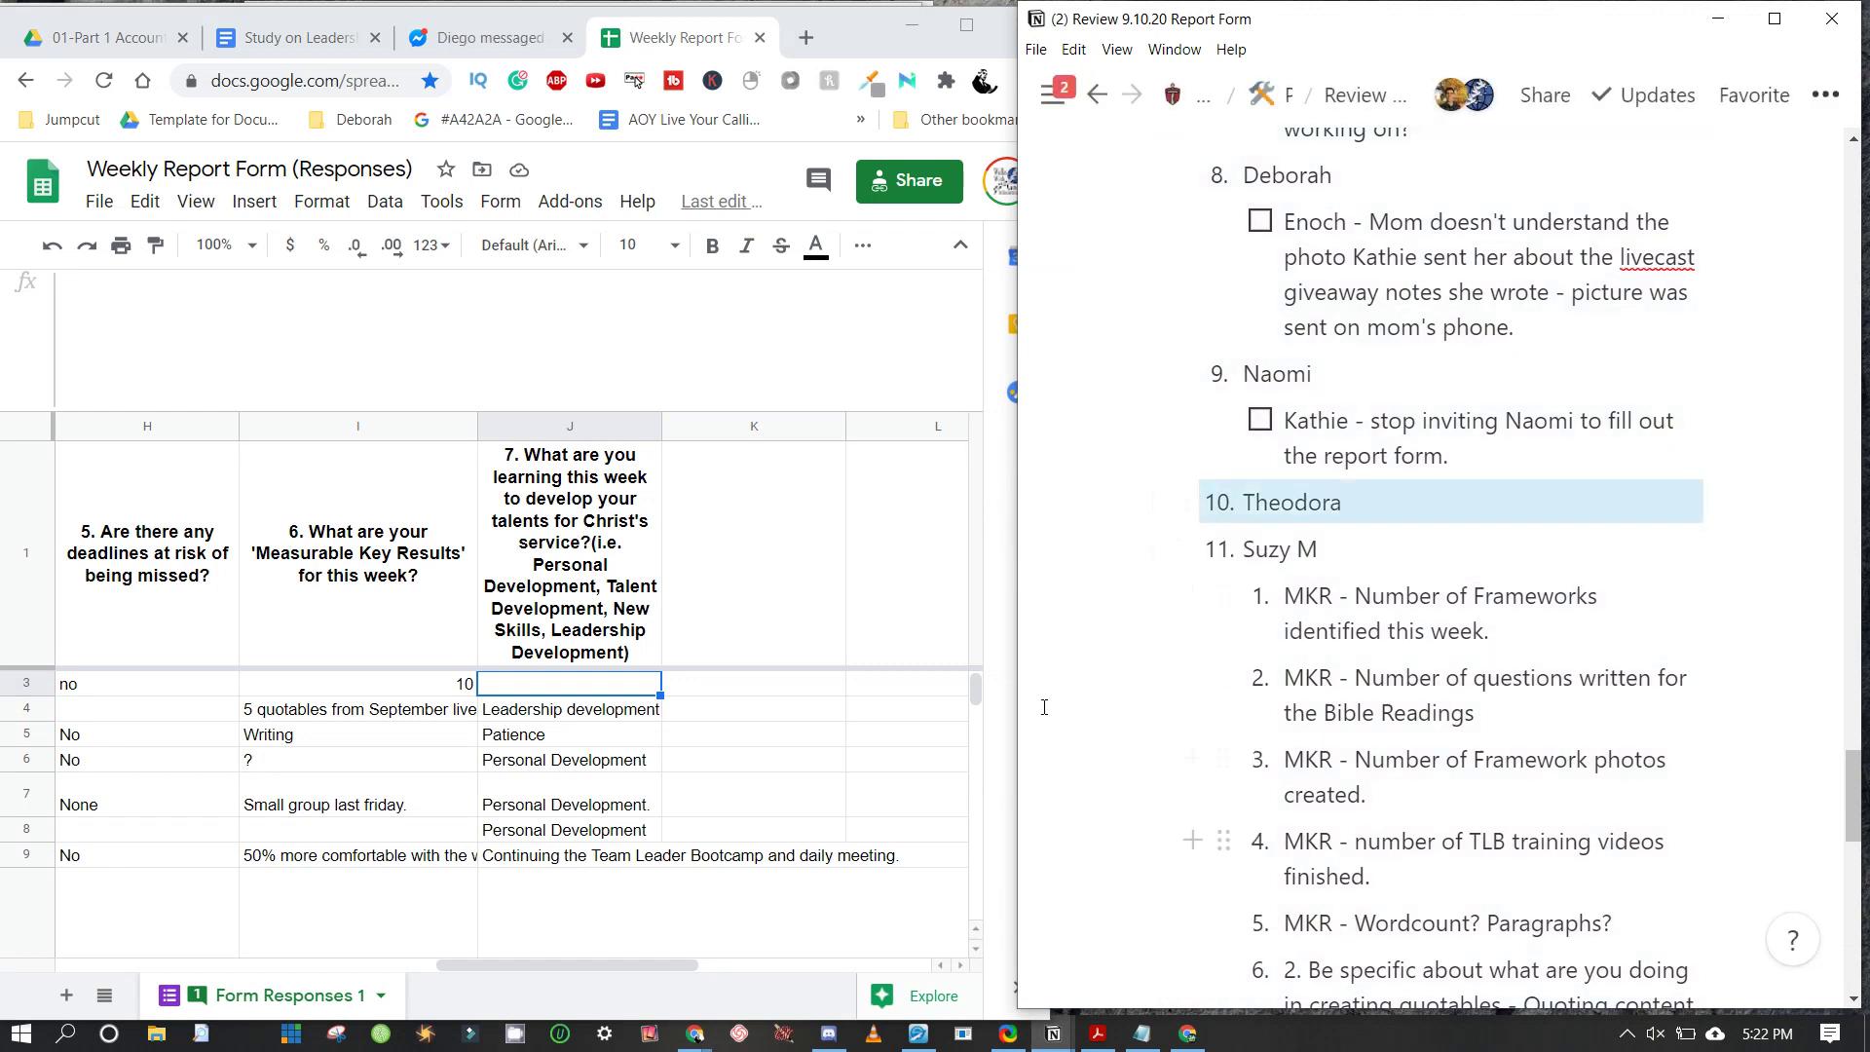
pyautogui.scroll(-1, 1044, 707)
pyautogui.moveTo(1225, 845); pyautogui.dragTo(1154, 423)
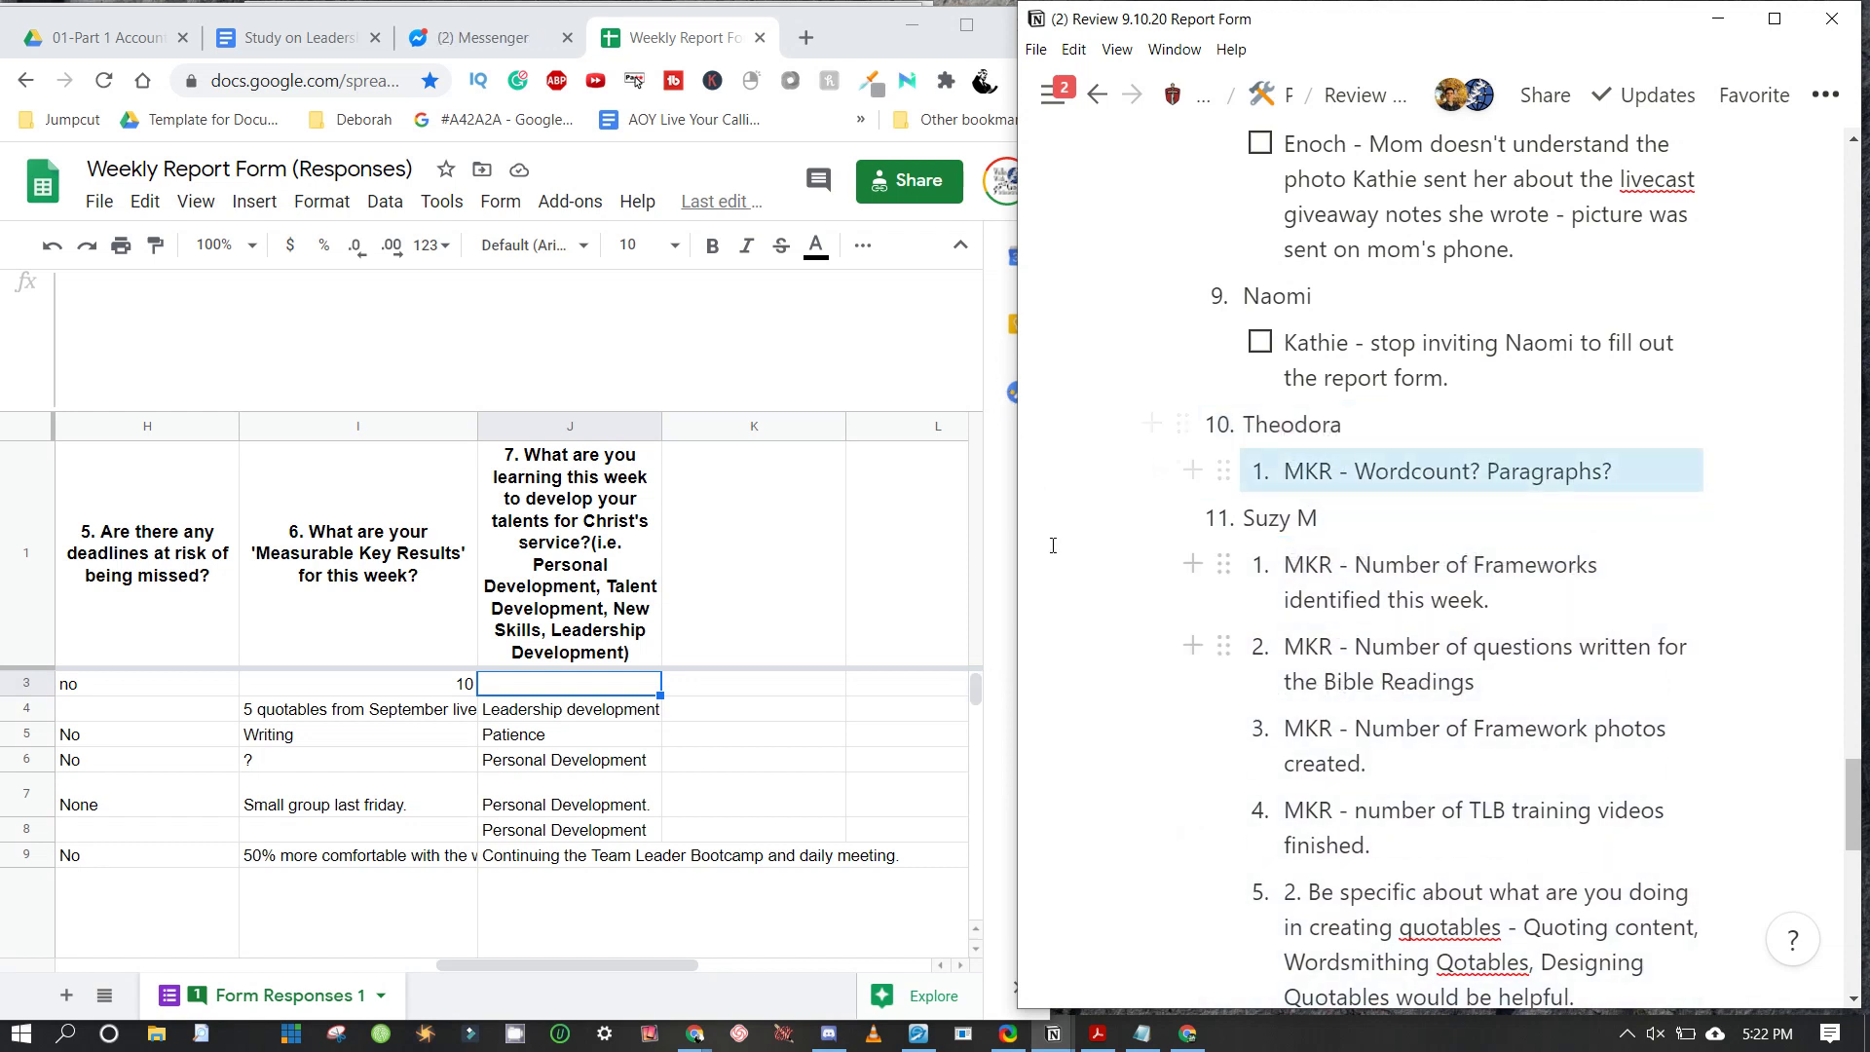
pyautogui.scroll(-1, 1053, 545)
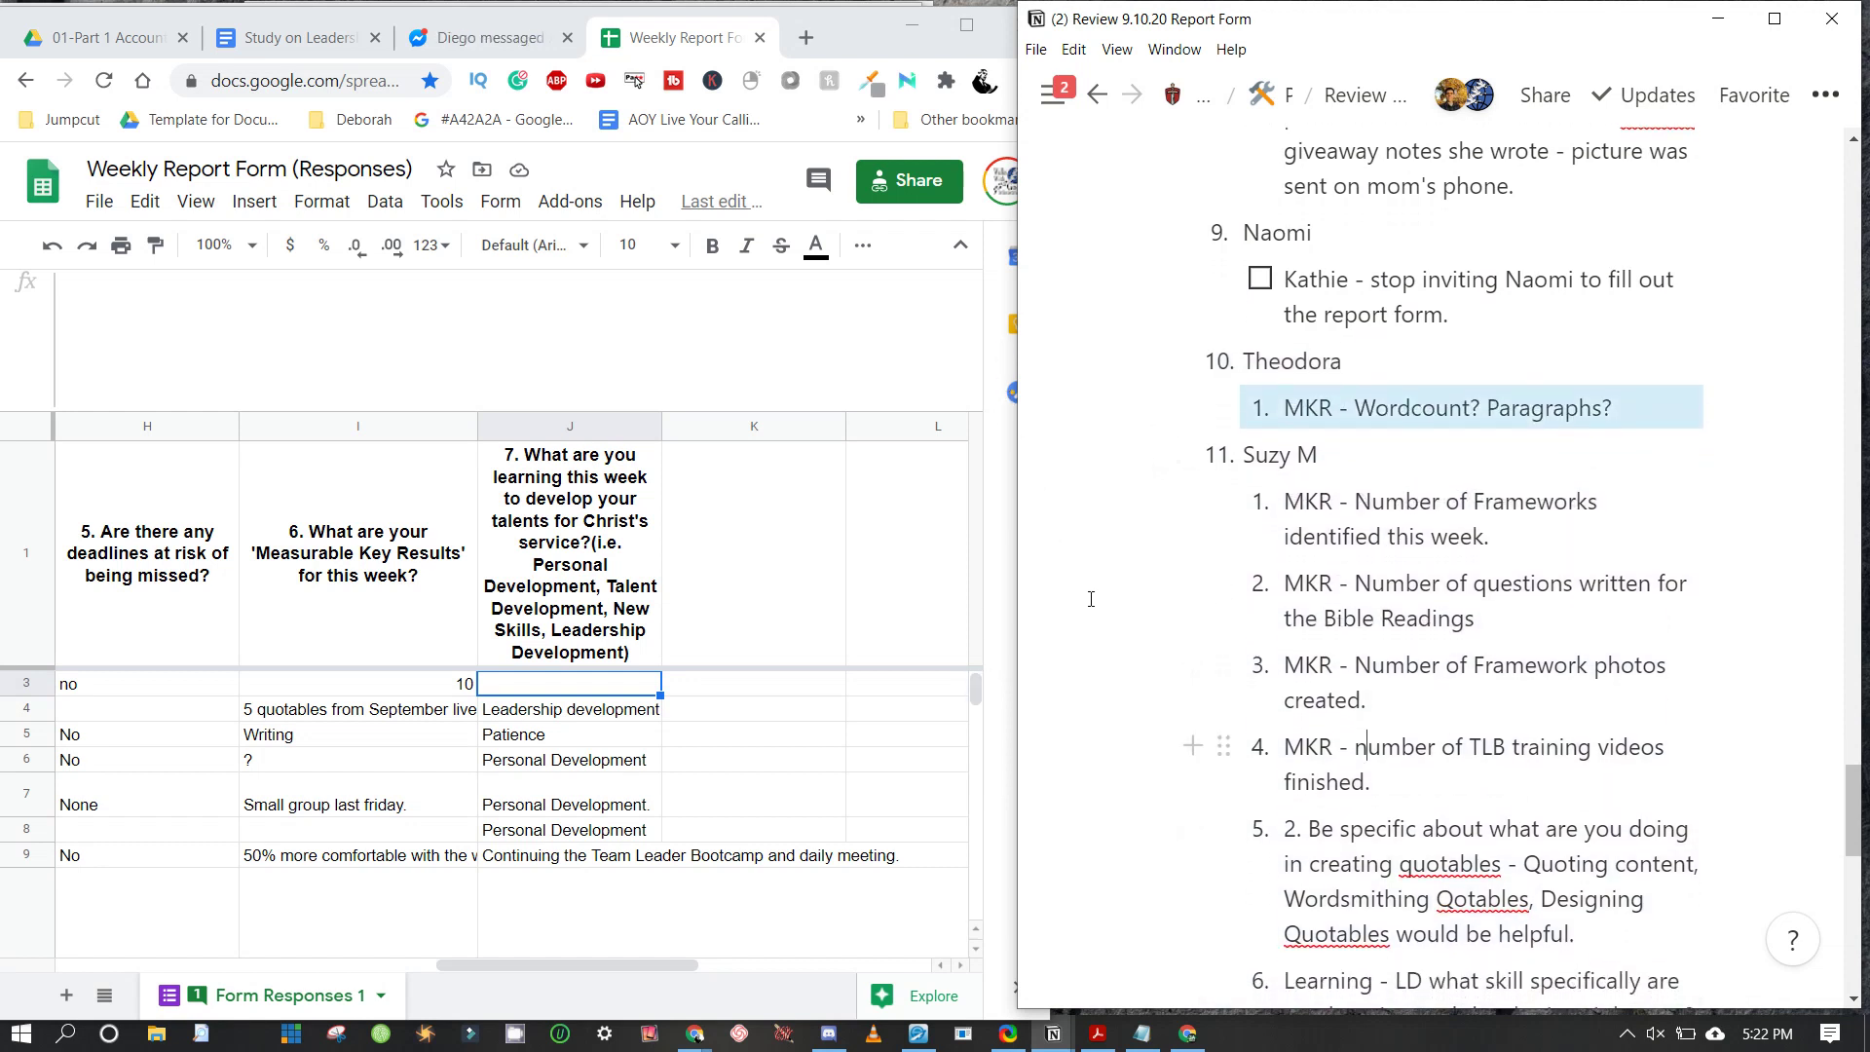
pyautogui.scroll(-2, 1092, 624)
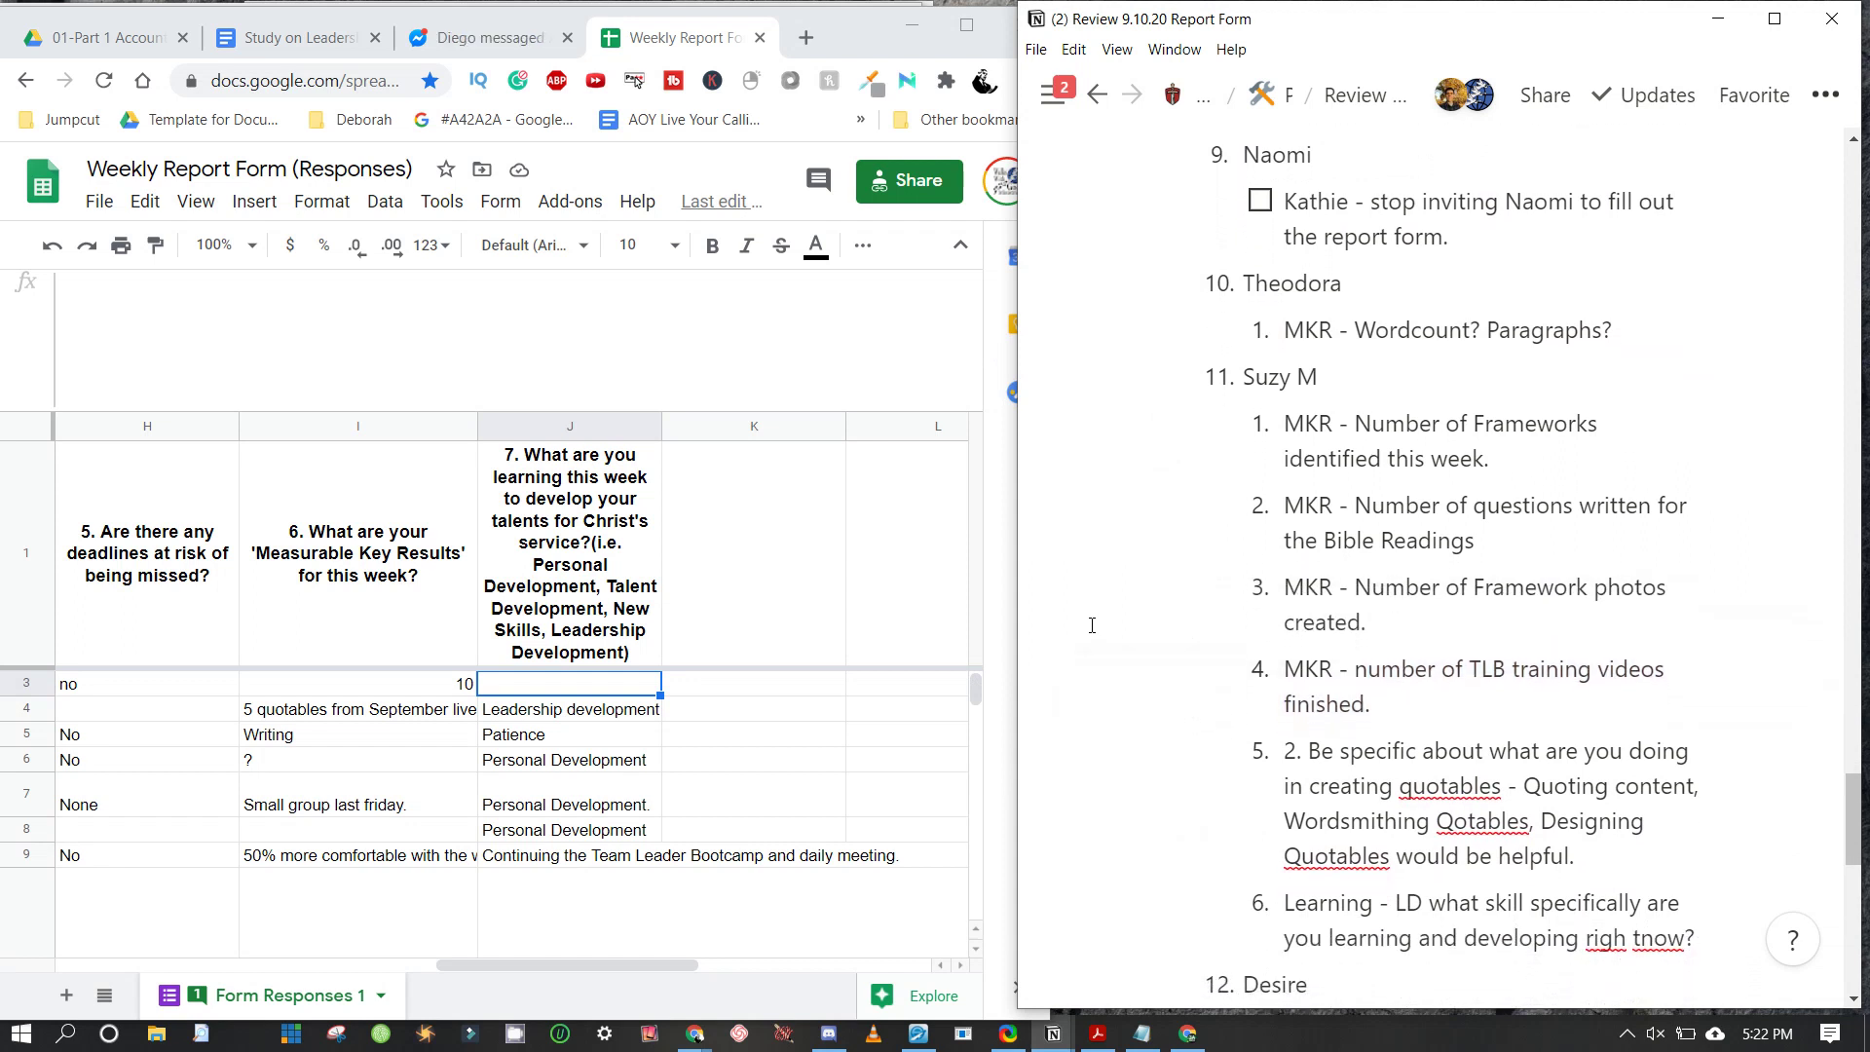
pyautogui.scroll(5, 1092, 625)
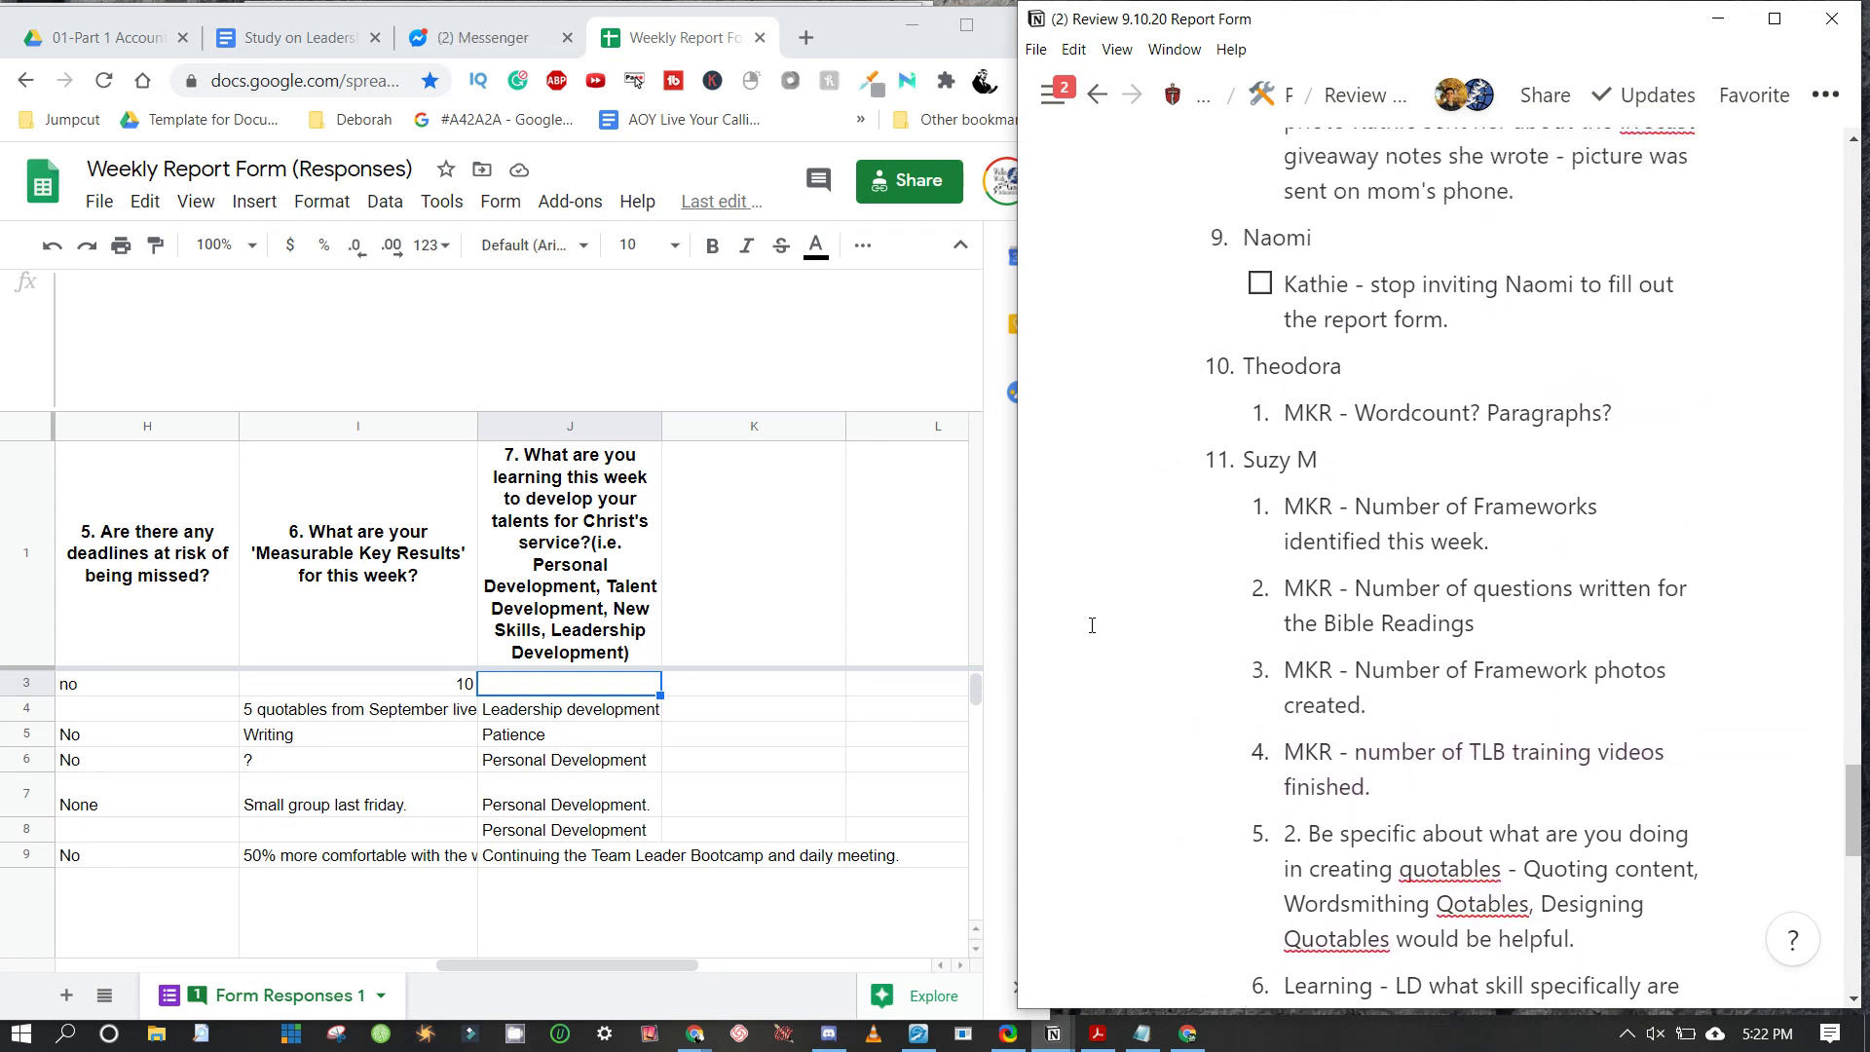
# Step: Add the to-do 'Mom - Biblical Affirmation' under the new member
pyautogui.click(1636, 436)
pyautogui.press('Return')
pyautogui.press('Up')
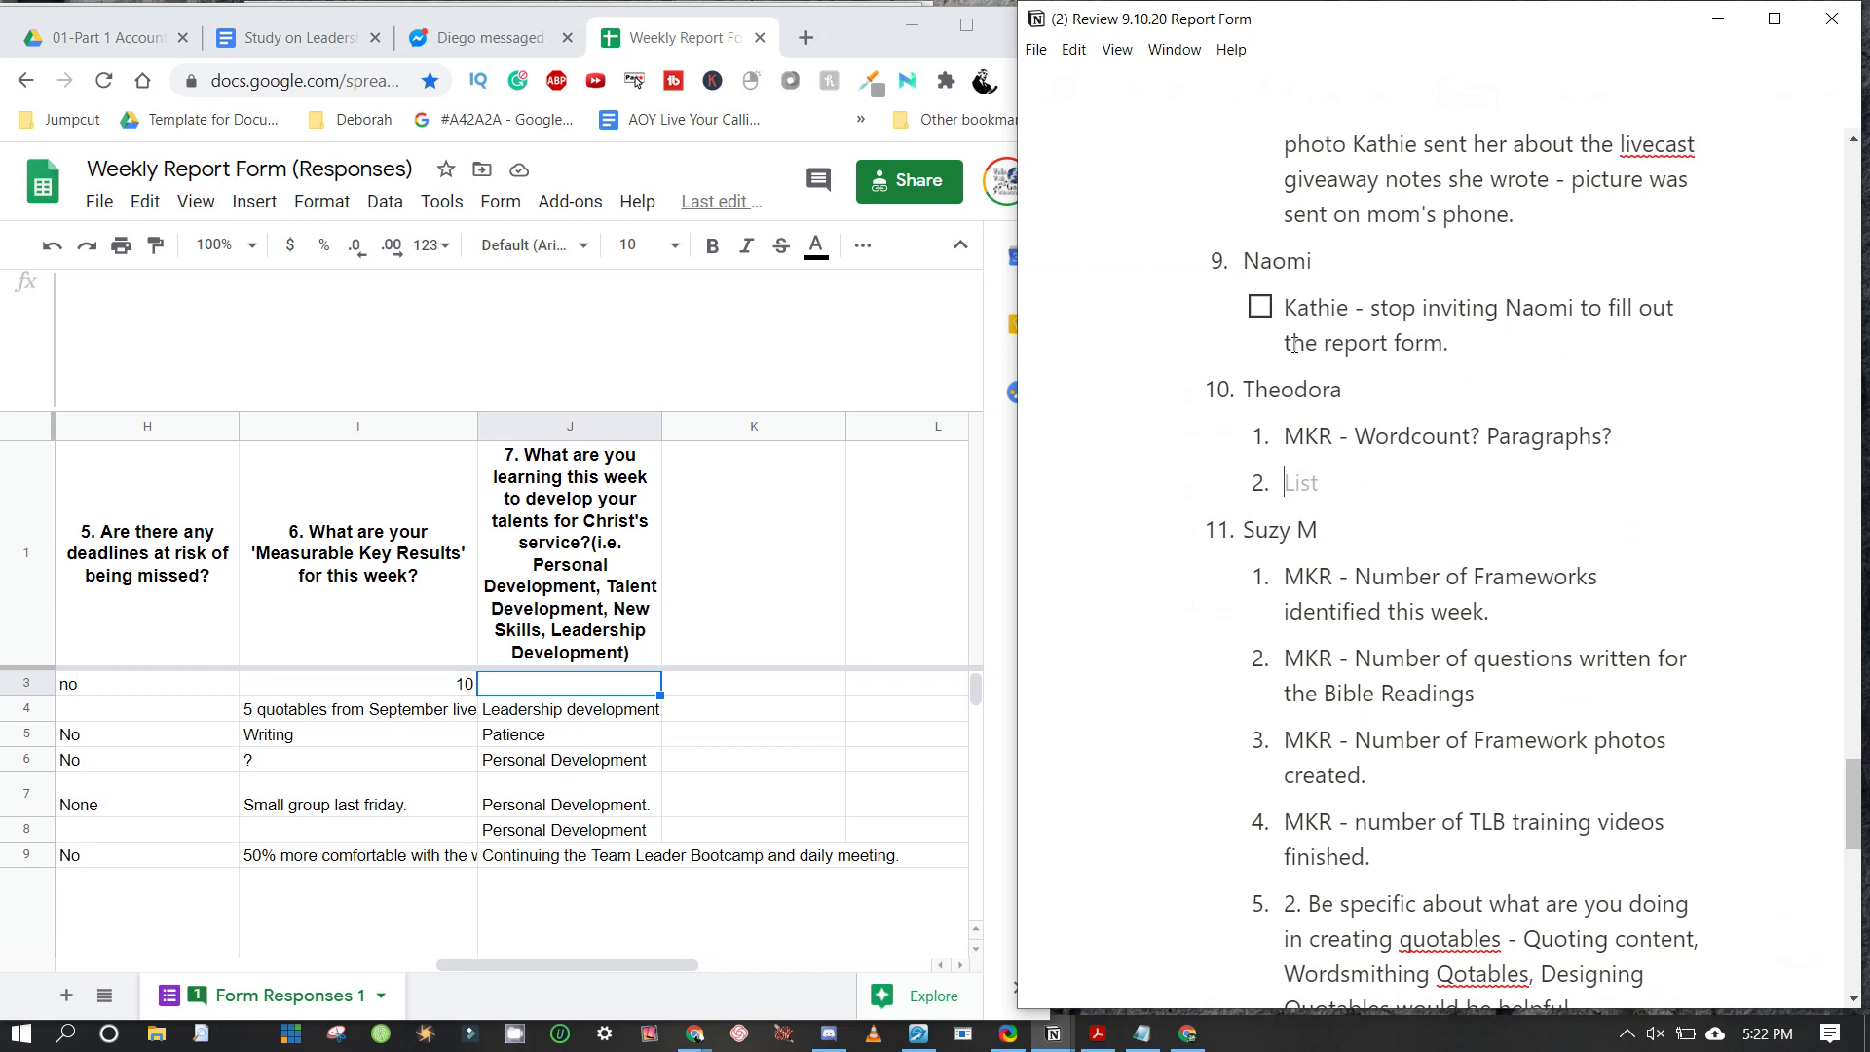
pyautogui.write('Biblical Affirmation')
pyautogui.press('Home')
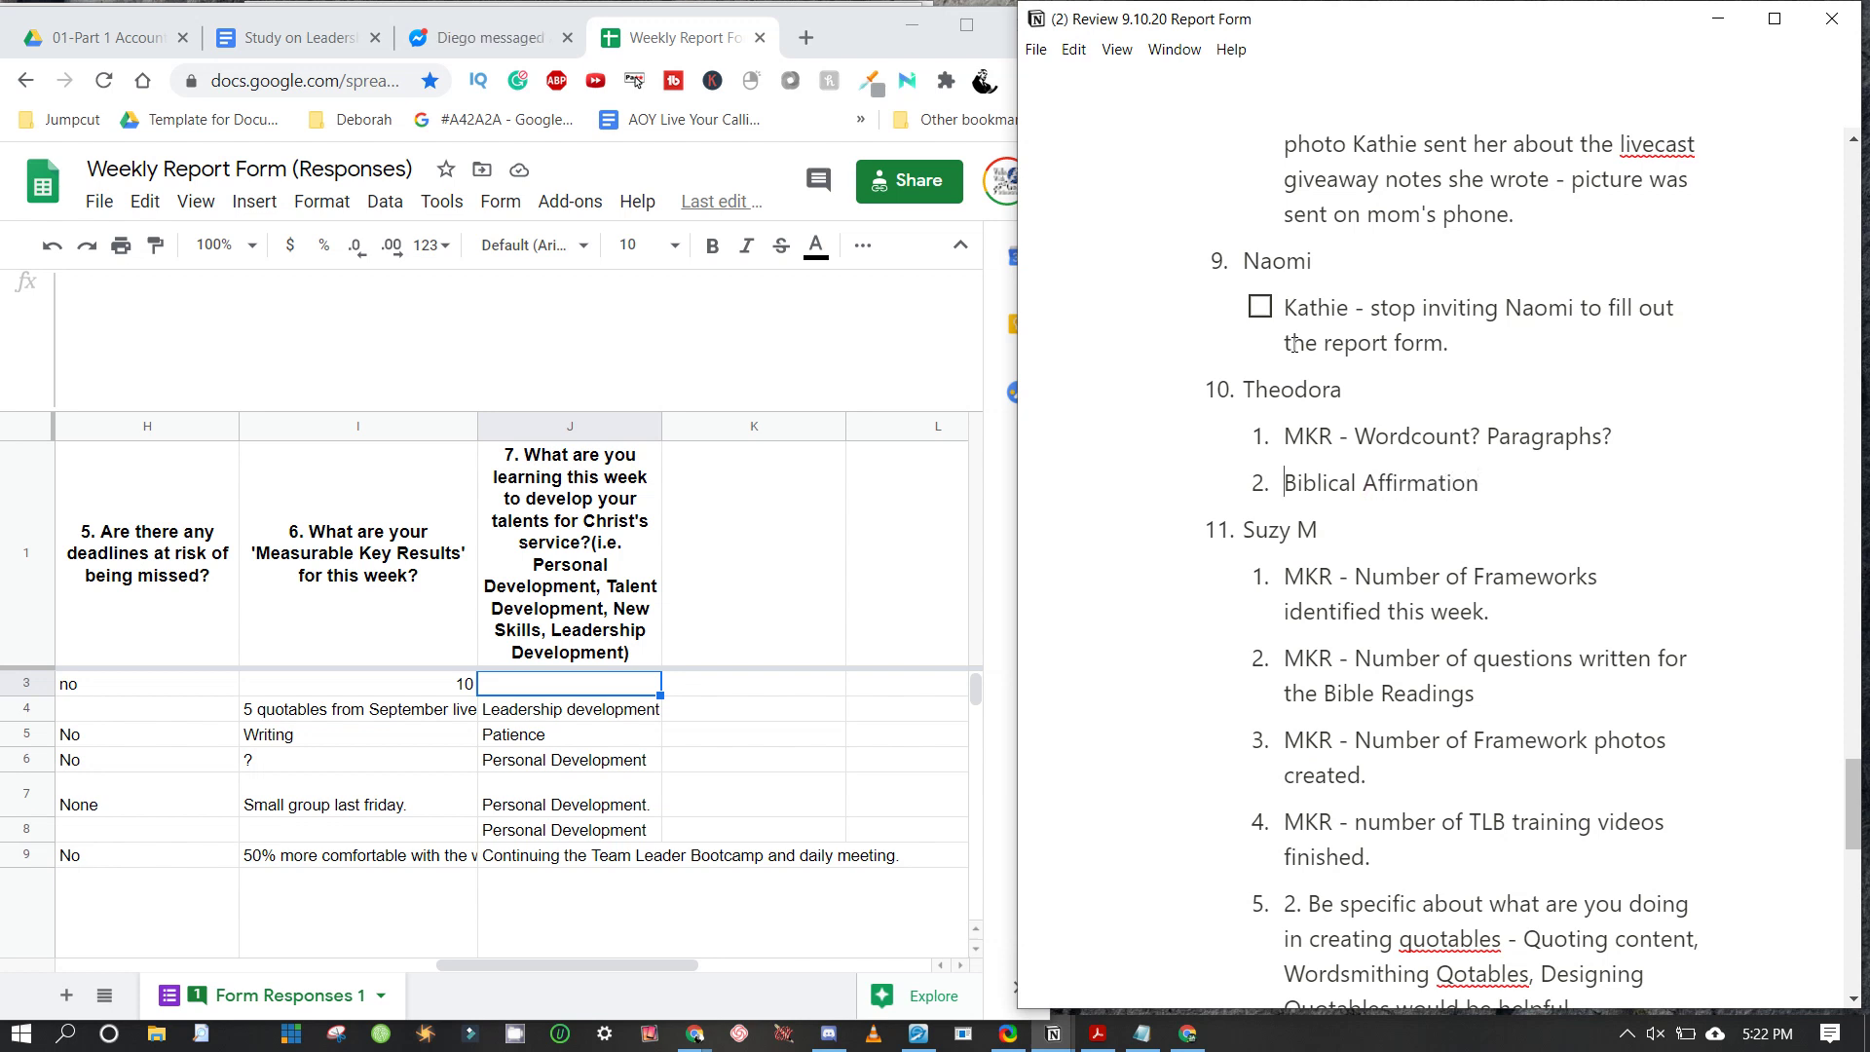
pyautogui.write('Mom ')
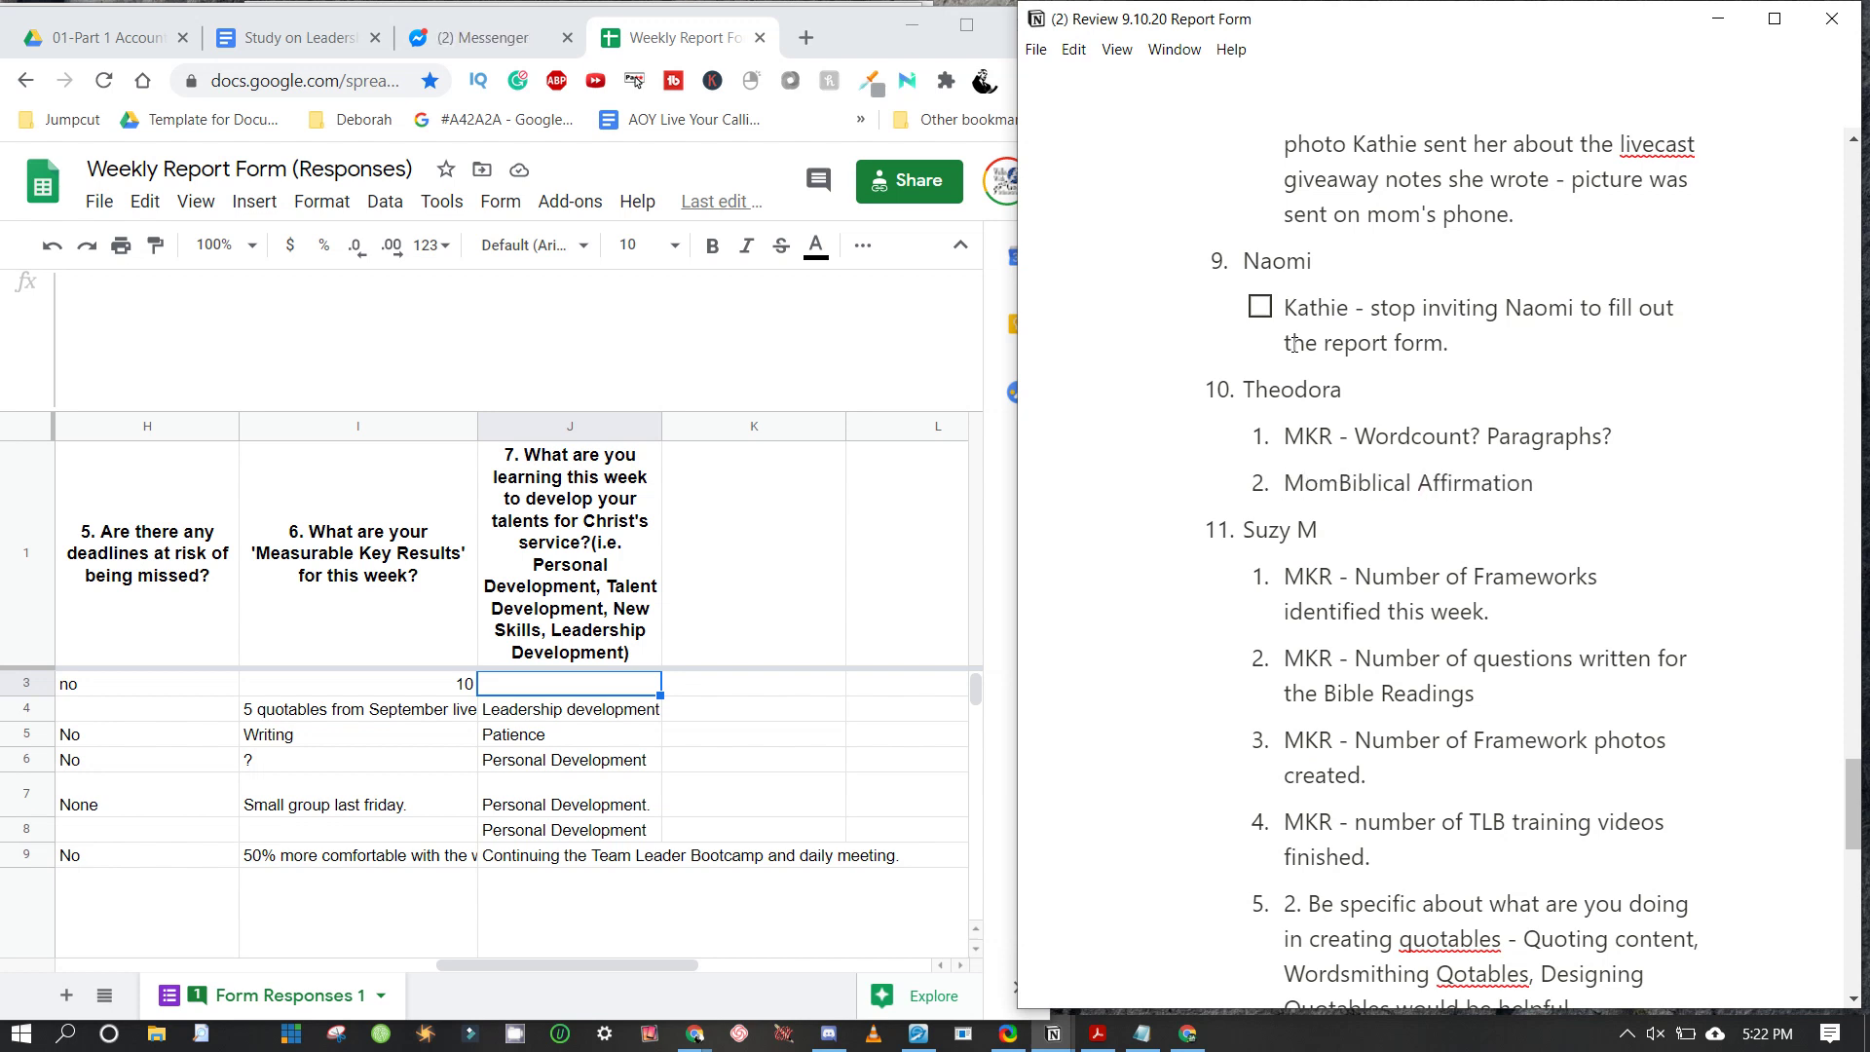
pyautogui.write('-')
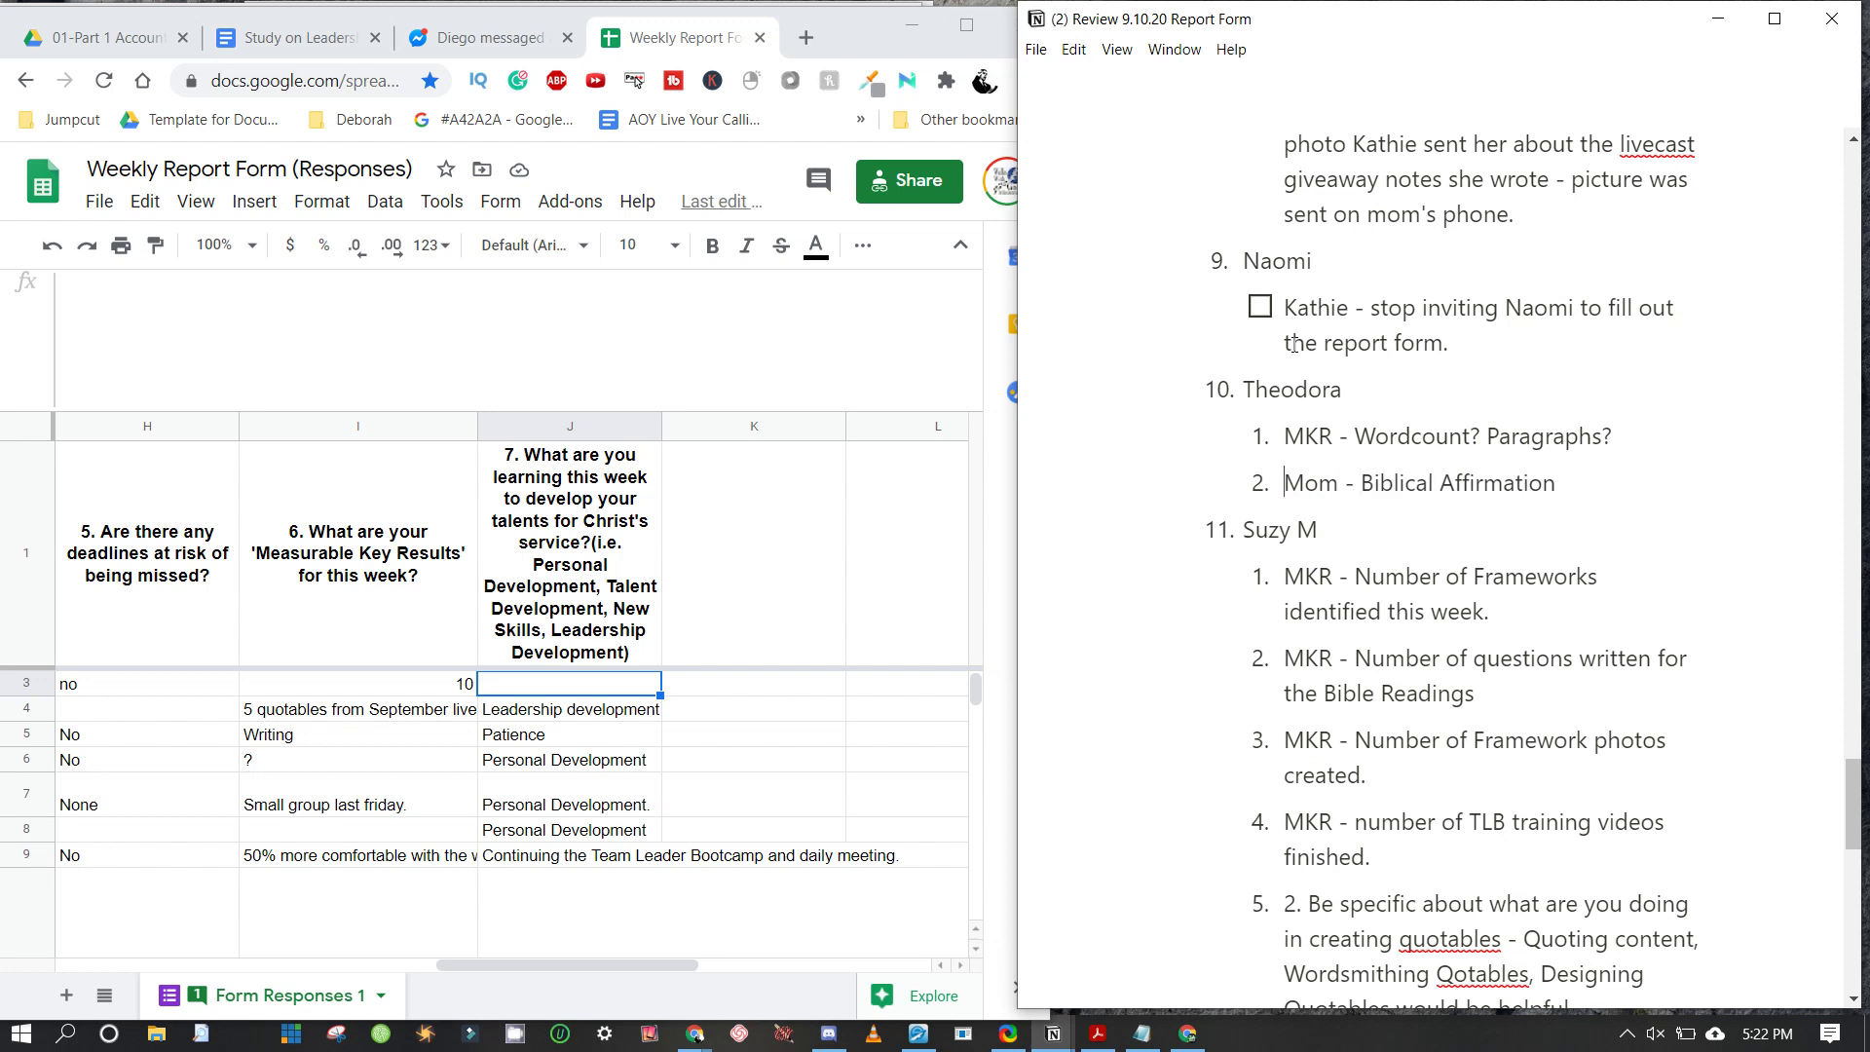
pyautogui.hotkey('ctrl', 'shift', '4')
# Step: Add a second to-do 'Mom - How to PLAN with frozen meals' for the new member
pyautogui.press('Return')
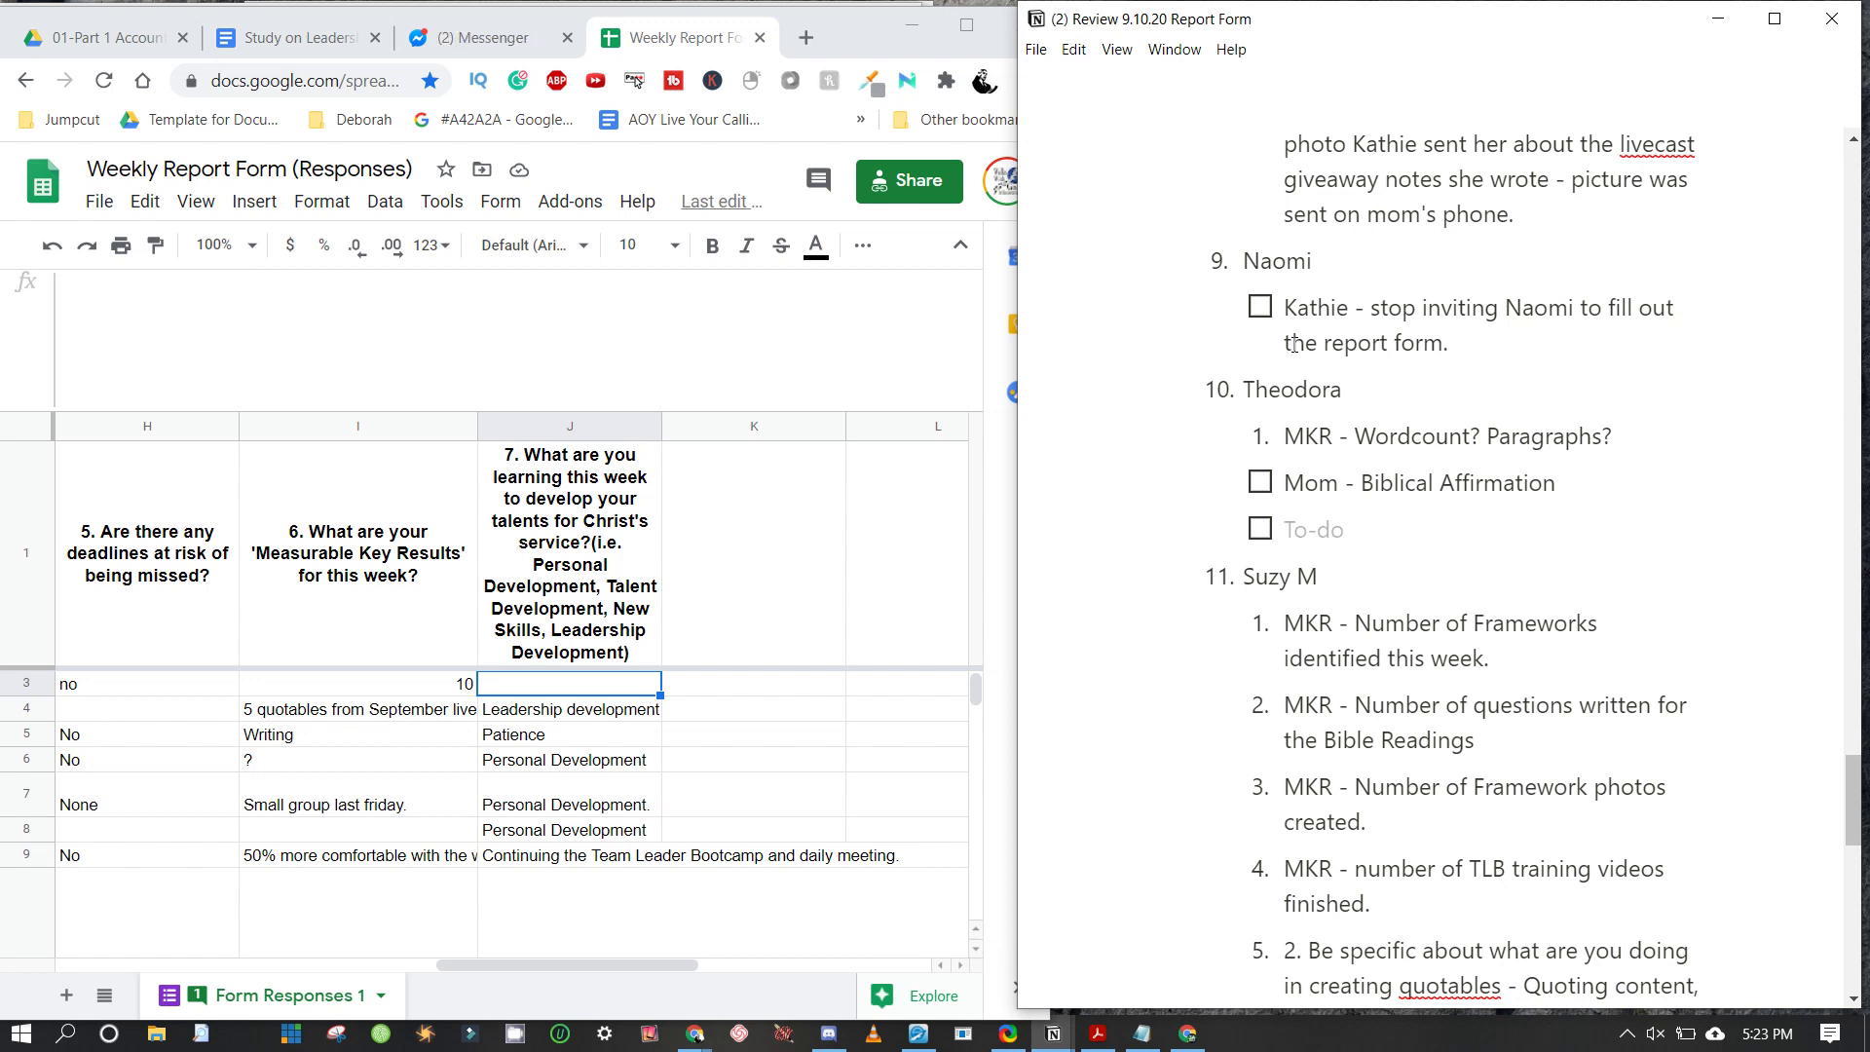
pyautogui.write('Mom - How to PLAN with frozen meals')
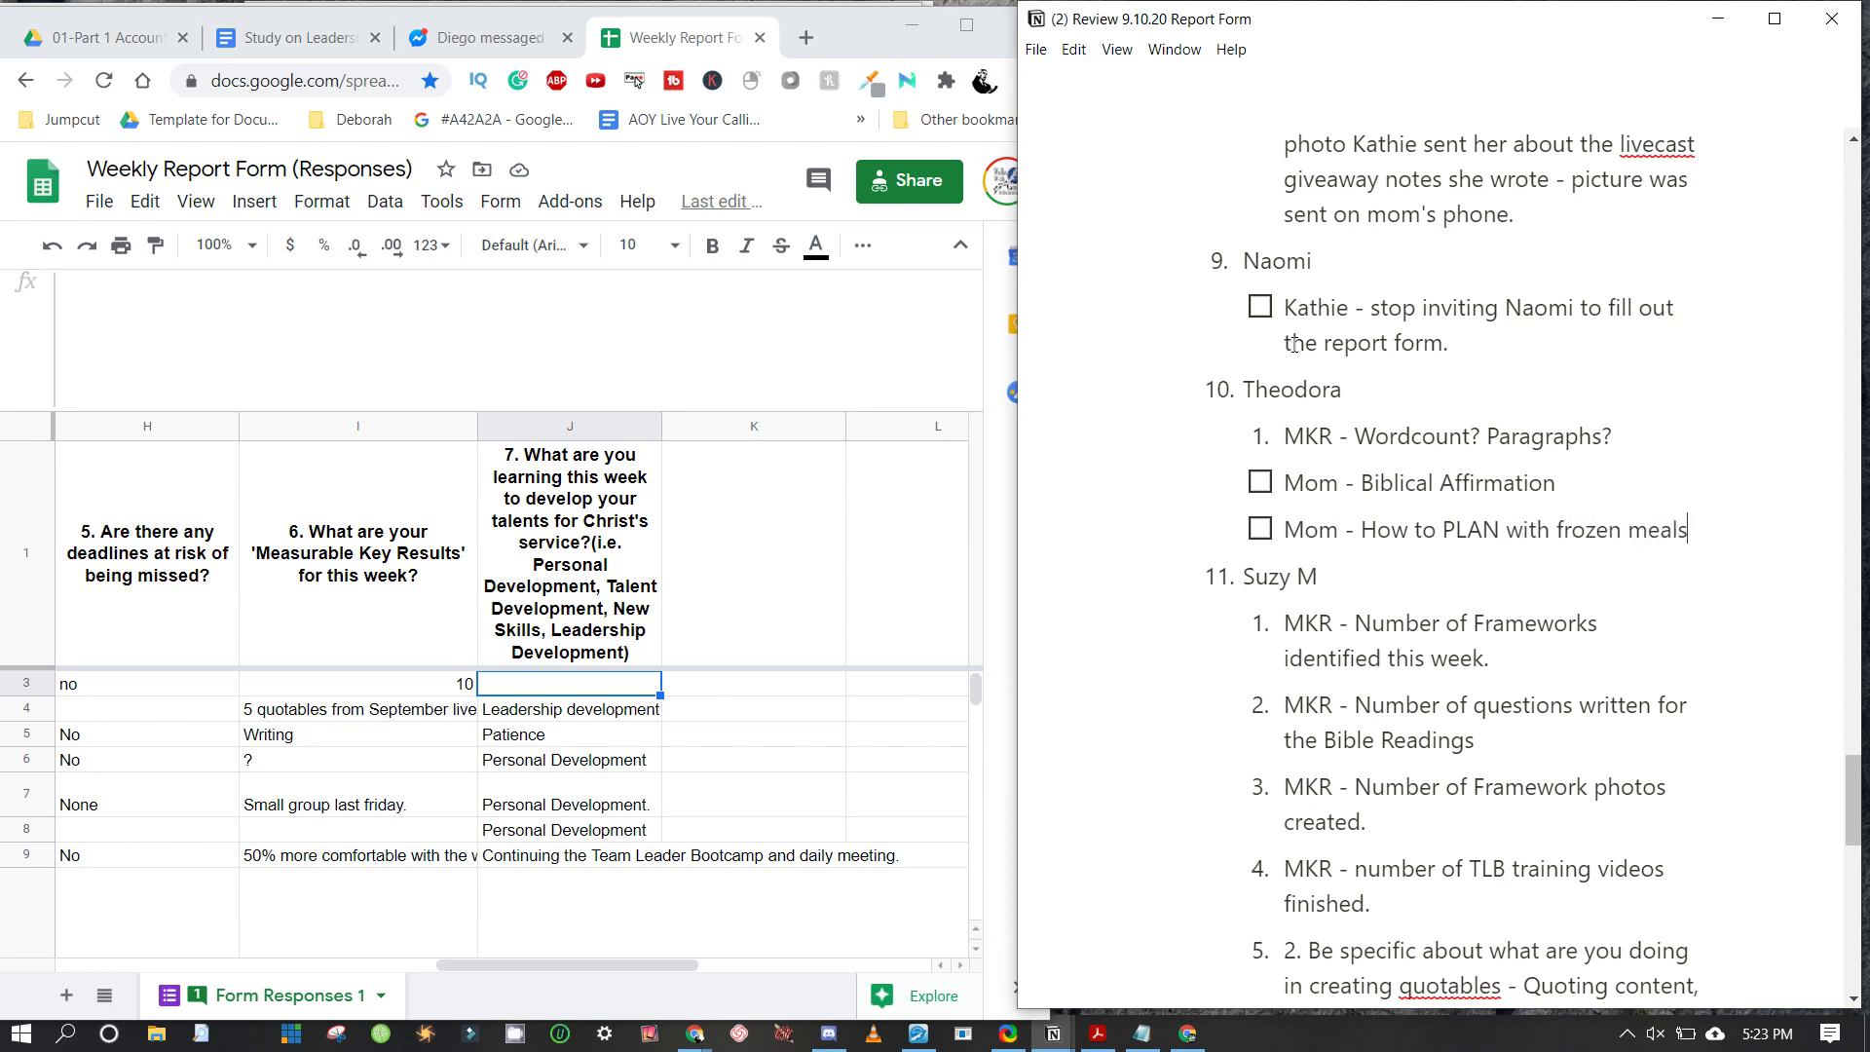
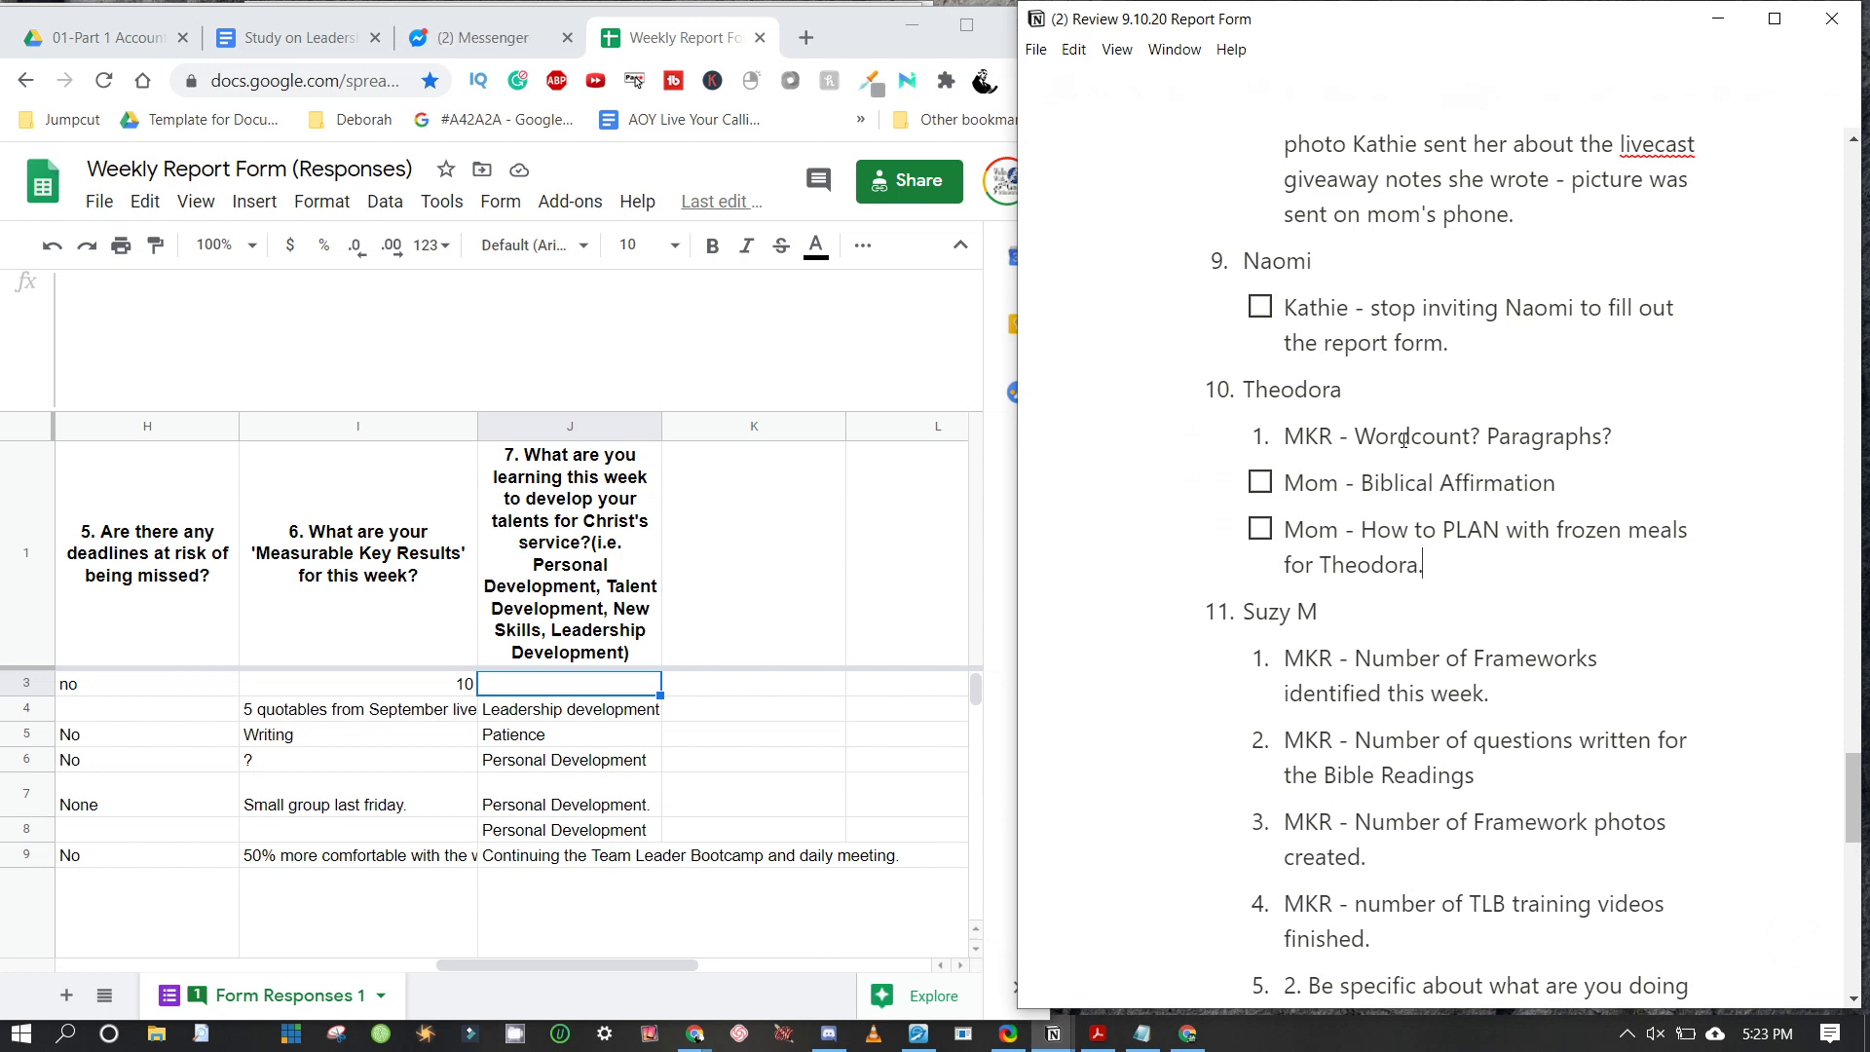
pyautogui.write('.')
pyautogui.press('Return')
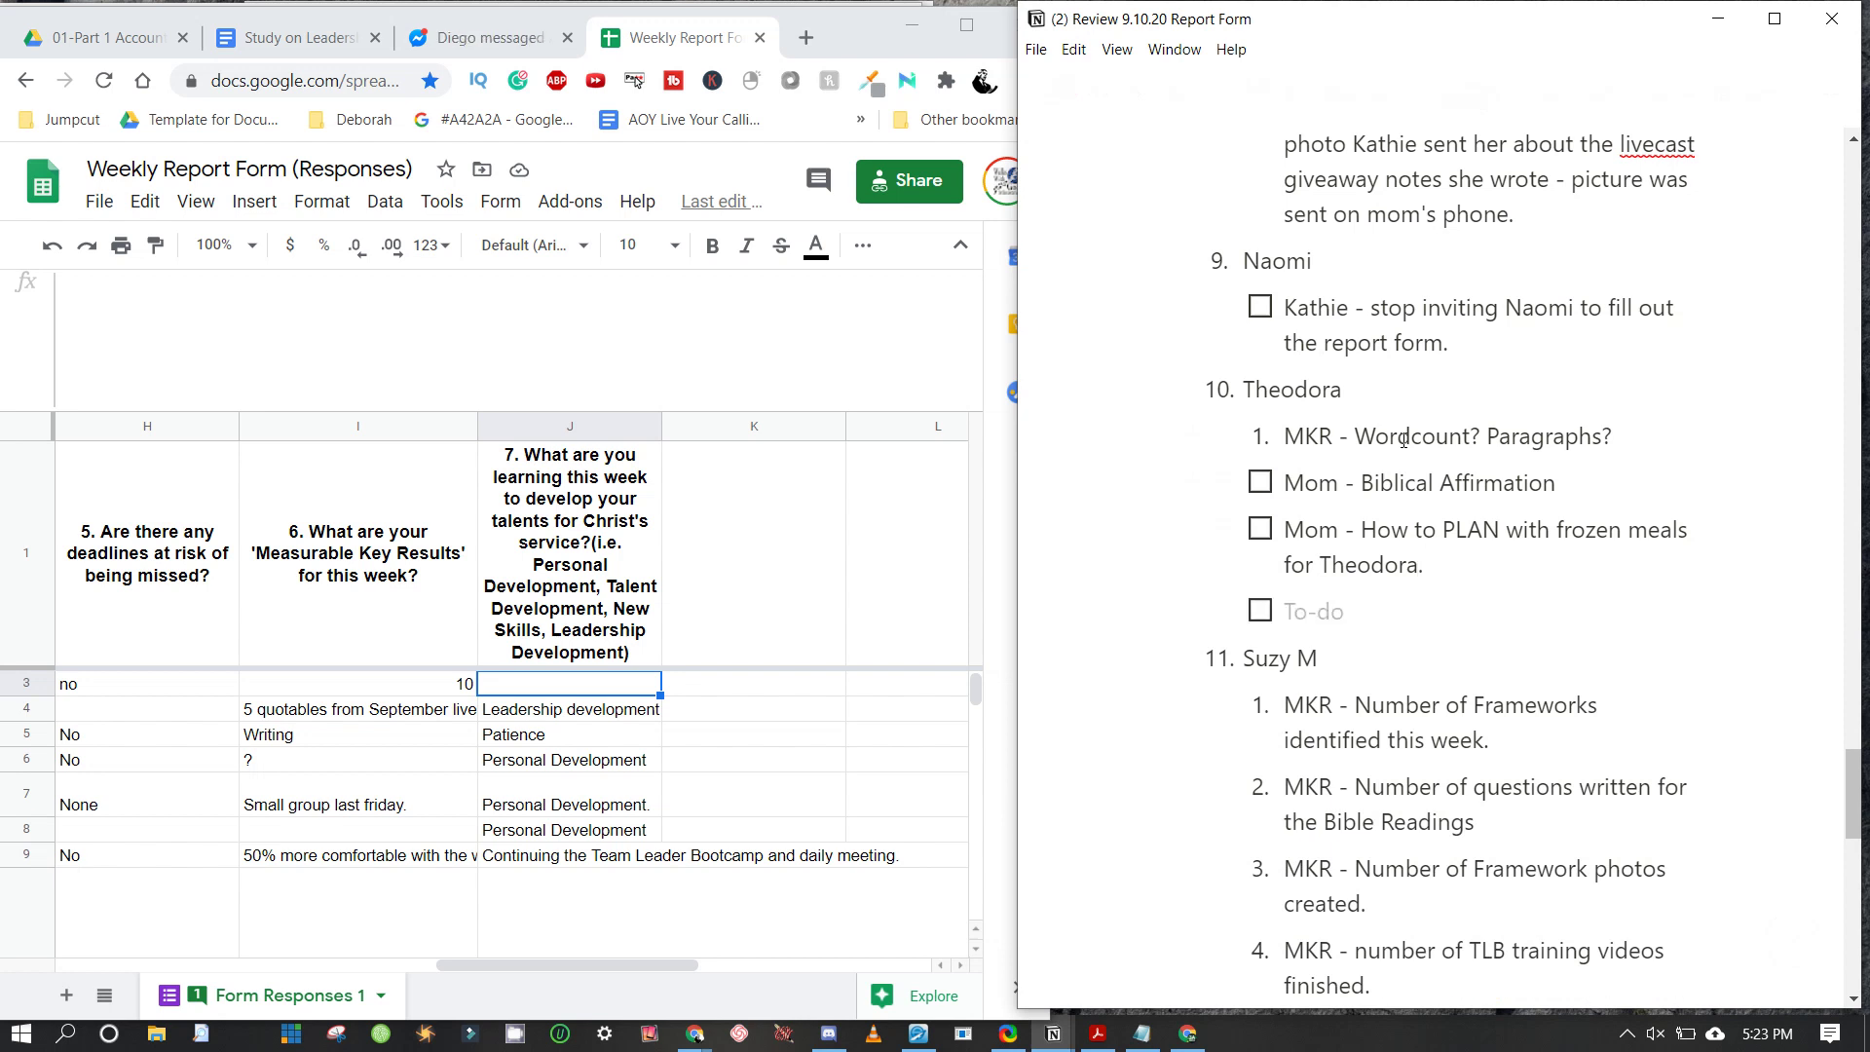
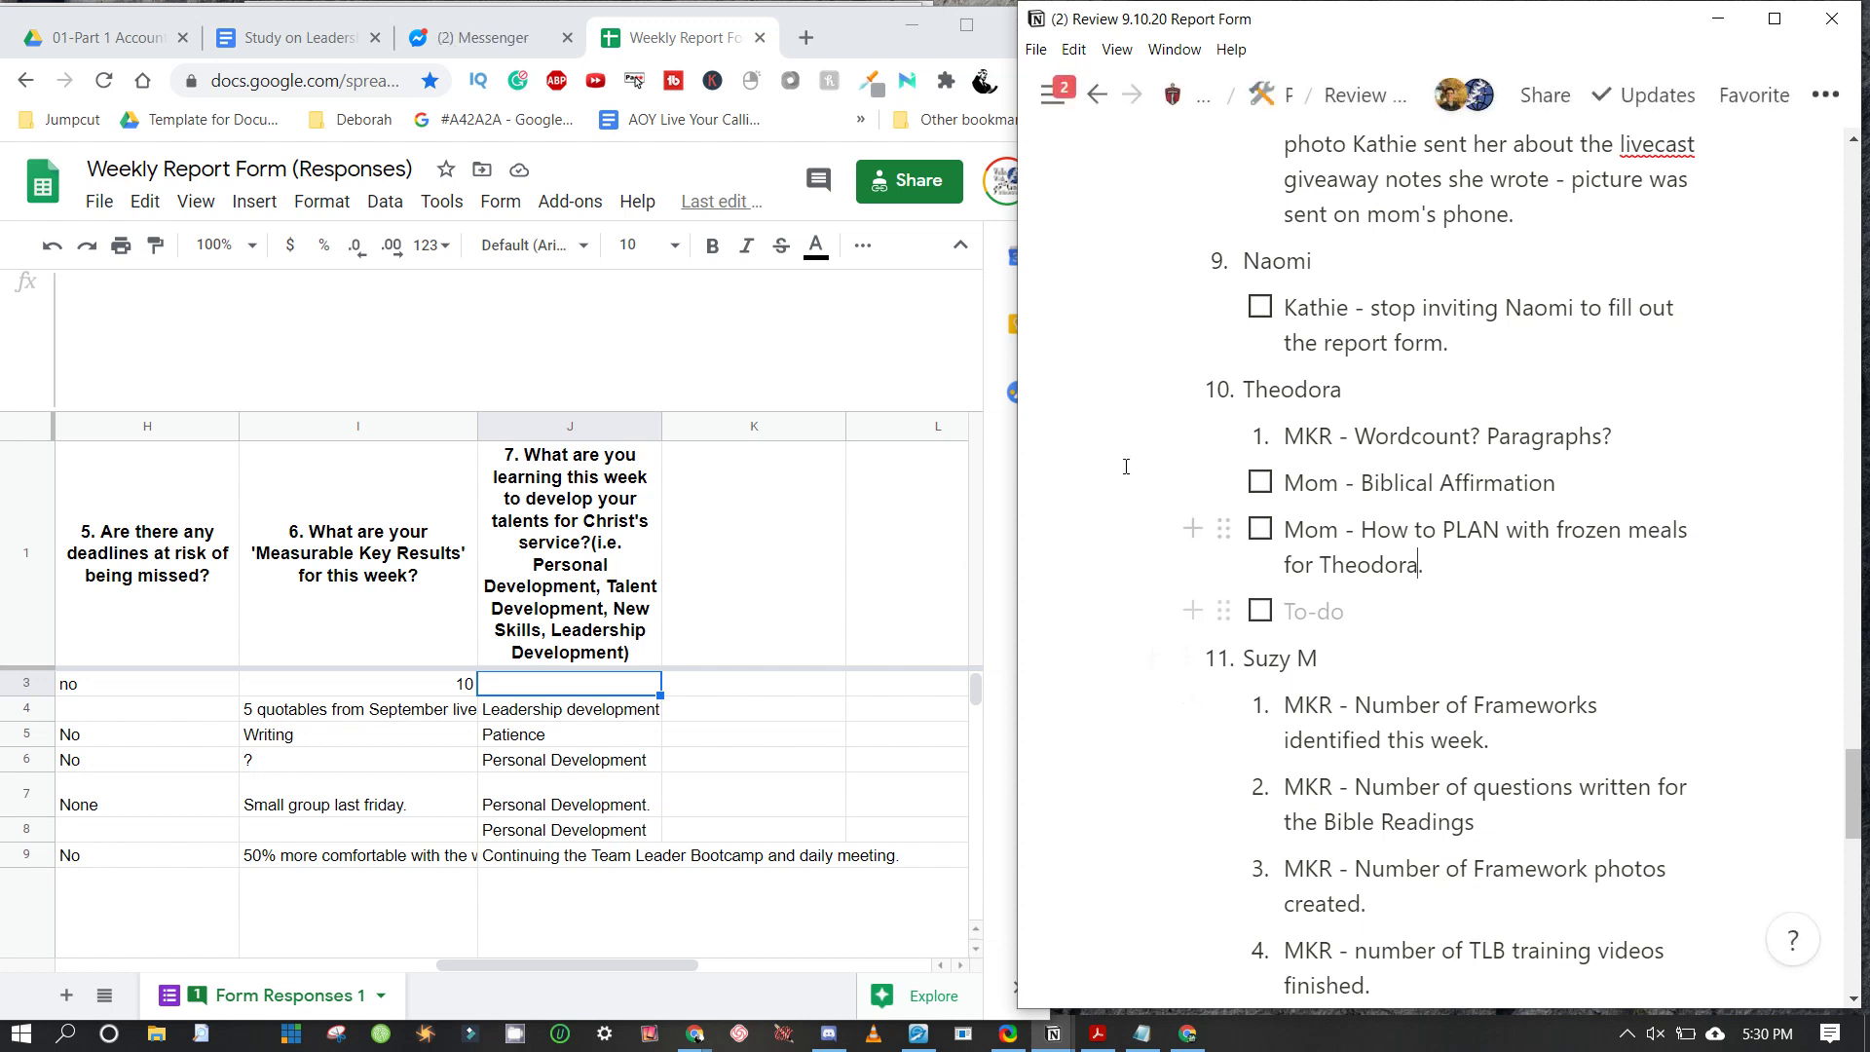
# Step: Append the member's first name after 'Mom - Biblical Affirmation' in item 10's to-do
pyautogui.moveTo(1379, 483); pyautogui.dragTo(1475, 483)
pyautogui.hotkey('shift', 'Right')
pyautogui.hotkey('shift', 'Right')
pyautogui.hotkey('shift', 'Right')
pyautogui.hotkey('shift', 'Right')
pyautogui.hotkey('shift', 'Right')
pyautogui.hotkey('shift', 'Right')
pyautogui.hotkey('shift', 'Right')
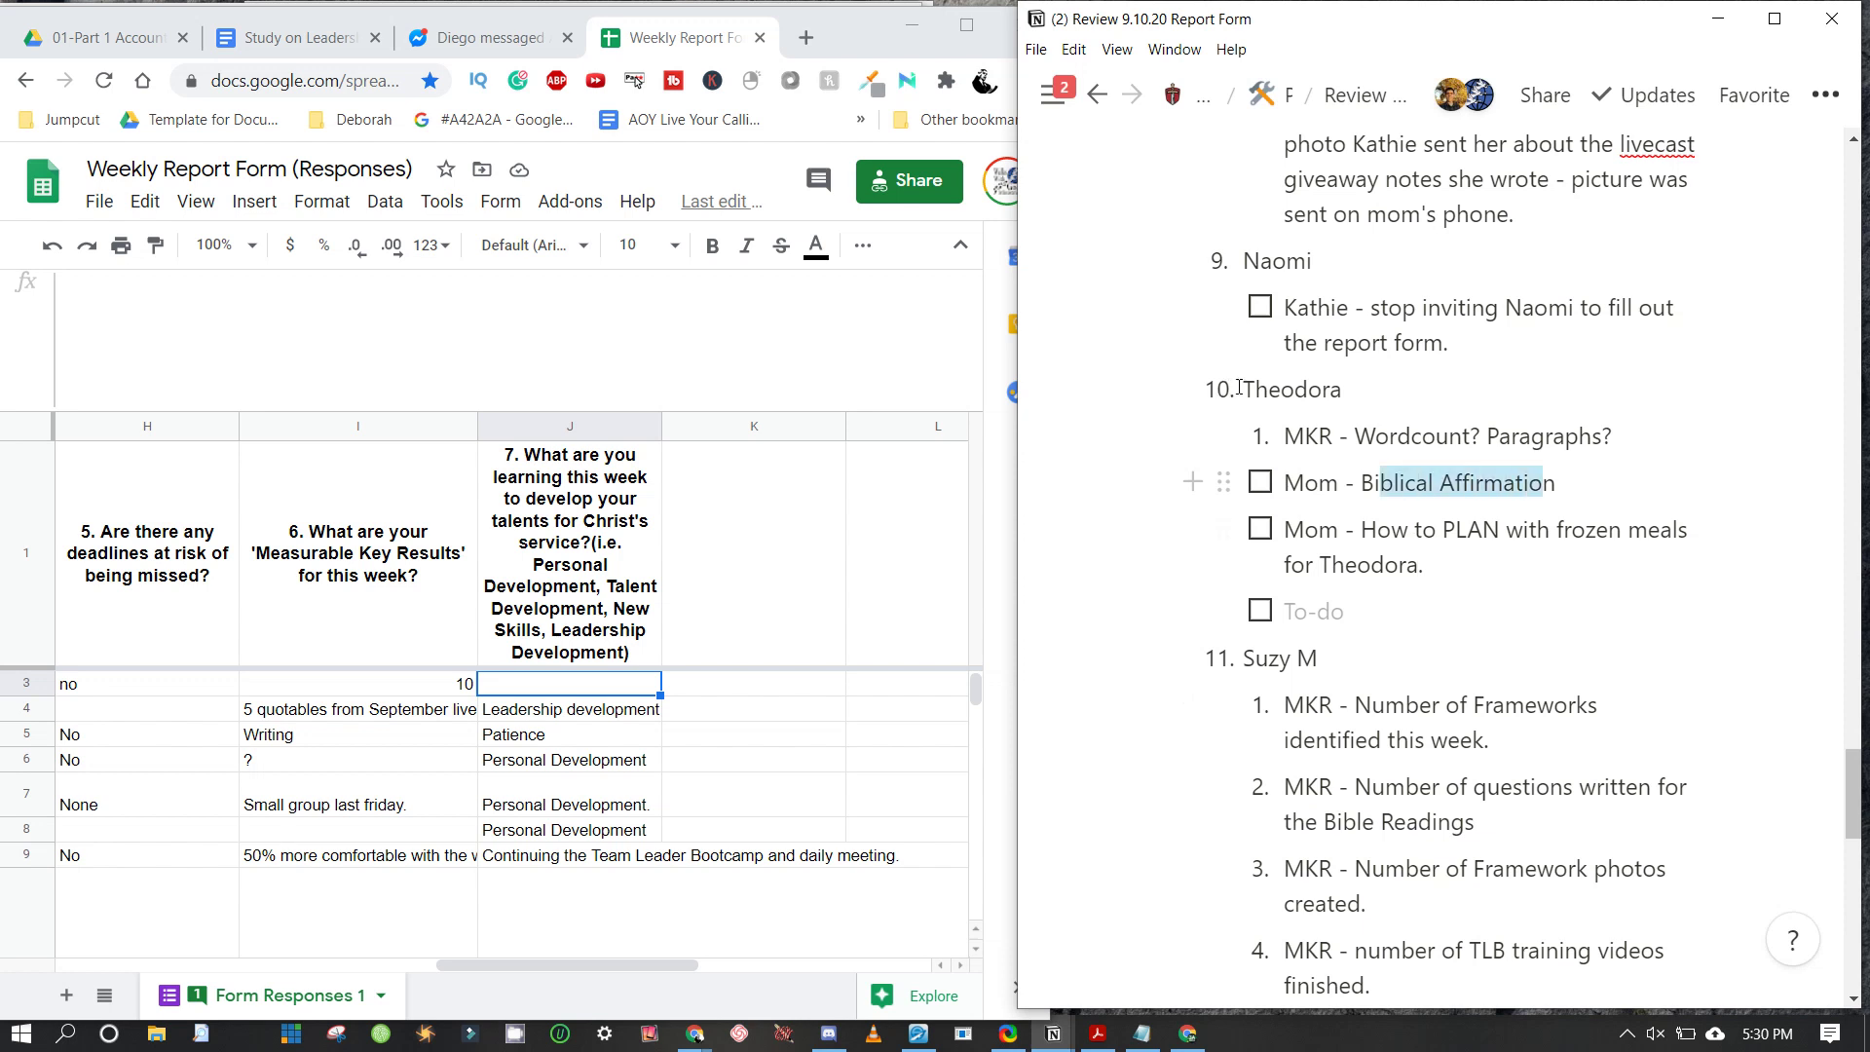
pyautogui.press('Right')
pyautogui.moveTo(1218, 394); pyautogui.dragTo(1247, 391)
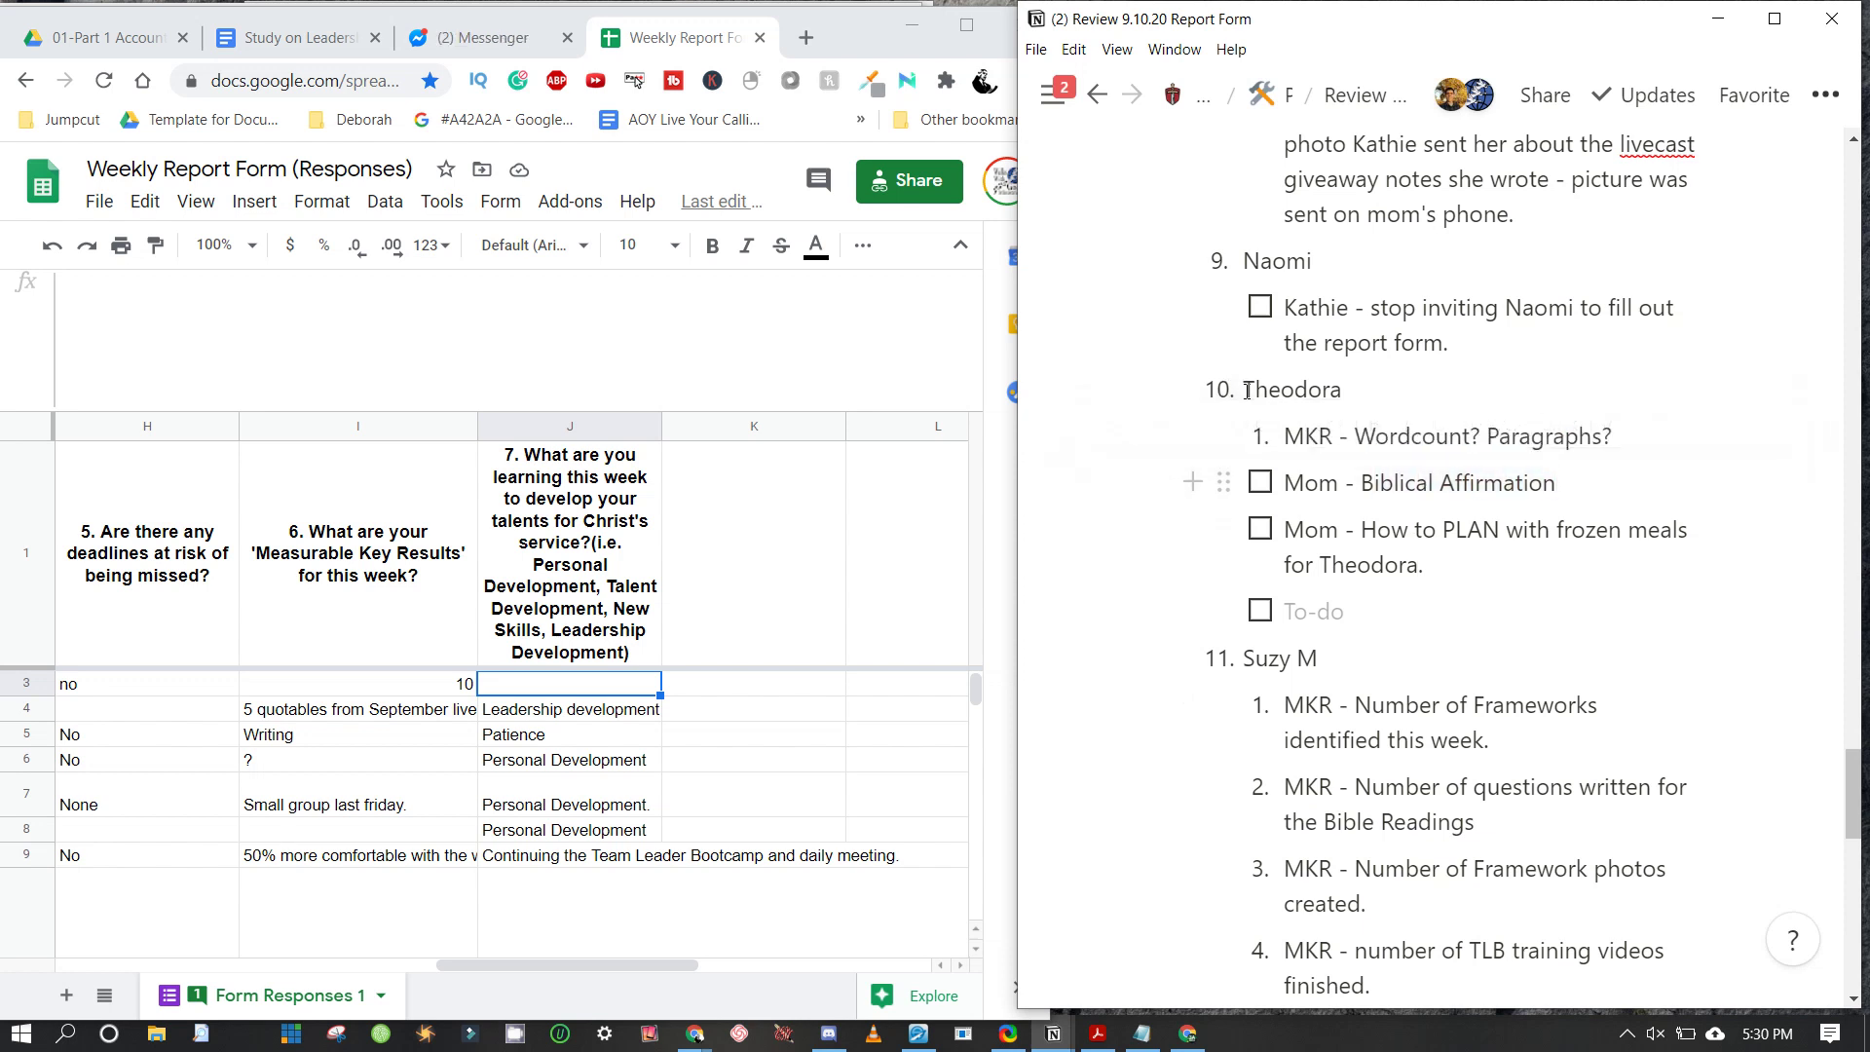
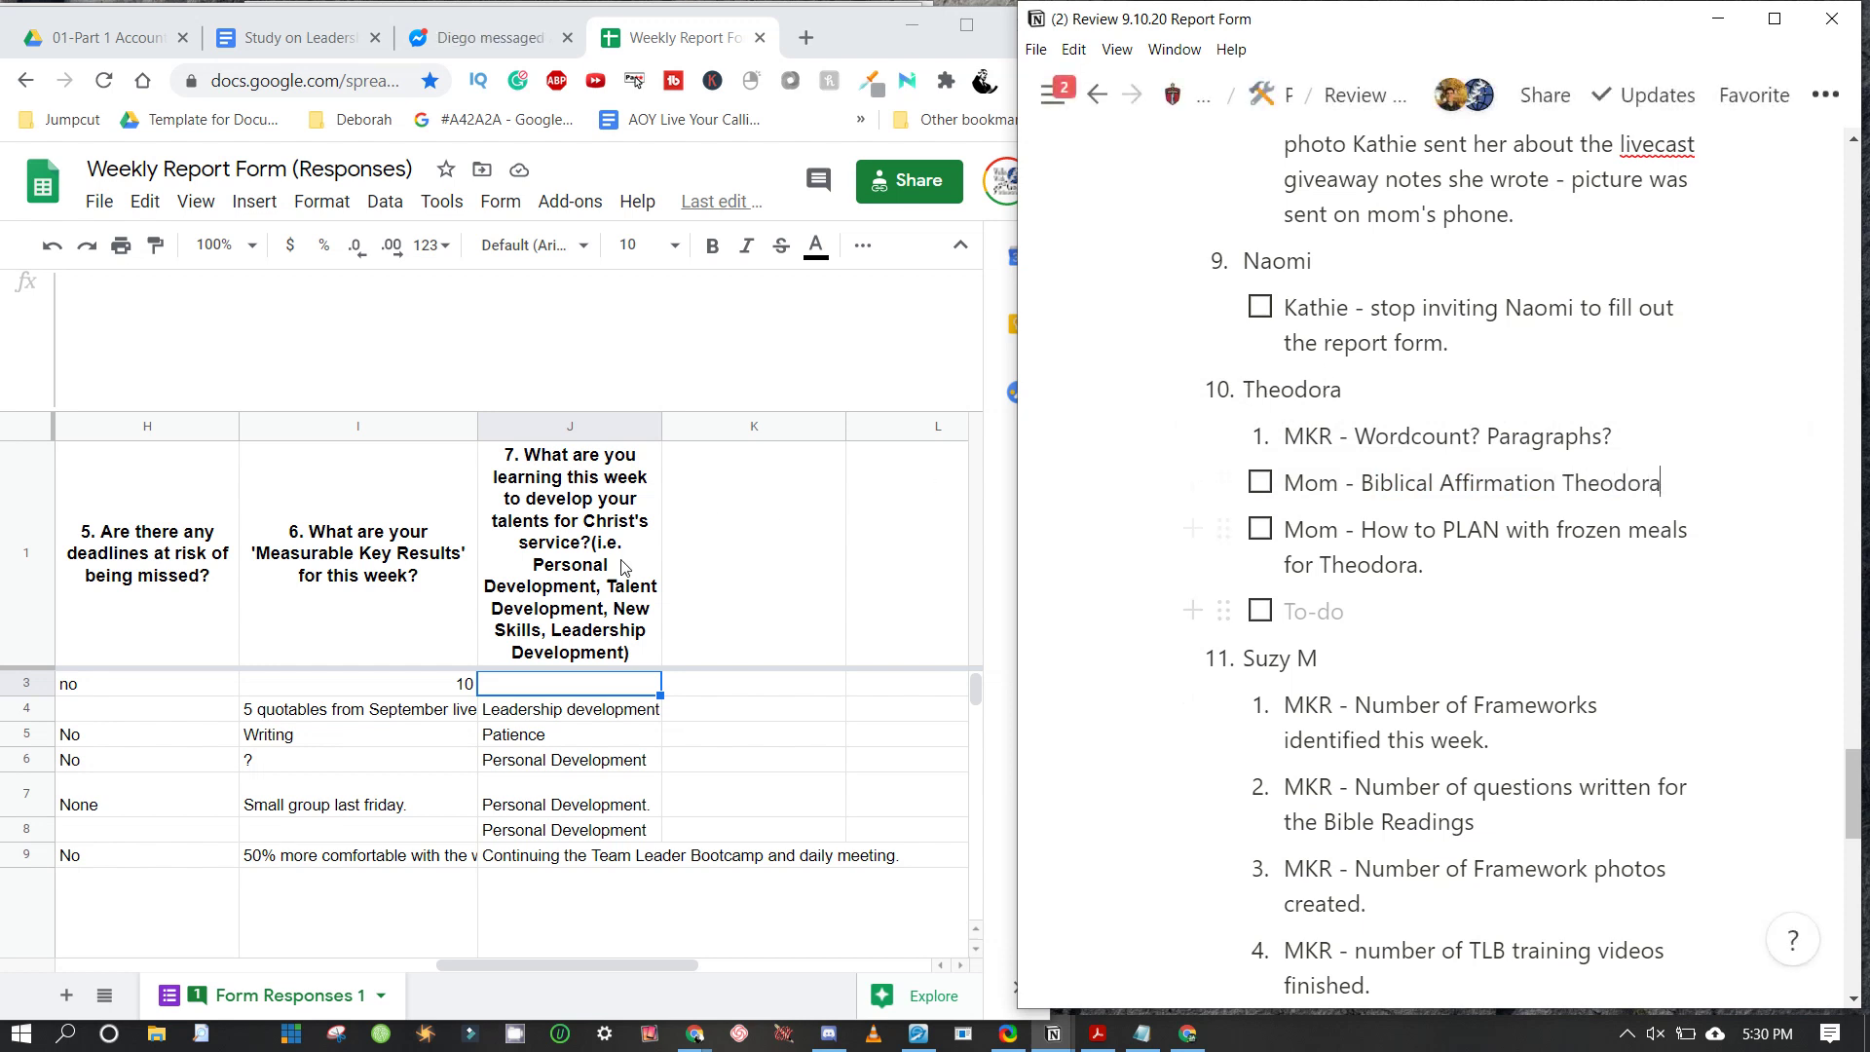
# Step: Read the newest row-2 response's accomplishments and next-week answers, then start a new Notion entry
pyautogui.click(153, 563)
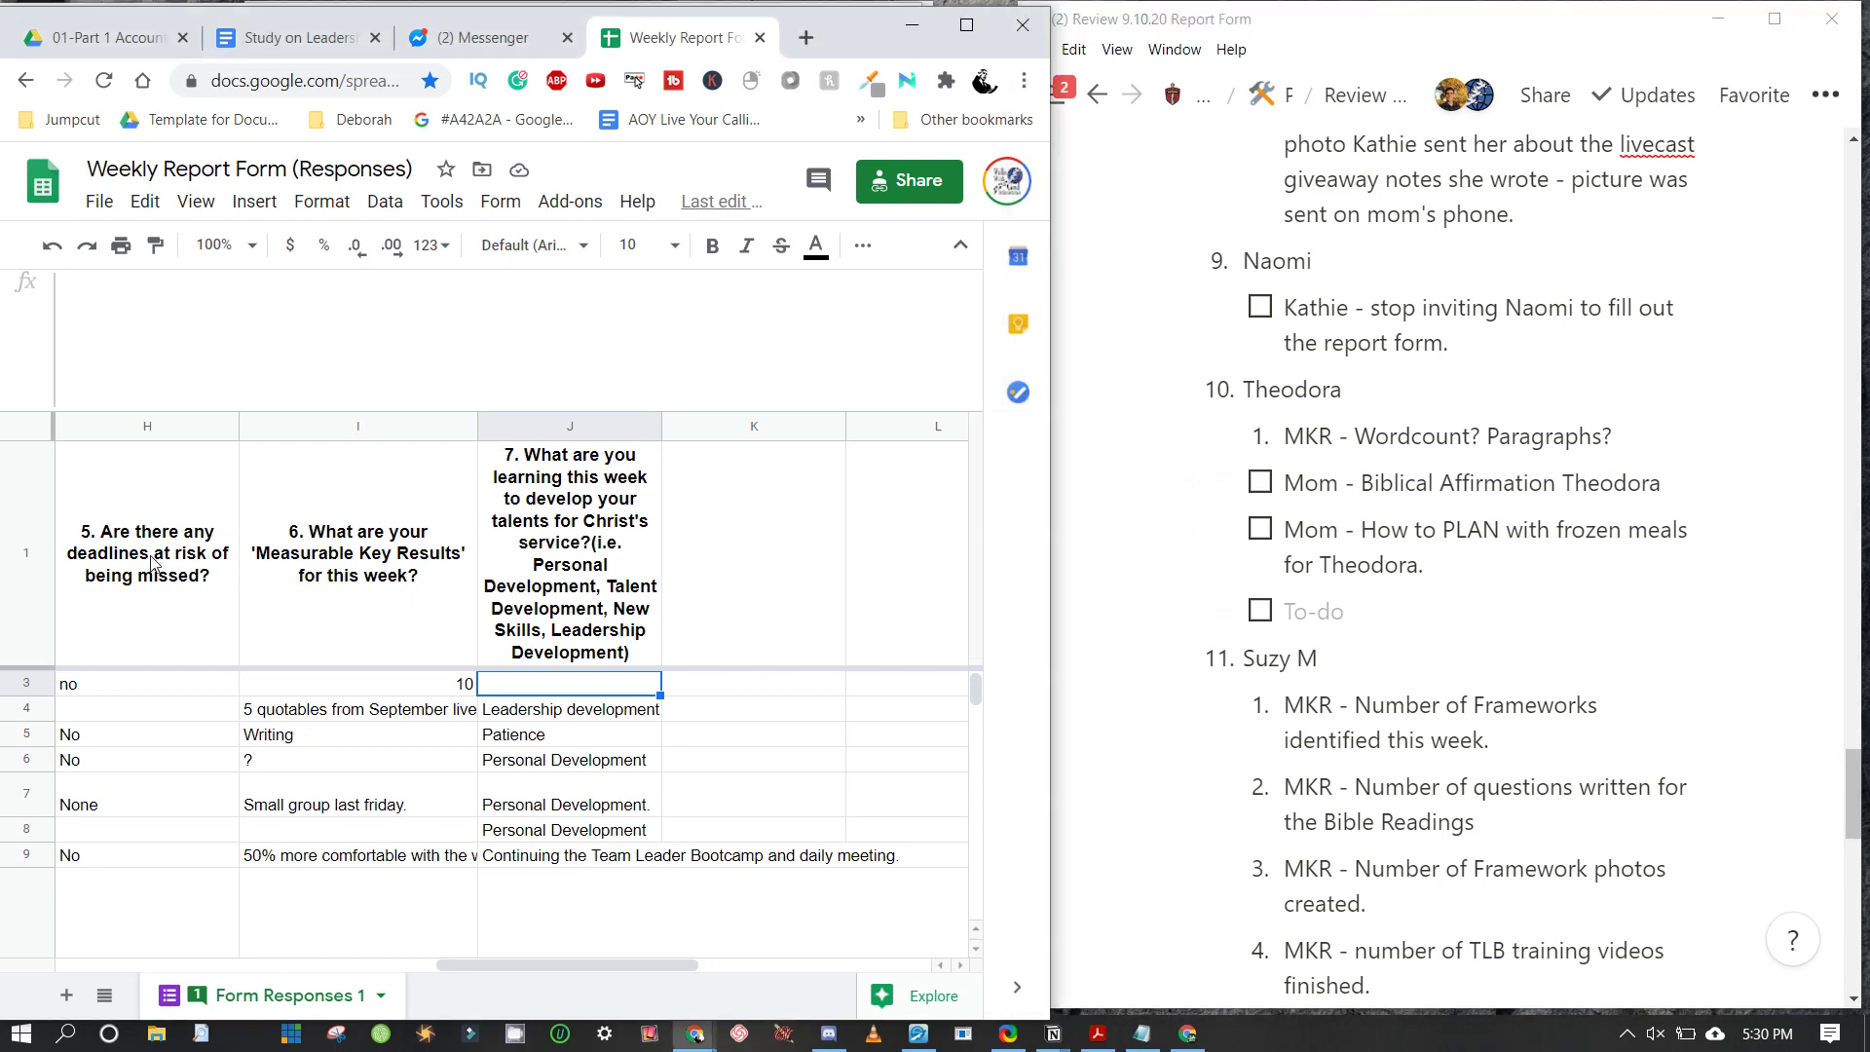
pyautogui.press('Left')
pyautogui.press('Left')
pyautogui.press('Left')
pyautogui.press('Left')
pyautogui.press('Left')
pyautogui.press('Left')
pyautogui.press('Left')
pyautogui.press('Left')
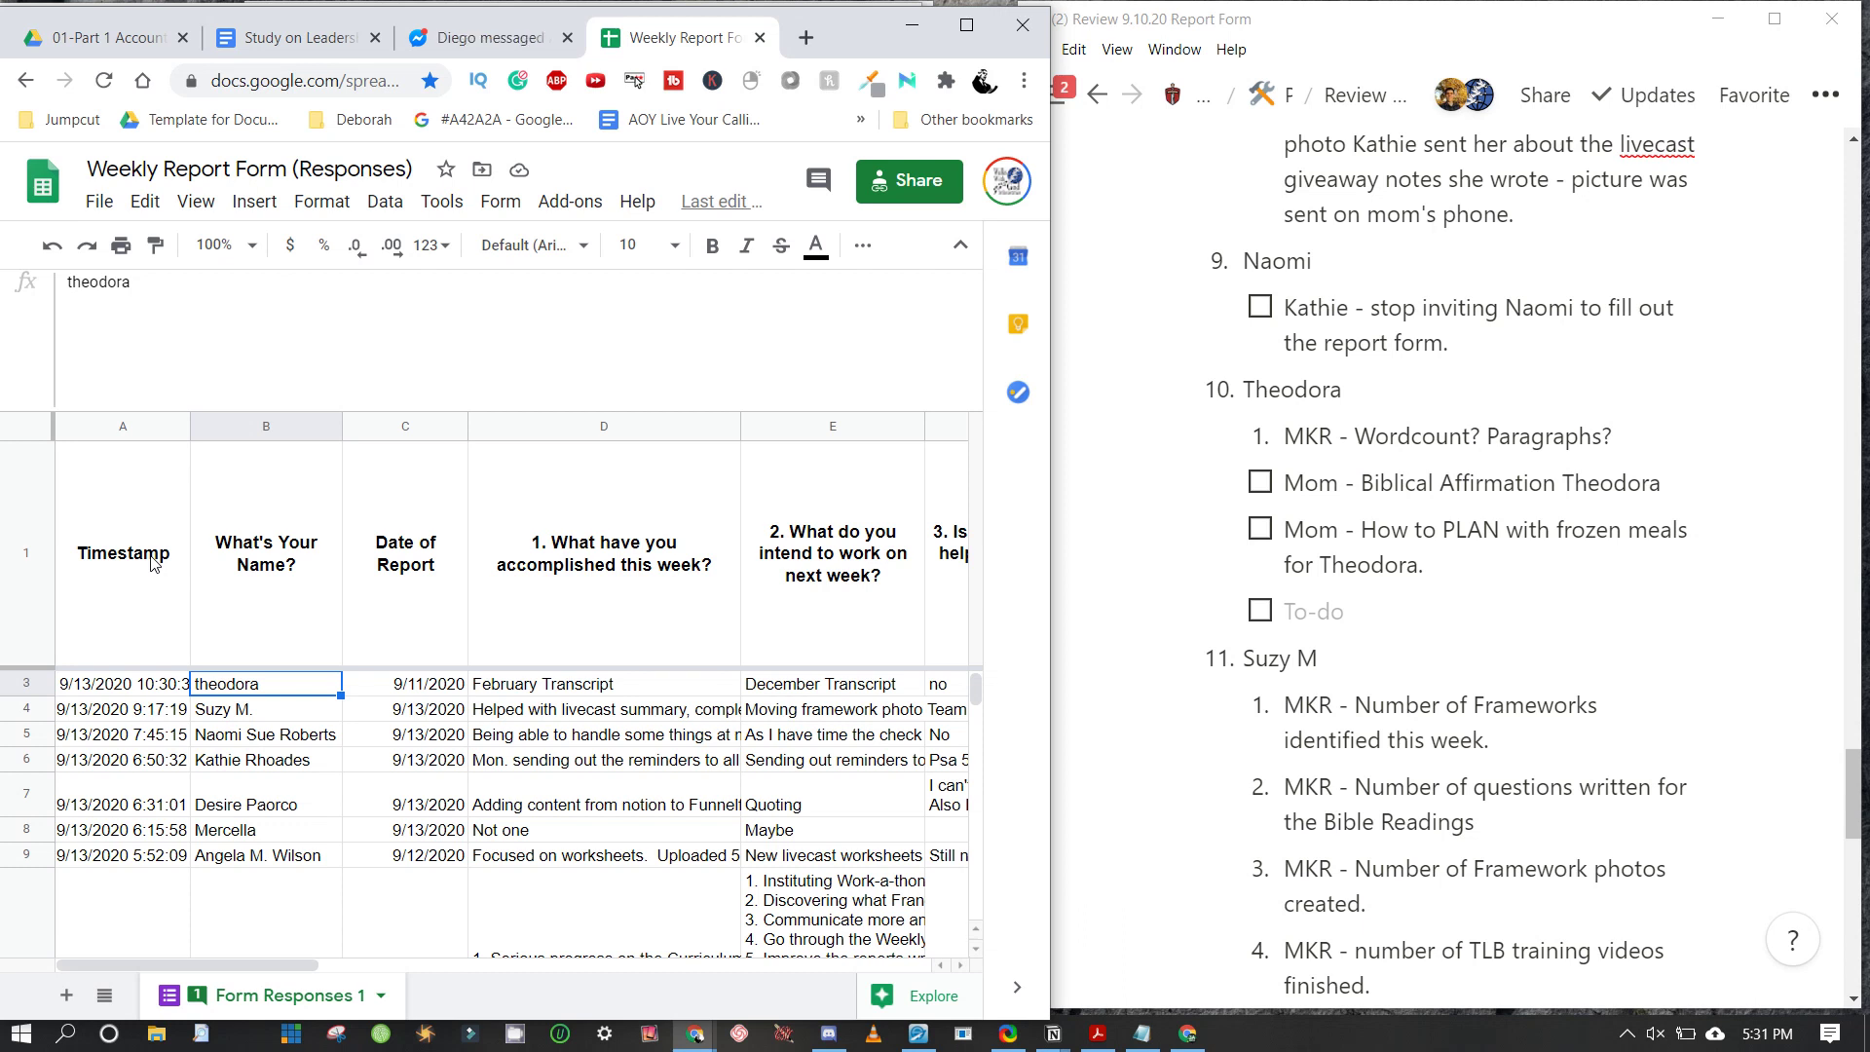
pyautogui.press('Up')
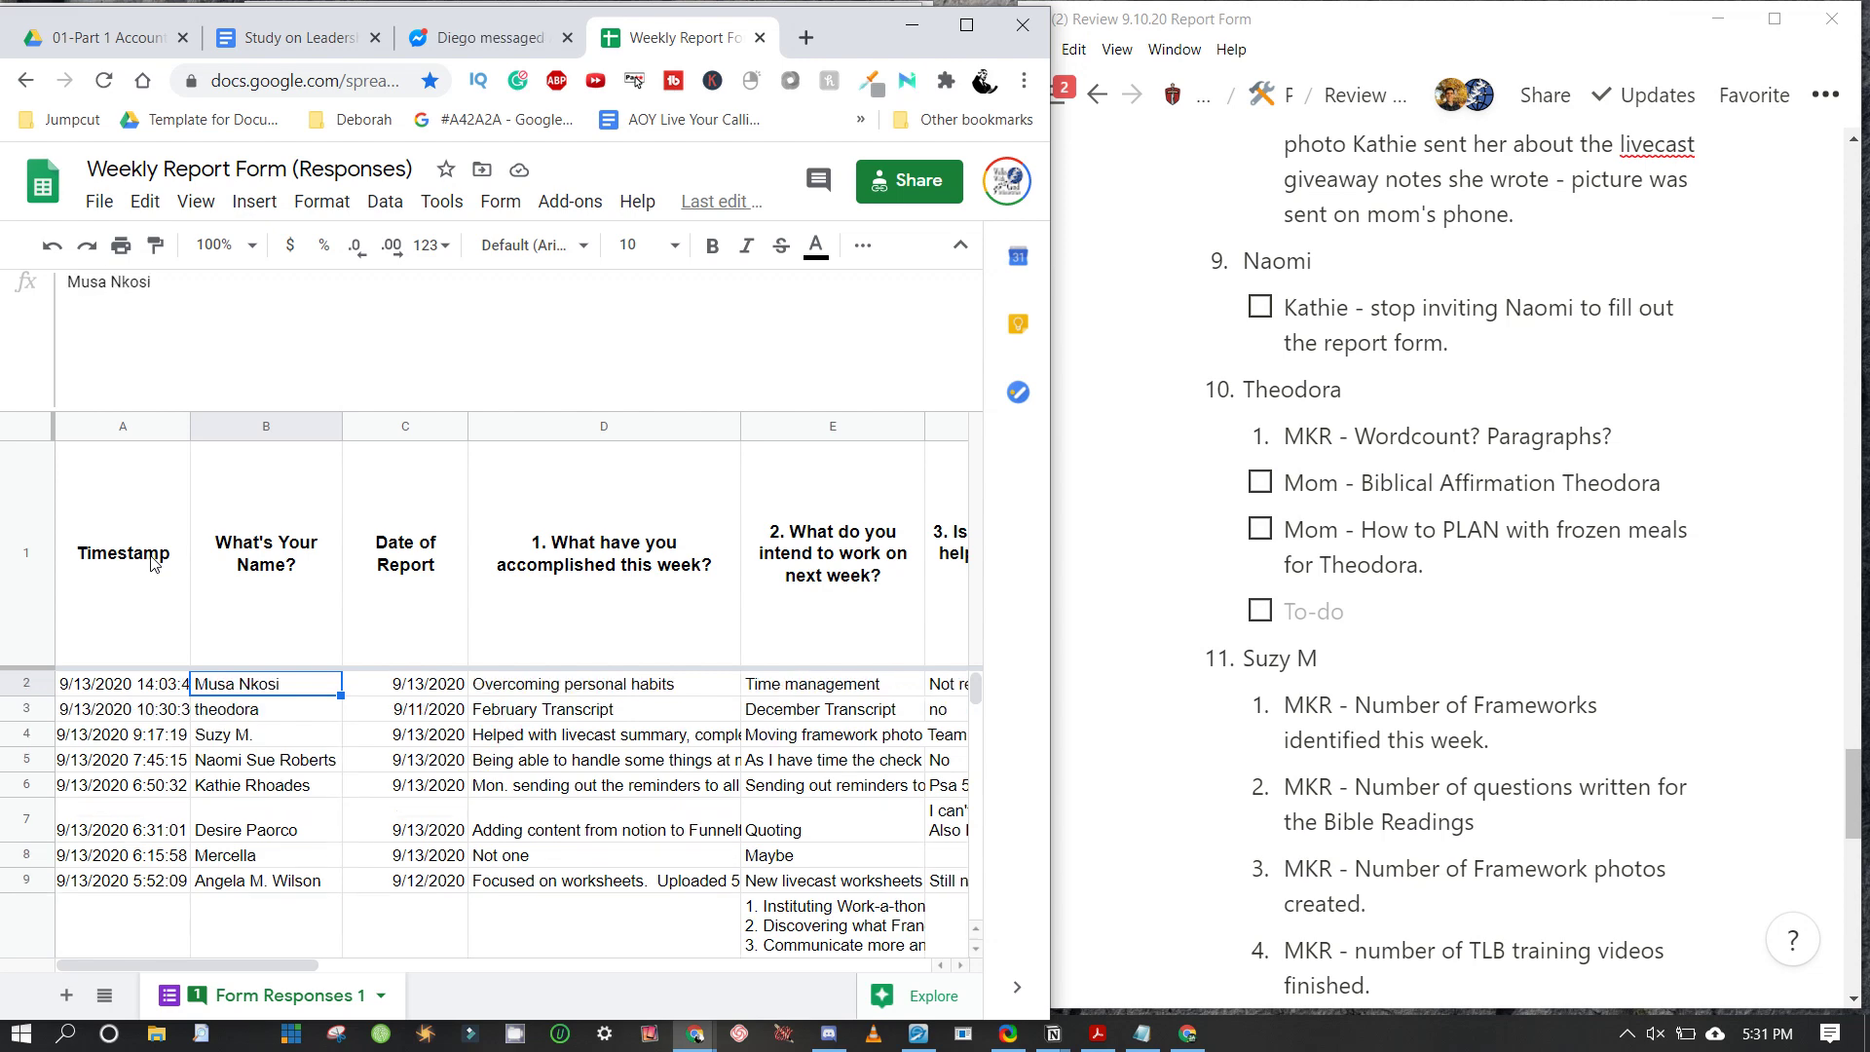
pyautogui.press('Right')
pyautogui.press('Right')
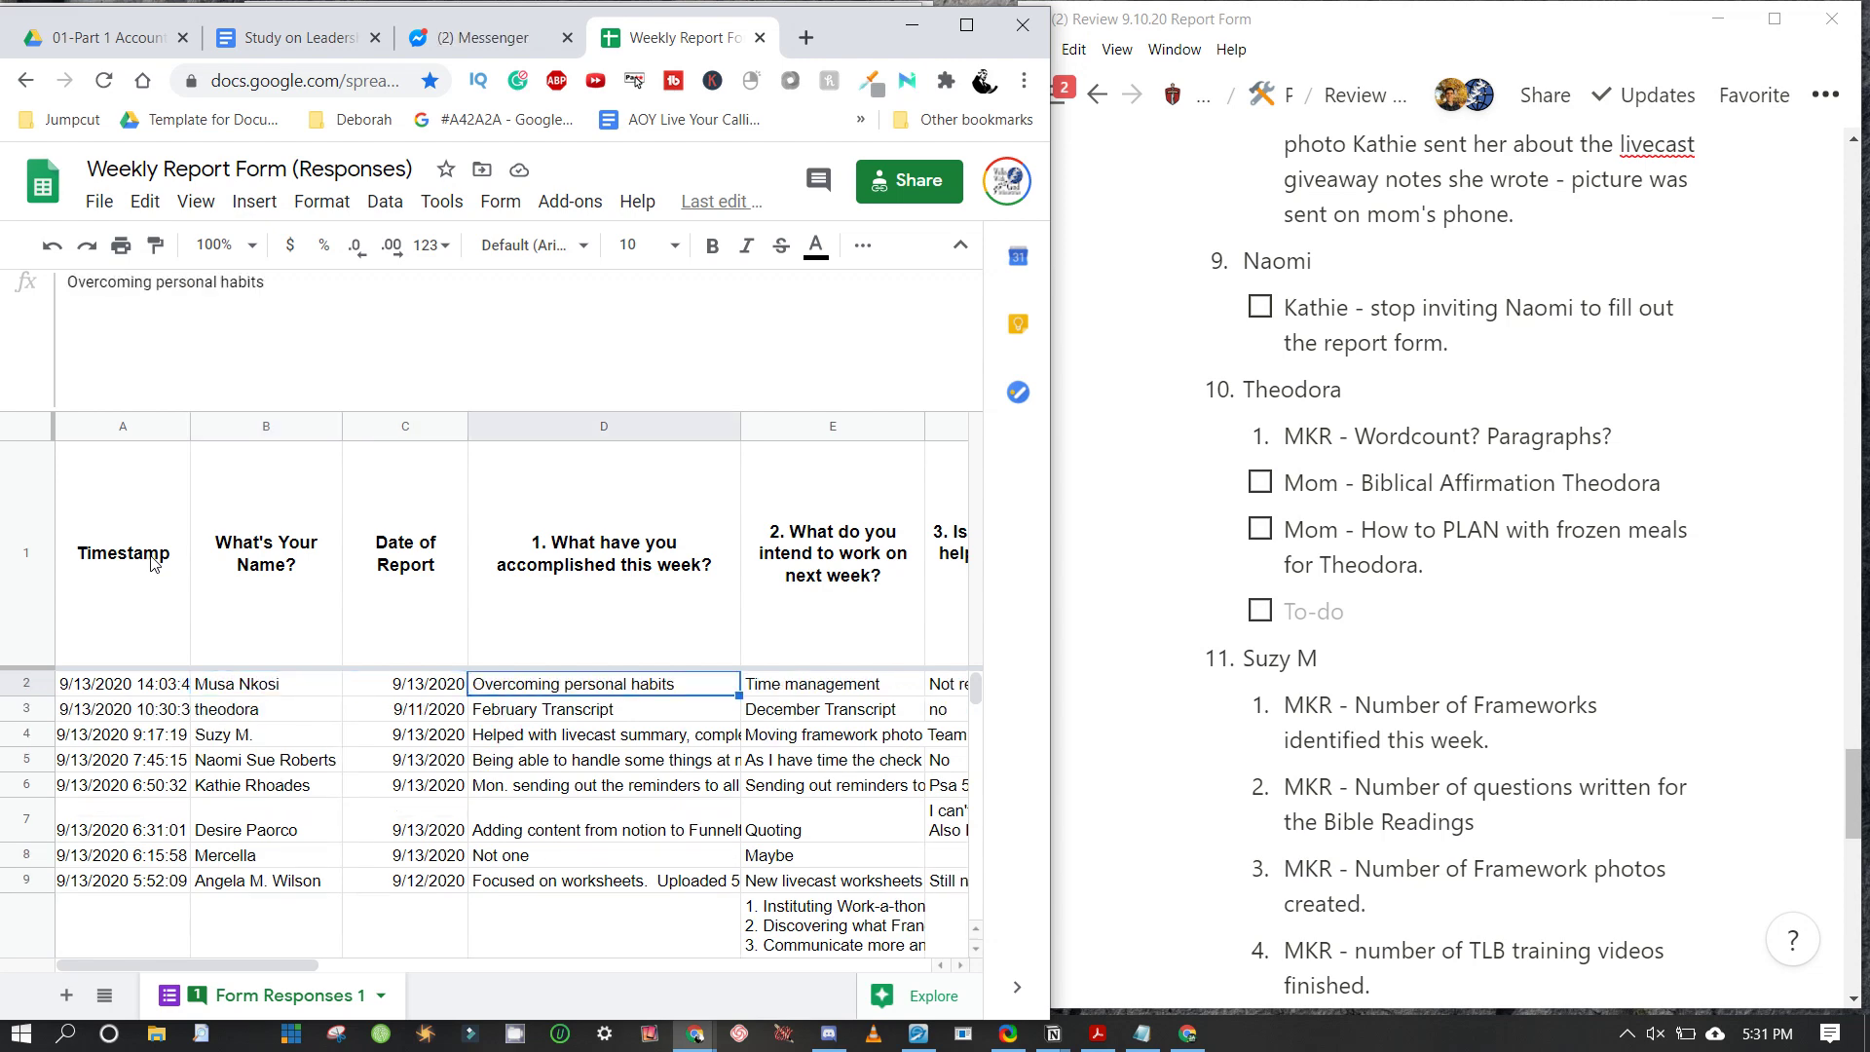
pyautogui.press('Right')
pyautogui.press('Right')
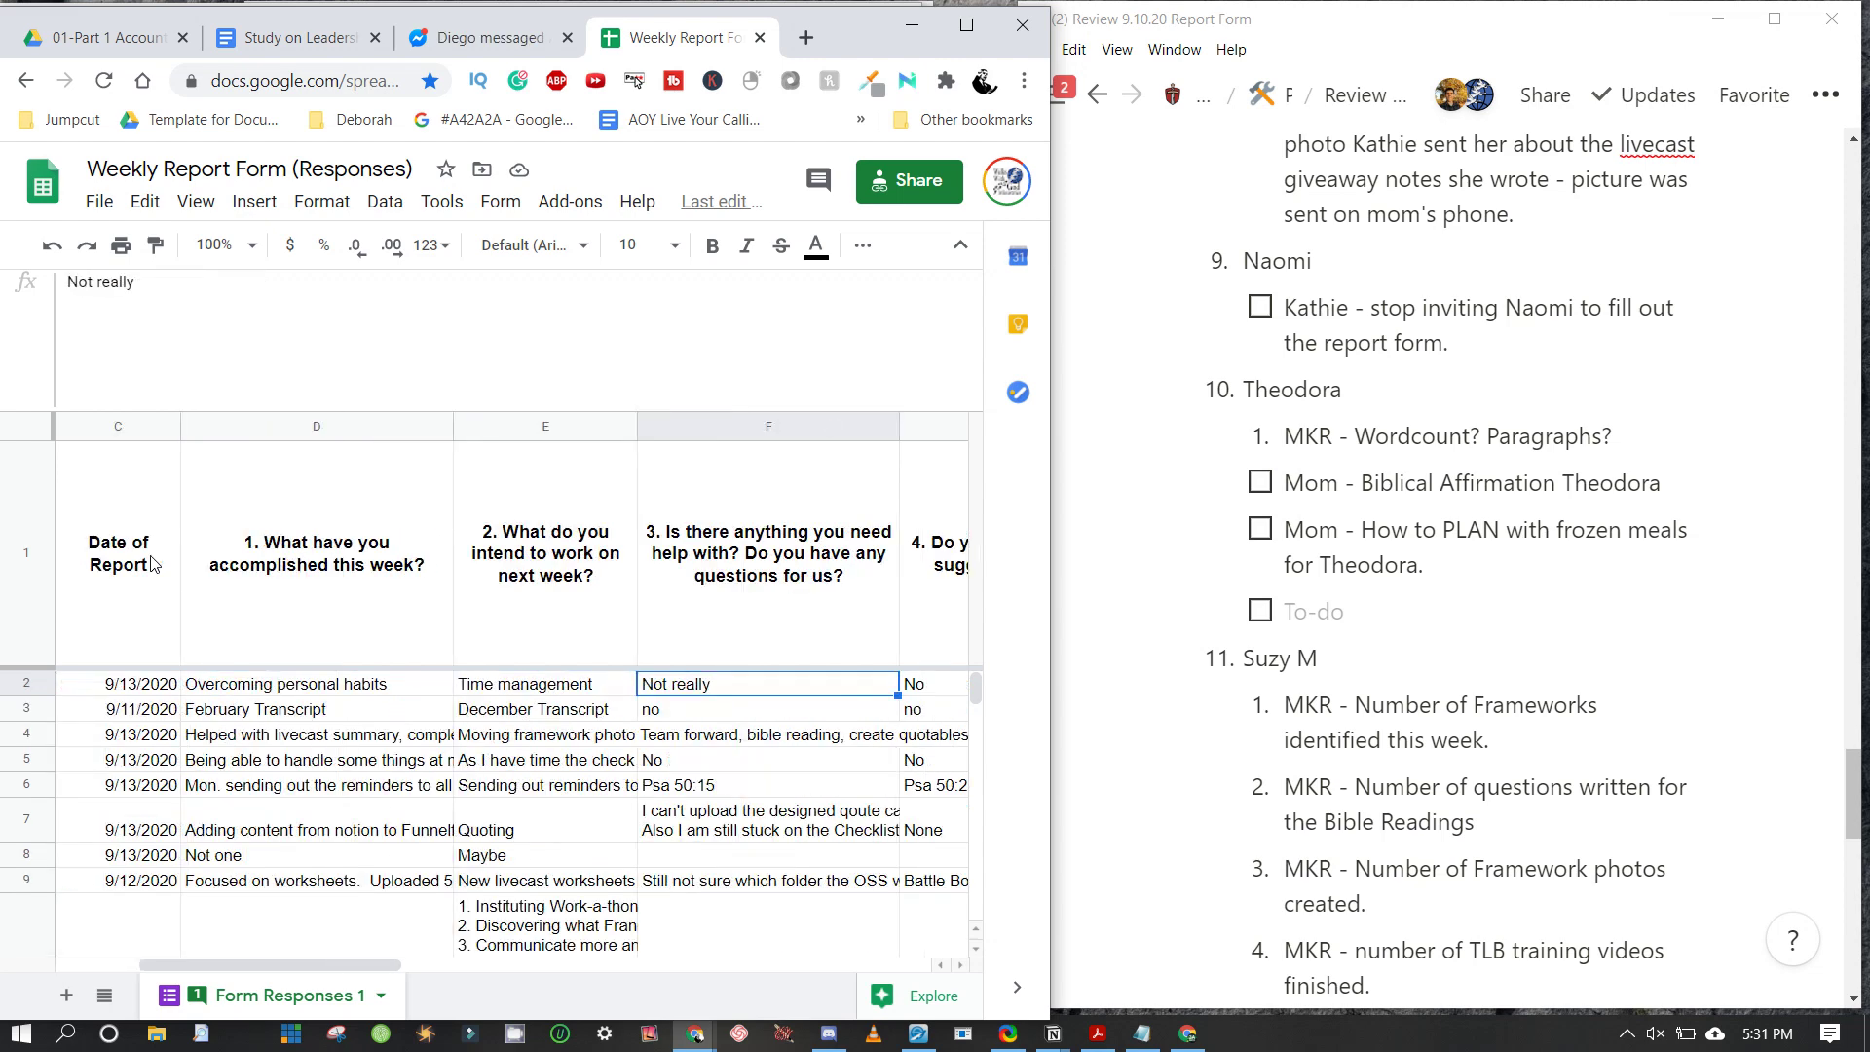
pyautogui.press('Left')
pyautogui.press('Left')
pyautogui.press('Left')
pyautogui.press('Right')
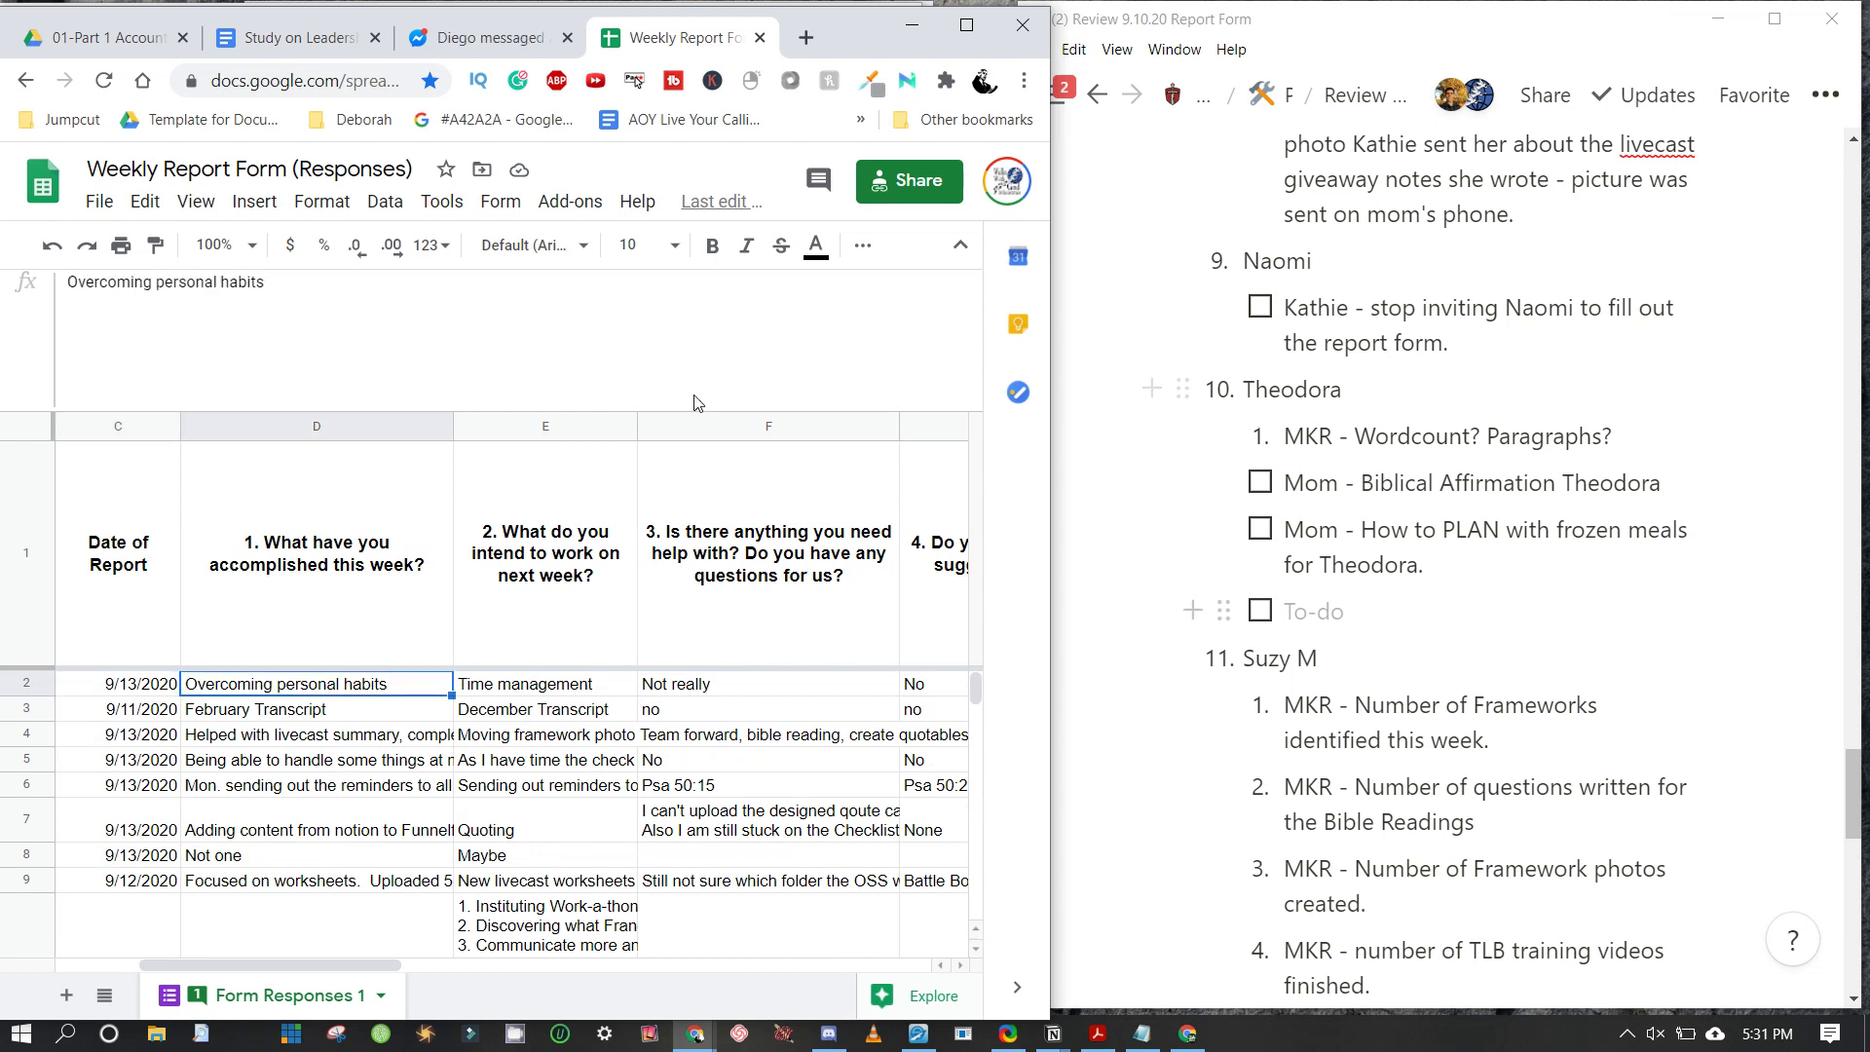
pyautogui.click(1103, 550)
pyautogui.press('Return')
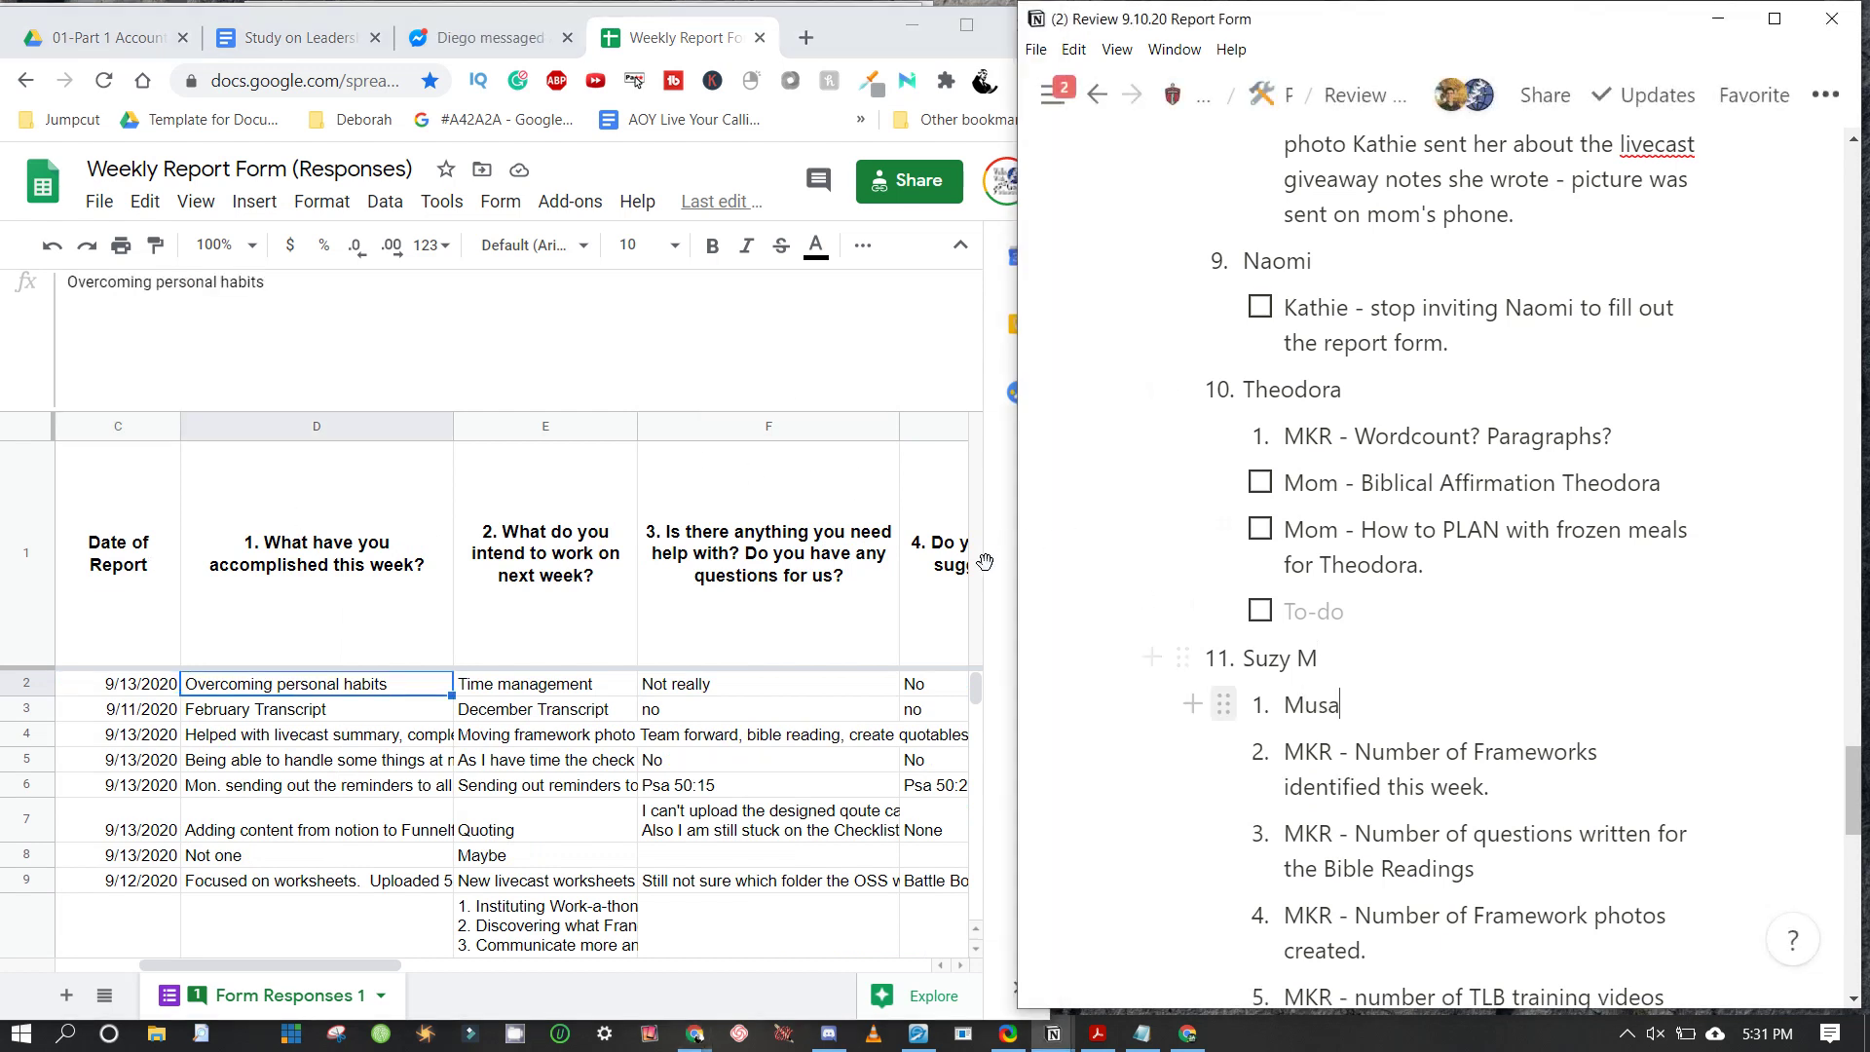
# Step: Add the new member's name as item 11 with an indented note line beneath
pyautogui.moveTo(1224, 704); pyautogui.dragTo(1217, 635)
pyautogui.press('Return')
pyautogui.press('Return')
pyautogui.press('Tab')
# Step: Write the note on overcoming personal habits and understanding the anatomy of a habit
pyautogui.write('Overcome Person')
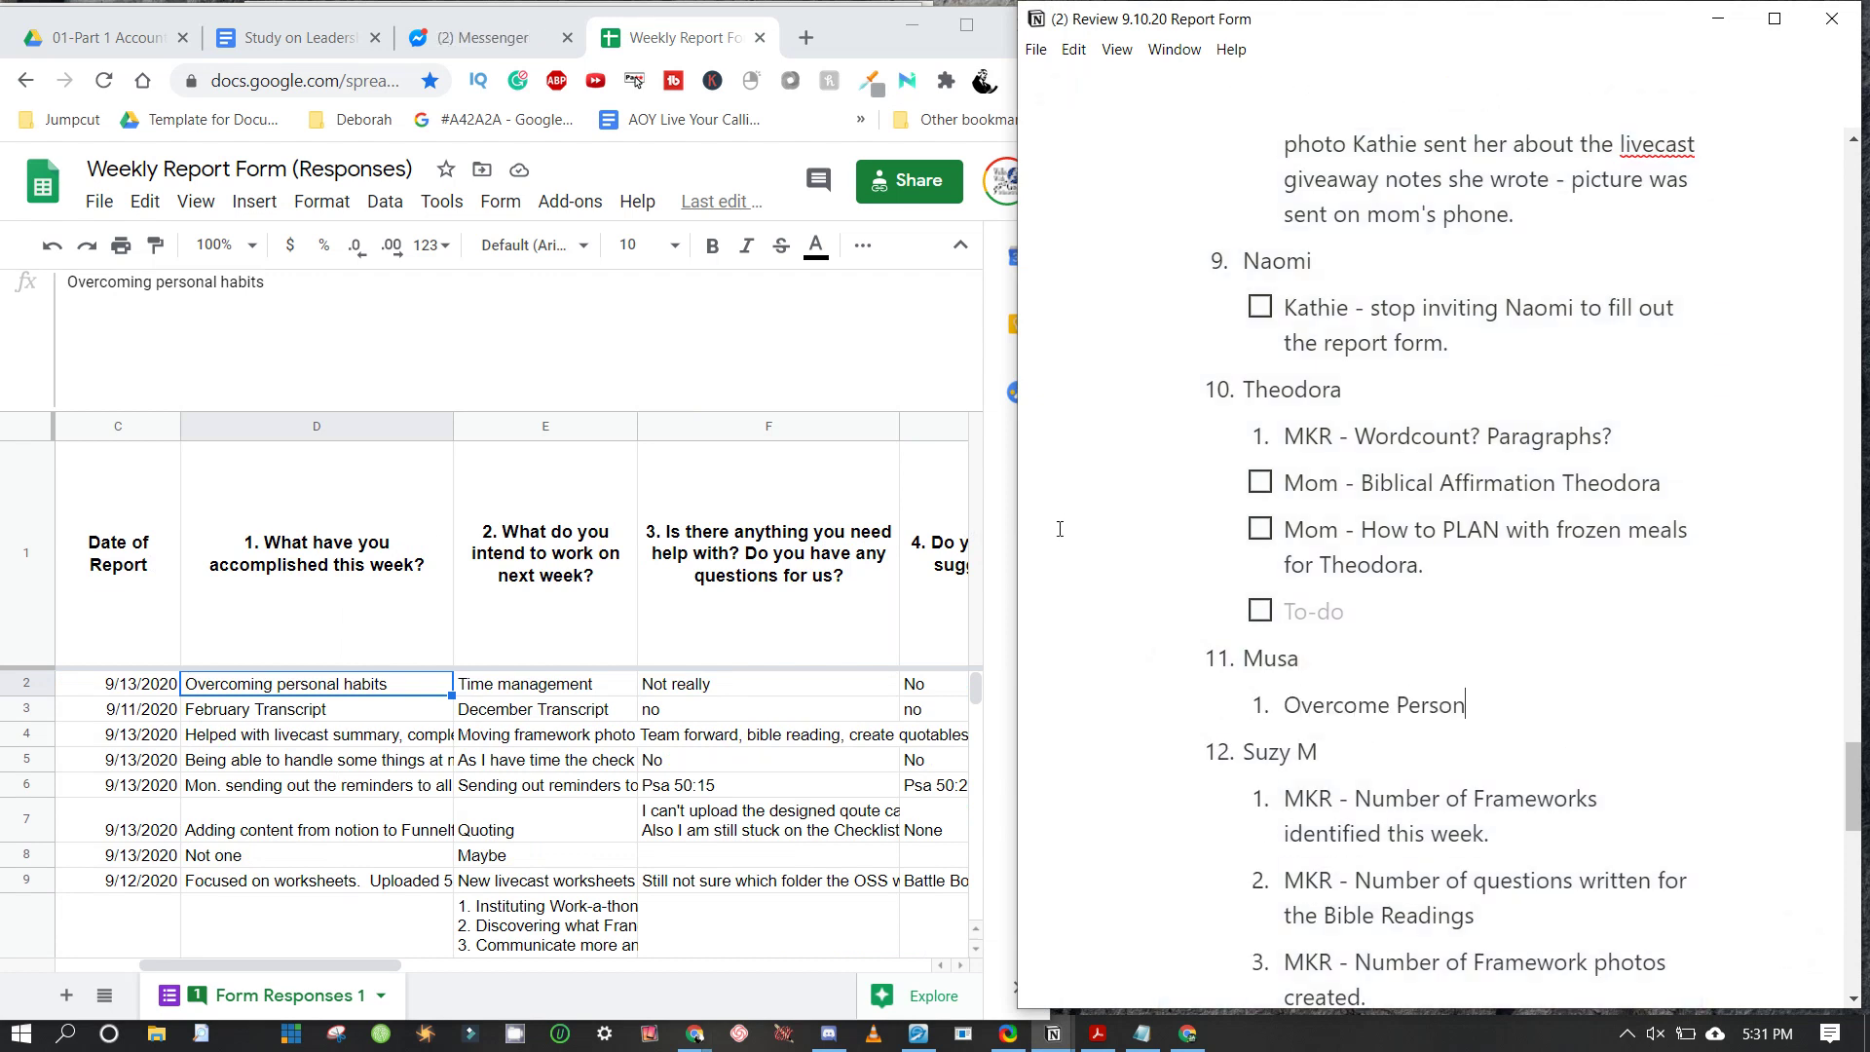
pyautogui.write('al habits - which hap')
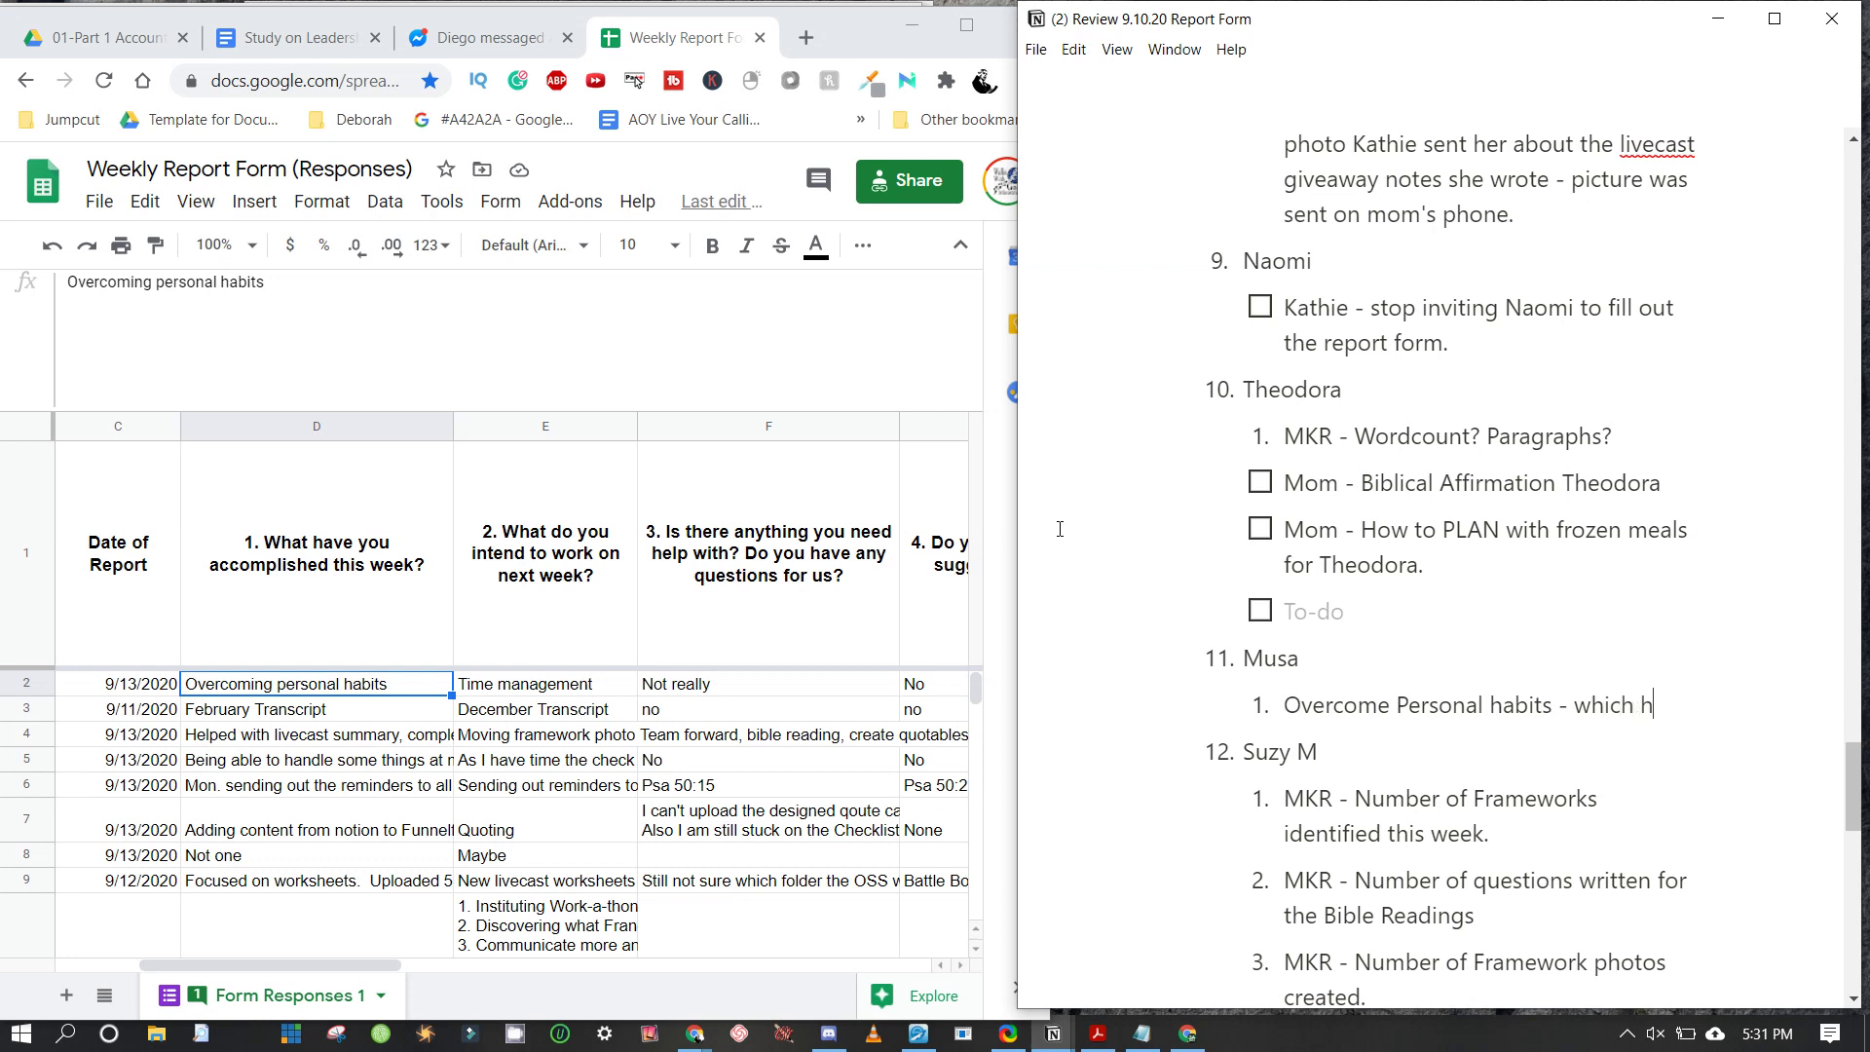
pyautogui.press('BackSpace')
pyautogui.write('bbits')
pyautogui.press('BackSpace')
pyautogui.press('BackSpace')
pyautogui.write('t')
pyautogui.press('BackSpace')
pyautogui.press('BackSpace')
pyautogui.press('BackSpace')
pyautogui.write('its - understan')
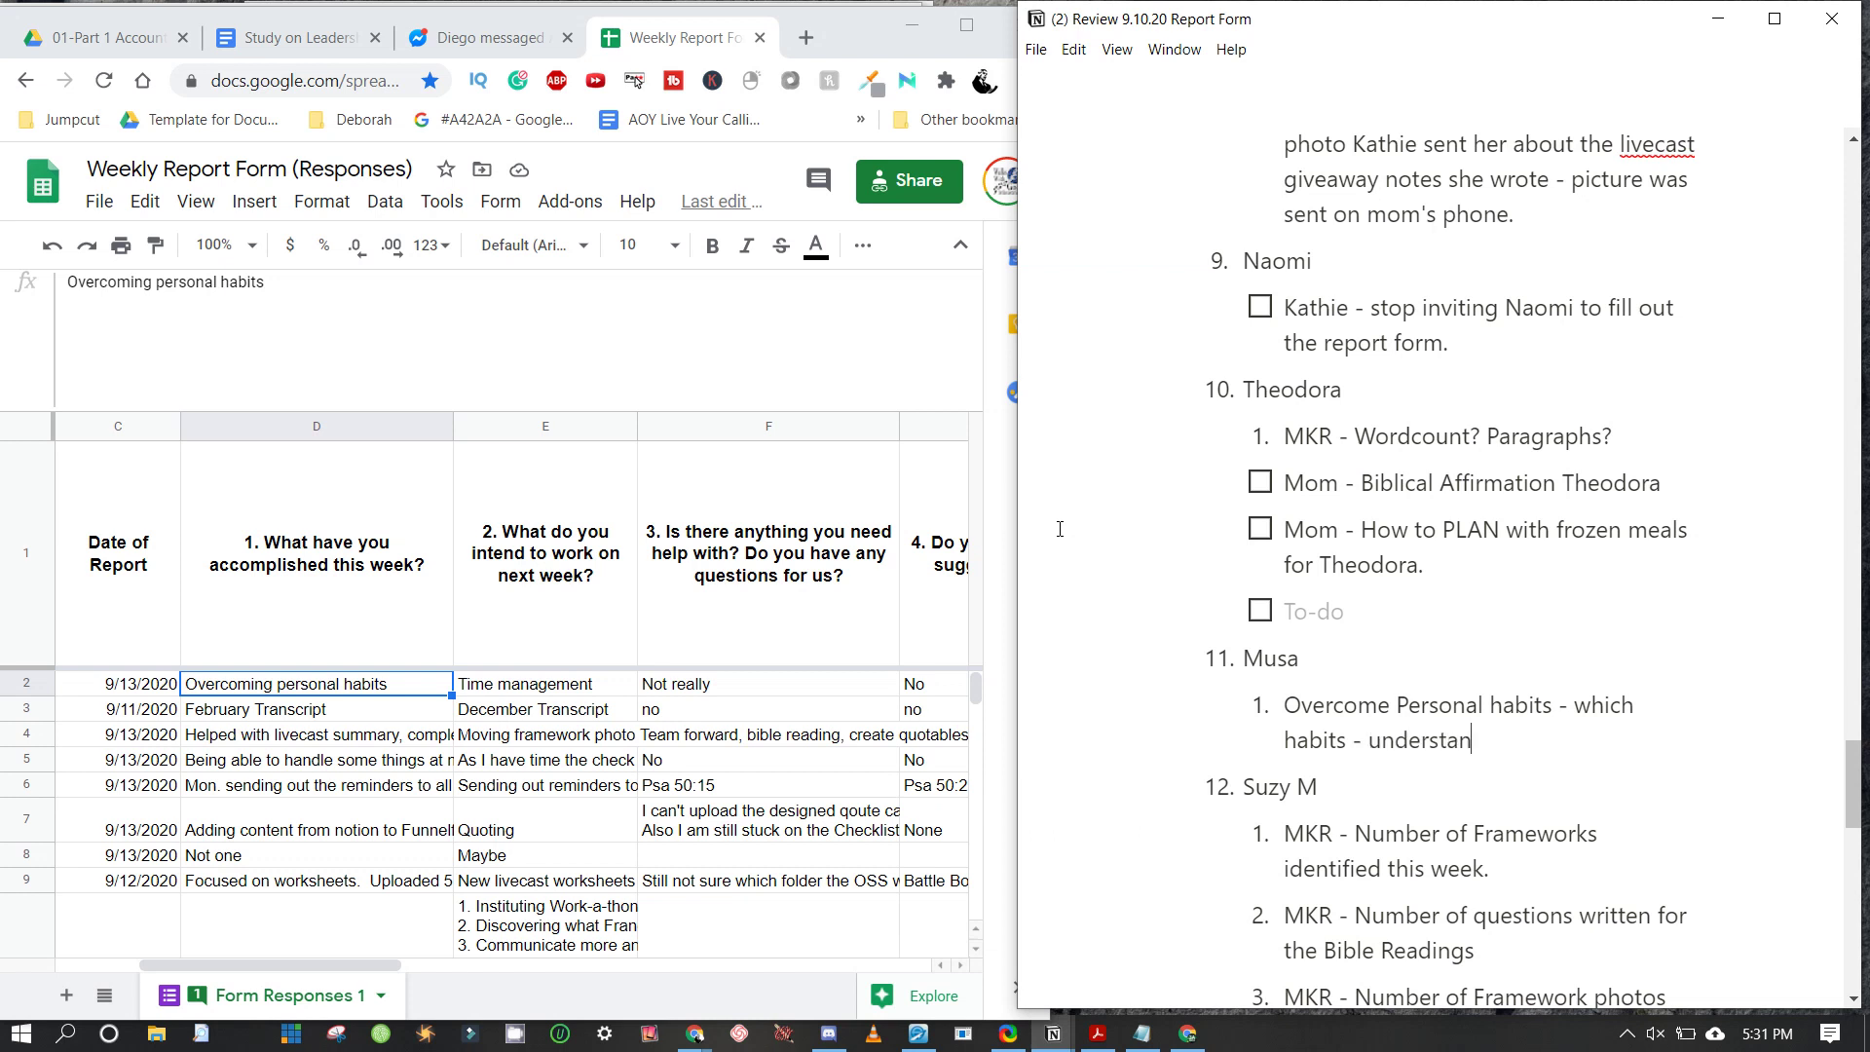
pyautogui.write('d the anatomy of a habit - how ot ')
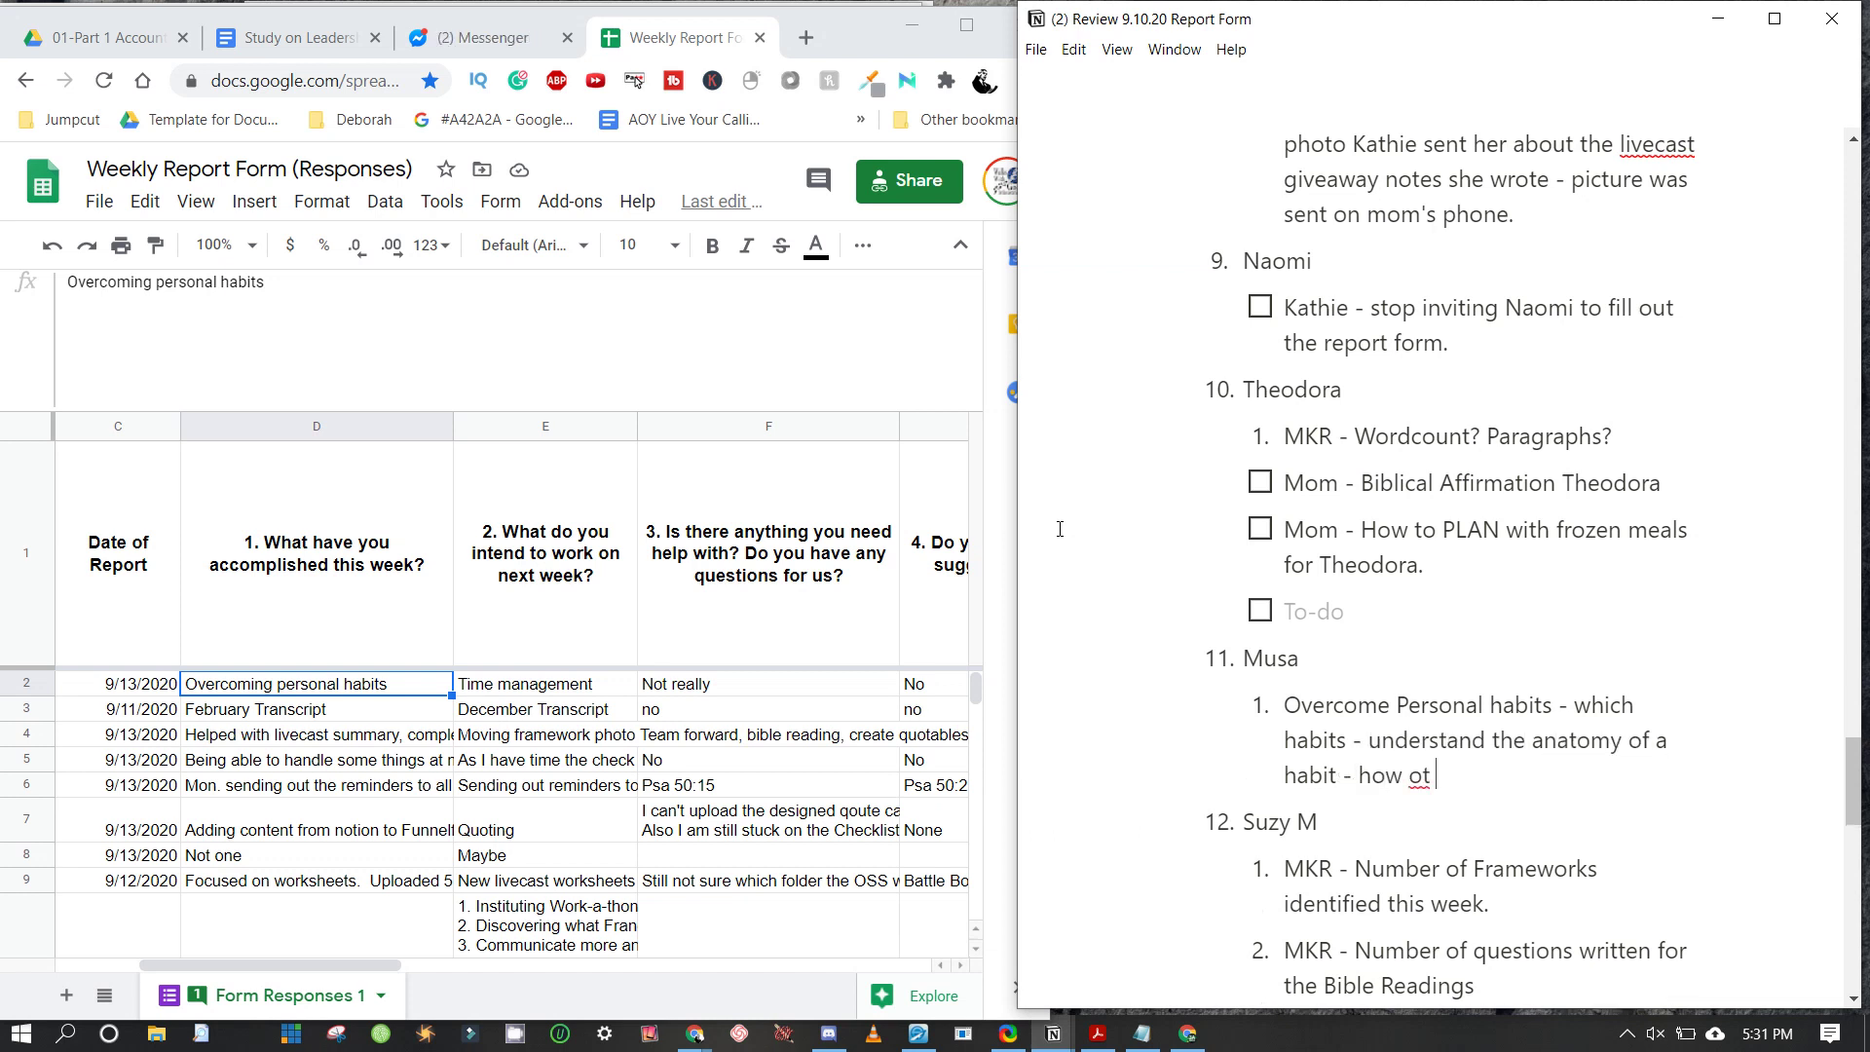
pyautogui.write('overcome')
pyautogui.press('BackSpace')
pyautogui.press('BackSpace')
pyautogui.press('BackSpace')
pyautogui.write('to overcome')
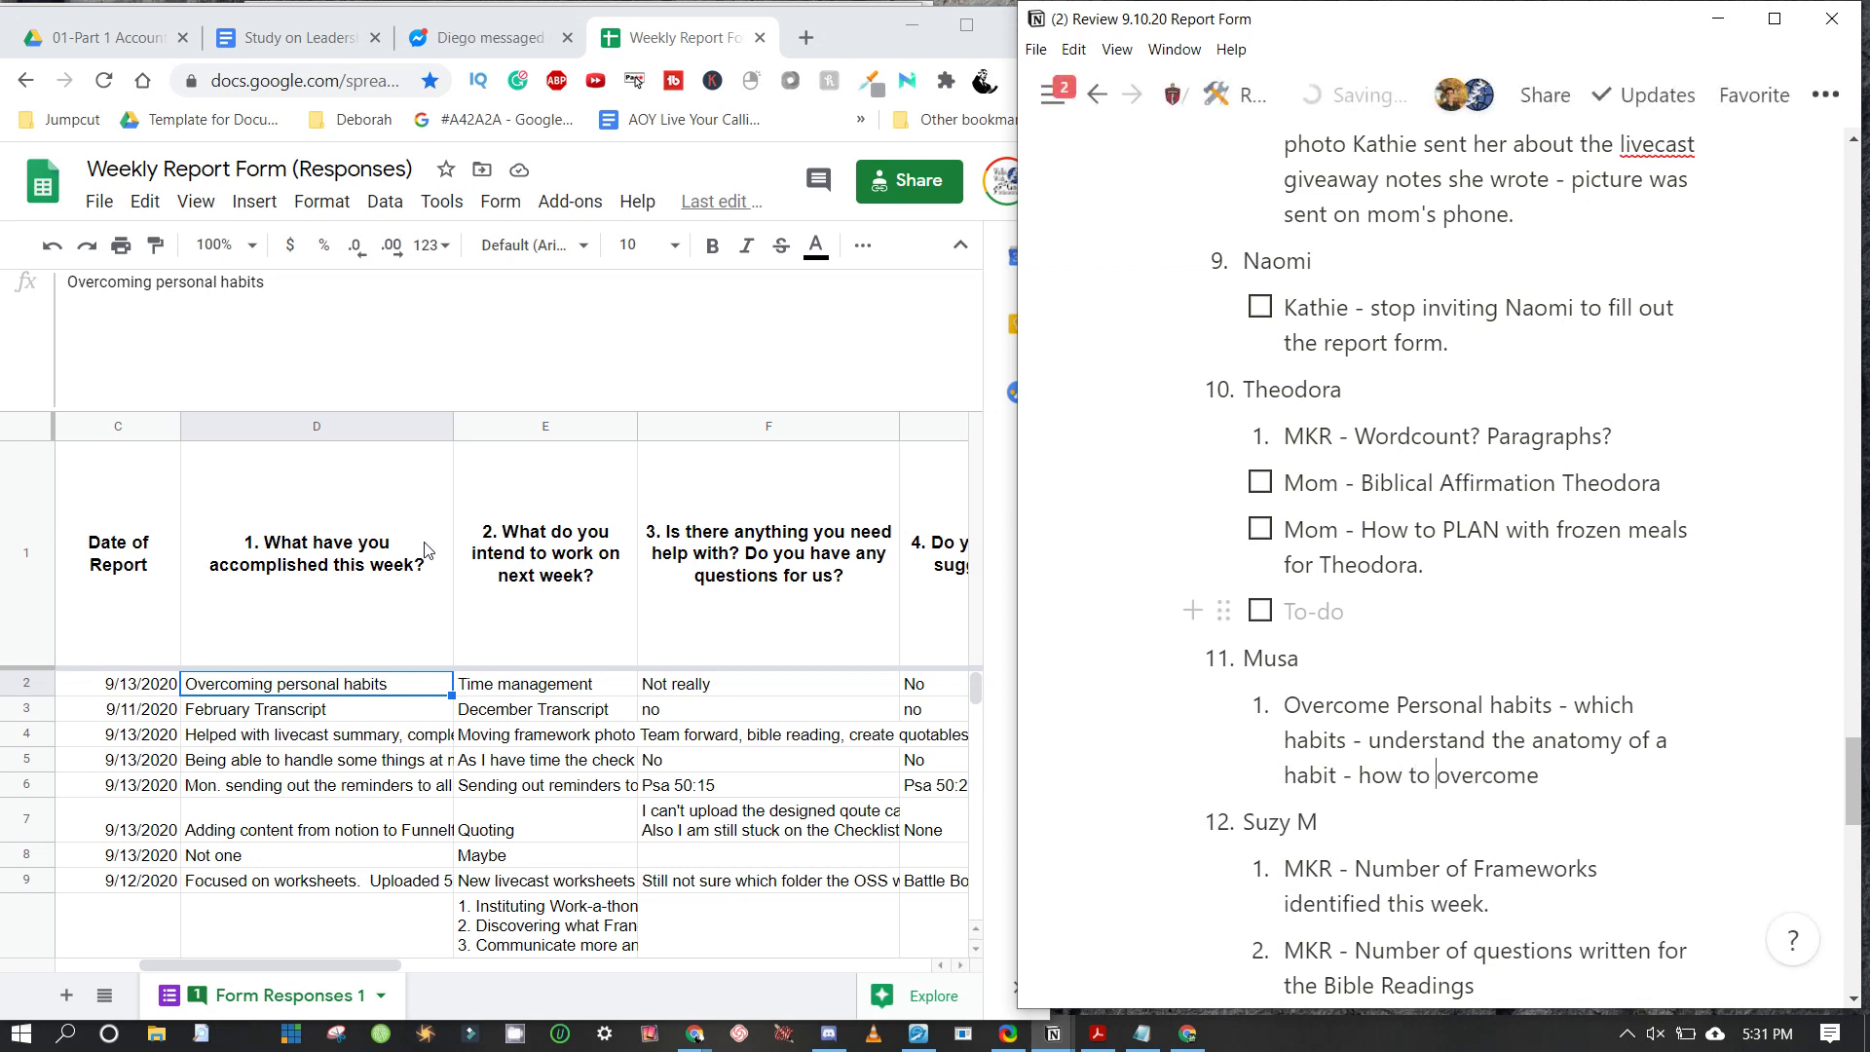
# Step: Add a second note: 'Wants to work on Time Management.'
pyautogui.click(545, 684)
pyautogui.click(1266, 621)
pyautogui.press('Return')
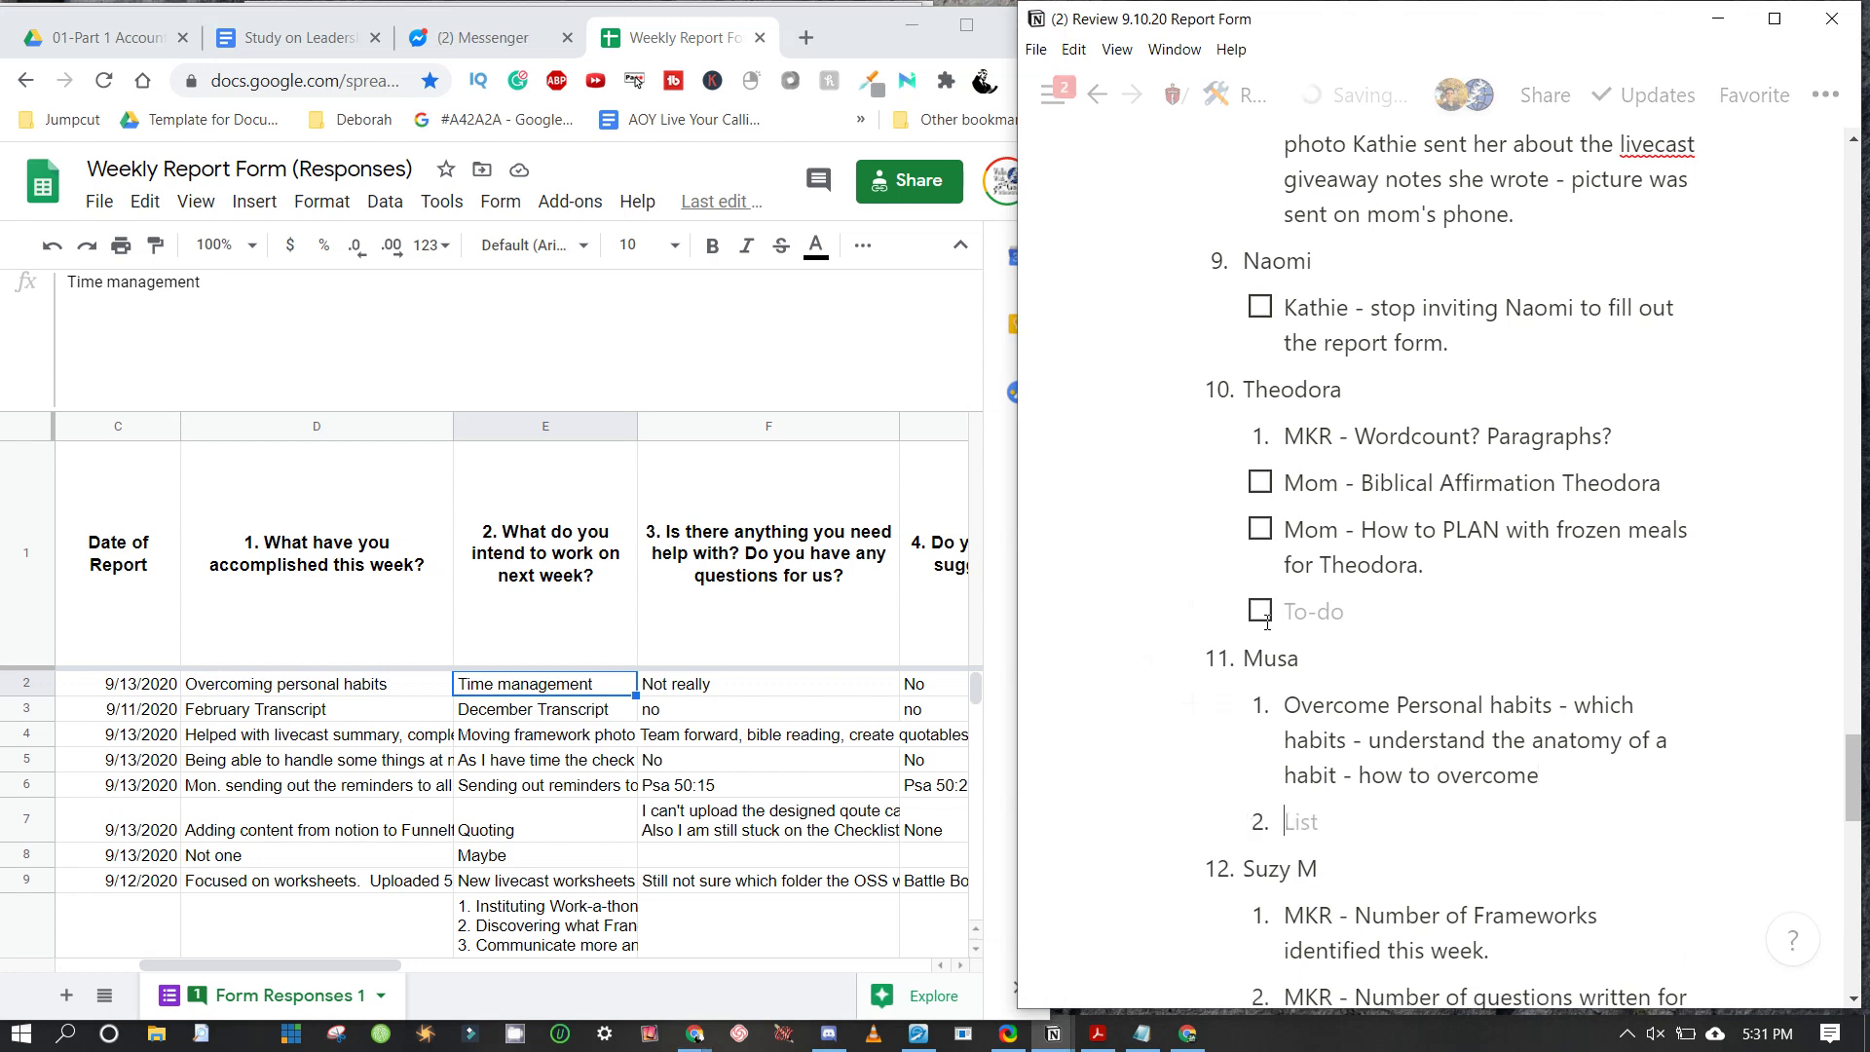
pyautogui.write('Wants')
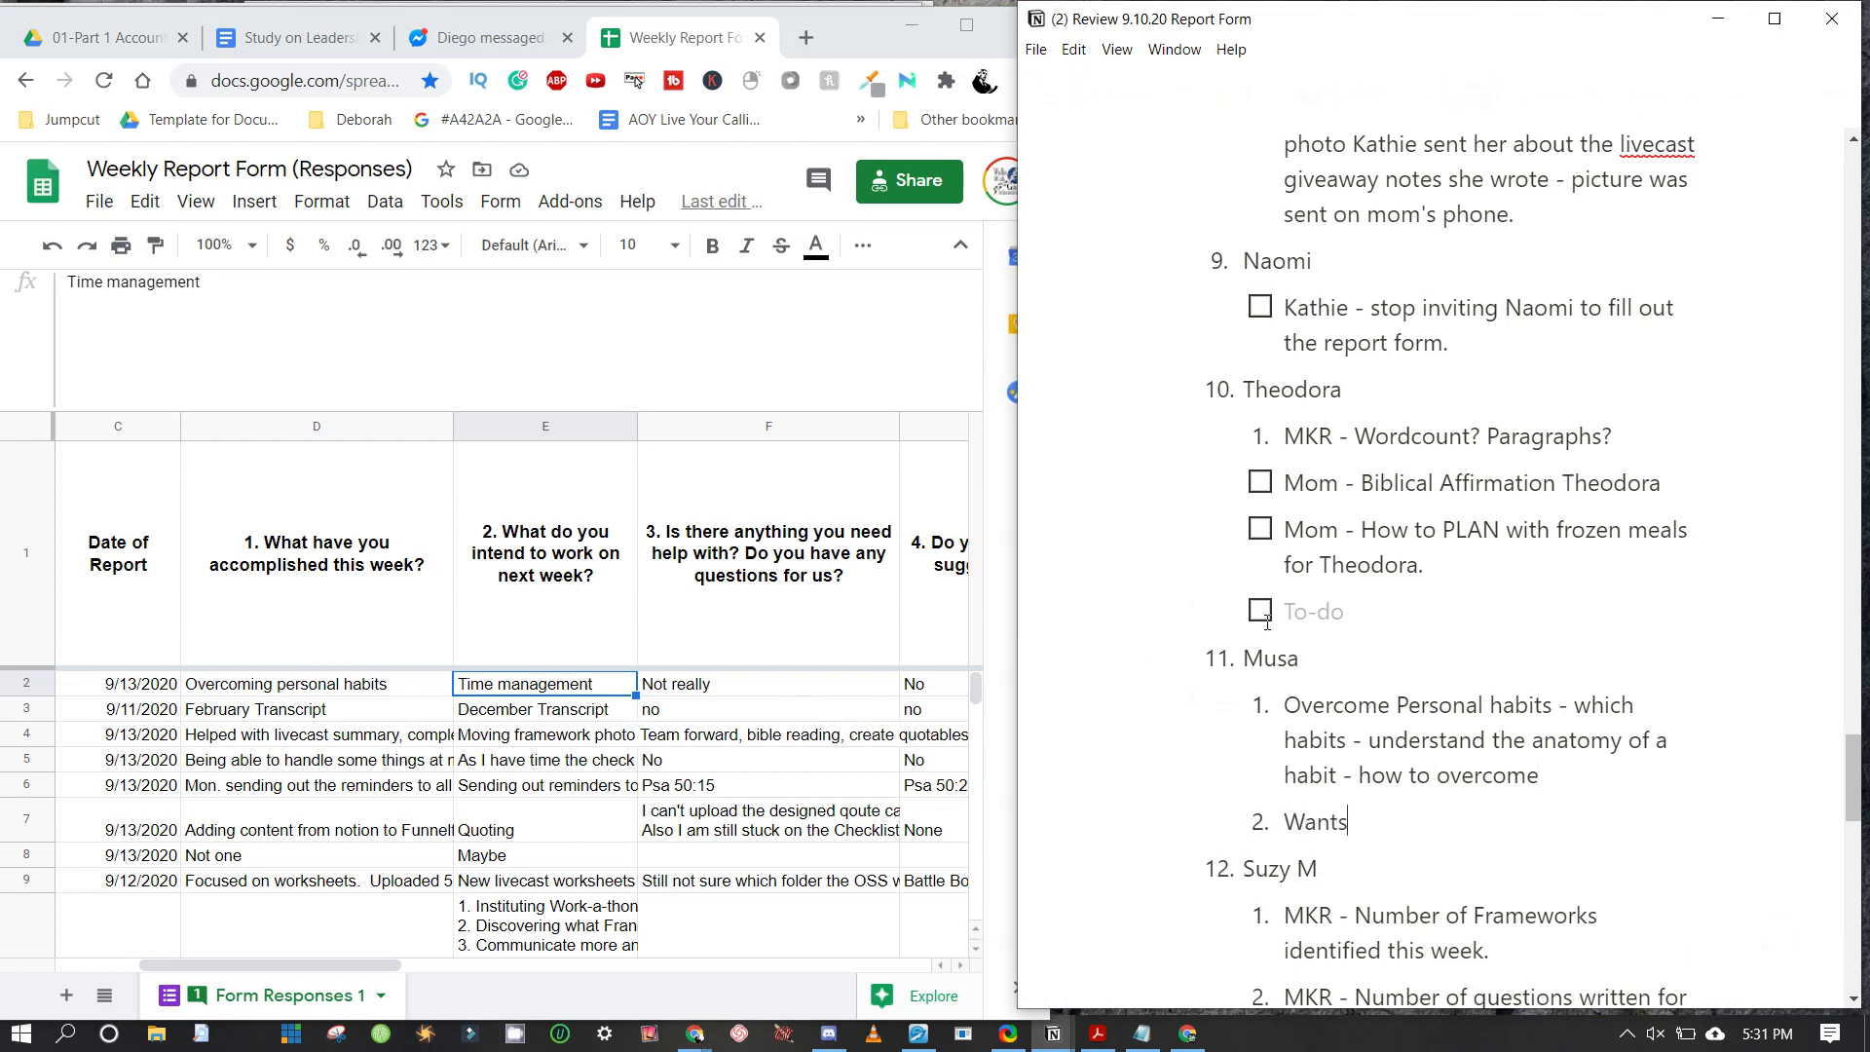
pyautogui.press('BackSpace')
pyautogui.press('BackSpace')
pyautogui.press('BackSpace')
pyautogui.press('BackSpace')
pyautogui.press('BackSpace')
pyautogui.write('Wants to work on Time Management.')
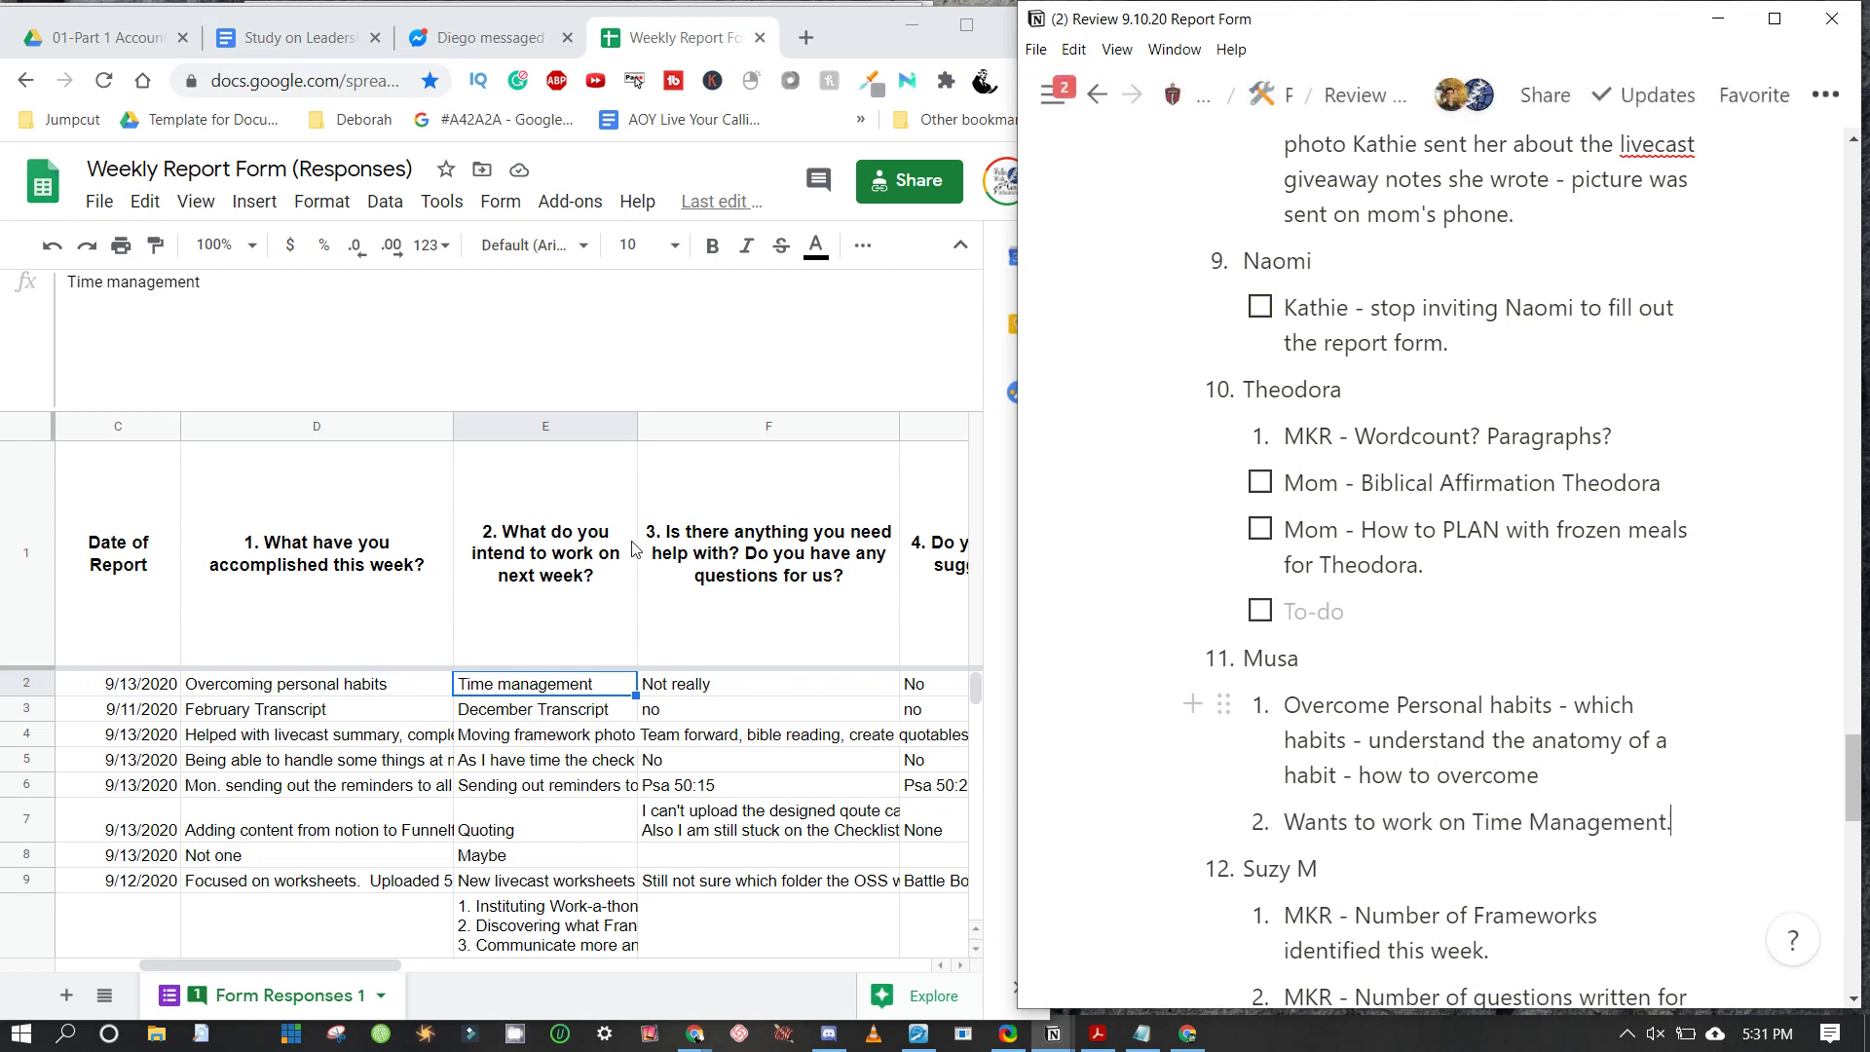
# Step: Copy the Measurable Key Results answer from Sheets and return after the Time Management note
pyautogui.click(682, 683)
pyautogui.press('Right')
pyautogui.press('Right')
pyautogui.press('Right')
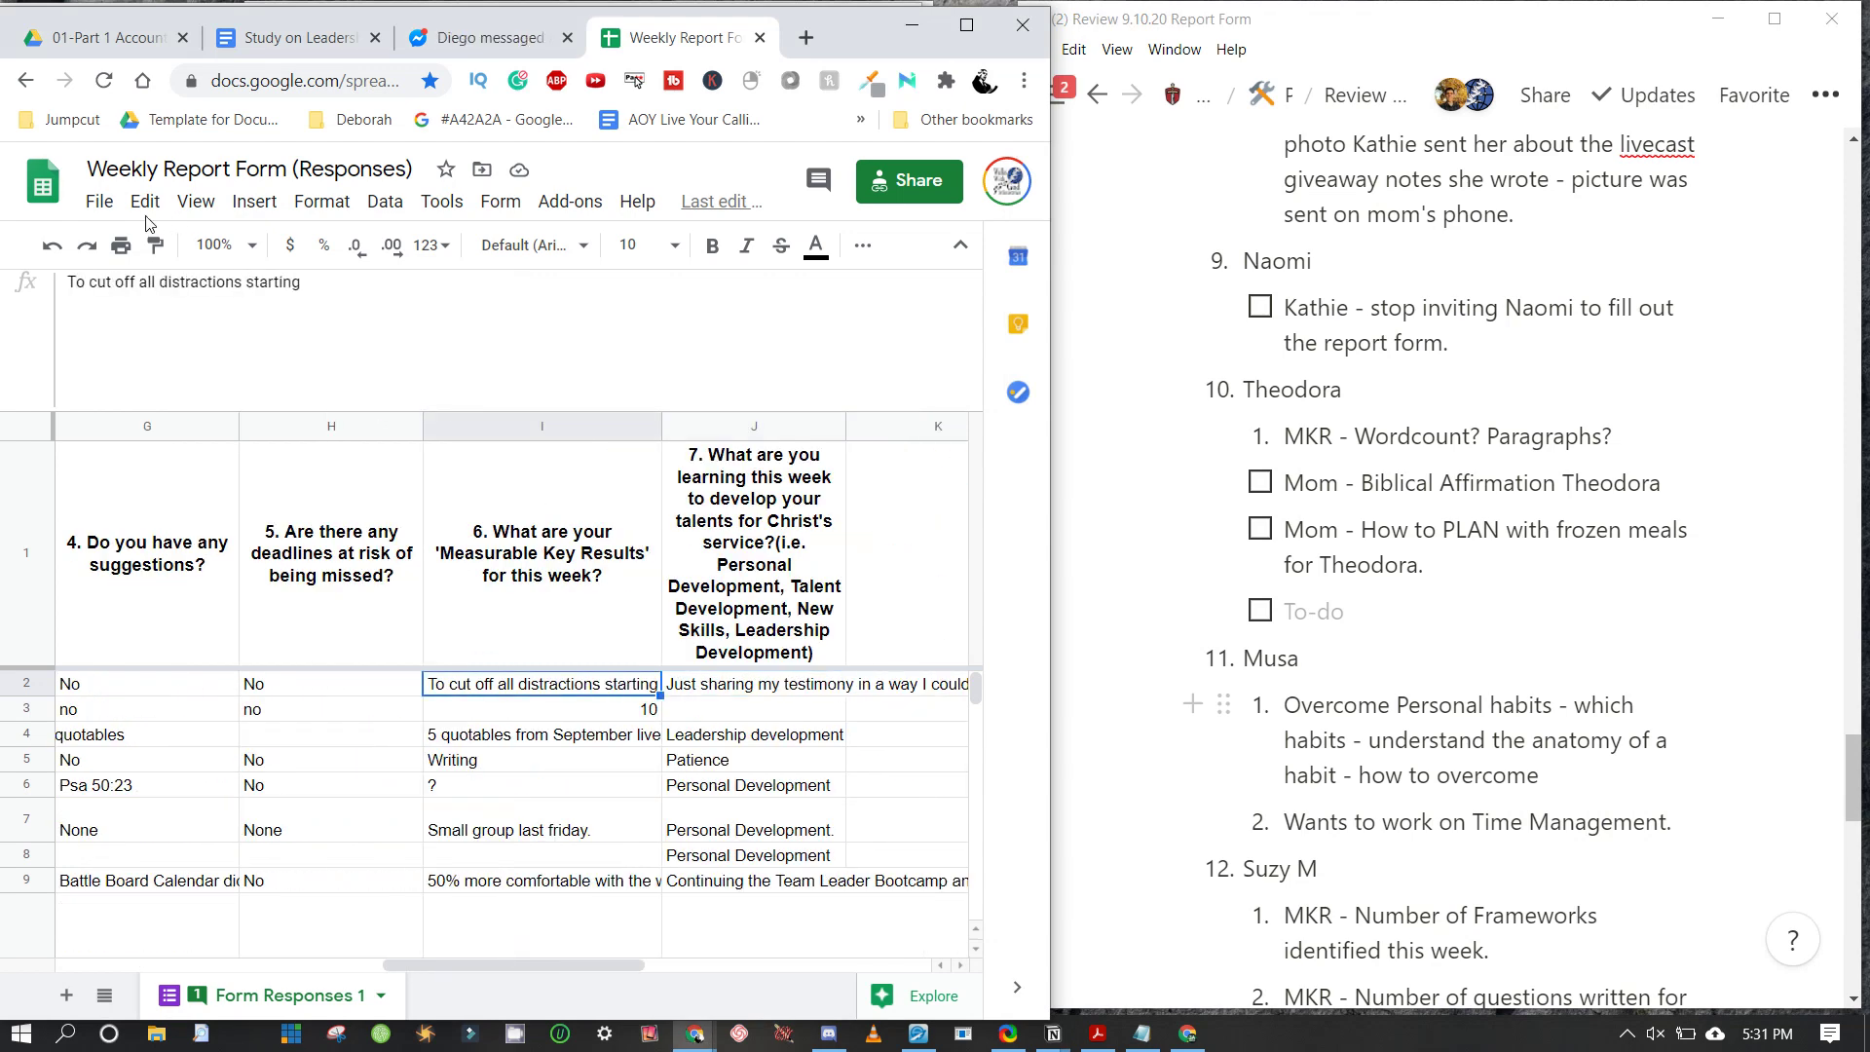
pyautogui.moveTo(86, 282); pyautogui.dragTo(275, 281)
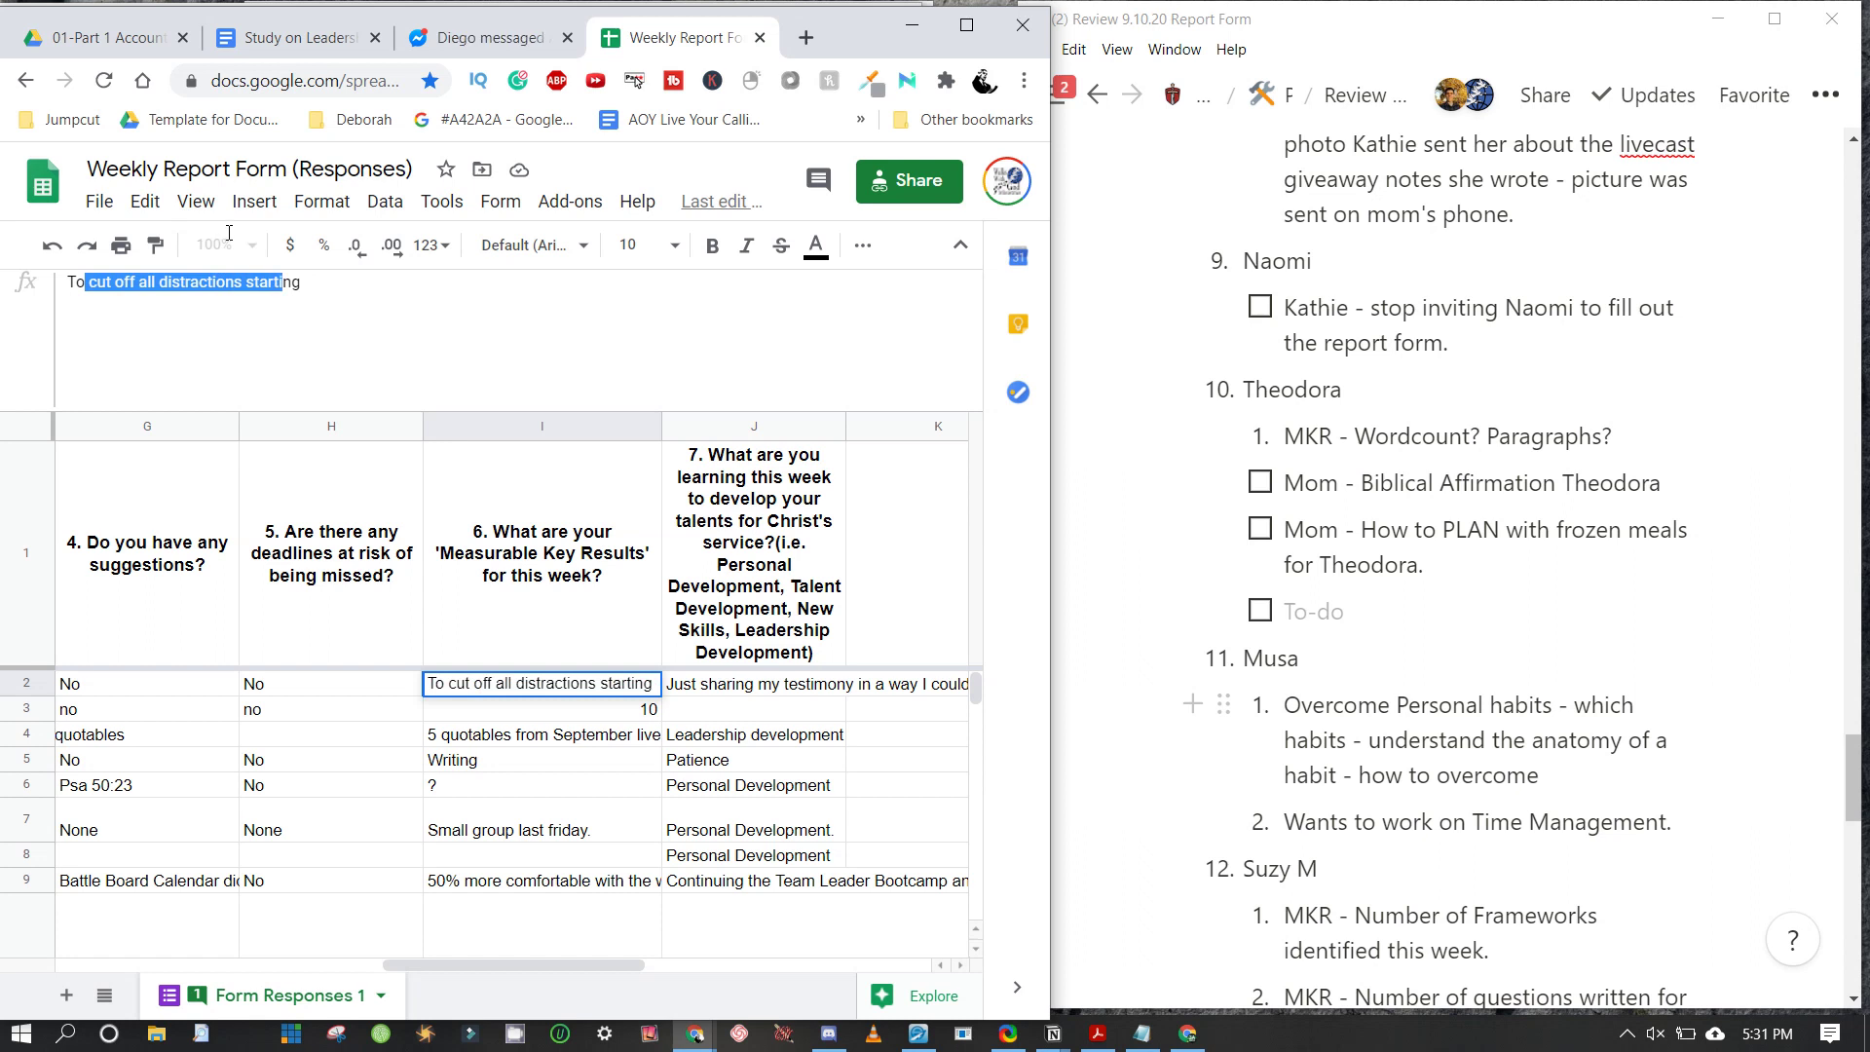
pyautogui.click(279, 282)
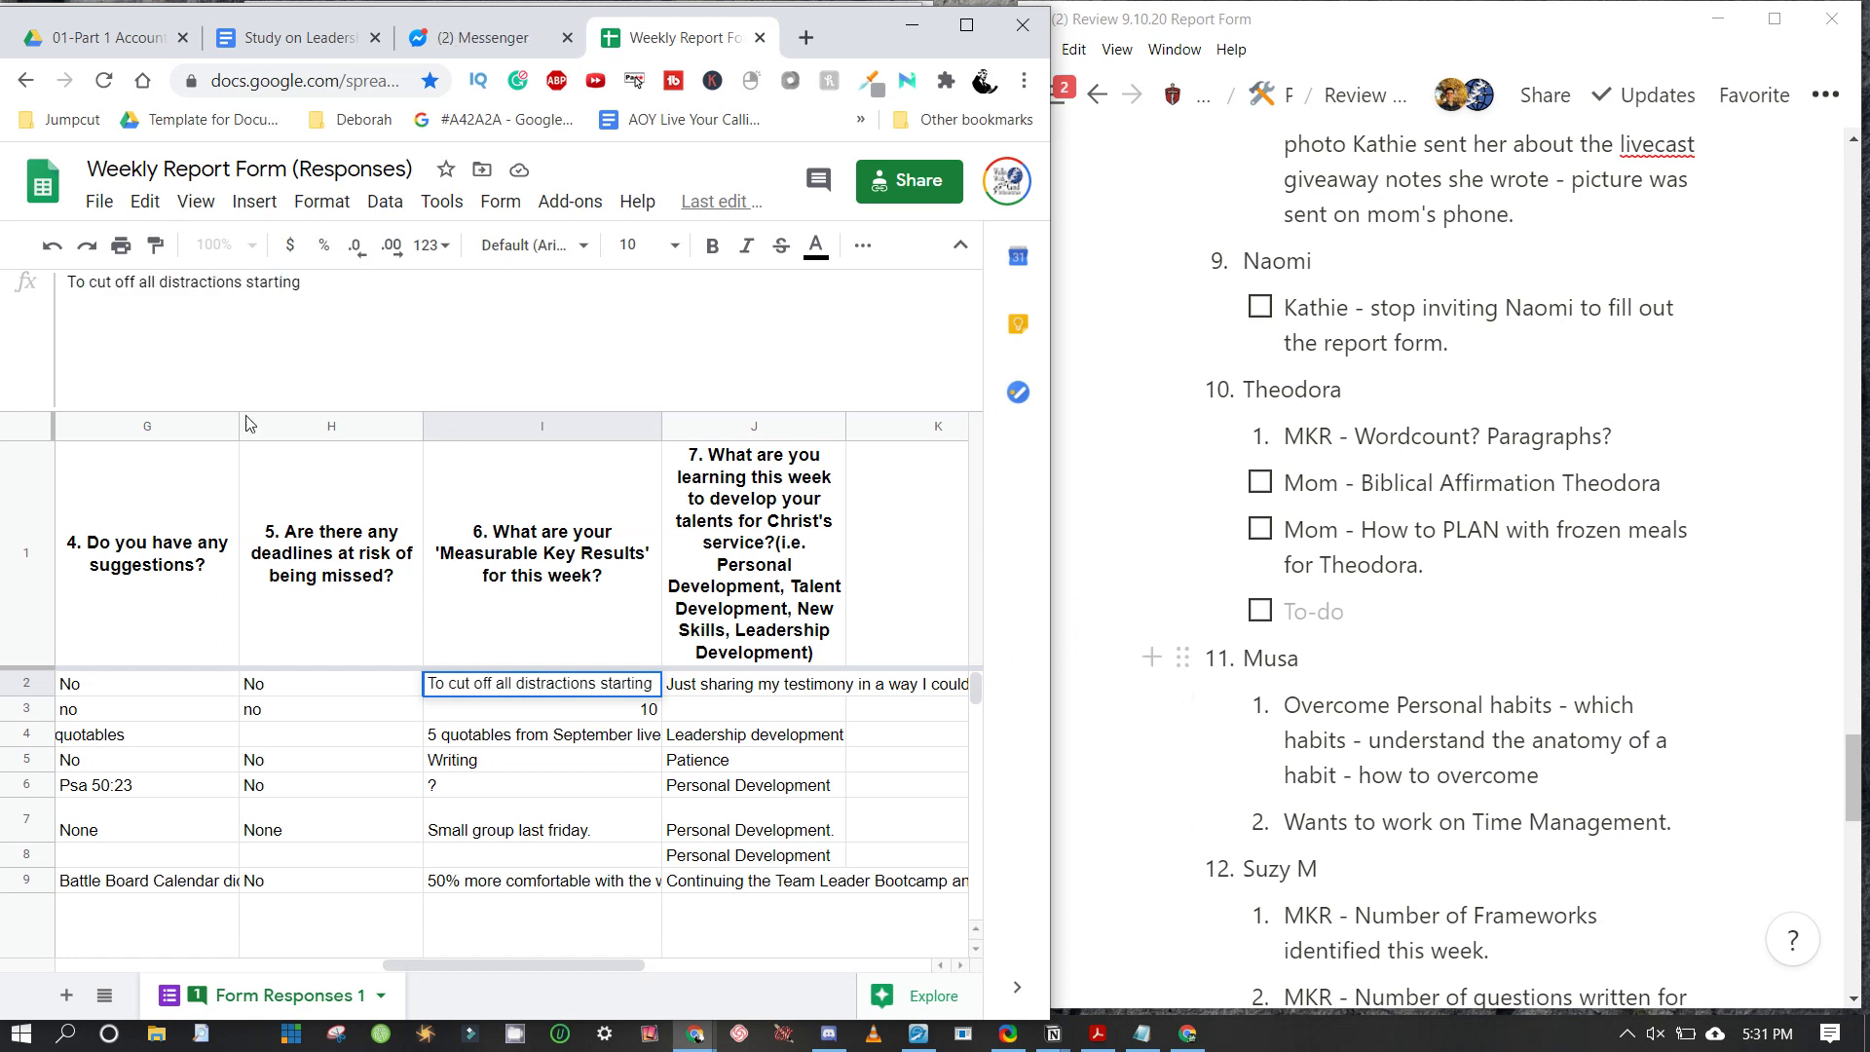
pyautogui.hotkey('ctrl', 'a')
pyautogui.hotkey('ctrl', 'c')
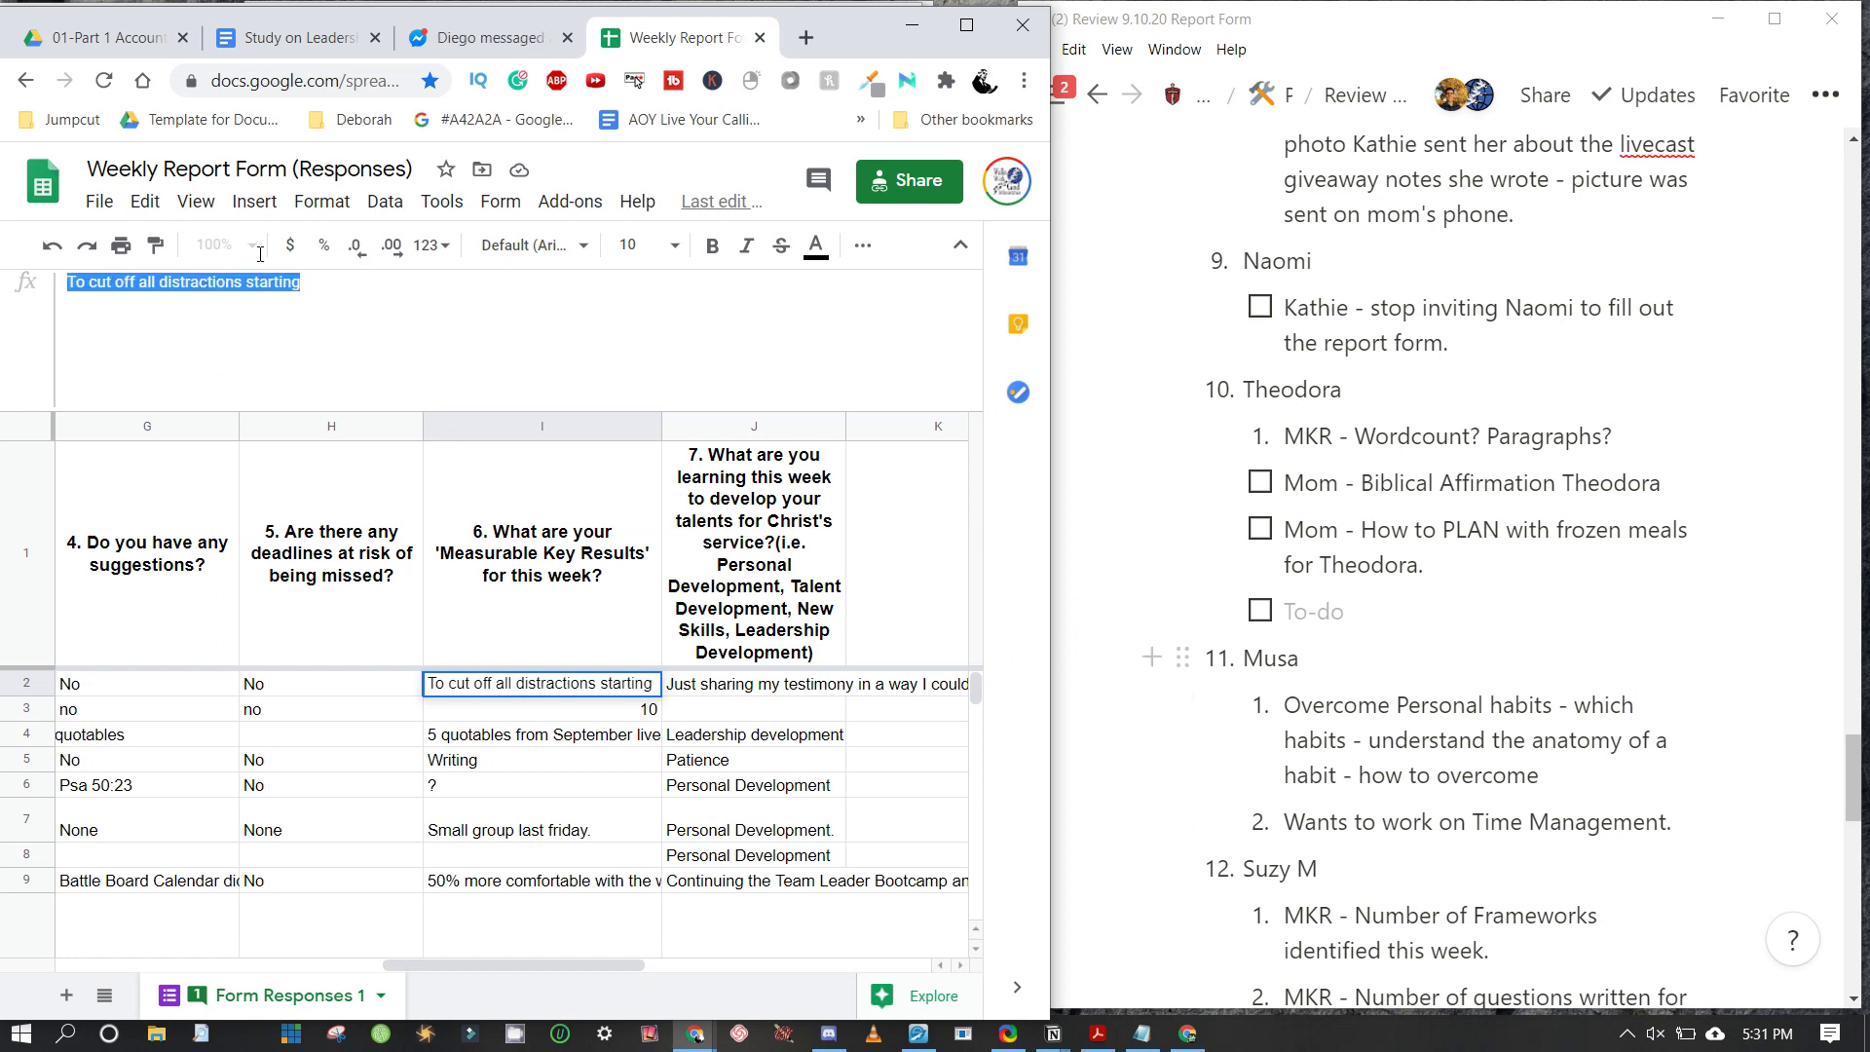
pyautogui.click(1102, 486)
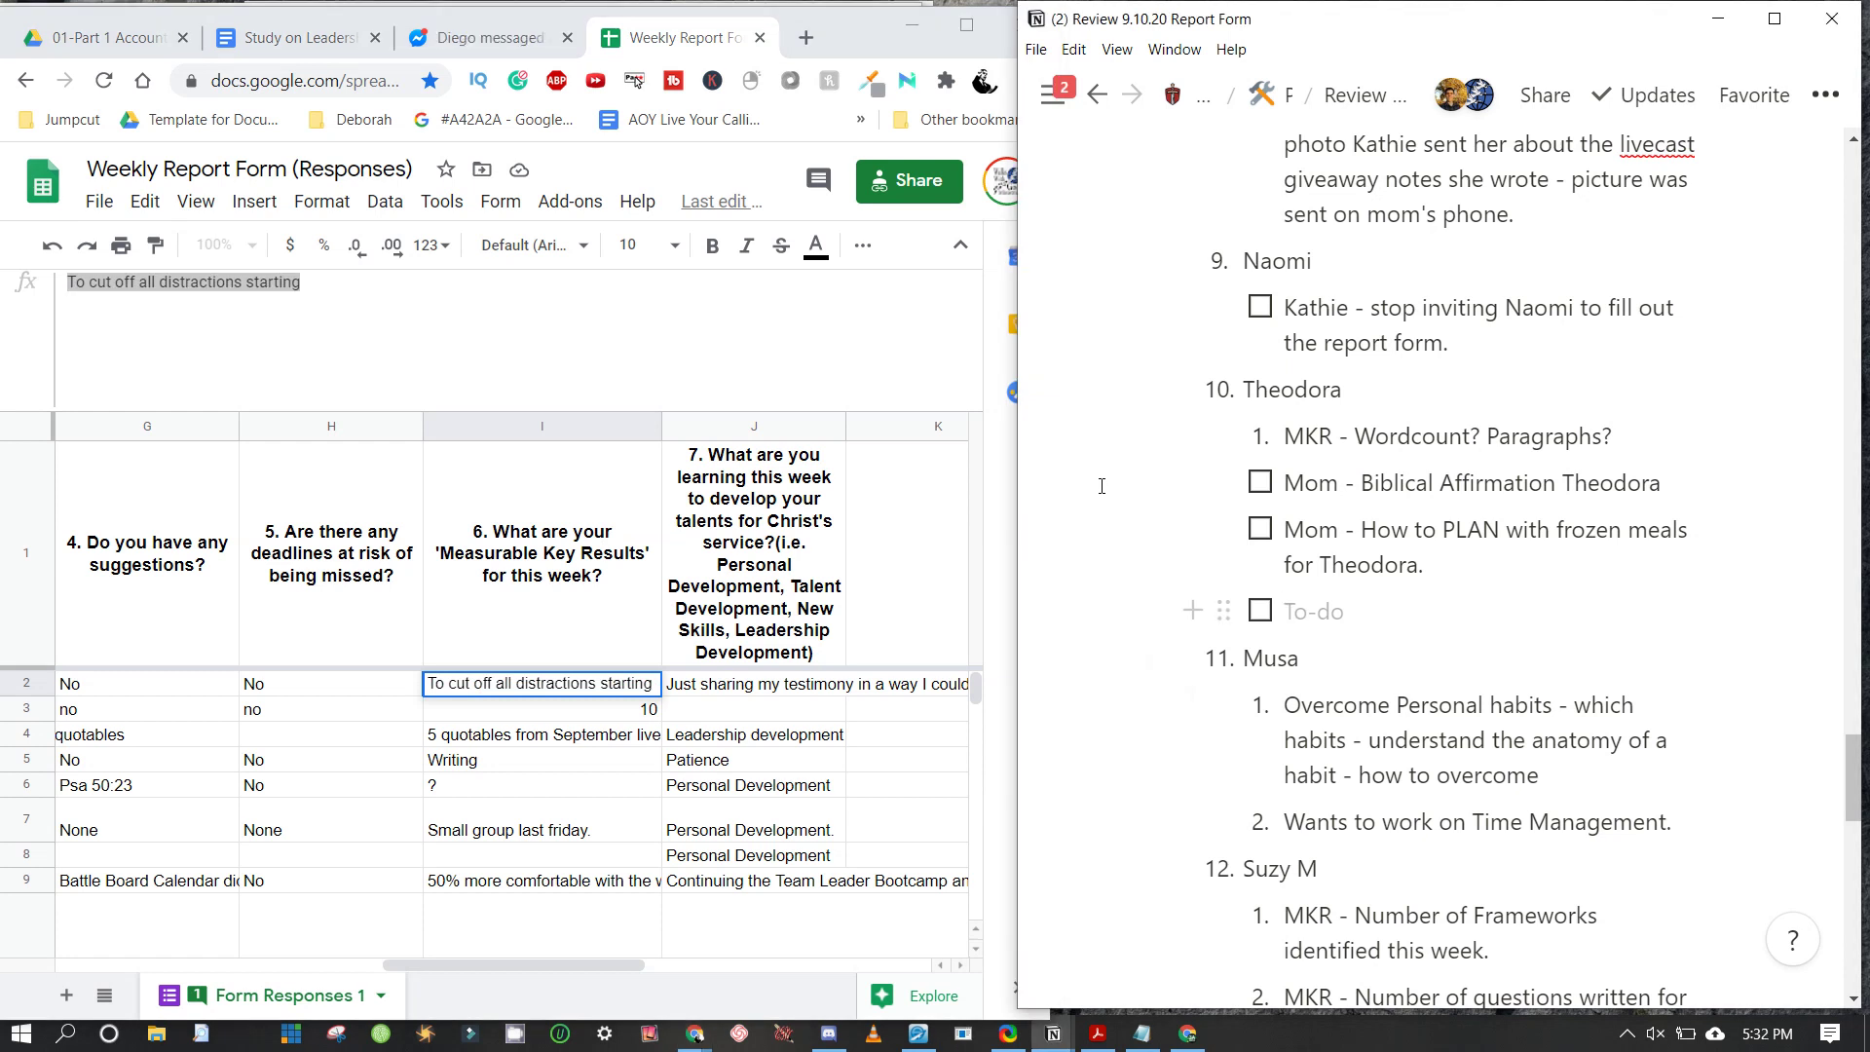
pyautogui.click(1677, 822)
# Step: Paste the key result as a new entry and append '- Starting what???'
pyautogui.press('Return')
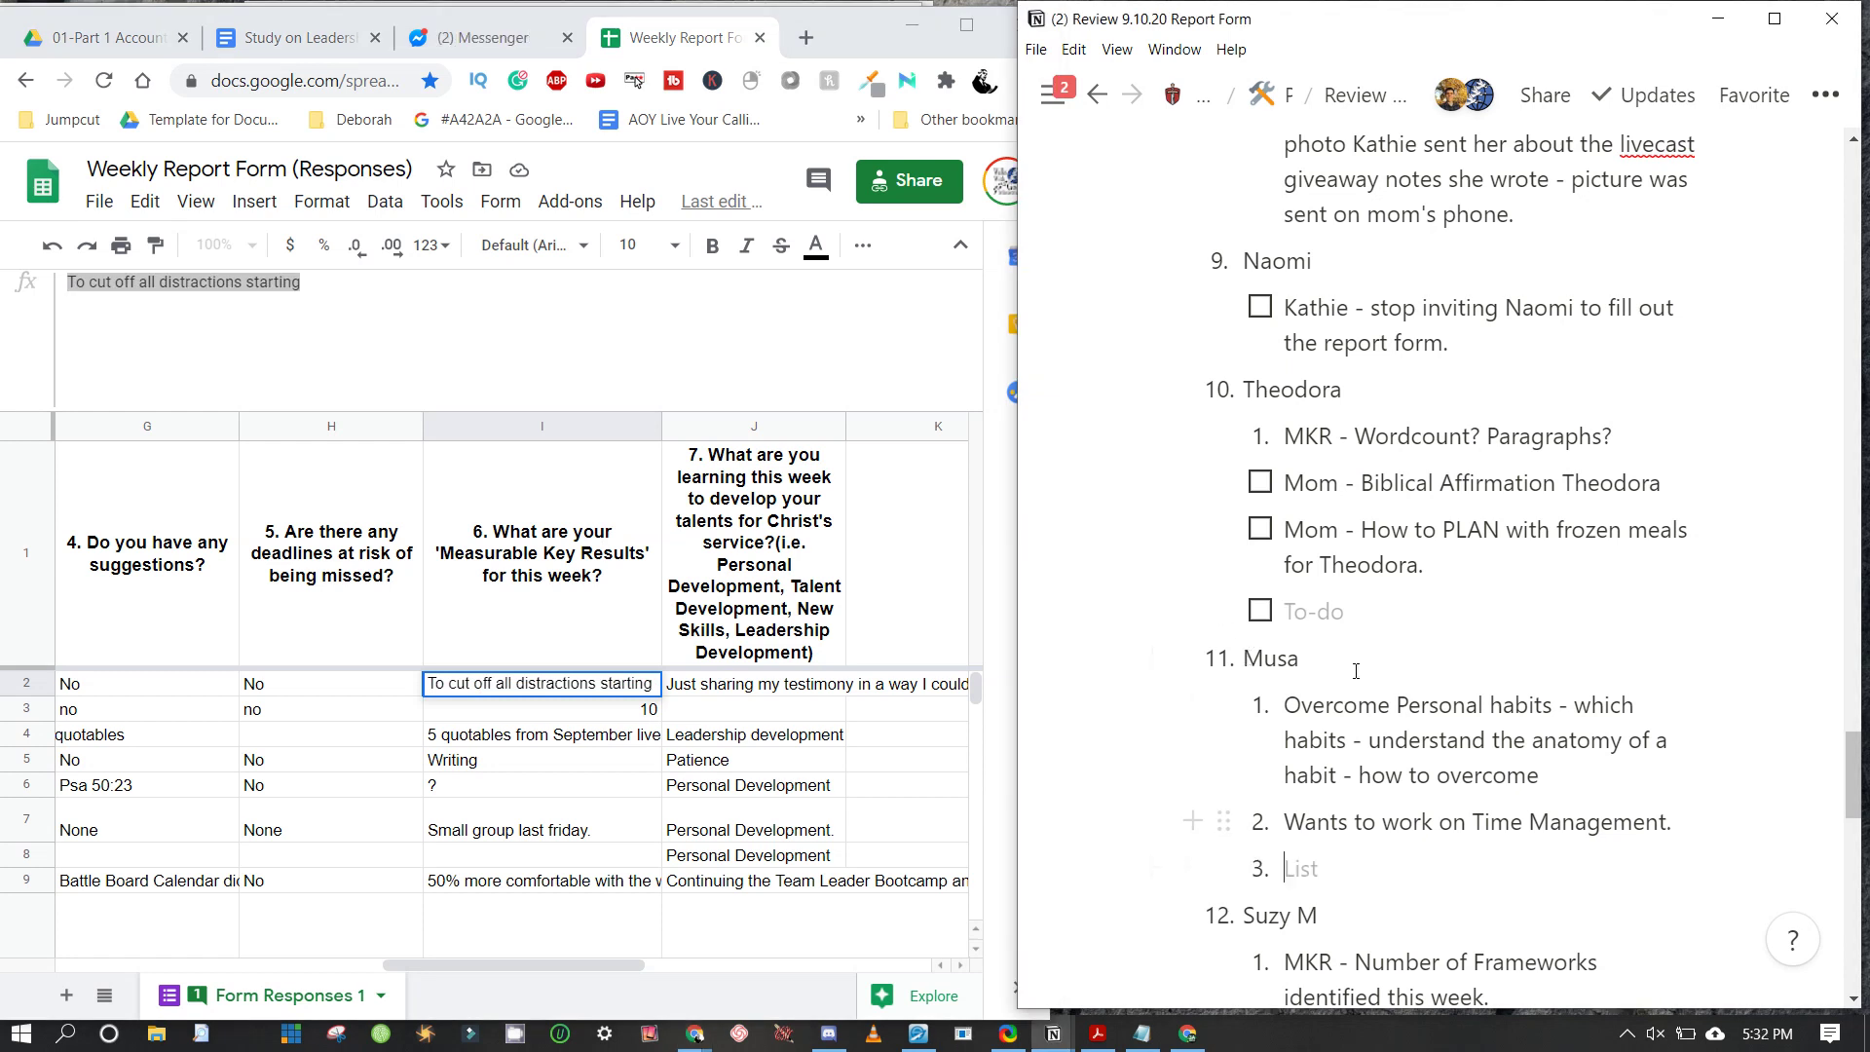
pyautogui.hotkey('ctrl', 'v')
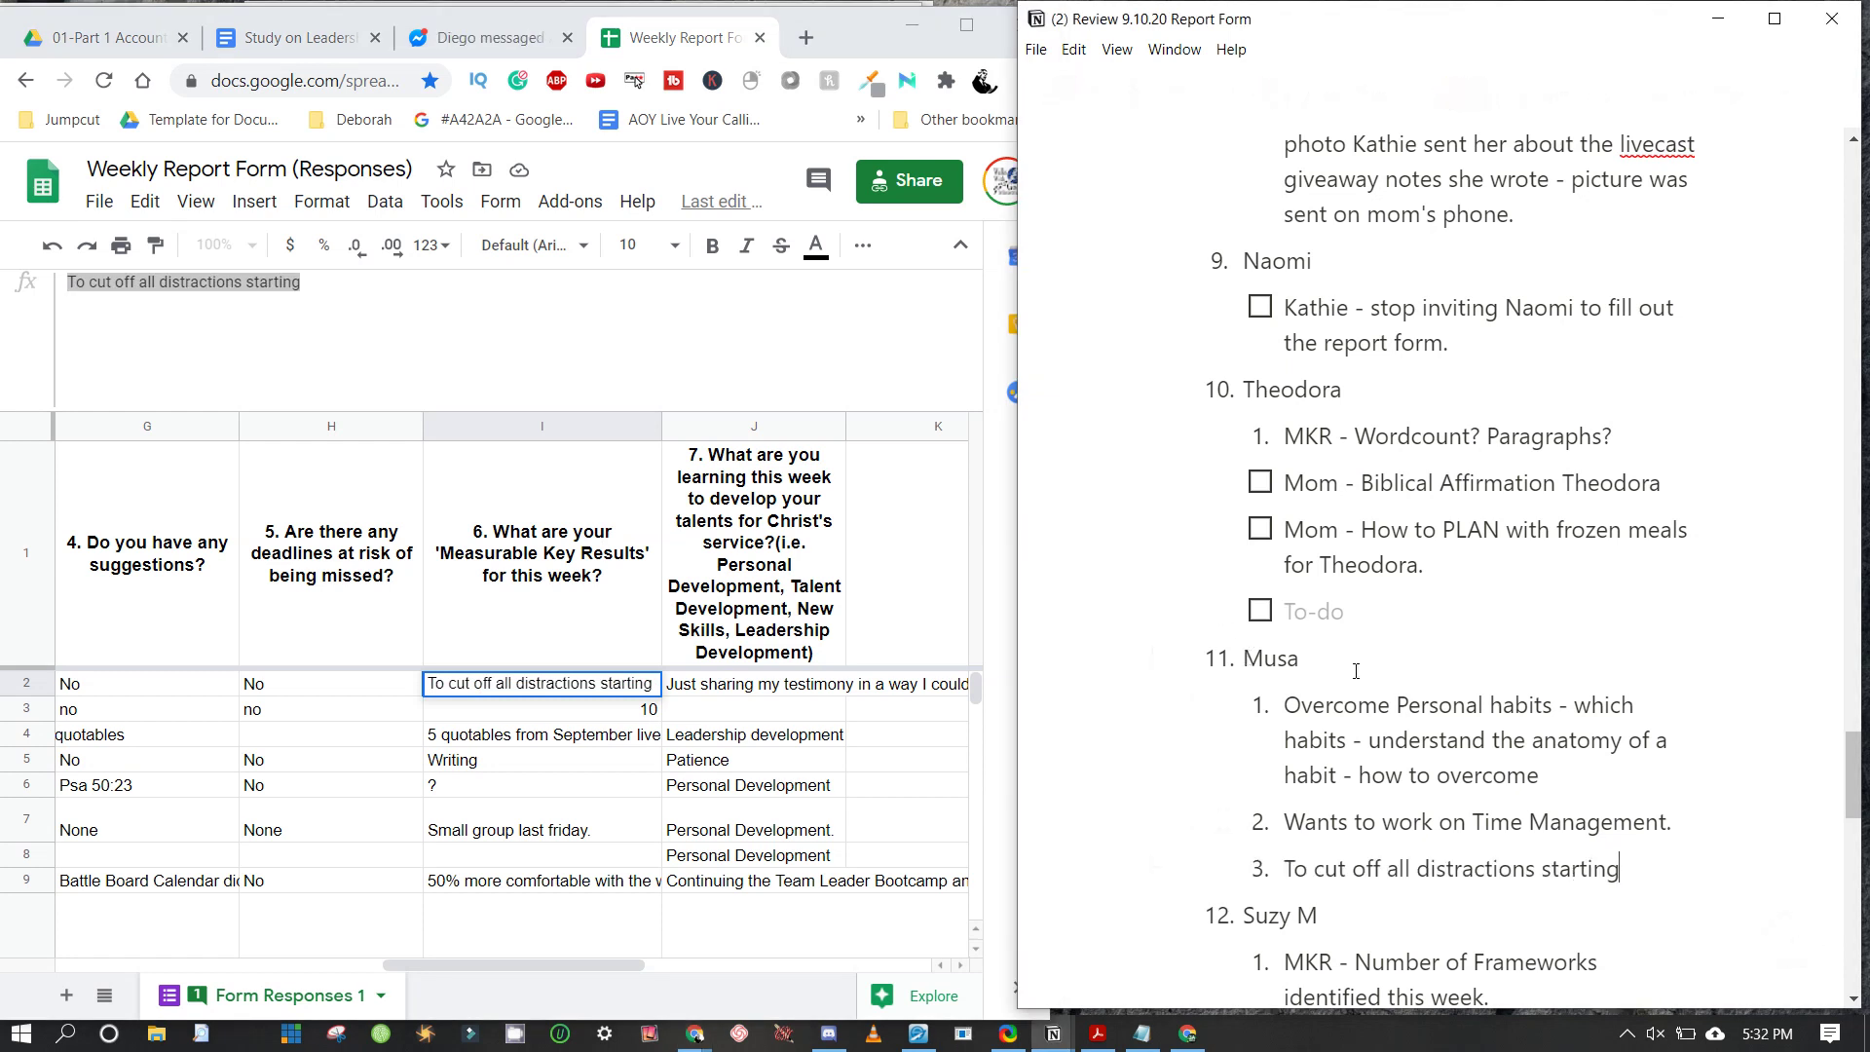
pyautogui.write('- Starting what???')
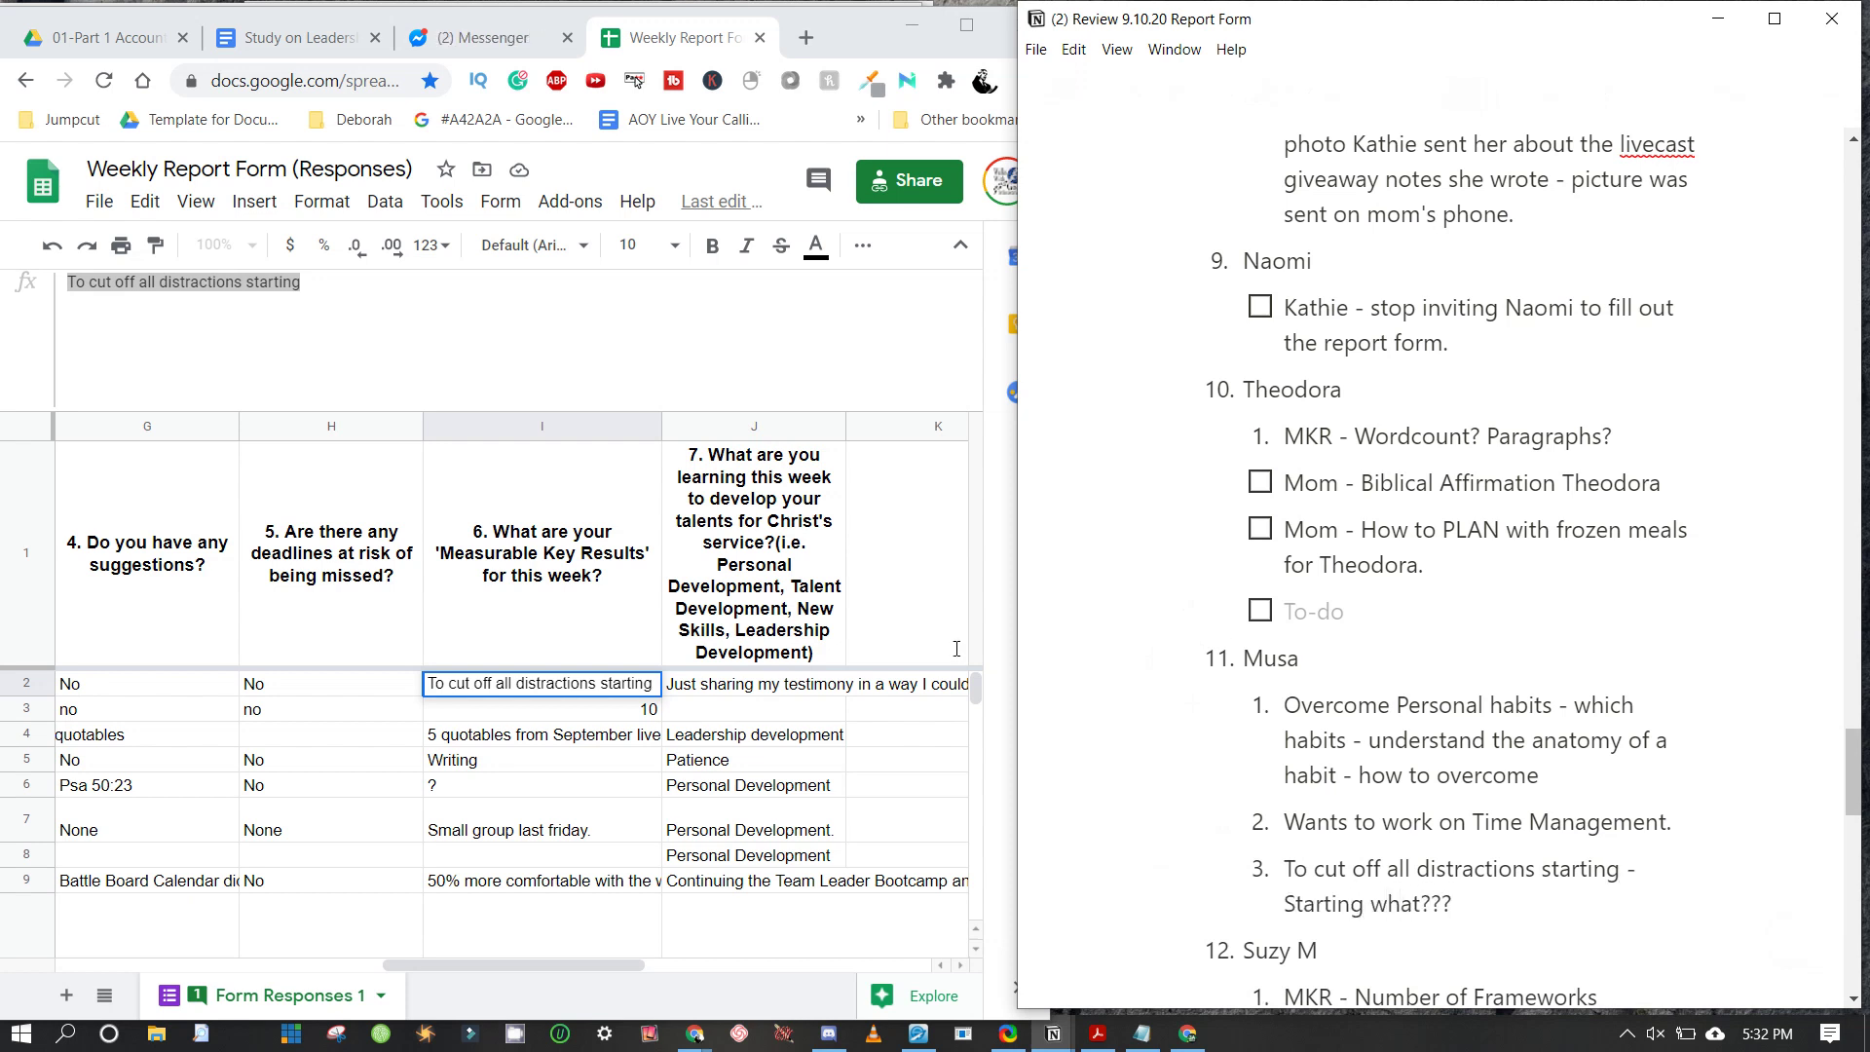
# Step: After reading the J2 learning answer, add 'Testimony - working on in a way he can relate to people.'
pyautogui.hotkey('alt', 'Tab')
pyautogui.press('Tab')
pyautogui.press('Return')
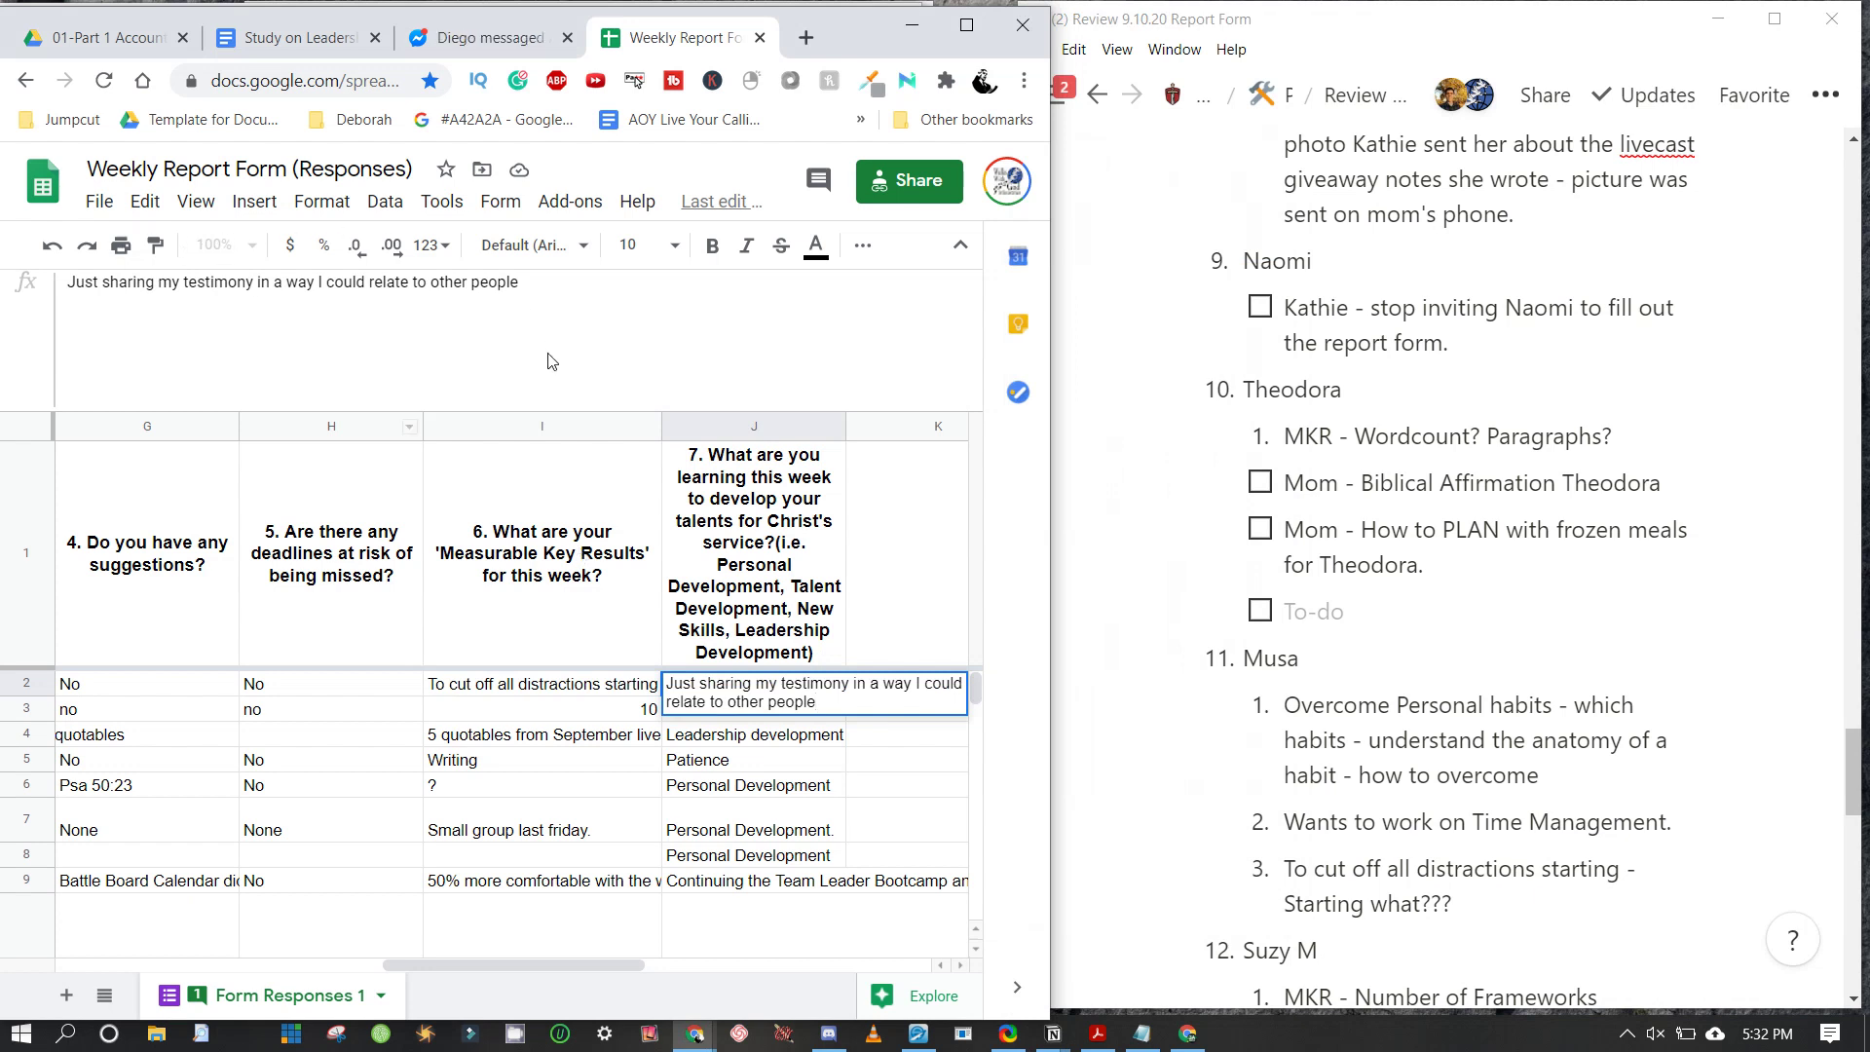
pyautogui.click(1195, 728)
pyautogui.press('Return')
pyautogui.write('Testimony - w')
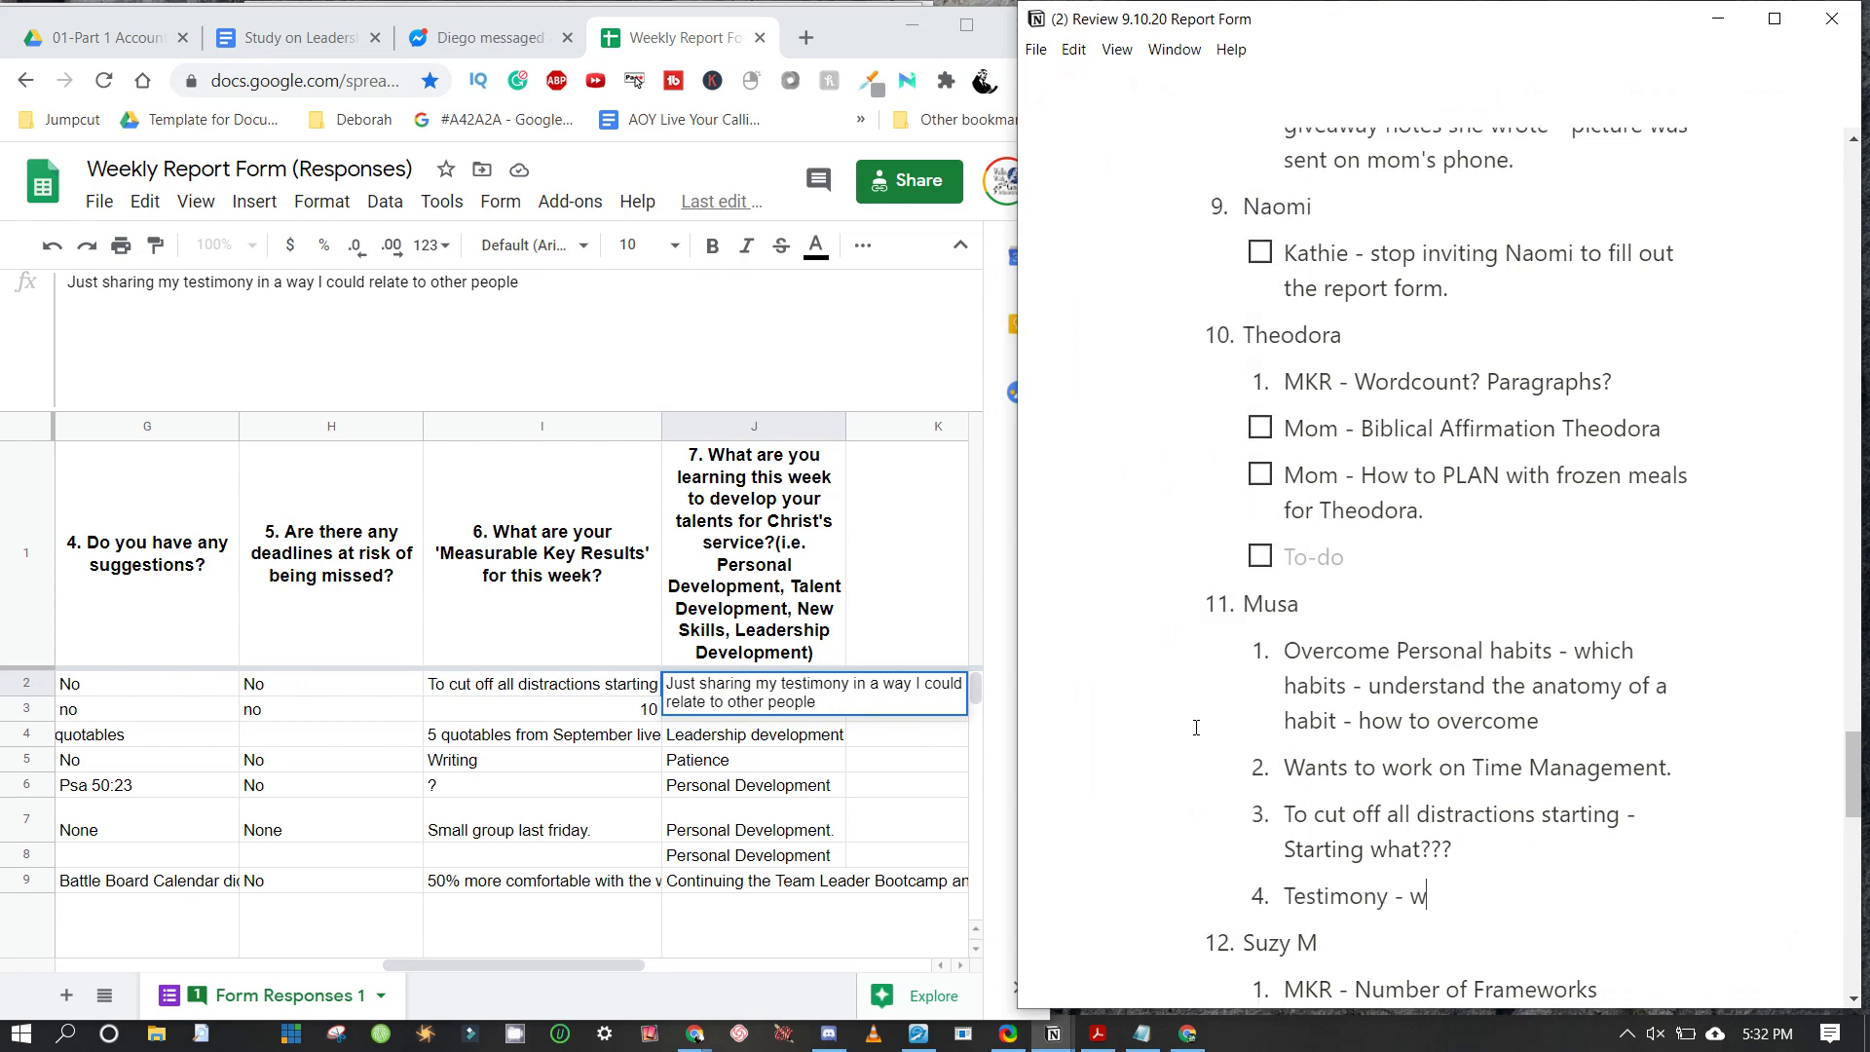
pyautogui.write('orking on in a way I')
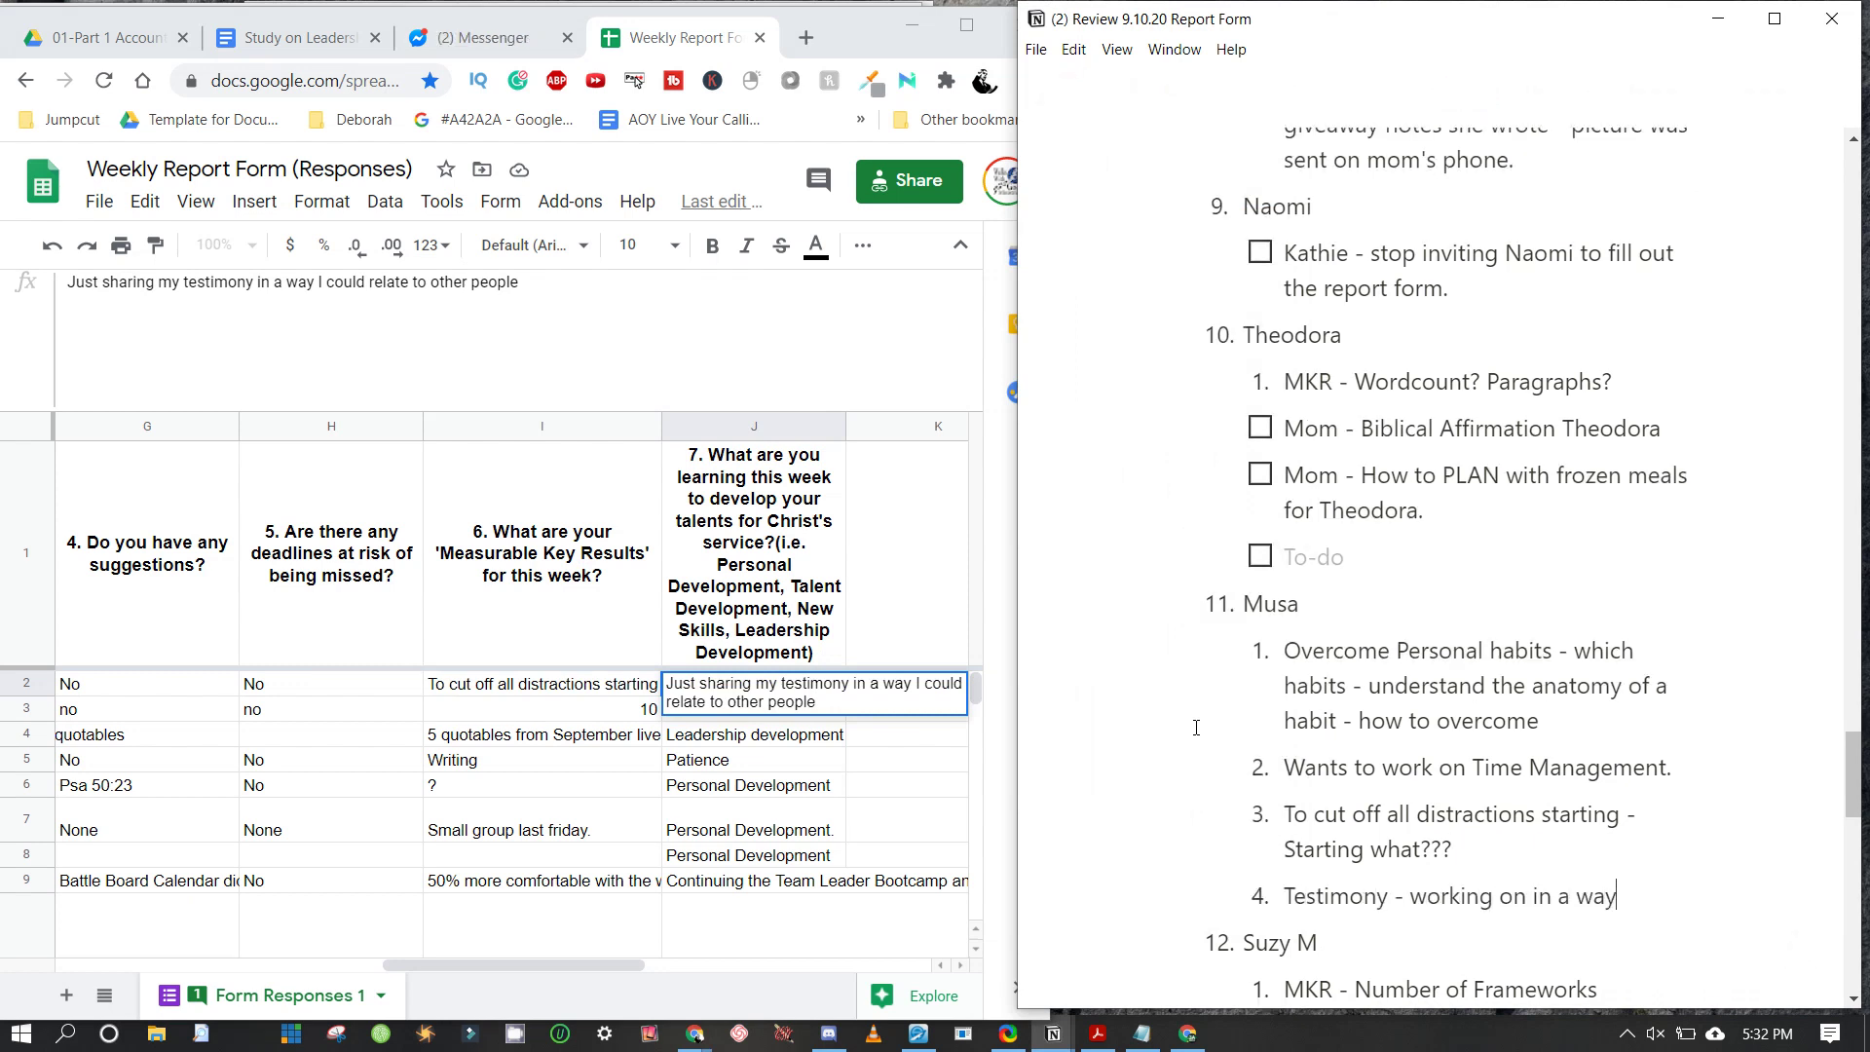
pyautogui.press('BackSpace')
pyautogui.write('he can re')
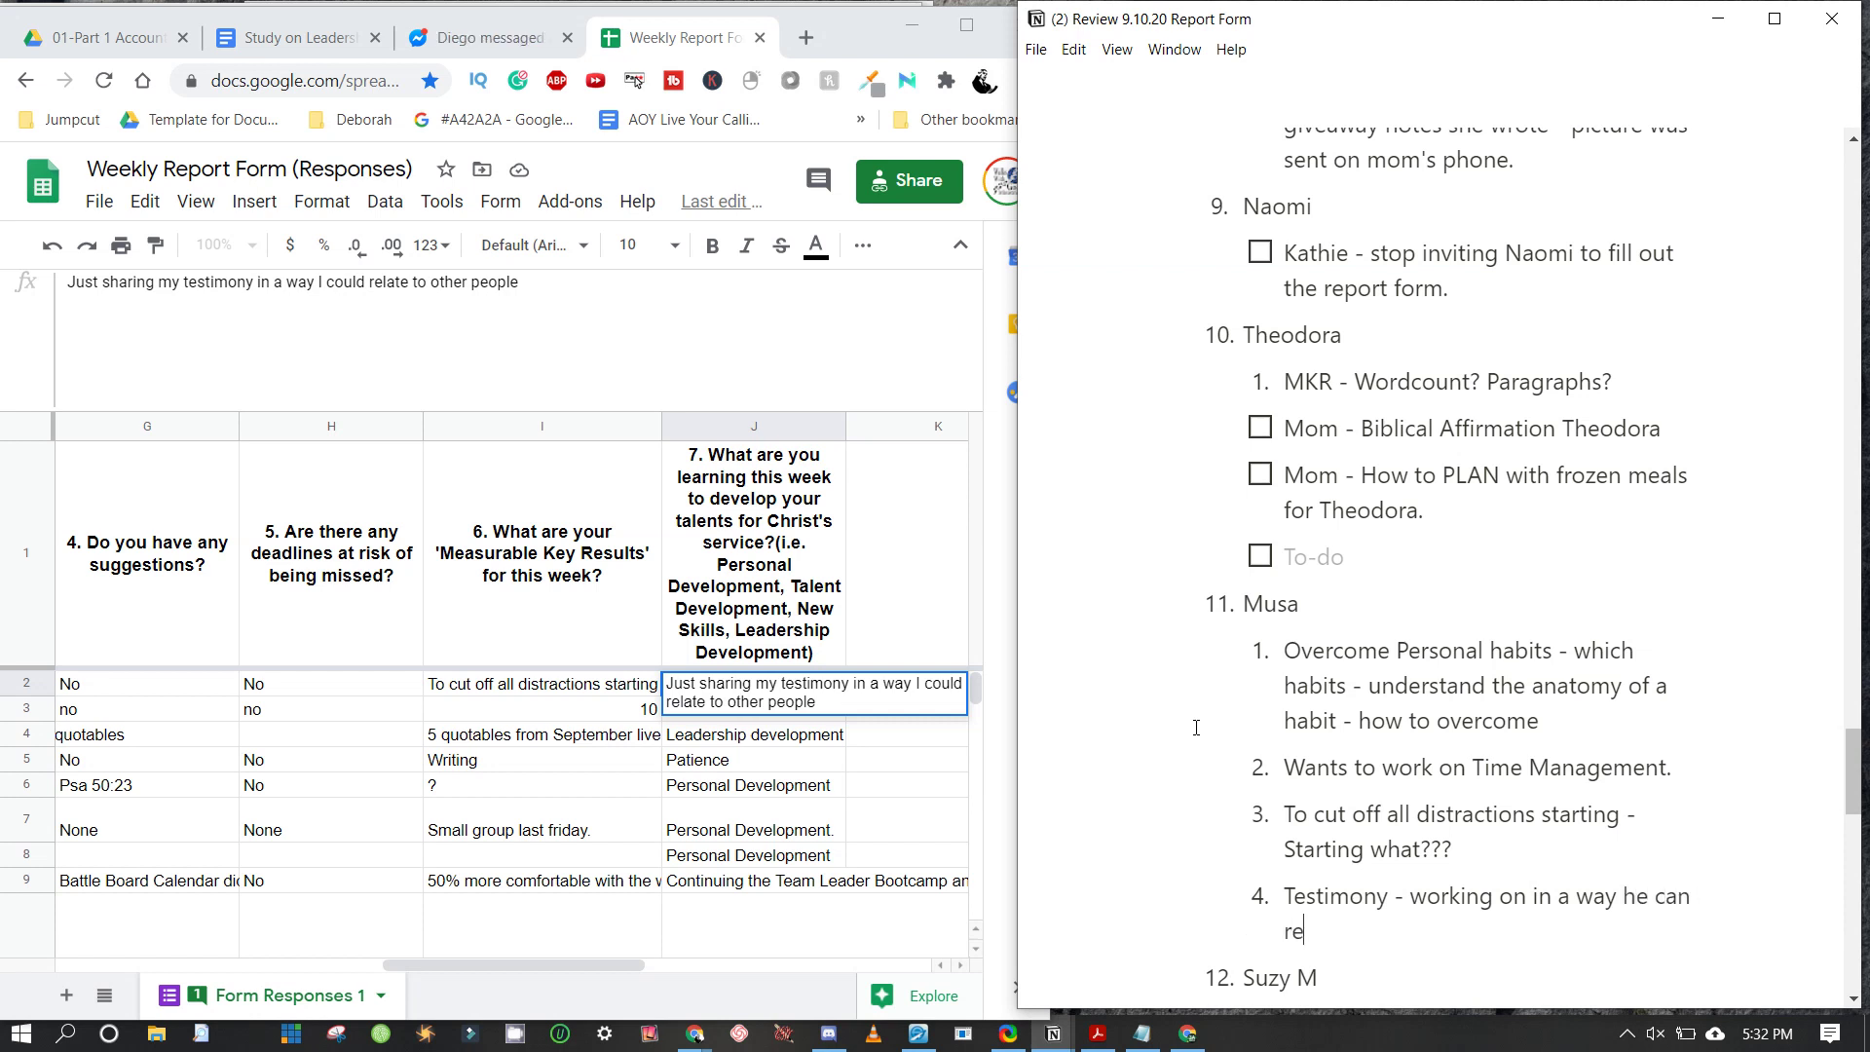
pyautogui.write('late ot people.')
# Step: Prefix the testimony entry with the member's name followed by ''s Goal -'
pyautogui.press('Up')
pyautogui.press('Home')
pyautogui.press('Left')
pyautogui.press('Right')
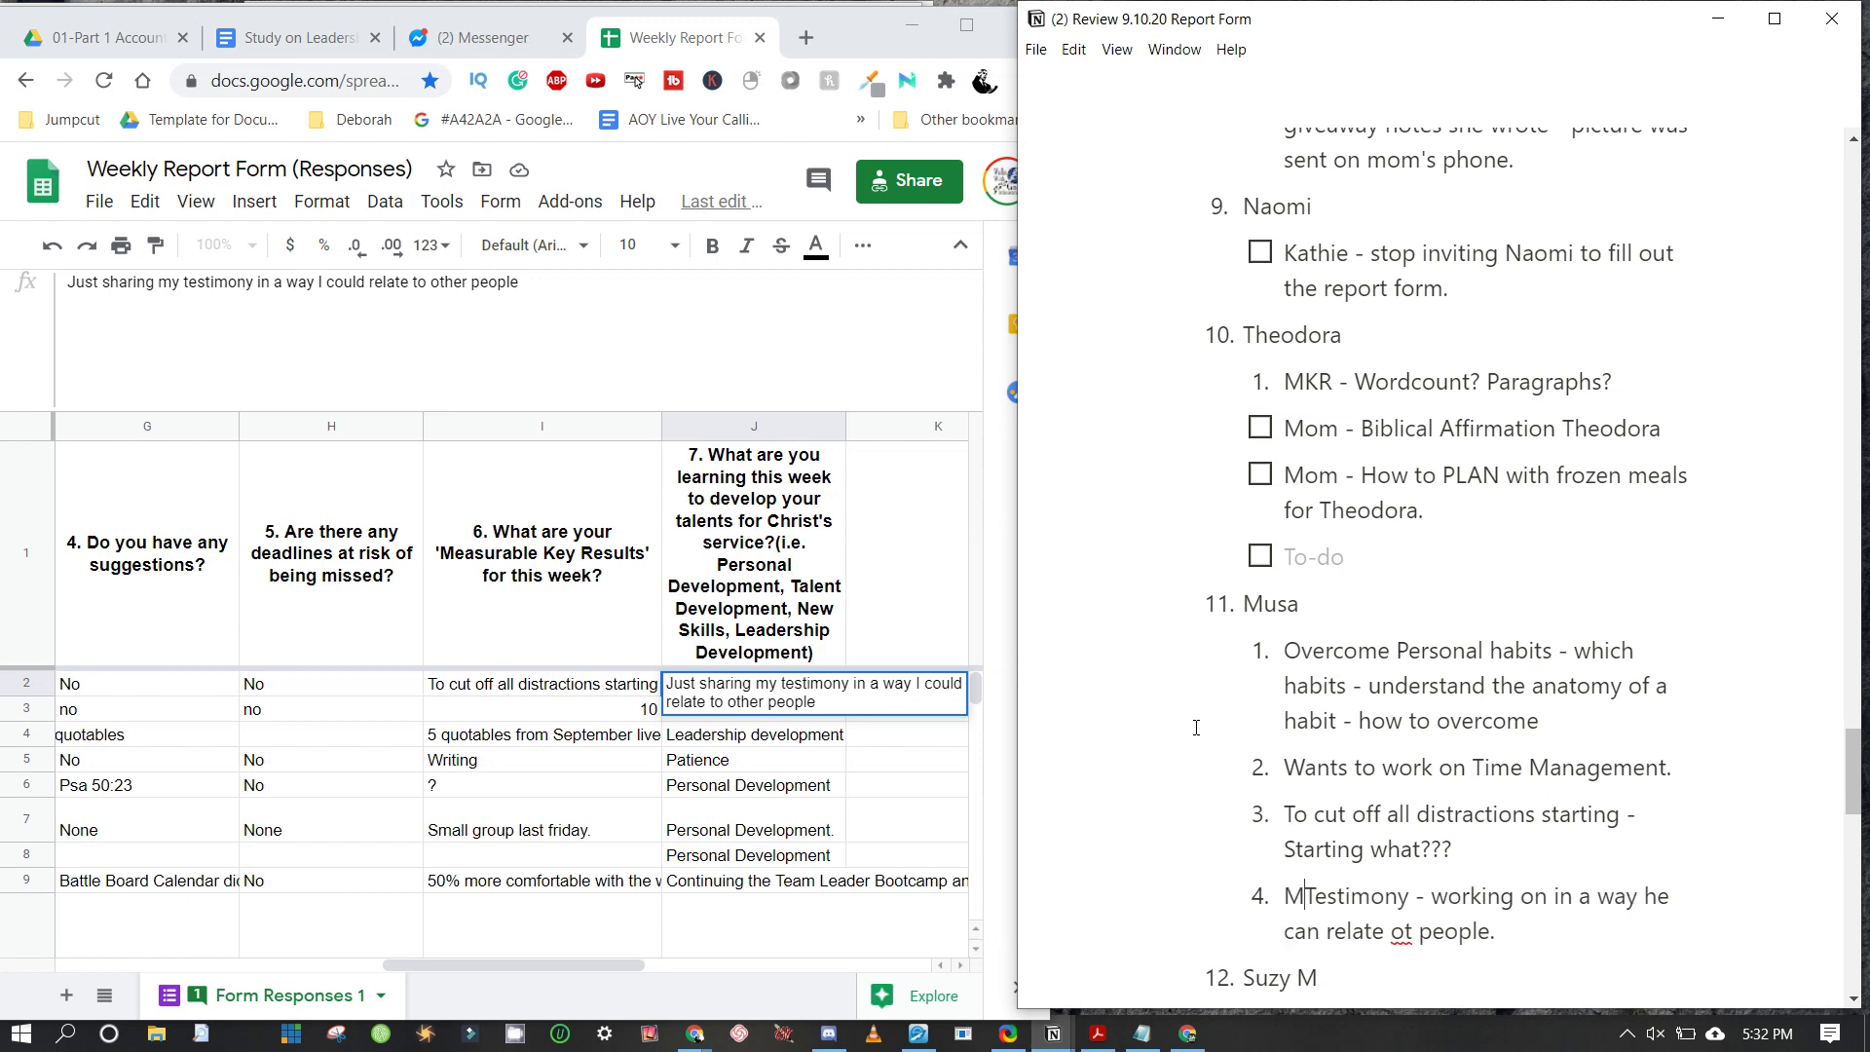
pyautogui.write("'s Goal -")
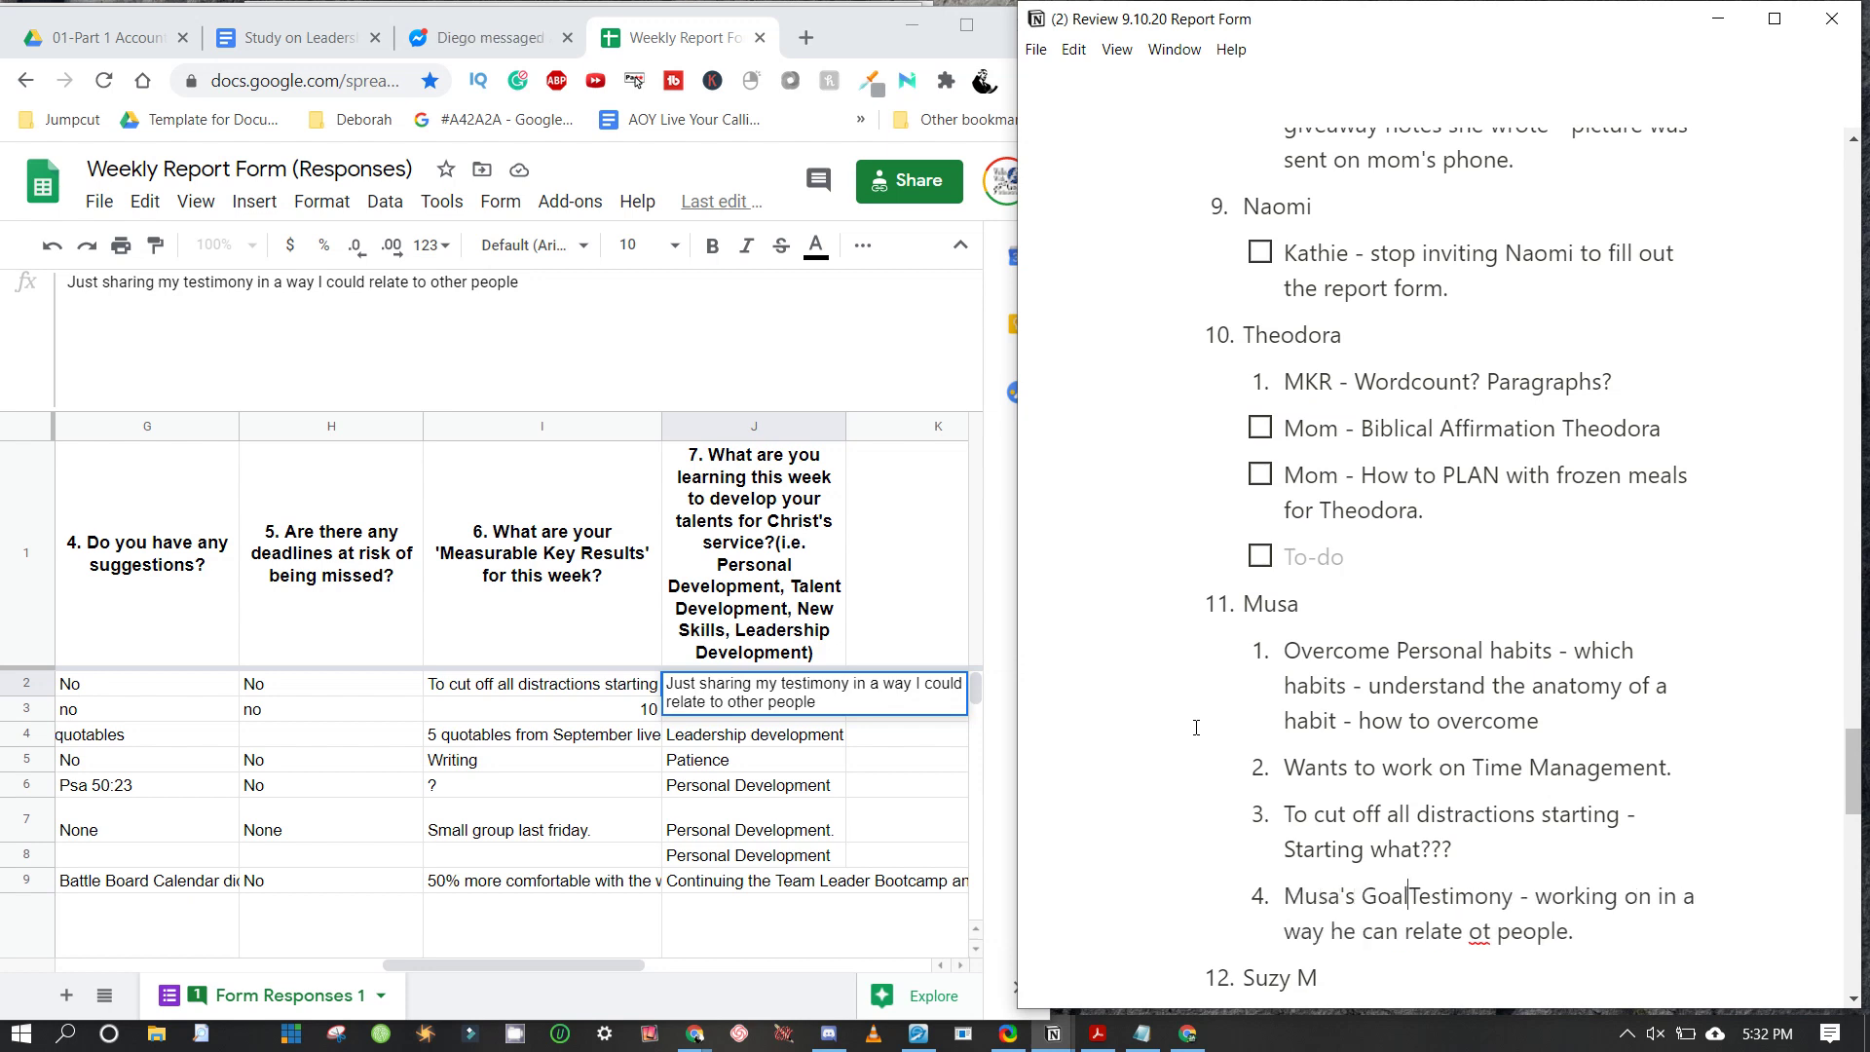
# Step: Review the key results and deadlines answers in the spreadsheet
pyautogui.click(735, 665)
pyautogui.click(542, 734)
pyautogui.press('Up')
pyautogui.press('Up')
pyautogui.press('Up')
pyautogui.press('Down')
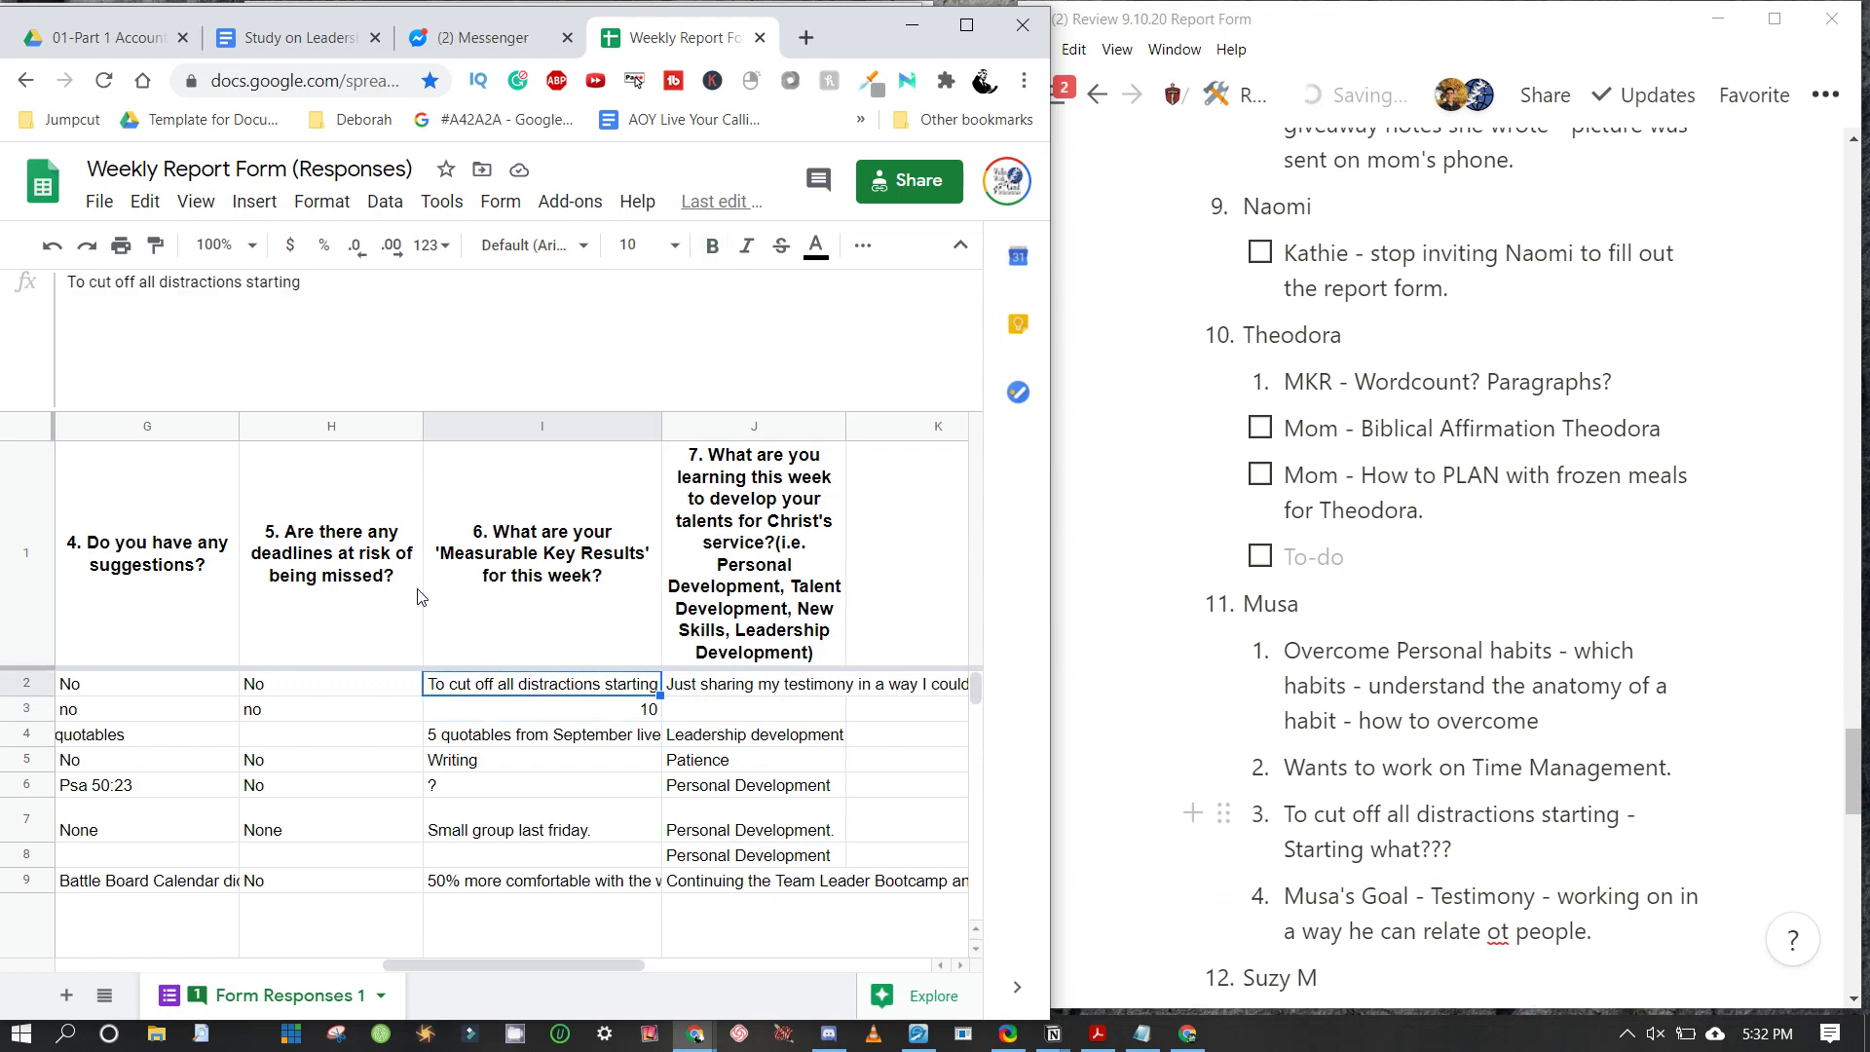
pyautogui.press('Up')
pyautogui.press('Down')
pyautogui.press('Left')
pyautogui.press('Left')
pyautogui.press('Left')
pyautogui.press('Left')
pyautogui.press('Left')
pyautogui.press('Left')
pyautogui.press('Left')
pyautogui.press('Left')
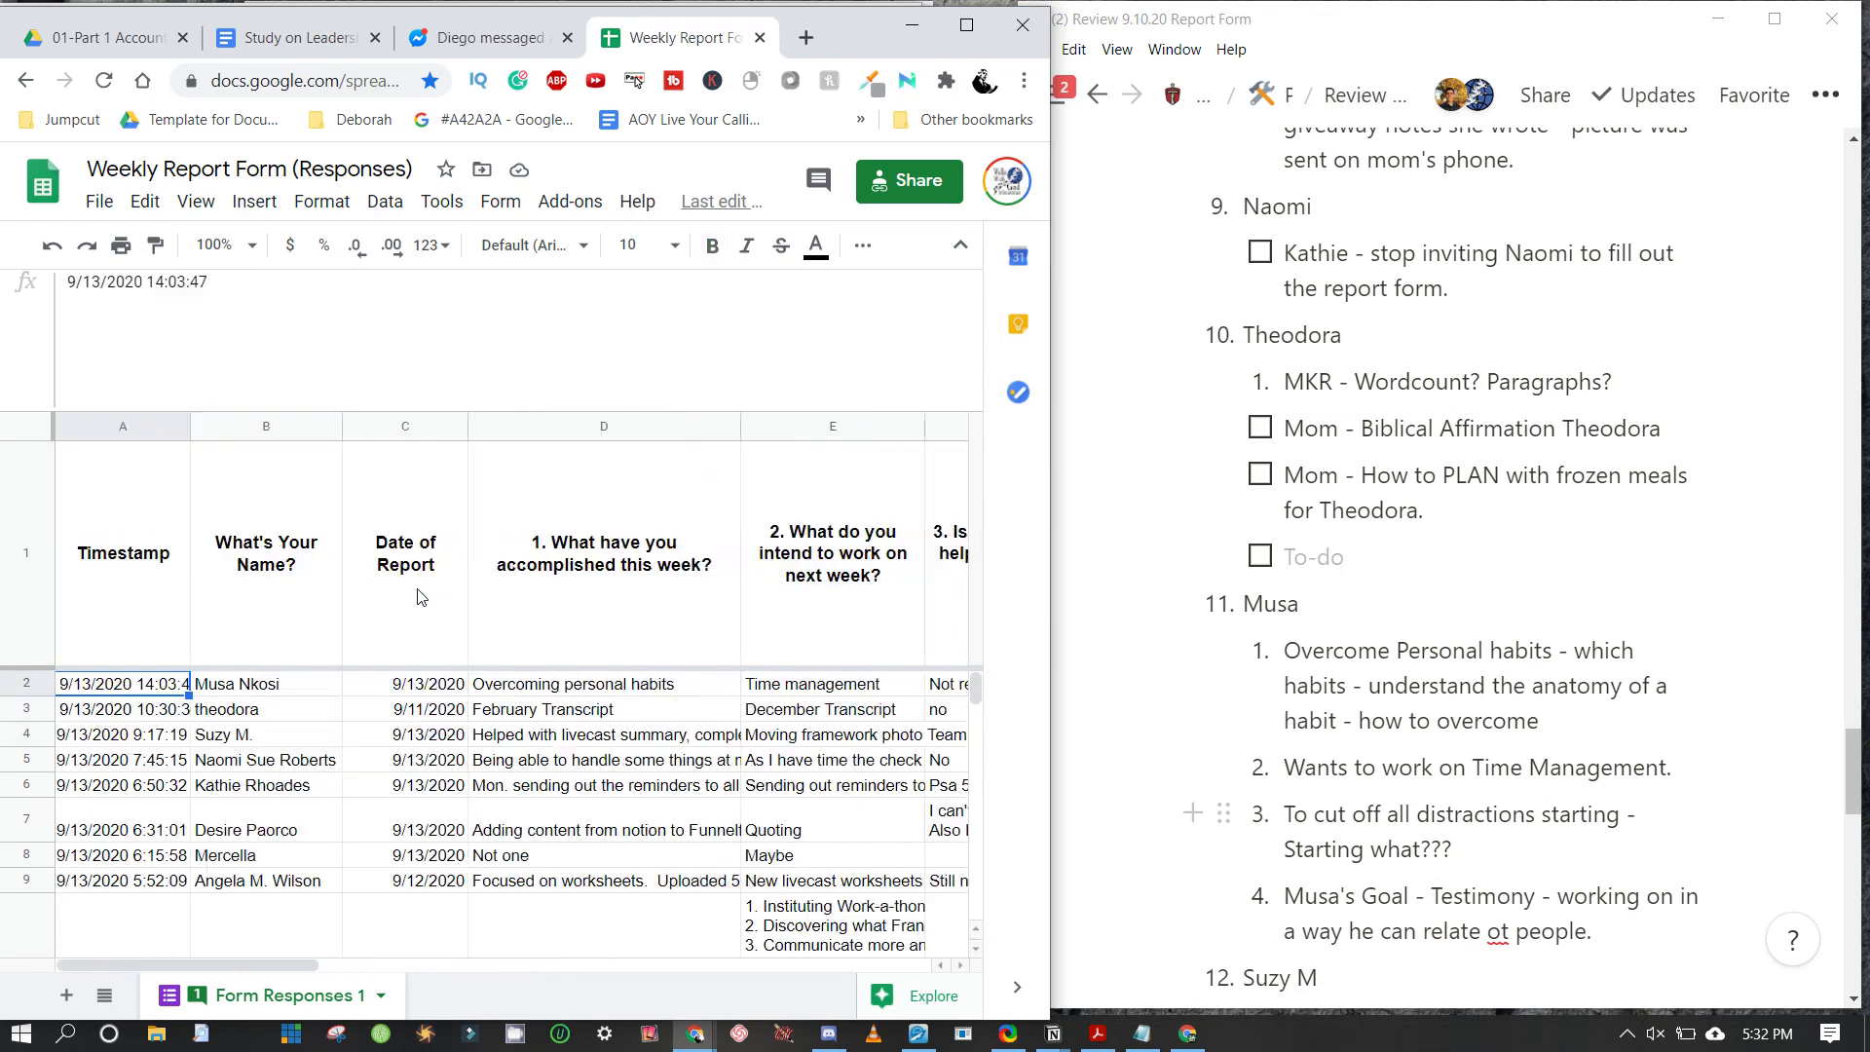
# Step: Scroll to the podcast-description item and make it a to-do starting with a member's name and ' -'
pyautogui.click(1188, 570)
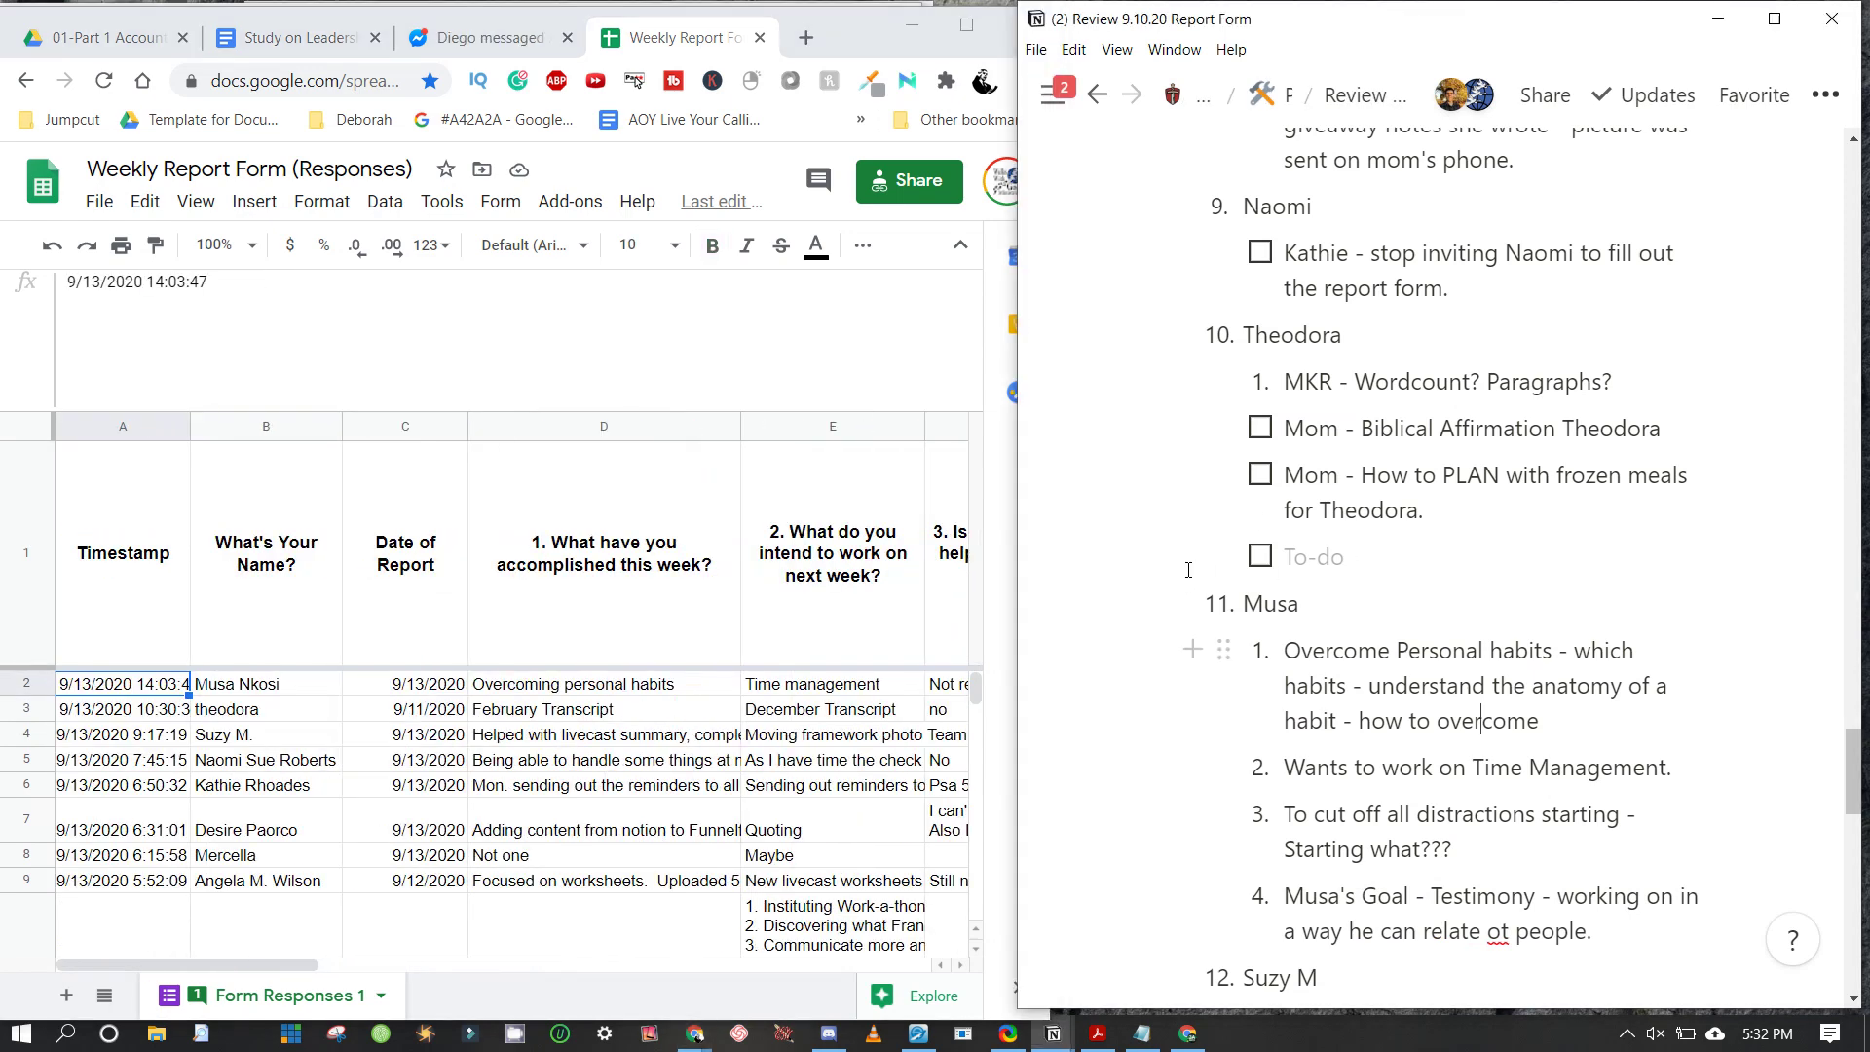
pyautogui.scroll(-15, 1188, 570)
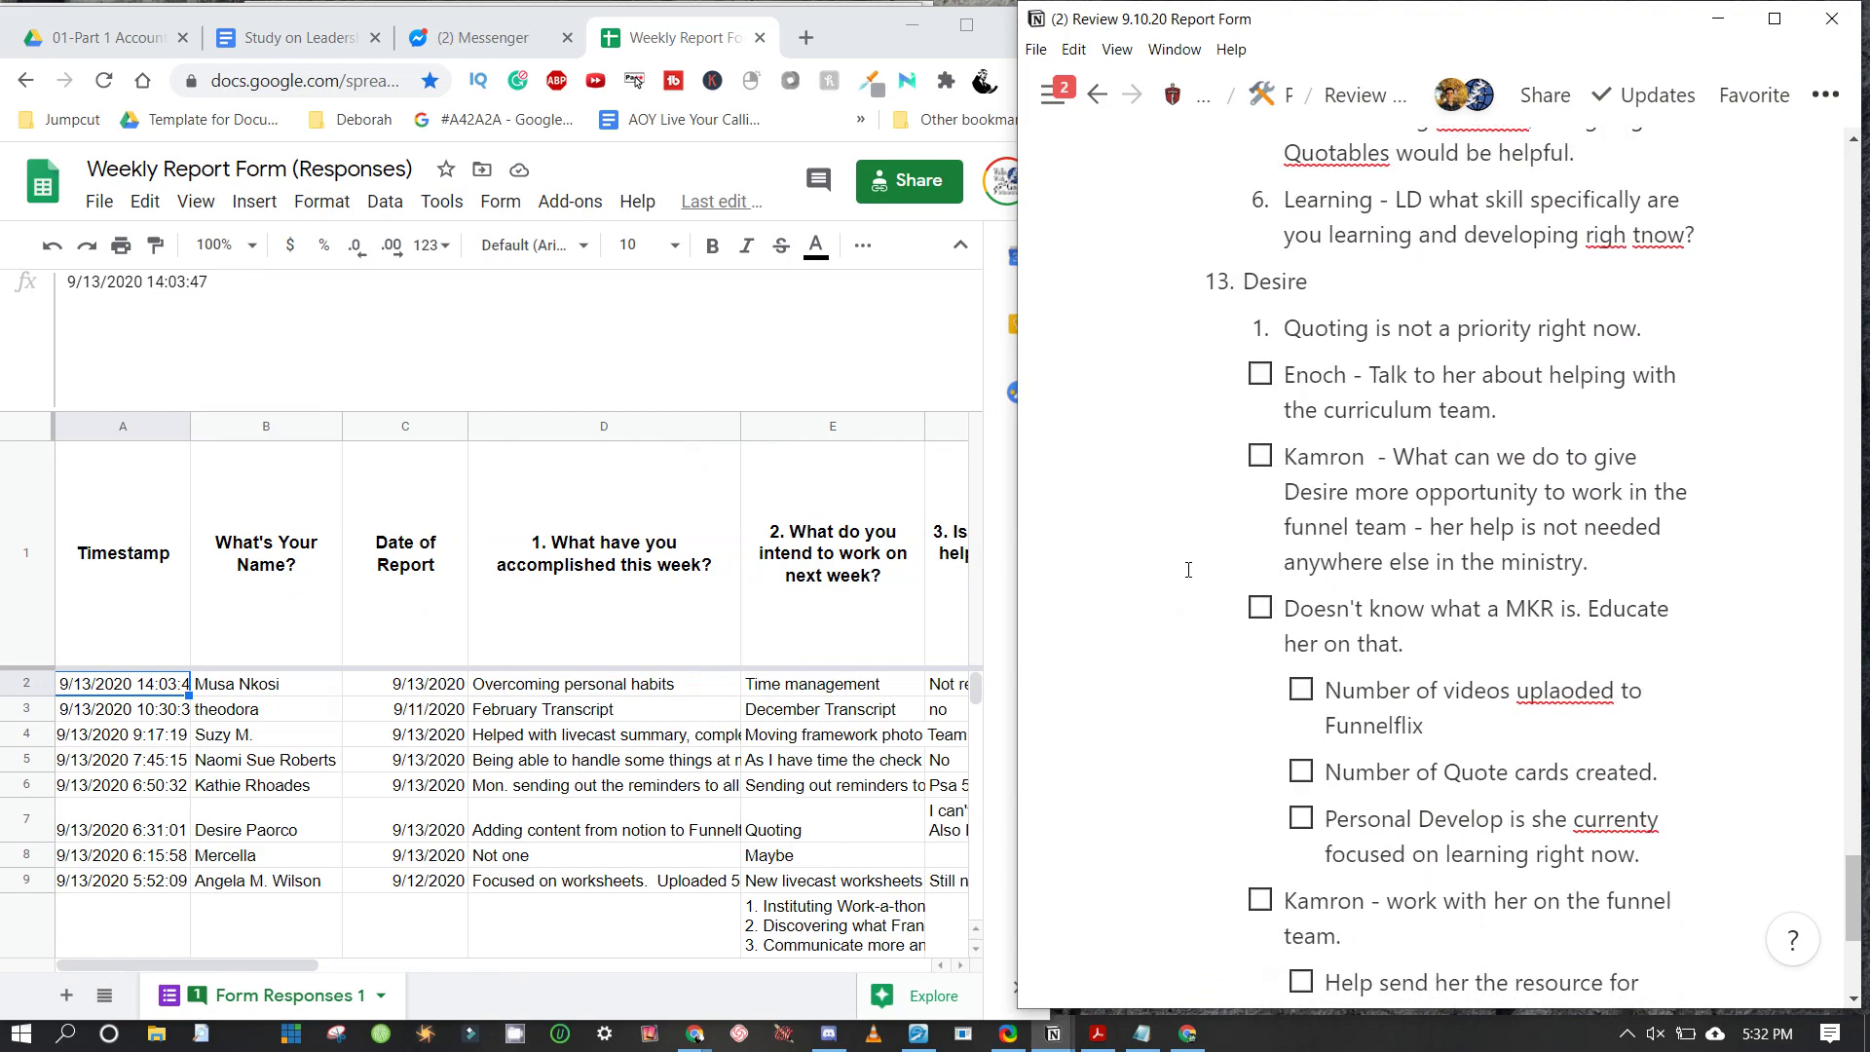
pyautogui.scroll(1, 1188, 570)
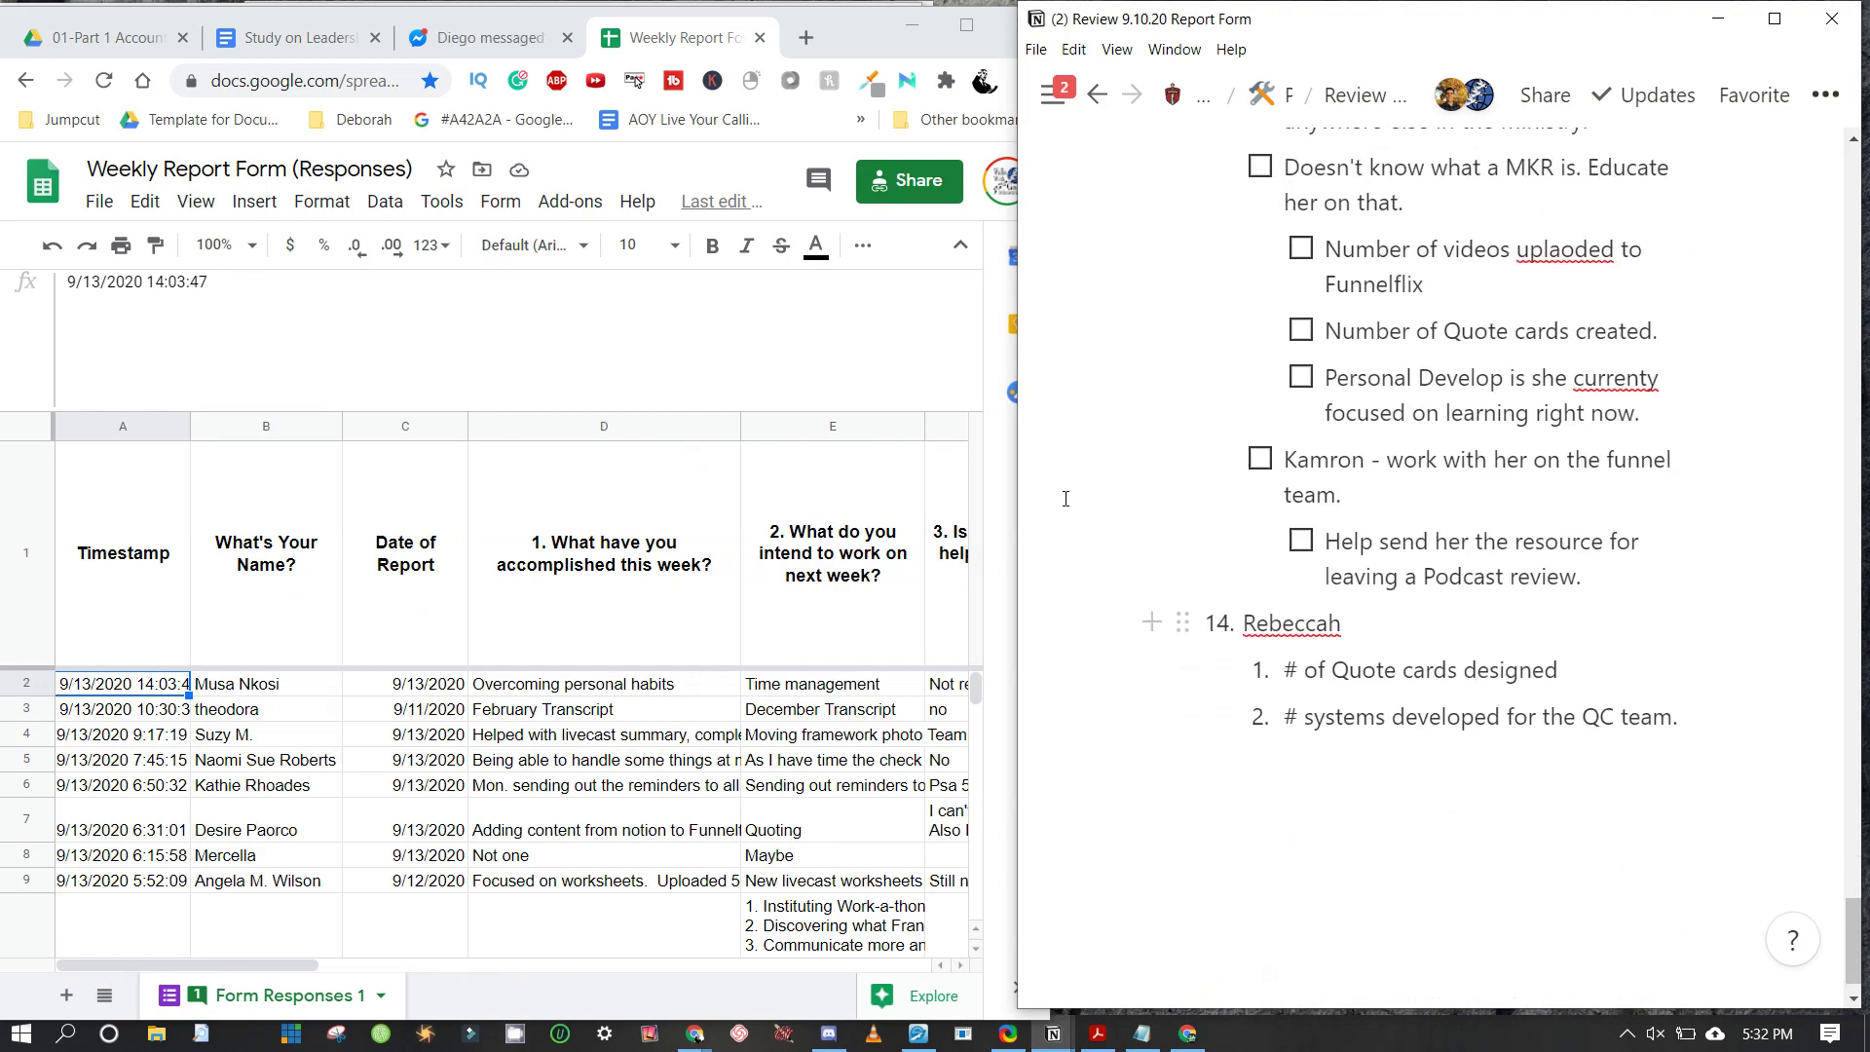
pyautogui.scroll(20, 1065, 499)
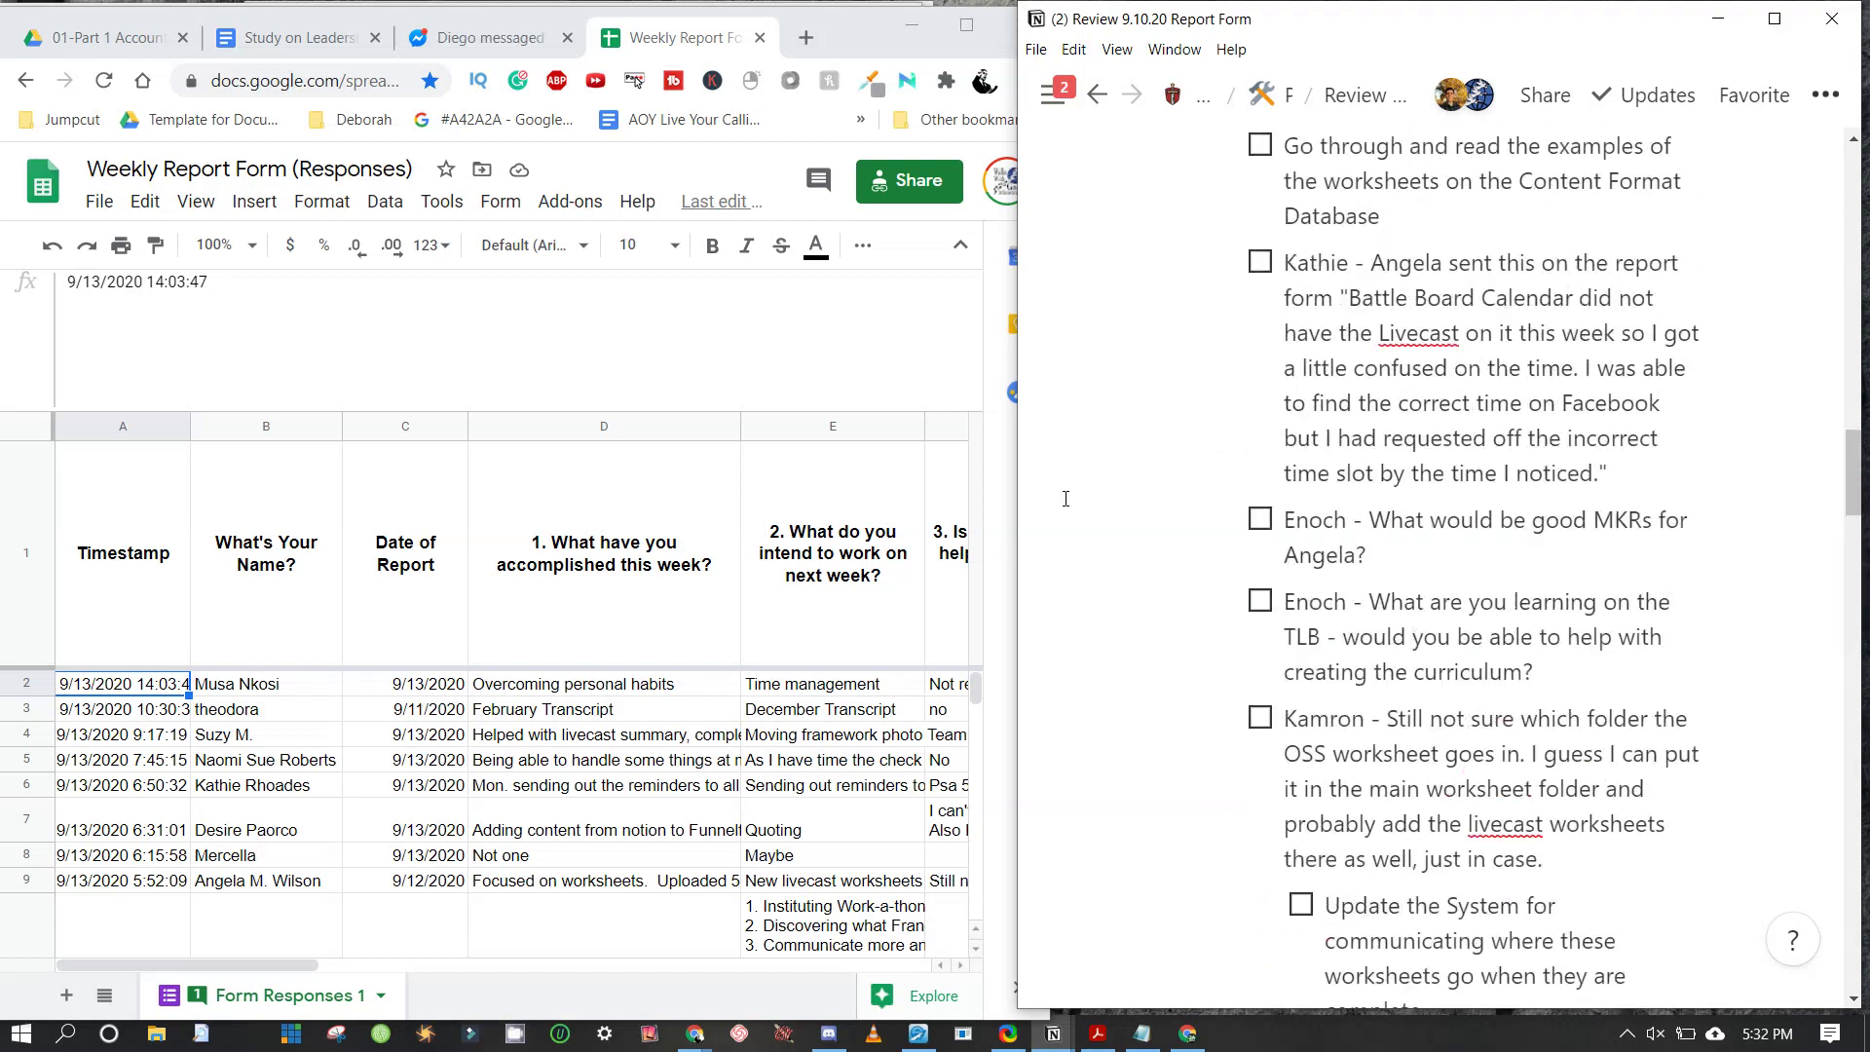
pyautogui.scroll(7, 1066, 498)
pyautogui.scroll(-1, 1065, 499)
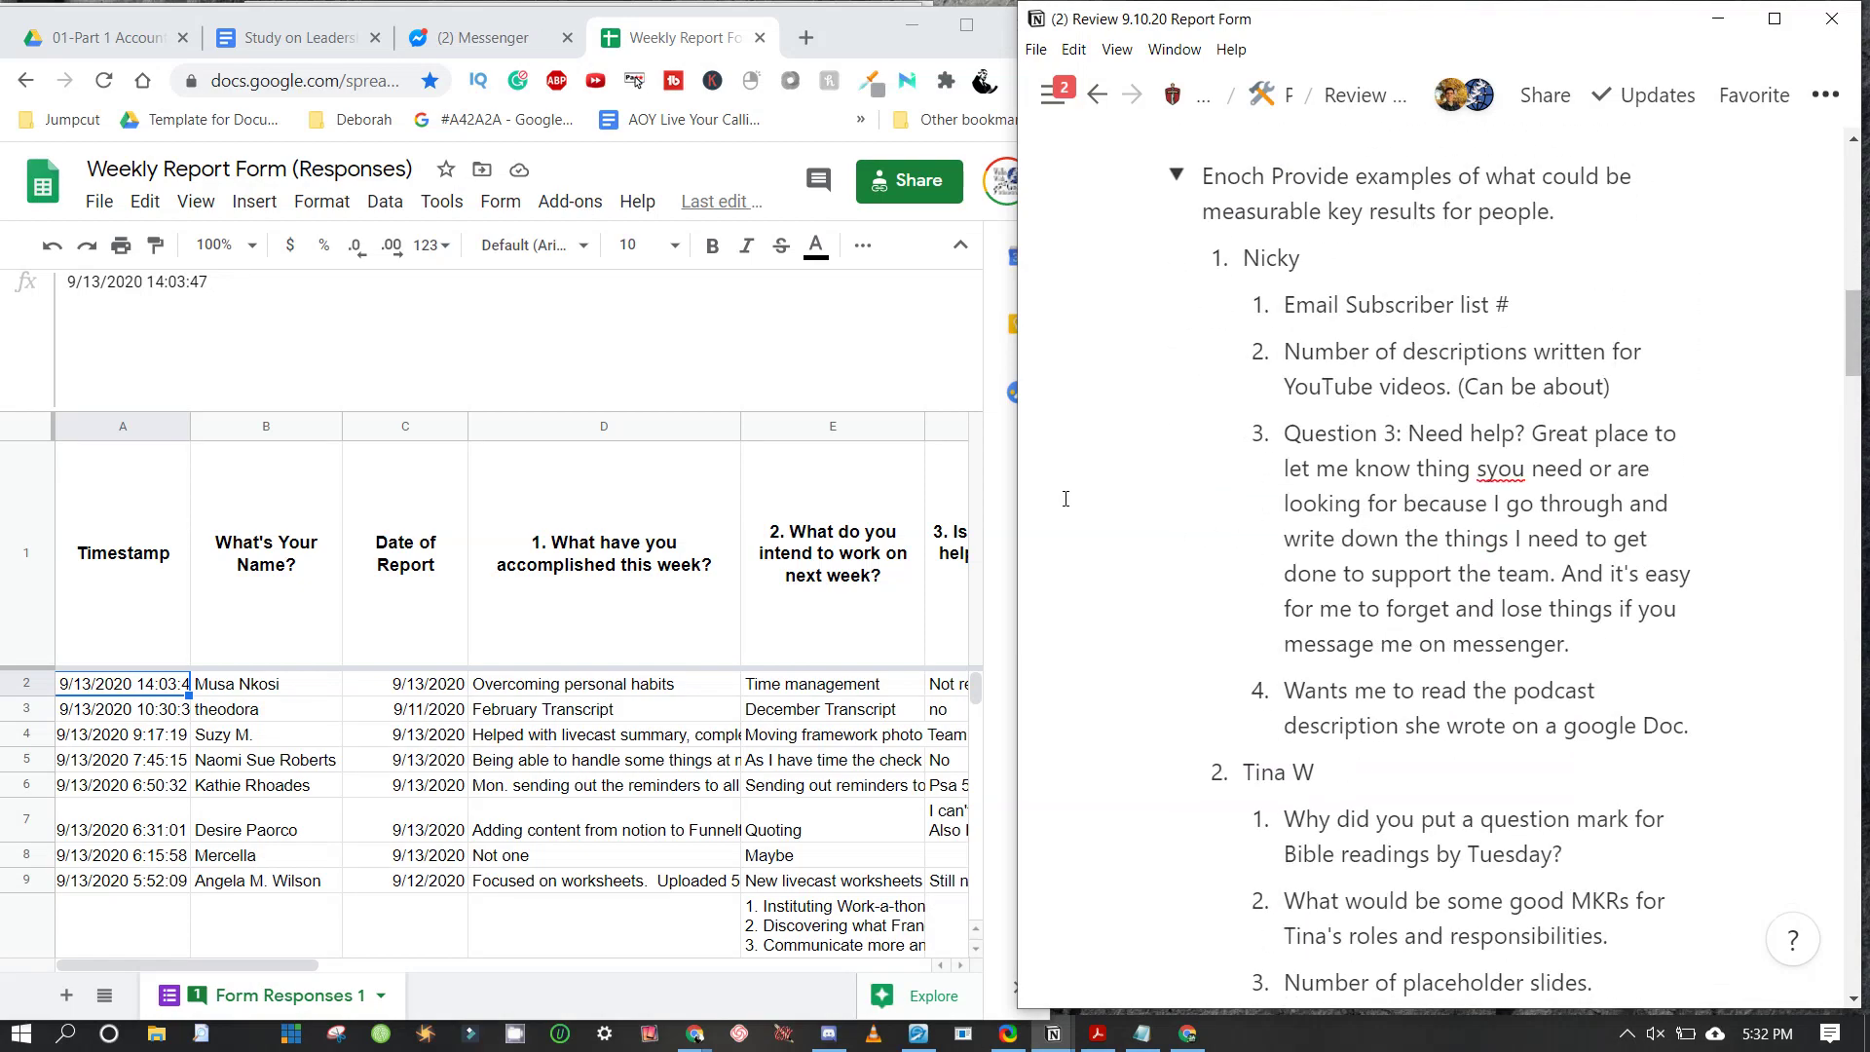
pyautogui.scroll(-1, 1066, 499)
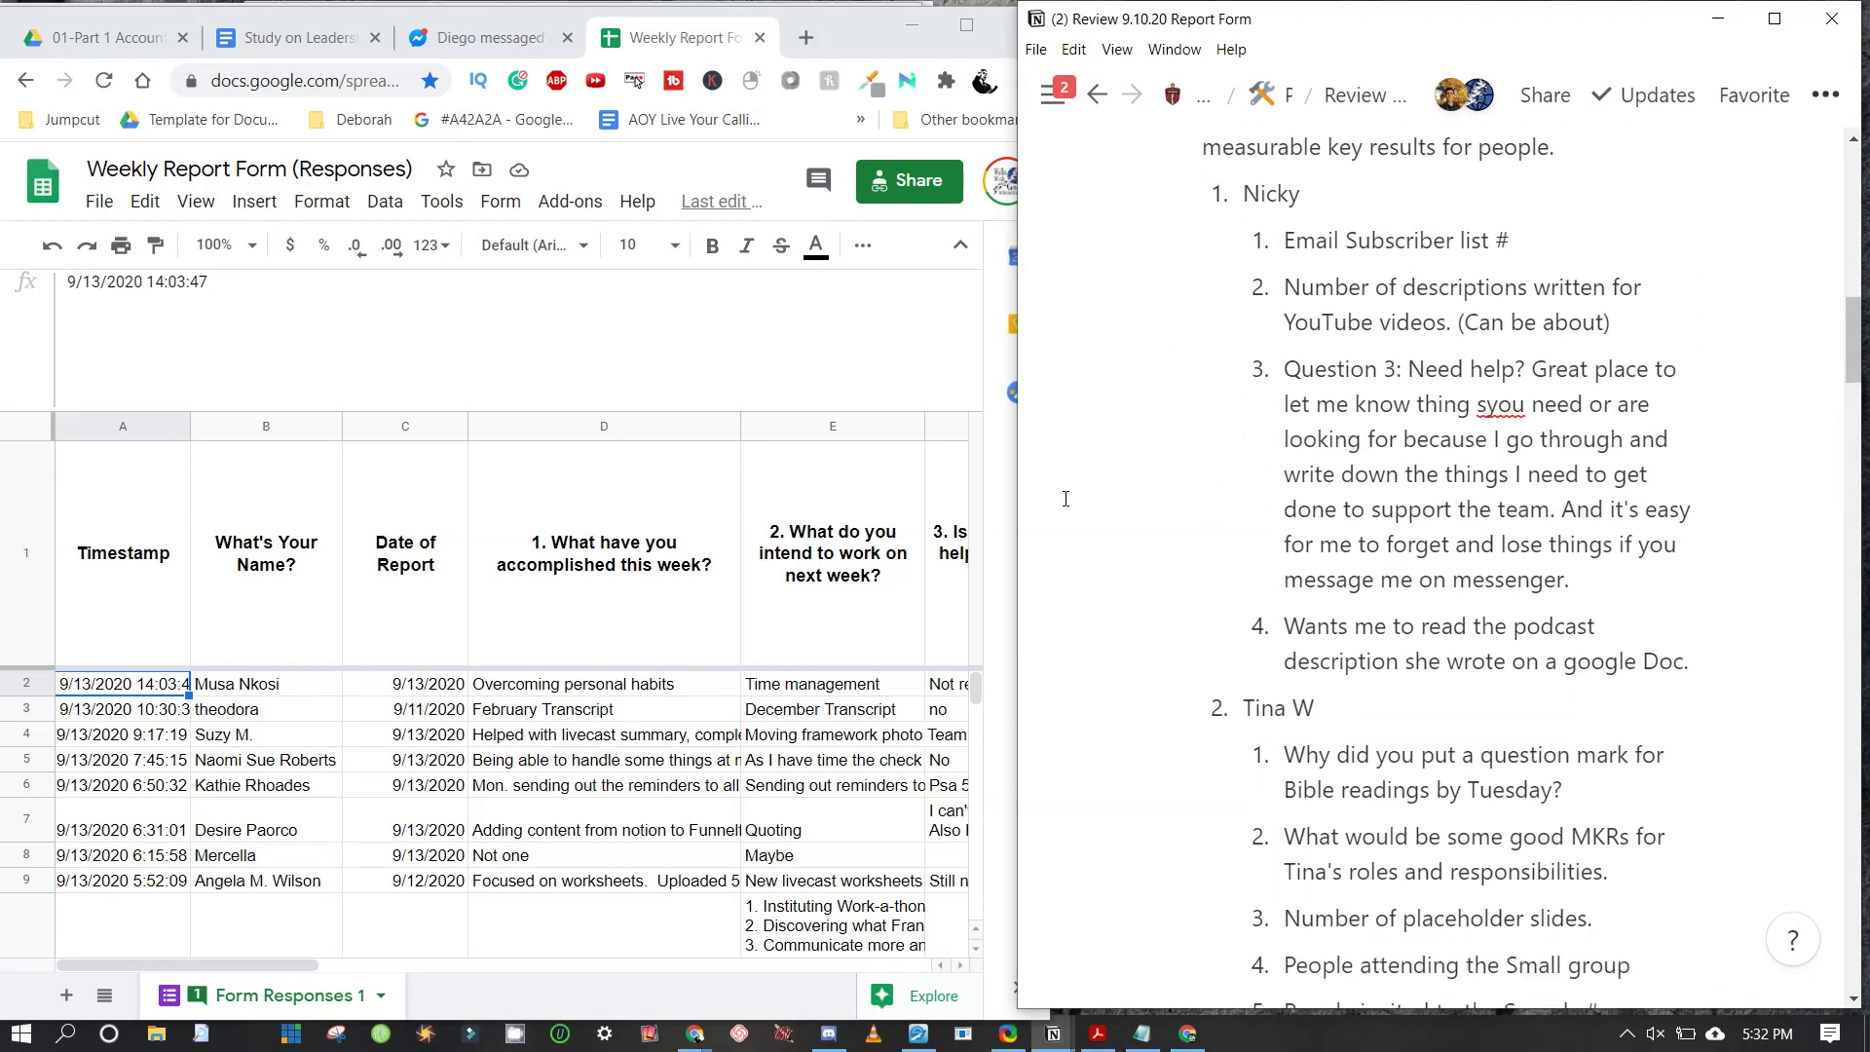
pyautogui.write(' -')
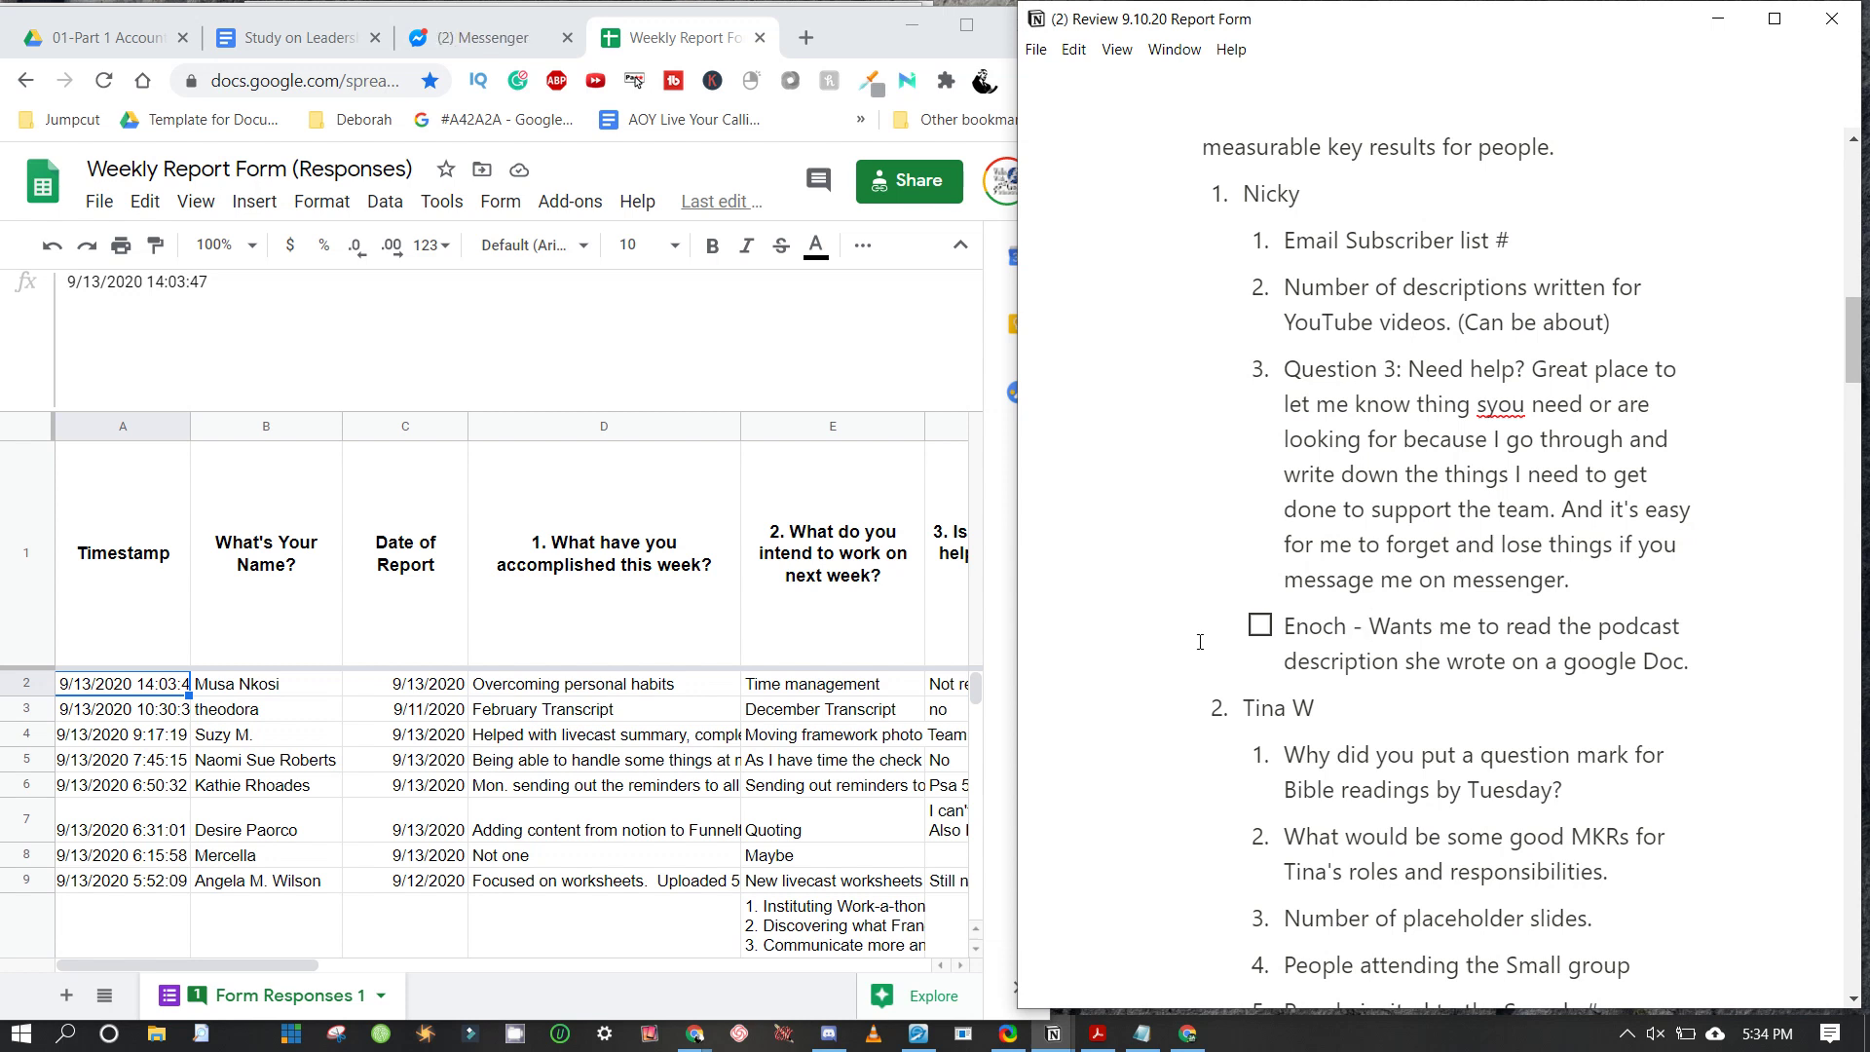
# Step: Click near the bottom of the screen after finishing the podcast-description to-do
pyautogui.click(1627, 1032)
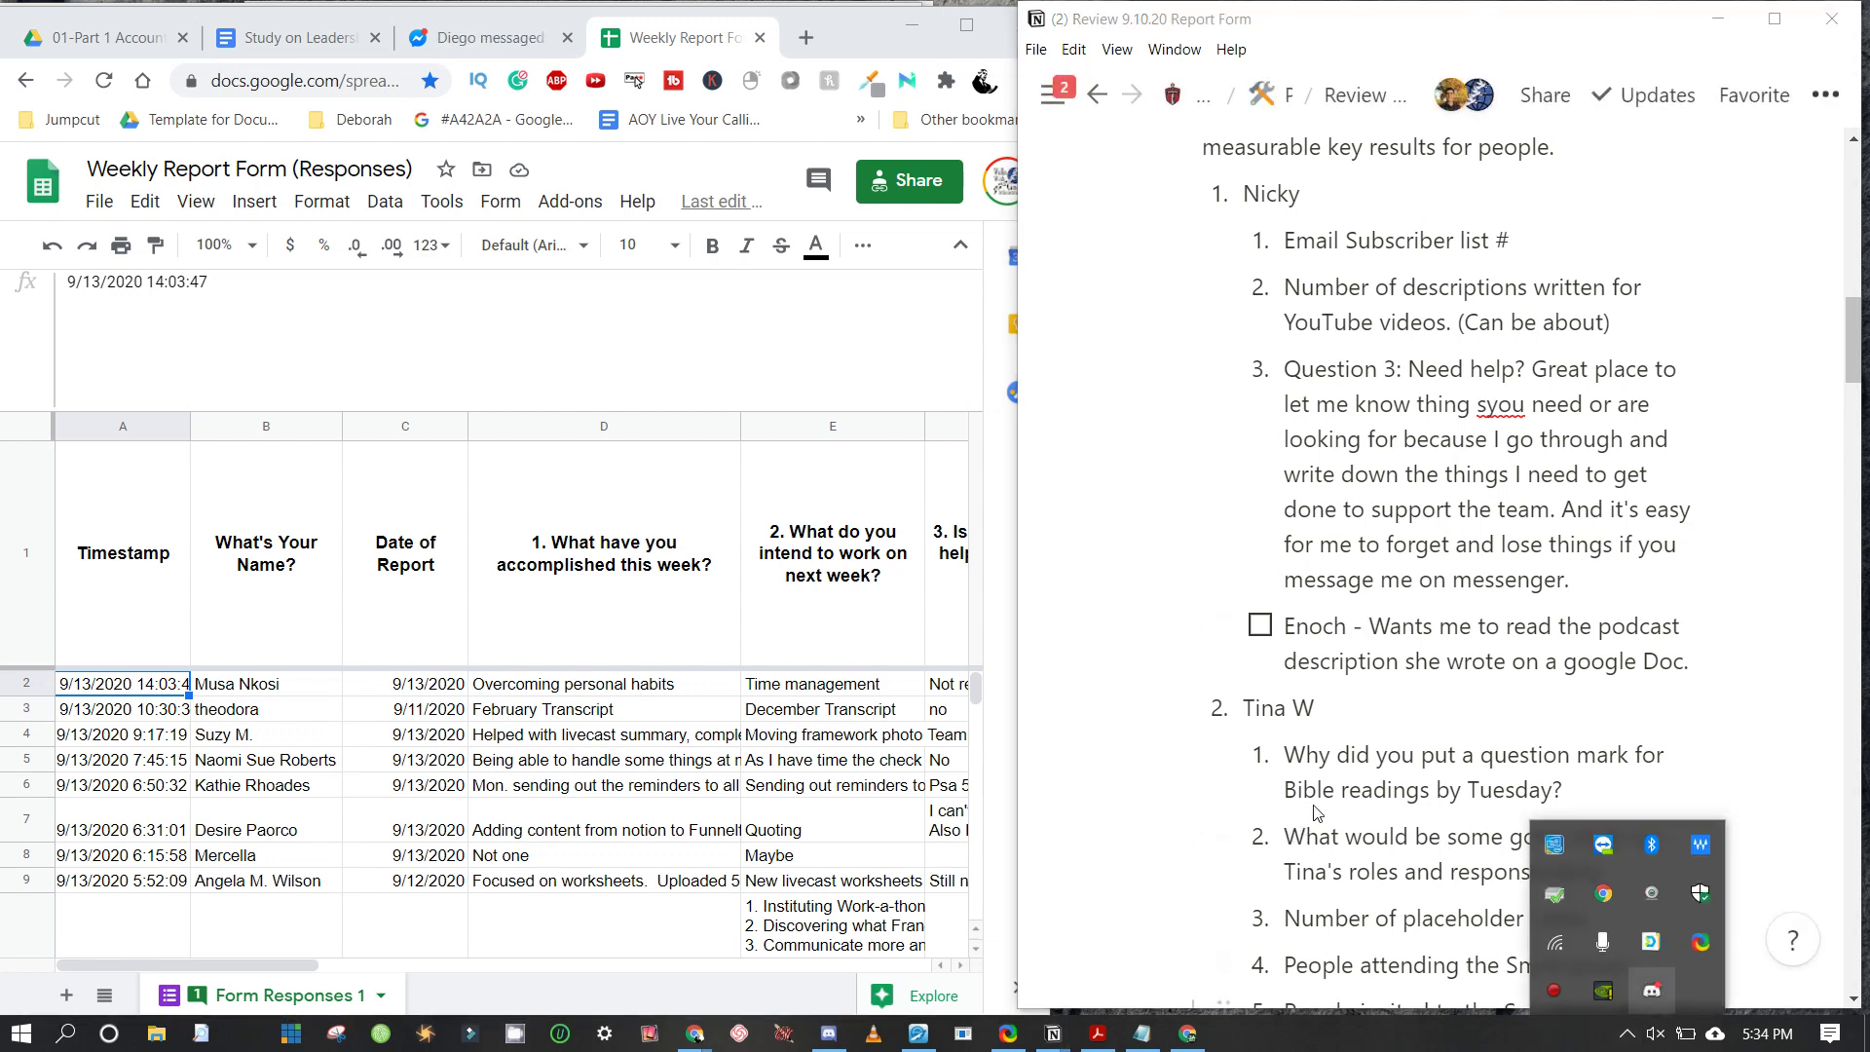